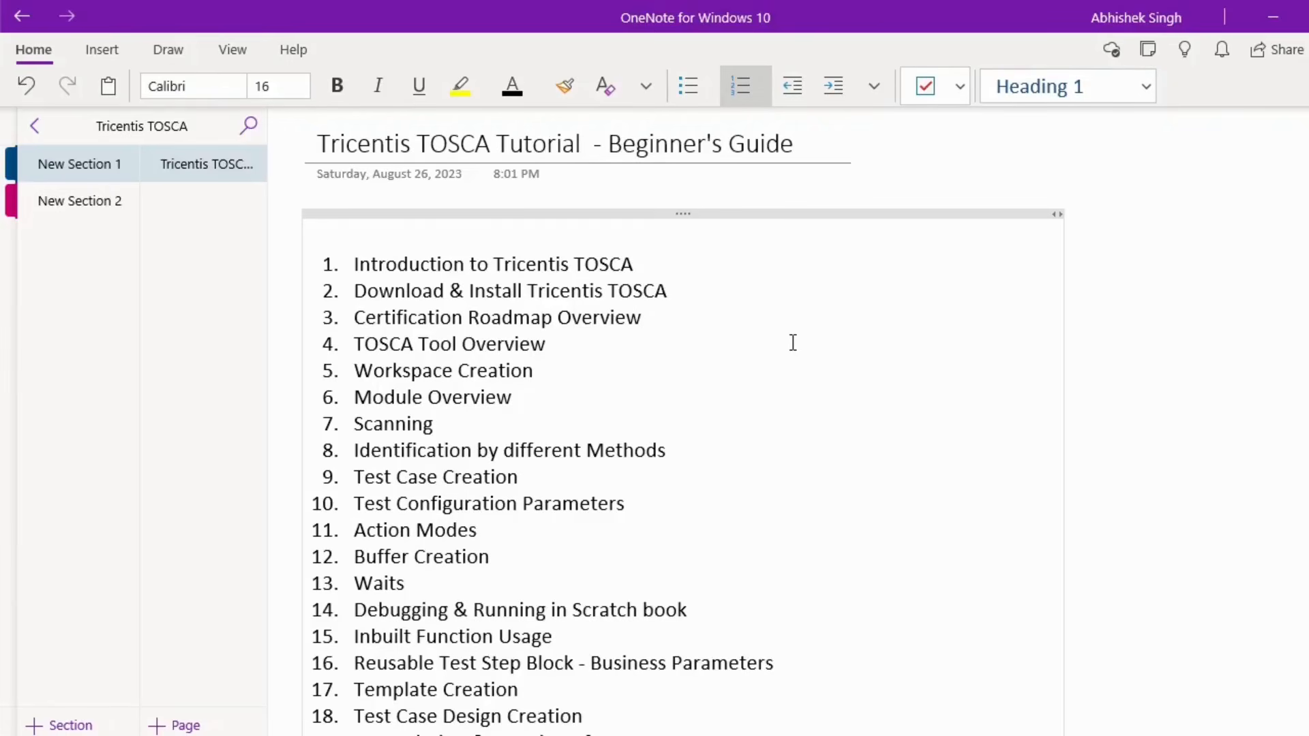
- Scroll through the tutorial notes, then select and deselect the end of the second list item
scroll(737, 320, down, 2)
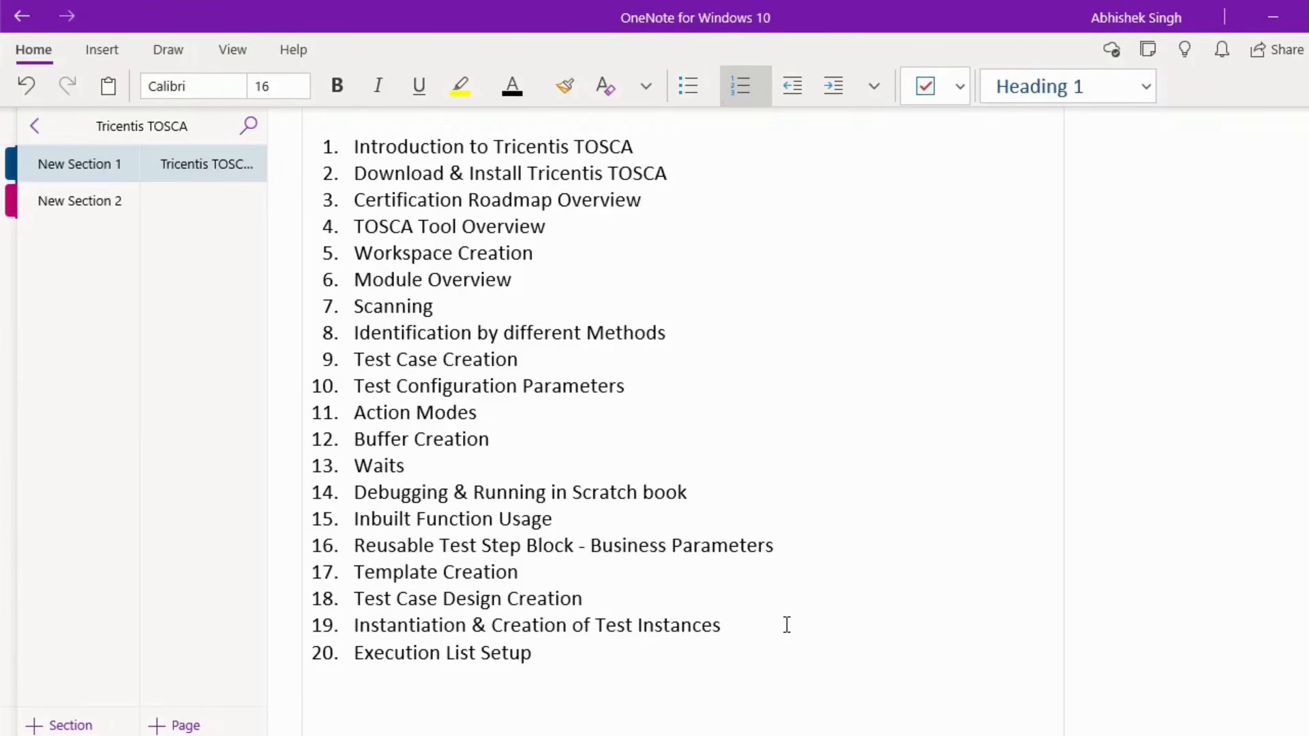
scroll(787, 624, up, 2)
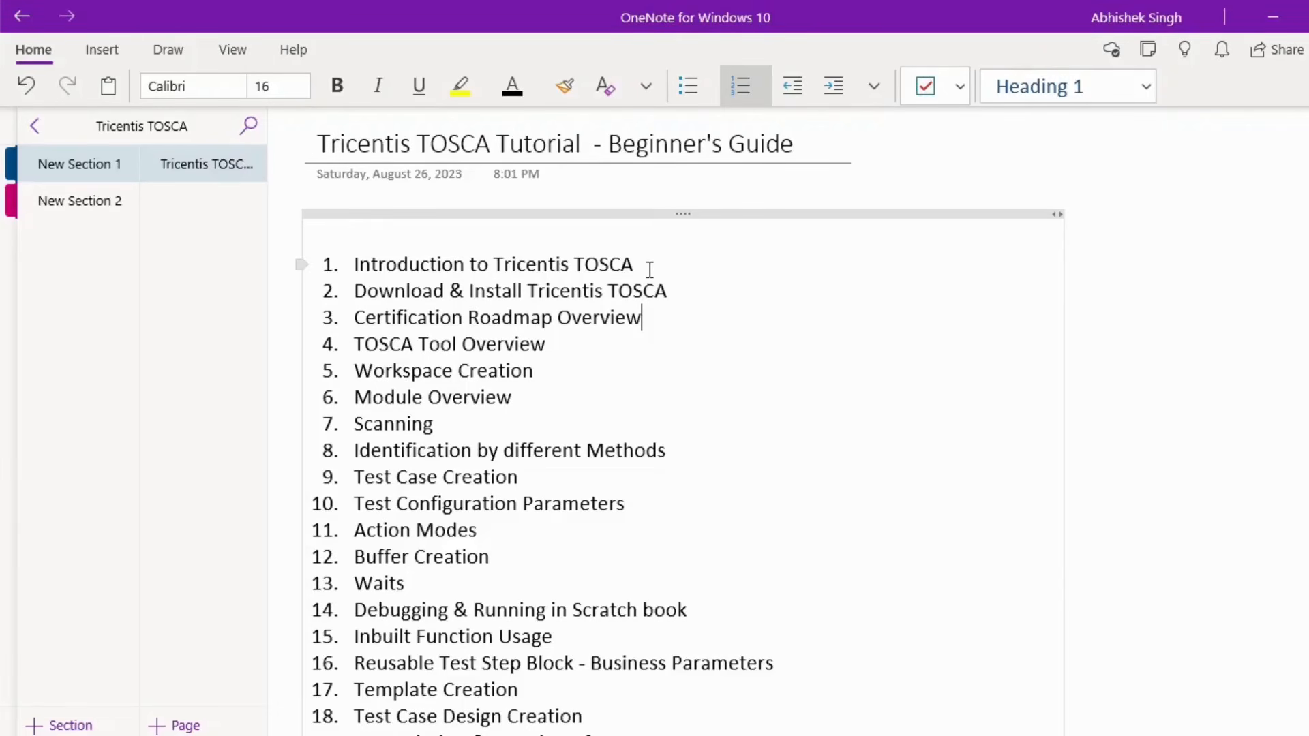
drag(668, 291, 354, 291)
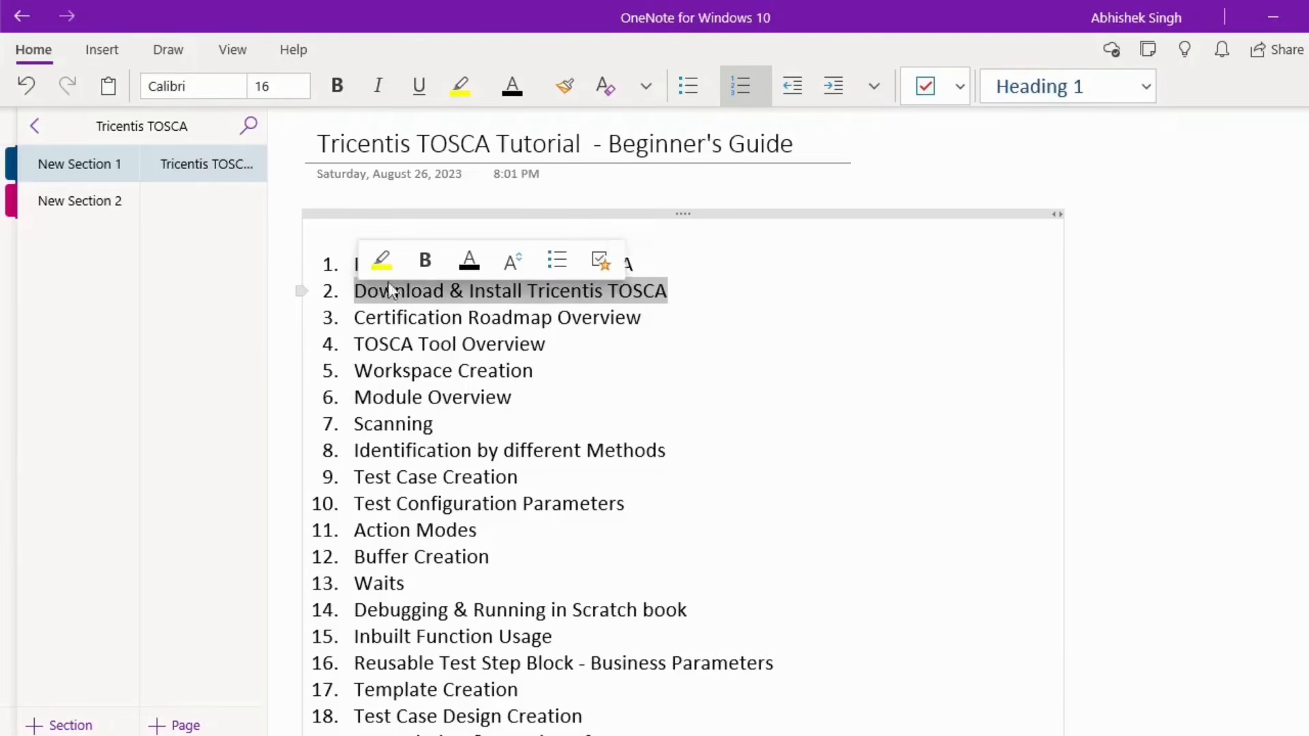
click(758, 298)
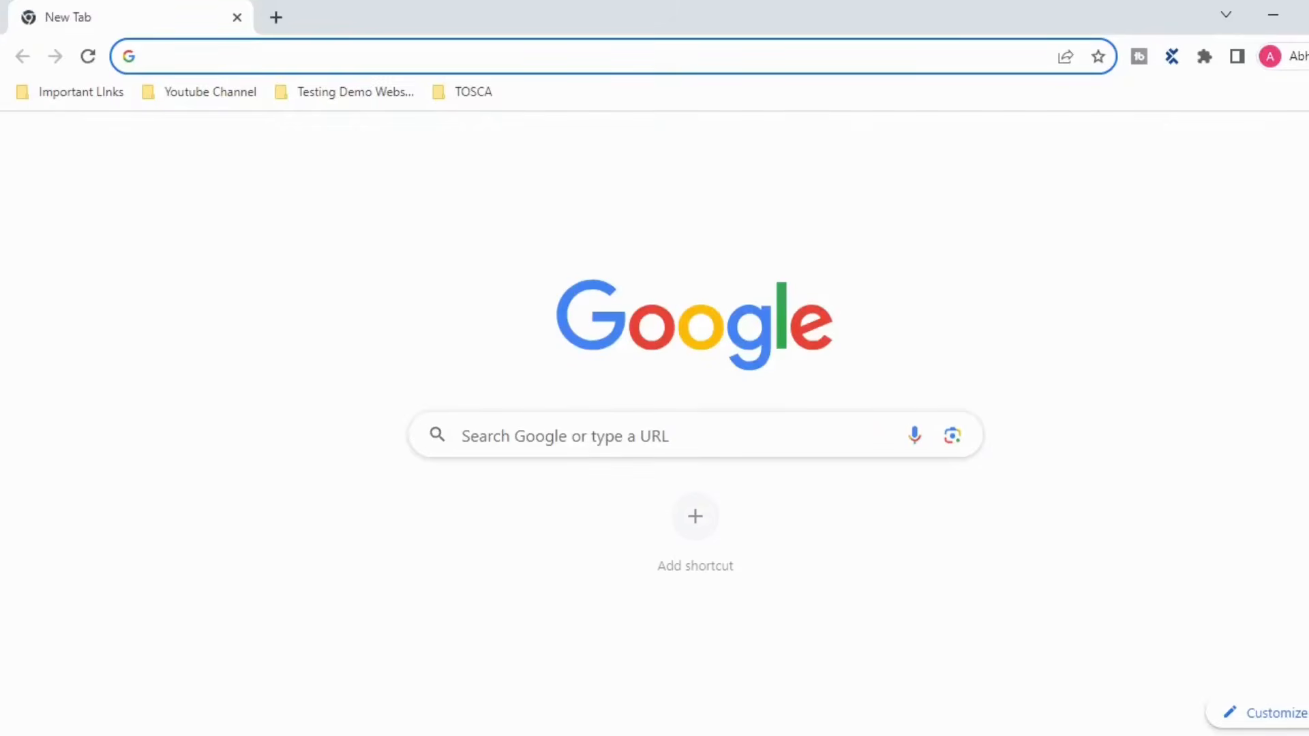
- Open a new Chrome incognito window and load support.tricentis.com
key(alt+f)
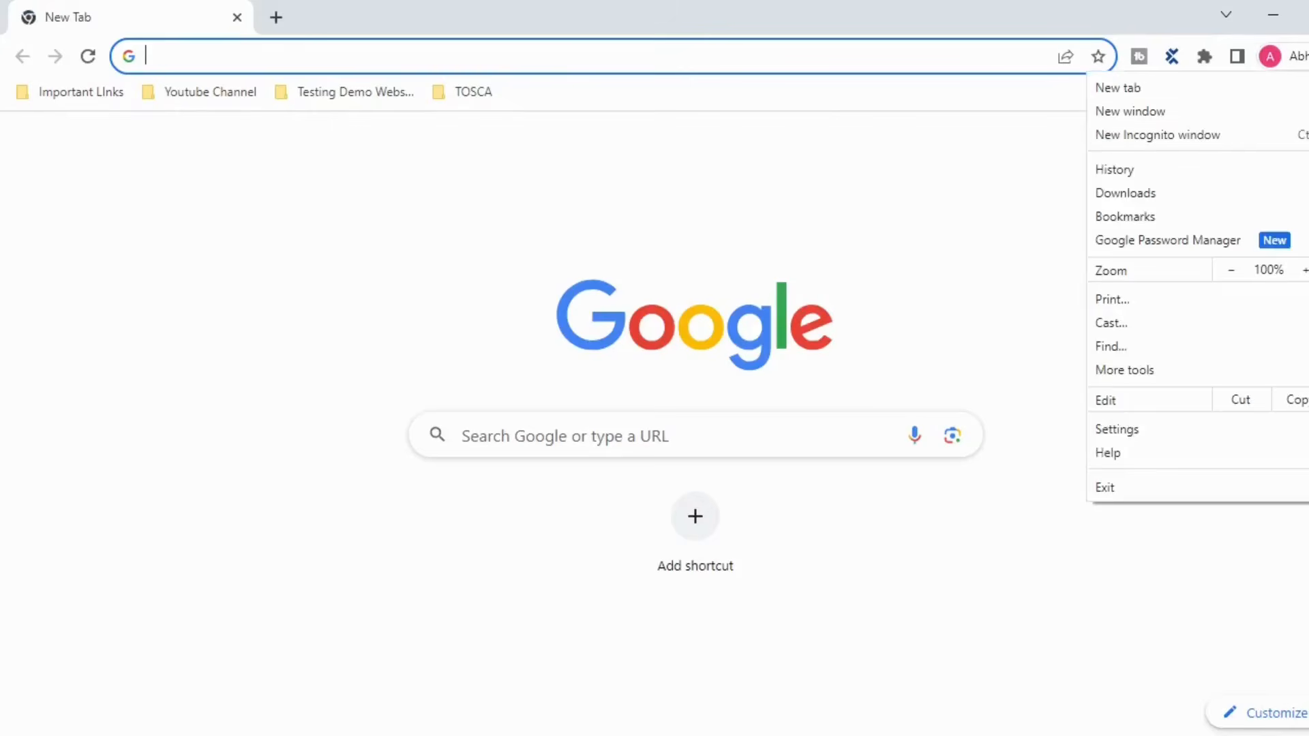
click(1258, 151)
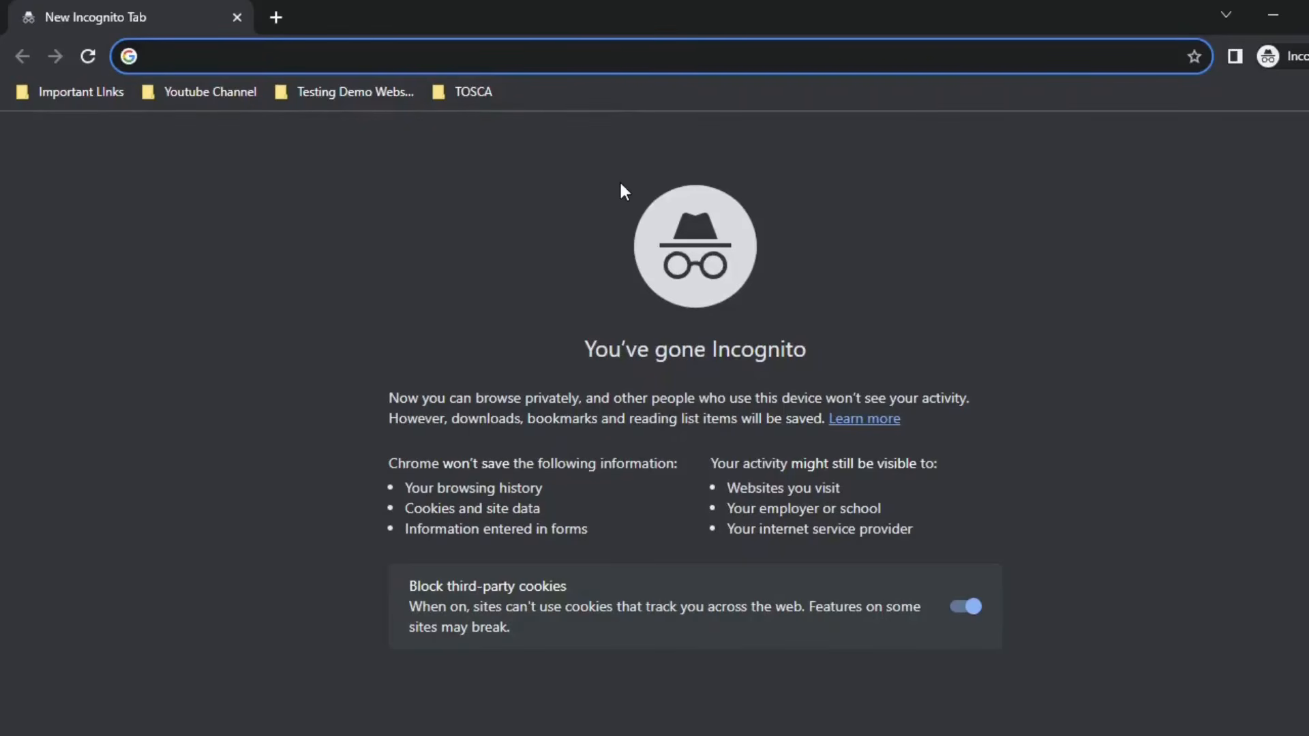
text(support.tricentis.com)
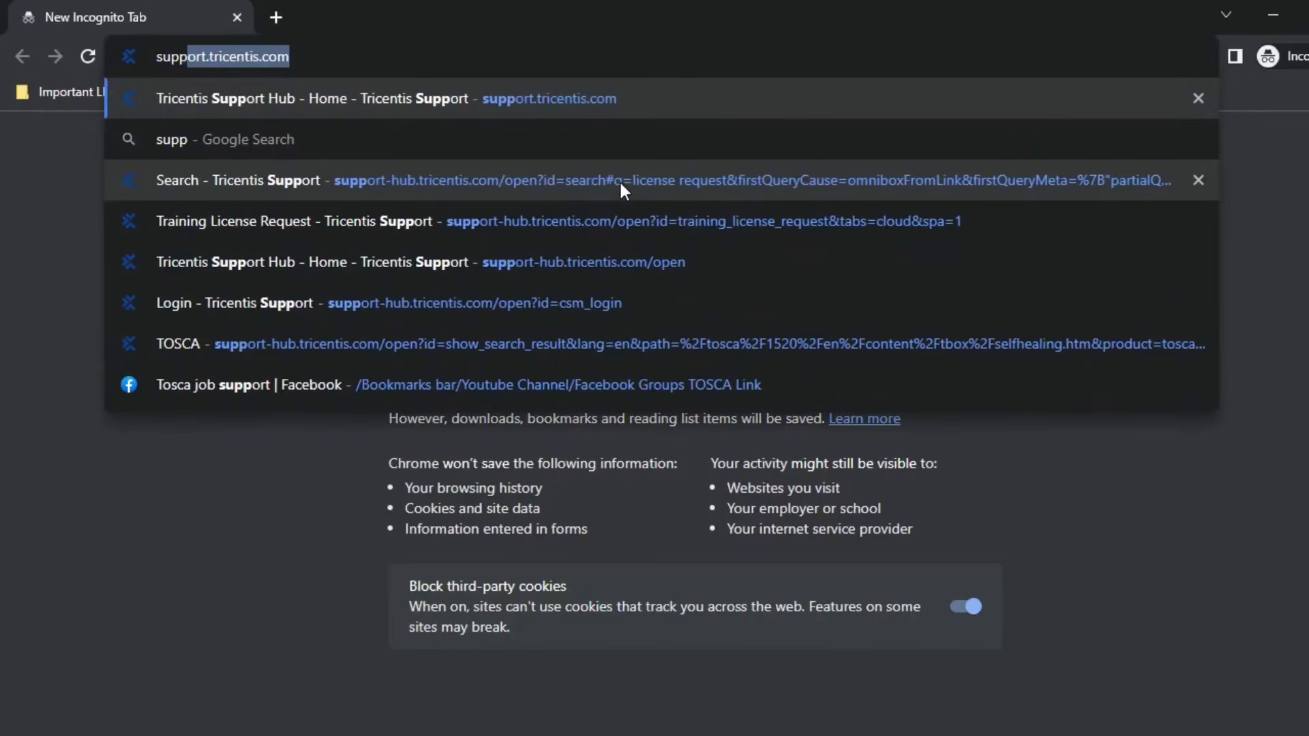
key(Return)
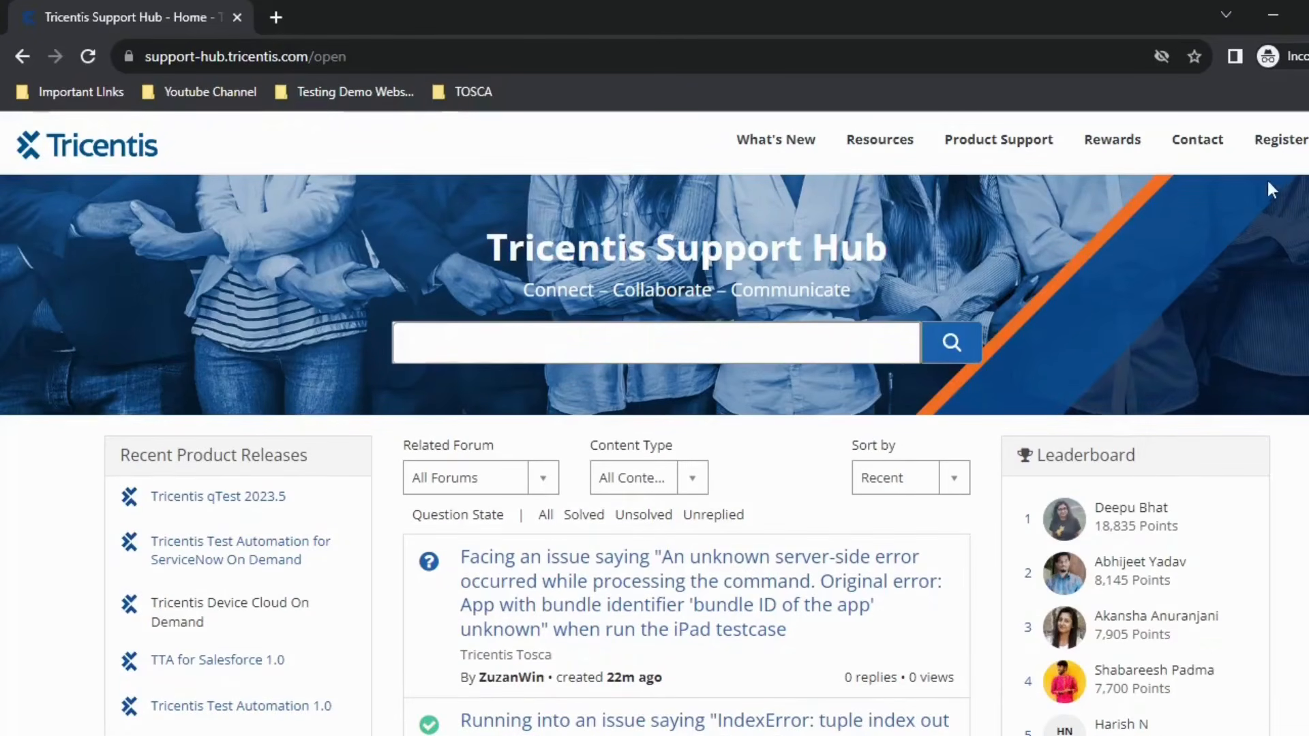
- Open the Register page, scroll through the registration form, and focus the Business Email field
click(1294, 151)
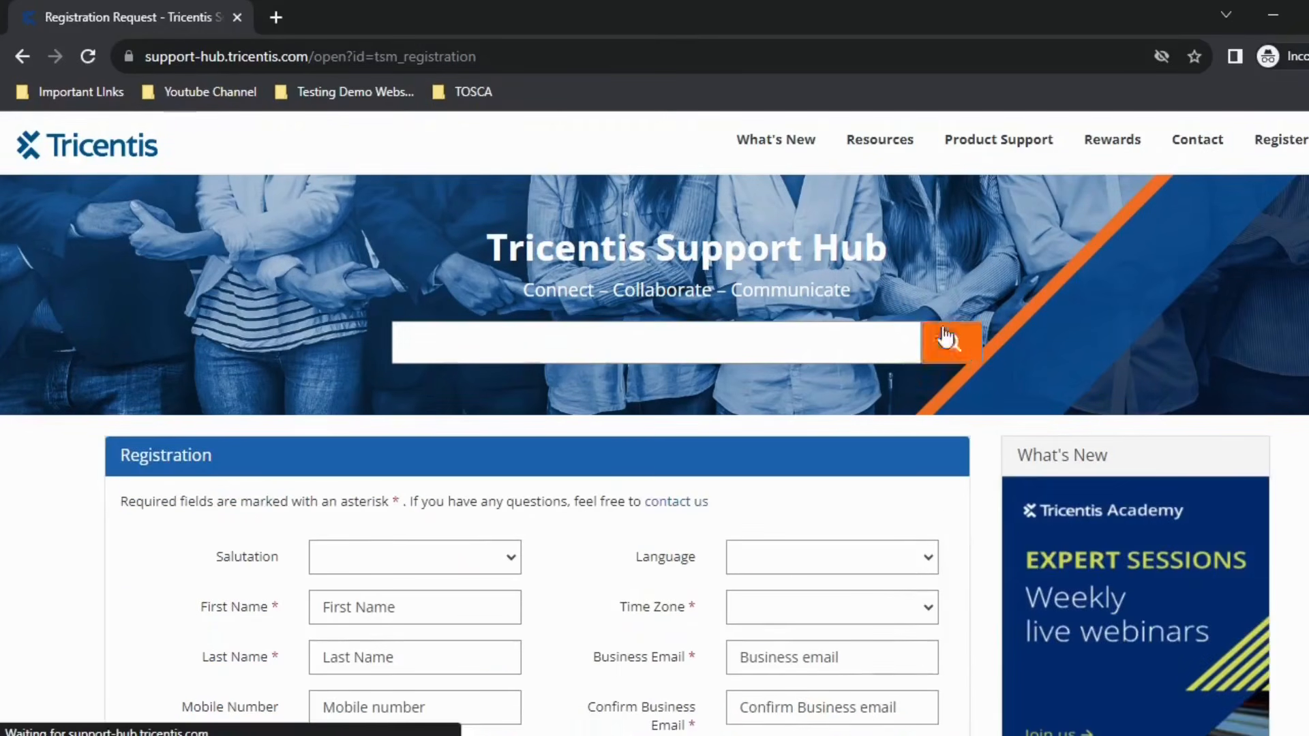
scroll(684, 541, down, 3)
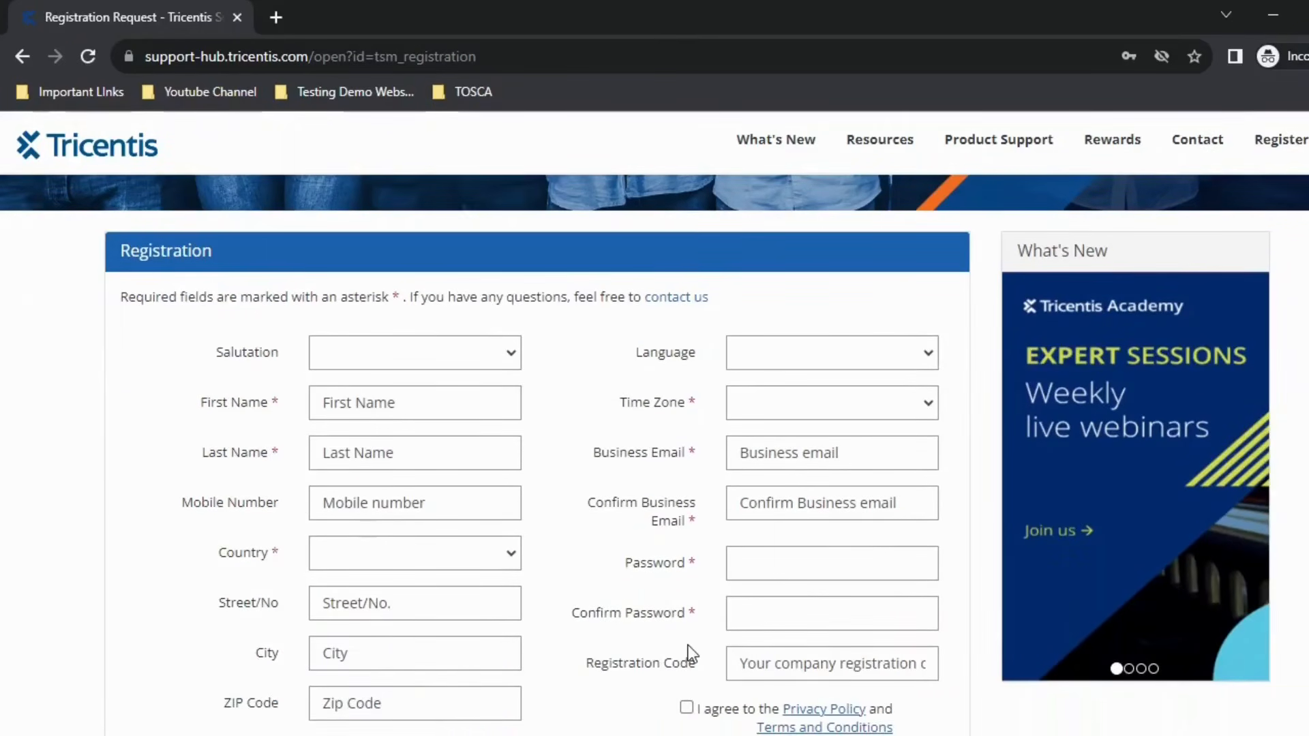
scroll(689, 645, down, 1)
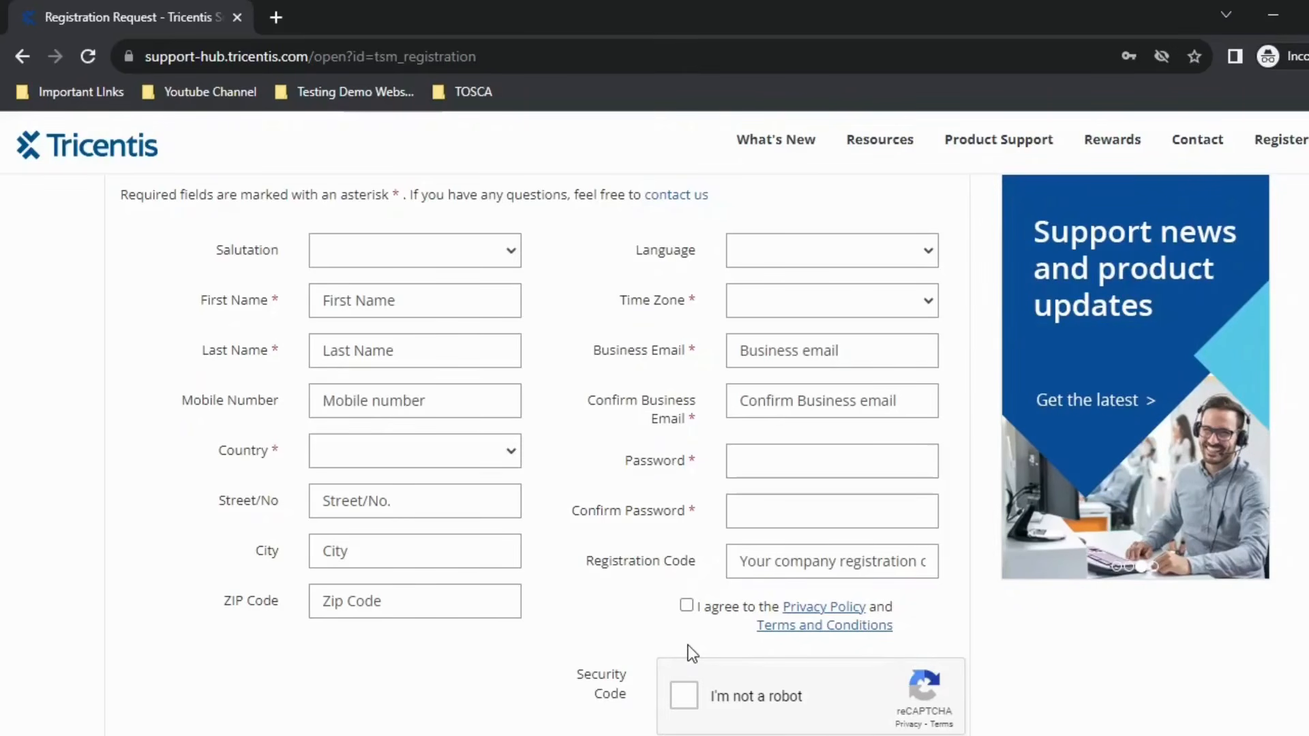
click(765, 349)
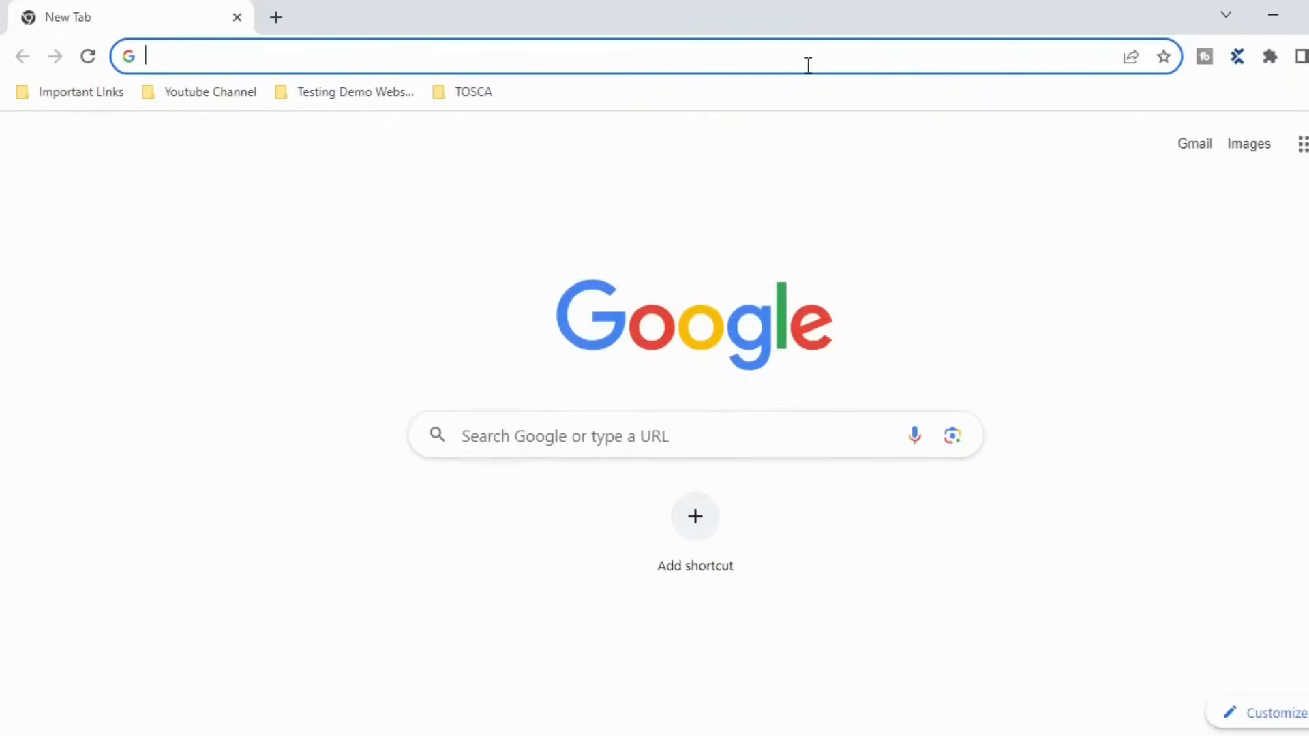
- Load support.tricentis.com and sign in with the autofilled credentials
click(808, 64)
text(support.tricentis.com)
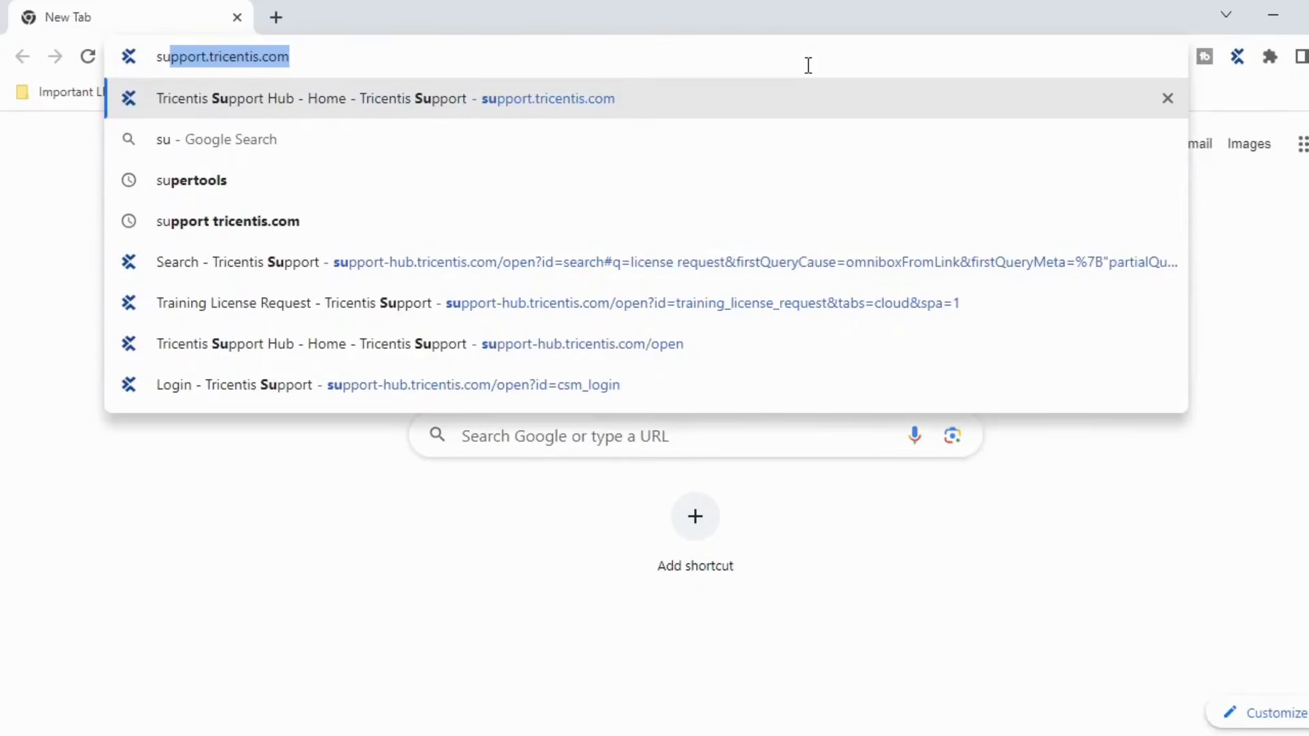
key(Right)
key(Return)
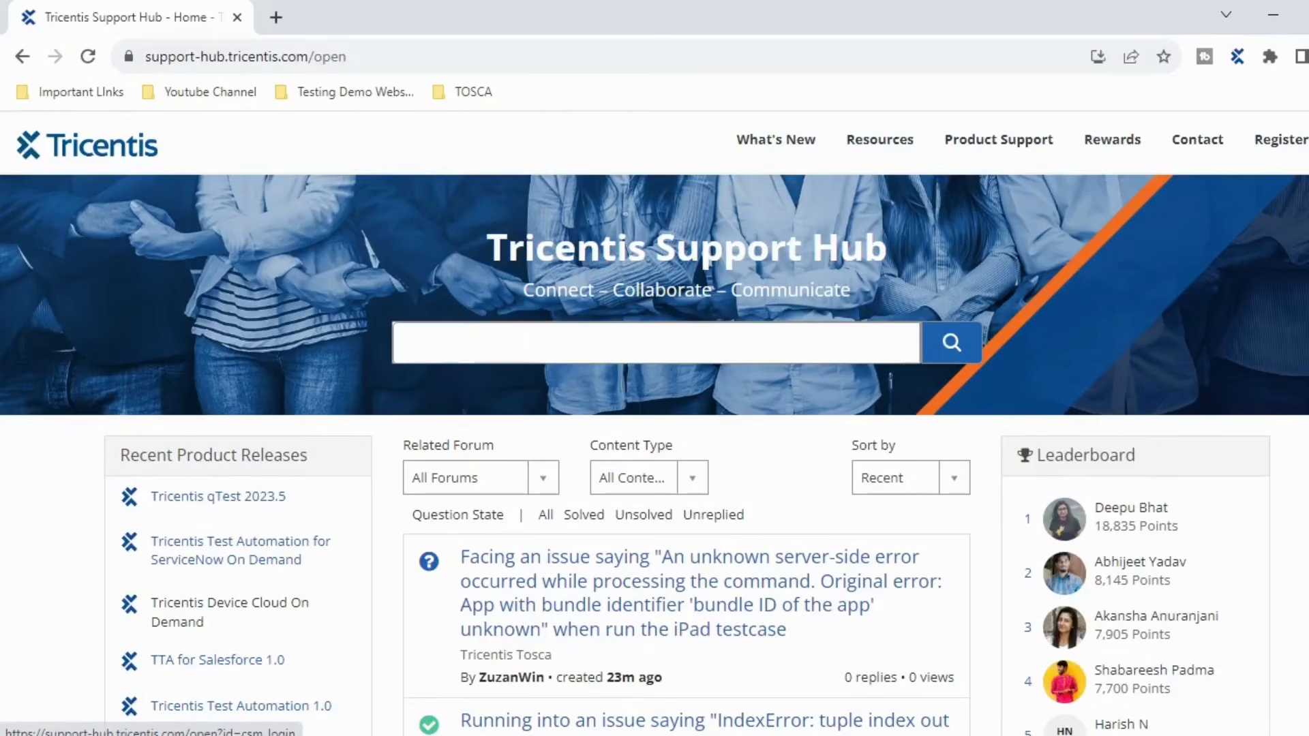
click(1281, 139)
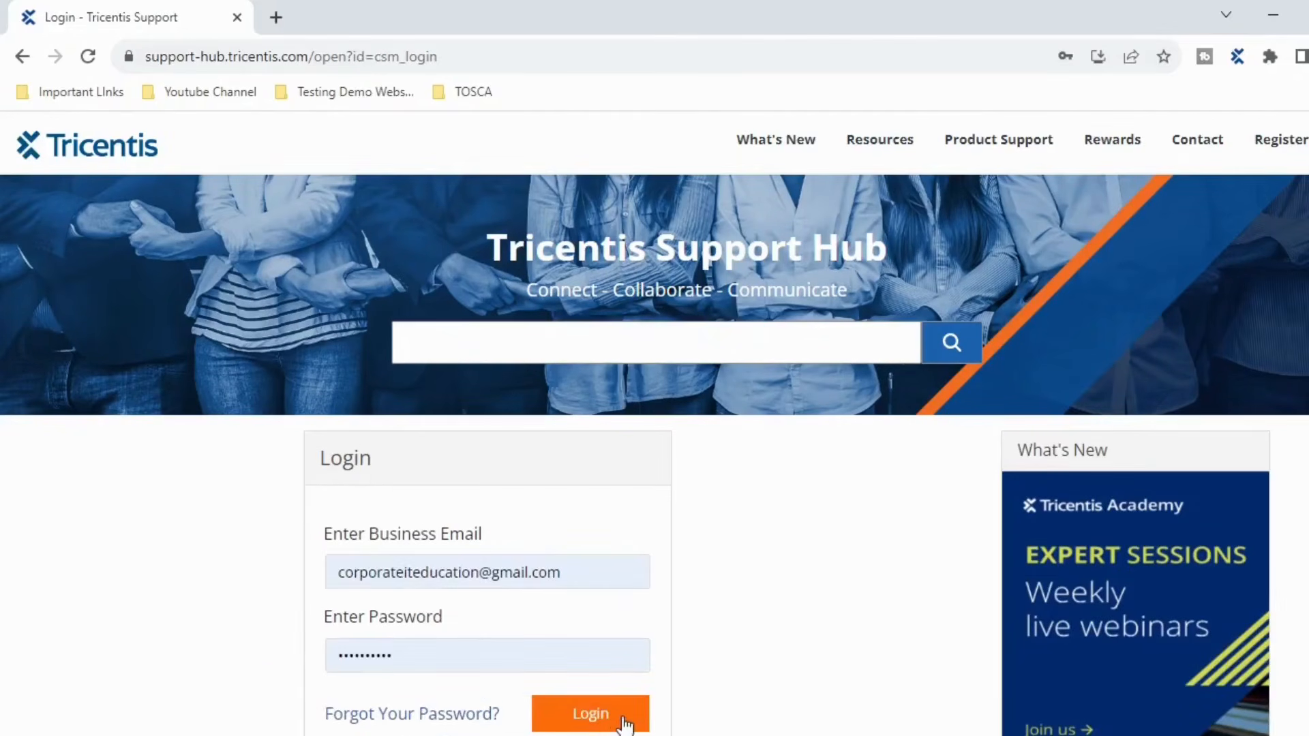
click(624, 721)
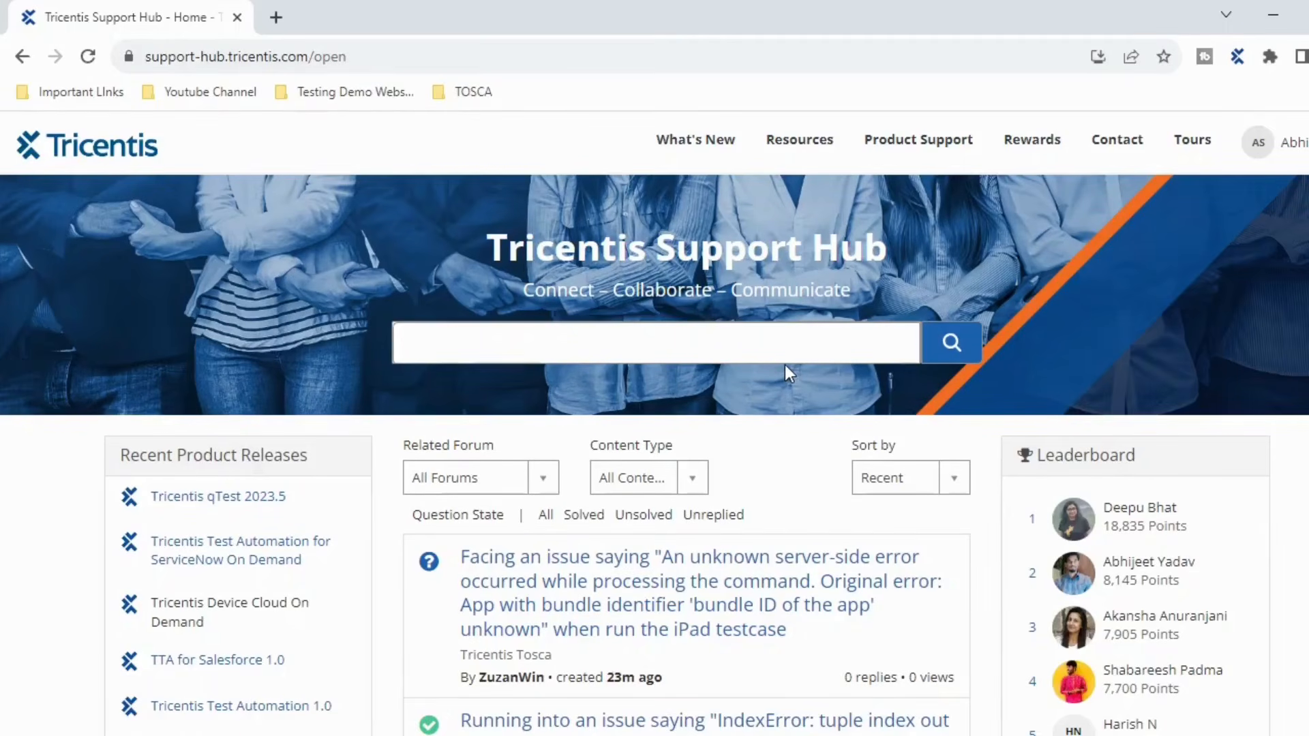
- Scroll through the home page forum posts, then add a new blank tab
scroll(784, 375, down, 2)
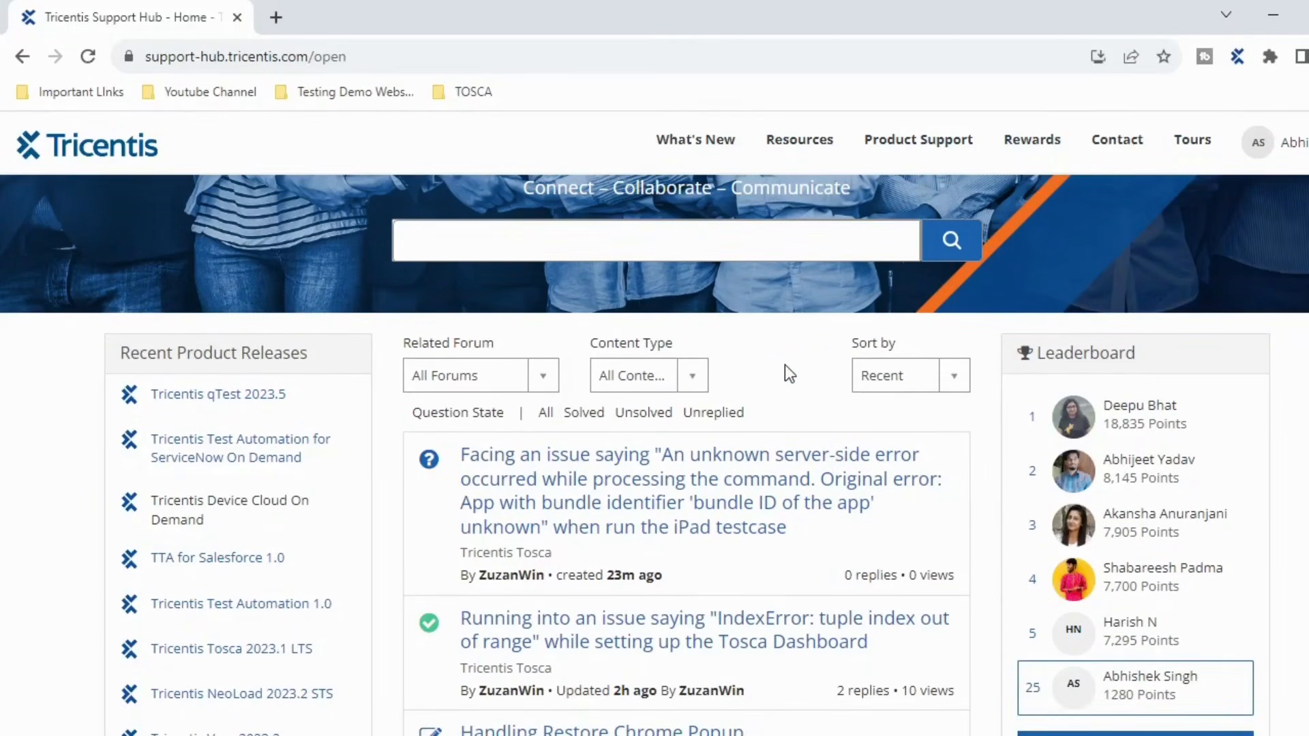
mouse_move(951, 163)
scroll(638, 556, down, 3)
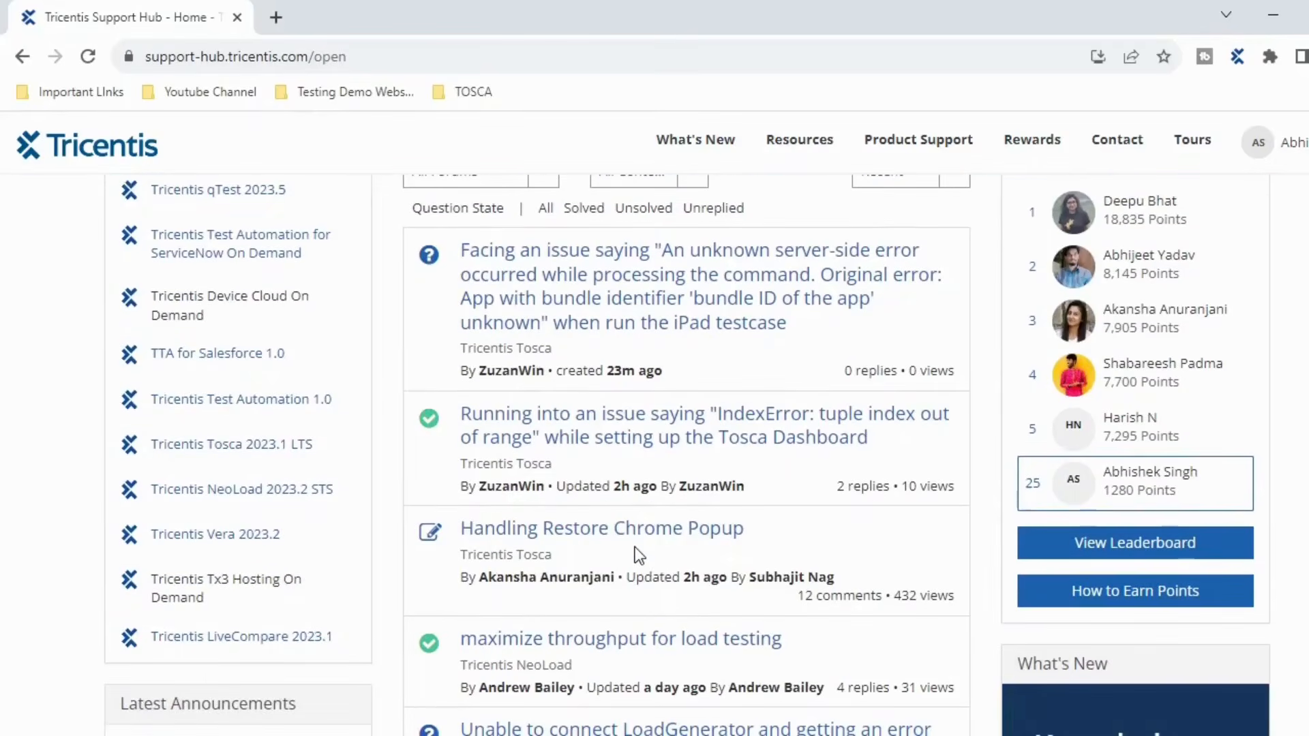
scroll(638, 556, up, 3)
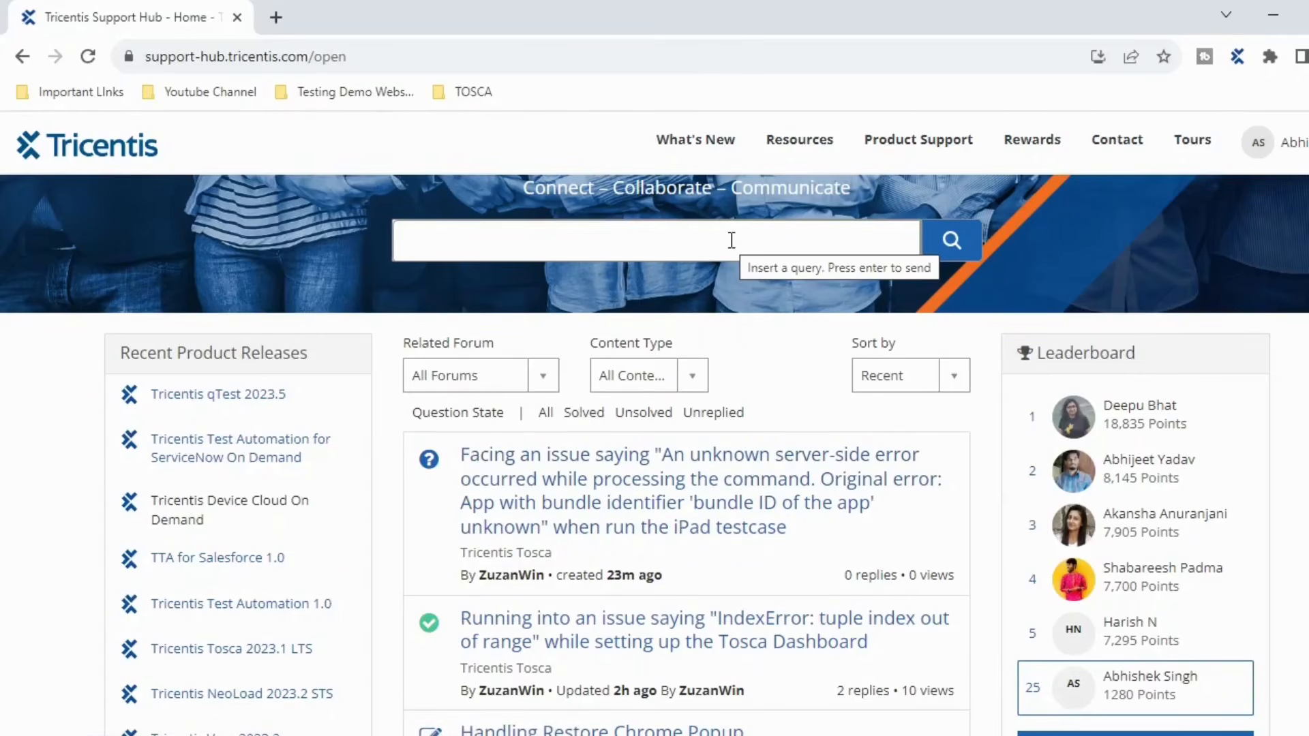
click(276, 18)
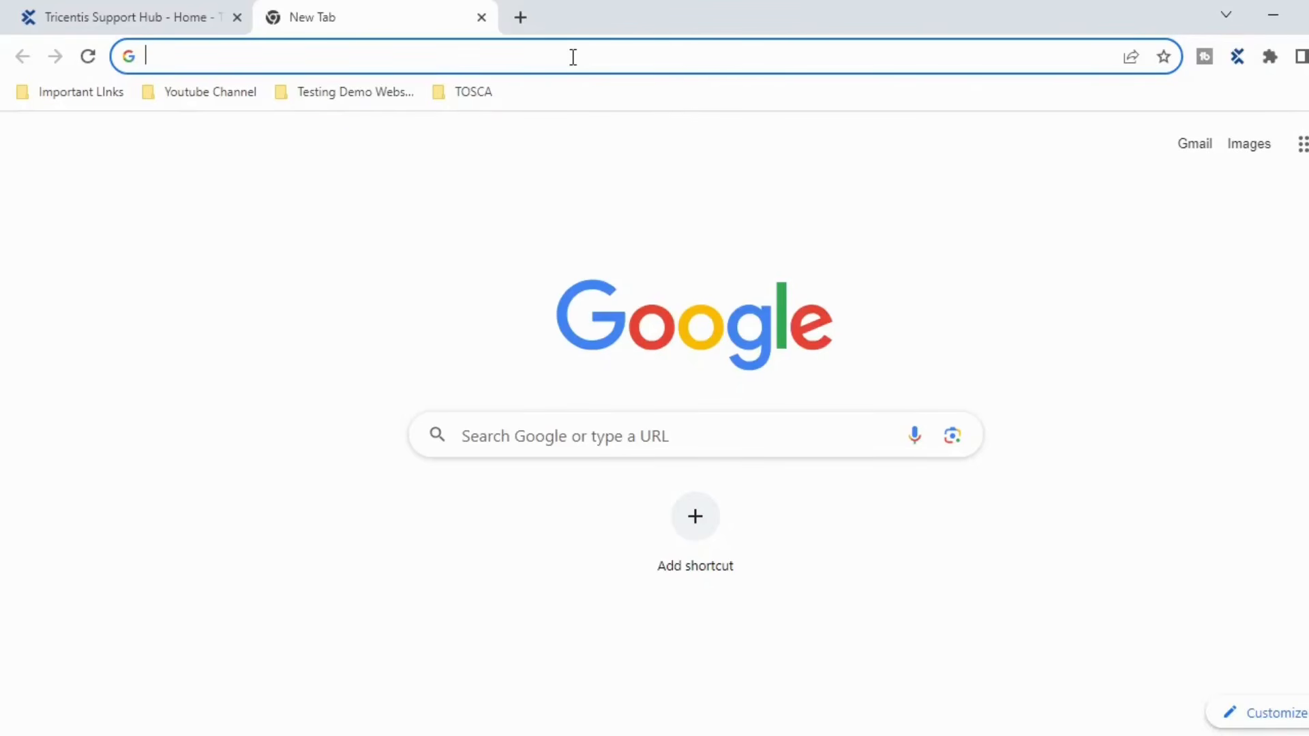
- Load the Training License Request page from the TOSCA bookmarks folder
key(alt+f)
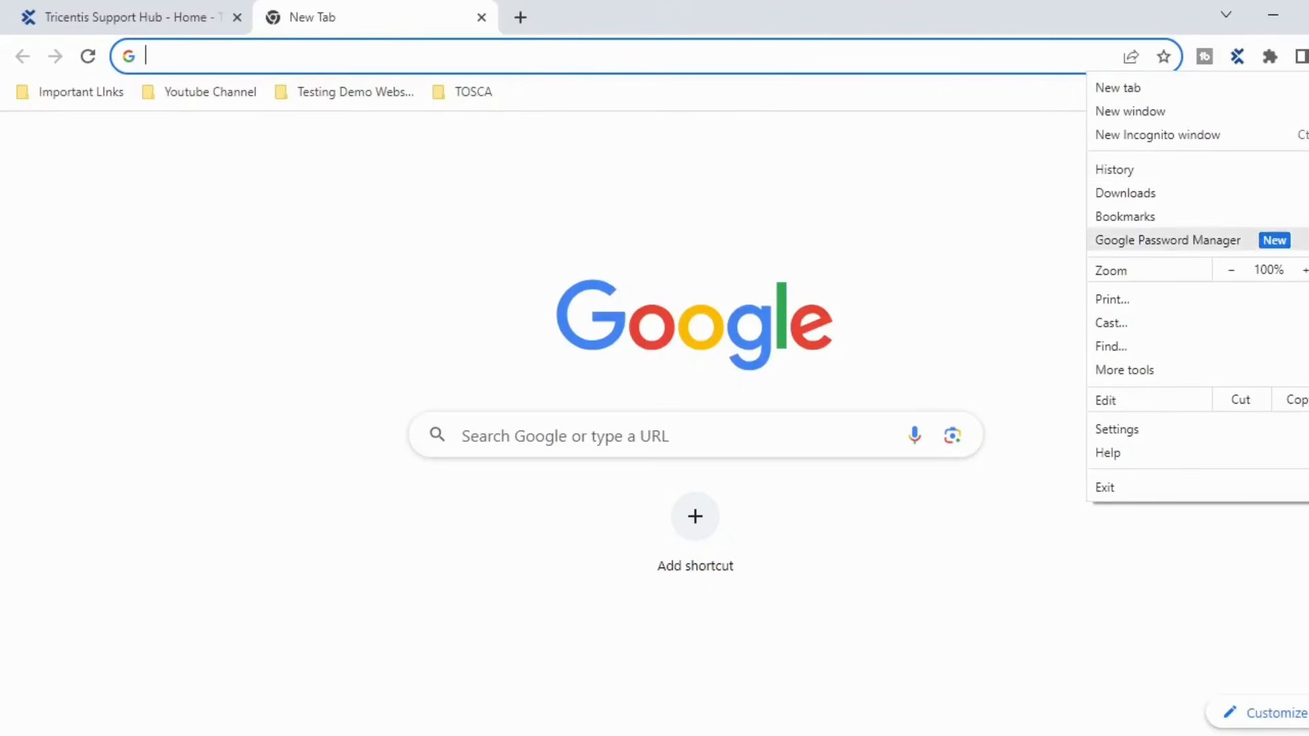
mouse_move(1119, 218)
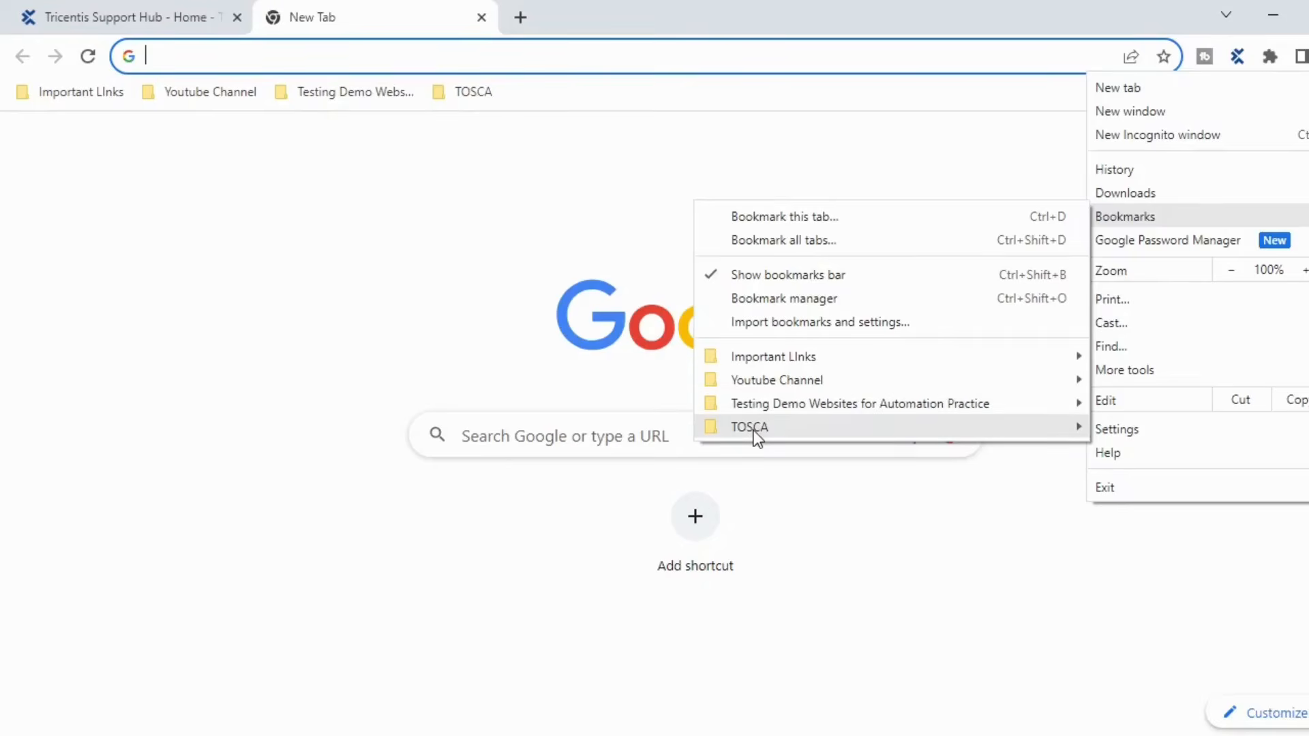
mouse_move(754, 431)
click(579, 430)
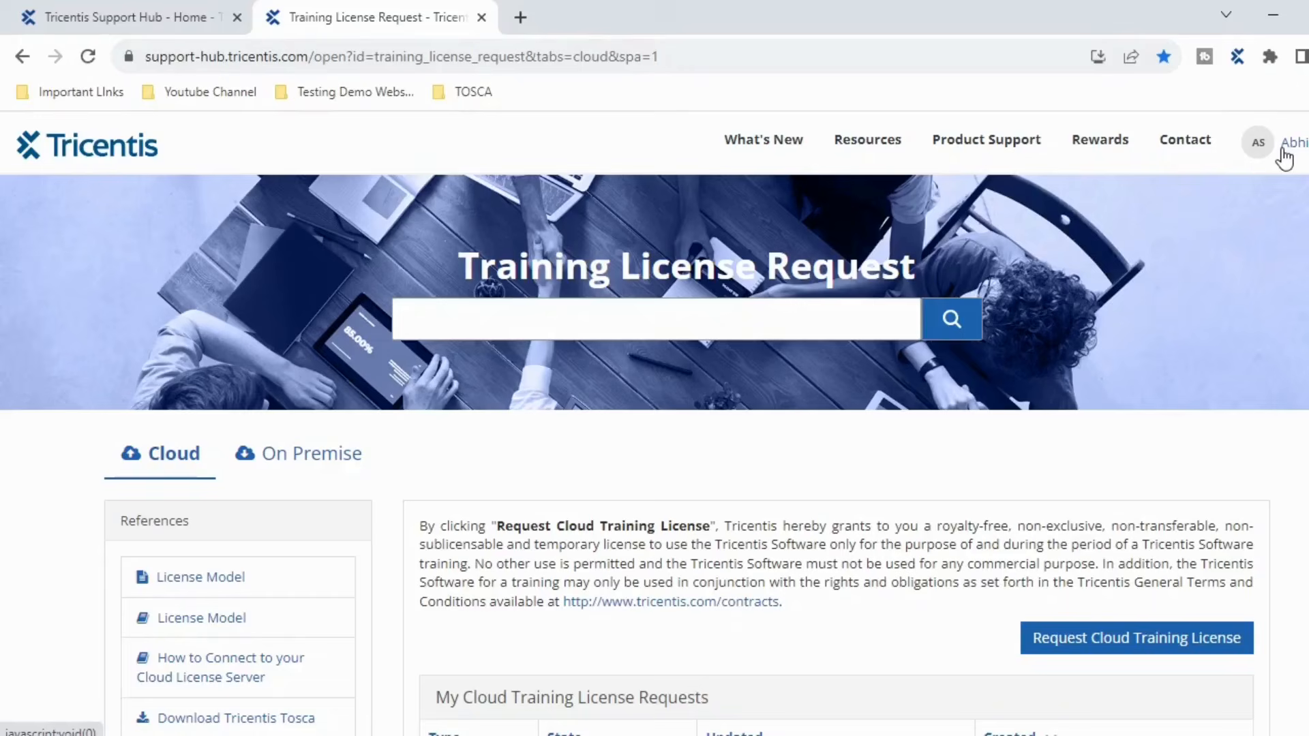
- Check the On Premise tab, then return to the Cloud tab showing the Deployed license request
scroll(827, 330, down, 1)
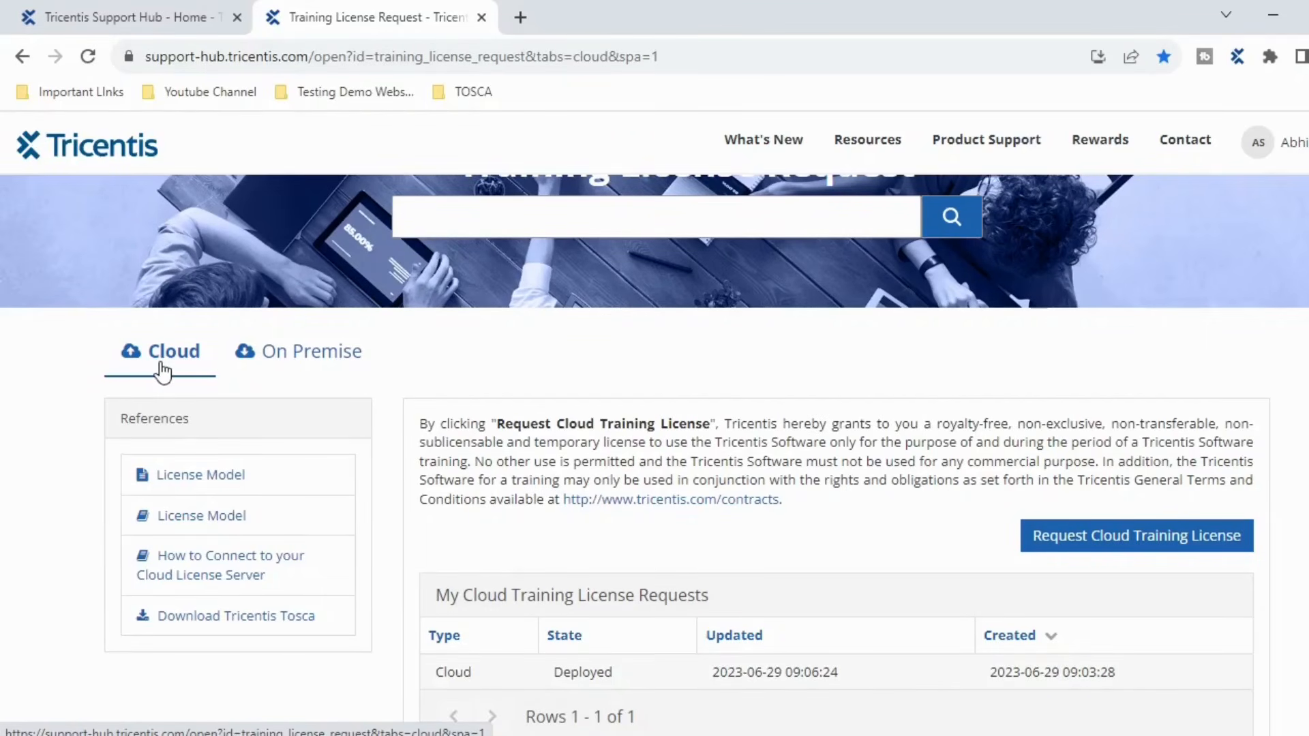
click(304, 364)
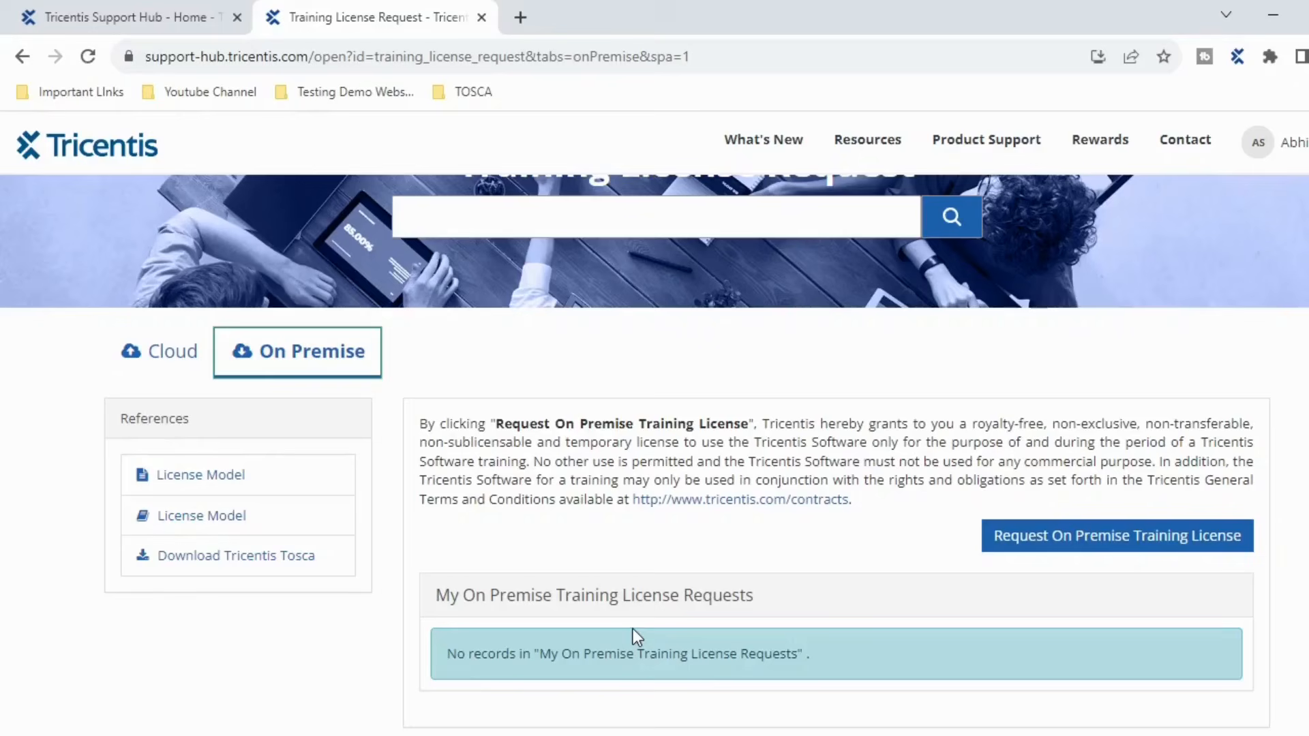
click(155, 363)
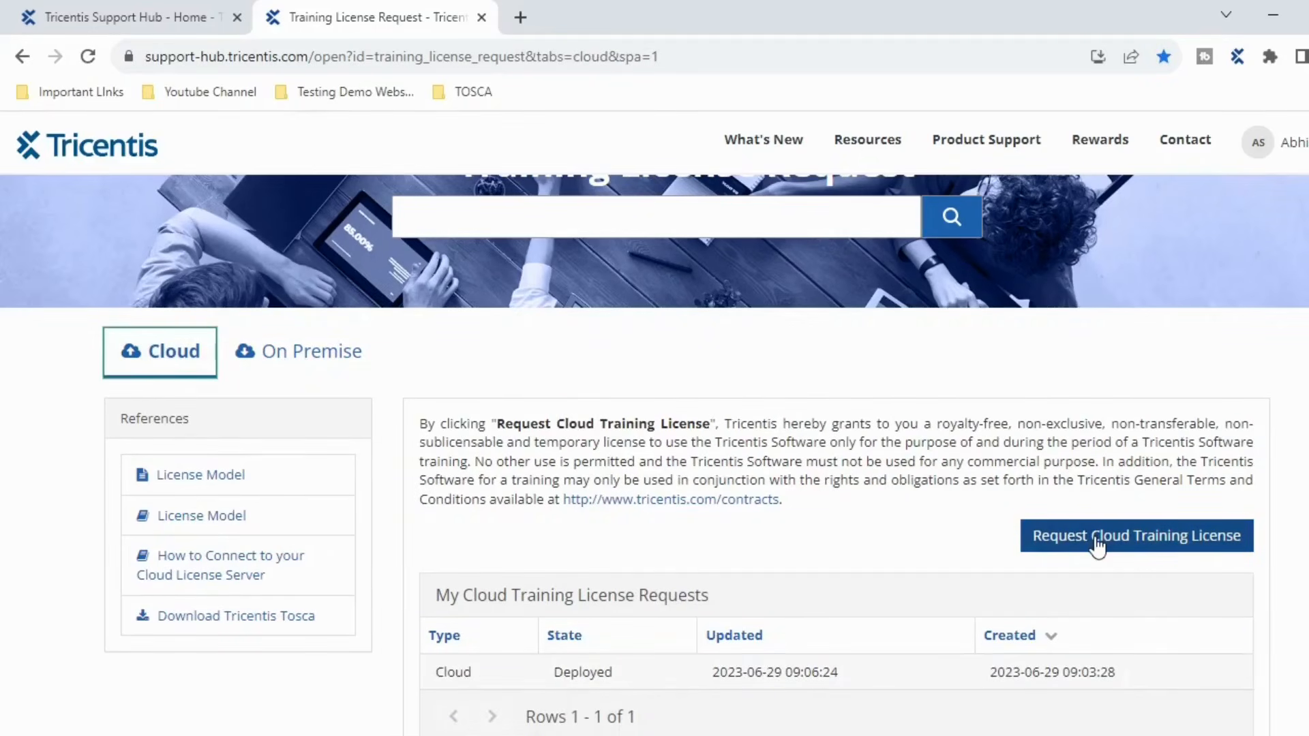
scroll(769, 504, down, 2)
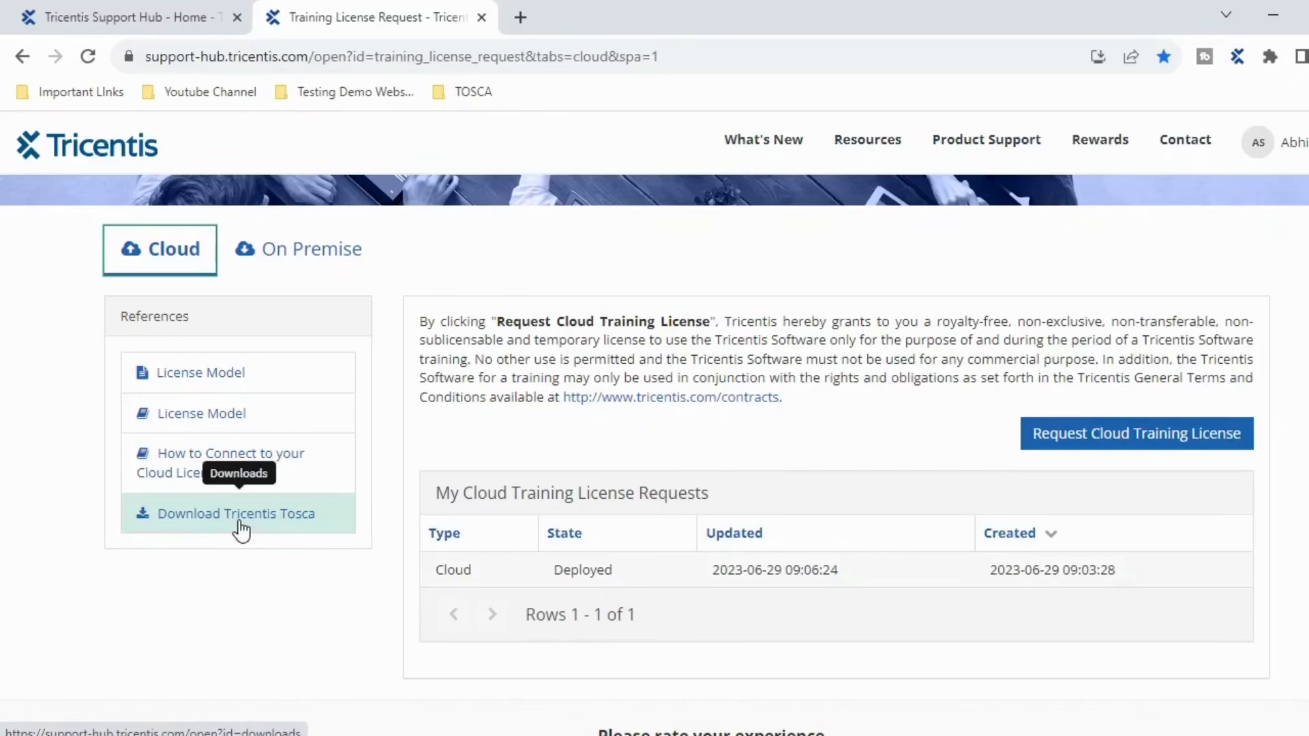
mouse_move(976, 150)
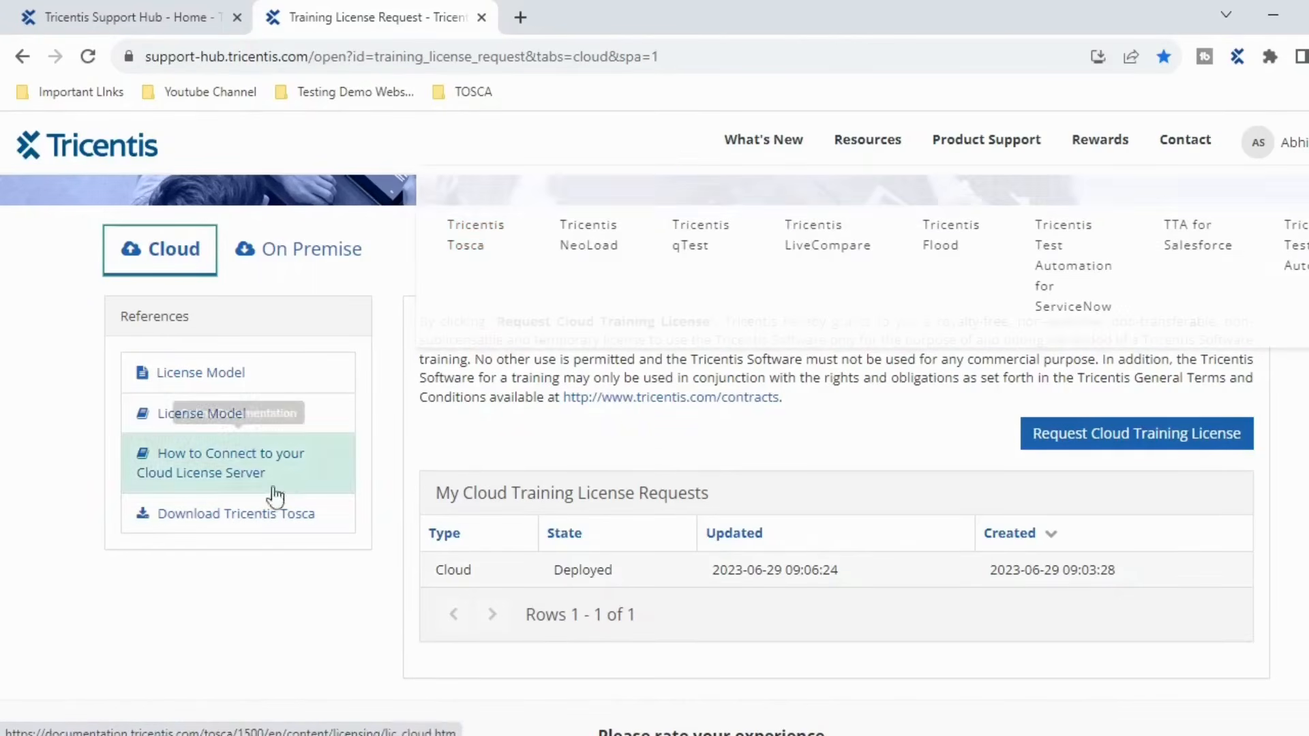
- Open the Download Tricentis Tosca page and scroll through the downloads table
click(251, 517)
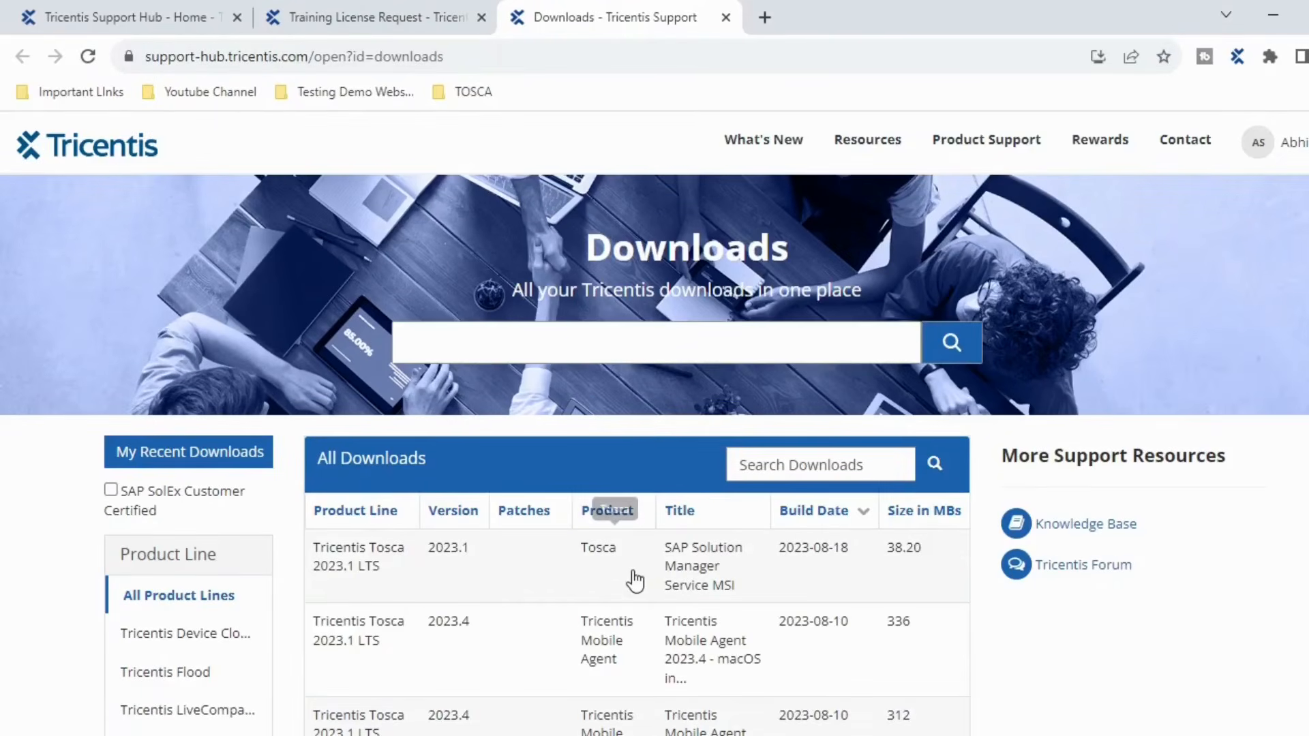
scroll(632, 579, down, 5)
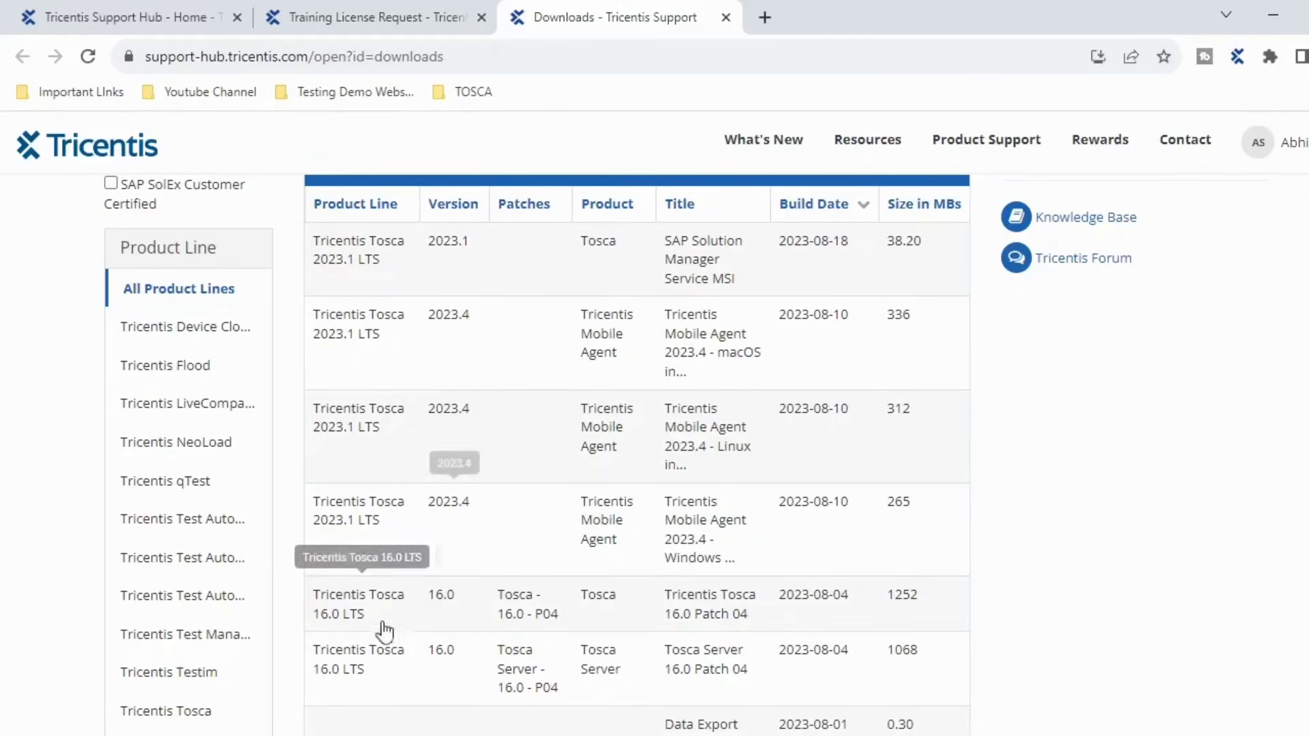
scroll(488, 619, down, 6)
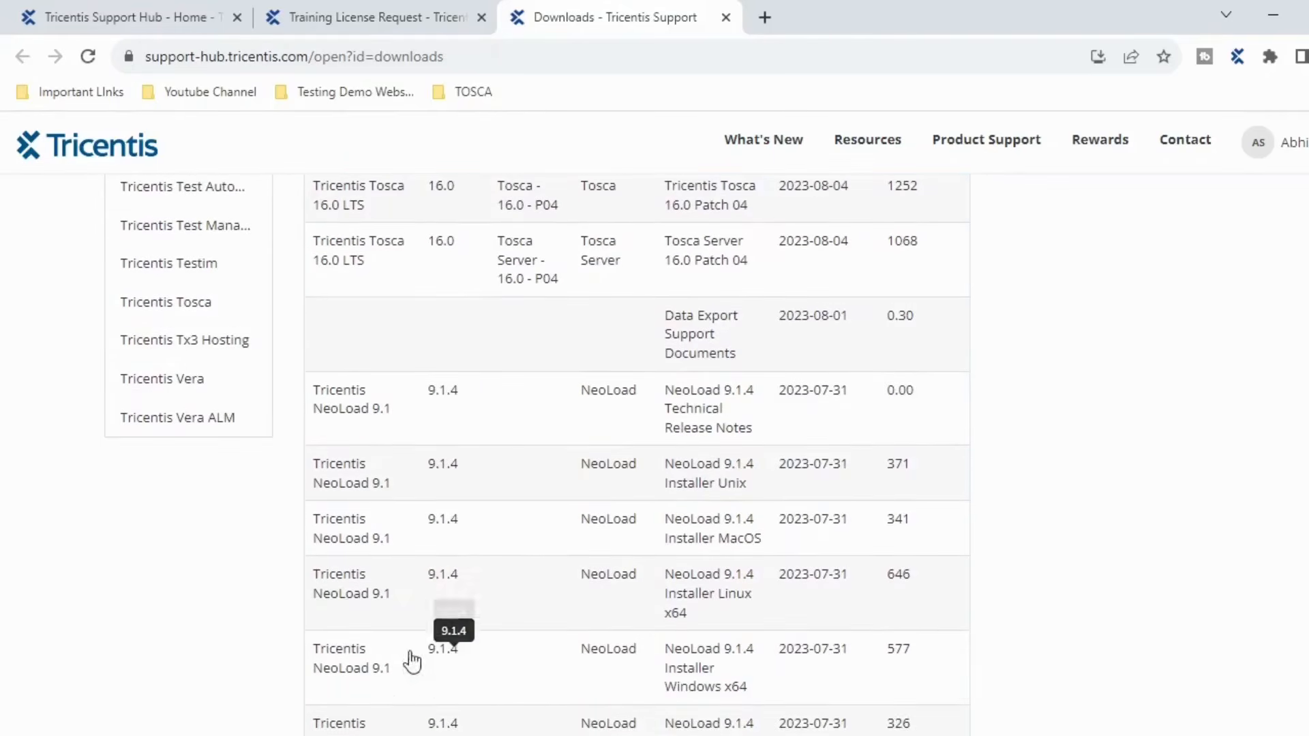
scroll(514, 600, up, 5)
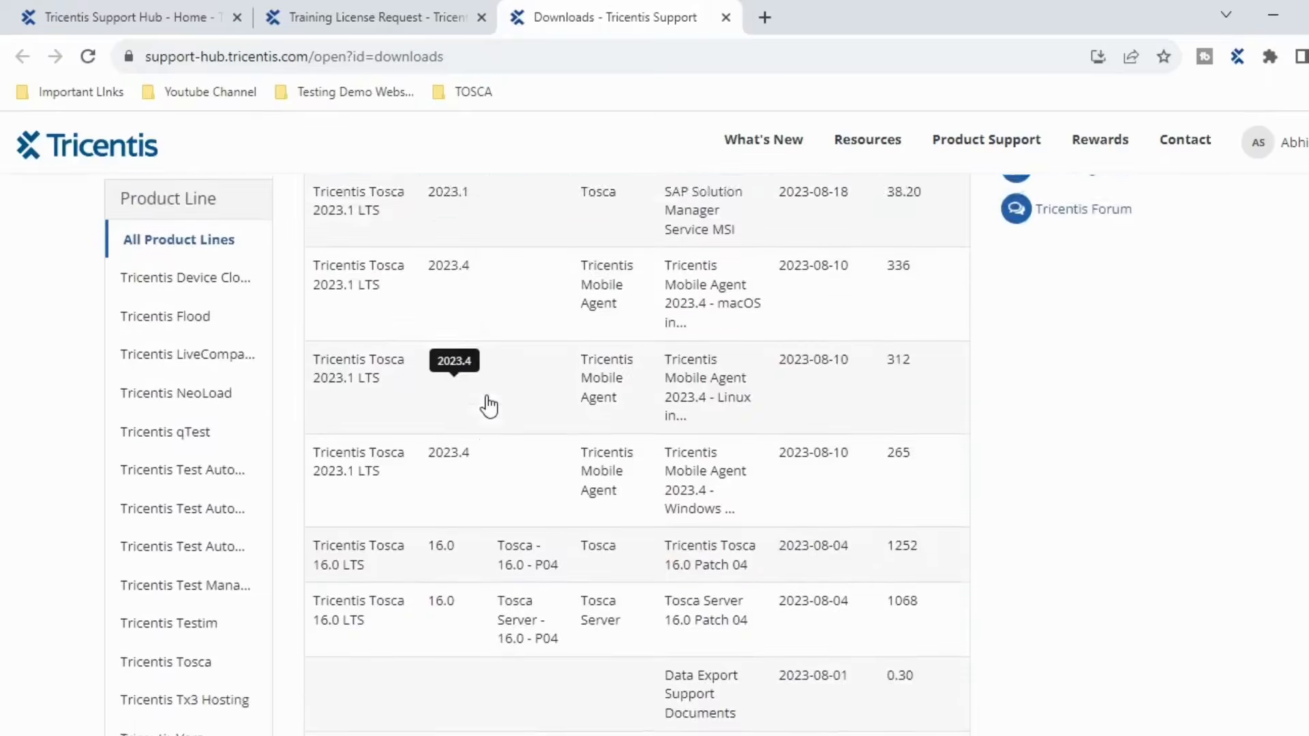
scroll(488, 408, up, 2)
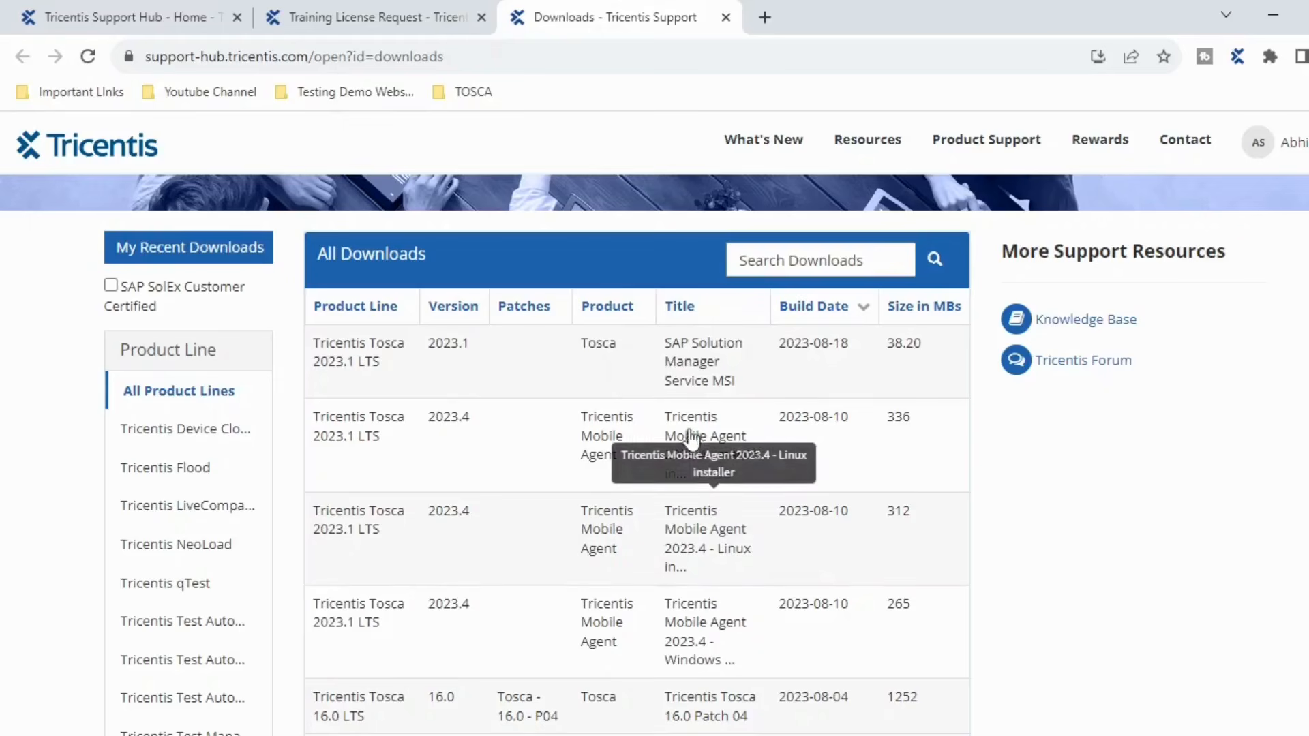
scroll(716, 573, down, 4)
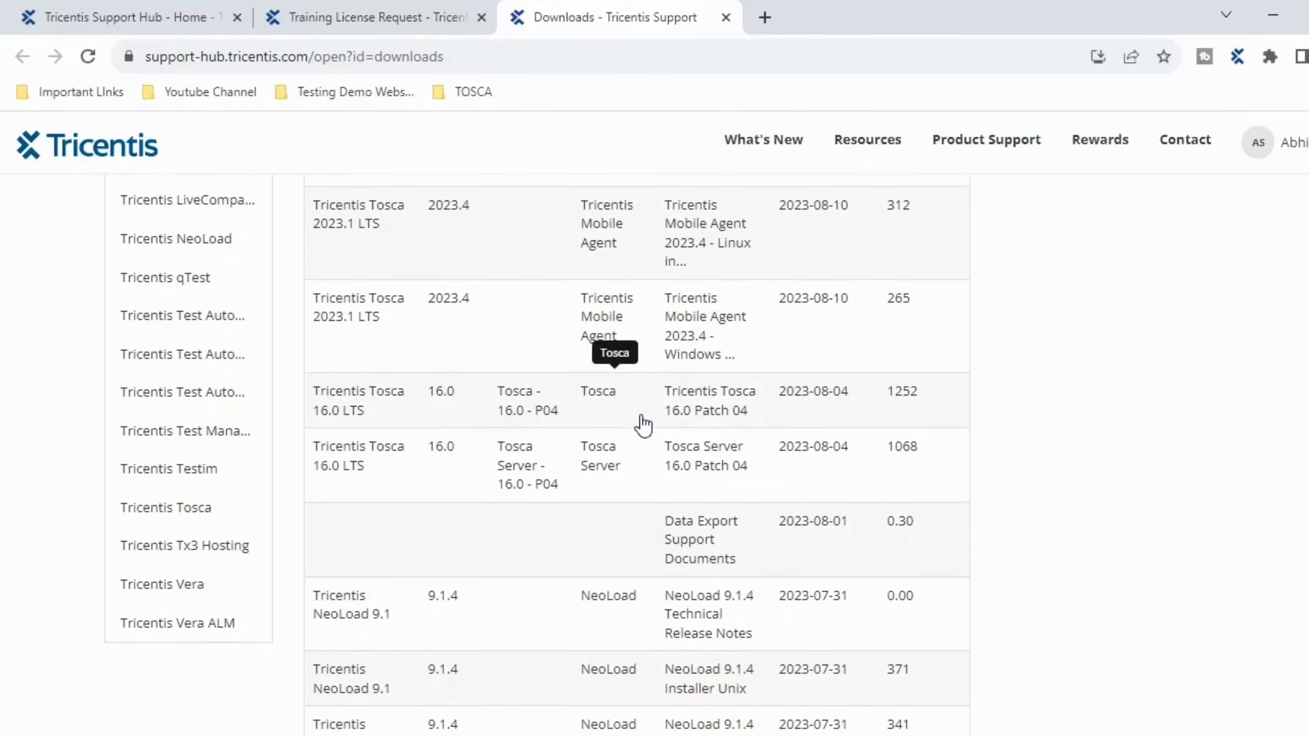
scroll(641, 425, up, 4)
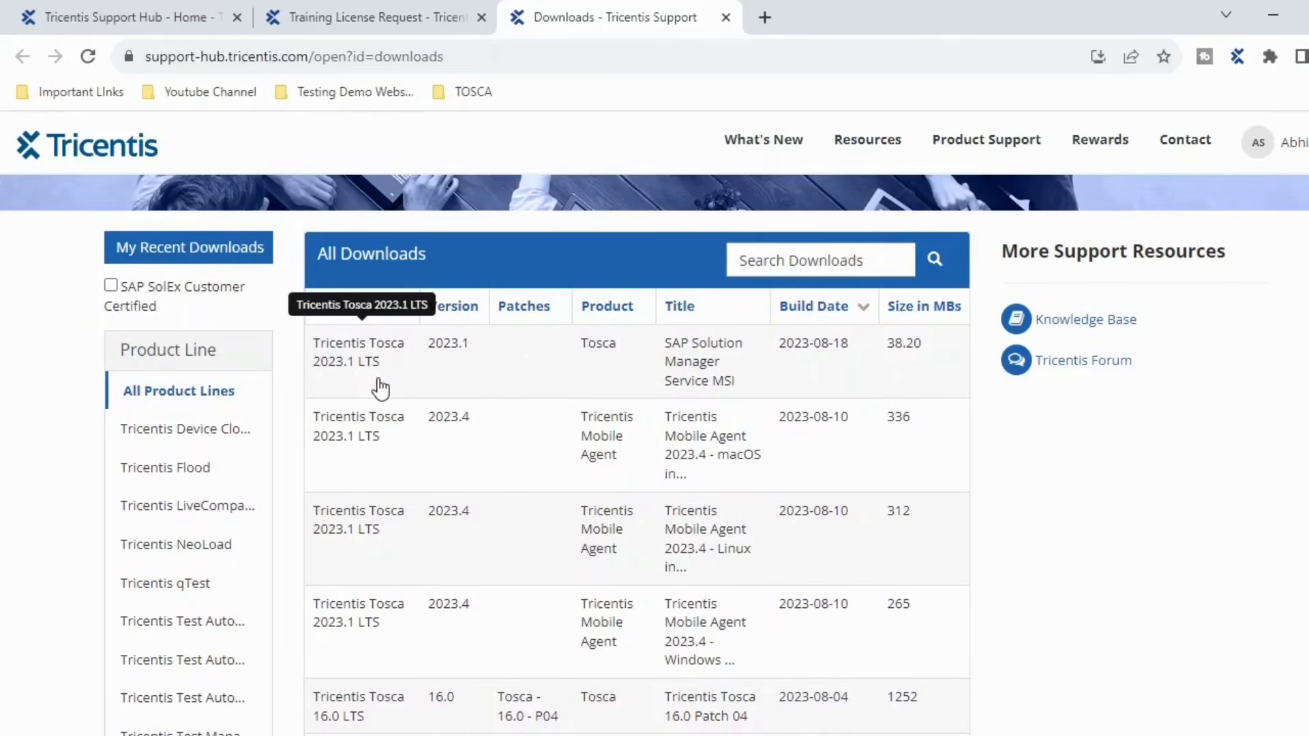
scroll(382, 444, down, 5)
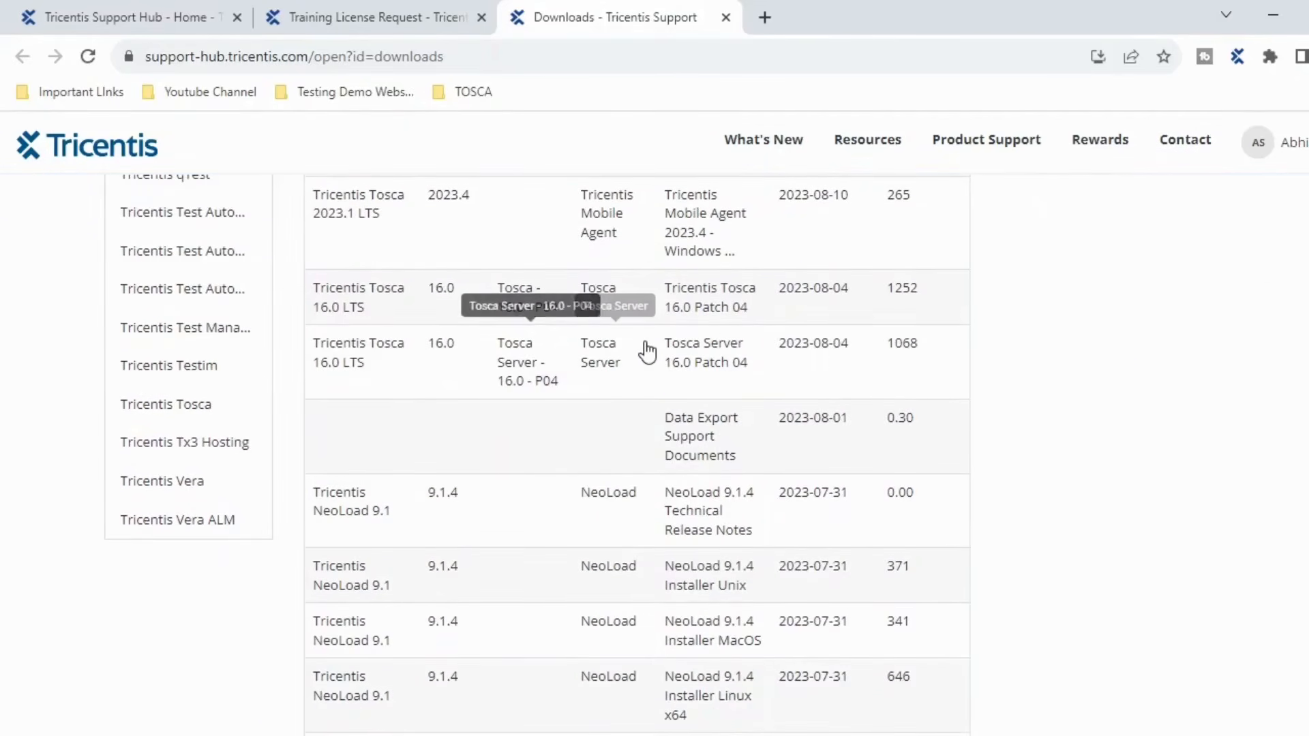
- Cancel the Tricentis_Tosca_16.0_Patch4.zip download, close the tab, and bring up the Downloads folder
click(407, 312)
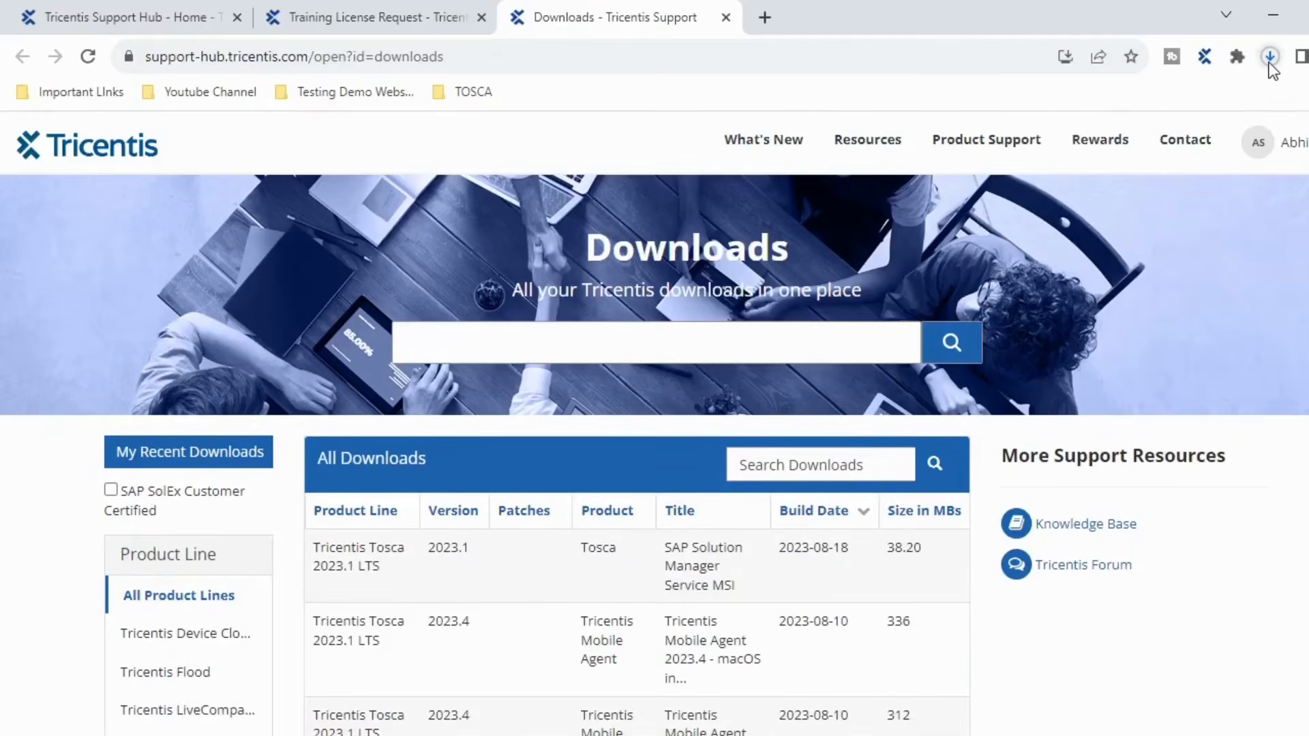
click(1270, 60)
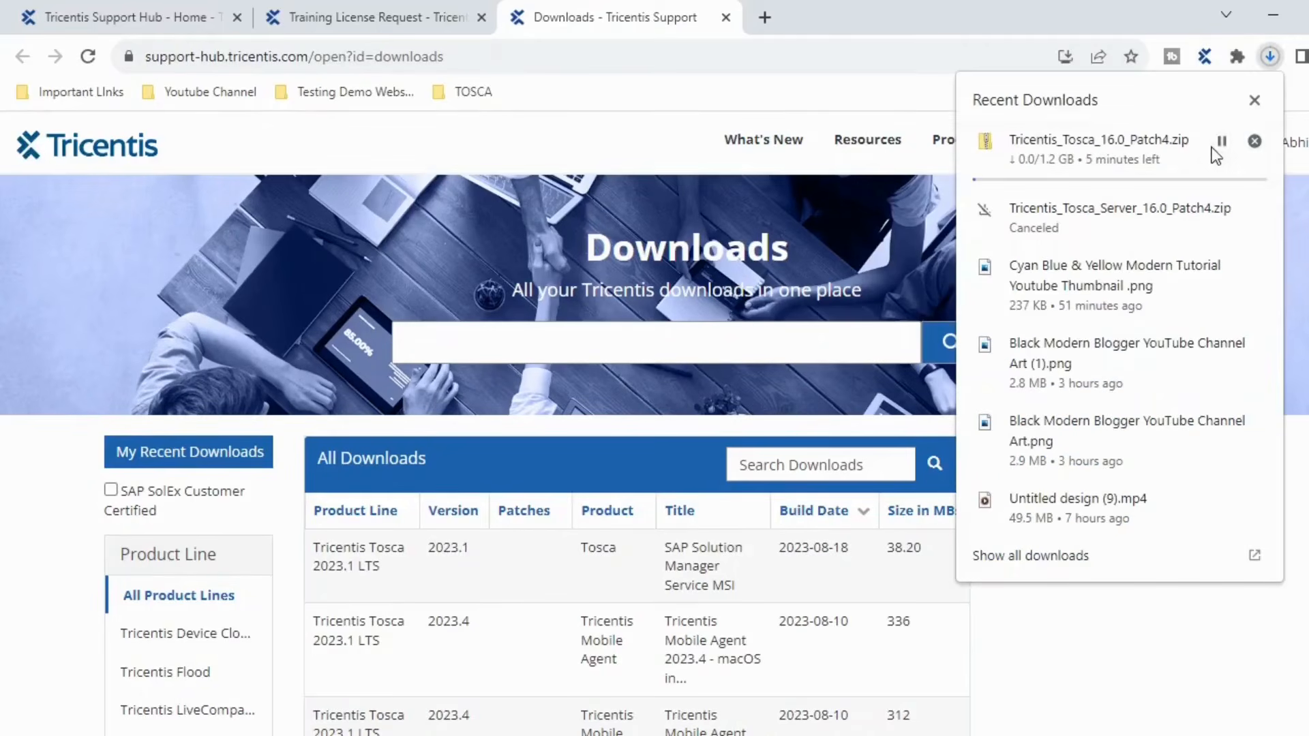
click(1255, 142)
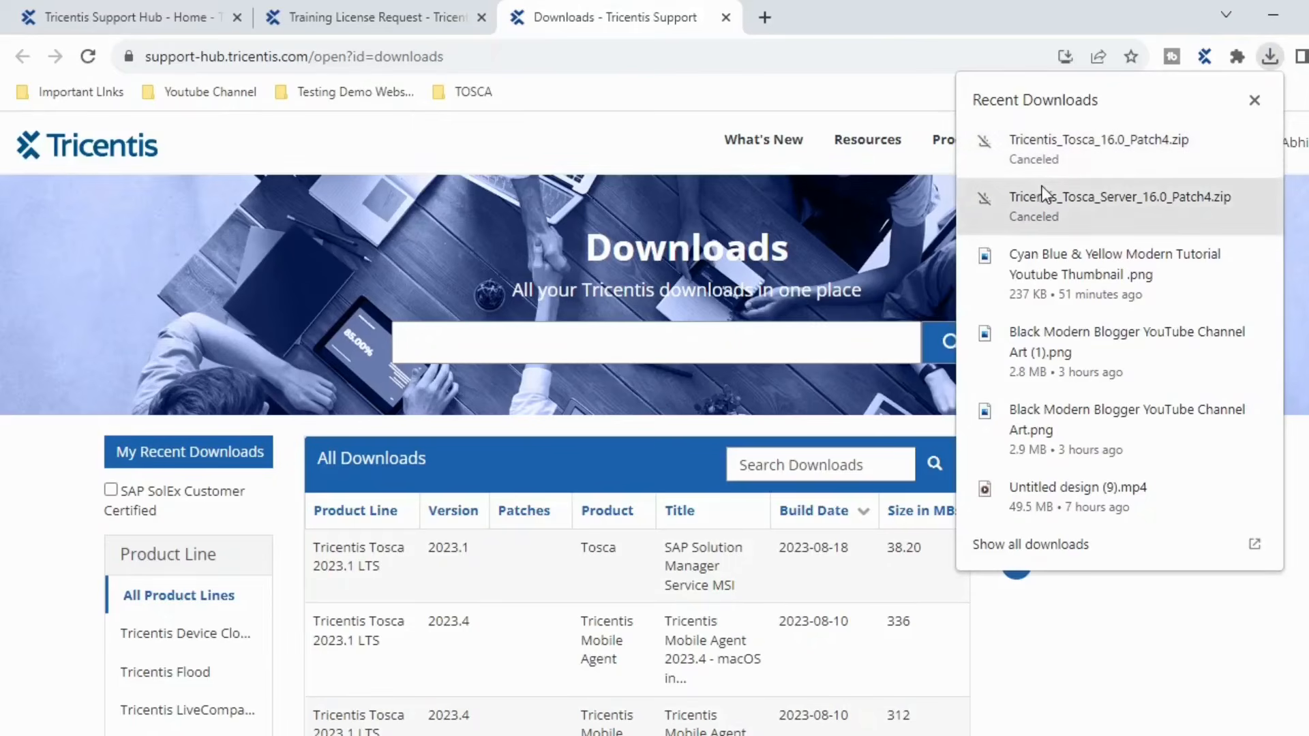
click(1255, 102)
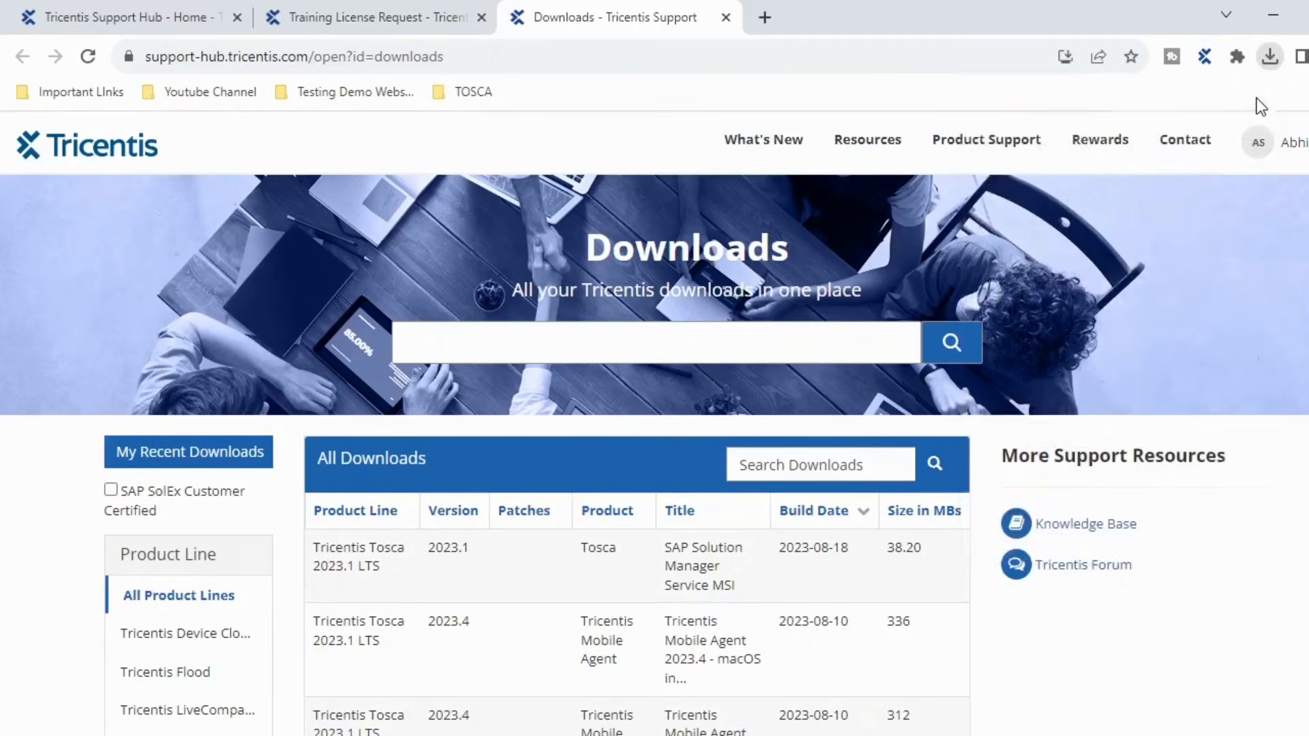
click(734, 16)
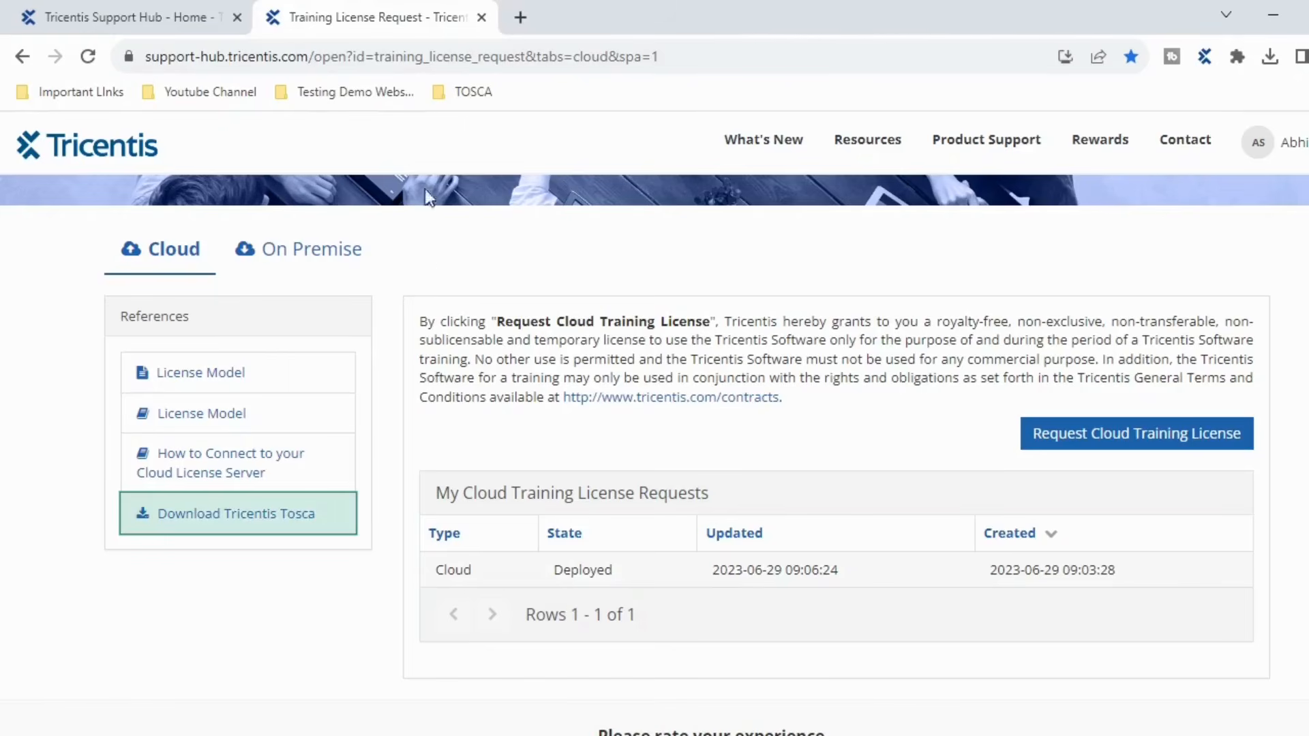
click(729, 735)
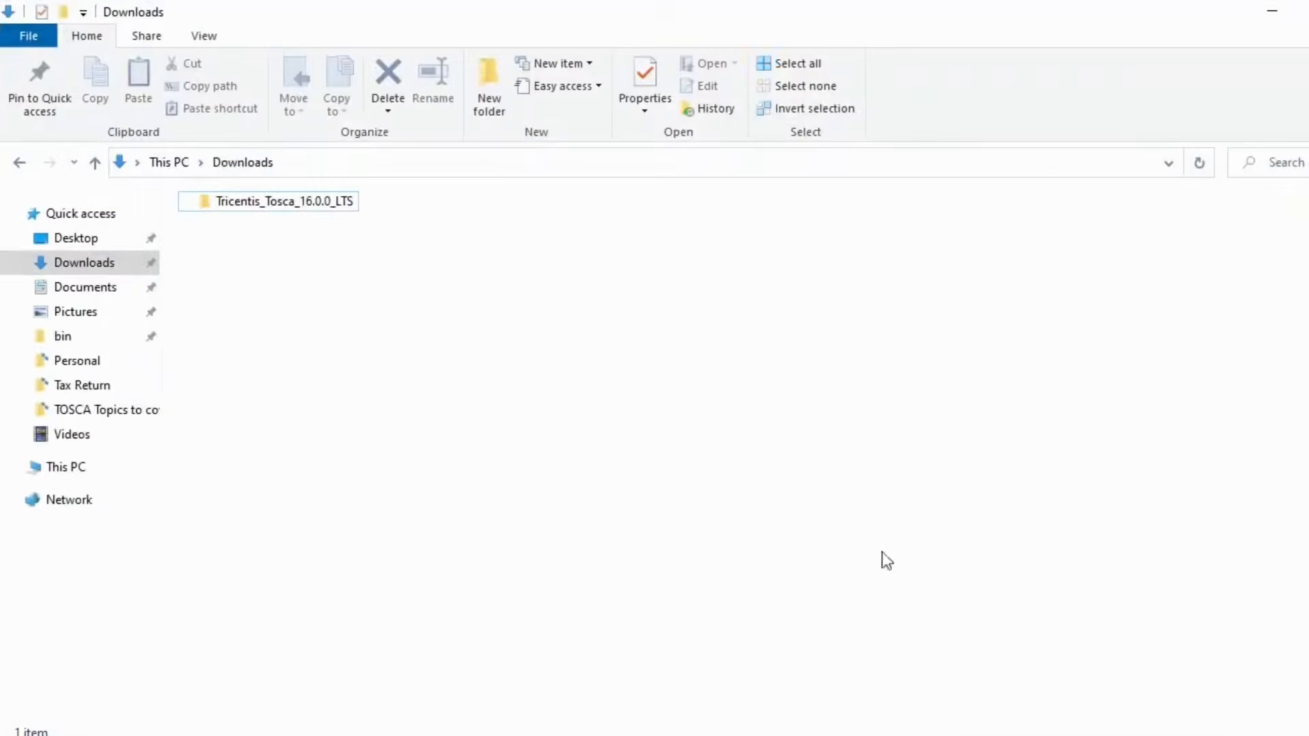
- Run Tricentis Tosca 16.0.0 LTS.exe from the Tricentis_Tosca_16.0.0_LTS folder
double_click(284, 201)
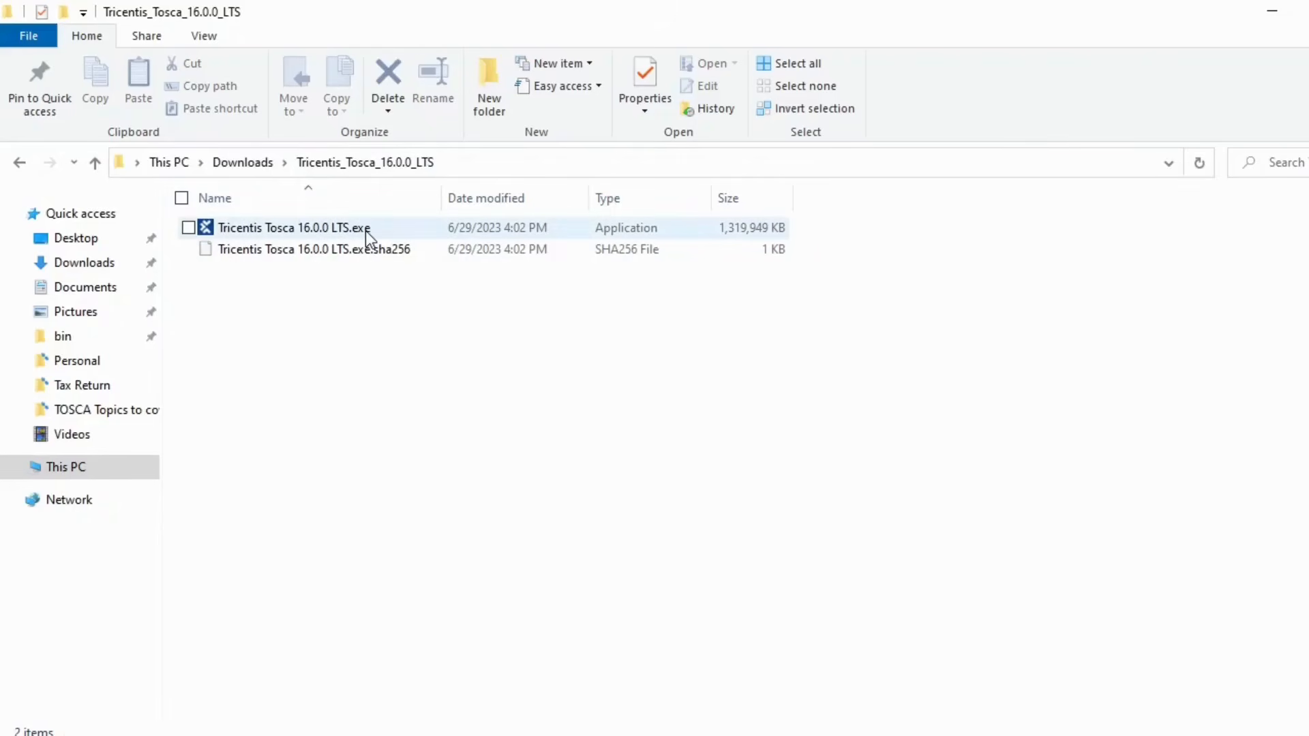
mouse_move(367, 234)
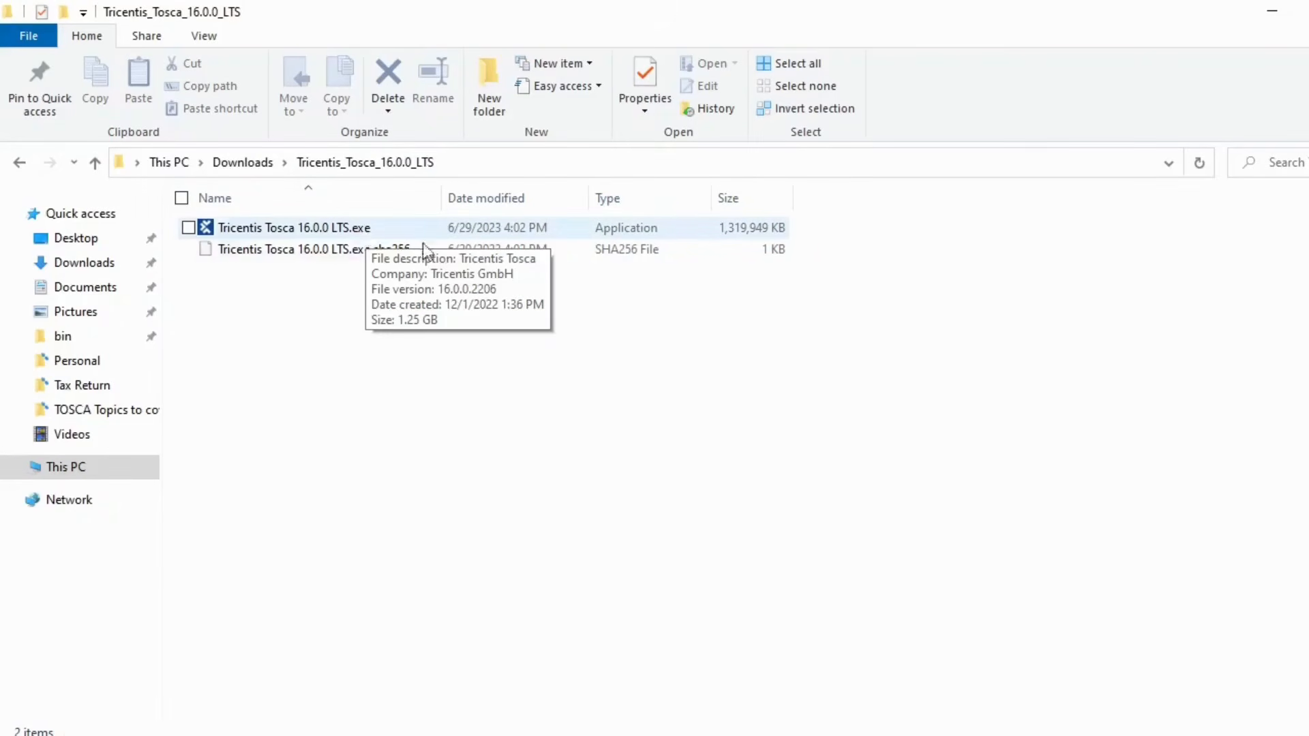
double_click(392, 230)
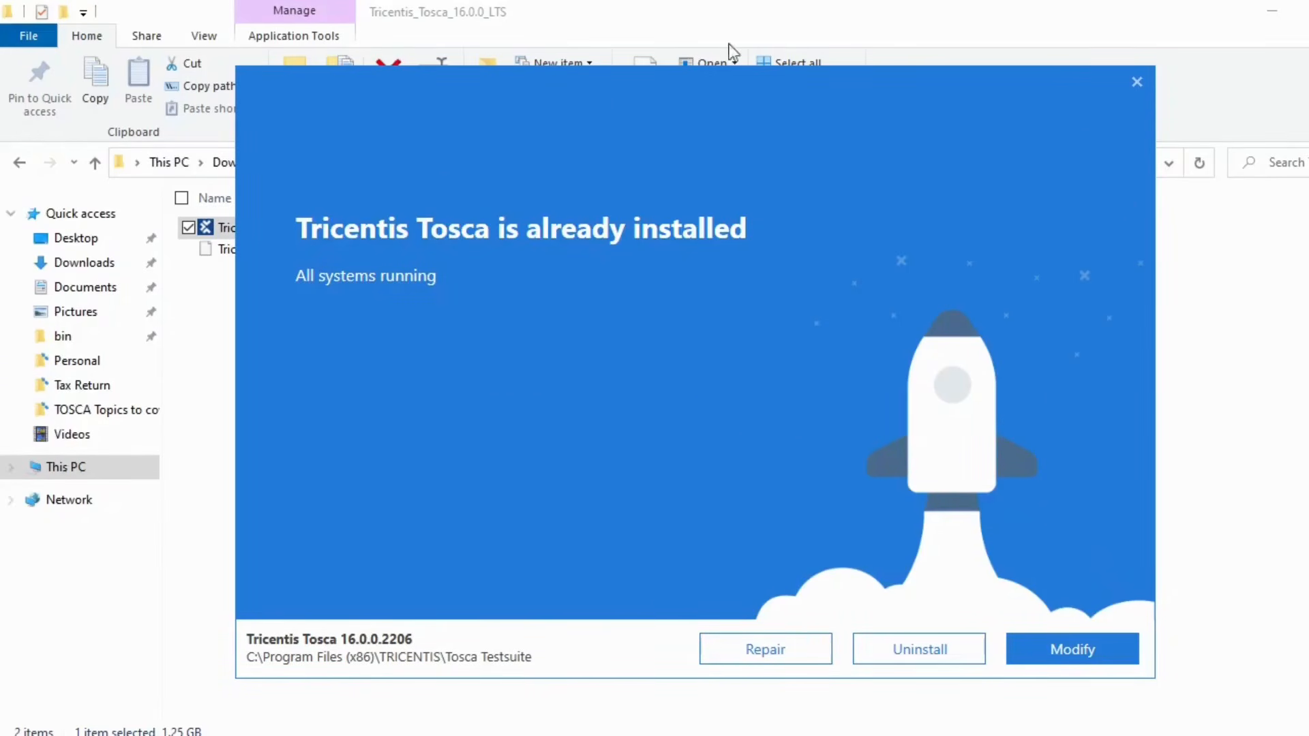
- Cancel Tricentis Tosca Setup, confirming with Yes, and minimize the File Explorer window
click(1136, 82)
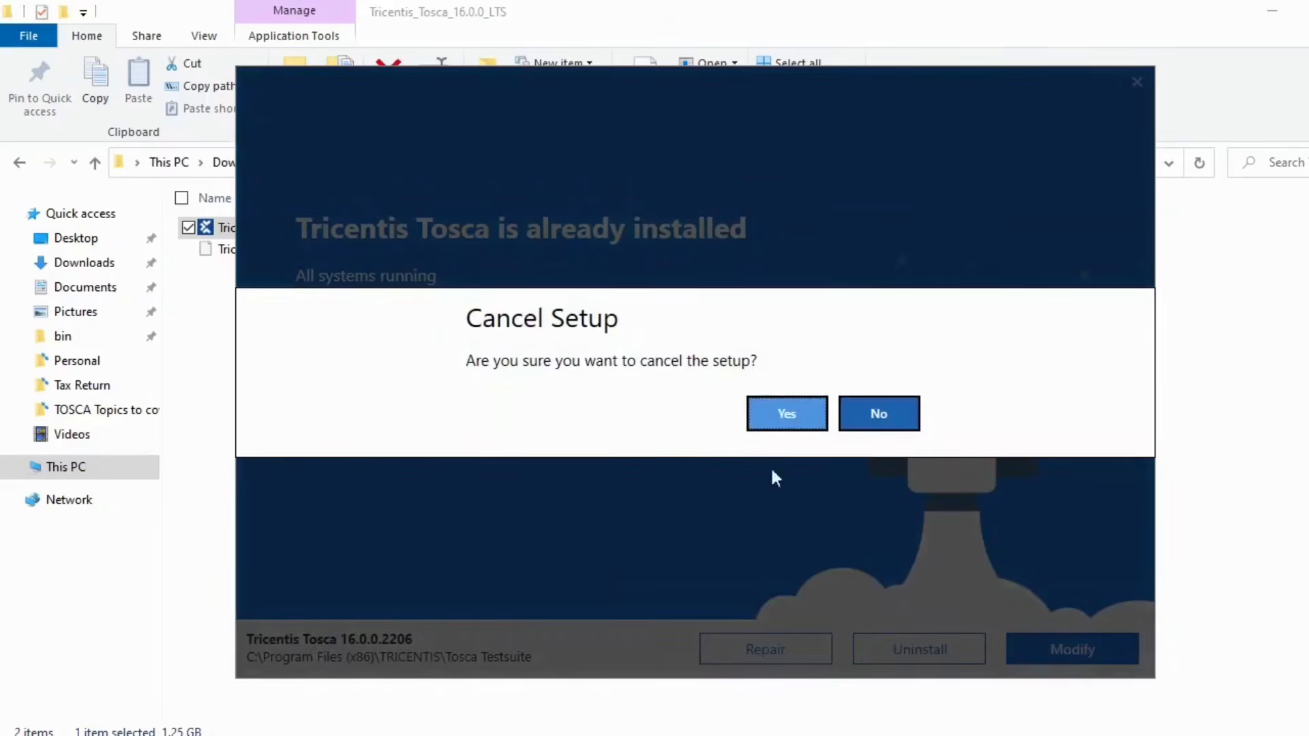
click(789, 417)
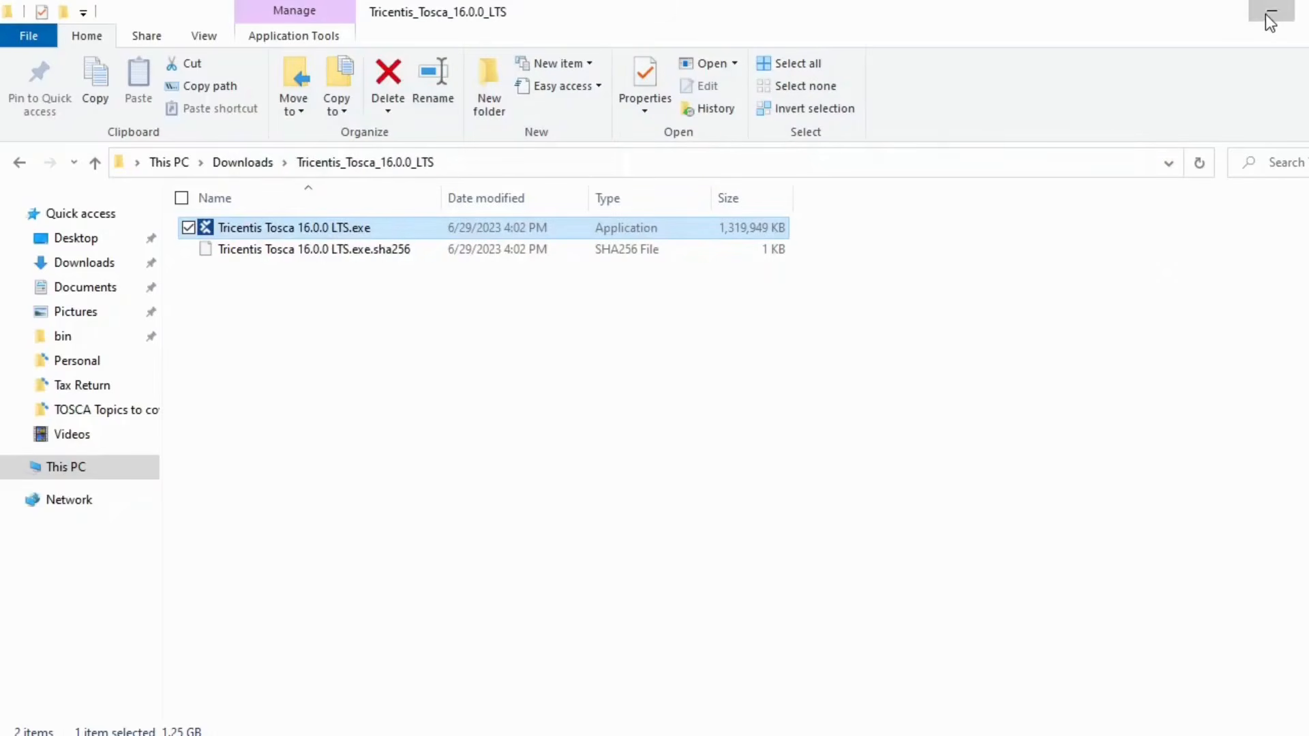
click(1268, 15)
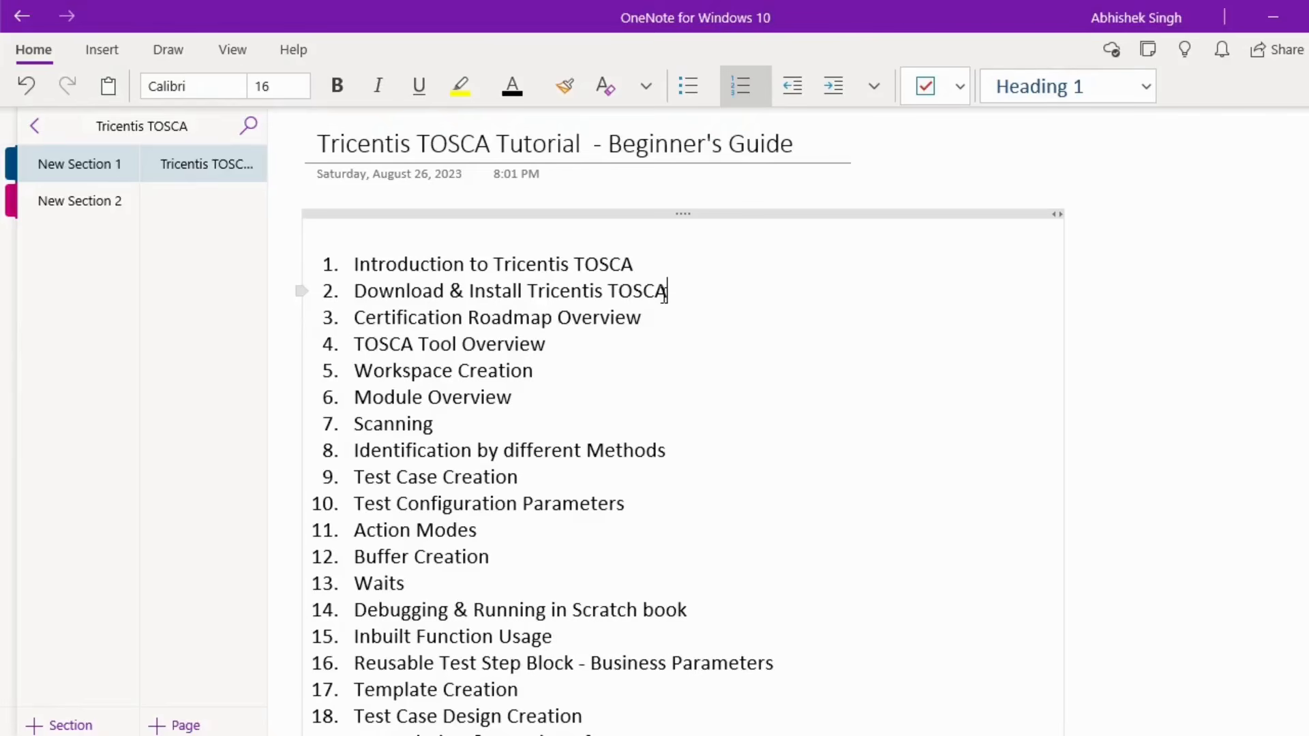
- Minimize OneNote and Chrome, then bring up Windows search
click(1281, 21)
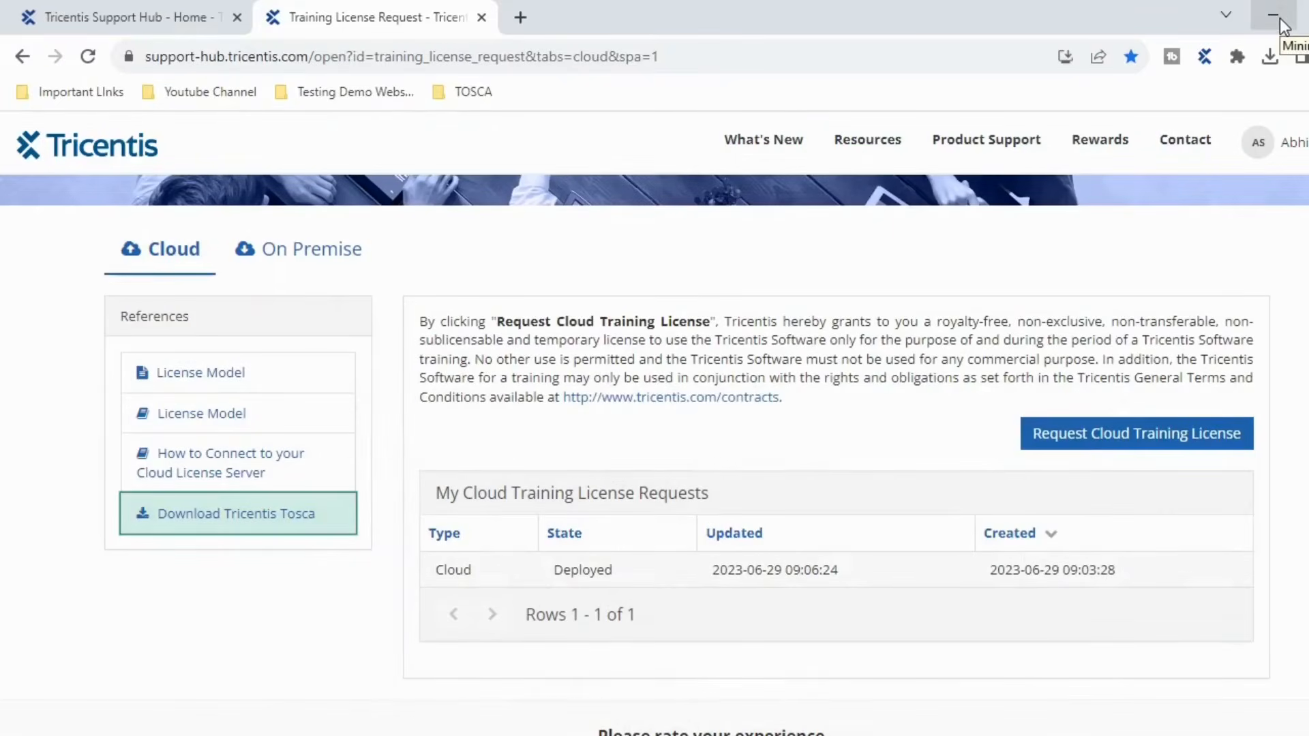
click(1279, 18)
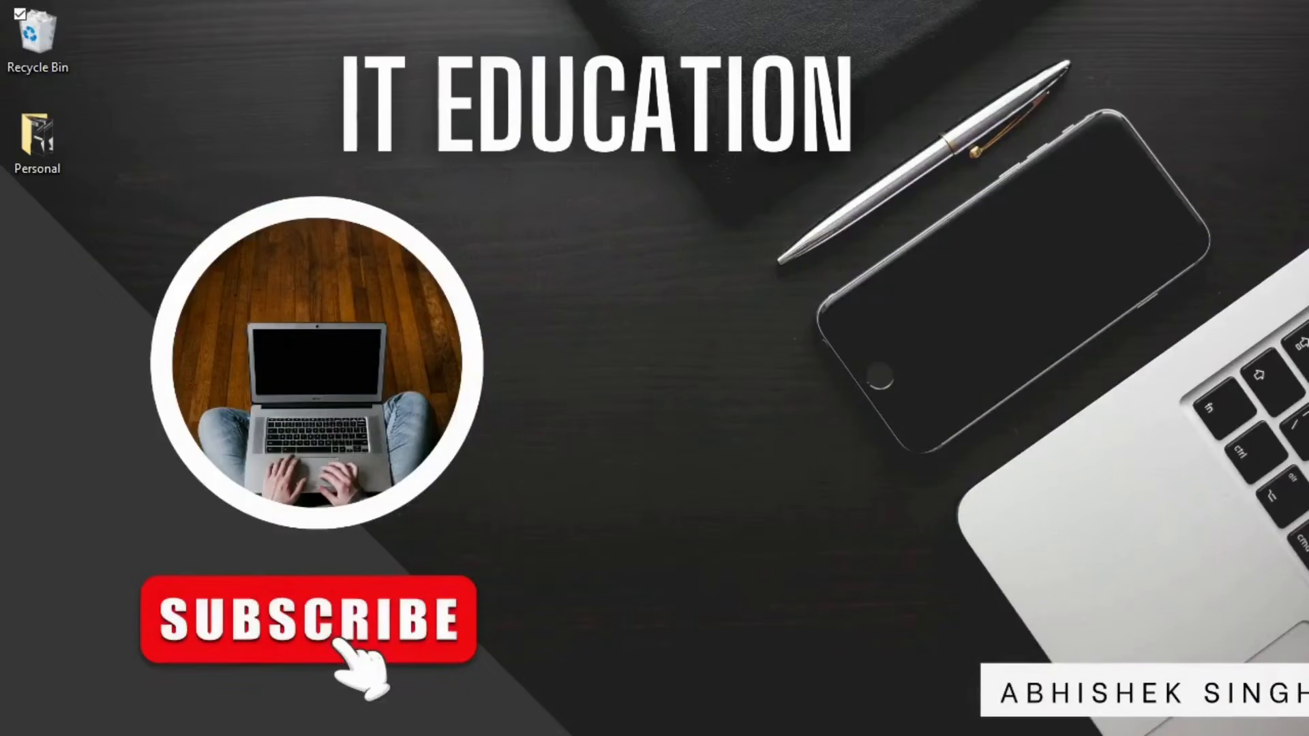
key(super+s)
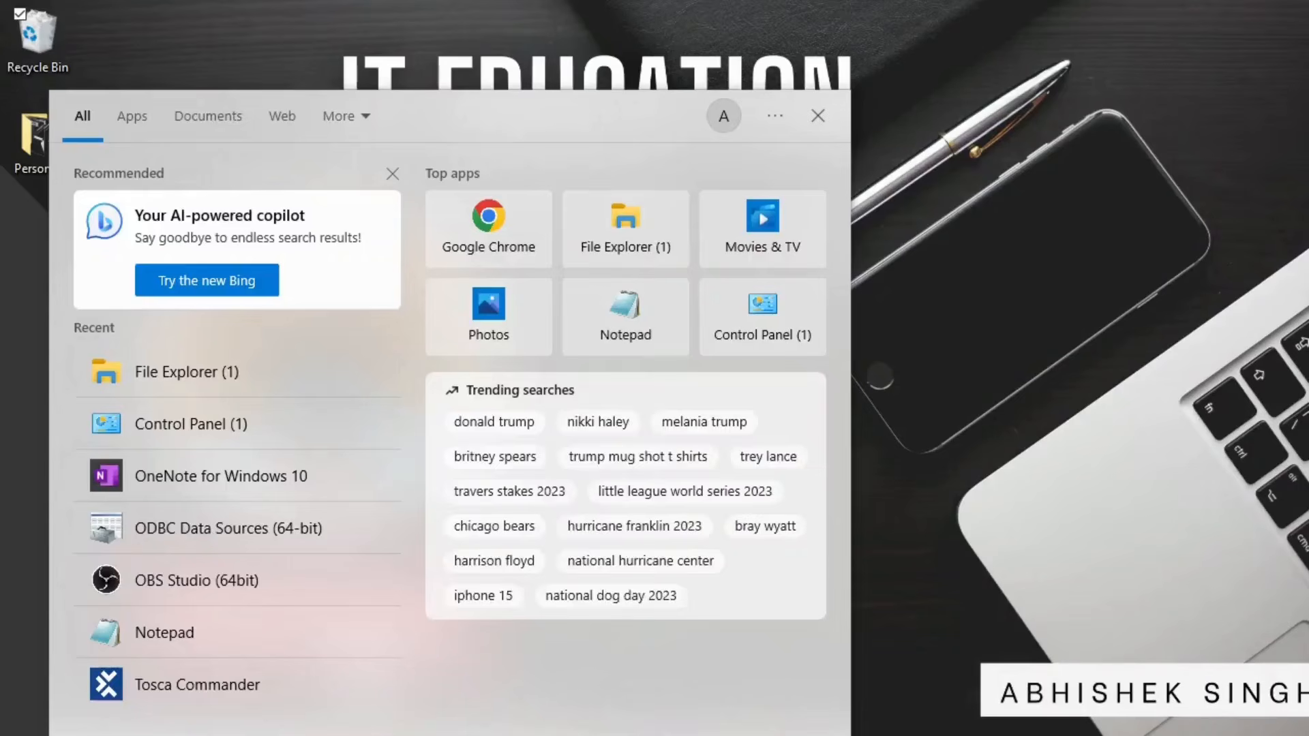
- Search for 'tosca' and launch Tosca Commander from the Best match result
text(tosca)
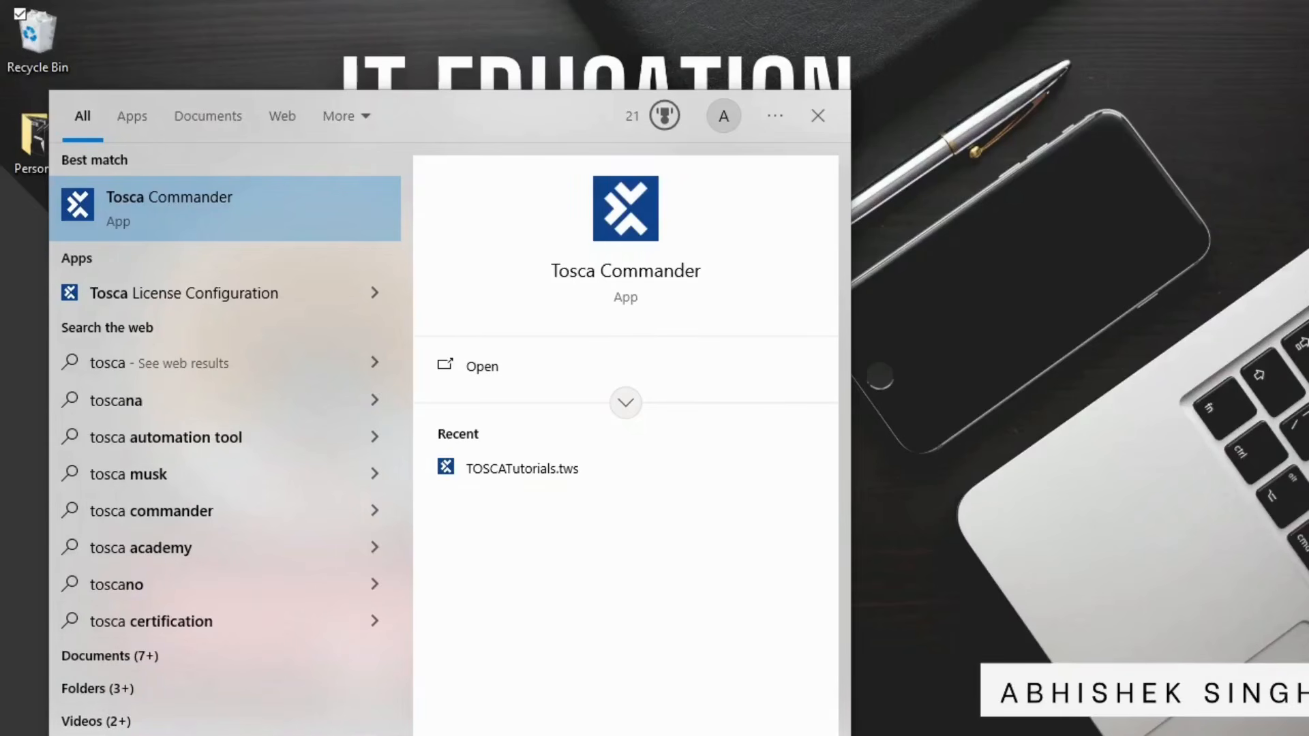
click(199, 226)
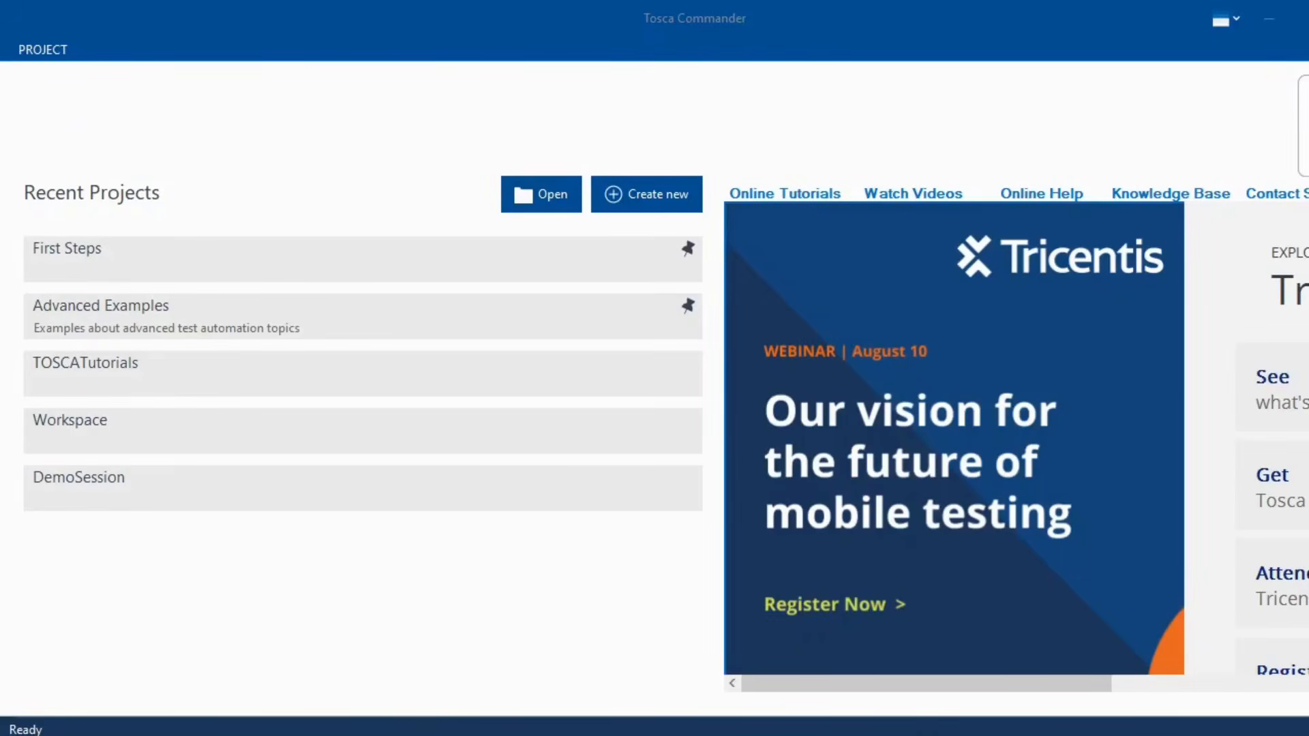
- Look over the project info, product information and Tosca settings pages, then return to Recent Projects
click(38, 46)
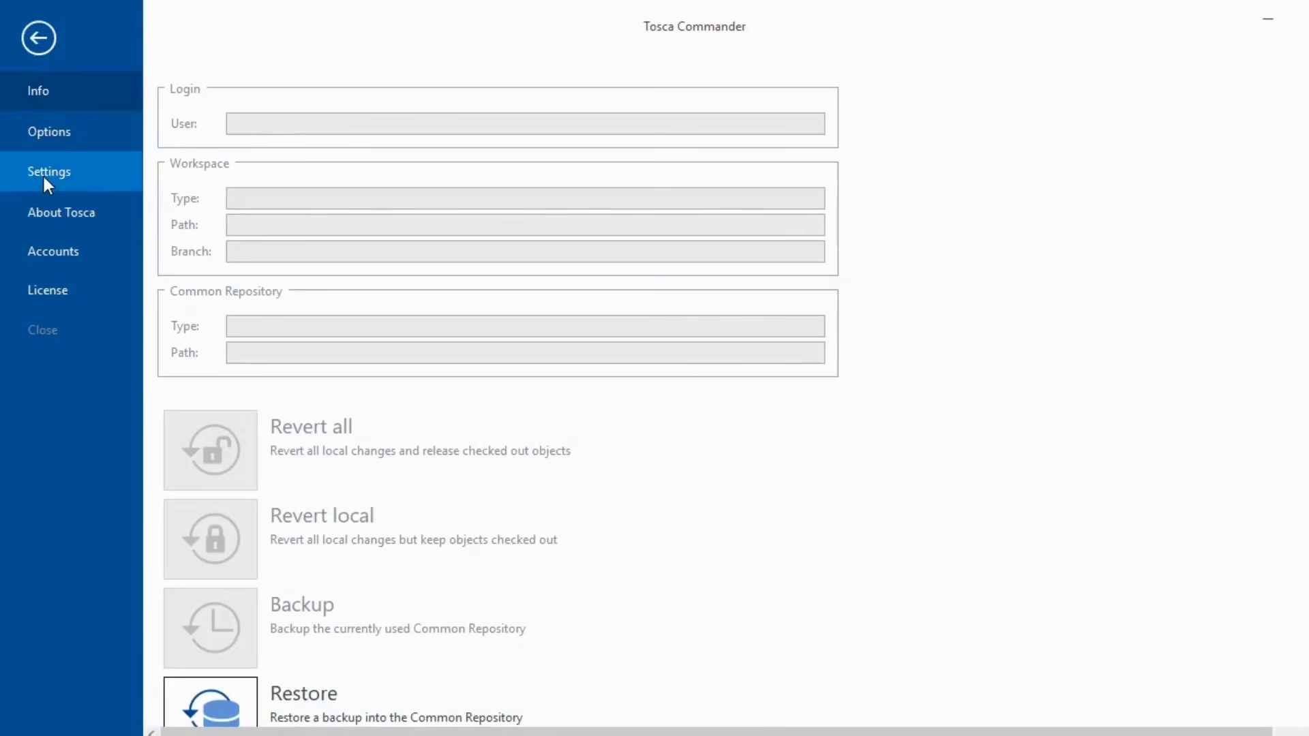
scroll(473, 445, down, 5)
scroll(448, 477, up, 5)
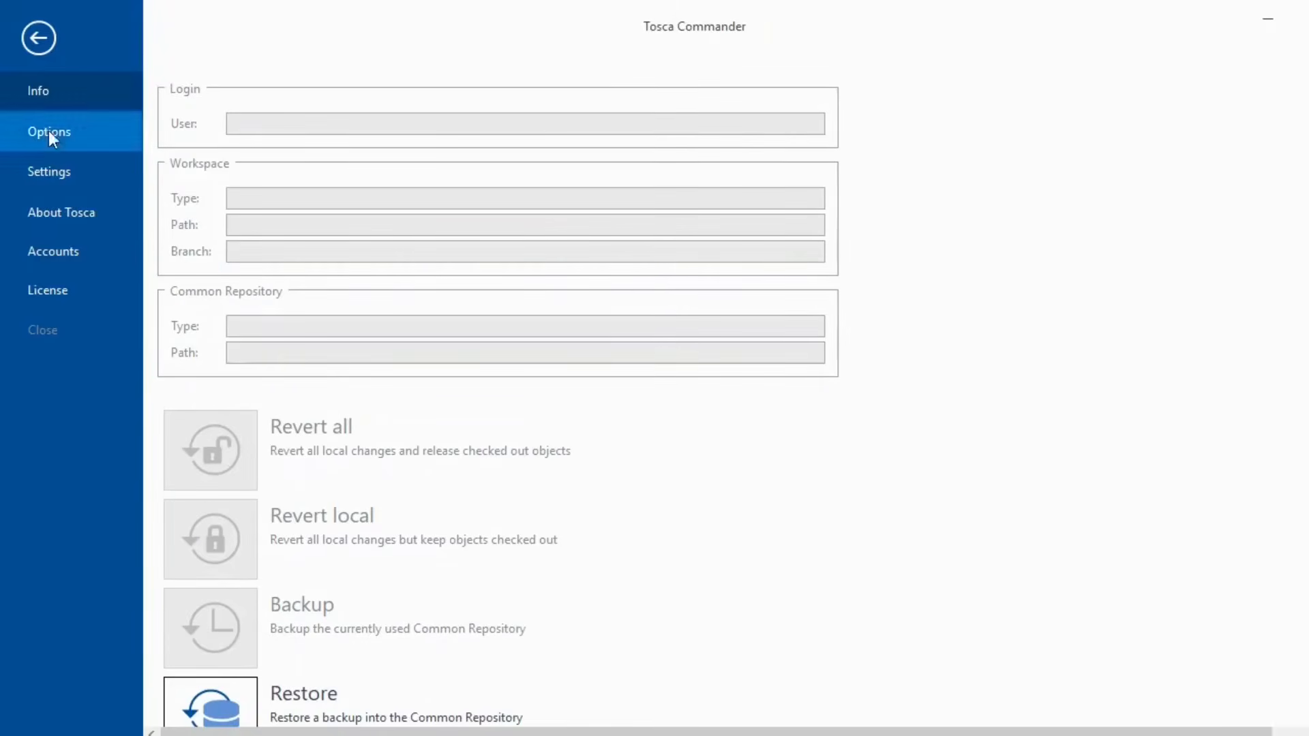
click(75, 252)
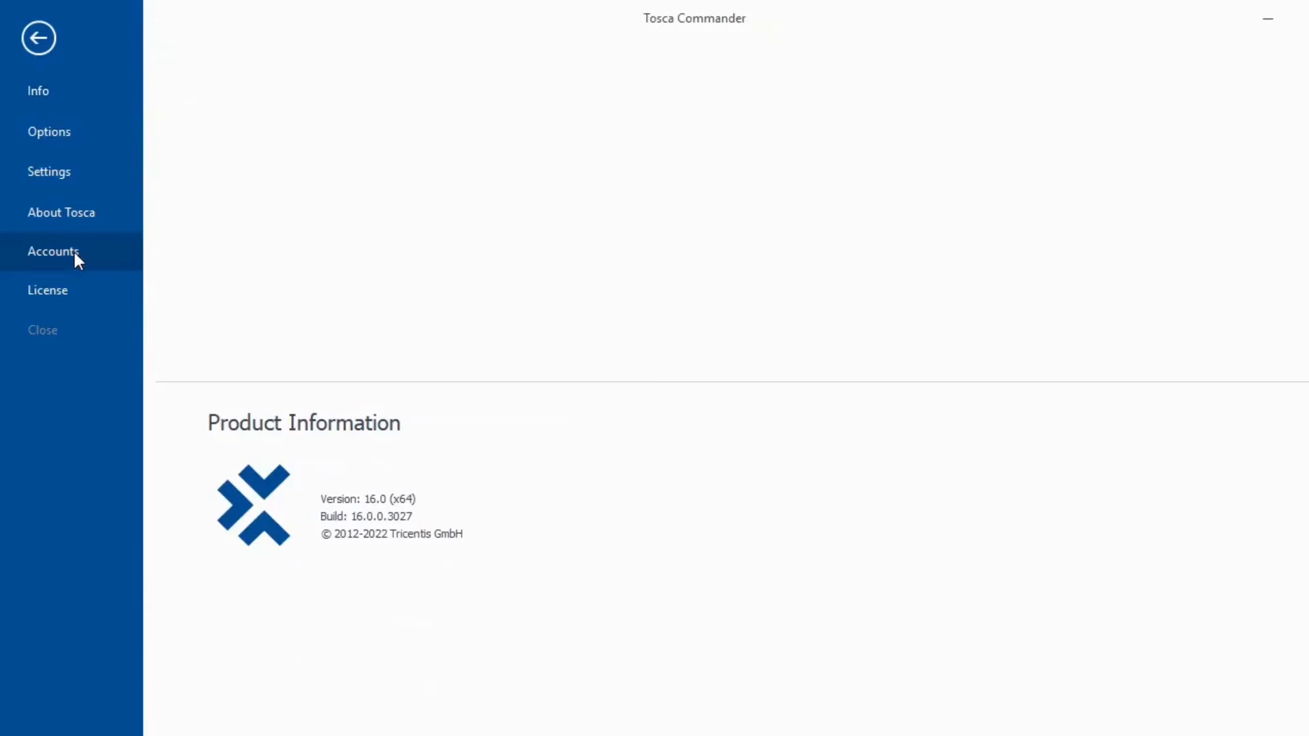
click(55, 177)
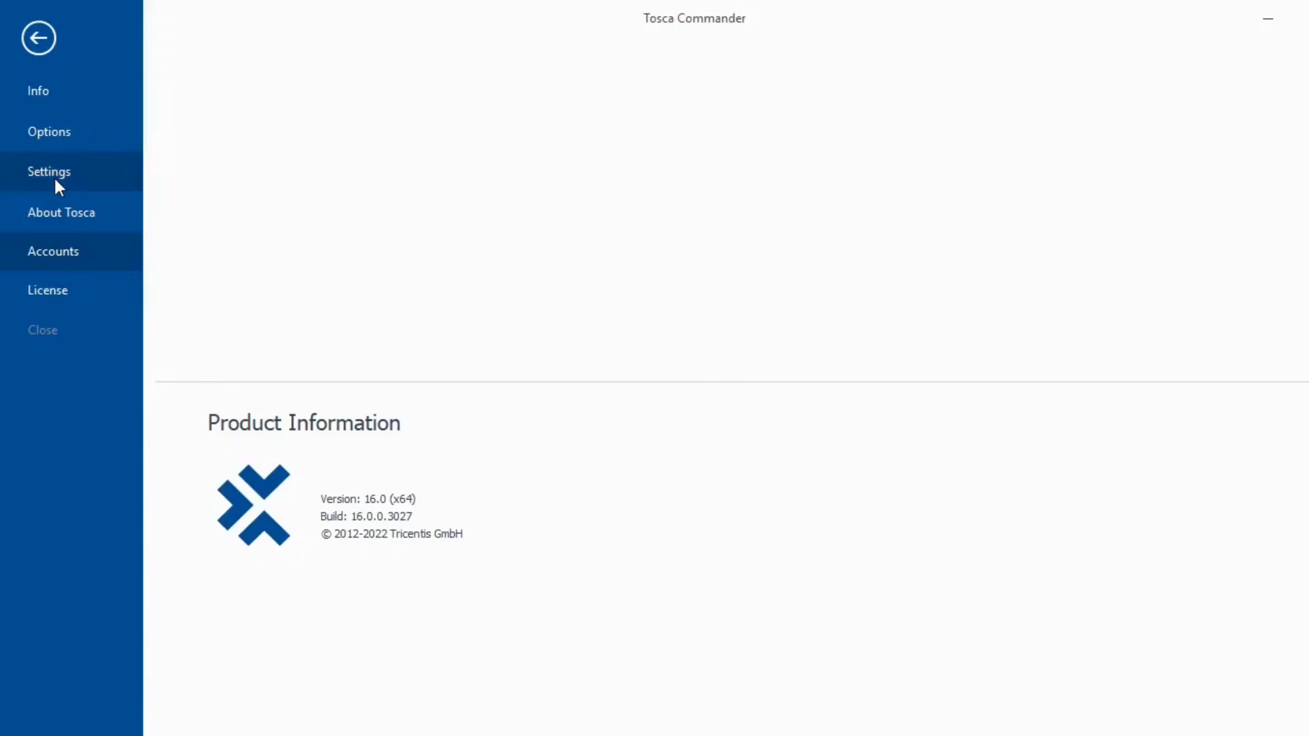
click(39, 39)
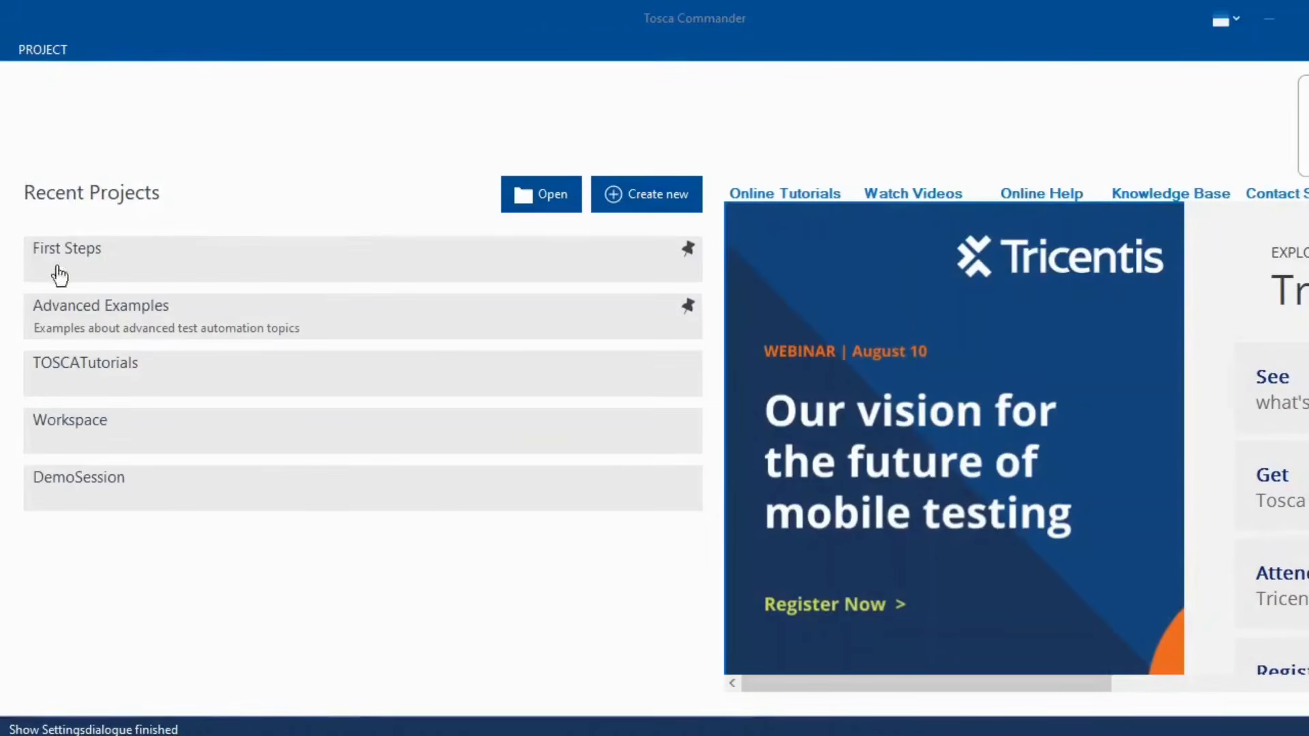
- Recheck the project info view, go back to Recent Projects, and switch to the OneNote notes
click(42, 50)
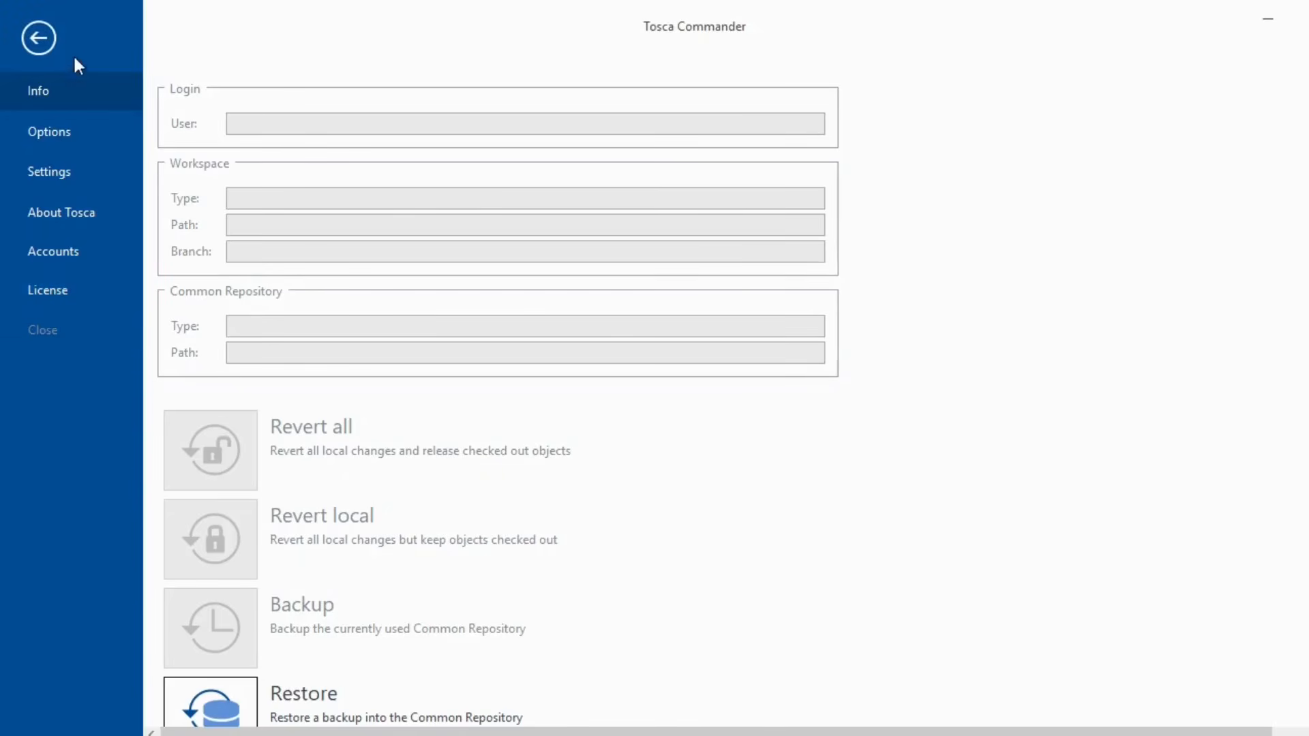
click(35, 39)
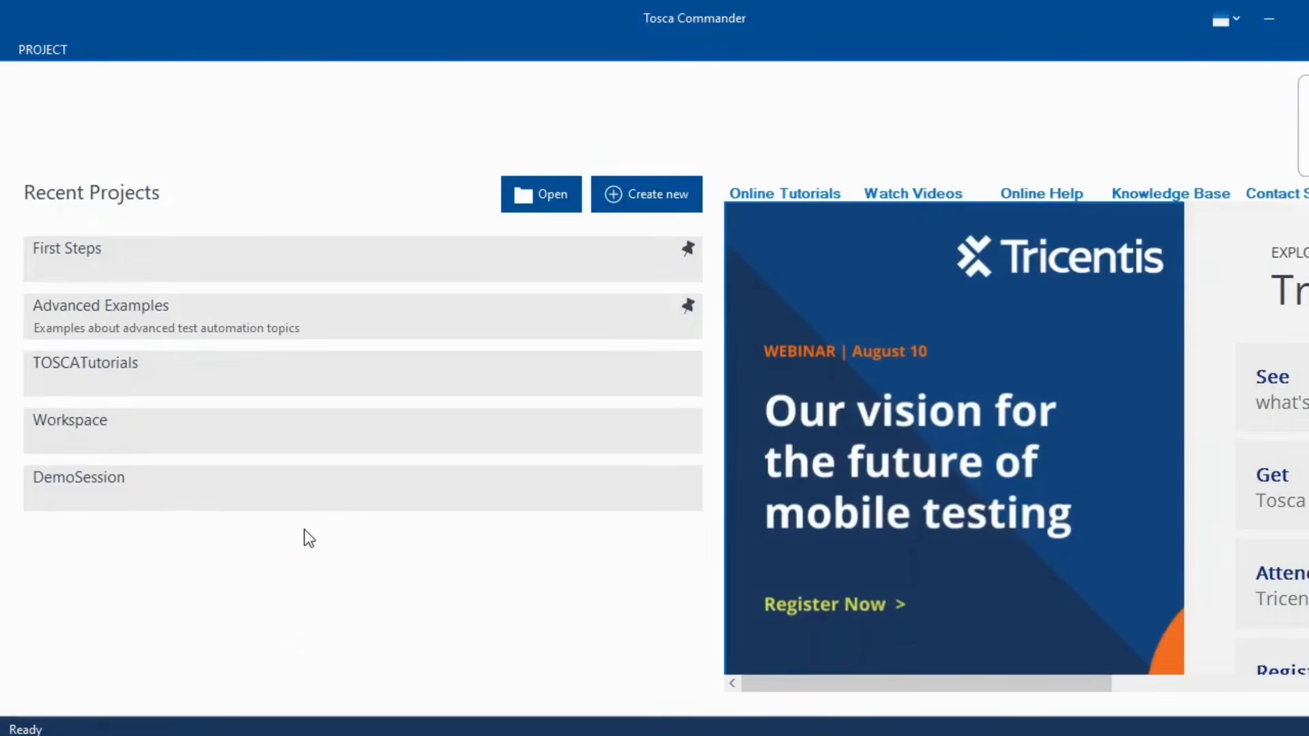
key(alt+Tab)
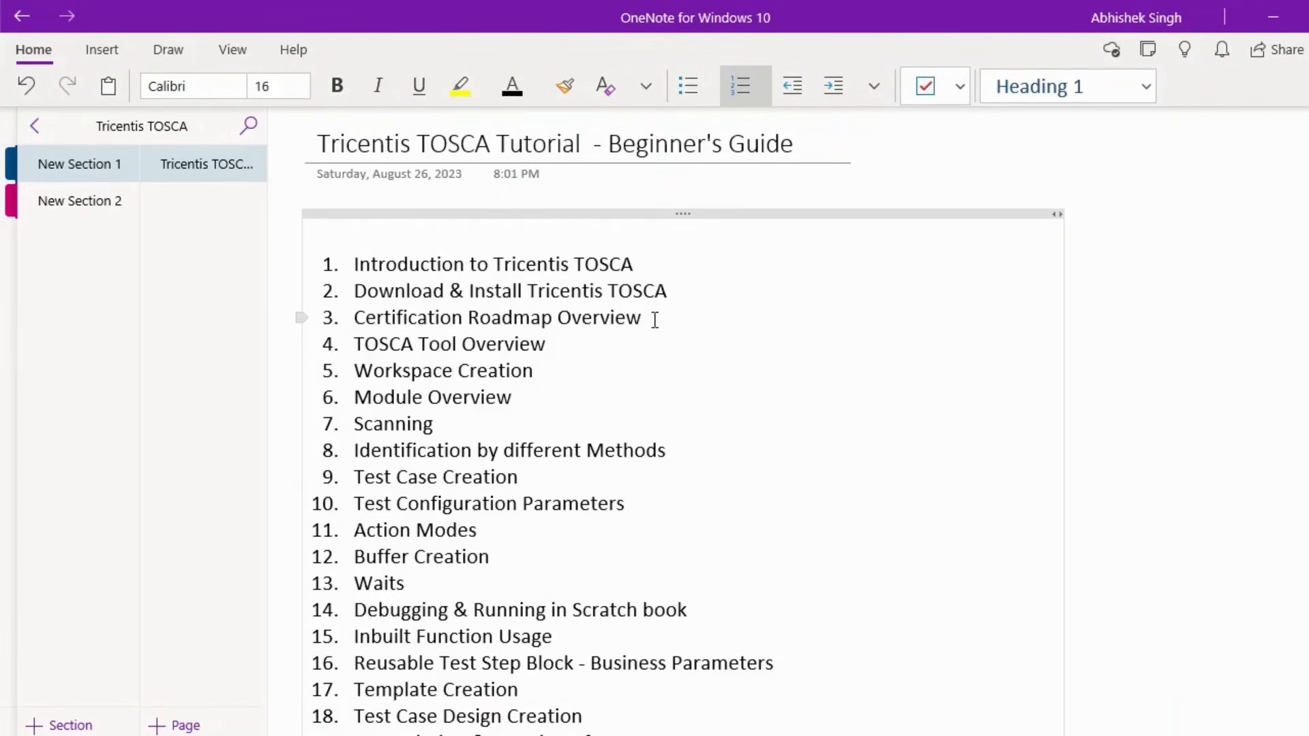
- Highlight the Certification Roadmap Overview item, then bring Chrome's Tricentis training license page forward
drag(655, 319, 353, 321)
click(692, 376)
mouse_move(779, 735)
click(779, 682)
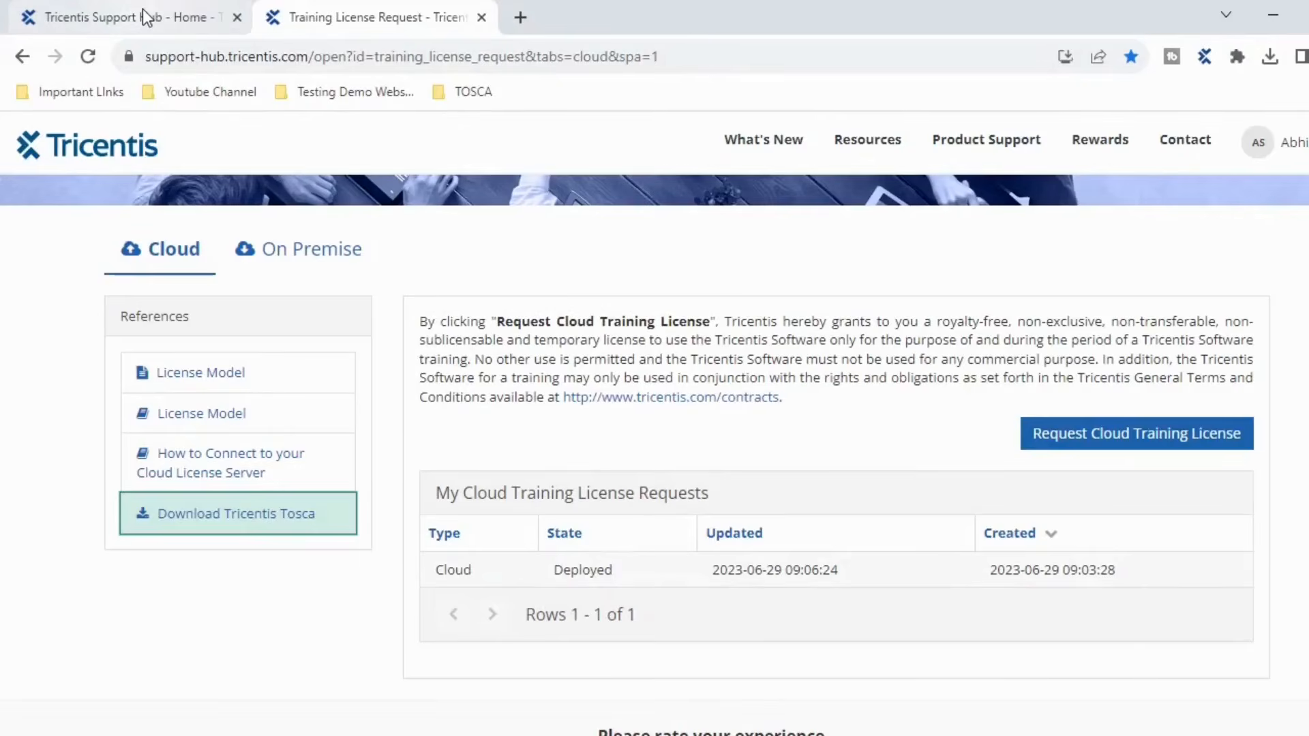
- From the Support Hub home tab, open Tricentis Academy in a new tab via the account menu
click(146, 17)
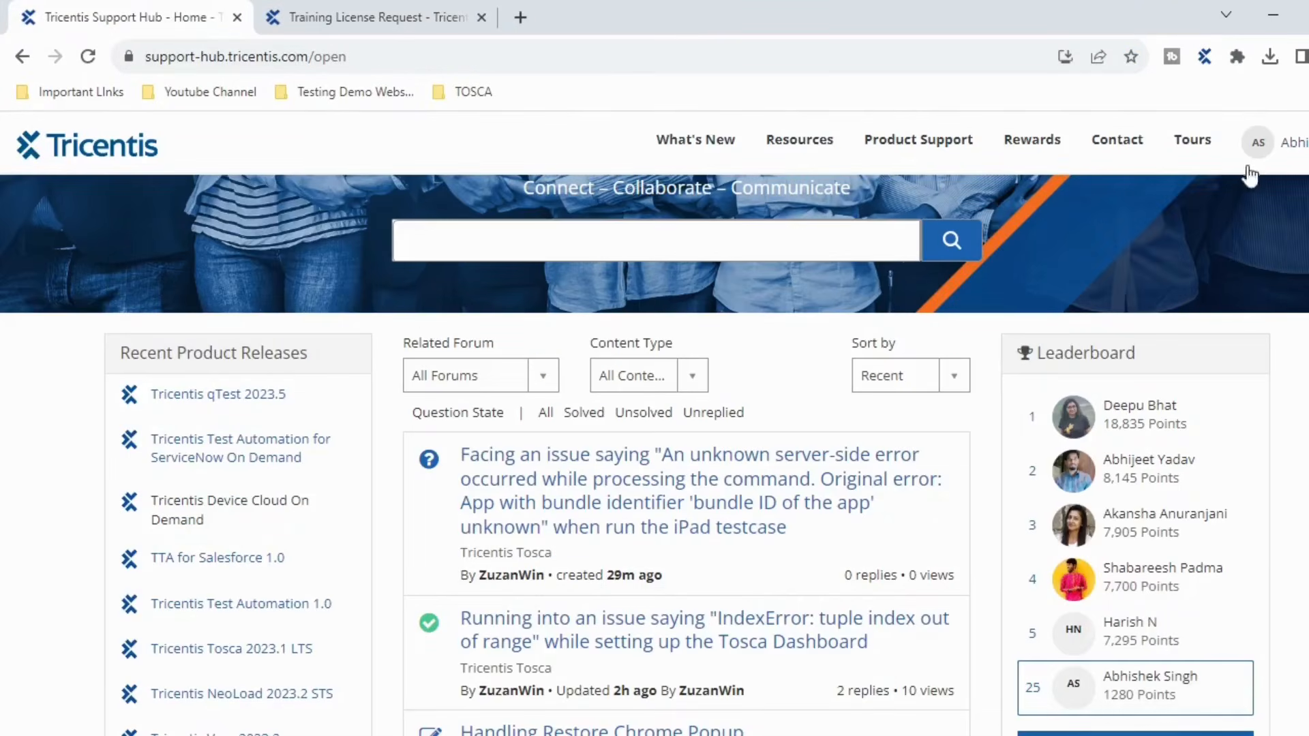
click(1258, 143)
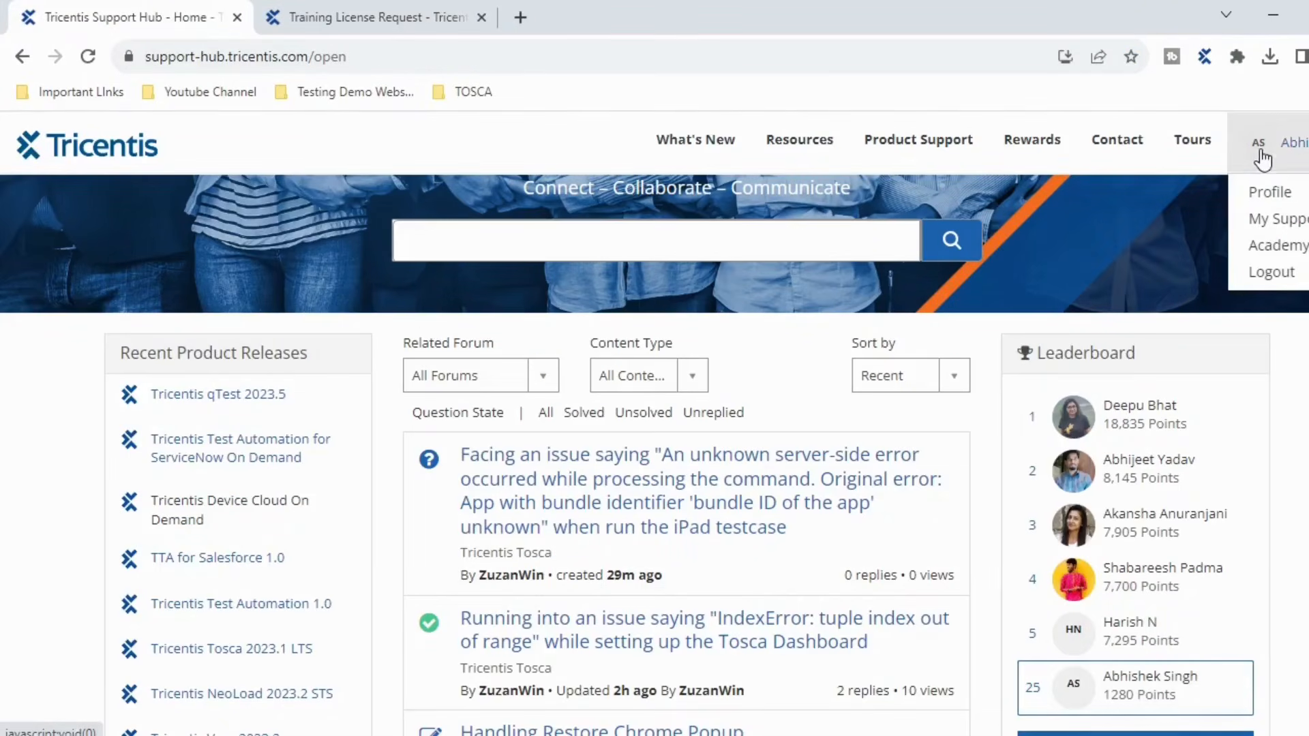
click(1279, 247)
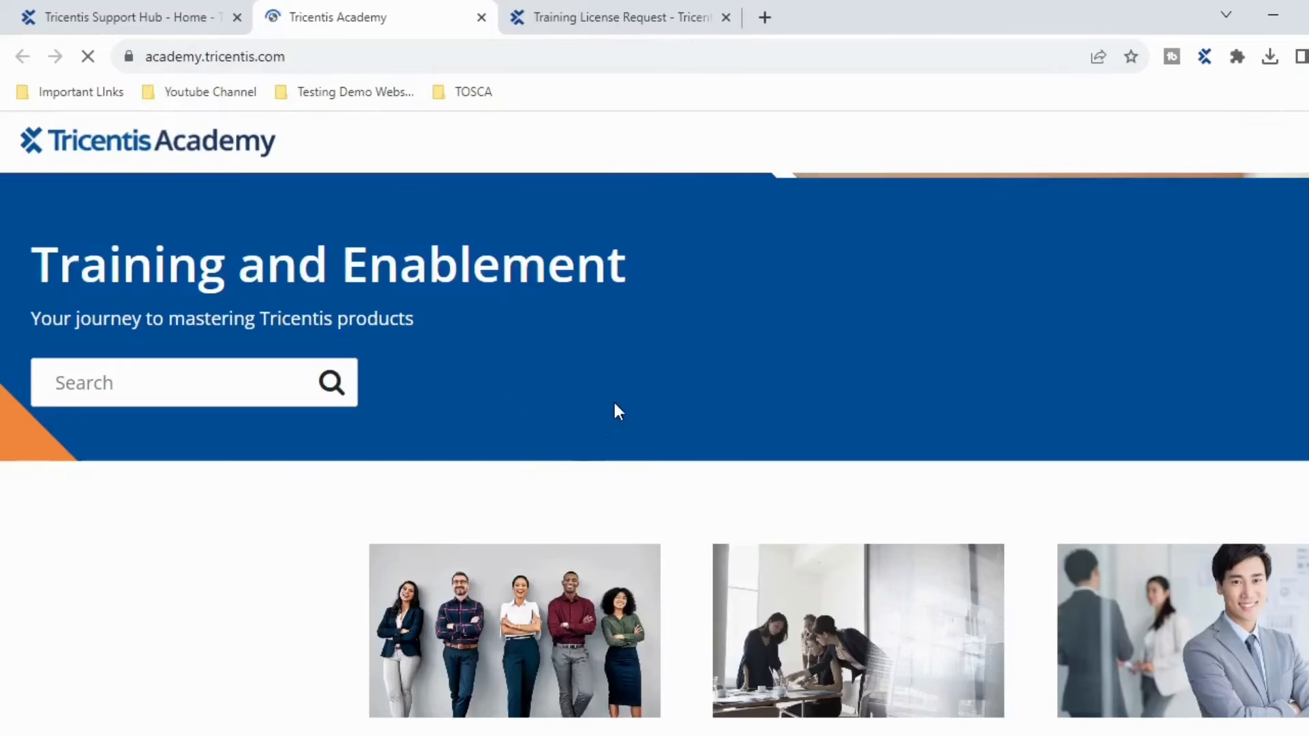
- Open Role-Based Learning and show the Automation Specialist, Test Architect, Extension Developer and Test Manager paths
scroll(615, 406, down, 5)
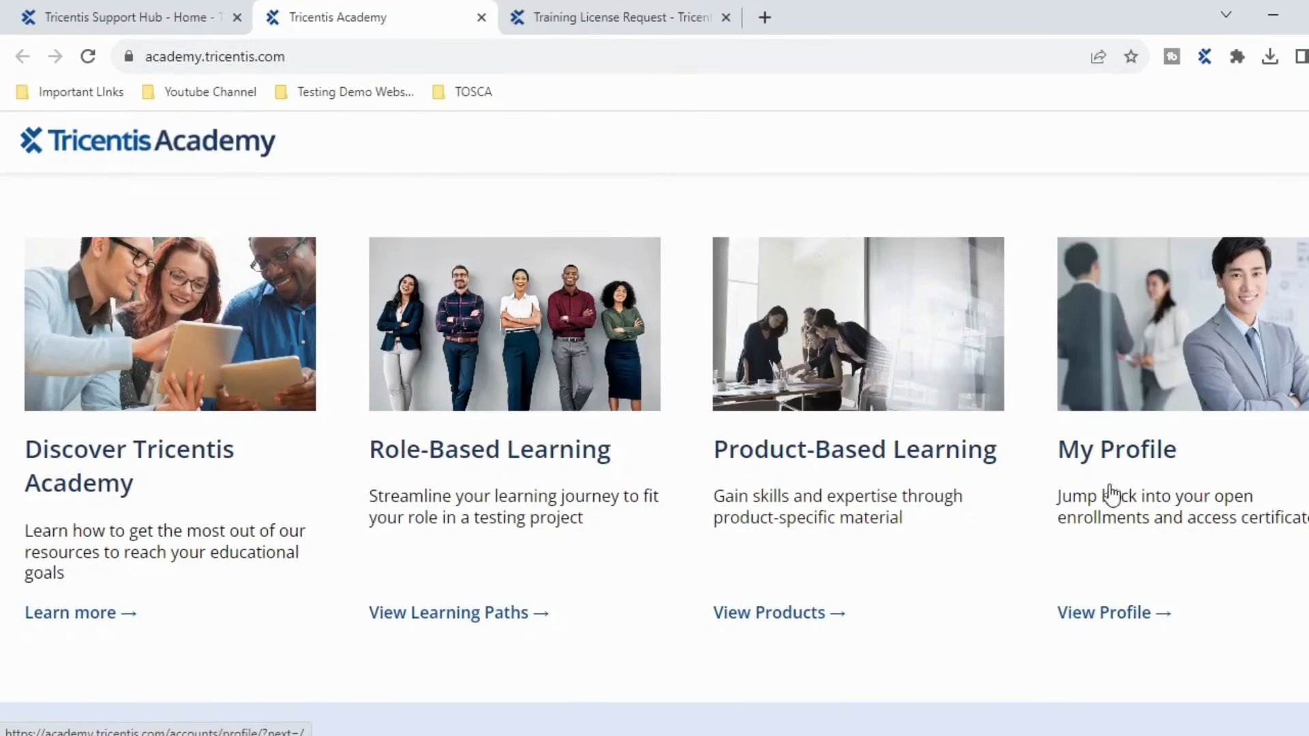
click(490, 484)
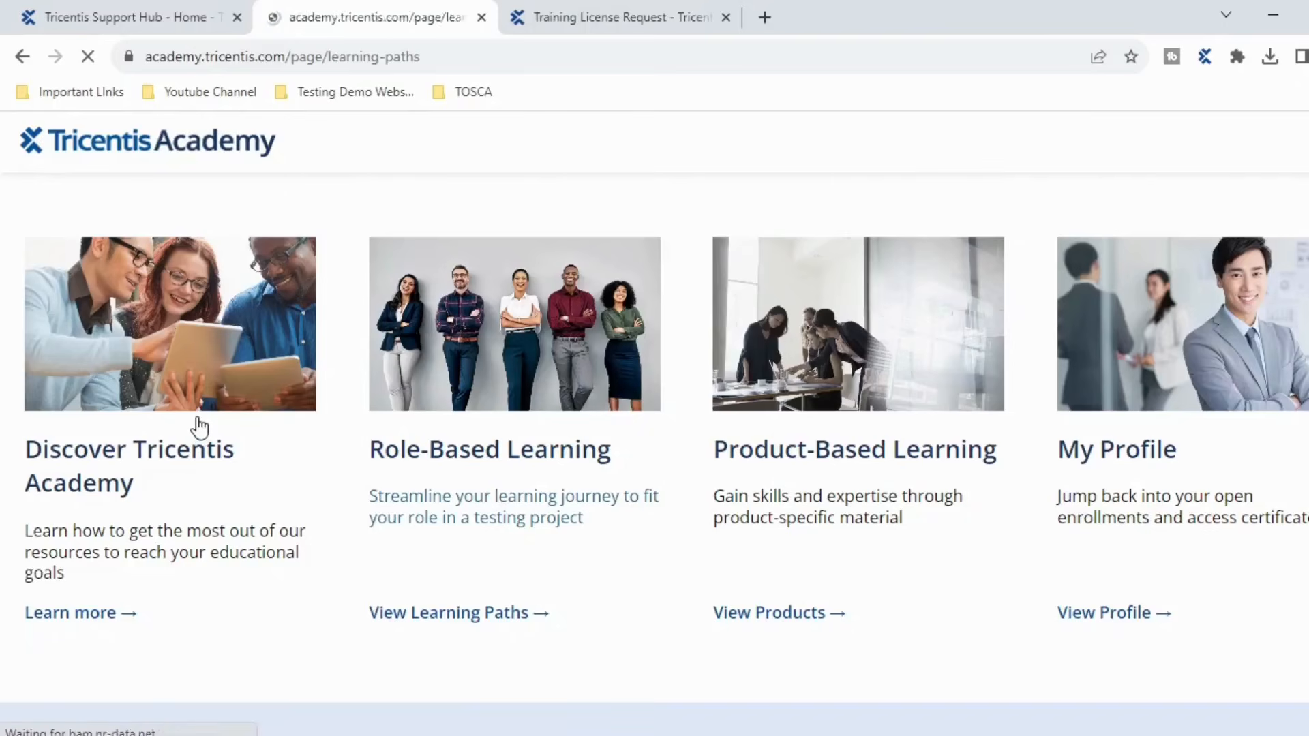
scroll(407, 413, down, 6)
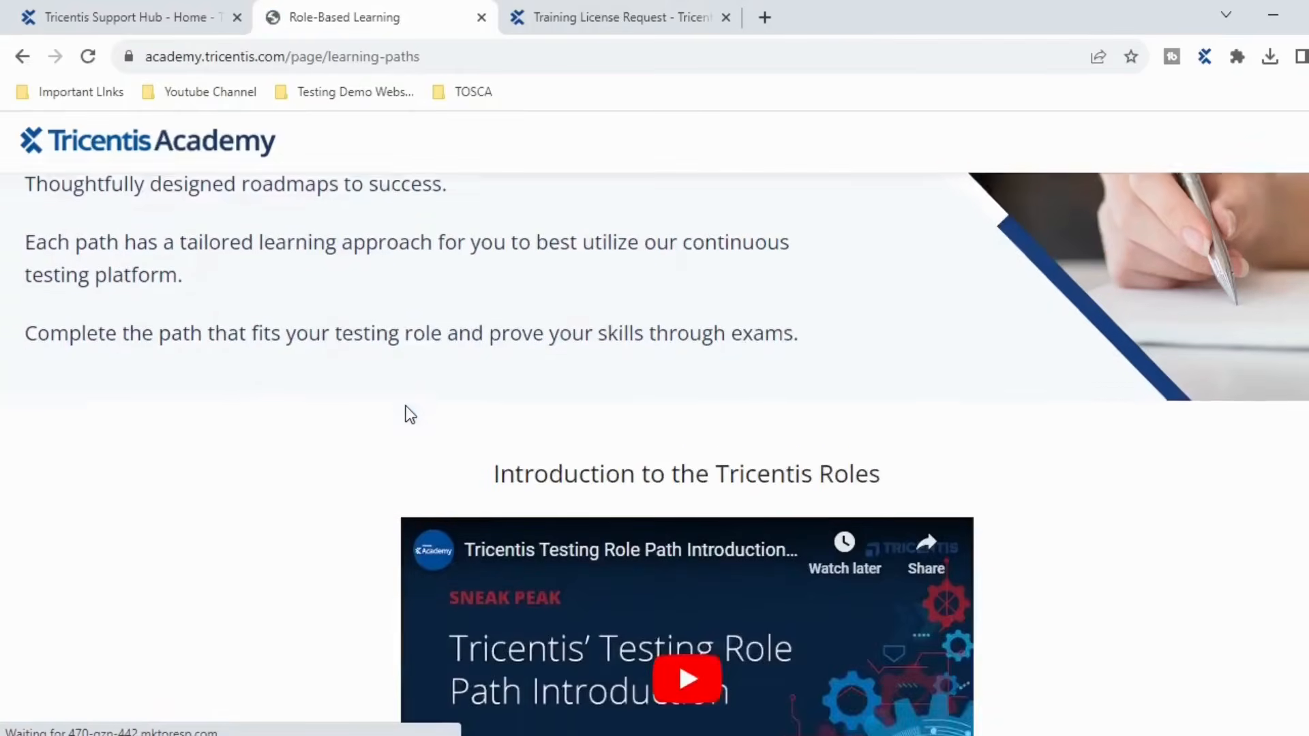
scroll(407, 414, down, 5)
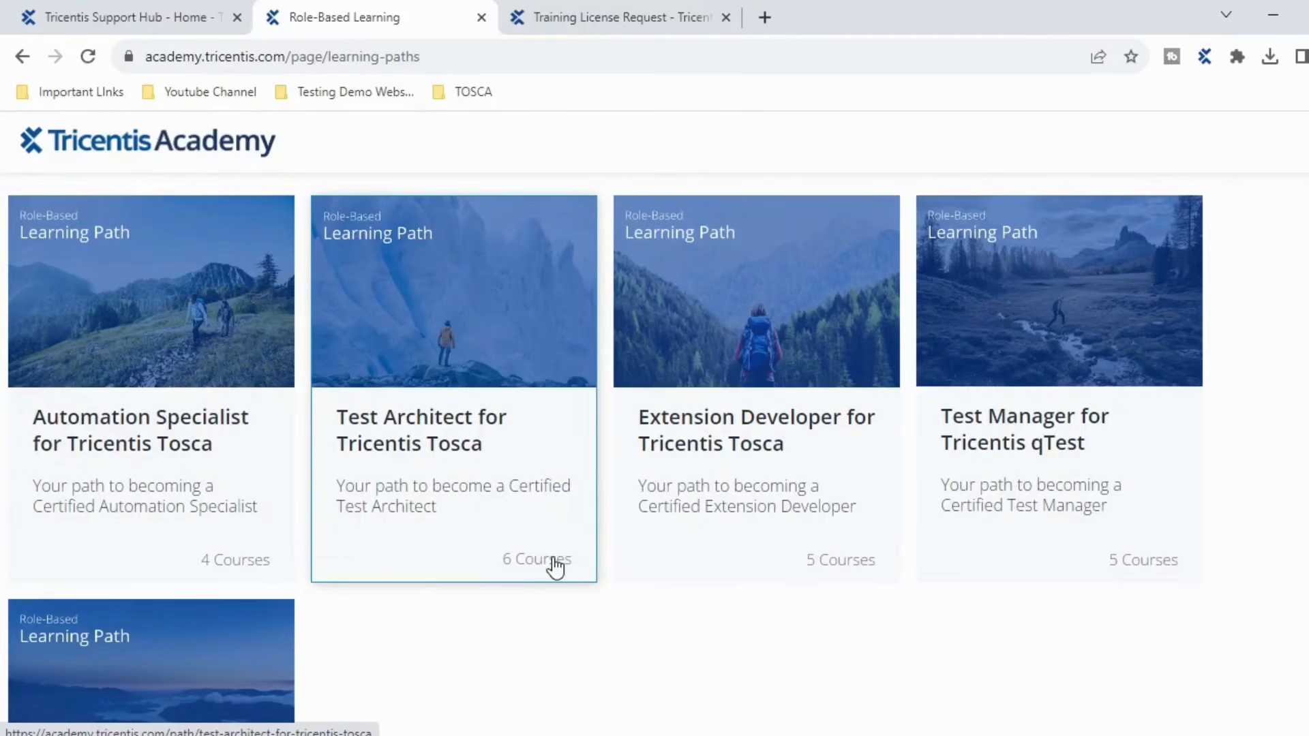
- Read through the Automation Specialist for Tricentis Tosca path's four courses, then close the Academy tab
click(123, 462)
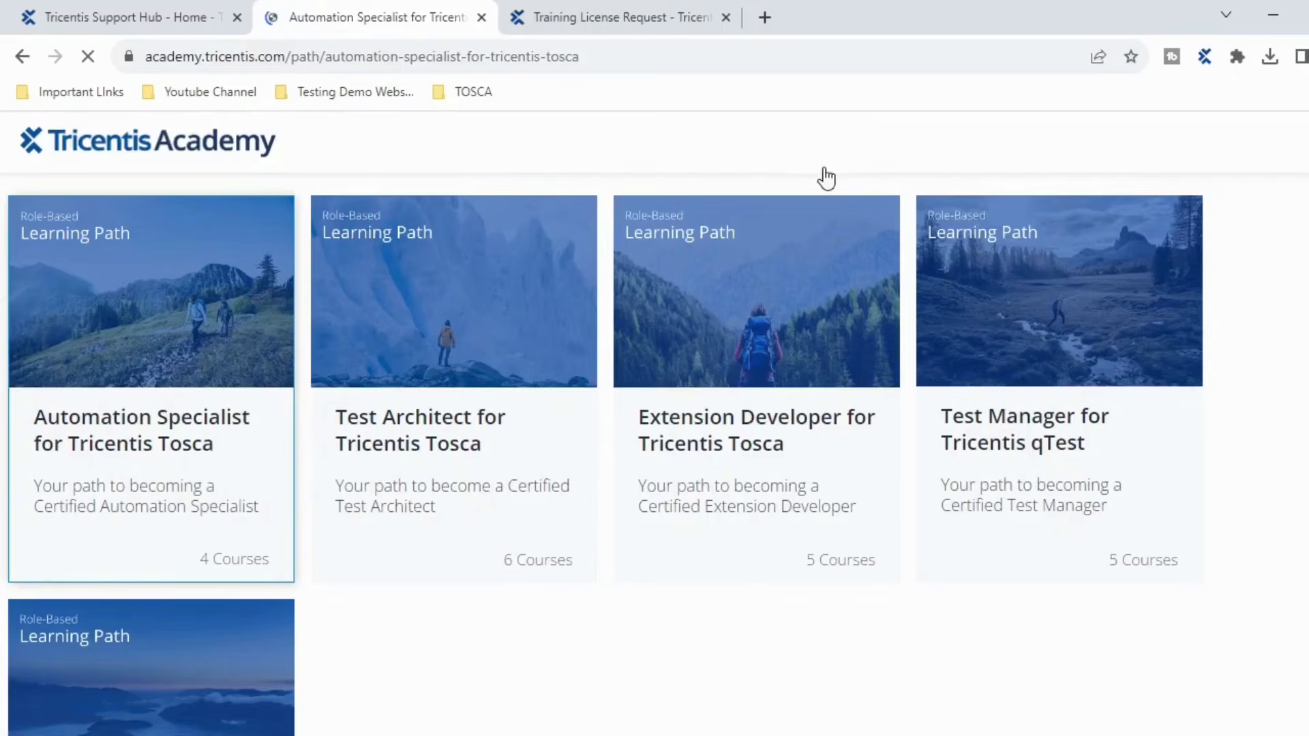
scroll(666, 487, down, 15)
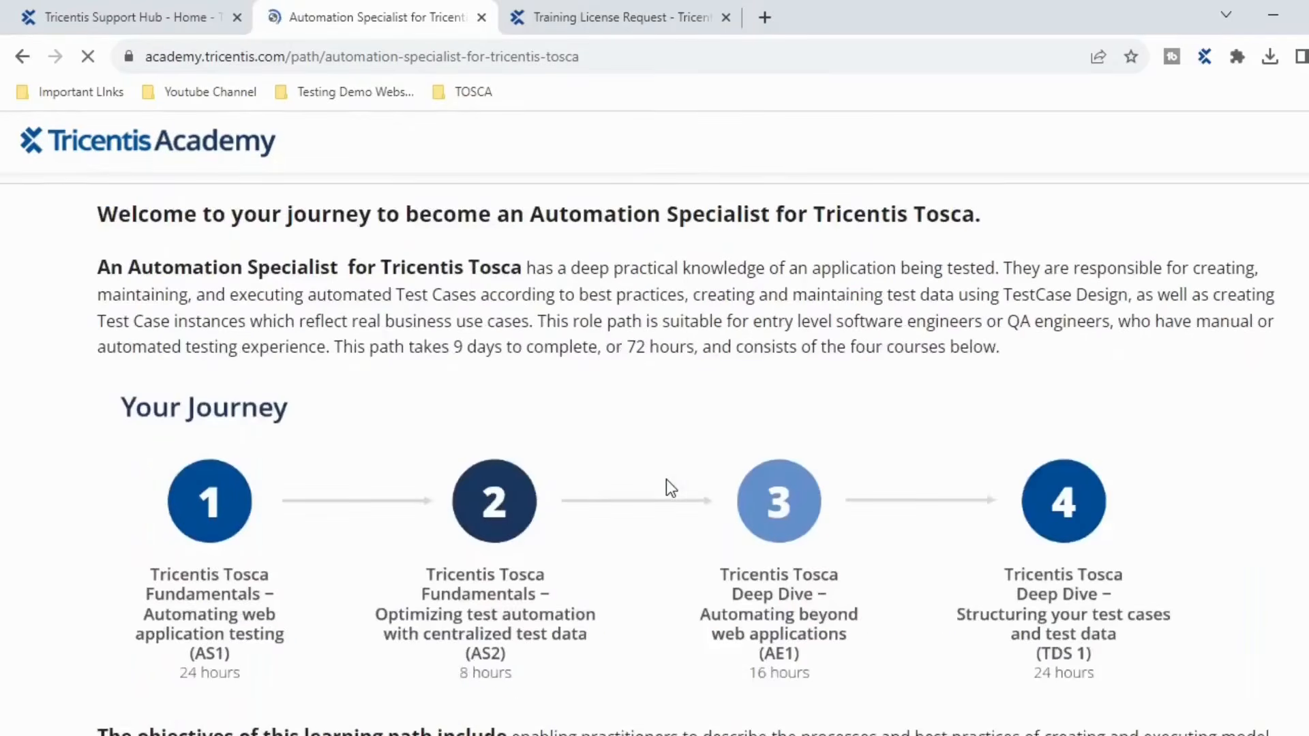
scroll(665, 480, down, 2)
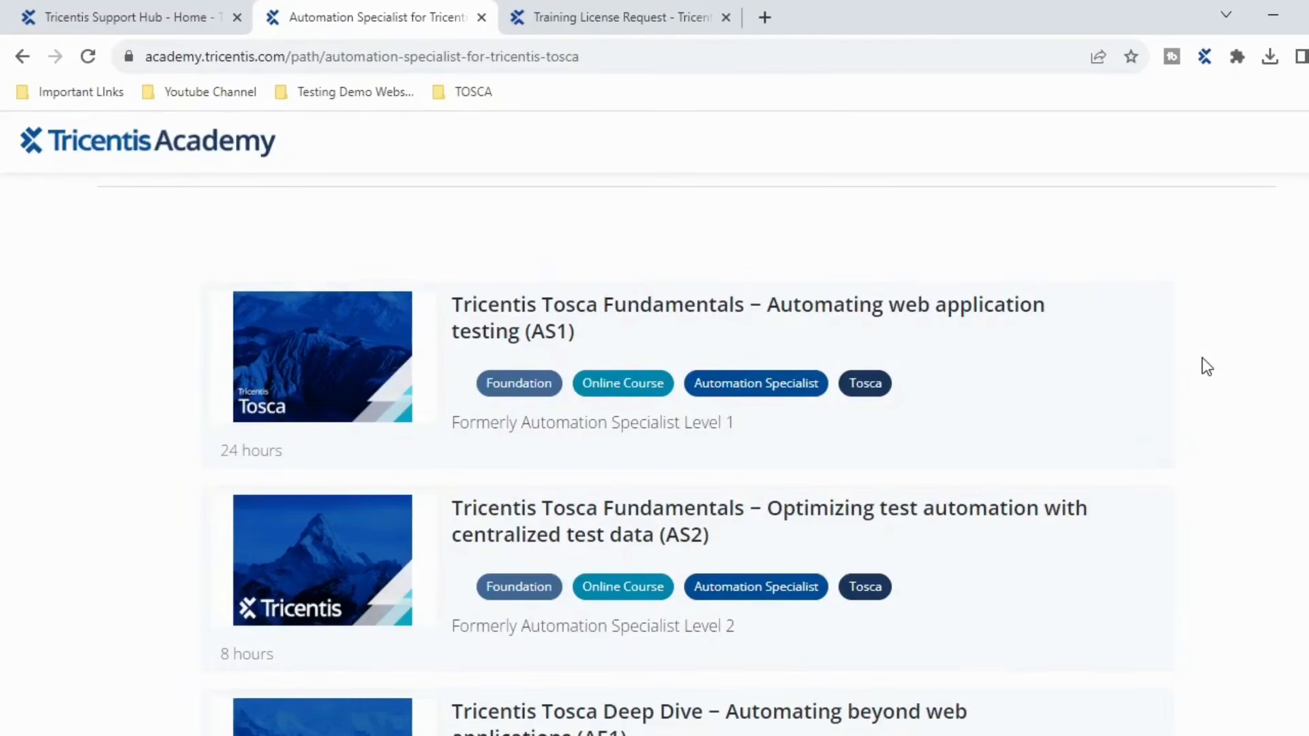
scroll(1202, 367, up, 8)
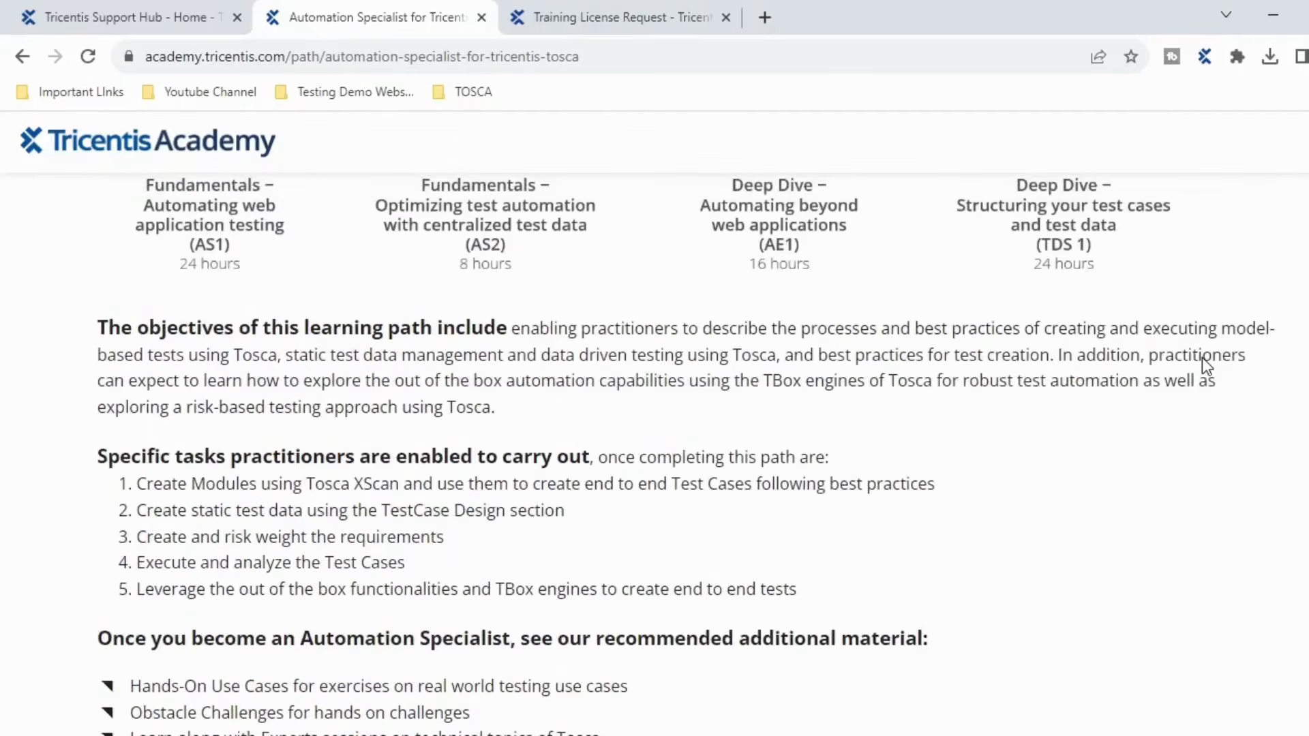
scroll(1206, 365, up, 5)
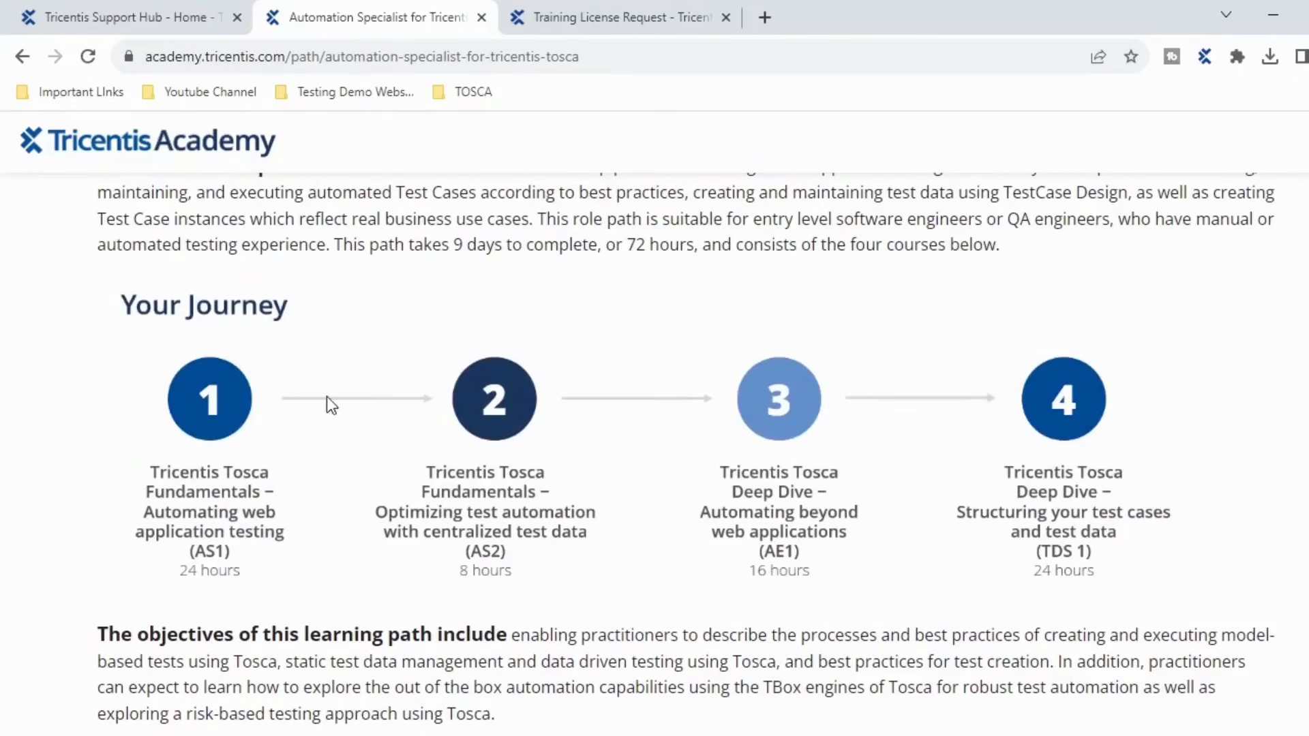
scroll(877, 459, up, 8)
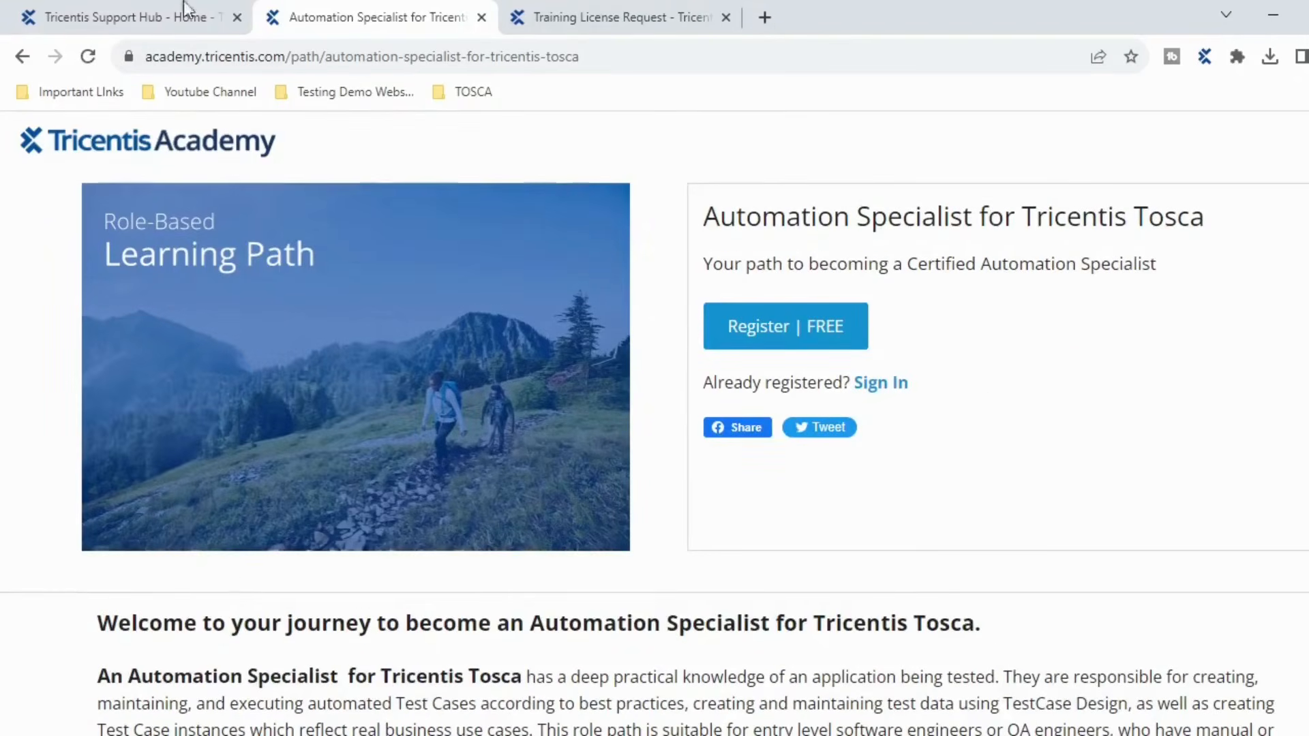
click(22, 57)
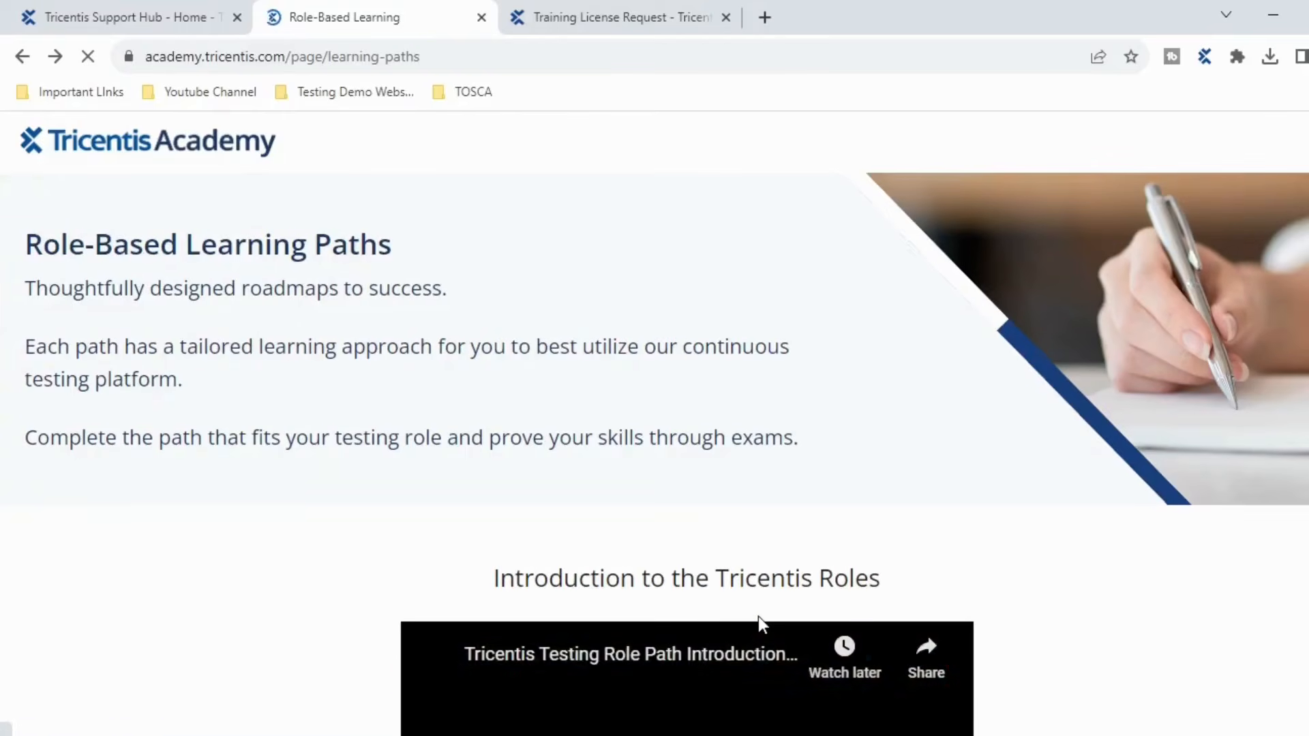
click(481, 17)
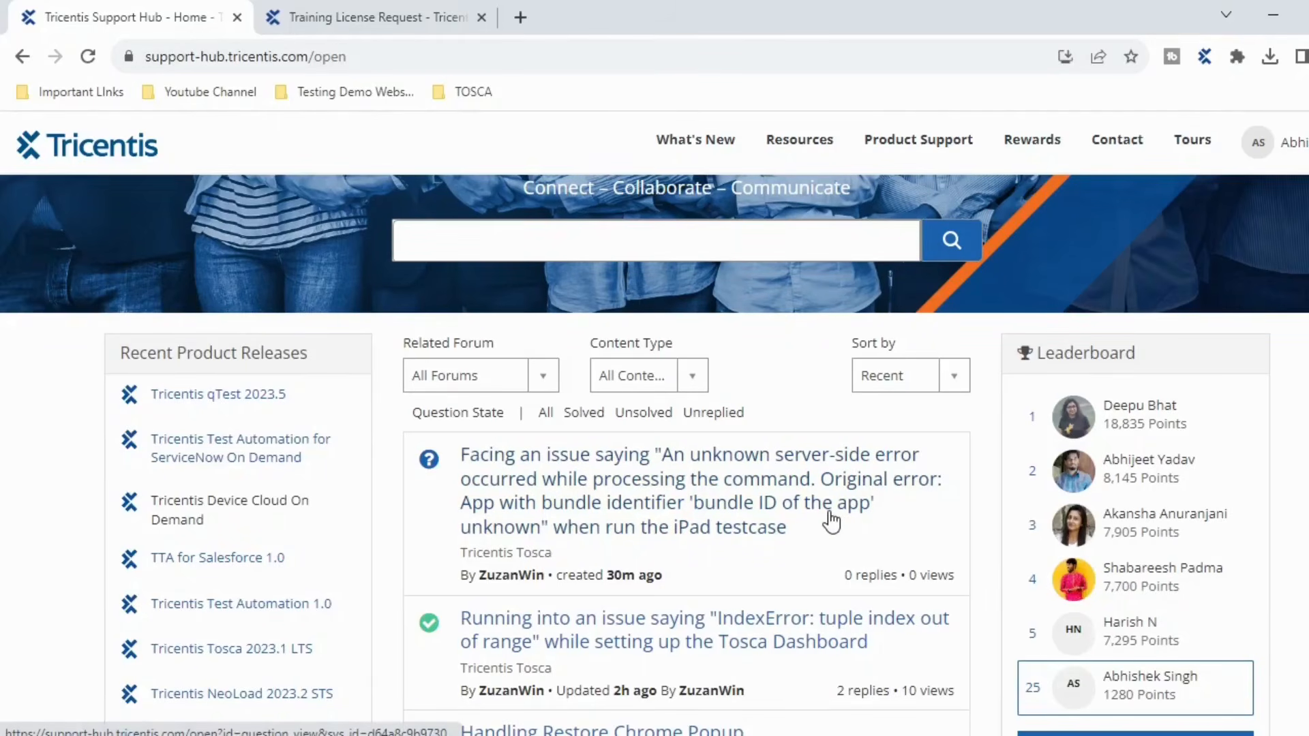
- Minimize Chrome and move Workspace Creation from line 5 to the start of line 4 in OneNote
click(1276, 19)
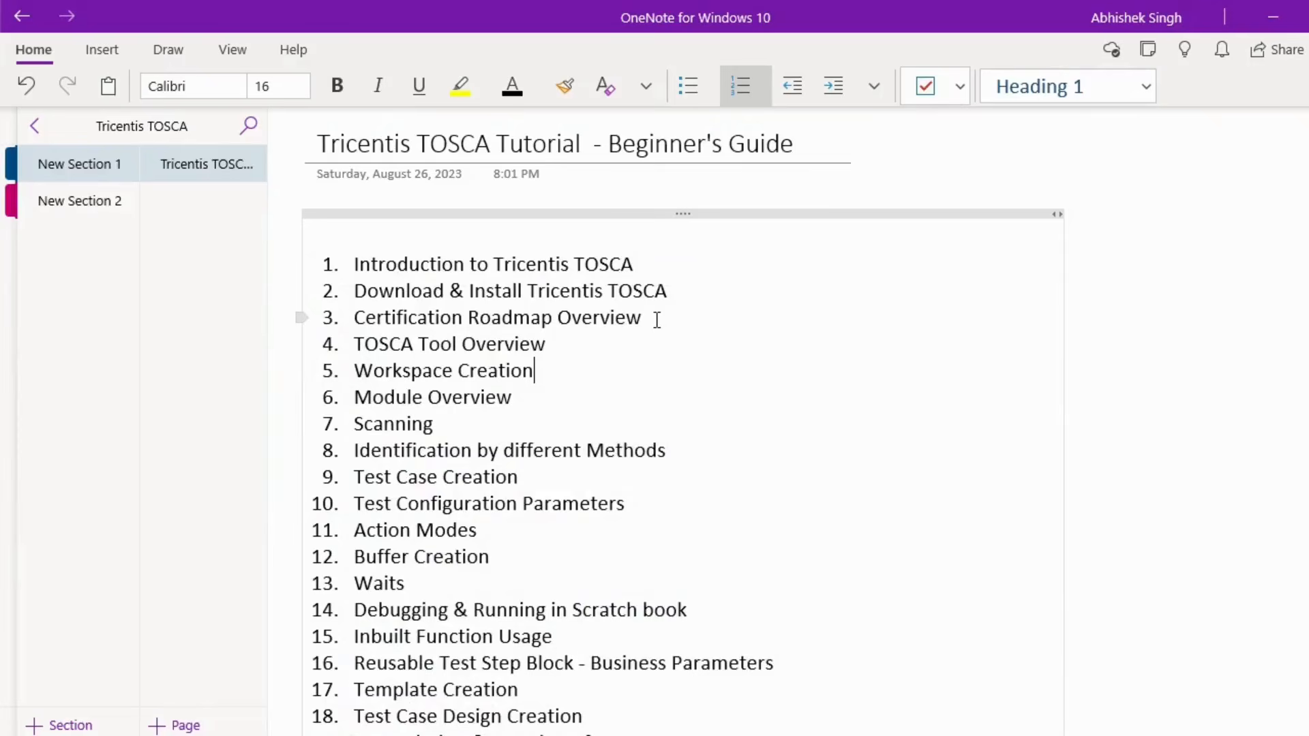
drag(657, 319, 354, 318)
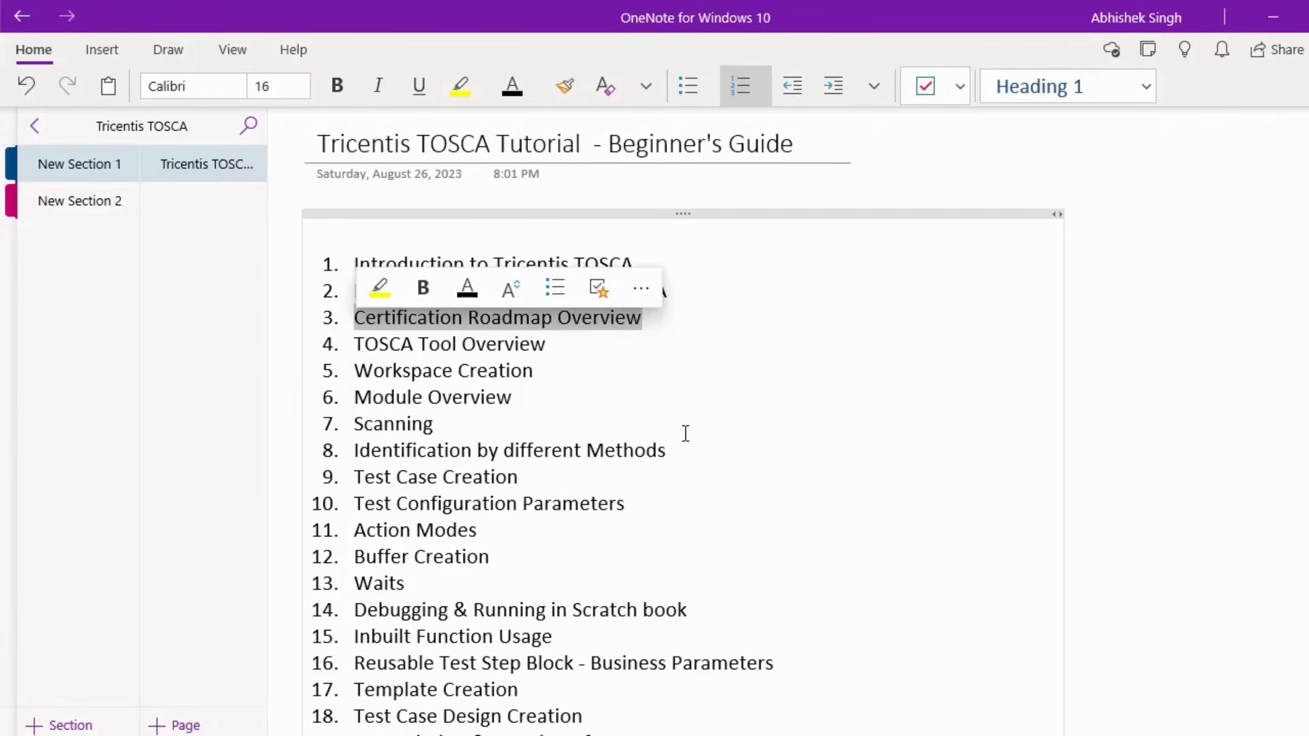
click(693, 325)
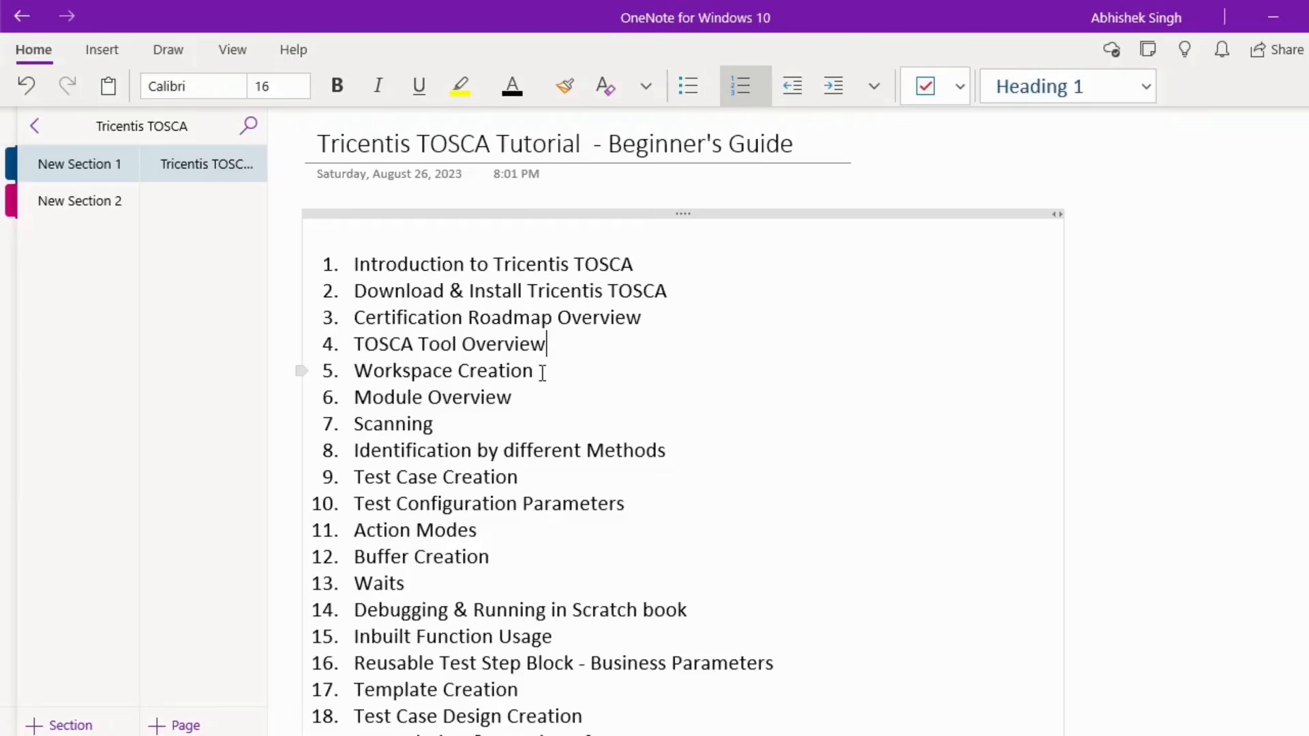
drag(542, 372, 361, 369)
key(ctrl+c)
key(Delete)
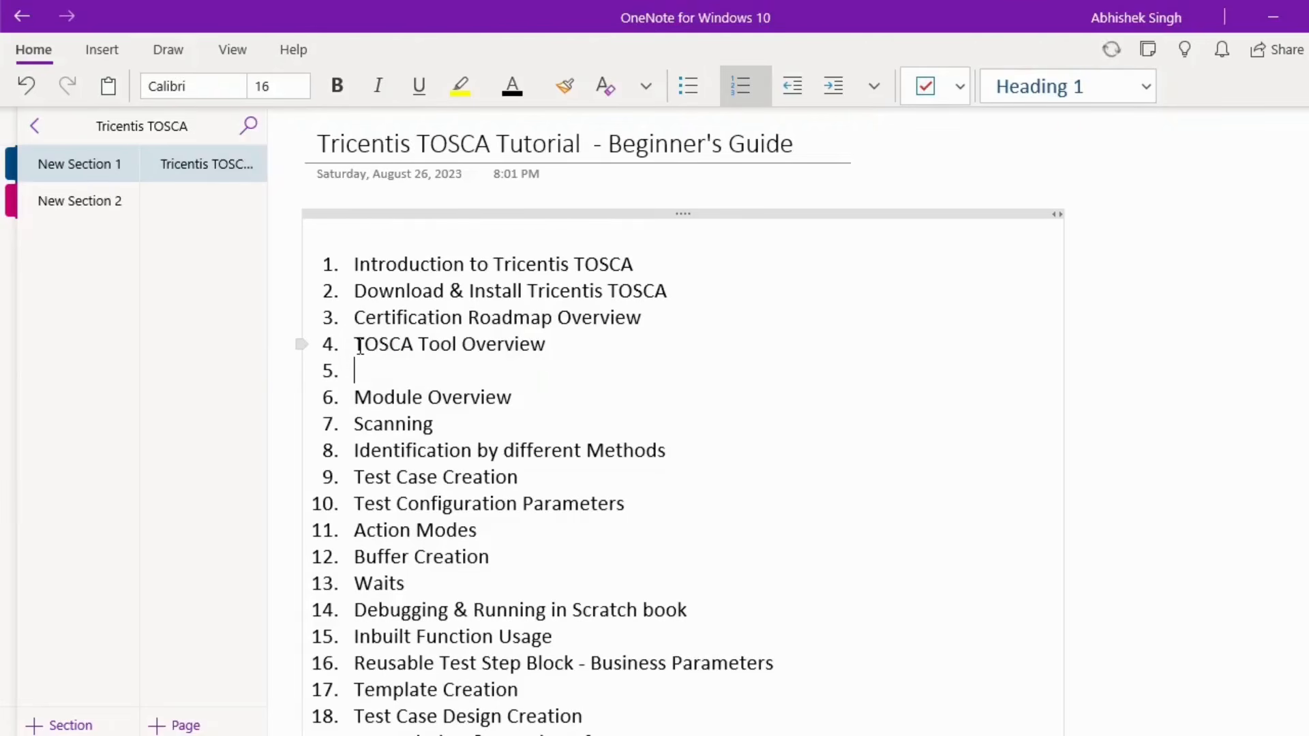
click(360, 345)
key(ctrl+v)
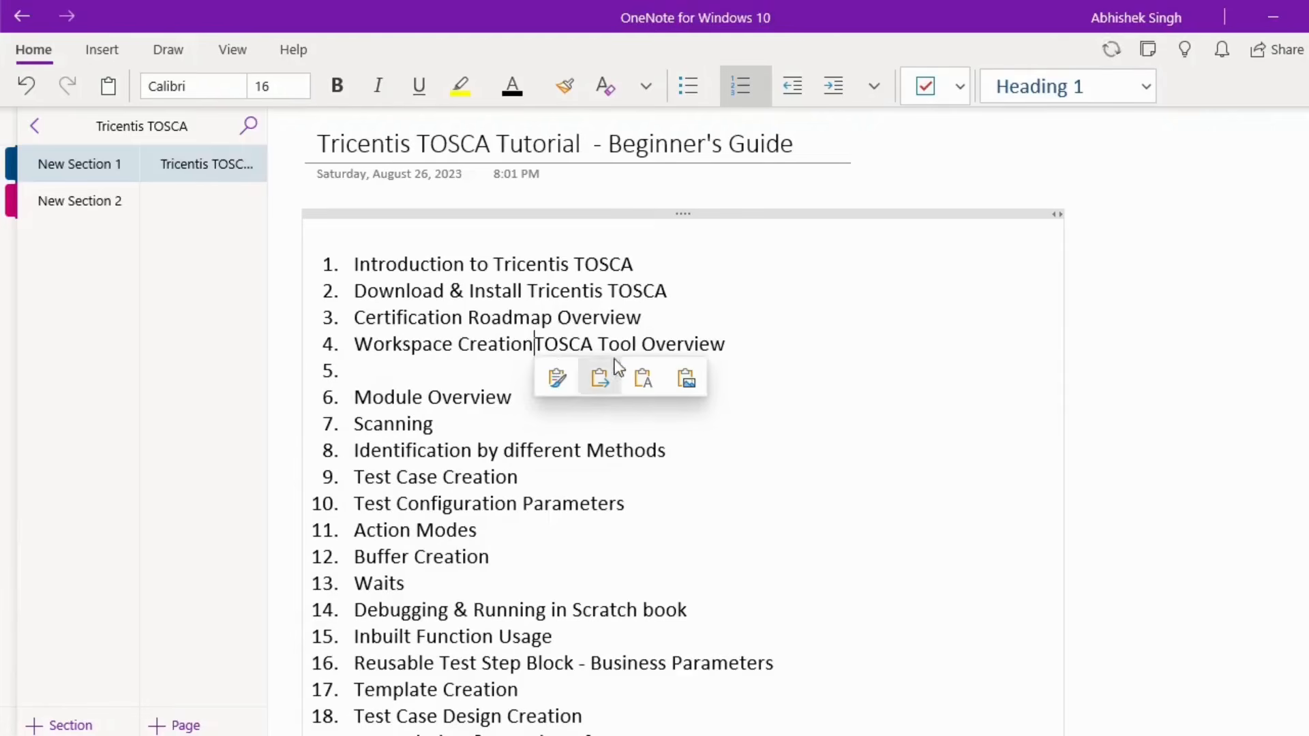
- Cut TOSCA Tool Overview from item 4 into empty item 5, then return to Tosca Commander
drag(734, 344, 533, 351)
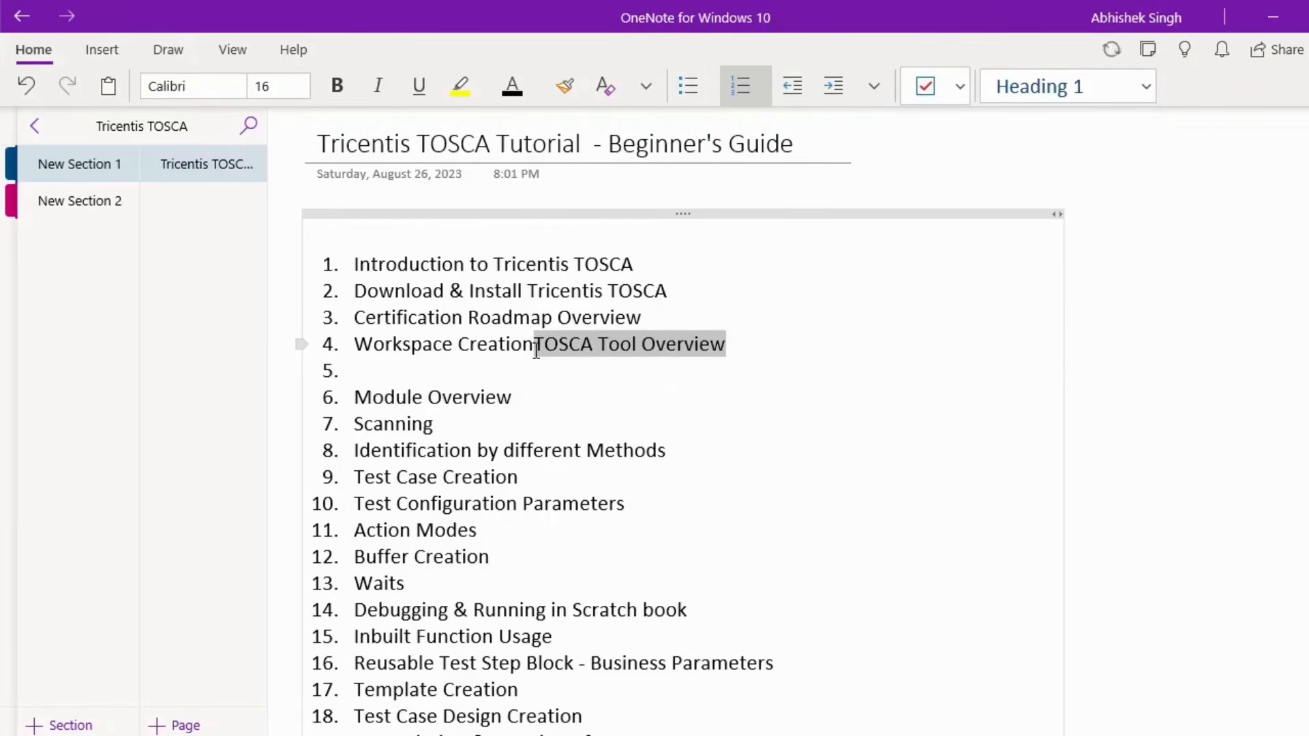
key(ctrl+x)
click(365, 370)
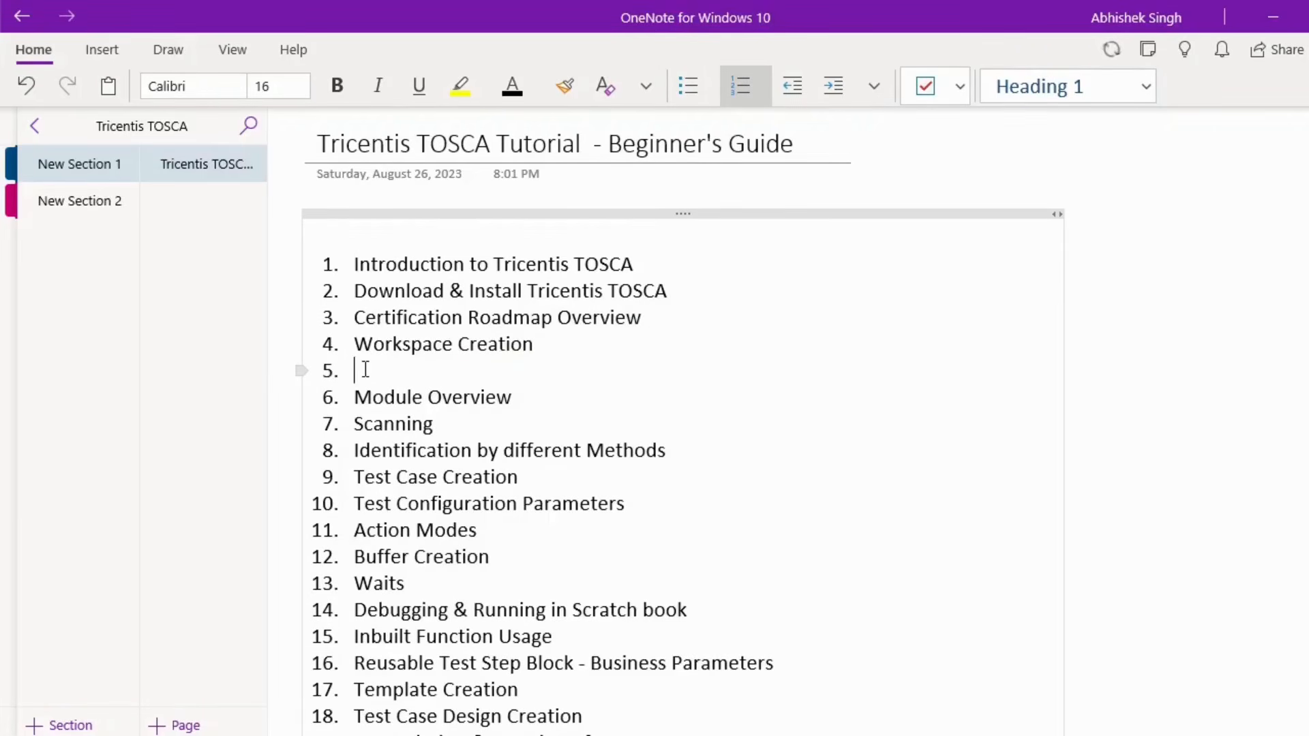
key(ctrl+v)
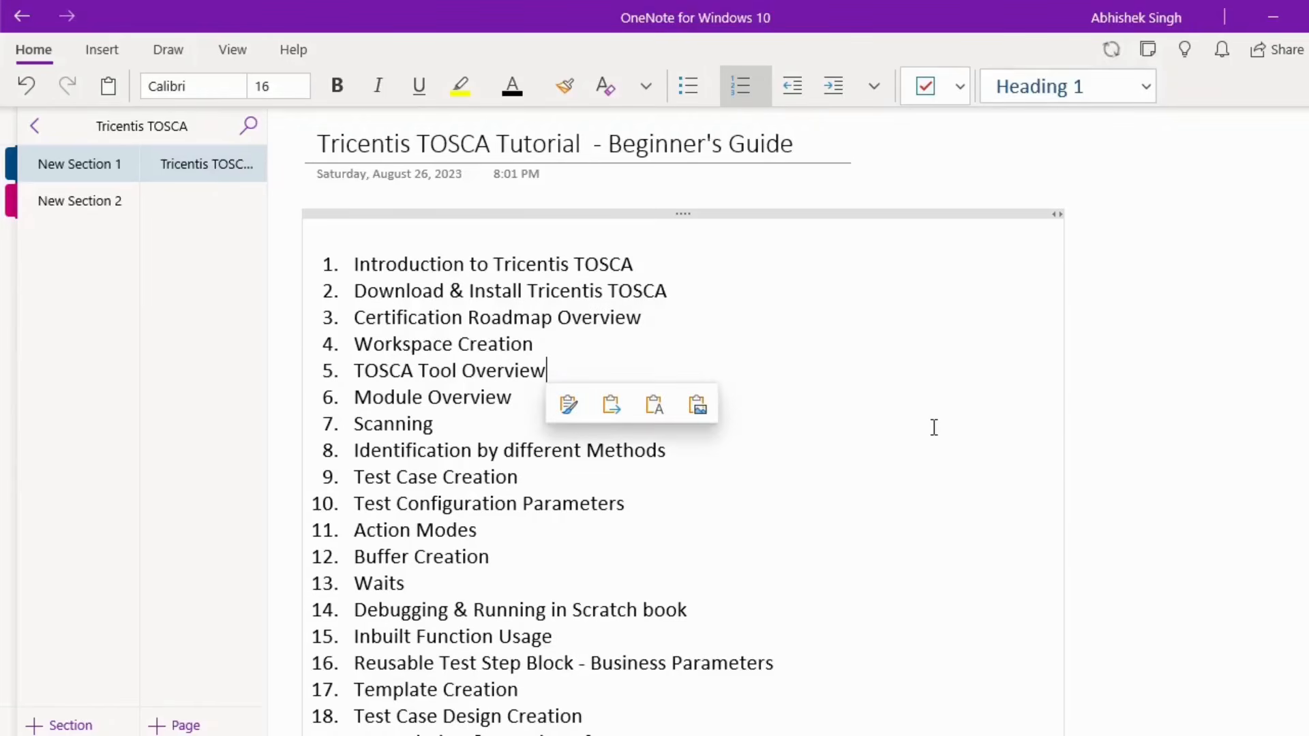
click(914, 423)
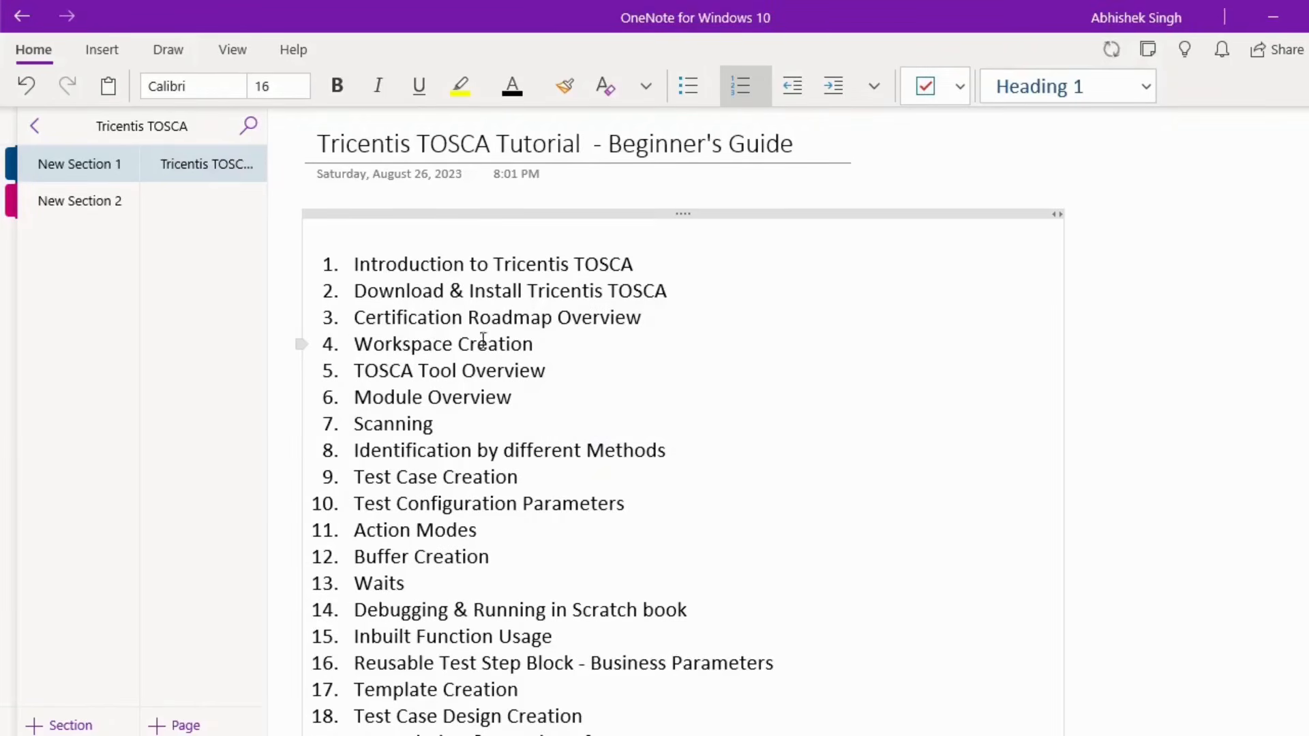
click(772, 735)
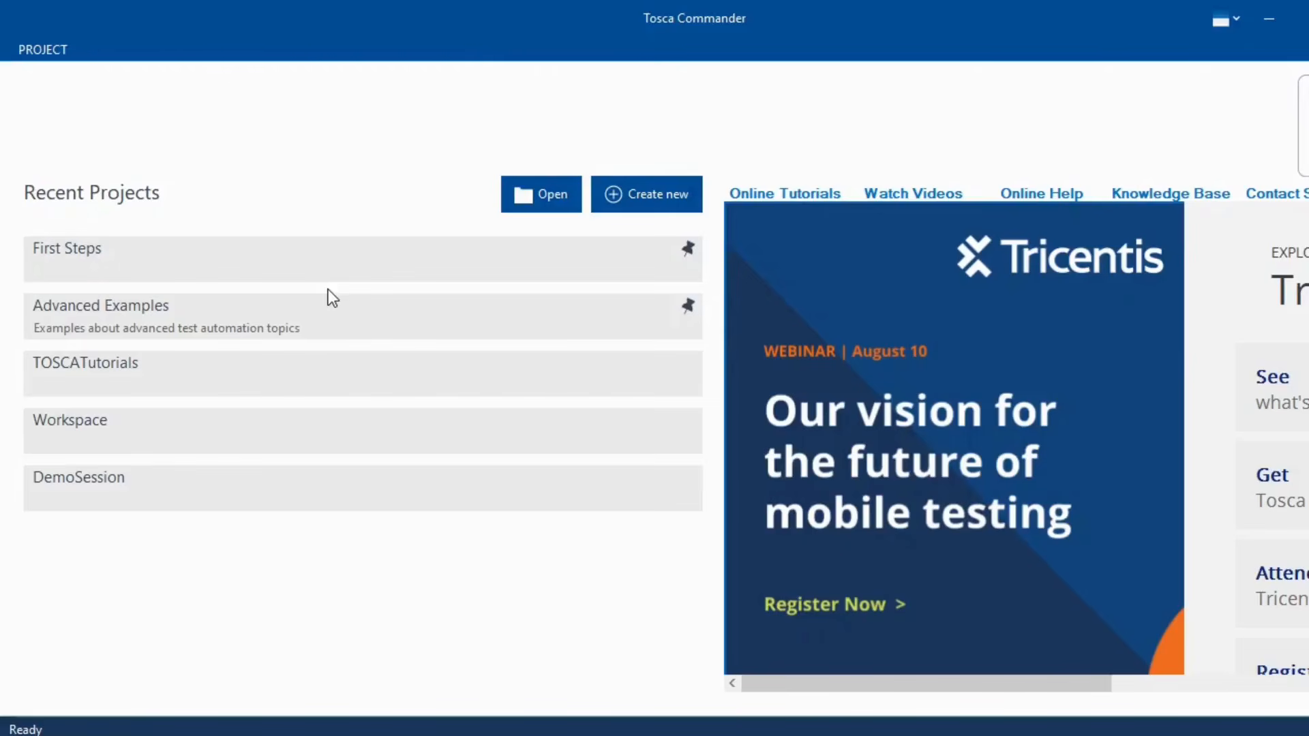
- Start a new workspace and open its repository type list, currently None (single user workspace)
click(653, 203)
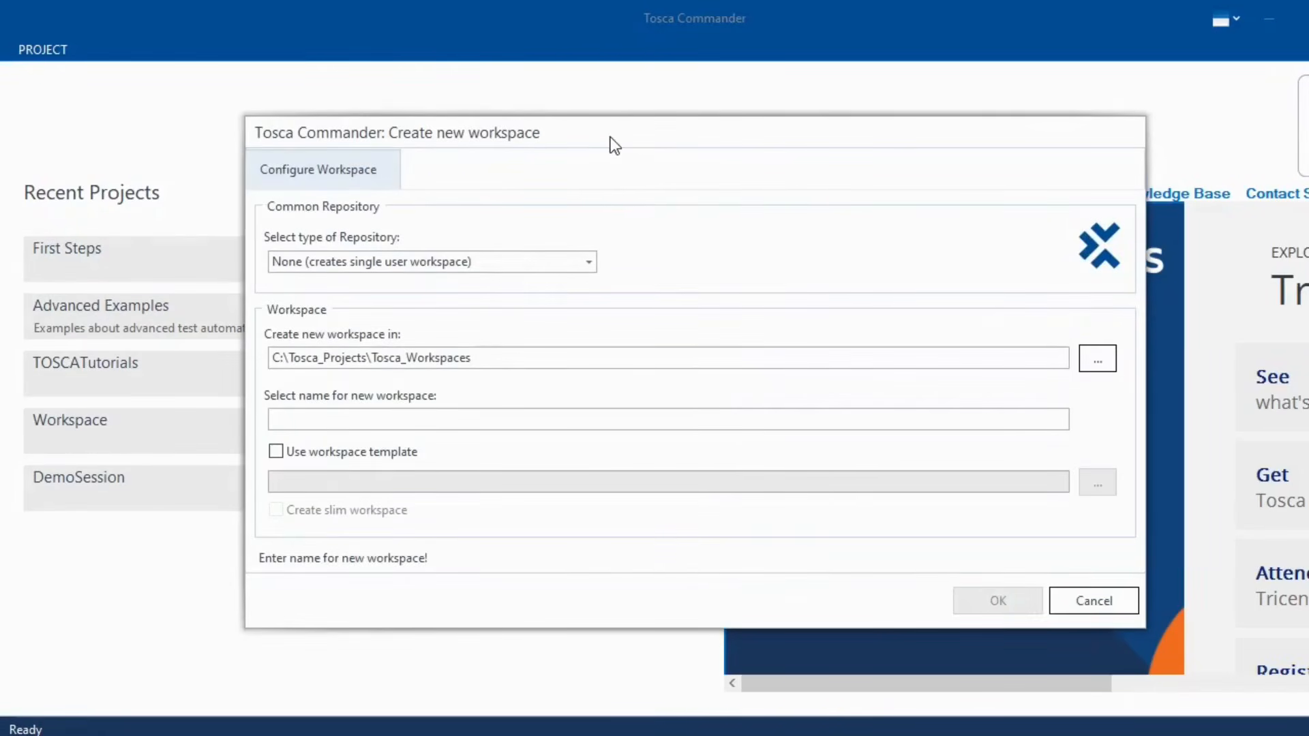
drag(614, 145, 597, 109)
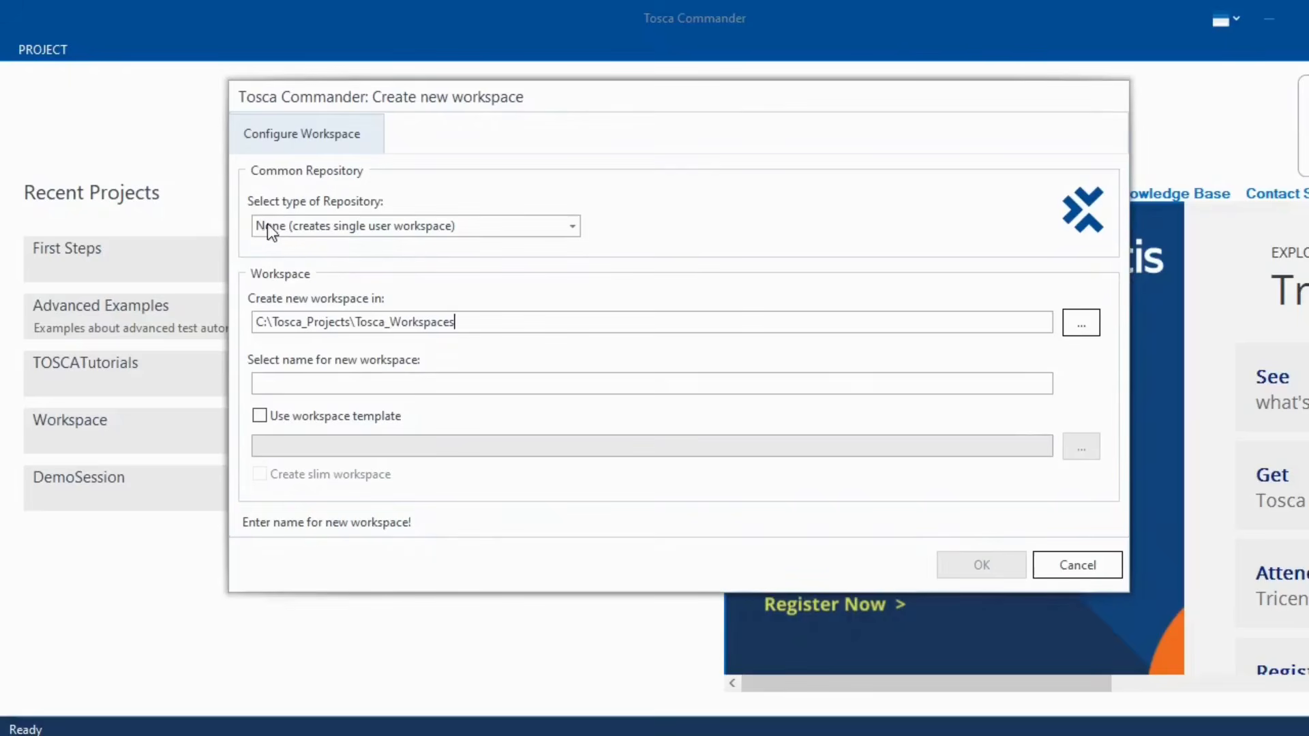
click(572, 228)
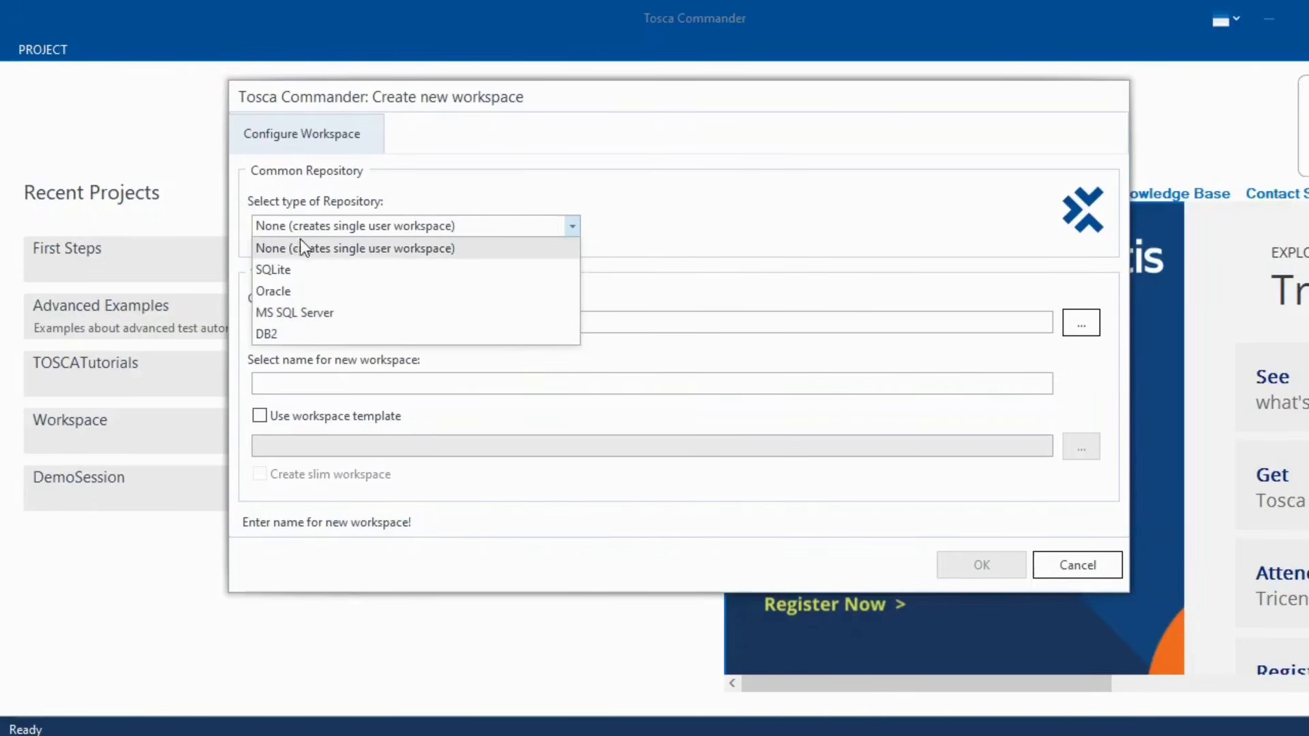
click(439, 255)
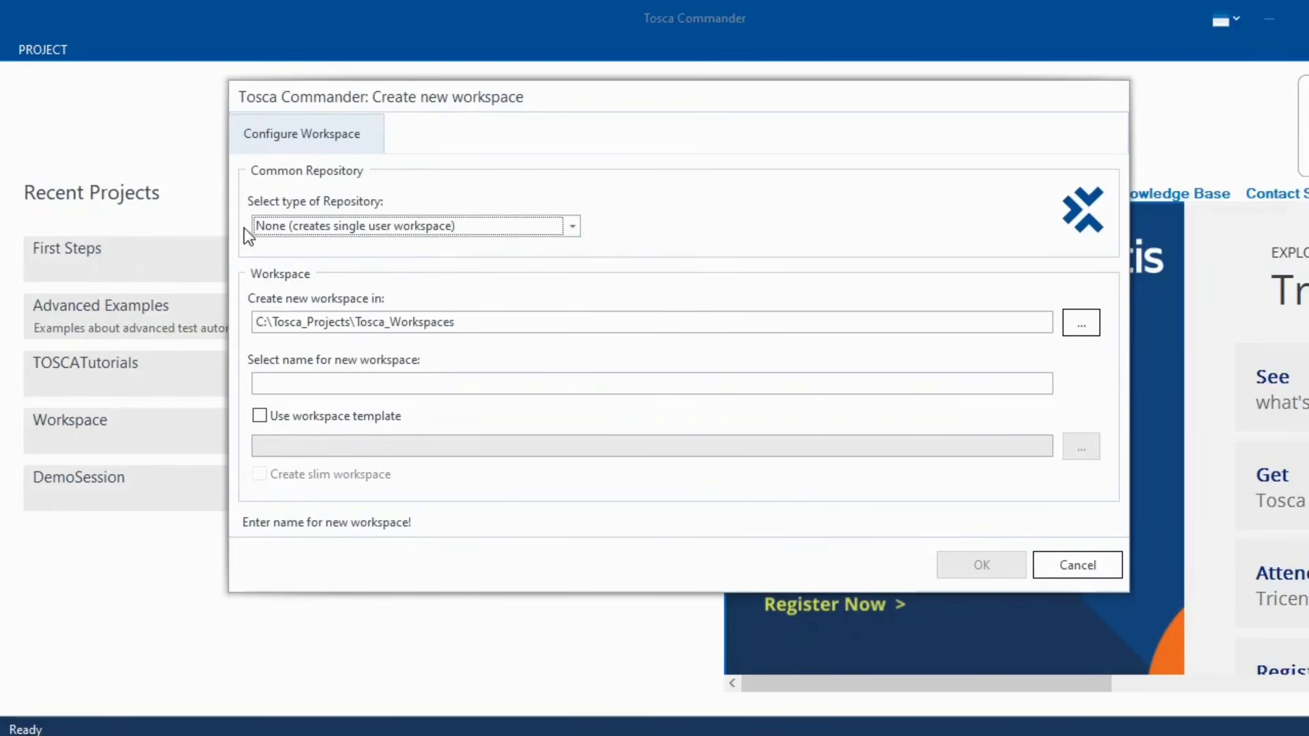
click(570, 226)
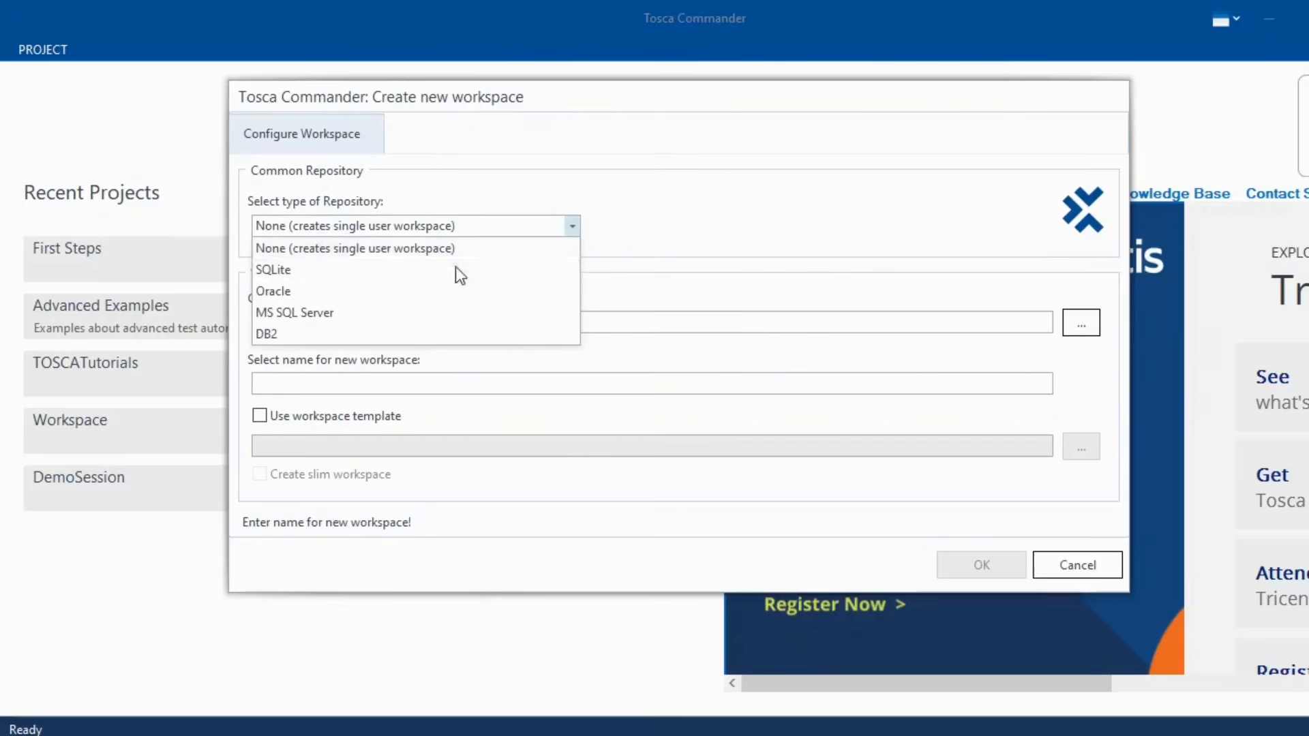
click(352, 320)
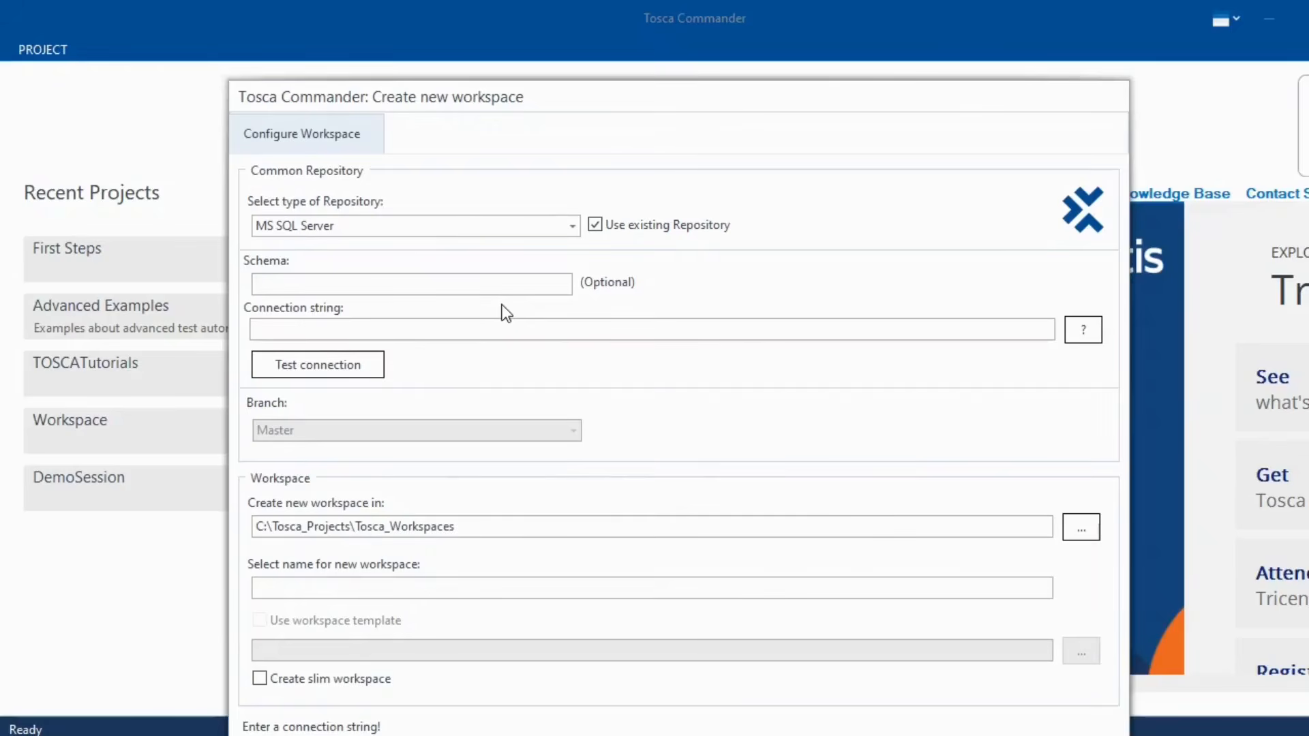
click(266, 327)
click(1084, 334)
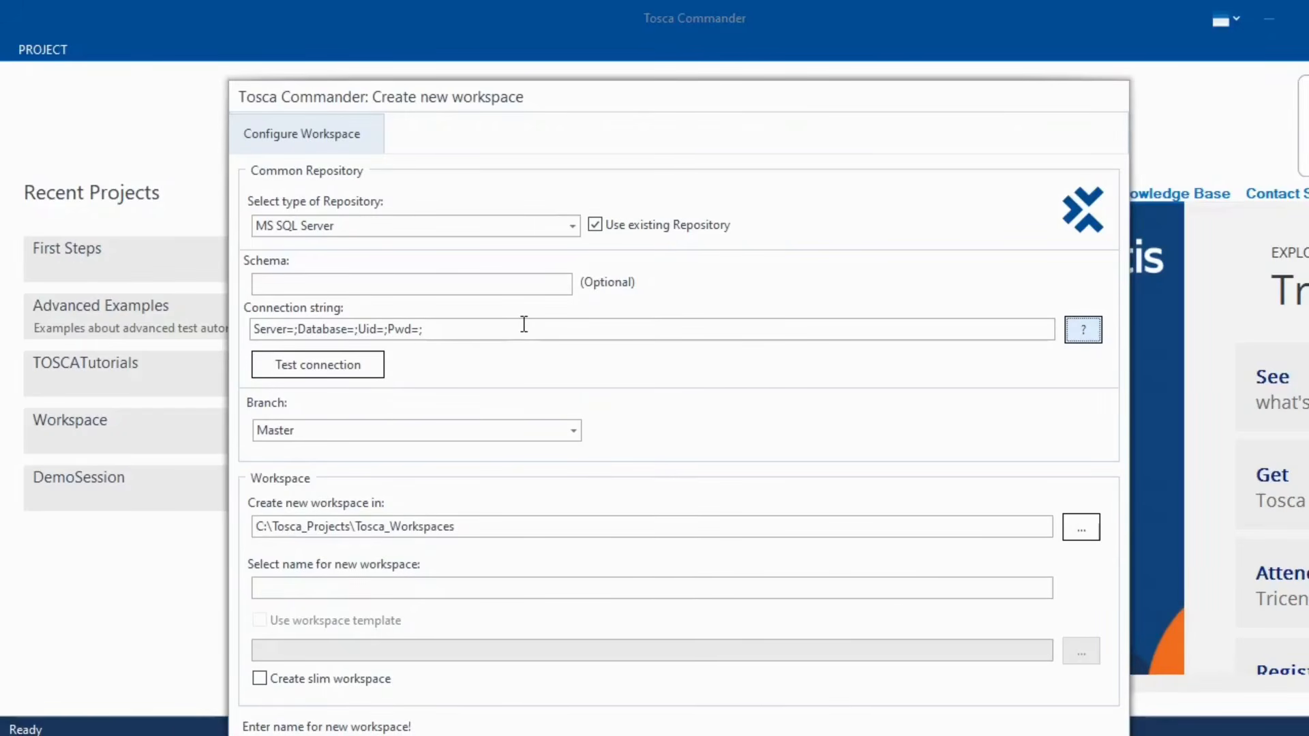
drag(525, 324, 247, 332)
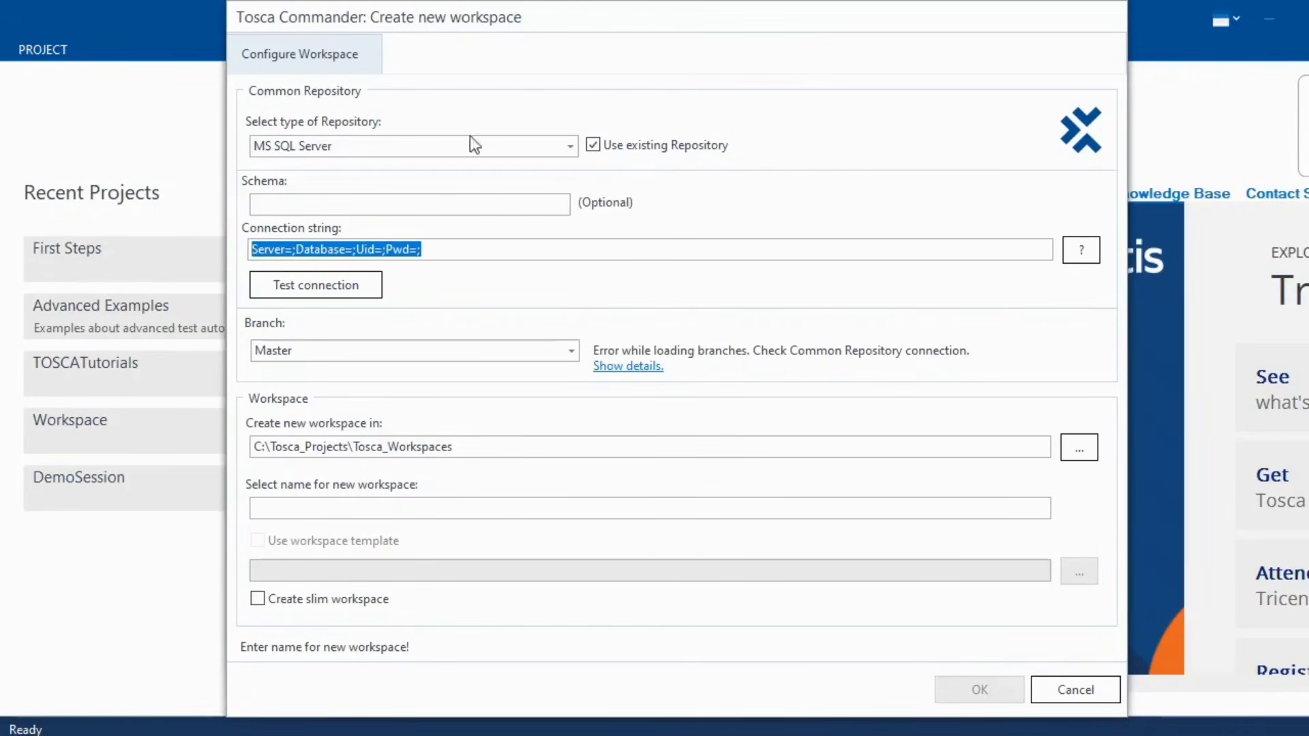
click(568, 146)
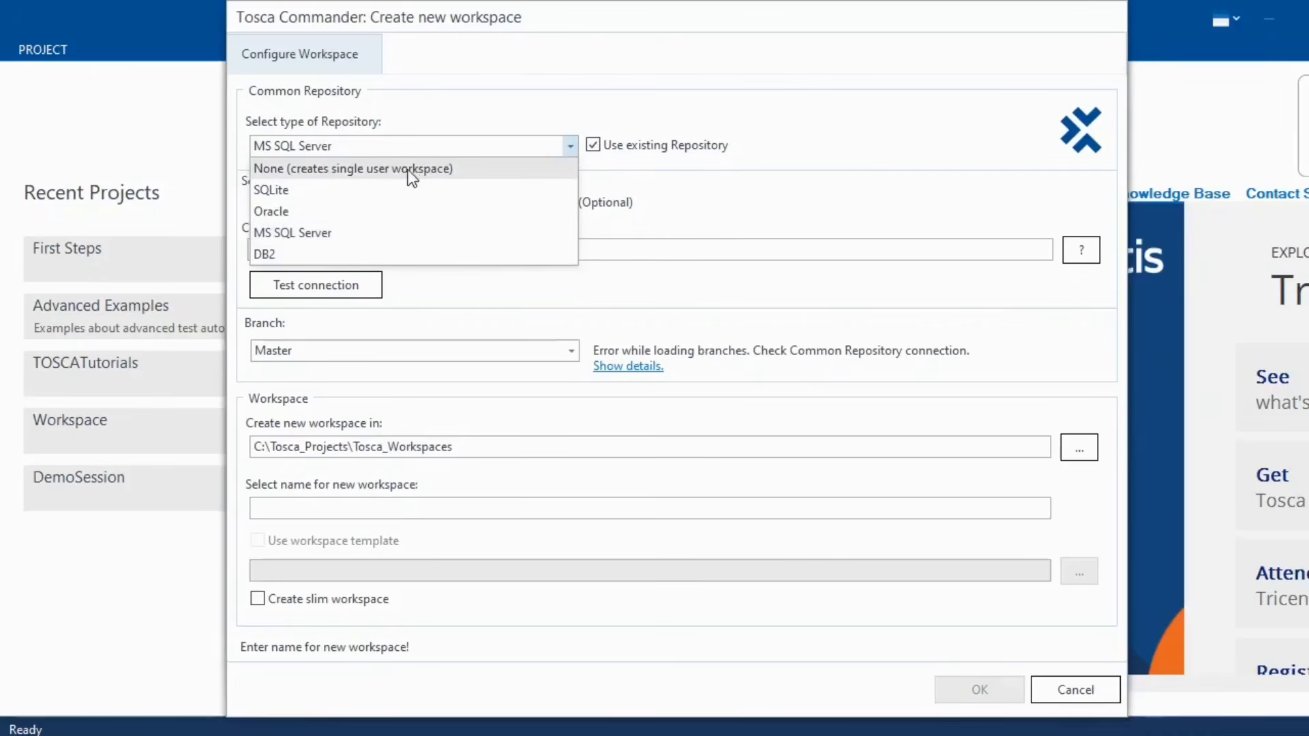
click(374, 168)
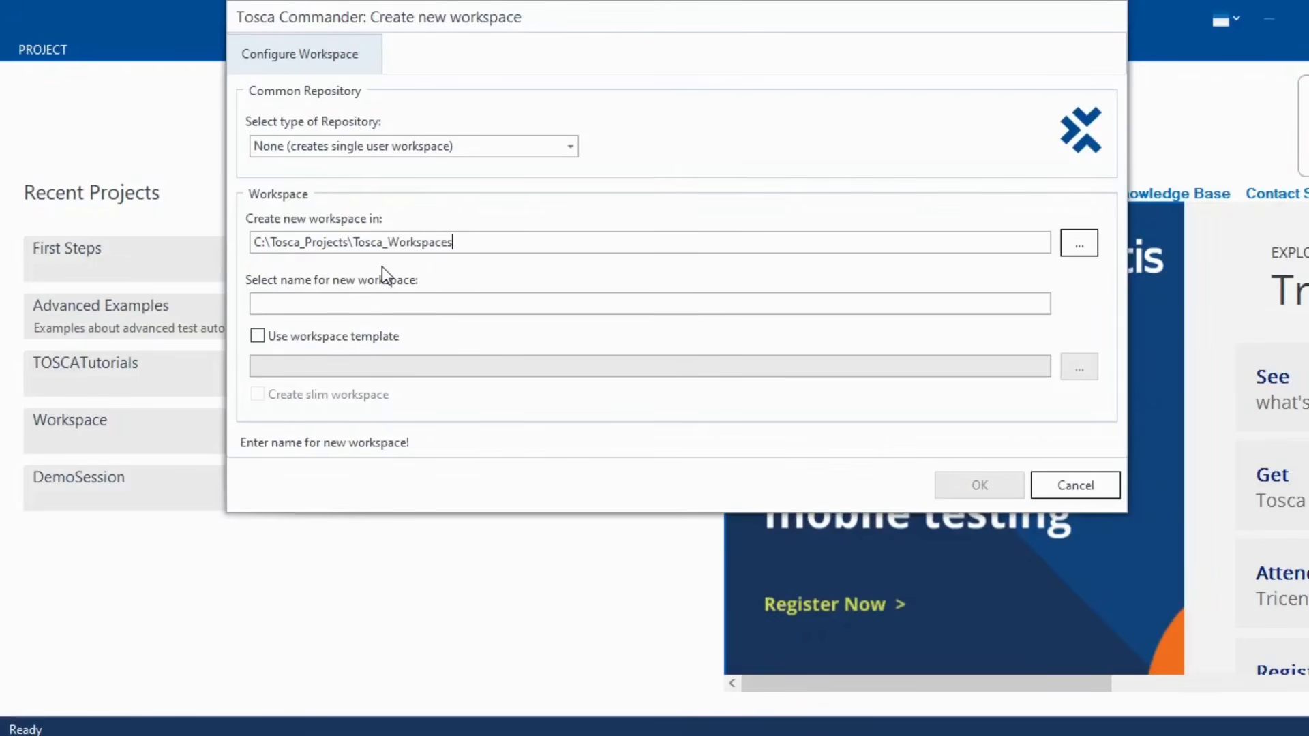
- Name the new workspace TOSCABeginnersTutorialCourse, base it on the Standard.tsu template, and create it
click(323, 302)
text(TOSCA)
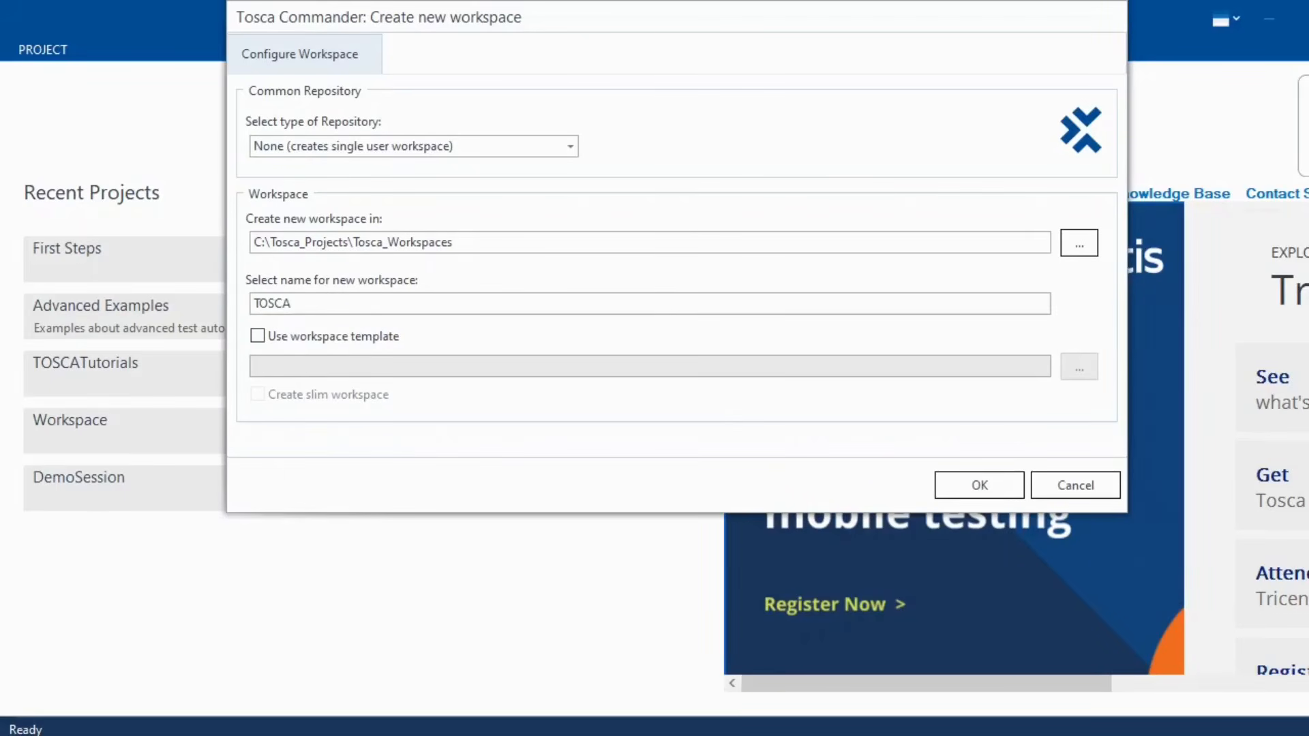
text(Begi)
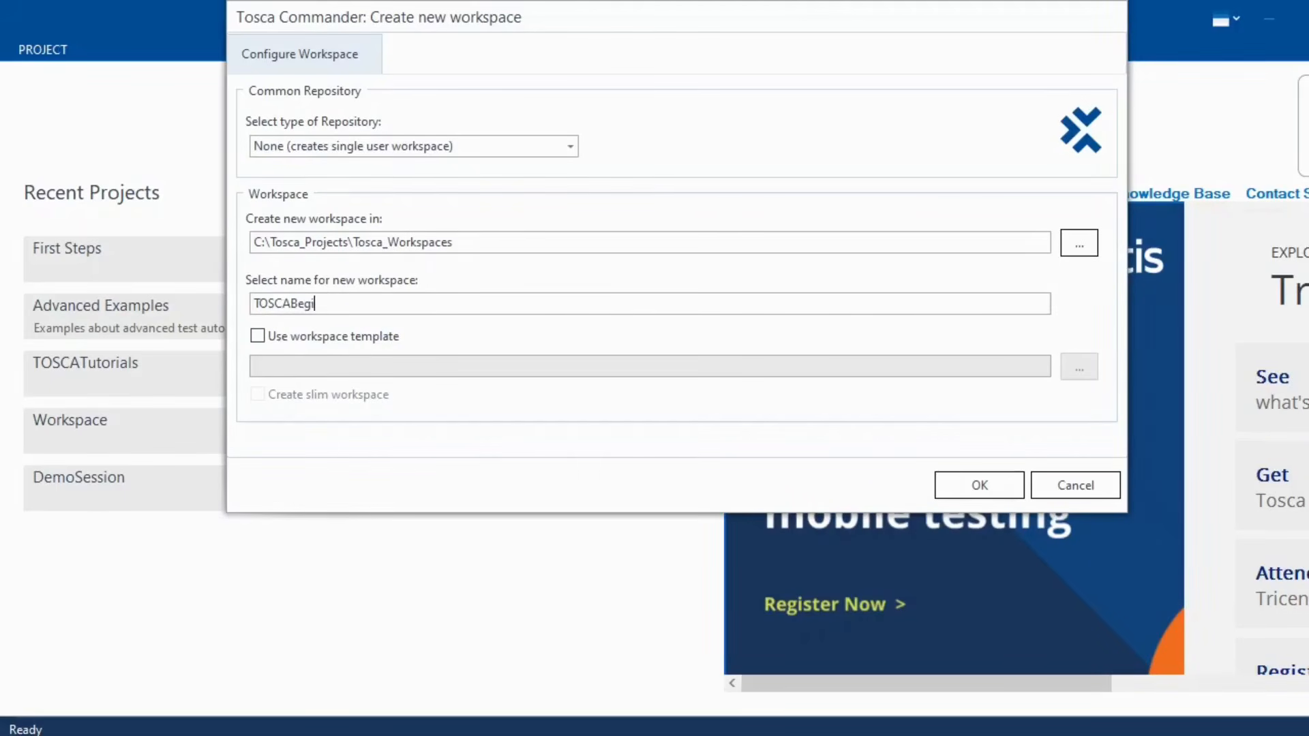
text(nnersTutorial)
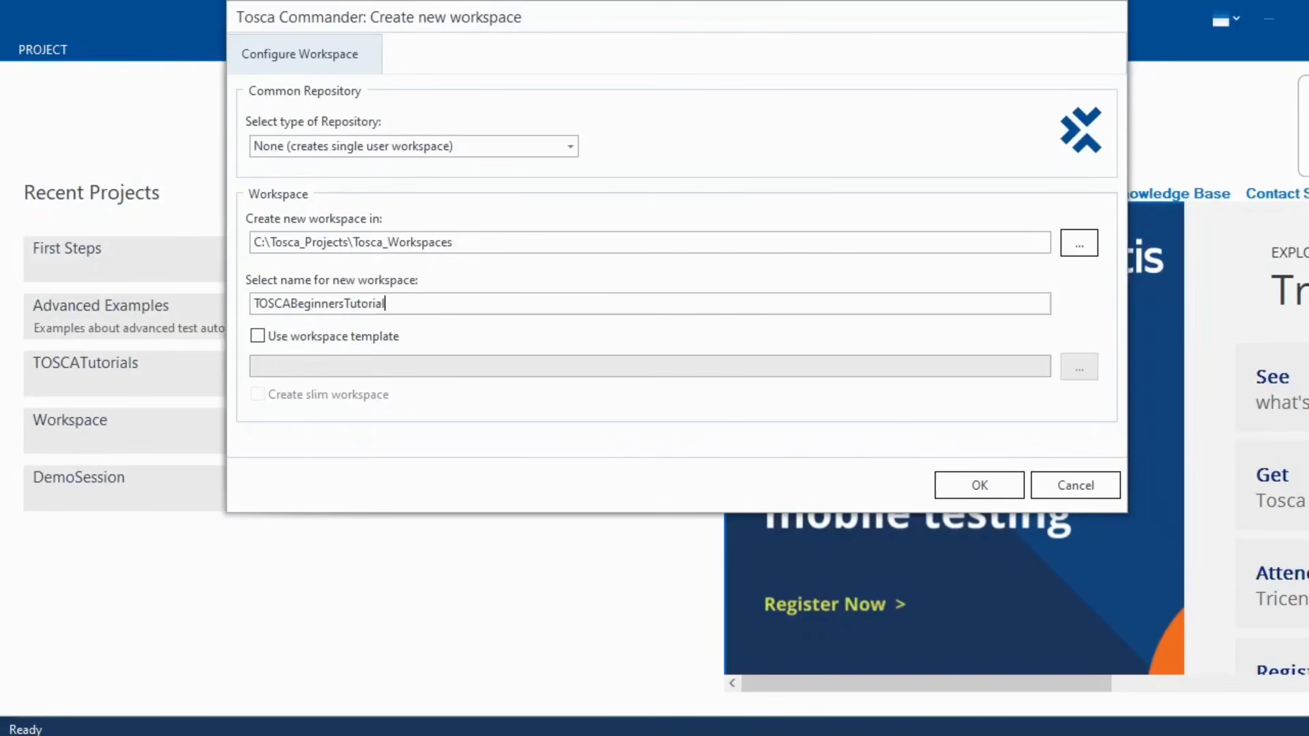
text(Course)
click(257, 337)
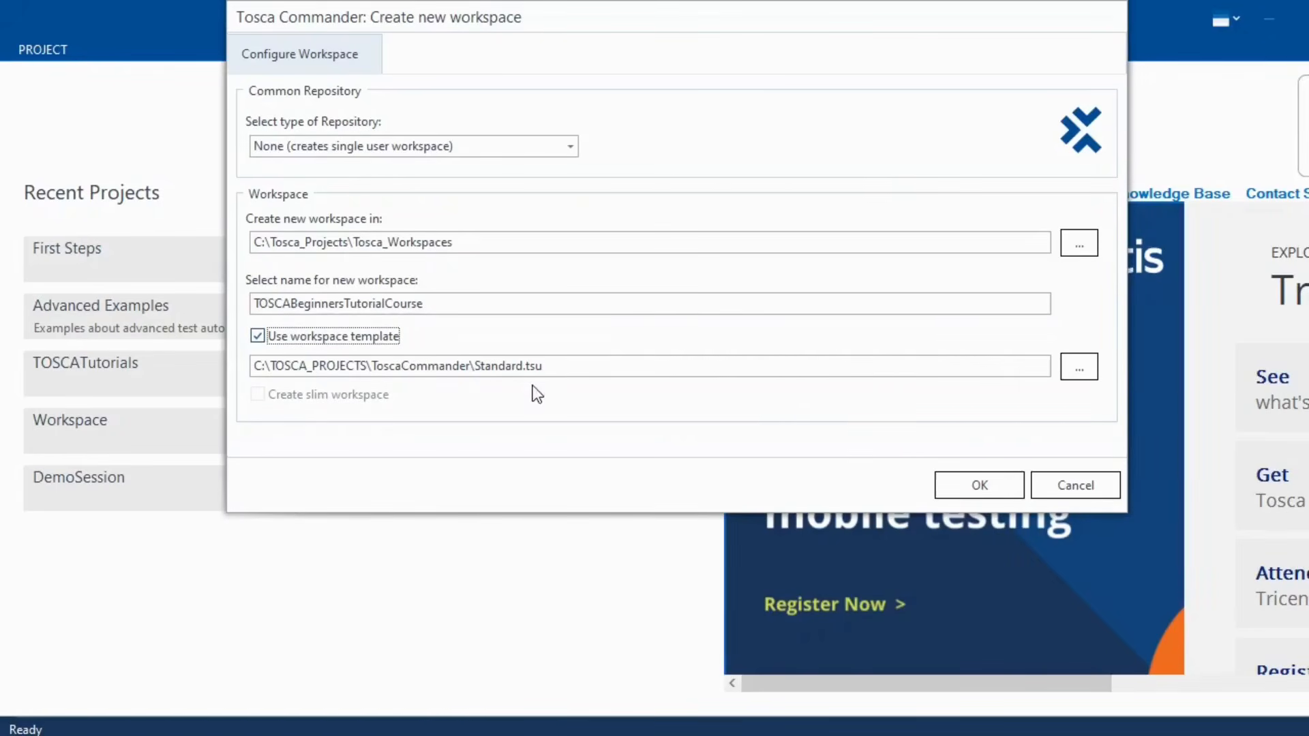
drag(560, 368, 247, 368)
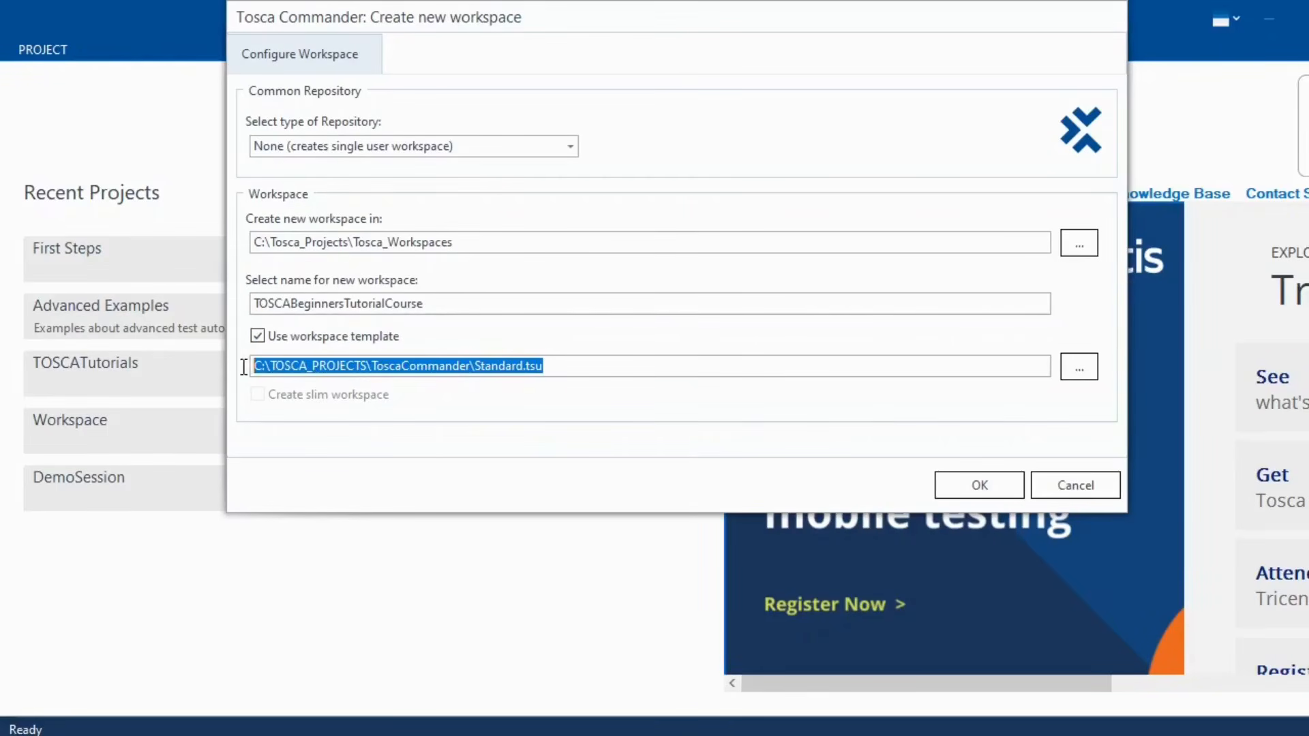
click(570, 371)
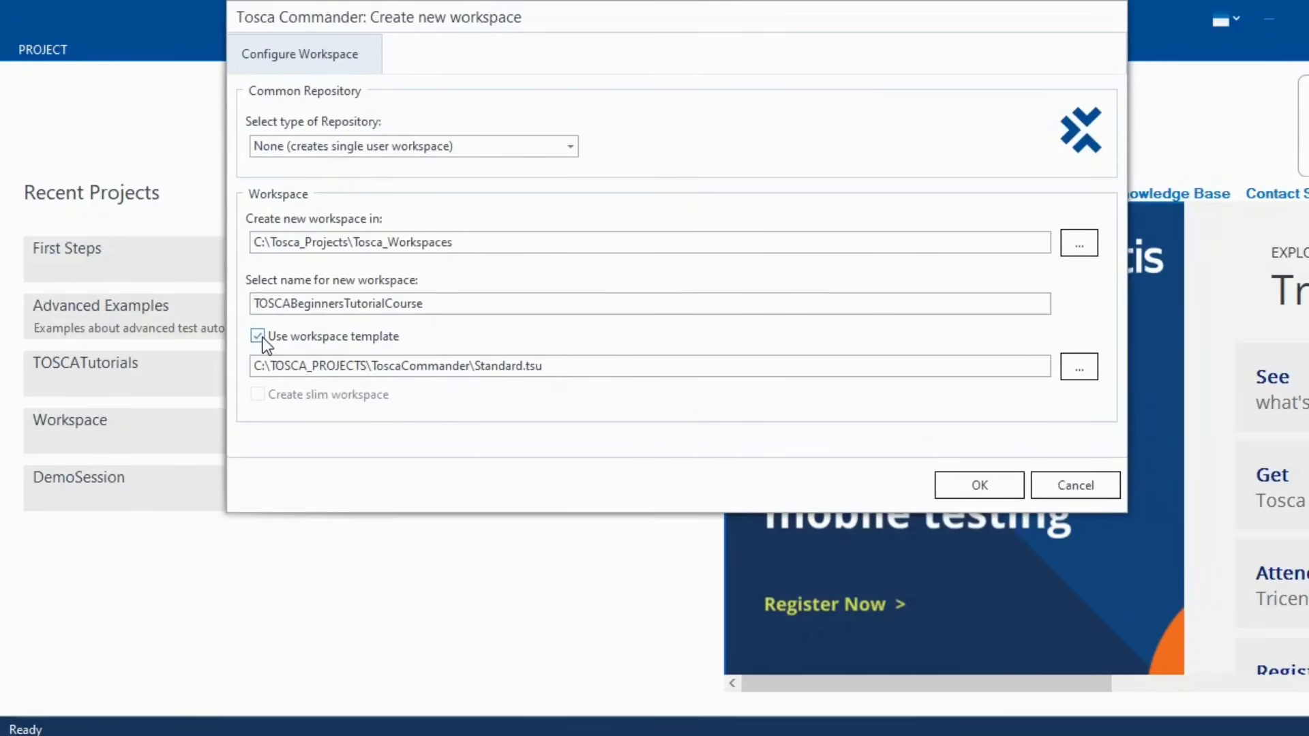
drag(561, 367, 254, 375)
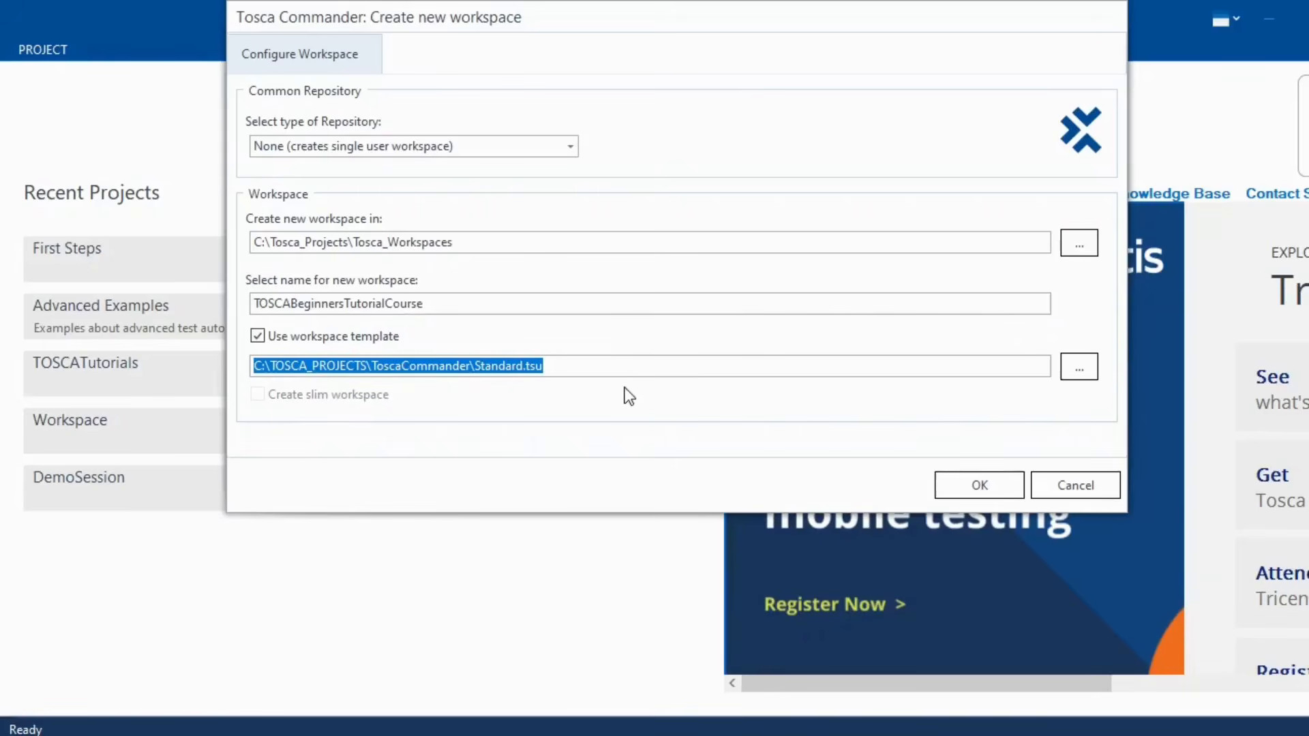
click(977, 488)
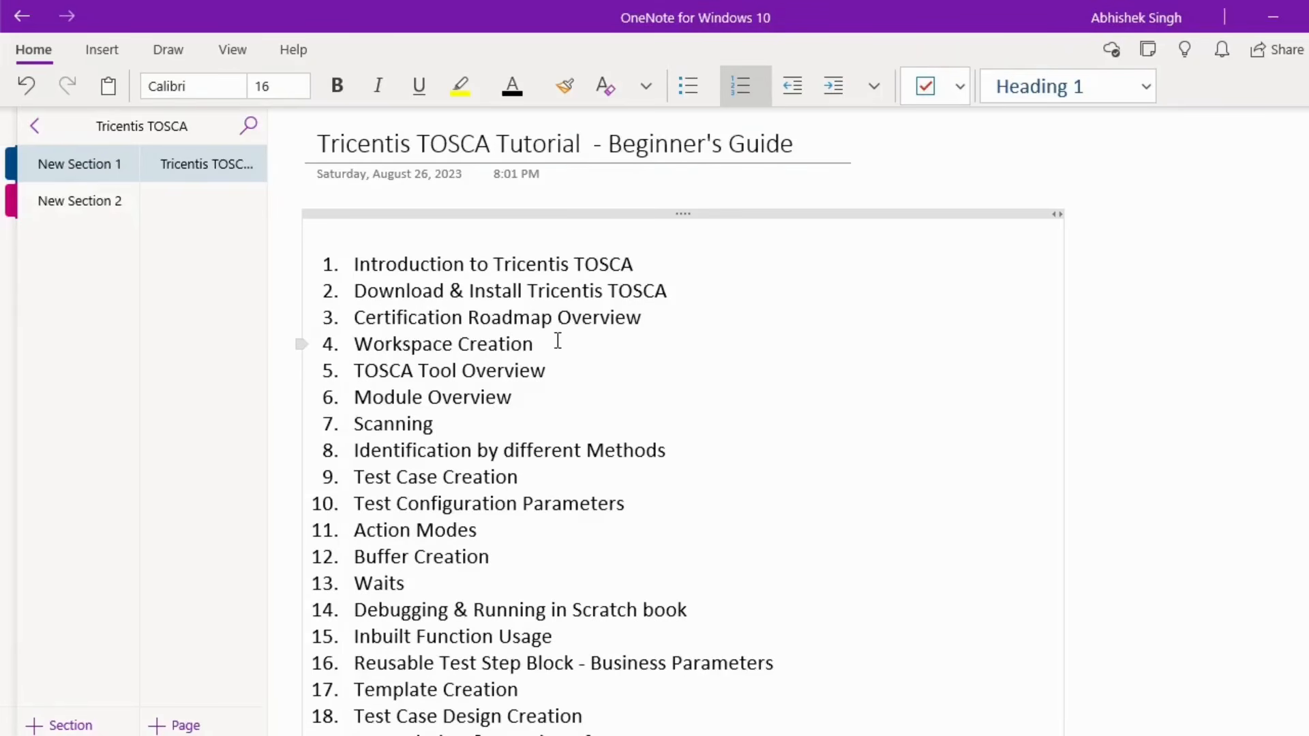
- Highlight the Workspace Creation and TOSCA Tool Overview items in the OneNote topic list
drag(558, 341, 365, 346)
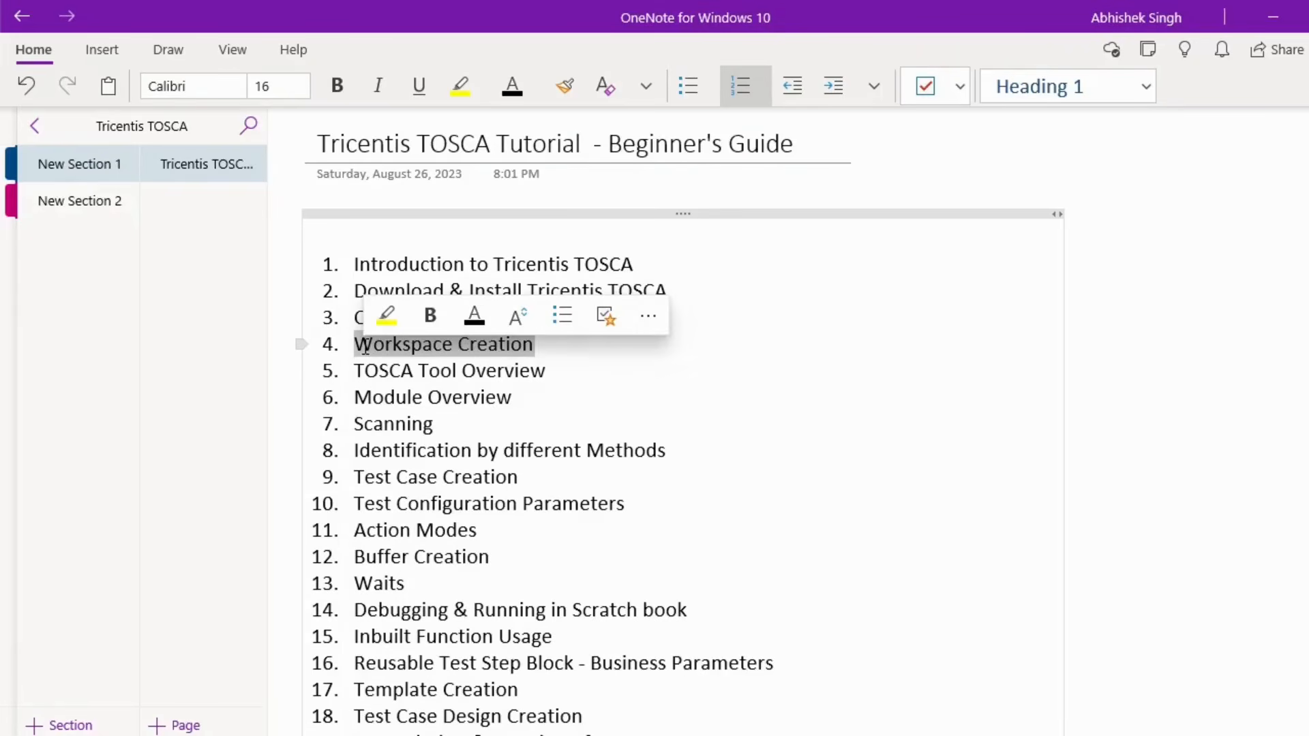
click(592, 358)
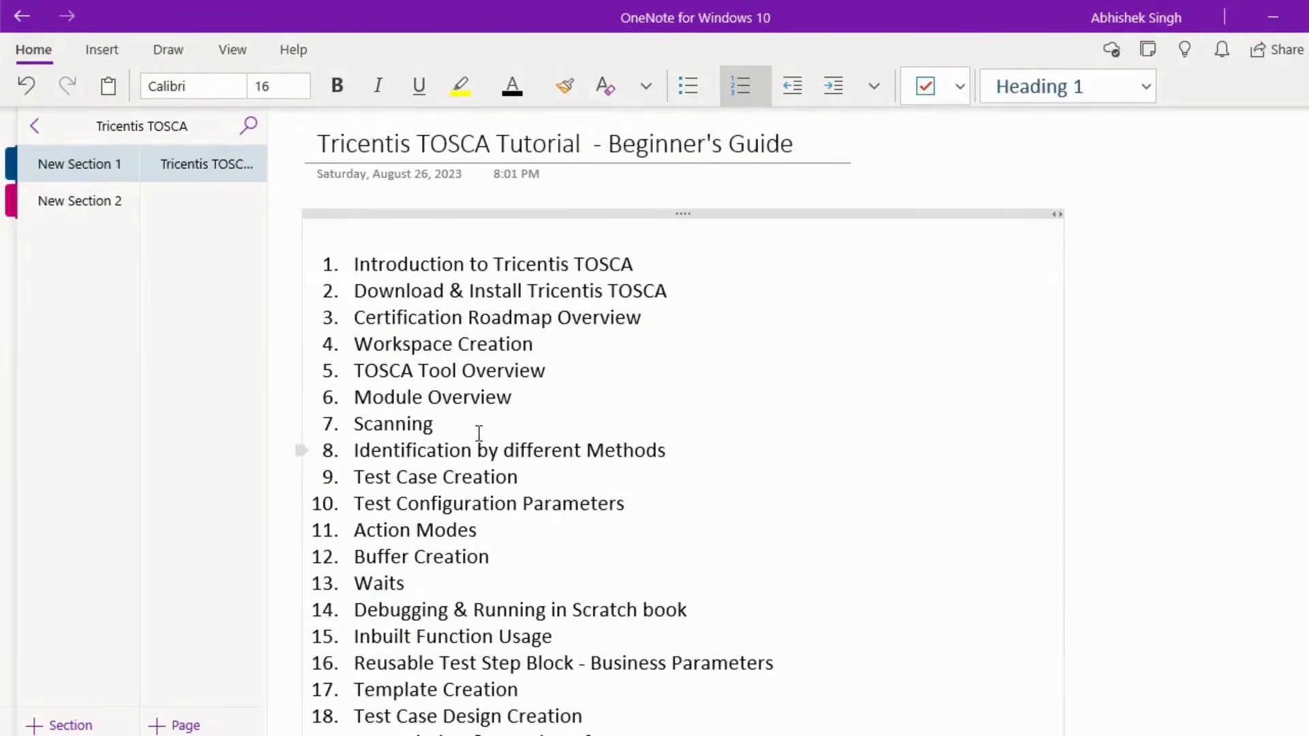
click(551, 372)
drag(550, 371, 350, 372)
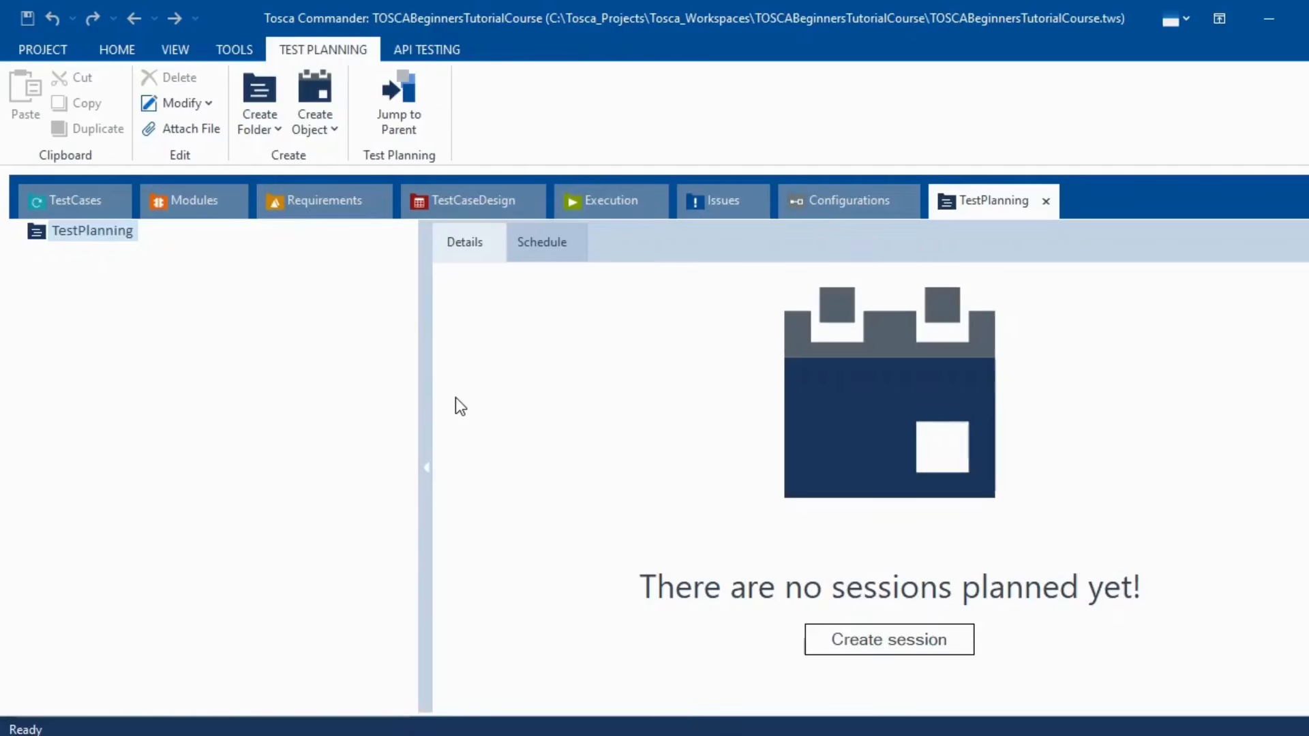
- Glance at the project info, then open the TOSCABeginnersTutorialCourse project root view from Home
click(46, 50)
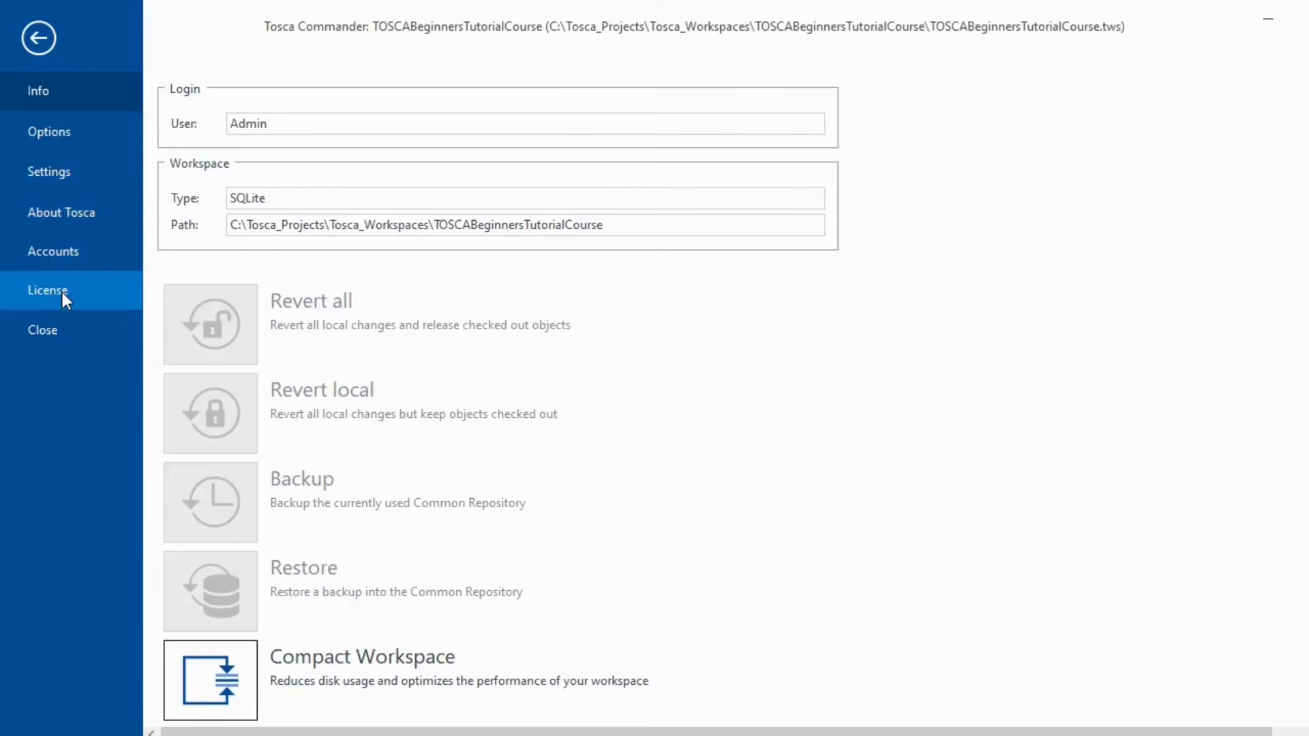
click(40, 38)
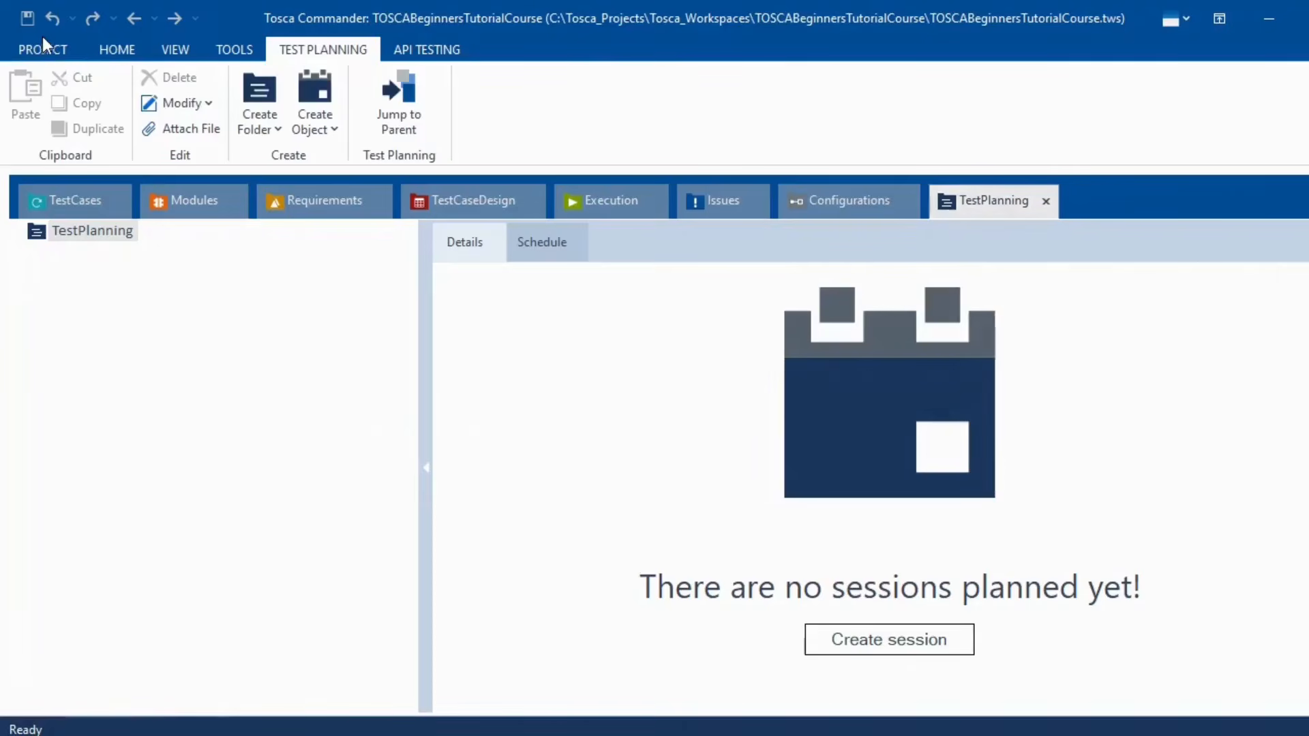
click(119, 55)
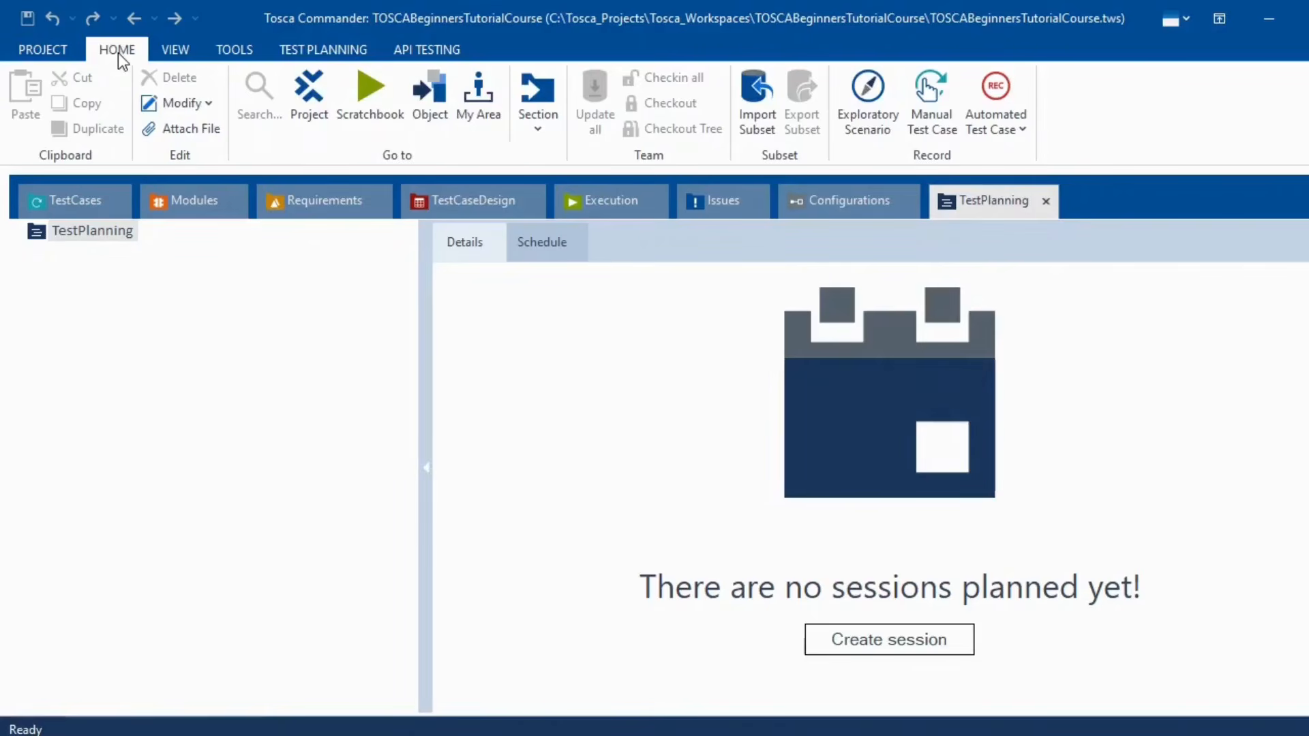
click(306, 105)
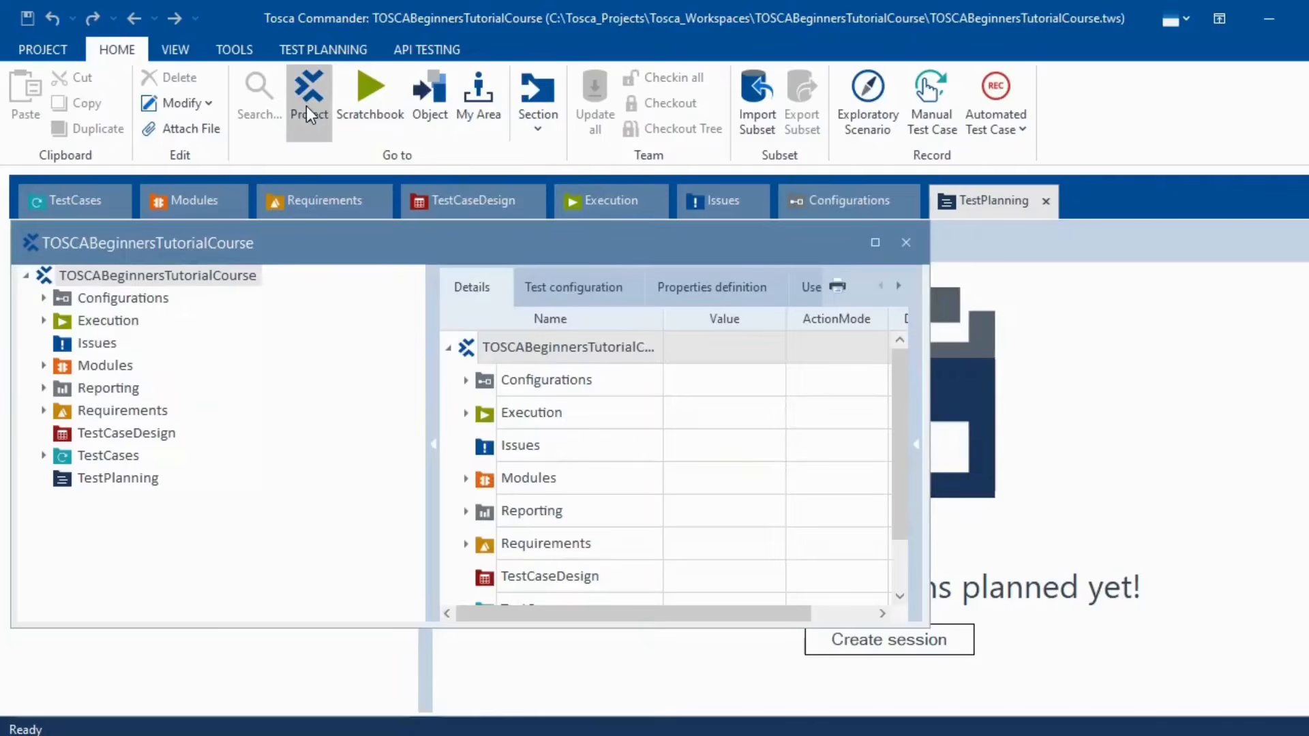
- Dock the floating project window as a tabbed document alongside the section views
drag(281, 245, 398, 247)
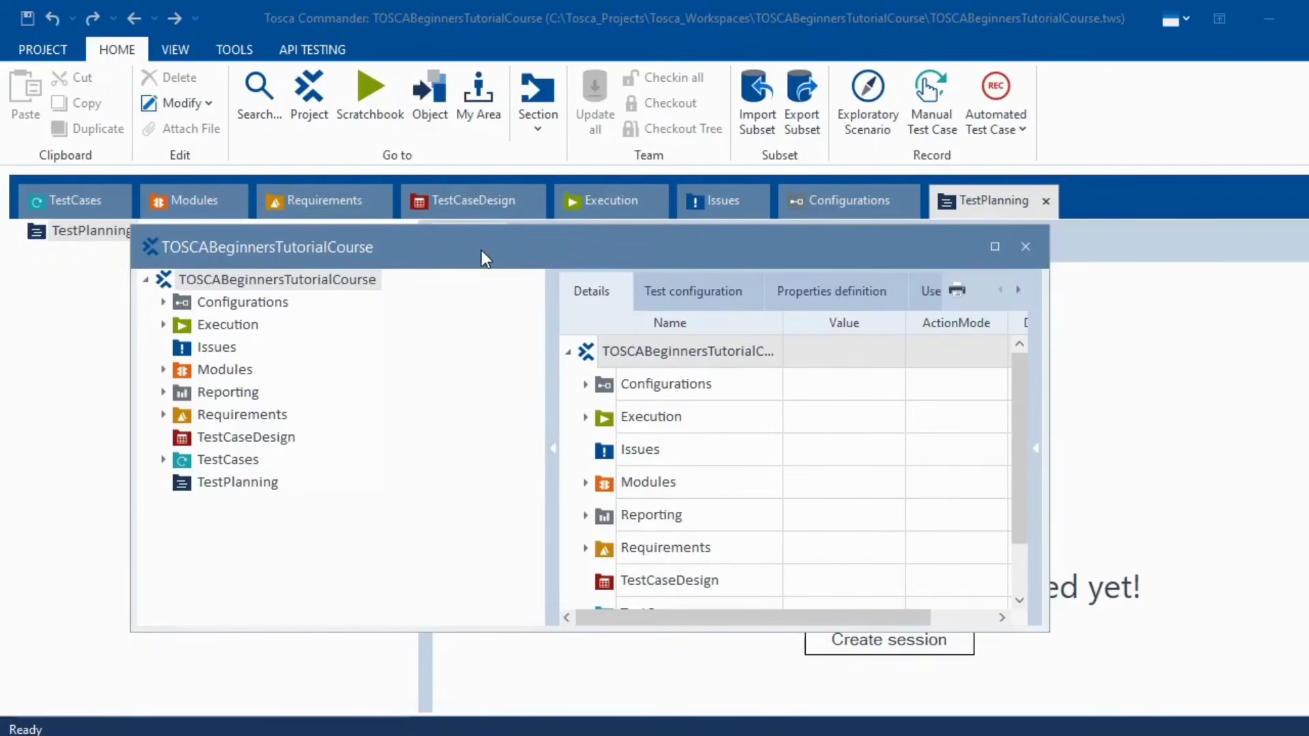
drag(482, 251, 502, 289)
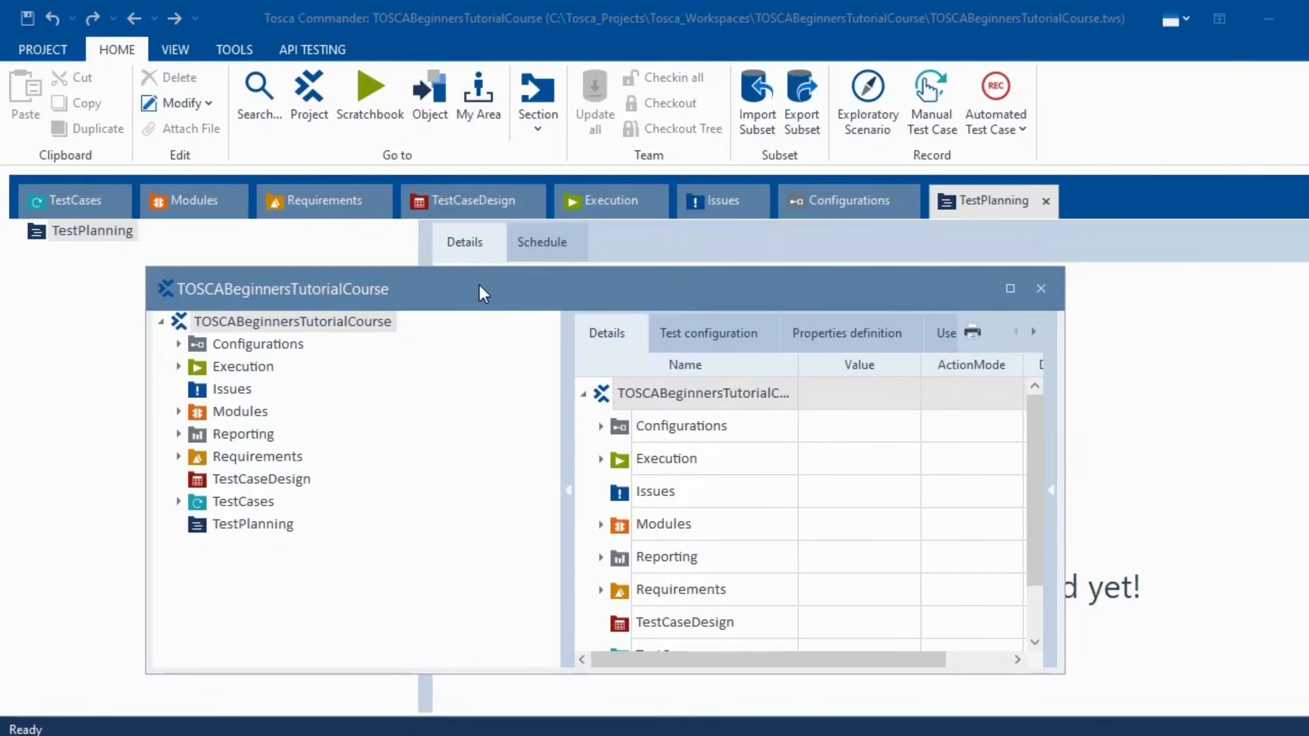
right_click(480, 285)
click(535, 353)
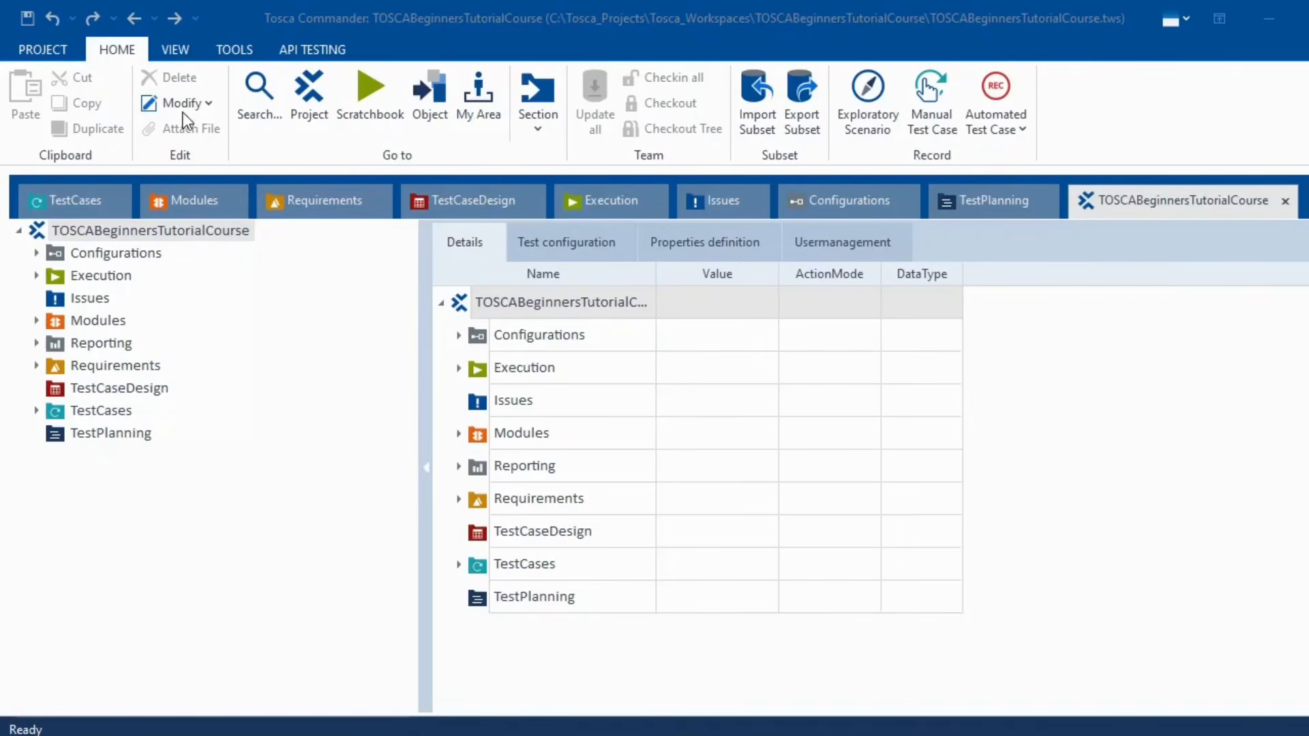
click(175, 53)
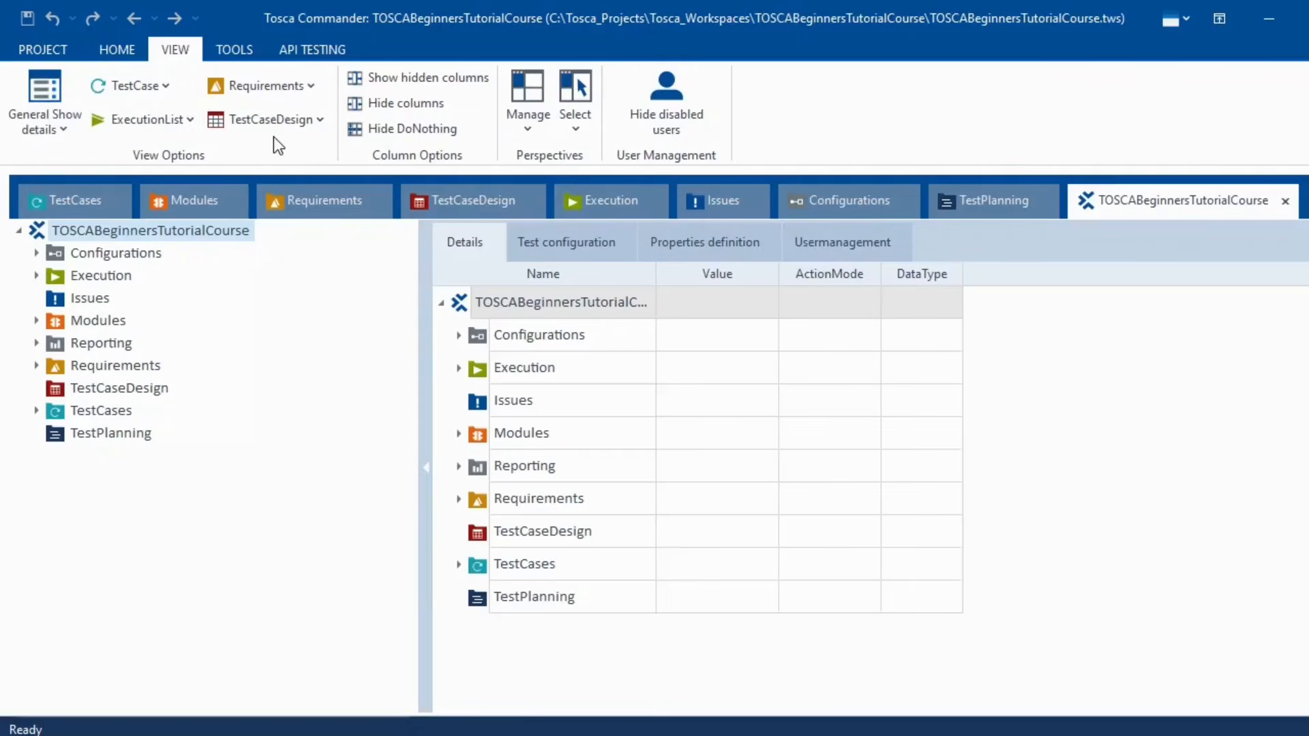
- Look over the Tools and API Testing ribbon commands, then switch to the TestCases section
click(243, 52)
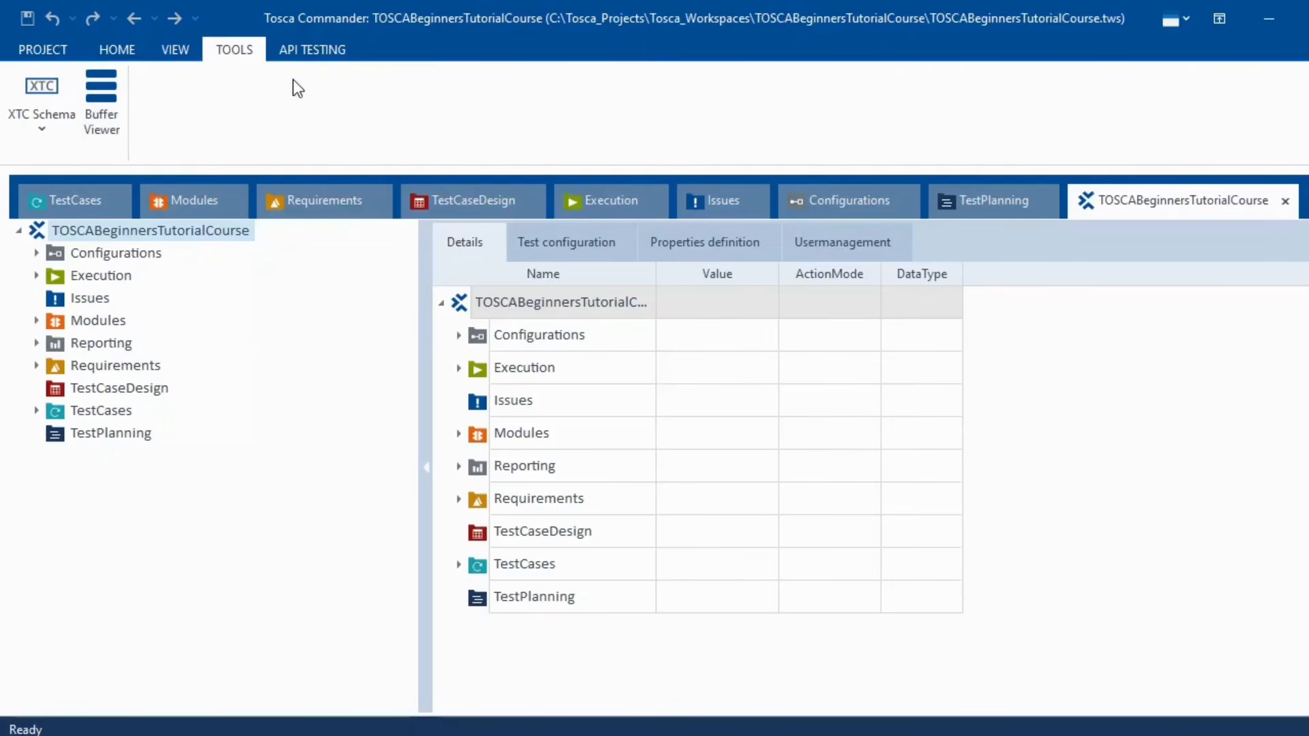
click(315, 54)
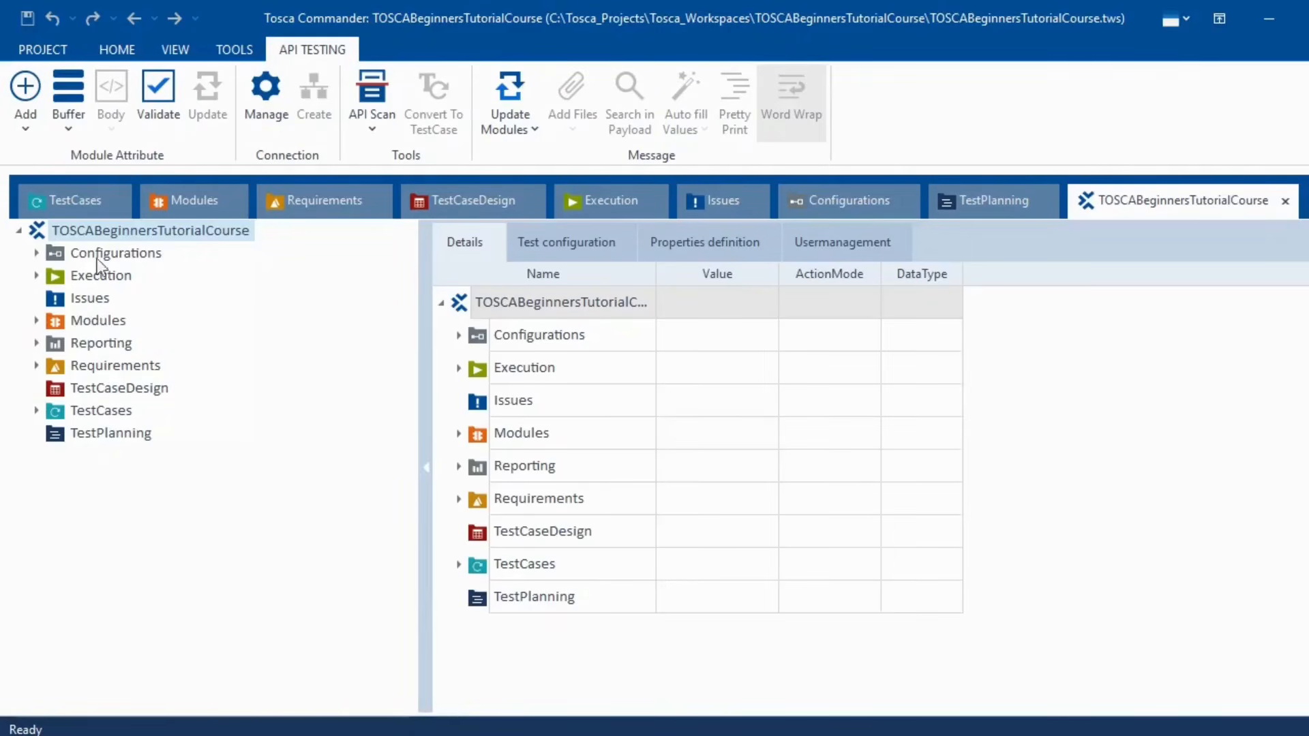
click(62, 204)
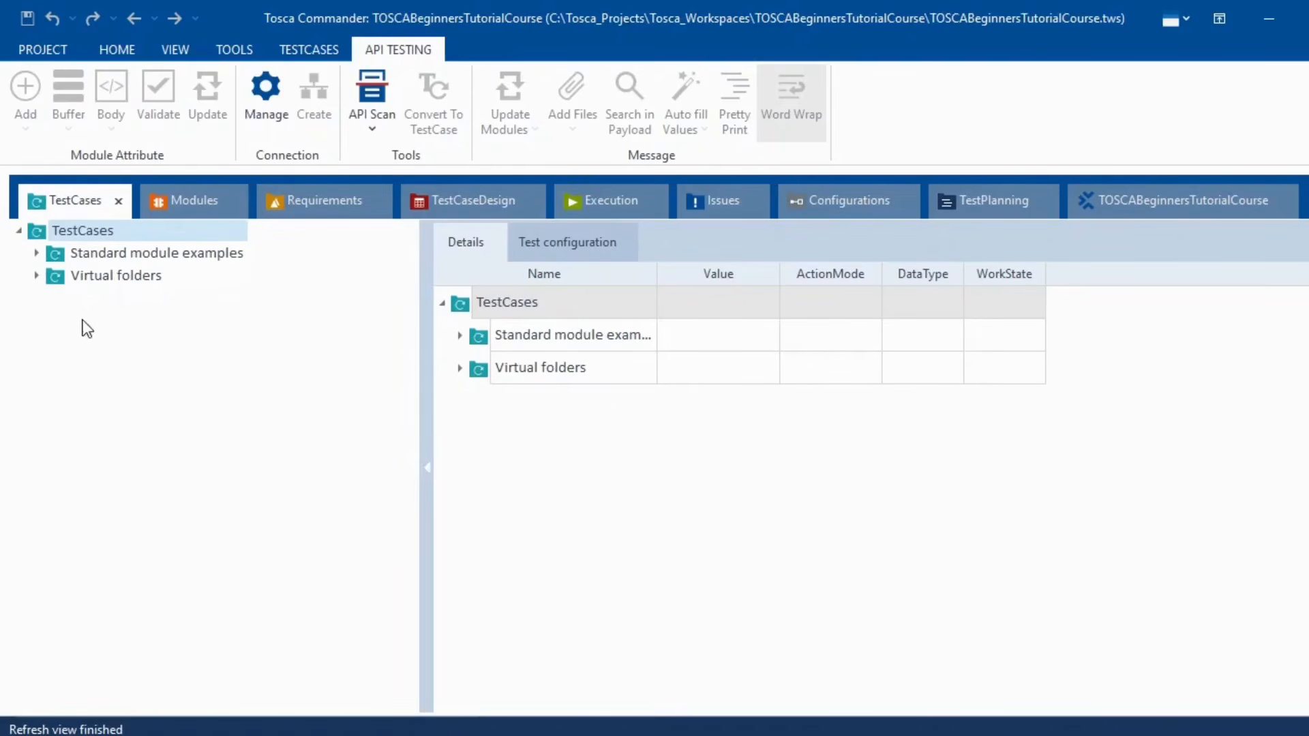
- In Modules, expand Standard modules, TBox Automation Tools and Basic Windows Operations, then collapse them
click(188, 209)
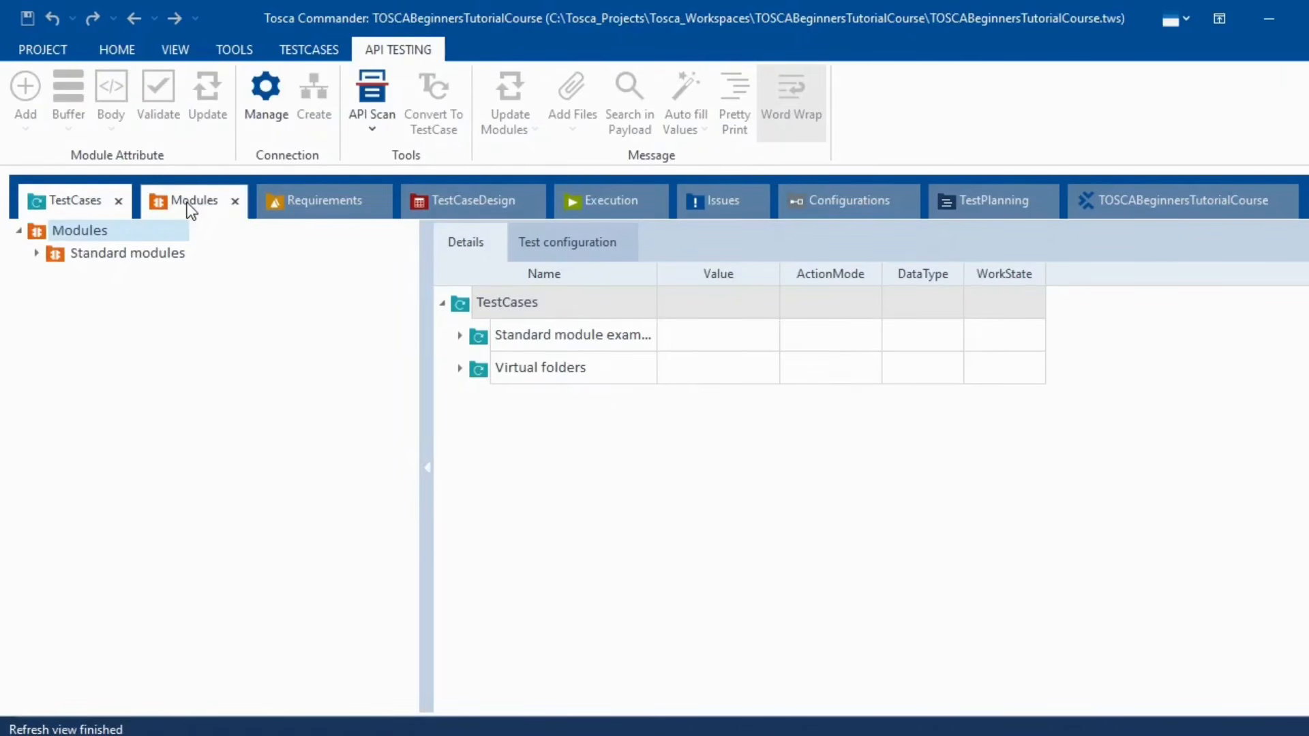
click(37, 254)
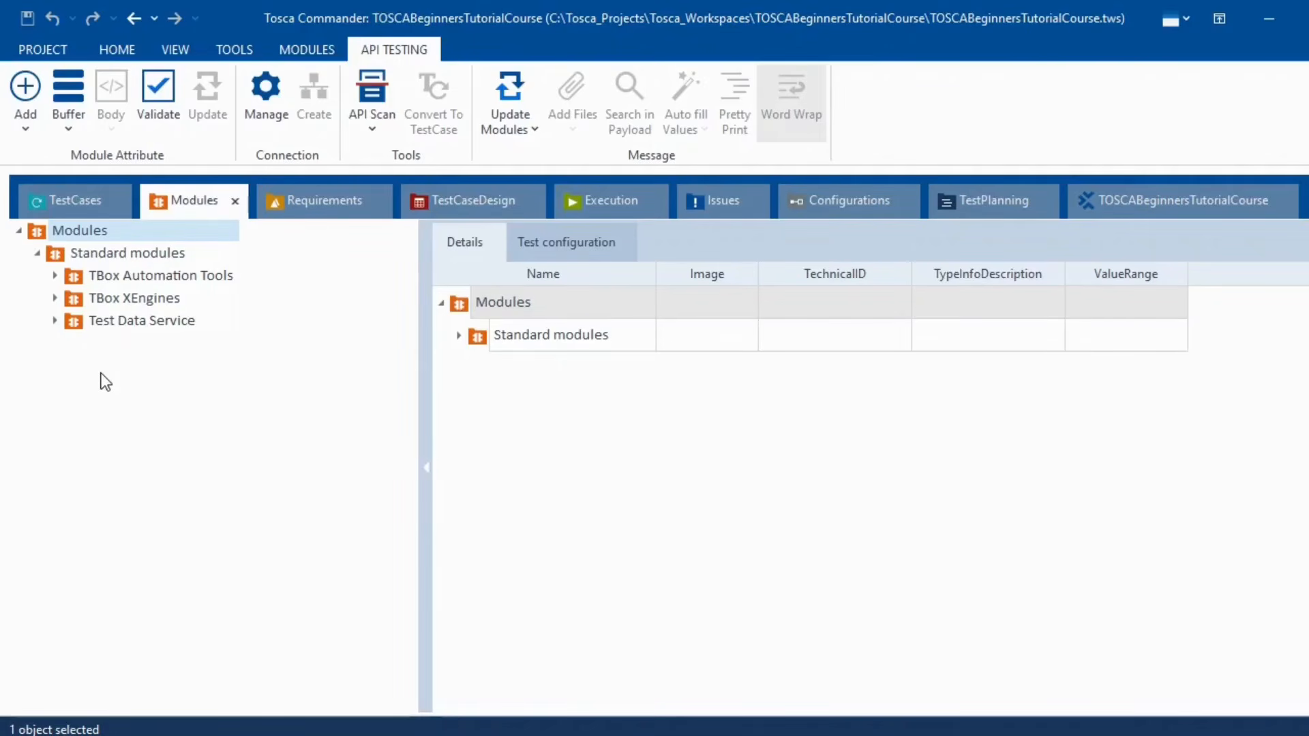
click(53, 276)
click(72, 299)
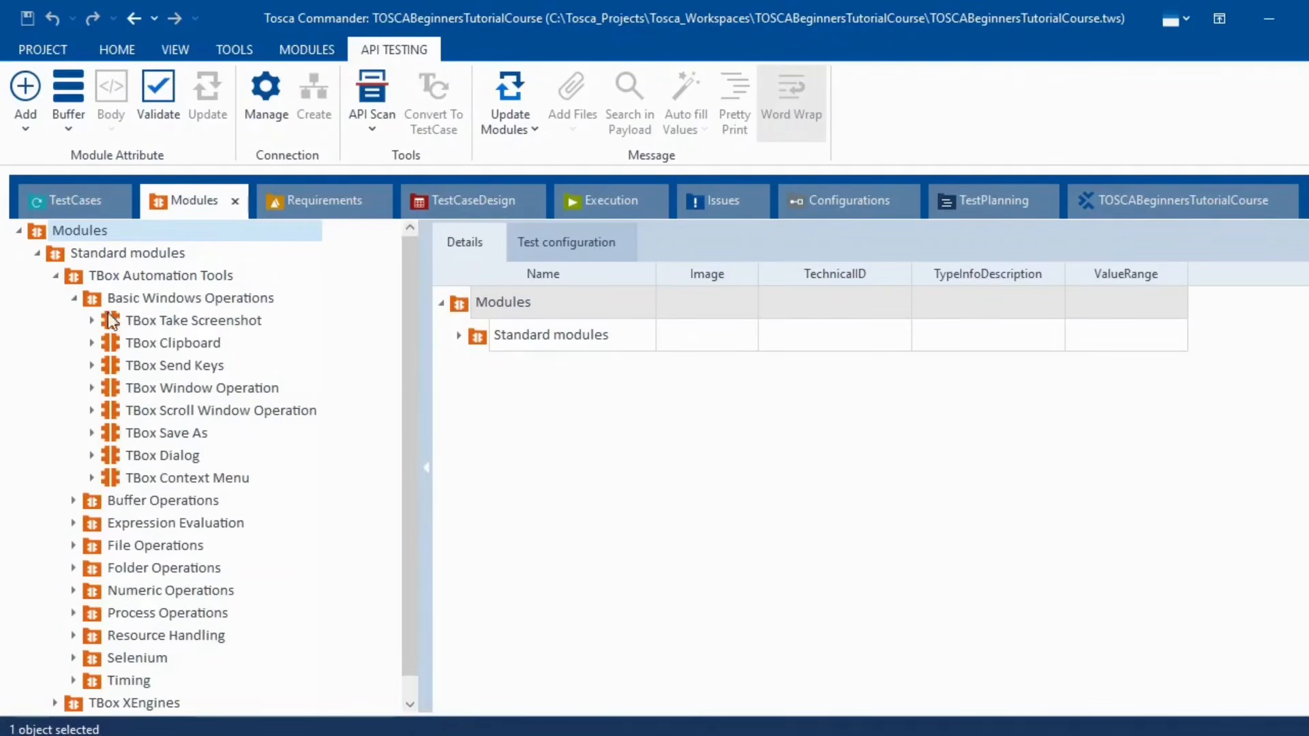
click(74, 299)
click(55, 276)
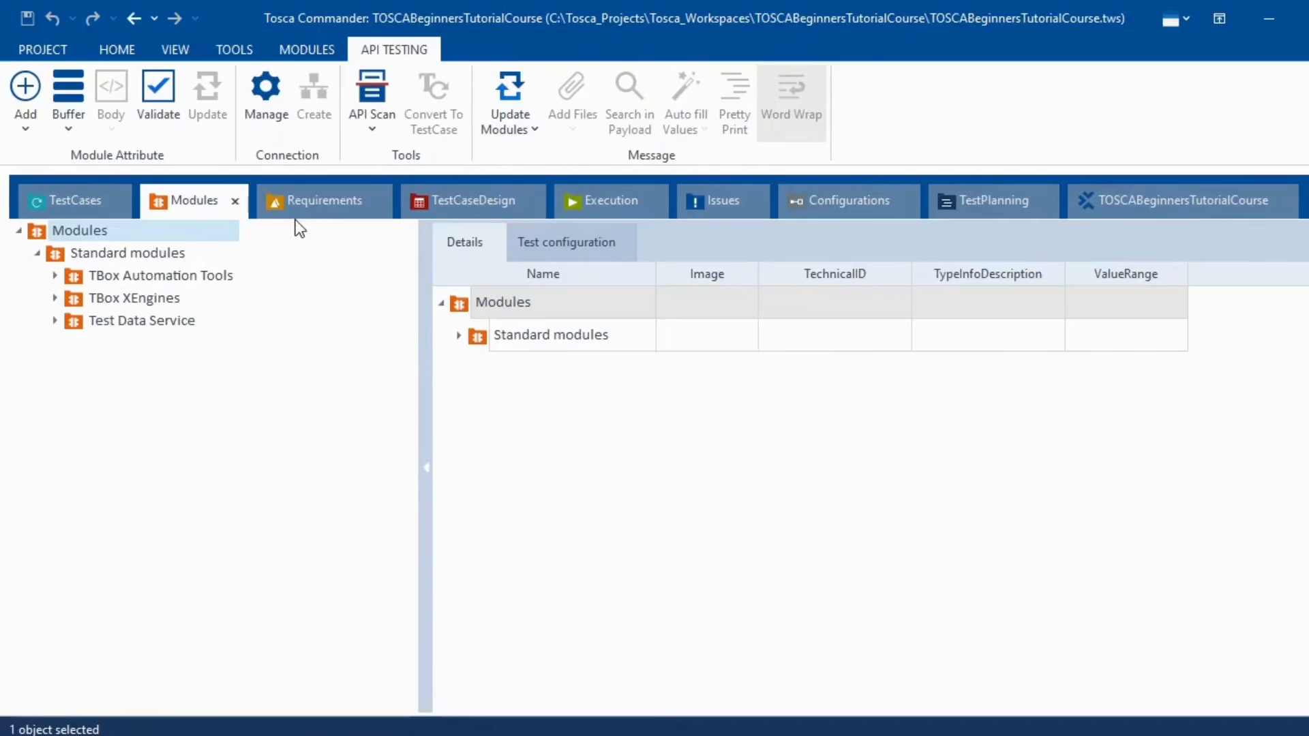
- Visit the Requirements, TestCaseDesign and Execution sections, then return to the TOSCABeginnersTutorialCourse project view
click(324, 202)
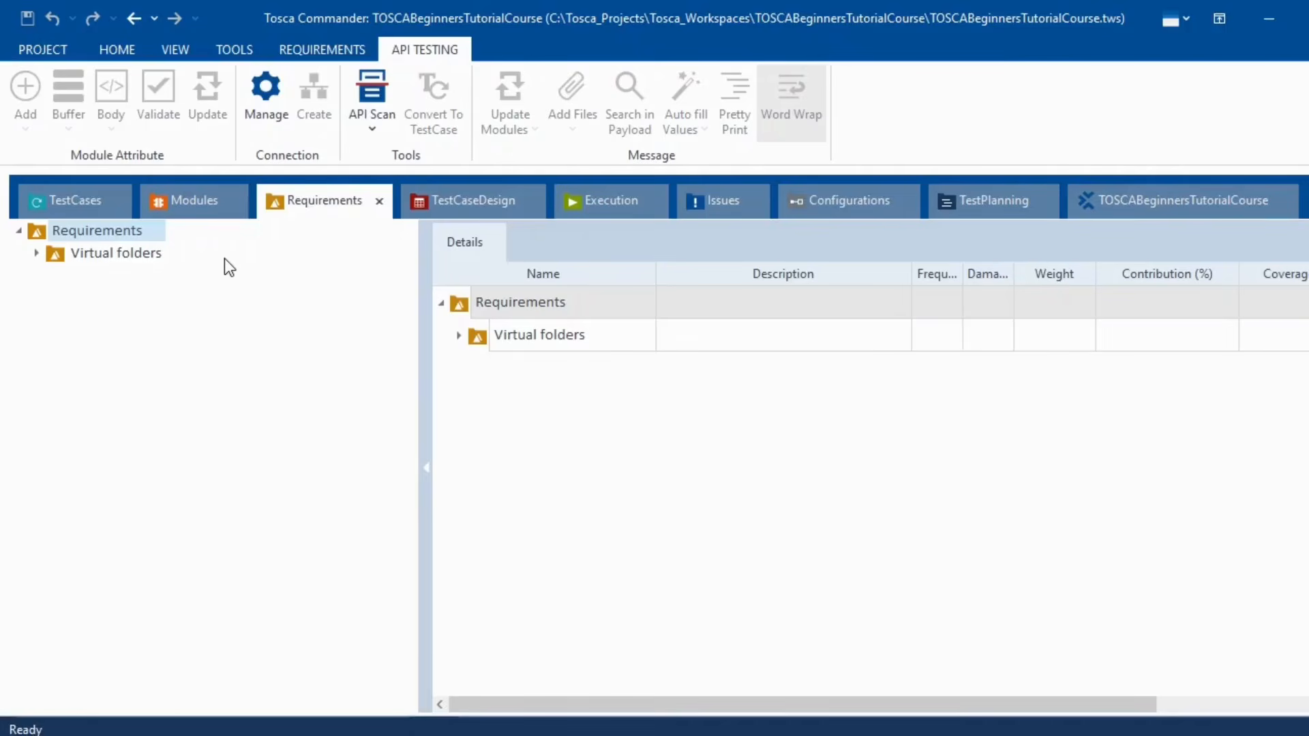
click(472, 204)
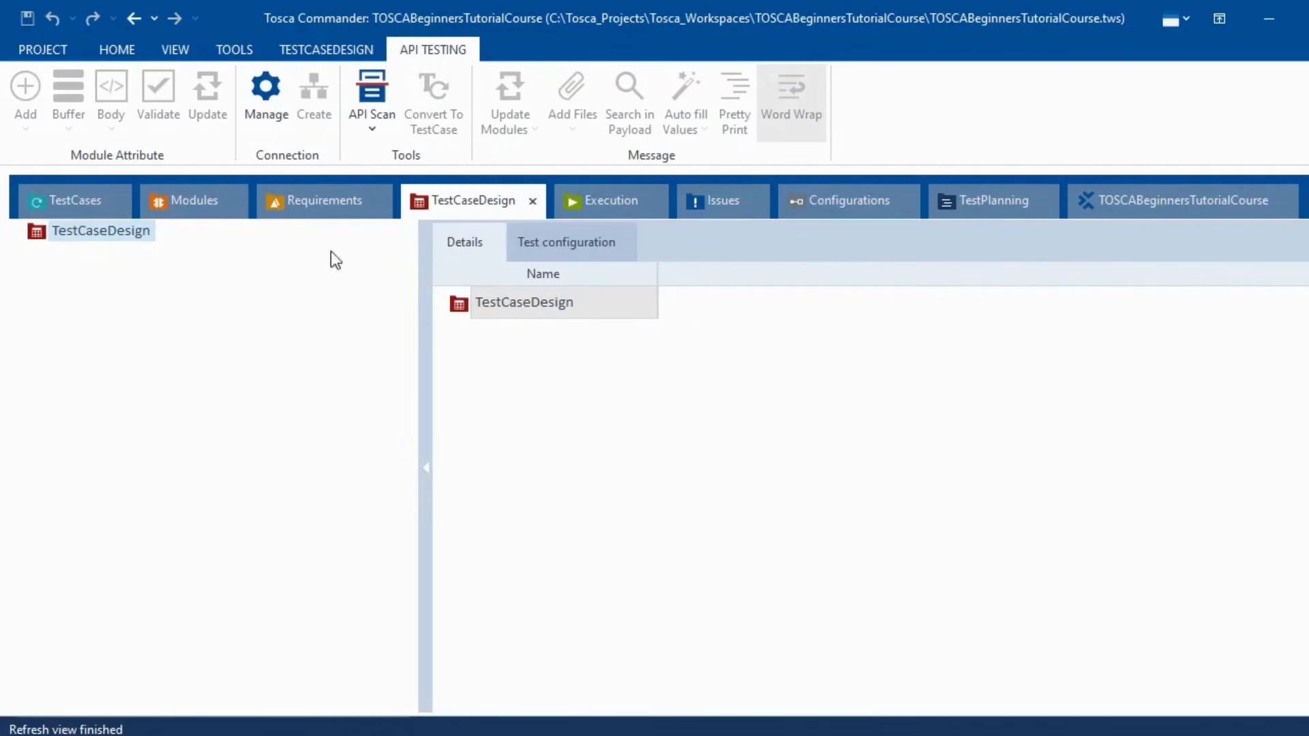
click(591, 201)
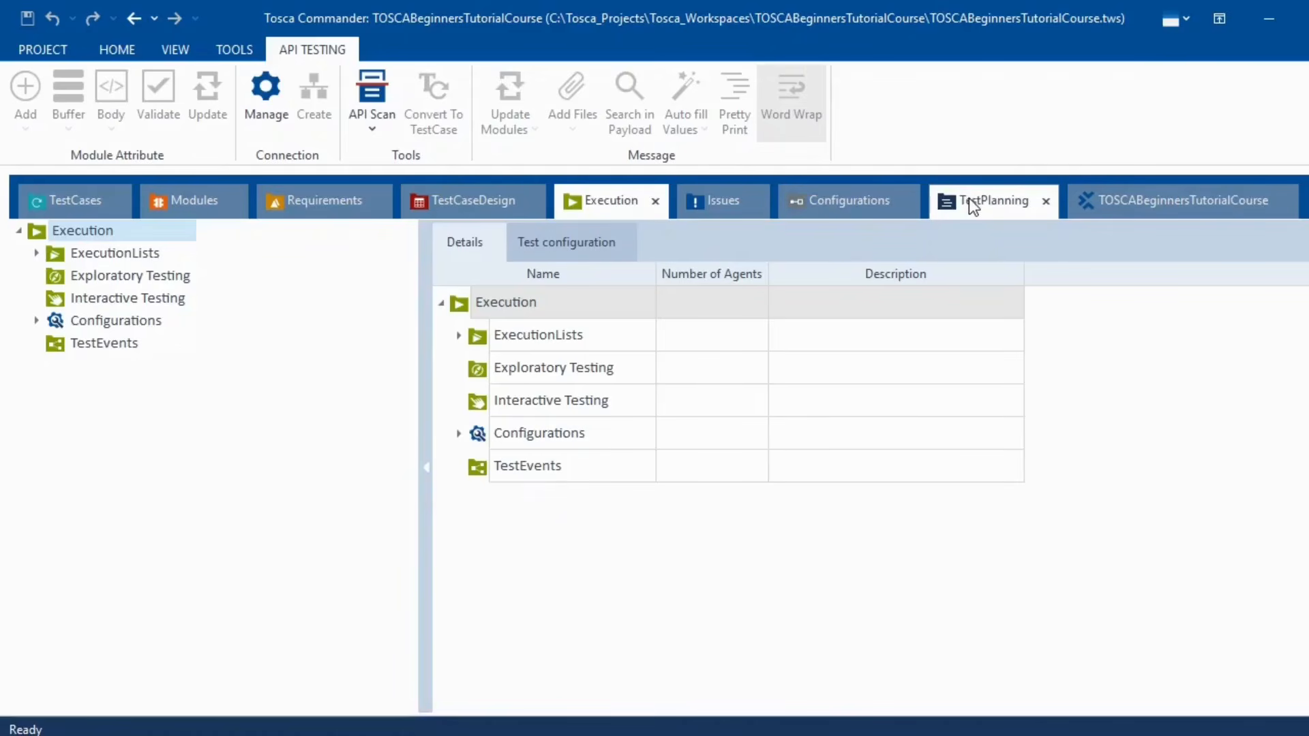
click(1181, 214)
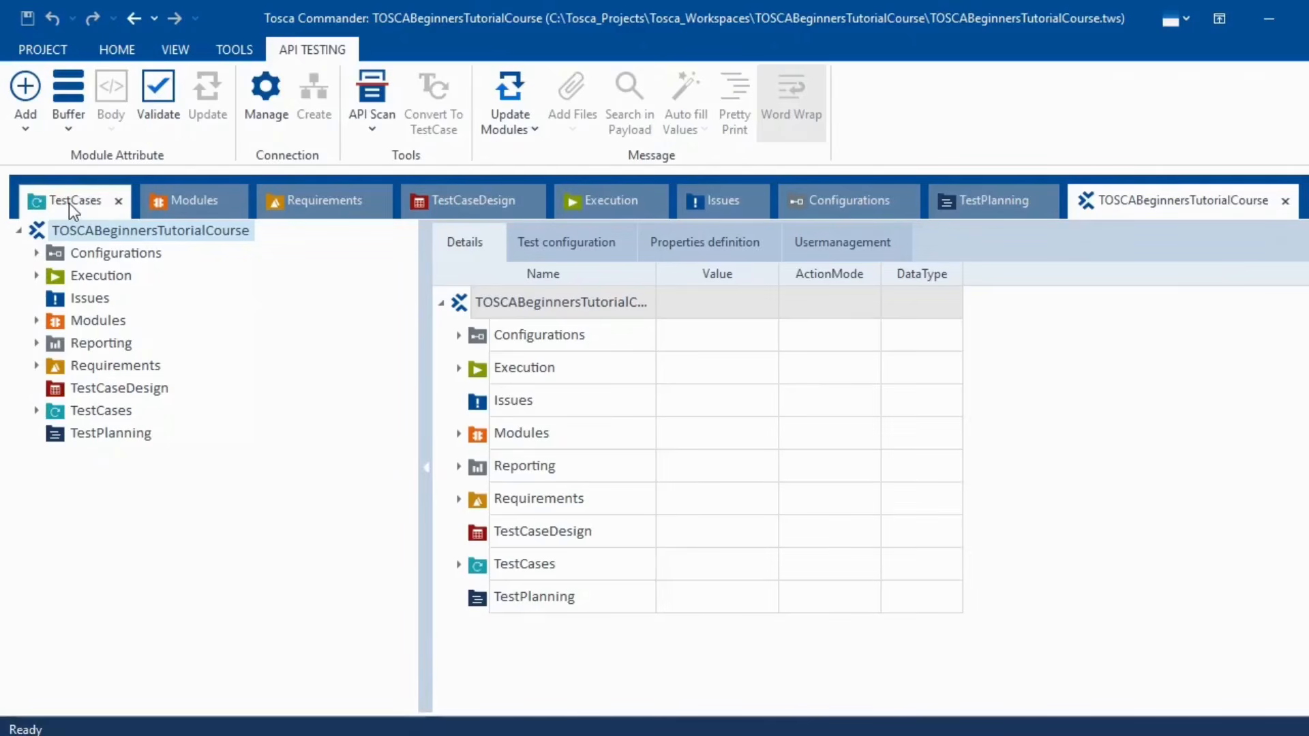
- Close the TestCases, Modules, Requirements, Issues, Configurations and TestPlanning section views
click(119, 202)
click(119, 202)
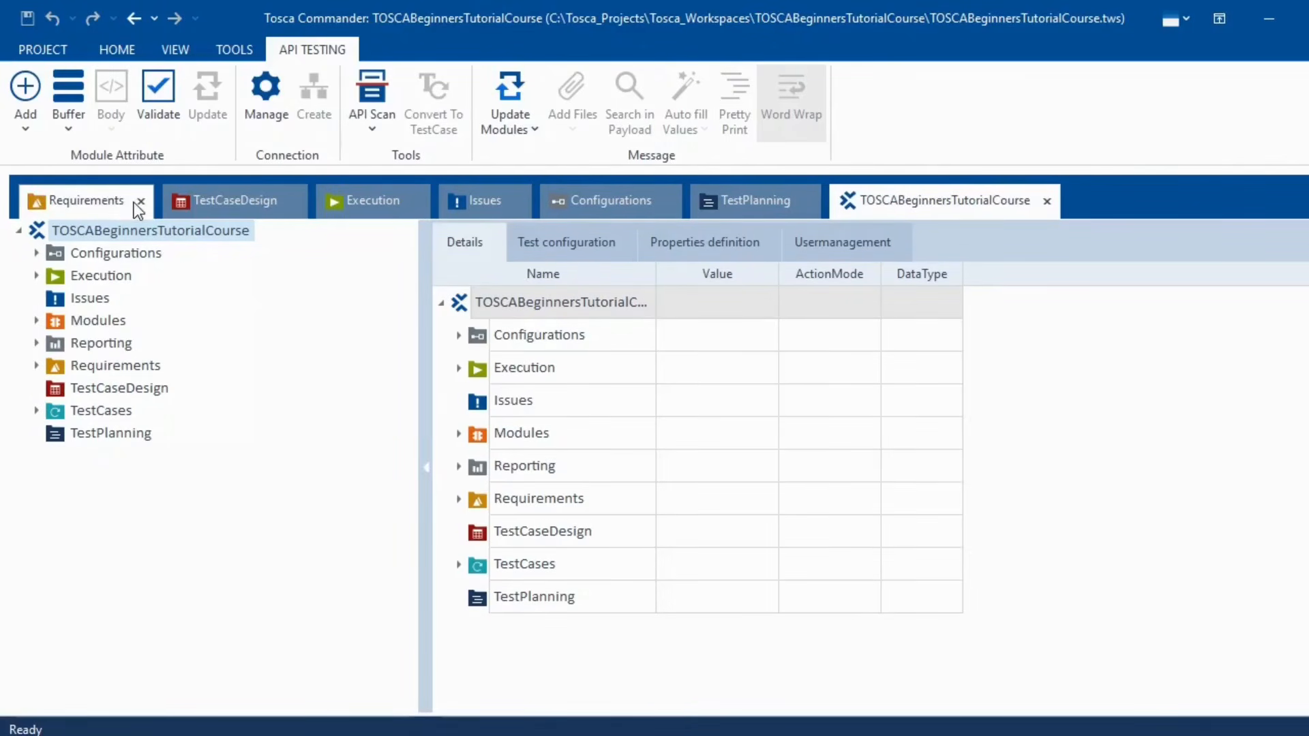
click(139, 202)
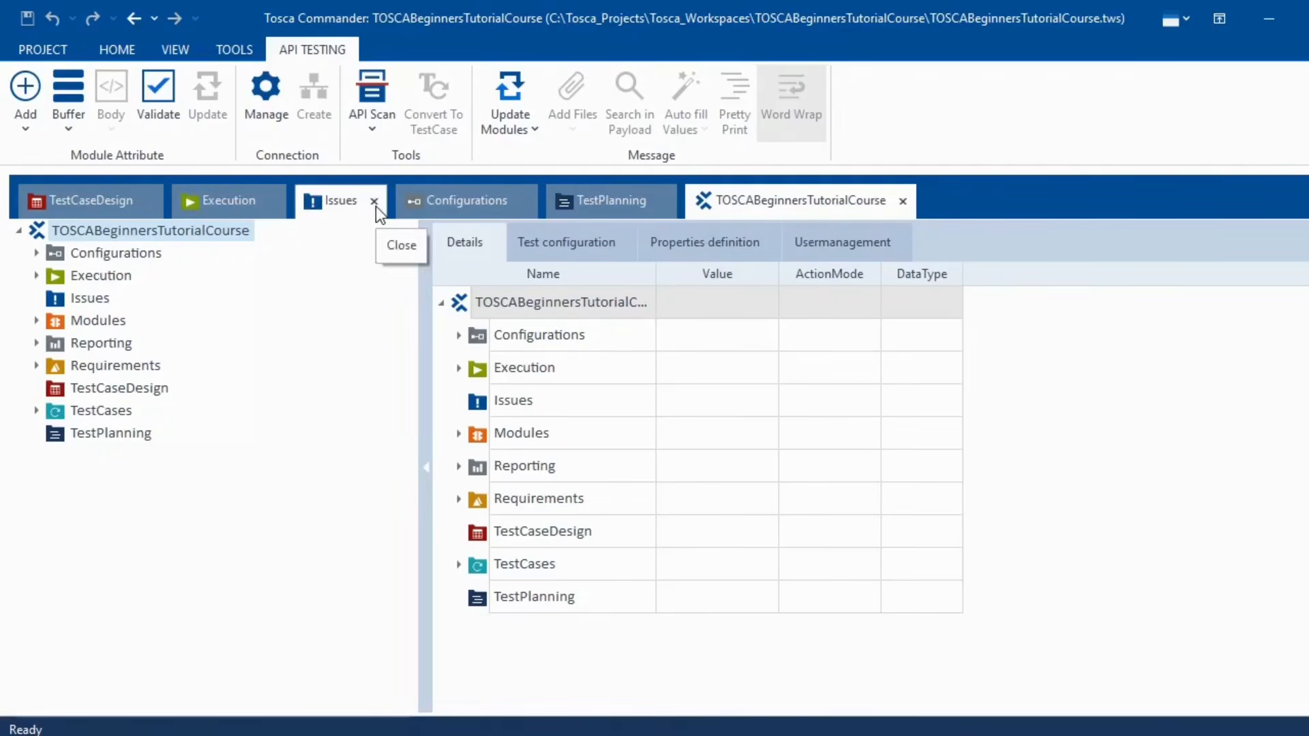
click(374, 203)
click(425, 202)
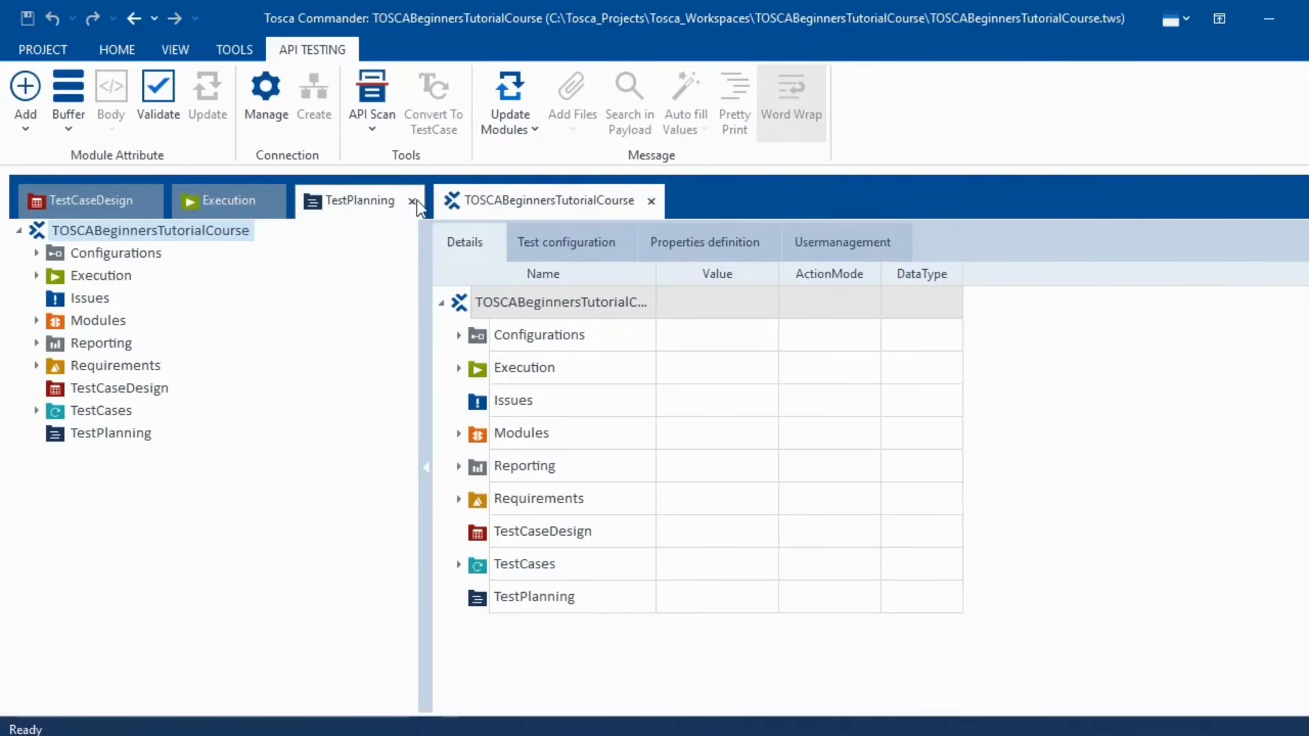
click(412, 201)
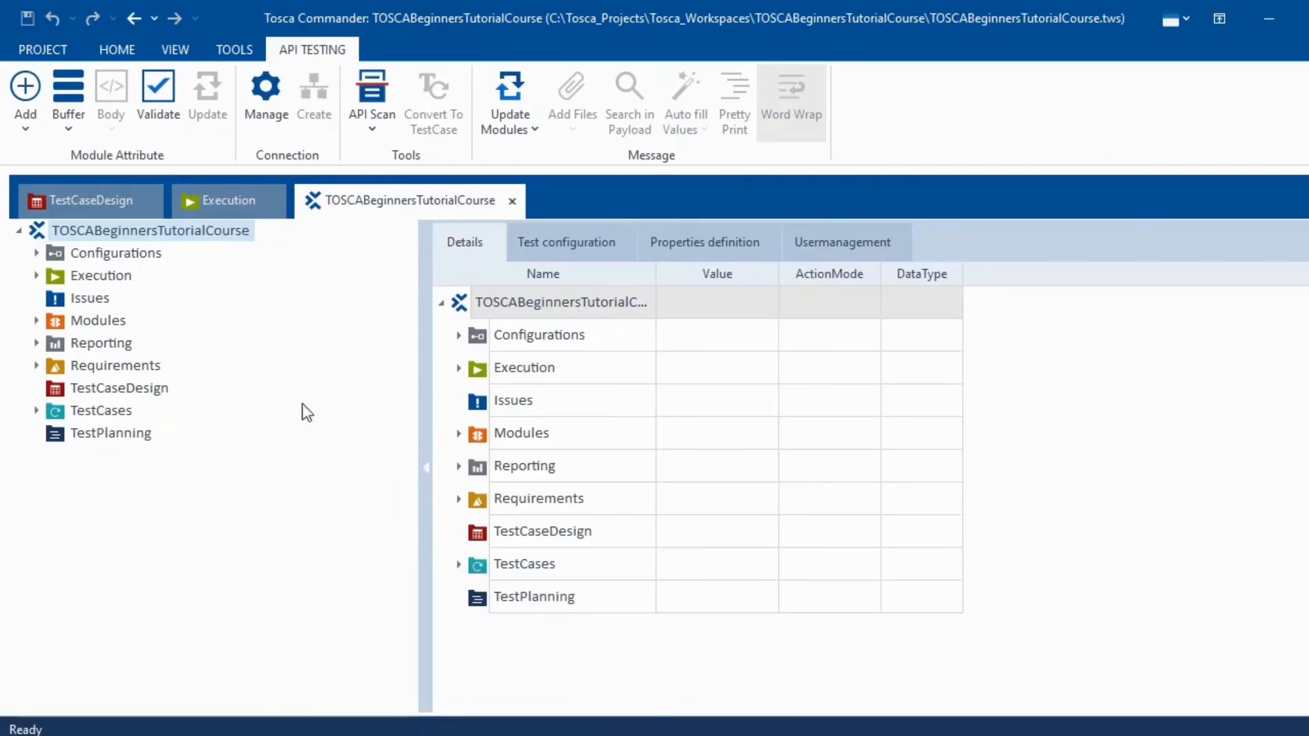
- Reopen the TestCases section from Home > Section and dock it as a tabbed document
click(126, 50)
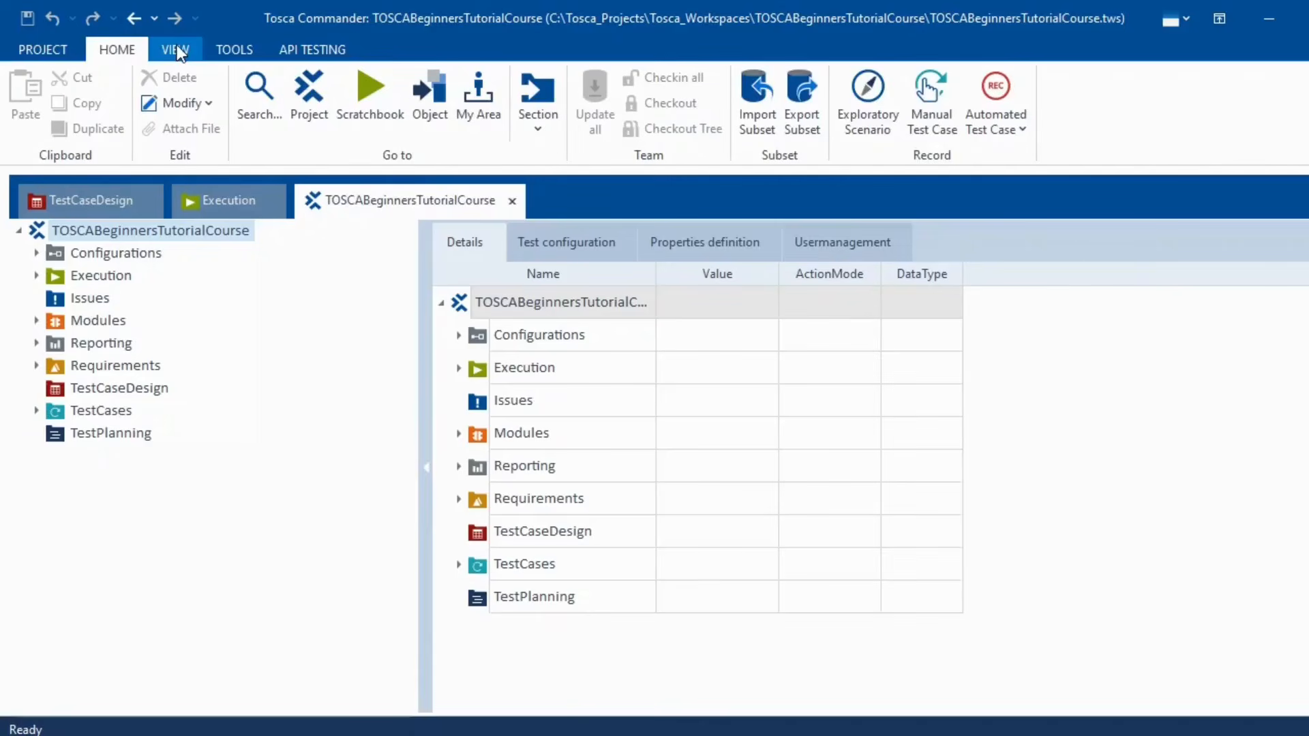
click(538, 129)
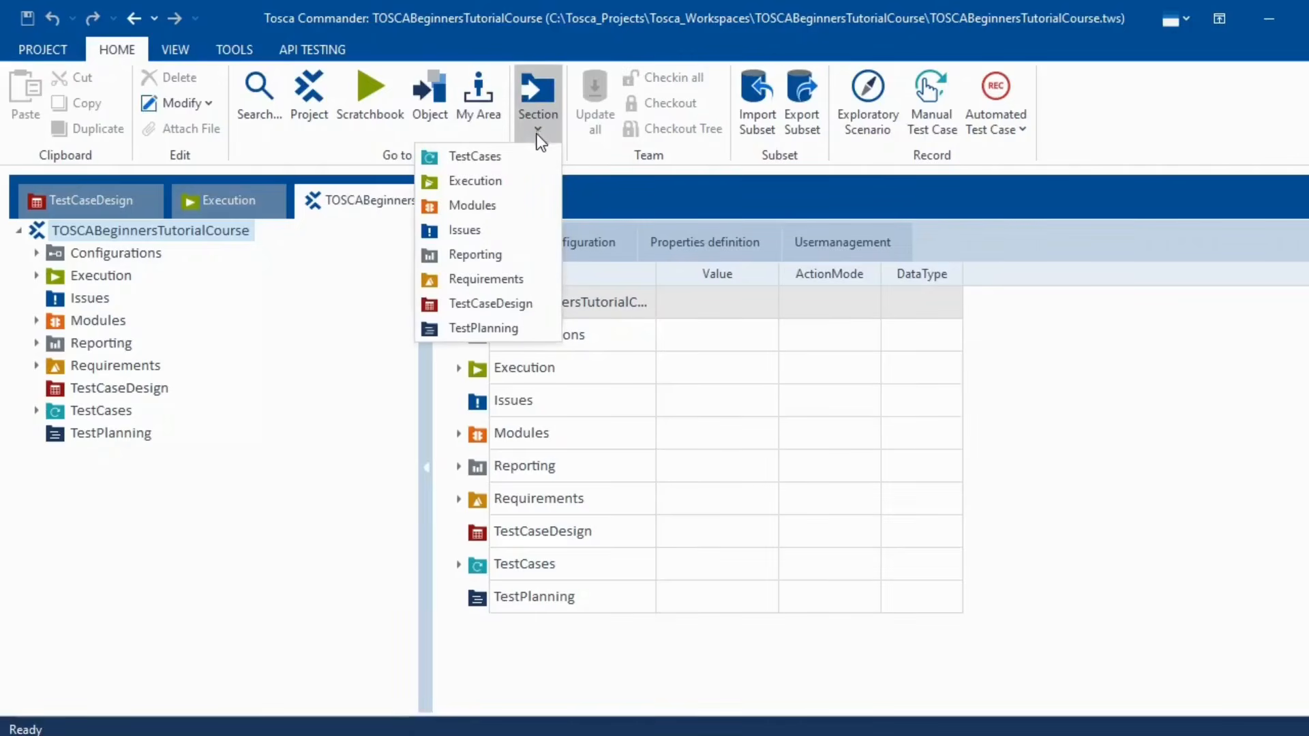
click(470, 158)
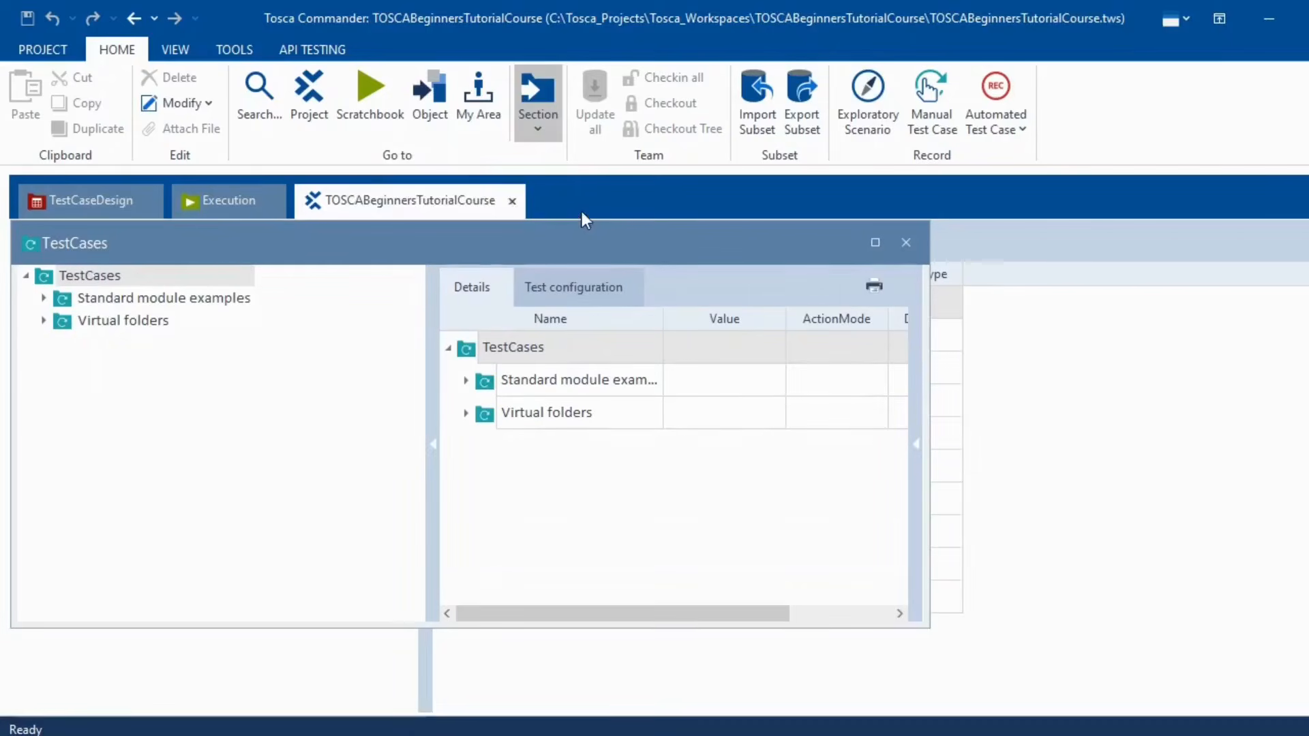
drag(182, 248, 345, 274)
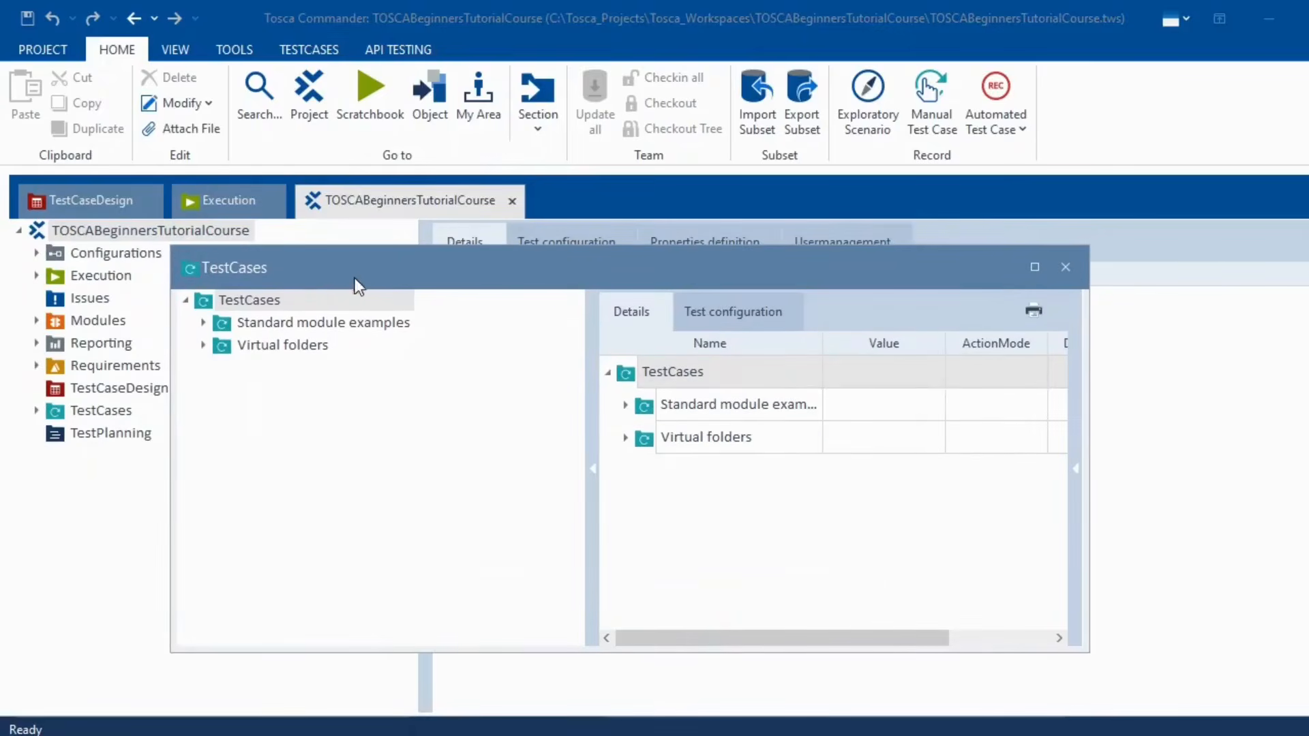
right_click(402, 277)
click(440, 343)
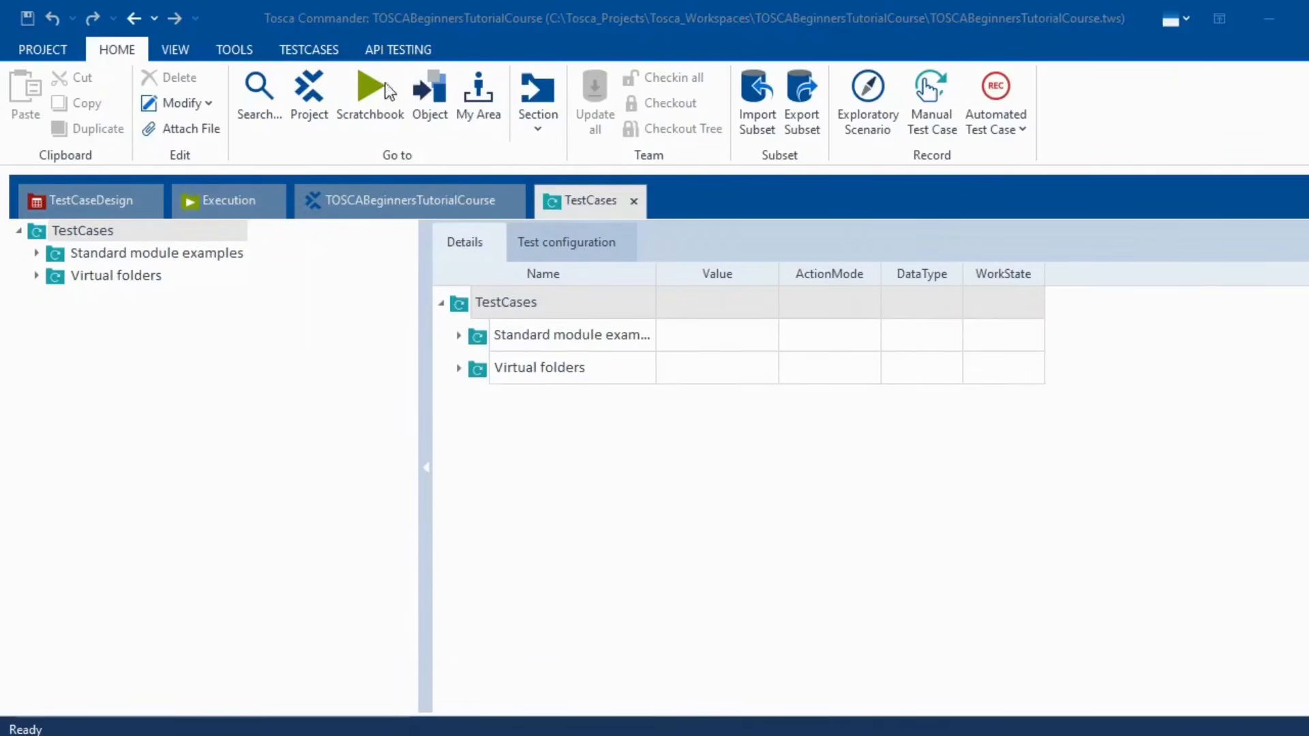
- Reopen the Modules section and dock it as a tabbed document
click(535, 133)
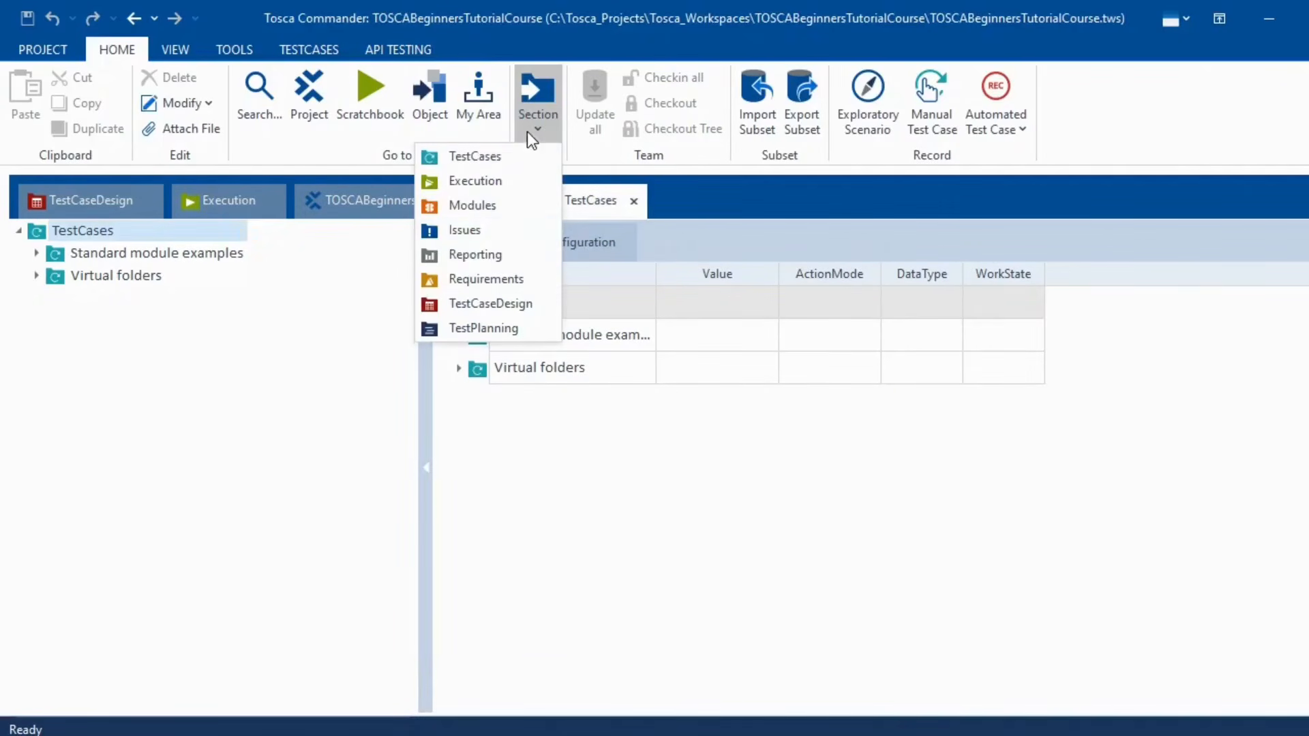
click(483, 212)
right_click(218, 239)
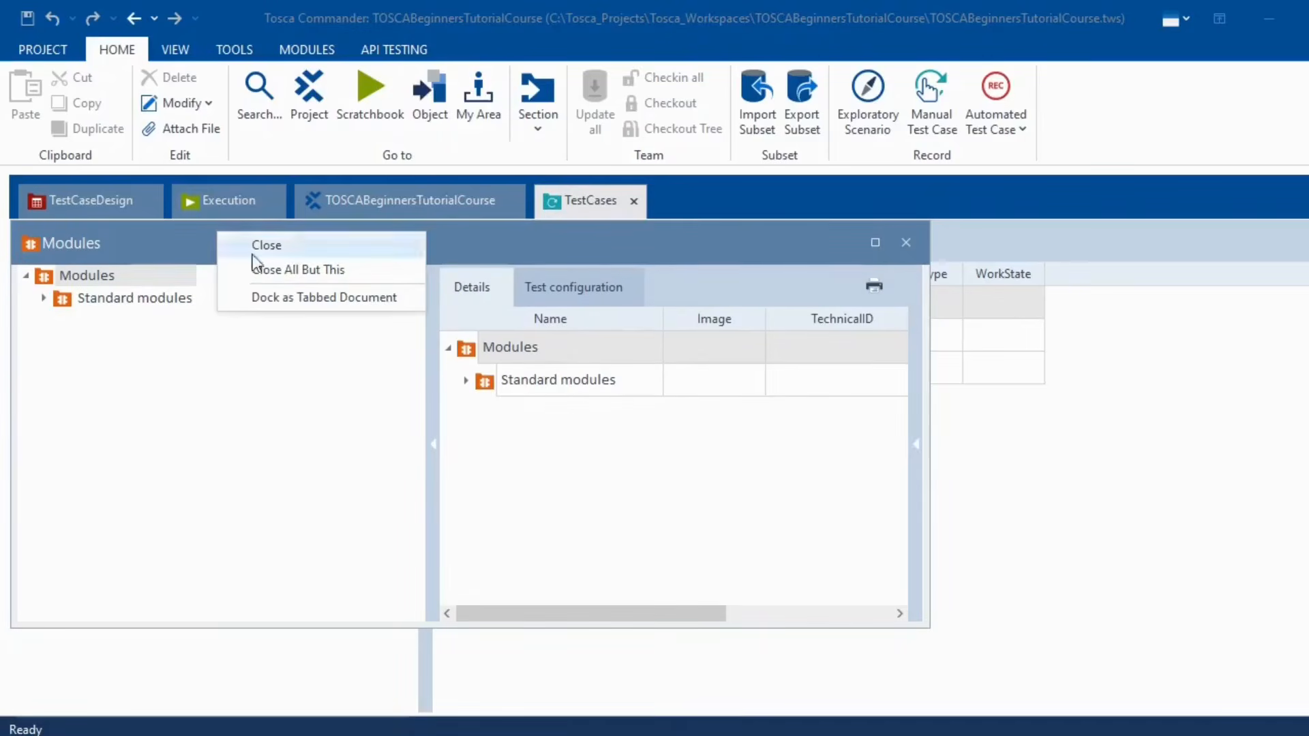
click(303, 298)
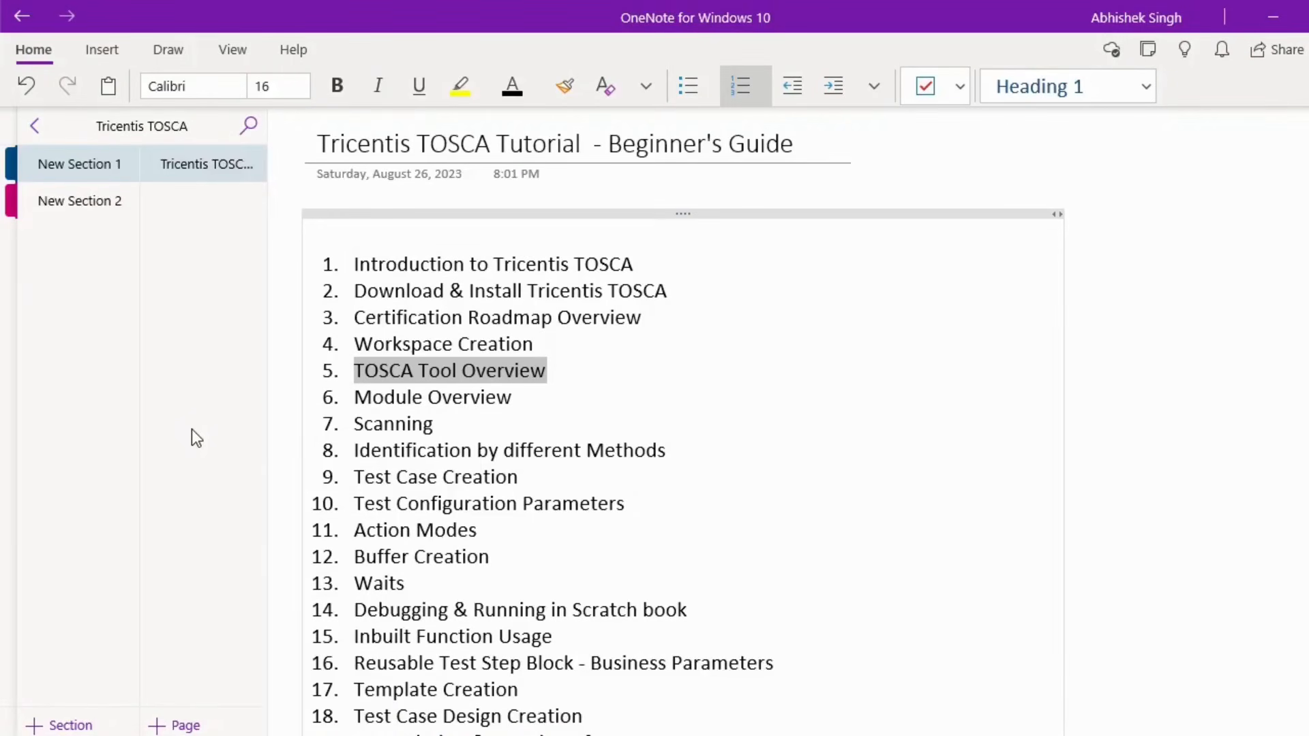
- Highlight the TOSCA Tool Overview and Module Overview outline items in OneNote, then open Windows search
click(571, 374)
drag(571, 374, 359, 376)
click(518, 399)
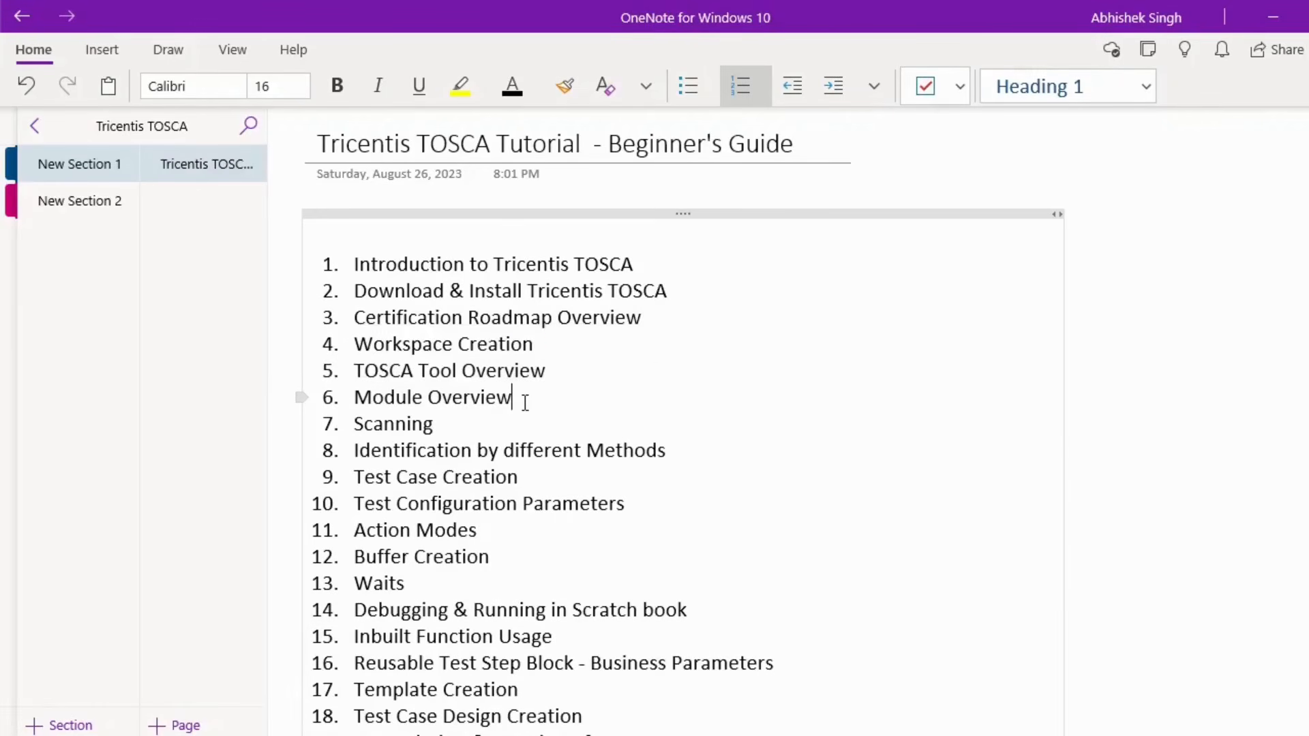
drag(518, 401, 354, 400)
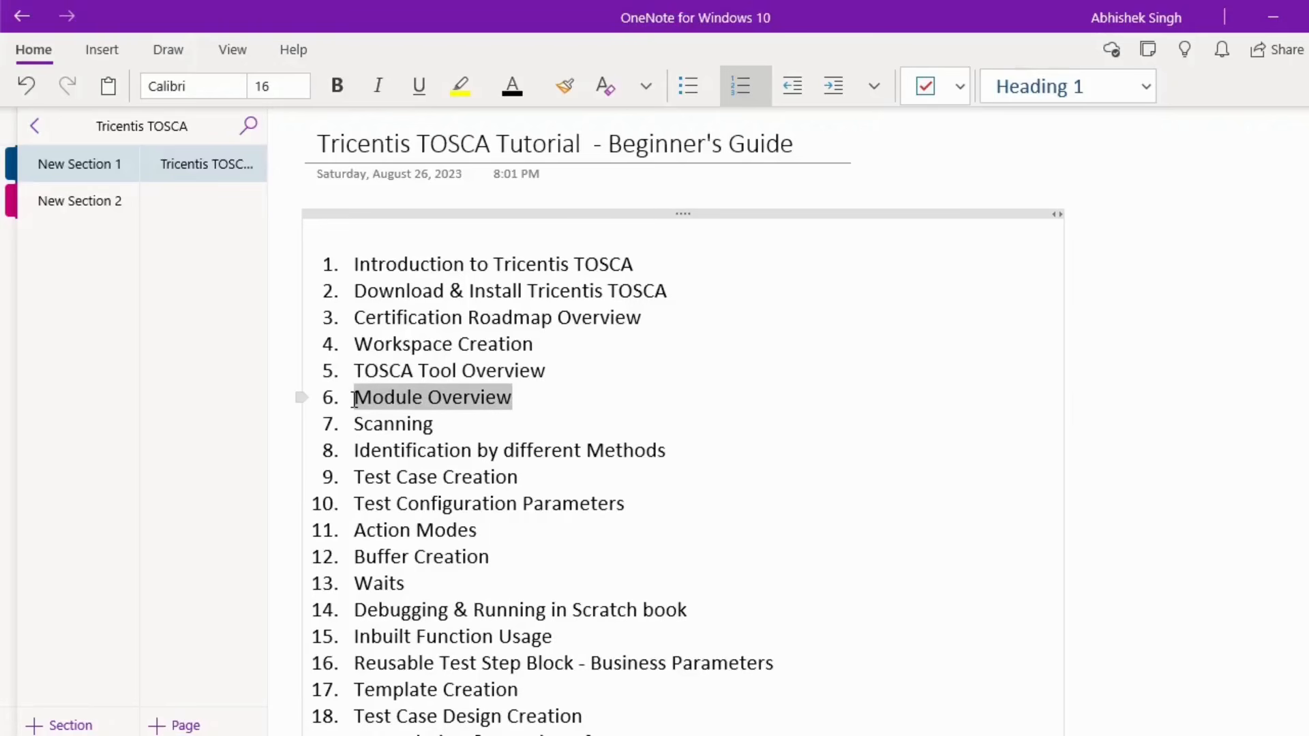
click(699, 406)
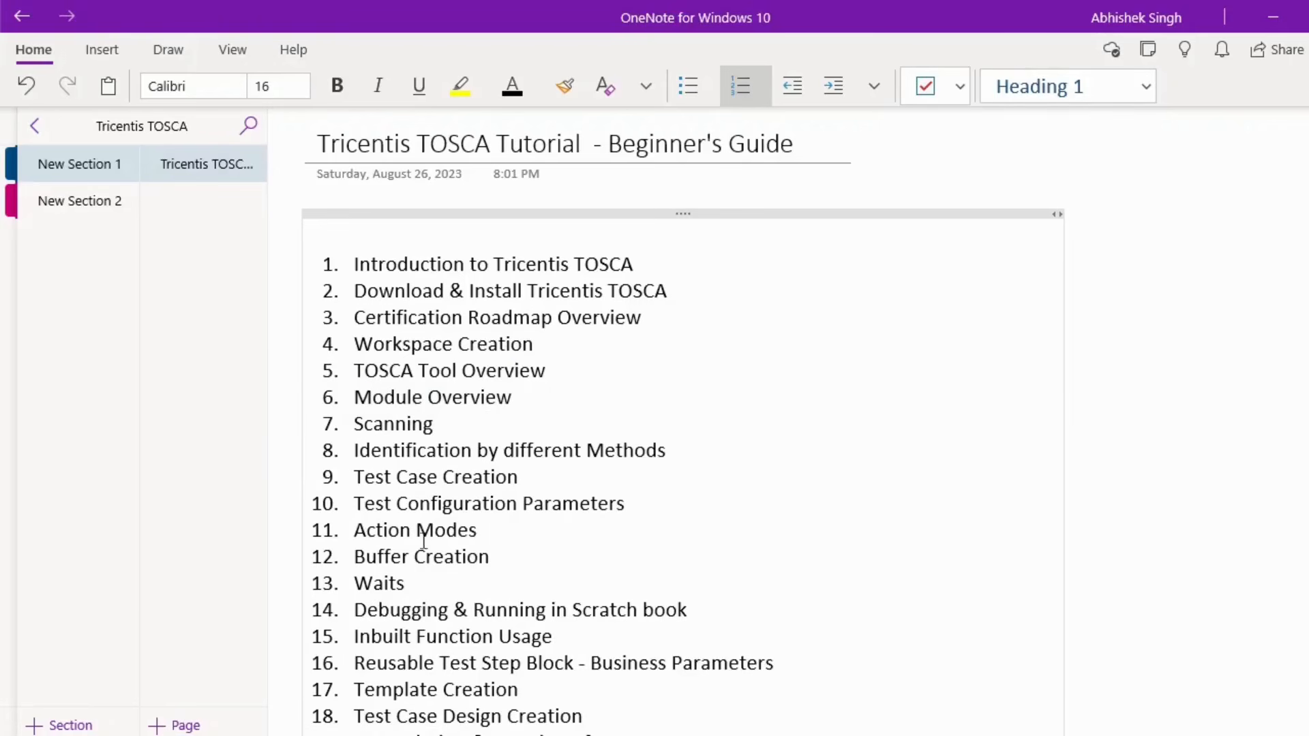
key(super+s)
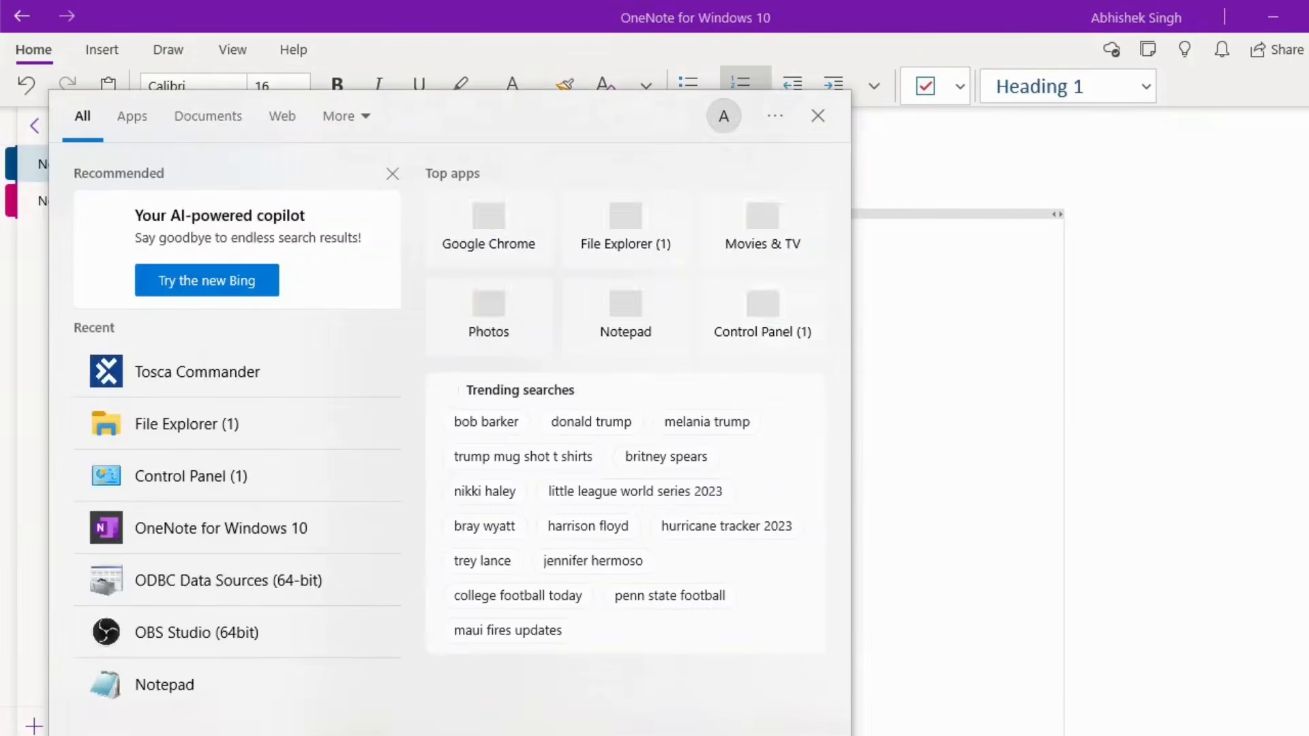
- Search 'tosca' to start Tosca Commander and open TOSCABeginnersTutorialCourse from Recent Projects
text(tosca)
key(Escape)
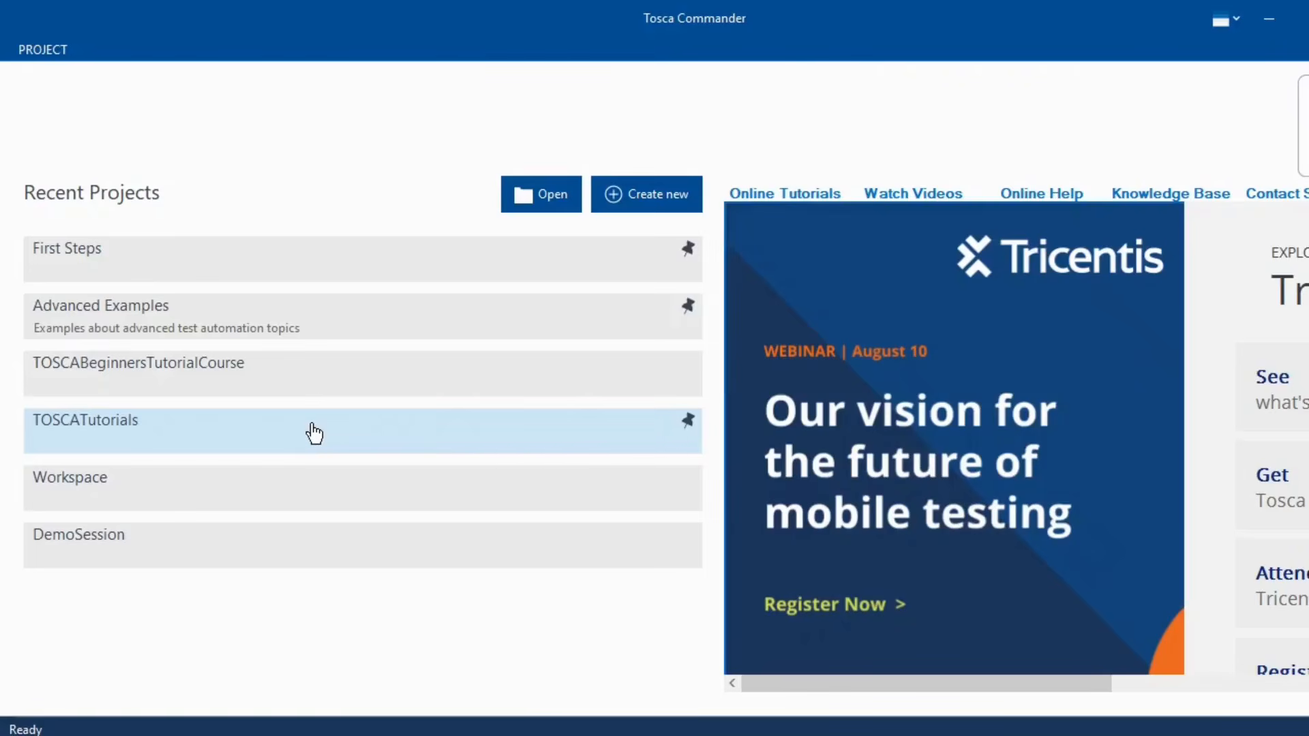
click(239, 378)
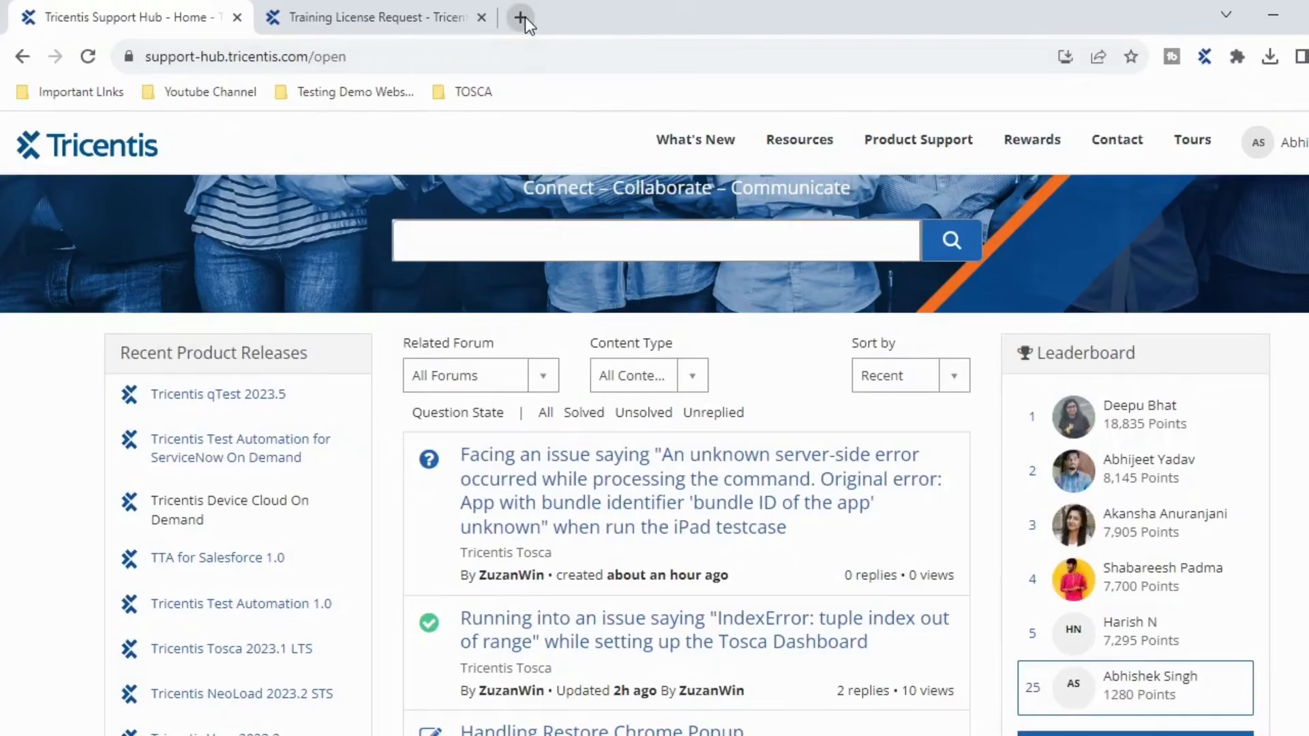
- Try entering google.com in a new Chrome tab, closing the two tabs that loaded wrongly
click(522, 18)
text(g)
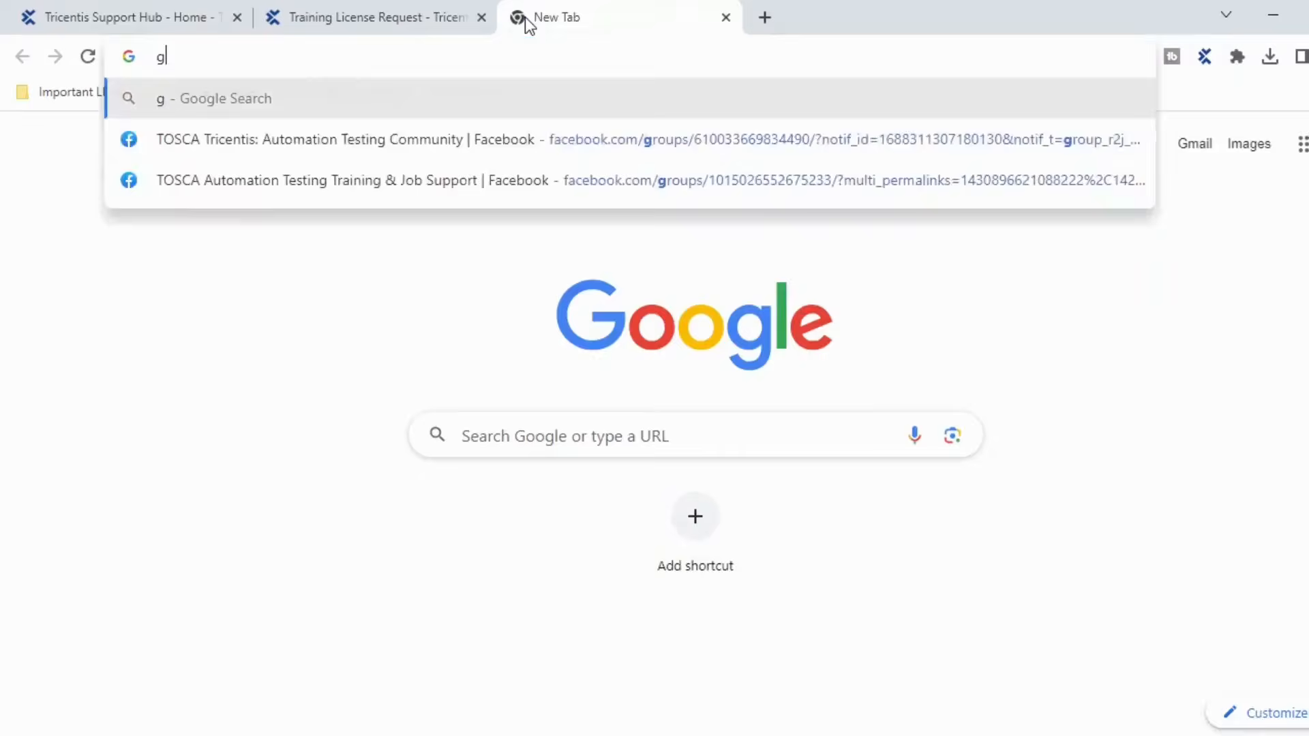
text(oo)
key(BackSpace)
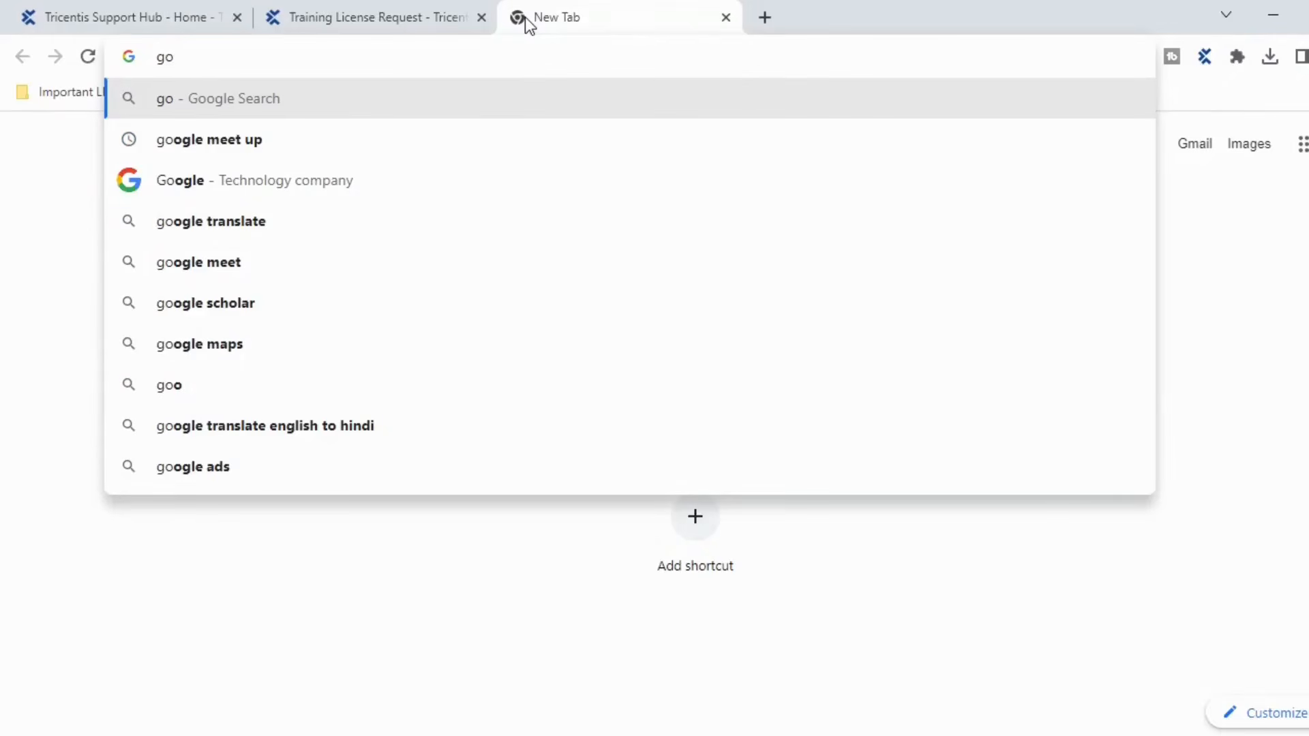
text(ogle.com)
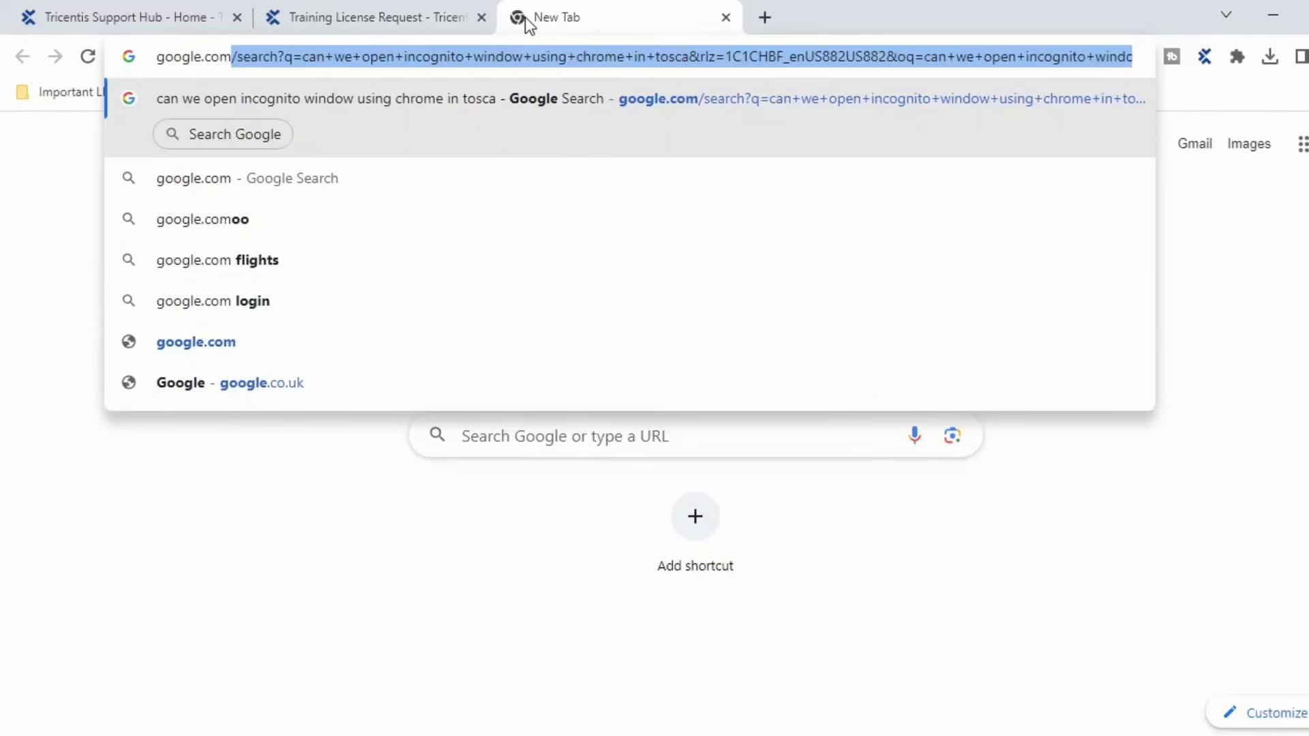
key(Return)
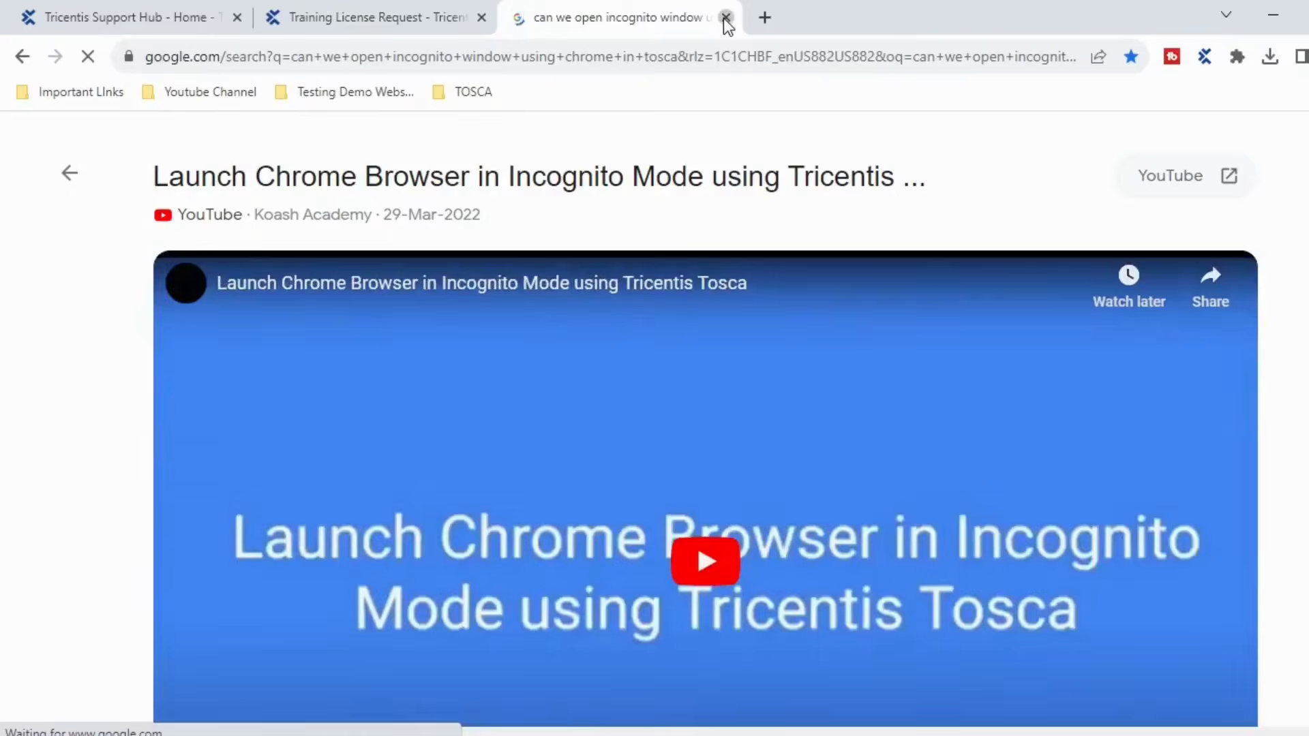
click(726, 18)
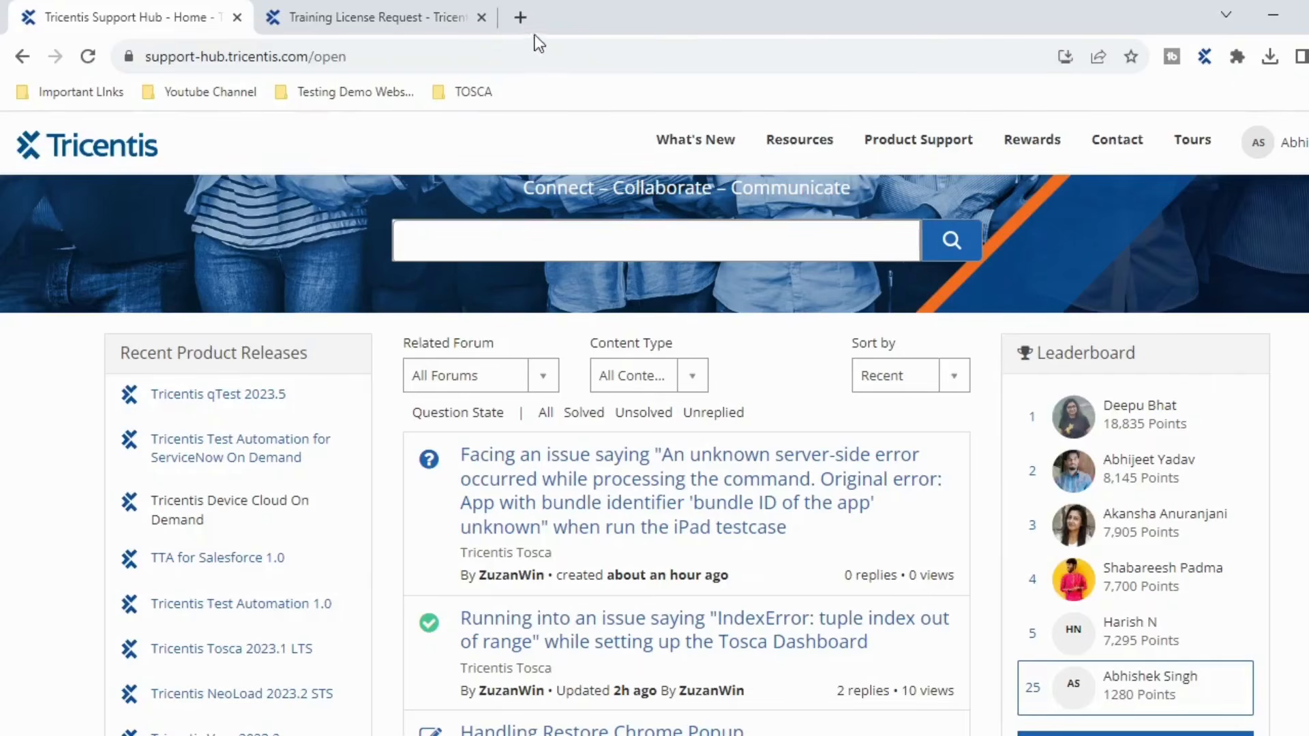
click(521, 15)
text(go)
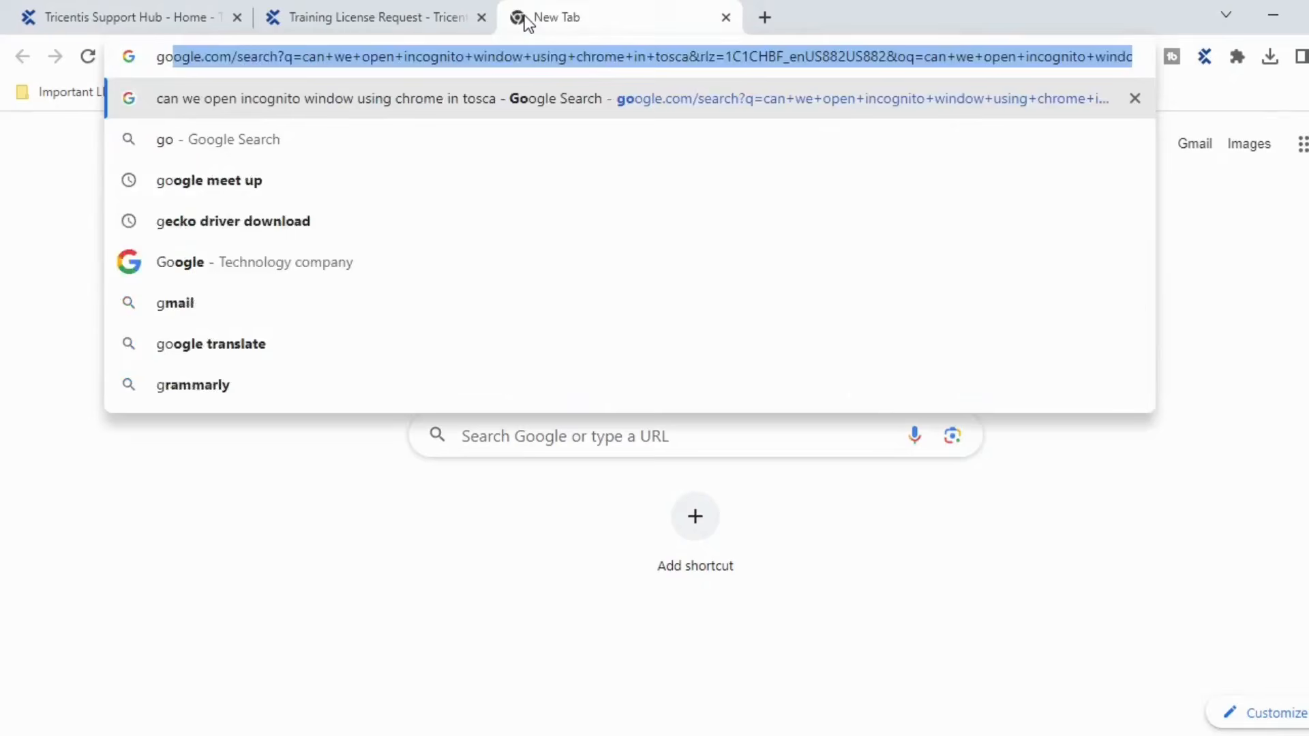
text(ogl)
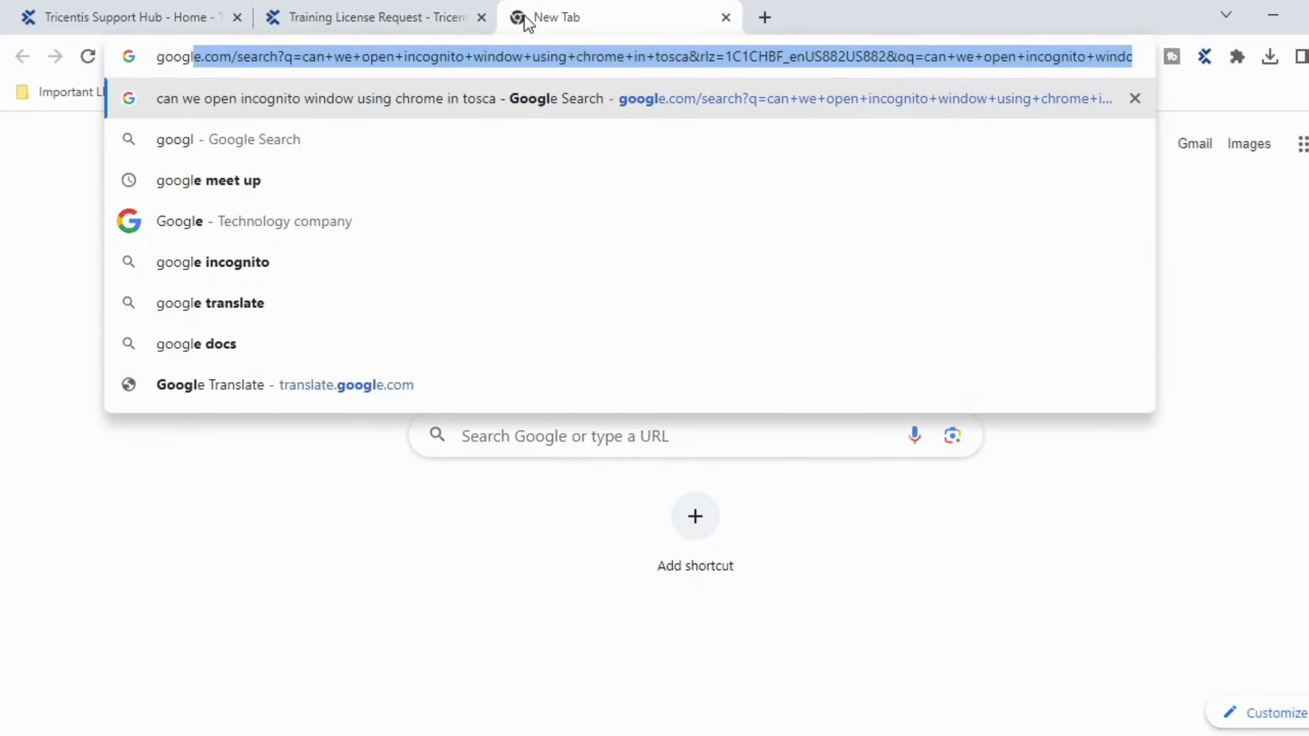
text(e.com)
key(Tab)
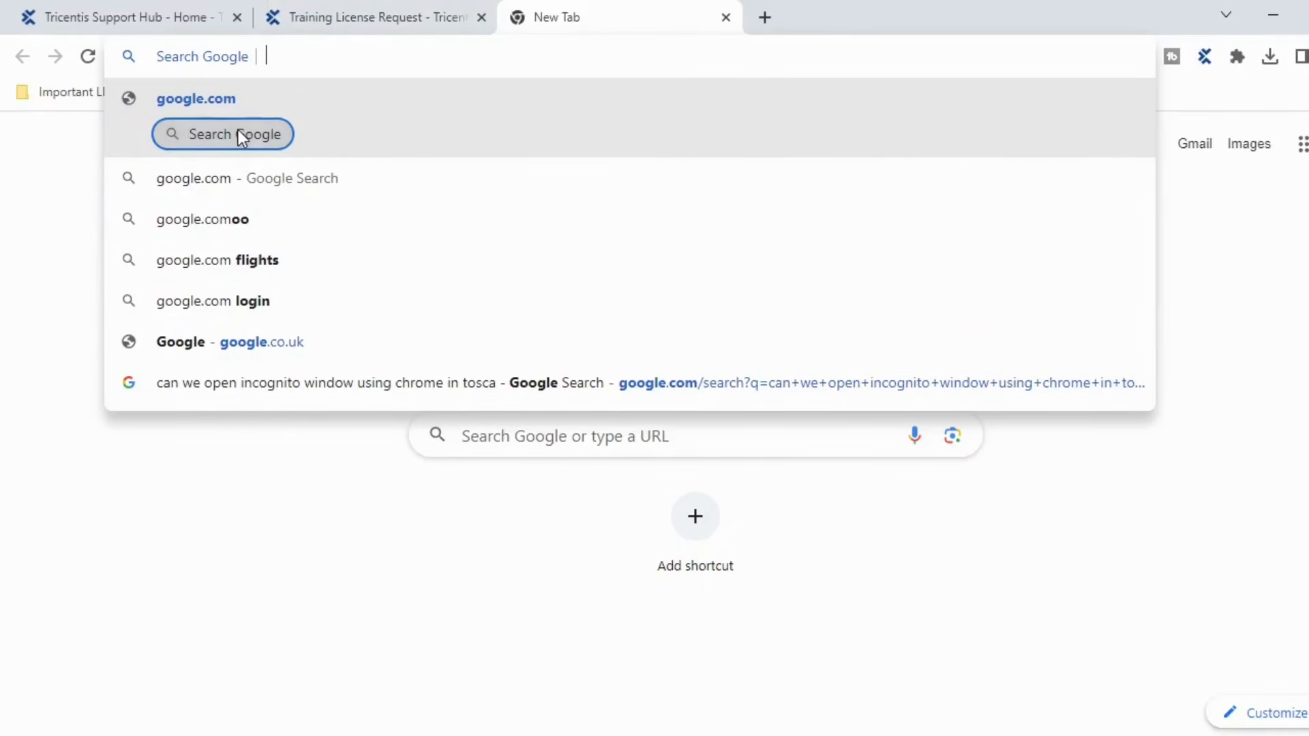
click(726, 17)
- Load google.com in a fresh tab, then switch back to Tosca Commander
click(520, 19)
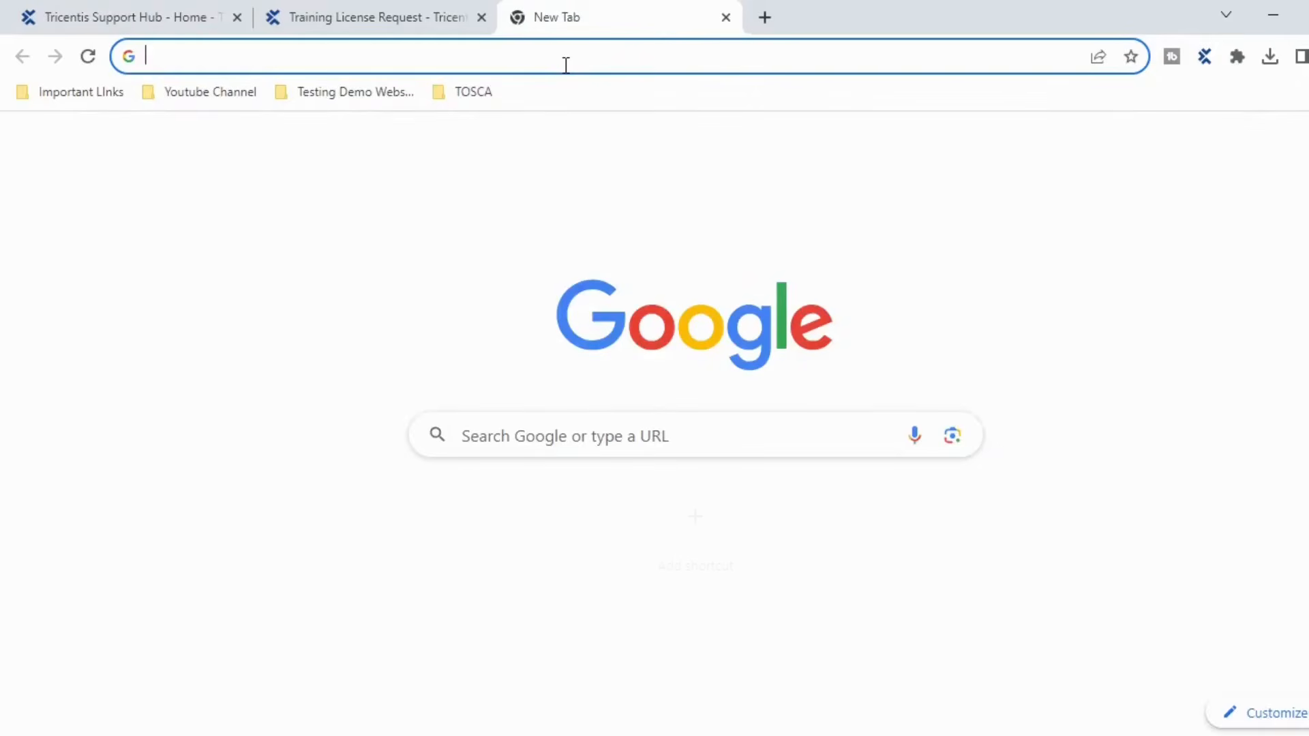
text(google)
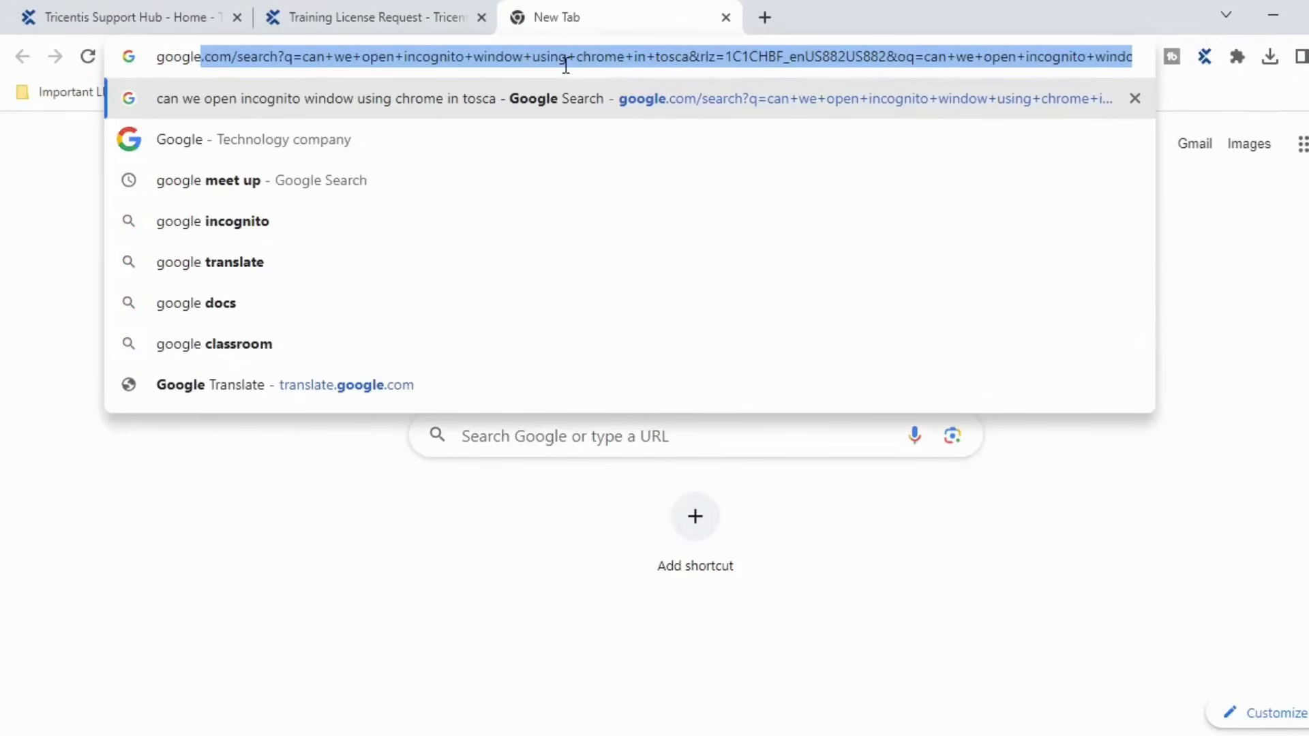
text(.com)
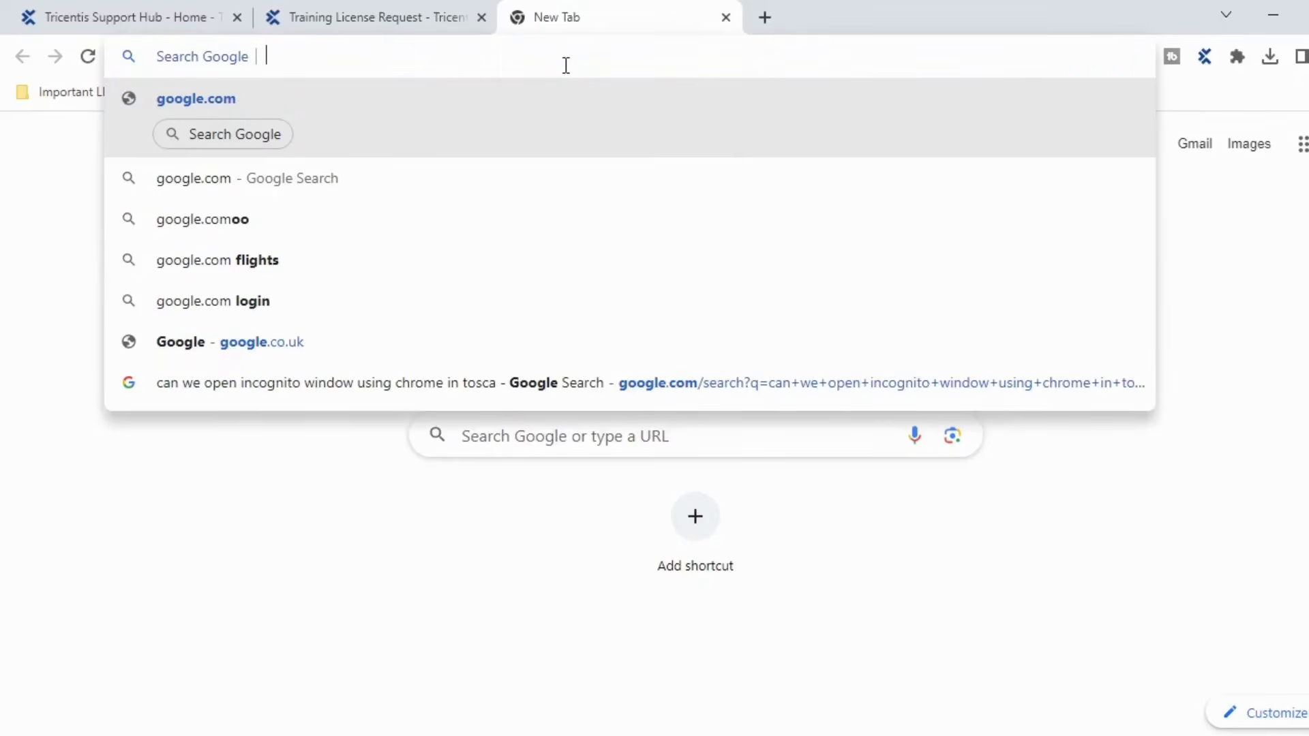
key(BackSpace)
key(BackSpace)
key(Return)
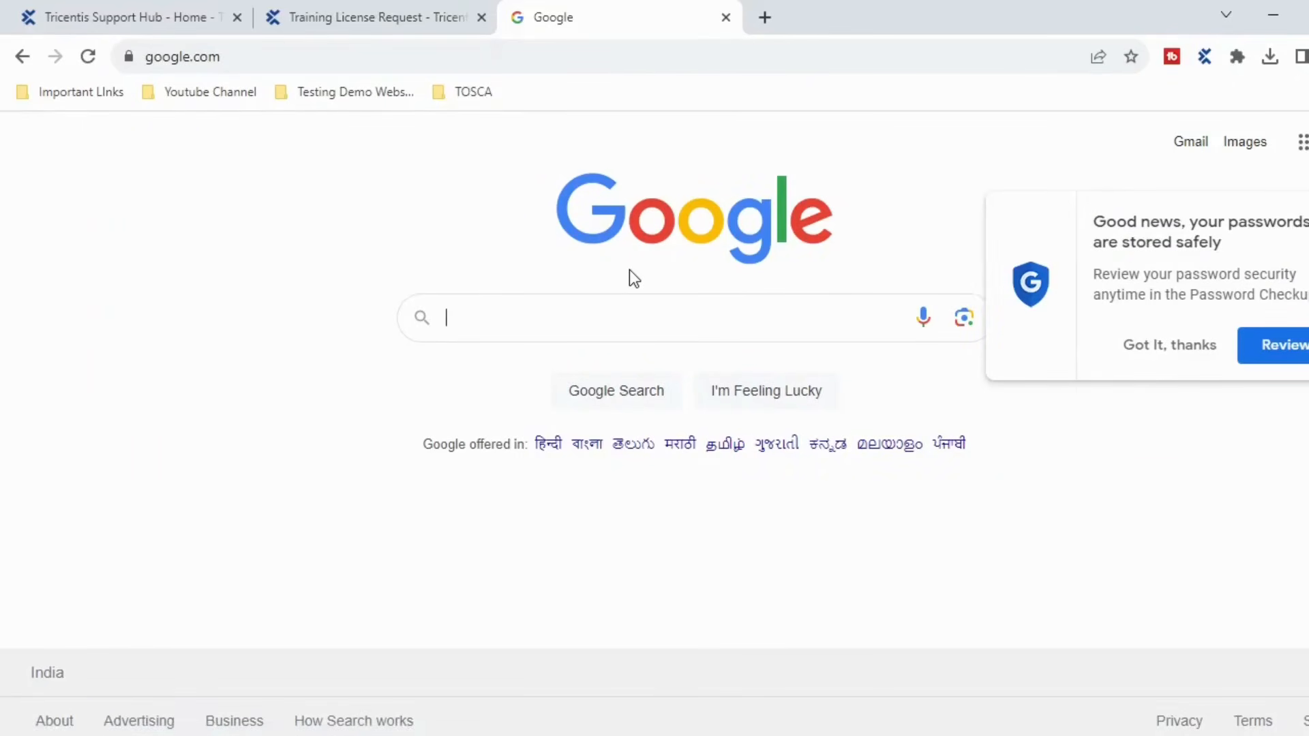
click(827, 735)
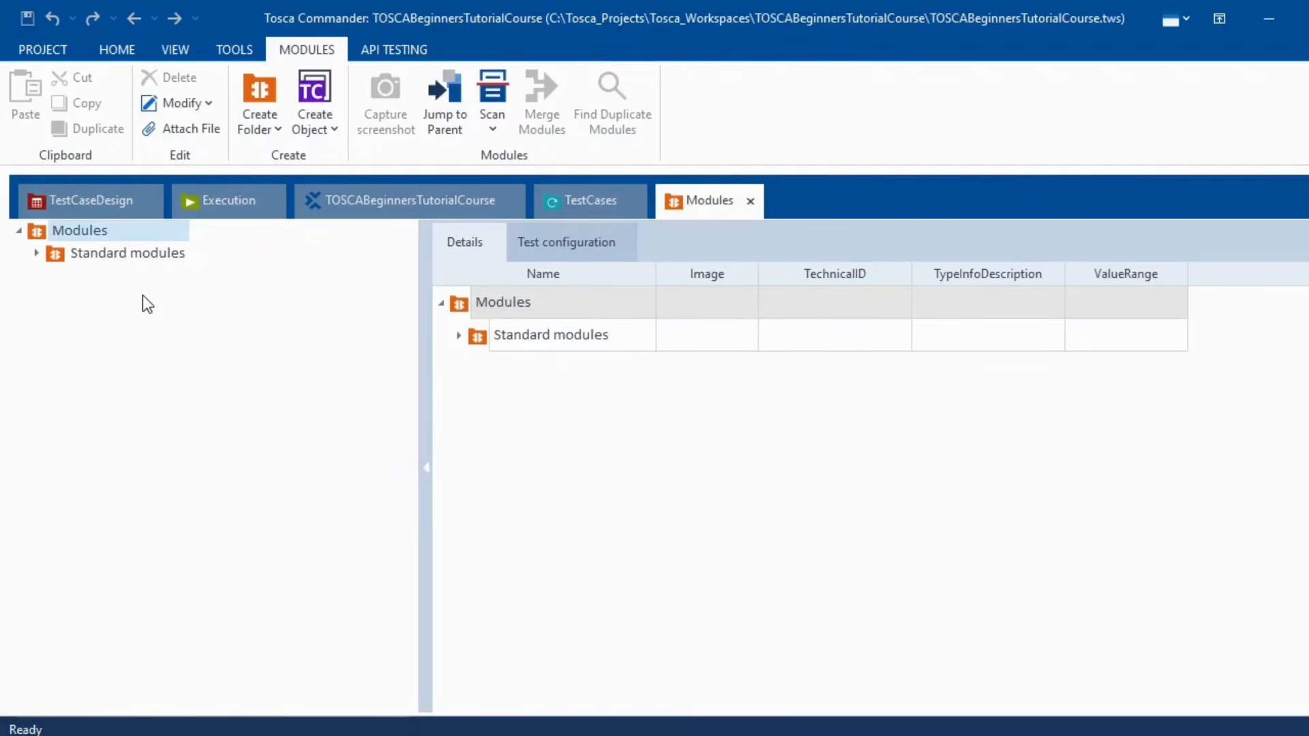
- Expand Standard modules, then TBox Automation Tools, TBox XEngines and Test Data Service in the Modules tree
click(37, 254)
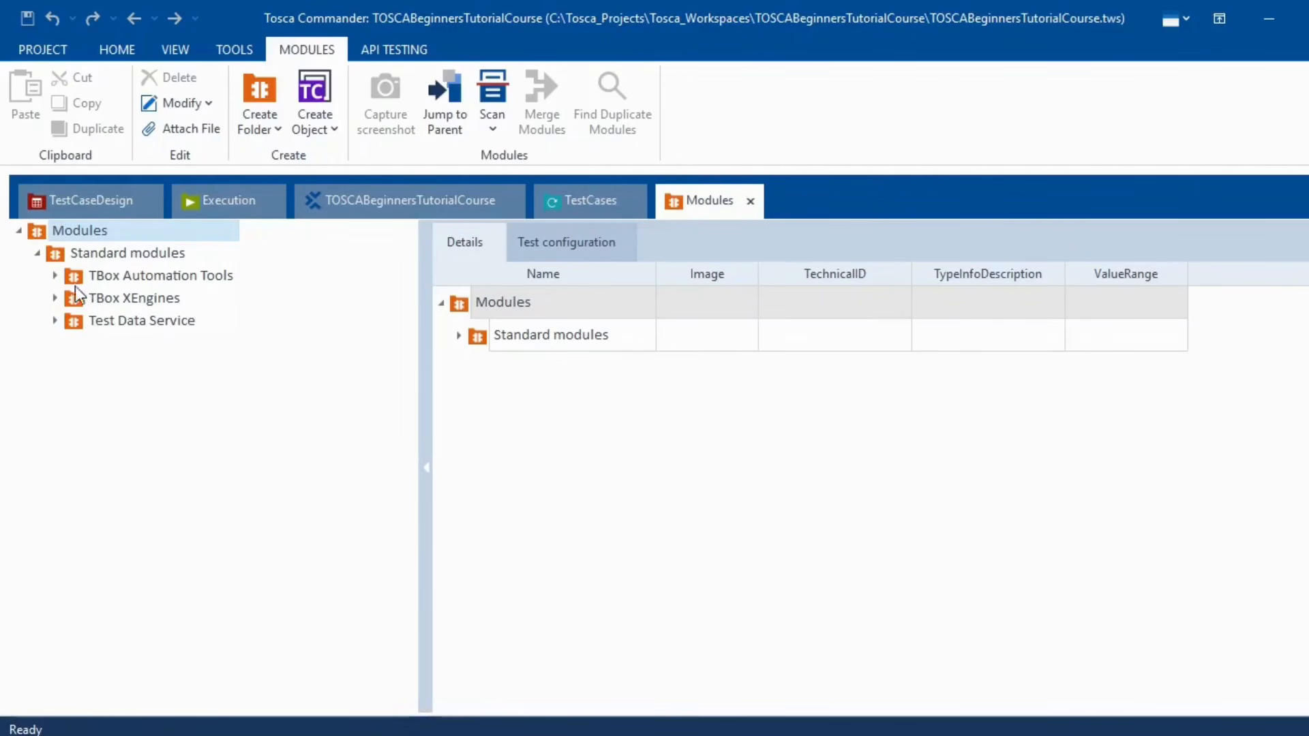
click(49, 276)
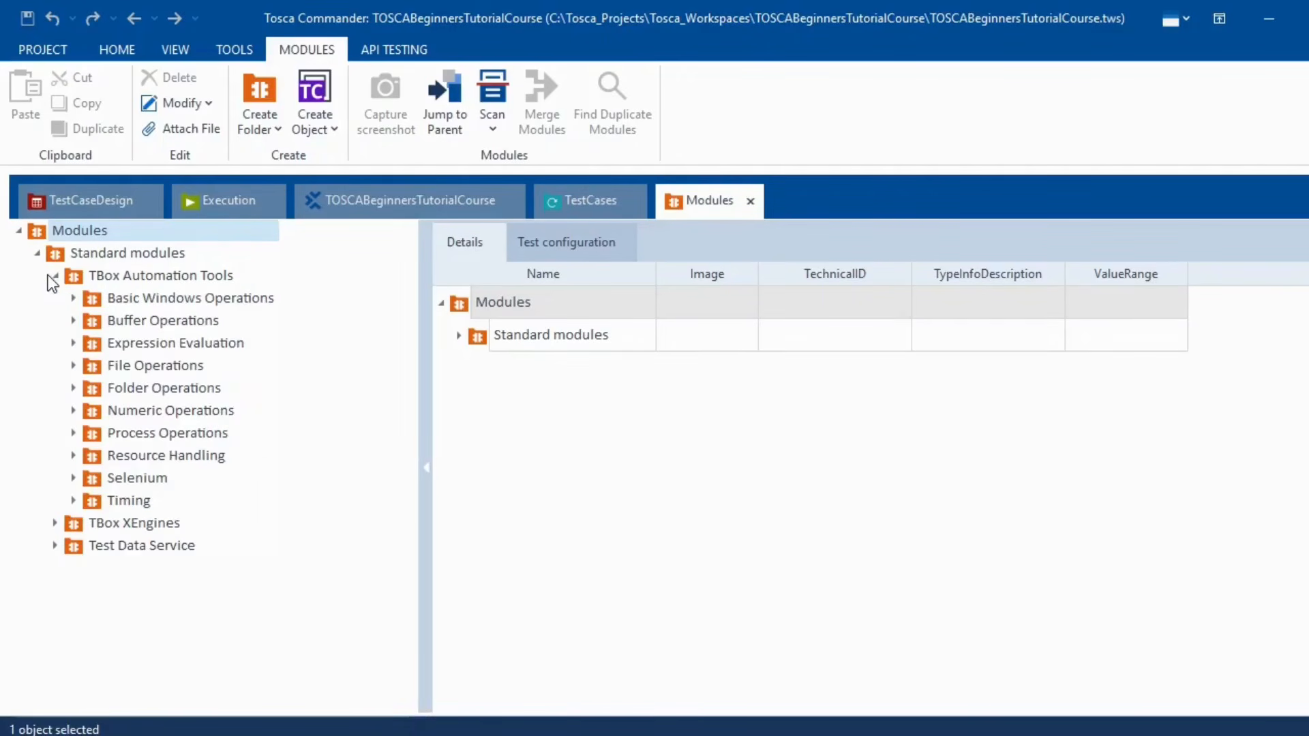
click(55, 524)
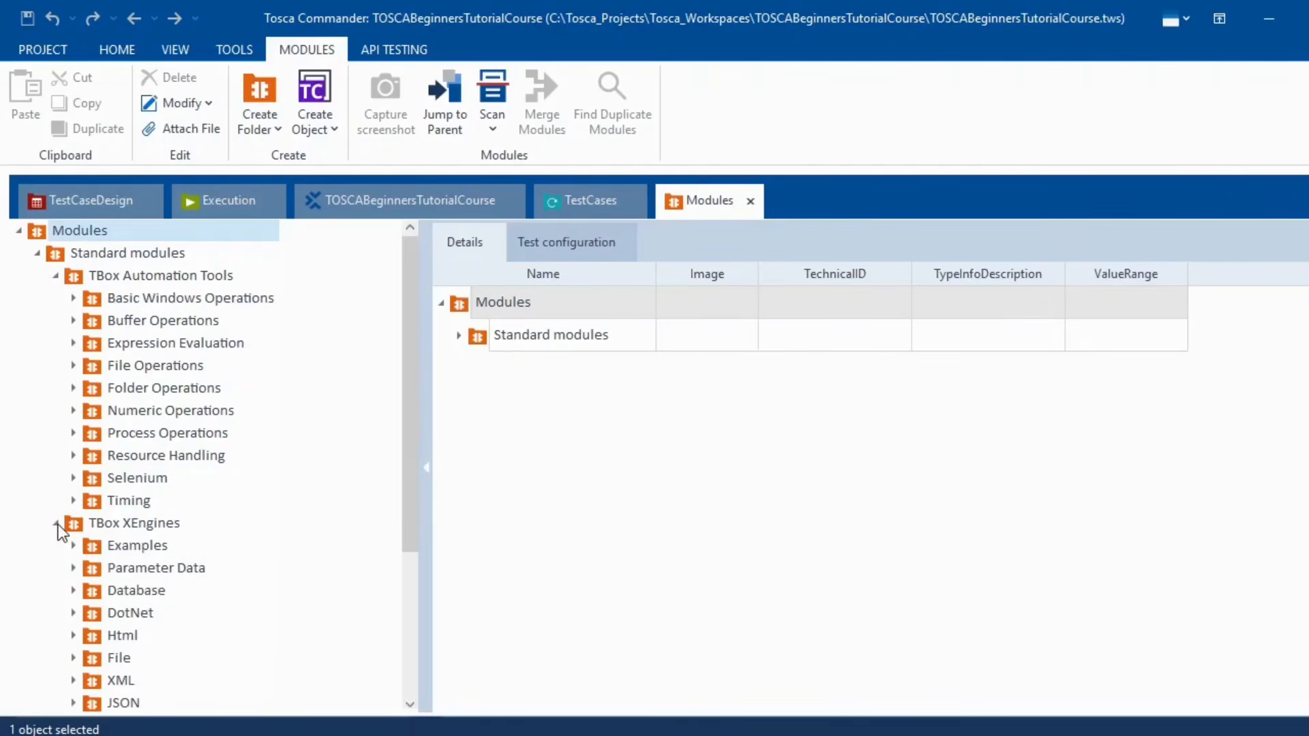
scroll(92, 530, down, 3)
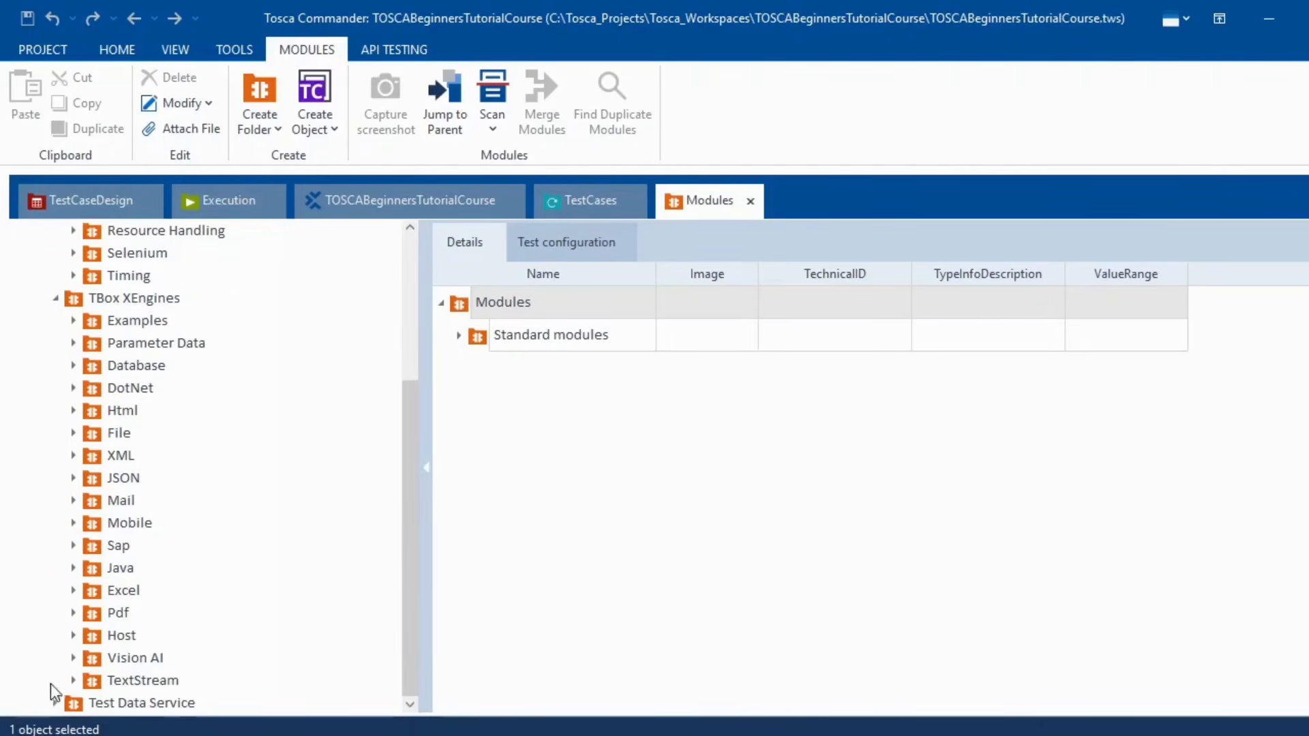
click(55, 703)
scroll(79, 539, down, 3)
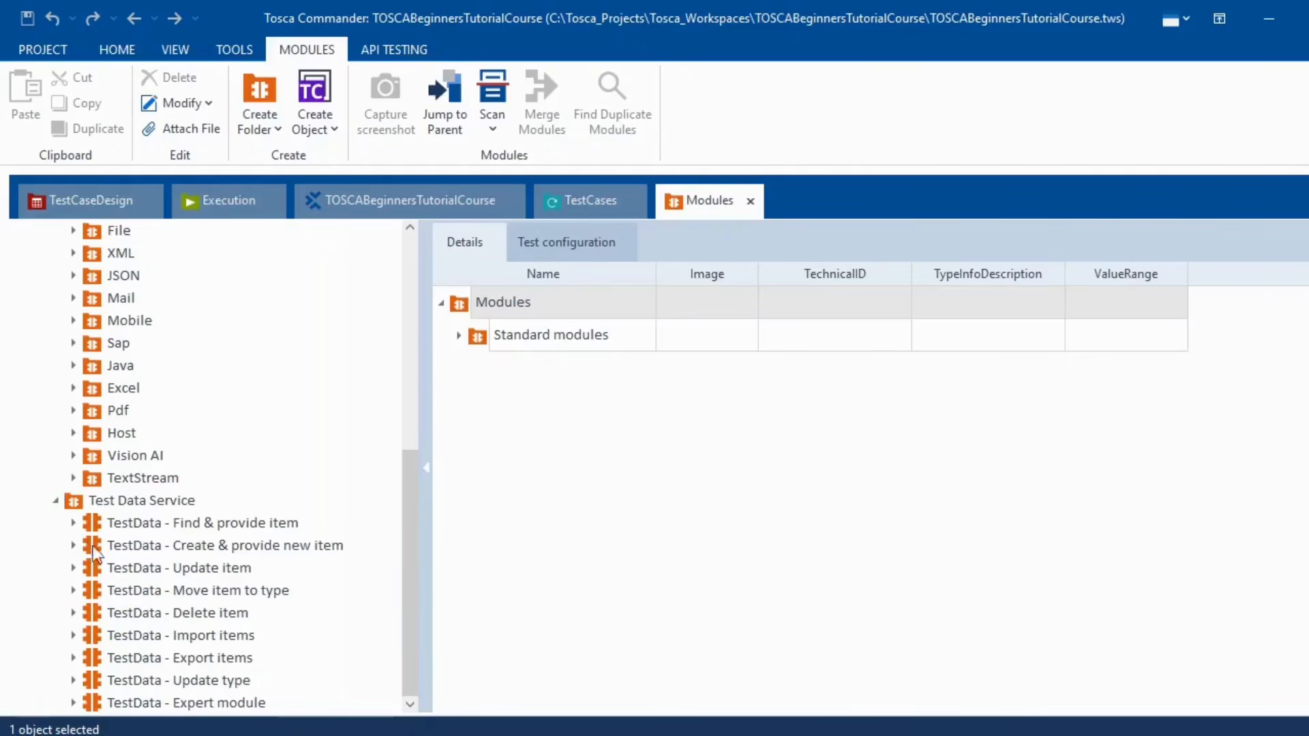
scroll(234, 597, up, 6)
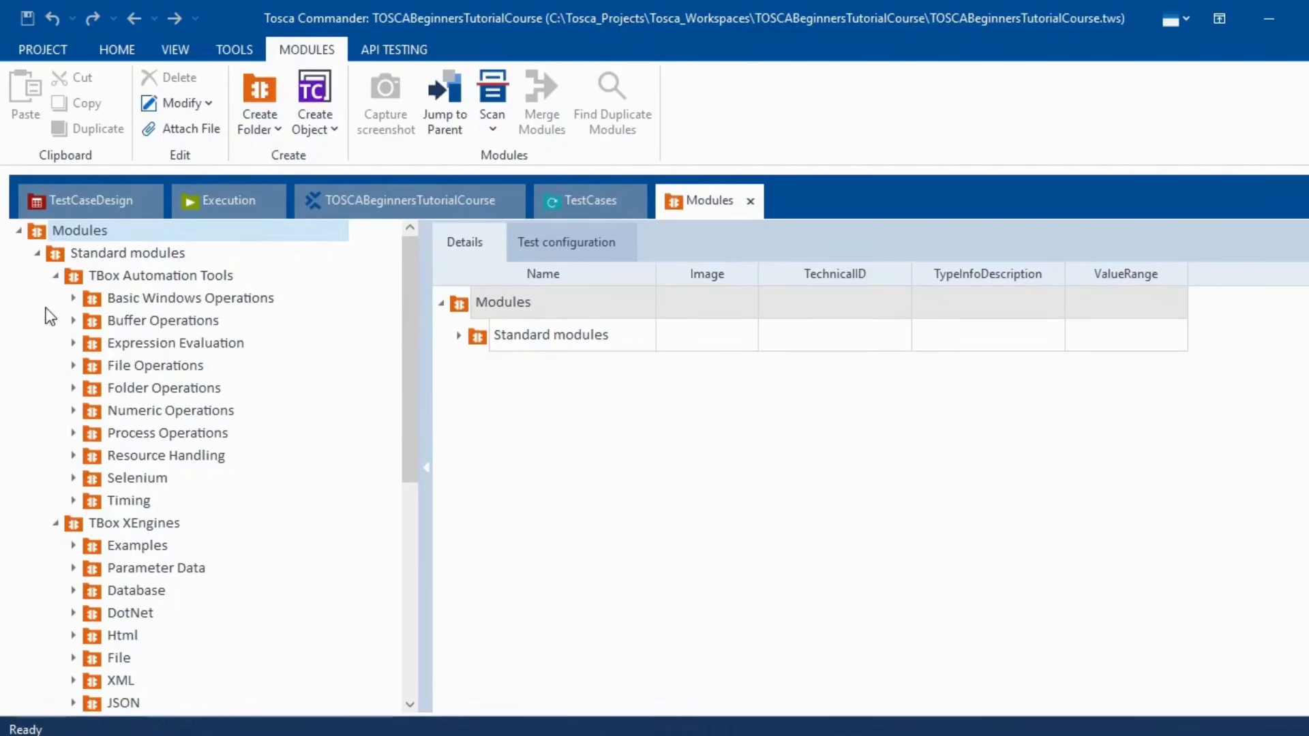
- View attributes of TBox Take Screenshot, Clipboard, Send Keys and Window Operation, then expand Buffer Operations
click(72, 300)
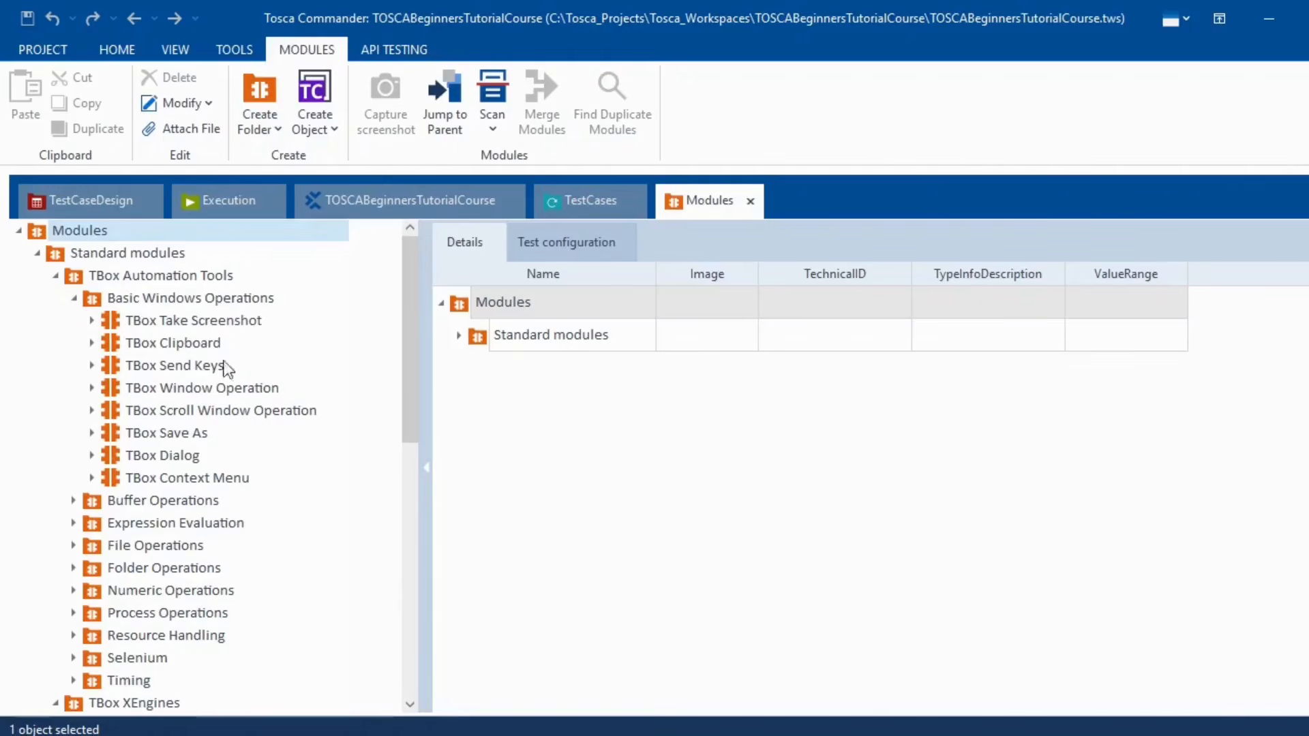
click(203, 323)
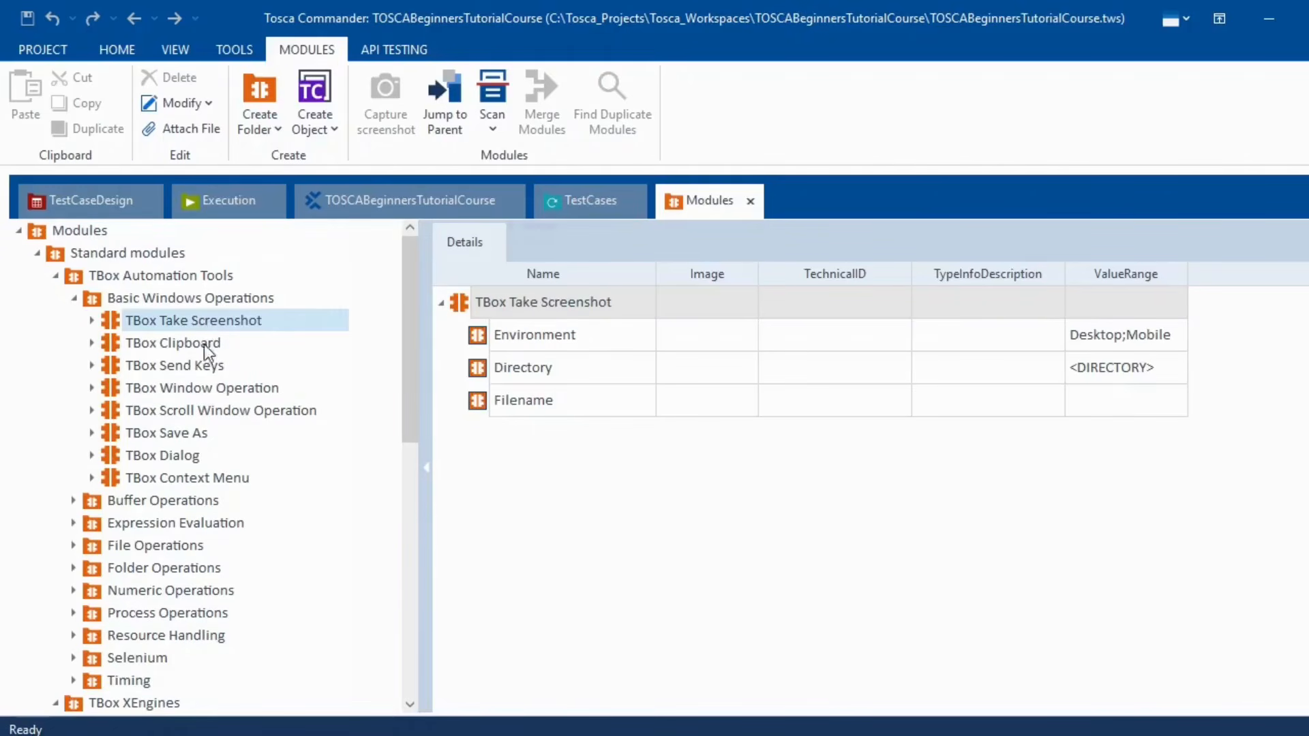
click(196, 349)
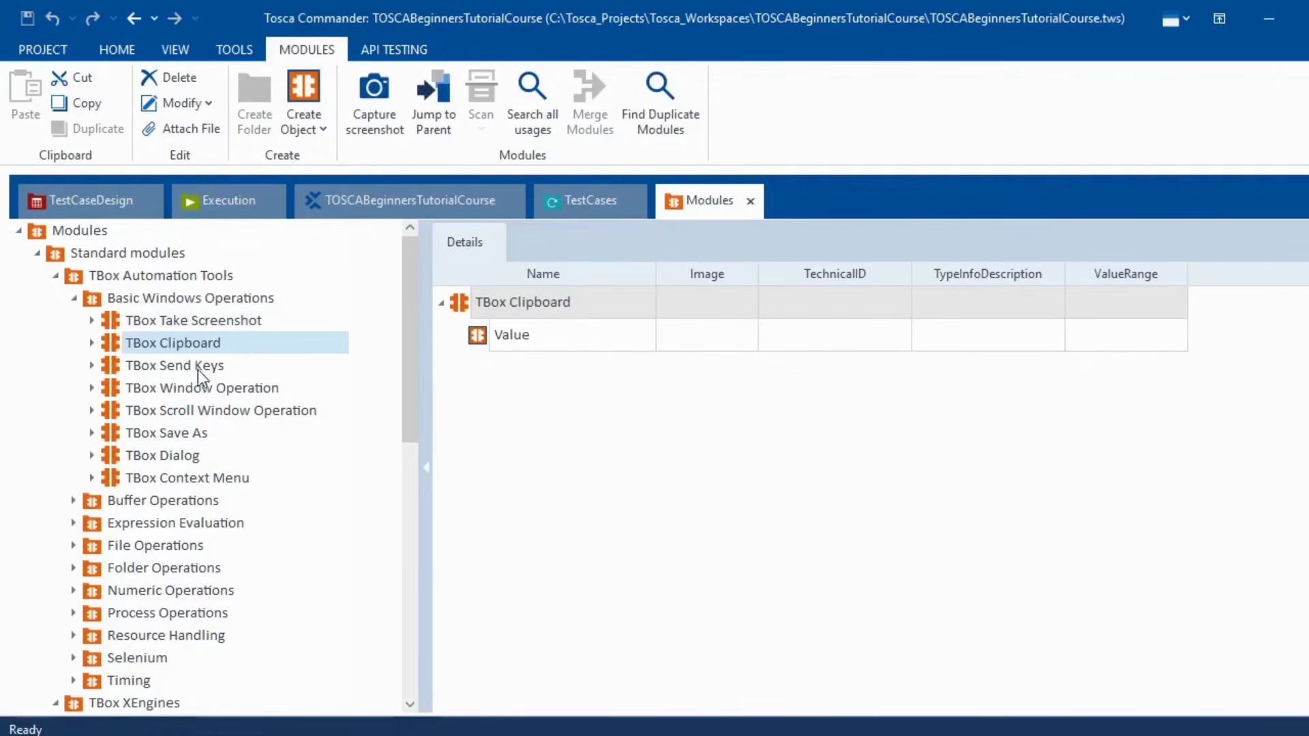
click(181, 369)
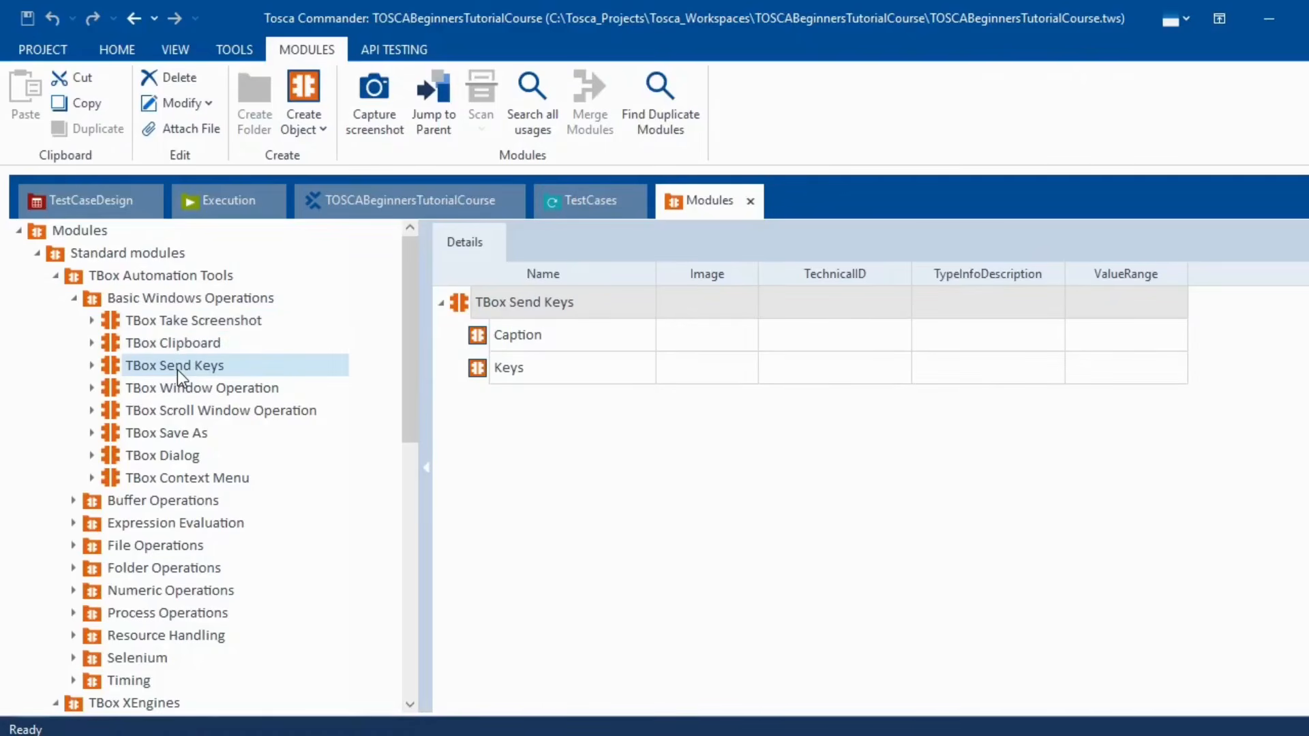
click(179, 392)
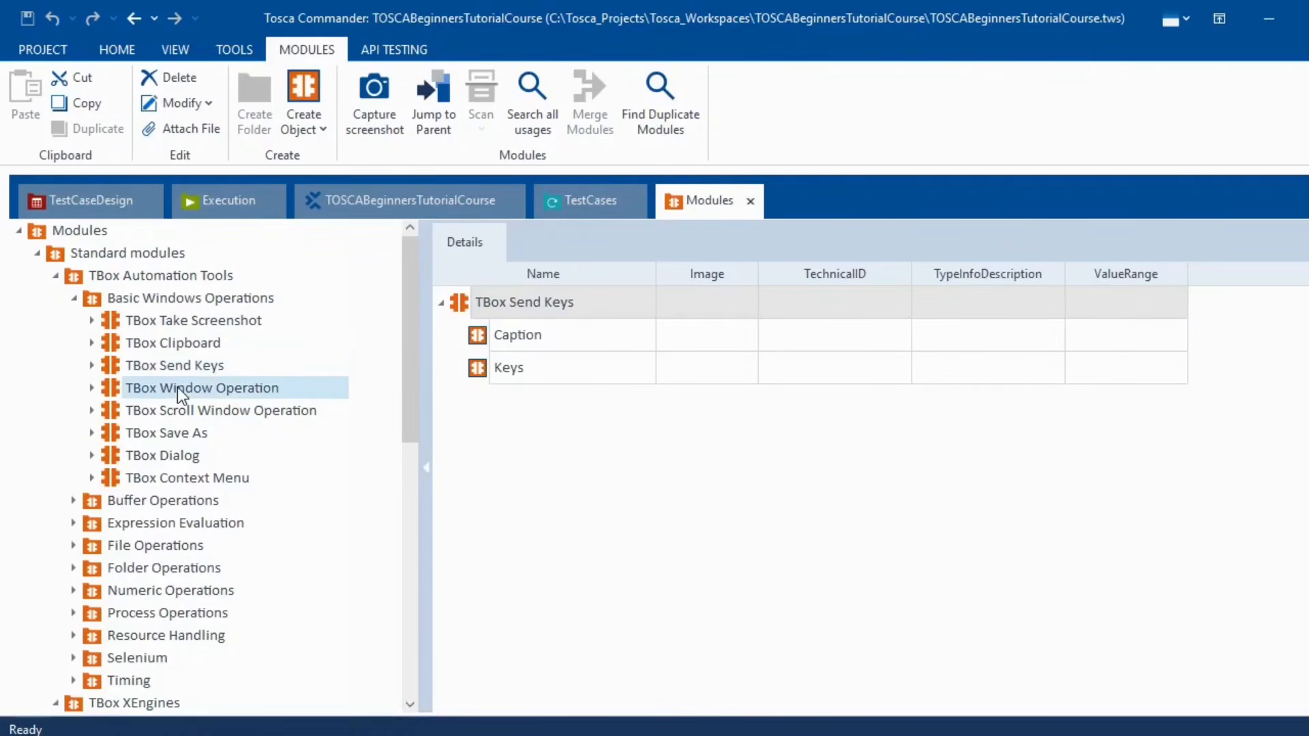
click(75, 302)
click(74, 322)
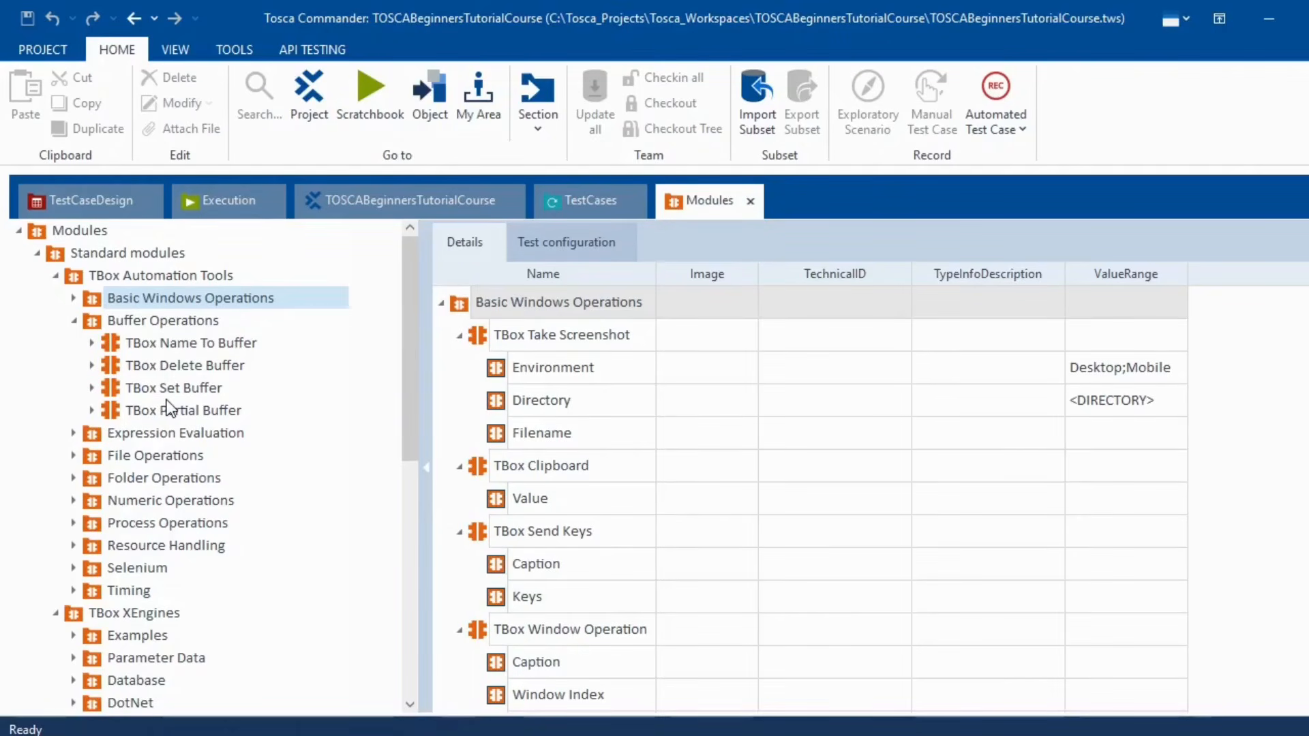
- Expand and collapse Buffer, Expression Evaluation, File, Folder Operations and Timing to view their modules
click(74, 319)
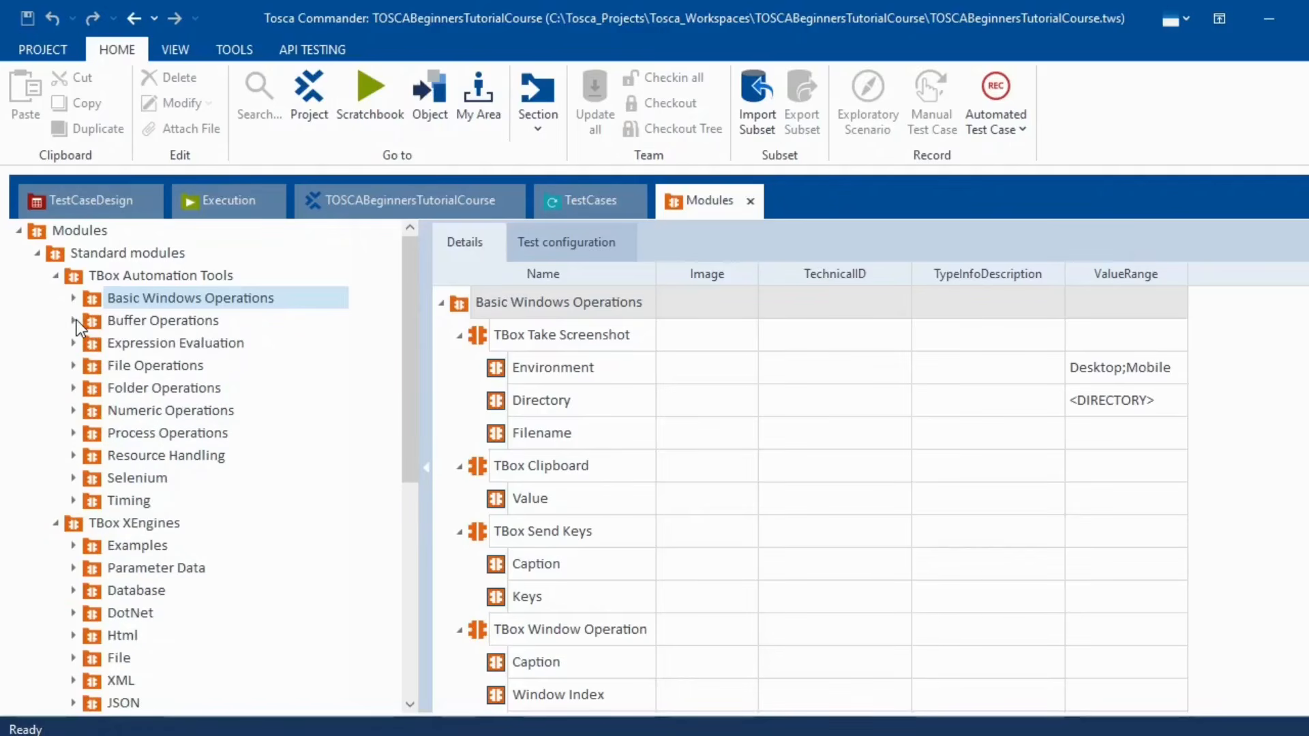
click(74, 344)
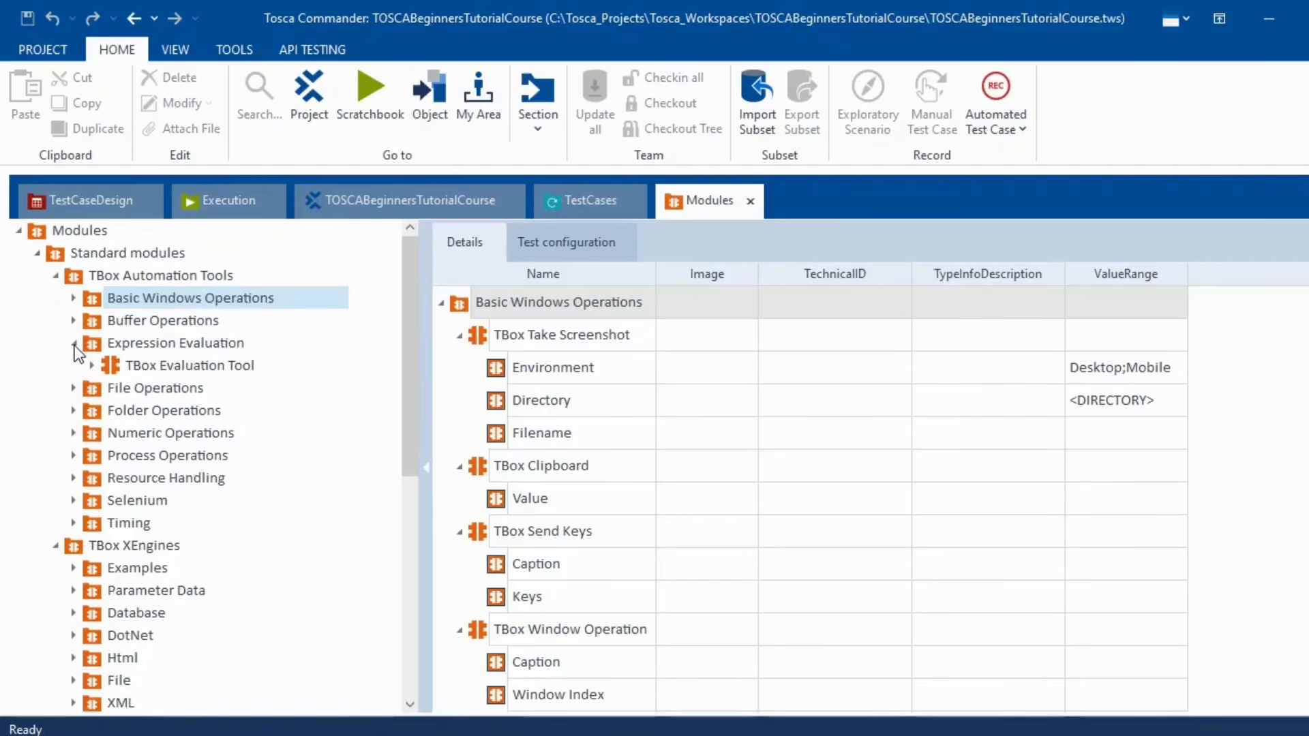
click(75, 345)
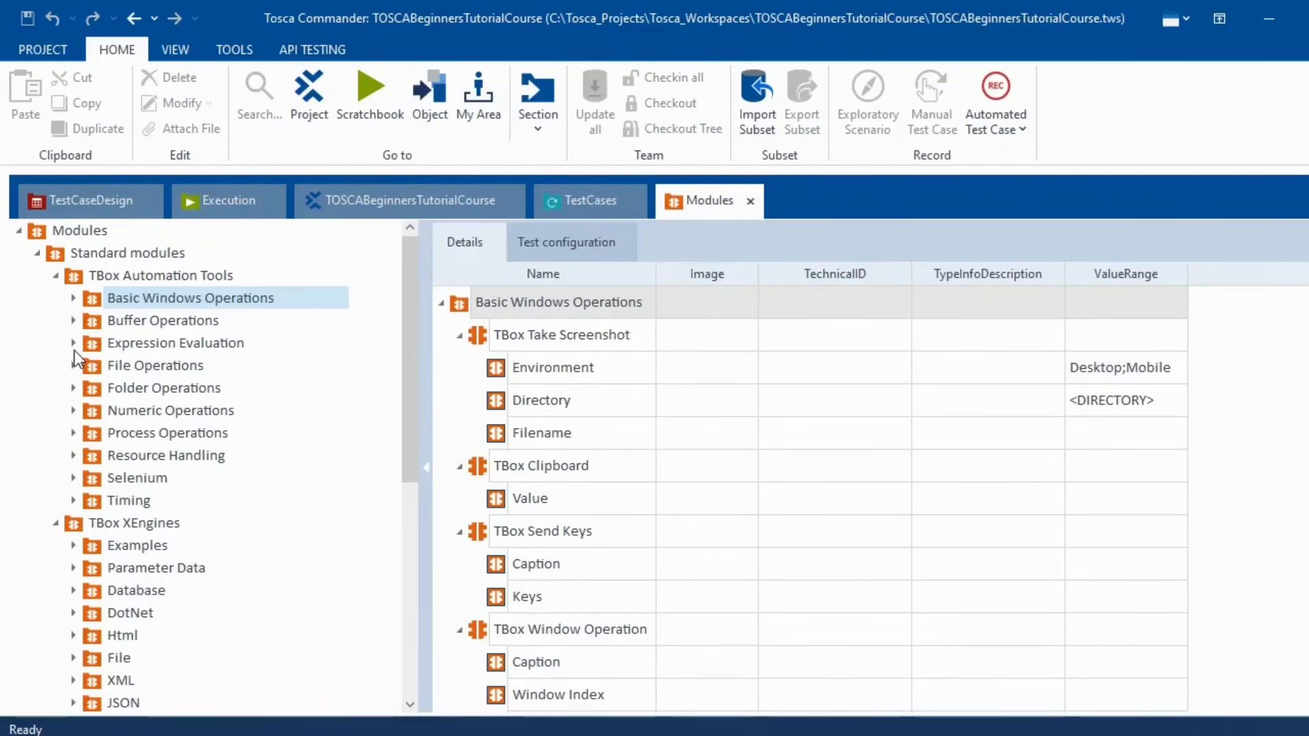
click(76, 366)
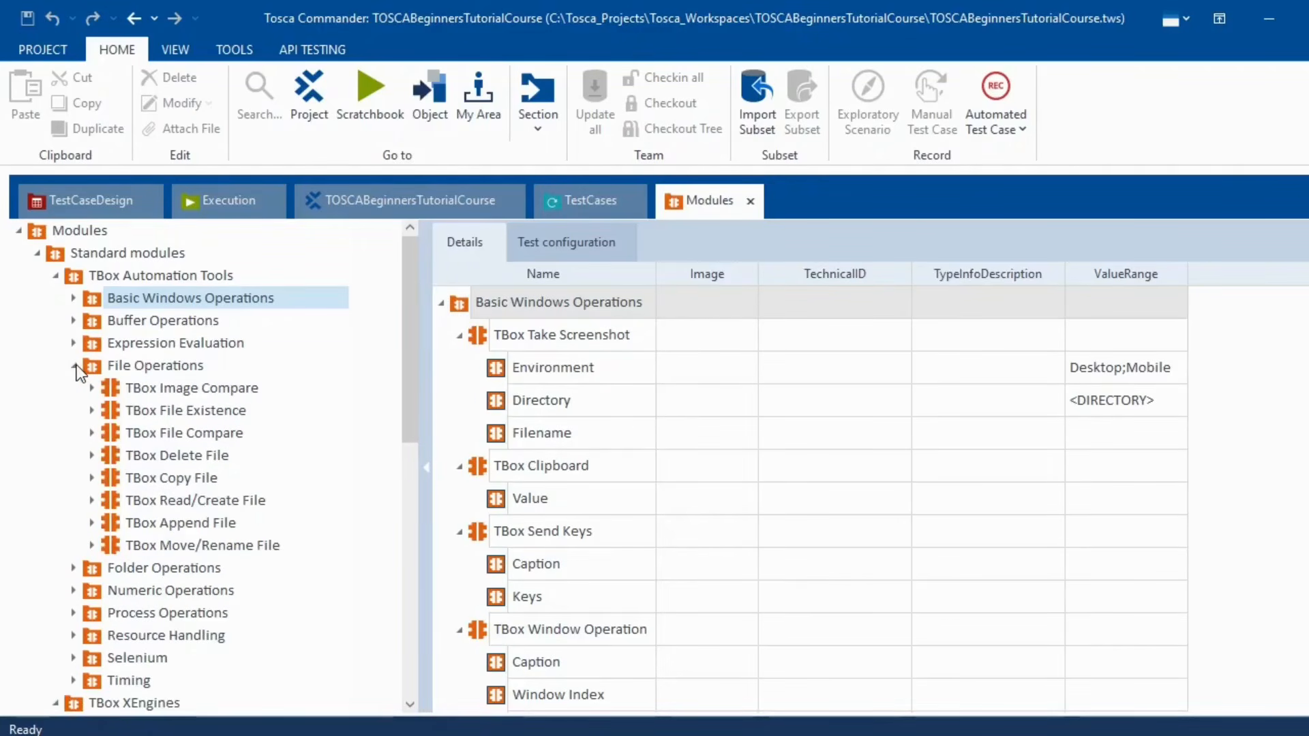
click(74, 366)
click(74, 388)
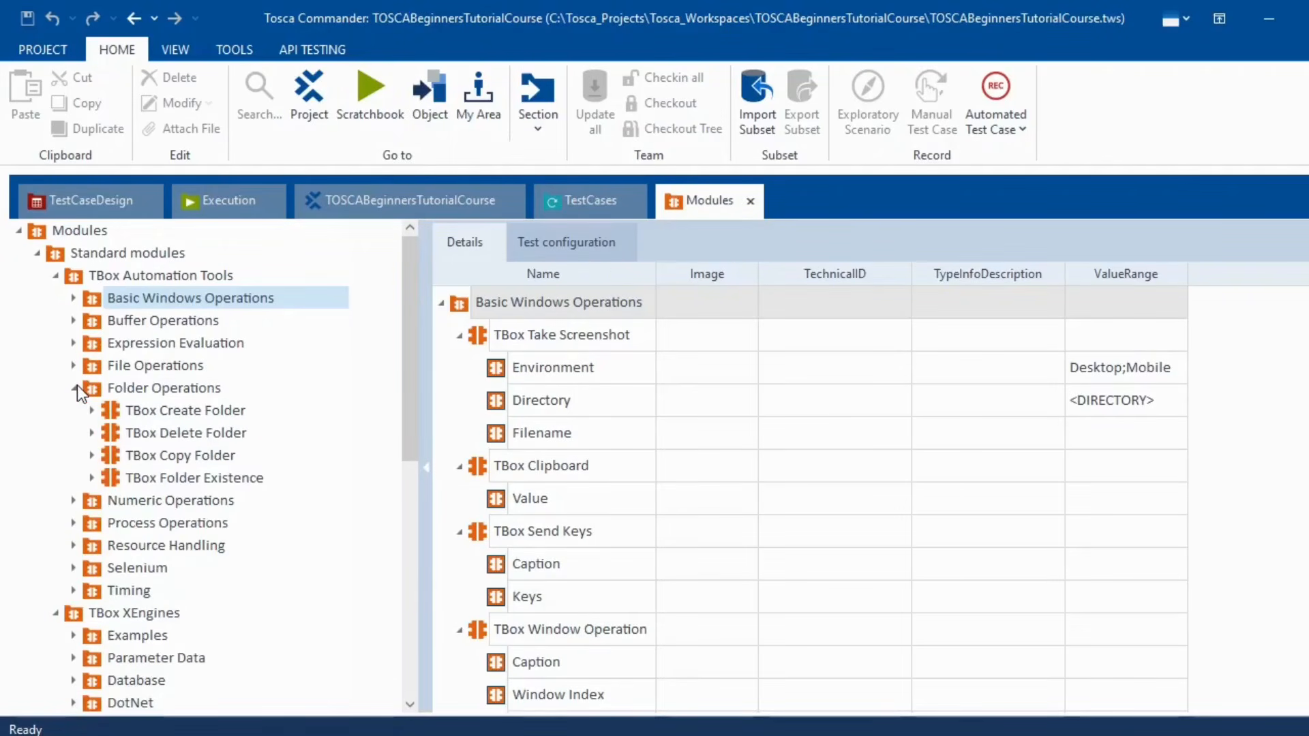
click(75, 388)
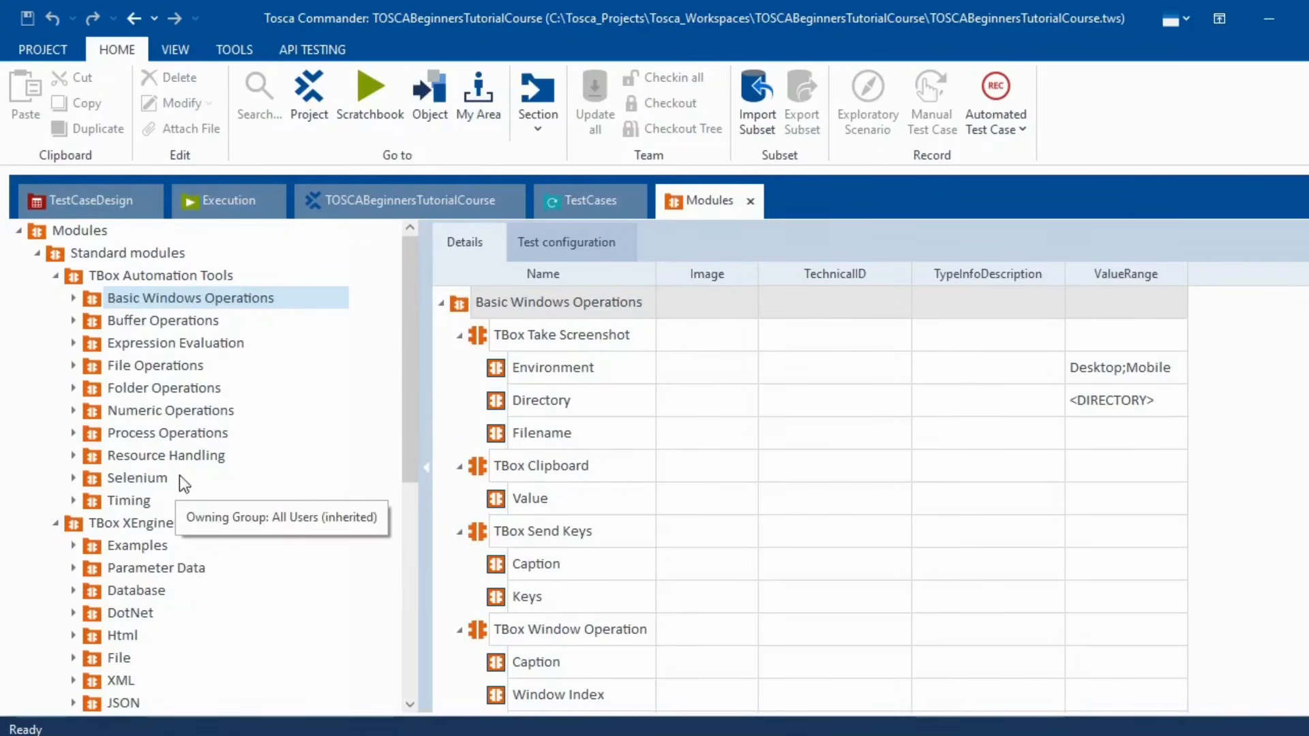
scroll(235, 425, down, 2)
click(74, 367)
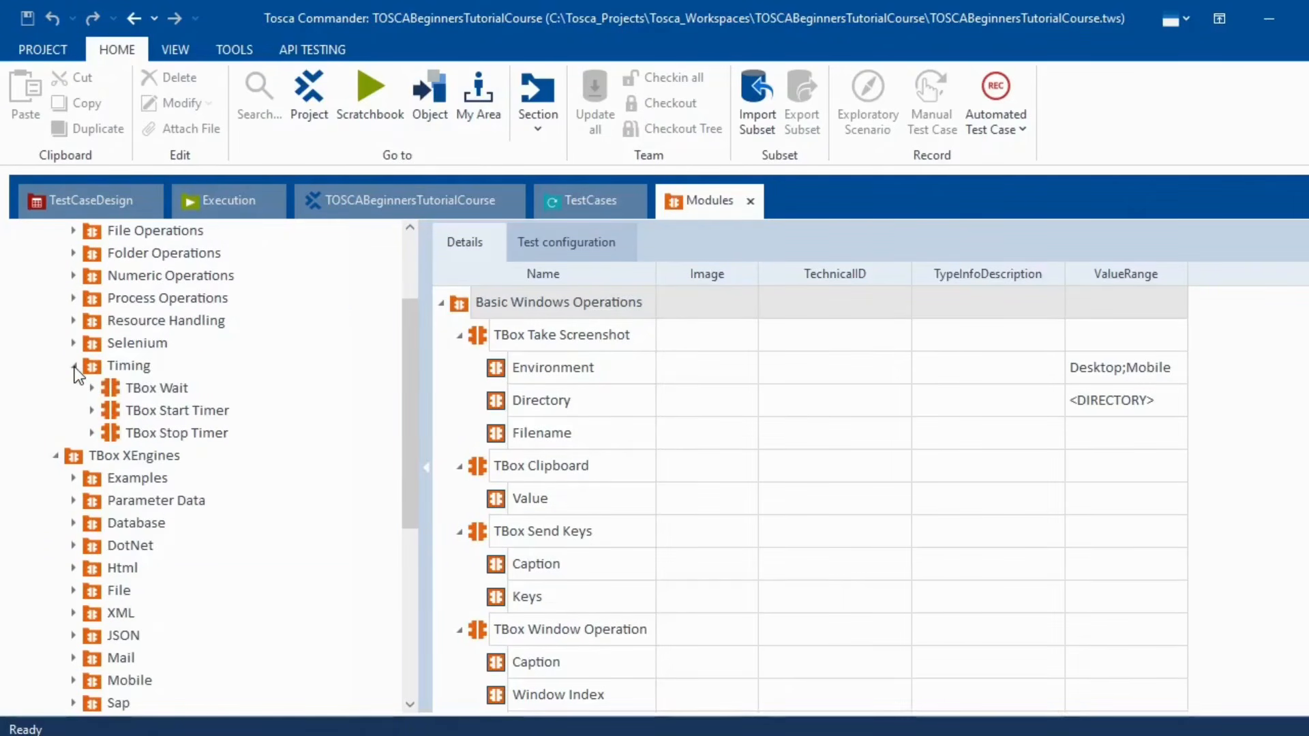
click(75, 367)
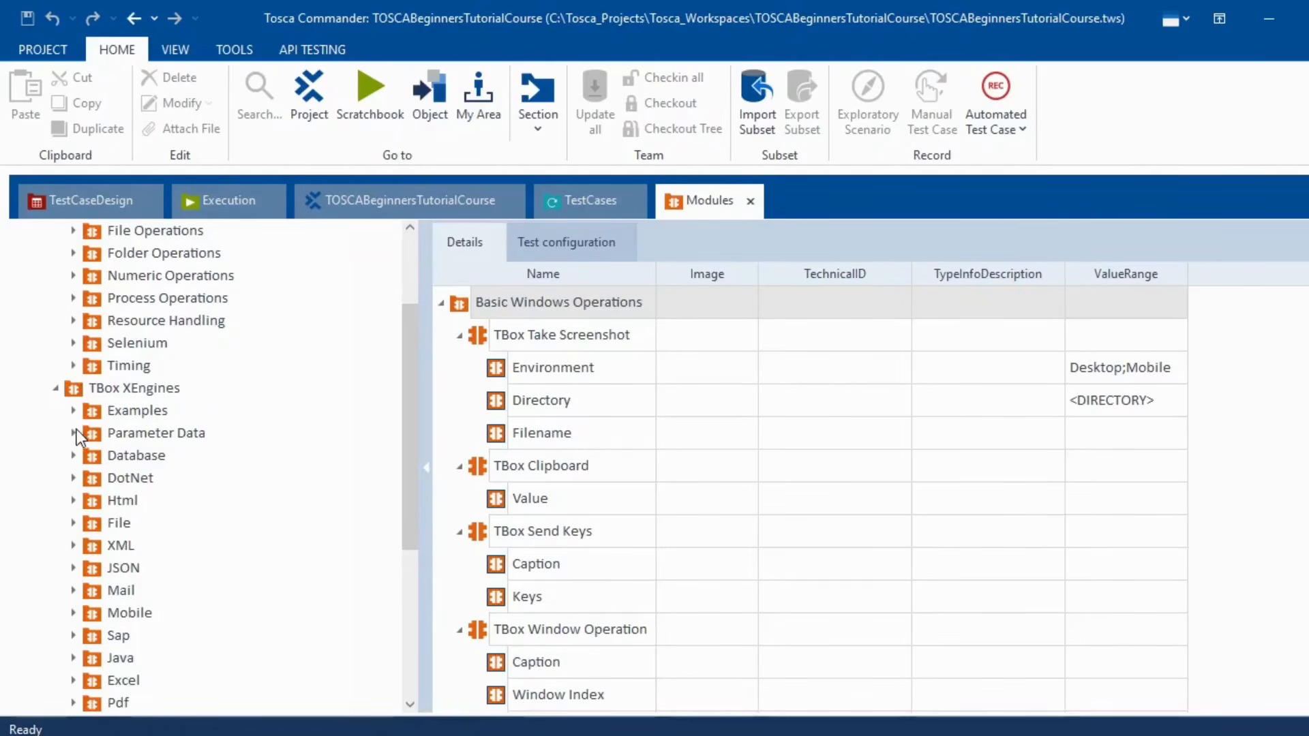
- Expand Html and Excel, then collapse and select TBox Automation Tools to list all its modules
scroll(144, 503, down, 1)
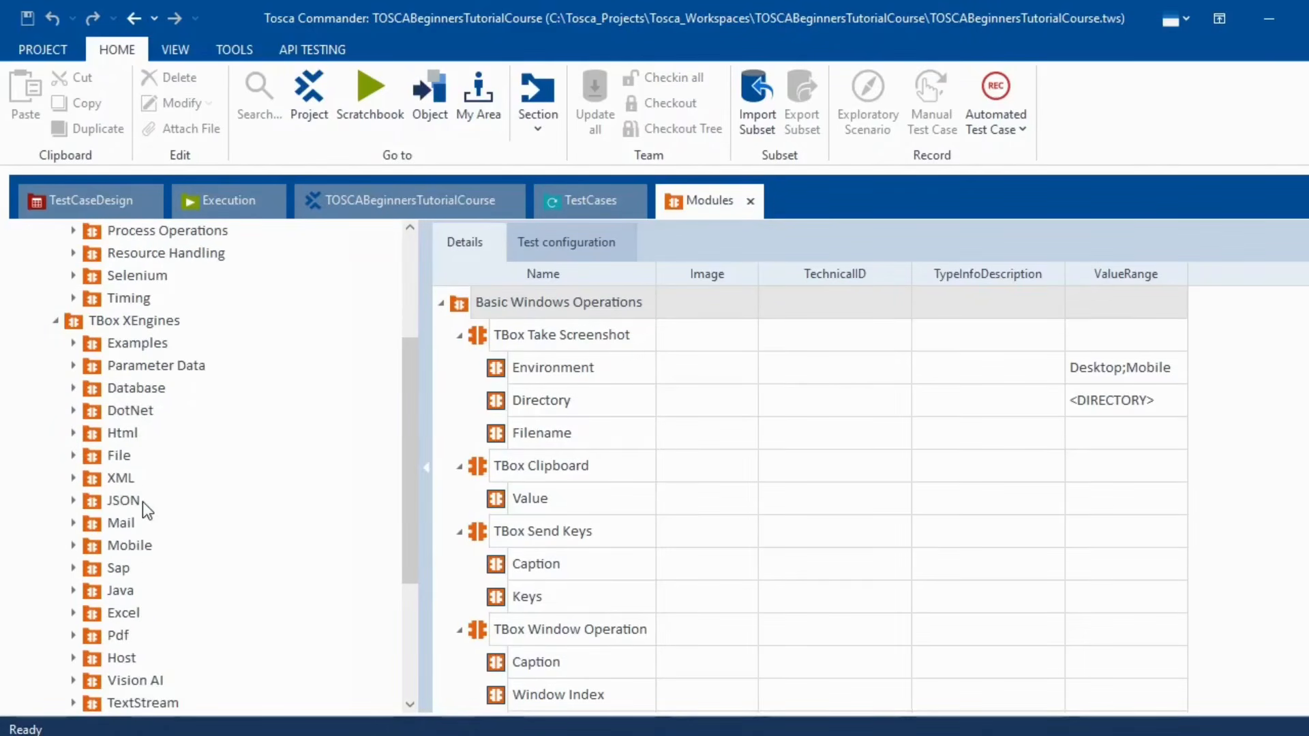
click(73, 433)
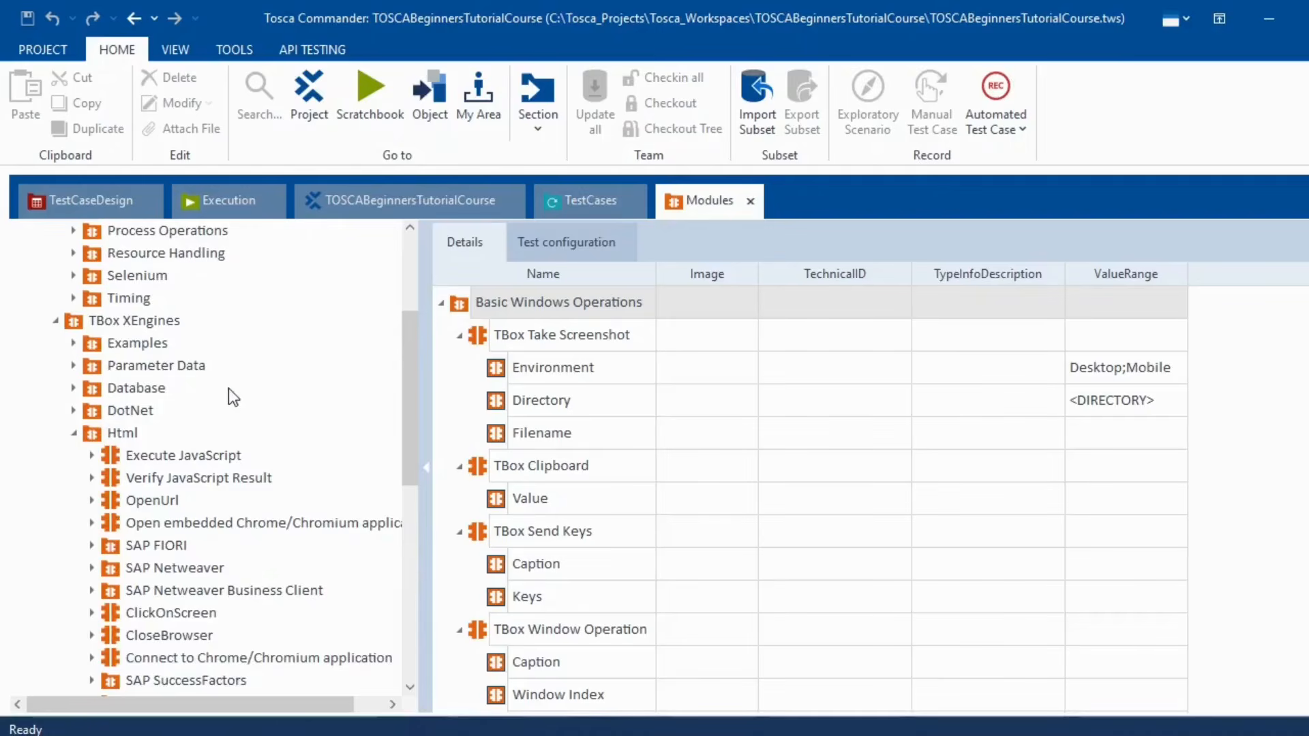
scroll(228, 387, down, 4)
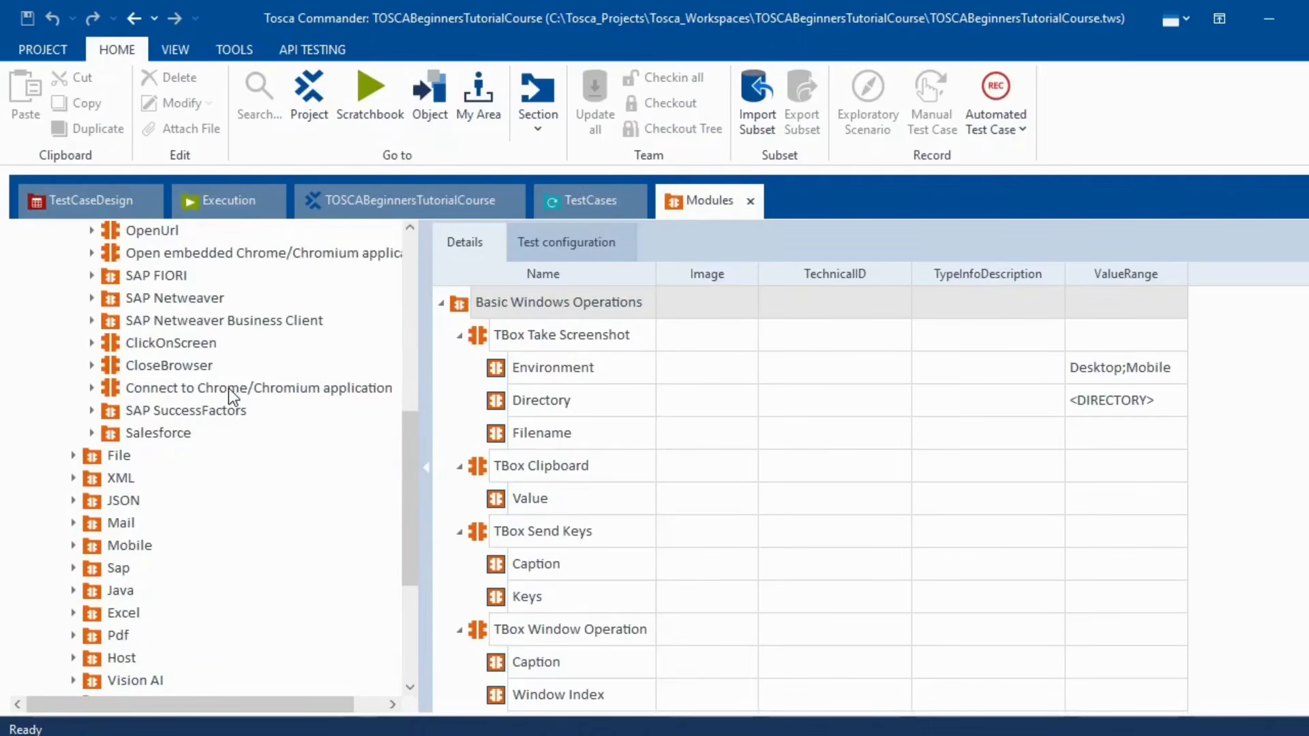
scroll(228, 387, up, 7)
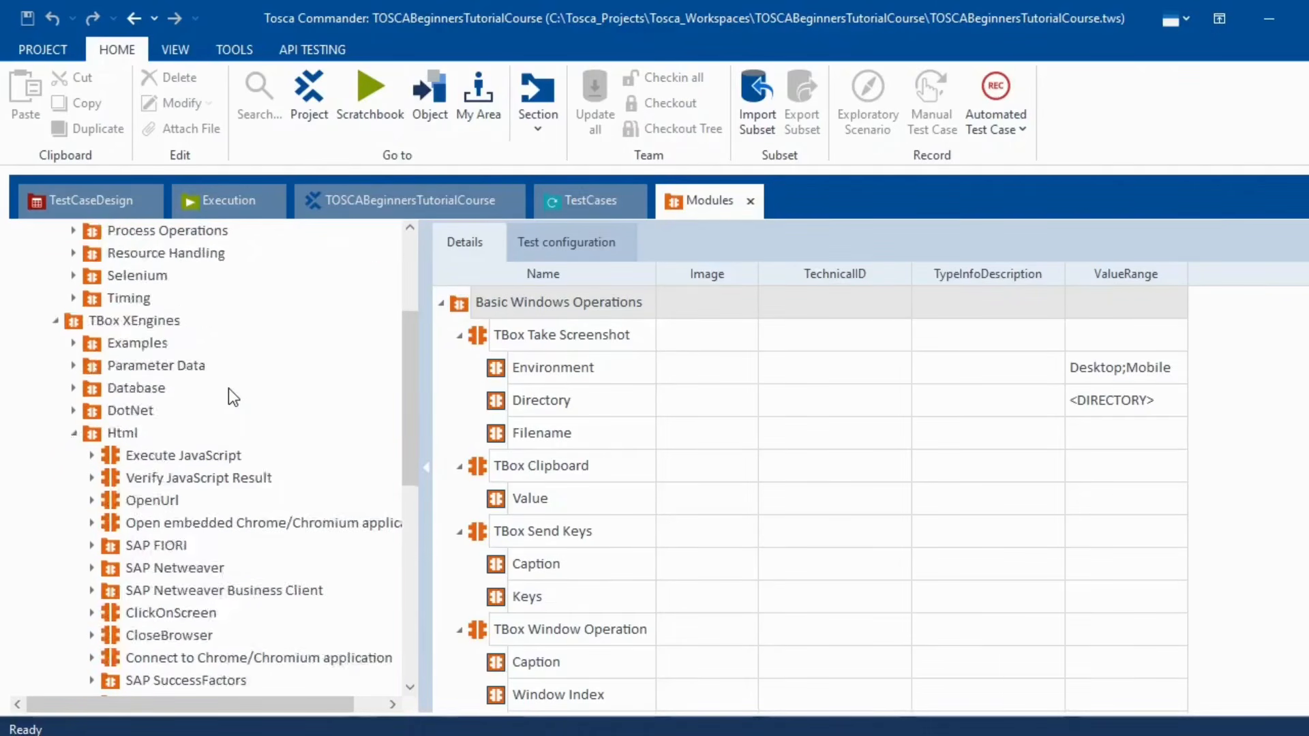
scroll(228, 388, down, 5)
scroll(227, 387, down, 5)
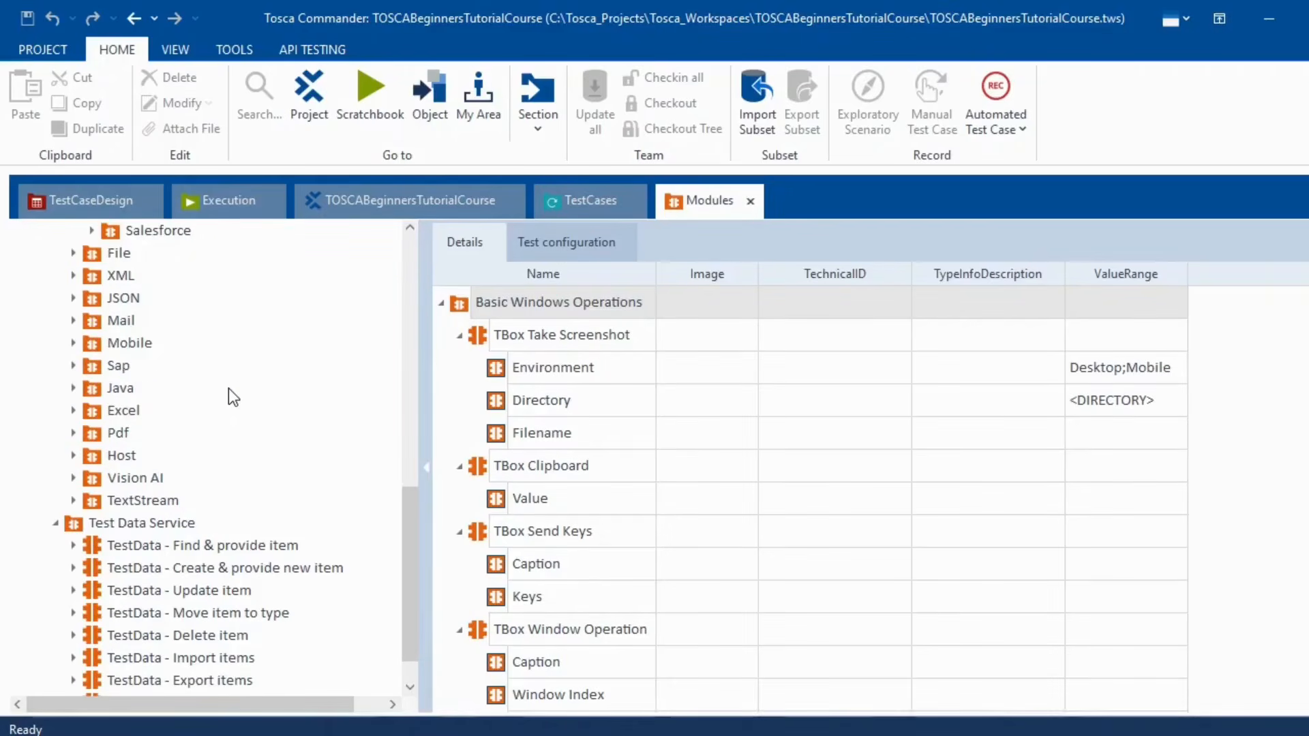
click(72, 411)
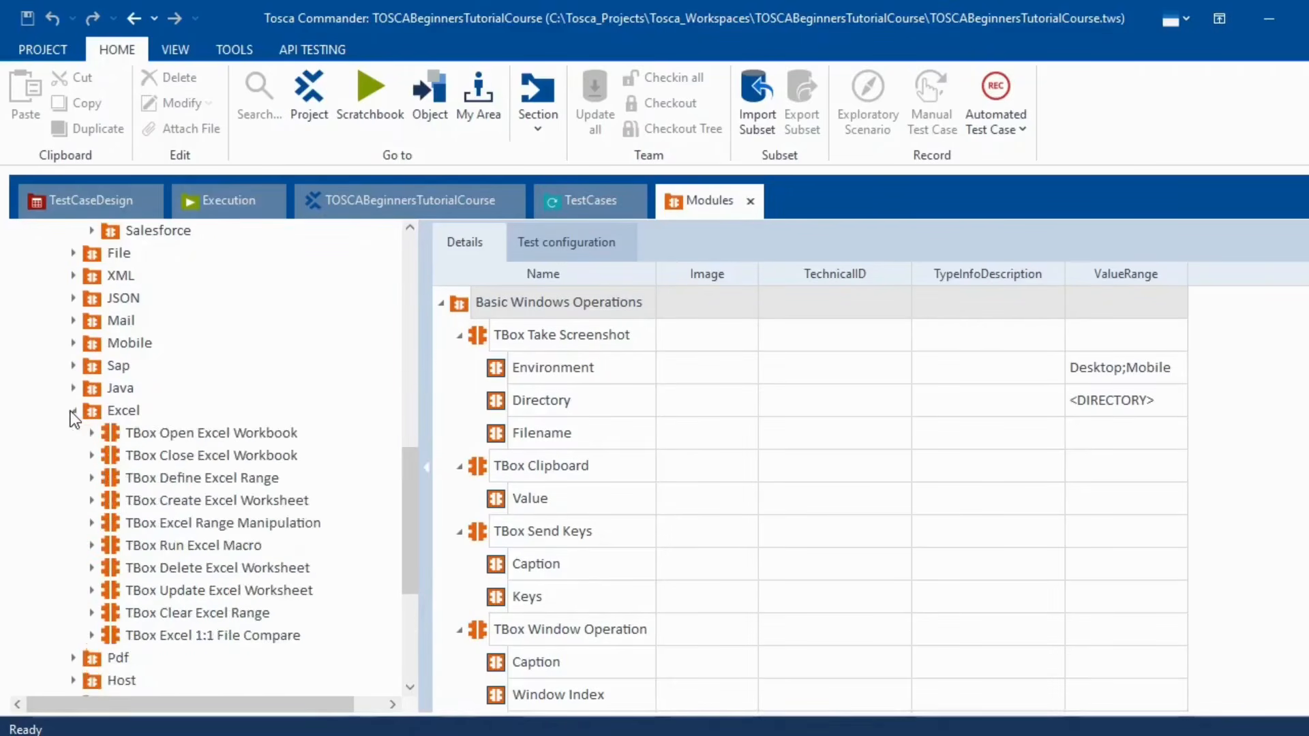
scroll(198, 454, down, 4)
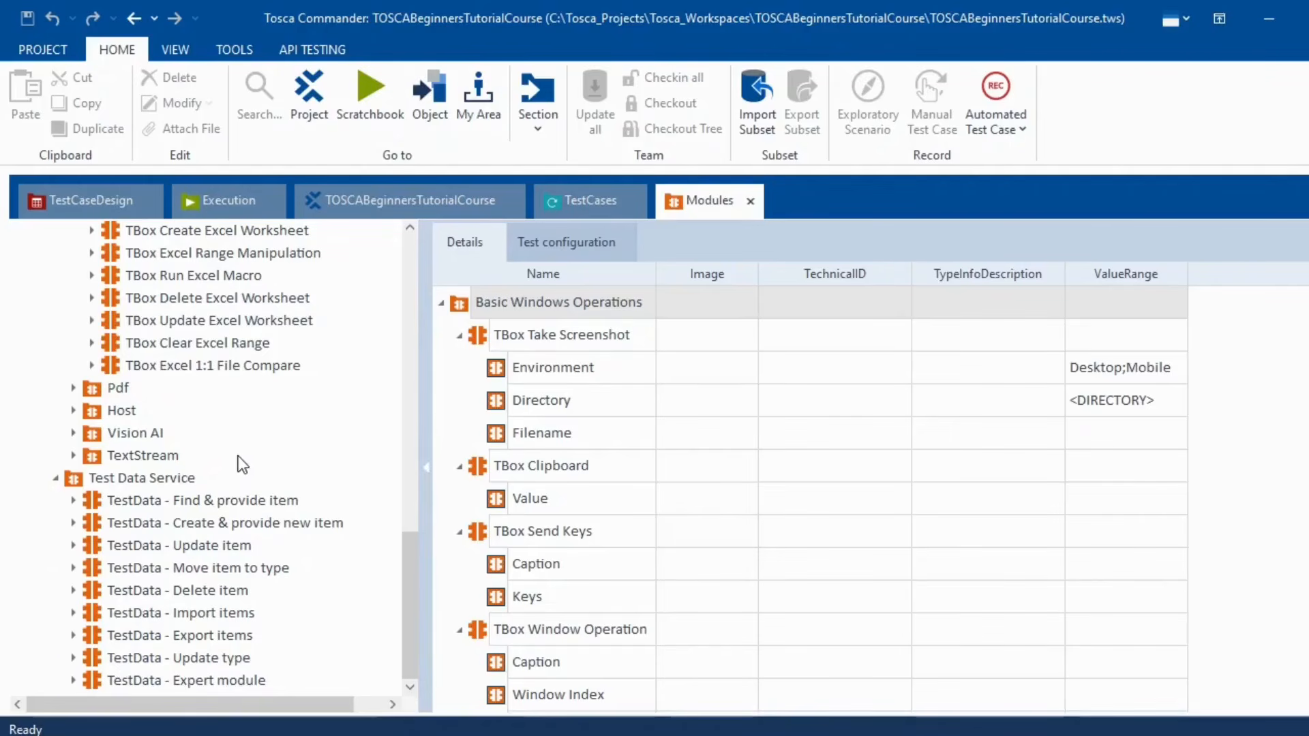
scroll(244, 414, up, 14)
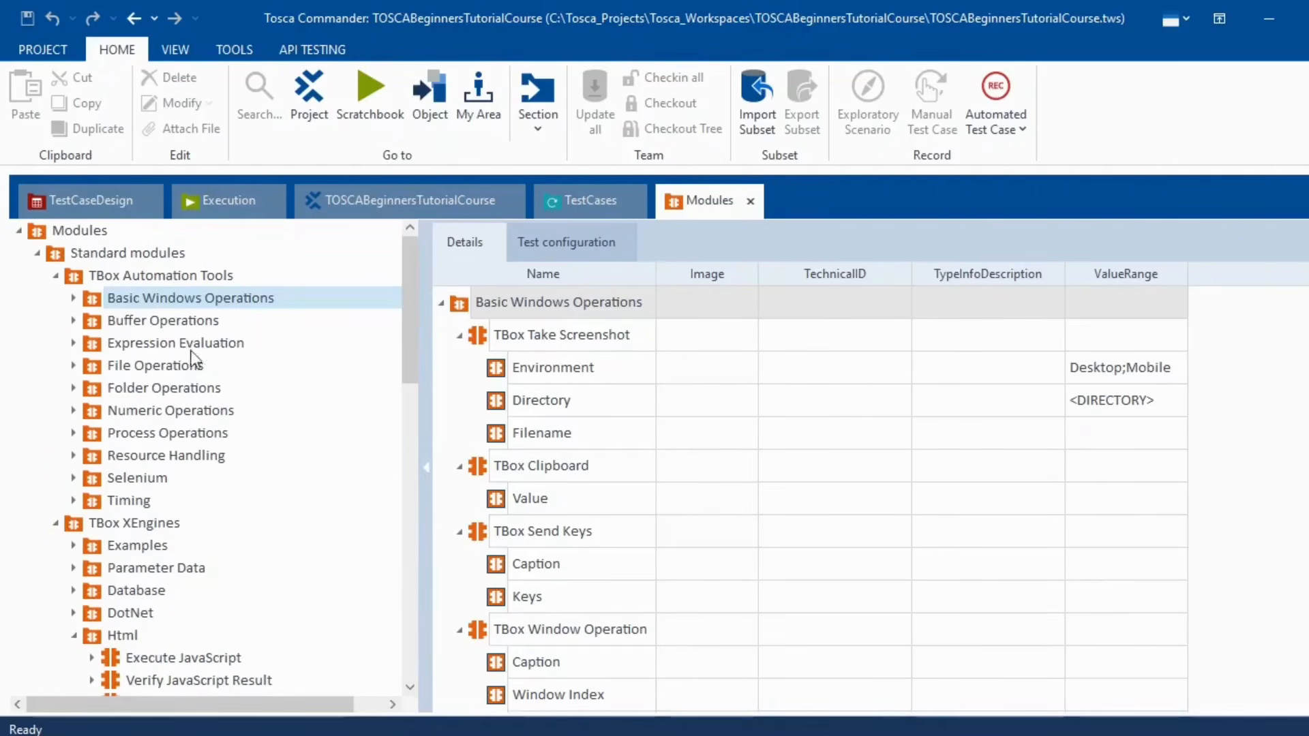
click(56, 276)
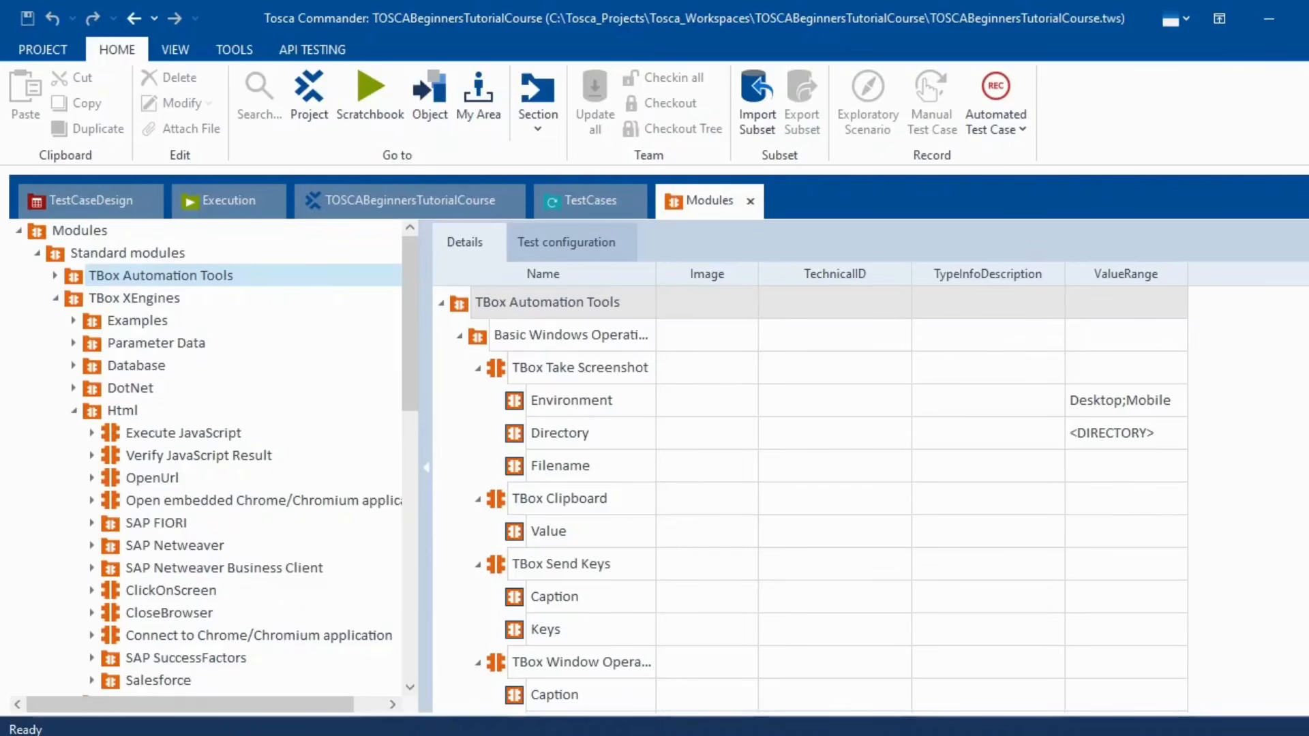
- Show the properties of TBox Take Screenshot and the Execute JavaScript module
click(506, 365)
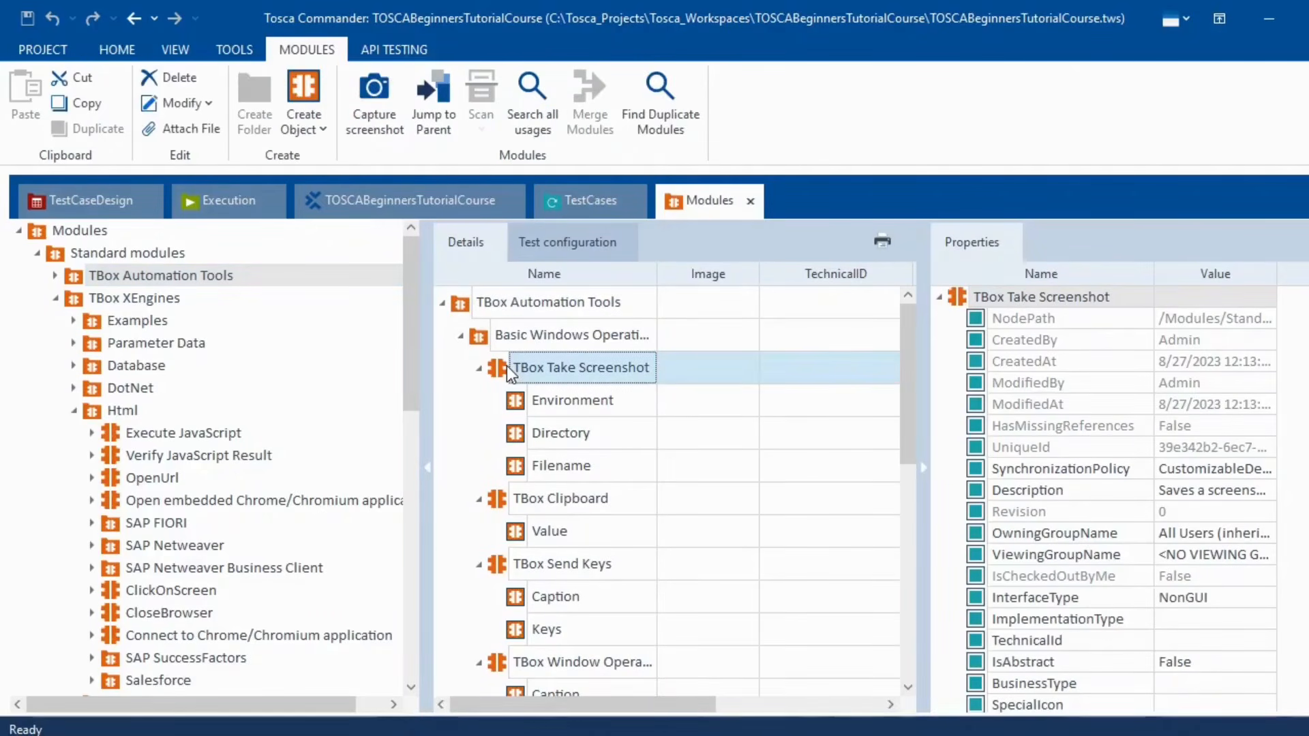
scroll(1221, 558, down, 2)
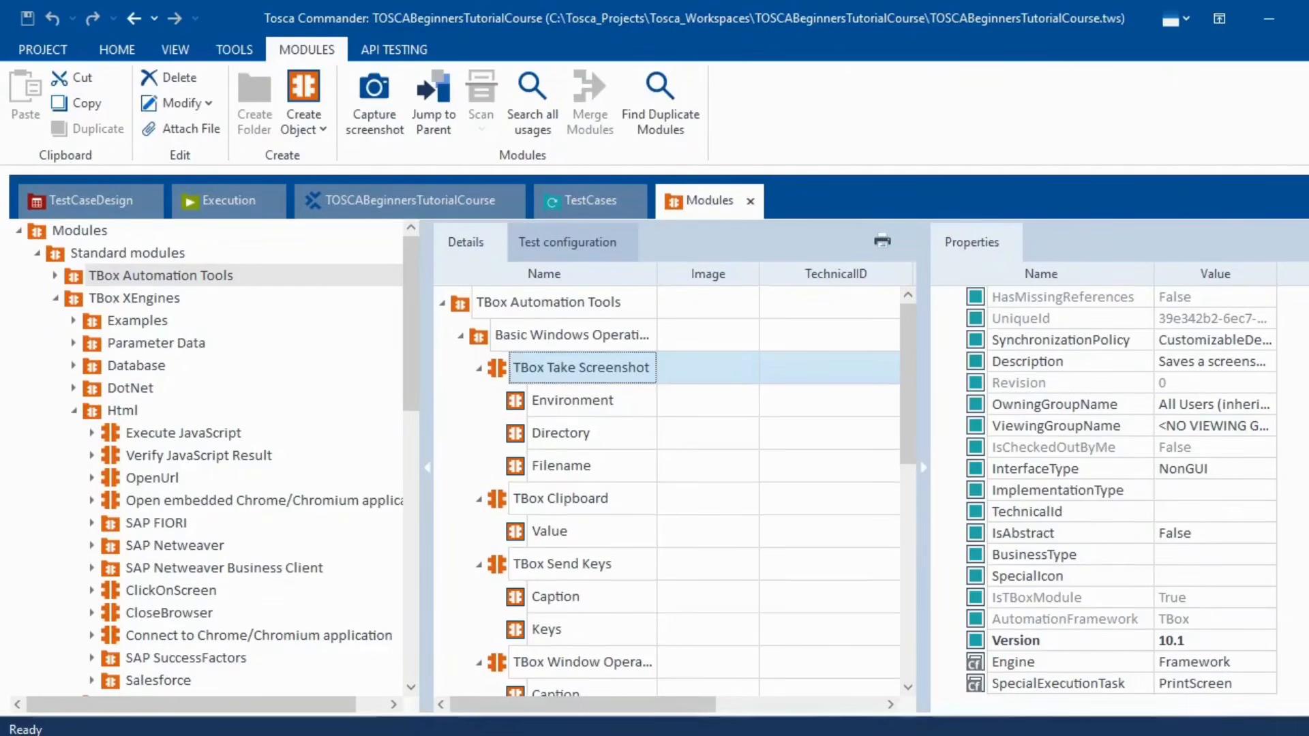
click(153, 436)
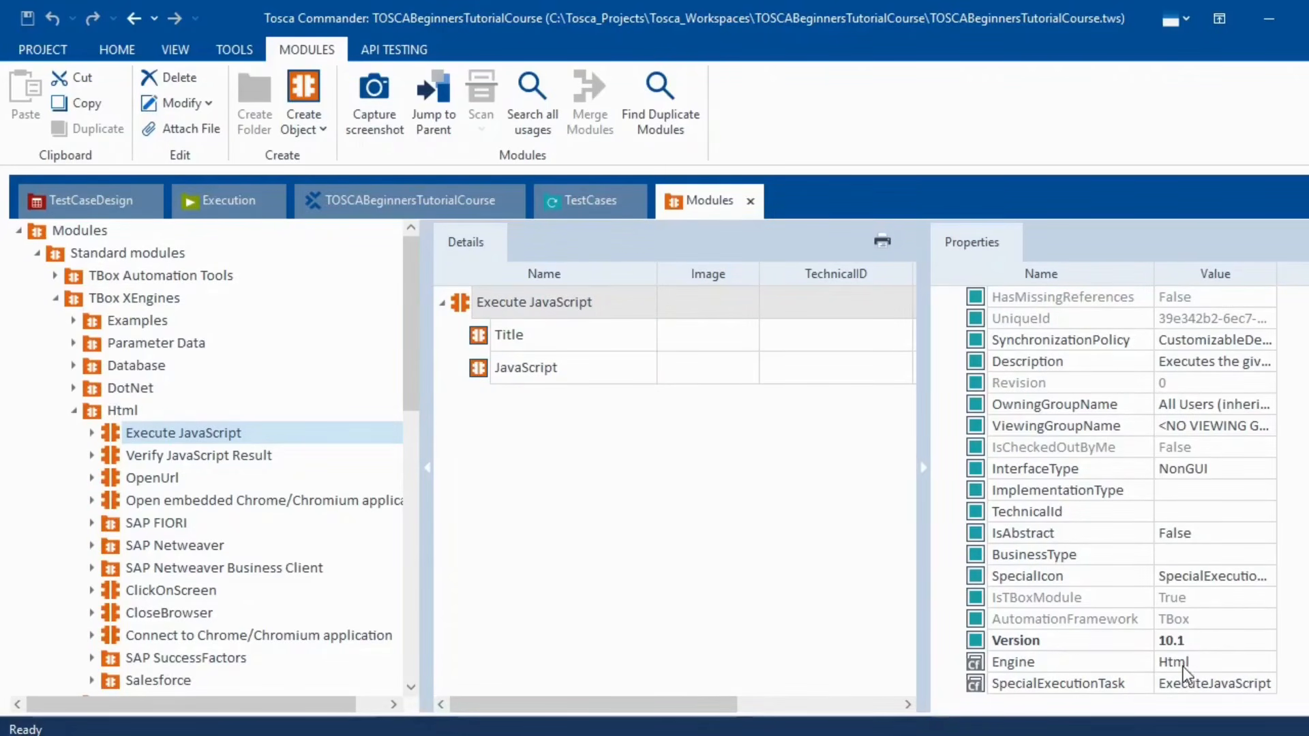
- Collapse Html, TBox XEngines and Test Data Service, then switch to the OneNote tutorial notes
click(74, 411)
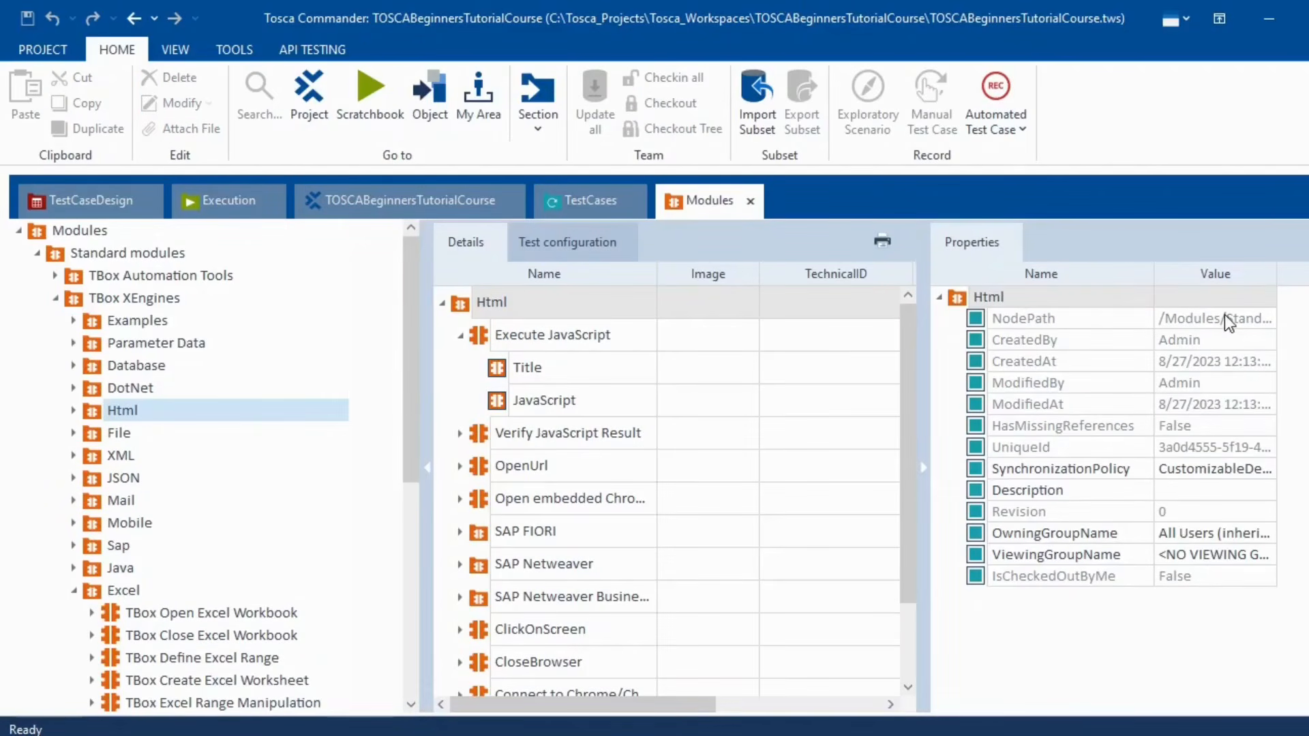
click(54, 300)
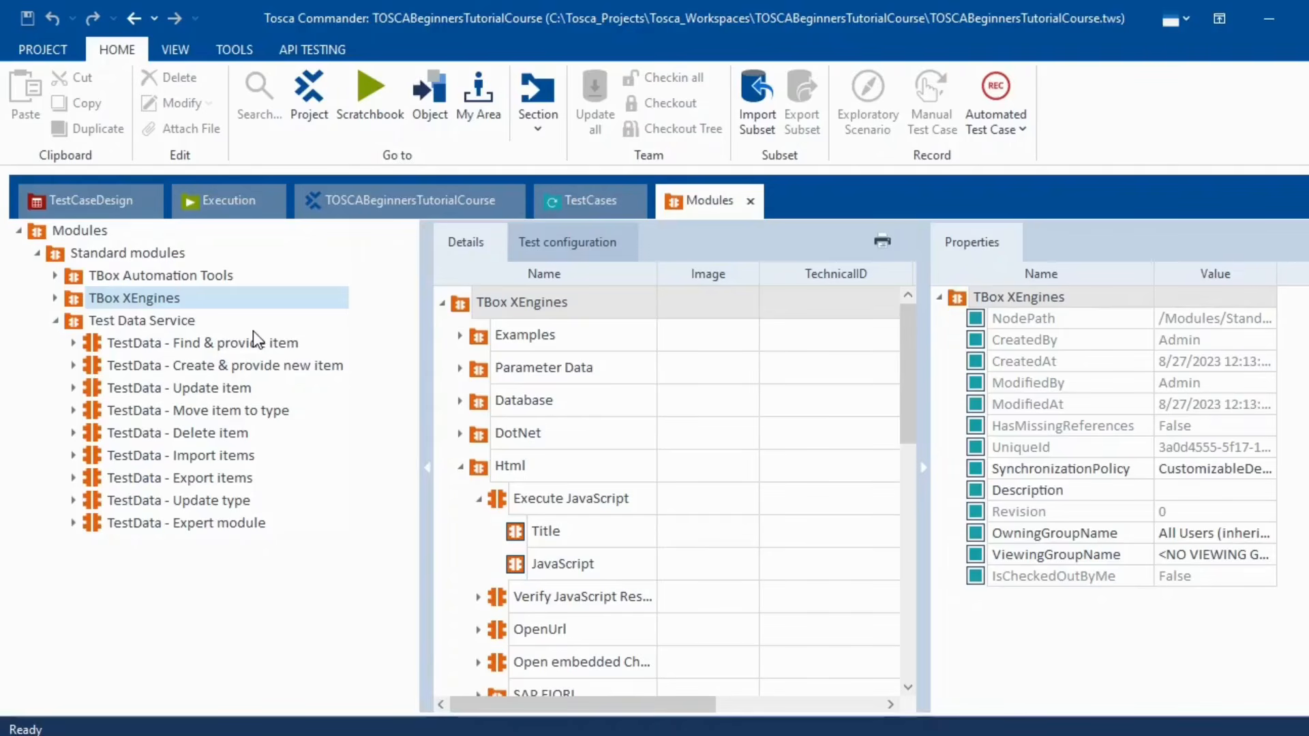
click(53, 321)
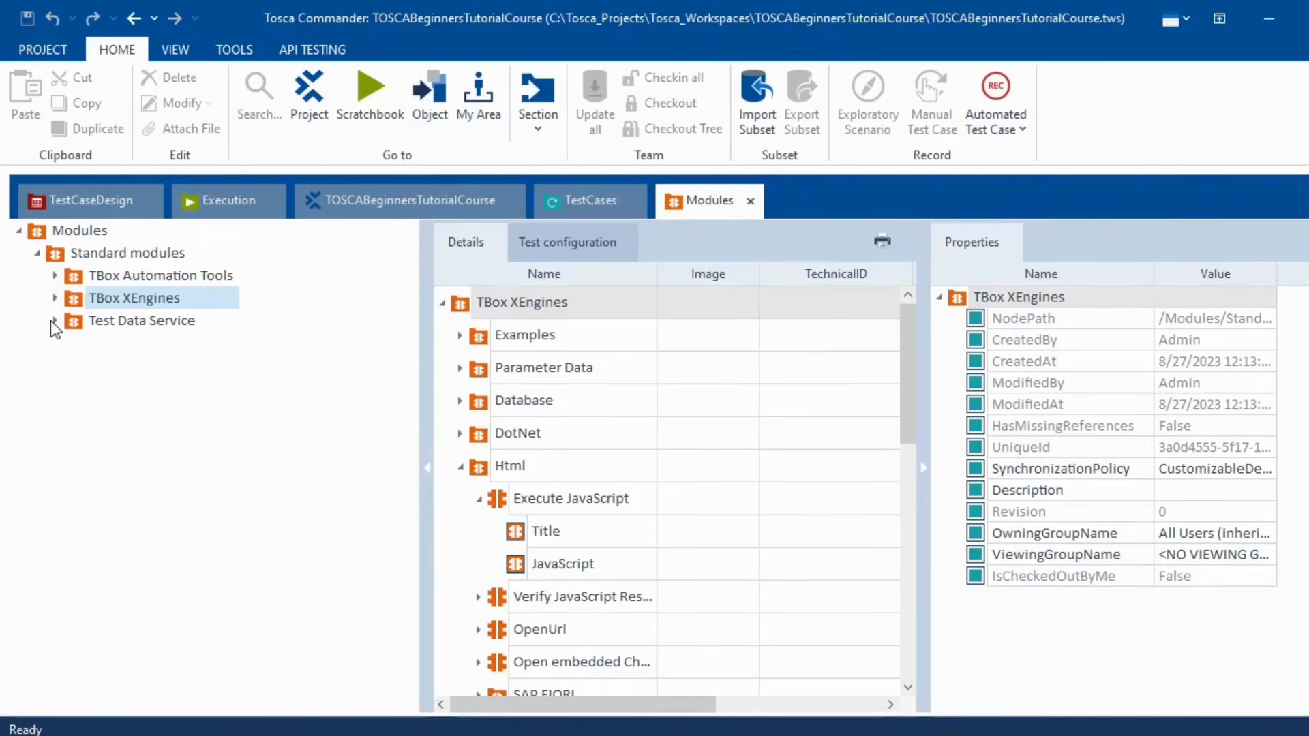
click(53, 321)
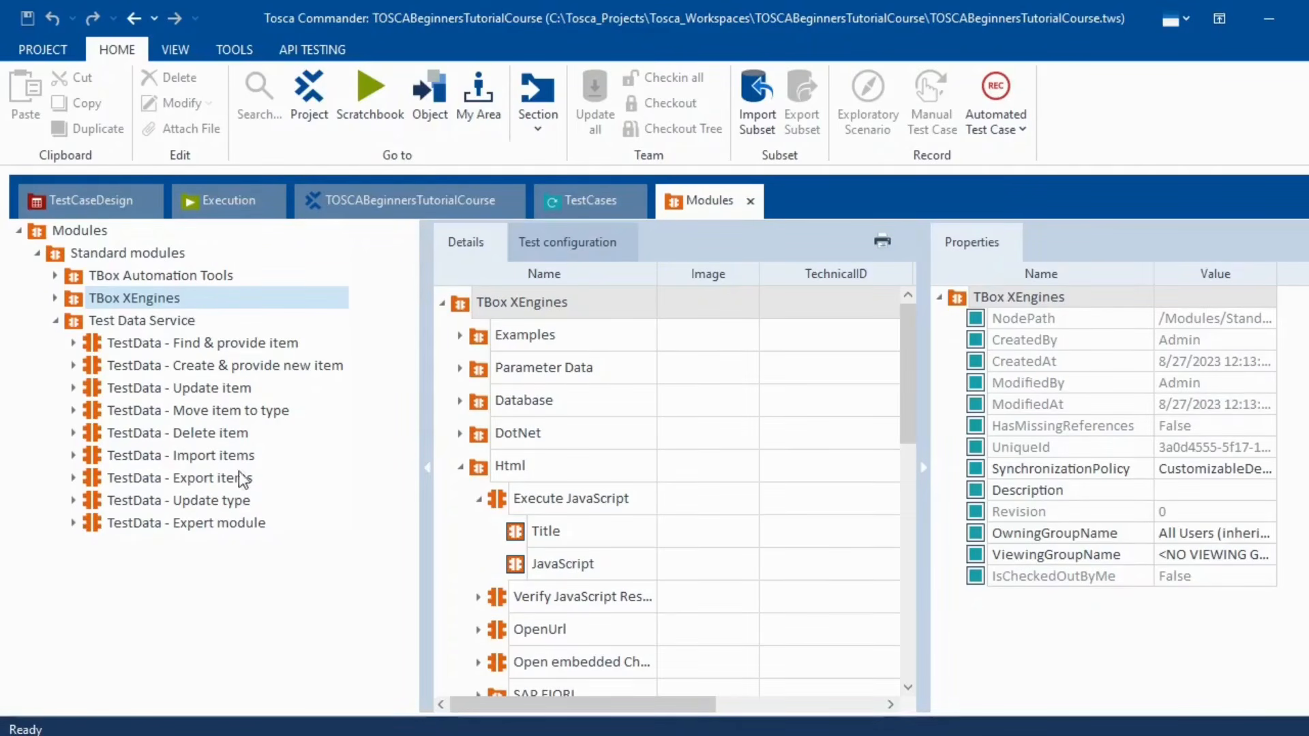
click(57, 322)
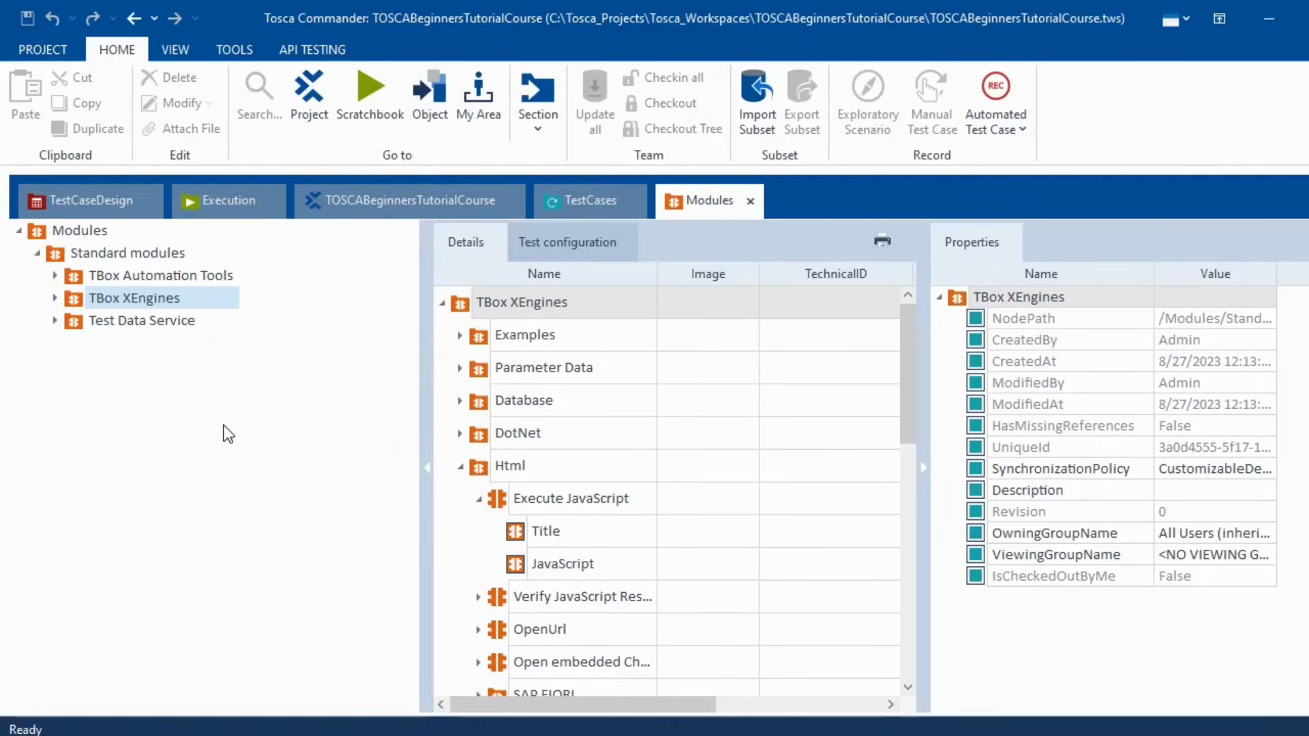
key(alt+Tab)
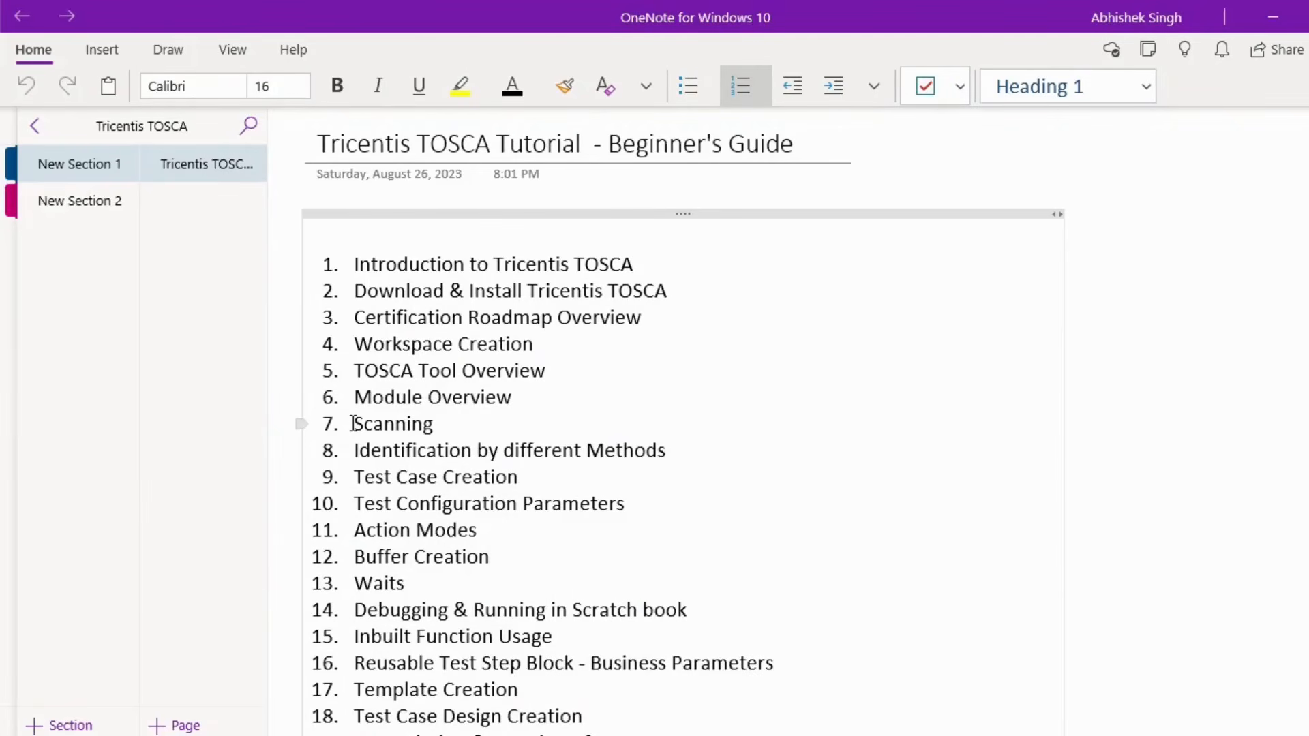
- Glance over the Scanning and Identification topics, then minimize the OneNote tutorial notes
drag(353, 423, 662, 458)
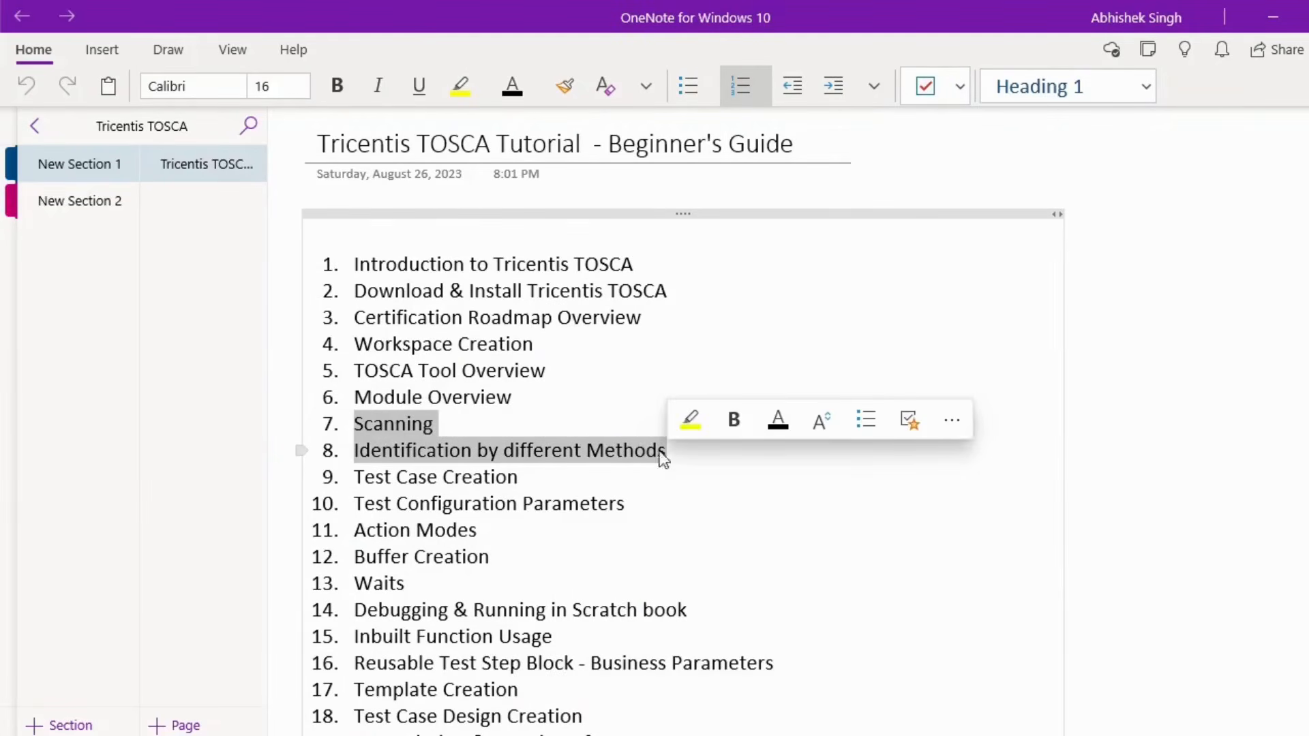
click(369, 428)
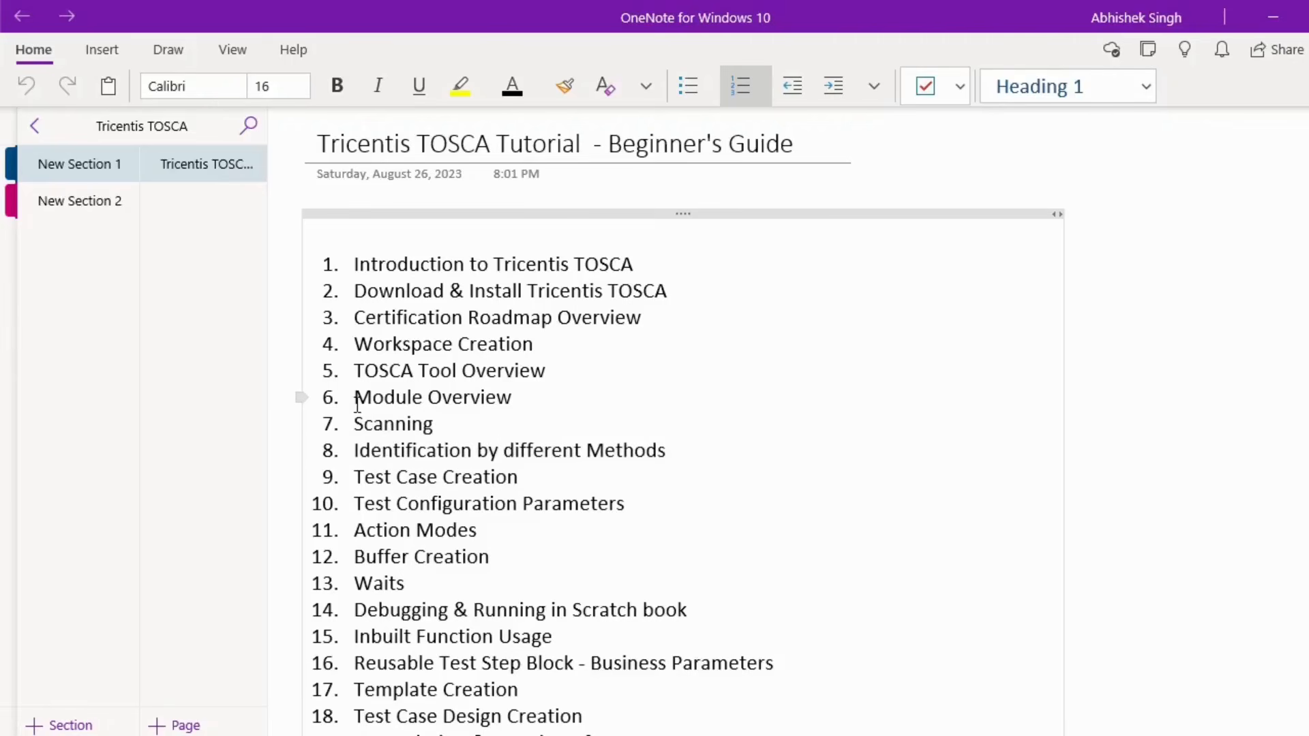
click(1267, 20)
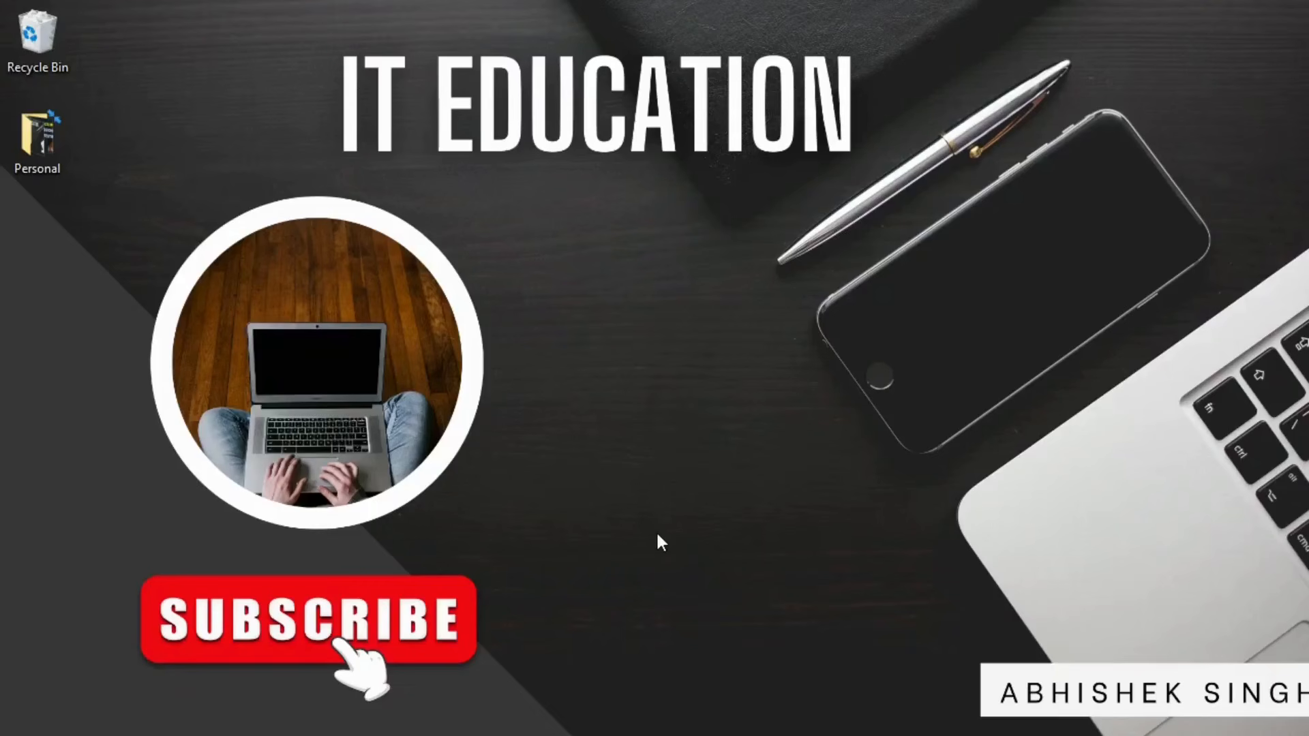
- Restore the Swag Labs Chrome window and review the Tricentis extension's site-access options
click(627, 735)
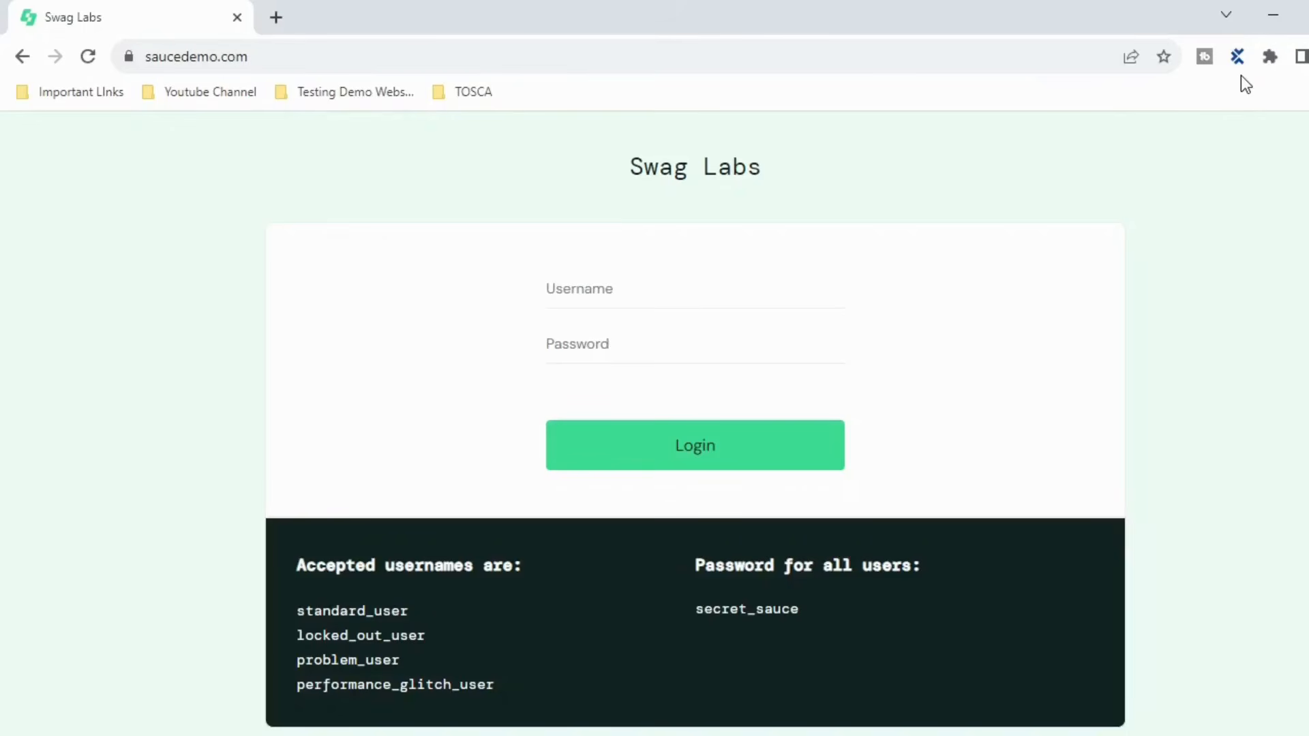
click(1270, 58)
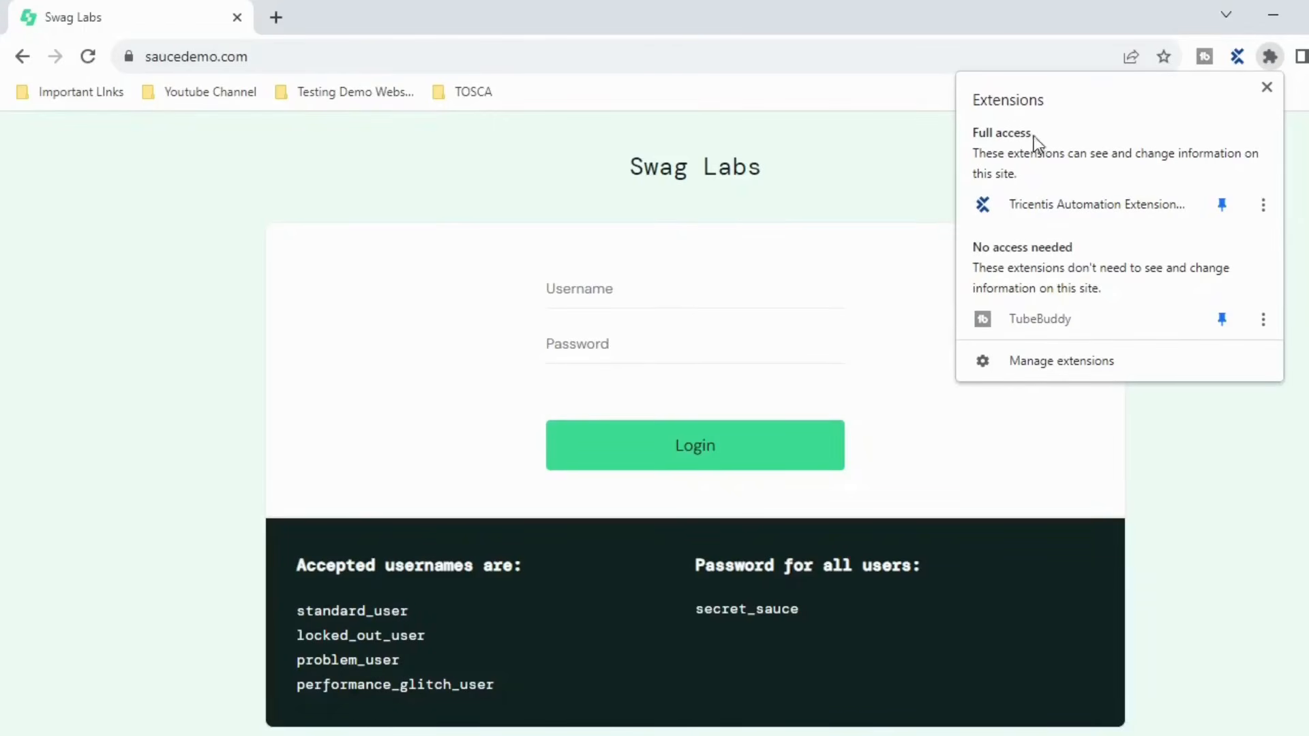
click(1271, 207)
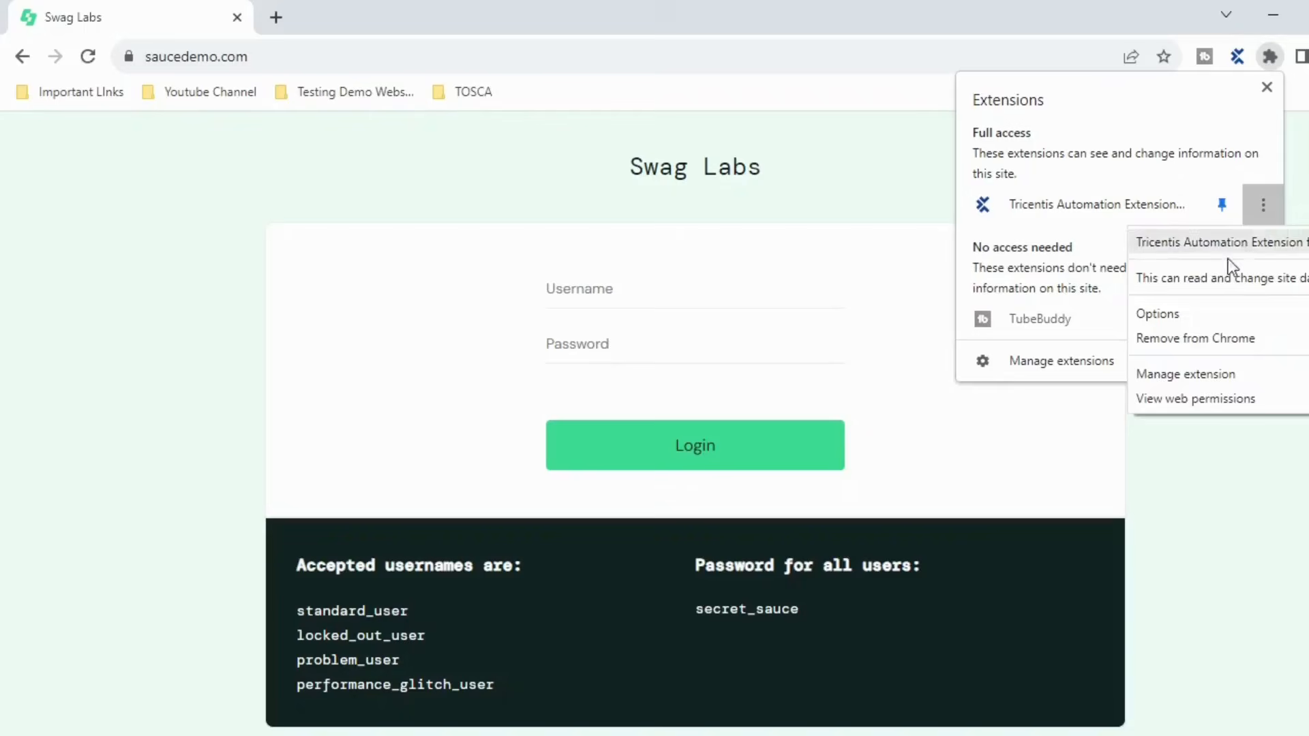
mouse_move(1195, 289)
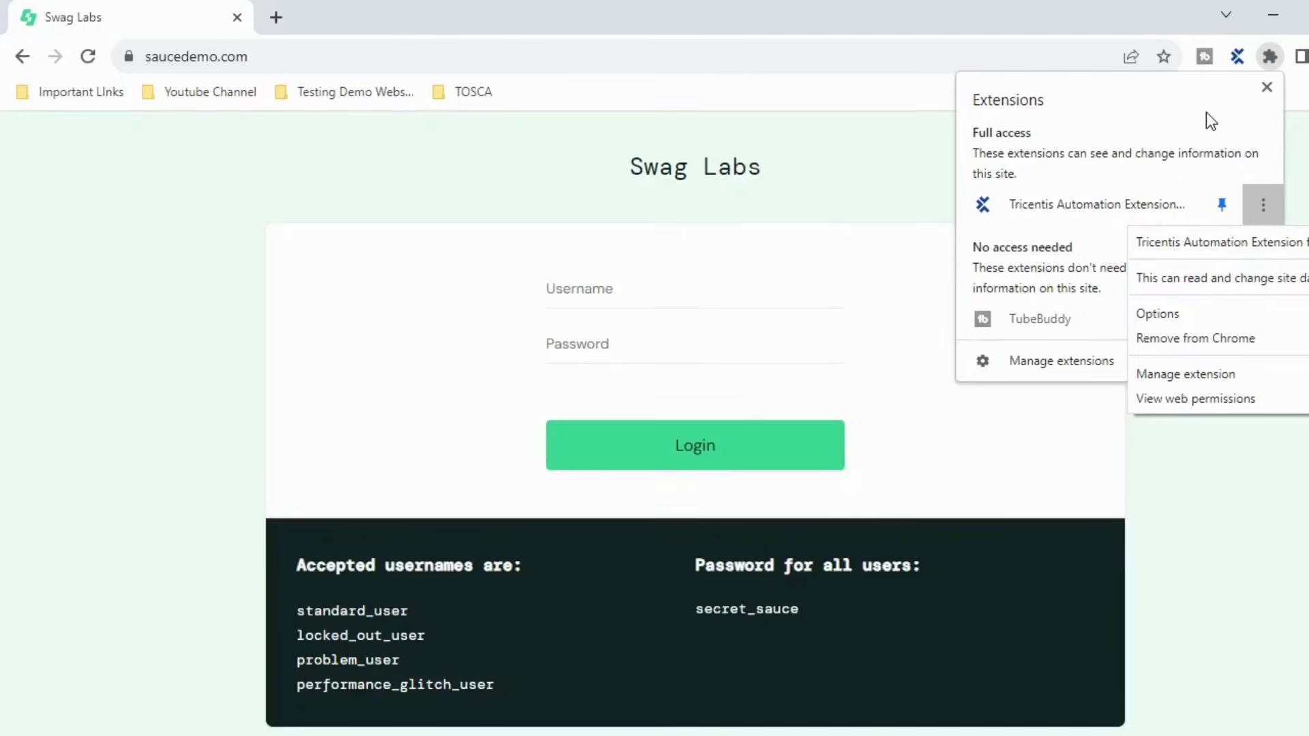
click(1267, 89)
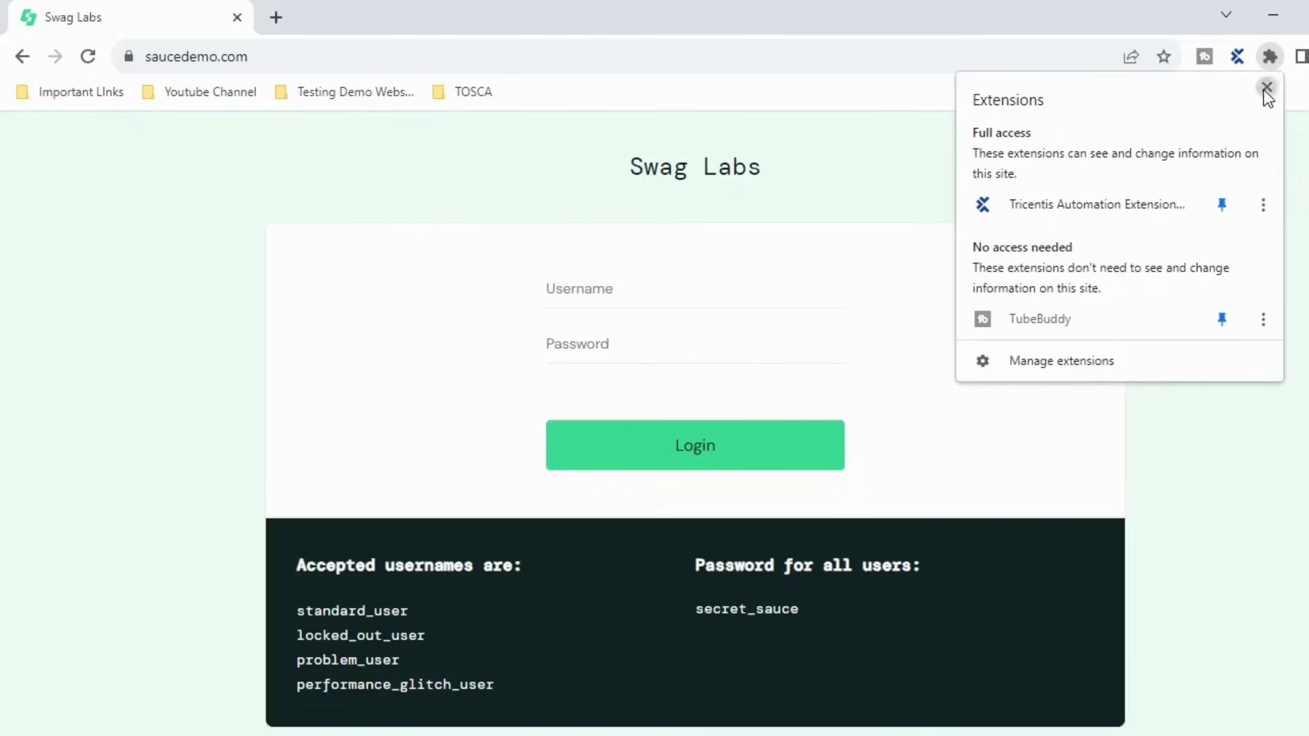
click(1266, 89)
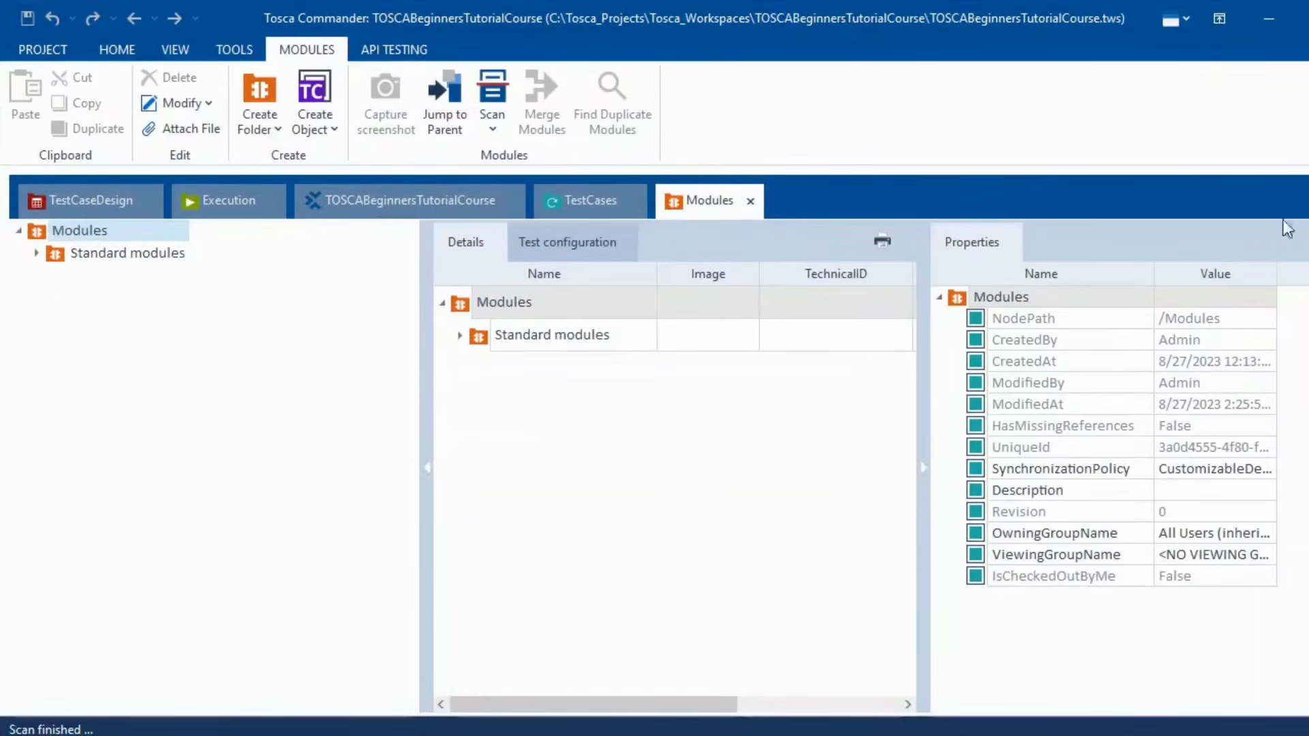
- Run an XScan application scan of the Swag Labs Chrome window, then close XScan
click(490, 127)
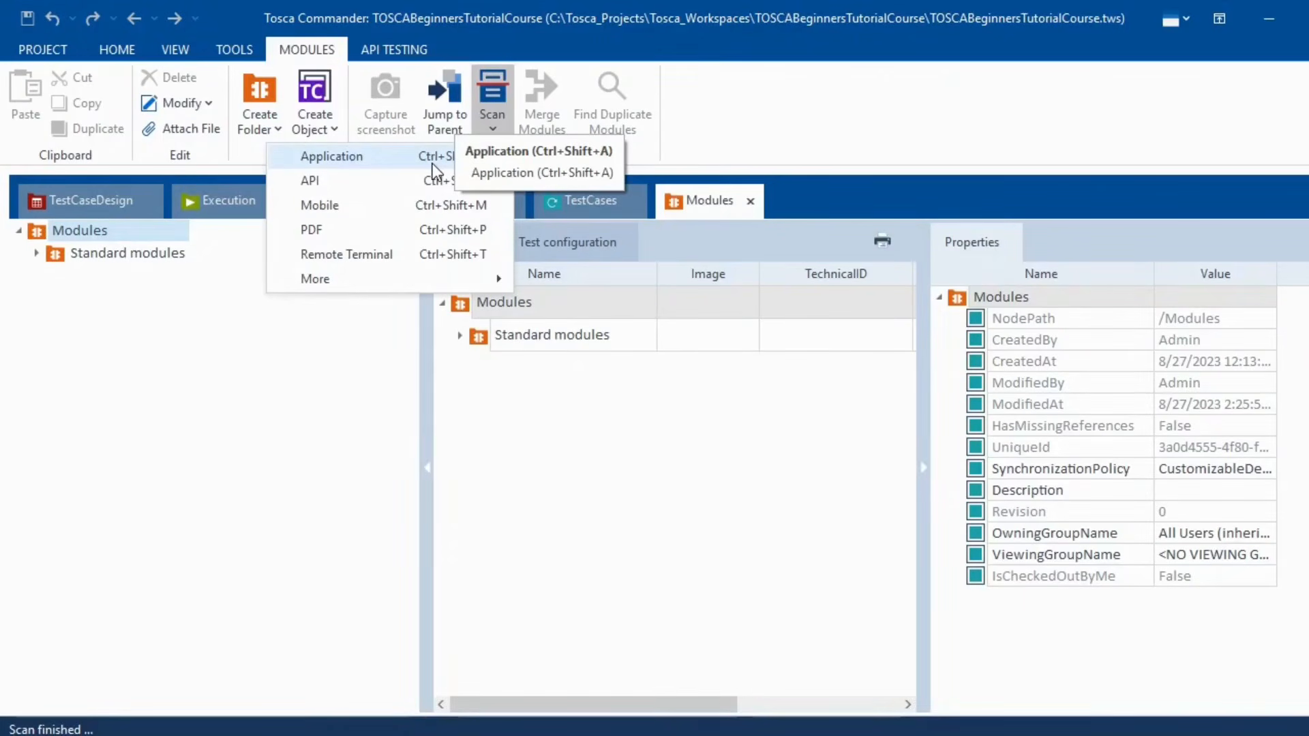
click(433, 164)
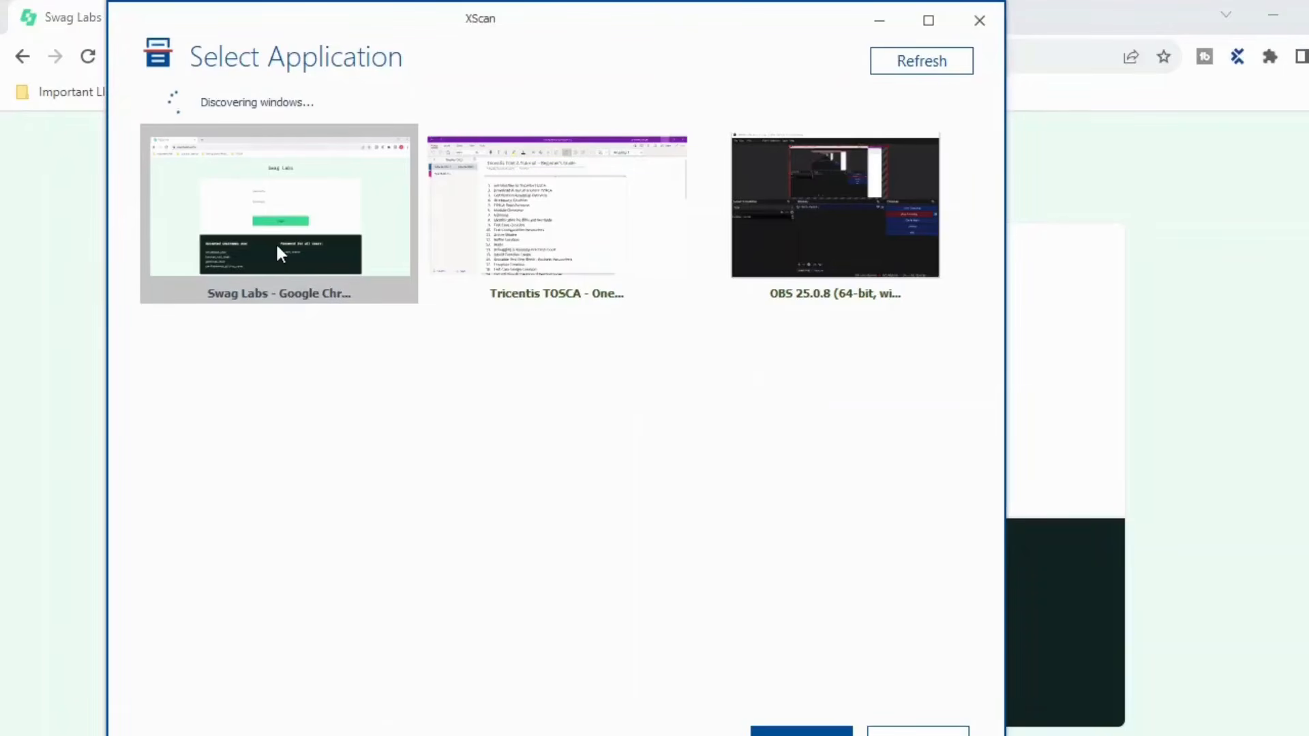
click(803, 733)
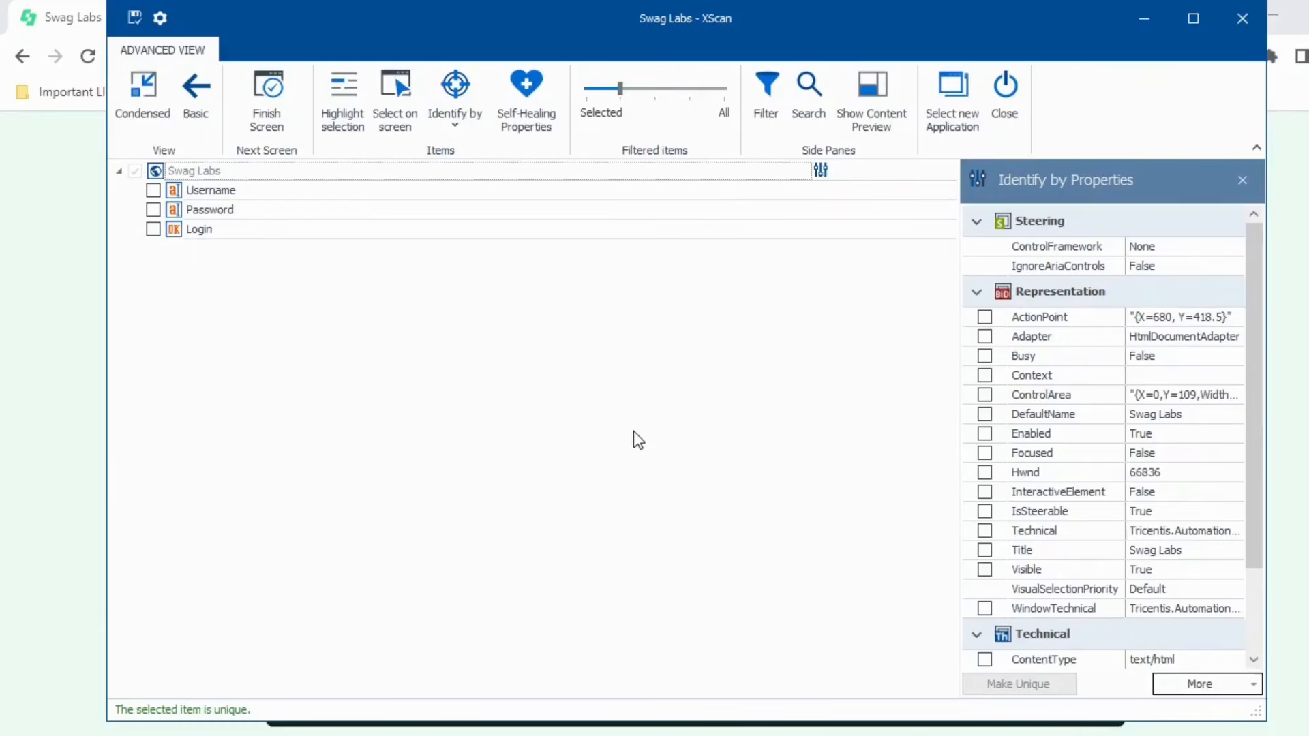
click(1246, 15)
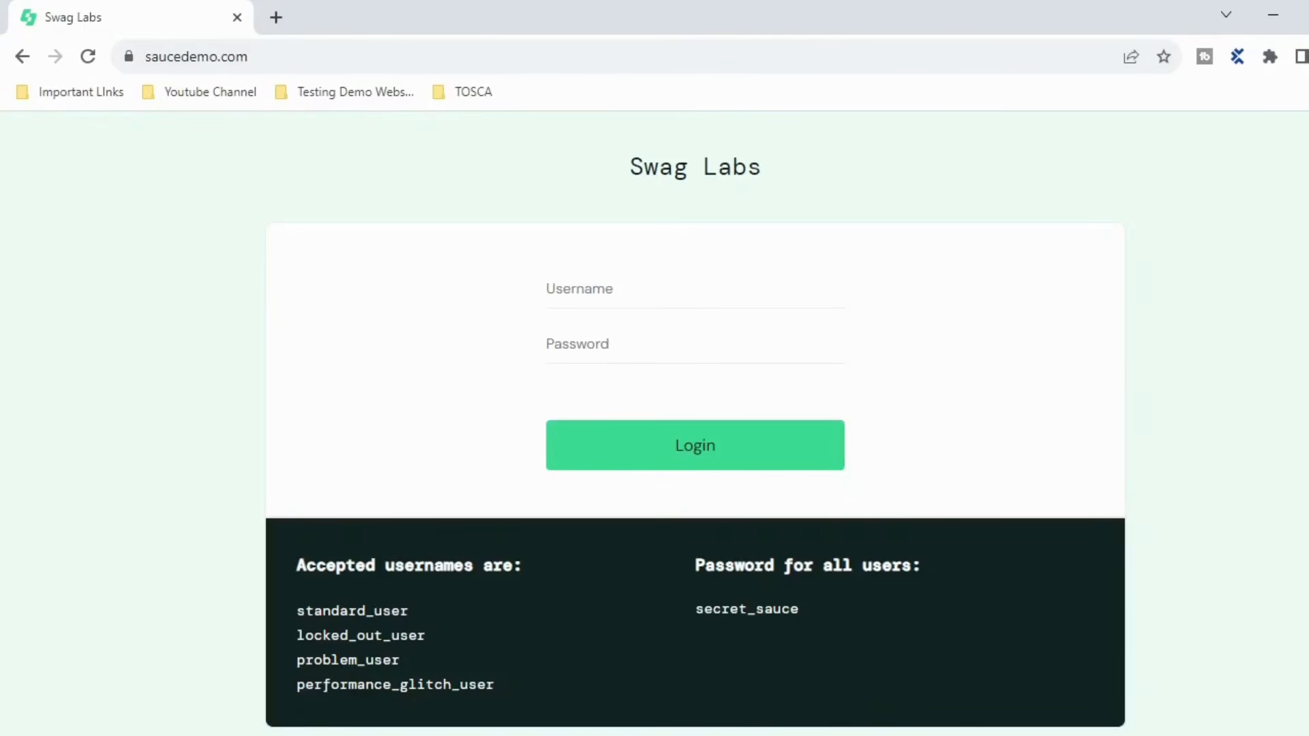
- Open Chrome's main menu and dismiss it without changing anything
click(1304, 56)
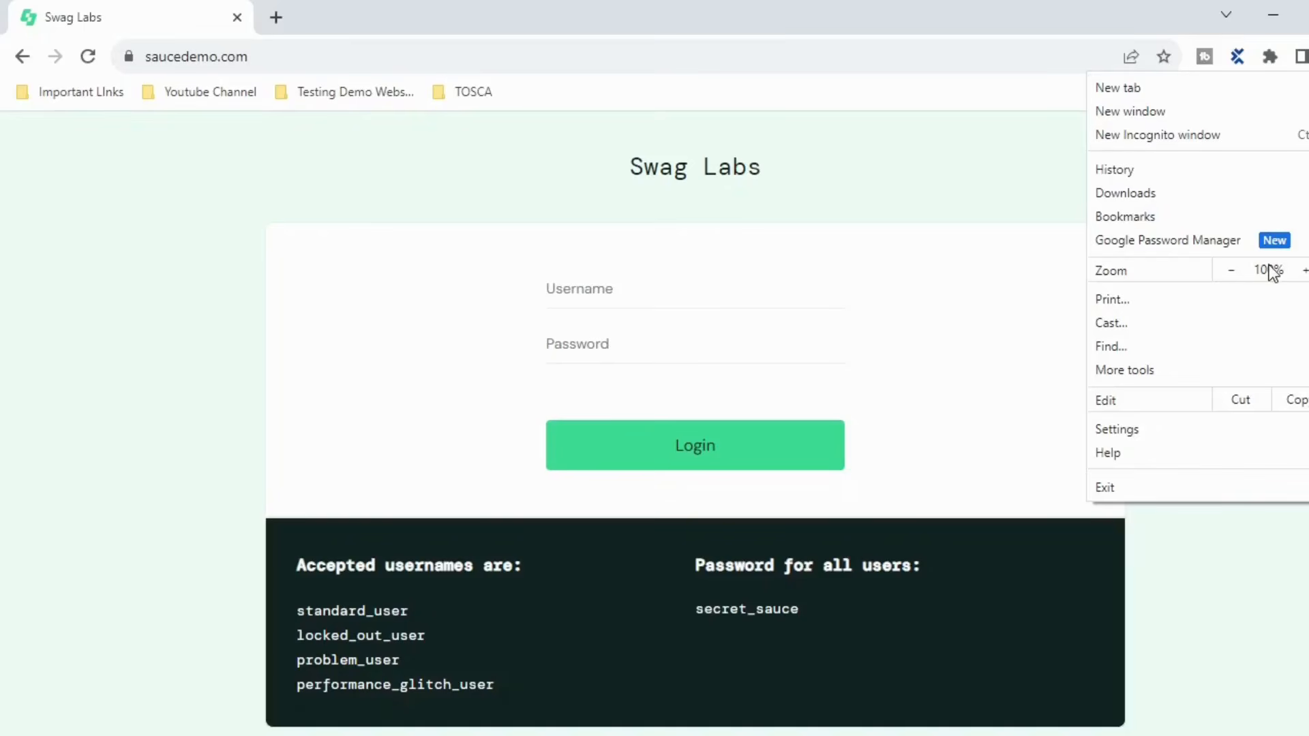
click(931, 181)
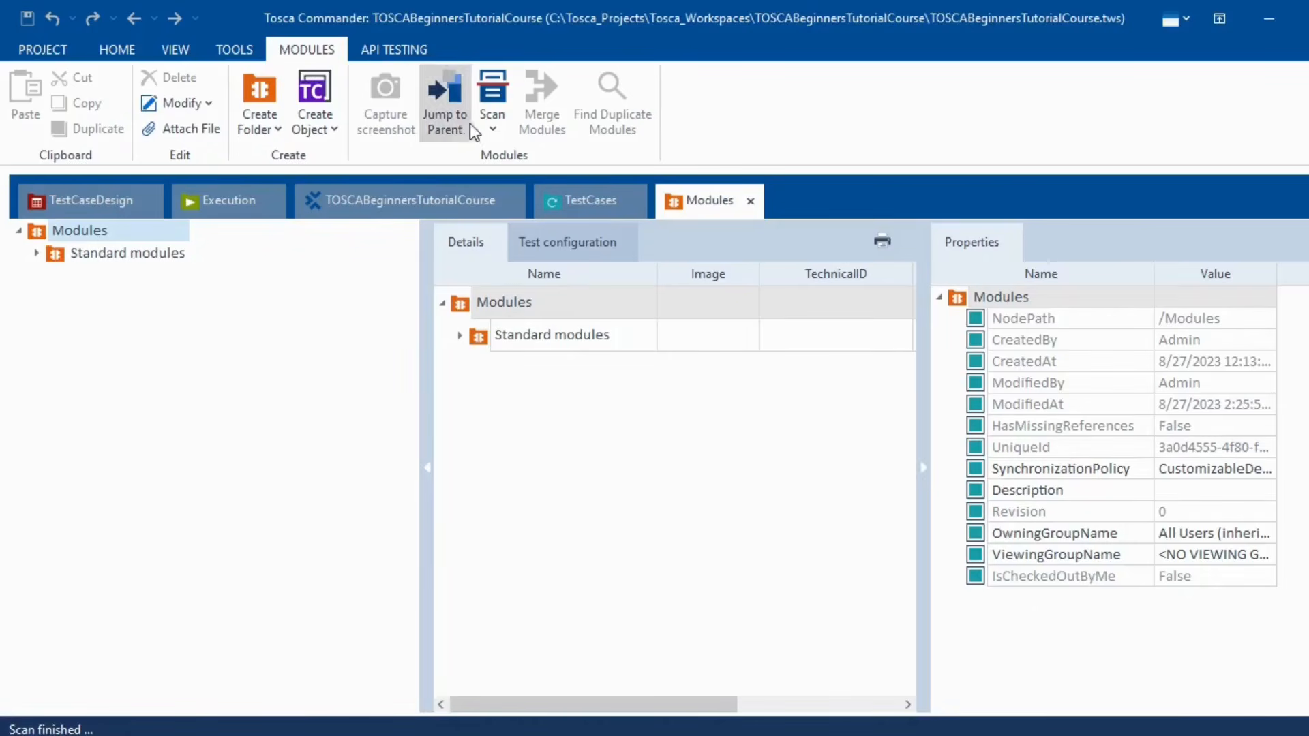
- Start a new application scan of the Swag Labs Chrome window in XScan
click(494, 138)
click(457, 155)
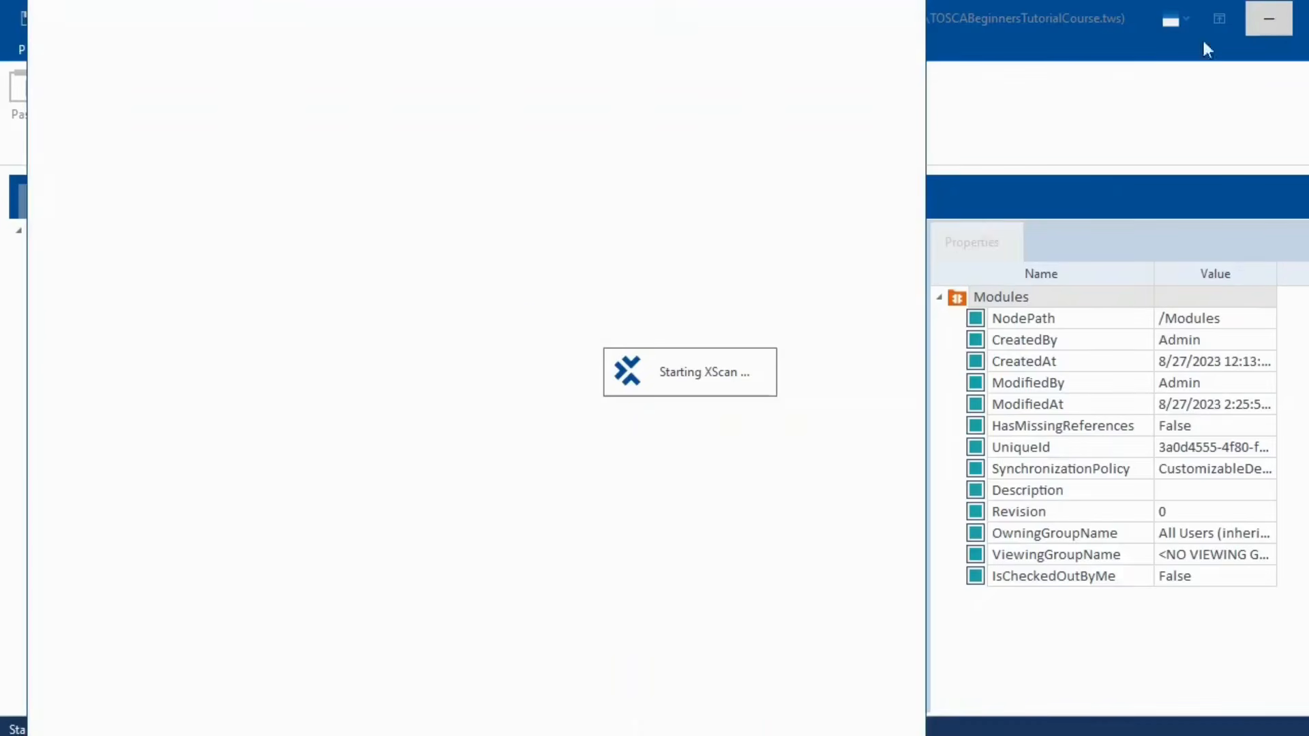
click(1269, 19)
click(120, 267)
click(719, 735)
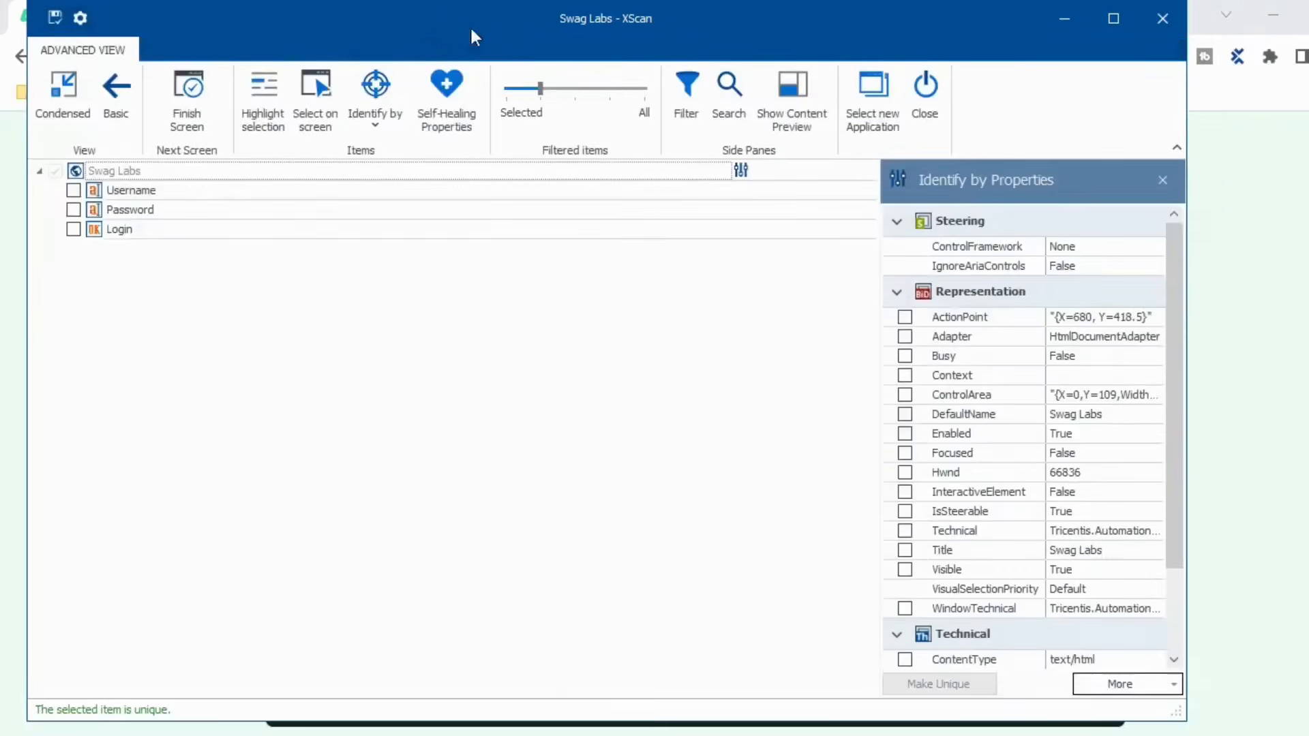
- Highlight the scanned Username field on the login page, then close XScan without saving
drag(474, 35, 1048, 174)
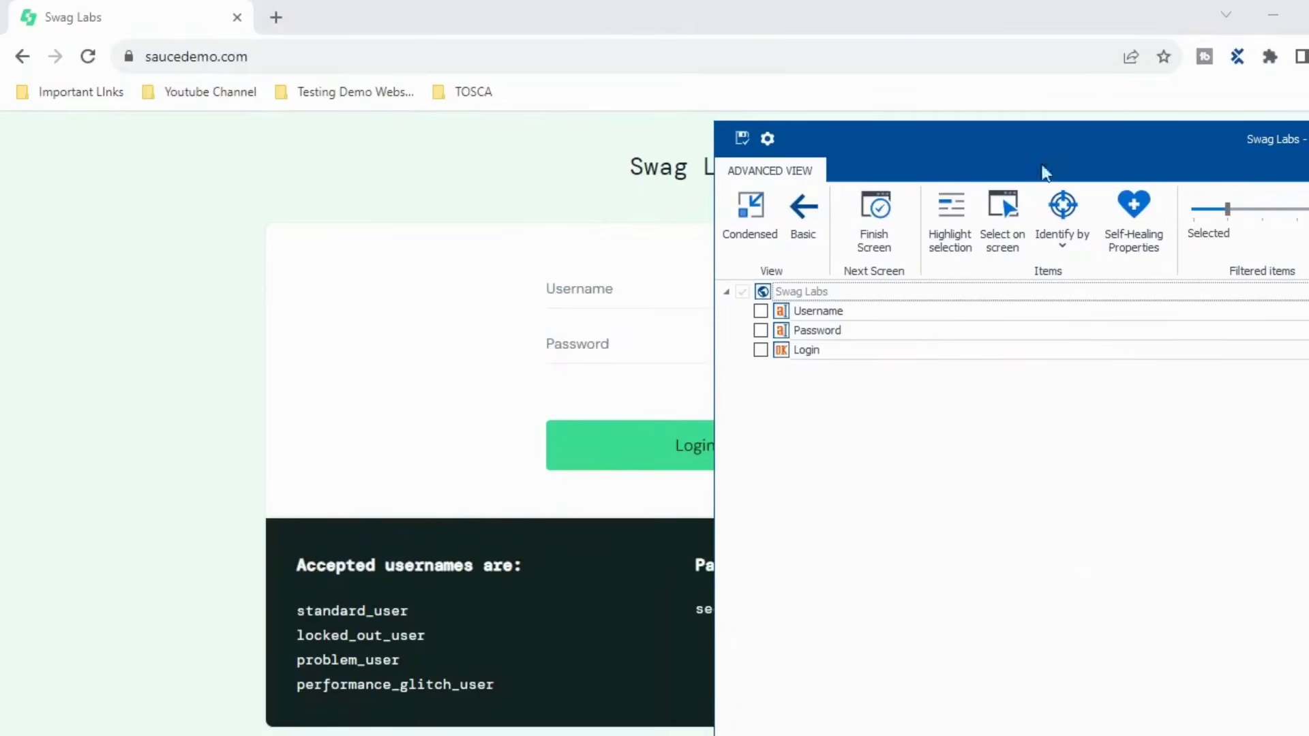
click(788, 314)
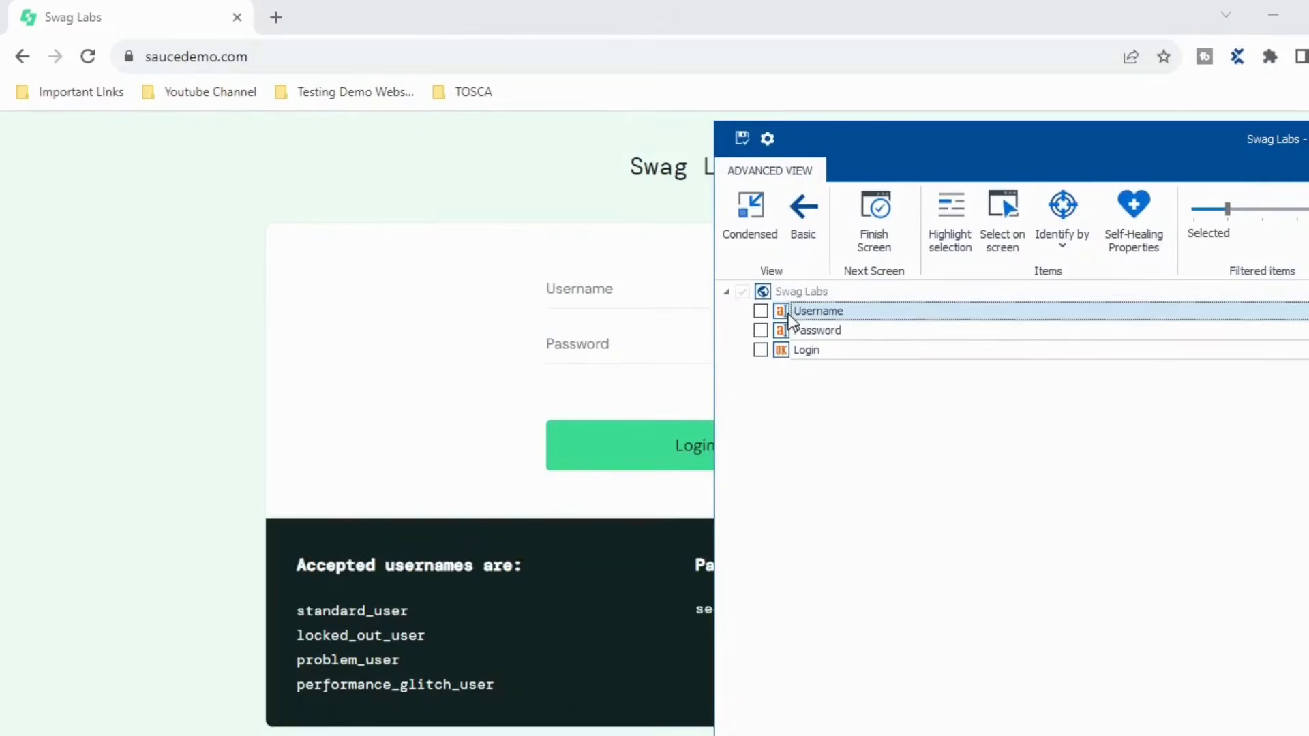
click(952, 228)
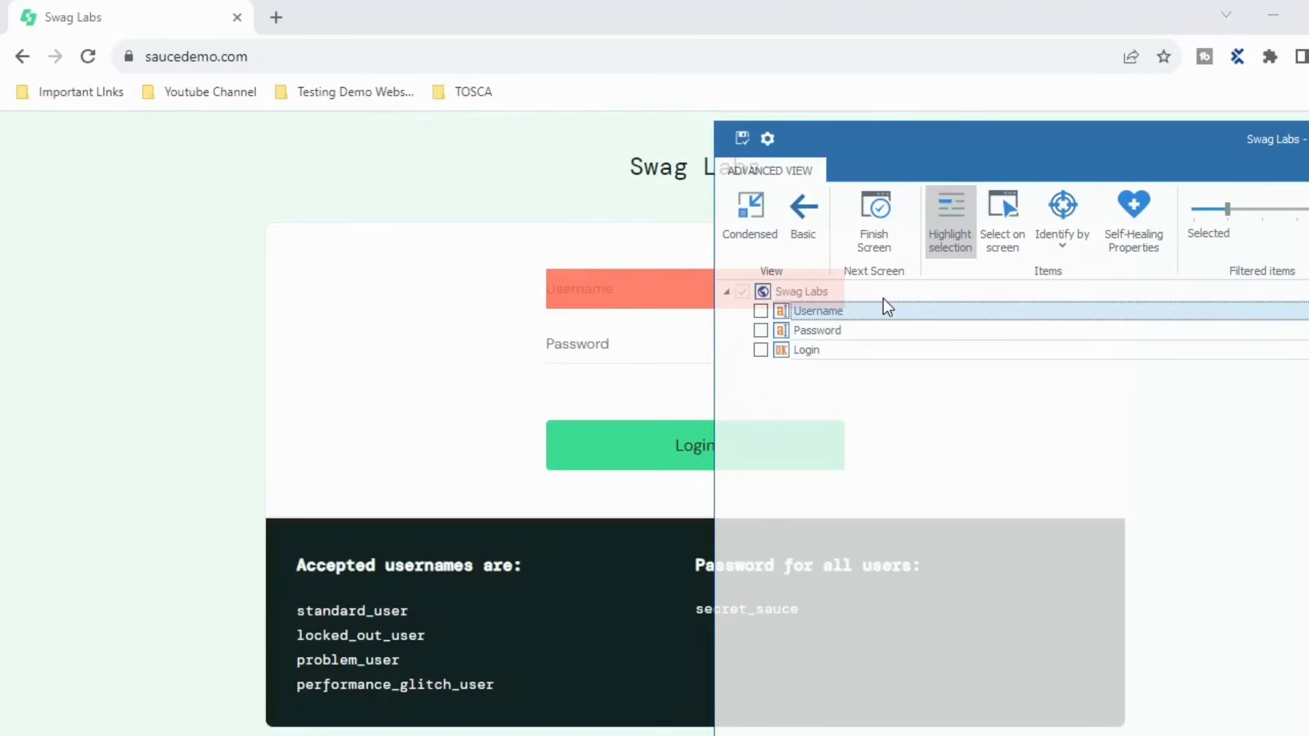
drag(1025, 153, 547, 157)
drag(881, 155, 776, 167)
click(1244, 168)
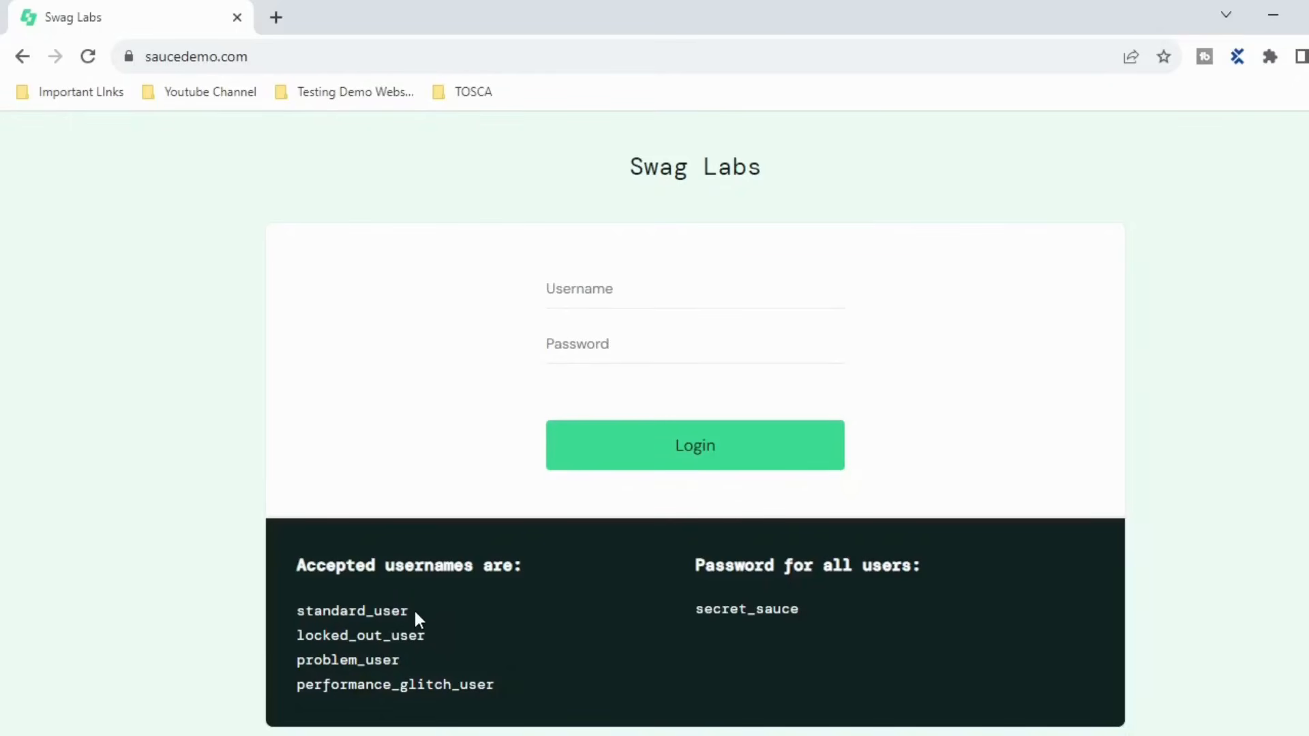
- Select the standard_user name in the accepted usernames list and return to Tosca Commander
drag(414, 609, 263, 611)
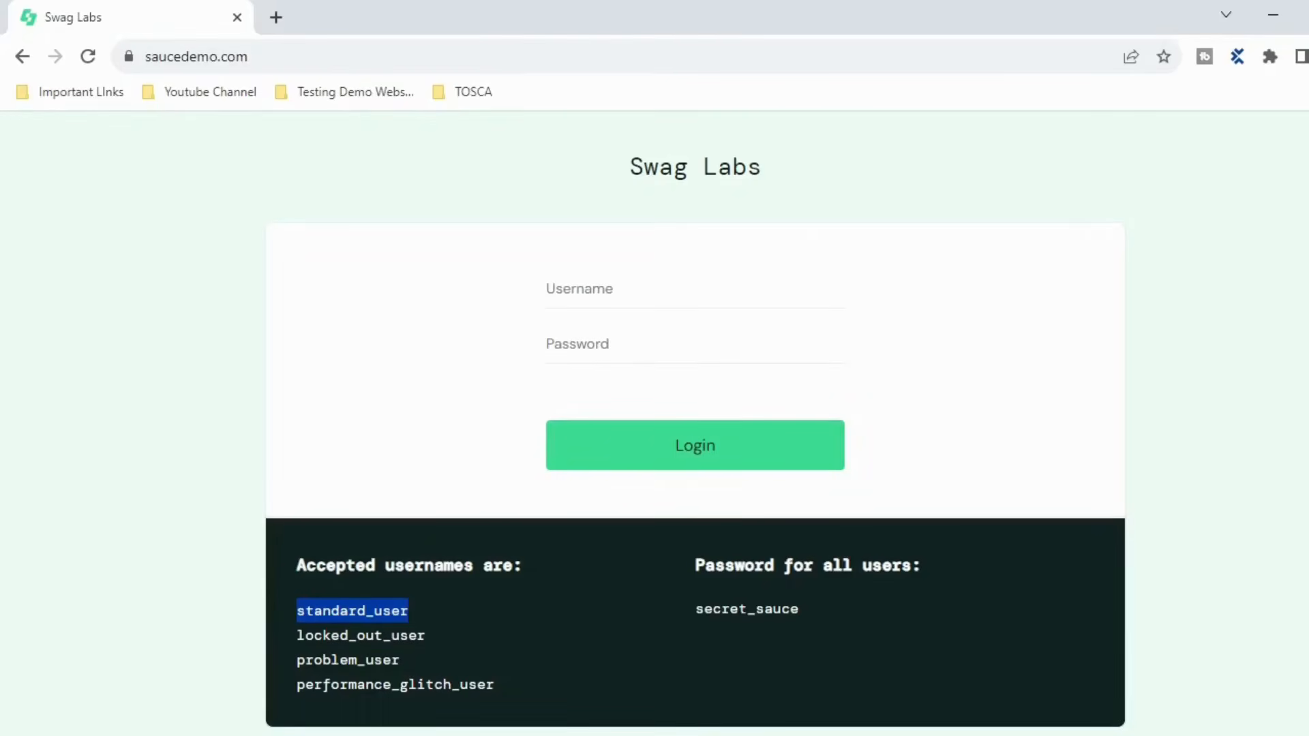
click(679, 734)
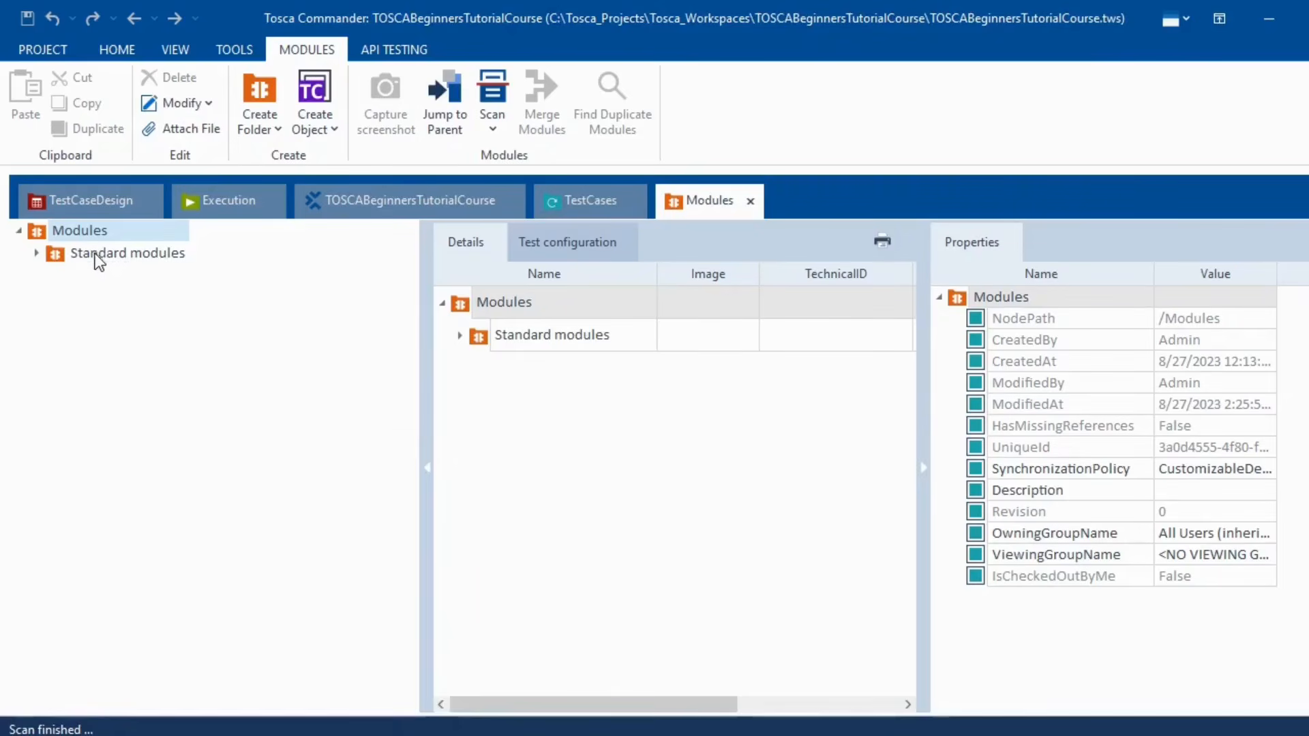
- Launch an Application scan and bring up the scanning technology options for the Swag Labs window
click(494, 134)
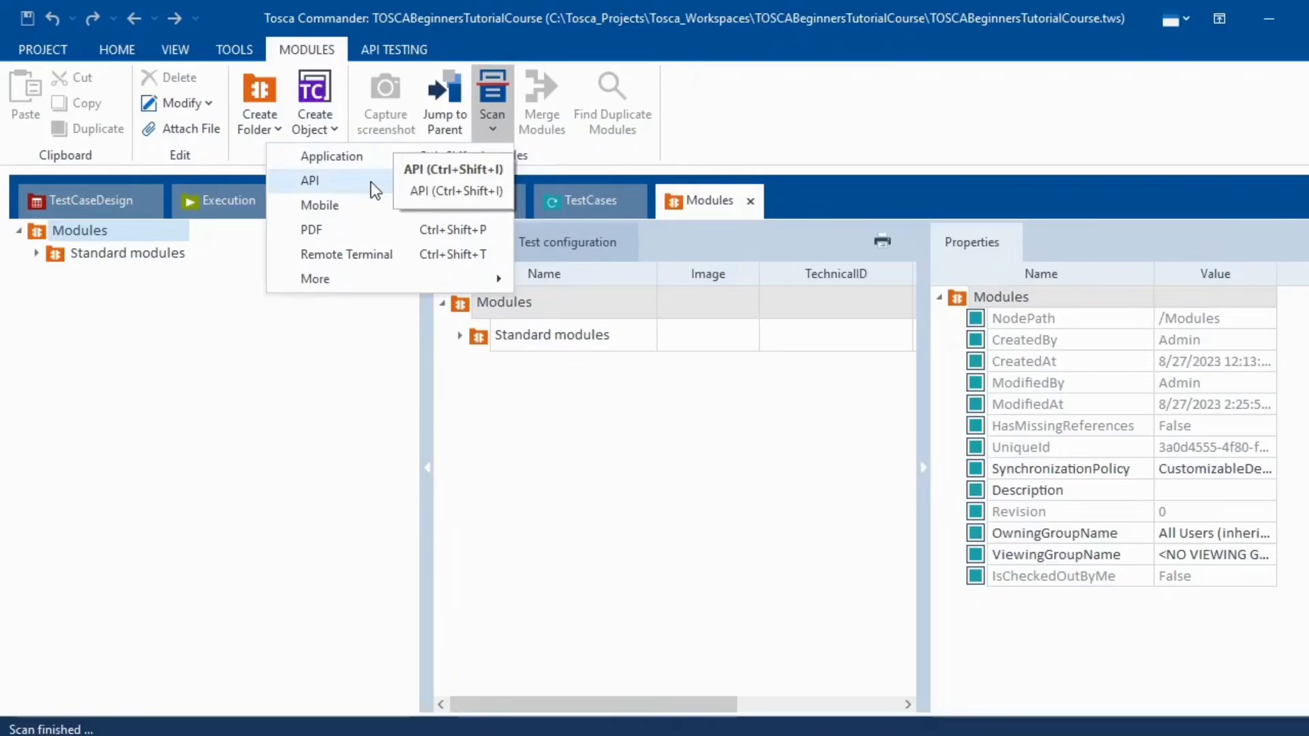
mouse_move(359, 284)
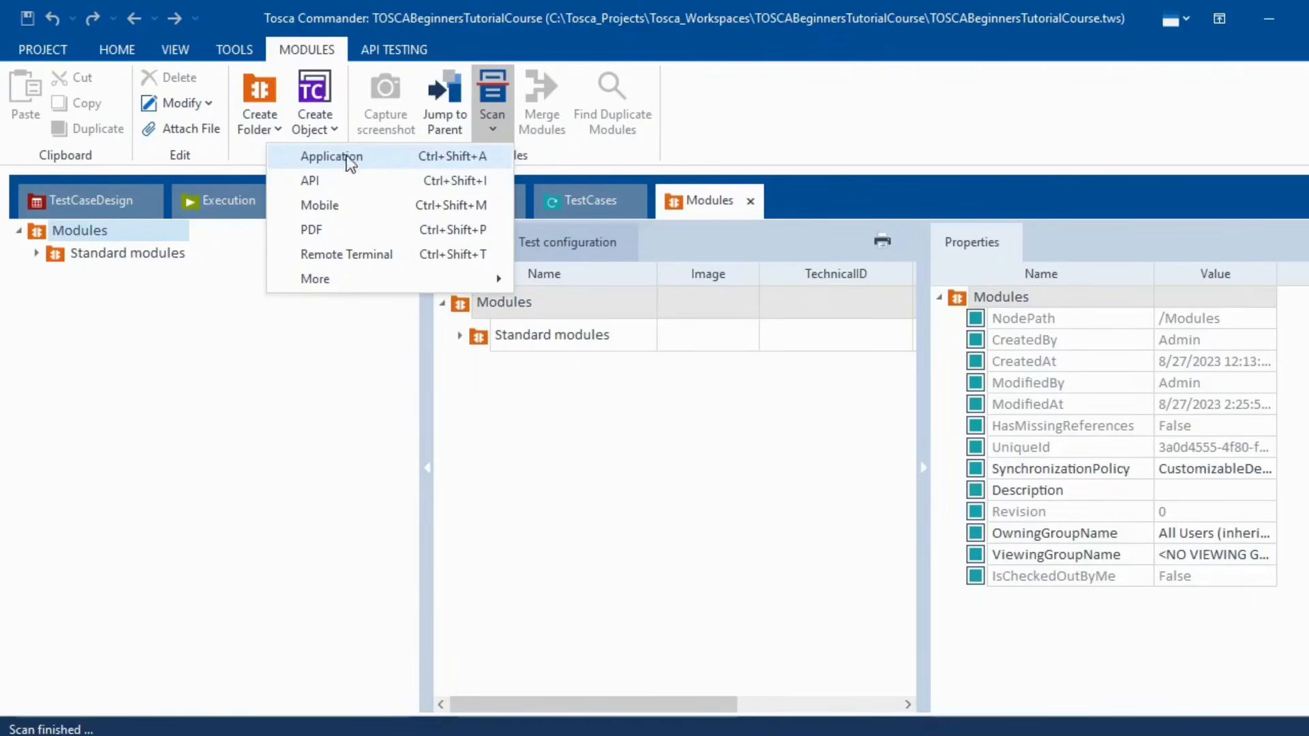
click(333, 157)
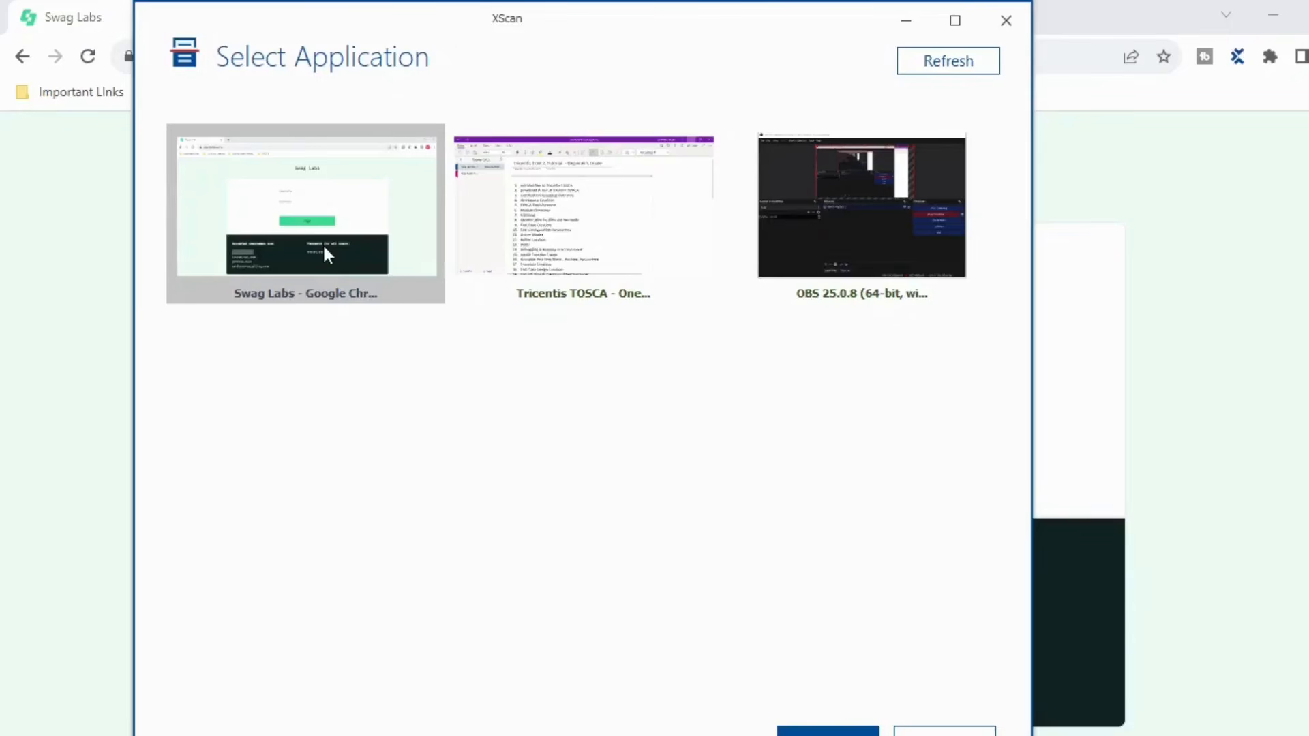
right_click(334, 223)
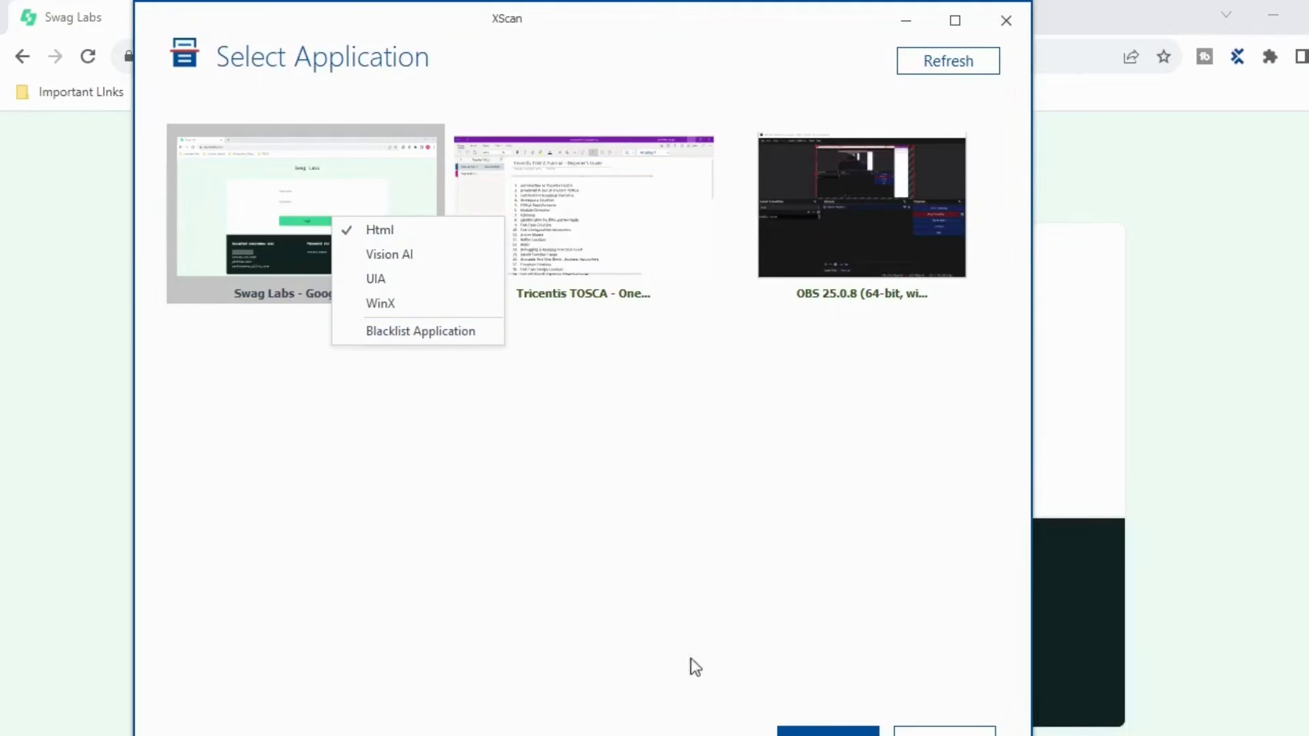
- Scan the Swag Labs Chrome window and move XScan aside to reveal the login page
click(838, 733)
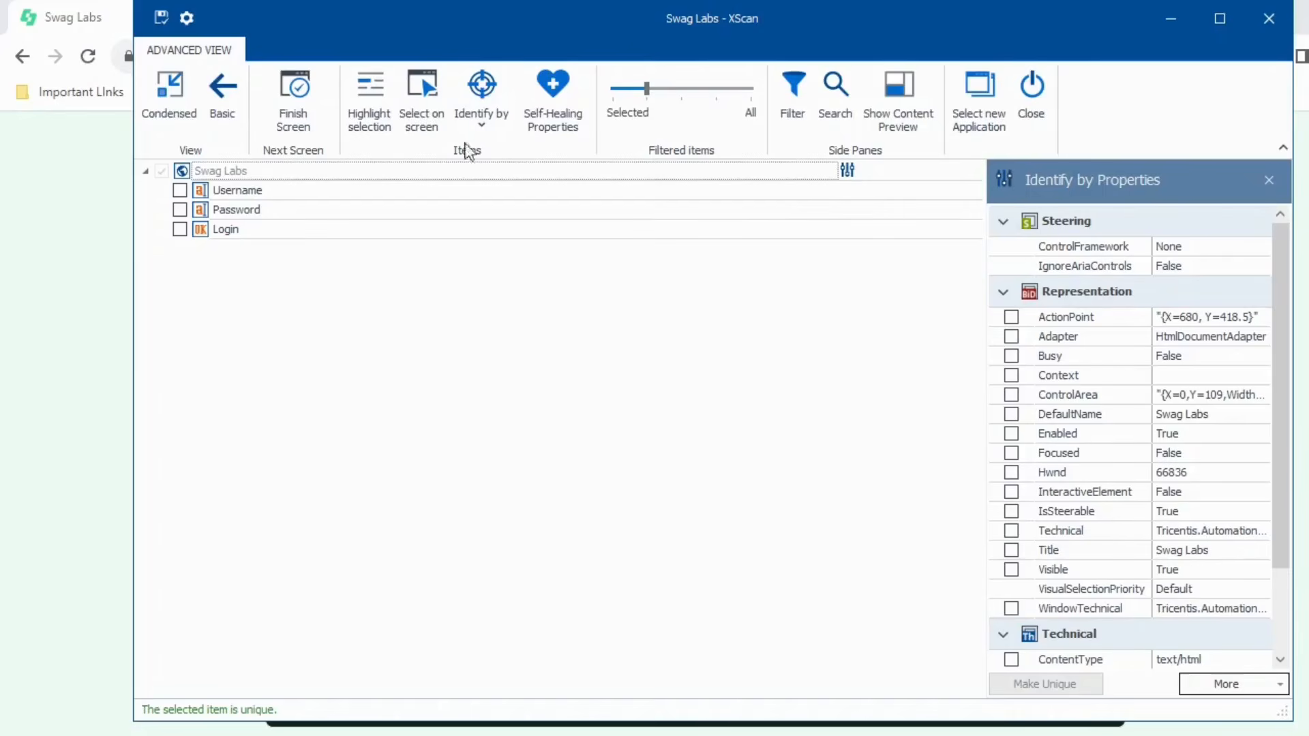
drag(398, 15, 935, 117)
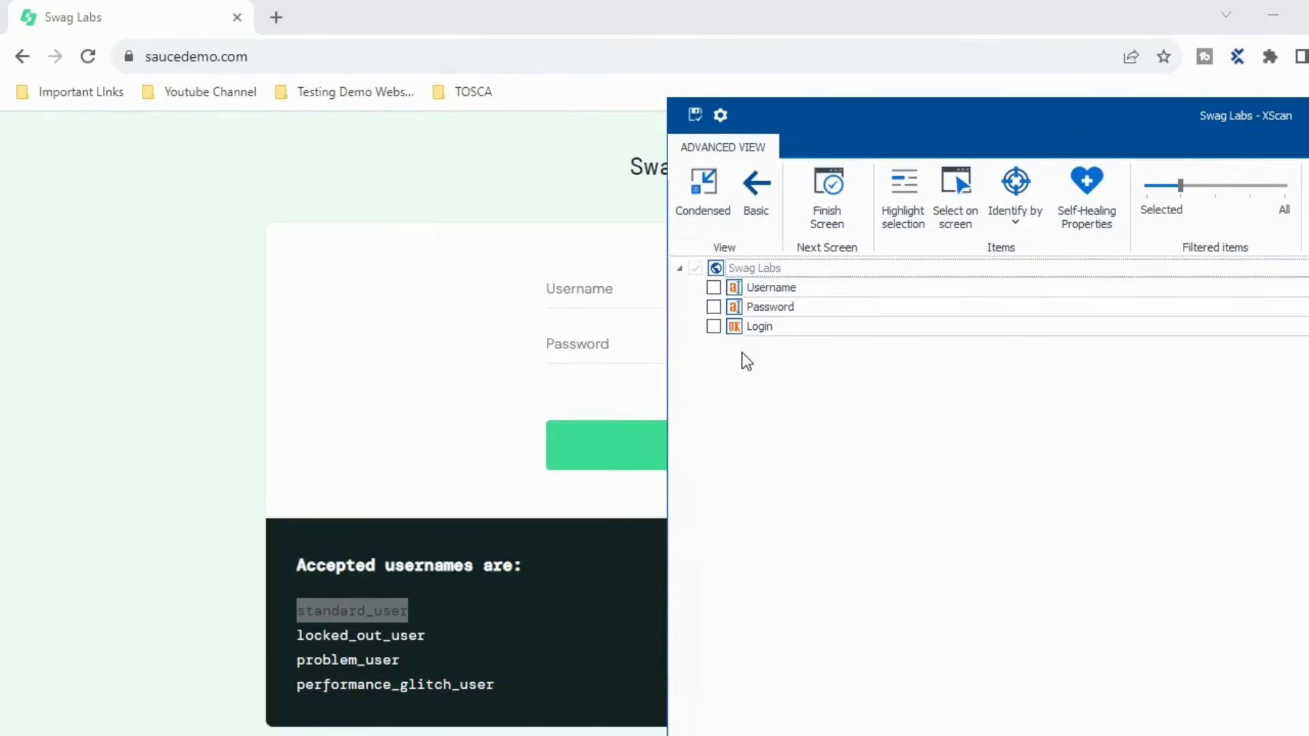
- Highlight the Username control to confirm it matches the page's Username field
click(737, 292)
click(901, 211)
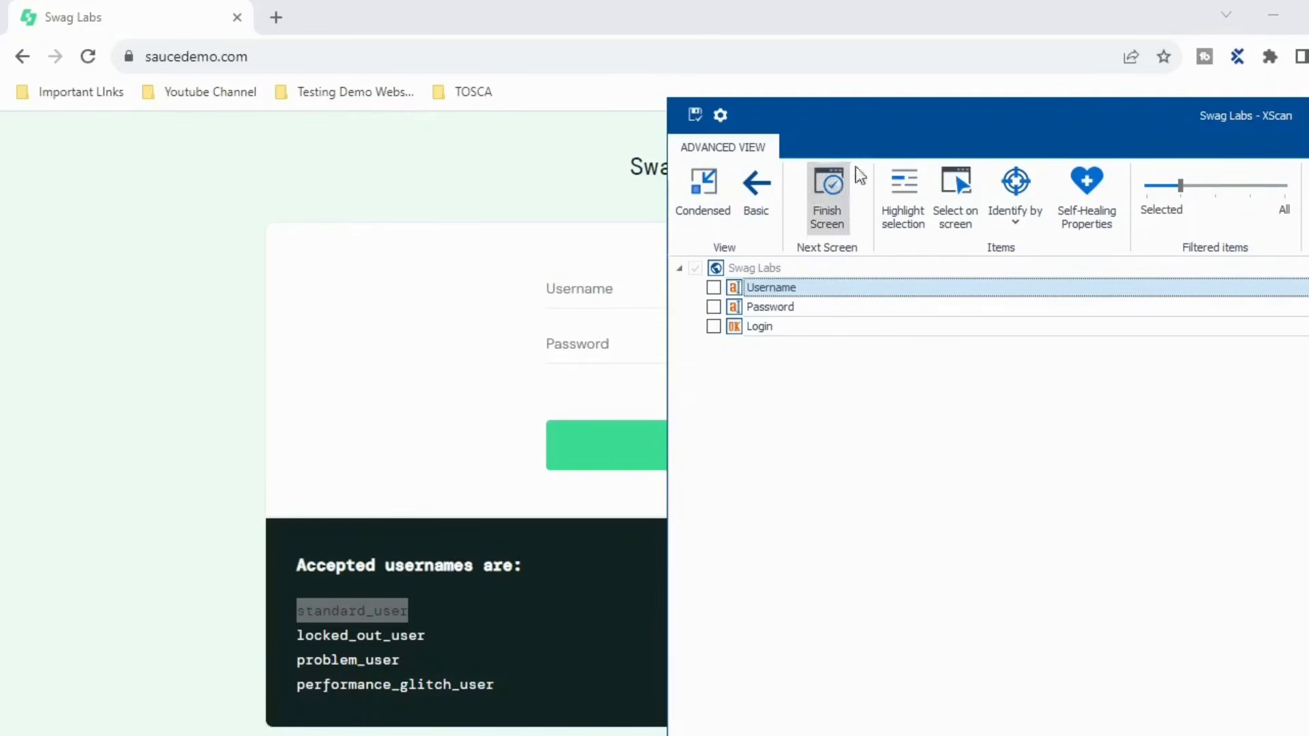
drag(932, 129, 449, 125)
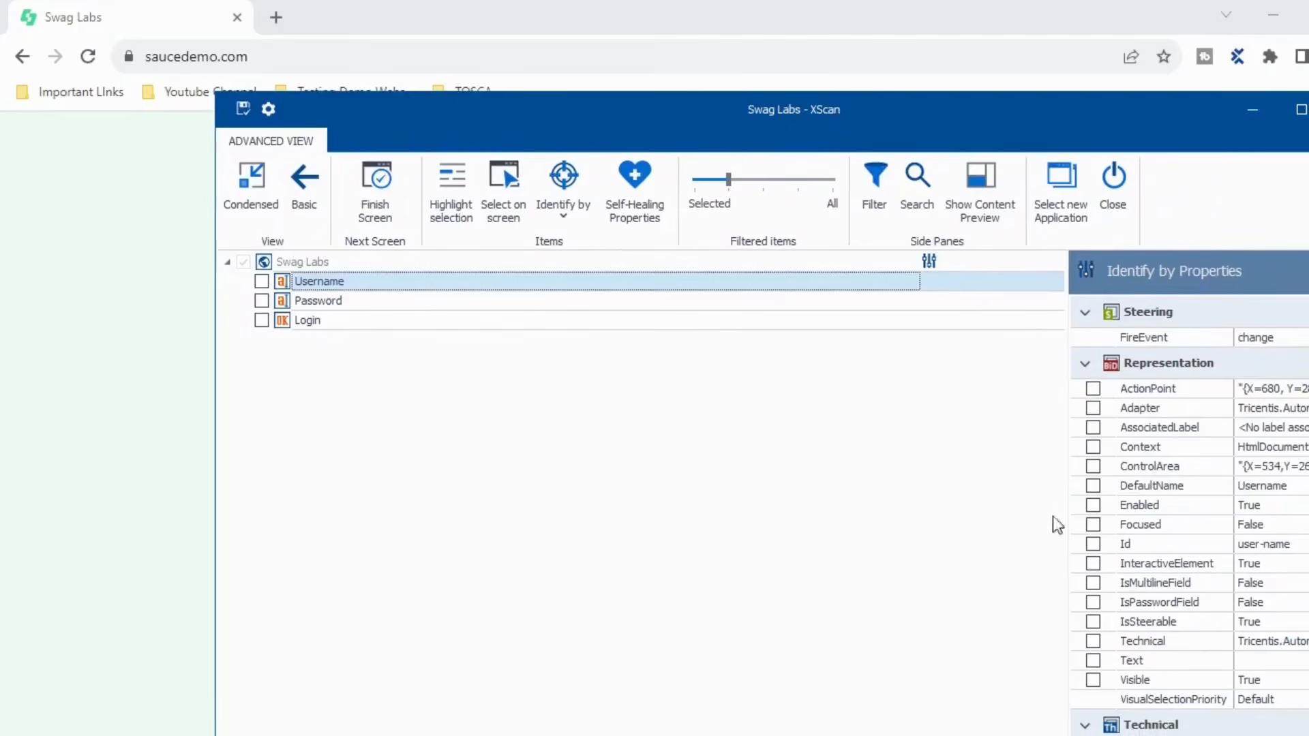
- Maximize XScan, toggle Basic and Advanced views, save the scan, and dock it beside the browser
click(1300, 109)
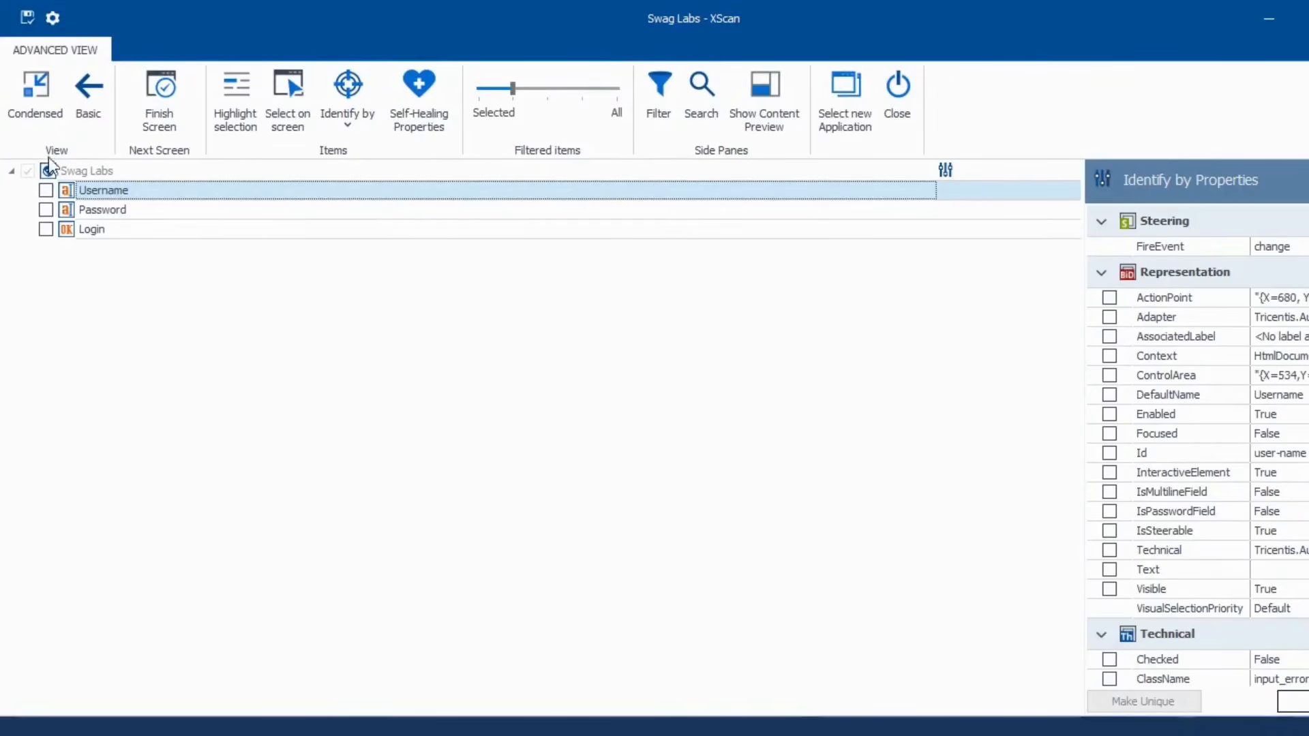
click(89, 100)
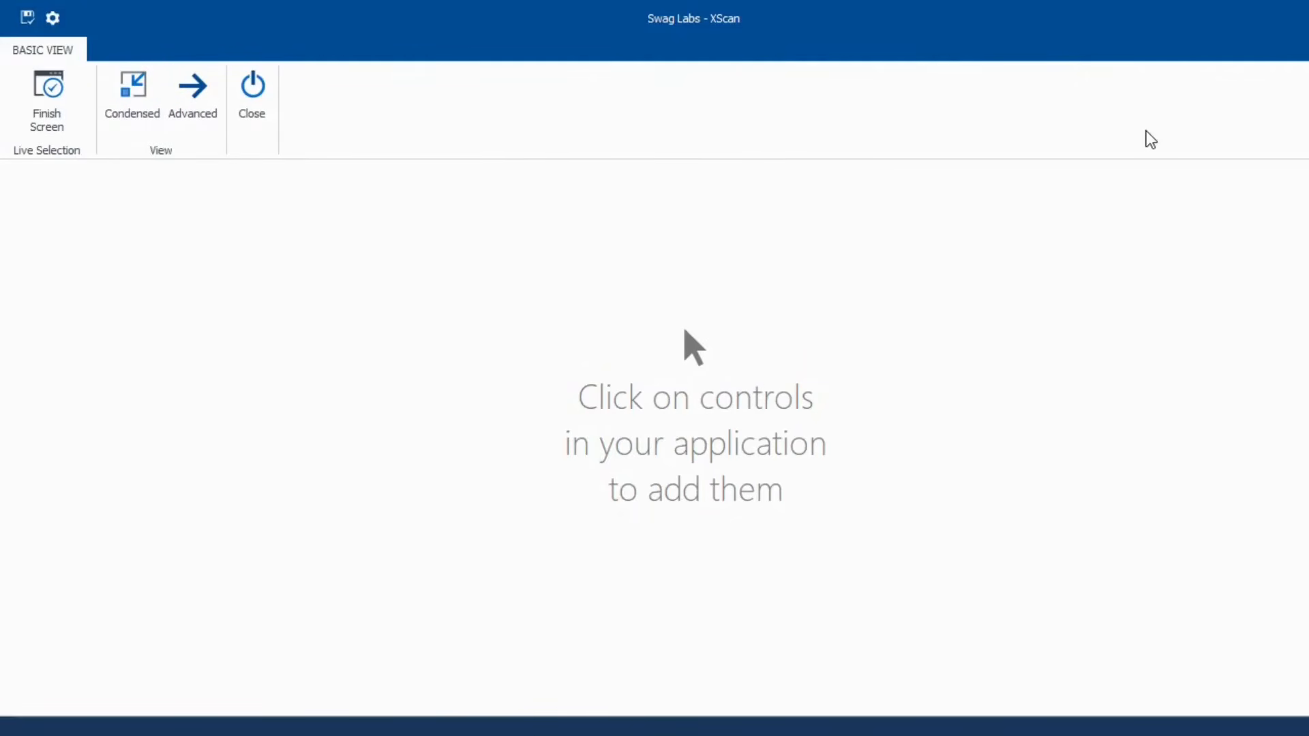
click(196, 117)
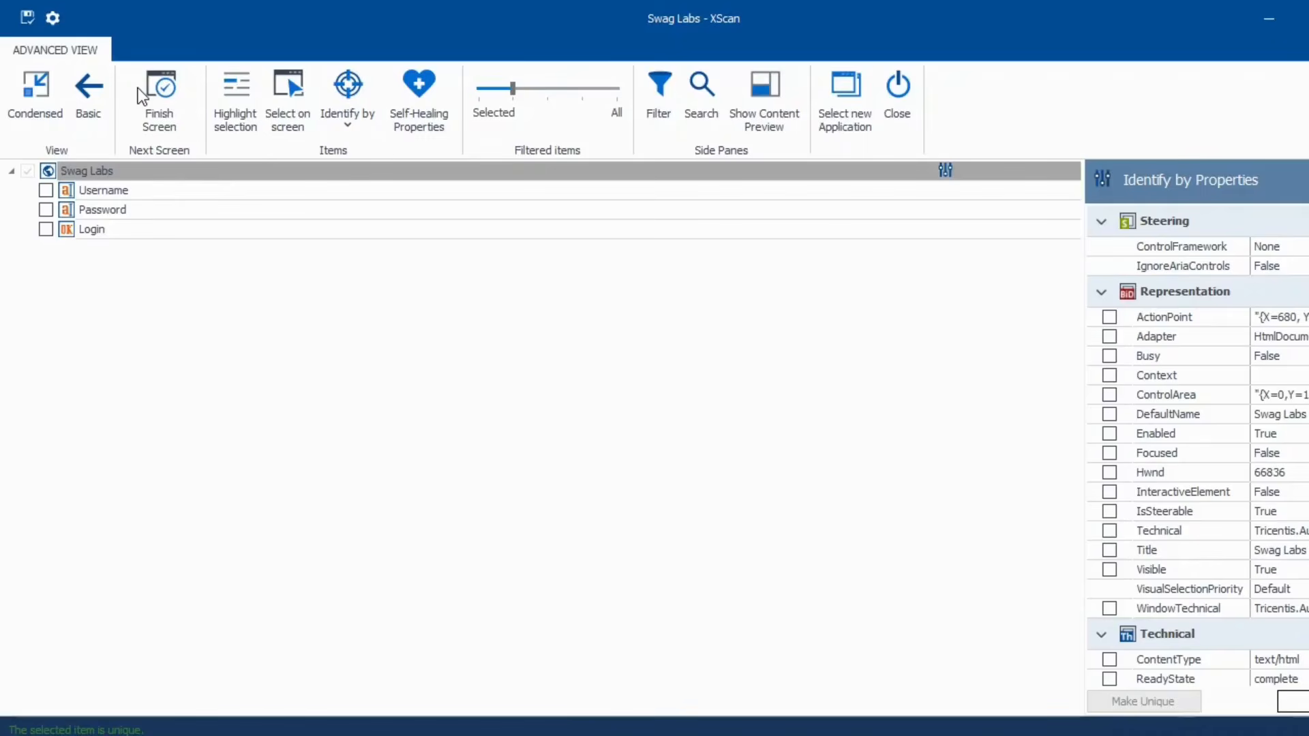
click(23, 19)
click(1301, 17)
drag(619, 28, 1308, 132)
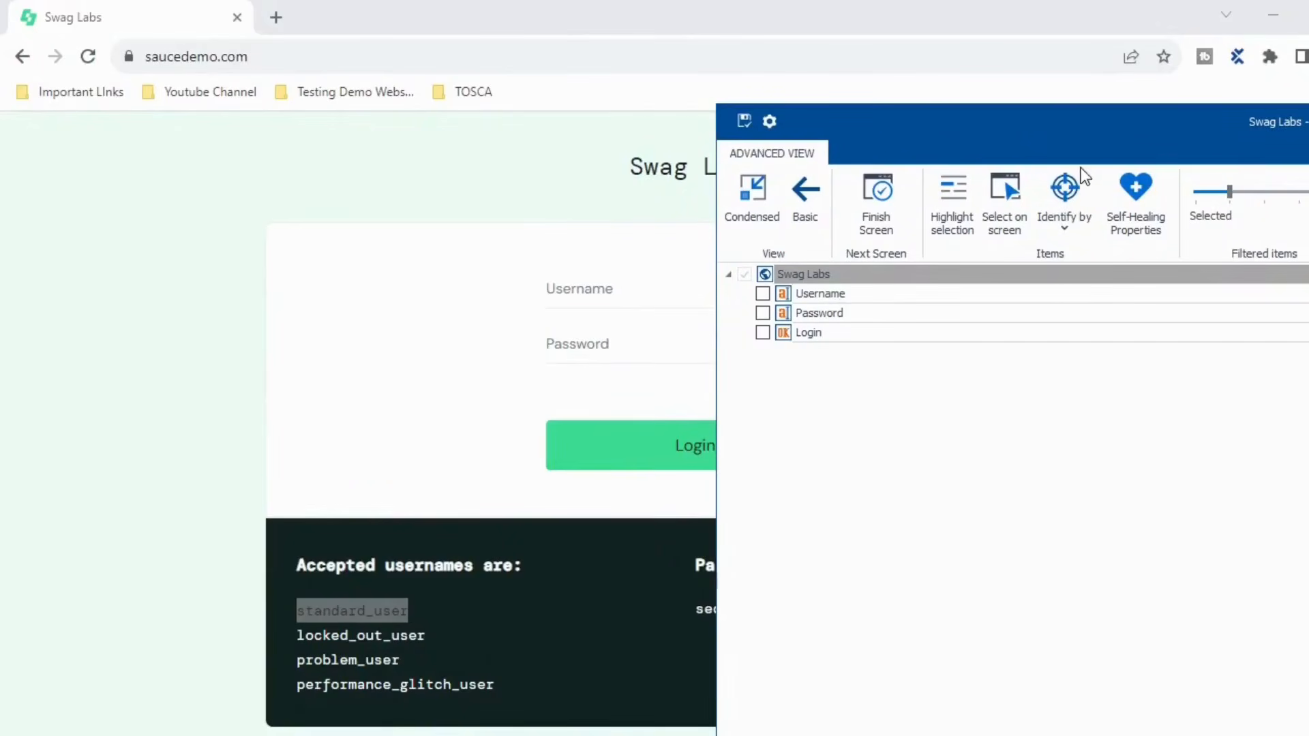
- Capture the Swag Labs header, Username and Password fields directly from the page
click(1018, 234)
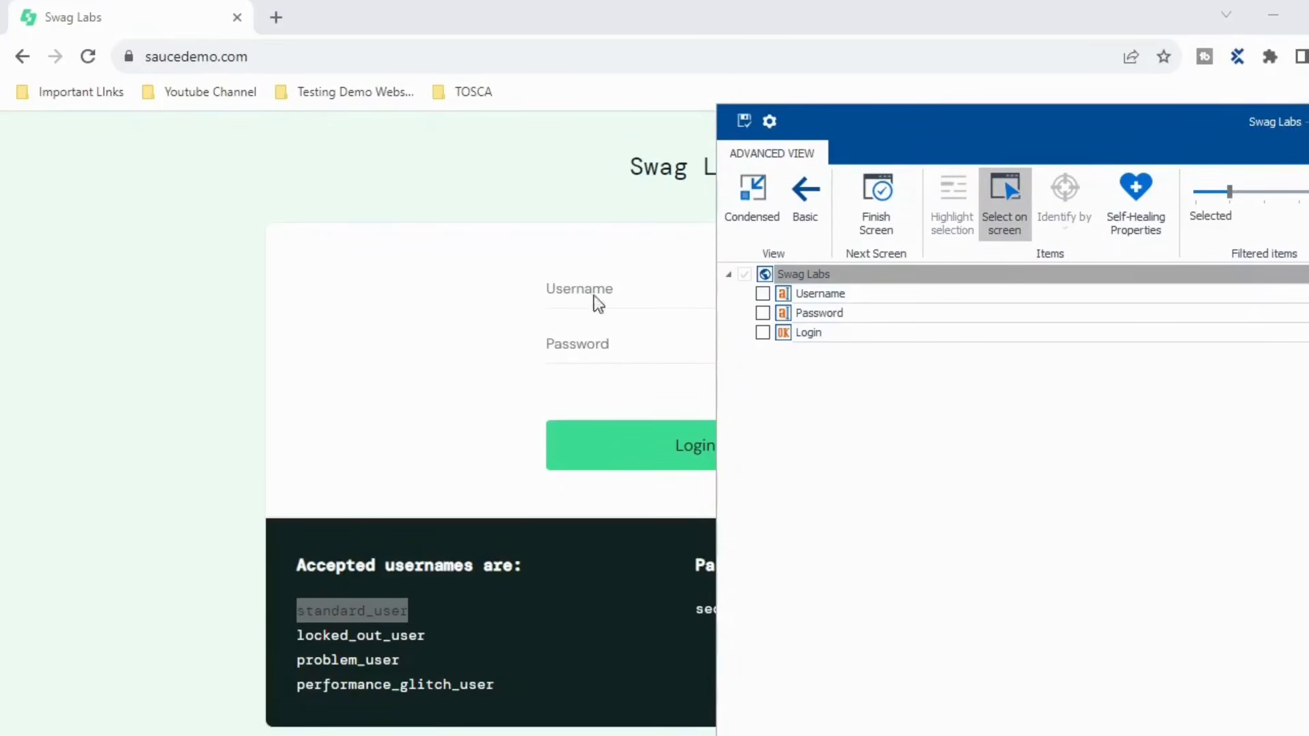
click(658, 165)
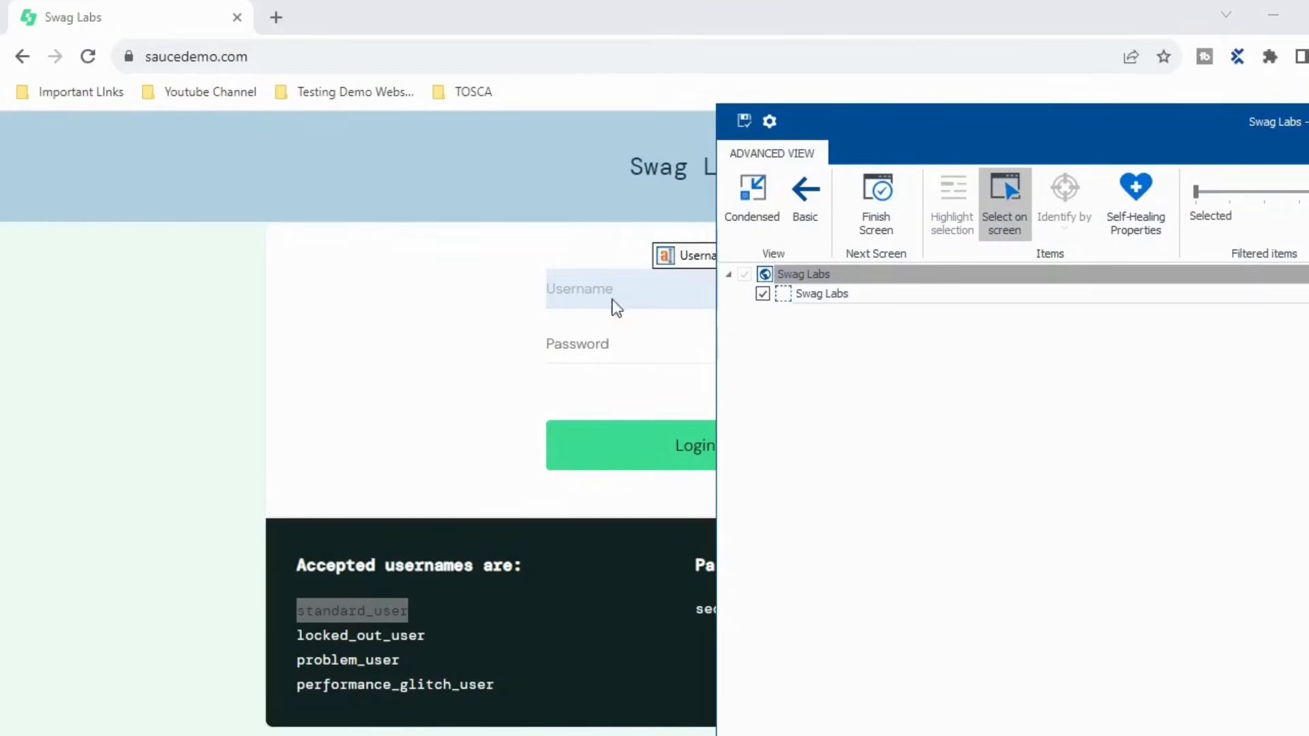
click(594, 293)
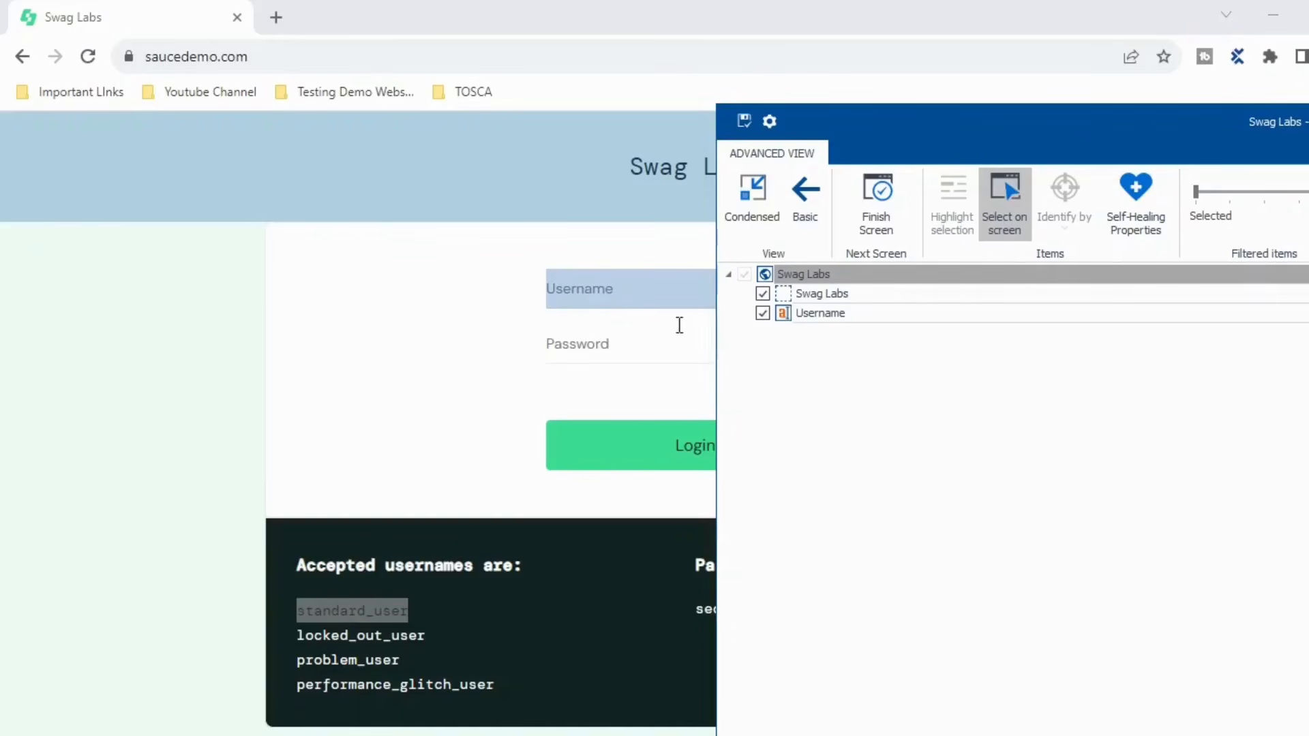
click(605, 354)
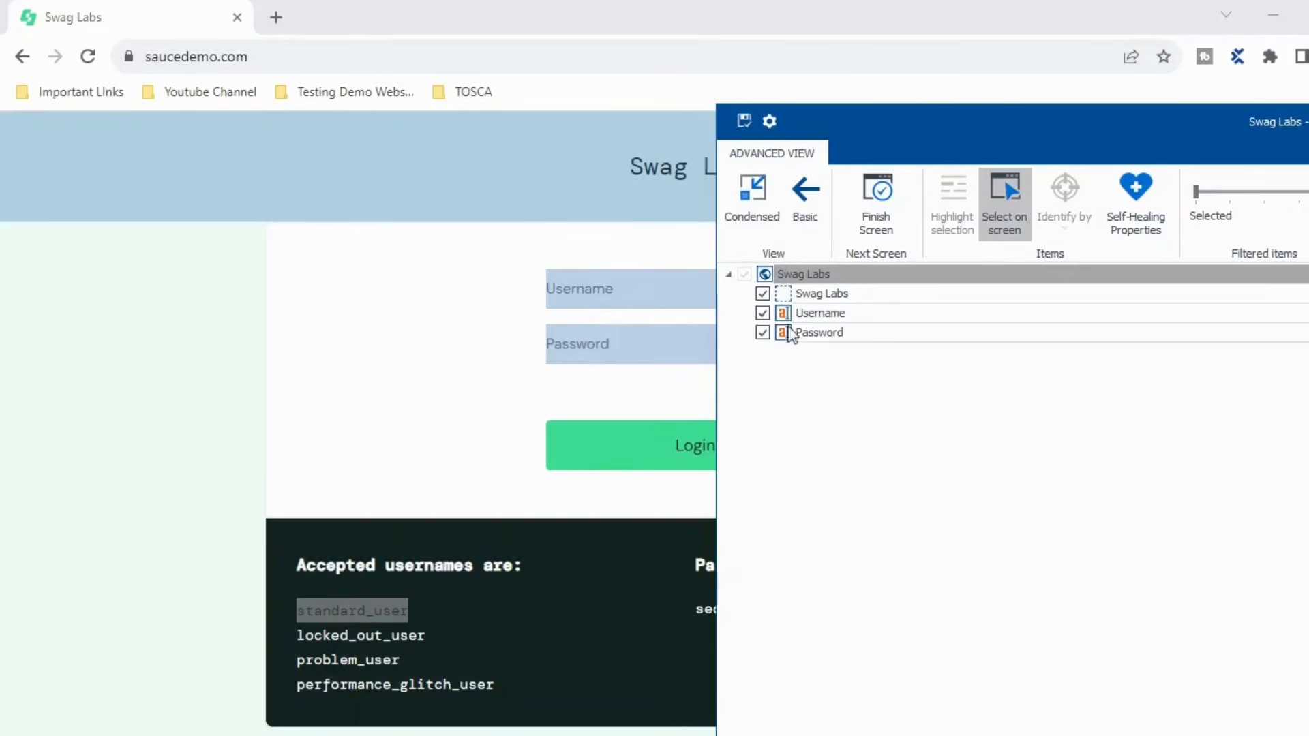
click(993, 210)
mouse_move(1074, 140)
mouse_down()
mouse_move(861, 131)
mouse_move(1091, 147)
mouse_up()
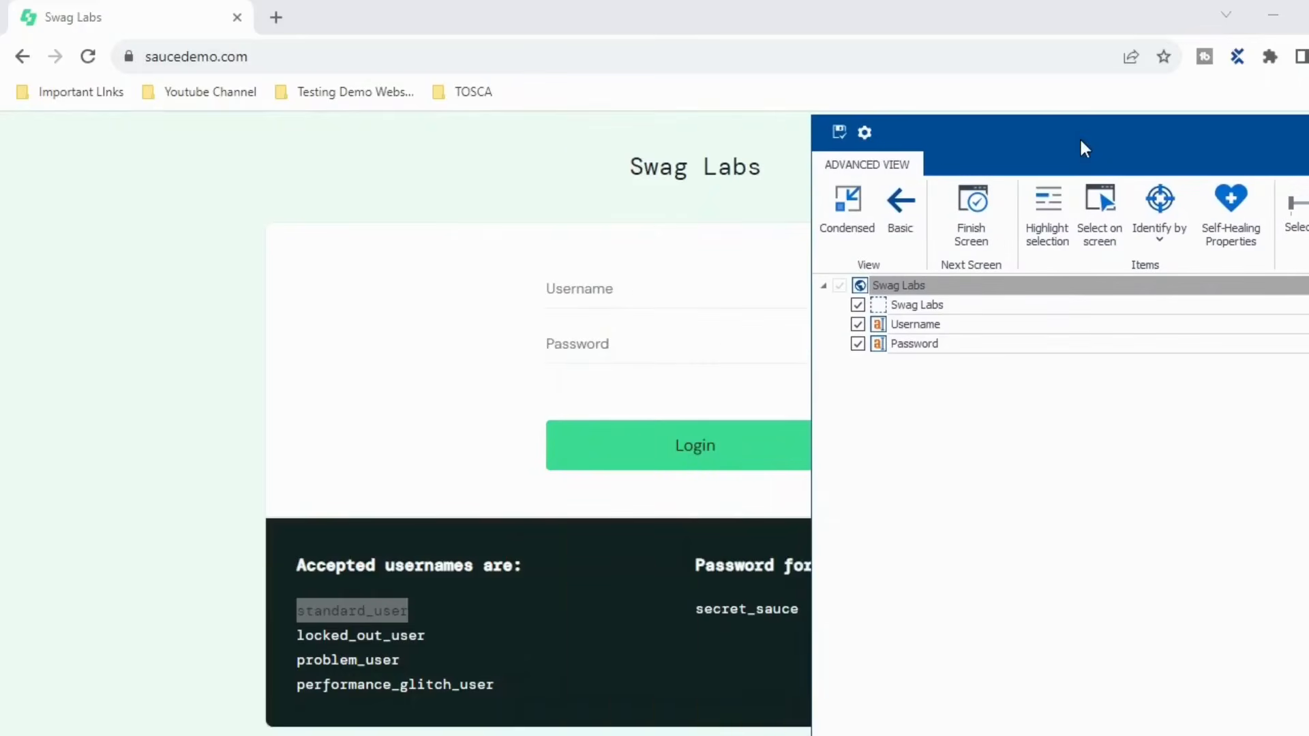
- Highlight the header, Username and Password controls on the page to confirm each mapping
click(883, 308)
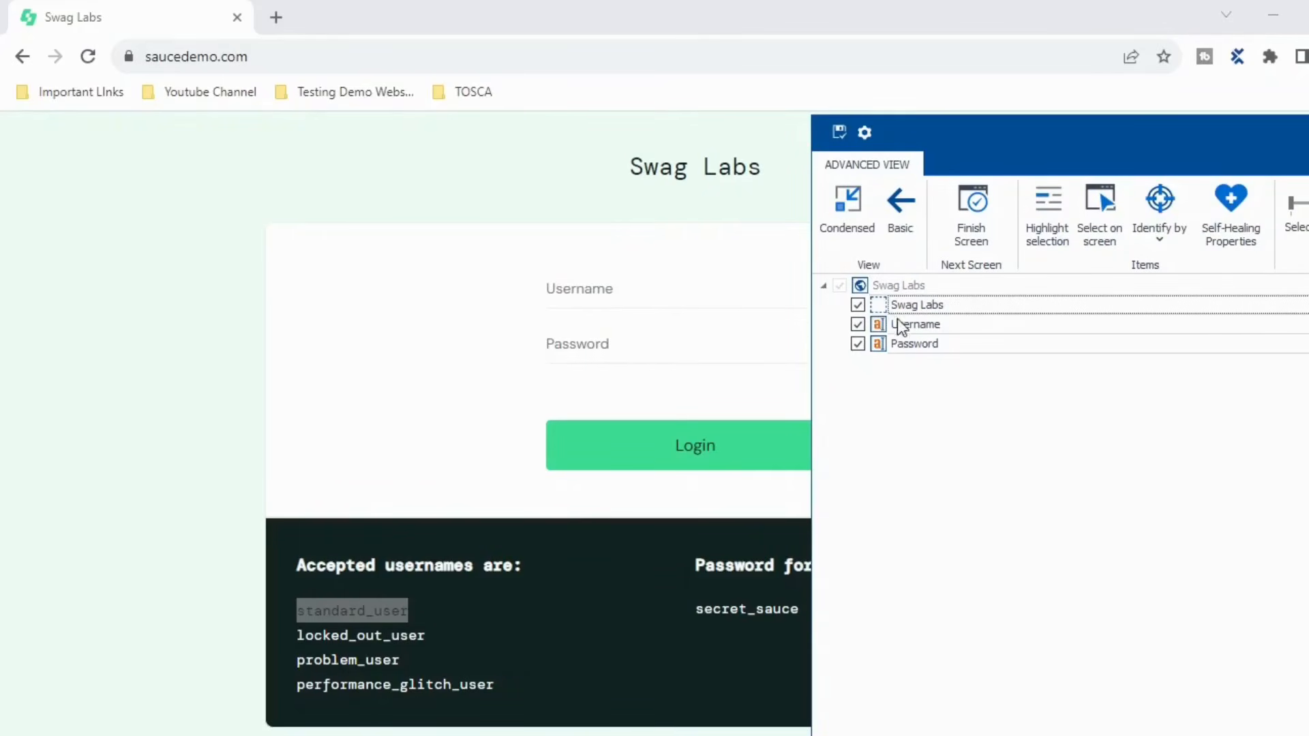
click(1050, 234)
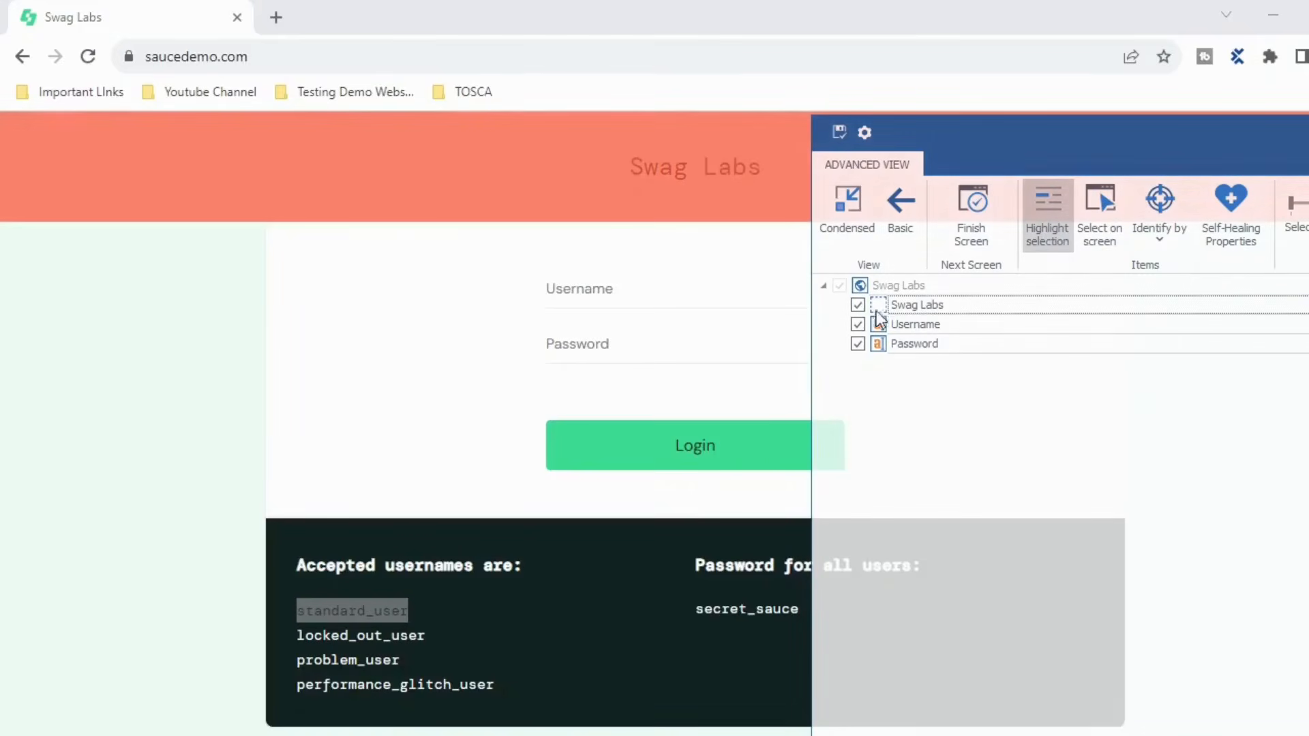
click(884, 325)
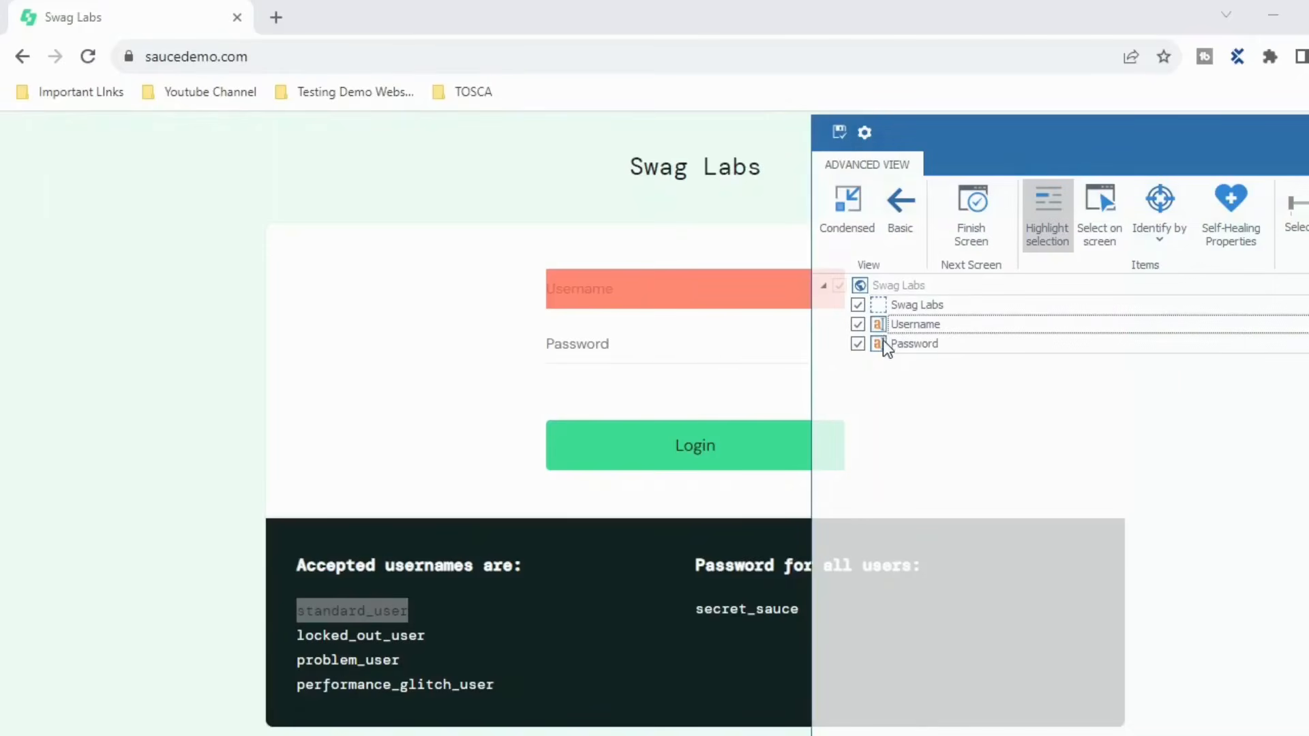
click(882, 343)
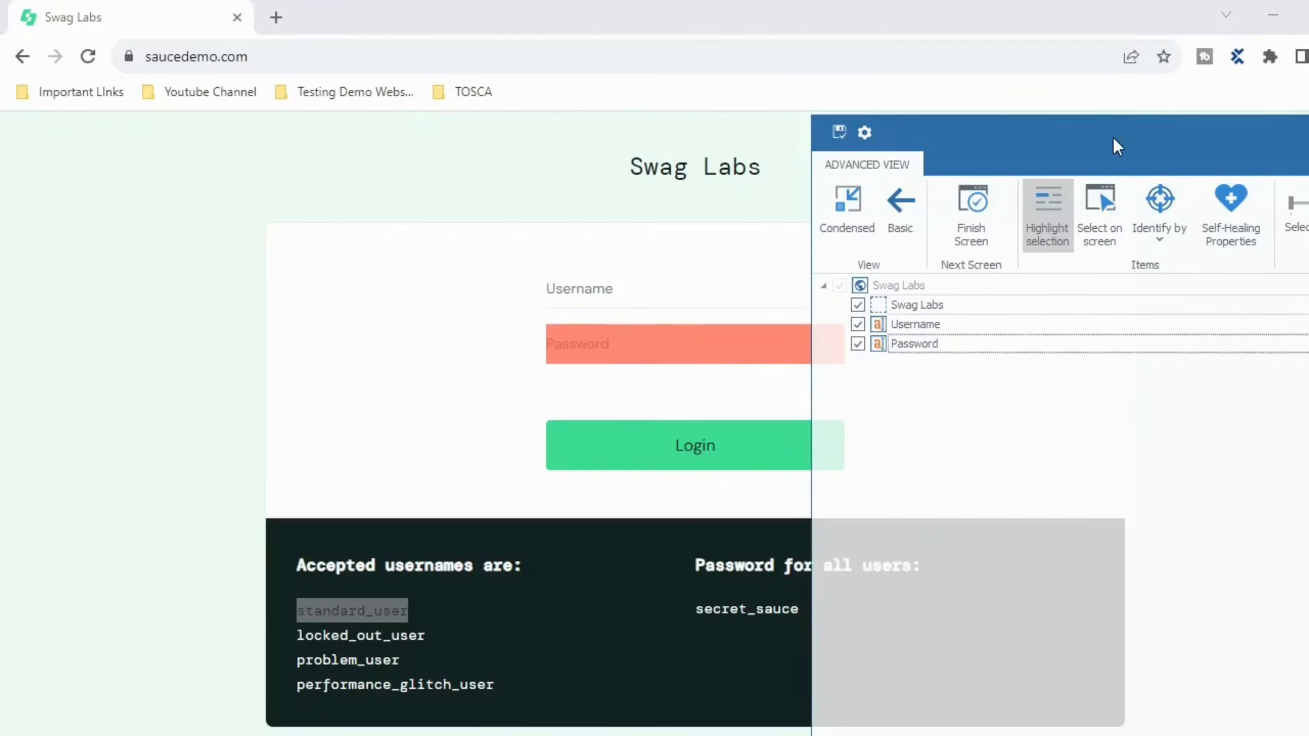
click(1029, 225)
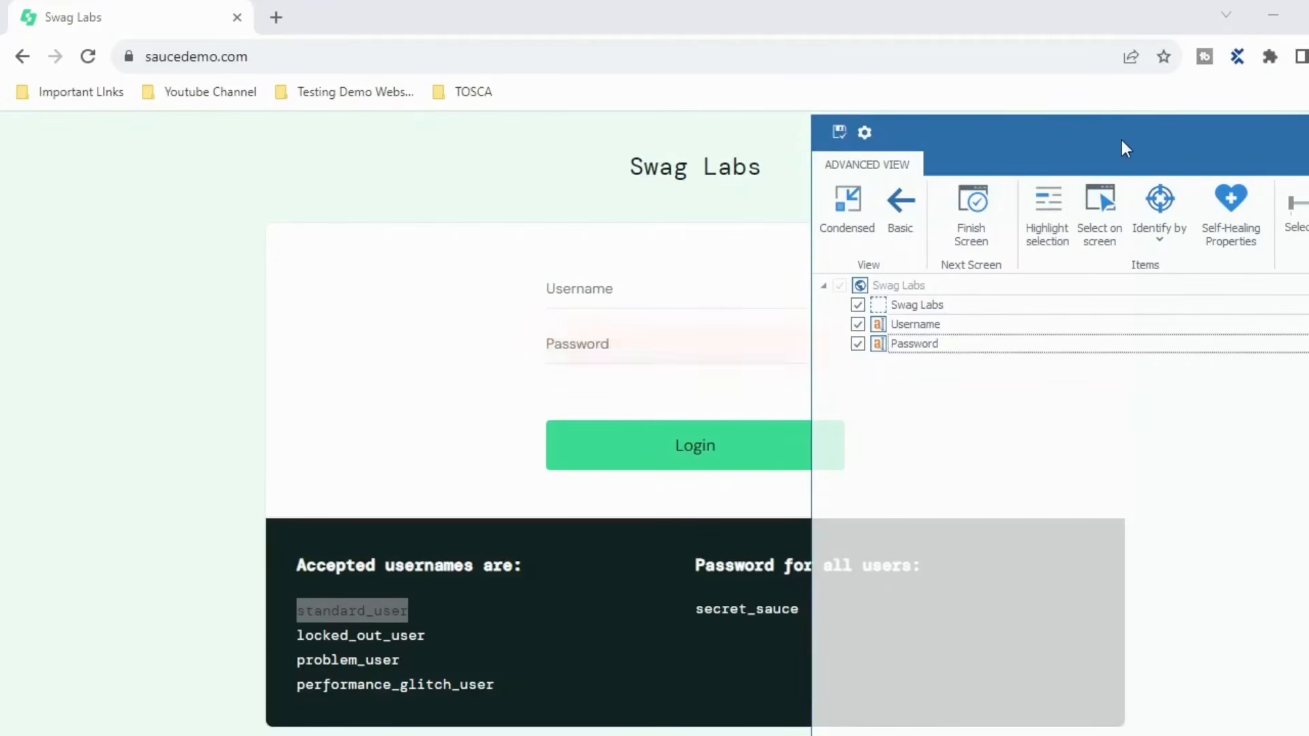
drag(1122, 141, 658, 101)
drag(945, 99, 797, 97)
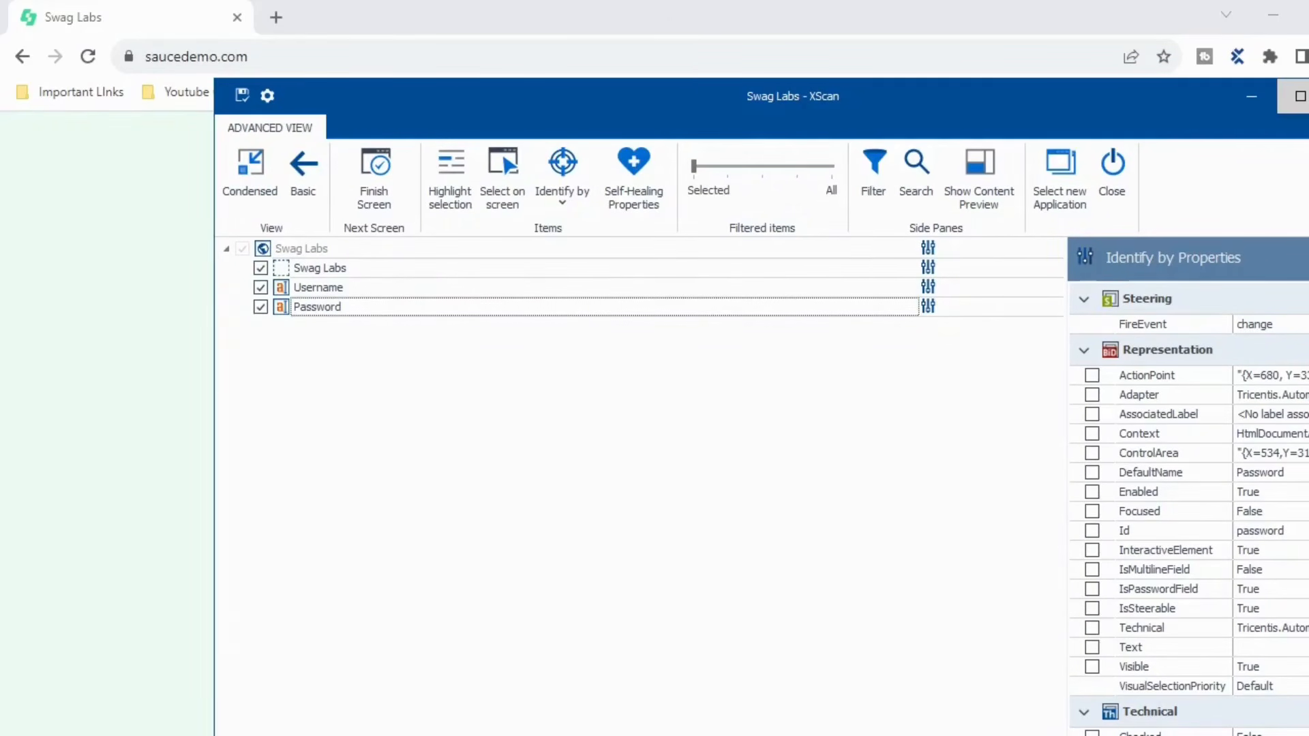
- Maximize XScan and show the Password control's Identify by options and Self-Healing Properties
click(1299, 96)
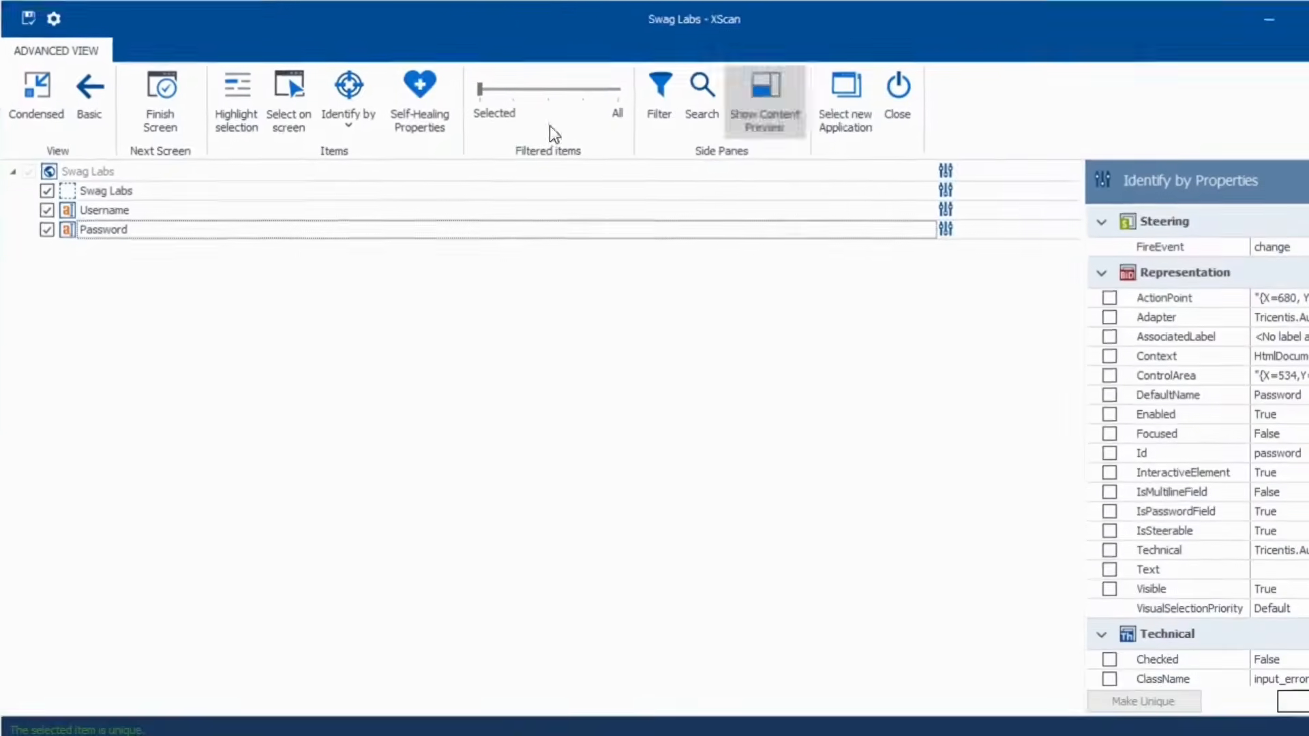
click(349, 129)
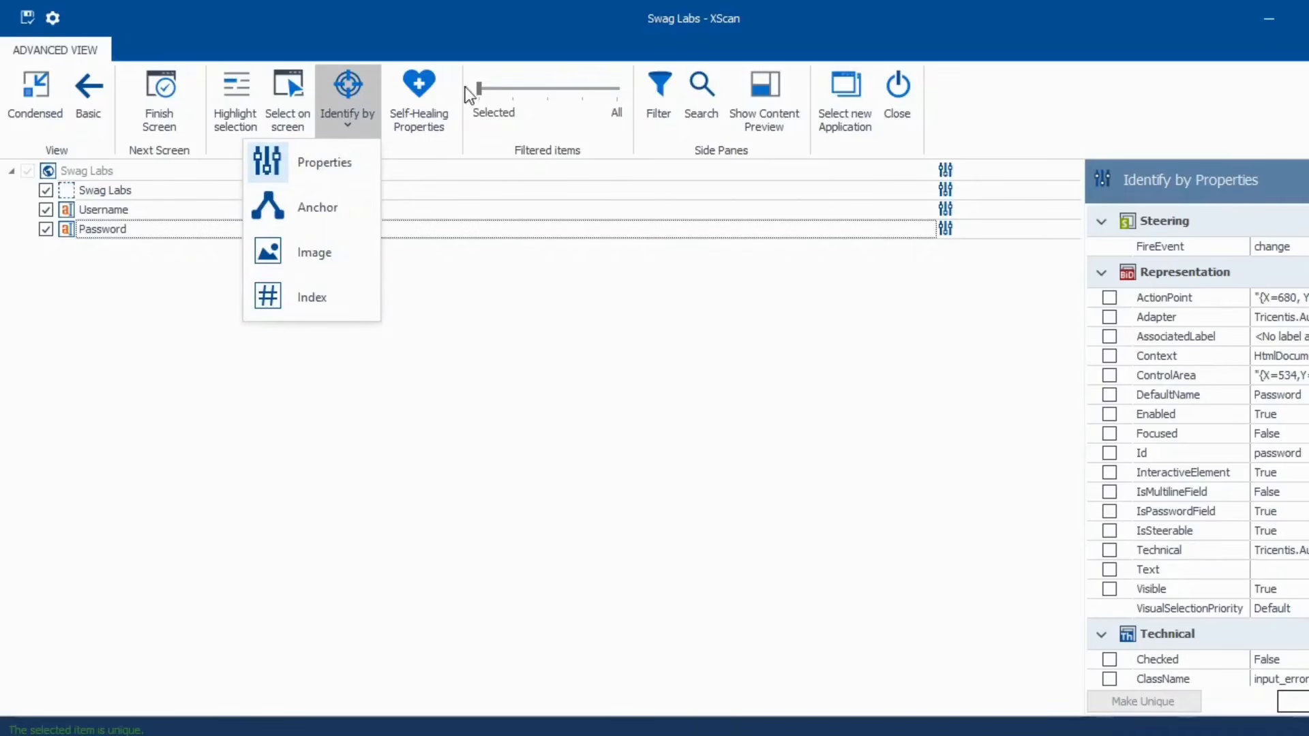
click(420, 109)
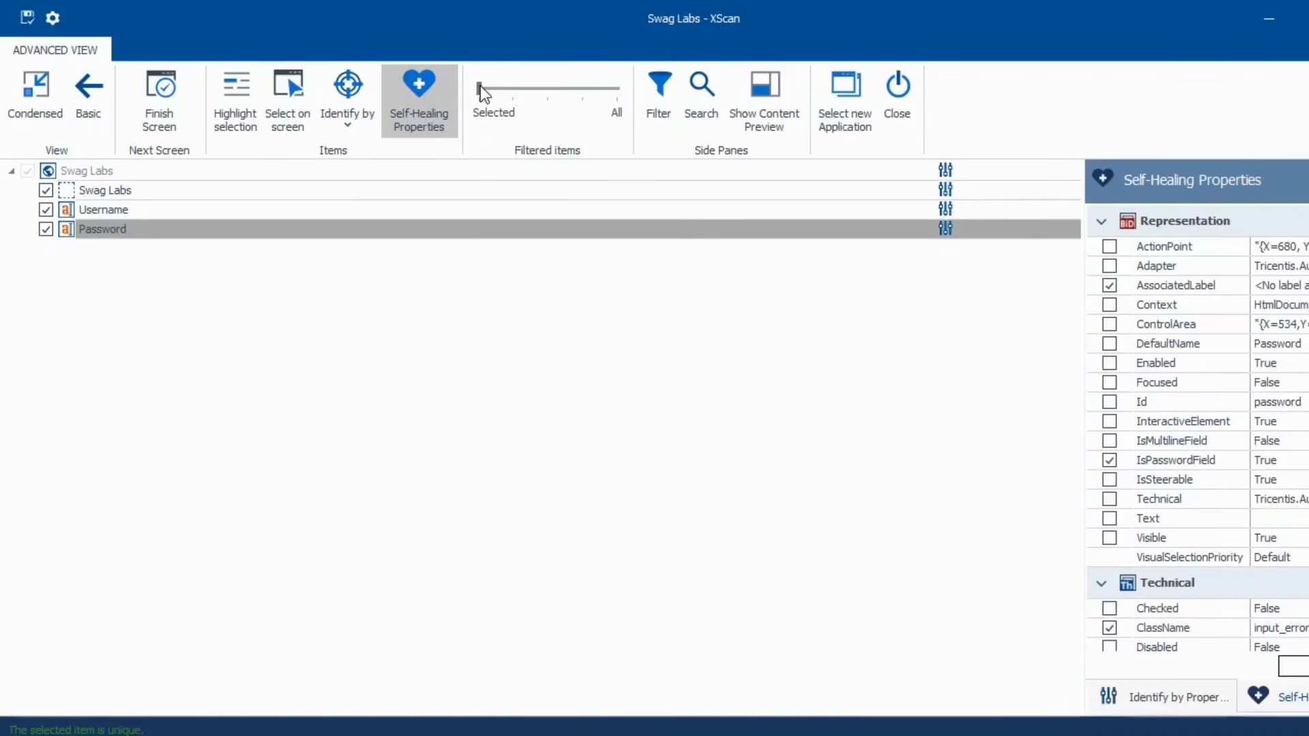
click(506, 111)
- Set the Filtered items slider from Selected to All so every page element is listed
drag(478, 89, 508, 89)
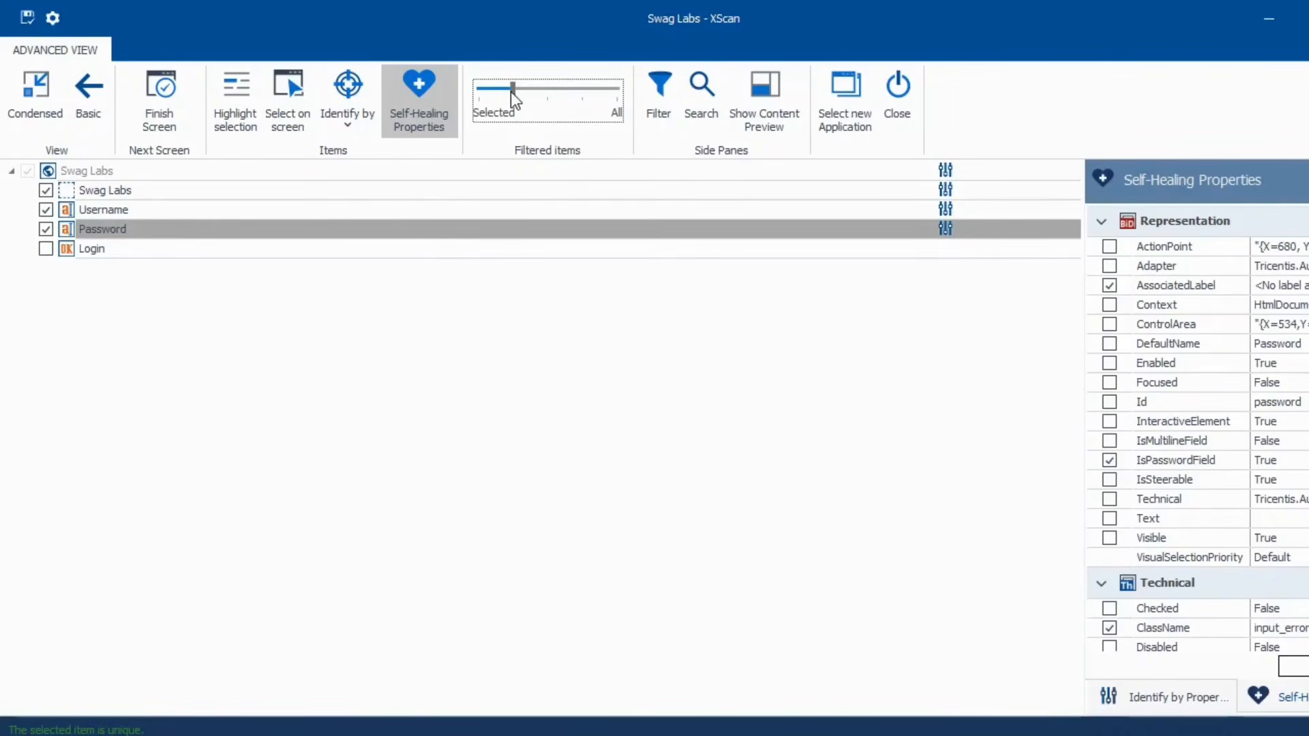
drag(514, 93, 611, 91)
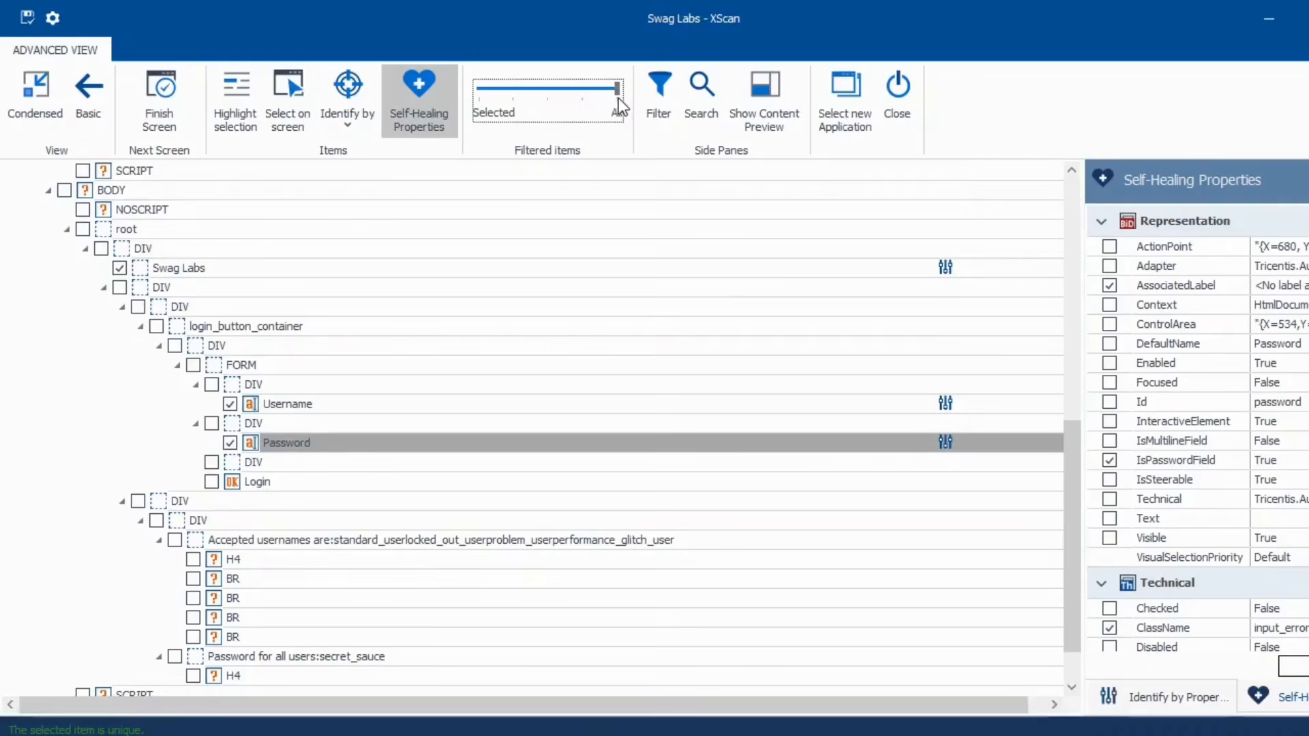
scroll(508, 314, down, 1)
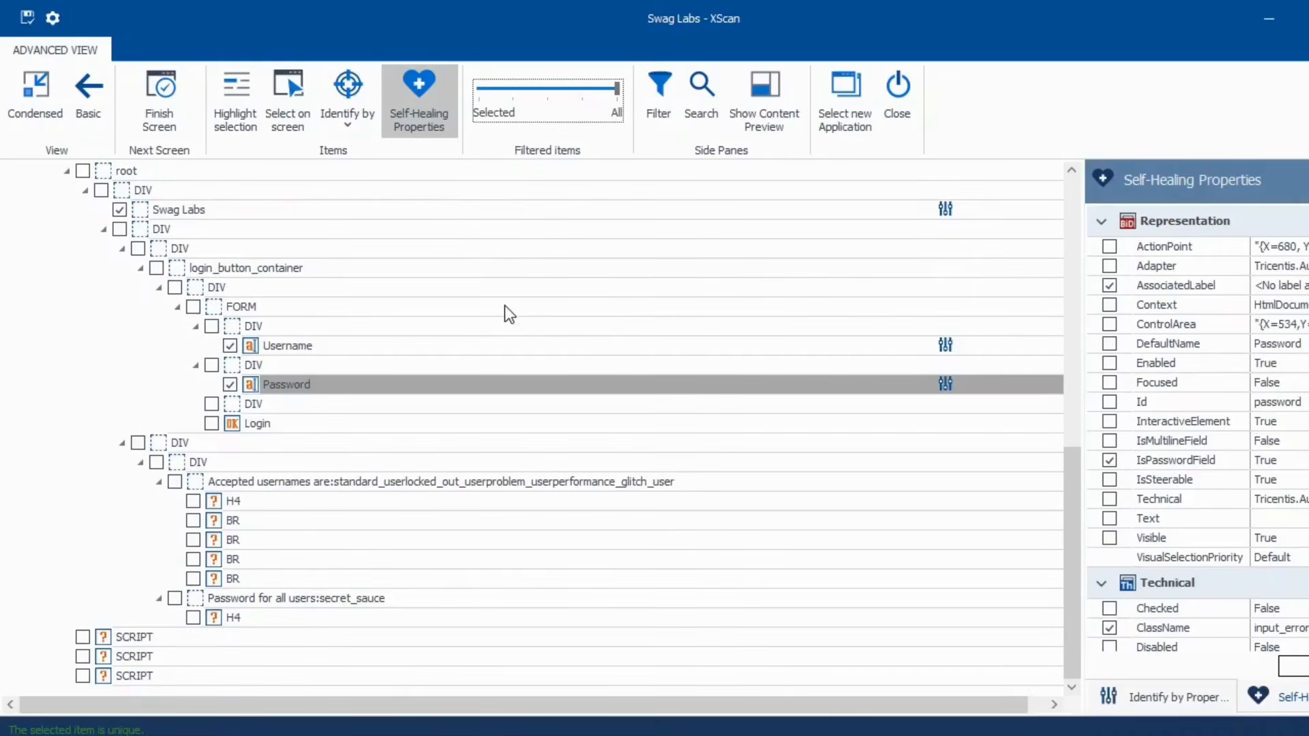
scroll(506, 307, up, 10)
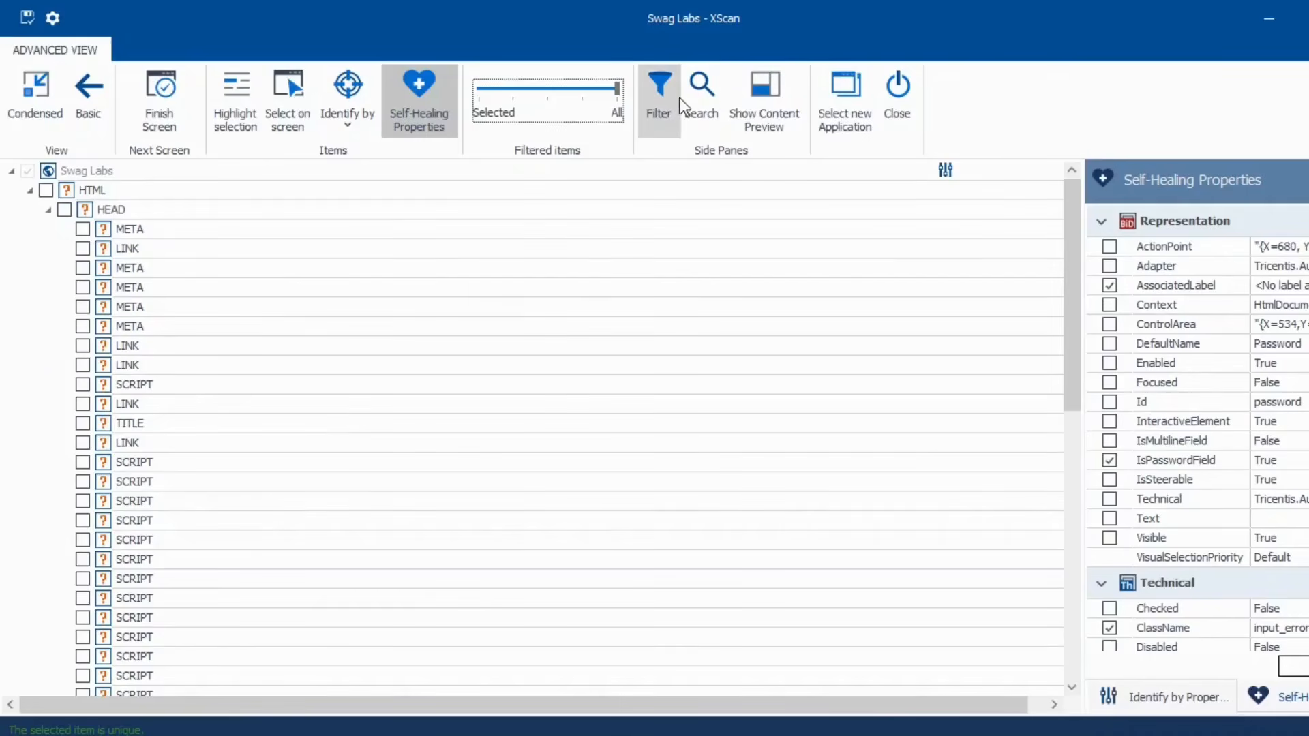
- Search the element list for 'Username' in the filter and search panes, then close both panes
click(656, 109)
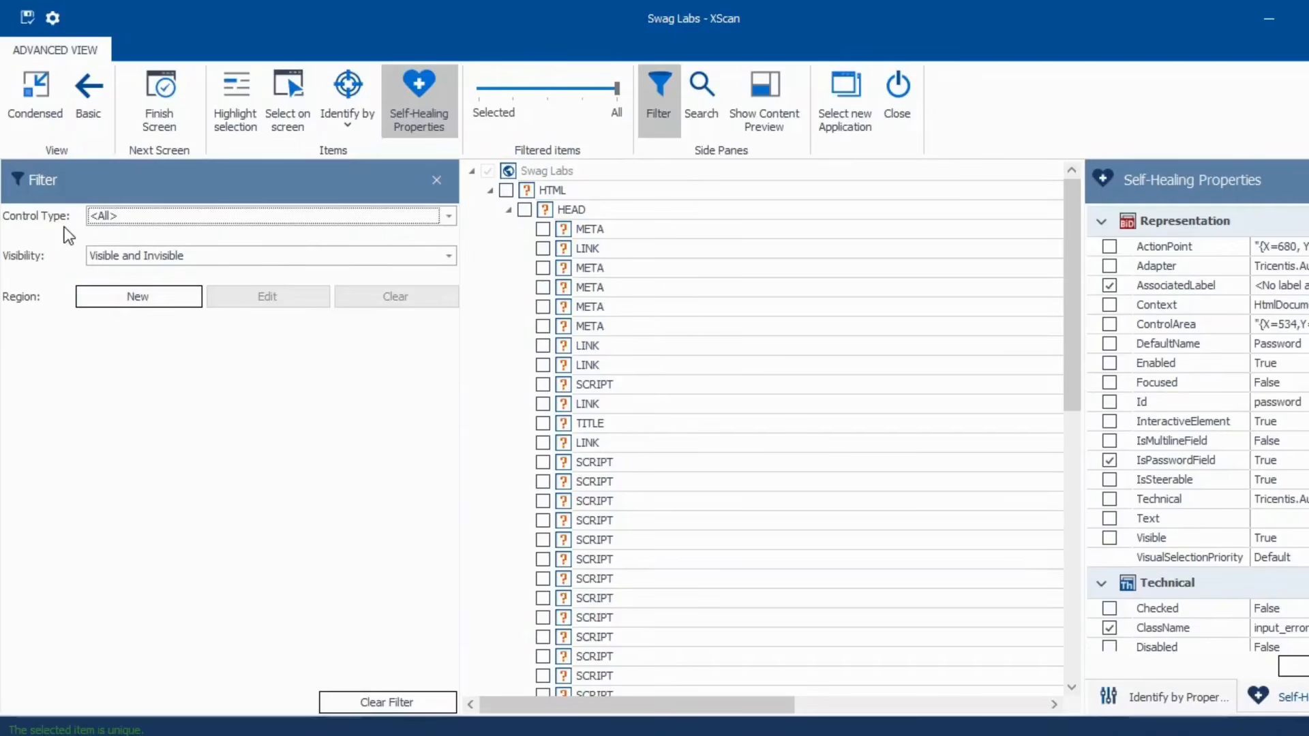
click(709, 112)
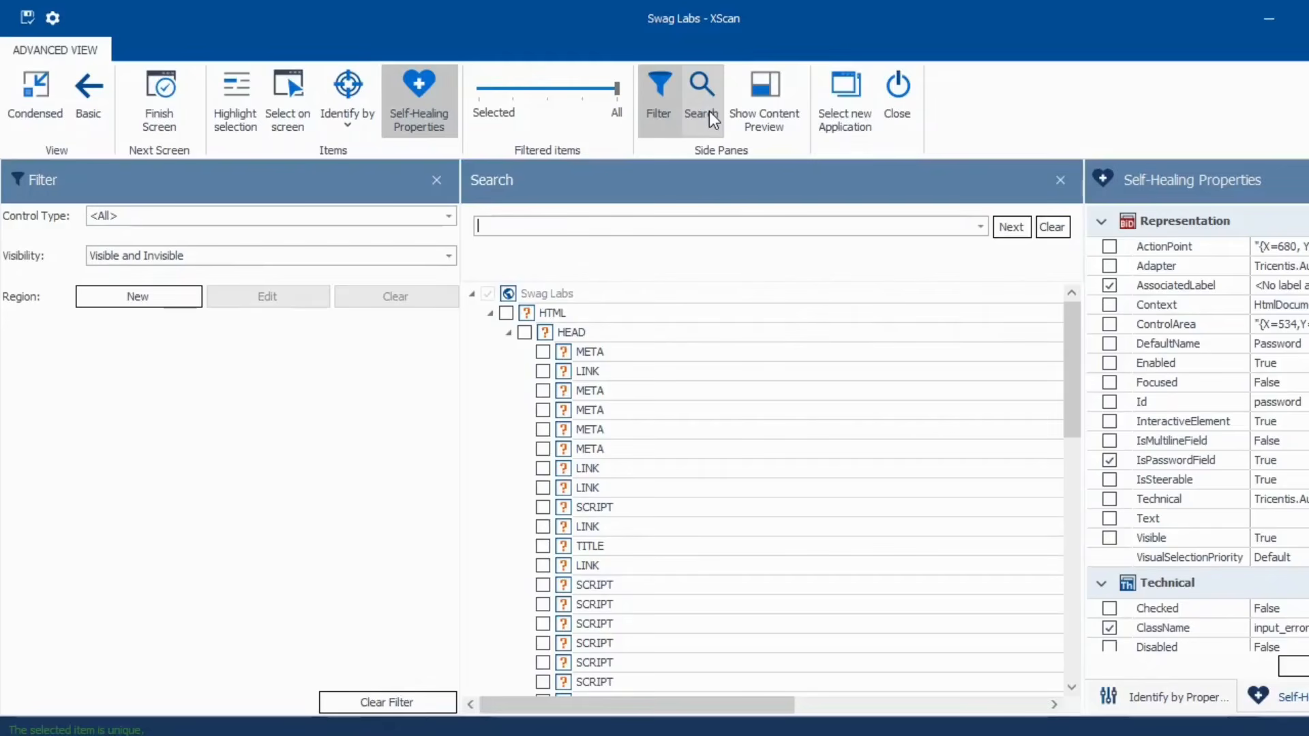
text(U)
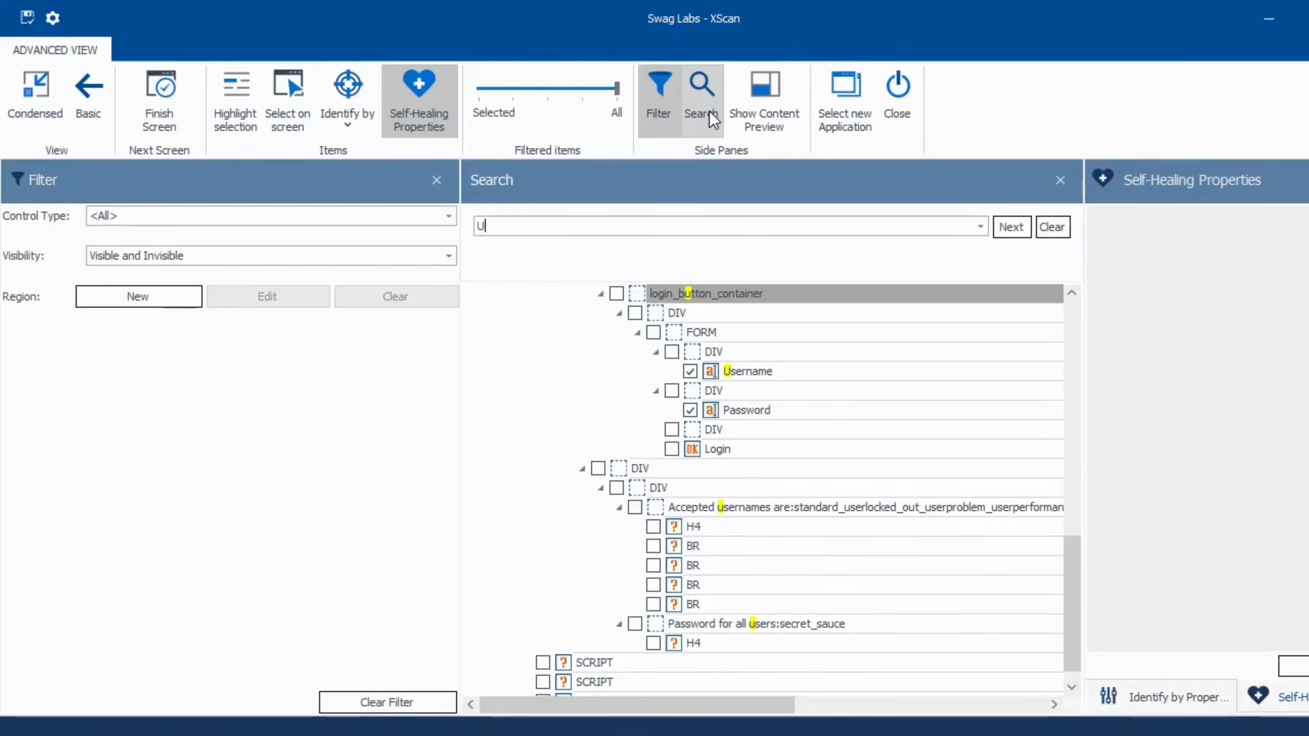
text(ser)
key(BackSpace)
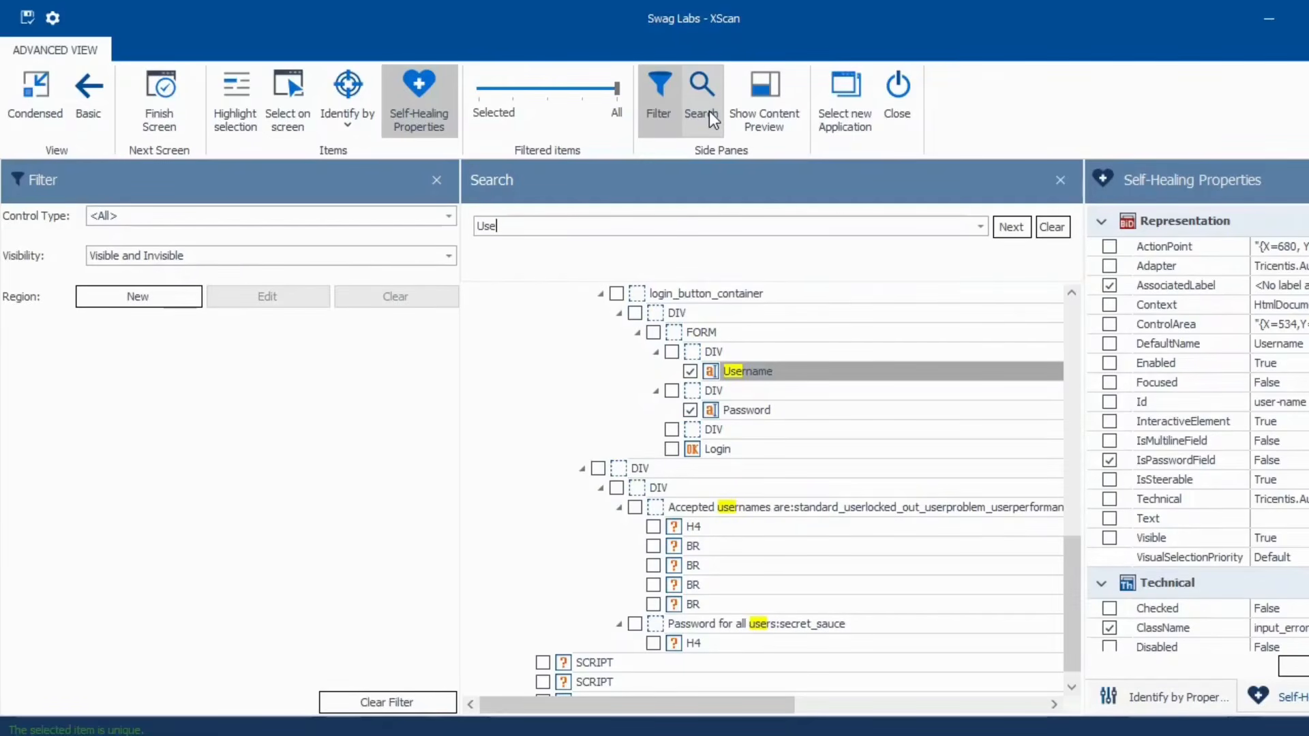
text(nam)
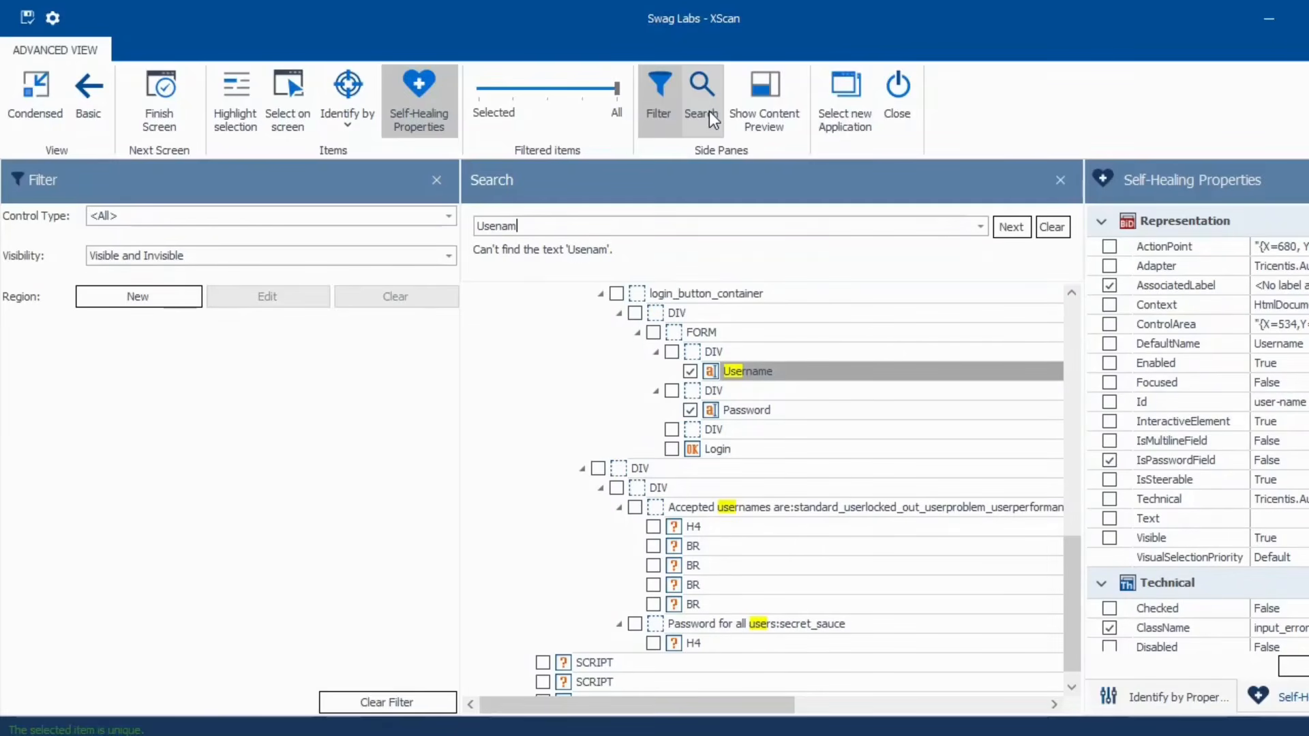
text(e)
click(1061, 181)
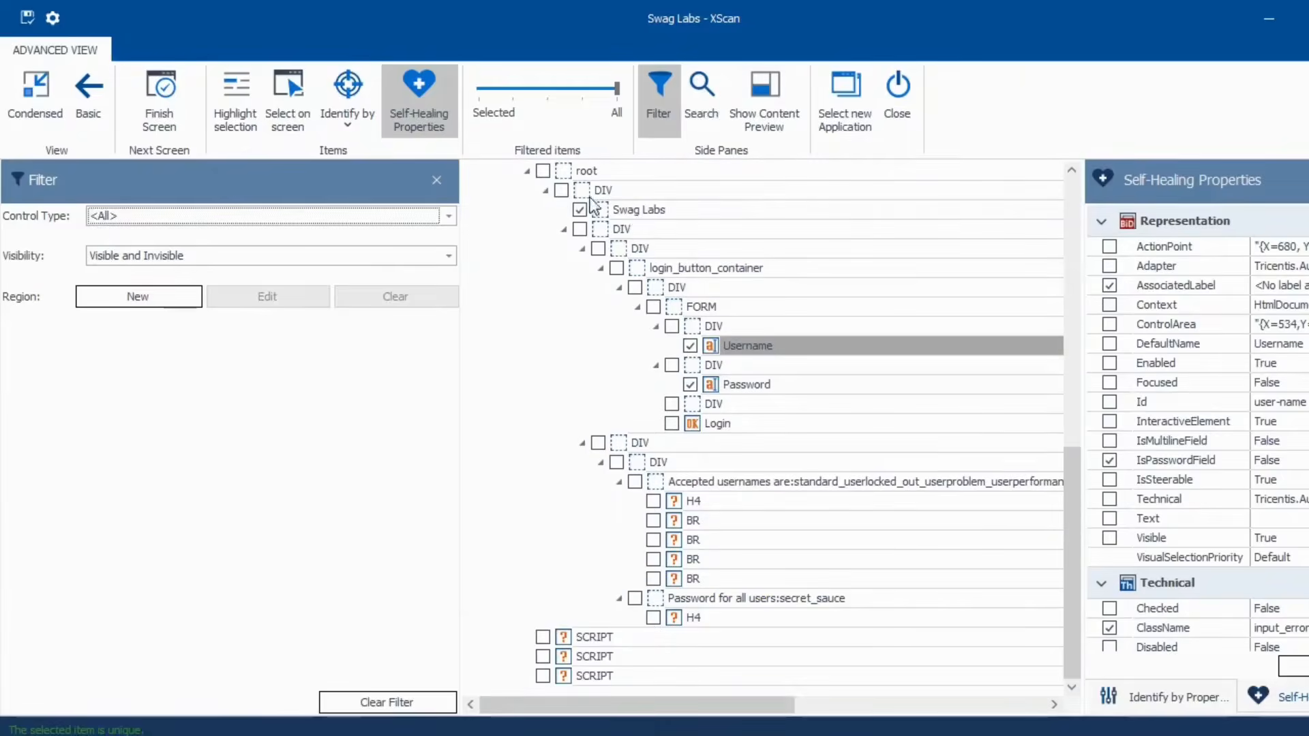
click(437, 180)
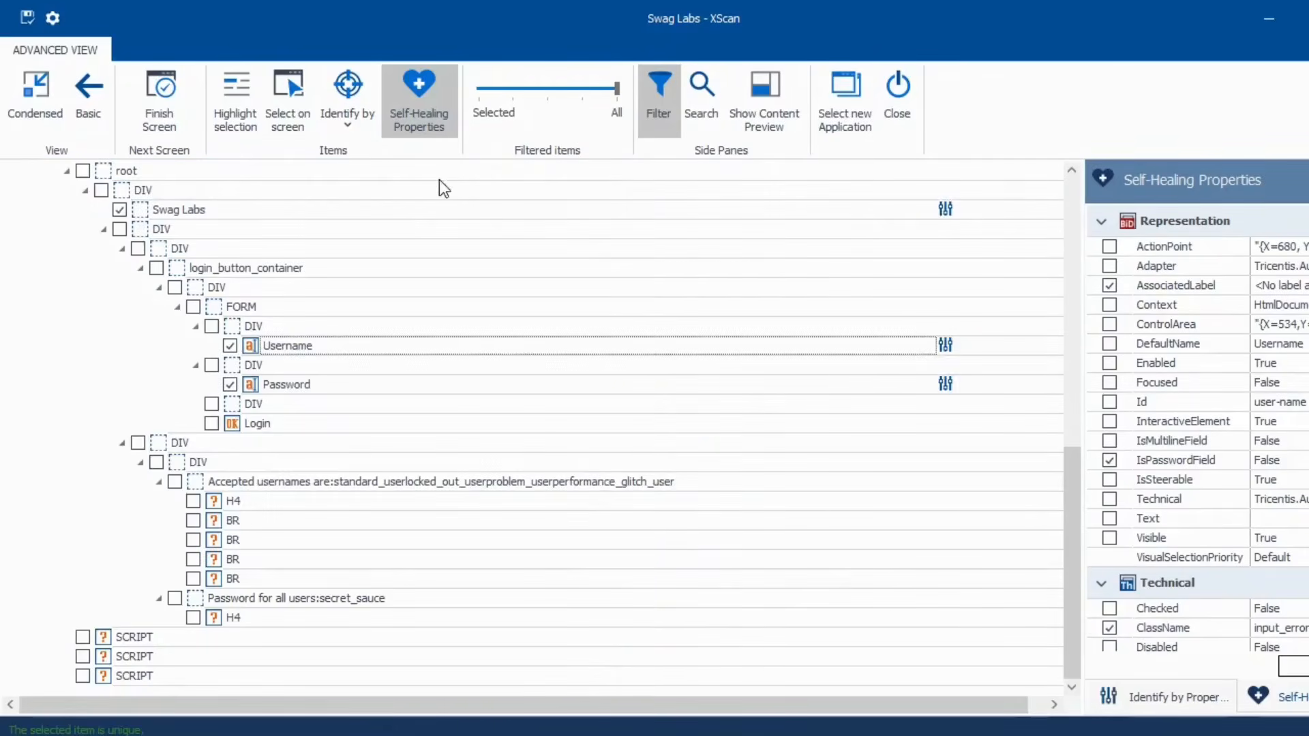
- Show and hide the Username content preview, then close XScan
click(772, 114)
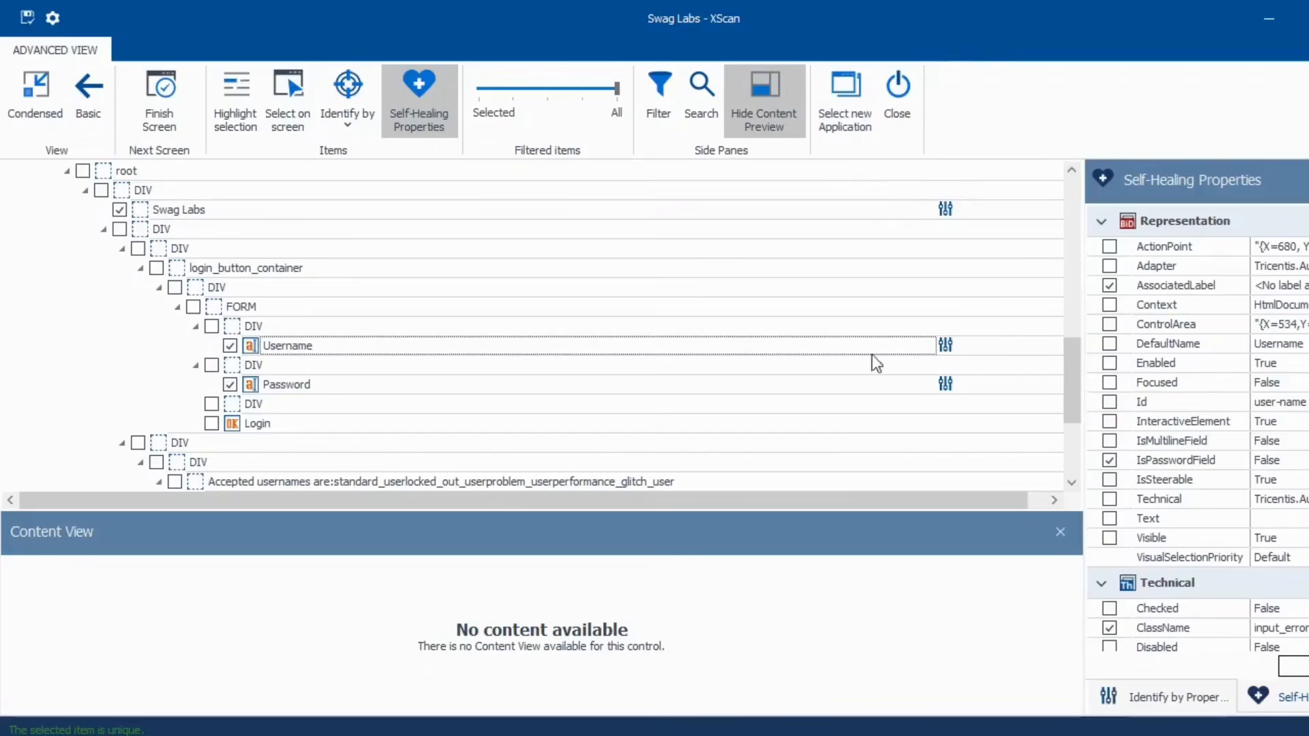
click(1062, 532)
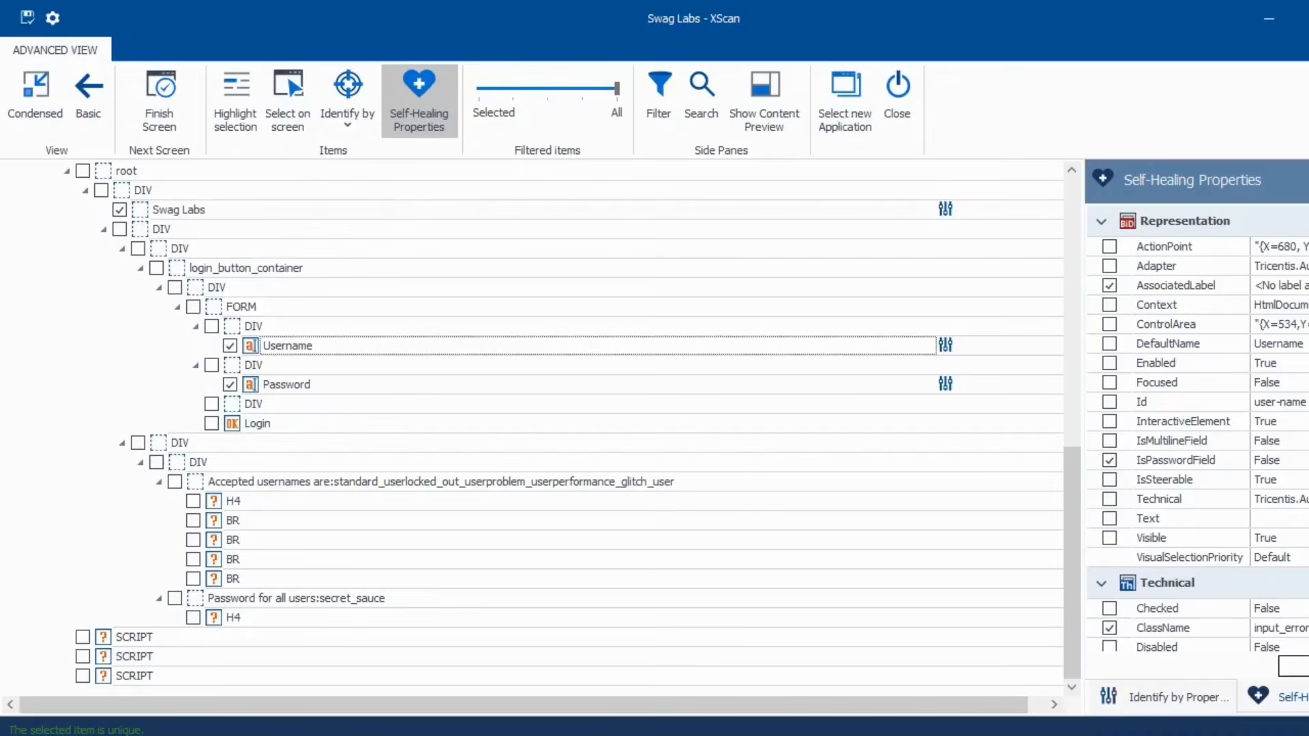
click(1308, 17)
- Discard the scan and create a folder named TOSCATutorialSeries under Modules
click(690, 420)
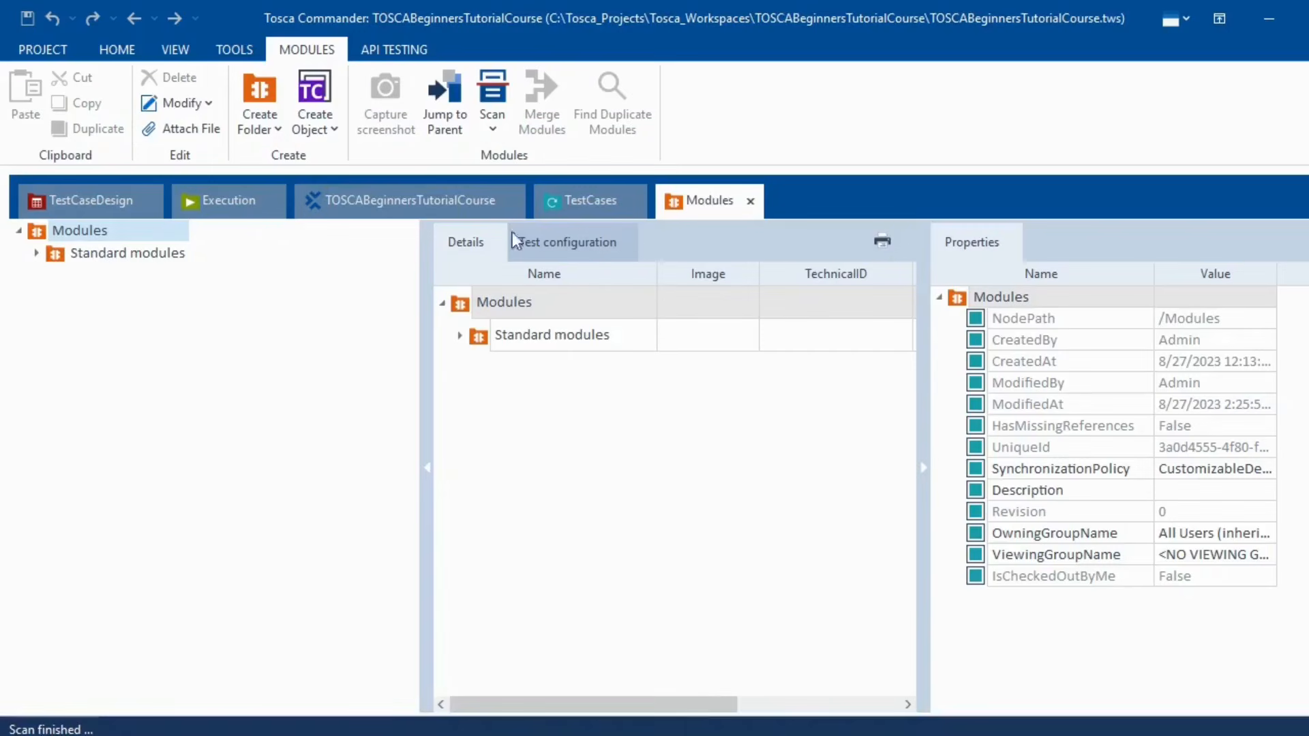
right_click(37, 230)
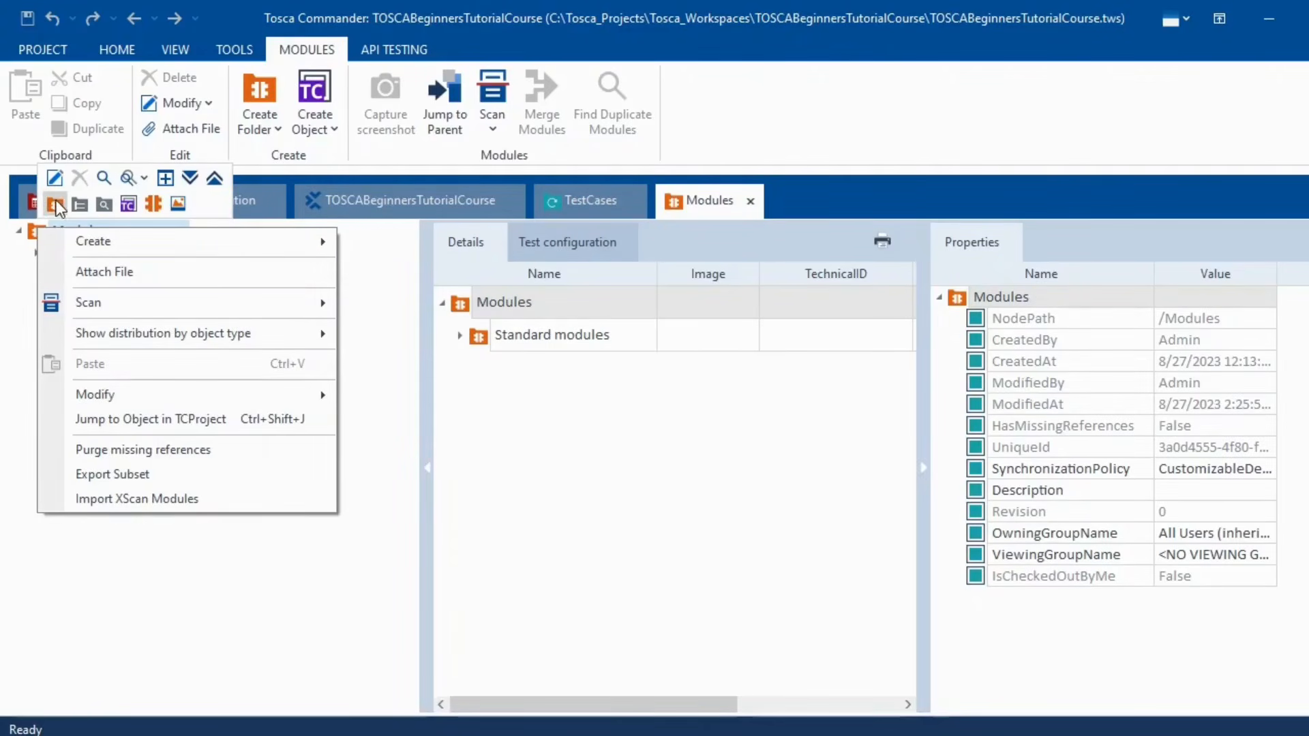
click(56, 205)
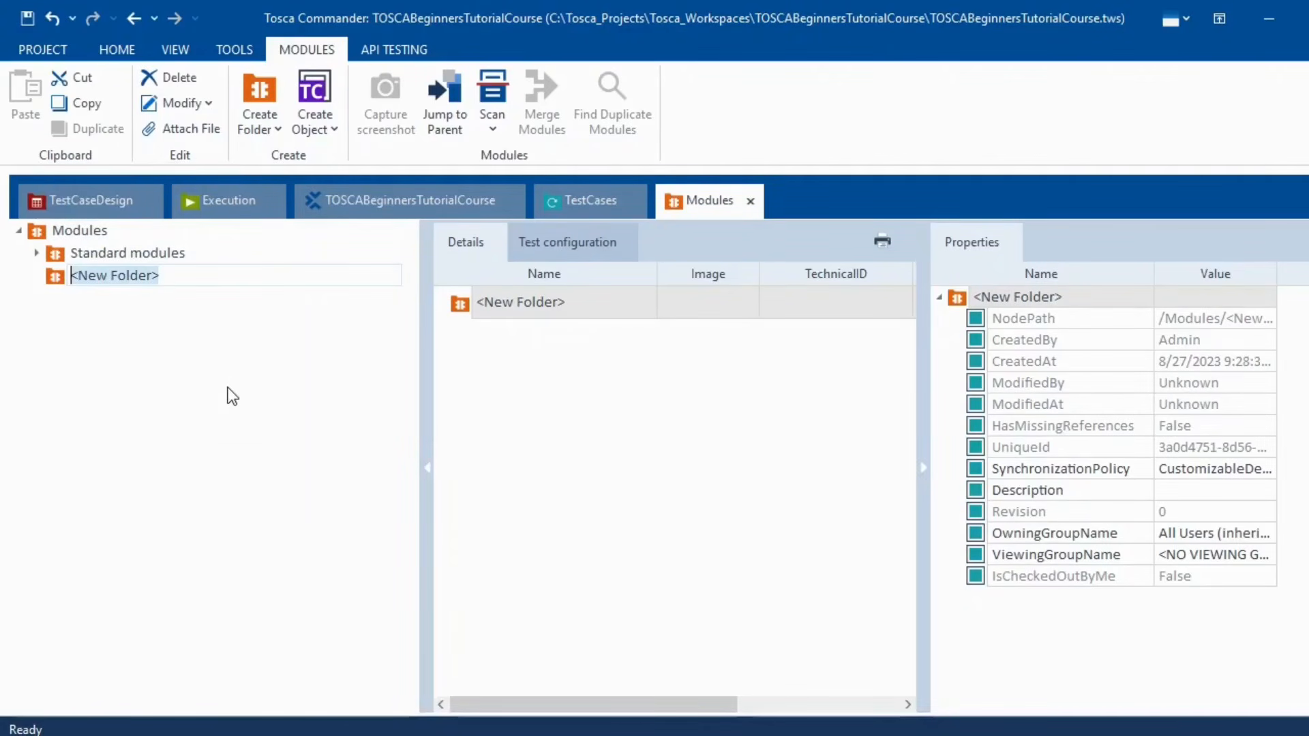
text(TOS)
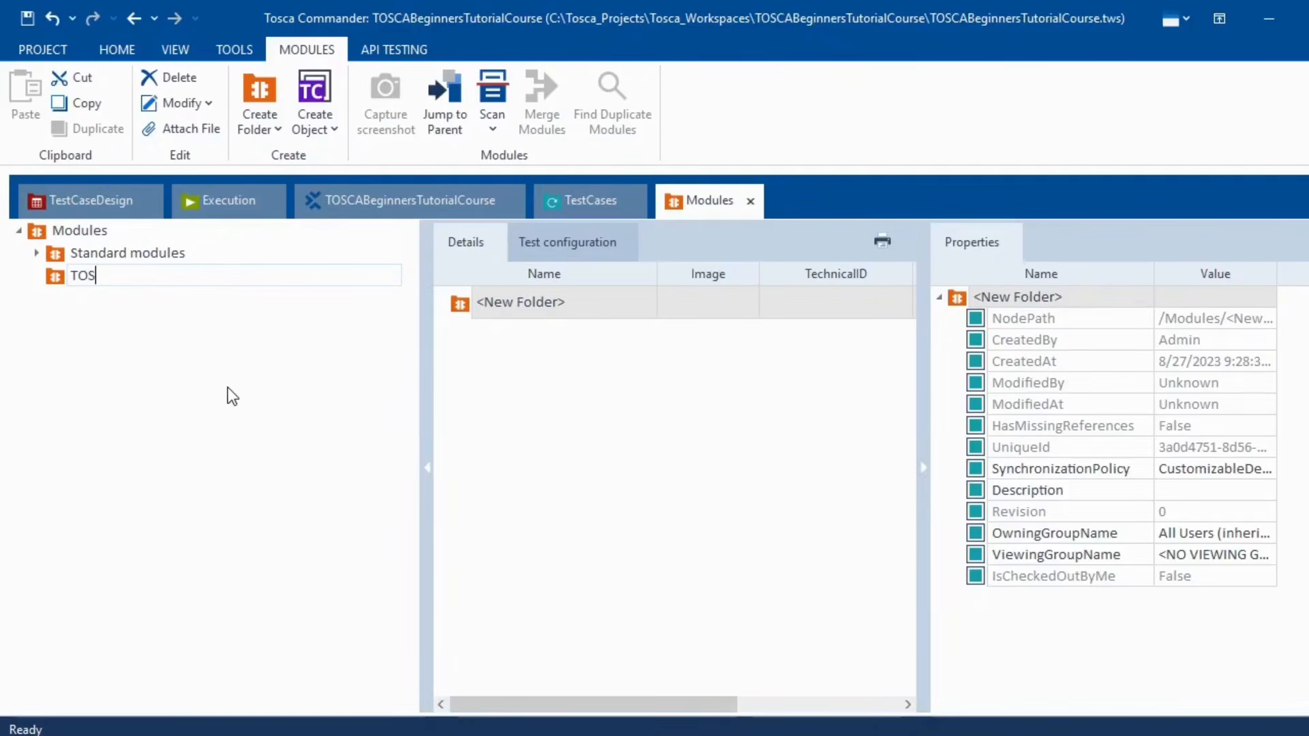
text(CATutorialSerues)
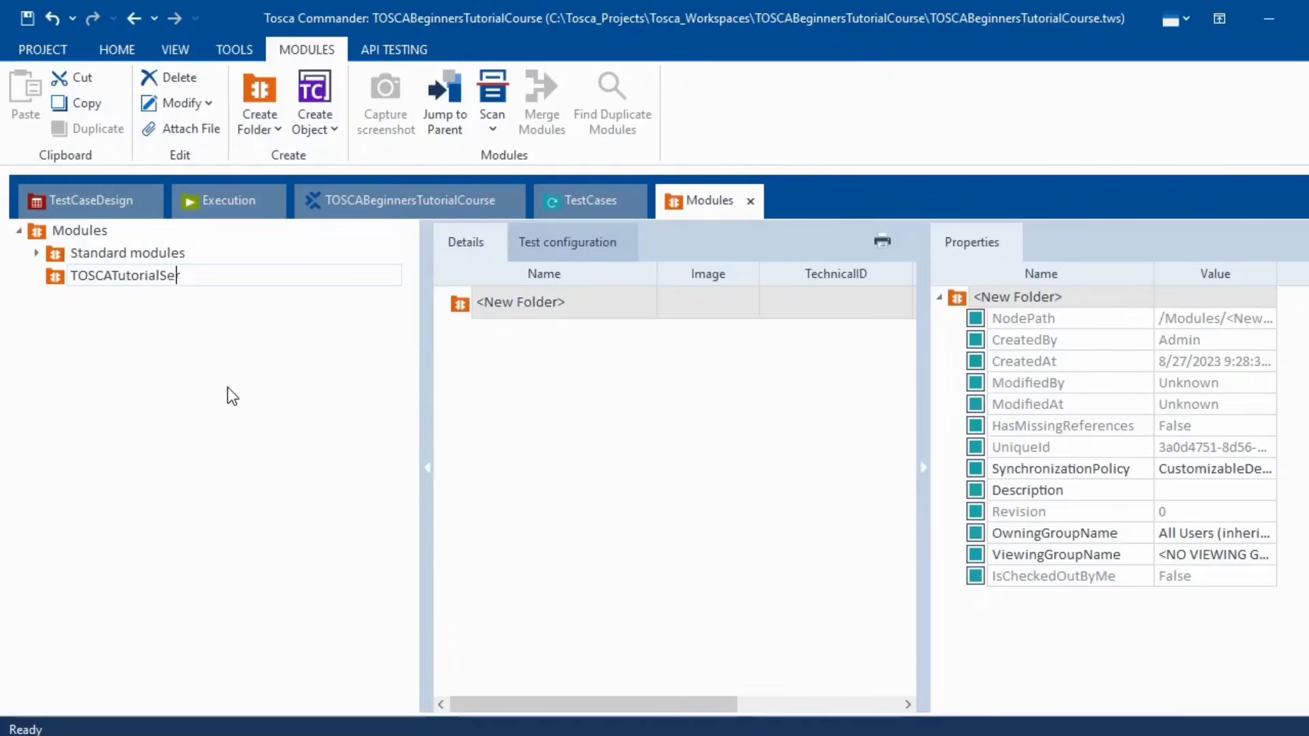
key(BackSpace)
key(BackSpace)
key(BackSpace)
text(ies)
key(Return)
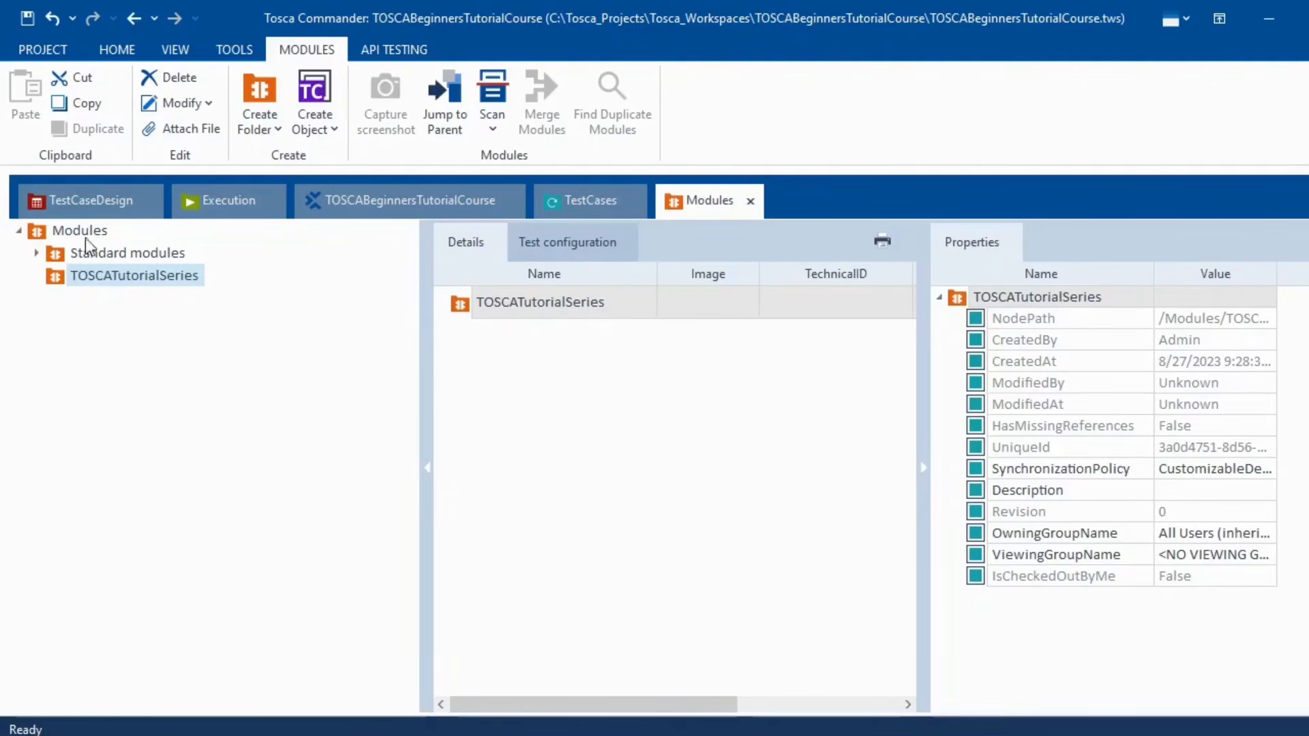
- Launch Scan > Application from the TOSCATutorialSeries folder's context menu
right_click(87, 279)
mouse_move(295, 356)
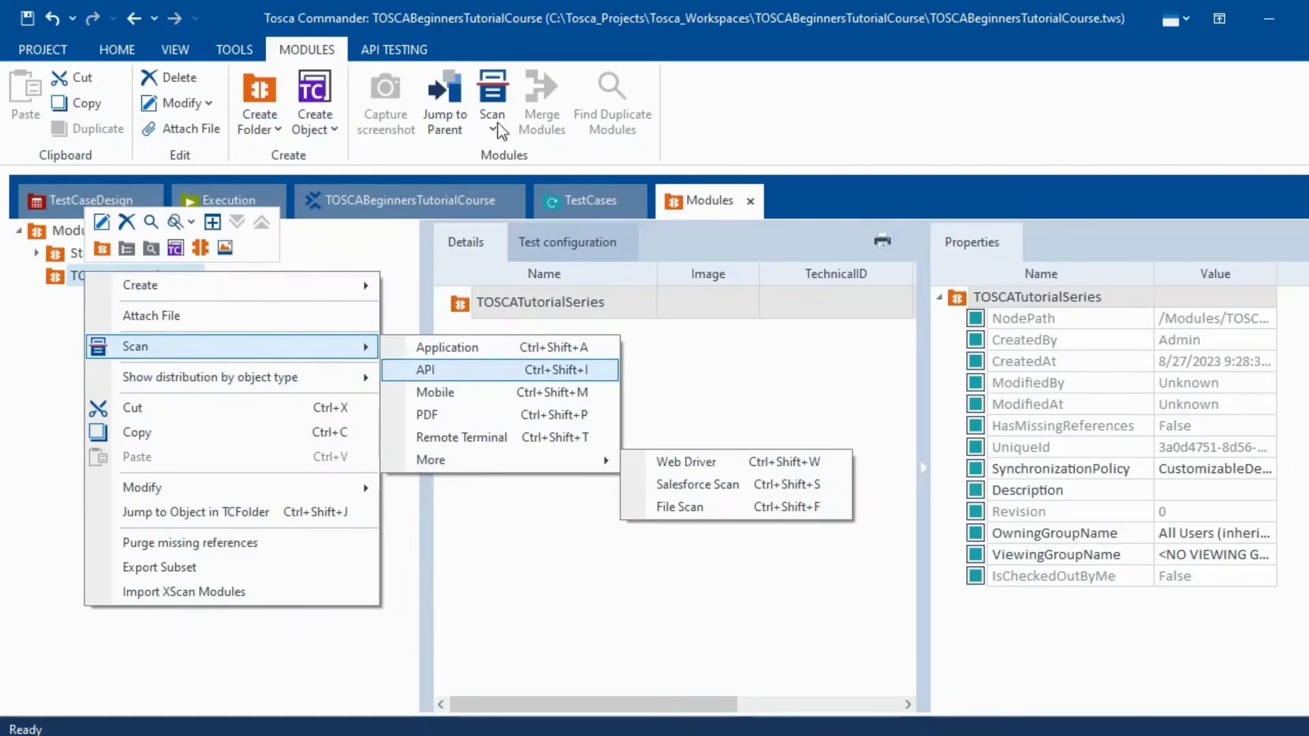
click(446, 349)
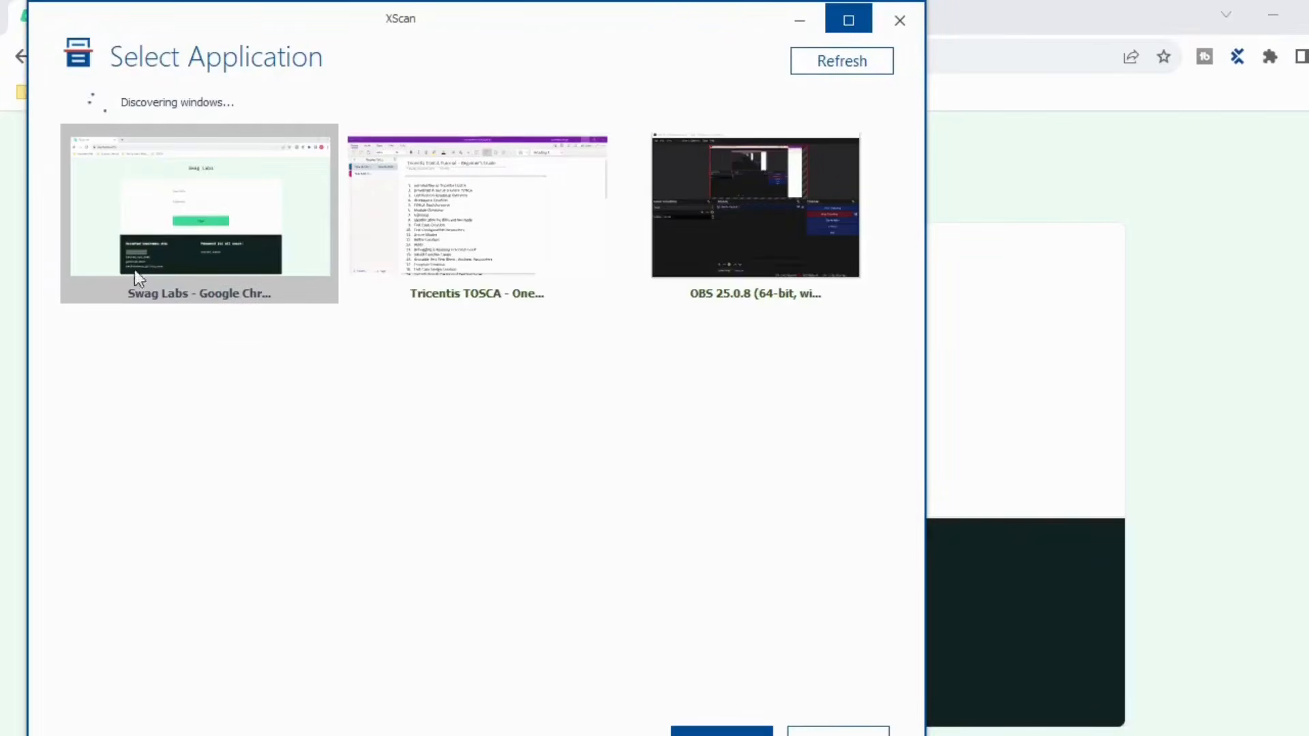
- Scan the Swag Labs - Google Chrome window and maximize XScan over its controls
click(730, 732)
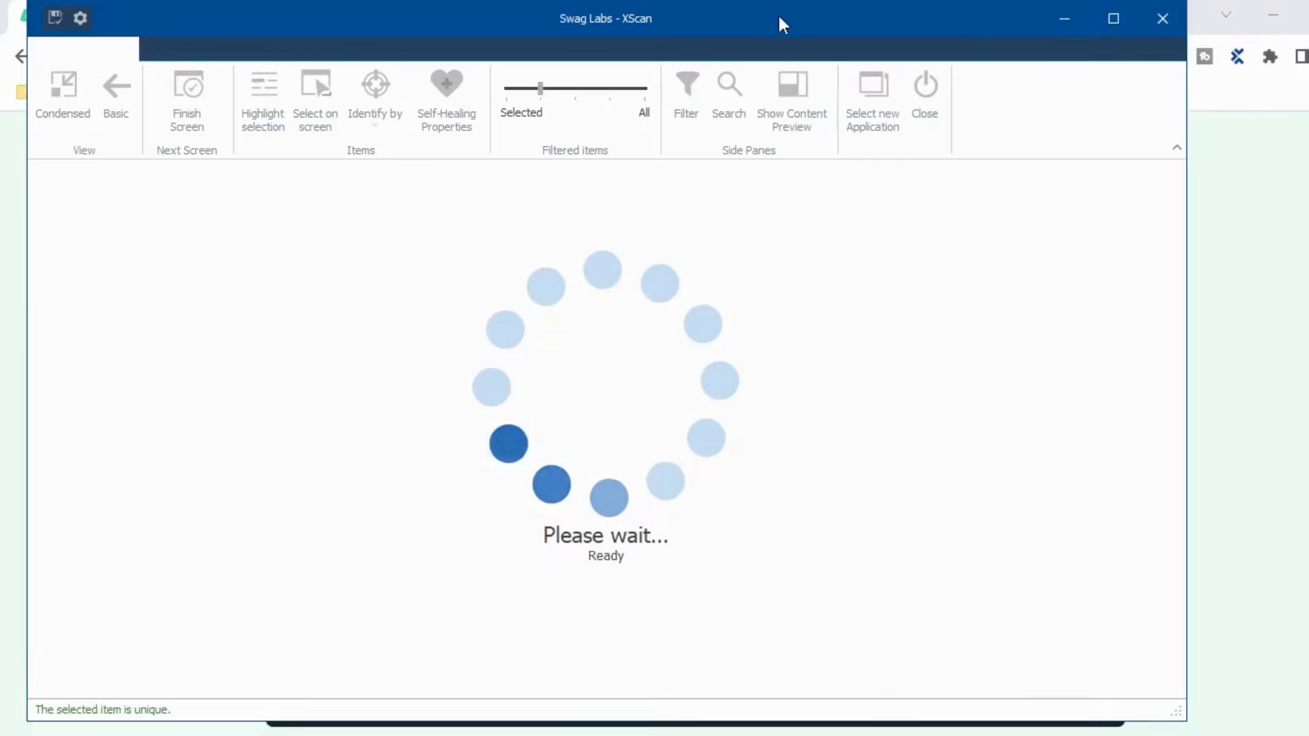
drag(713, 19, 894, 83)
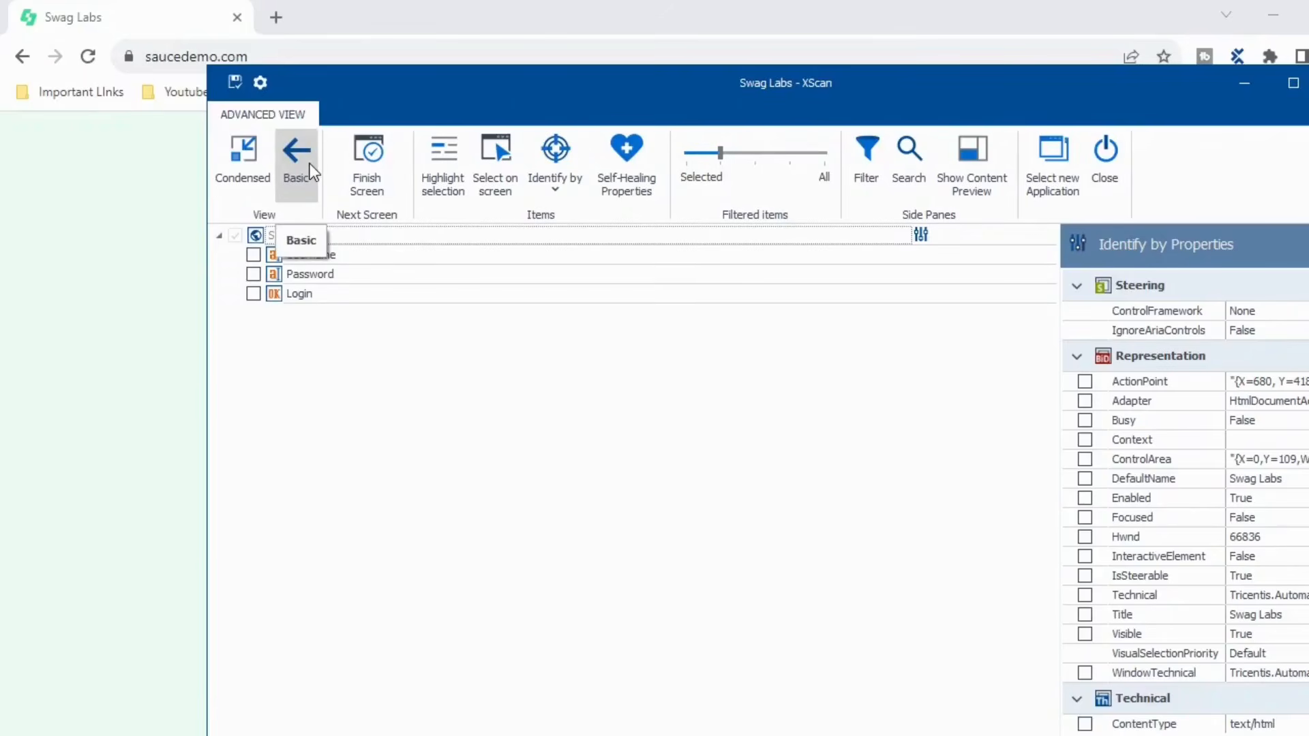
drag(429, 80, 469, 73)
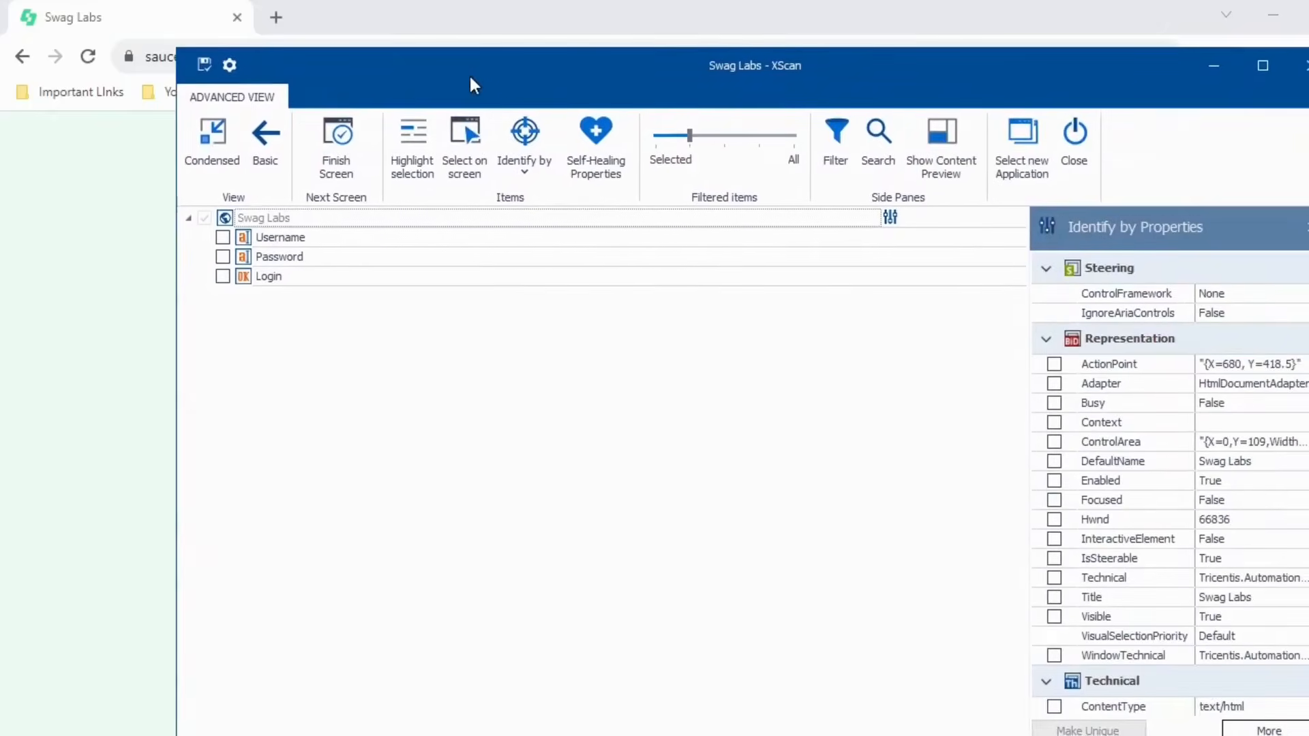
click(1263, 65)
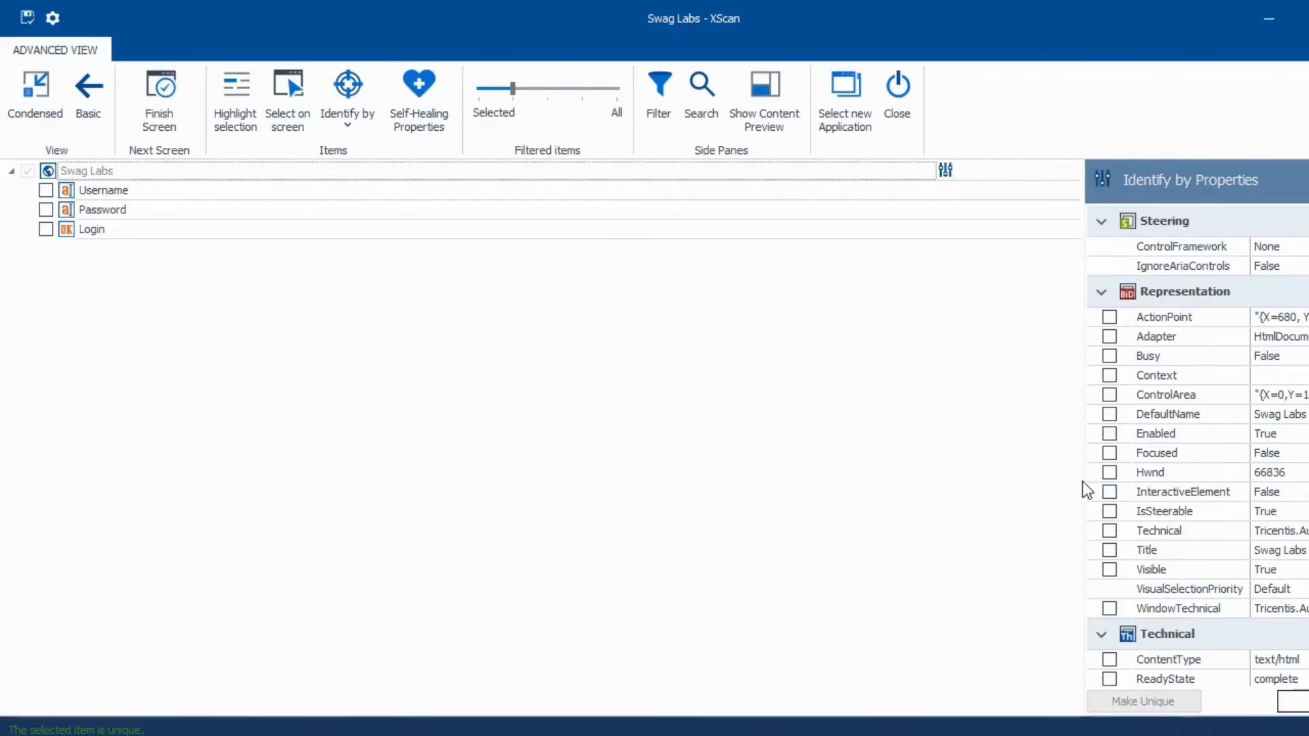
- Widen the property list and show the Username control's properties, such as Id user-name
drag(1086, 481, 690, 480)
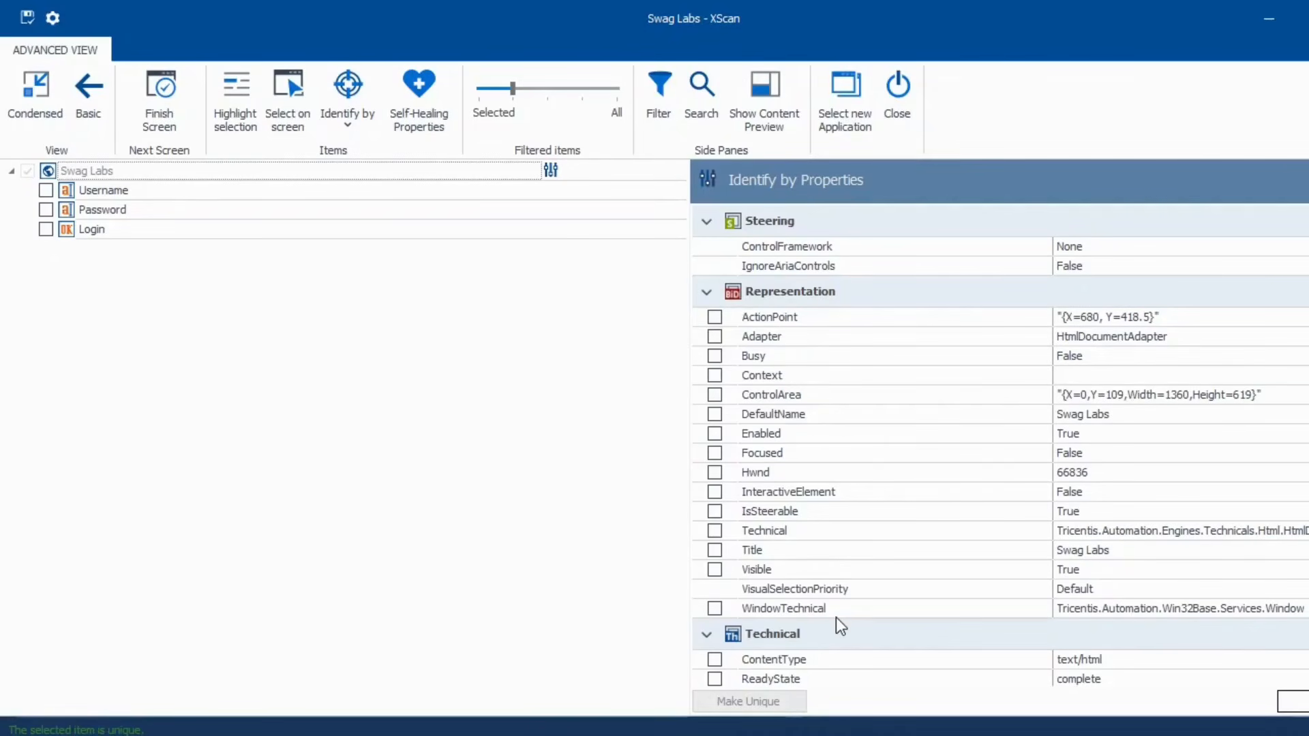
scroll(866, 607, down, 1)
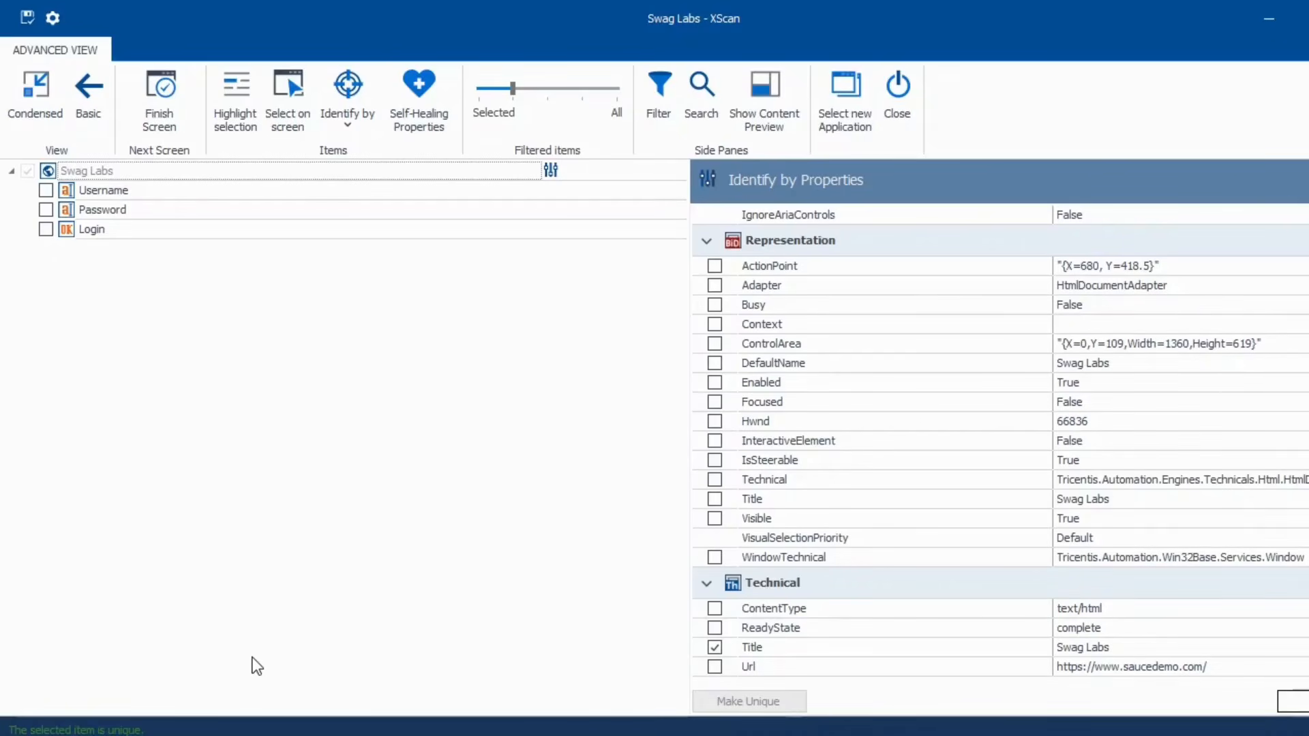
click(68, 187)
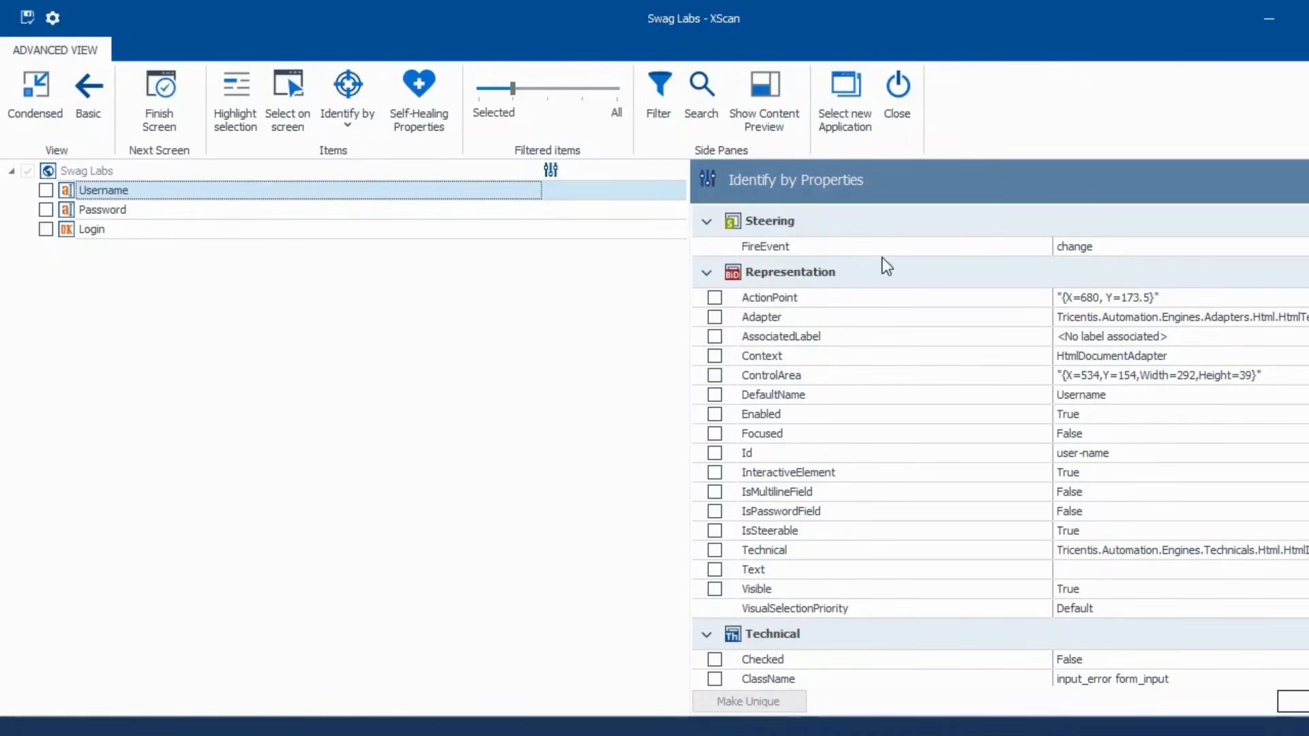
scroll(988, 447, down, 5)
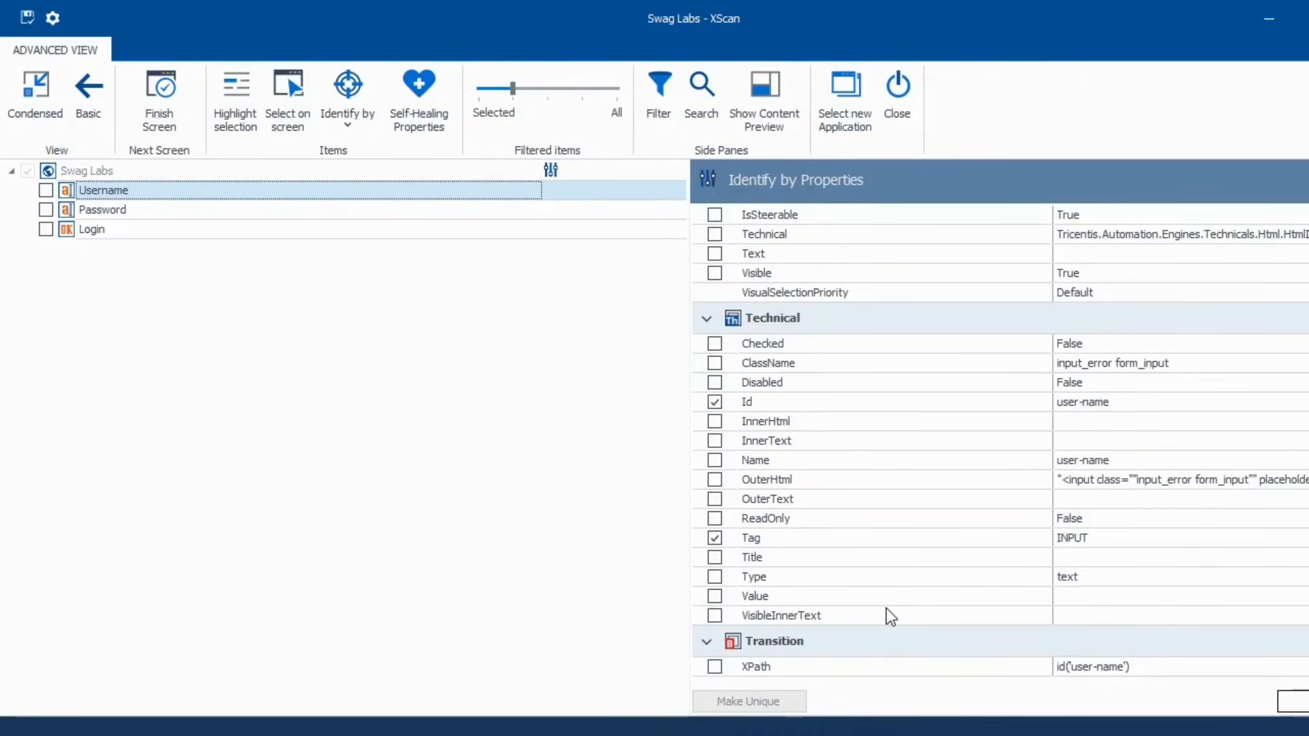
scroll(887, 609, up, 5)
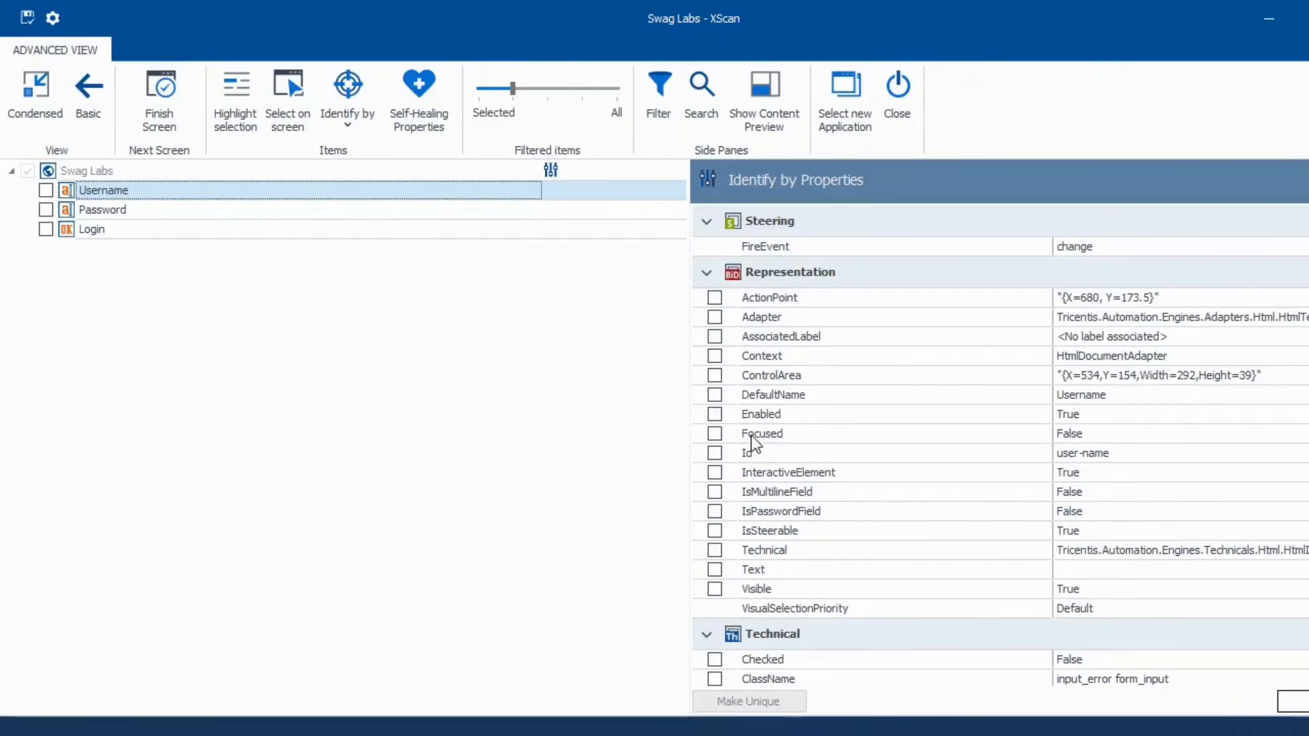
scroll(817, 551, down, 3)
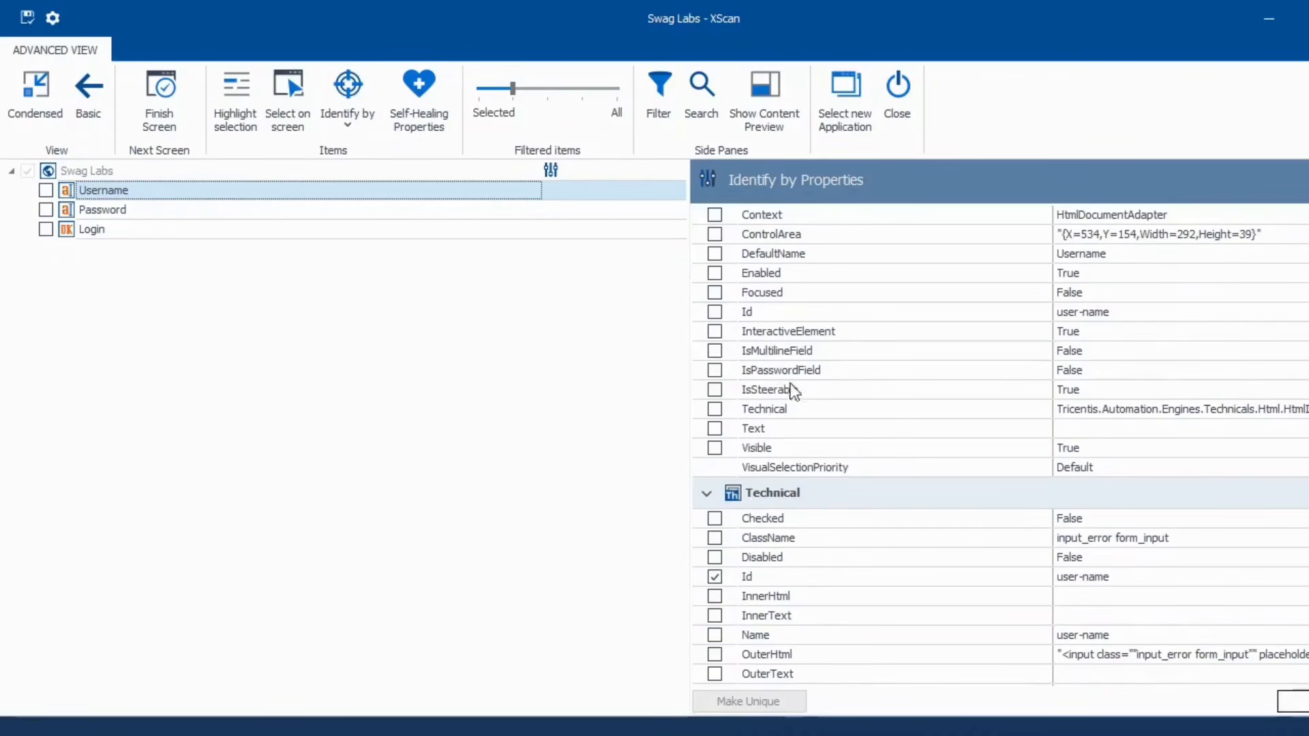
scroll(890, 601, down, 3)
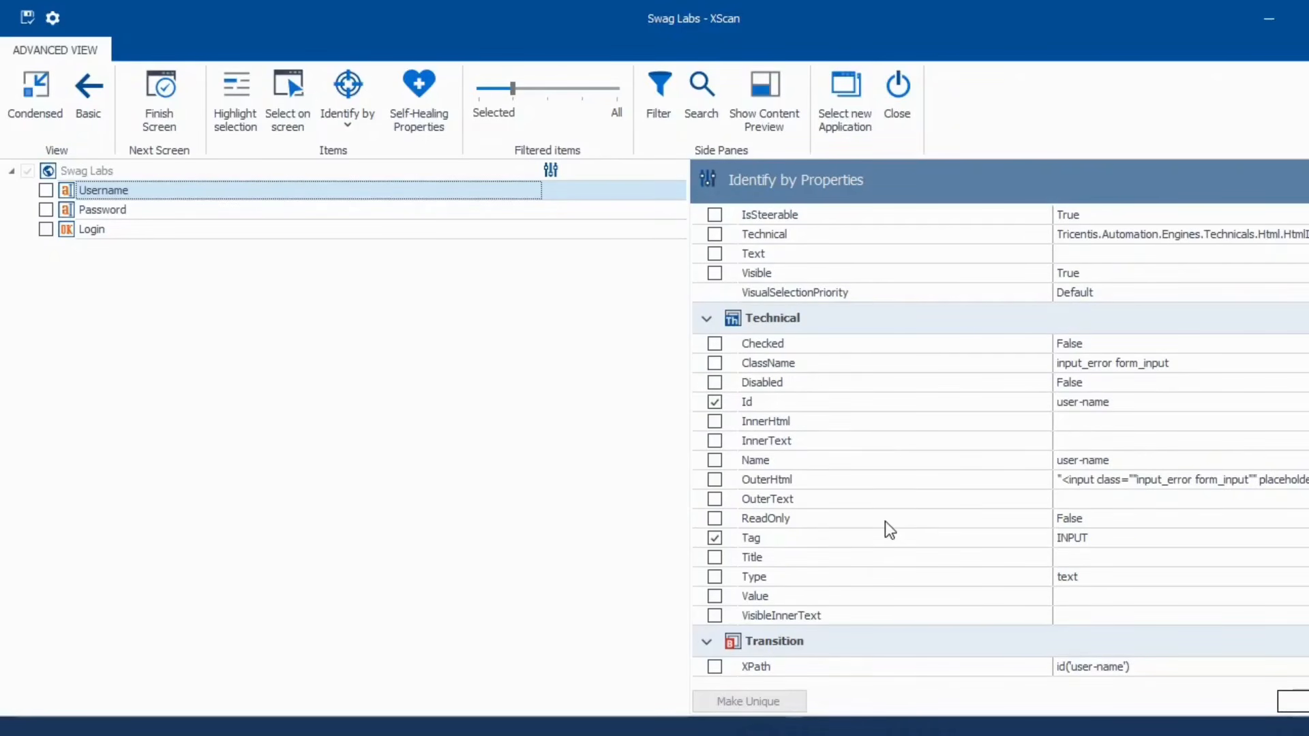
scroll(856, 548, up, 3)
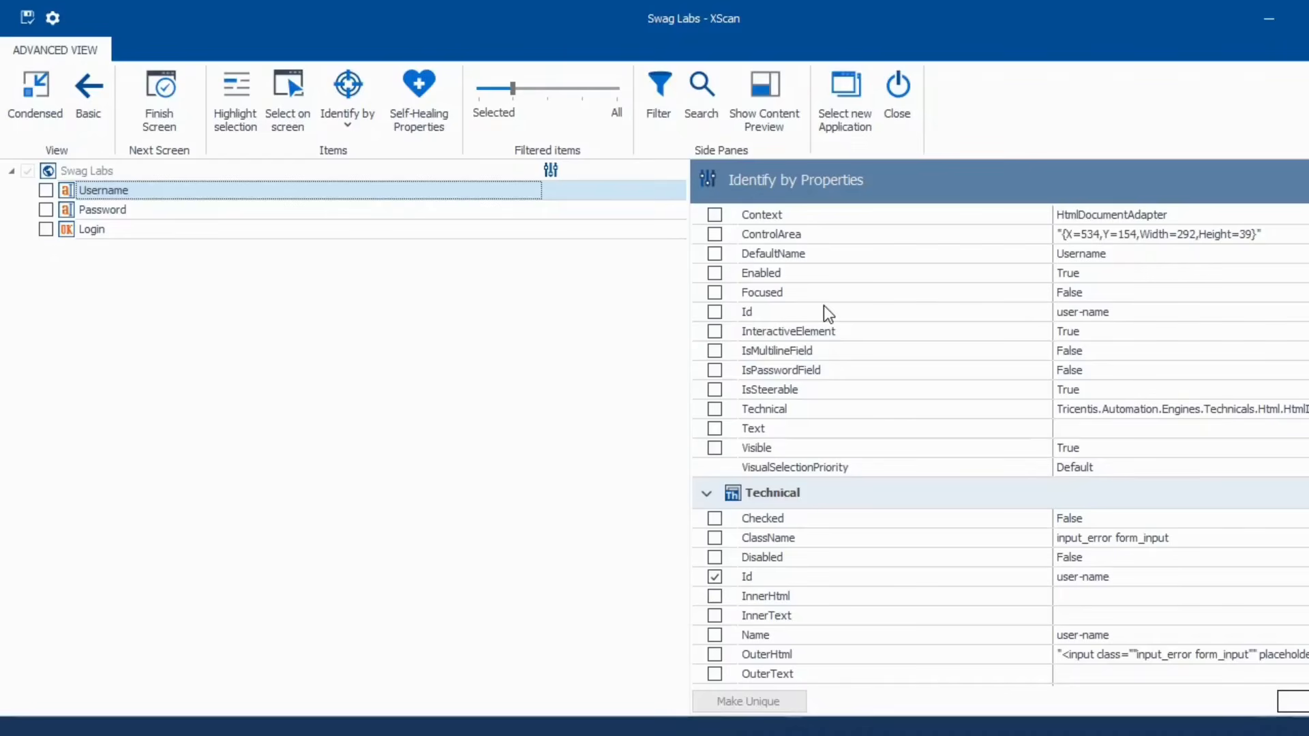
scroll(832, 321, up, 3)
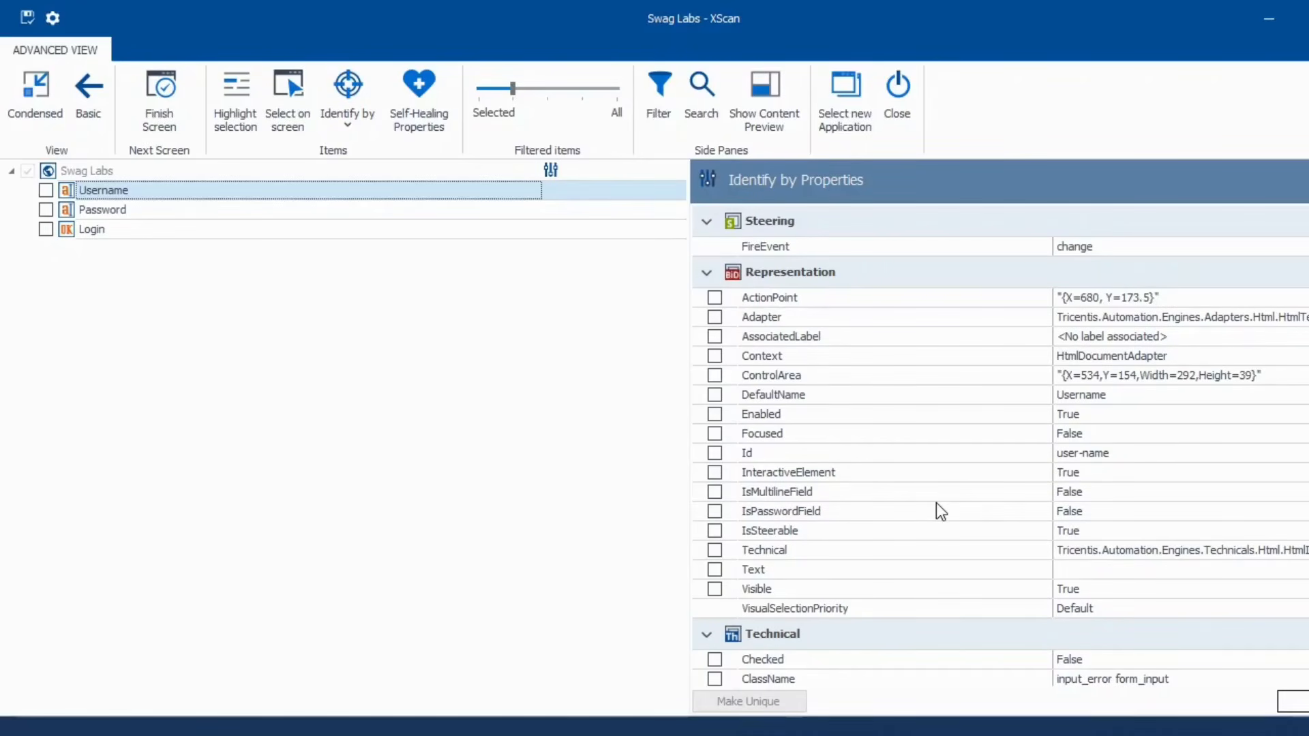
scroll(941, 511, down, 3)
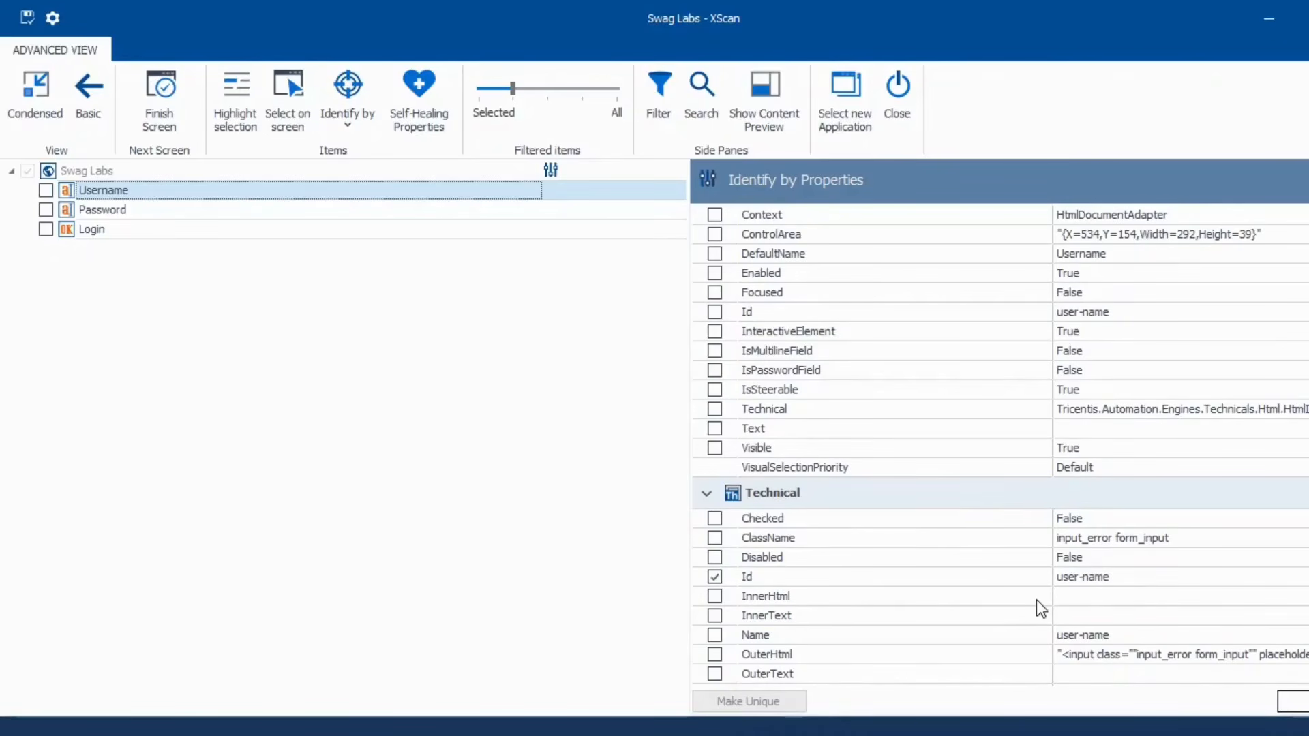
scroll(1009, 609, down, 2)
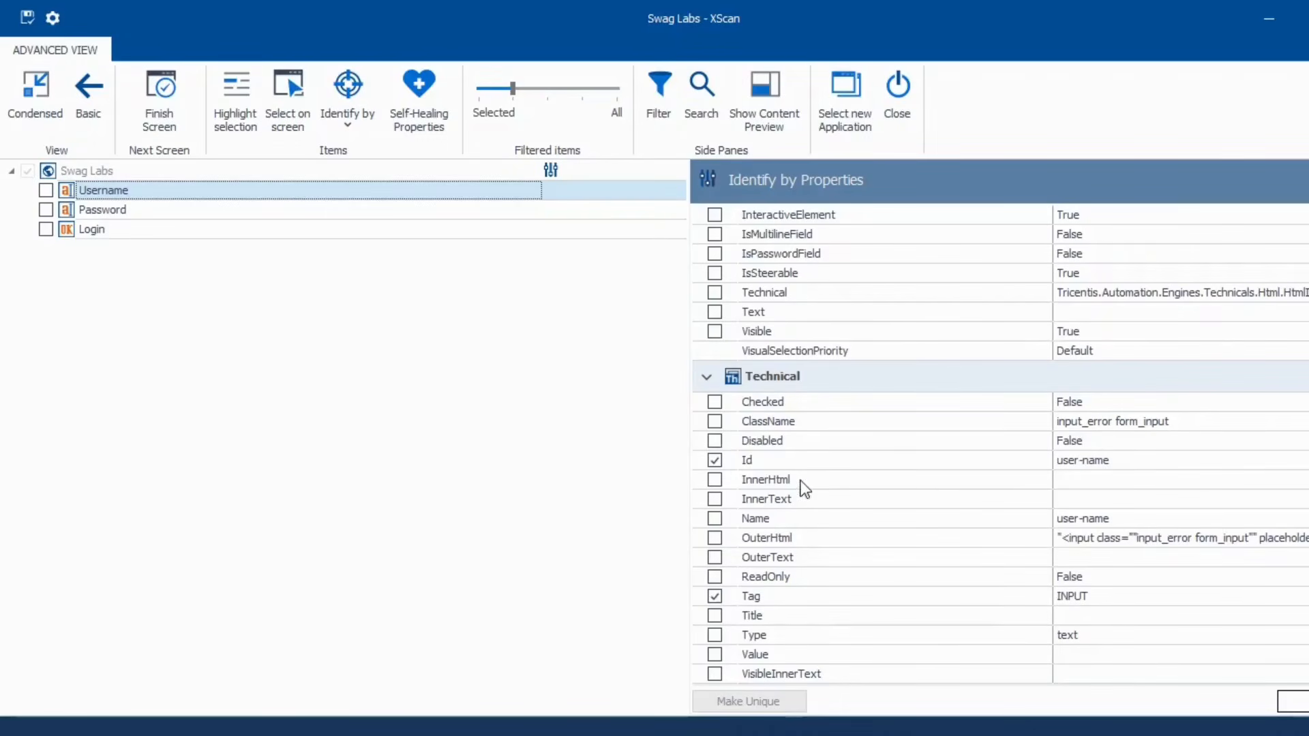
click(1077, 484)
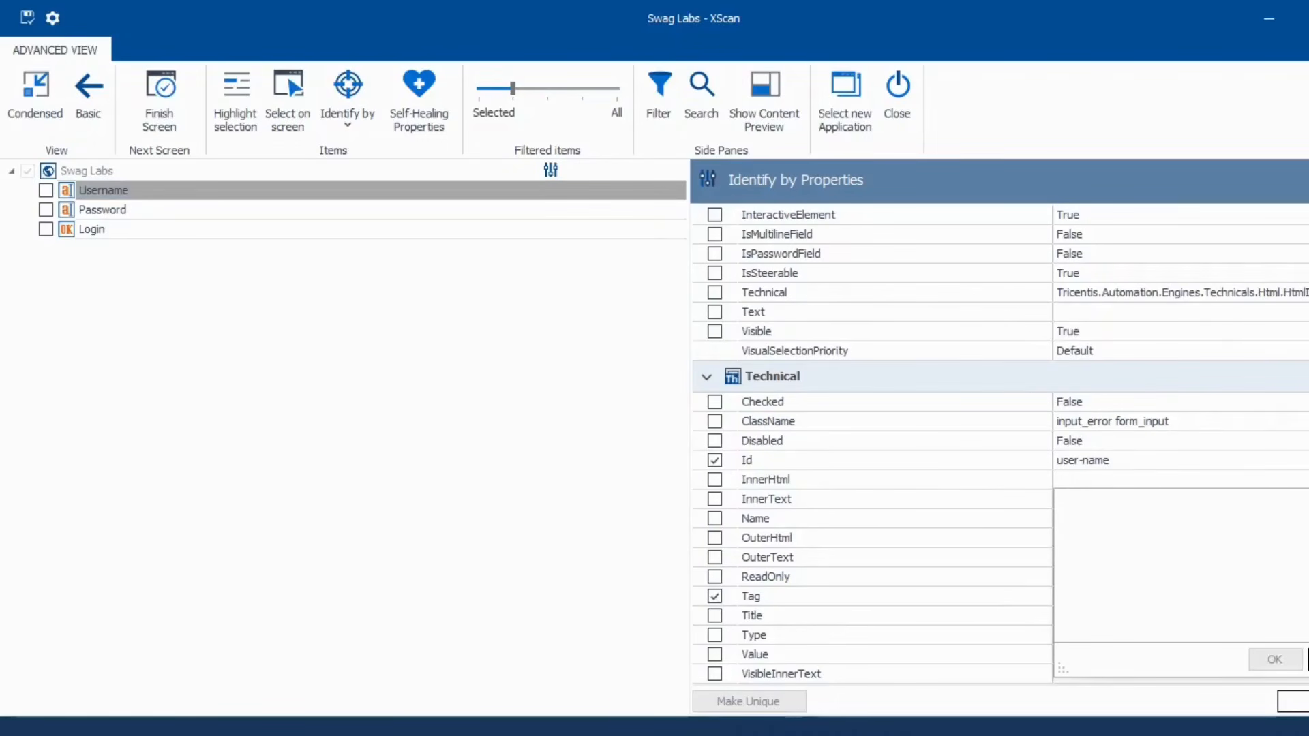
click(1308, 659)
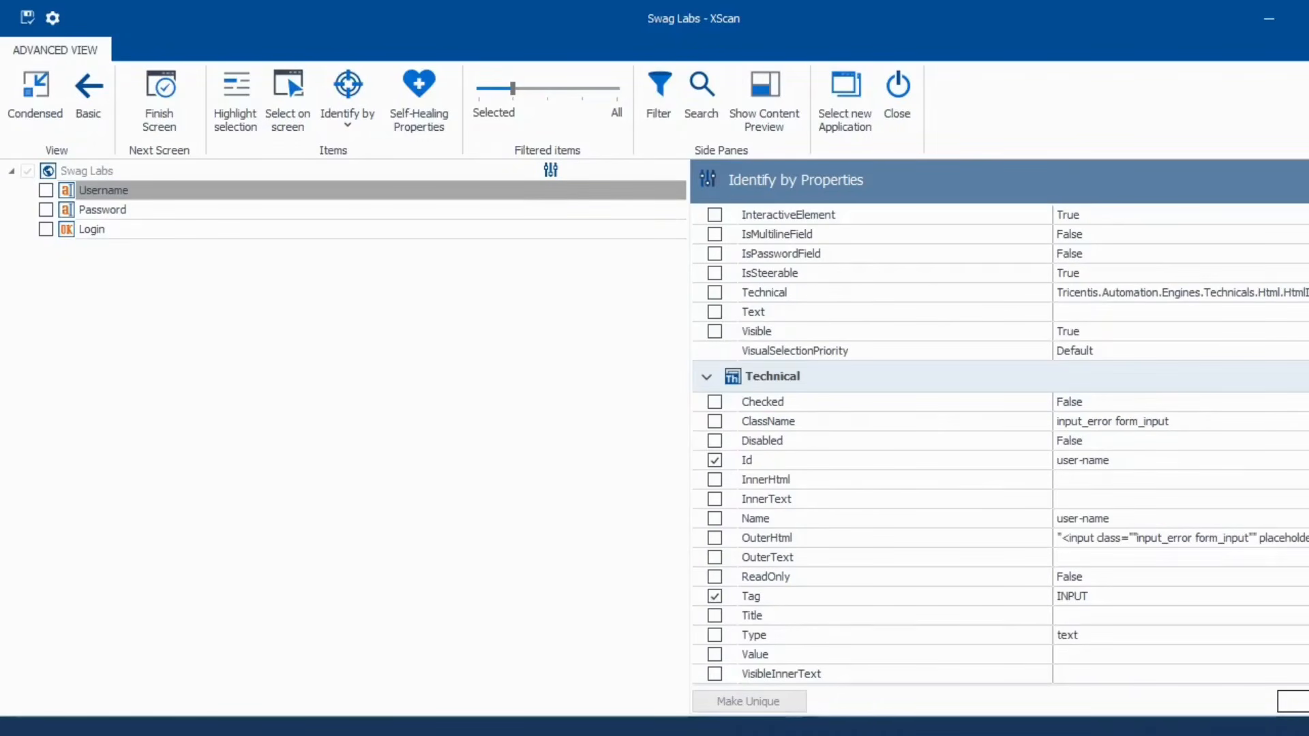
click(1182, 495)
click(1182, 495)
scroll(1000, 443, down, 1)
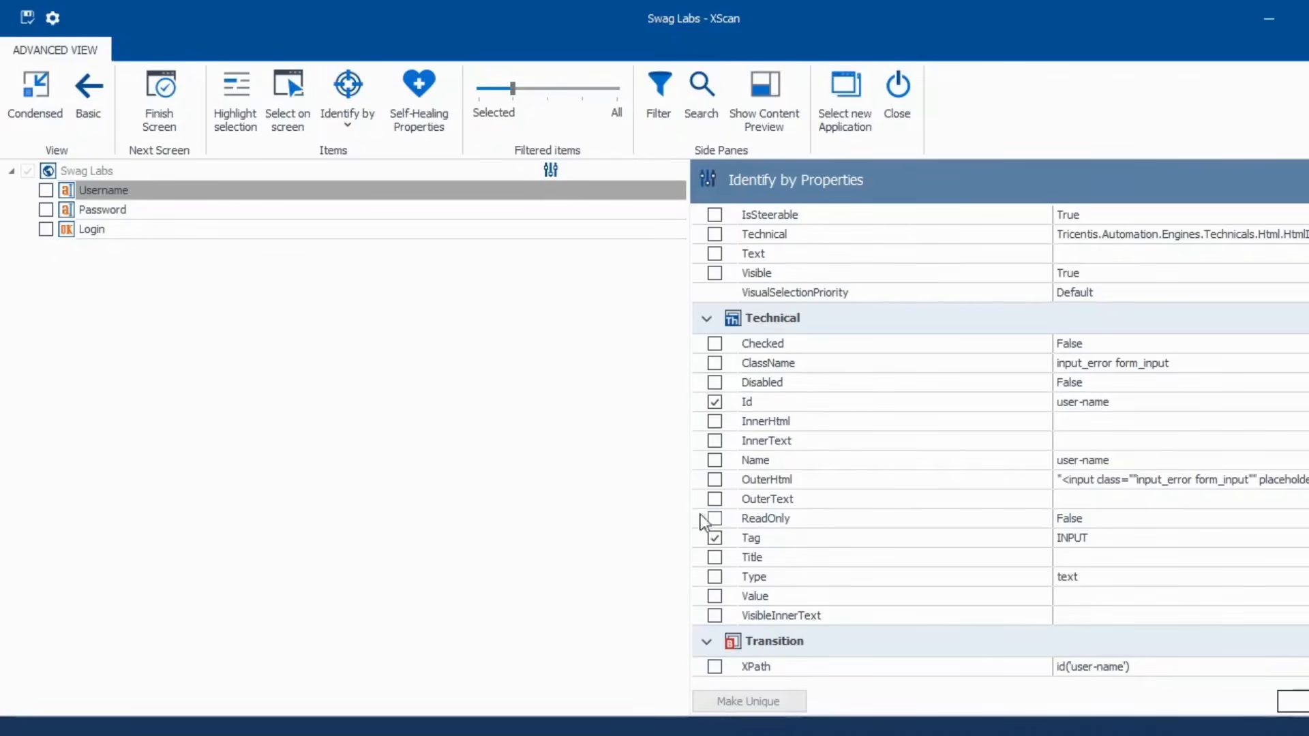
- Identify Username uniquely by its Id alone, dropping Tag, and open the property-loading menu
click(715, 538)
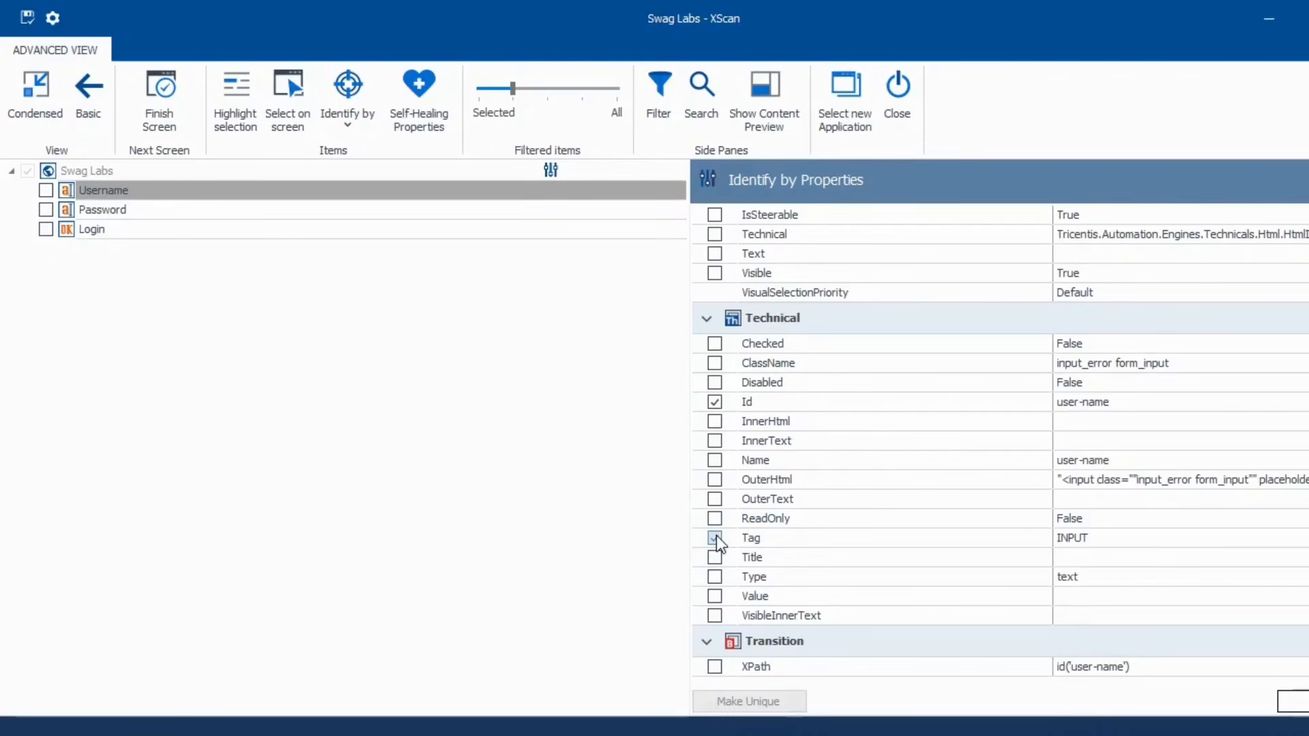
click(715, 402)
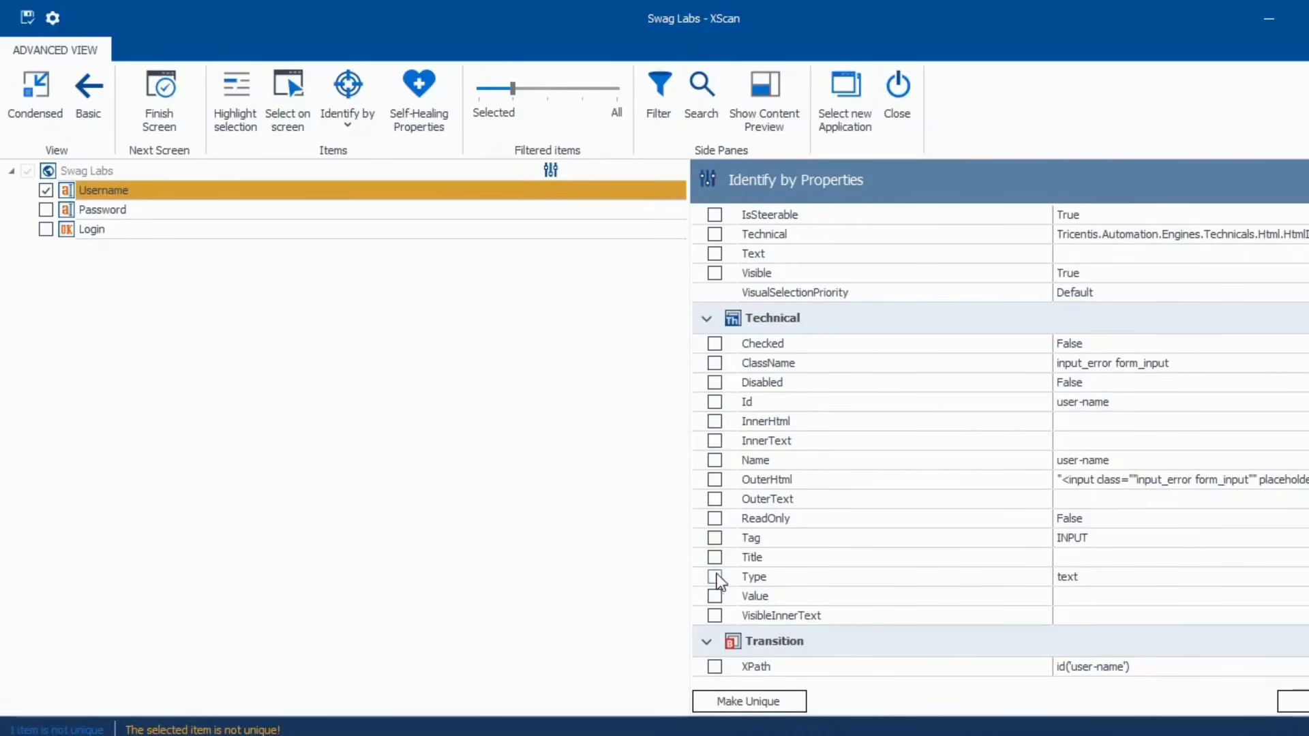
scroll(935, 497, up, 4)
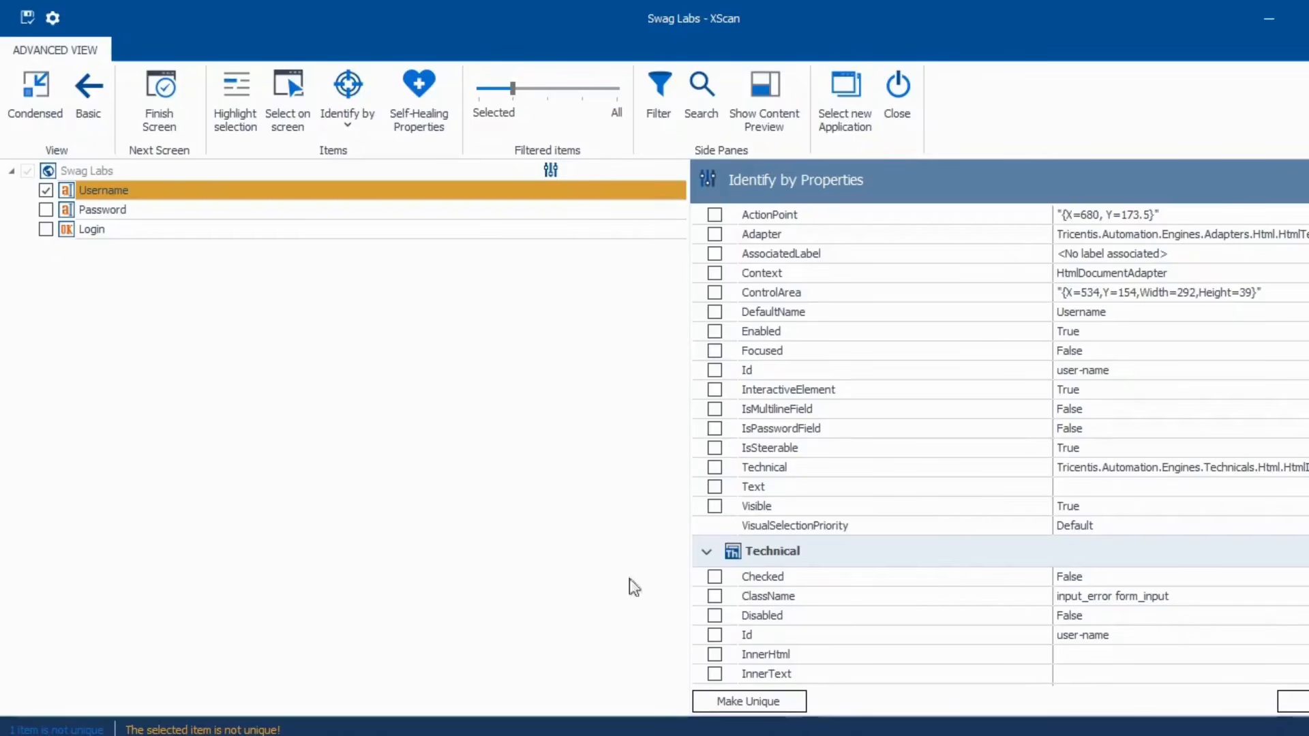
scroll(964, 558, up, 2)
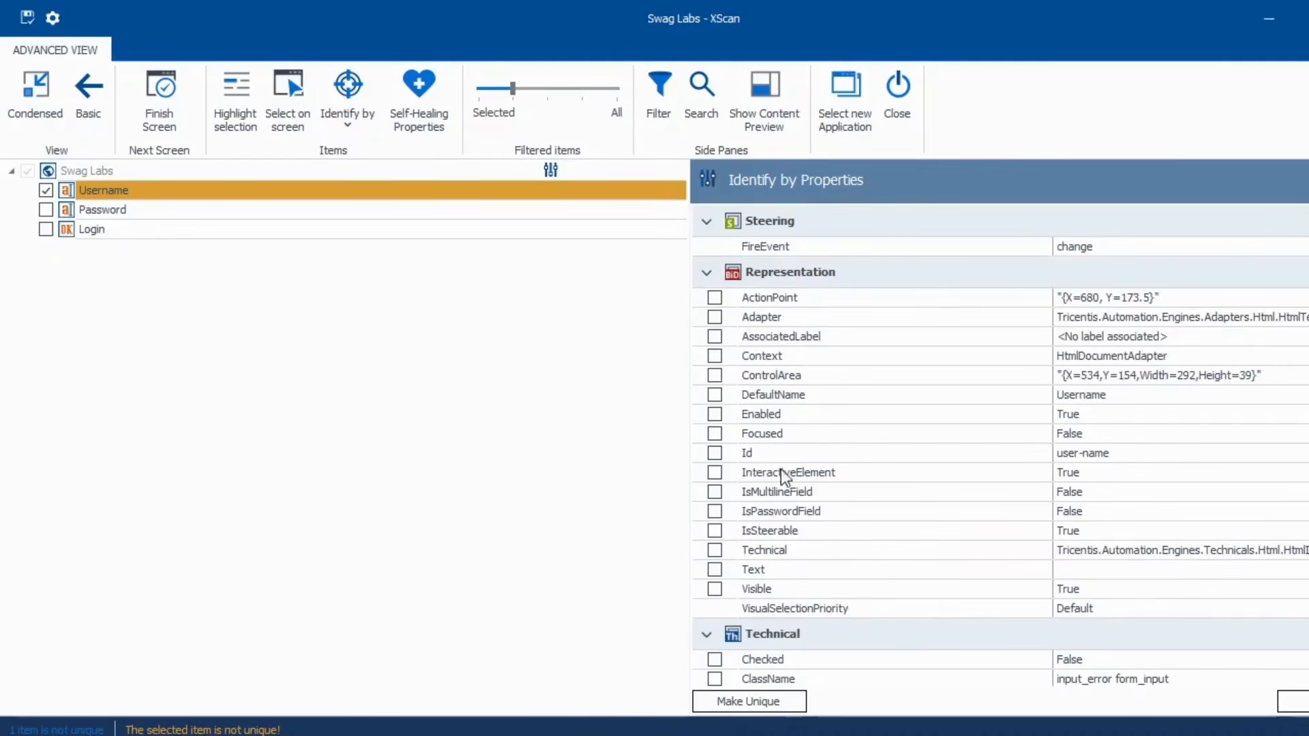
click(715, 453)
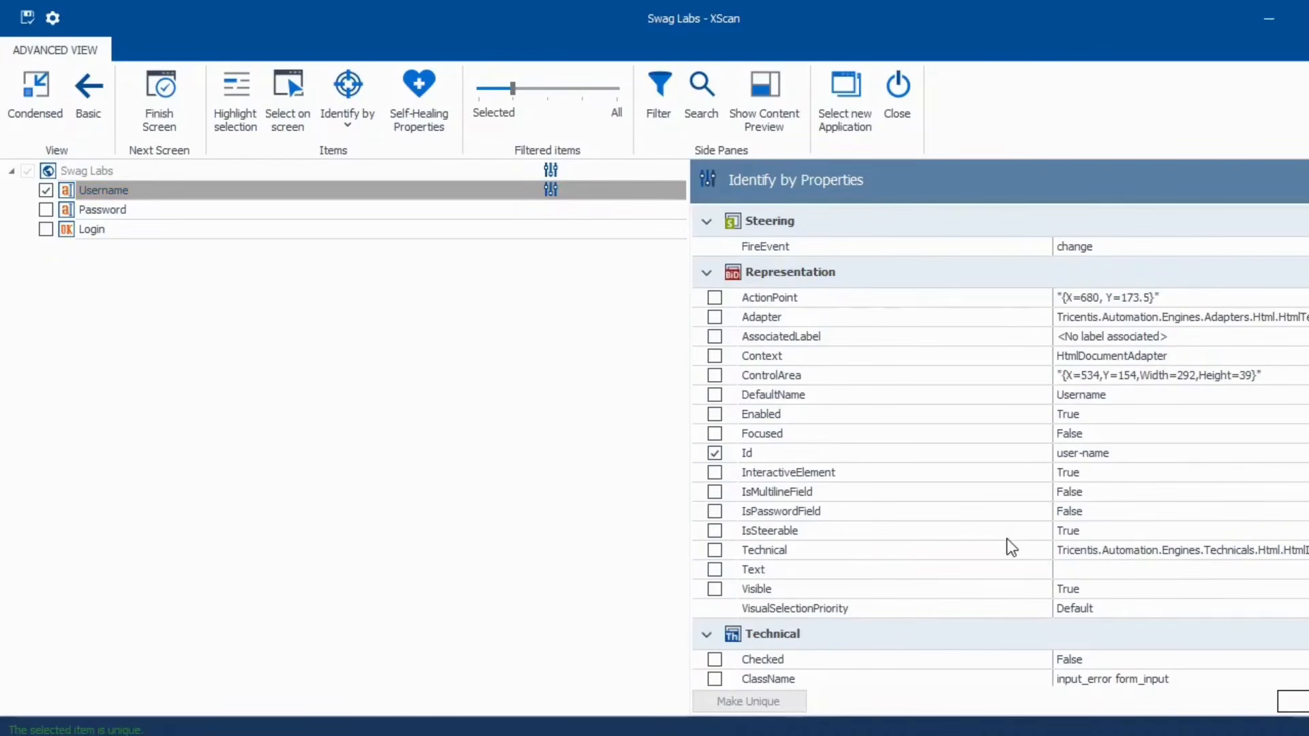
scroll(1006, 538, down, 5)
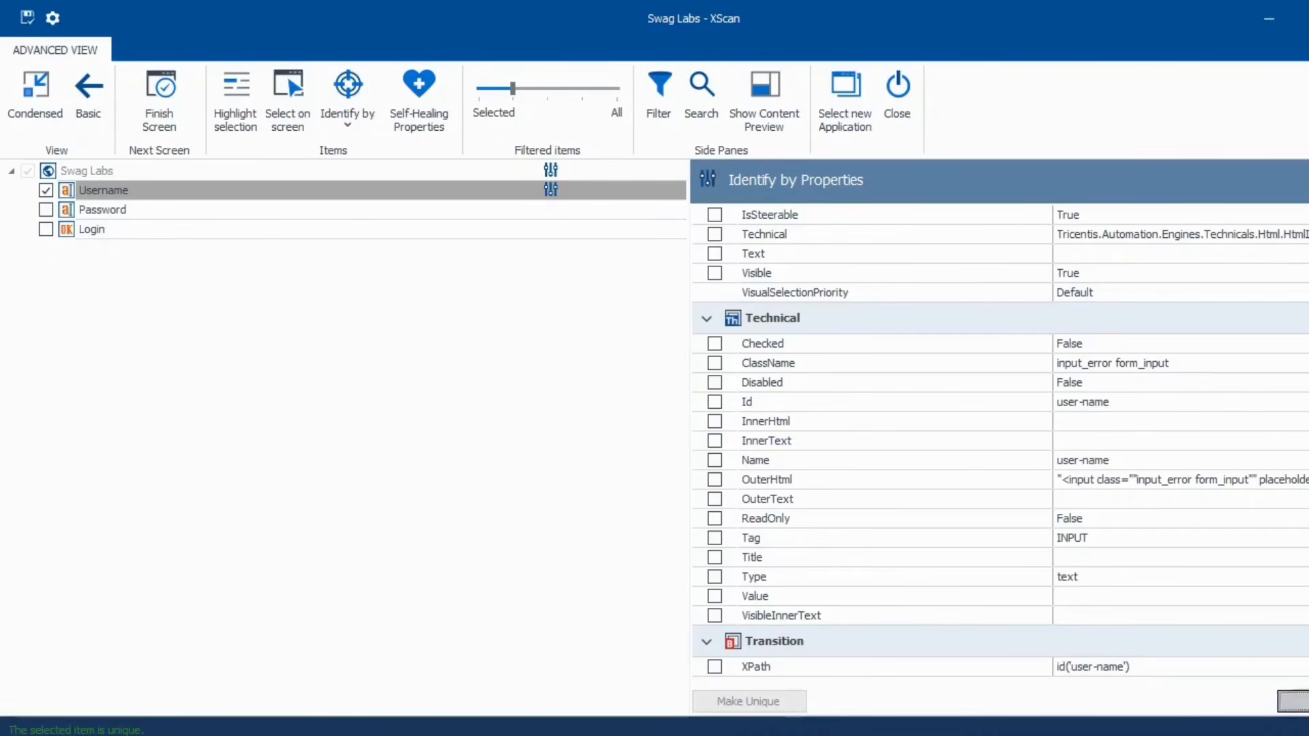
click(1292, 701)
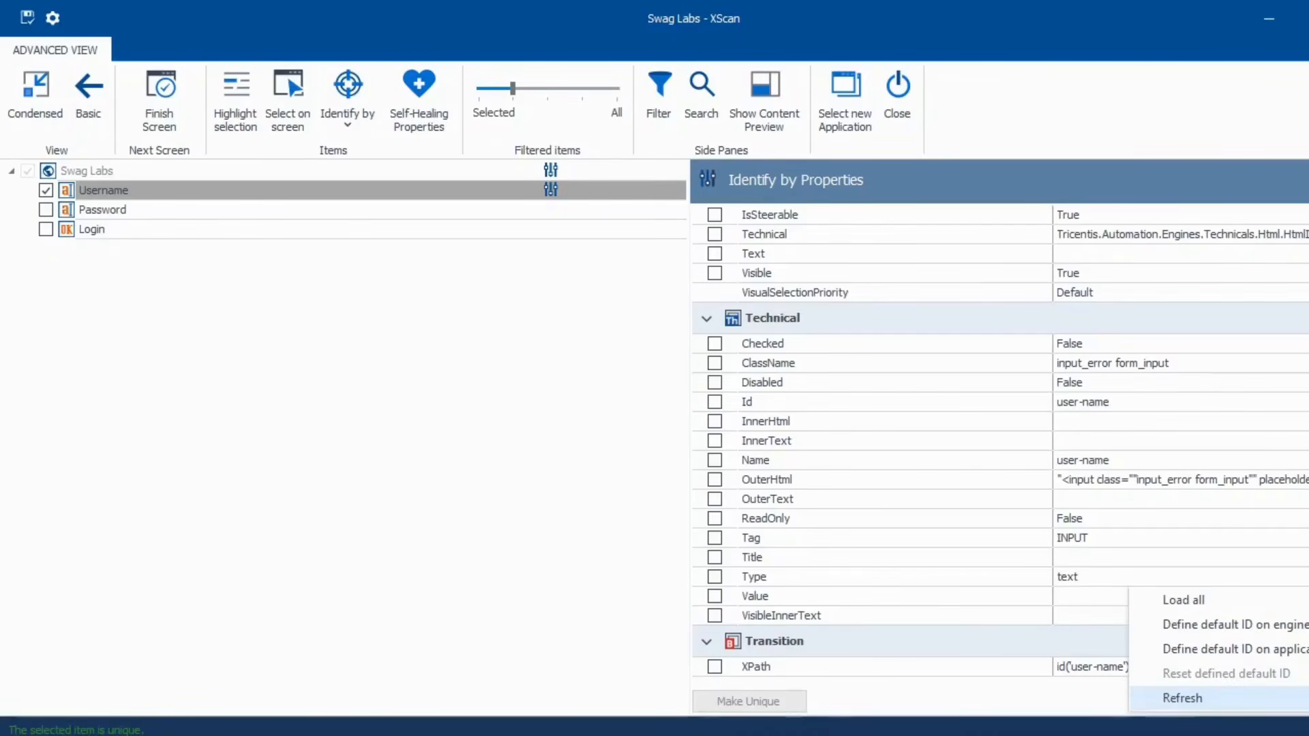
- Load all Username properties and review them, from style_ entries to placeholder and XPath id('user-name')
click(1197, 600)
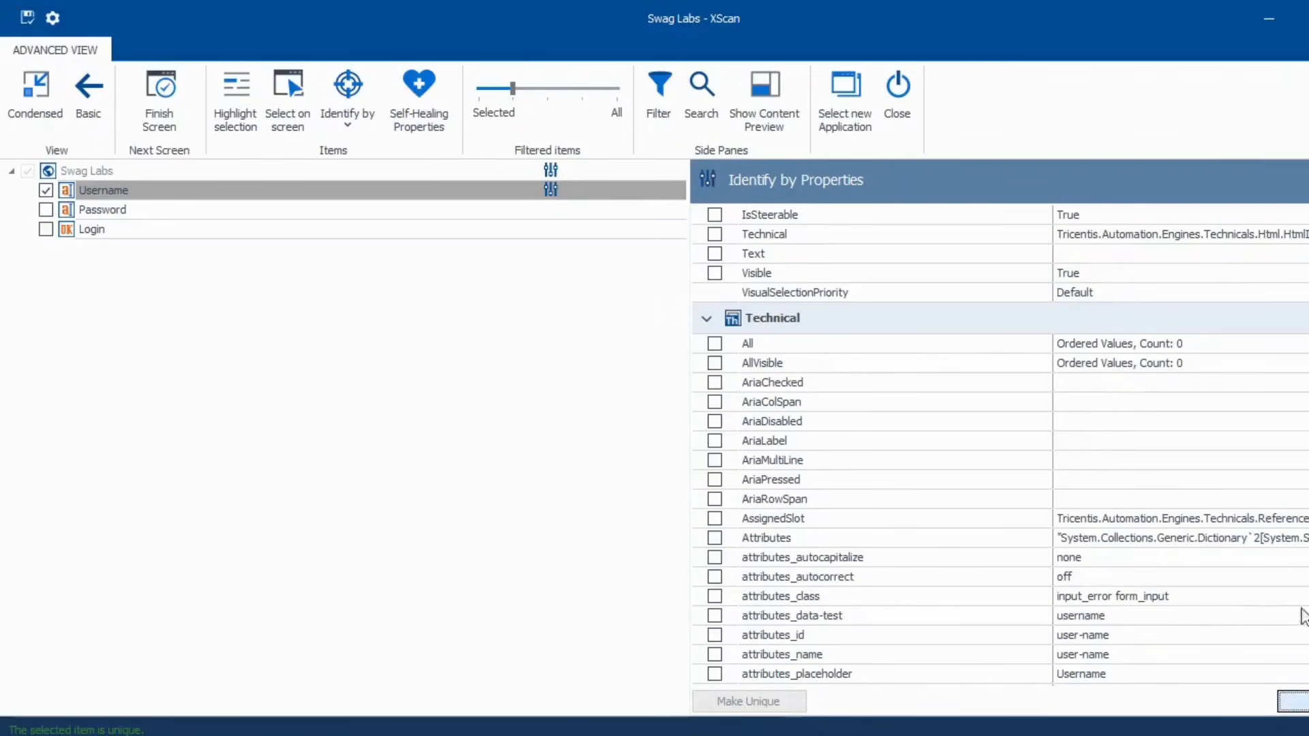
scroll(1144, 534, up, 5)
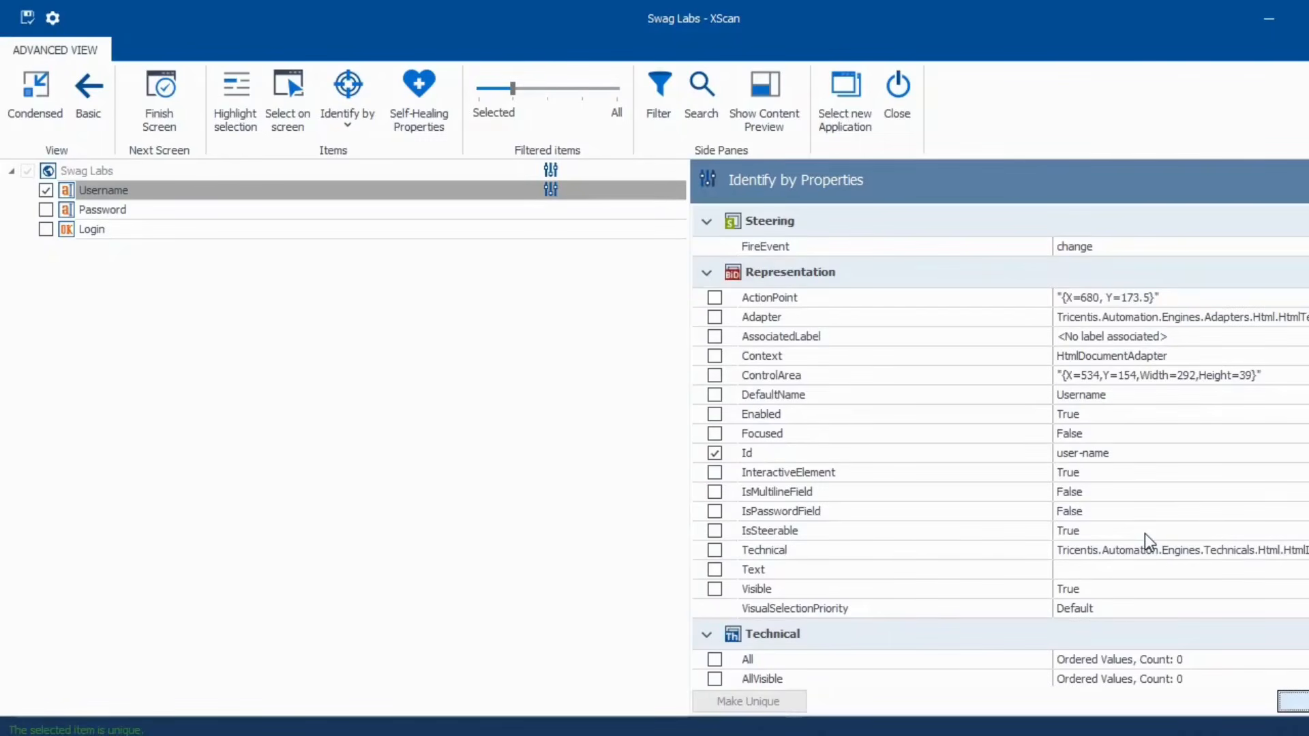
scroll(1144, 533, down, 20)
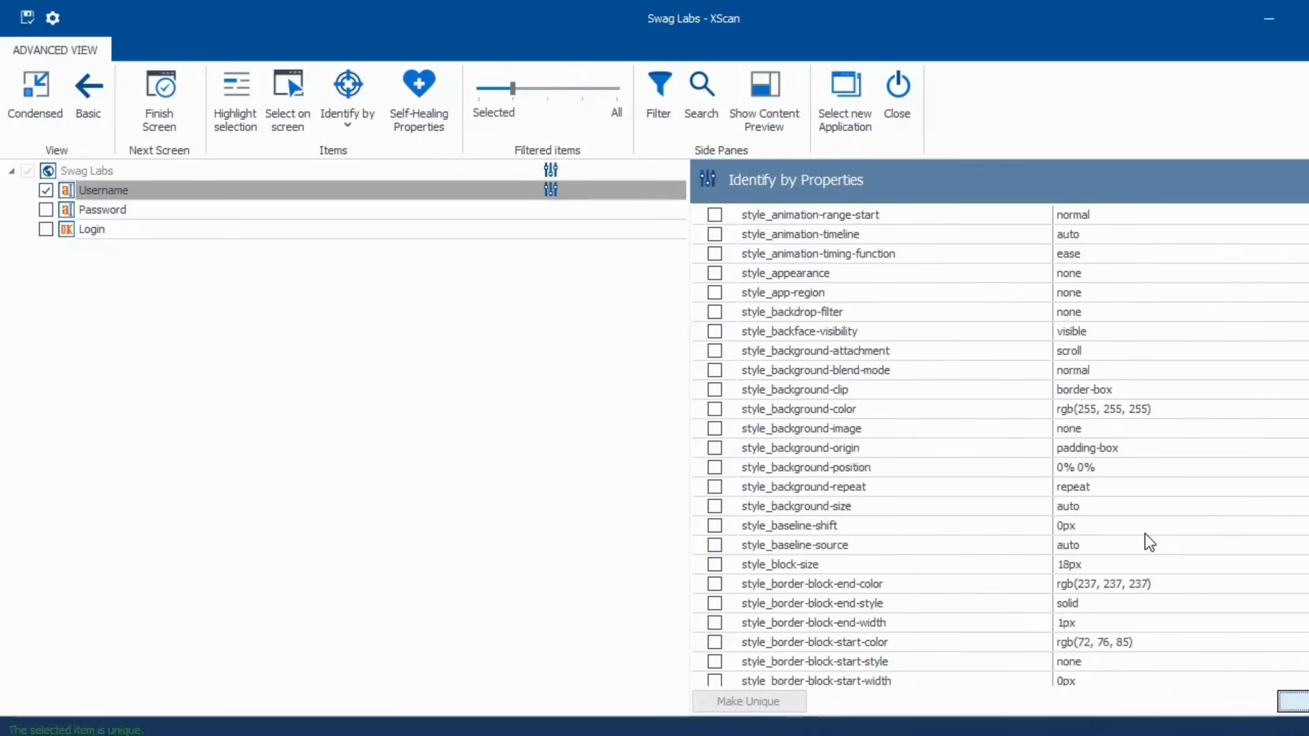
scroll(1145, 534, down, 20)
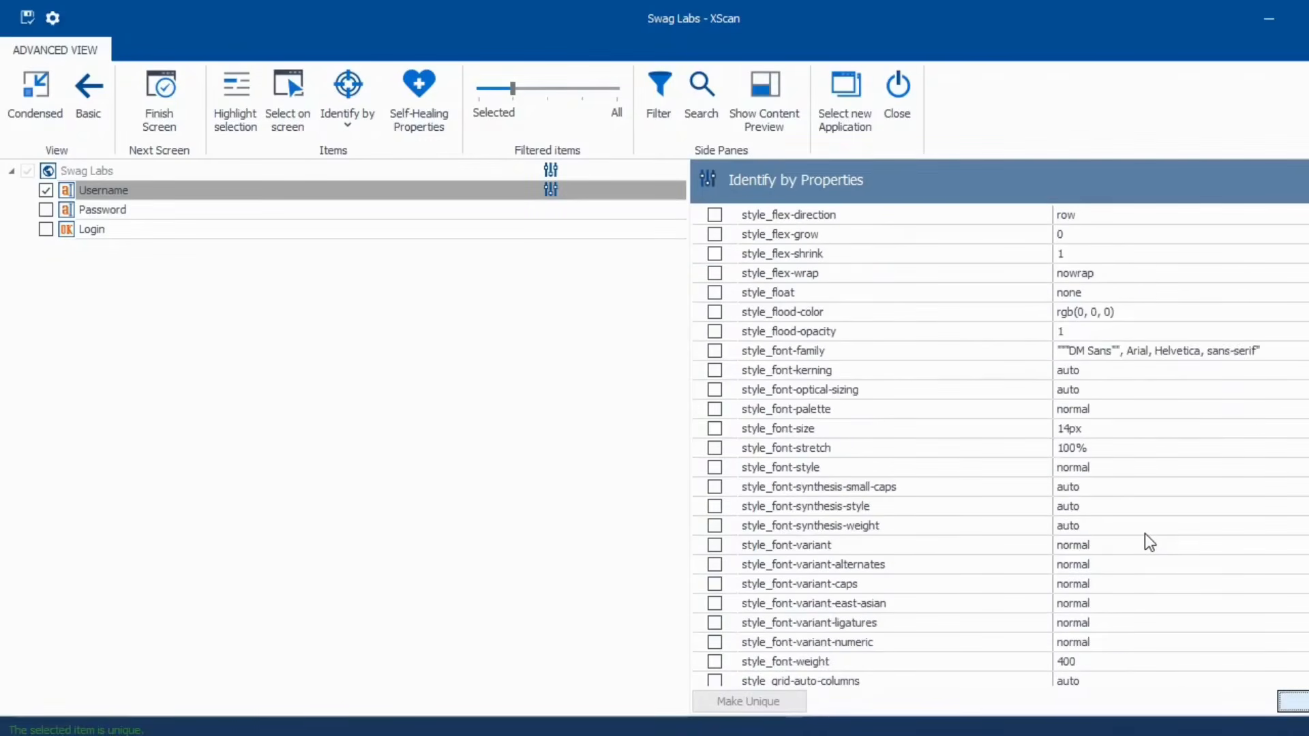
scroll(1144, 542, down, 20)
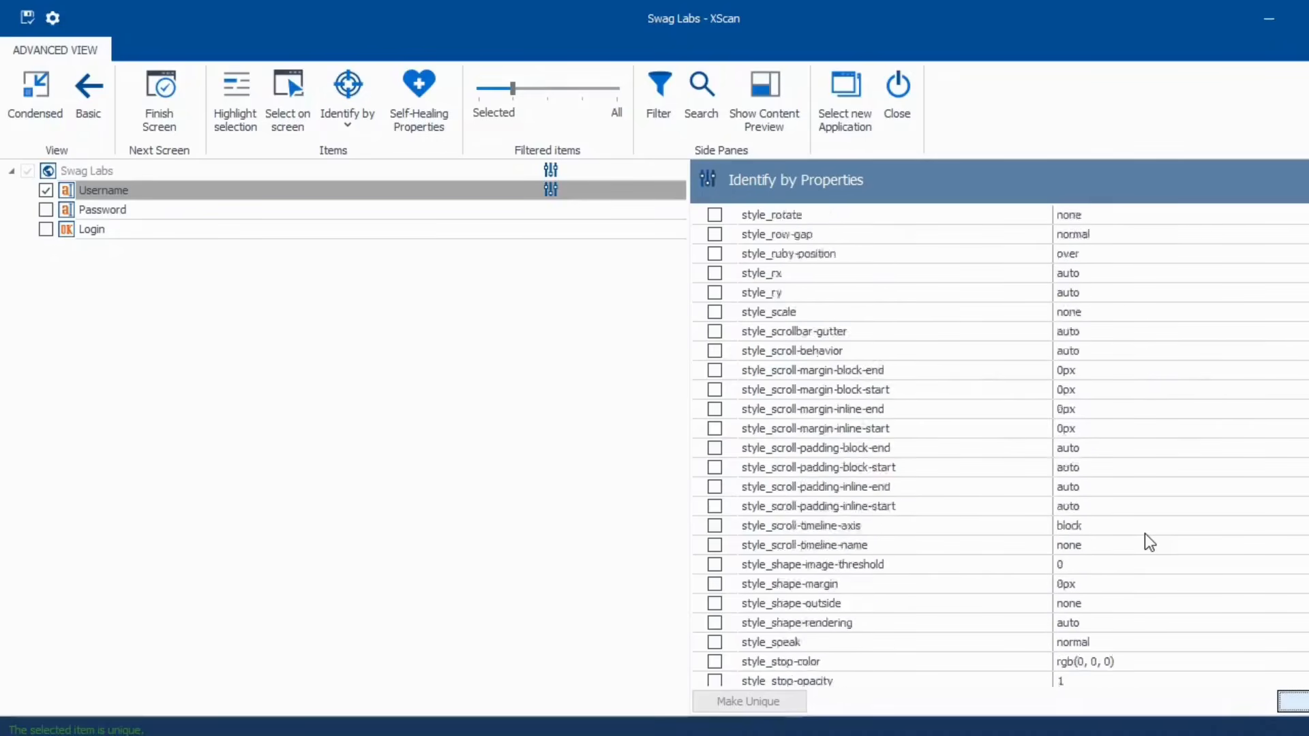
scroll(1144, 543, down, 20)
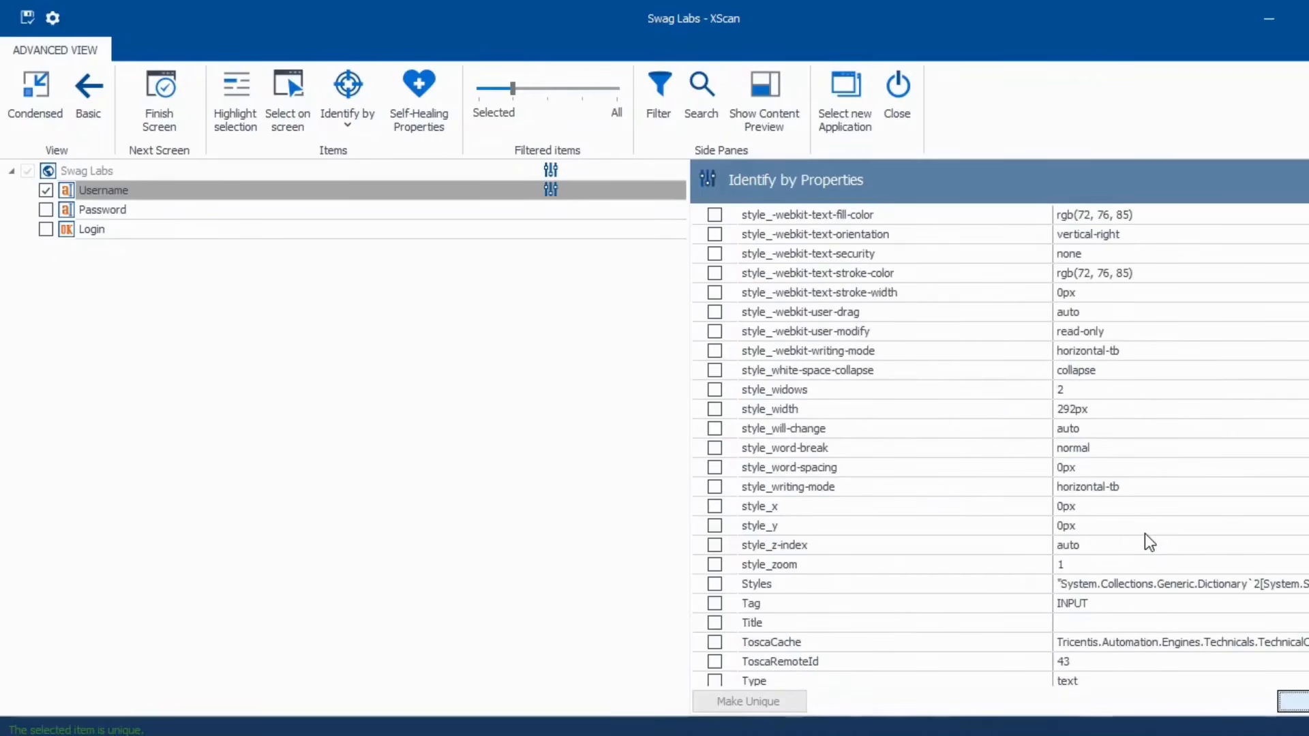
scroll(1146, 535, down, 20)
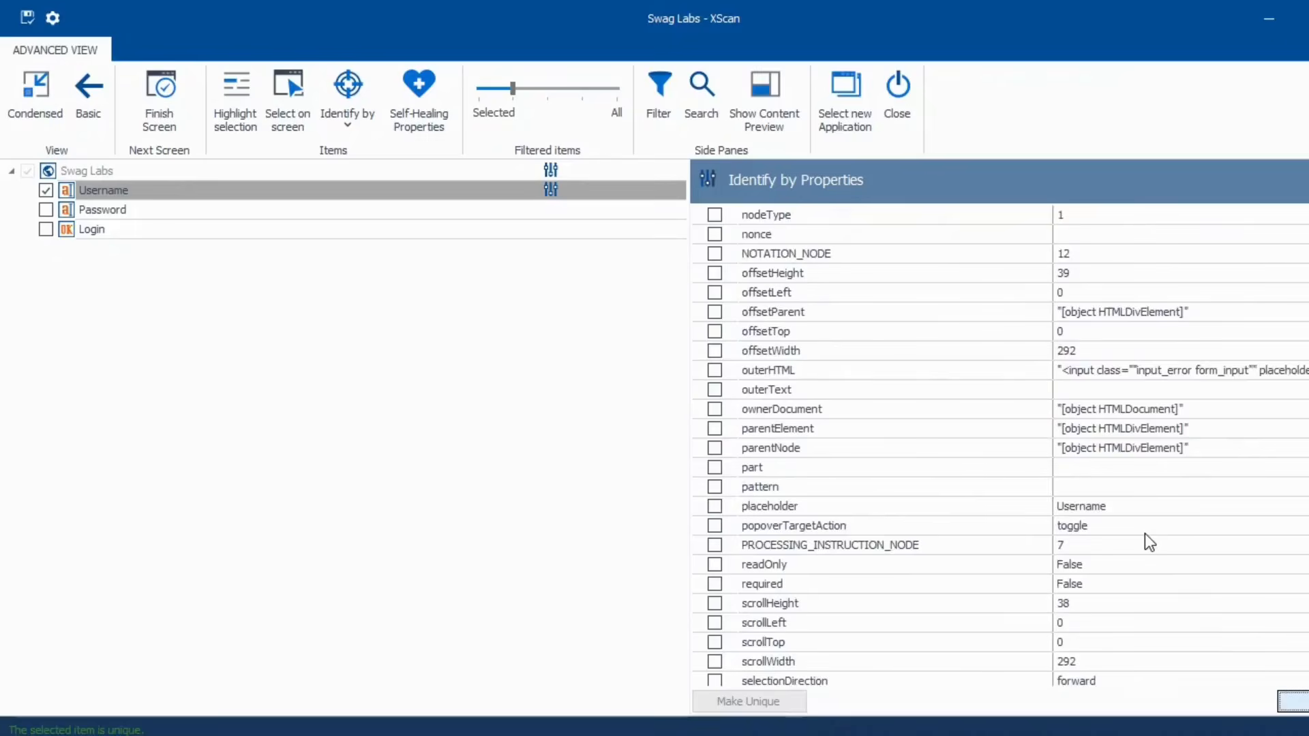
scroll(1149, 542, down, 8)
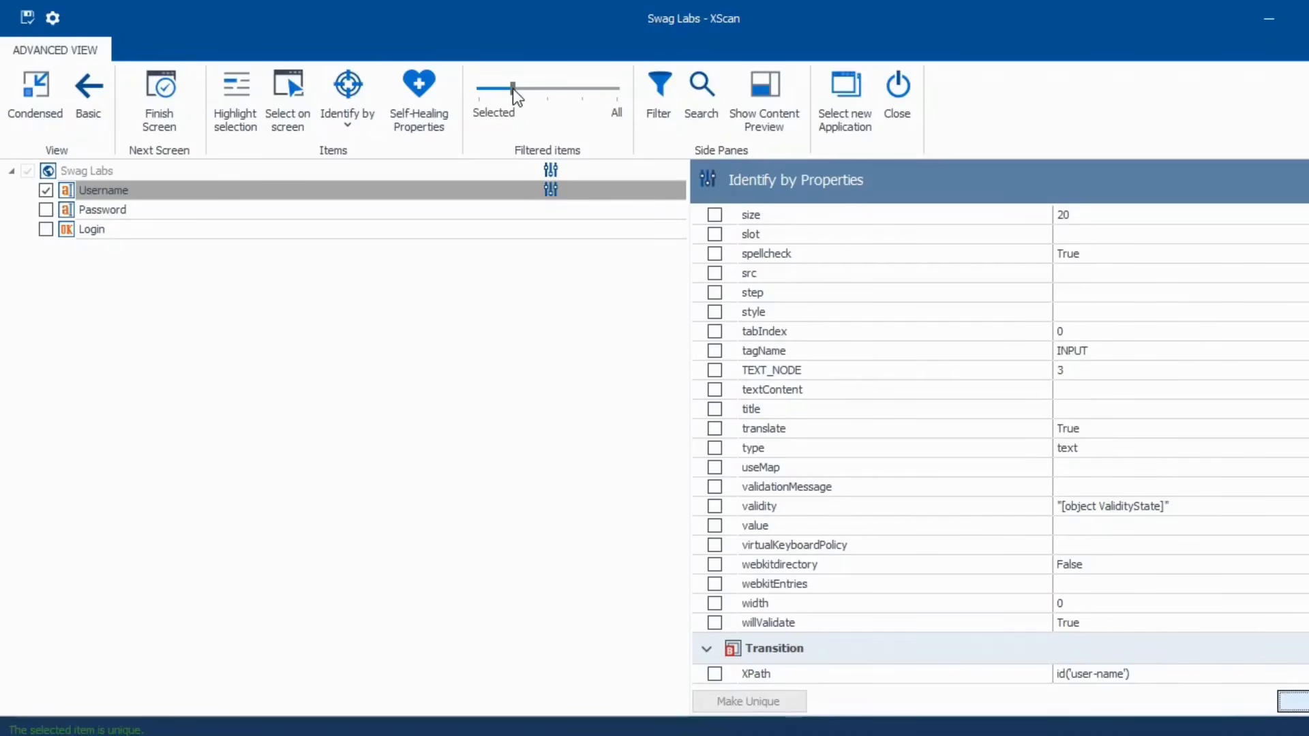
- Show all items, tick Username's parent DIV as a container, then remove that DIV from the tree
drag(512, 89, 580, 86)
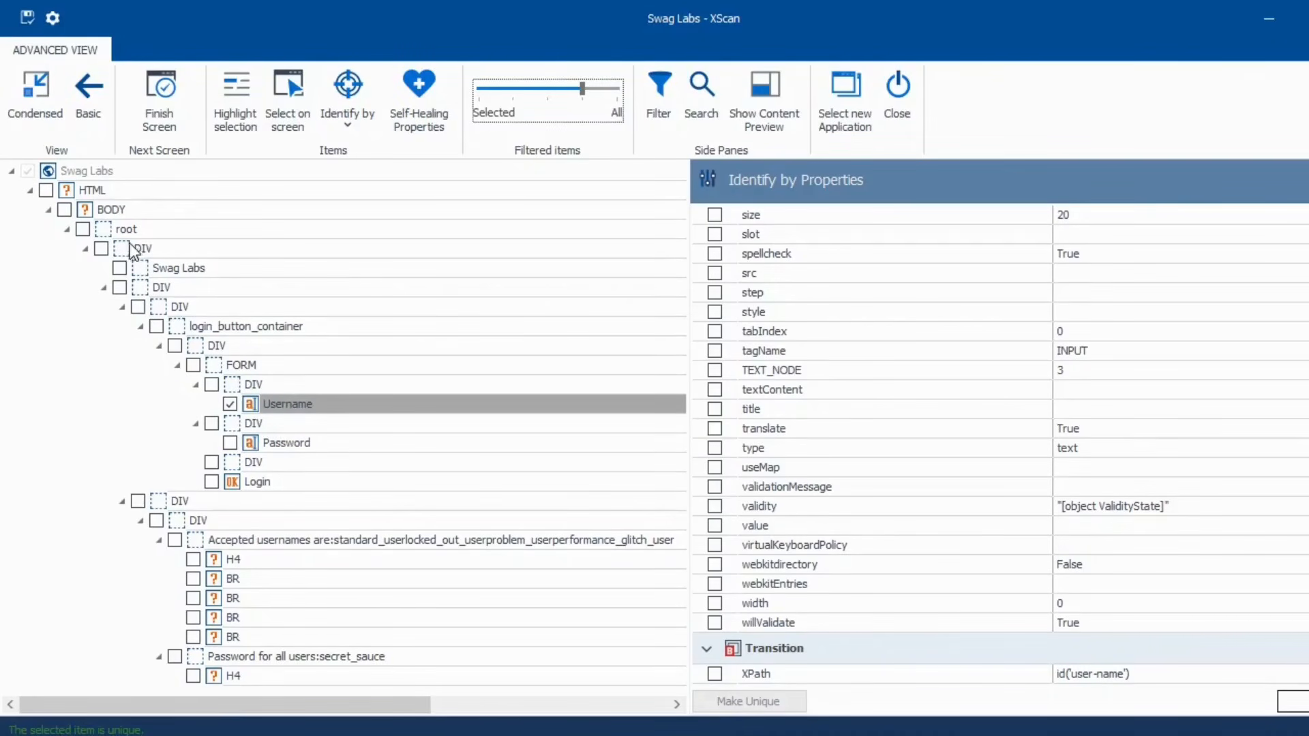
click(234, 386)
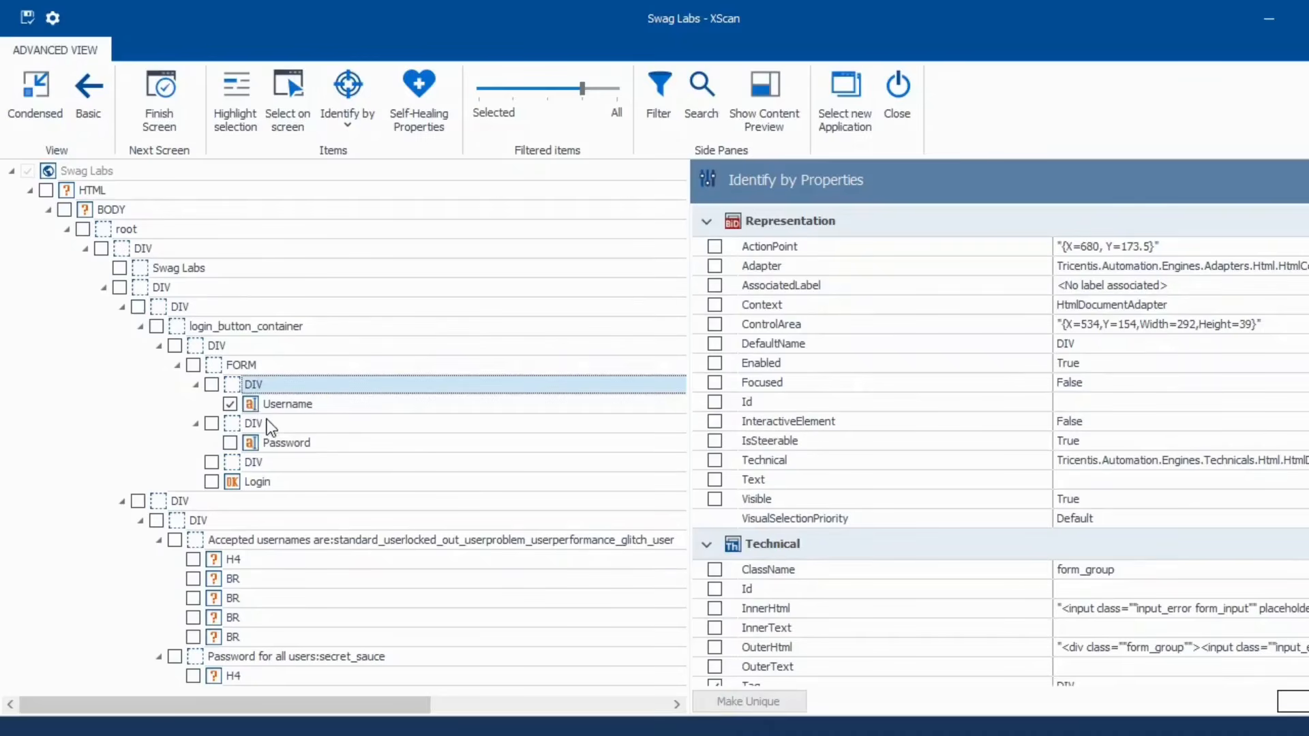
scroll(969, 503, down, 2)
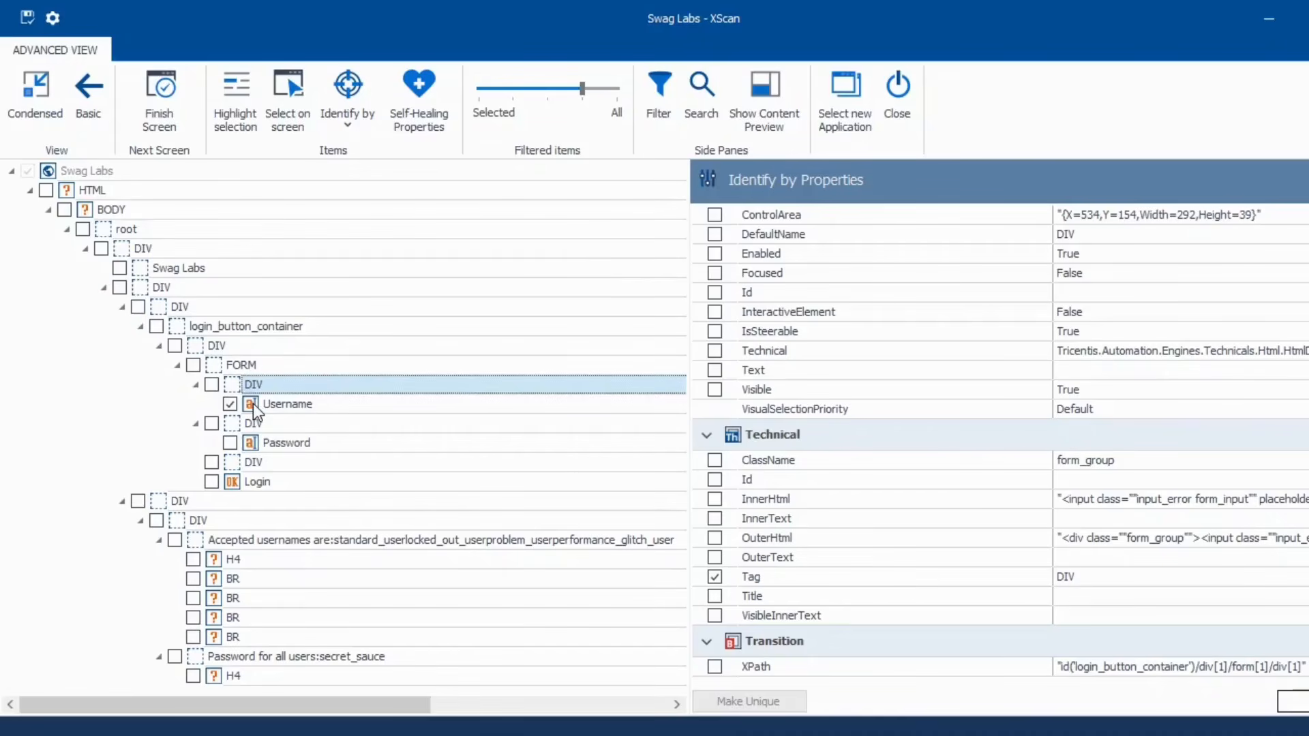
click(230, 403)
click(212, 384)
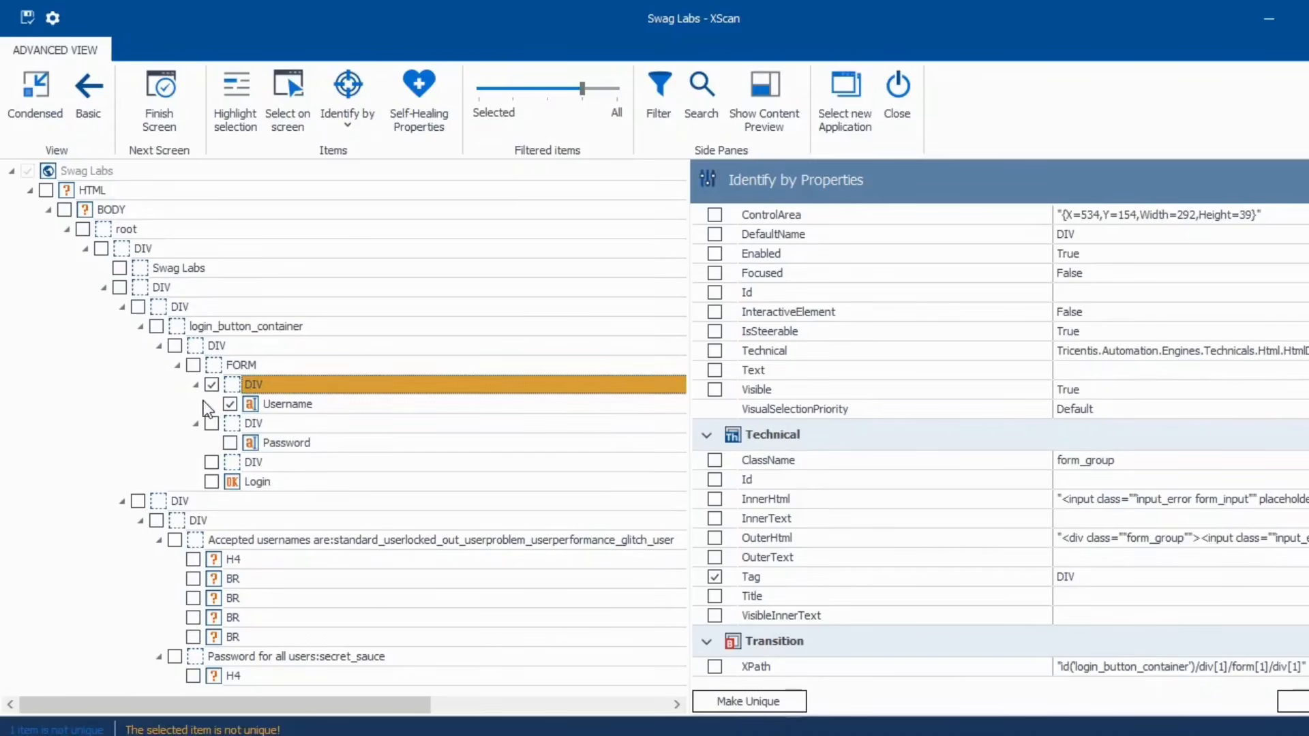
click(212, 384)
drag(582, 89, 461, 87)
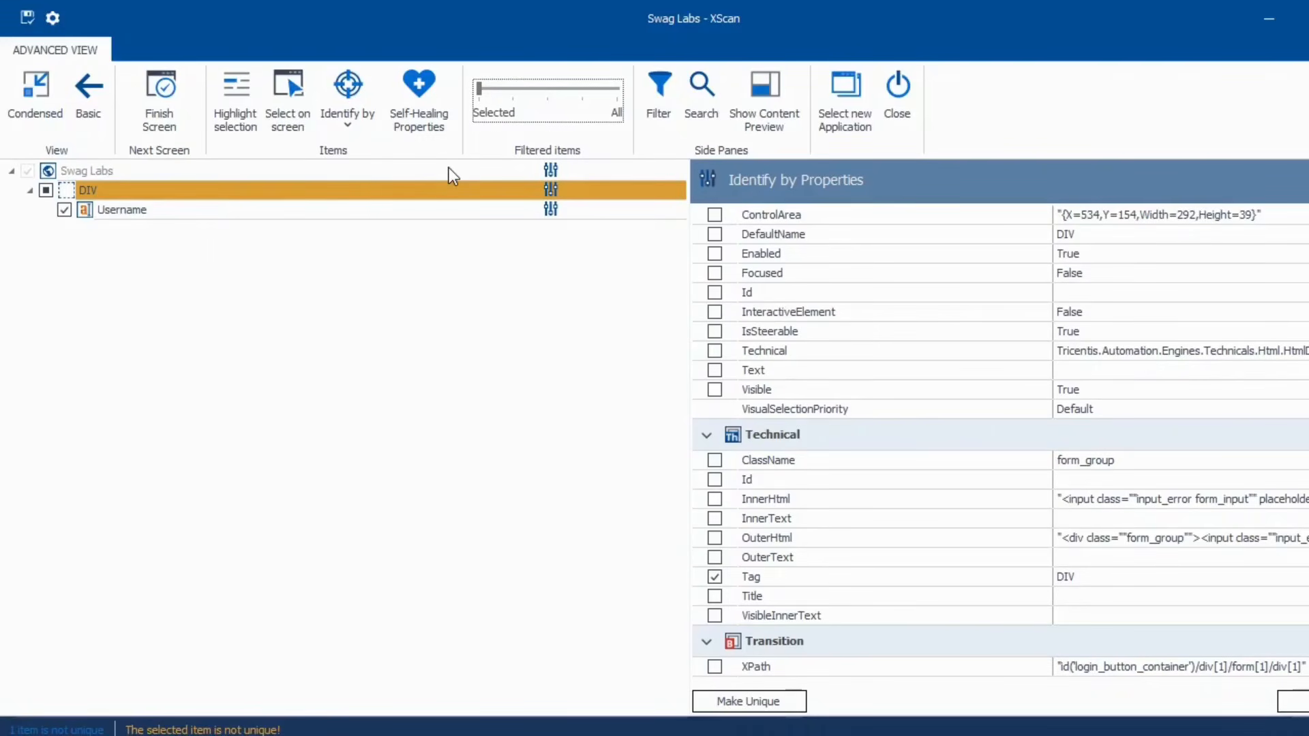
click(46, 190)
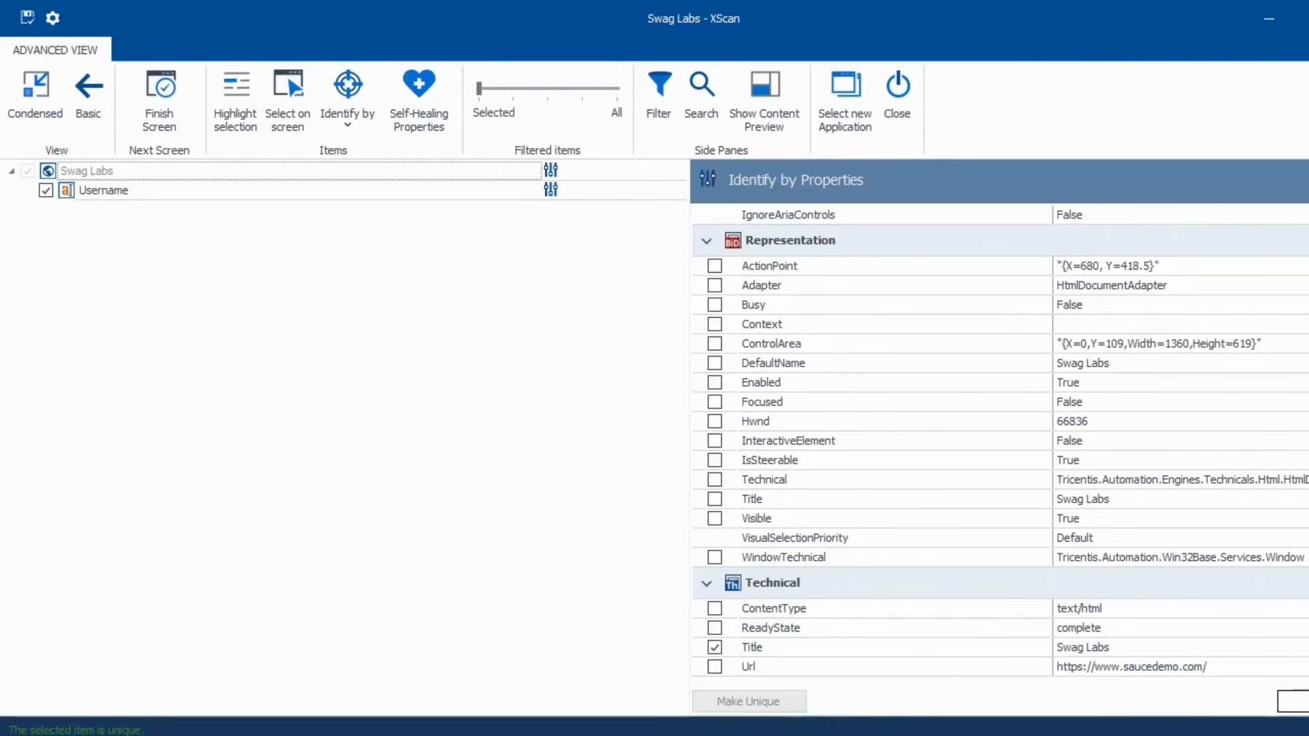
- Refresh the Swag Labs page's properties, keeping Title as its only identifier, then restore down XScan
click(1296, 701)
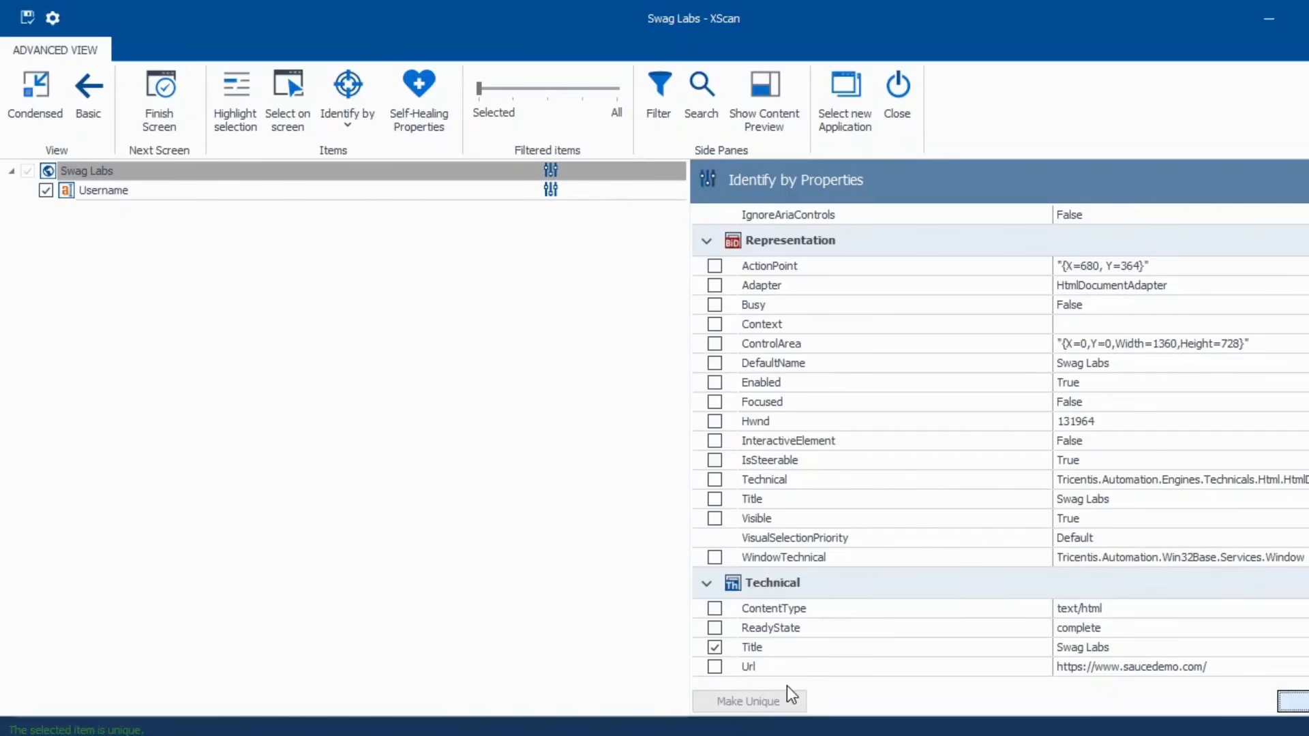
scroll(915, 576, up, 1)
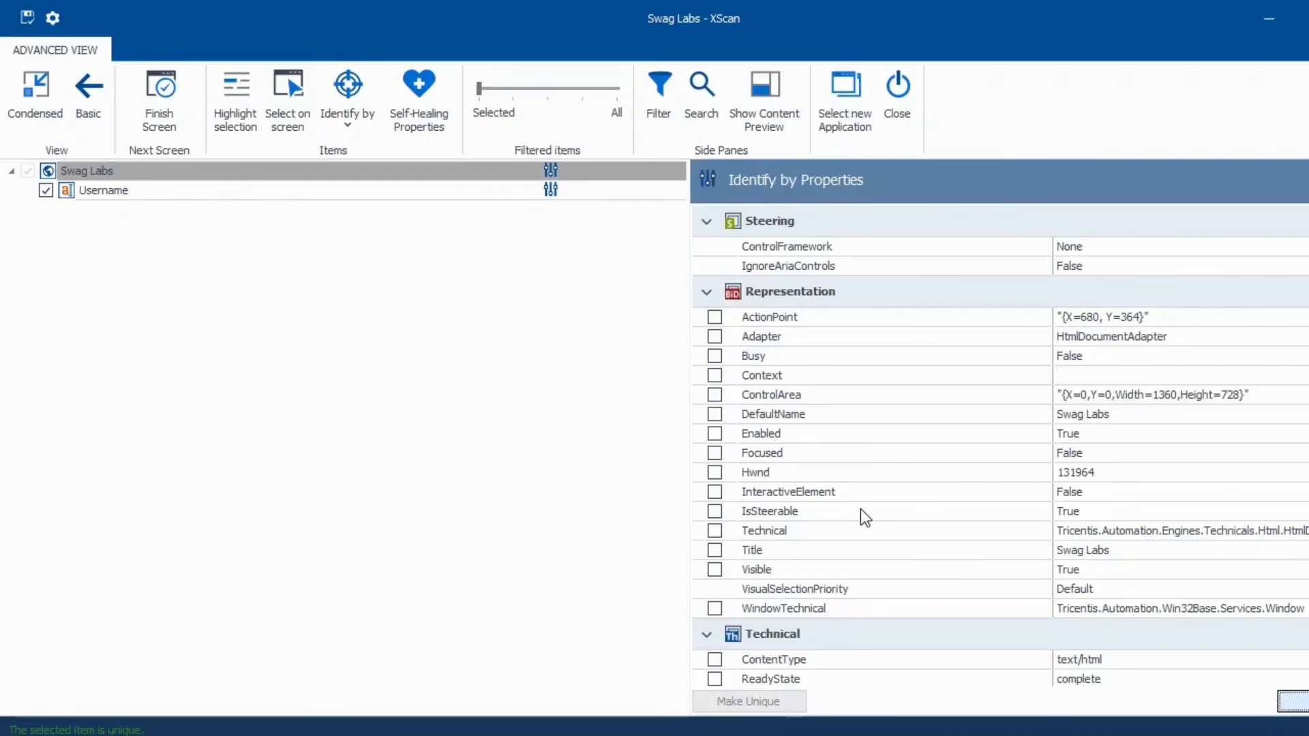
scroll(861, 509, down, 1)
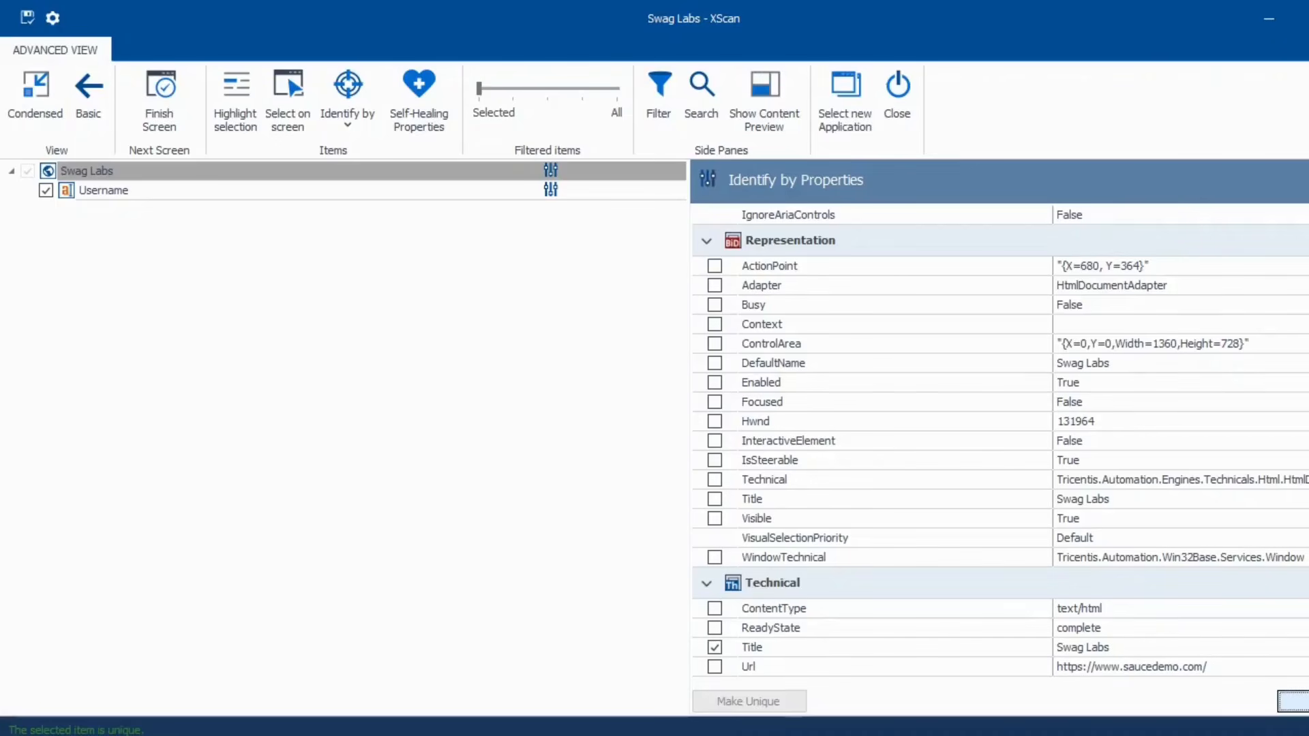
click(1301, 19)
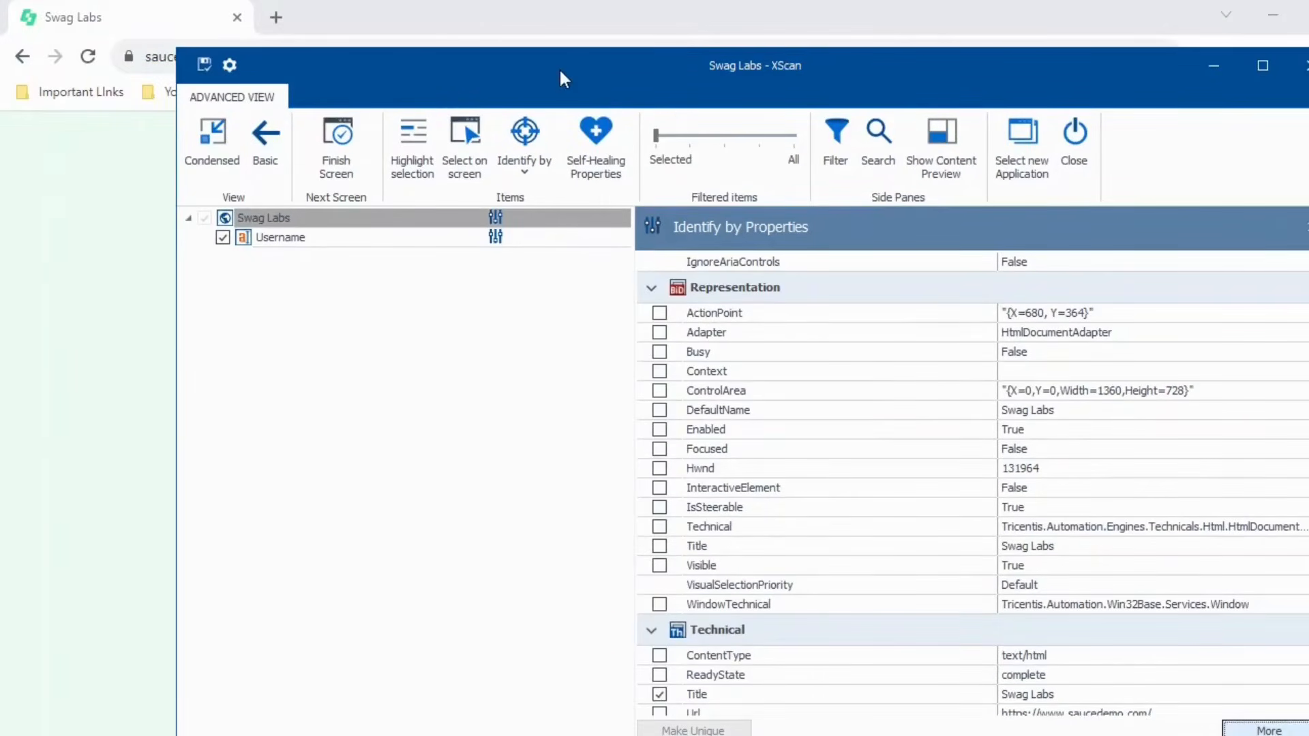
- Reposition XScan to uncover the browser and review the Username field's properties
drag(559, 68, 648, 55)
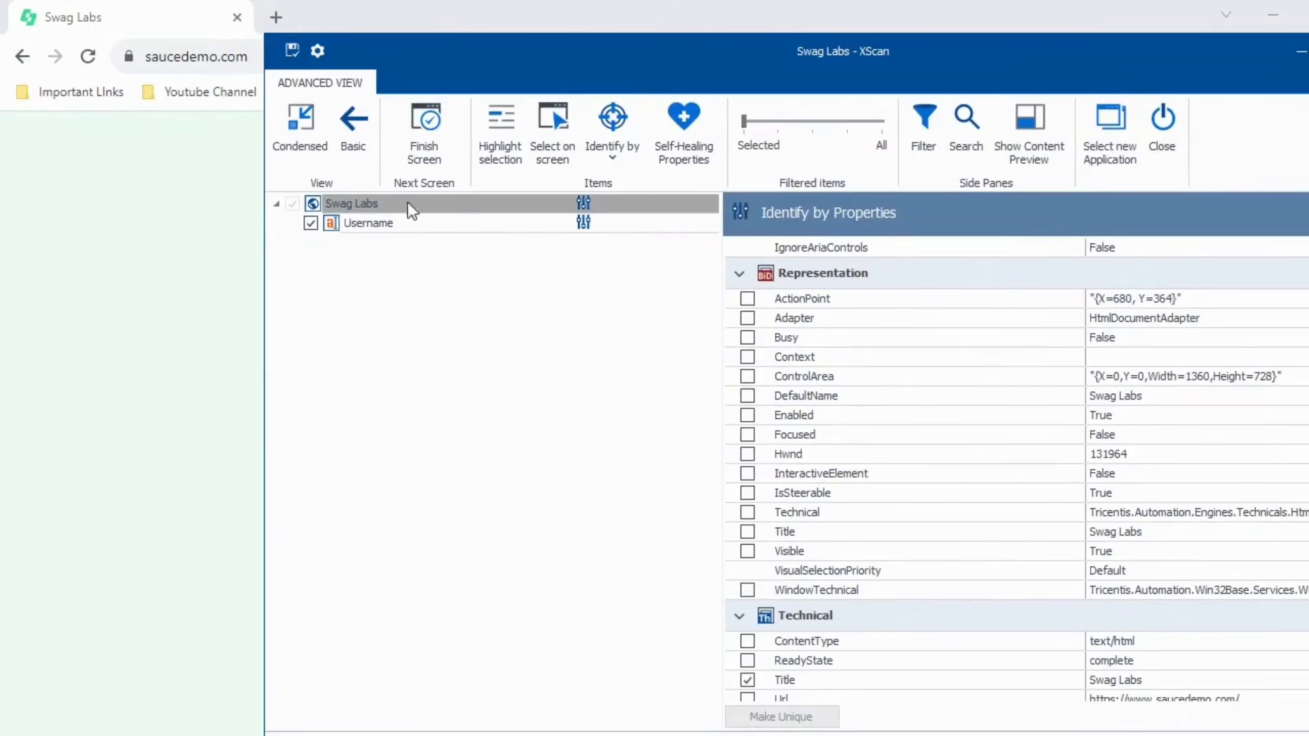
click(341, 225)
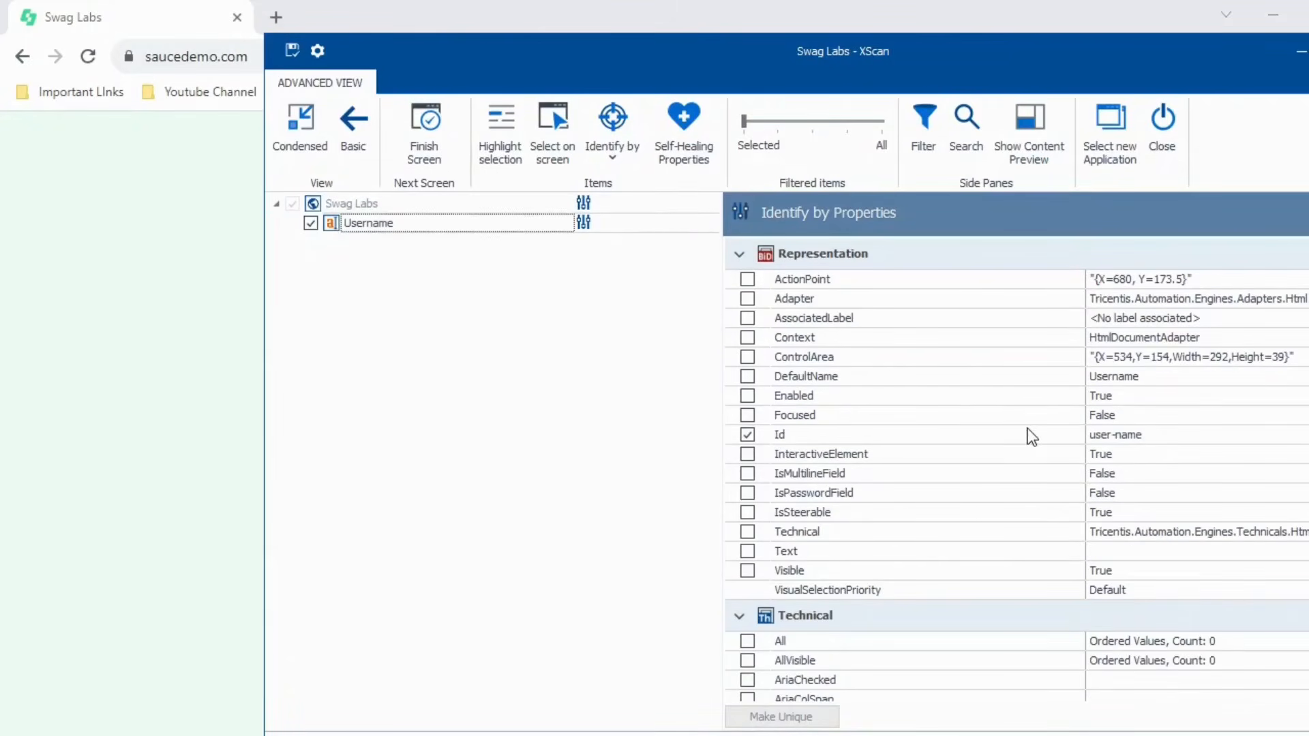
scroll(1031, 436, down, 9)
scroll(1031, 436, up, 6)
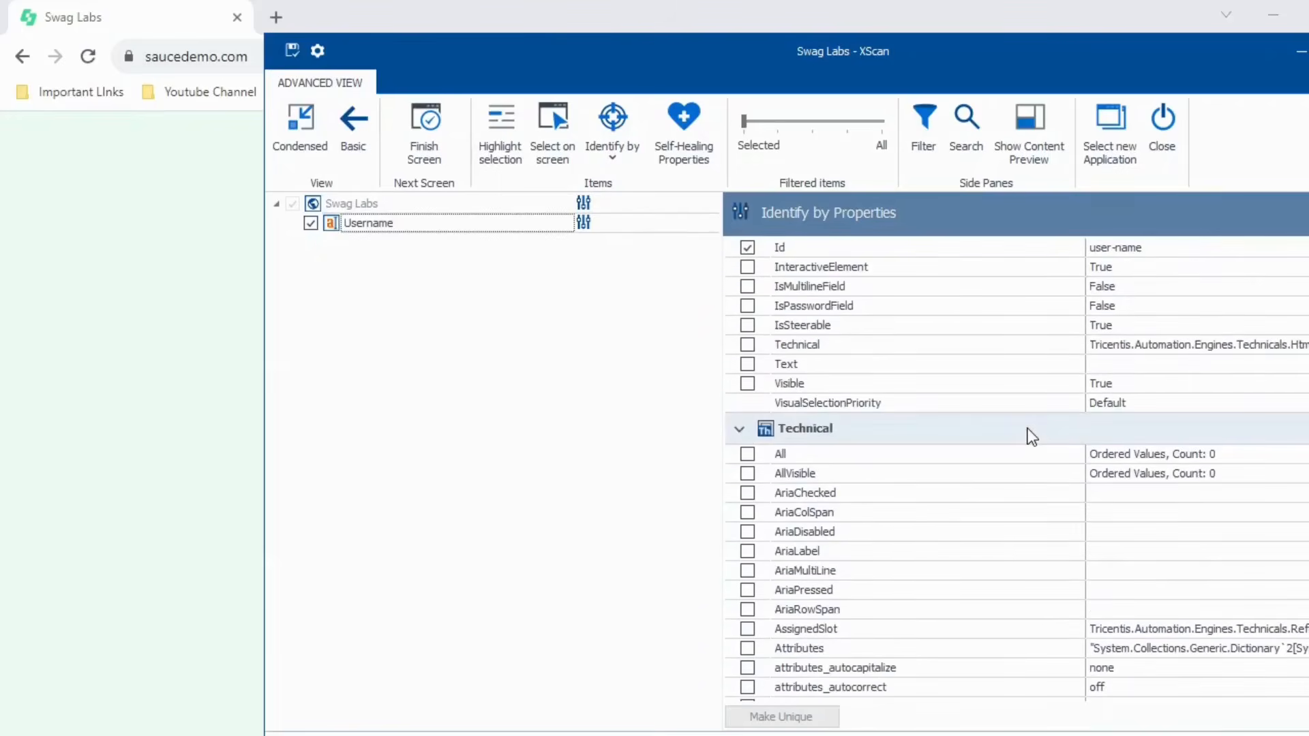
scroll(1031, 436, up, 4)
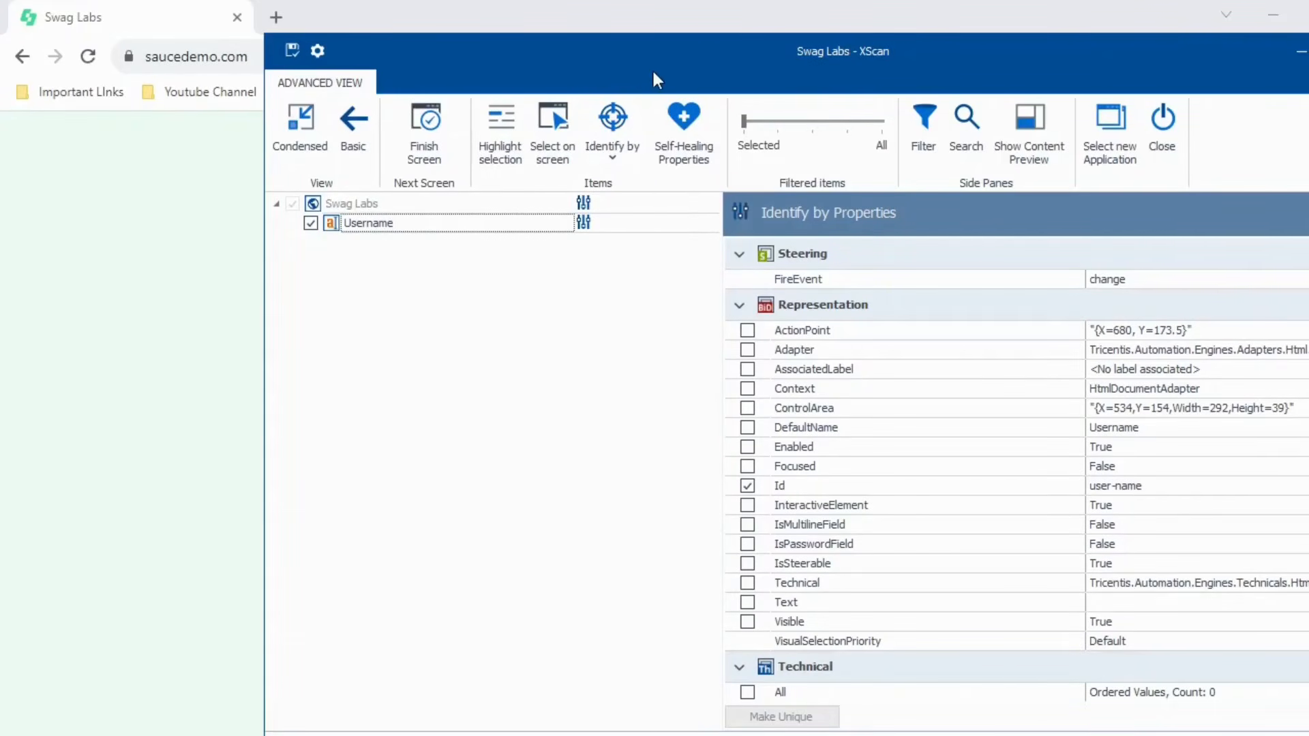
drag(652, 68, 809, 68)
- Rename the page node to LoginPage, save the module, and close XScan
click(559, 202)
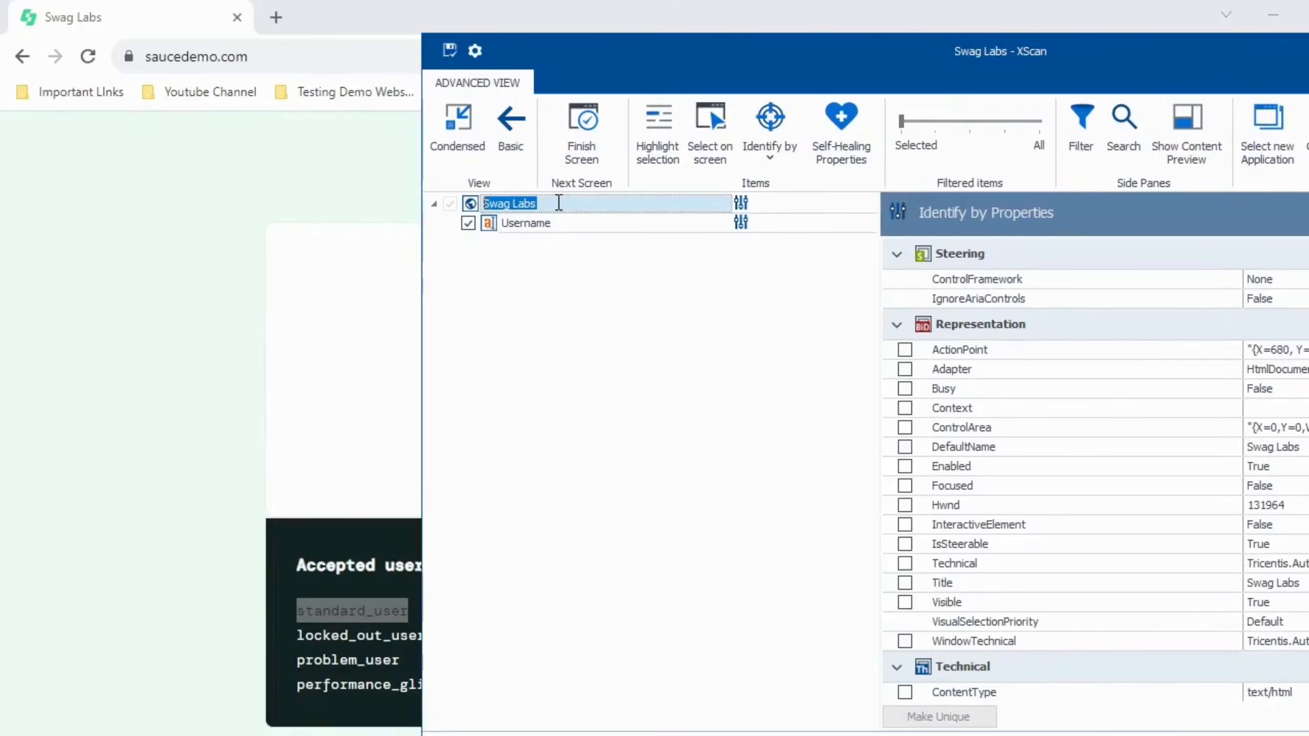
text(LoginPage)
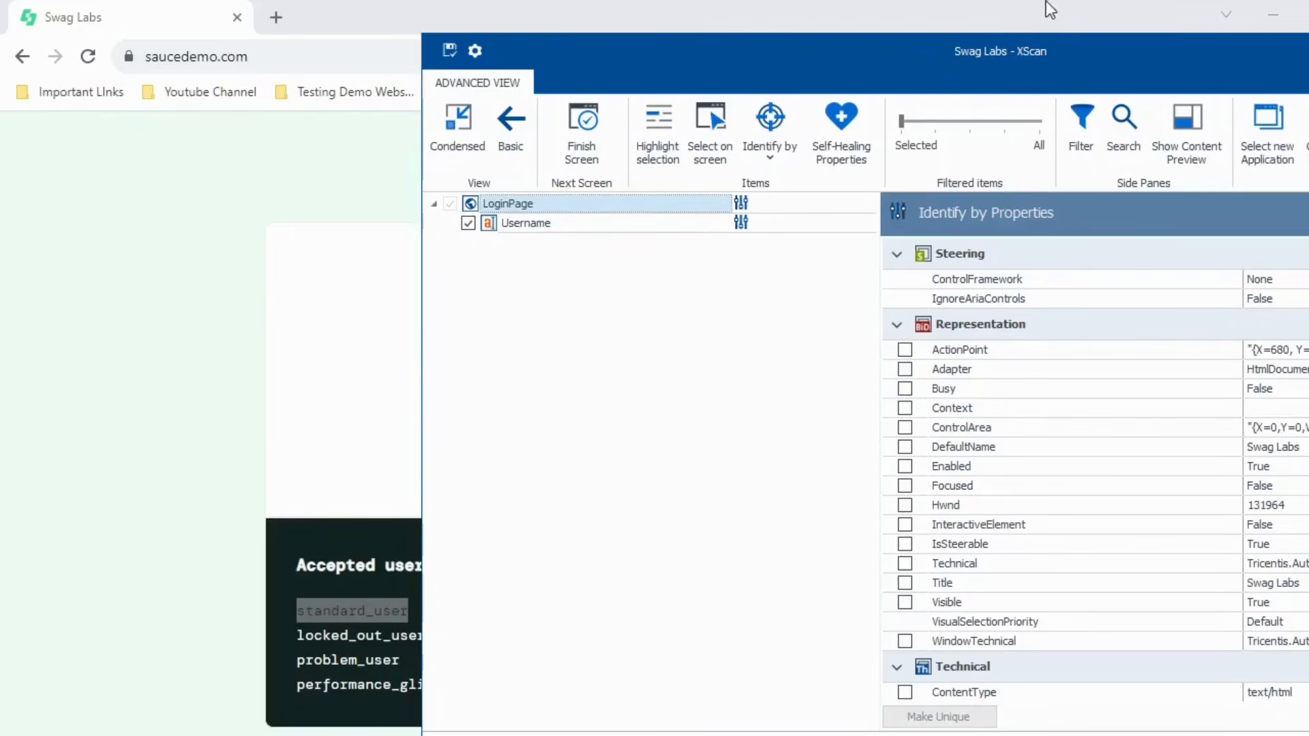
click(444, 57)
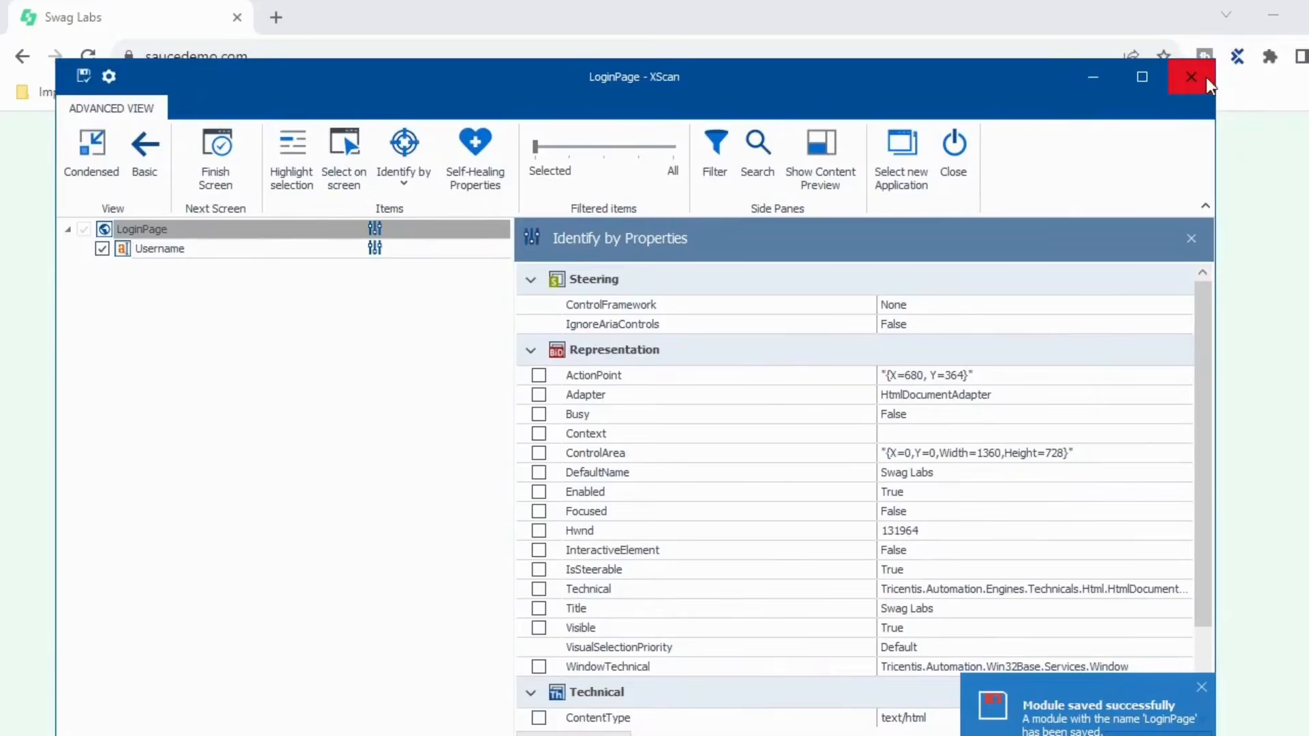
click(1196, 75)
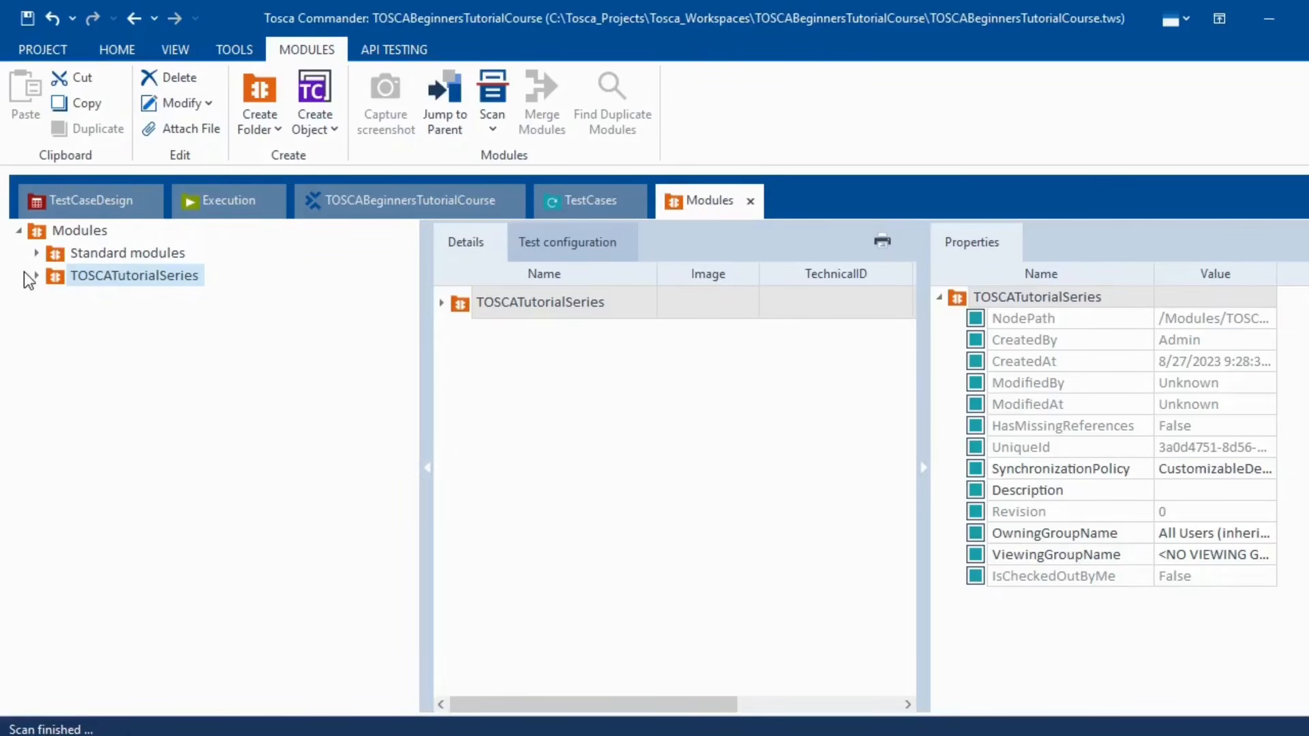
- Review LoginPage's screenshot and Username control, then drag LoginPage onto TestCases to create a test case
click(37, 276)
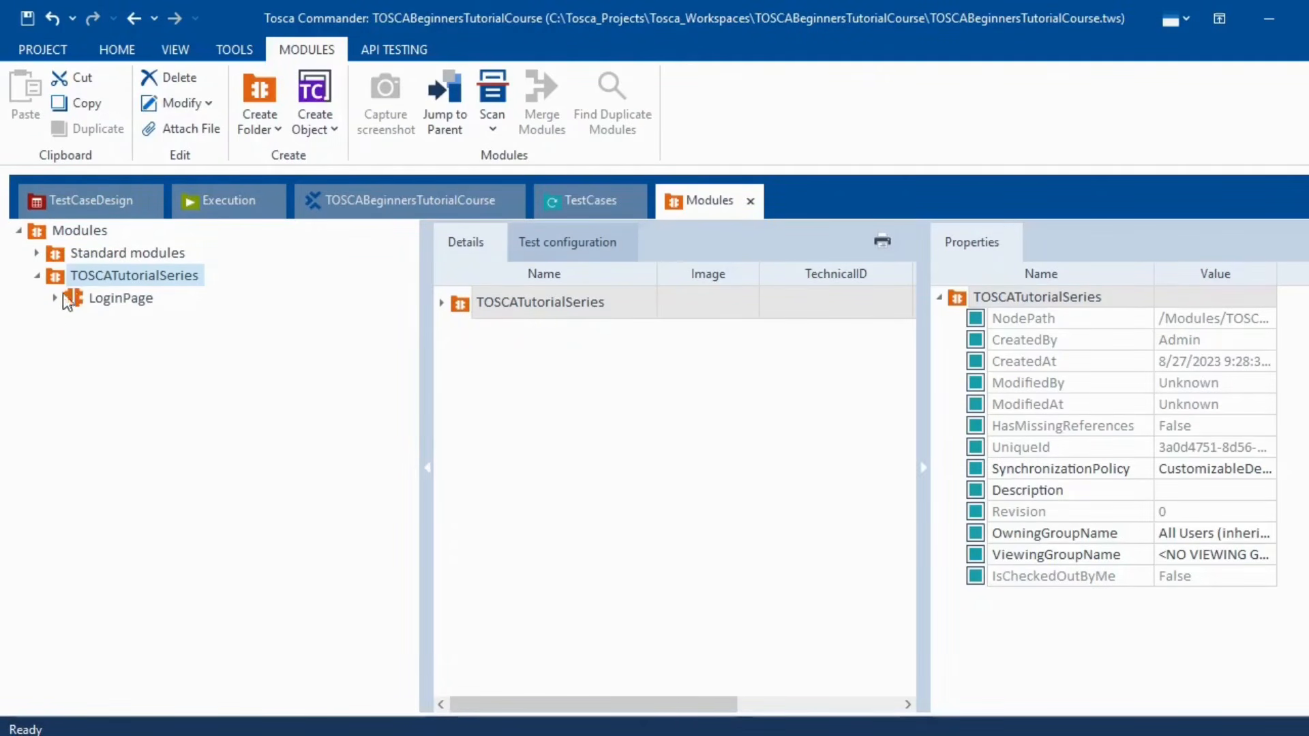
click(113, 298)
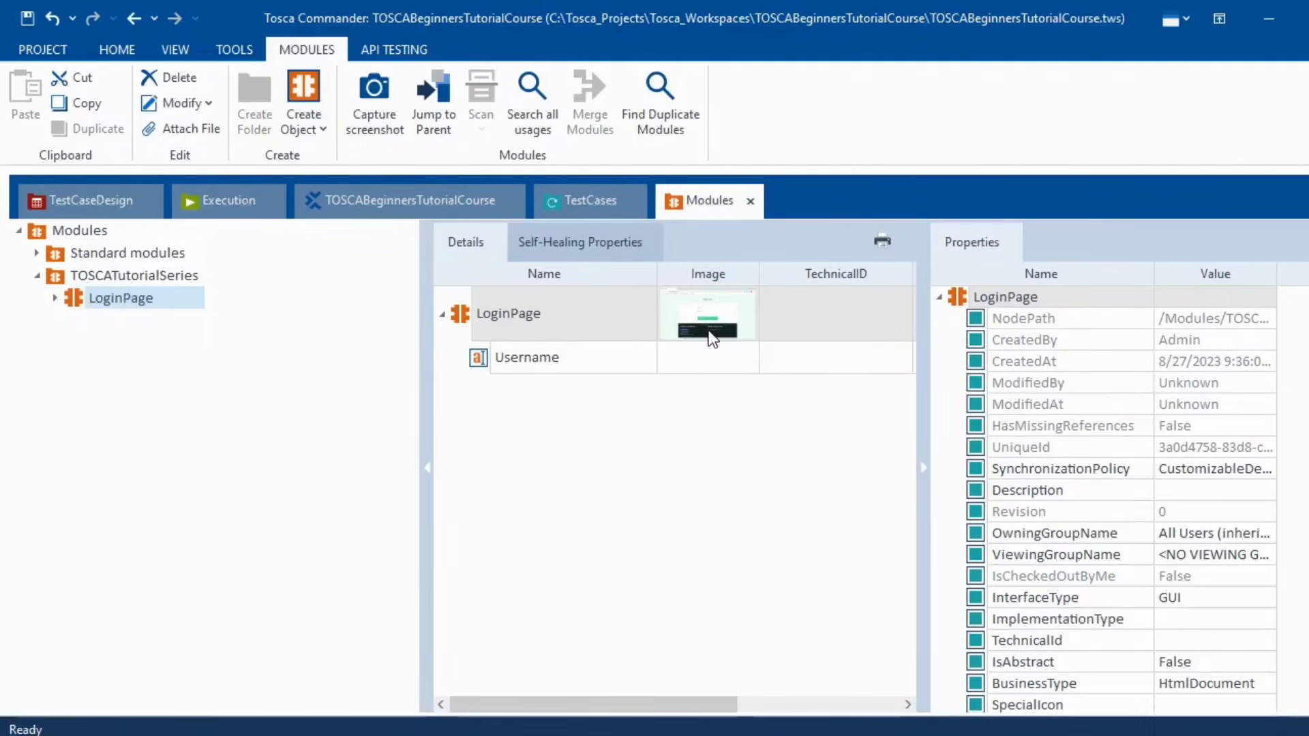
click(707, 321)
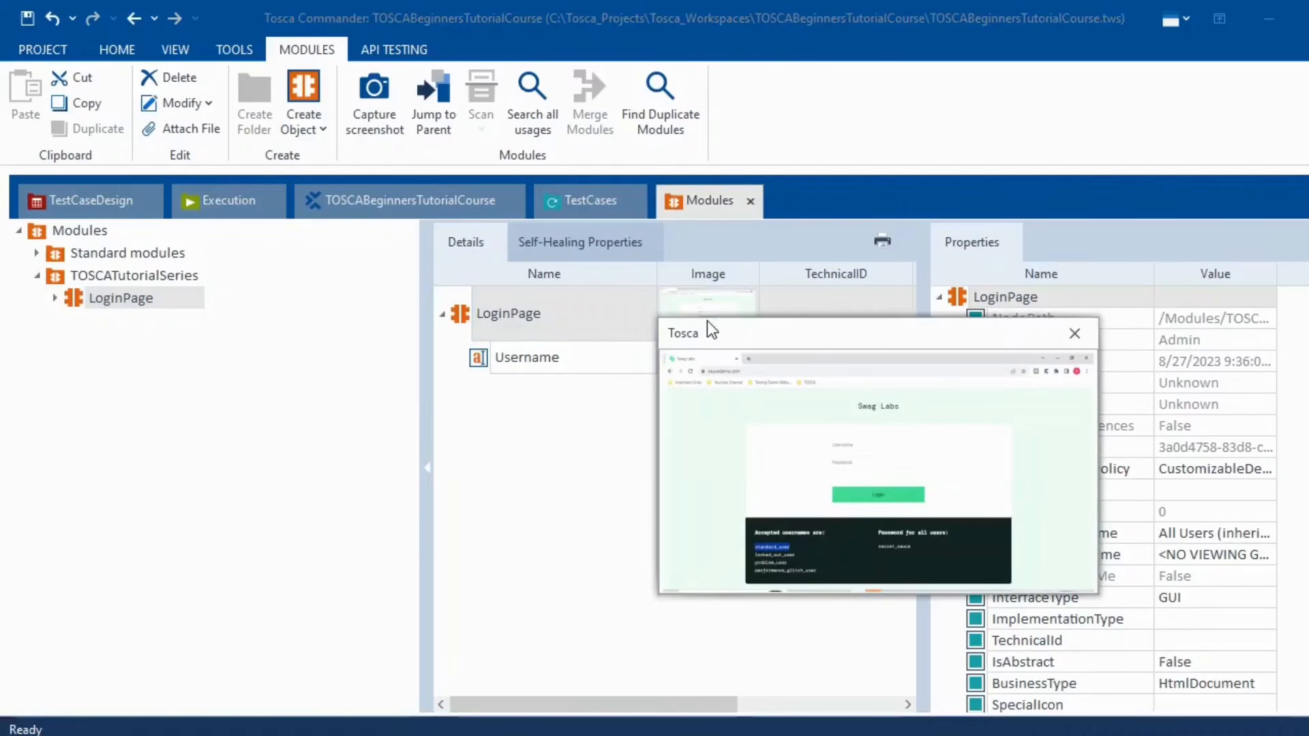
click(1075, 333)
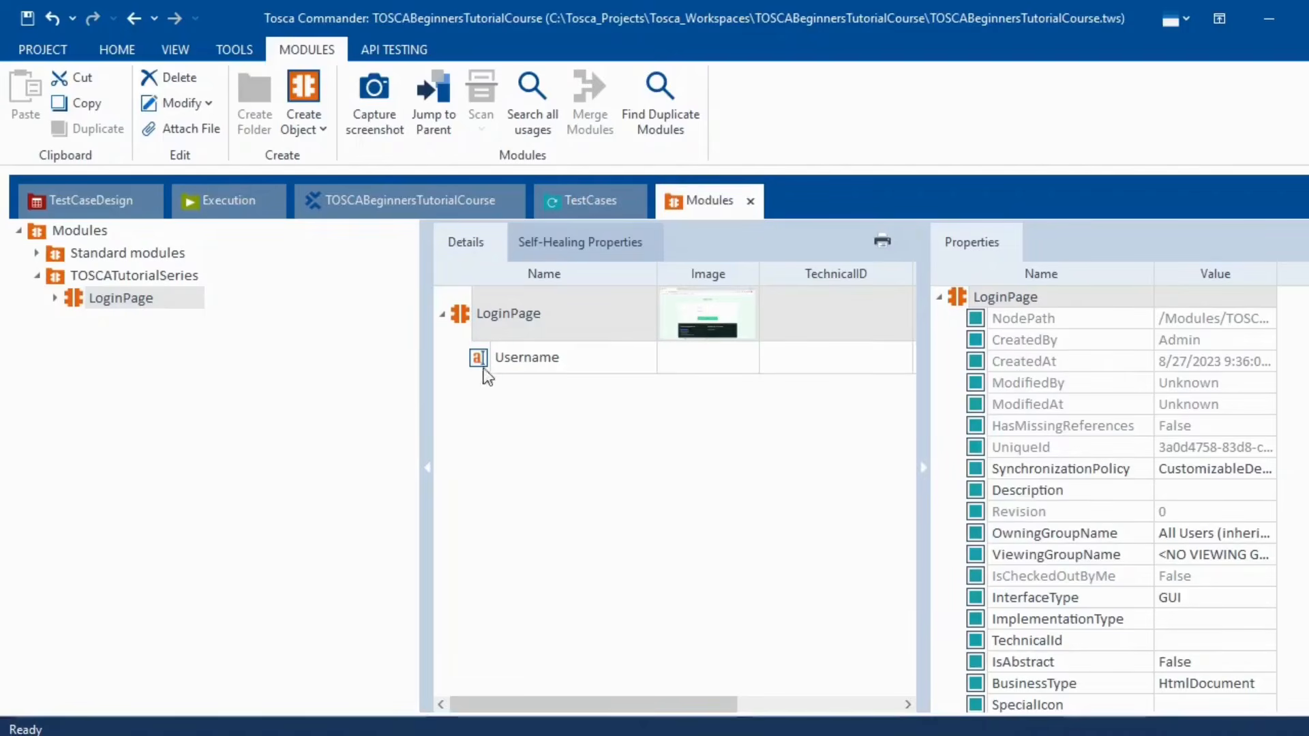
click(481, 359)
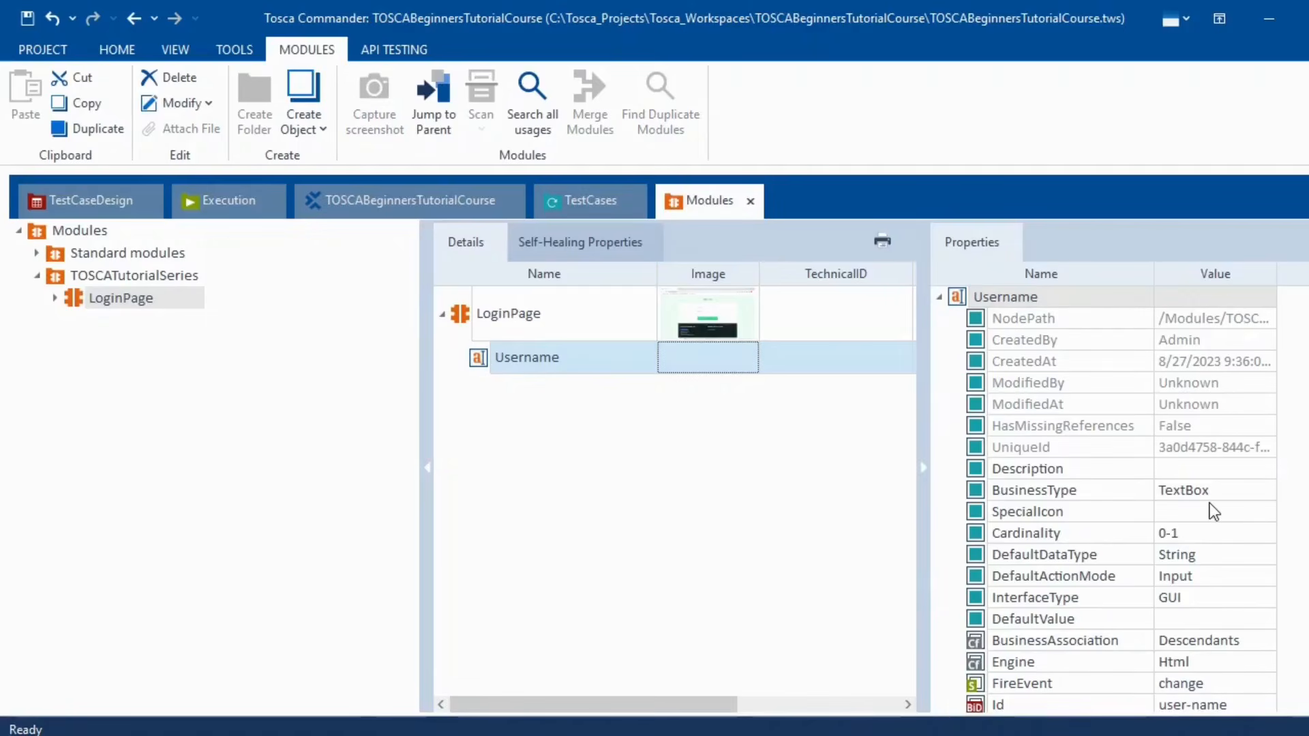
scroll(1214, 511, down, 1)
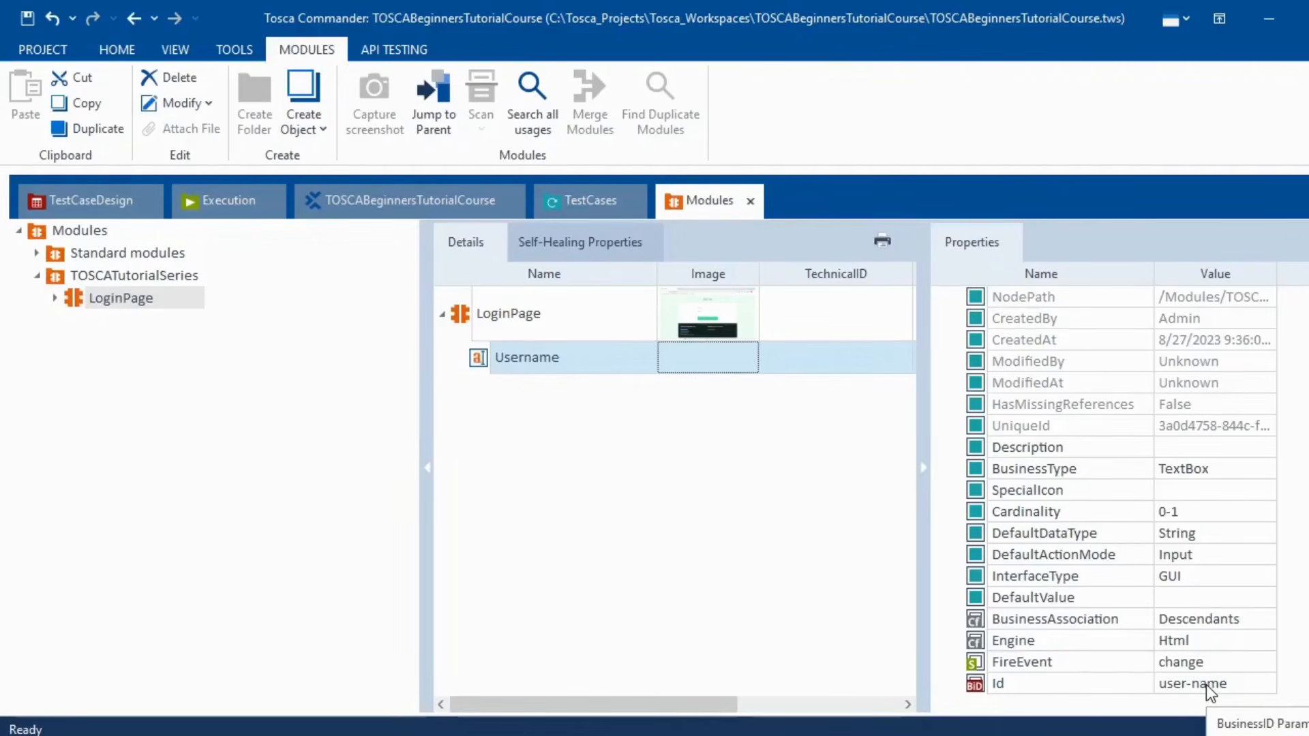
click(930, 477)
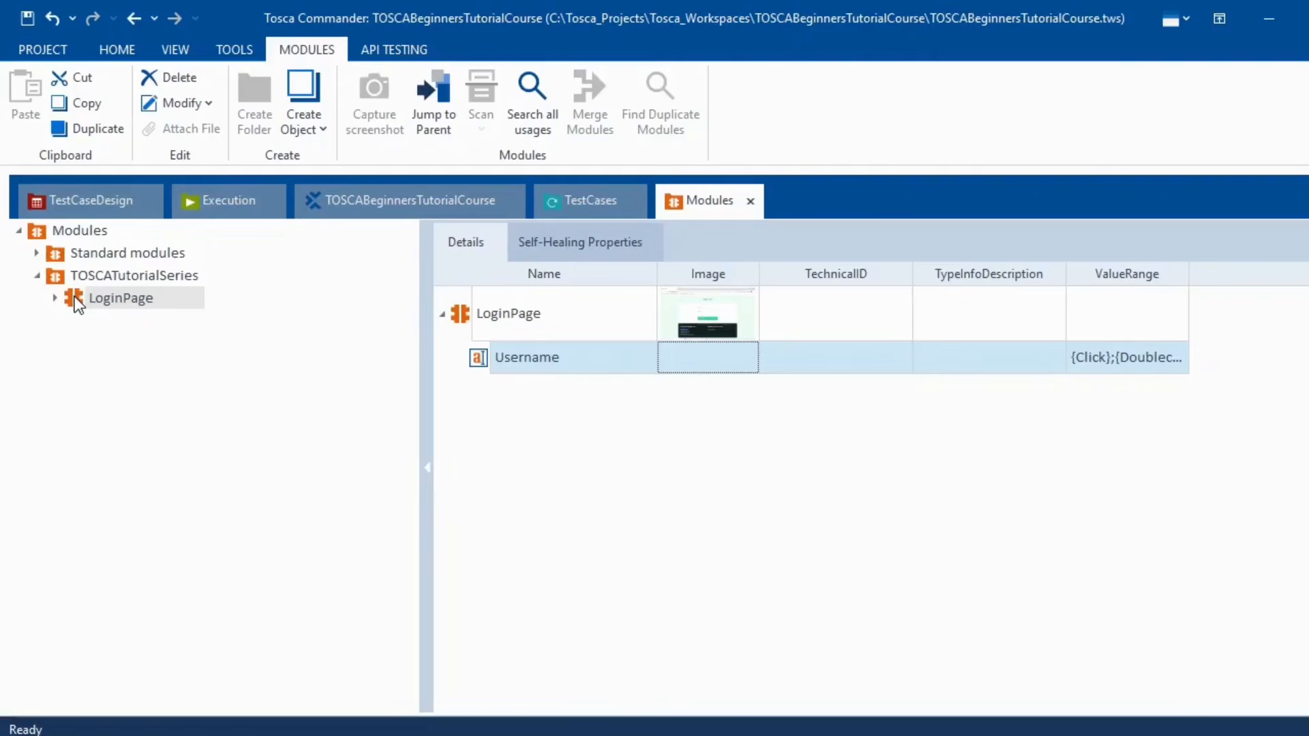
drag(73, 301, 97, 235)
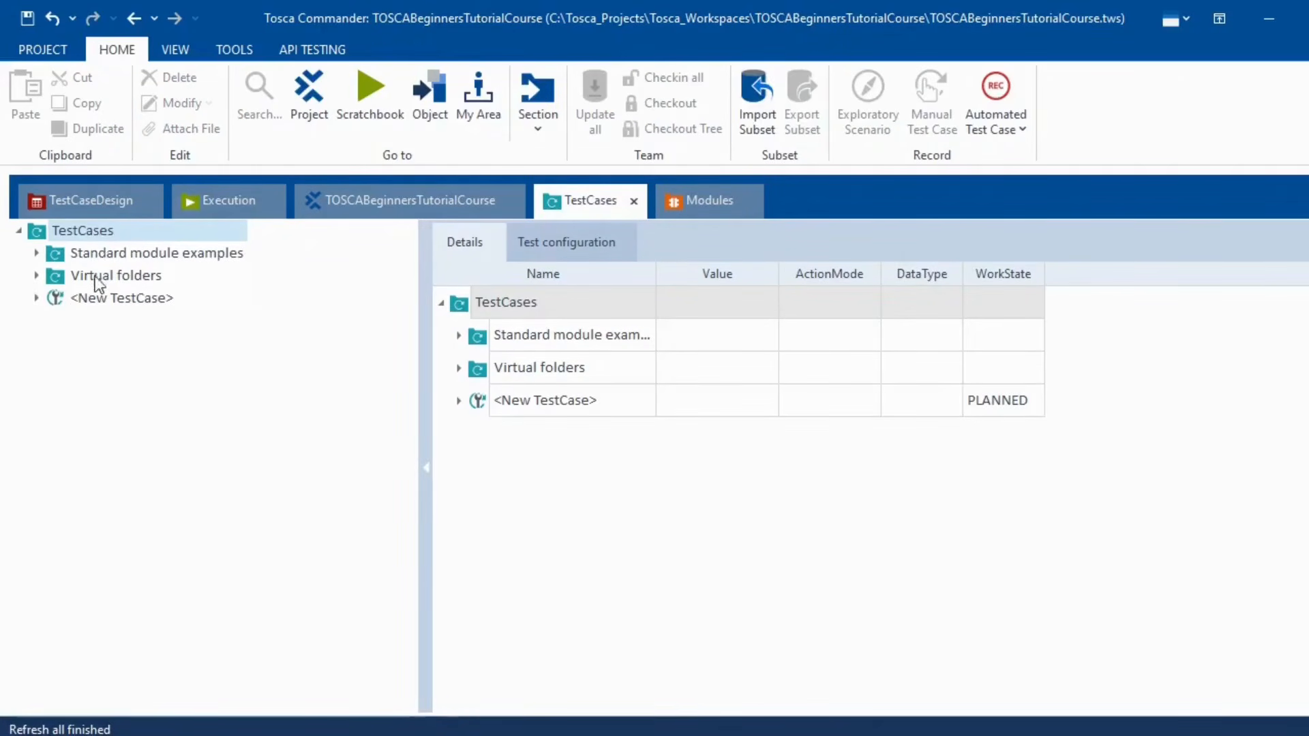
- Add LoginPage again through Search and Add TestStep, creating step LoginPage_1 in the new test case
click(37, 298)
click(103, 325)
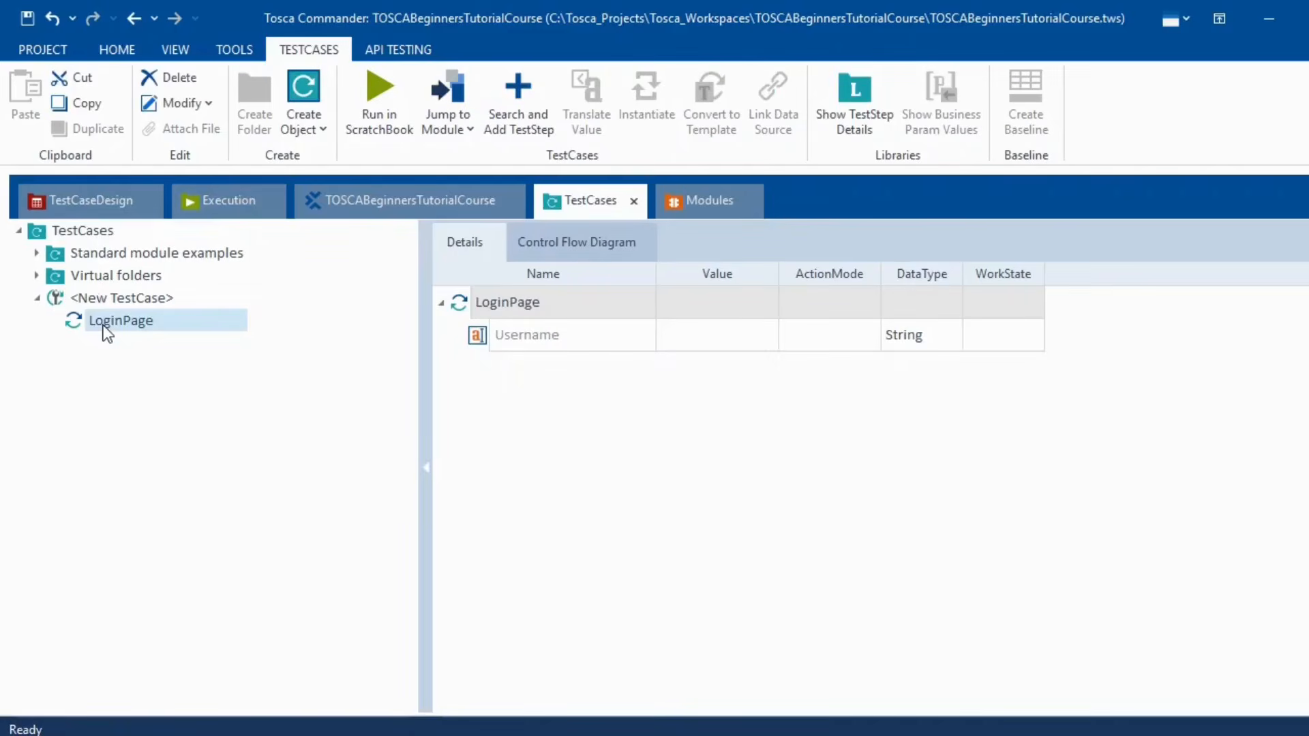
click(67, 235)
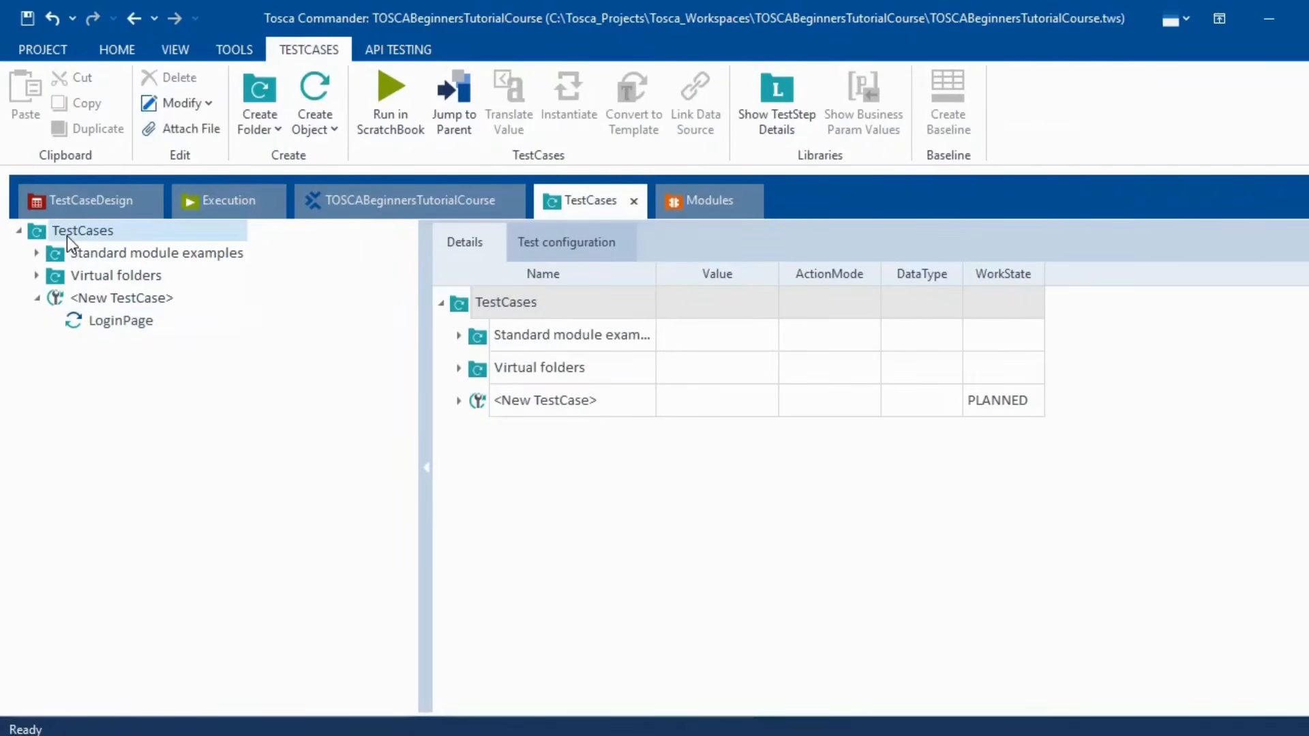
right_click(67, 236)
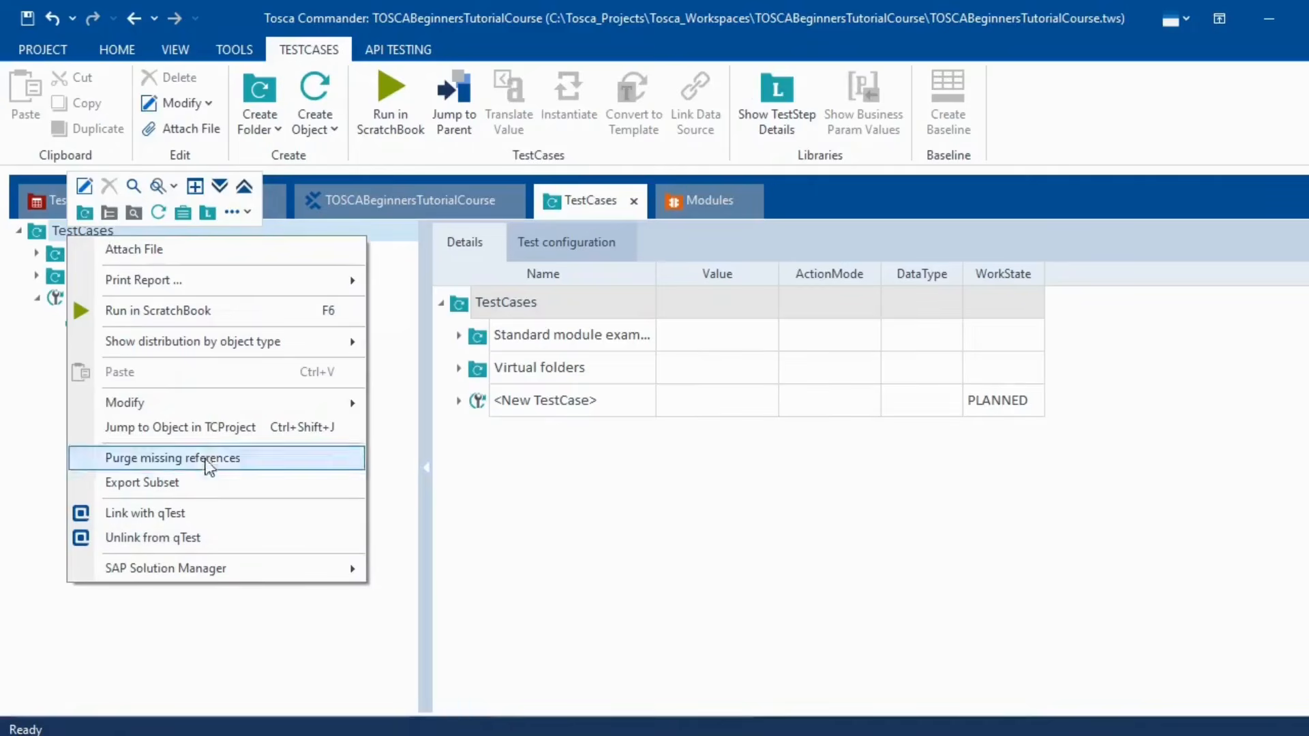
click(37, 433)
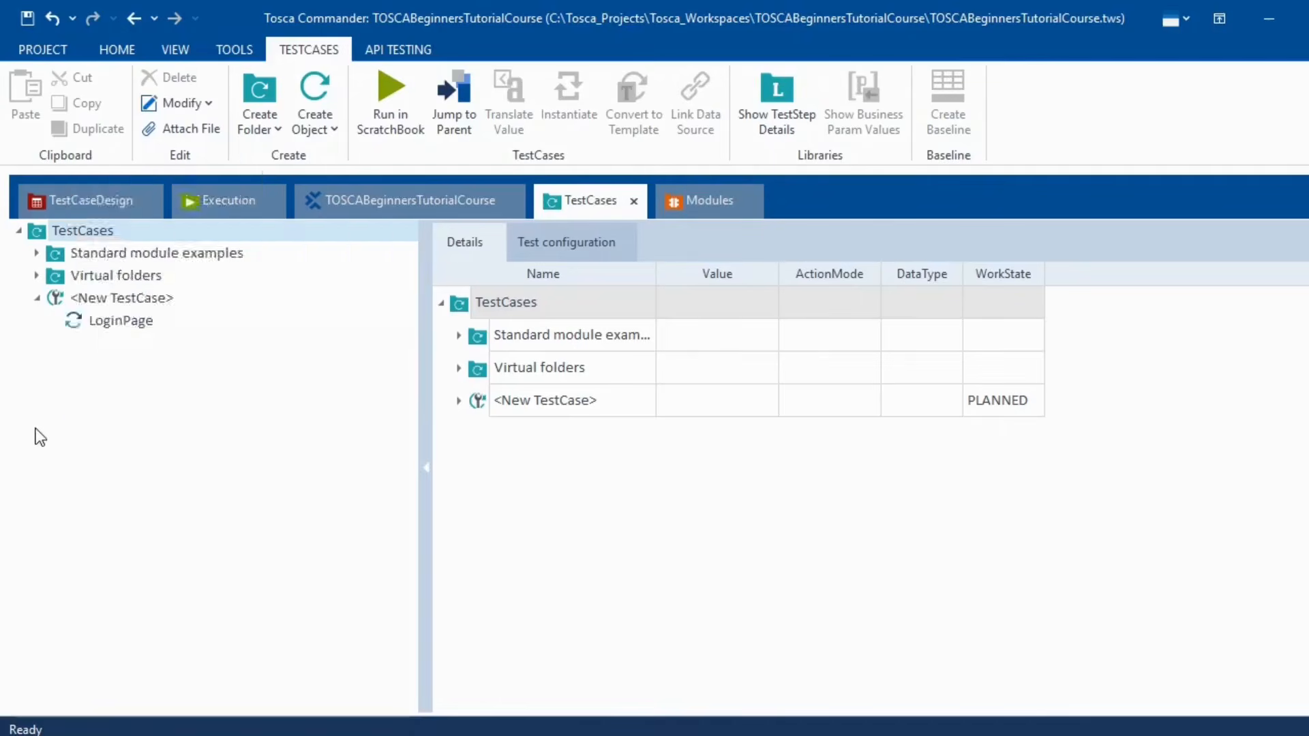
click(100, 298)
right_click(99, 296)
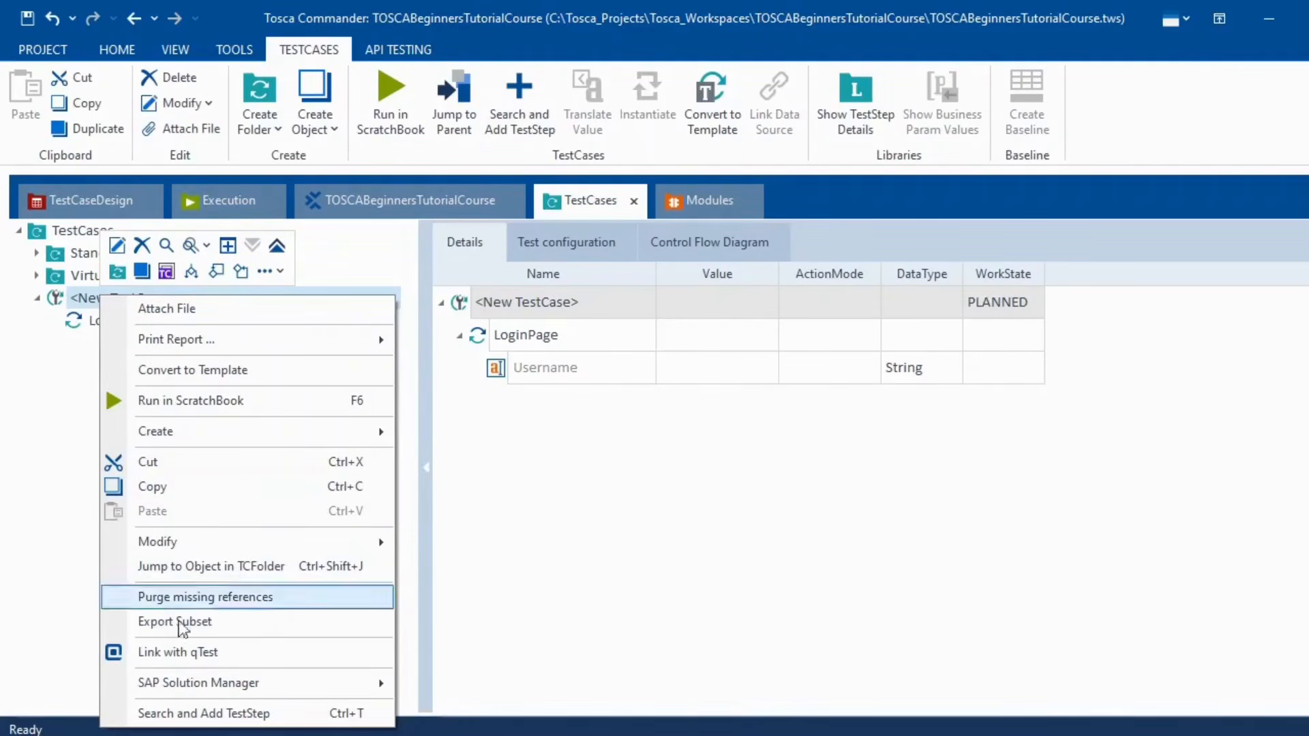
click(218, 714)
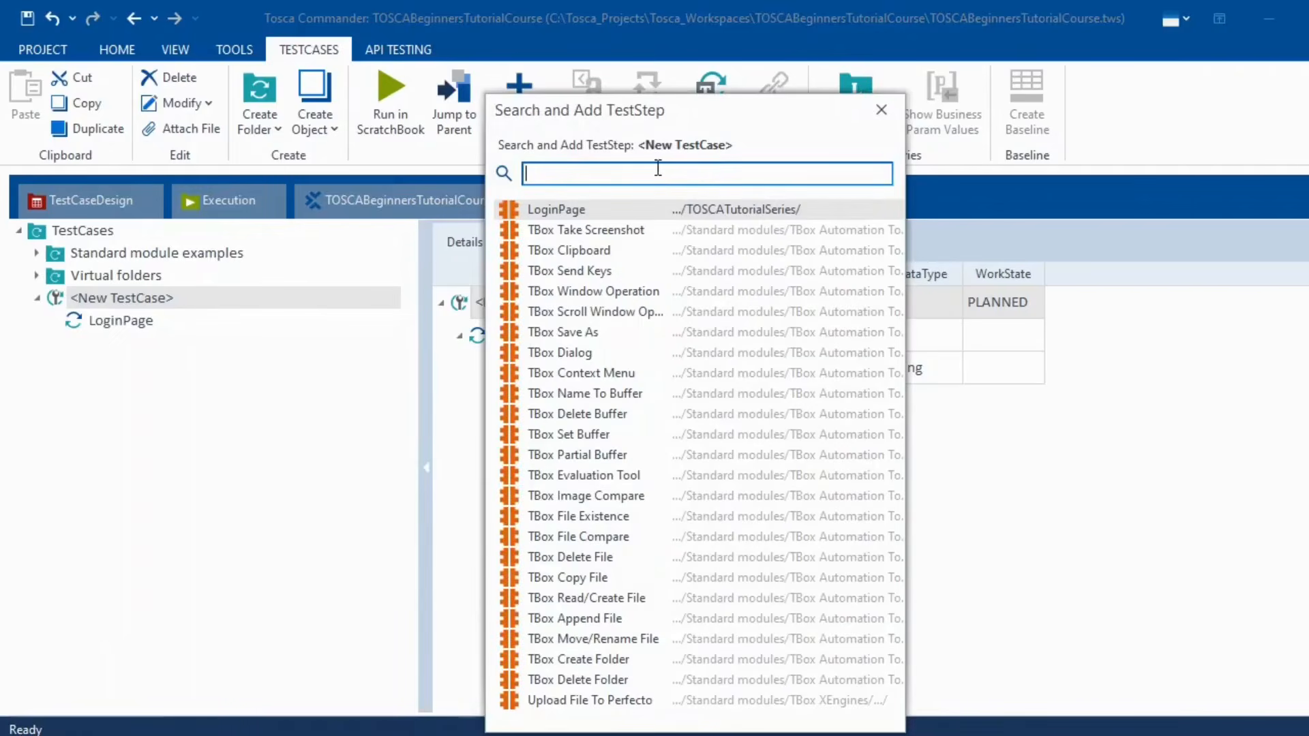
double_click(619, 211)
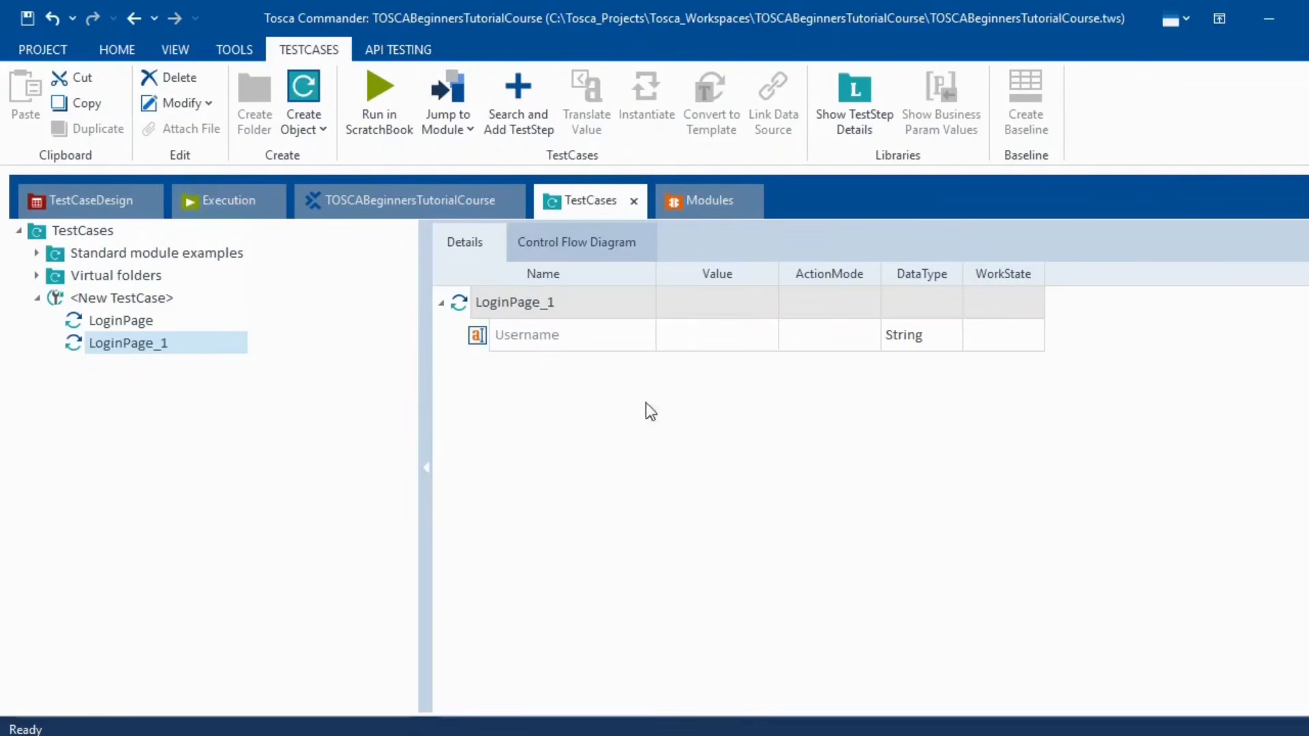
- Set LoginPage_1's Username step to ActionMode Input with the value 'Test'
click(759, 343)
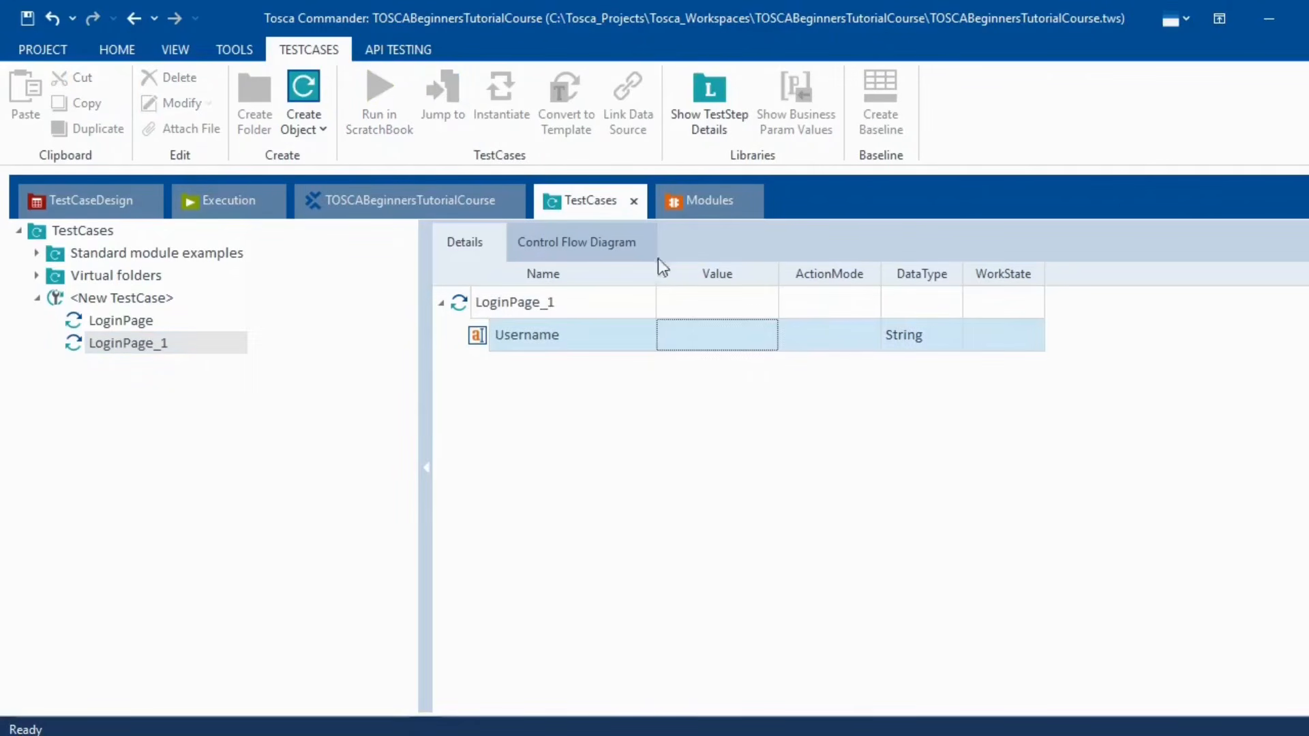
key(alt+Tab)
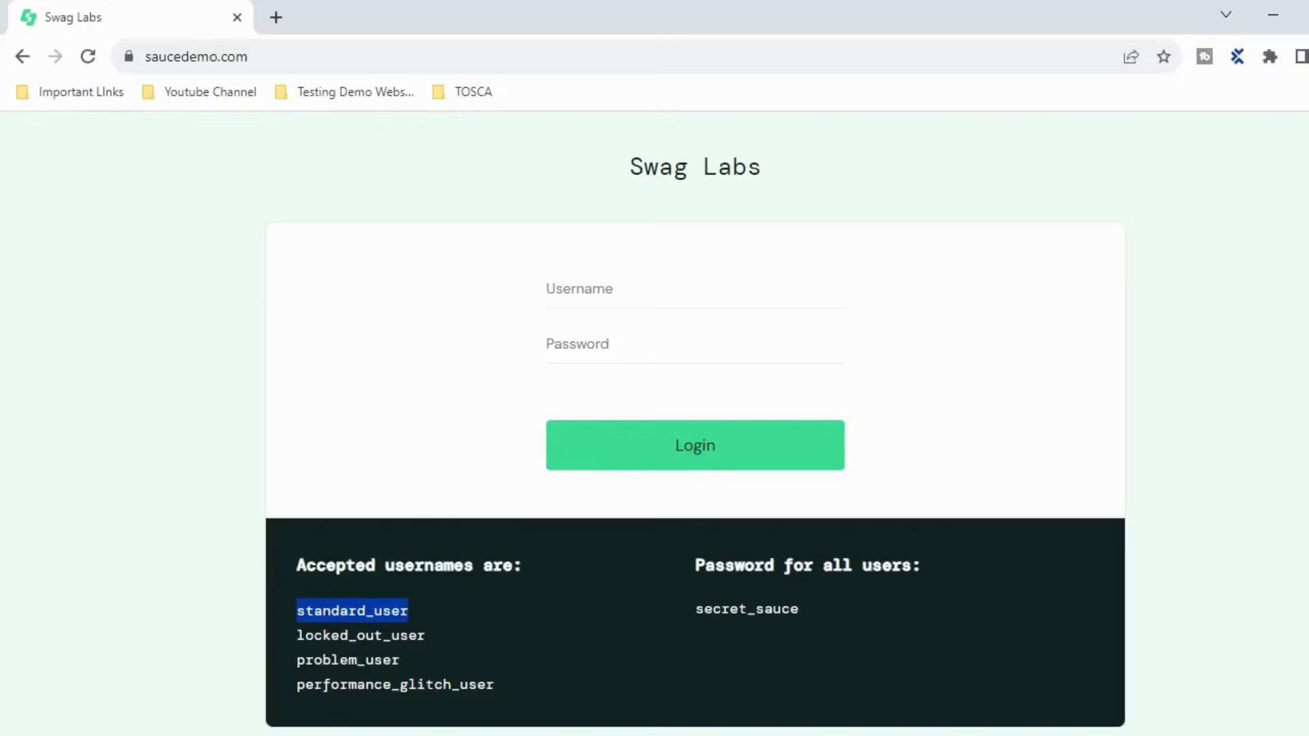
key(alt+Tab)
click(848, 345)
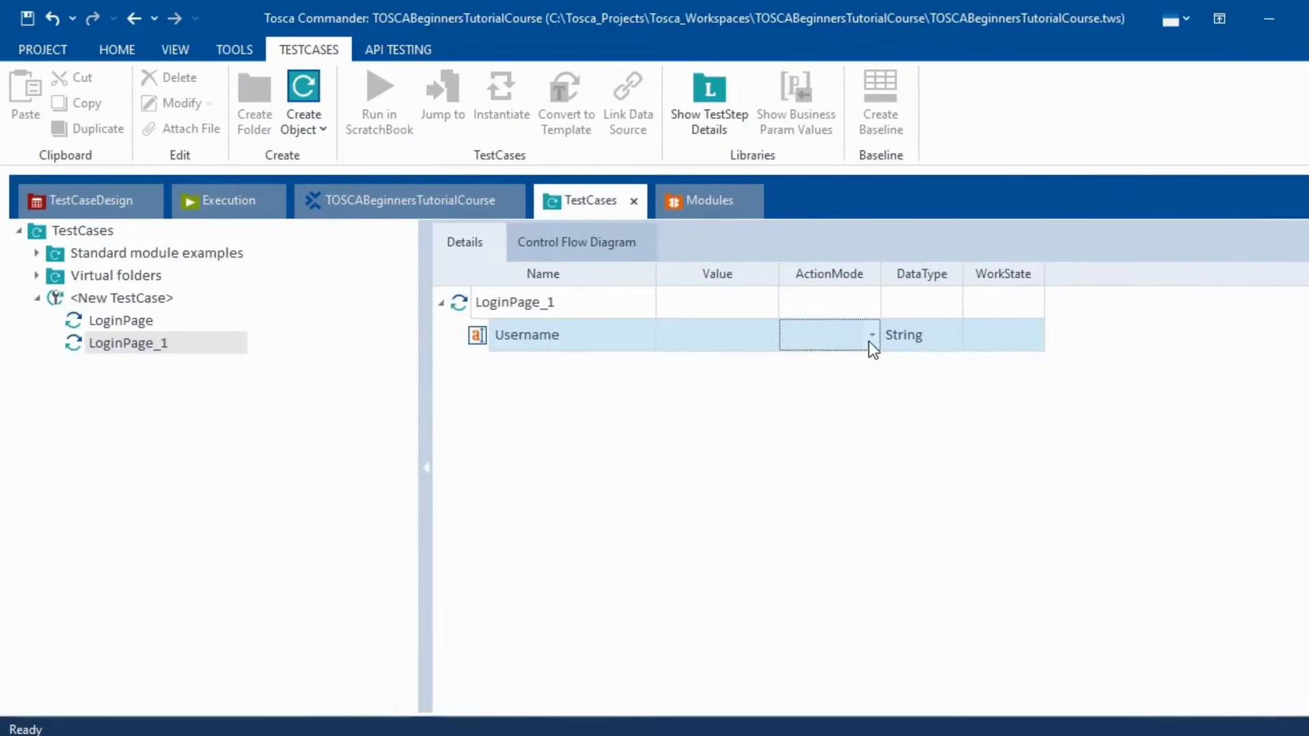
click(868, 341)
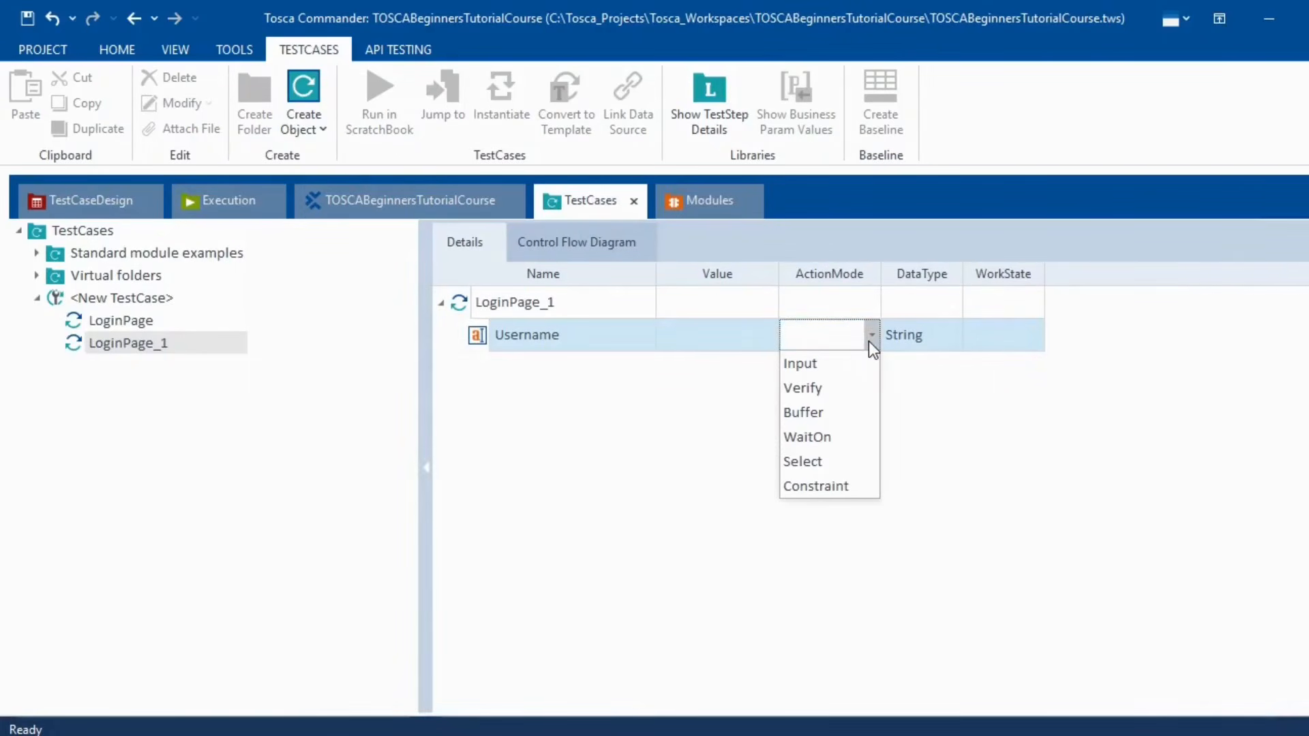
click(808, 364)
click(715, 338)
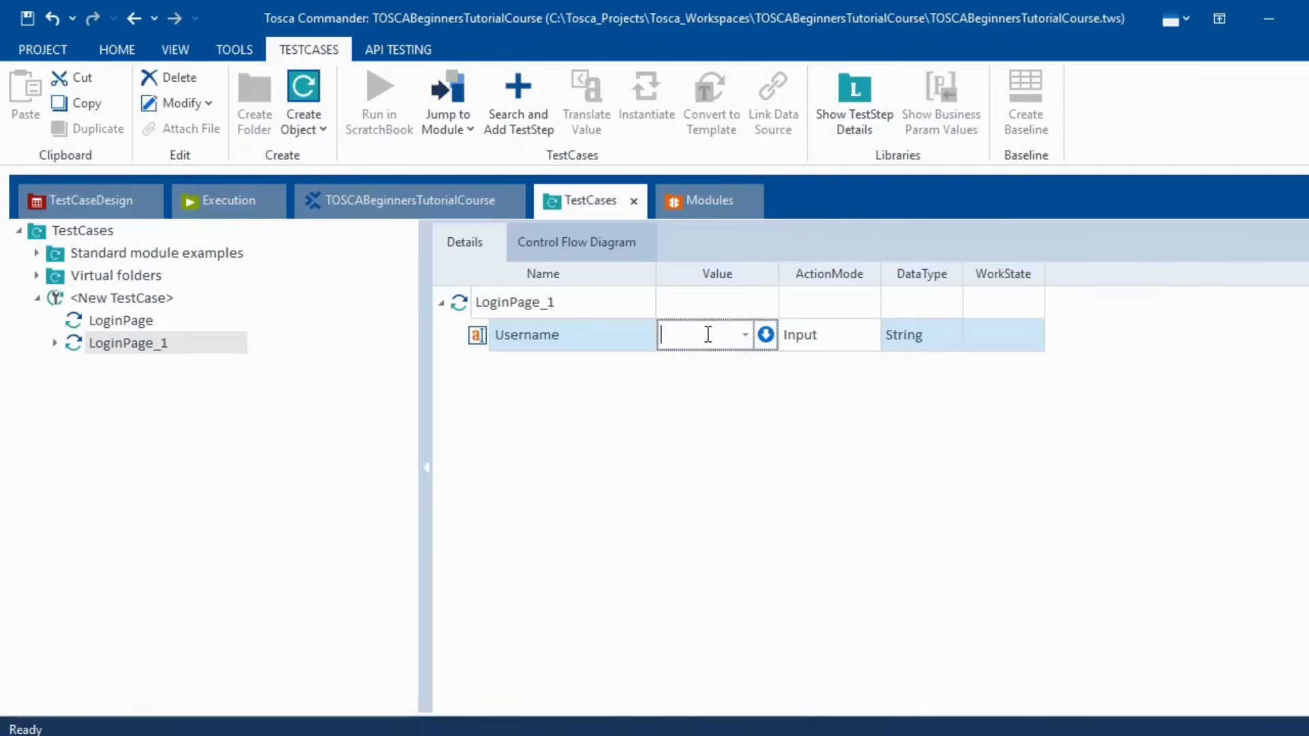
text(Test)
click(161, 343)
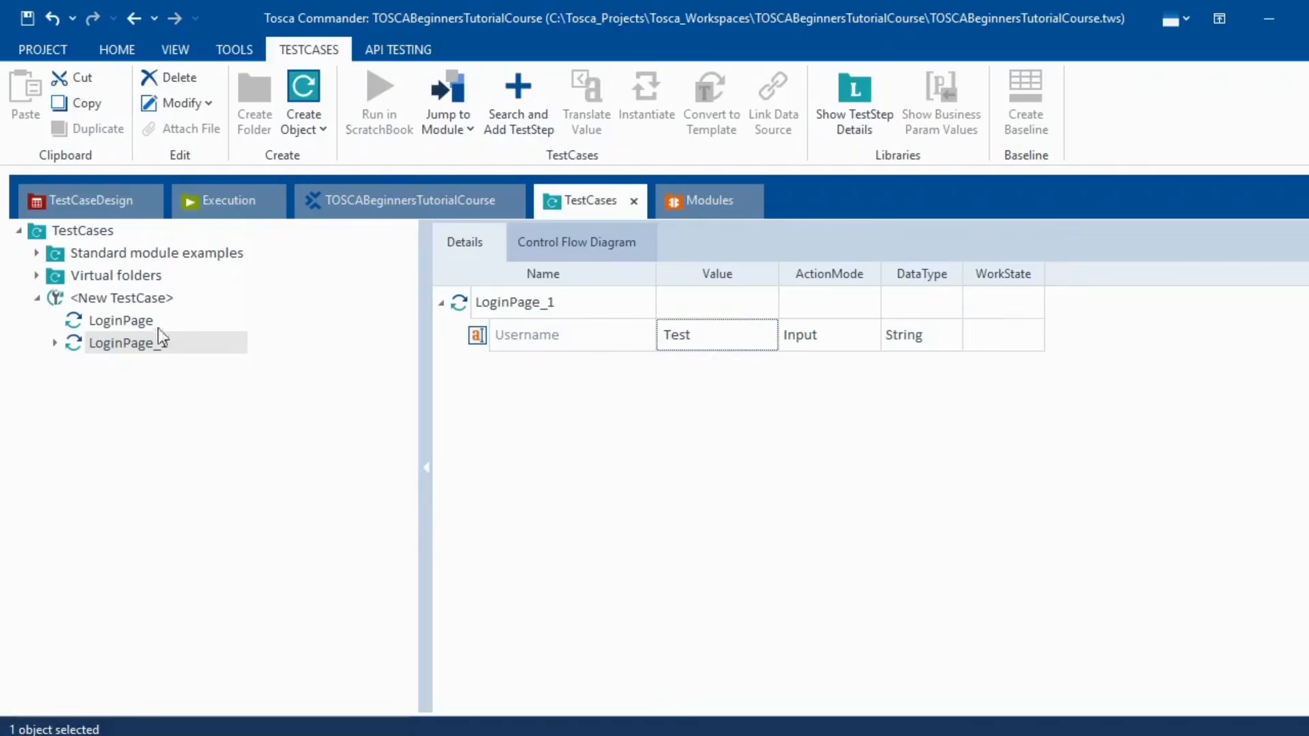
click(693, 202)
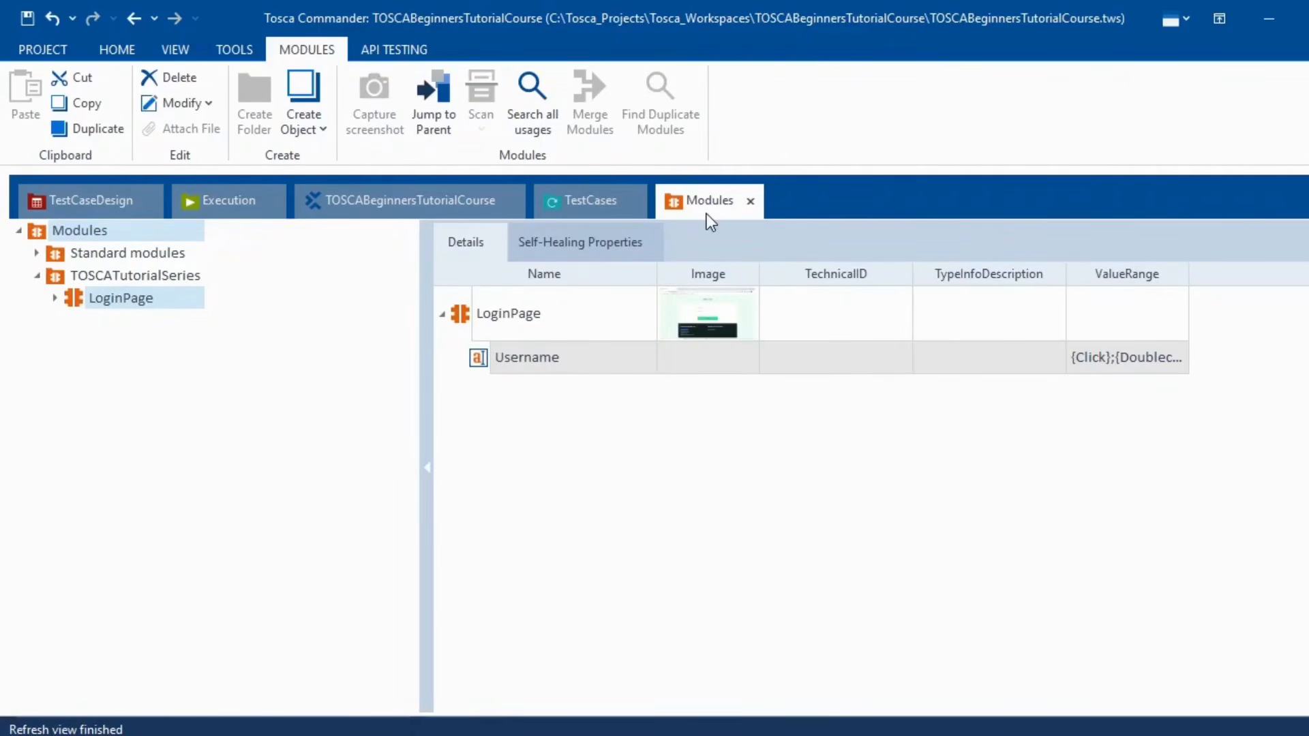
click(587, 205)
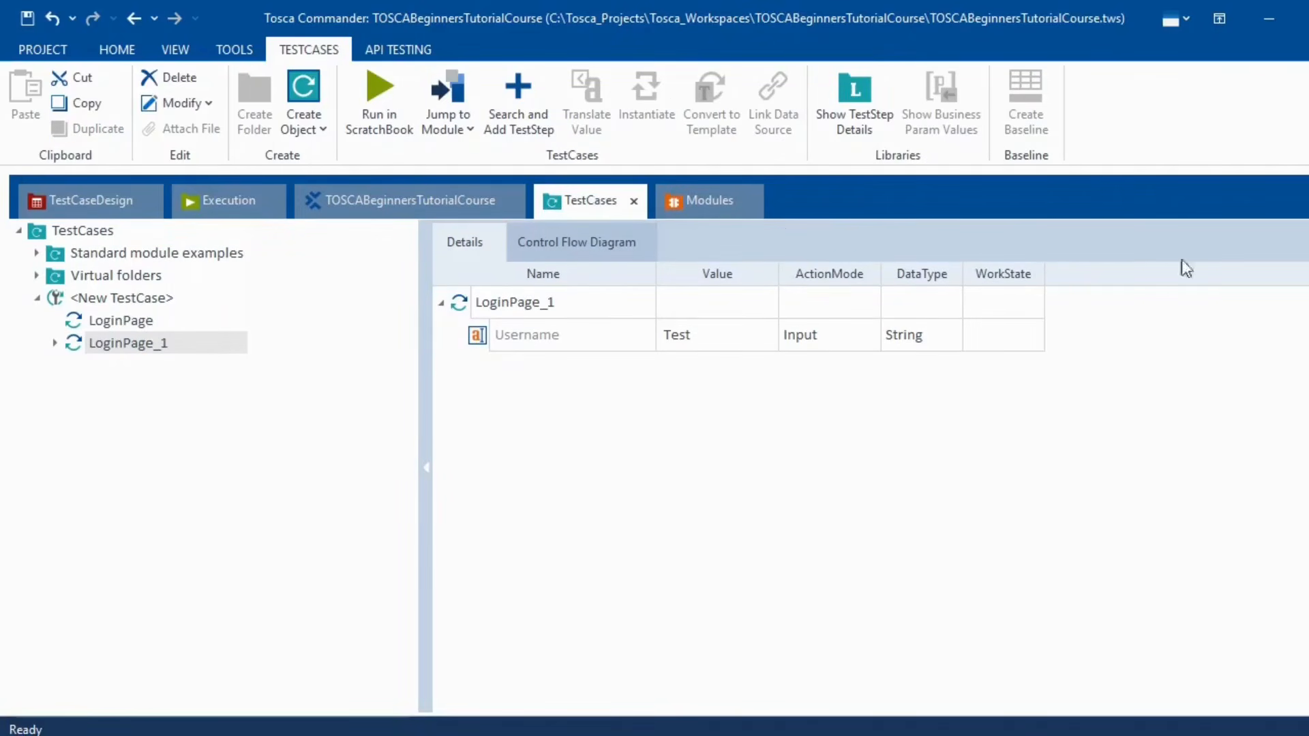
- Run LoginPage_1 in ScratchBook to type Test into the Swag Labs Username field, then close the results
right_click(174, 347)
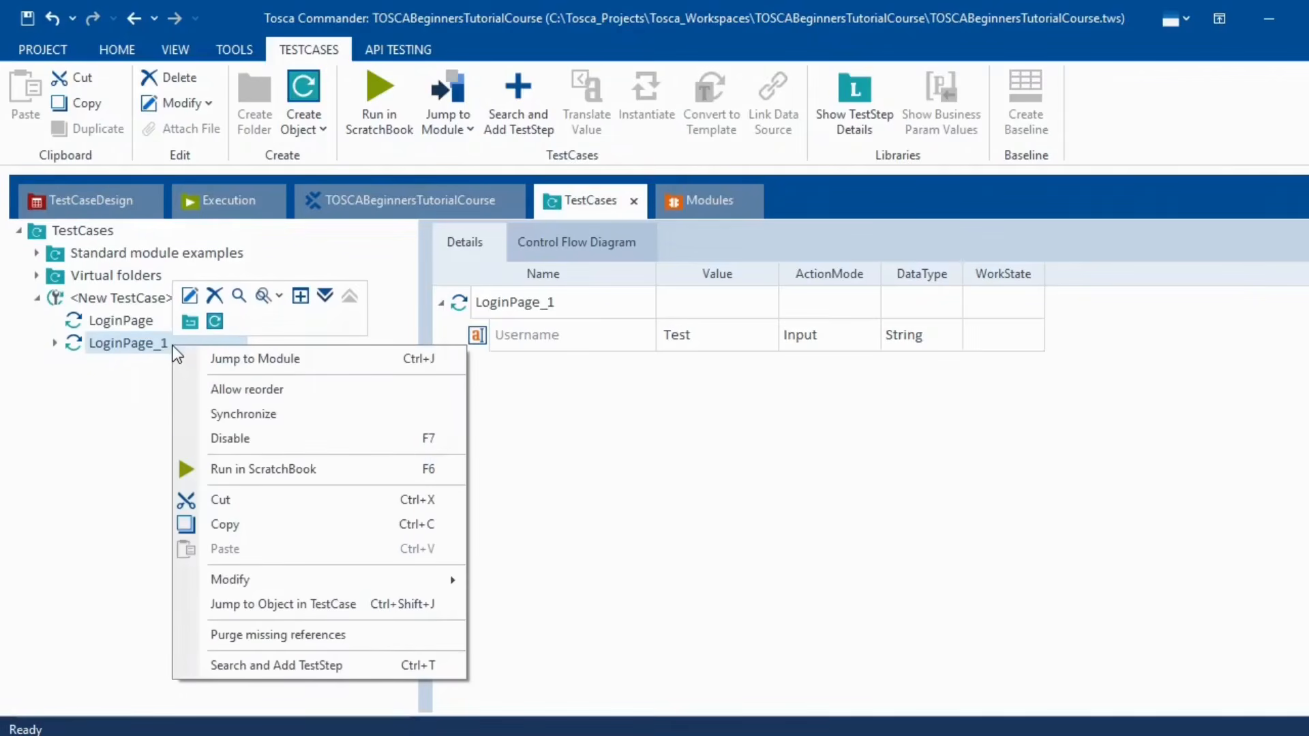
click(333, 467)
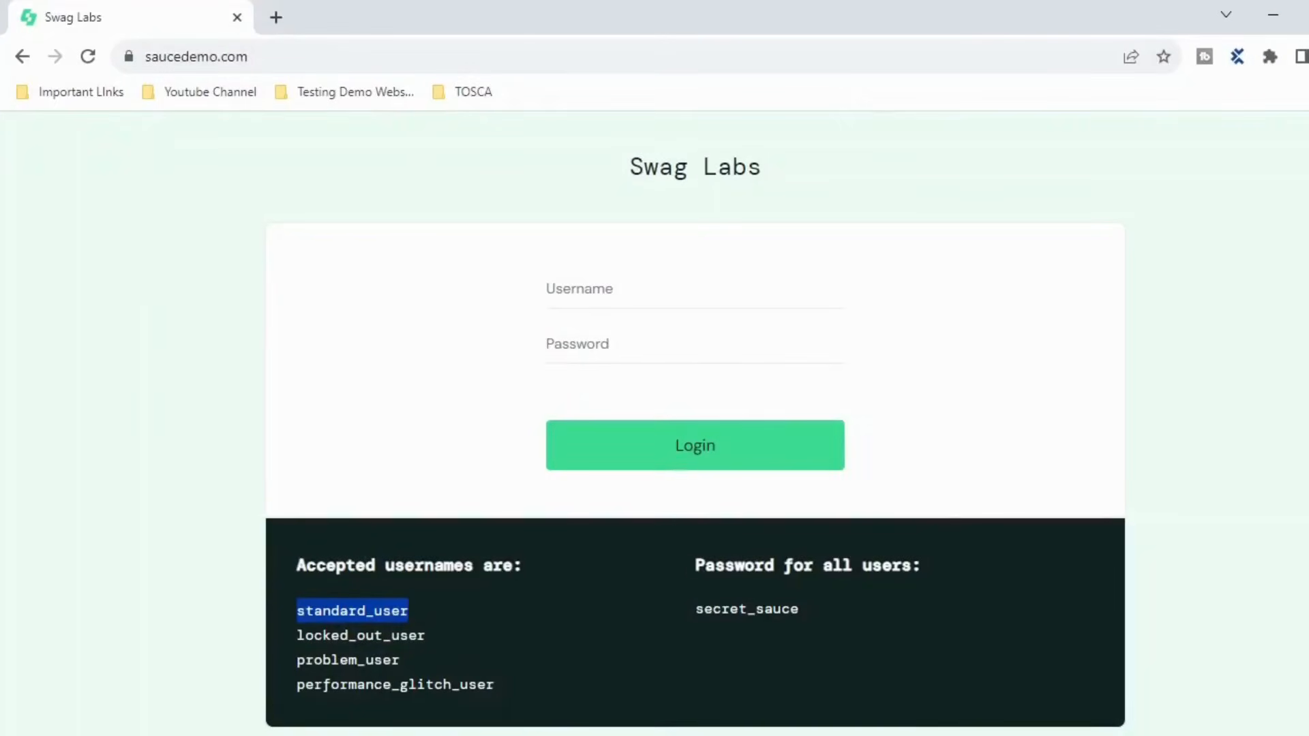
key(alt+Tab)
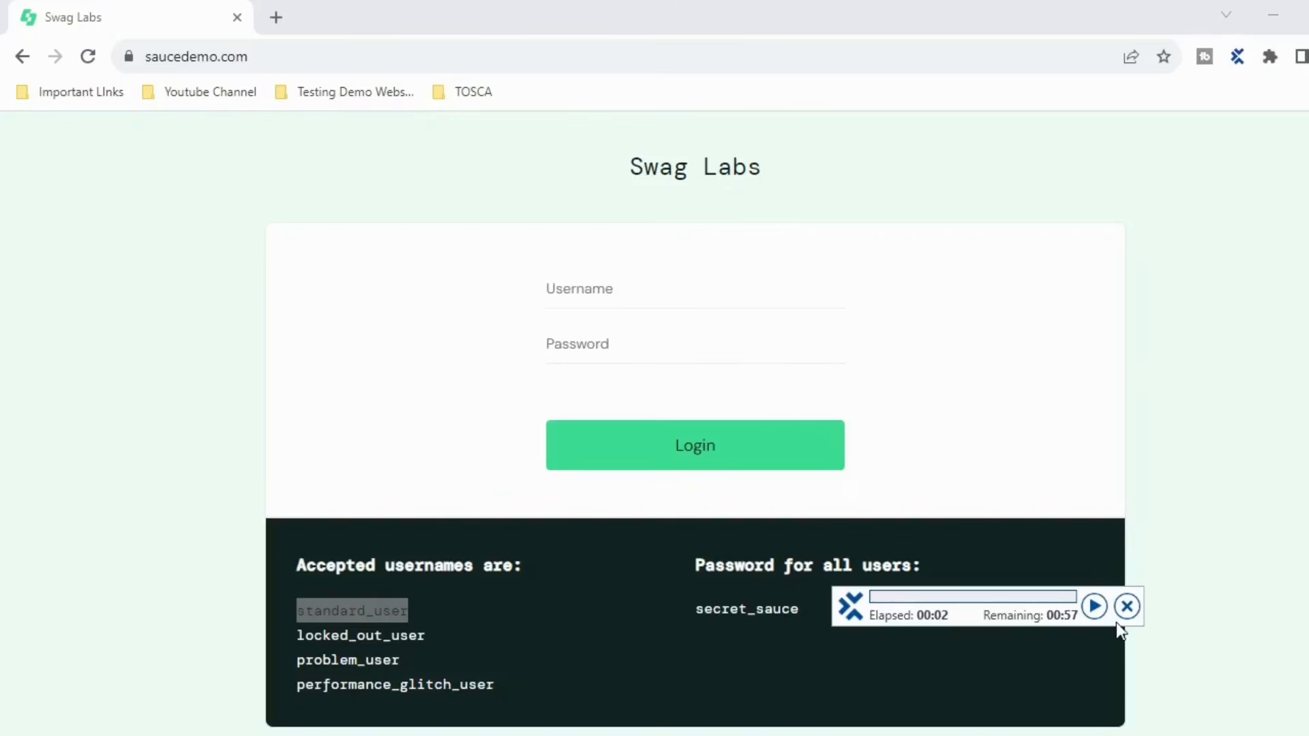
click(1128, 606)
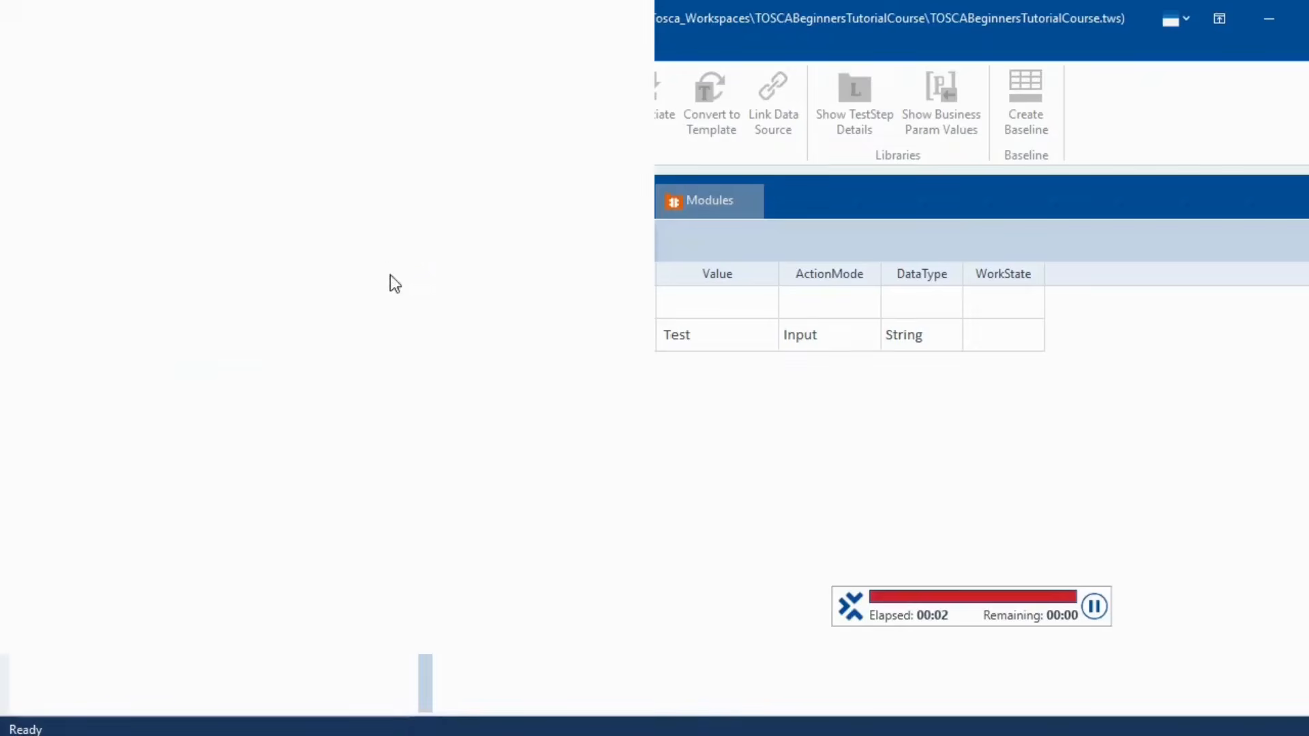
click(634, 22)
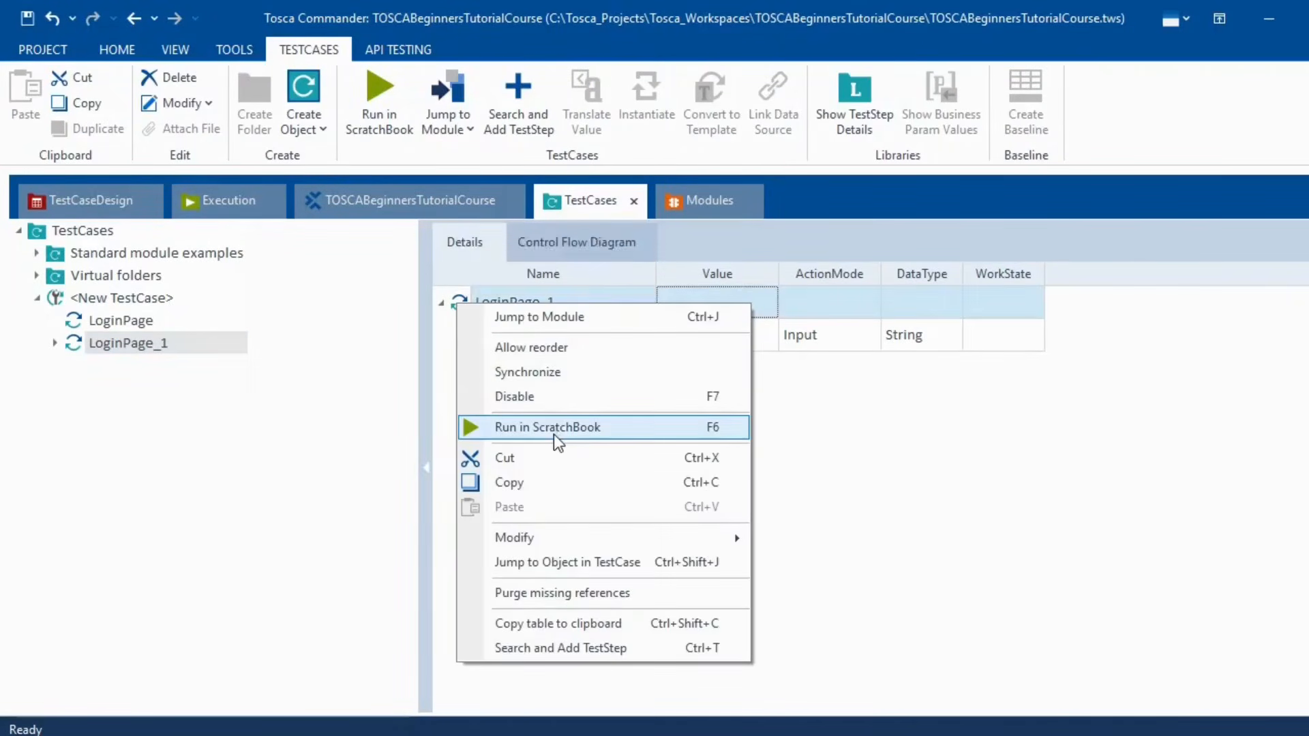
click(554, 430)
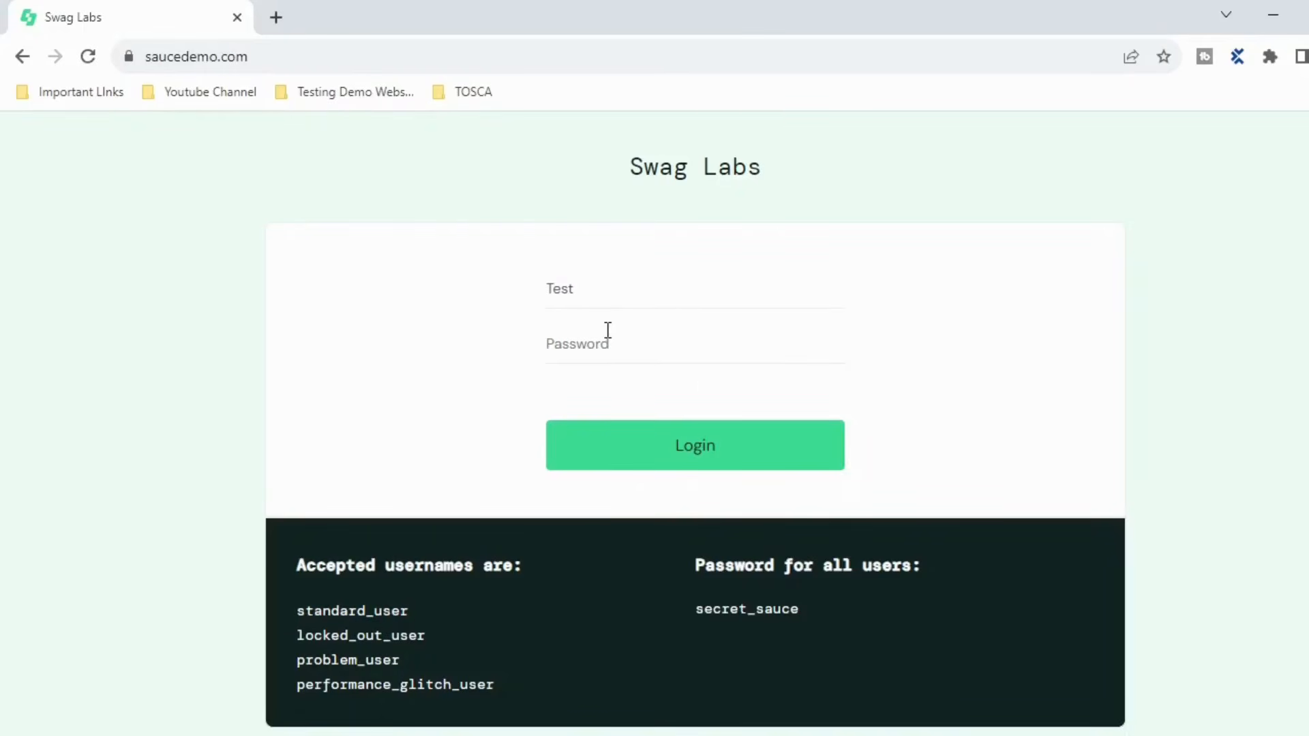
click(648, 735)
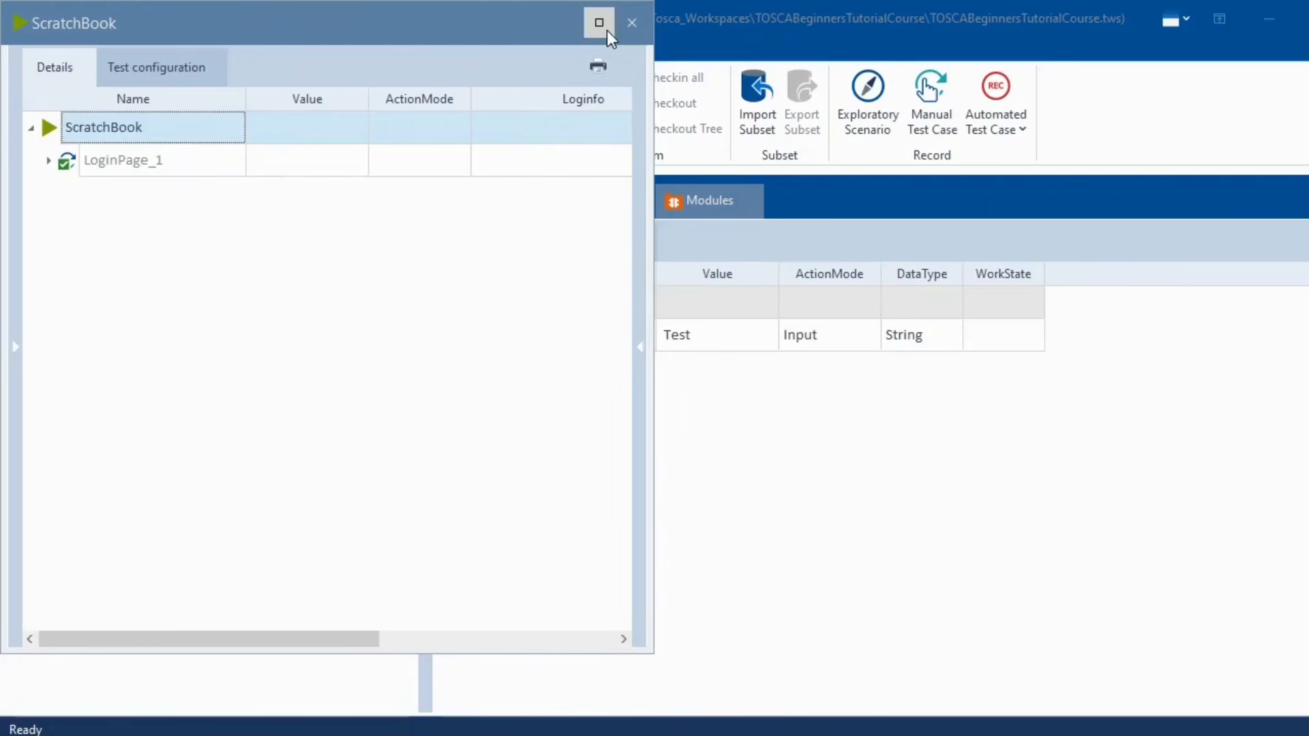
click(626, 25)
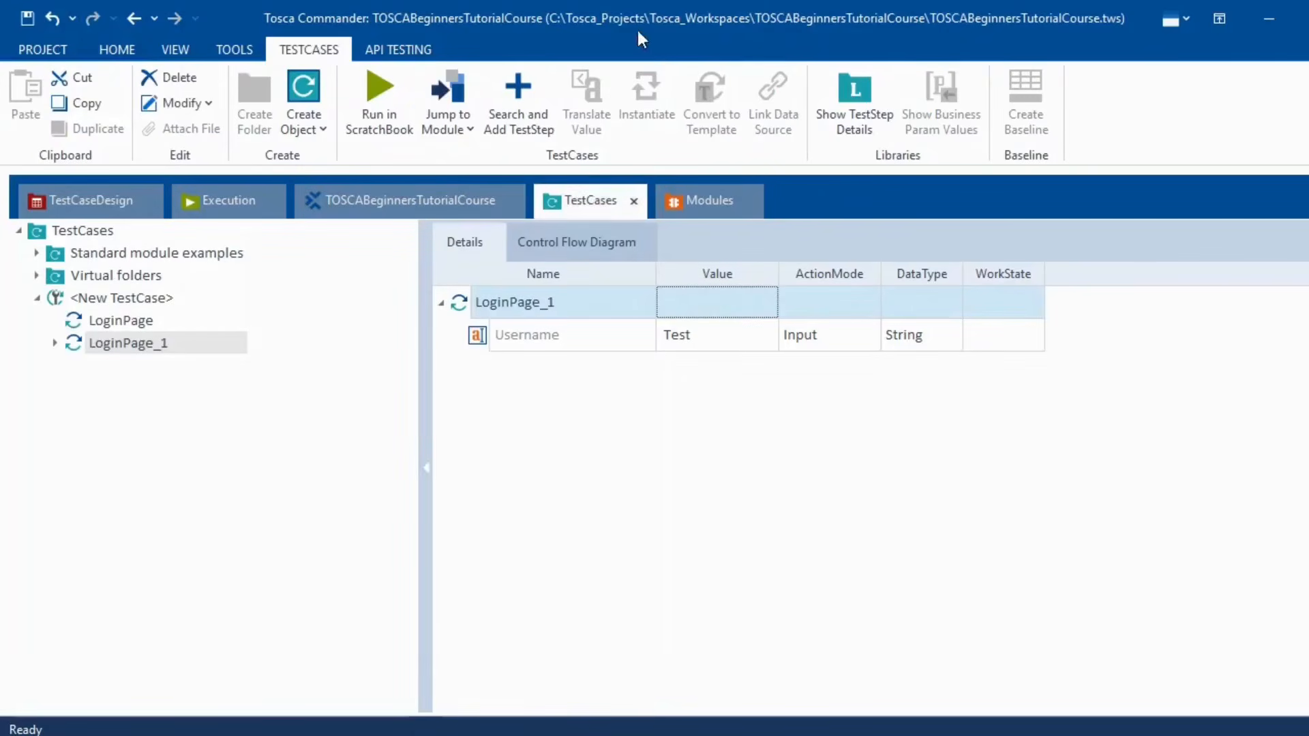
- Switch to the Modules section and browse the TOSCATutorialSeries folder and the LoginPage module
click(706, 199)
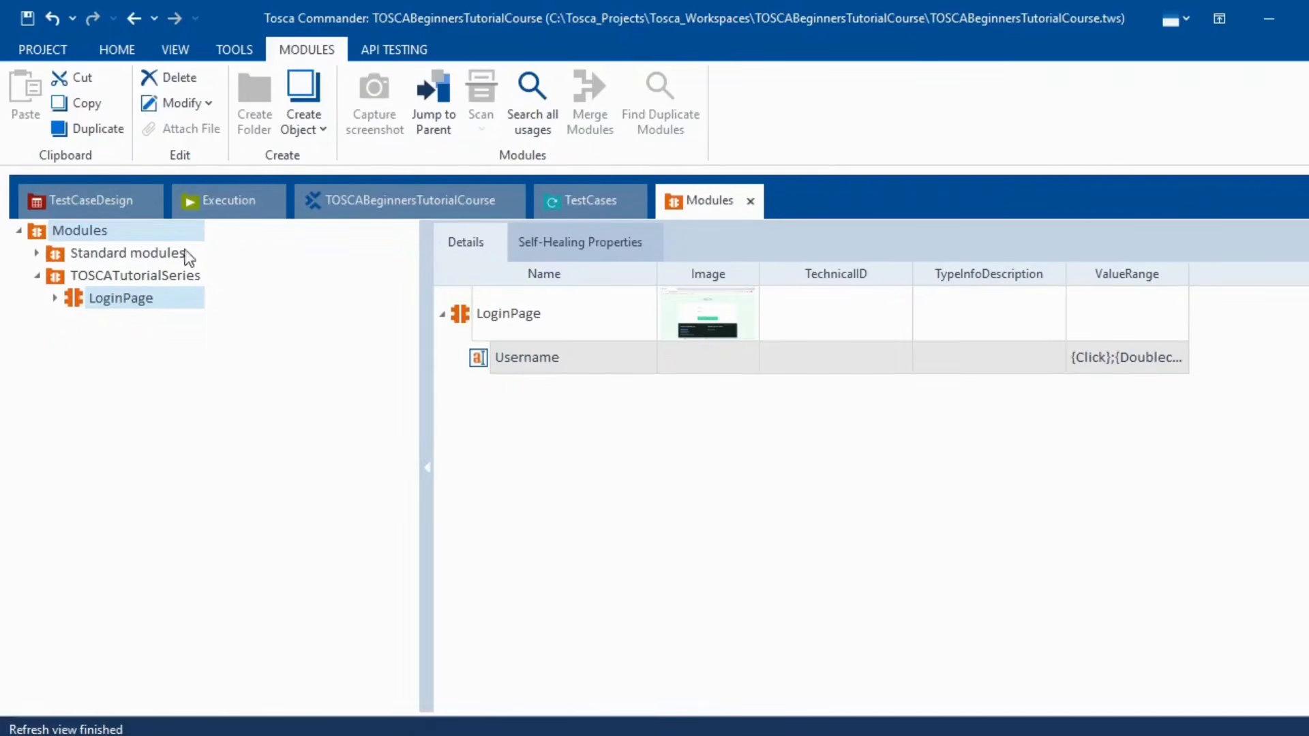
click(115, 55)
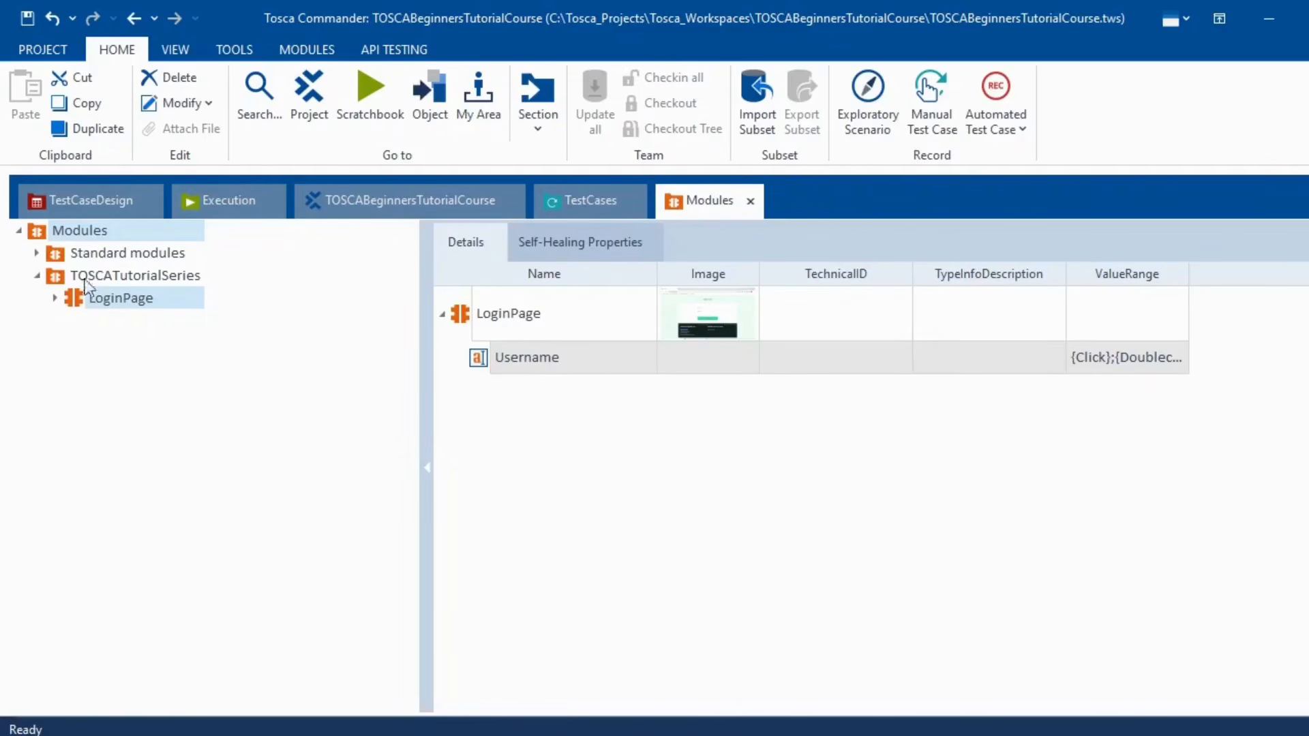
click(109, 274)
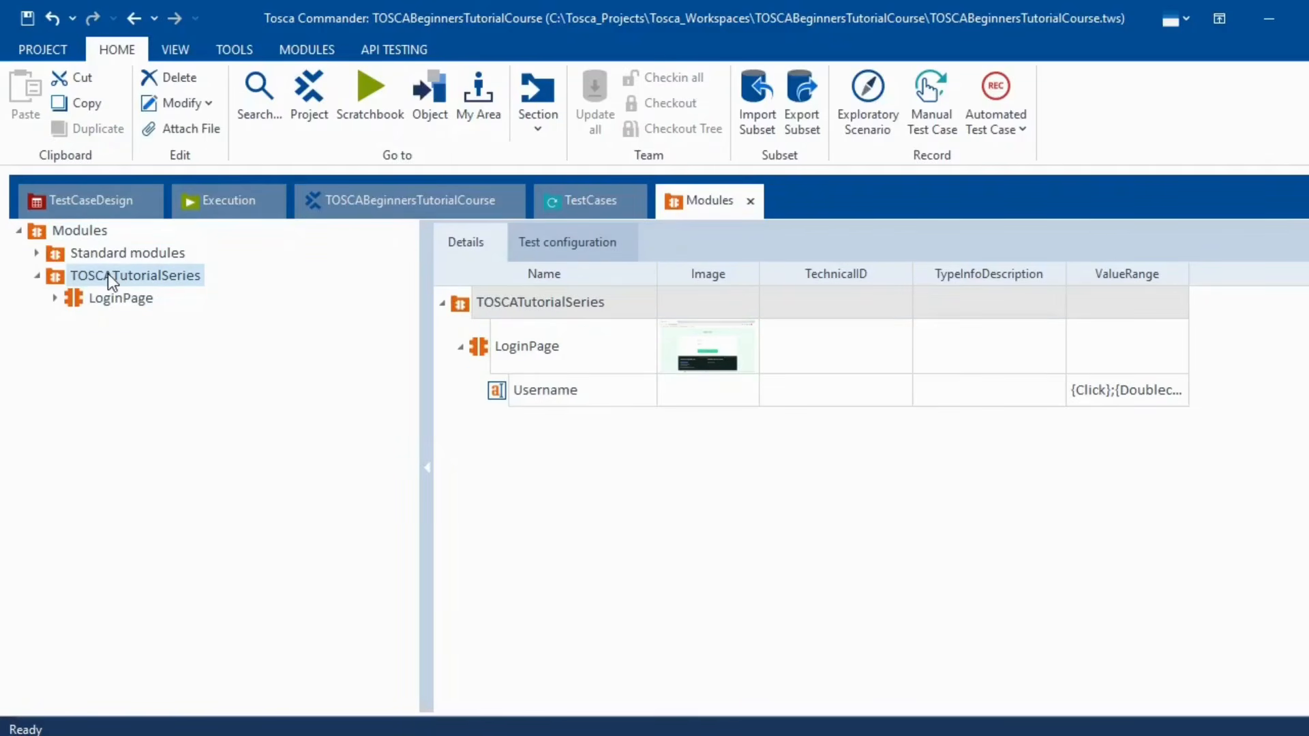
click(309, 49)
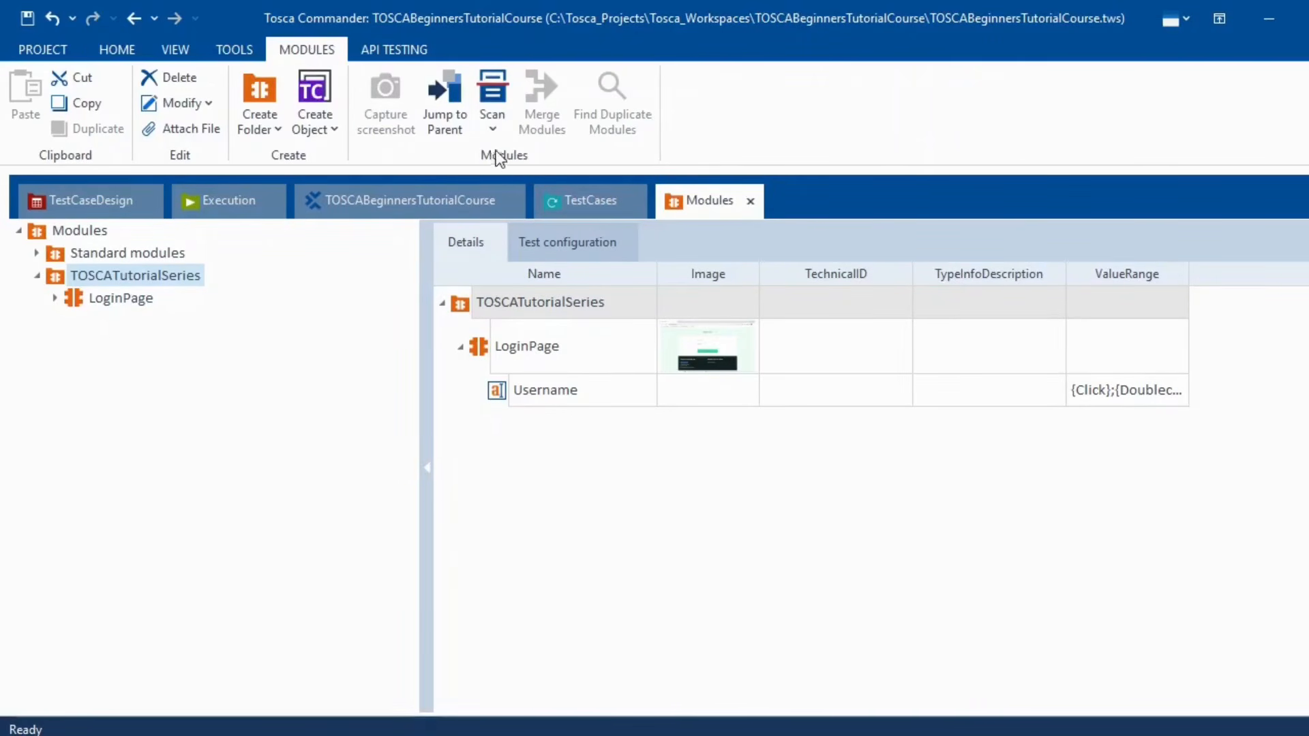
click(494, 132)
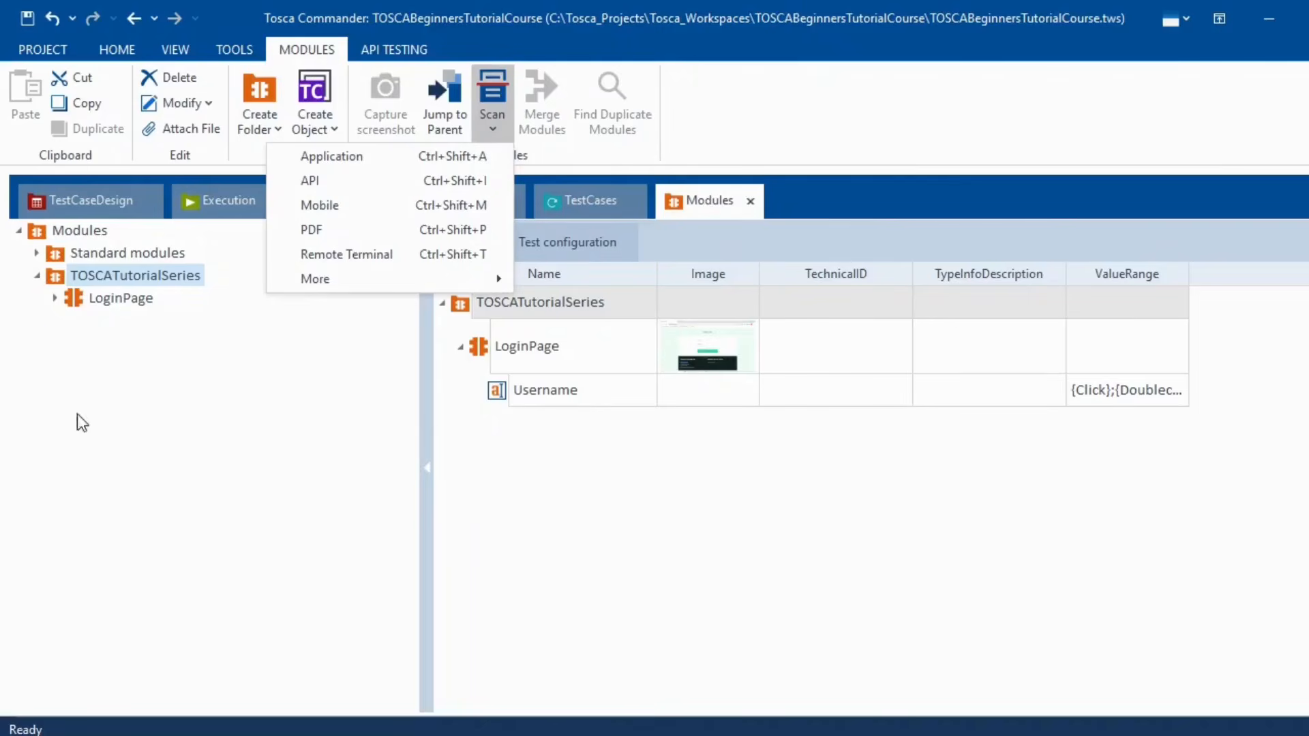
click(119, 300)
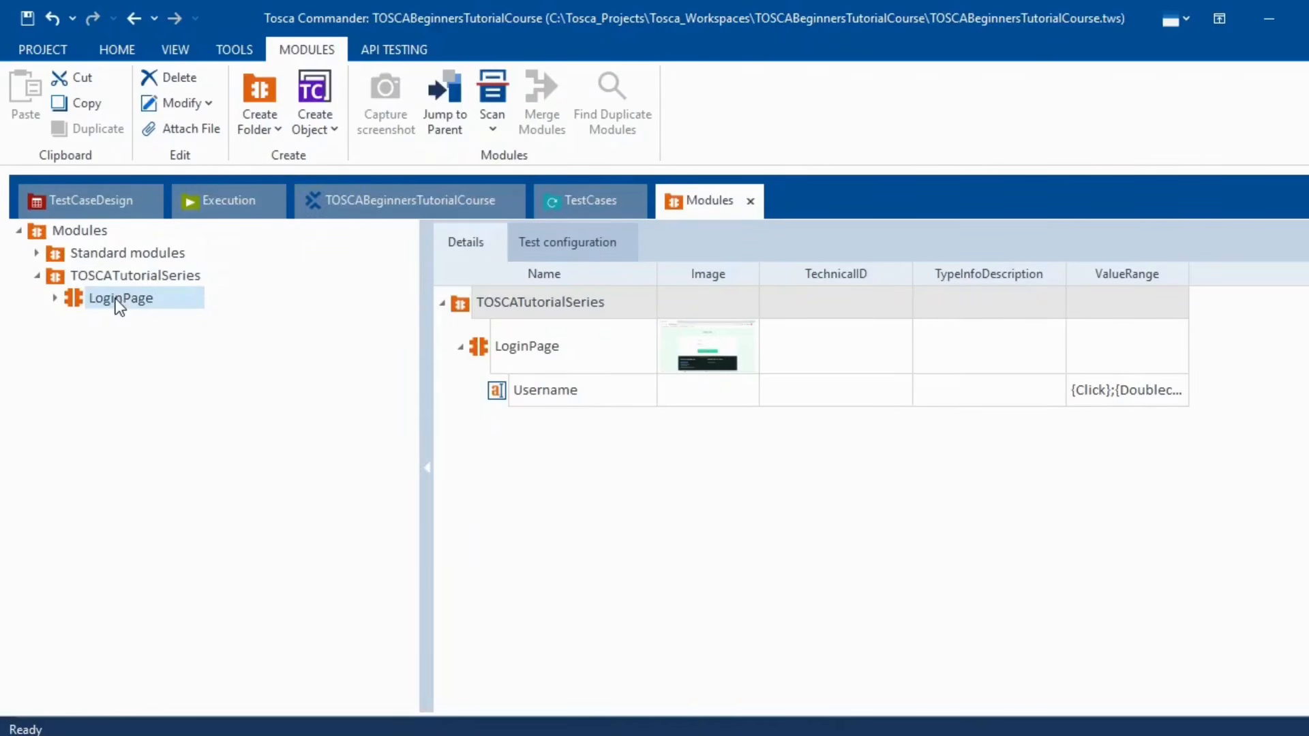
right_click(75, 305)
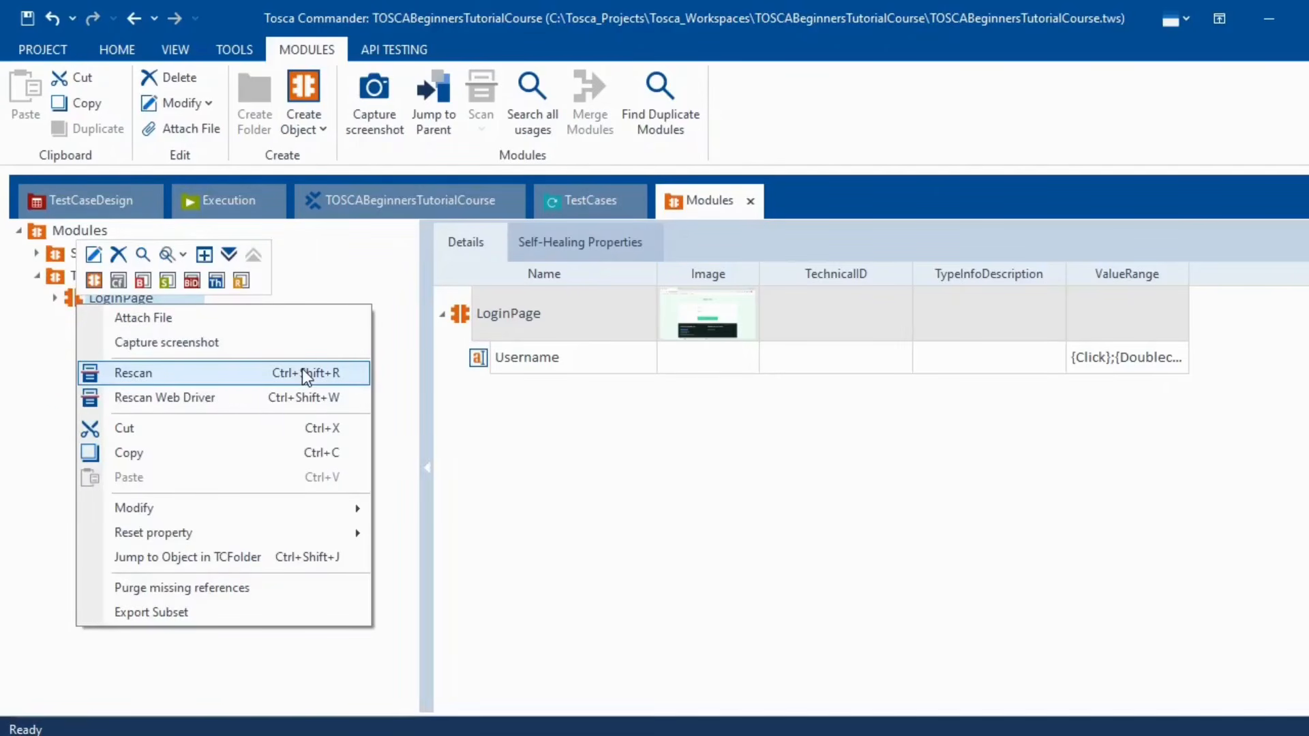
click(63, 318)
- From the Modules root folder, launch XScan with Scan > Application
click(116, 49)
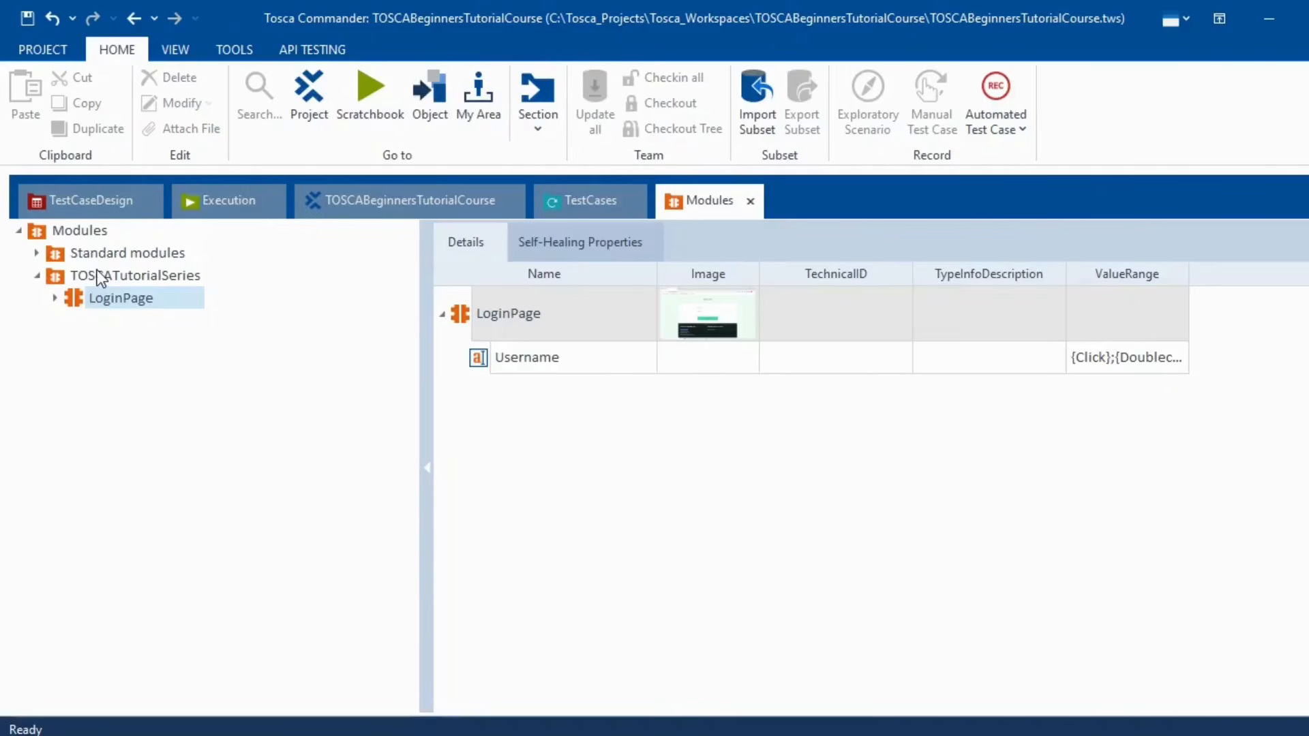
click(79, 232)
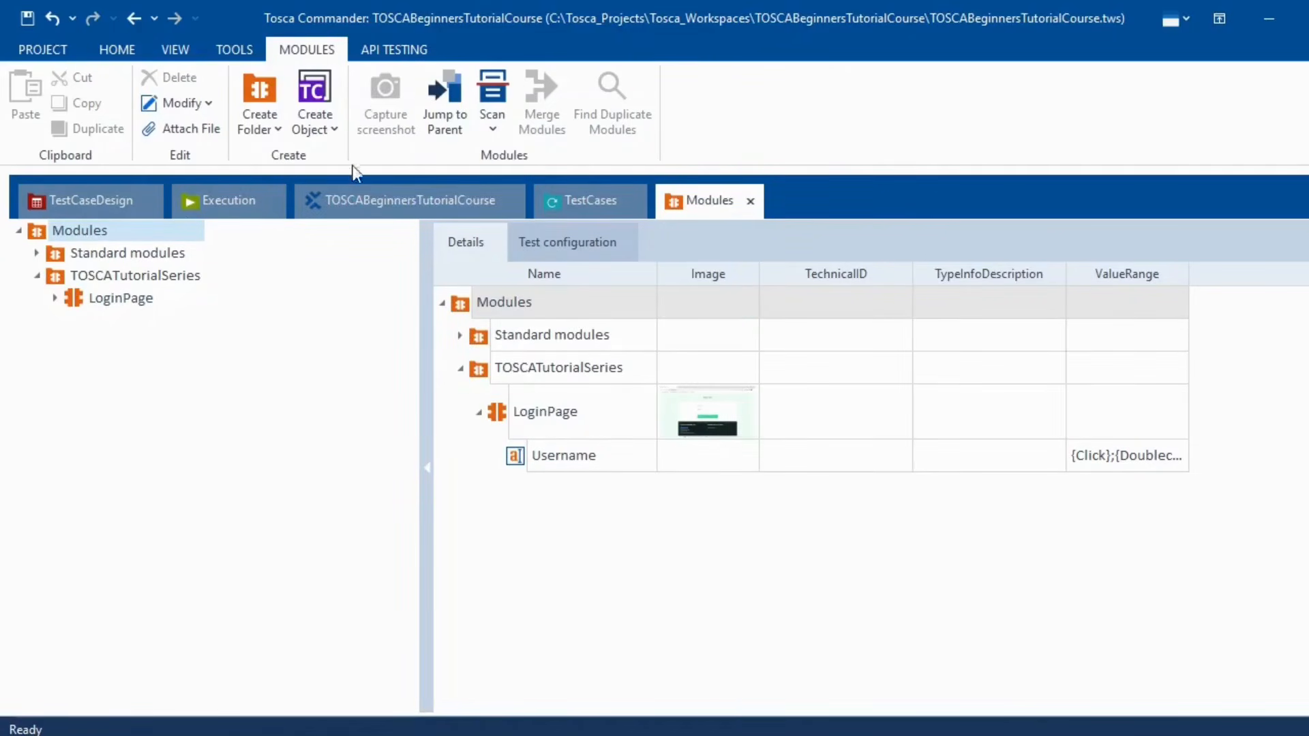
click(485, 129)
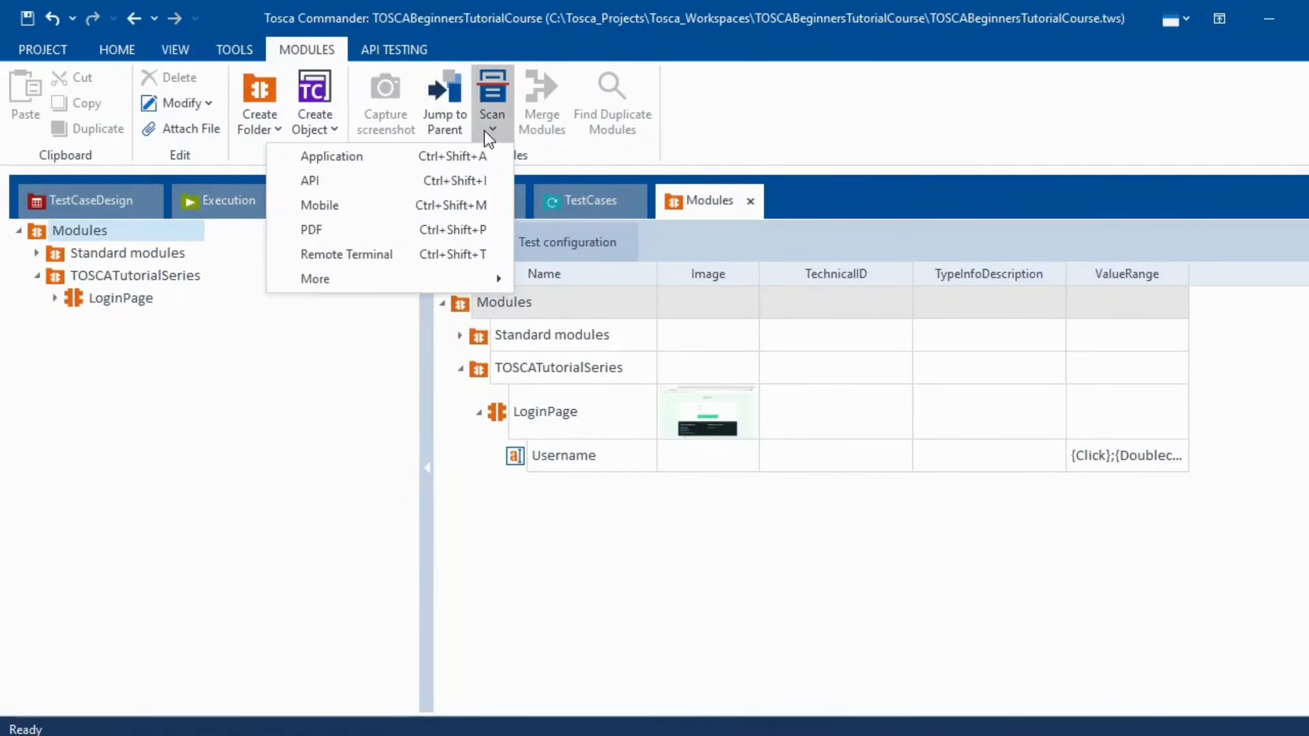
click(402, 156)
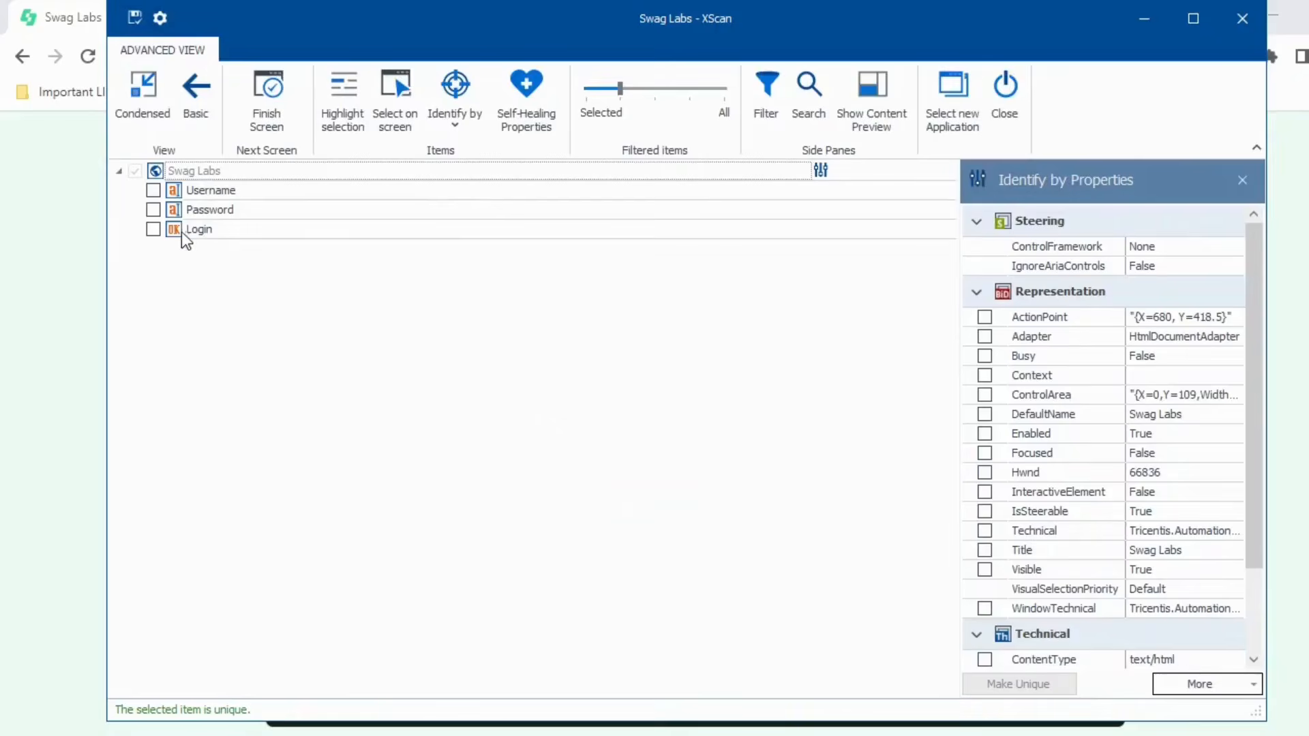
- Stop identifying the Login button by its Id and Tag properties
click(183, 231)
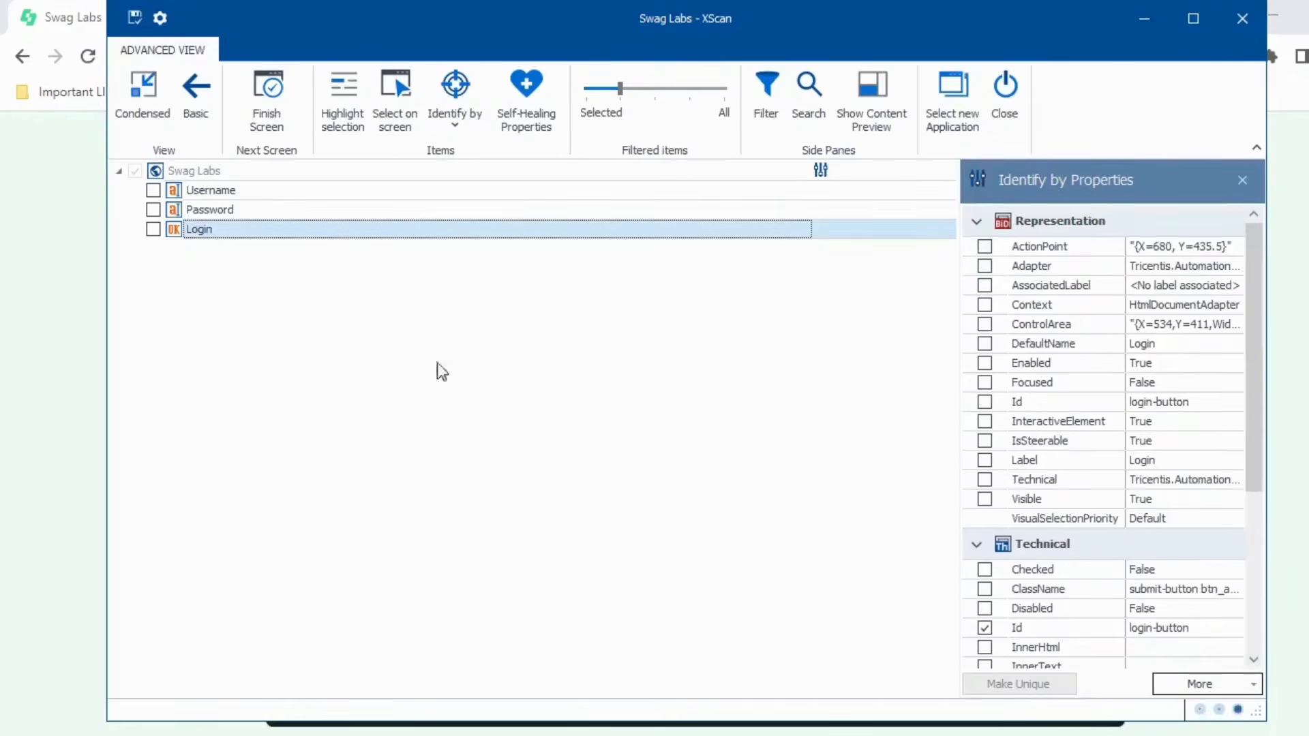
scroll(1206, 540, down, 4)
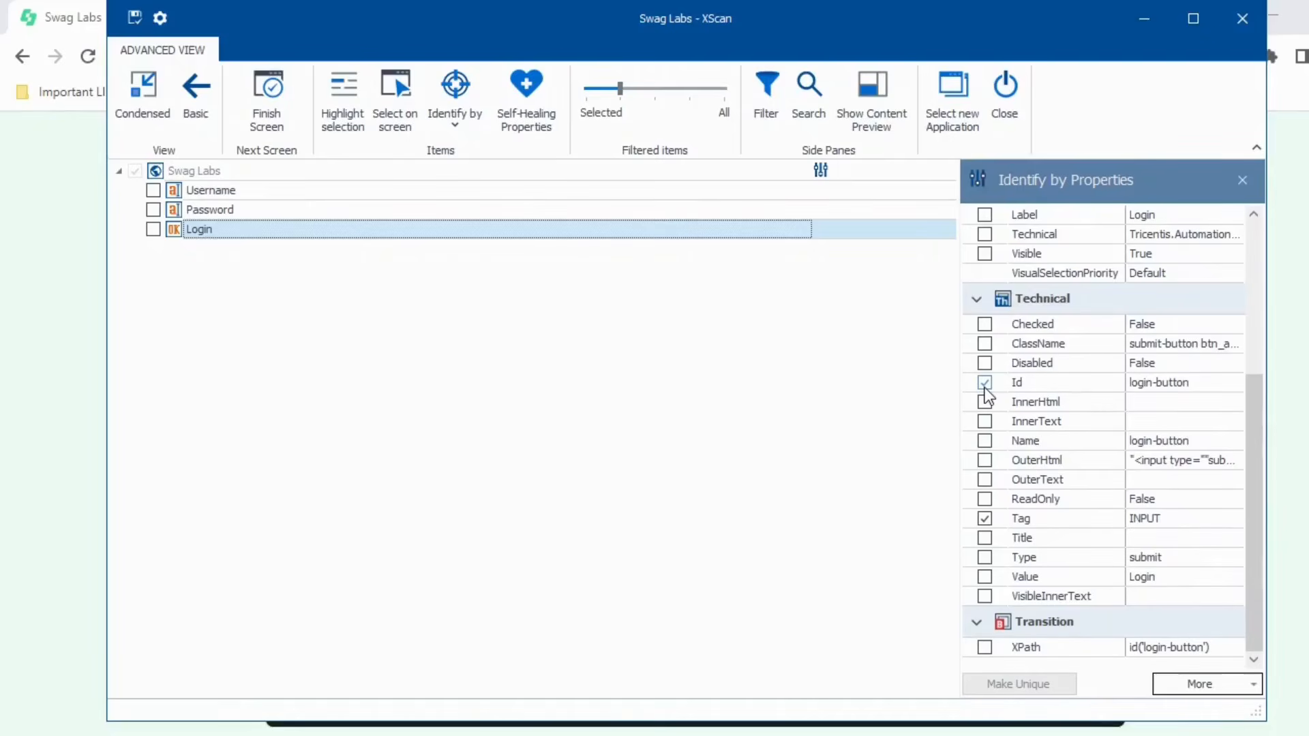
click(985, 384)
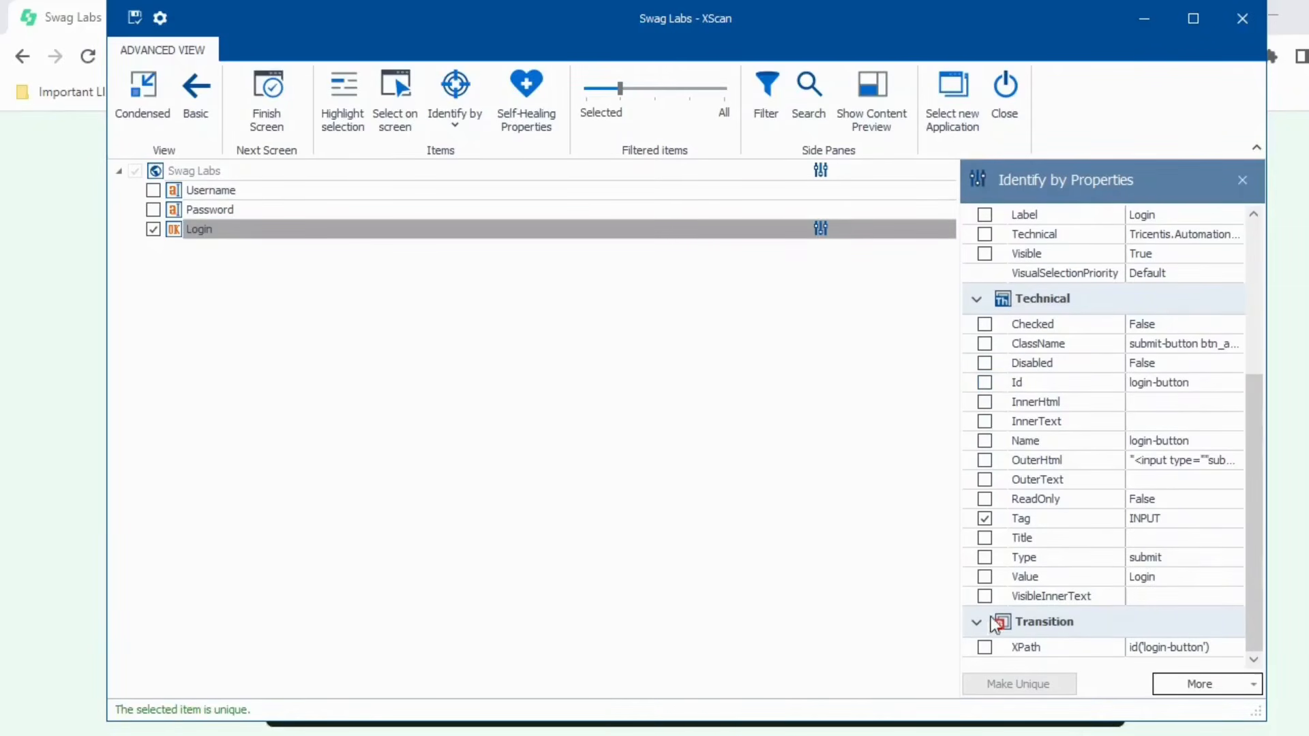
scroll(1050, 551, up, 3)
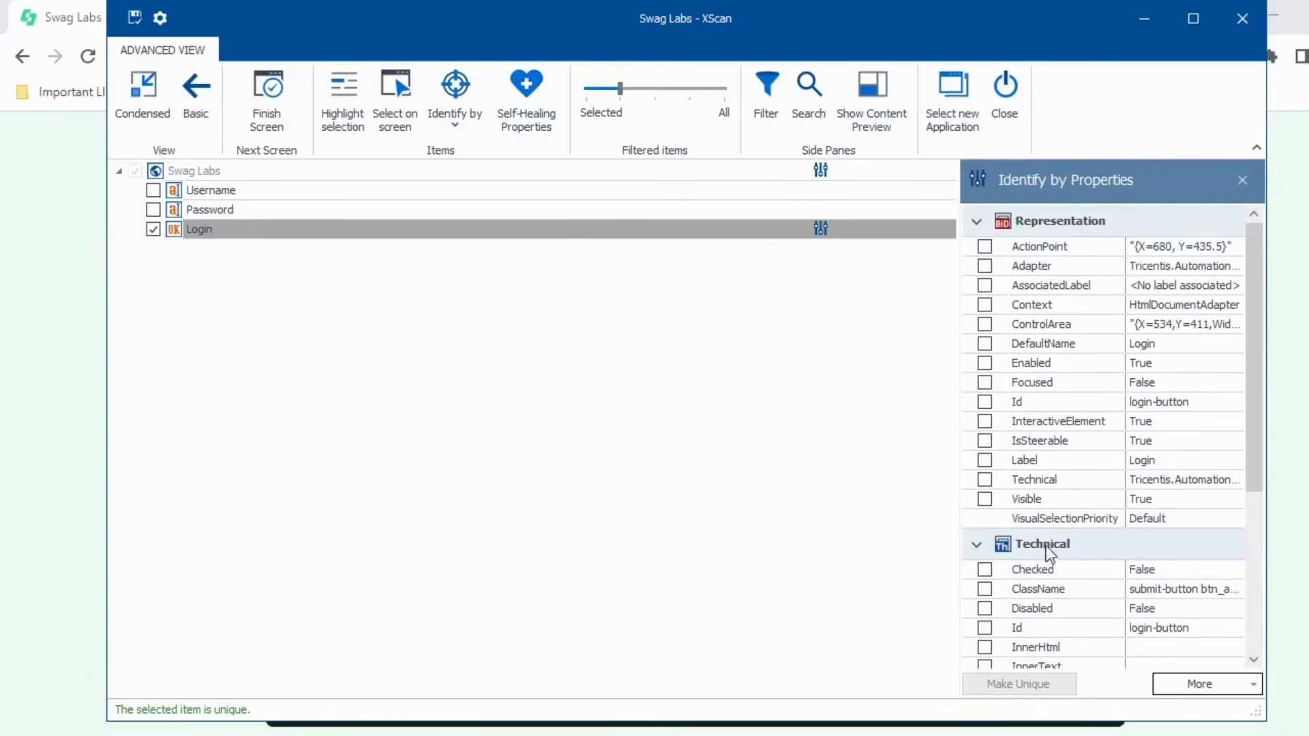
scroll(1044, 545, down, 3)
click(984, 518)
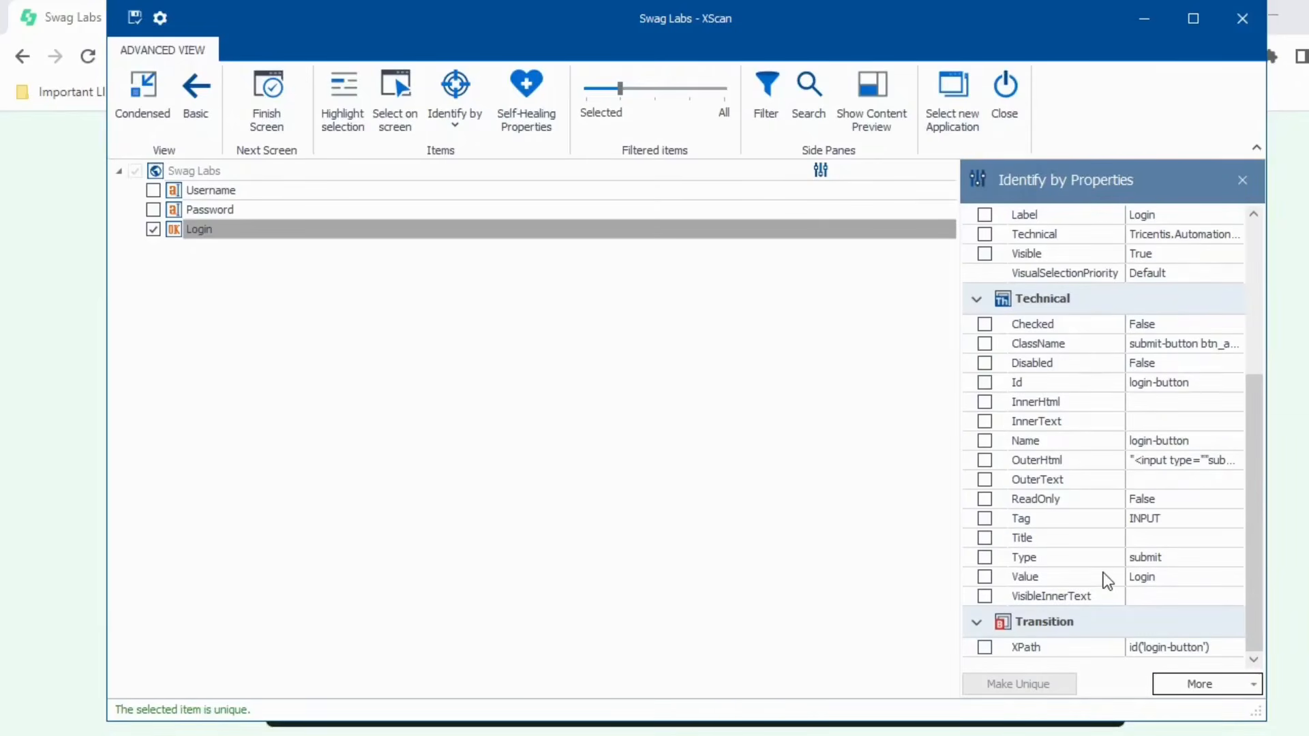
- Compare the Password field's properties with the Login button's
click(180, 212)
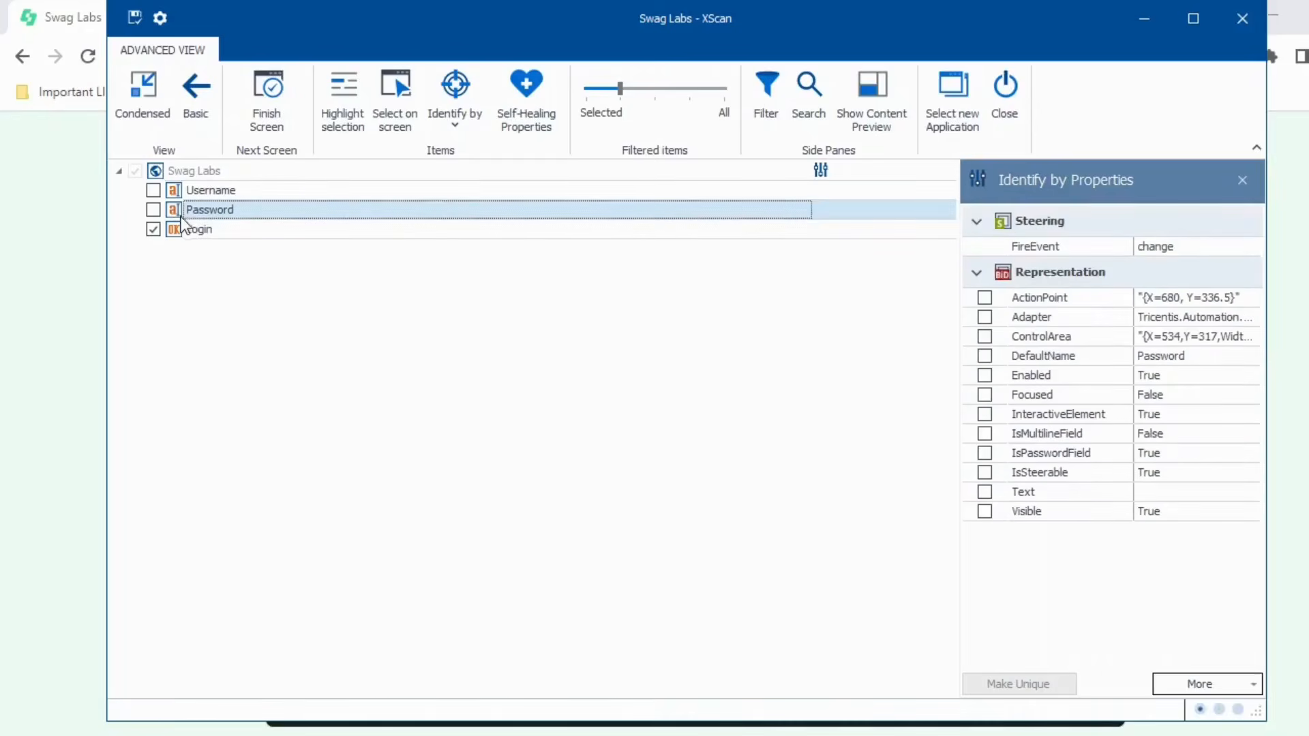
click(179, 229)
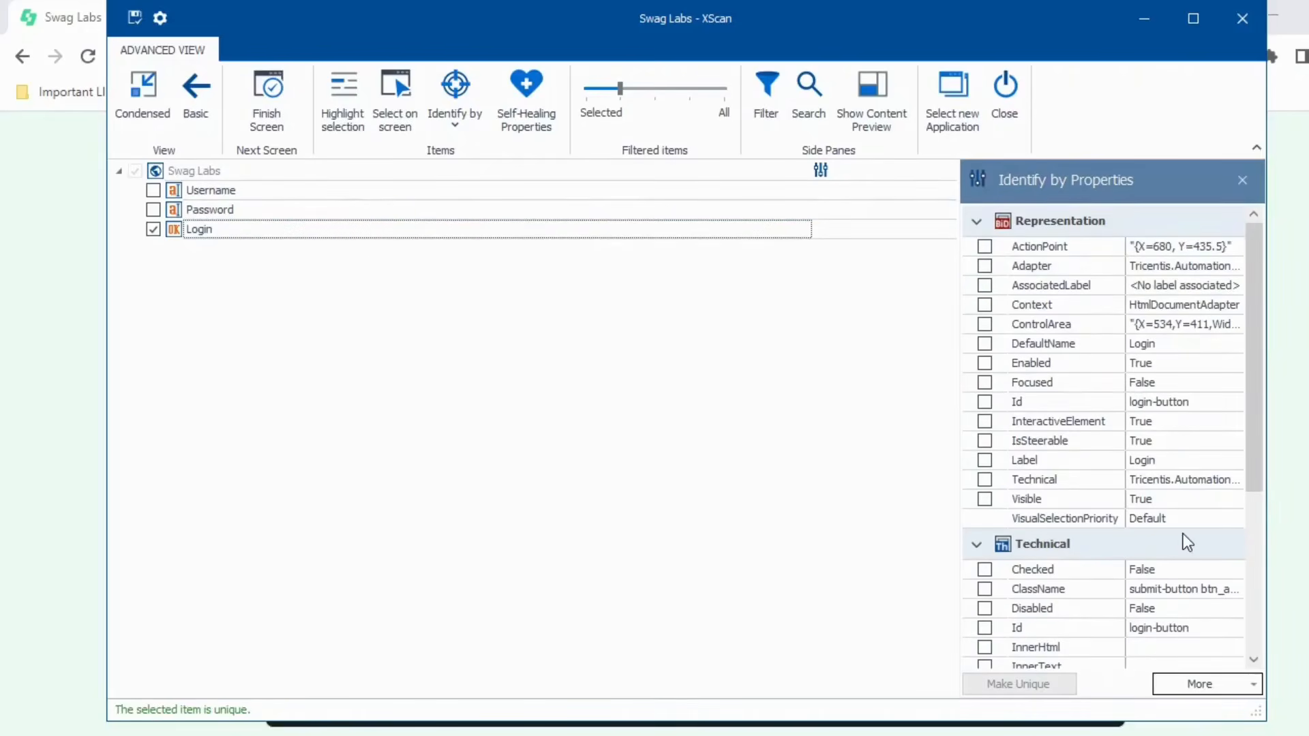
scroll(1187, 542, down, 3)
scroll(1168, 585, up, 3)
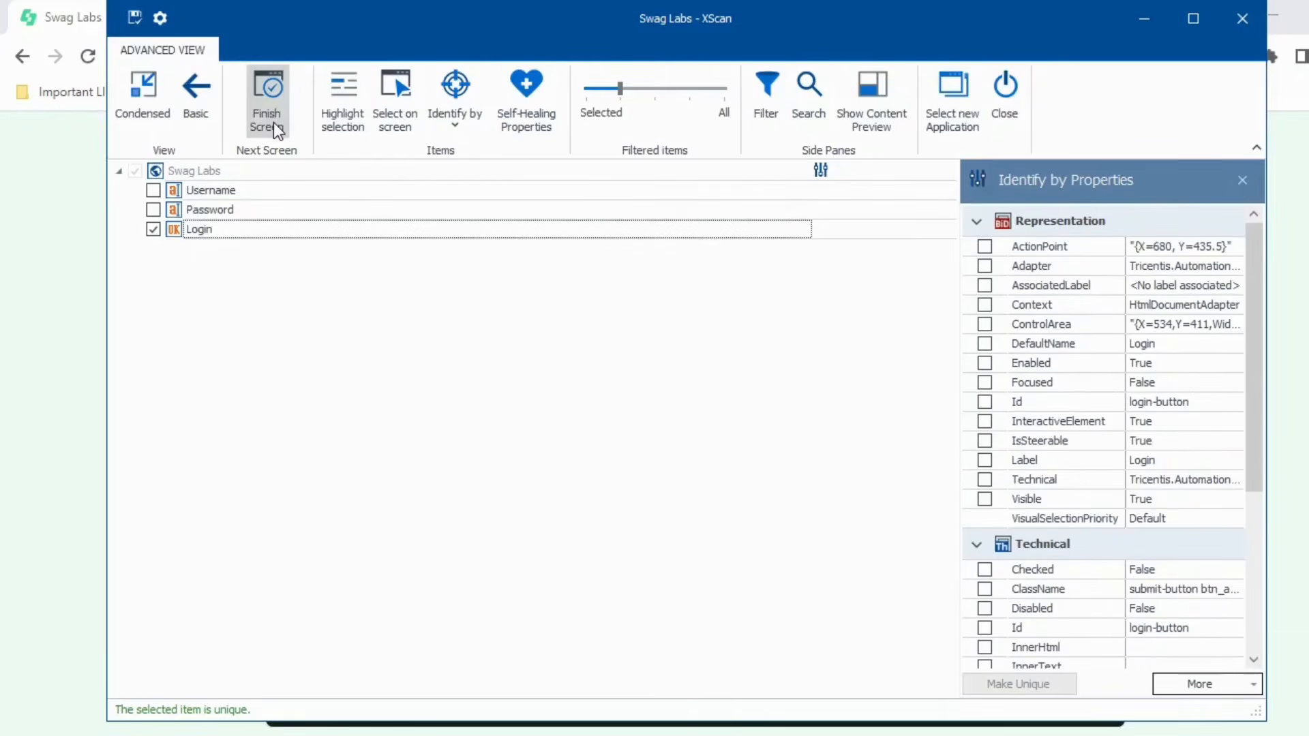
click(173, 208)
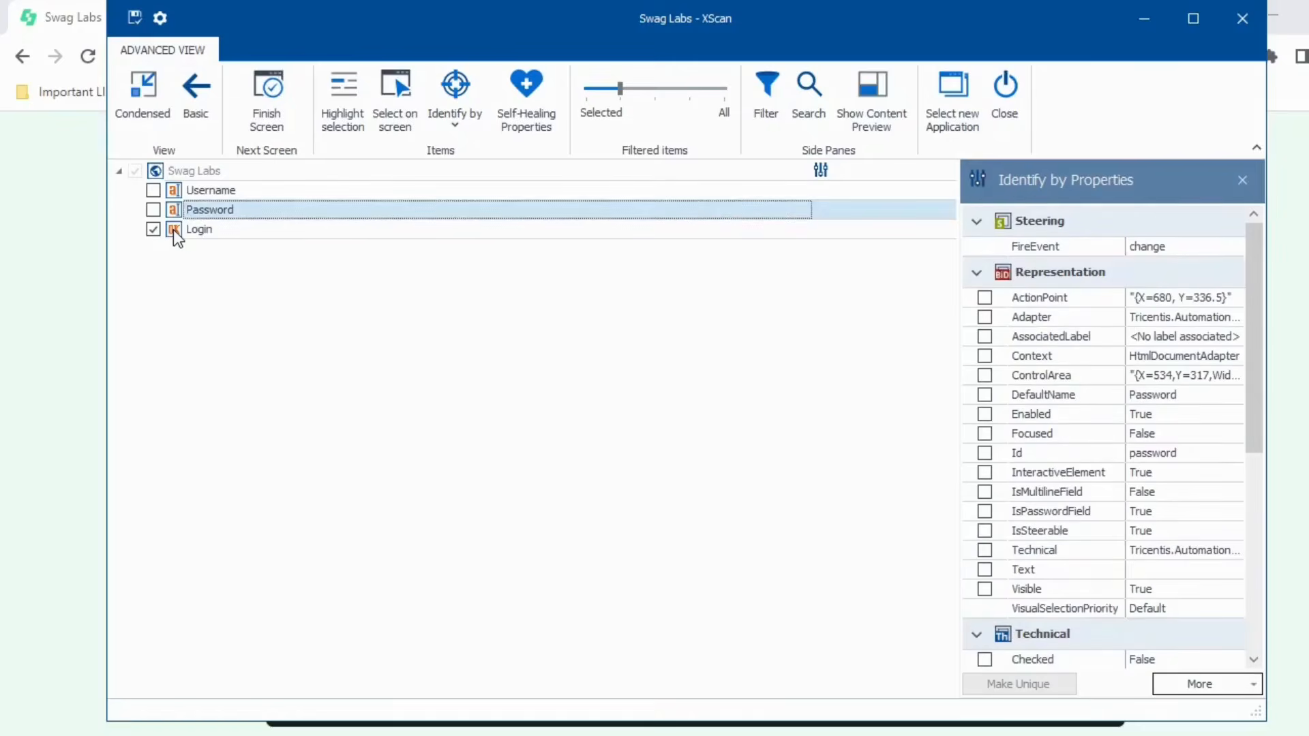
click(173, 230)
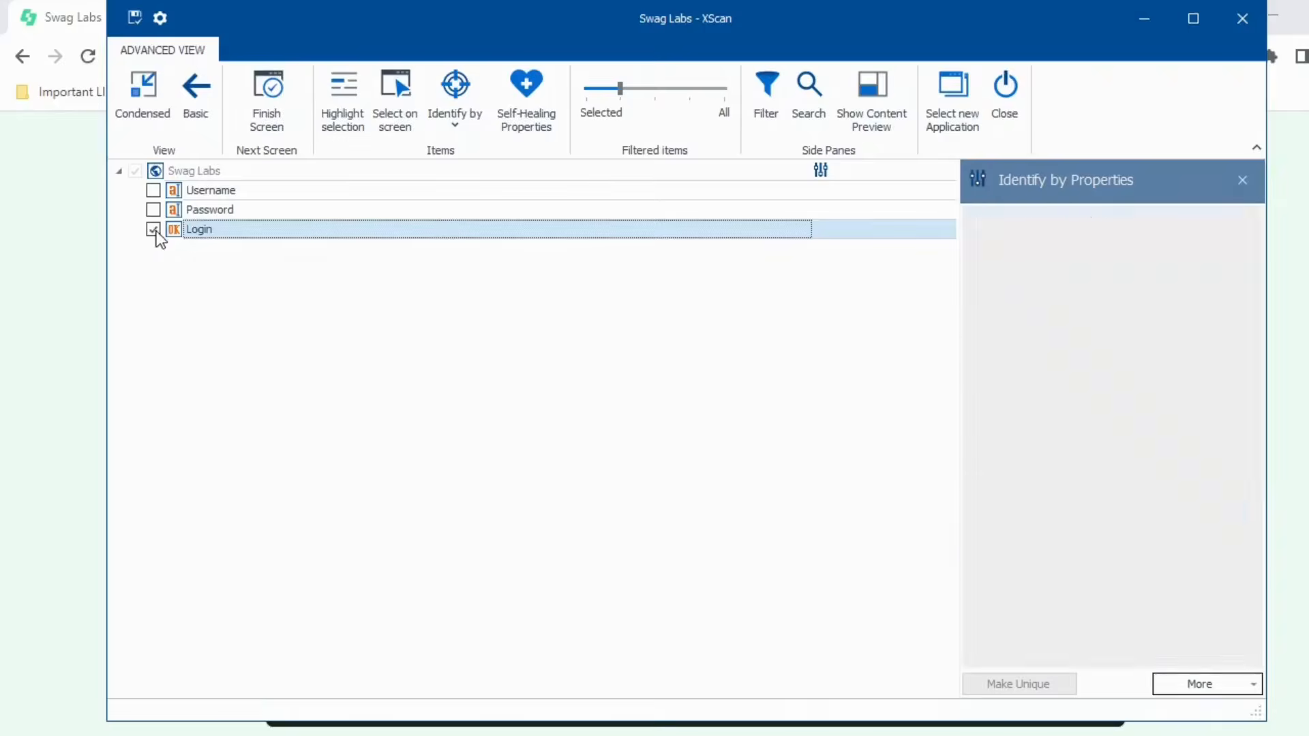
scroll(1192, 383, down, 4)
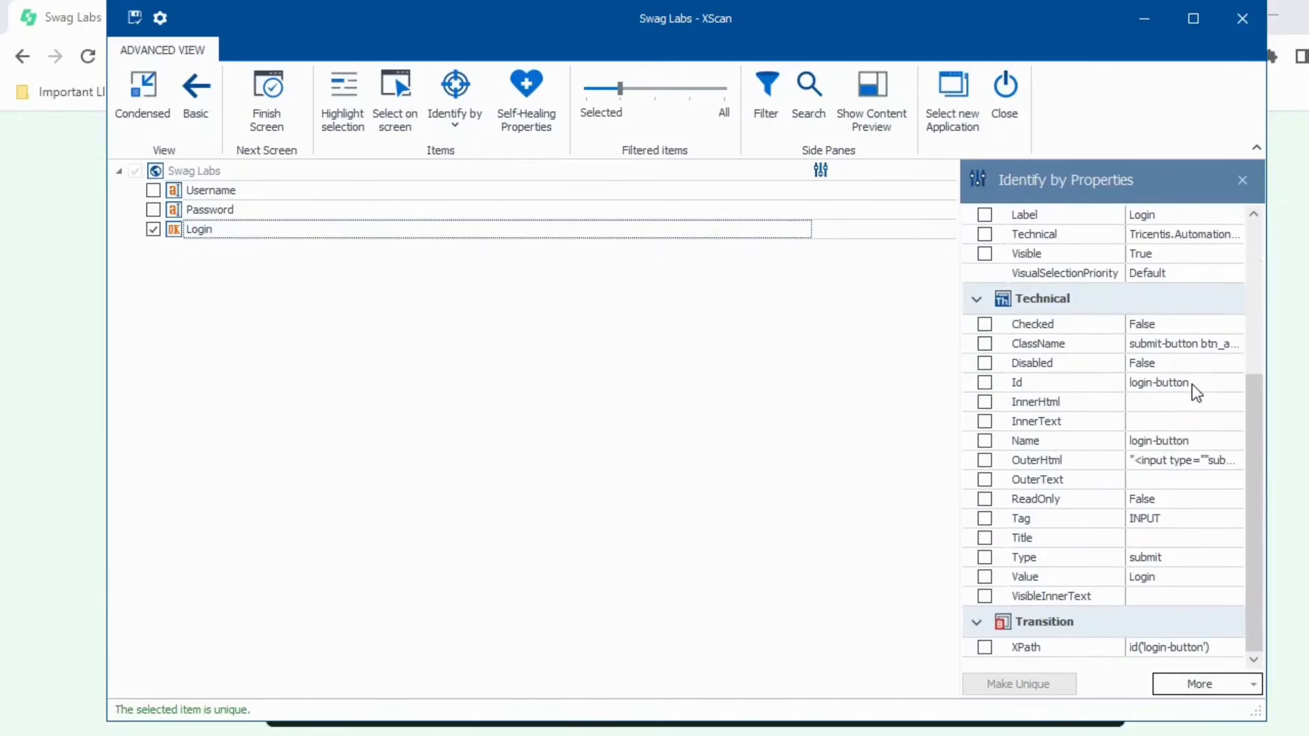
- Close XScan without saving the module changes
drag(755, 31, 730, 60)
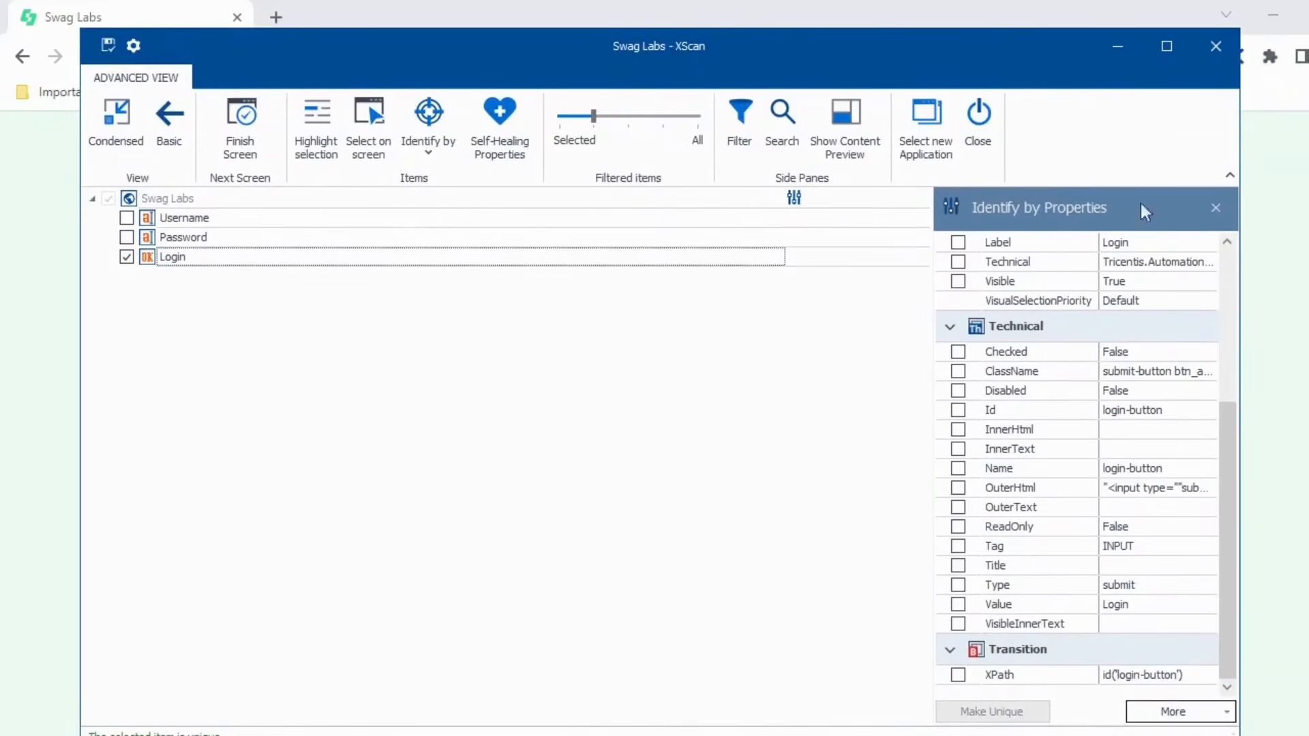
scroll(1166, 484, up, 5)
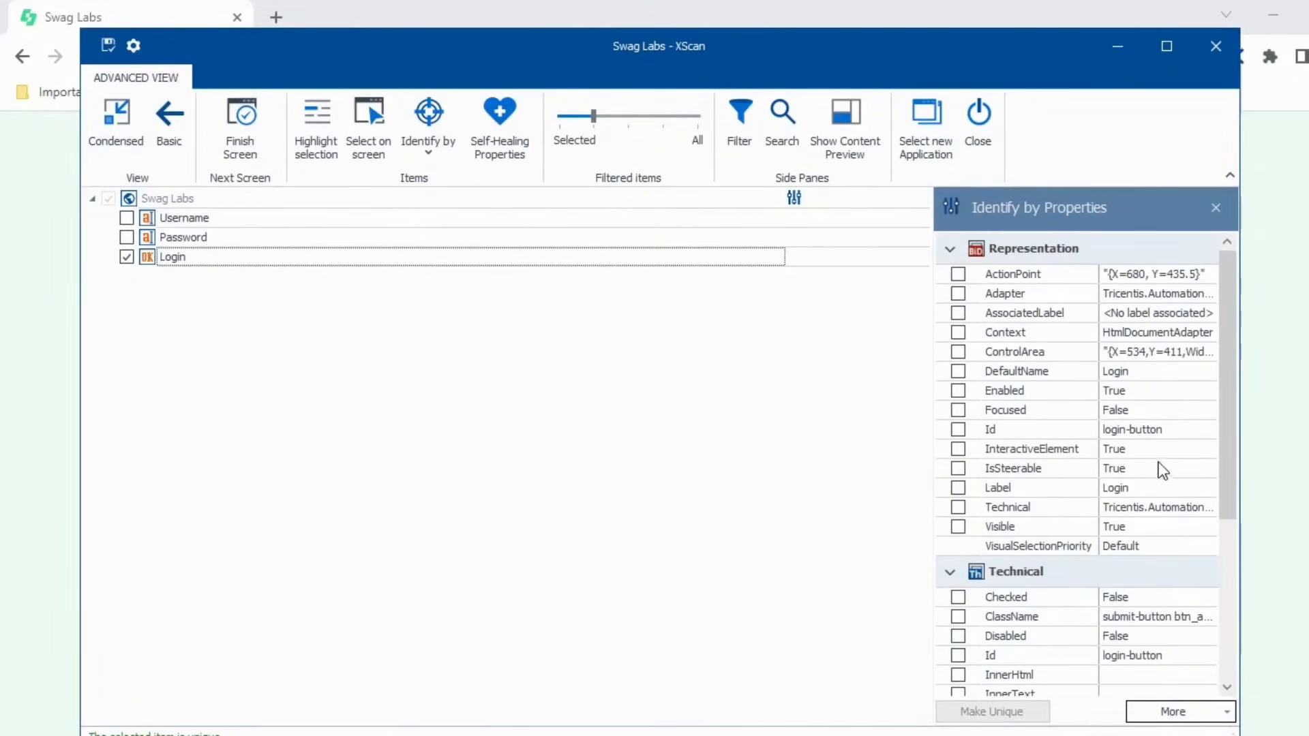
click(1217, 47)
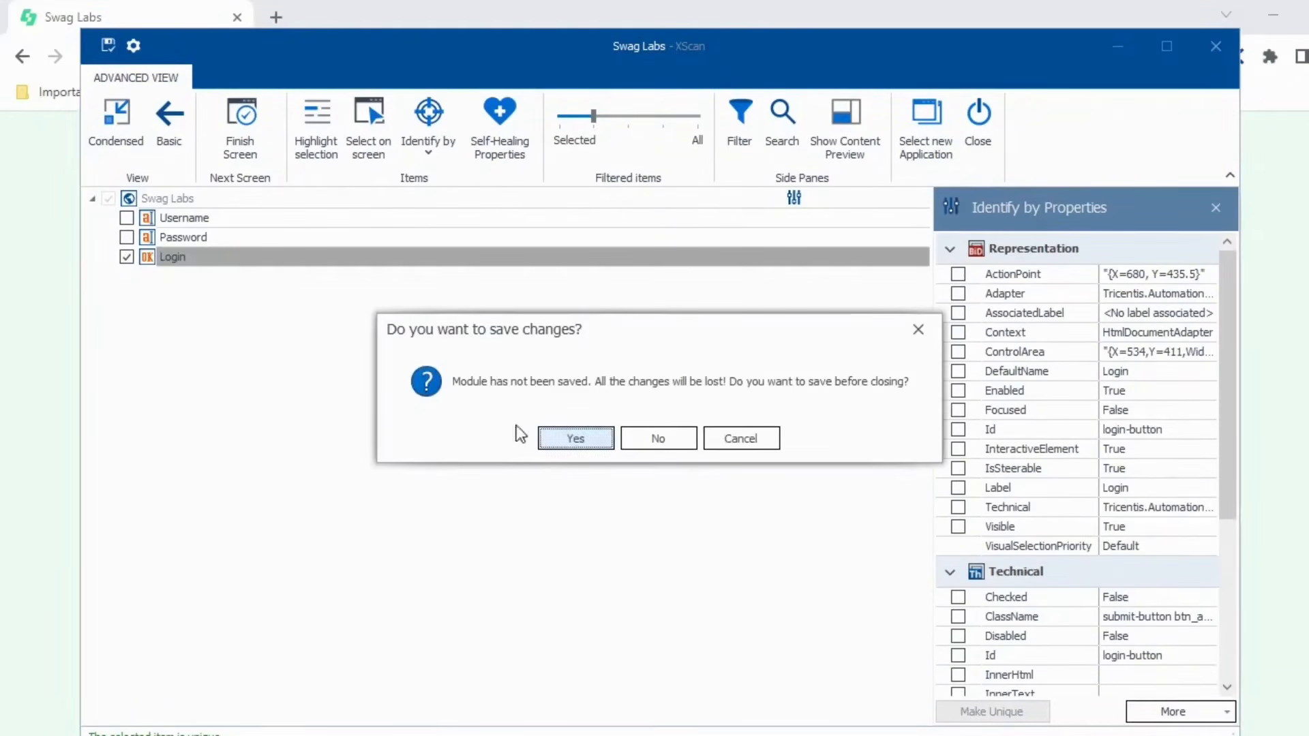
click(668, 438)
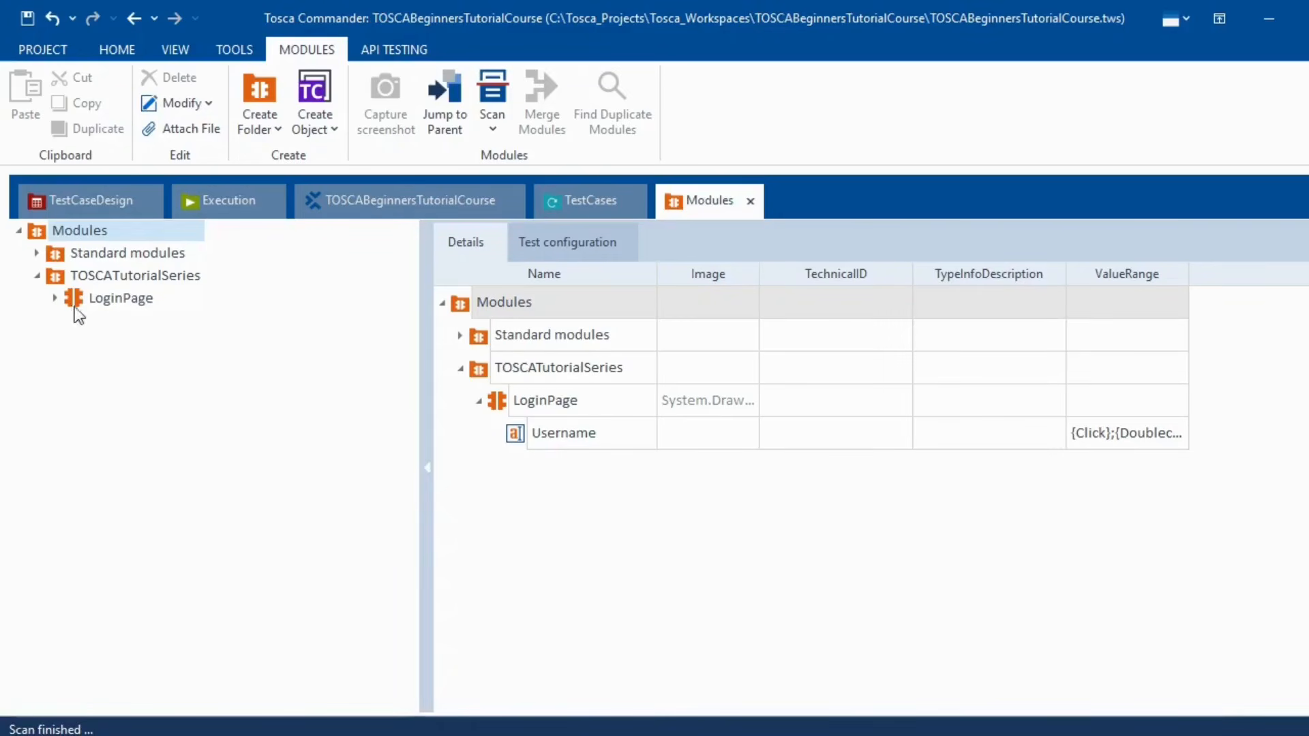
- Start an XScan of the Swag Labs Chrome window from the TOSCATutorialSeries folder
click(92, 281)
right_click(92, 281)
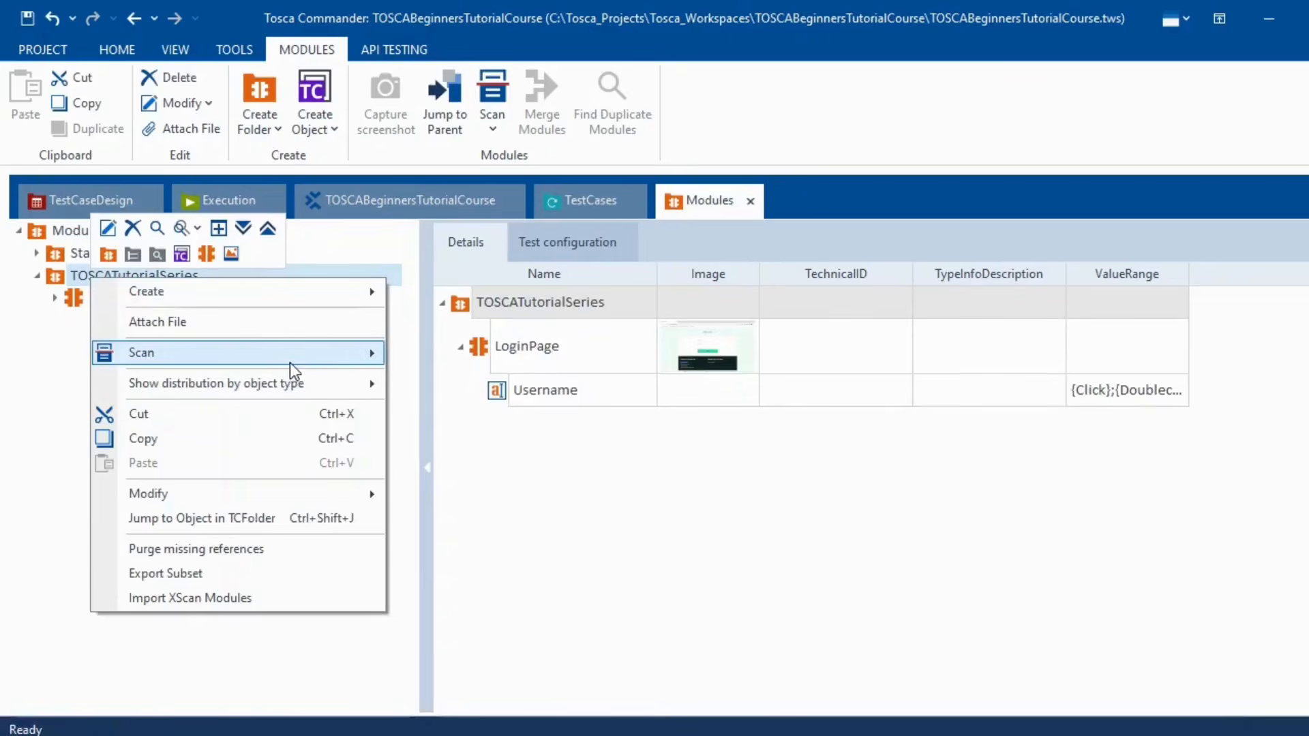
mouse_move(289, 362)
click(402, 354)
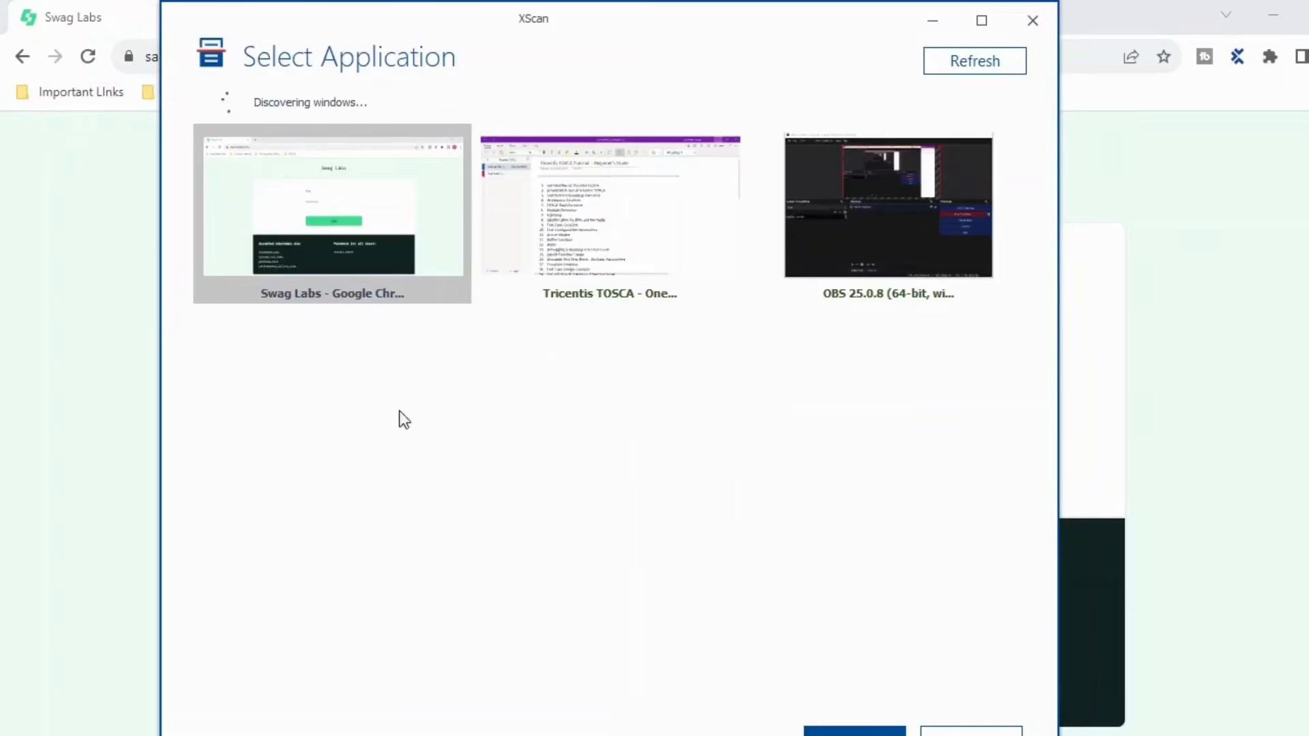
click(855, 732)
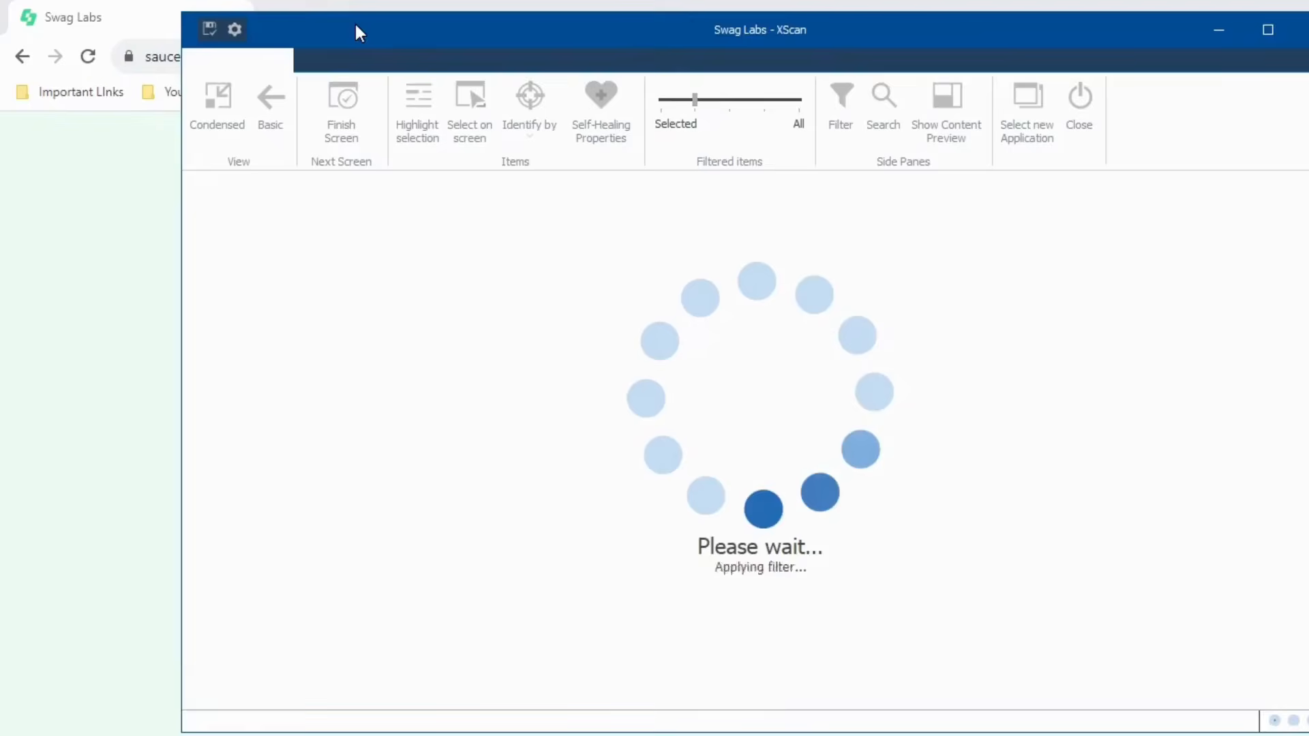
- Tick the Username field for capture in the scanned module
drag(487, 23, 536, 34)
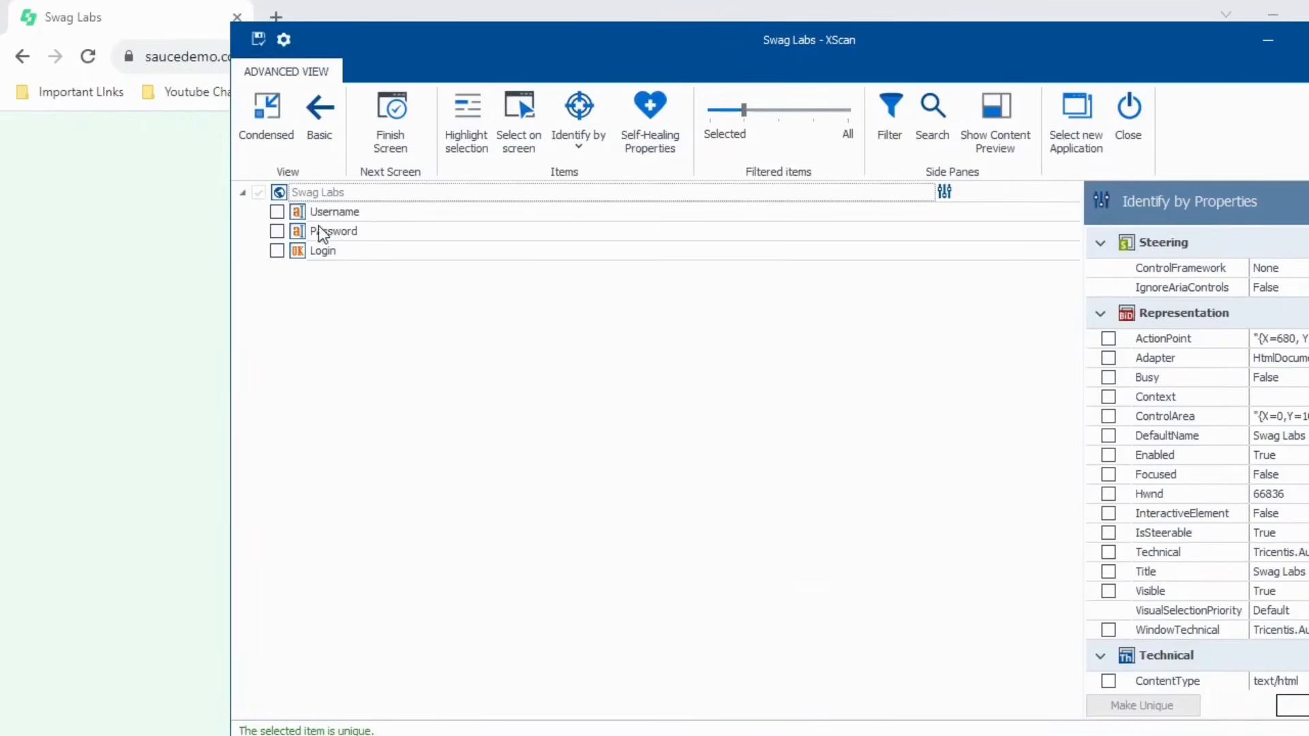
click(277, 212)
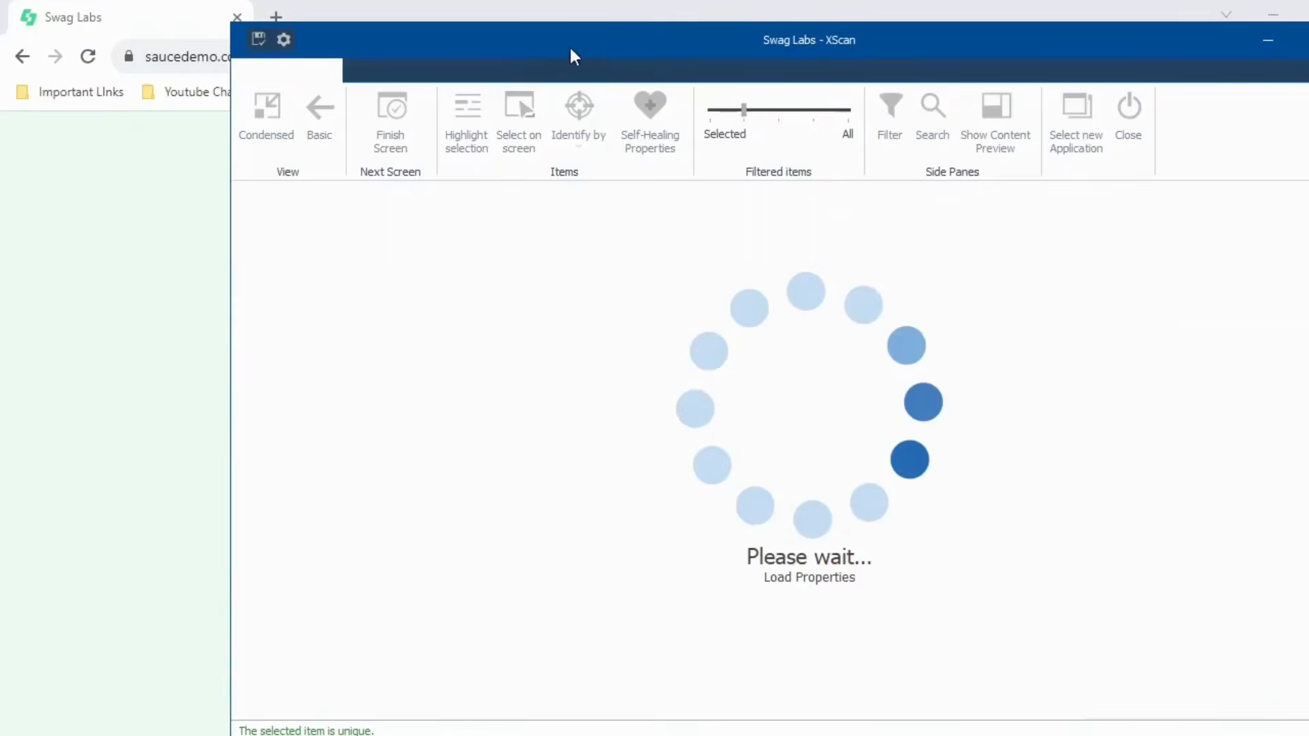
drag(633, 41, 482, 23)
scroll(1058, 506, down, 5)
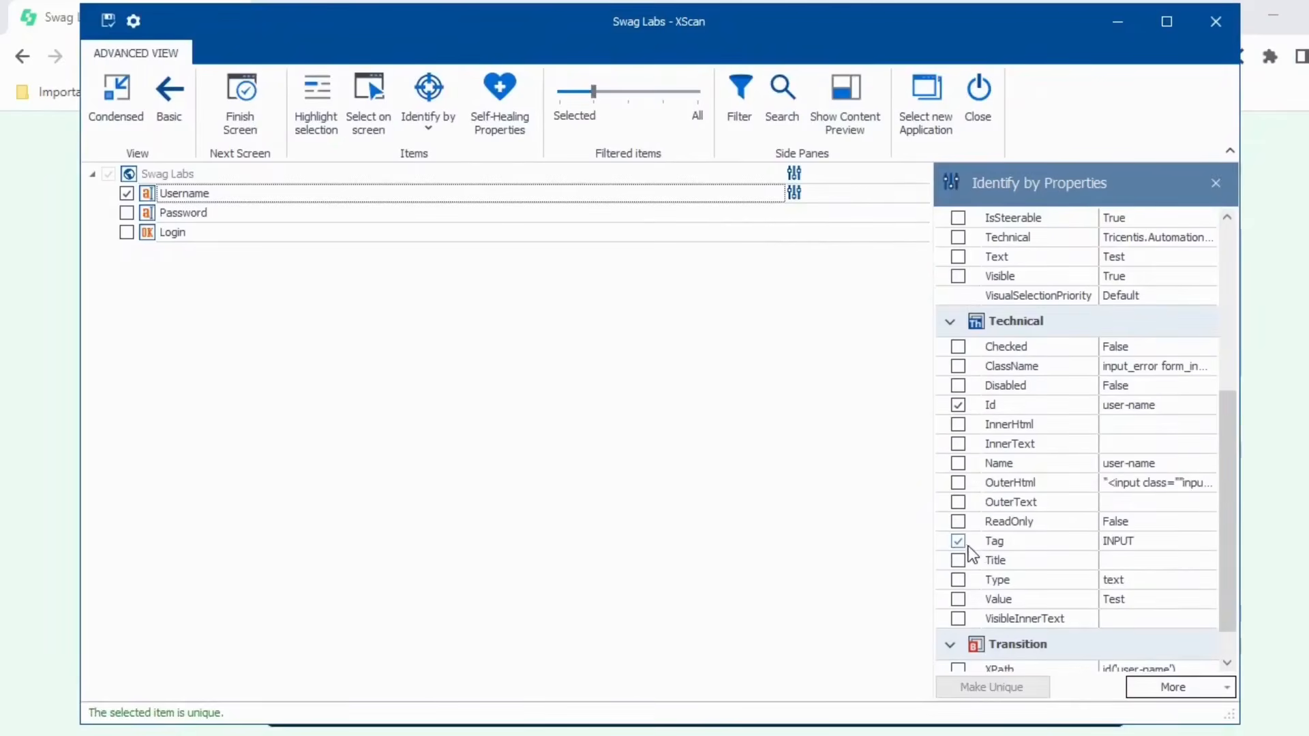
- Uncheck Username's Id property so it is no longer unique, then review the Identify by choices
click(958, 405)
click(958, 405)
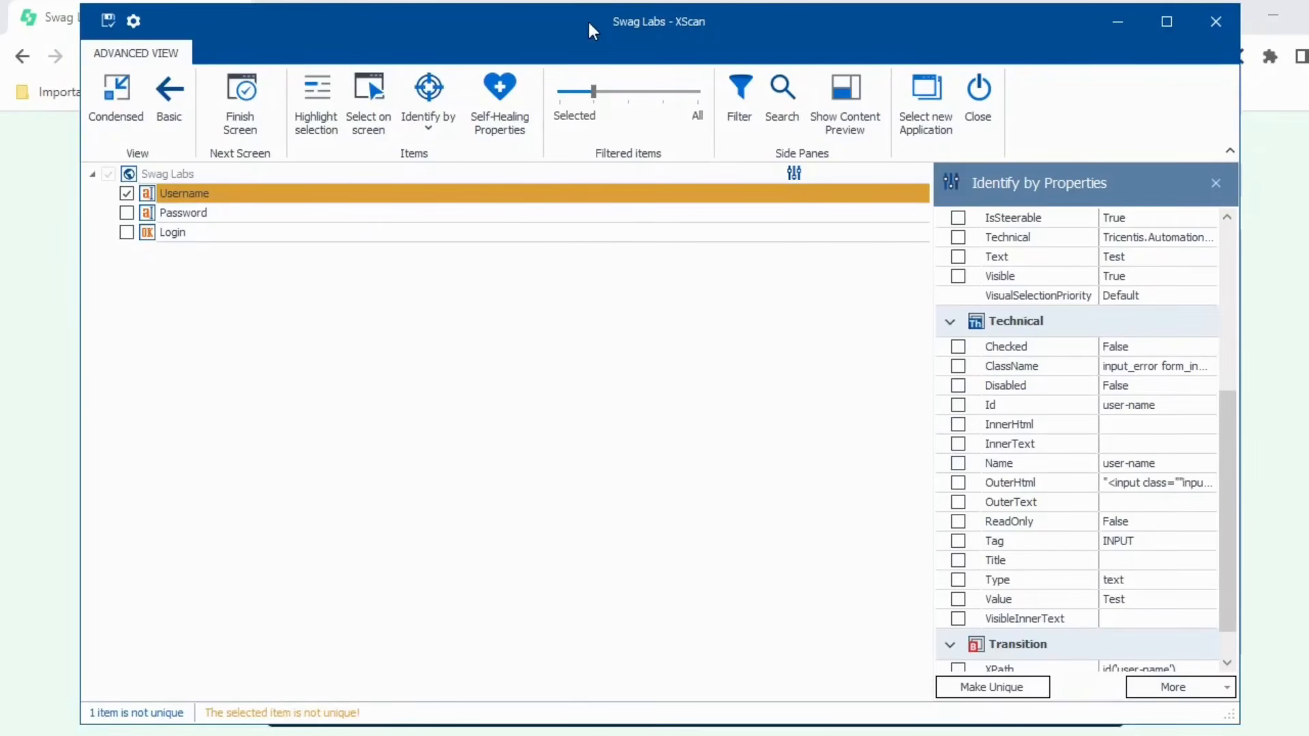
drag(589, 24, 778, 77)
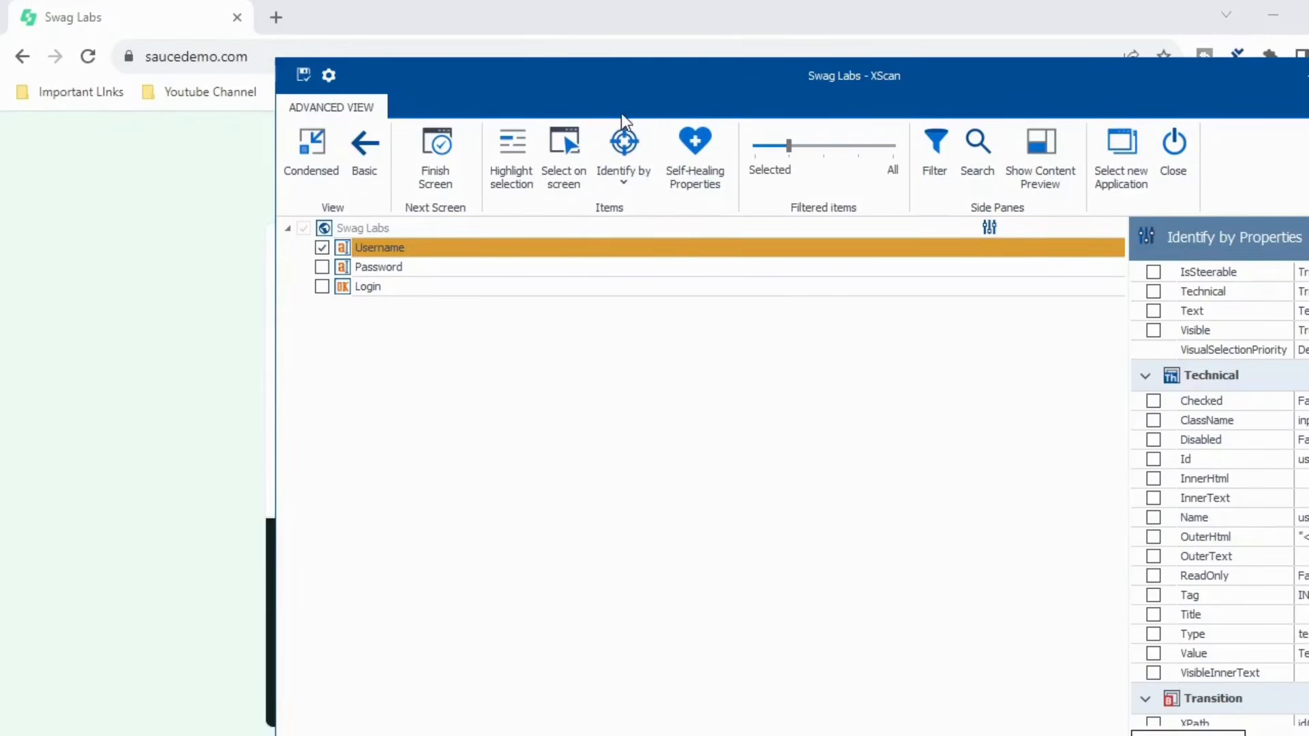
click(629, 183)
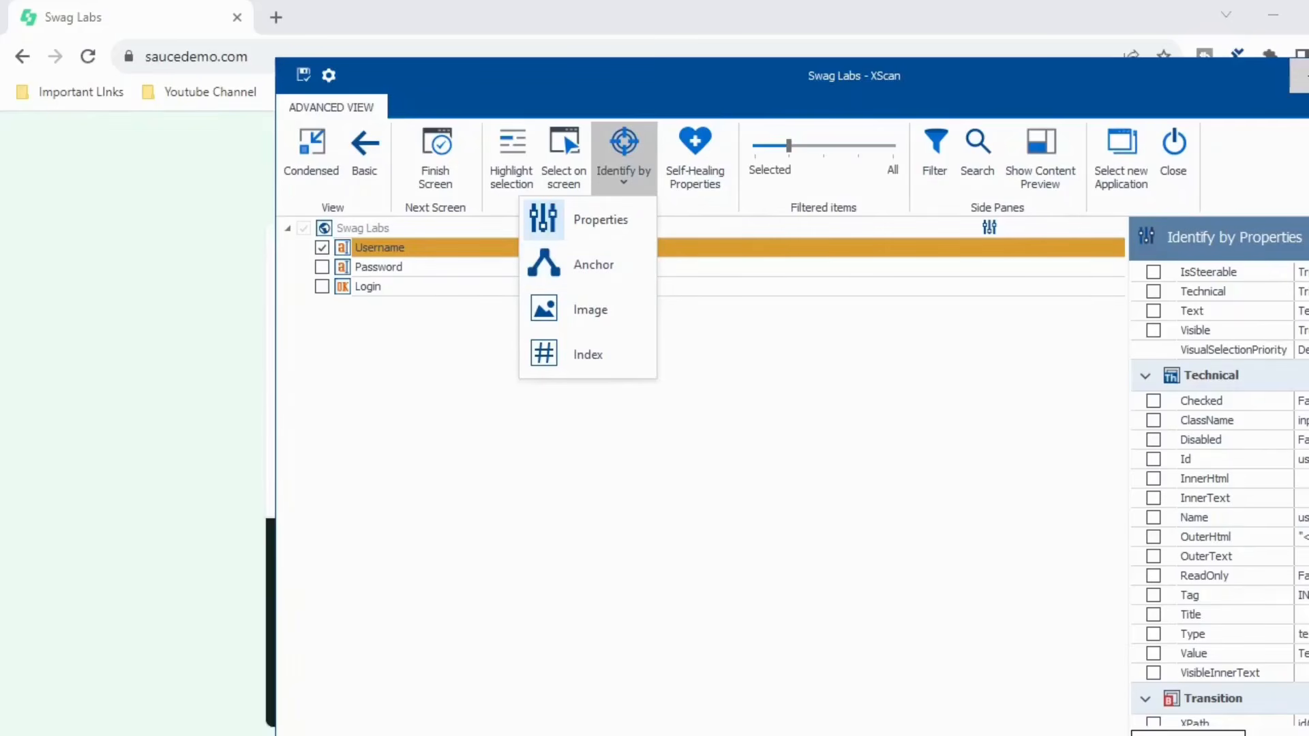
key(Escape)
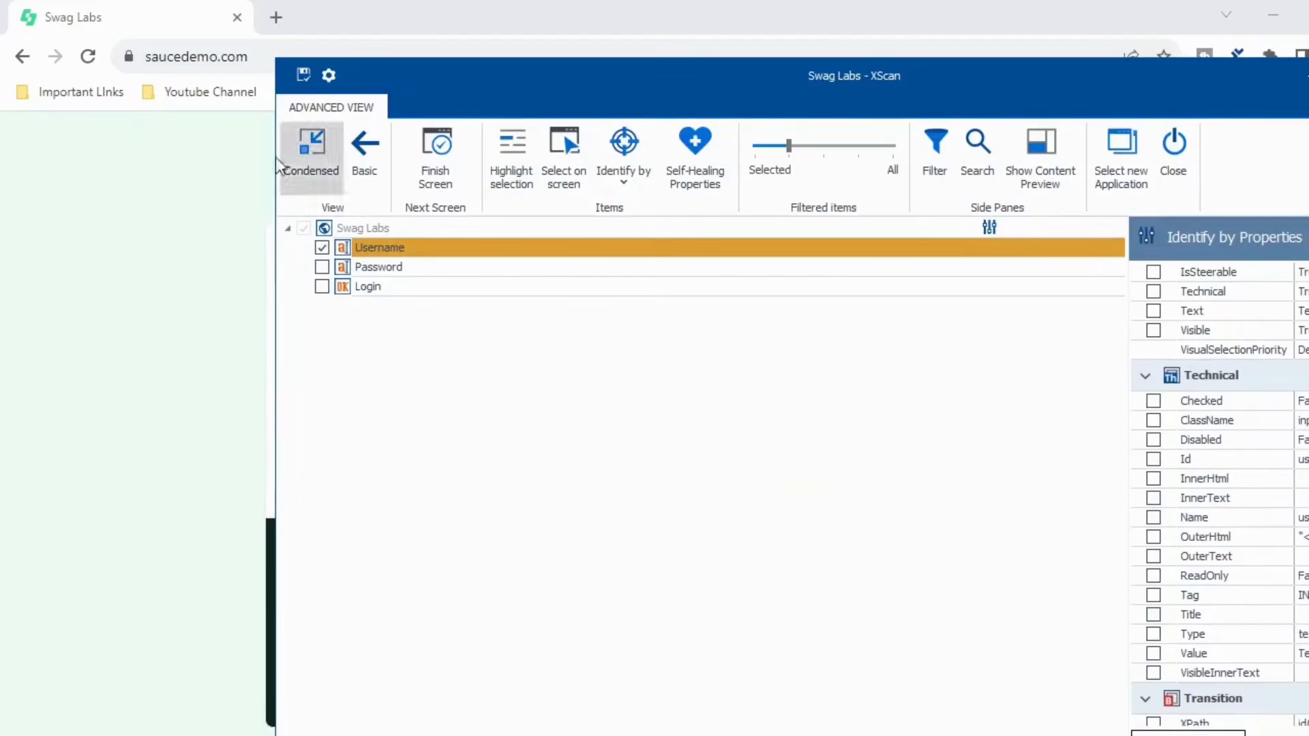
- Maximize XScan and include the Login button, identified by Id login-button and Tag INPUT
click(341, 287)
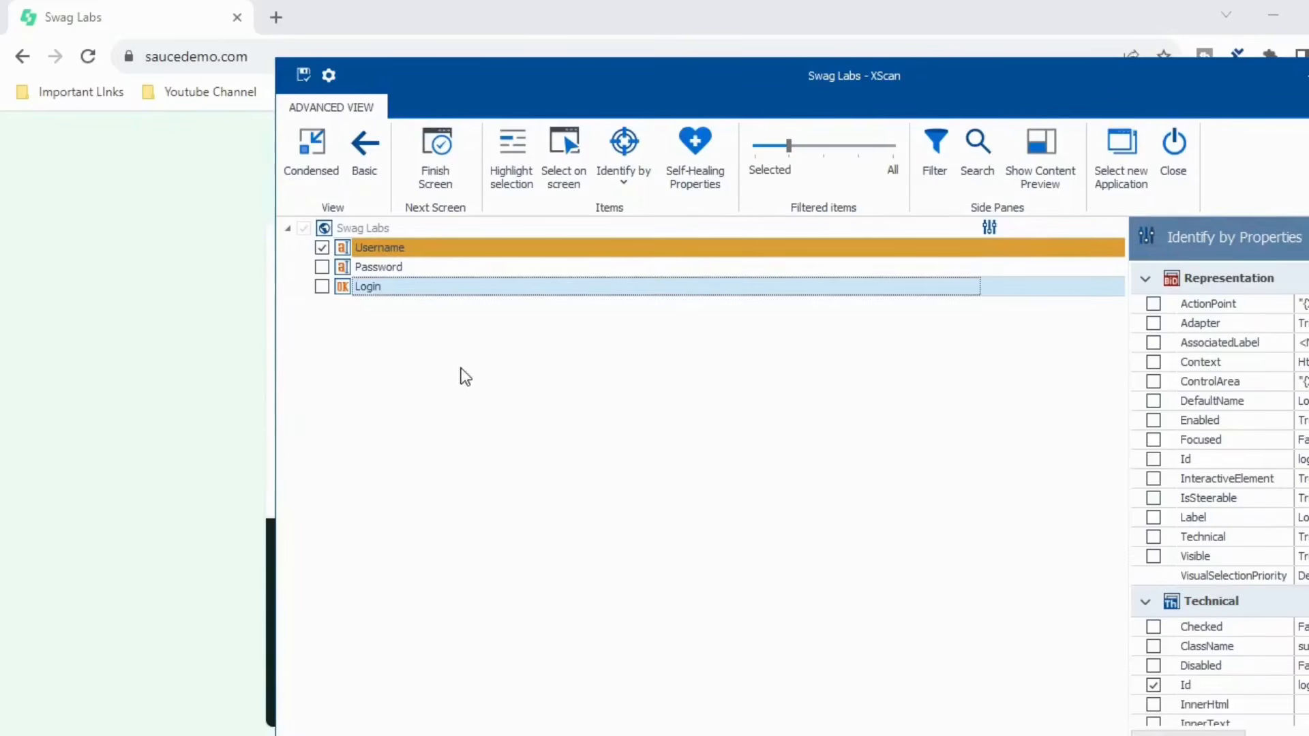
click(1308, 76)
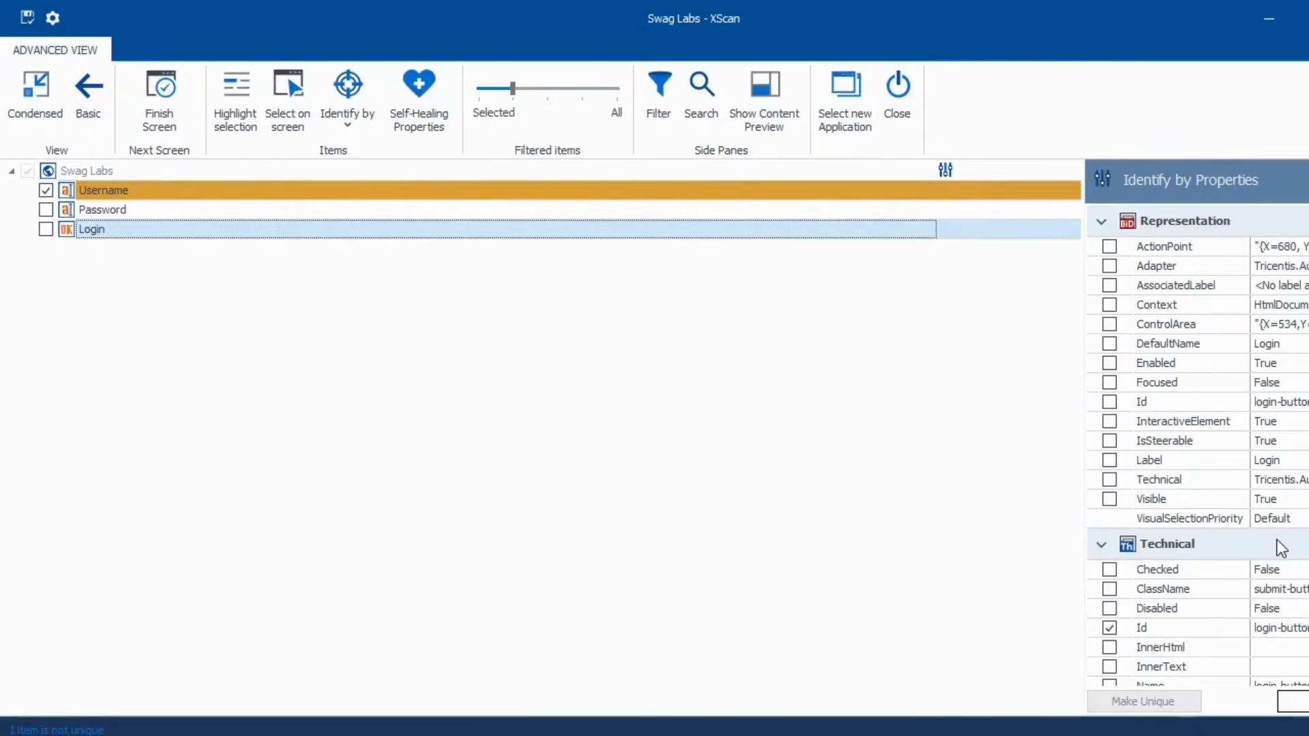
scroll(1271, 572, down, 4)
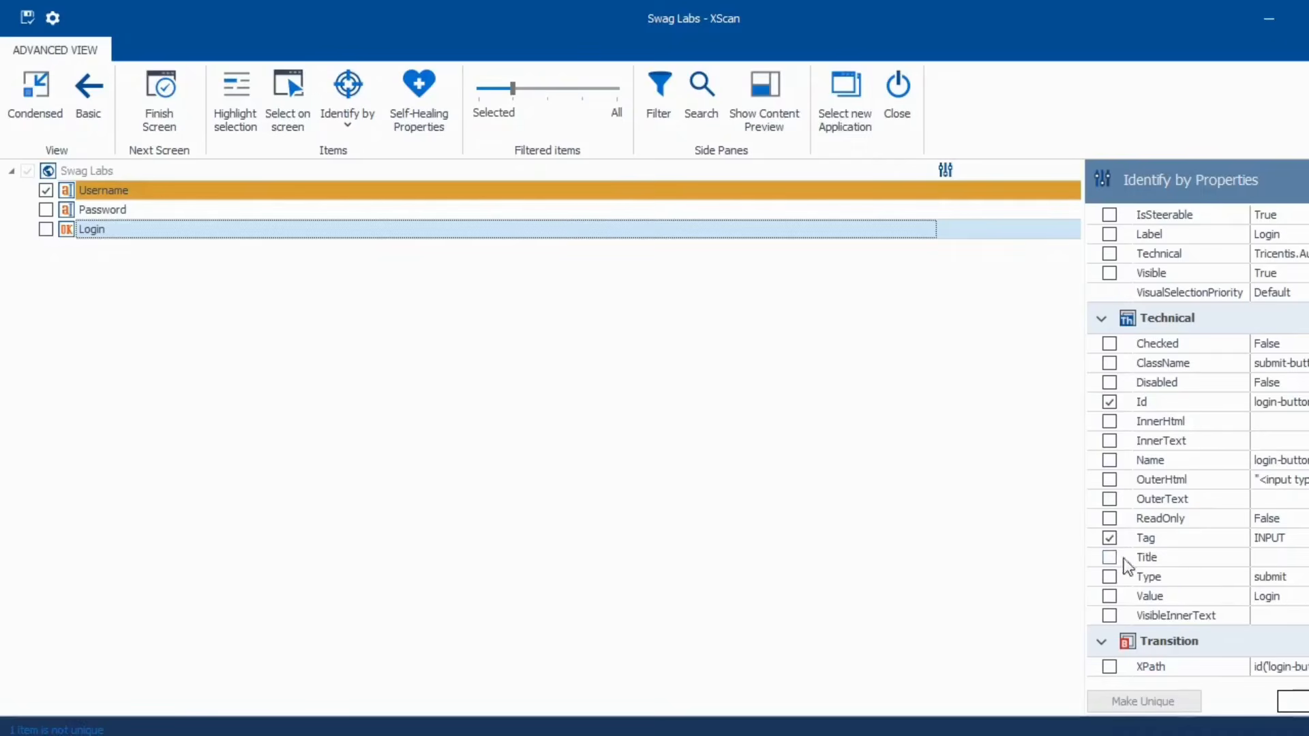
click(1108, 542)
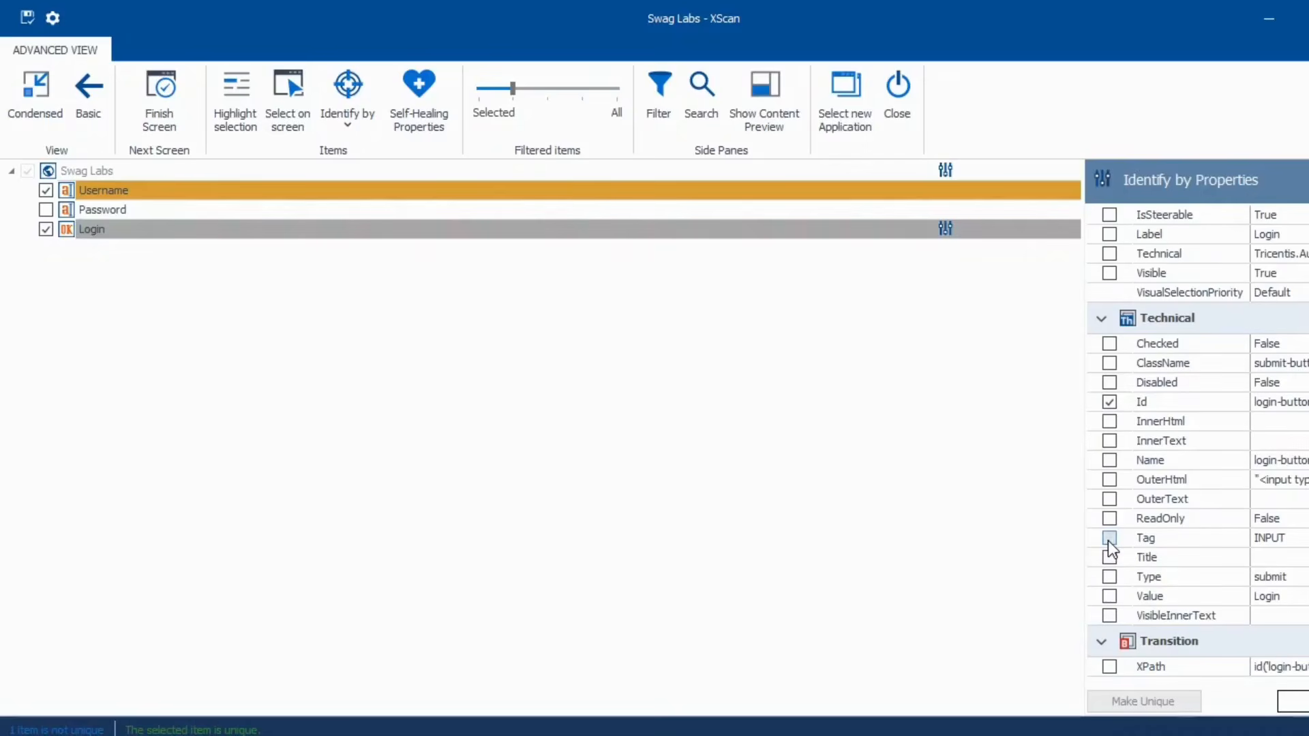
click(1109, 540)
click(71, 190)
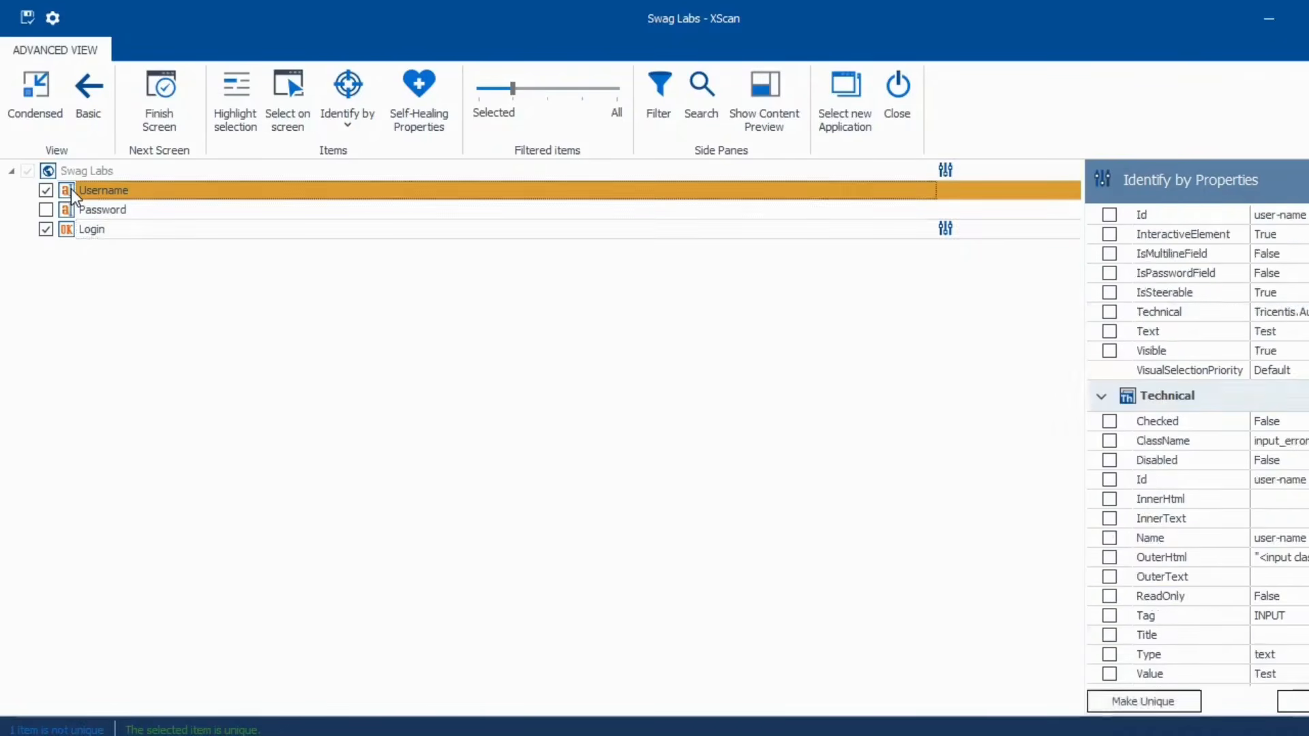
- Switch the Username field's Identify by method to Anchor
click(343, 130)
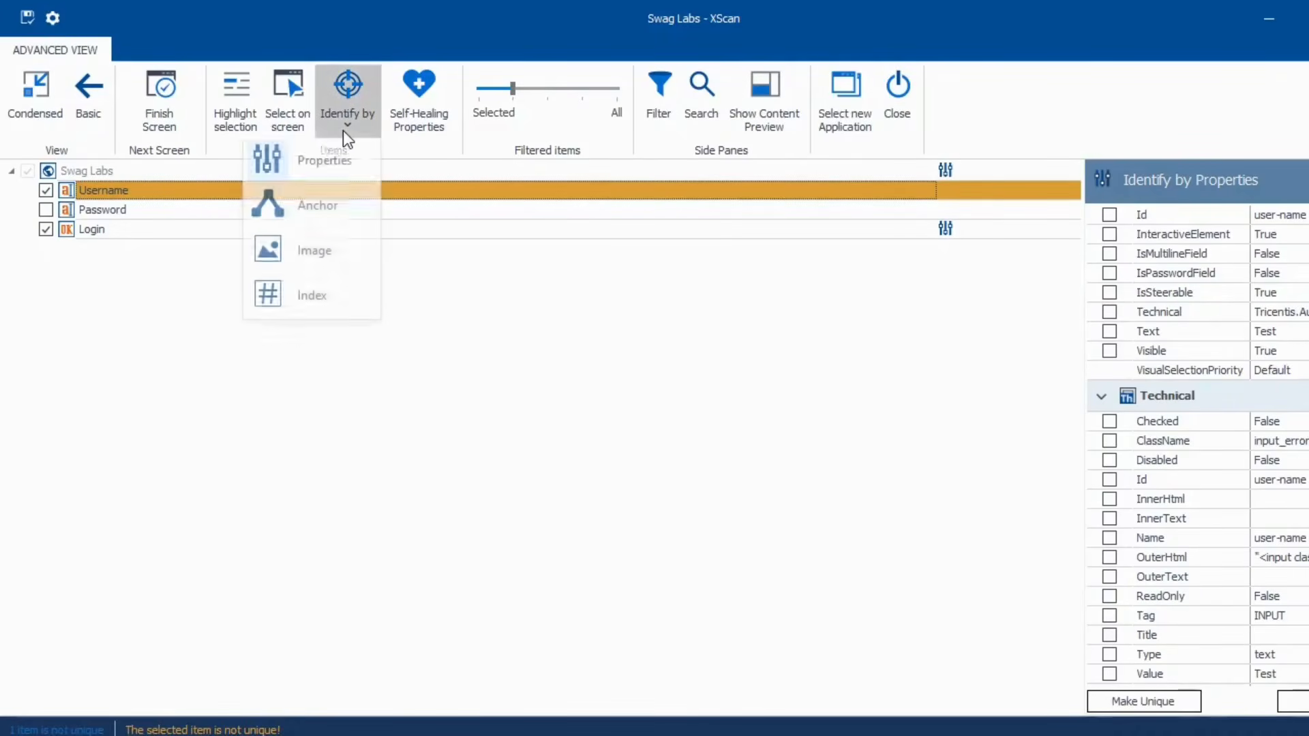
click(314, 212)
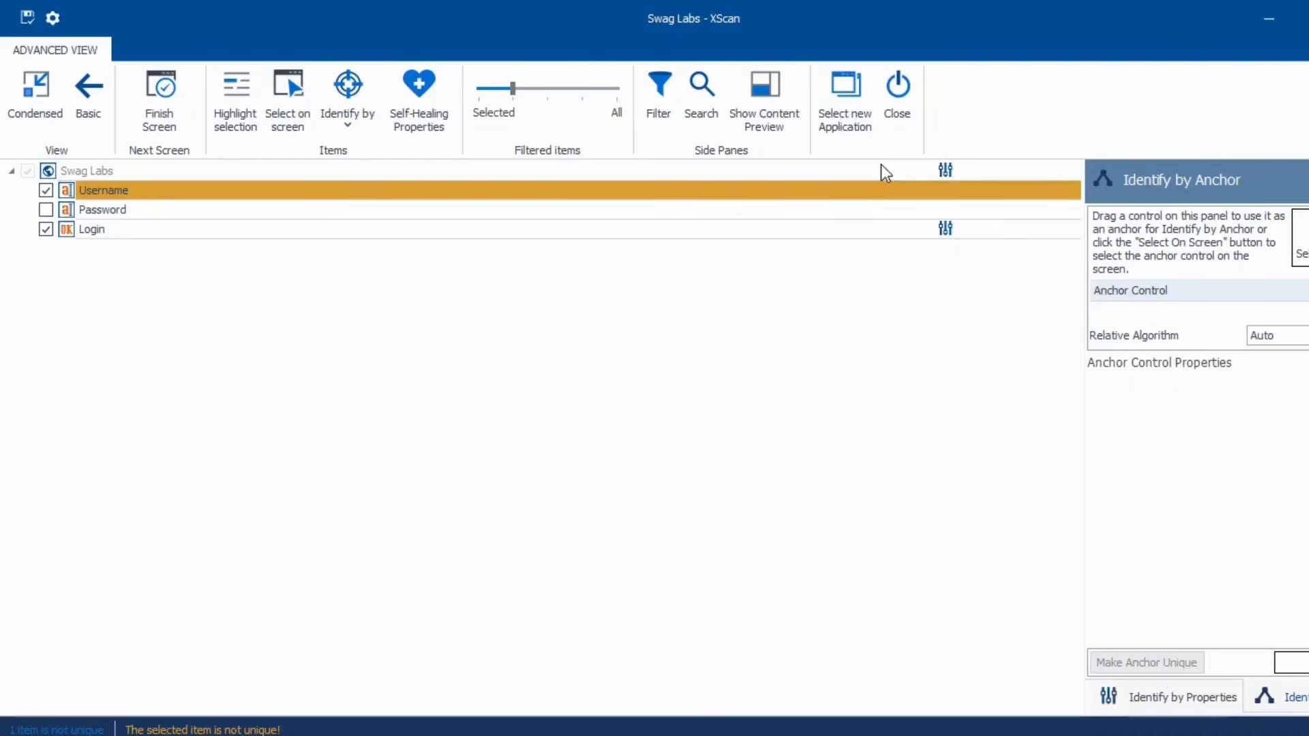
click(874, 229)
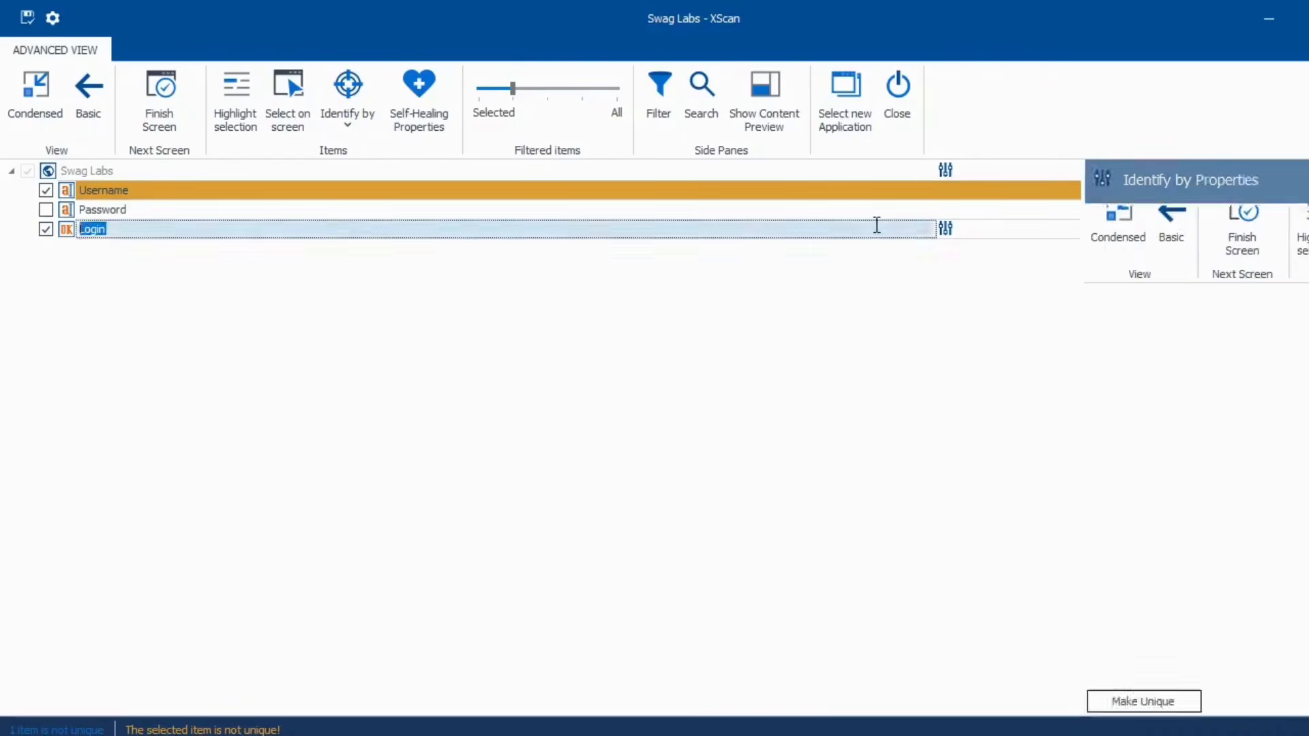
click(68, 187)
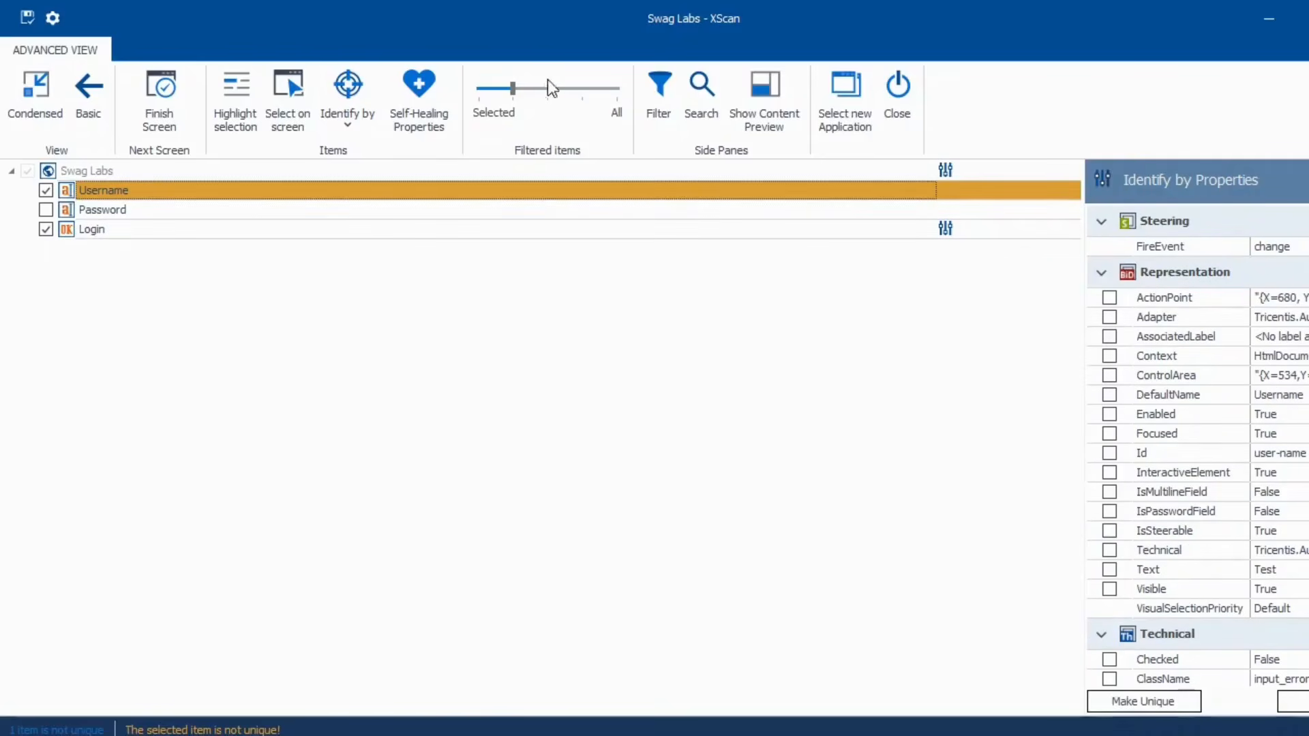
click(360, 131)
click(351, 213)
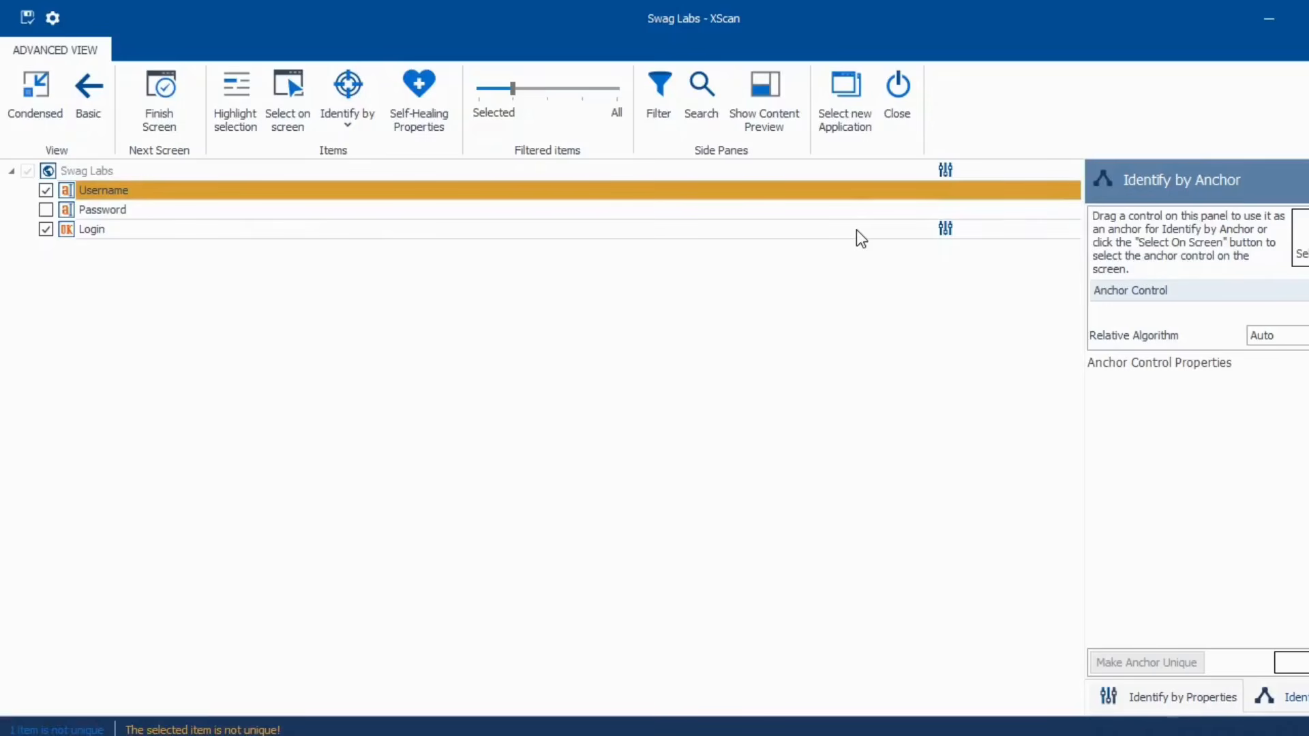
- Set the Login button as Username's anchor control, keeping Relative Algorithm on Auto
drag(856, 231, 1148, 313)
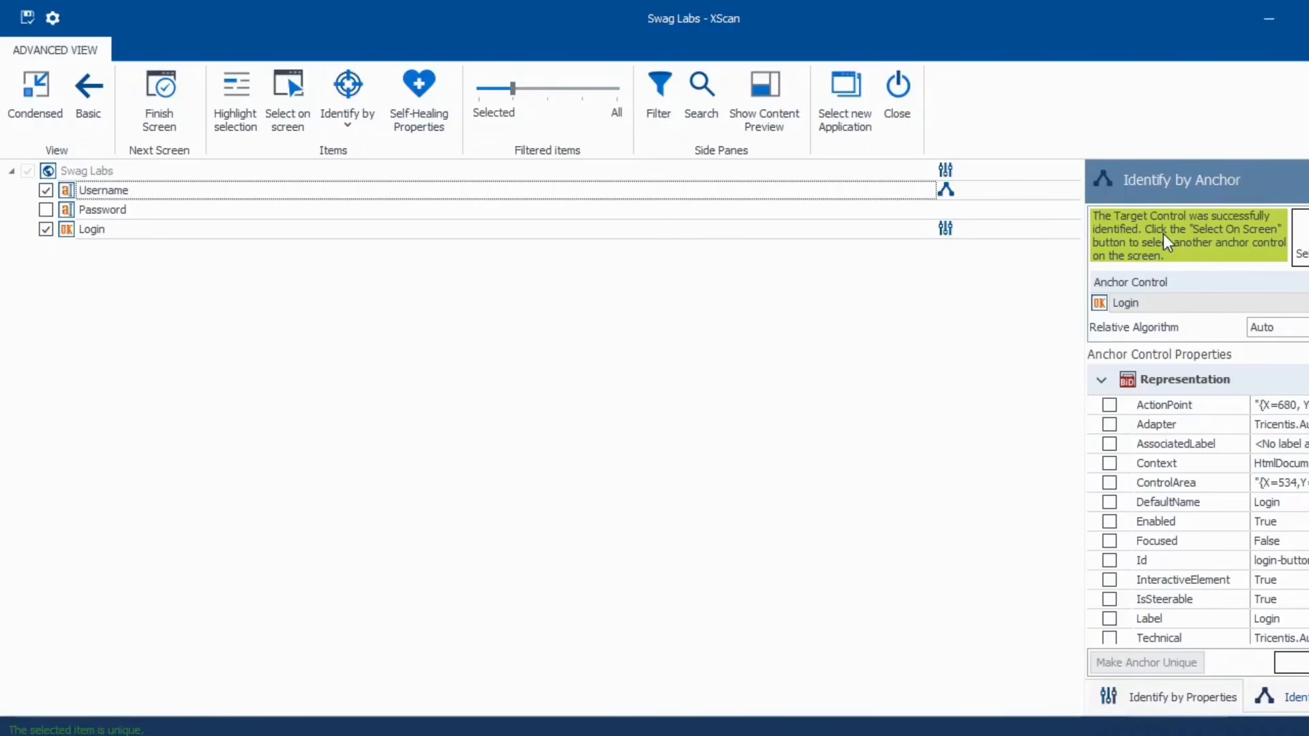
right_click(1159, 307)
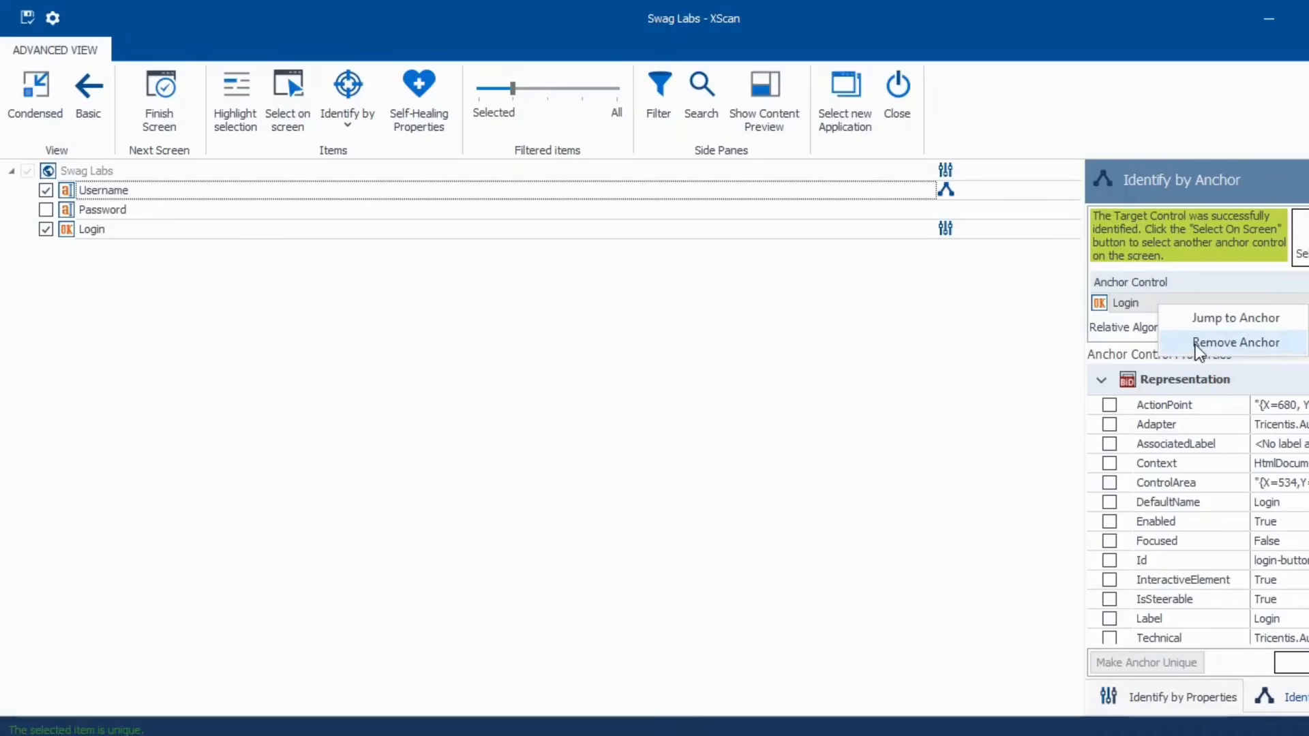
click(1136, 330)
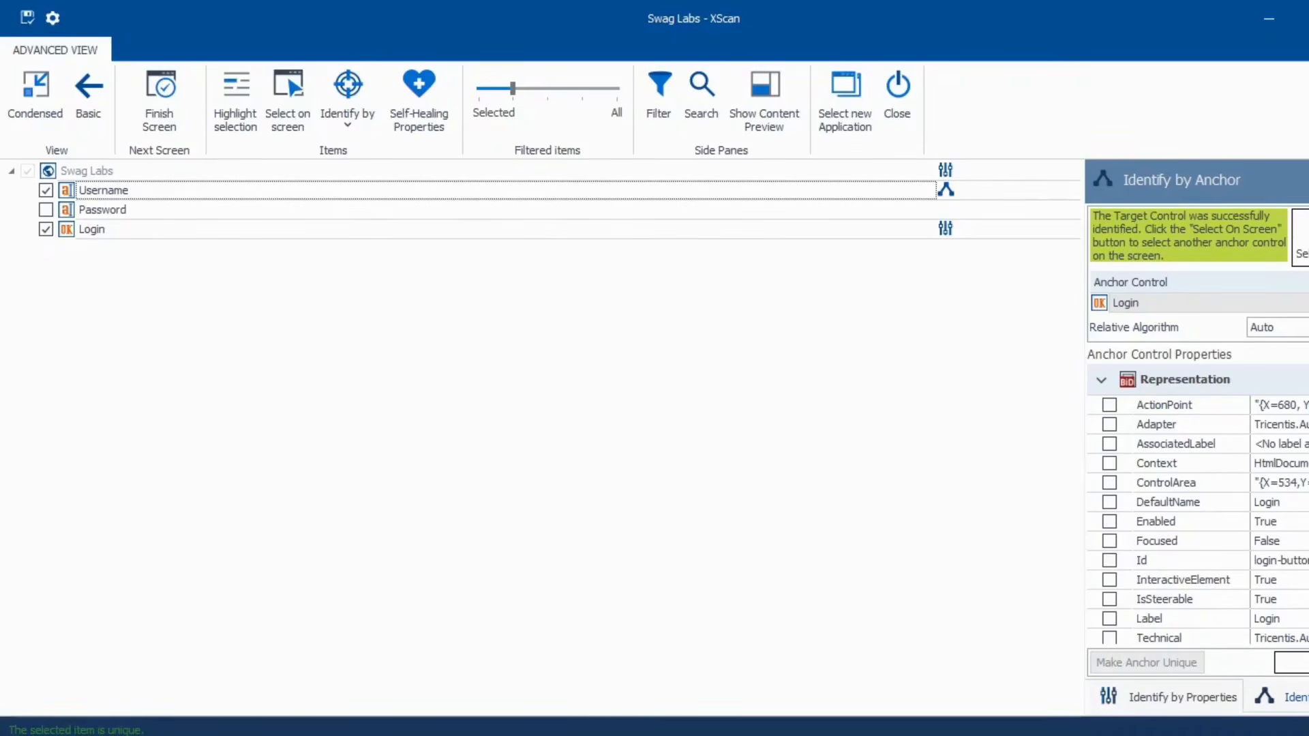
click(1301, 329)
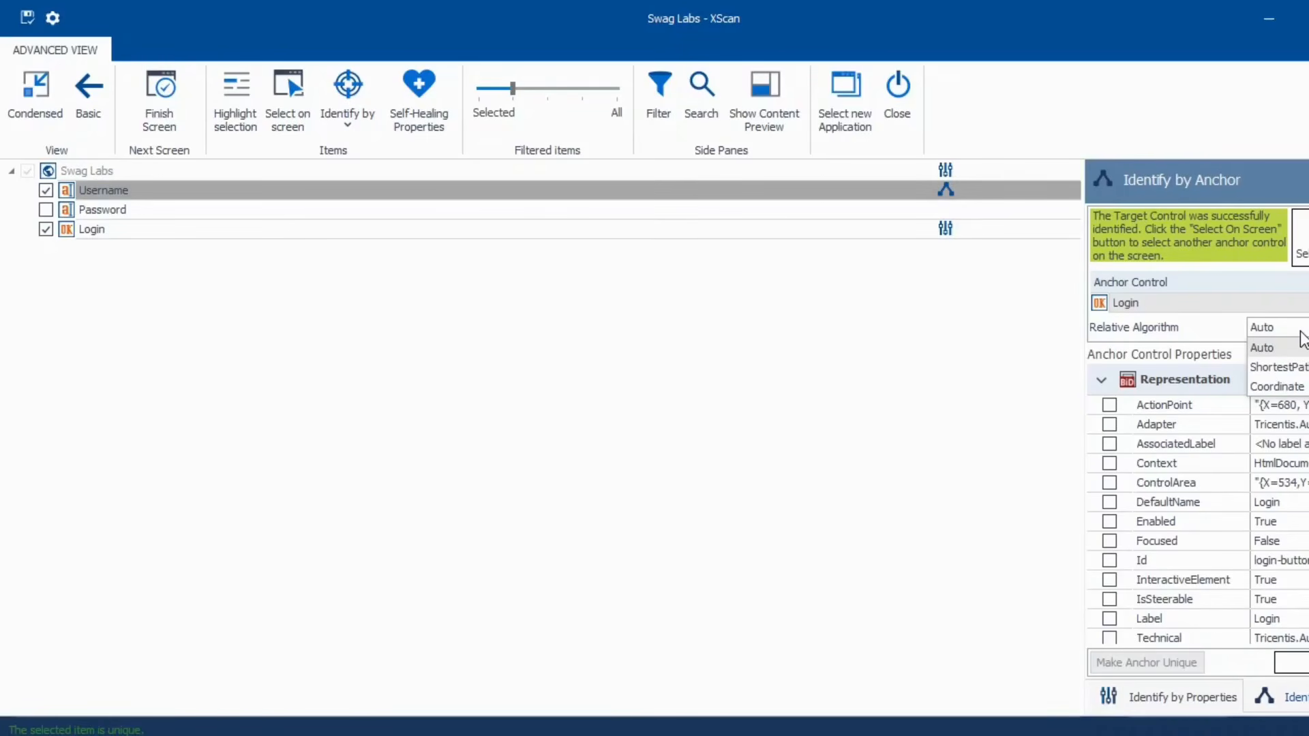
click(1299, 331)
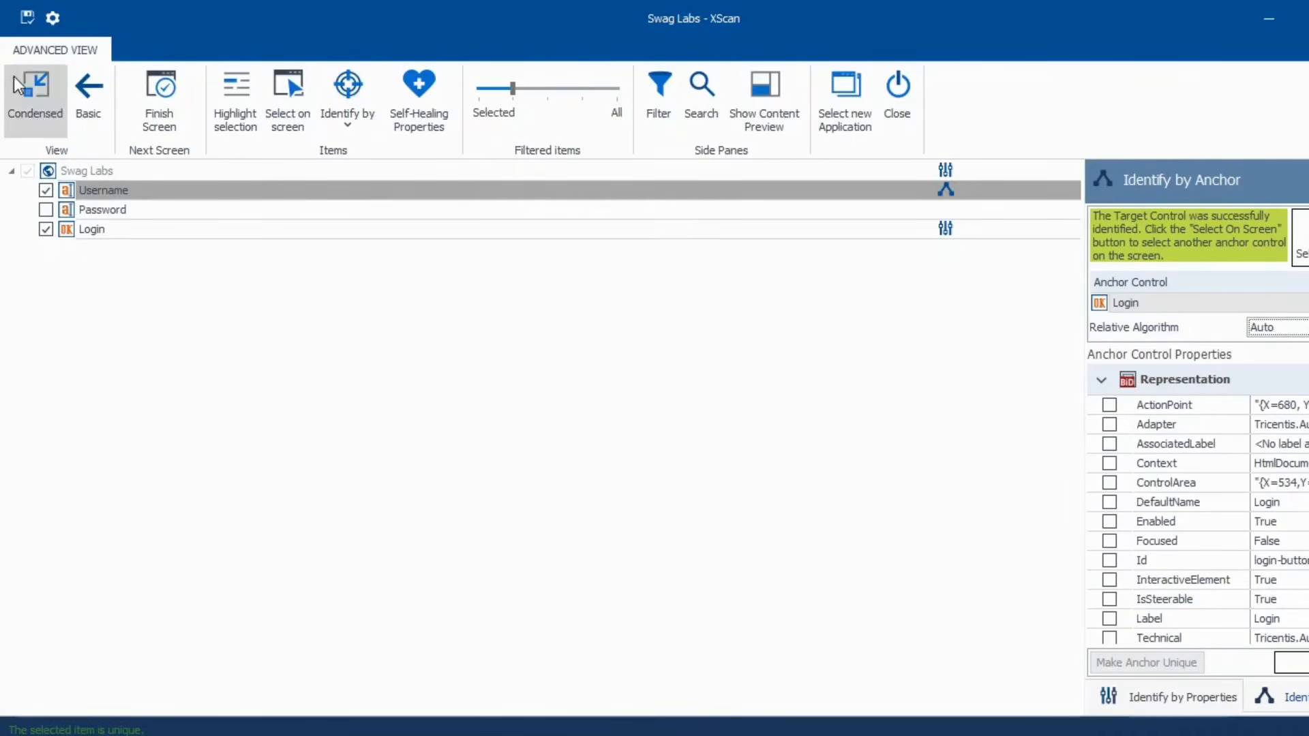
- Rename the scanned module 'IdentifybyAnchor', save it, and add it as a test step under <New TestCase>
click(126, 170)
key(F2)
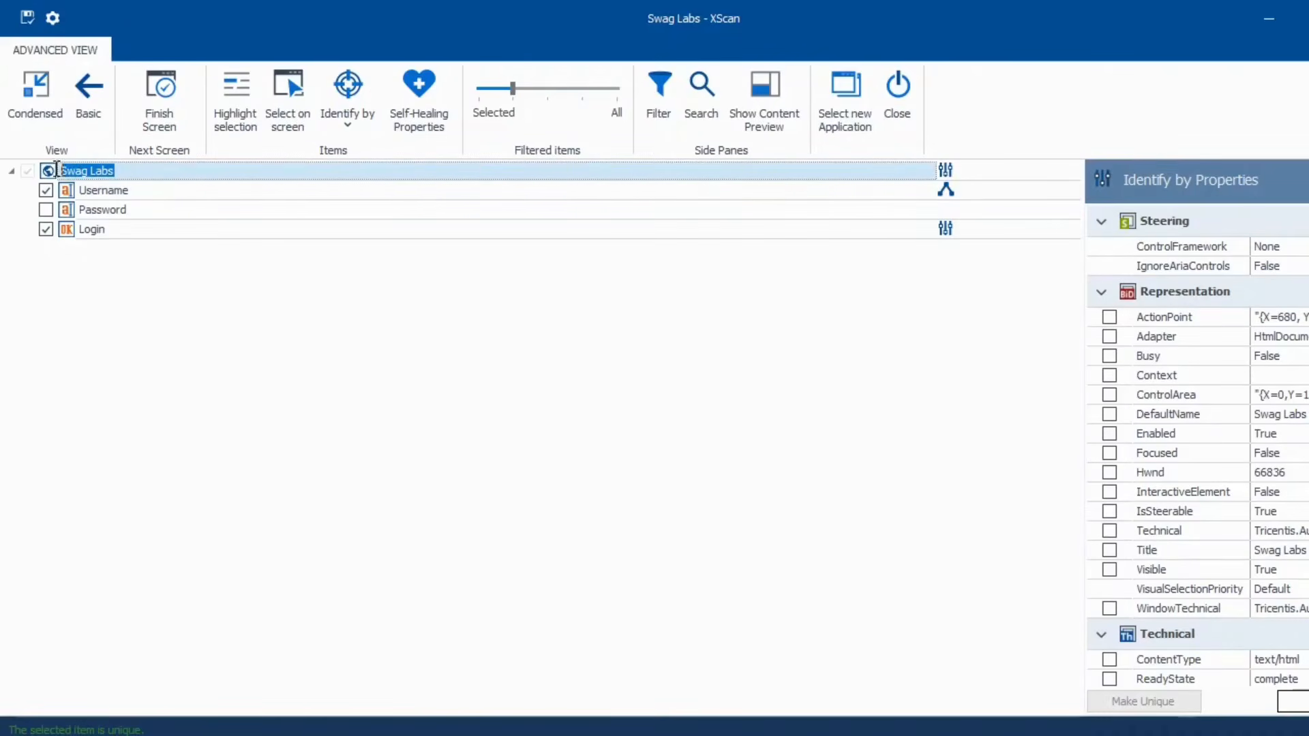
text(IdentifybyAnchor)
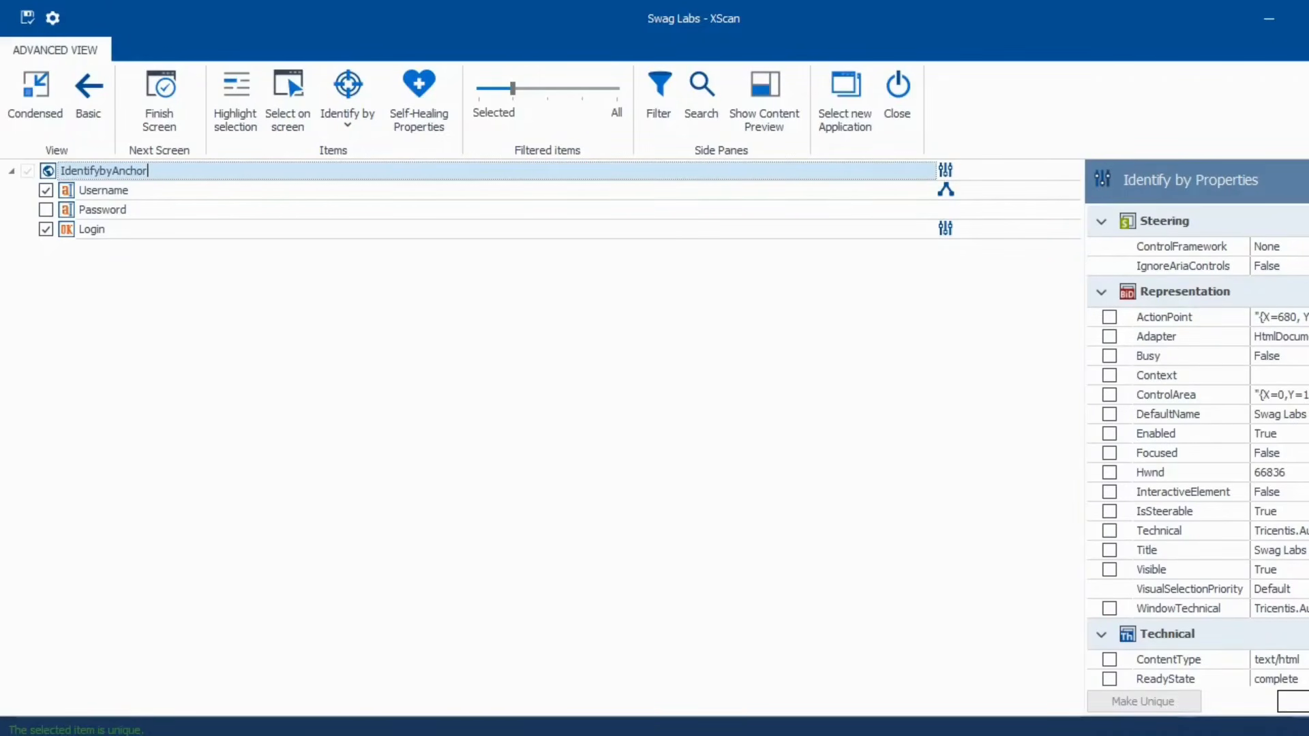
click(27, 17)
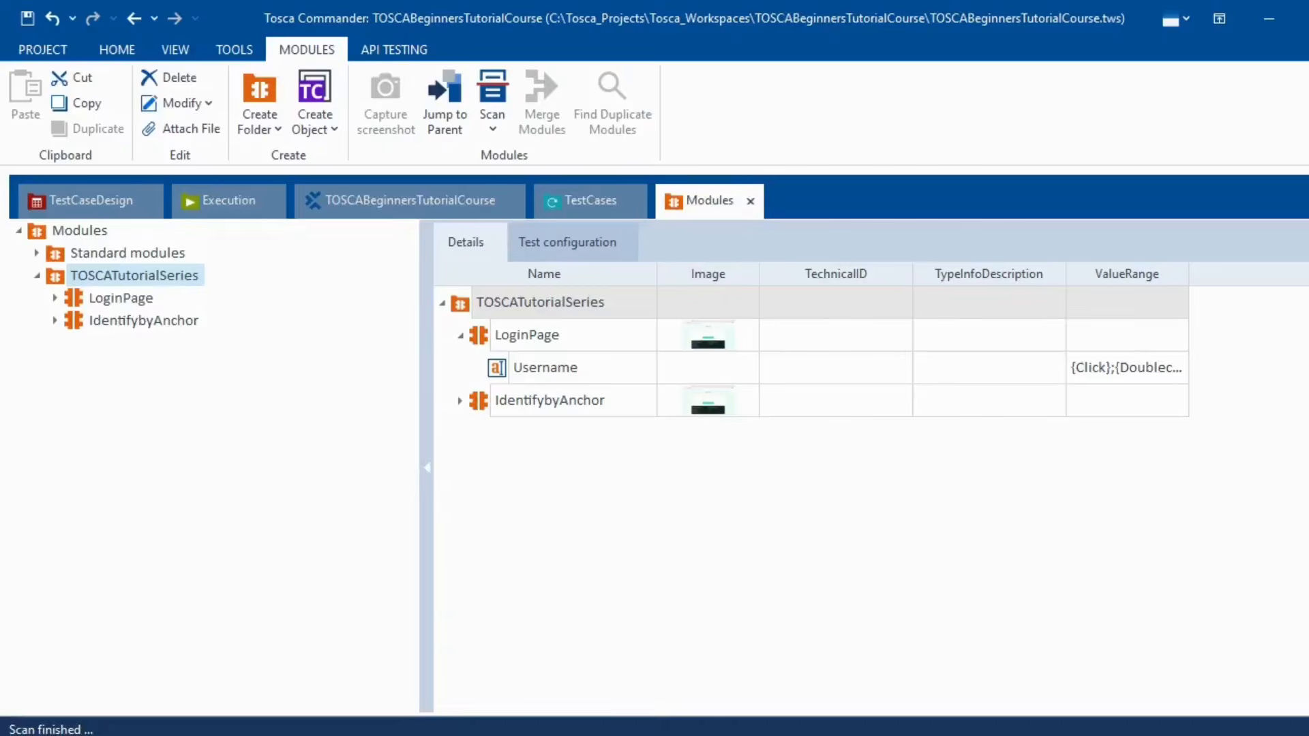
click(136, 322)
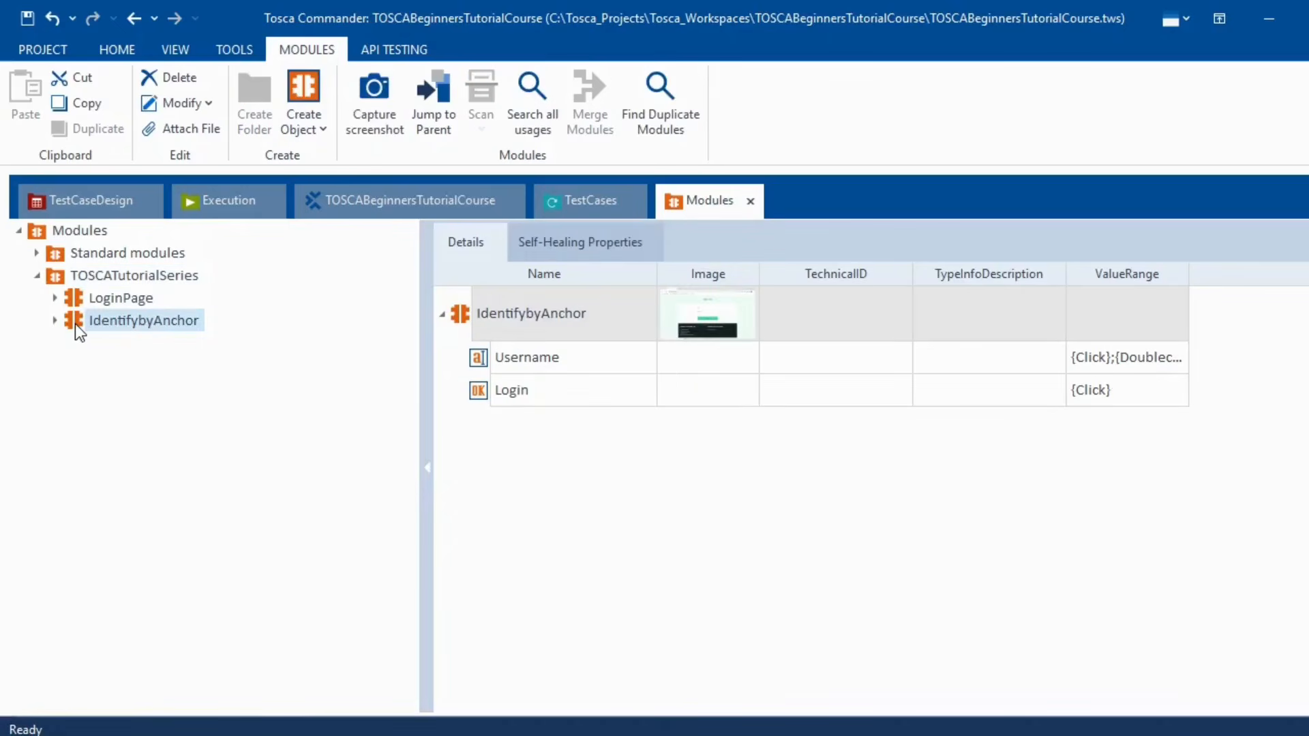
drag(75, 324, 143, 298)
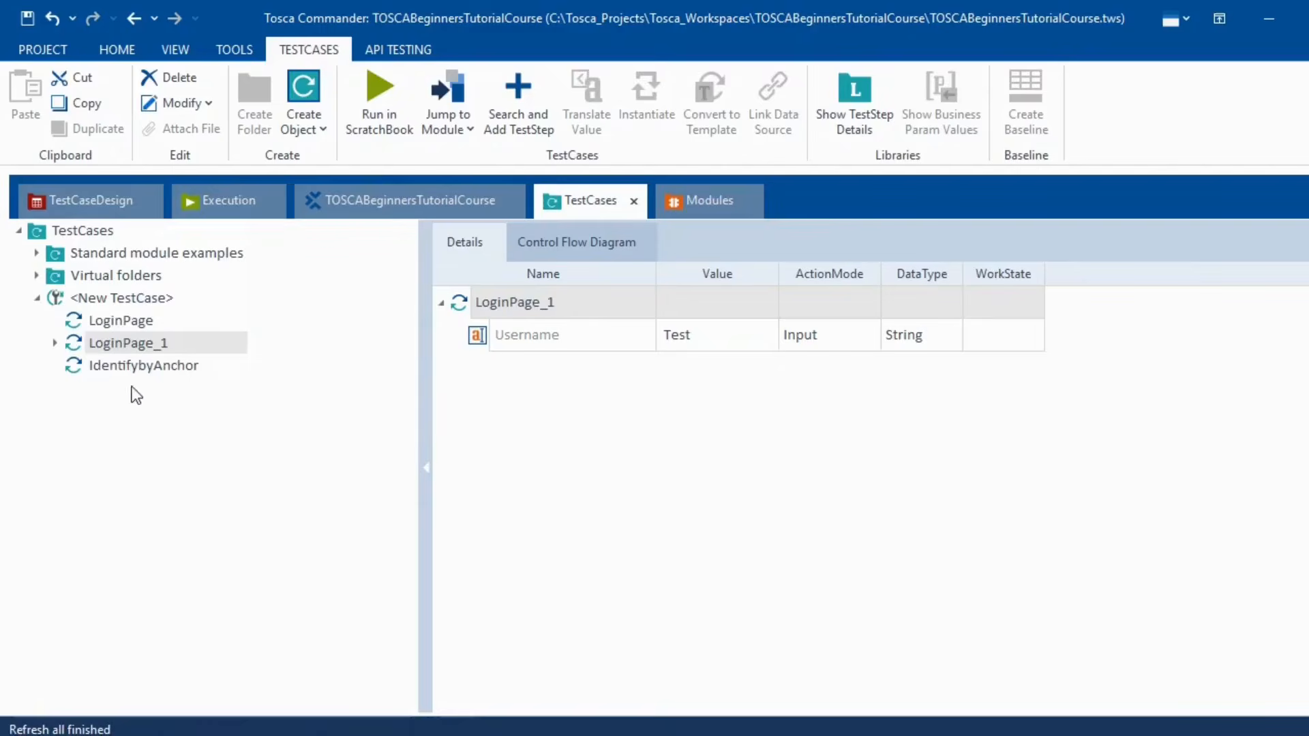
- Enter 'TestingAnchor' as the Username value in the IdentifybyAnchor test step
click(158, 367)
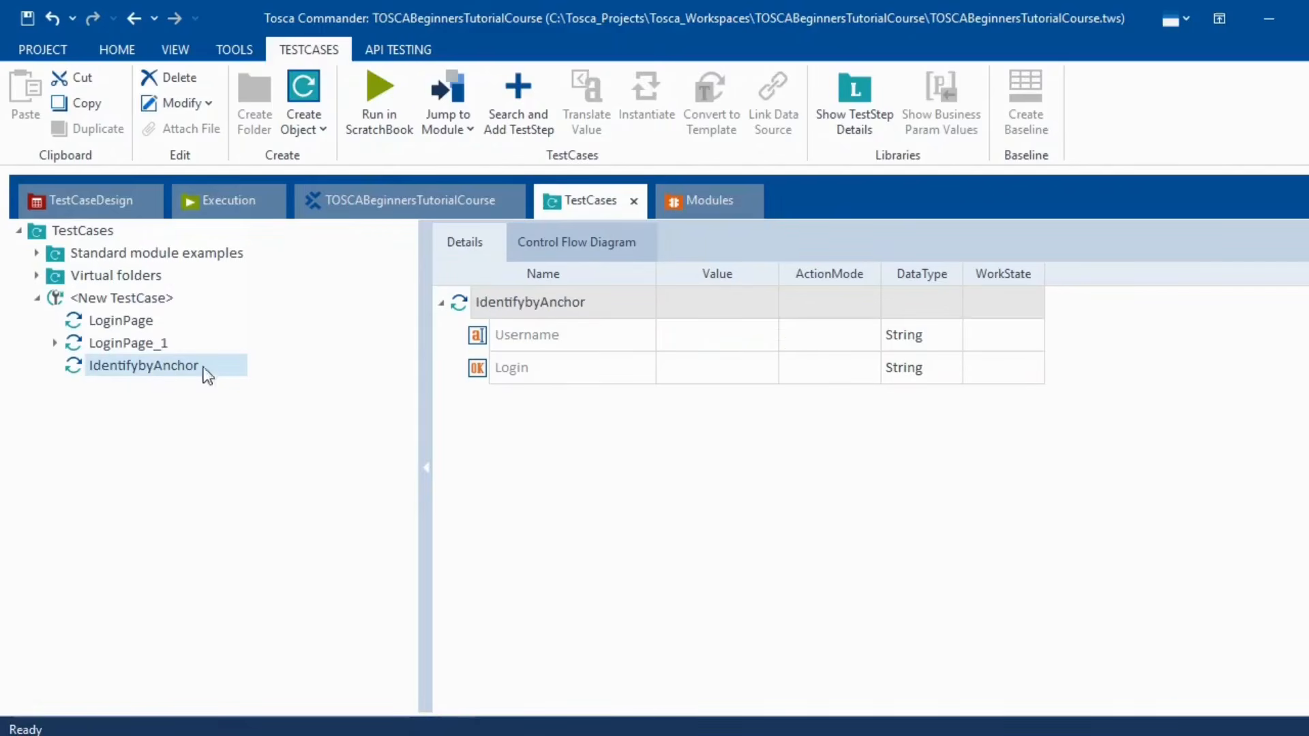
click(710, 336)
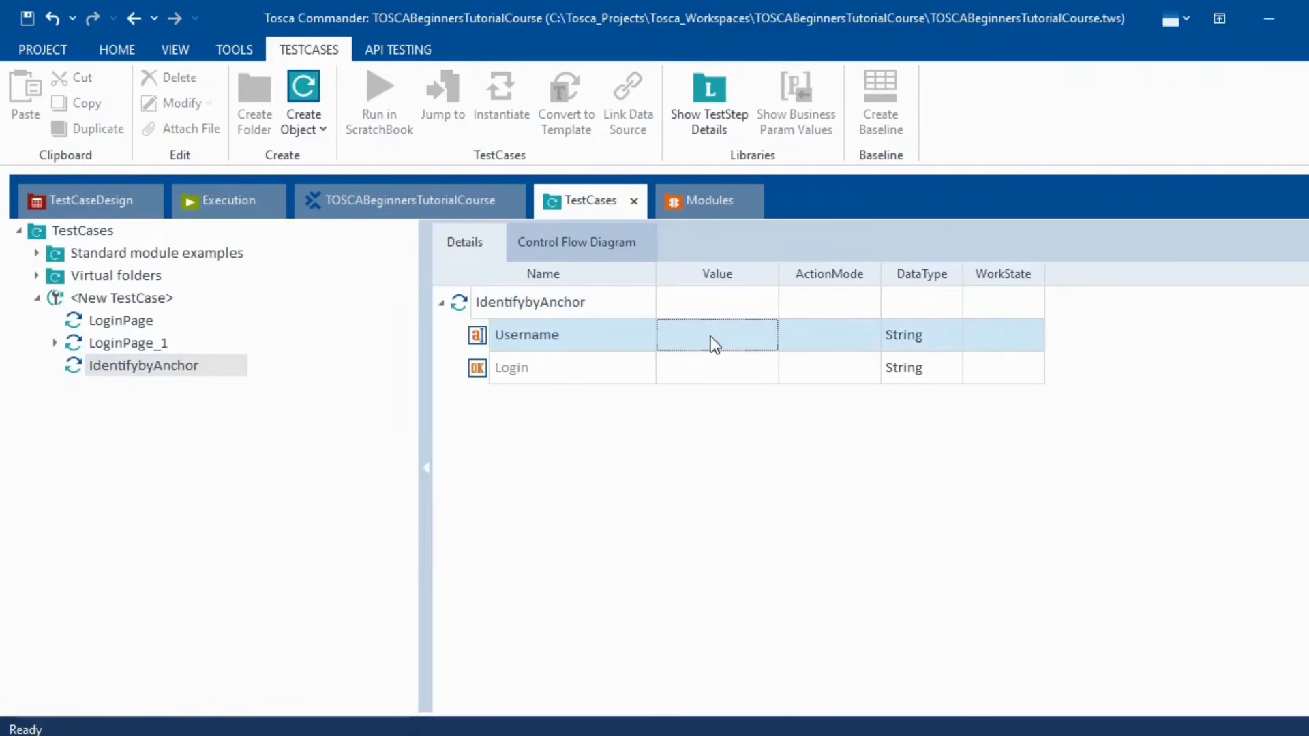
click(710, 337)
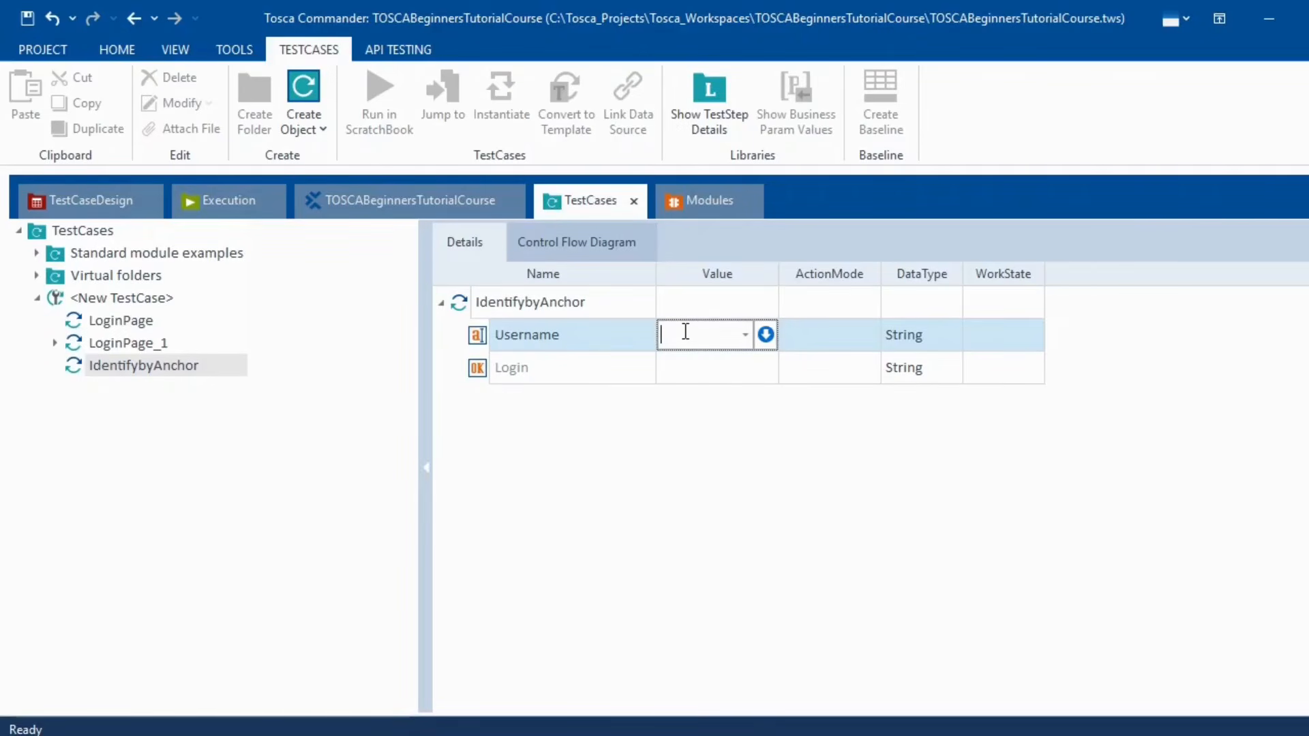
text(Test)
text(ingAnchor)
key(Return)
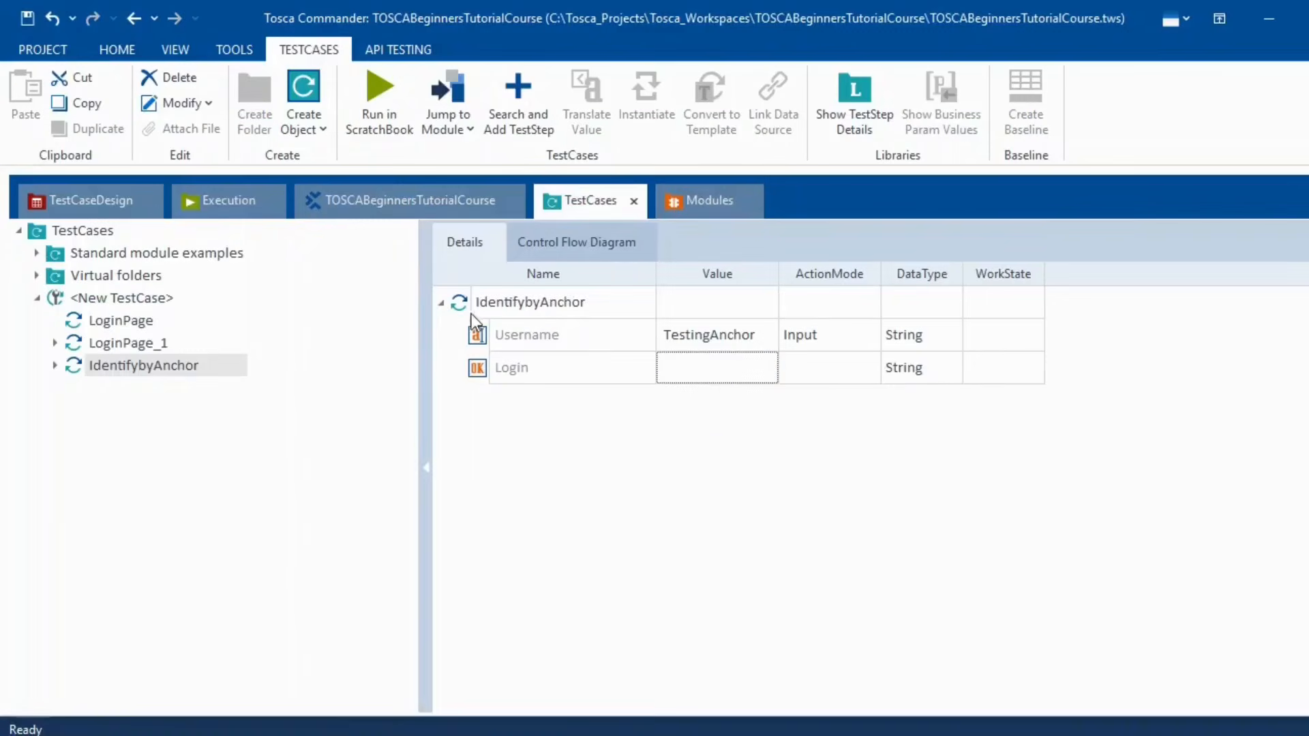
- Run the IdentifybyAnchor test case in ScratchBook, then close the ScratchBook window
right_click(457, 301)
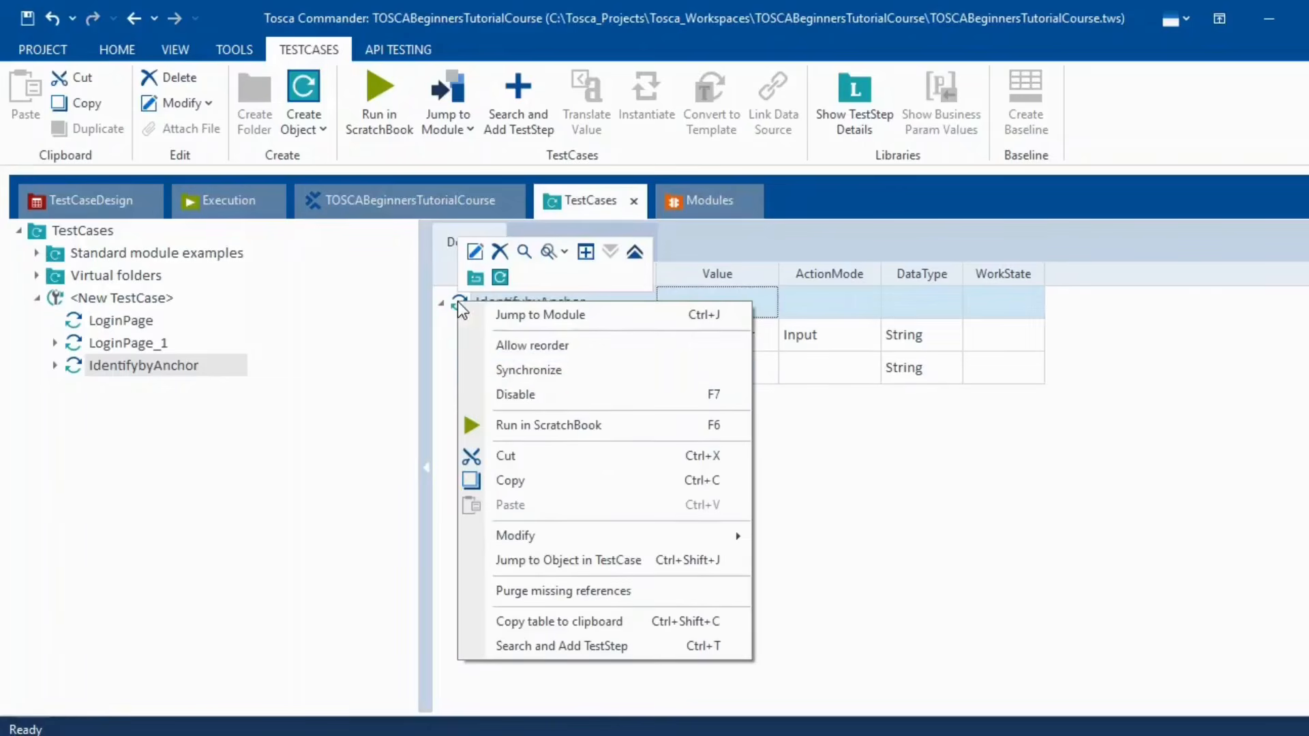
click(541, 418)
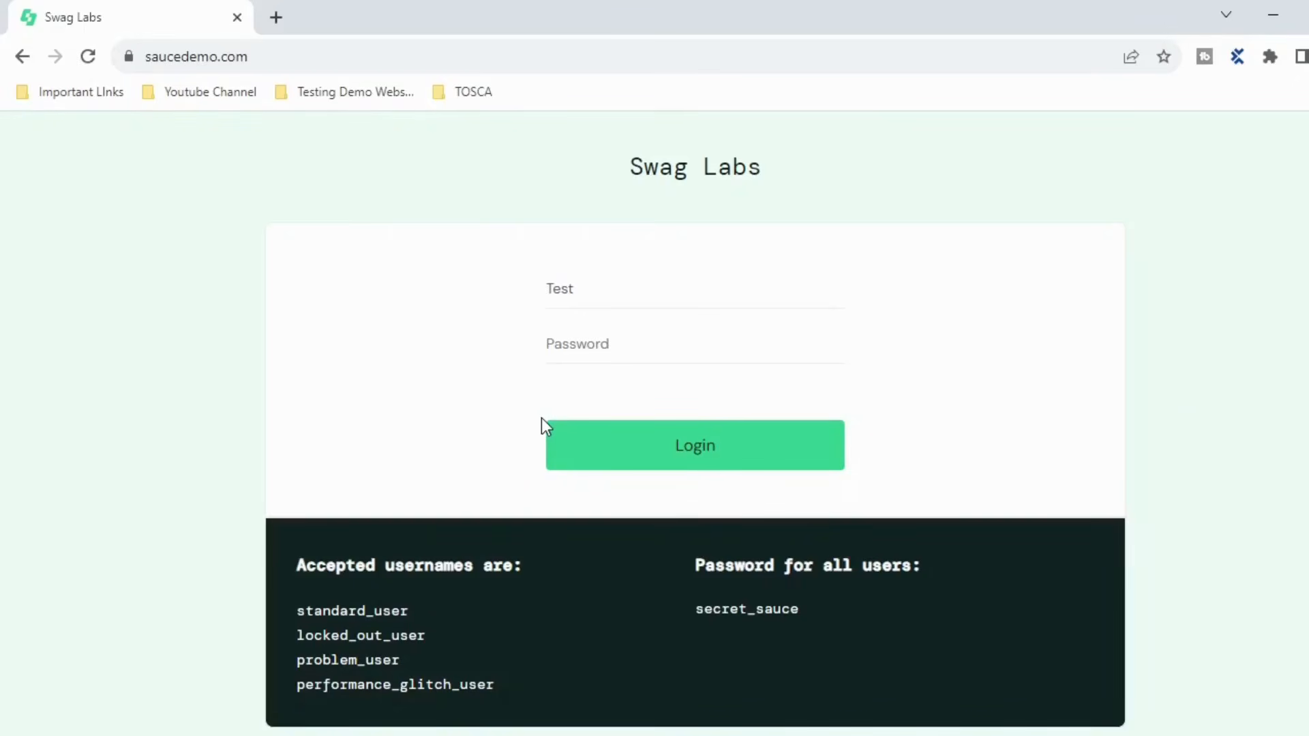
text(ingAnchor)
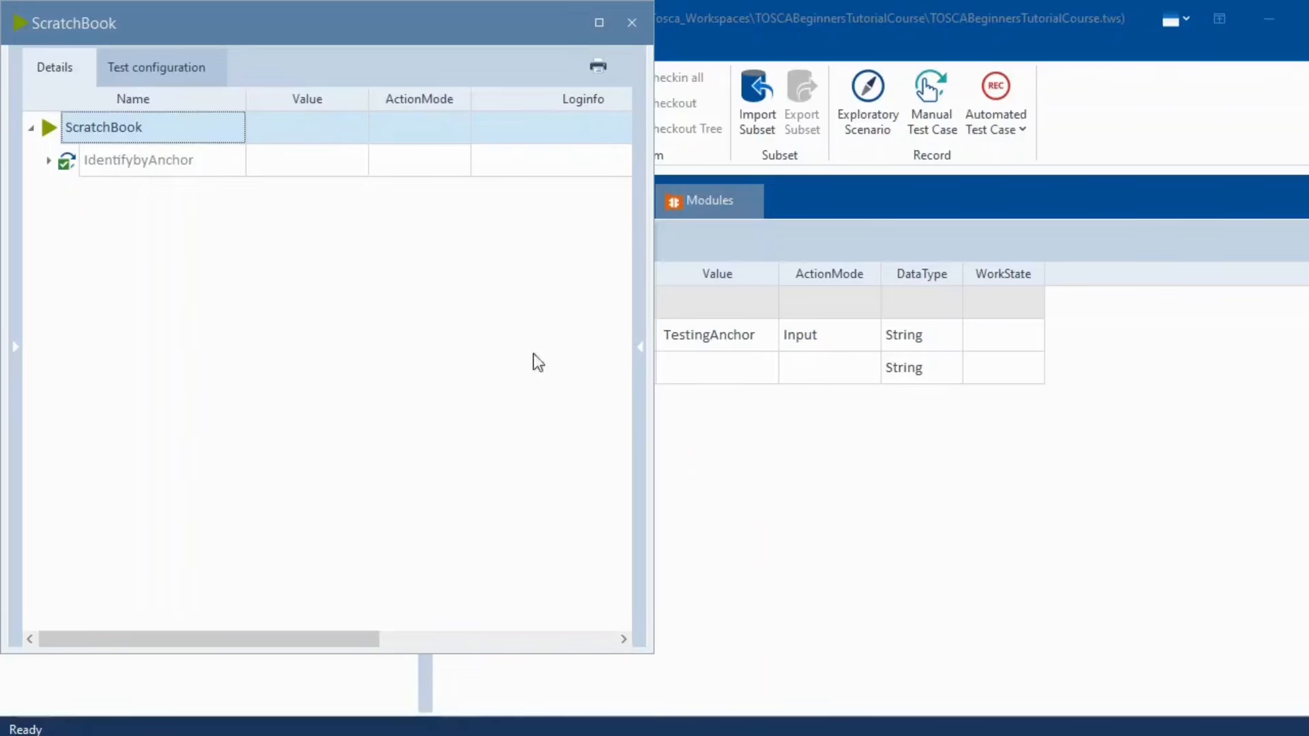
click(632, 23)
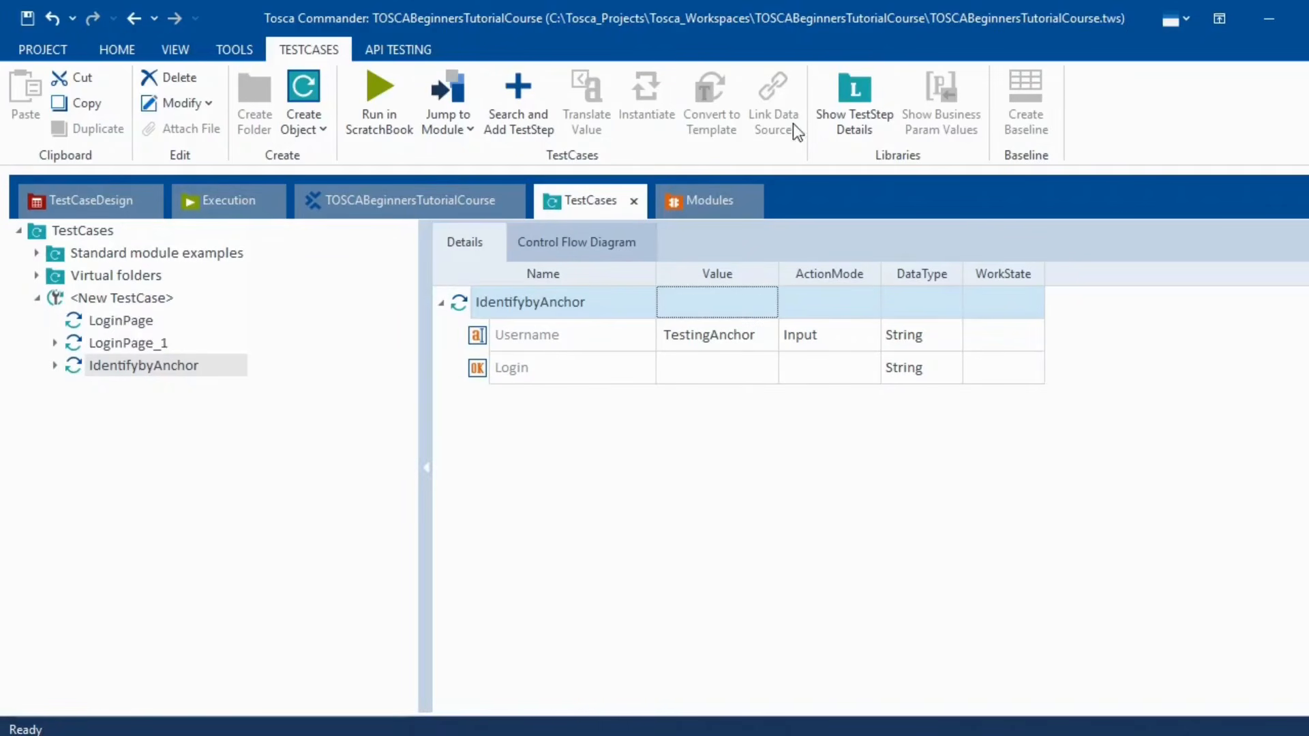
- Switch to the Modules section, then bring the OneNote tutorial notes forward
click(707, 202)
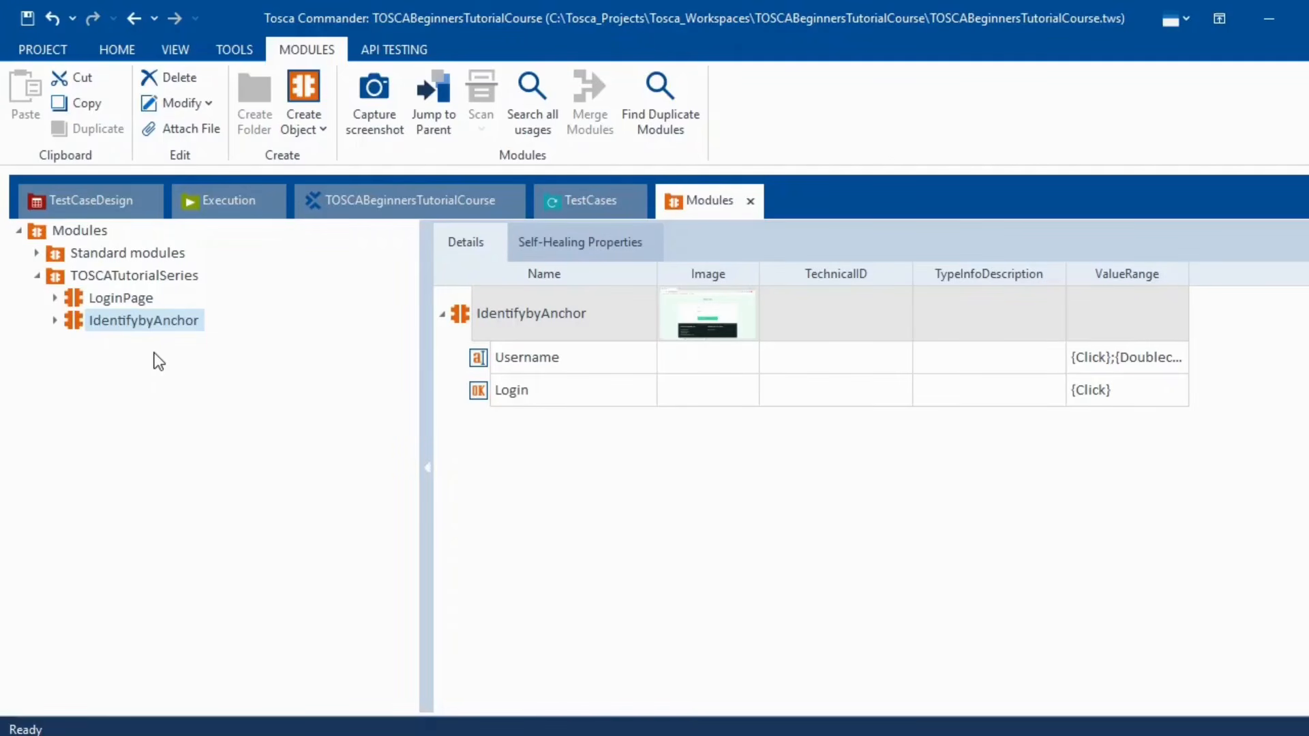
click(767, 731)
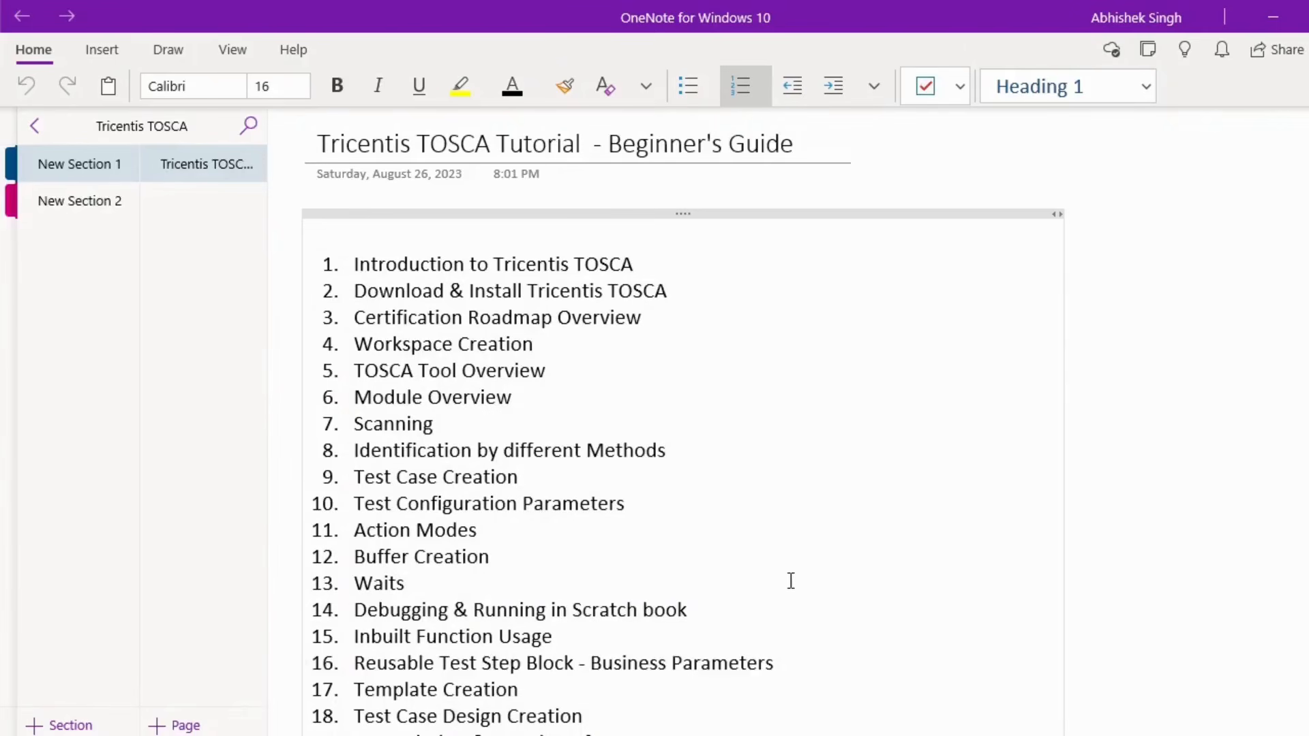
- Switch back to Tosca Commander's Modules view showing the LoginPage and IdentifybyAnchor modules
click(689, 733)
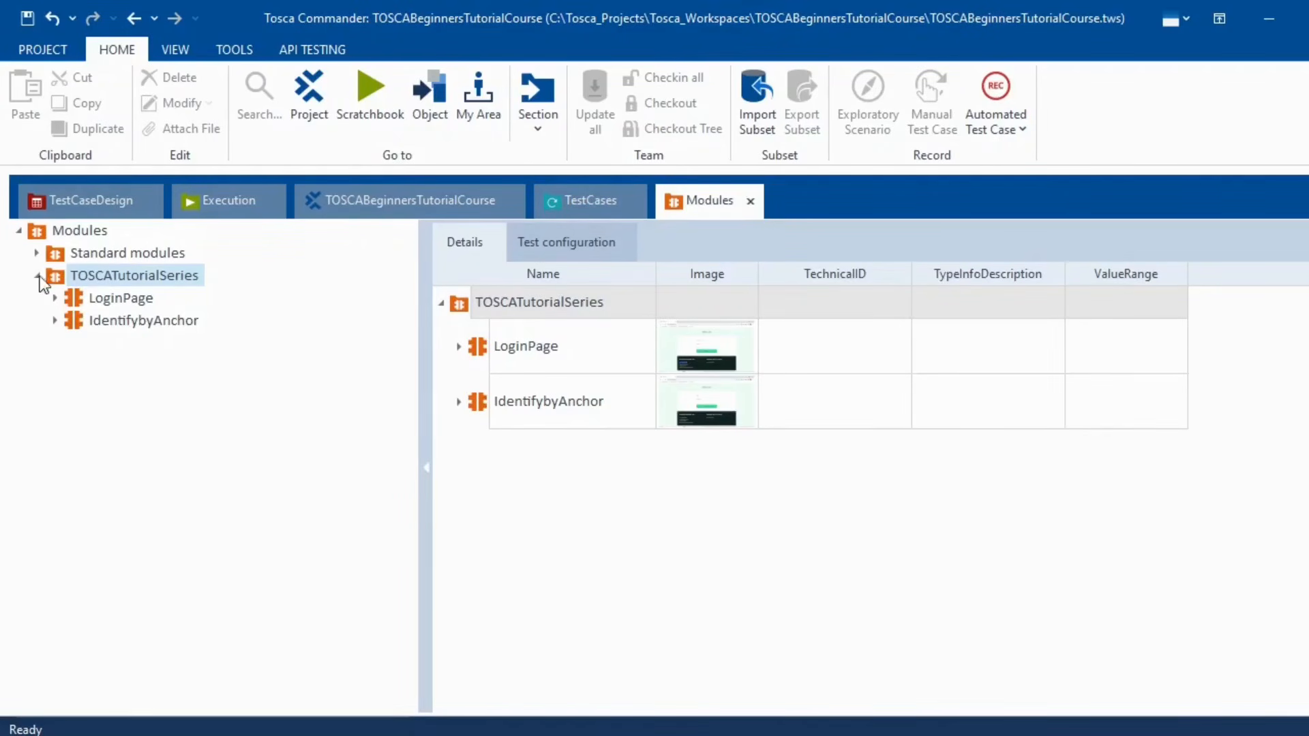
- Open the 'Images identifying Control' dialog for a new image-based control in TOSCATutorialSeries
right_click(124, 276)
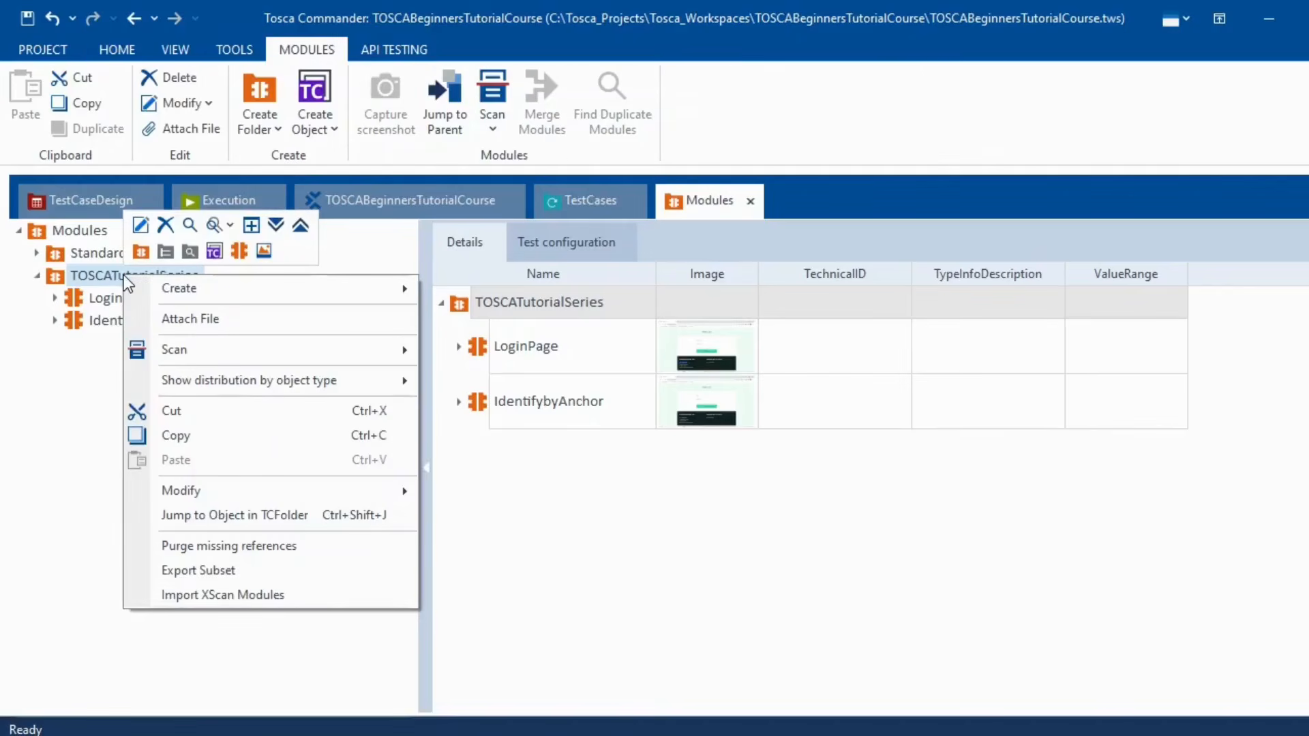
click(262, 252)
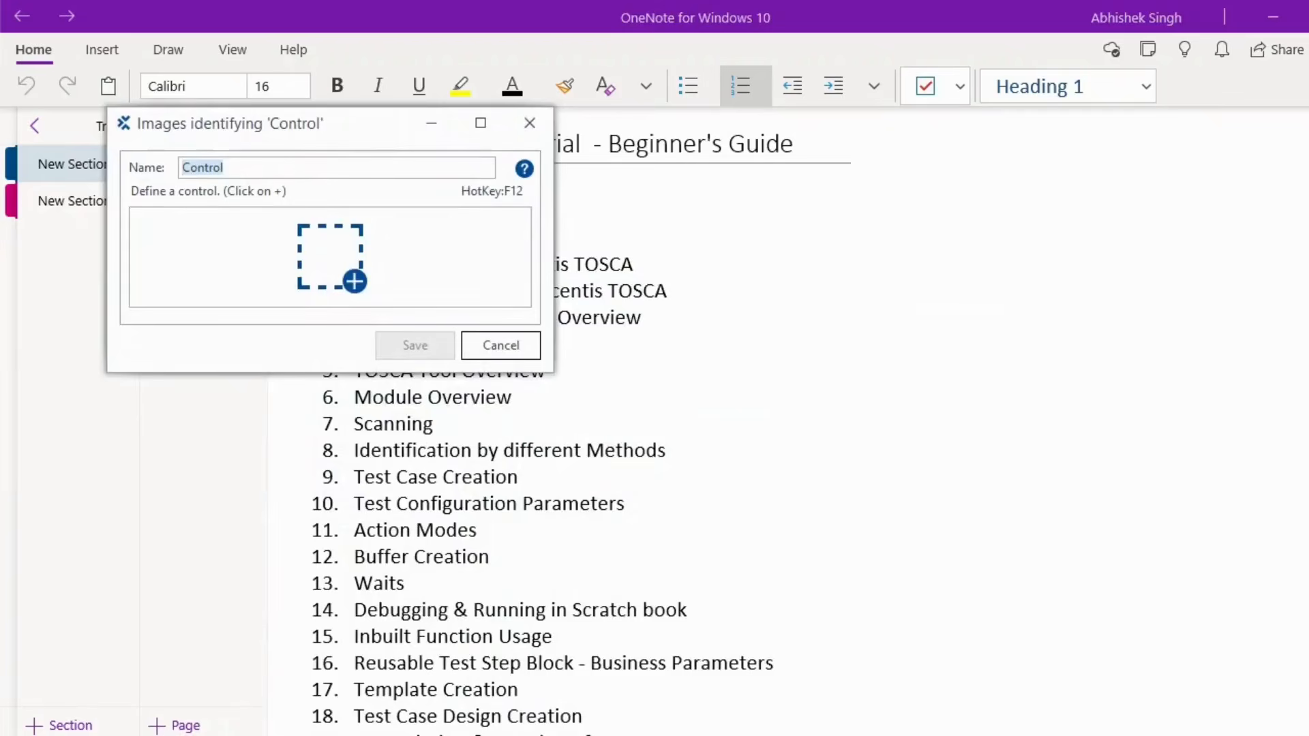
- Capture the Swag Labs Password field as a TextBox control, using the Login button image for identification
click(409, 735)
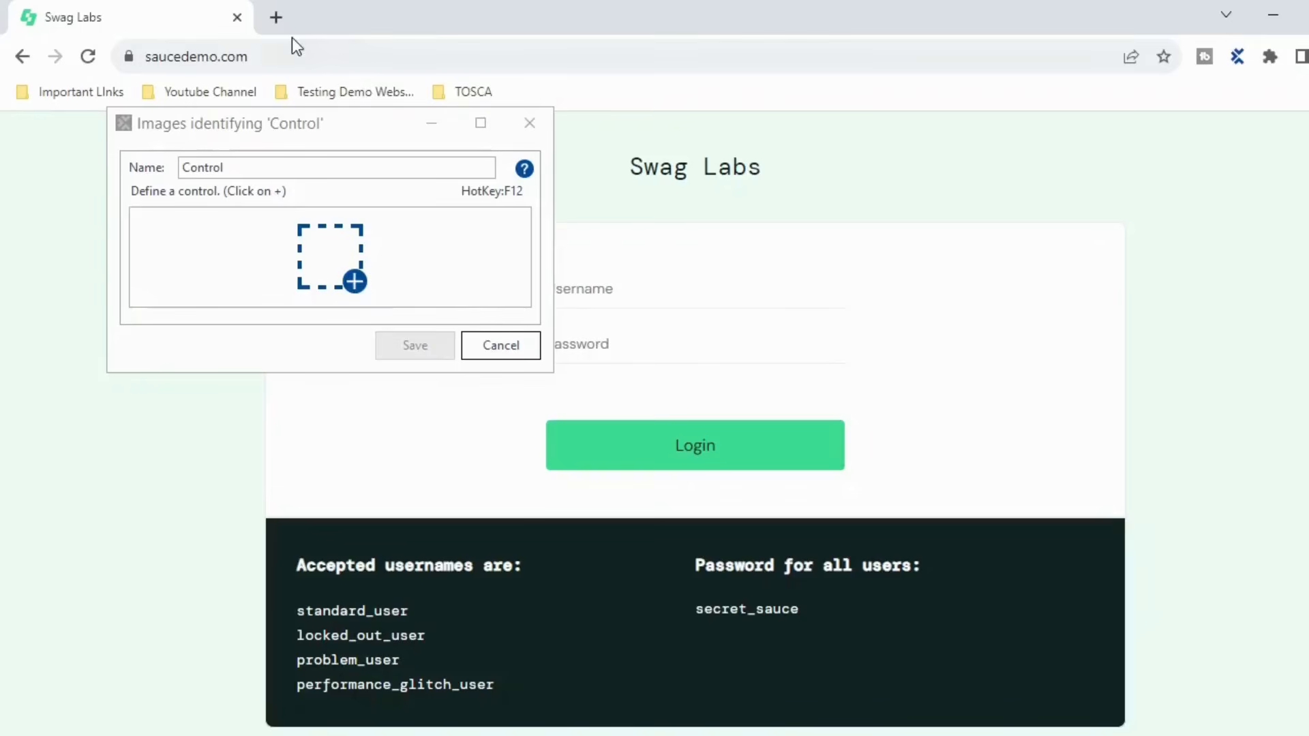
drag(239, 138, 1053, 153)
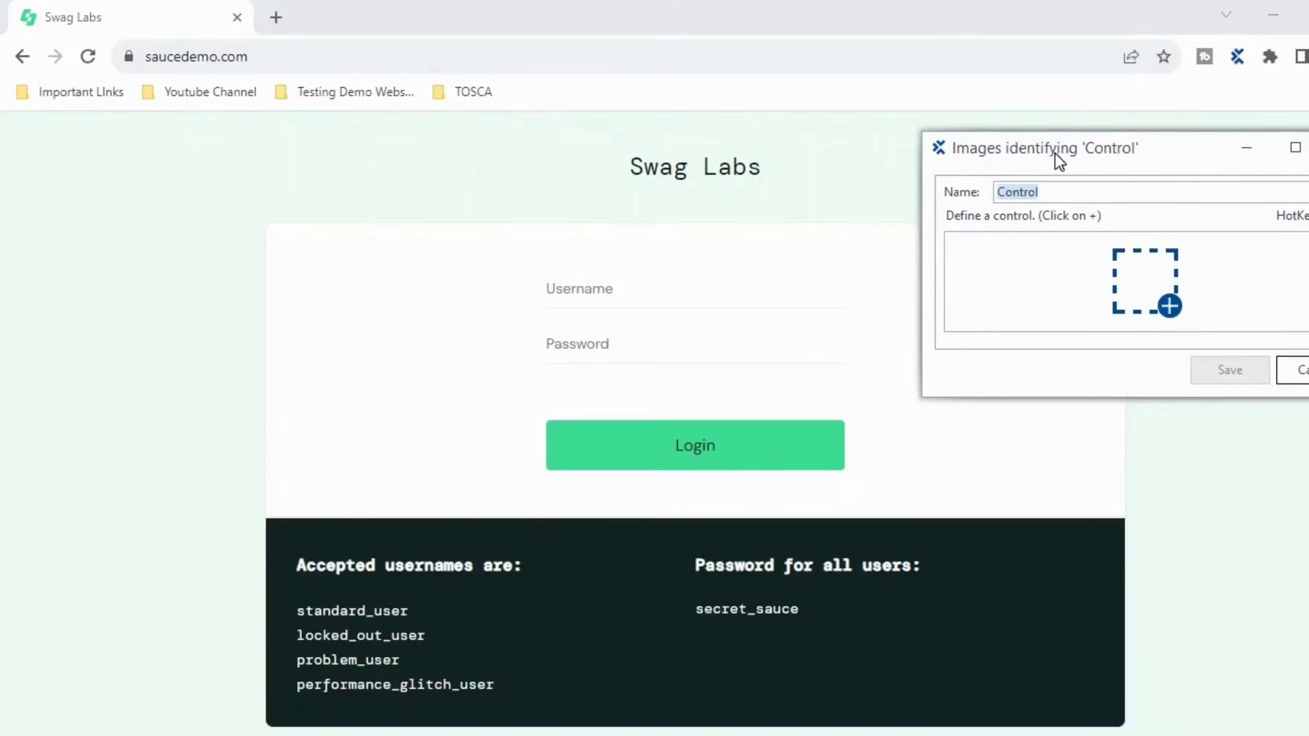
click(1169, 304)
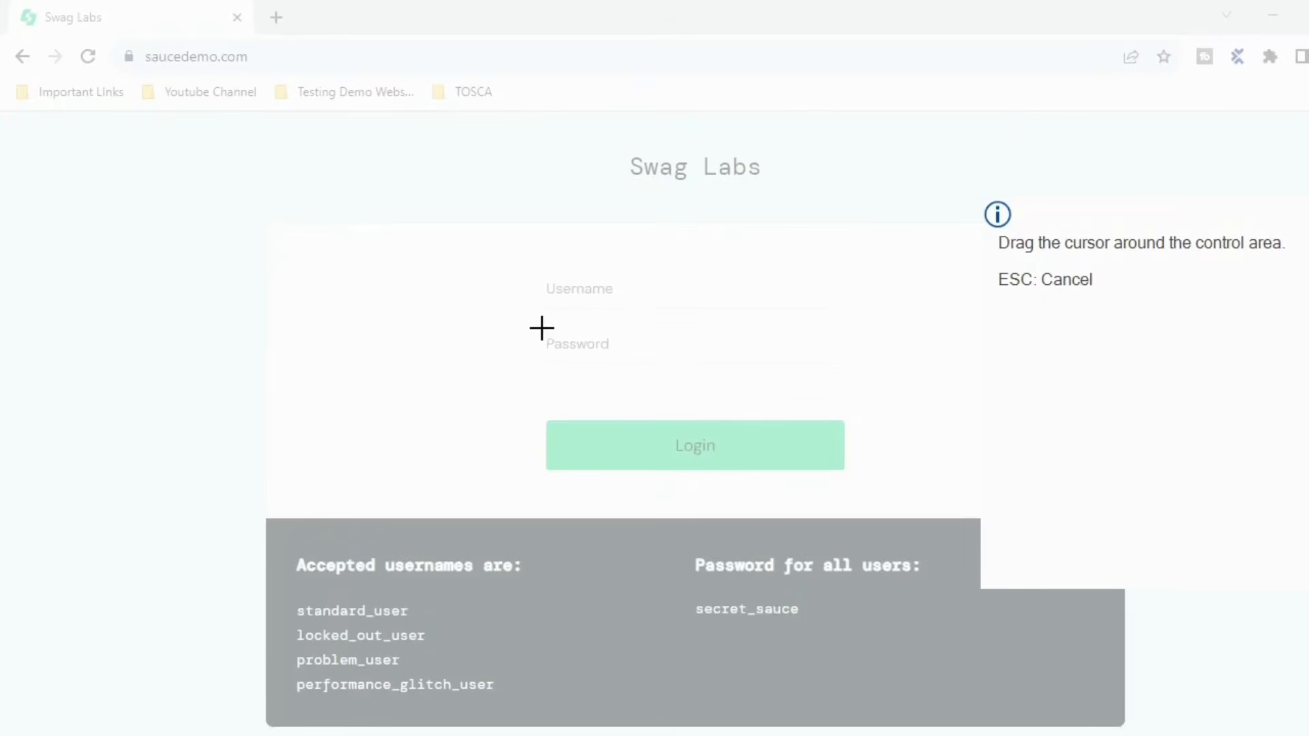
drag(542, 329, 748, 361)
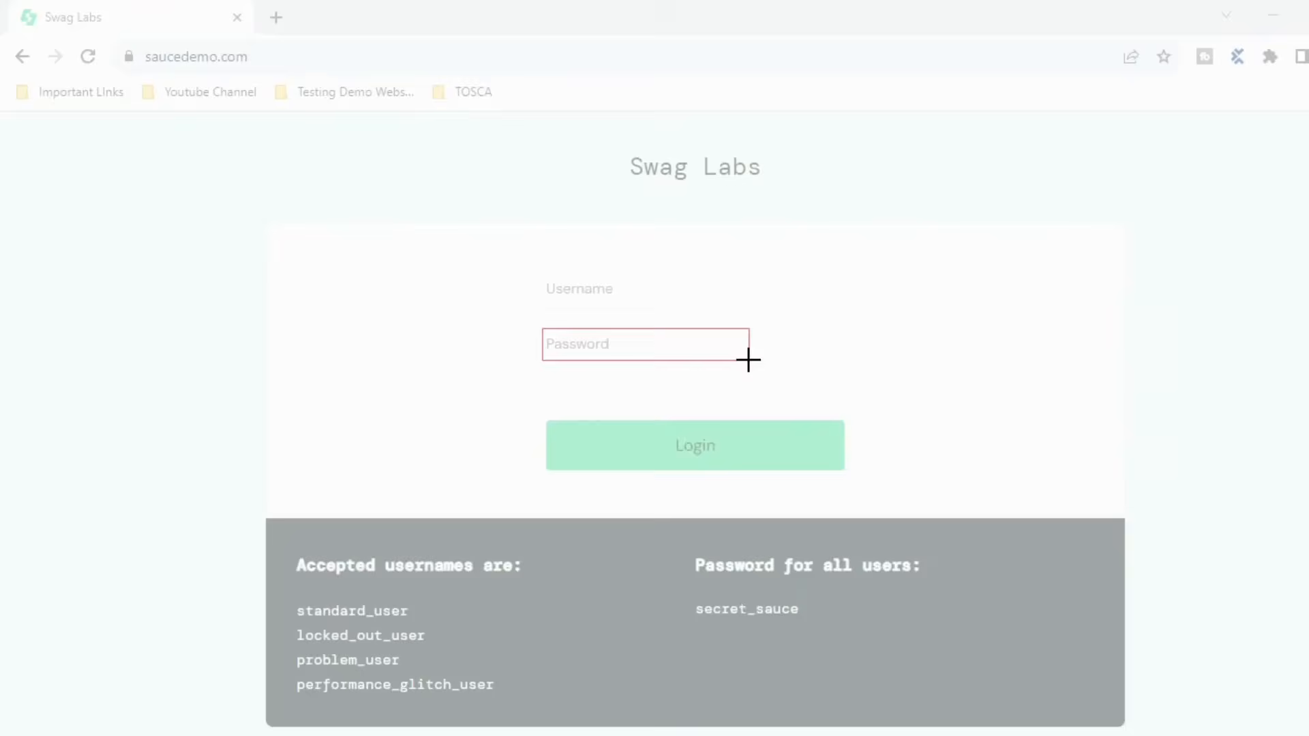
drag(748, 360, 747, 358)
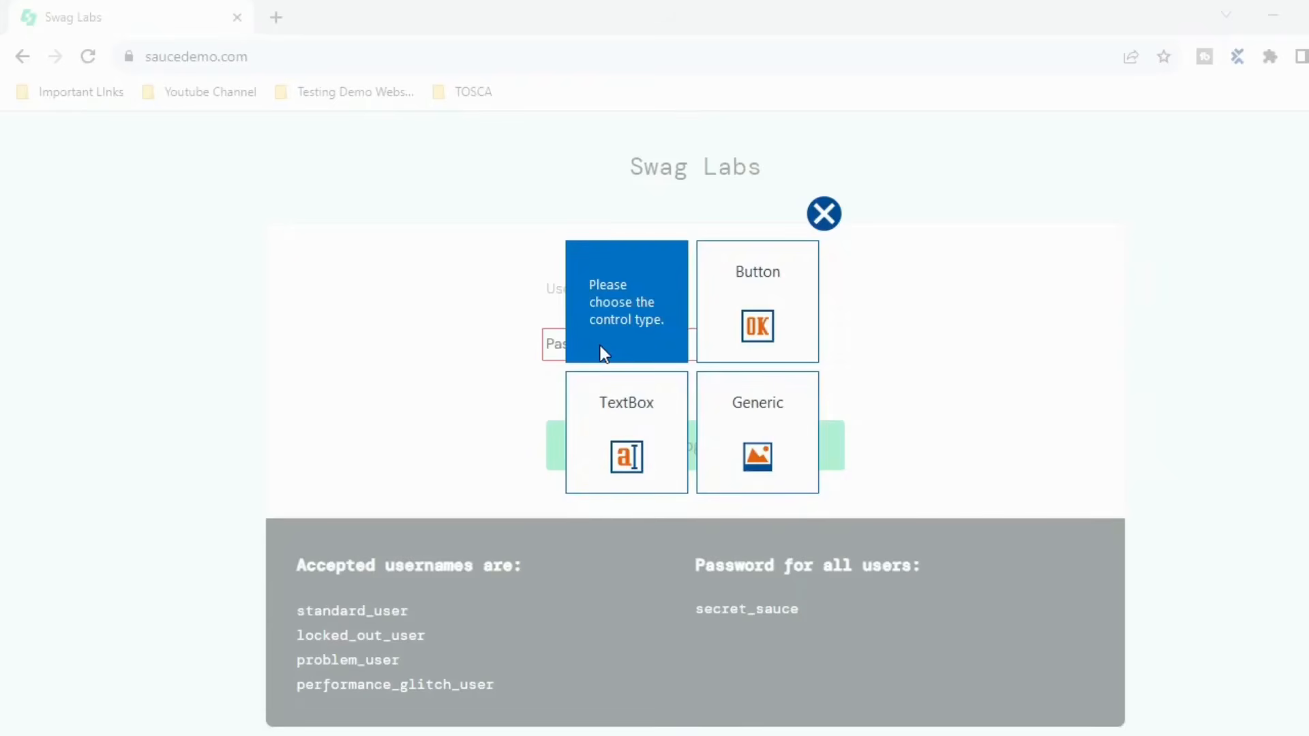
click(632, 433)
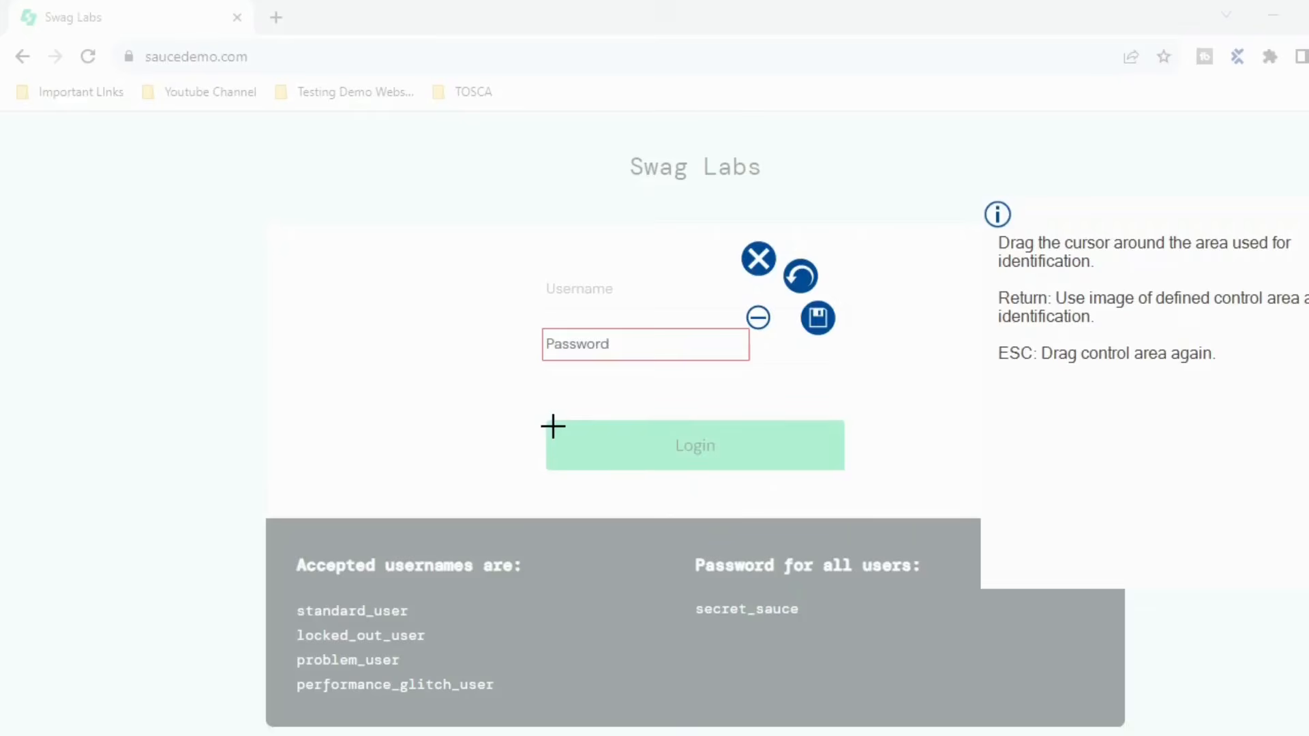
drag(553, 426, 828, 466)
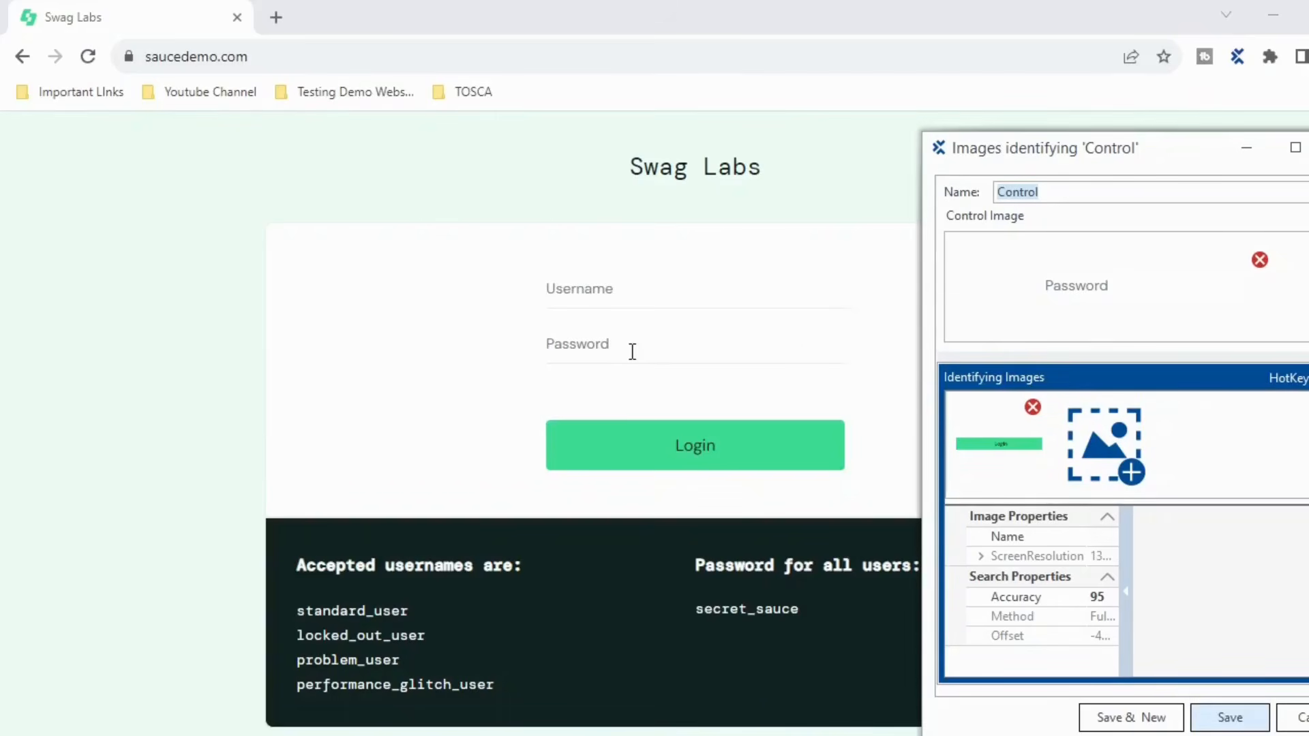
click(1296, 147)
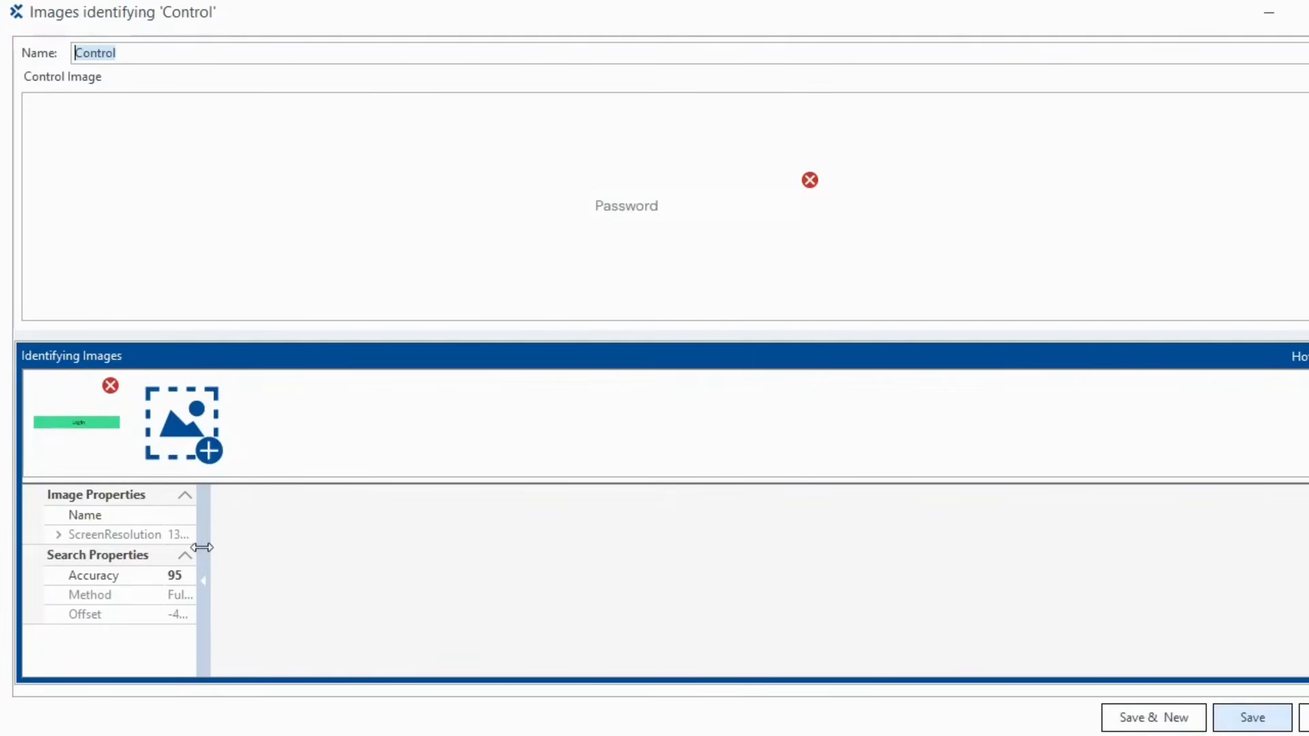
- Widen the property grid, lower the identifying-image Accuracy from 95 to 85, and save the control
drag(203, 546, 417, 549)
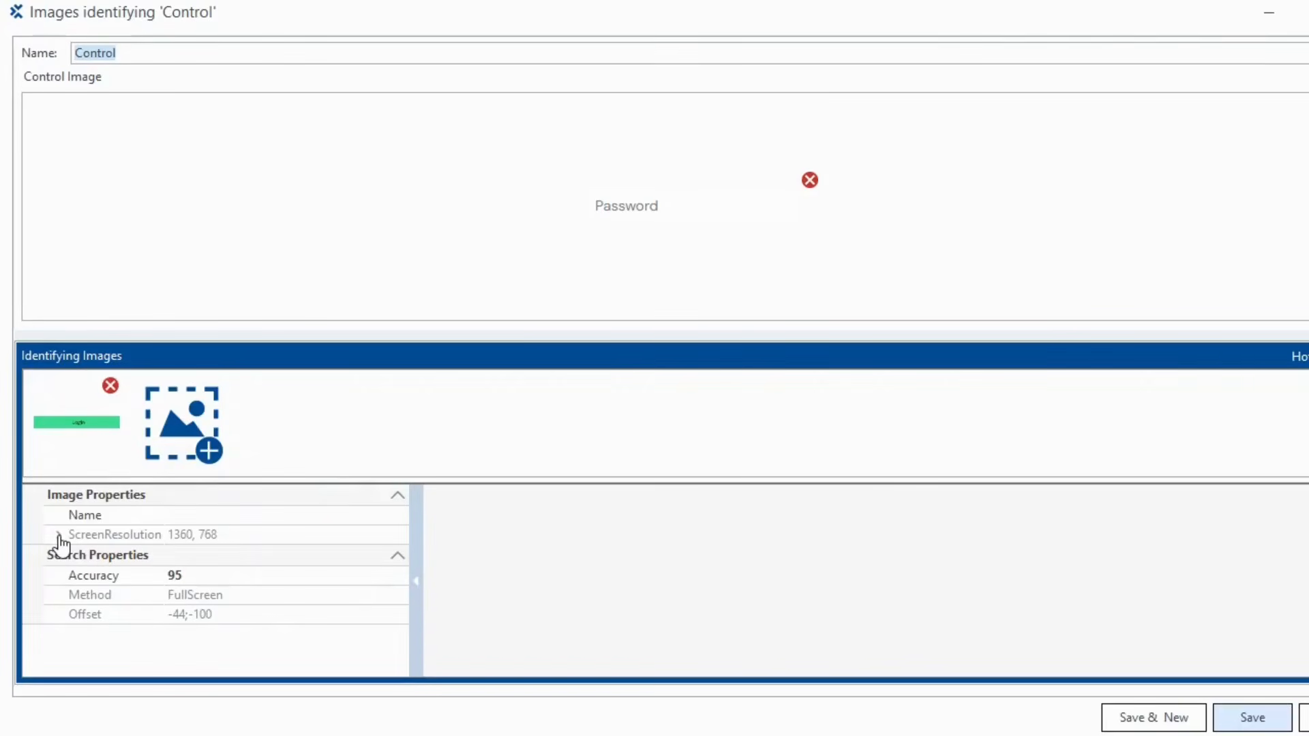
click(231, 577)
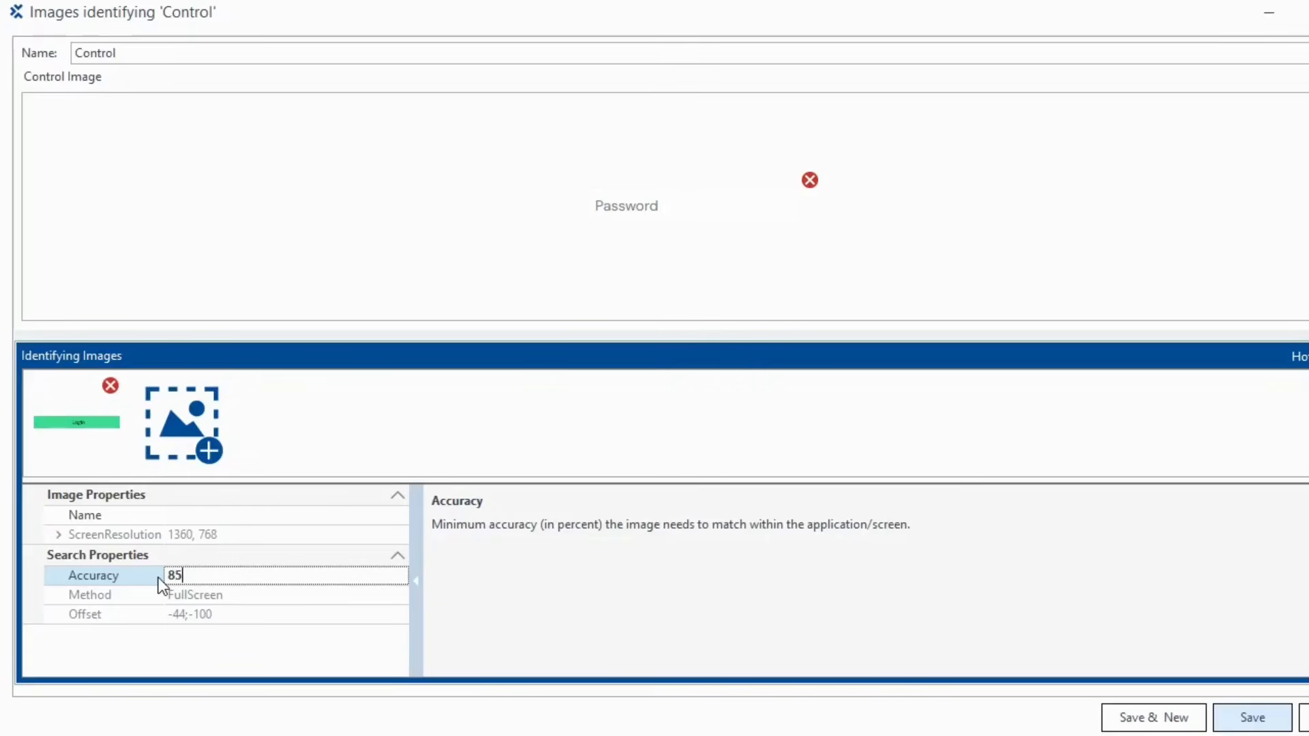
click(1254, 723)
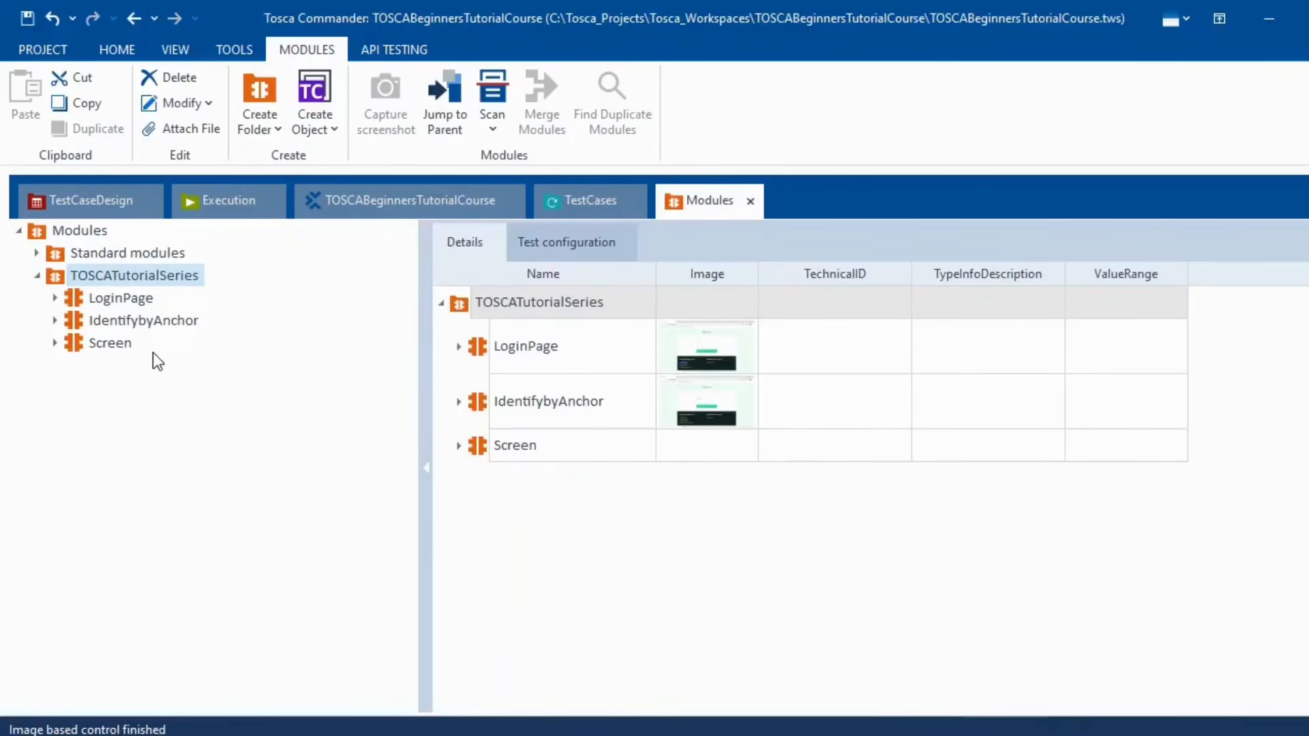
- Rename the new Screen module to 'Identify By Image' and drag it into <New TestCase>
click(120, 348)
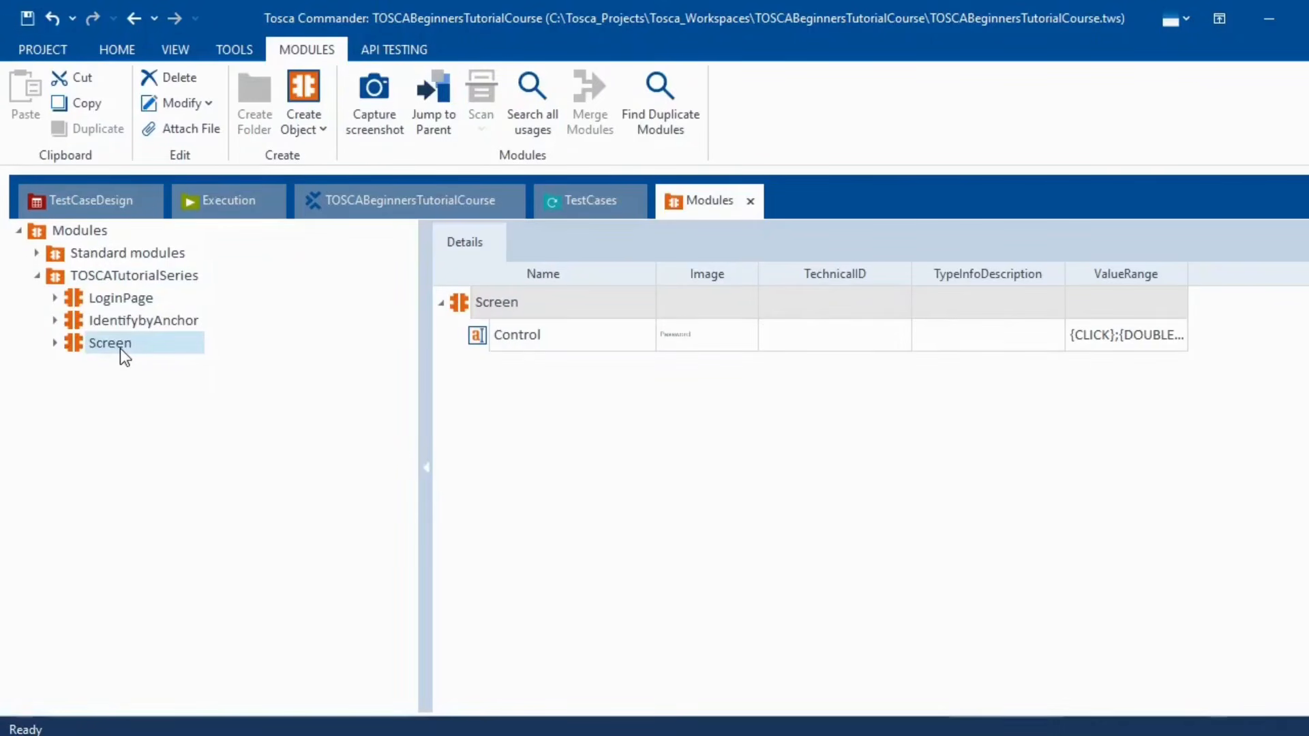
key(alt)
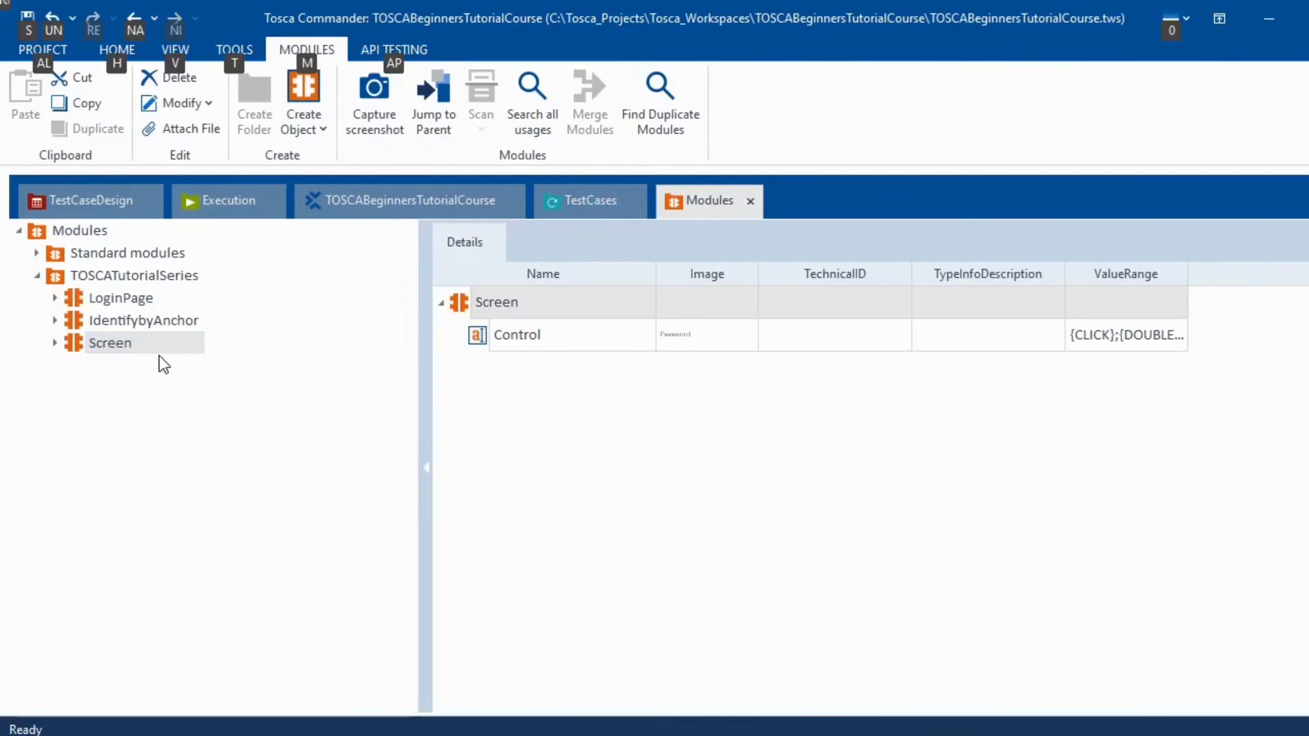
click(149, 350)
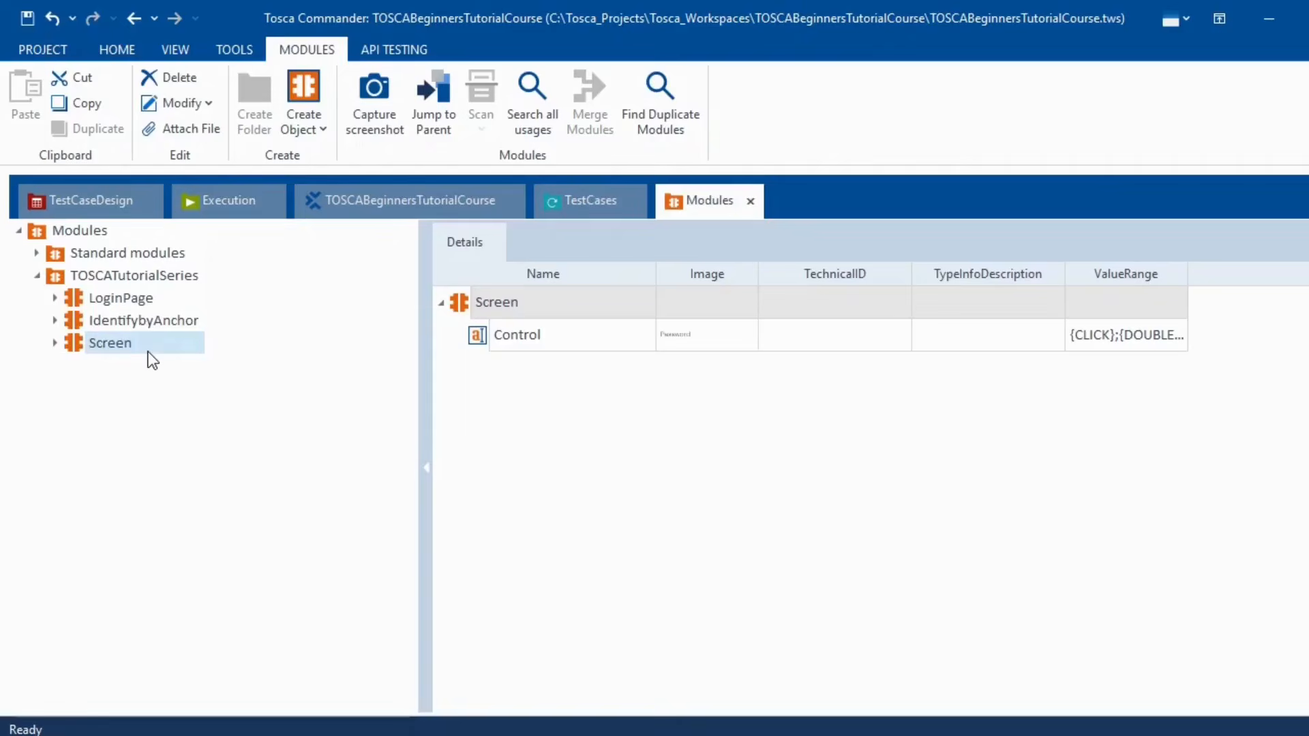
right_click(133, 347)
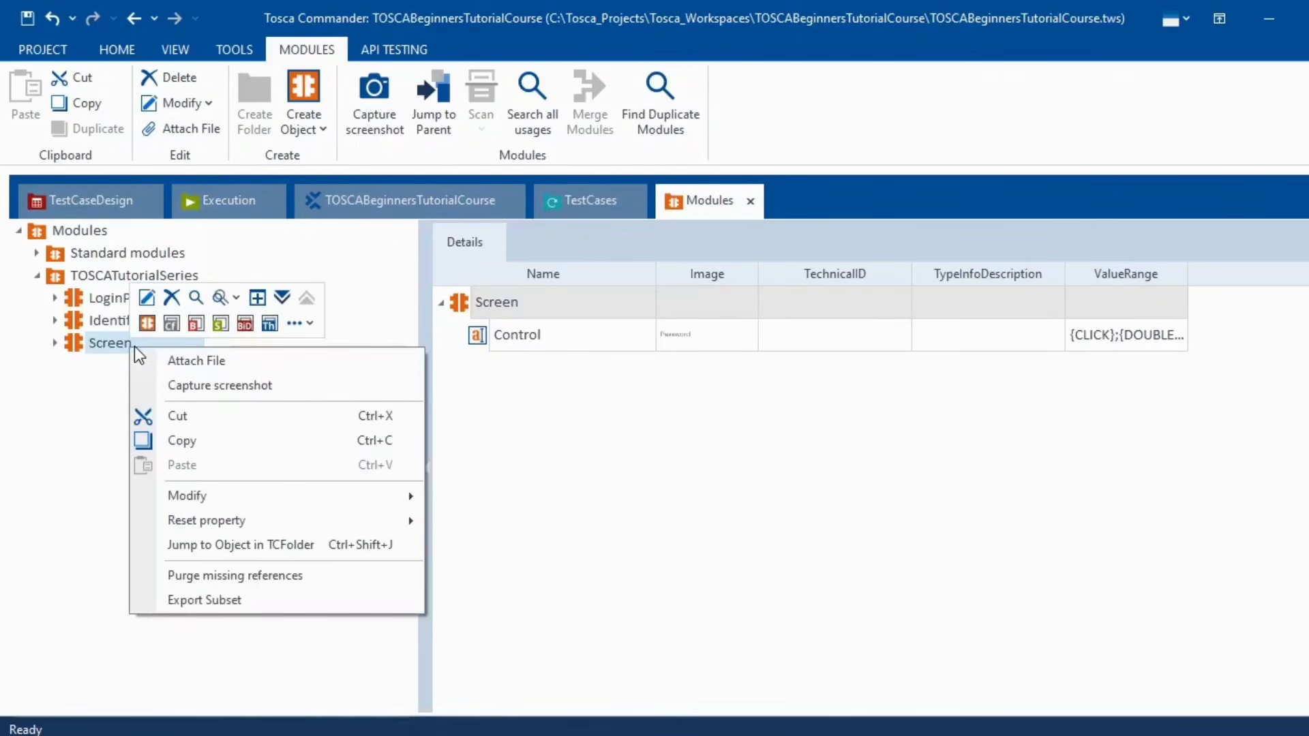
click(148, 298)
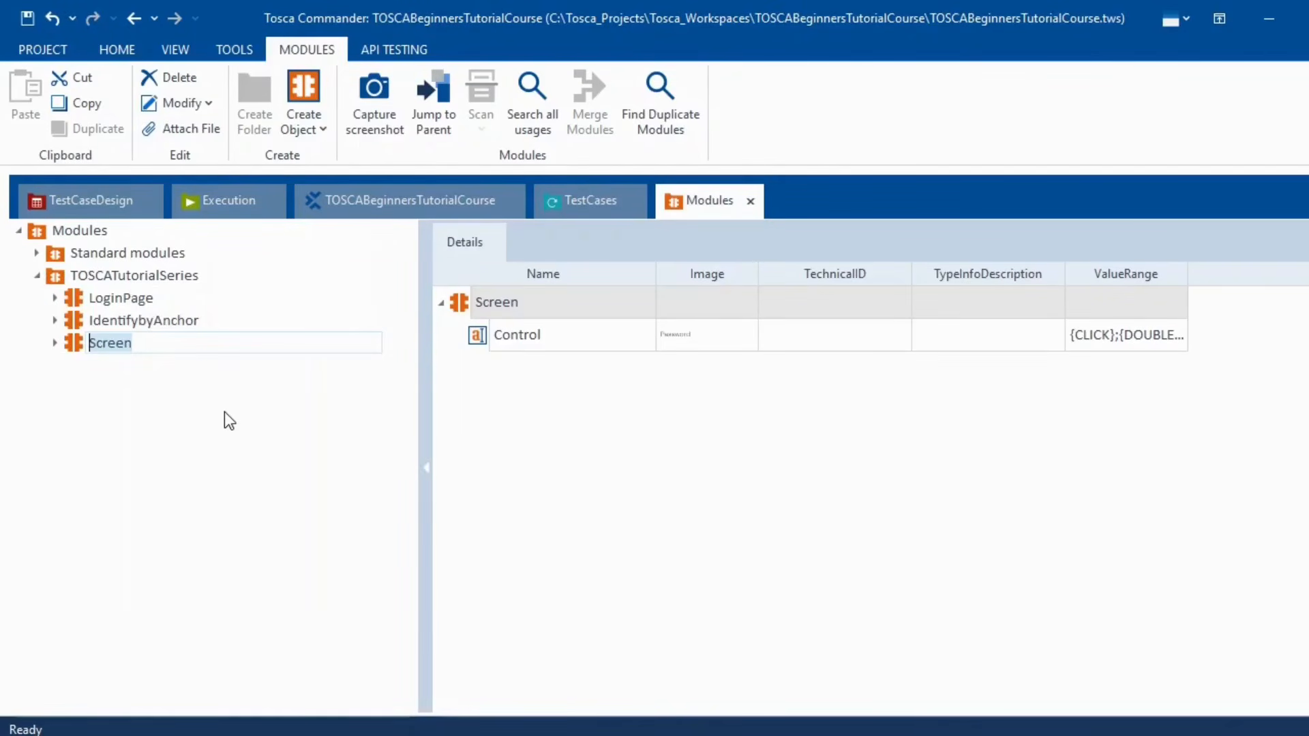
text(Identify )
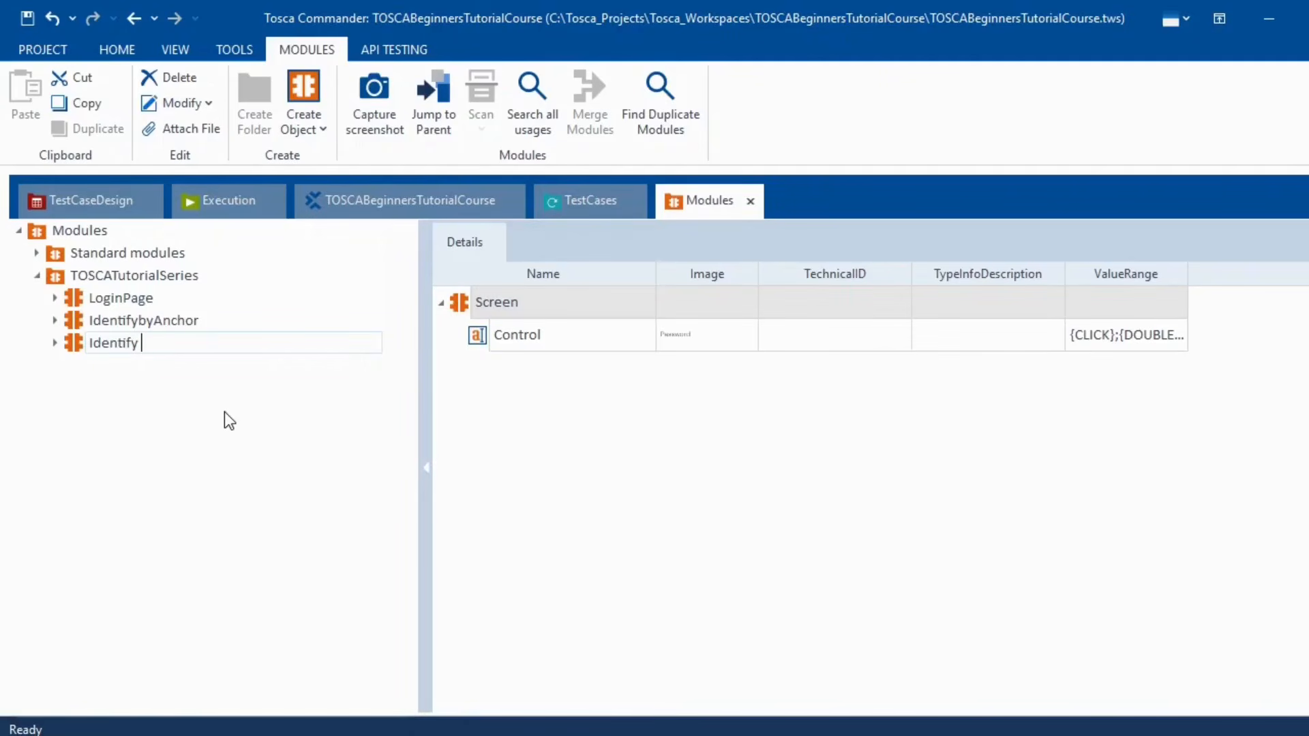
text(By Image)
key(Return)
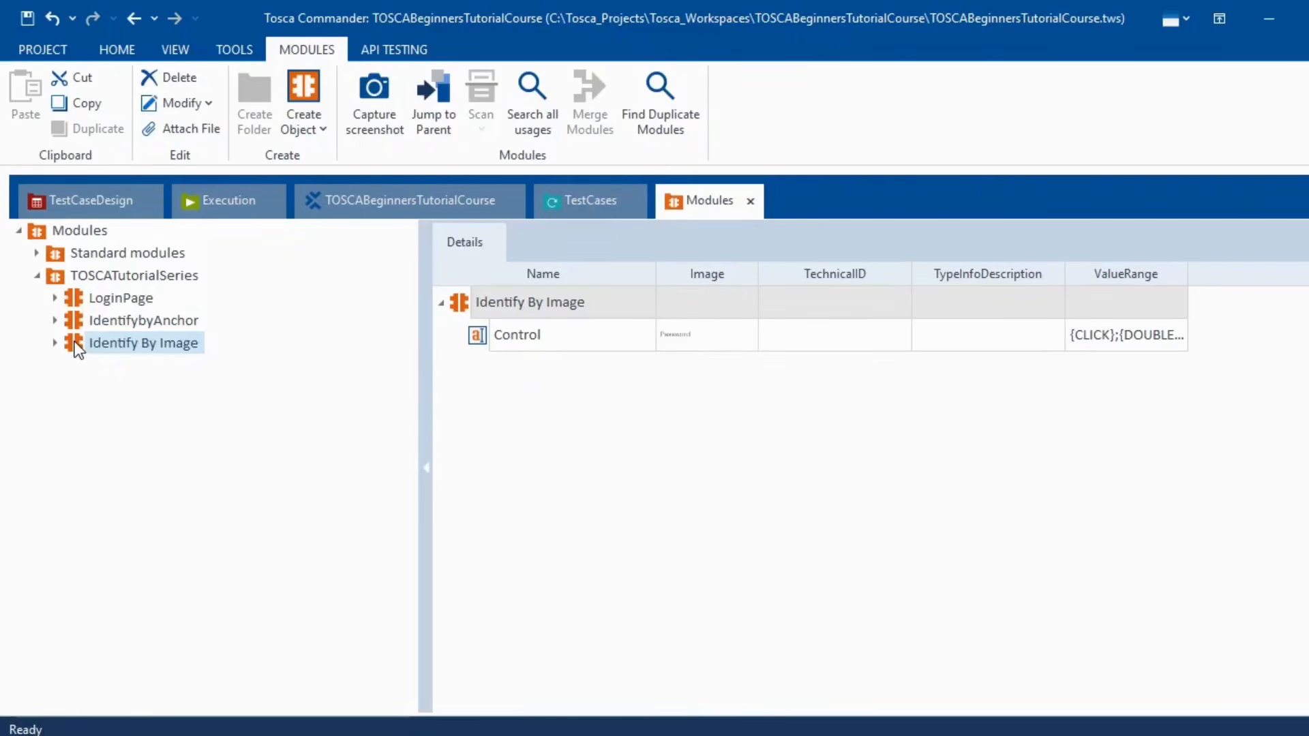
drag(79, 350, 116, 305)
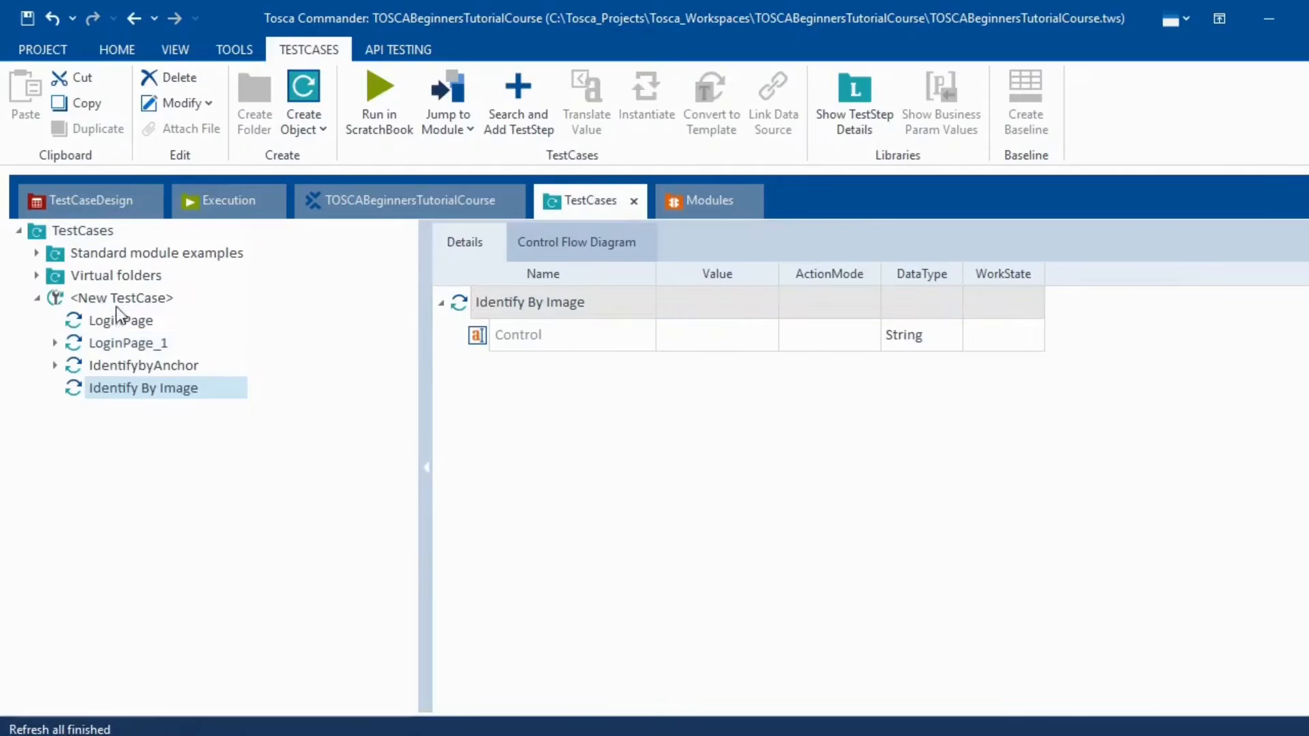
- Rename the Identify By Image module's Control to 'Password'
click(571, 348)
click(572, 348)
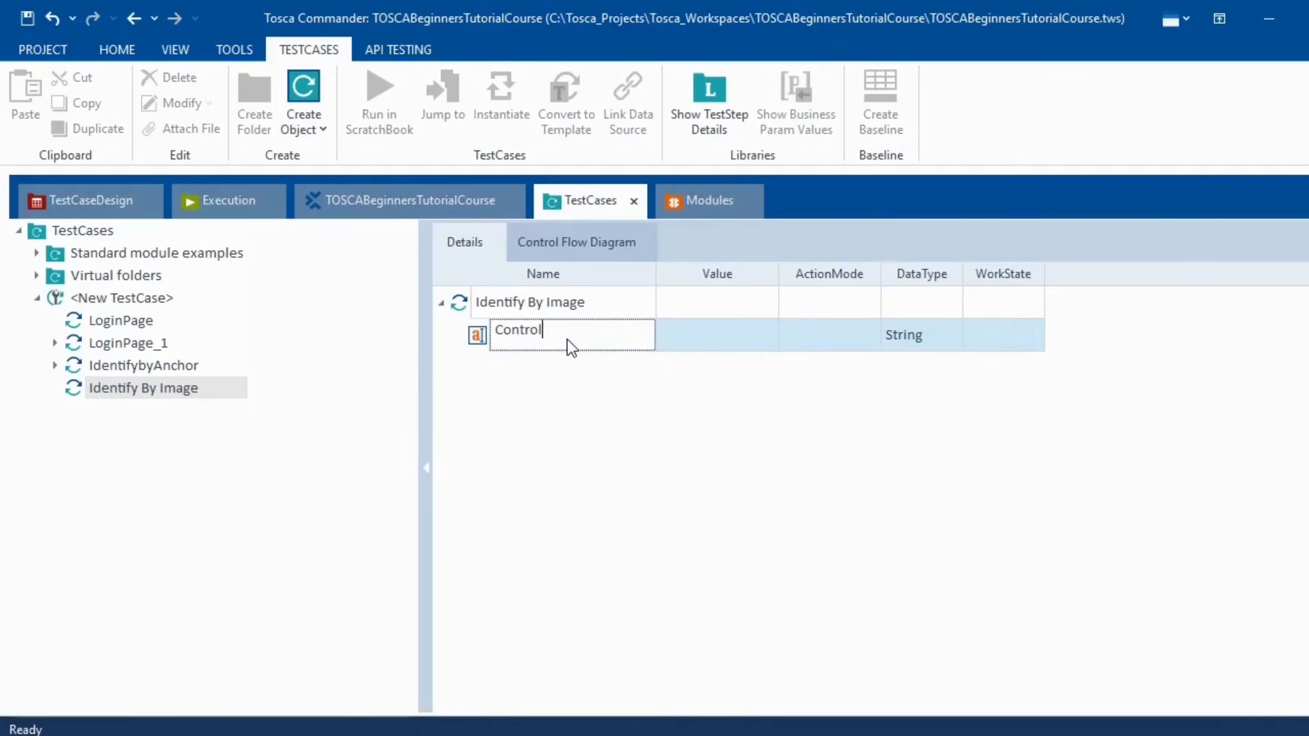
click(488, 544)
click(682, 203)
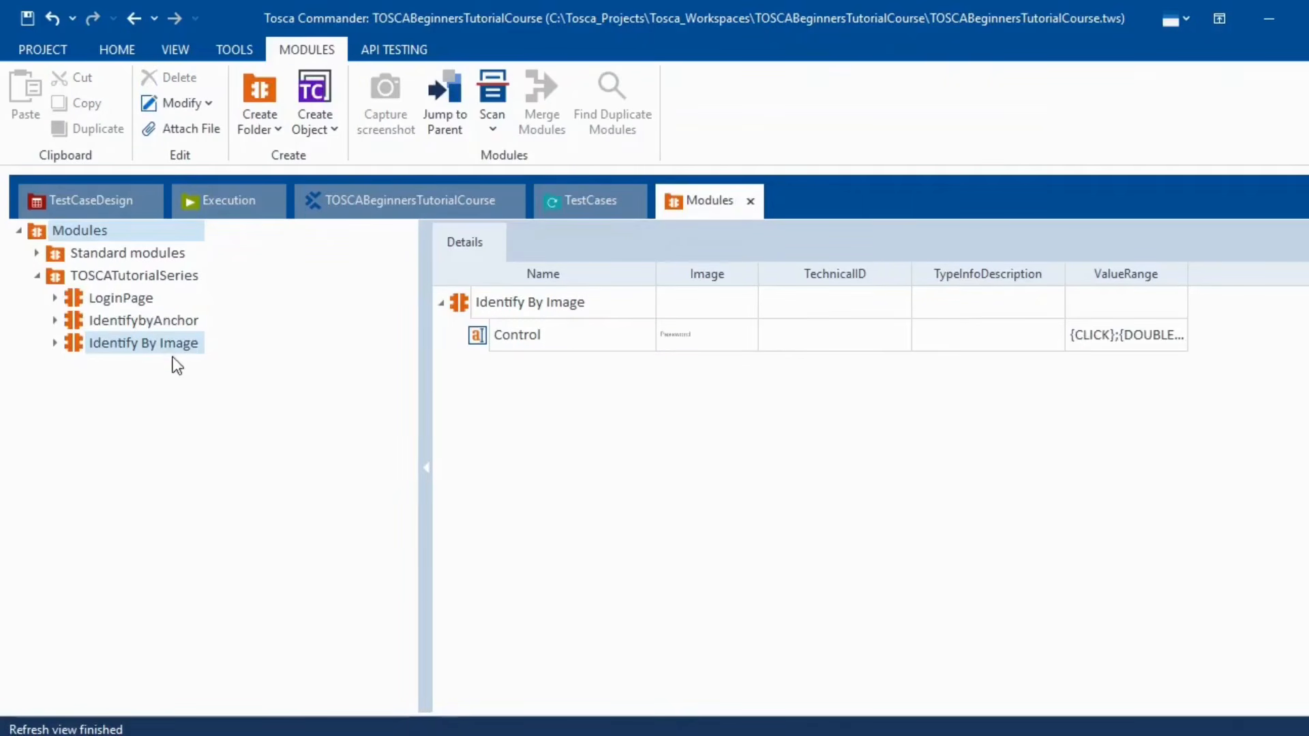
click(54, 343)
click(558, 334)
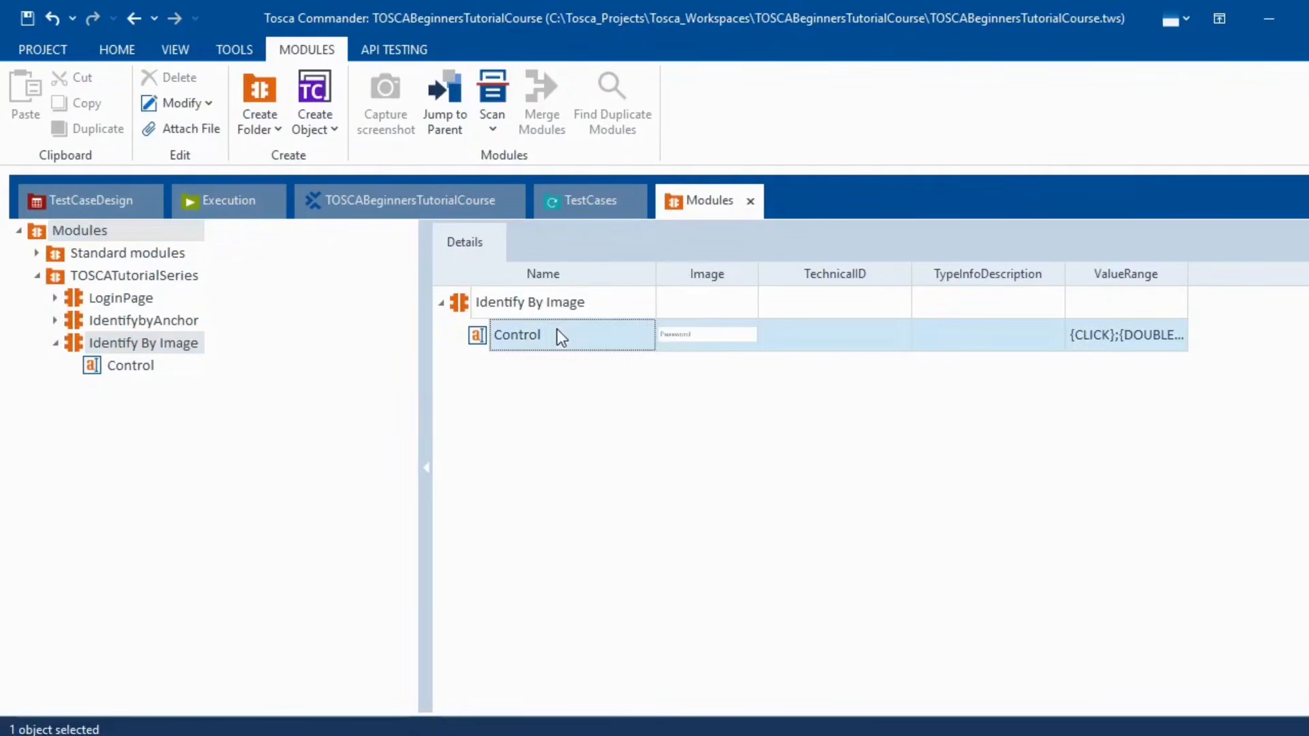
click(559, 337)
key(BackSpace)
key(BackSpace)
key(BackSpace)
key(BackSpace)
key(BackSpace)
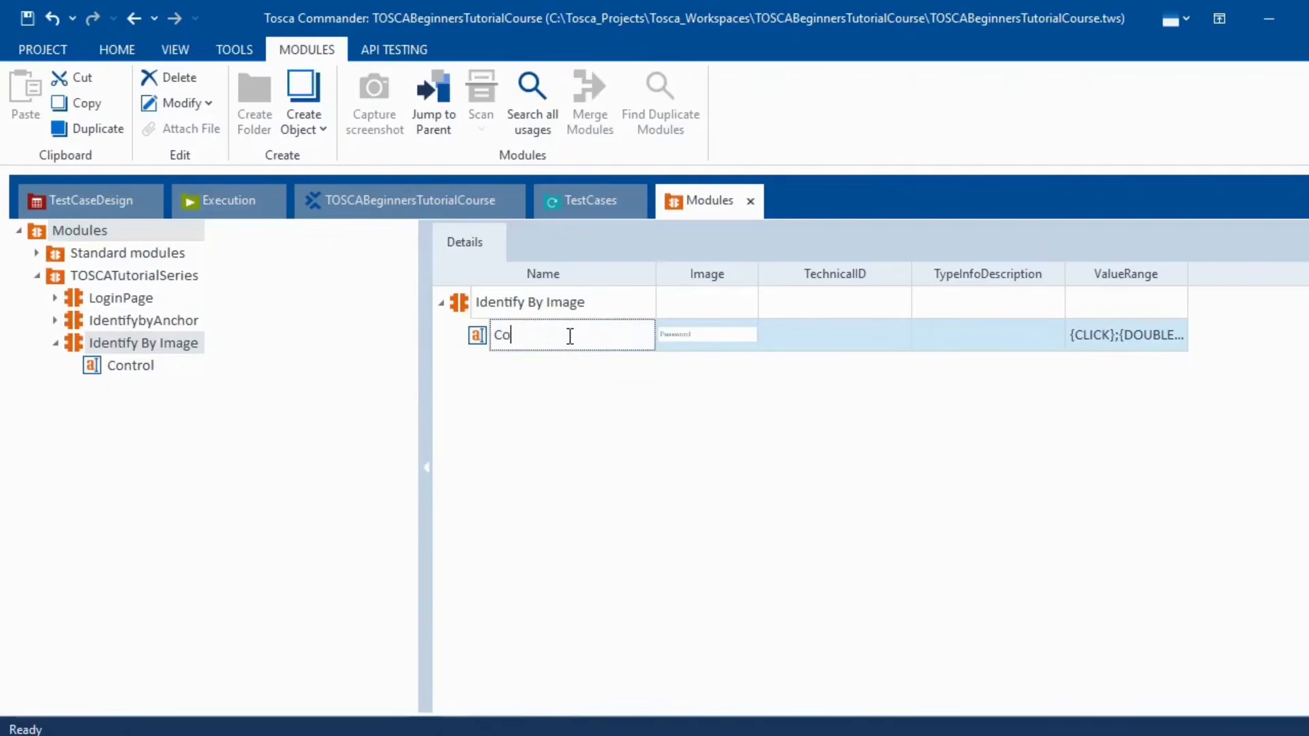
key(BackSpace)
key(BackSpace)
text(Passwo)
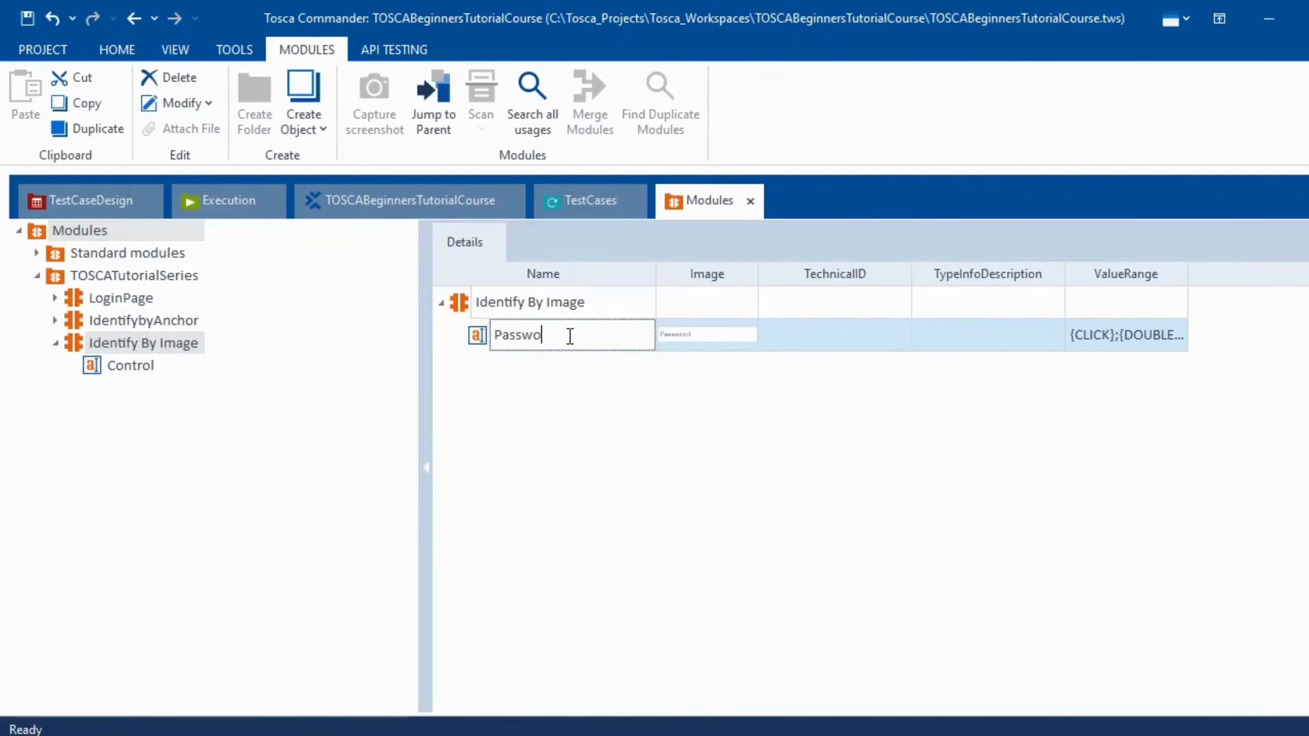
text(rd)
key(Return)
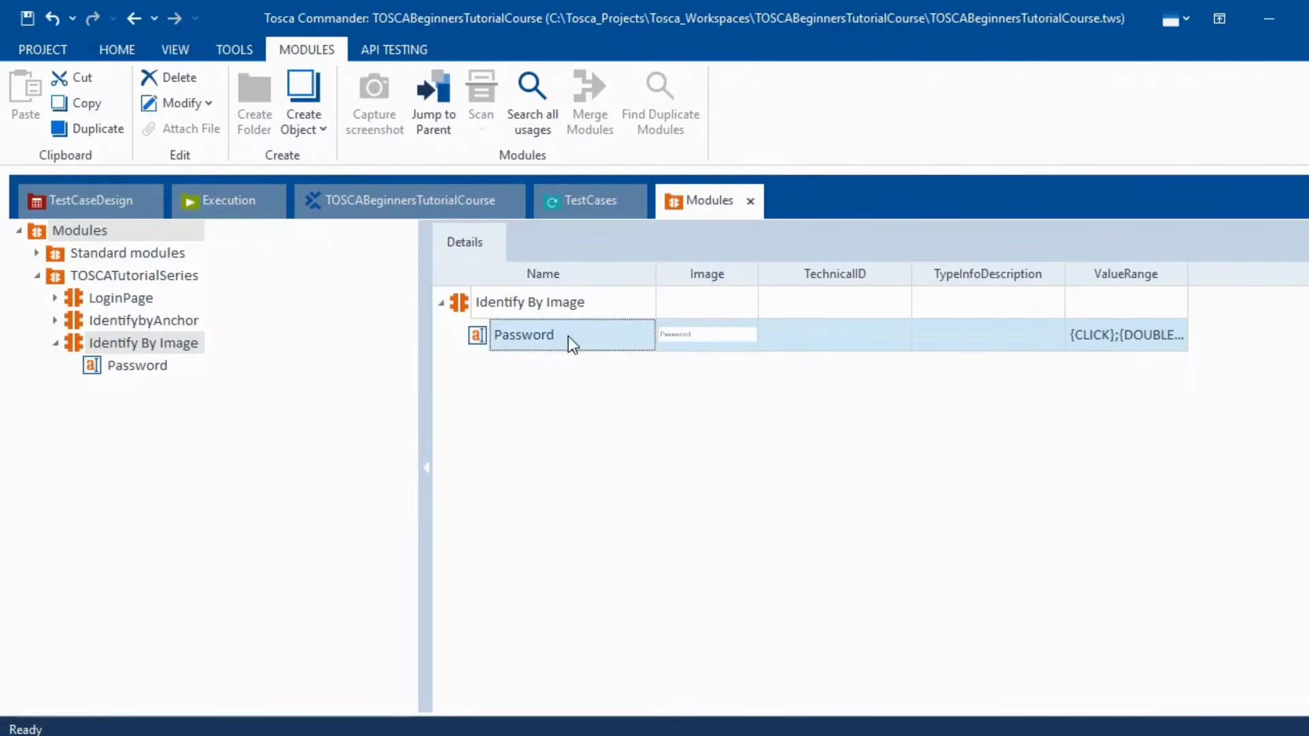
- Enter a test value for the Password step and set its DataType to Password to mask it
click(585, 204)
click(696, 339)
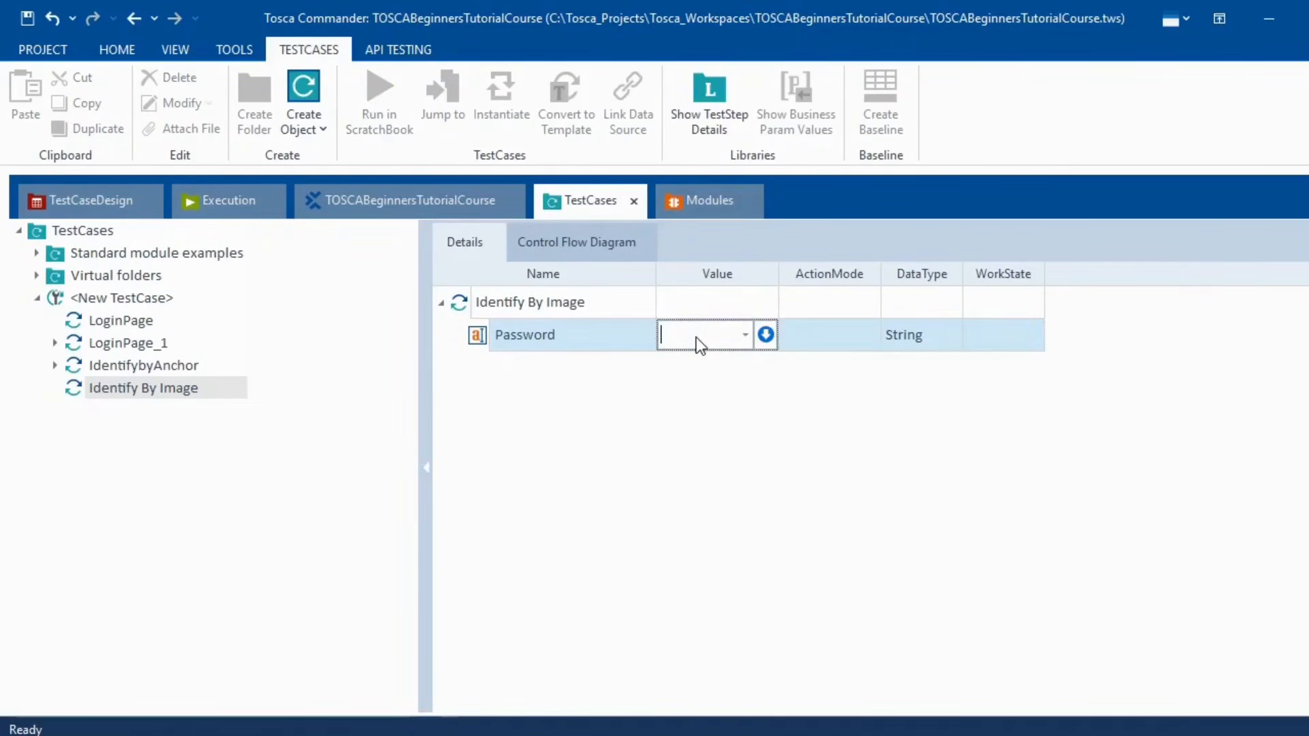
text(Test)
click(879, 415)
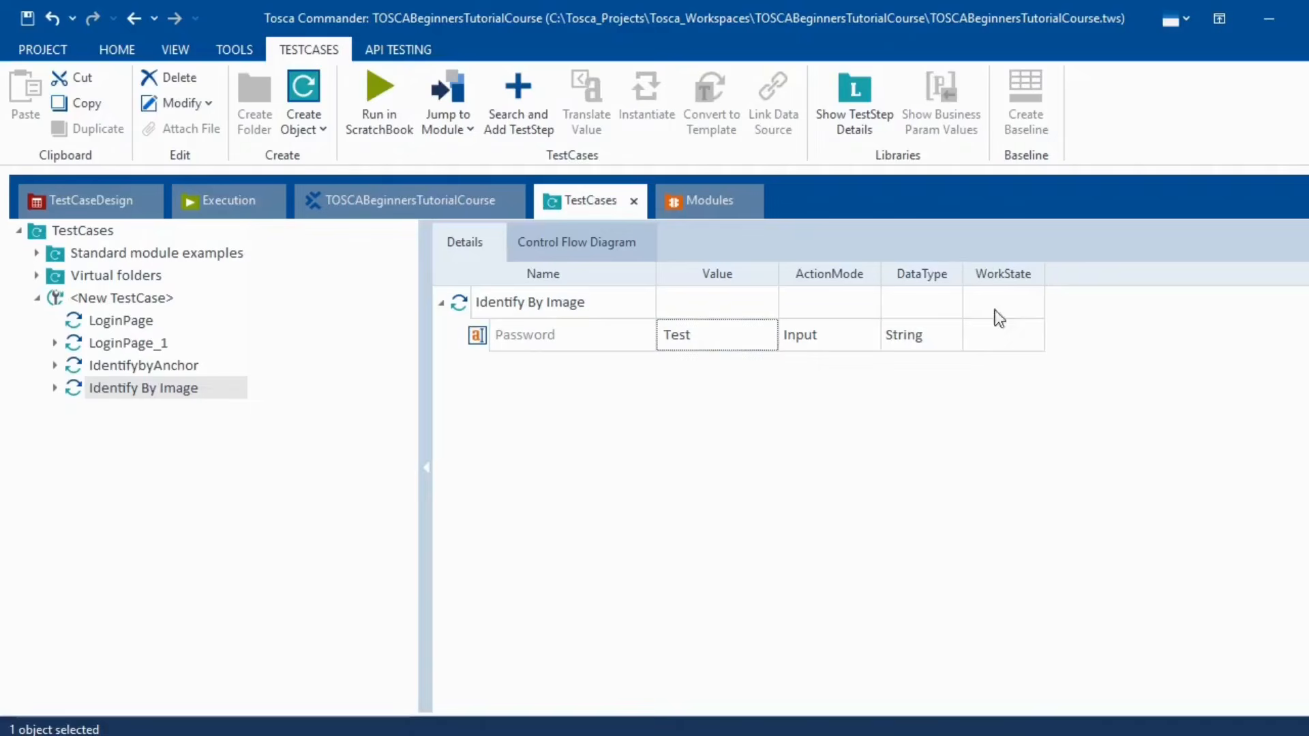
click(951, 338)
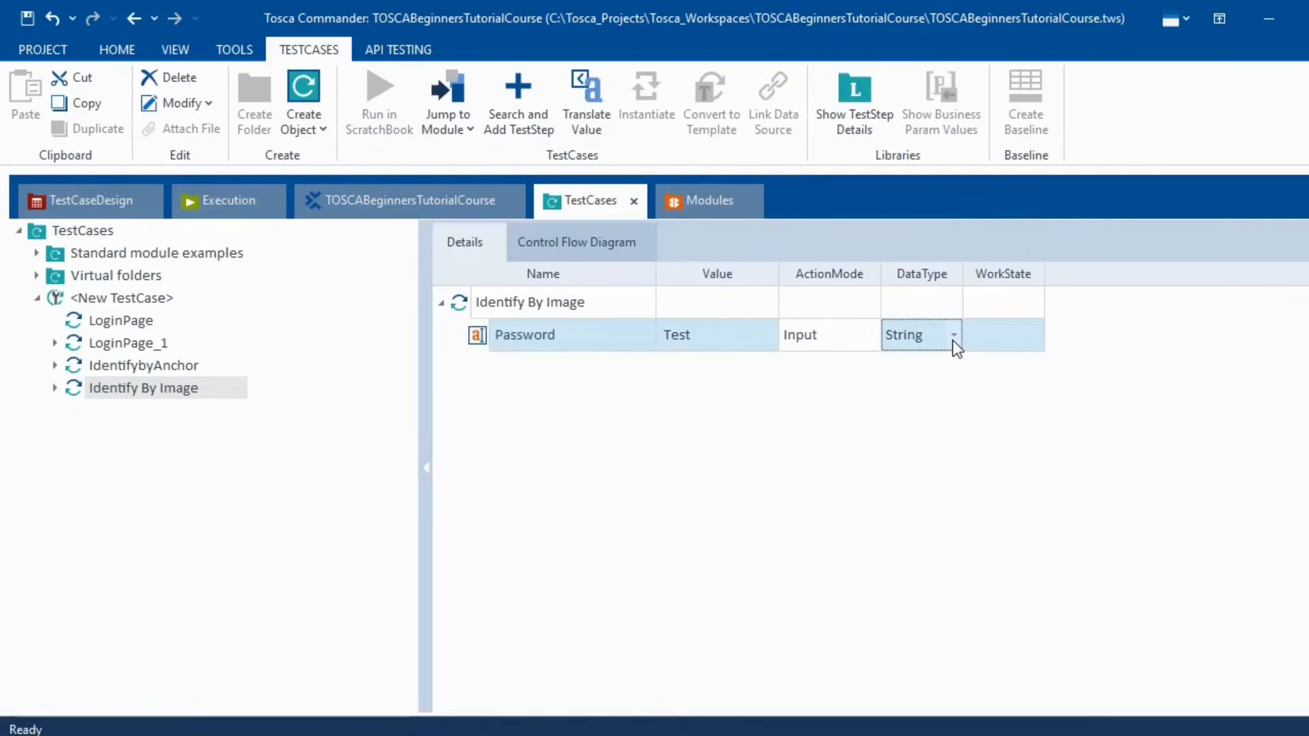
click(952, 341)
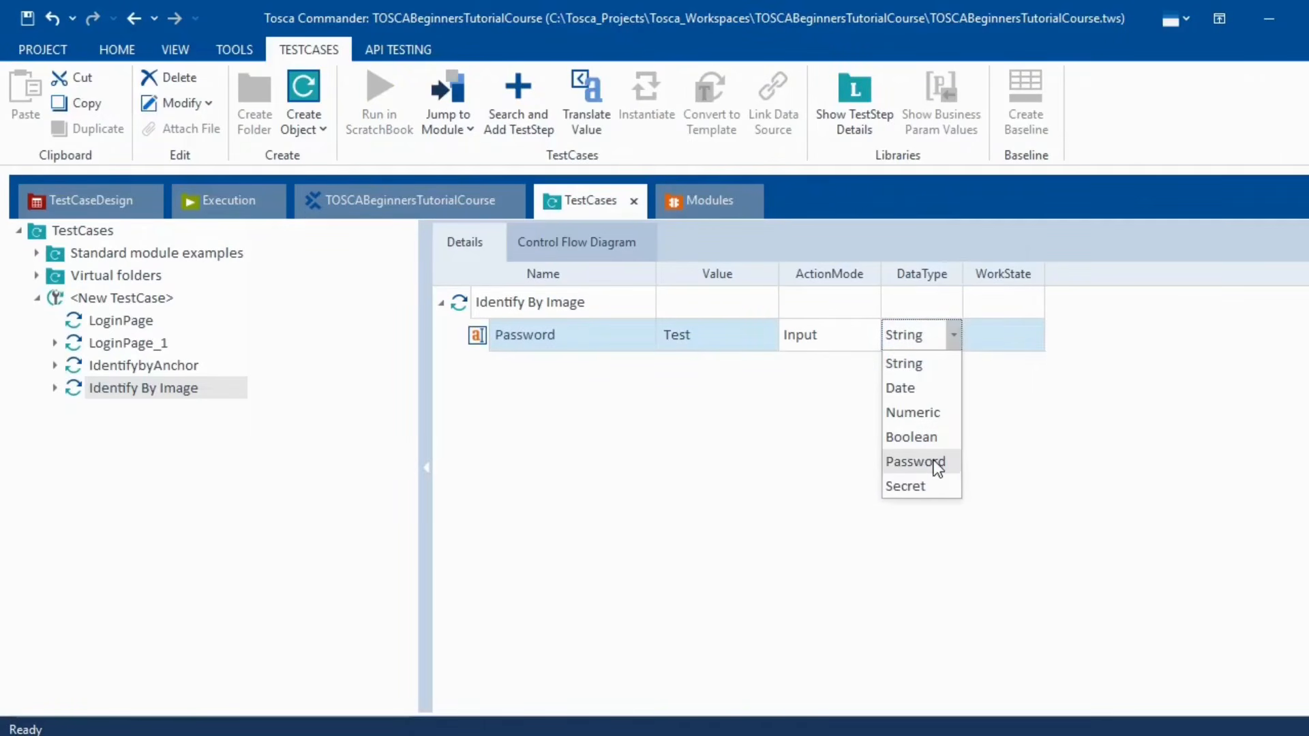
click(916, 462)
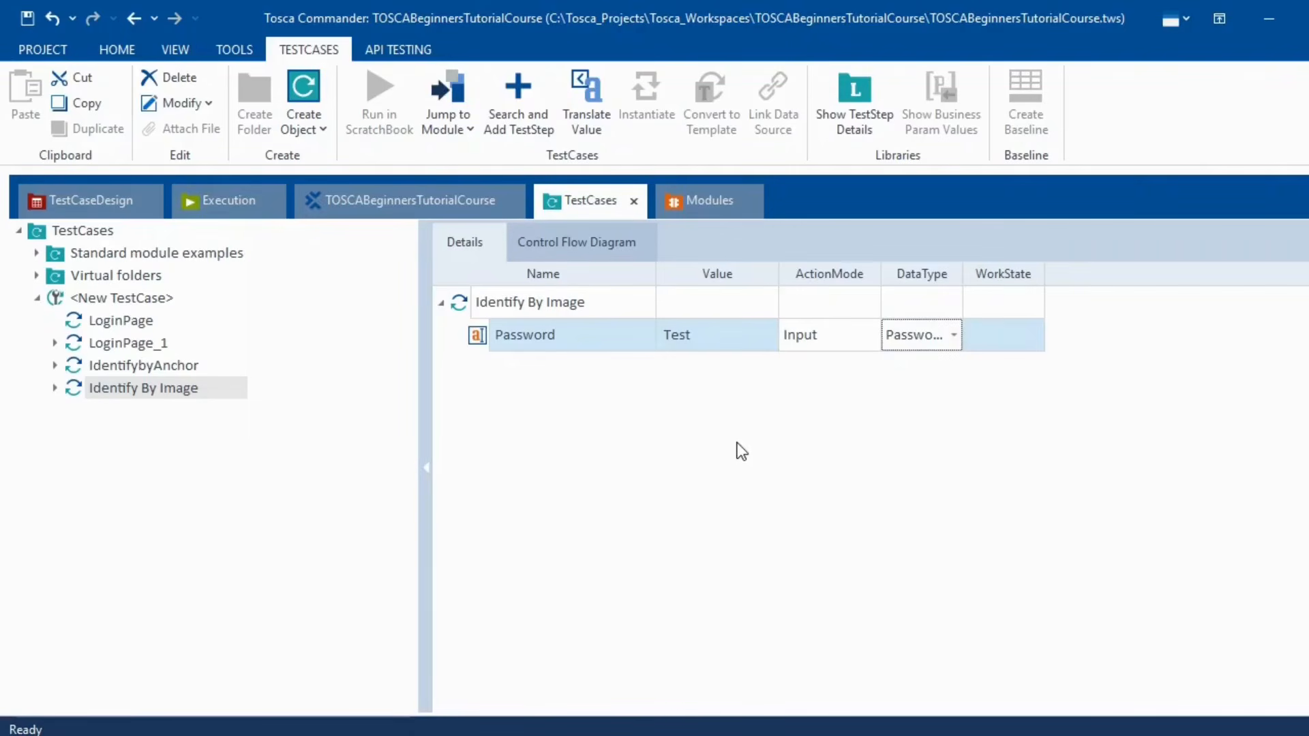
click(811, 464)
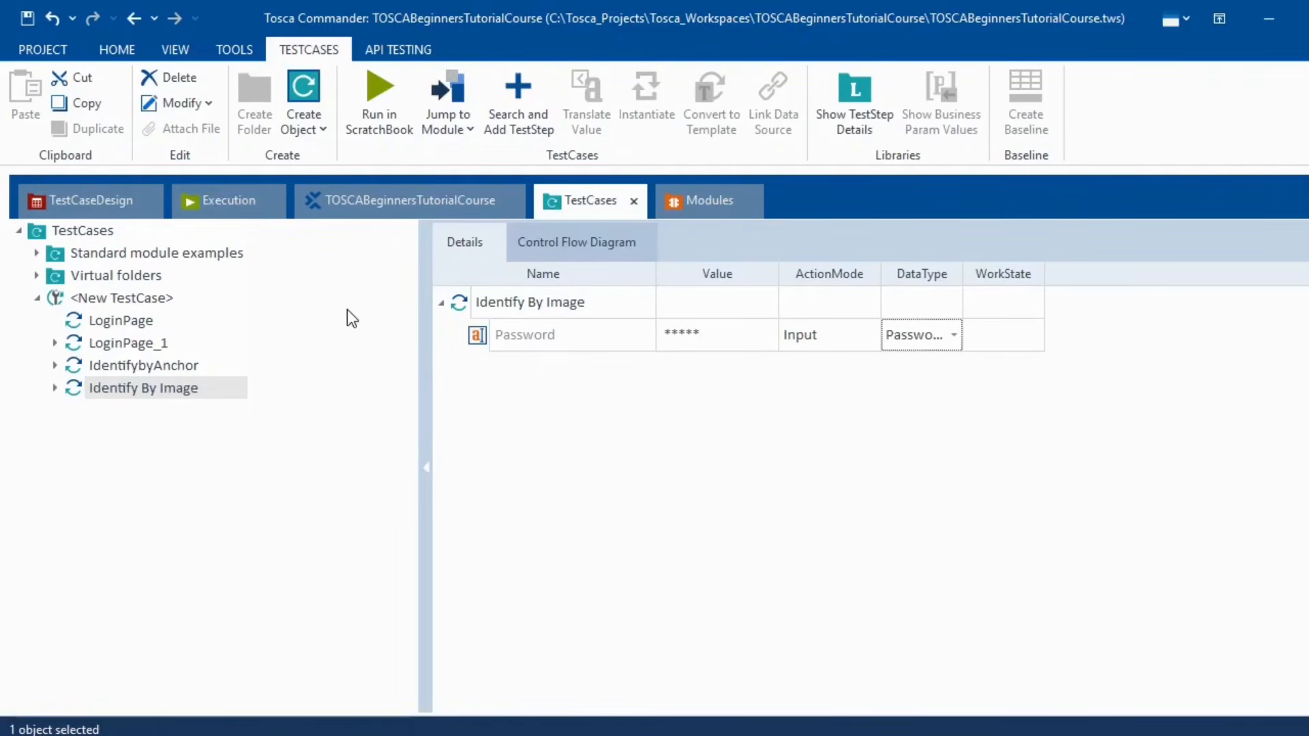
click(704, 199)
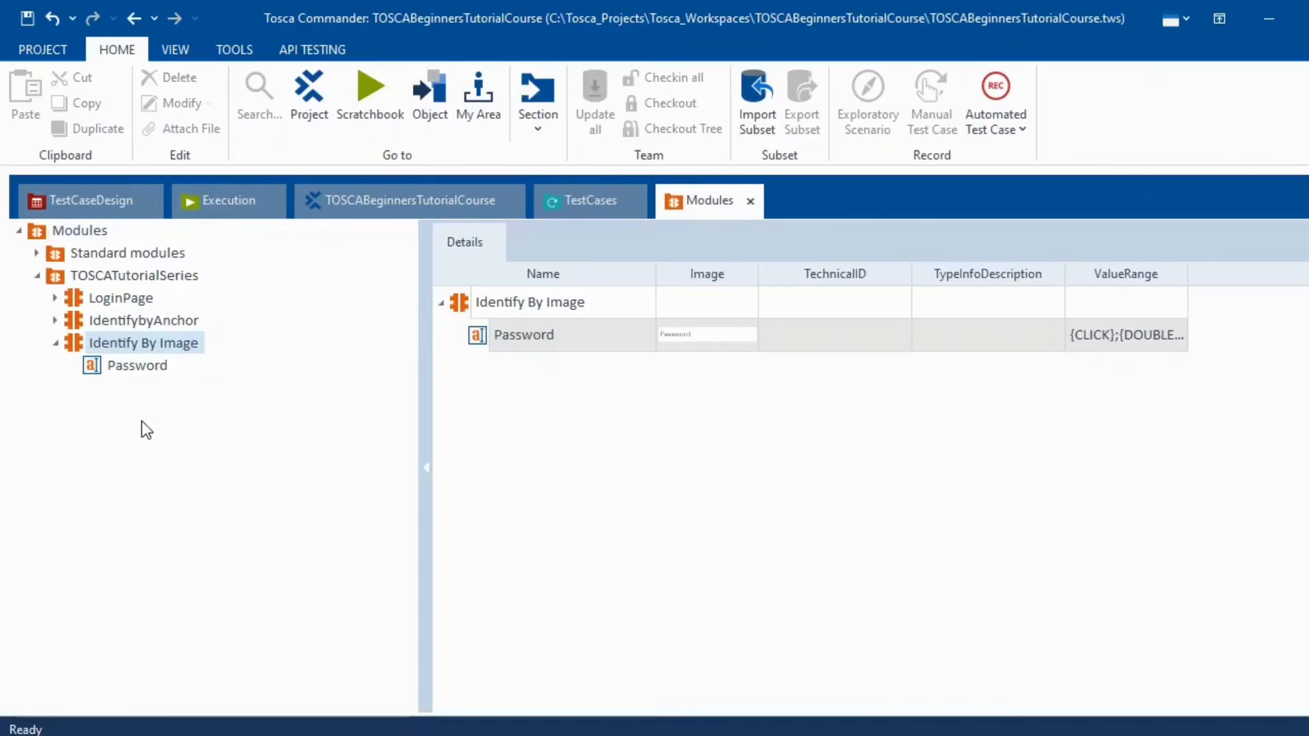
- Run the Identify By Image test case in ScratchBook, close the results, and reselect TOSCATutorialSeries
click(591, 200)
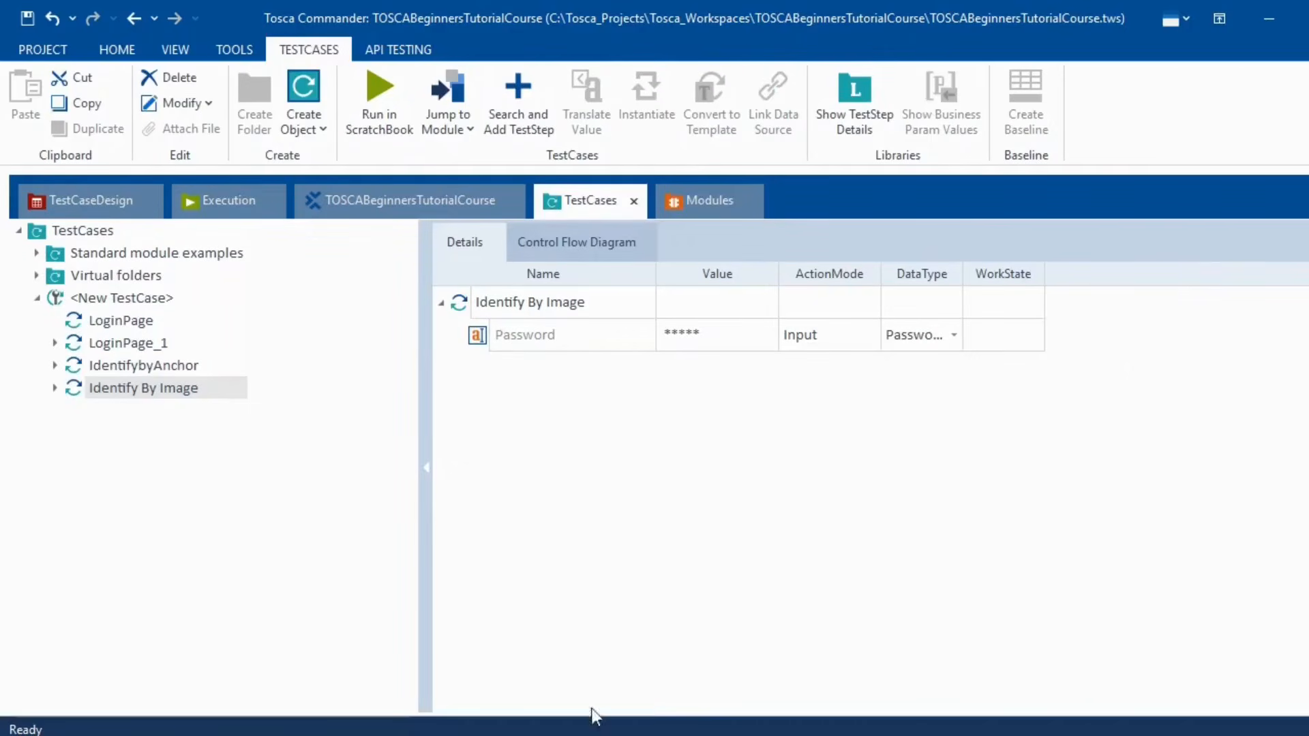
key(alt+Tab)
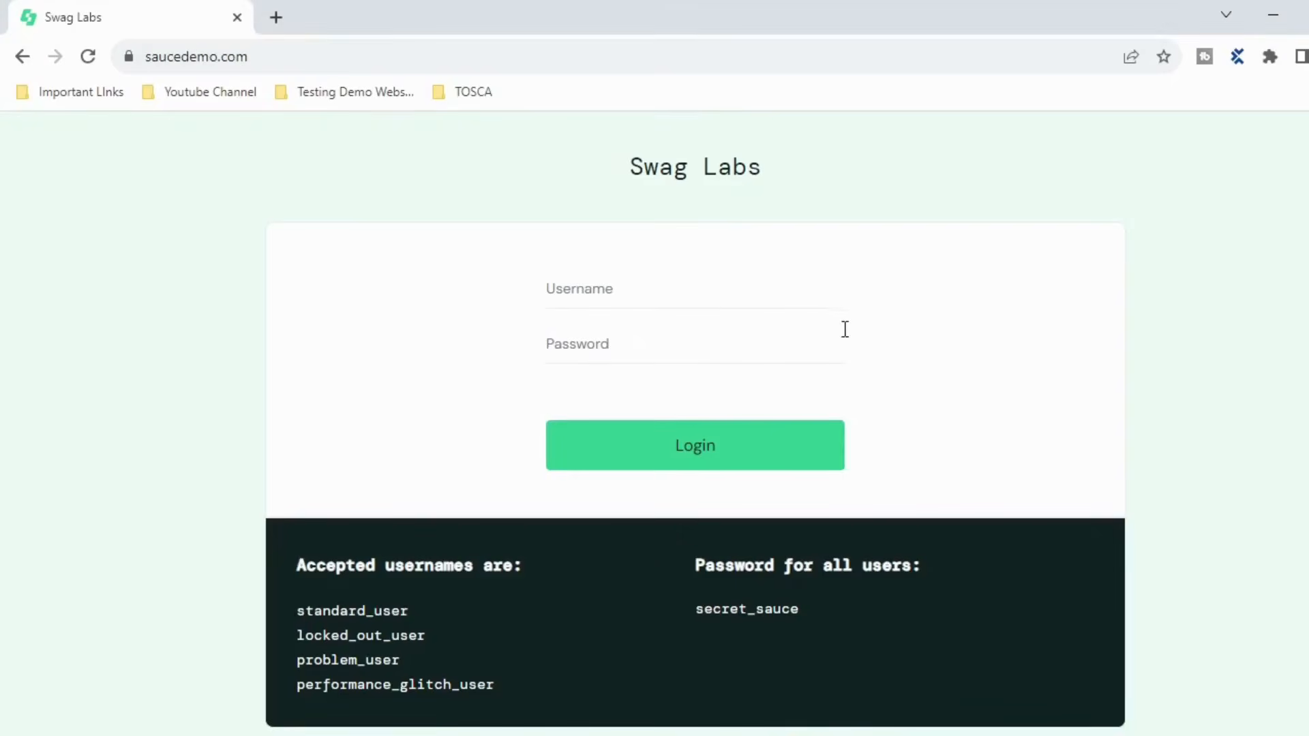
key(alt+Tab)
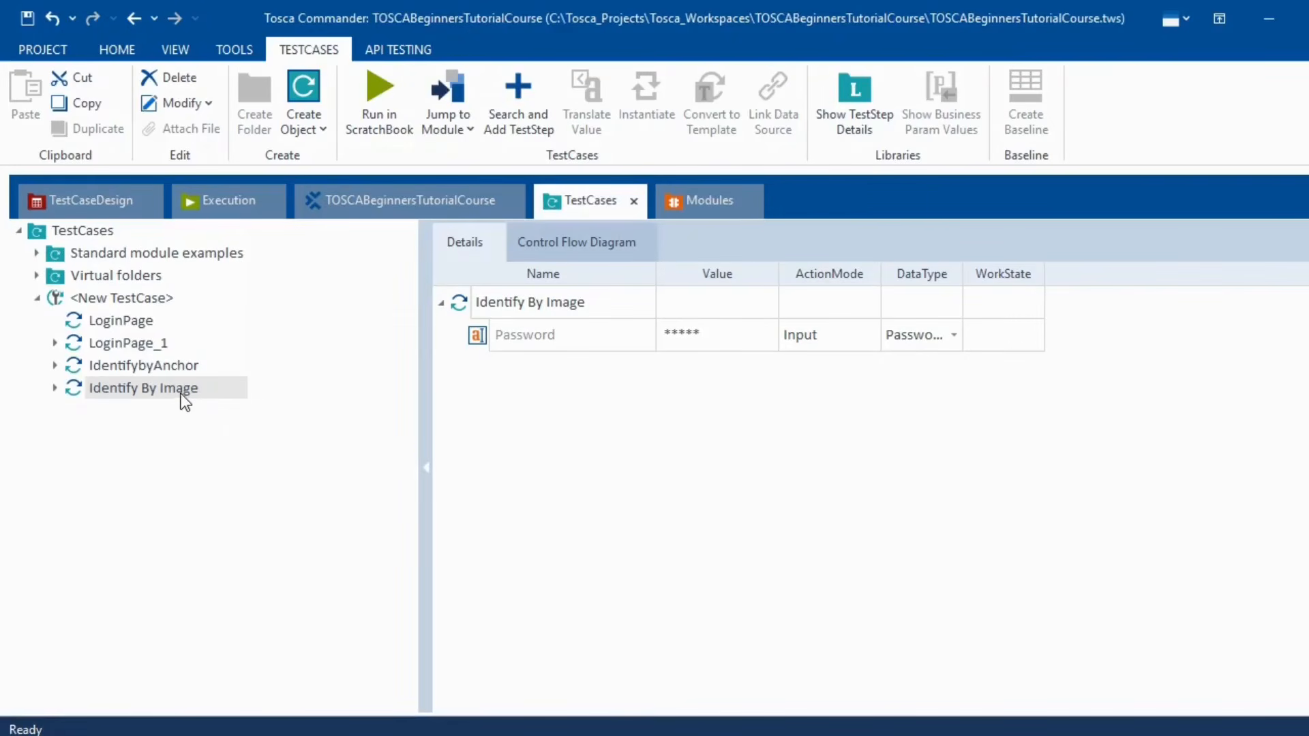
right_click(183, 396)
click(318, 523)
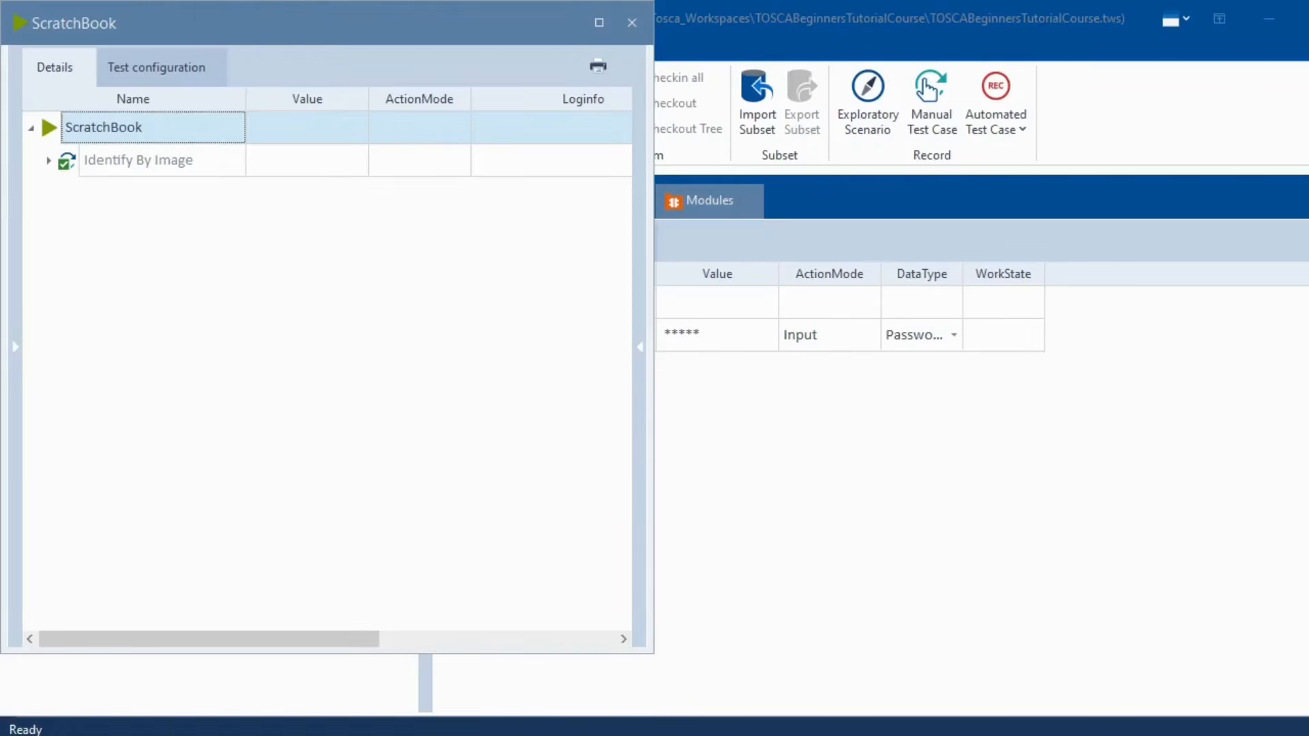
click(633, 26)
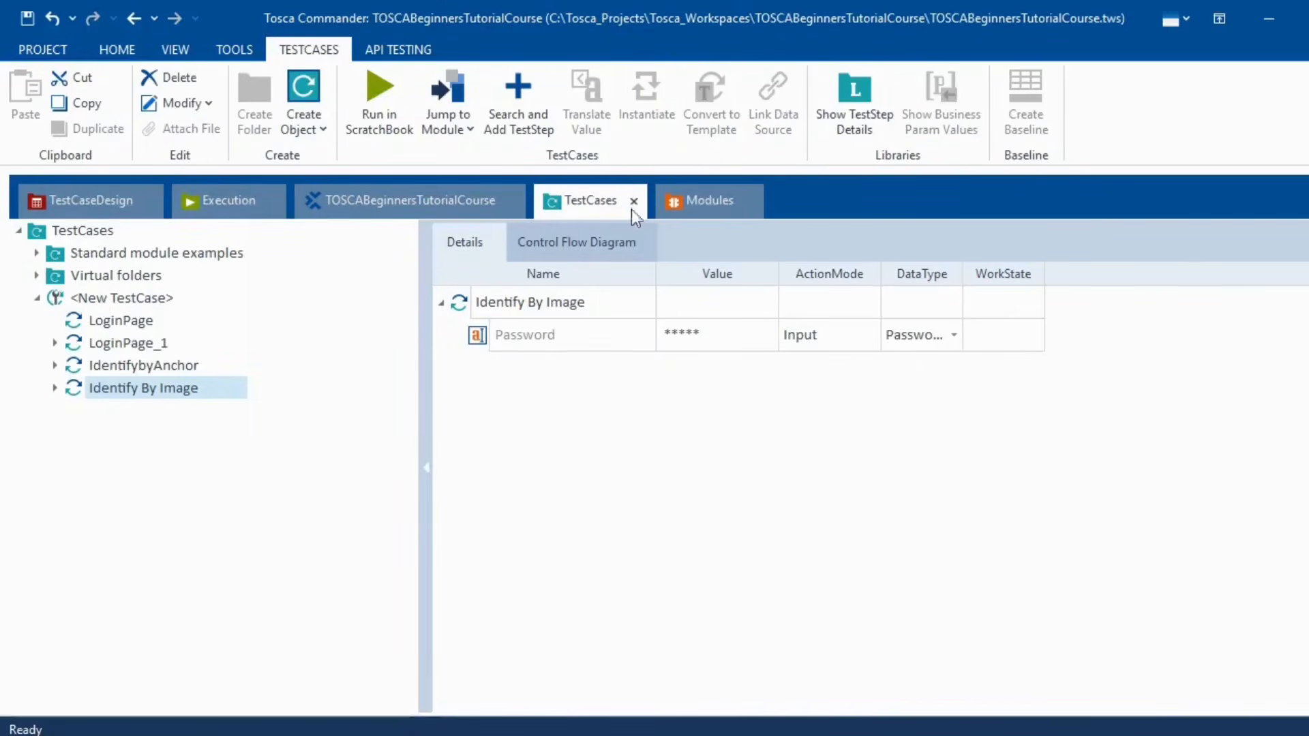
click(709, 200)
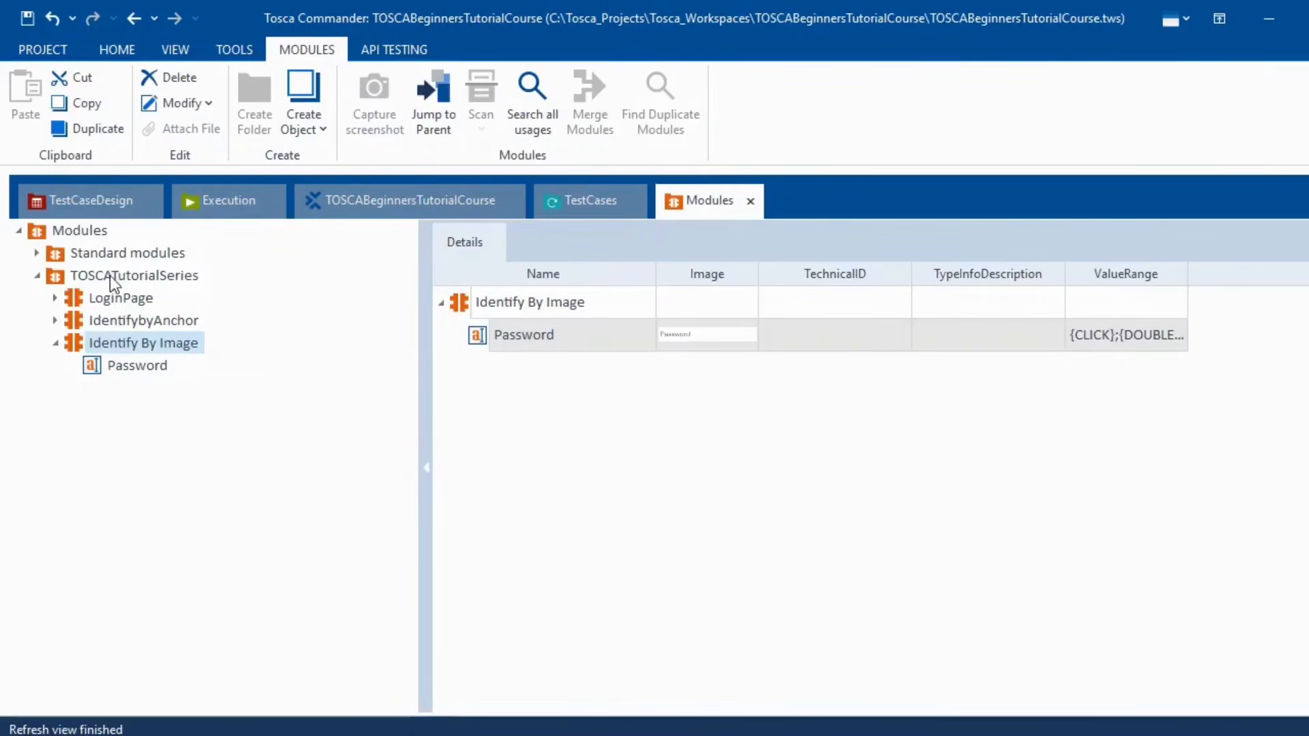
click(152, 276)
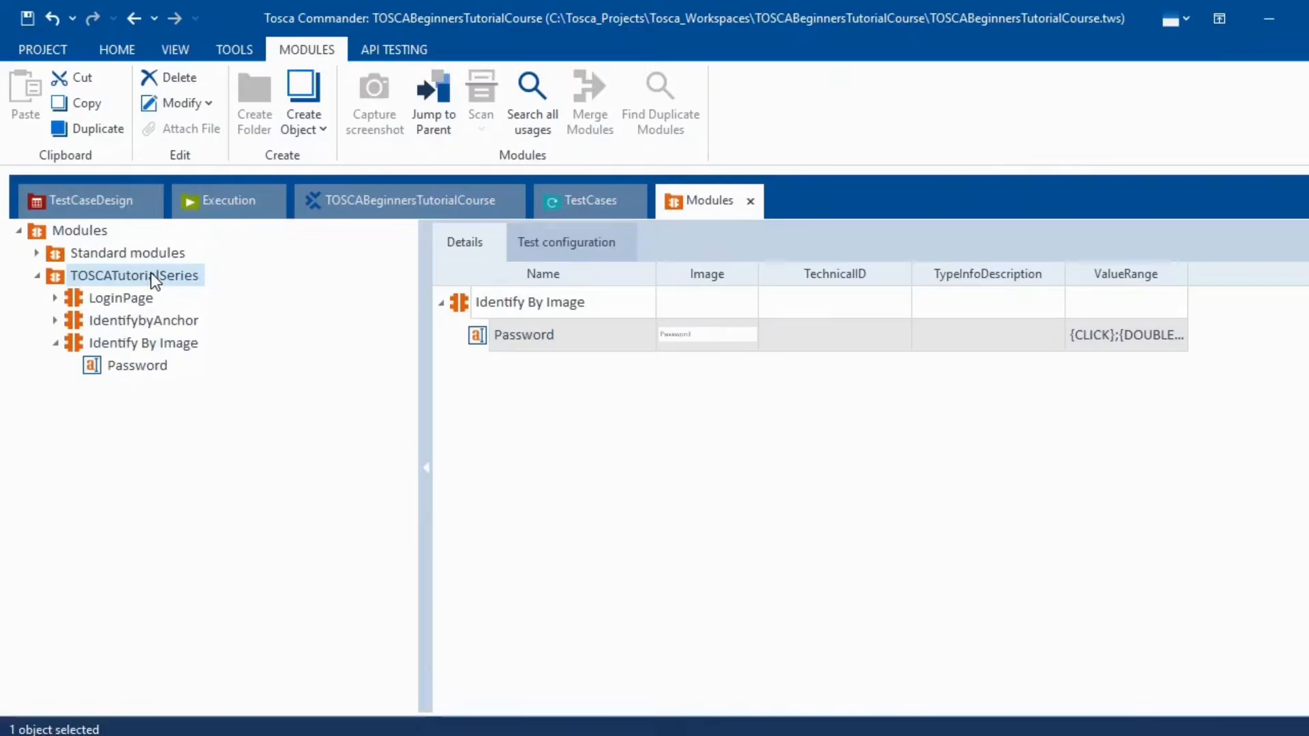
- Scan the Swag Labs login page into TOSCATutorialSeries and identify the Password field by Image
right_click(150, 272)
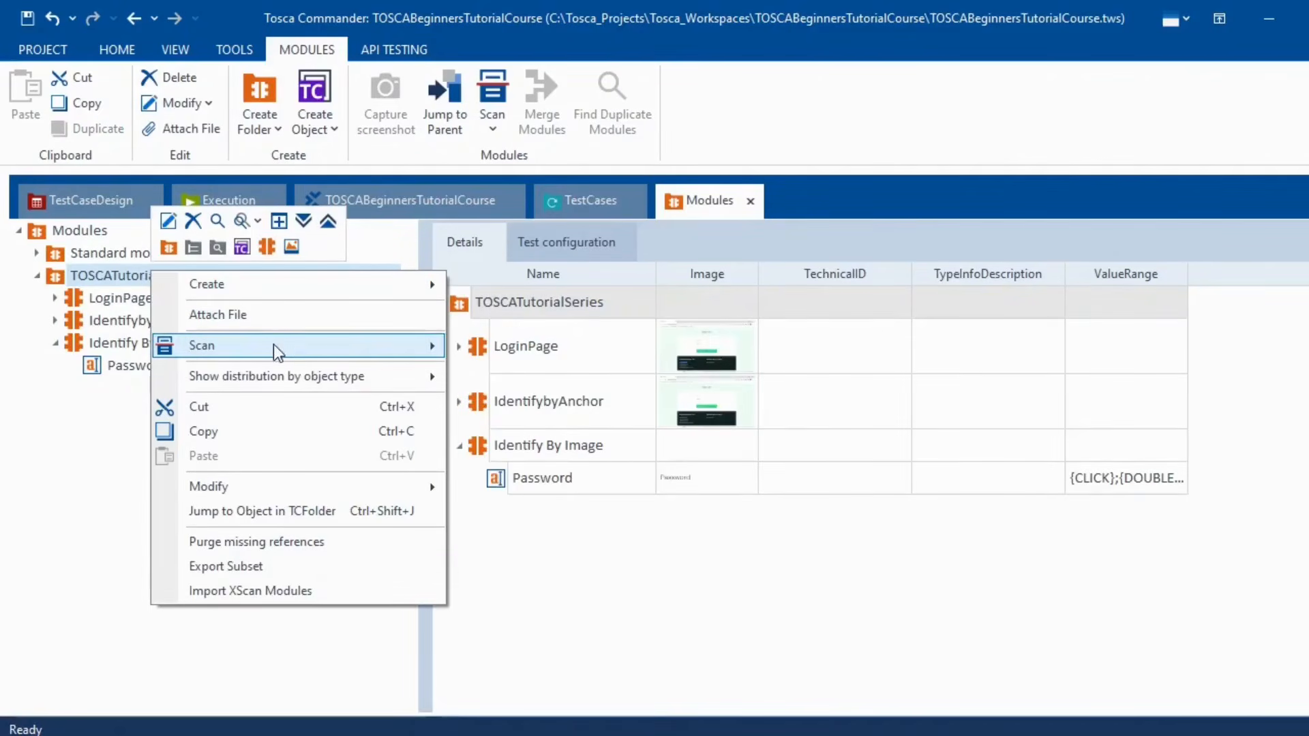
mouse_move(204, 346)
click(504, 345)
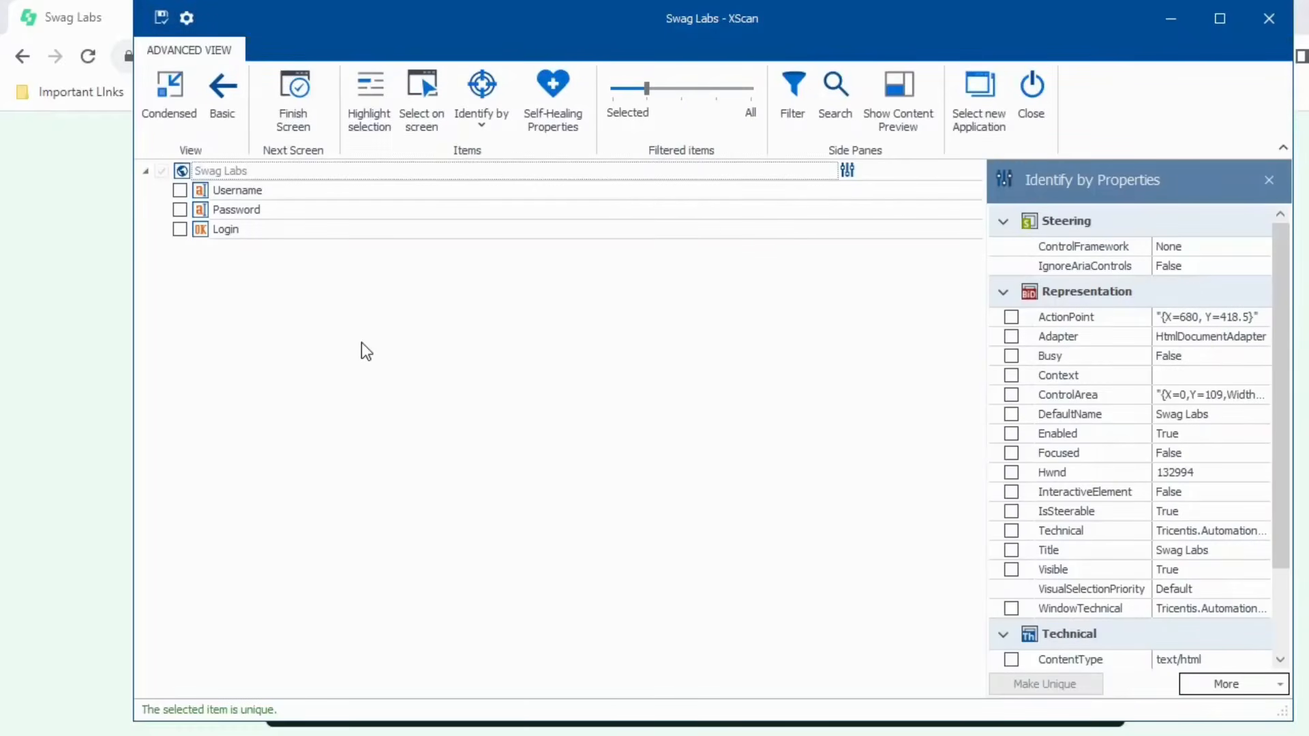
click(197, 212)
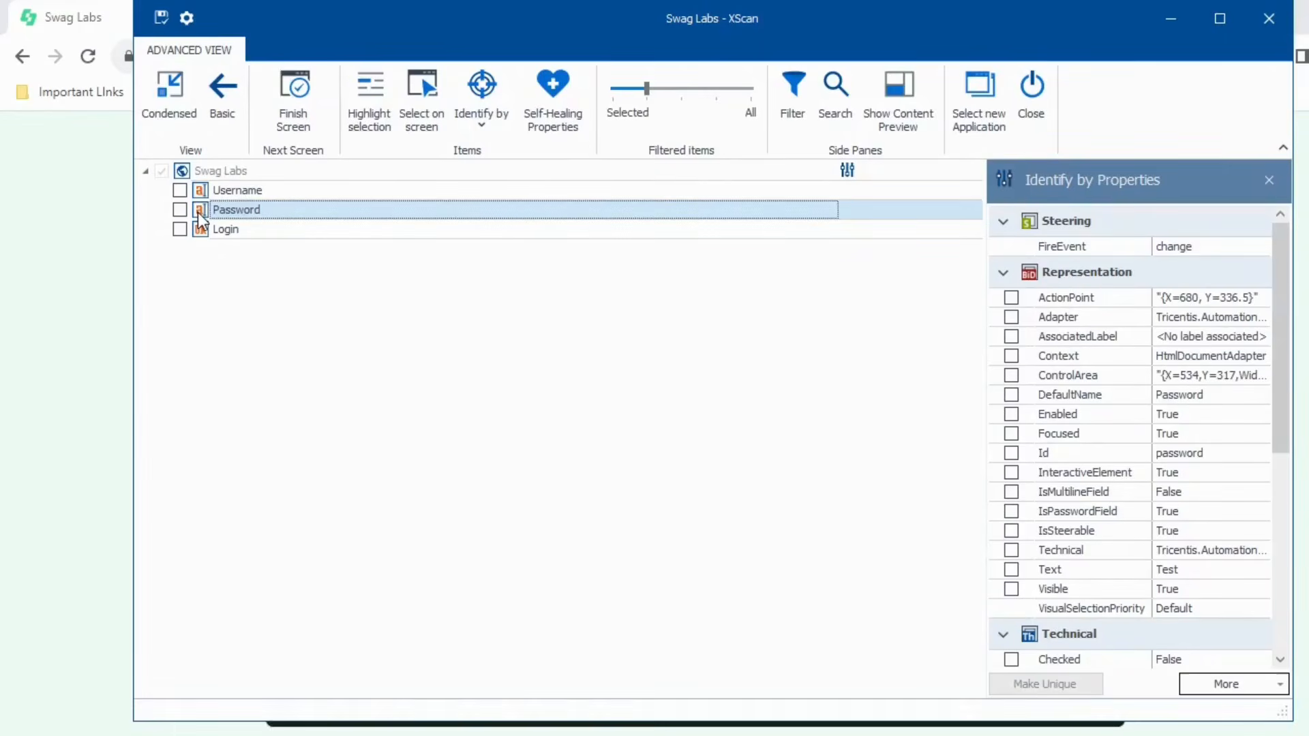
click(472, 126)
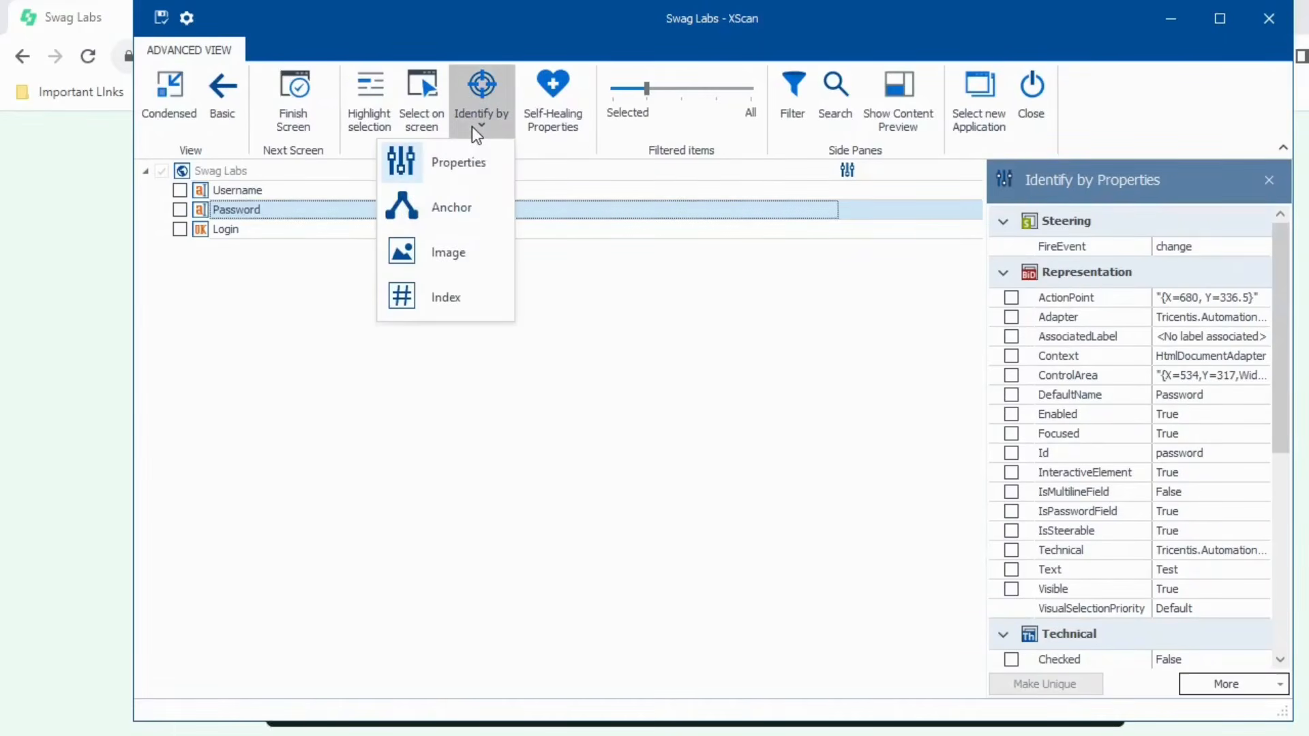
click(449, 253)
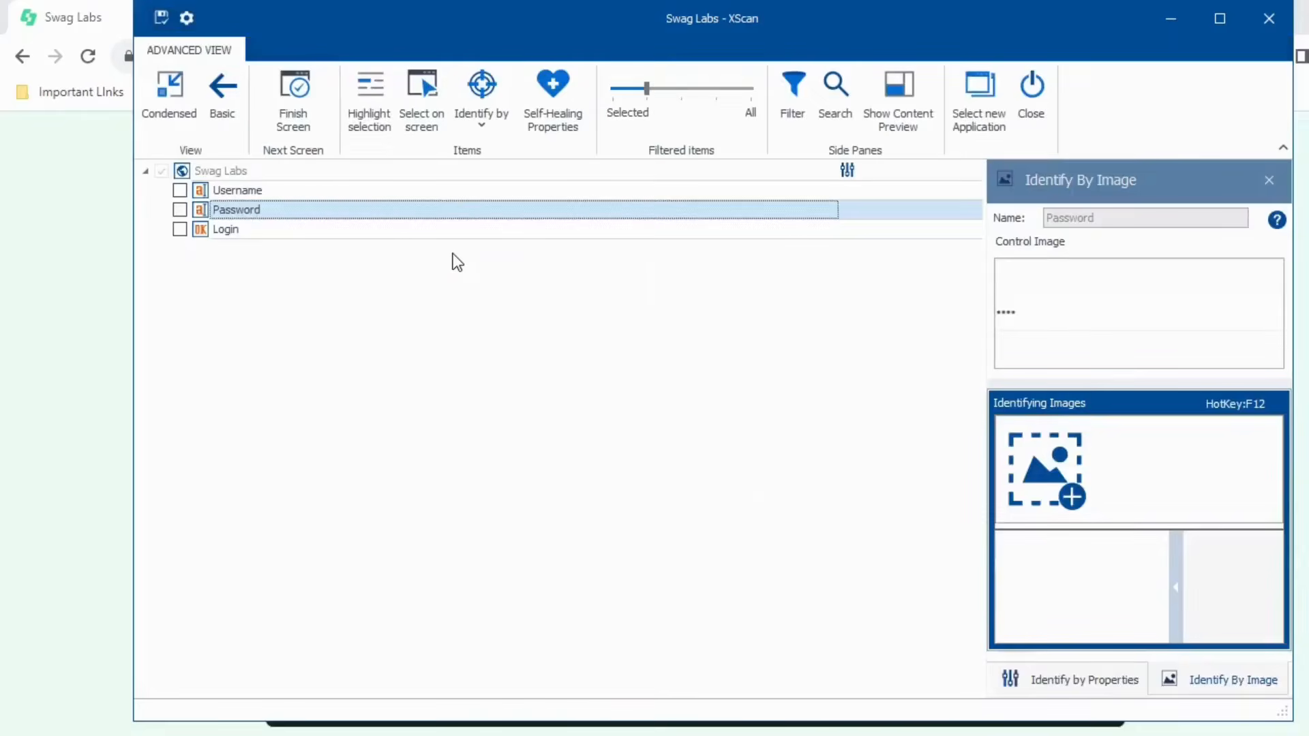
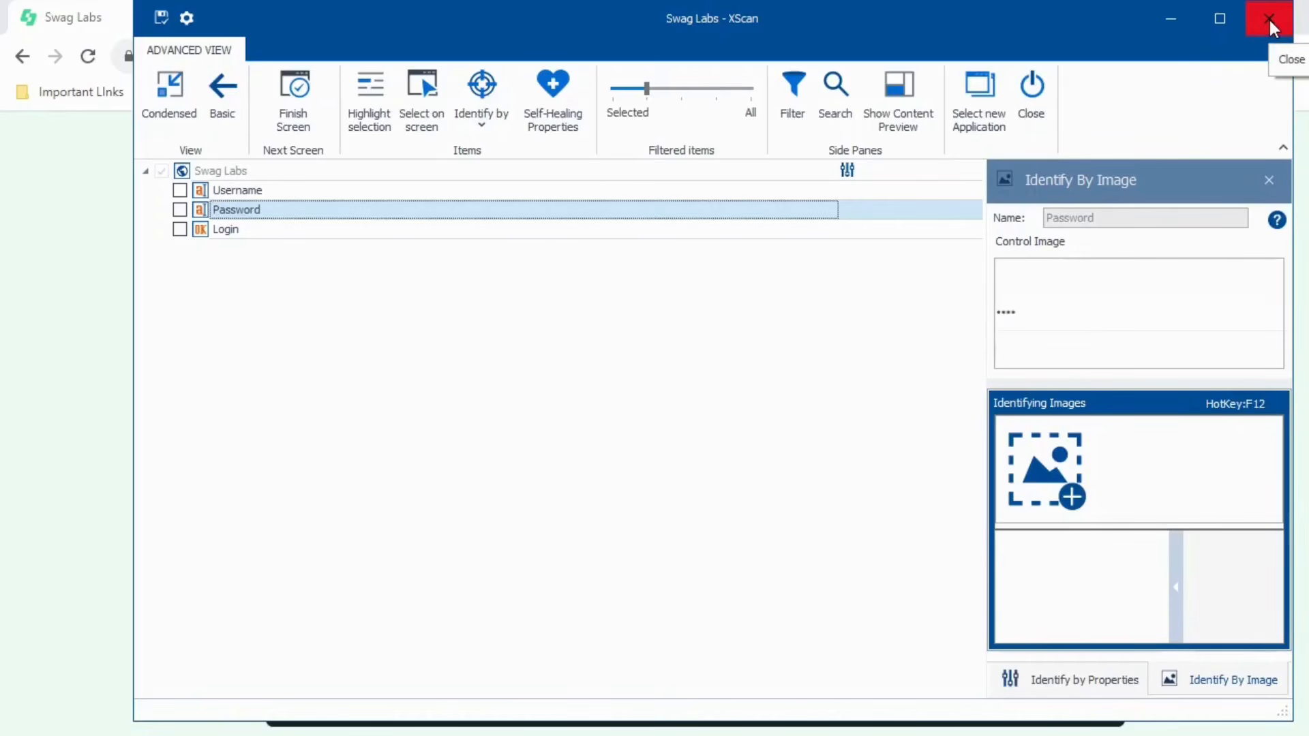
- Close XScan so the Identify By Image module with its Password control appears under TOSCATutorialSeries
click(1032, 100)
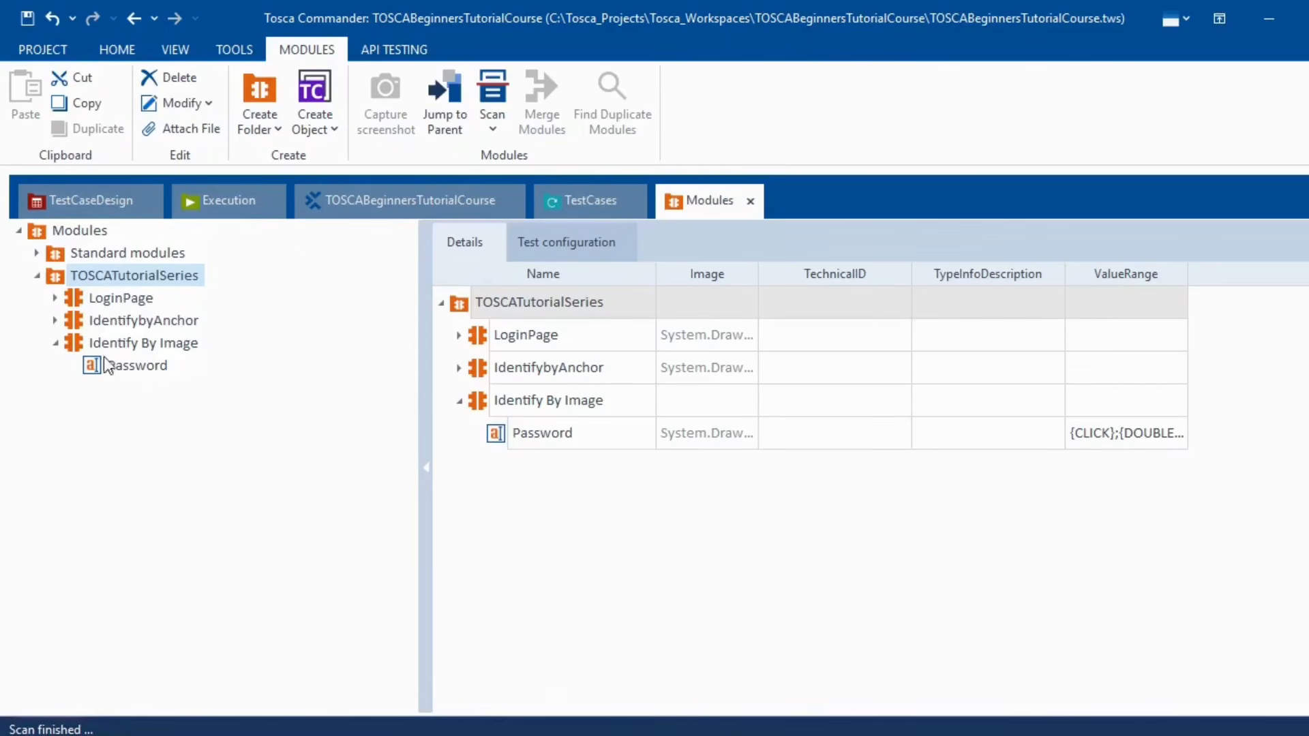
- Collapse Identify By Image and start a new Application scan of the Swag Labs login page
click(55, 343)
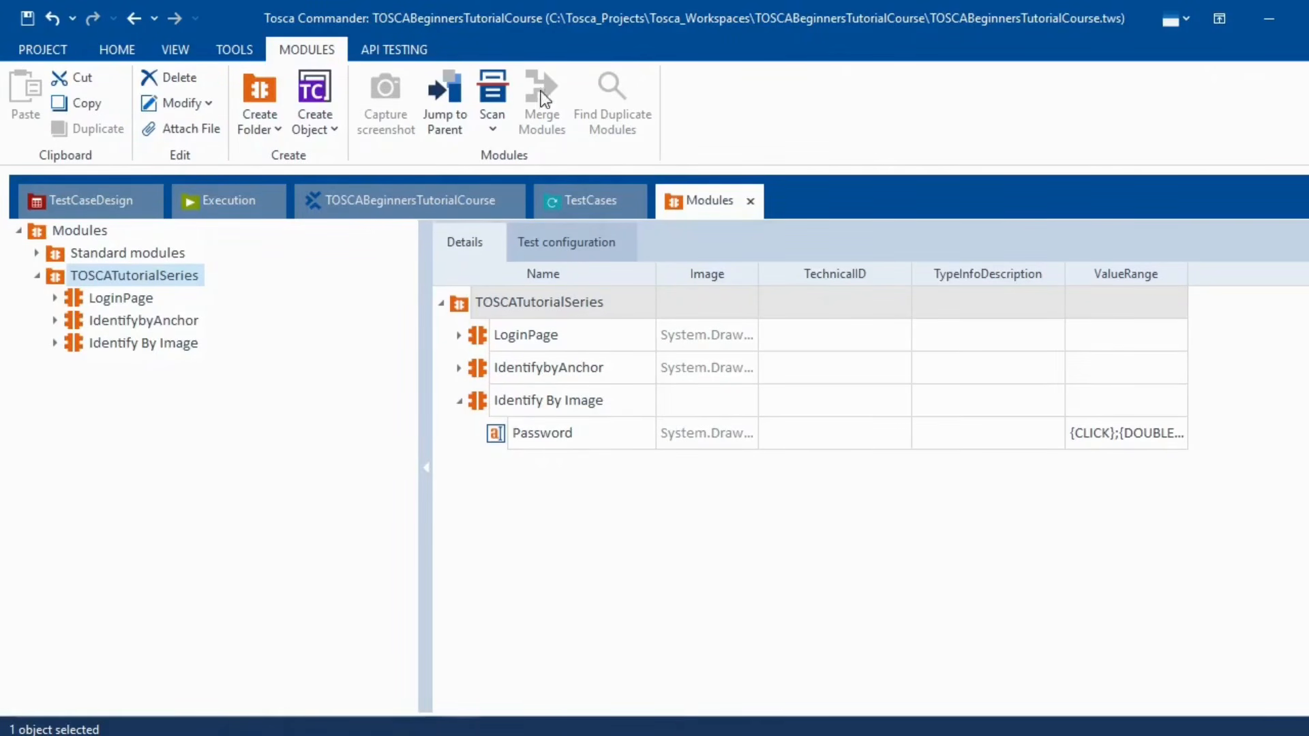
click(492, 131)
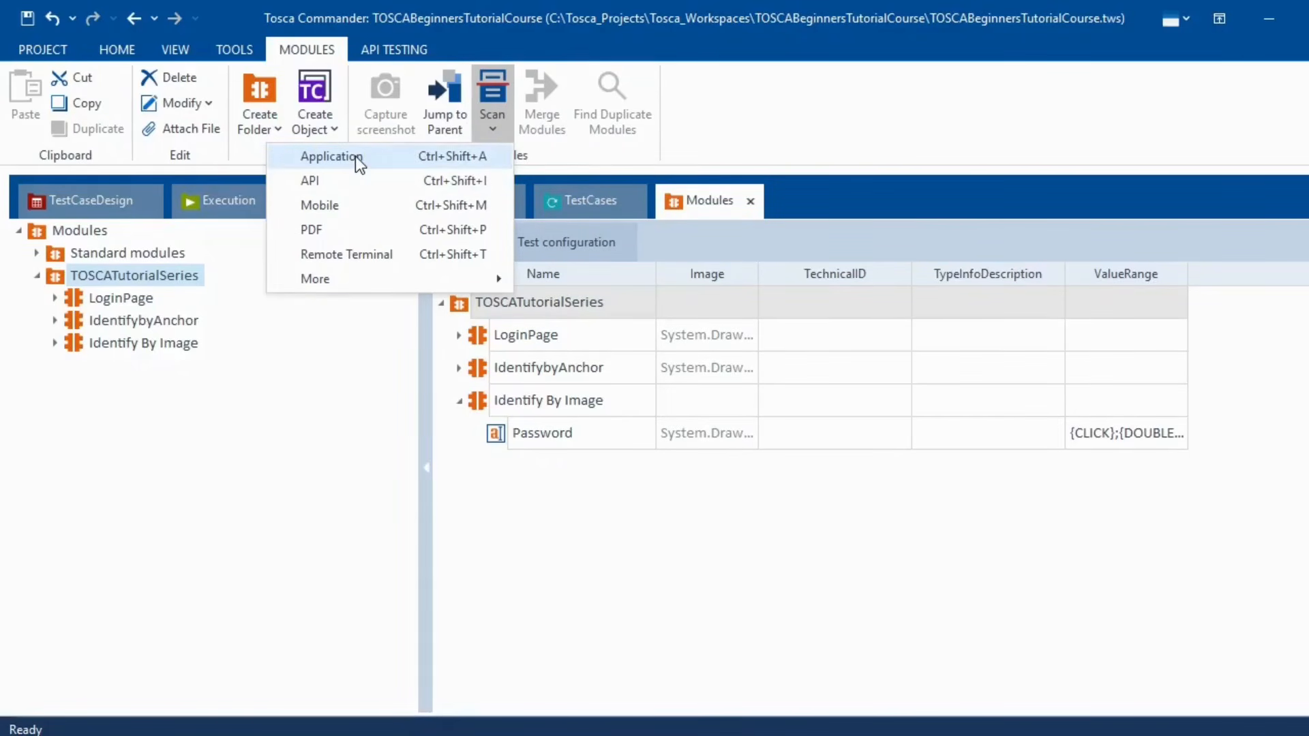
click(387, 161)
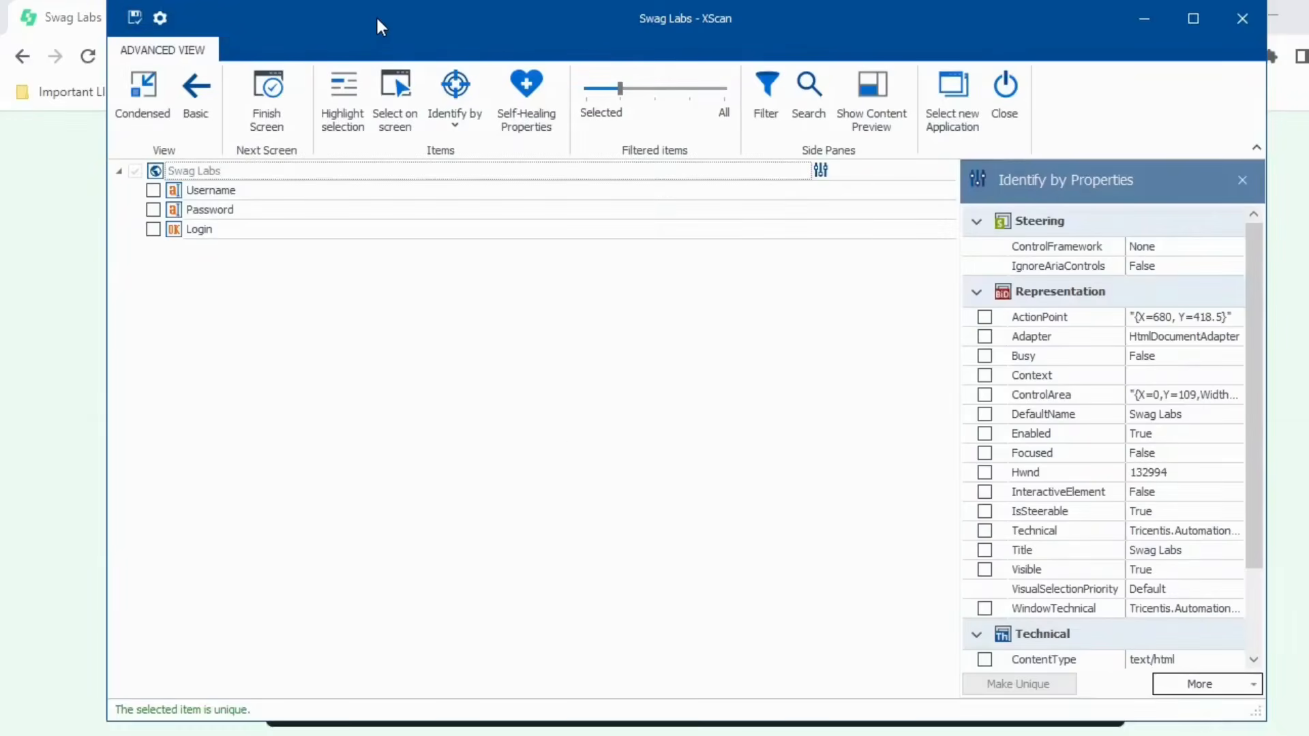
- Include the Username control in the scan and maximize the XScan window
drag(377, 26, 548, 61)
click(343, 229)
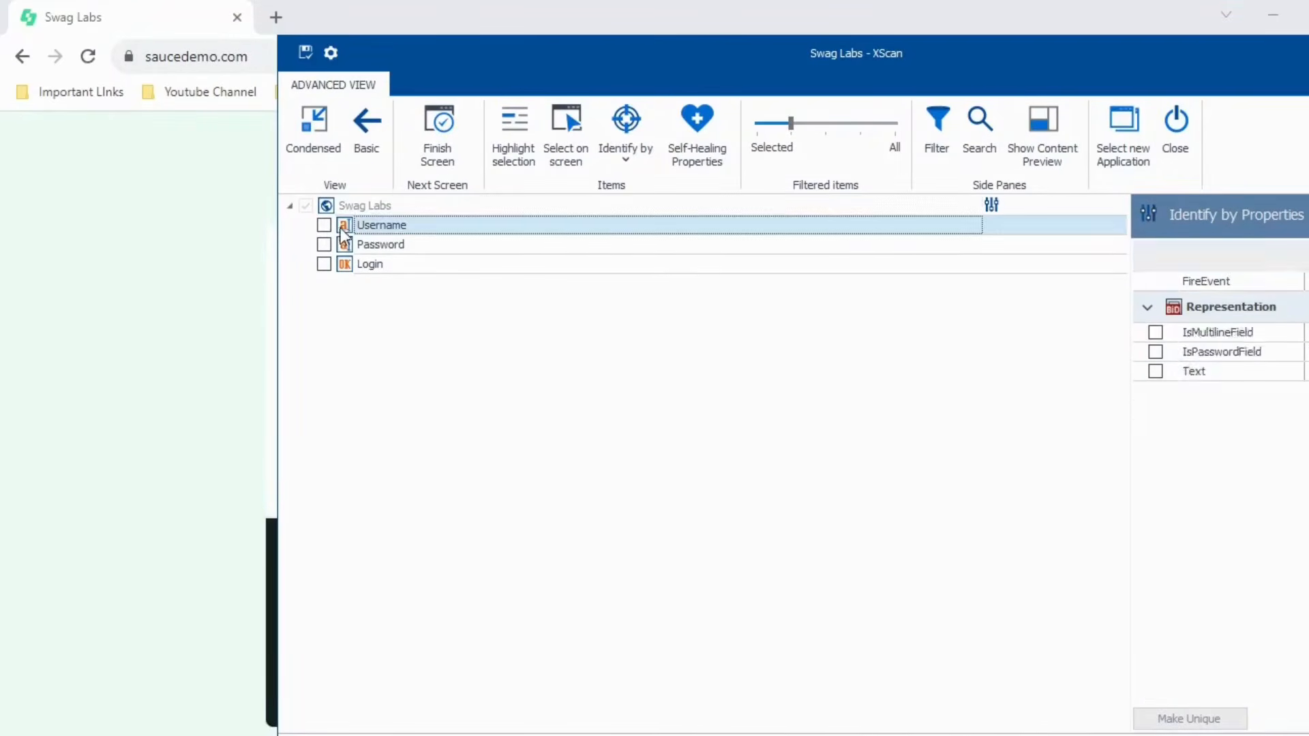
click(325, 224)
drag(964, 64, 726, 65)
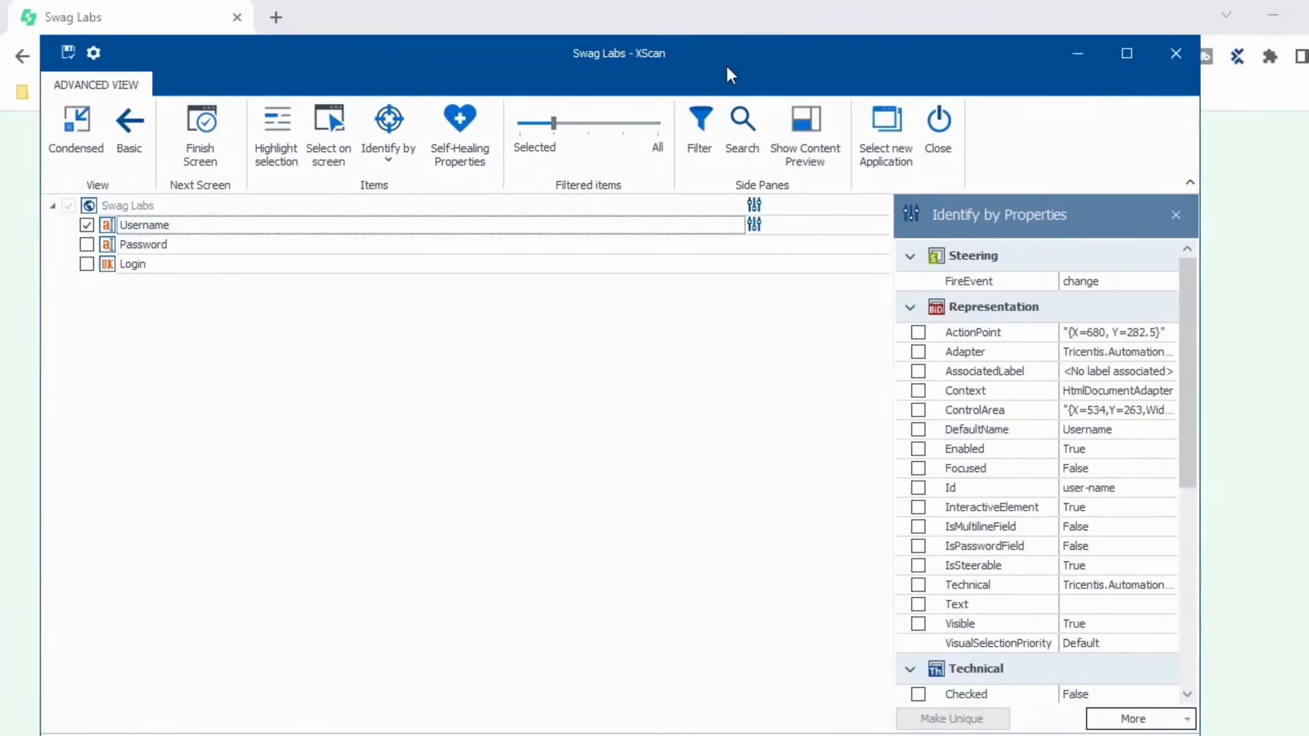
click(1124, 50)
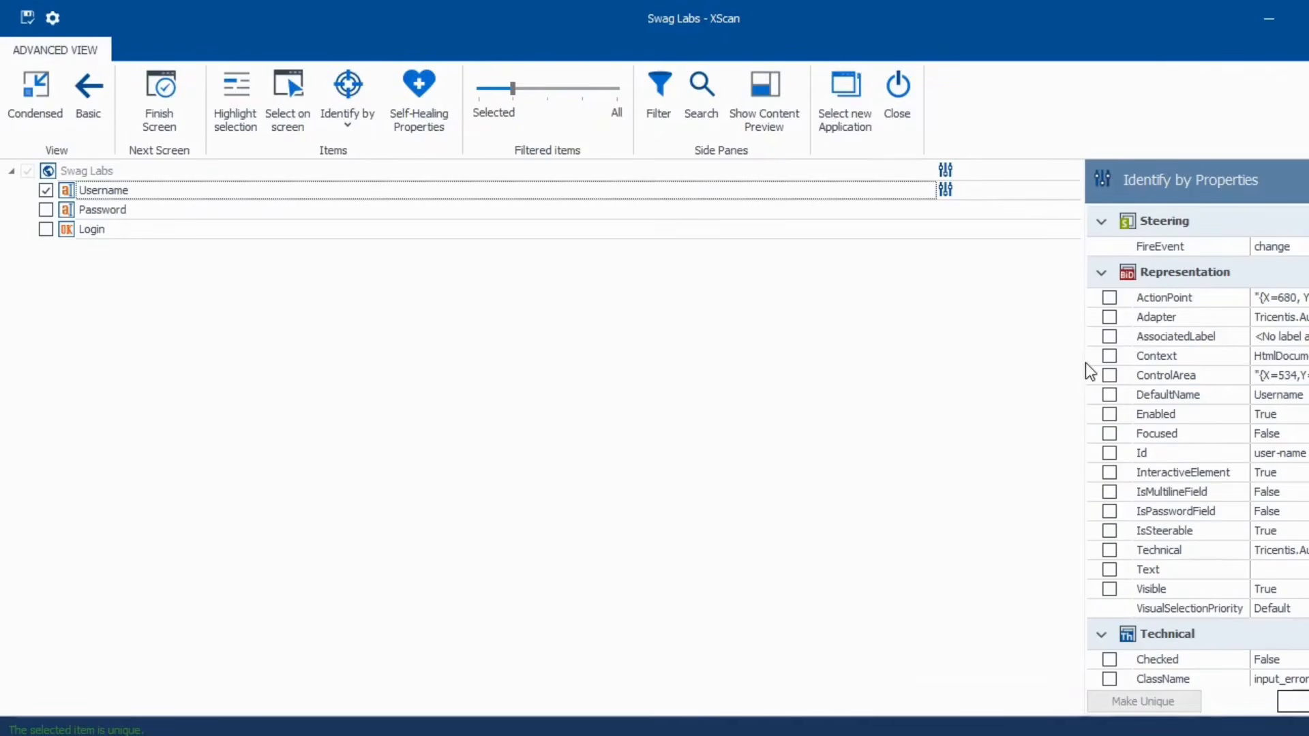
- Stop identifying Username by Id and switch its identification method to Index
drag(1086, 361, 881, 359)
scroll(1182, 397, down, 5)
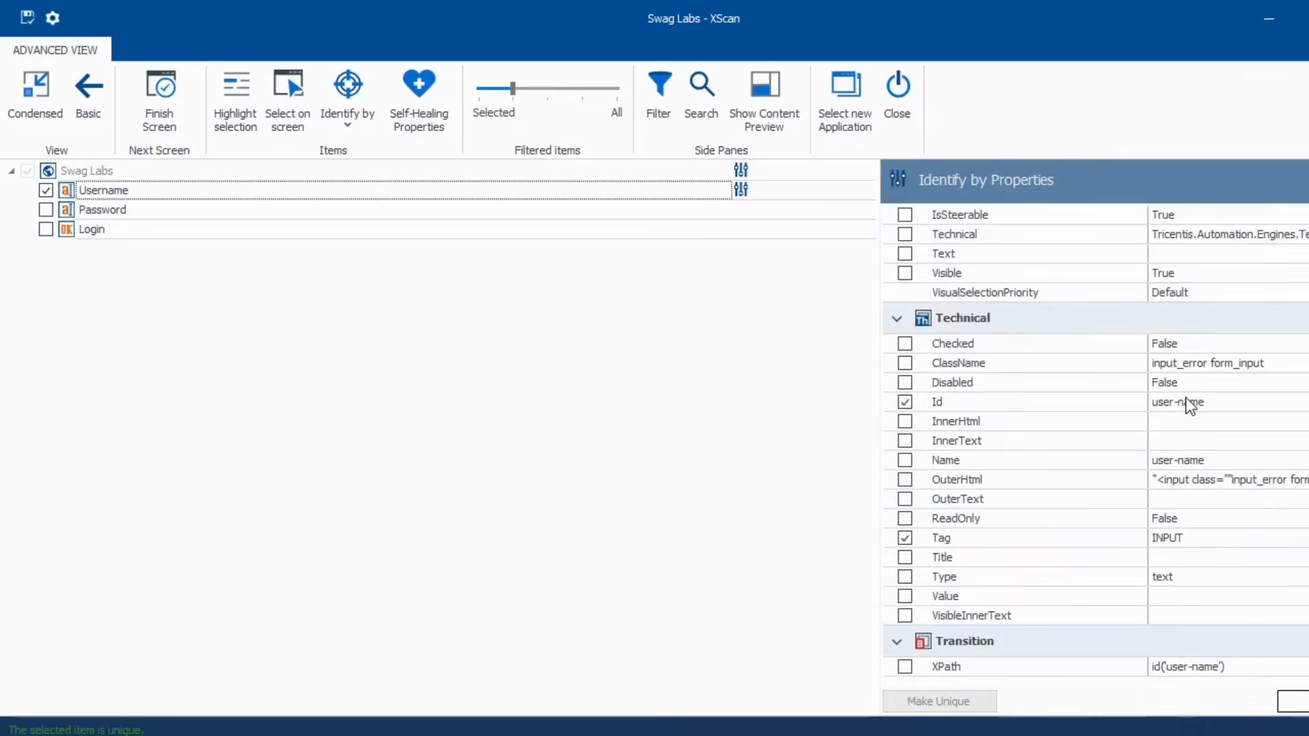
click(907, 402)
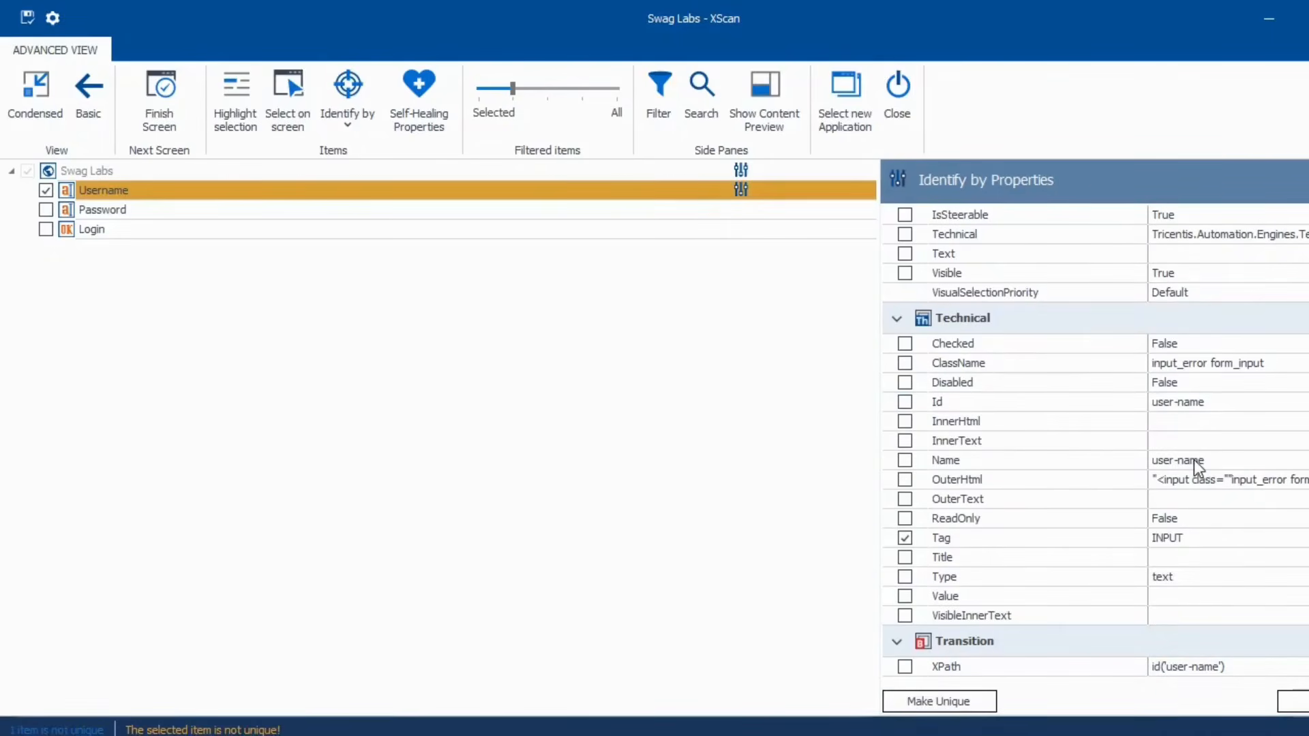
click(349, 124)
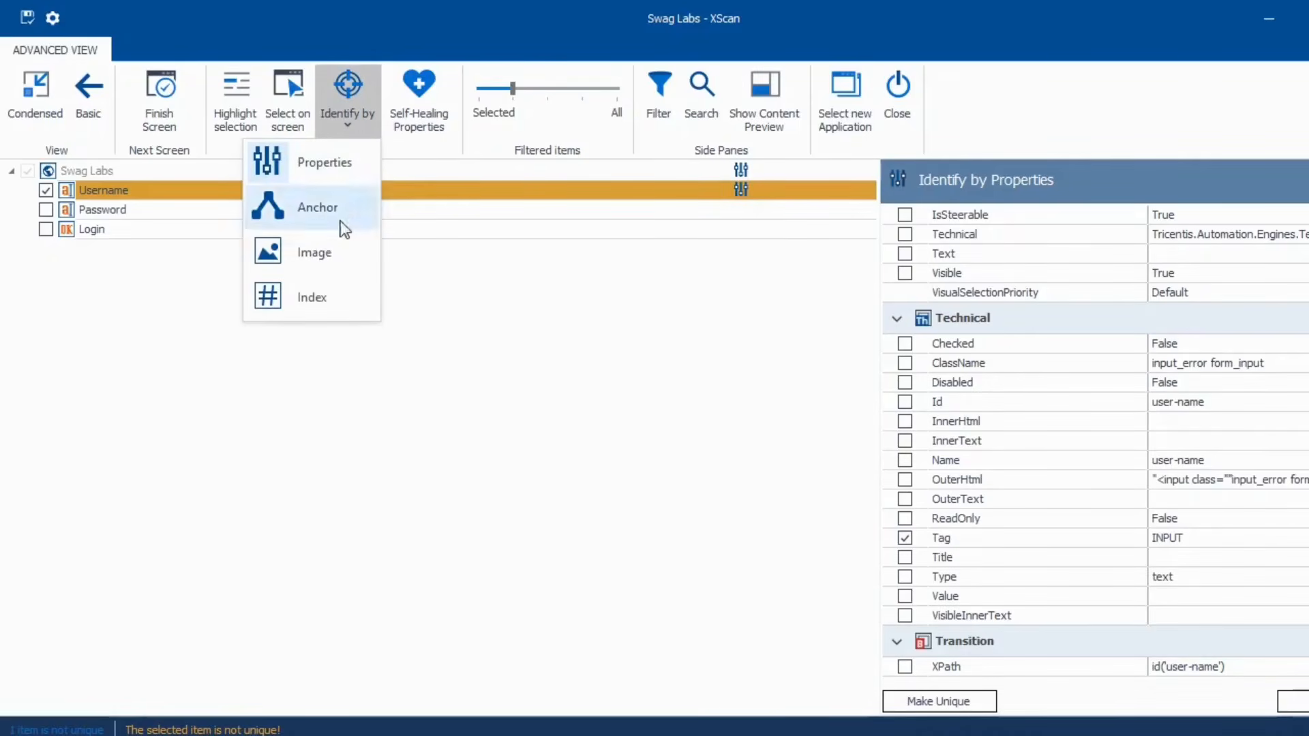
click(321, 300)
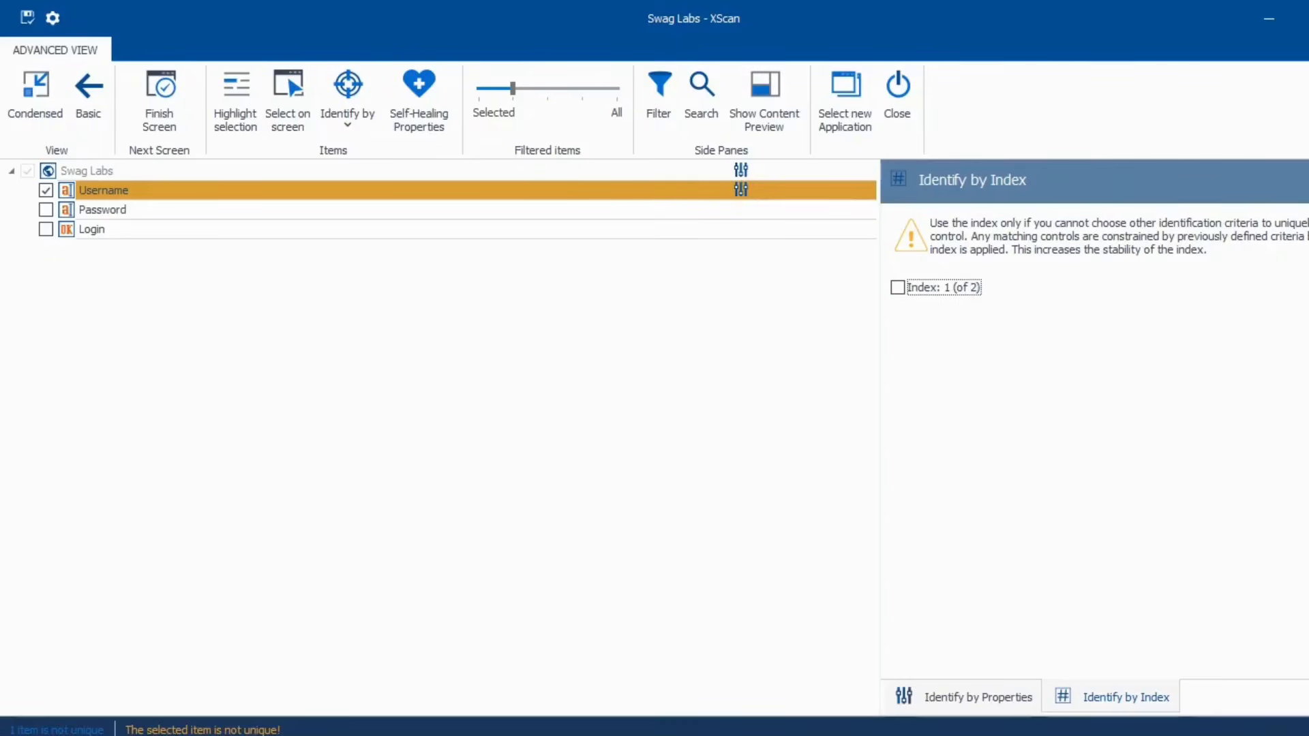
- Identify Username as Index 1 (of 2) and close the index identification pane
click(896, 288)
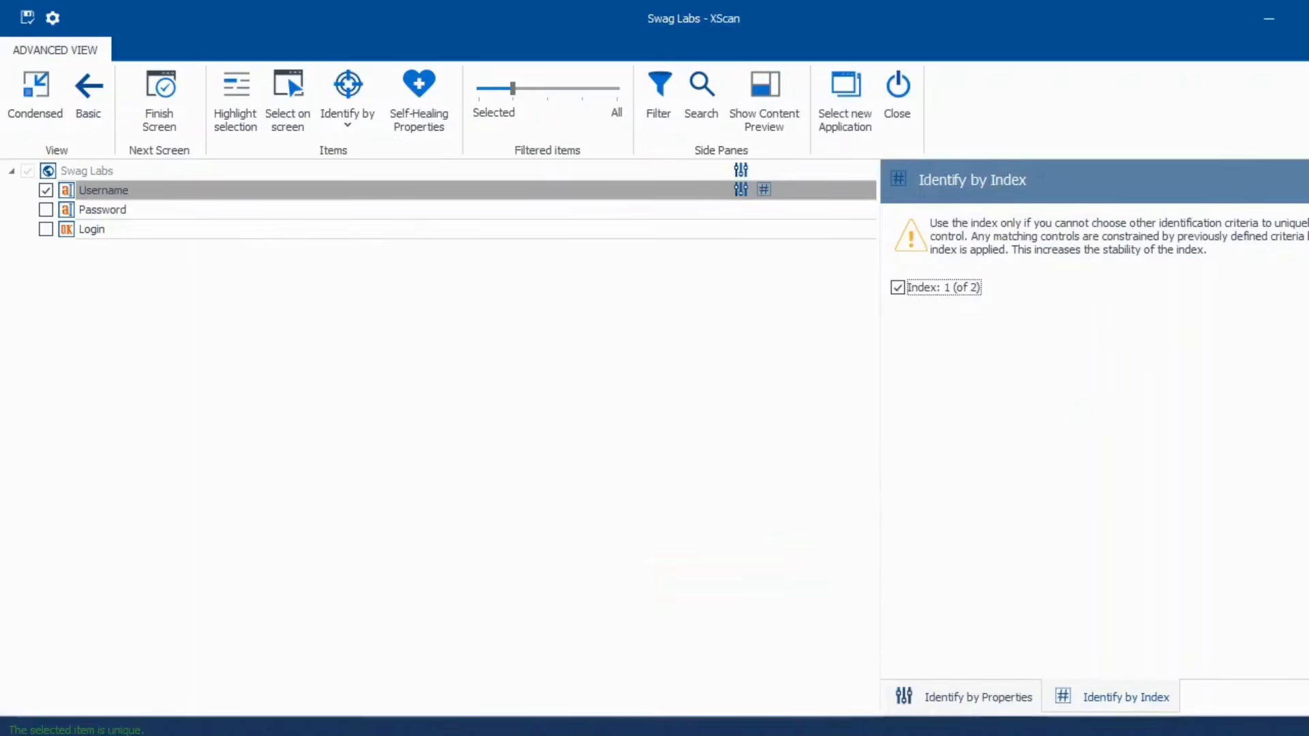
drag(514, 93, 624, 109)
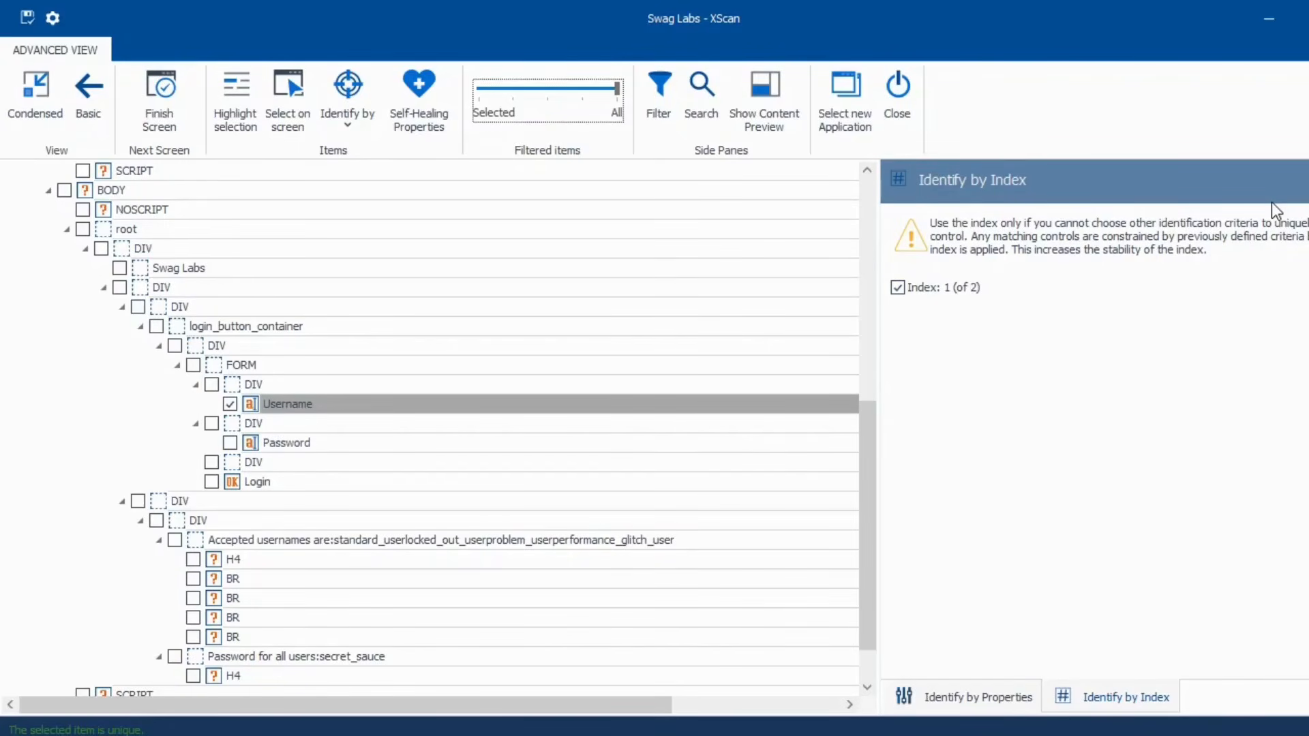
drag(618, 90, 494, 93)
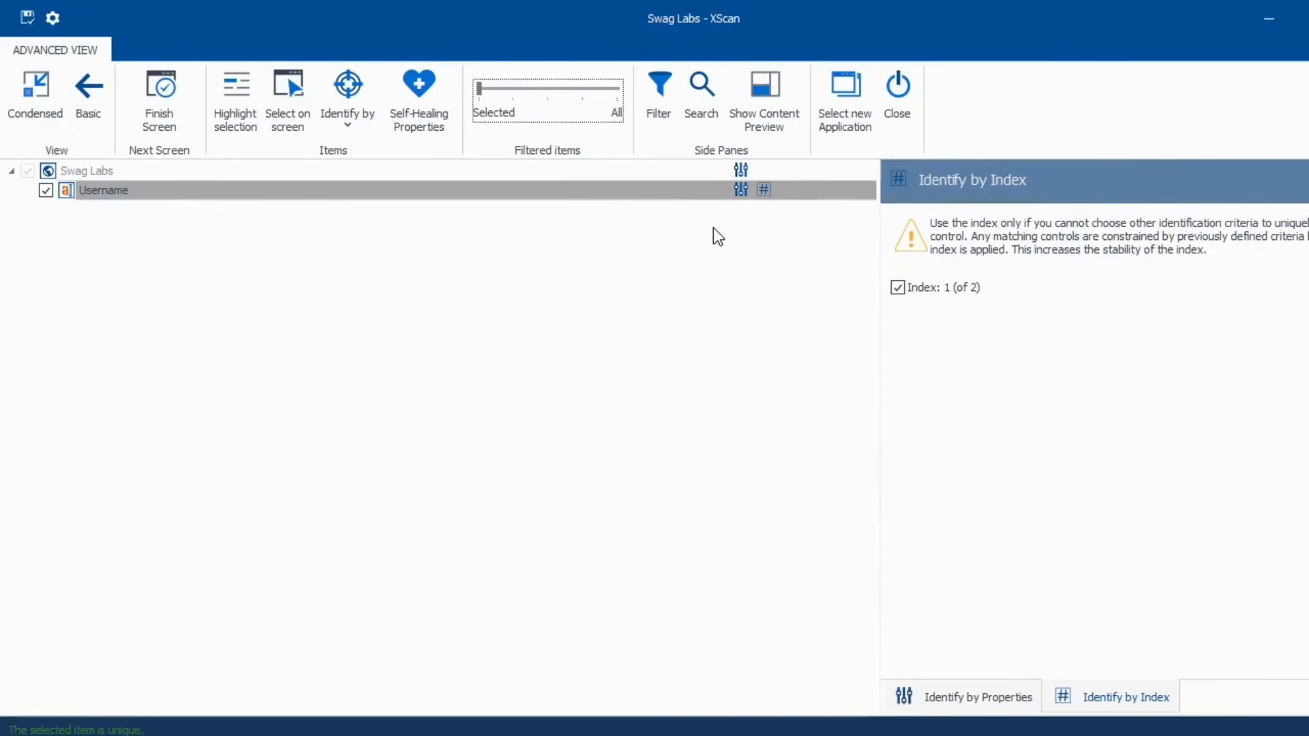
click(1307, 180)
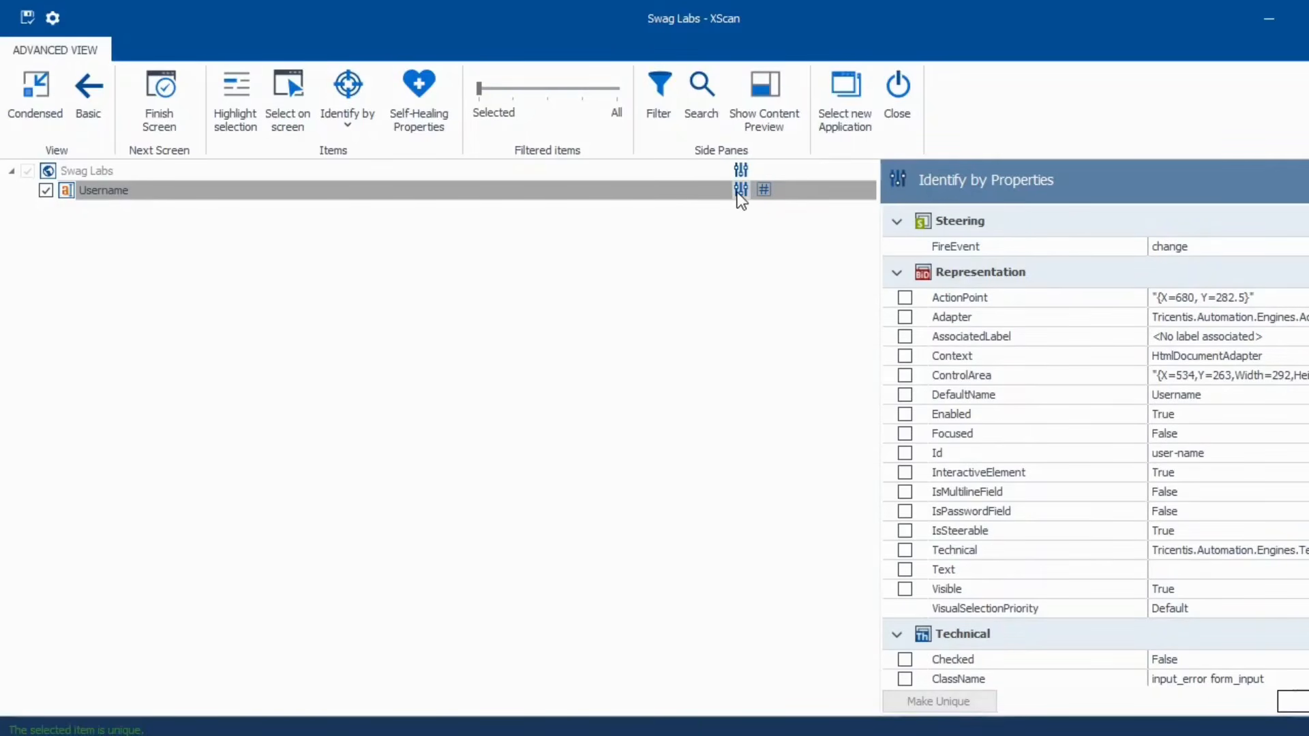
- Rename the Swag Labs module to IdentifybyIndex and save it
mouse_move(738, 193)
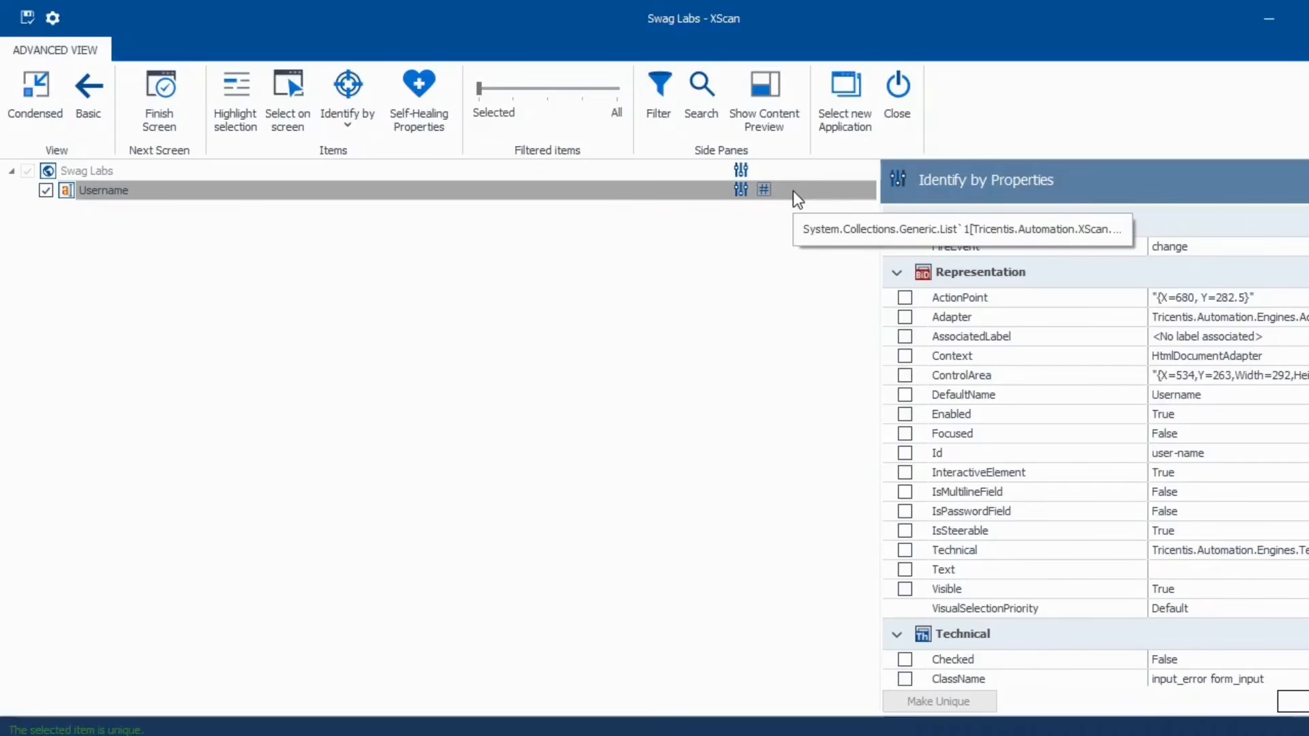
click(149, 169)
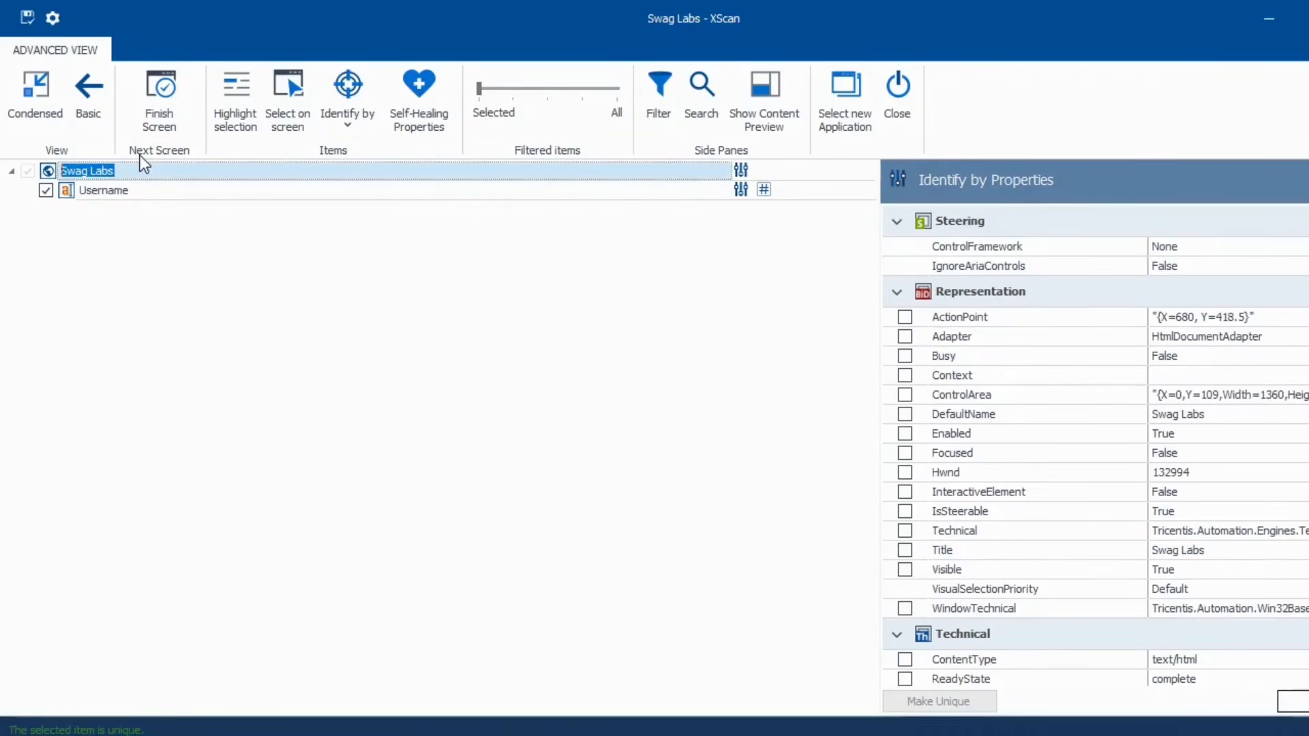
text(IdentifybyIndex)
click(30, 23)
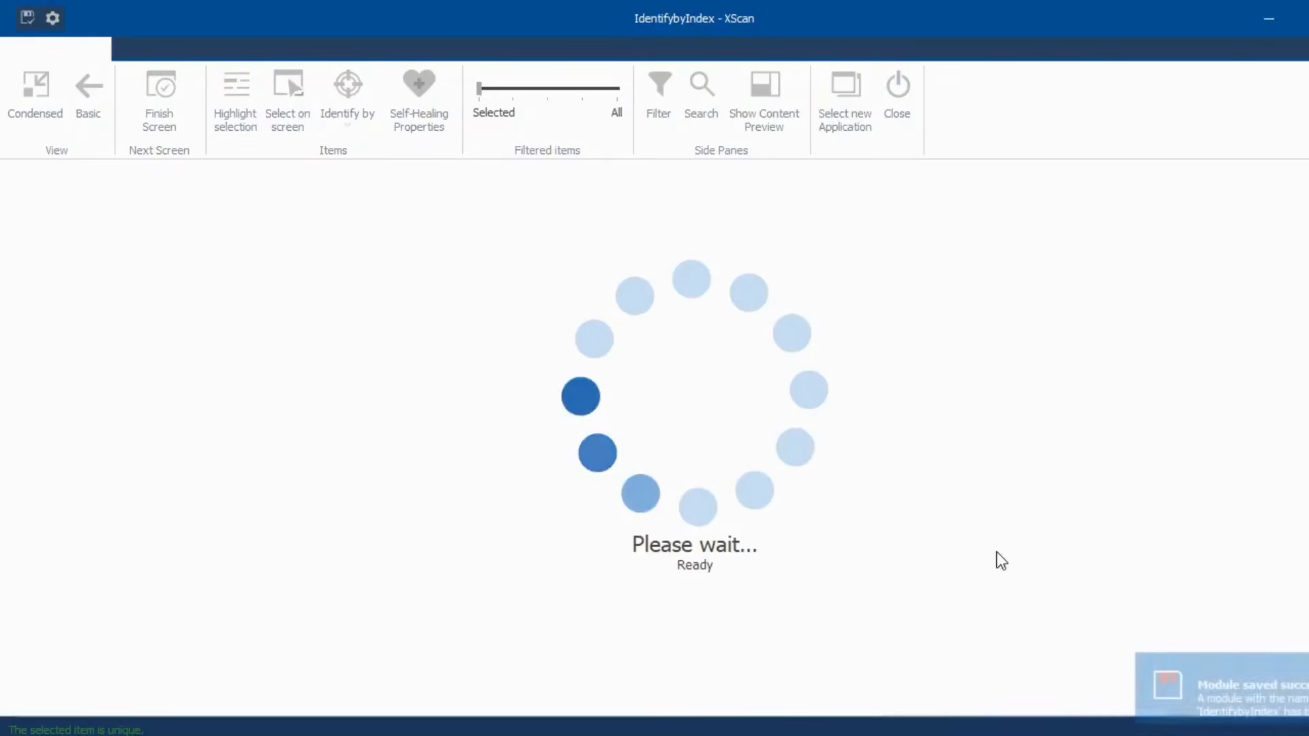
- Create a test case from the IdentifybyIndex module with Username set to 'Index', and save
key(alt+F4)
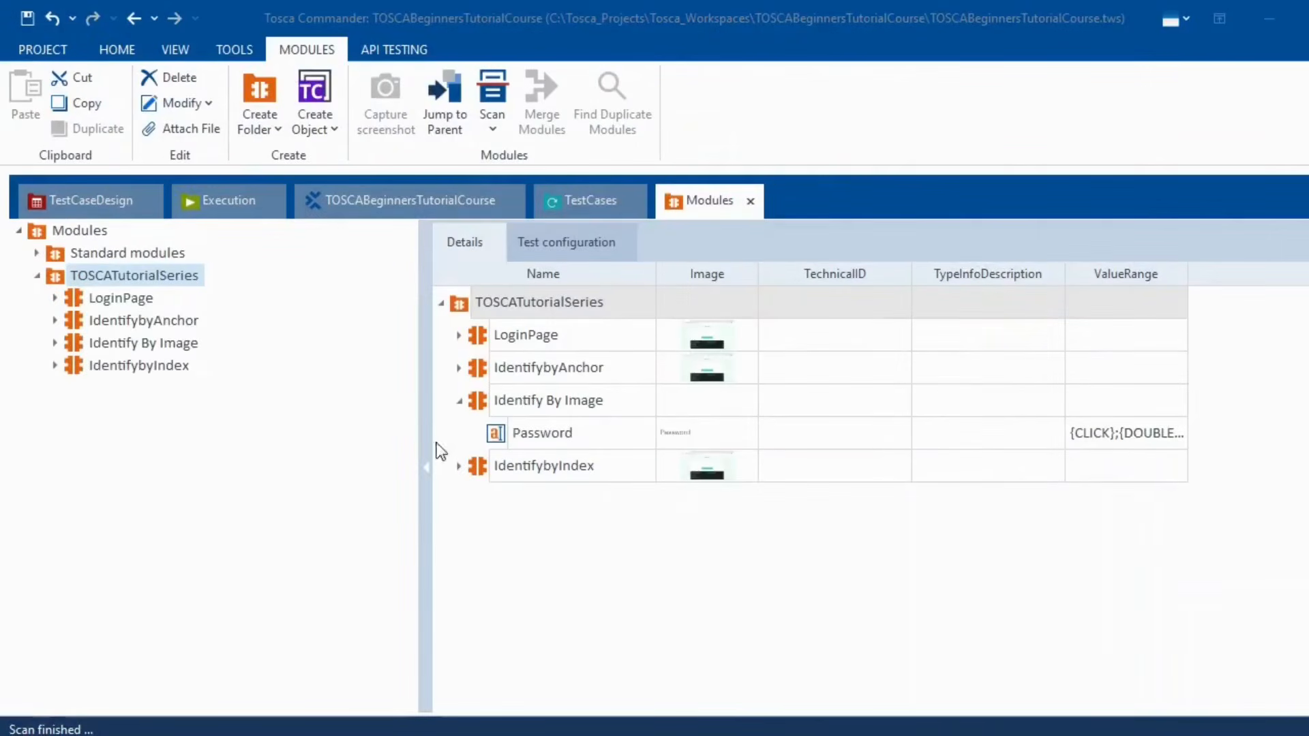
drag(79, 373, 140, 300)
click(697, 346)
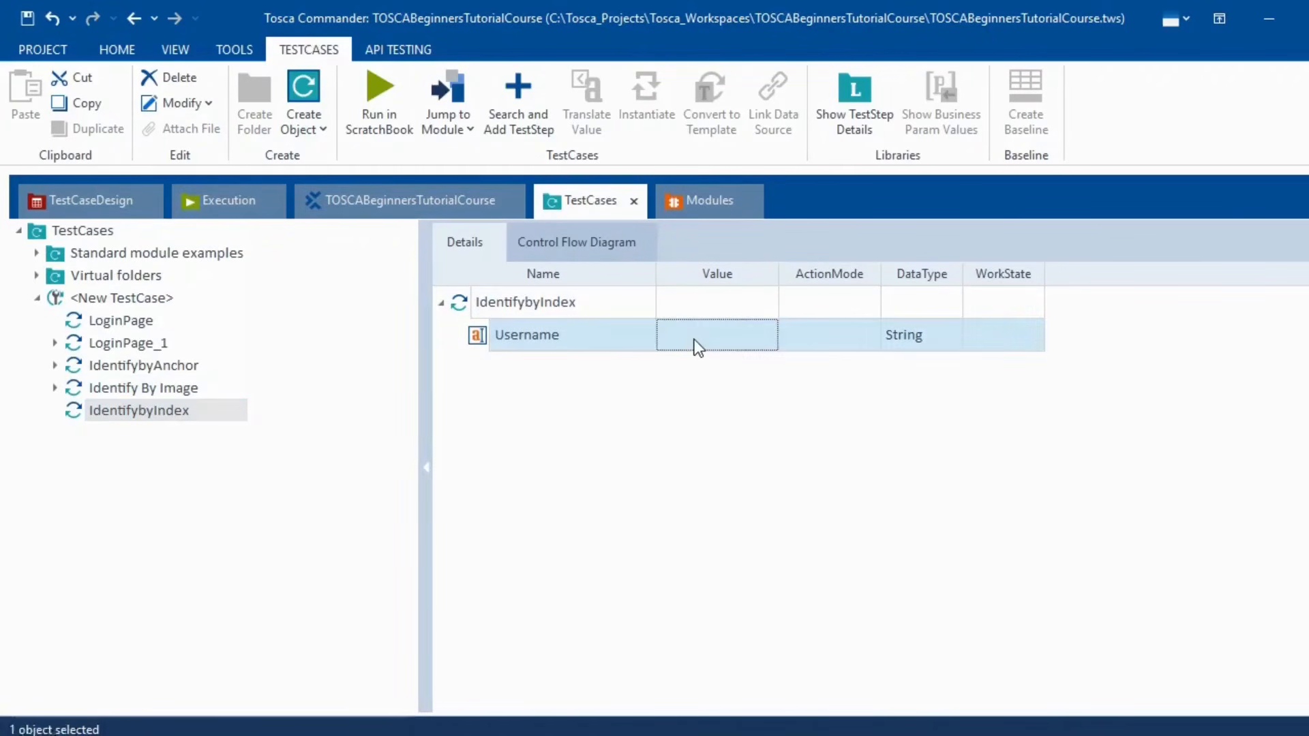
click(697, 347)
text(Index)
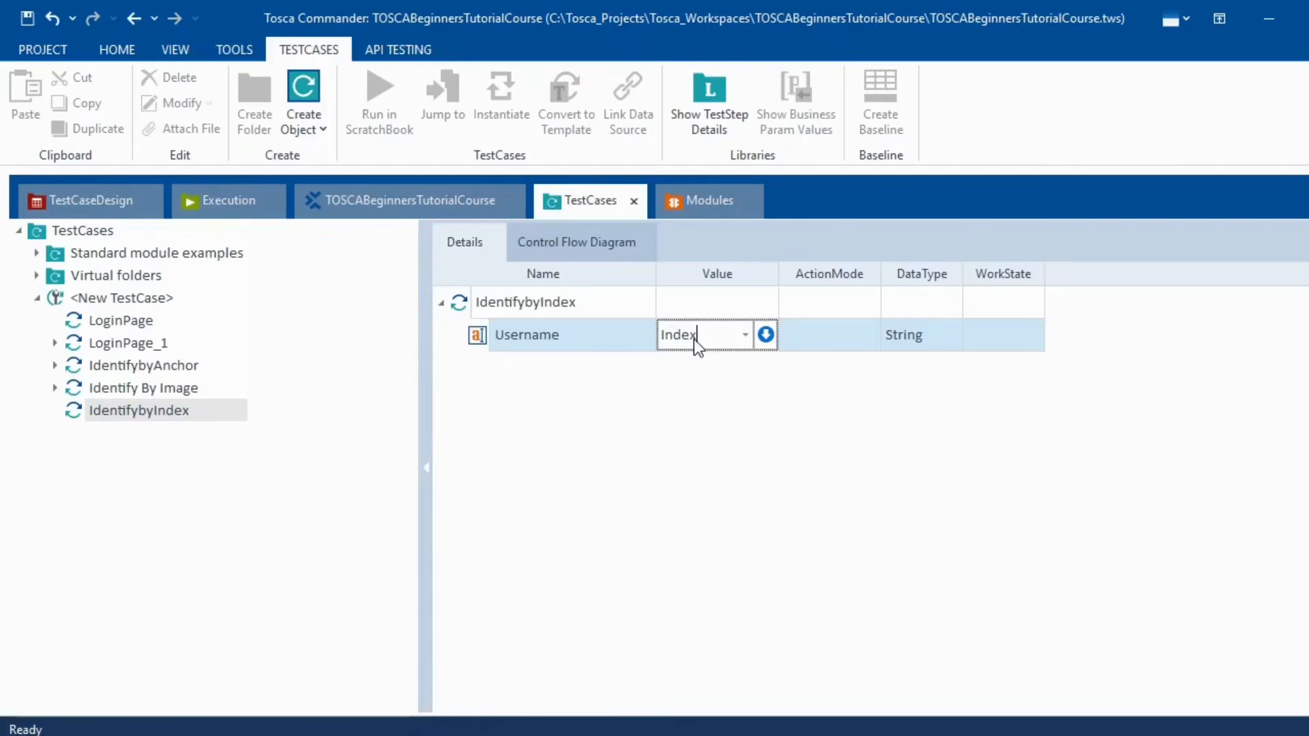
click(685, 469)
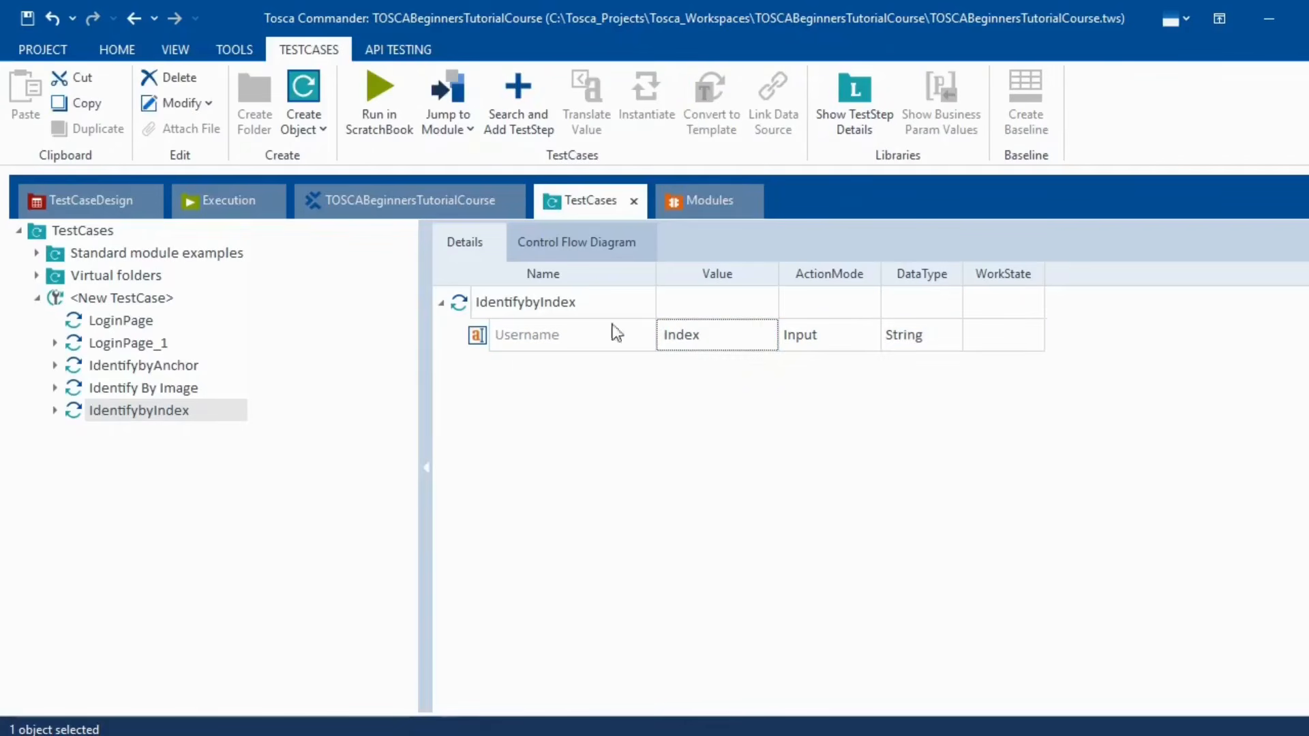
click(26, 20)
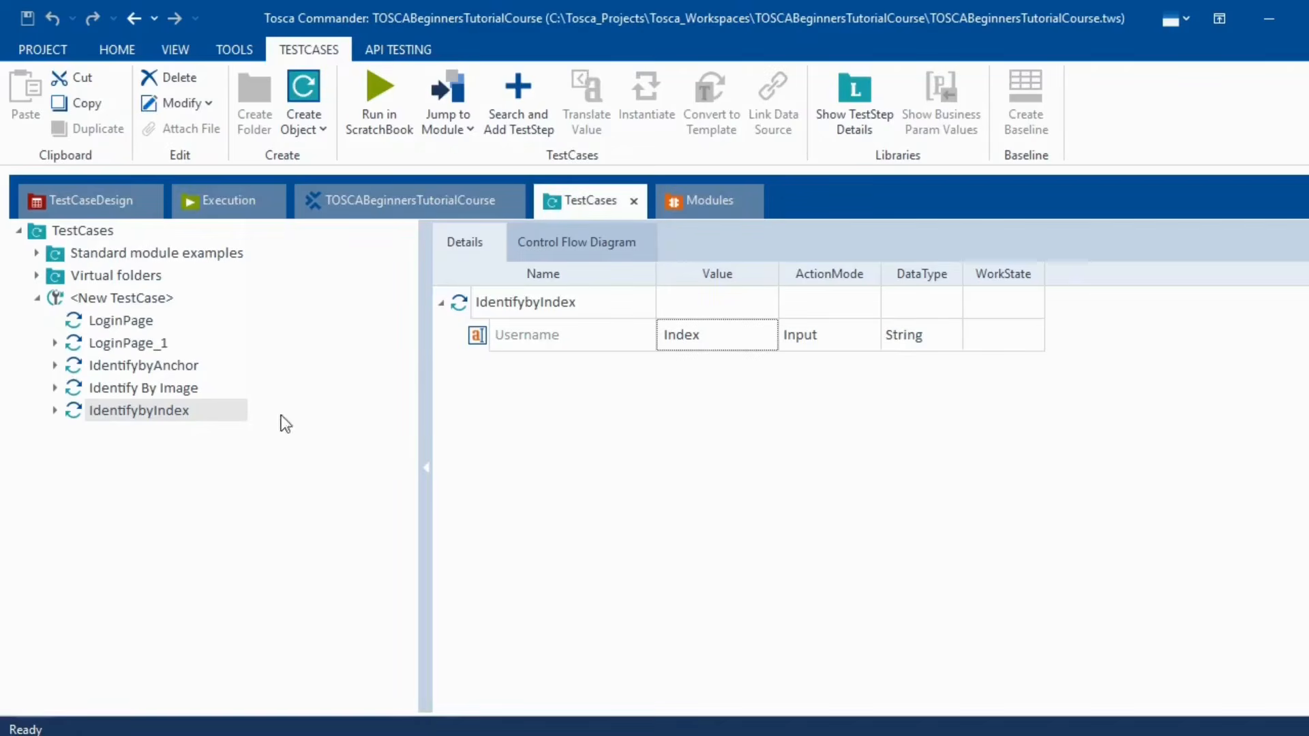
- Run IdentifybyIndex in ScratchBook, verify 'Index' in the Swag Labs Username field, and close the results
right_click(124, 409)
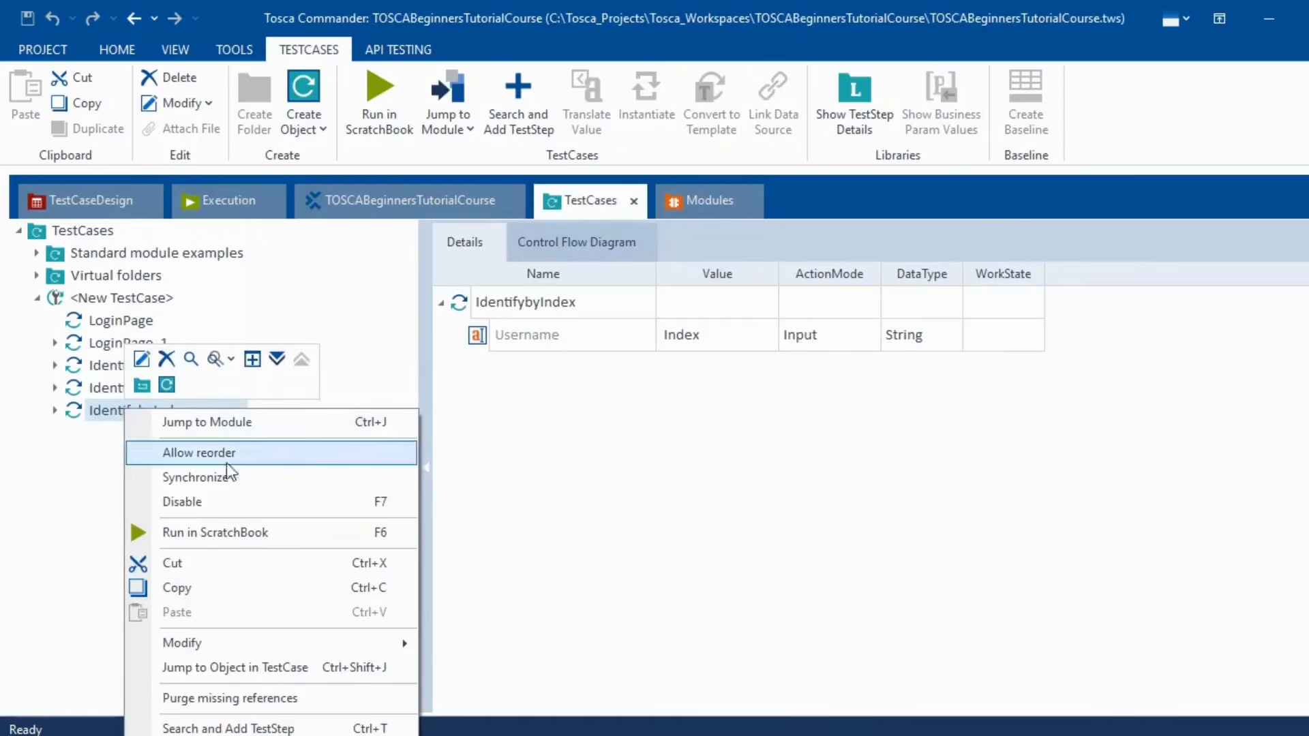
click(297, 531)
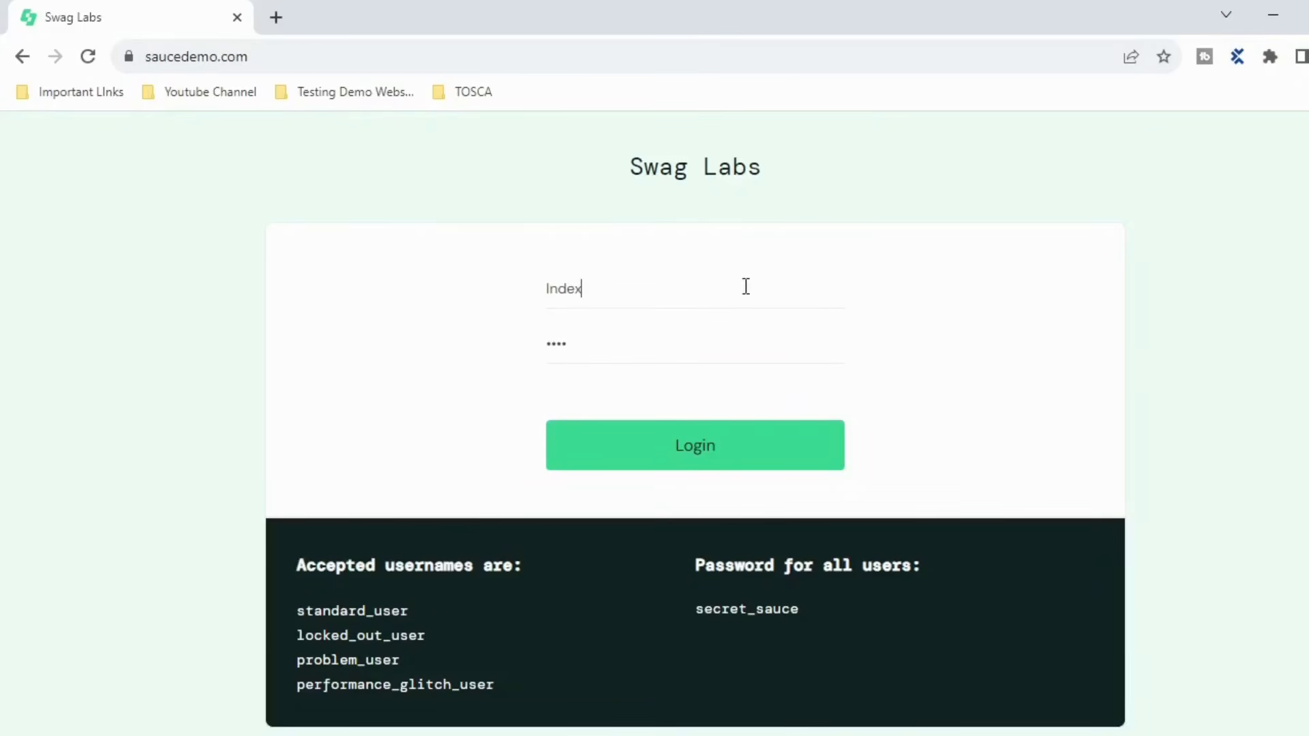
drag(604, 286, 526, 285)
key(alt+Tab)
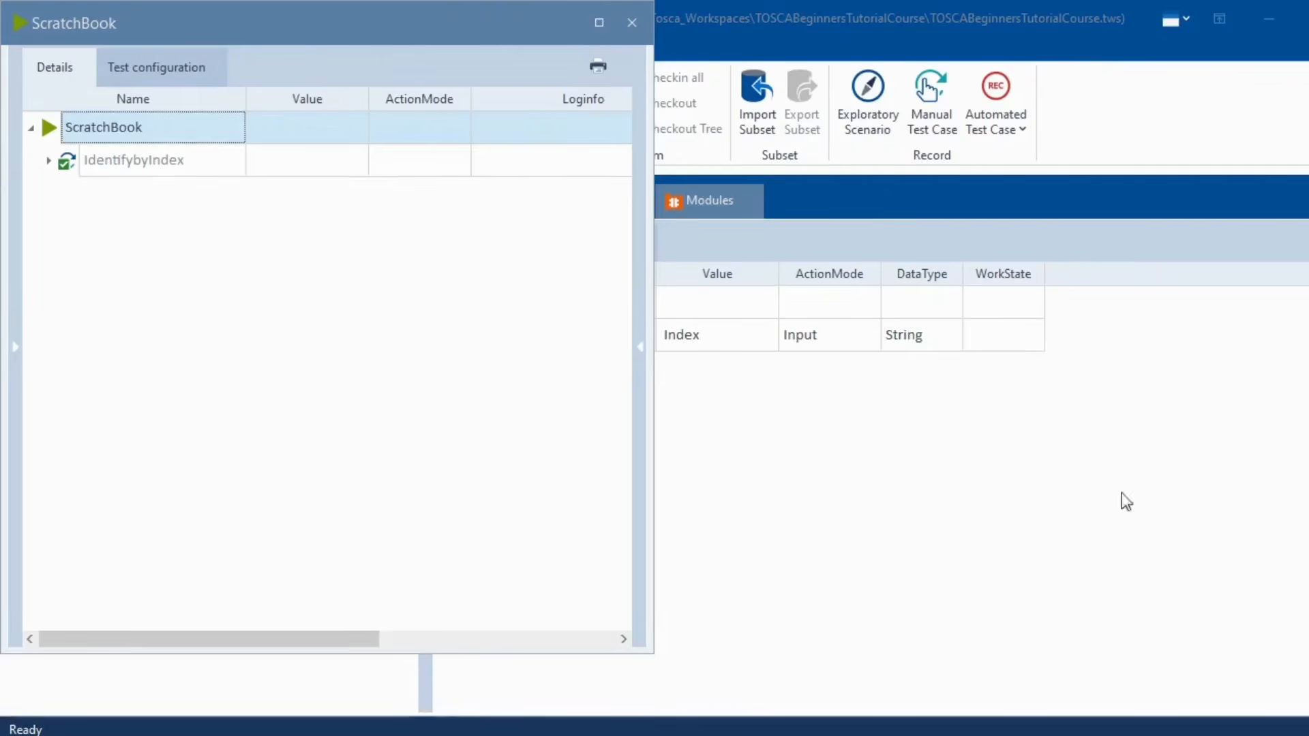
click(632, 23)
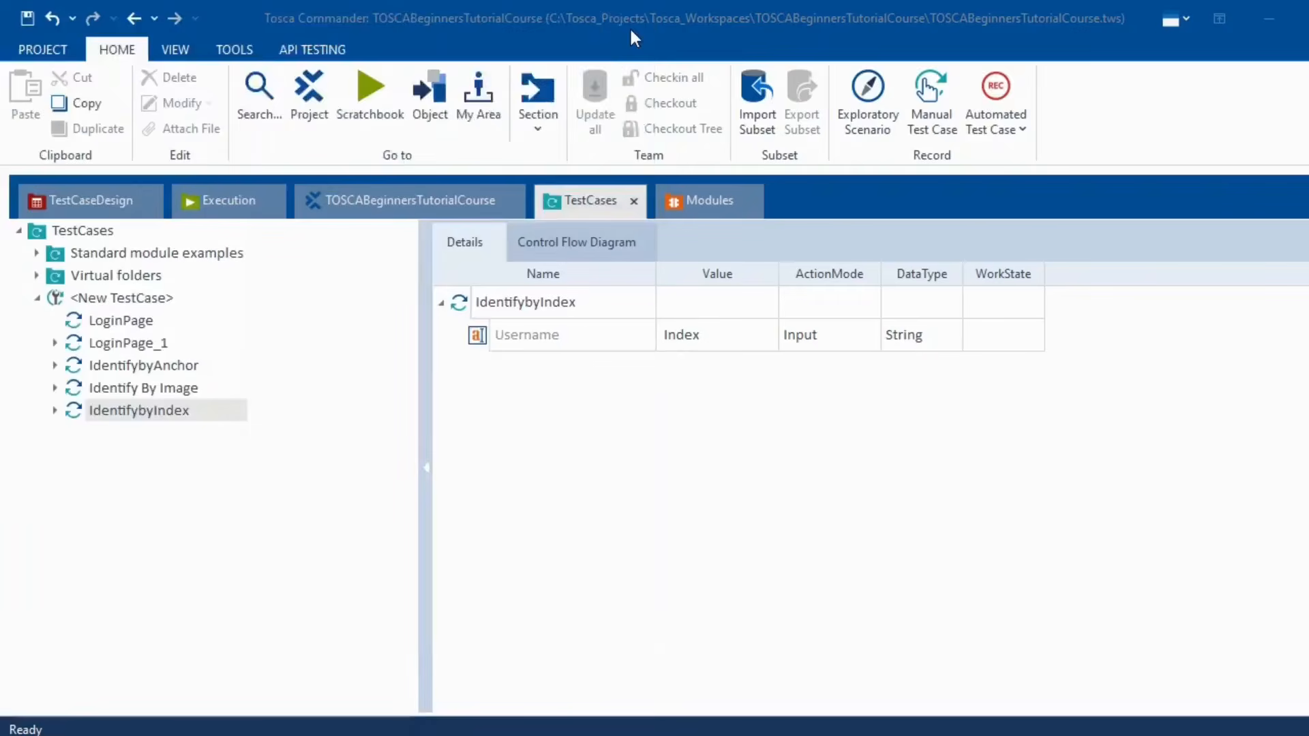
- Rename the LoginPage_1 test case to IdentifybyProperties, then switch to the browser window
click(140, 345)
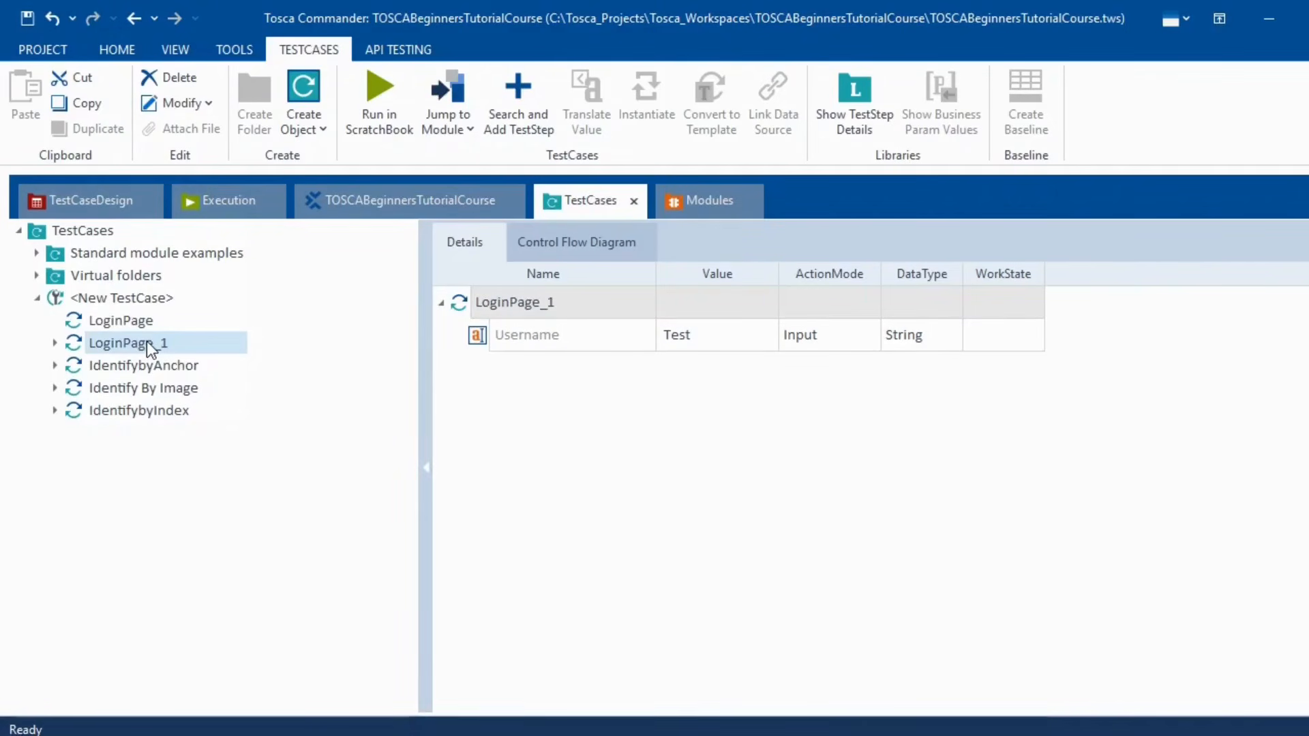
right_click(146, 341)
key(F2)
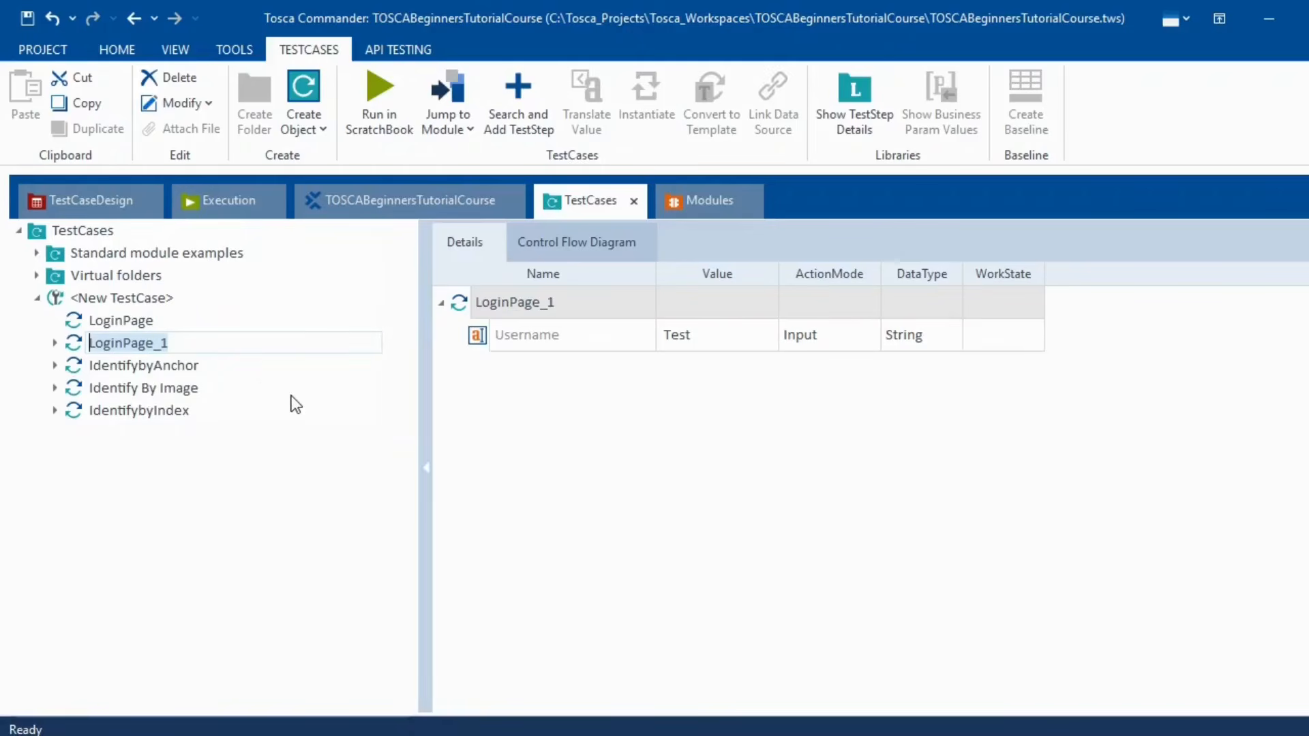
text(Identi)
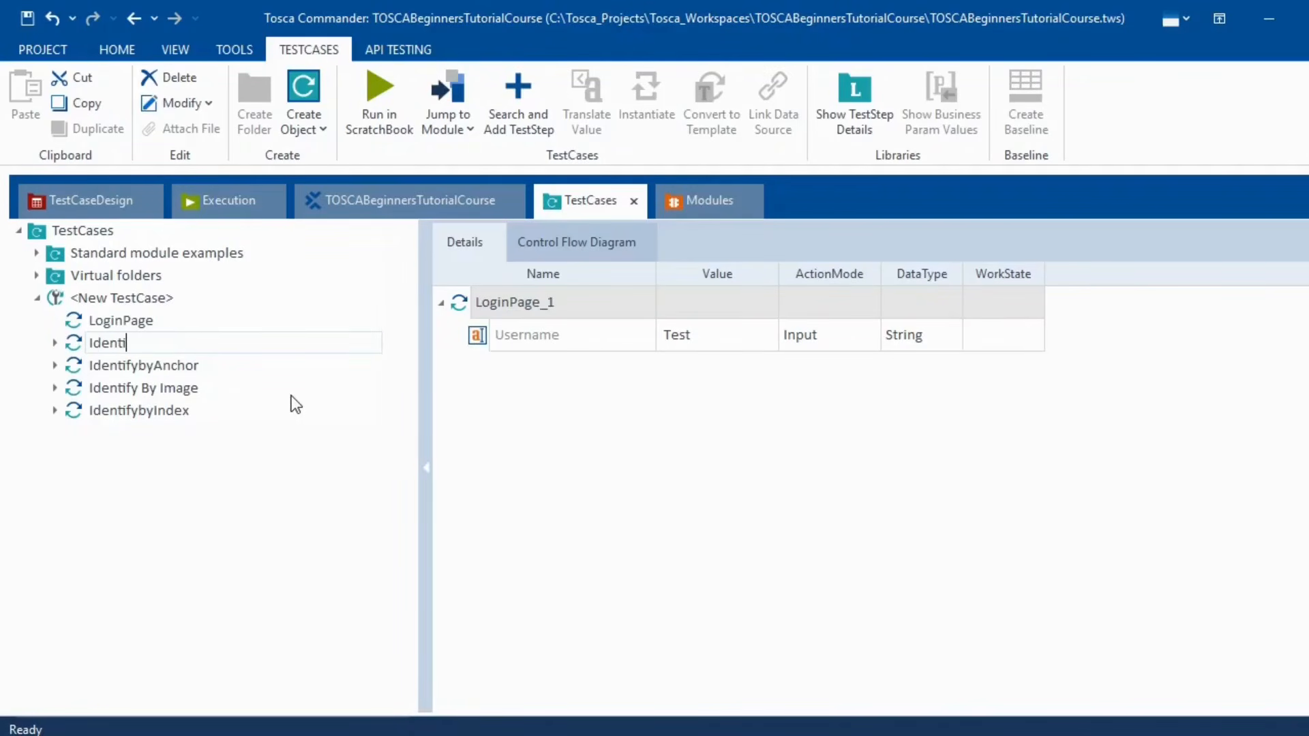
text(fybyProperties)
key(Return)
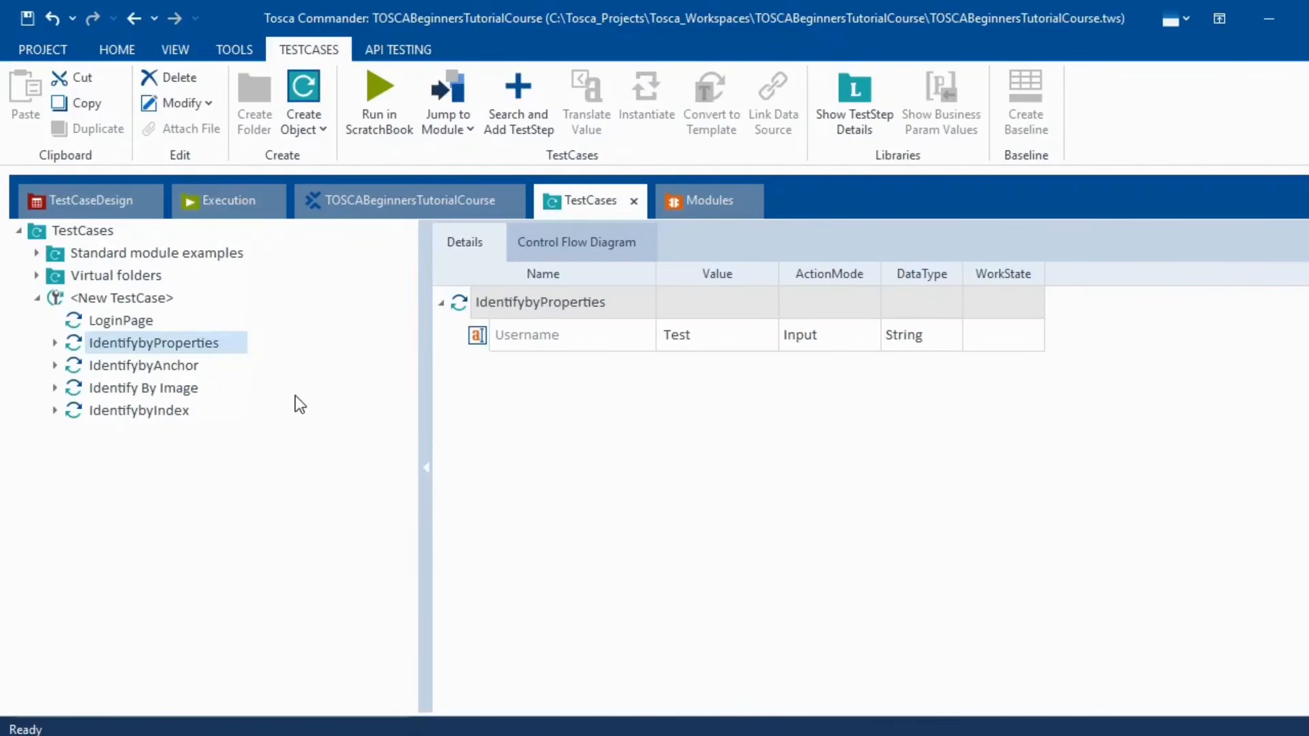
click(281, 472)
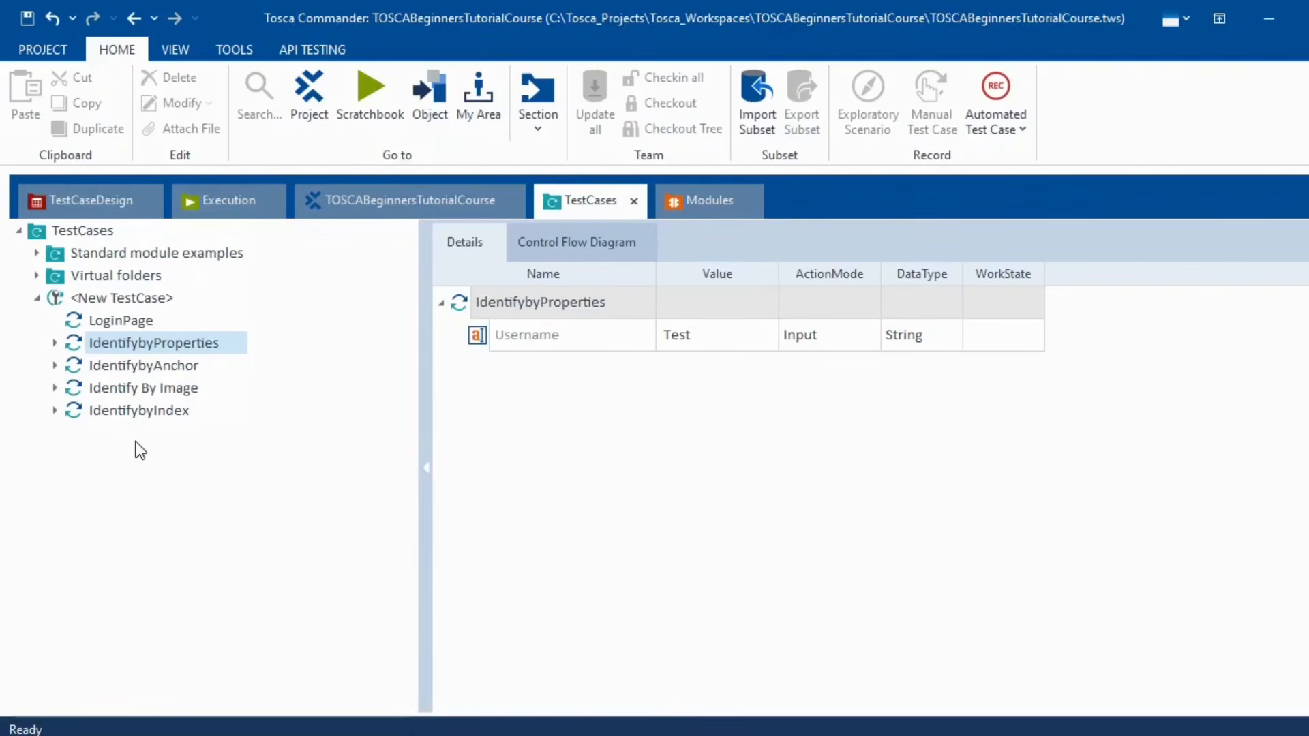
click(771, 735)
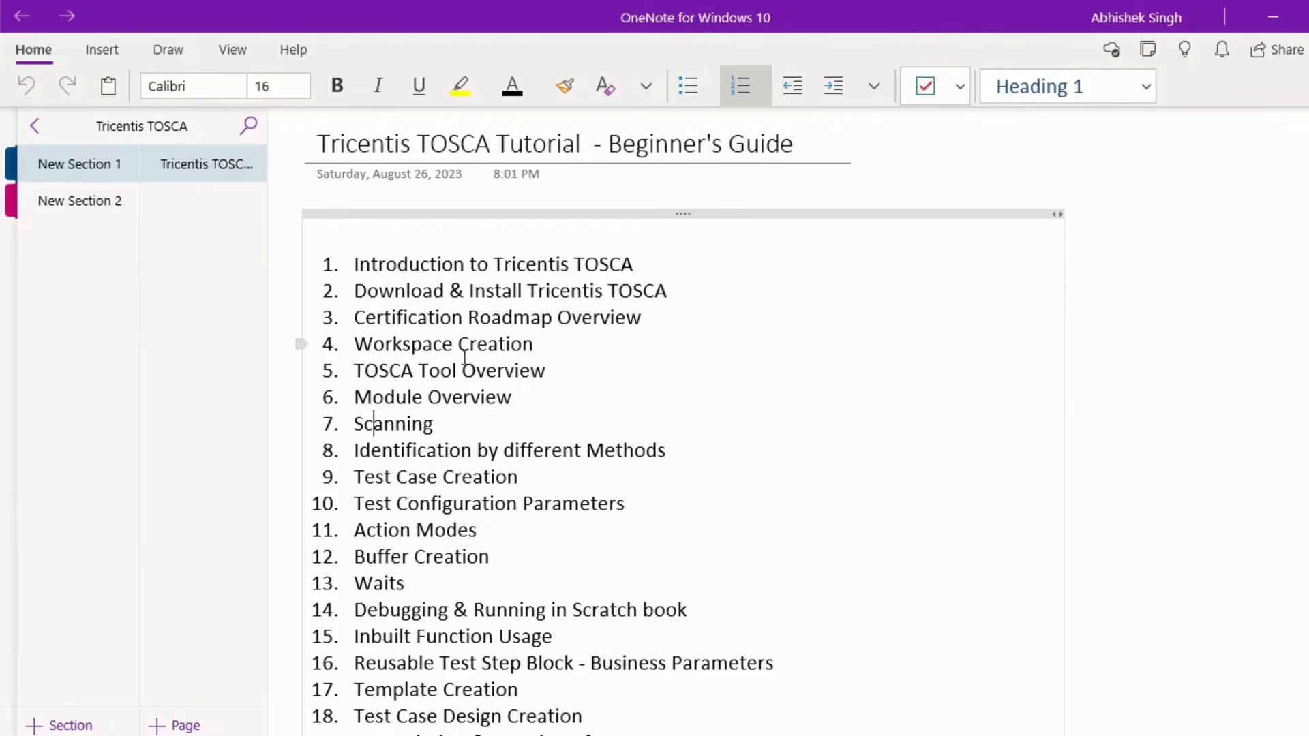
- Review the OneNote tutorial topics, highlighting the Scanning and Identification and Test Case Creation lines
drag(700, 456, 352, 427)
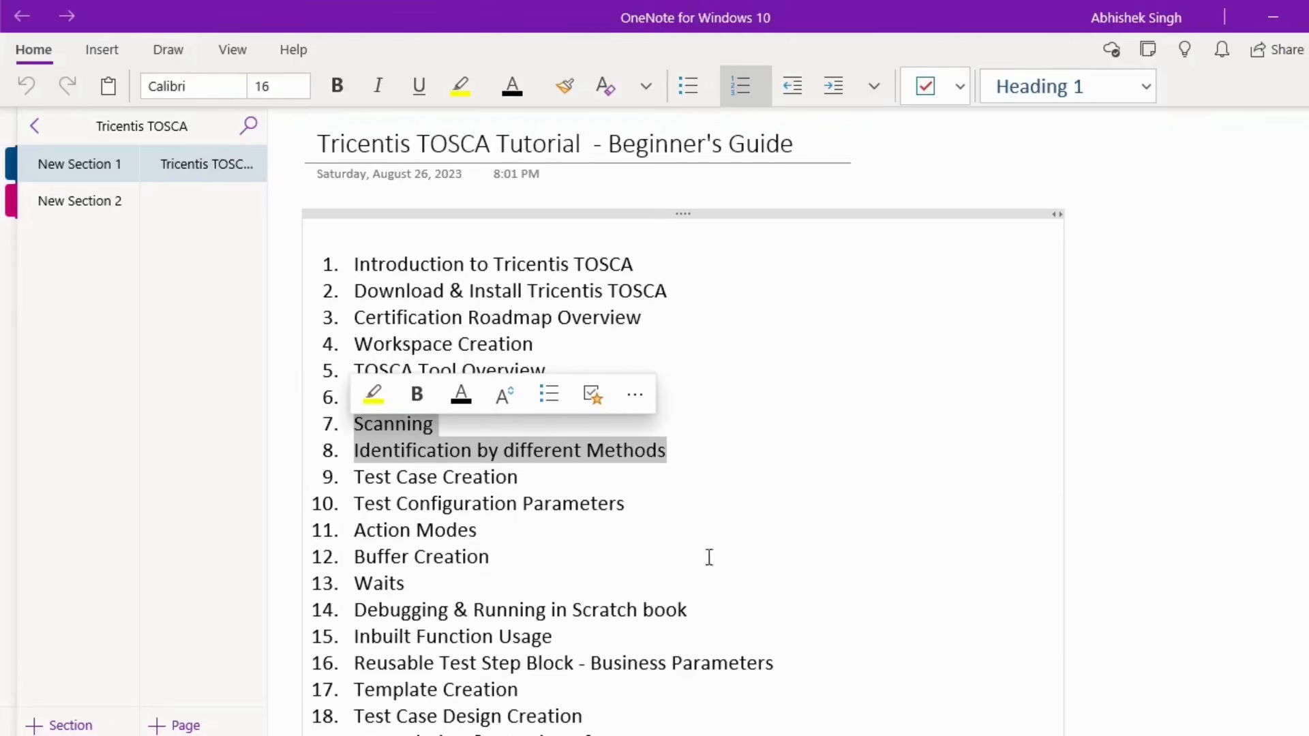
click(669, 447)
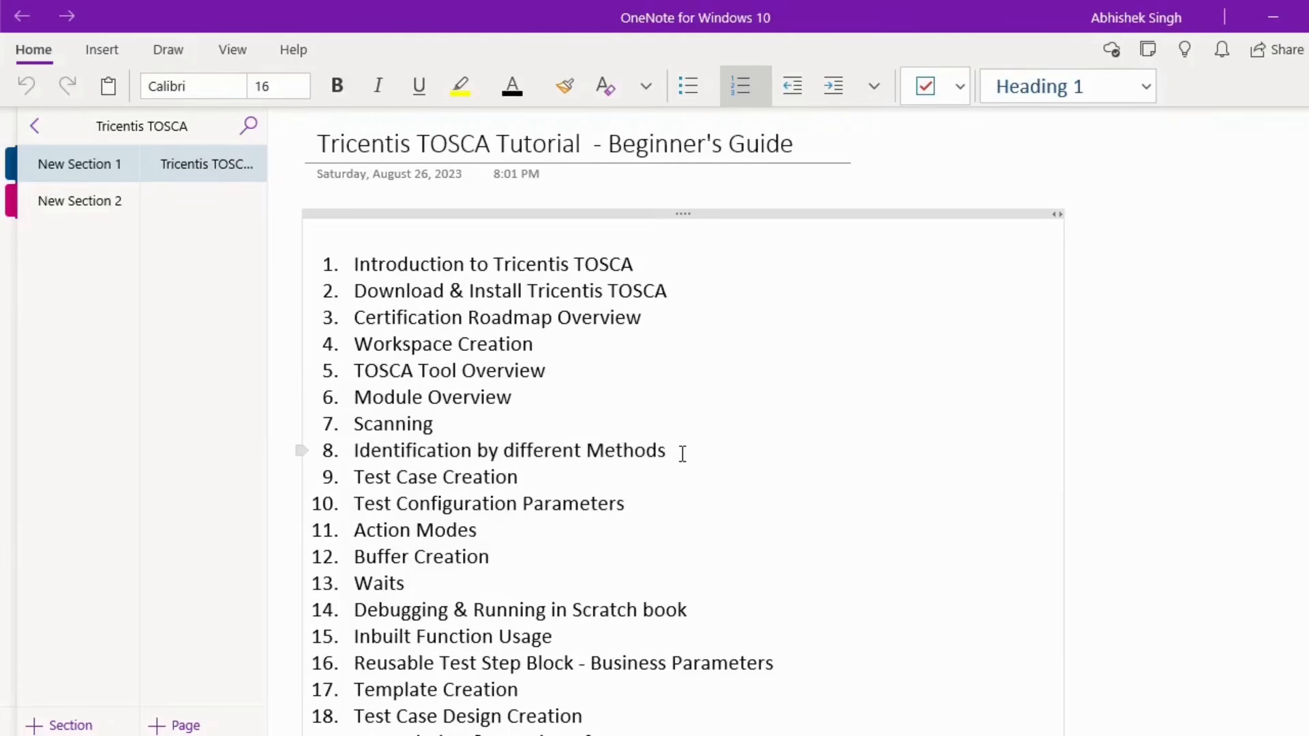
drag(681, 450, 354, 426)
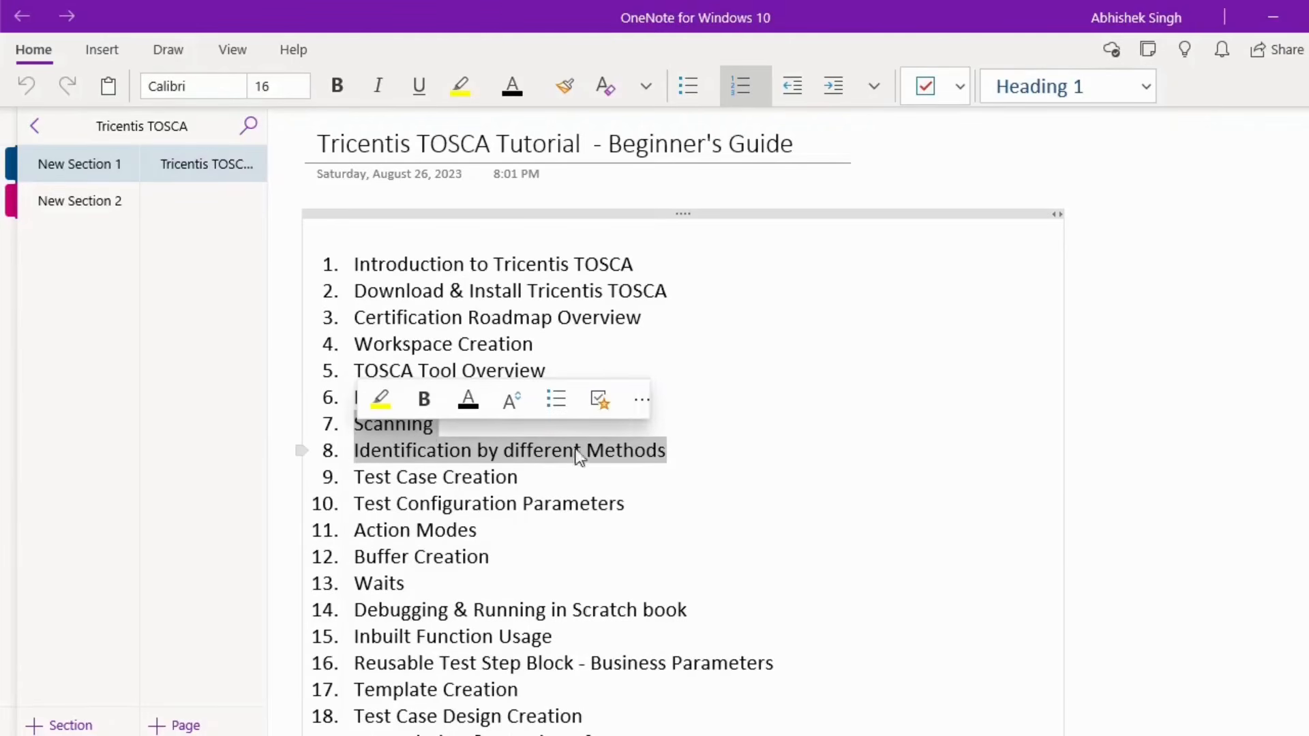
click(844, 488)
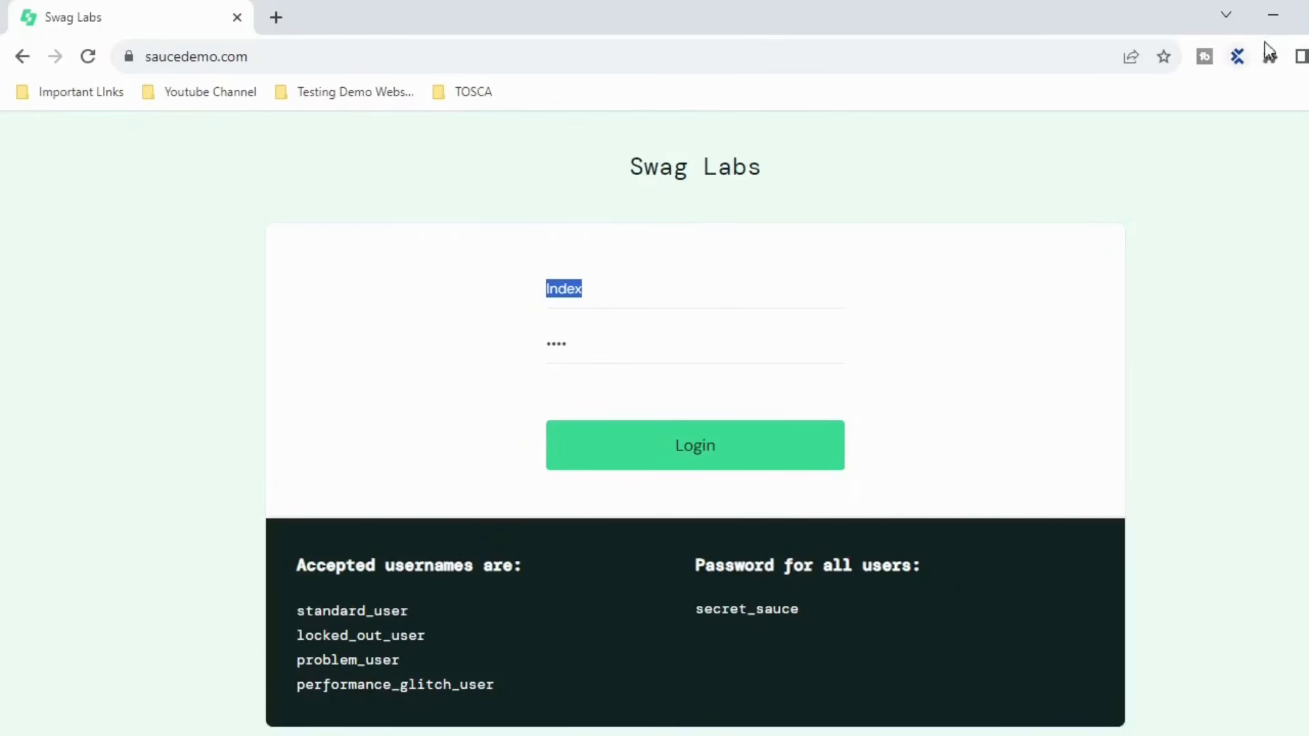
click(1276, 27)
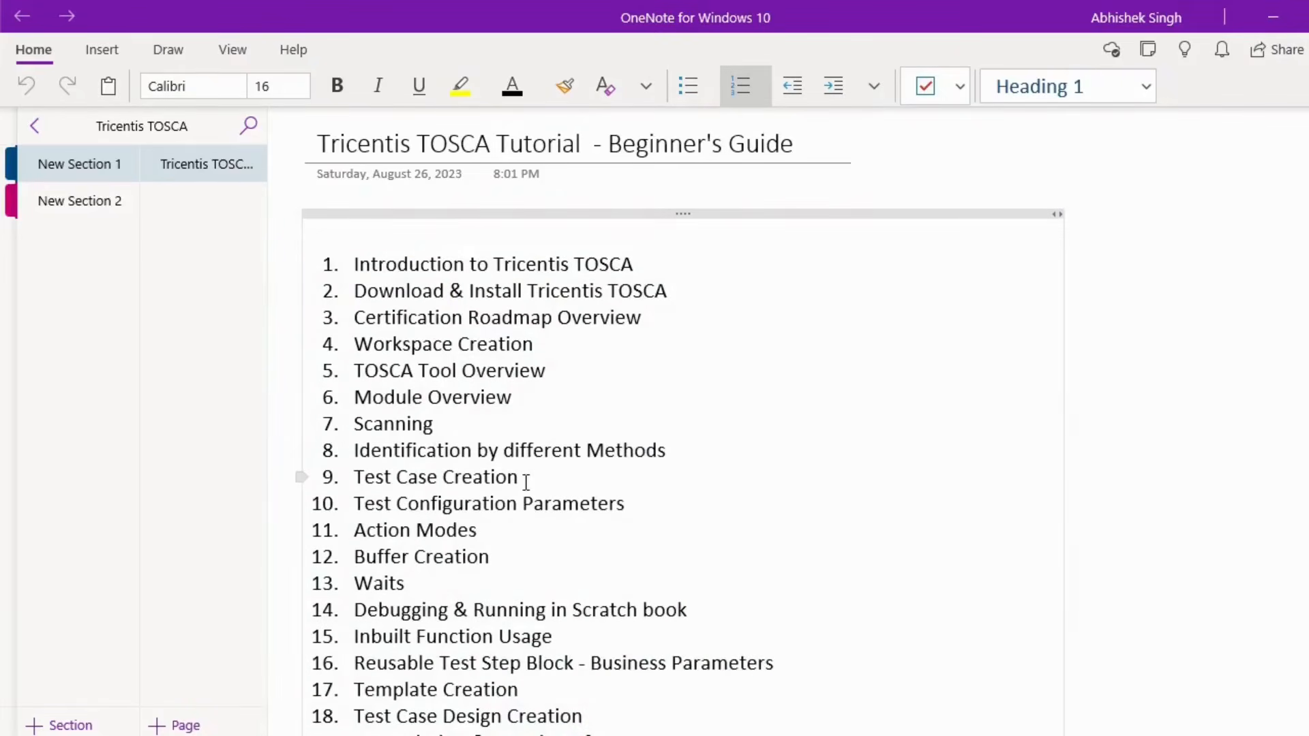
drag(673, 448, 333, 423)
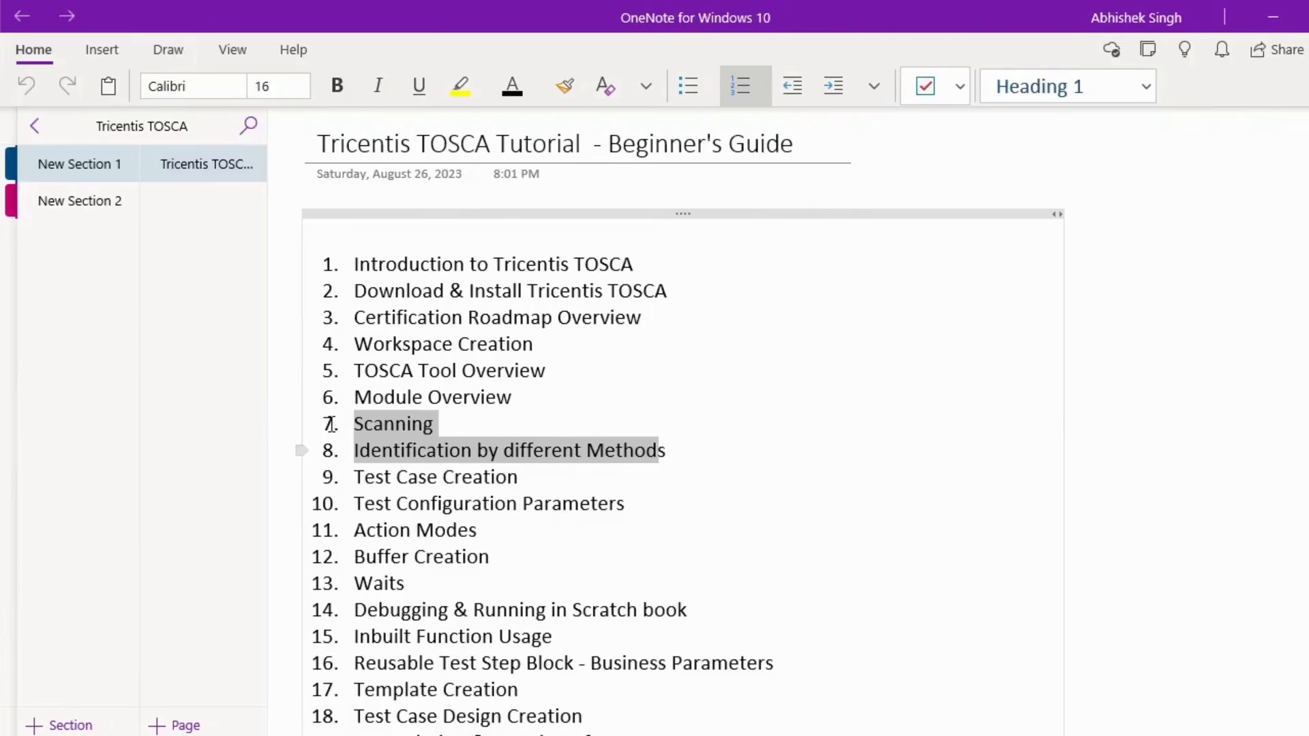
click(845, 496)
scroll(575, 491, down, 2)
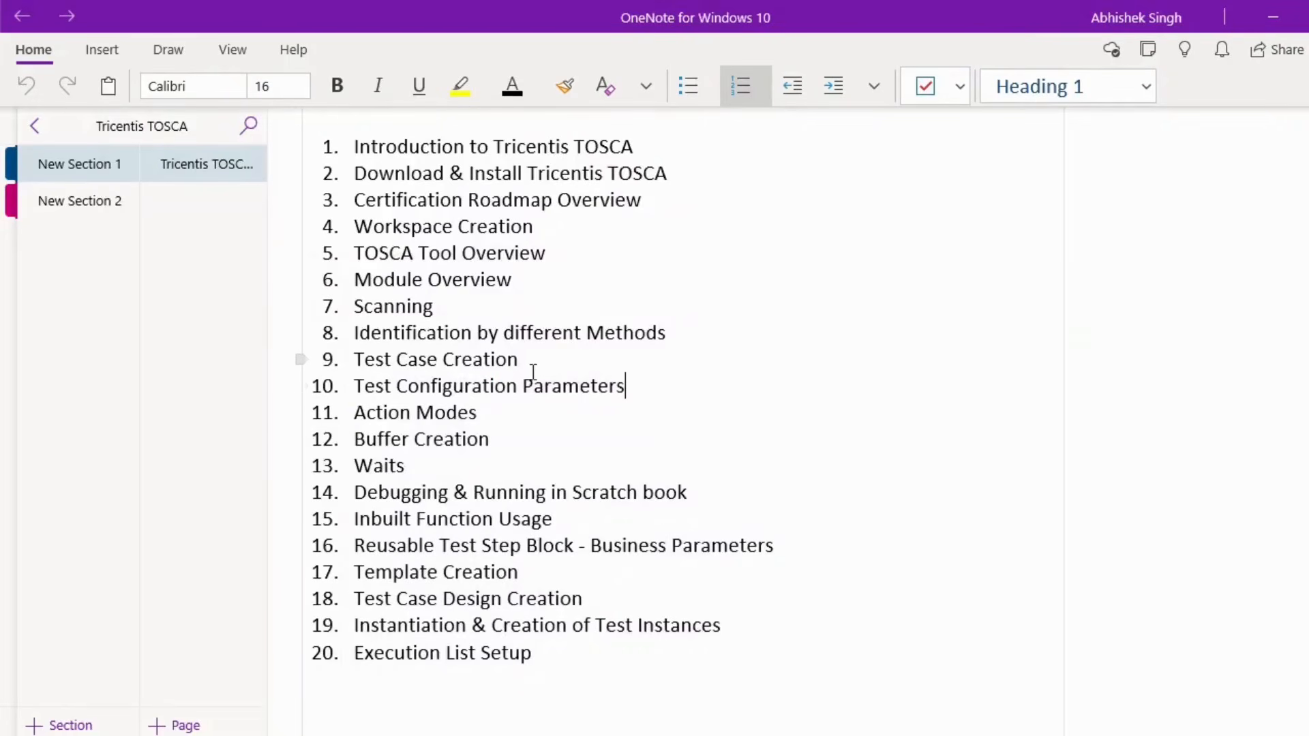
drag(534, 363, 341, 361)
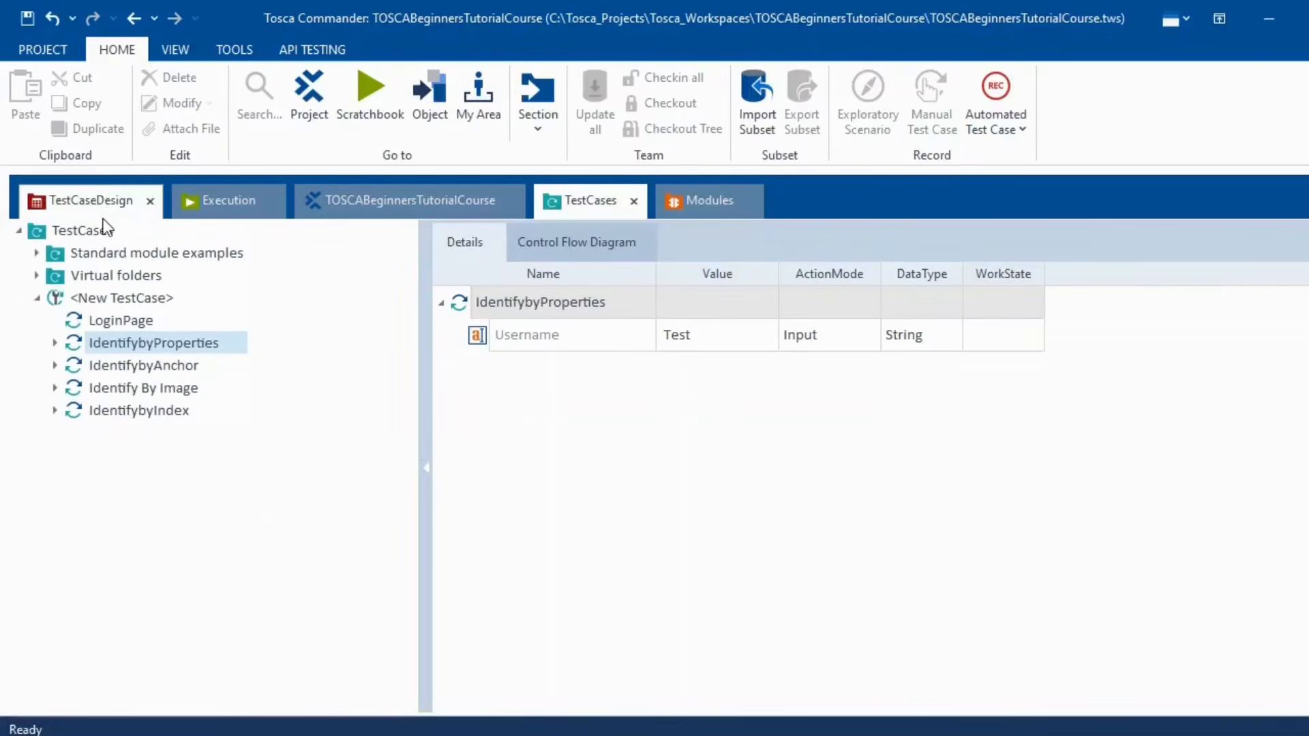
- Collapse TOSCATutorialSeries and create a new folder under Modules named LoginPageAutomation
click(718, 200)
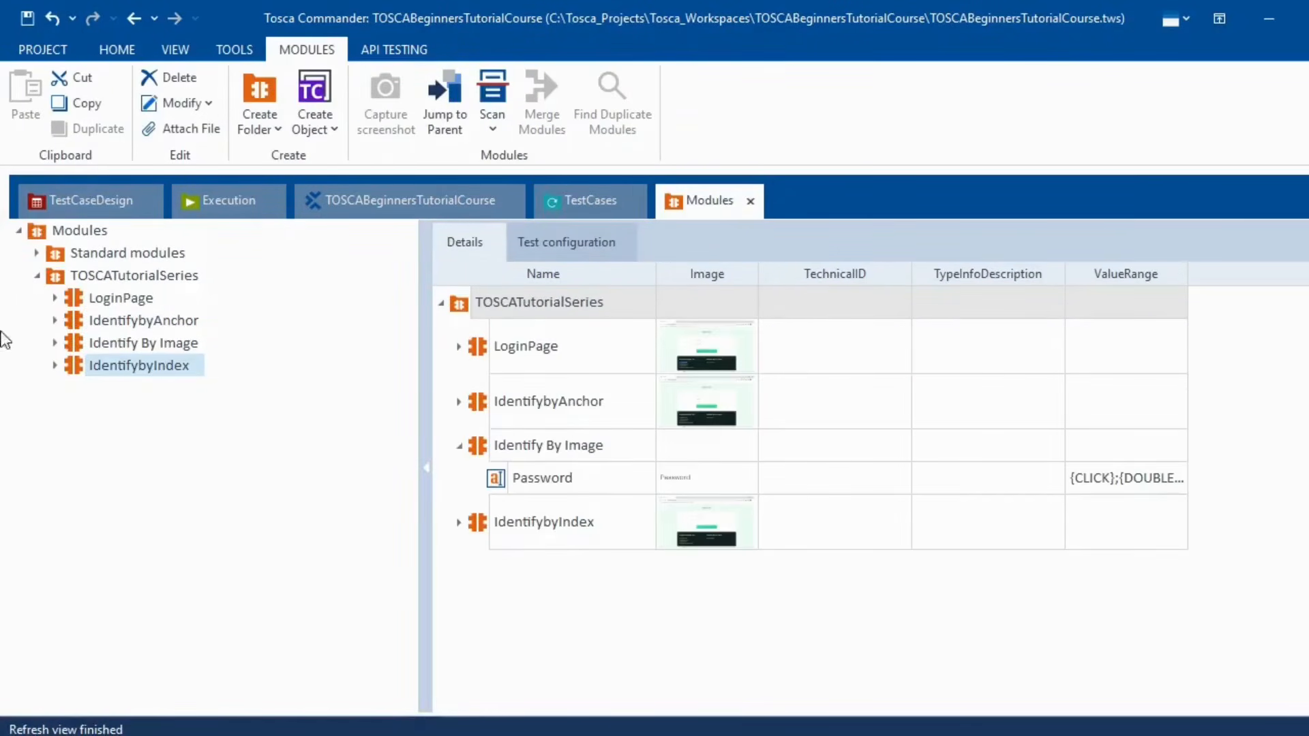
click(59, 277)
click(41, 277)
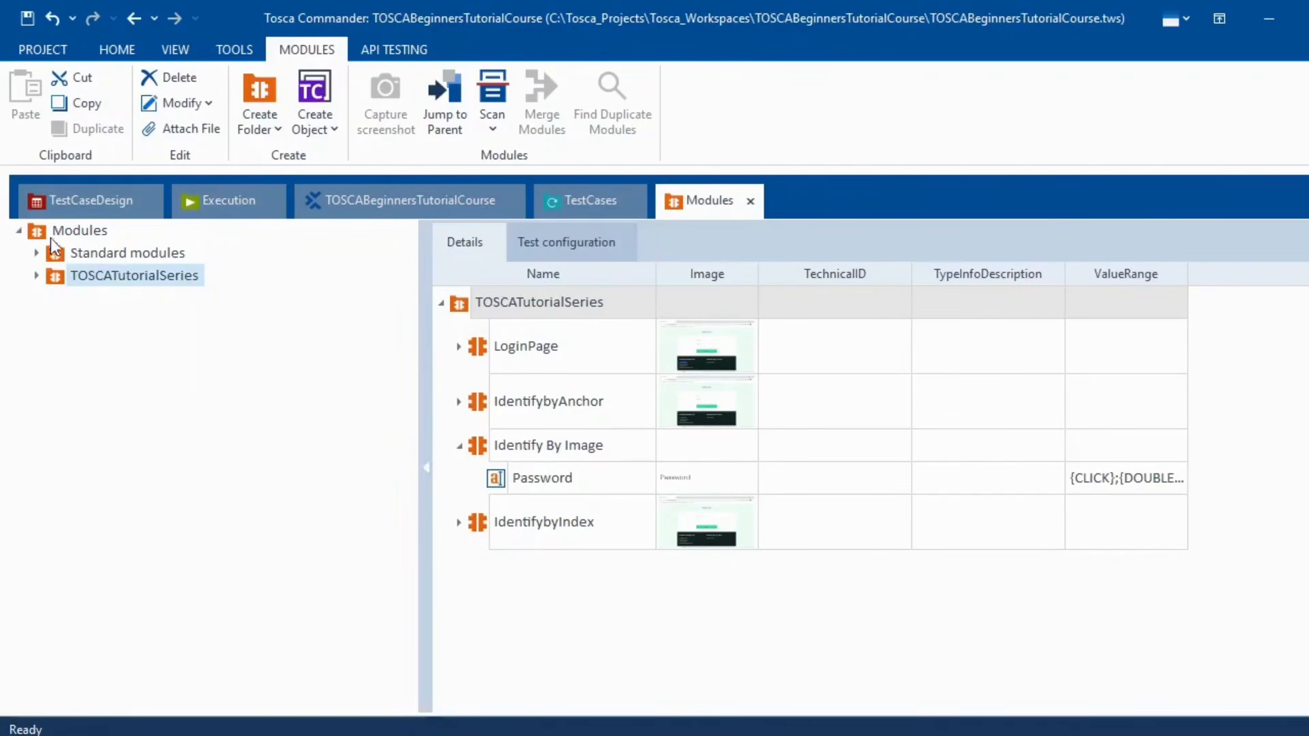
right_click(54, 230)
click(76, 207)
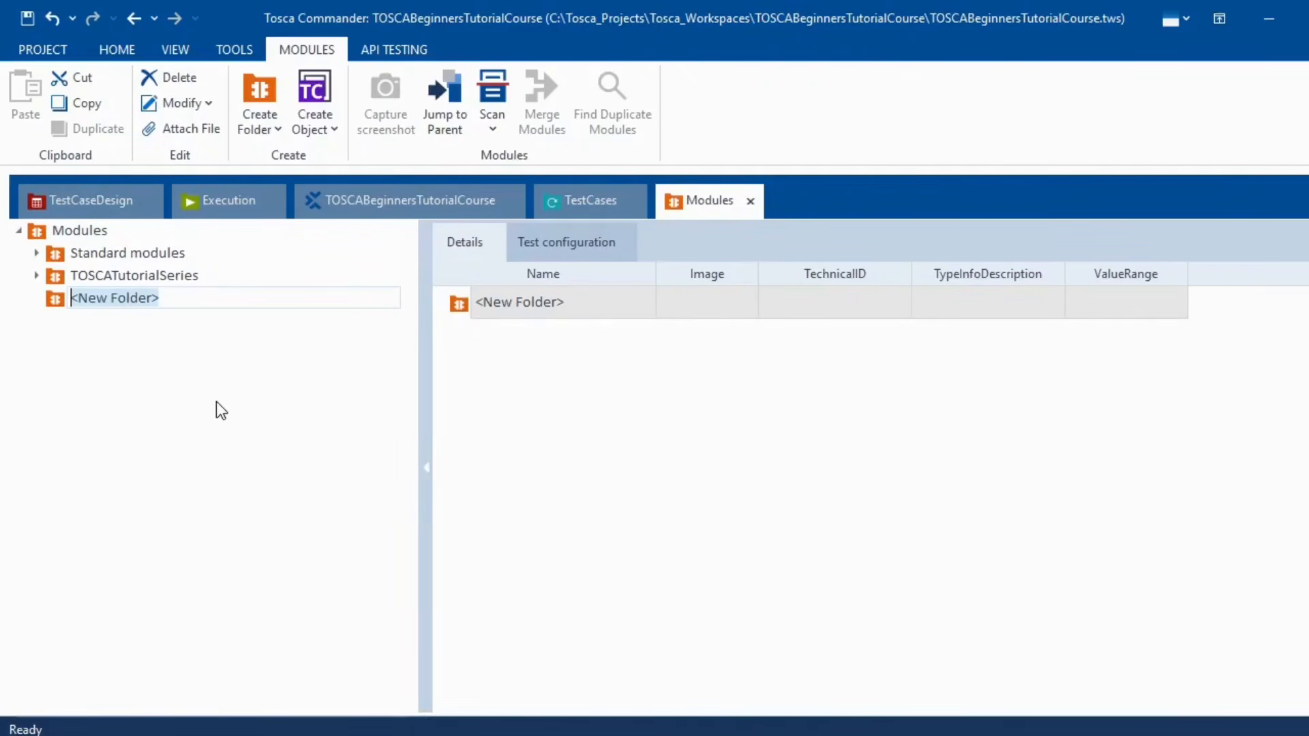
text(LoginPa)
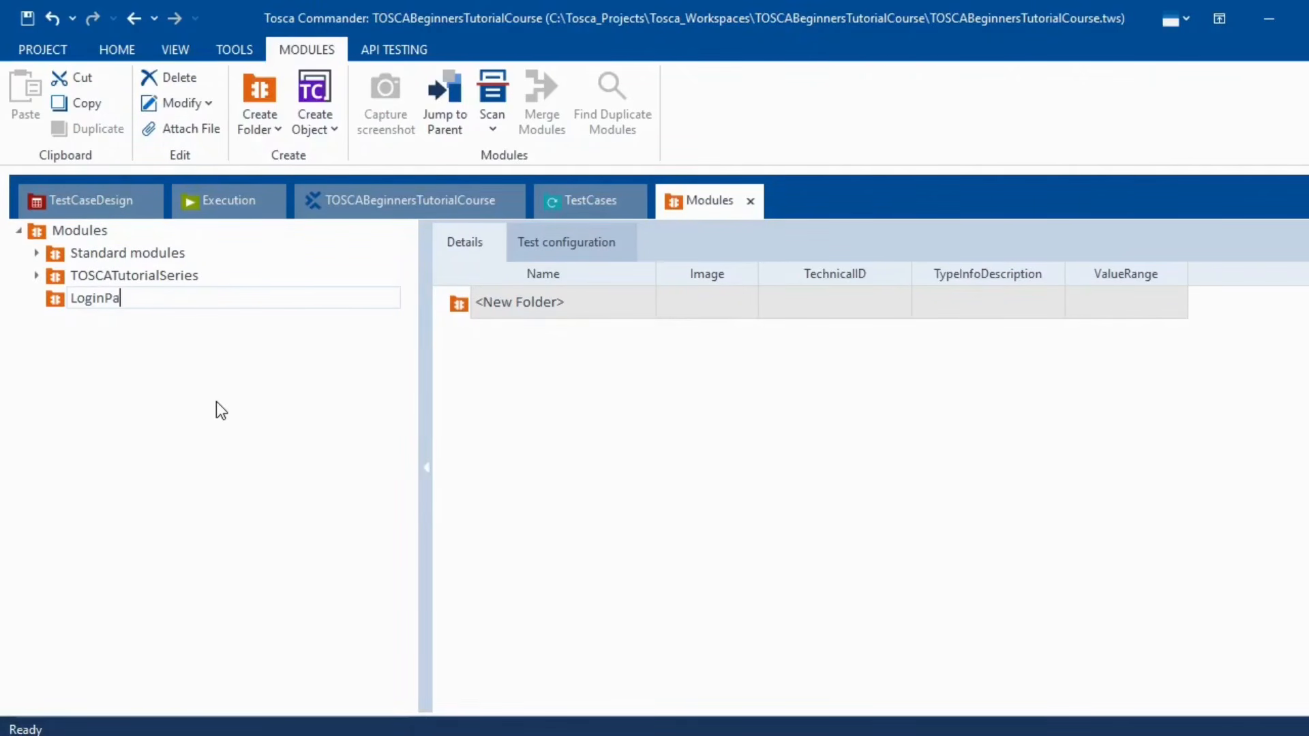
text(geAutomation)
- Confirm the LoginPageAutomation folder name and start an Application scan into it on the Swag Labs window
key(Return)
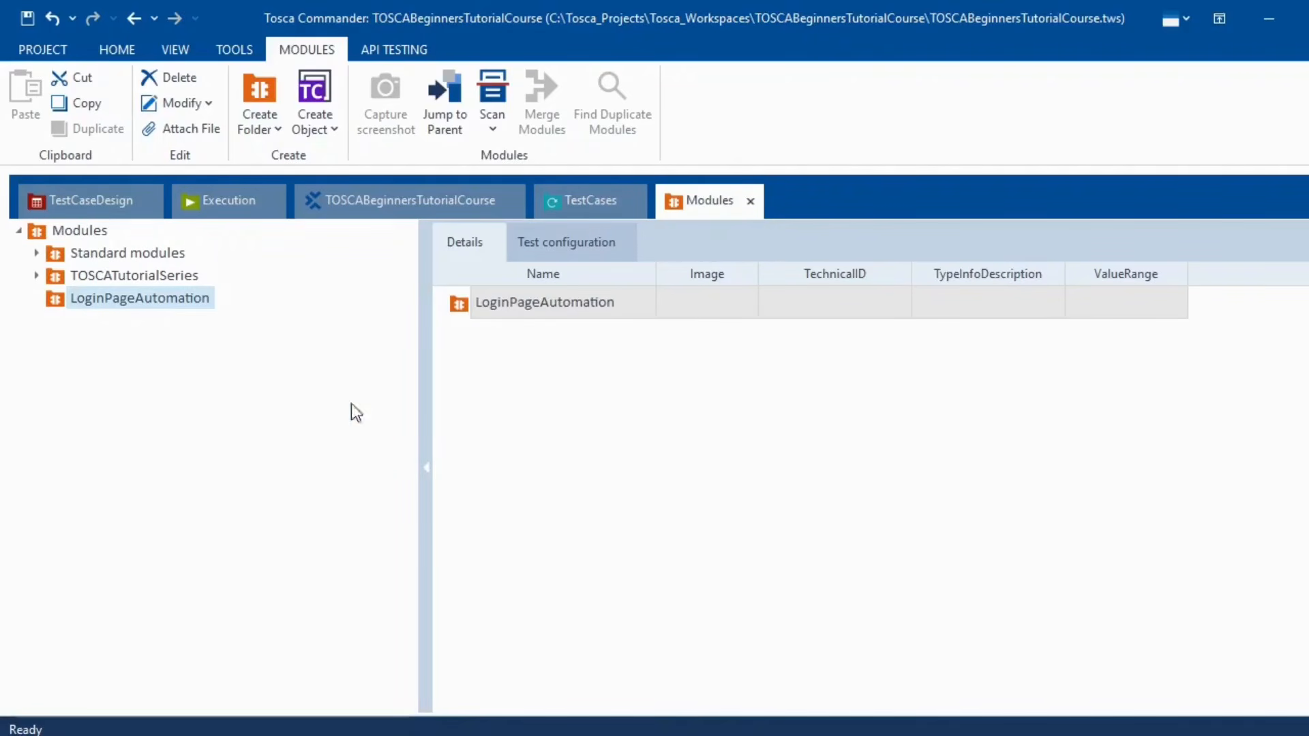
right_click(100, 303)
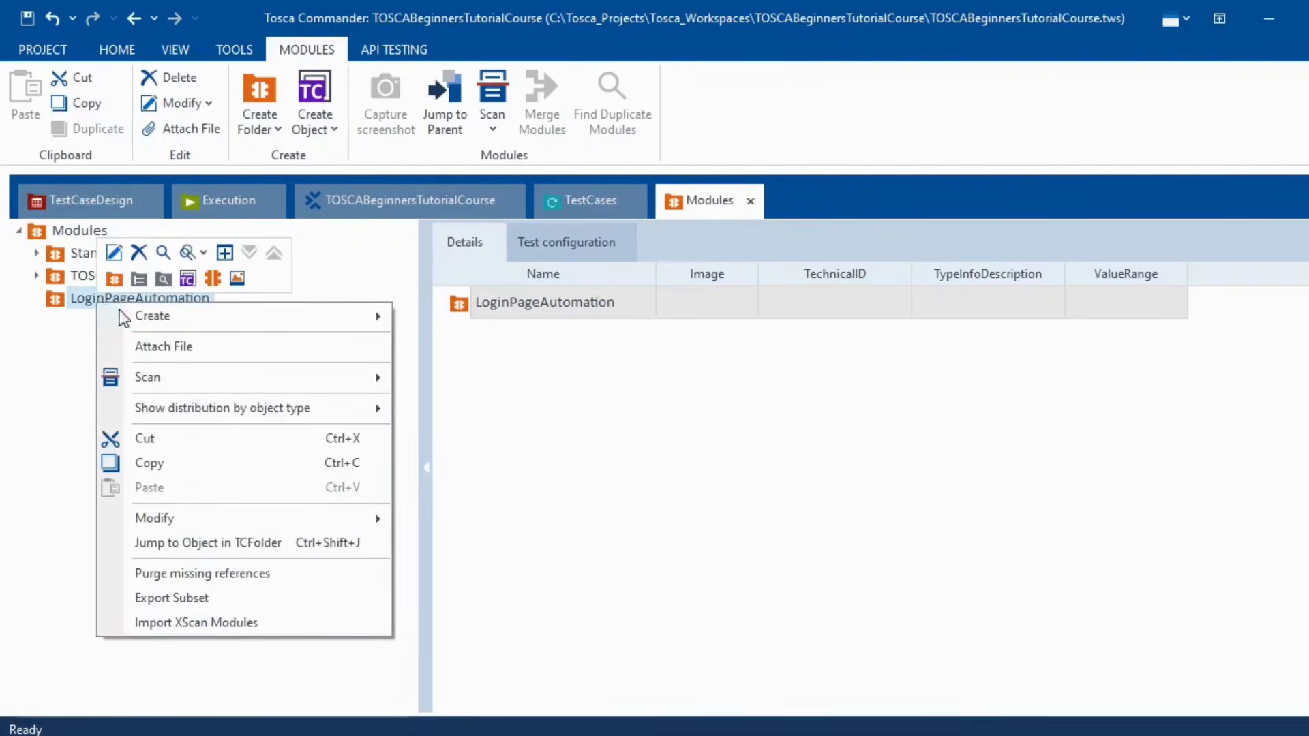
mouse_move(270, 380)
click(447, 377)
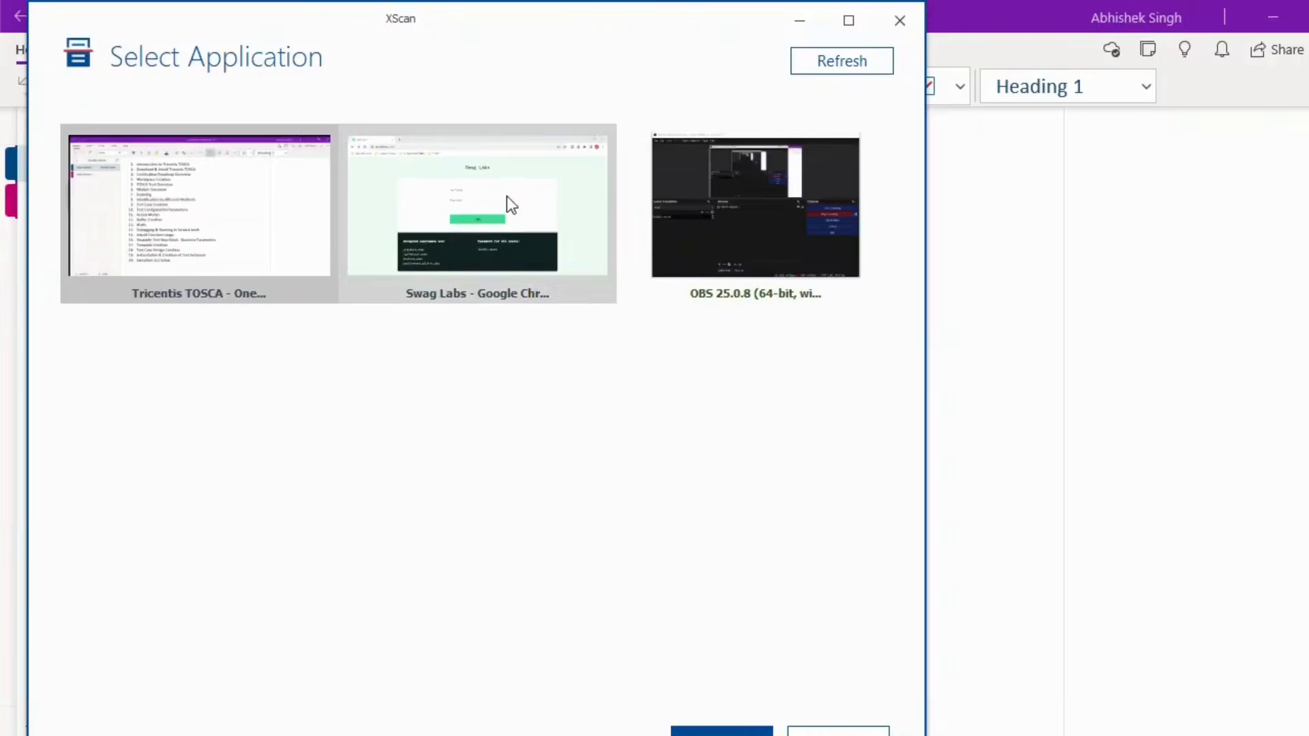
click(506, 198)
- Load the Swag Labs page in XScan and highlight its Username, Password and Login elements
click(719, 732)
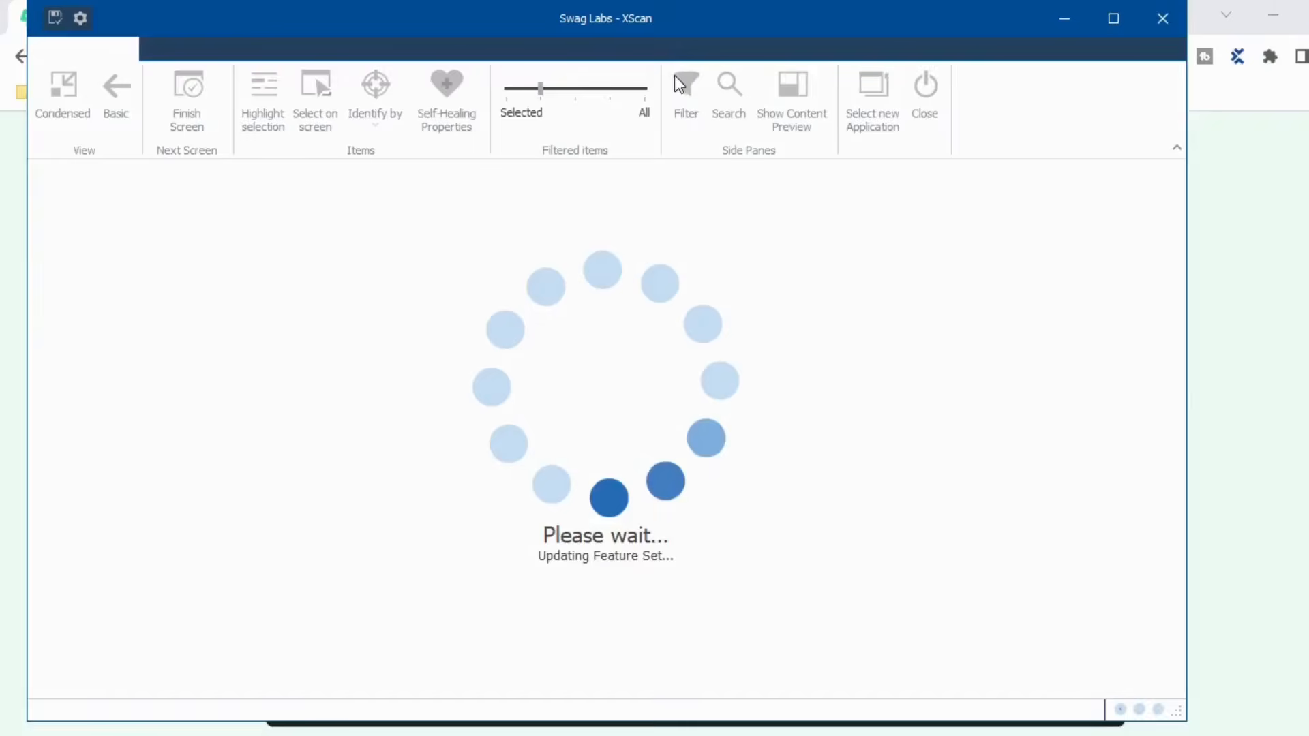
drag(419, 10, 1091, 74)
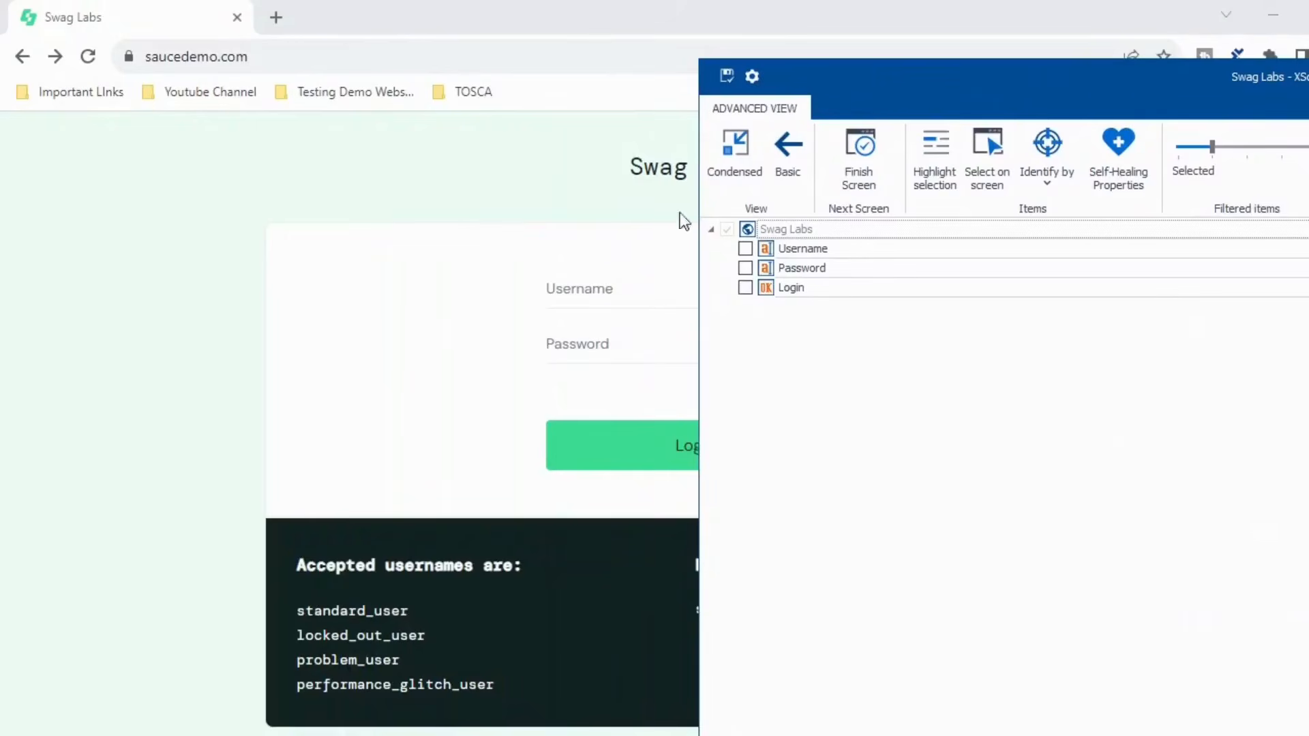
click(770, 248)
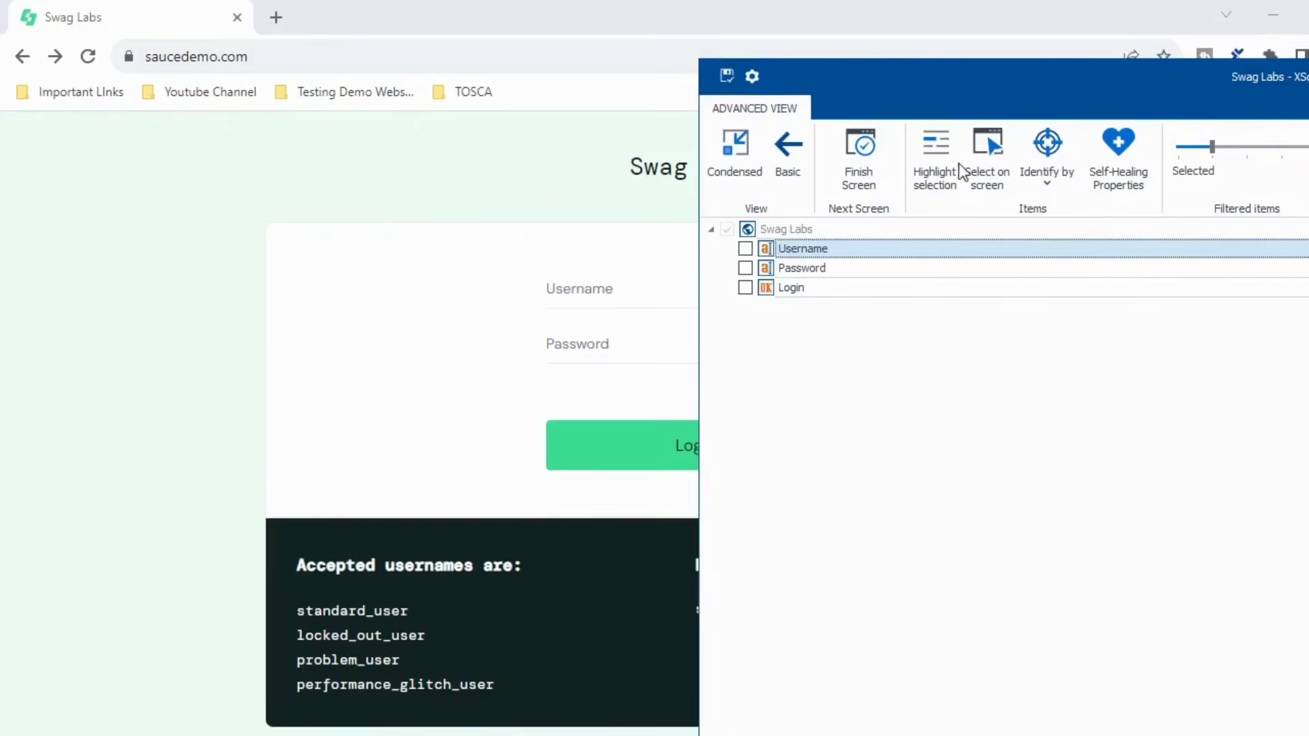
click(944, 157)
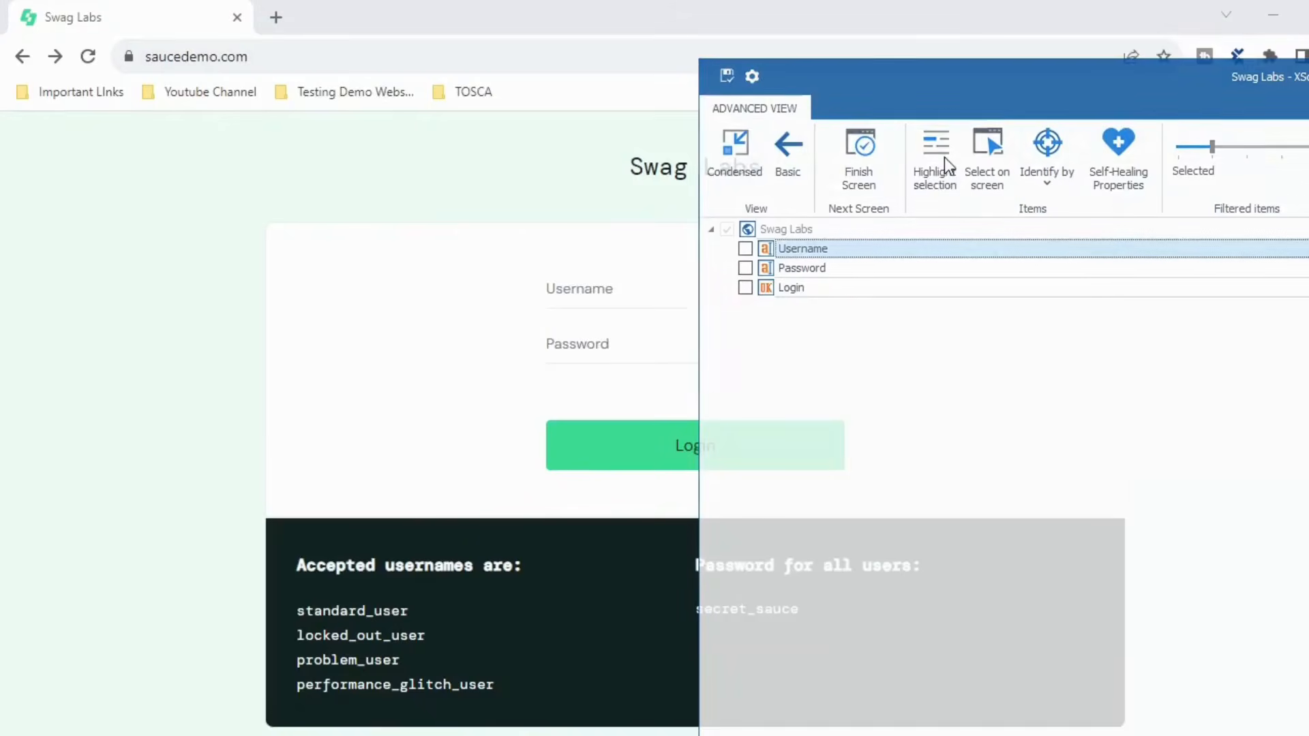
click(771, 268)
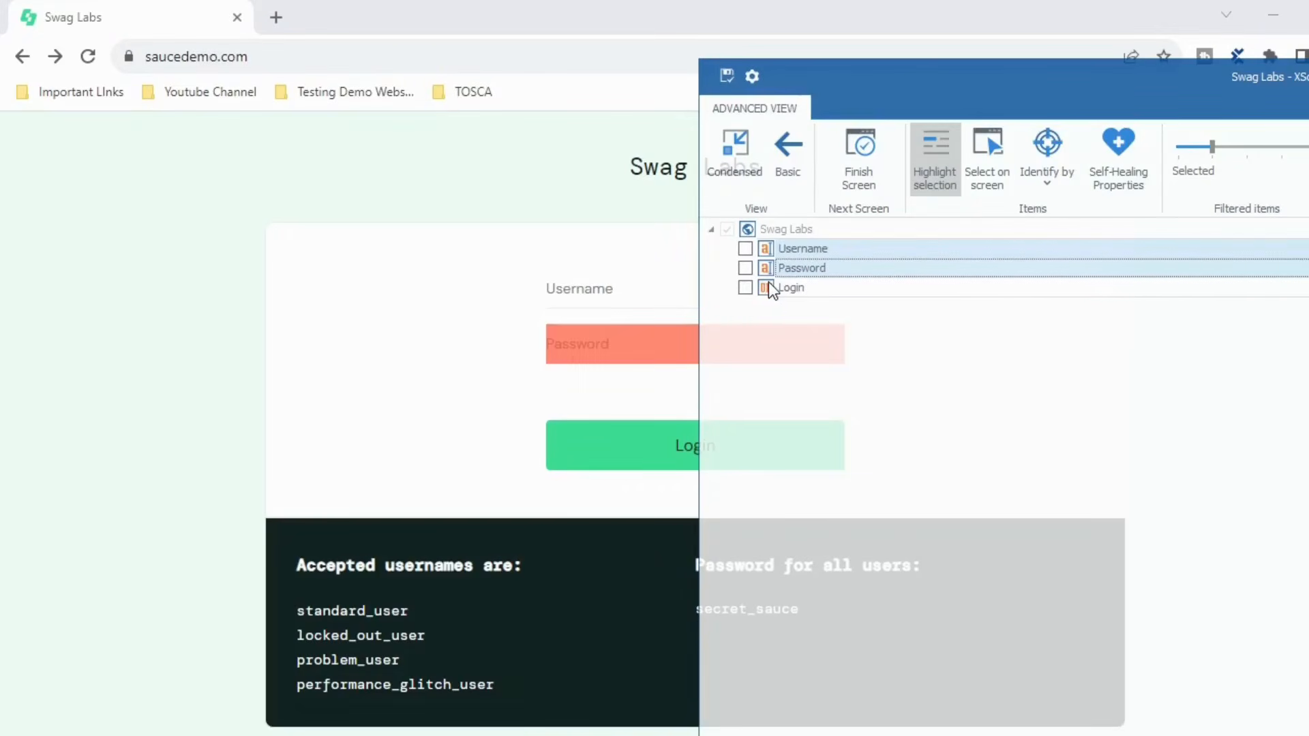
click(768, 285)
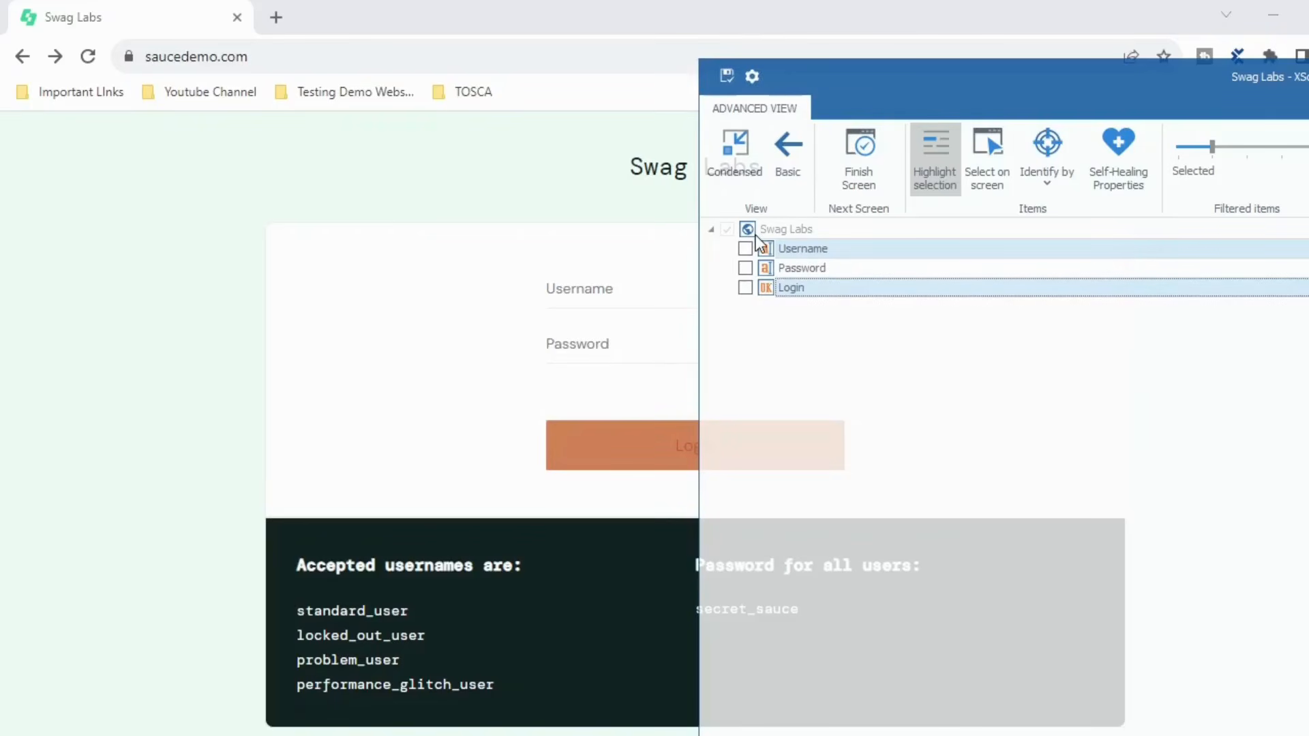
drag(914, 83, 351, 80)
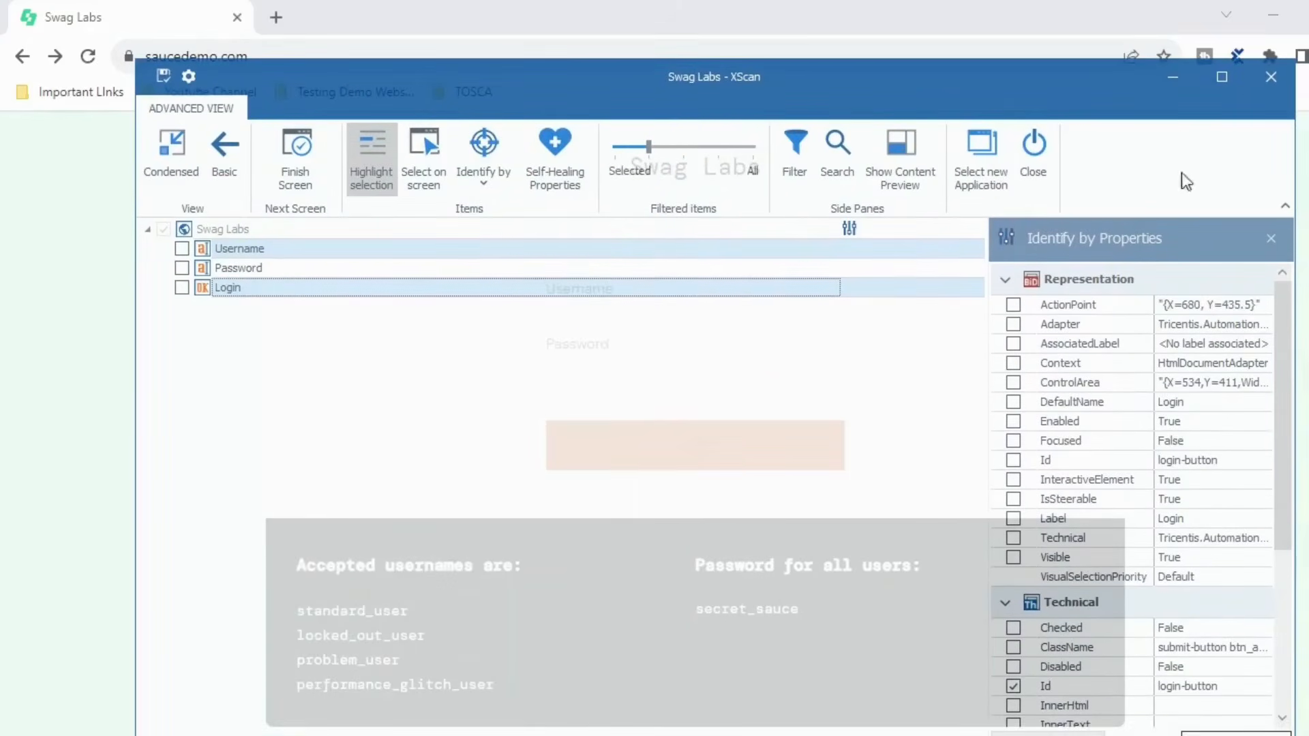
click(1209, 80)
- Include Username, Password and Login in the module and rename its root to LoginPage
click(45, 191)
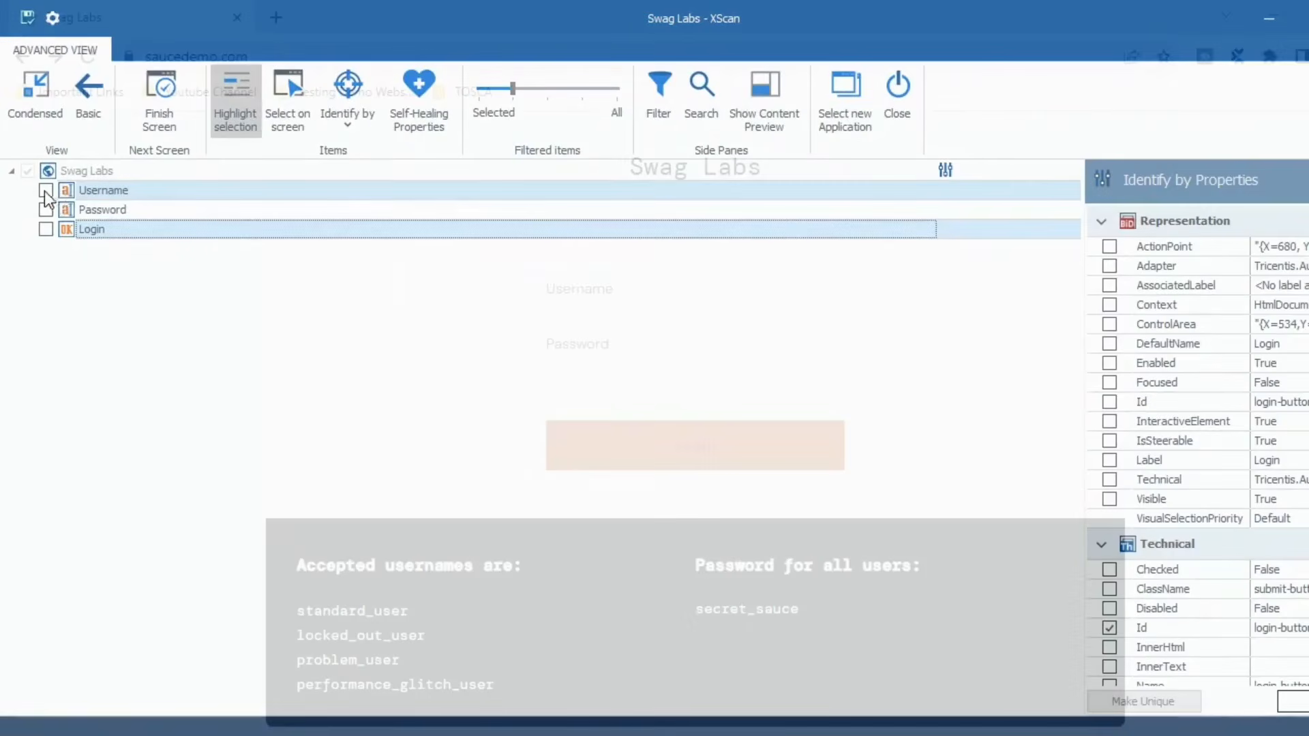
click(45, 209)
click(45, 229)
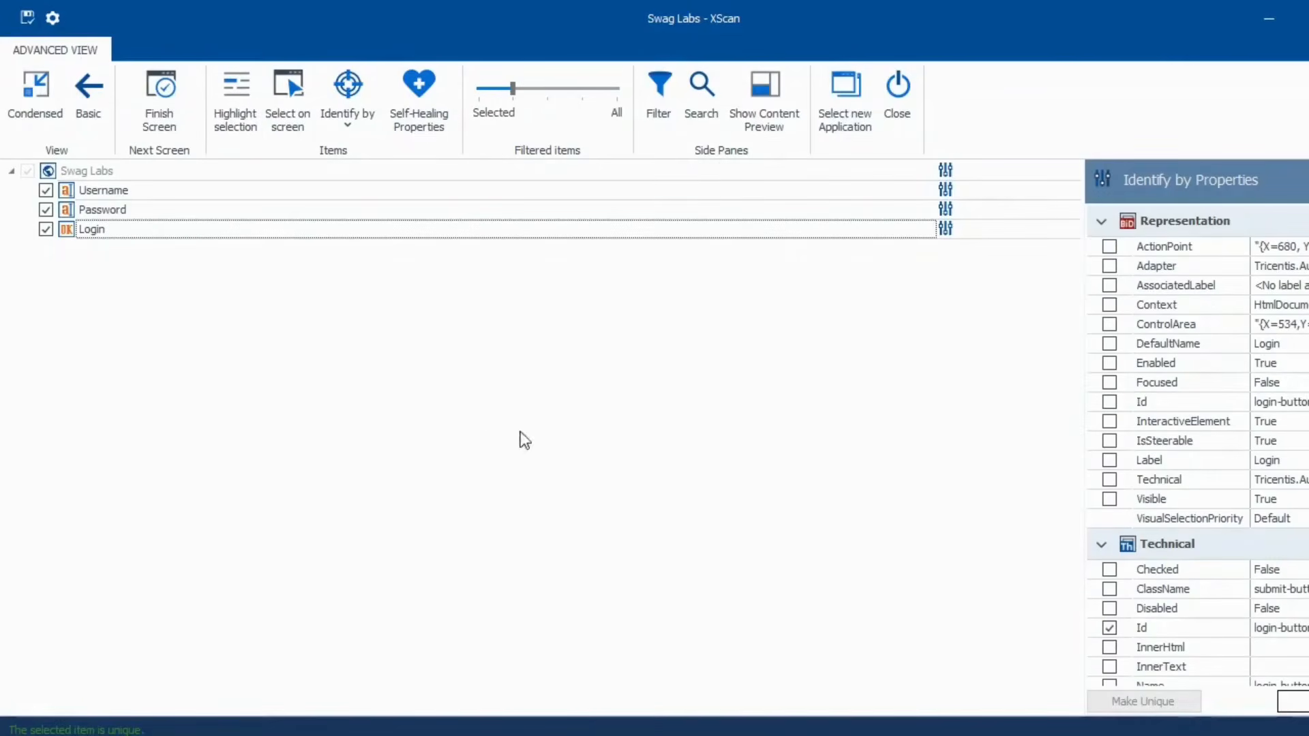
click(124, 169)
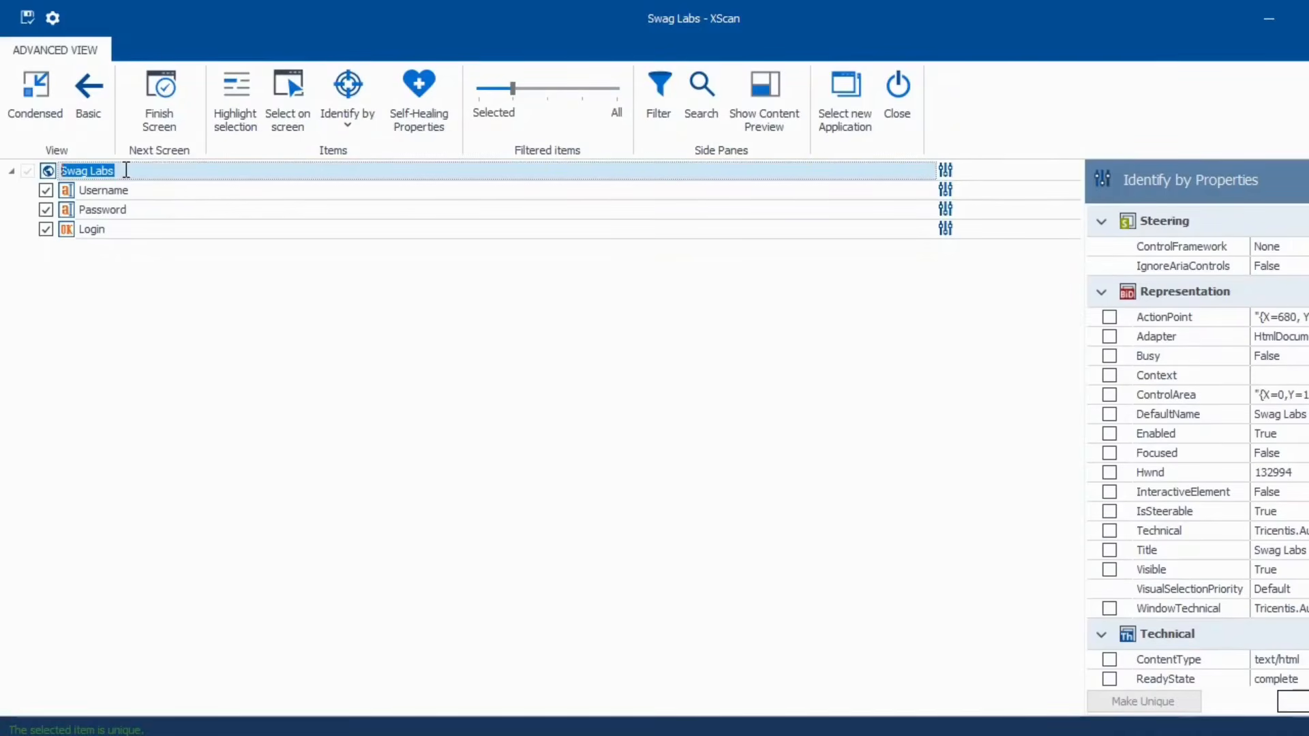
text(LoginPage)
click(809, 451)
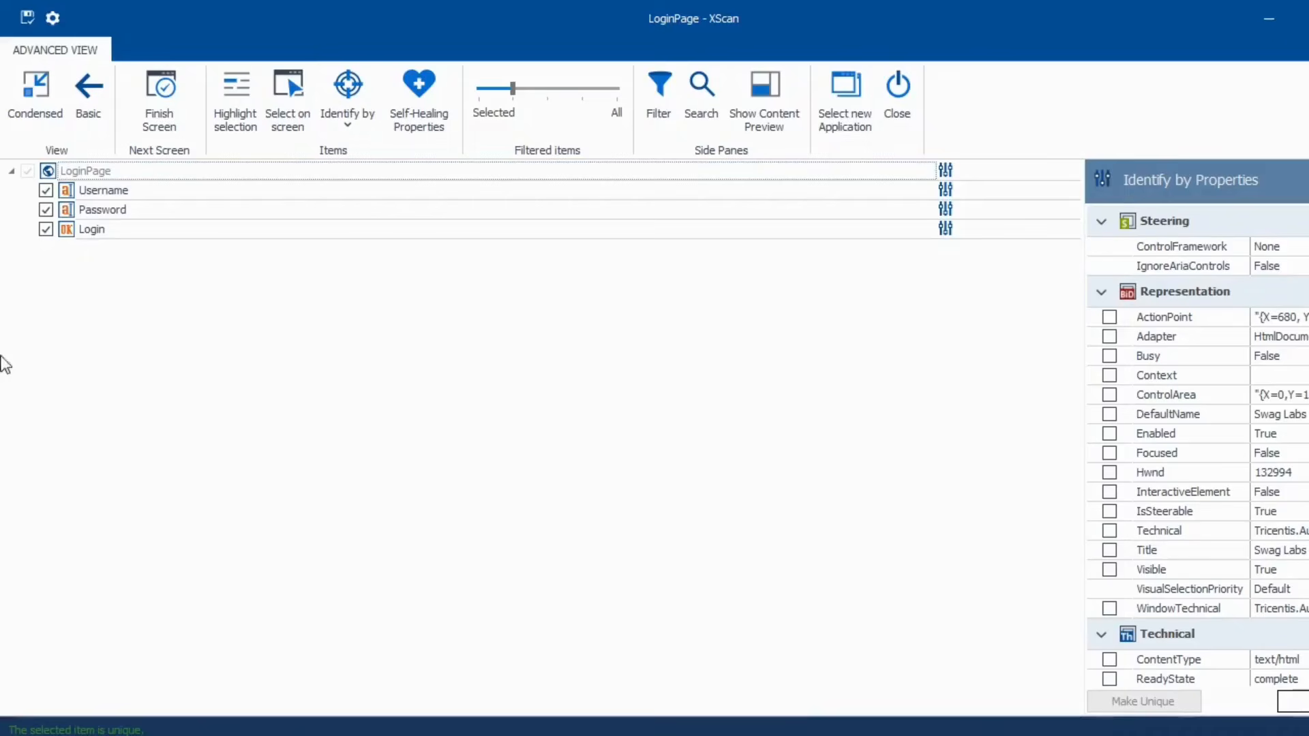
- Review the three controls' properties and save the LoginPage module
click(64, 189)
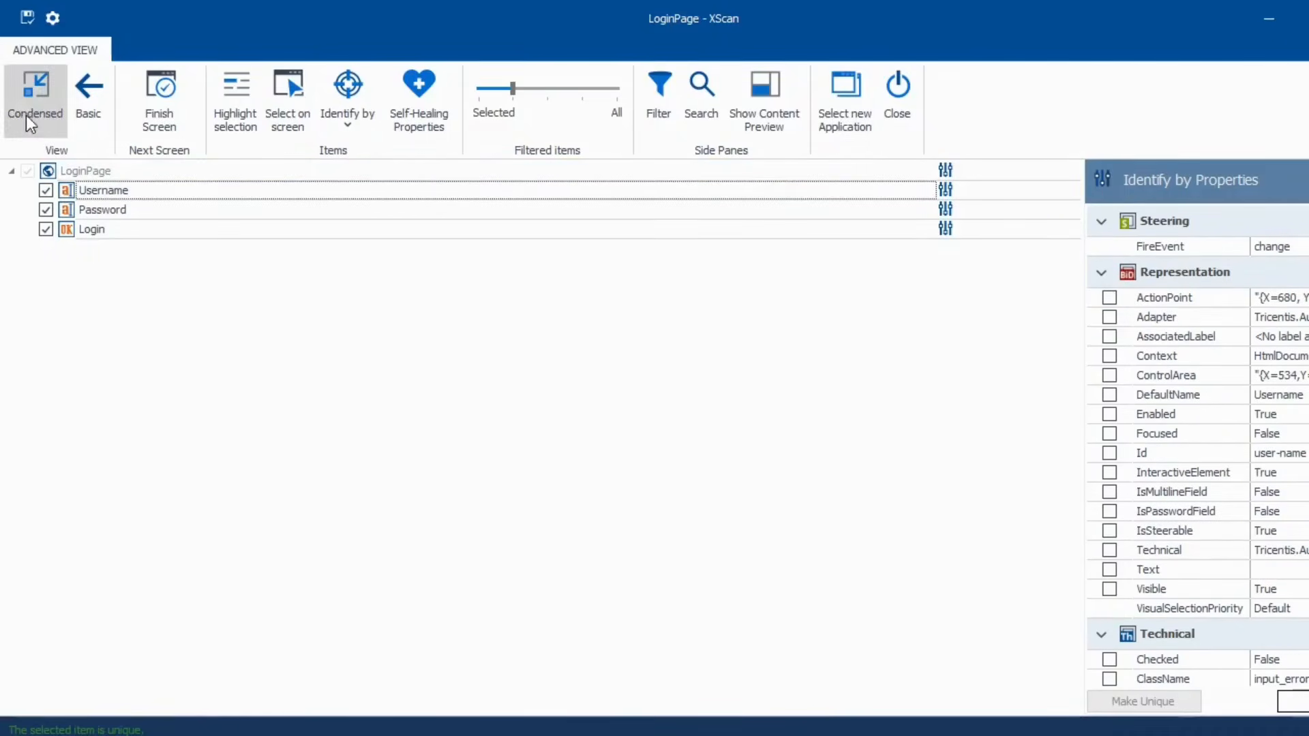
click(68, 210)
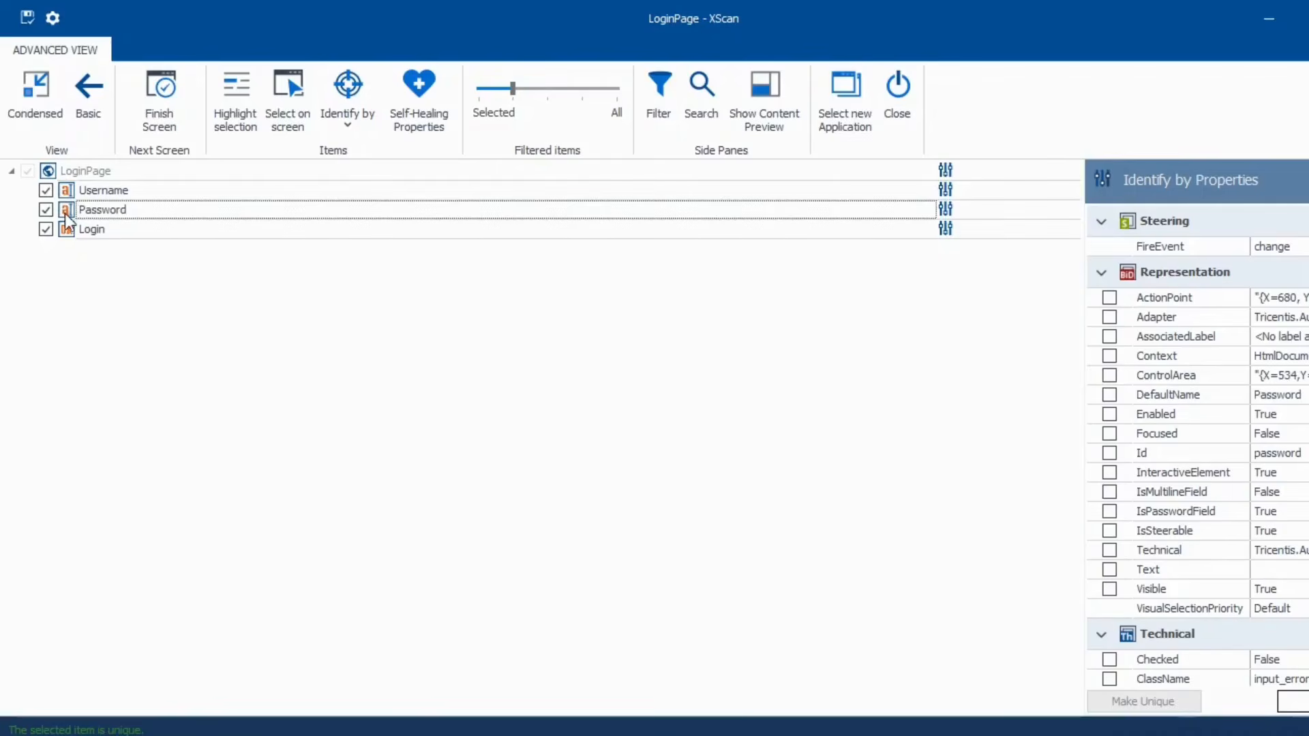
click(69, 232)
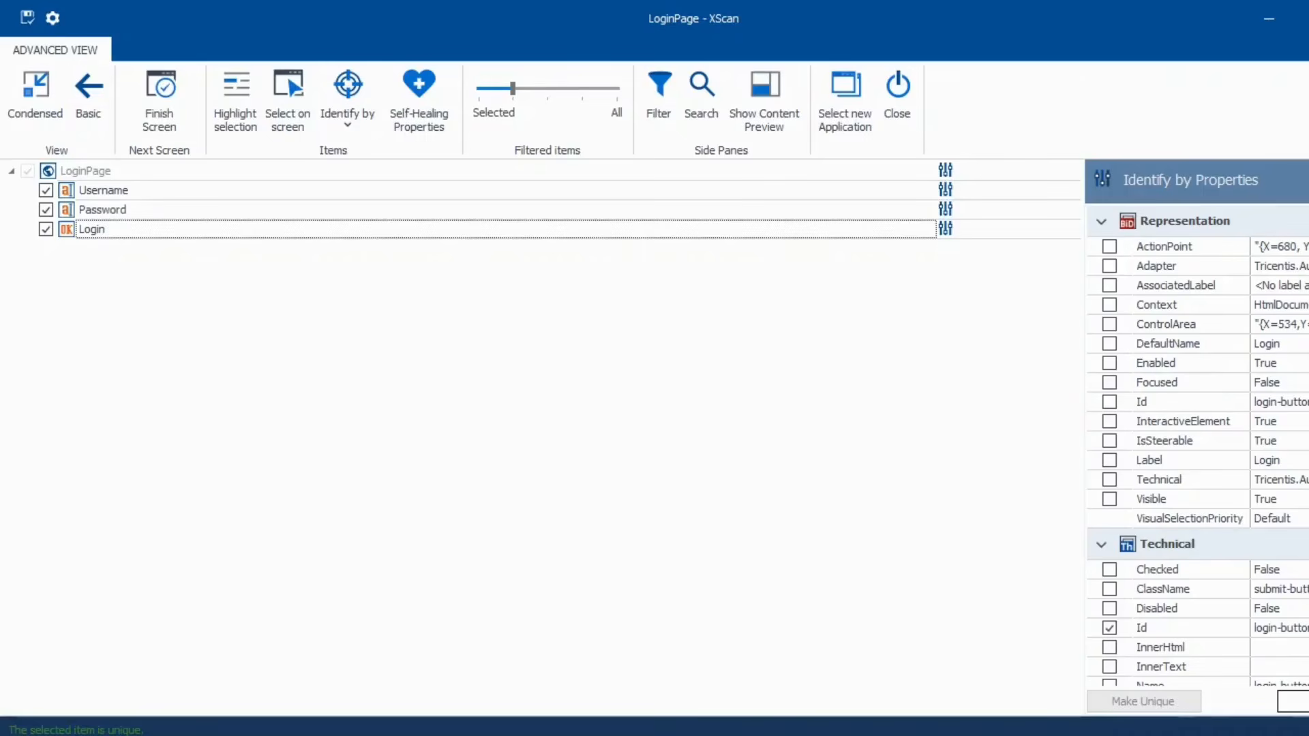
click(28, 17)
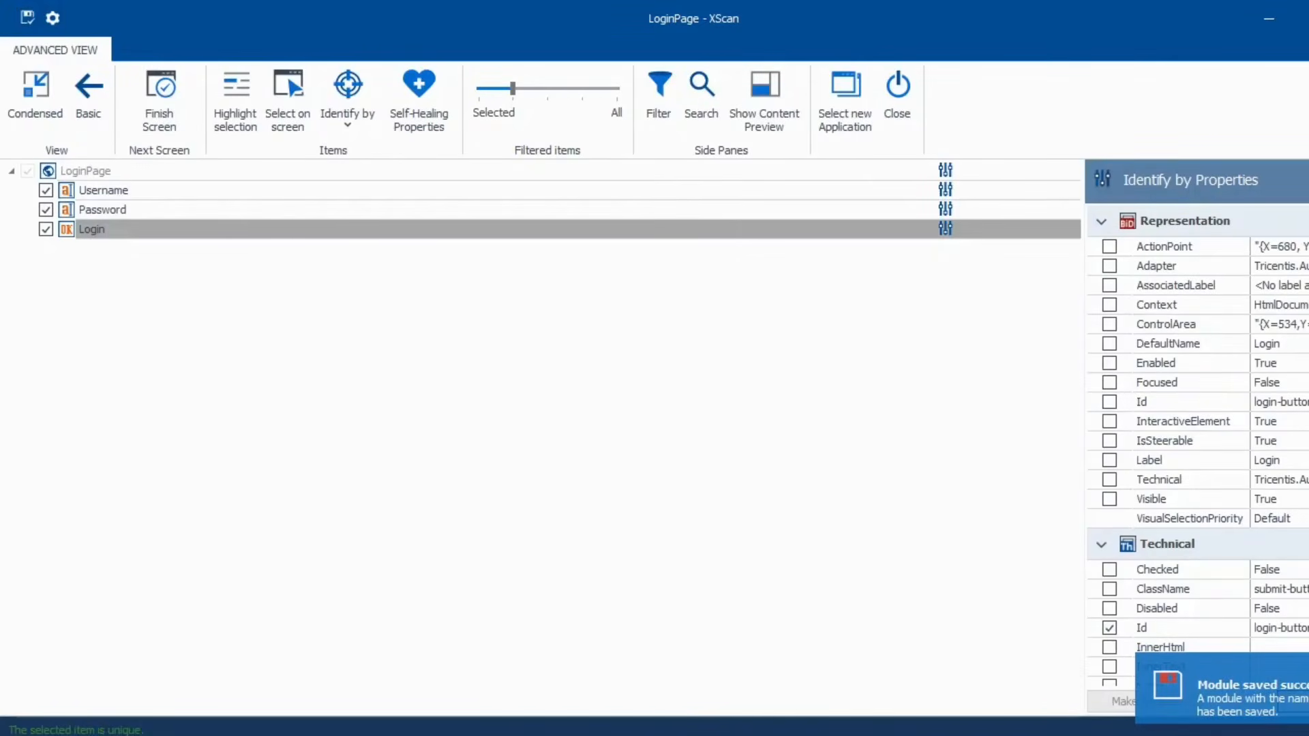
key(alt+Tab)
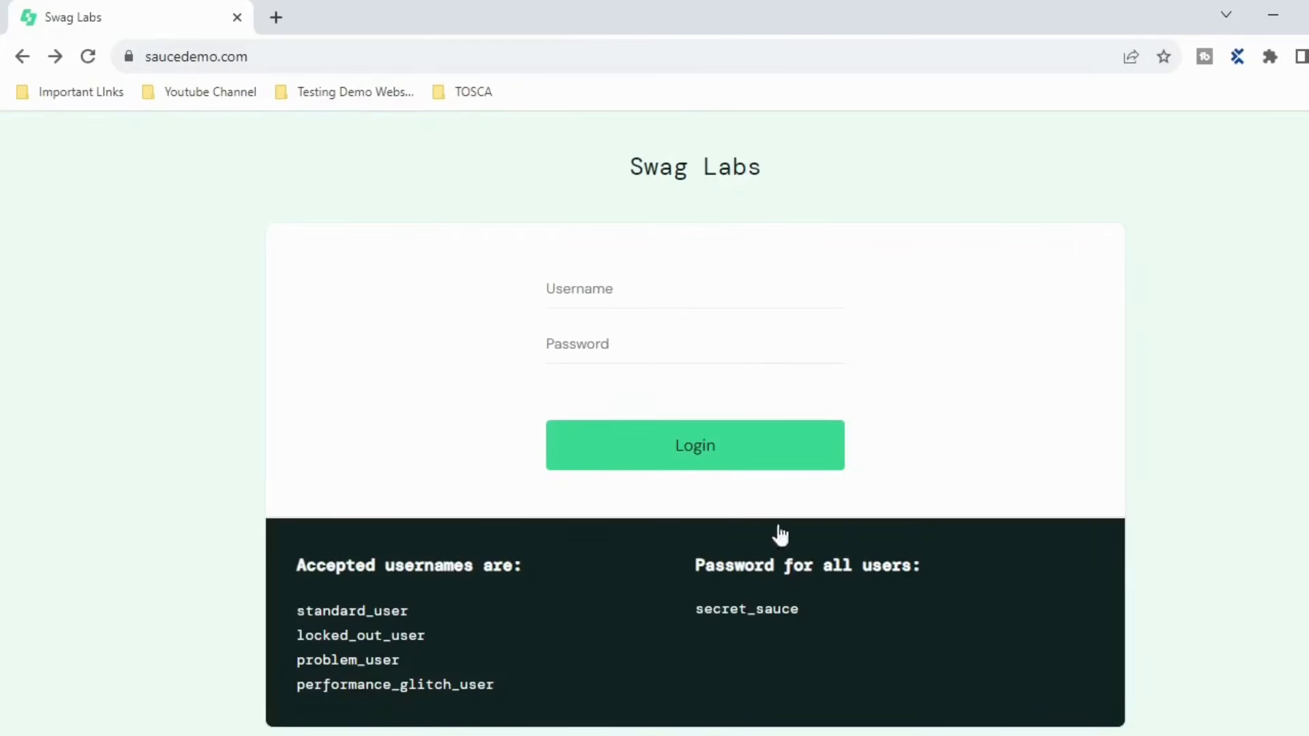
key(alt+Tab)
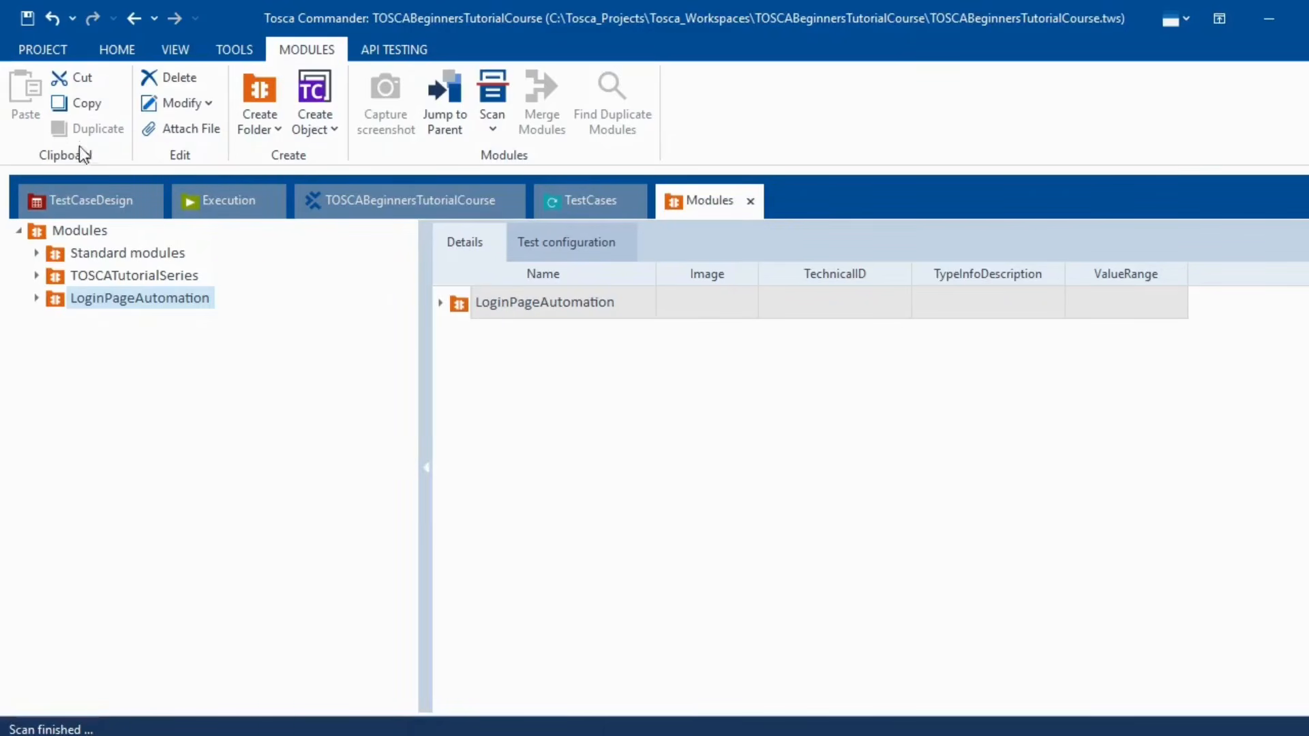
- Add a new TestCase under the TestCases root folder and name it LoginPageAutomation
click(584, 205)
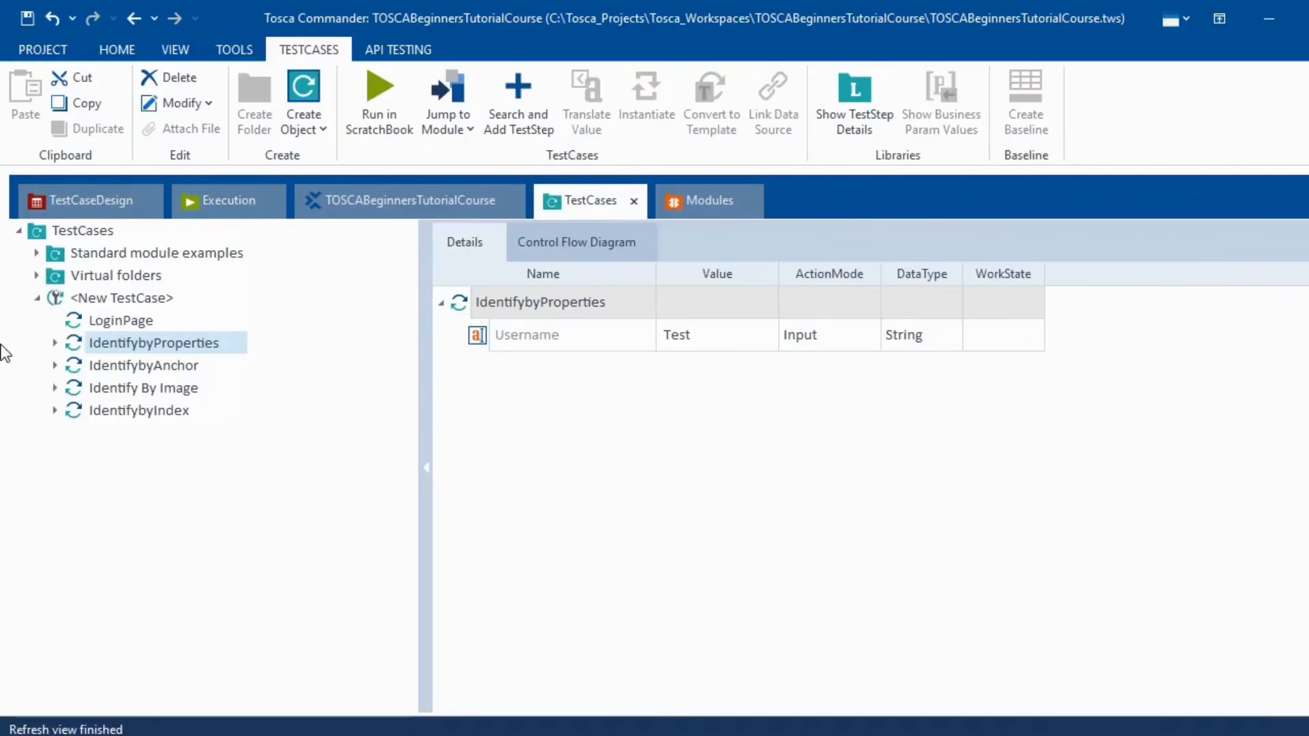
click(43, 293)
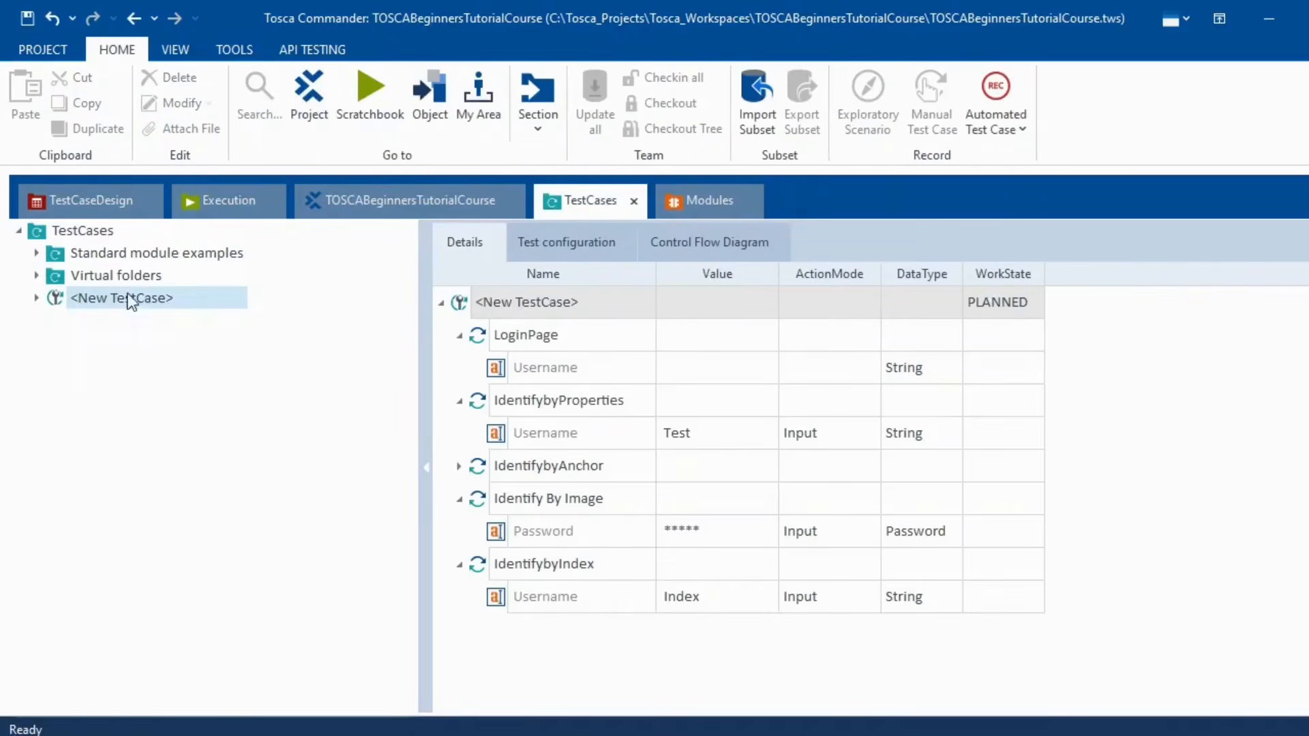
click(71, 230)
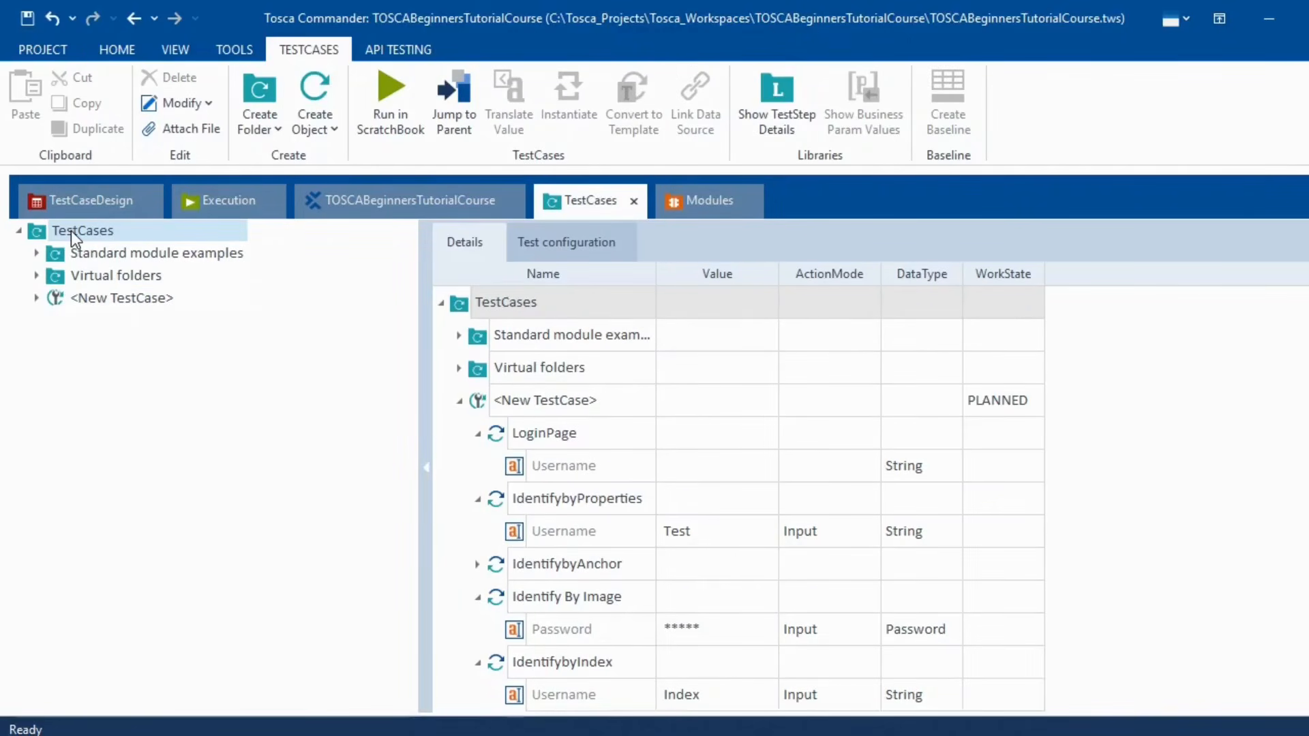
right_click(71, 230)
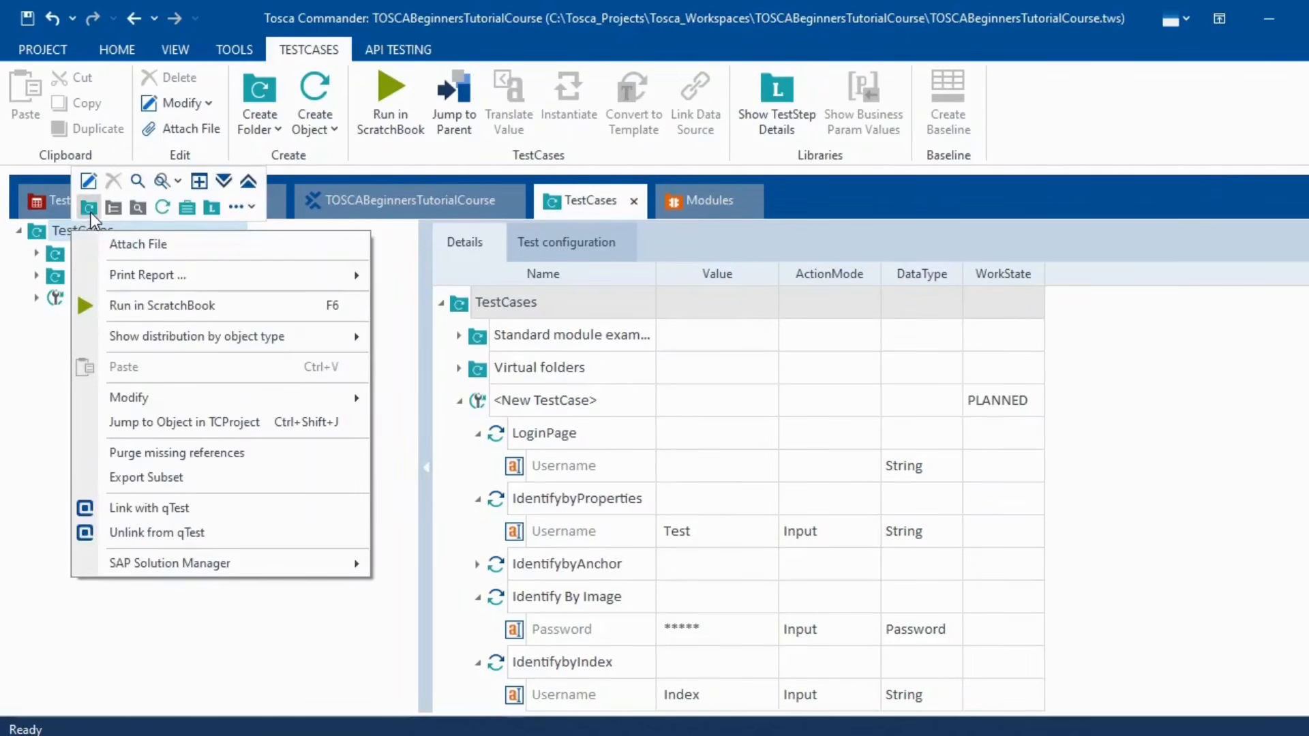
click(160, 210)
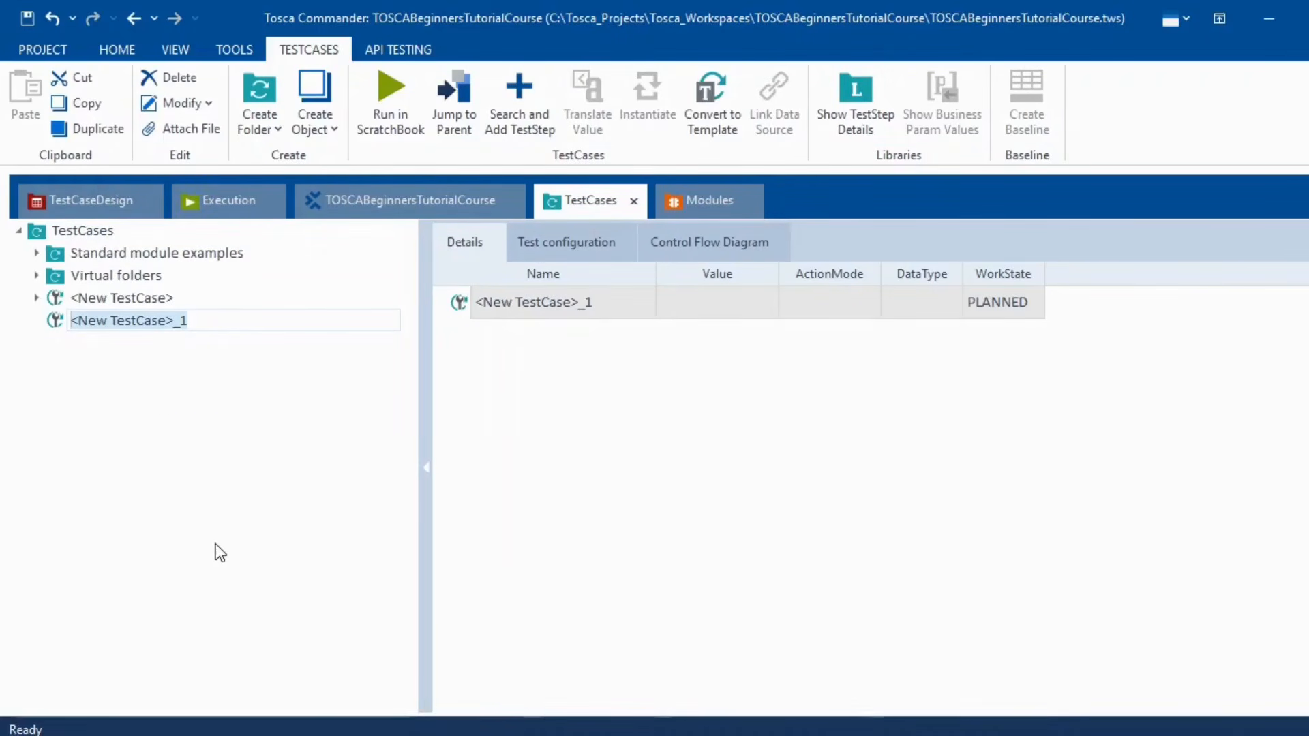
text(LoginPage)
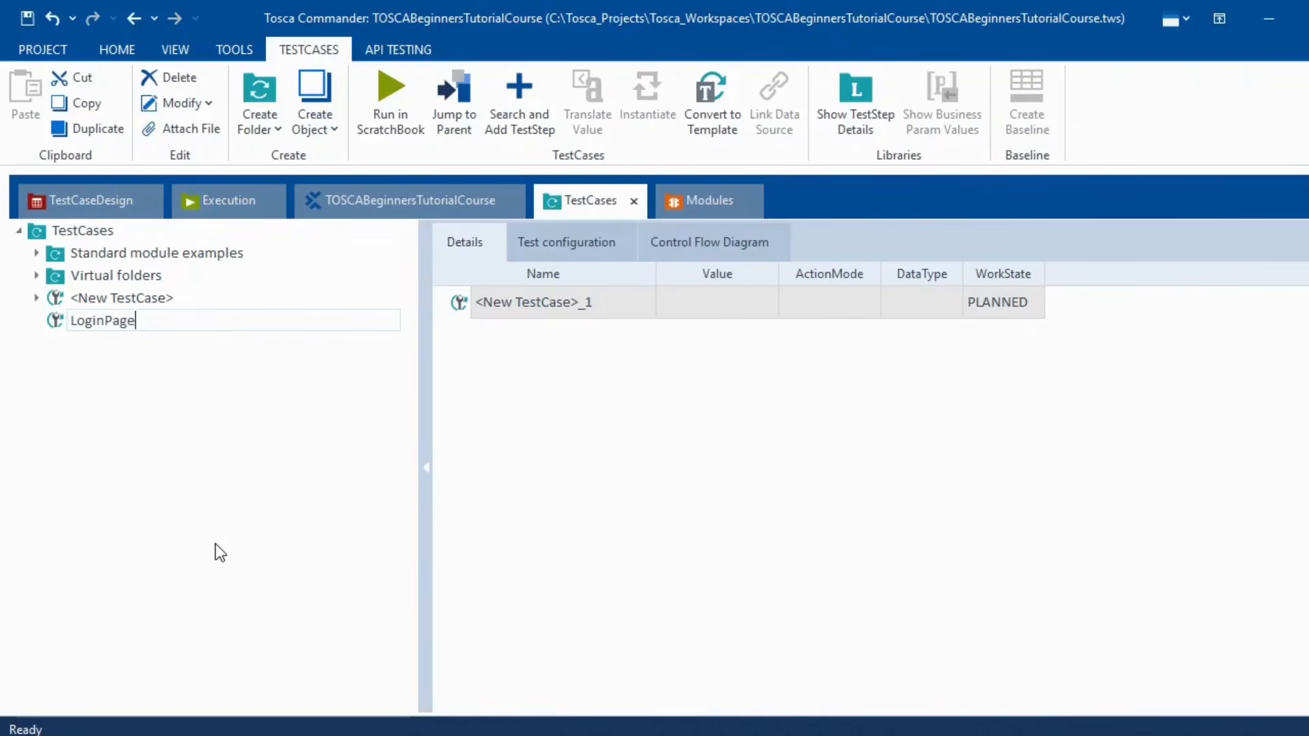
text(Automation)
key(Return)
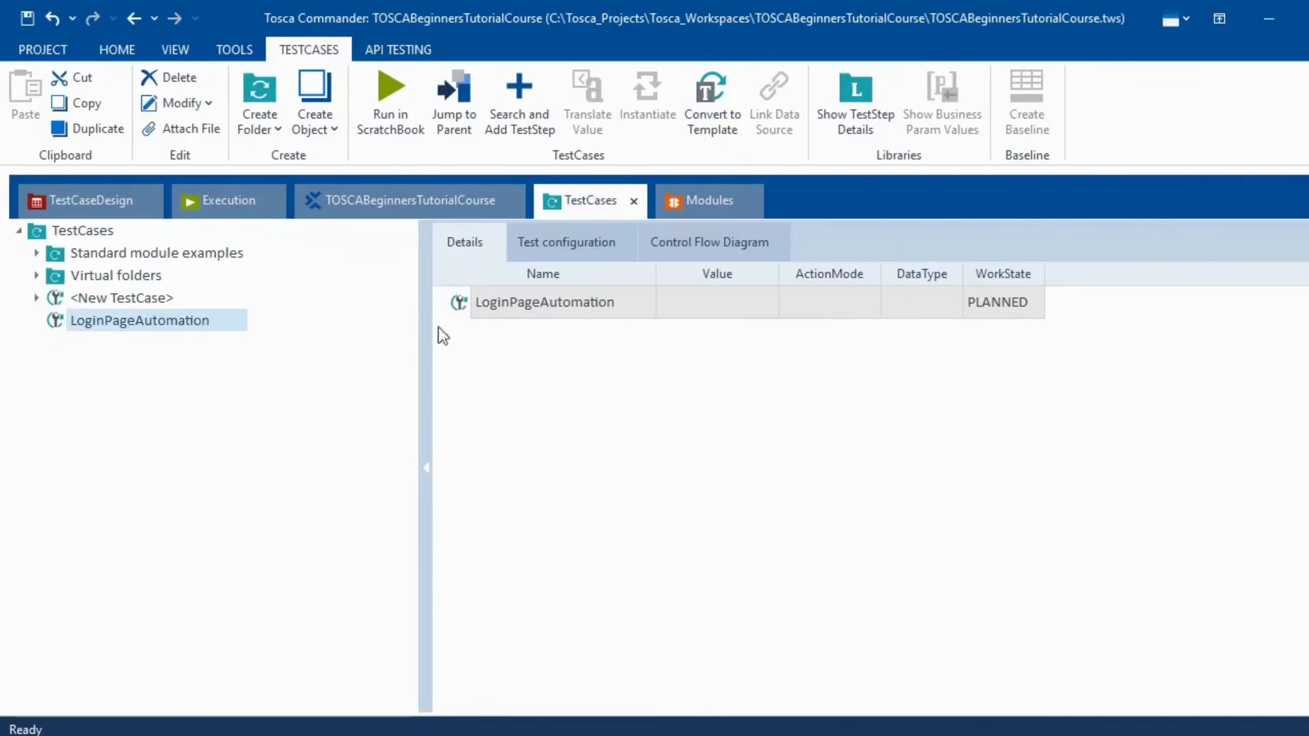
click(698, 204)
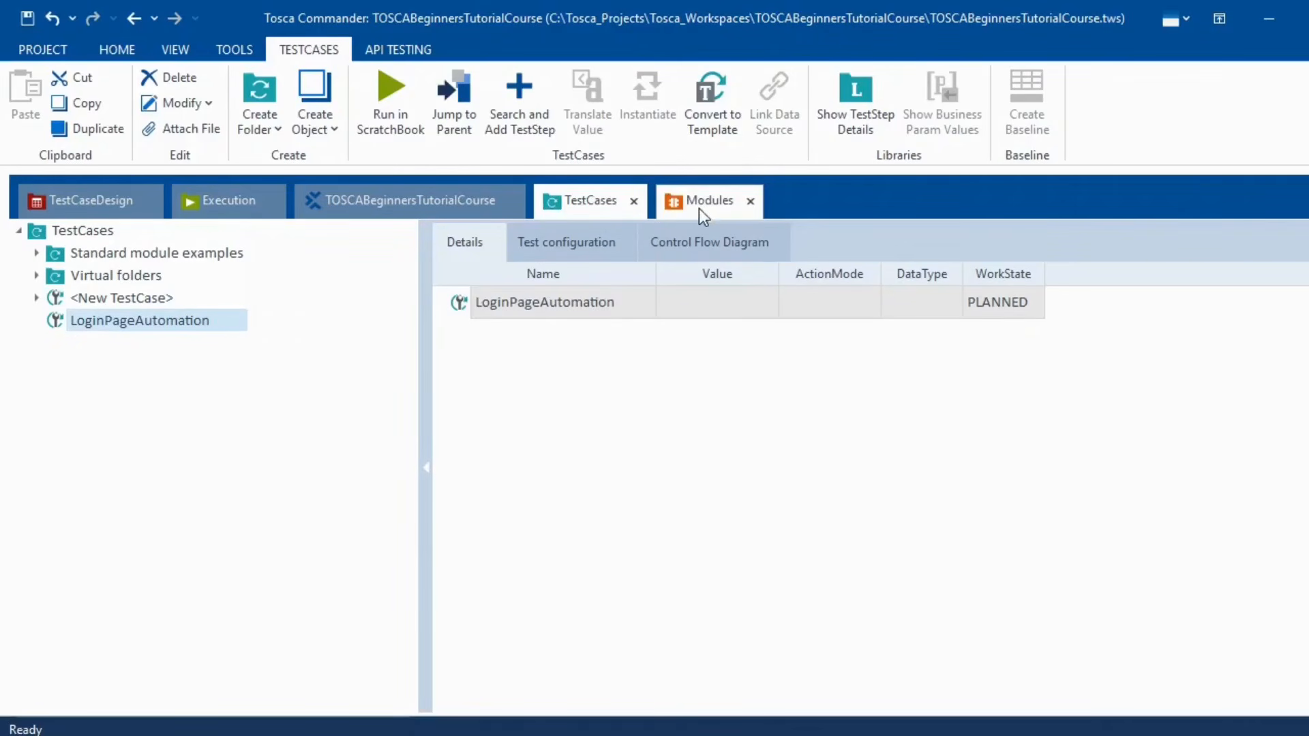
click(566, 208)
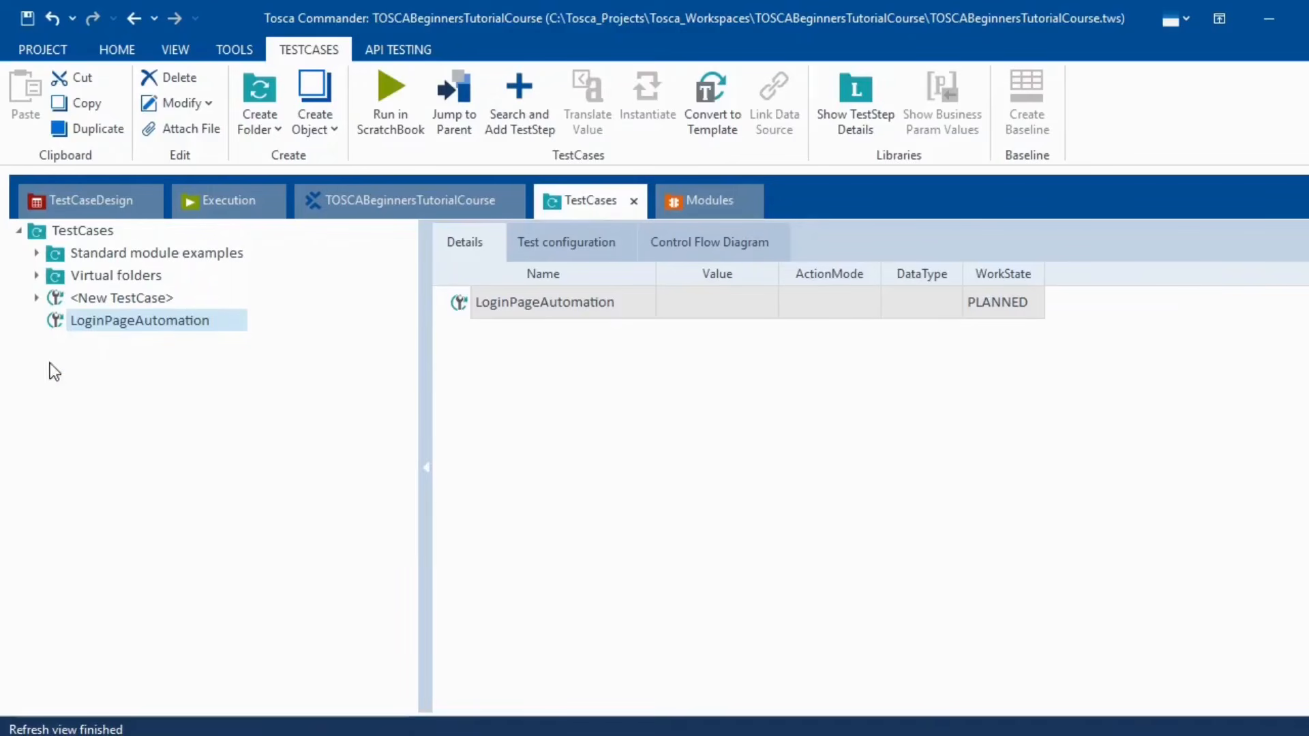
- Add the LoginPage module to LoginPageAutomation using Search and Add TestStep
right_click(125, 326)
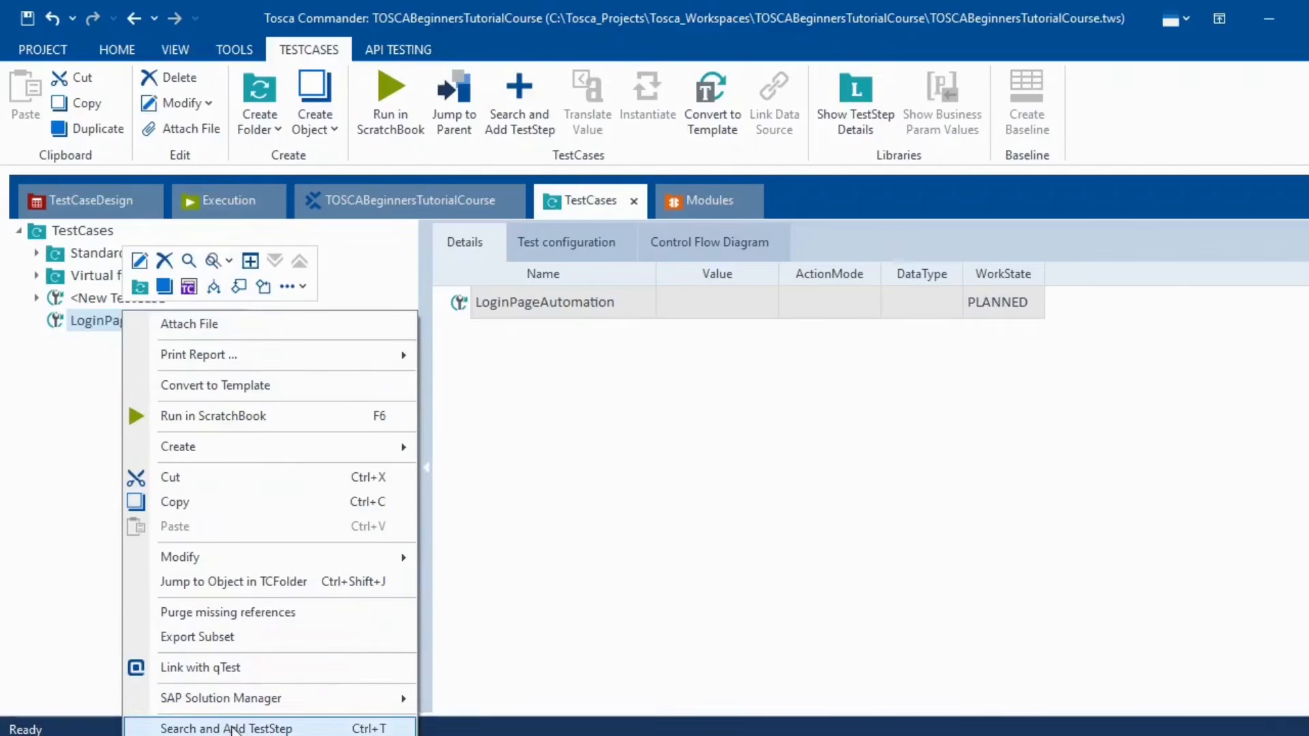
click(232, 730)
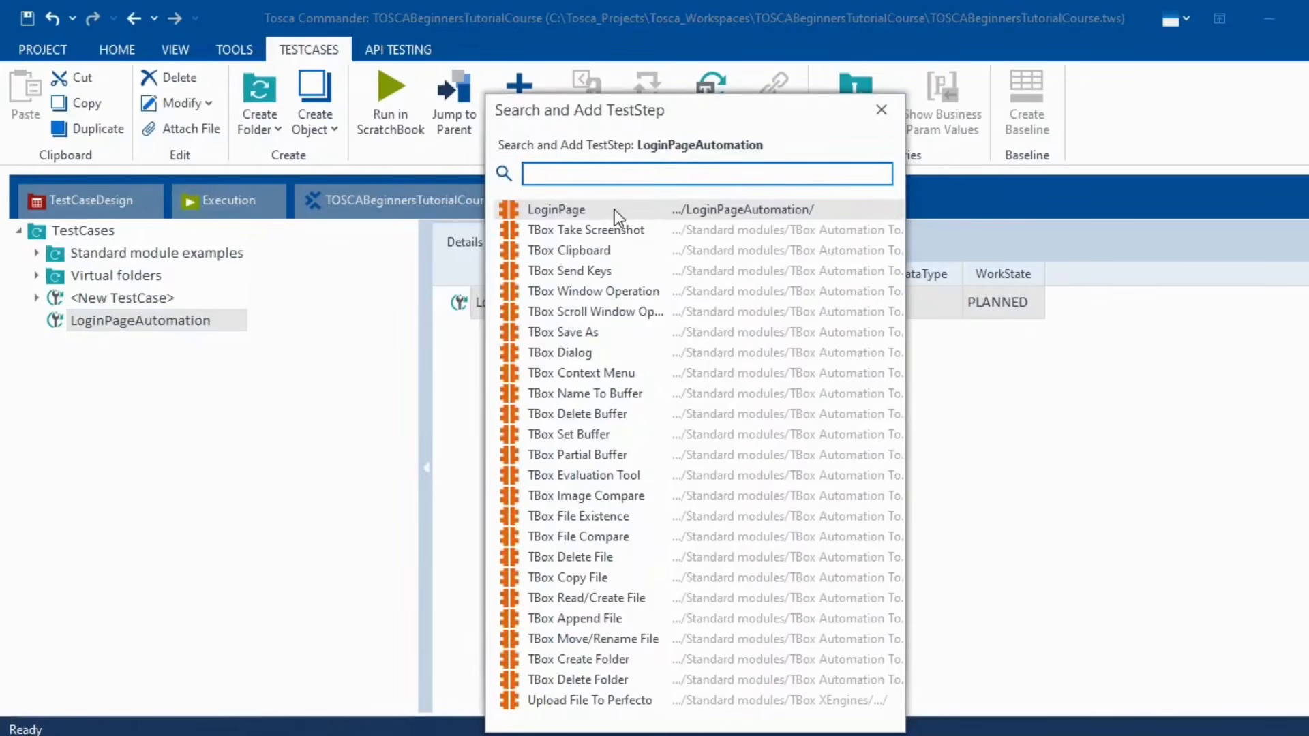
double_click(615, 210)
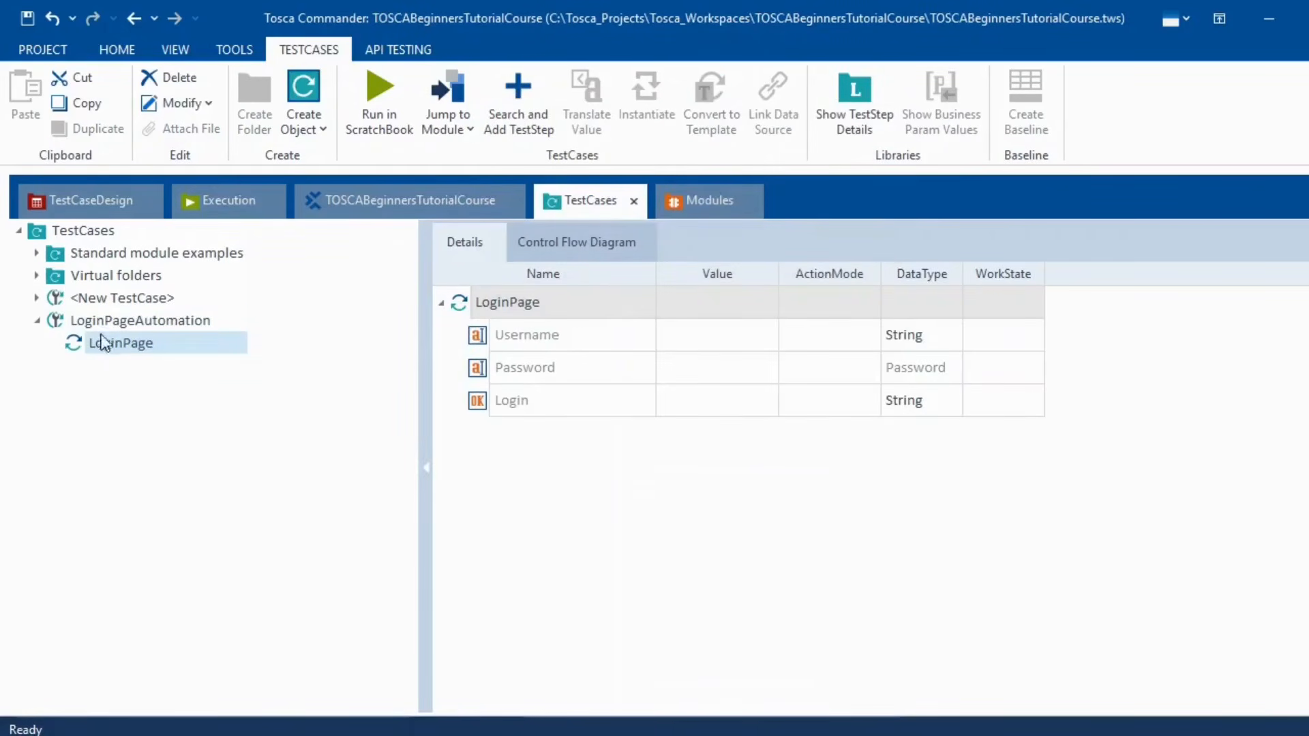
click(154, 319)
- Copy an accepted username from the Swag Labs page into the Username value, keeping action mode Input
key(alt+Tab)
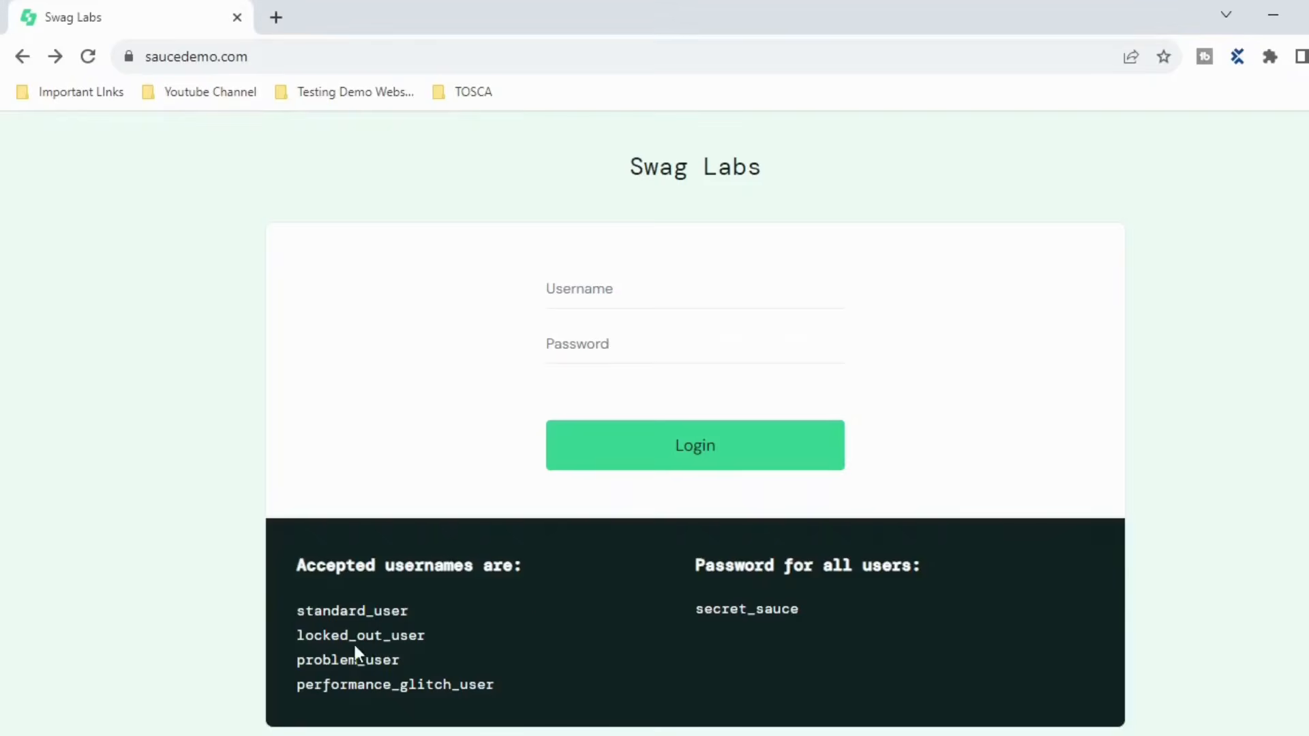
drag(409, 615, 296, 612)
key(ctrl+c)
right_click(353, 611)
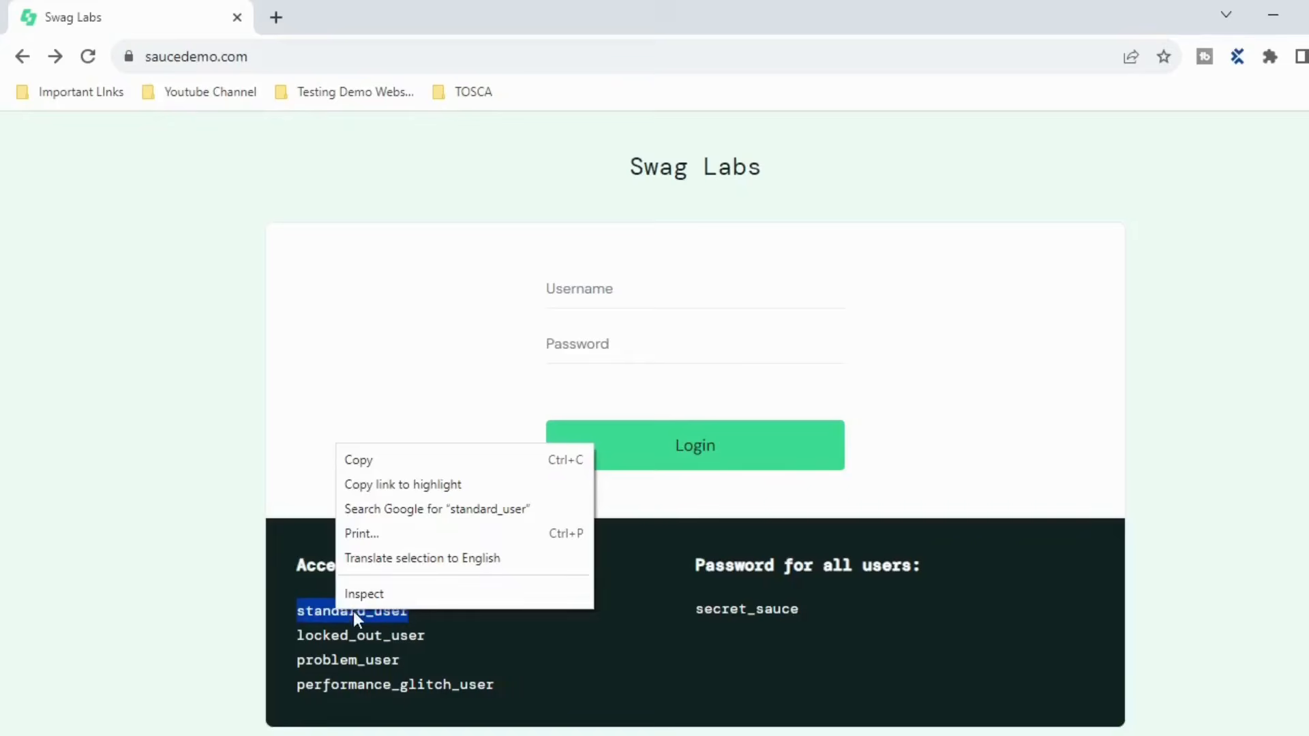
click(387, 458)
key(alt+Tab)
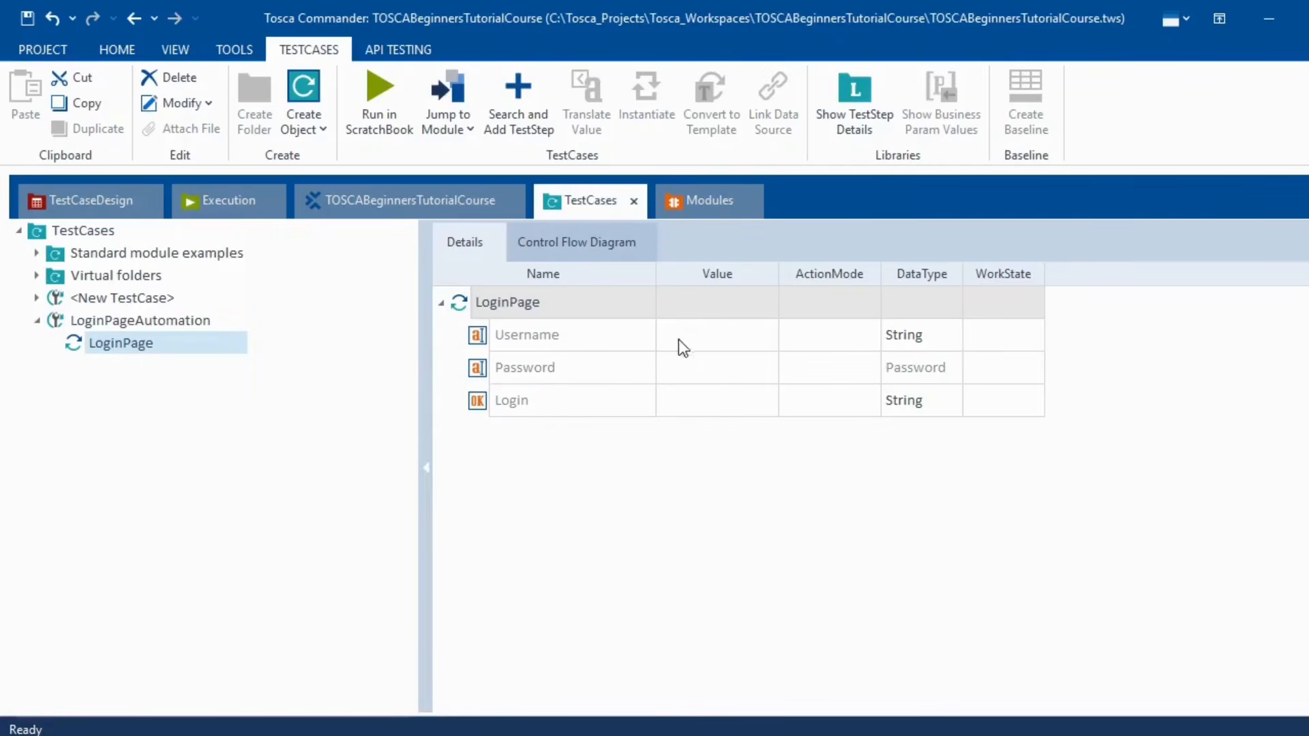
click(715, 334)
key(ctrl+v)
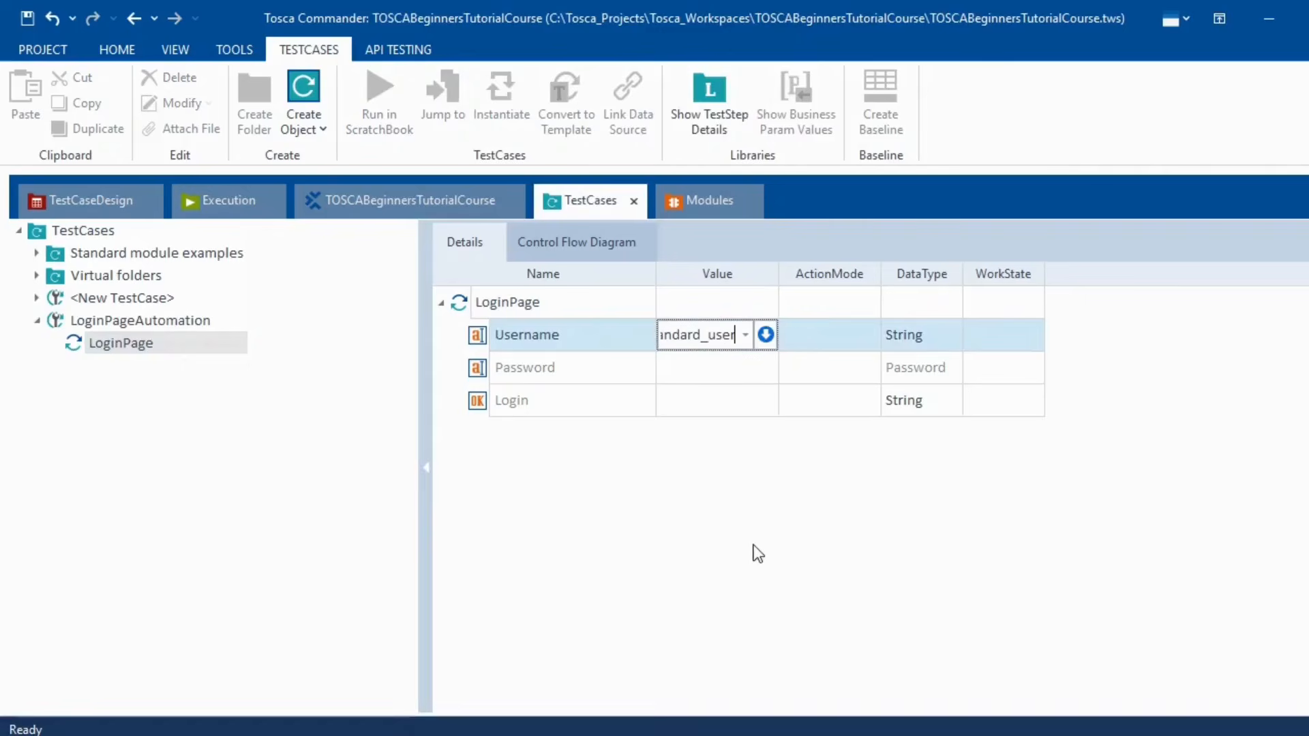
key(Return)
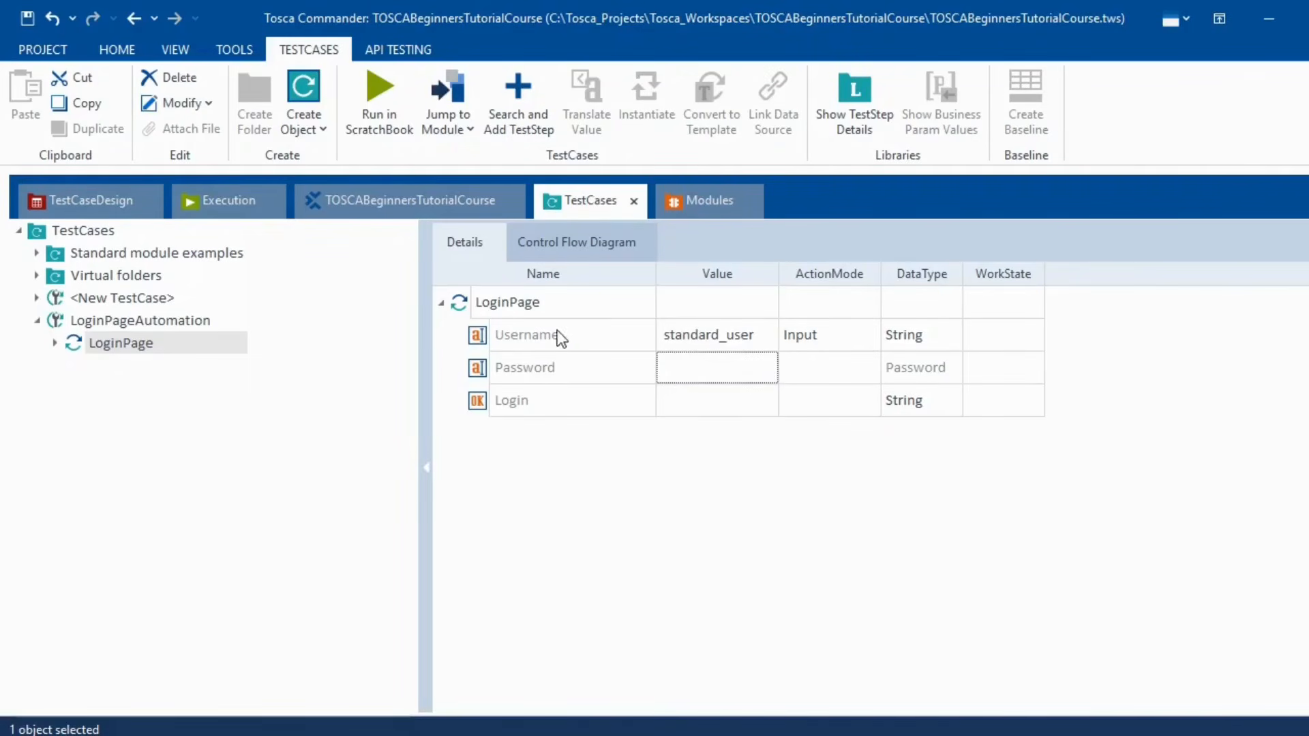
click(869, 341)
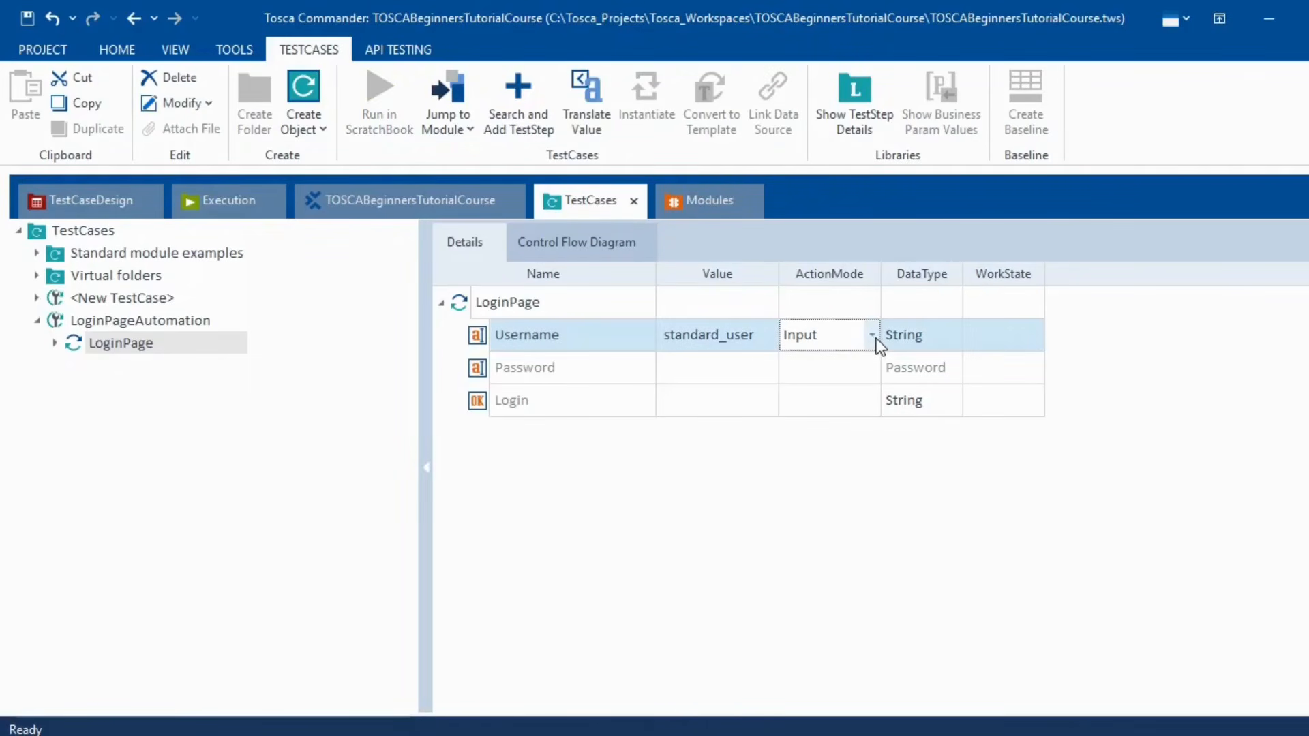
click(871, 337)
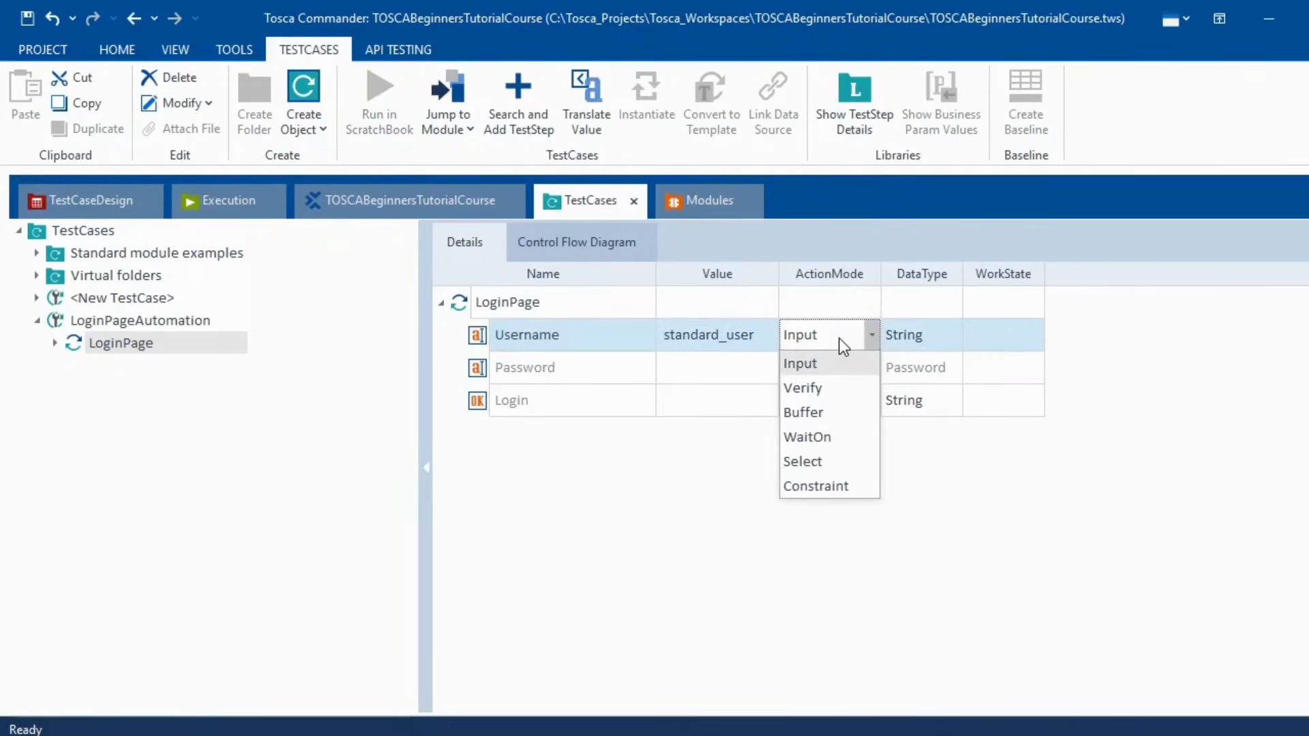
click(831, 363)
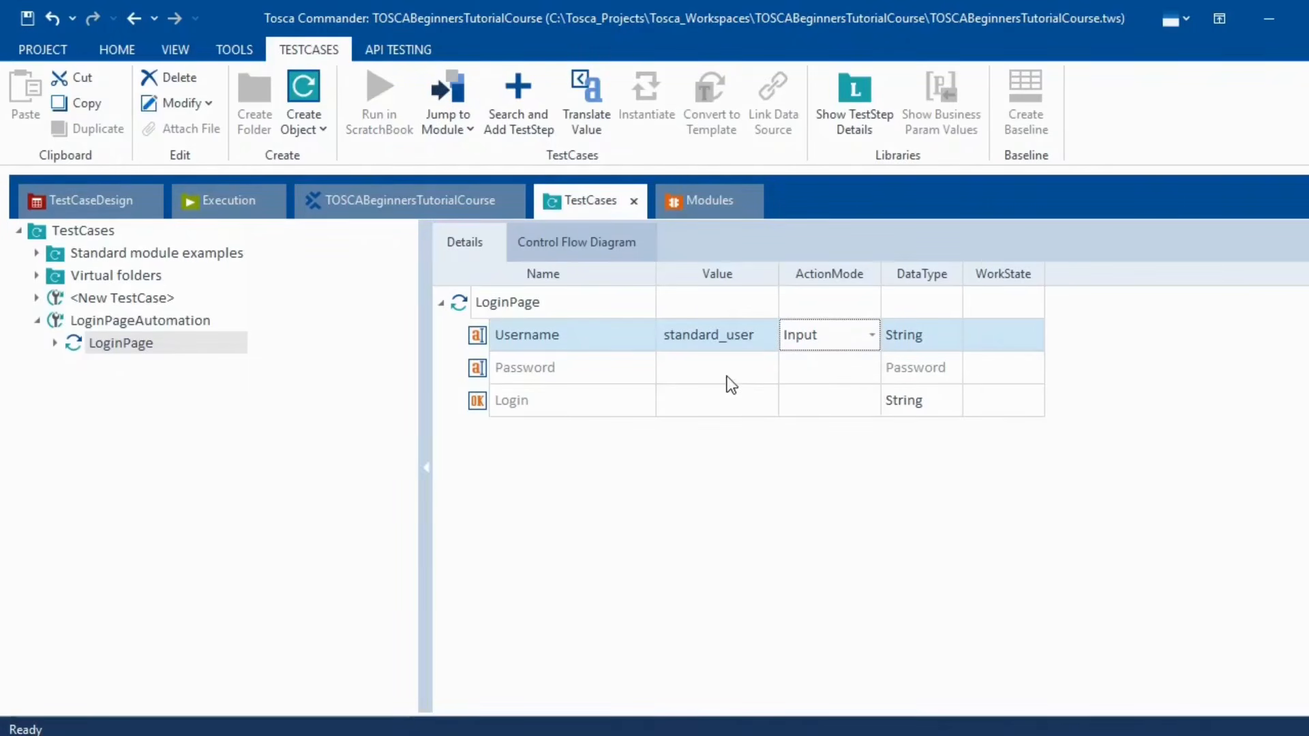
- Copy the shared password from the login page into the Password value
key(alt+Tab)
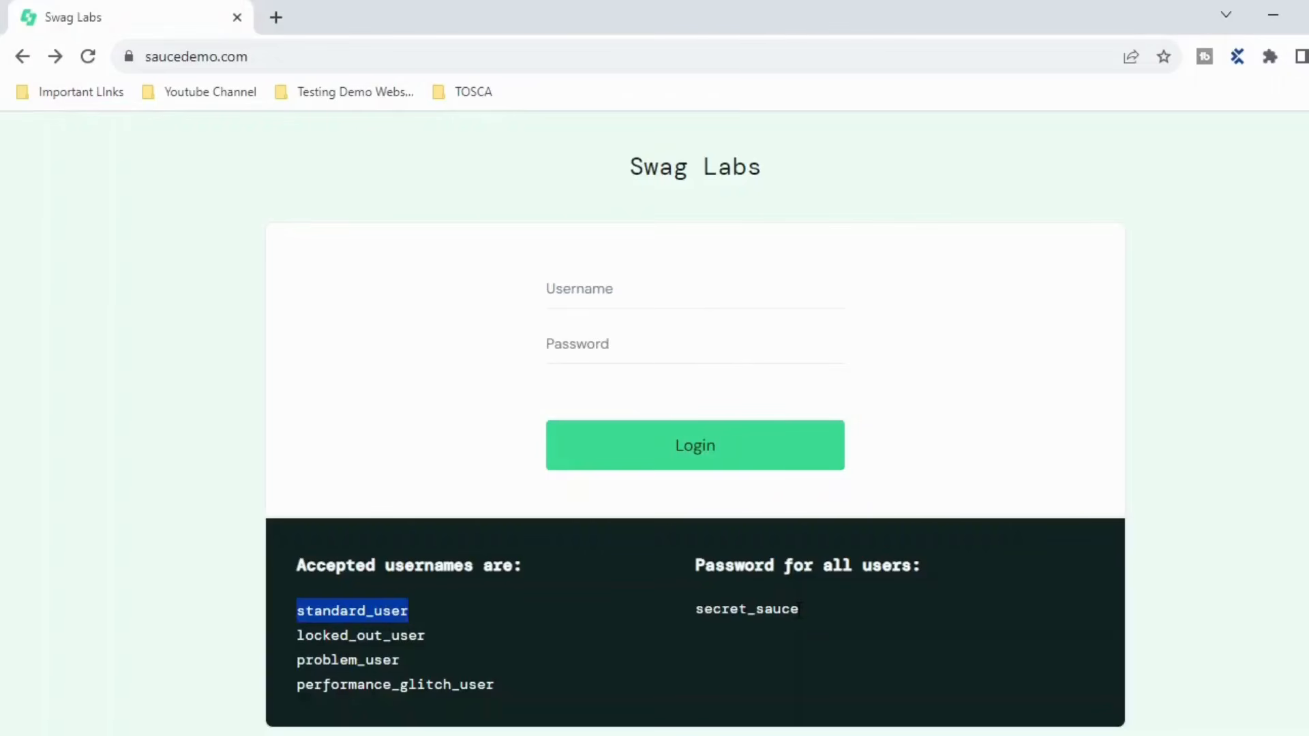
drag(799, 609, 695, 616)
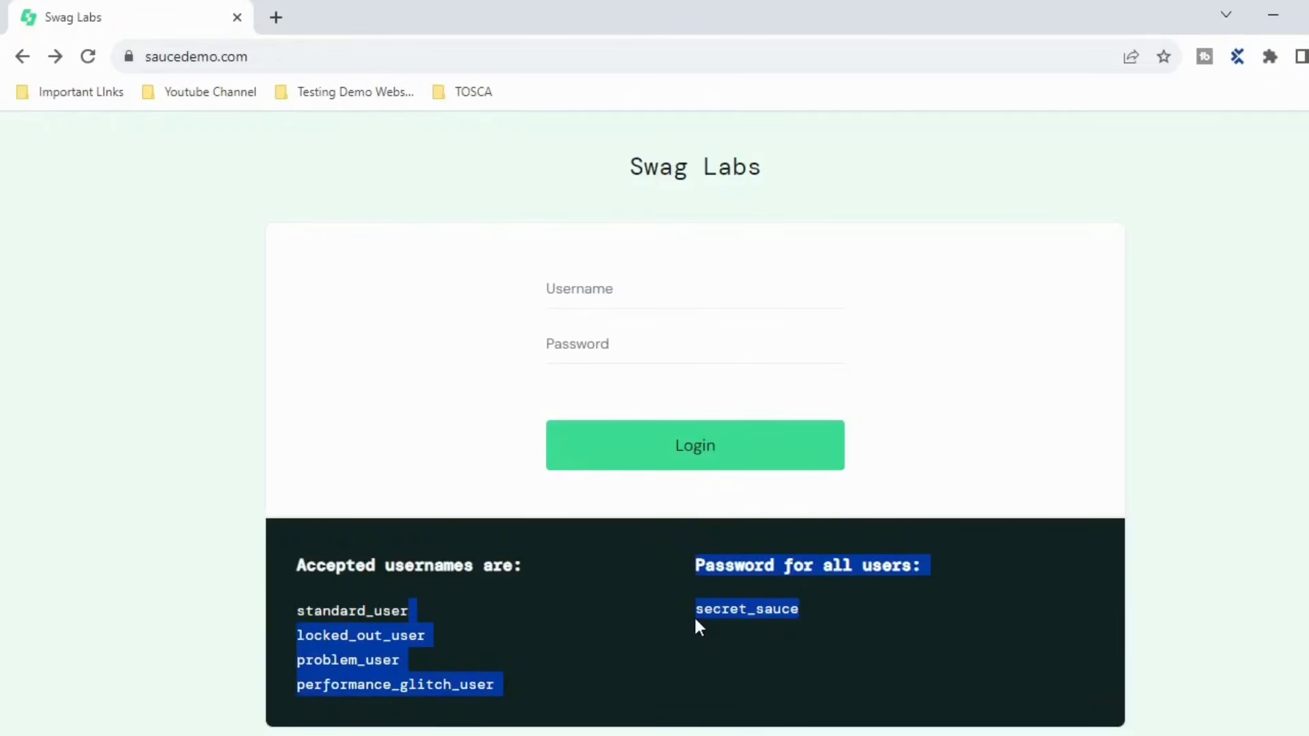
click(776, 620)
drag(801, 609, 697, 609)
key(ctrl+c)
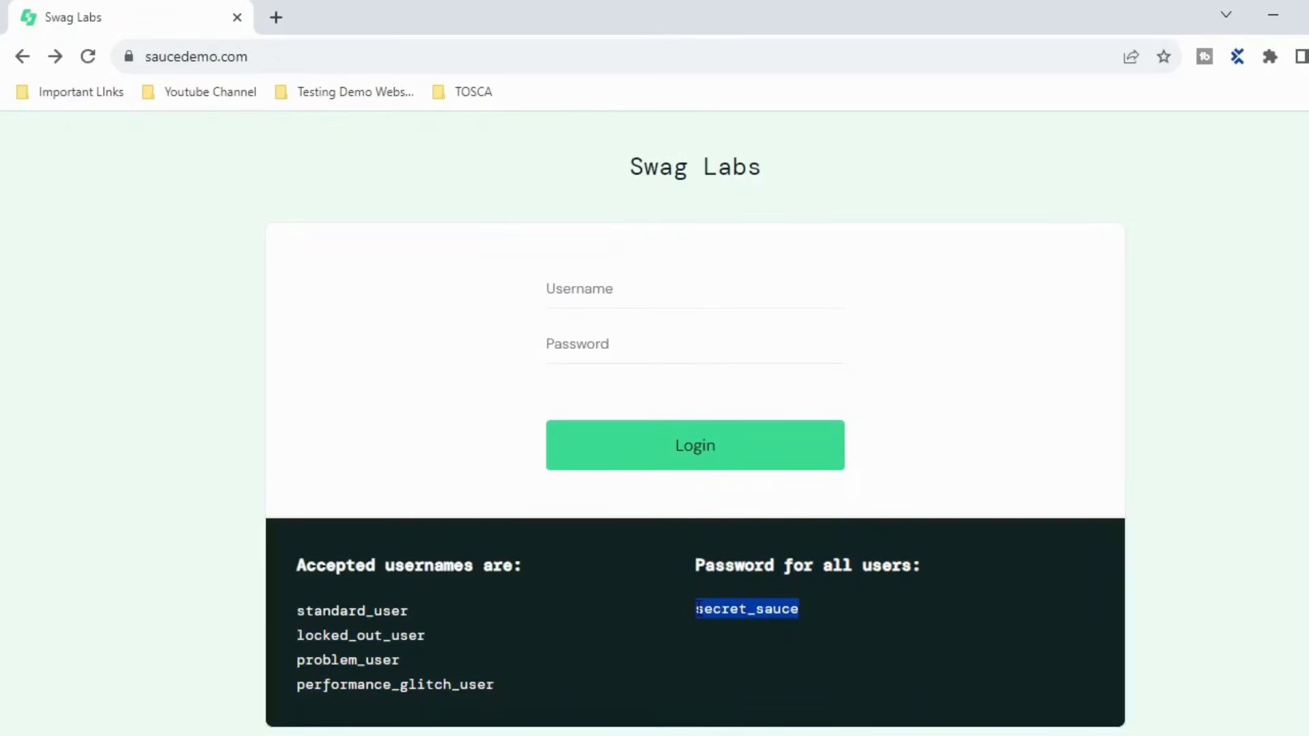
key(alt+Tab)
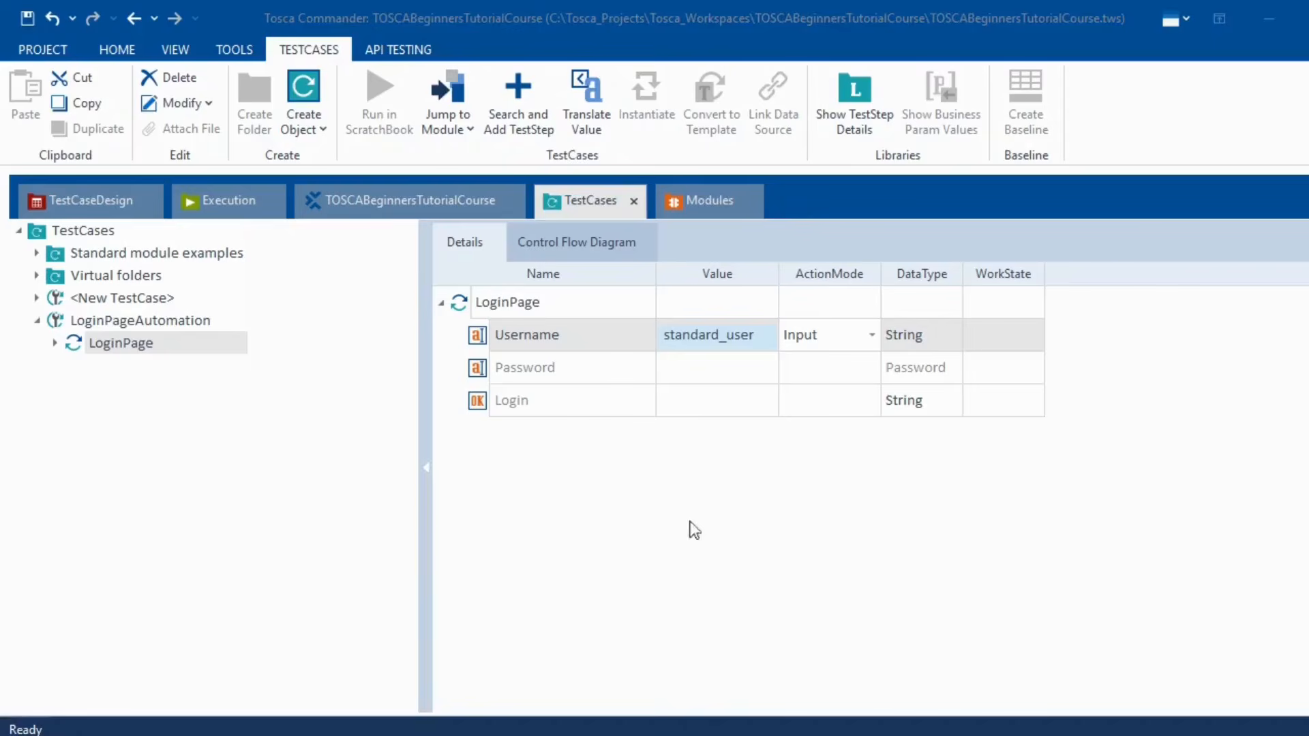
click(714, 367)
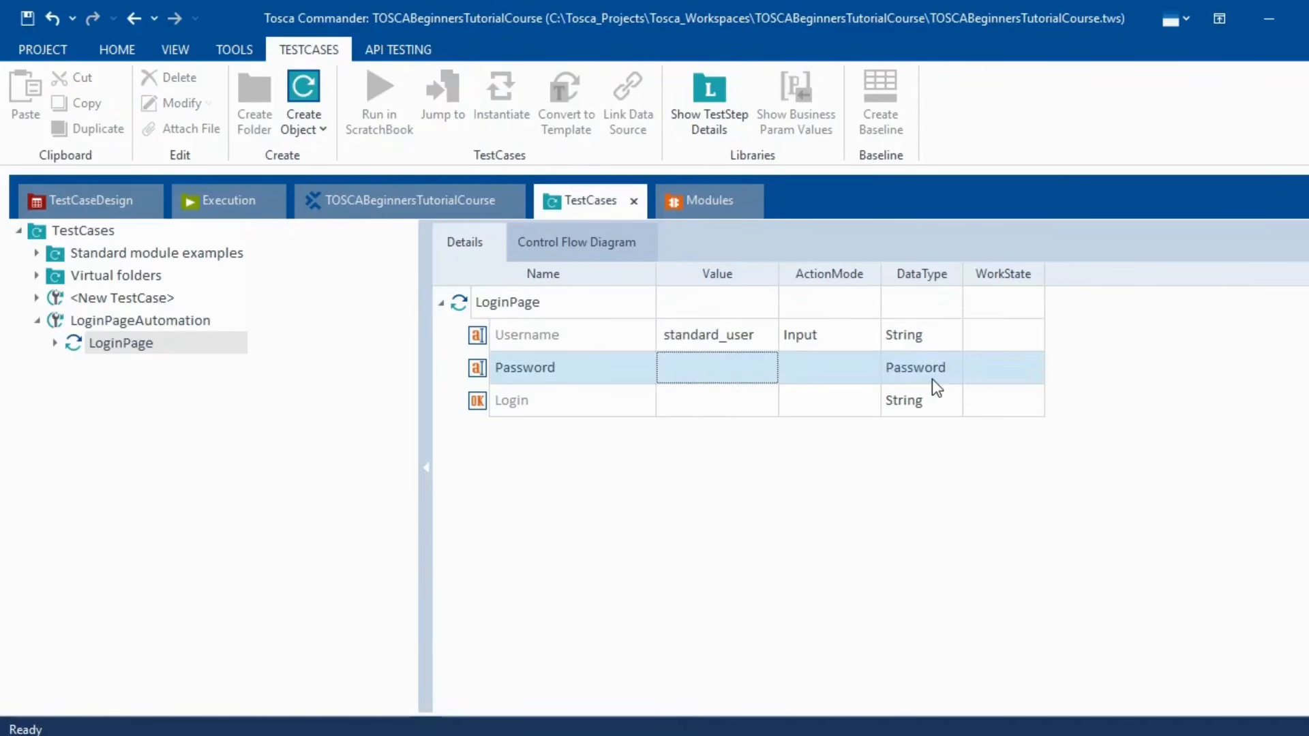
key(ctrl+v)
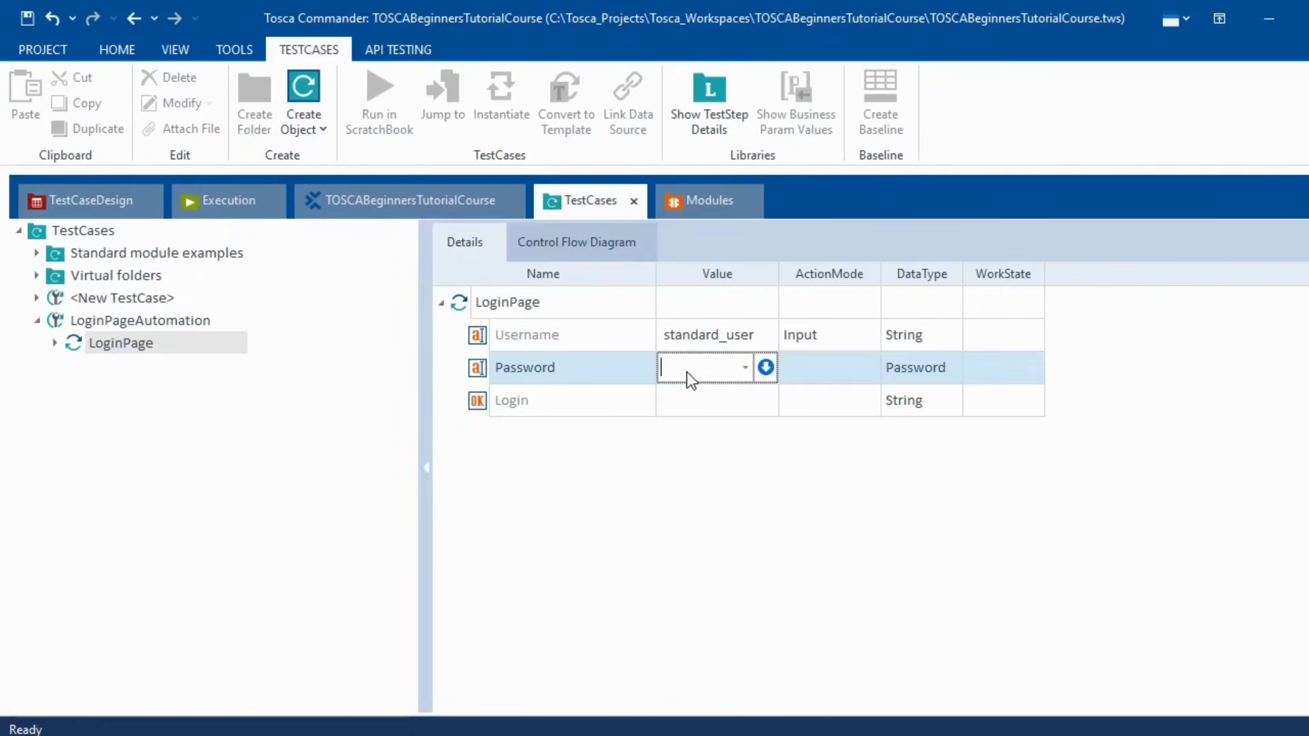
key(Return)
click(805, 534)
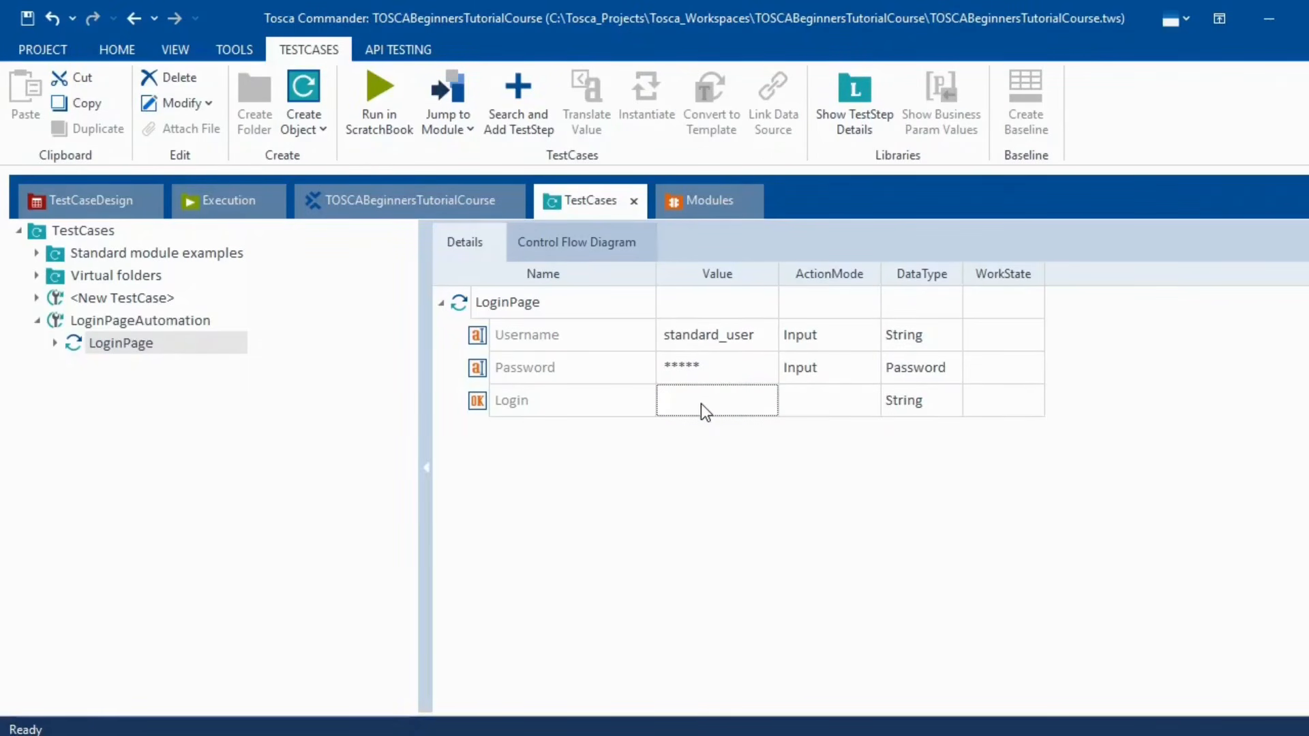
- Set the Login row's value to {Click}
key(alt+Tab)
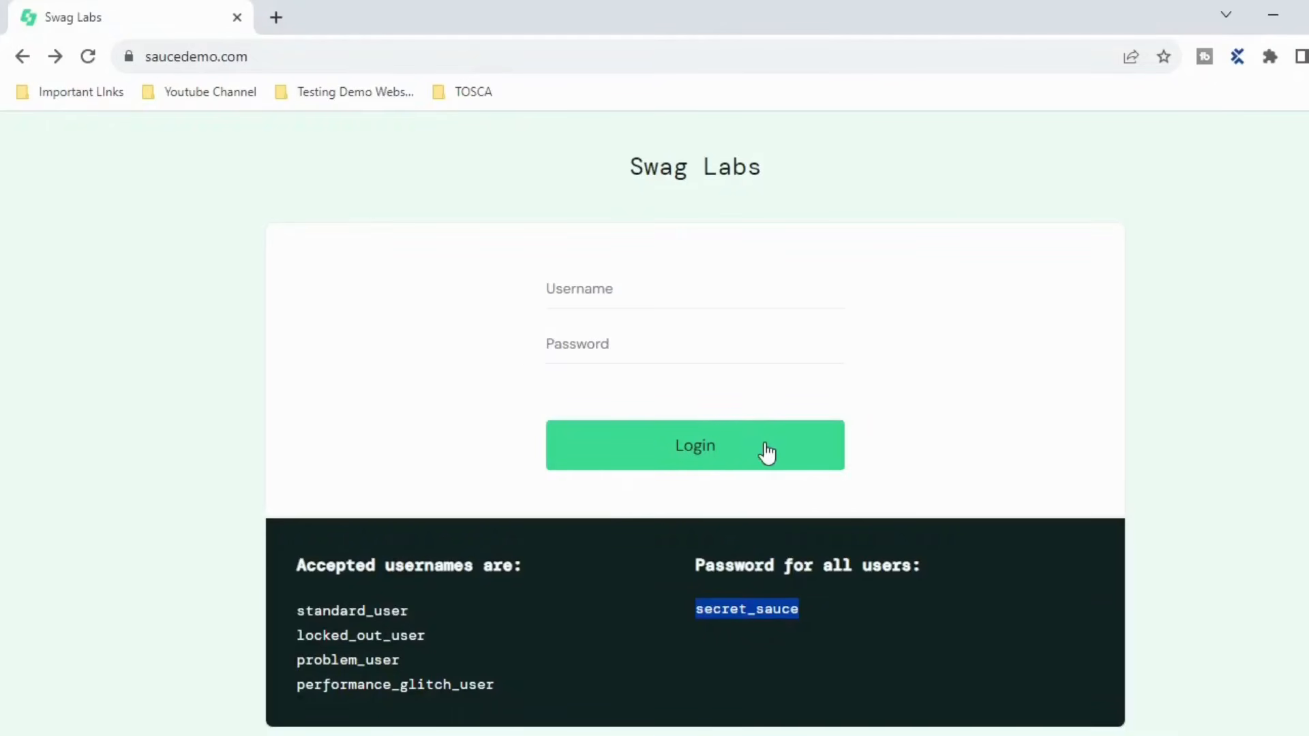
key(alt+Tab)
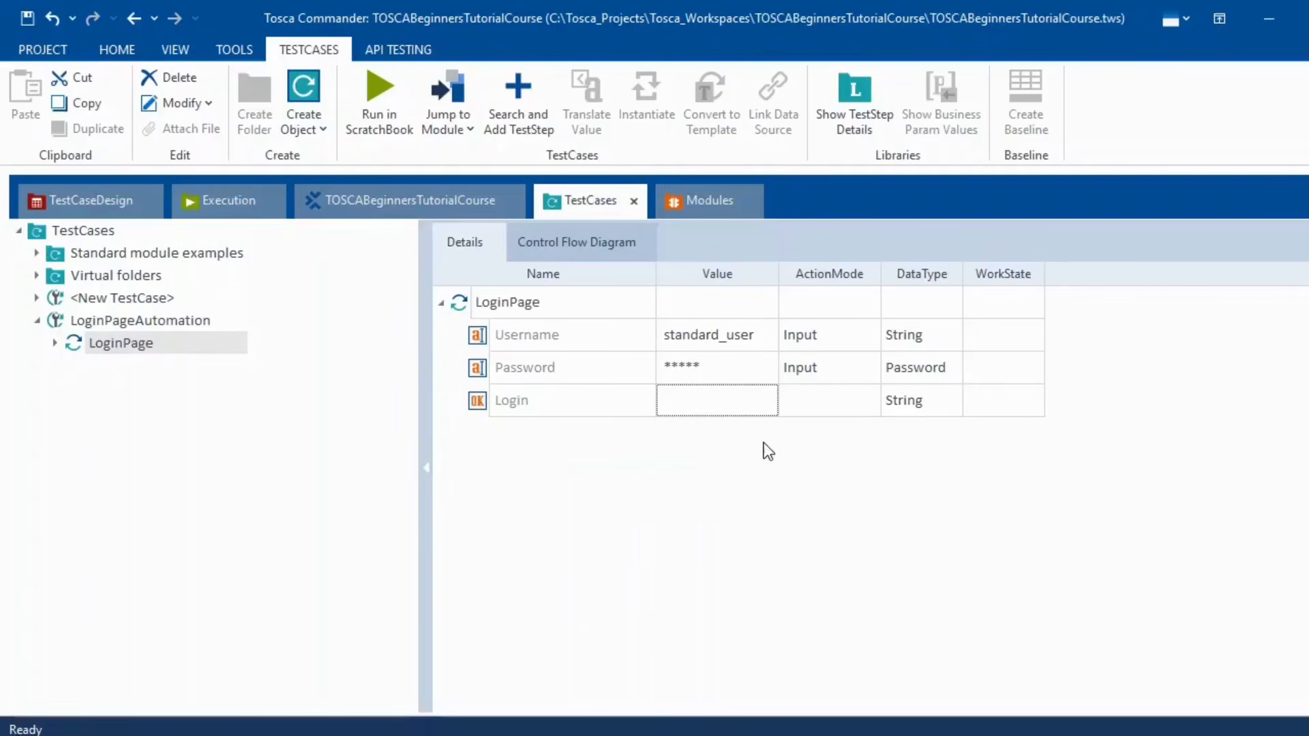
click(712, 416)
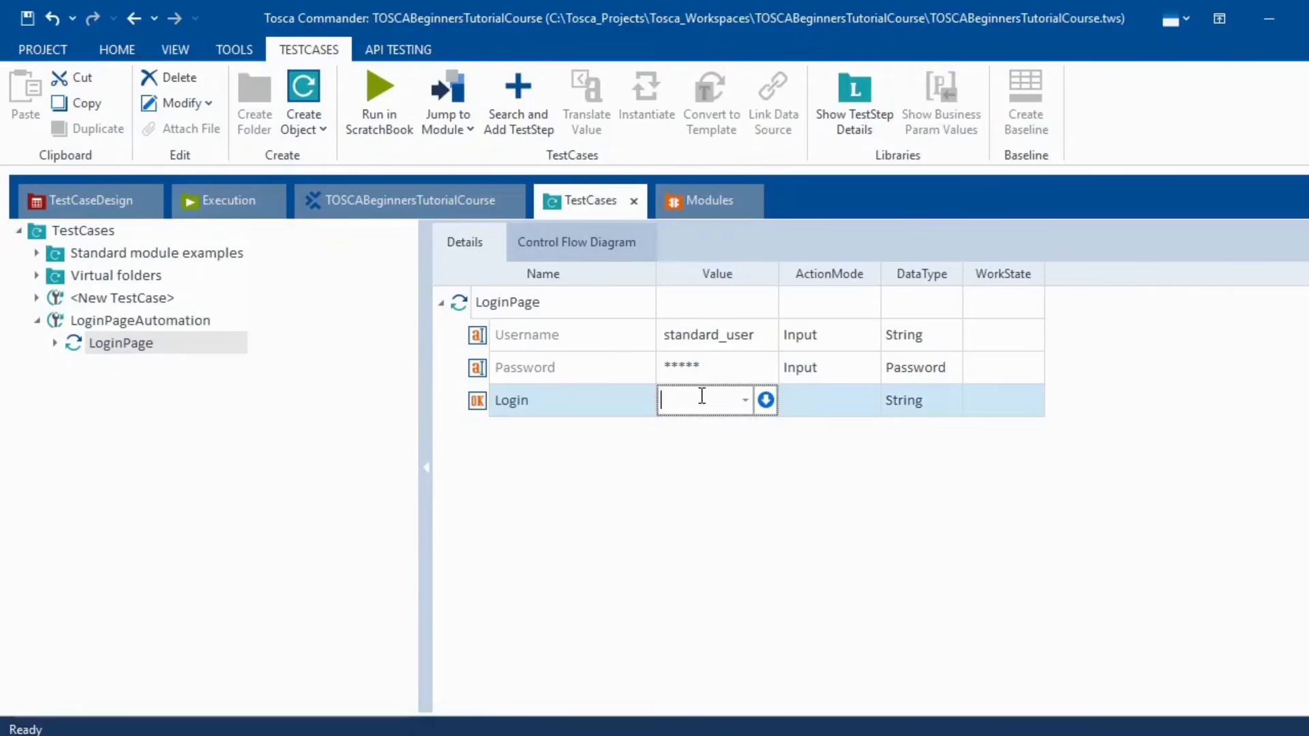
text({Click})
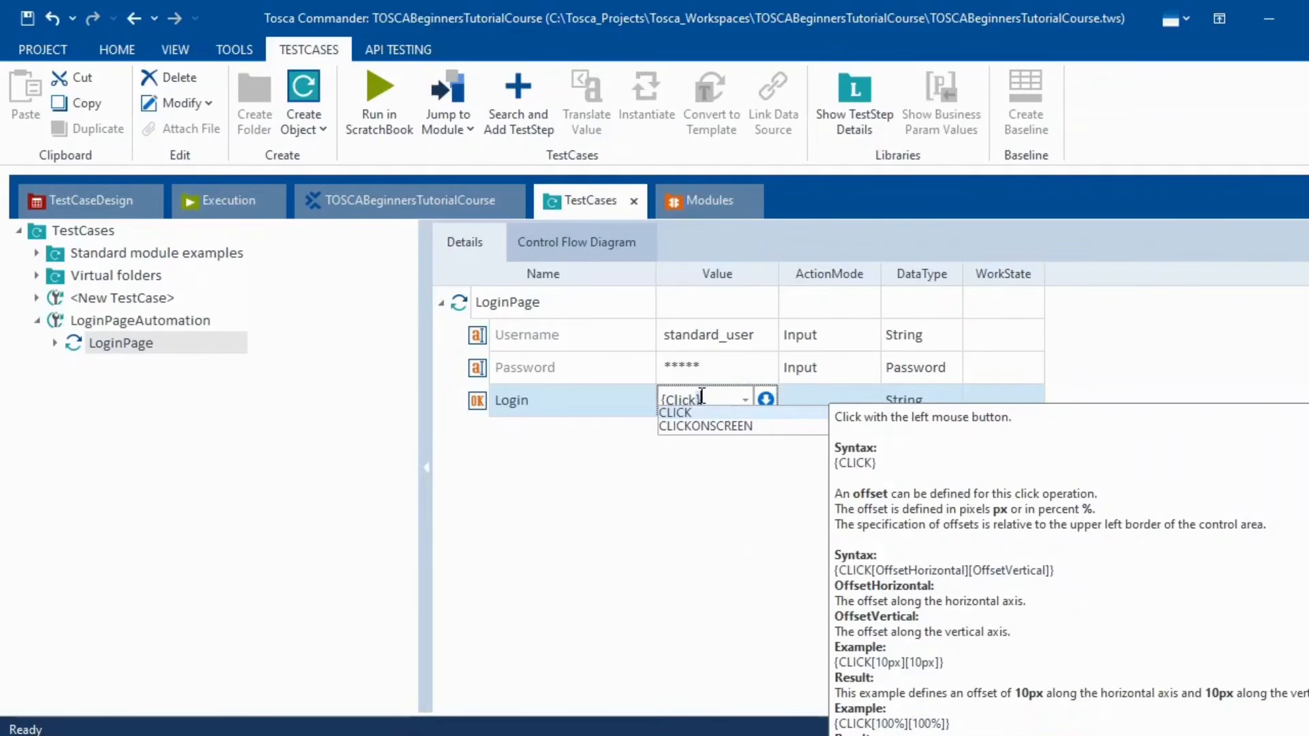
key(Escape)
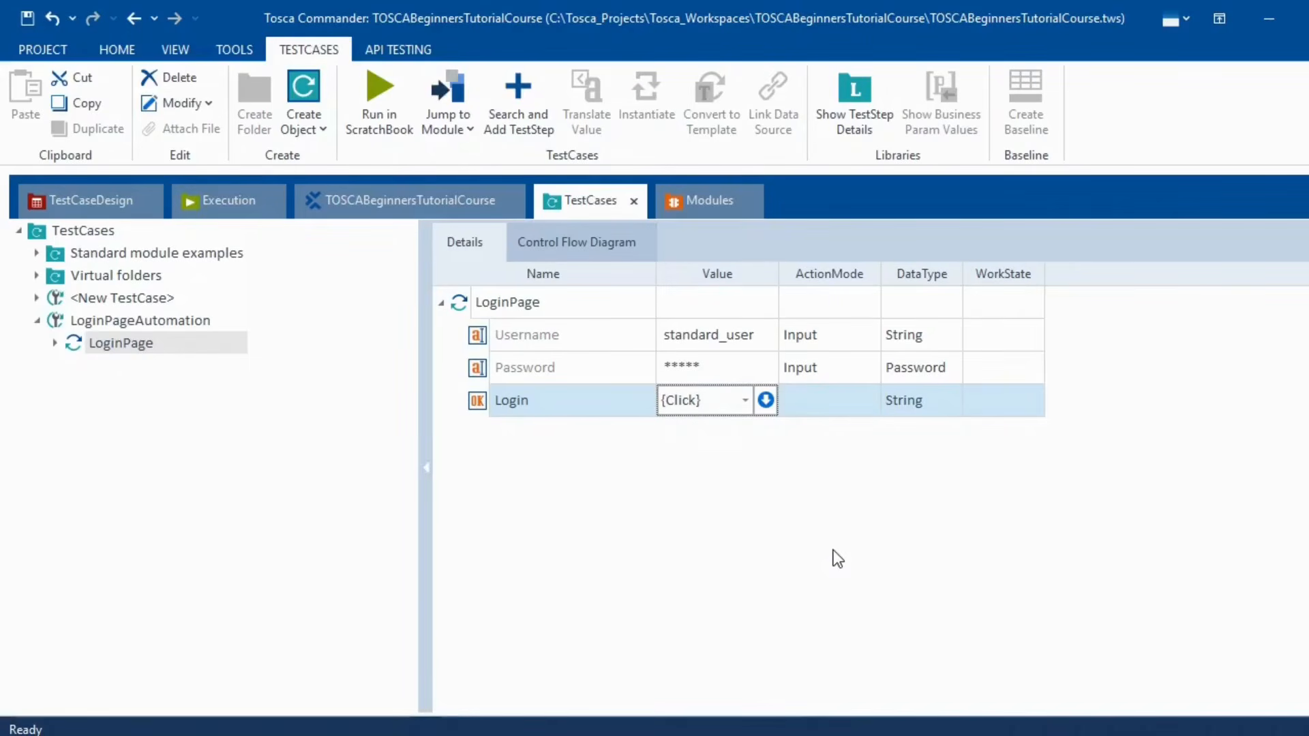
click(847, 531)
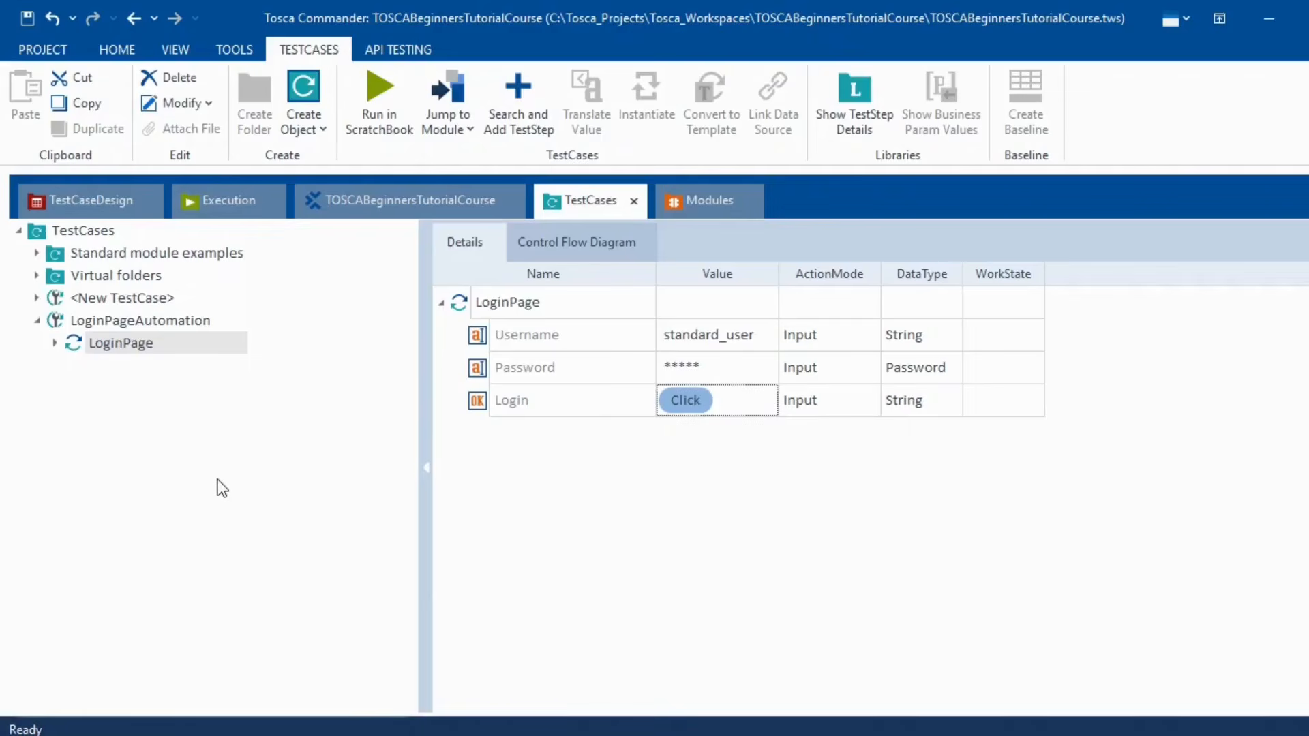
- Launch a ScratchBook run of the LoginPage test step from its context menu
right_click(165, 346)
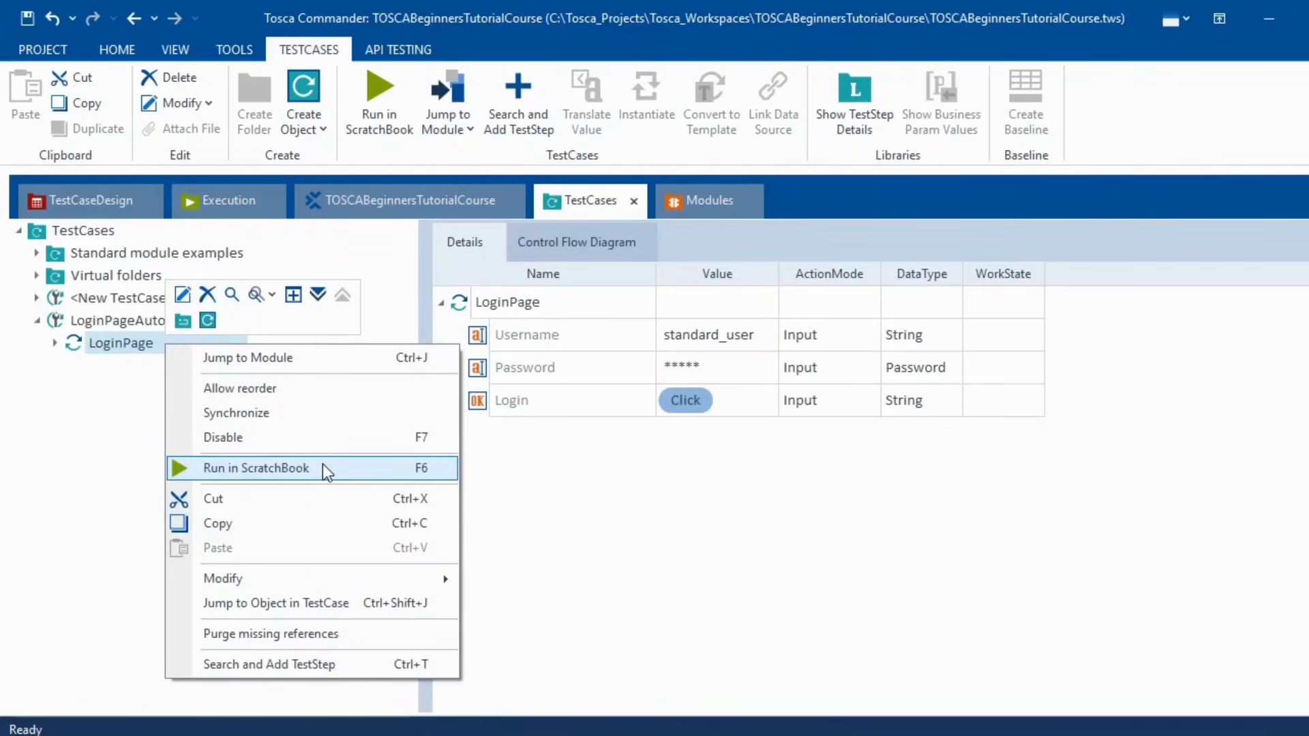
click(323, 467)
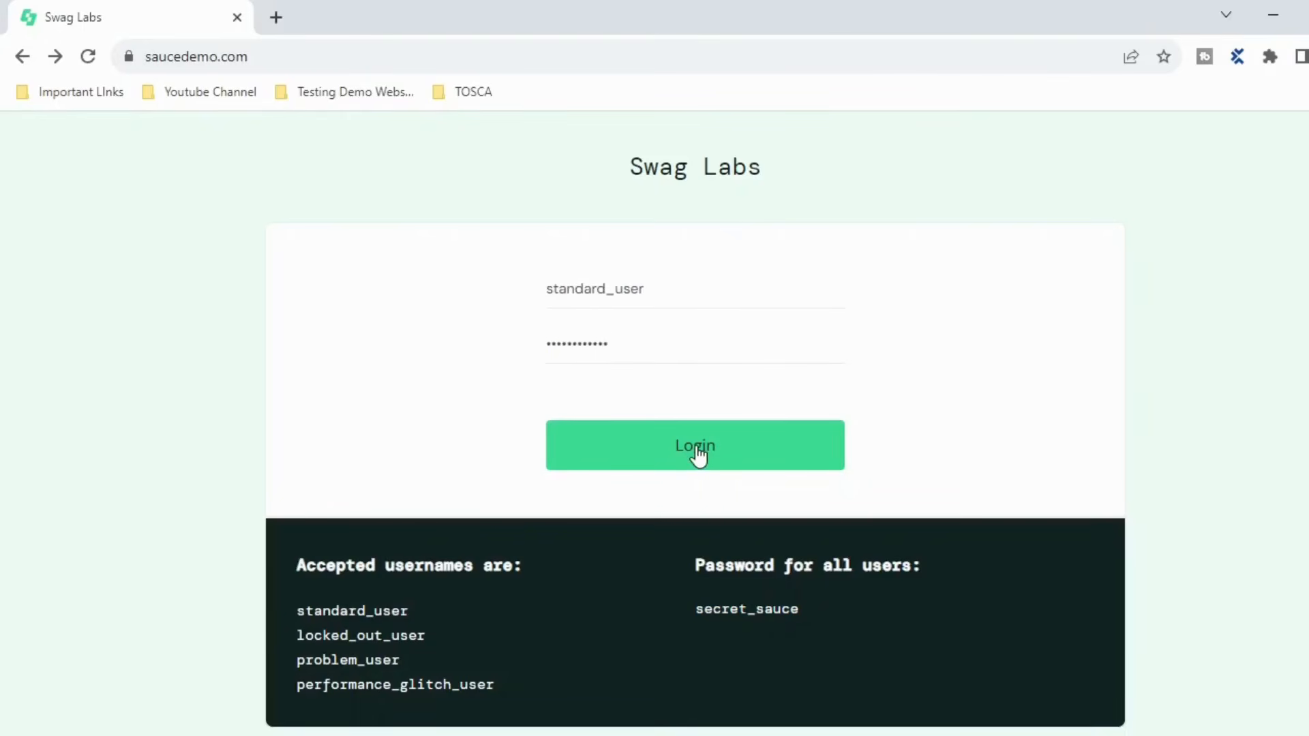
- Check the logged-in Products page by toggling its side menu, then view the ScratchBook results
click(696, 447)
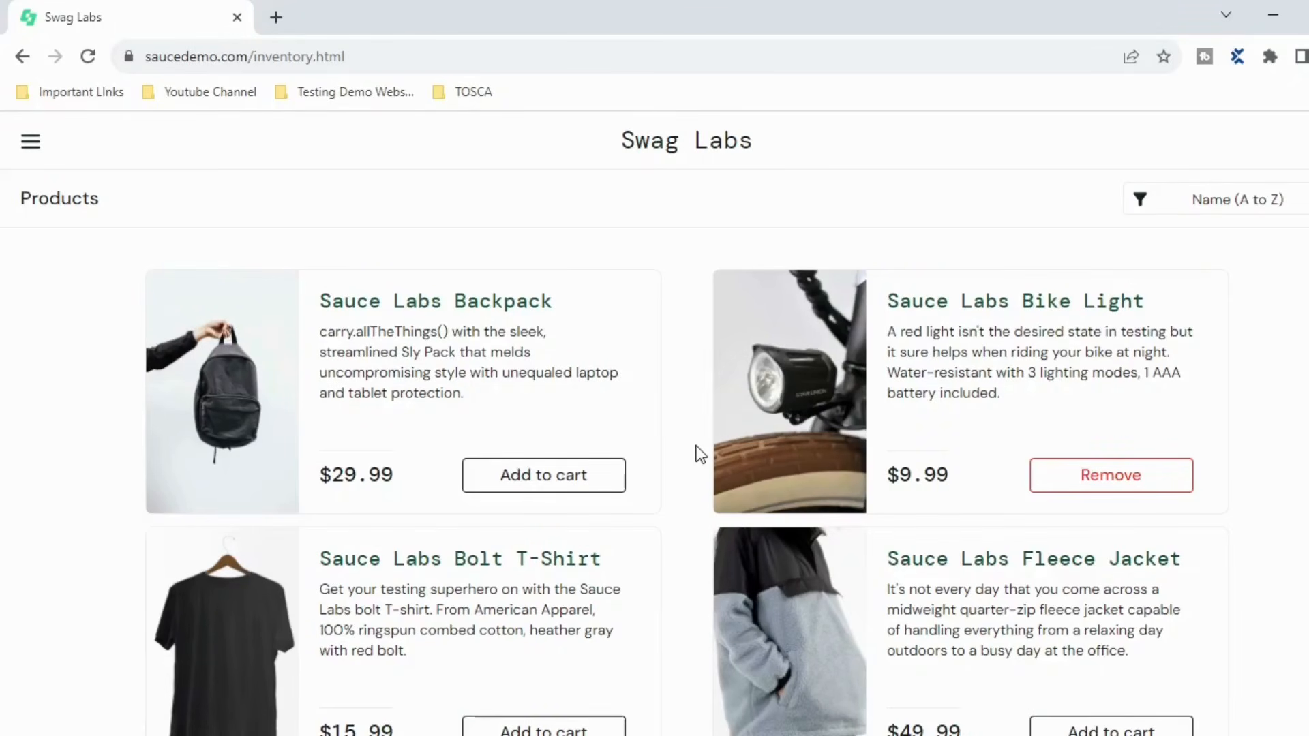
click(30, 143)
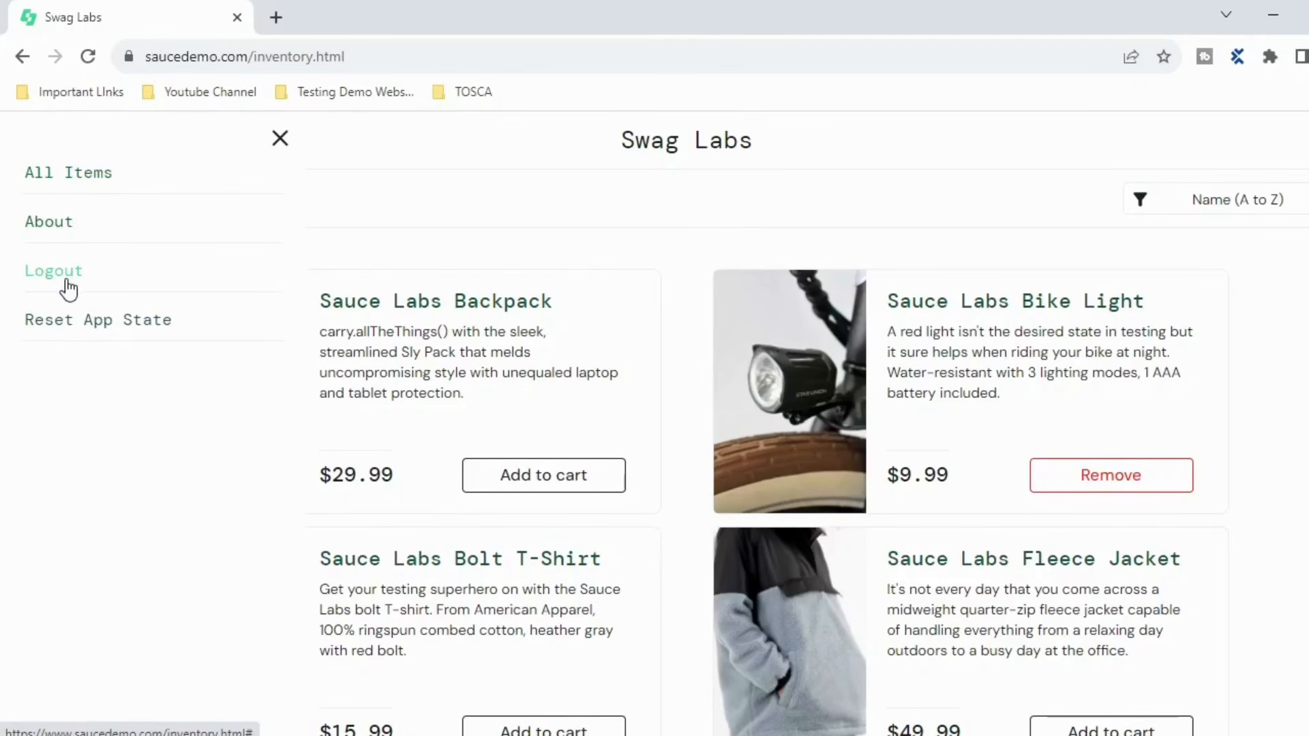
click(281, 138)
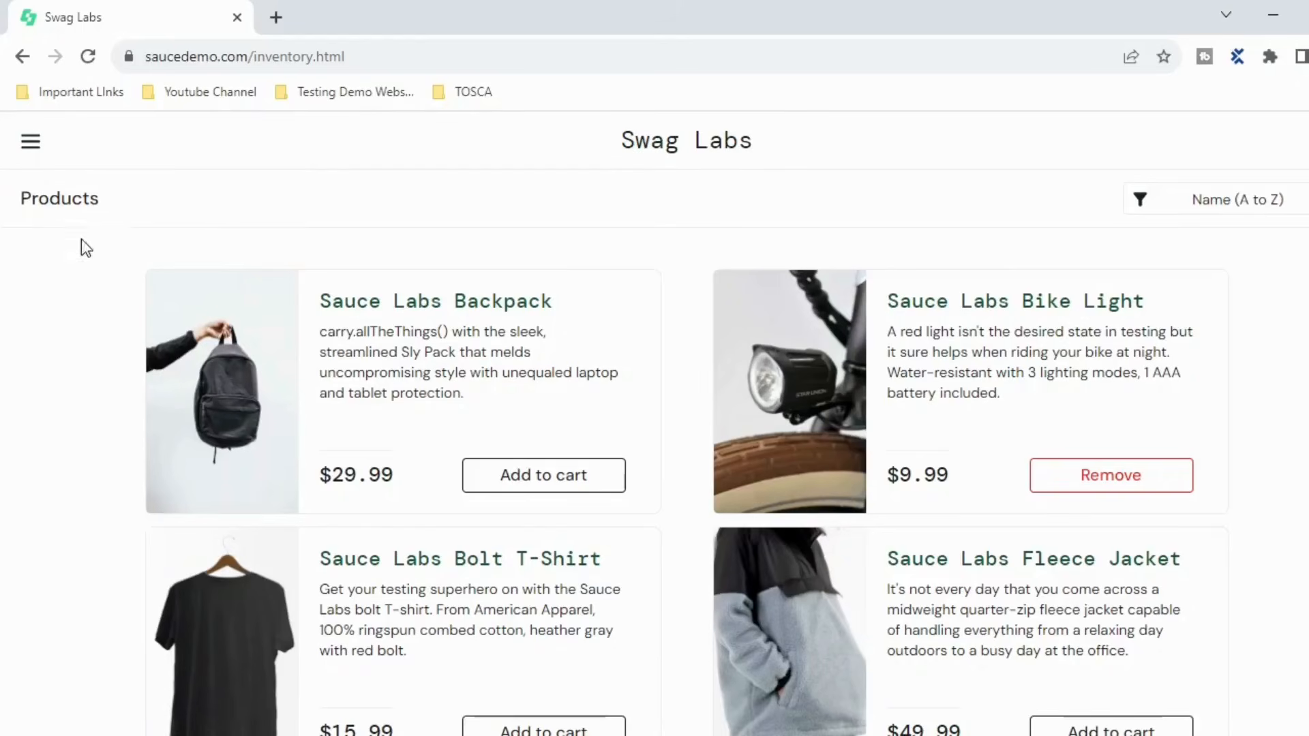
click(30, 144)
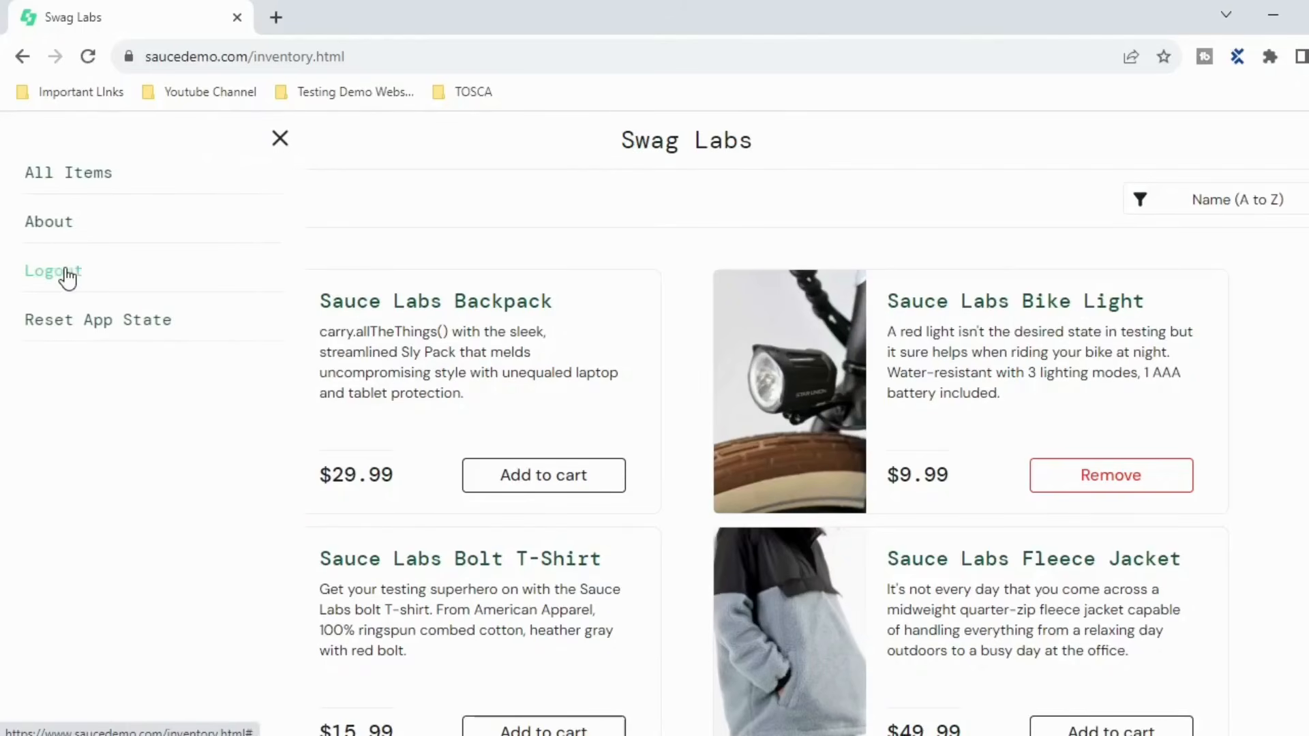
click(281, 140)
key(alt+Tab)
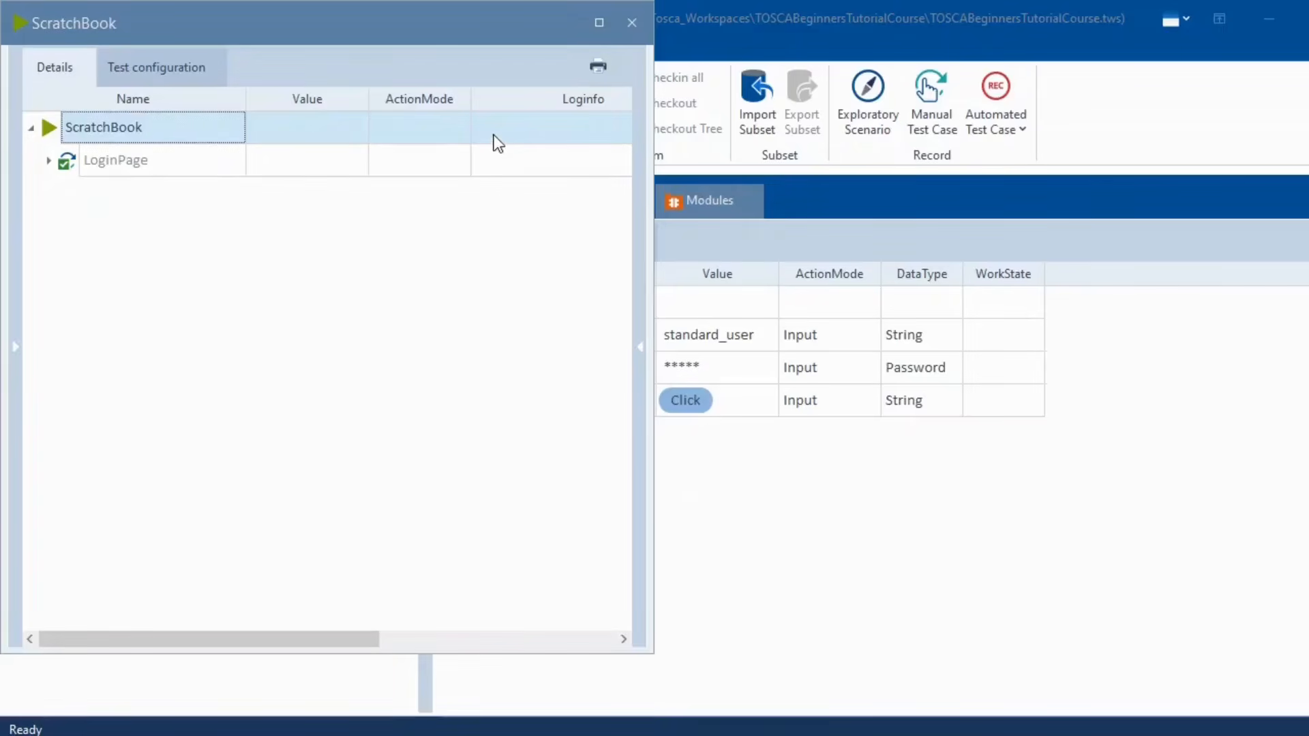
- Close ScratchBook and choose Scan > Application on the LoginPageAutomation module folder
click(632, 21)
click(706, 201)
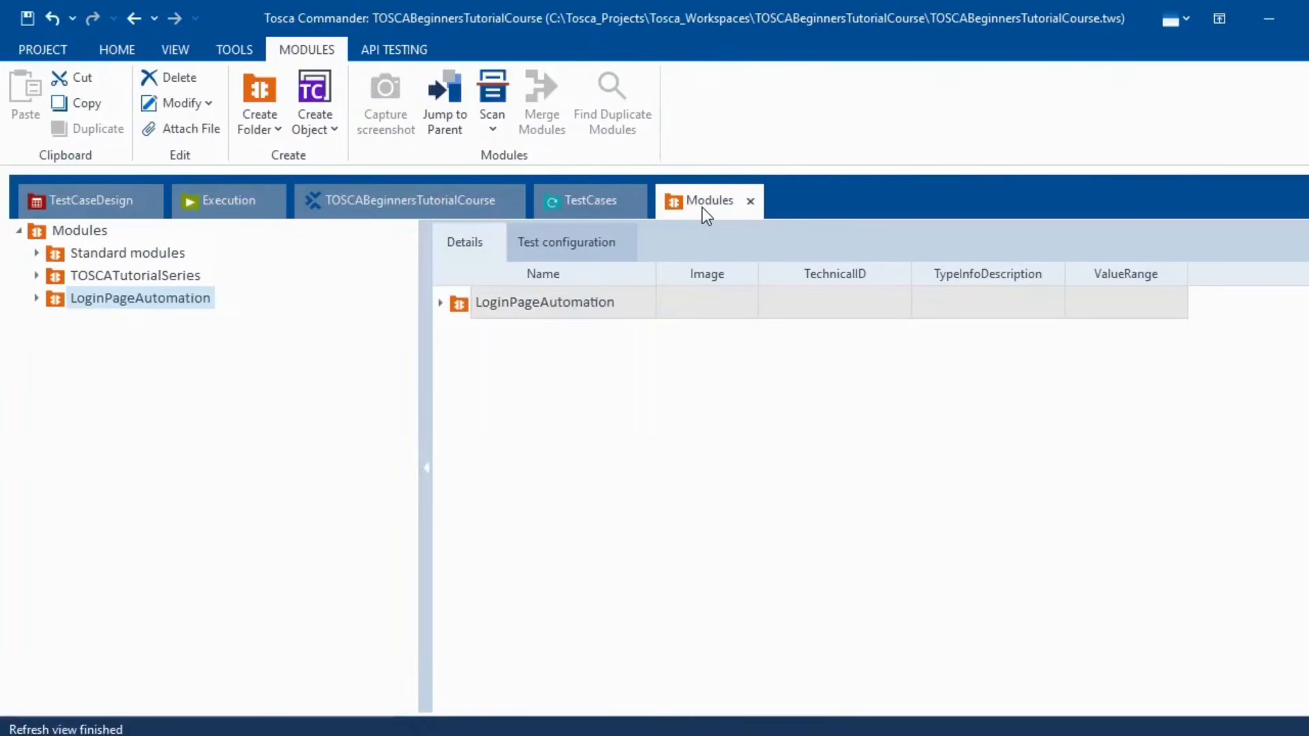
click(36, 298)
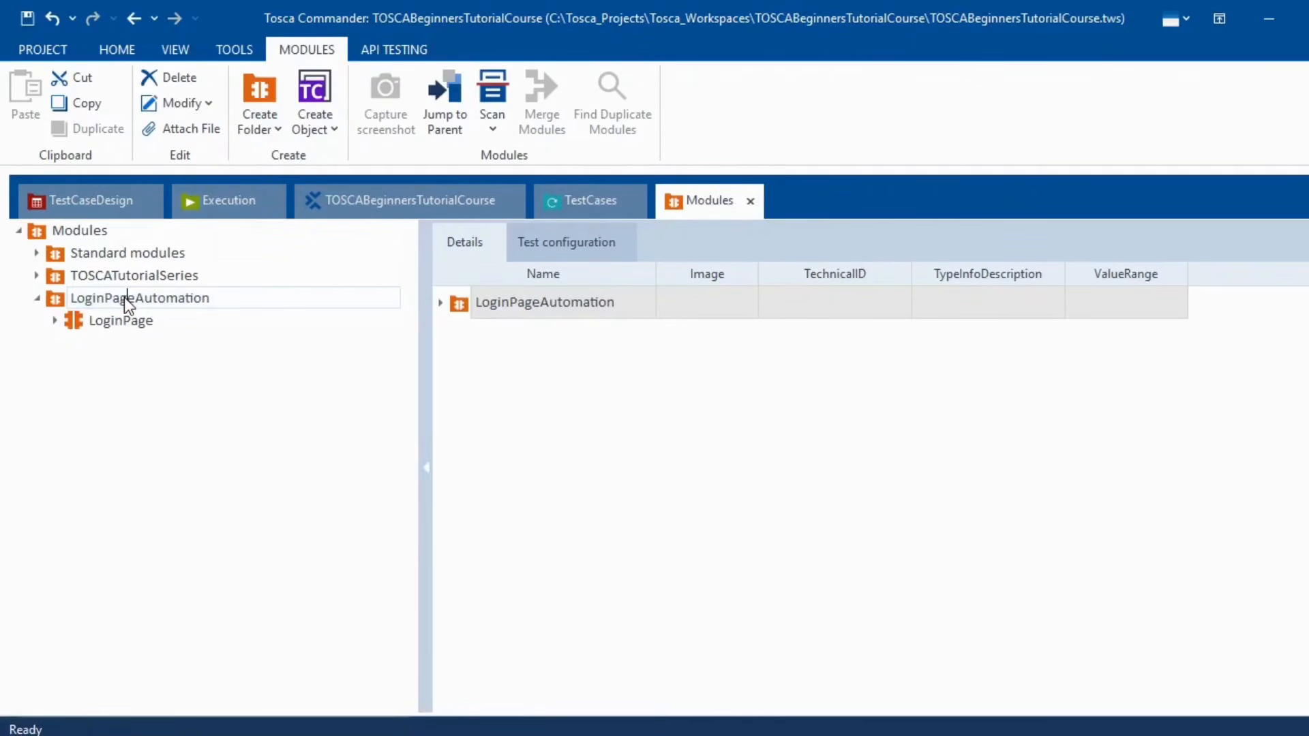
right_click(162, 297)
mouse_move(434, 382)
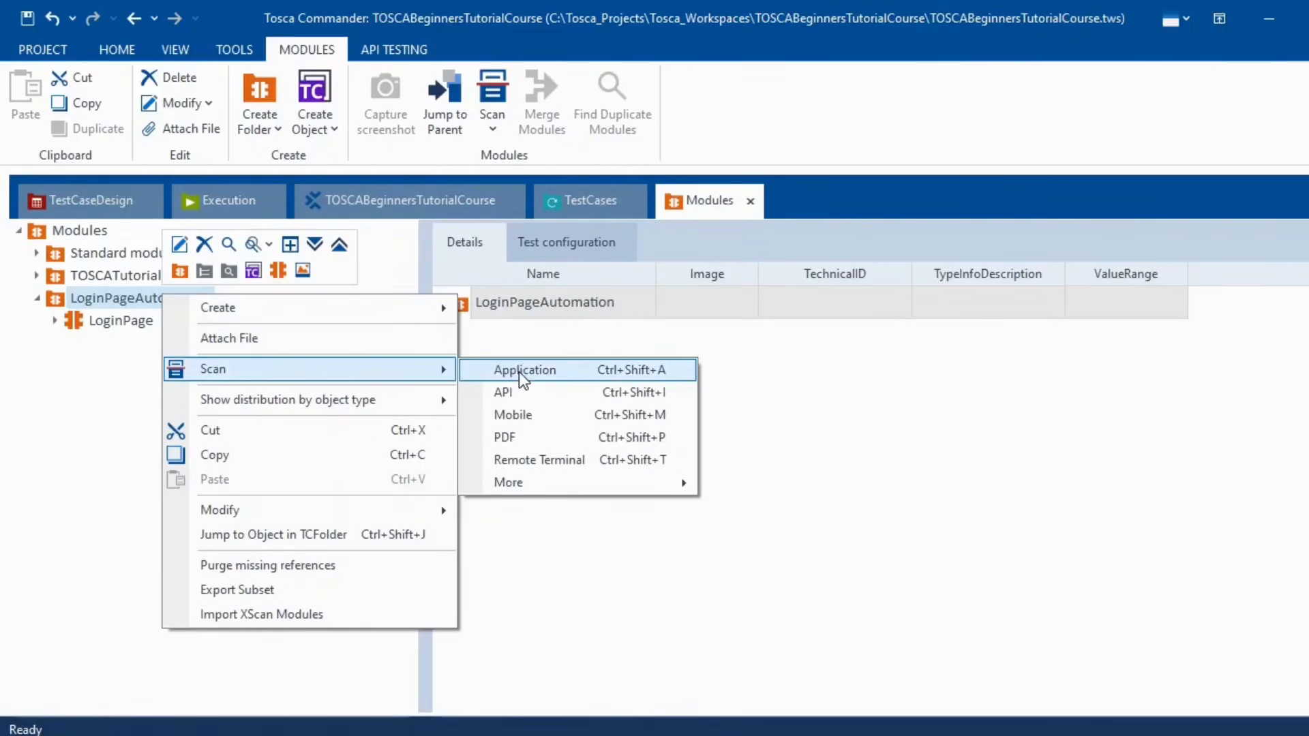
click(518, 371)
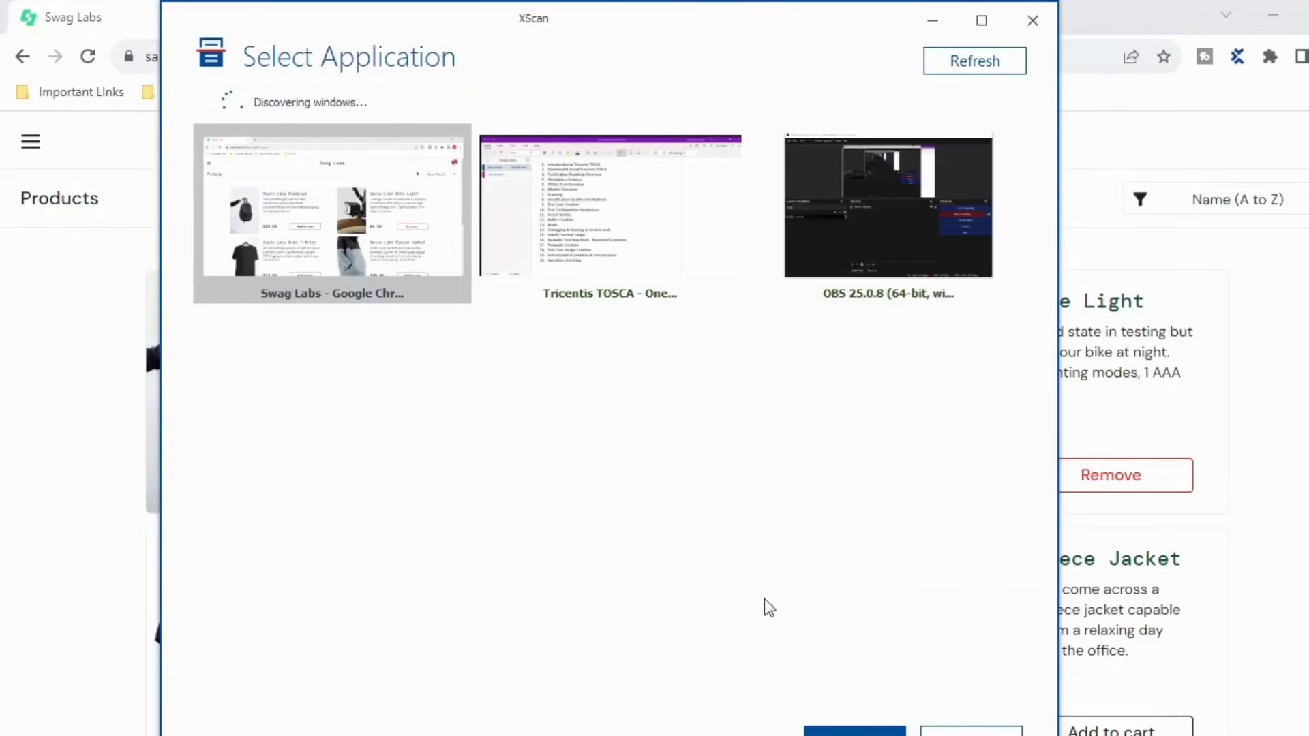
- Scan Swag Labs, pick the Open Menu element, name the screen ProductsPage and finish it
click(855, 731)
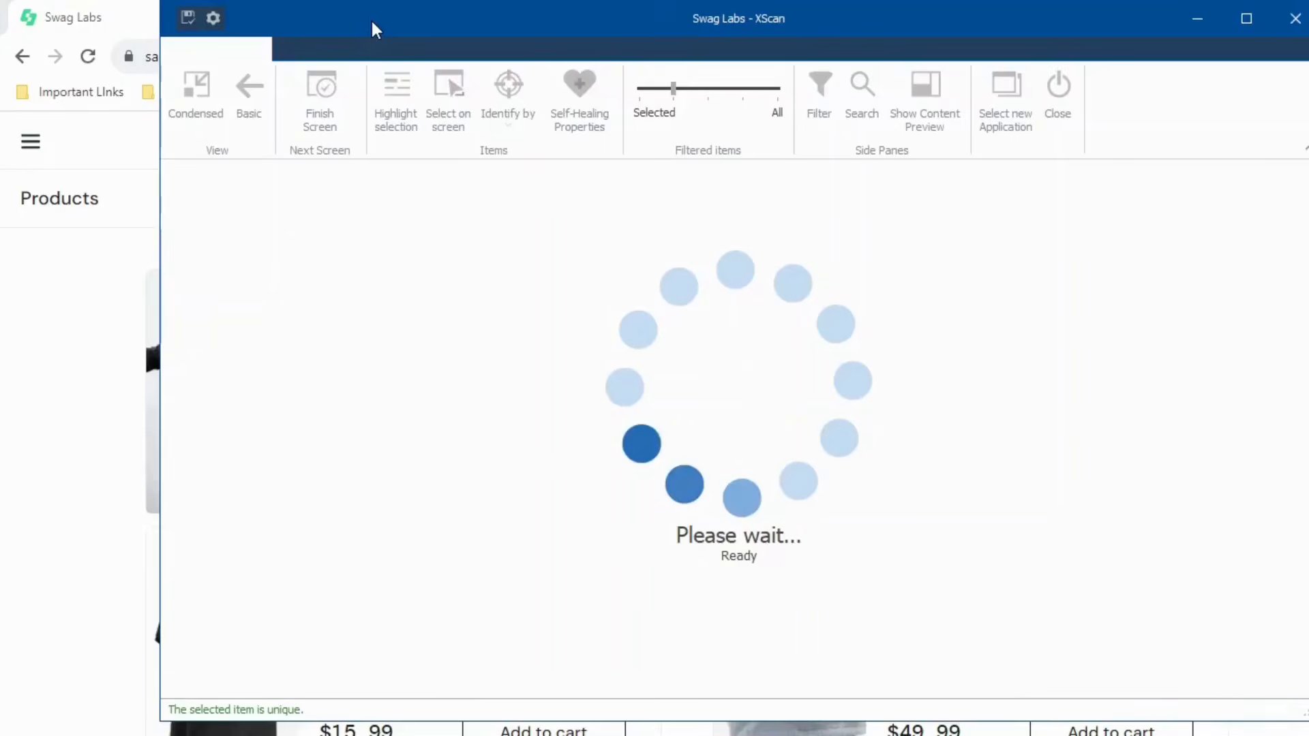
drag(371, 18, 619, 48)
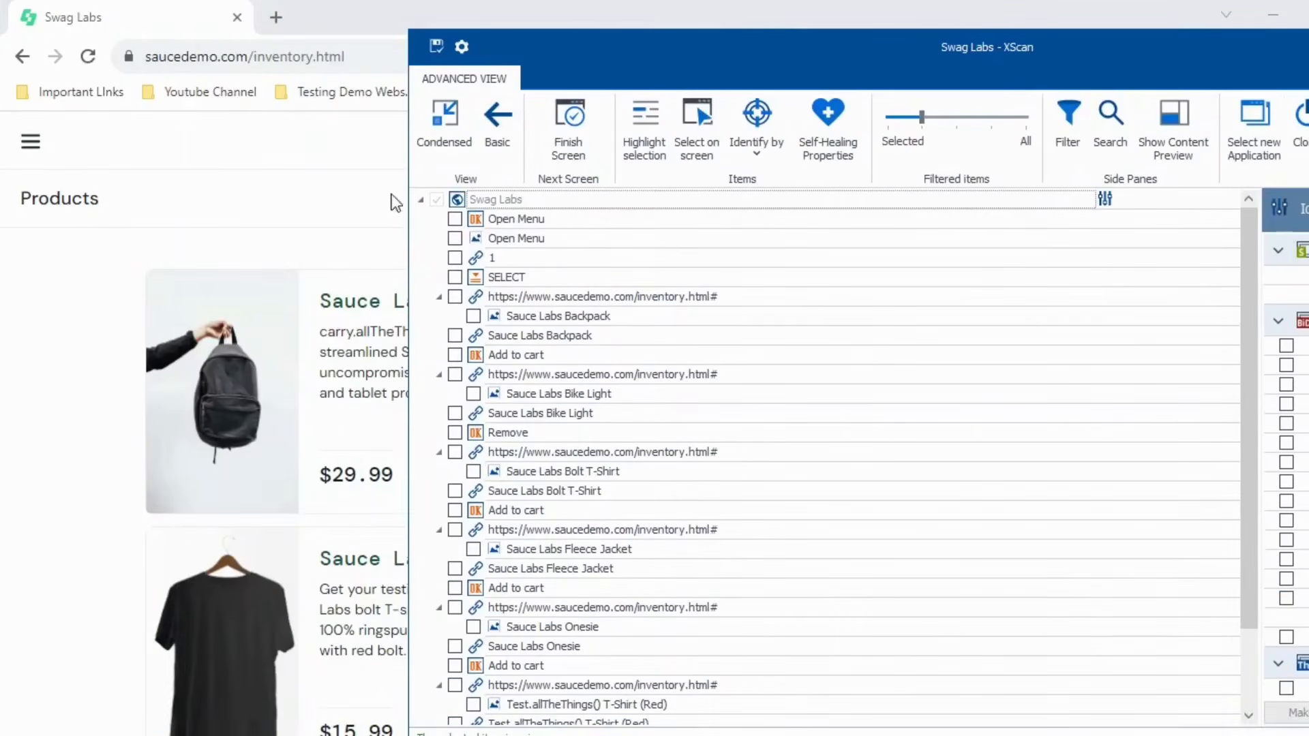
click(701, 129)
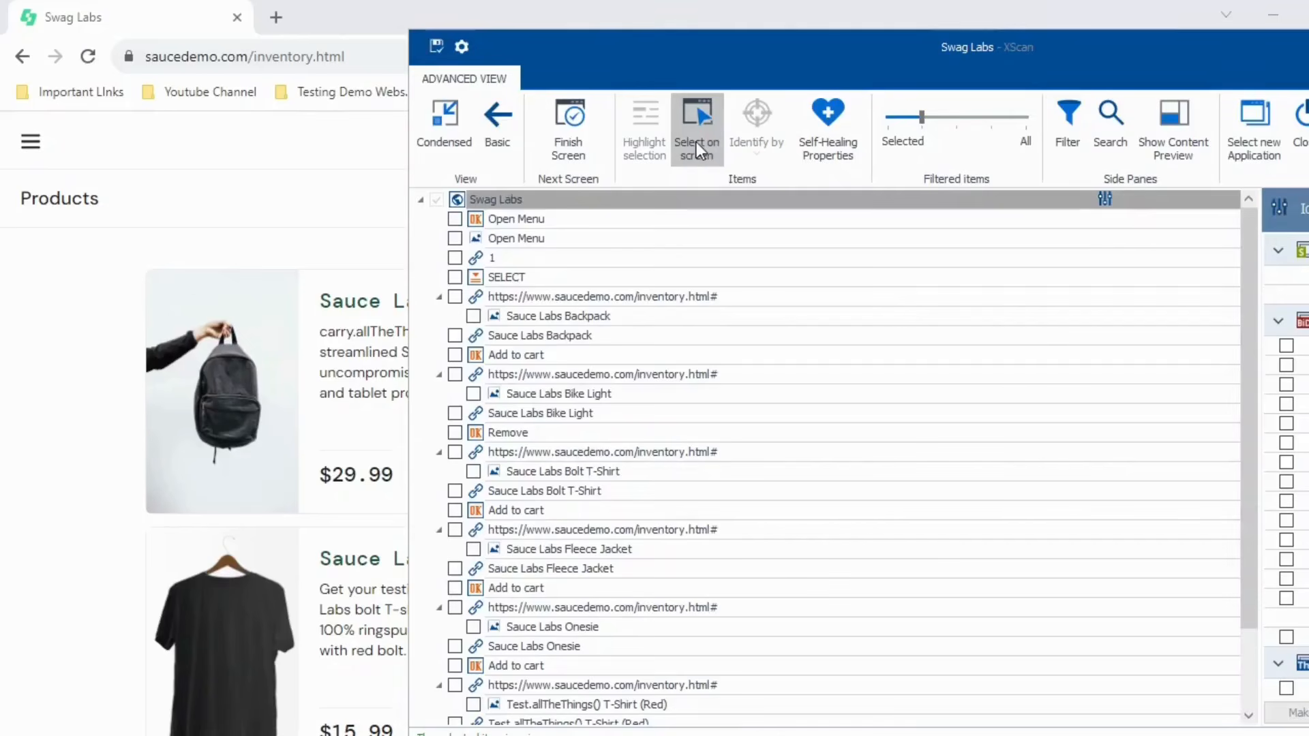
click(697, 142)
click(697, 129)
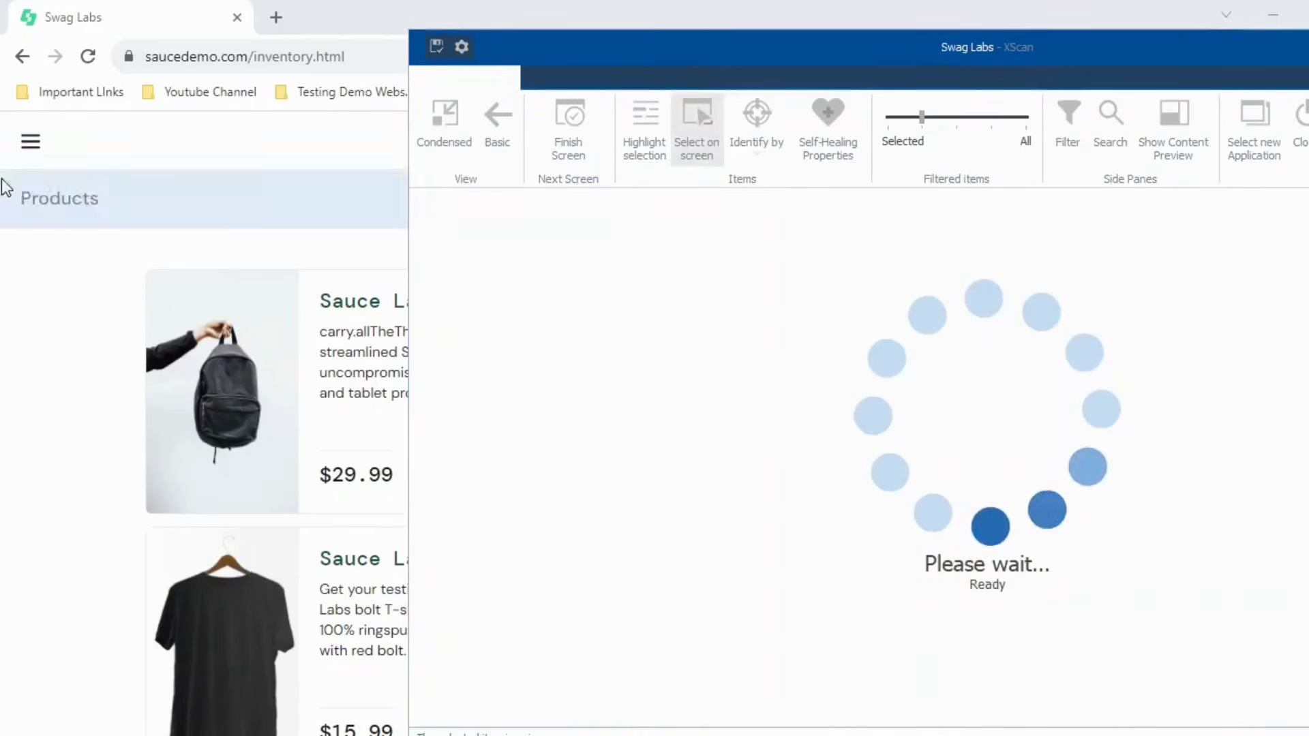
click(35, 146)
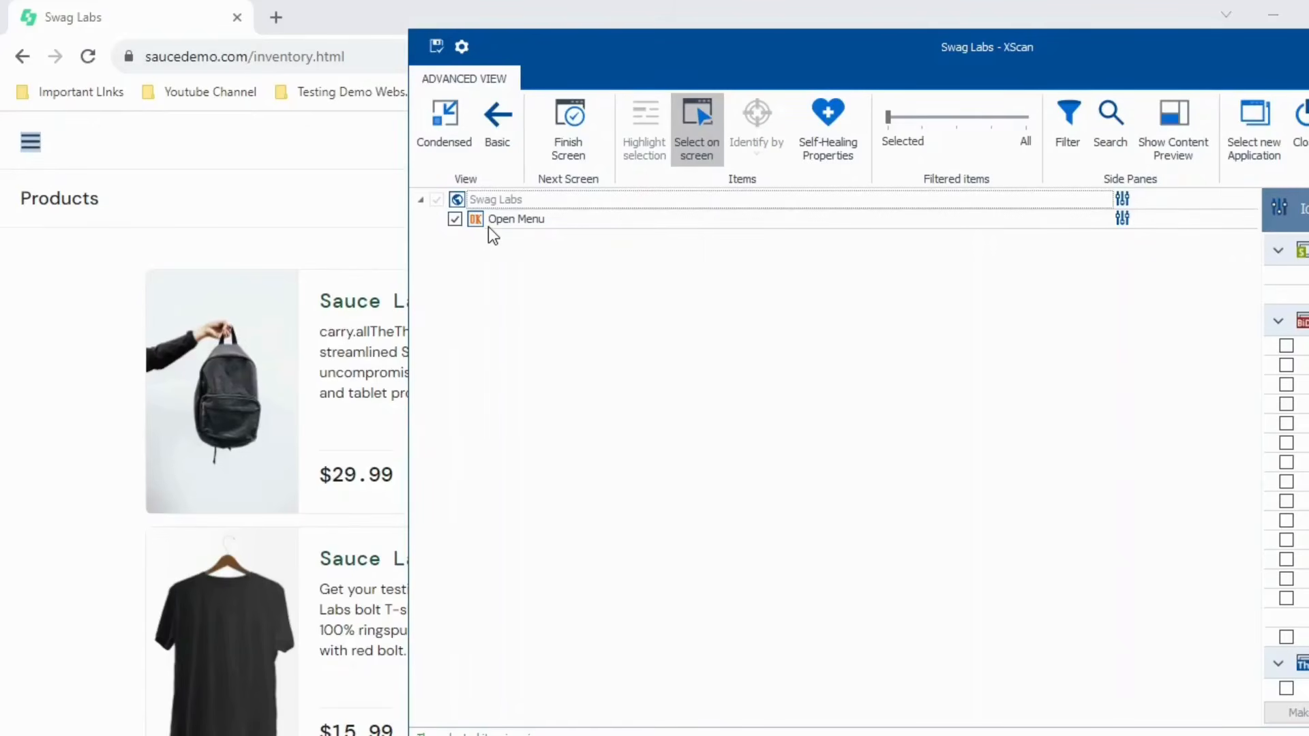
click(574, 199)
click(682, 141)
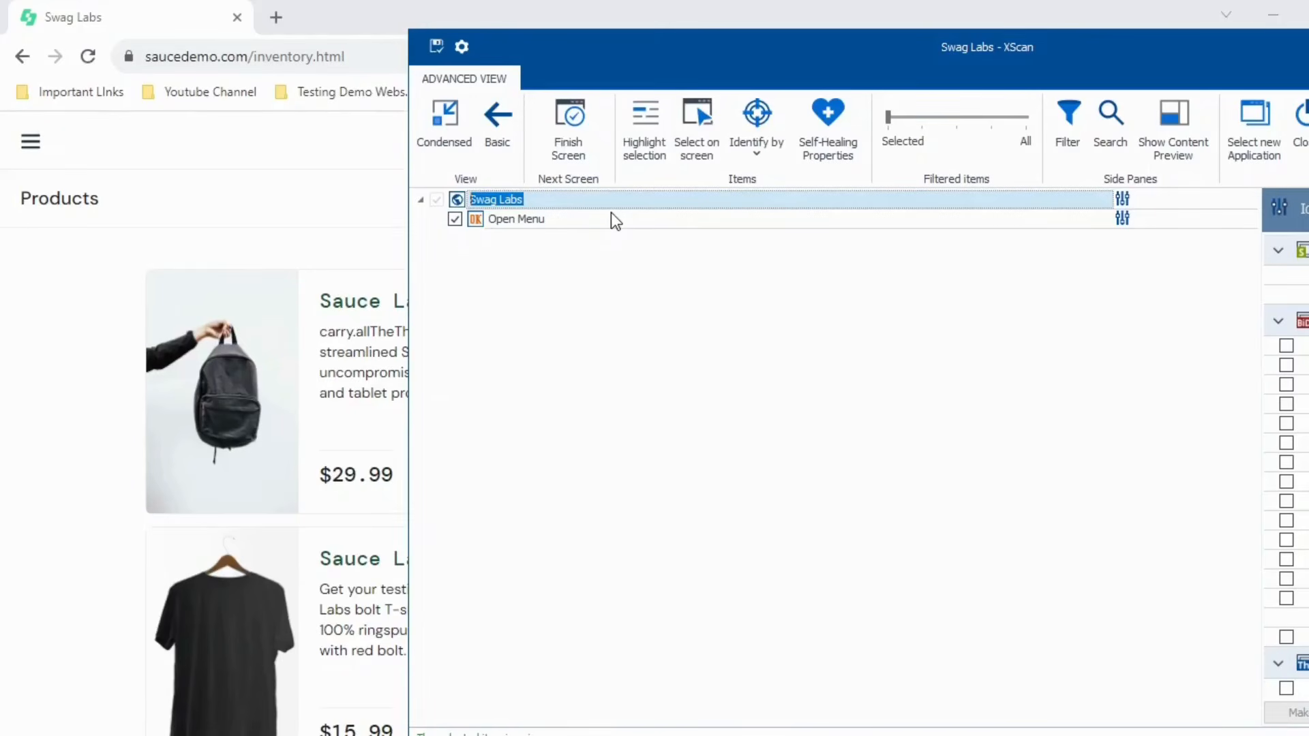
drag(788, 62, 833, 204)
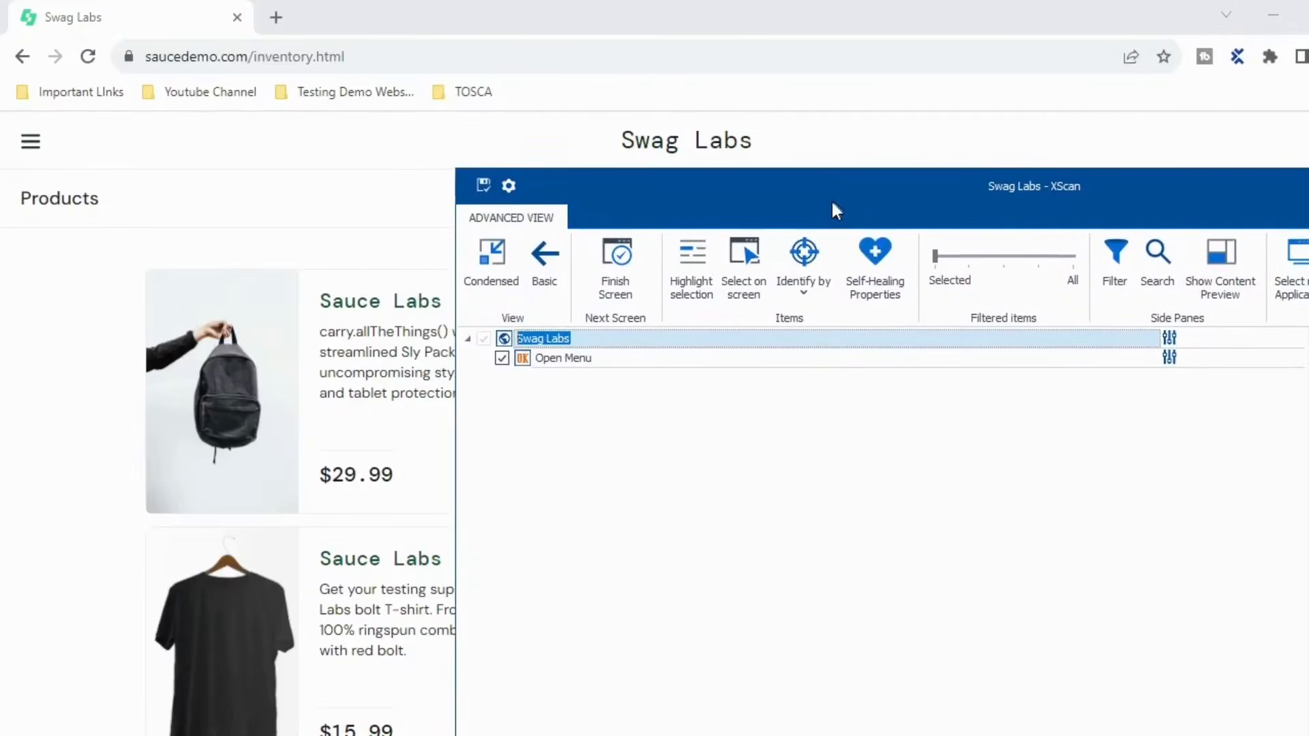
text(P)
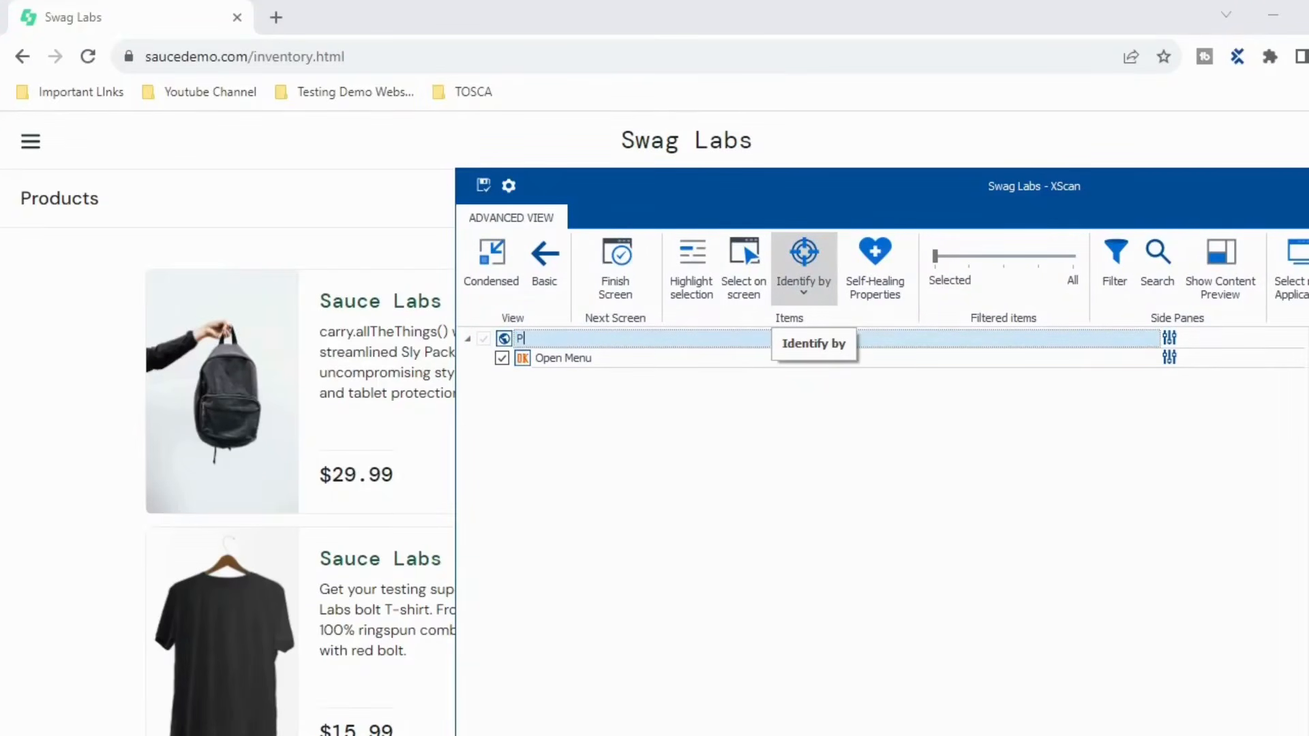
text(roductsPage)
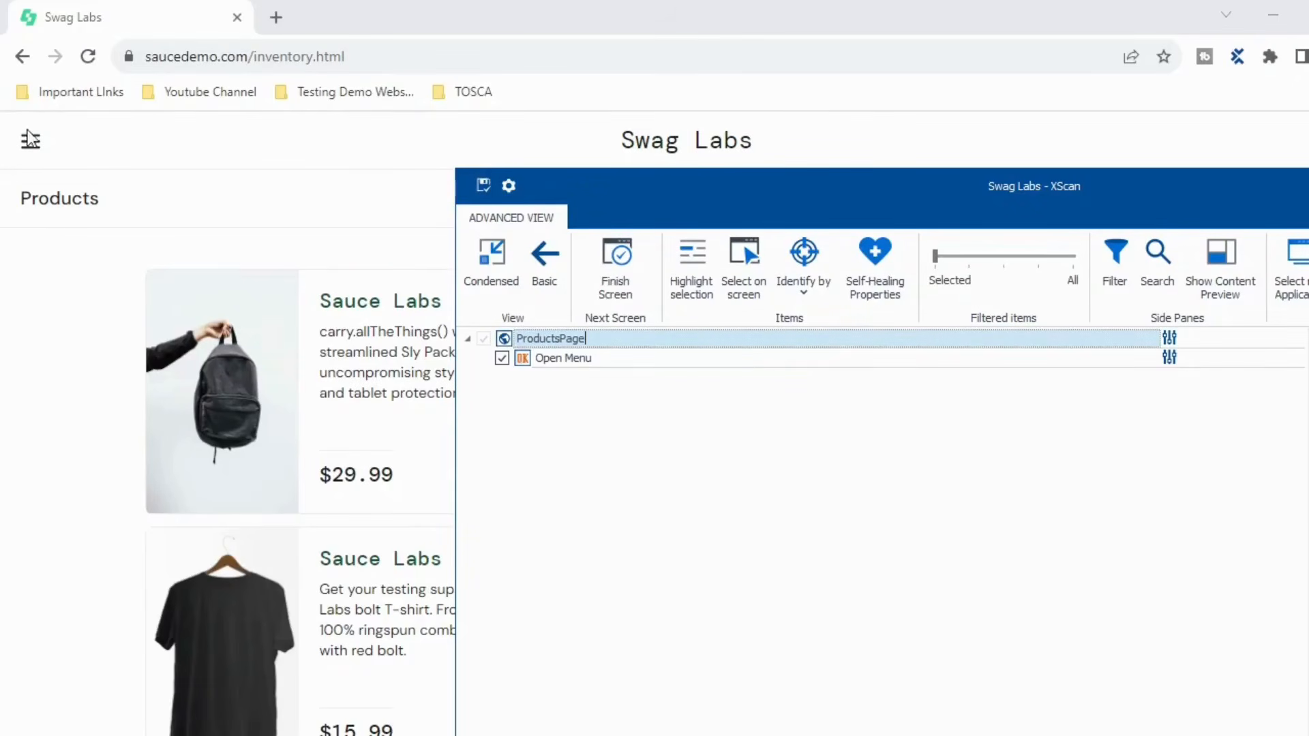
click(615, 288)
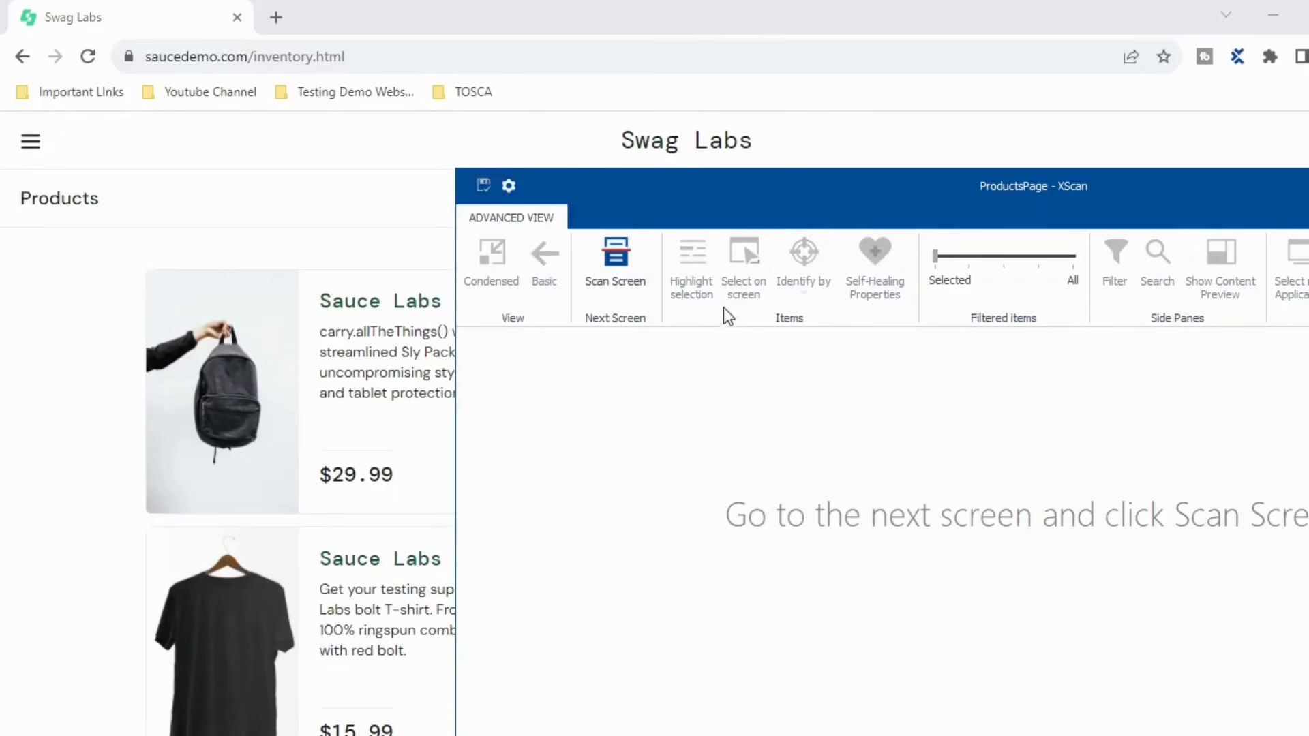
- Scan the products page with its side menu open and pick the Logout link
click(35, 156)
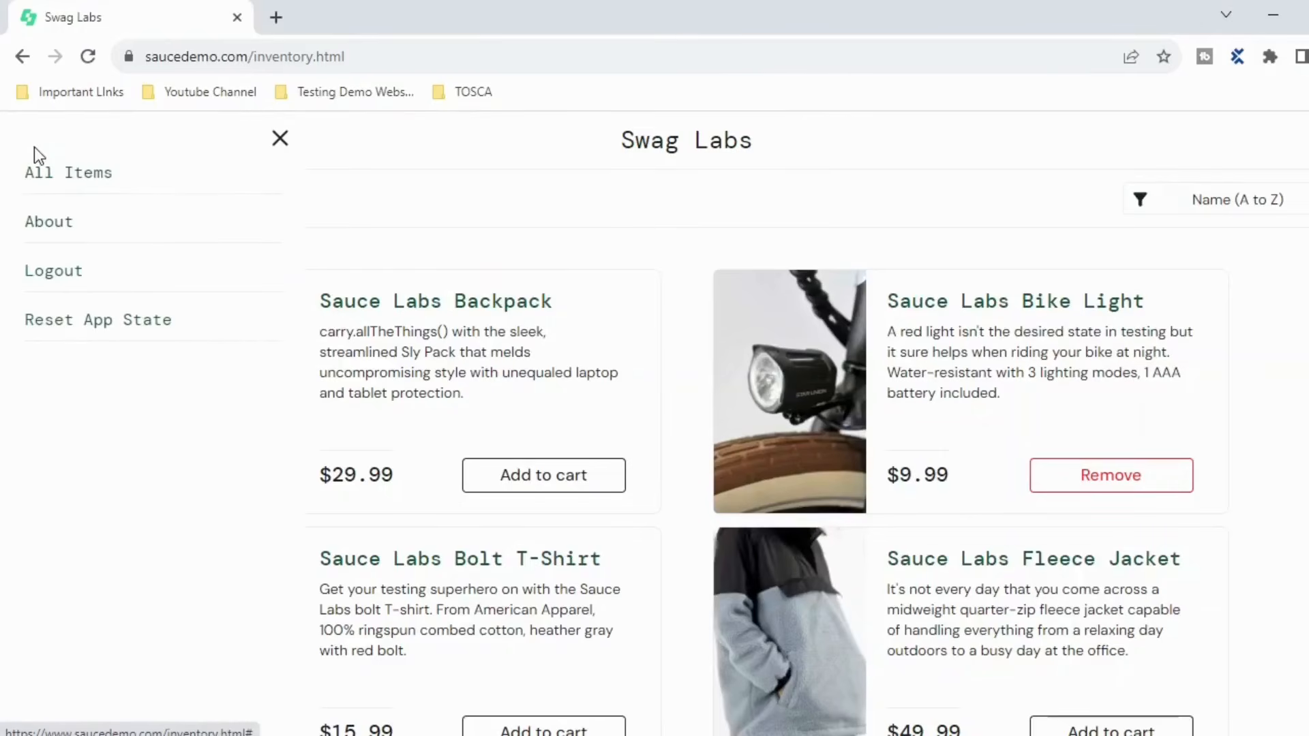
key(alt+Tab)
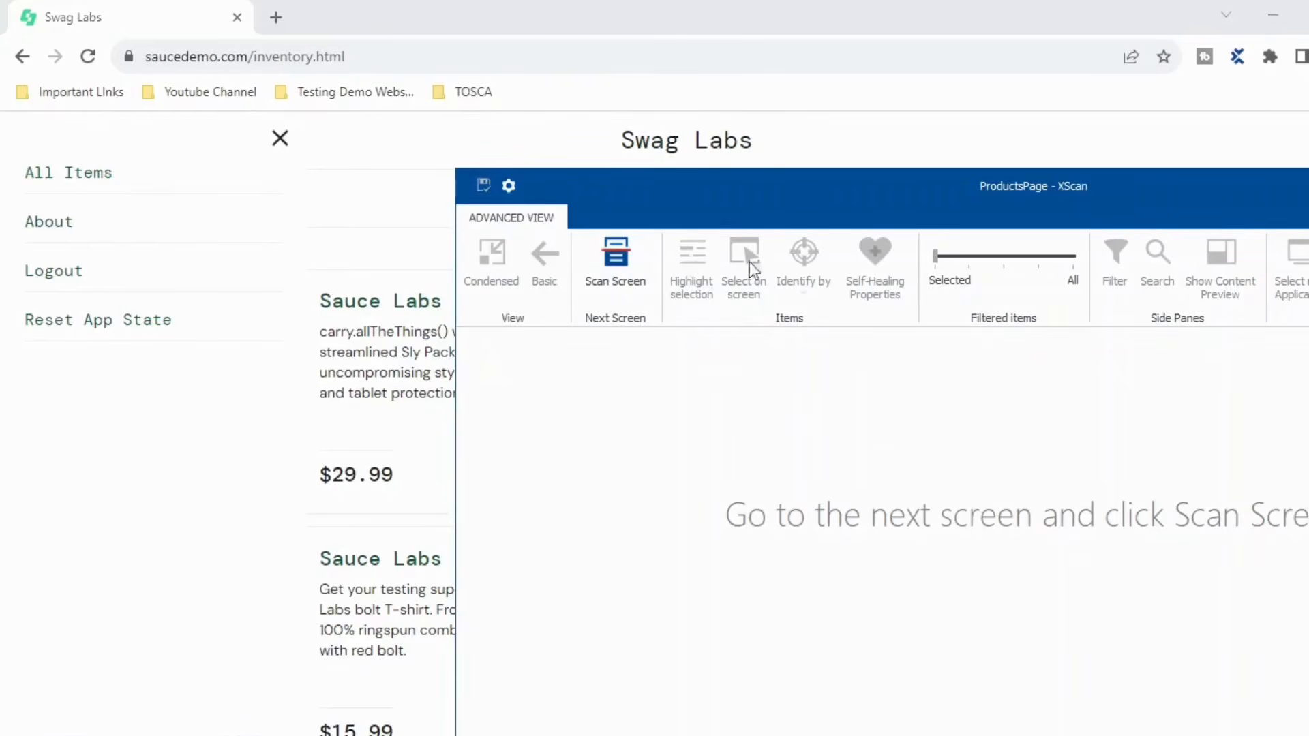
click(612, 273)
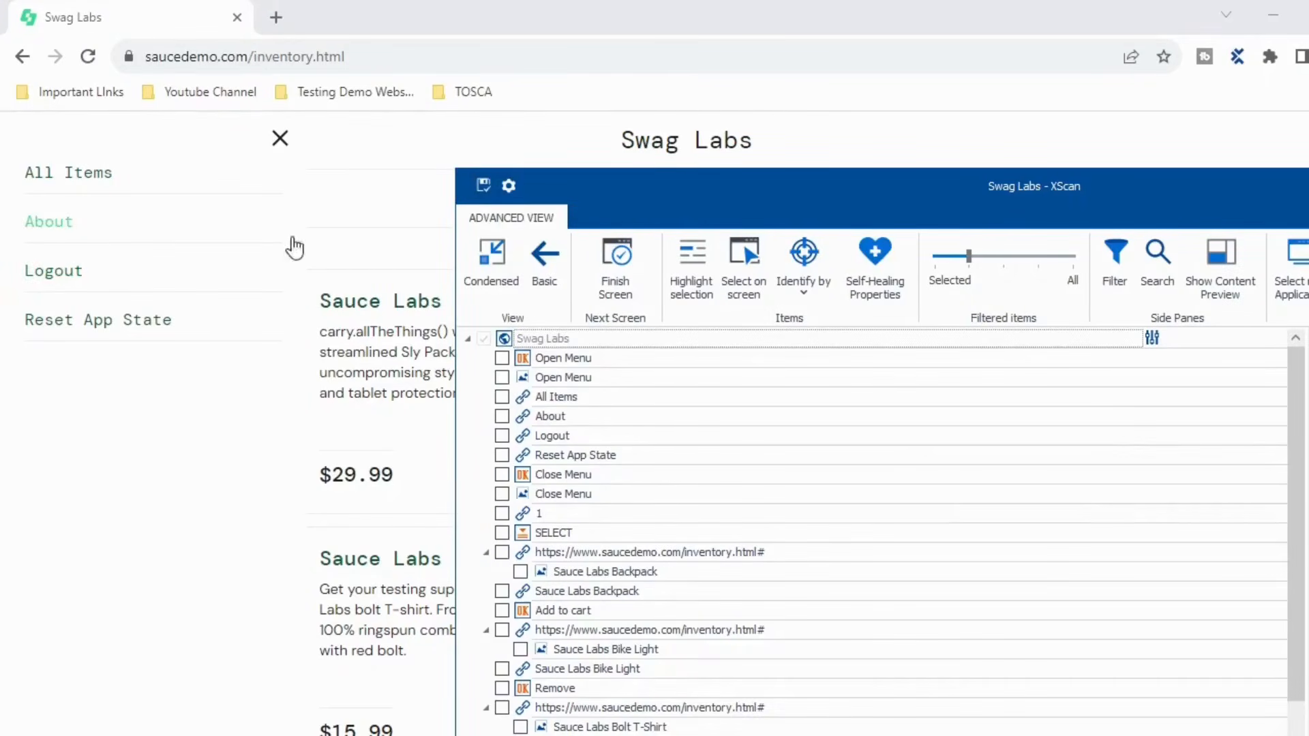
click(738, 273)
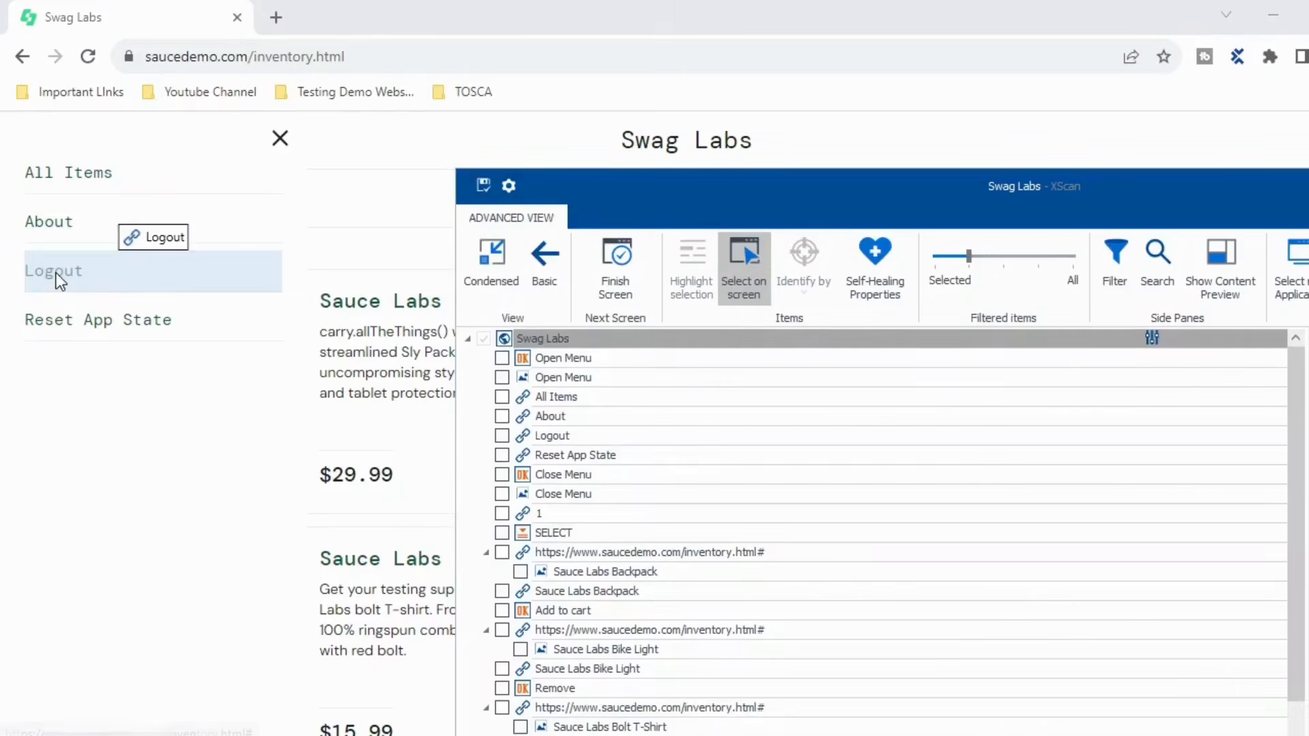
click(57, 273)
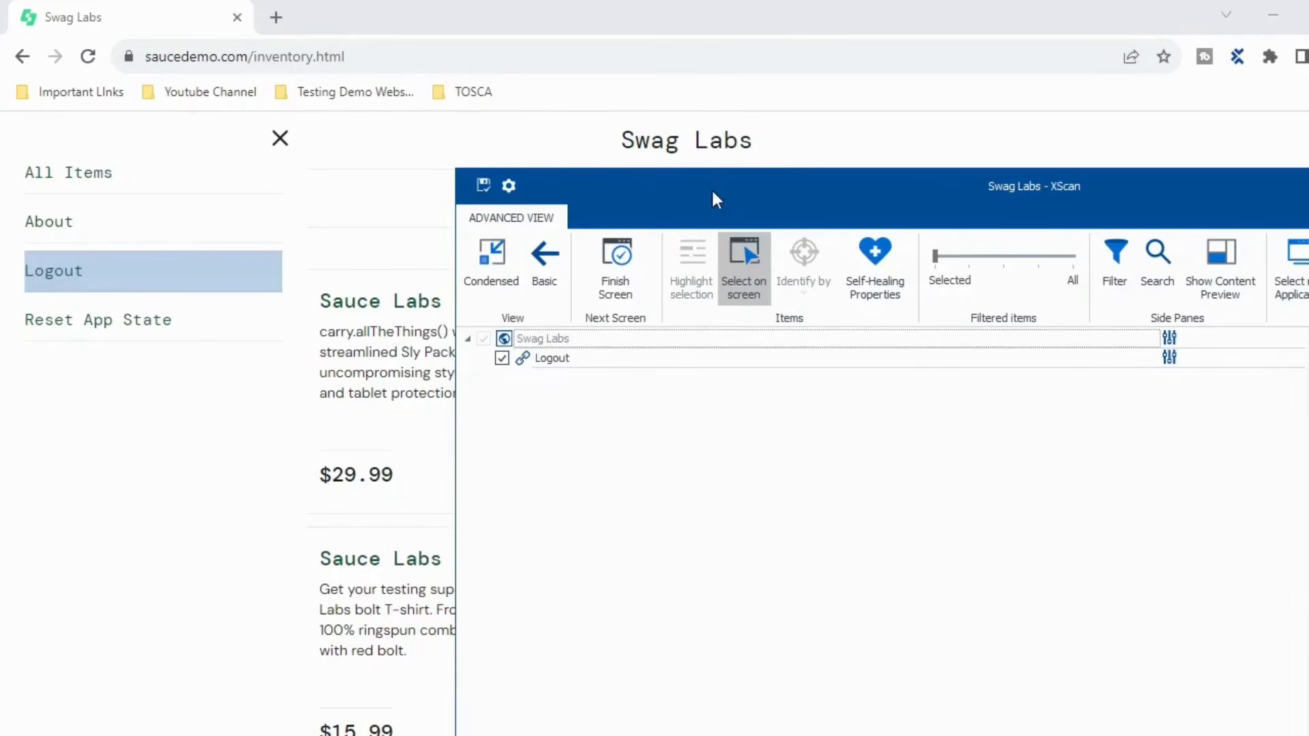
- Name the module ProductsPage_SliderWindow, keep its Logout control, and save it
drag(713, 198, 575, 174)
drag(1062, 150, 975, 146)
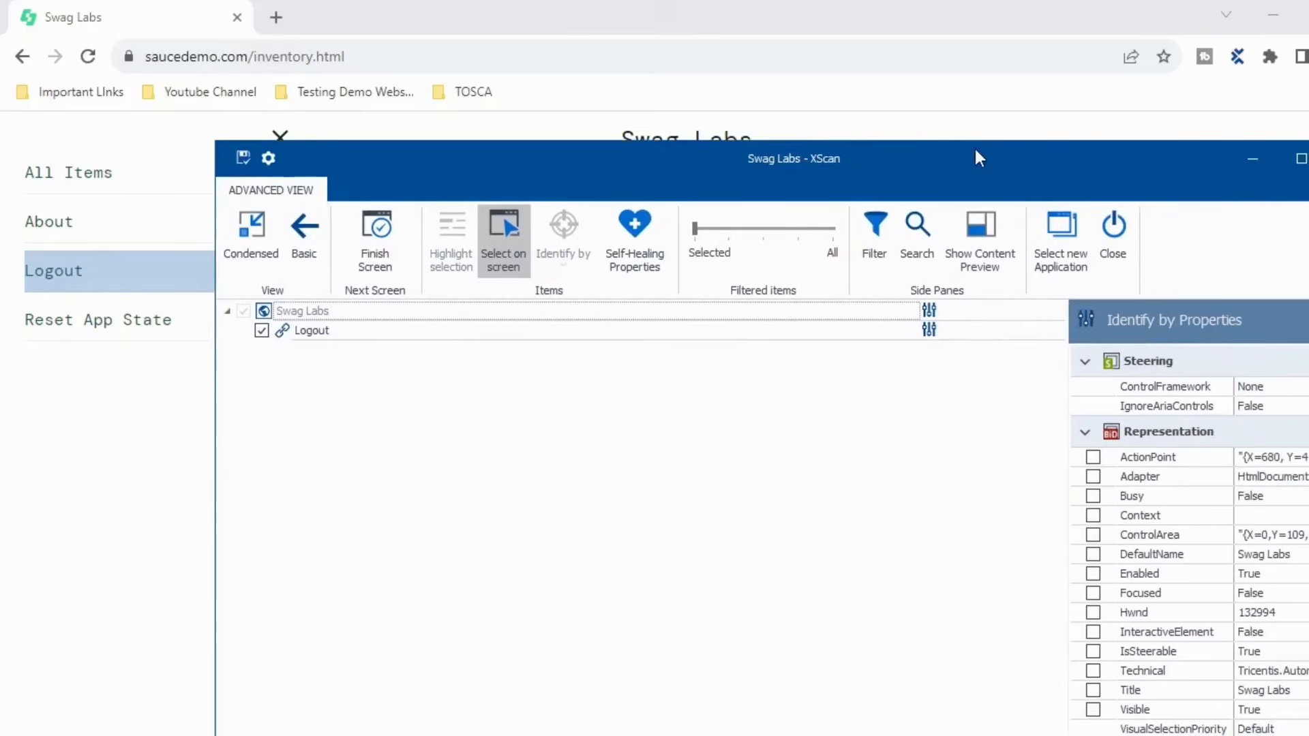
click(1299, 159)
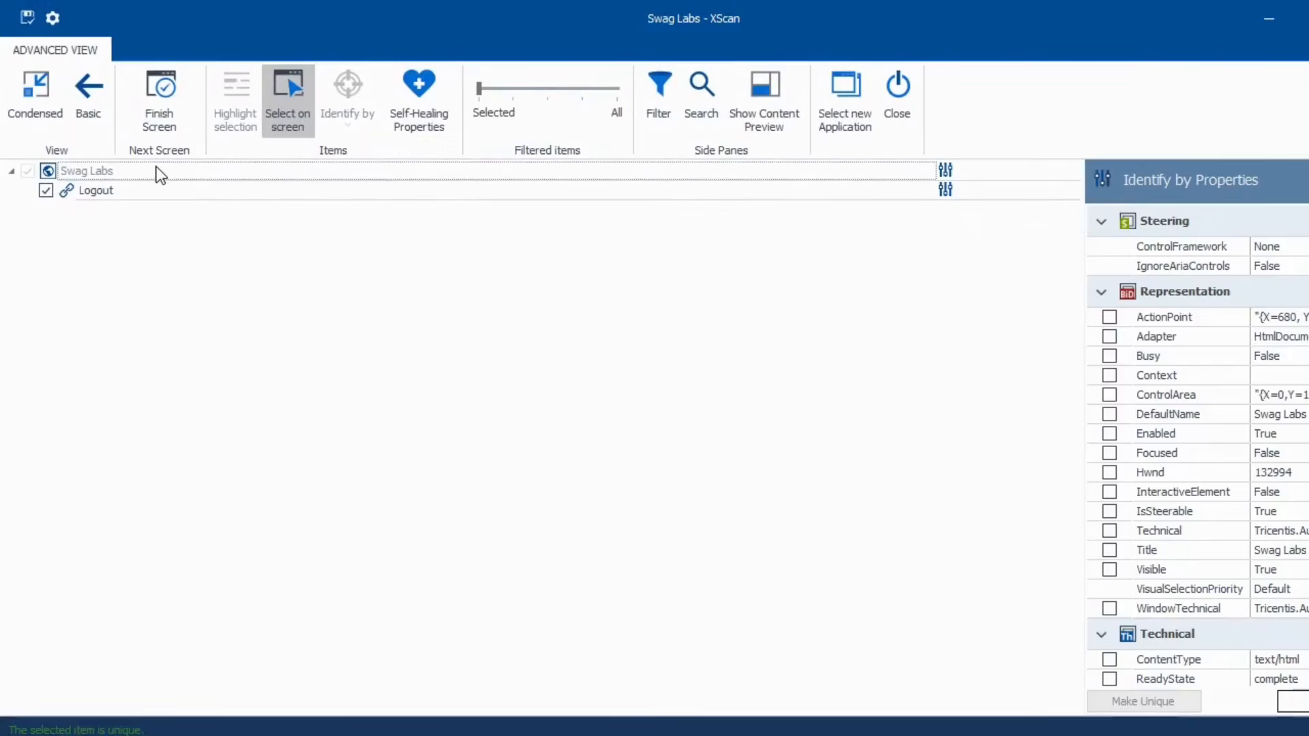
click(157, 170)
text(Pro)
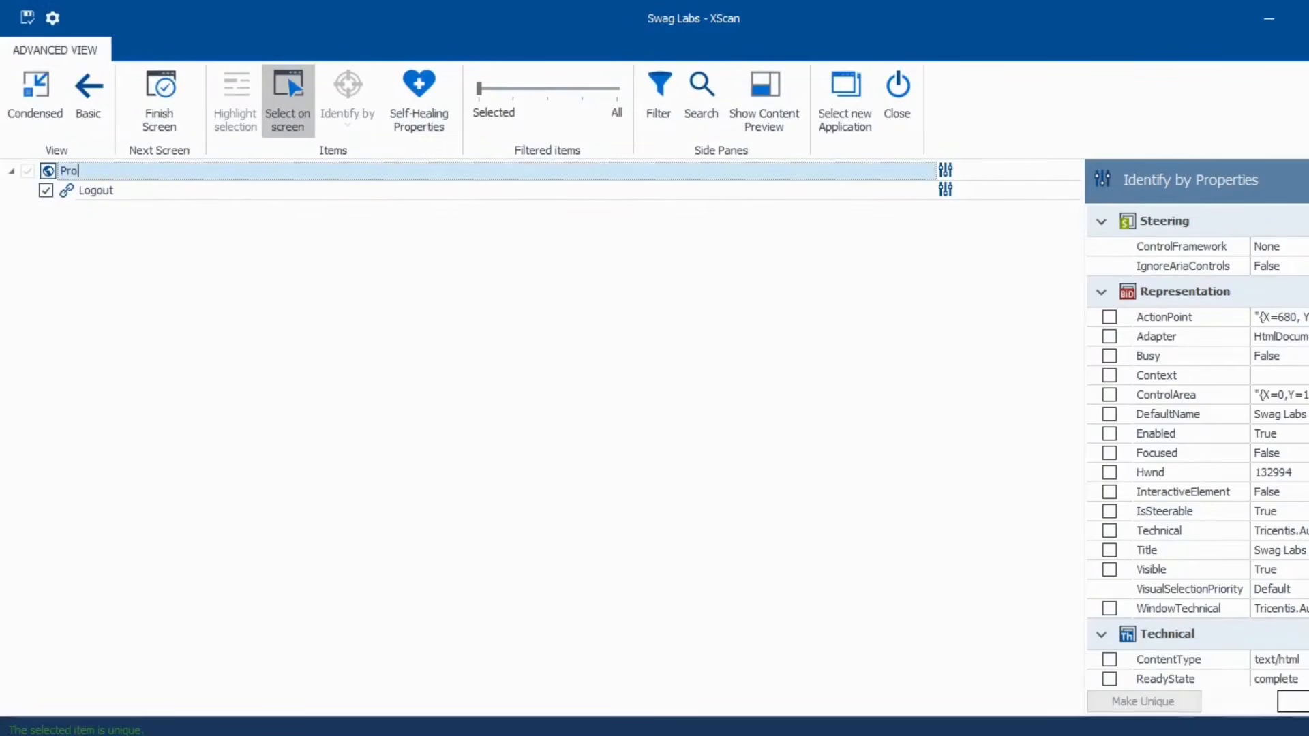
text(ductsPage_SliderWindow)
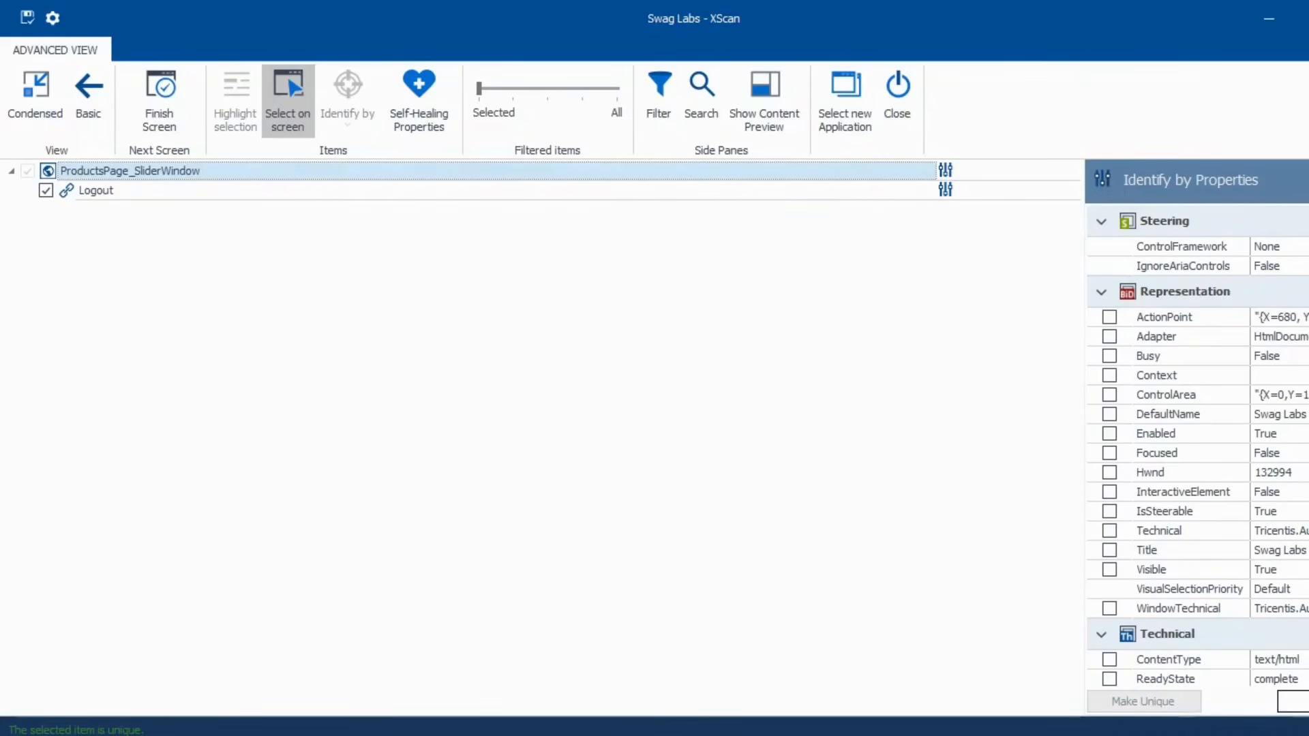
click(76, 192)
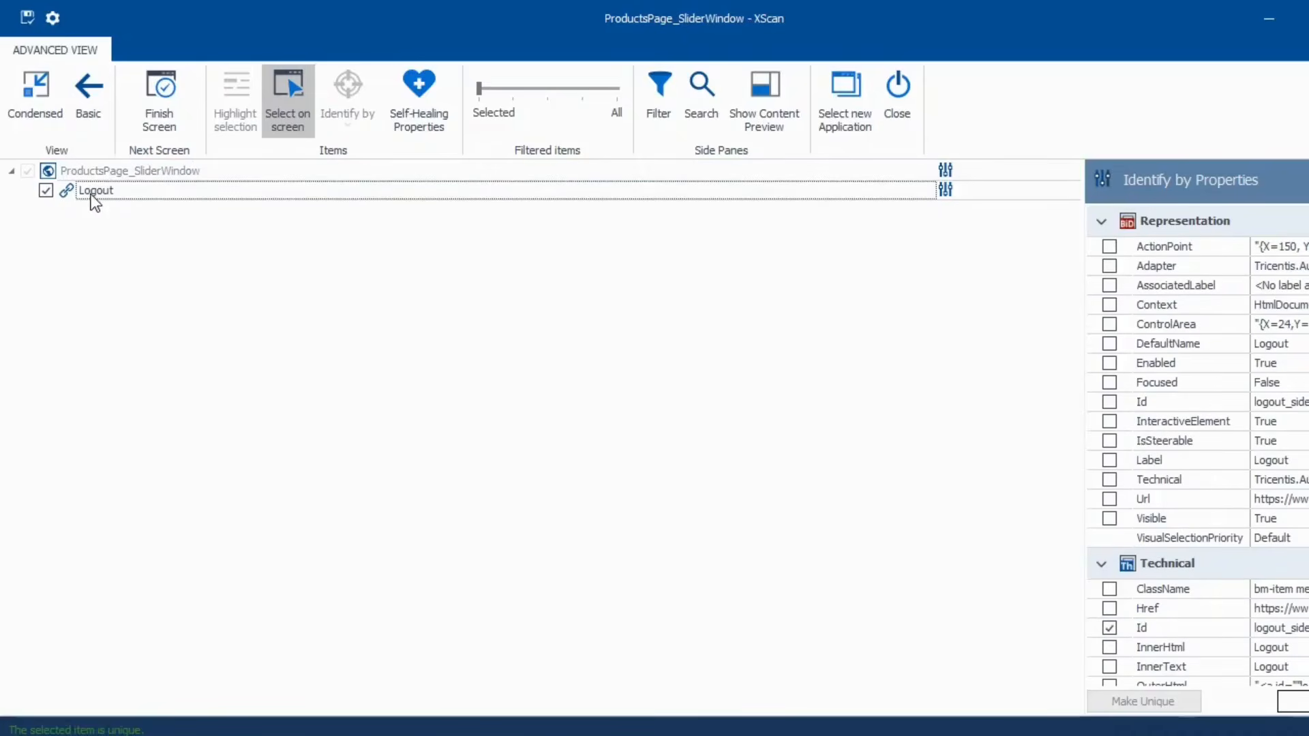
click(29, 17)
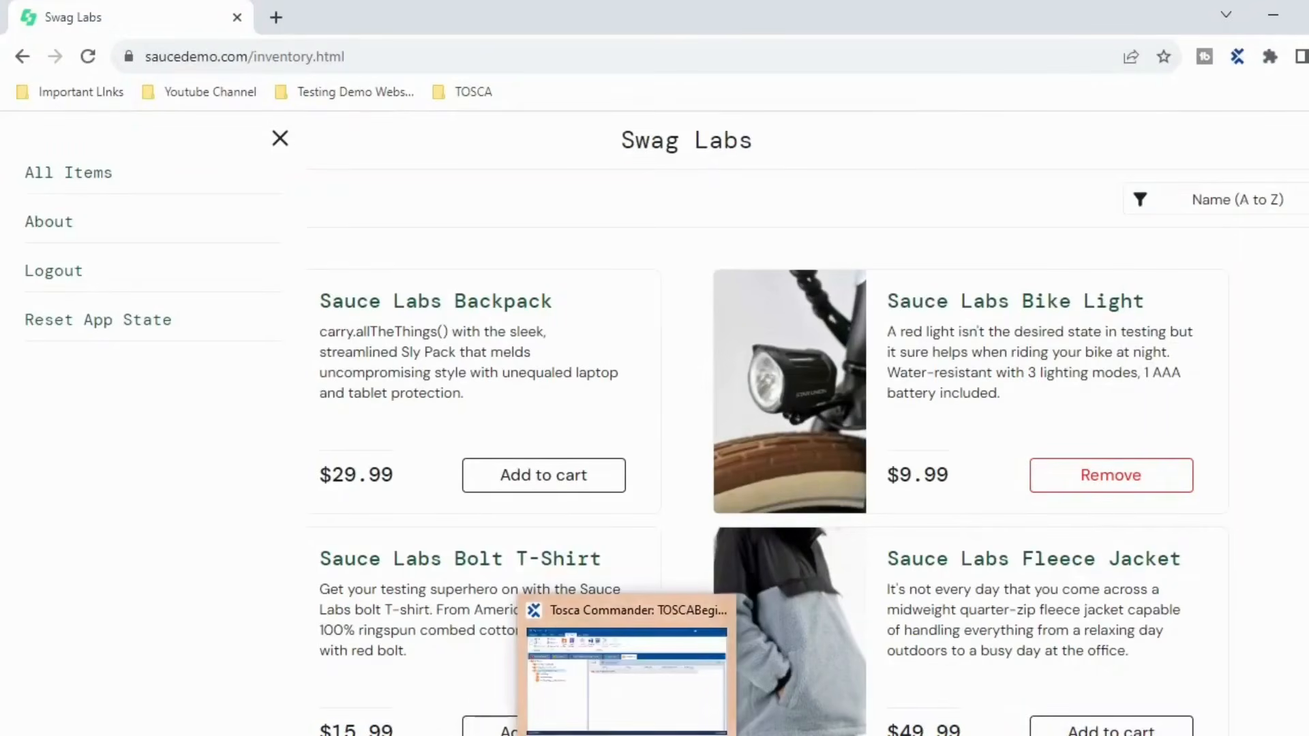
- Drag the ProductsPage and ProductsPage_SliderWindow modules onto LoginPageAutomation as test steps
click(628, 731)
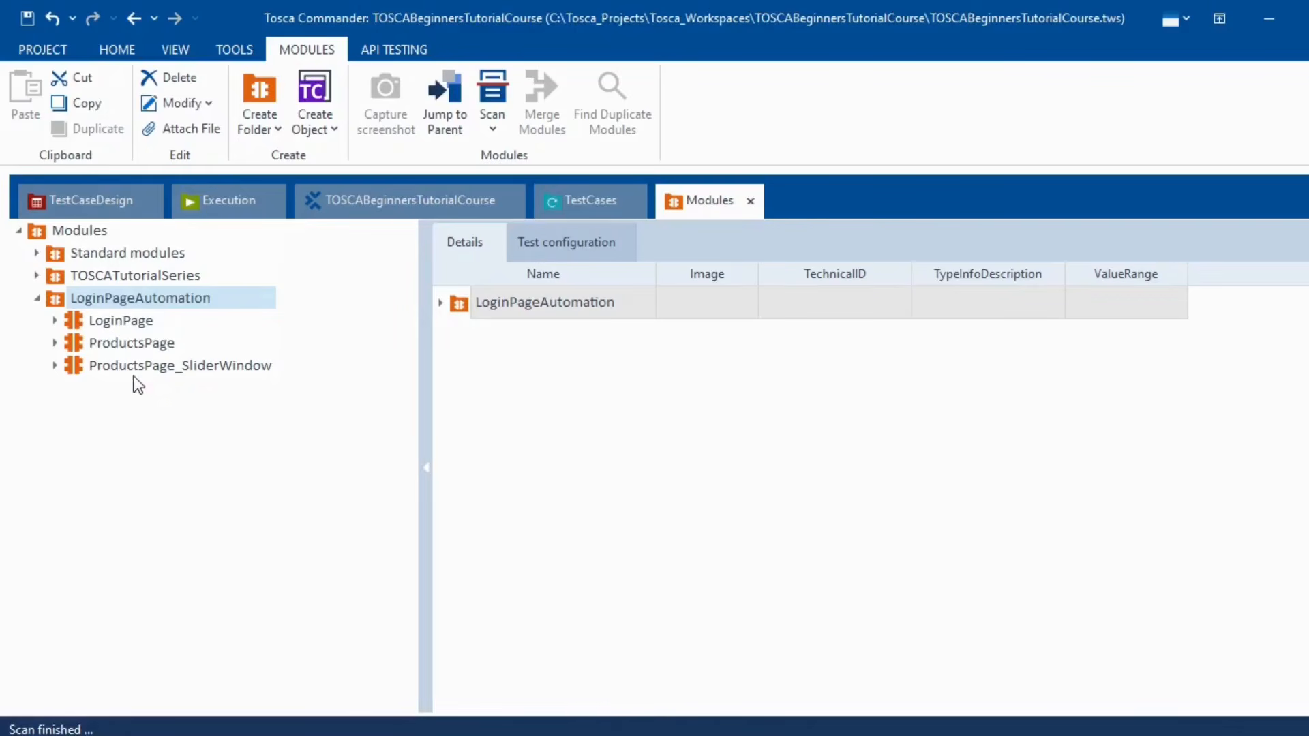
click(121, 345)
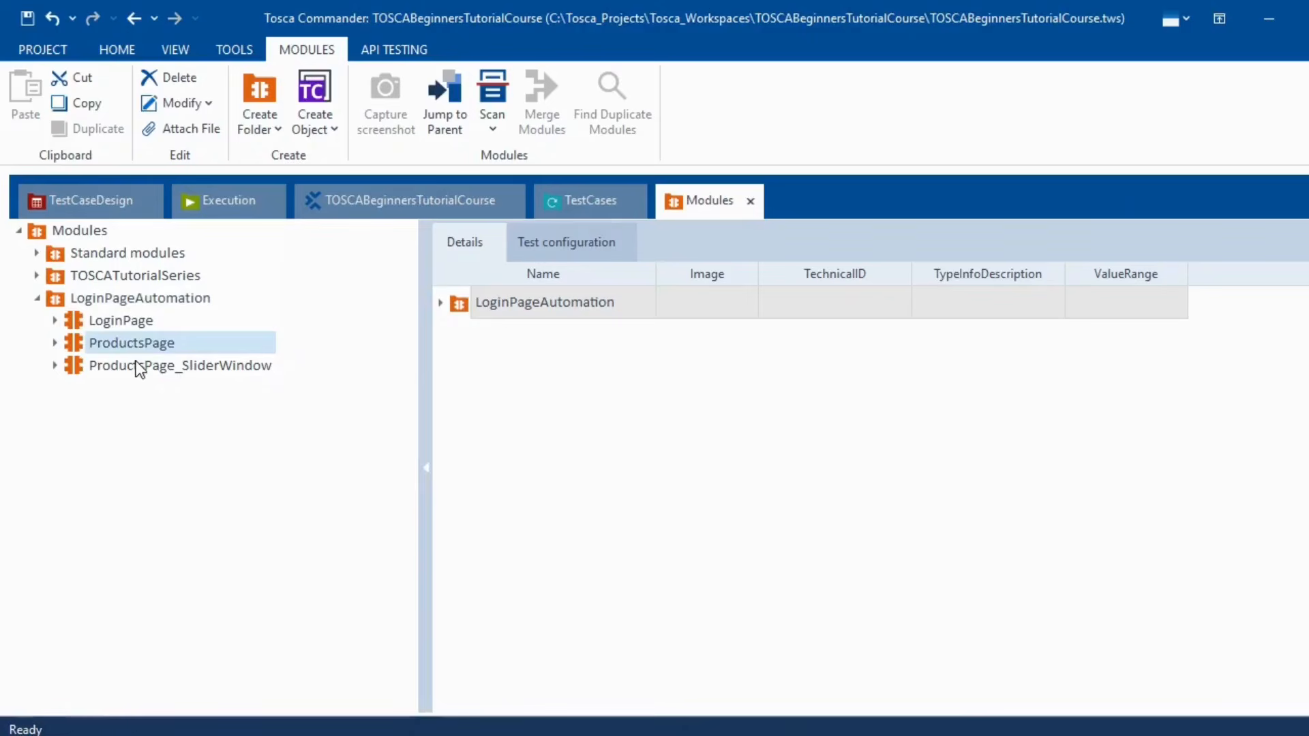
click(133, 365)
ctrl+click(128, 345)
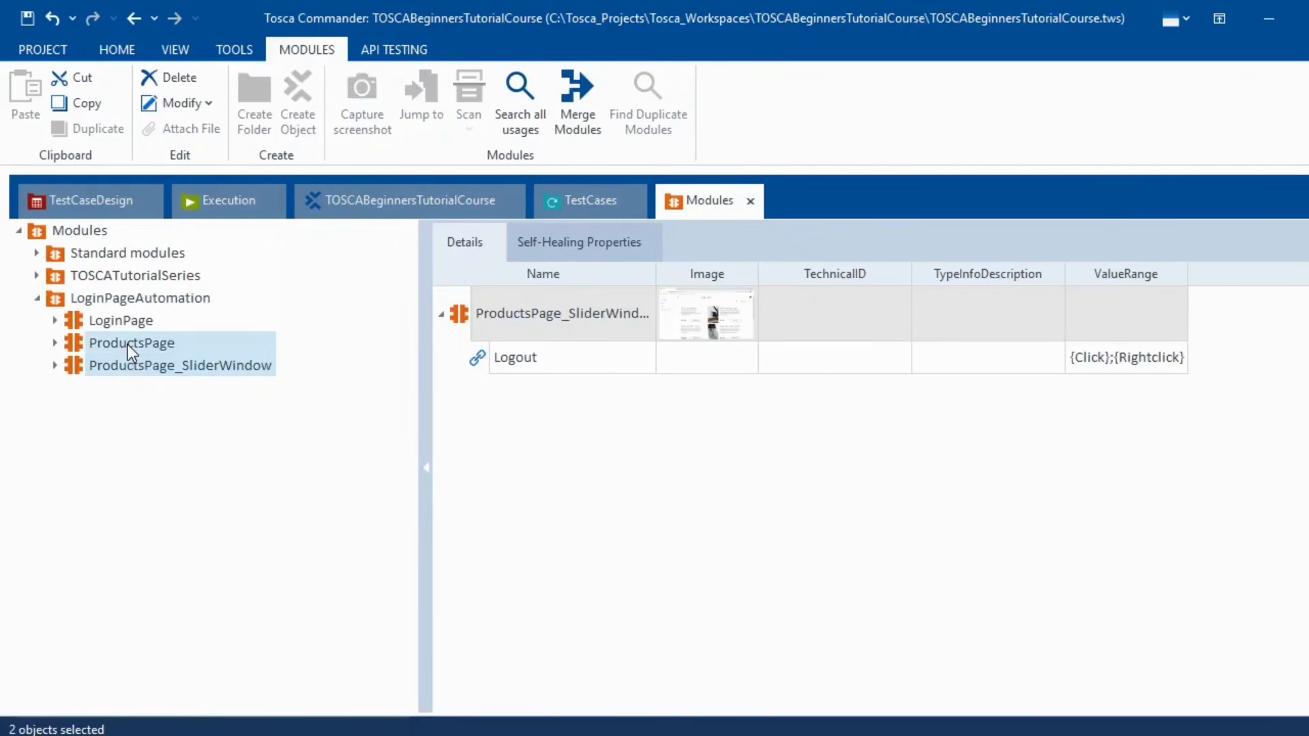
mouse_move(125, 342)
mouse_down()
mouse_move(252, 326)
mouse_move(566, 189)
mouse_move(576, 199)
mouse_move(431, 279)
mouse_move(116, 342)
mouse_move(109, 325)
mouse_up()
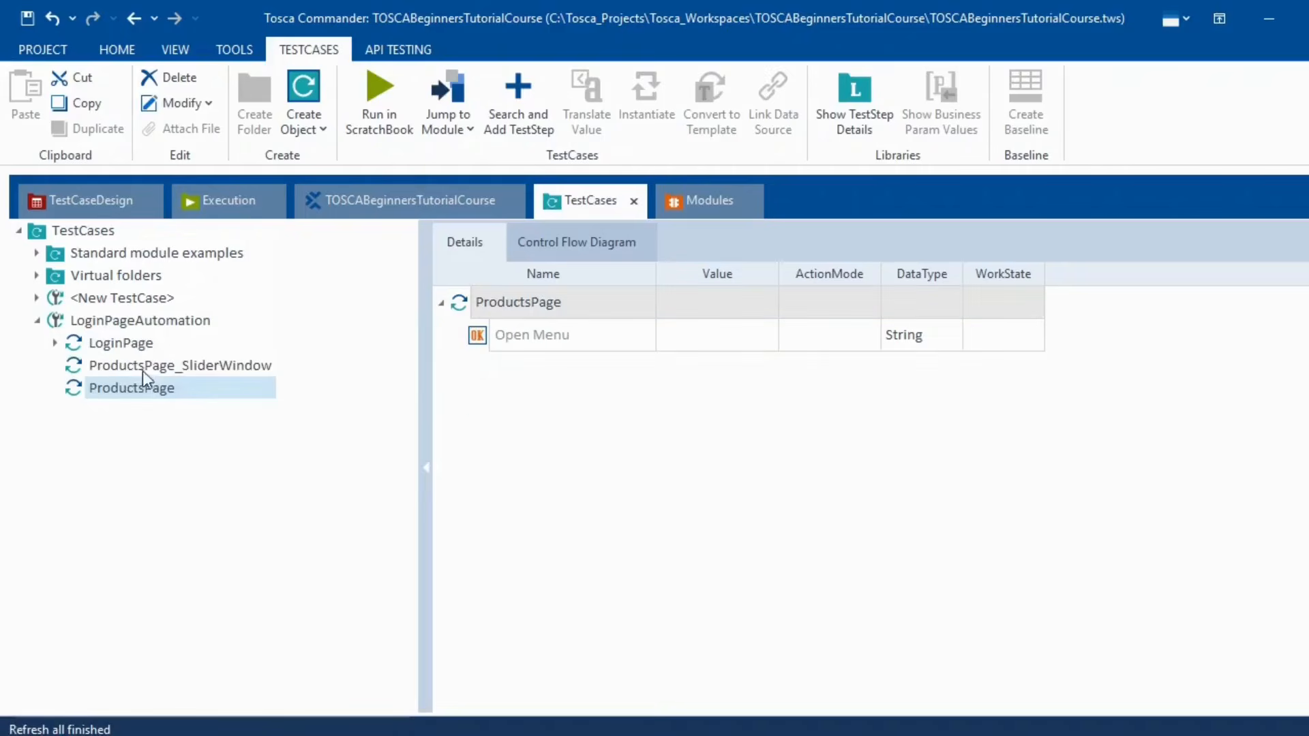
- Rename the LoginPage step to "Input Username & password, Click on Login"
click(121, 346)
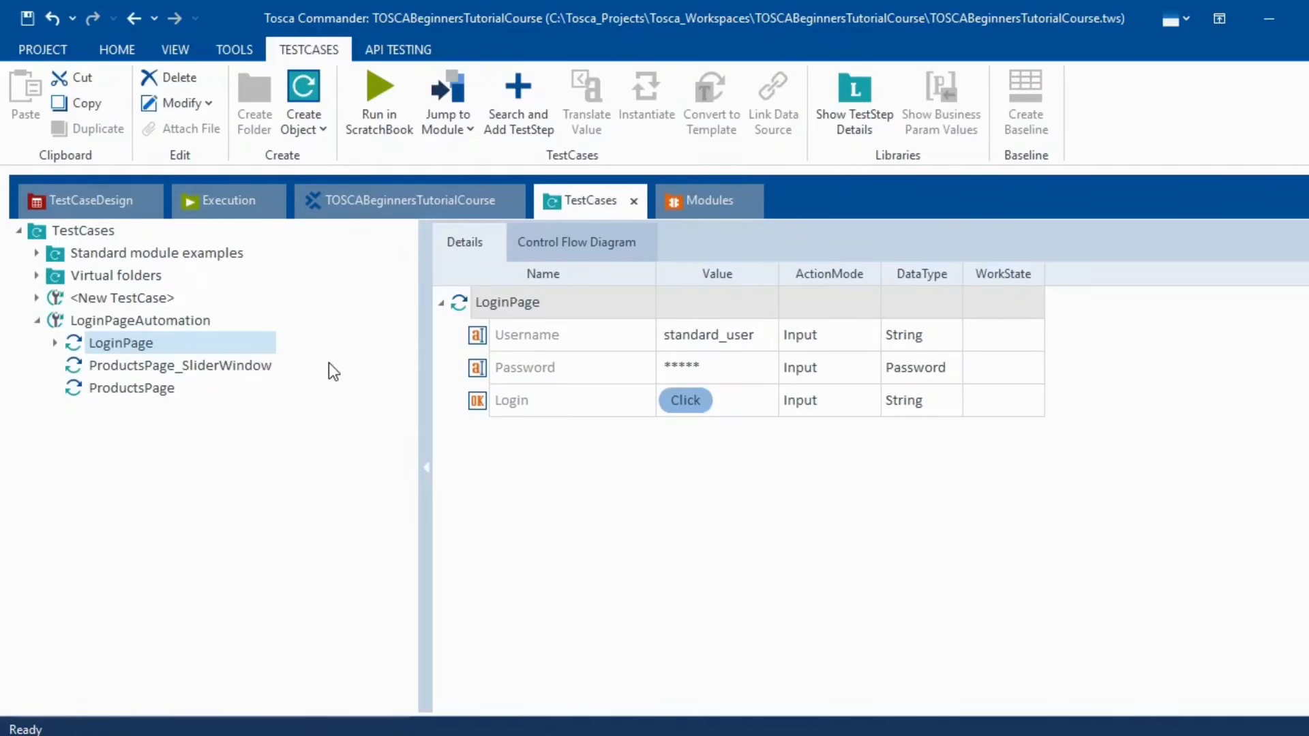
key(F2)
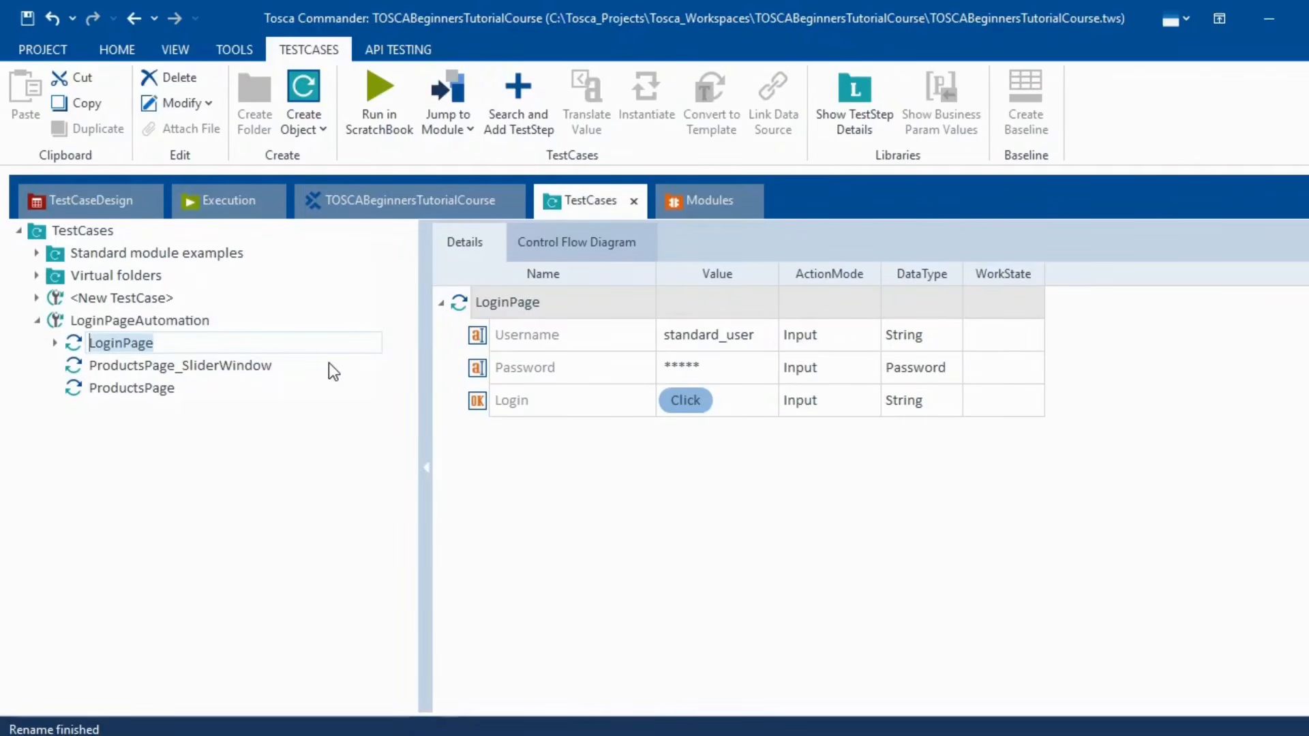
text(Inp)
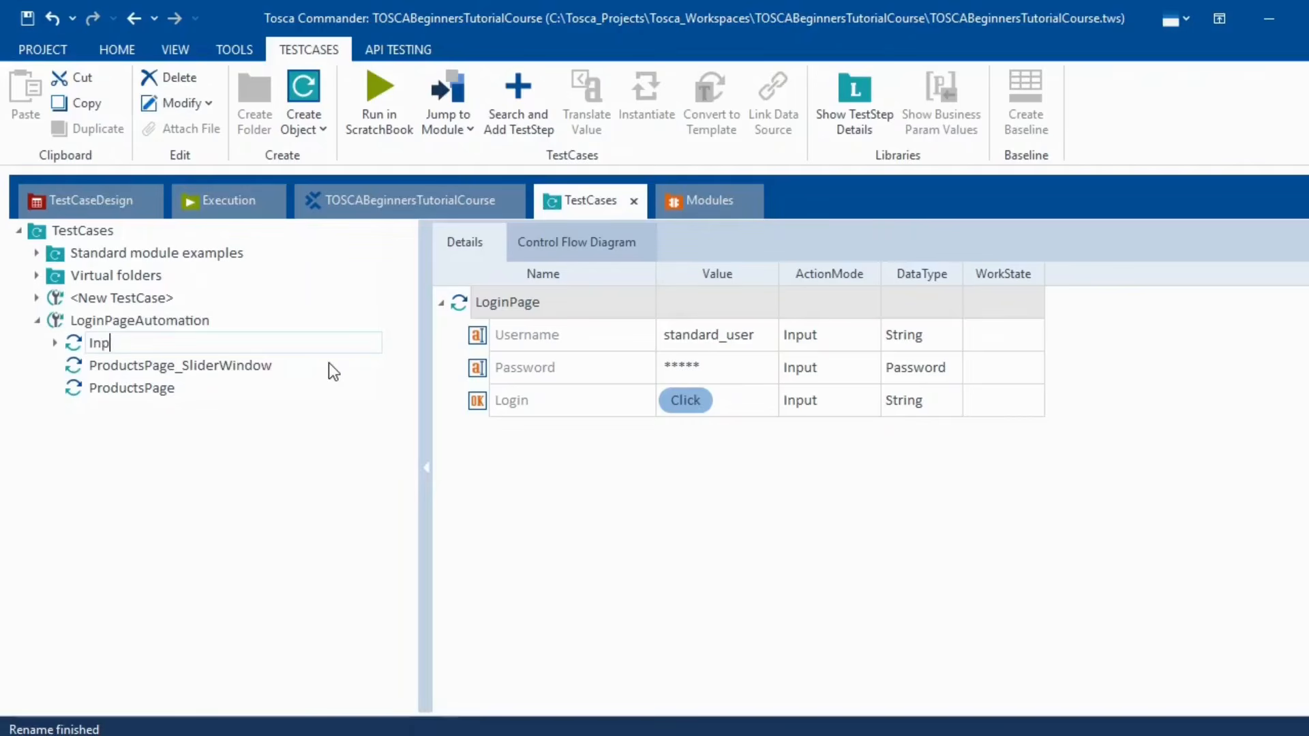
text(ut Username & pass)
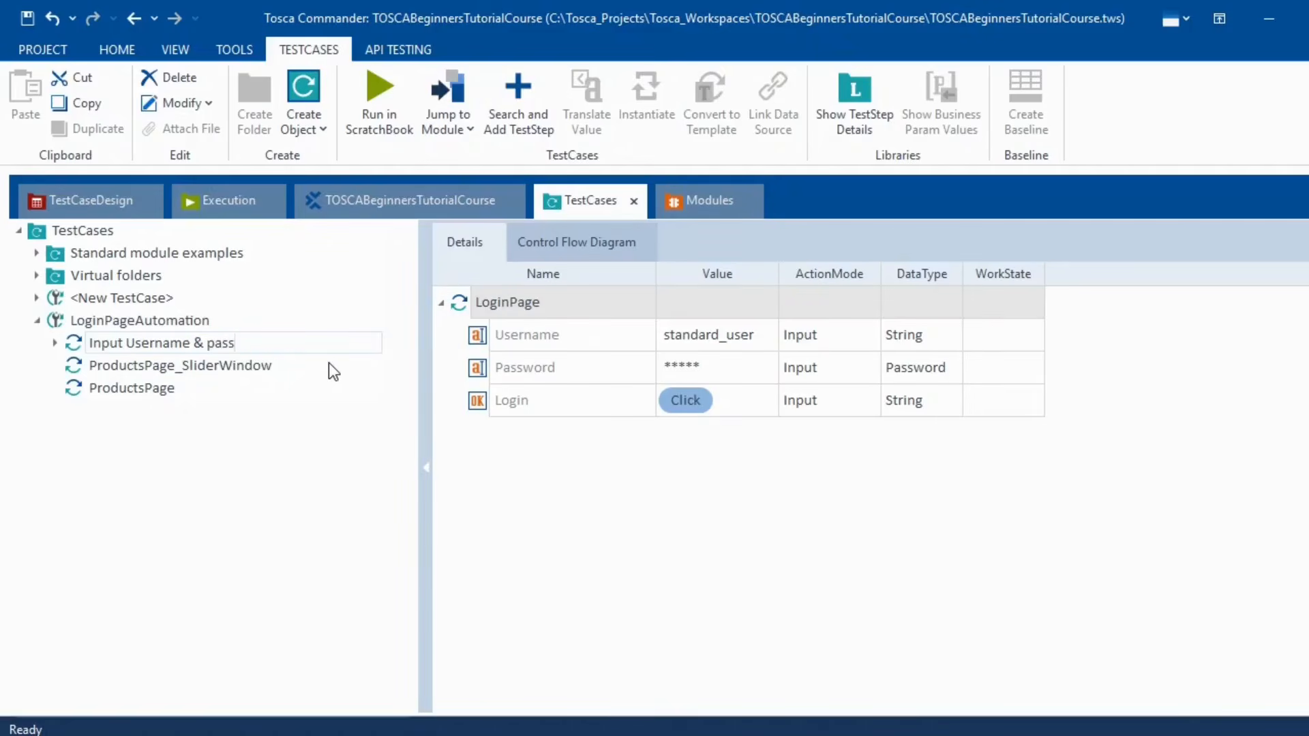
text(word, Click on Login)
key(Return)
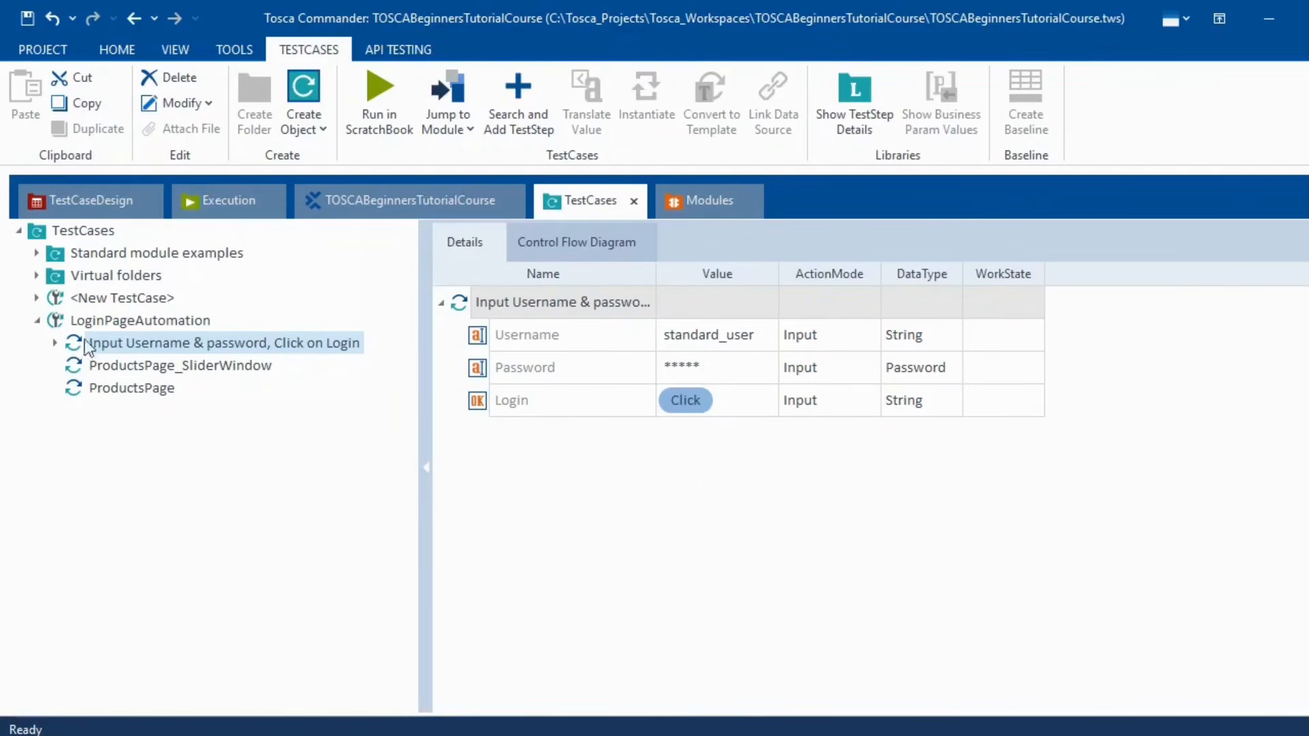
click(193, 367)
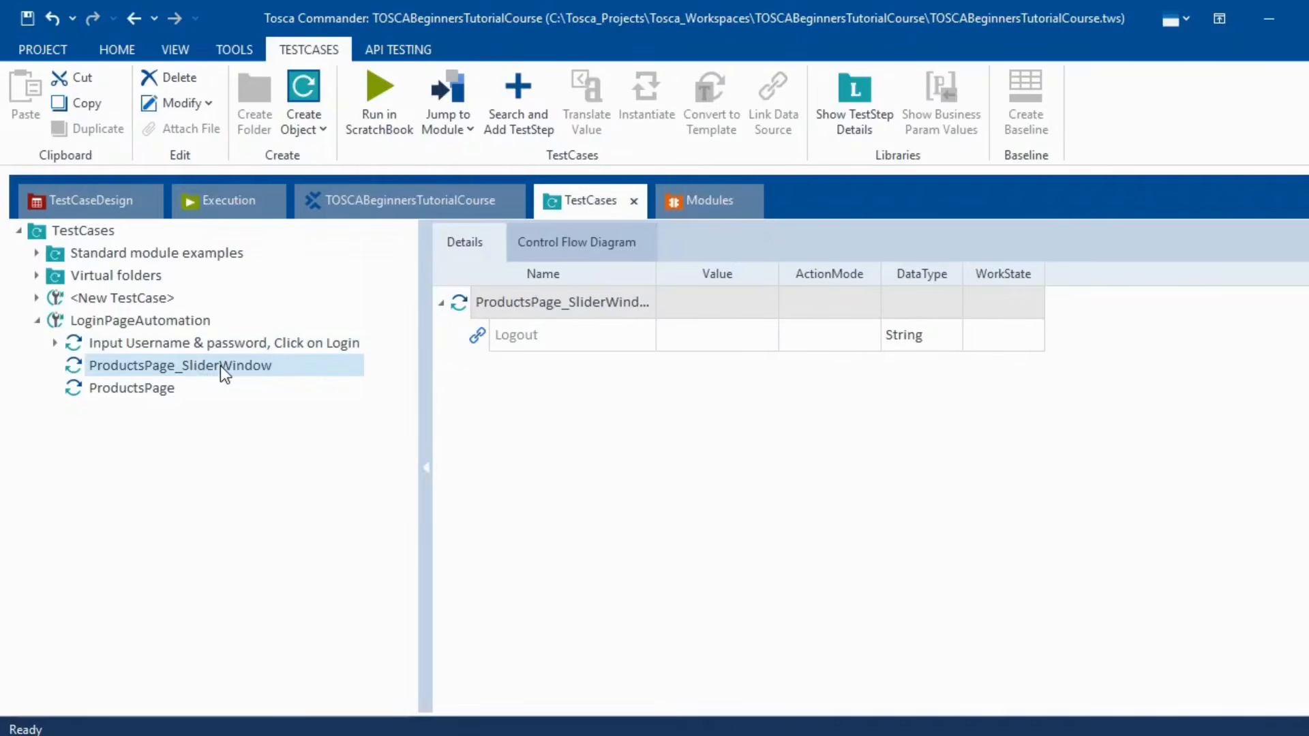
click(116, 391)
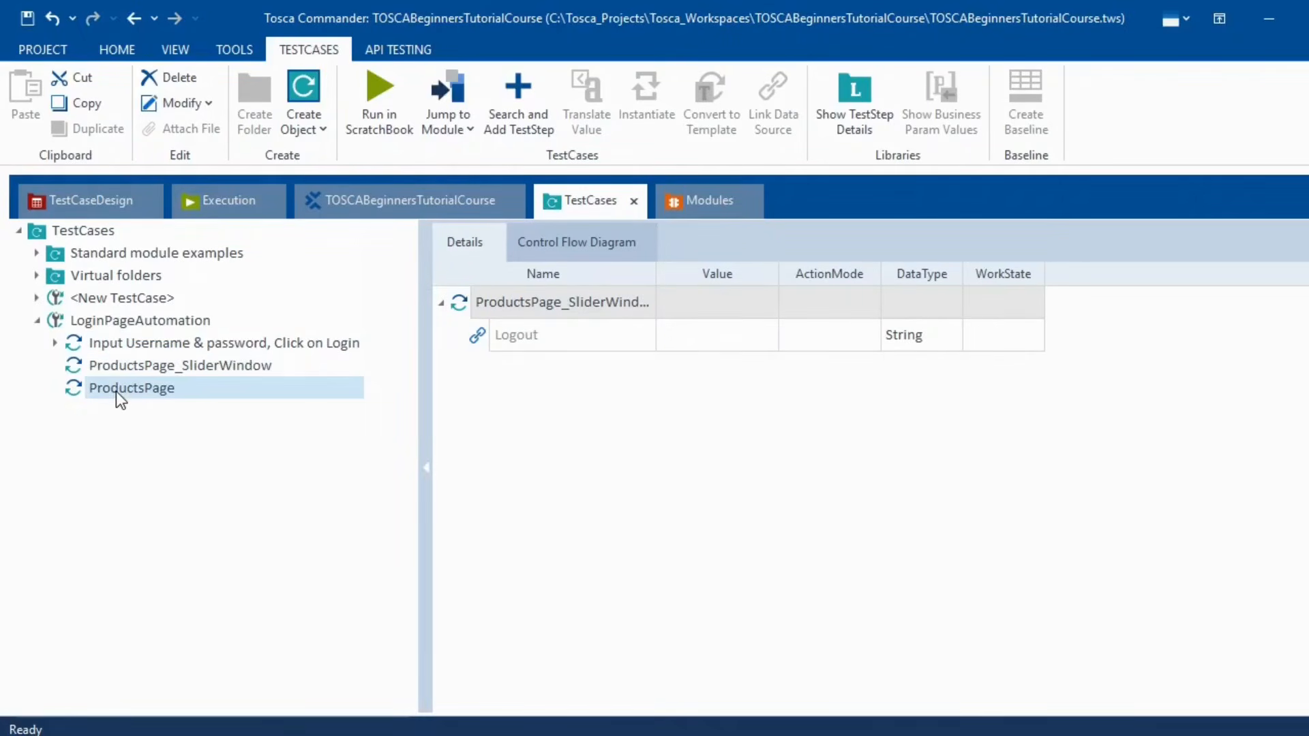
- Move the ProductsPage step above ProductsPage_SliderWindow and rename it 'Click on HamburgerMenu'
drag(95, 393, 103, 366)
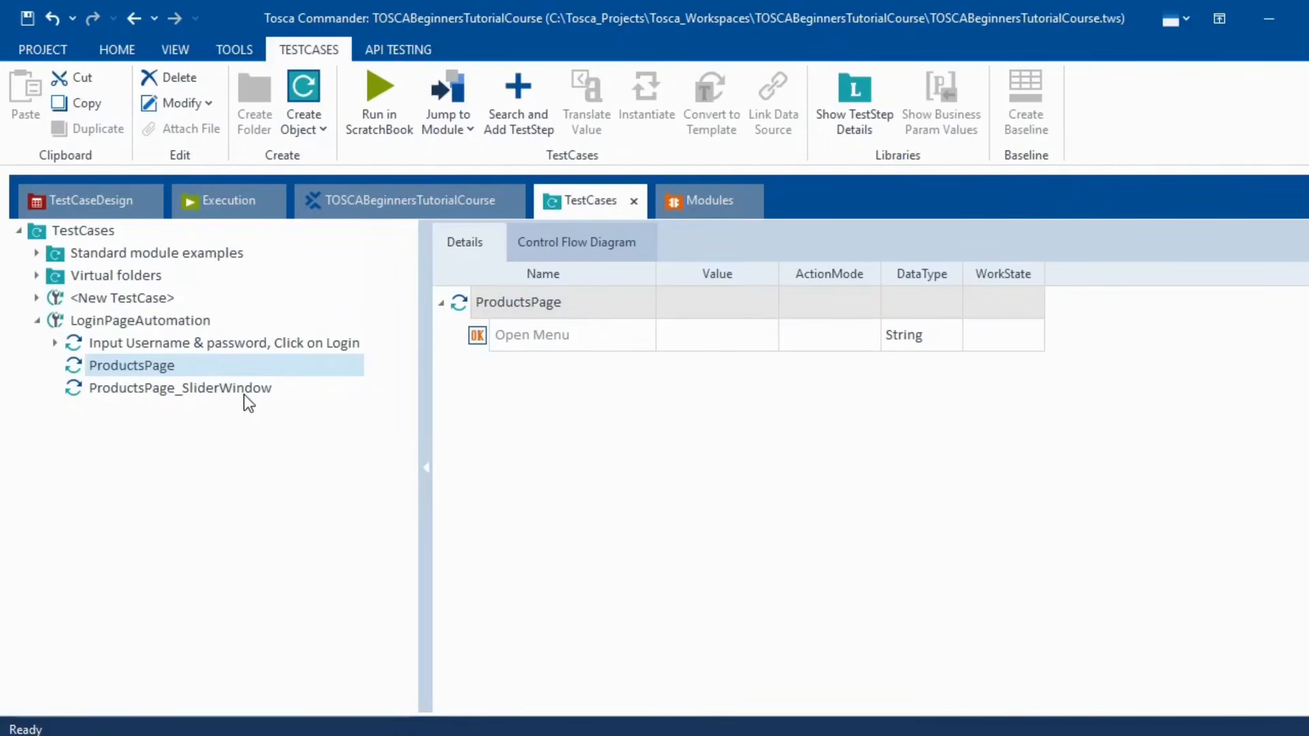
key(F2)
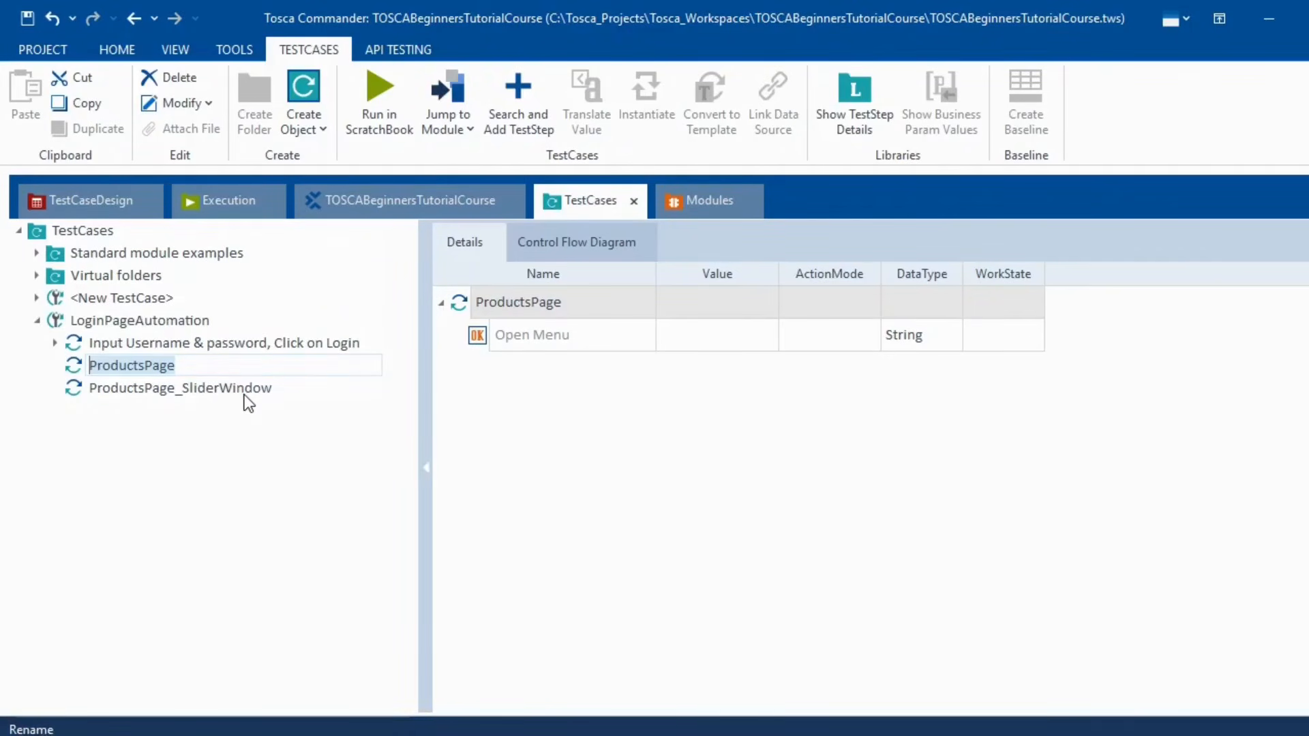
text(Click o)
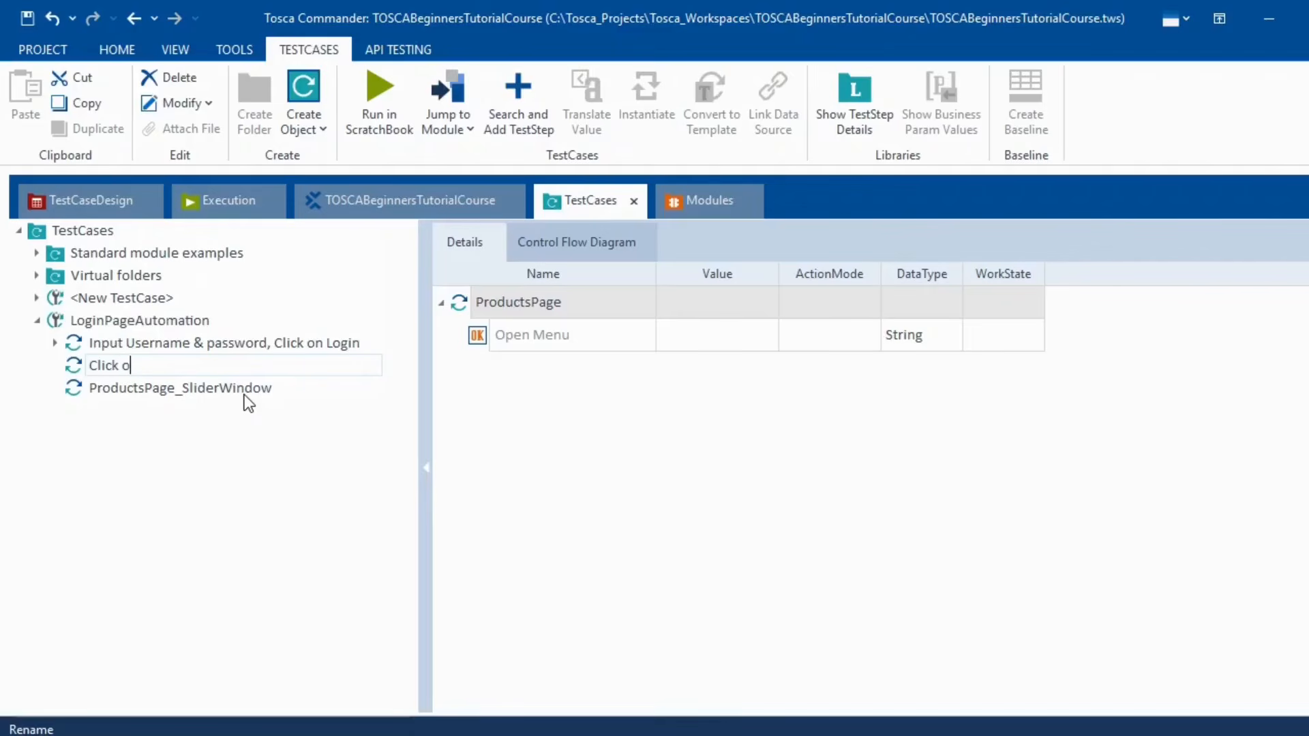
text(n HamburgerMenu)
key(Return)
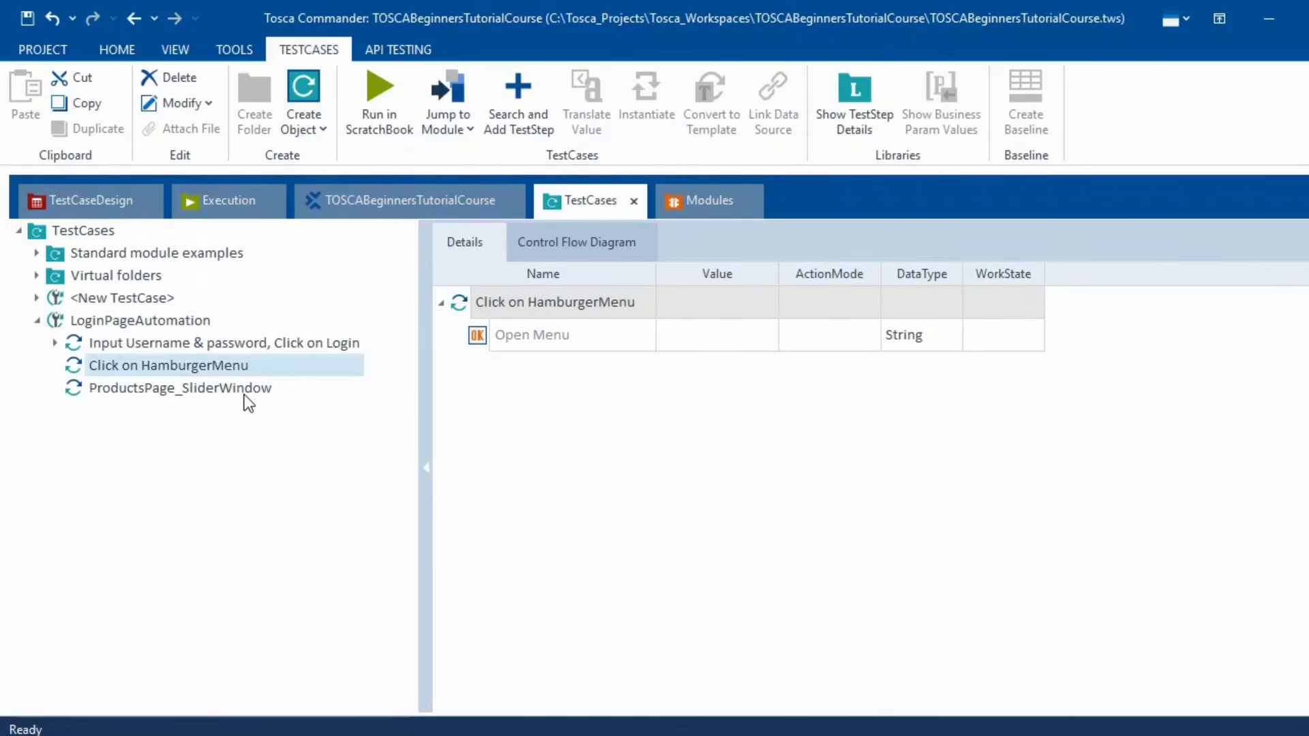
- Rename the ProductsPage_SliderWindow step to 'Click on Logout link'
click(242, 394)
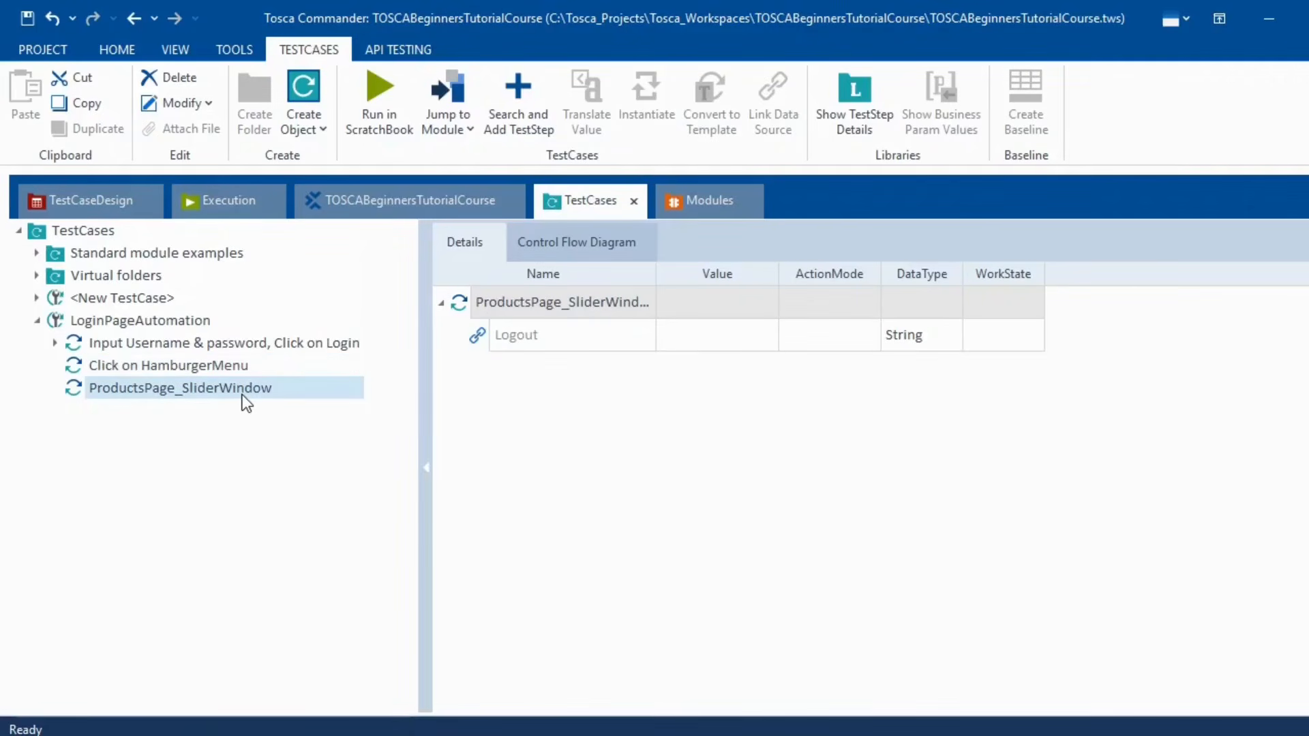
key(alt)
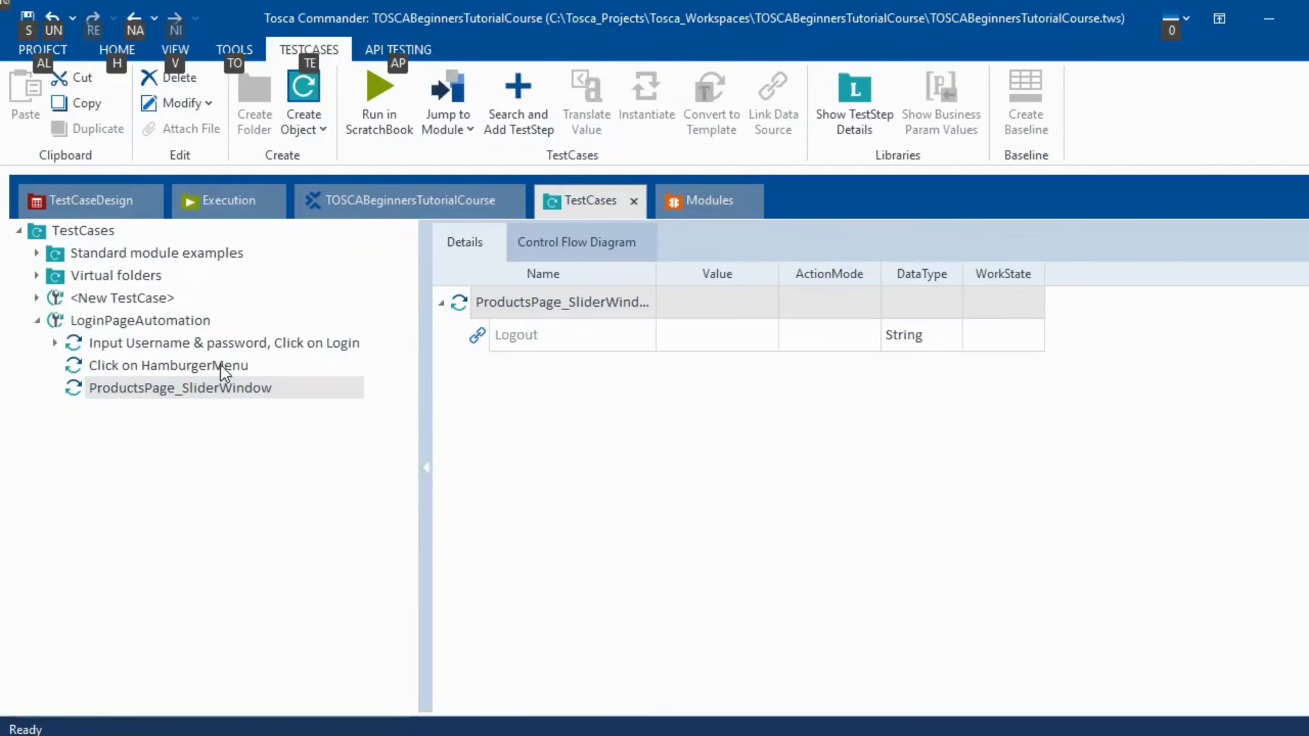
click(220, 365)
click(232, 396)
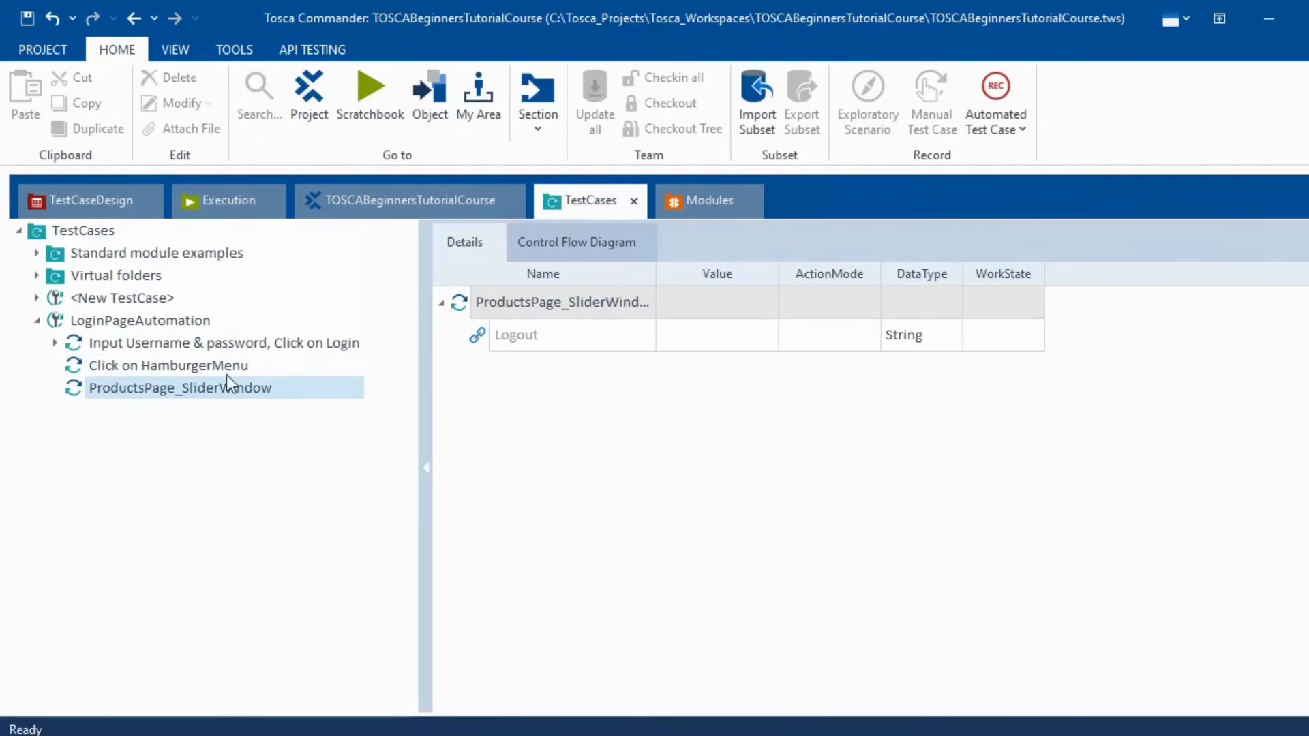
click(226, 374)
click(227, 383)
key(F2)
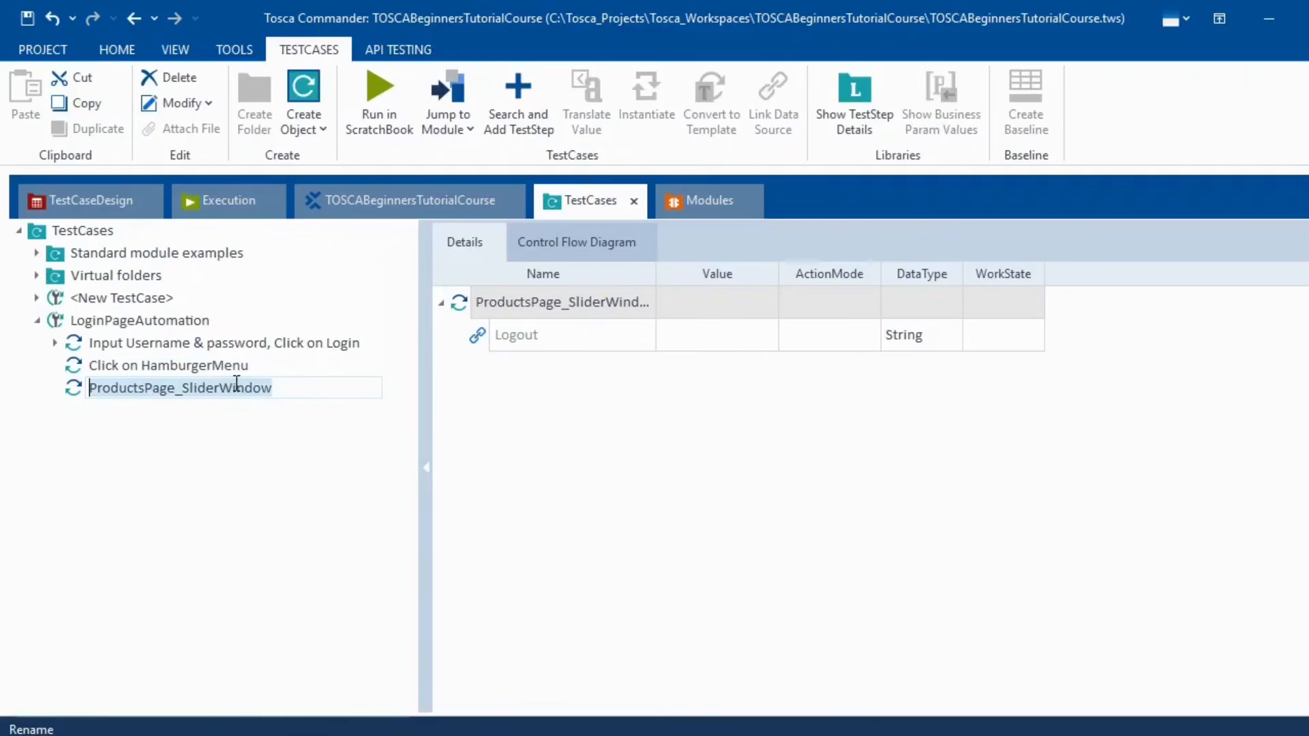
text(Click on )
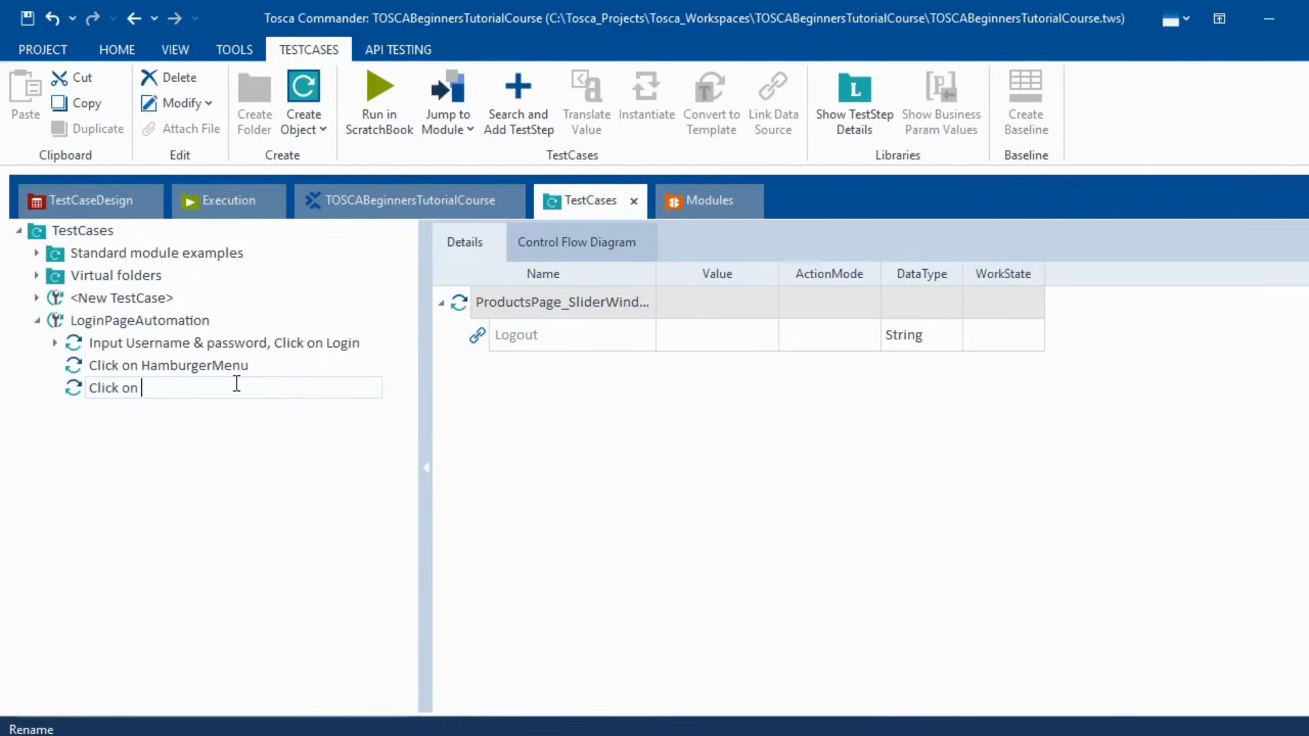
text(Logout link)
key(Return)
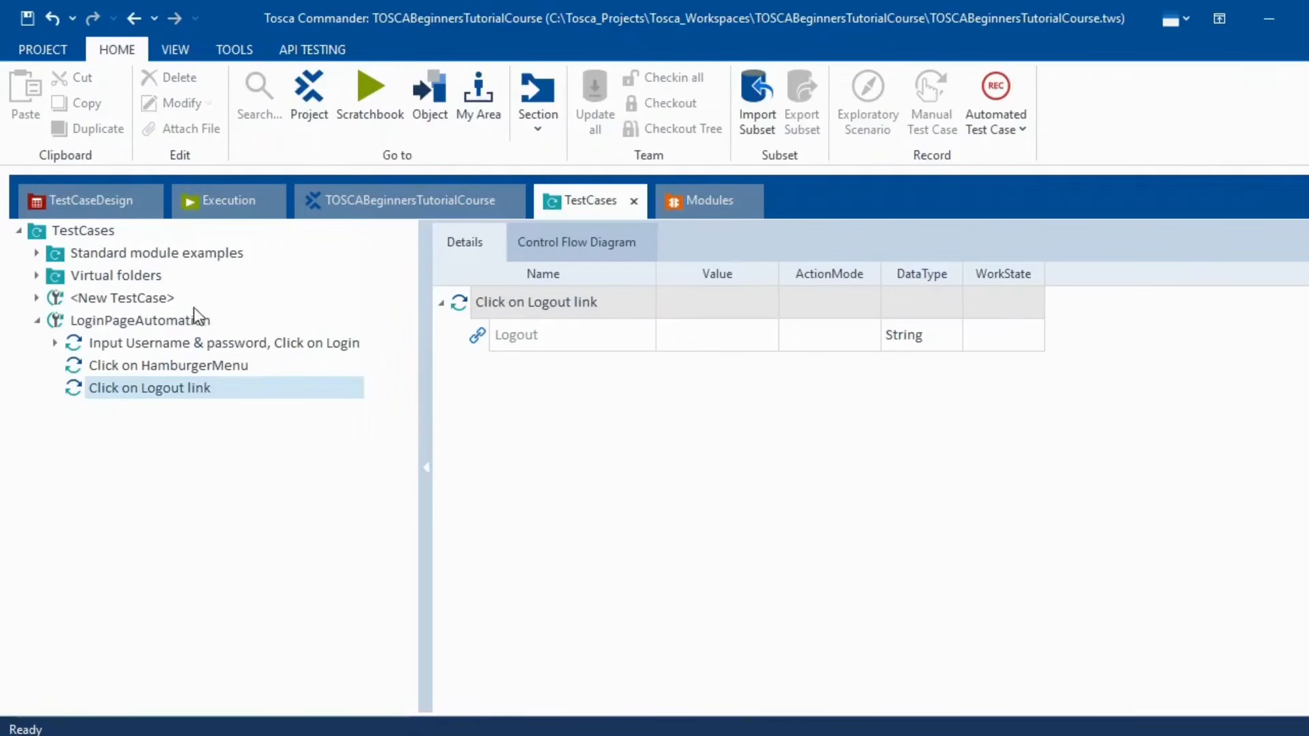
click(235, 345)
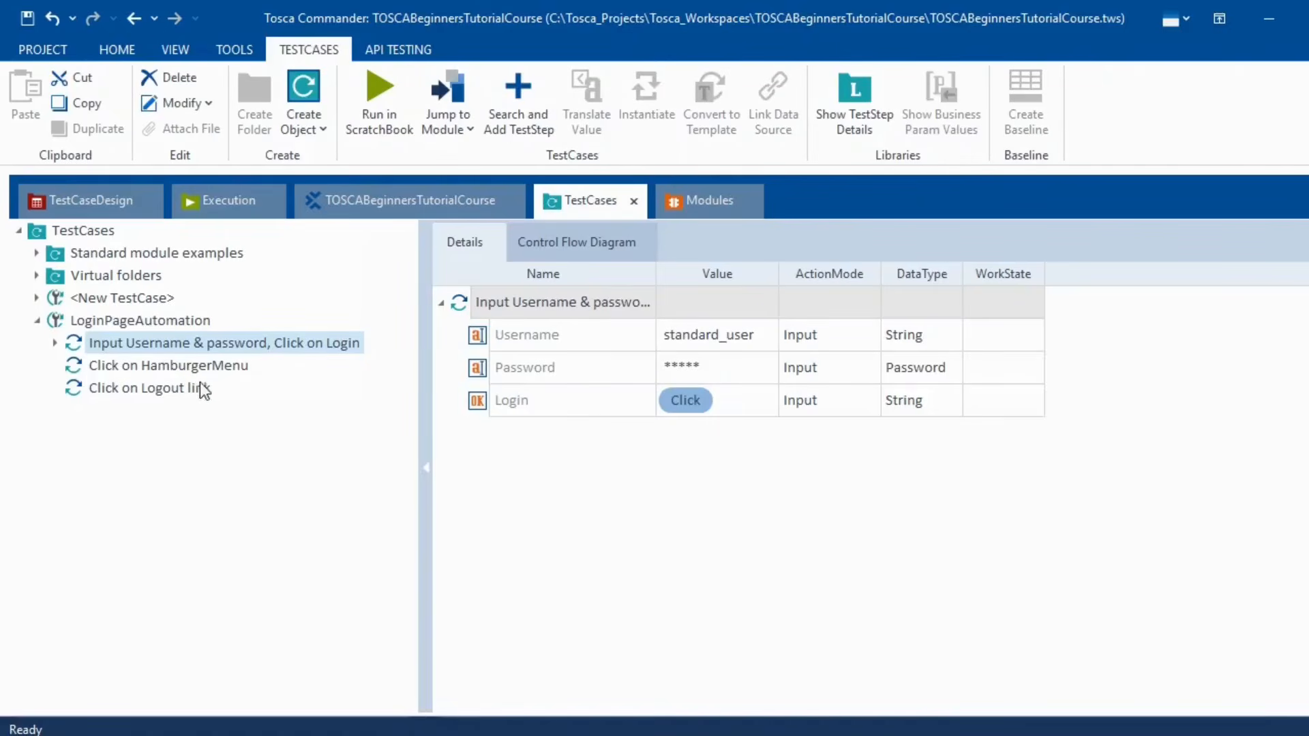
- Set the Open Menu value to {Click} under Click on HamburgerMenu
click(180, 366)
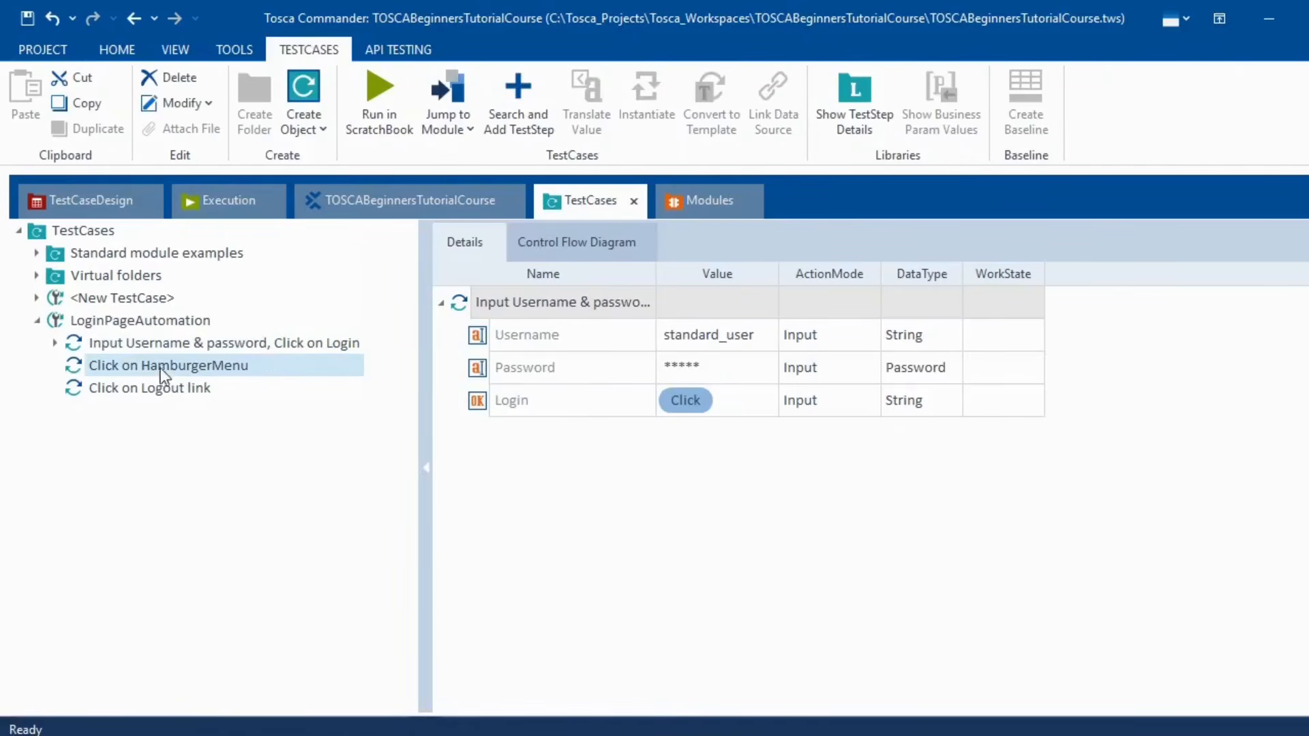
click(721, 338)
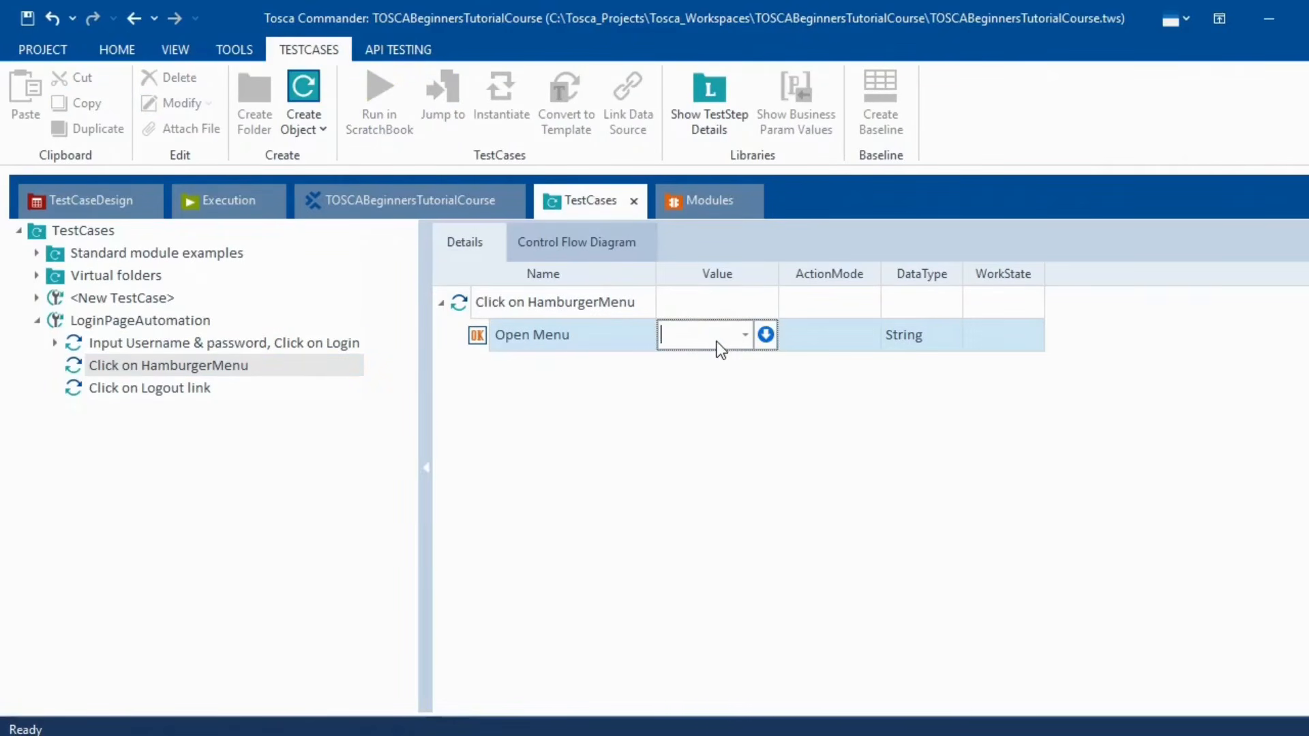
text({Click})
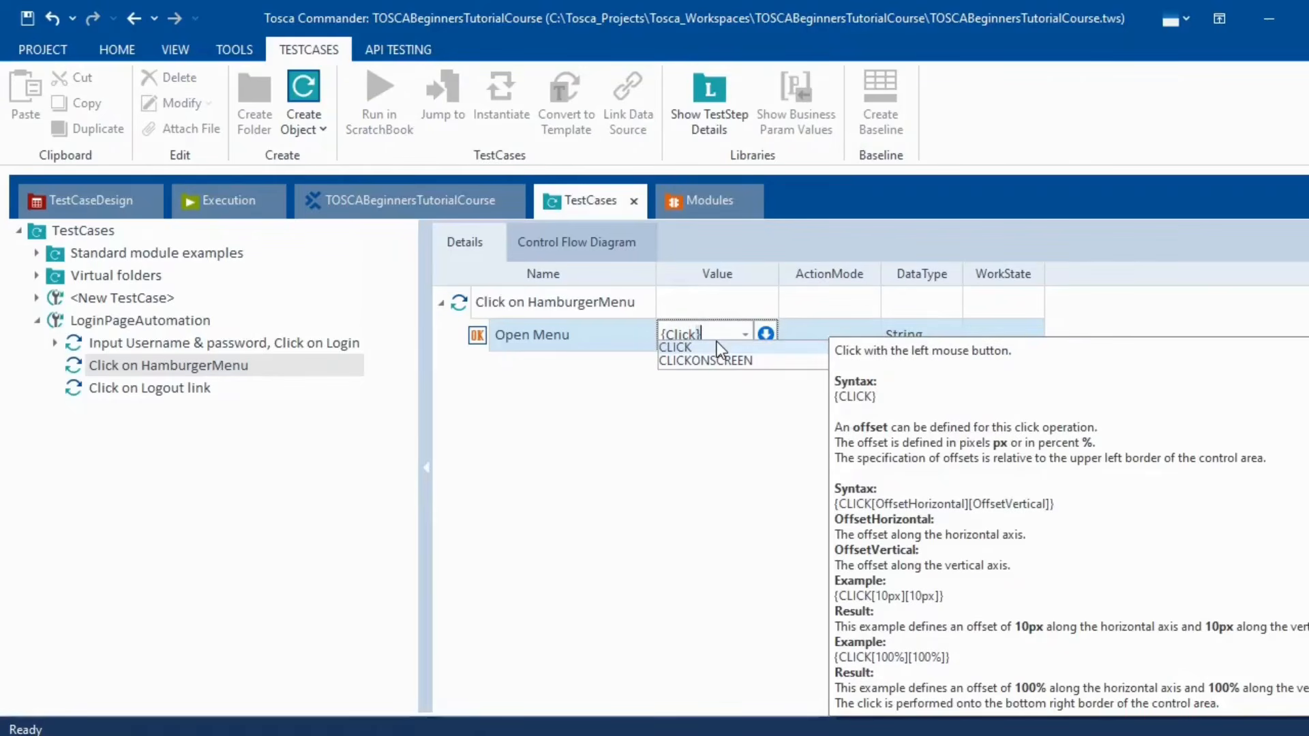
click(759, 582)
- Set the Logout value to {Click} under Click on Logout link
click(141, 387)
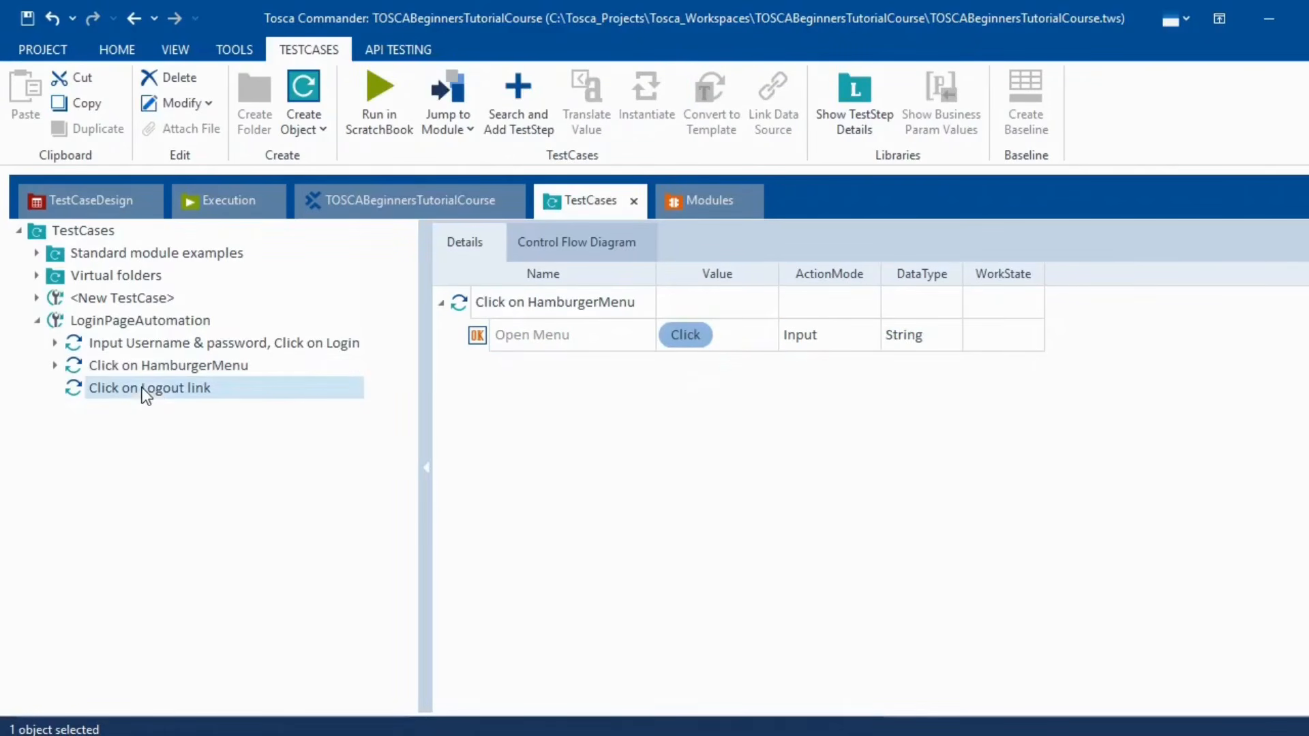
click(716, 348)
click(717, 348)
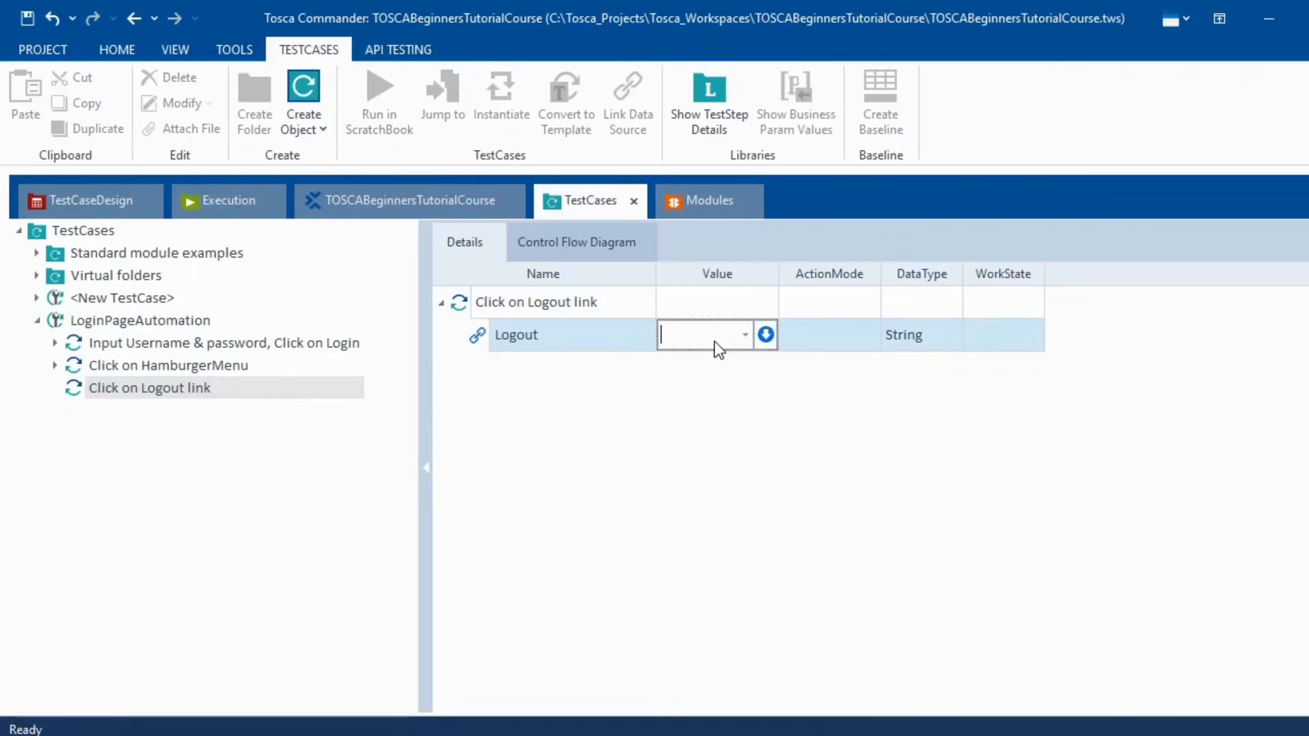
text({Click)
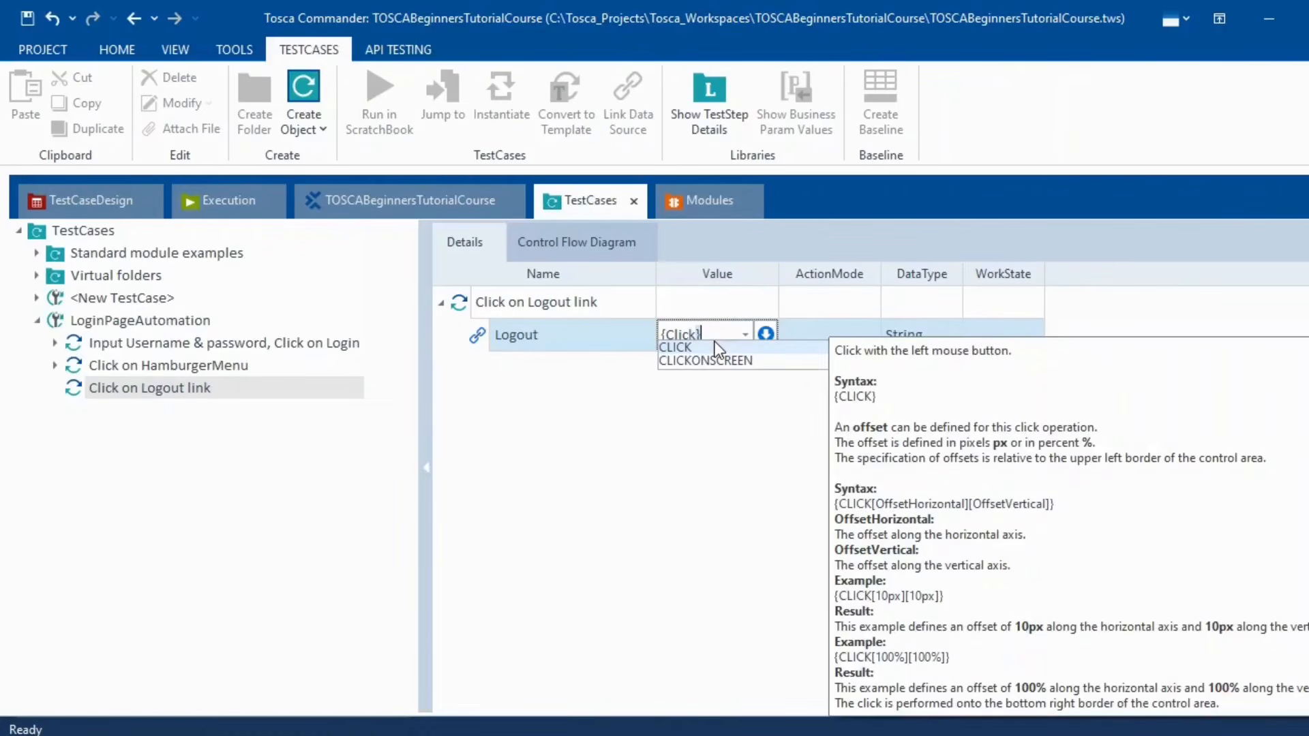
text(})
key(Return)
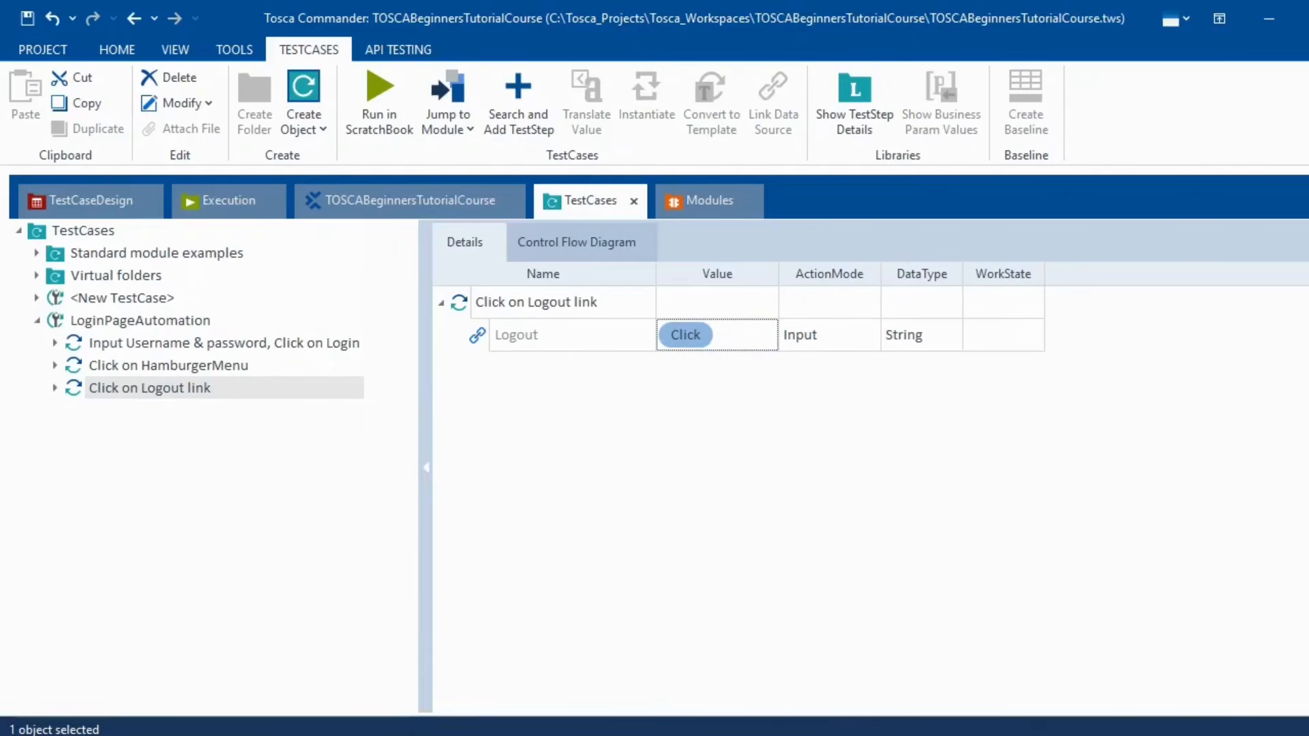
click(195, 365)
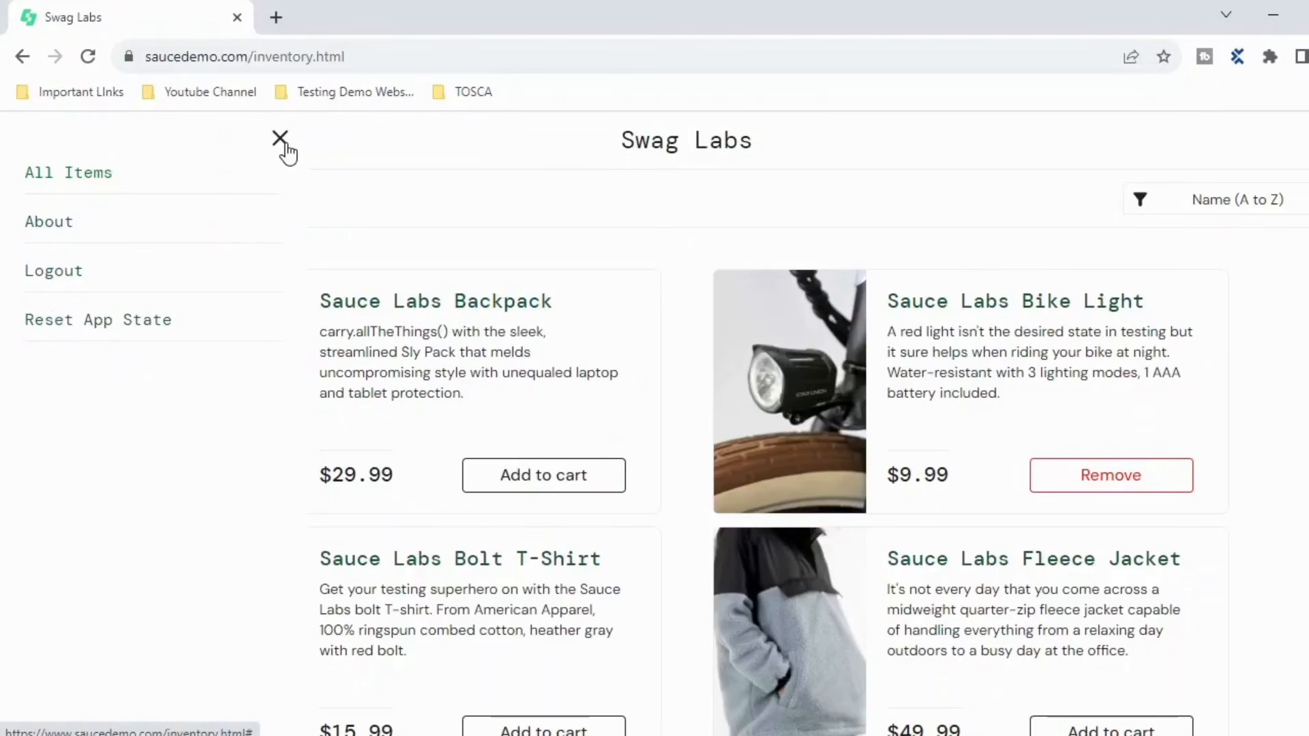
- Run Click on HamburgerMenu and Click on Logout link together in ScratchBook
click(280, 139)
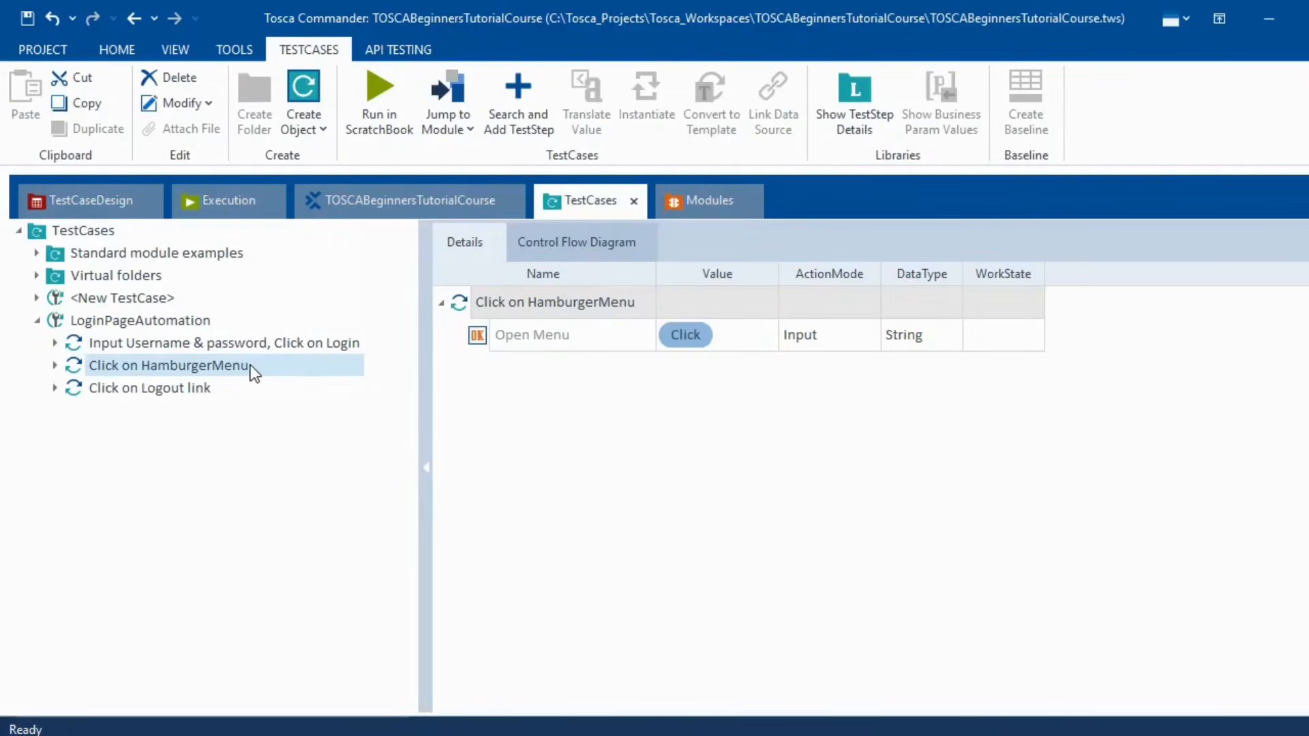
key(shift+Down)
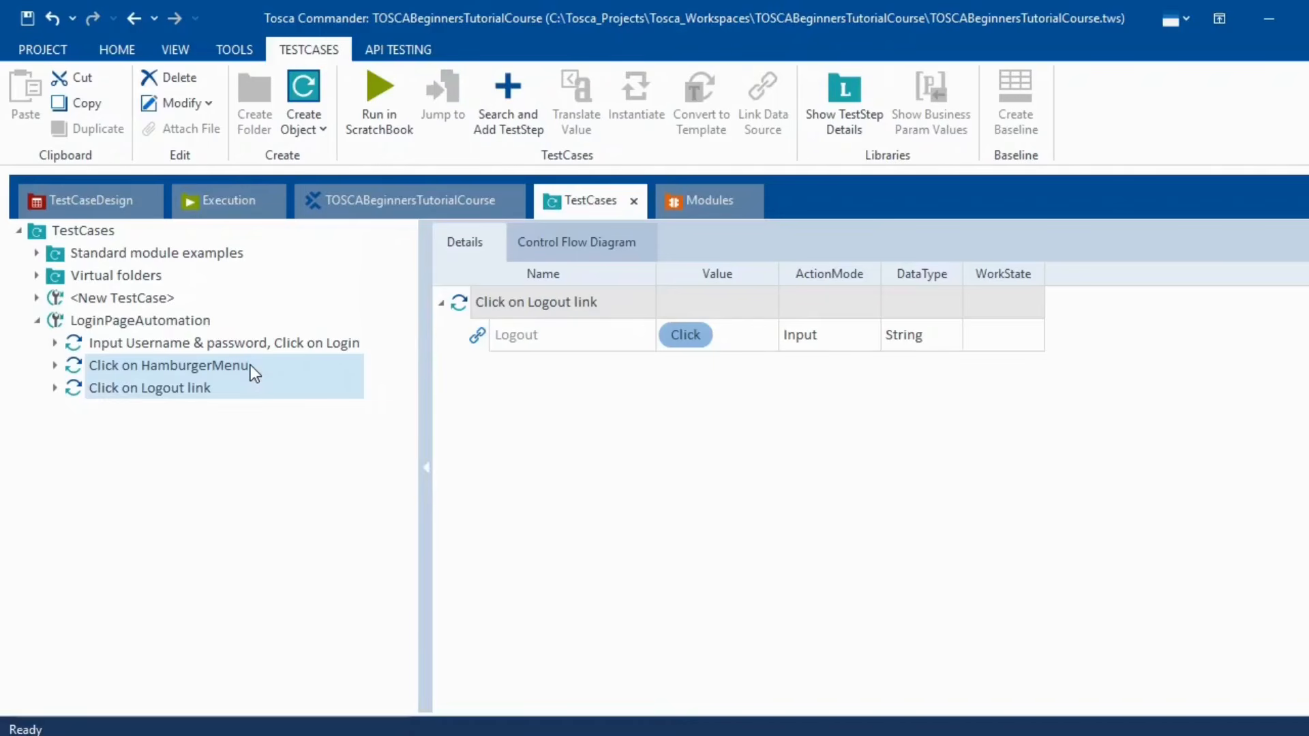
right_click(251, 368)
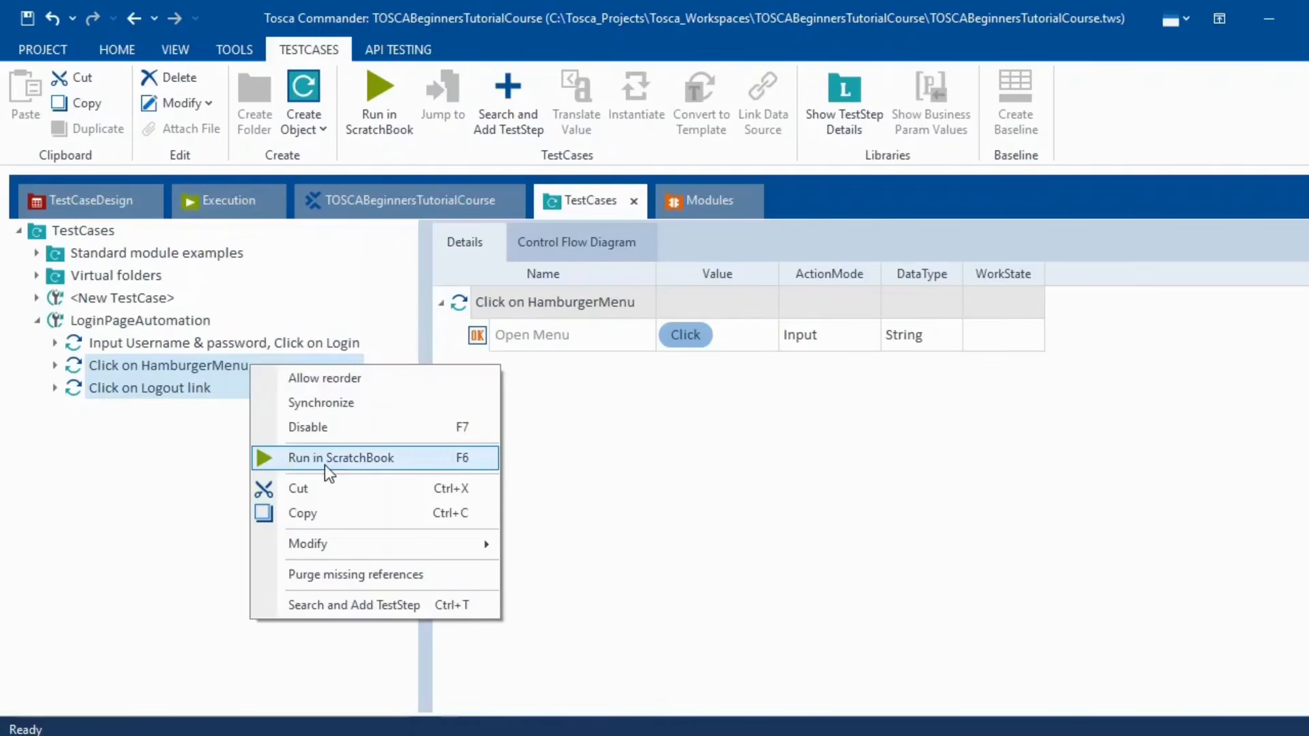
click(325, 461)
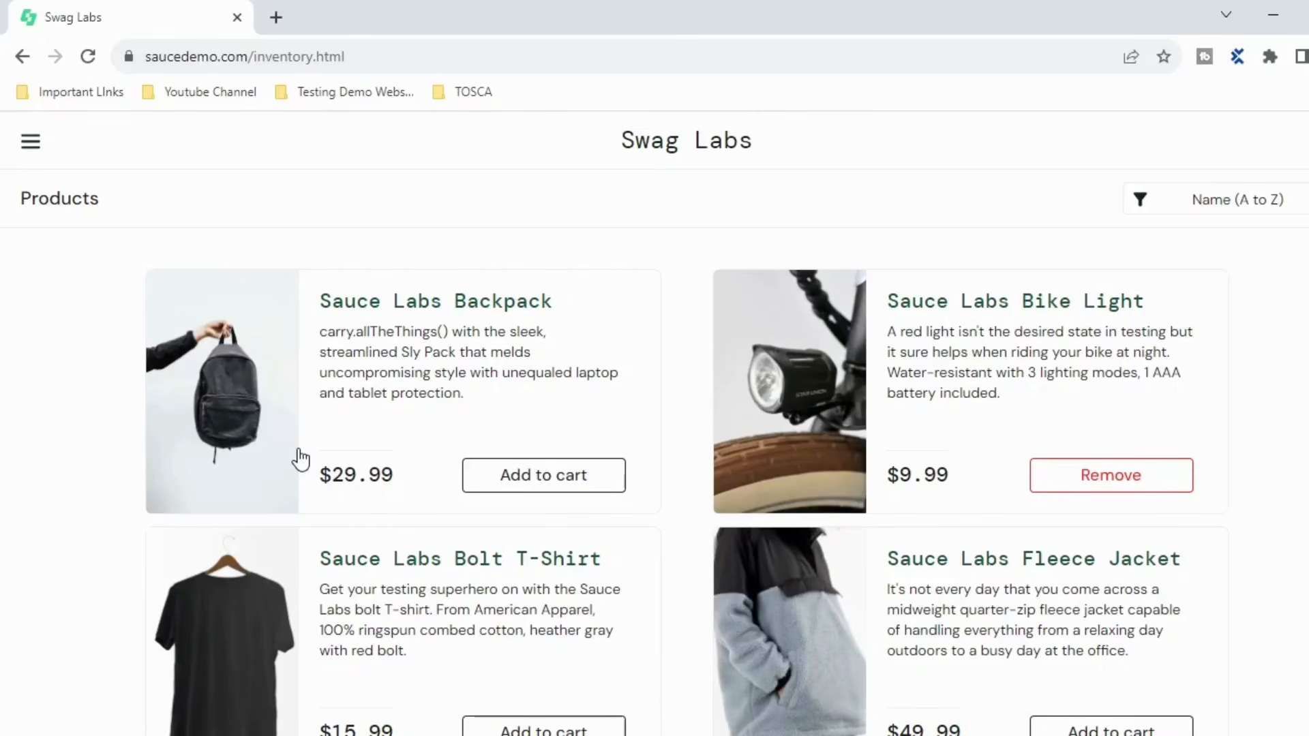
- Log out of Swag Labs through the side menu and close the ScratchBook results window
click(30, 145)
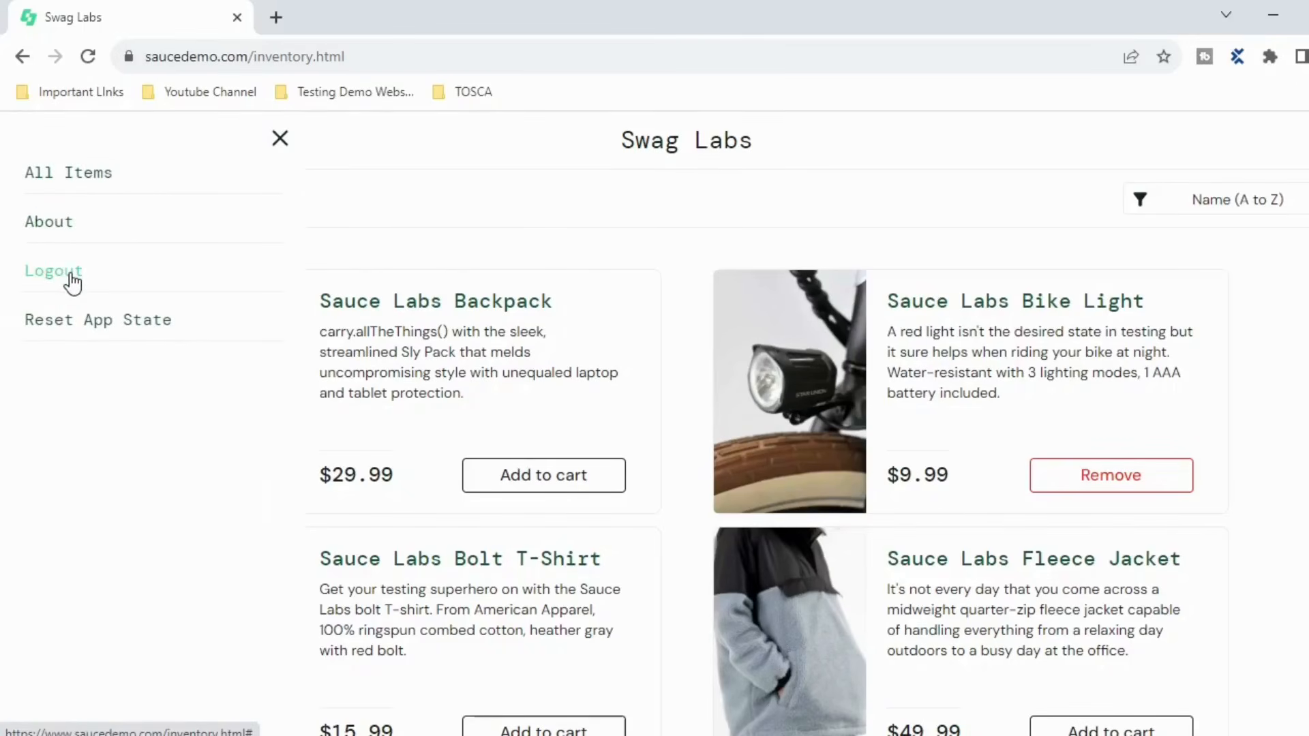
click(70, 273)
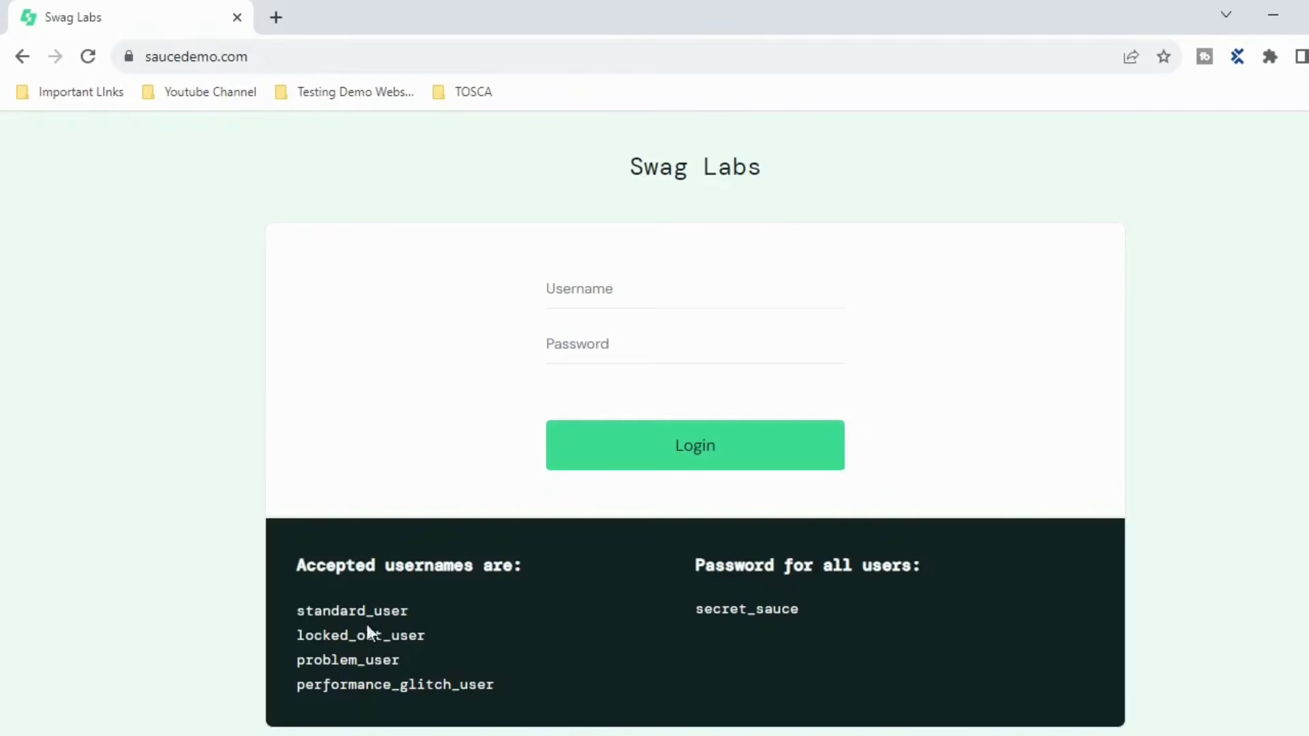
click(1270, 15)
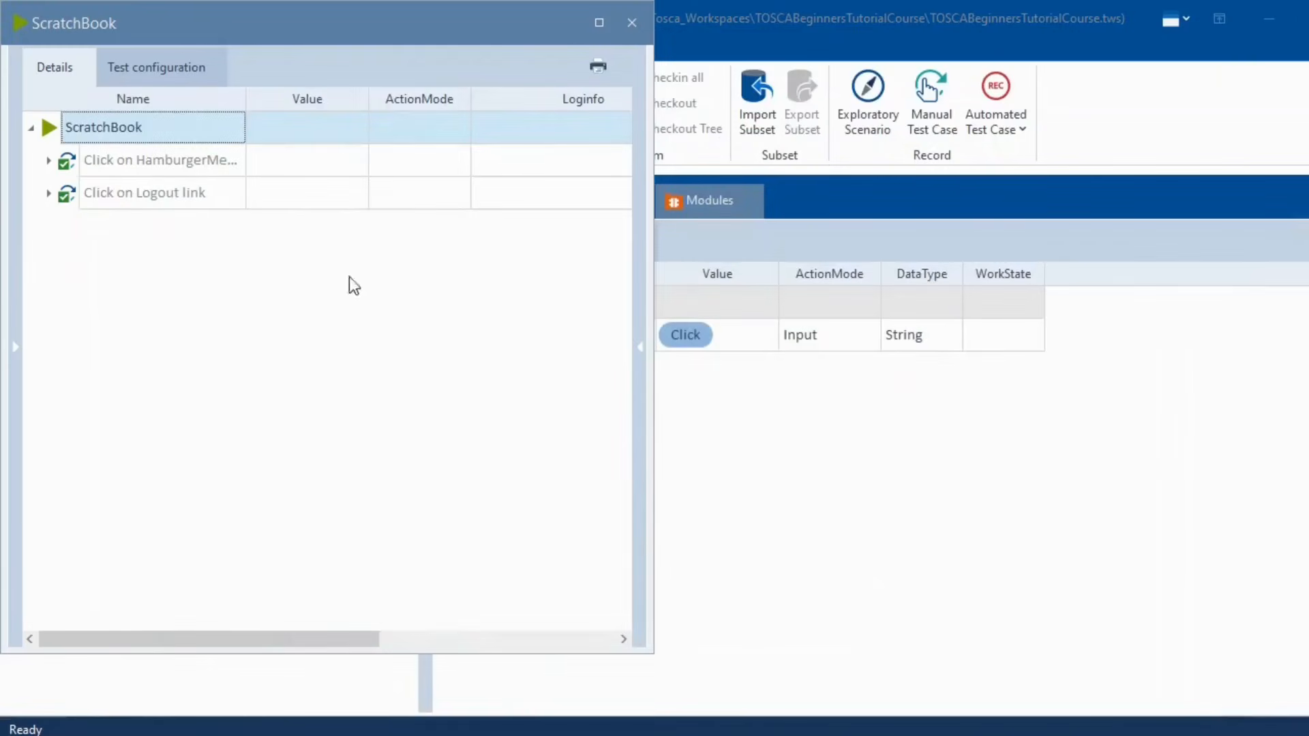
click(632, 23)
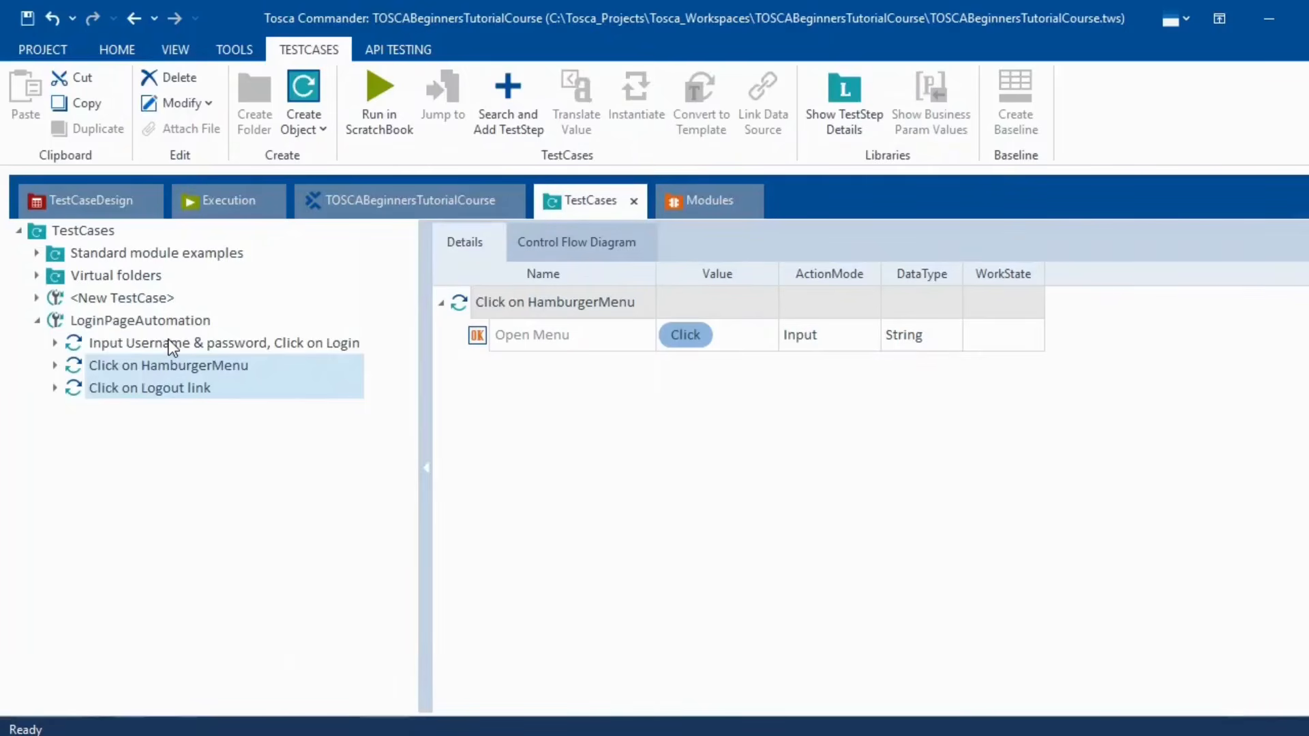
- Review the HamburgerMenu and login steps, then select LoginPageAutomation to list all three steps
click(170, 370)
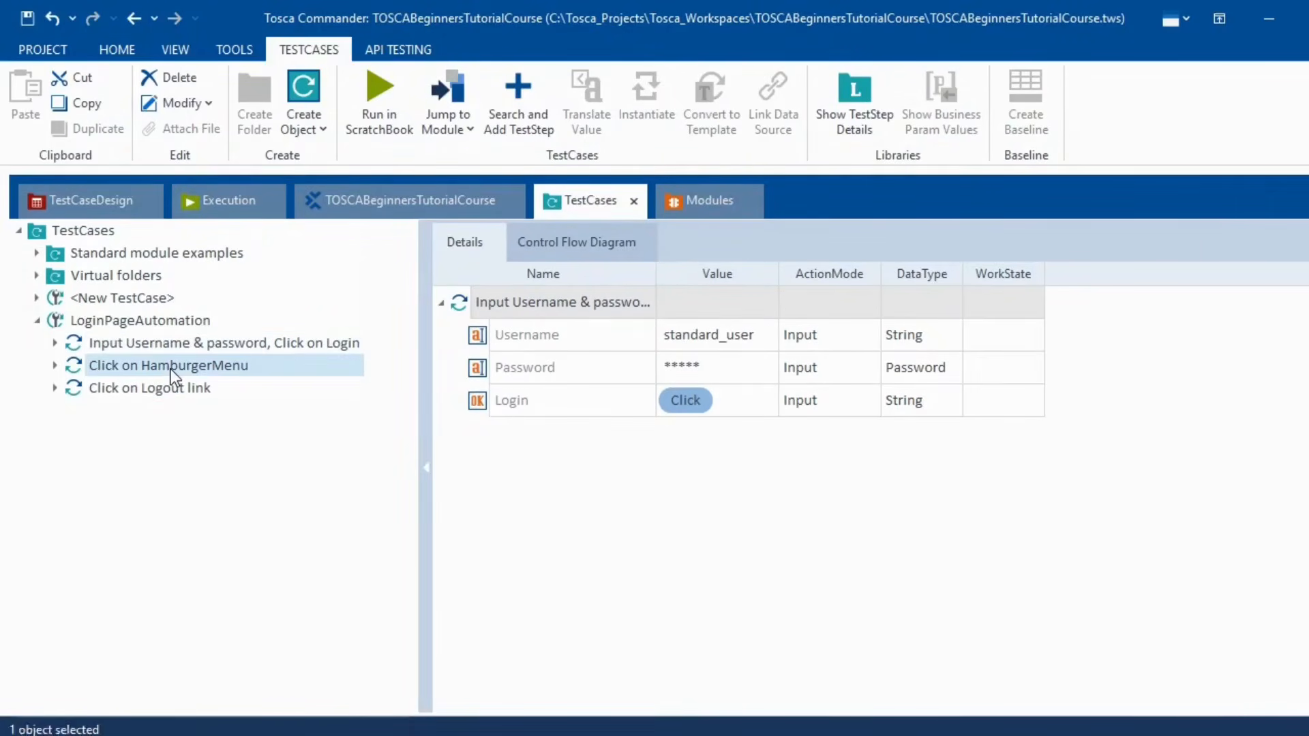
click(144, 341)
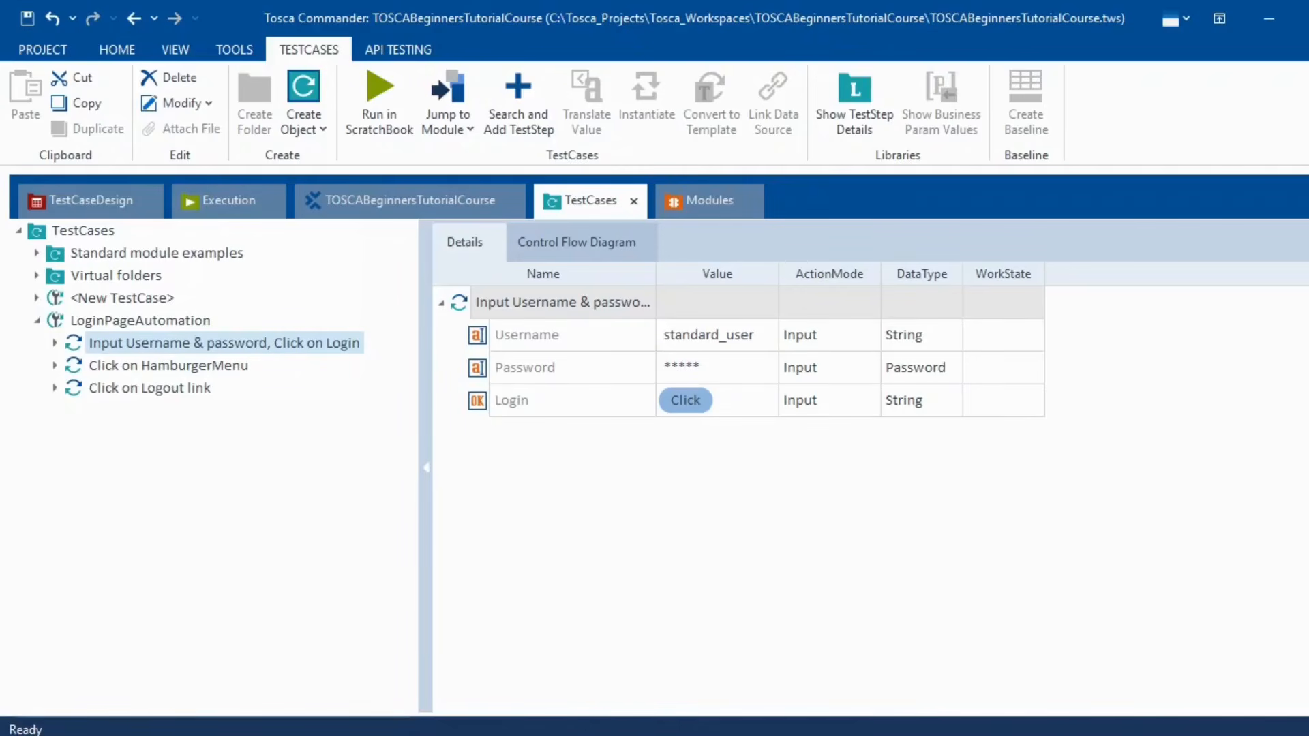
mouse_move(777, 735)
click(190, 319)
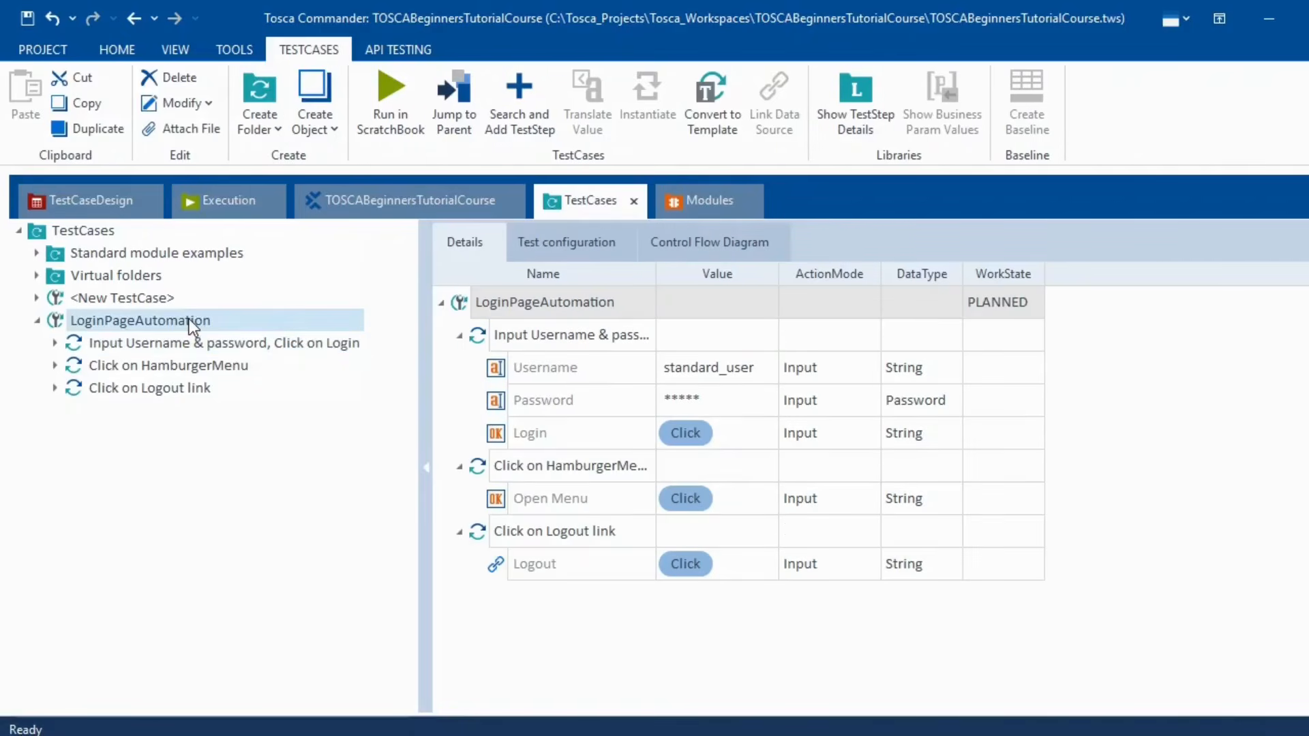
- Add an OpenUrl step to LoginPageAutomation and move it to the start of the test case
right_click(190, 320)
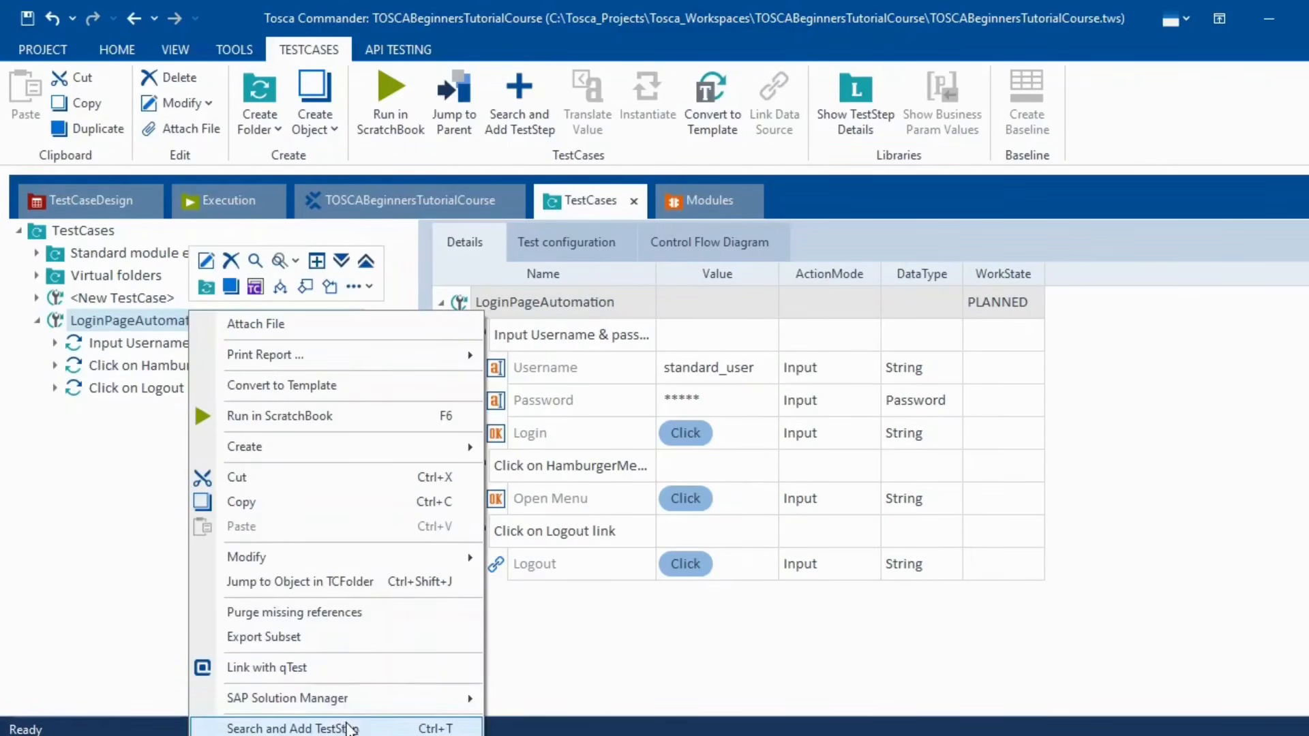
click(307, 729)
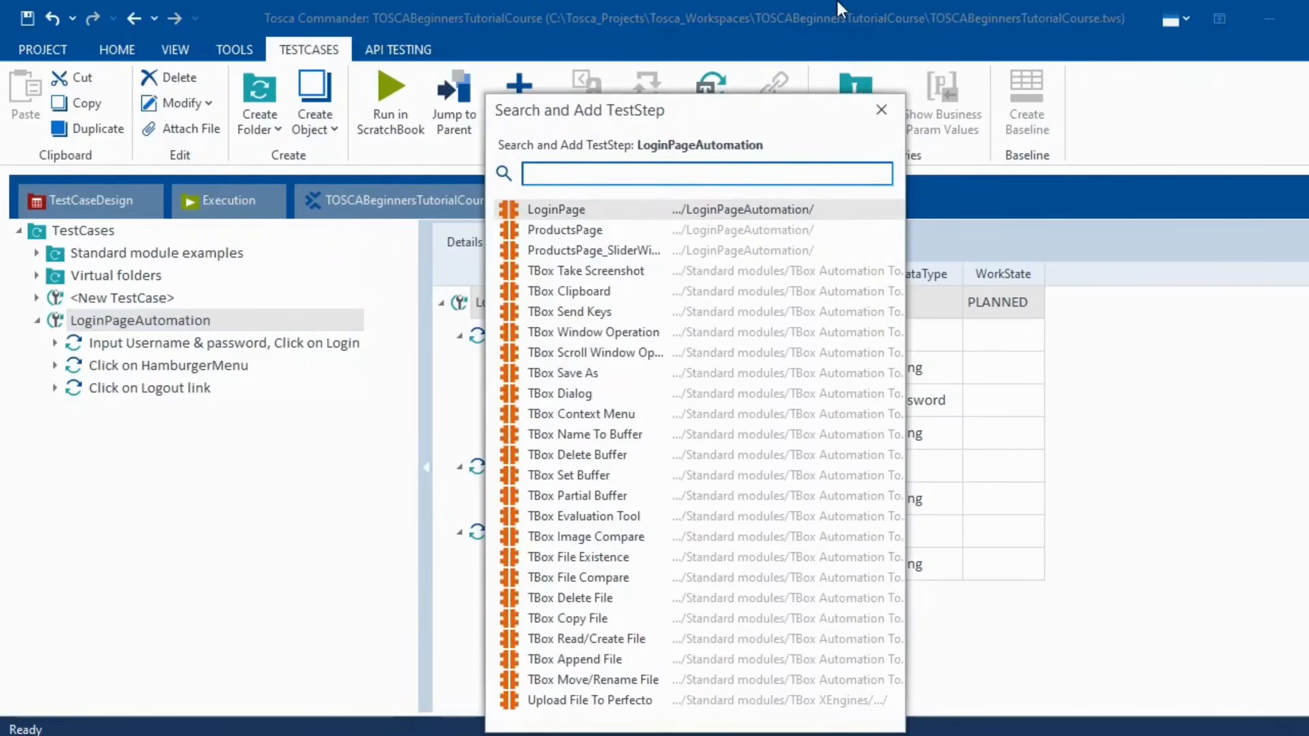
text(B)
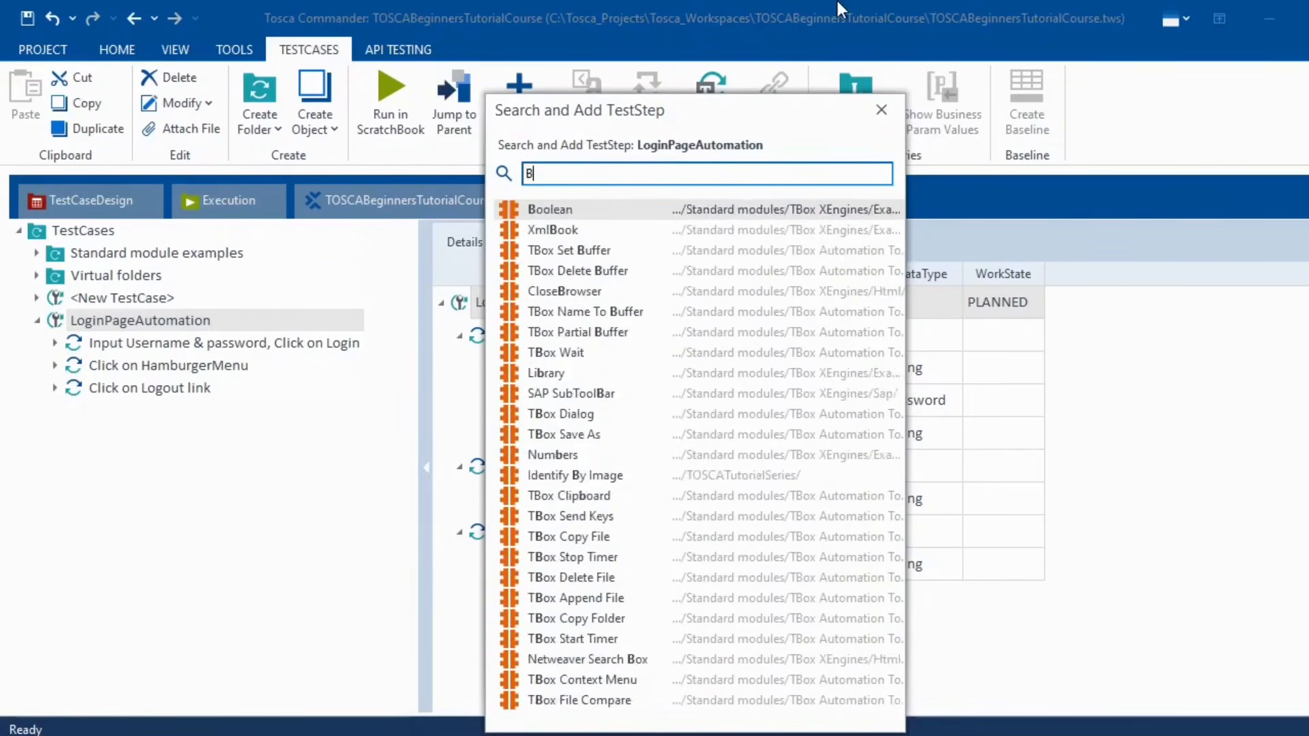
text(rowser)
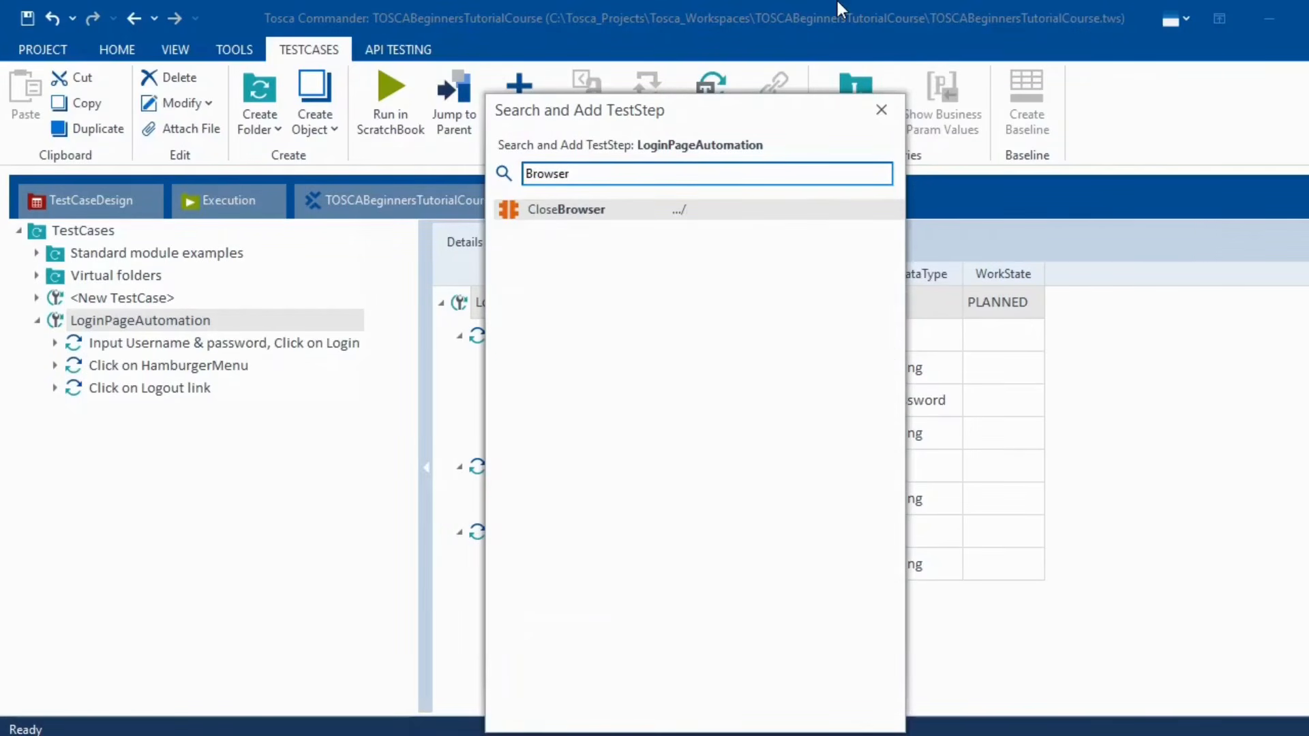
key(BackSpace)
key(BackSpace)
key(BackSpace)
key(BackSpace)
key(BackSpace)
key(BackSpace)
key(BackSpace)
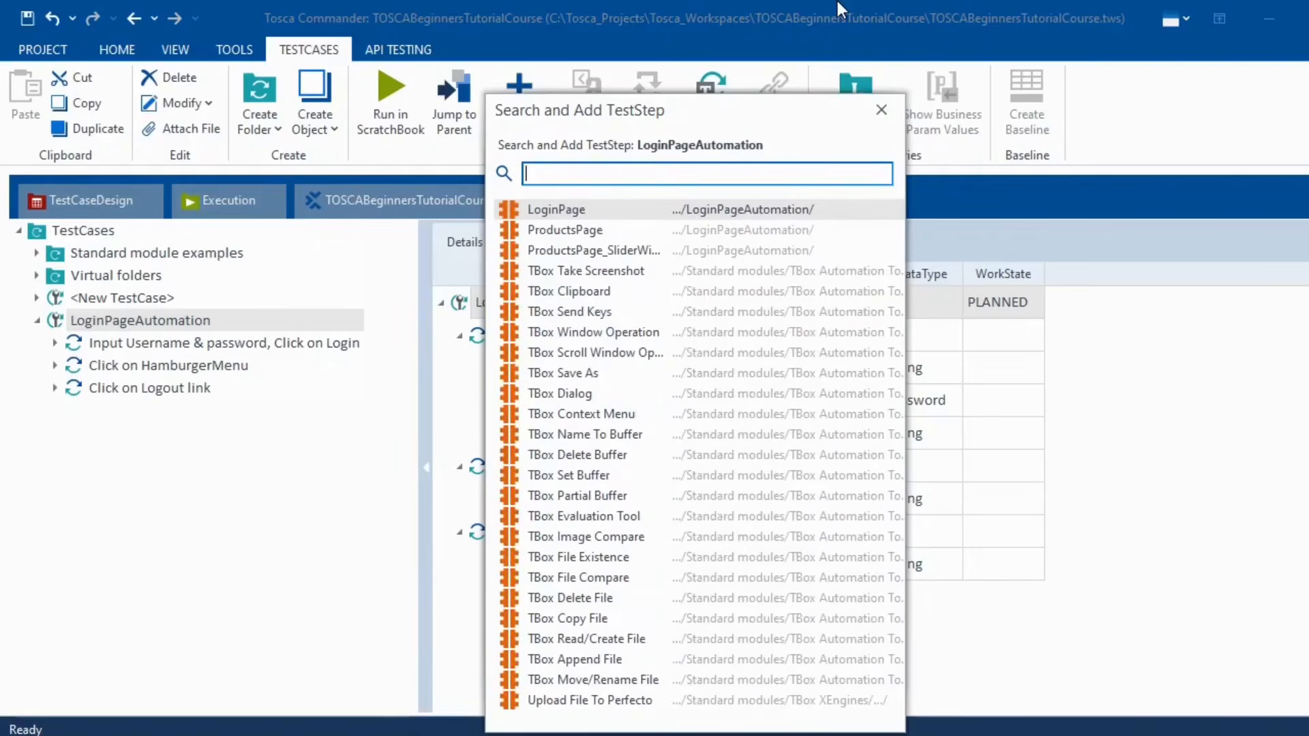
text(launch)
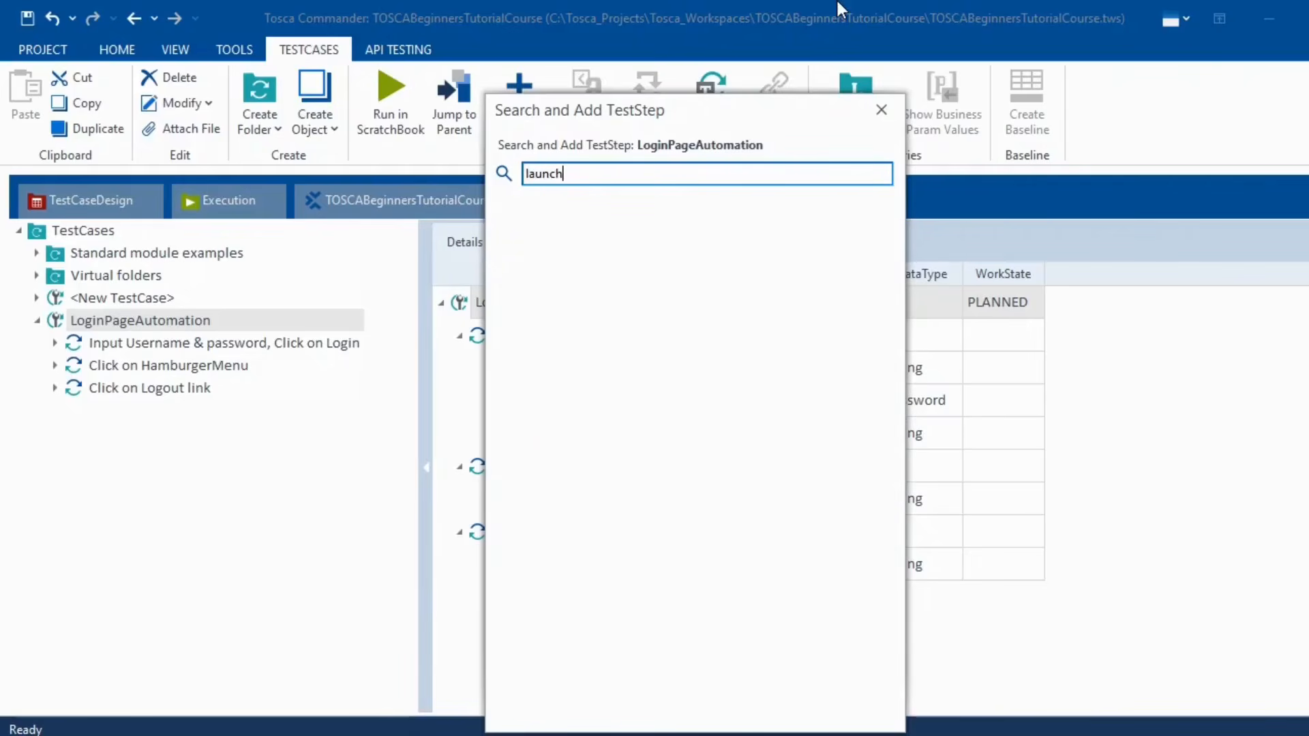
key(BackSpace)
key(BackSpace)
key(BackSpace)
key(BackSpace)
key(BackSpace)
key(BackSpace)
text(U)
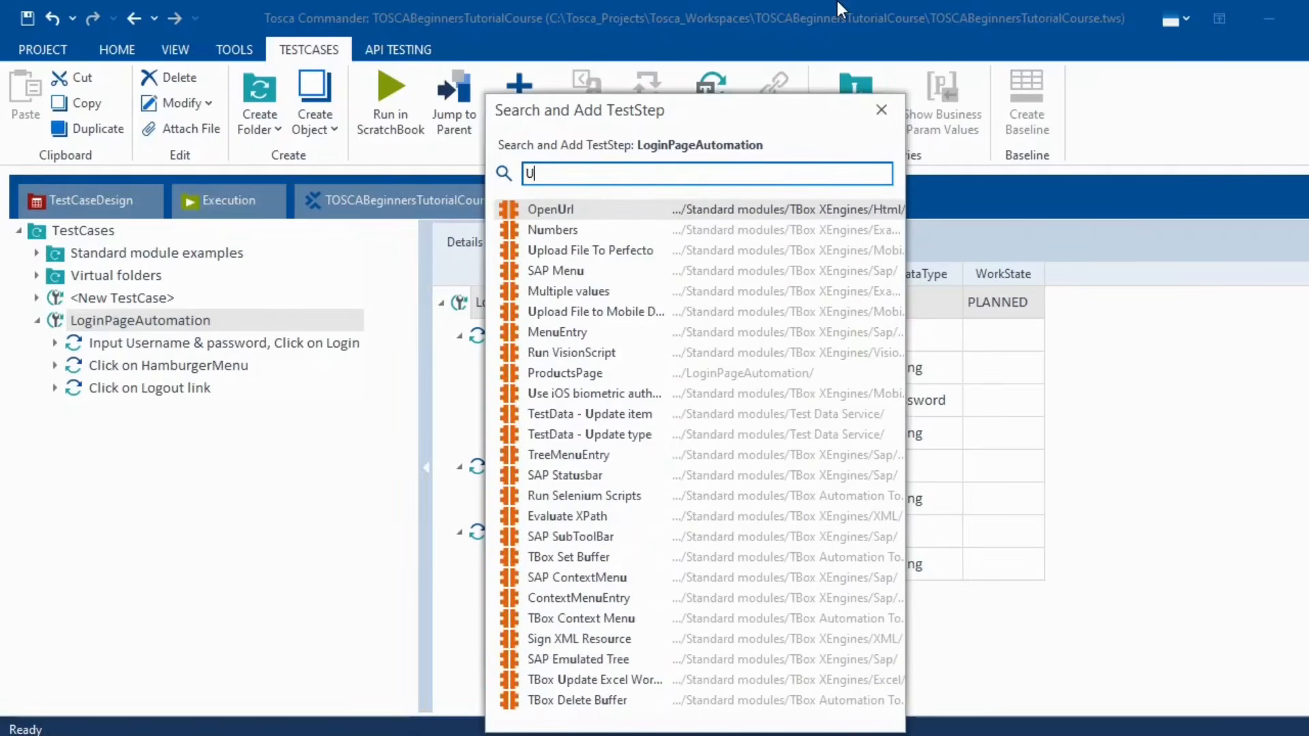
text(RL)
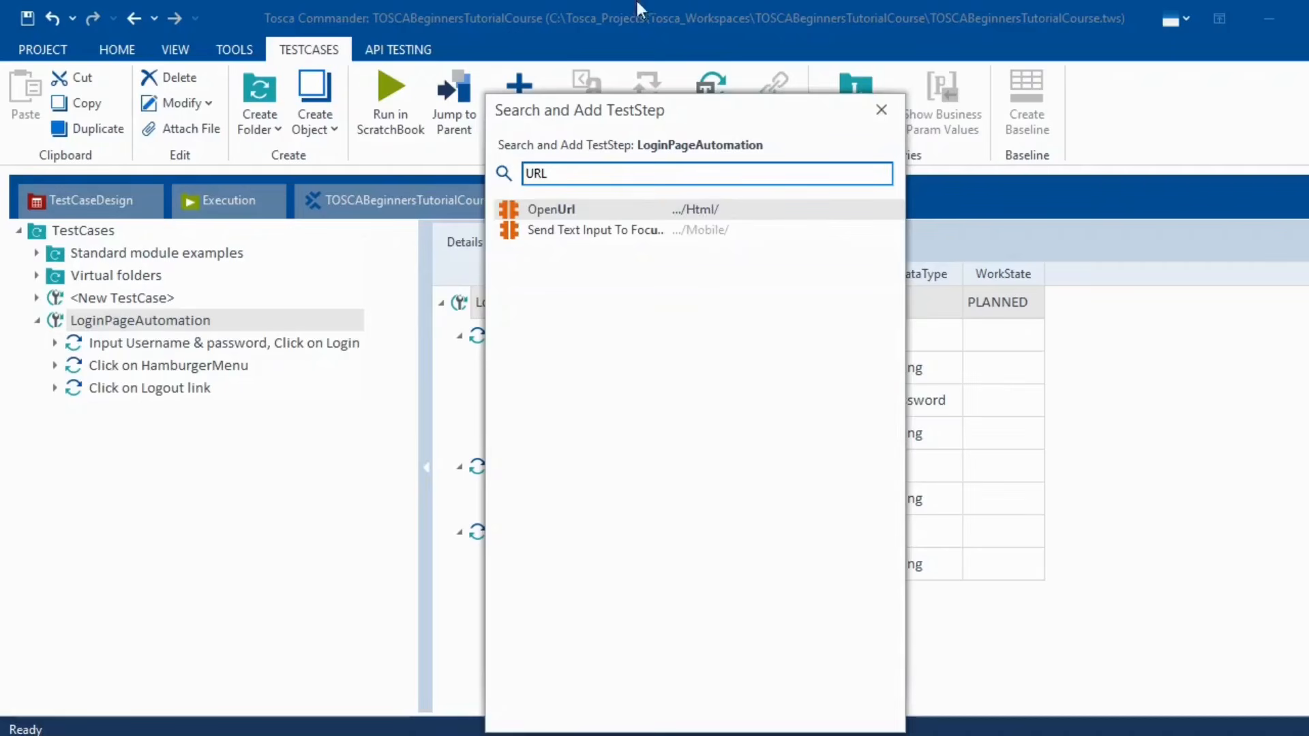
double_click(550, 211)
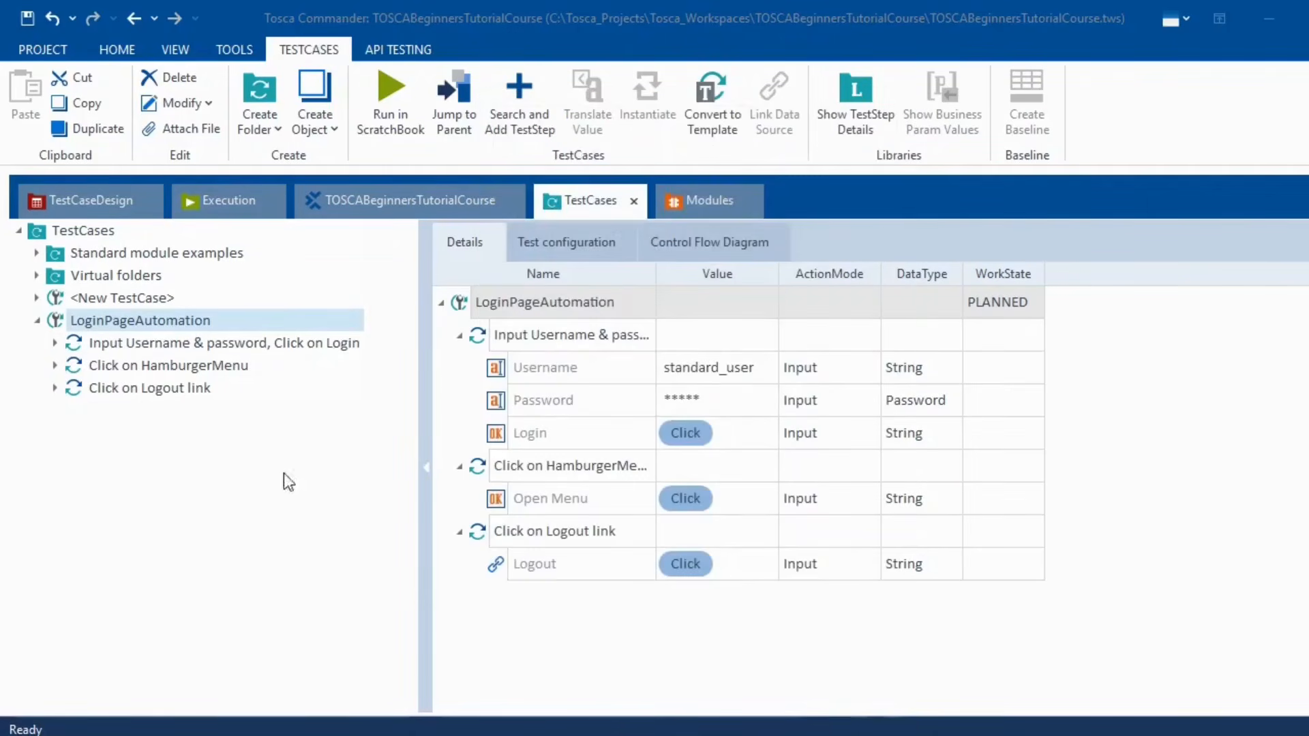
drag(77, 411, 100, 334)
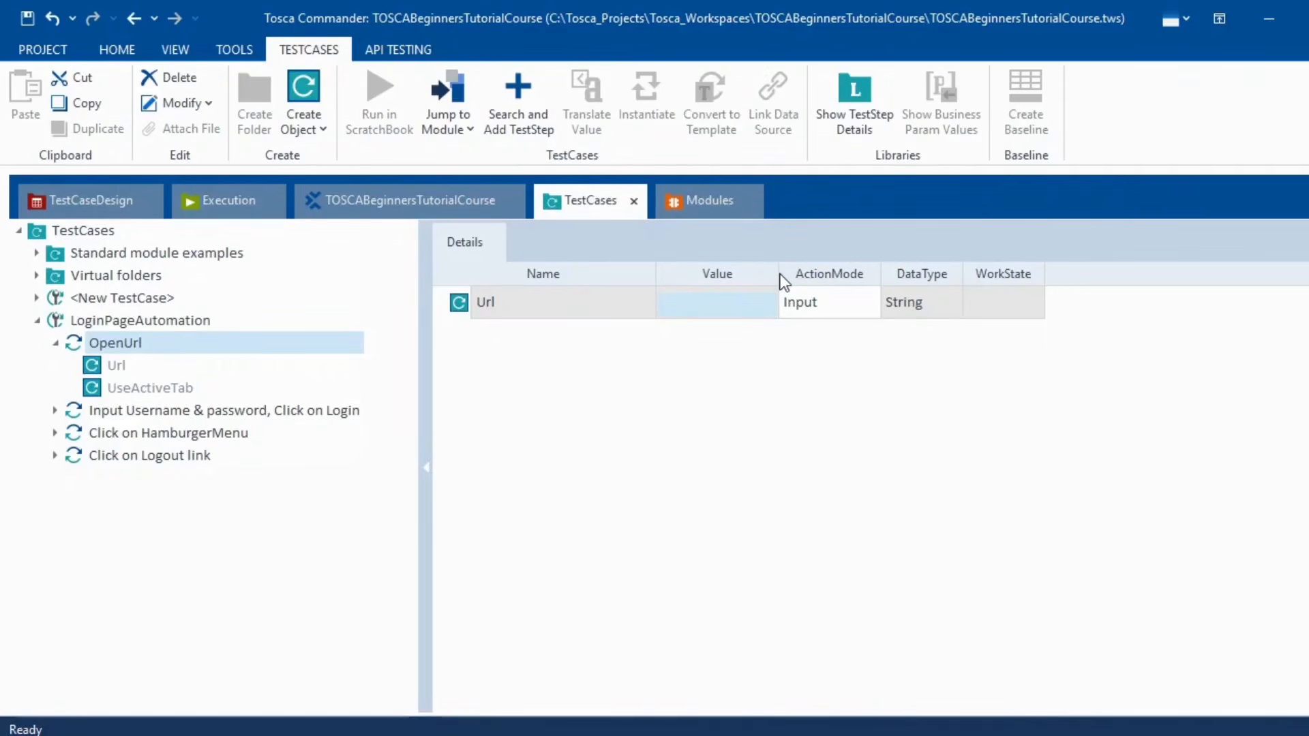
drag(779, 273, 978, 265)
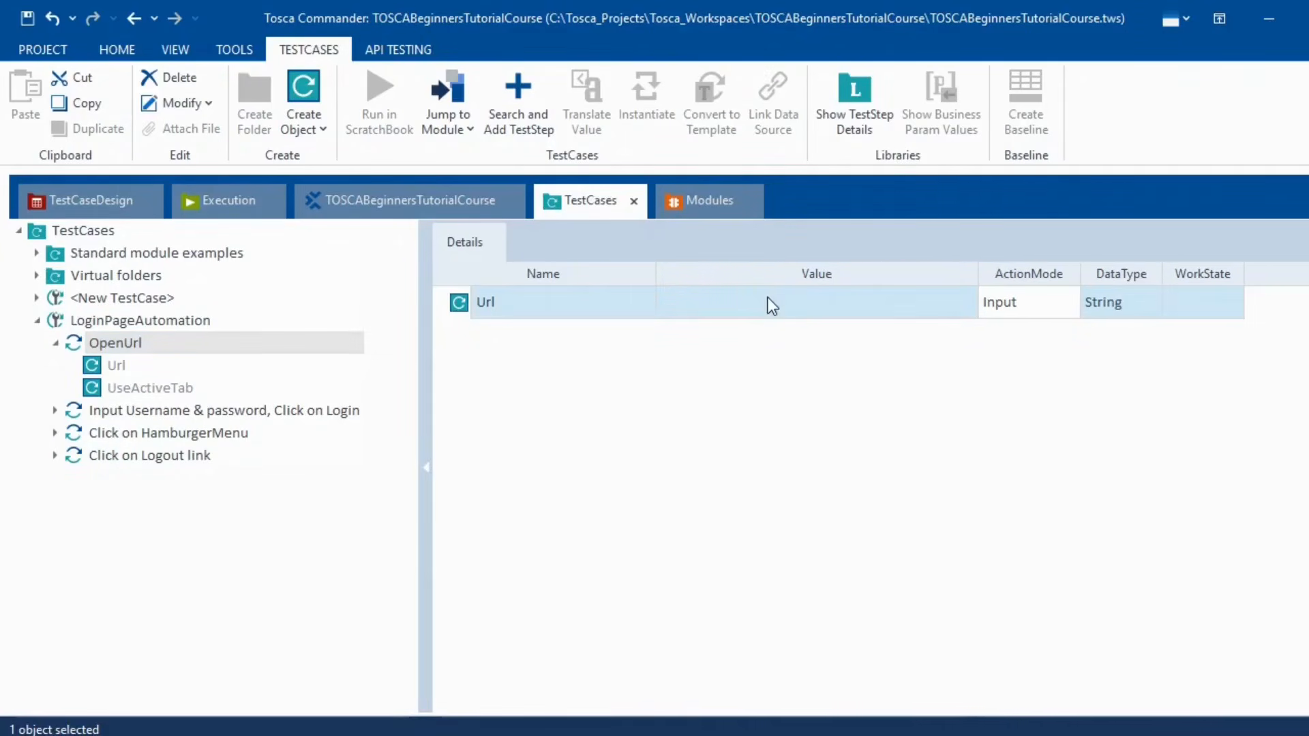
click(771, 301)
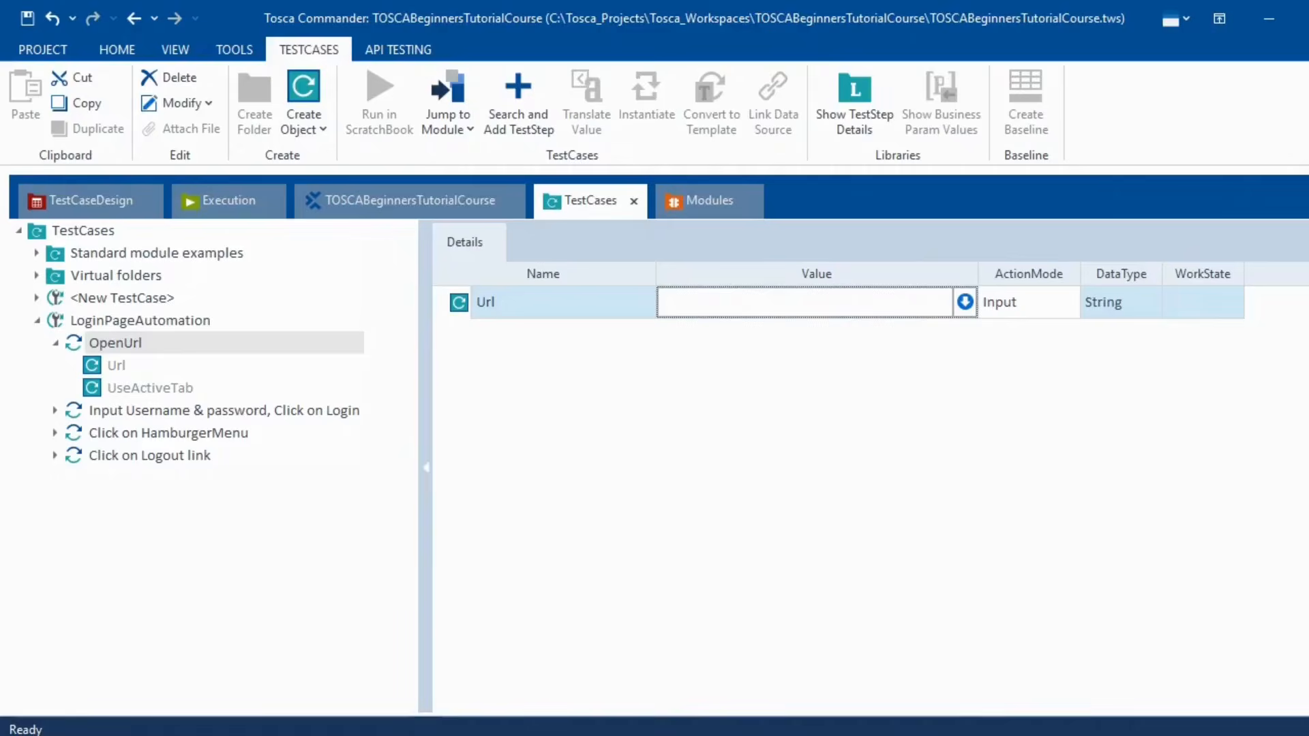
key(alt+Tab)
click(306, 60)
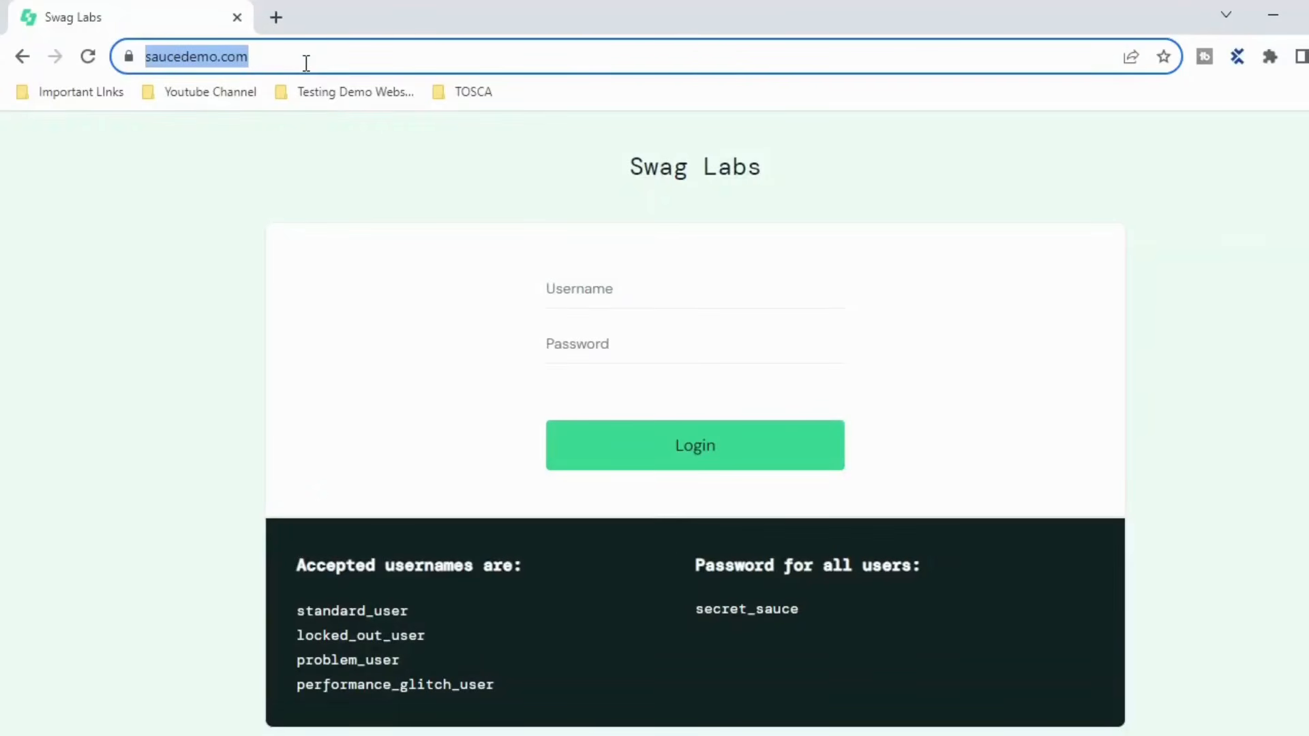
key(ctrl+c)
key(alt+Tab)
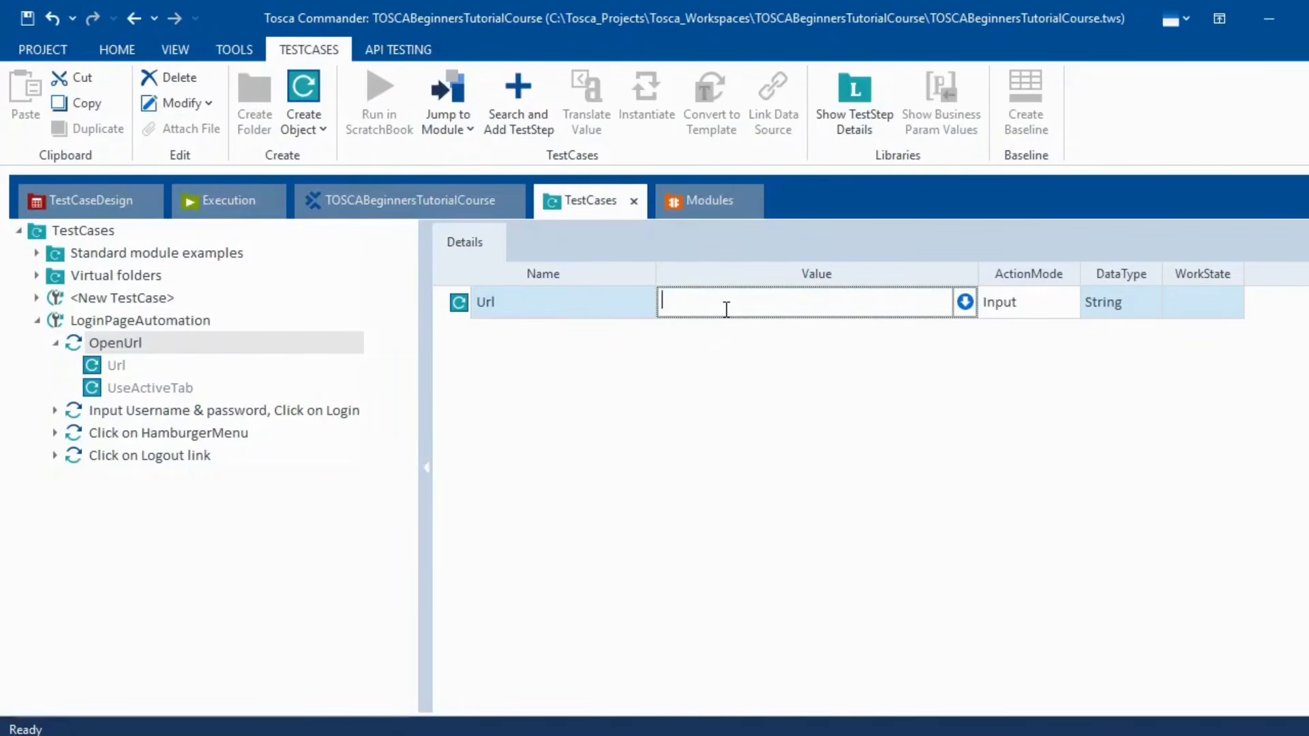
key(ctrl+v)
click(763, 499)
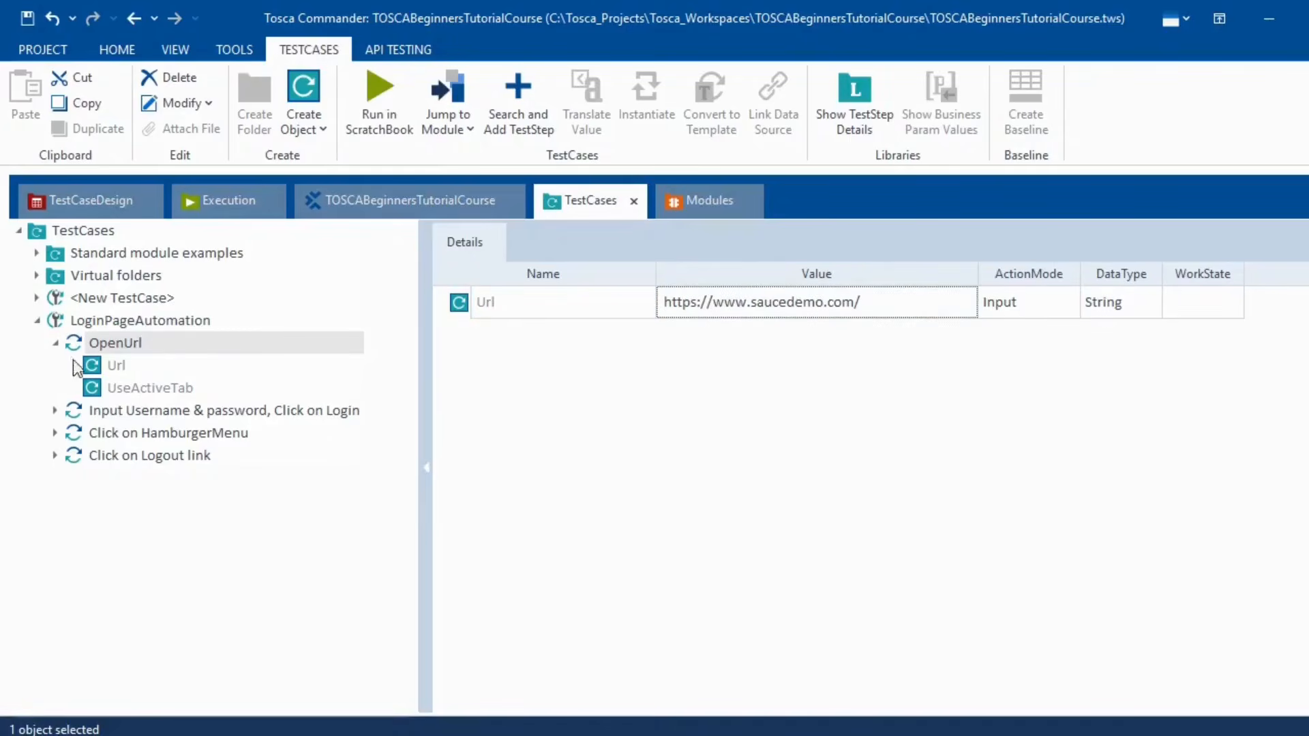
click(57, 343)
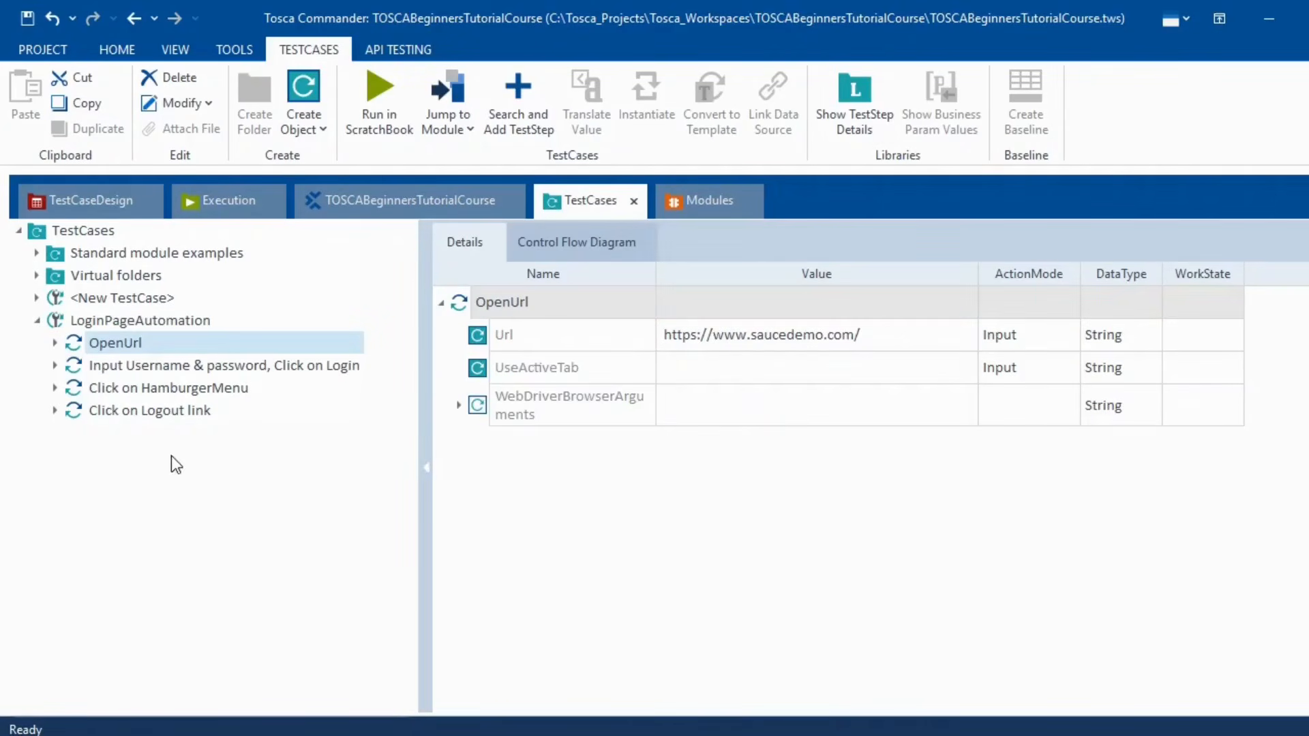
click(141, 321)
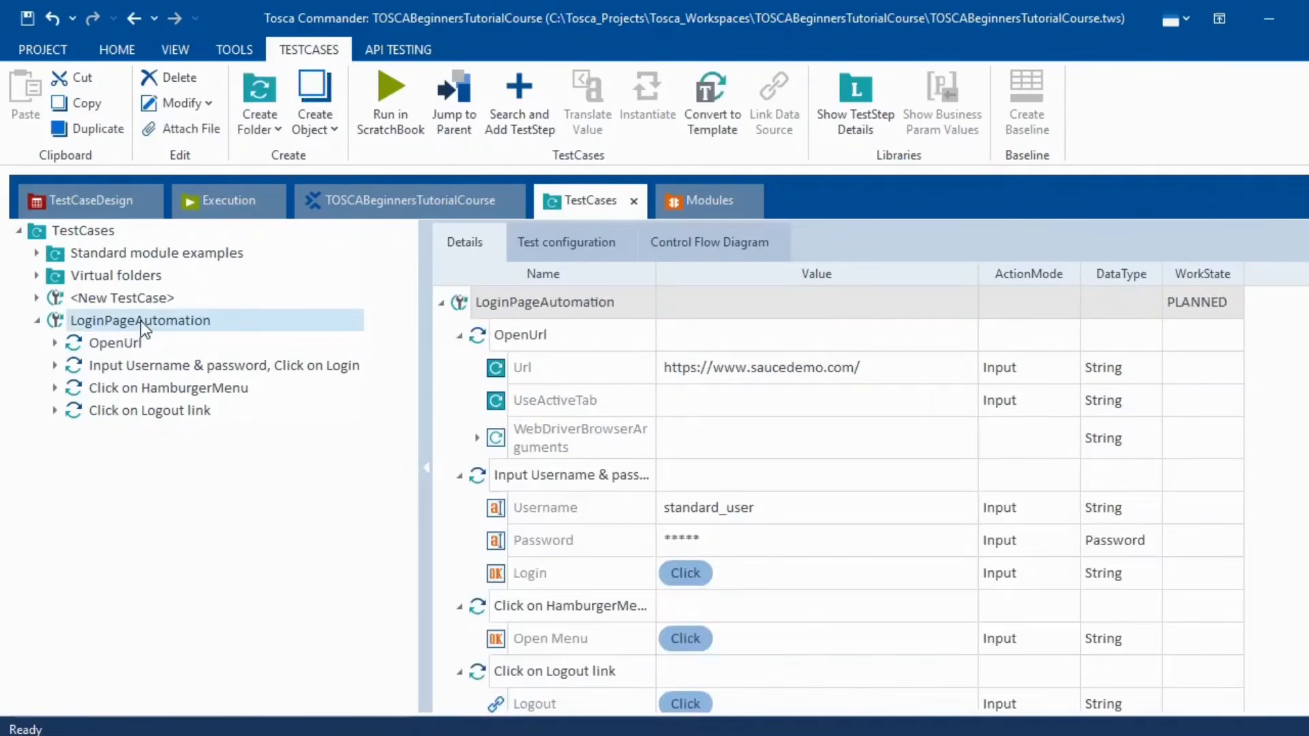
- Add a CloseBrowser step to LoginPageAutomation via Search and Add TestStep
right_click(141, 321)
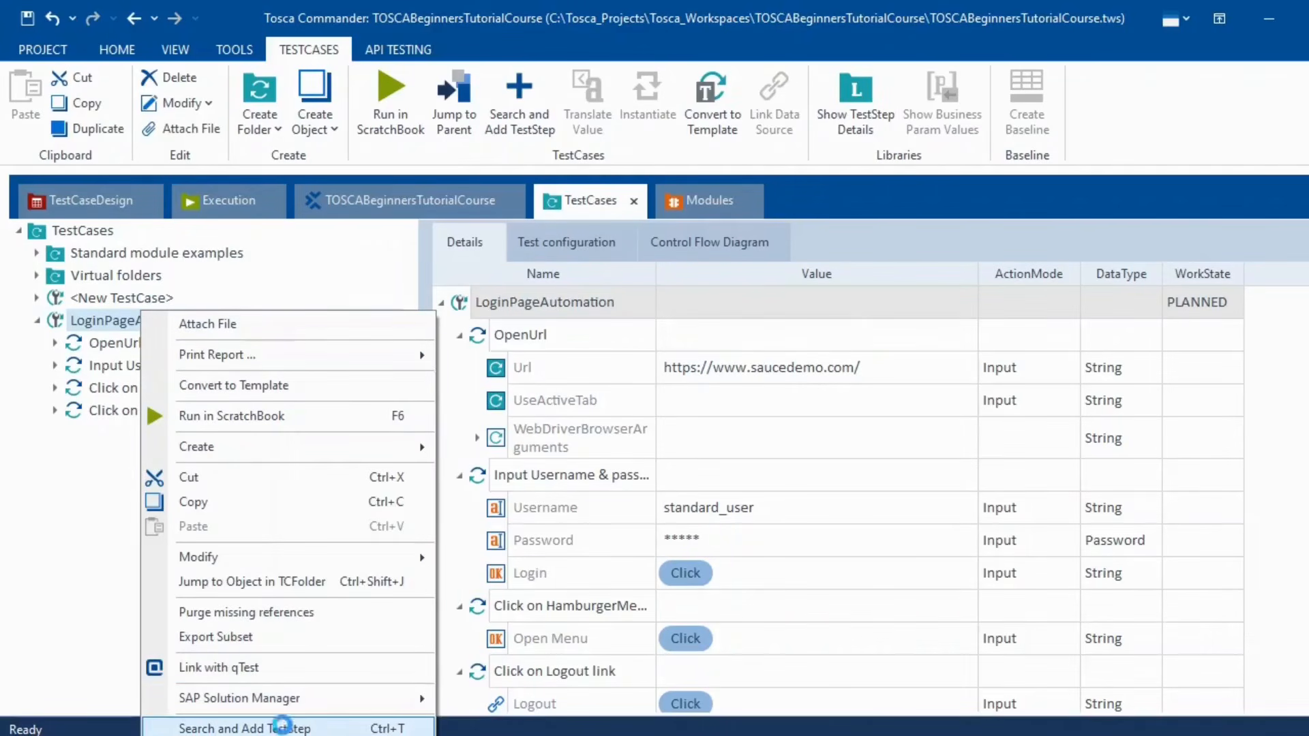
click(283, 726)
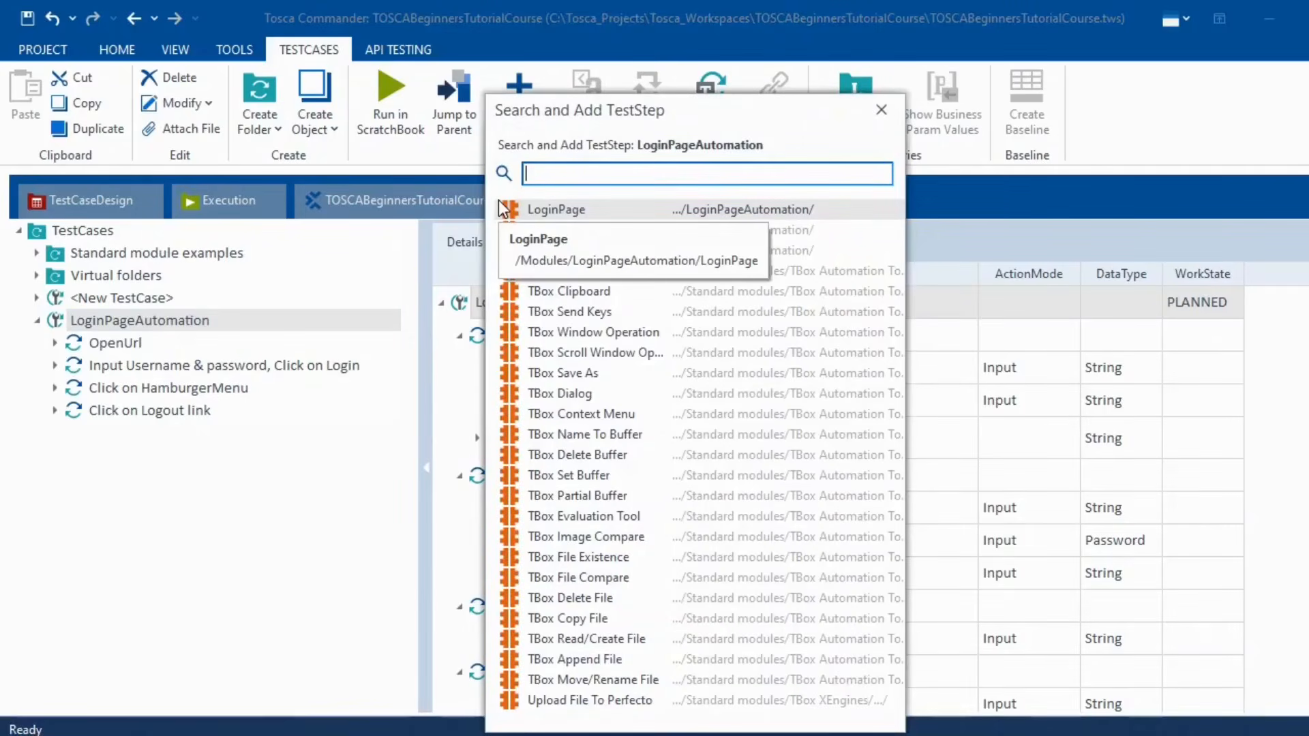
text(close)
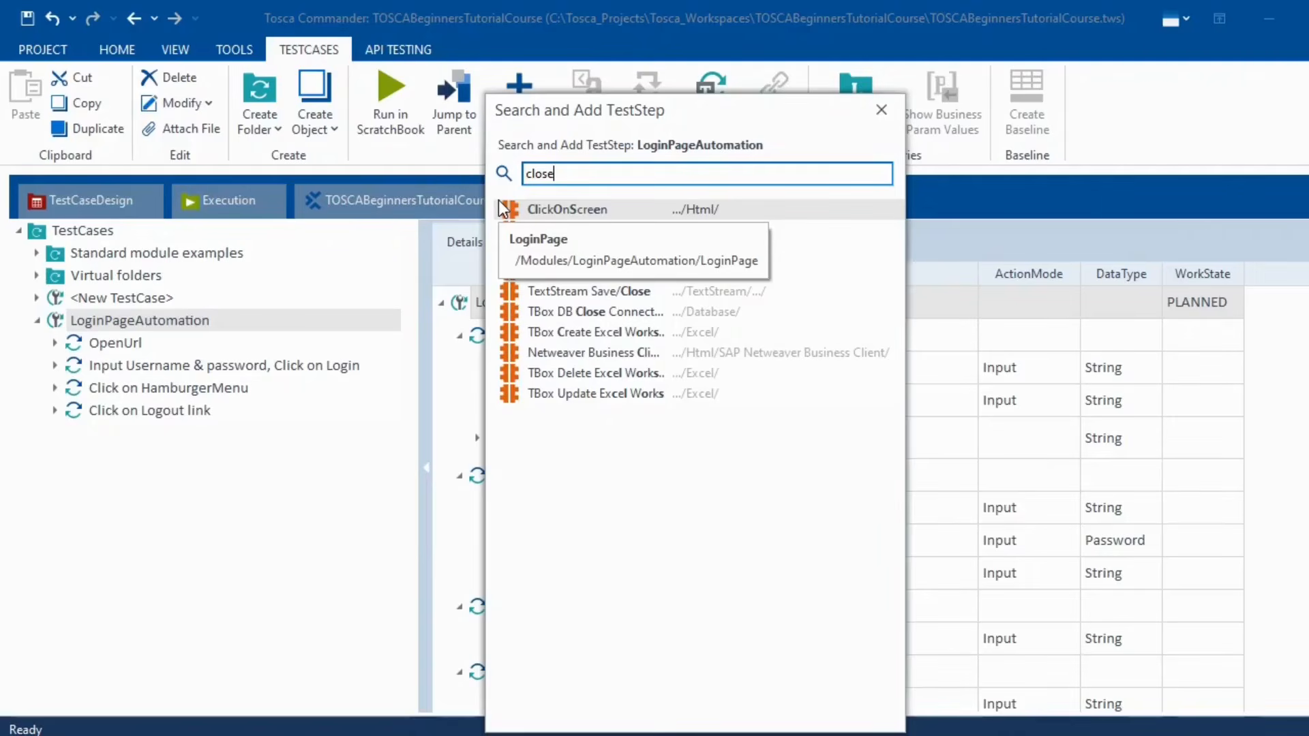
key(BackSpace)
key(BackSpace)
key(BackSpace)
key(BackSpace)
key(BackSpace)
text(brow)
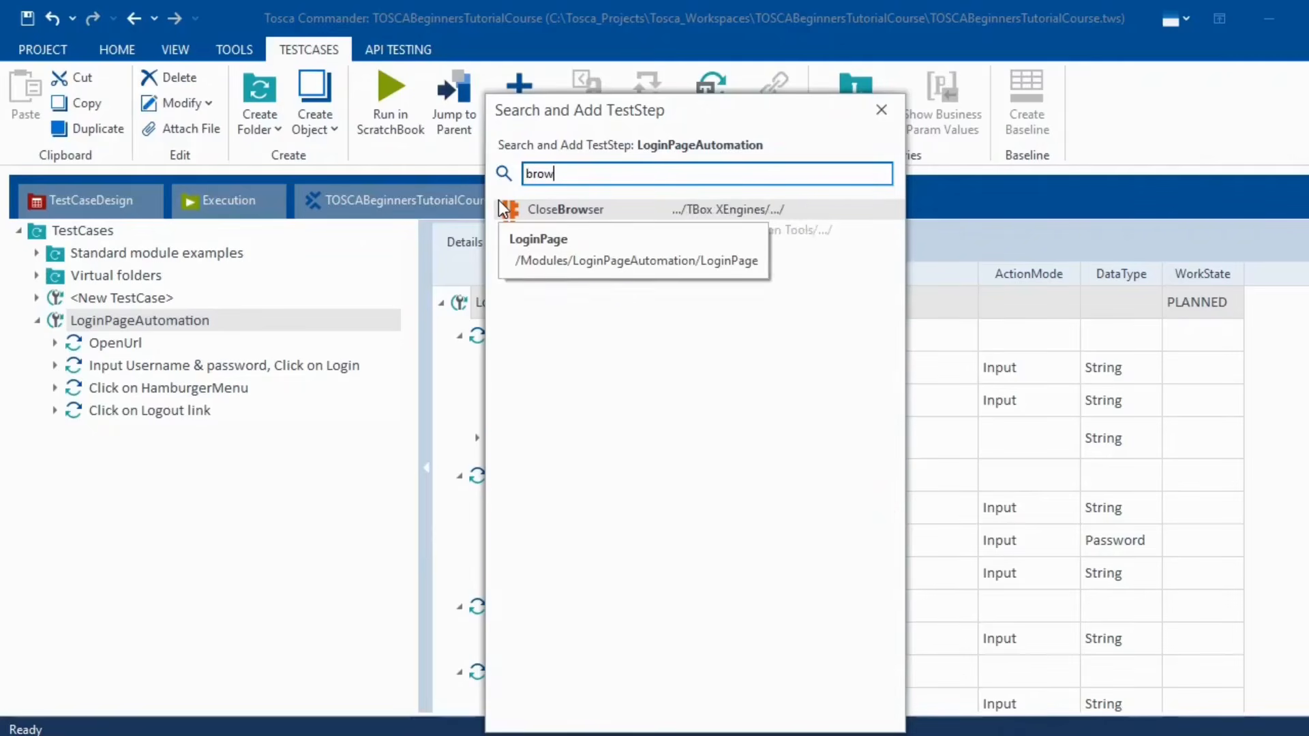
text(ser)
double_click(503, 209)
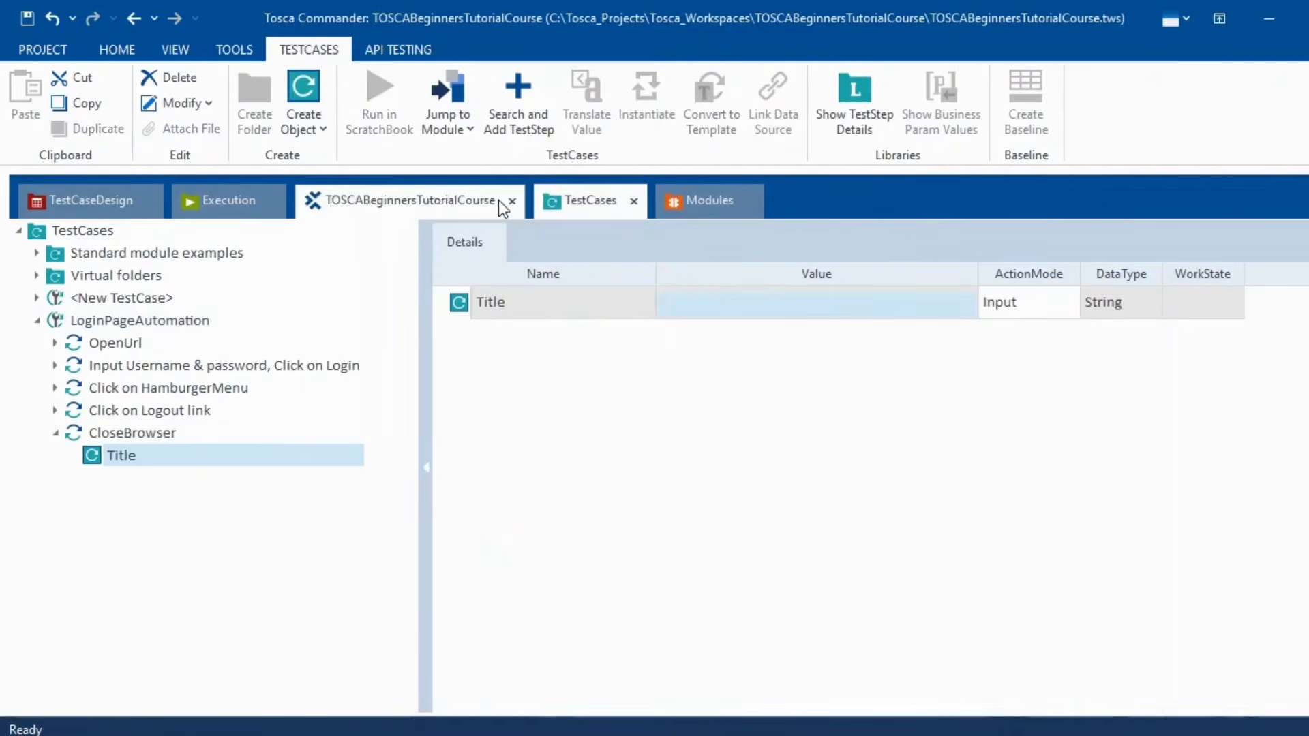
click(797, 485)
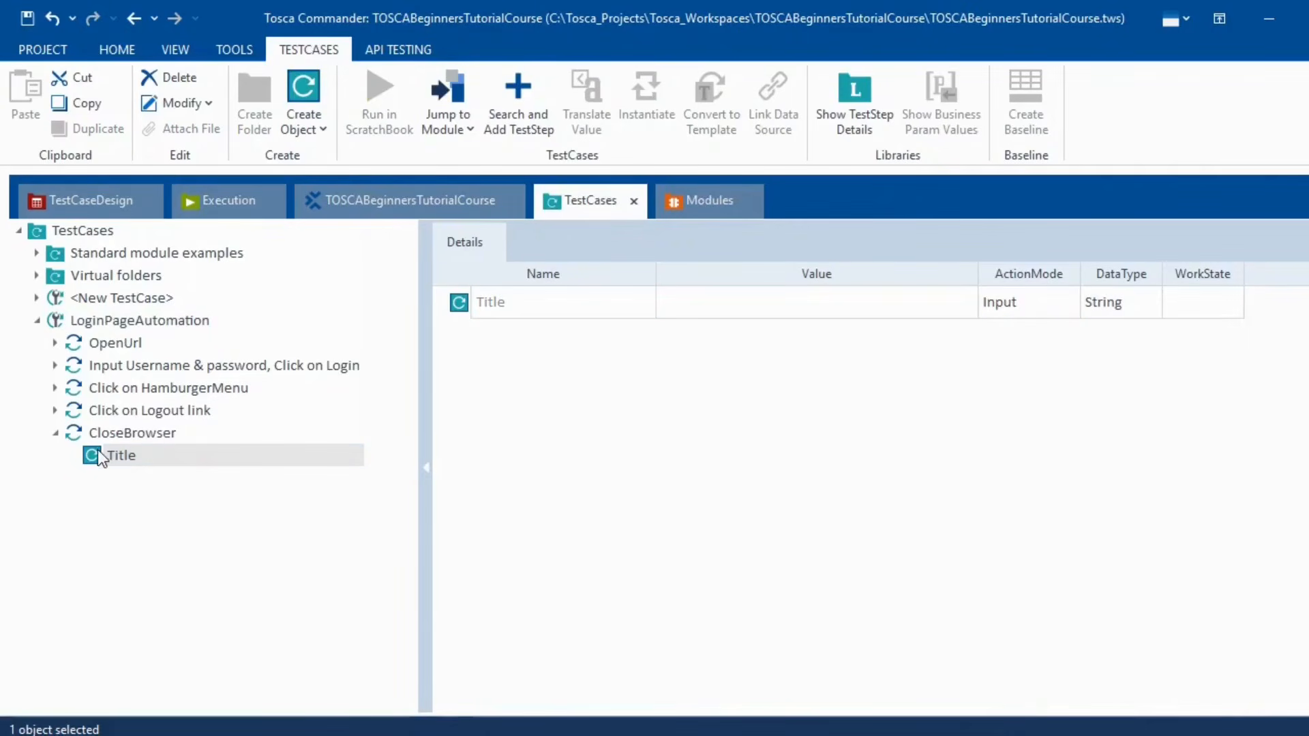
- Set the CloseBrowser Title value to *Swag*, matching the Swag Labs page title
click(778, 734)
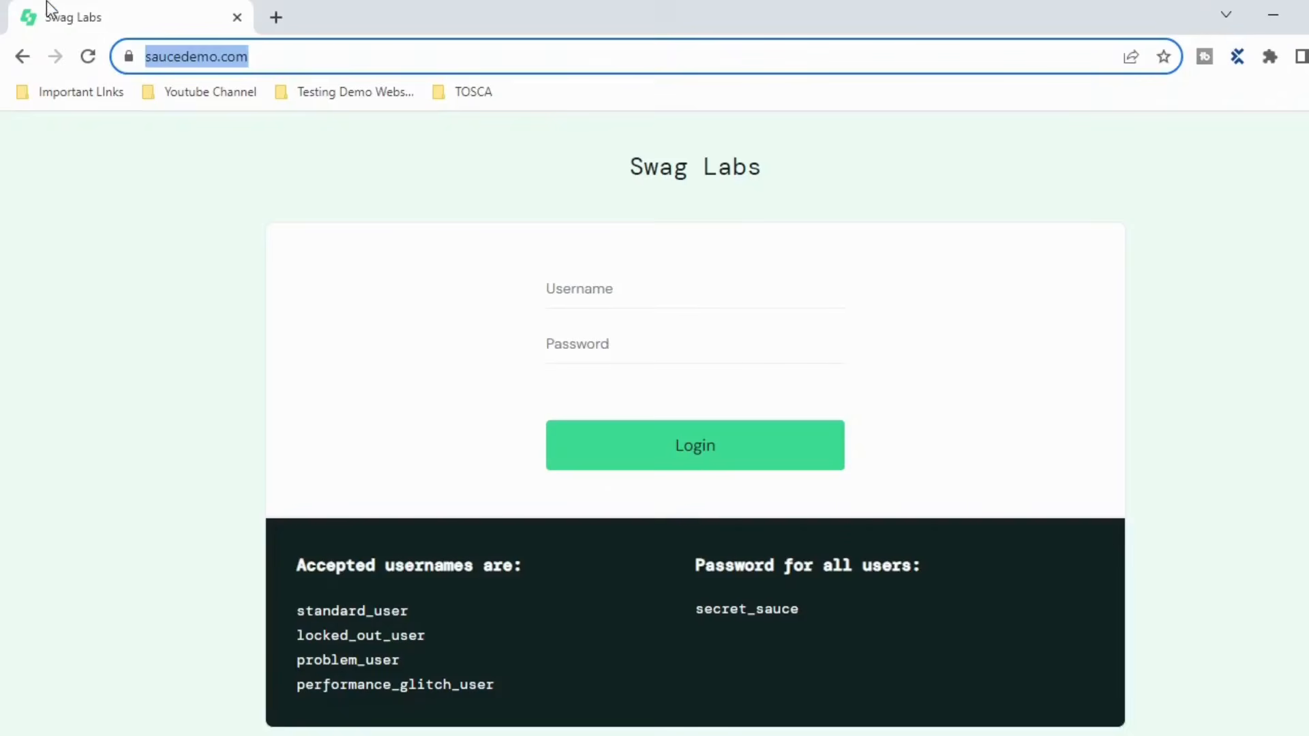
key(alt+Tab)
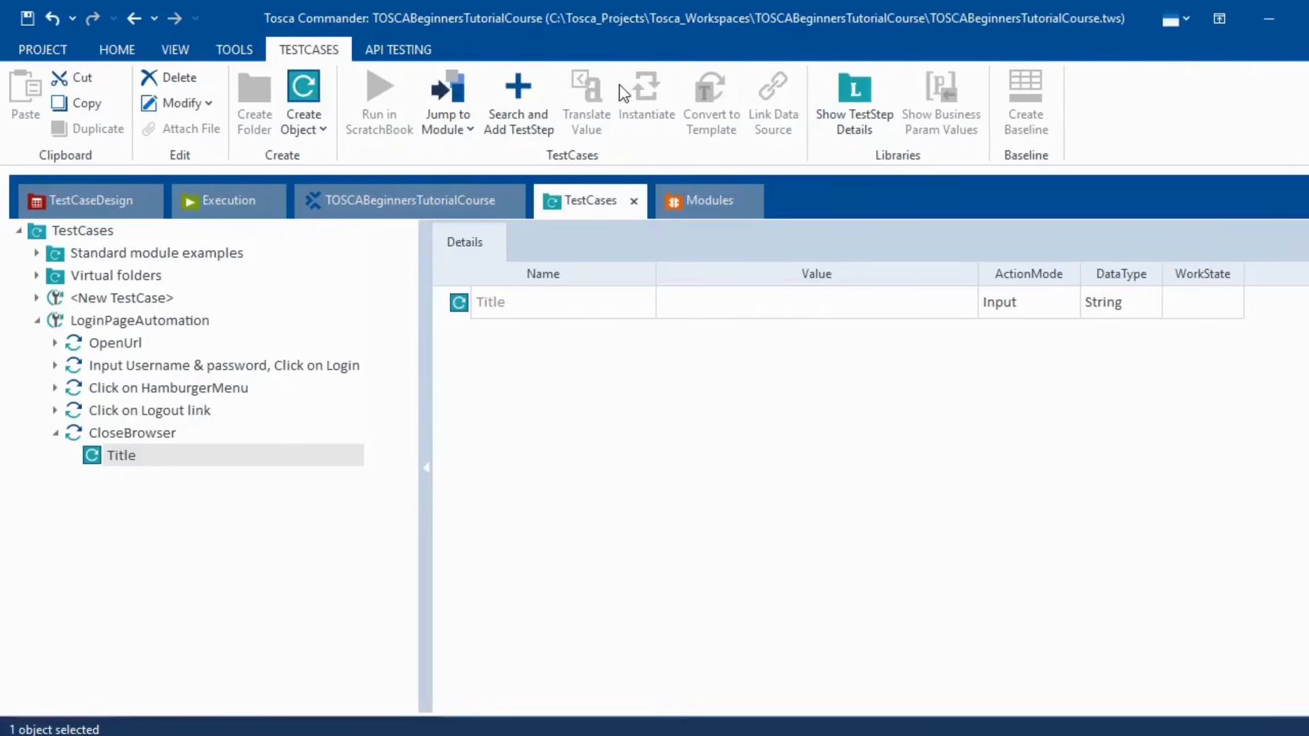
click(701, 315)
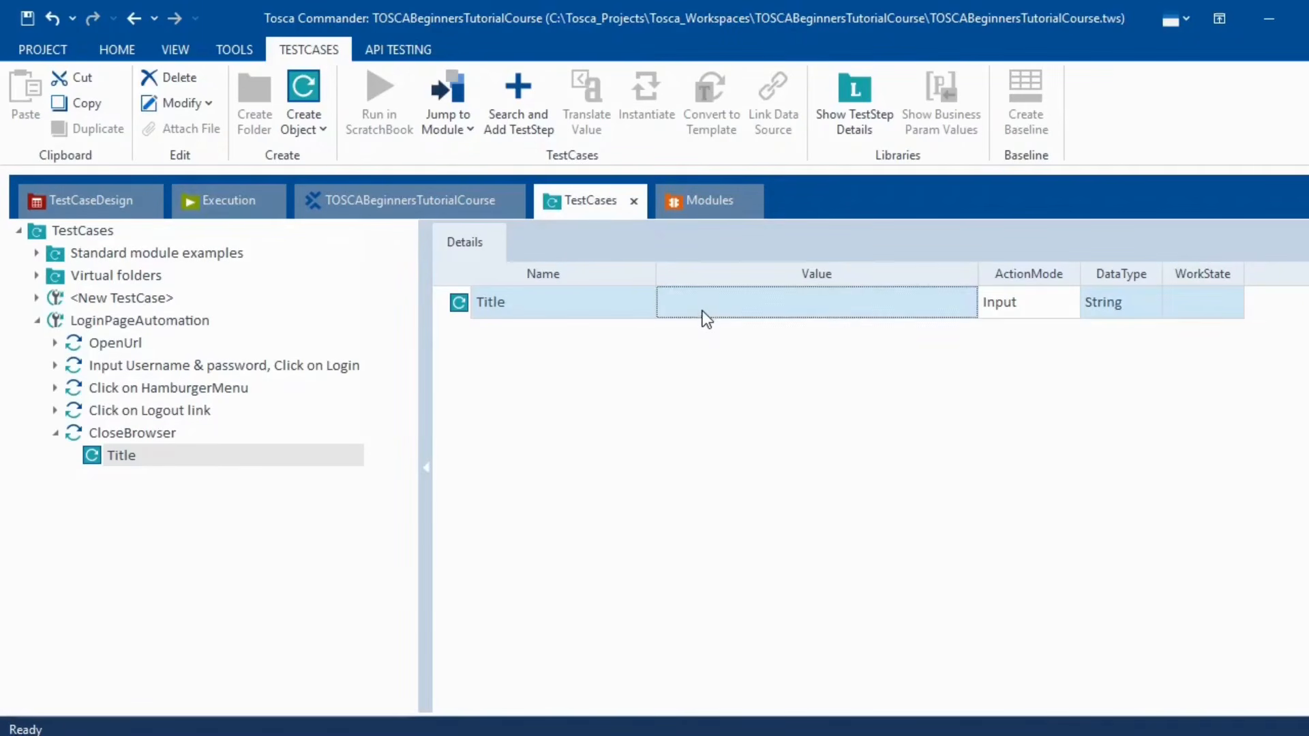
click(702, 311)
text(*)
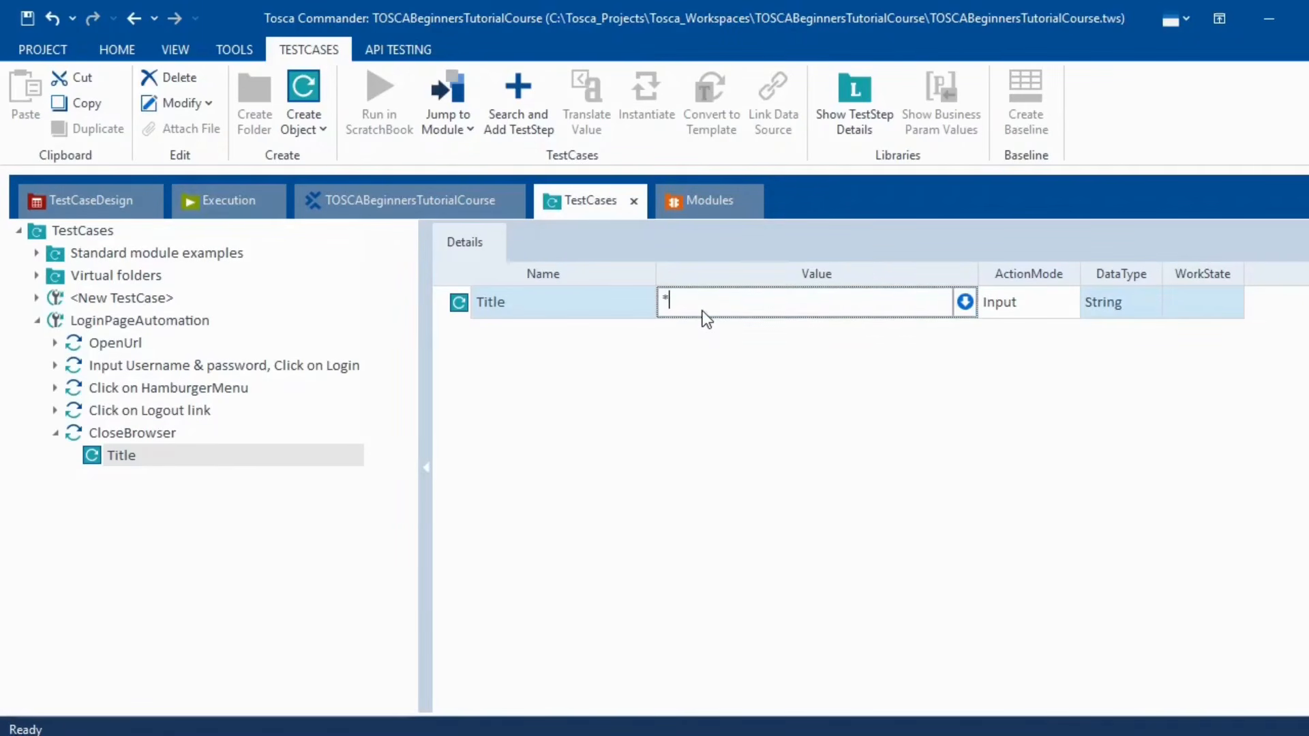
text(Swag*)
click(638, 520)
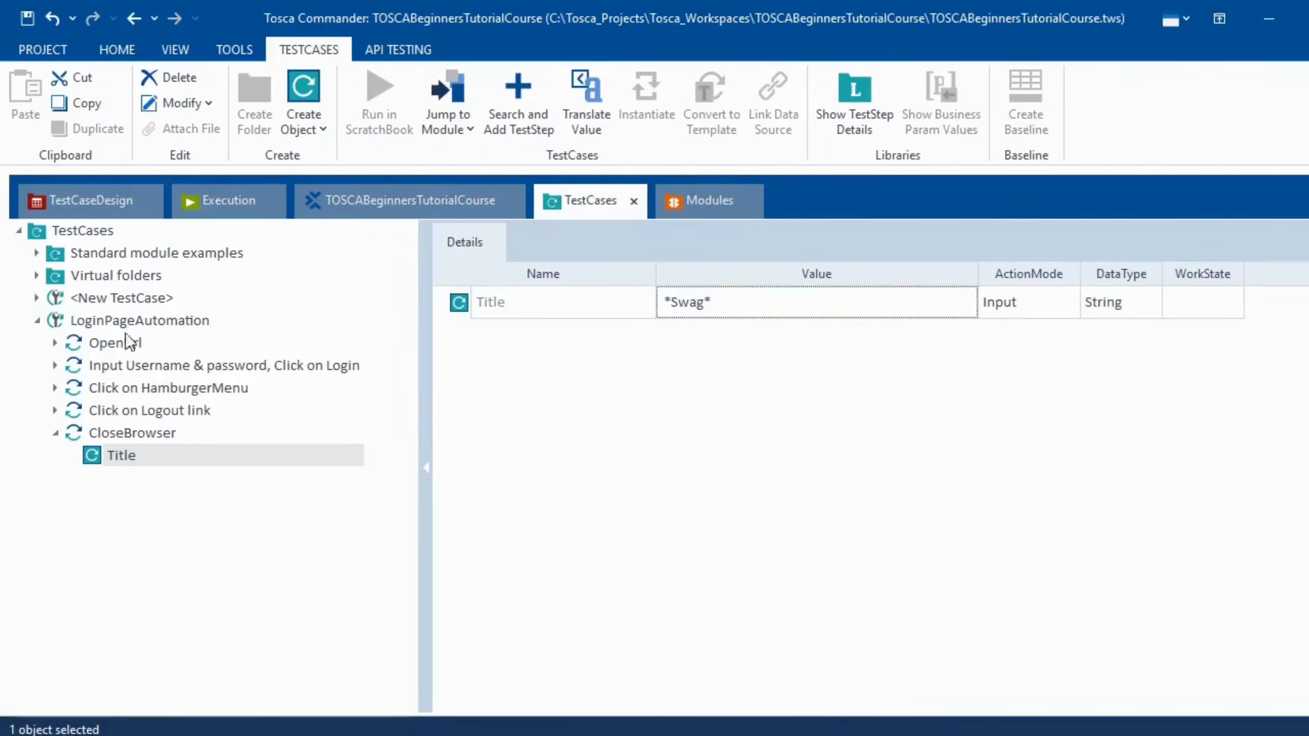
- Review the OpenUrl step and the full five-step LoginPageAutomation test case
click(125, 342)
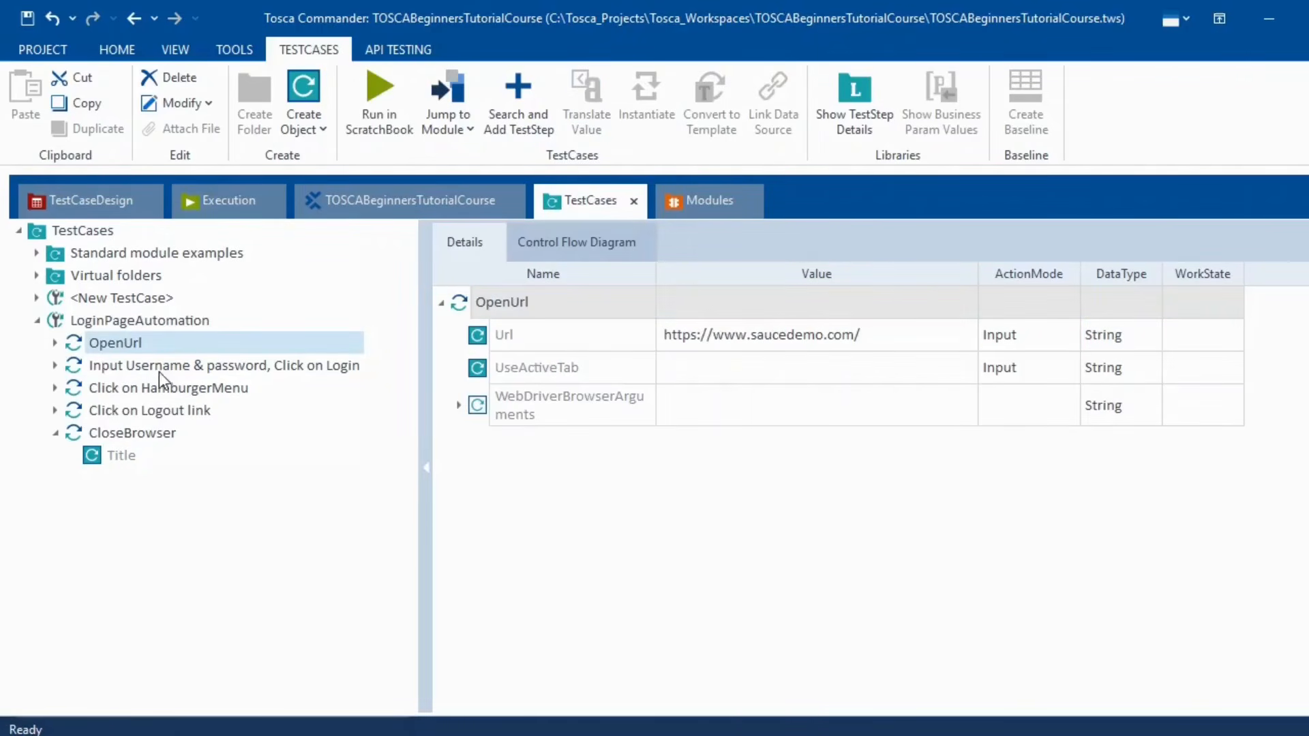
click(52, 432)
click(137, 318)
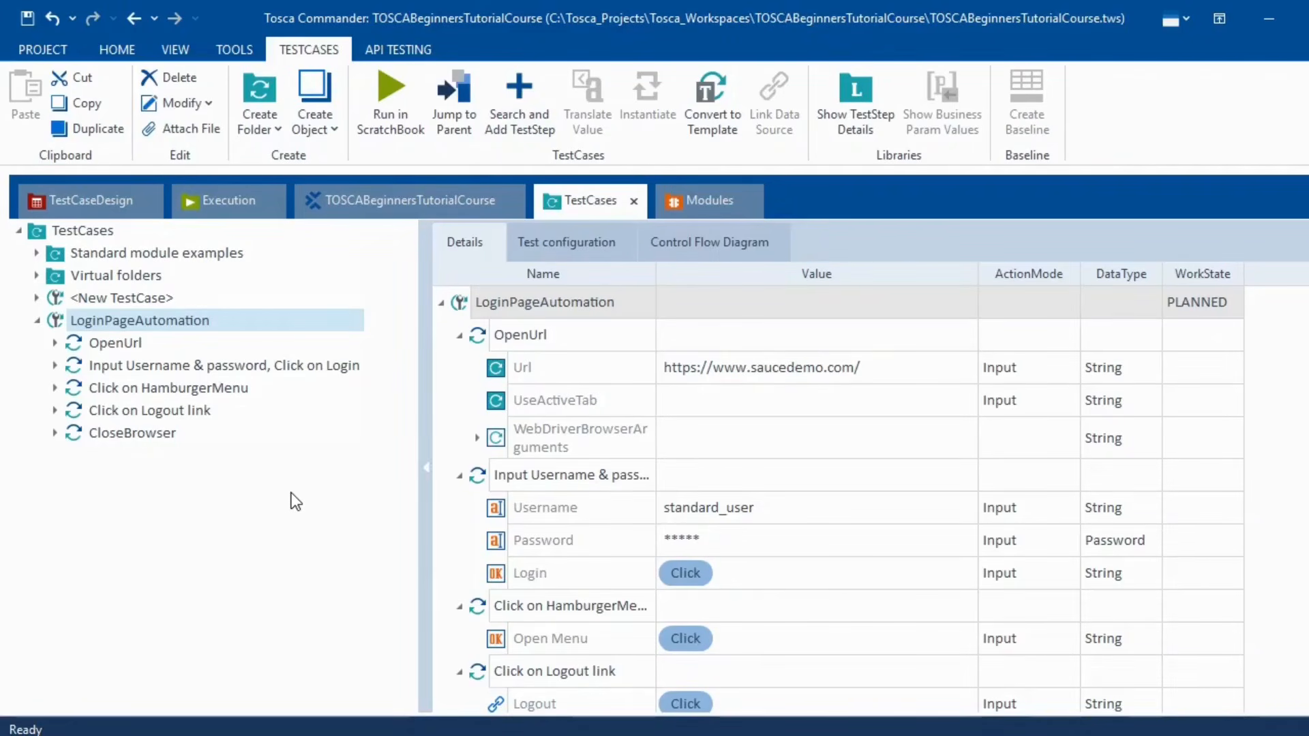
click(112, 345)
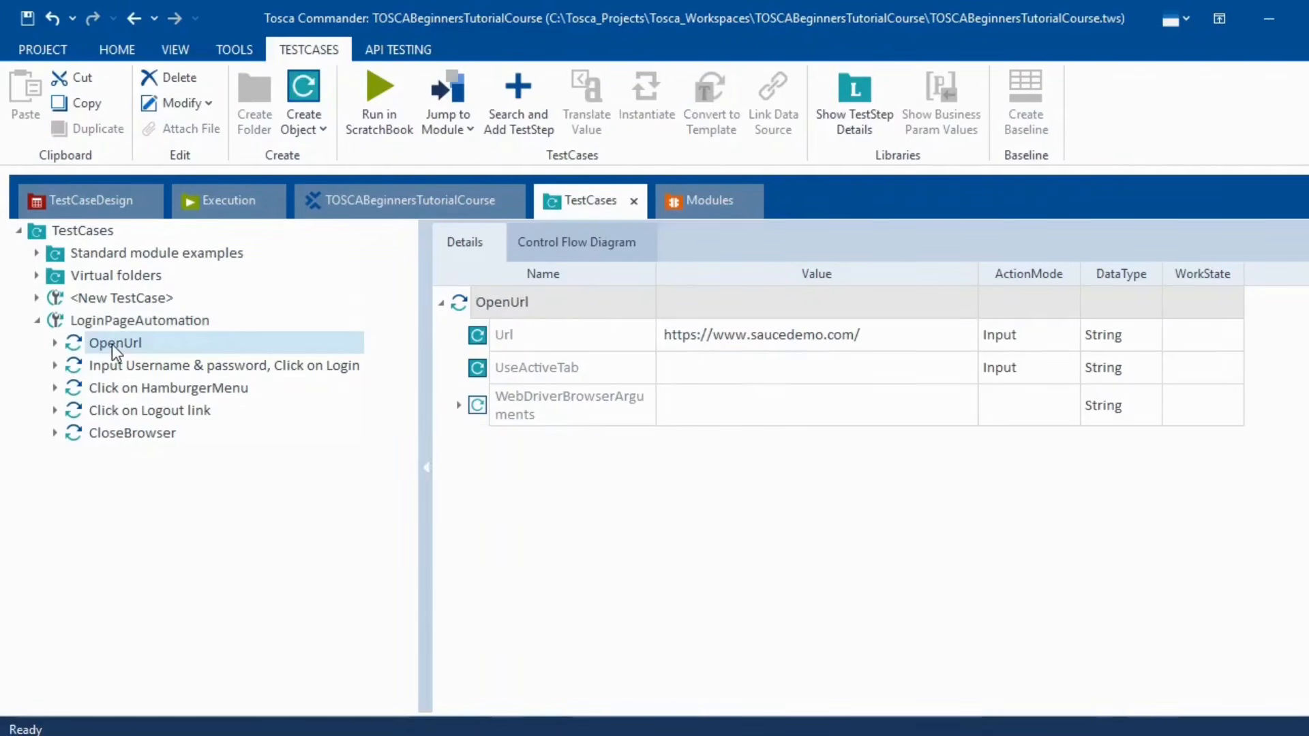
click(102, 322)
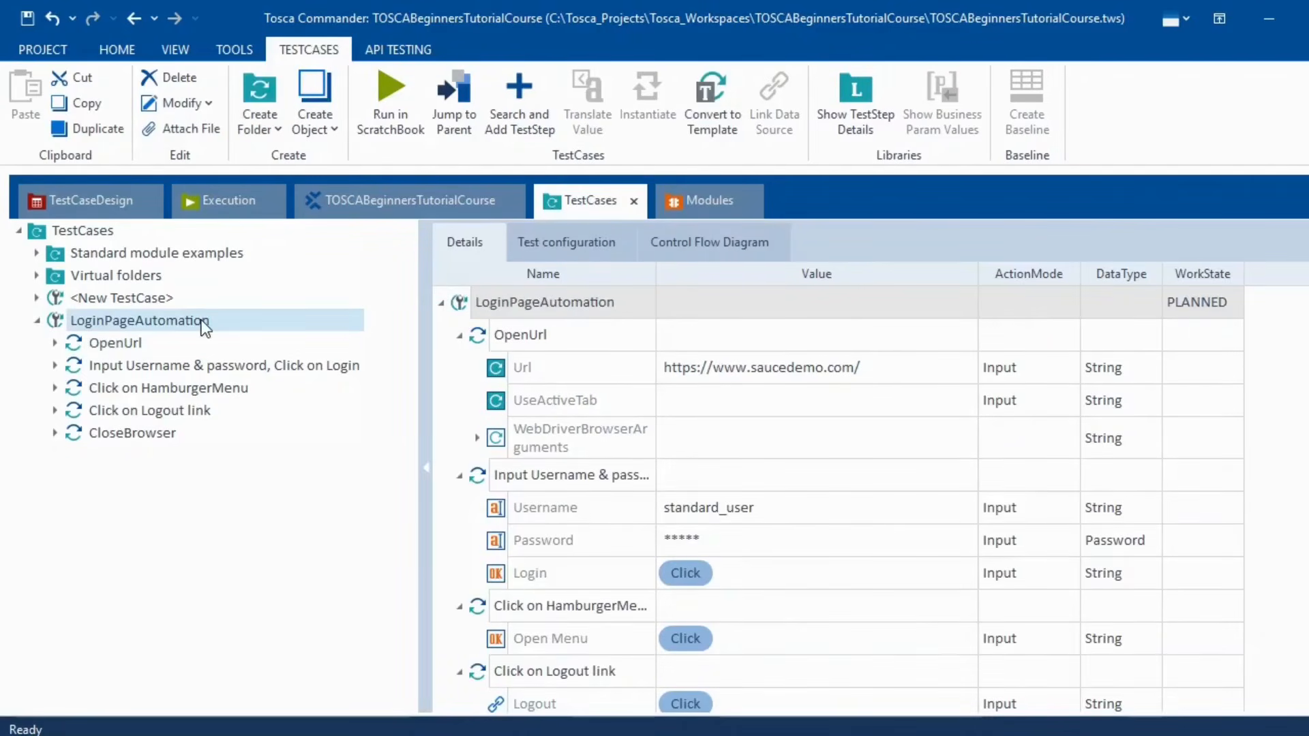
- Create a new test configuration parameter on LoginPageAutomation
click(578, 245)
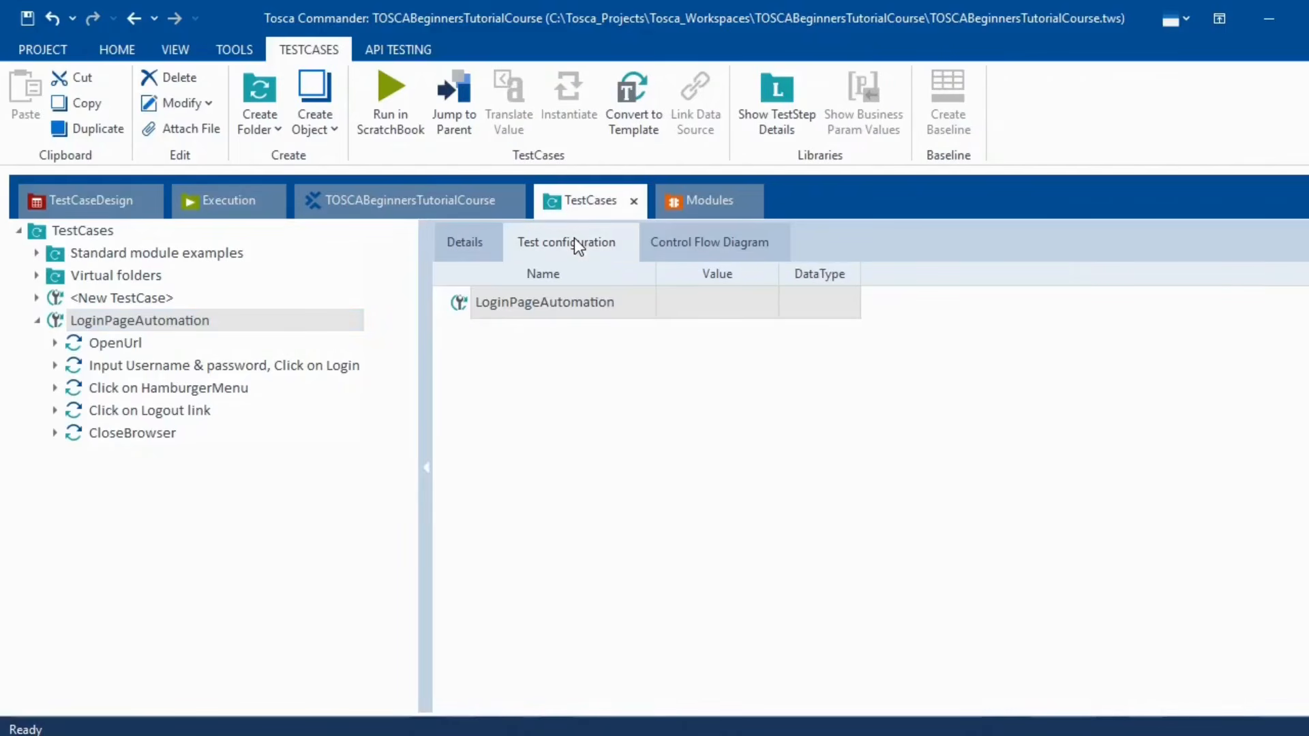
right_click(463, 311)
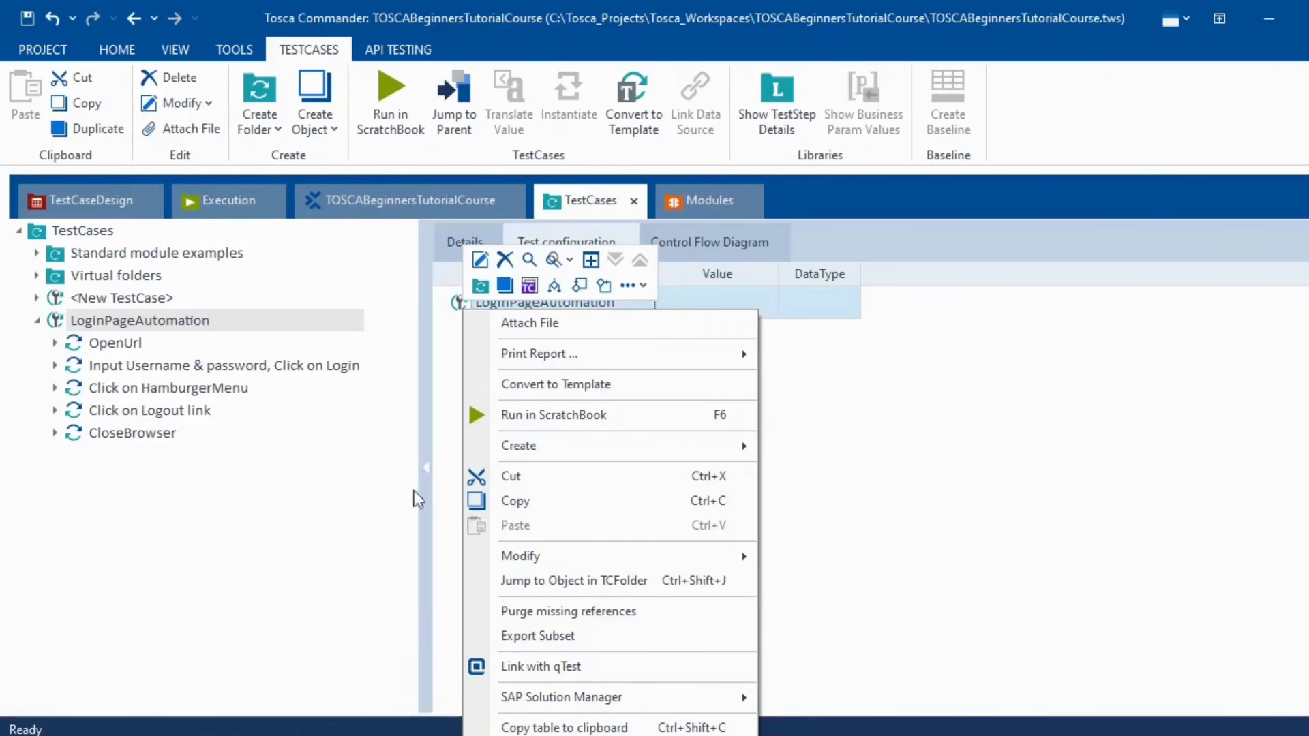
click(297, 538)
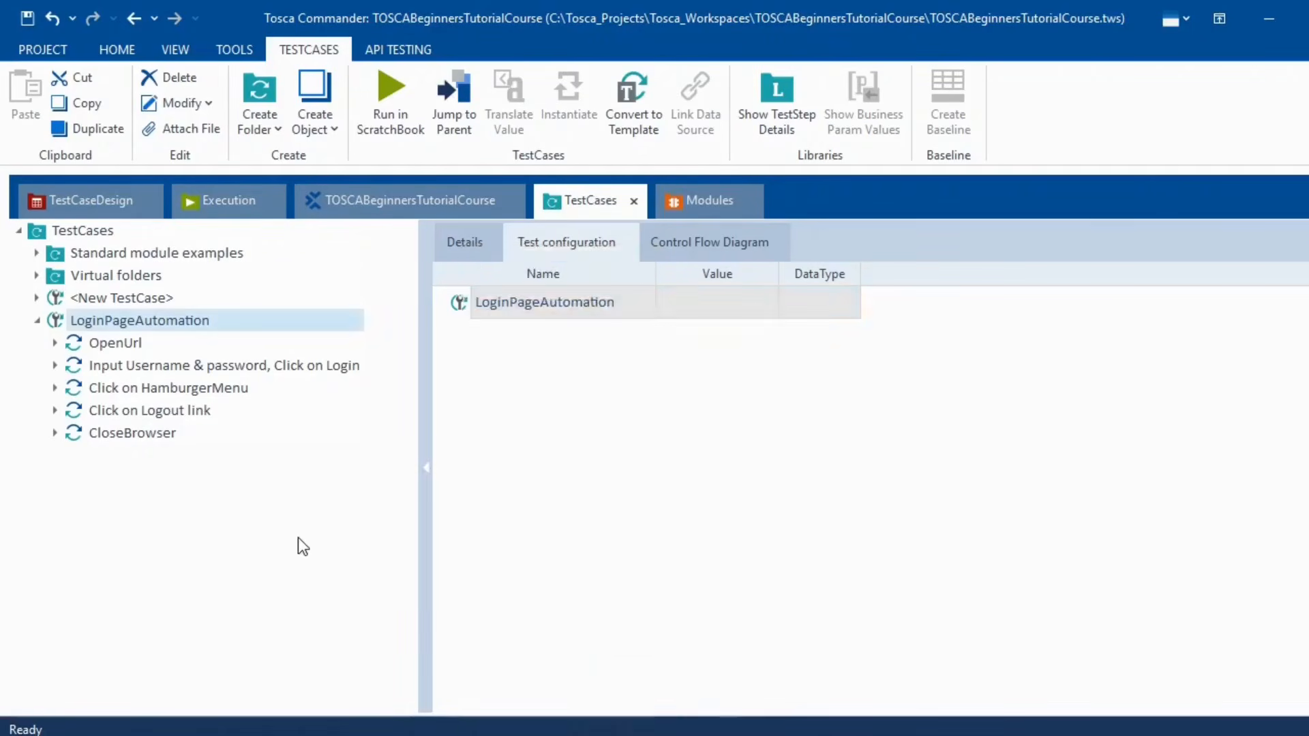
click(109, 322)
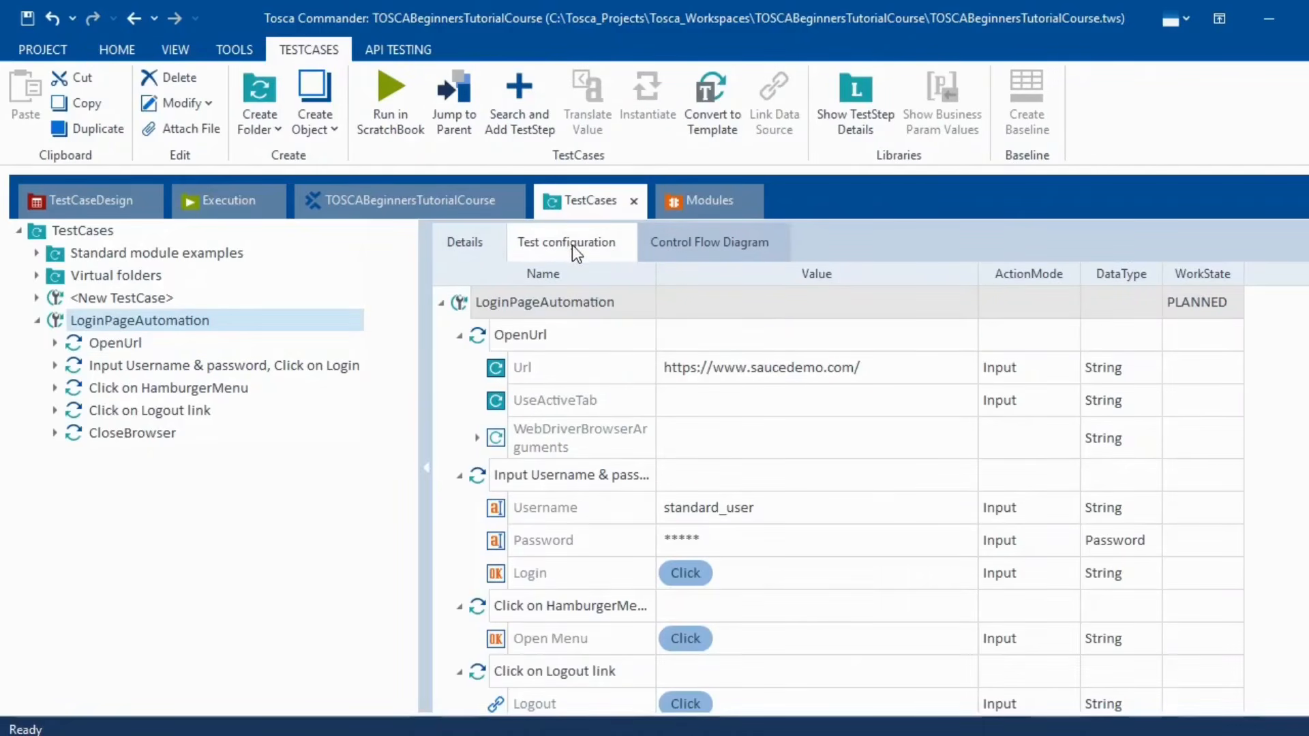
click(576, 242)
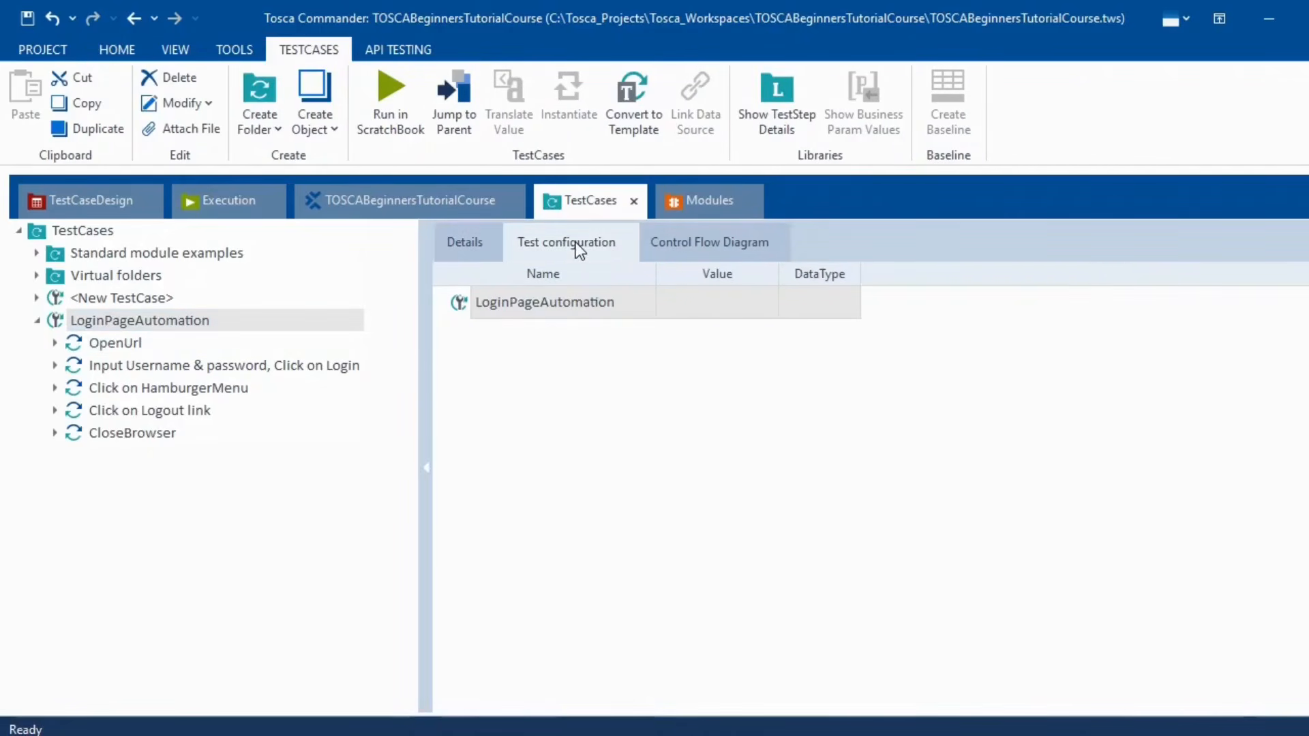
right_click(463, 305)
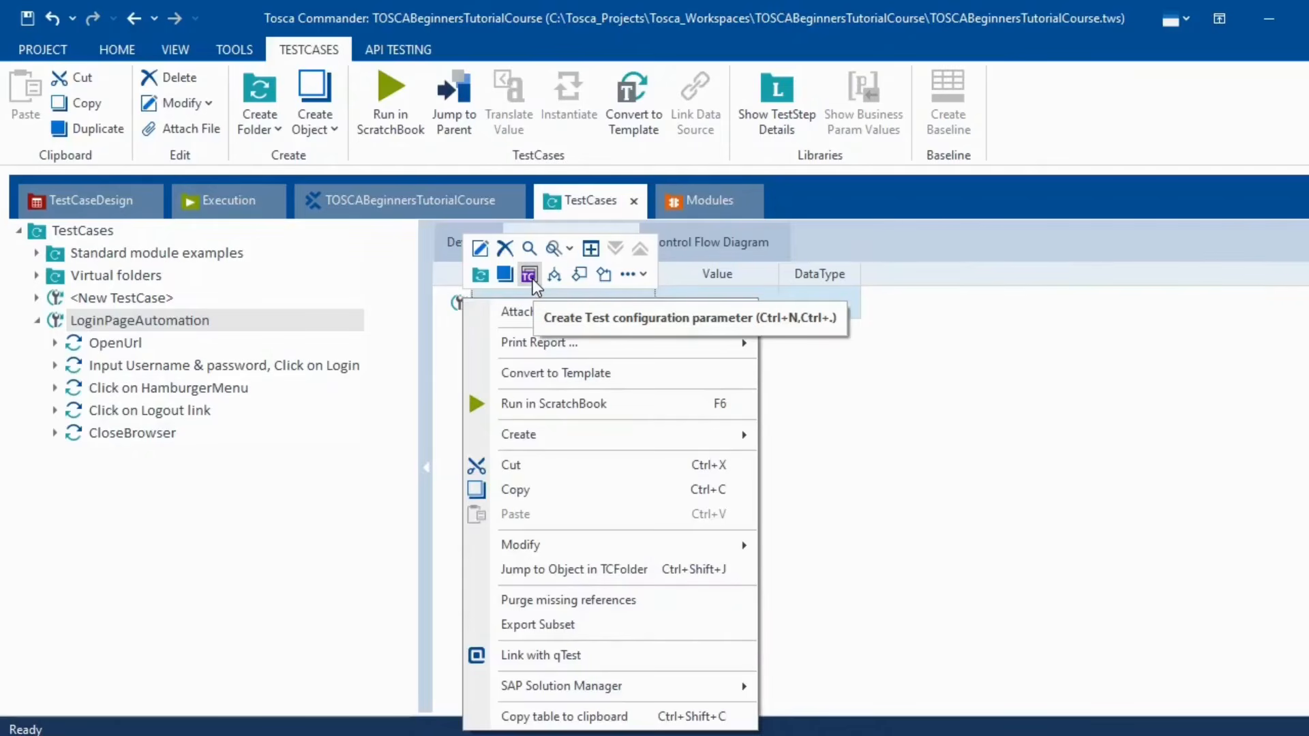
click(529, 275)
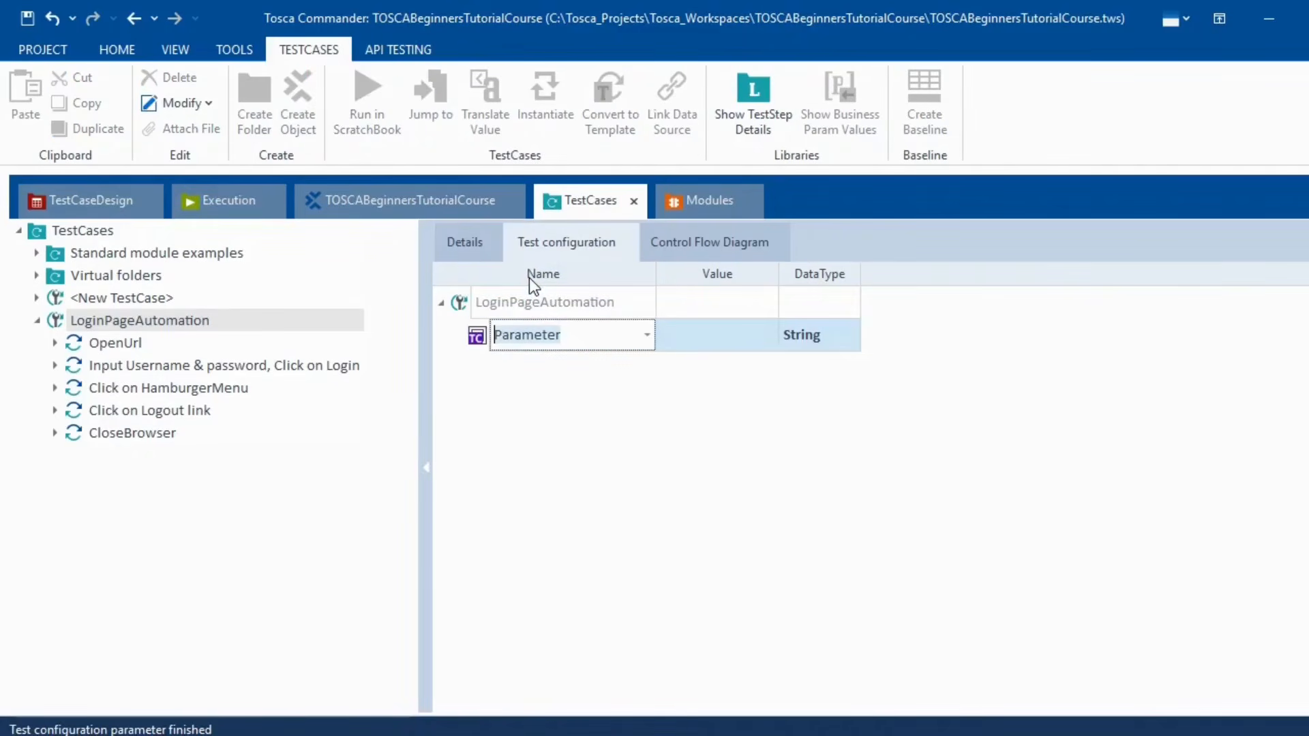
click(572, 466)
- Name the parameter Browser with value Chrome, then minimize Tosca Commander
click(648, 339)
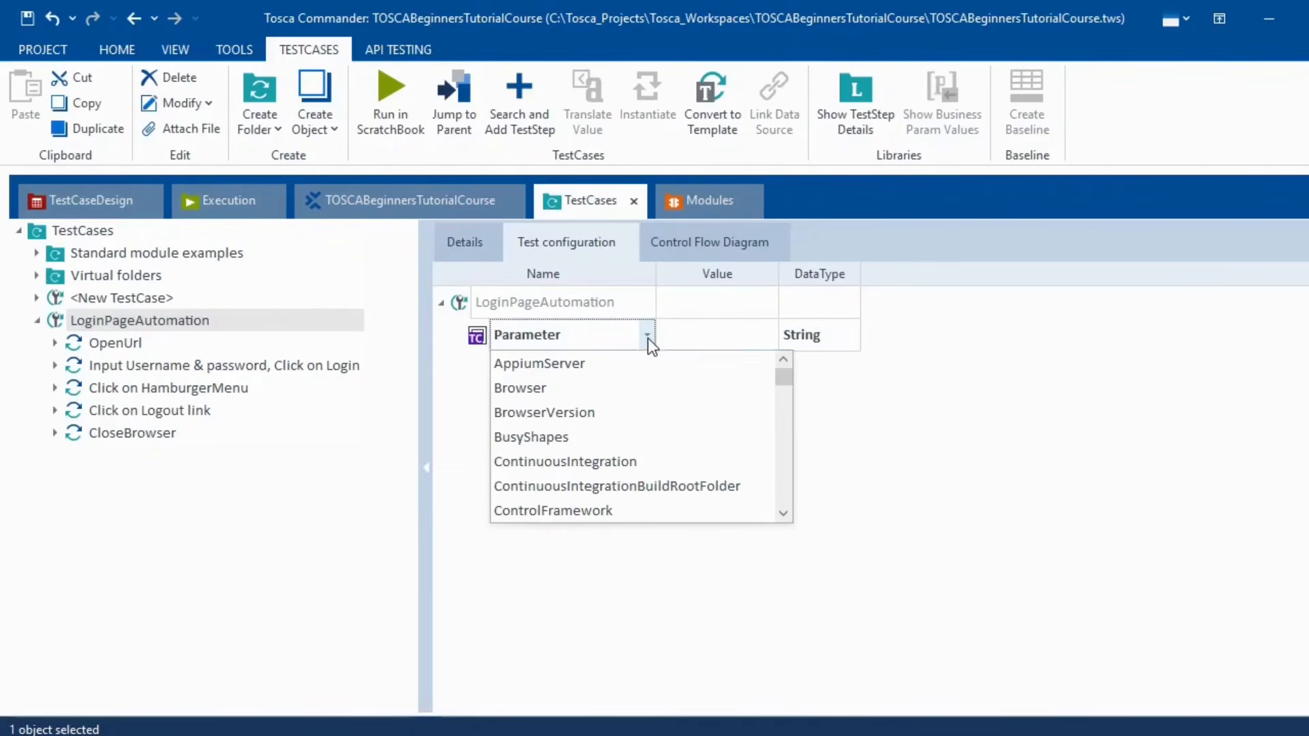
click(608, 394)
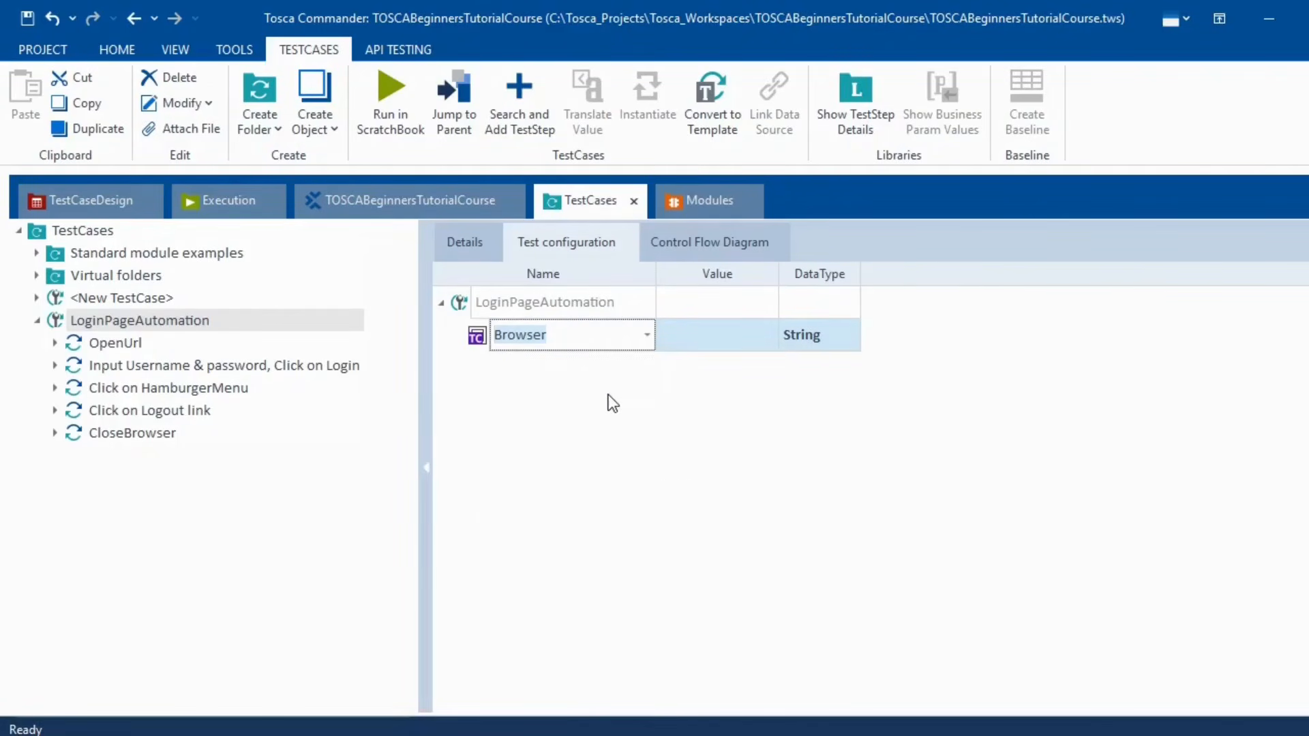
click(768, 337)
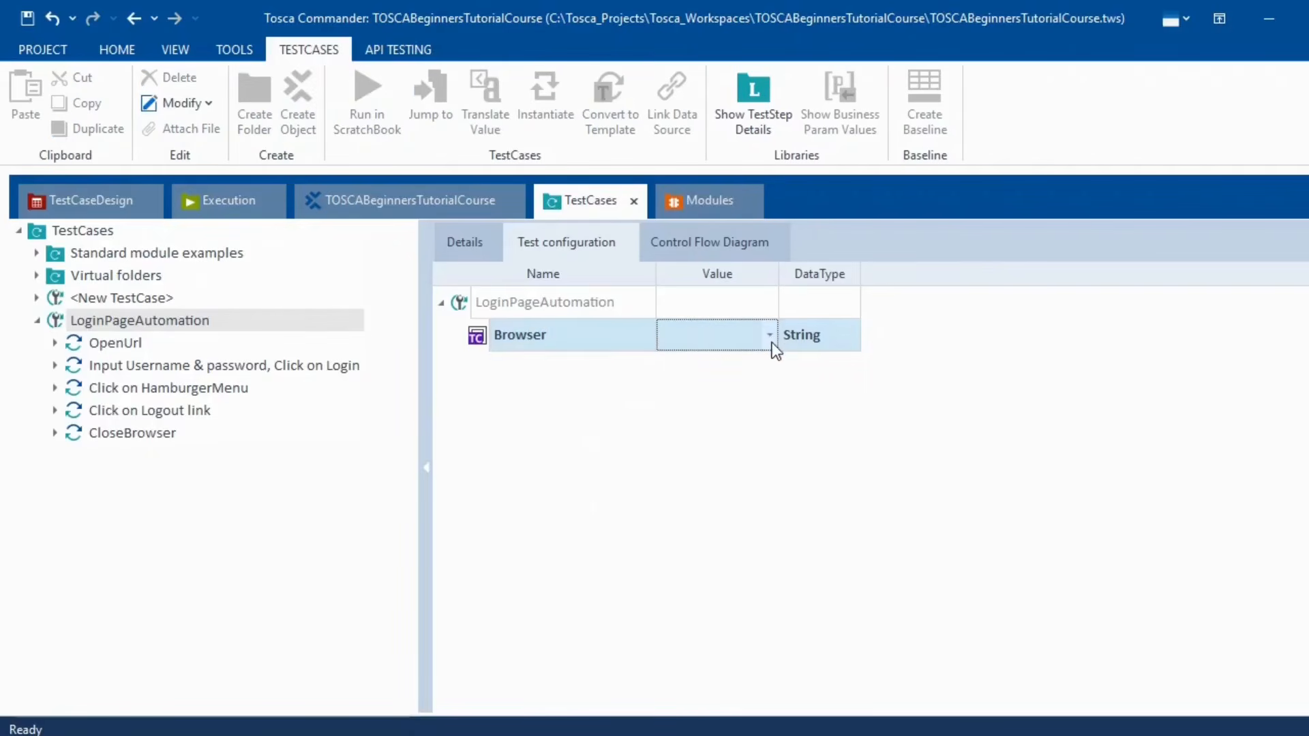
click(770, 336)
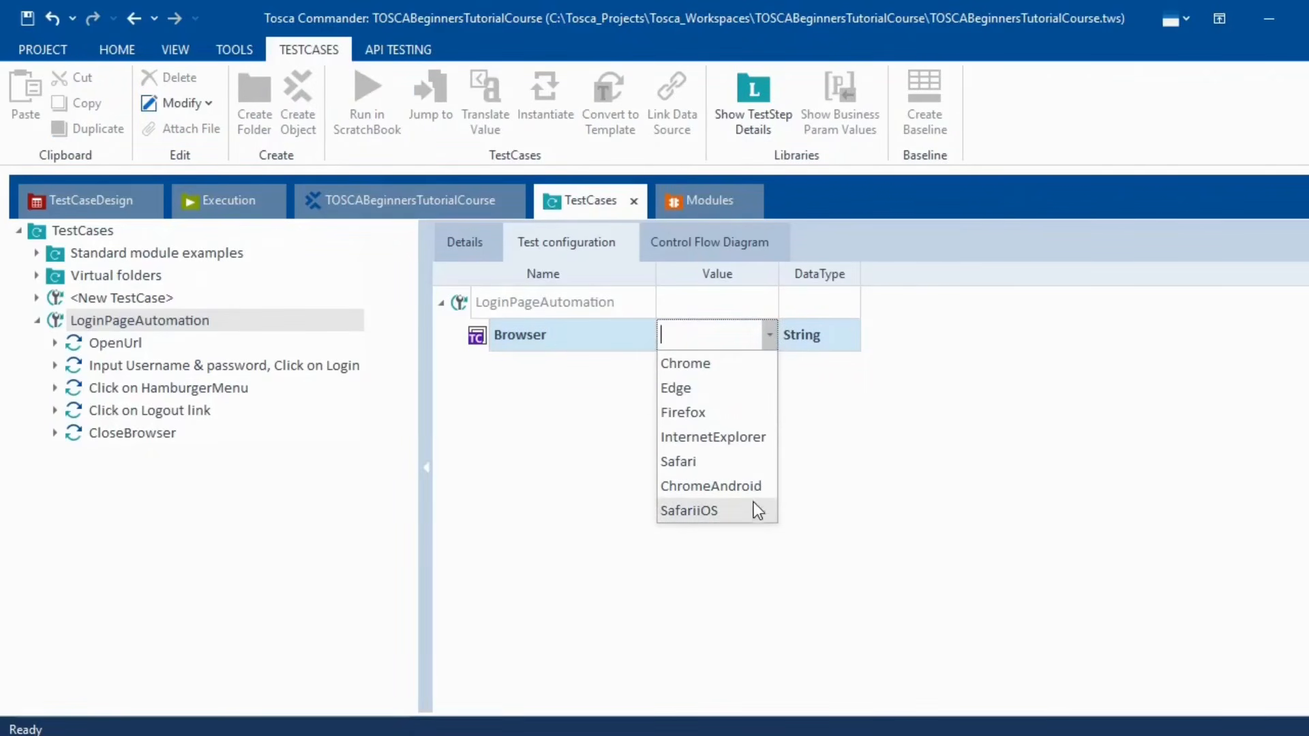
click(710, 365)
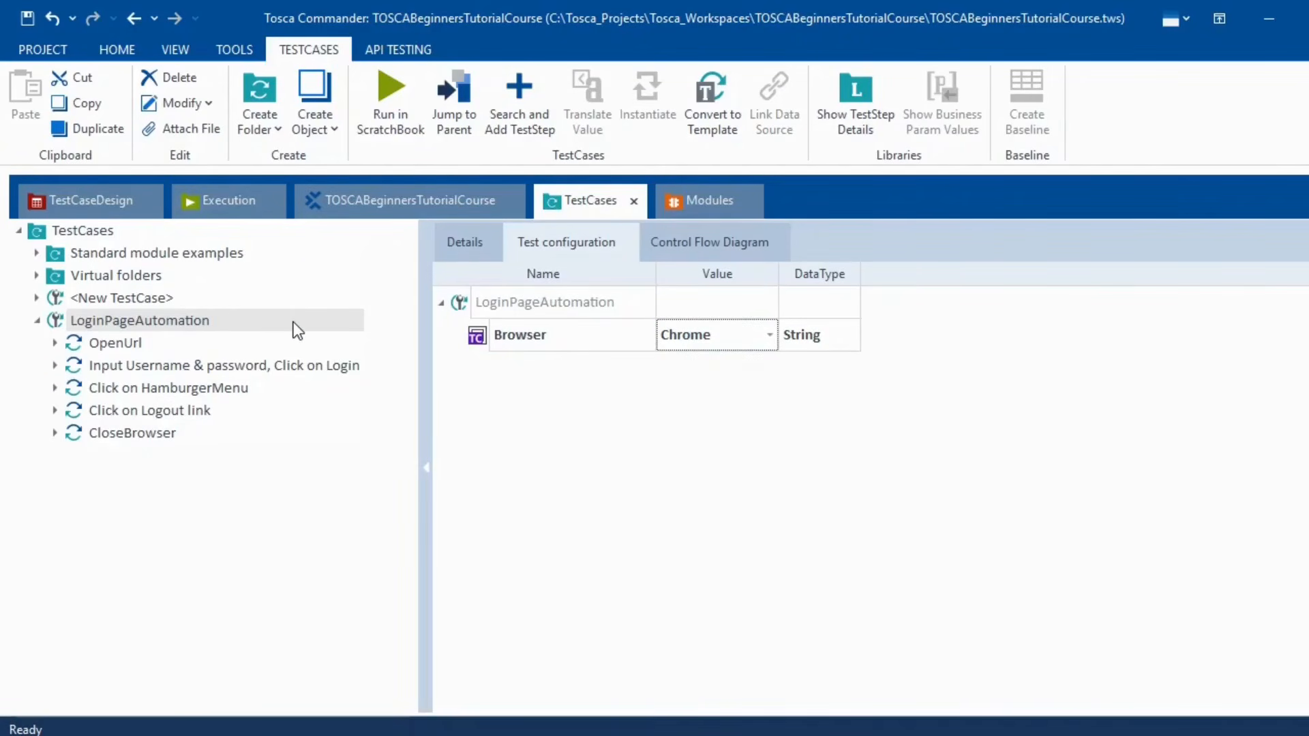
click(471, 247)
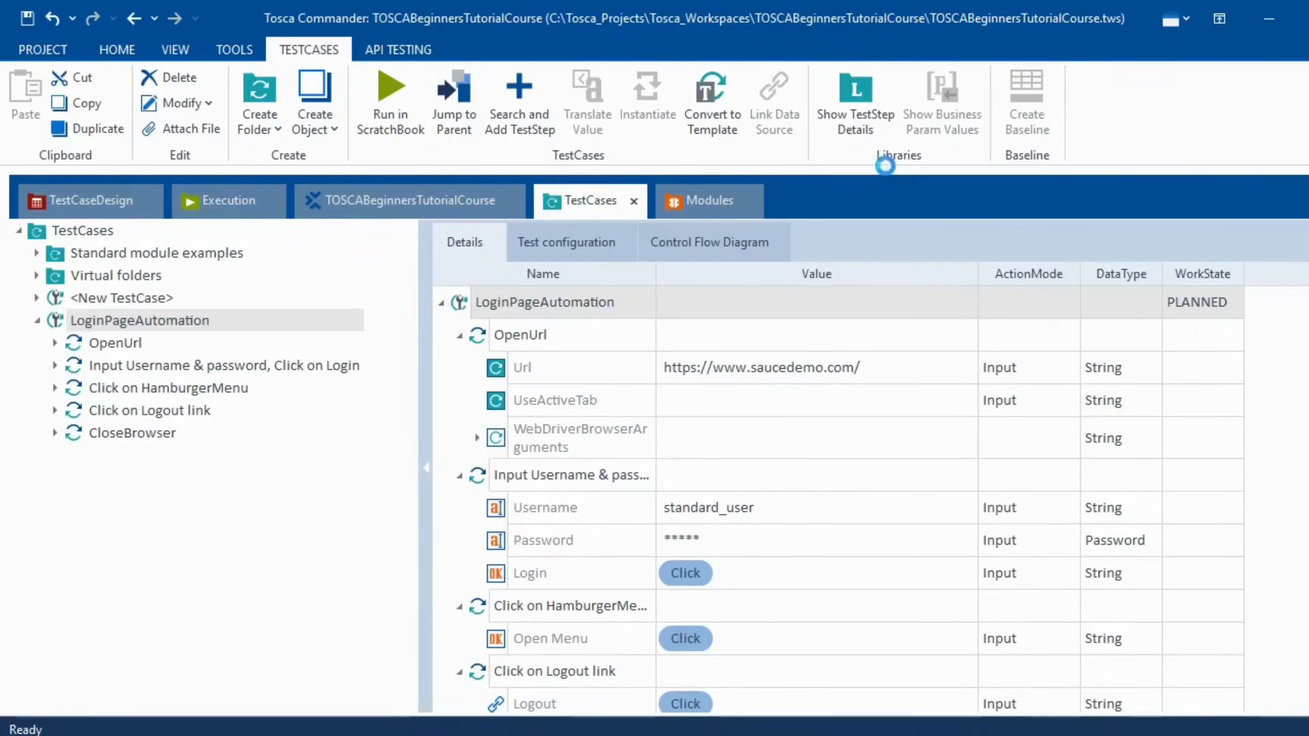
click(1255, 12)
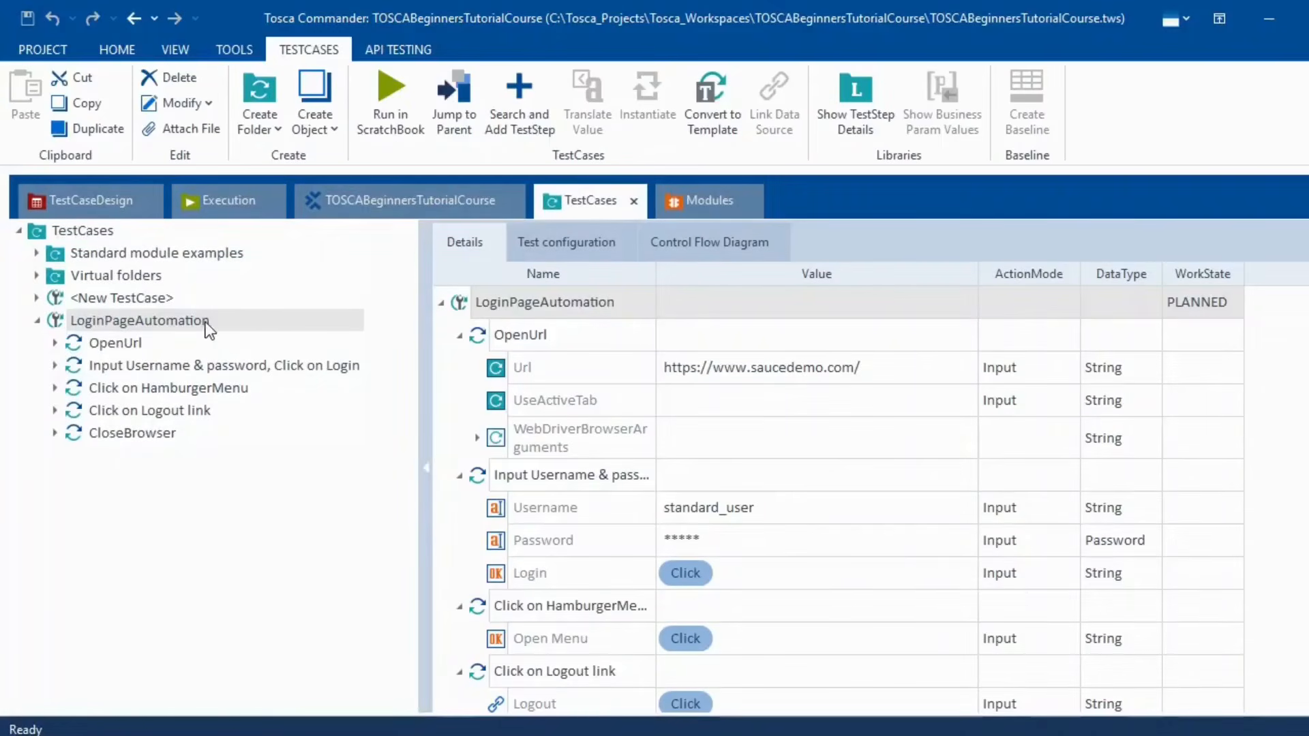
- Run the LoginPageAutomation test case in ScratchBook
right_click(206, 321)
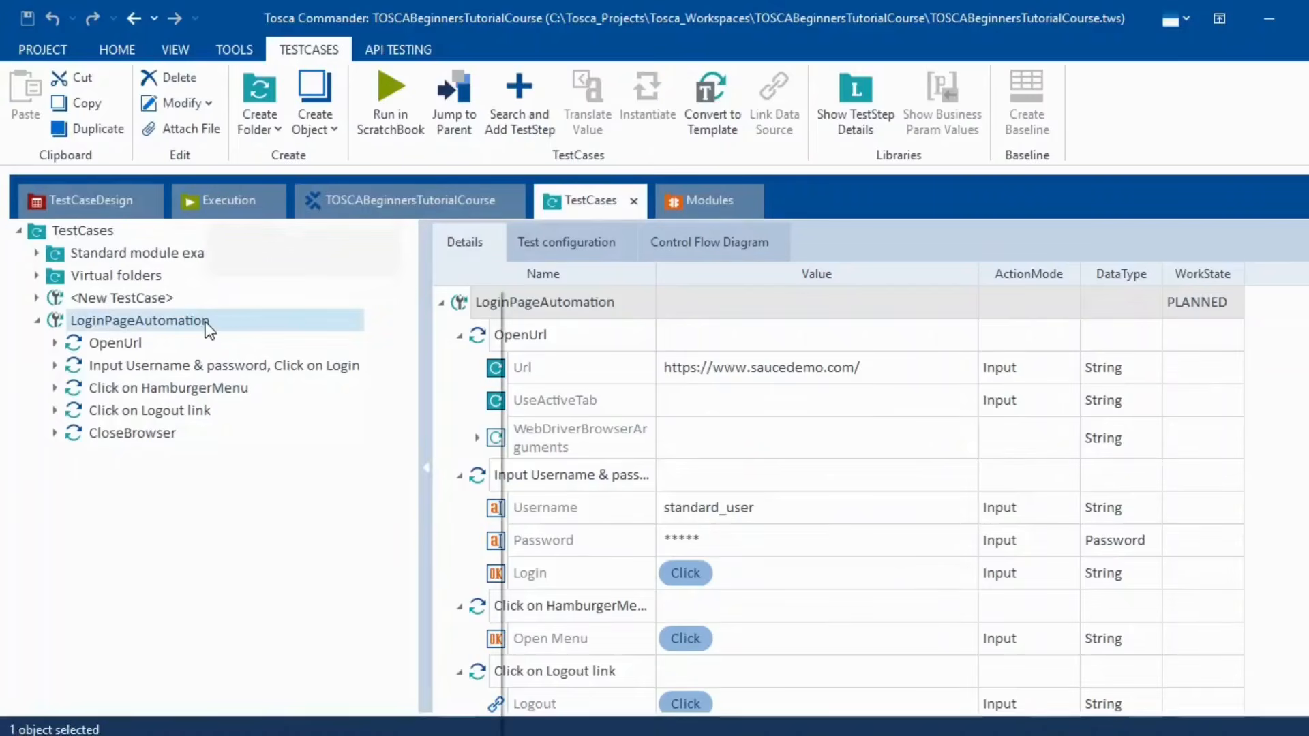
click(276, 391)
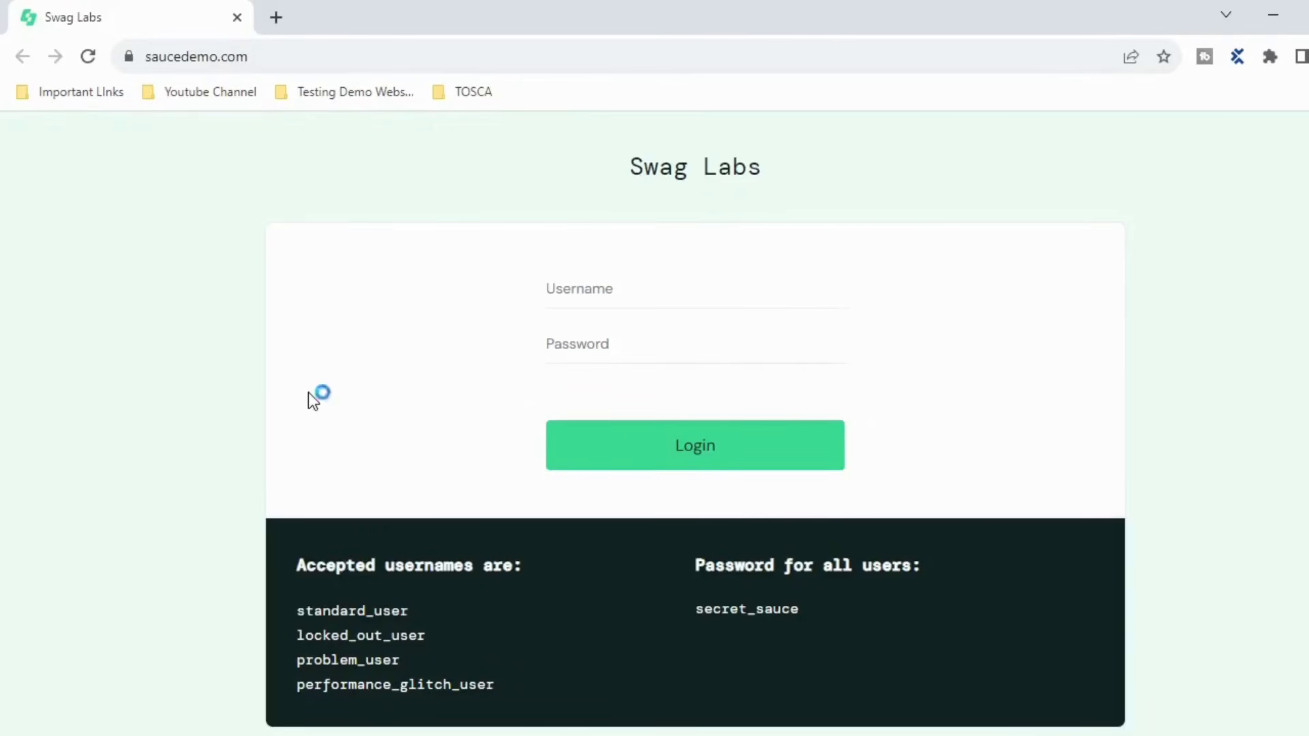
click(697, 450)
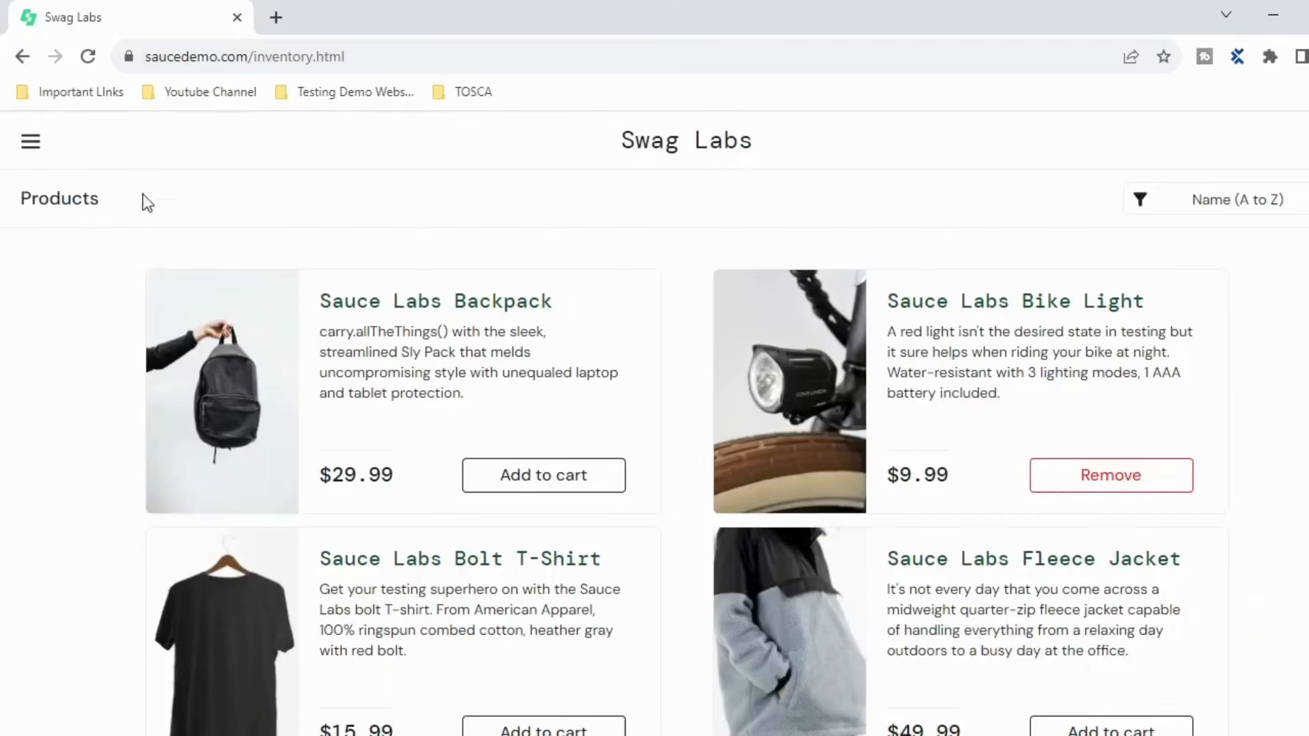
click(32, 152)
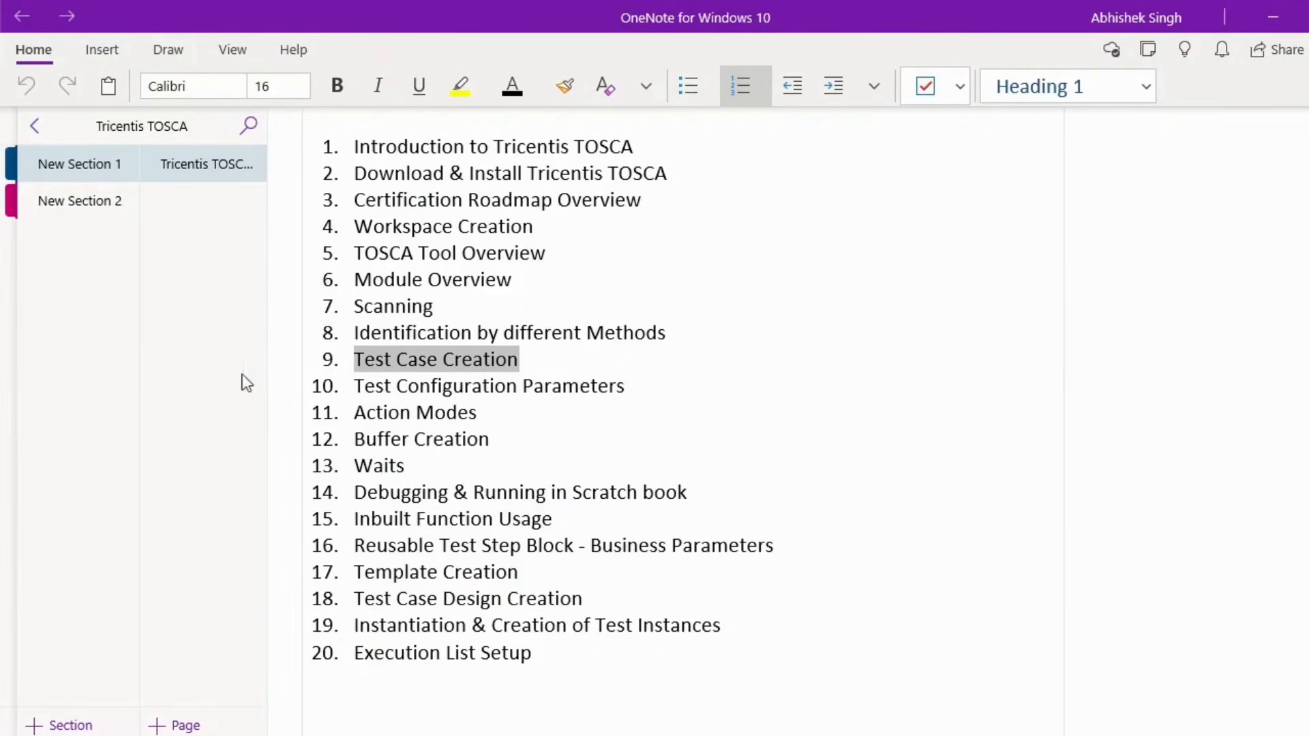
- Maximize ScratchBook and expand the login, HamburgerMenu and Logout link step results
click(628, 734)
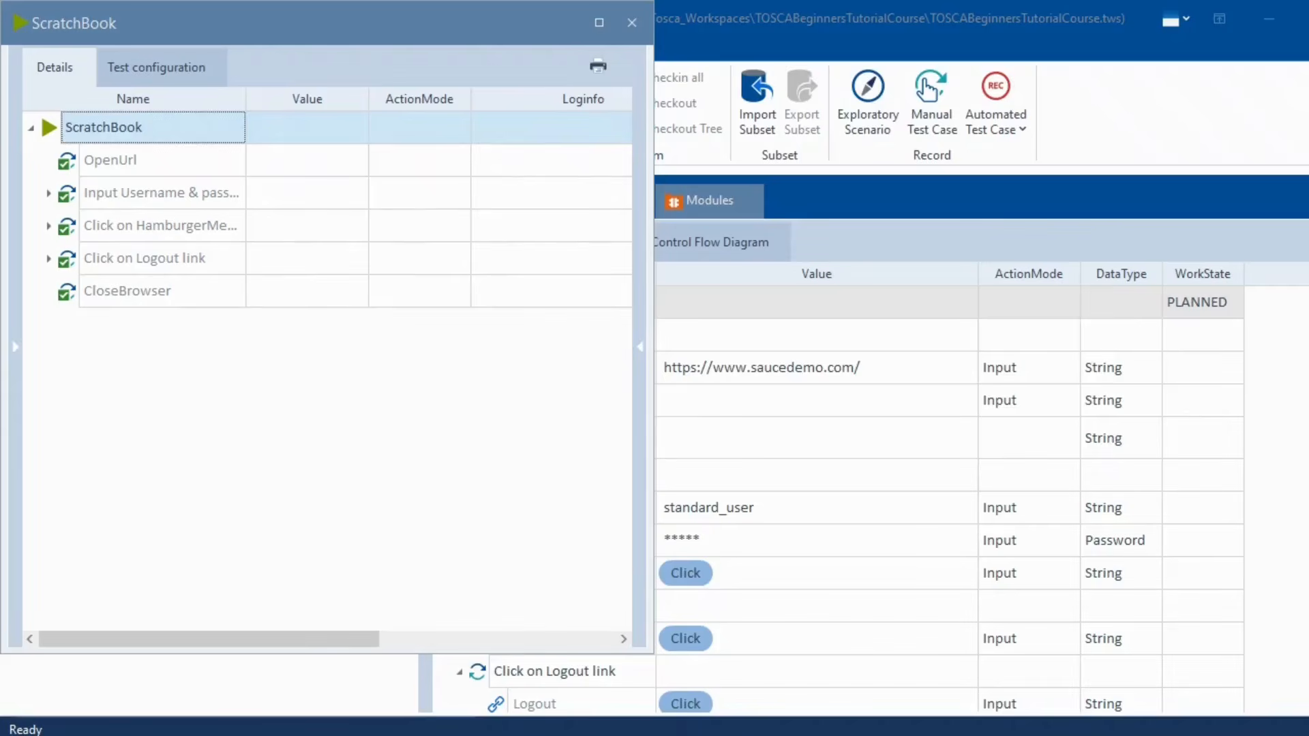
click(598, 24)
click(48, 195)
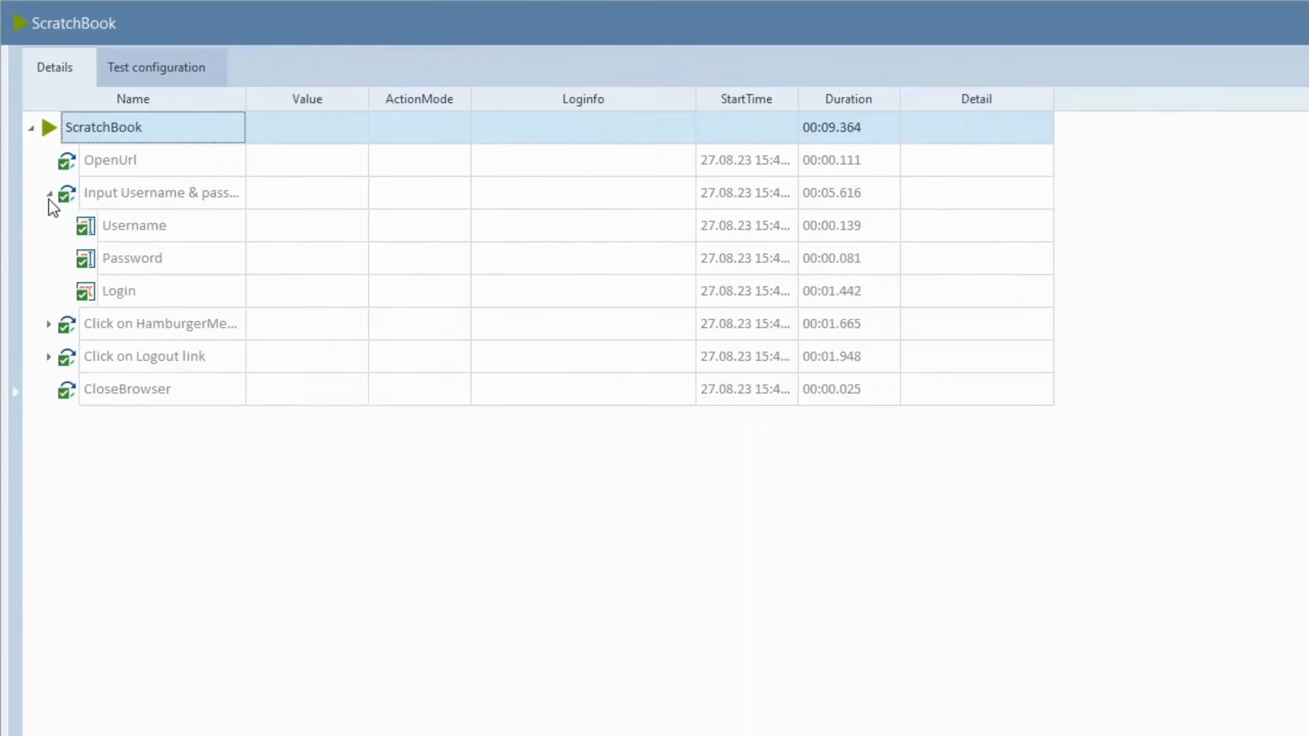
click(49, 324)
click(49, 389)
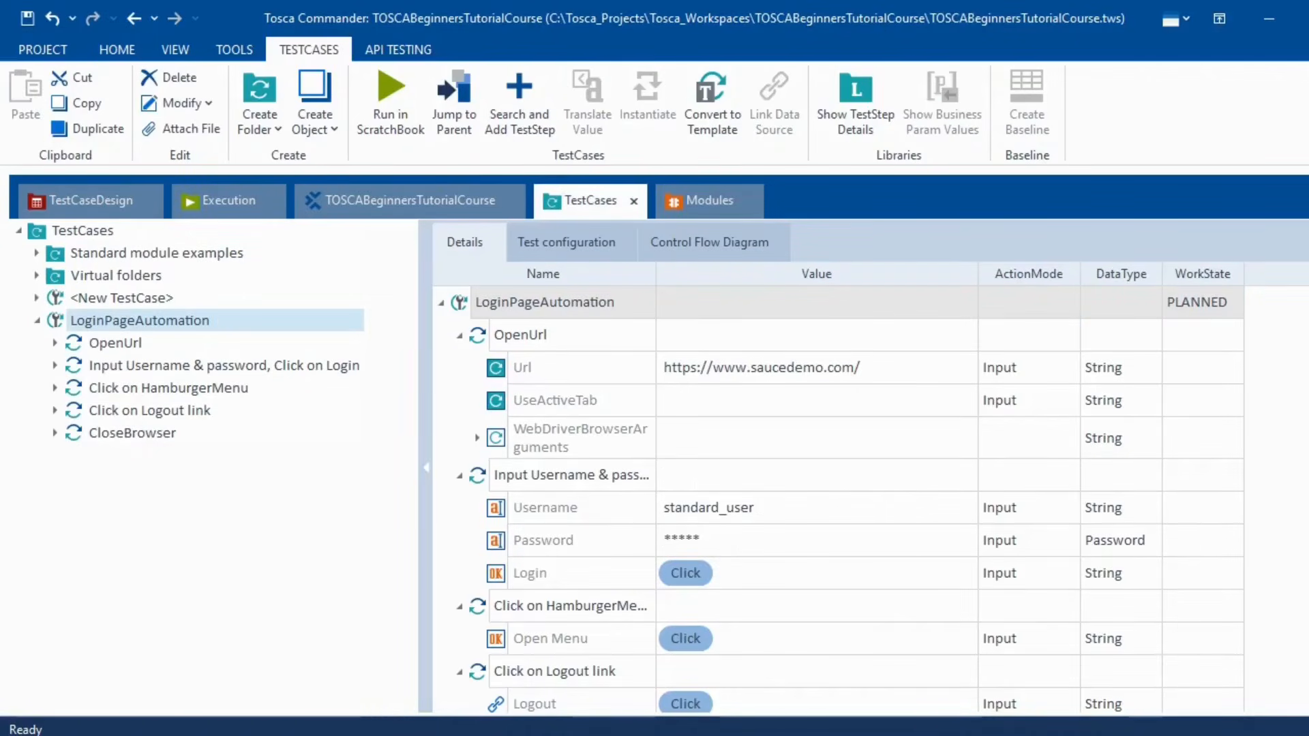
key(alt+Tab)
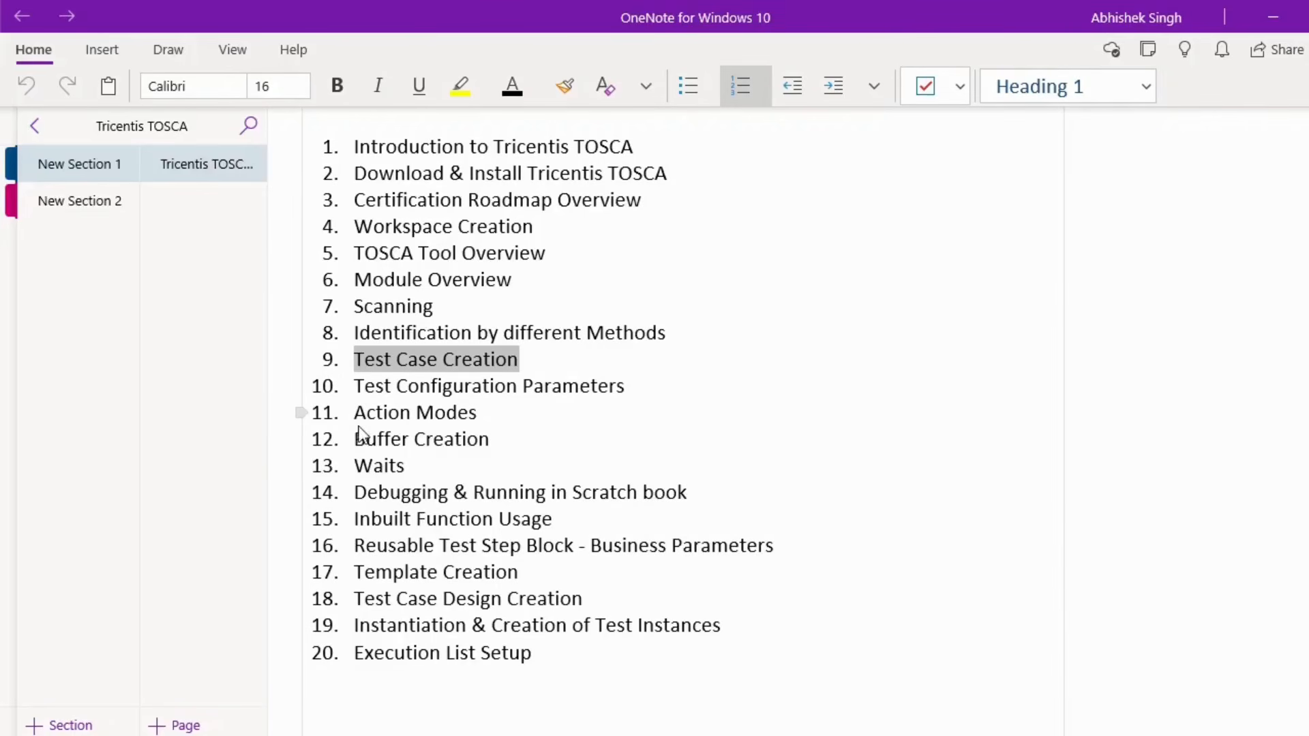
click(1275, 19)
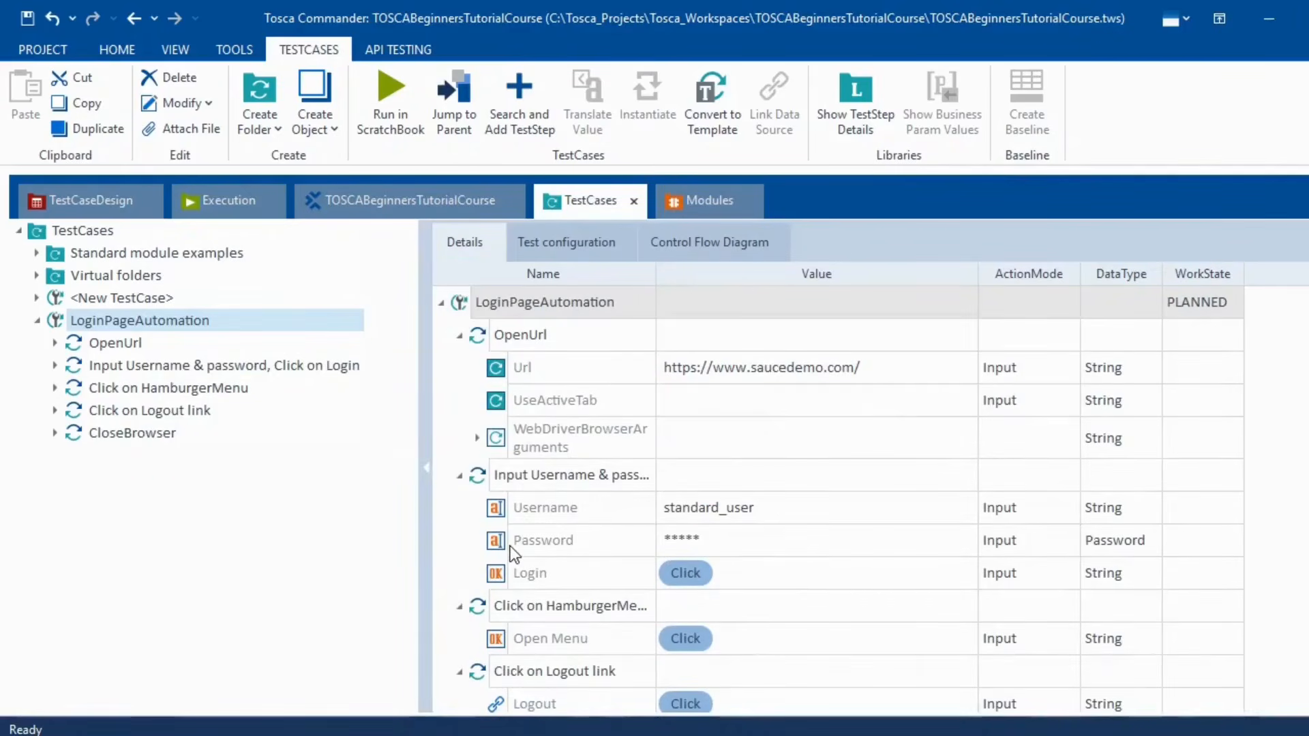
- Create a second test configuration parameter for LoginPageAutomation below Browser = Chrome
click(574, 240)
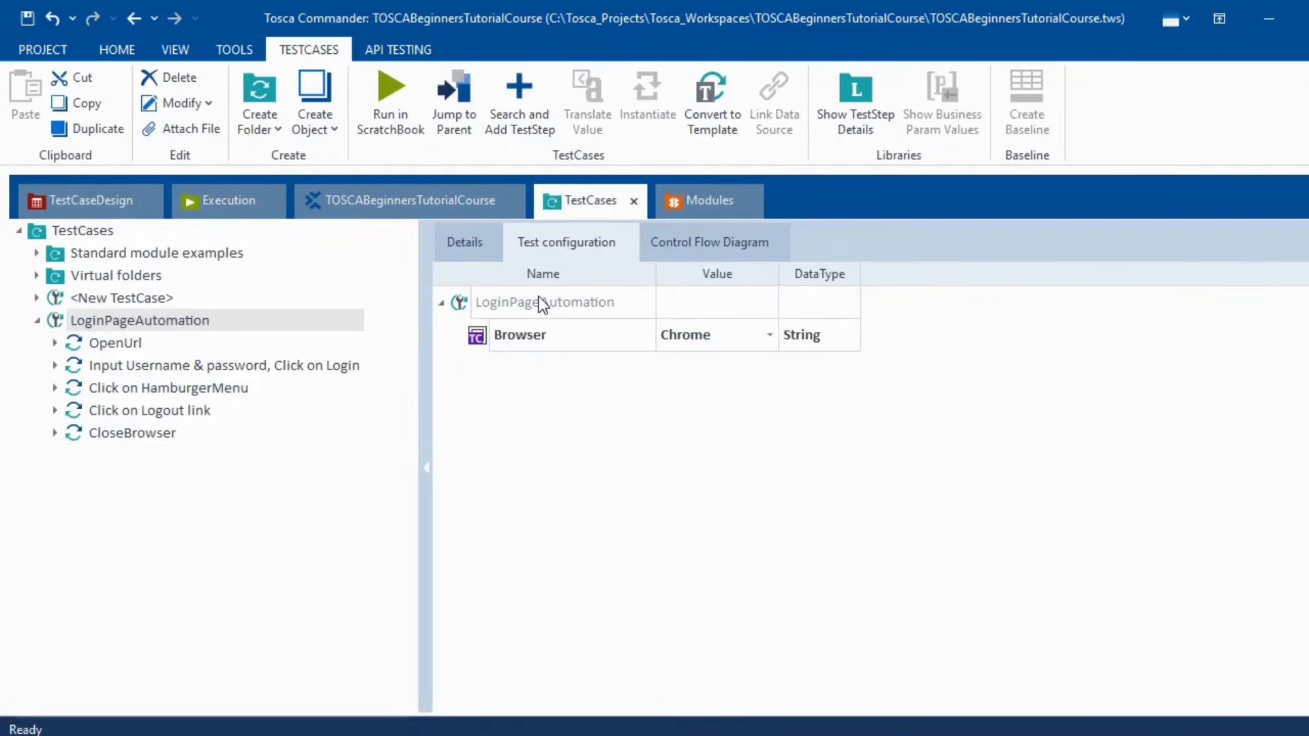
right_click(461, 304)
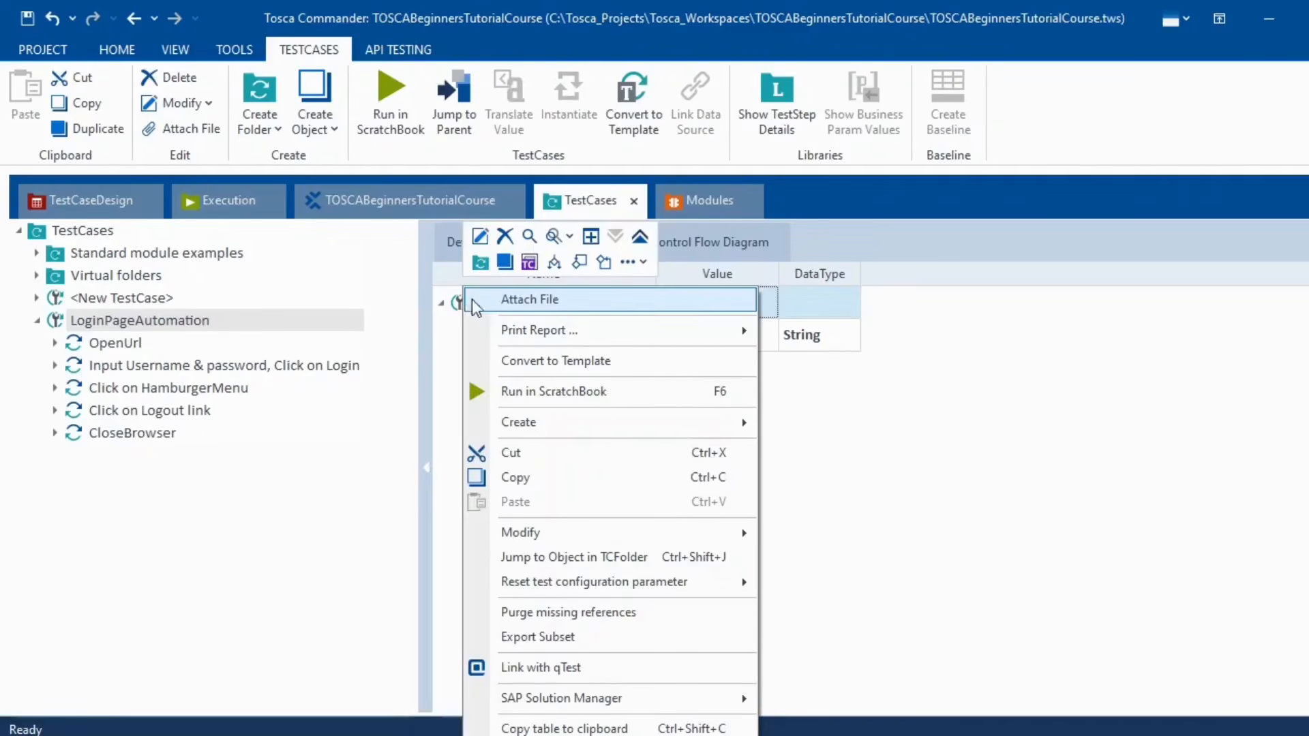
click(530, 264)
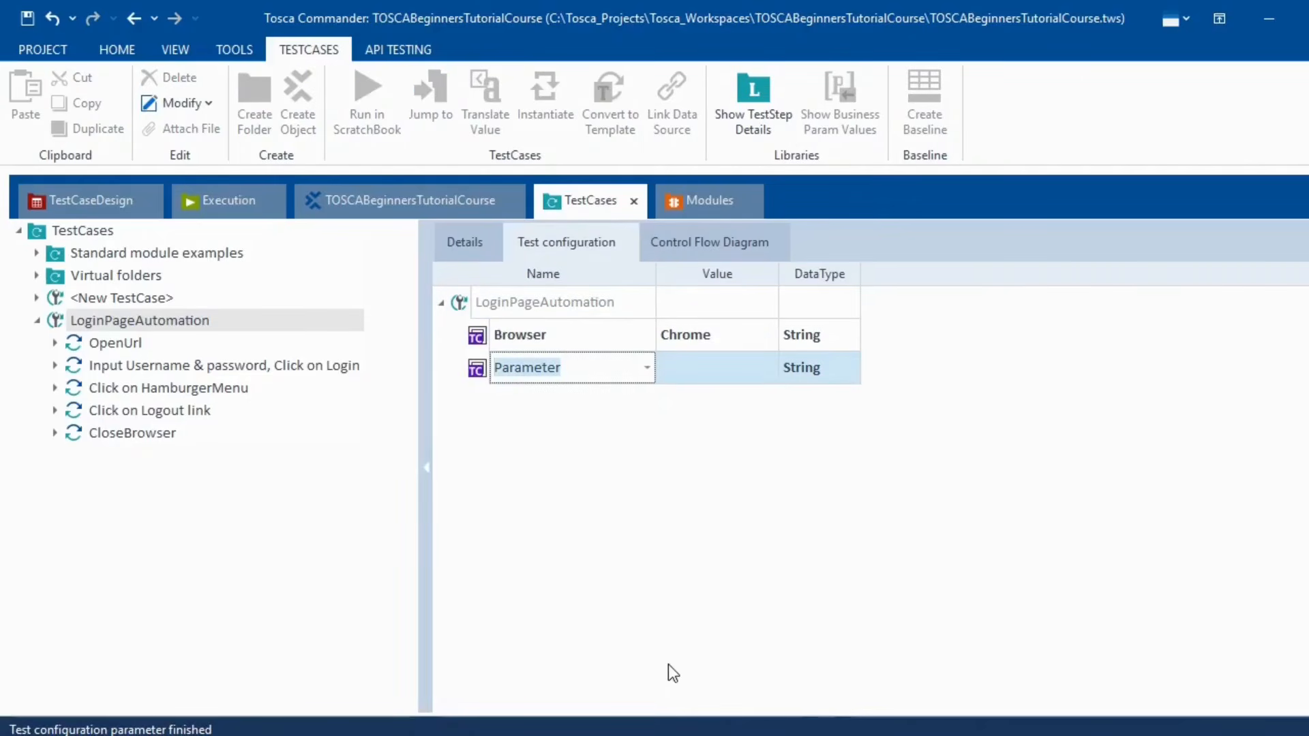
- Browse the predefined parameter names and close the list without choosing one
click(648, 368)
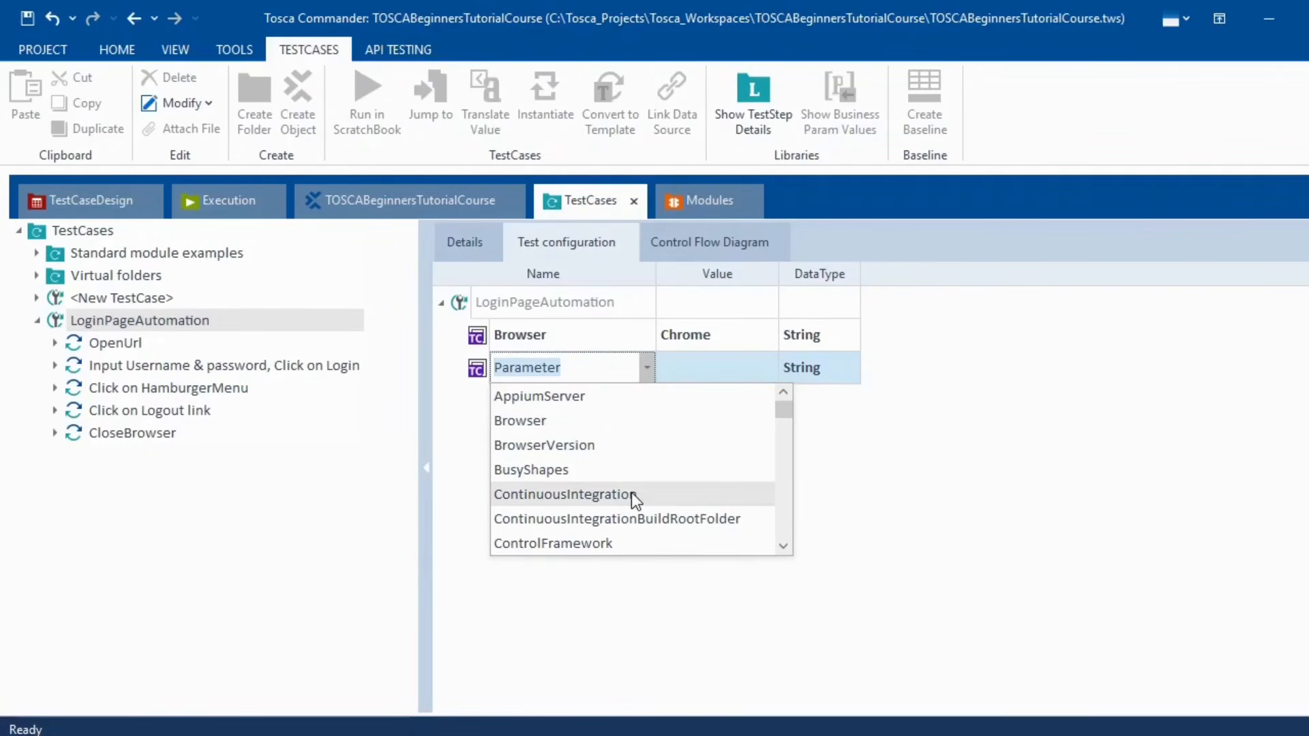
scroll(632, 493, down, 1)
scroll(641, 472, down, 2)
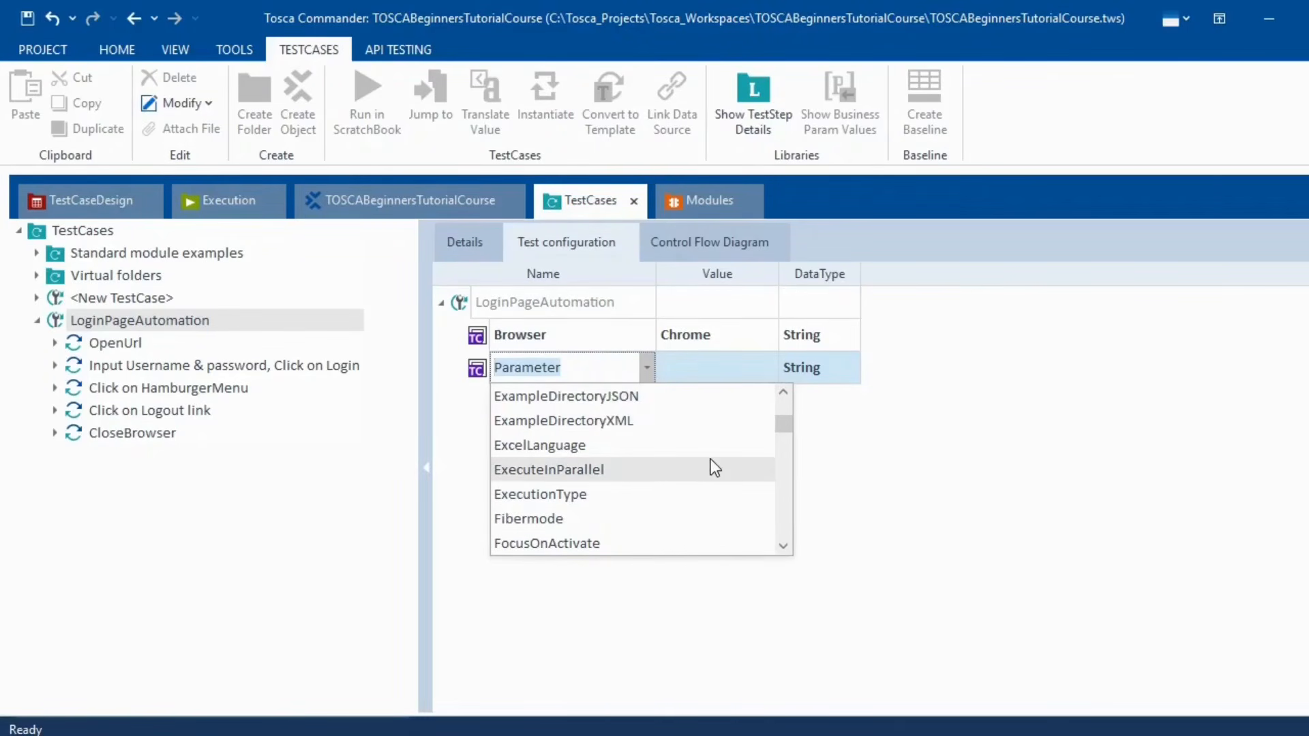
scroll(713, 467, down, 1)
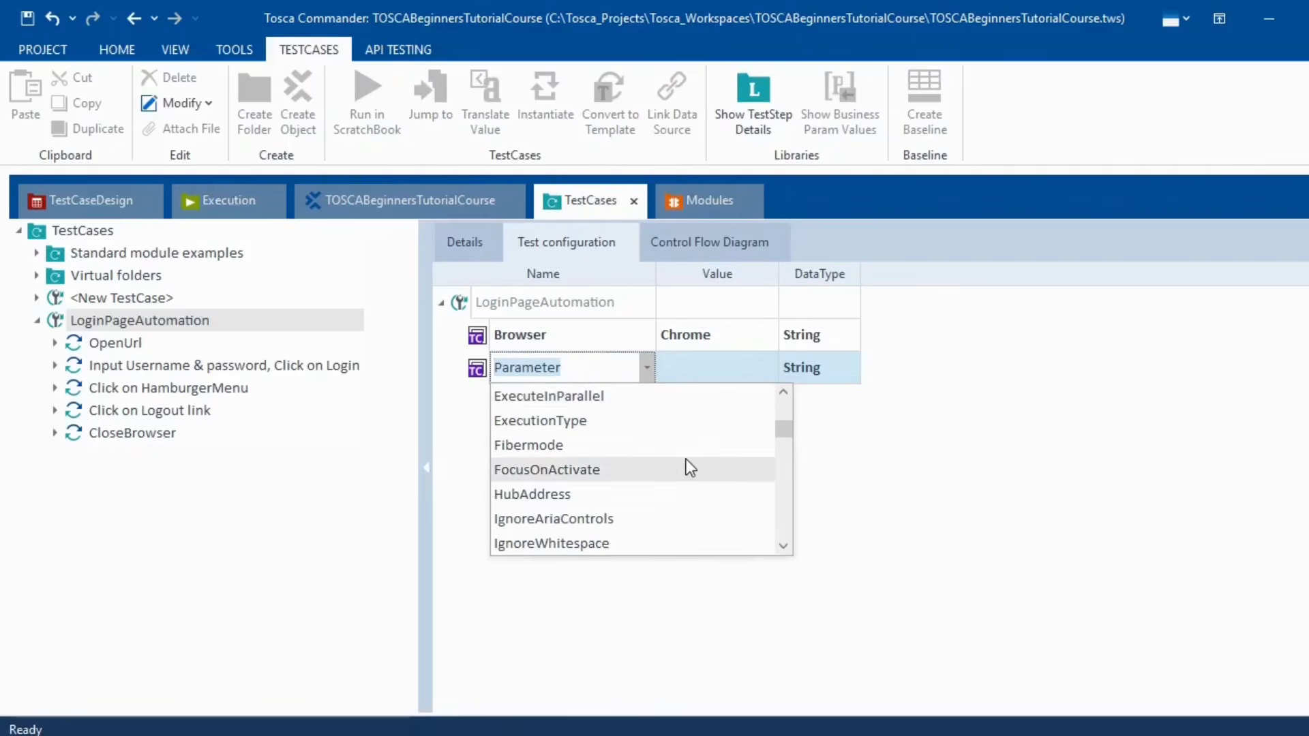
scroll(686, 461, down, 4)
scroll(687, 461, down, 2)
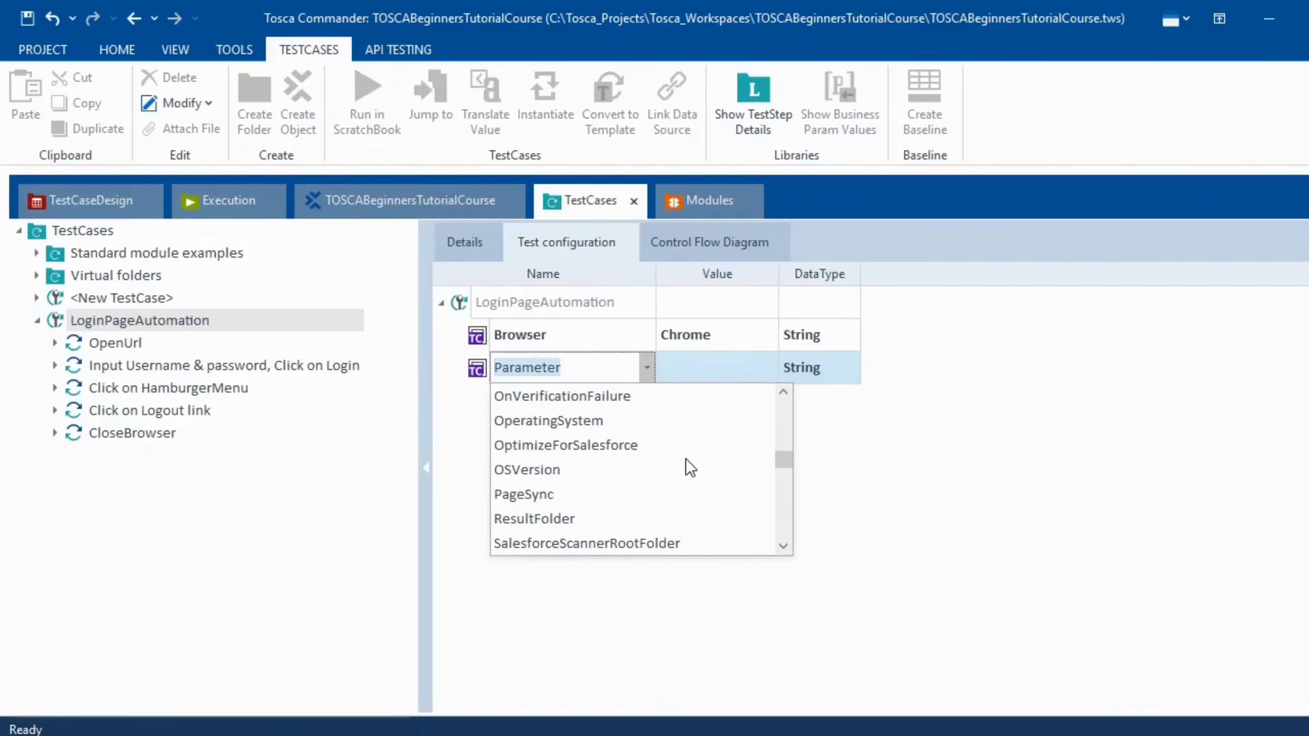
scroll(686, 460, down, 8)
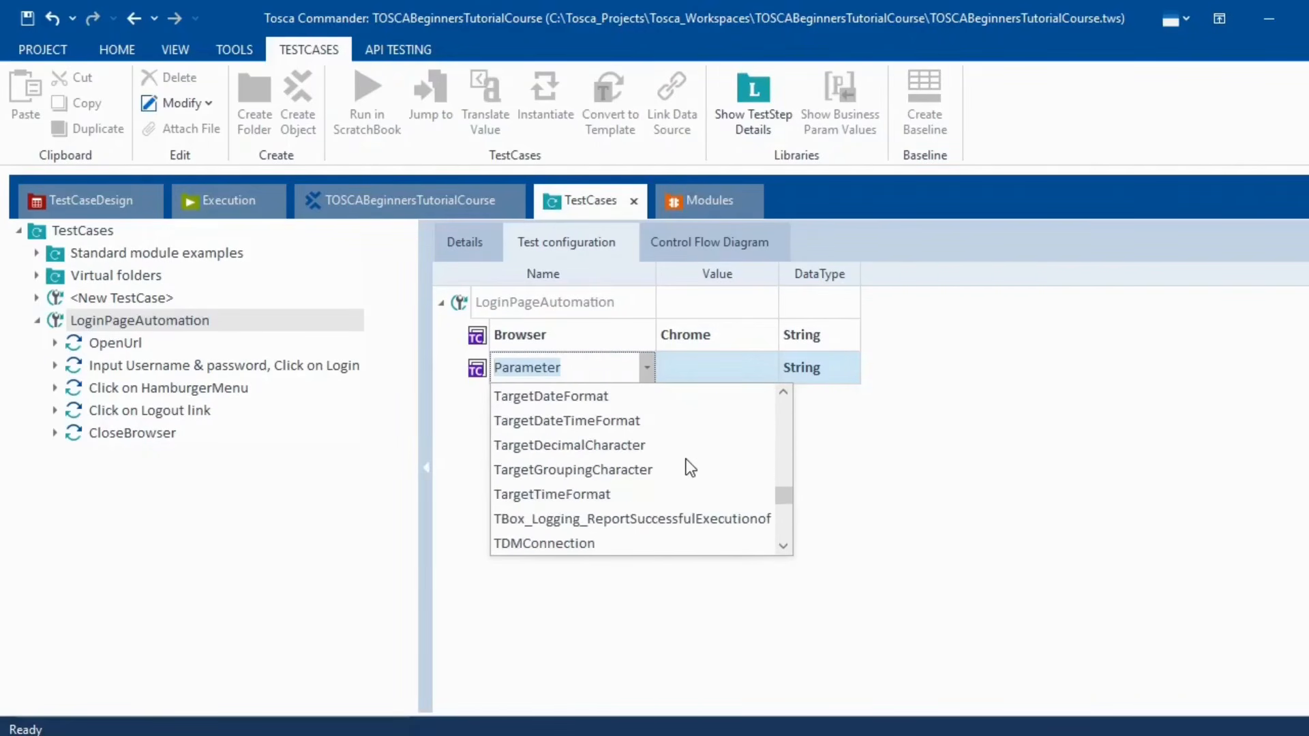
scroll(686, 460, down, 8)
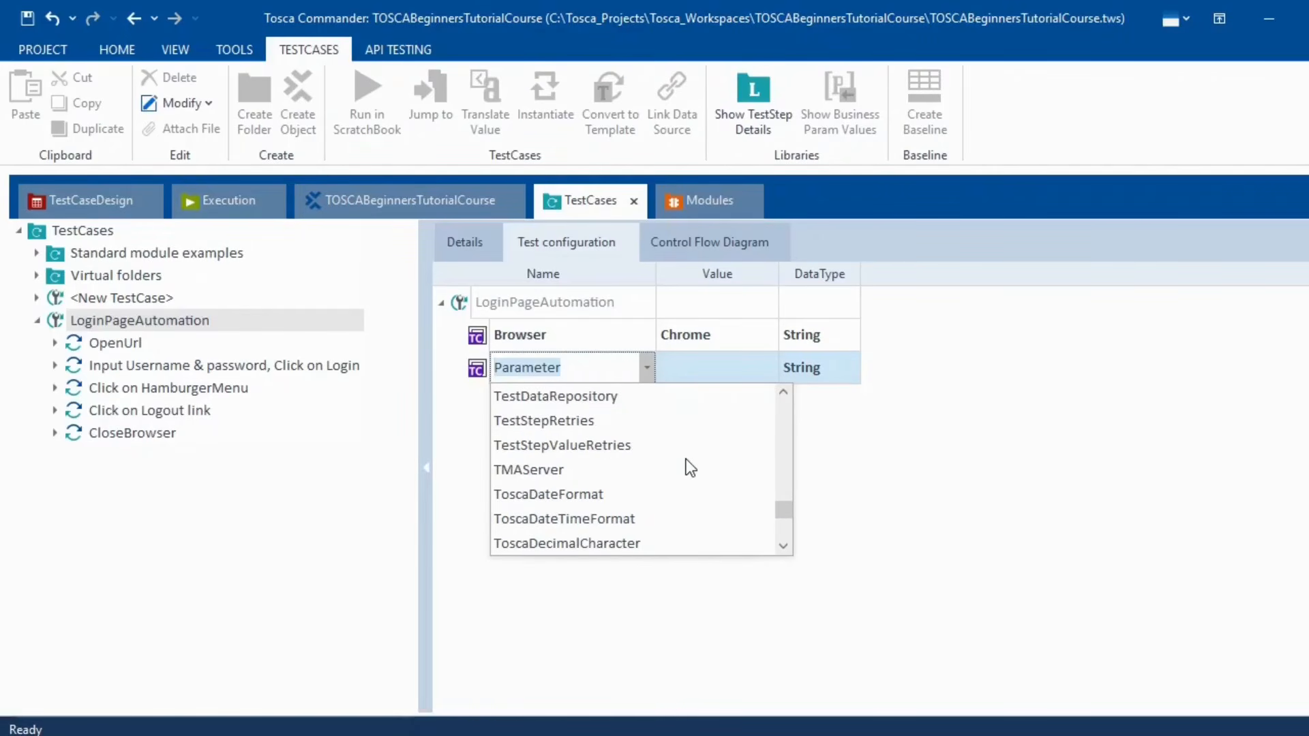
scroll(686, 463, down, 1)
scroll(688, 463, up, 15)
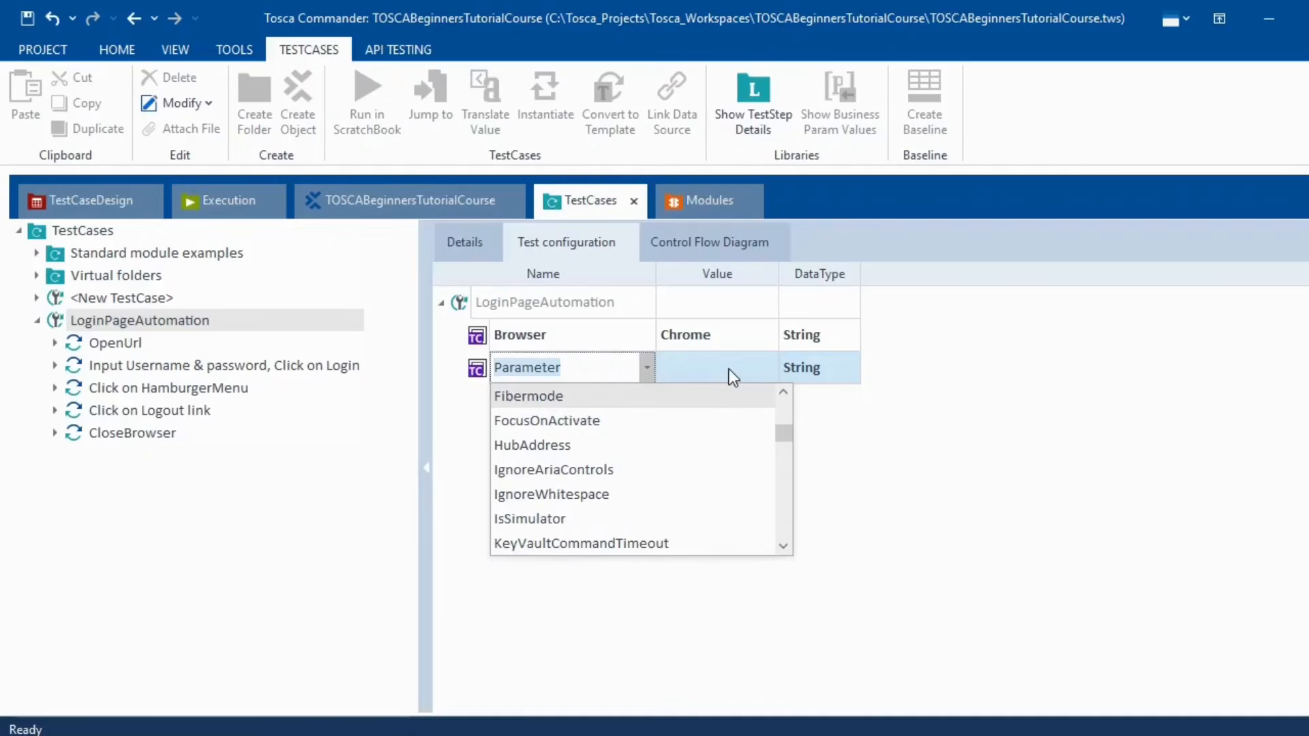
click(1026, 403)
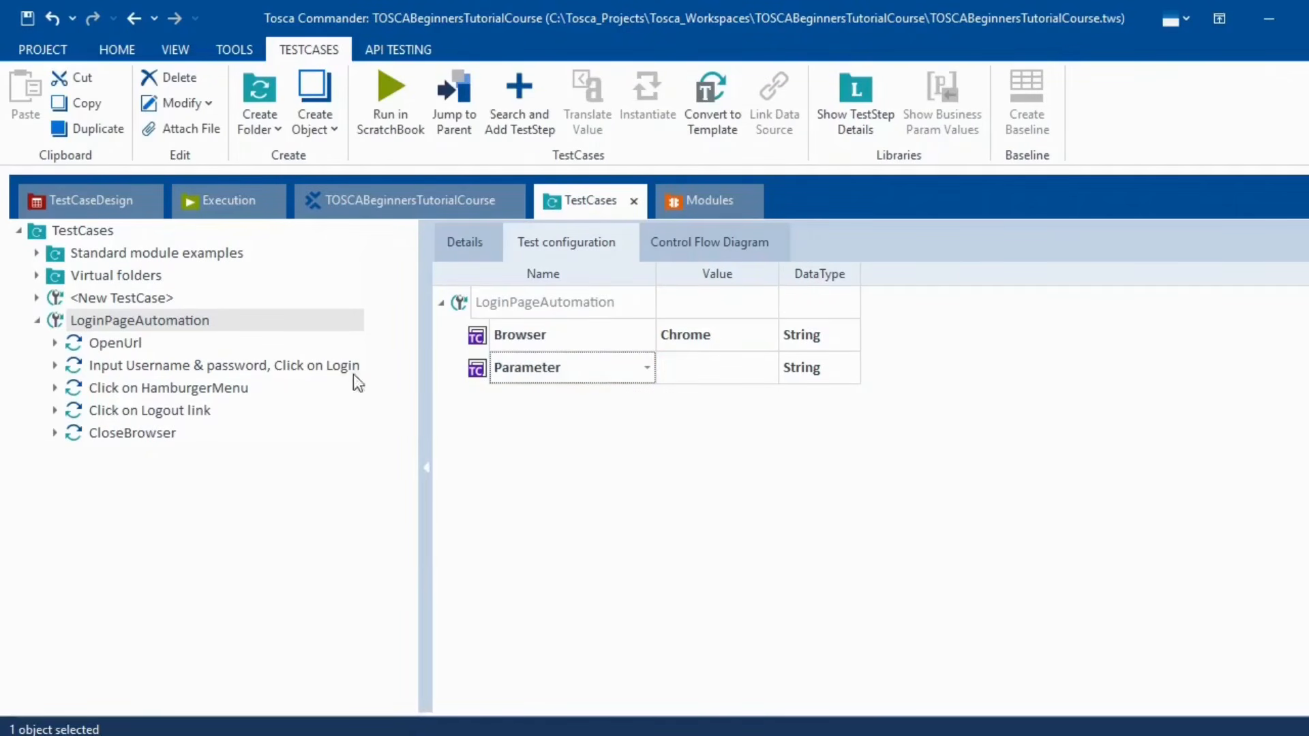
- Review the OpenUrl, login, HamburgerMenu and Logout steps, then show the test configuration
double_click(117, 343)
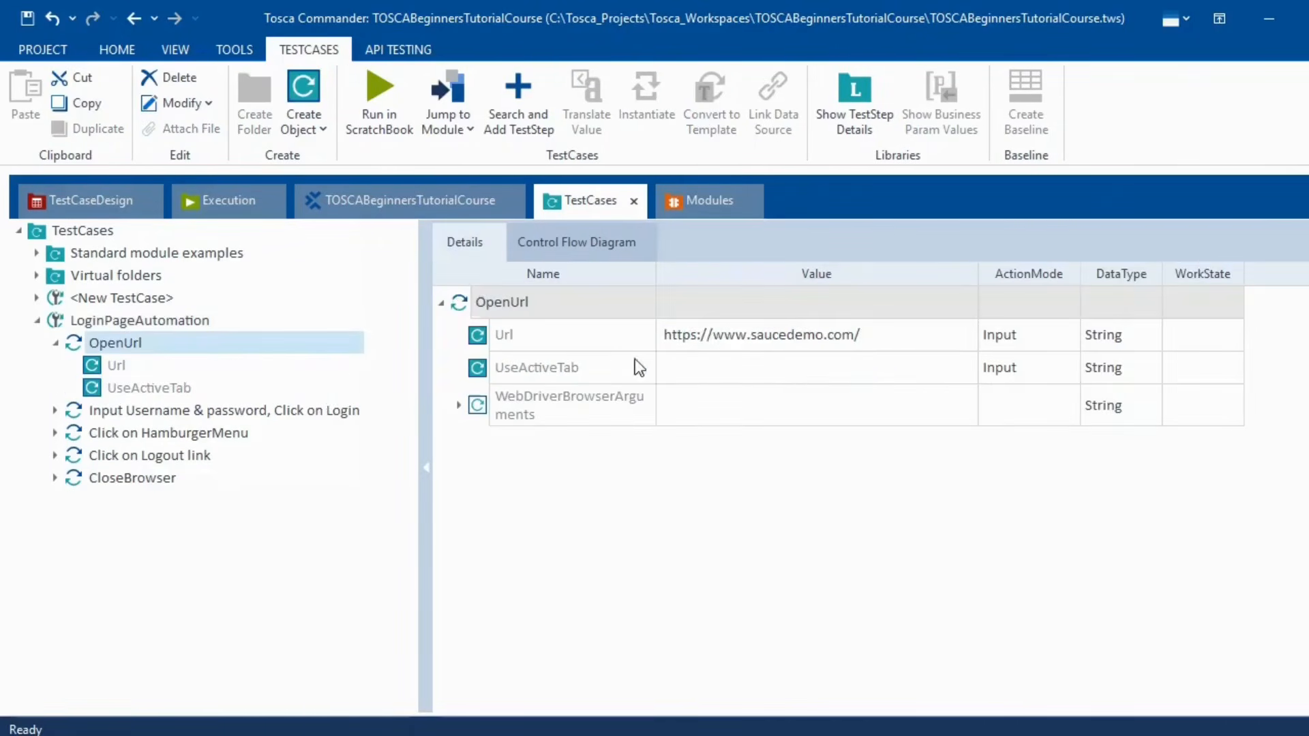
click(105, 419)
click(117, 433)
click(124, 461)
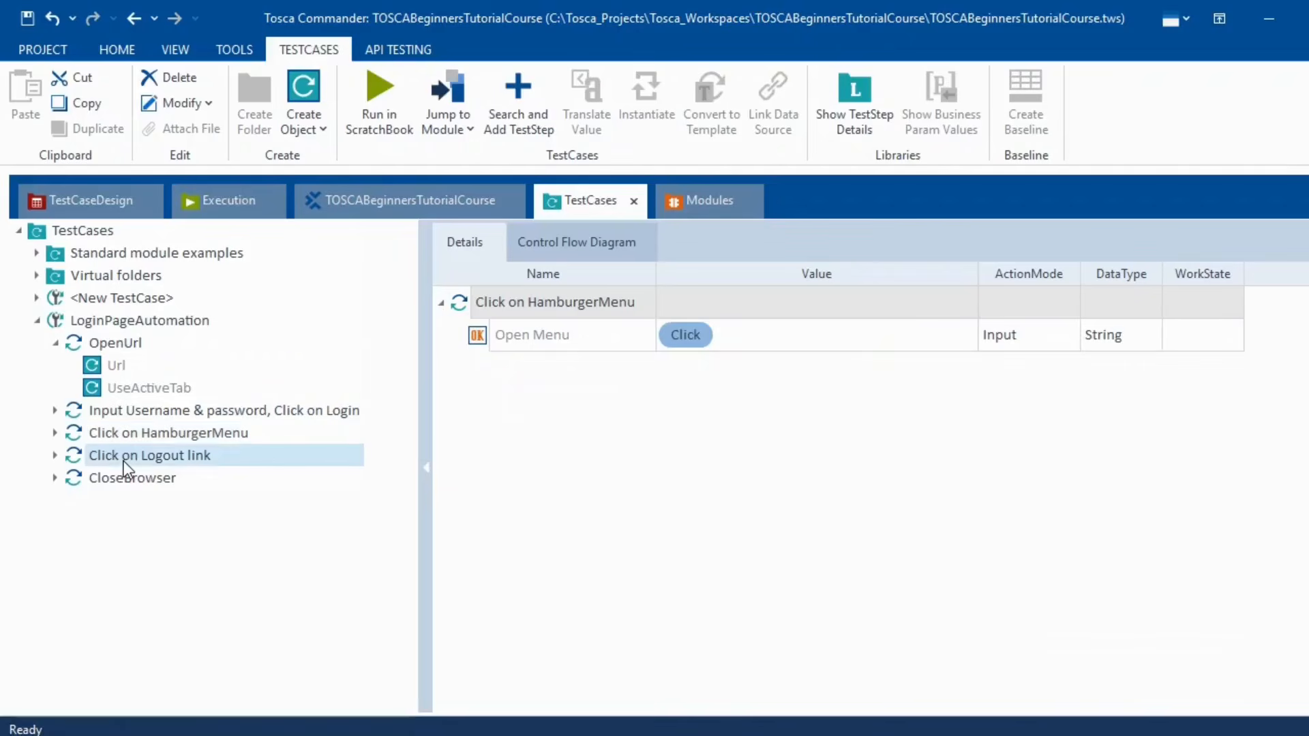
click(96, 325)
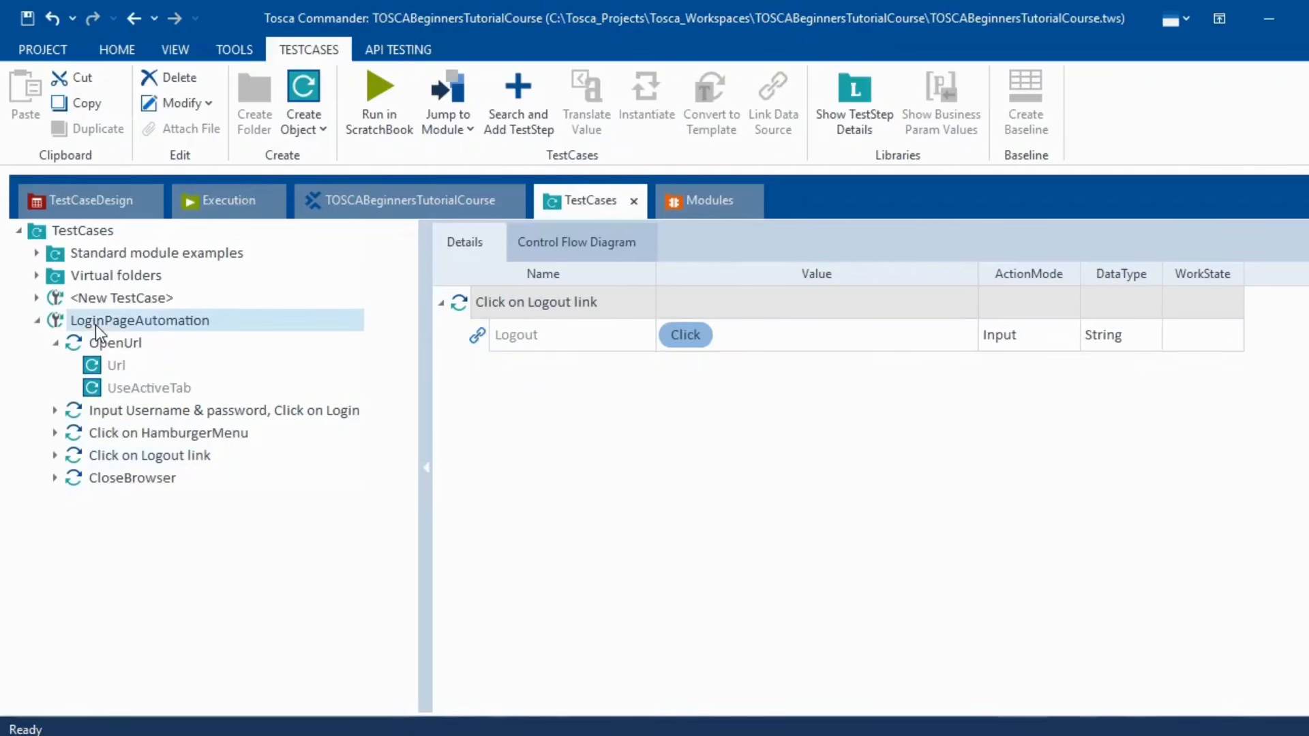
click(565, 244)
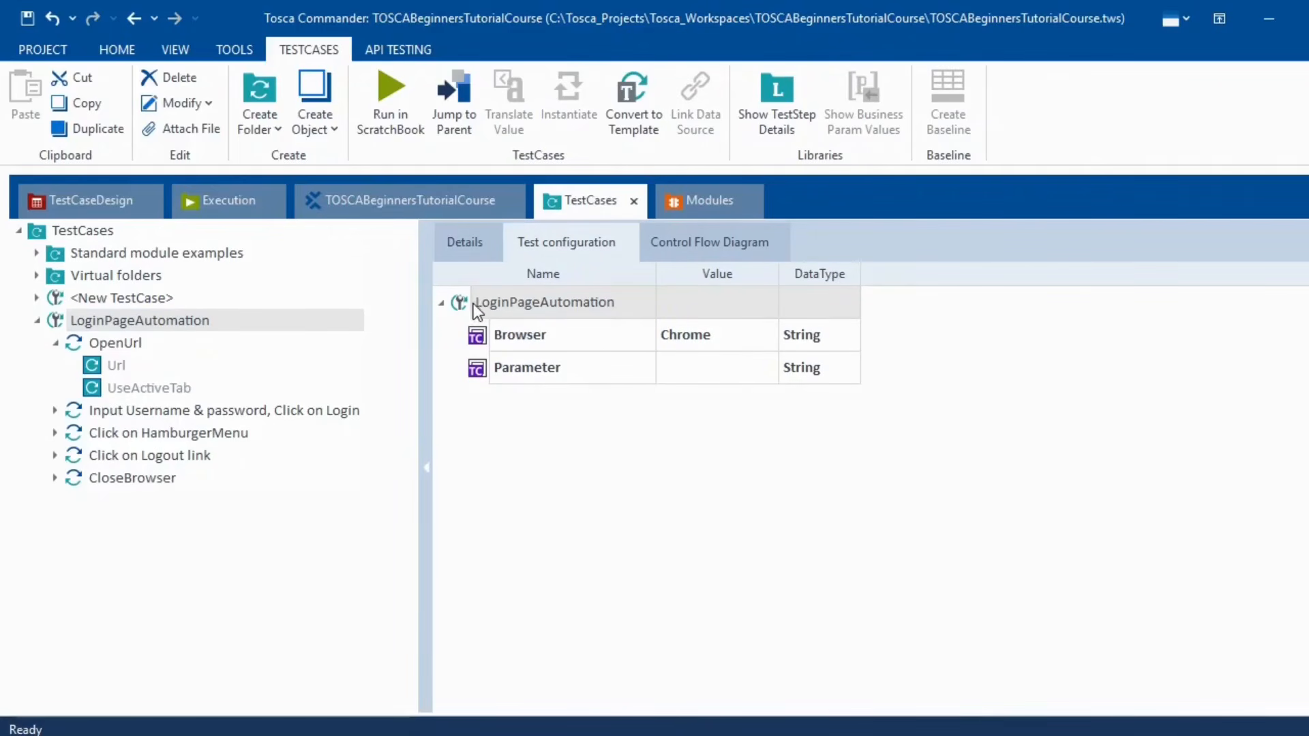
- Rename the new Parameter entry to UserName
click(578, 366)
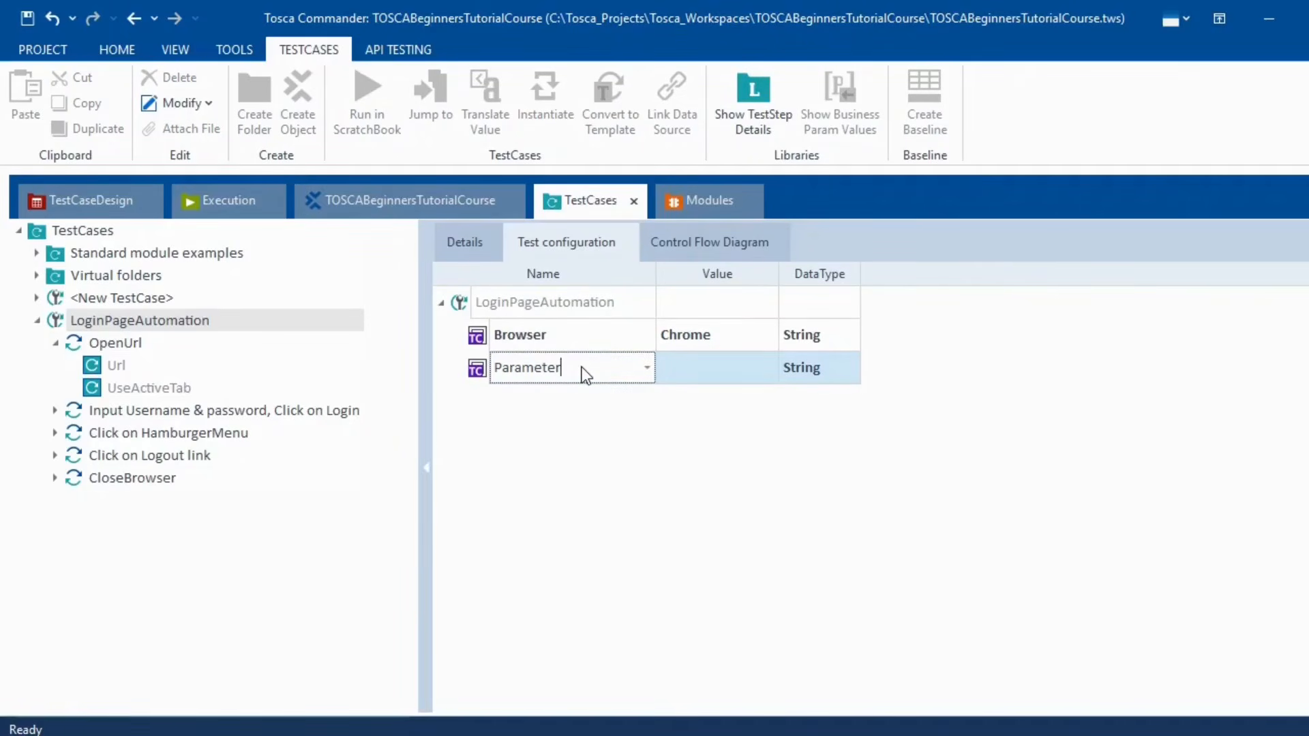
key(BackSpace)
key(BackSpace)
key(BackSpace)
key(BackSpace)
key(BackSpace)
key(BackSpace)
key(BackSpace)
key(BackSpace)
key(BackSpace)
text(Userna)
key(BackSpace)
key(BackSpace)
text(Nam)
click(592, 423)
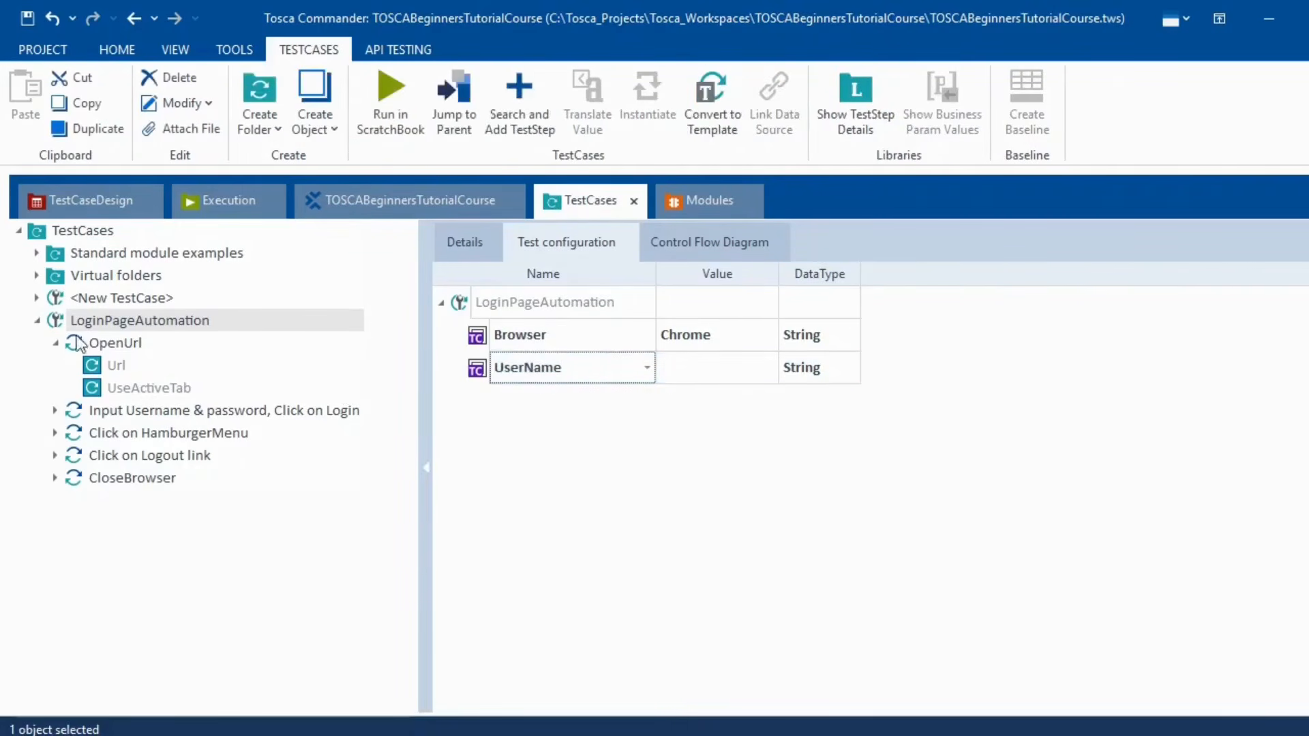
- Rename the UserName parameter to URL, leaving its value empty
click(150, 344)
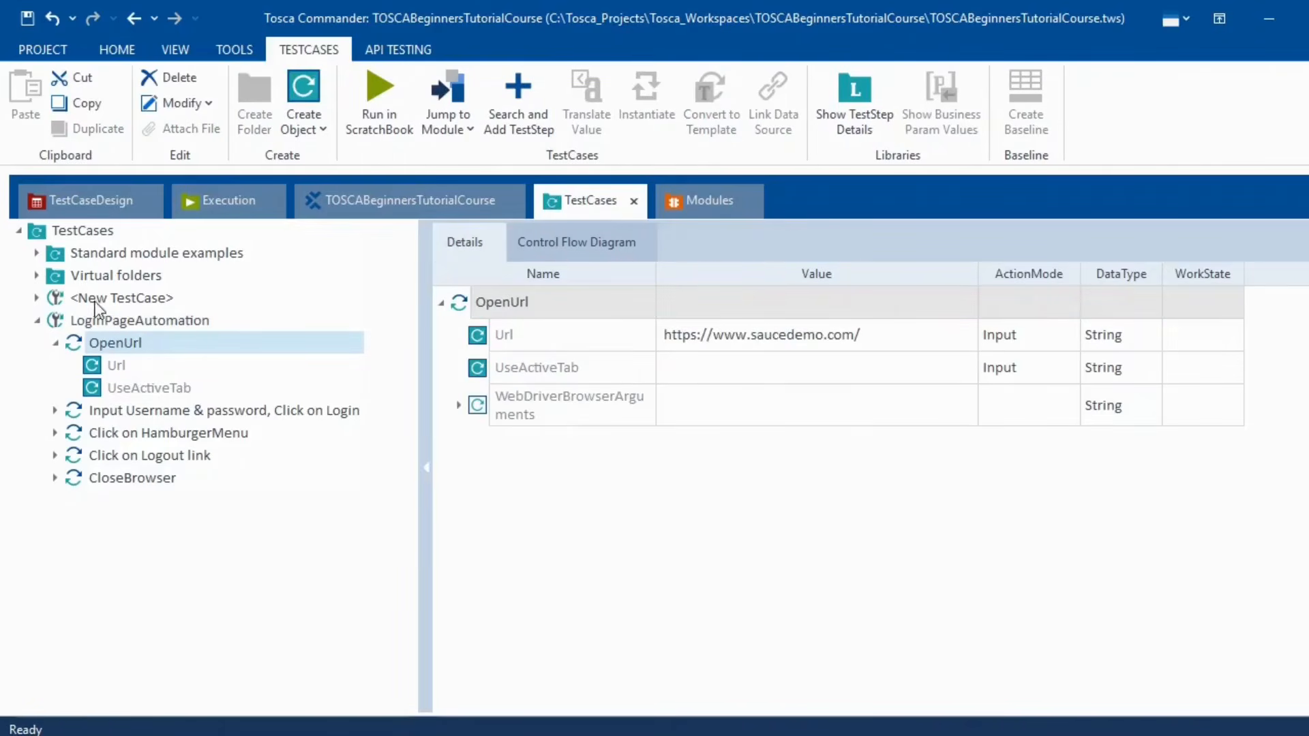
click(112, 323)
click(578, 243)
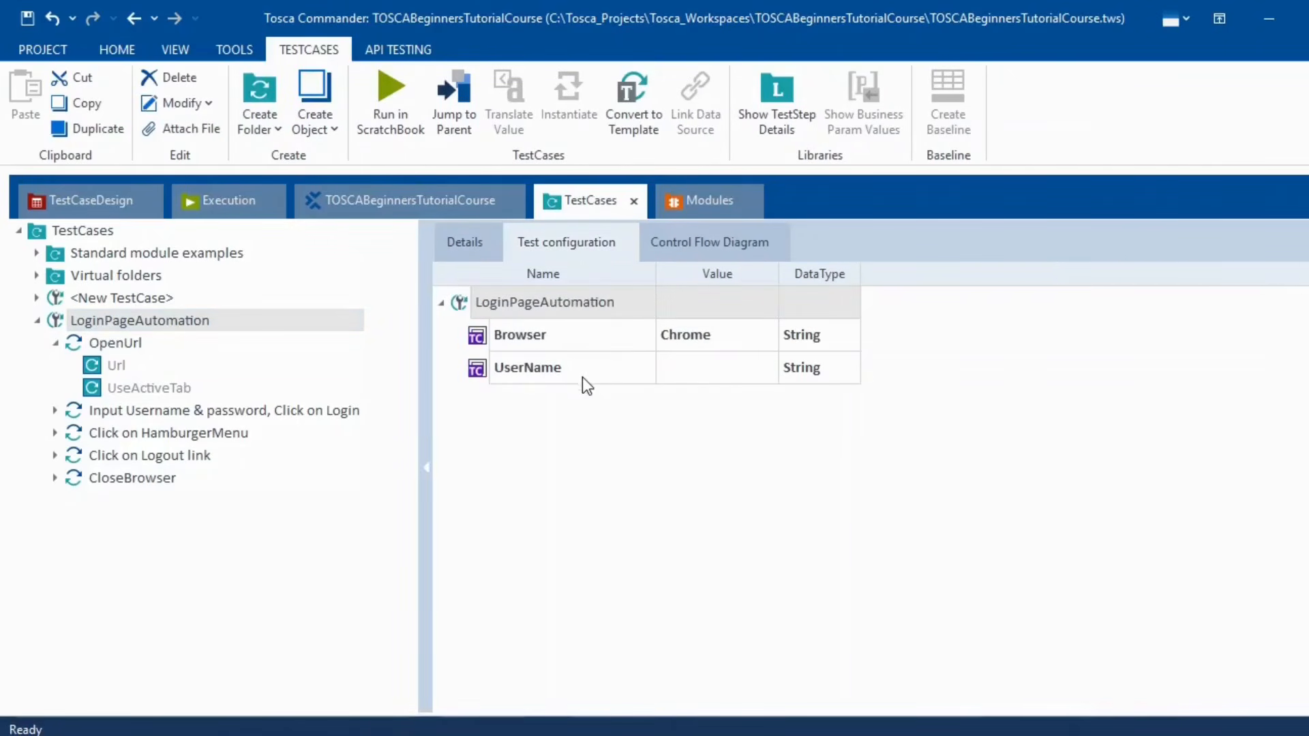
click(578, 371)
click(575, 366)
drag(574, 366, 453, 368)
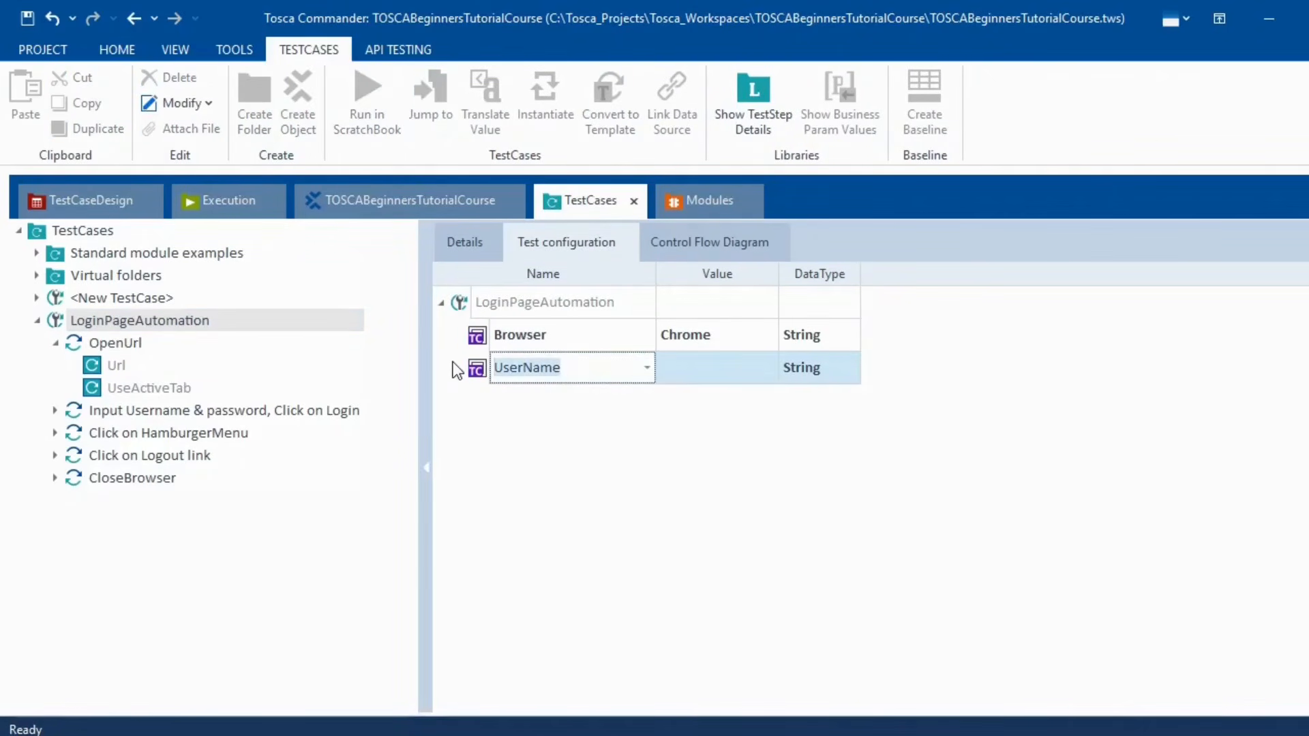
text(URL)
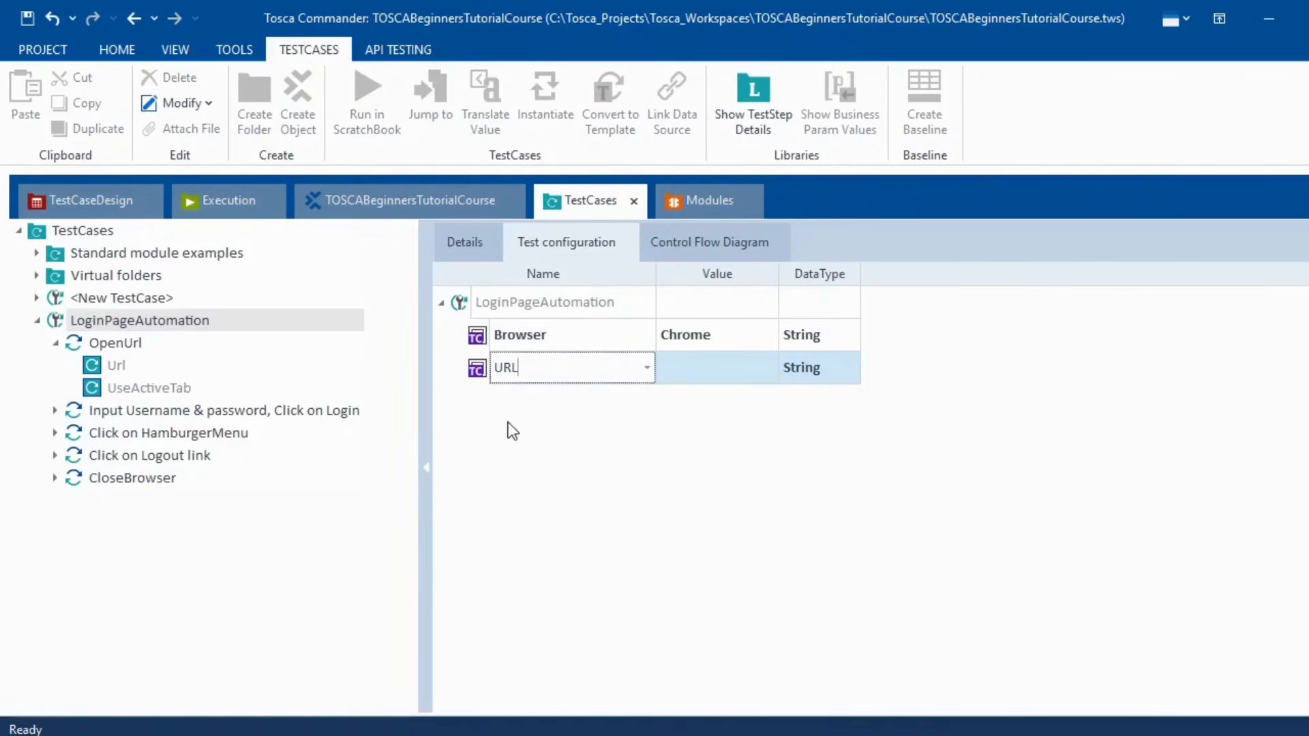
click(566, 453)
click(125, 343)
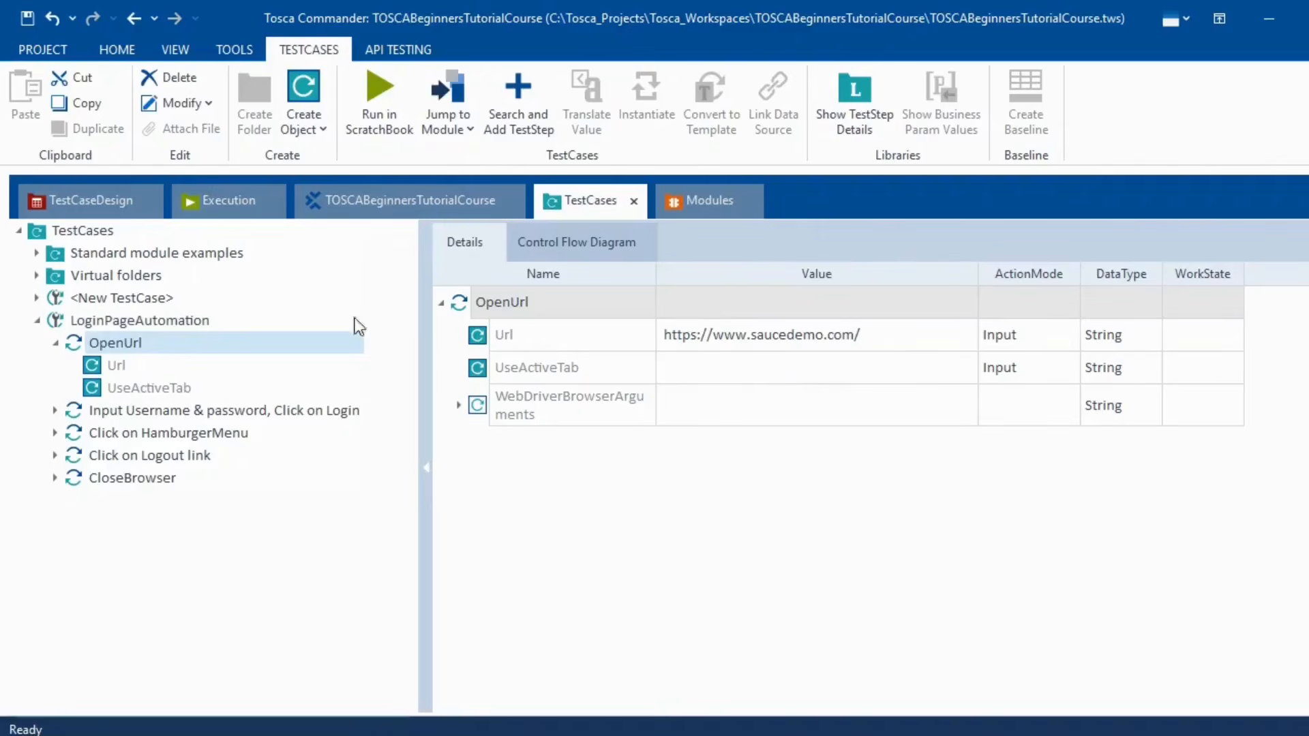
click(169, 319)
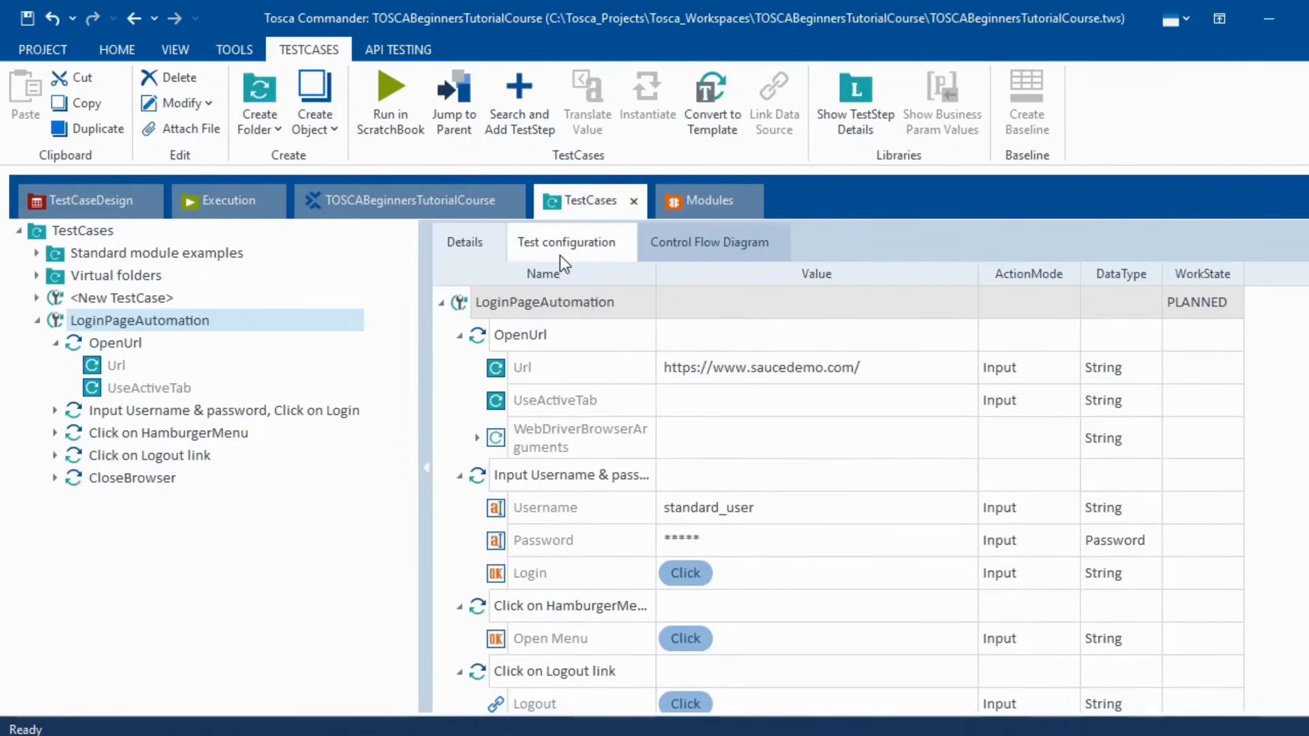
click(559, 255)
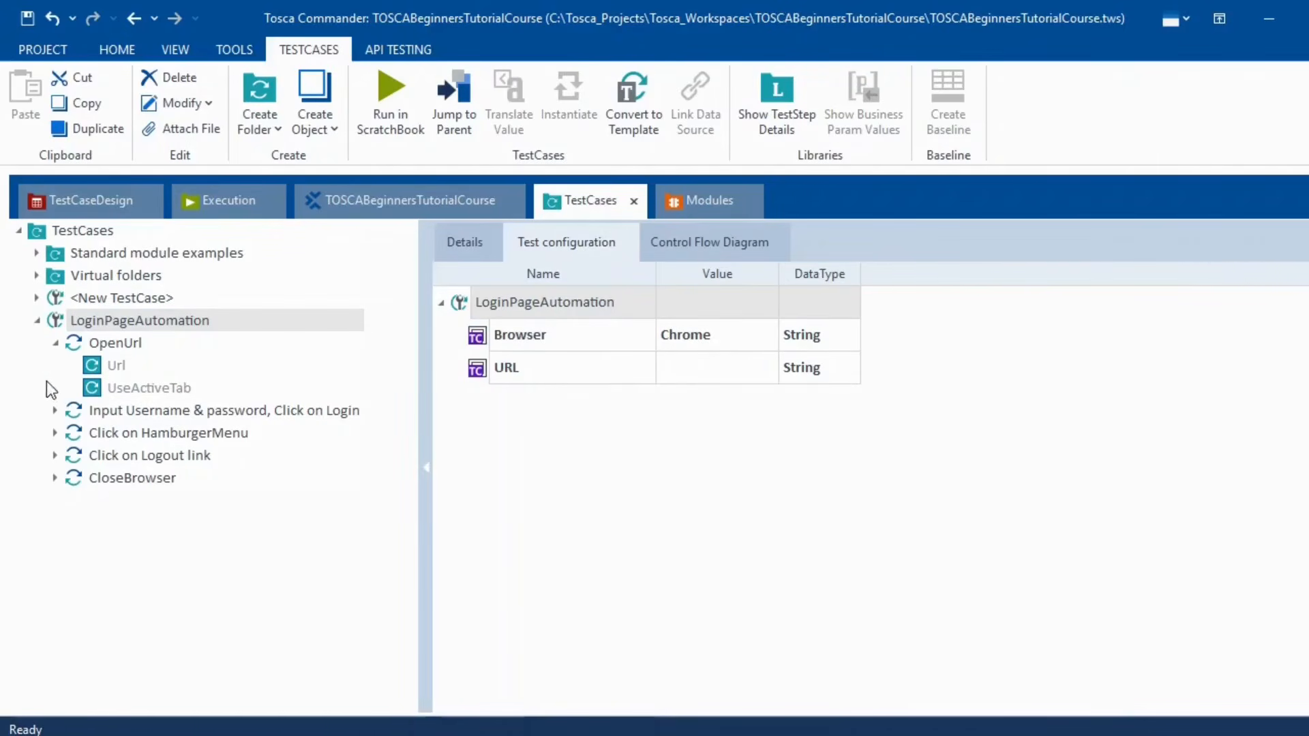
- Cut the saucedemo address out of OpenUrl's Url value, leaving it empty
click(95, 344)
click(772, 341)
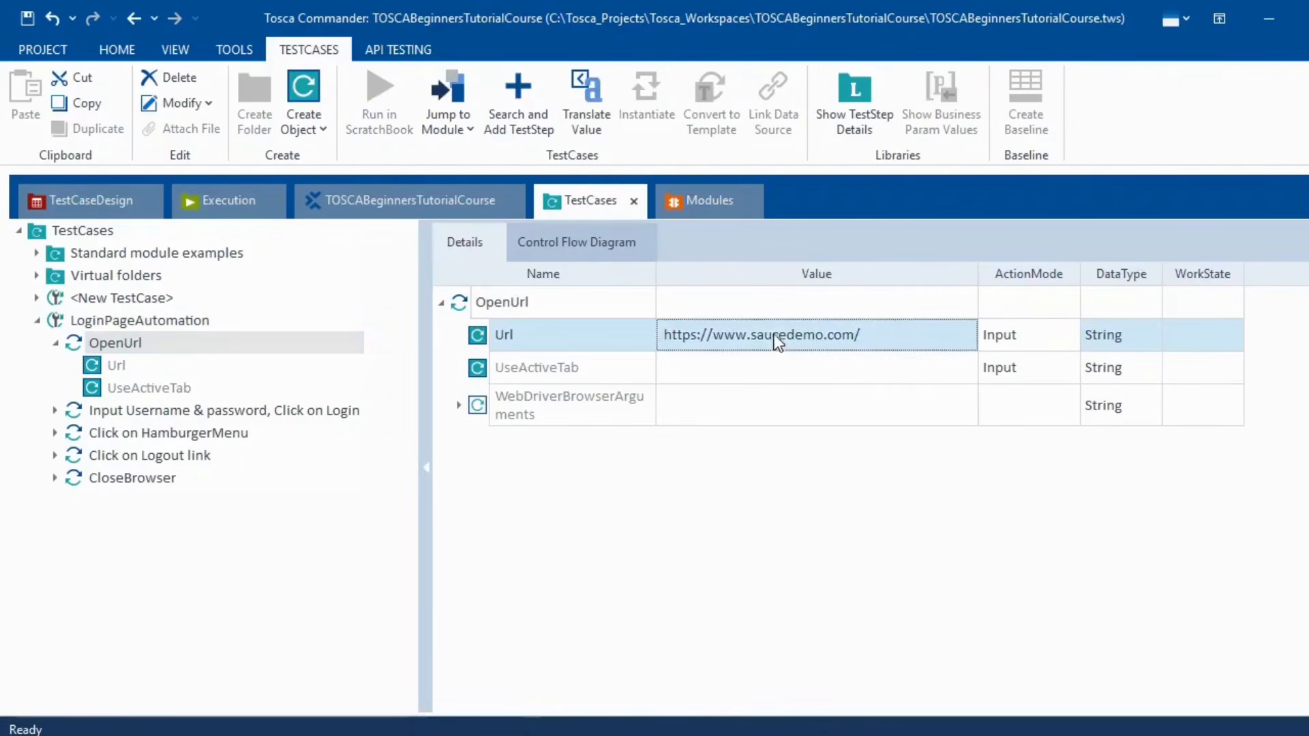
click(775, 334)
key(ctrl+a)
key(ctrl+c)
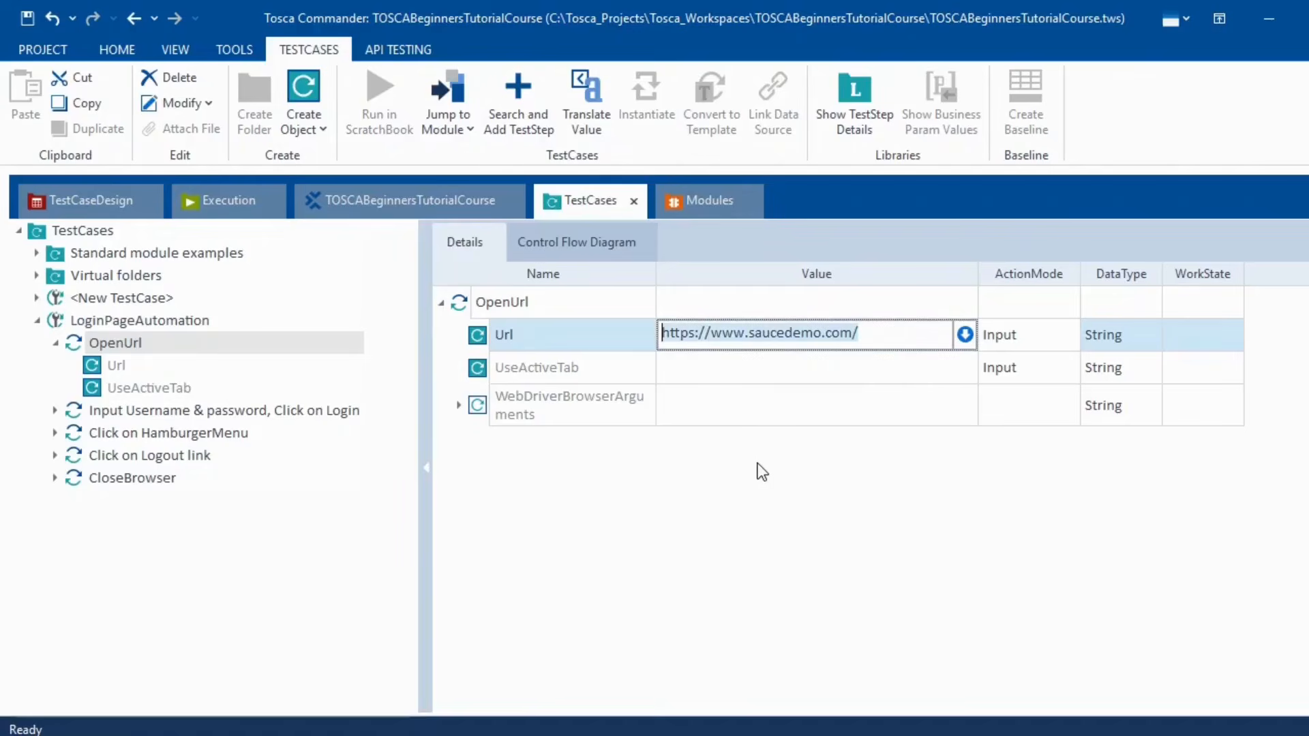
key(Delete)
key(Return)
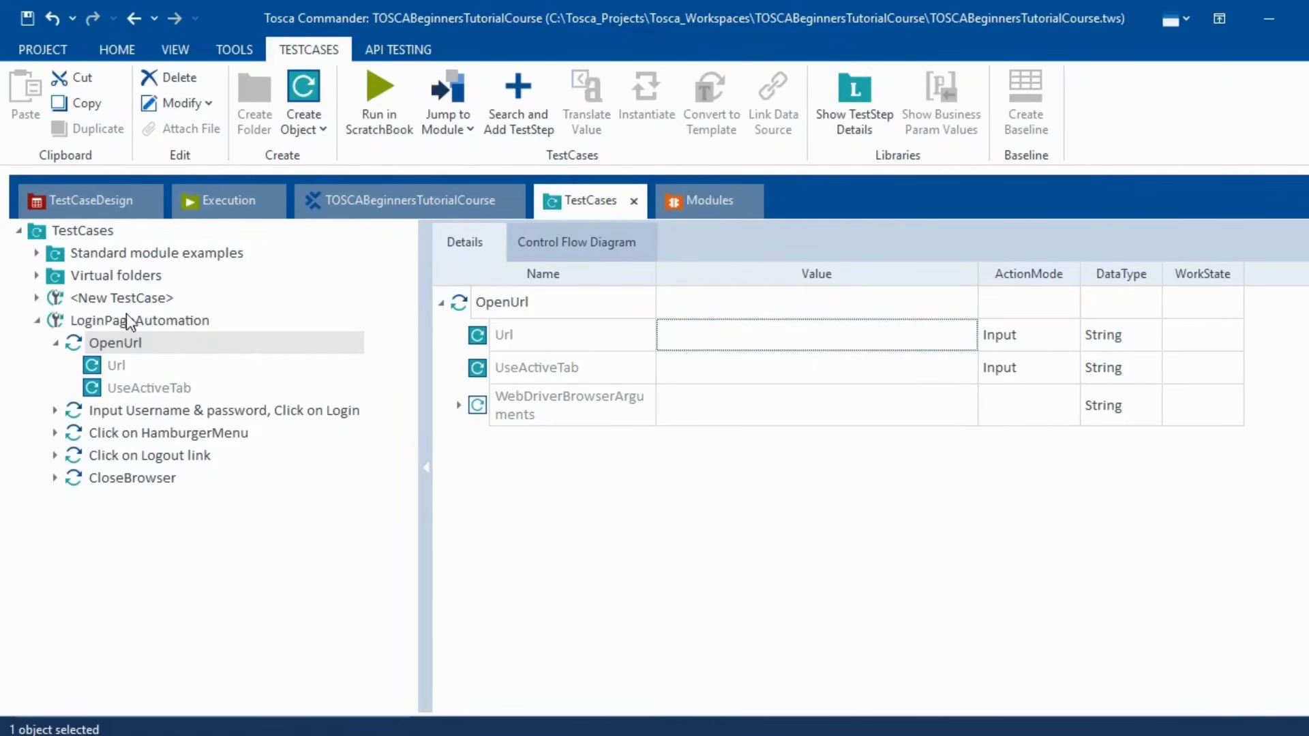
click(283, 320)
click(606, 241)
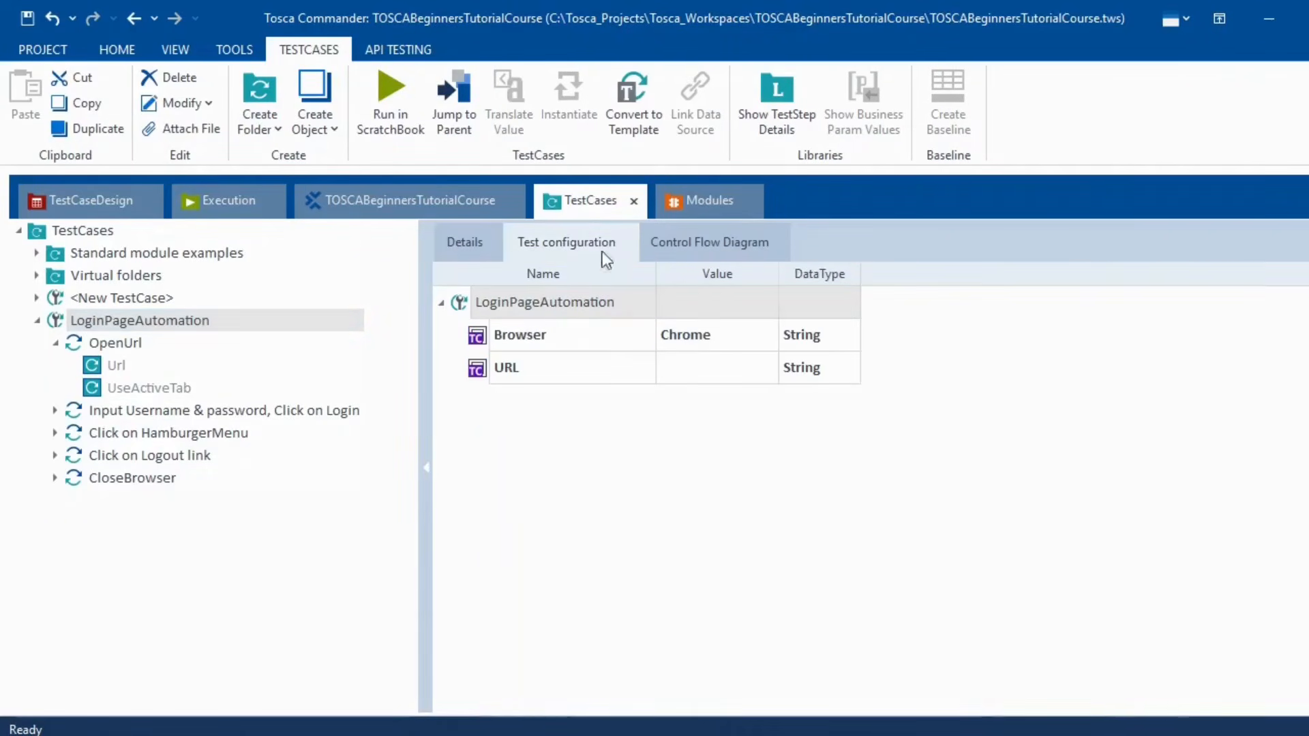
click(703, 364)
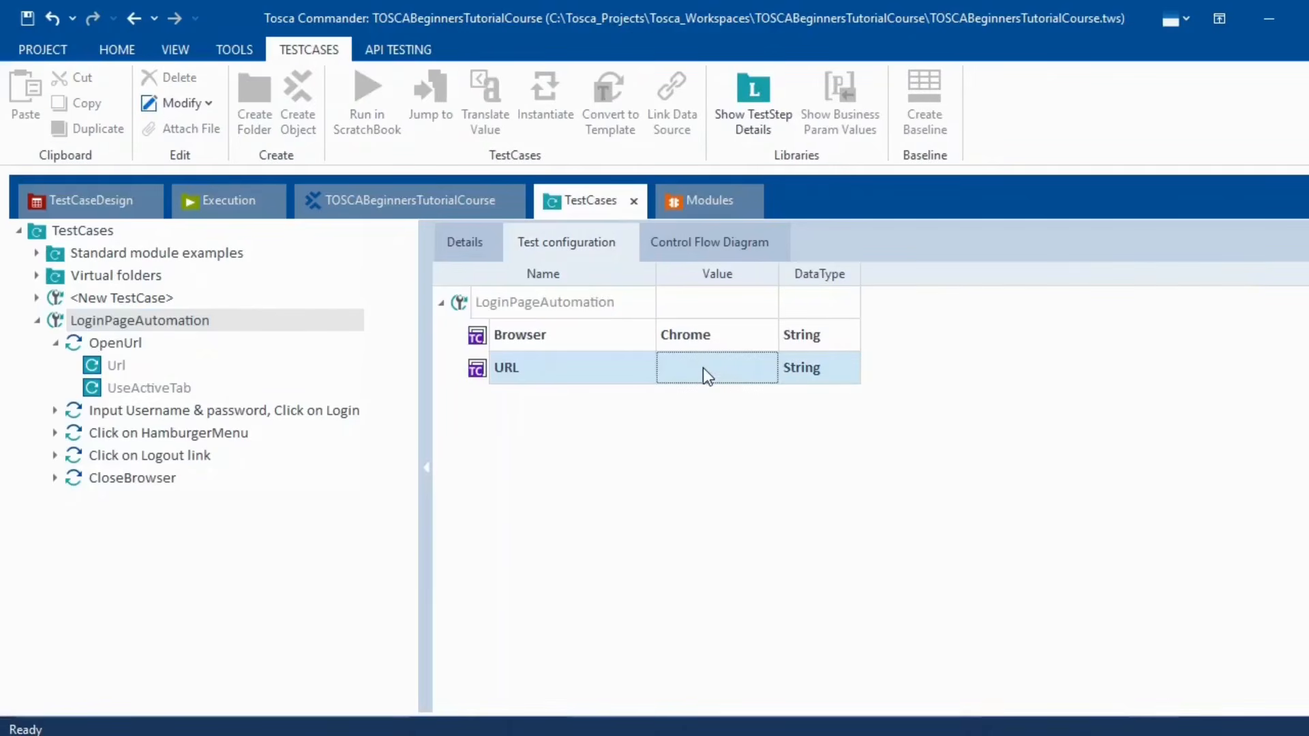
click(703, 367)
key(ctrl+v)
click(708, 395)
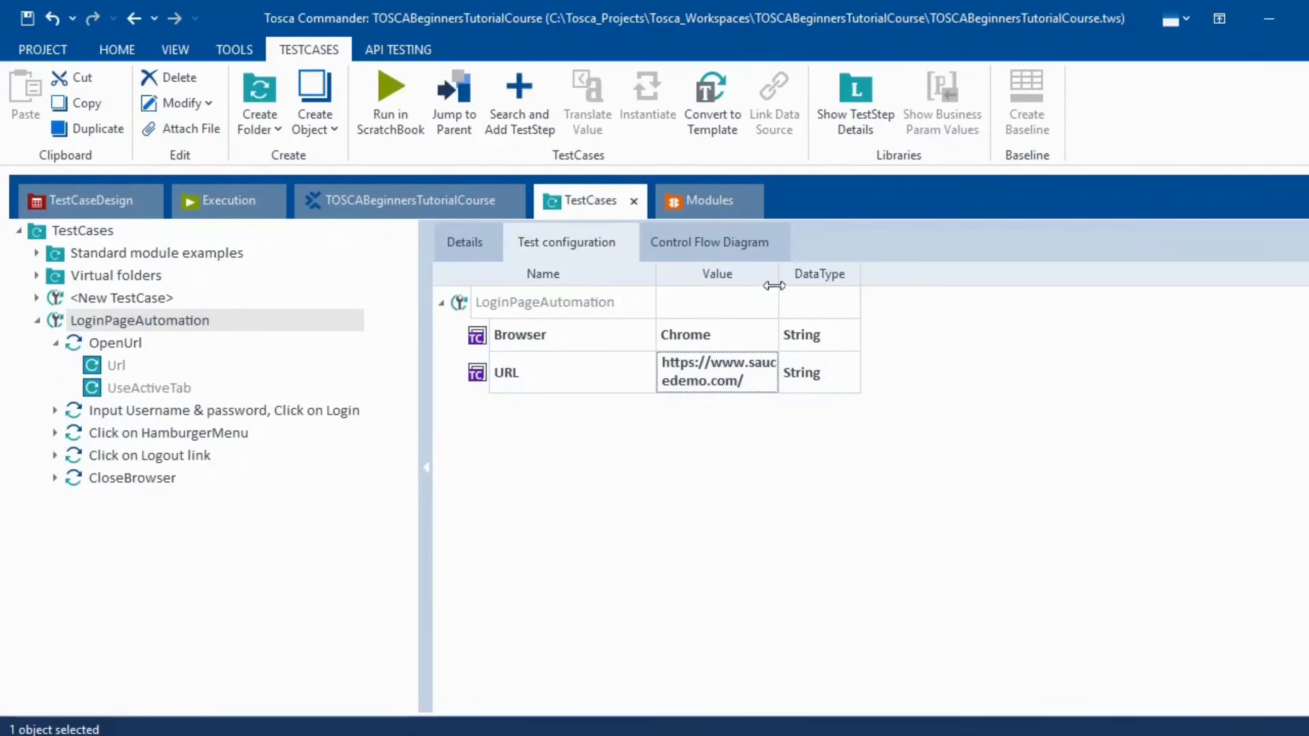
drag(778, 273, 934, 264)
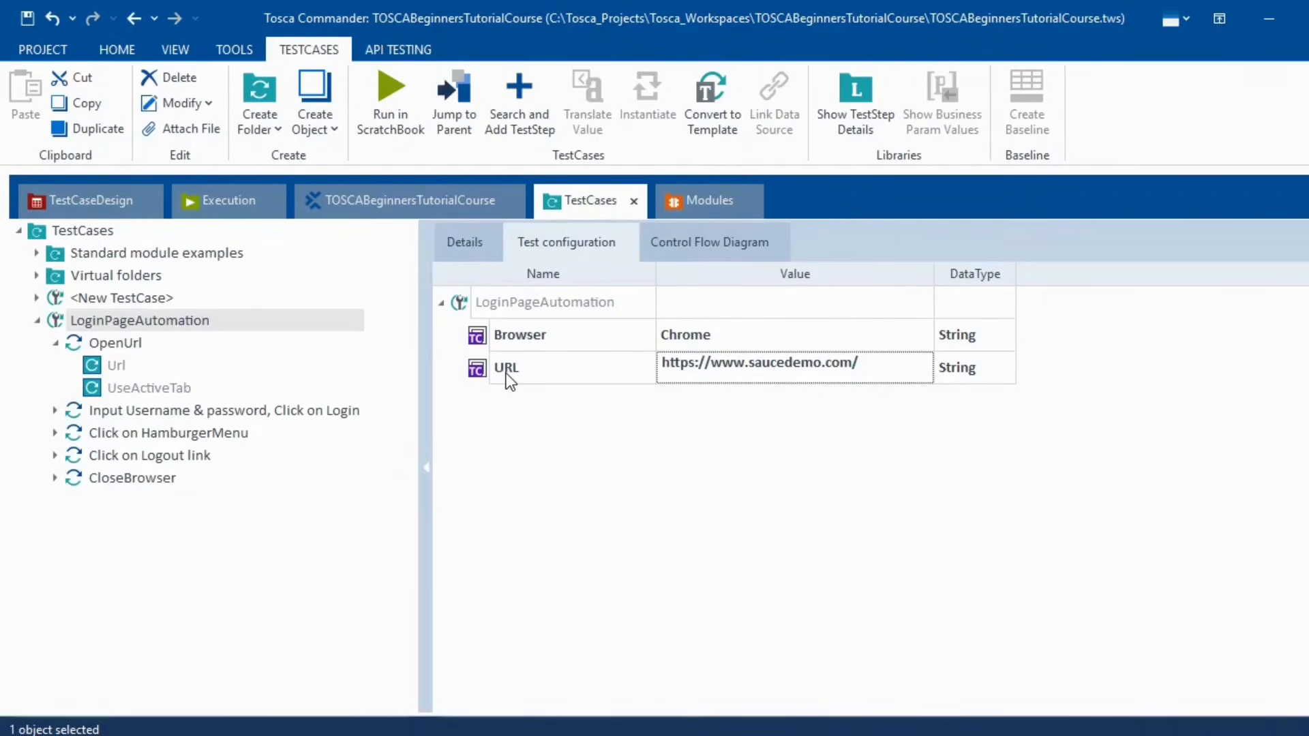
click(116, 348)
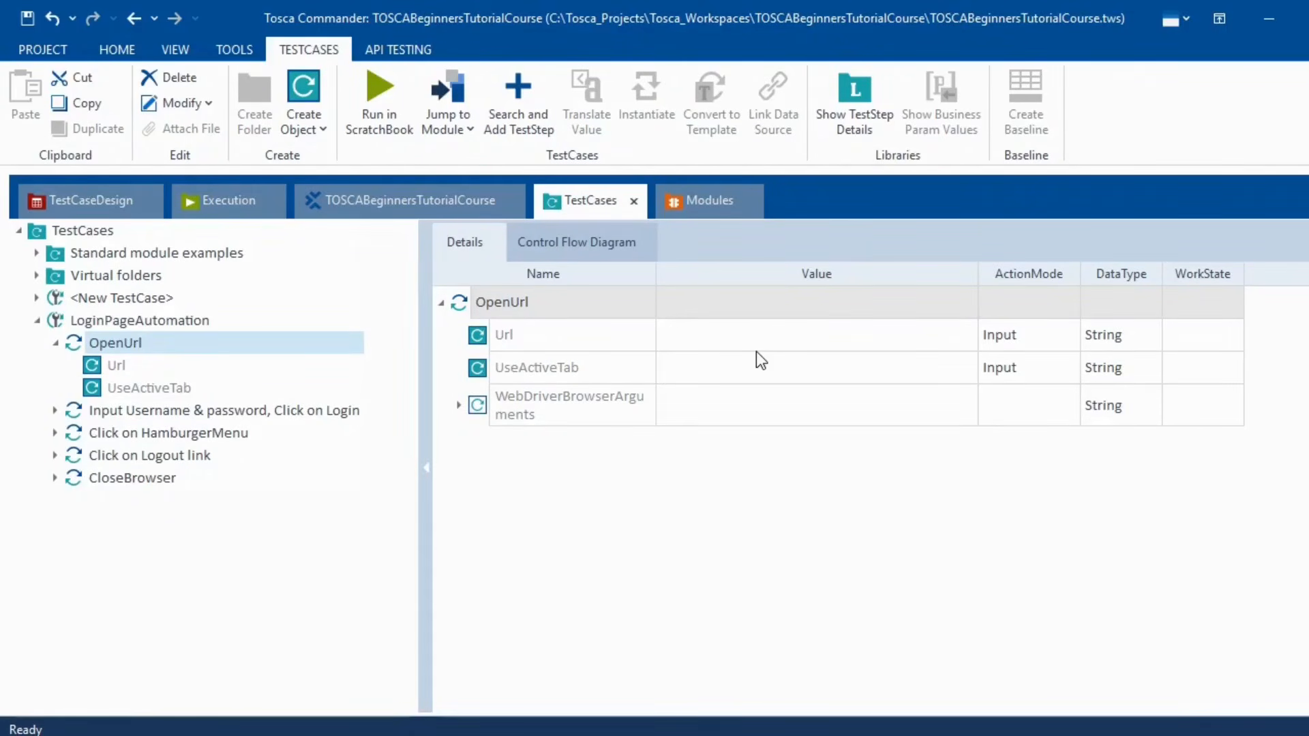
- Set OpenUrl's Url value to {CP[URL]} to reference the URL configuration parameter
click(777, 346)
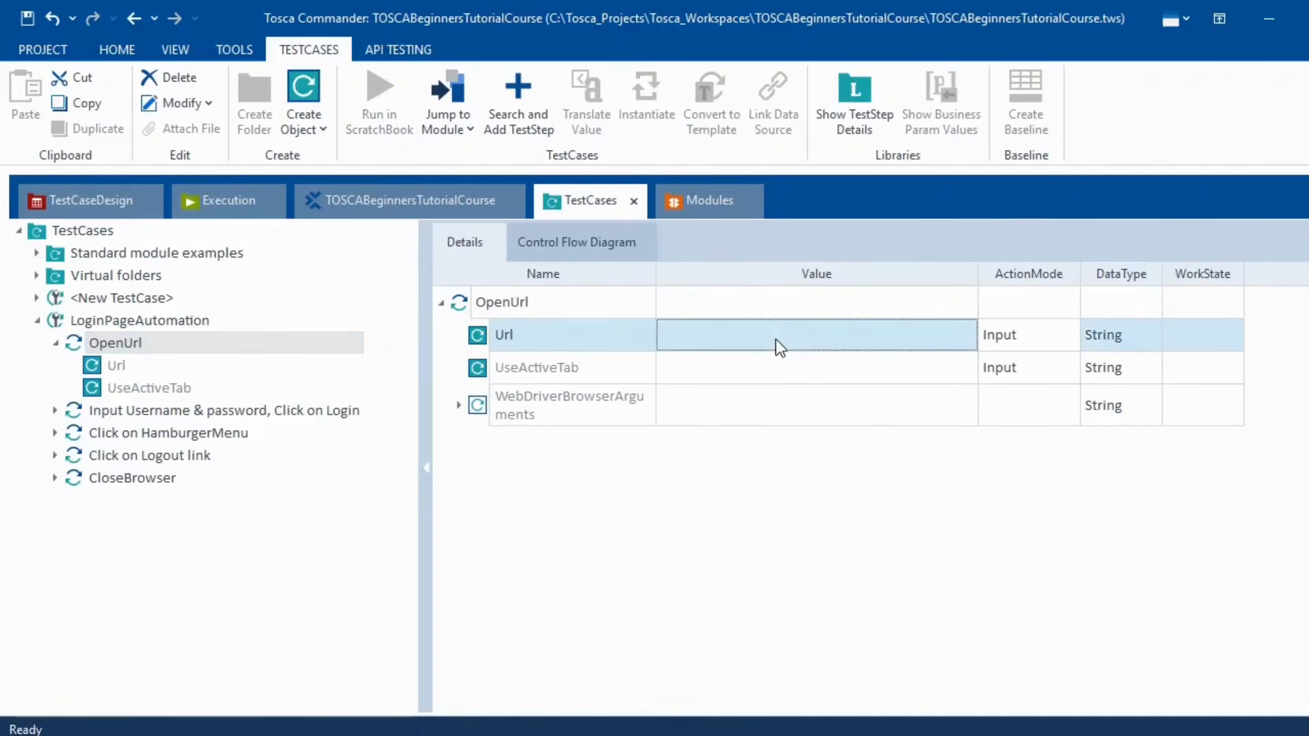
click(779, 346)
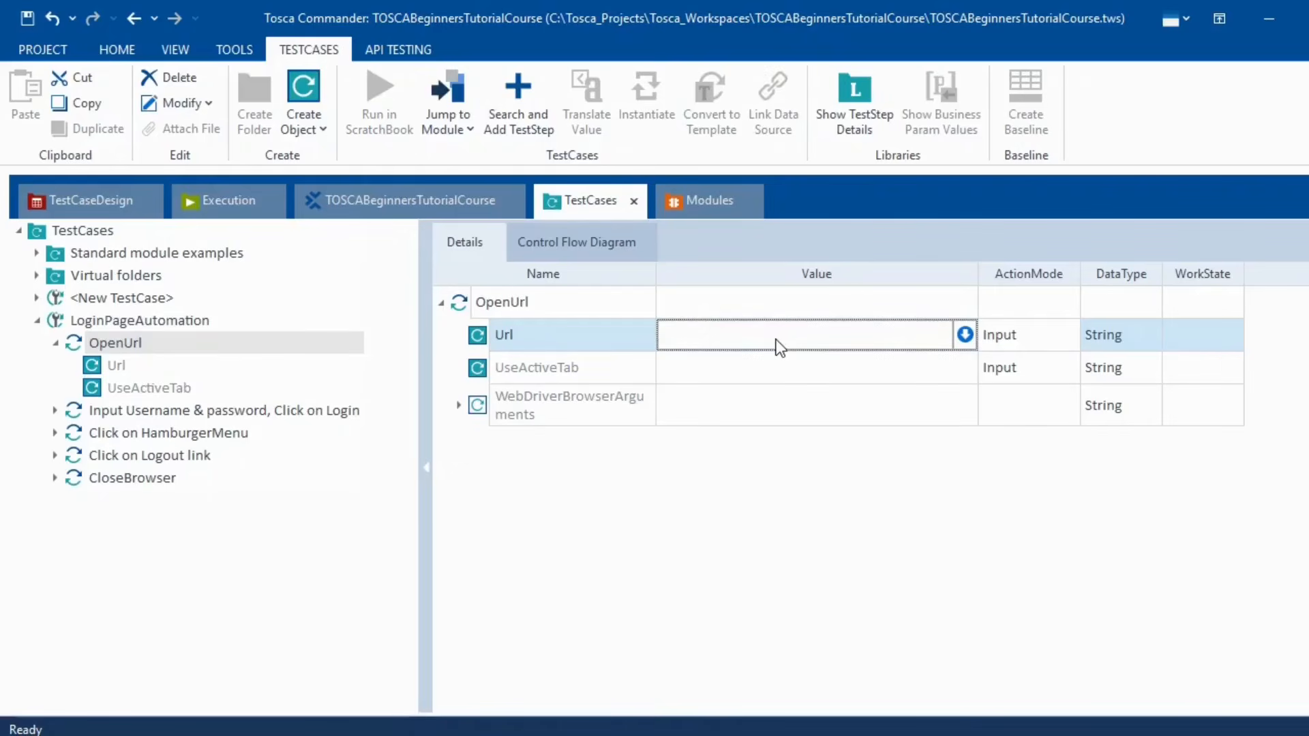
text({)
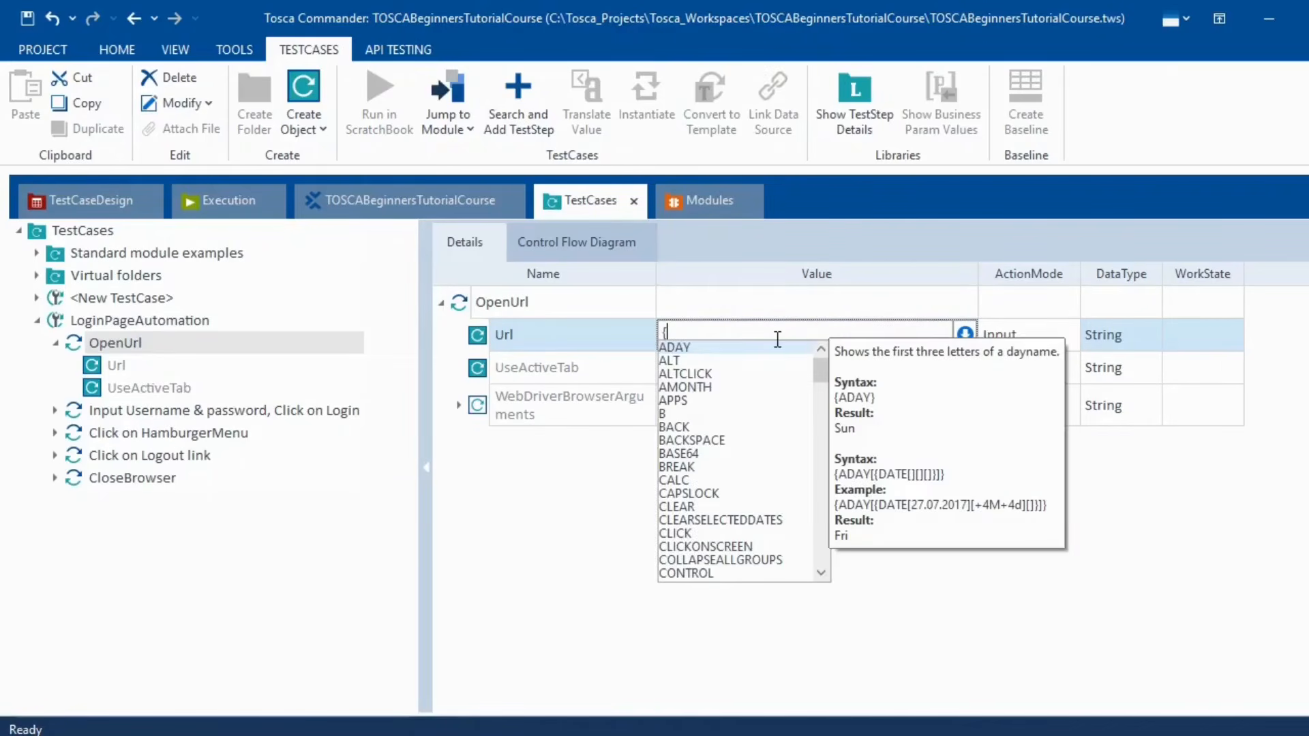
text(CP)
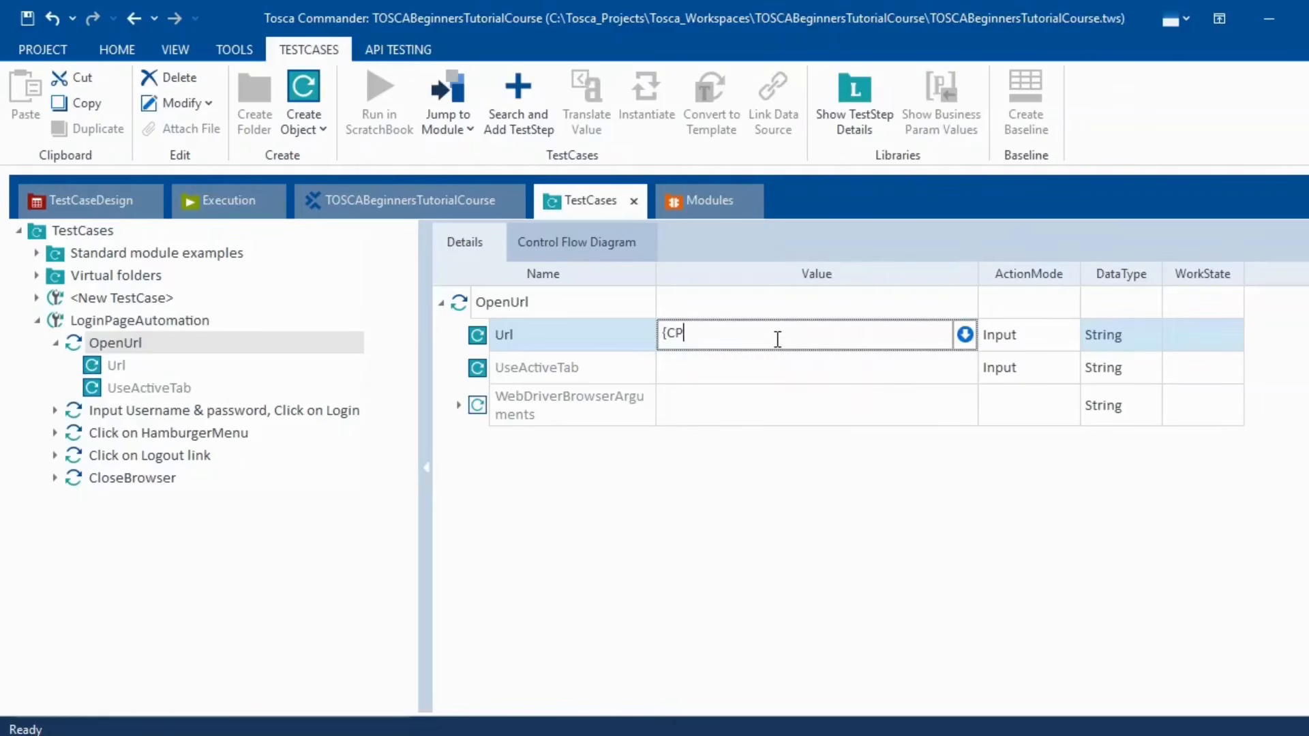
text([URL]})
click(932, 604)
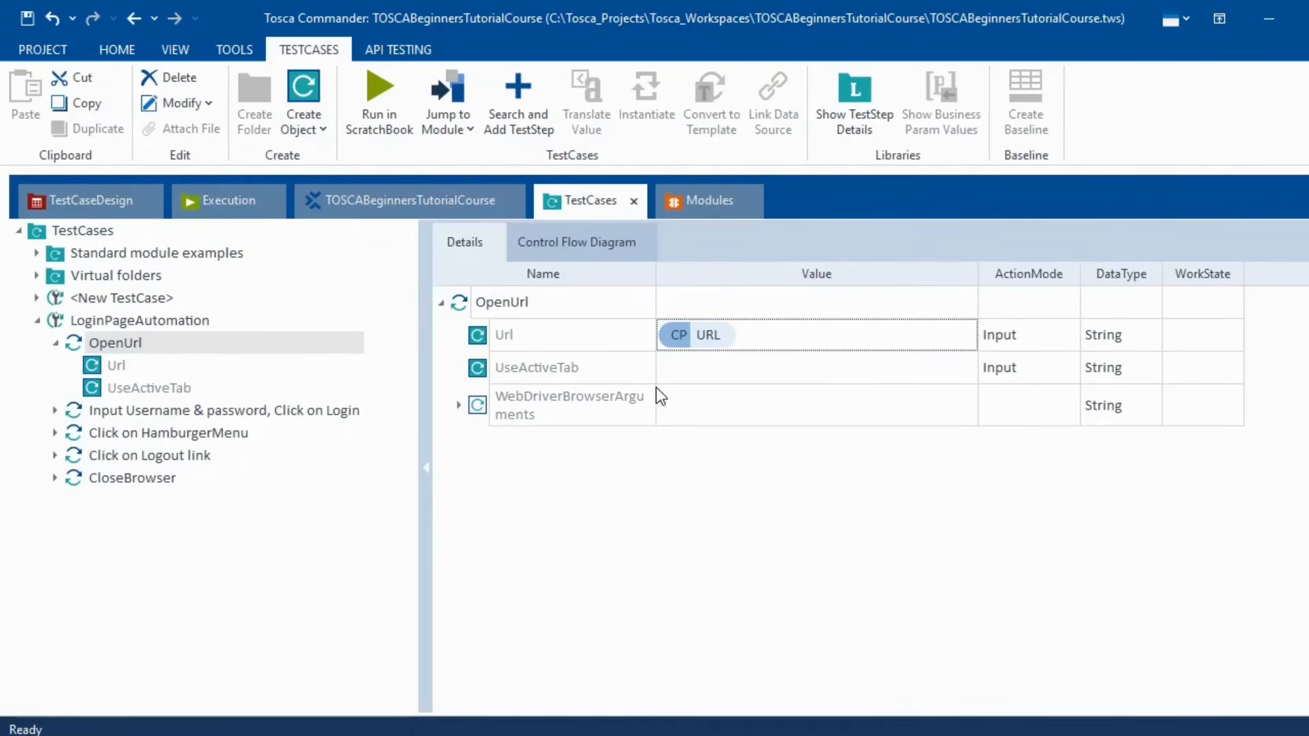
click(480, 337)
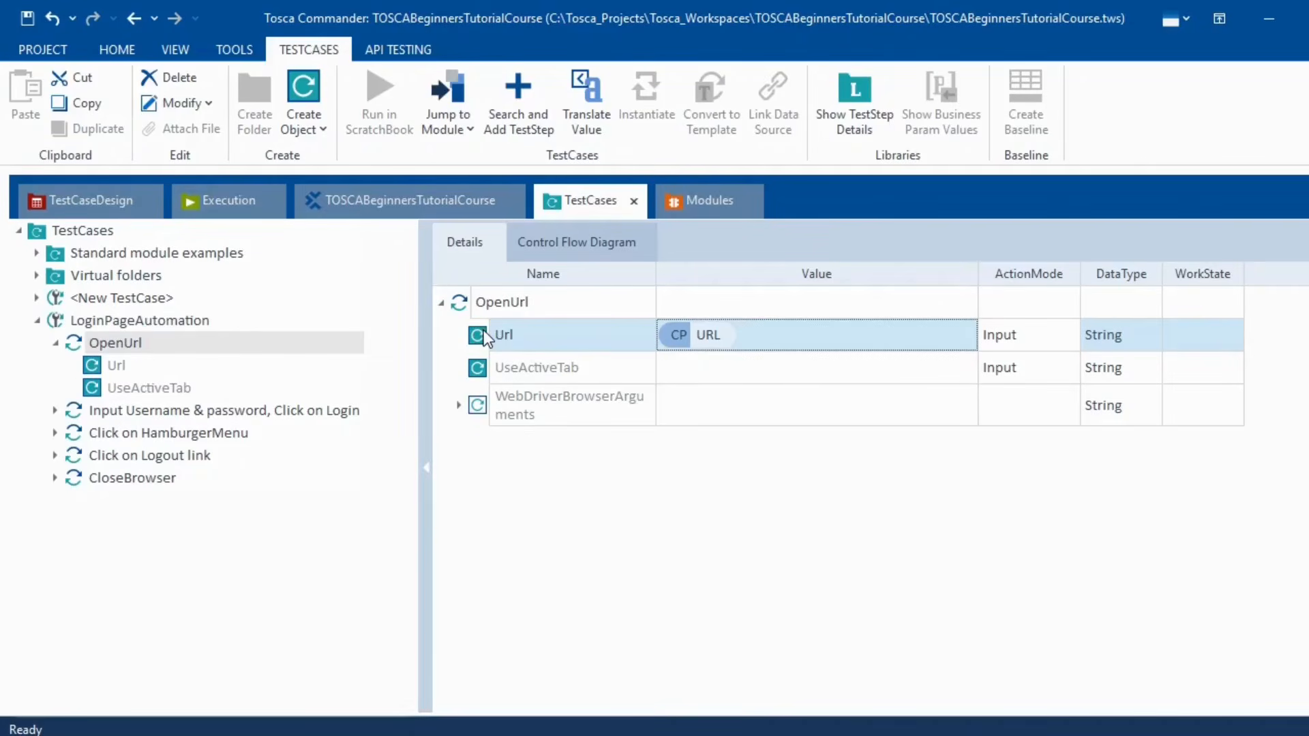
right_click(480, 330)
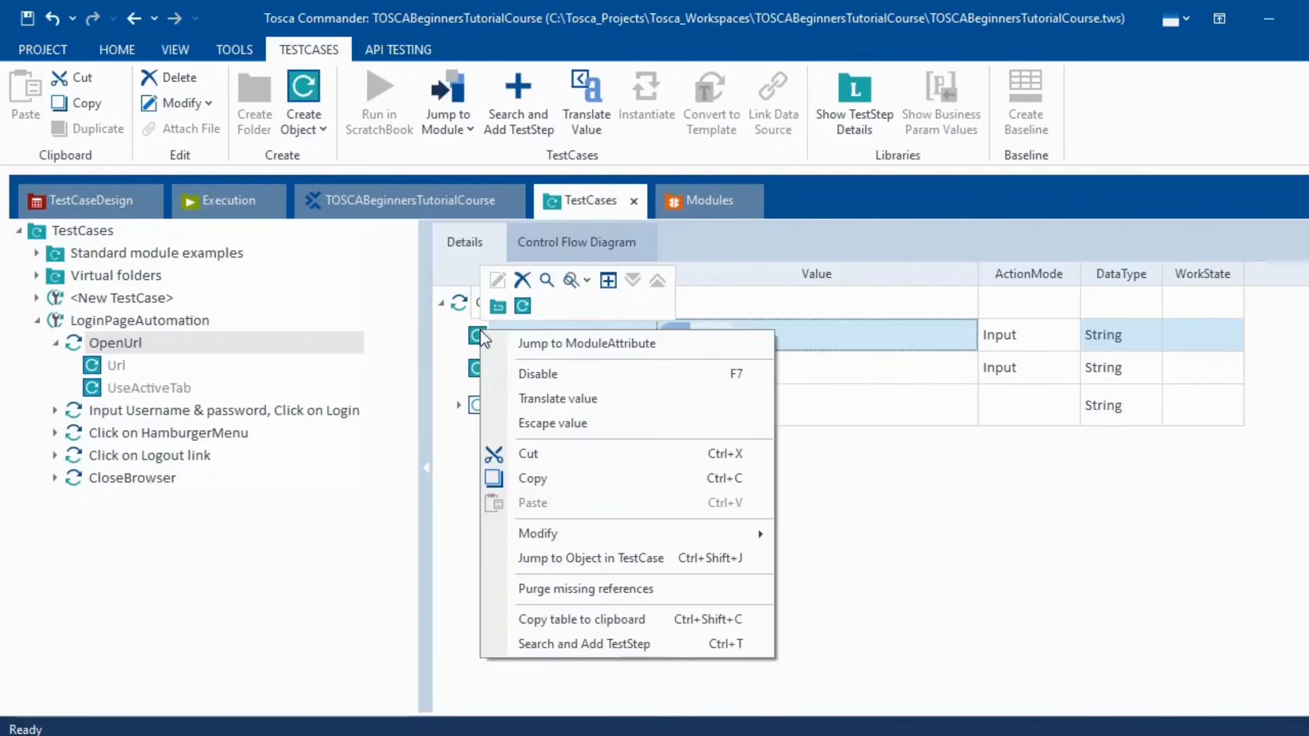
click(579, 399)
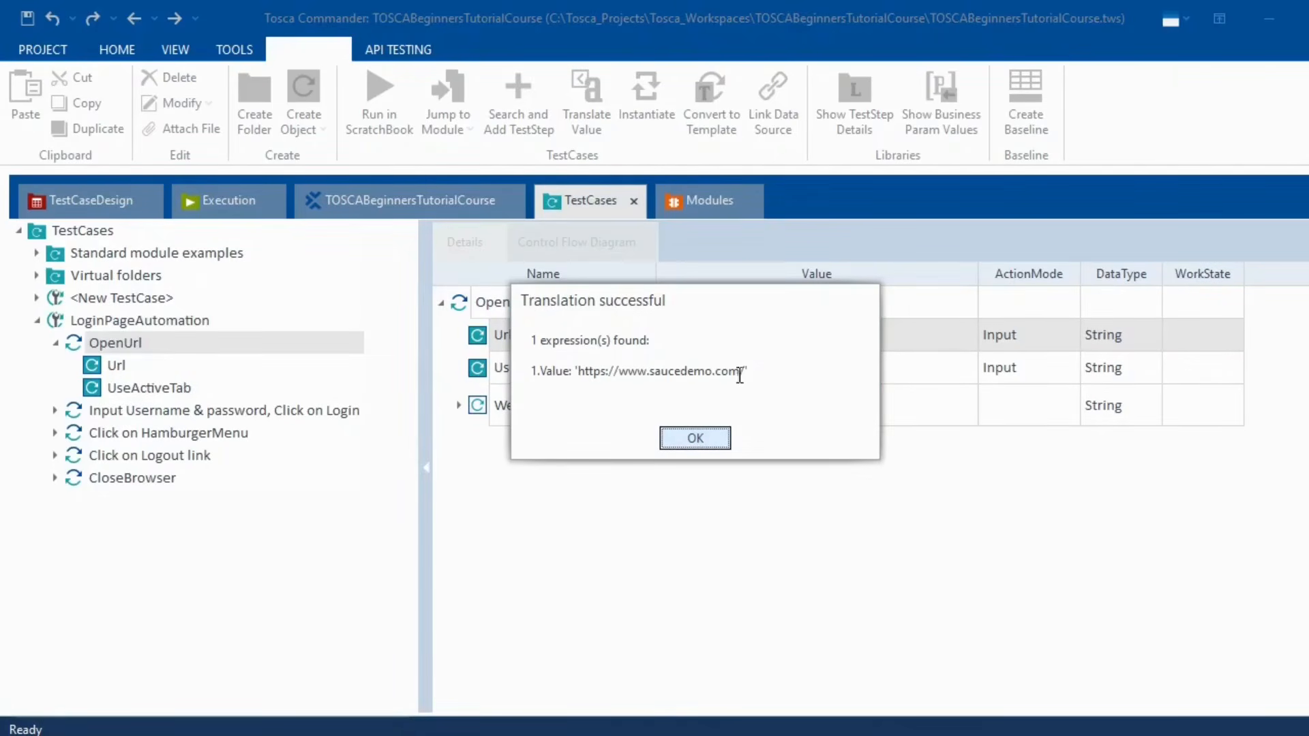
drag(746, 370, 576, 370)
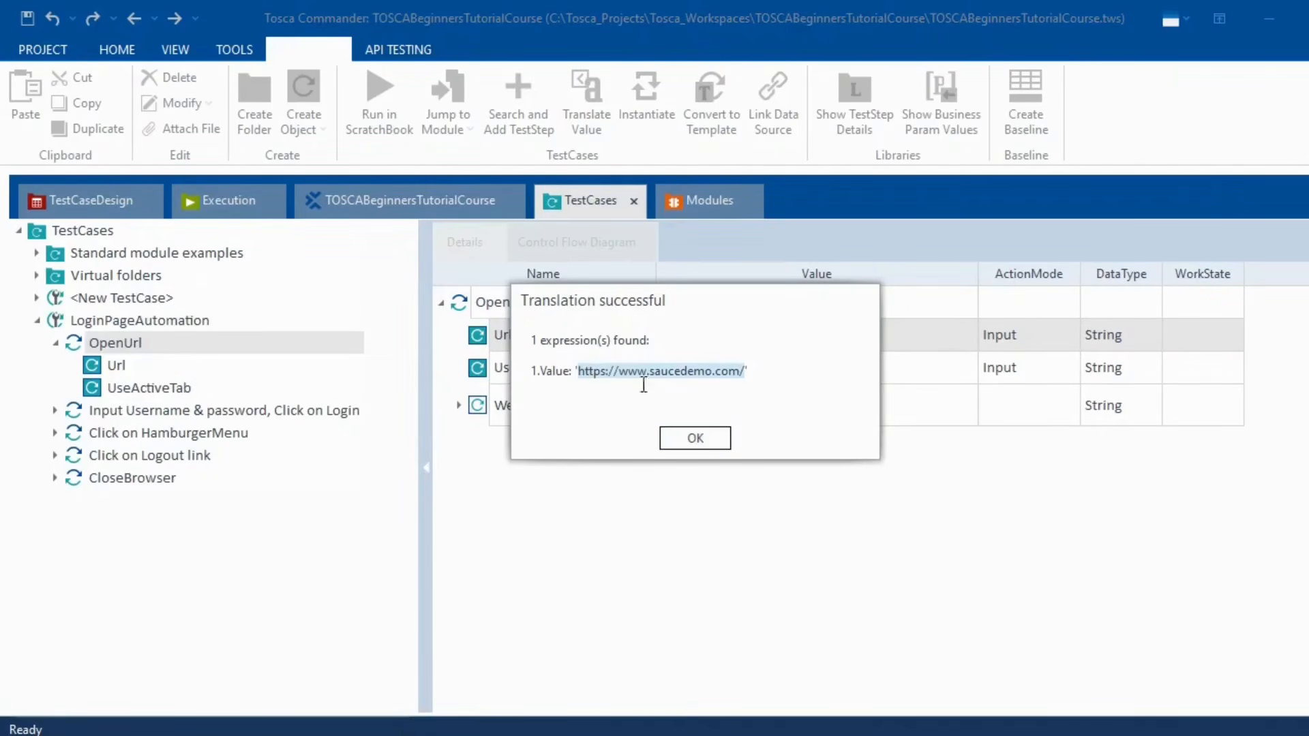
click(706, 439)
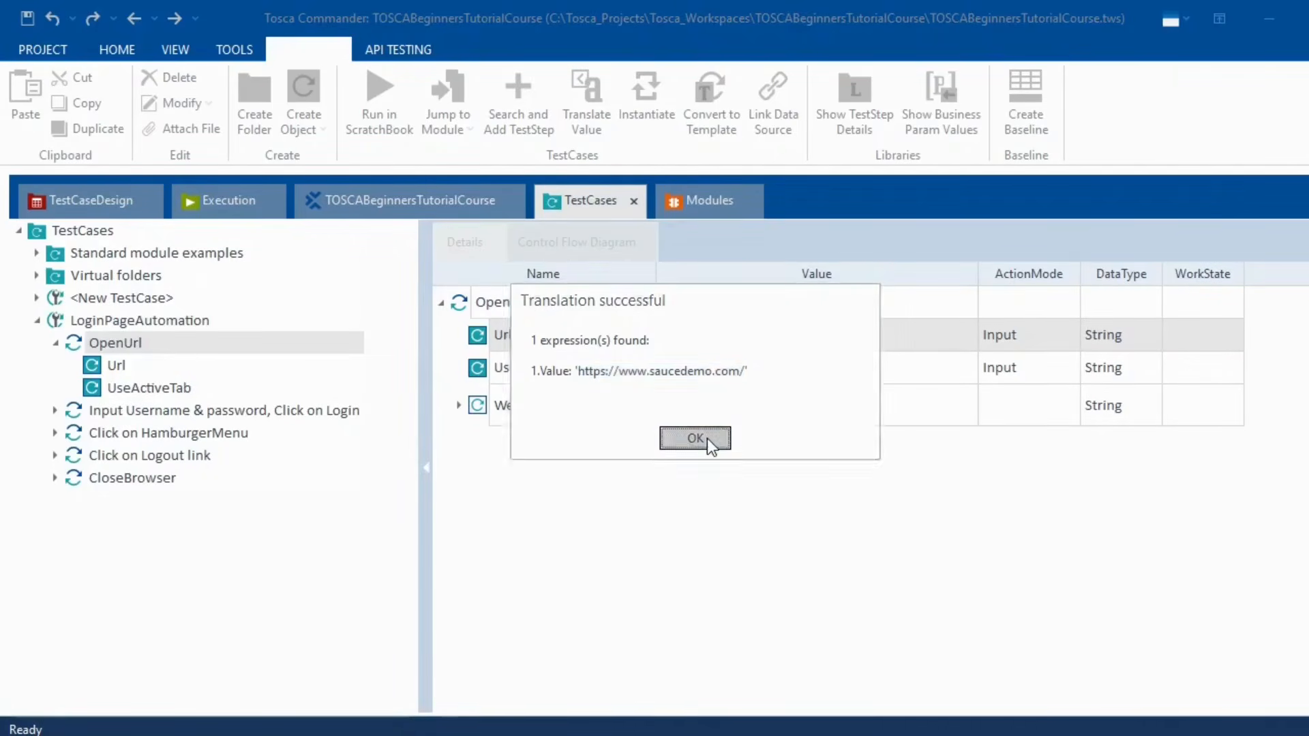
click(145, 319)
click(56, 342)
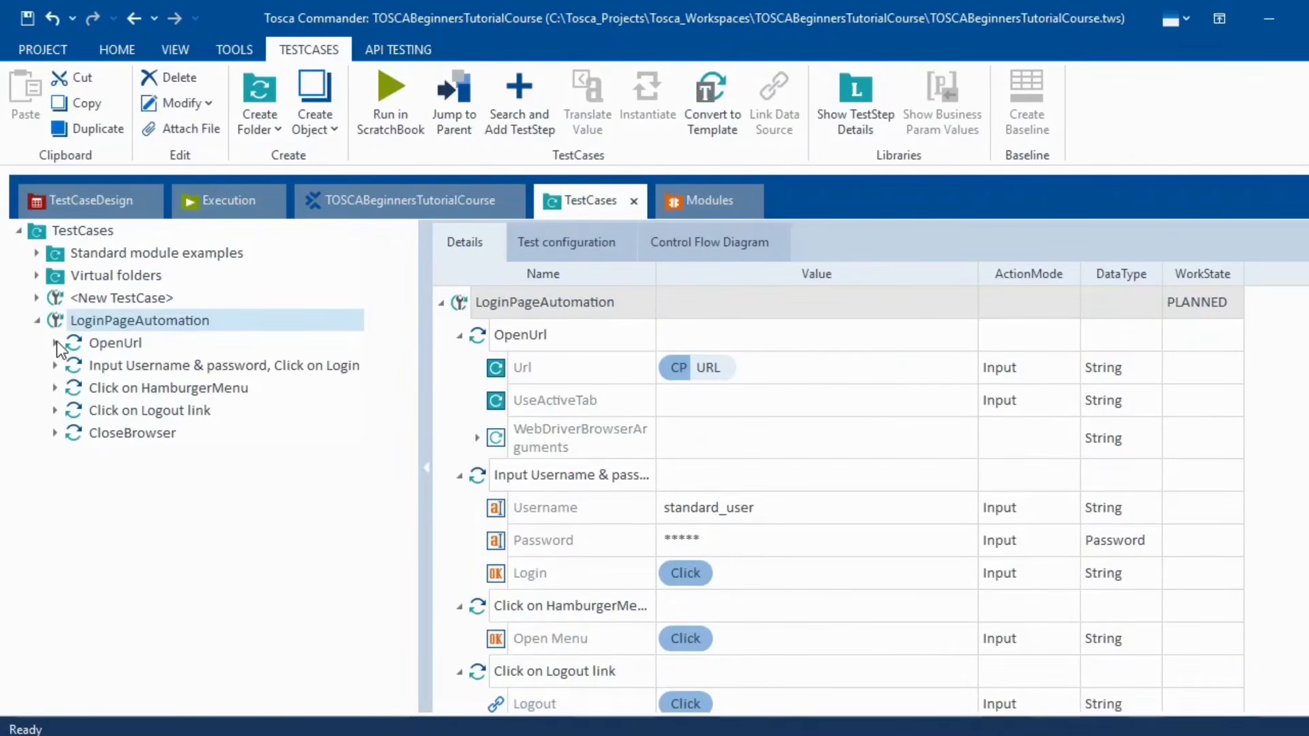
- Run LoginPageAutomation in ScratchBook
right_click(130, 324)
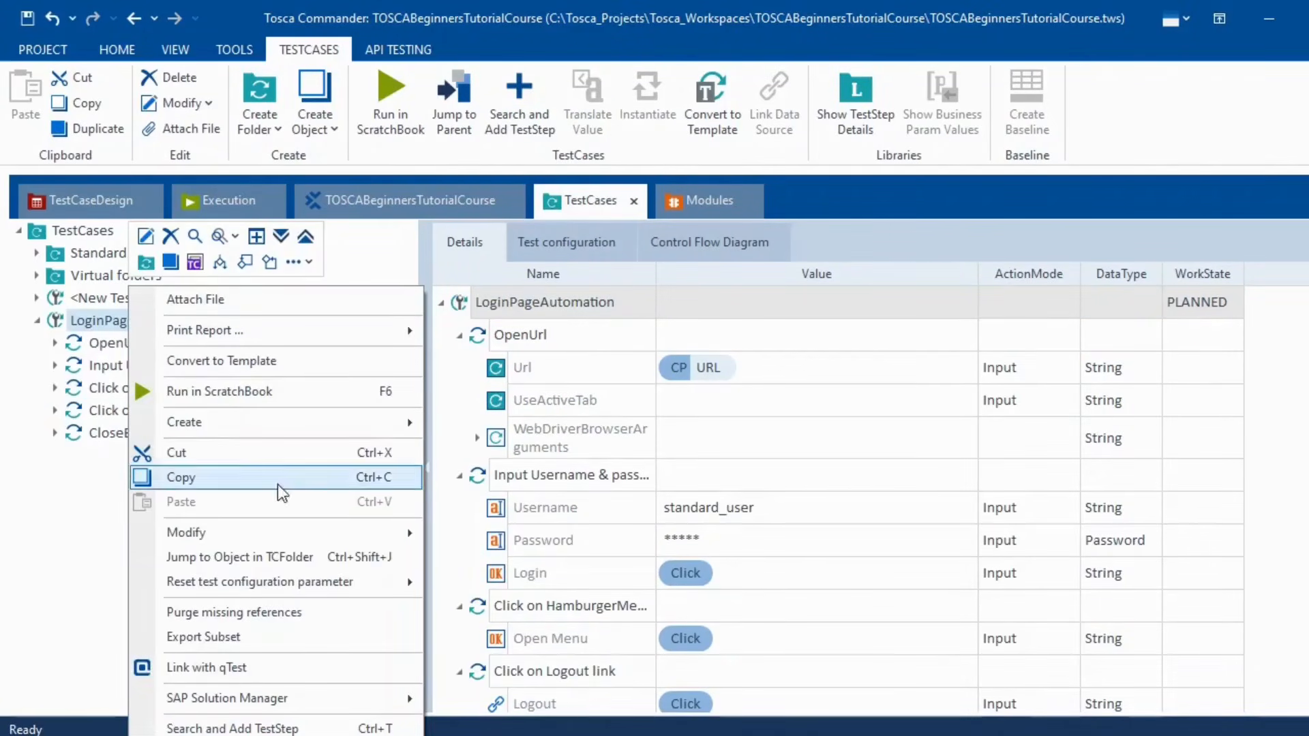
click(257, 395)
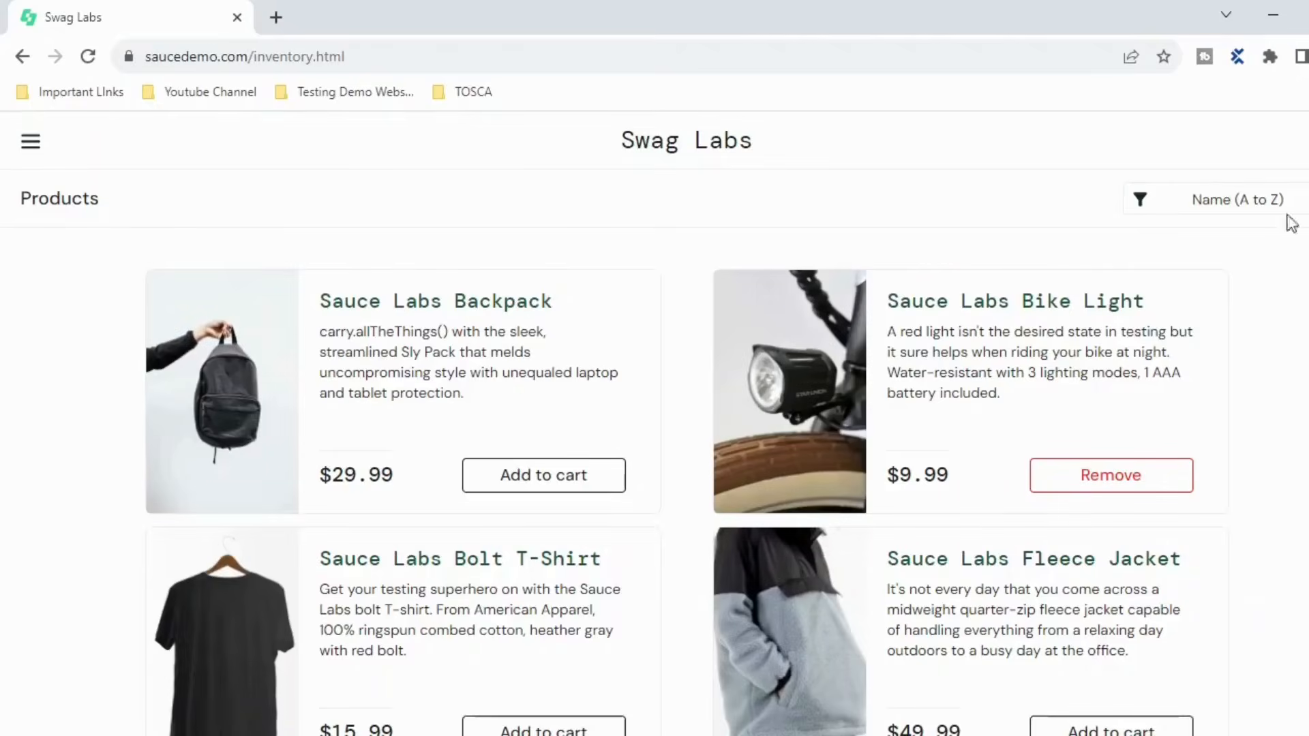
- Let the automated run log in to Swag Labs and finish in Chrome
click(32, 151)
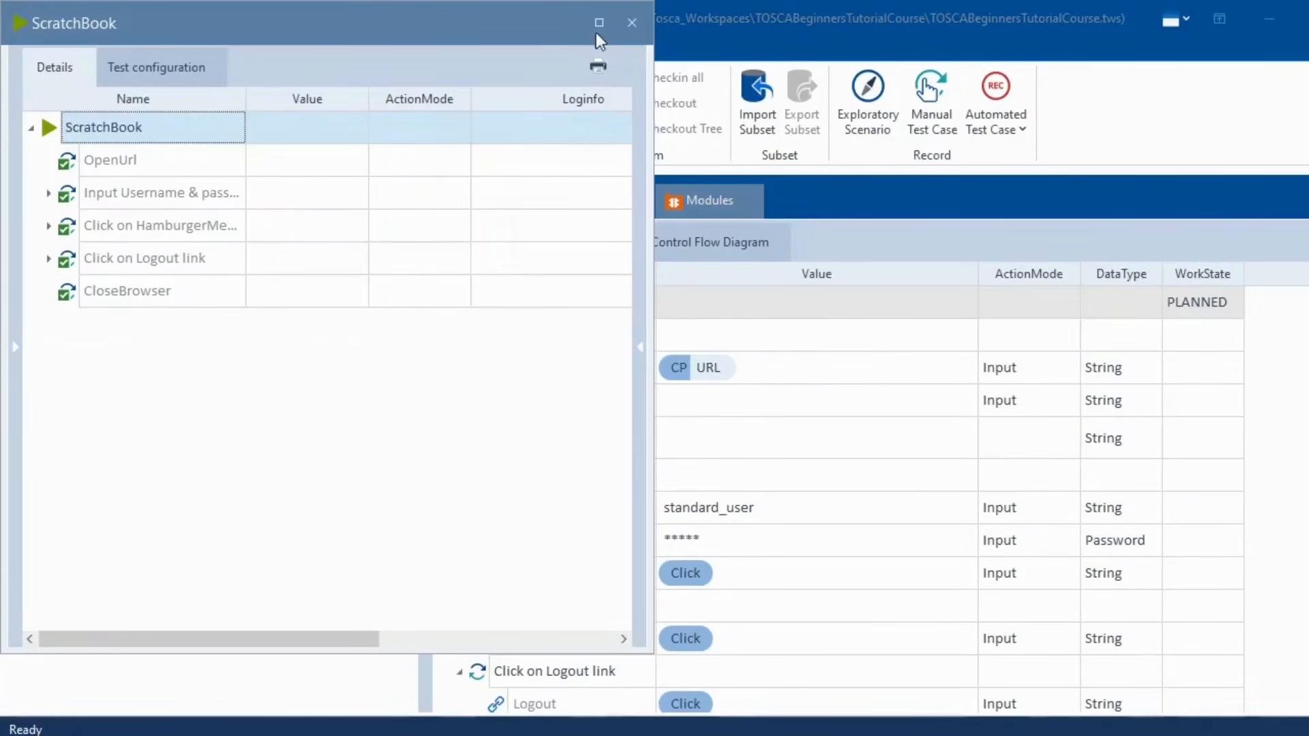
click(637, 20)
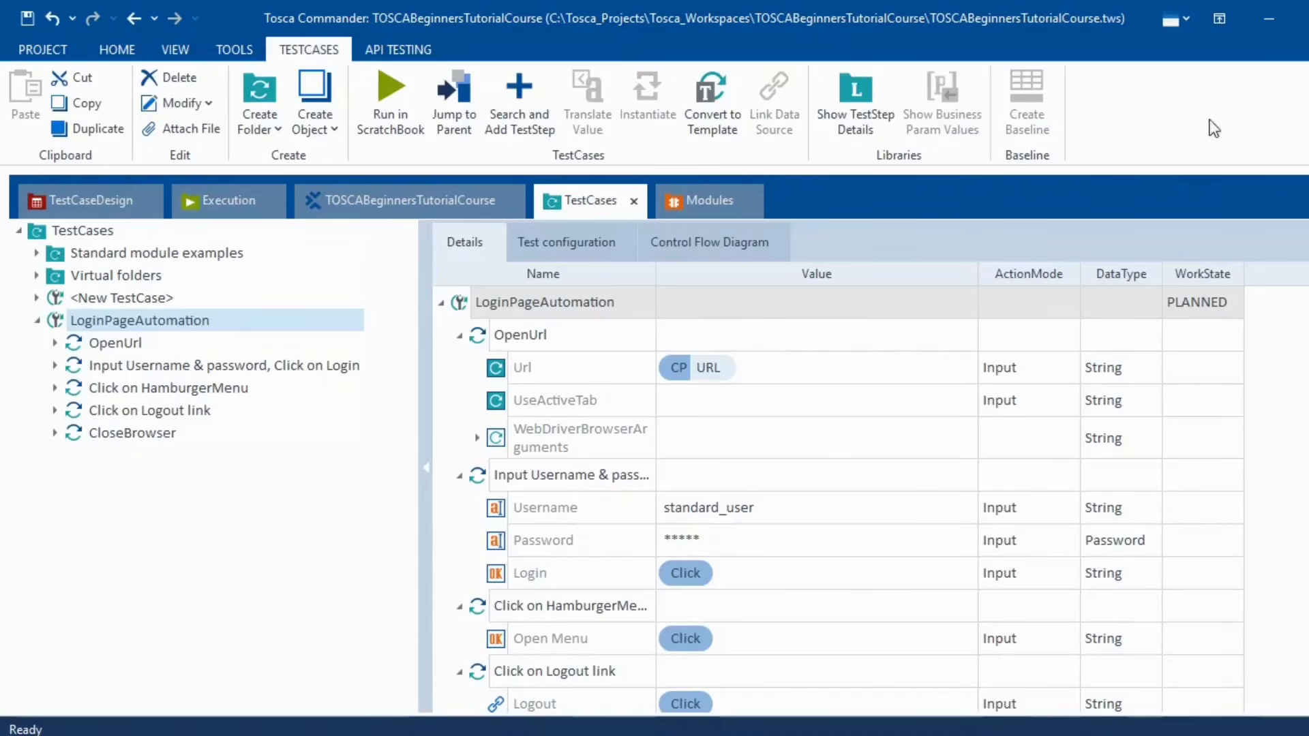
click(555, 244)
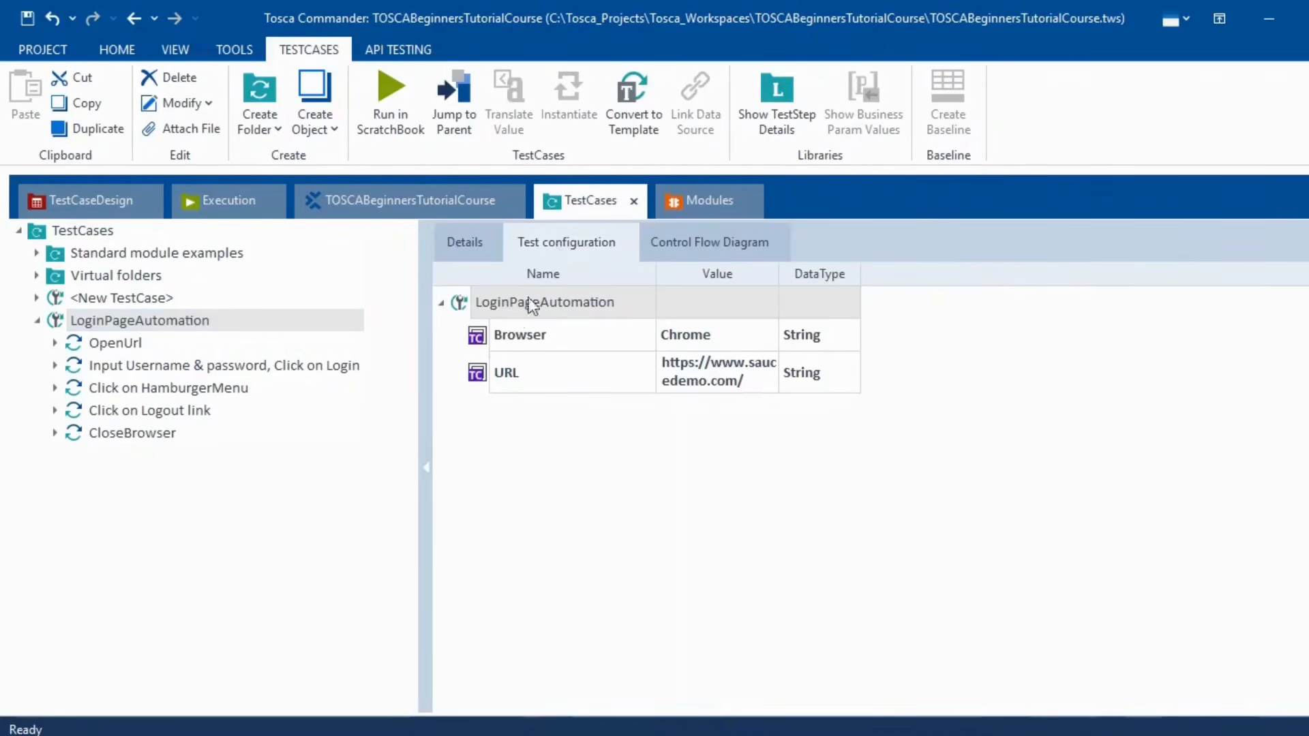
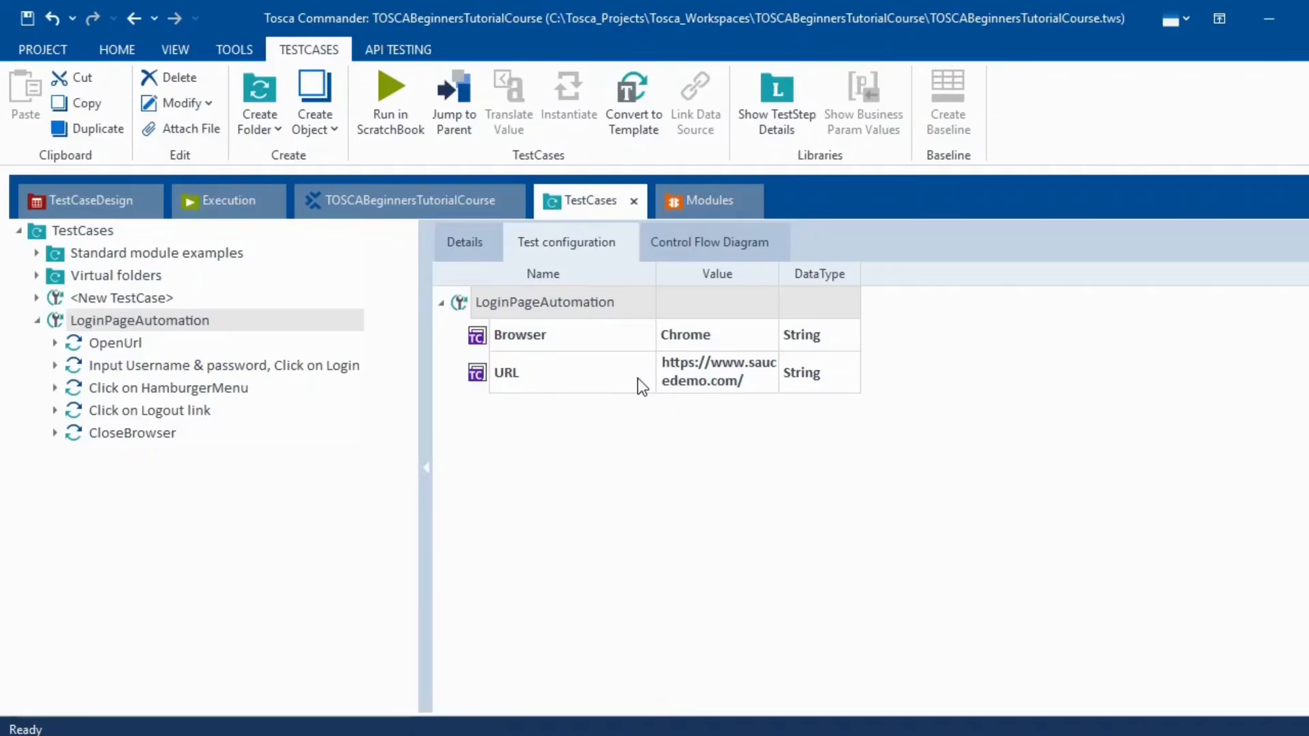
- Switch from Tosca Commander to the OneNote list of 20 course topics
click(671, 735)
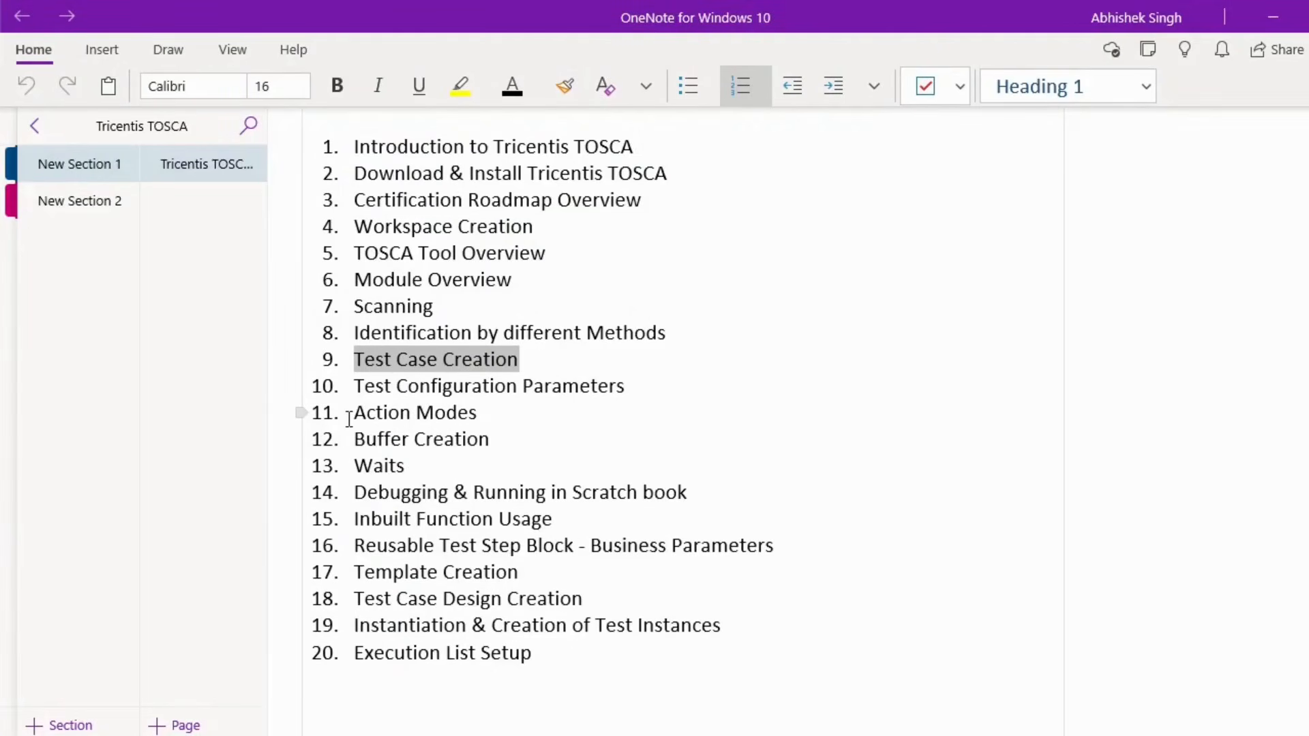
- Highlight 'Action Modes' in the OneNote topic list, then return to Tosca Commander
drag(351, 413, 491, 440)
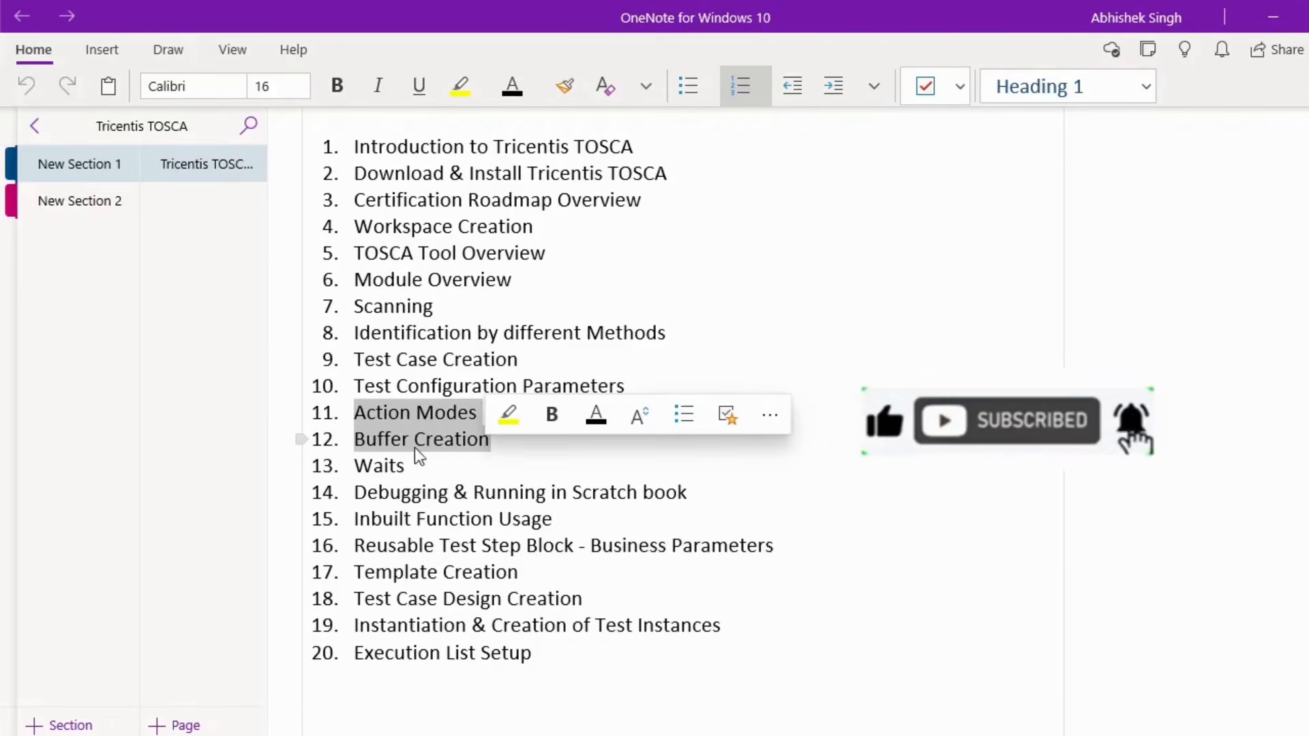
click(596, 603)
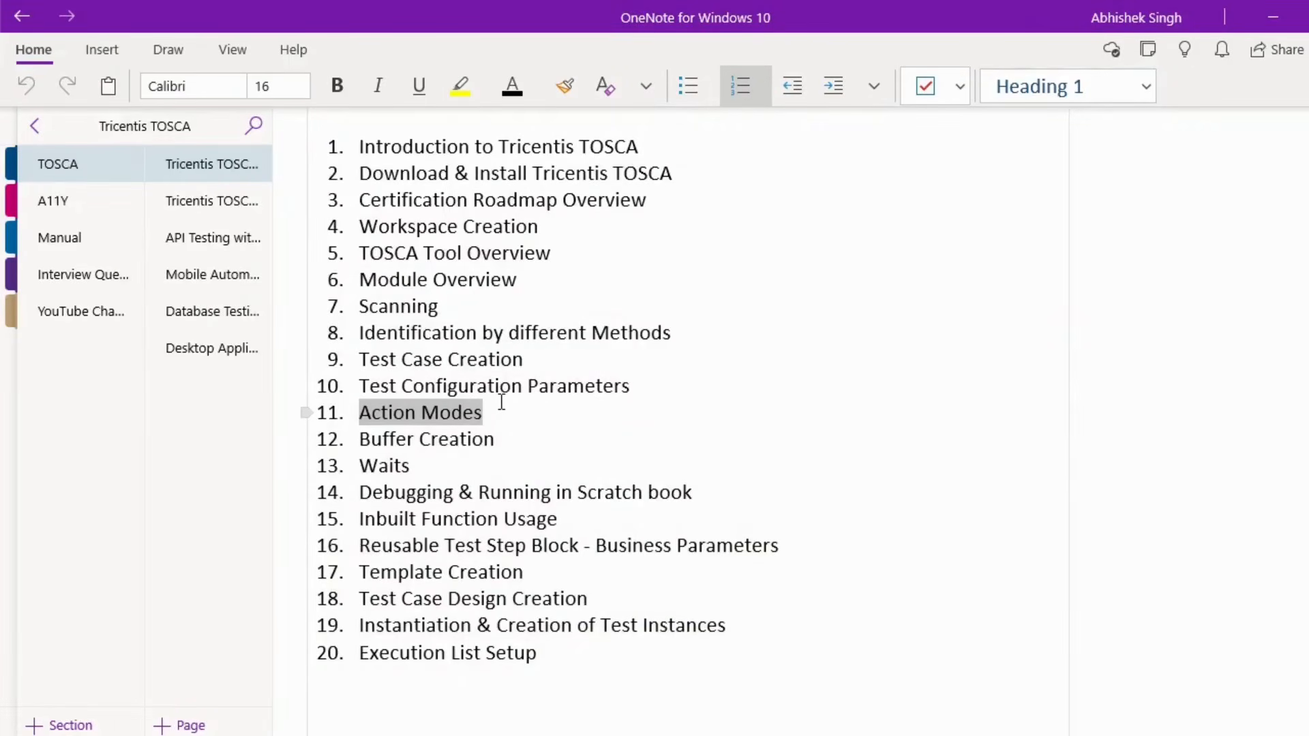
click(501, 413)
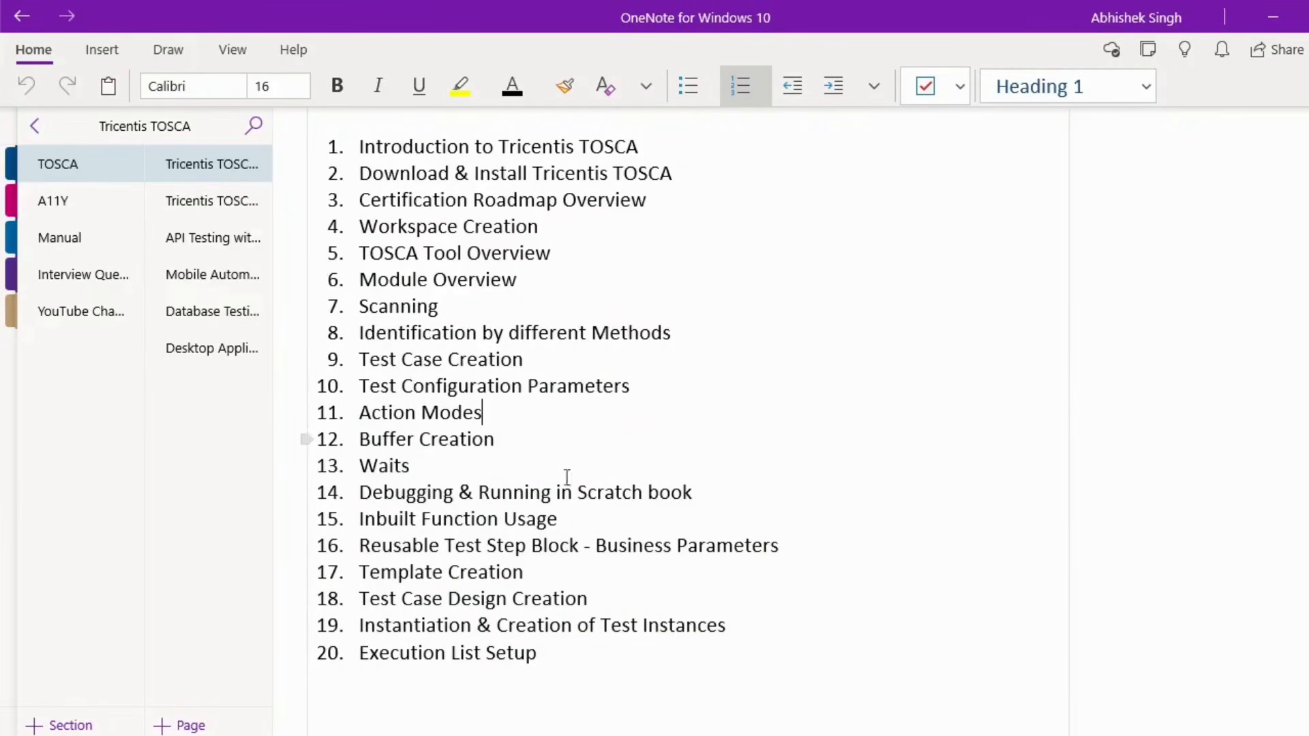
mouse_move(679, 735)
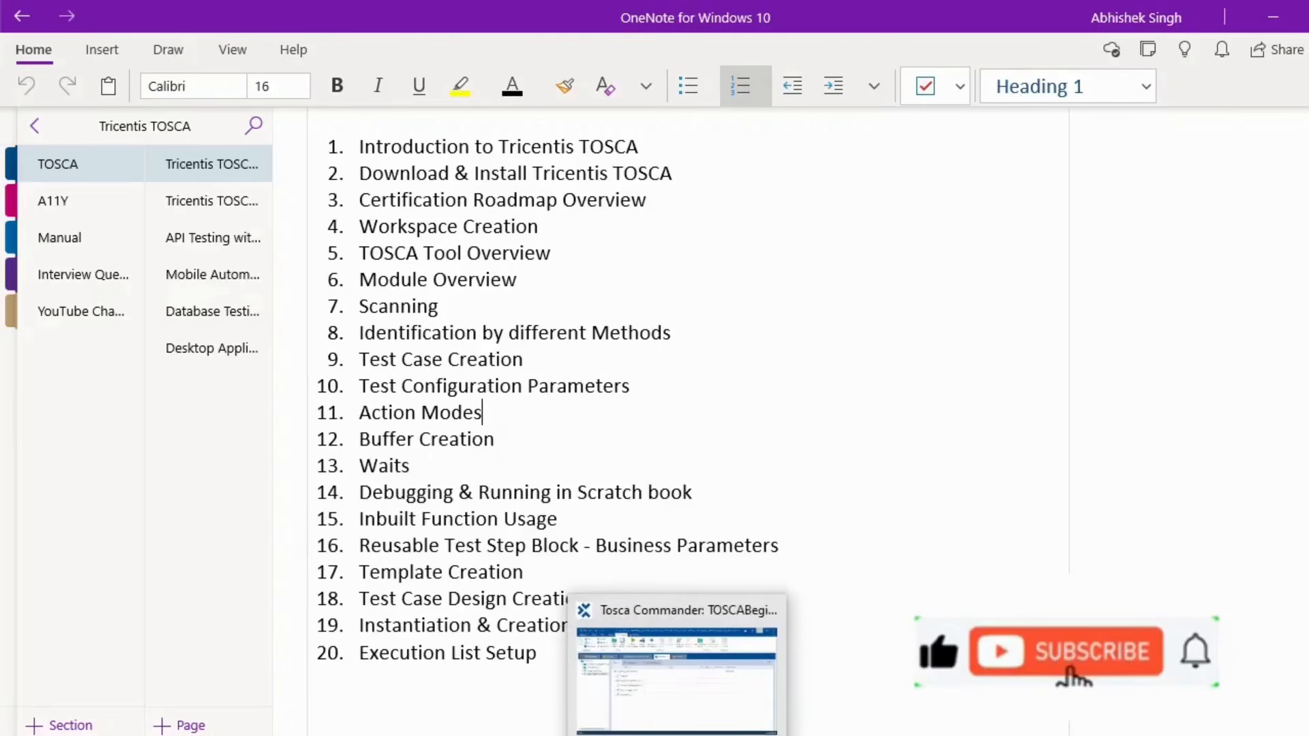
click(661, 689)
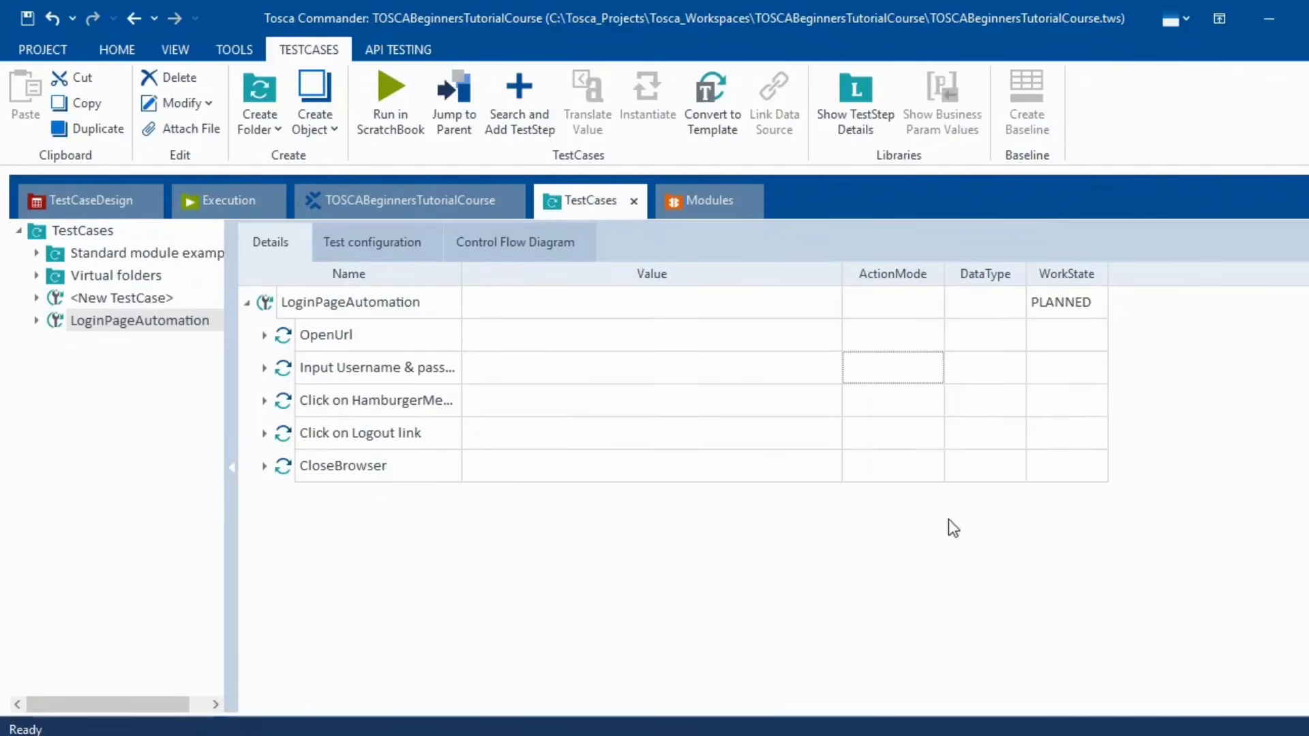
- Add the Image column to the LoginPageAutomation steps grid through the Column Chooser
right_click(881, 276)
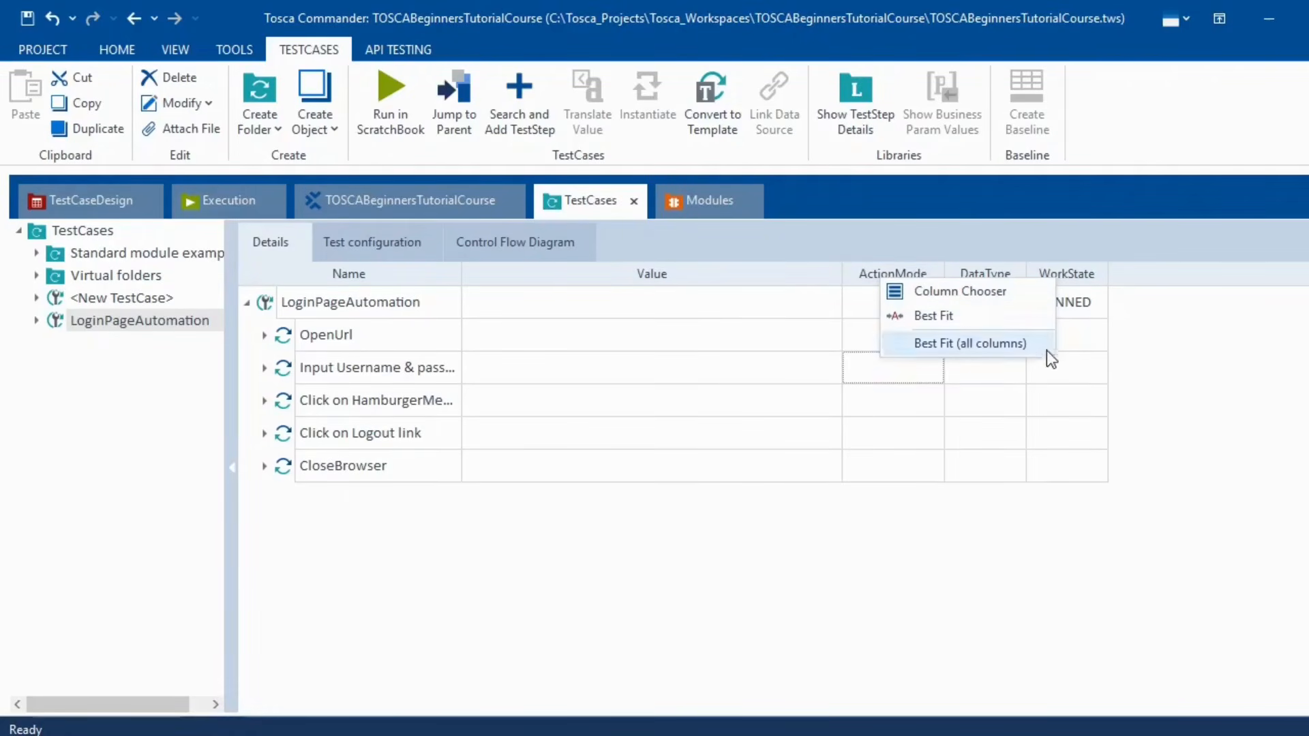
click(988, 295)
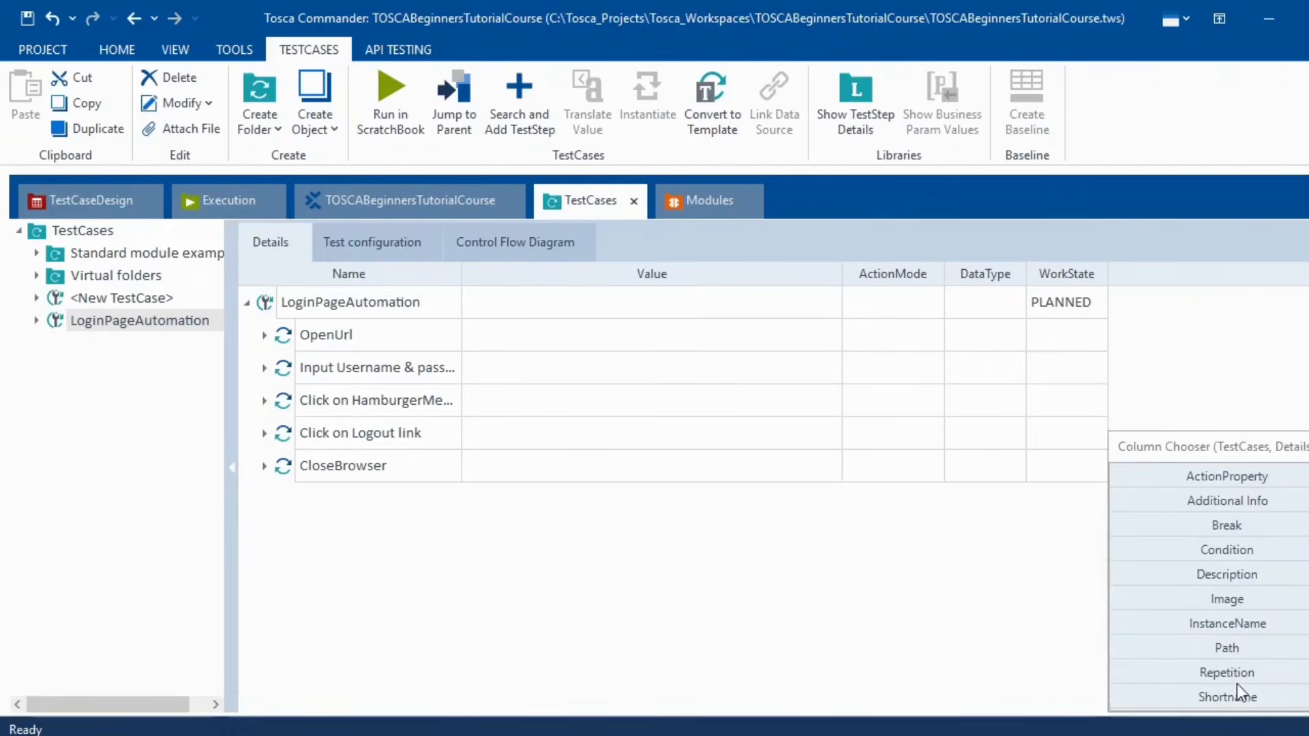
double_click(1245, 601)
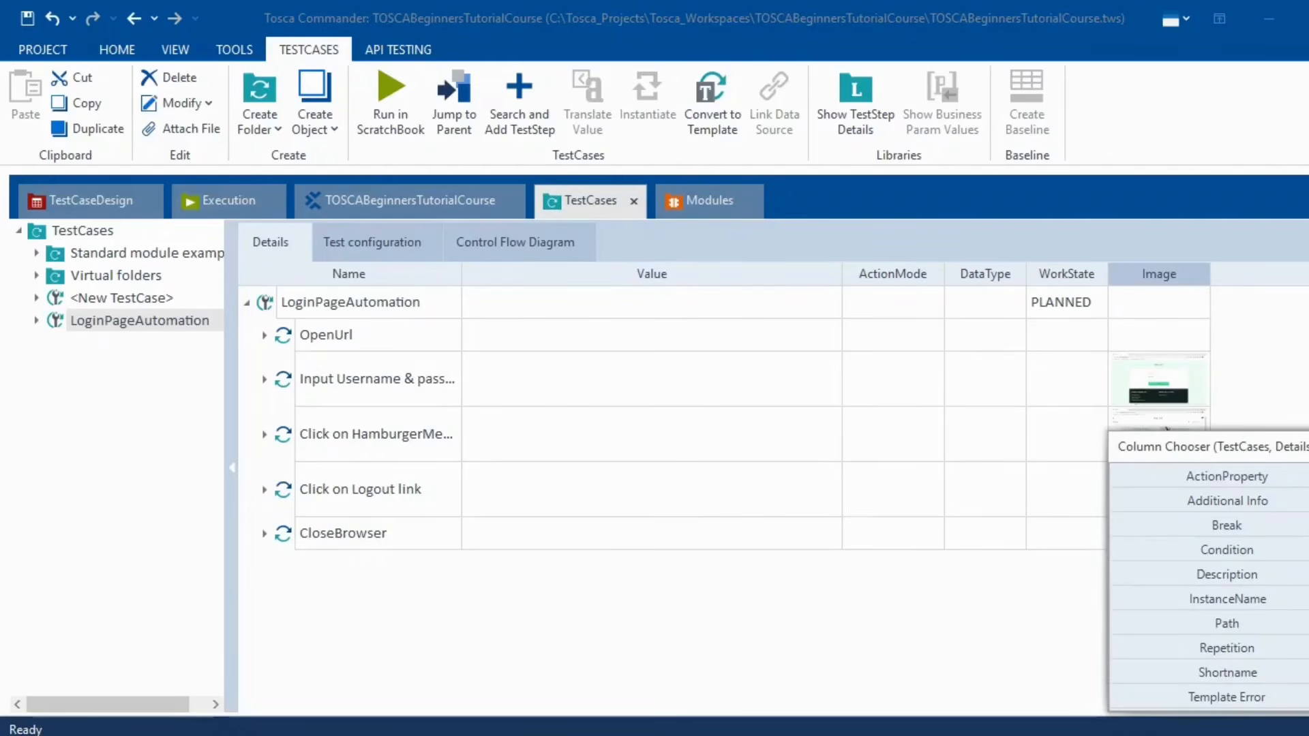
click(1308, 447)
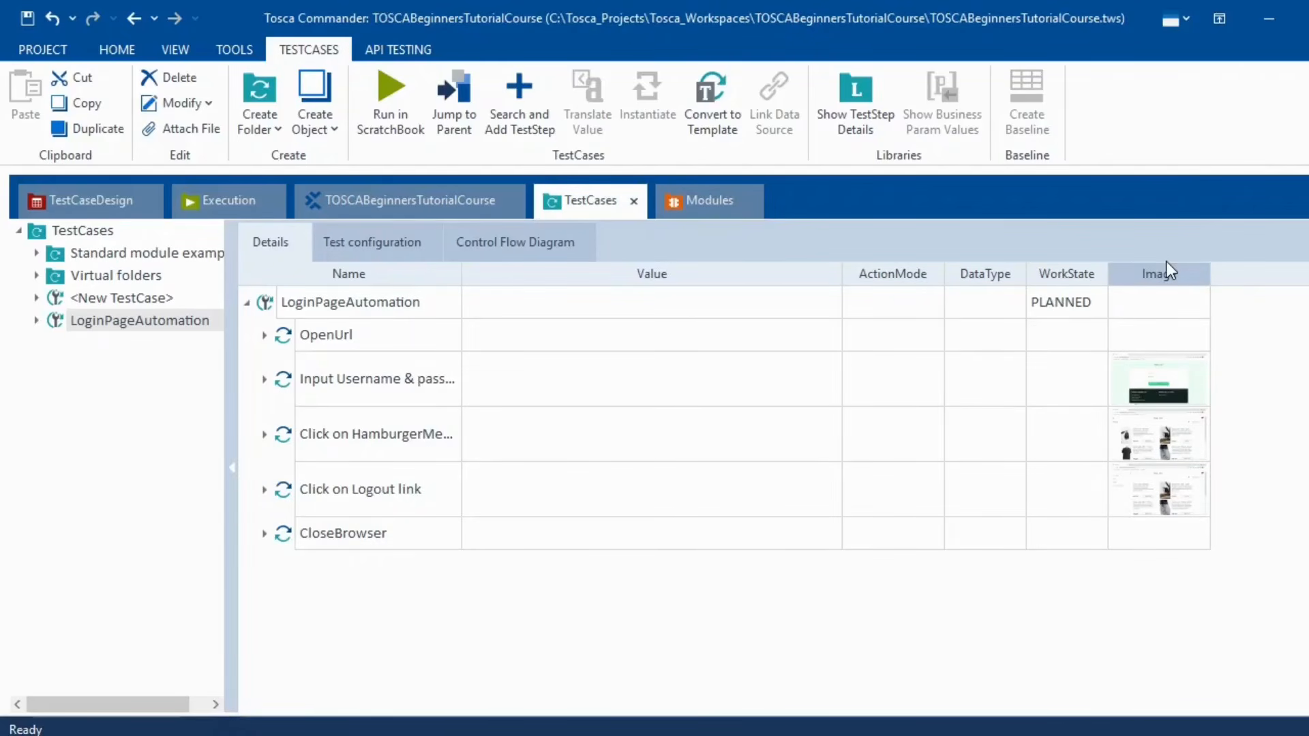
click(932, 335)
click(932, 334)
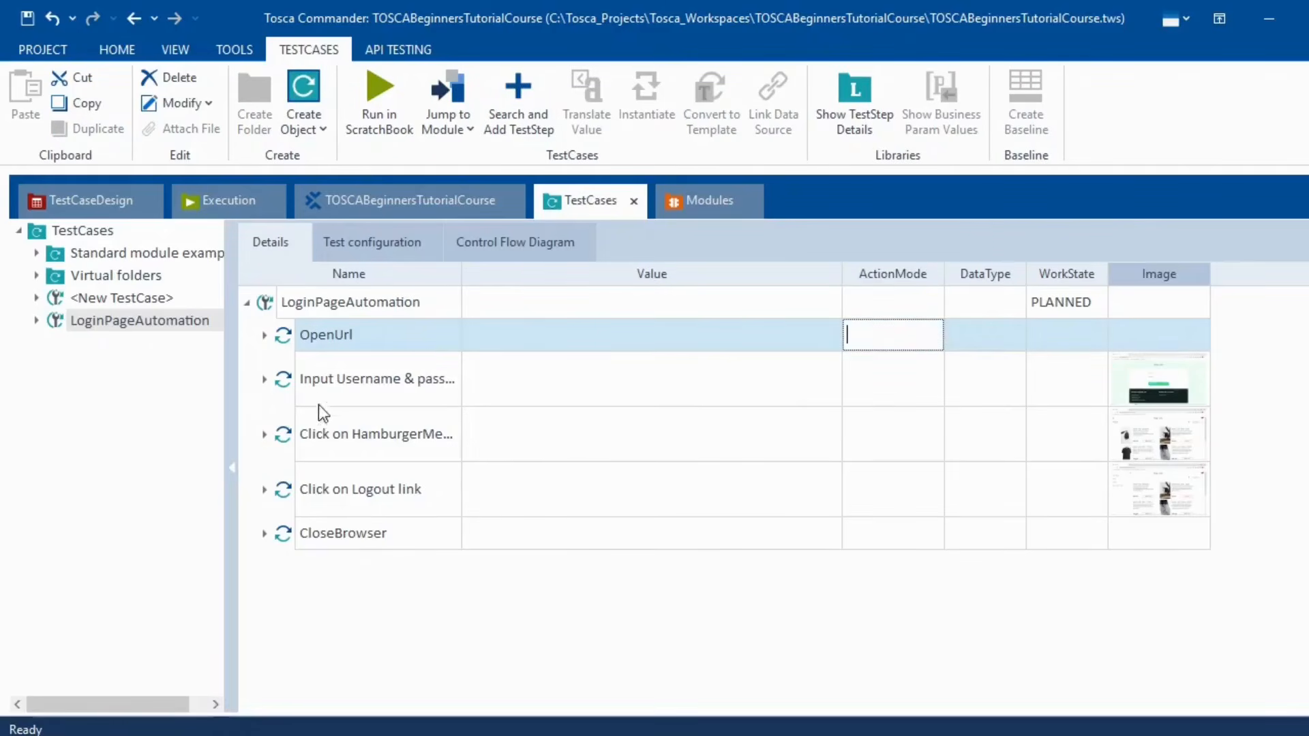
- Expand OpenUrl and review the Url action mode choices, keeping Input
click(264, 336)
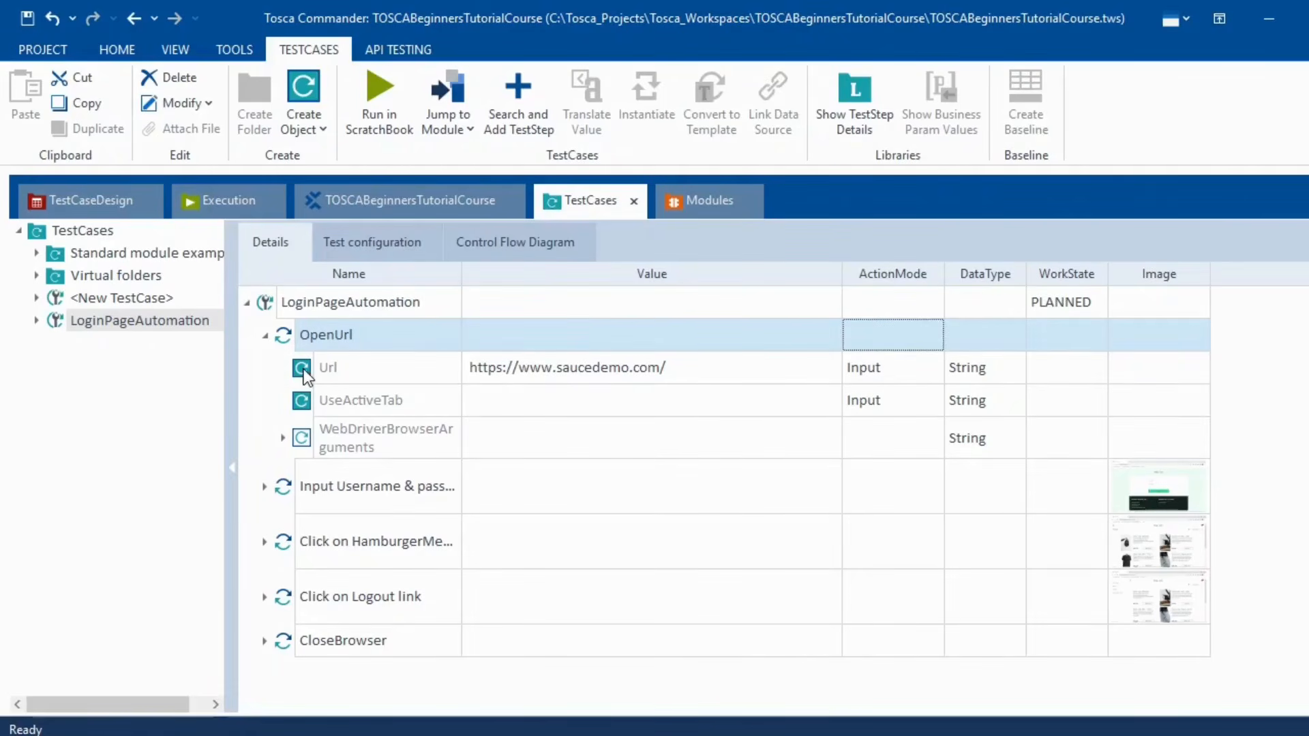
click(931, 374)
click(934, 371)
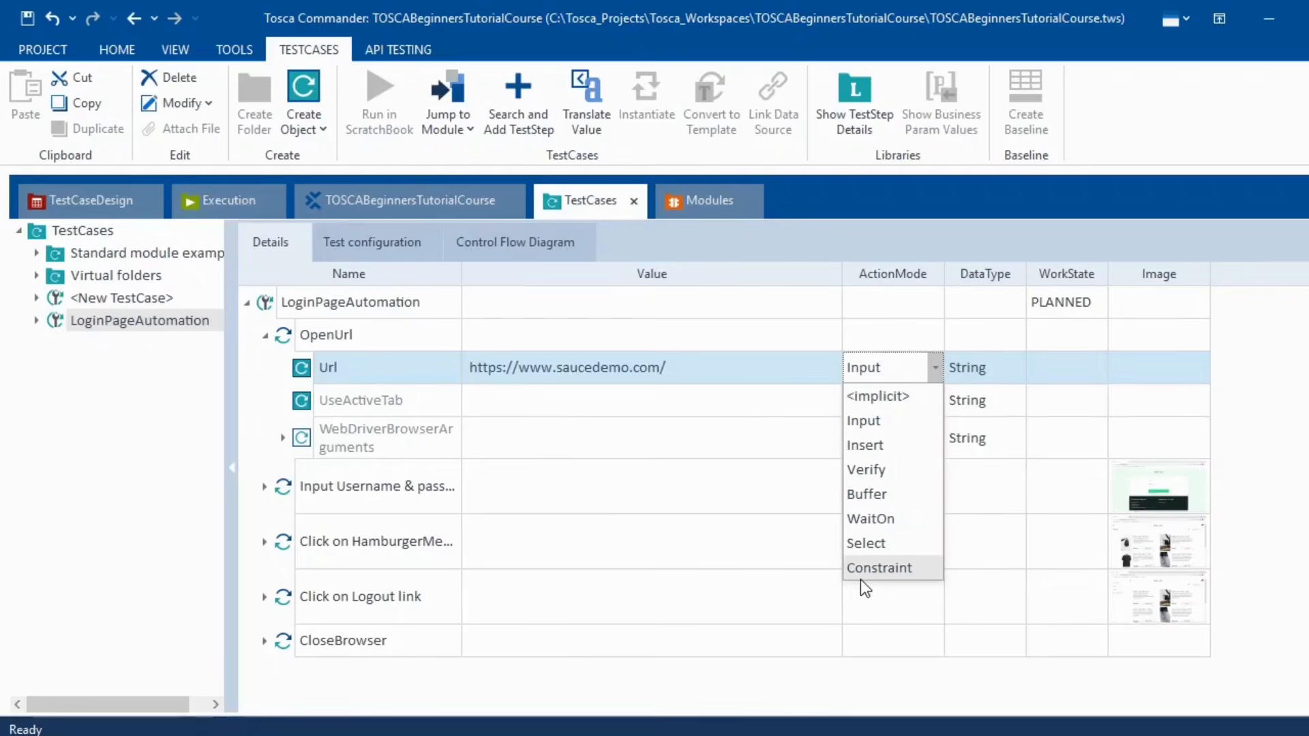
click(1295, 383)
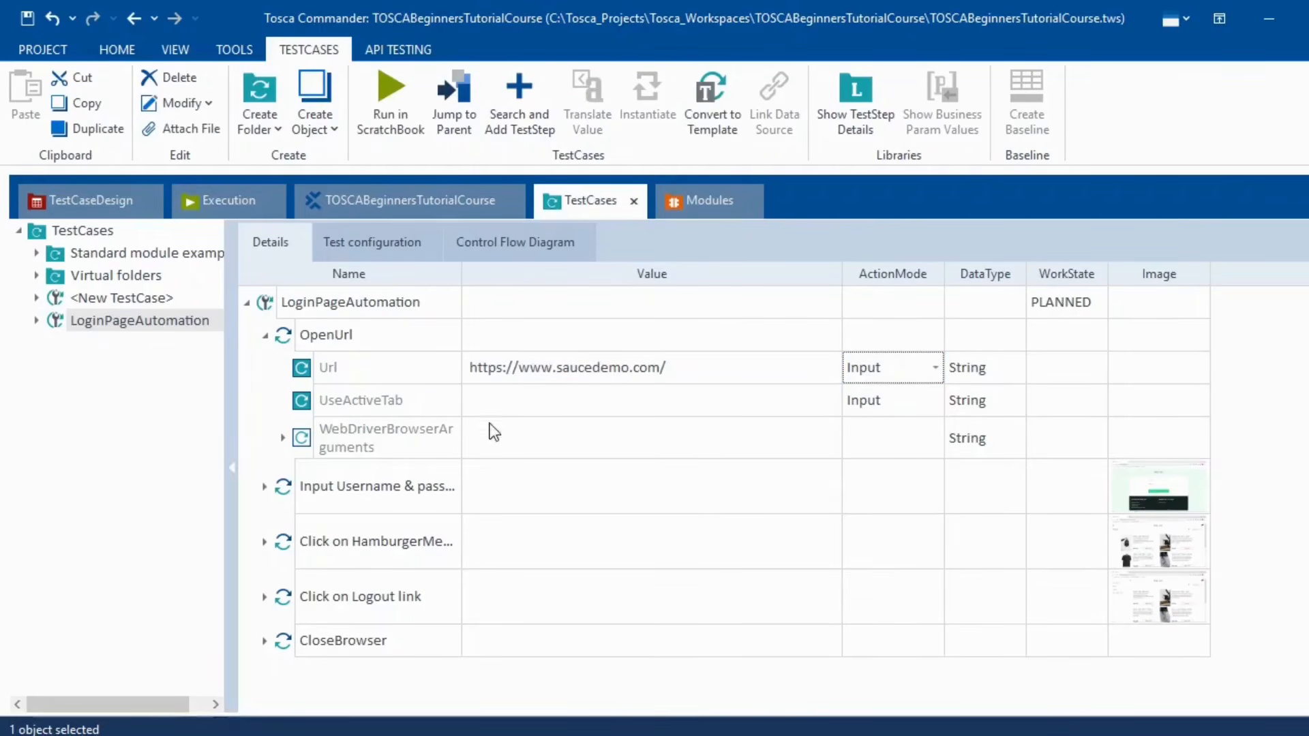
- Expand the login step to show its Username, Password and Login rows, widening the Value column
click(263, 336)
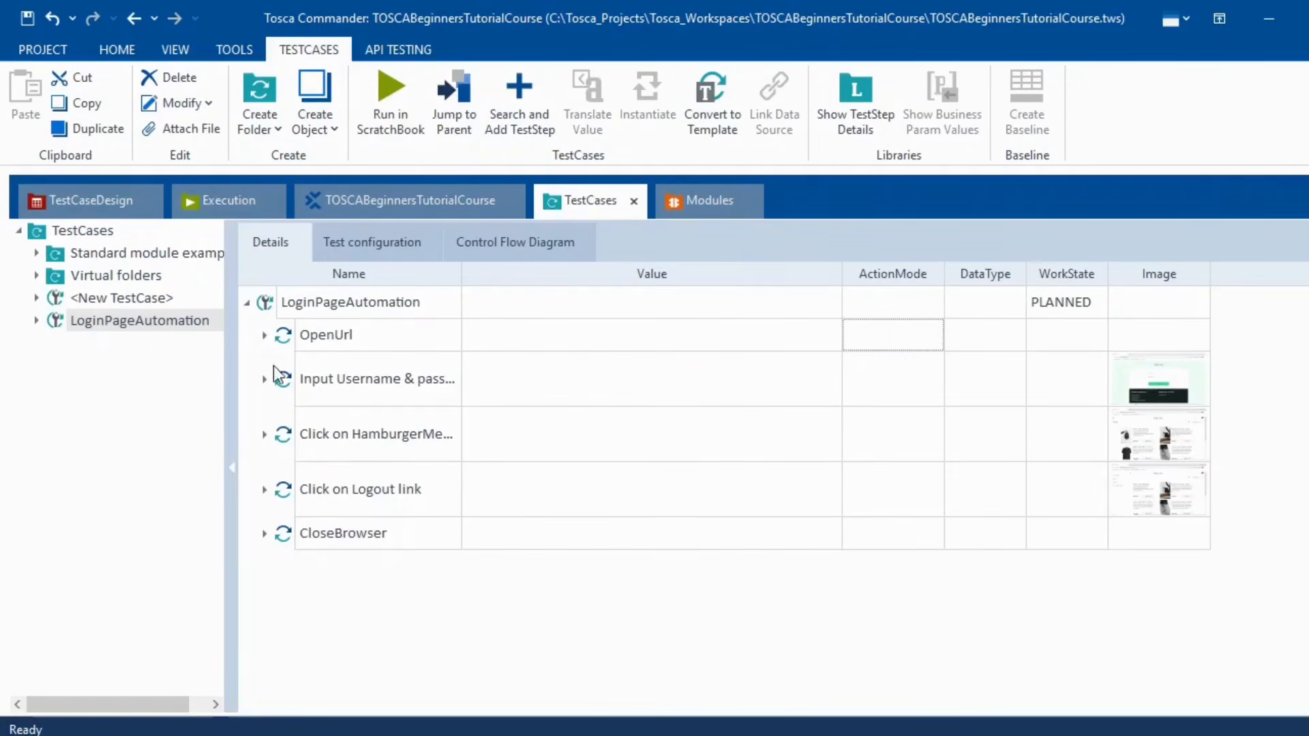
click(265, 379)
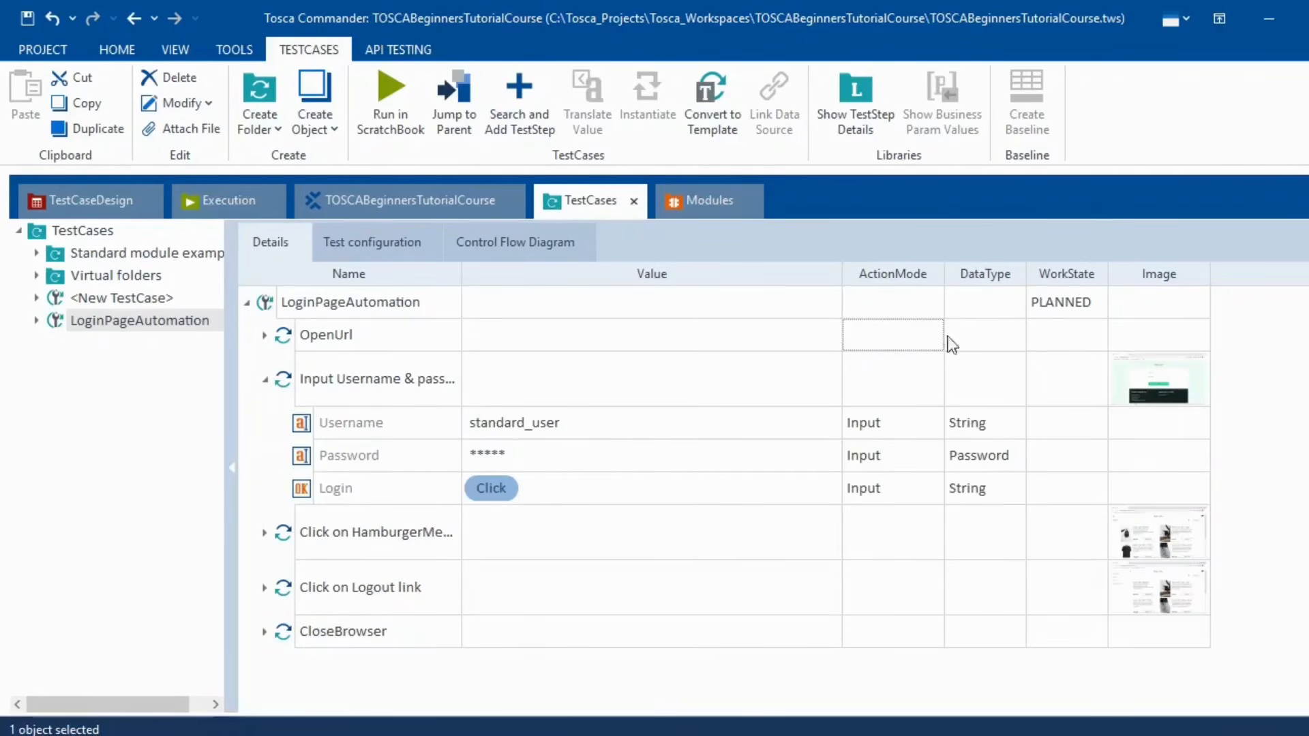
drag(842, 274, 905, 274)
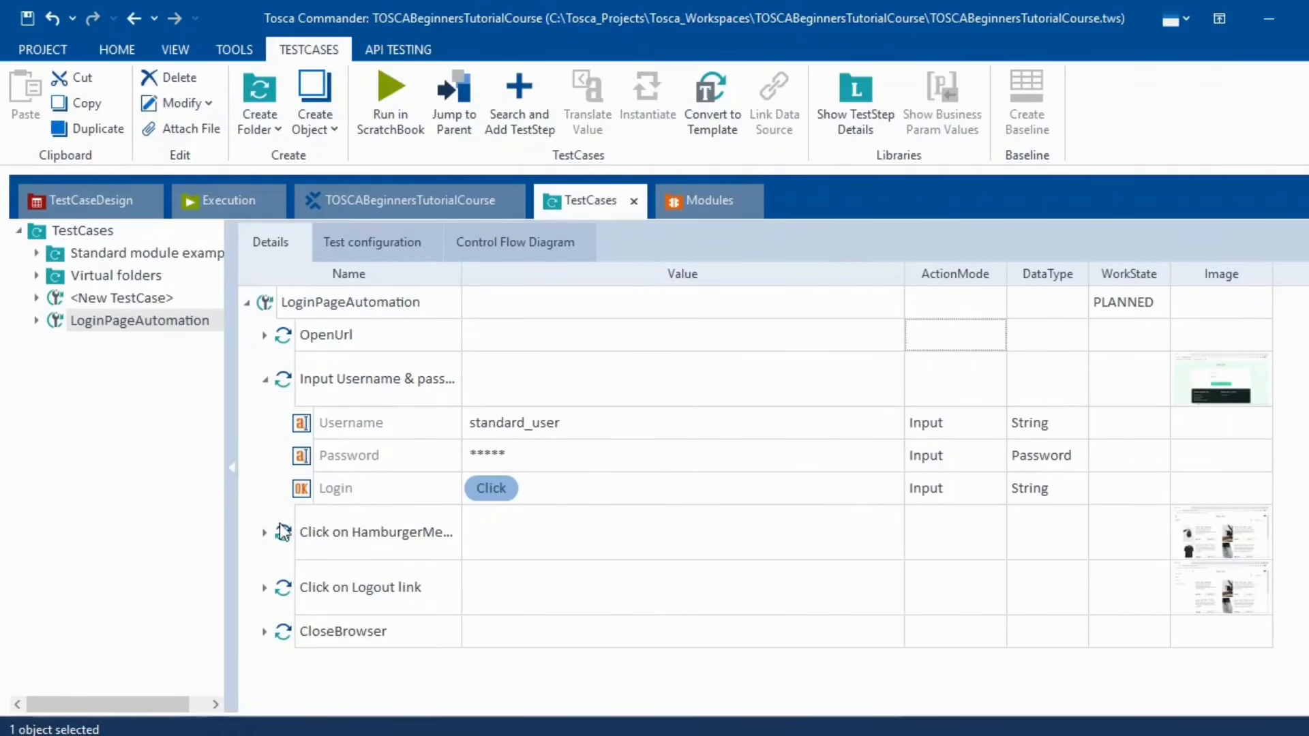
click(301, 423)
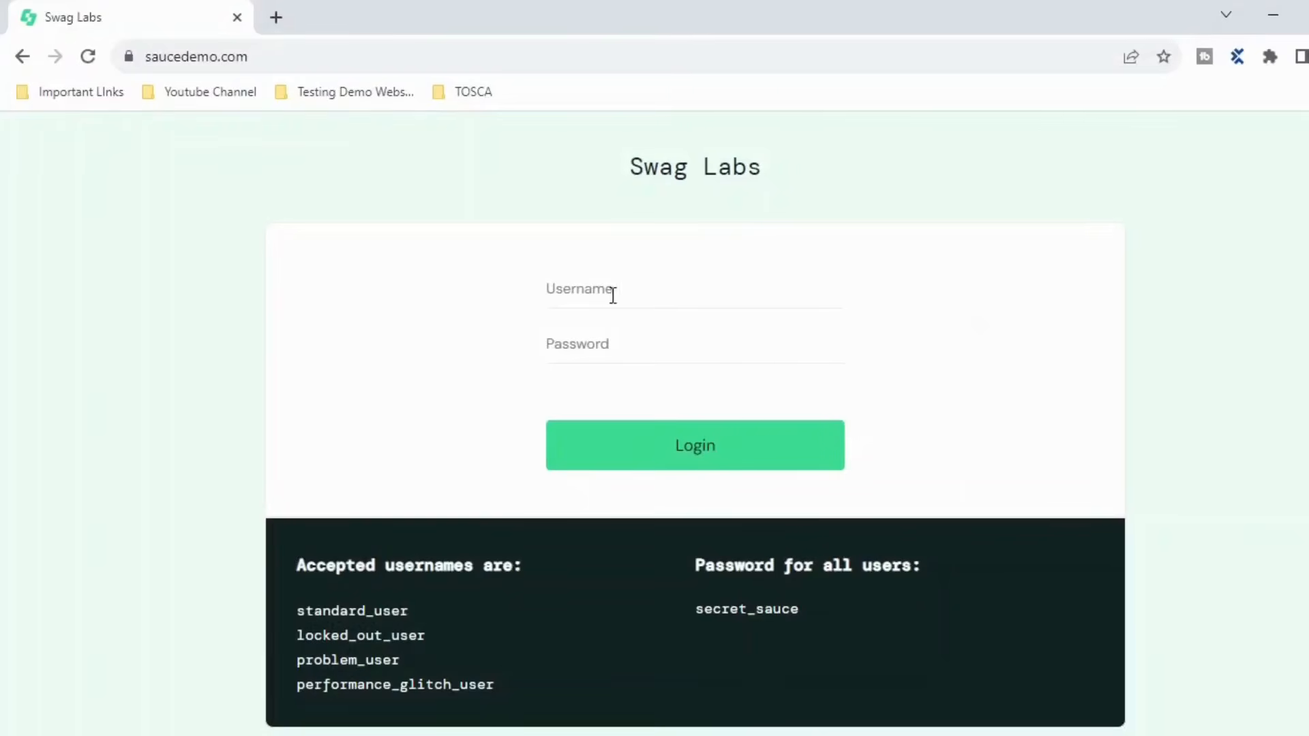
click(588, 290)
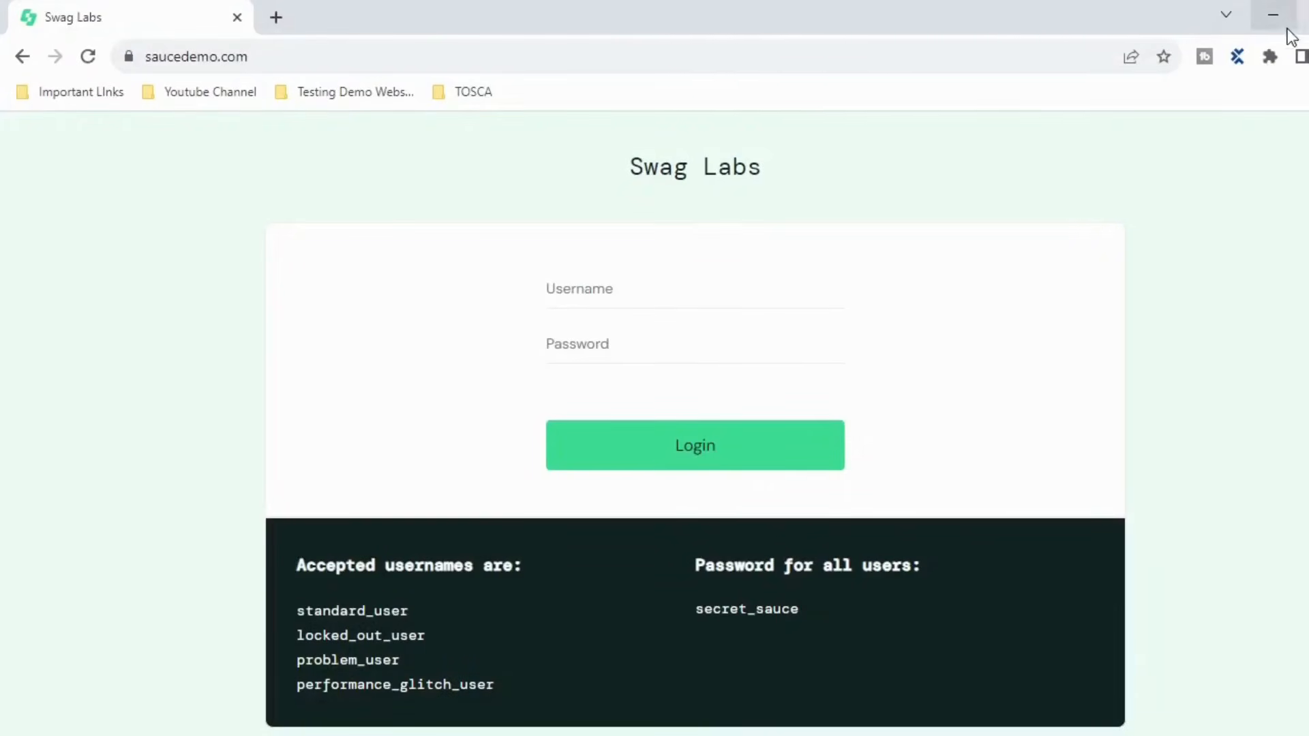
click(1272, 27)
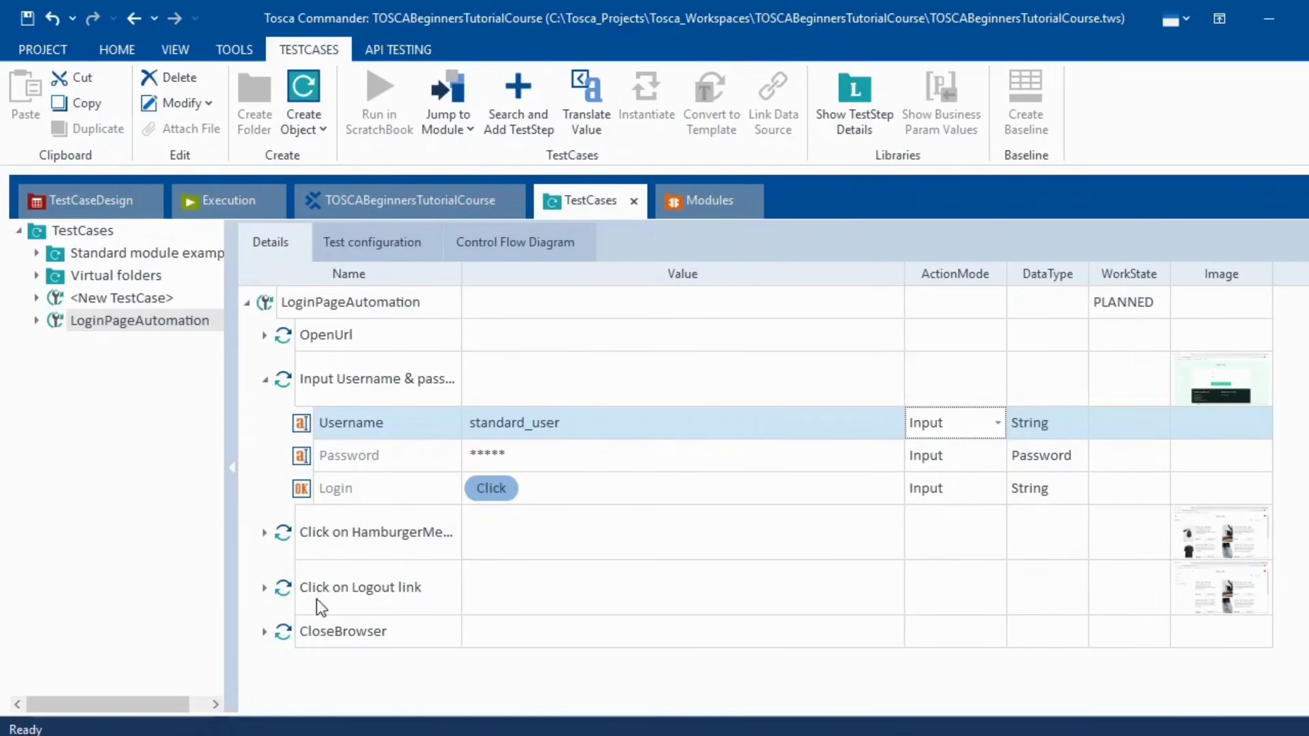
- Review the Username action modes and expand the HamburgerMenu and Logout link steps
click(998, 424)
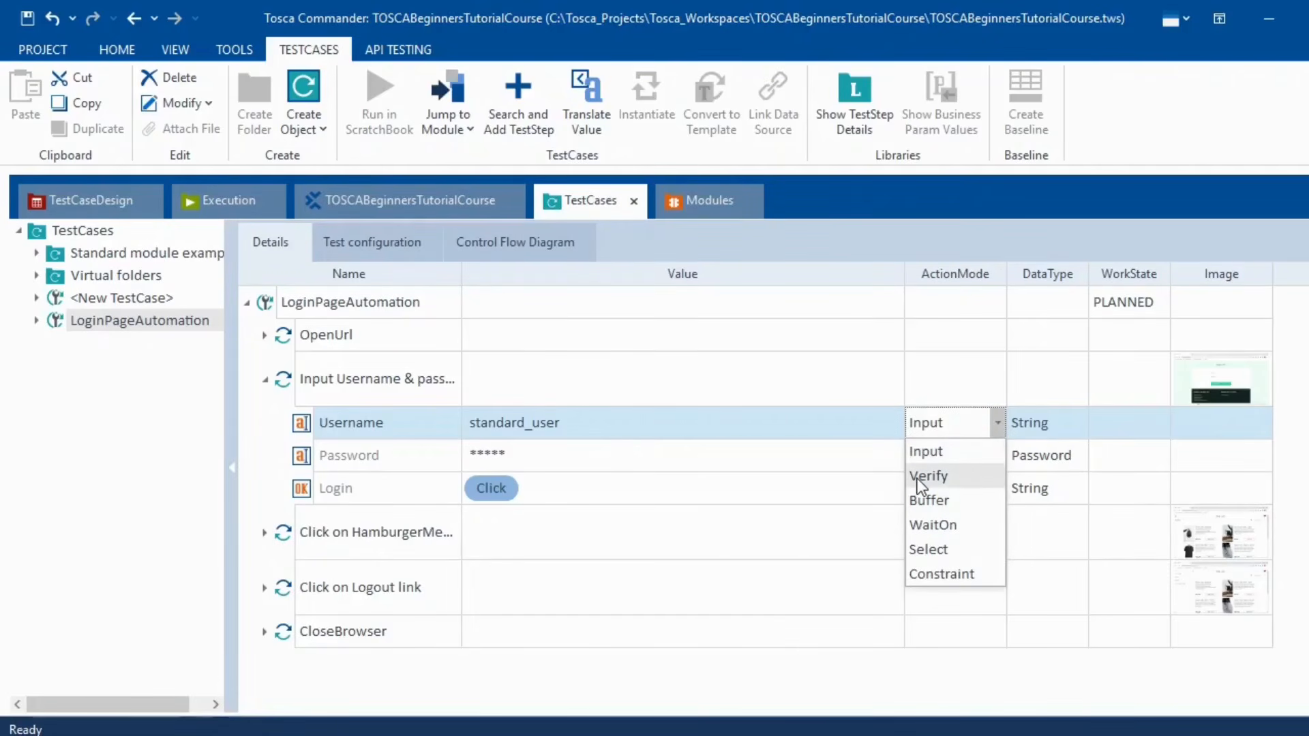
click(265, 544)
click(264, 535)
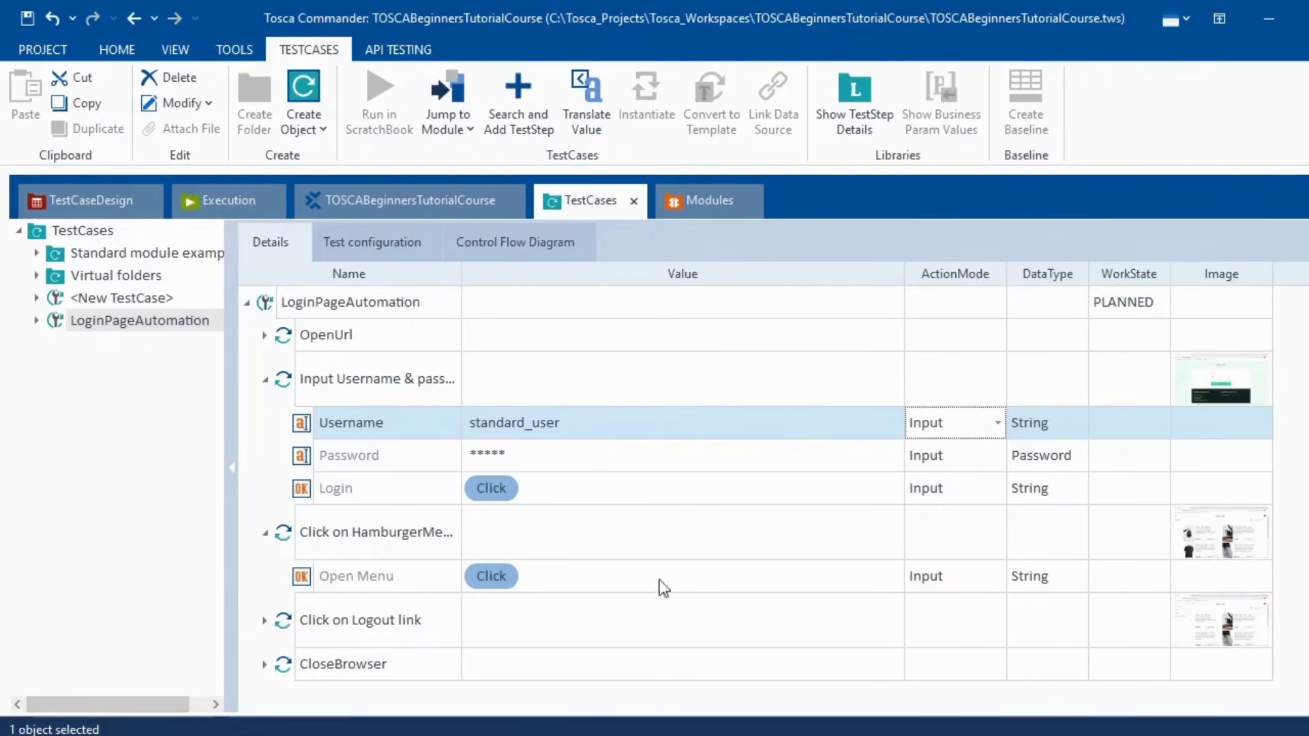
click(264, 622)
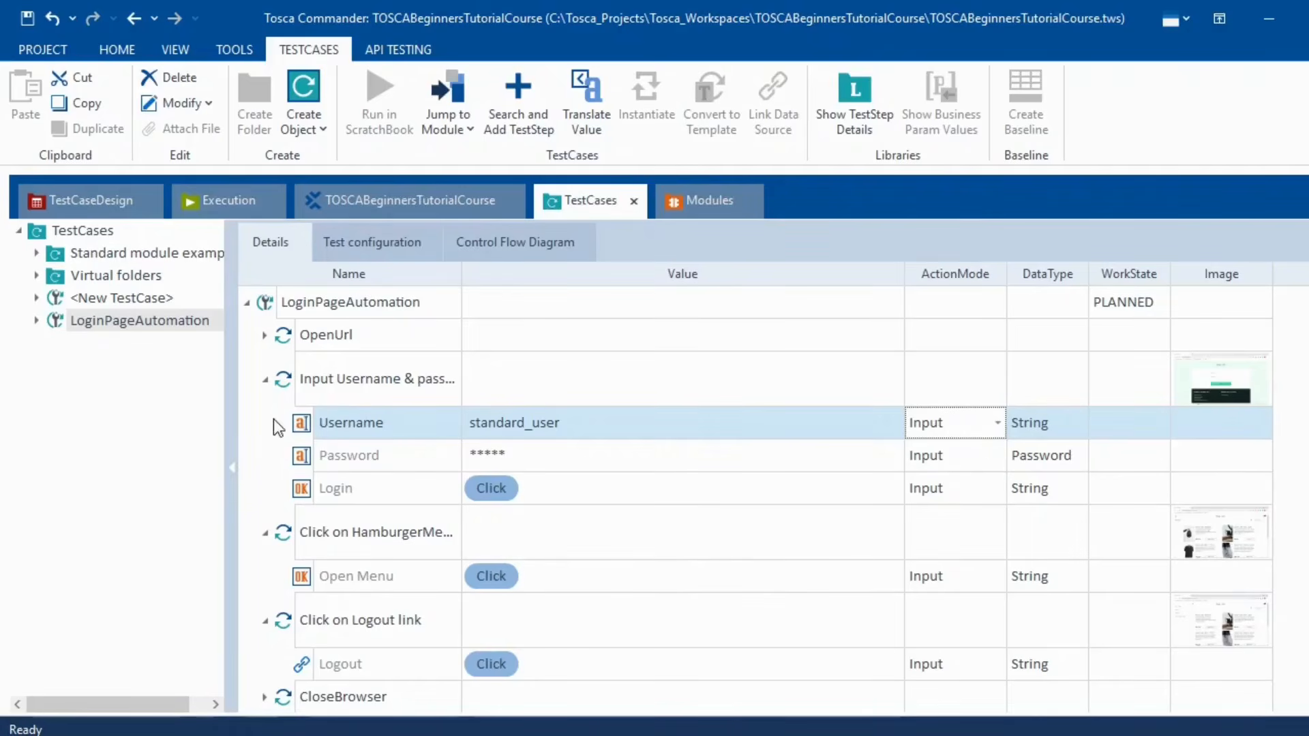
- Switch the Username row's action mode from Input to Verify
click(995, 423)
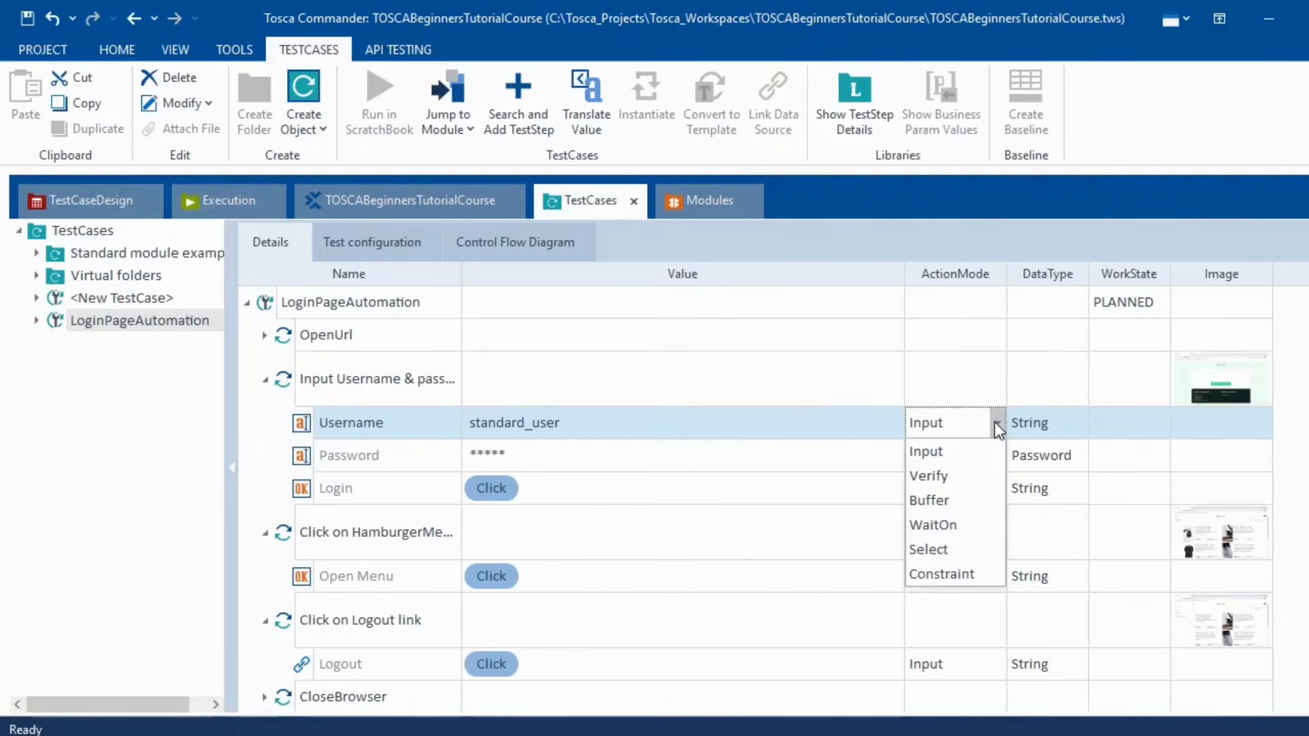
click(946, 478)
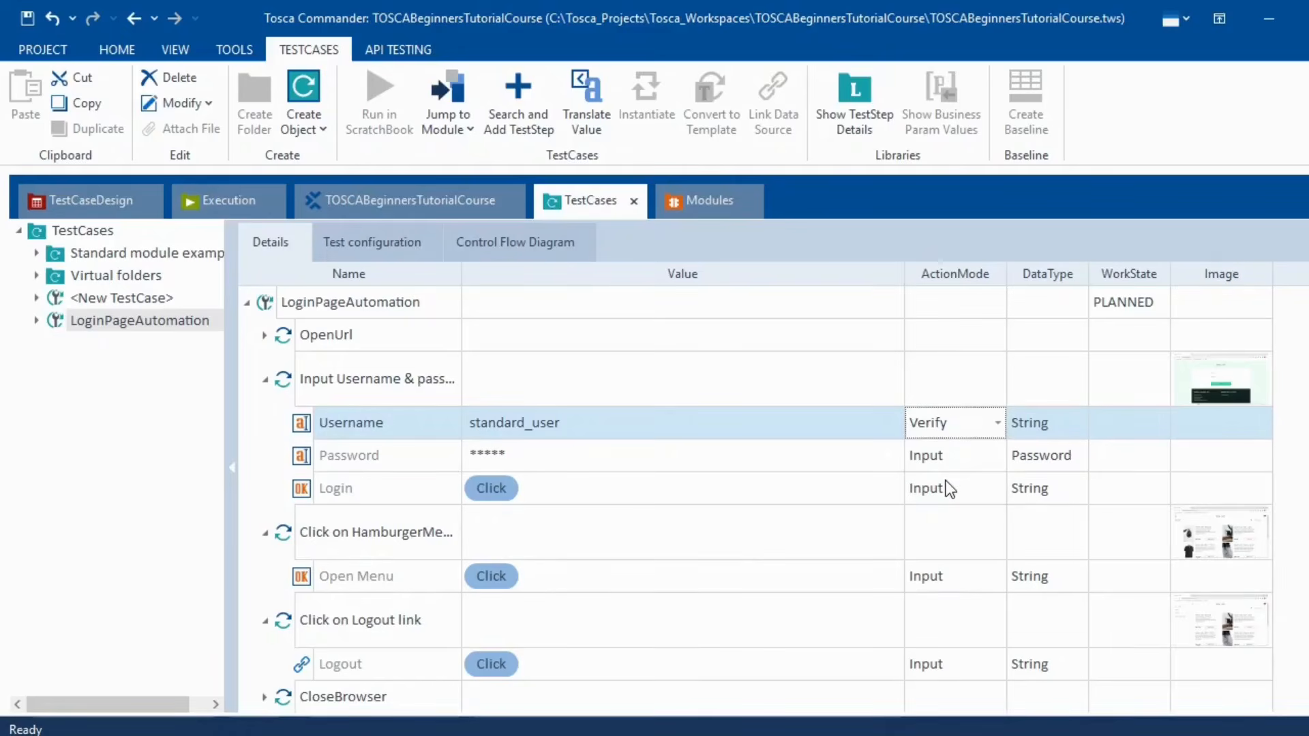
click(840, 425)
click(898, 423)
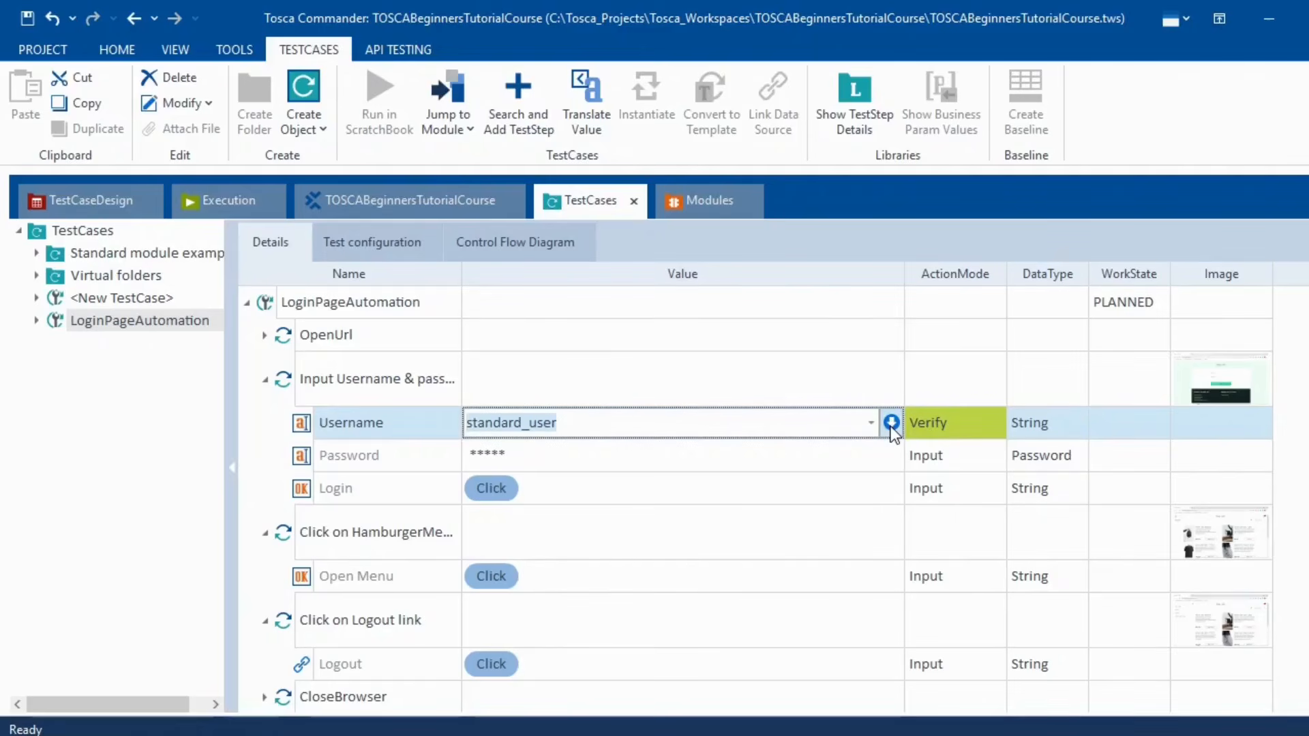
- Set the Username value to the condition Visible == True, replacing standard_user
click(892, 424)
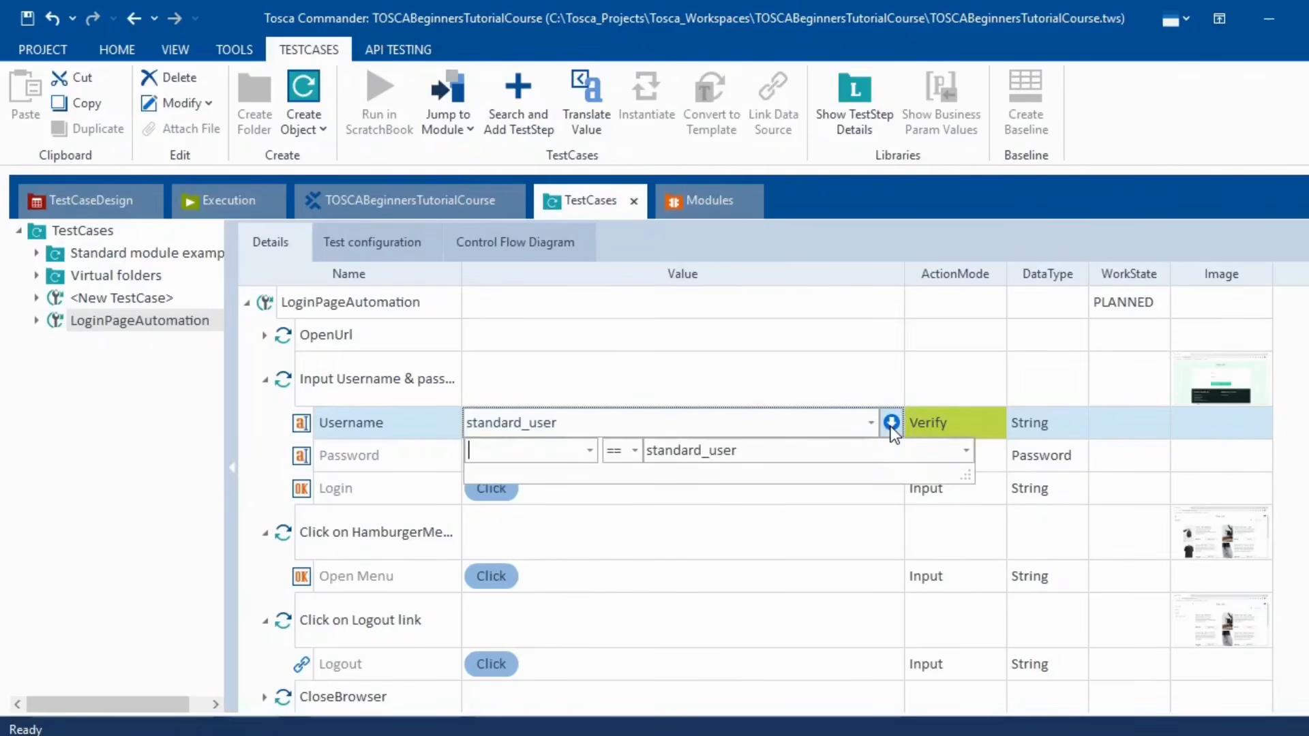
click(589, 451)
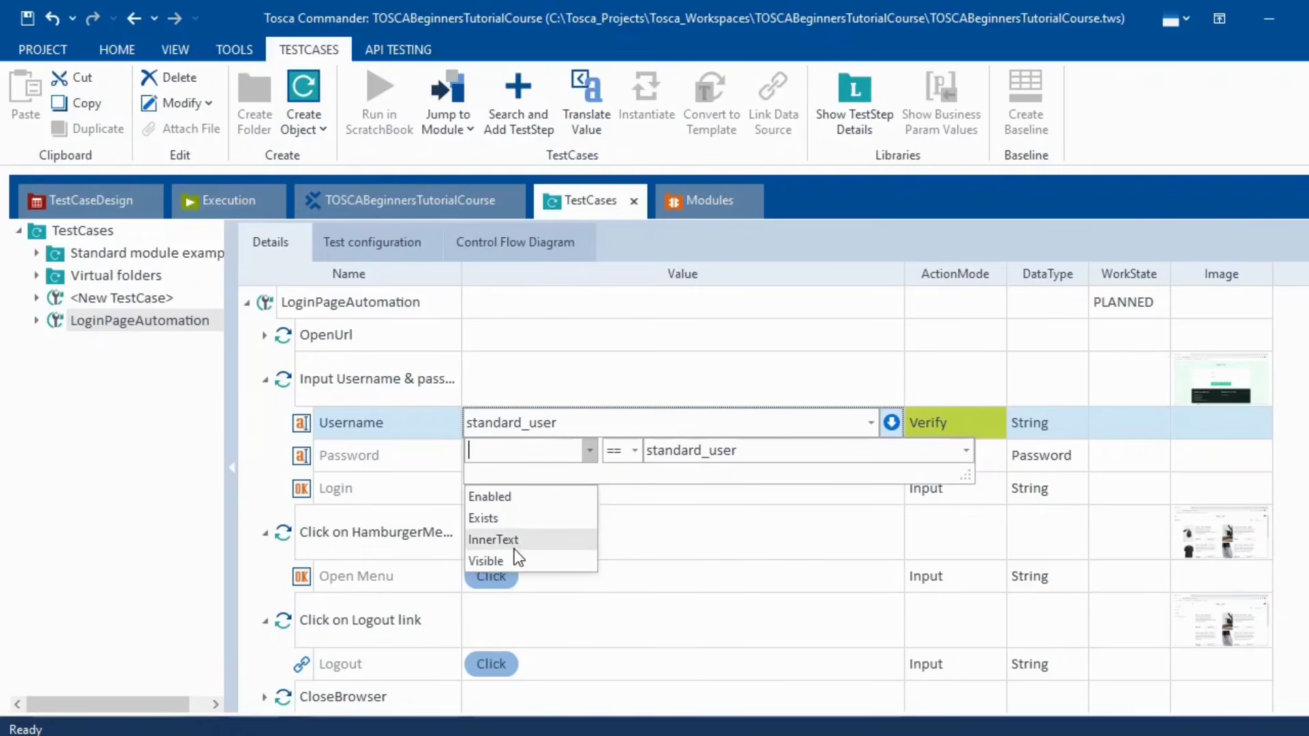
click(497, 563)
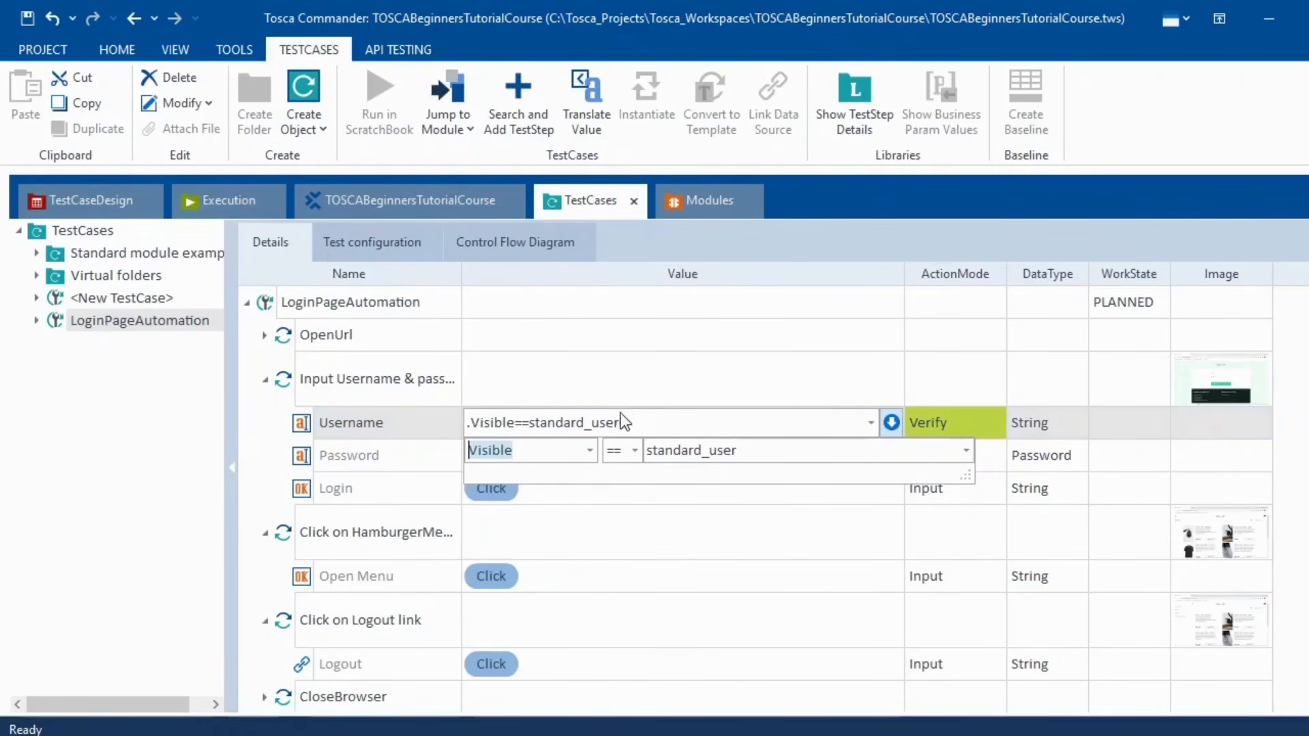
click(640, 424)
drag(639, 423, 536, 433)
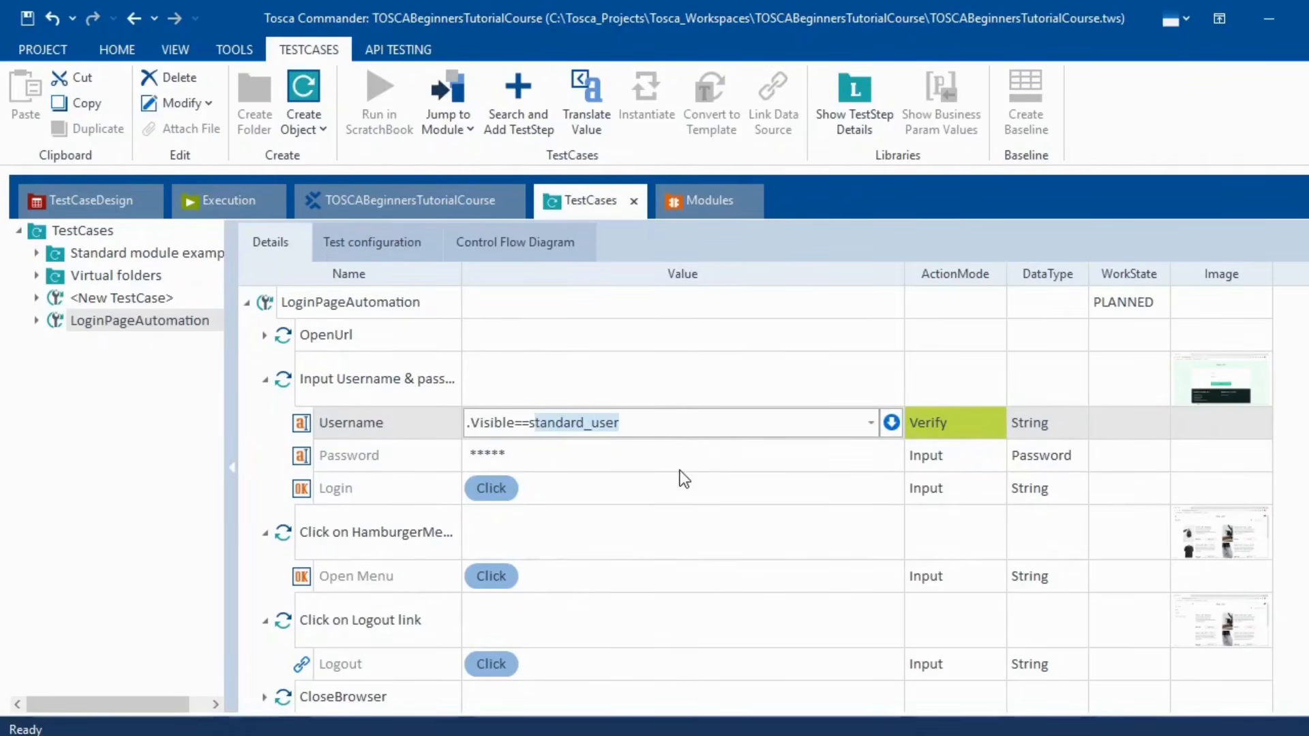
key(shift+Left)
key(BackSpace)
text(True)
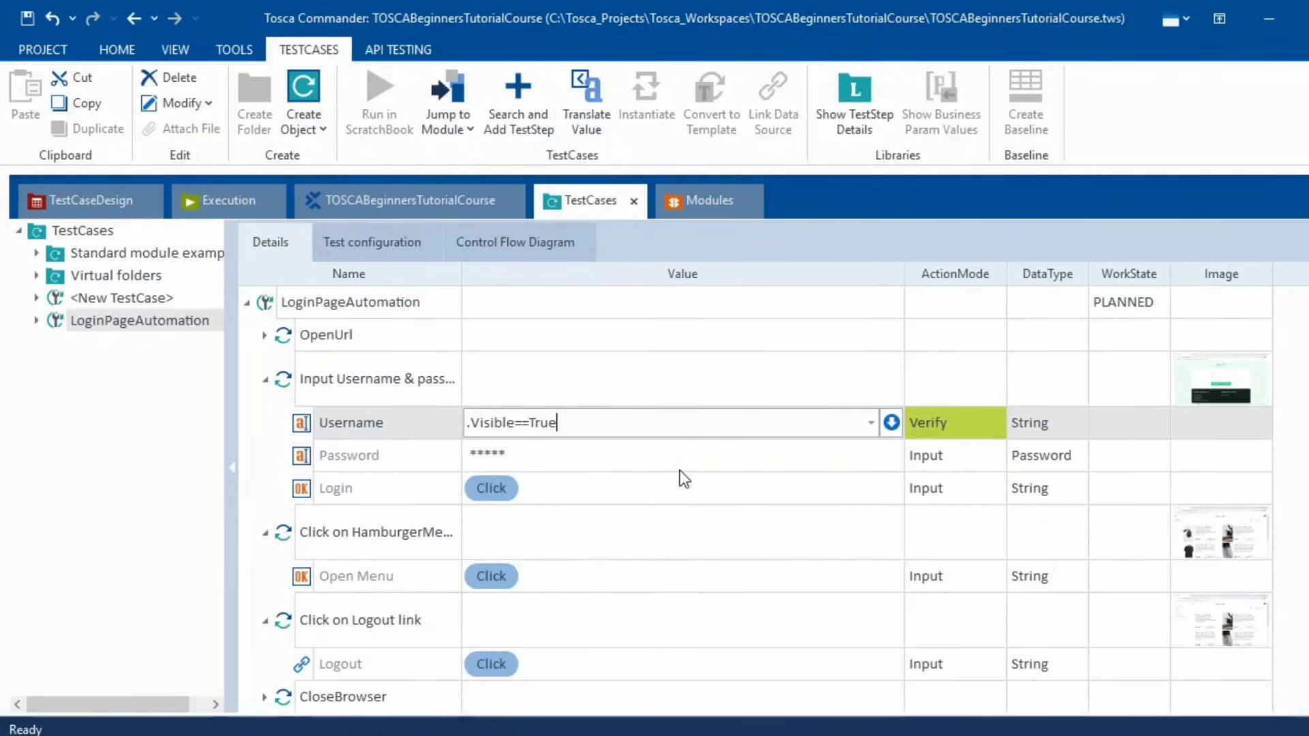
key(Return)
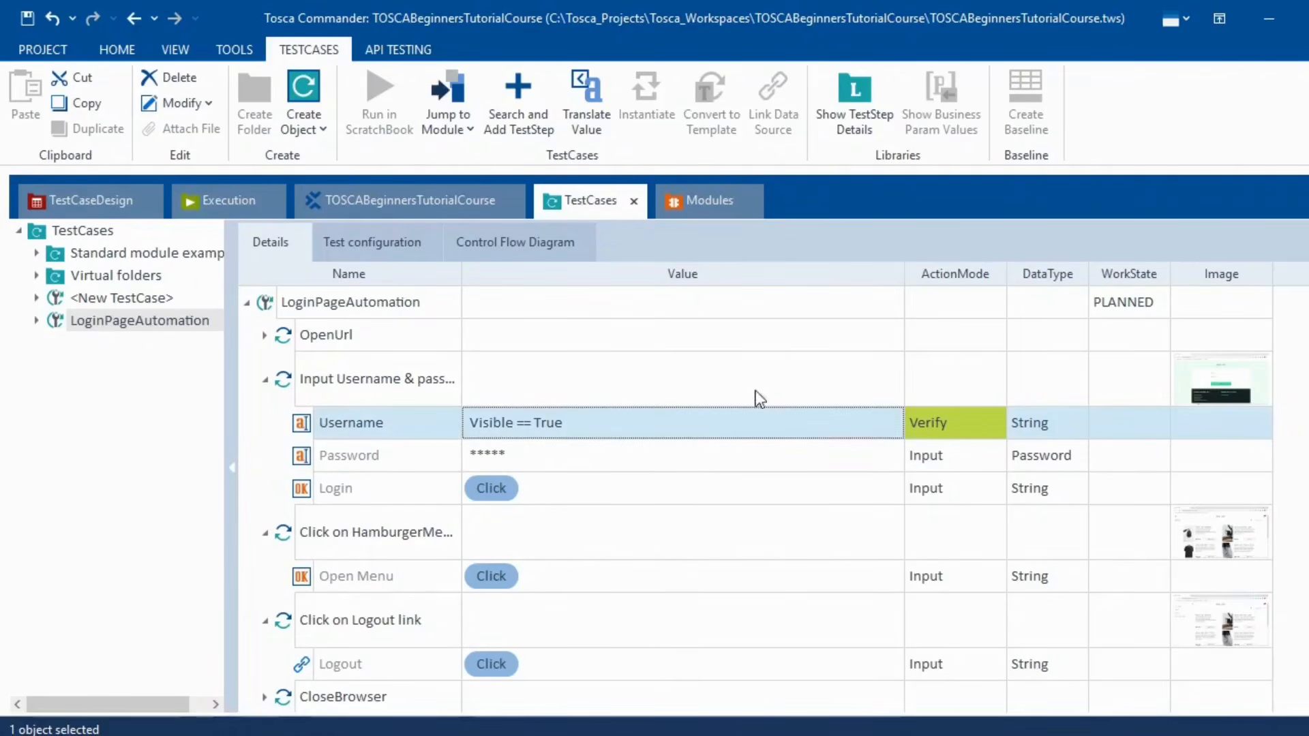
click(265, 533)
click(36, 321)
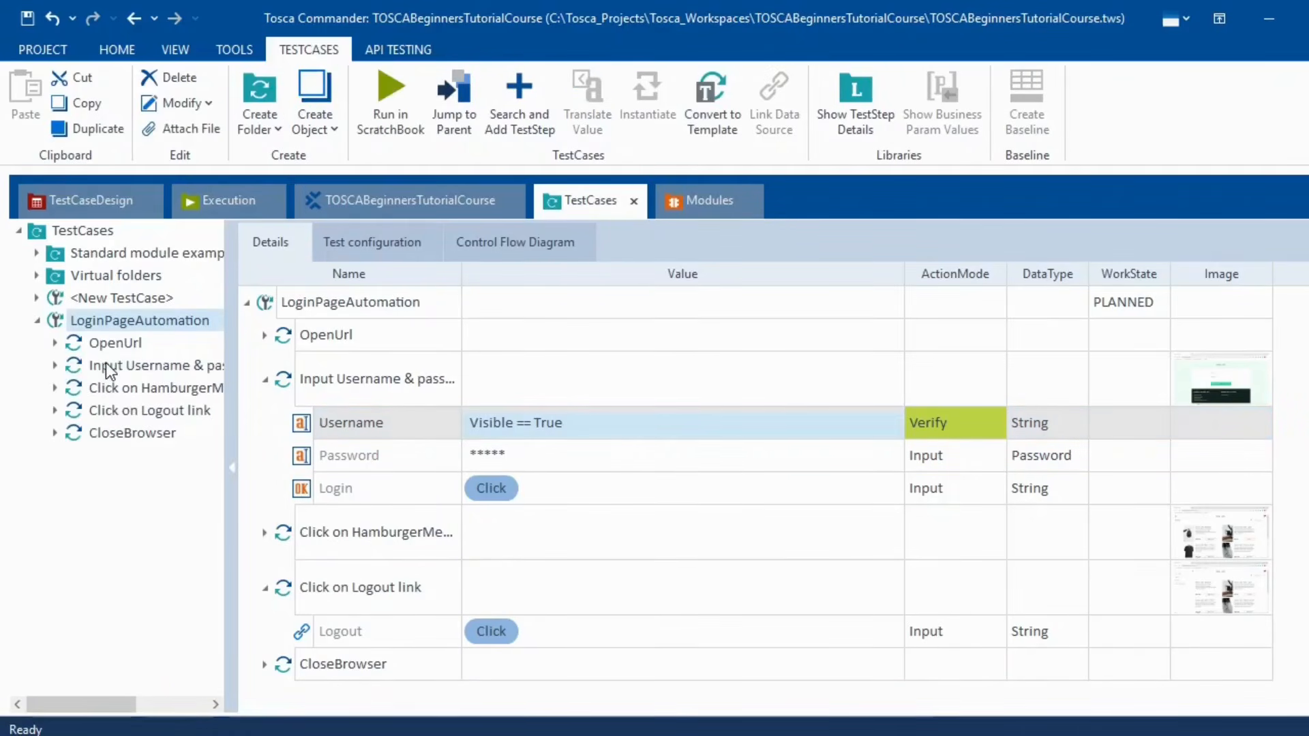
- Disable the Click on HamburgerMenu, Click on Logout link and CloseBrowser steps
click(113, 387)
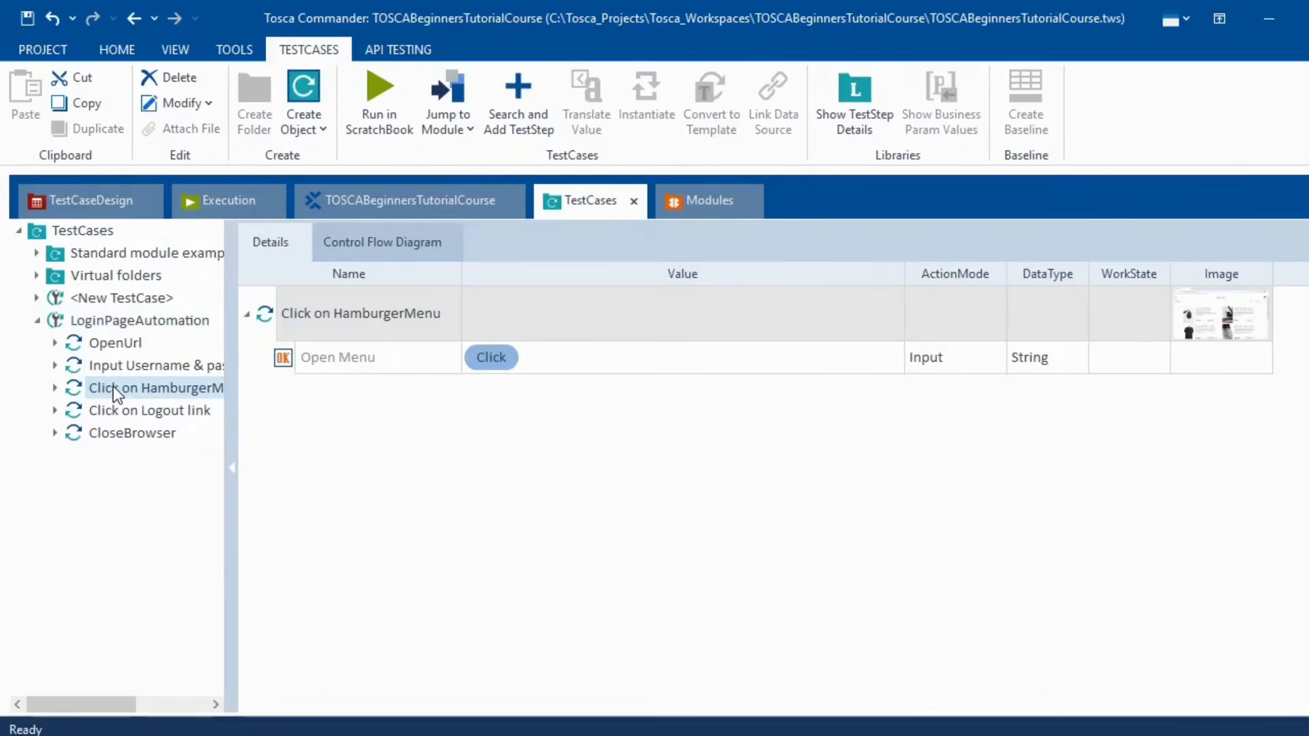
key(shift+Down)
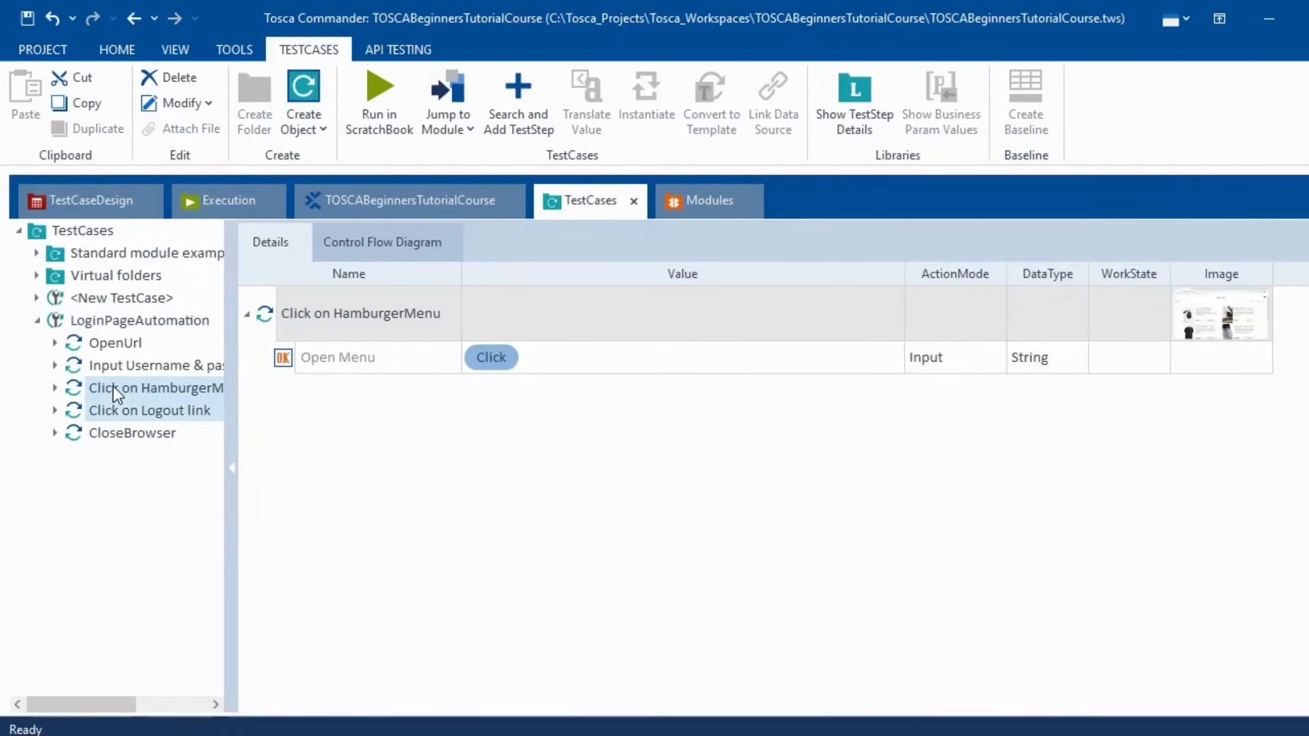
key(shift+Down)
right_click(114, 387)
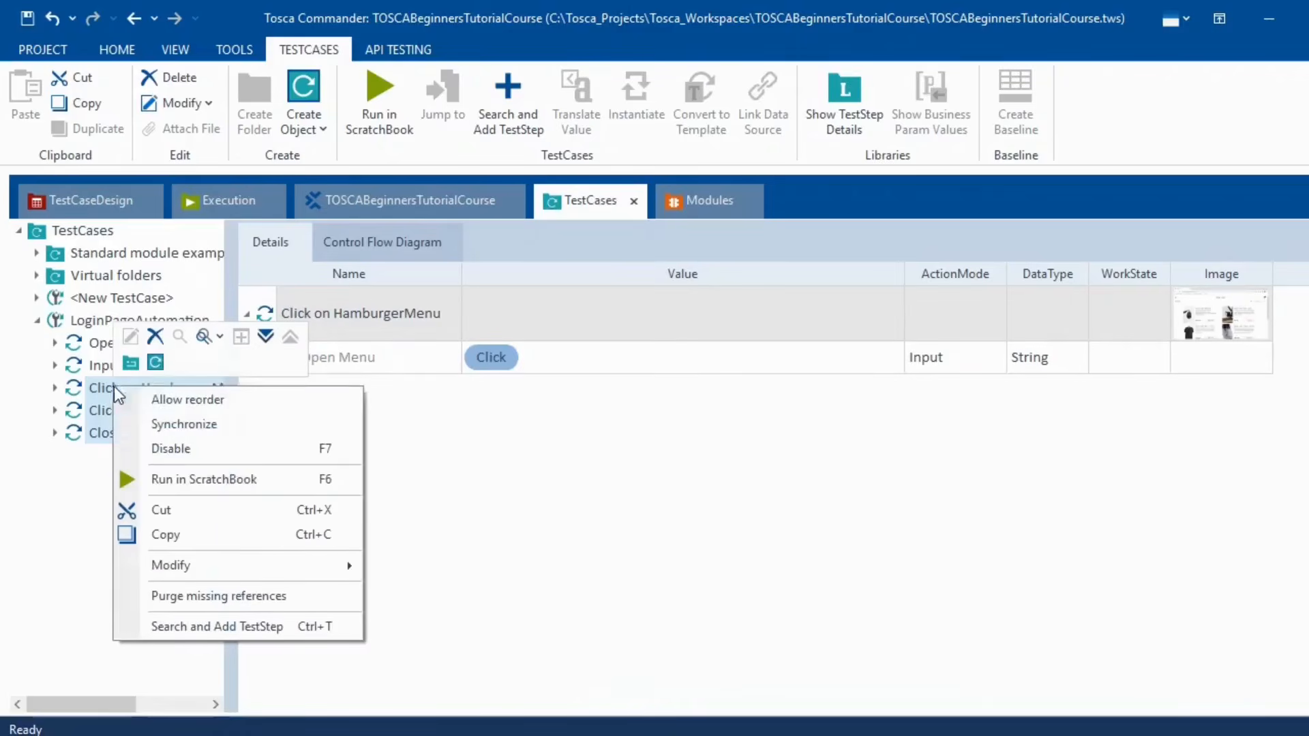
click(206, 449)
click(572, 412)
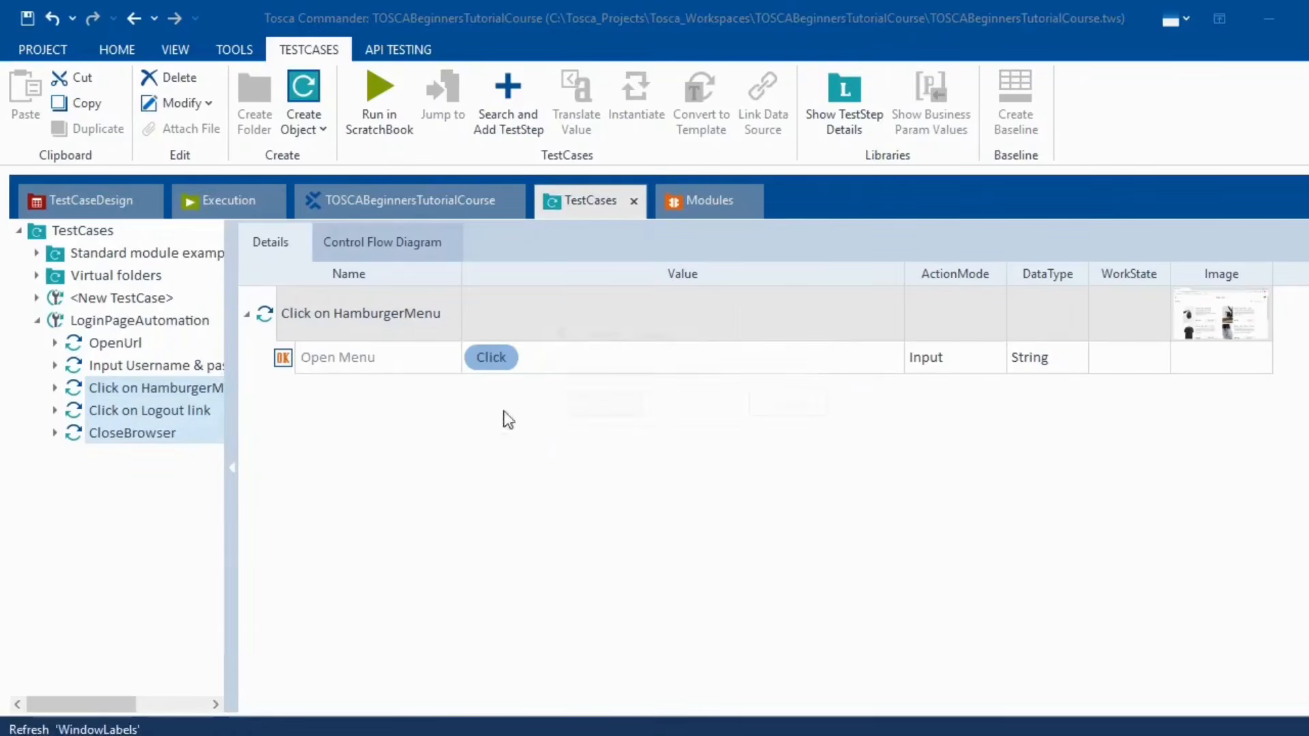
- Clear the Login row's Click value in the username-and-password step
click(142, 365)
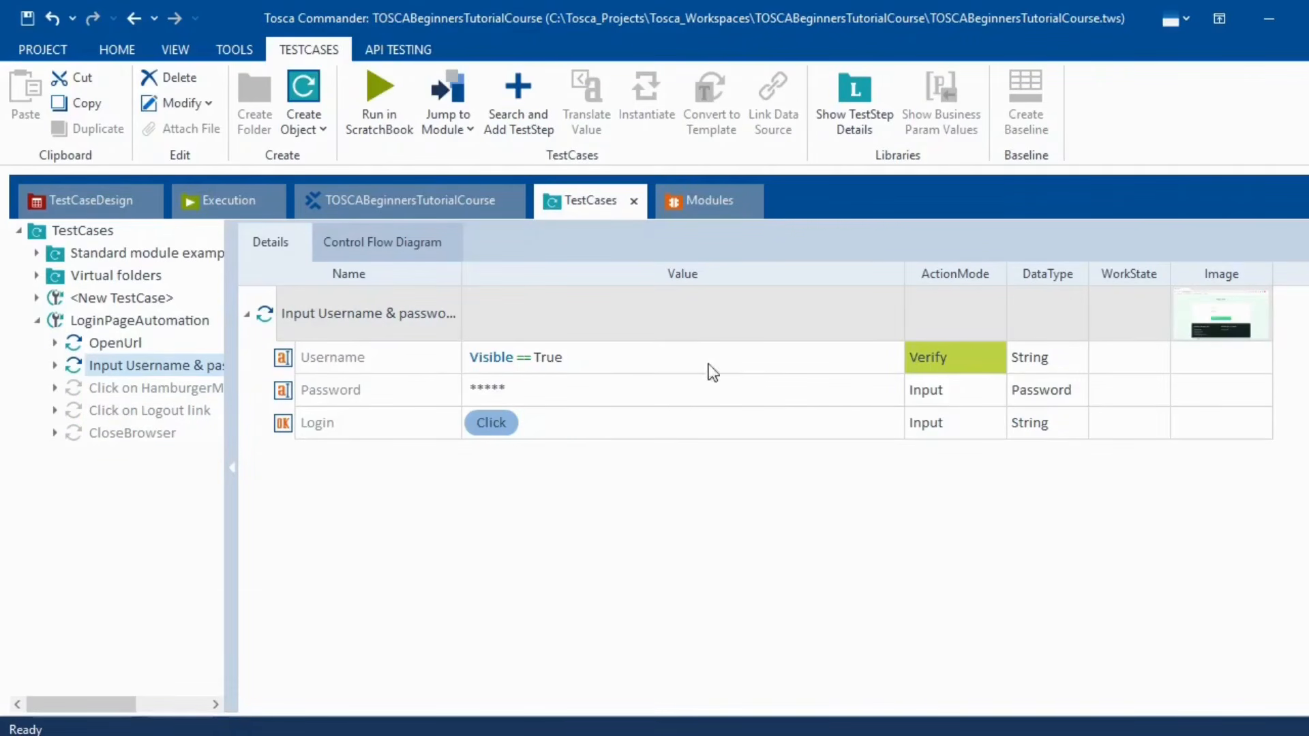
click(286, 427)
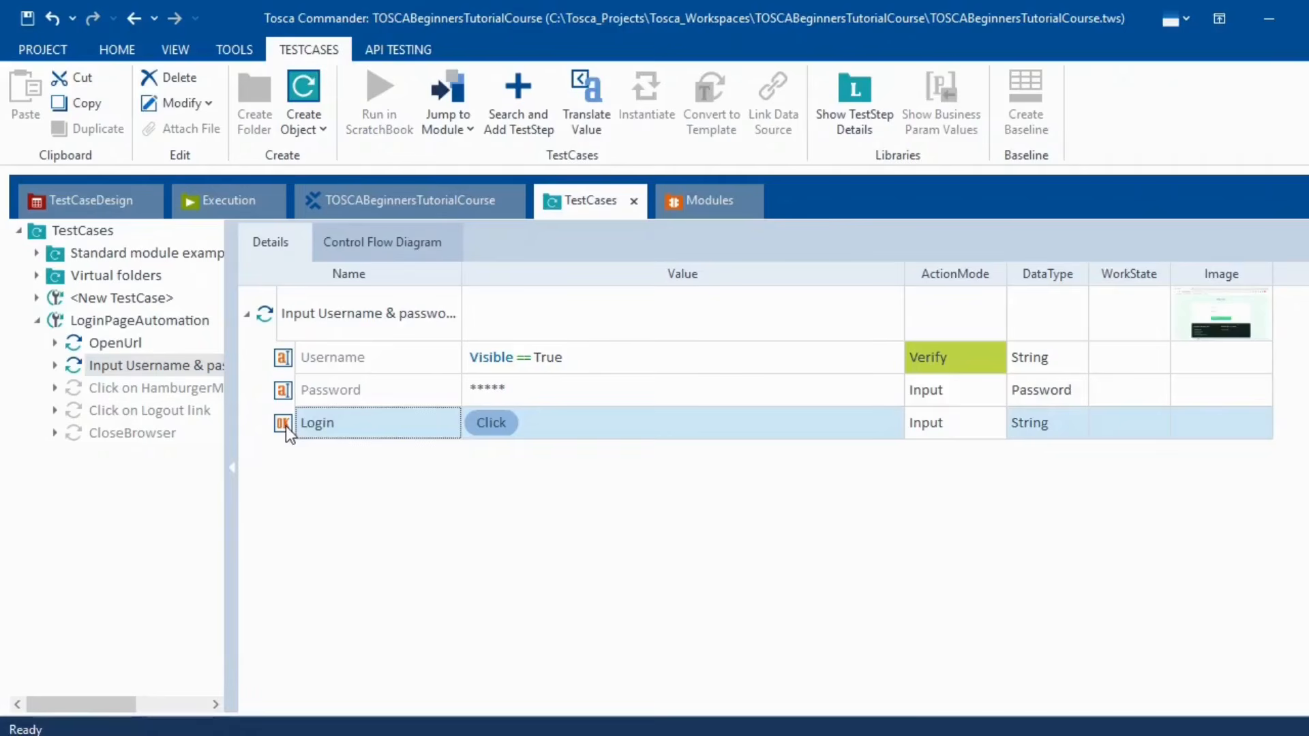
key(Delete)
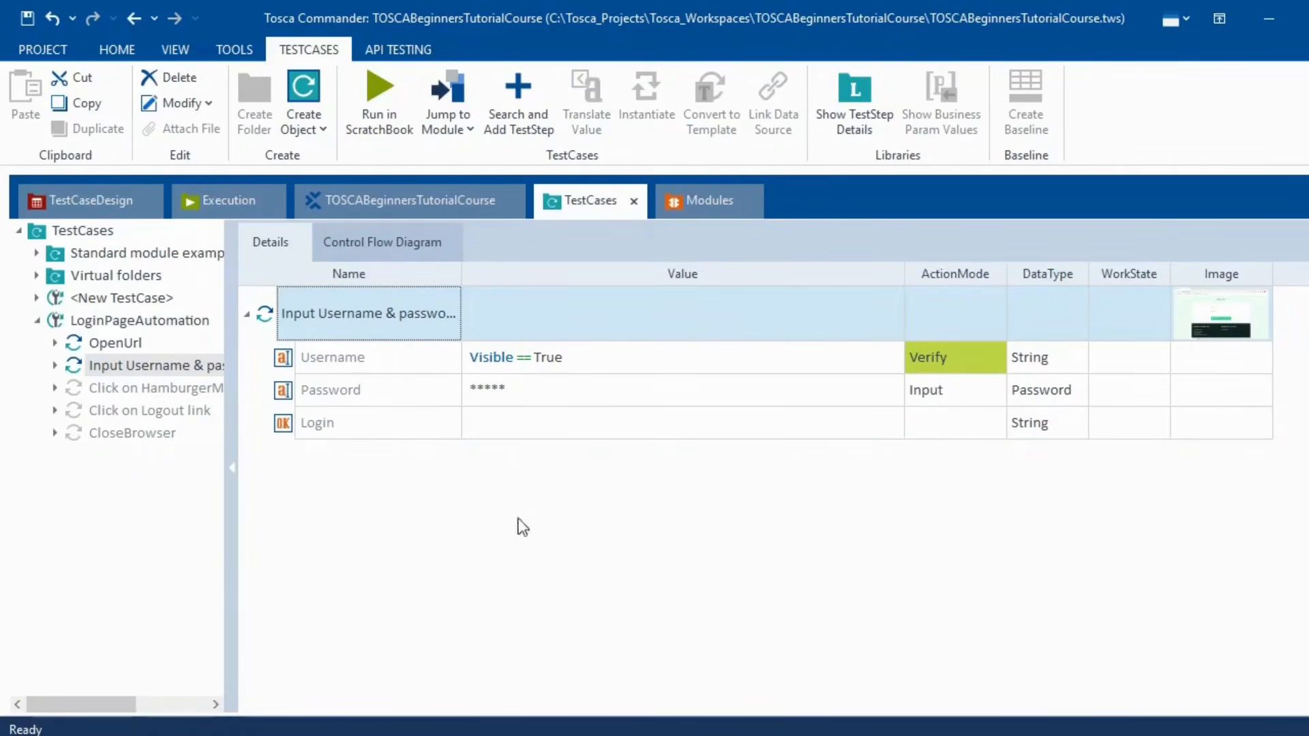
- Run only the username-and-password login step in ScratchBook
click(112, 319)
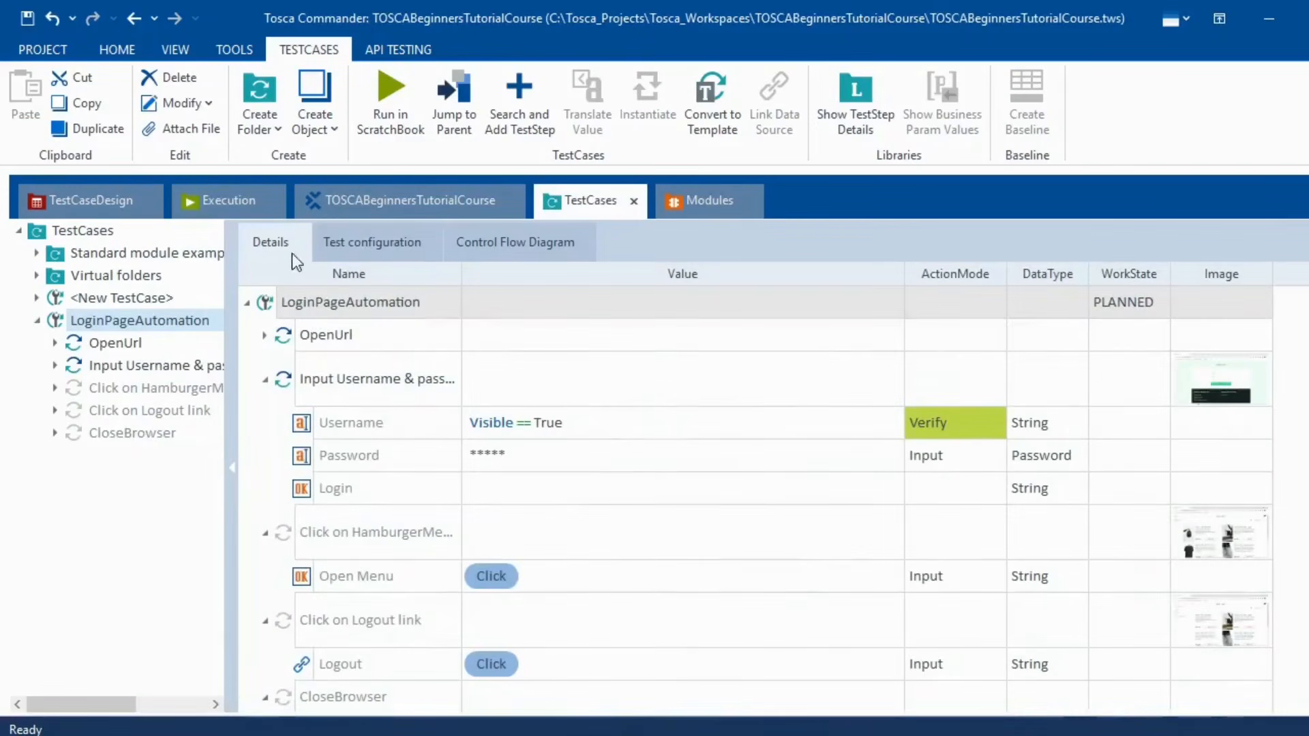
click(116, 344)
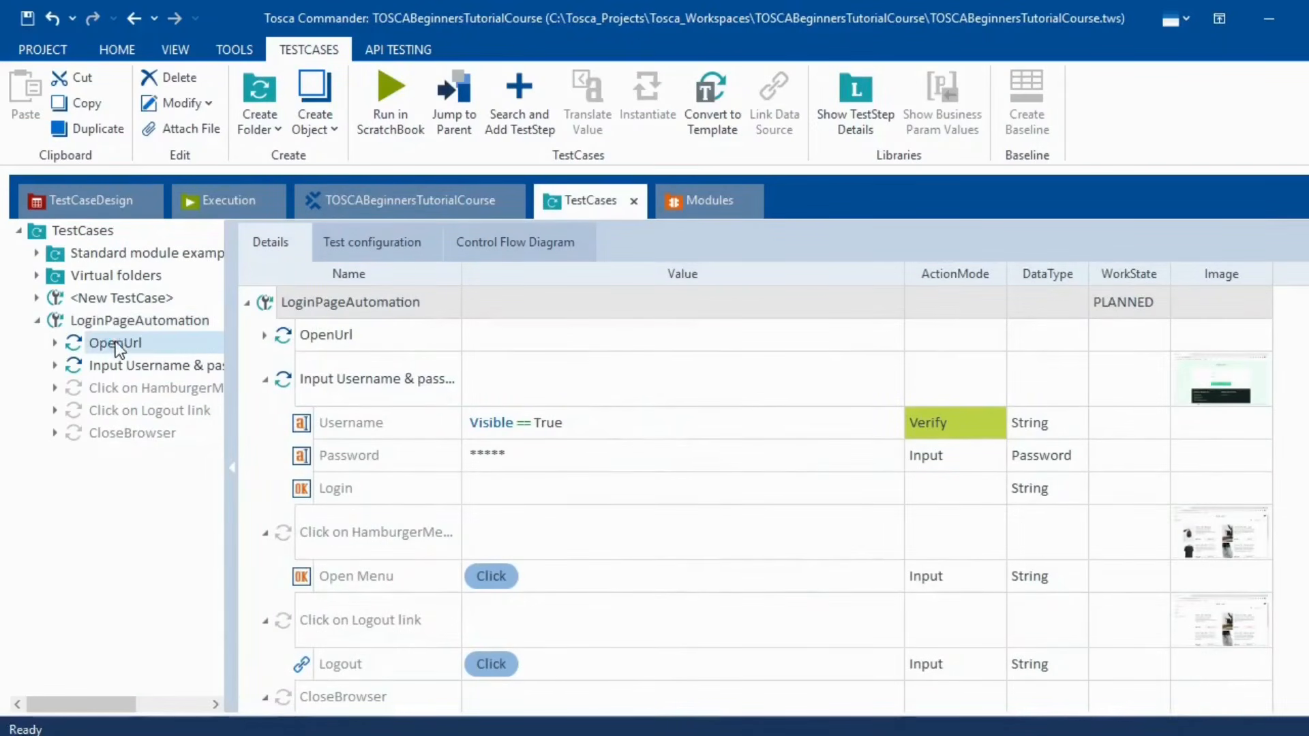
click(132, 367)
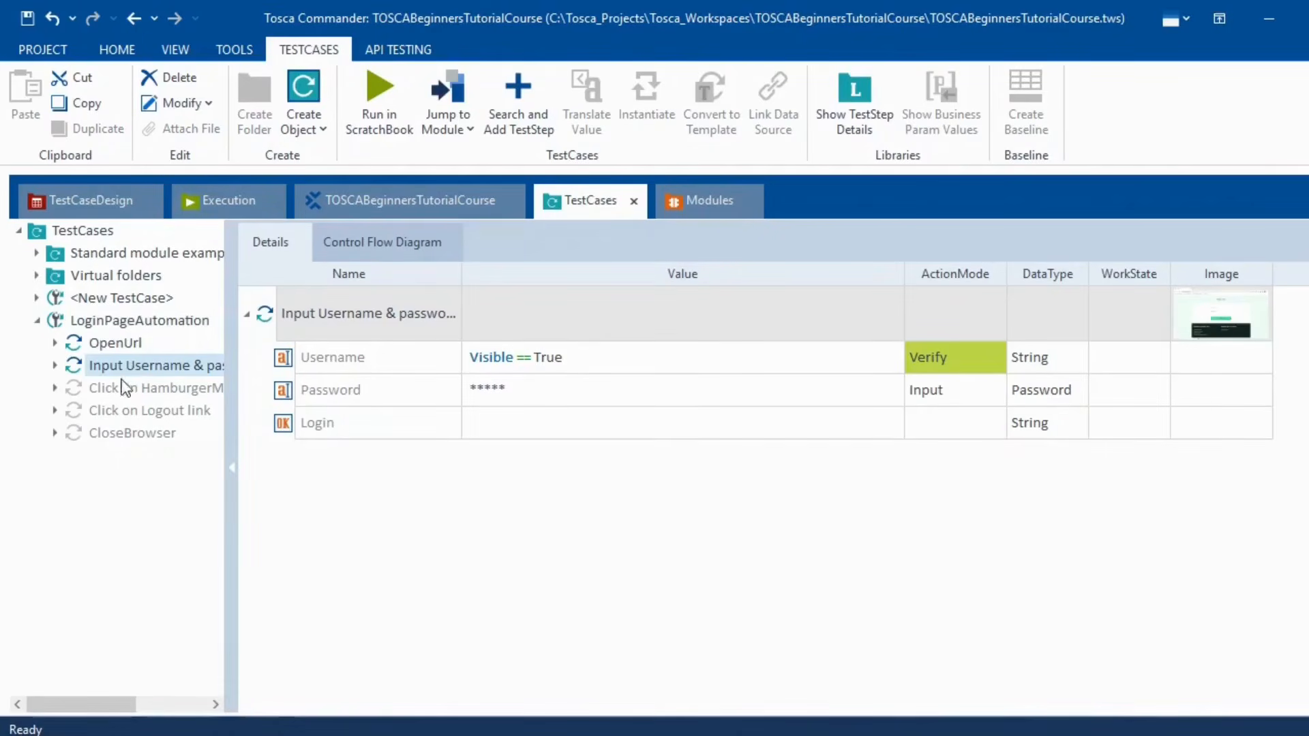
right_click(148, 367)
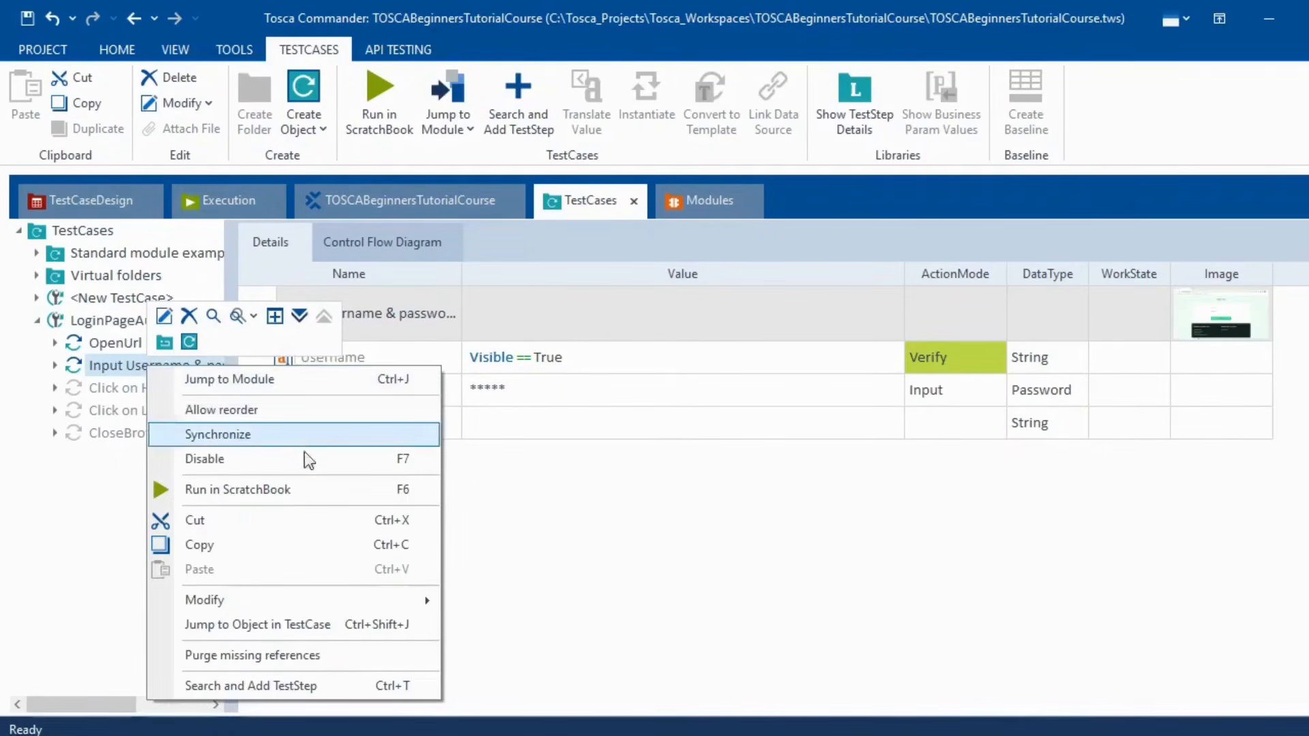
click(322, 490)
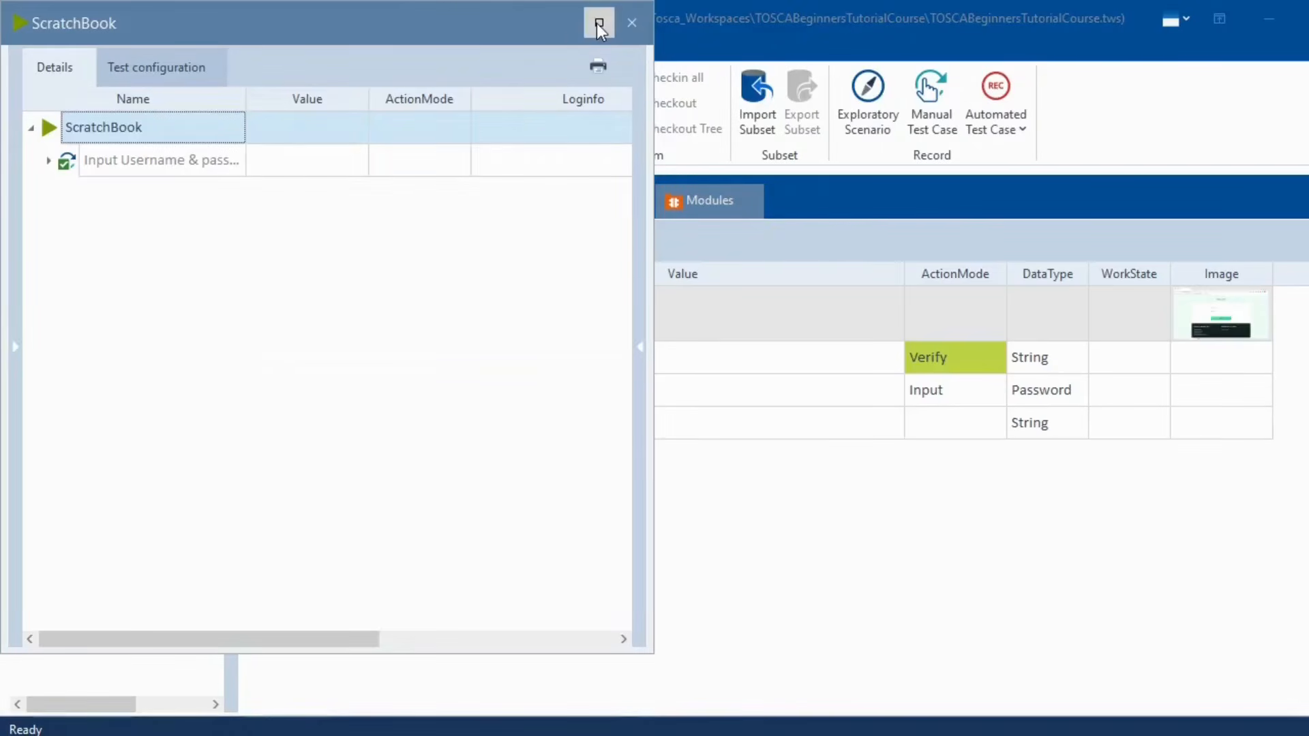
- Open the Username result's log, showing expected and actual value True
click(598, 24)
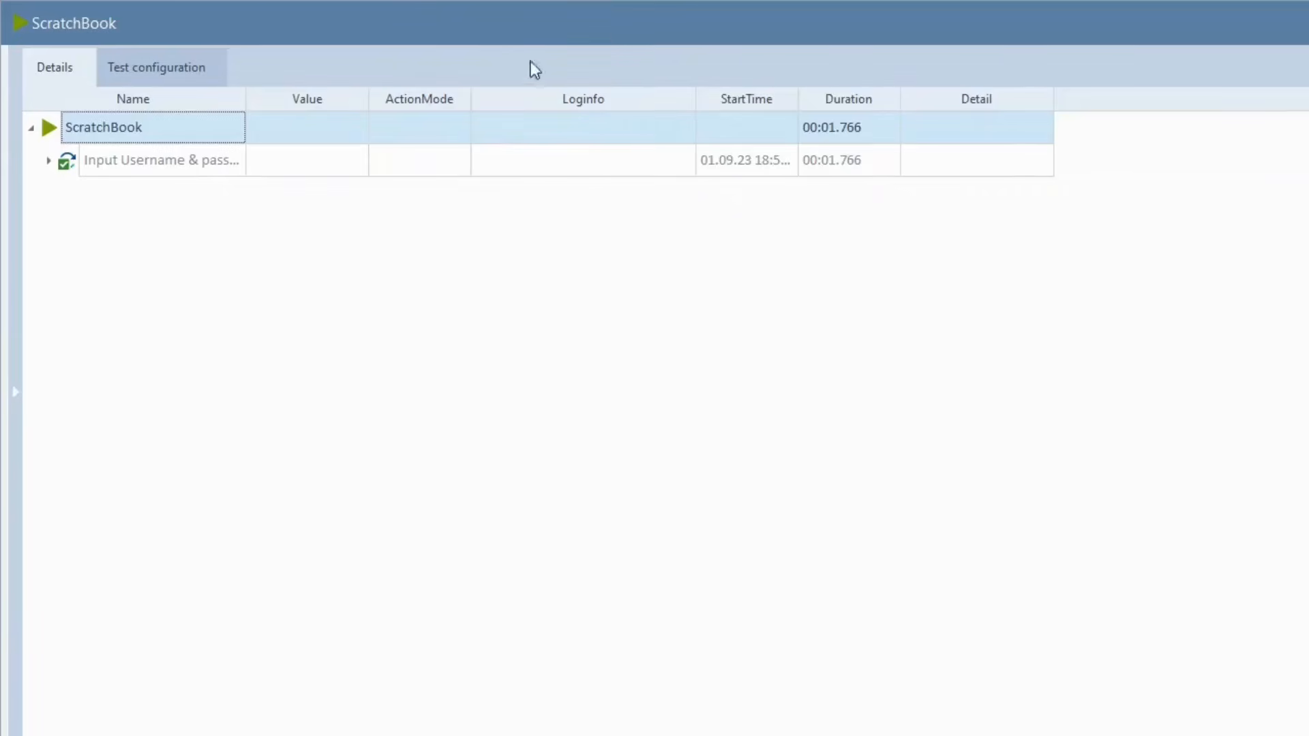
click(50, 162)
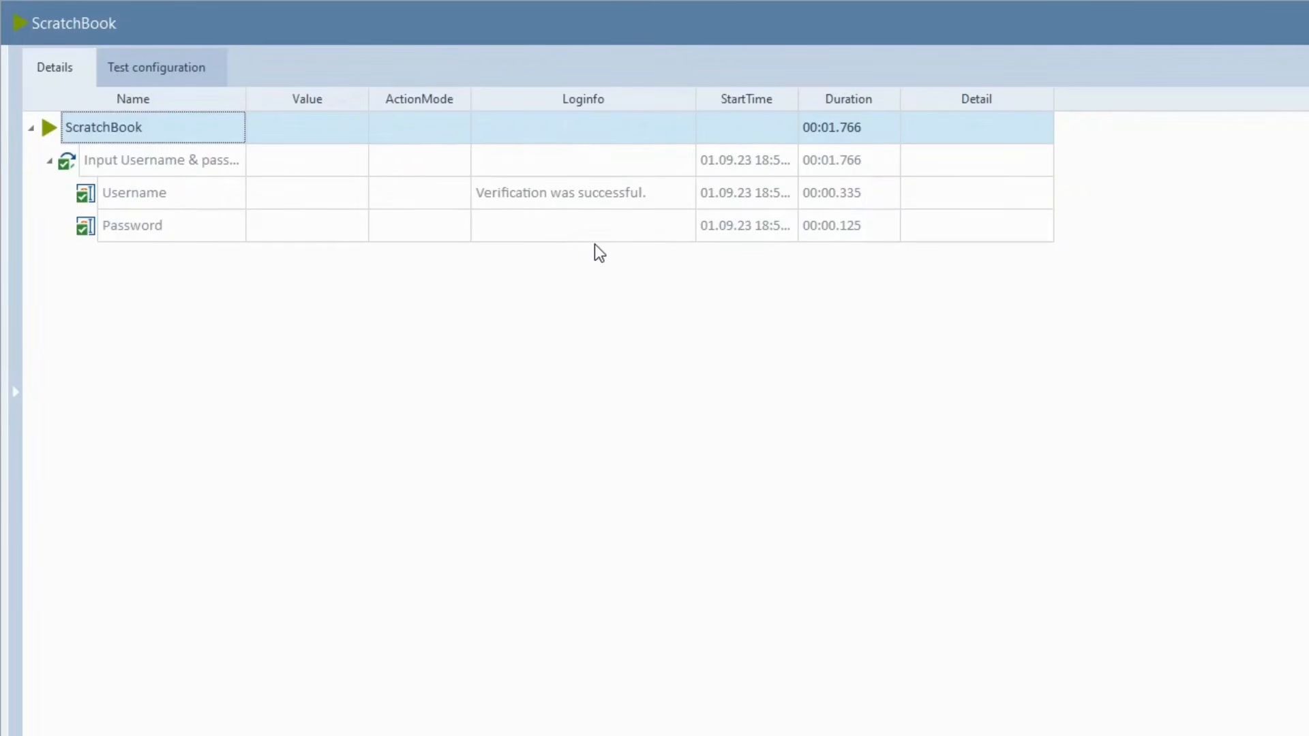
click(679, 197)
click(686, 196)
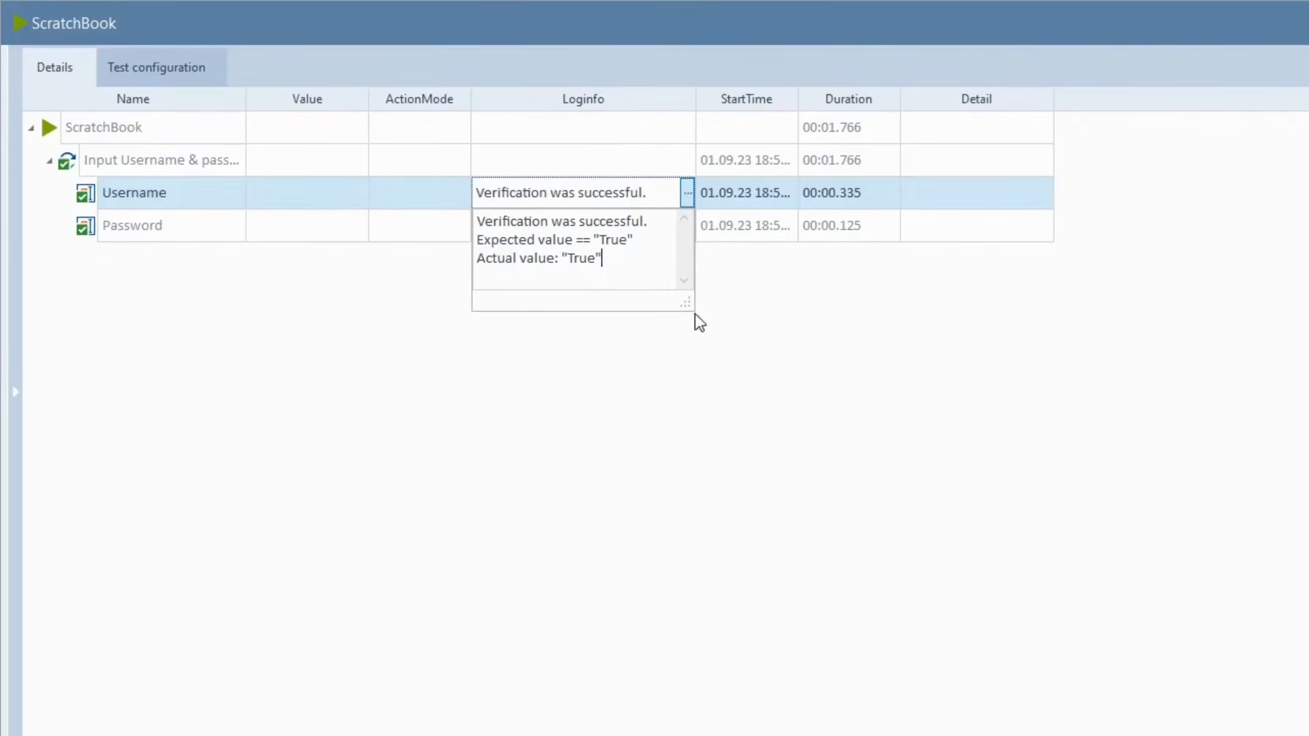
drag(687, 306, 918, 423)
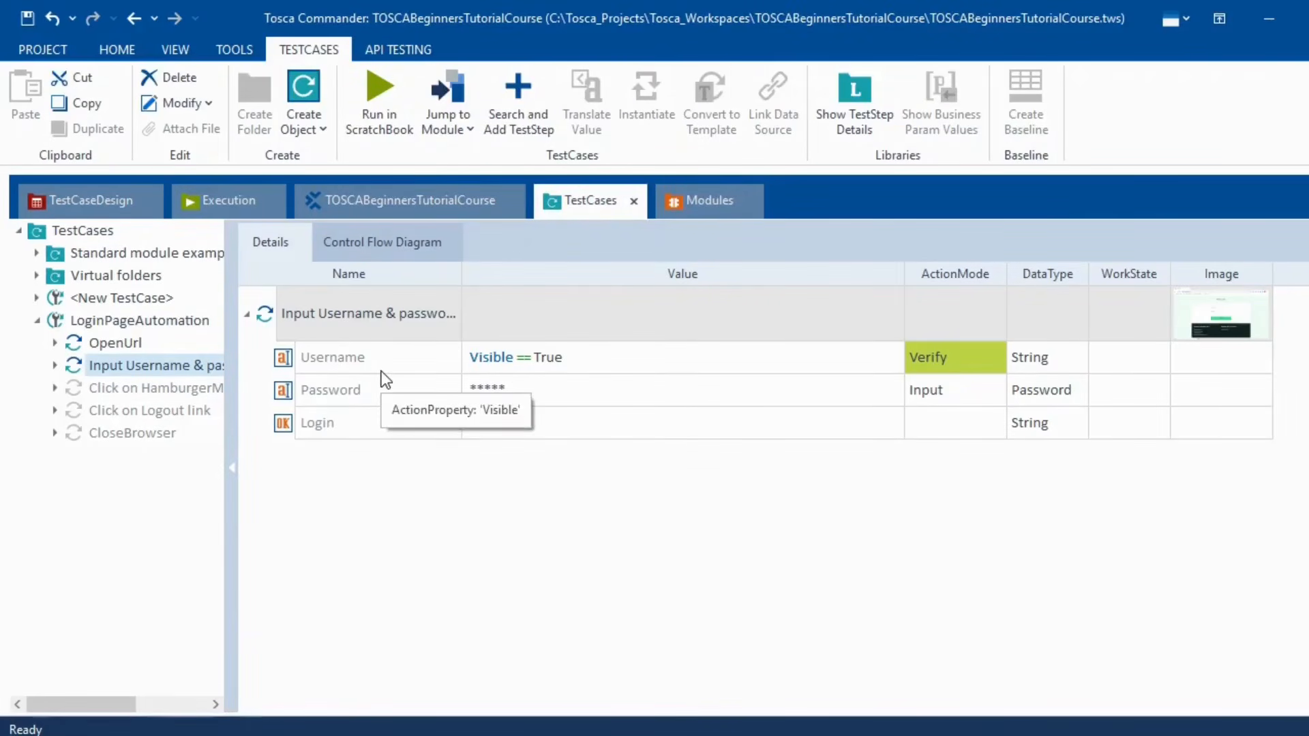
- Try the Exists and then Enabled properties for the Username verification
click(605, 358)
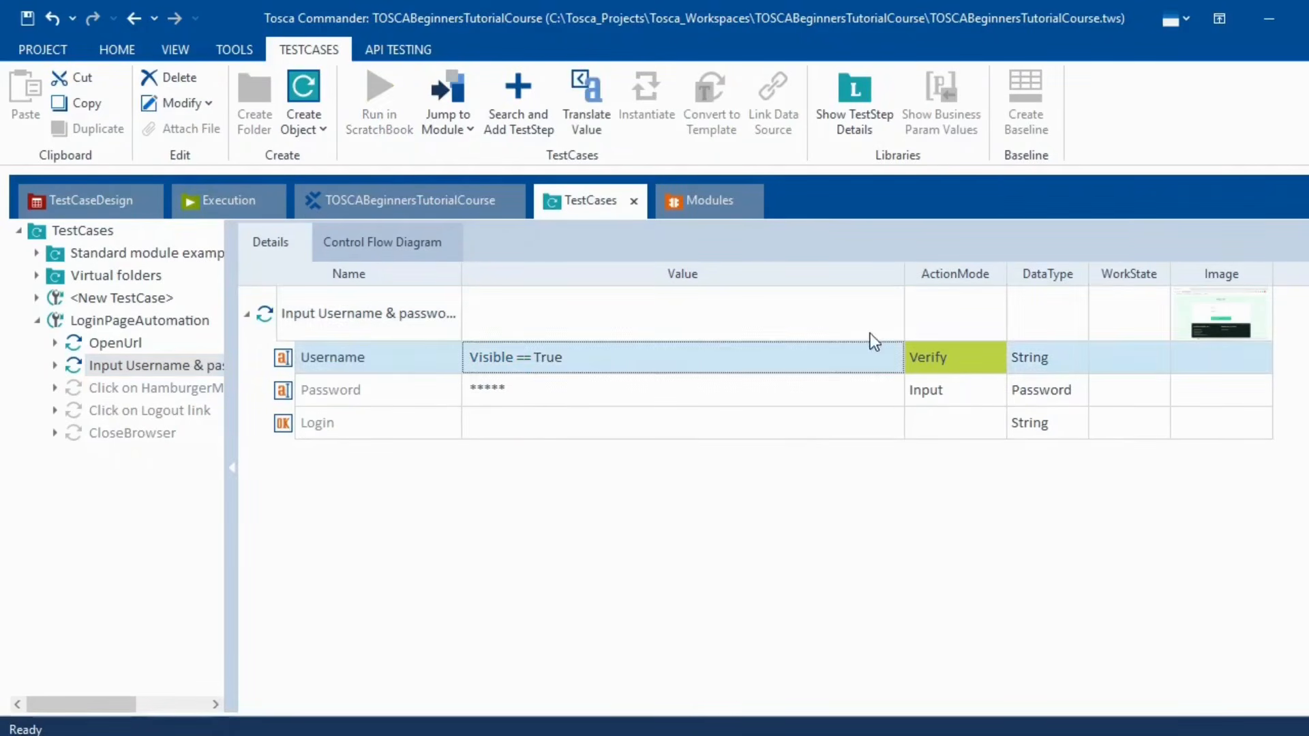
click(857, 357)
click(891, 357)
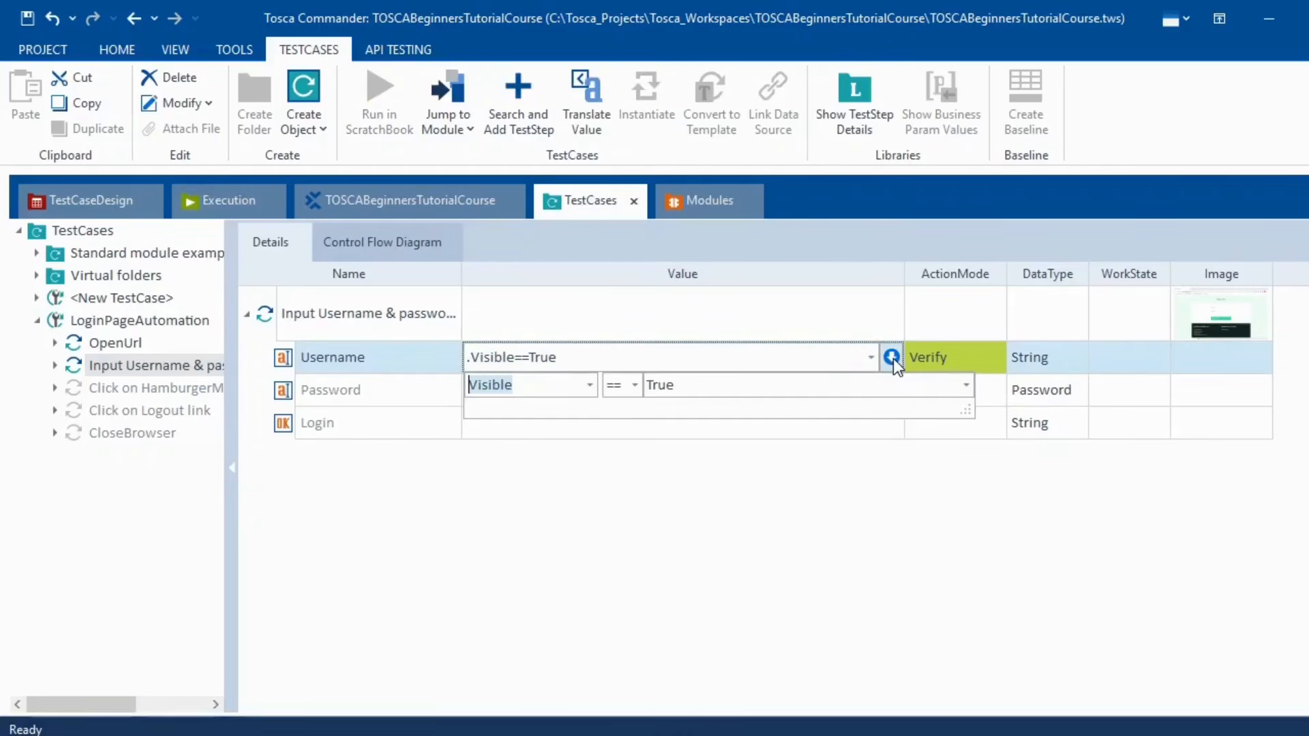
click(588, 386)
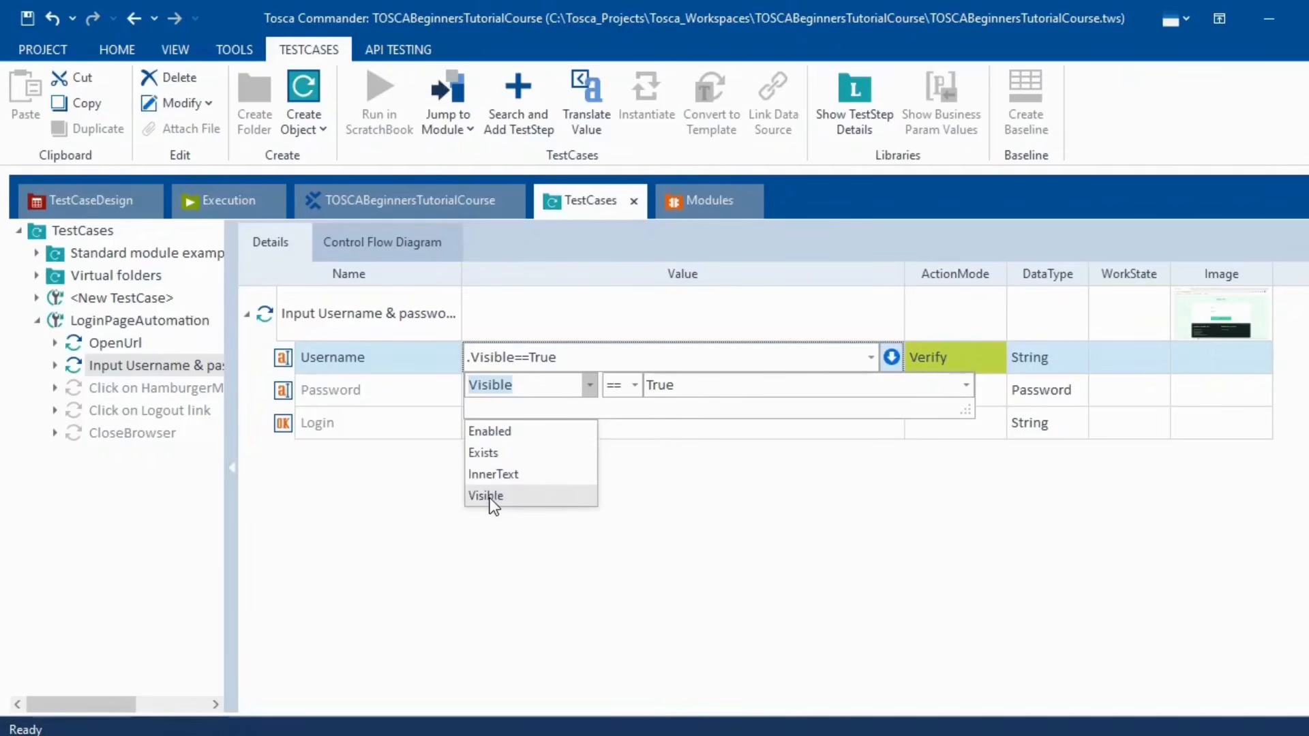
click(501, 451)
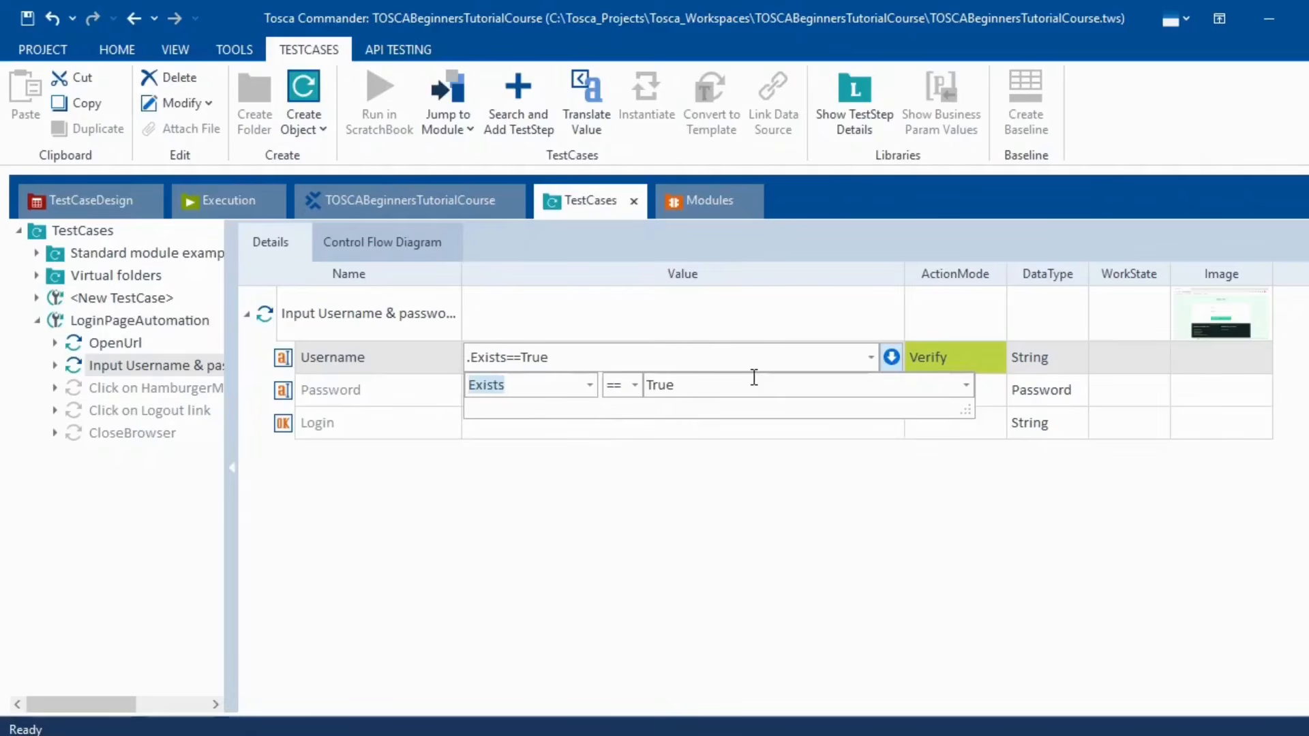
click(591, 387)
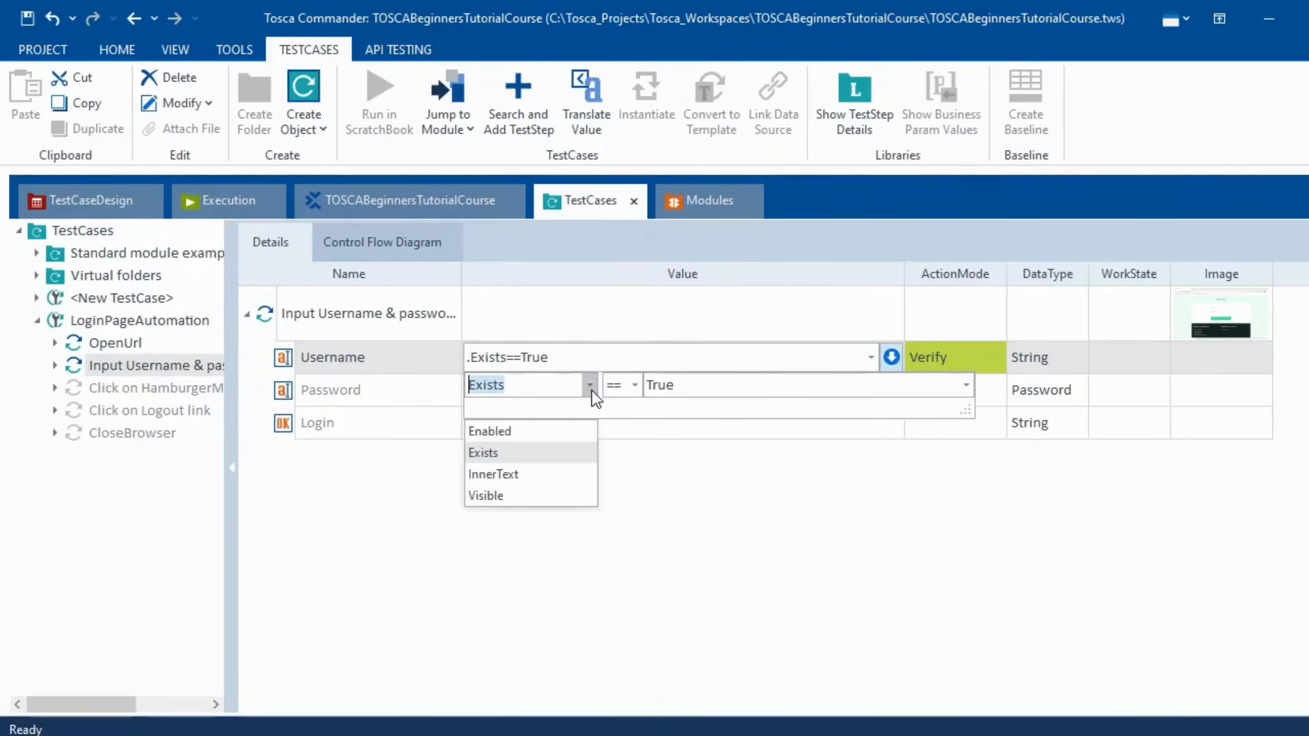
click(488, 434)
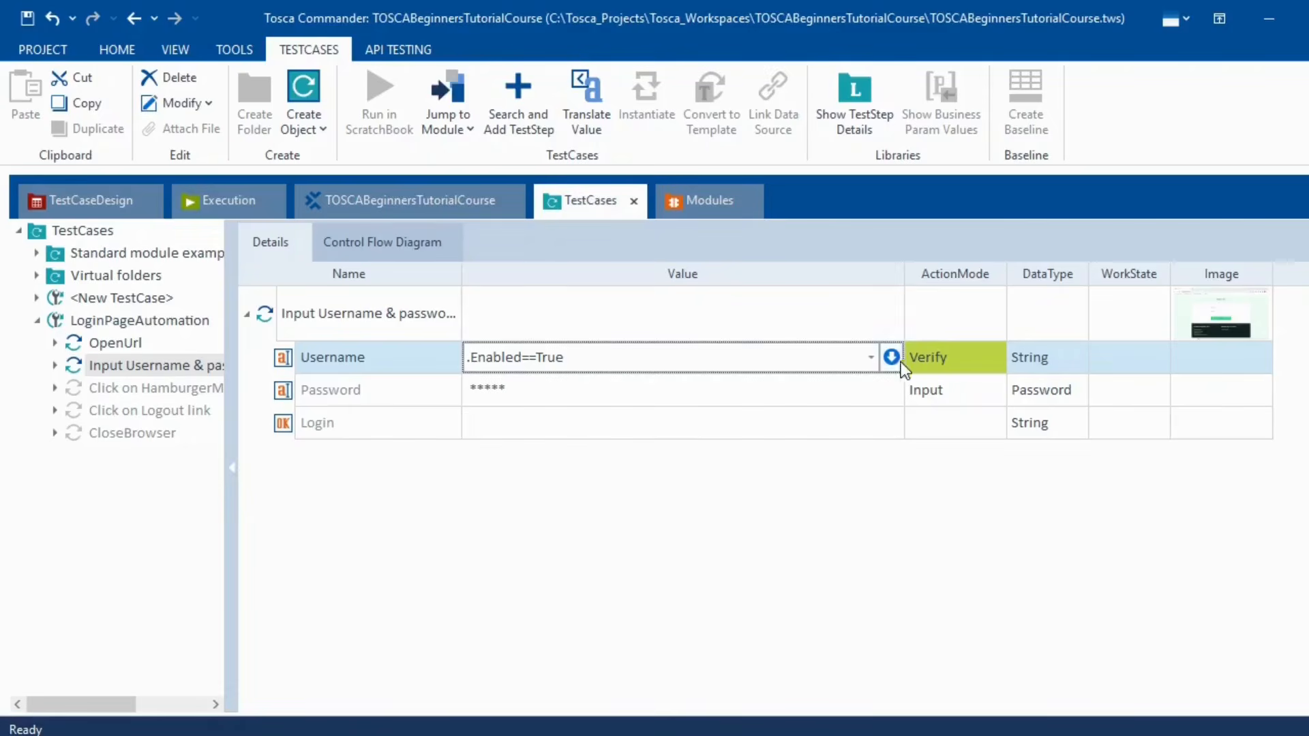
- Set the Username verification to InnerText == Username
click(891, 357)
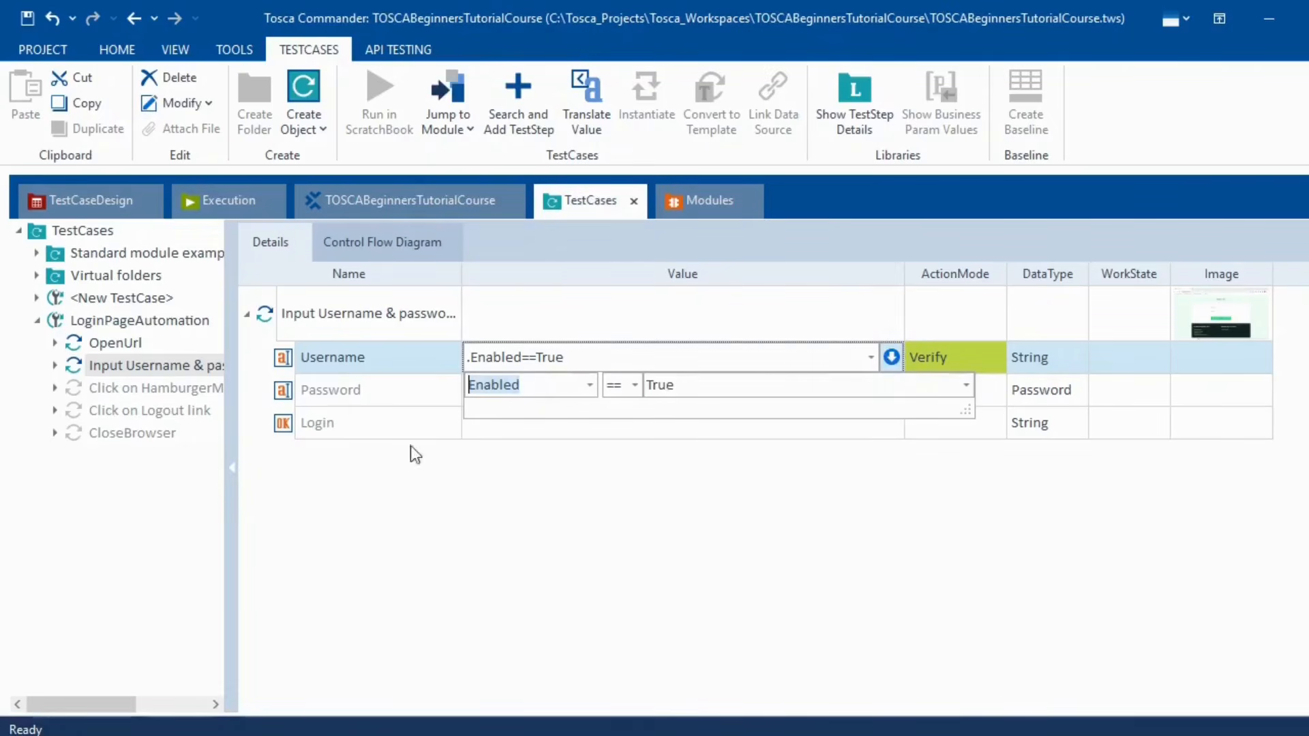
click(591, 386)
click(521, 467)
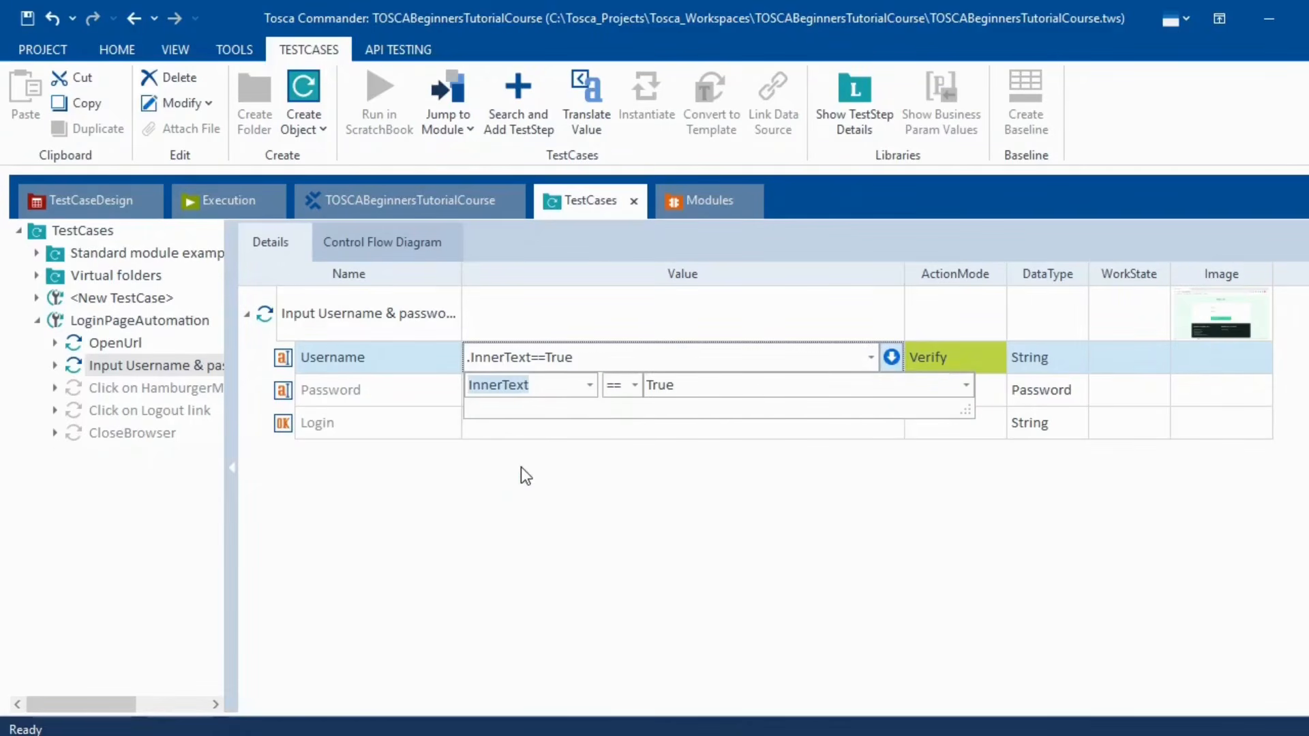
click(695, 389)
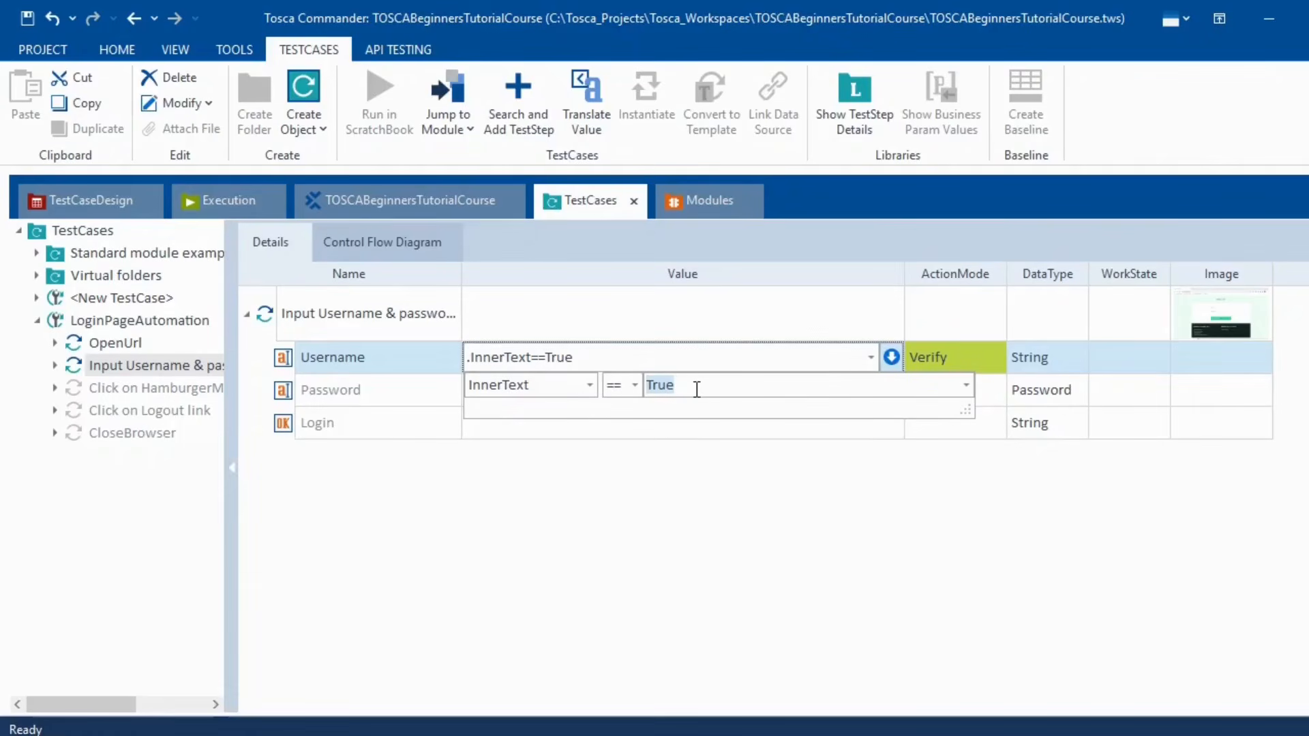
text(Username)
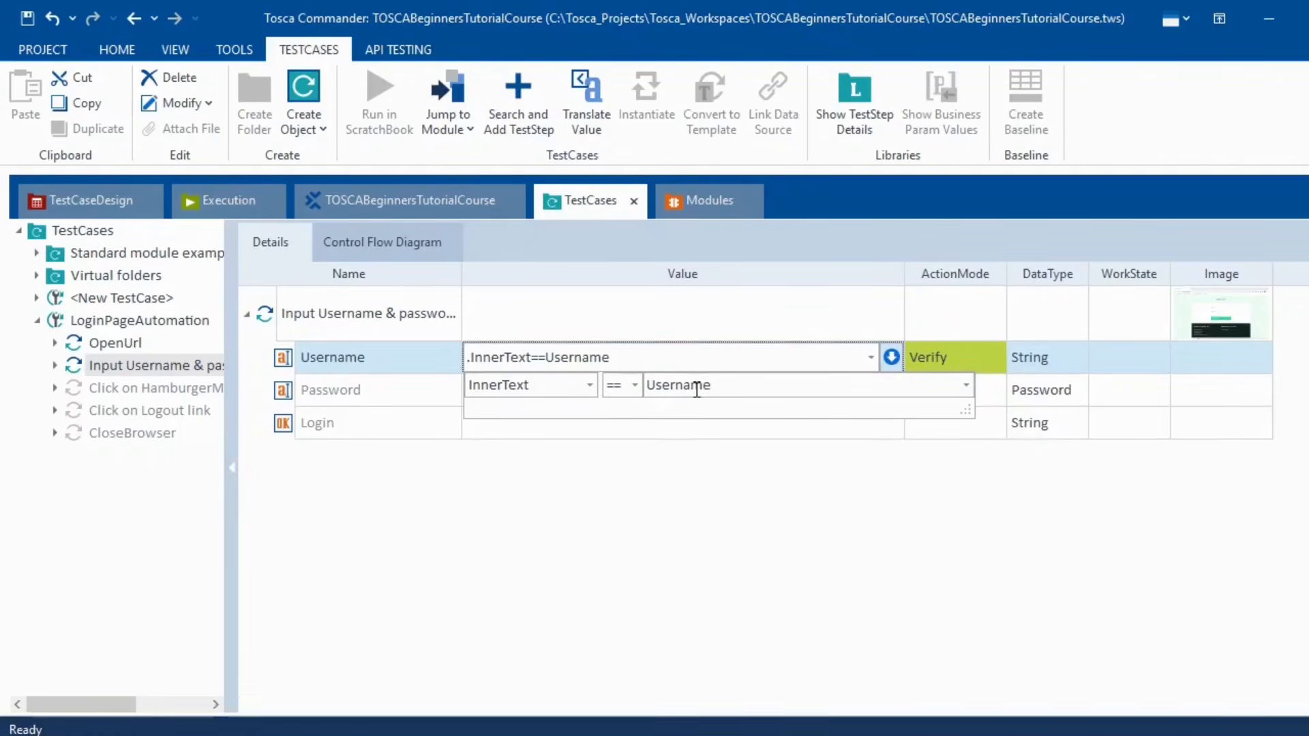
click(668, 531)
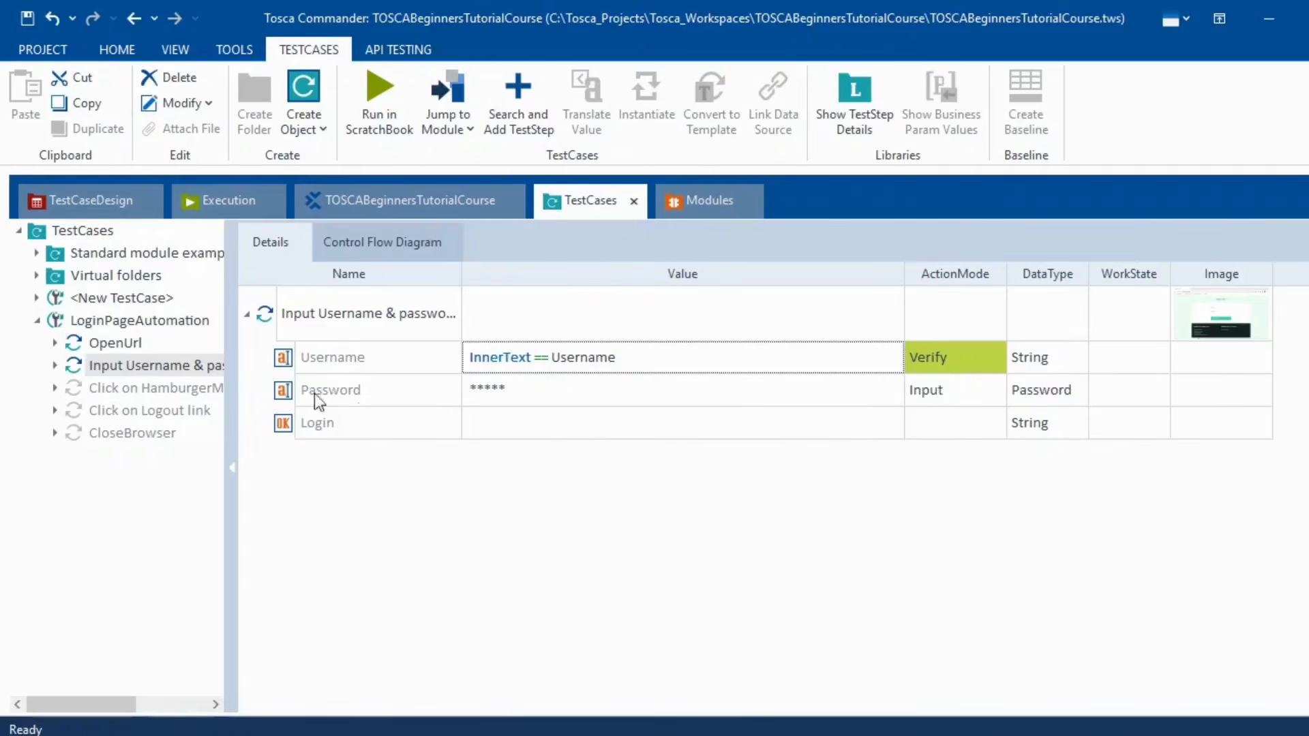
- Run the login step again in ScratchBook
right_click(148, 361)
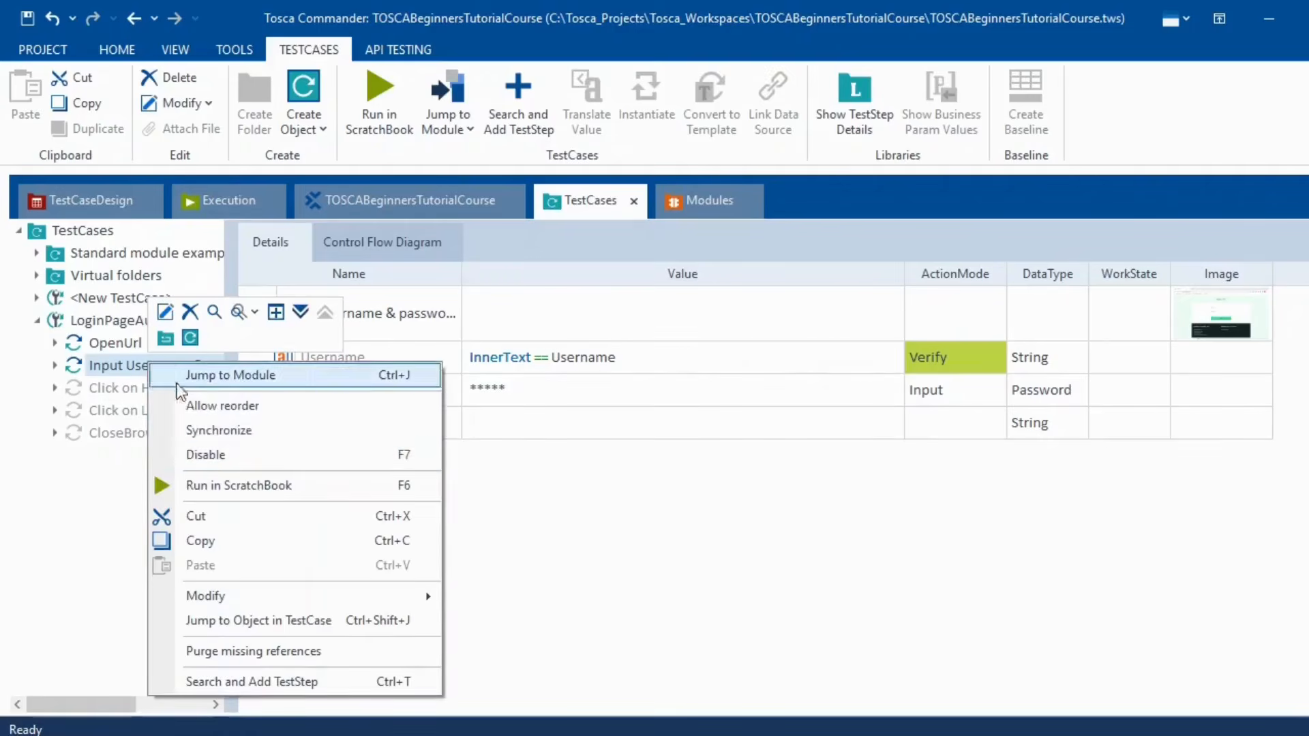
click(338, 483)
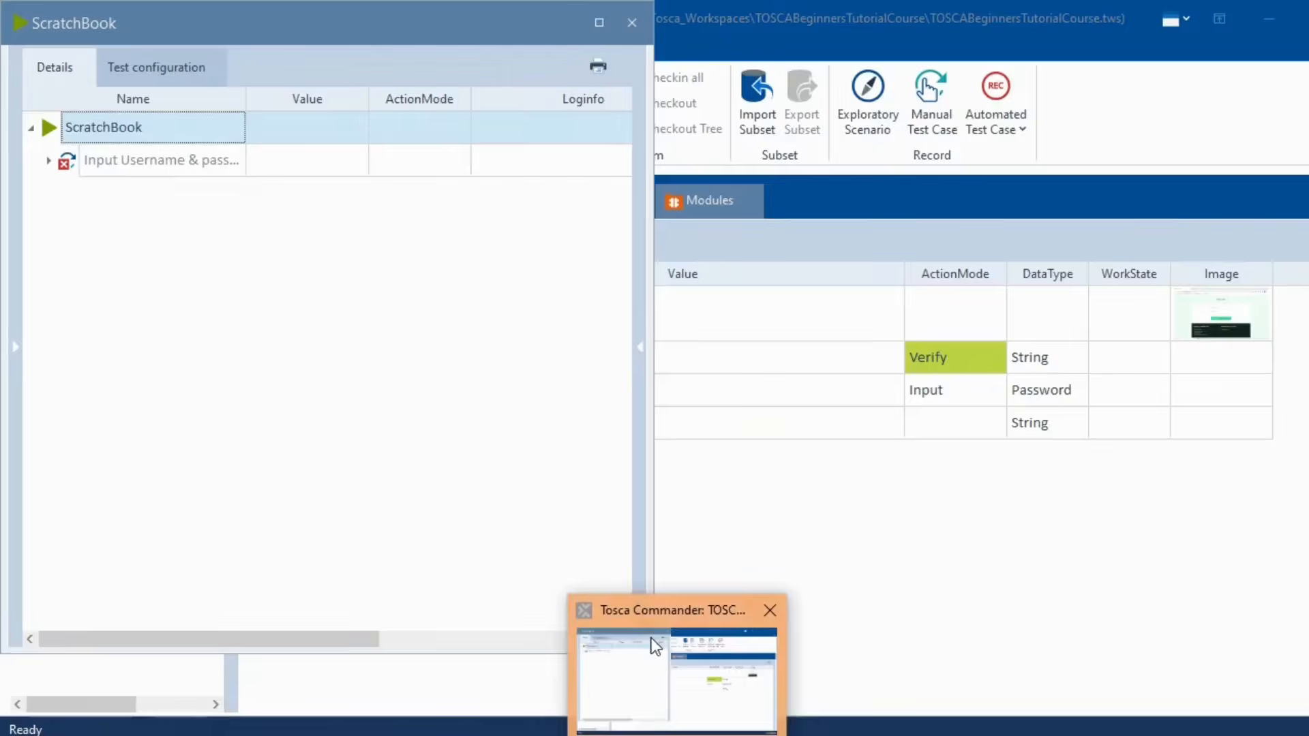
click(654, 716)
- Show the full failure message for the Username check, whose actual InnerText is empty
click(48, 160)
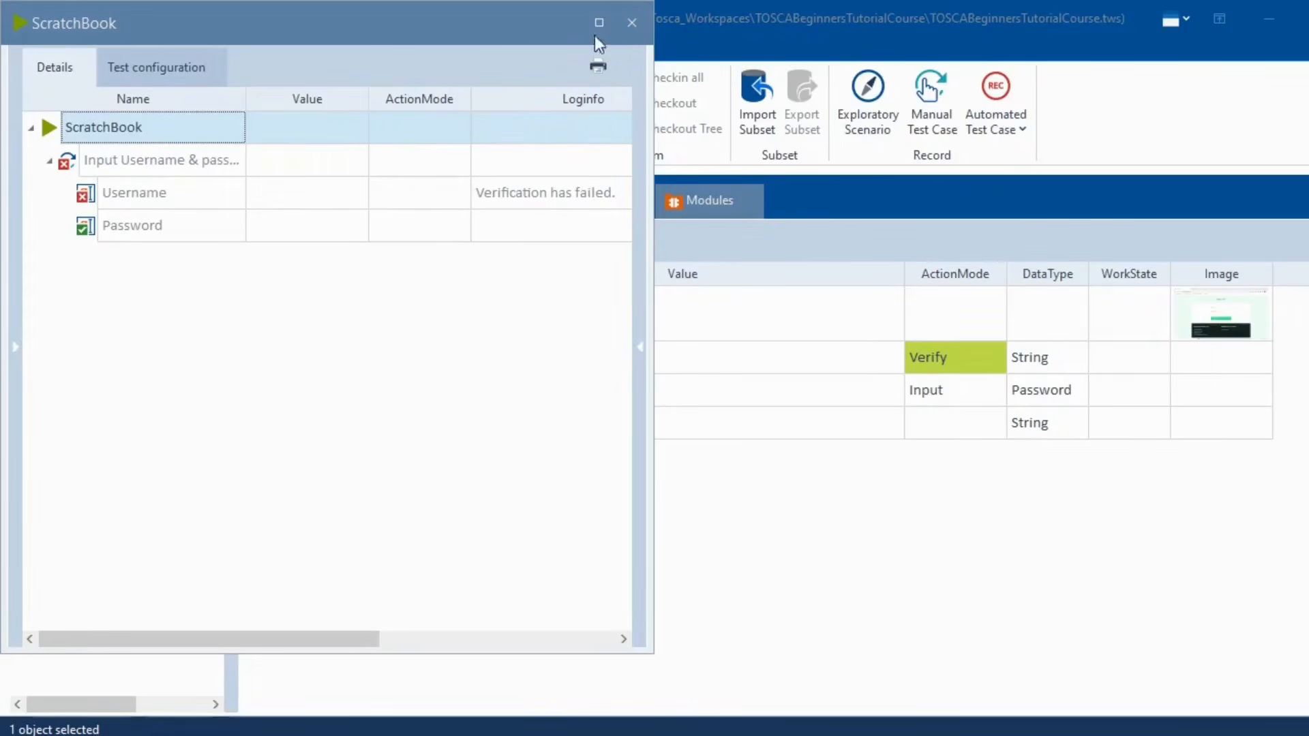
click(602, 24)
click(680, 198)
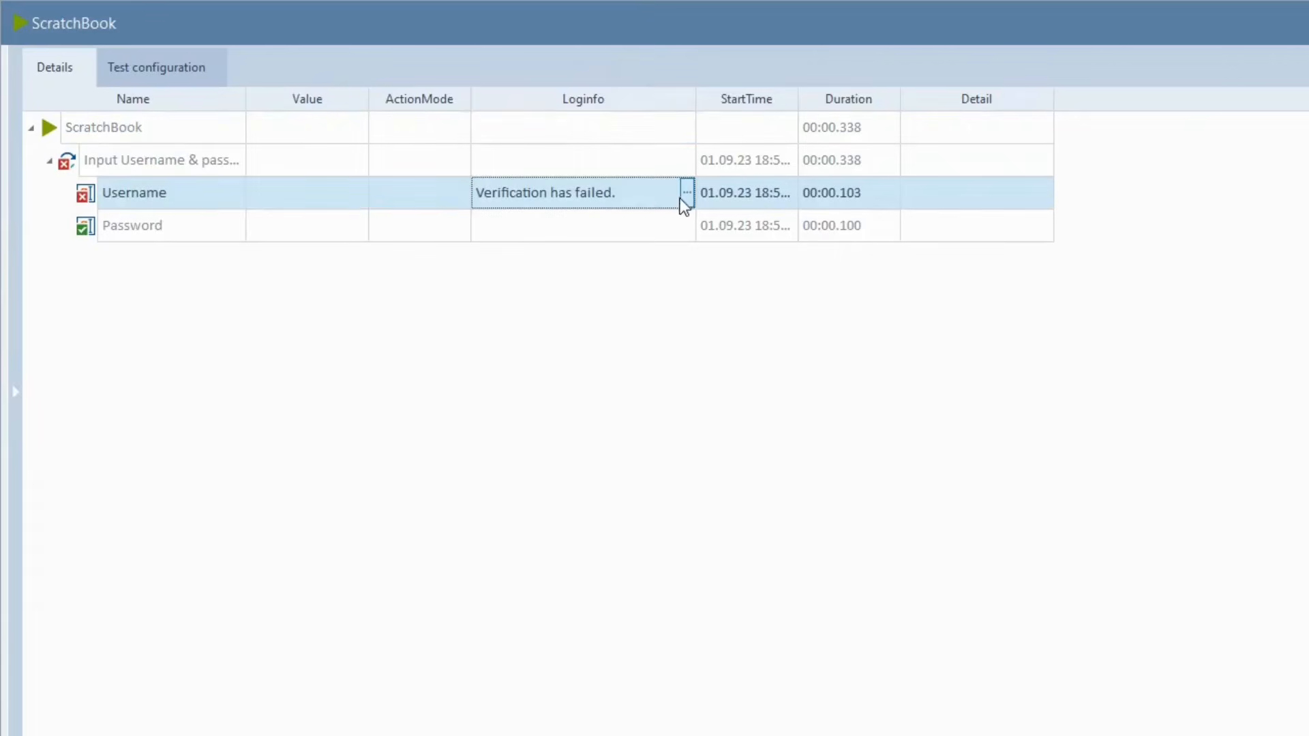
click(687, 195)
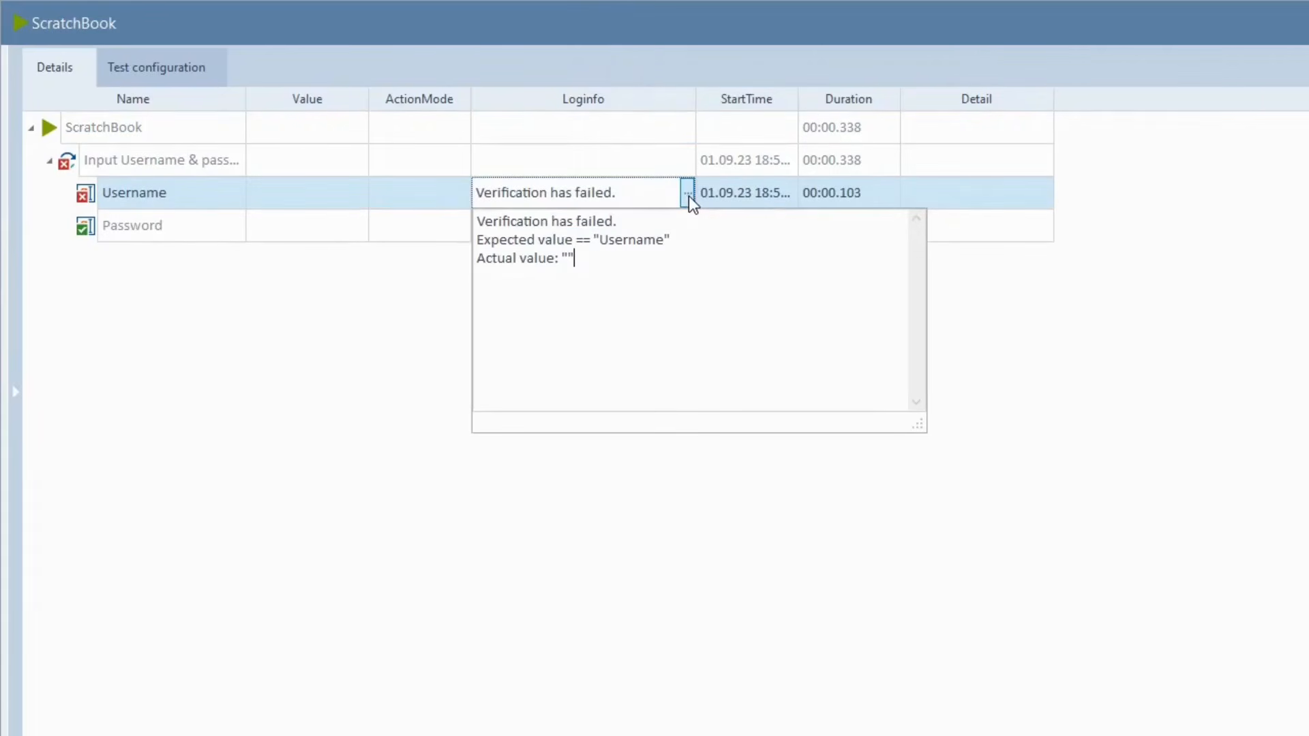
click(566, 258)
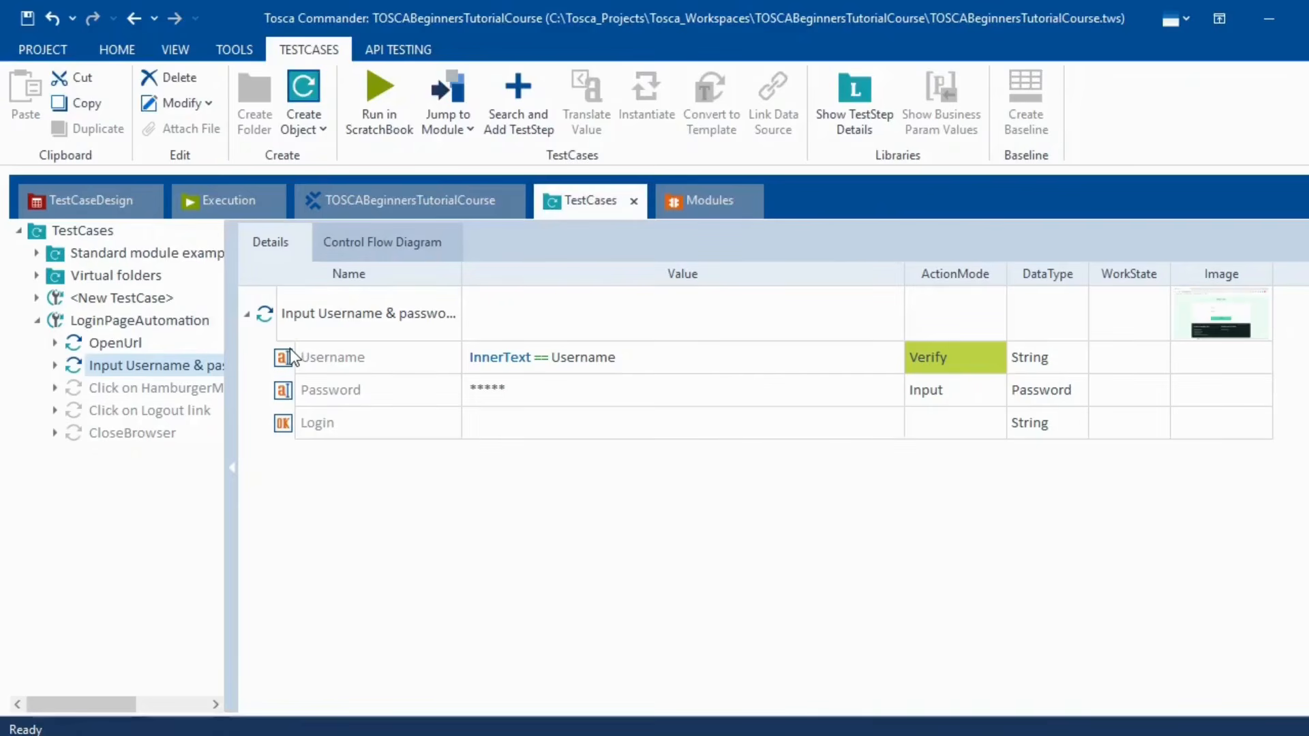
- Jump from the Username result to its test step, then view its module attribute's properties
double_click(292, 356)
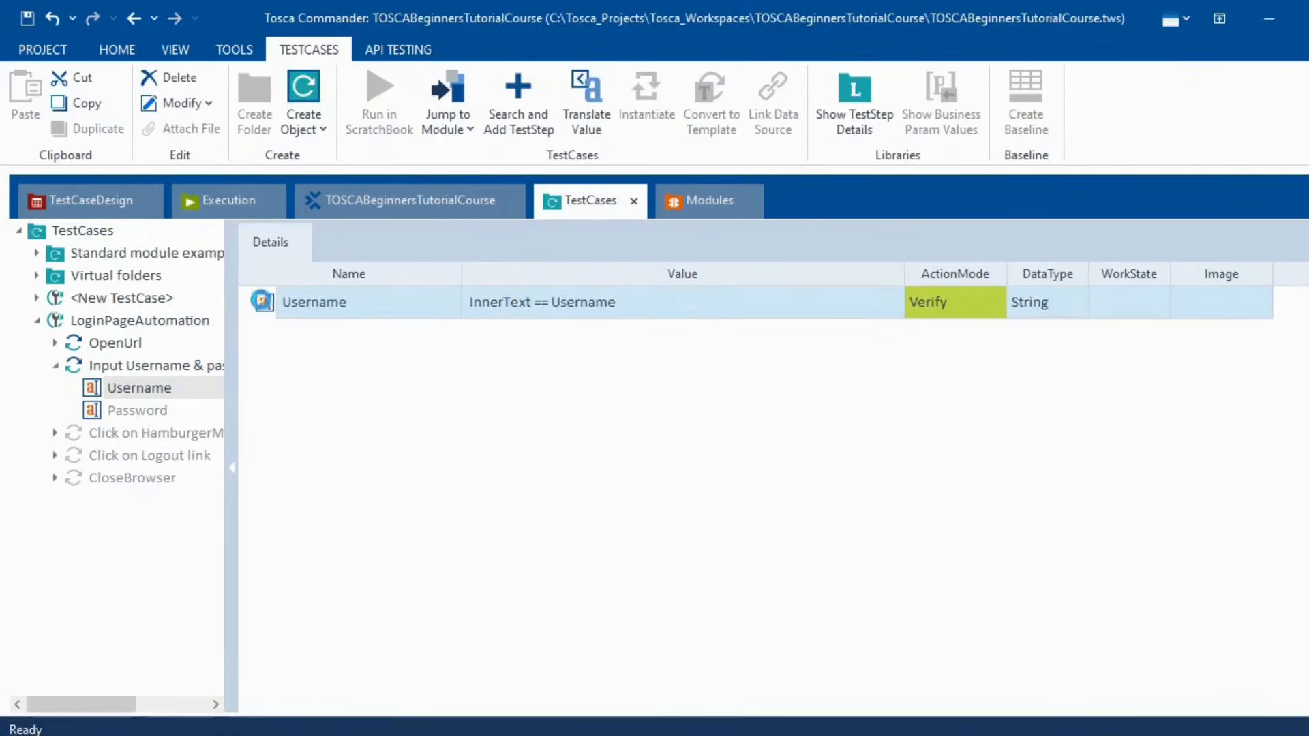
right_click(266, 304)
click(303, 313)
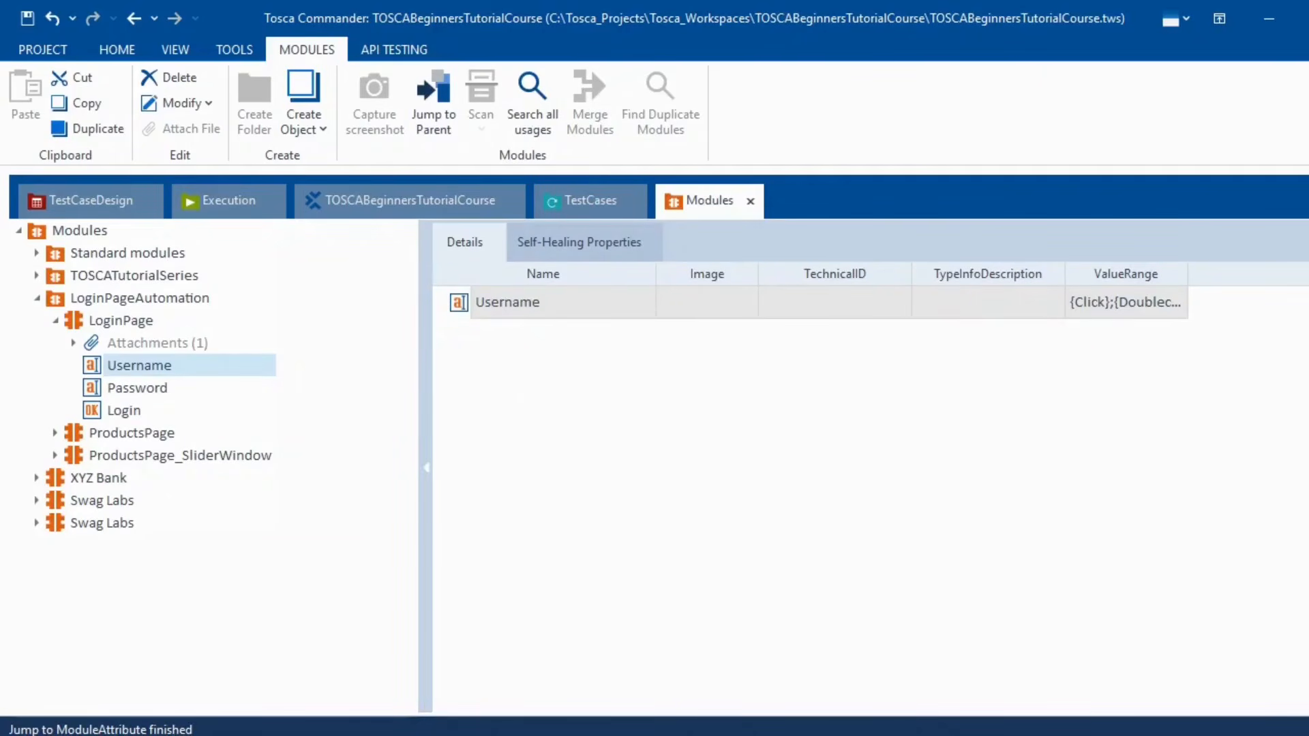
click(1304, 468)
scroll(1118, 613, down, 1)
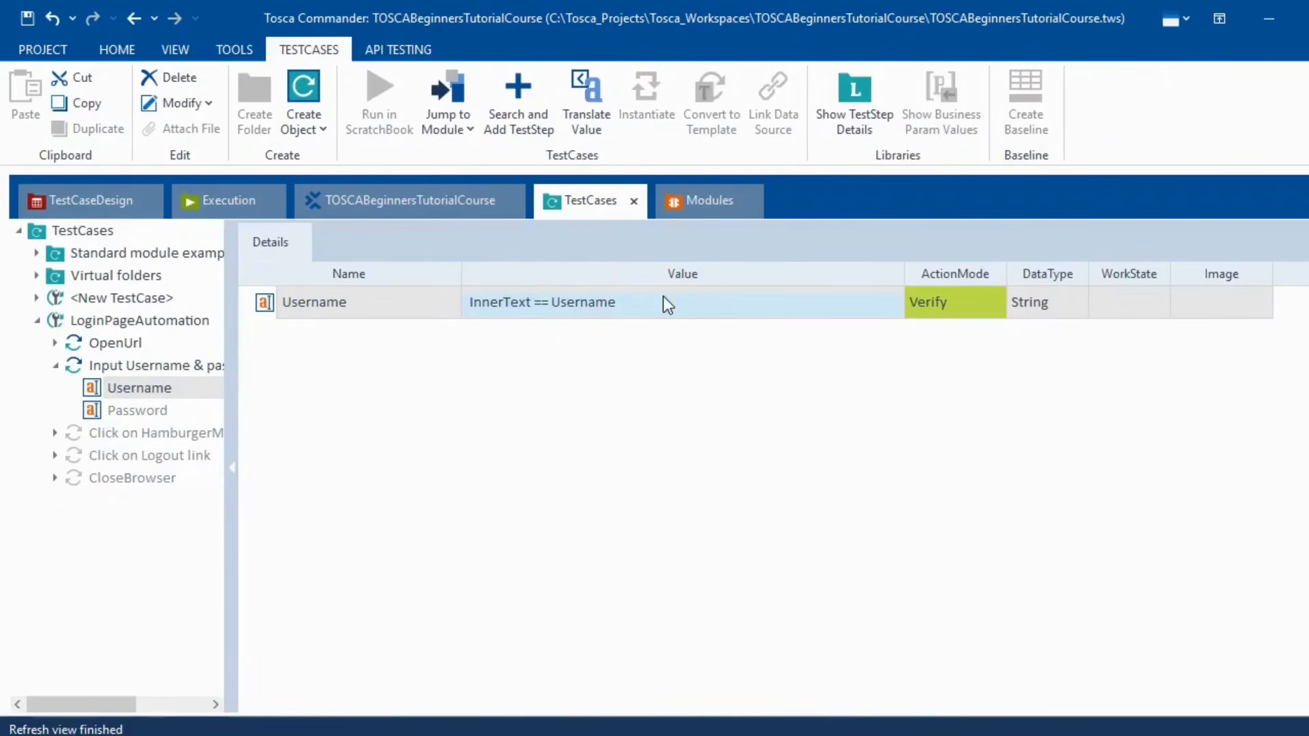
- Browse the verifiable properties and comparison operators in the Username value's condition editor
click(840, 310)
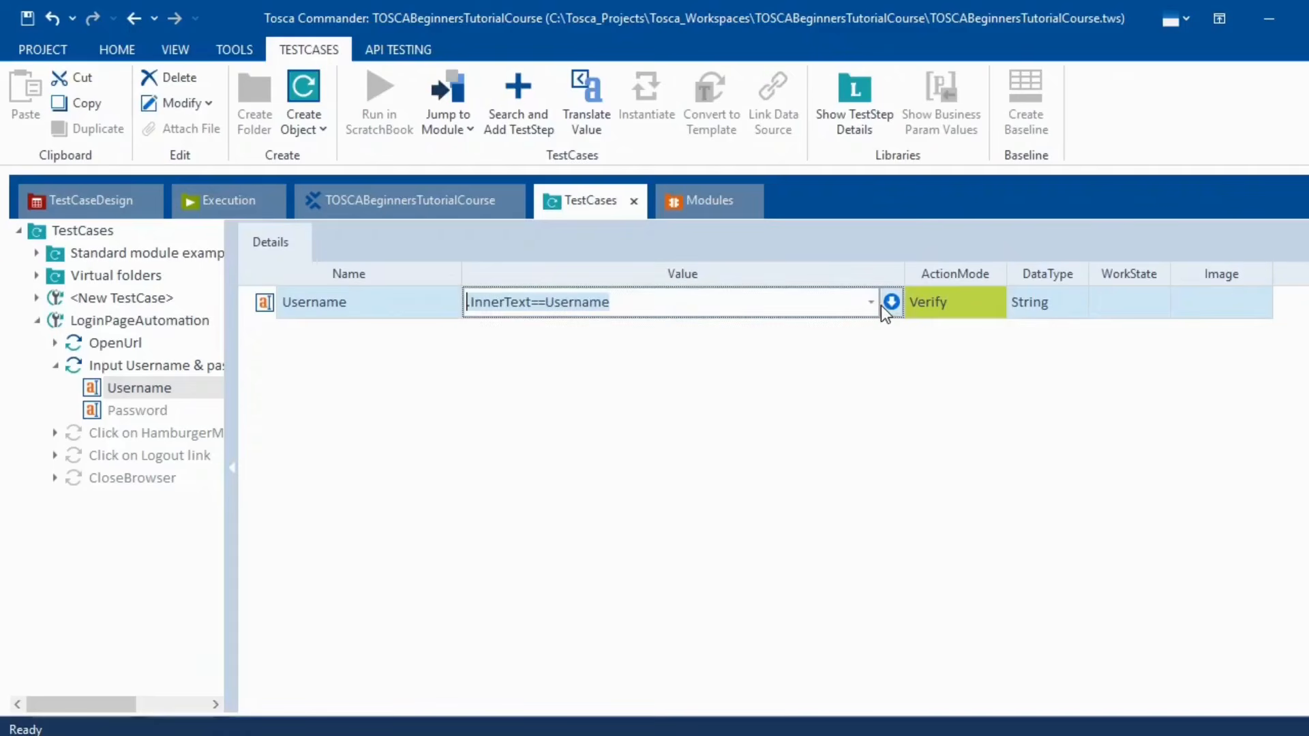
click(891, 302)
click(543, 322)
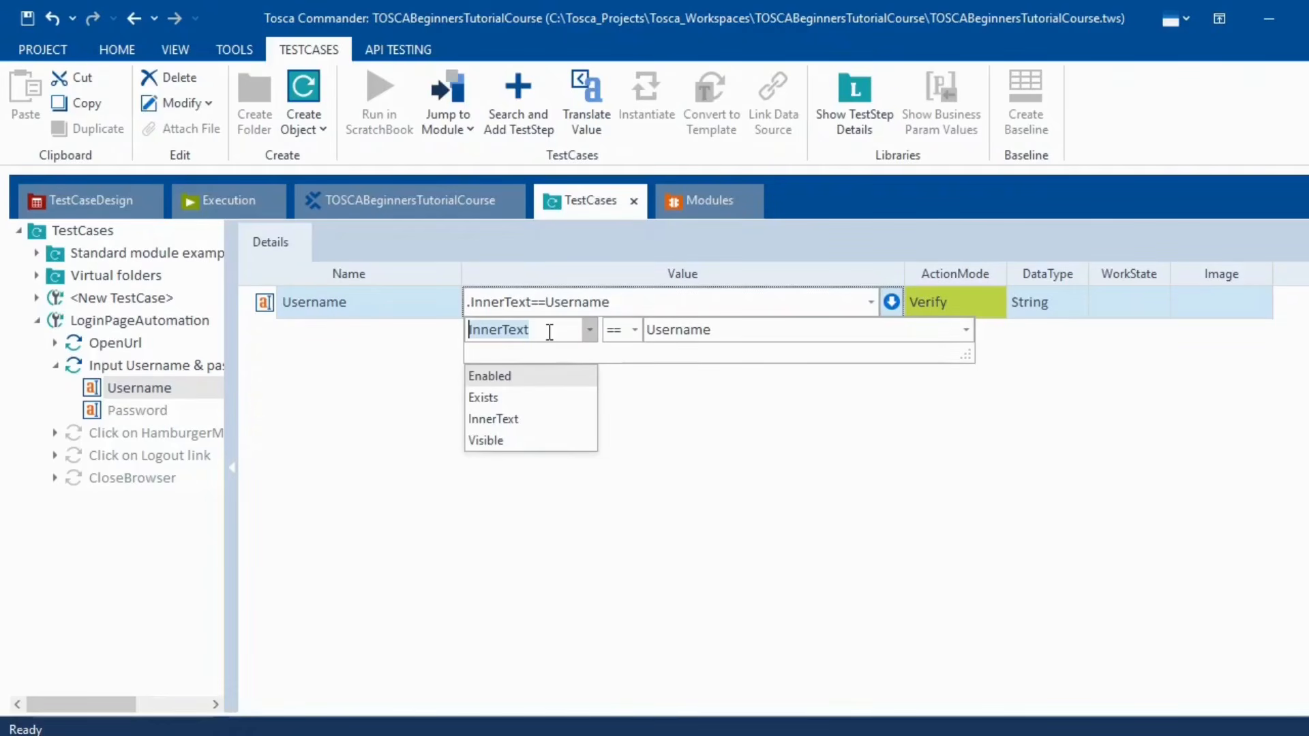
click(627, 308)
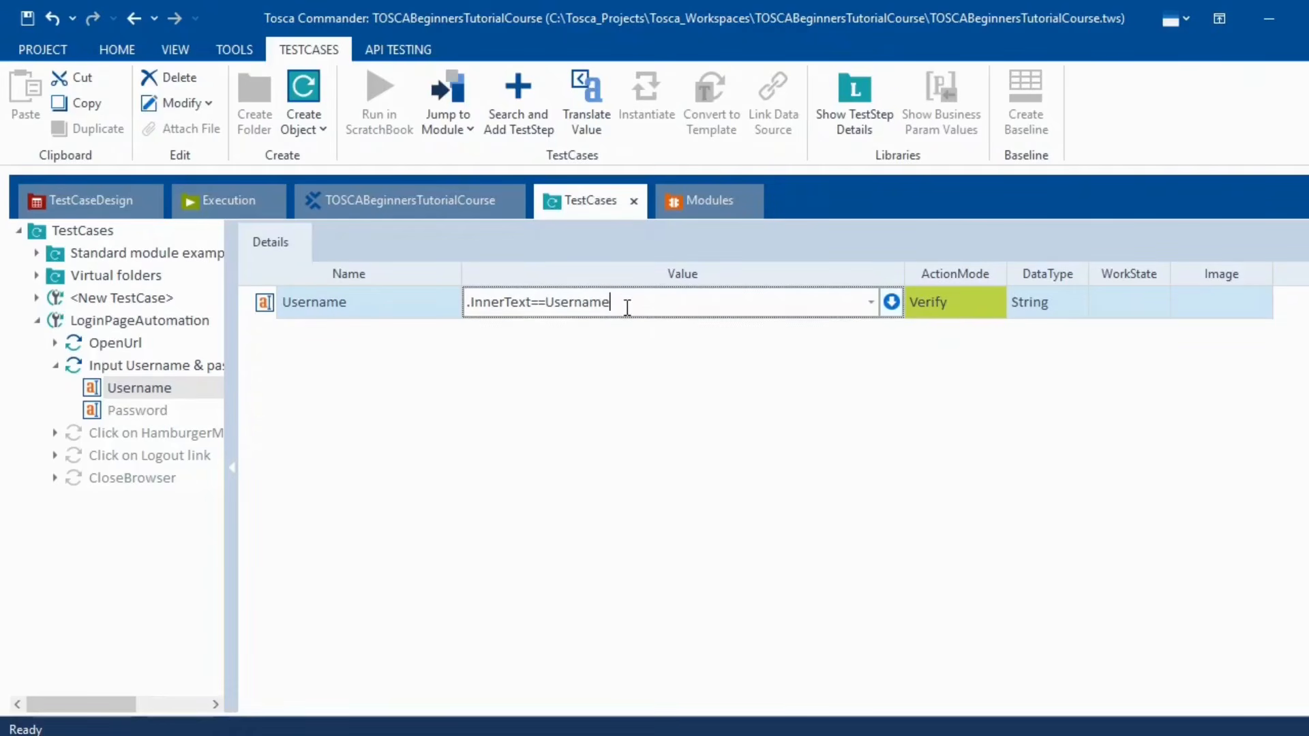
drag(628, 307, 395, 319)
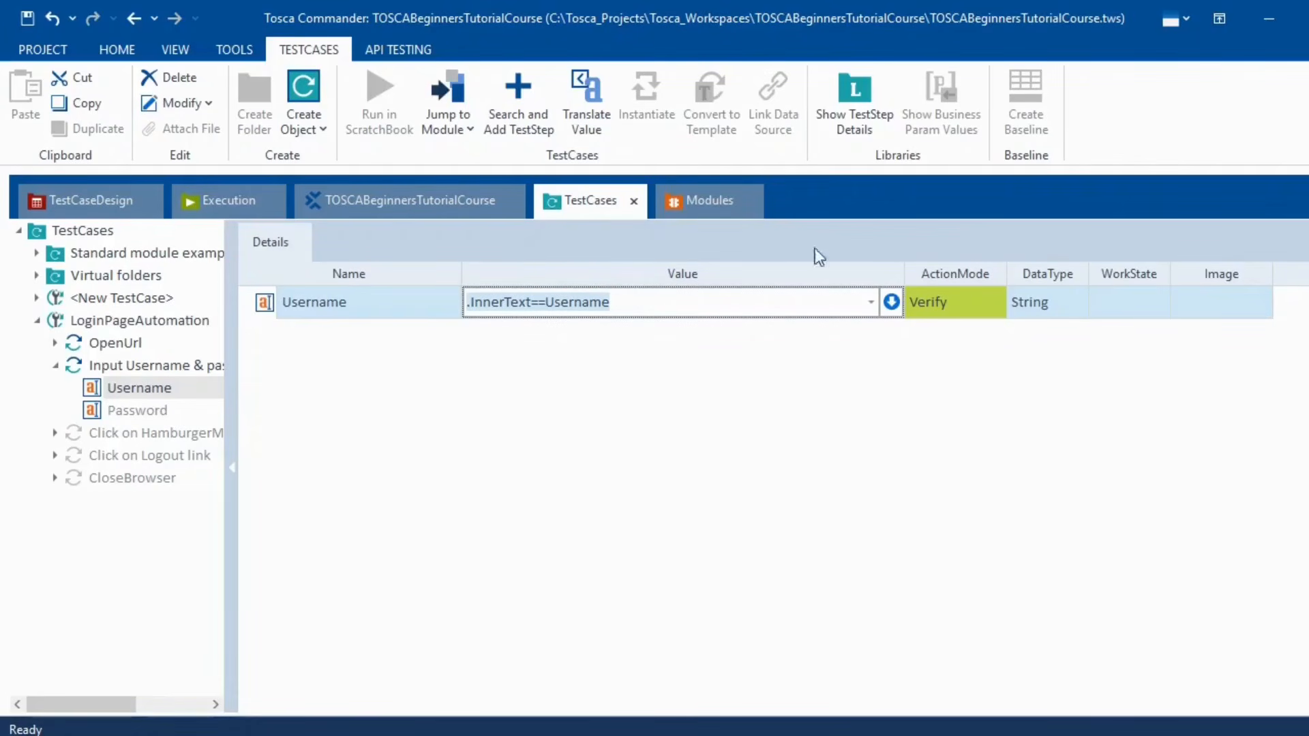
click(893, 301)
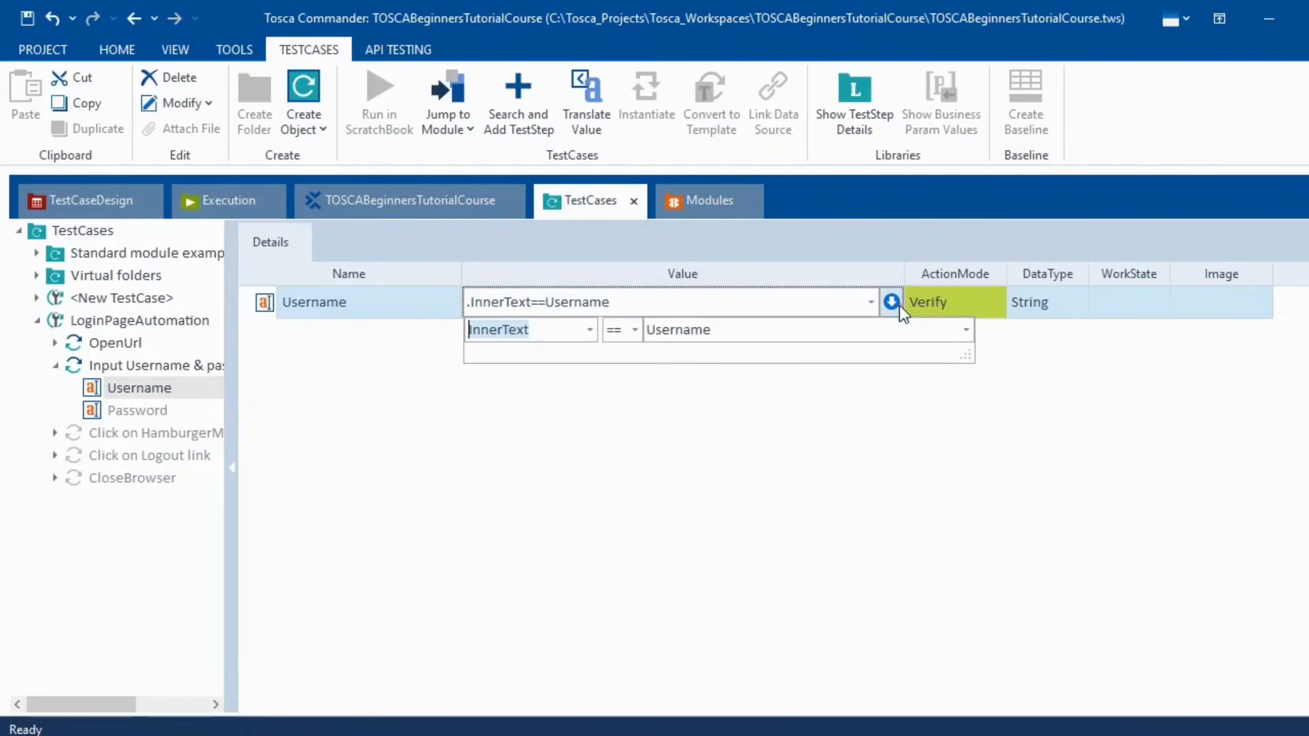
click(634, 331)
click(629, 331)
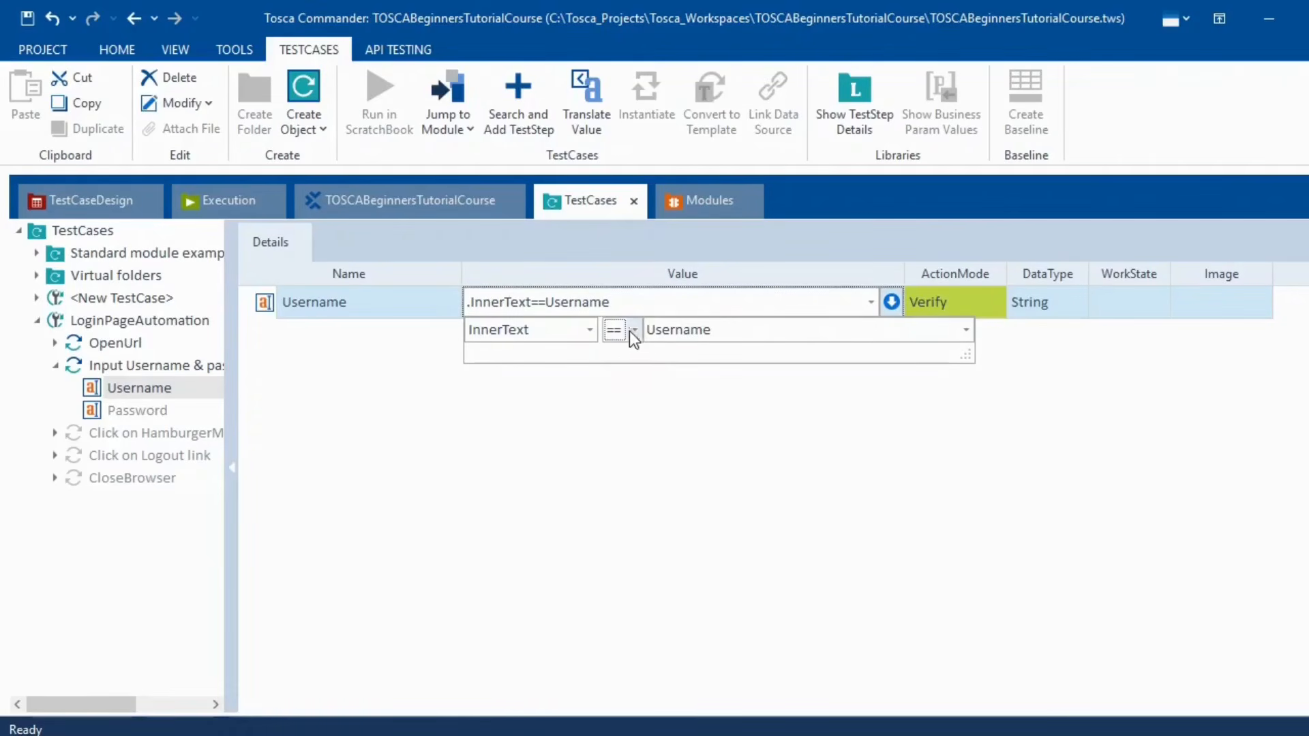
click(617, 298)
- Replace the Username step's InnerText condition with .OuterText==Test
drag(622, 301, 458, 310)
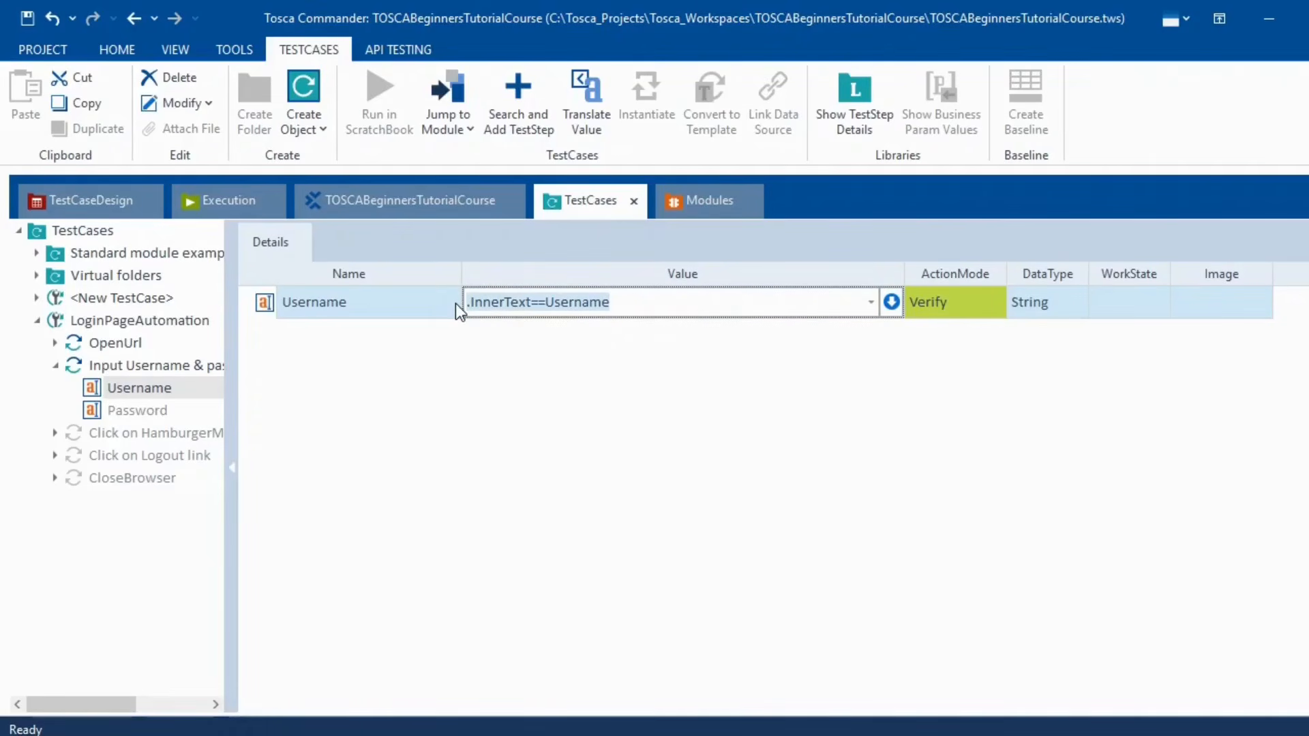
key(BackSpace)
text(.Ou)
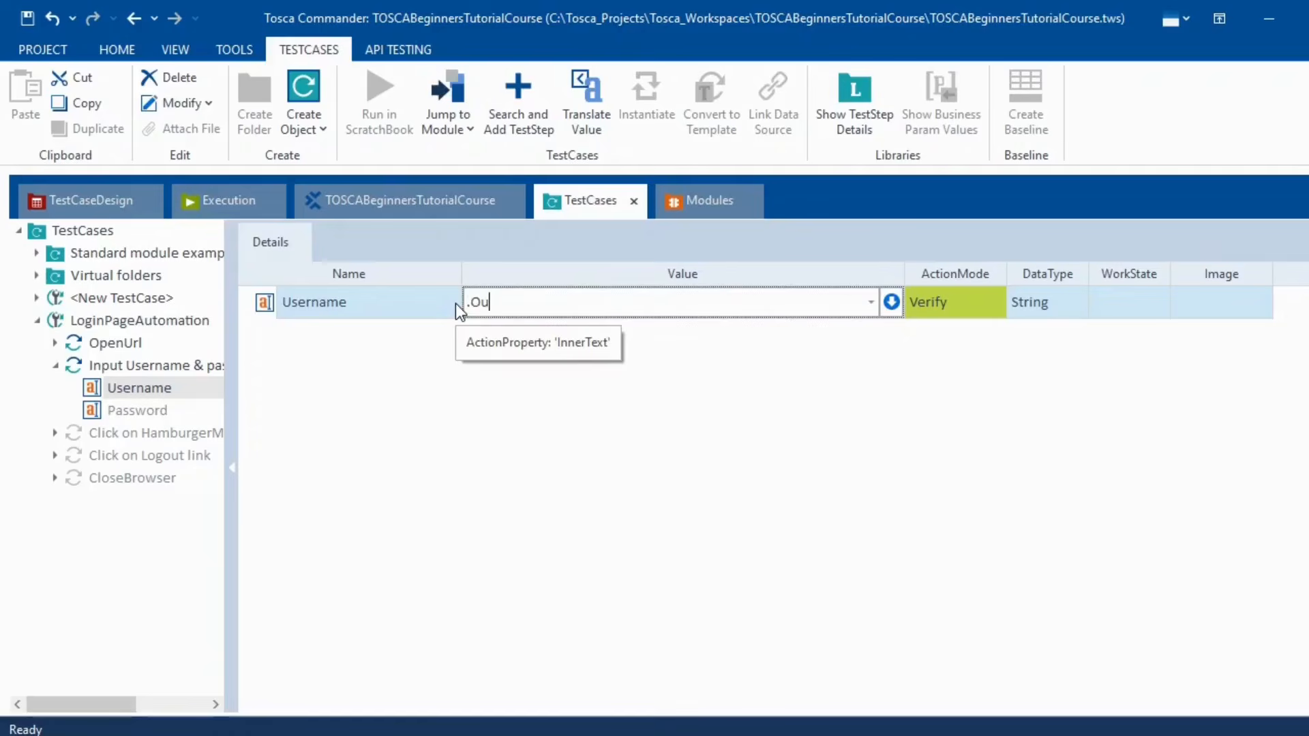
text(terText==Test)
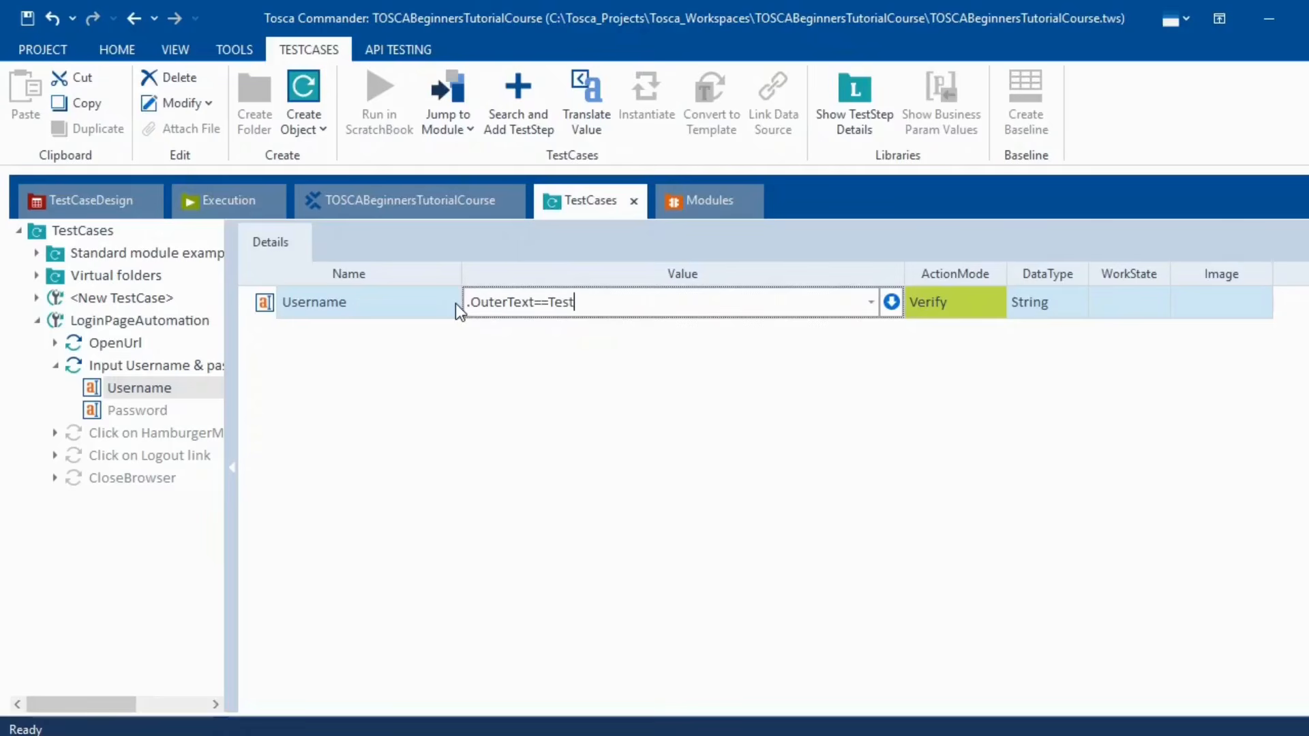
key(Return)
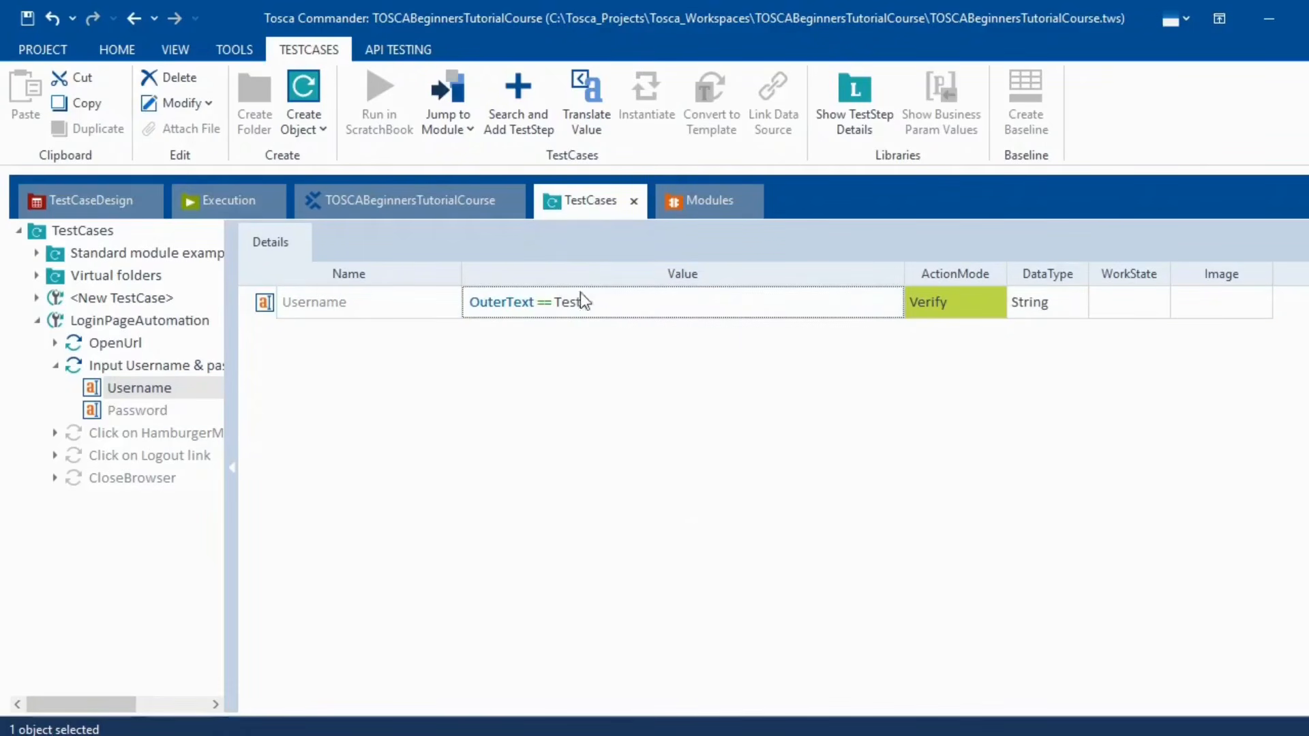
- Delete the OuterText==Test condition, leaving the Username value empty
click(612, 311)
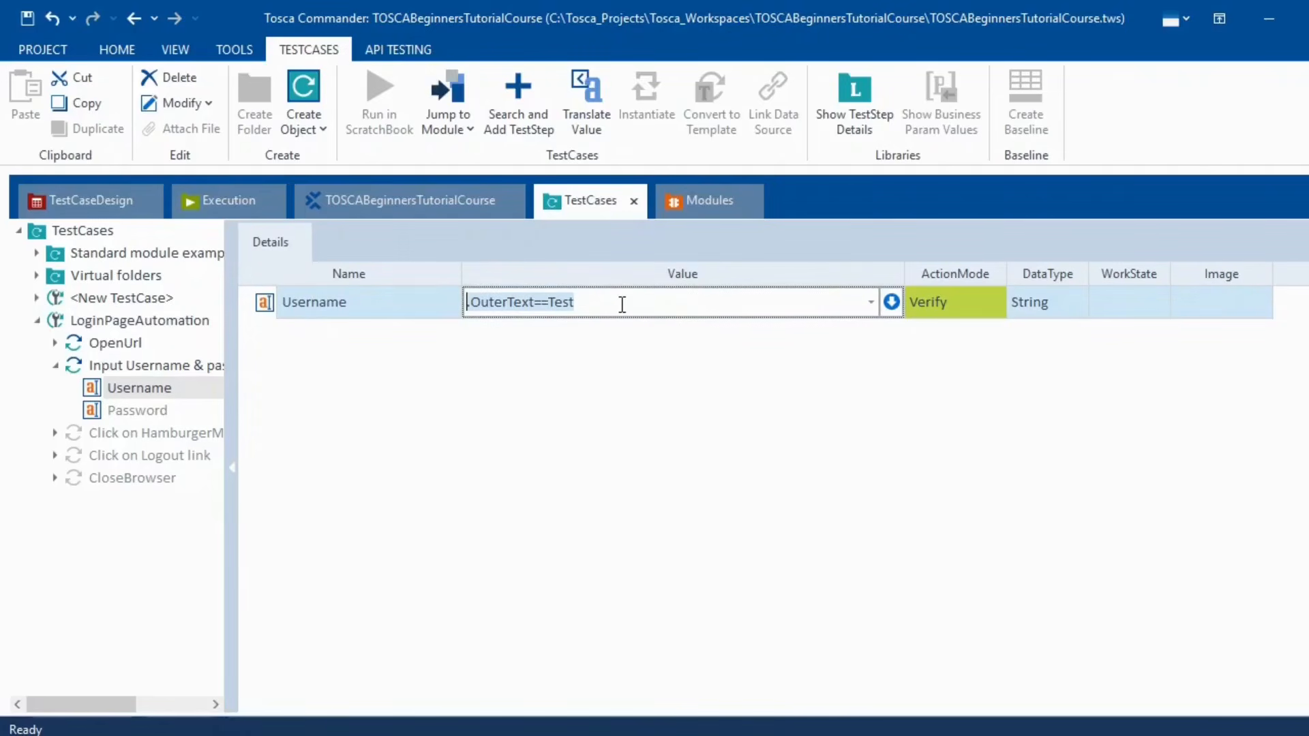
key(Delete)
key(Return)
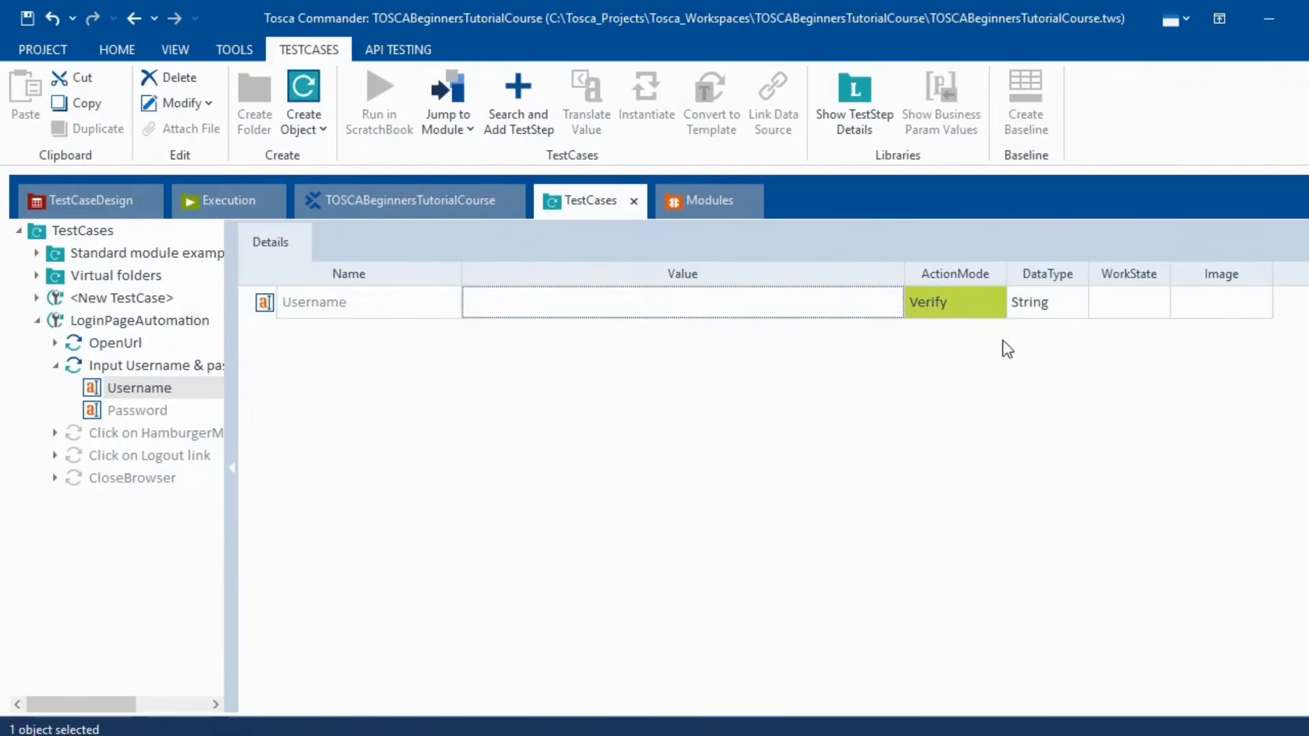
click(989, 304)
- Switch the Username step's action mode to WaitOn, then settle on Select
click(999, 305)
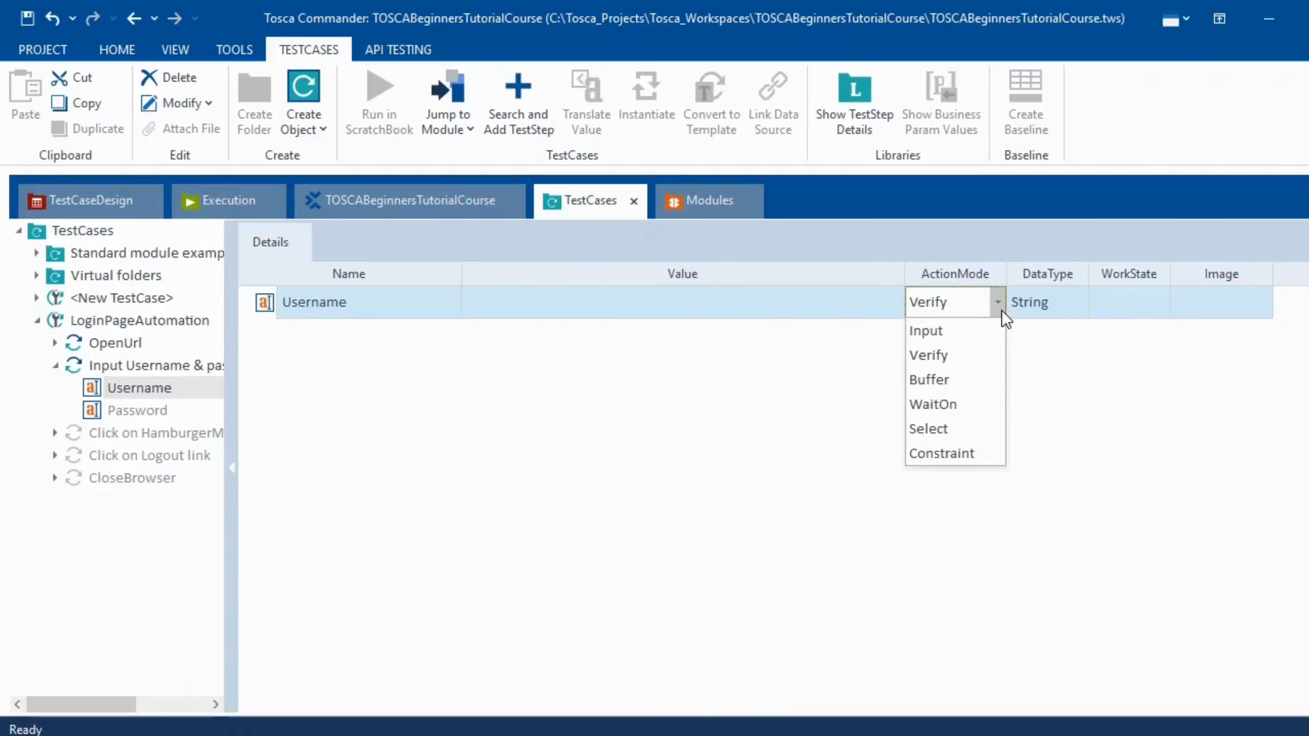
click(932, 405)
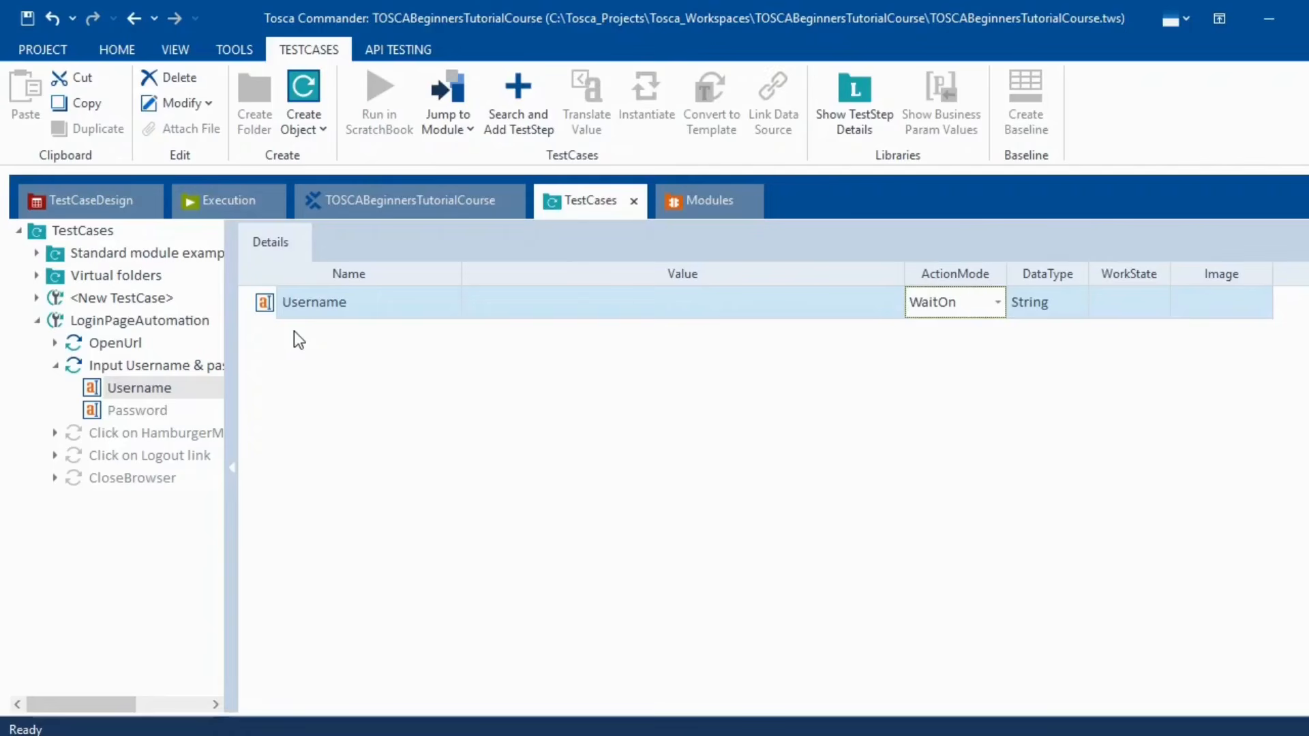
click(998, 304)
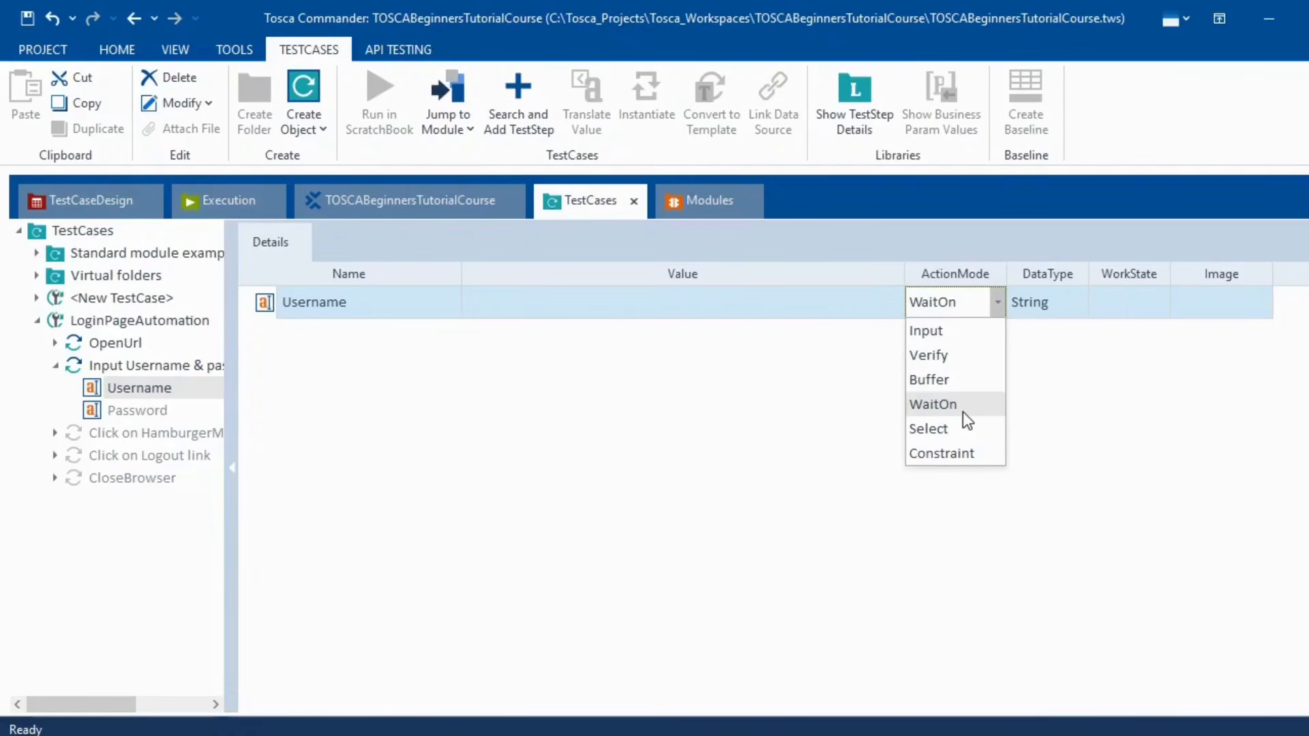
click(922, 429)
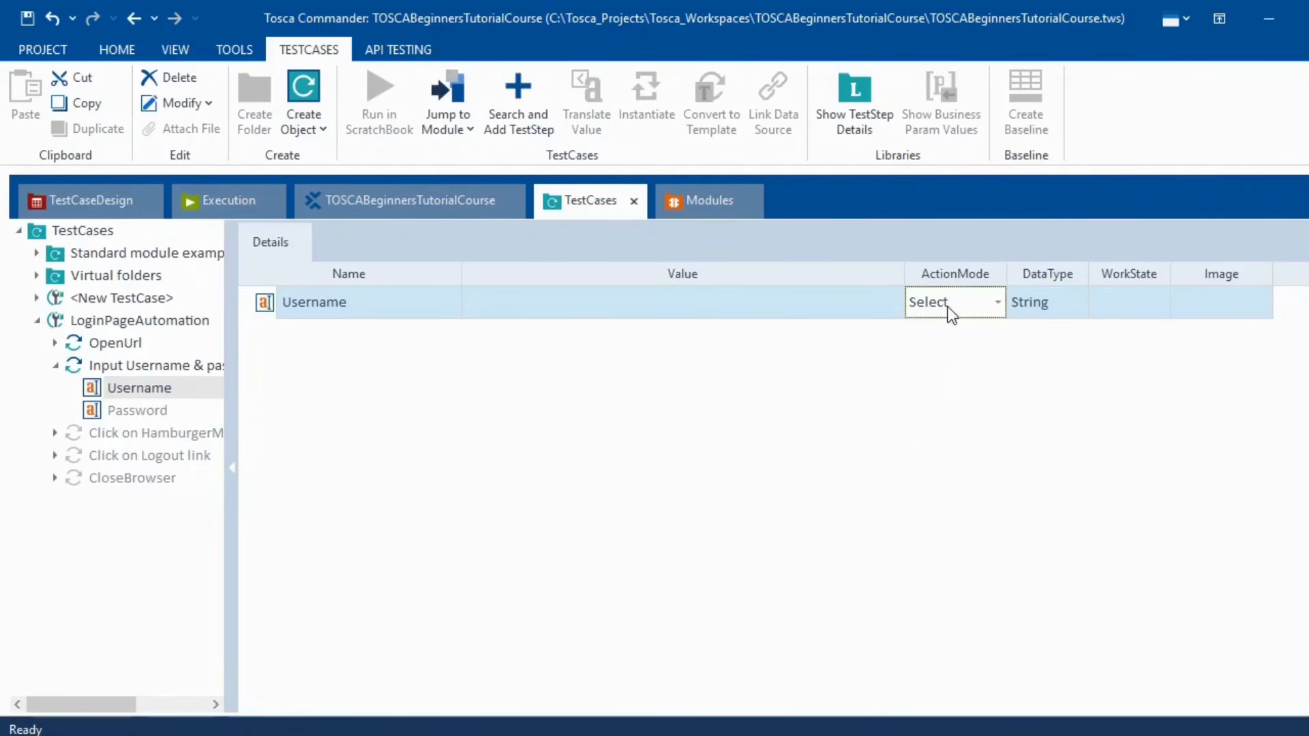
click(997, 308)
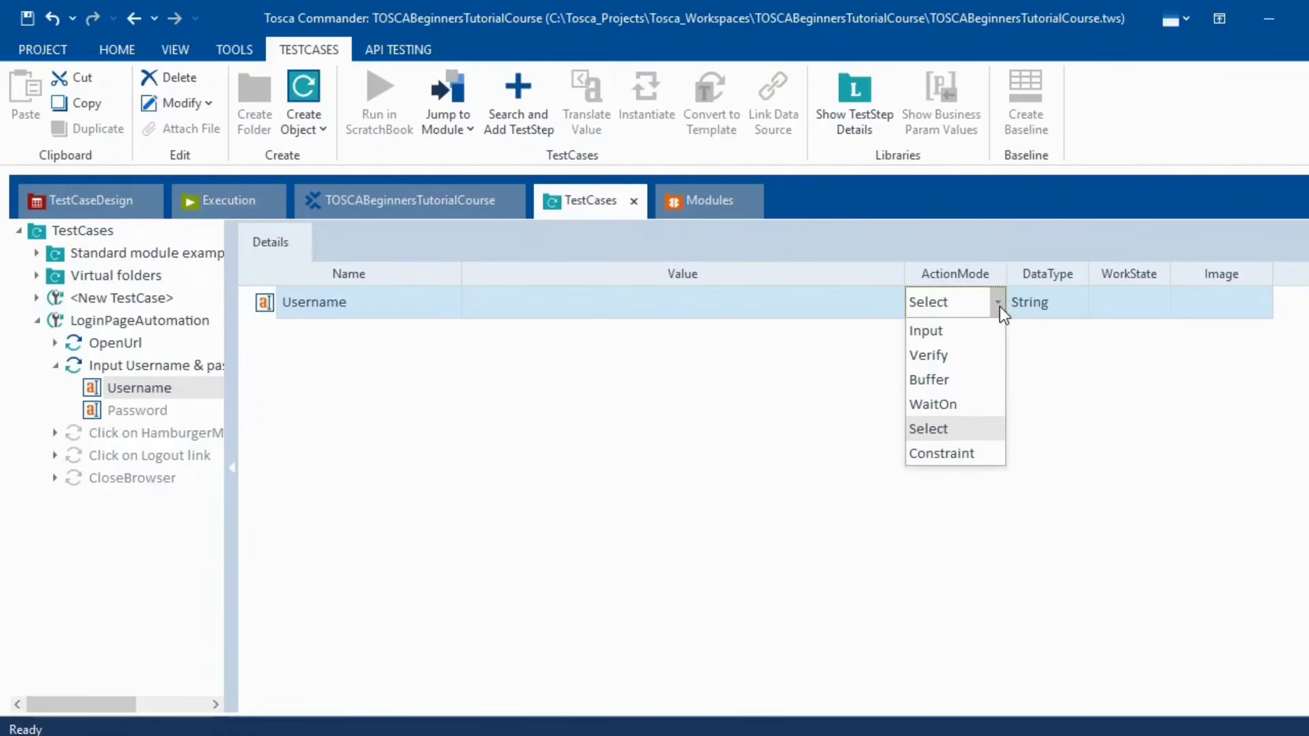
click(731, 455)
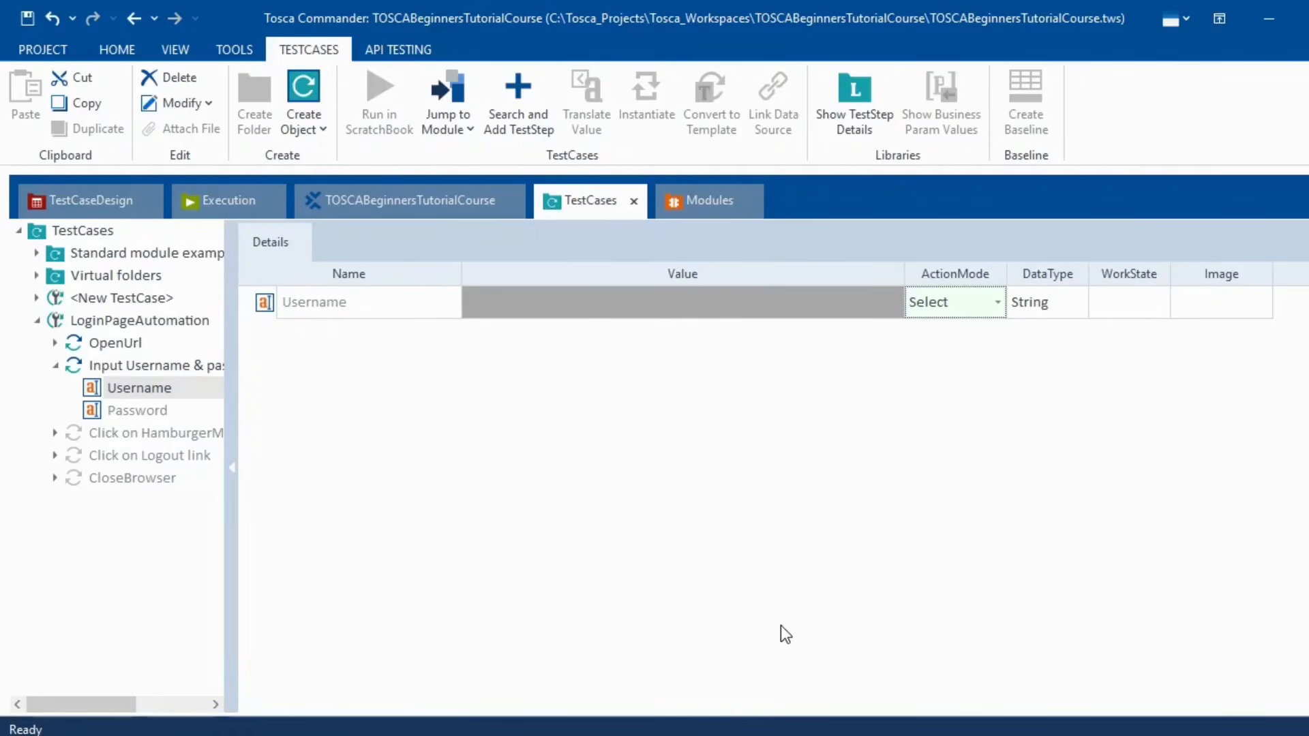
click(993, 302)
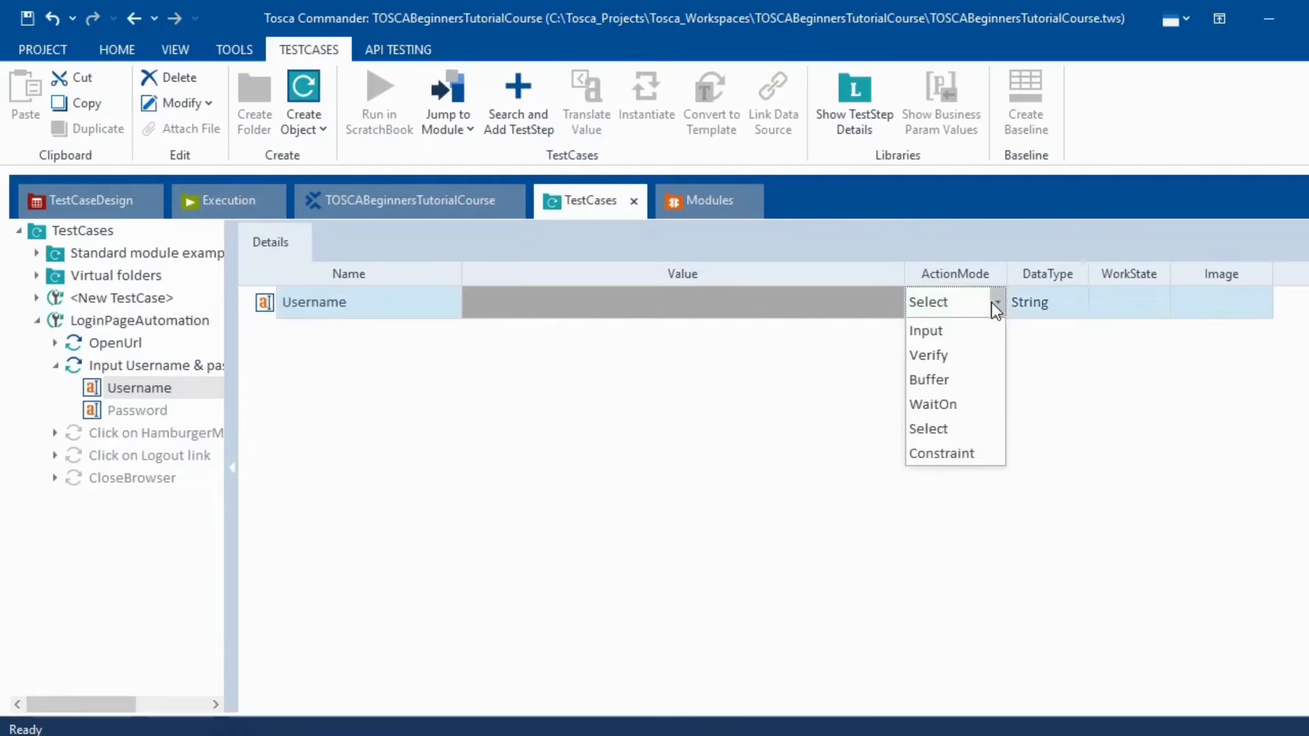
click(599, 463)
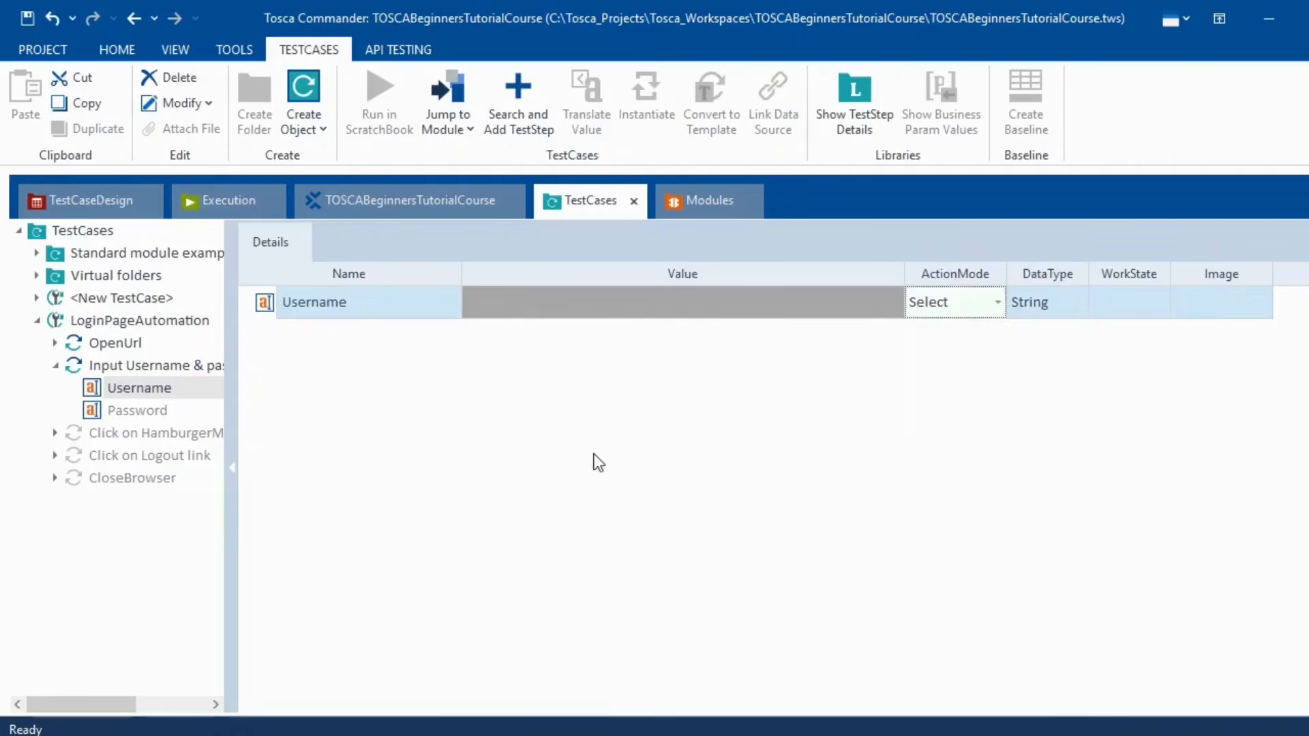
- Show the LoginPageAutomation folder in the Modules view and minimize Tosca
click(698, 198)
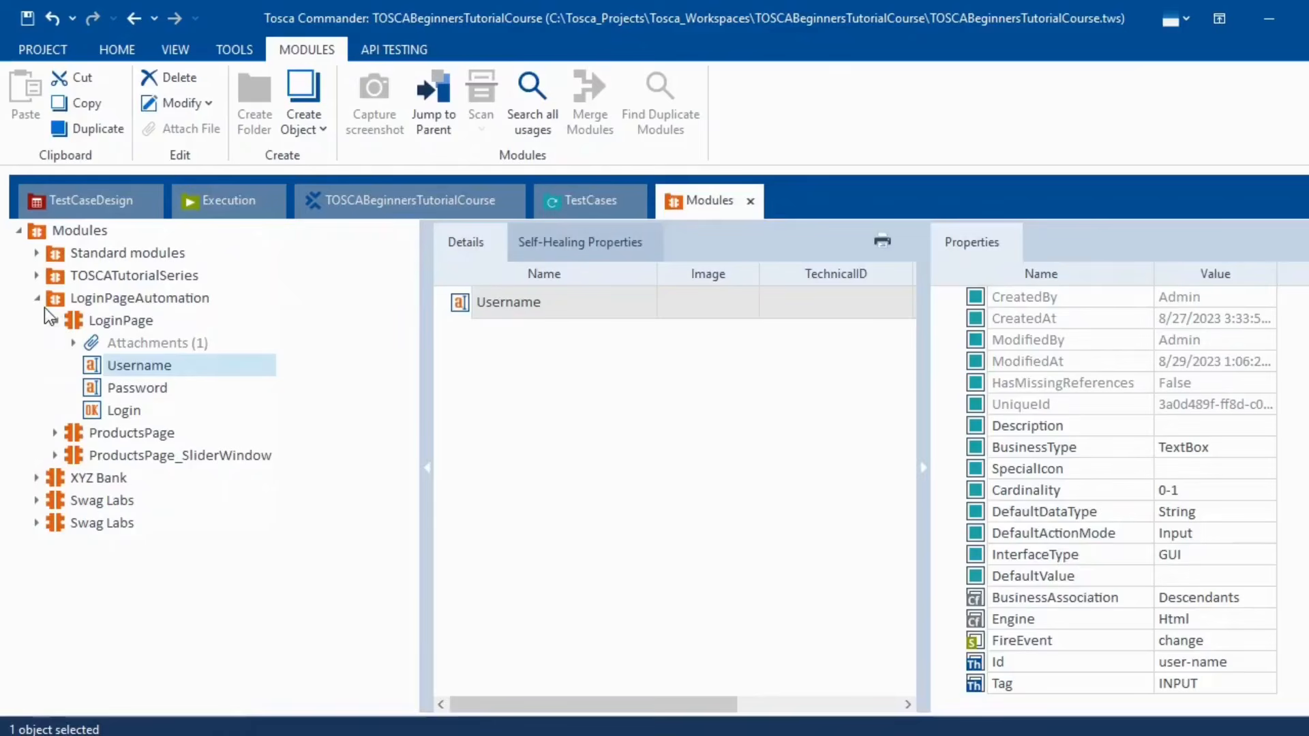
click(56, 321)
click(125, 304)
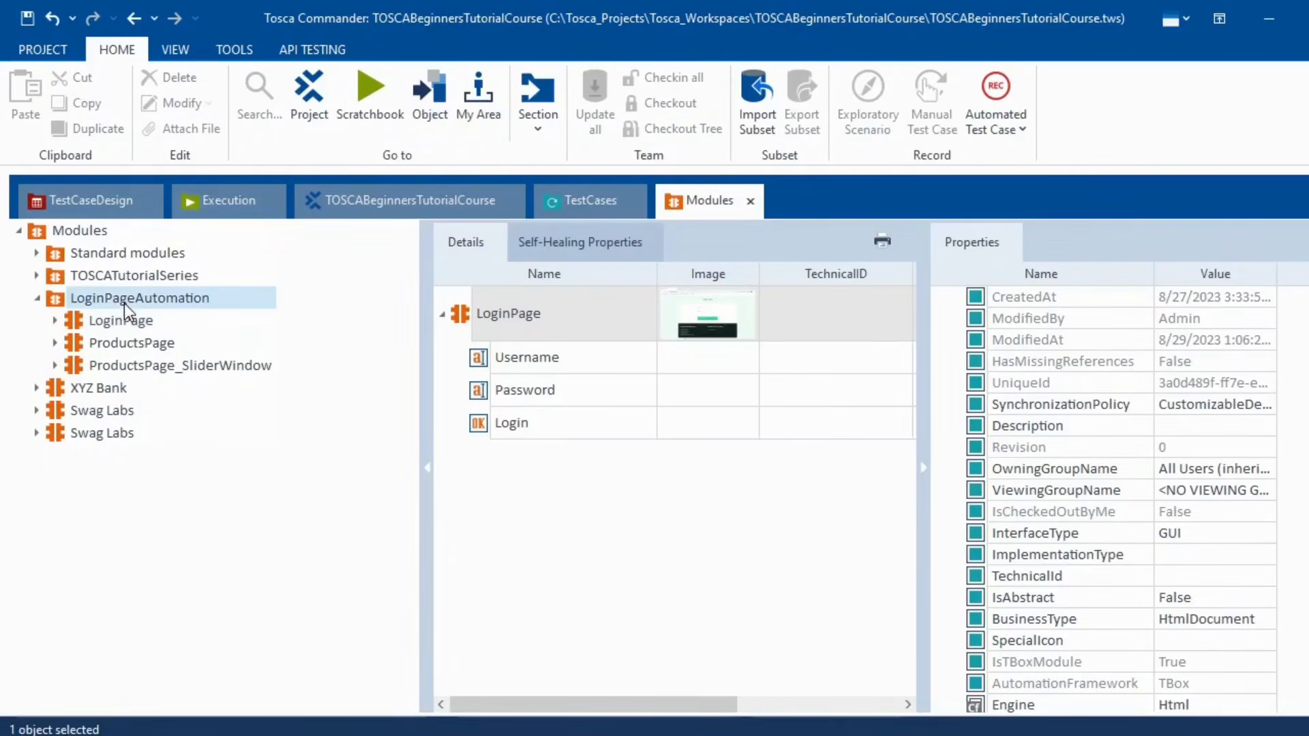
click(1273, 19)
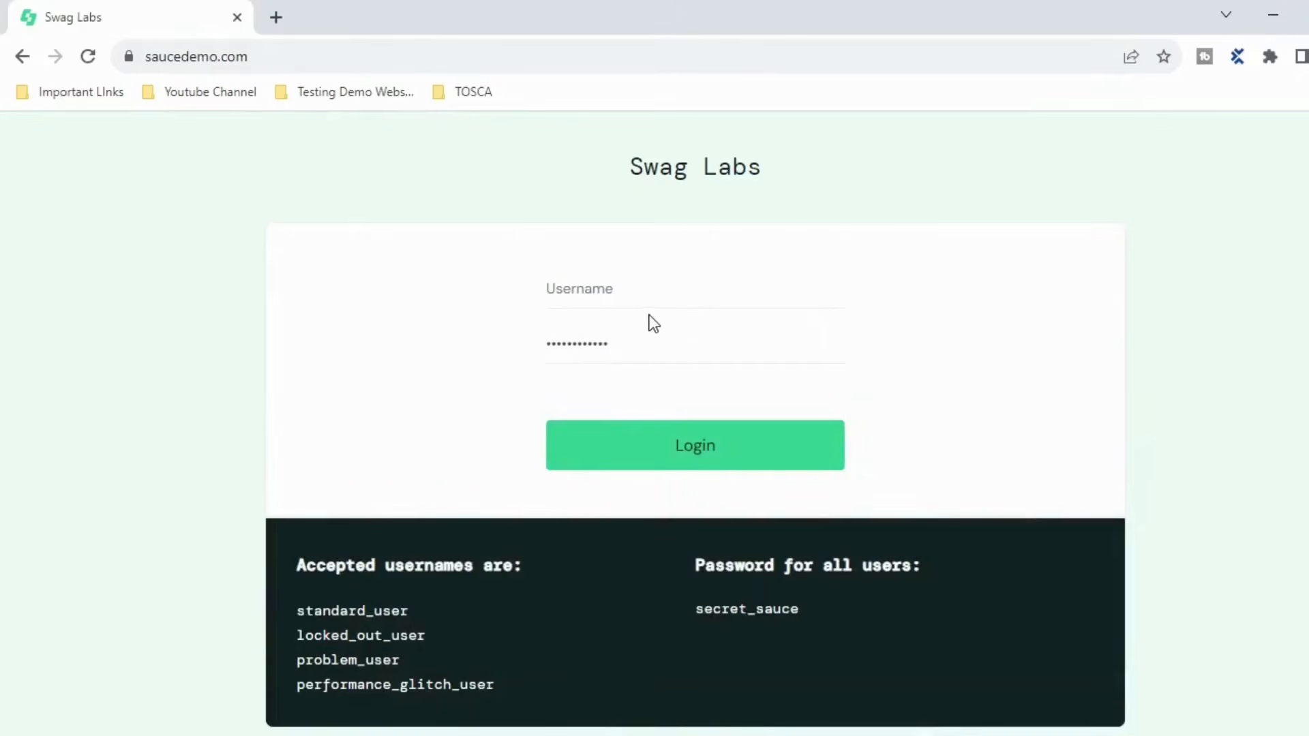
- Log in as standard_user with the demo password, retyping it after the first attempt fails
click(622, 287)
text(secret_sauce)
key(Tab)
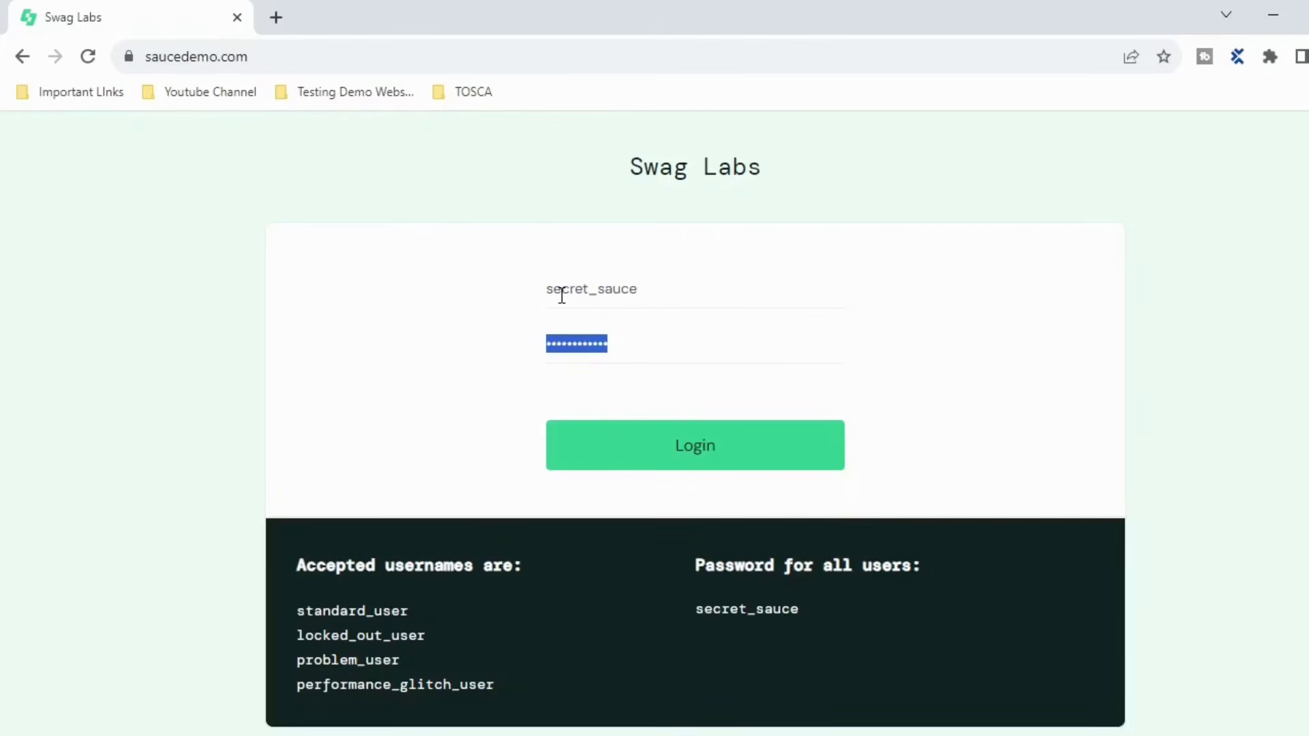
drag(655, 287, 407, 295)
text(s)
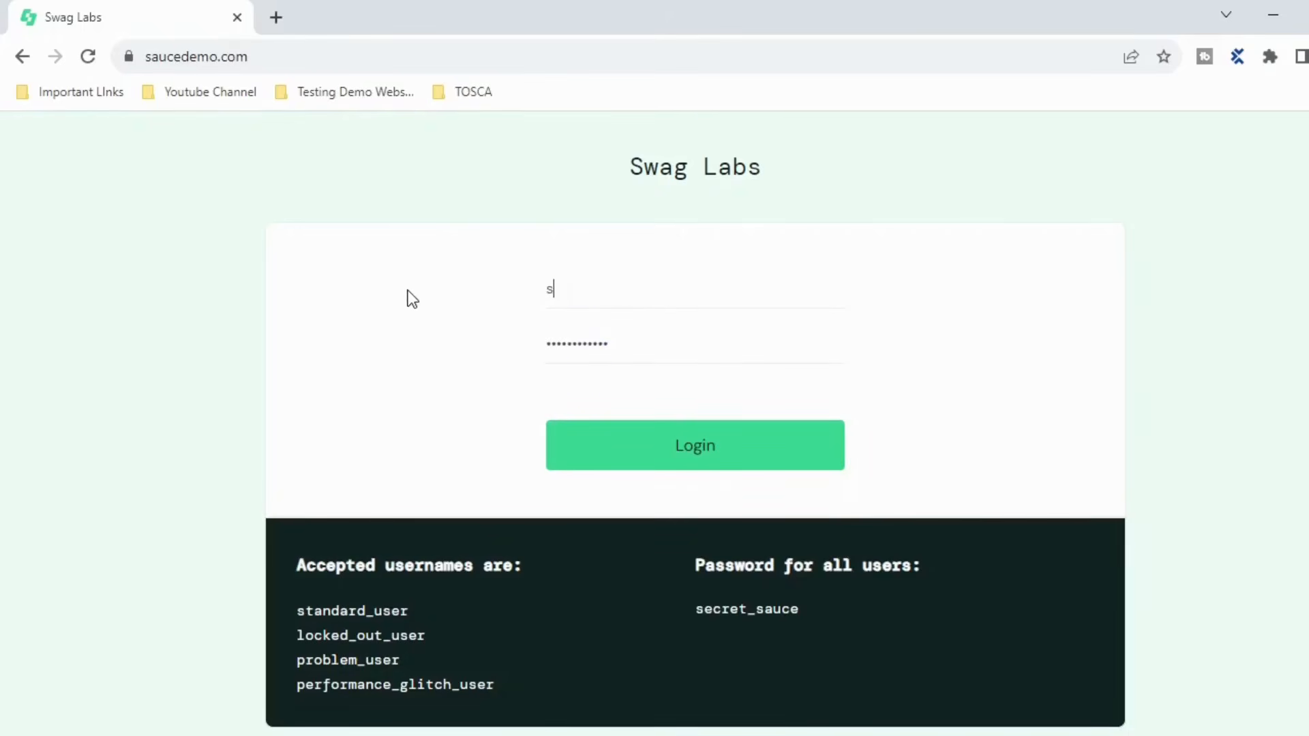
text(tandard_user)
key(Tab)
text(secret_sauce)
key(Return)
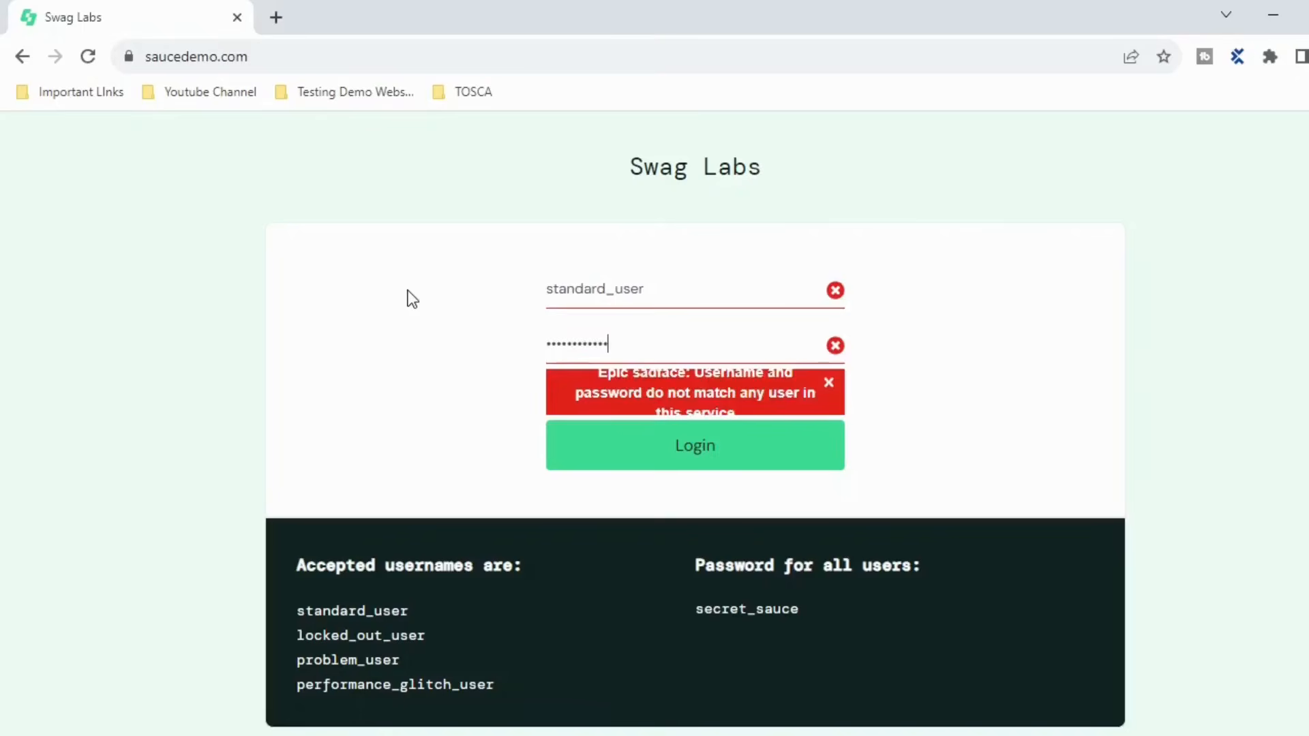
drag(631, 349, 527, 346)
text(secret_sauce)
click(701, 449)
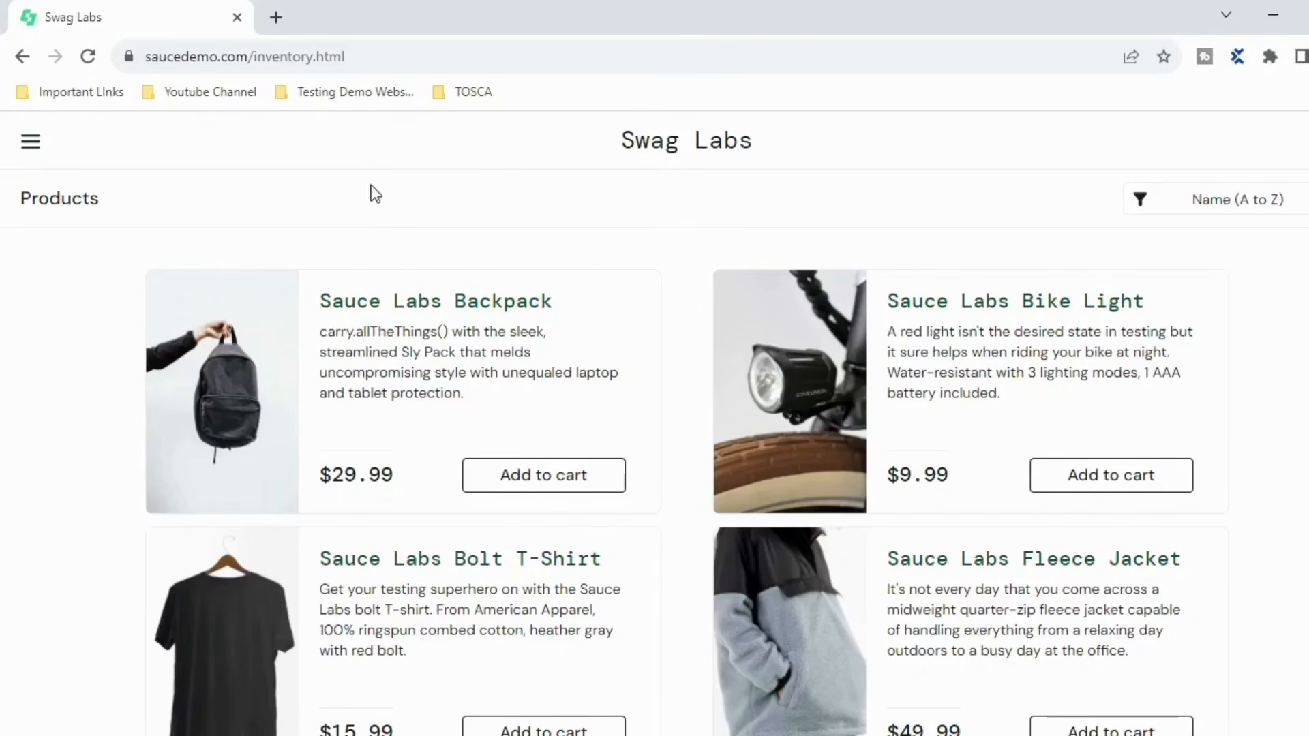
- Launch Scan > Application from the LoginPageAutomation module folder
click(655, 735)
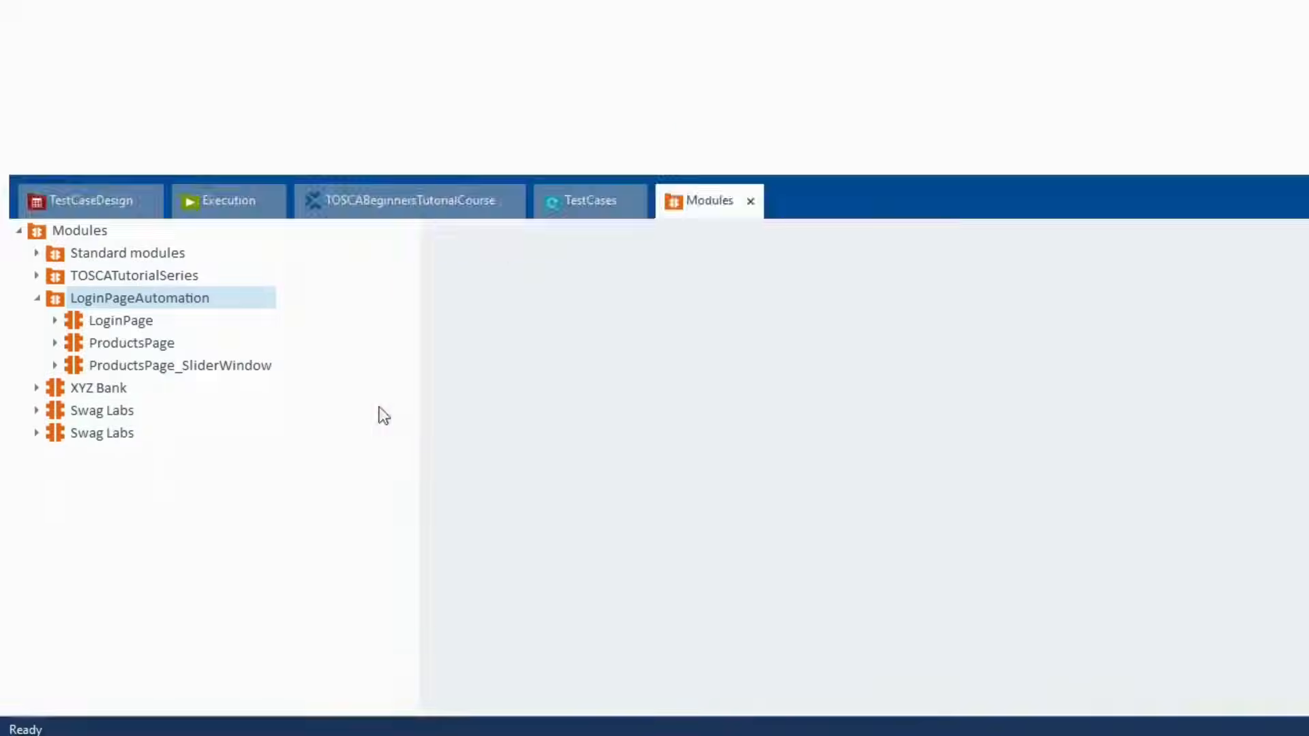
right_click(133, 300)
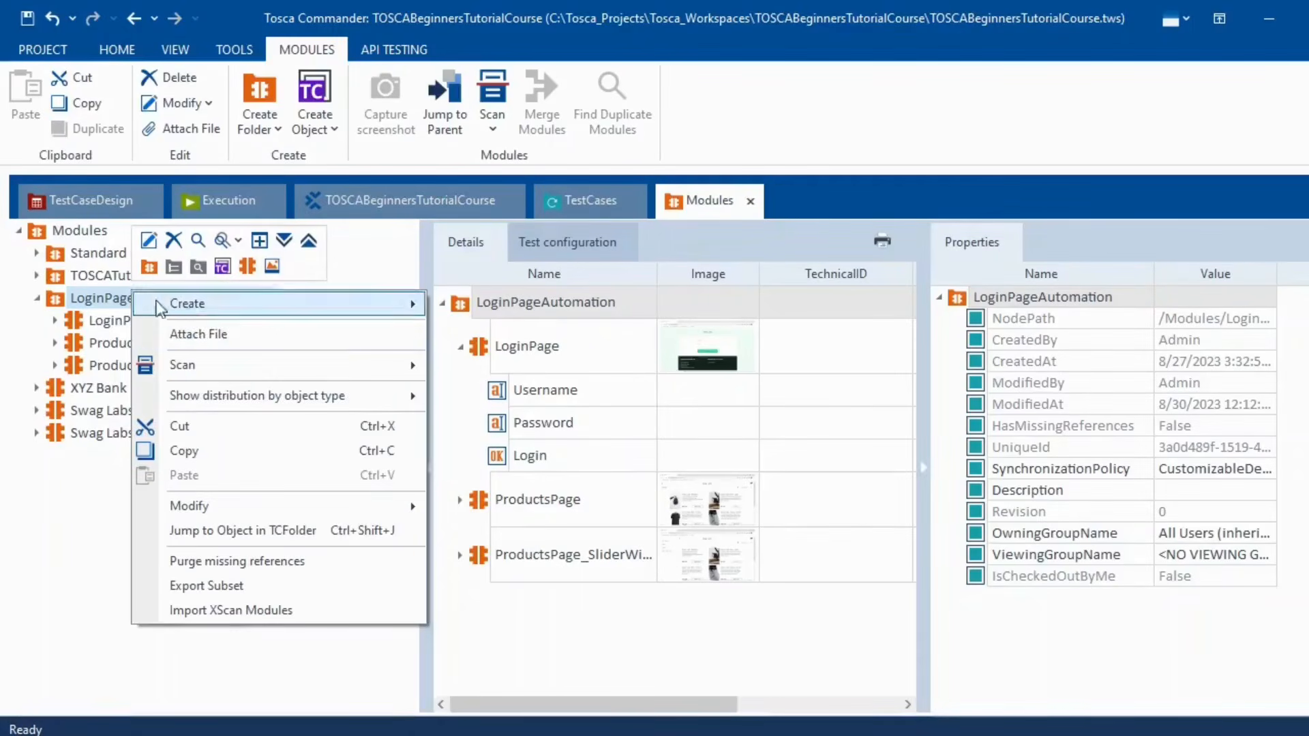
mouse_move(360, 366)
click(491, 362)
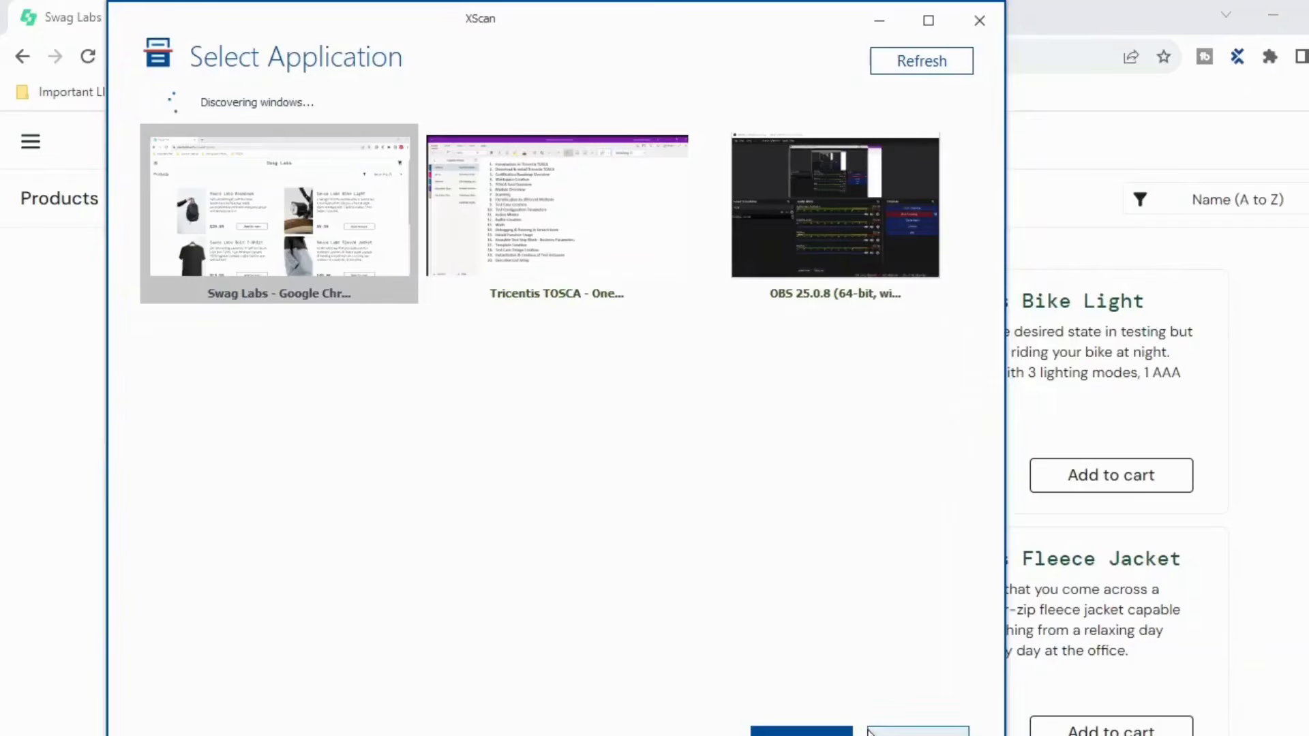
- Scan the Swag Labs Chrome window and tick the Sauce Labs Backpack image, highlighting it
click(801, 732)
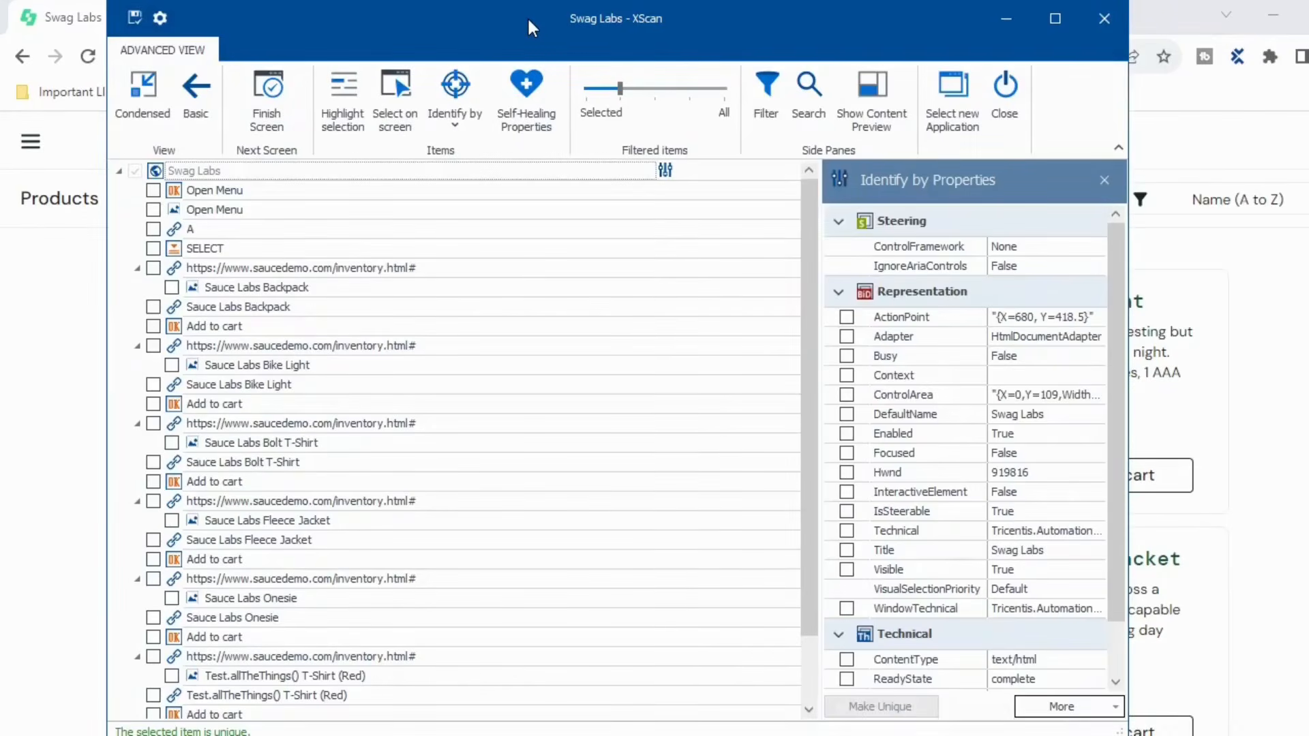
drag(504, 26, 751, 27)
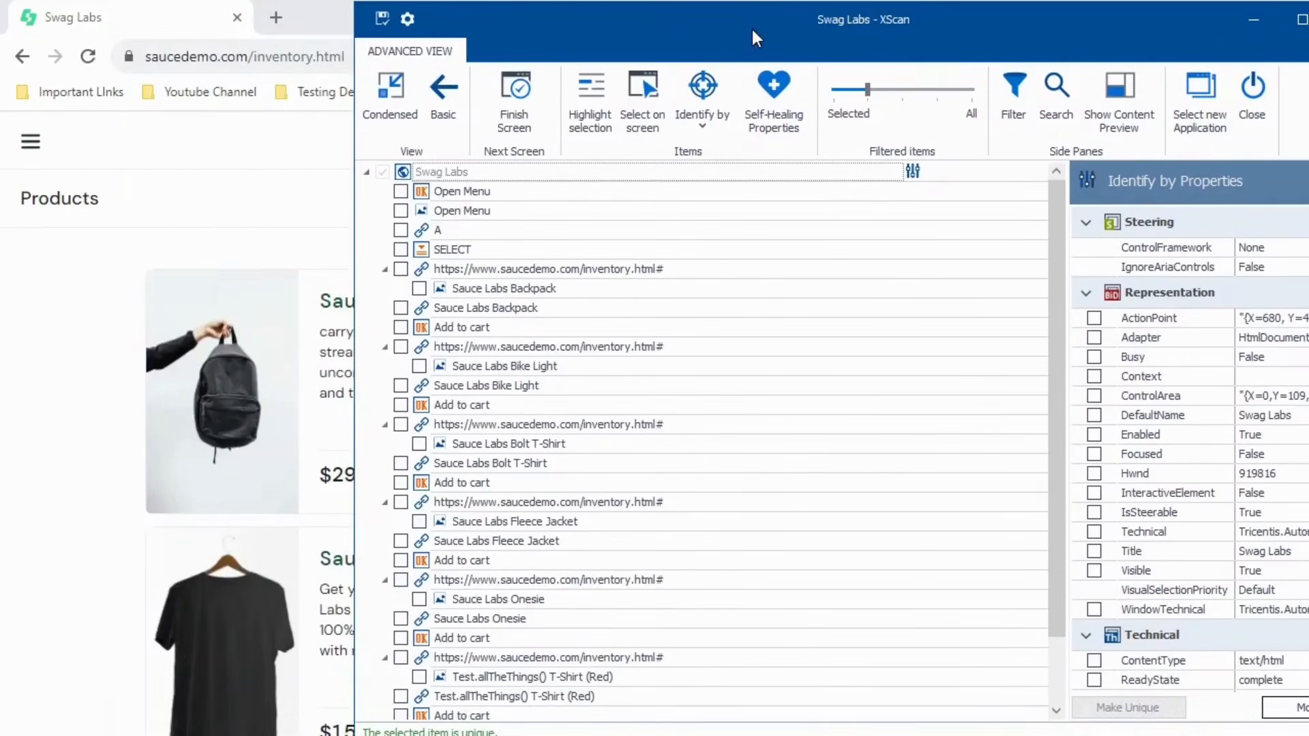
click(419, 289)
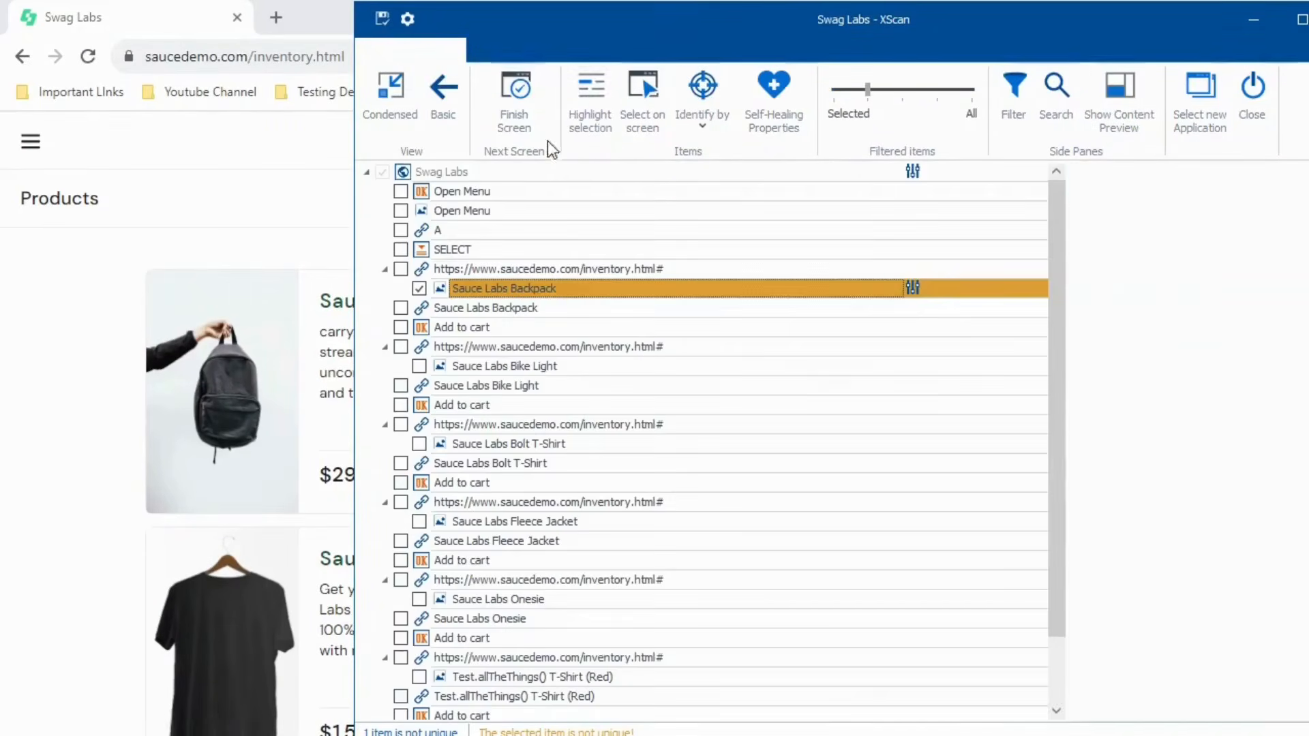
click(596, 97)
drag(635, 30, 840, 52)
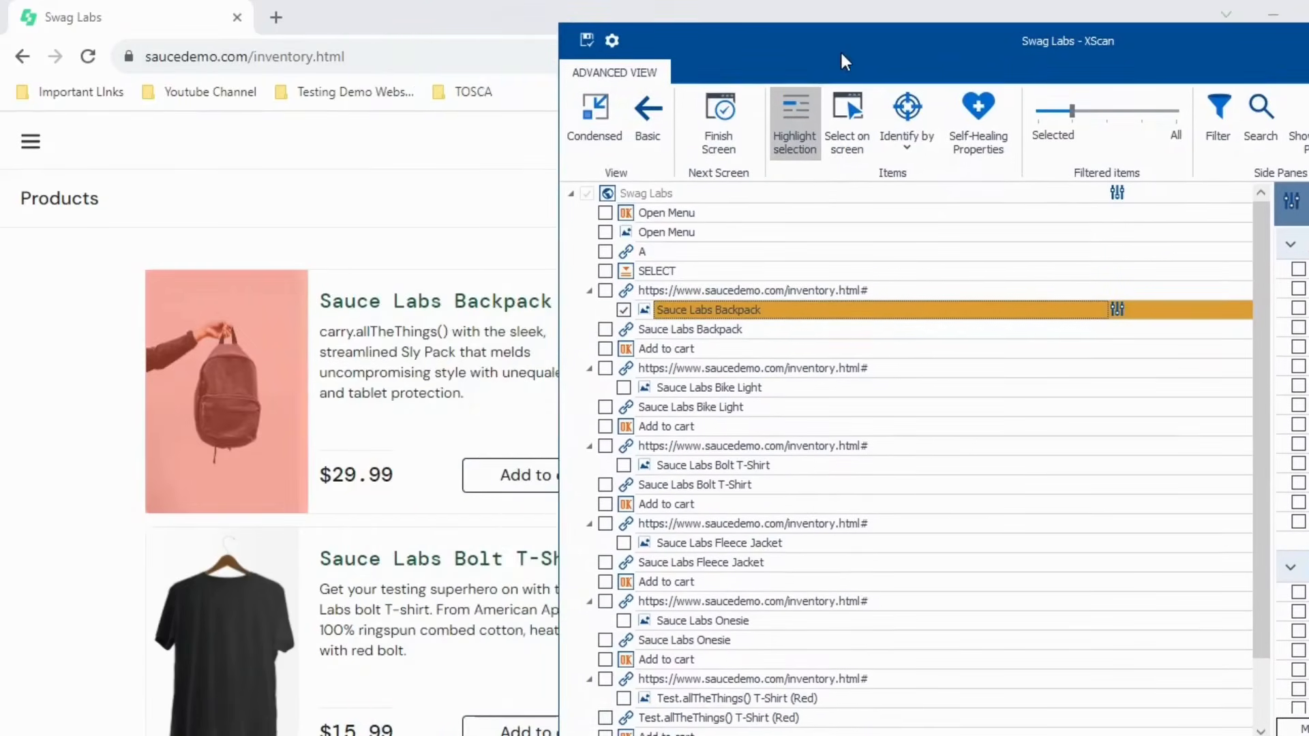
- Tick and untick the inventory.html# link row, then inspect the backpack and link properties
click(604, 292)
click(605, 291)
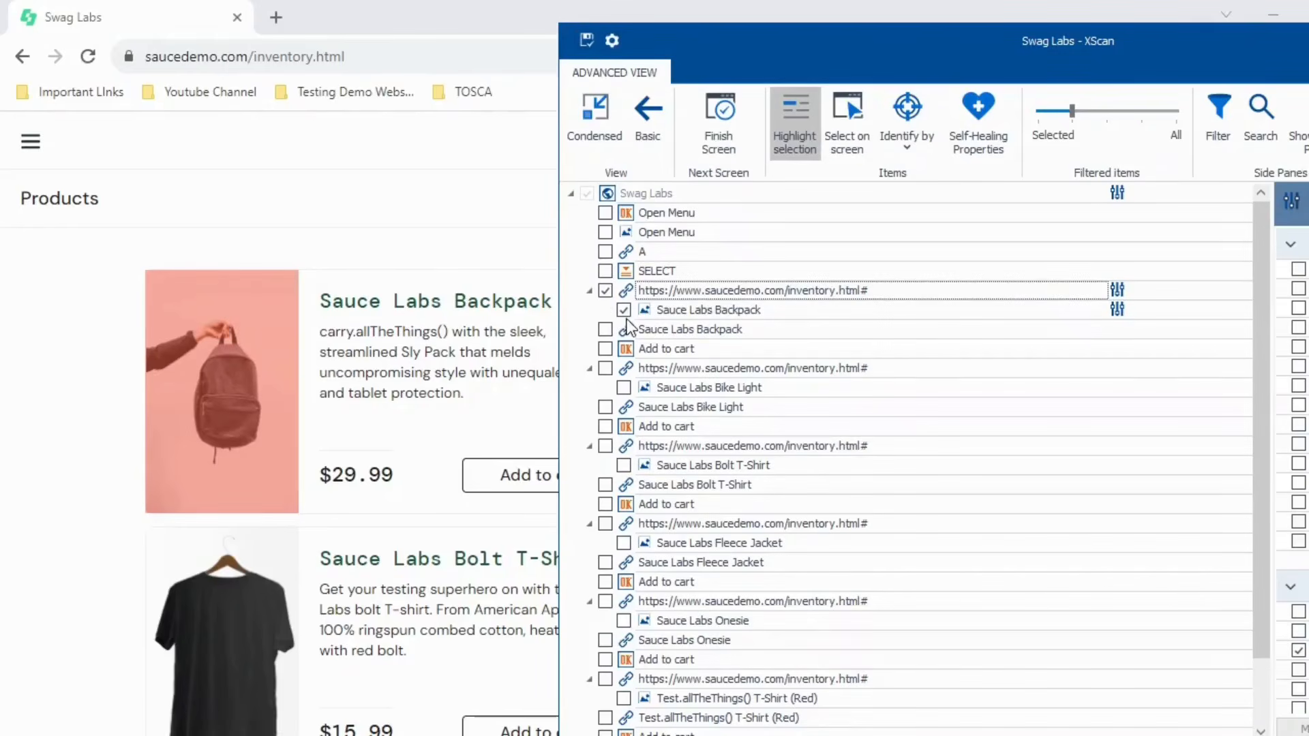
click(605, 291)
click(647, 310)
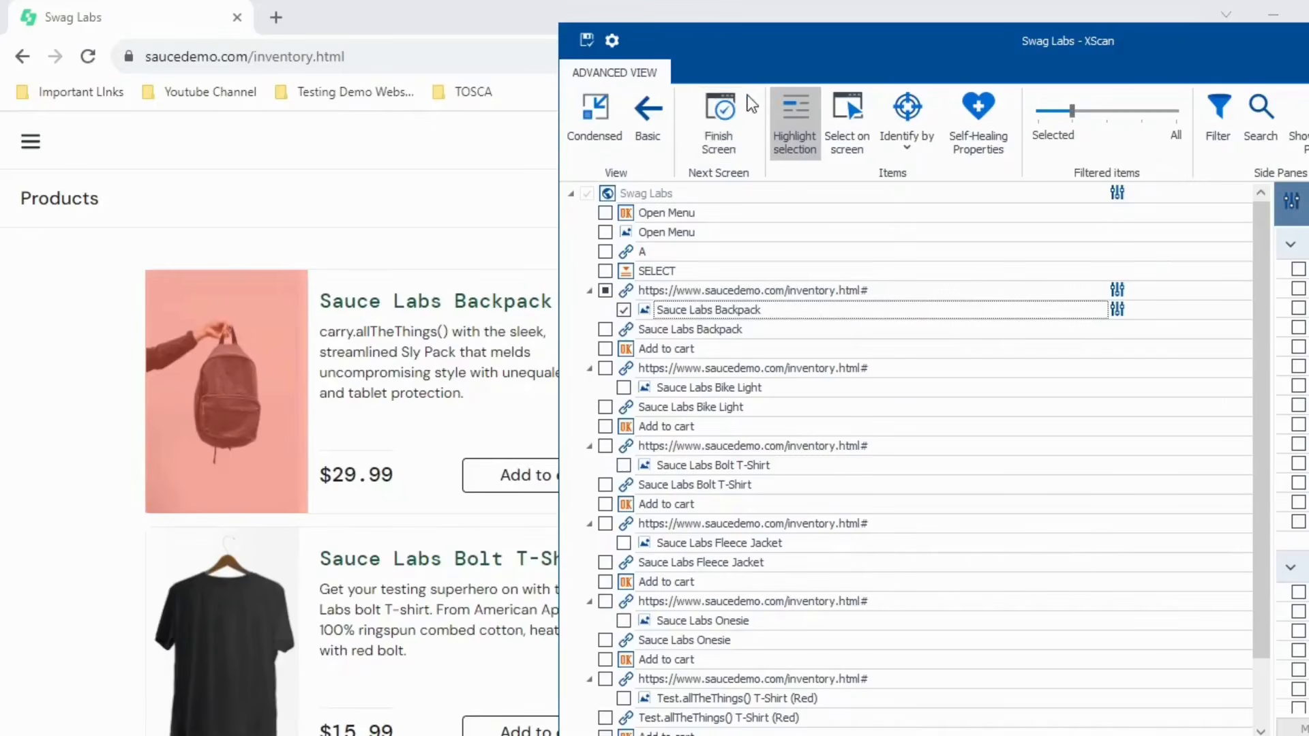
drag(748, 53, 726, 30)
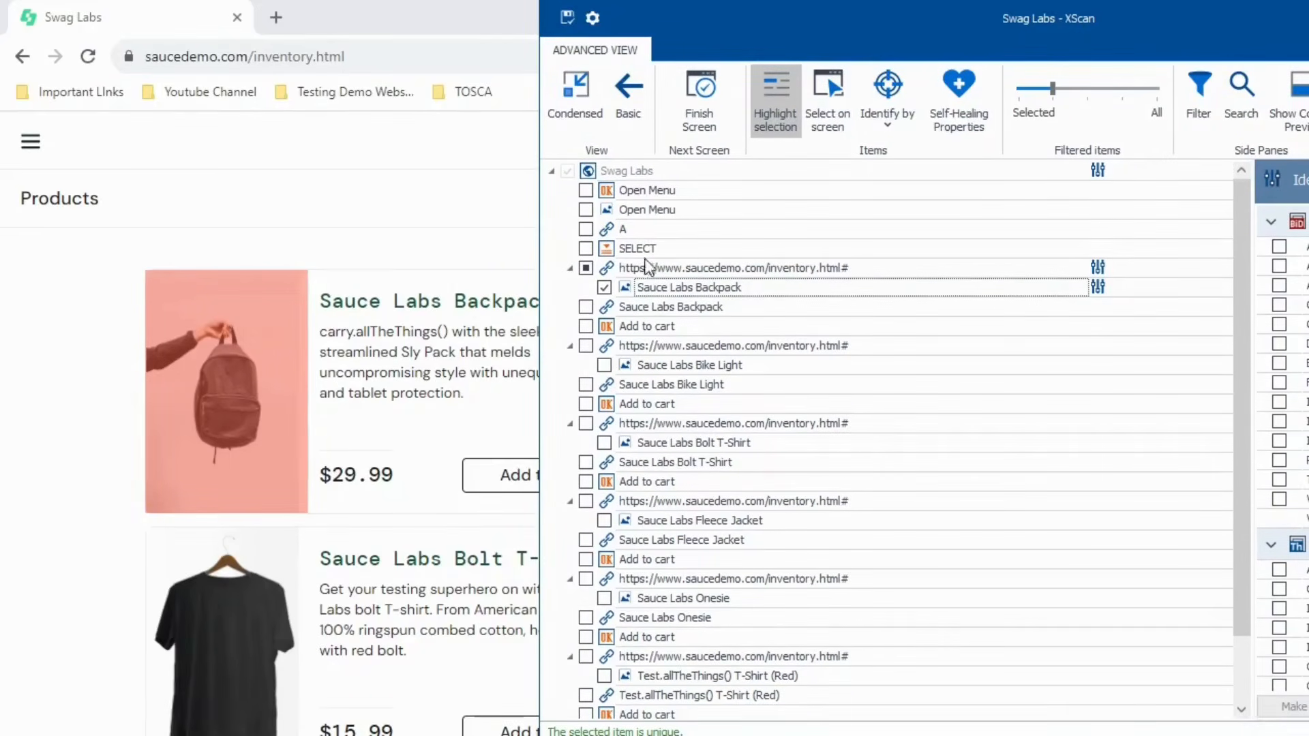
click(612, 273)
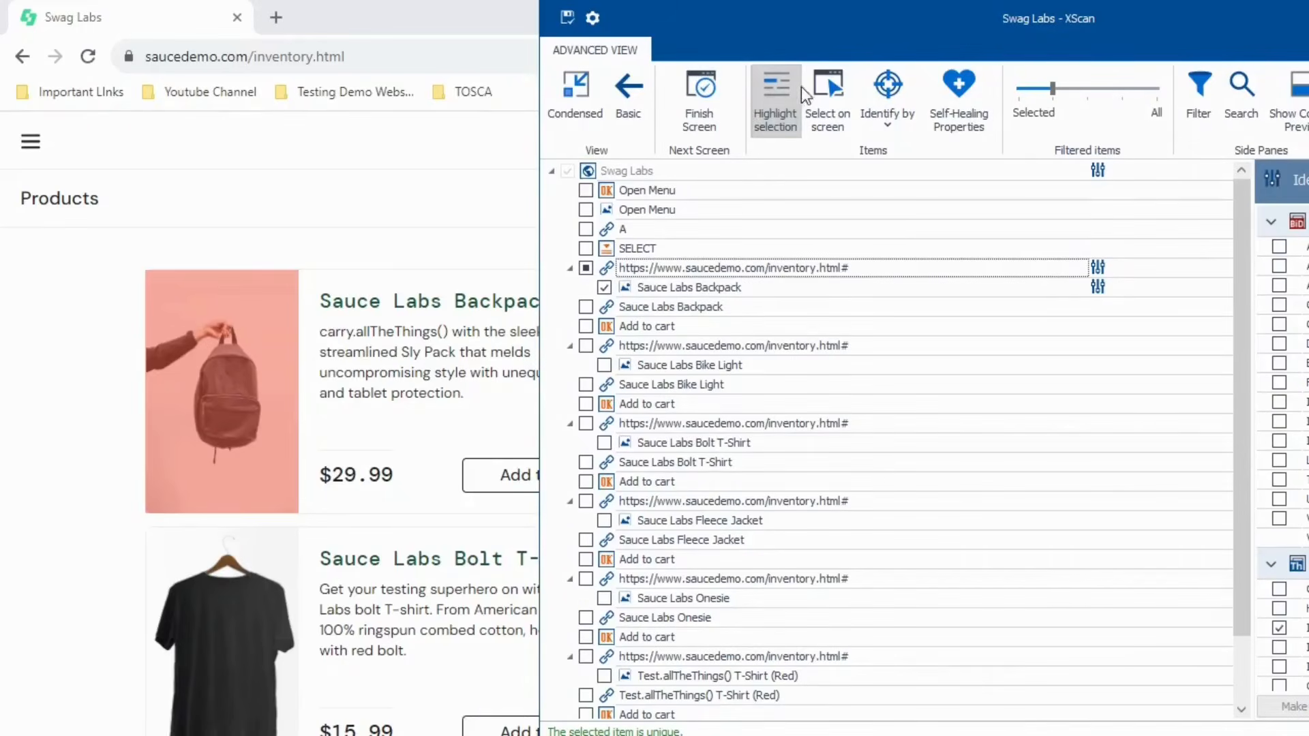
- Filter to selected items, tick the inventory.html# link, and highlight the backpack image
drag(1052, 89, 1019, 88)
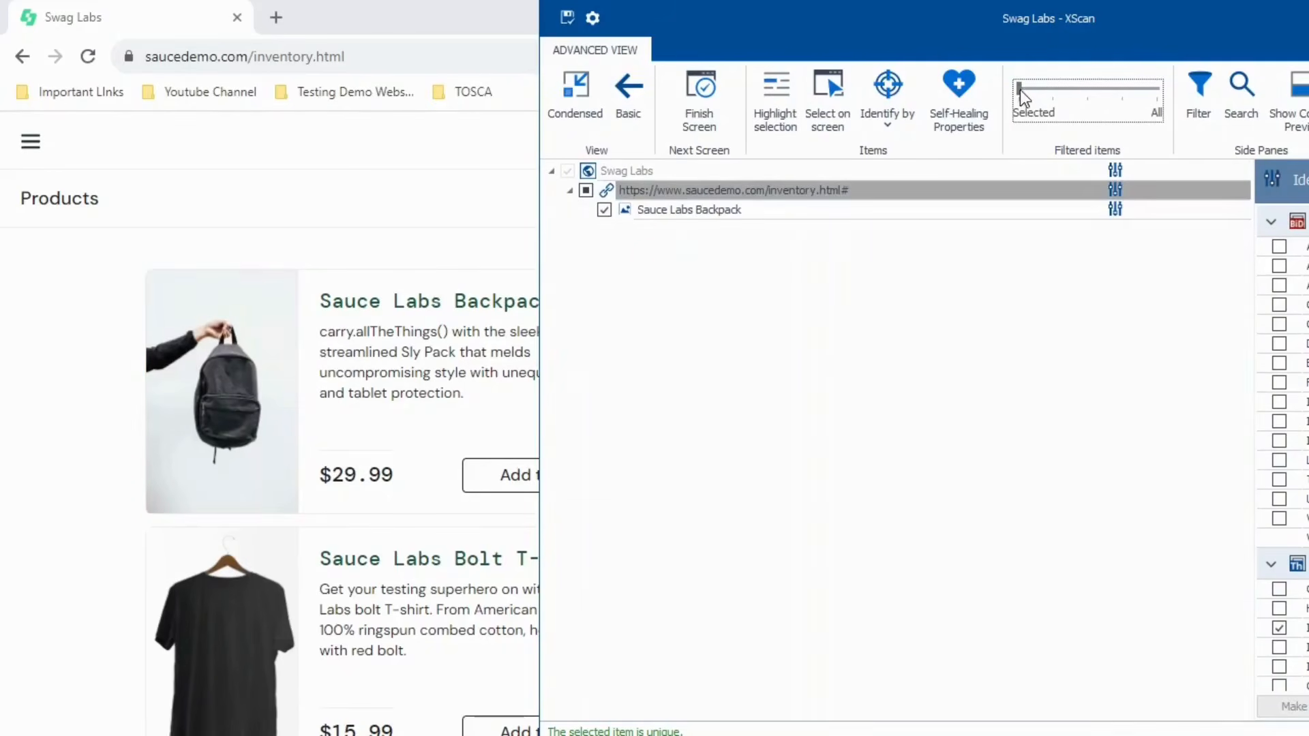
drag(1072, 32, 895, 45)
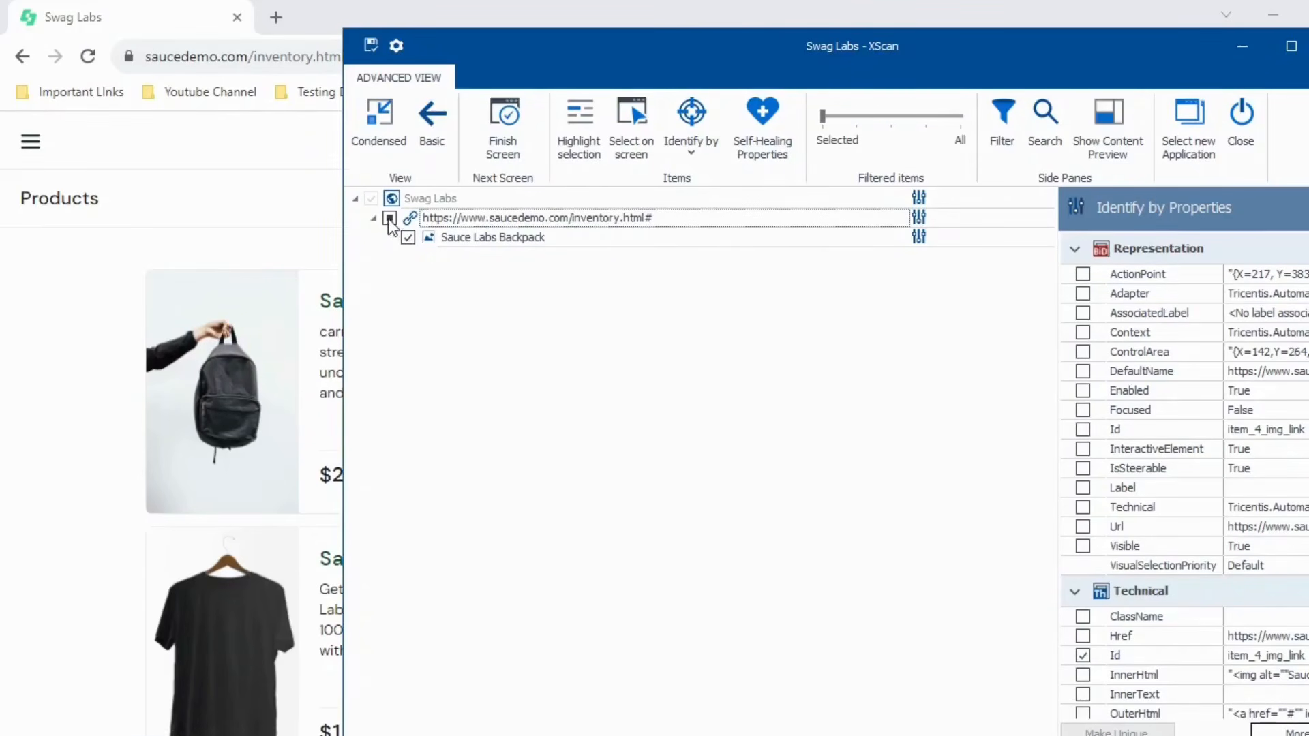
click(1289, 55)
click(45, 191)
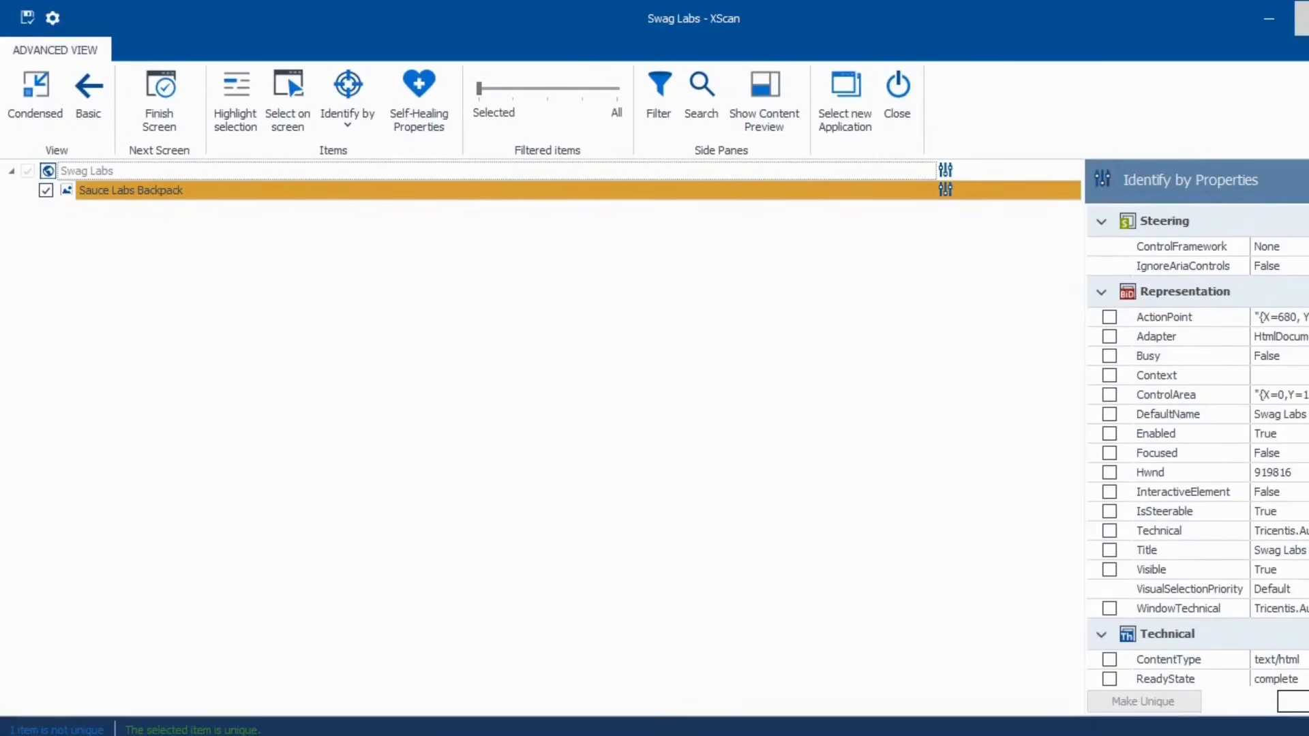
click(1302, 18)
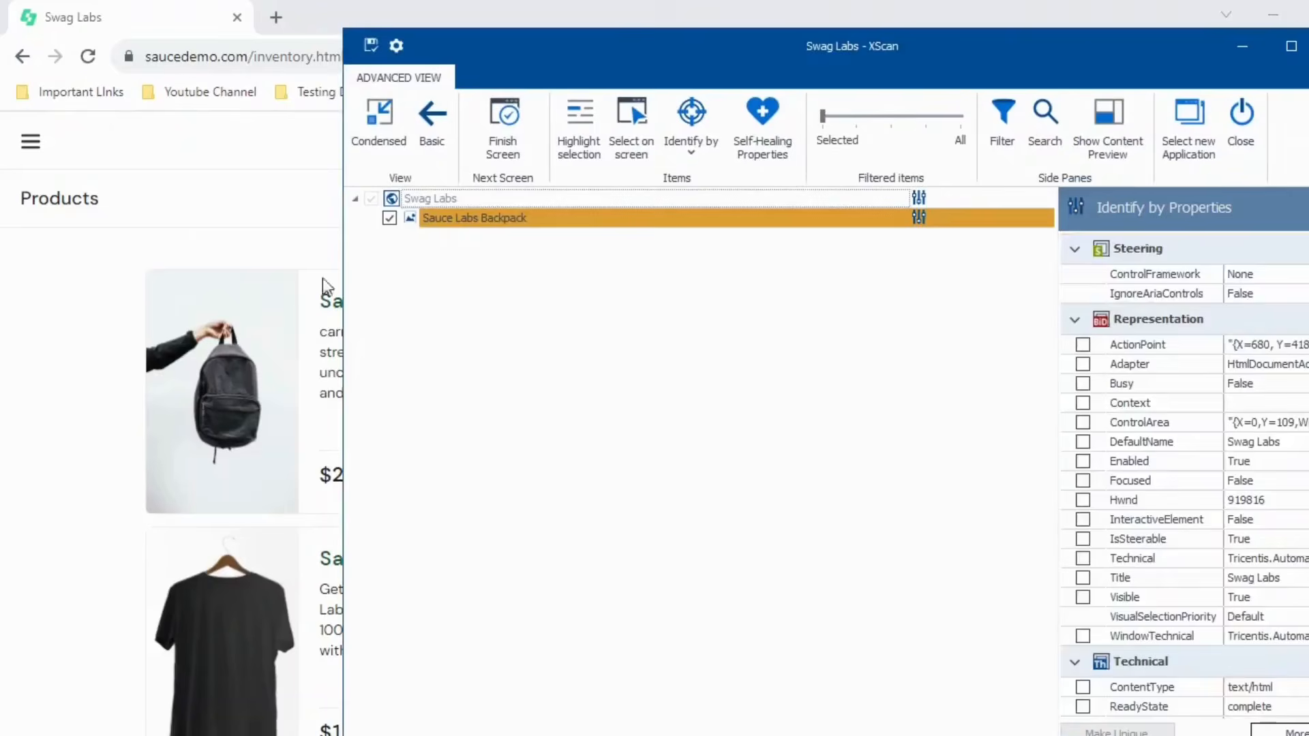
click(430, 218)
click(851, 124)
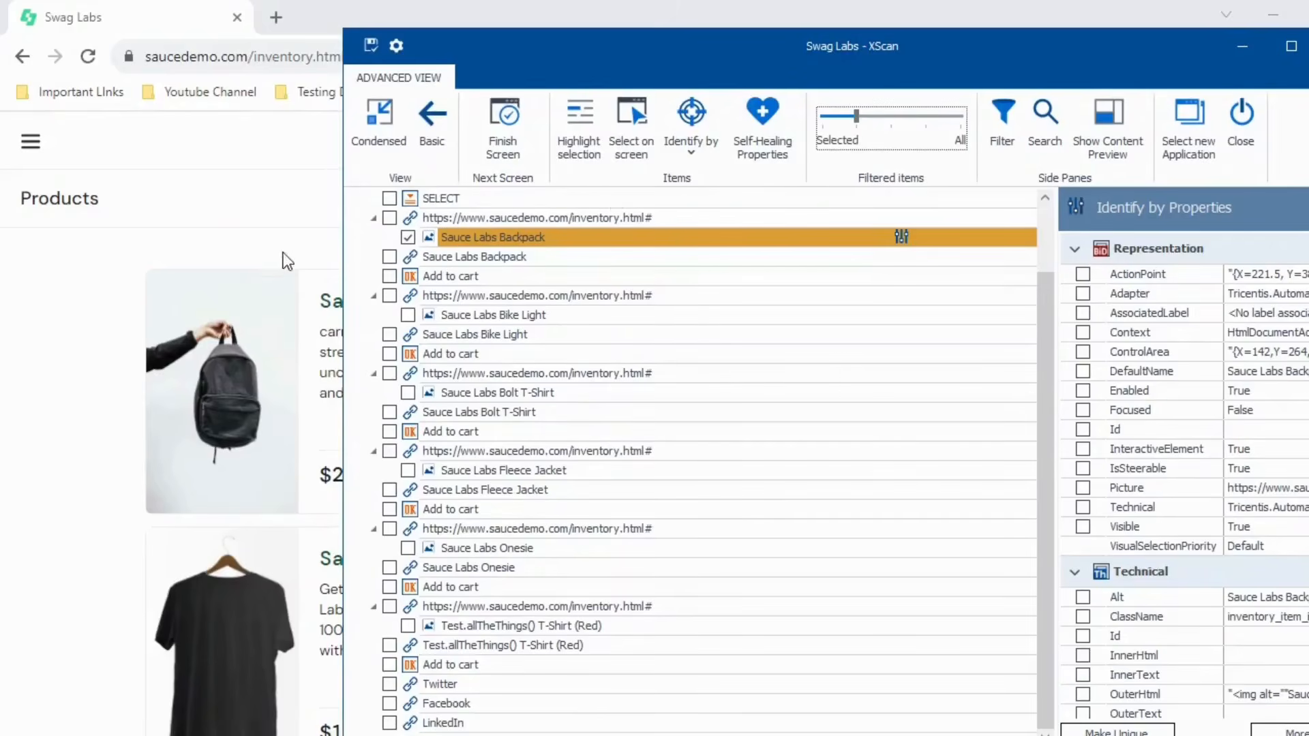
click(389, 217)
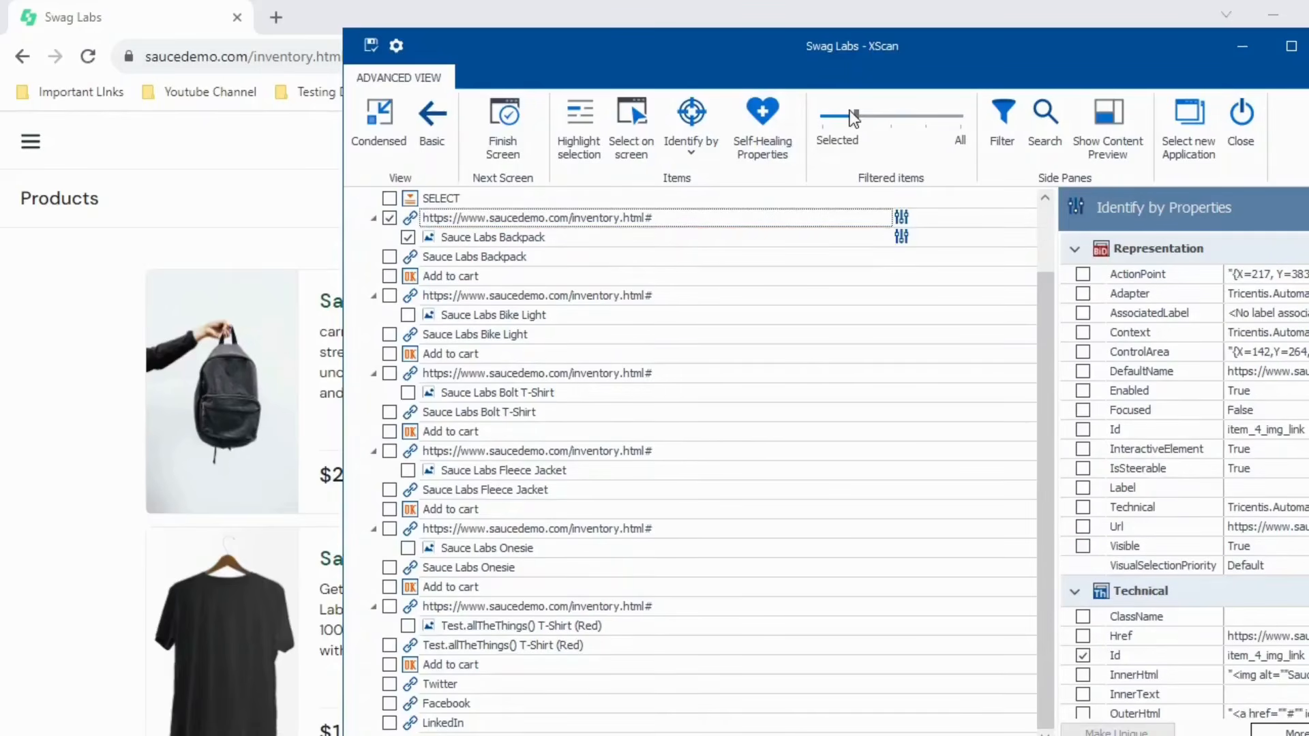
click(824, 117)
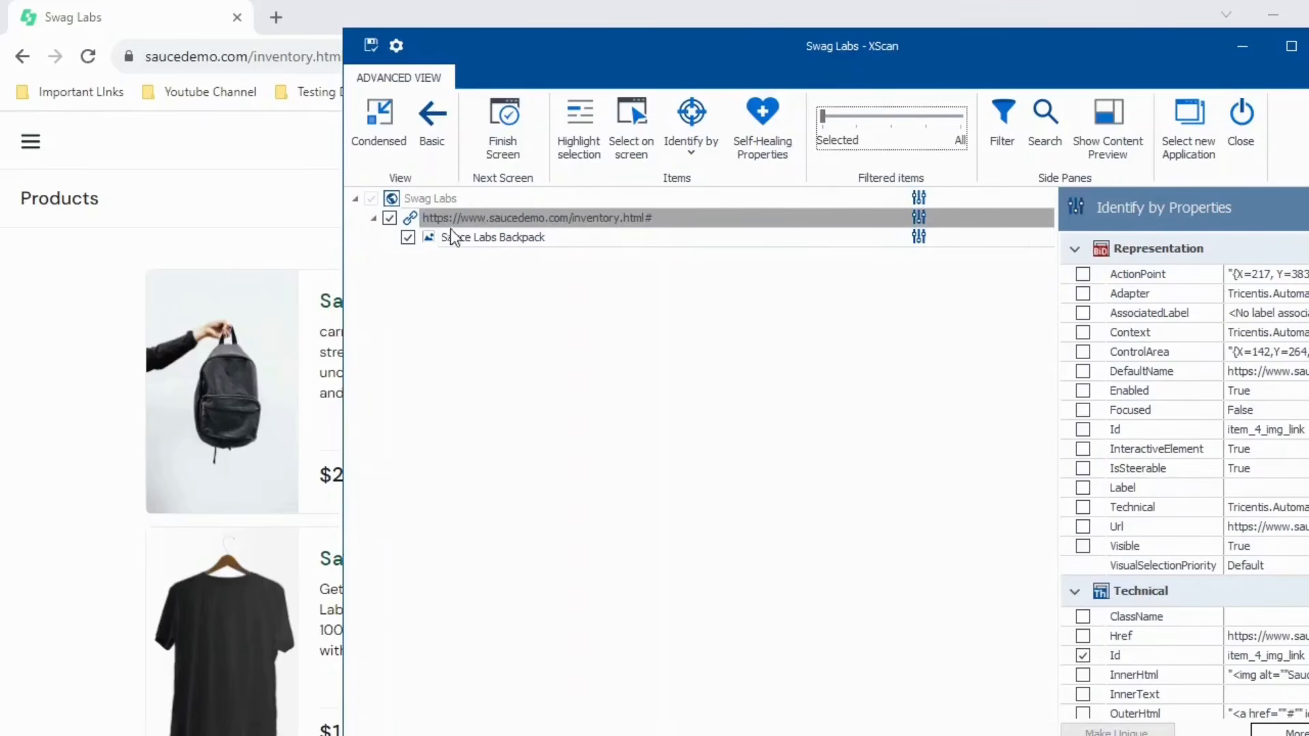
click(430, 236)
click(575, 144)
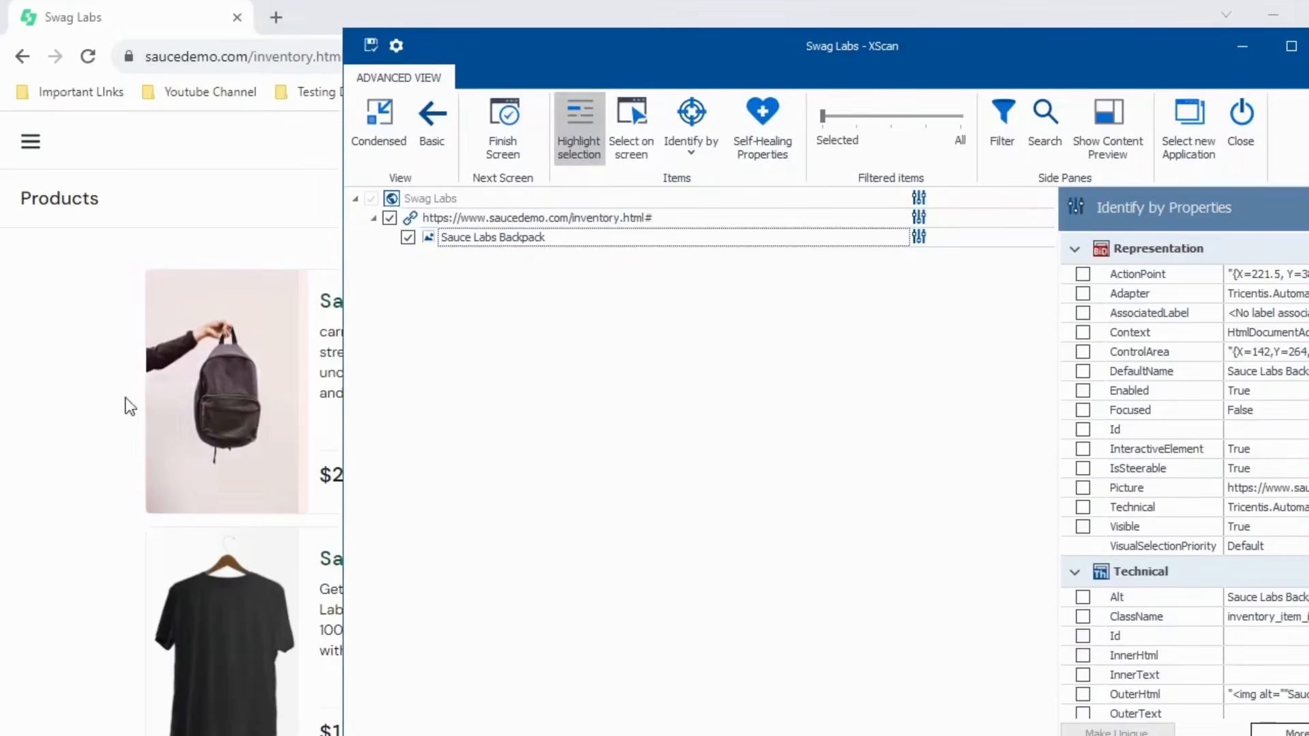
click(412, 219)
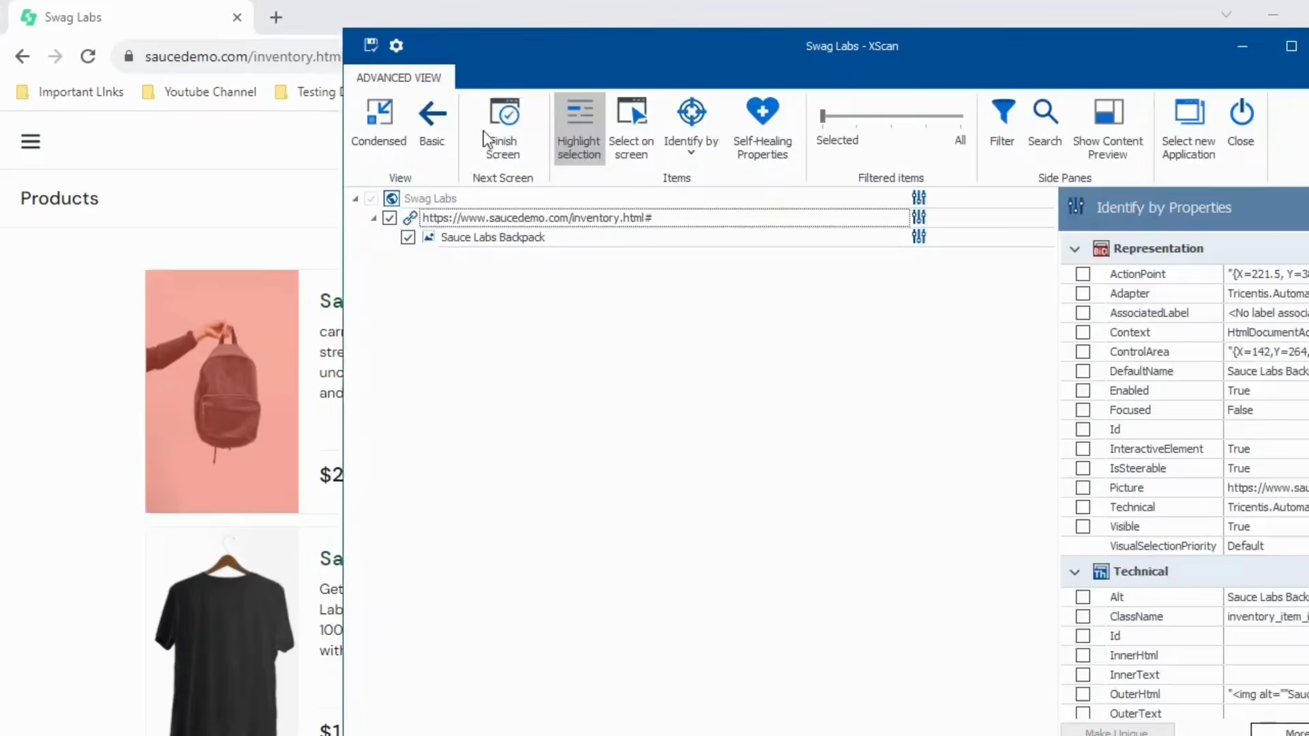
- Maximize XScan, widen the properties pane, and tick the Sauce Labs Backpack image row
drag(506, 68, 638, 68)
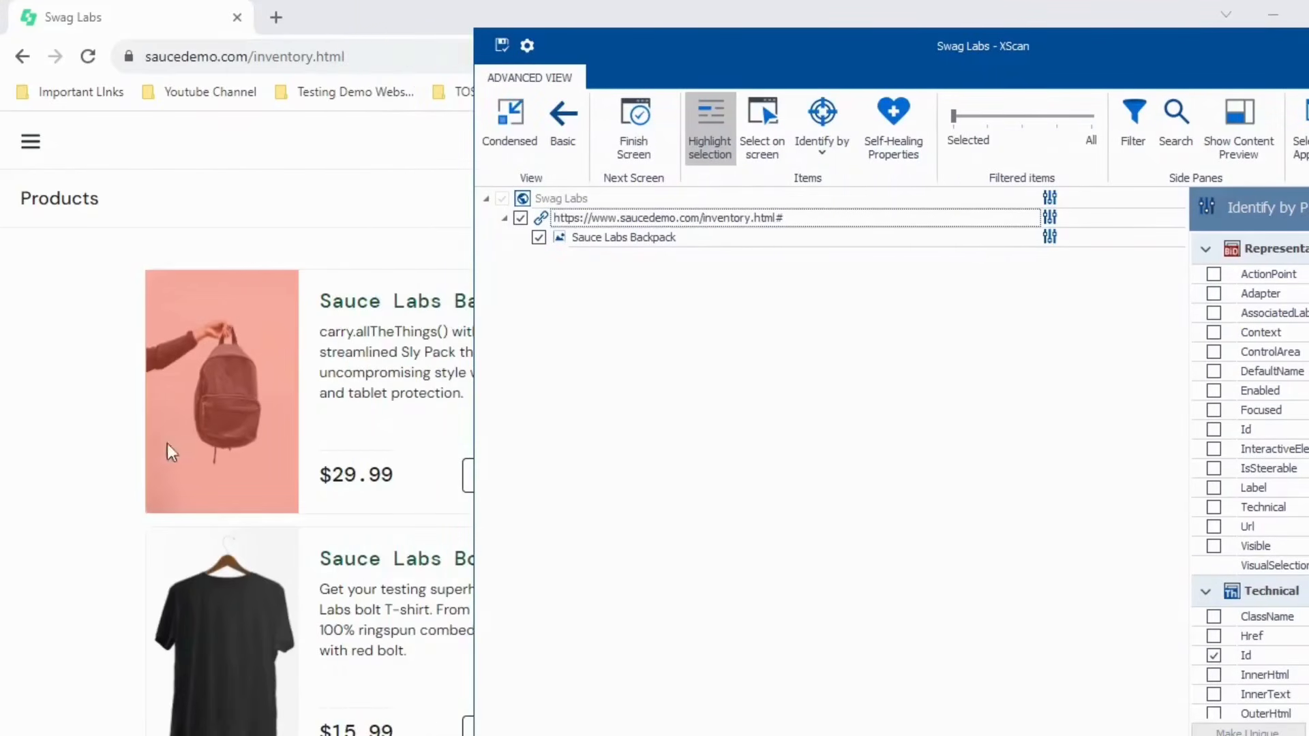
drag(1098, 54, 922, 73)
drag(922, 72, 911, 72)
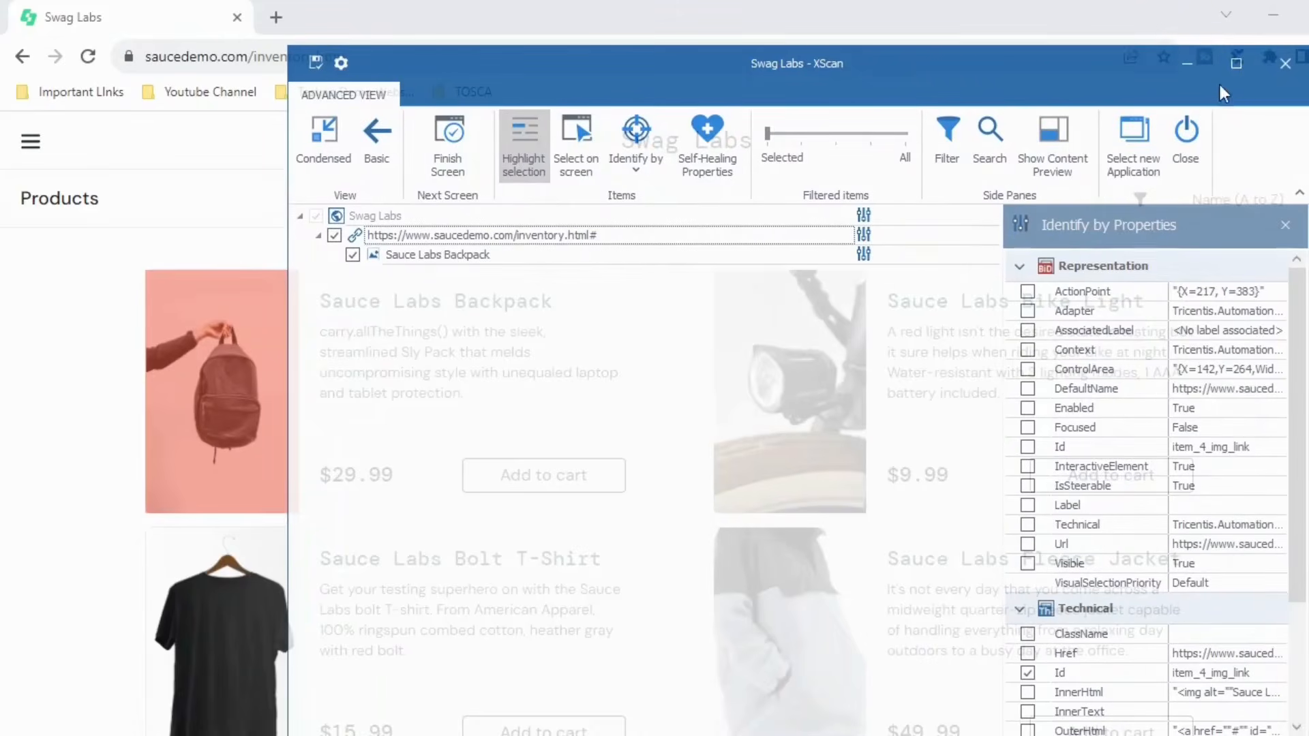
click(1236, 65)
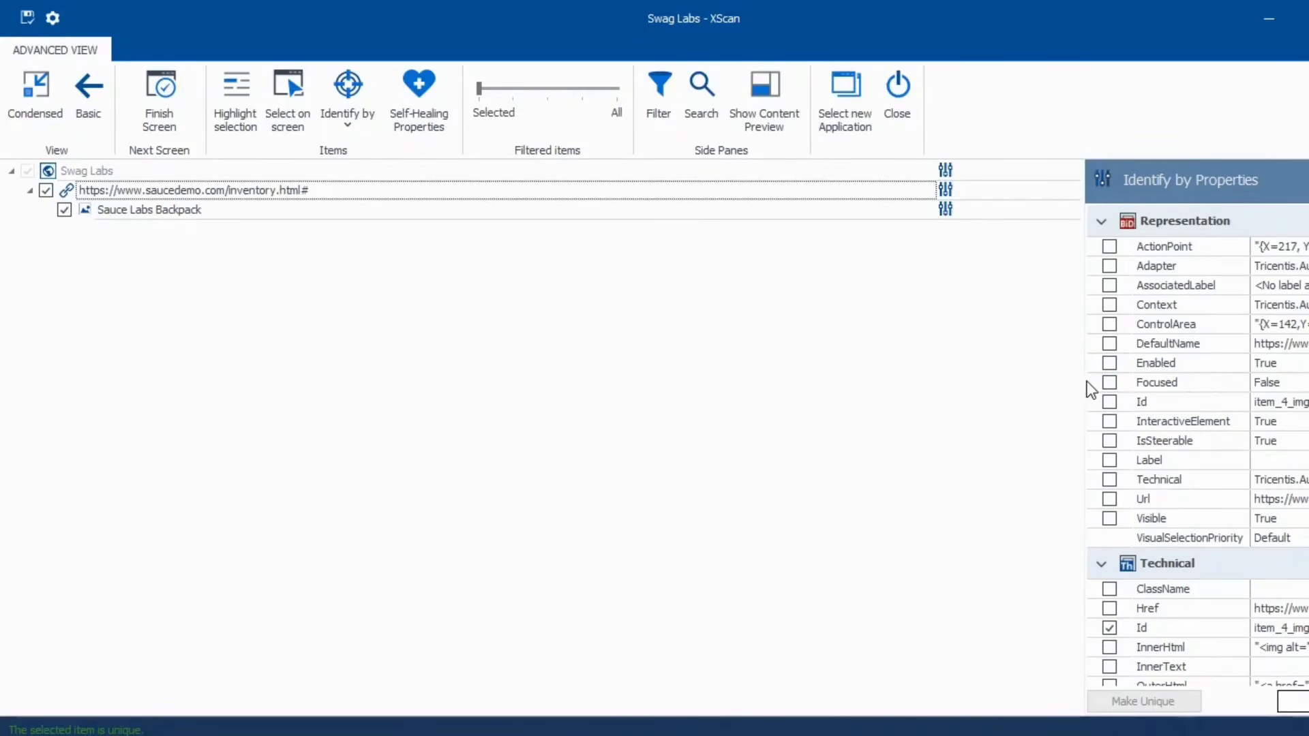
drag(1087, 380, 880, 380)
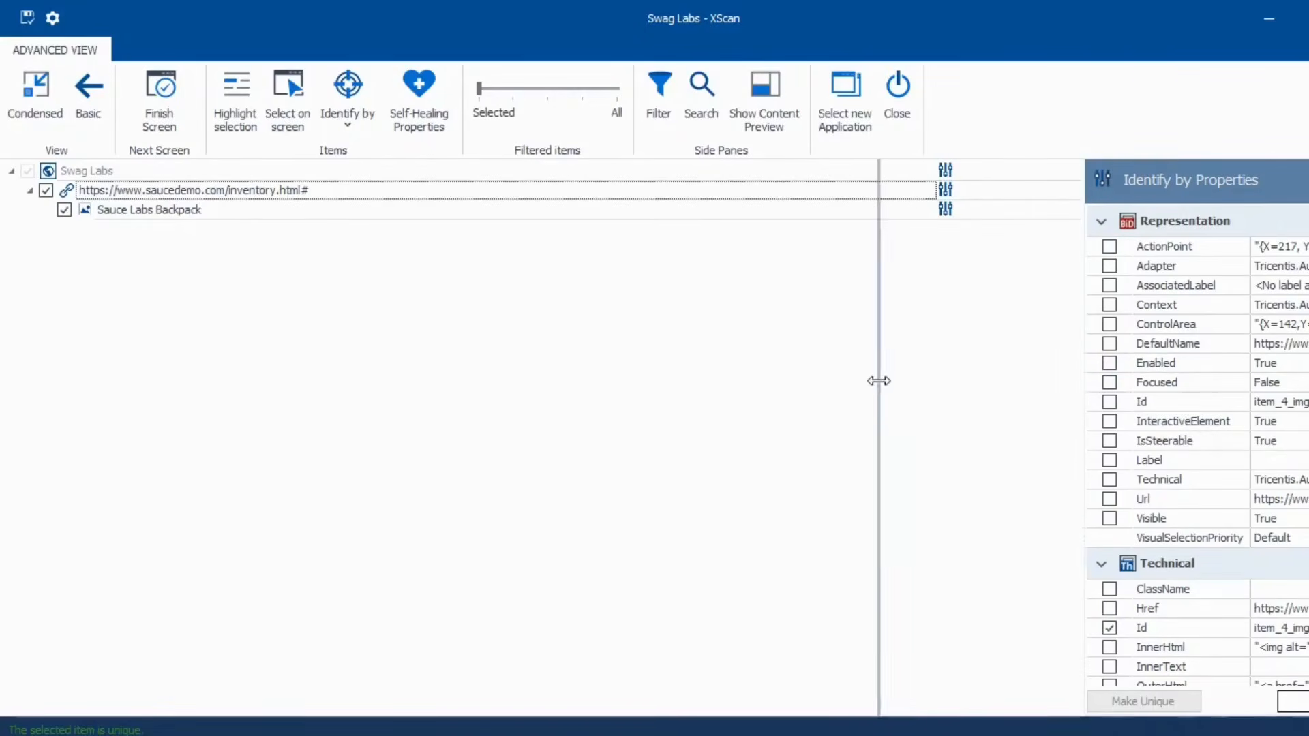
click(64, 209)
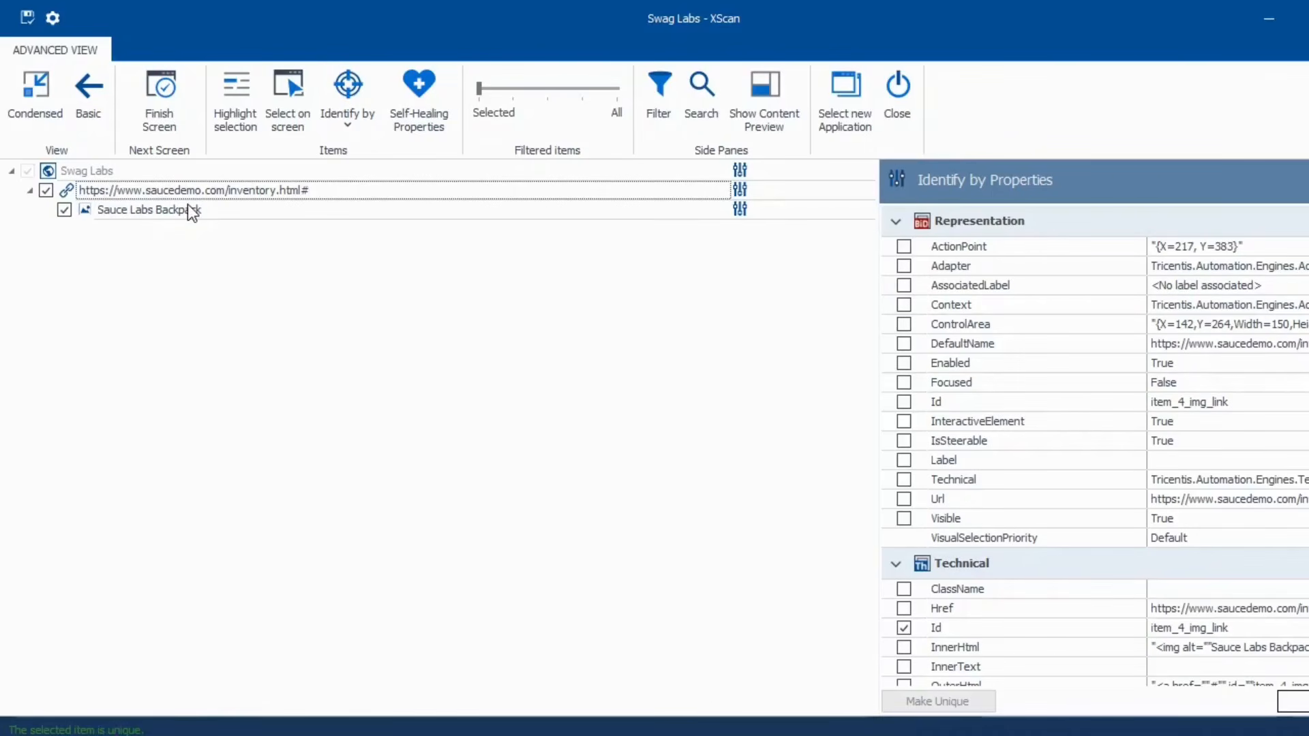
- Name the scanned module SelectActionMode and save it
click(139, 171)
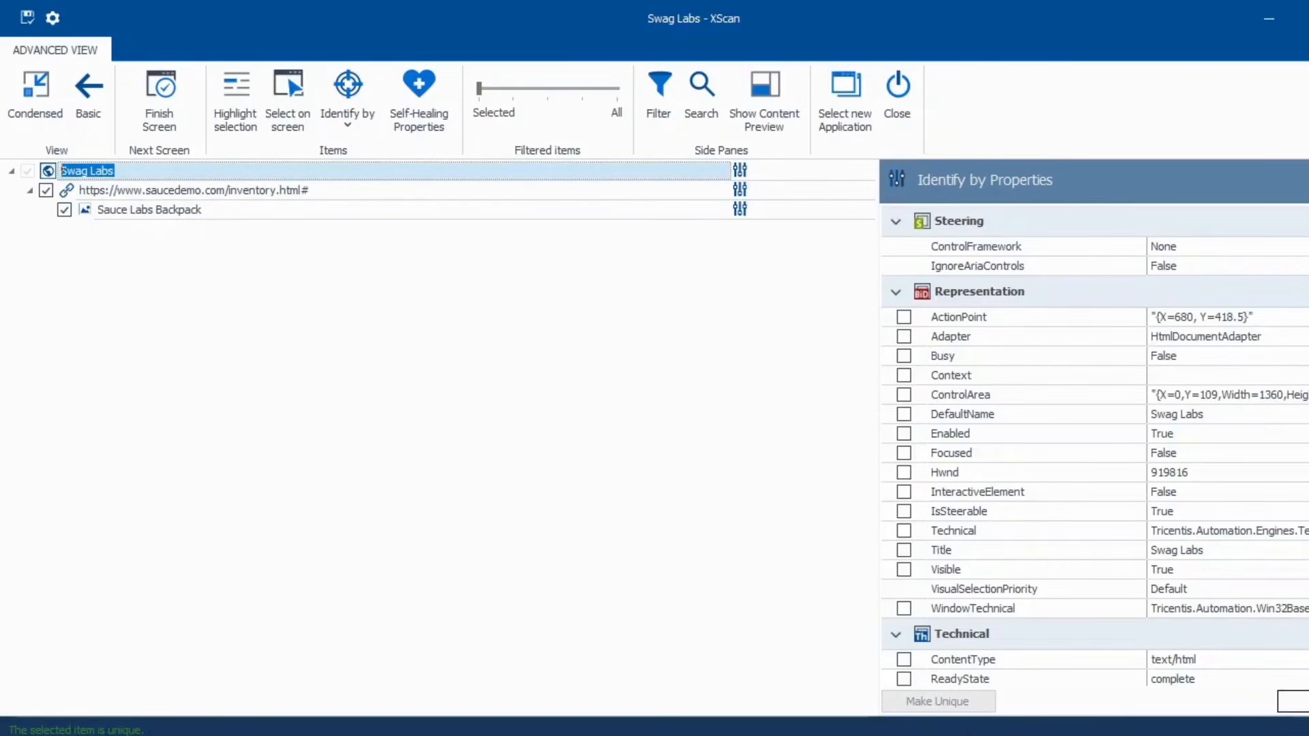
text(SelectActionMode)
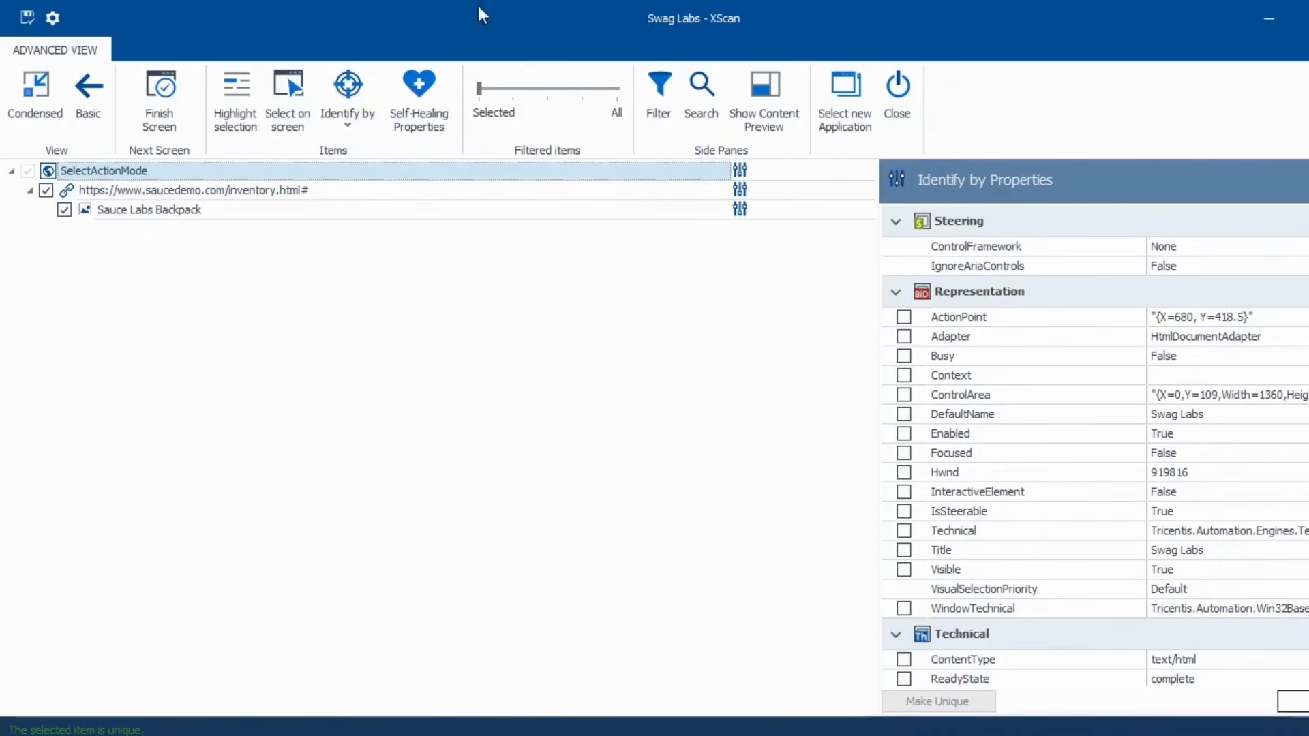
click(24, 18)
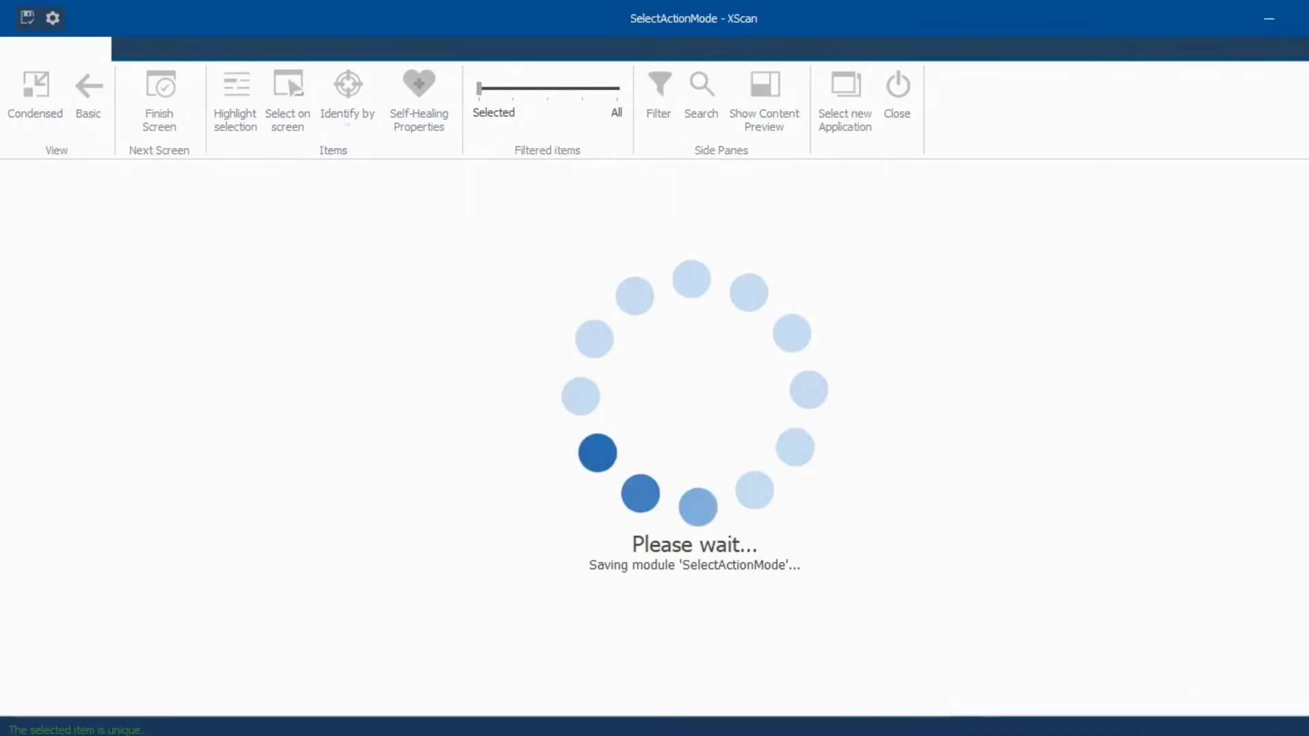
- Drag the SelectActionMode module into the LoginPageAutomation test case as a new step
click(546, 734)
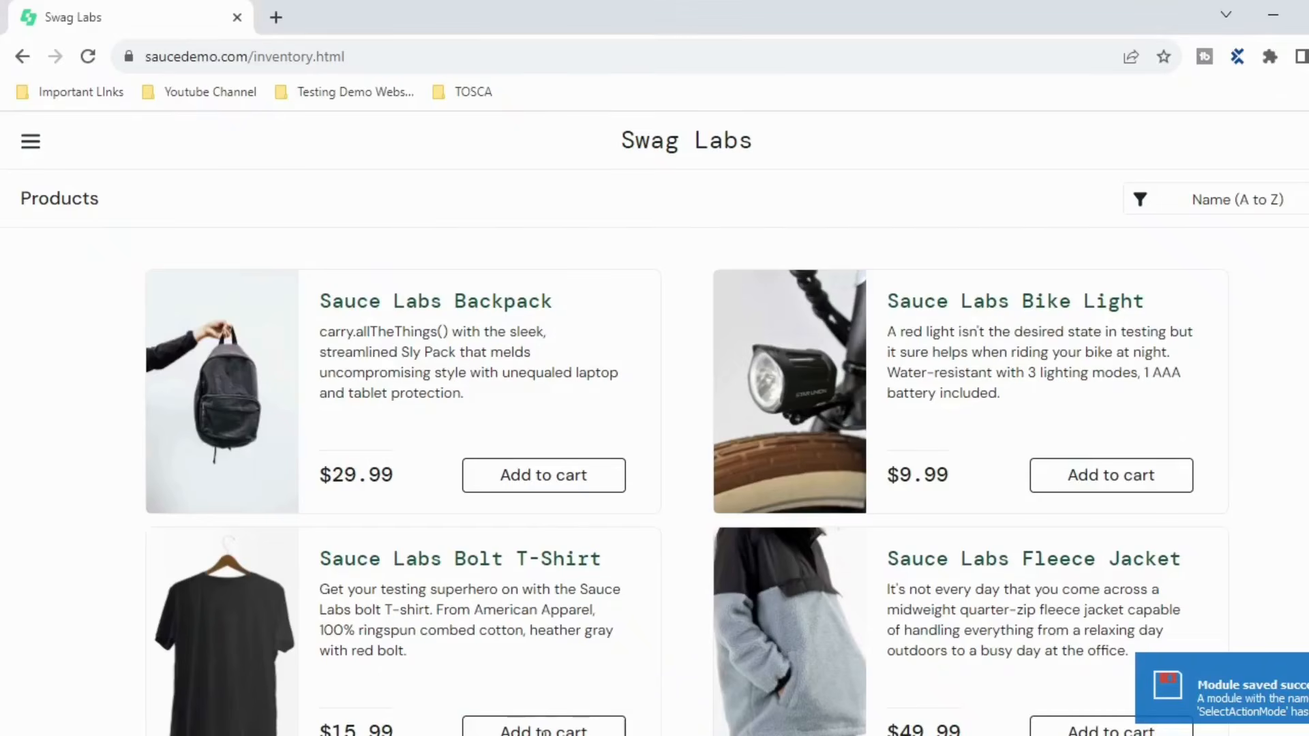
click(818, 735)
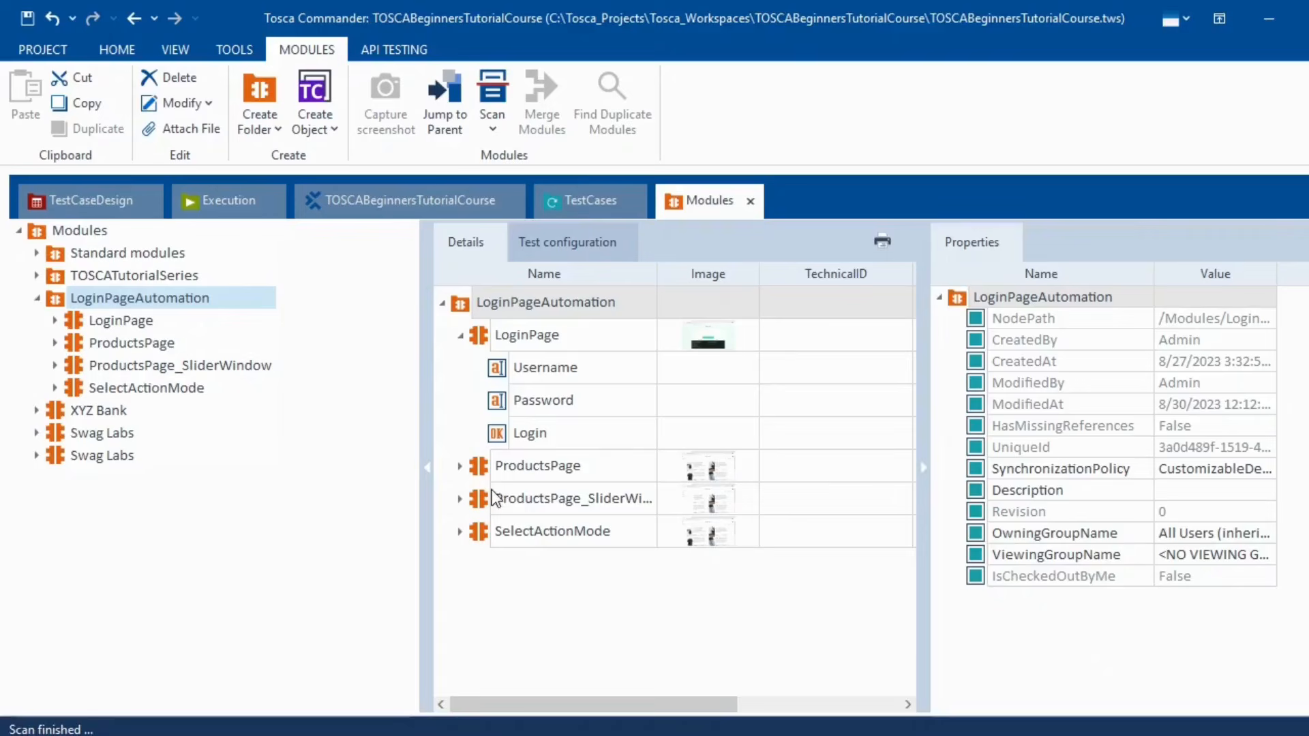
click(124, 389)
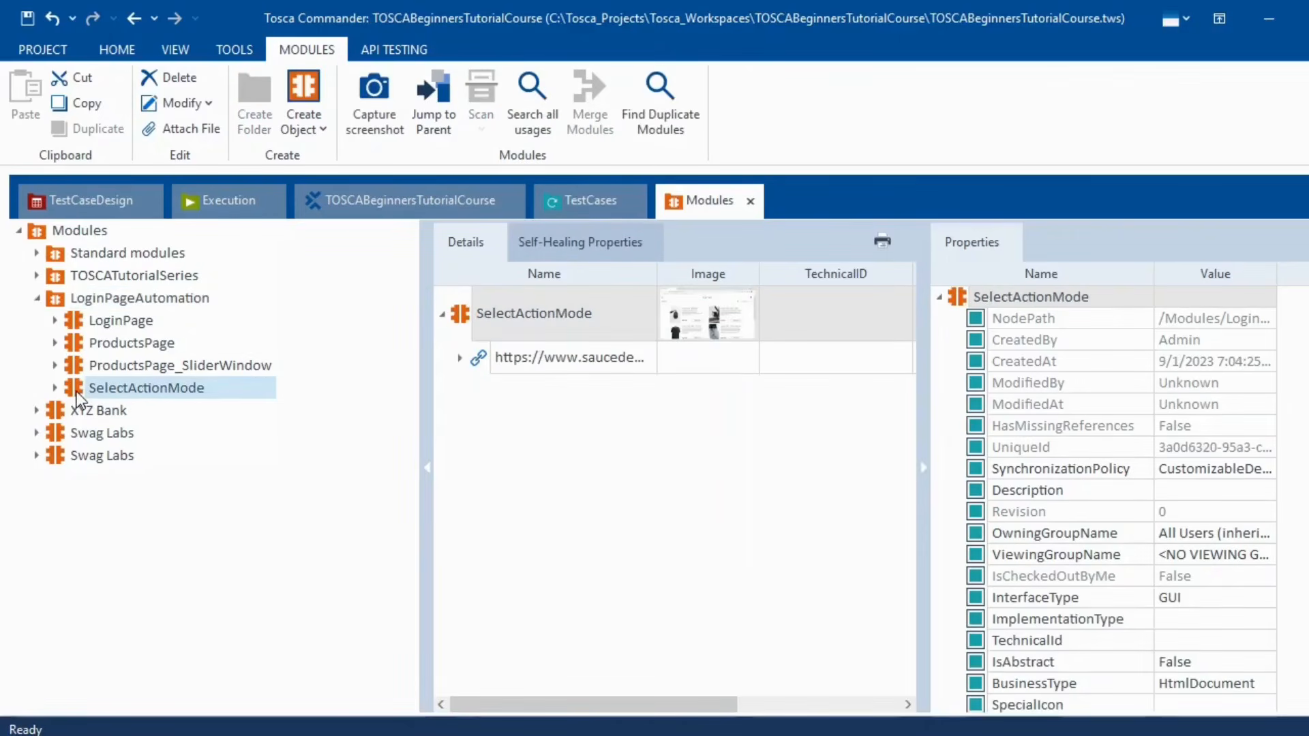
drag(76, 391, 103, 329)
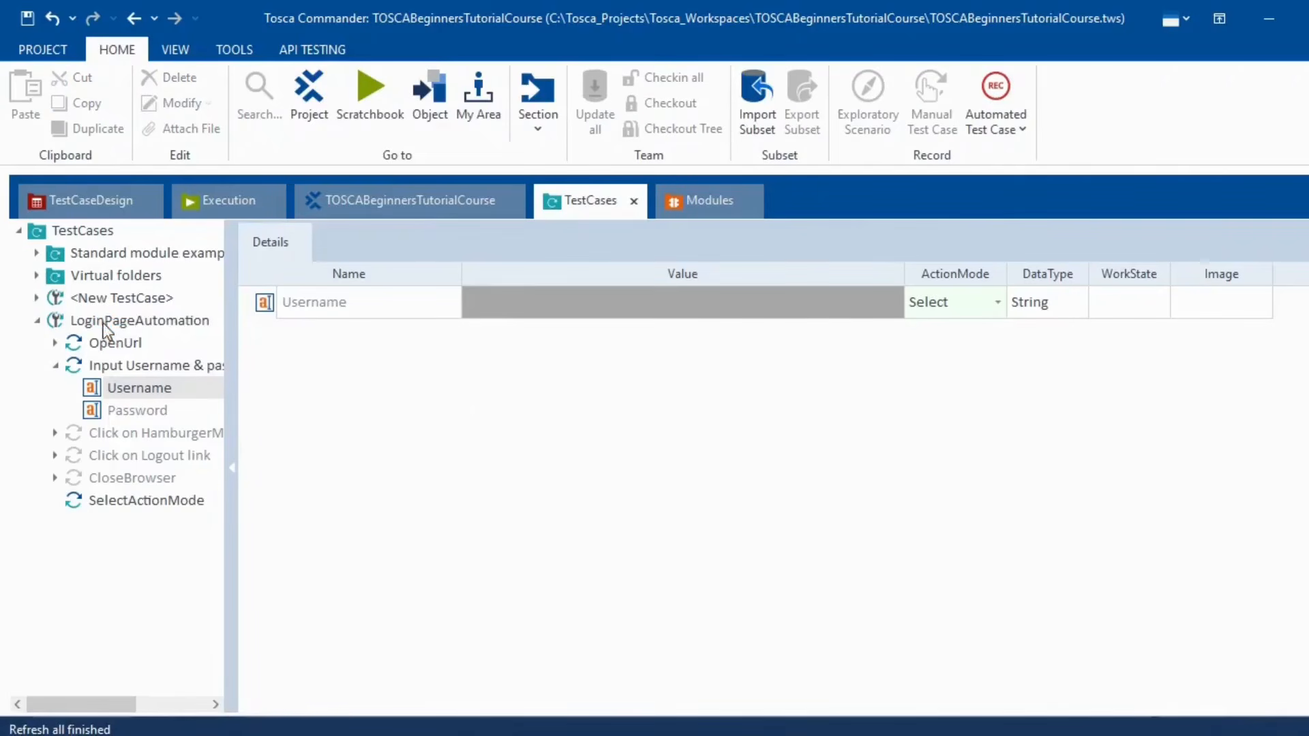
- Set the Sauce Labs Backpack row to Verify with the condition Exists == True
click(81, 498)
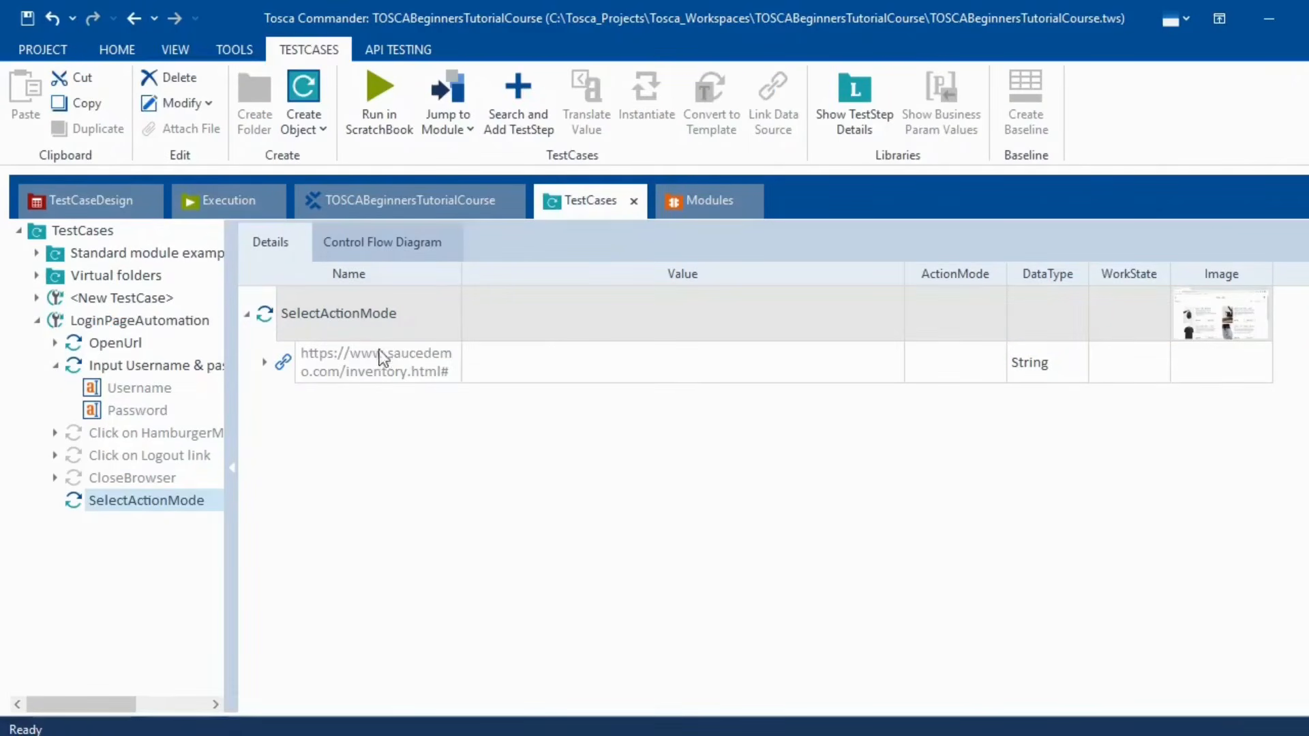
click(266, 365)
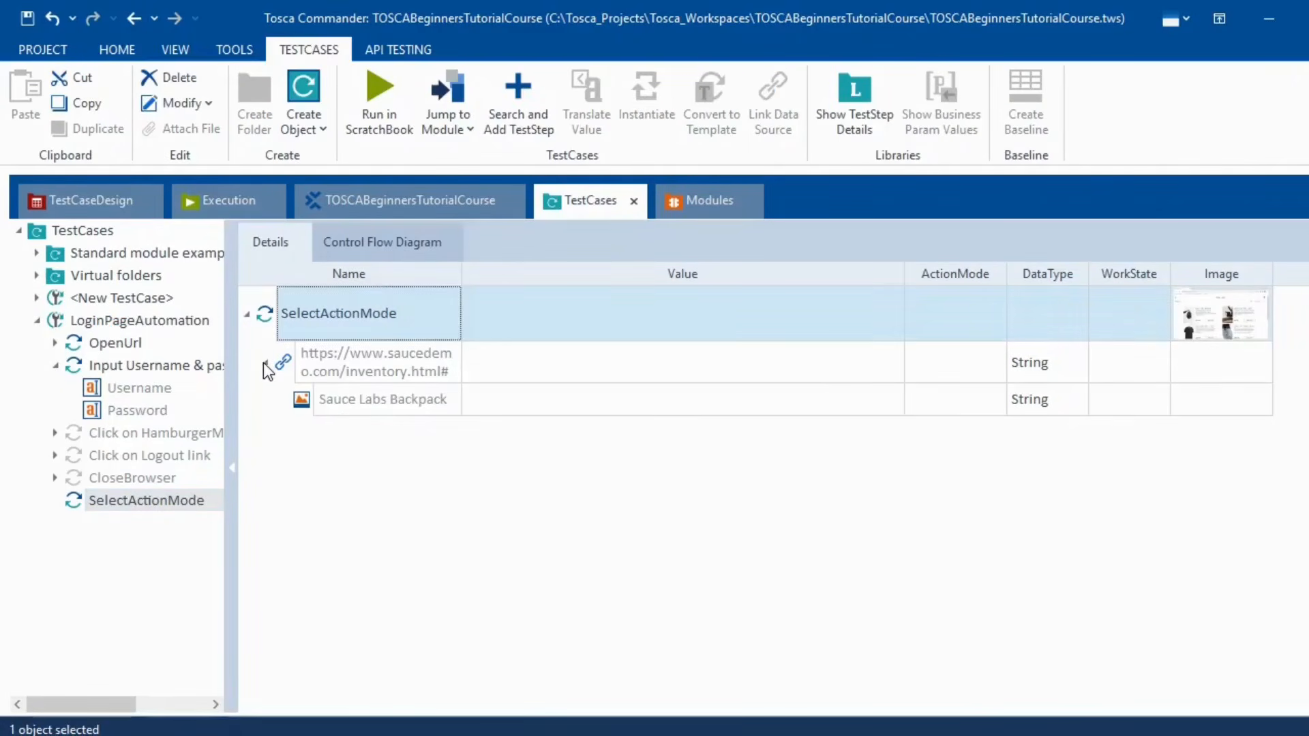
click(990, 403)
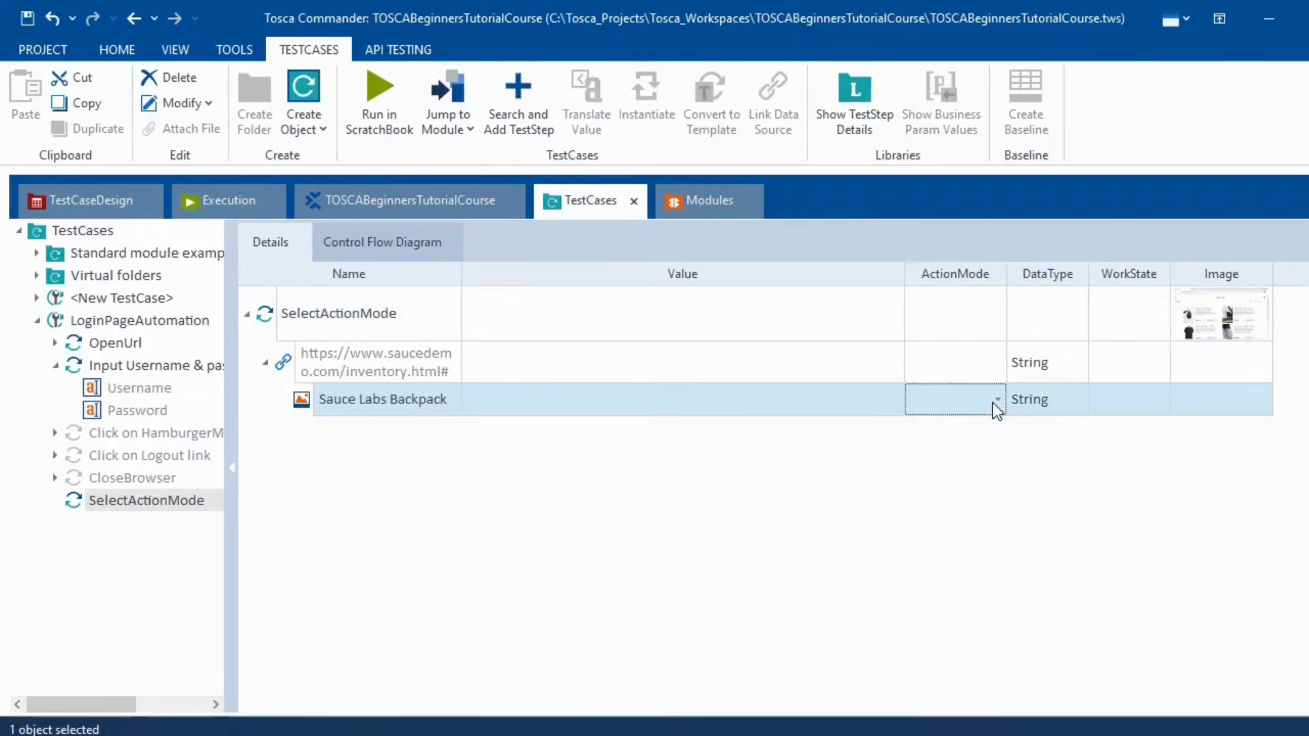
click(997, 402)
click(946, 455)
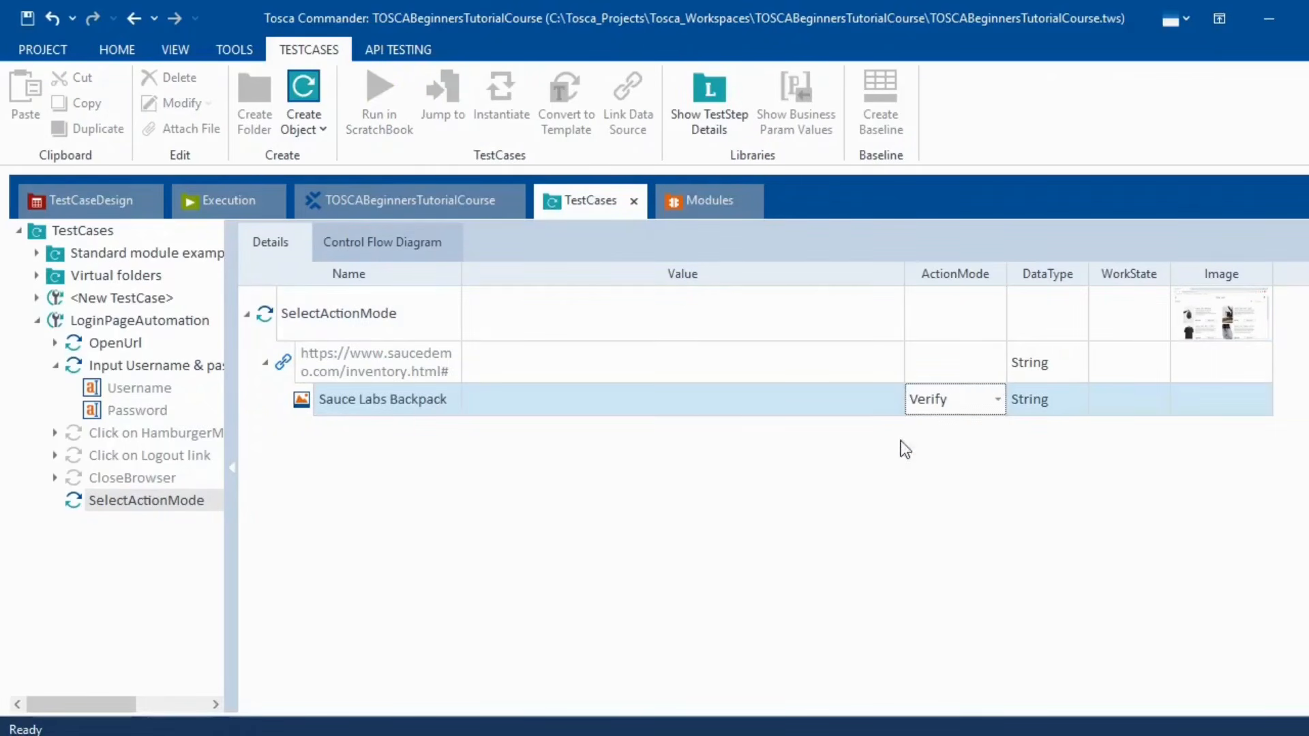
click(865, 405)
click(871, 400)
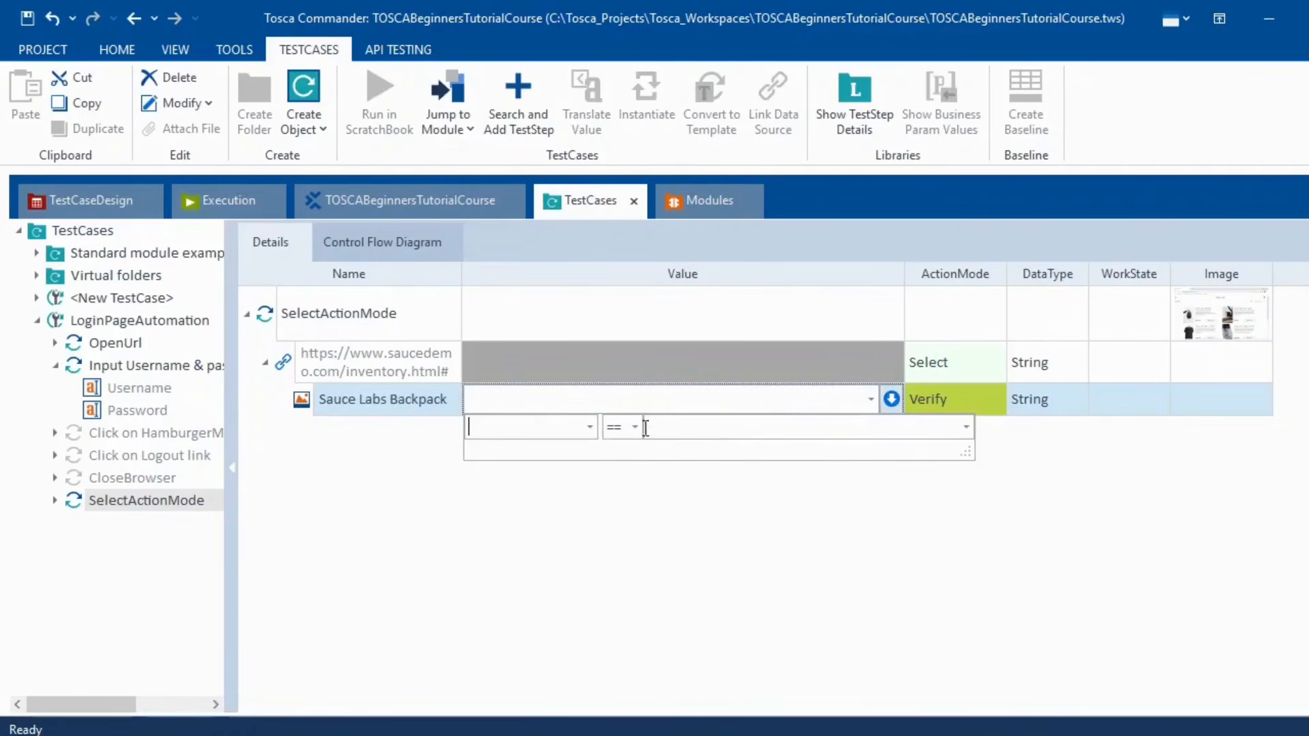
click(591, 427)
click(544, 493)
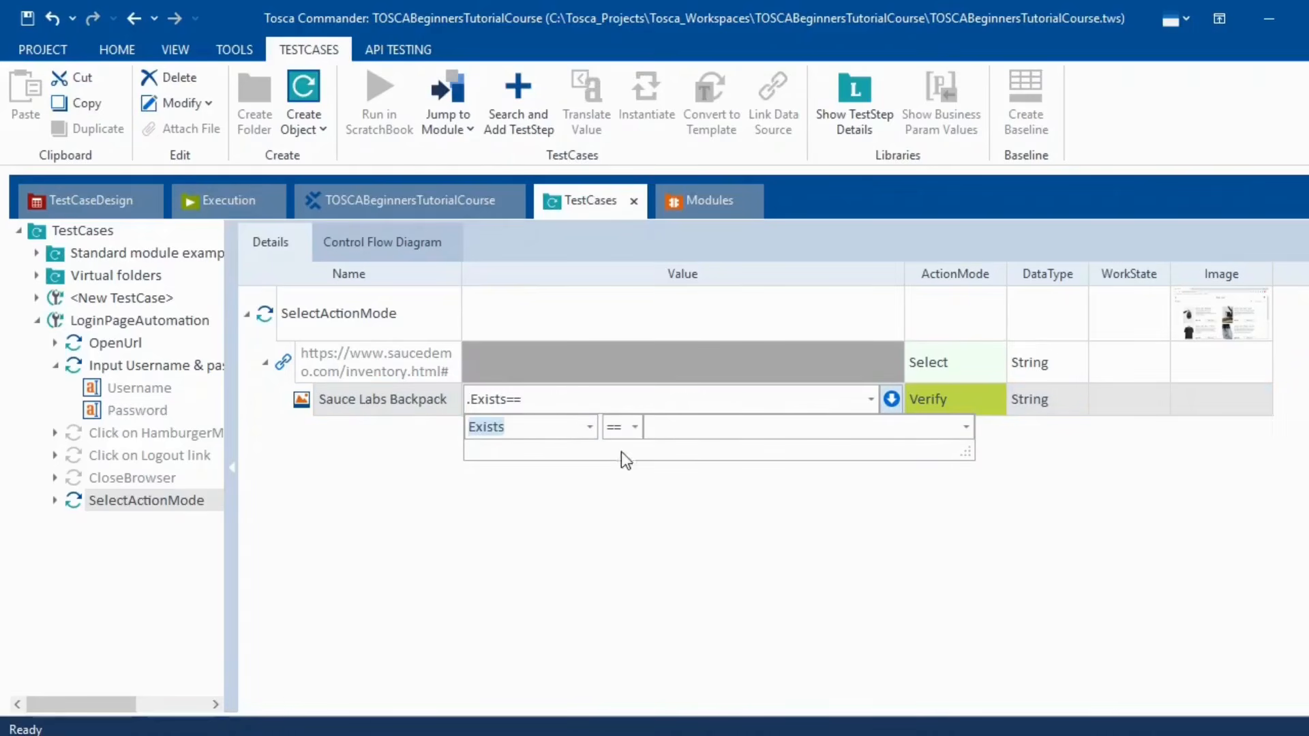
click(691, 425)
text(True)
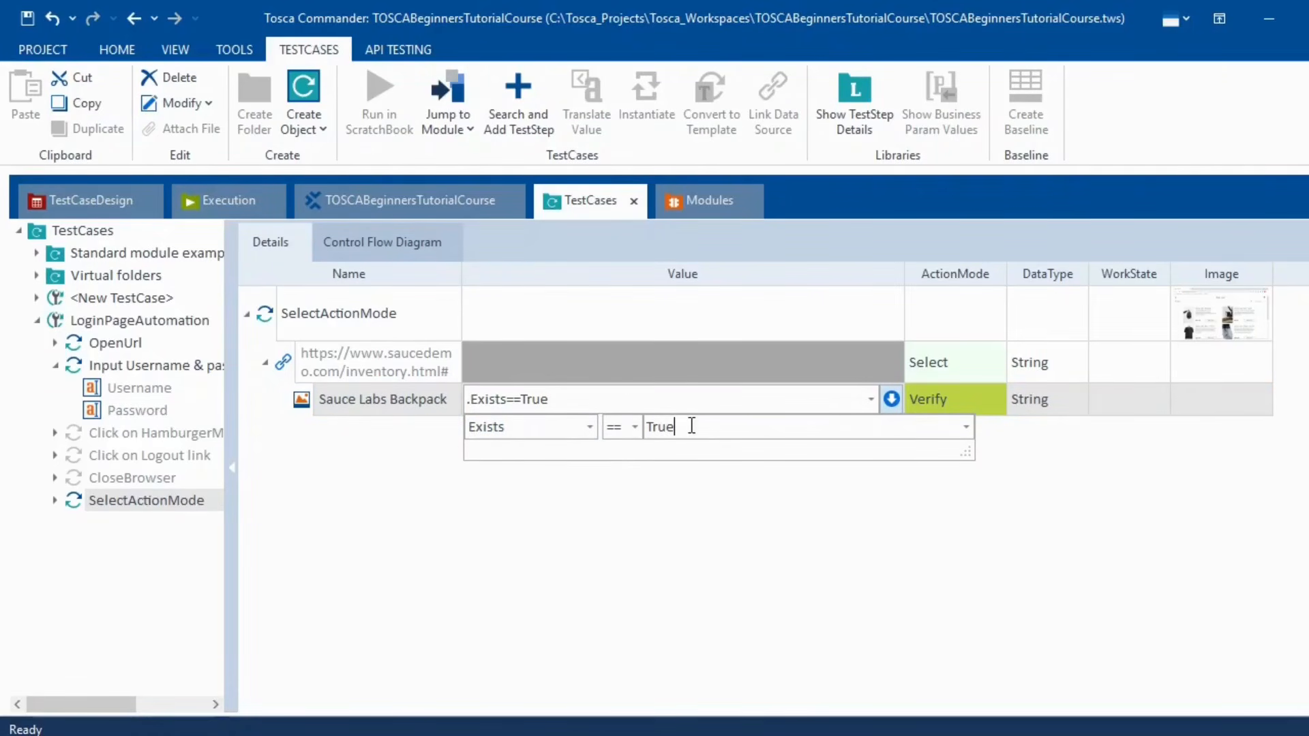
click(697, 608)
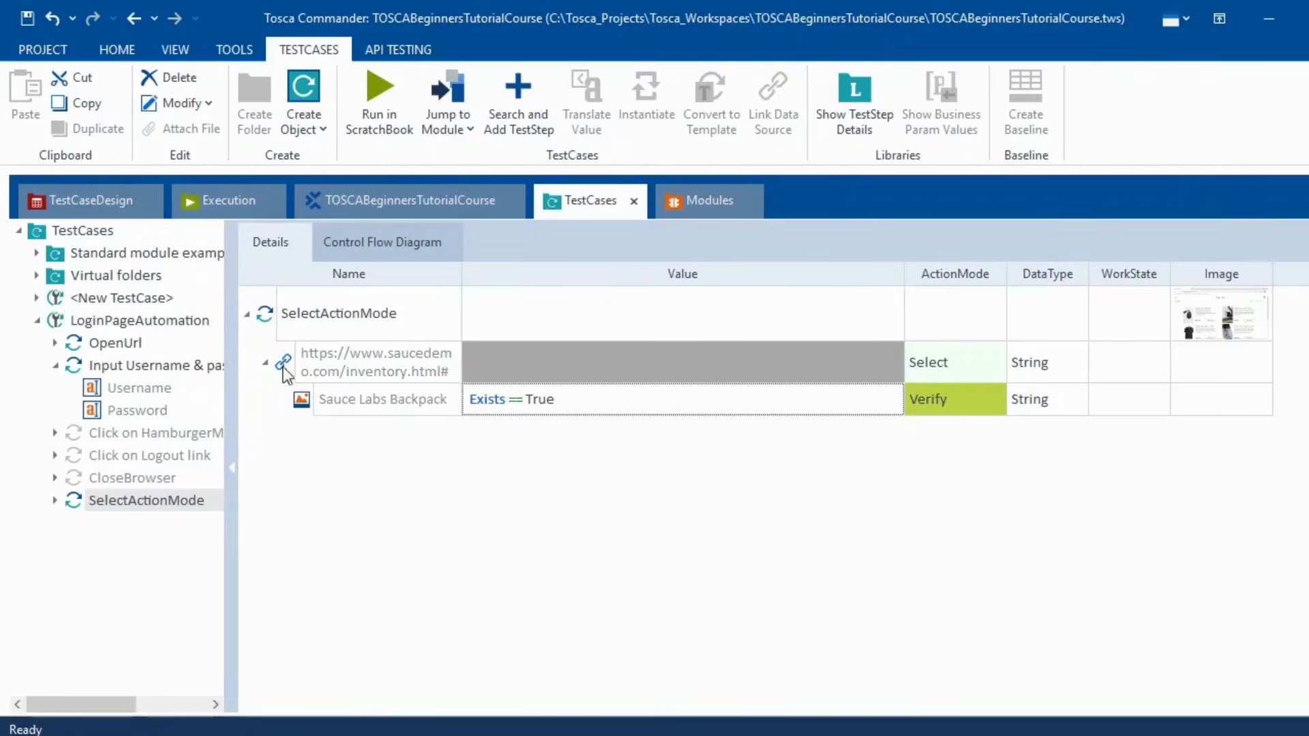
- Clear the URL row's settings and redo the Backpack Verify with Exists == True
click(305, 373)
key(Delete)
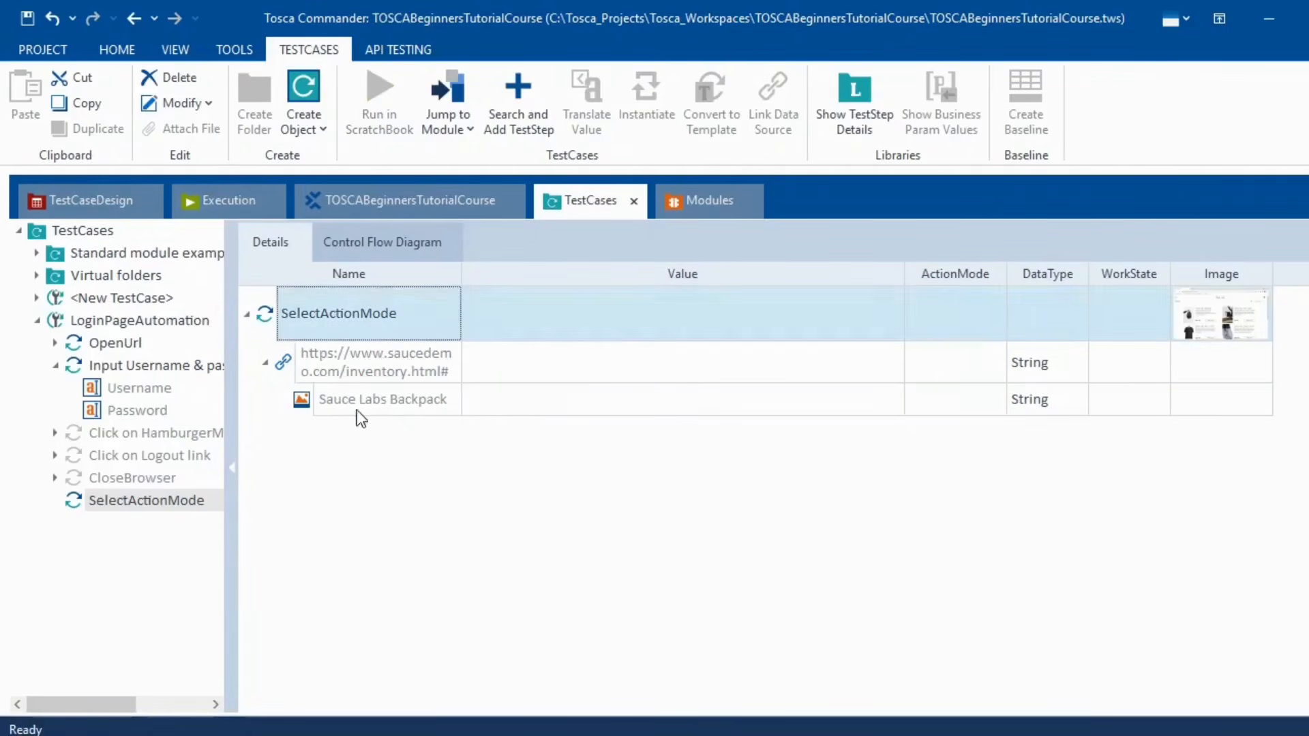
click(529, 525)
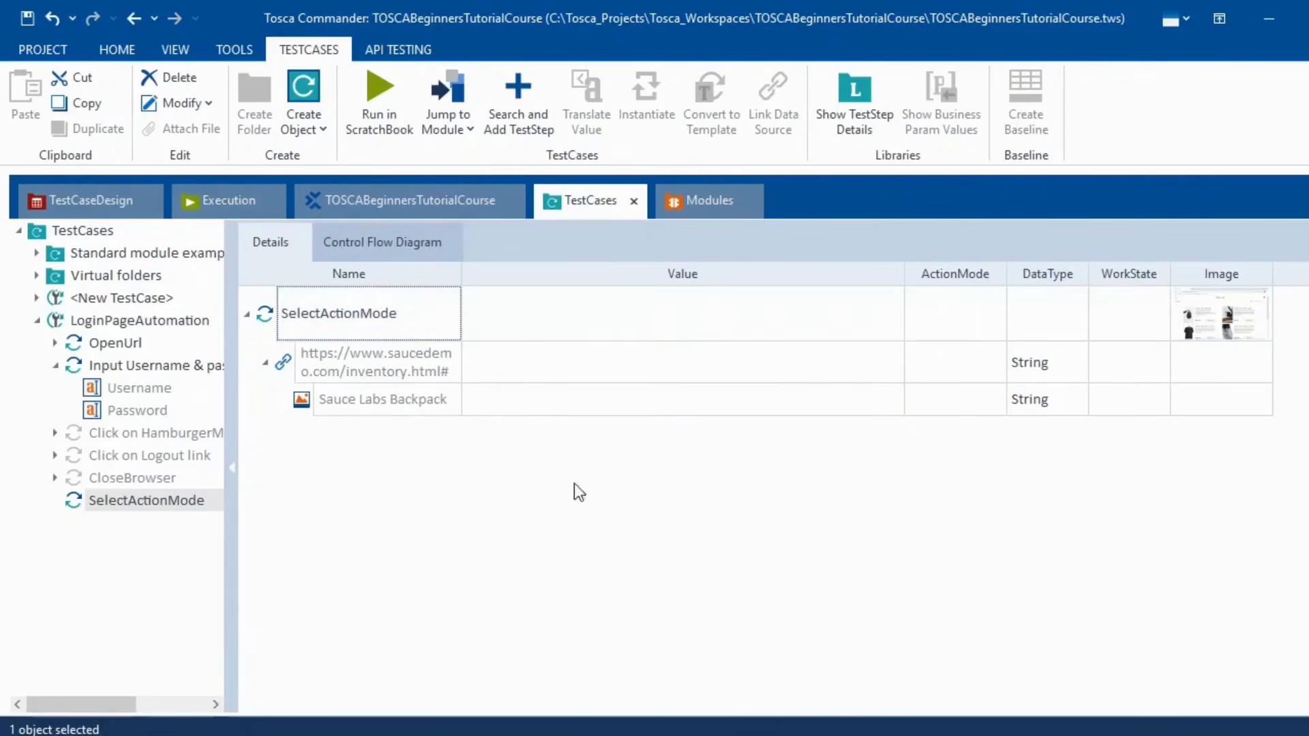
click(975, 403)
click(997, 401)
click(966, 454)
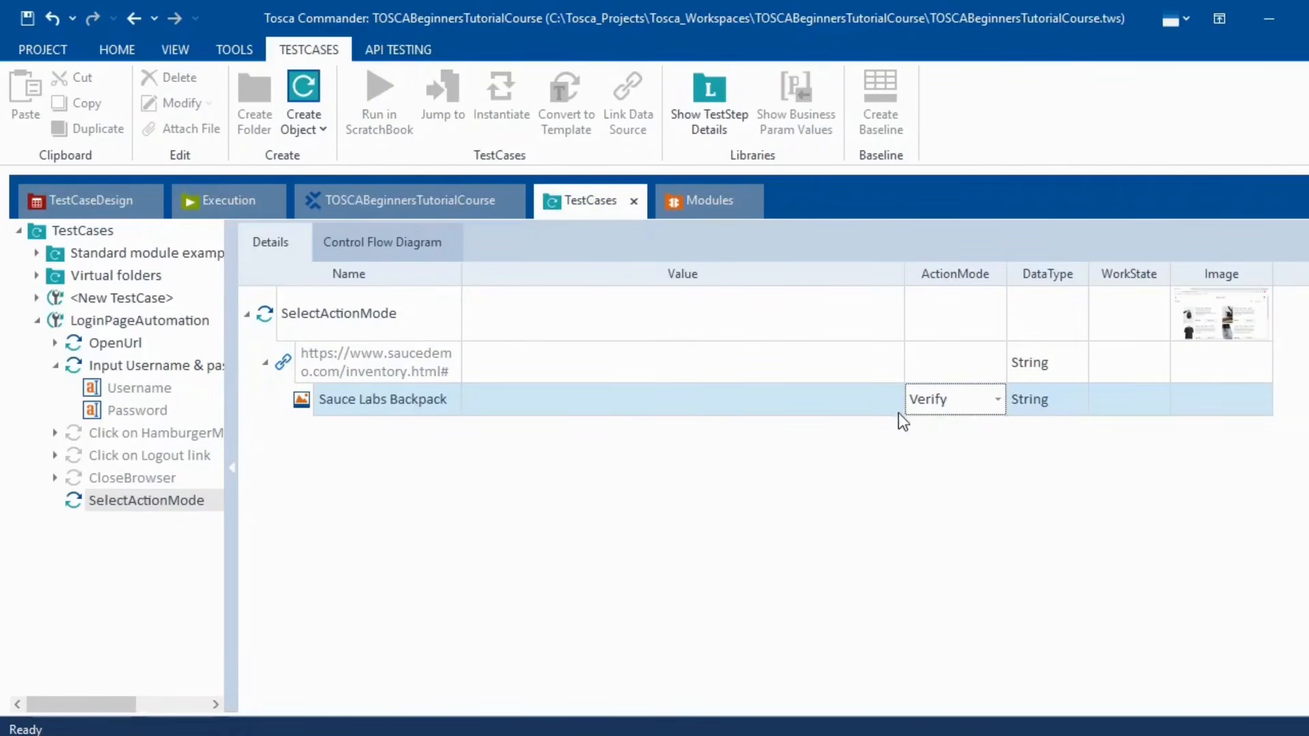
click(891, 406)
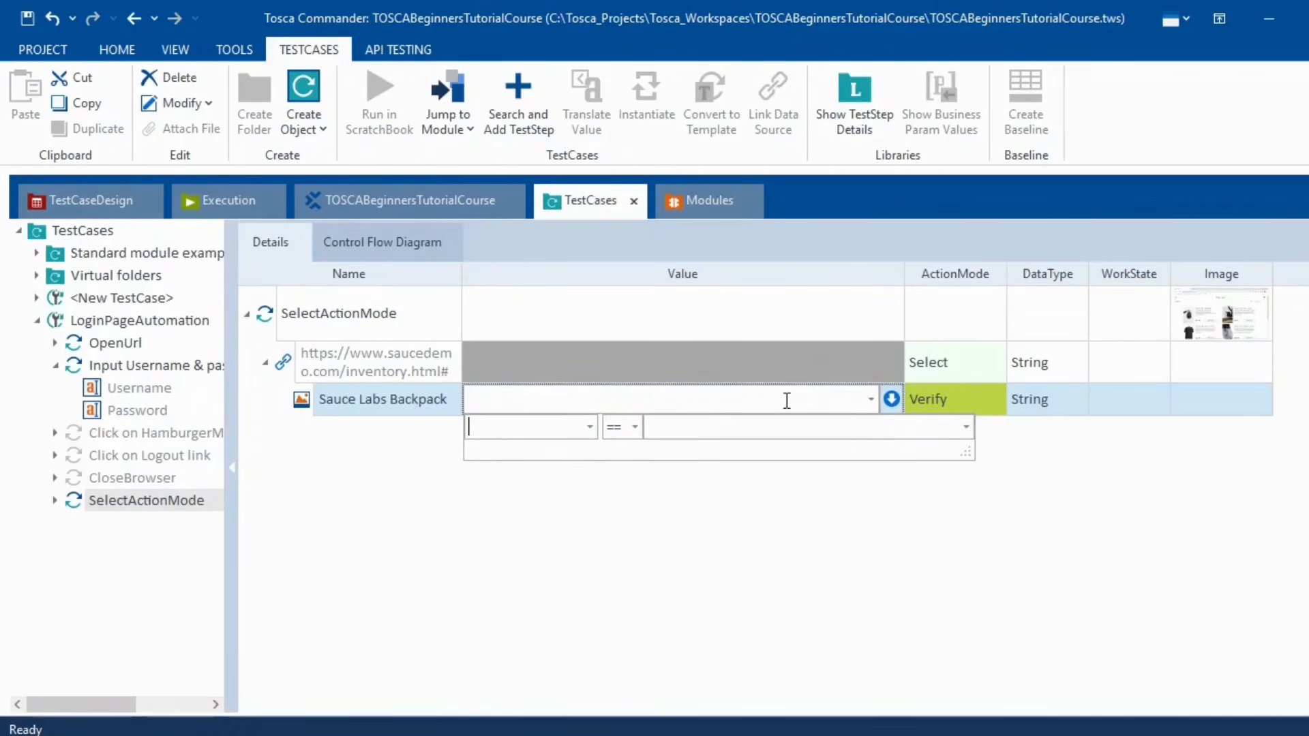
click(590, 428)
click(501, 494)
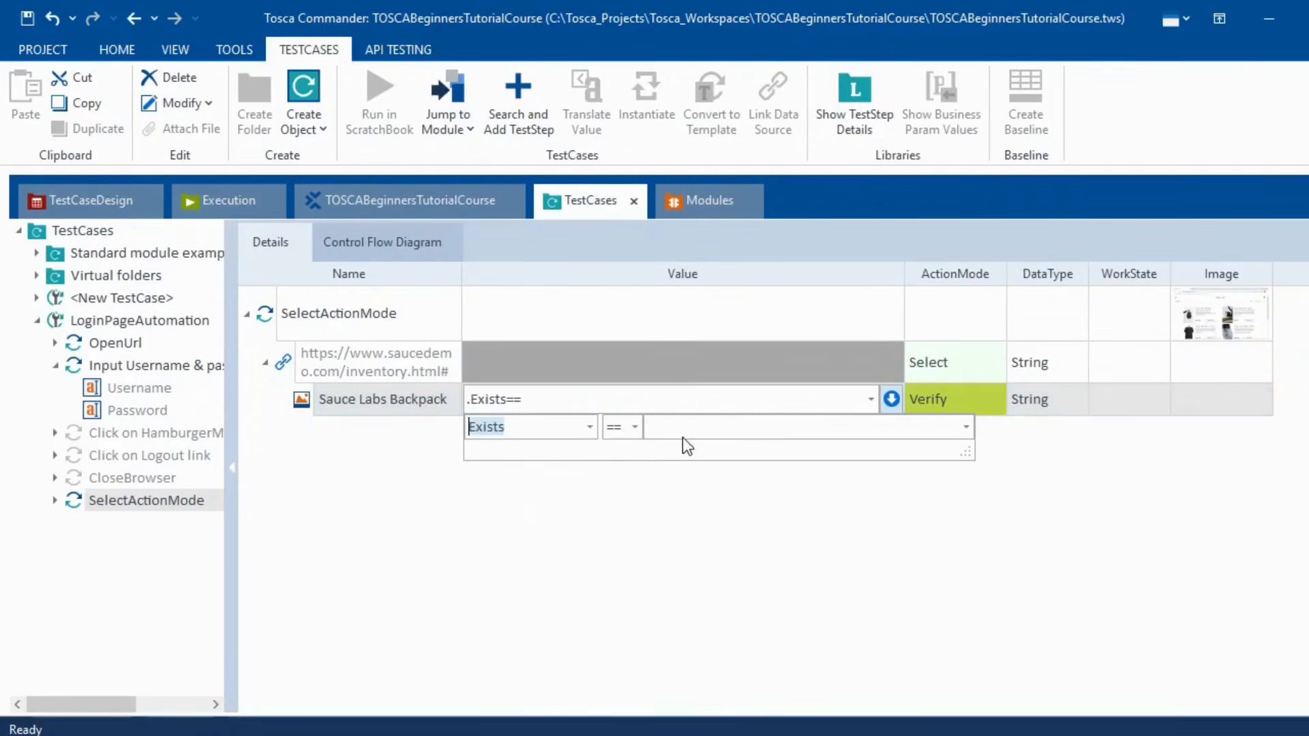
click(685, 429)
text(True)
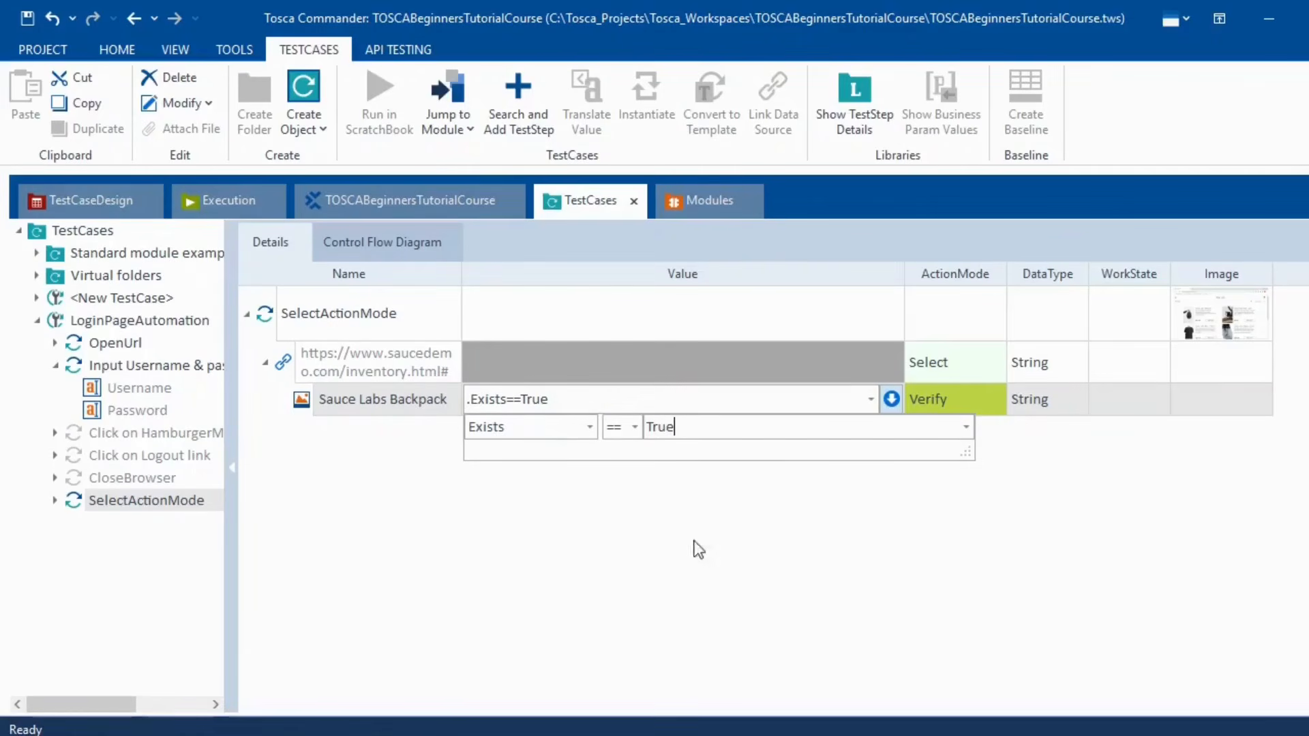
click(706, 617)
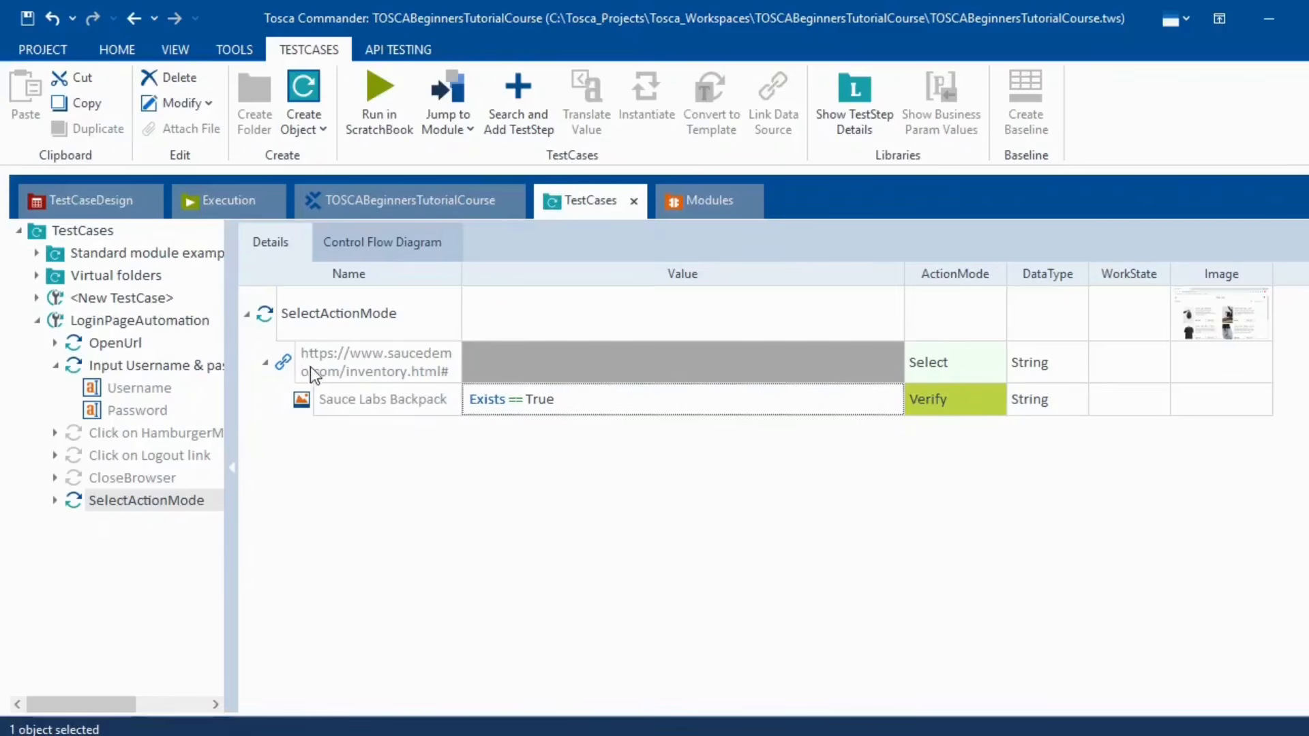
- Glance at the Swag Labs page in Chrome and return to Tosca Commander
key(alt+Tab)
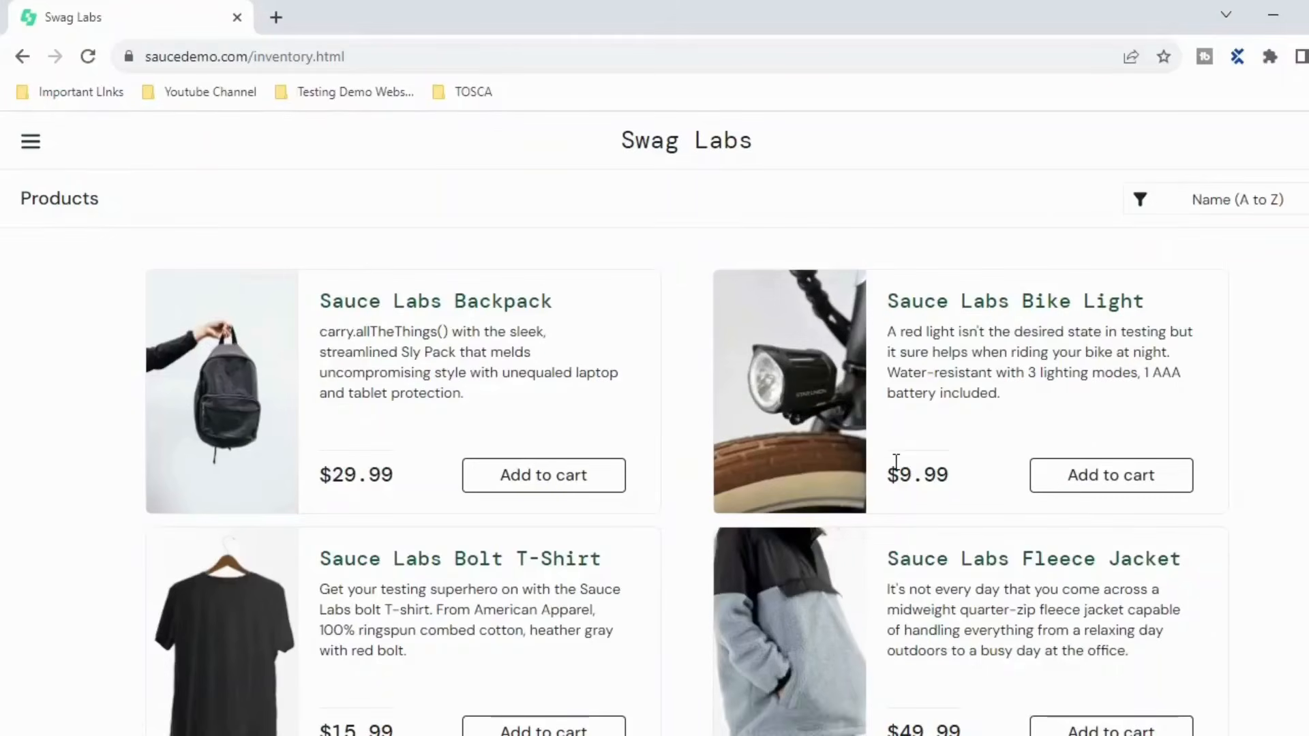
key(alt+Tab)
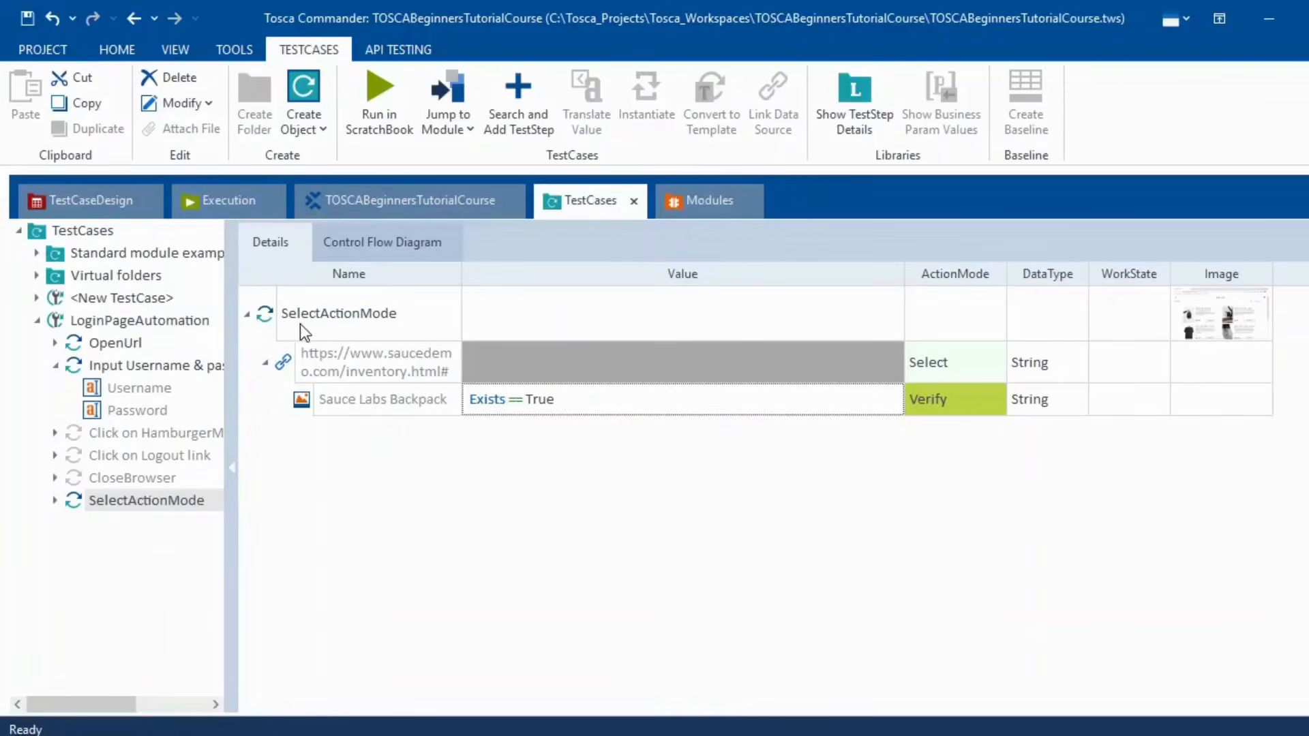
right_click(263, 313)
- Run SelectActionMode in ScratchBook, check the Backpack Exists log, and close the results
click(374, 443)
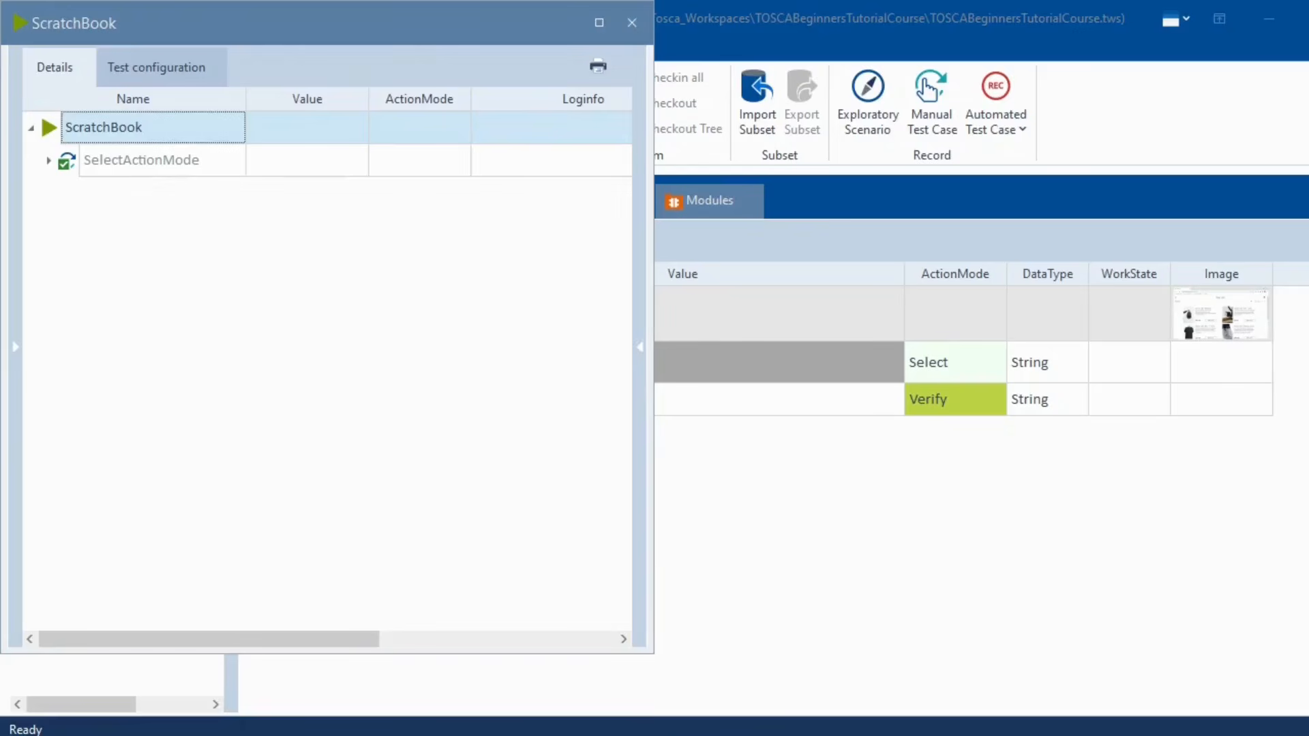
click(48, 160)
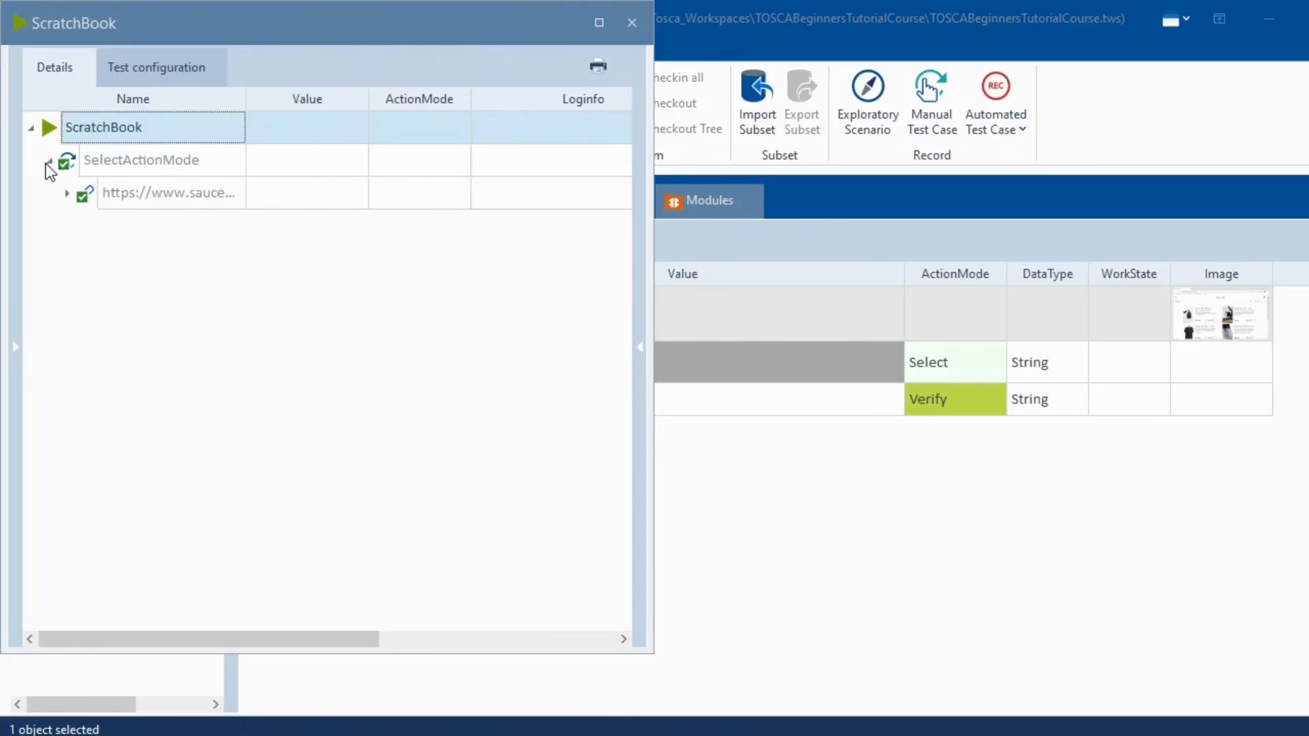
click(68, 194)
click(551, 228)
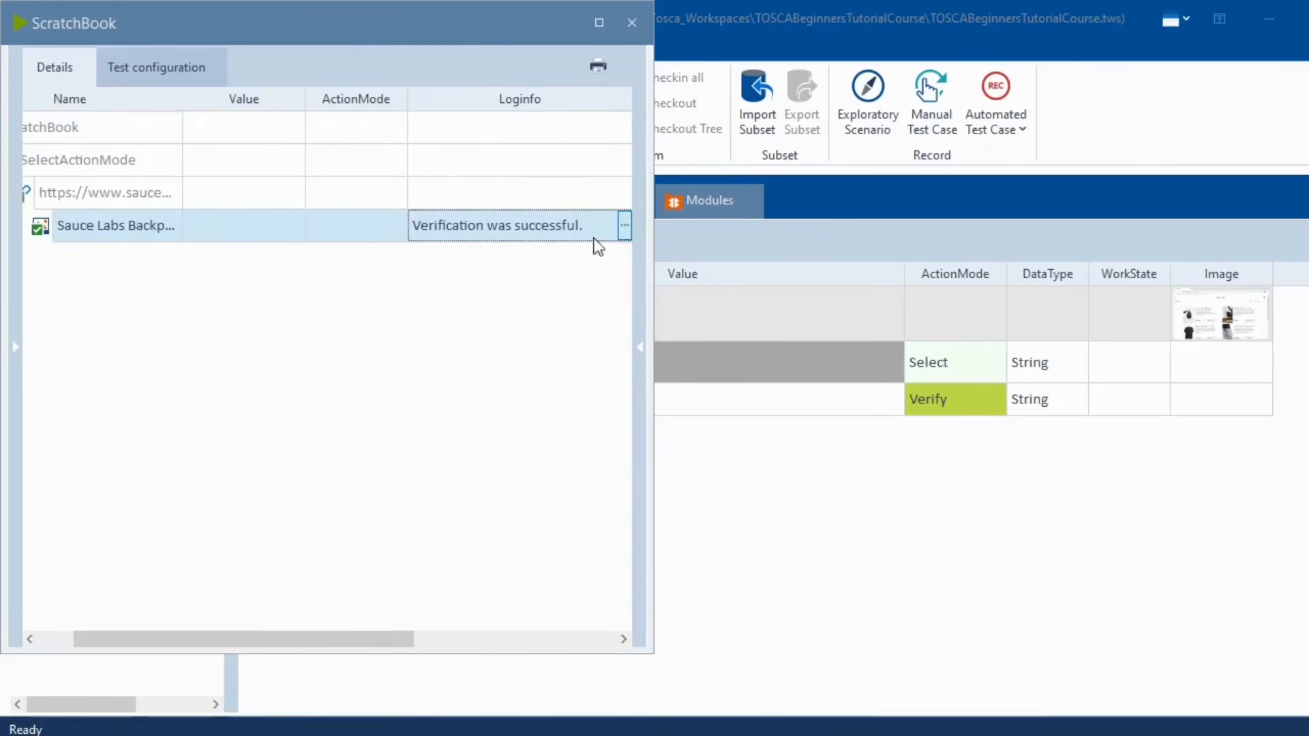
click(626, 230)
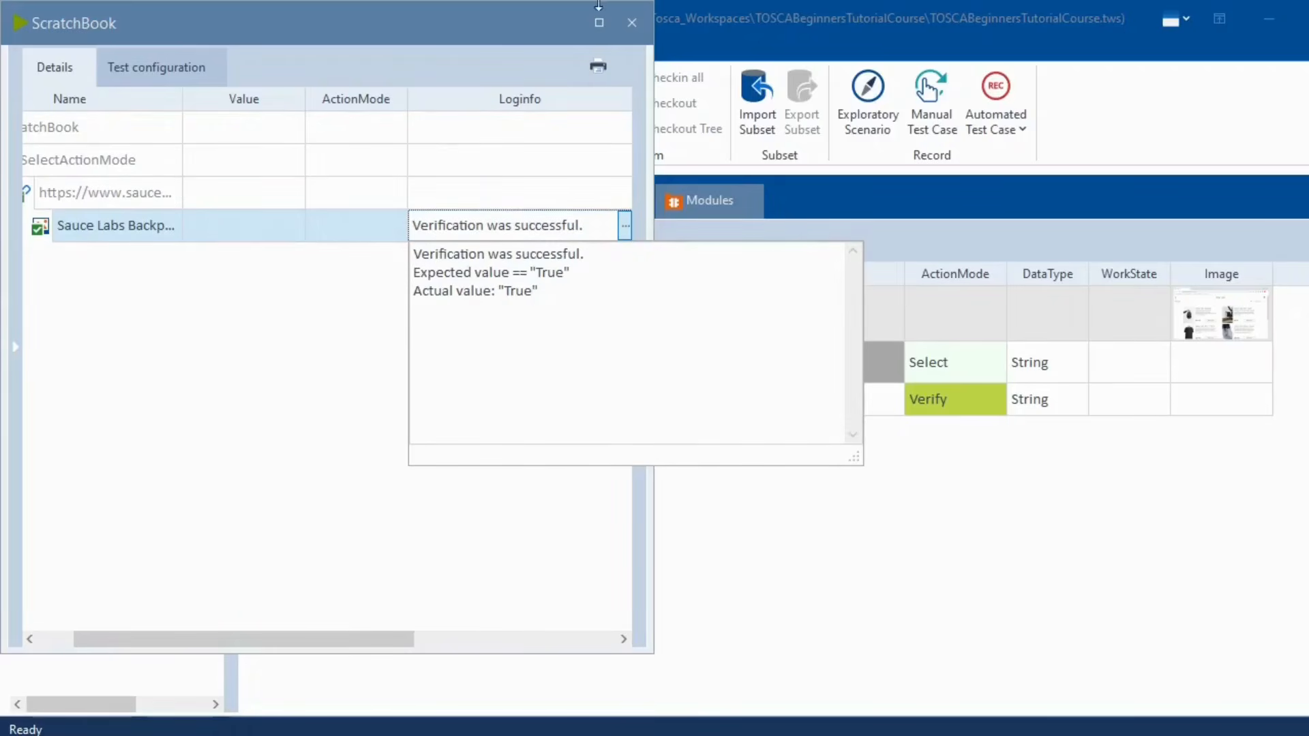
click(632, 24)
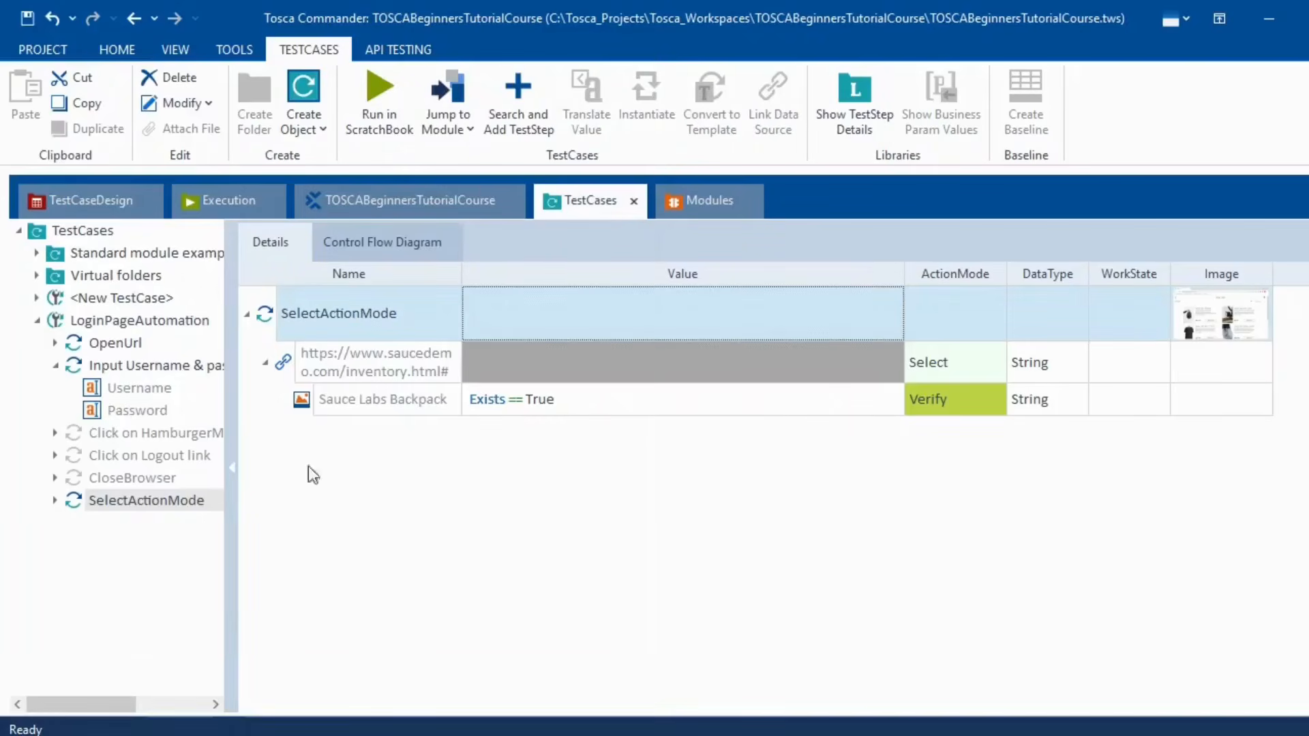
click(991, 407)
click(1000, 406)
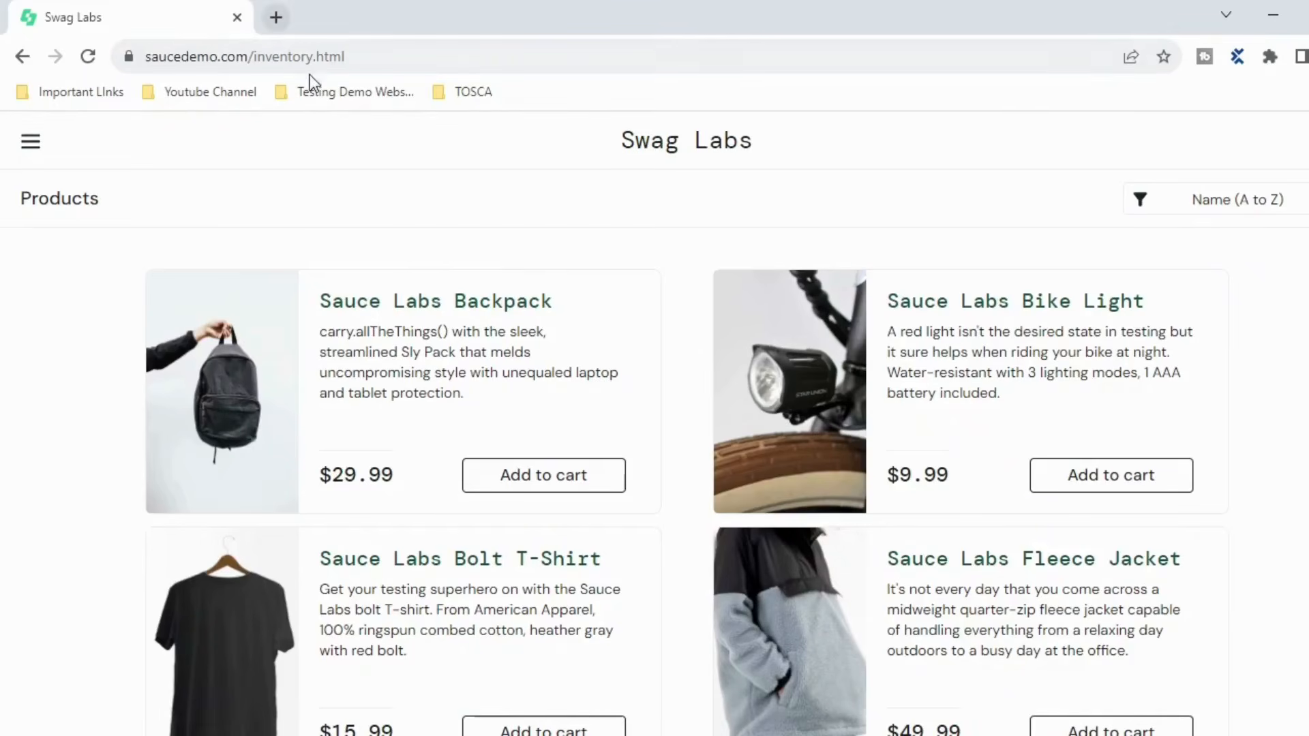
- Search Google for 'webelement table' and open BrowserStack's 'How to Handle Web Tables in Selenium' guide
click(277, 17)
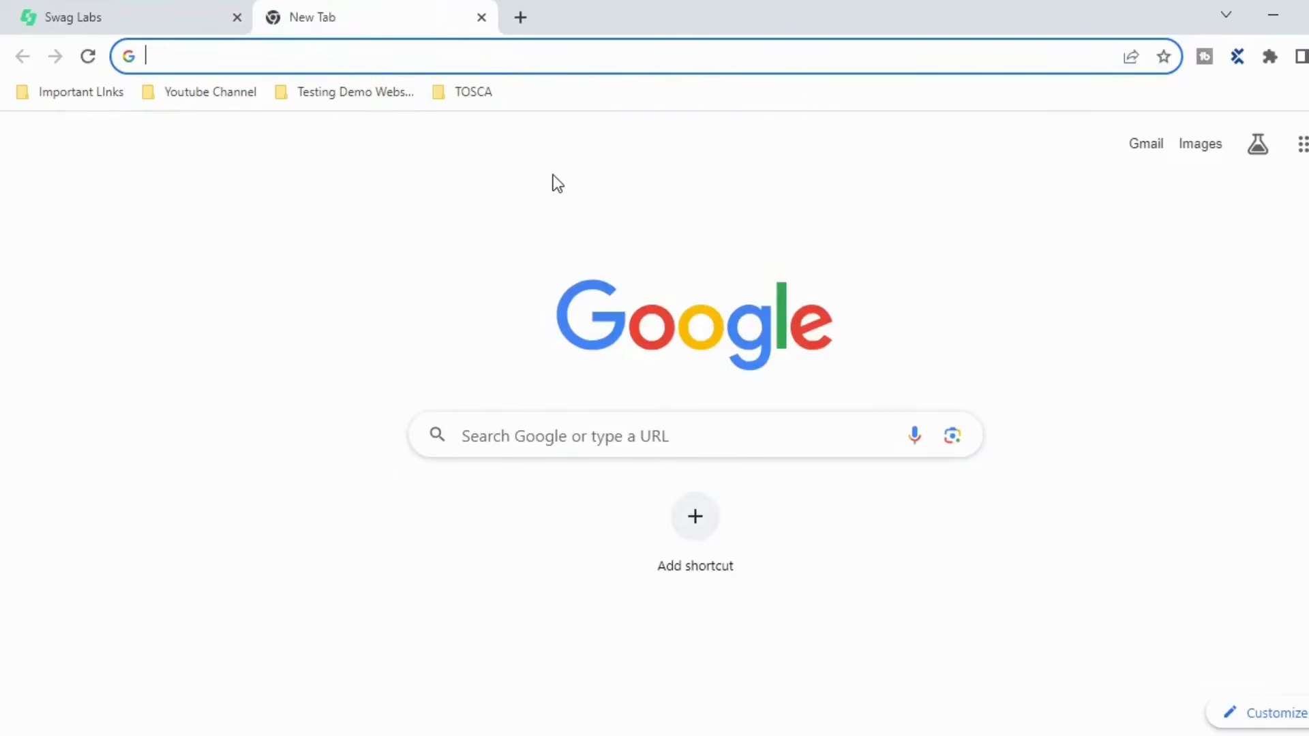
text(webel e)
key(BackSpace)
key(BackSpace)
key(BackSpace)
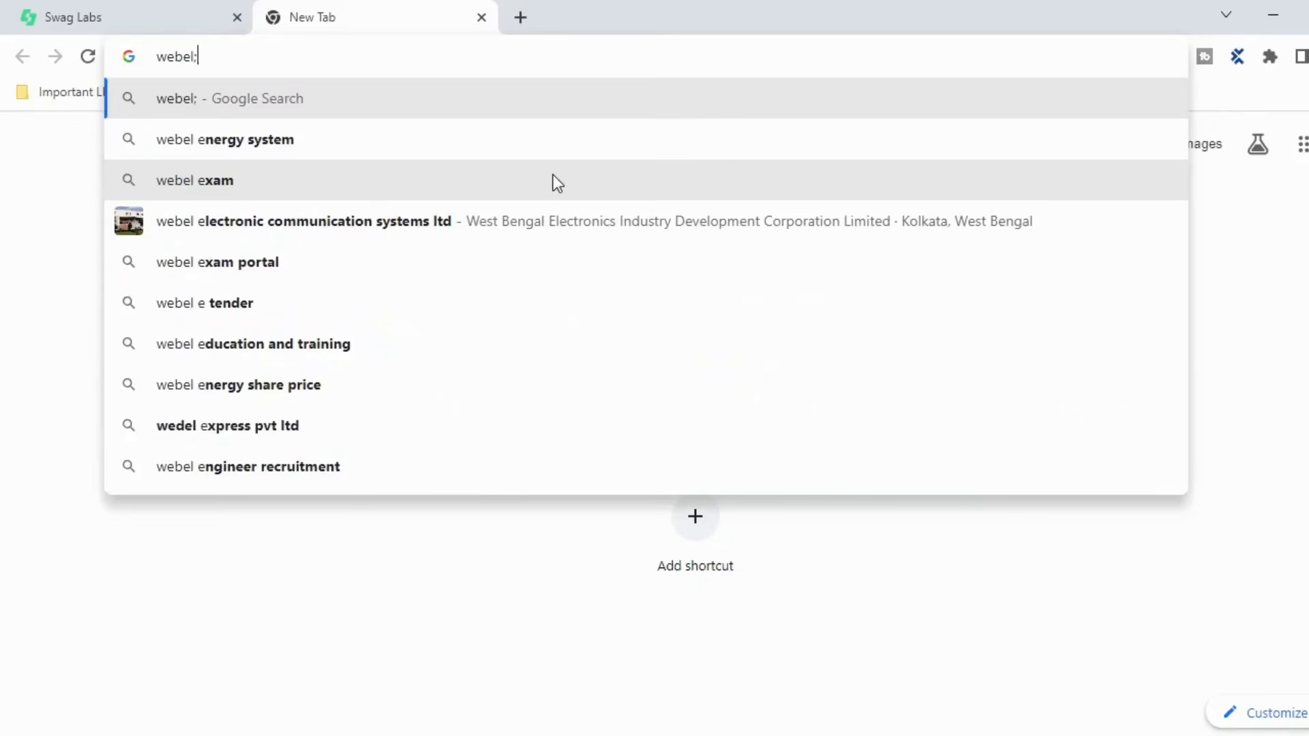
text(lemnt)
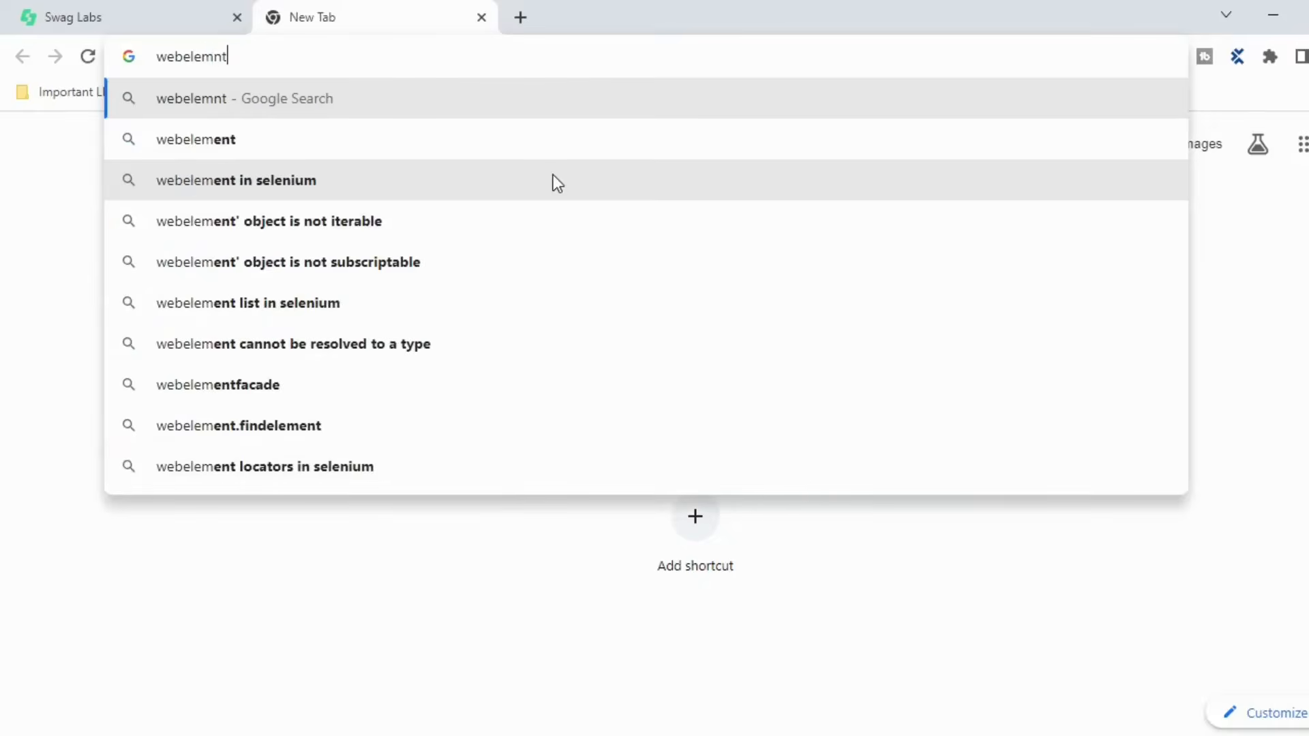
key(BackSpace)
key(BackSpace)
text(en)
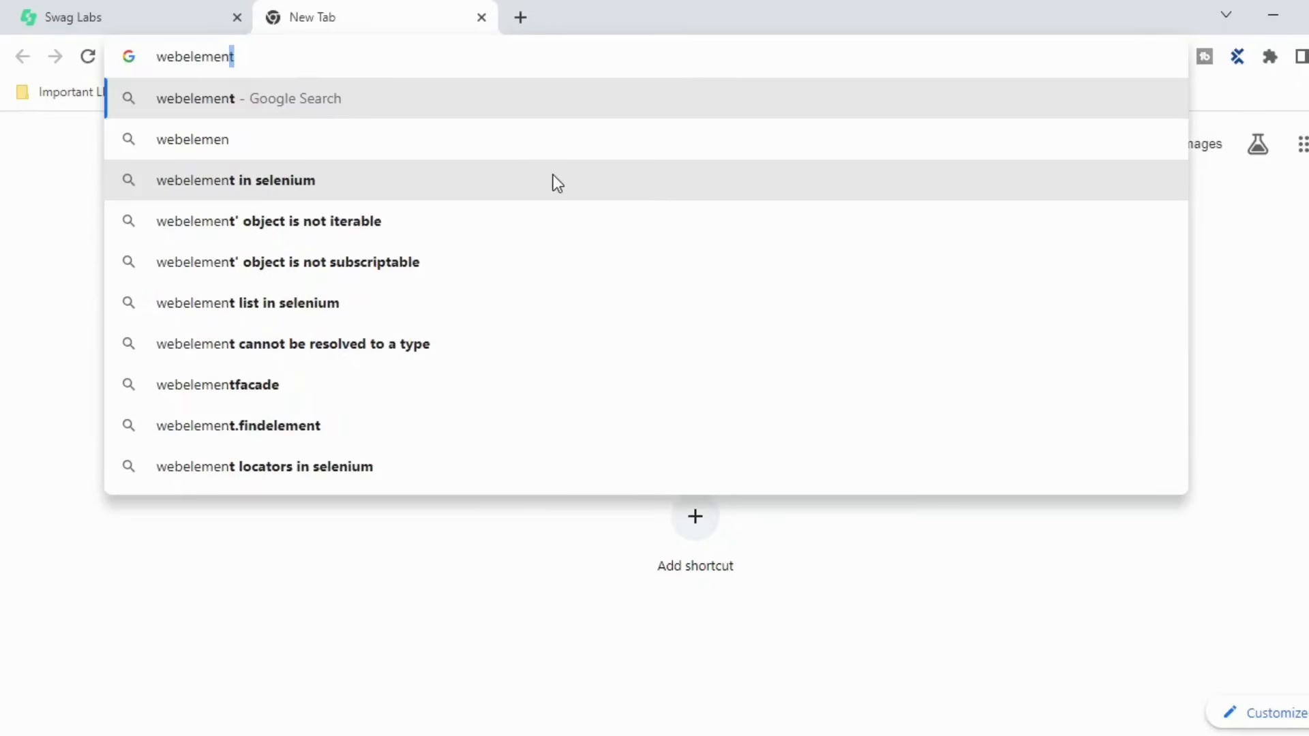
text(t table)
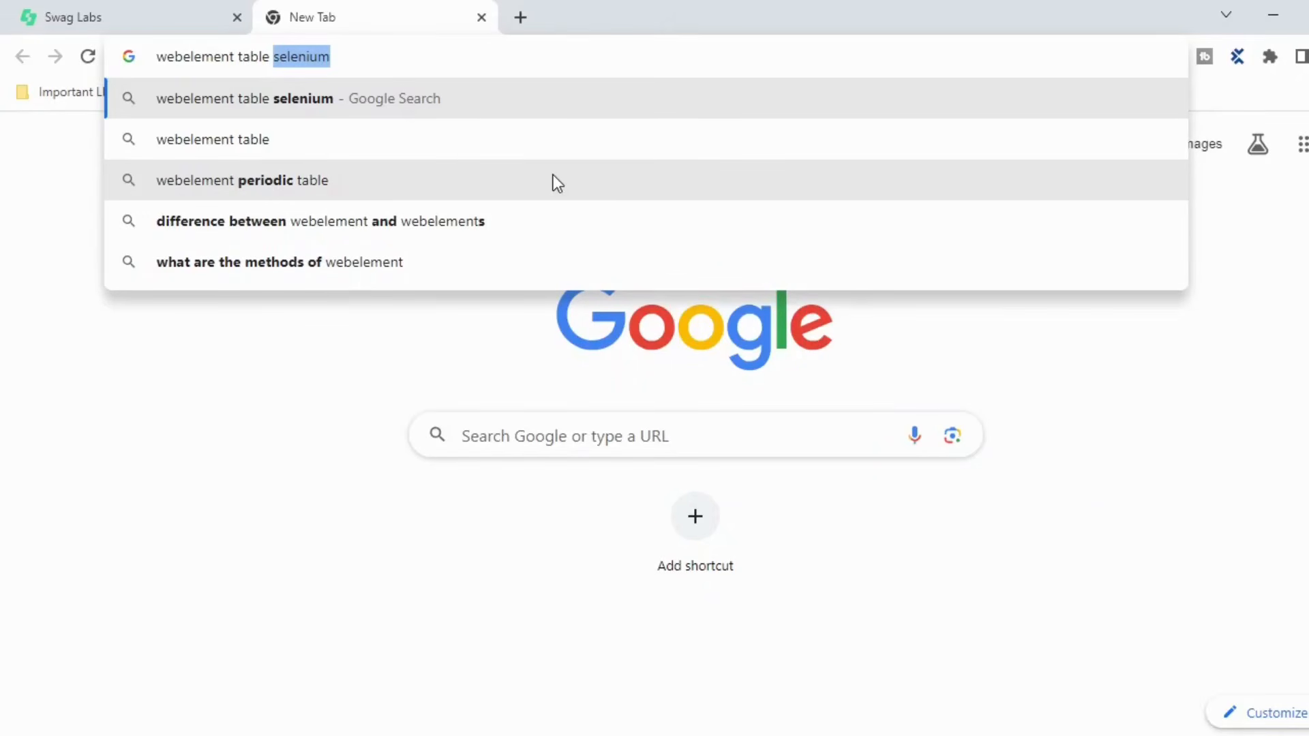
key(Delete)
key(Return)
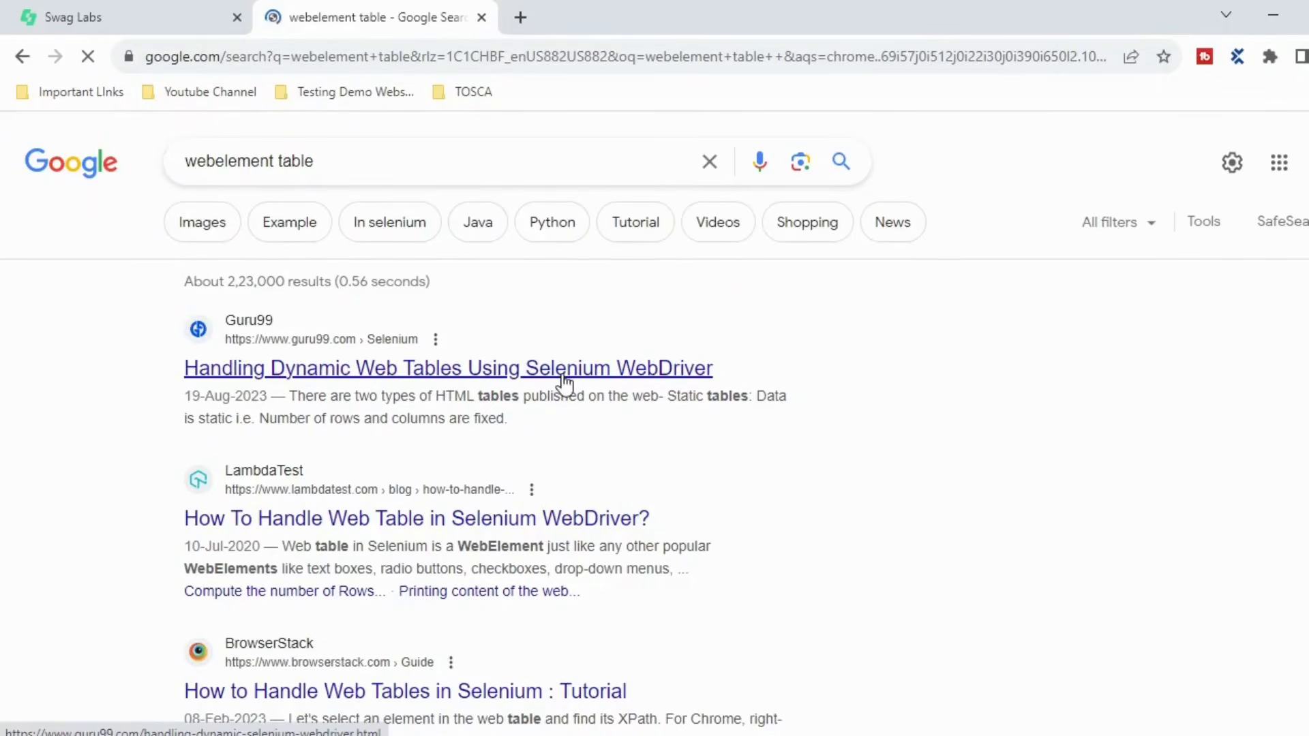
scroll(631, 443, down, 3)
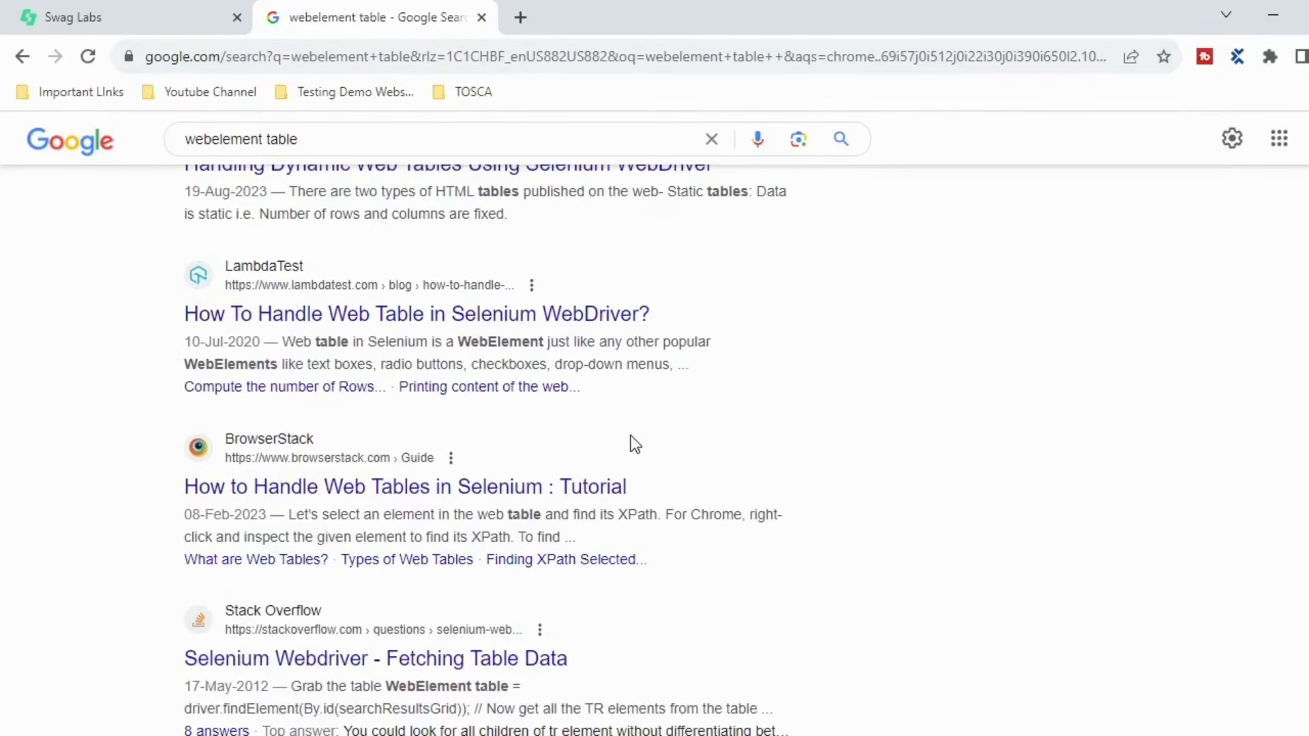
click(460, 488)
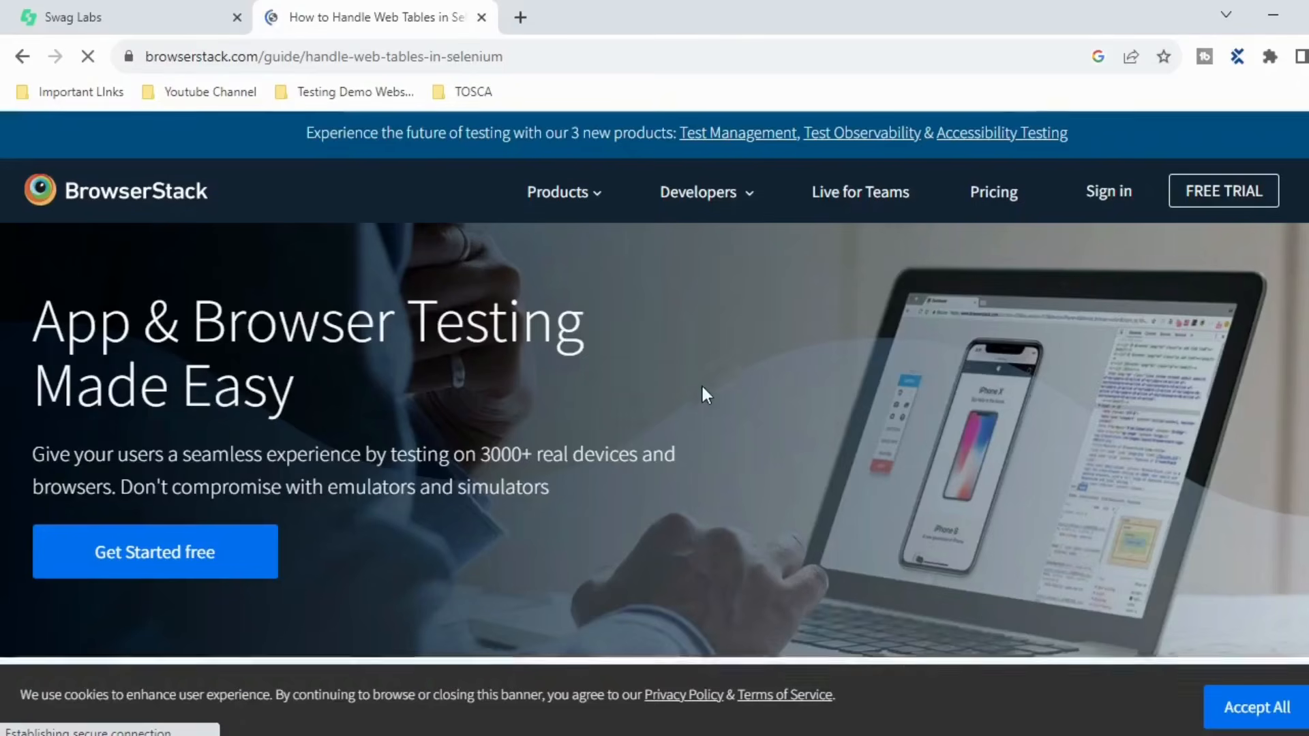
- Scroll the BrowserStack guide to the NYSE IPO Filings Data dynamic web table screenshot
scroll(703, 392, down, 10)
scroll(702, 392, down, 20)
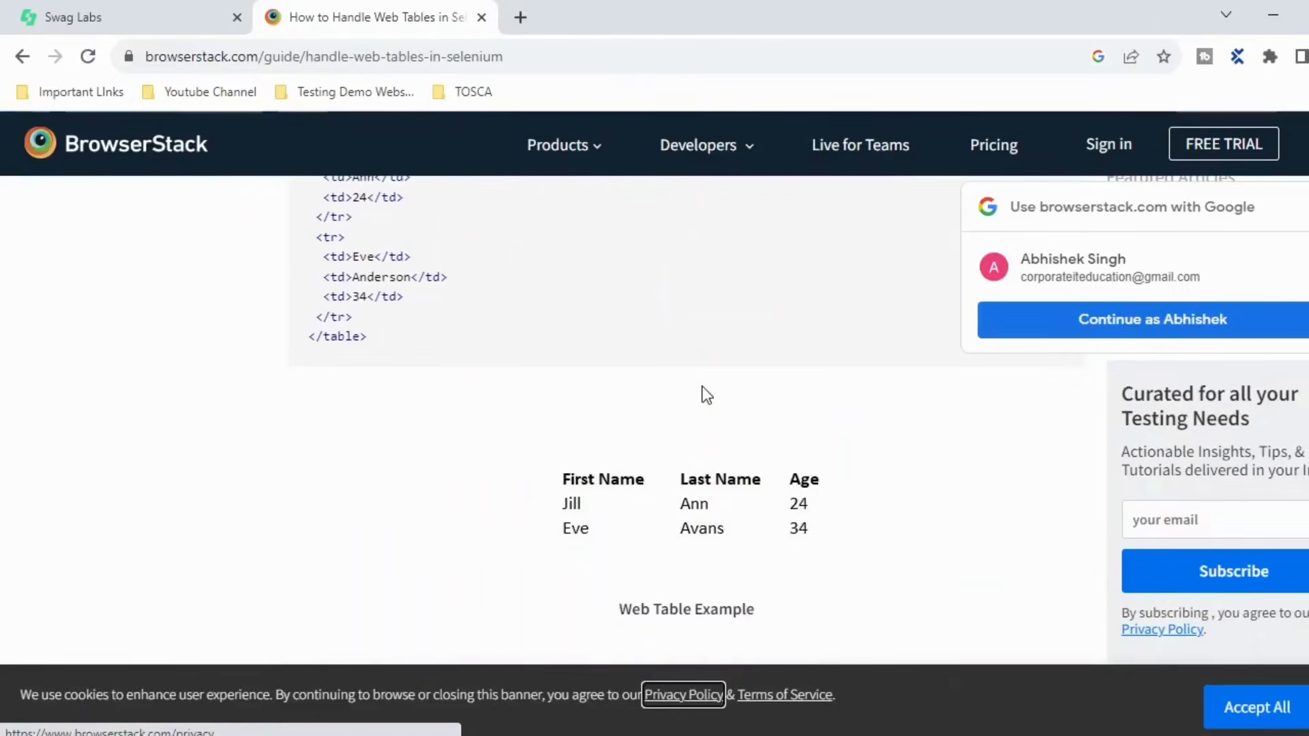
scroll(705, 394, up, 2)
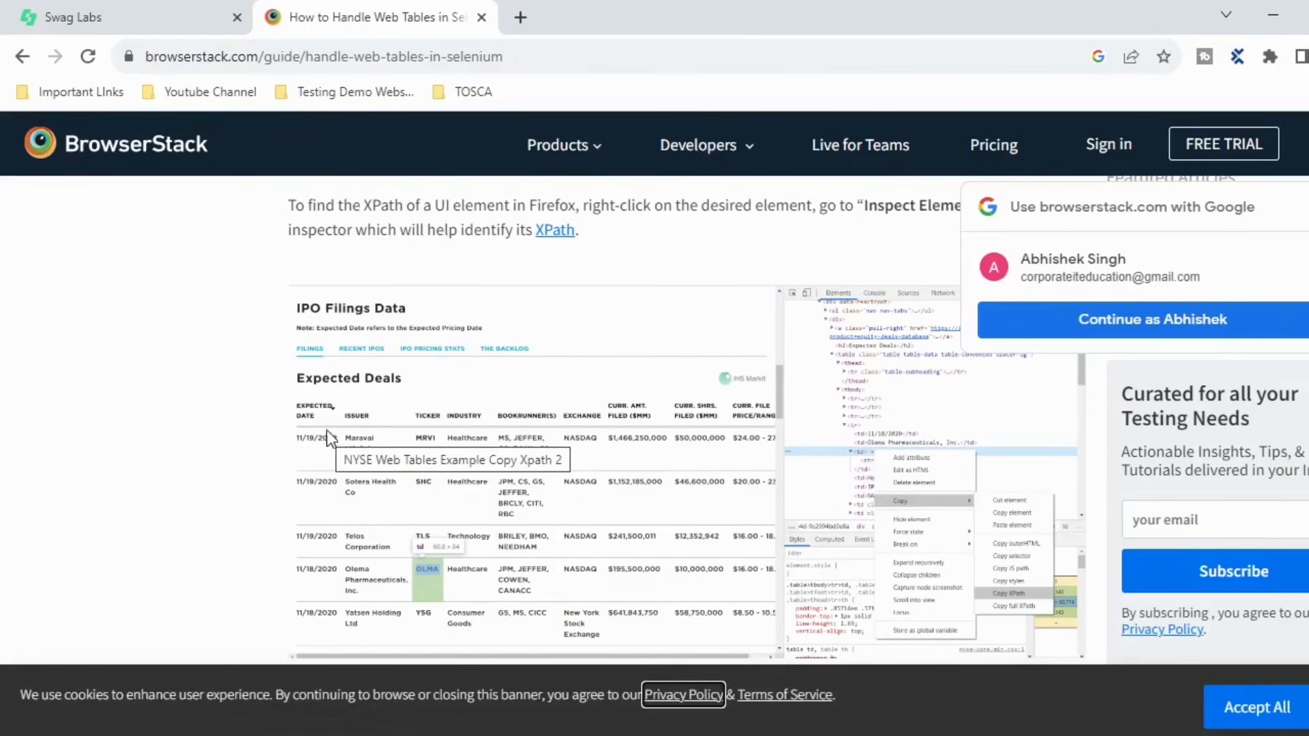
scroll(470, 484, up, 5)
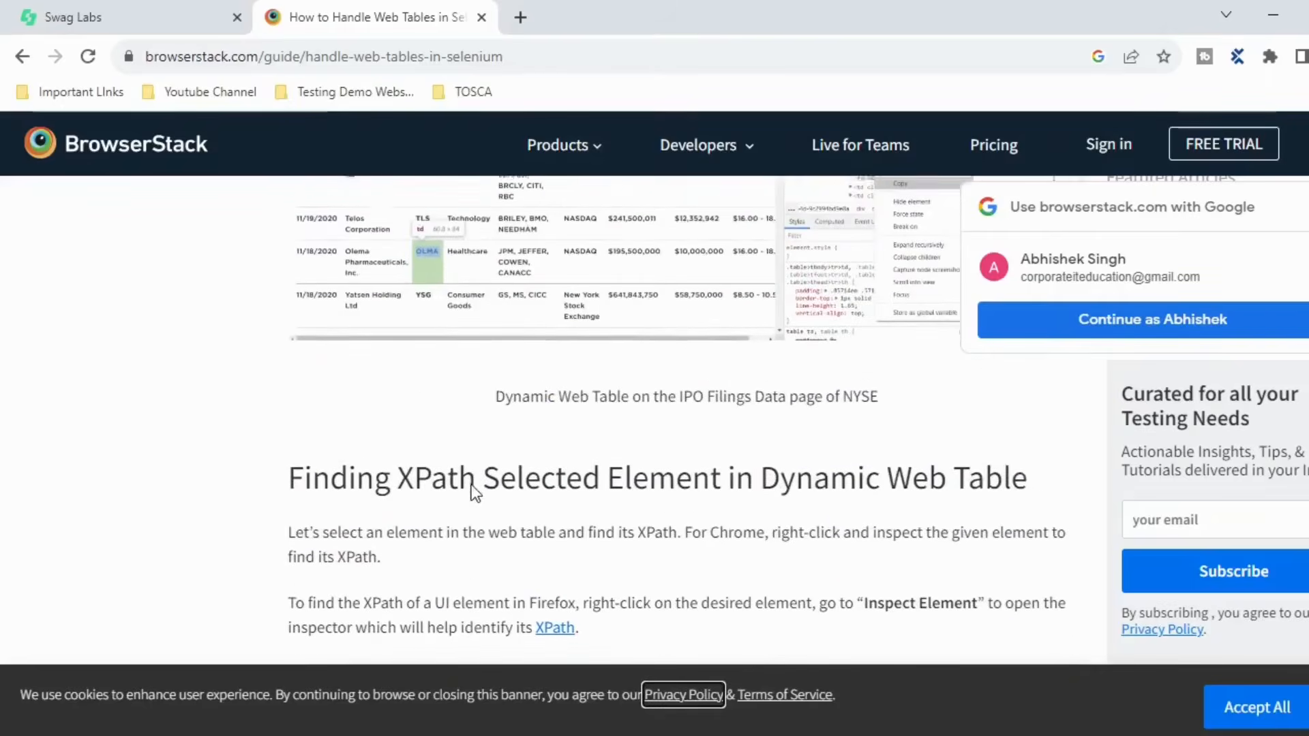
scroll(473, 484, up, 3)
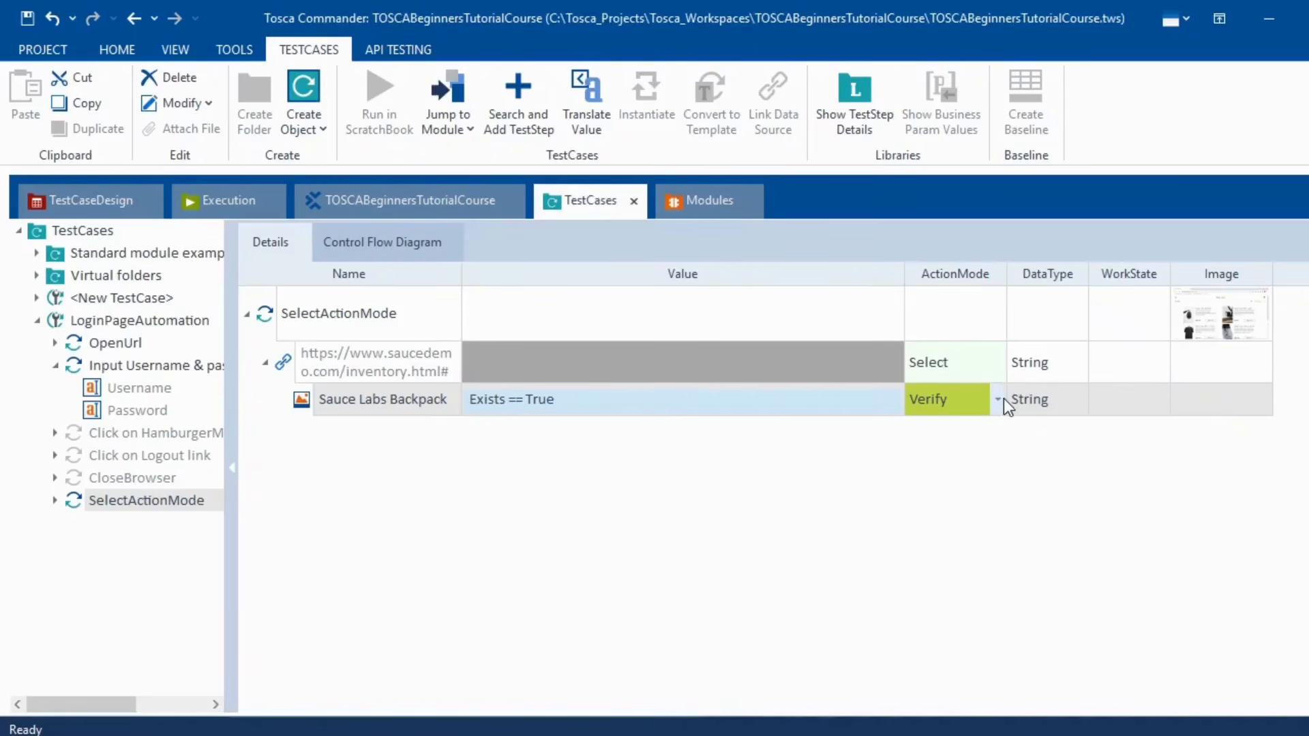
- Change the Sauce Labs Backpack row's ActionMode from Verify to Constraint
click(1002, 399)
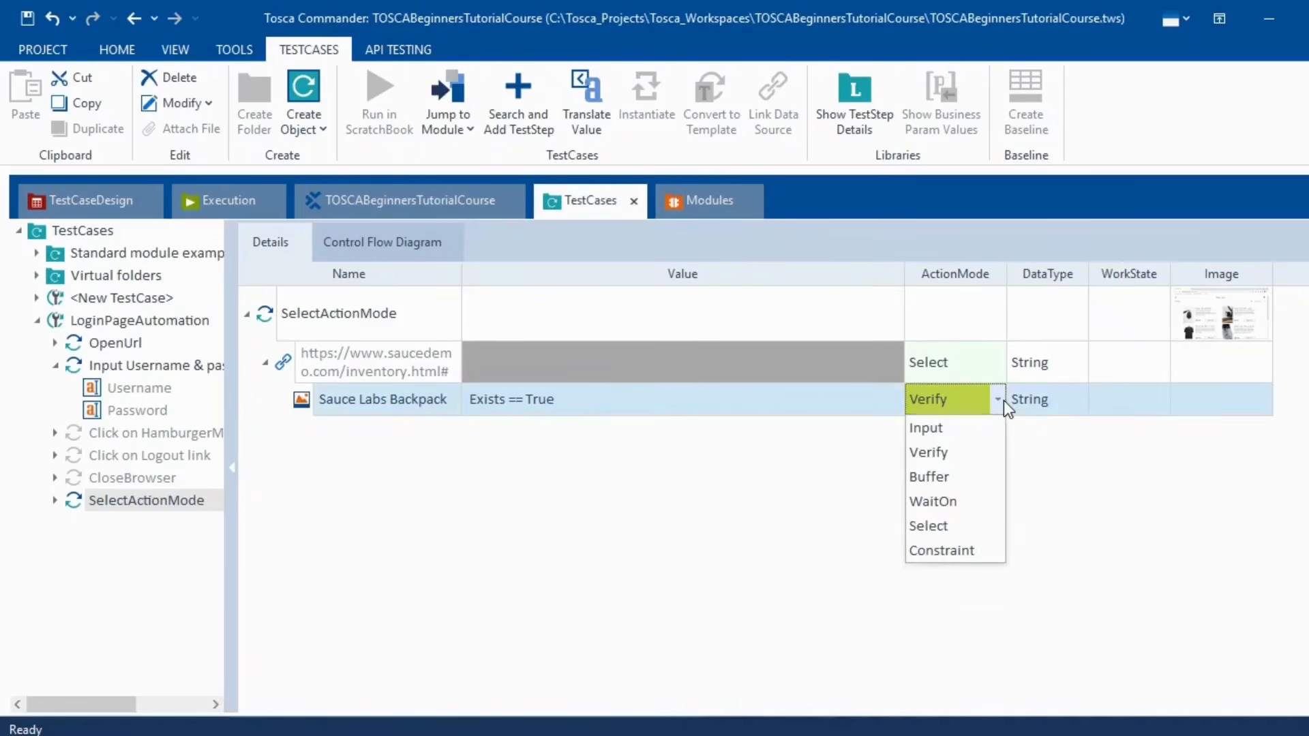
click(944, 549)
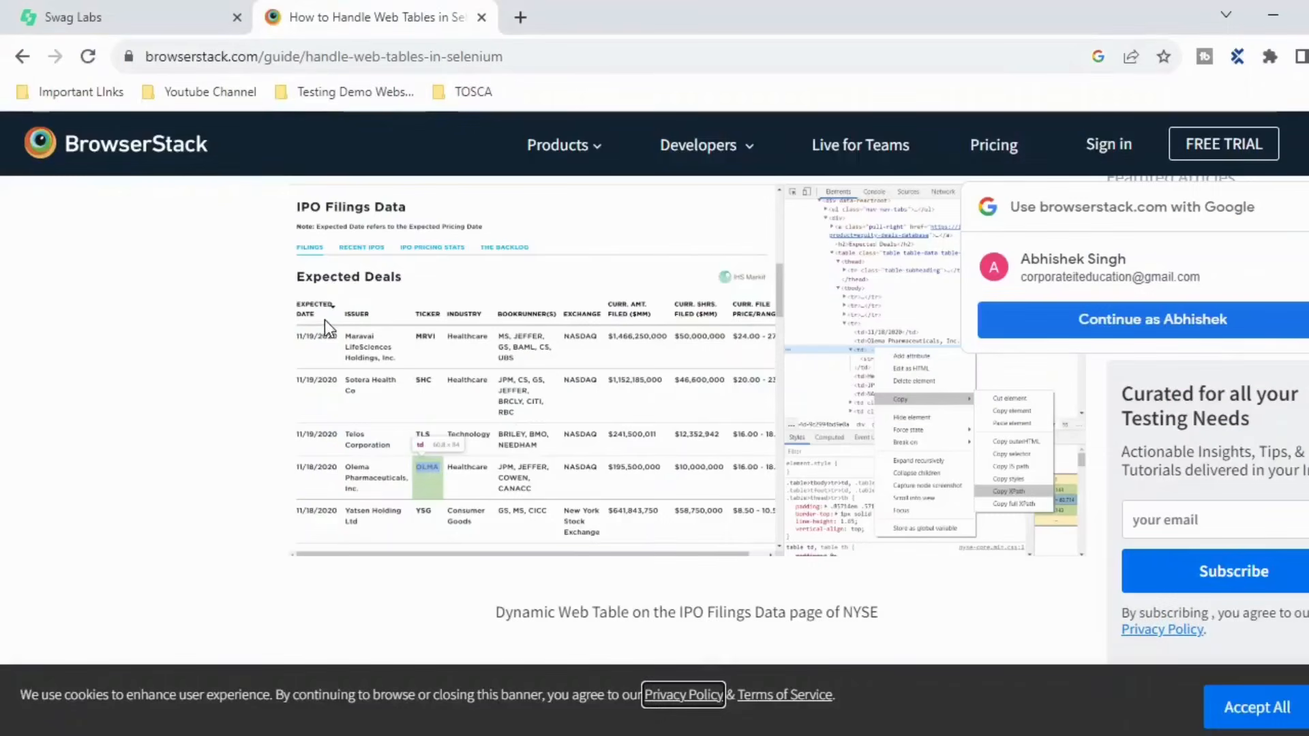
drag(321, 318, 292, 301)
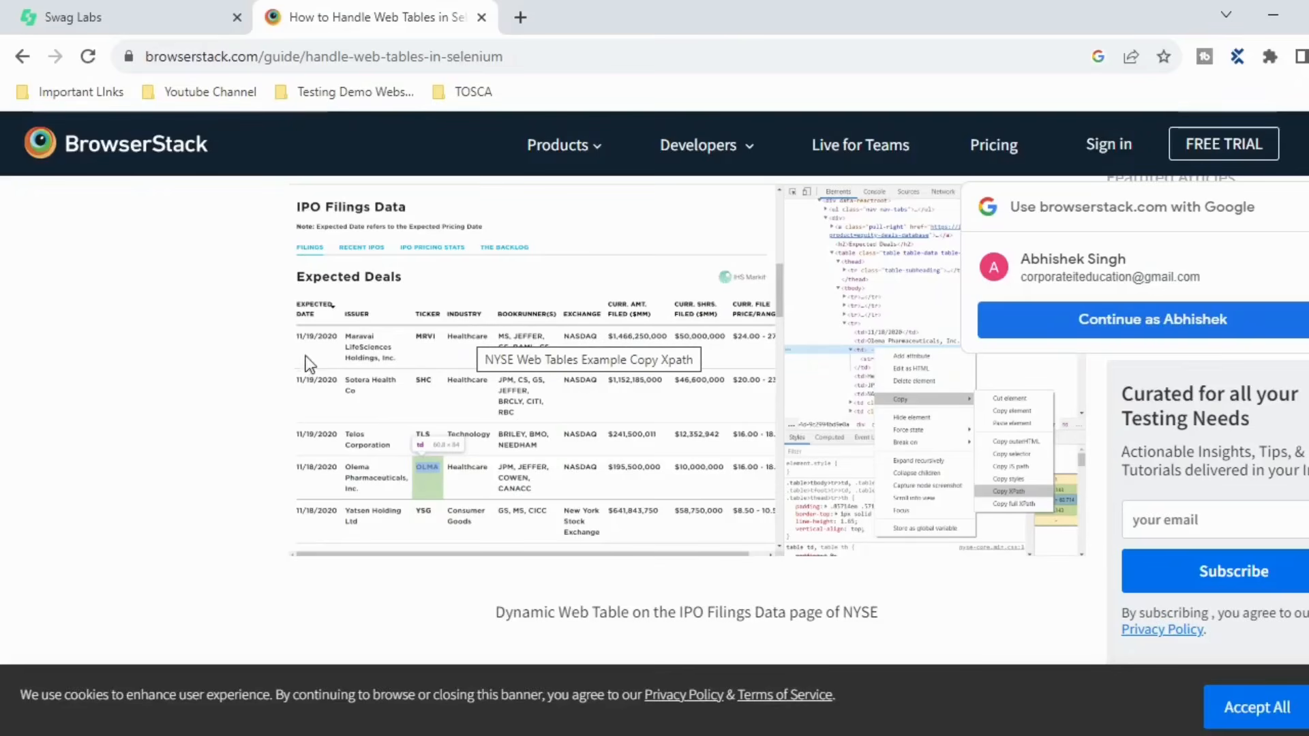
key(alt+Tab)
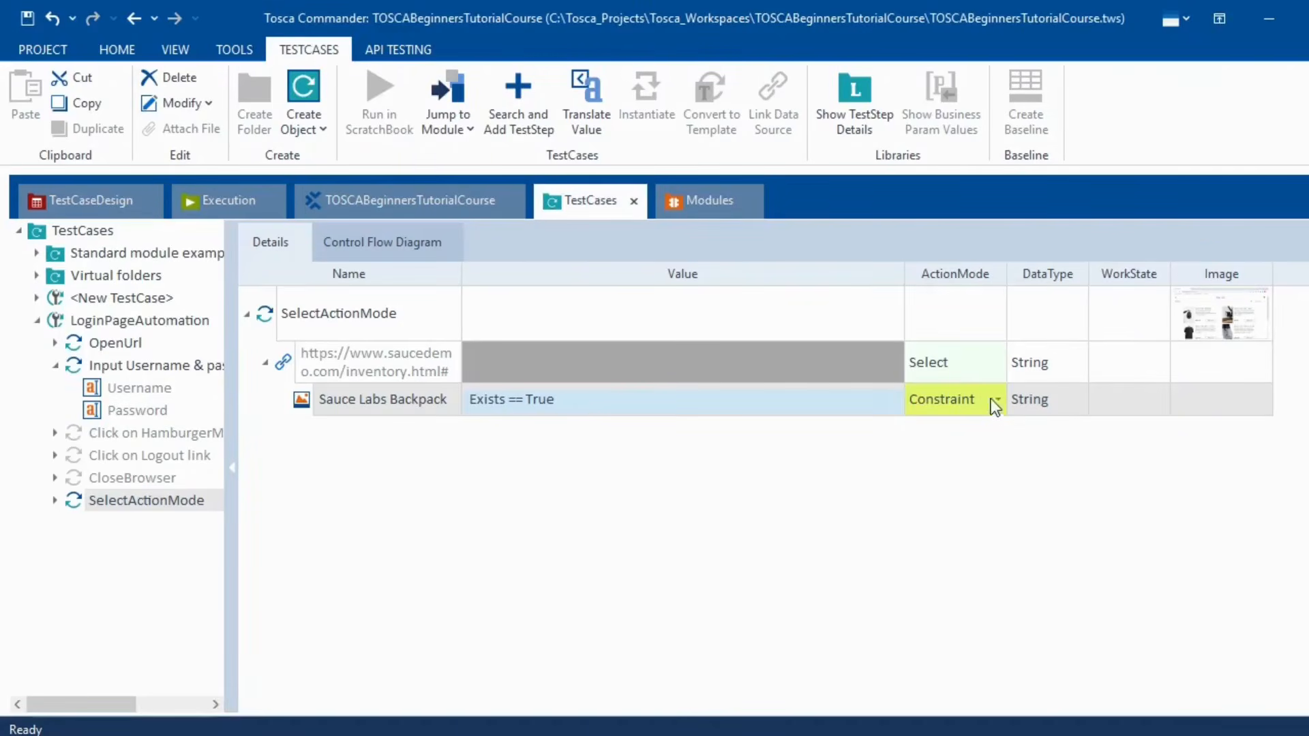
- Delete the .Exists==True condition and choose InnerText as the constrained property
click(873, 400)
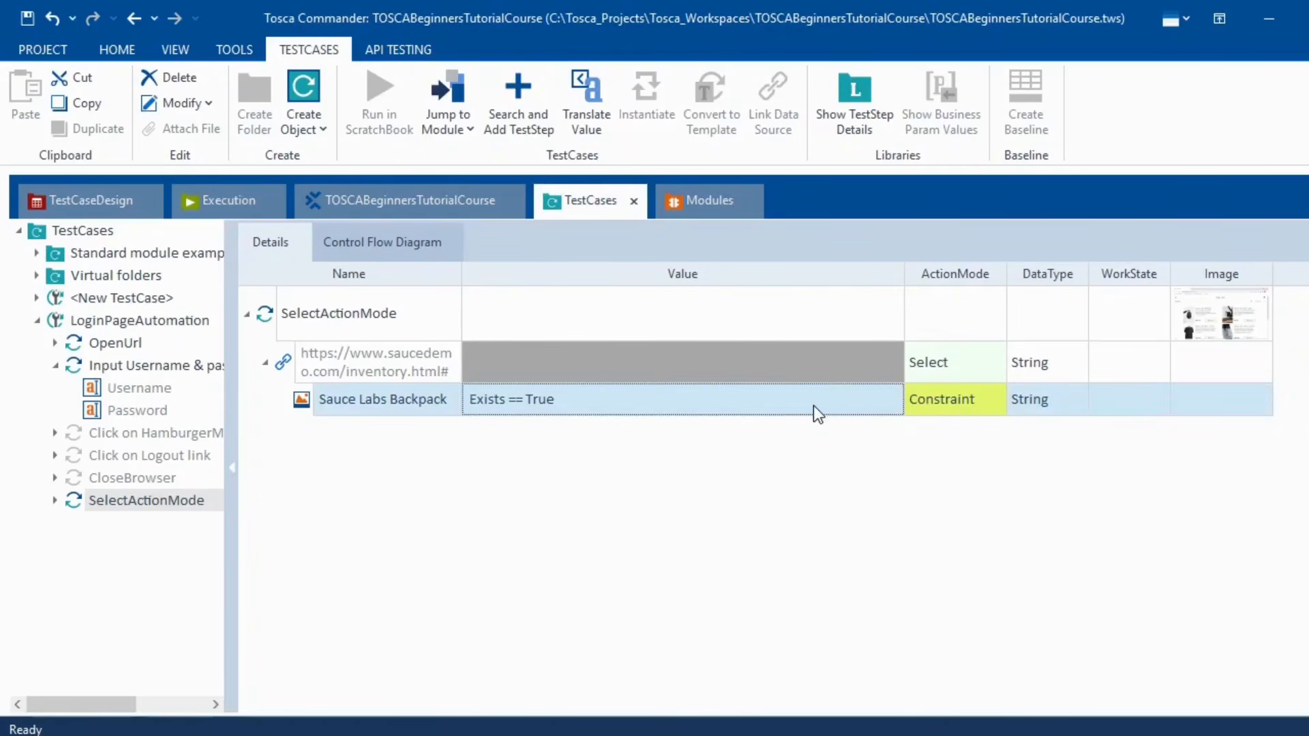
click(891, 401)
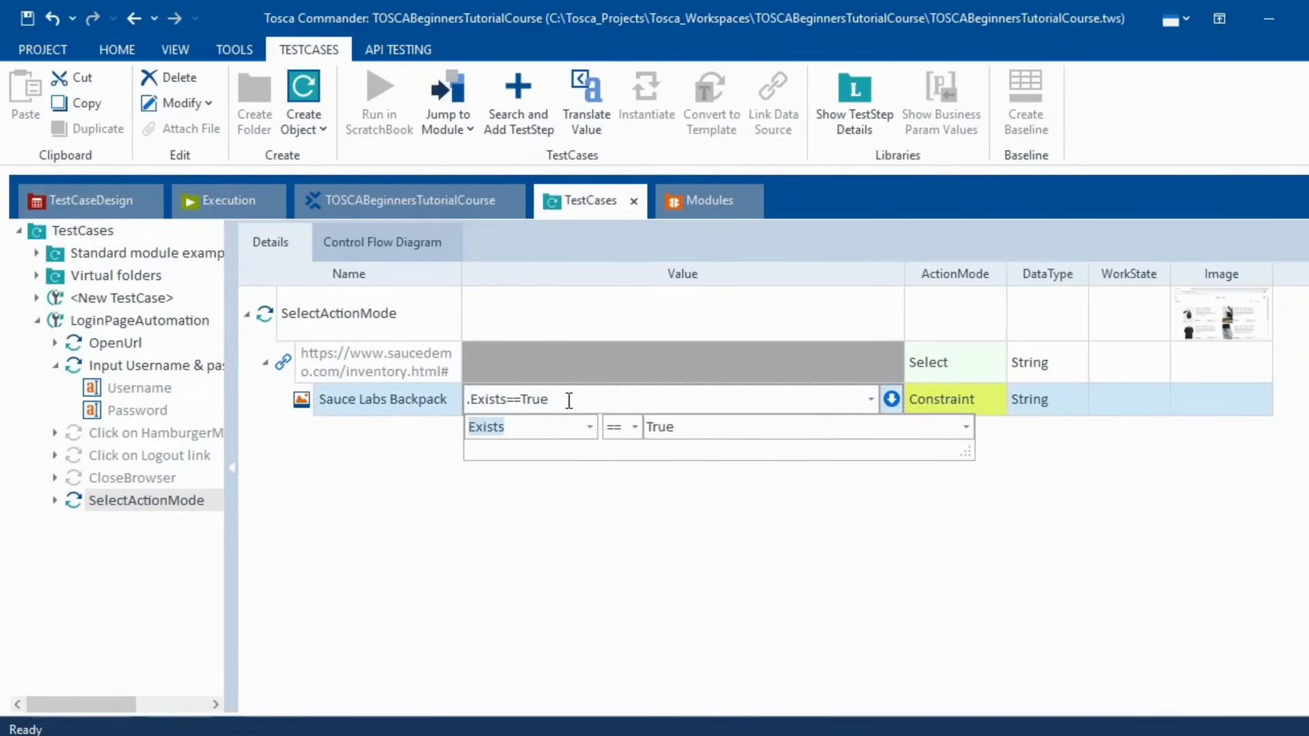
drag(569, 401, 440, 414)
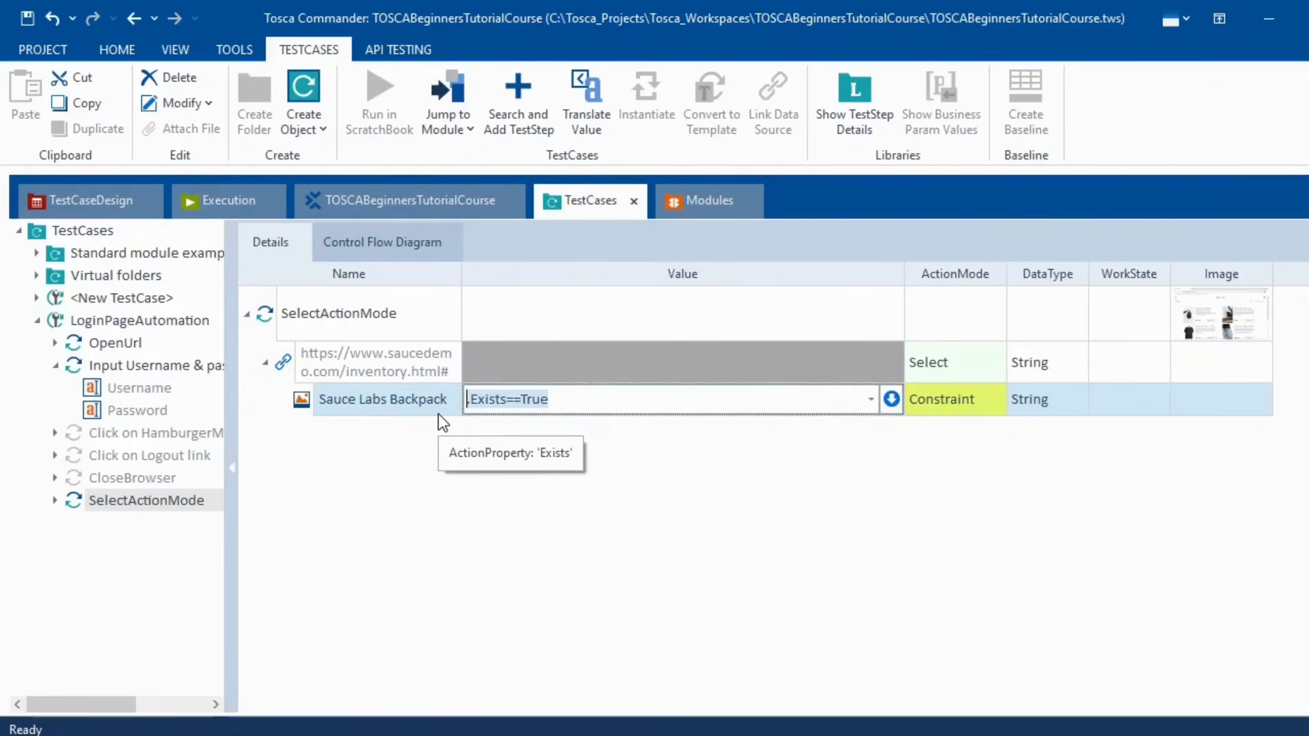
key(BackSpace)
click(891, 402)
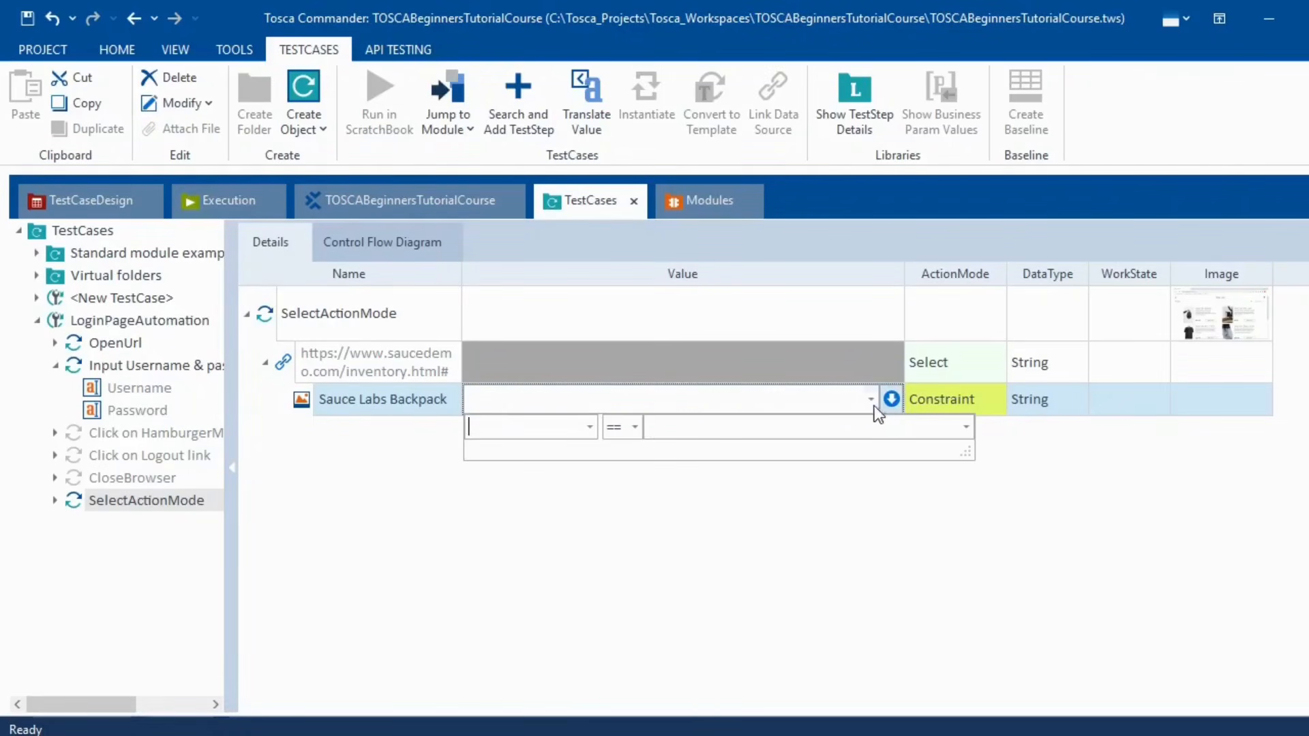
click(590, 428)
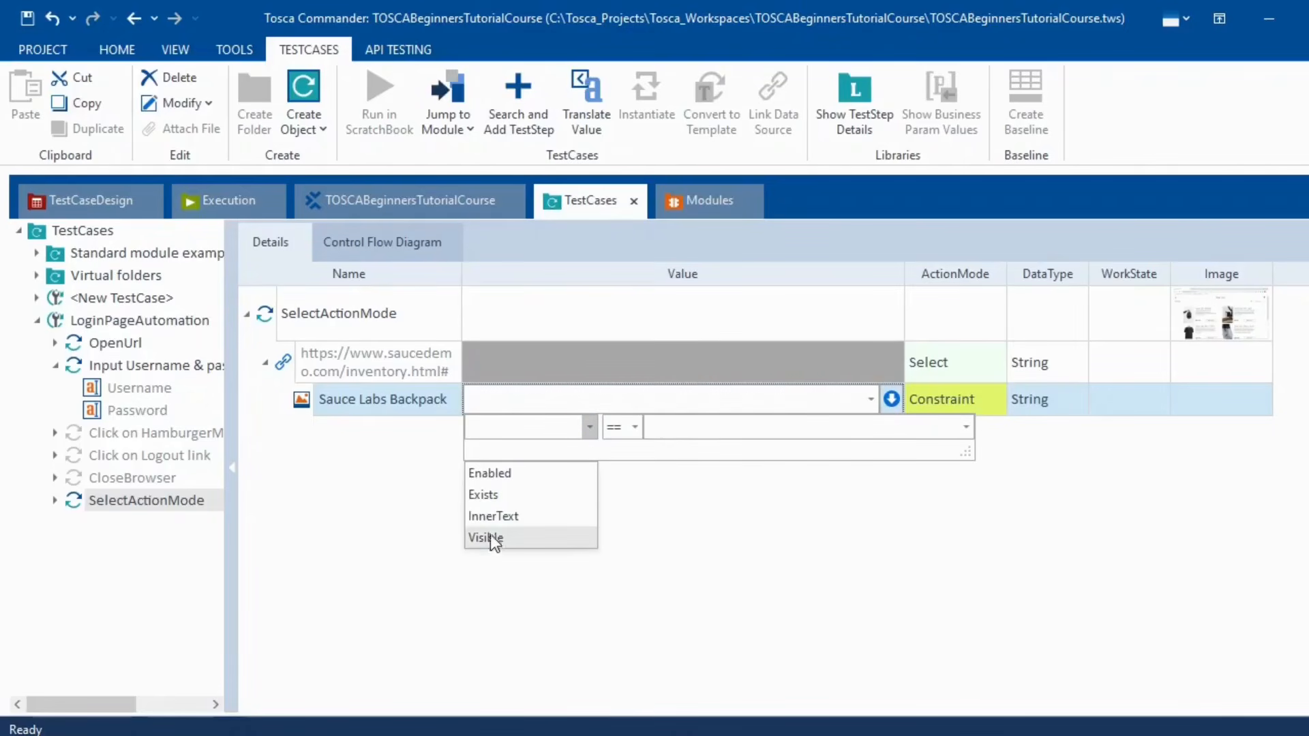
click(489, 514)
click(742, 424)
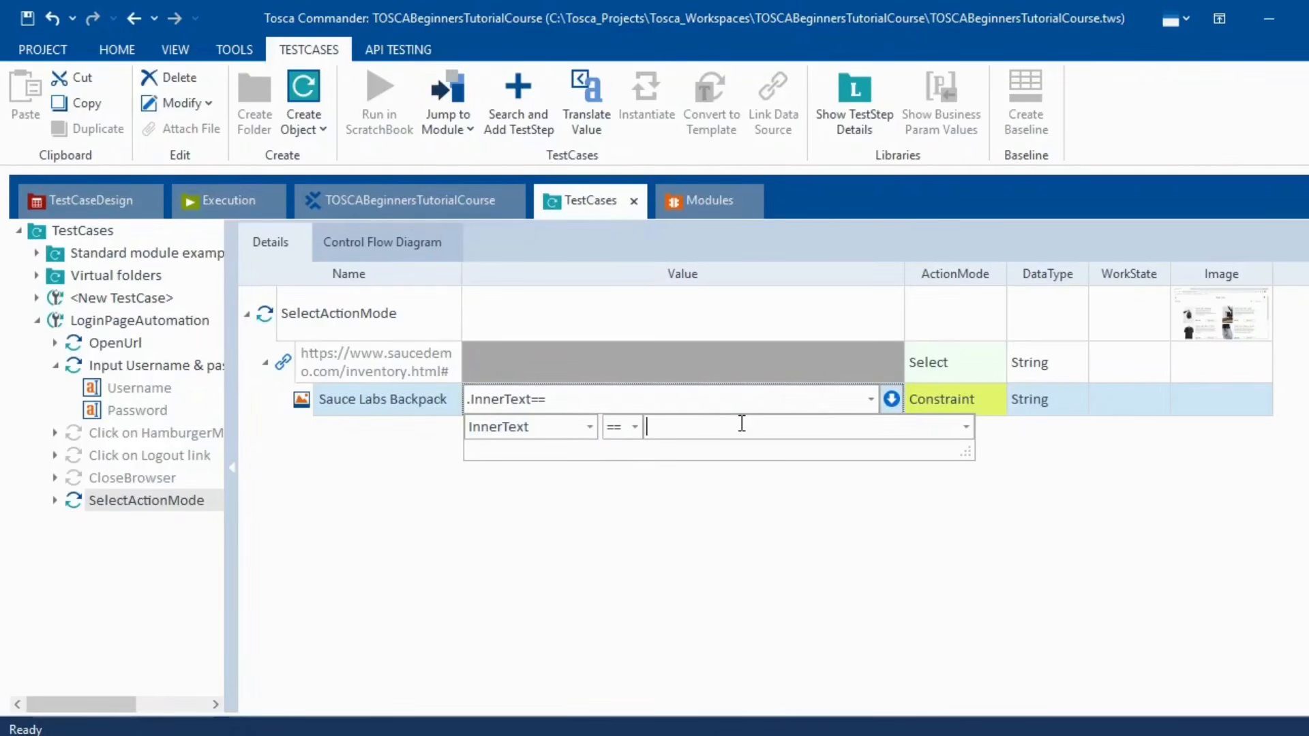
- Set the Backpack constraint value to InnerText == ExpectedDate
key(alt+Tab)
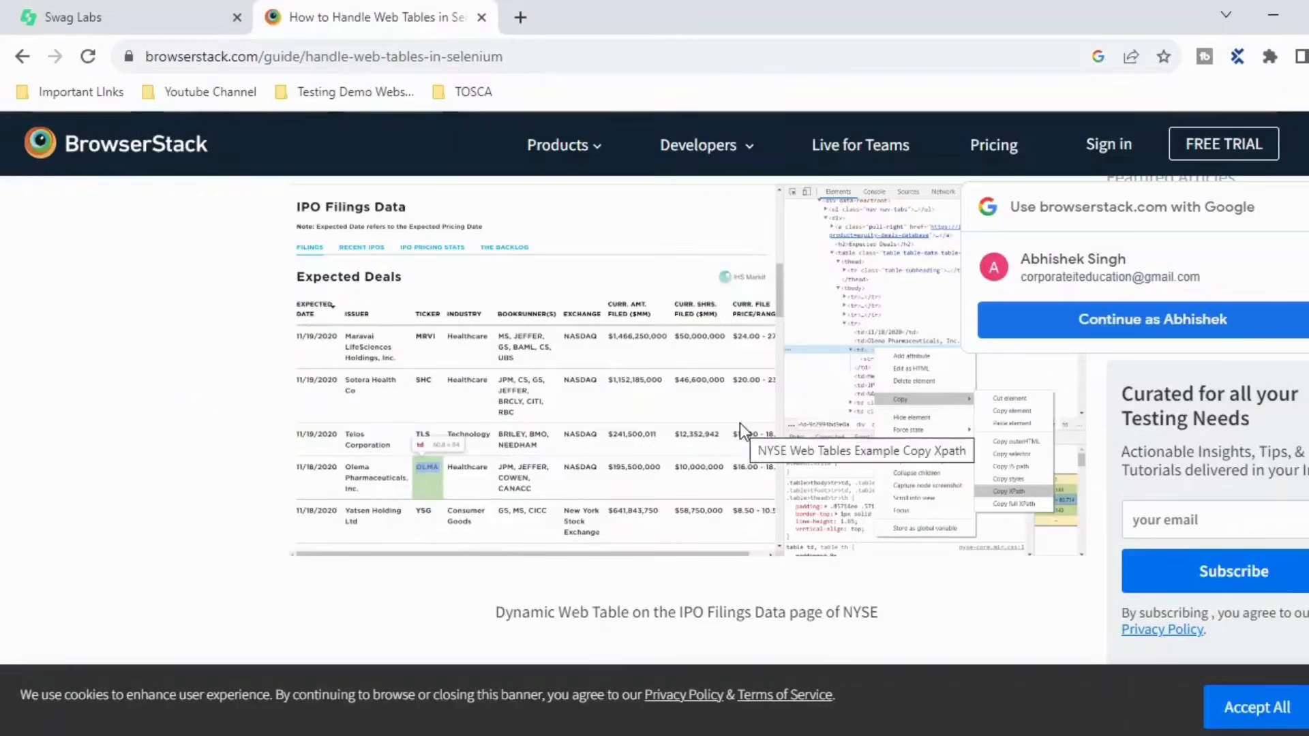
key(alt+Tab)
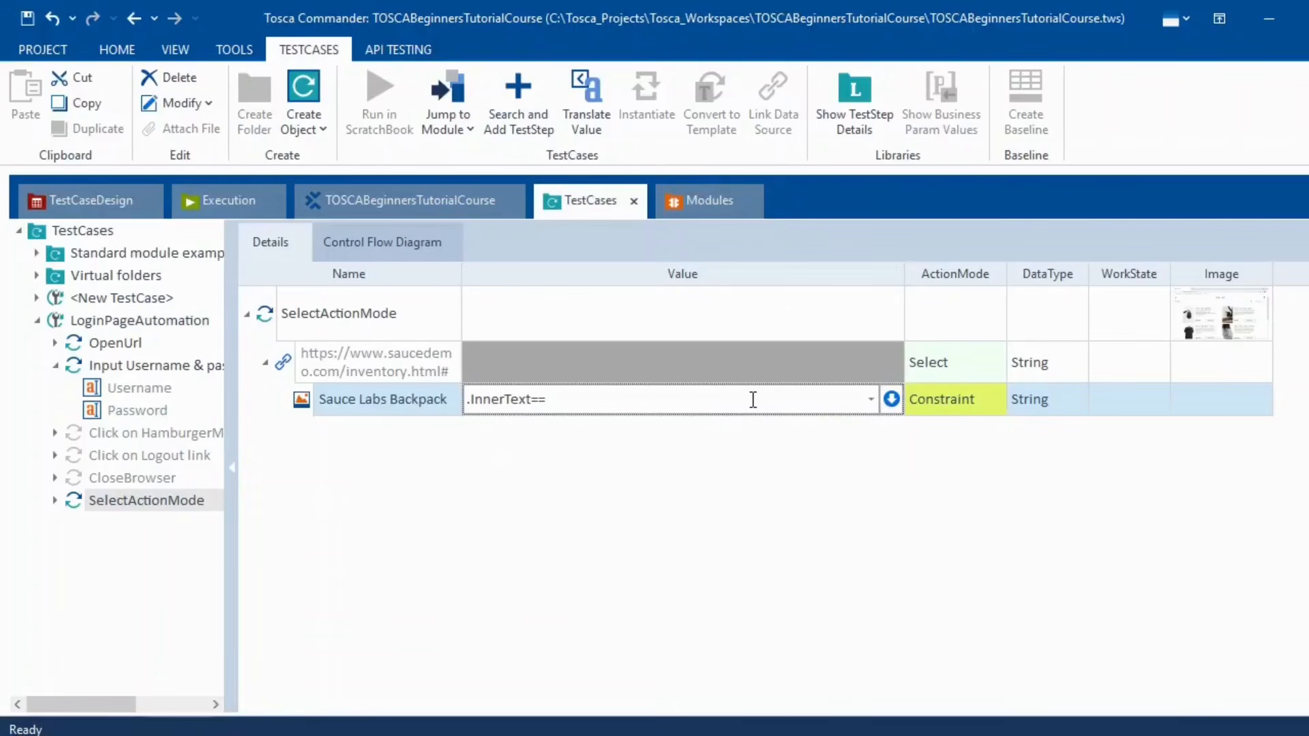
click(752, 400)
click(753, 400)
text(Ex)
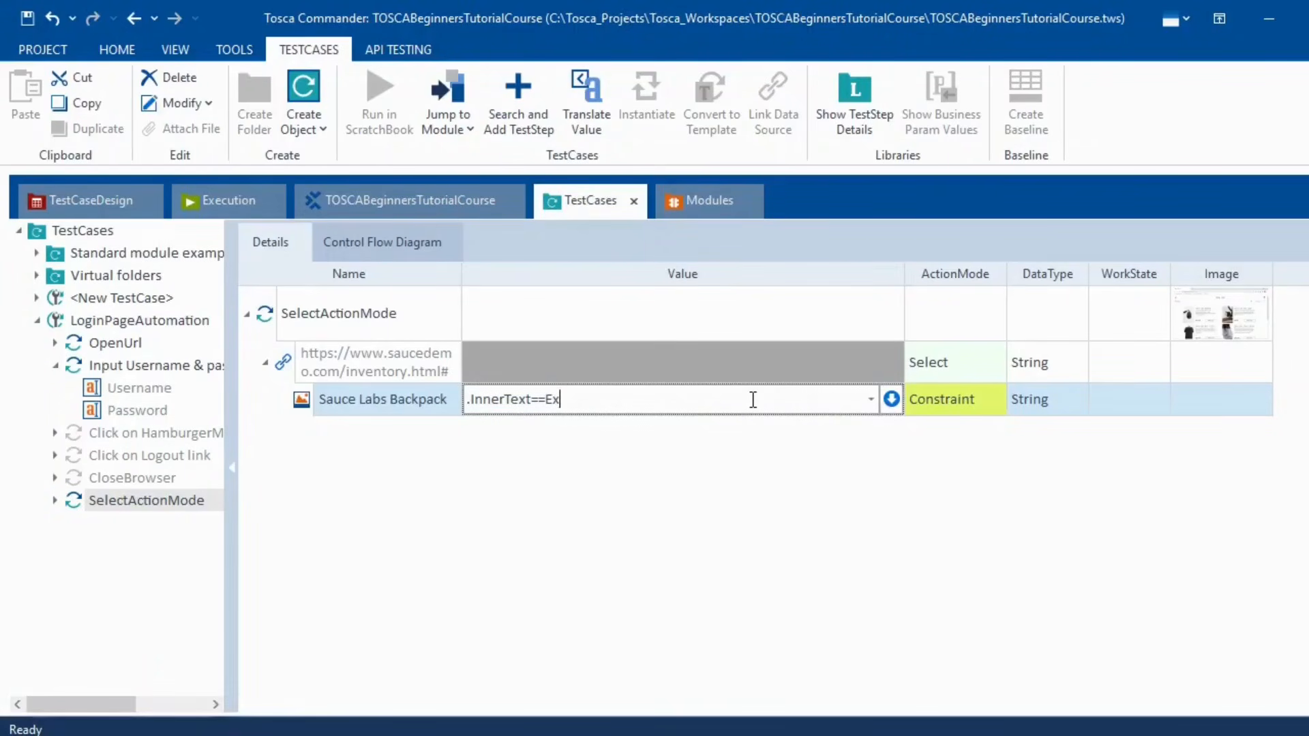
text(pectedDate)
key(Return)
click(765, 555)
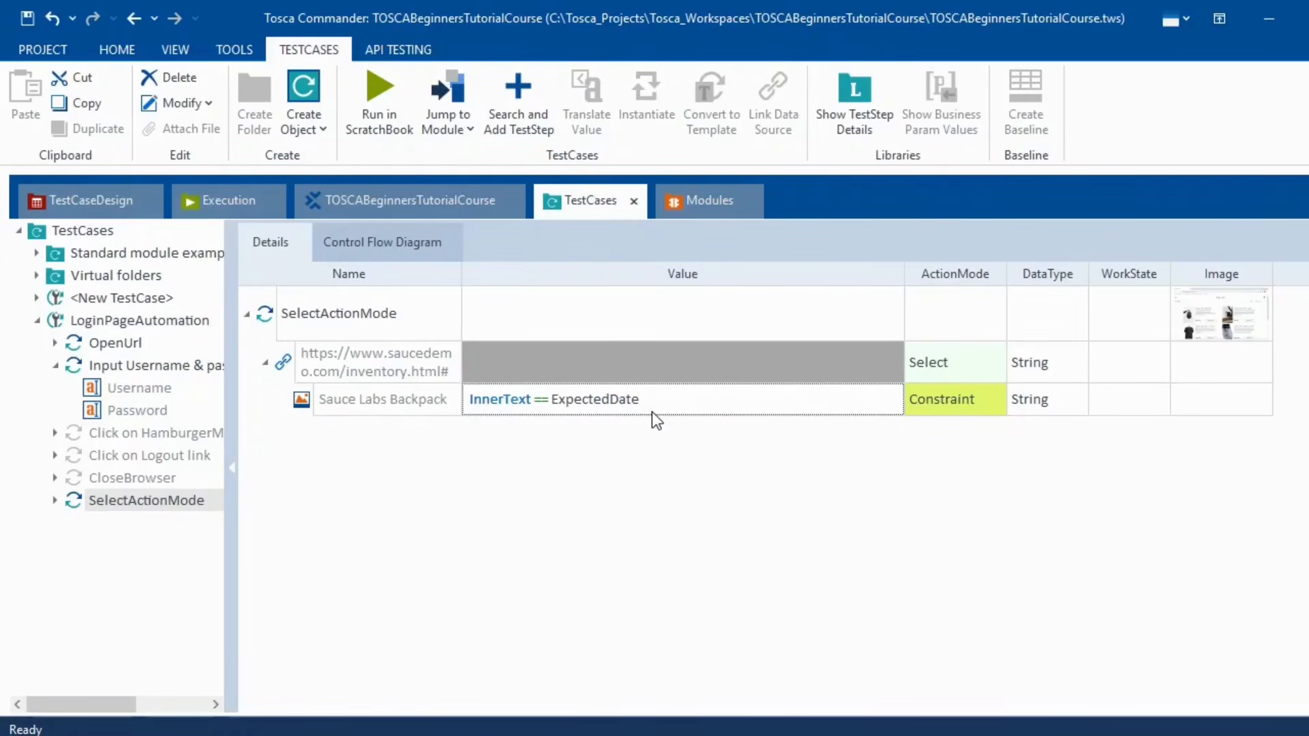
- Remove ExpectedDate so the constraint reads just InnerText ==
key(alt+Tab)
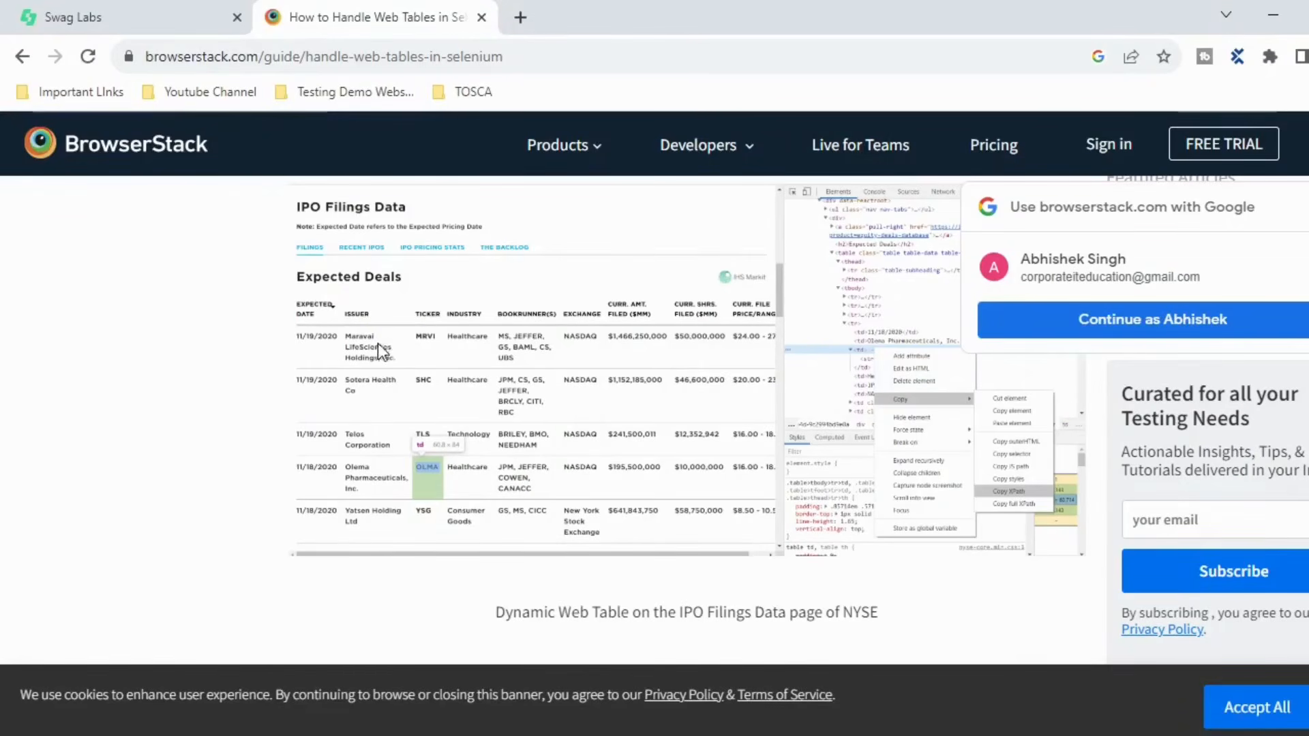
key(alt+Tab)
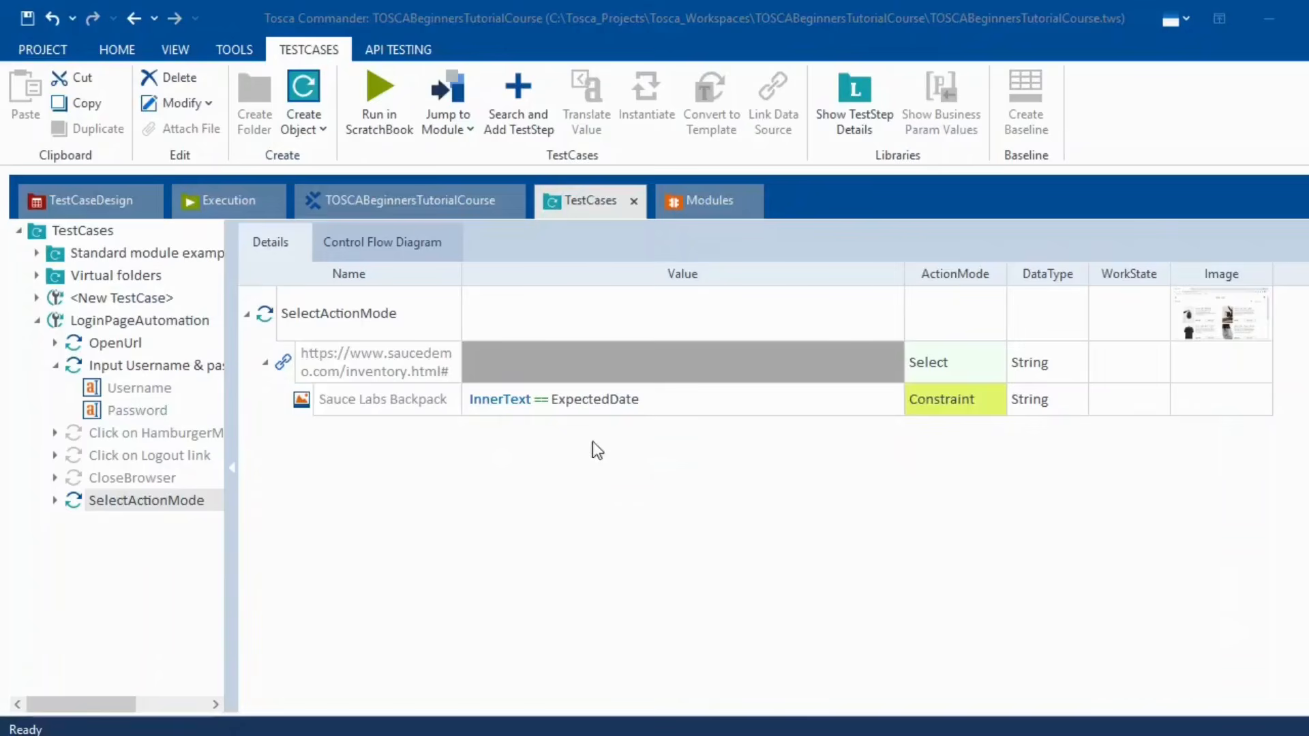
click(656, 402)
drag(656, 403, 557, 413)
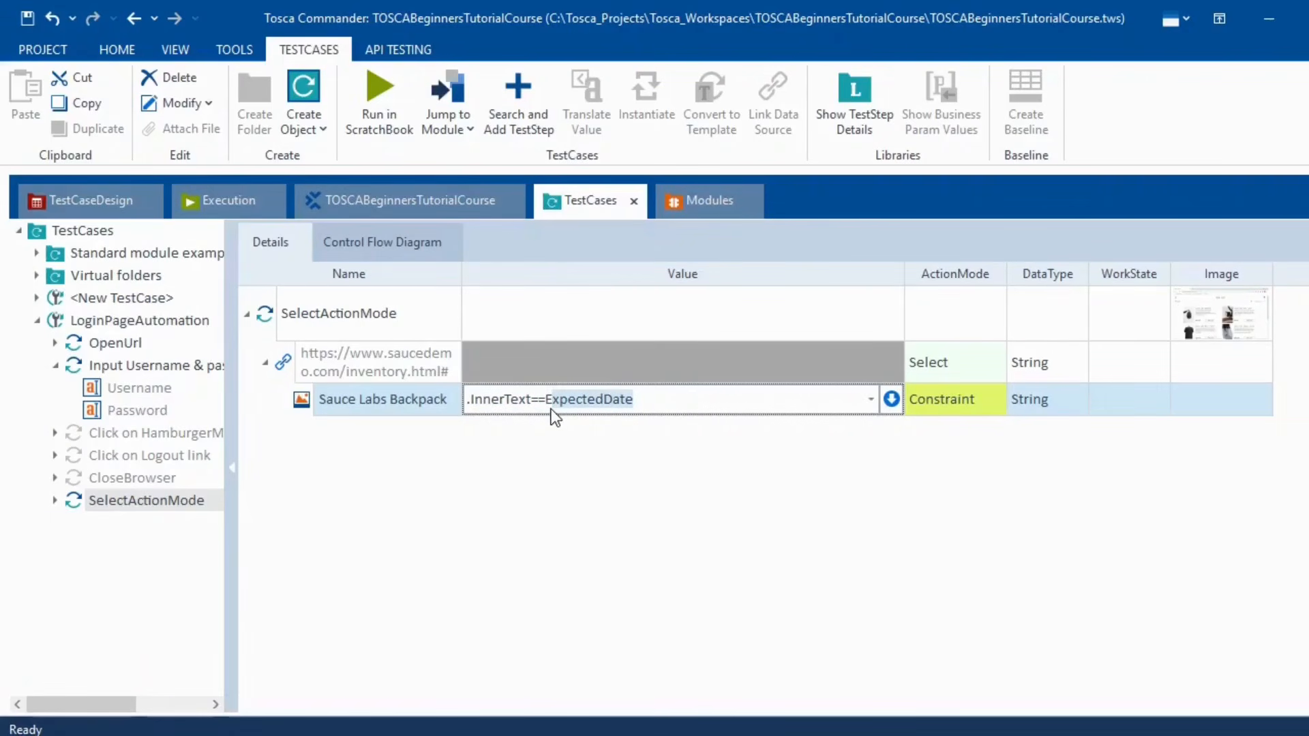
key(BackSpace)
key(BackSpace)
click(825, 526)
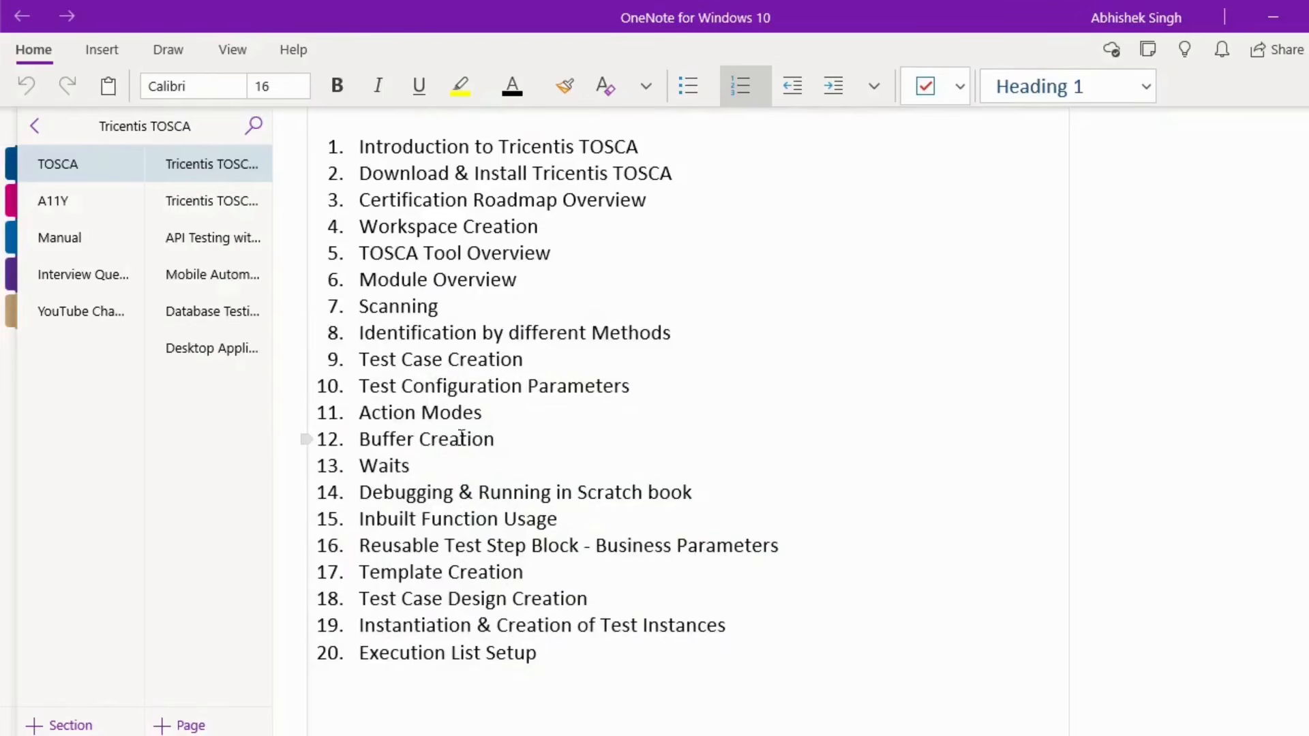
- Highlight item 12 'Buffer Creation' in the OneNote course outline
drag(500, 440, 366, 444)
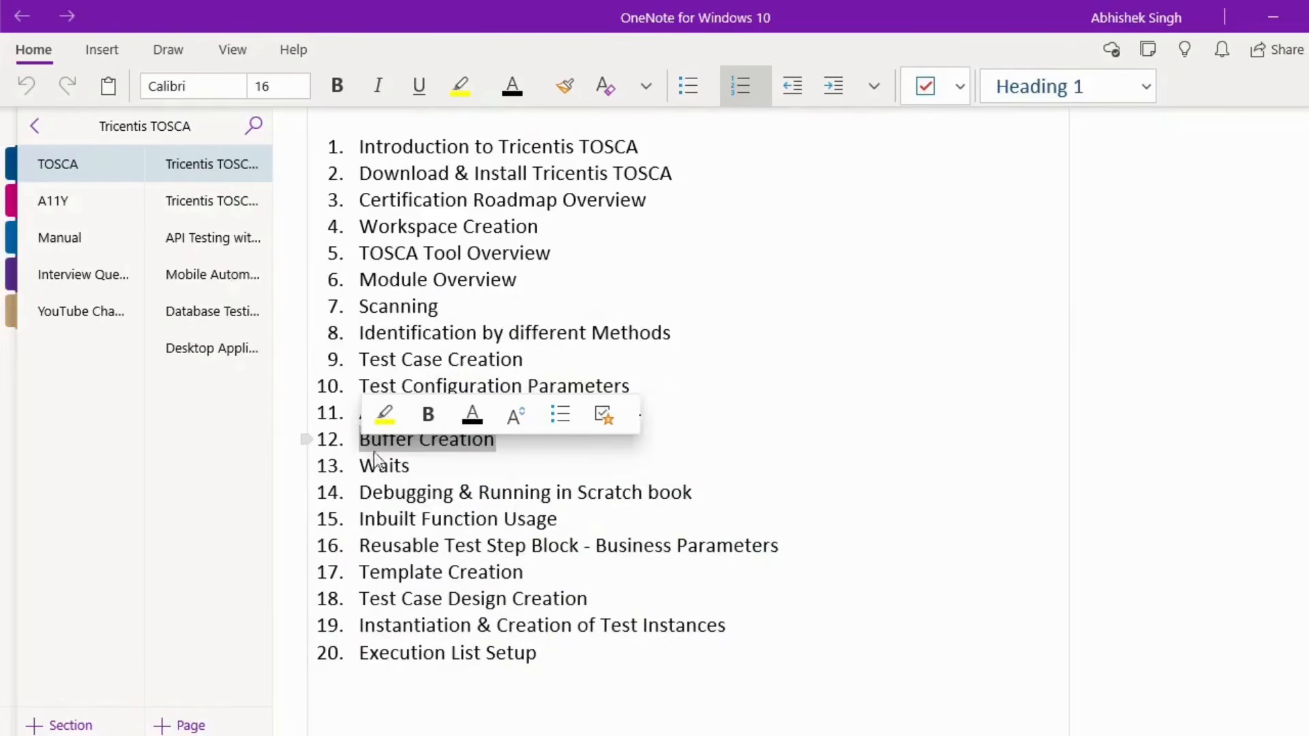
click(526, 467)
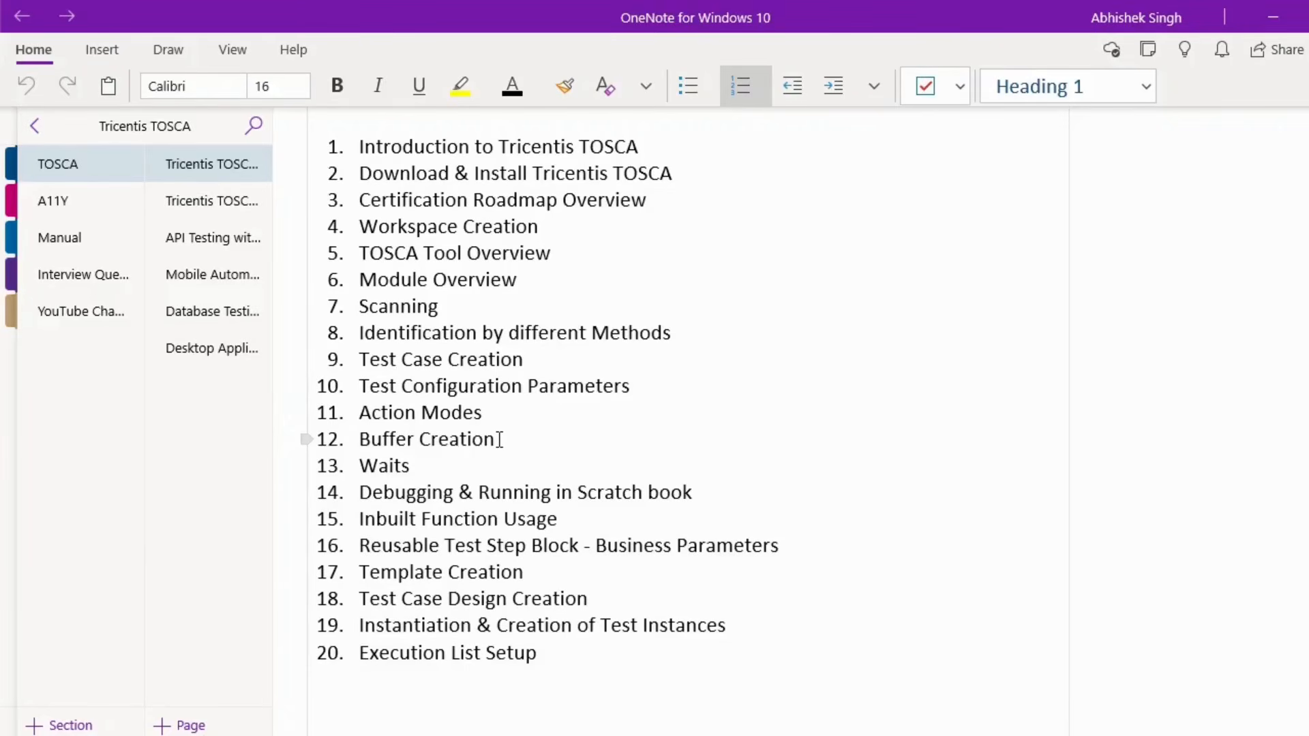
drag(500, 439, 370, 441)
key(alt+Tab)
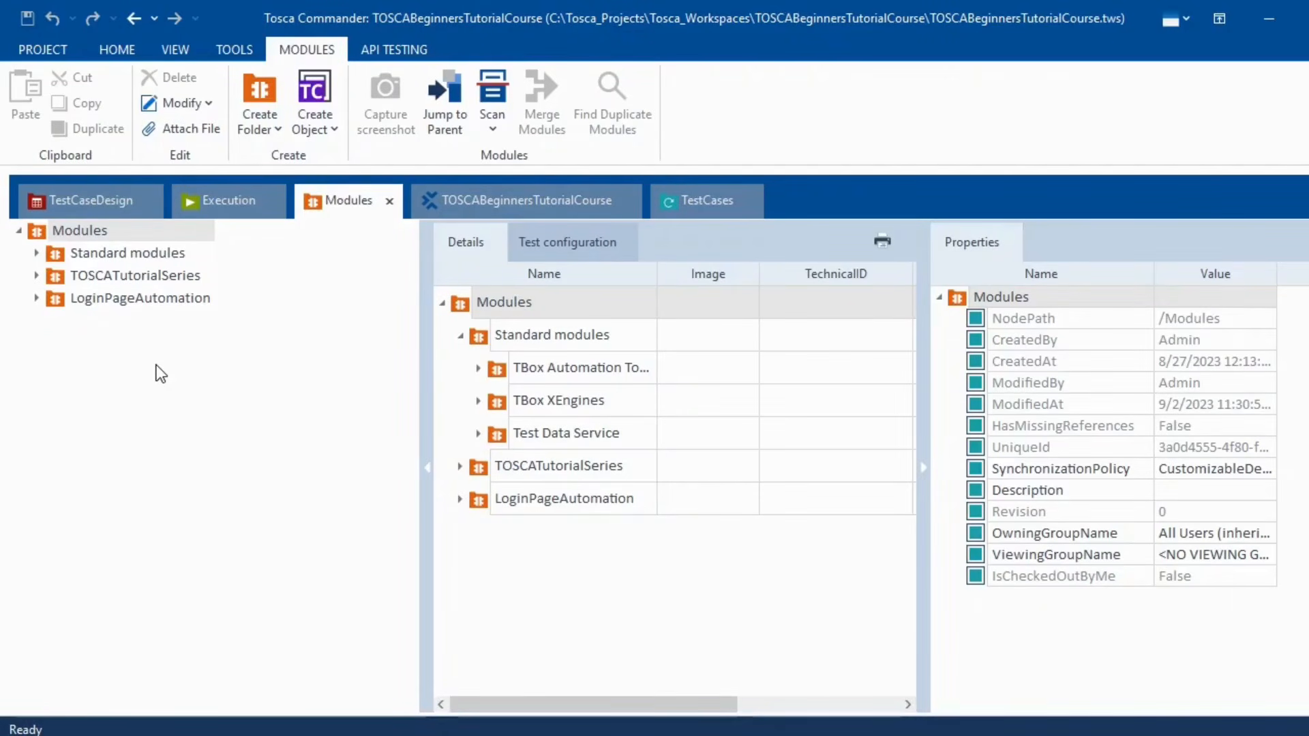
- Expand Standard modules > TBox Automation Tools > Buffer Operations, then open a new browser window
click(38, 253)
click(56, 275)
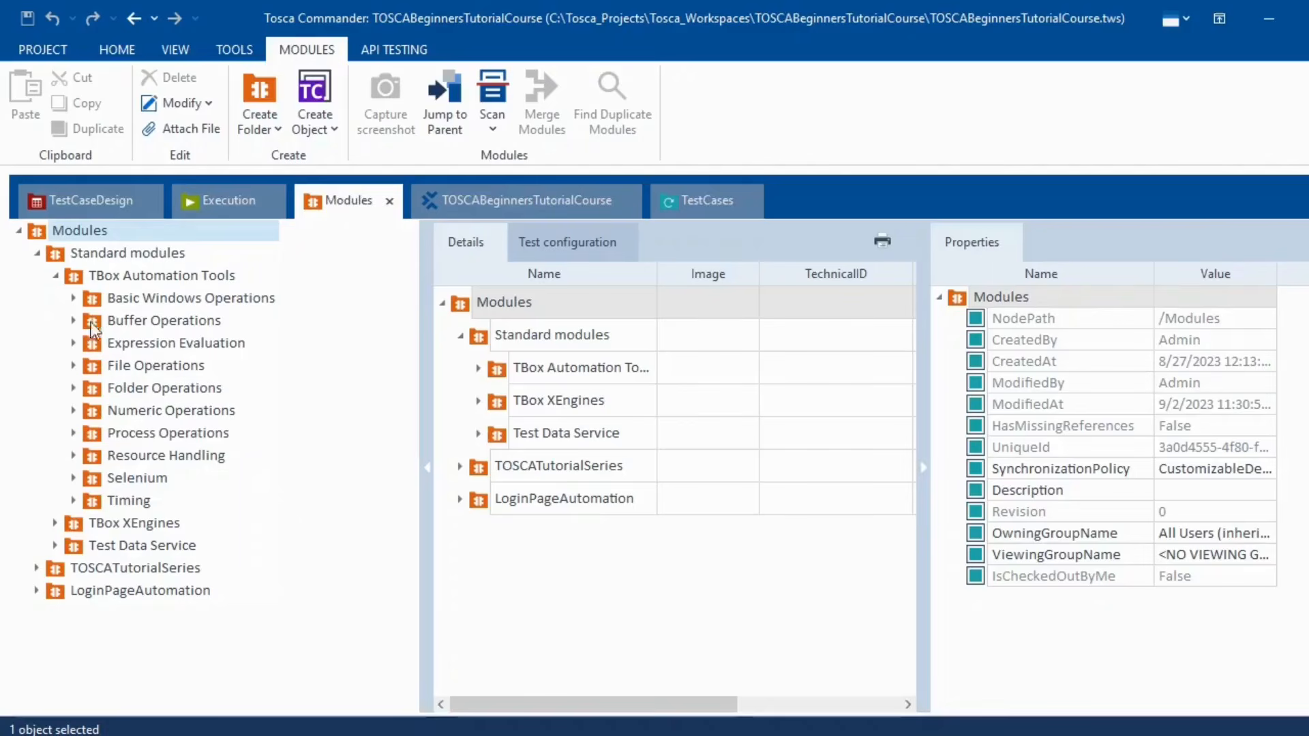
click(73, 321)
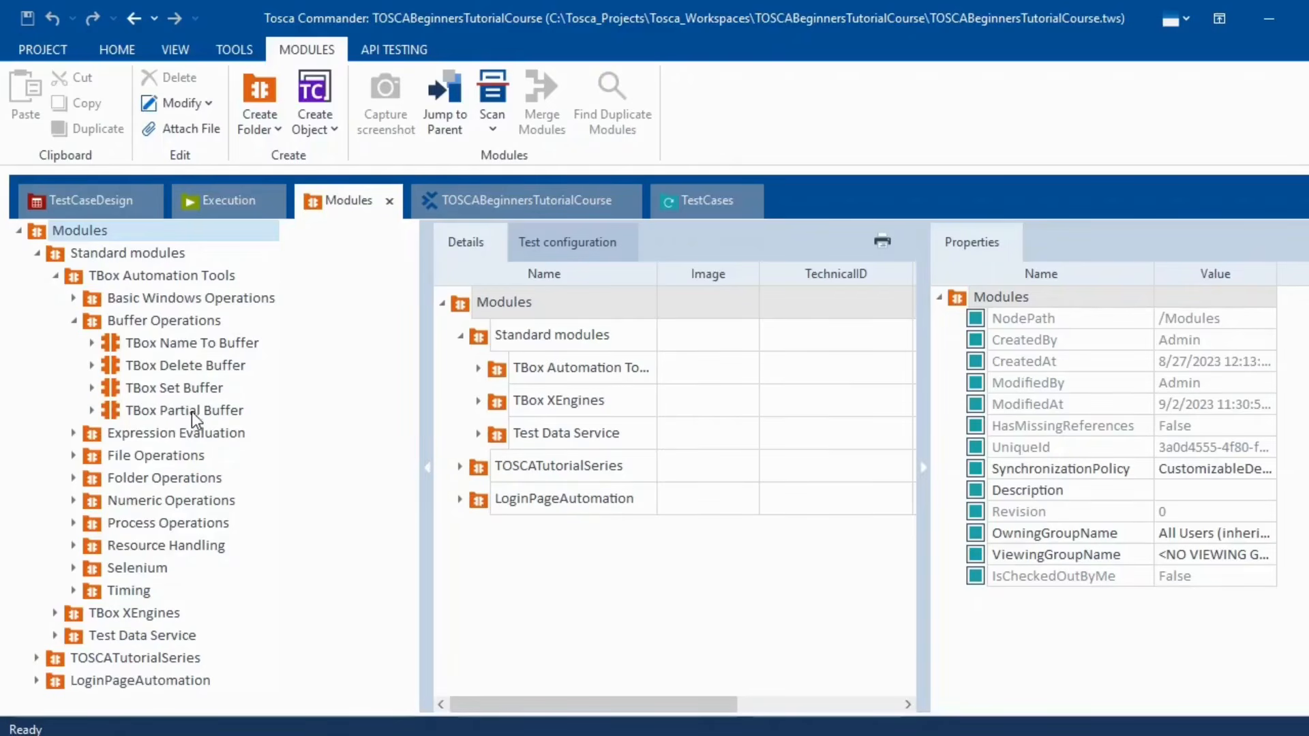
click(501, 204)
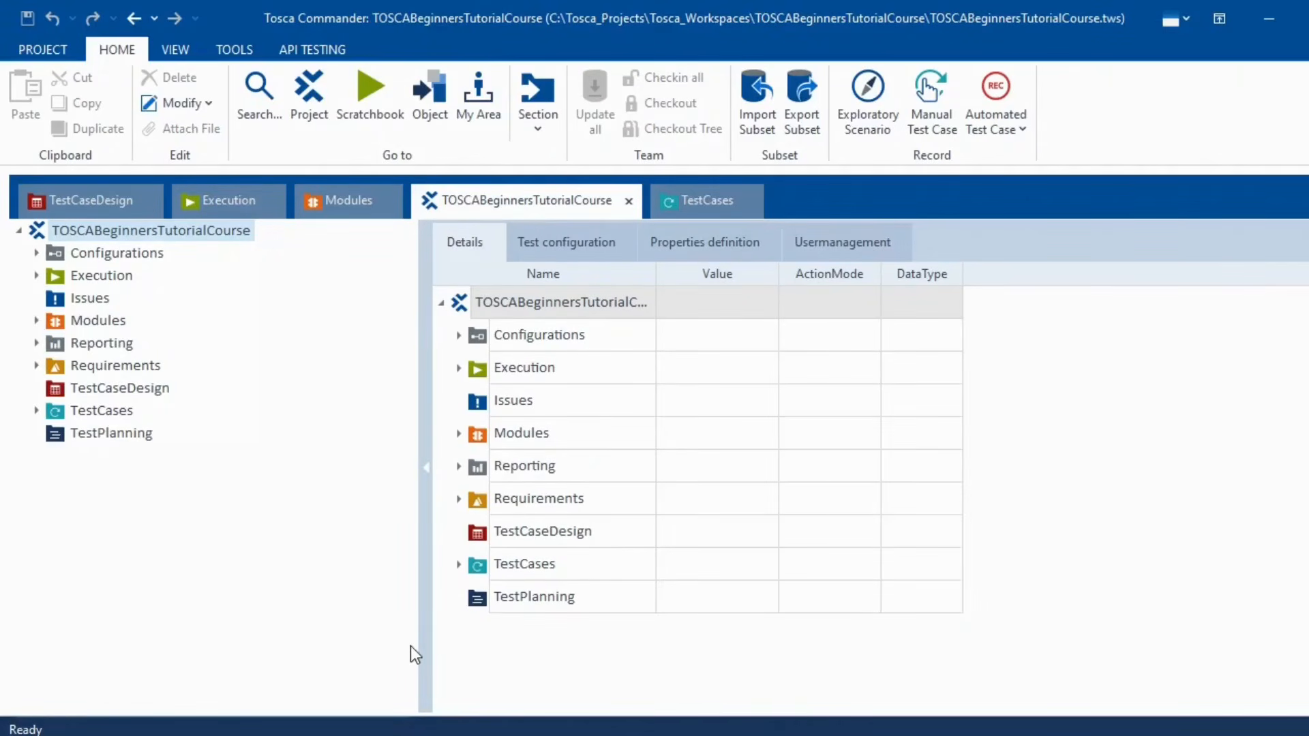
click(530, 735)
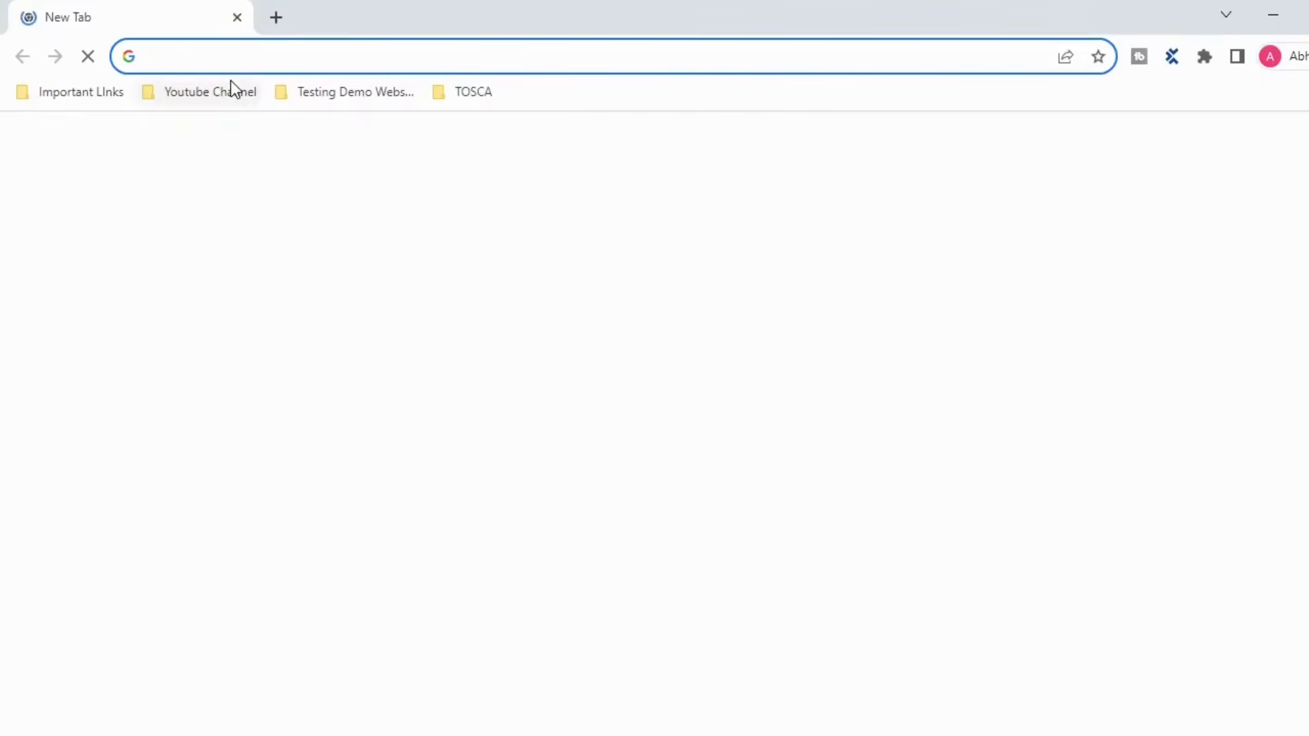
- Open saucedemo.com and log in with the demo username and password
text(saucedemo.com)
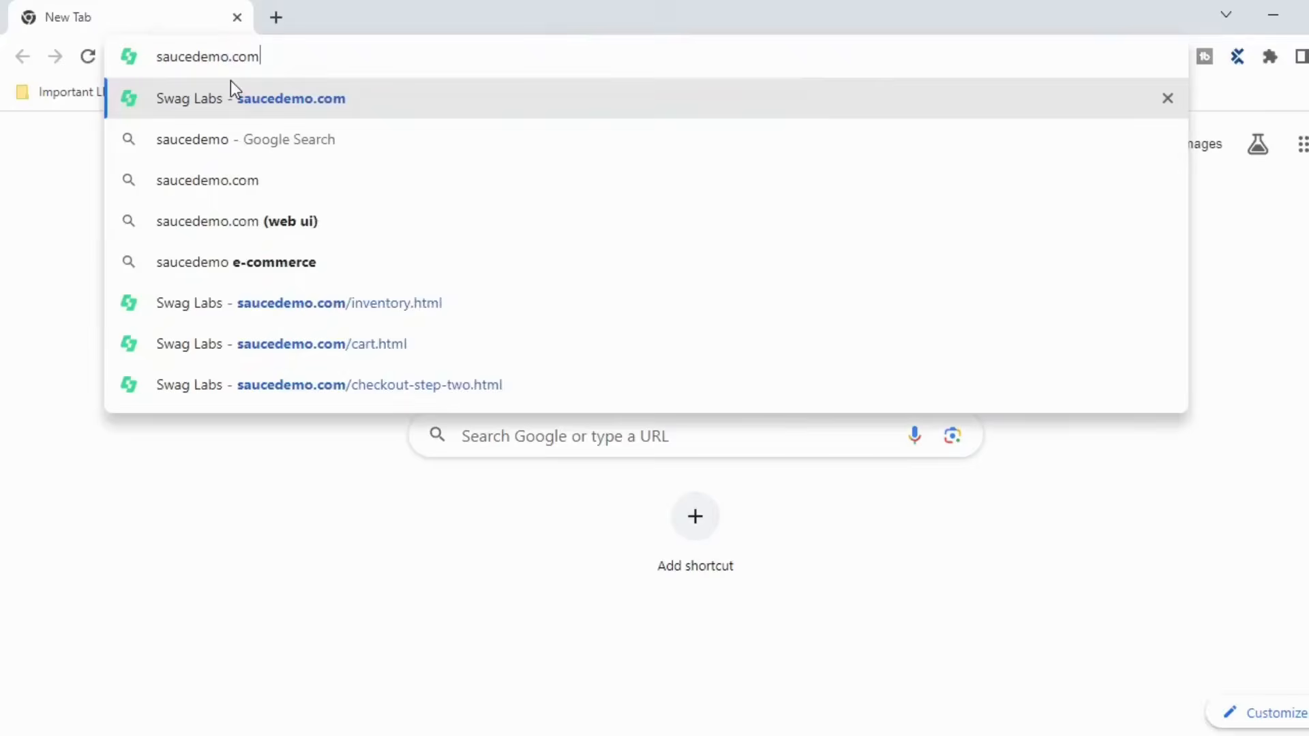
key(Return)
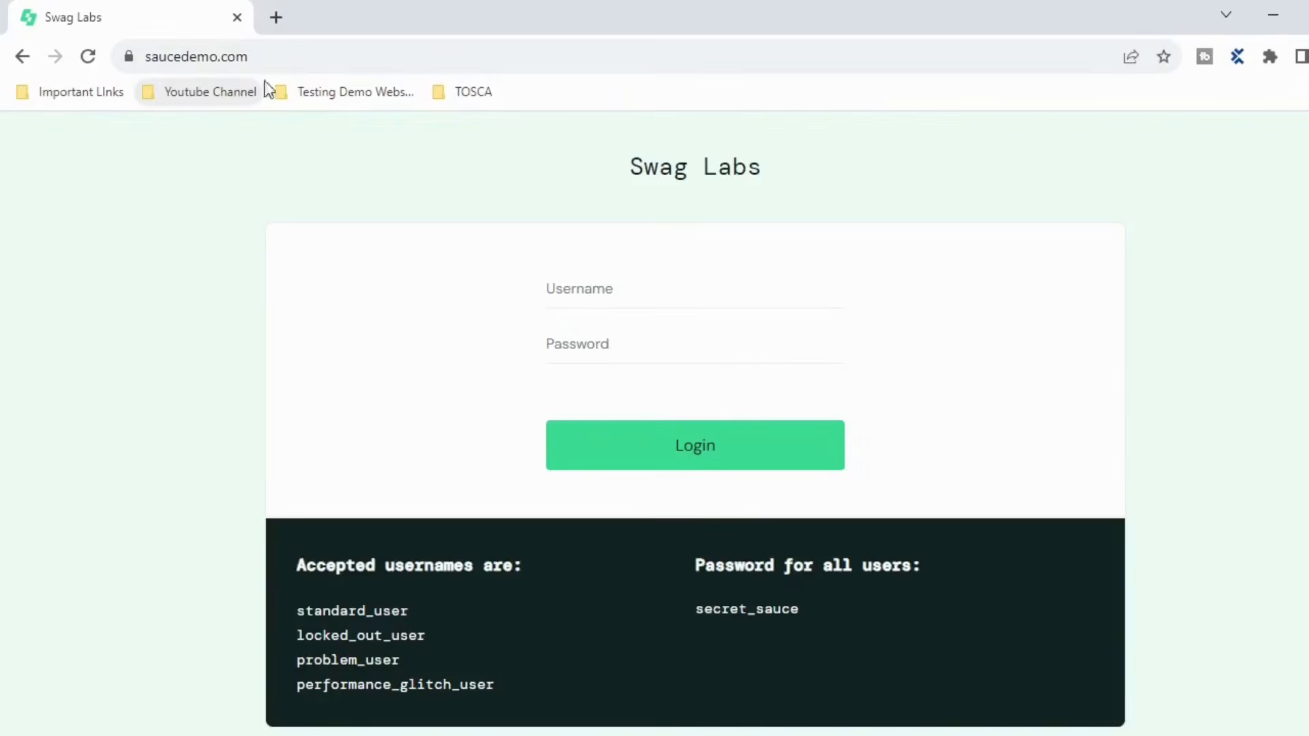
click(596, 288)
text(standard)
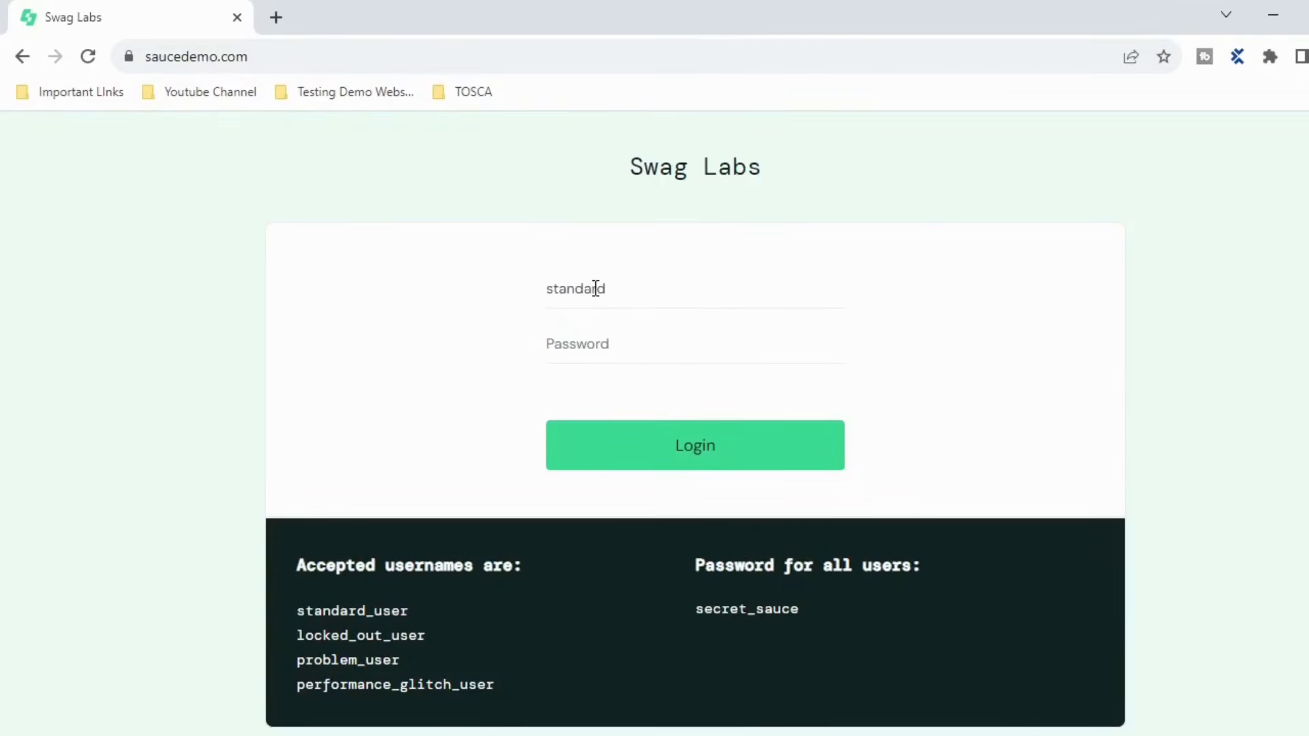
text(_user)
key(Tab)
text(secret_sauce)
click(663, 442)
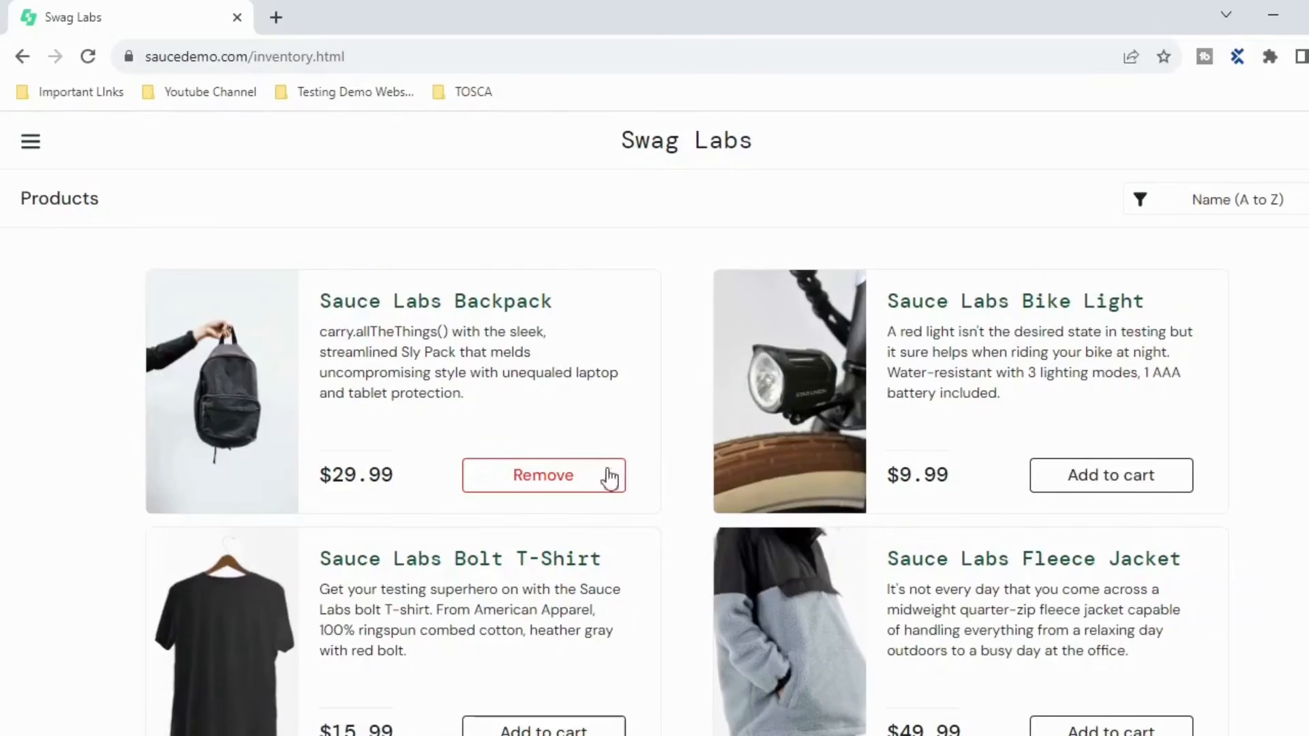
- Remove the Sauce Labs Backpack from the cart and return to the products list
click(564, 479)
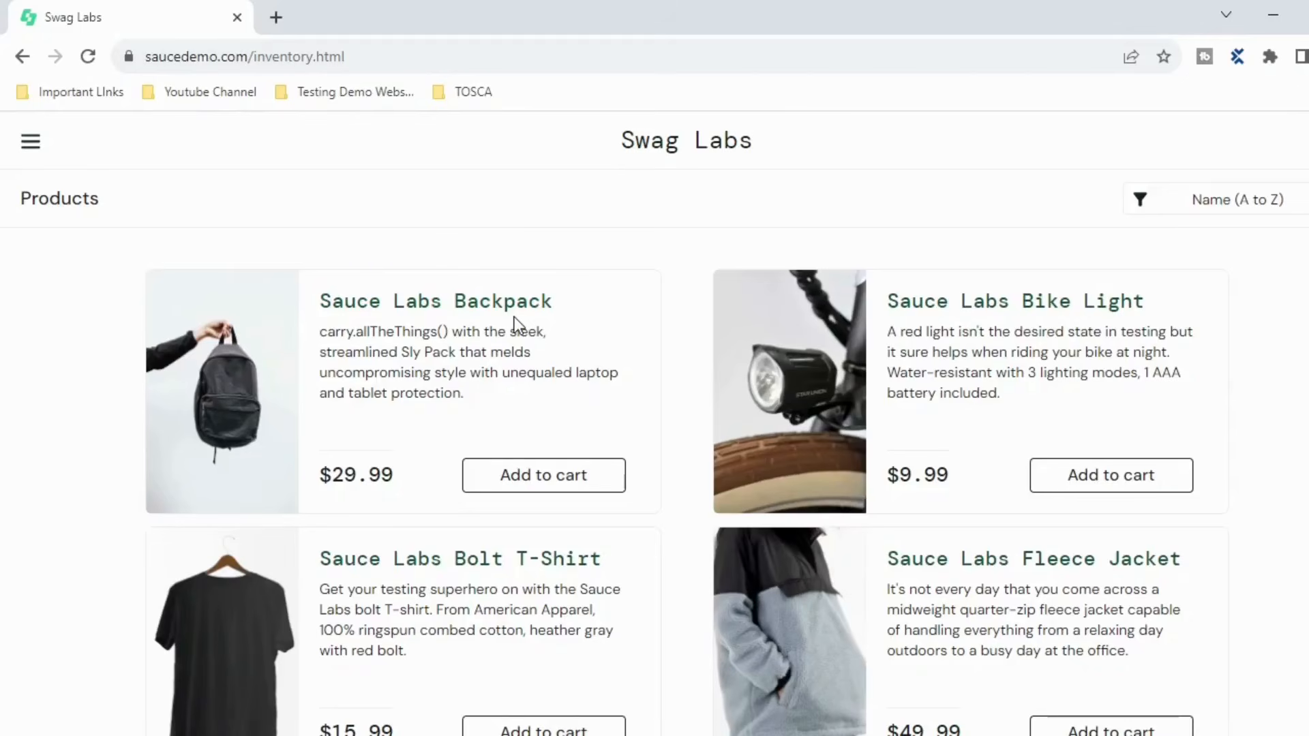
click(550, 486)
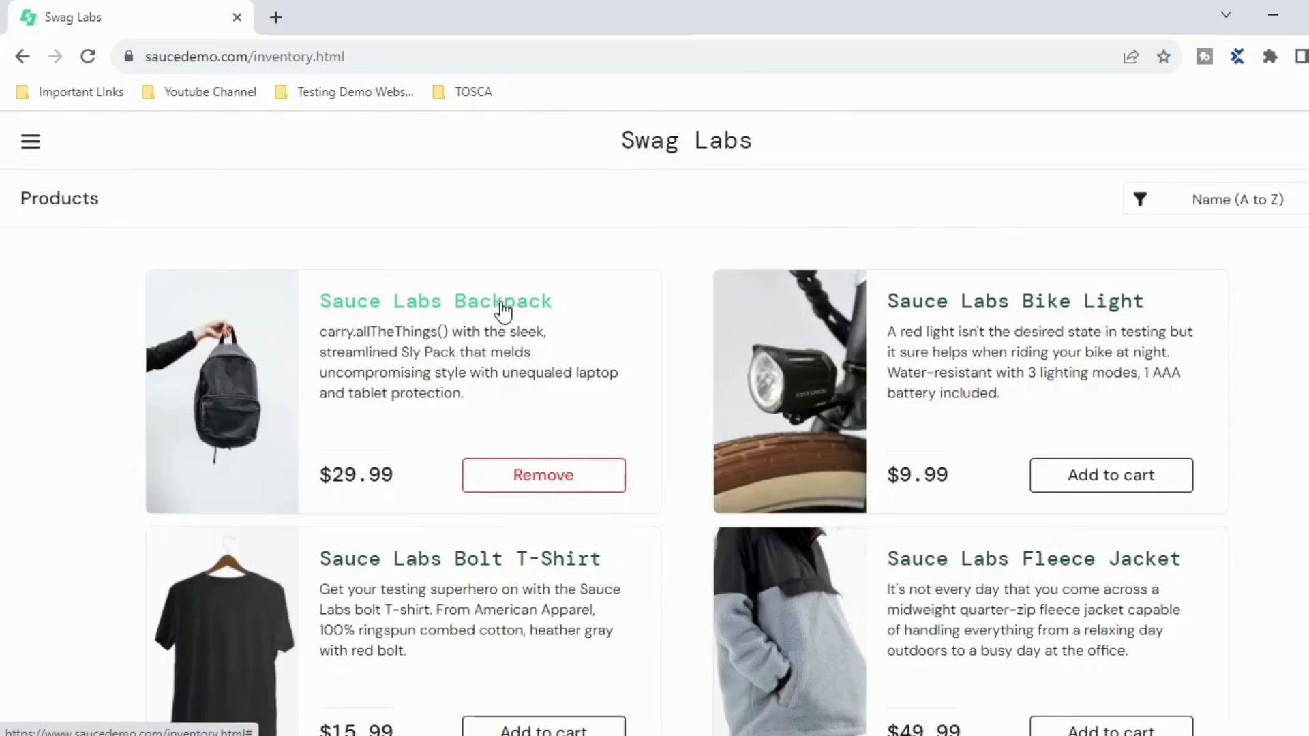
click(1308, 142)
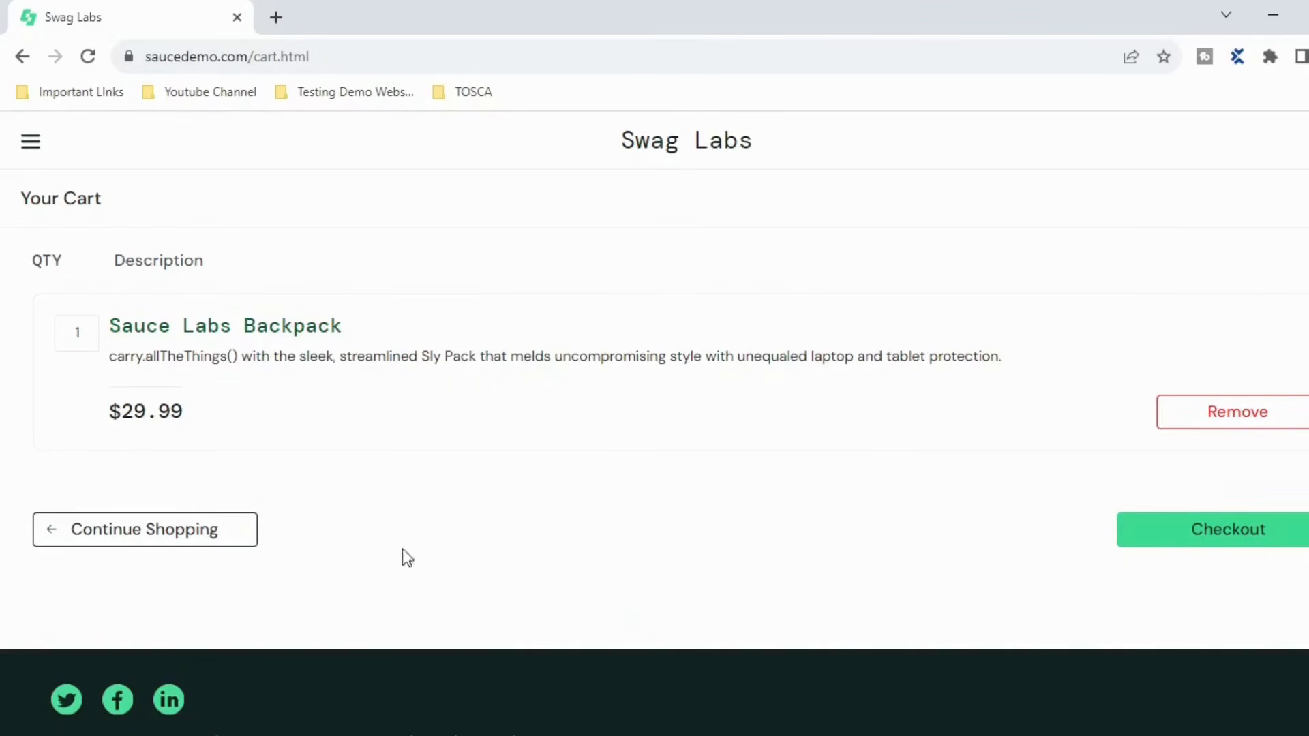
click(1261, 423)
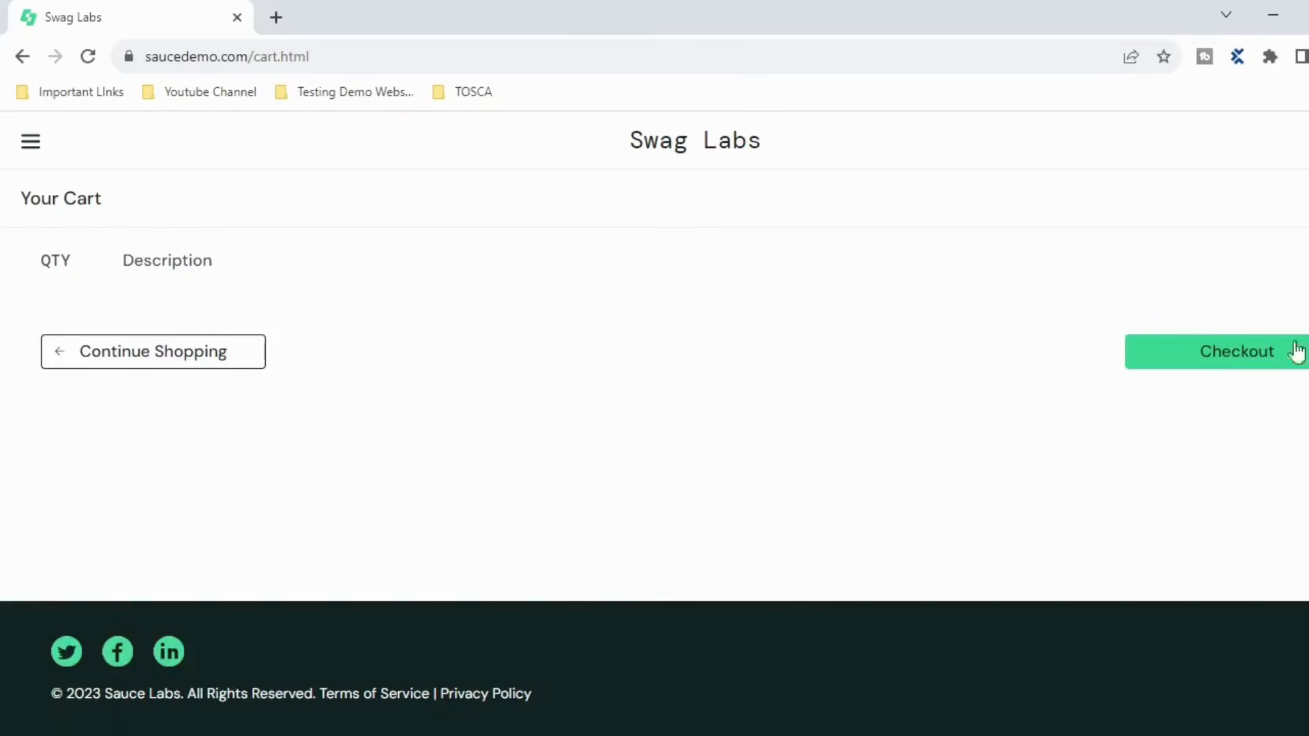
click(112, 364)
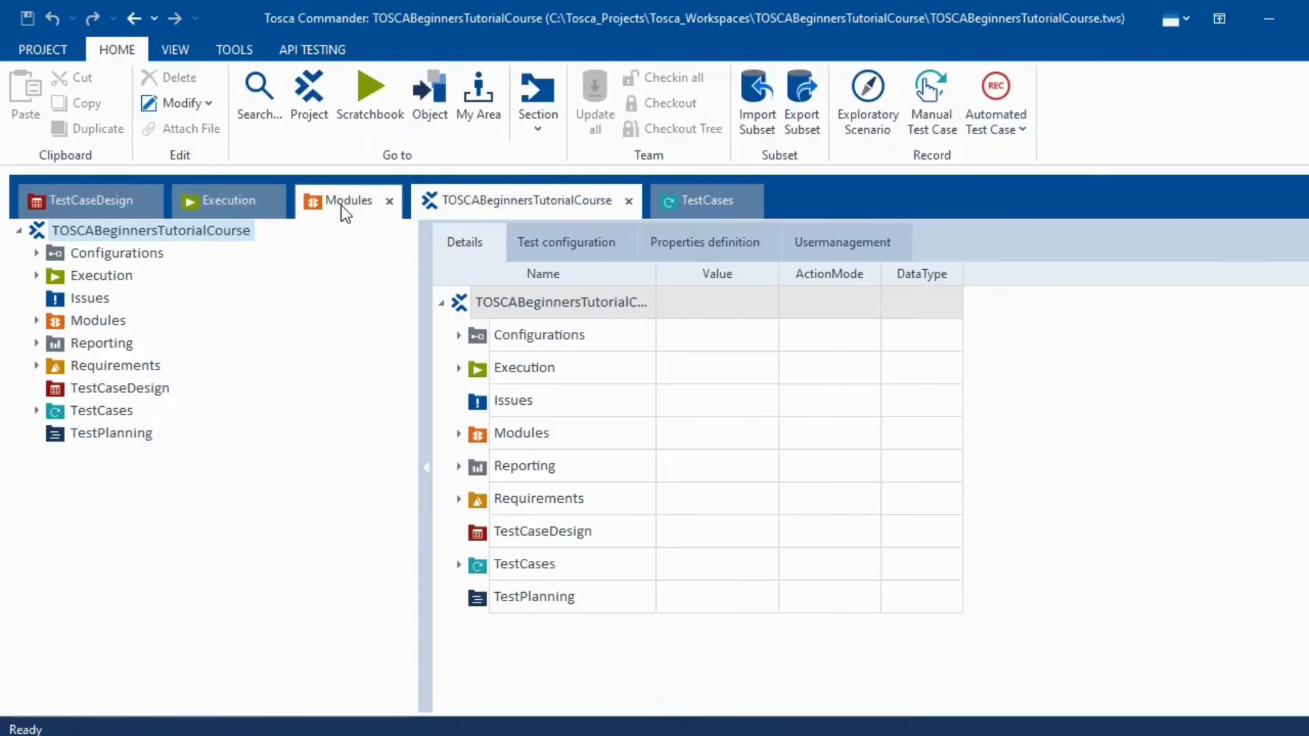
- Collapse the Modules tree and create a new module folder named BufferExample
click(341, 203)
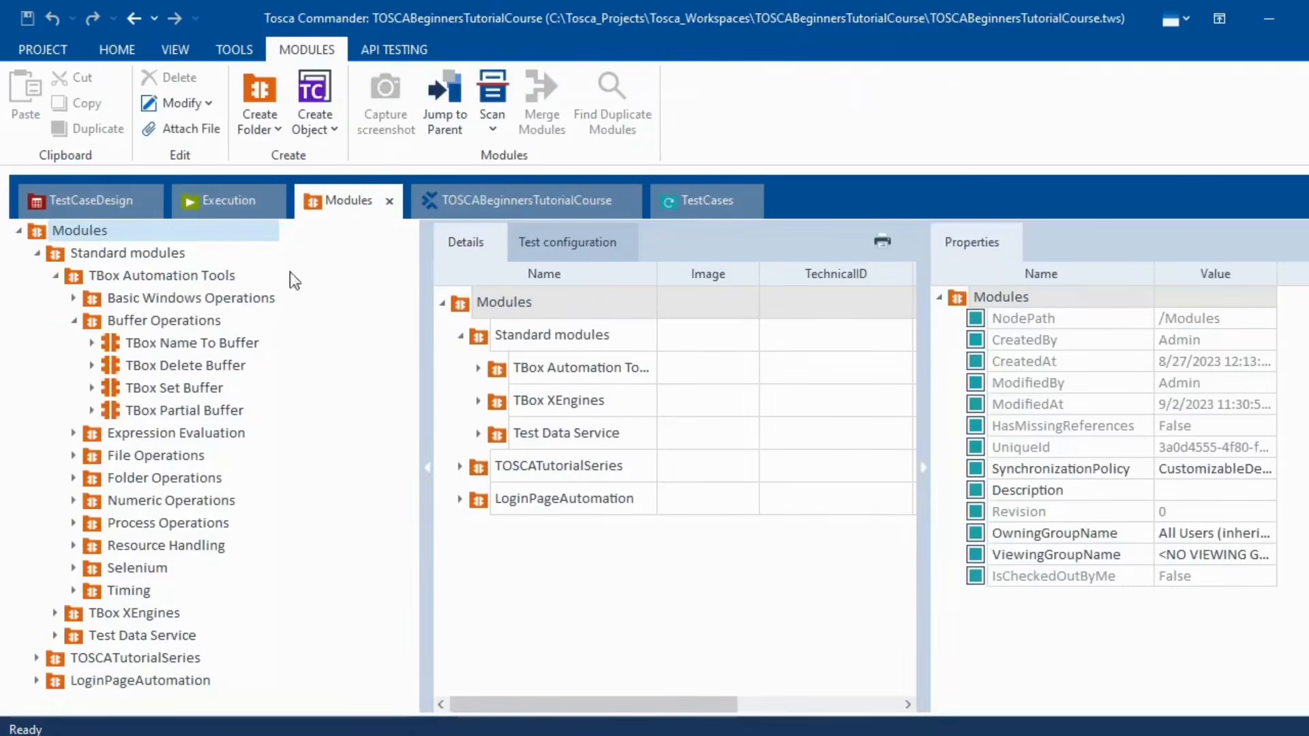
click(75, 321)
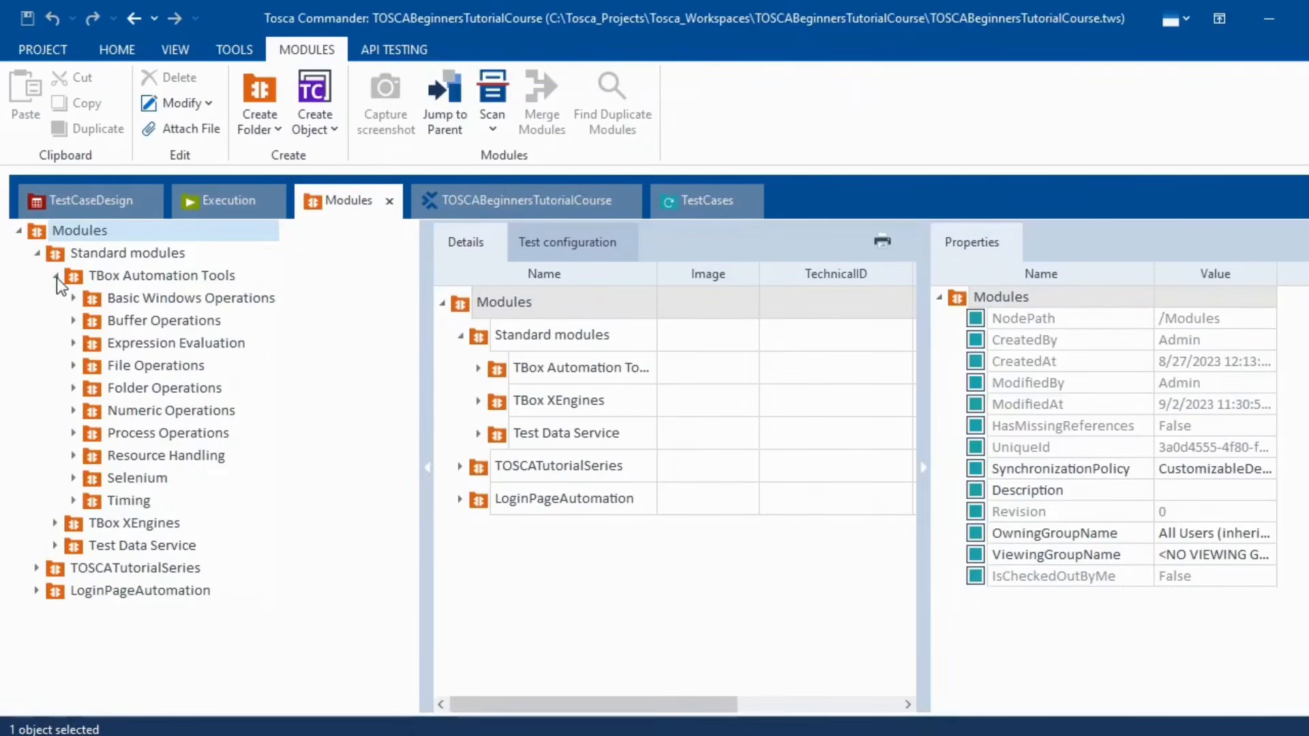
click(55, 276)
click(38, 253)
right_click(44, 239)
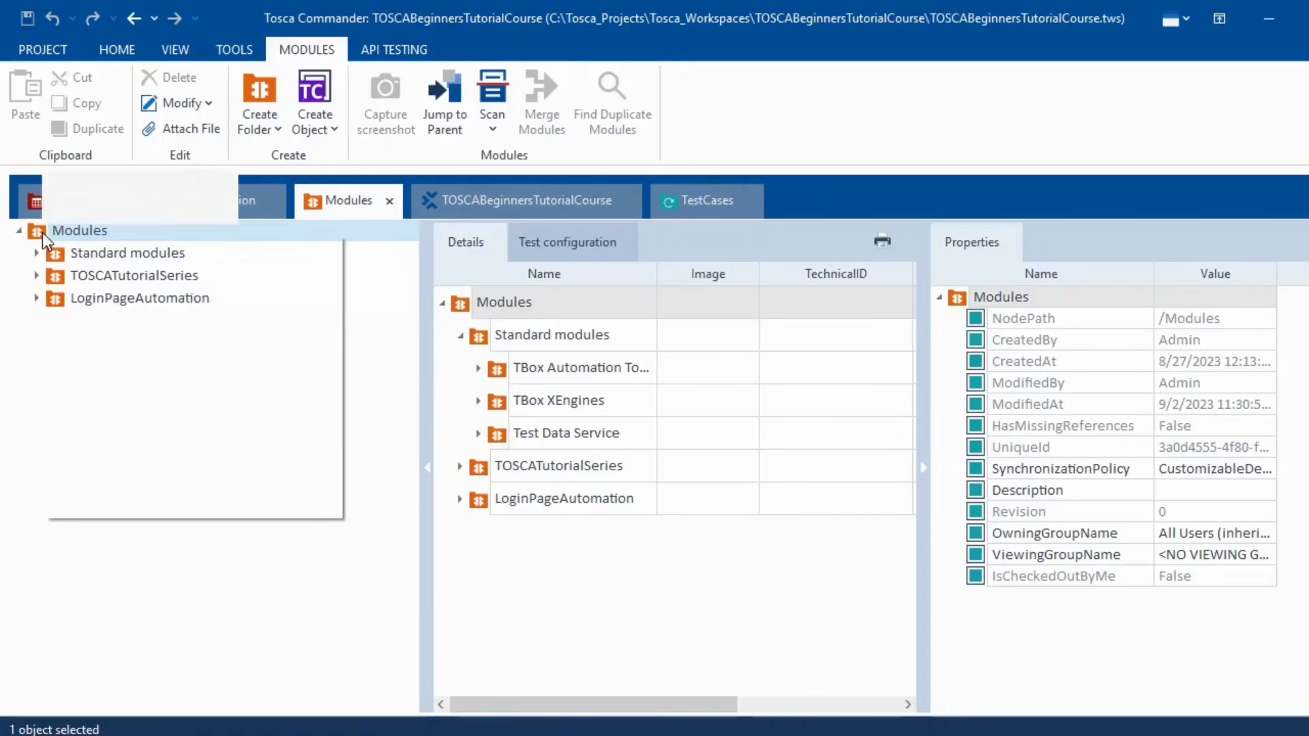
click(62, 212)
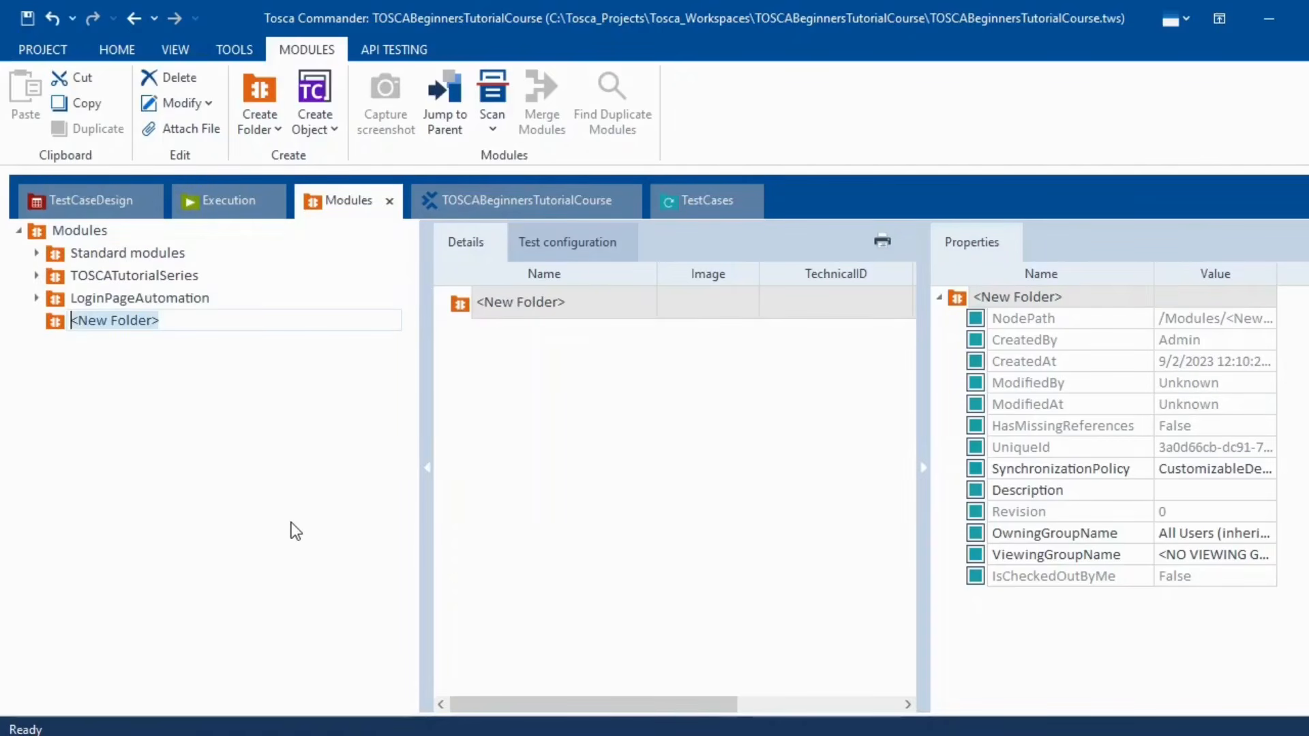
text(BufferE)
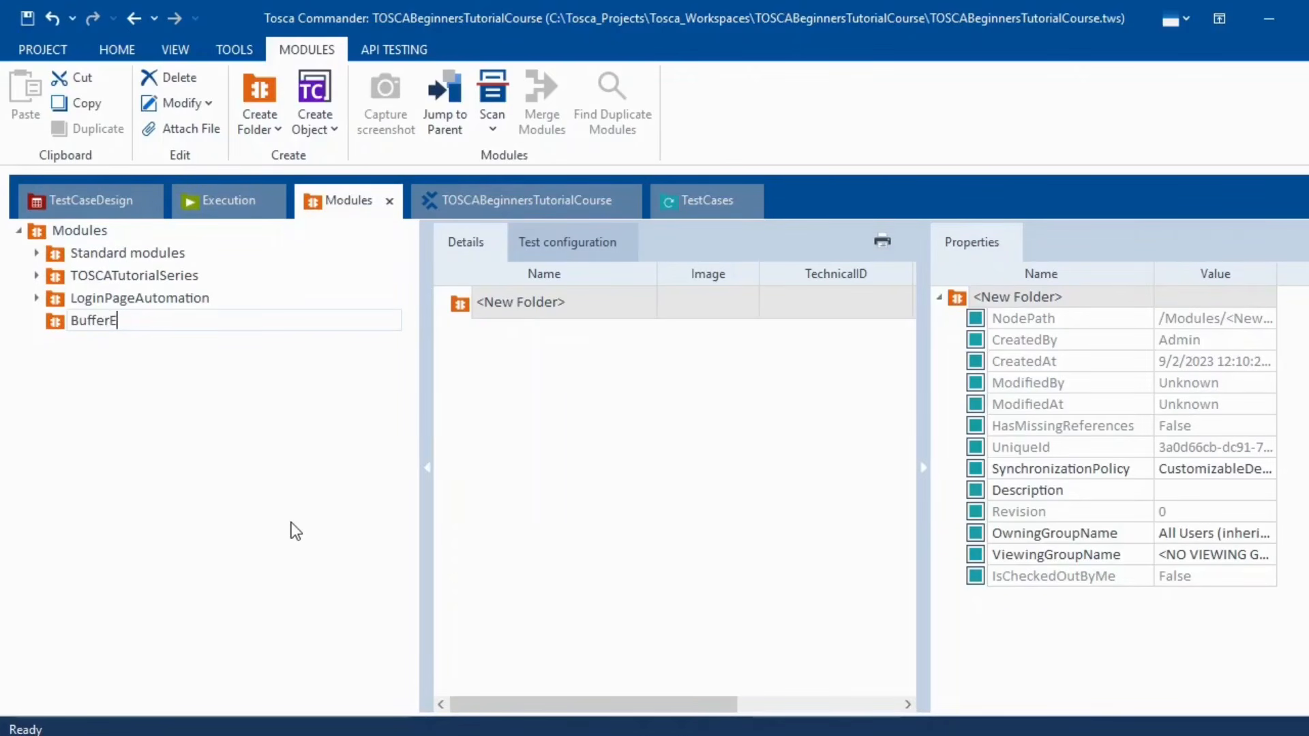
text(xample)
key(Return)
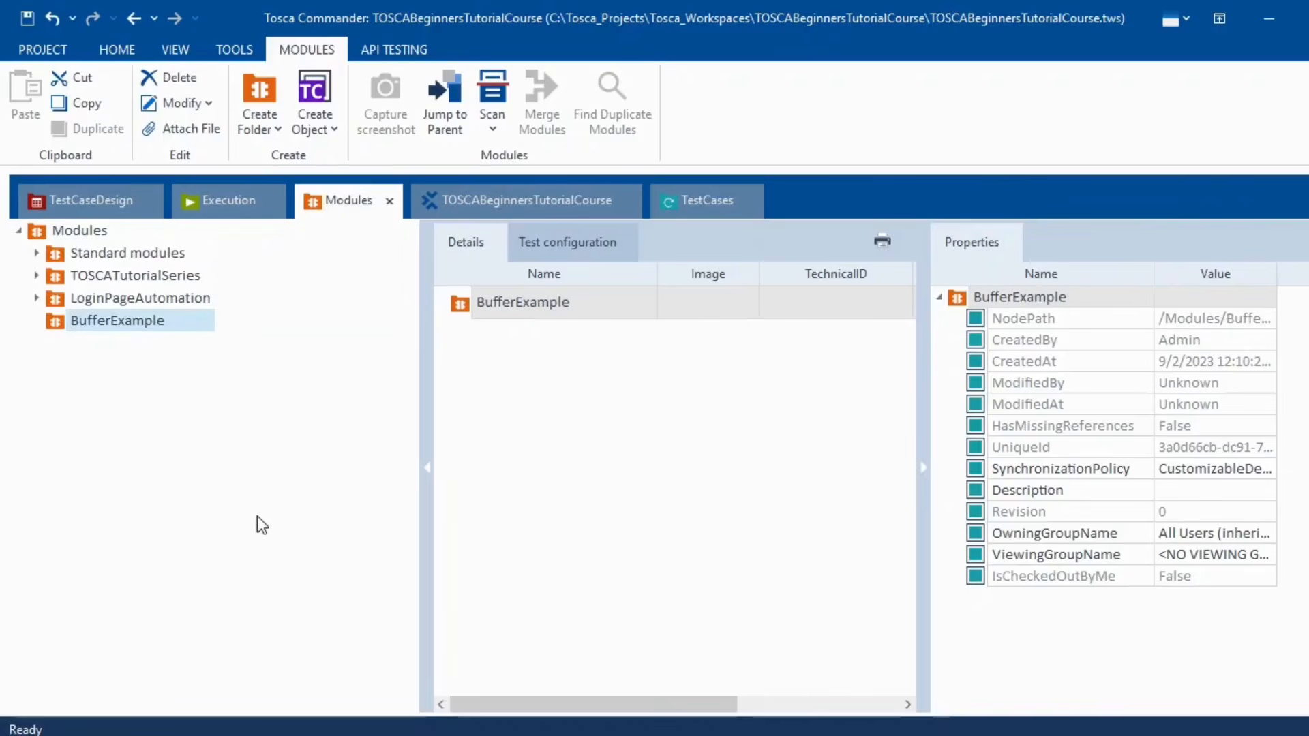
- Launch Scan > Application from the BufferExample folder
right_click(146, 331)
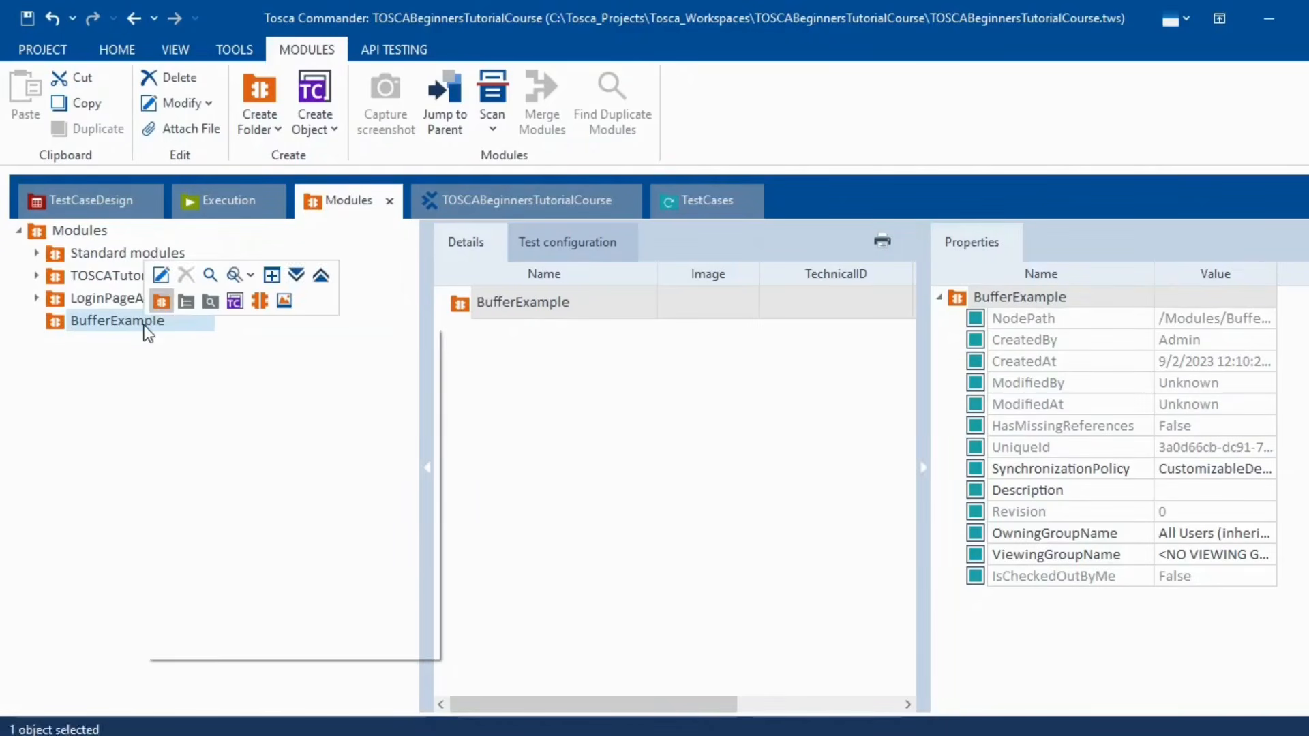
mouse_move(427, 401)
click(482, 400)
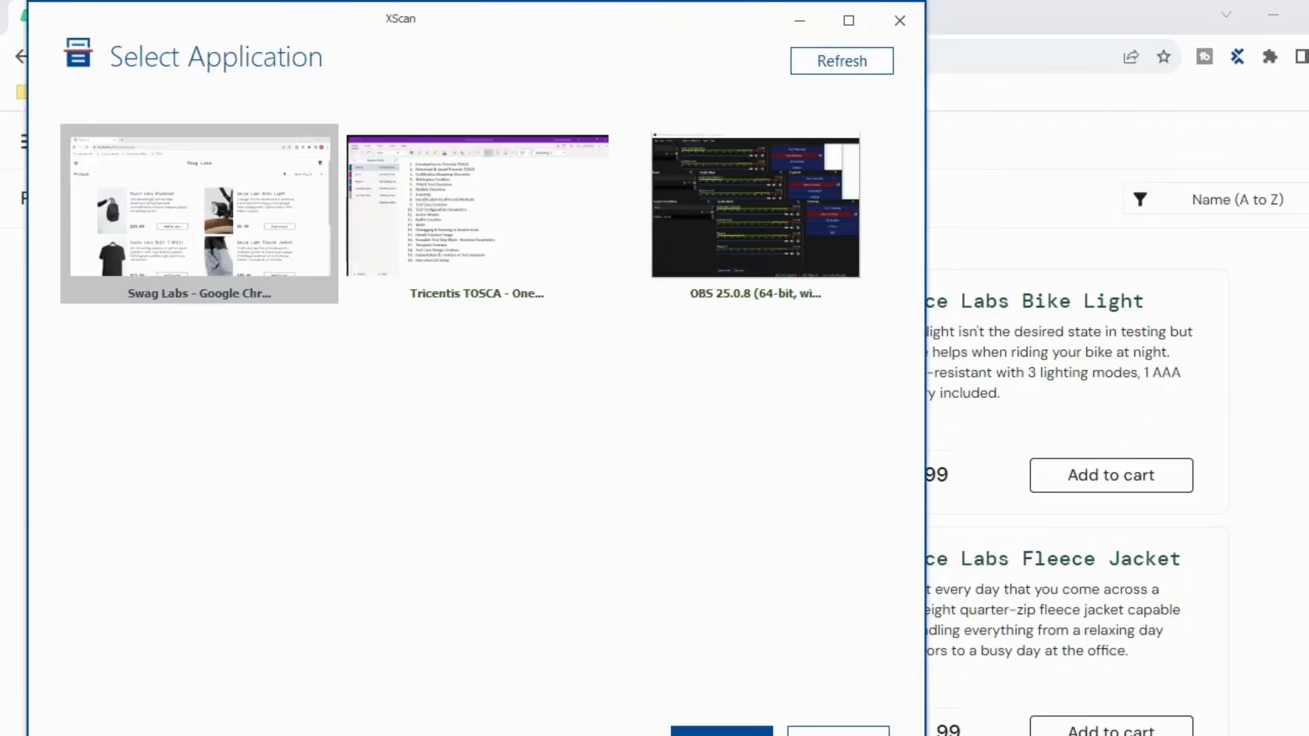
- Scan the Swag Labs window and capture the Sauce Labs Backpack title link
click(721, 733)
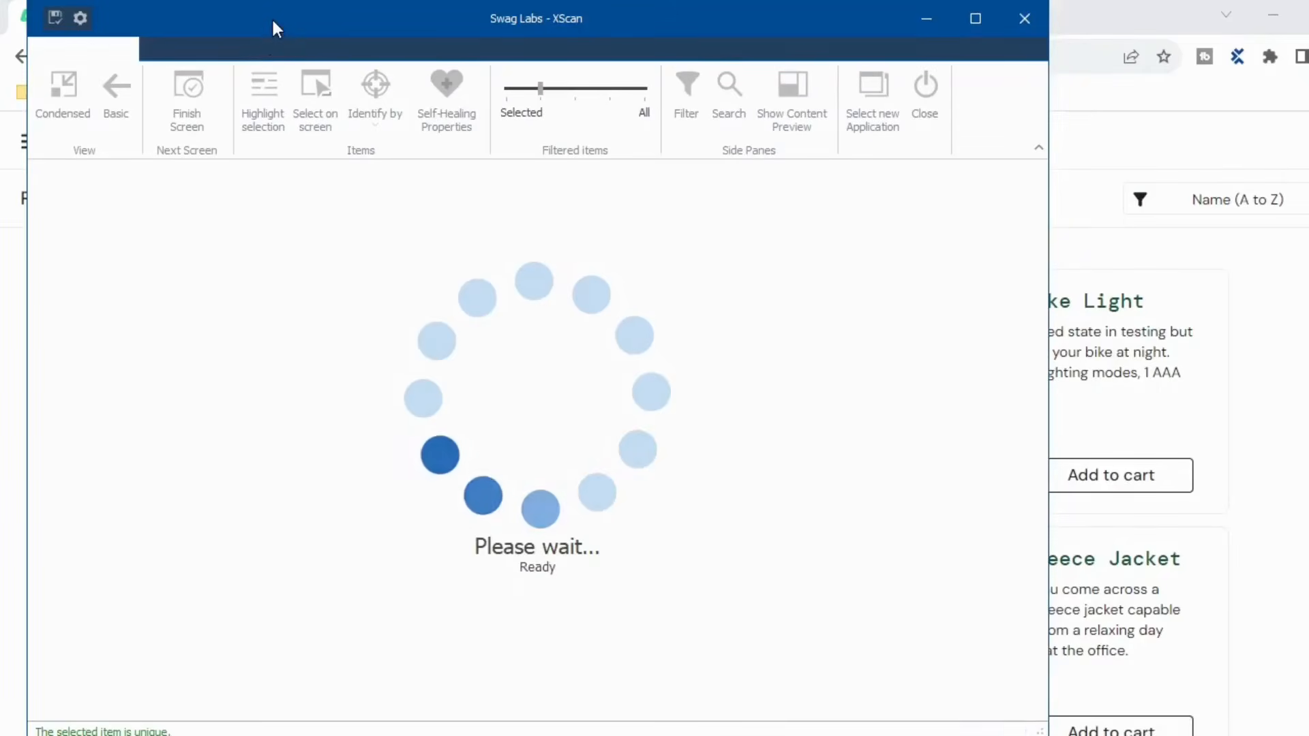
drag(271, 18, 931, 87)
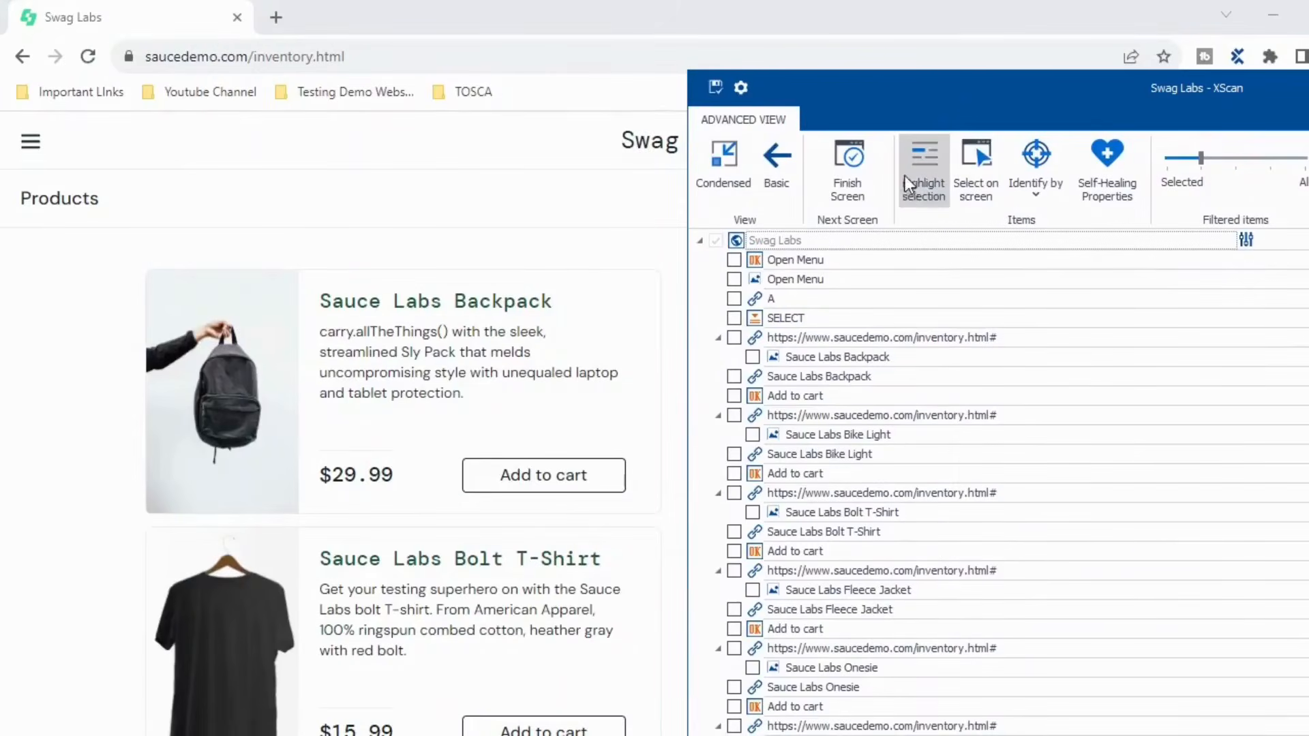
click(976, 168)
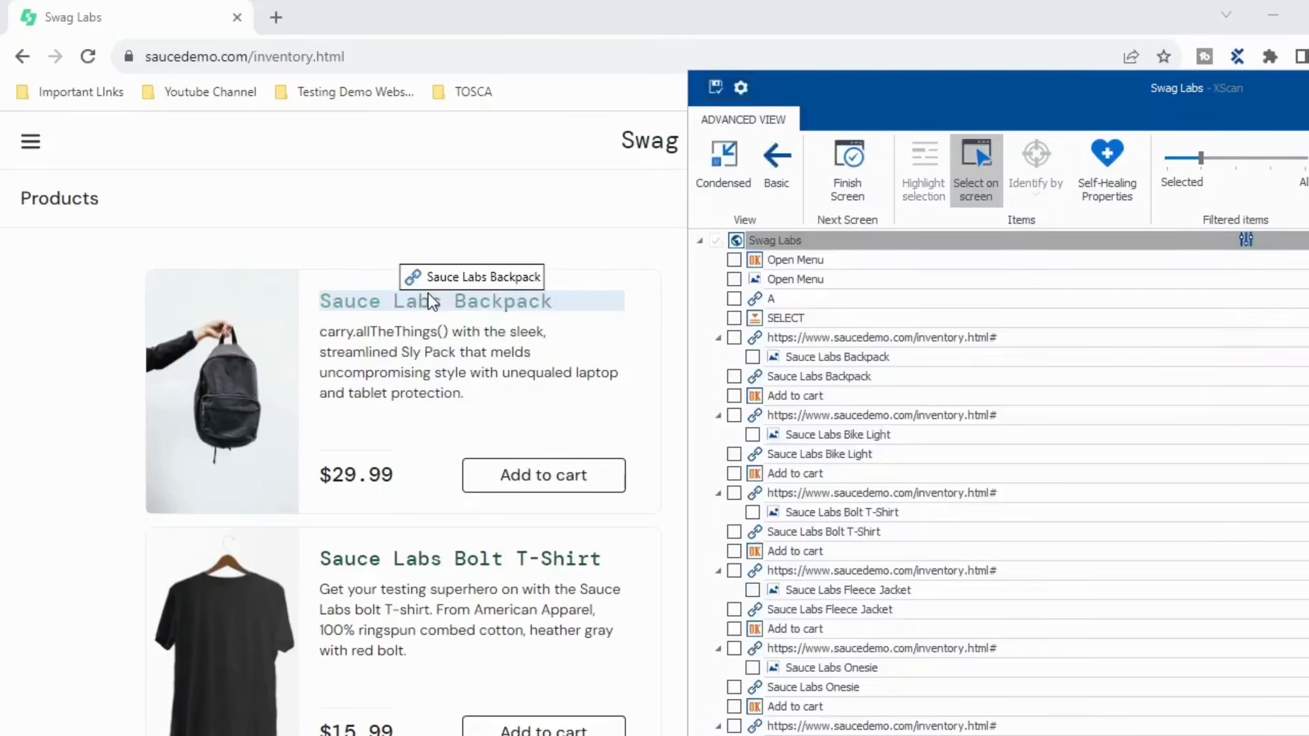
click(431, 301)
drag(922, 105, 412, 99)
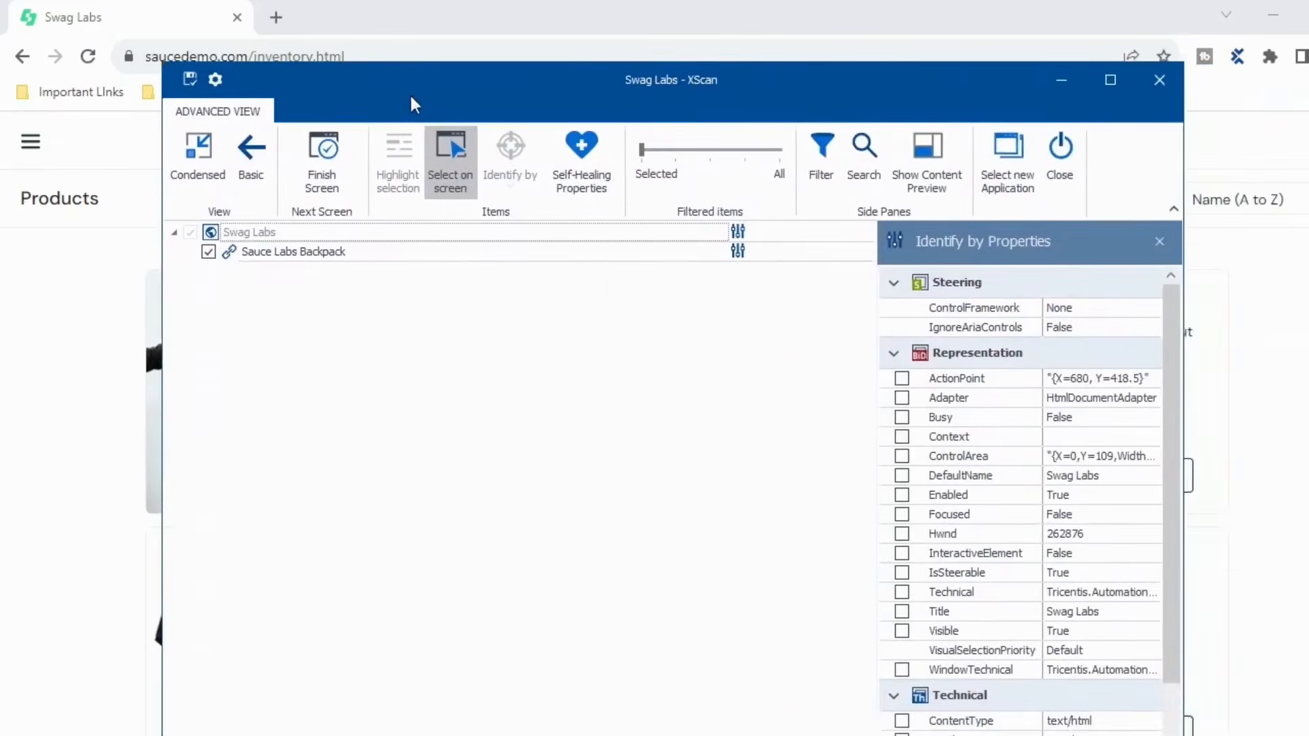
click(1110, 81)
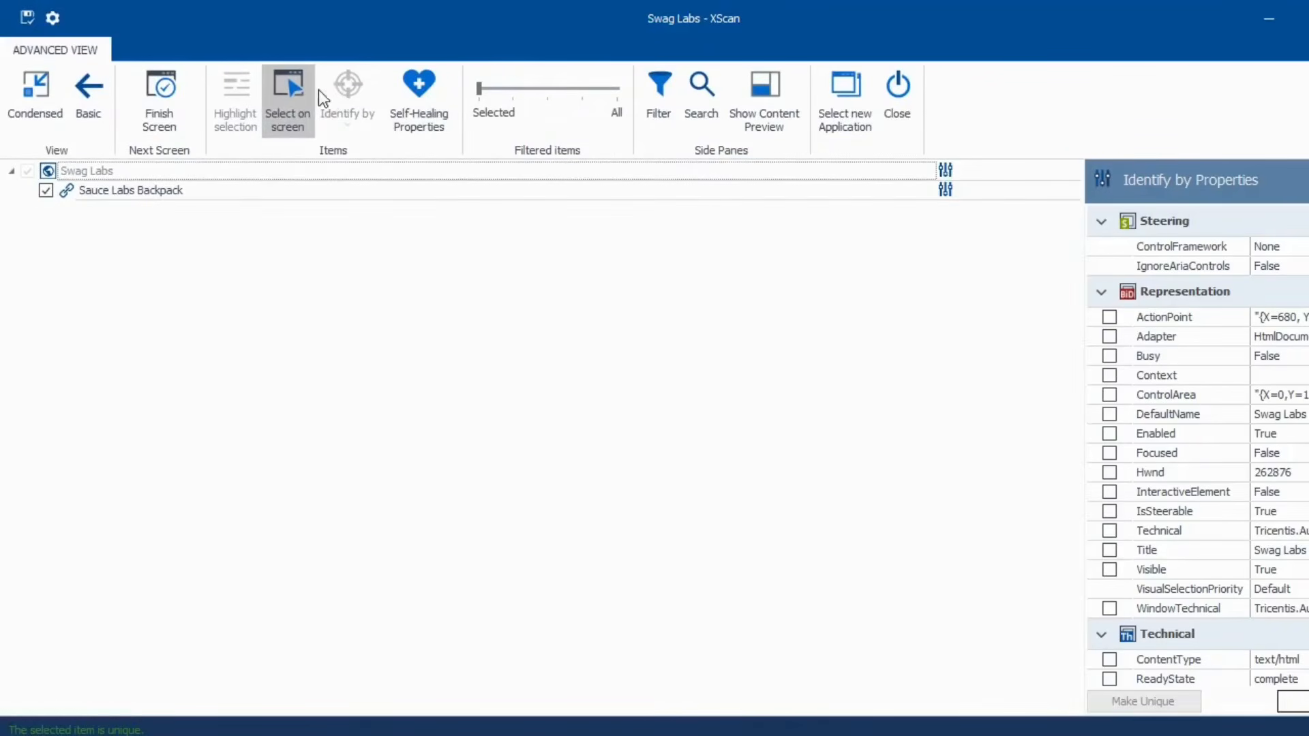
click(300, 88)
- Add InnerText to the link's identification and save the module as ProductsPage_Buffer
click(75, 185)
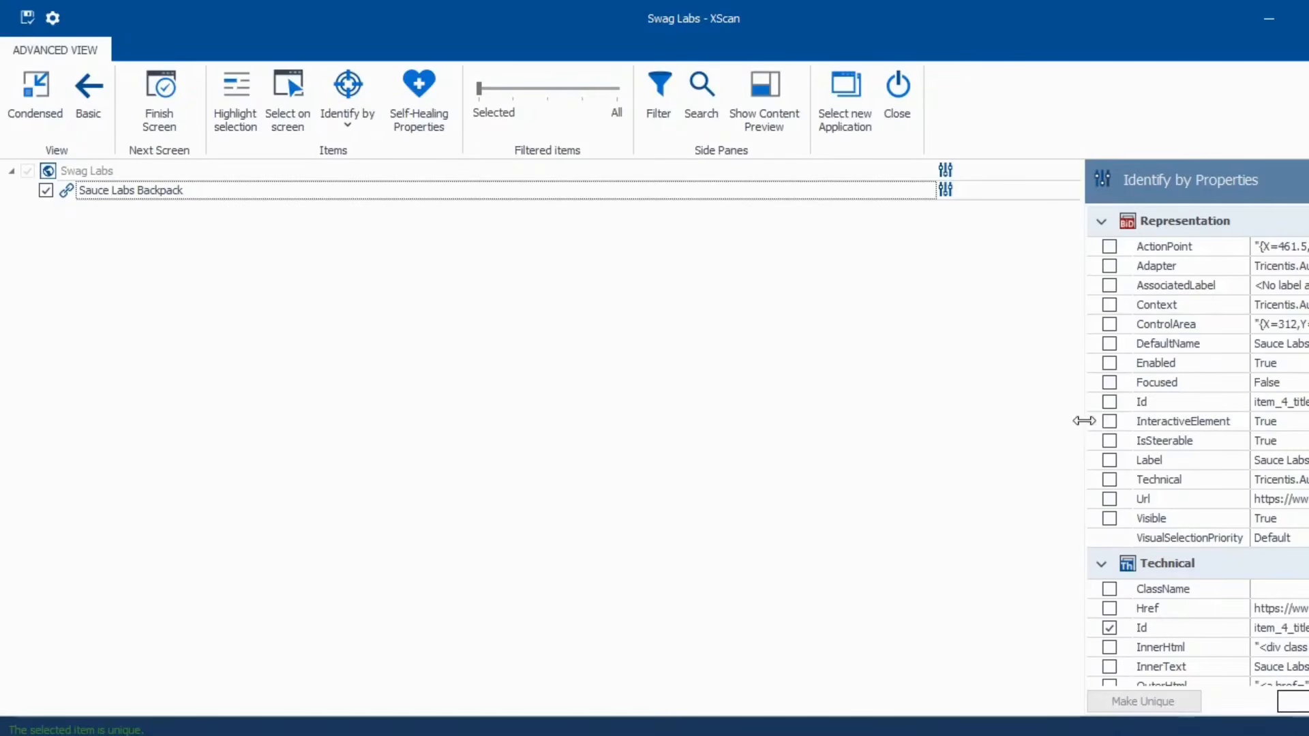
drag(1084, 420, 804, 418)
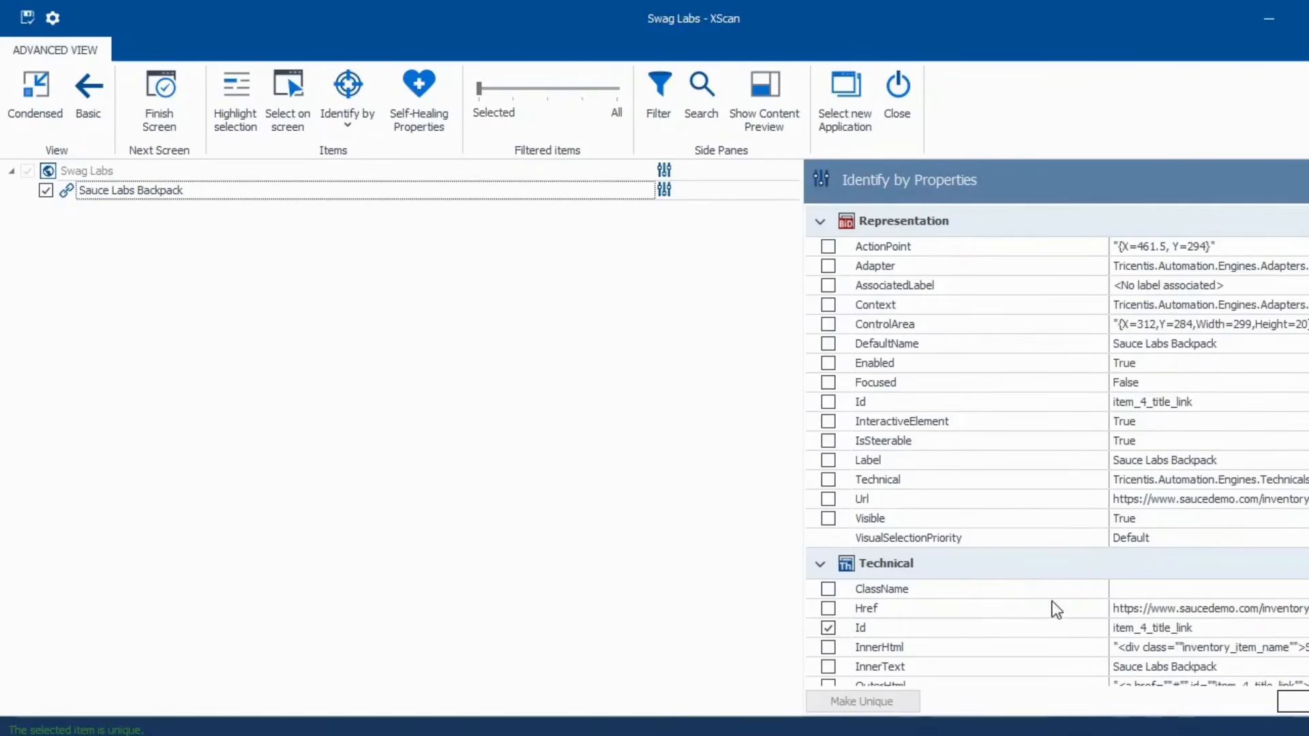
scroll(1056, 609, down, 3)
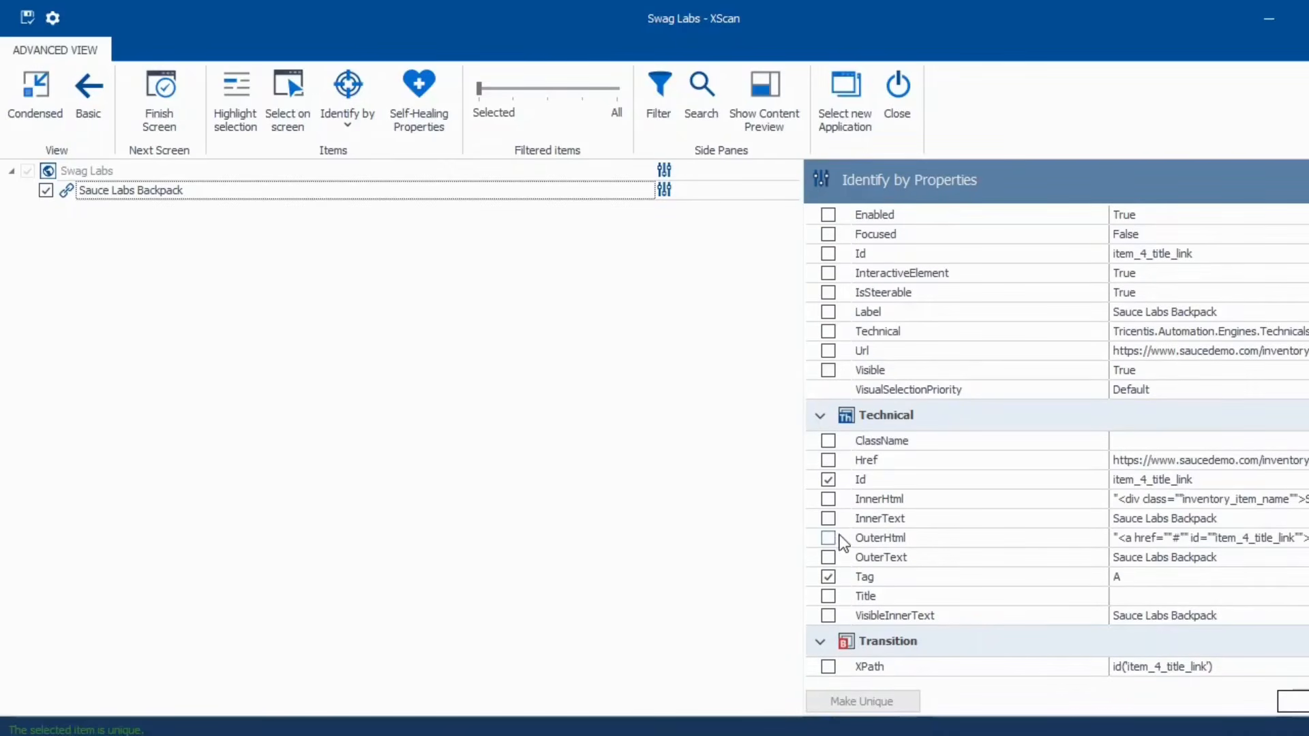
click(828, 519)
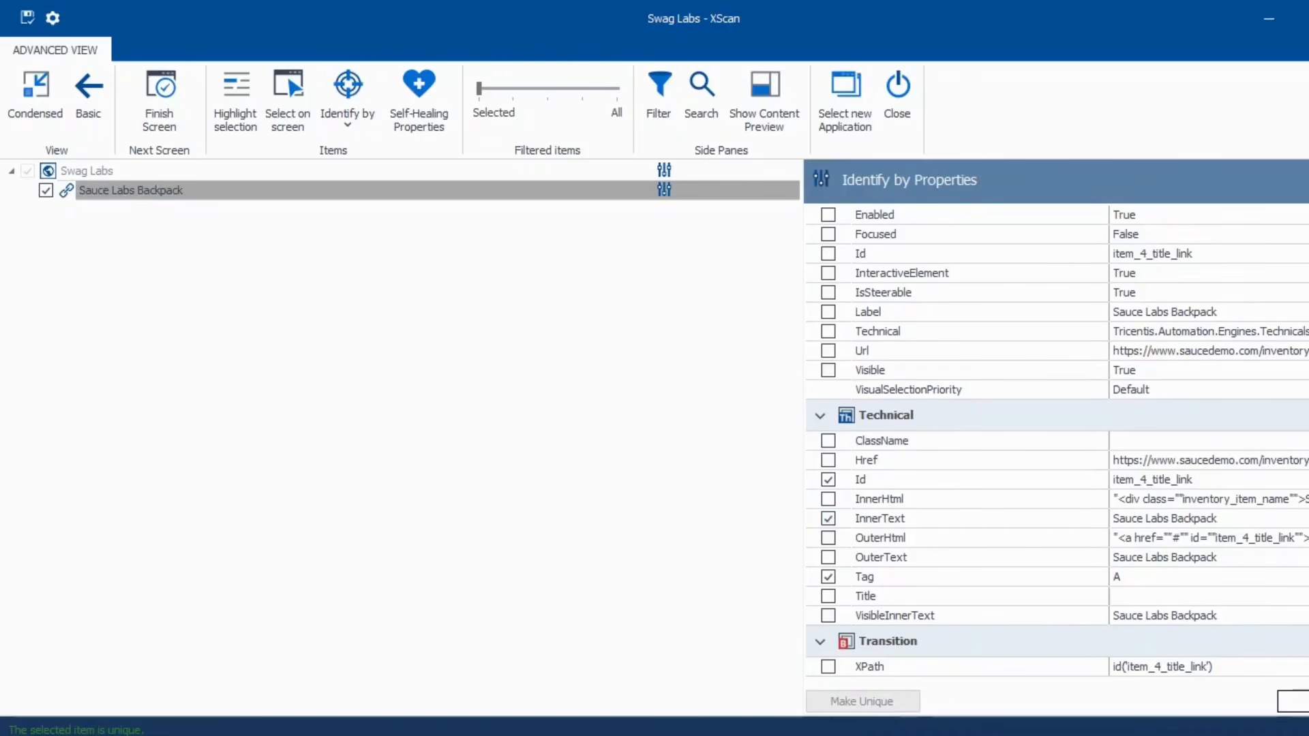
click(122, 170)
text(ProductsPage_Buffer)
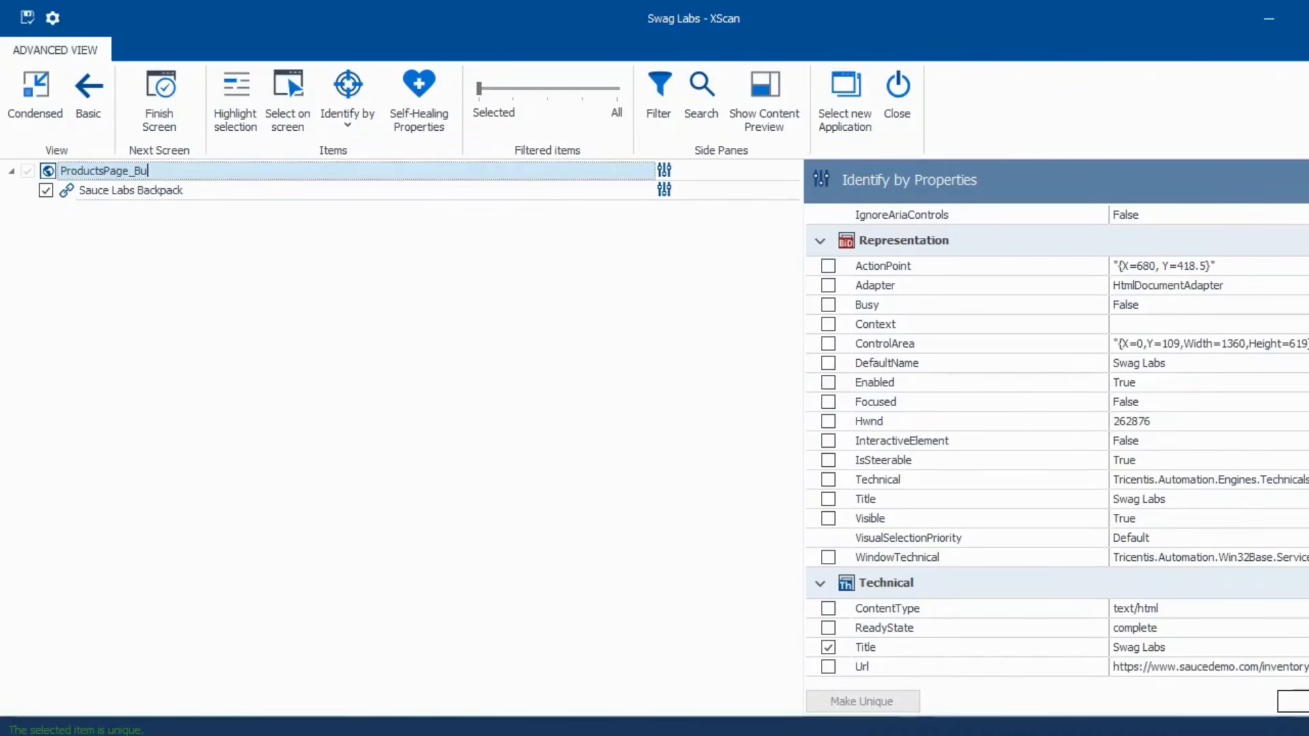
click(27, 18)
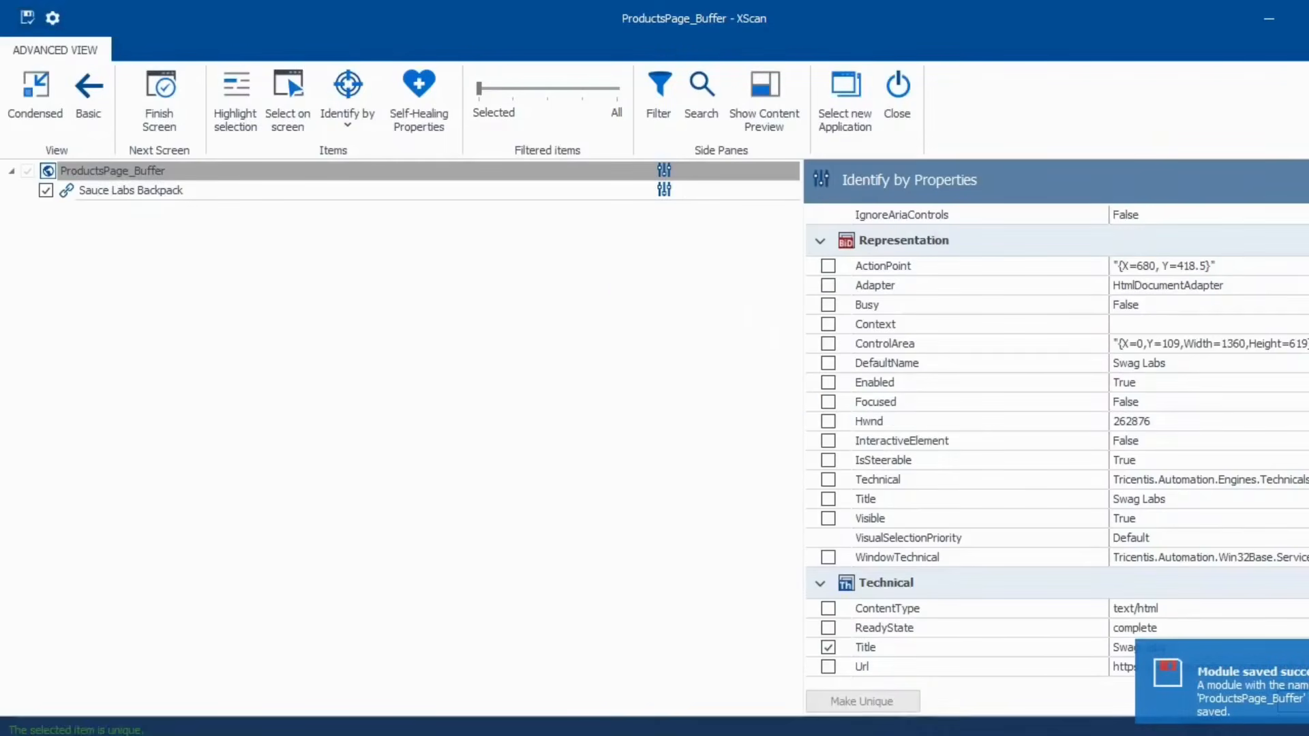
- Toggle the Backpack in Swag Labs so it ends out of the cart
key(alt+Tab)
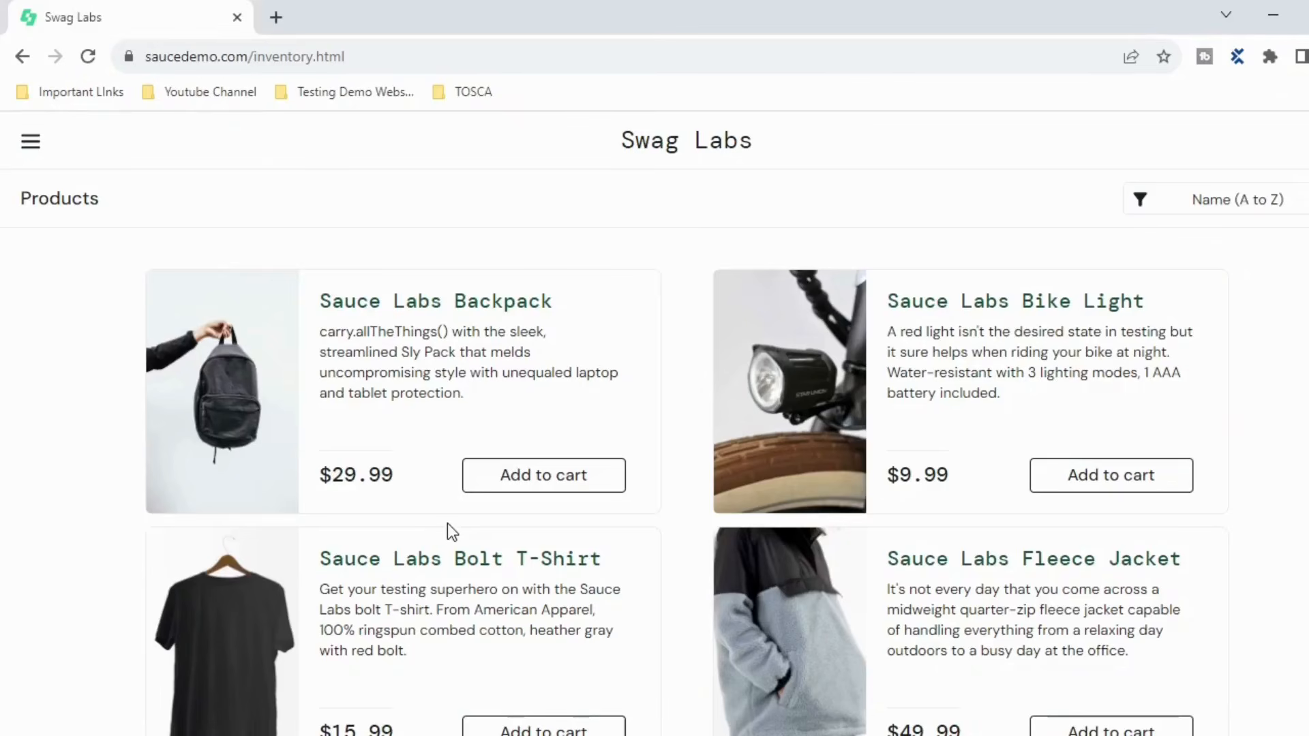
click(540, 485)
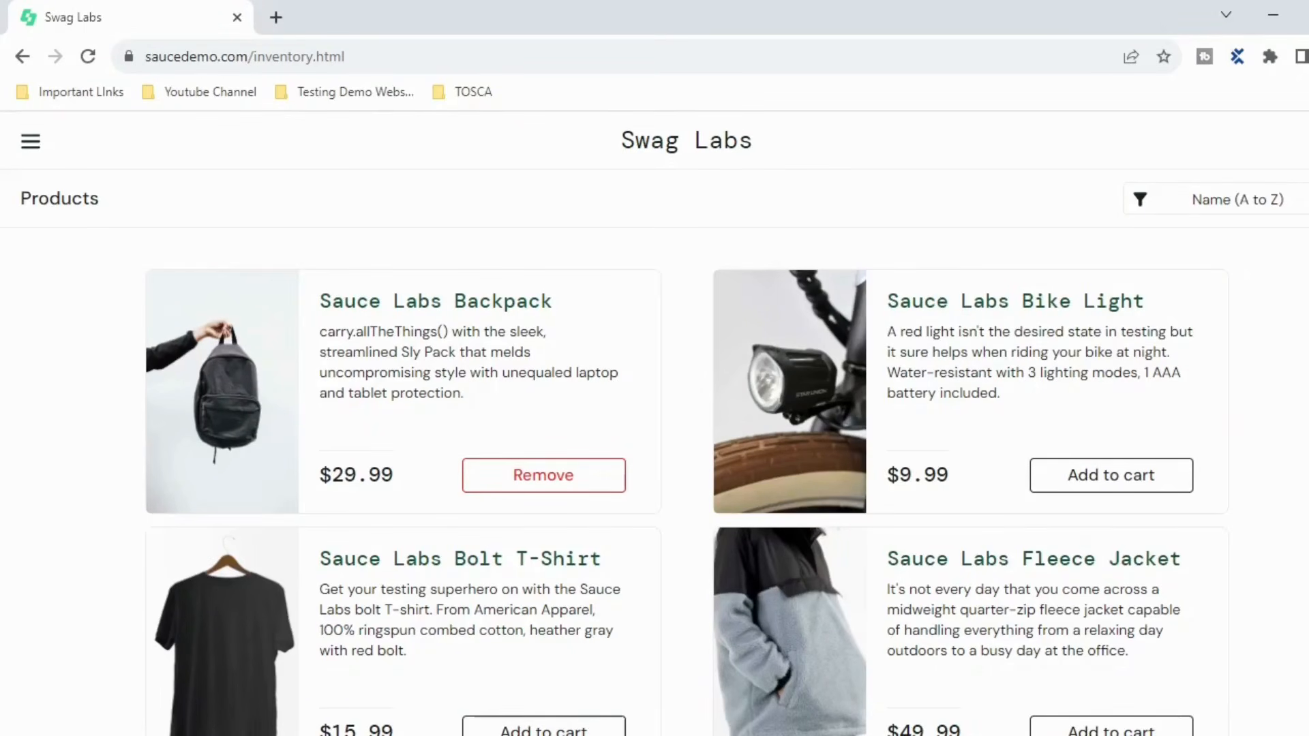
click(538, 488)
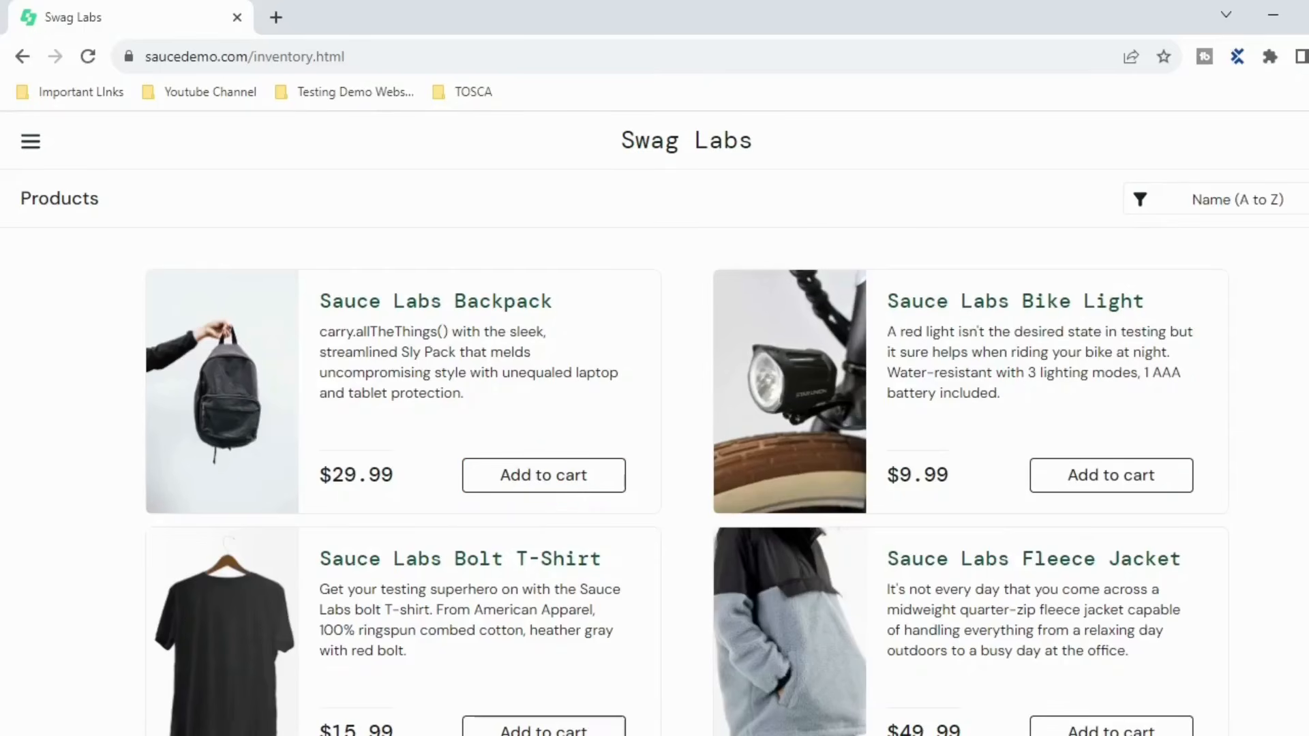
key(alt+Tab)
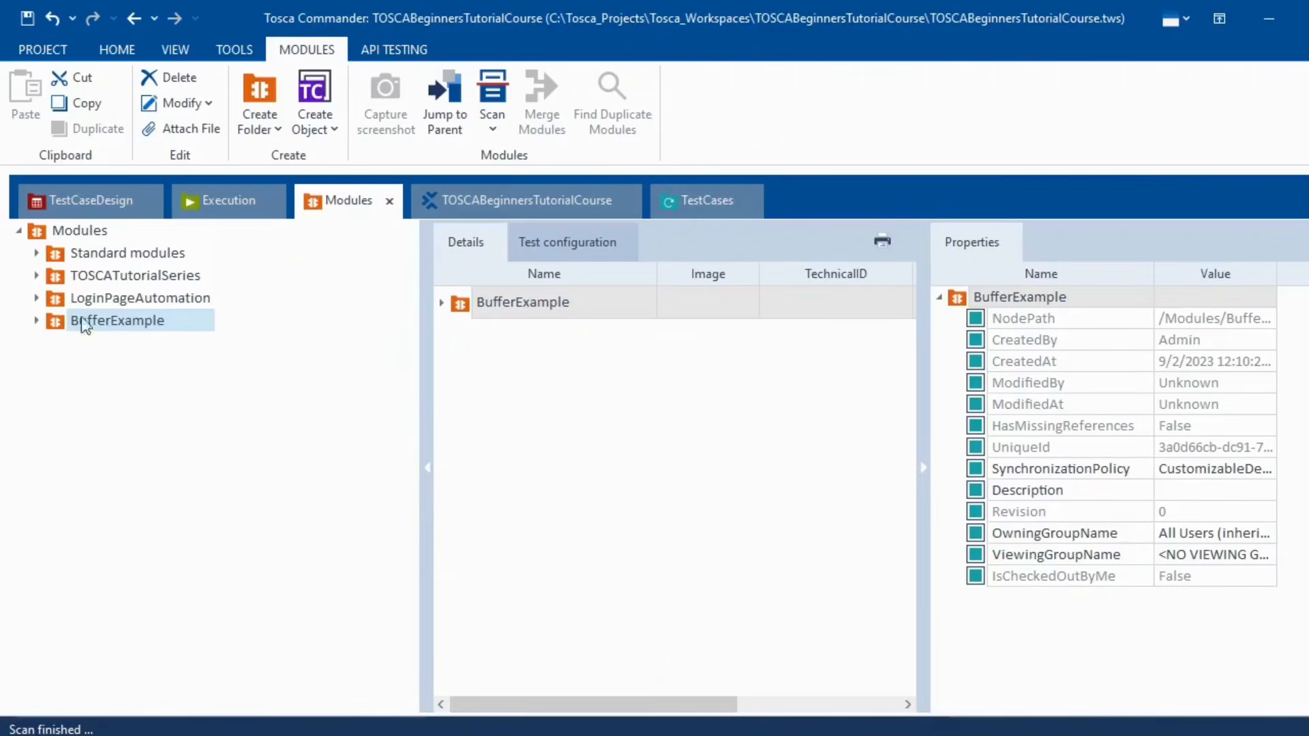
- View ProductsPage_Buffer under BufferExample, then launch another Scan > Application on BufferExample
click(38, 320)
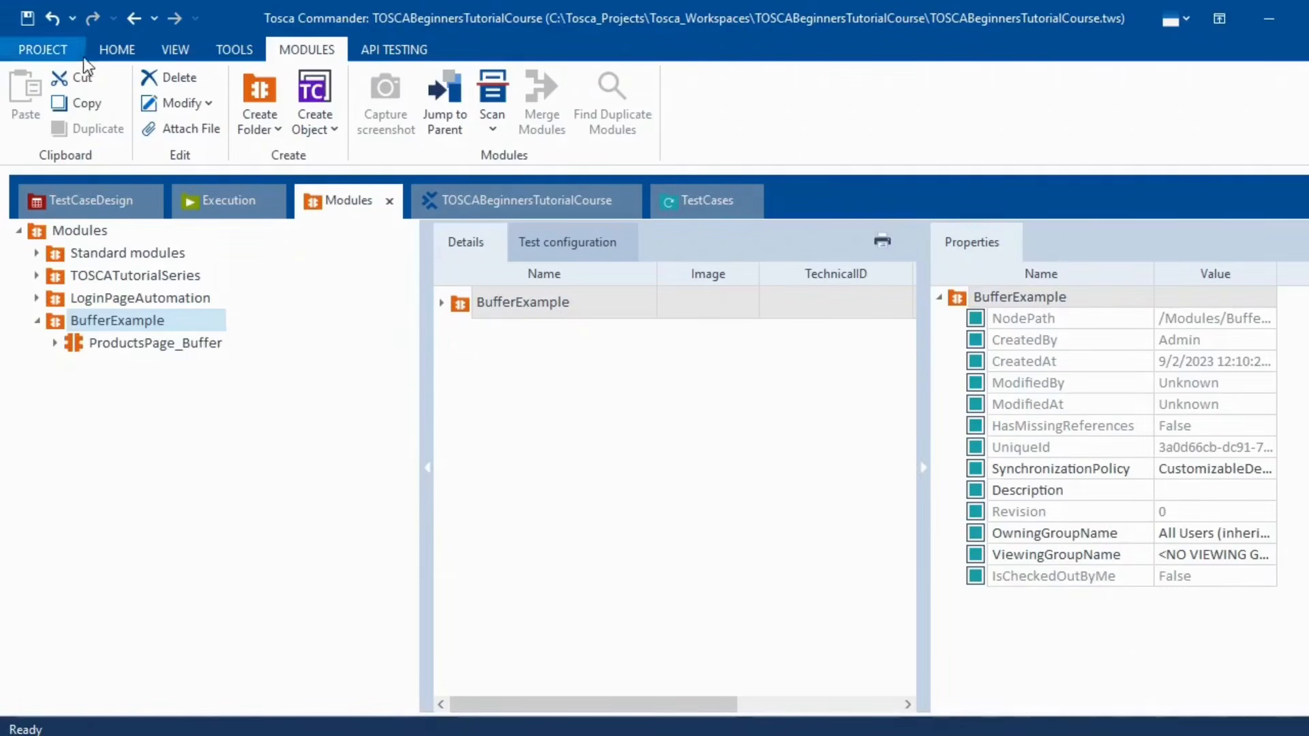
click(129, 346)
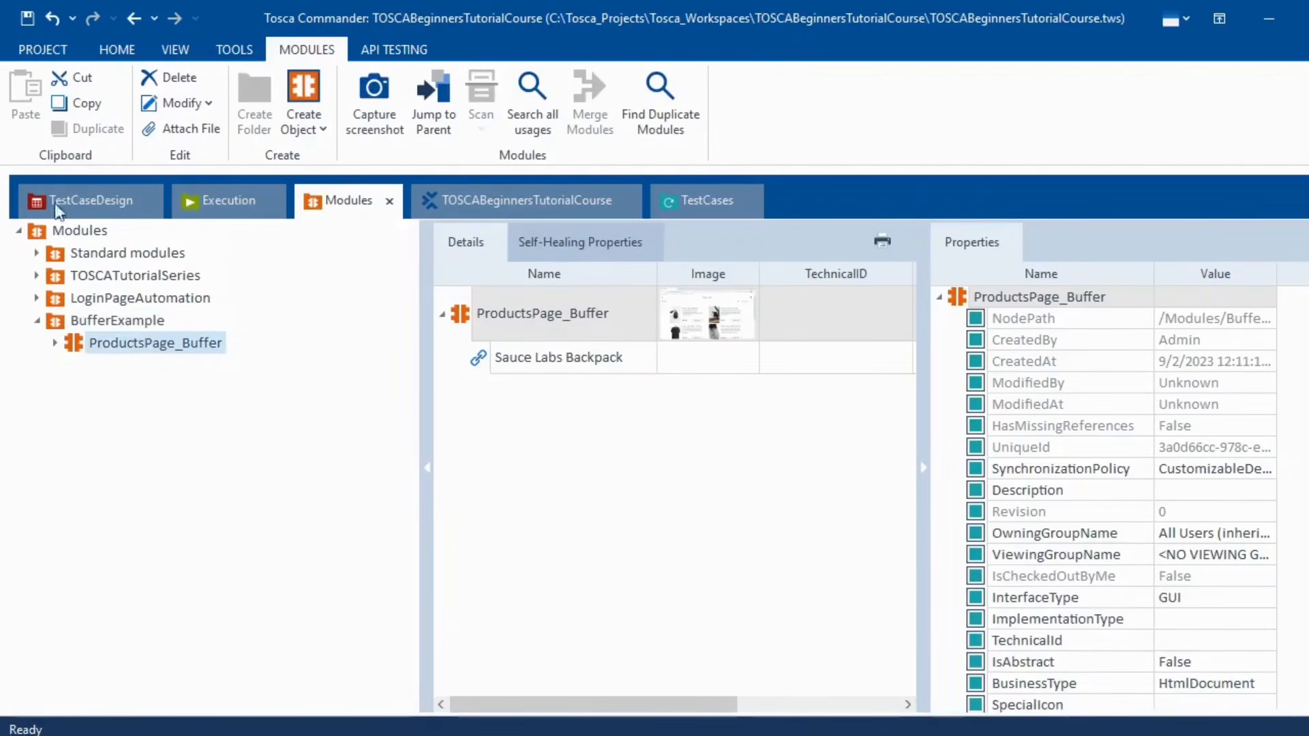
right_click(101, 318)
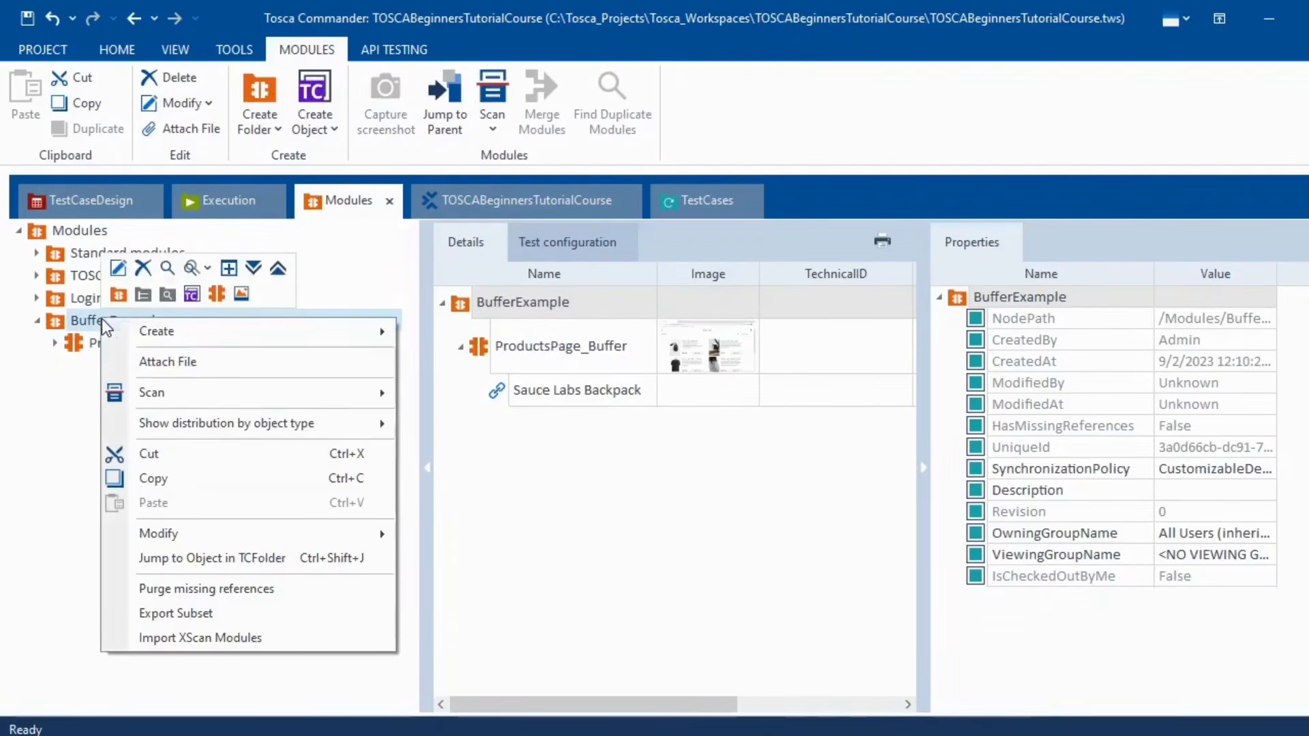
mouse_move(368, 393)
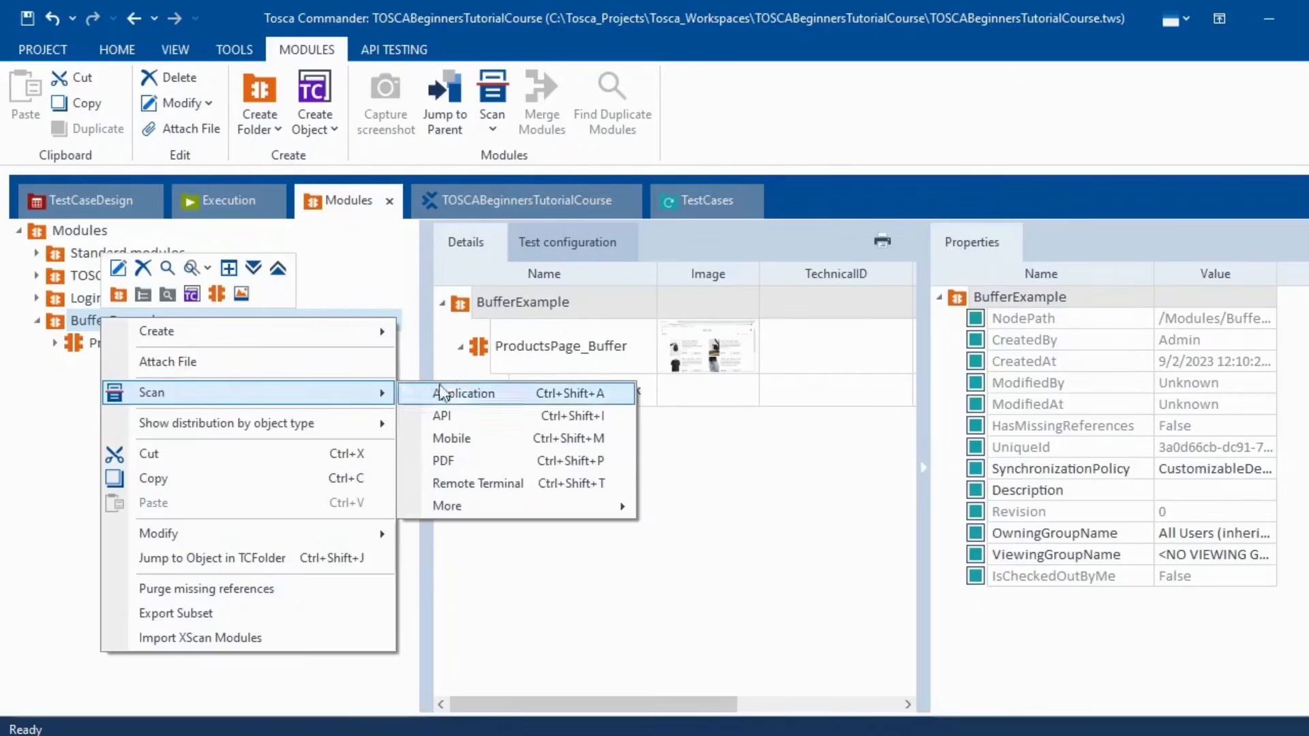
click(450, 393)
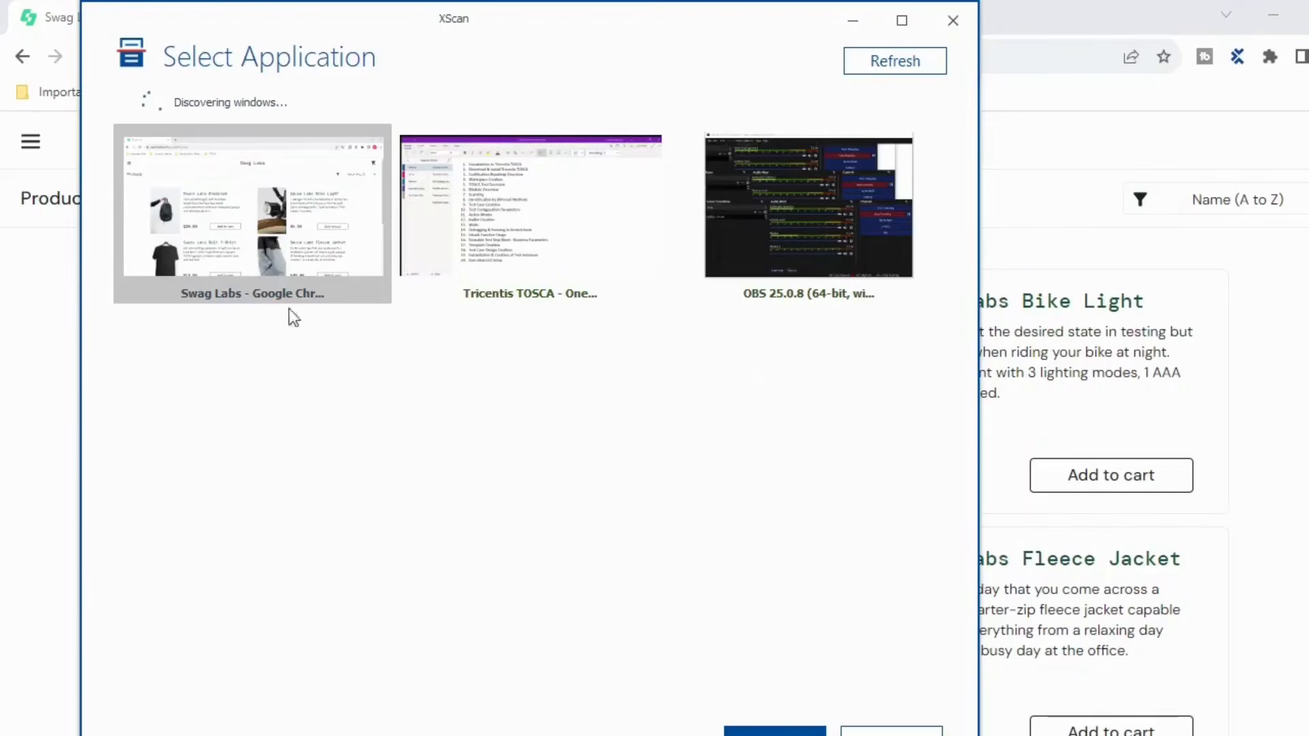
- Scan the Swag Labs Chrome window and capture the Backpack's Add to cart button
click(782, 732)
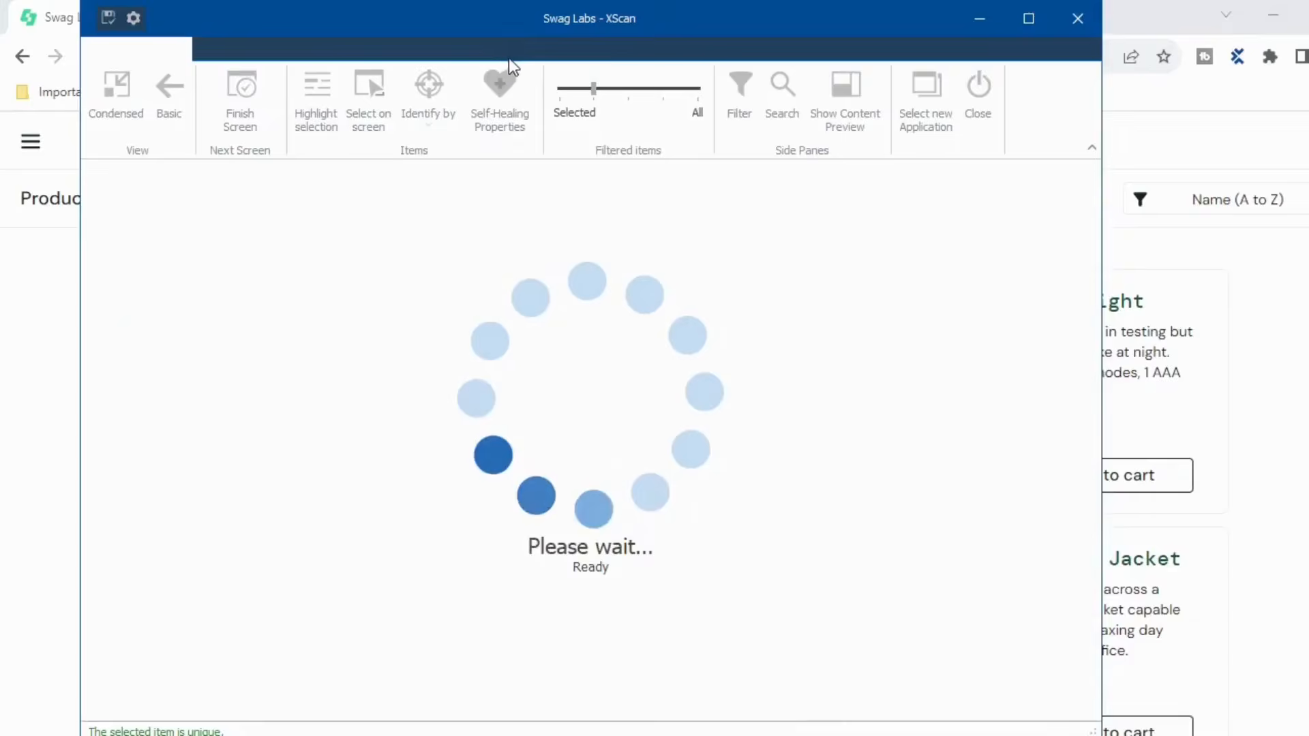
drag(518, 14, 1109, 131)
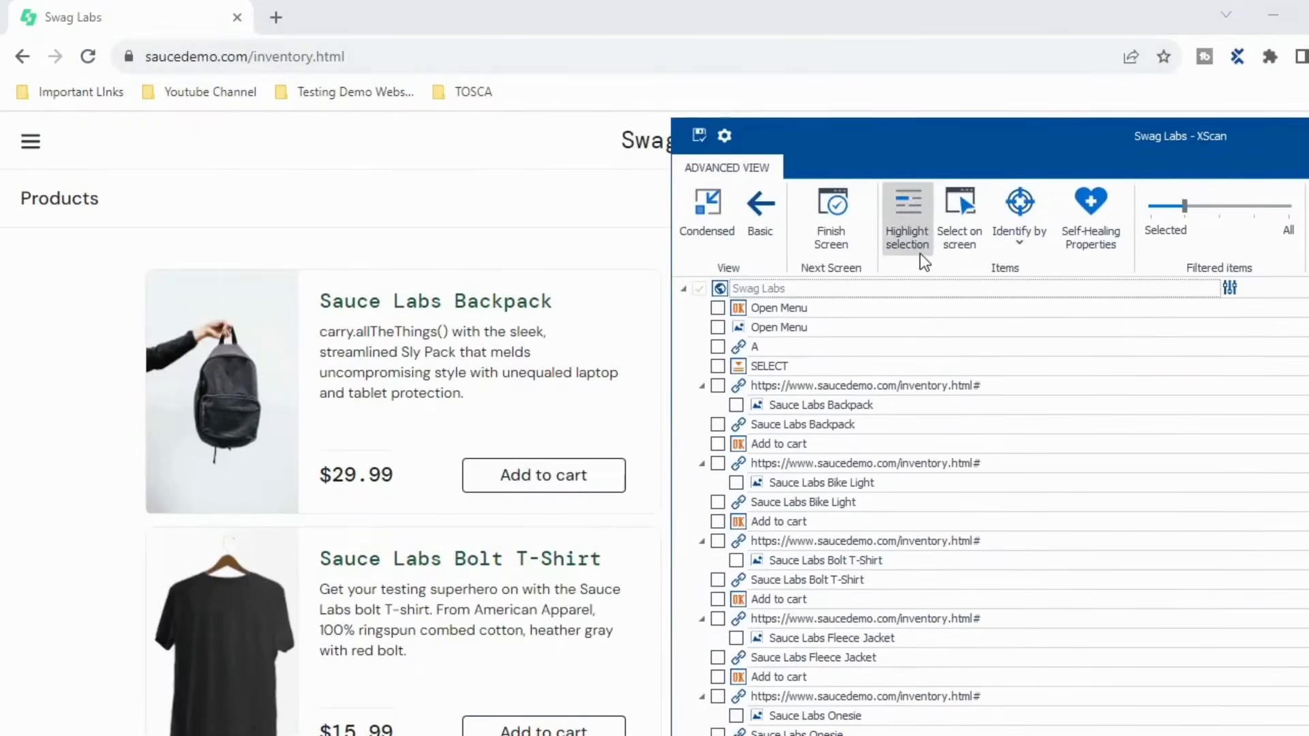
click(959, 218)
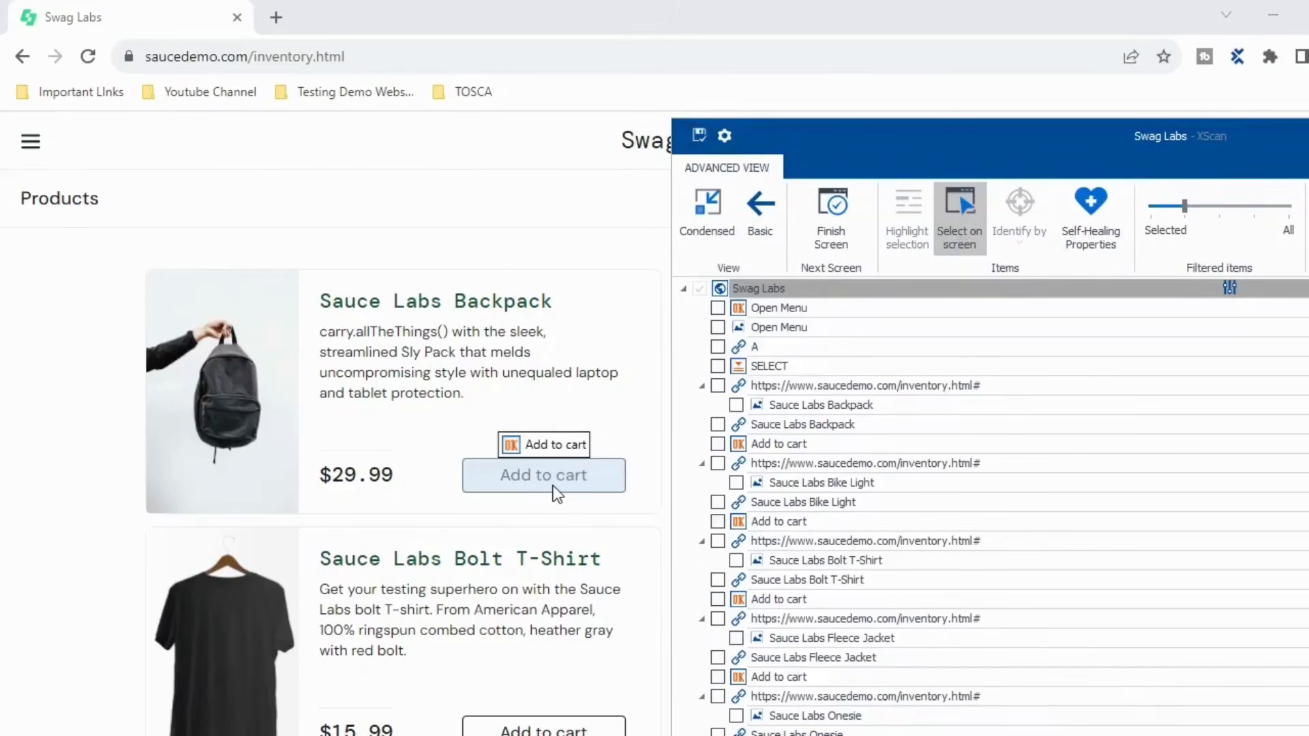
click(558, 495)
drag(1067, 145, 529, 289)
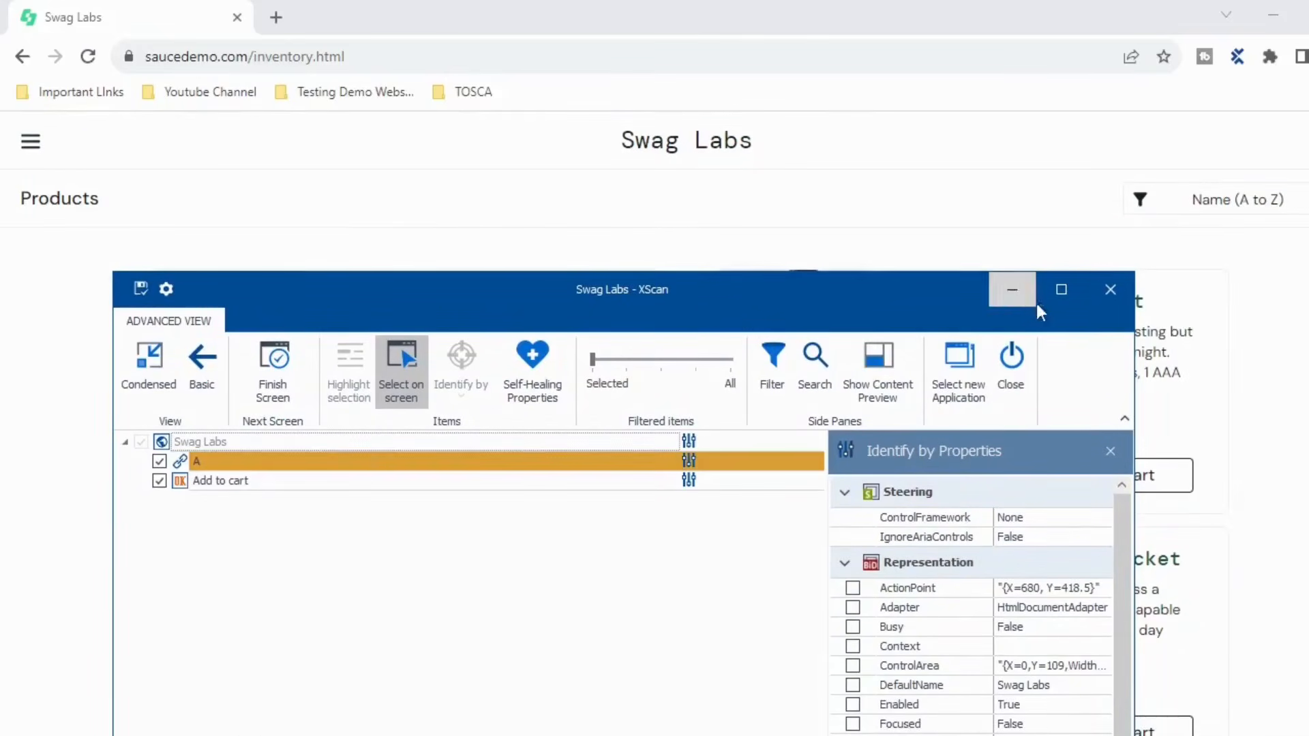
click(1061, 289)
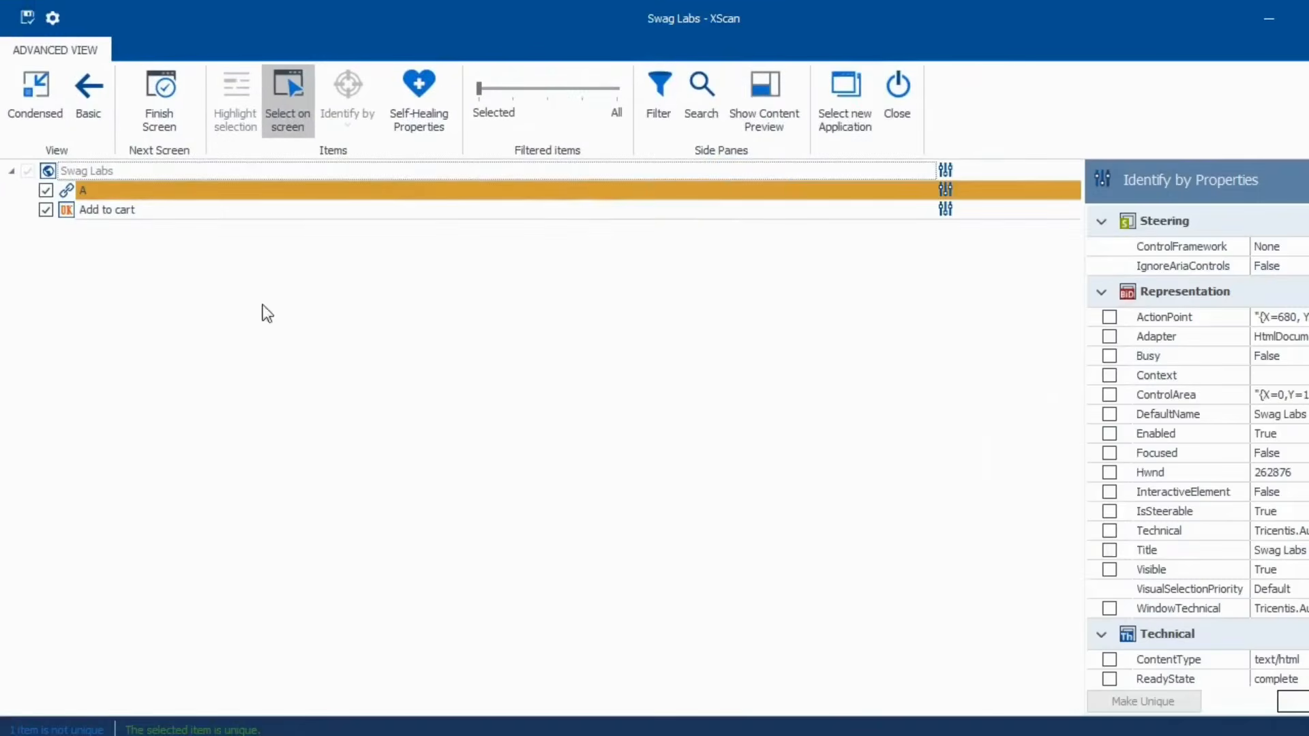
click(65, 208)
- Make the captured cart link unique by also identifying it by ClassName
scroll(1209, 563, down, 3)
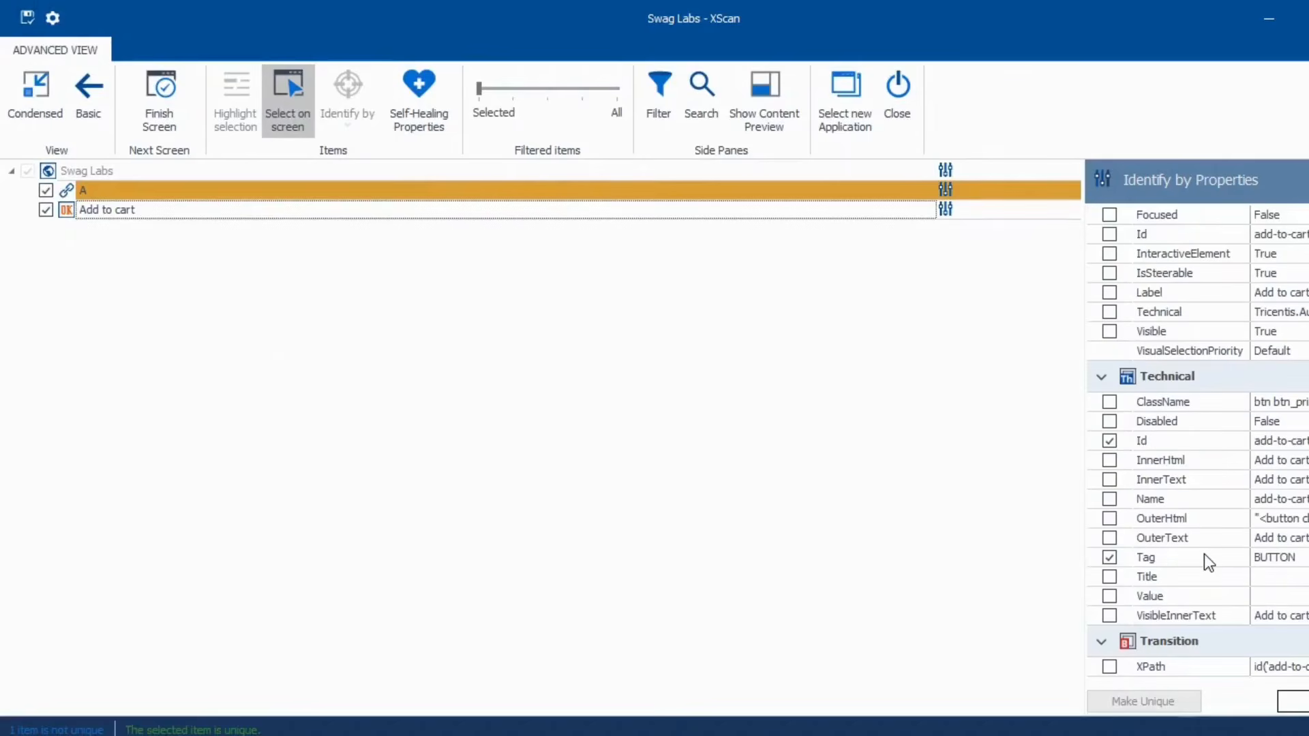
click(68, 194)
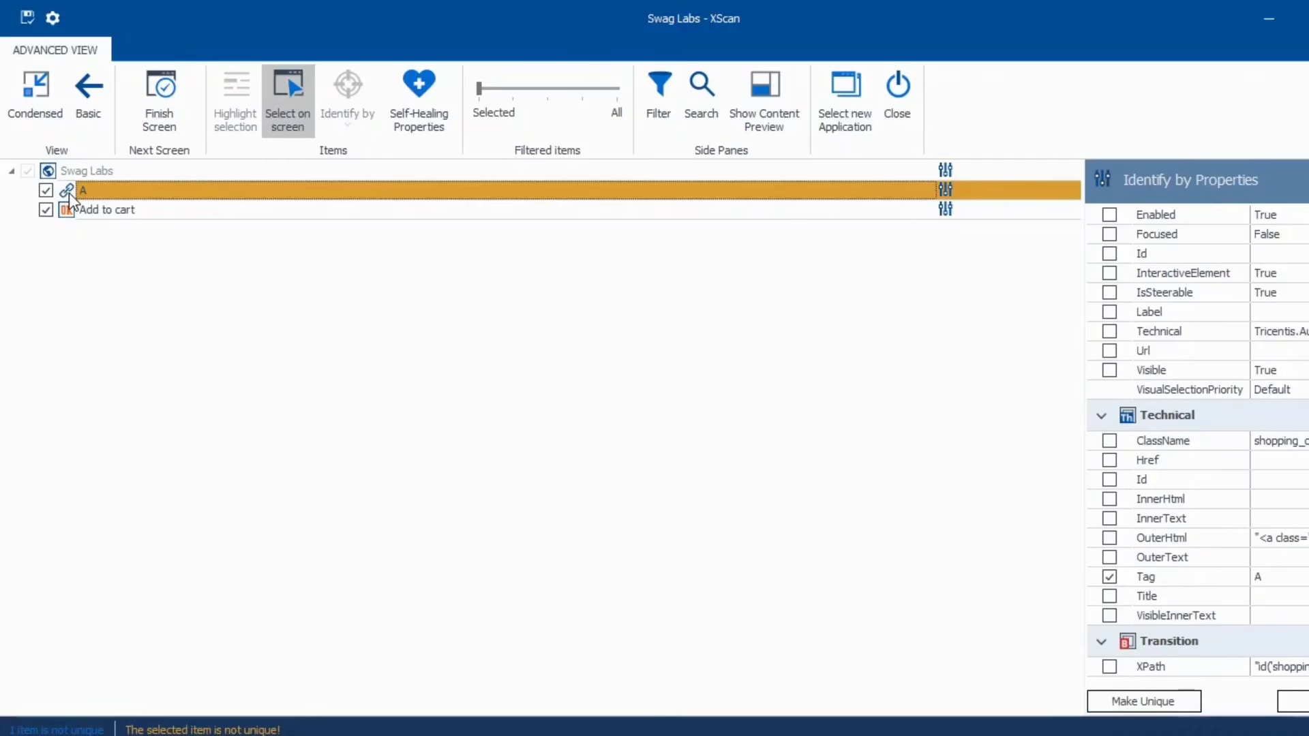
drag(1084, 409, 785, 417)
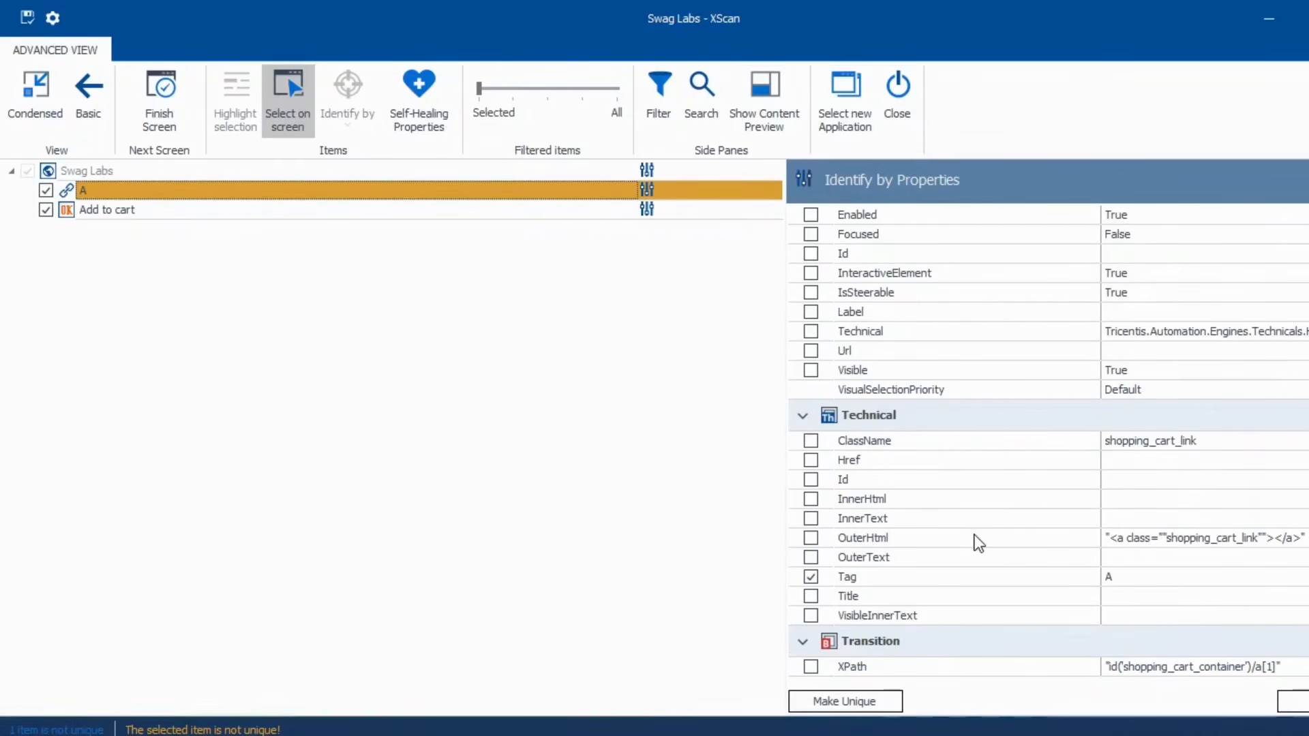
click(811, 441)
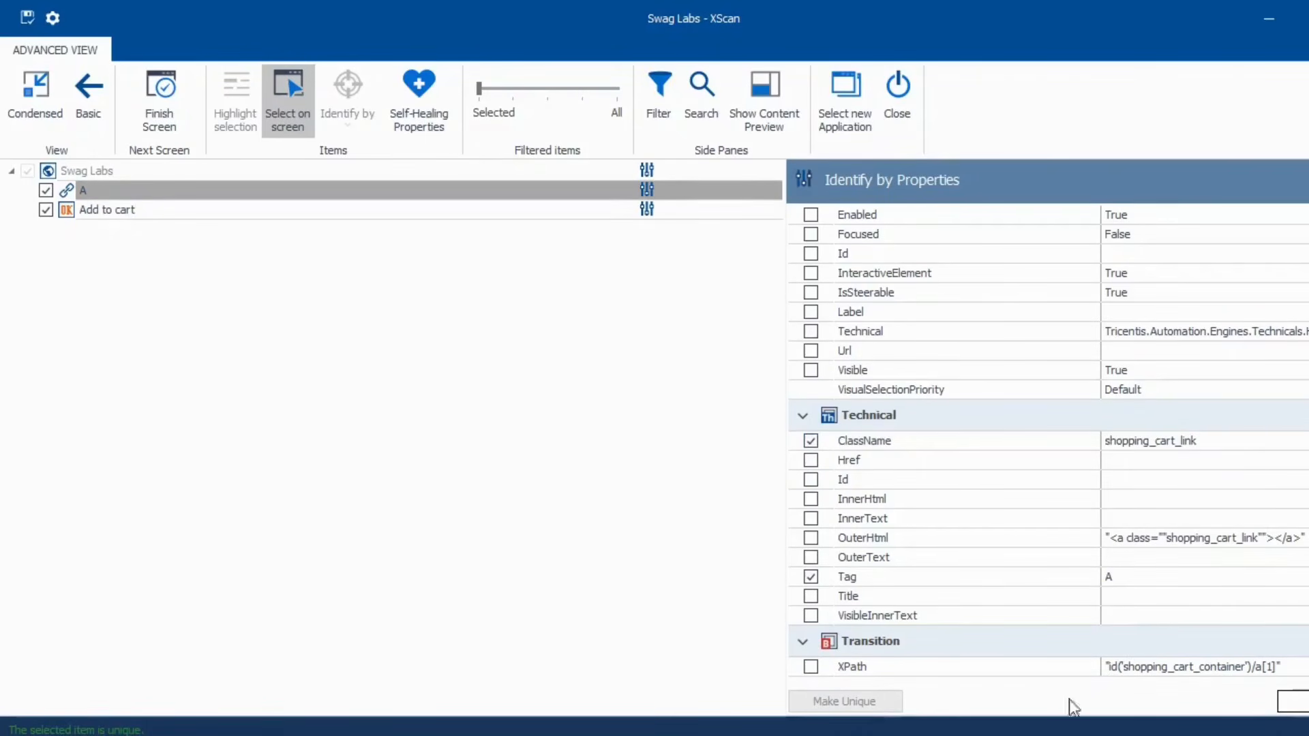
- Rename the link Cart_lnk and the module ProductsPage_OtherElements, then save
click(174, 187)
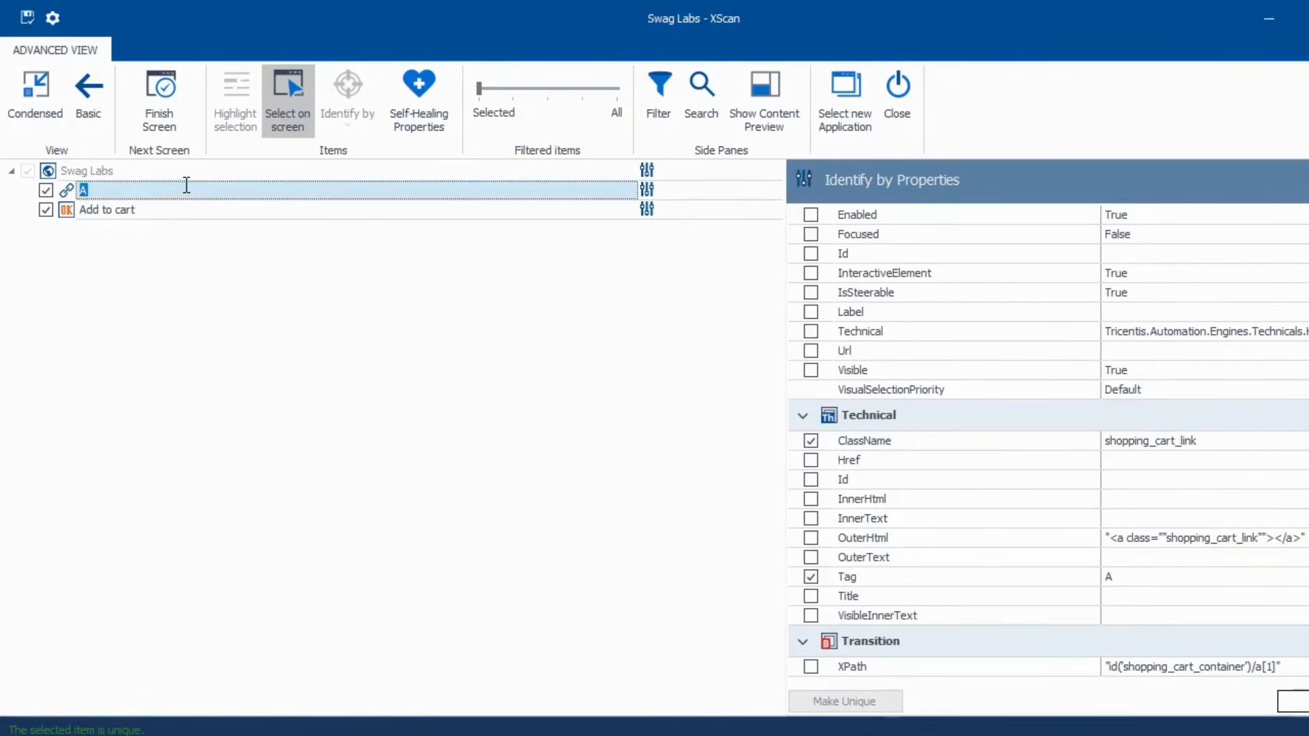
text(Cart_lnk)
click(139, 172)
text(Pr)
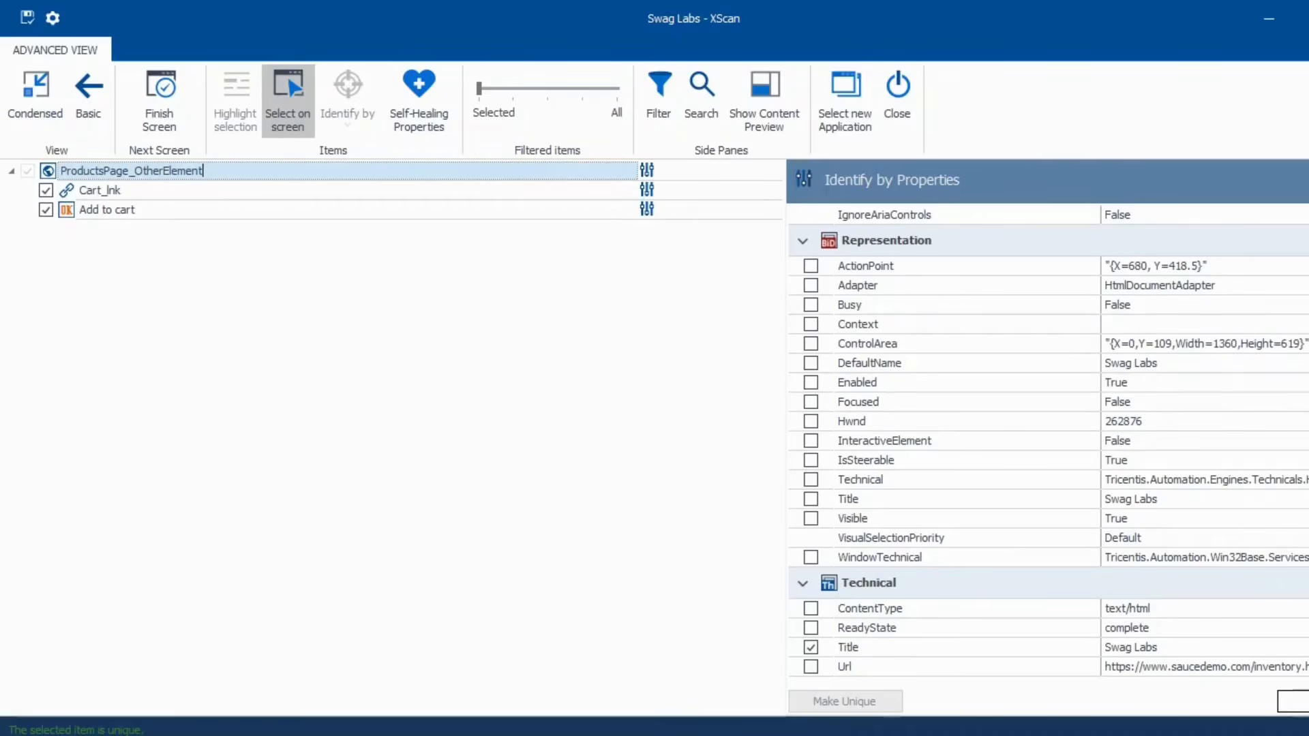
click(22, 19)
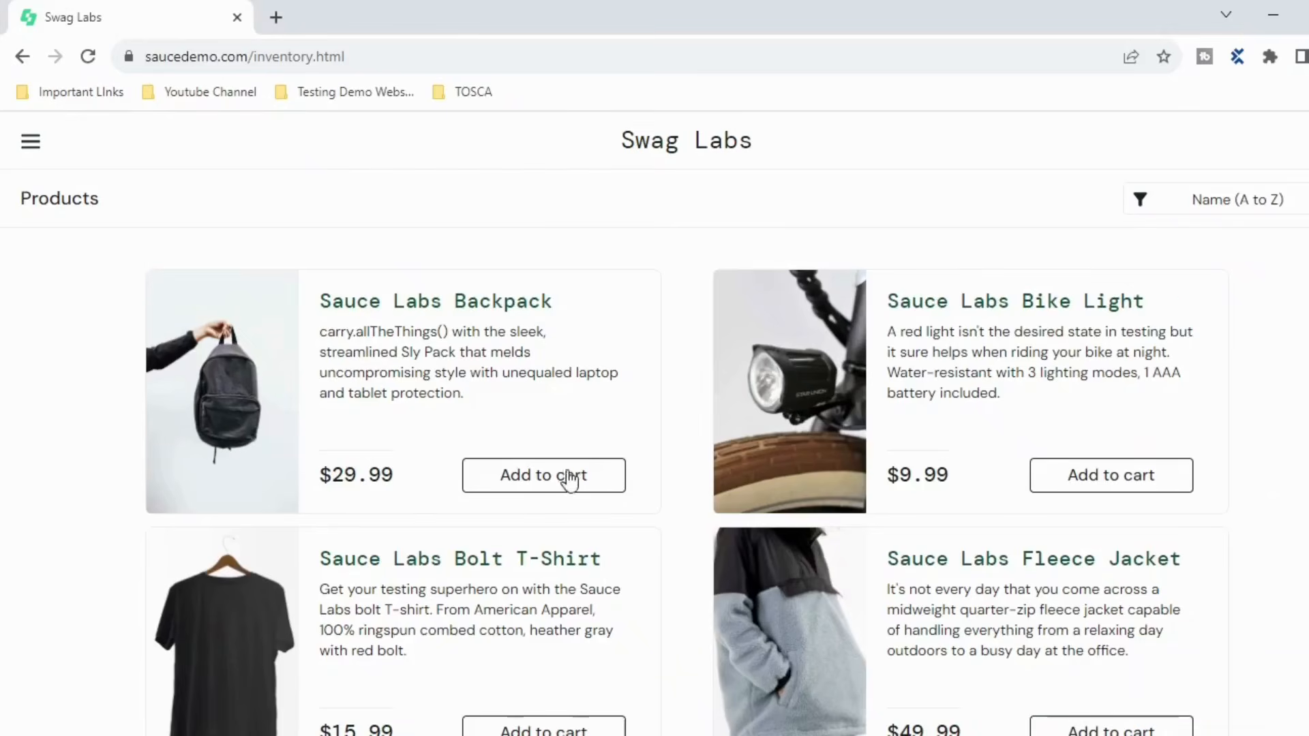
- Add the Sauce Labs Backpack to the cart, open the cart, and scan the Swag Labs Chrome window into BufferExample
click(568, 480)
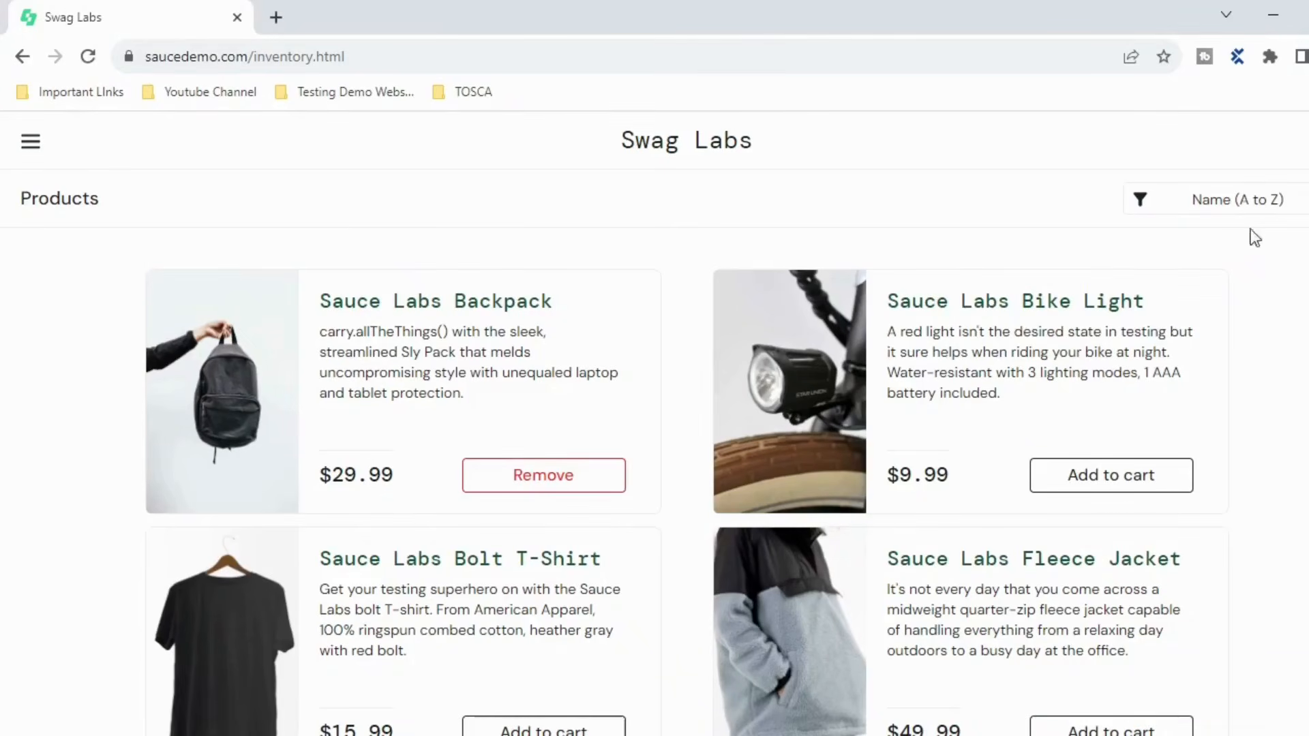
click(1308, 141)
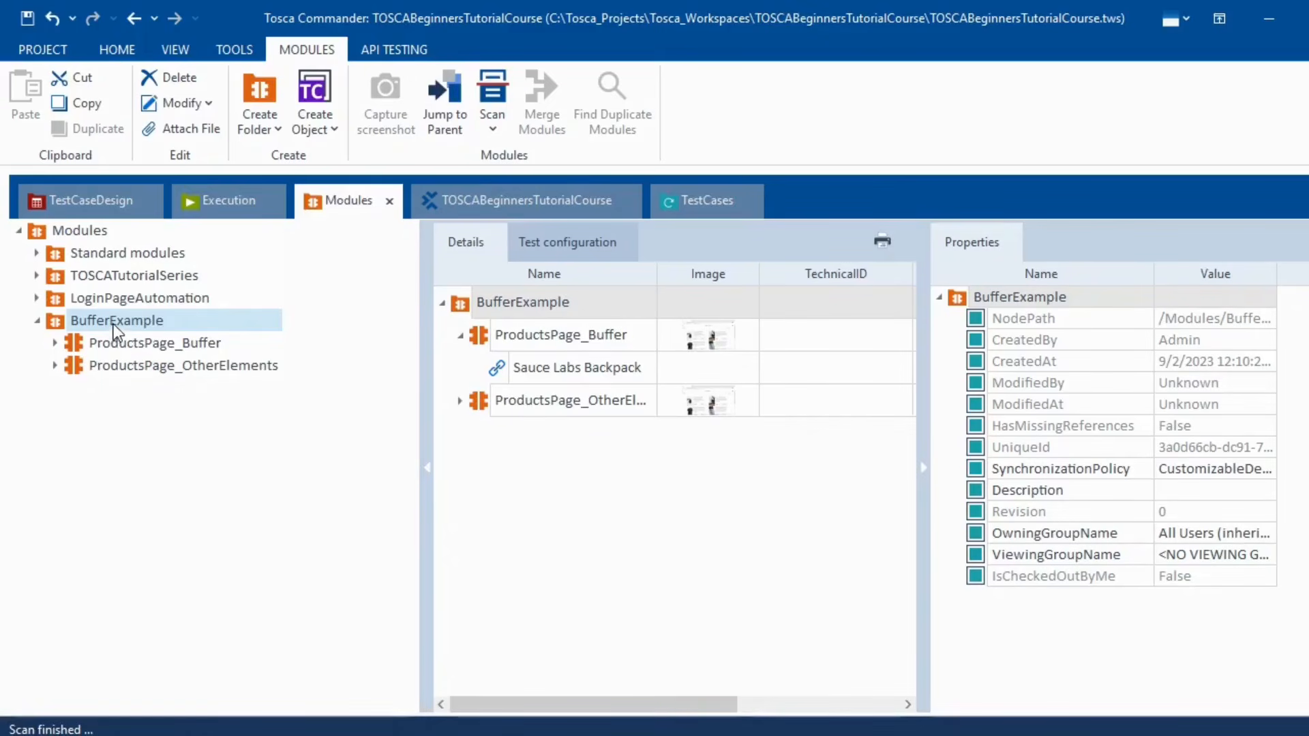
right_click(113, 324)
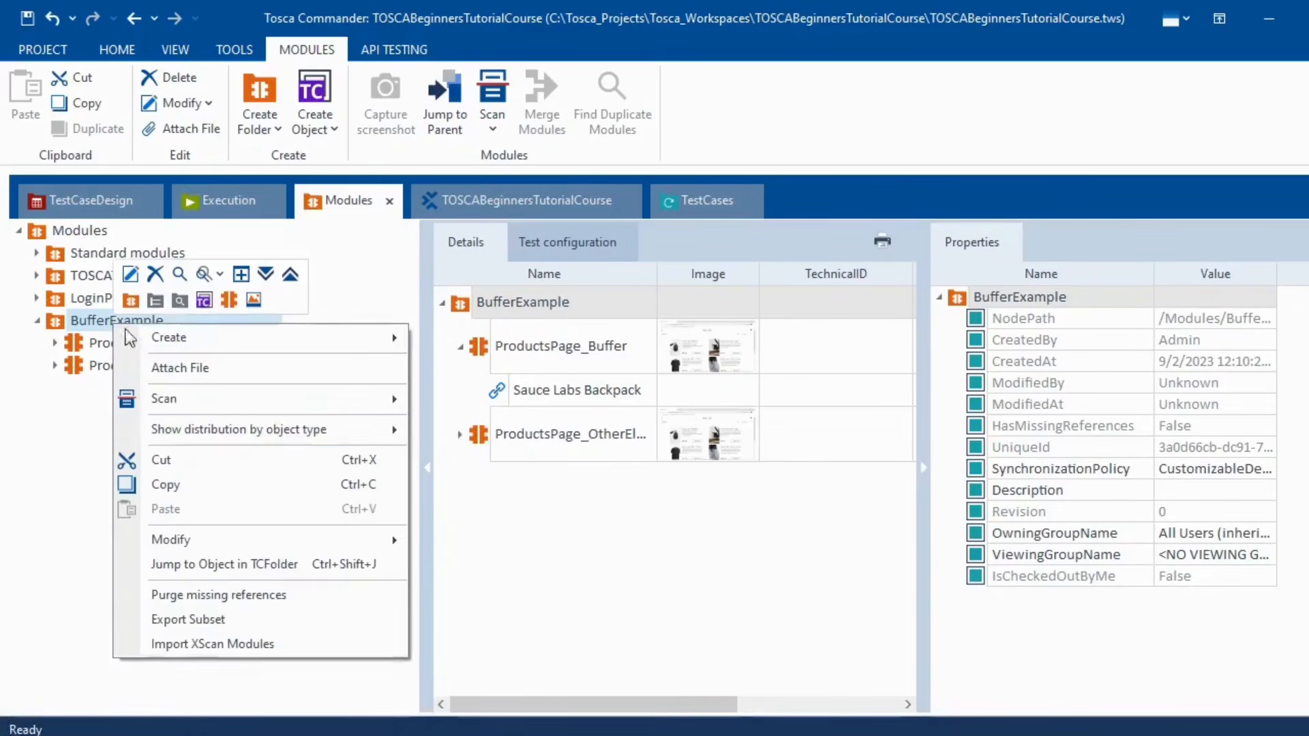
mouse_move(329, 403)
click(480, 399)
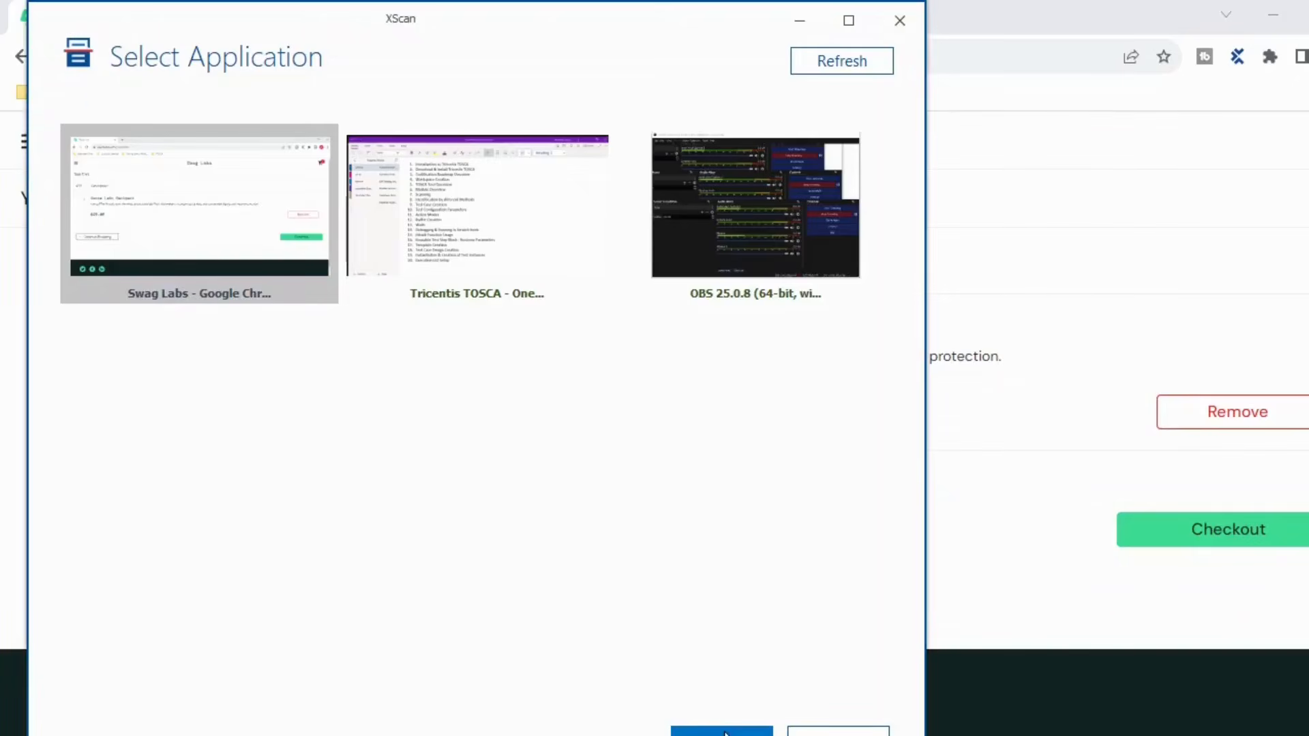
click(722, 732)
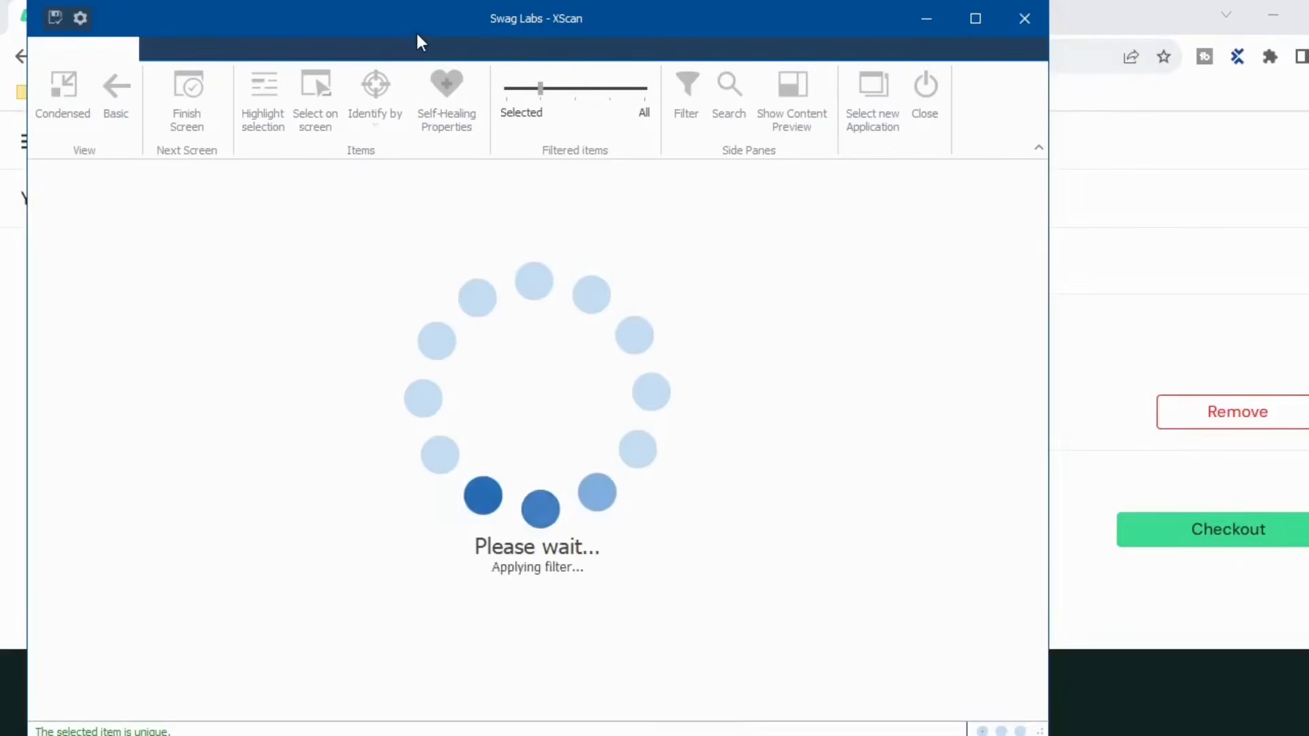
- Capture the Sauce Labs Backpack title from the cart page and review its link properties
drag(354, 15, 981, 60)
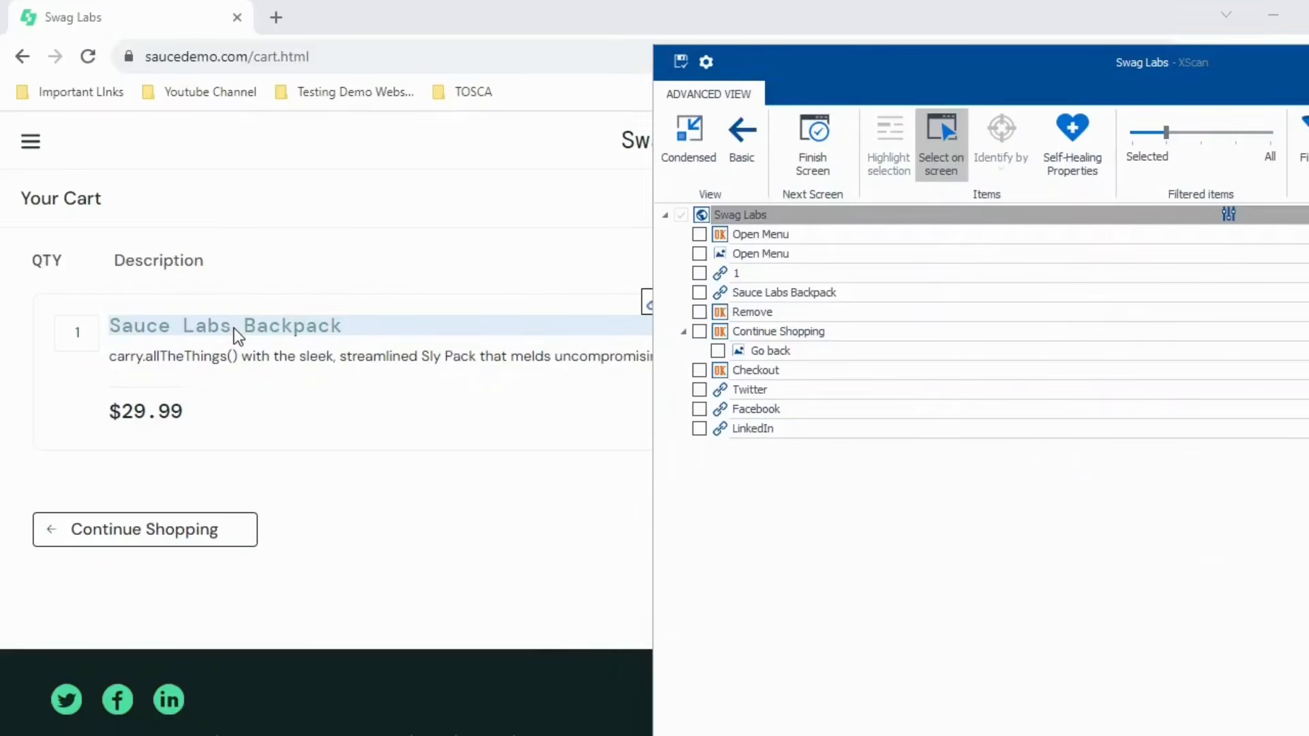
click(235, 329)
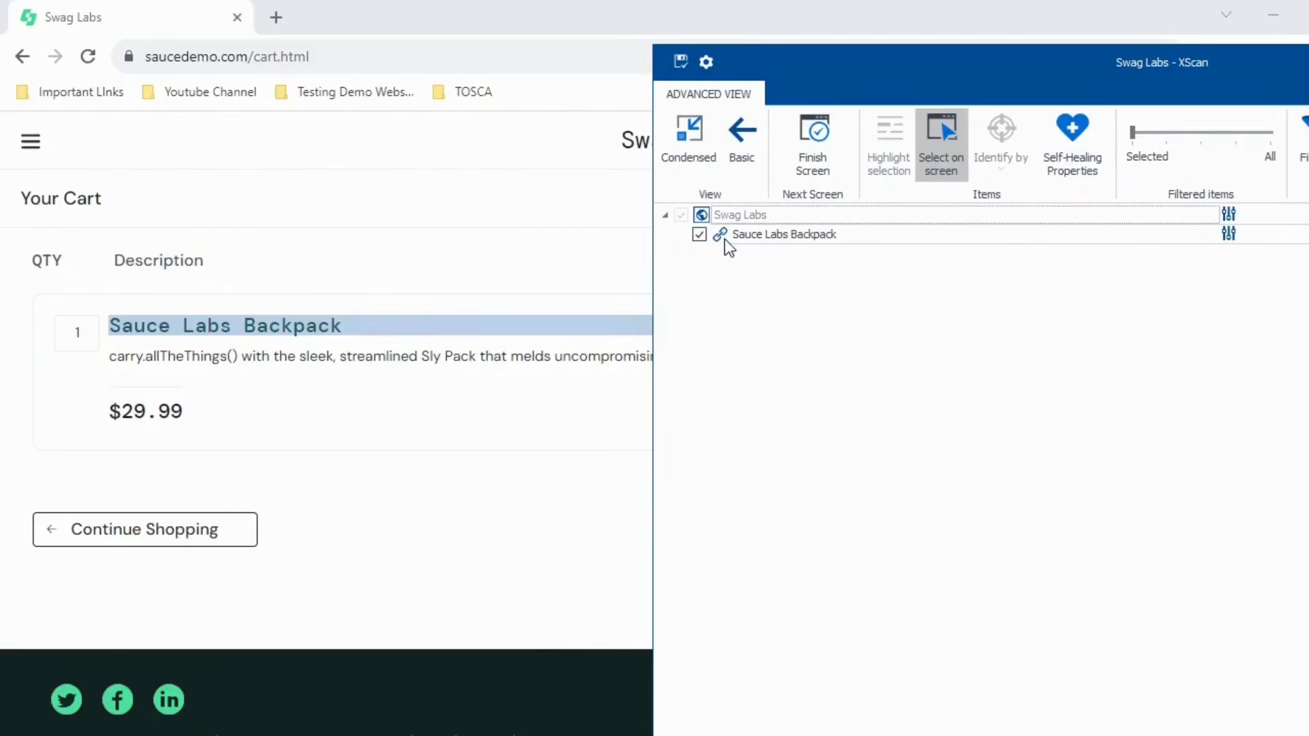
drag(915, 73, 542, 95)
click(567, 191)
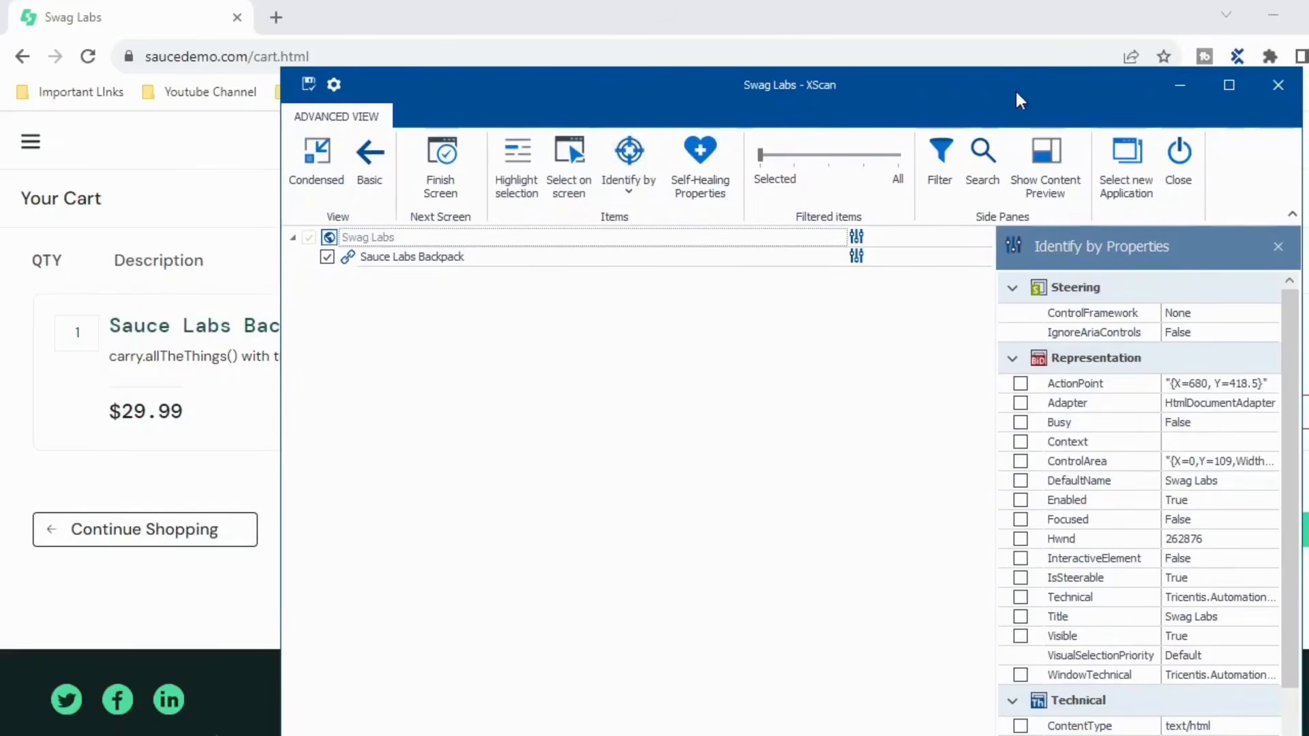
click(1229, 84)
click(64, 189)
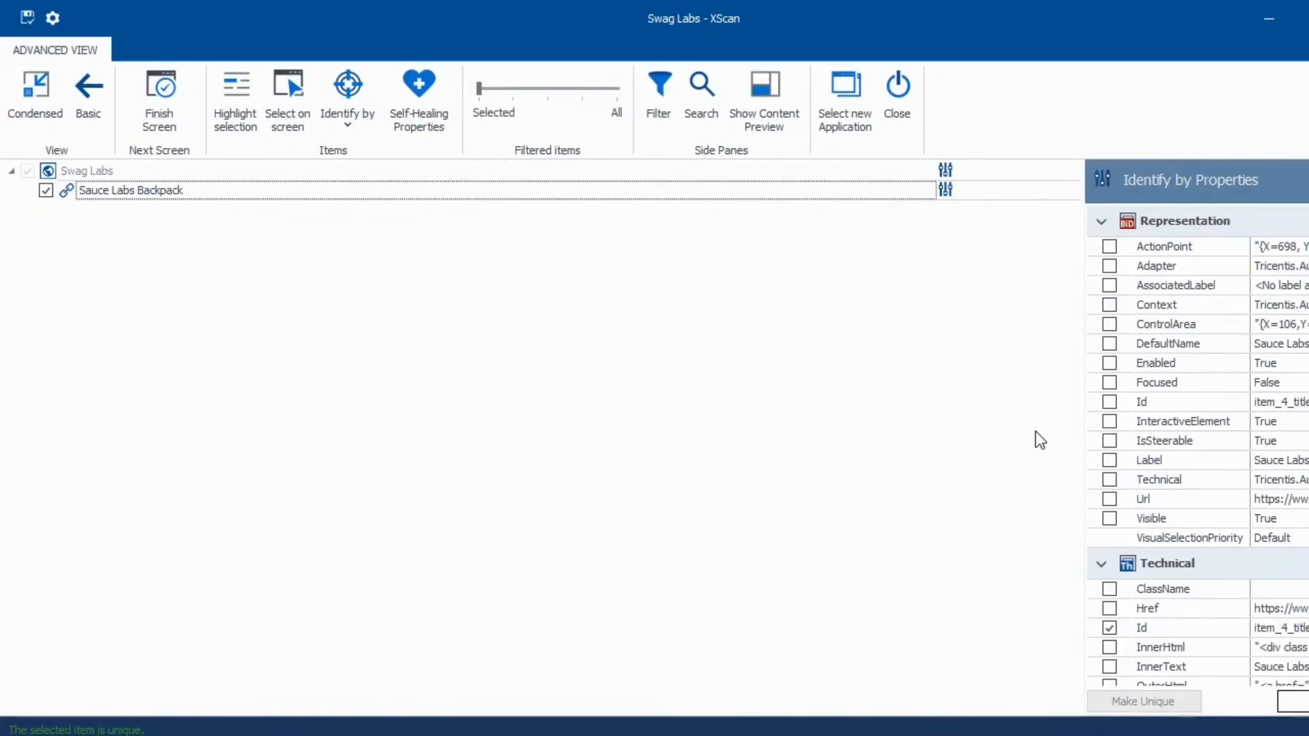
scroll(1166, 504, down, 3)
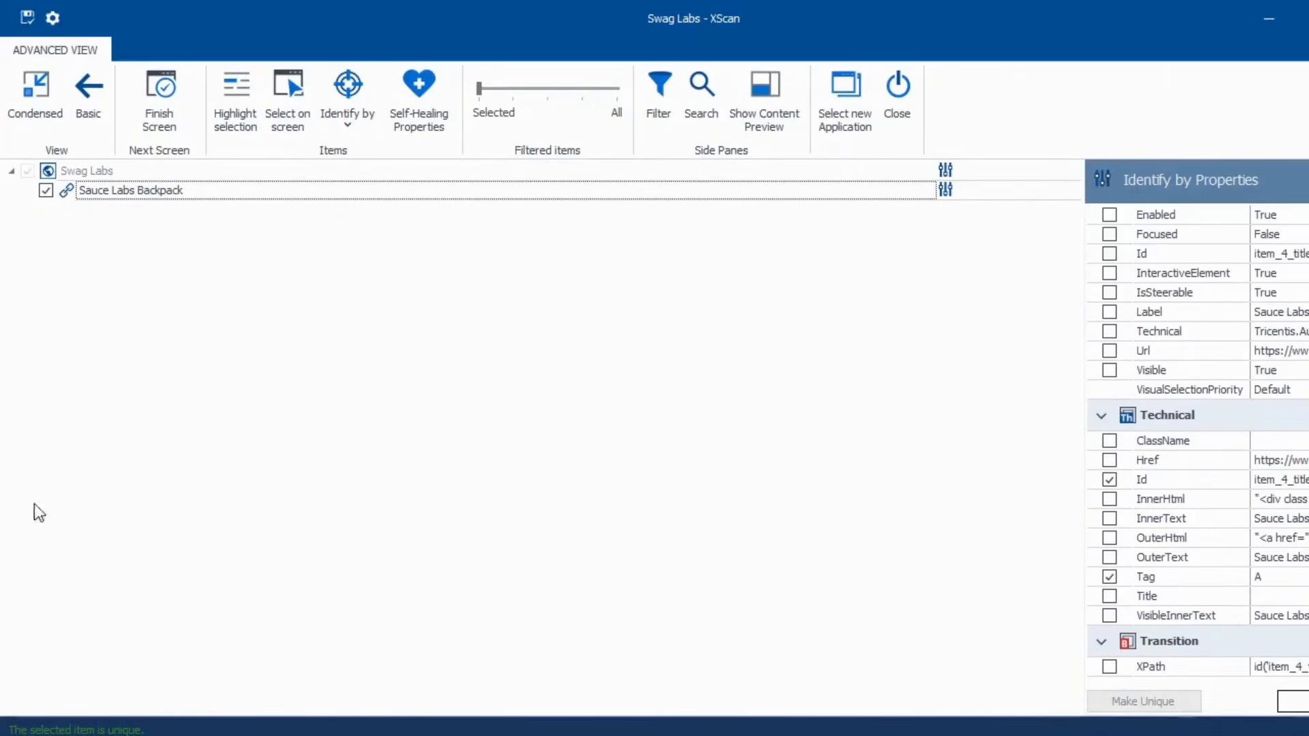
- Rename the module root to CartPage, save it, and close the scanner
click(120, 174)
text(CartPage)
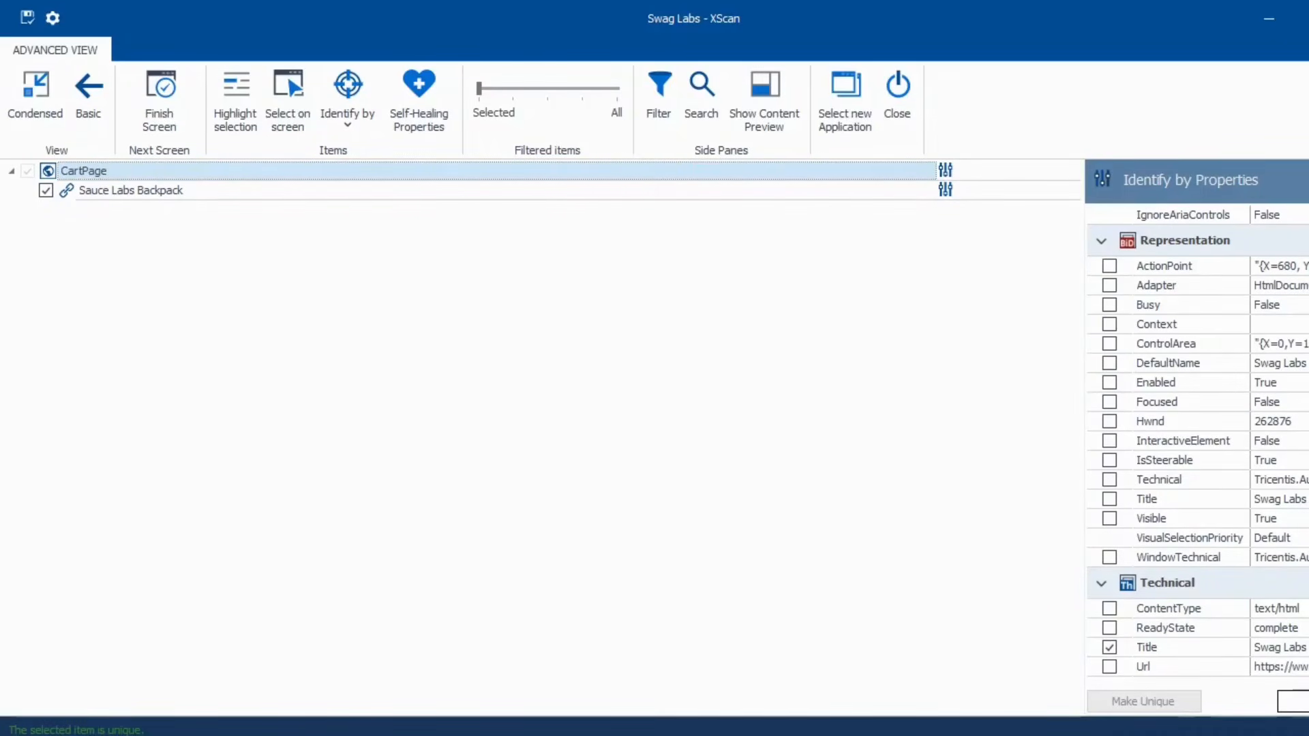
click(27, 17)
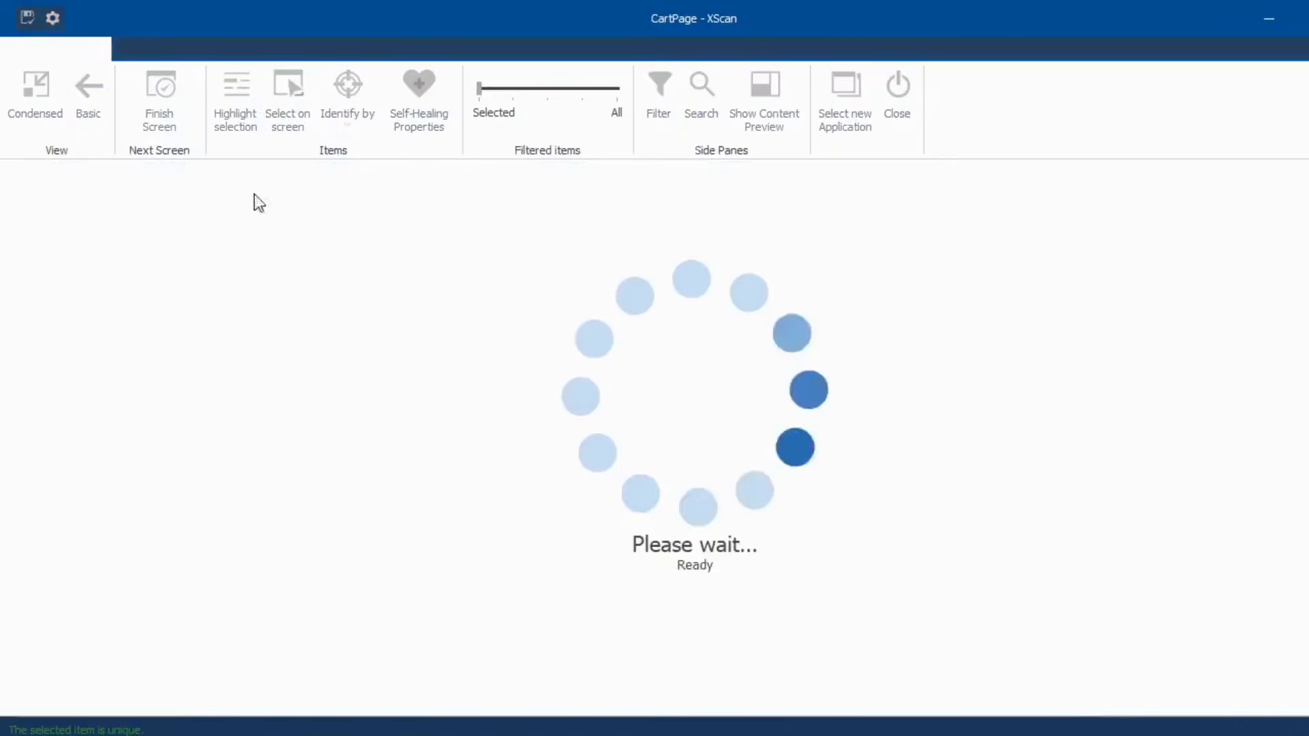
key(alt+Tab)
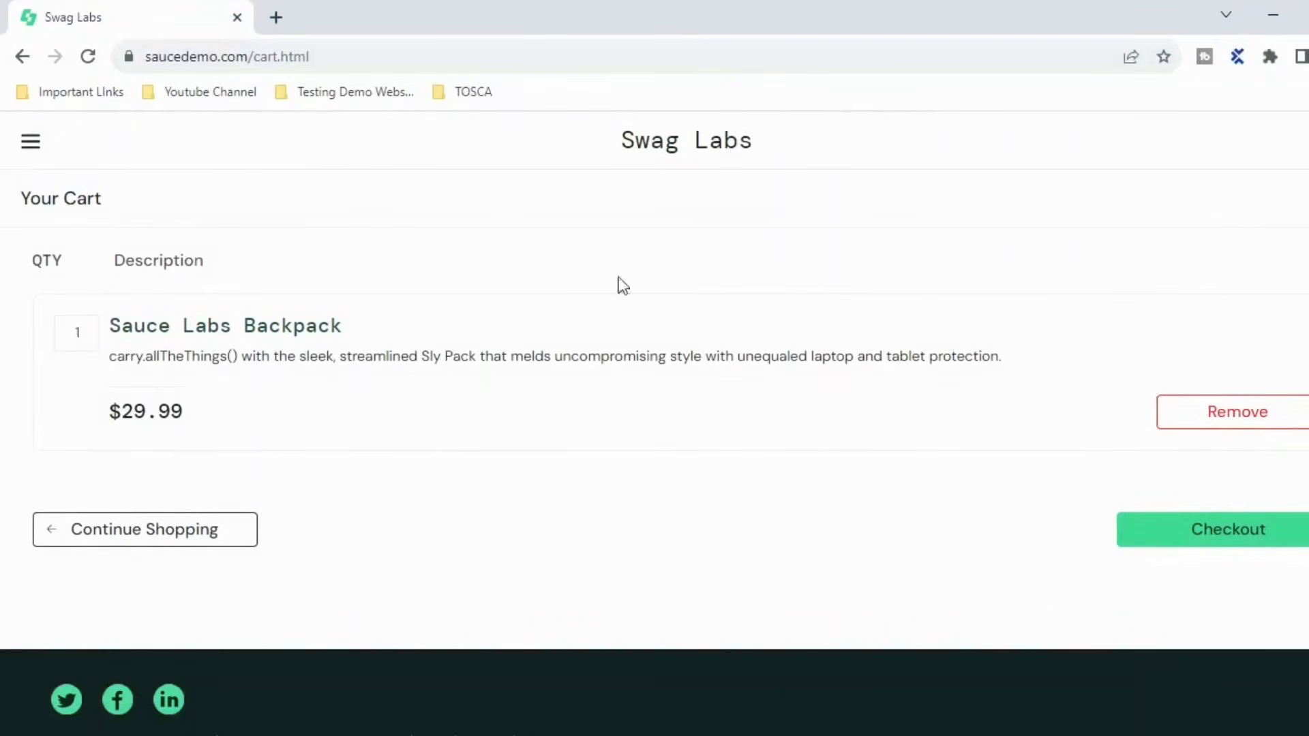
- Remove the Sauce Labs Backpack from the cart, return to products, and switch to Tosca Commander
click(159, 539)
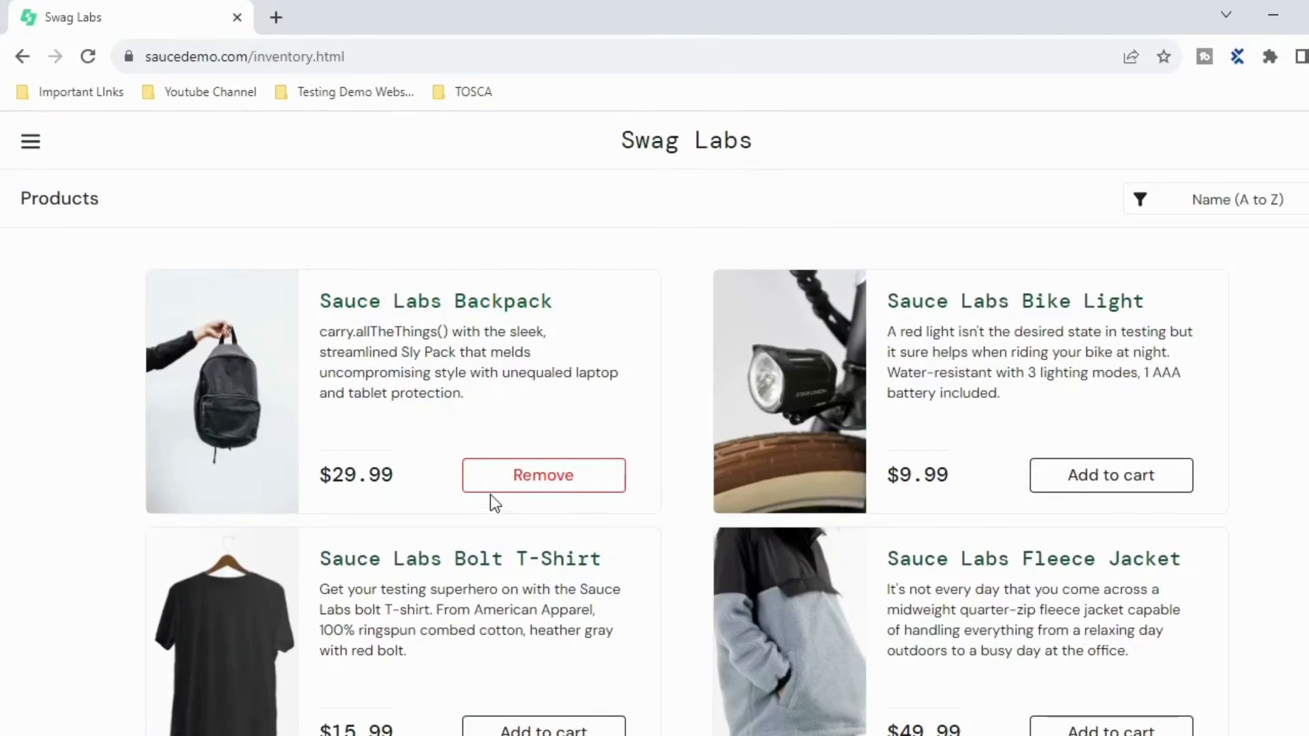
click(1308, 141)
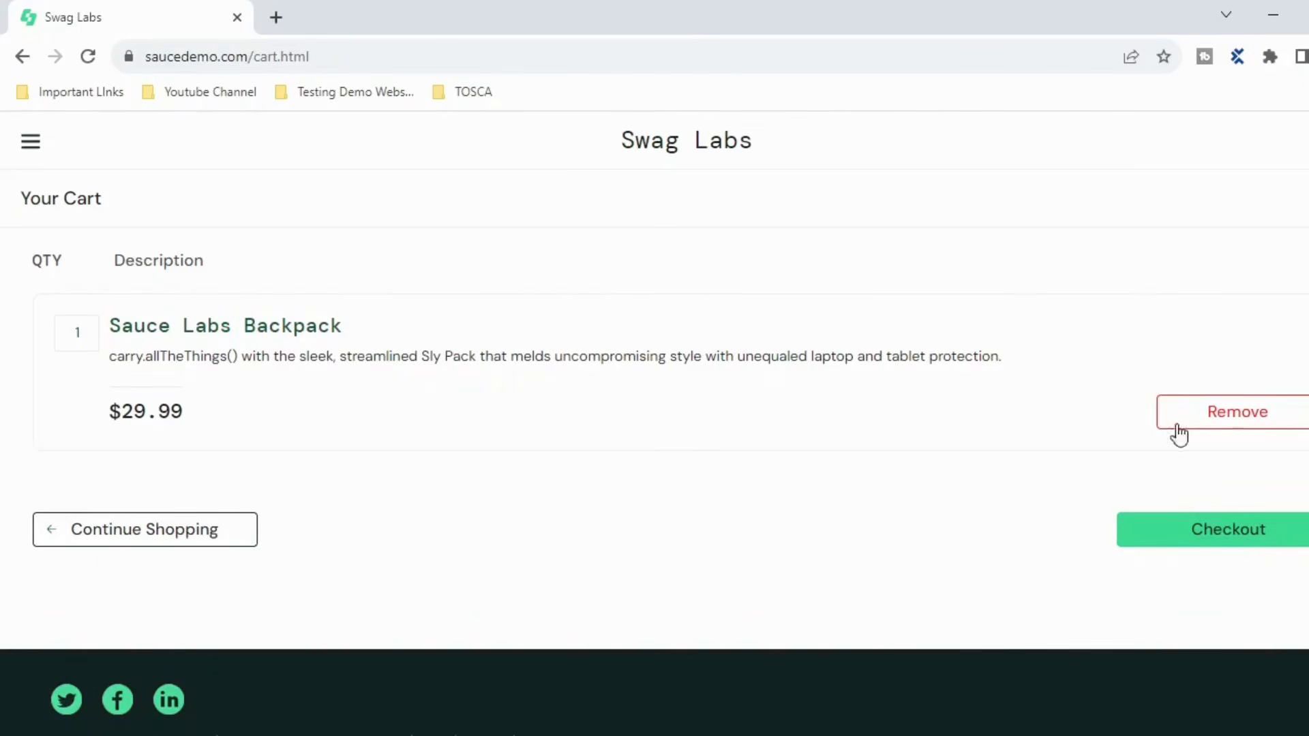
click(1219, 424)
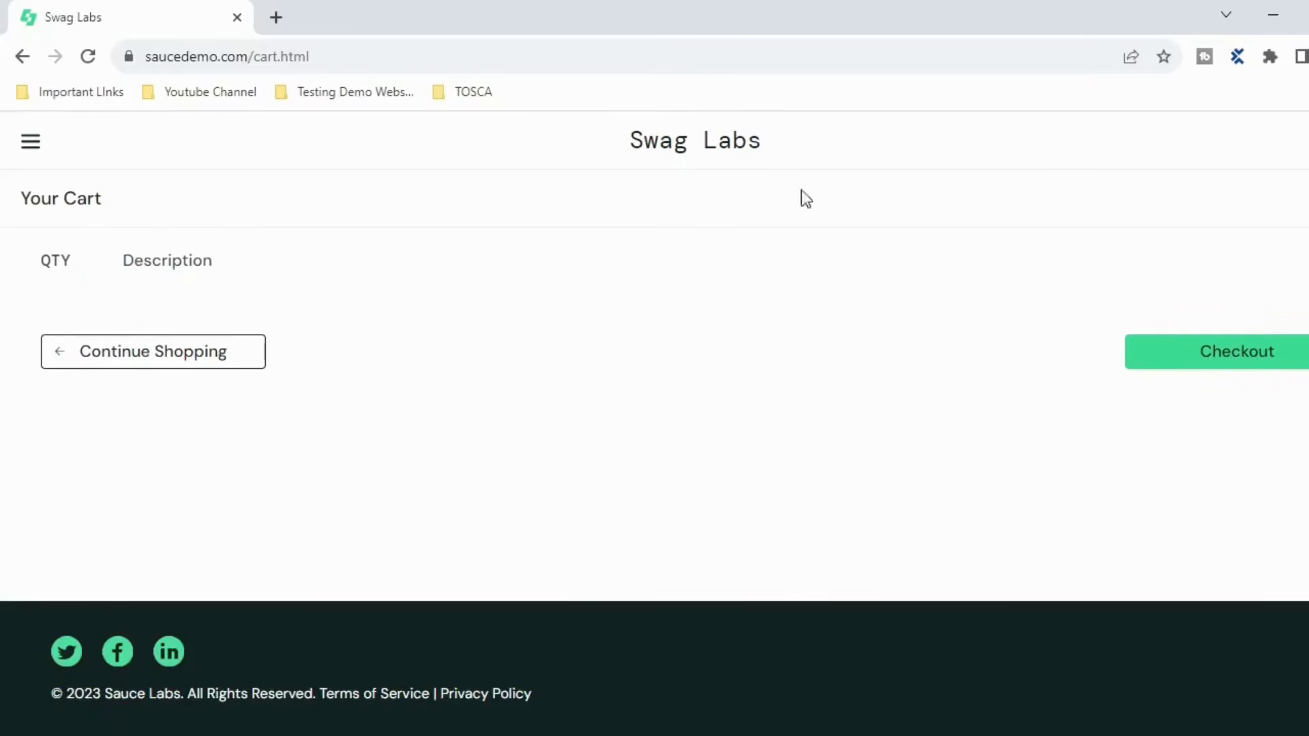
click(171, 356)
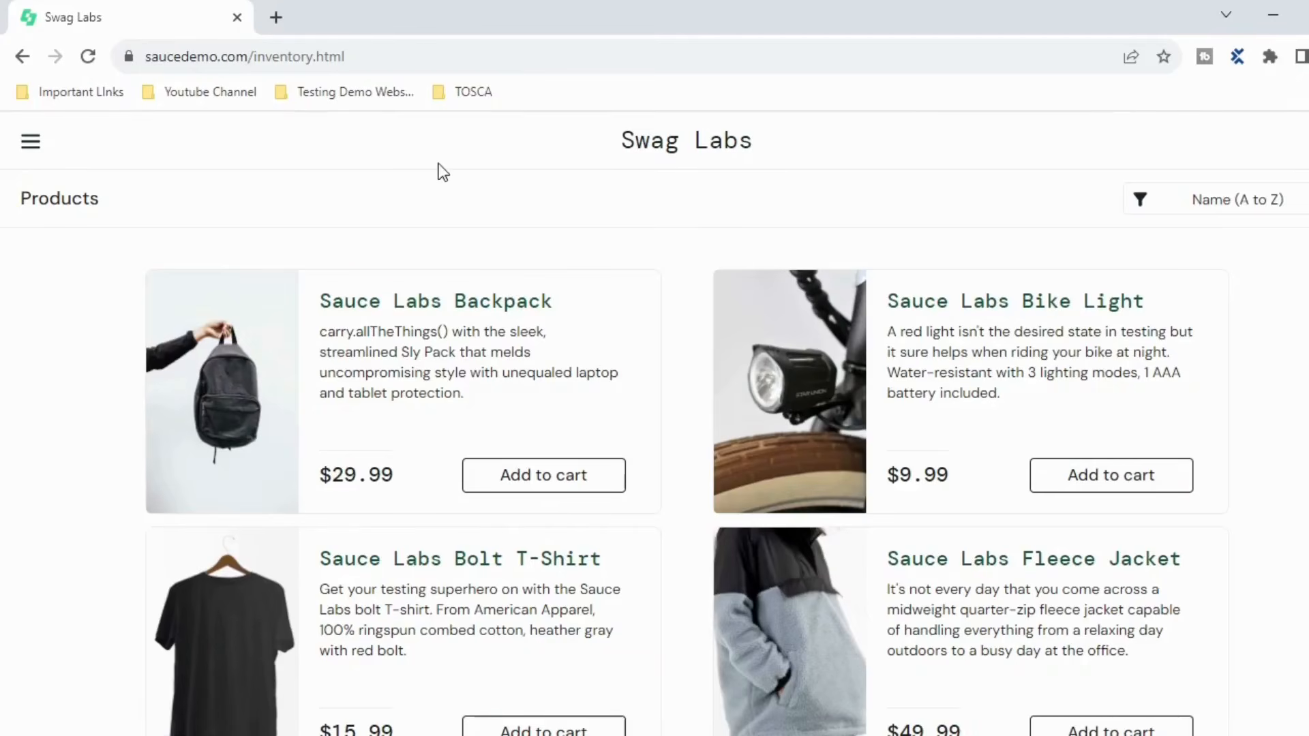
key(alt+Tab)
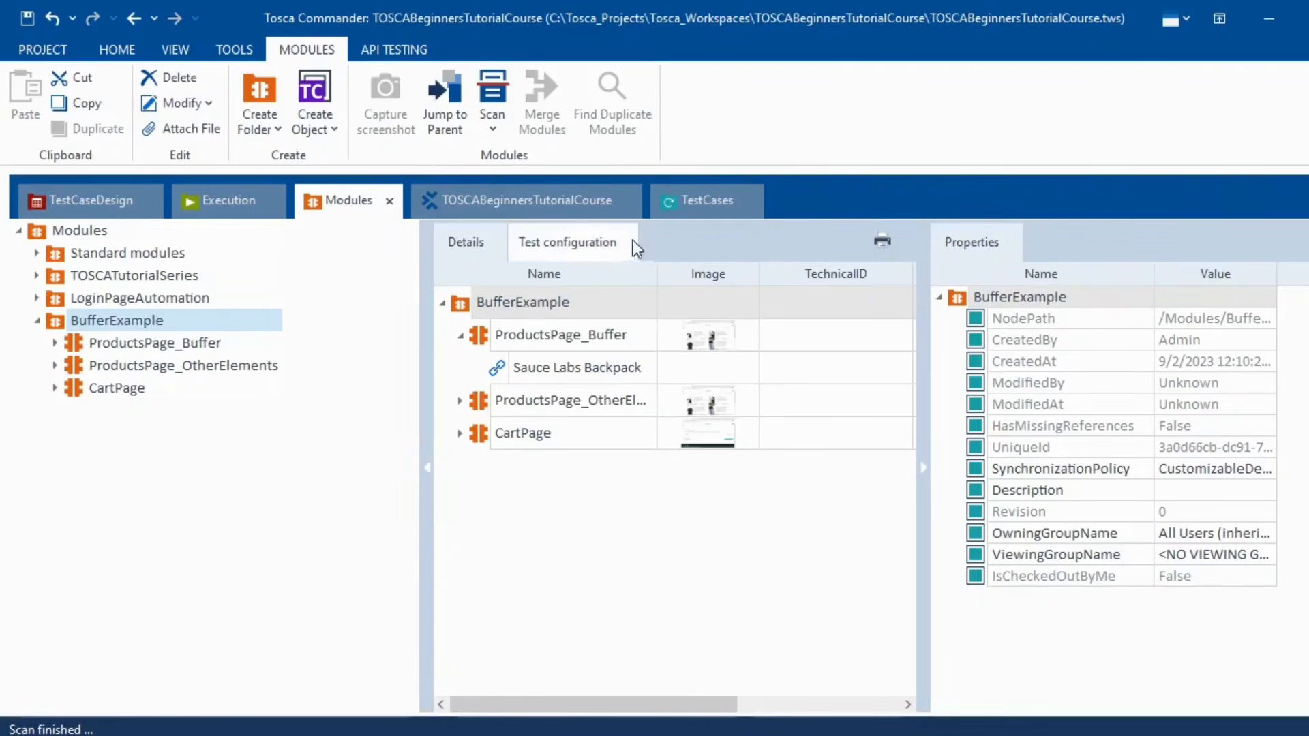
- Create a new test case named BufferExample under the TestCases folder
click(707, 200)
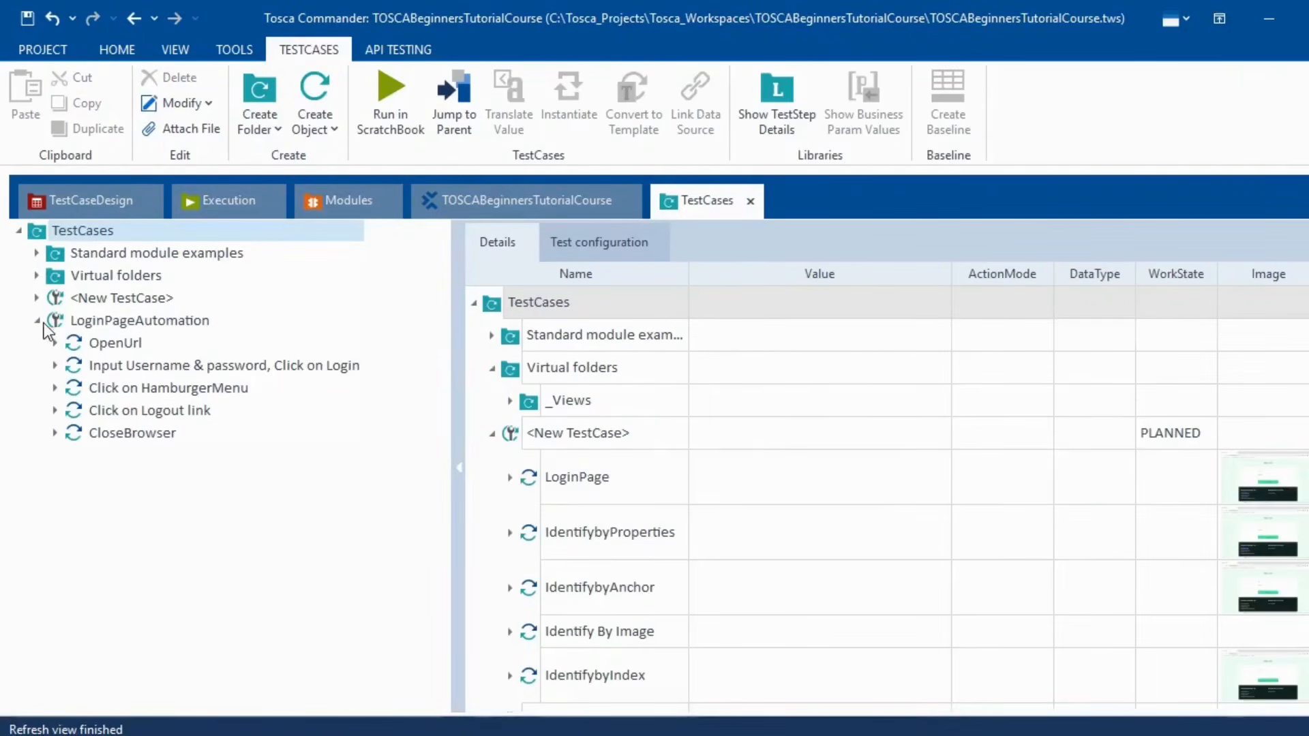
right_click(56, 232)
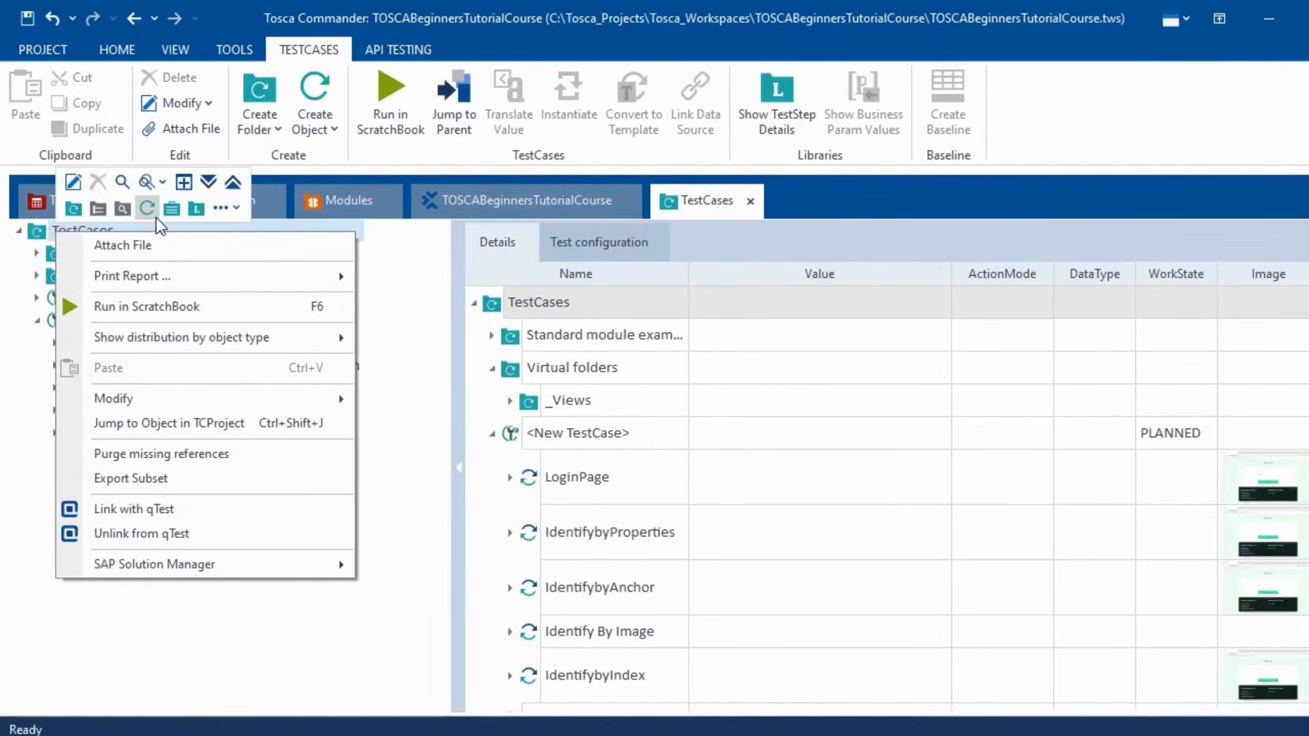
click(131, 208)
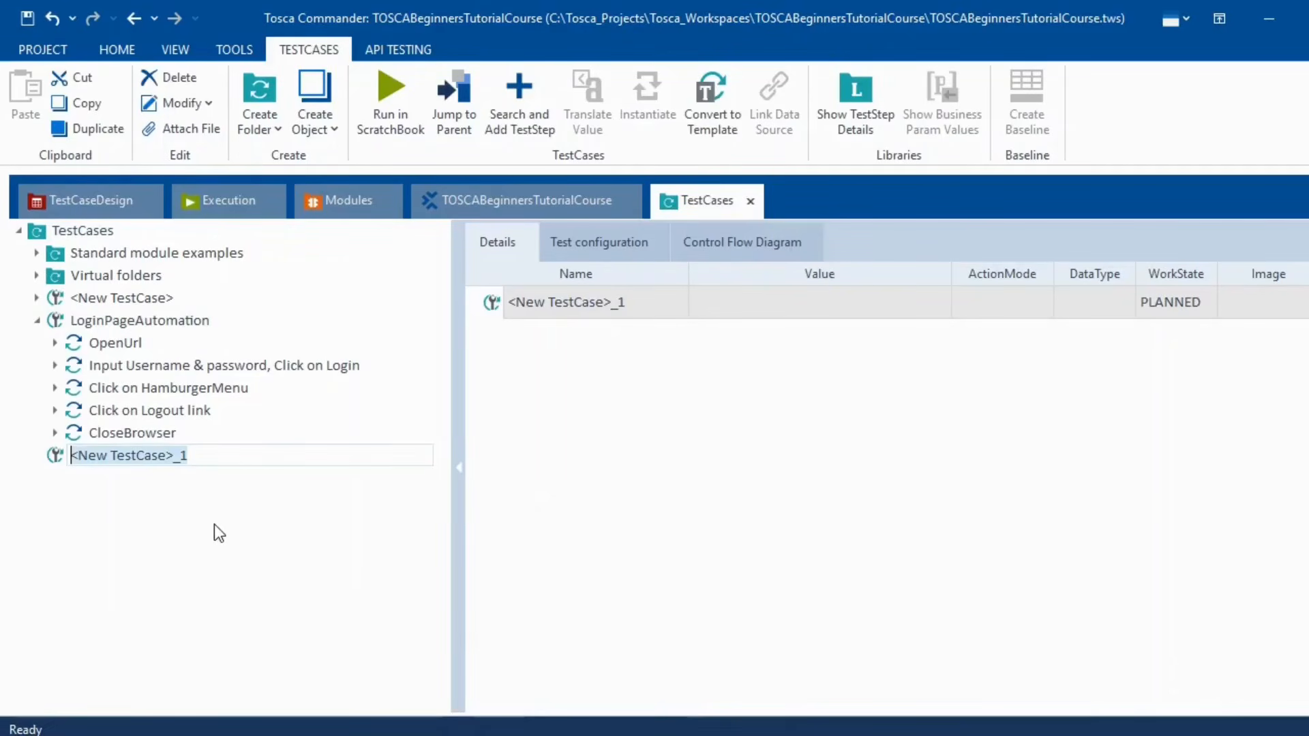
text(BufferExample)
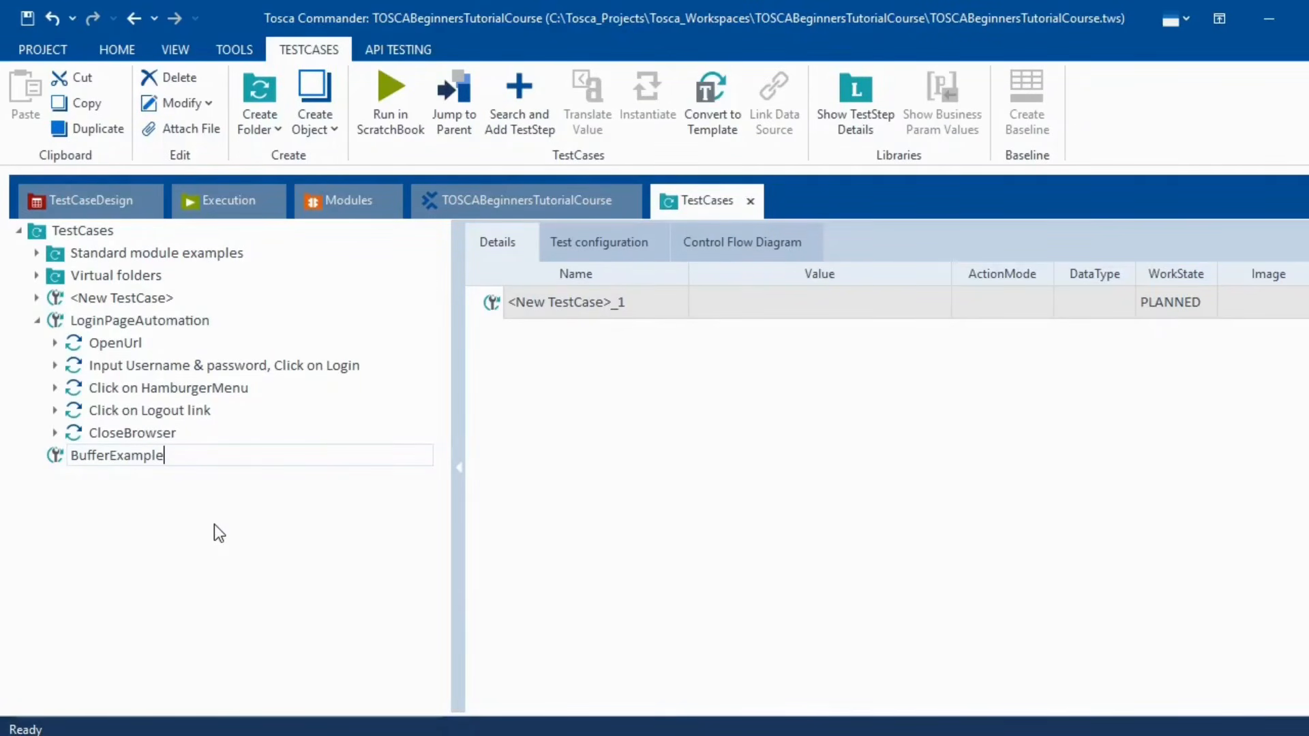
key(Return)
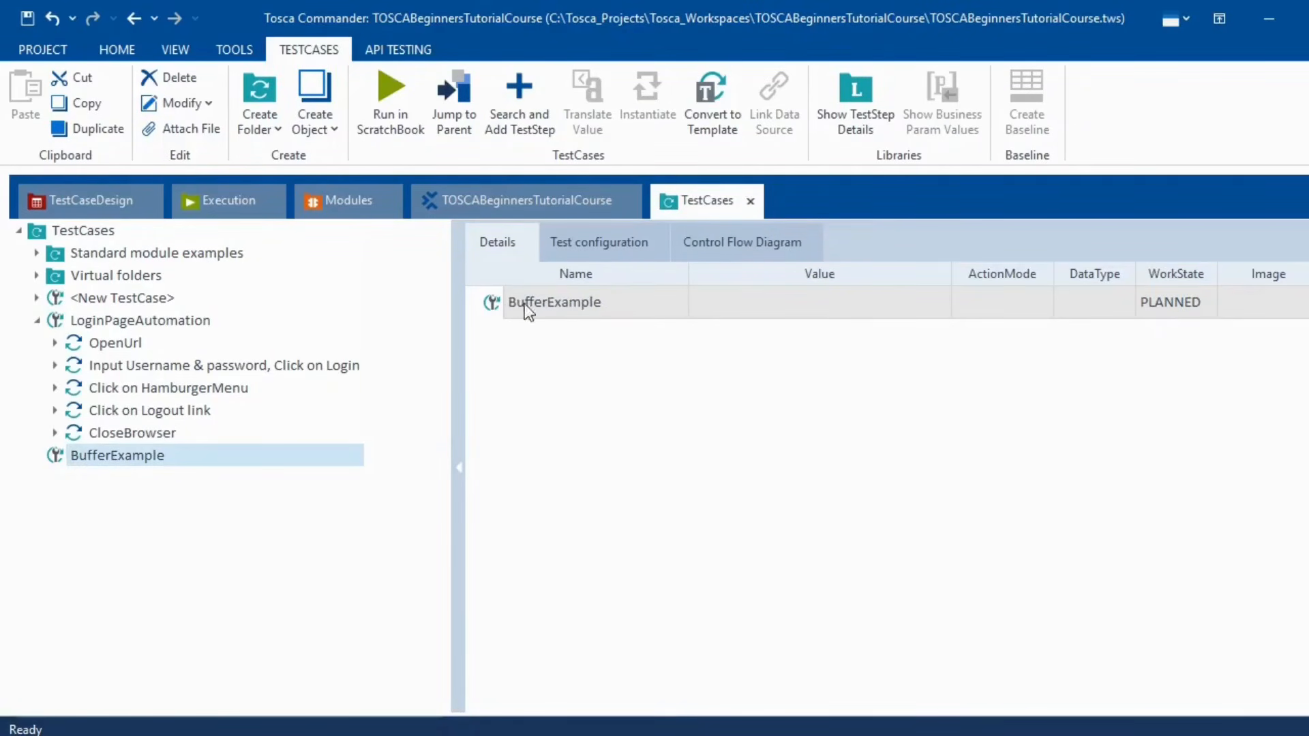
- Drag the ProductsPage_Buffer, ProductsPage_OtherElements and CartPage modules onto BufferExample as test steps
click(342, 202)
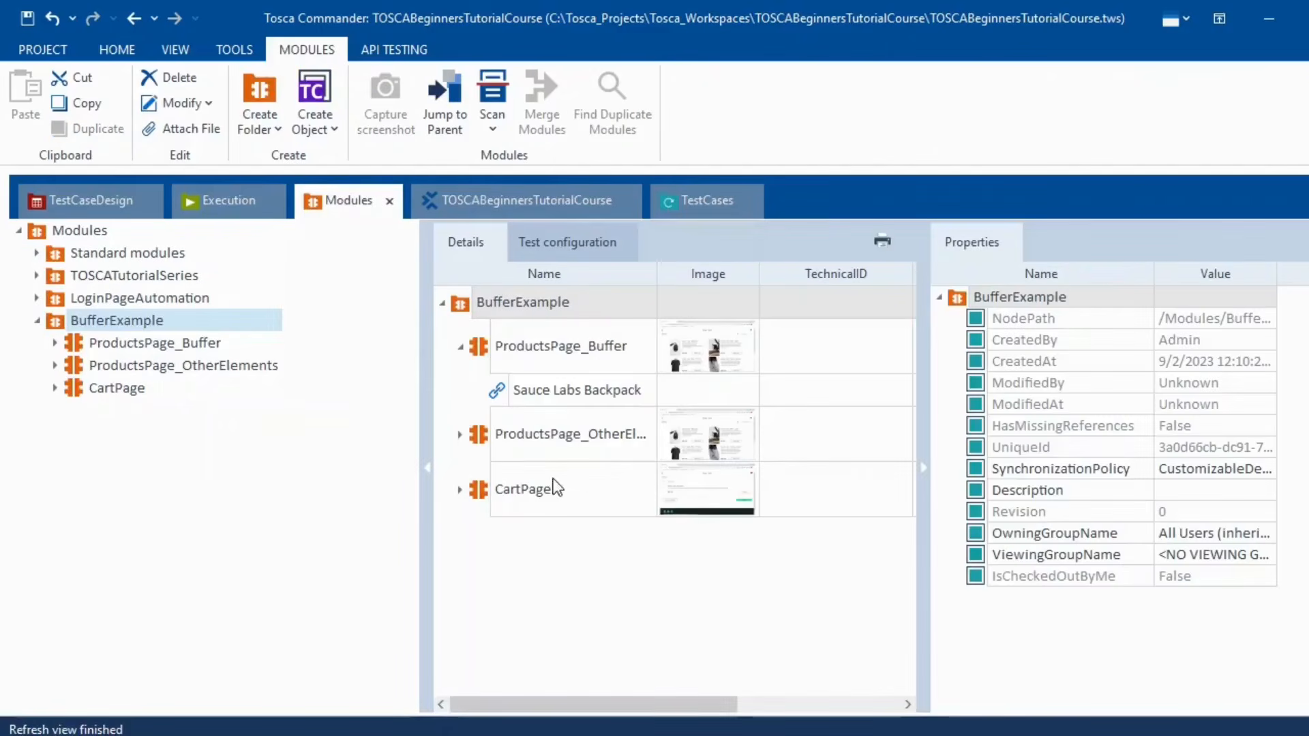
click(144, 347)
shift+click(143, 367)
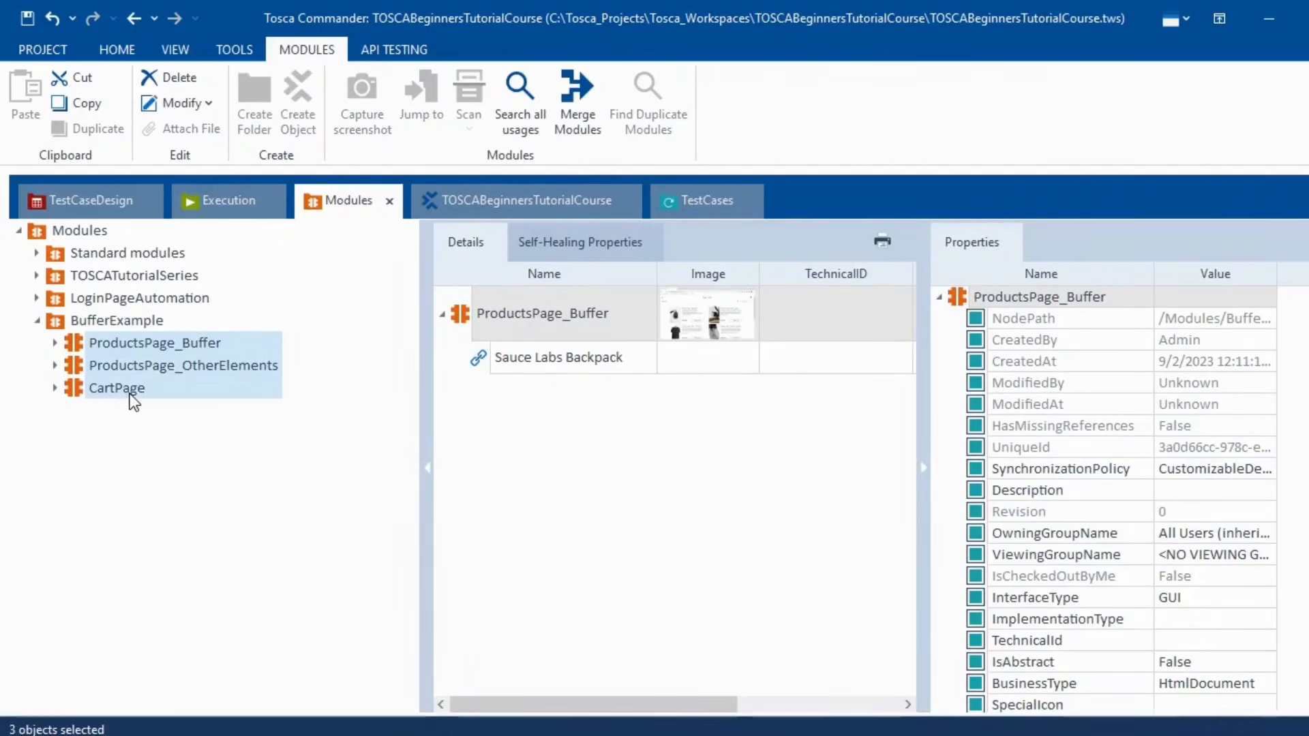
drag(130, 345, 173, 457)
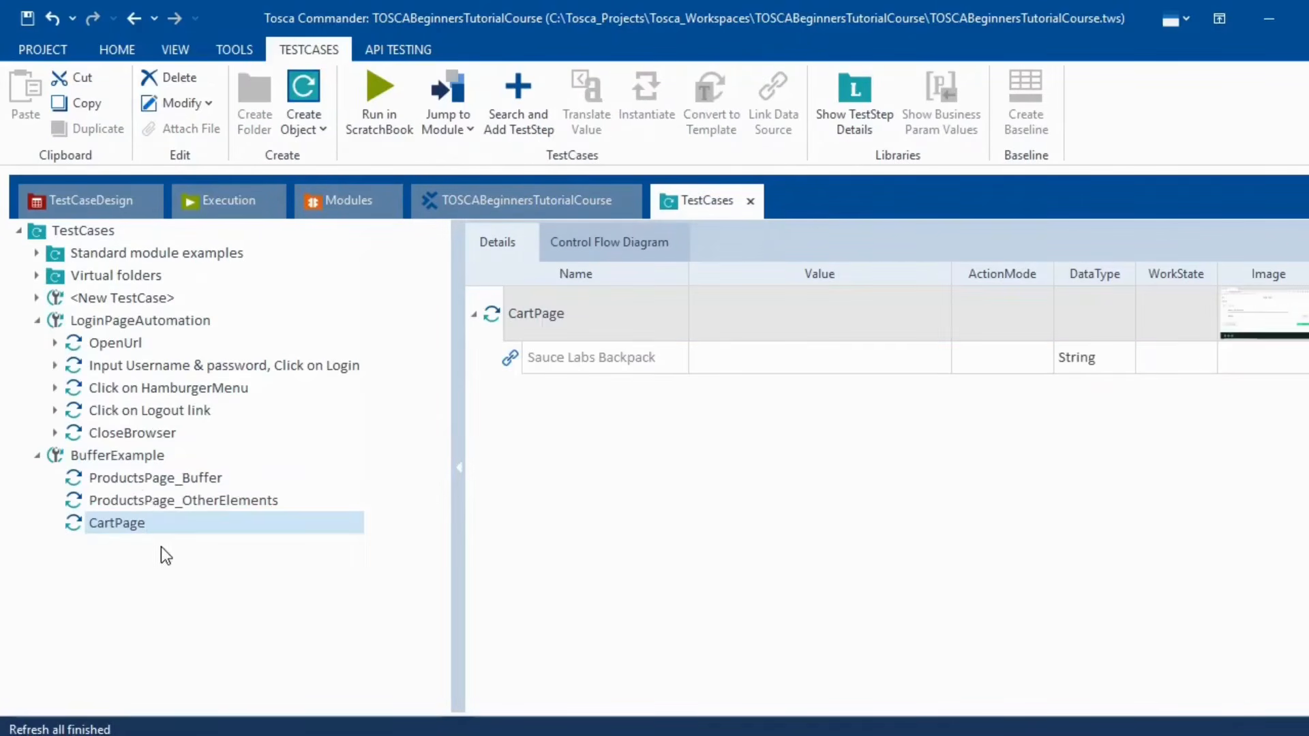
click(138, 478)
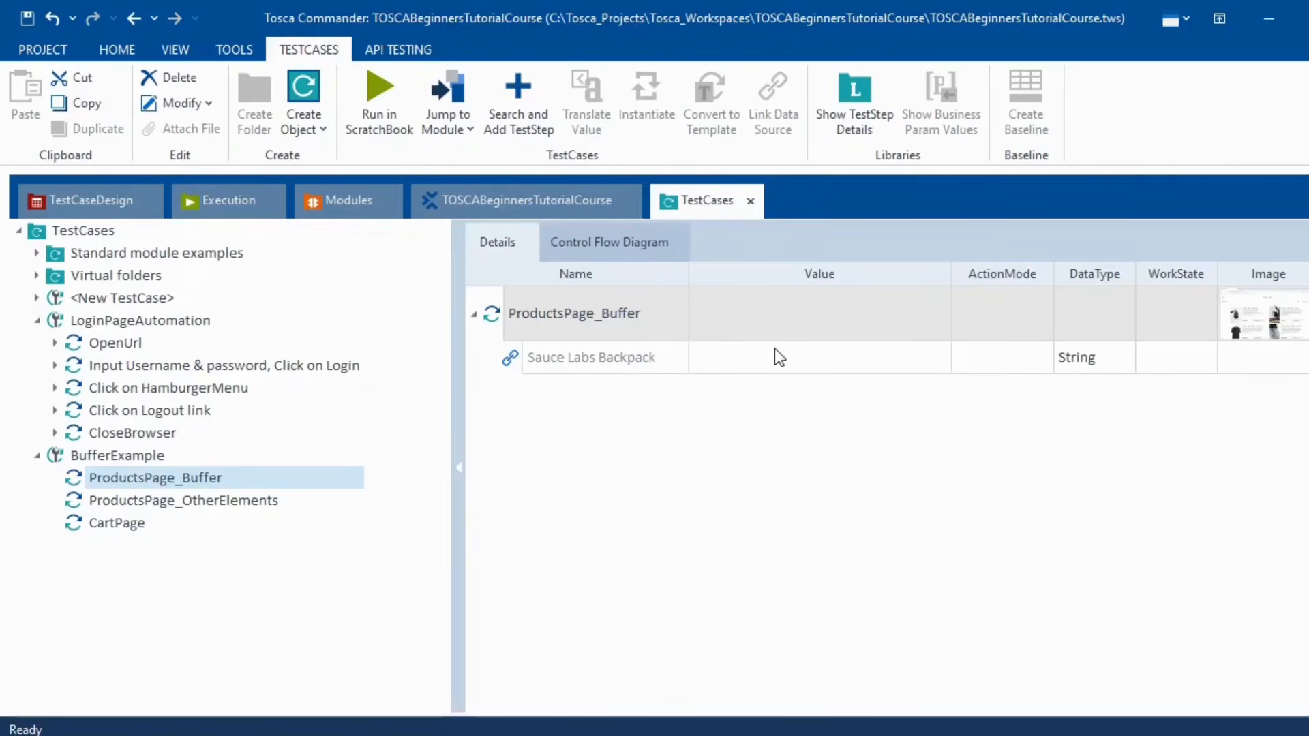
- Set the Sauce Labs Backpack step's ActionMode to Buffer
drag(462, 415, 336, 420)
click(914, 359)
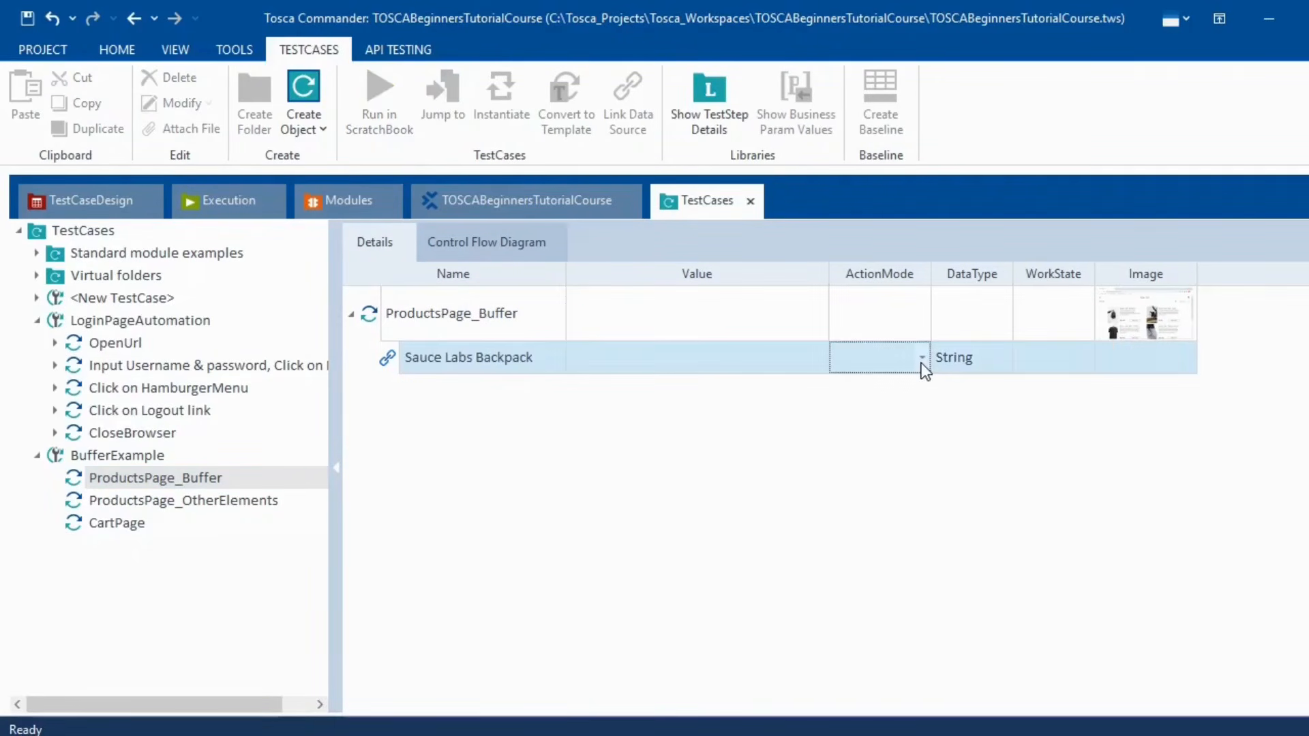
click(922, 362)
click(882, 435)
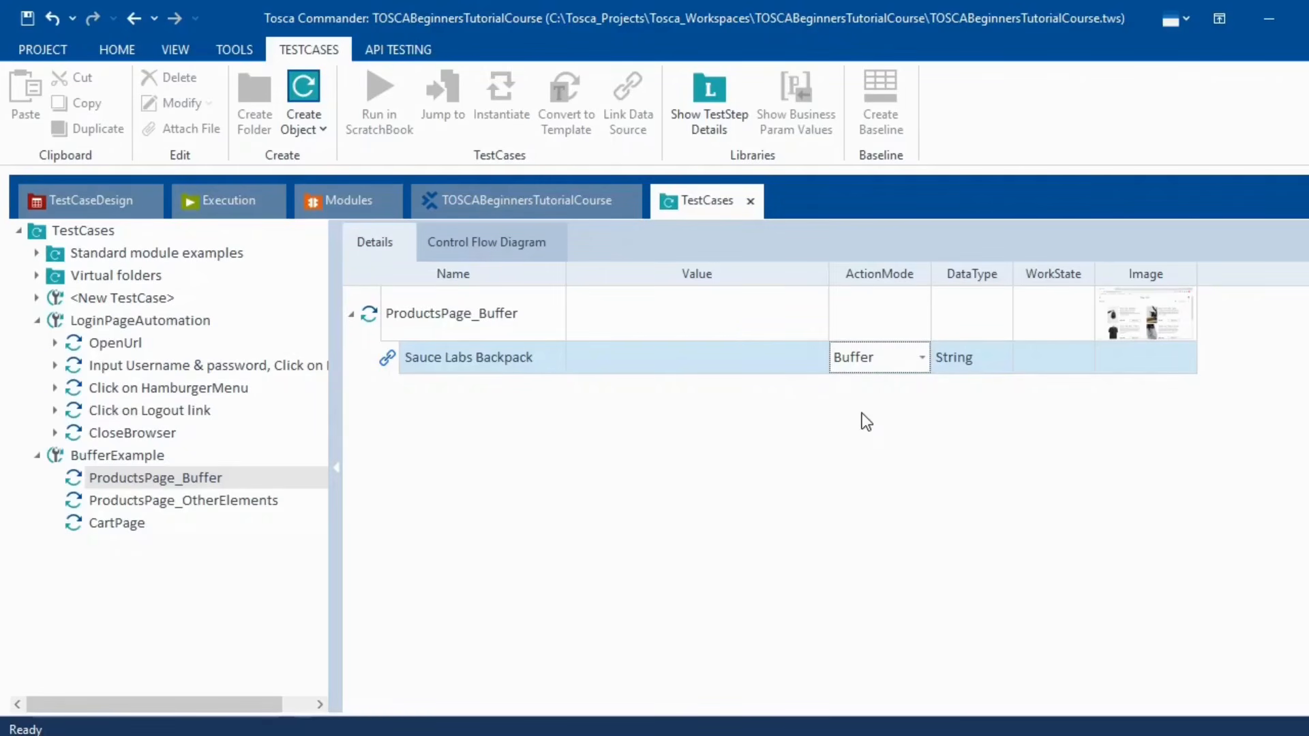
click(760, 449)
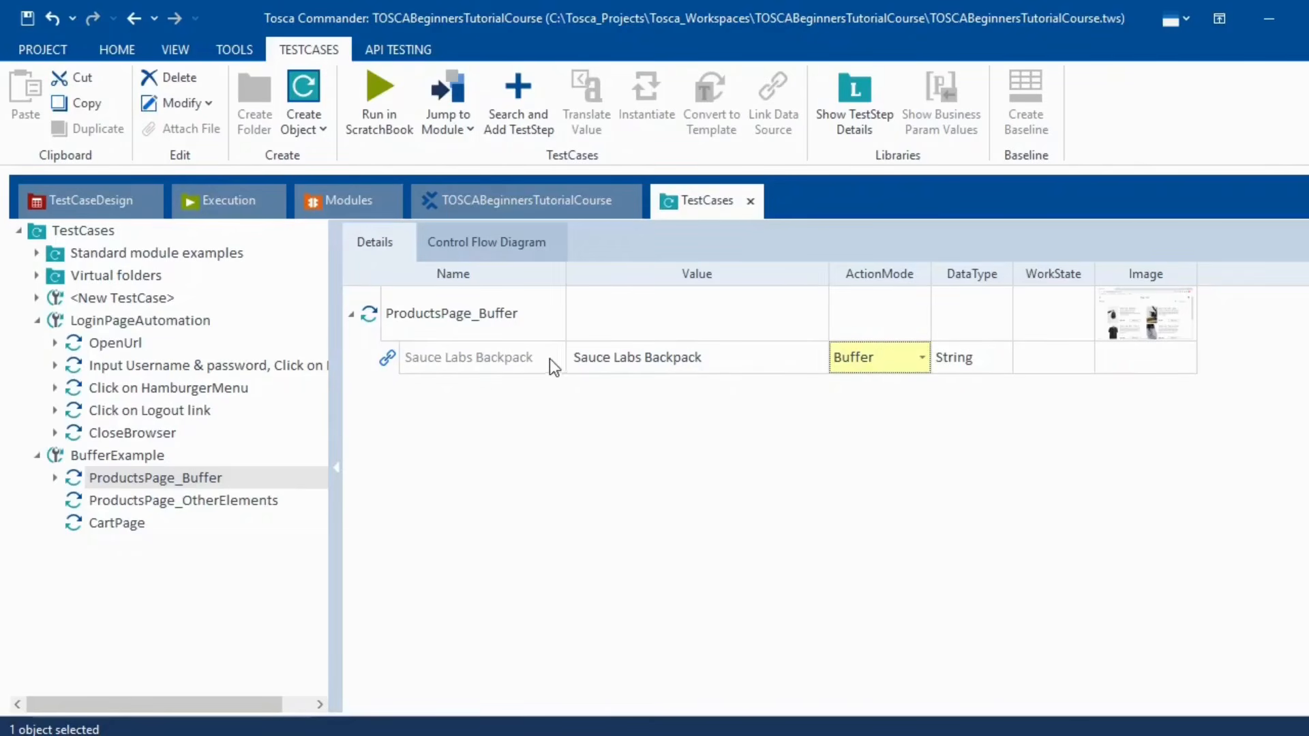
- Enter BufferNameValidation as the Sauce Labs Backpack step's value
click(732, 356)
click(733, 358)
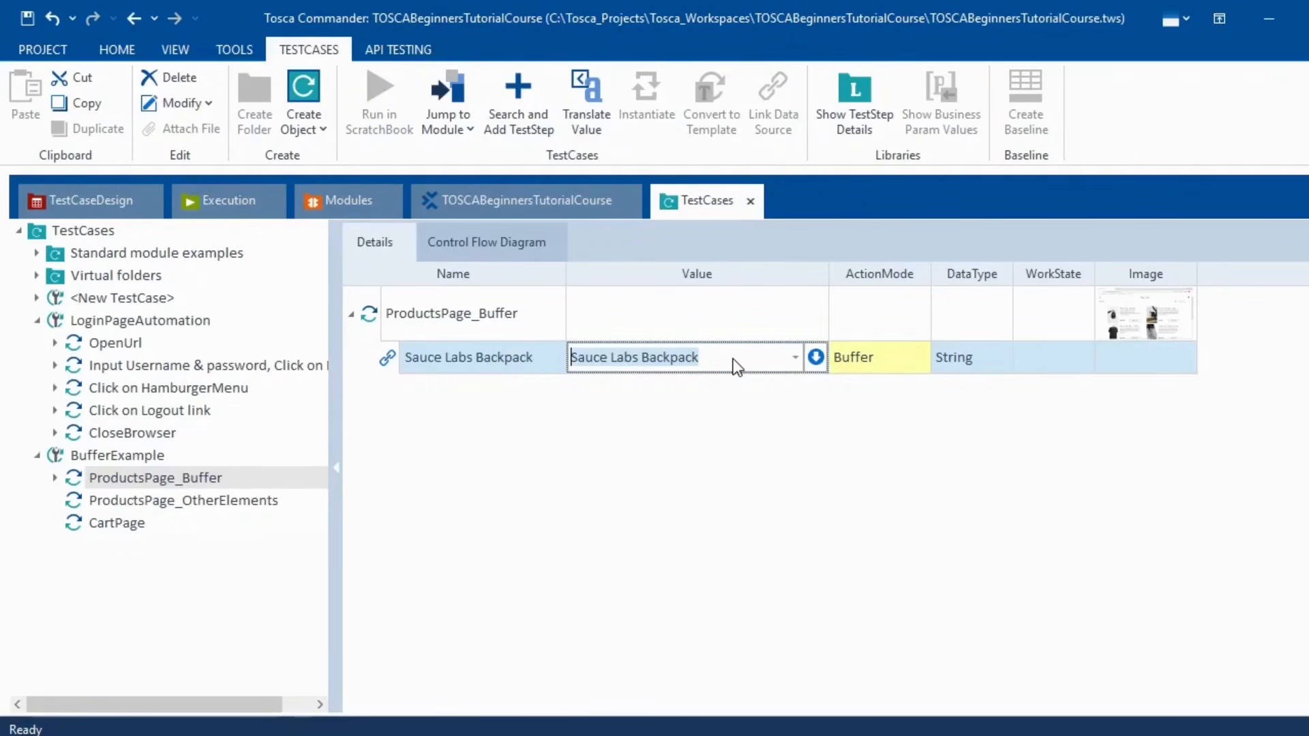
text(Buffer)
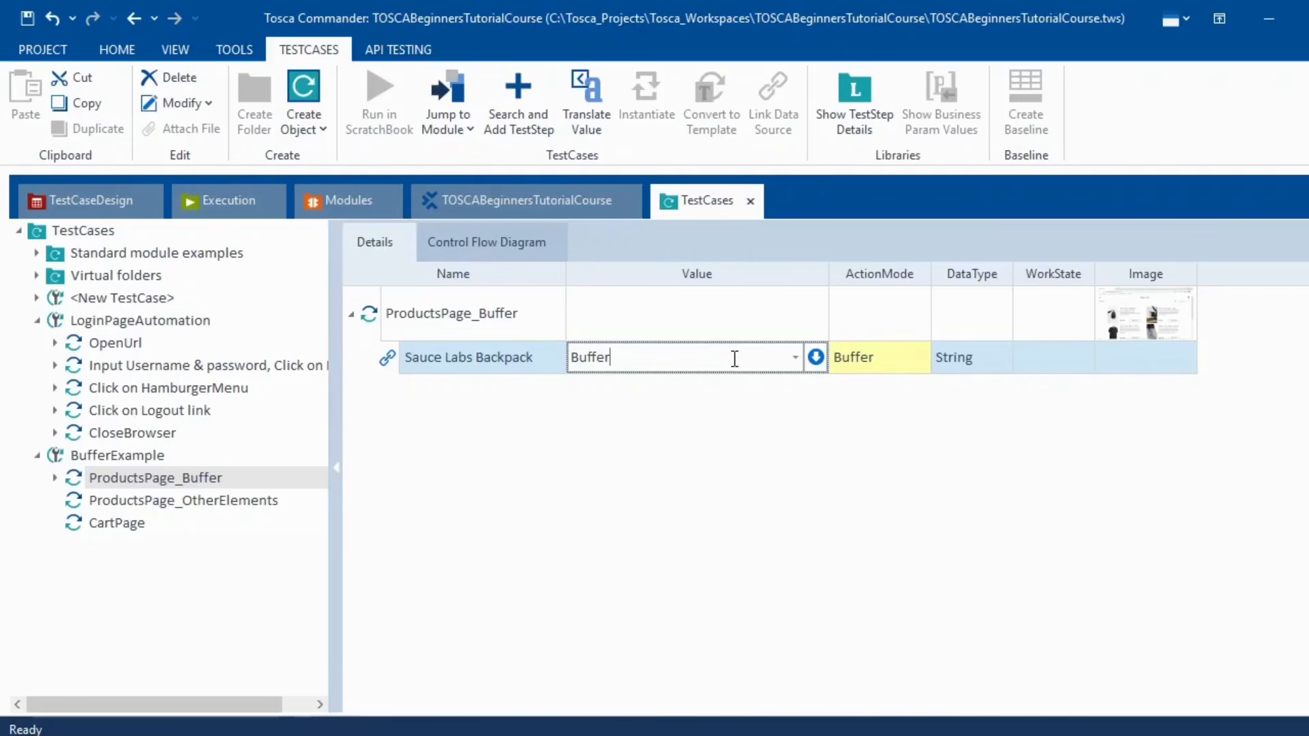
text(NameVa)
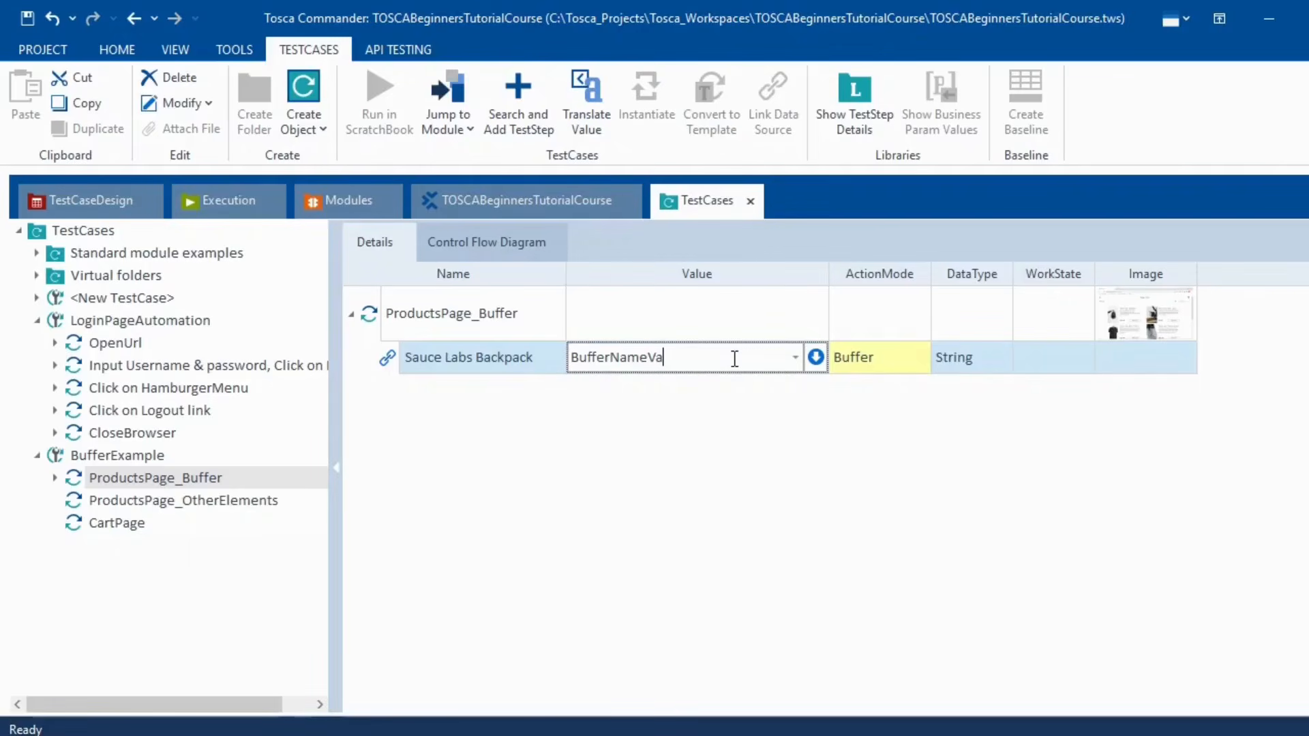
text(lidation)
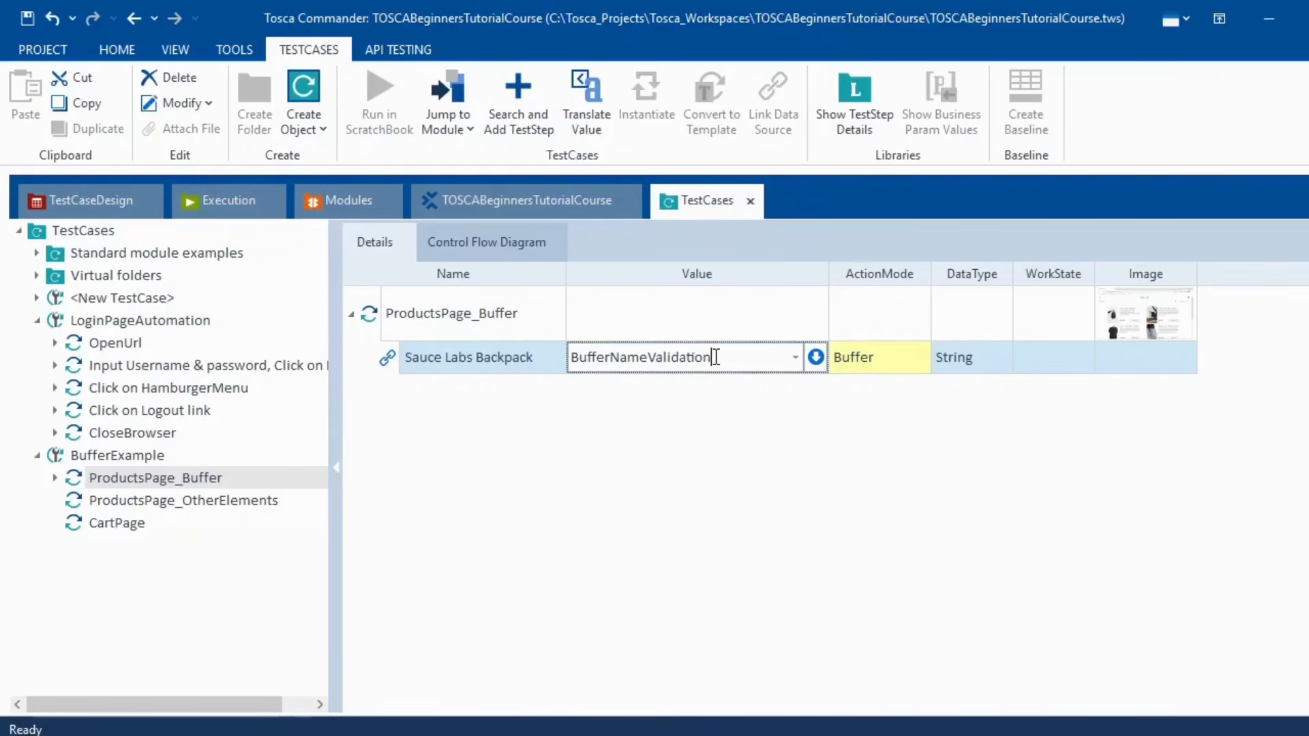
drag(713, 357, 468, 374)
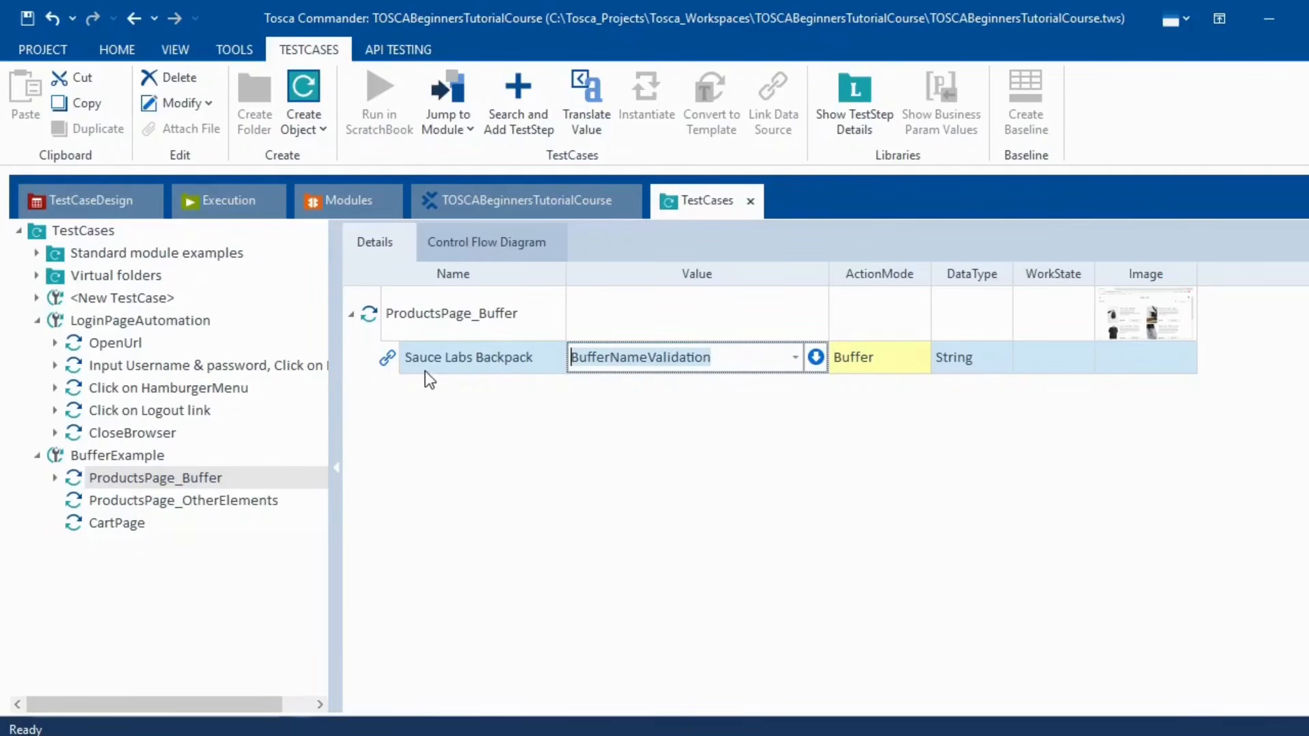
click(652, 430)
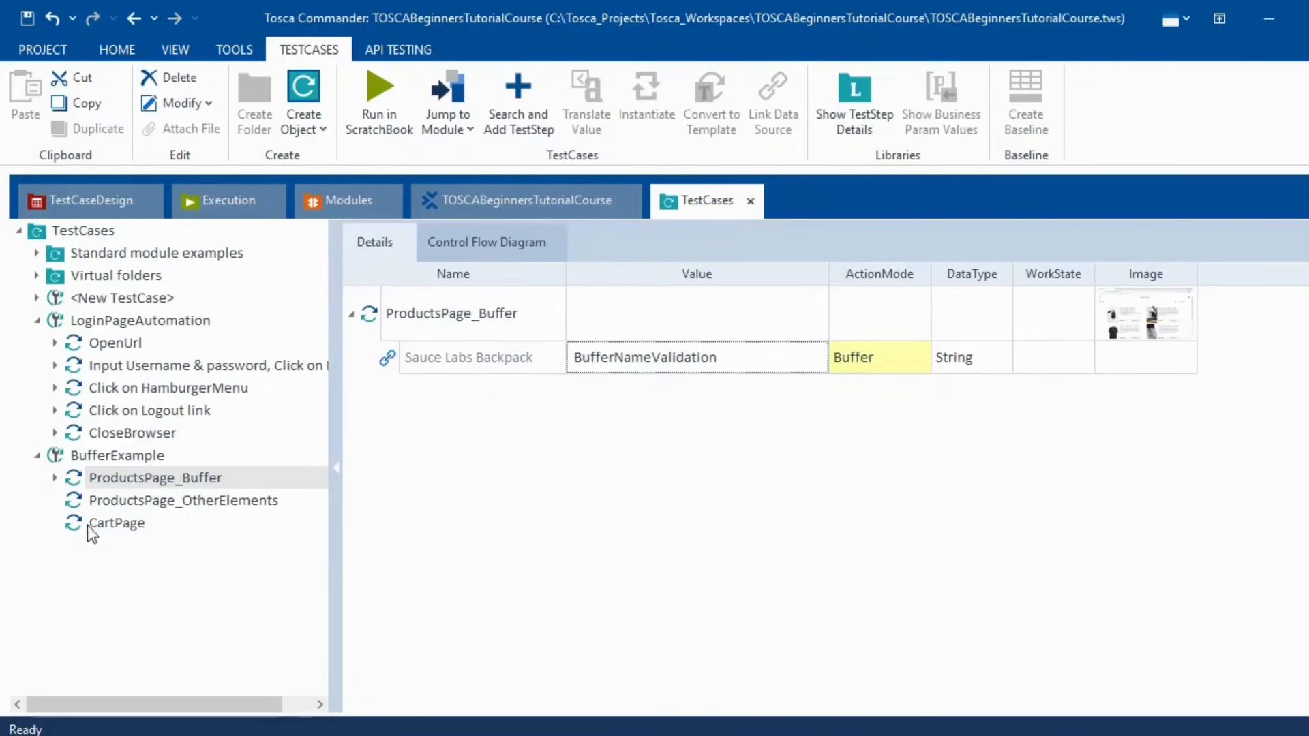
- Rename ProductsPage_Buffer to 'Capturing Data in Buffer' and ProductsPage_OtherElements to 'Click on Add To Cart'
click(132, 503)
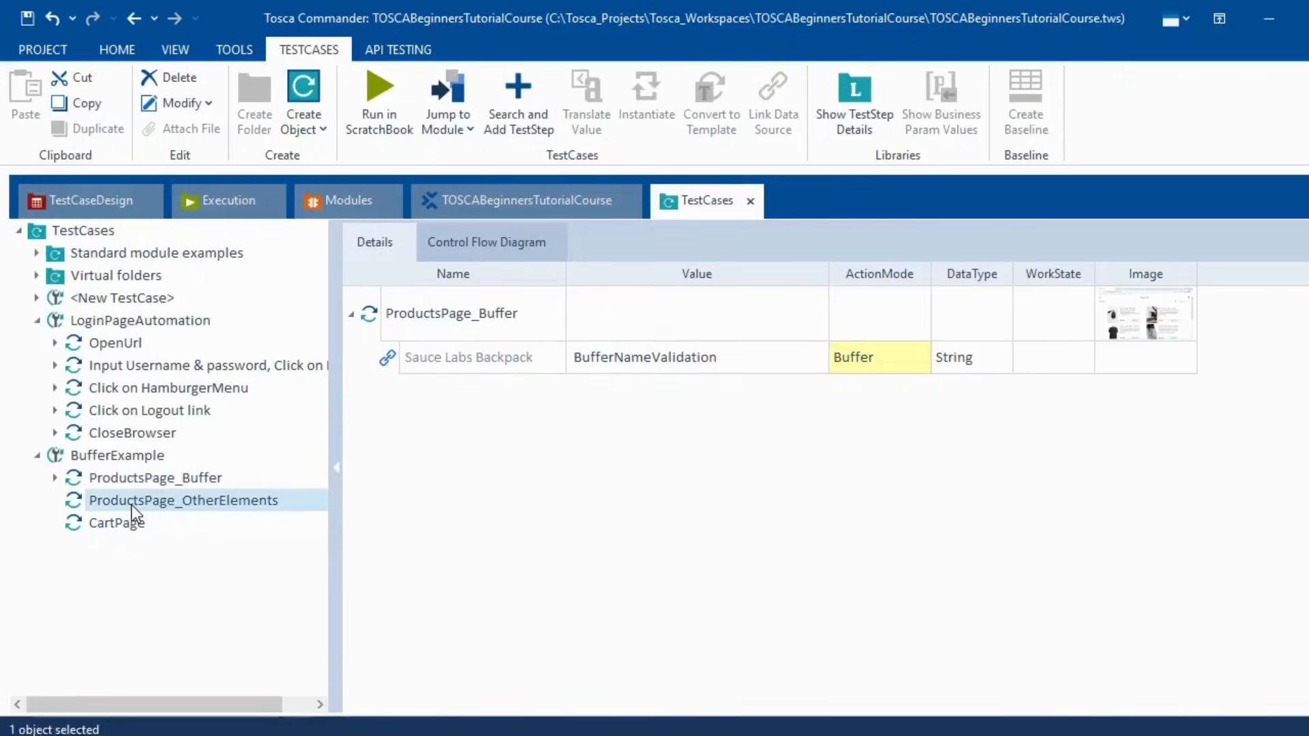
click(130, 481)
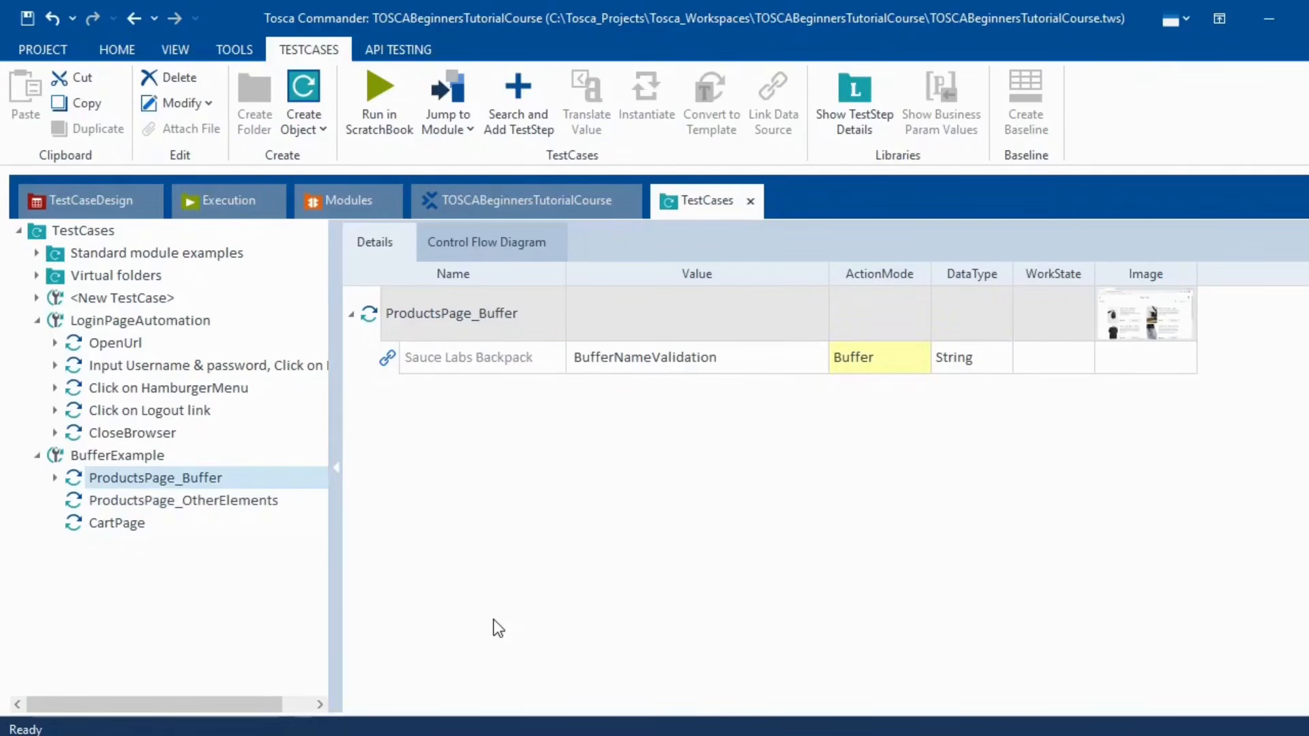
key(F2)
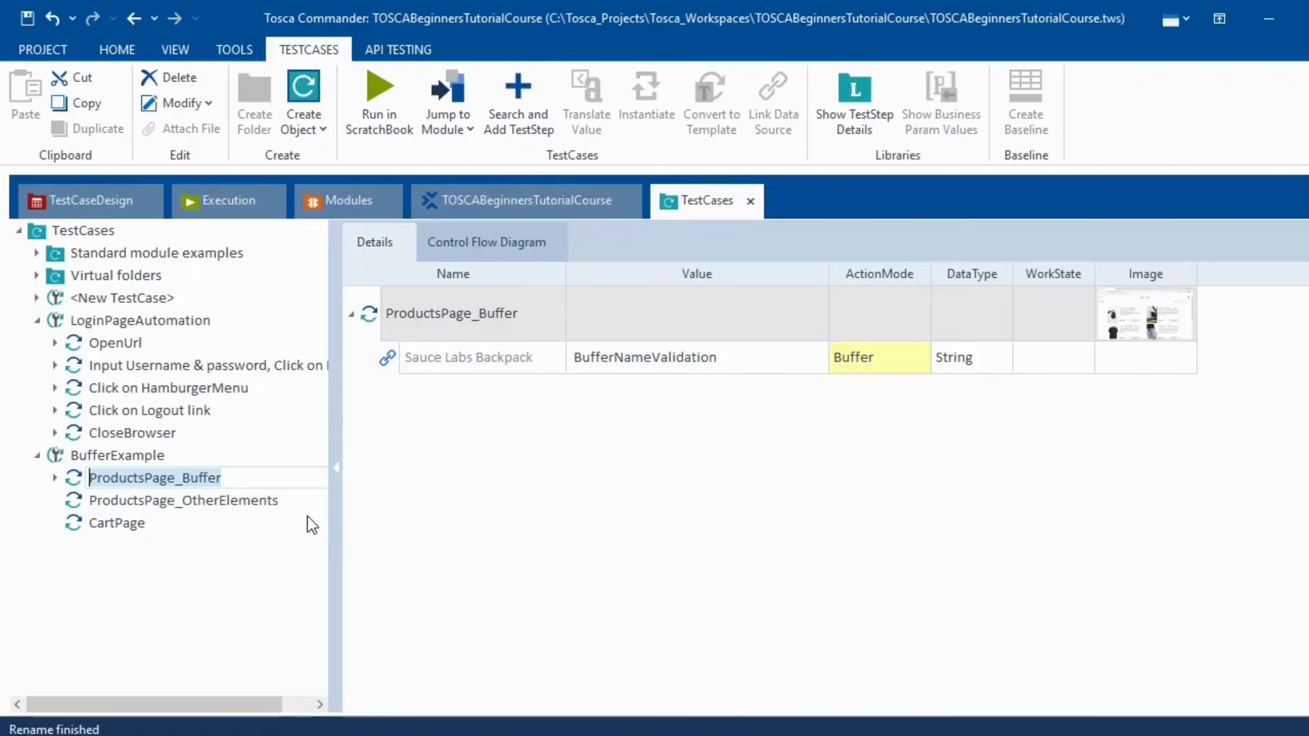
text(Ca)
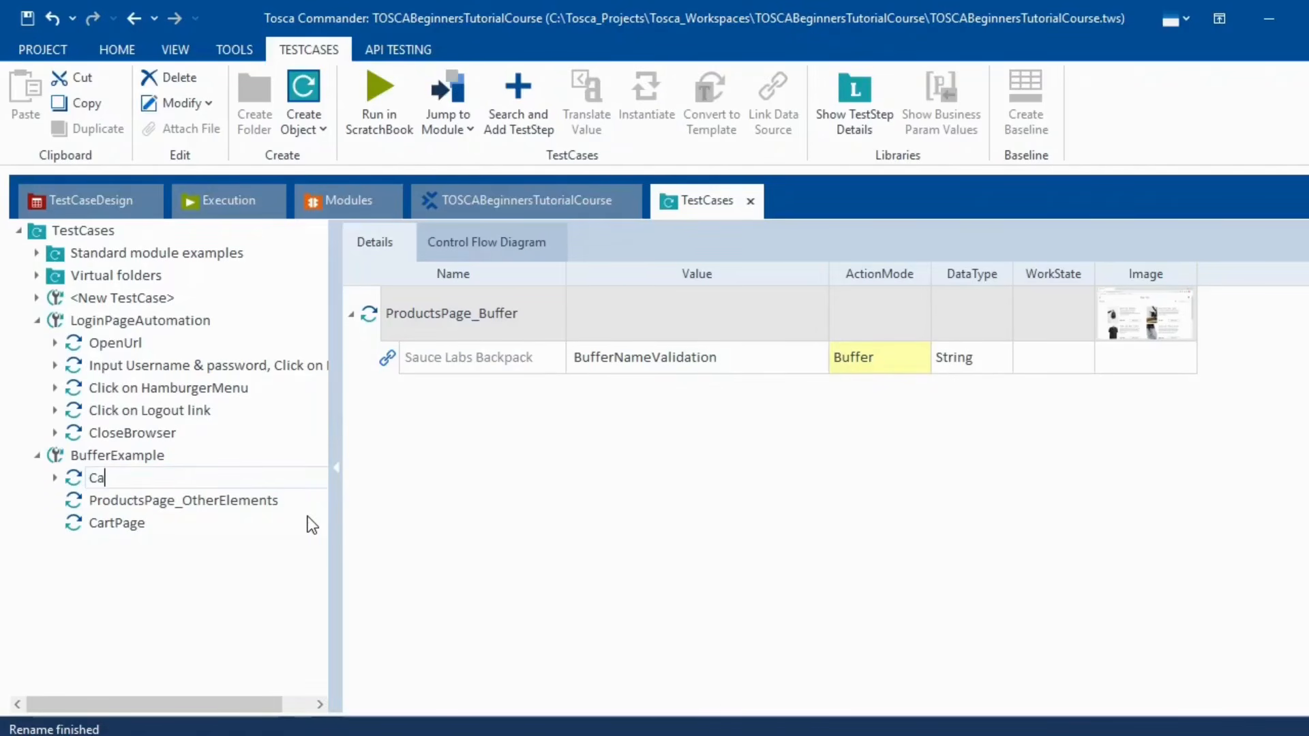
text(pturing Data in Buffer)
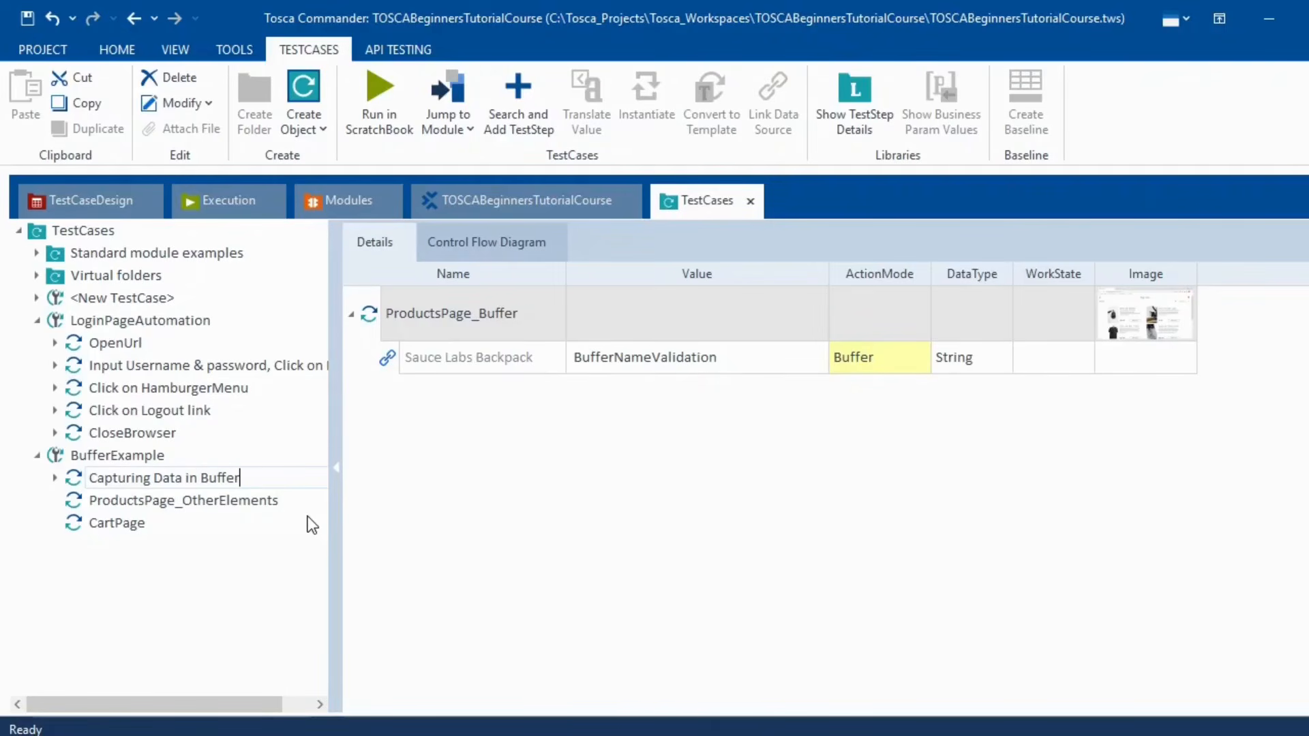
key(Return)
click(175, 502)
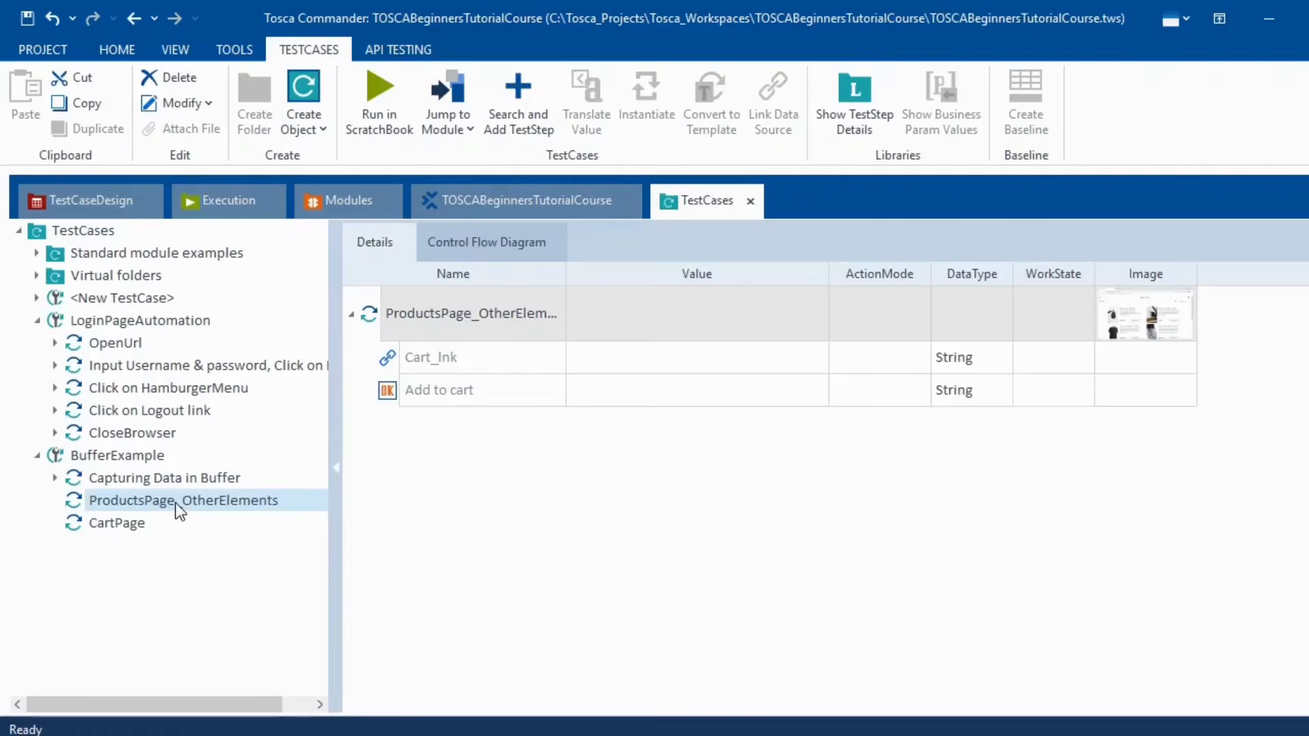
click(173, 501)
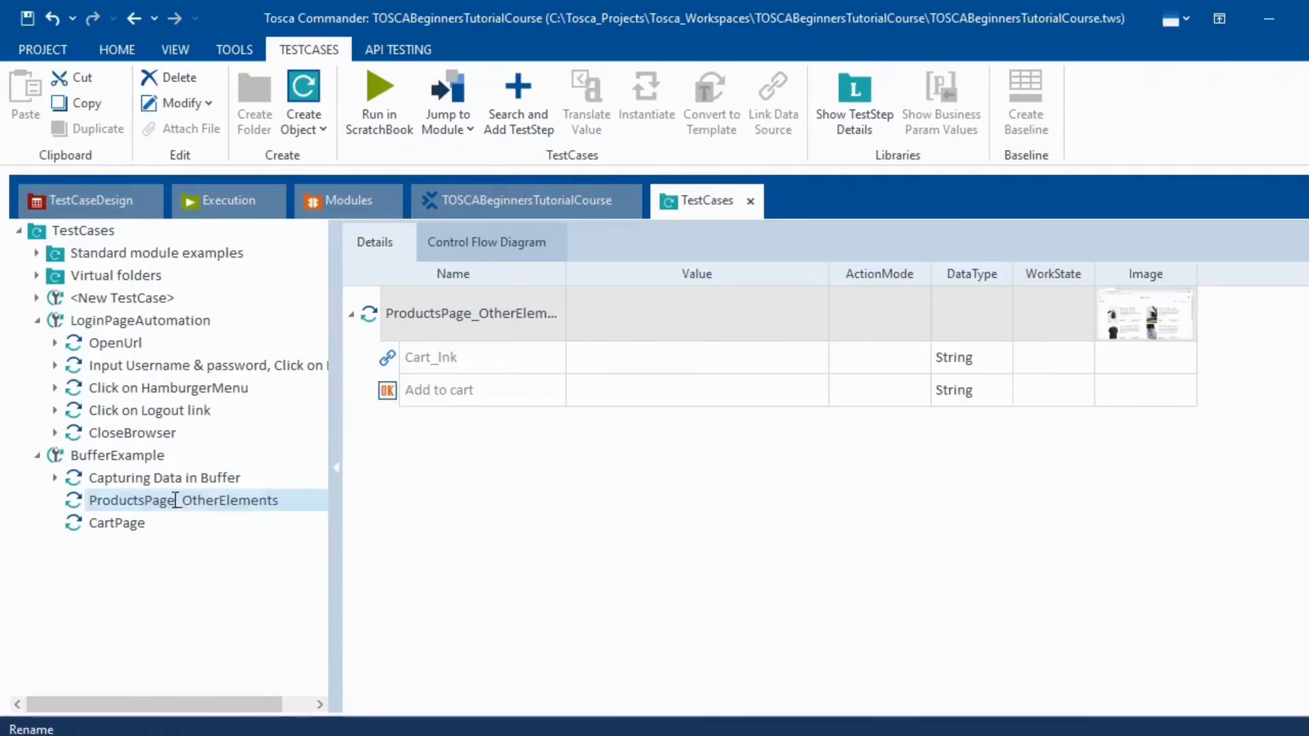
text(Click on)
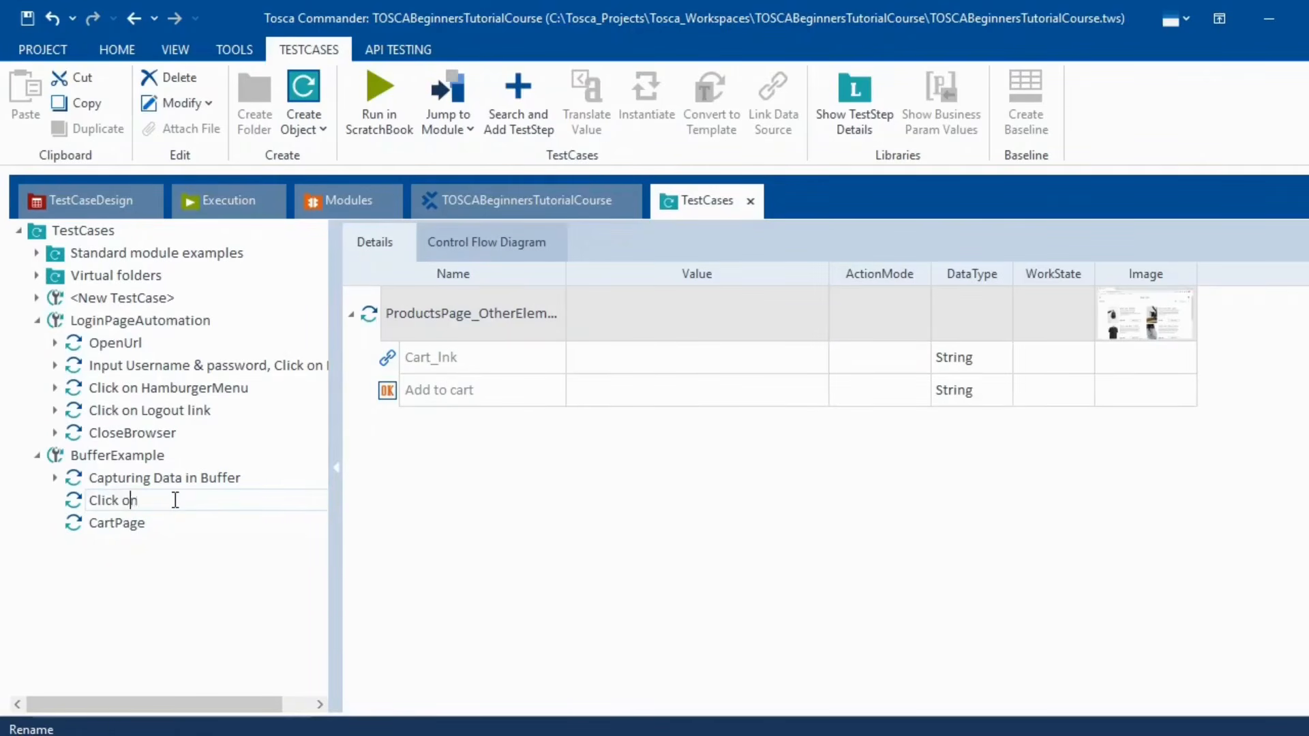
text( Add To Cart)
key(Return)
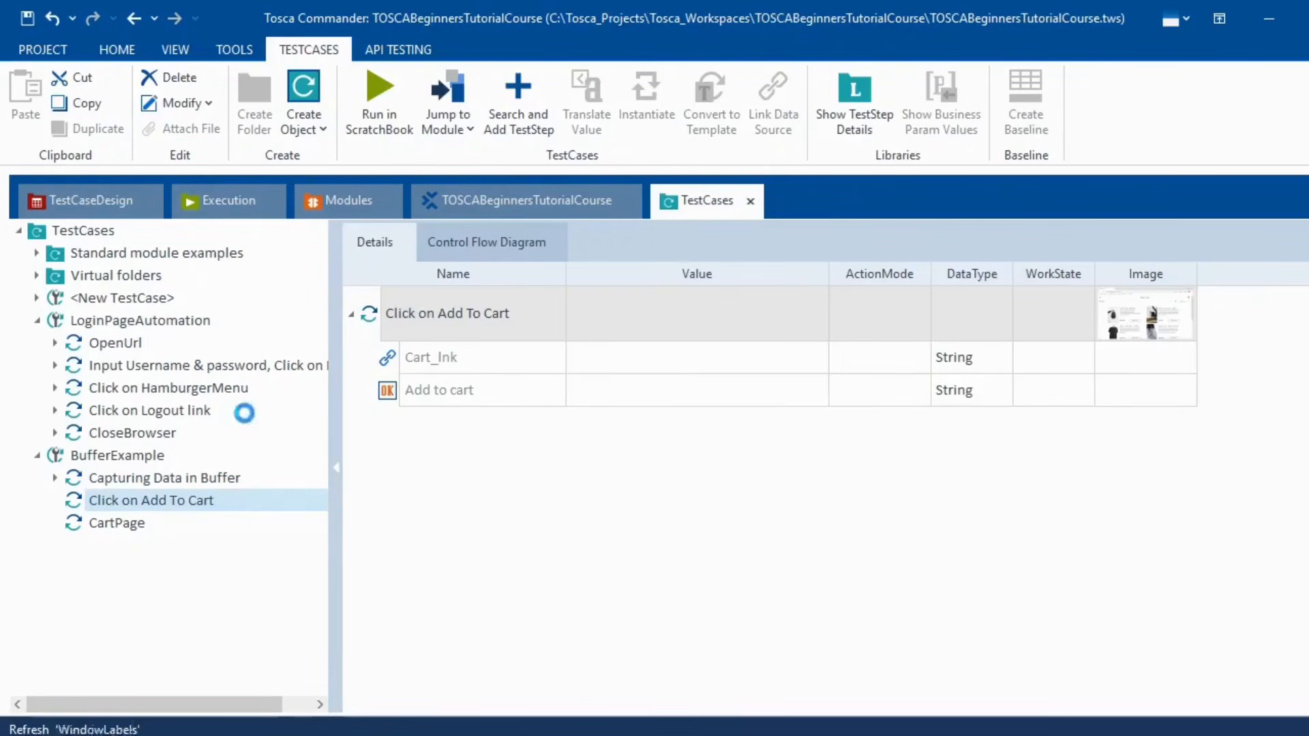
- Paste a copy of Click on Add To Cart above CartPage and name it 'Click on the Cart Link'
click(126, 453)
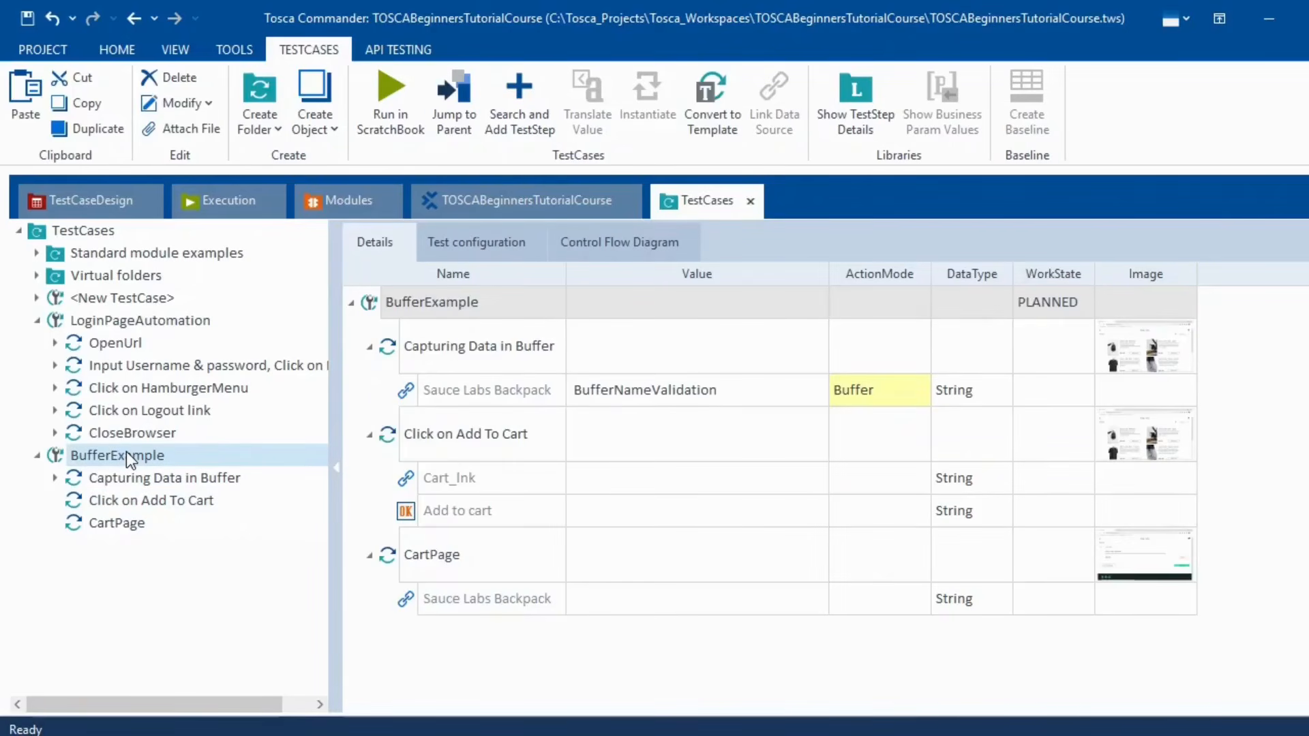
key(ctrl+v)
drag(74, 549, 146, 529)
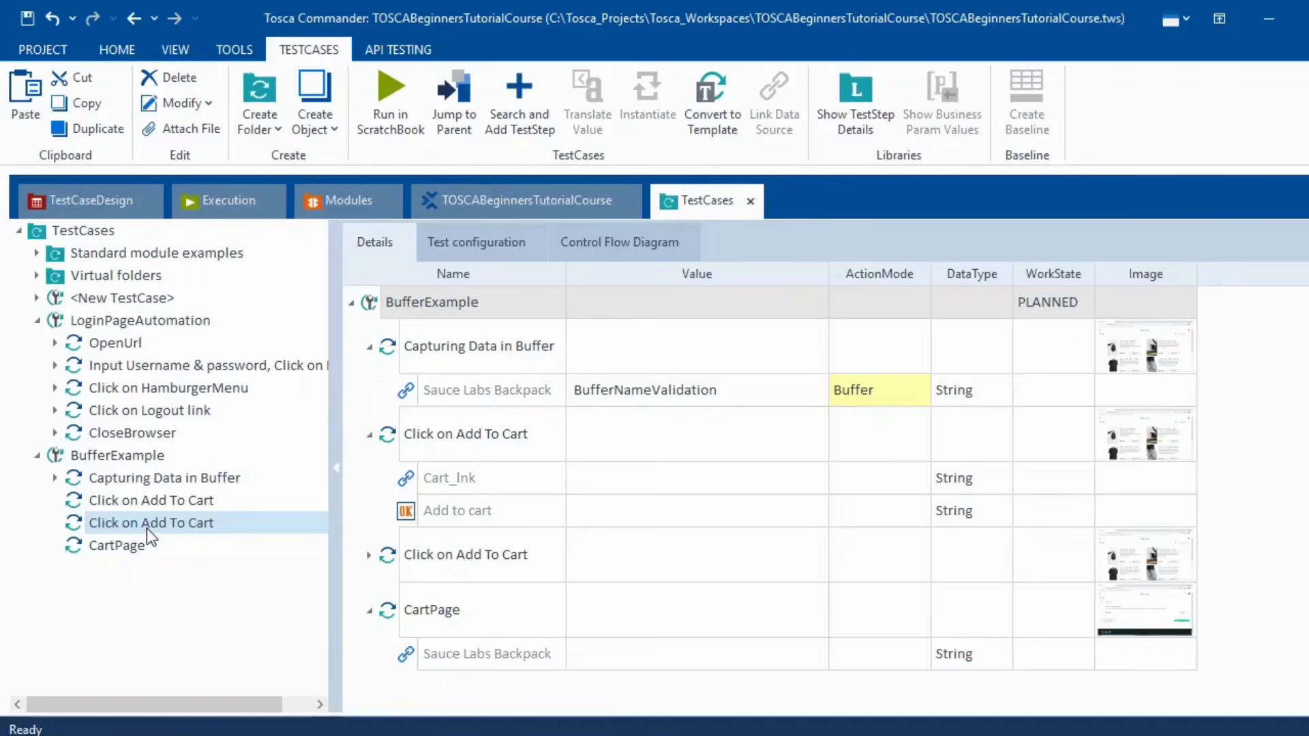
click(145, 529)
text(Cli)
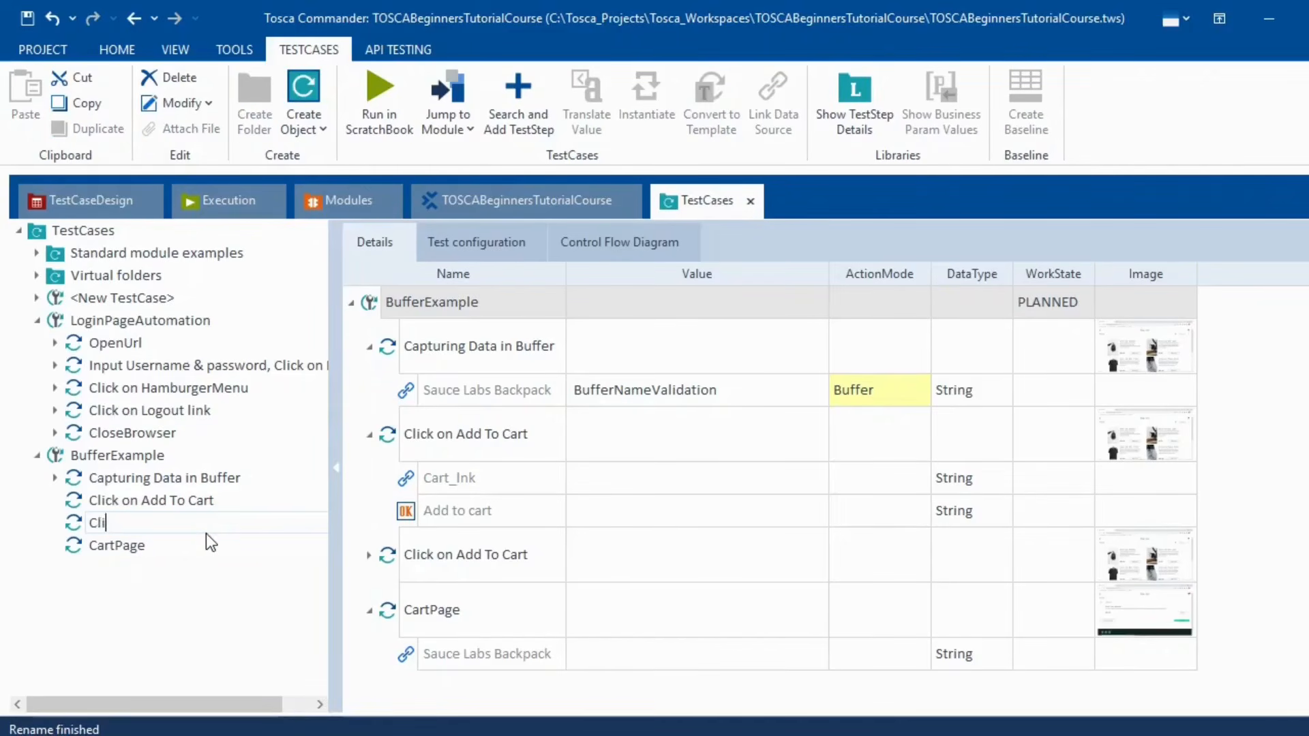
text(ck on the Cart Link)
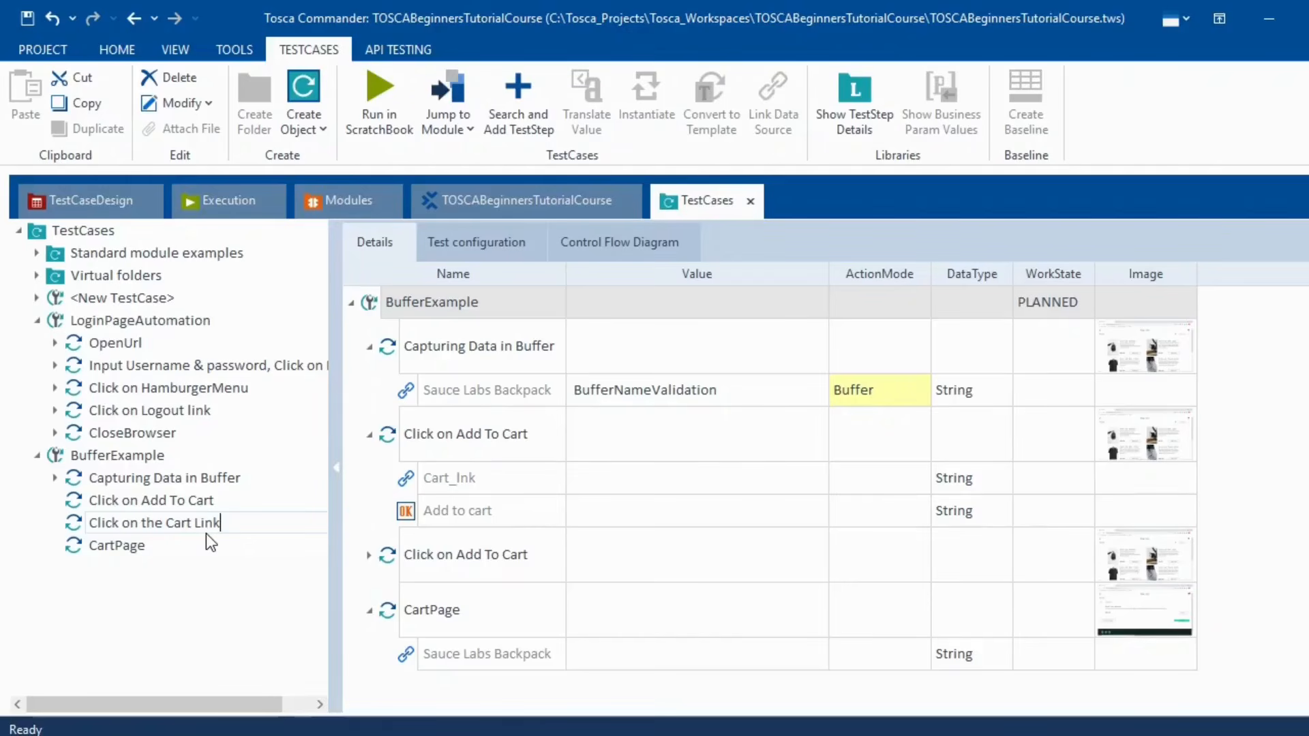
key(Return)
- Rename the CartPage step to 'Validating Products name'
click(126, 543)
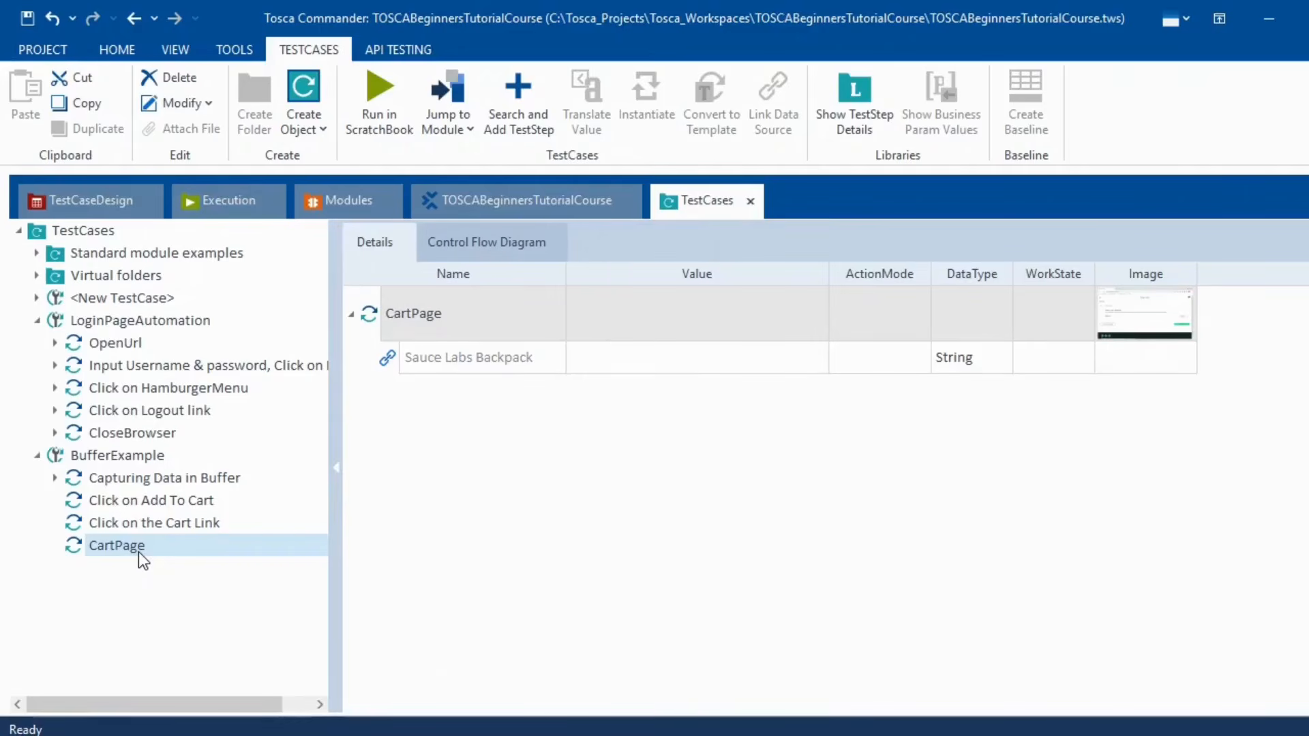
key(F2)
text(Vali)
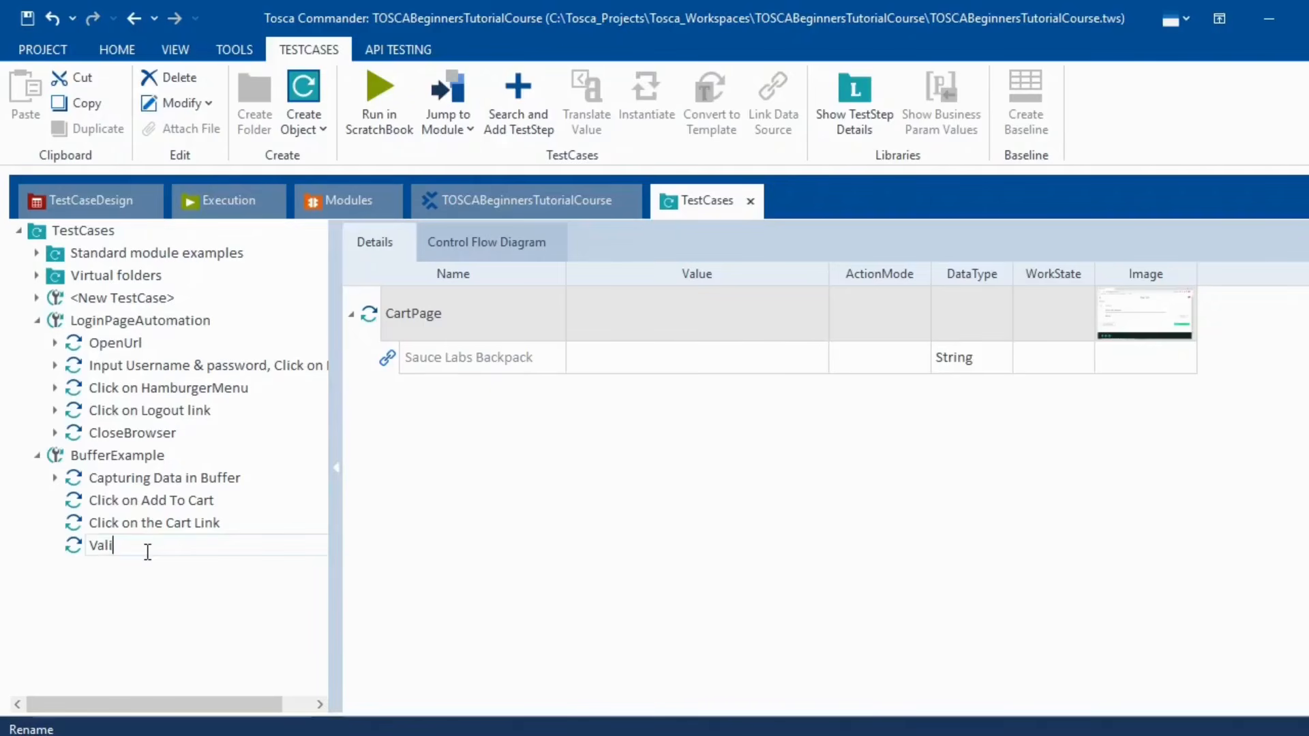
text(dating Products name)
key(Return)
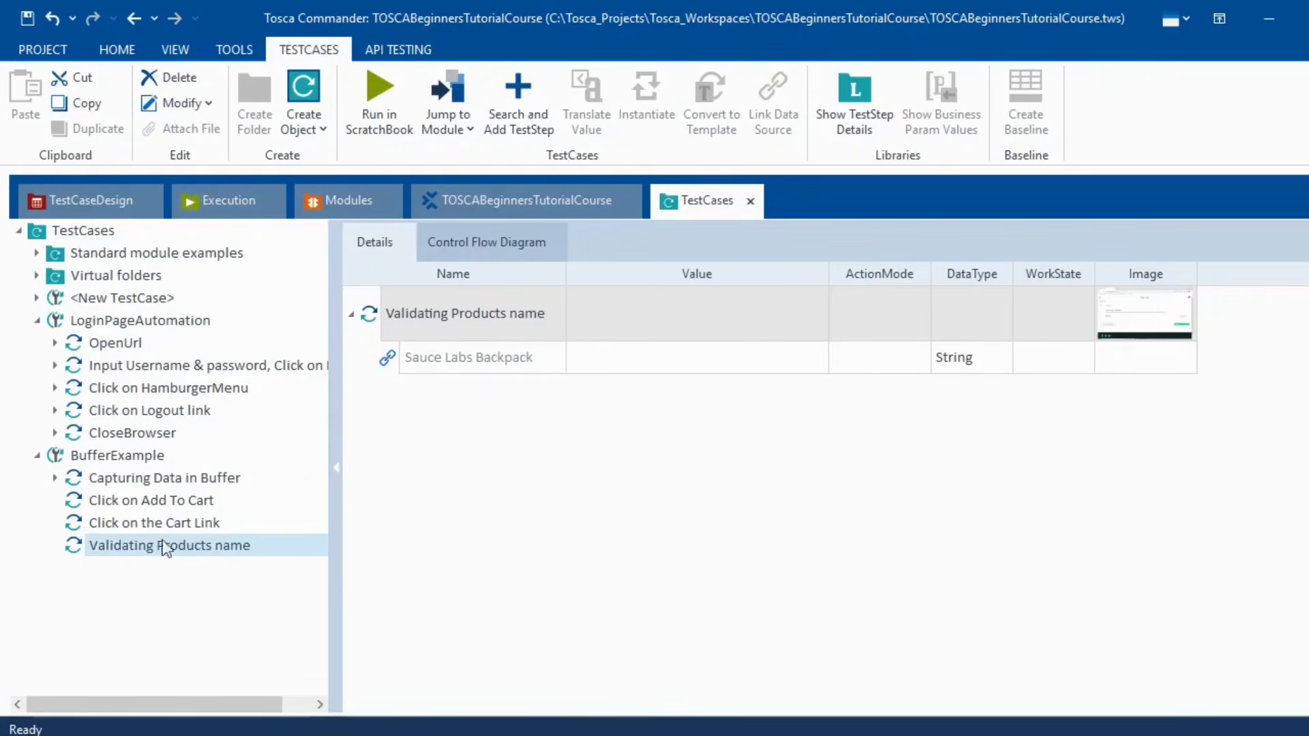
- Set the Add to cart value to {Click} in the Click on Add To Cart step
click(187, 483)
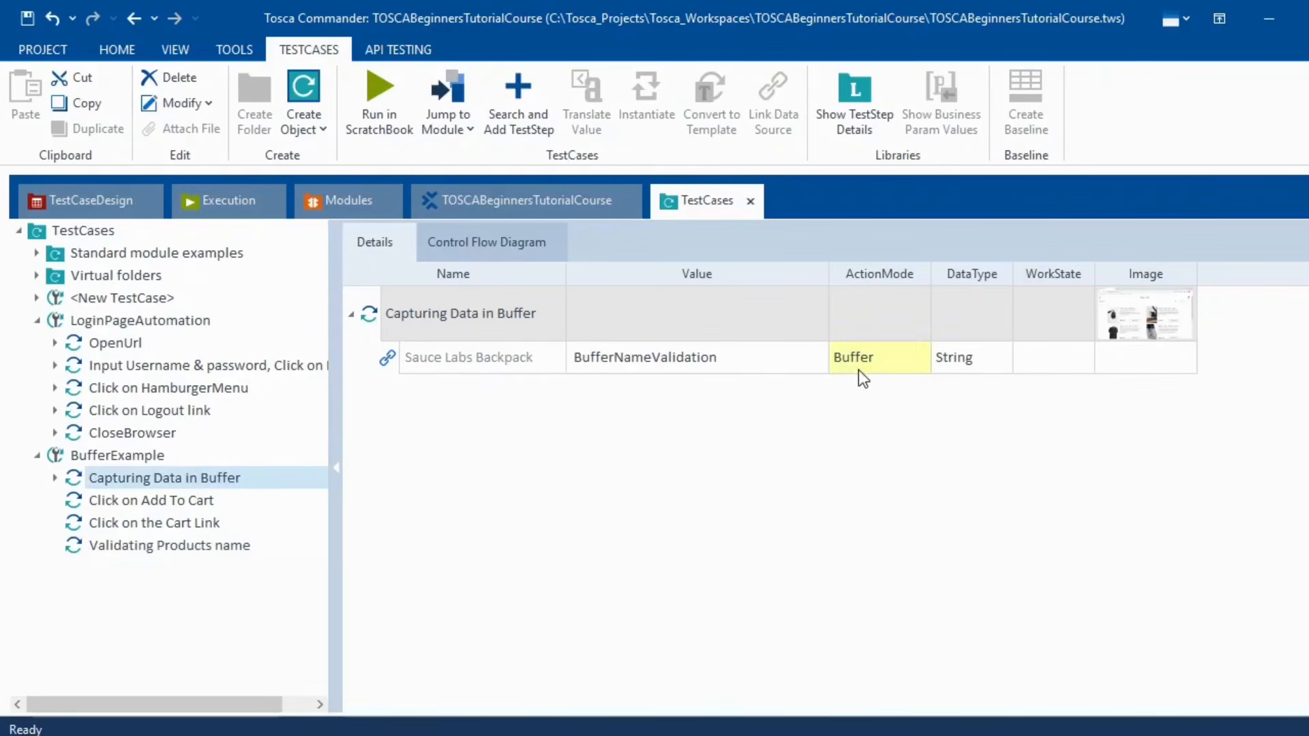
click(146, 502)
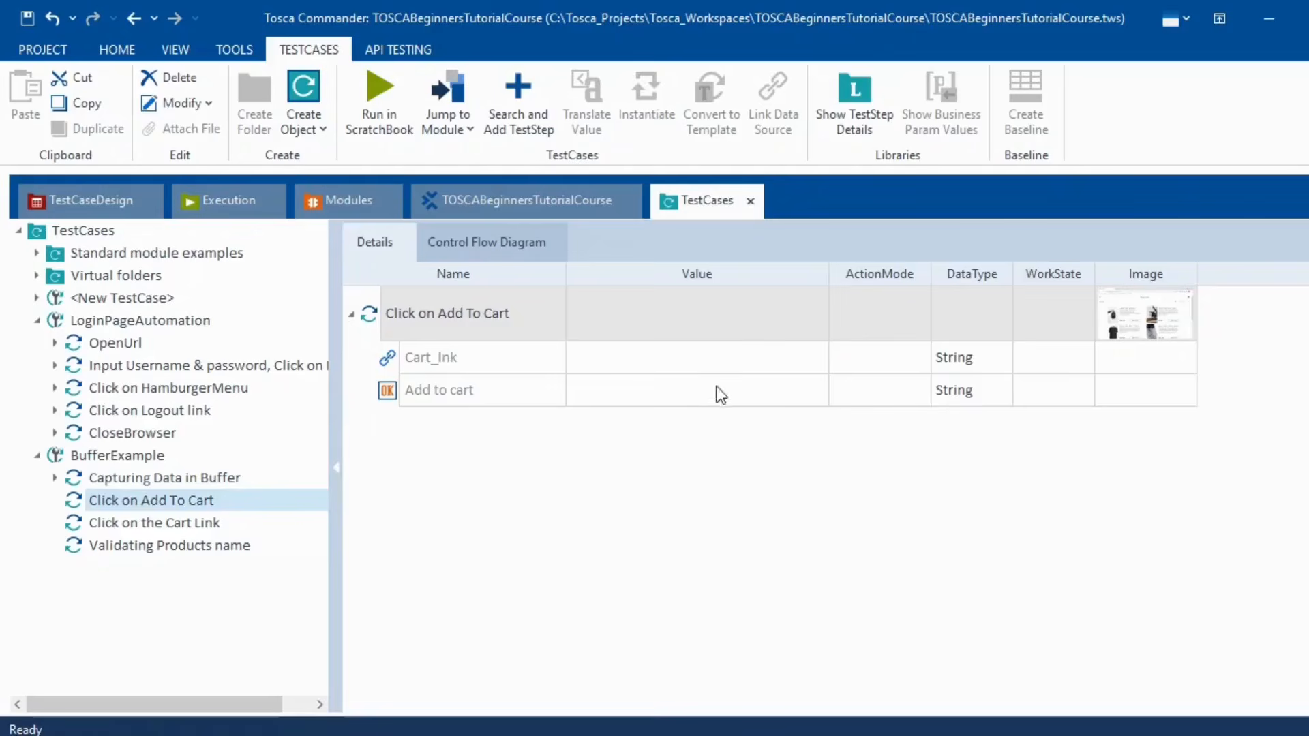
click(689, 397)
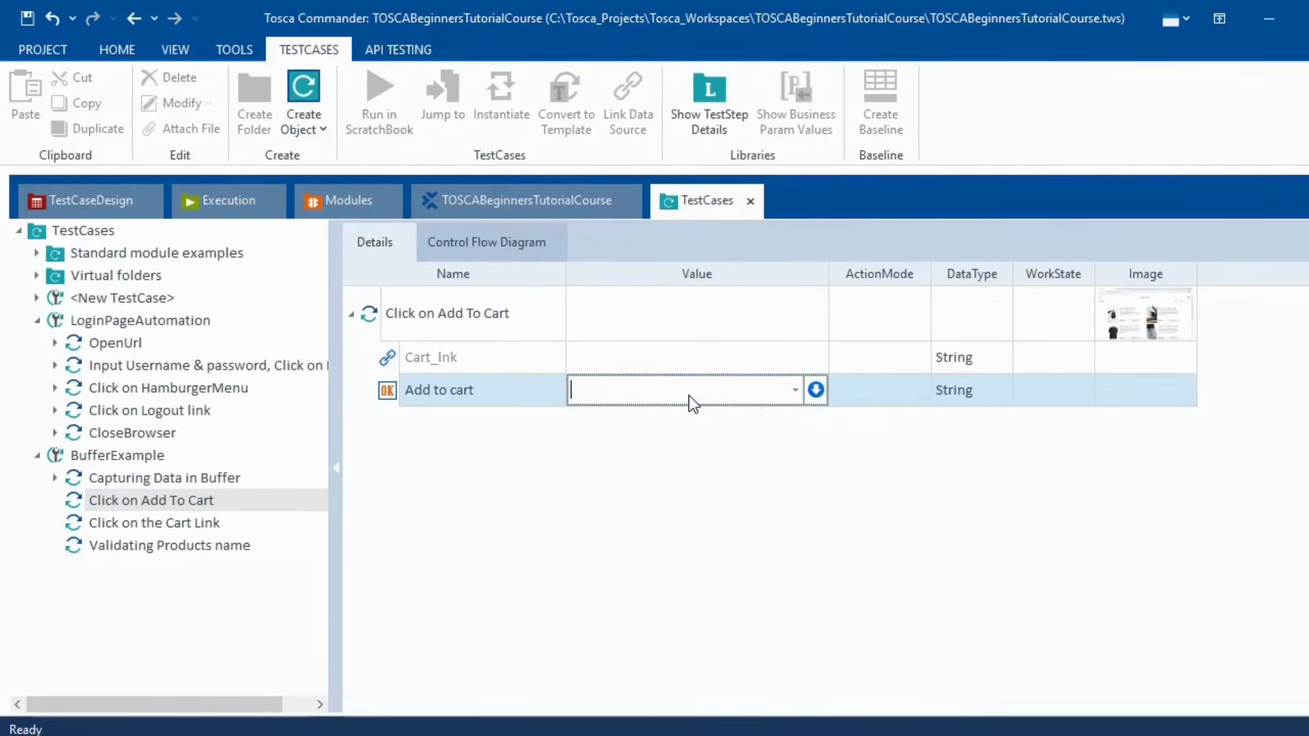
text({Click})
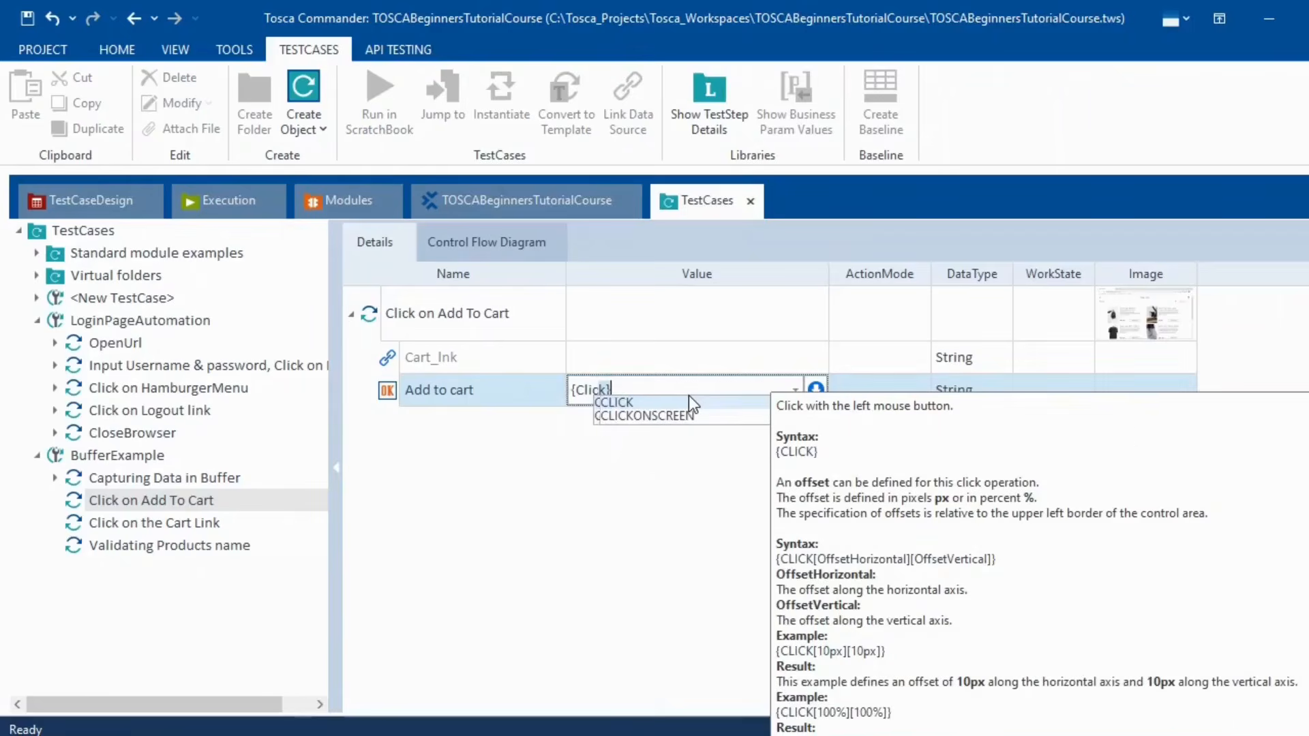
click(555, 543)
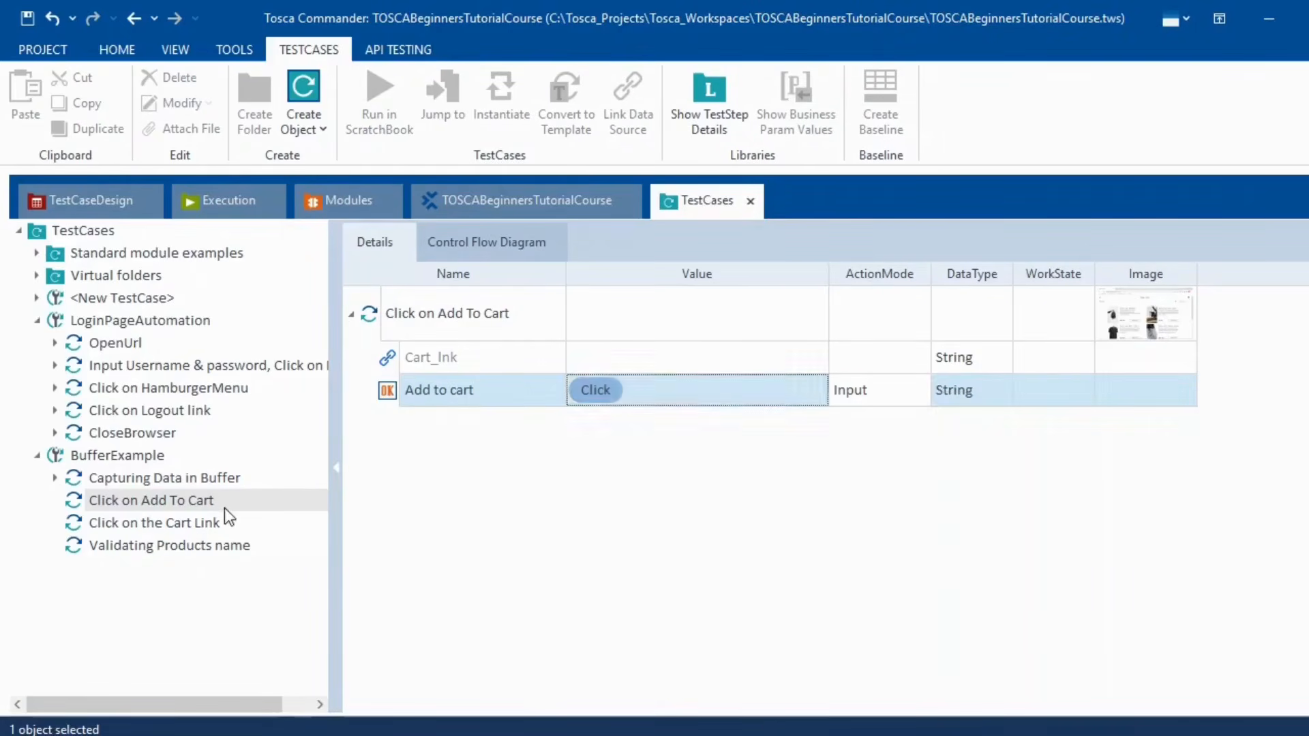
- Set the Add to cart value to {Click} in the Click on the Cart Link step
click(157, 532)
click(599, 398)
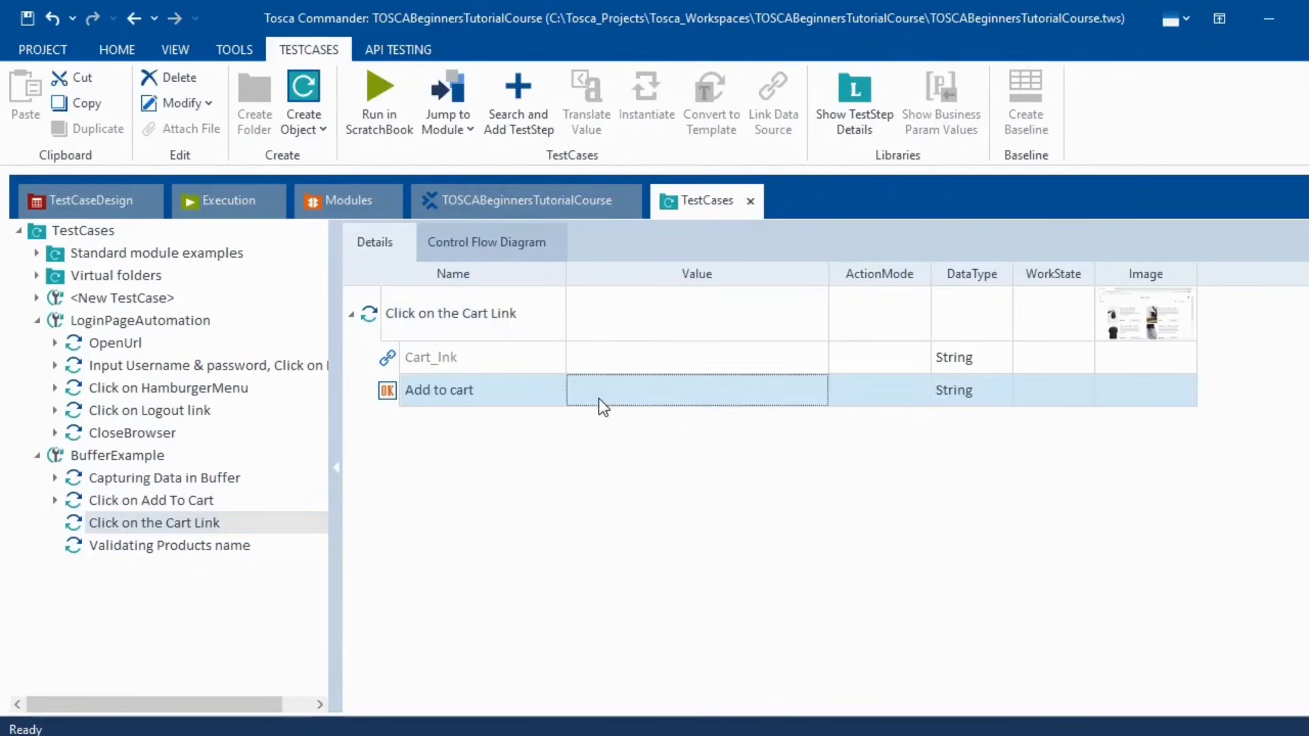
click(599, 395)
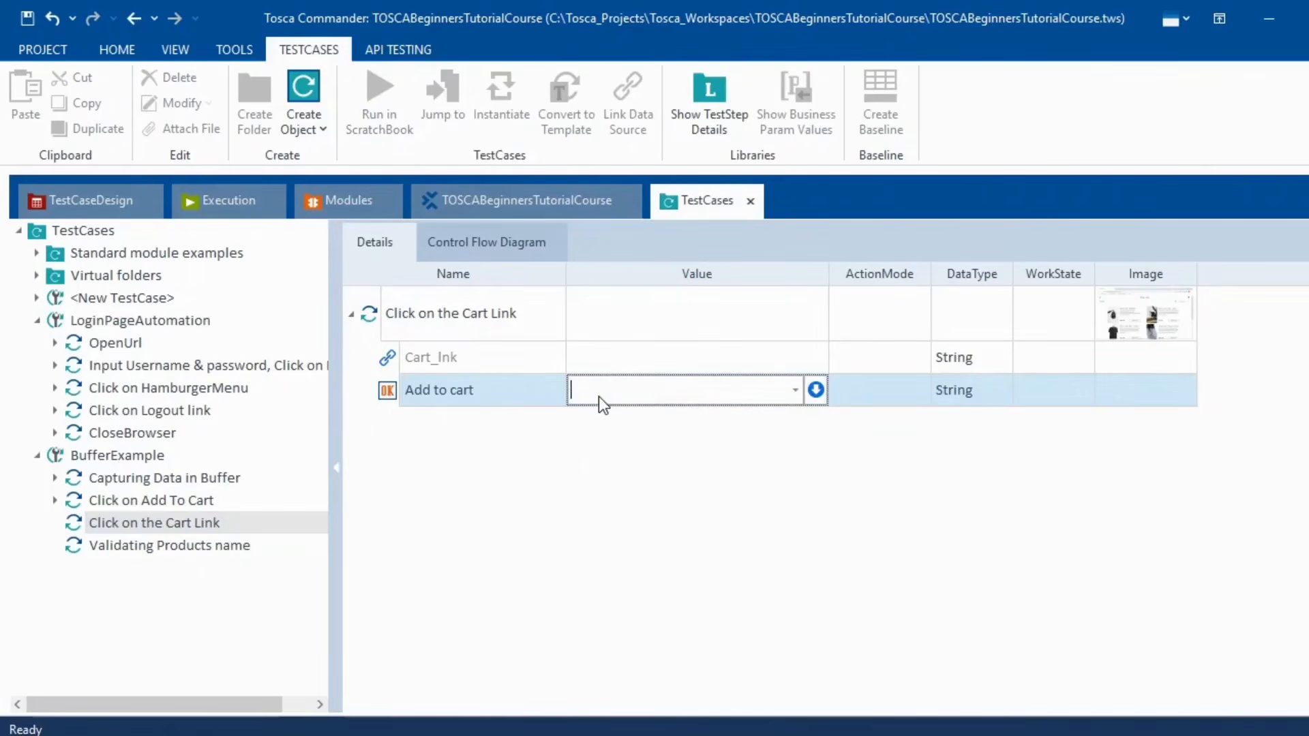
text({Click})
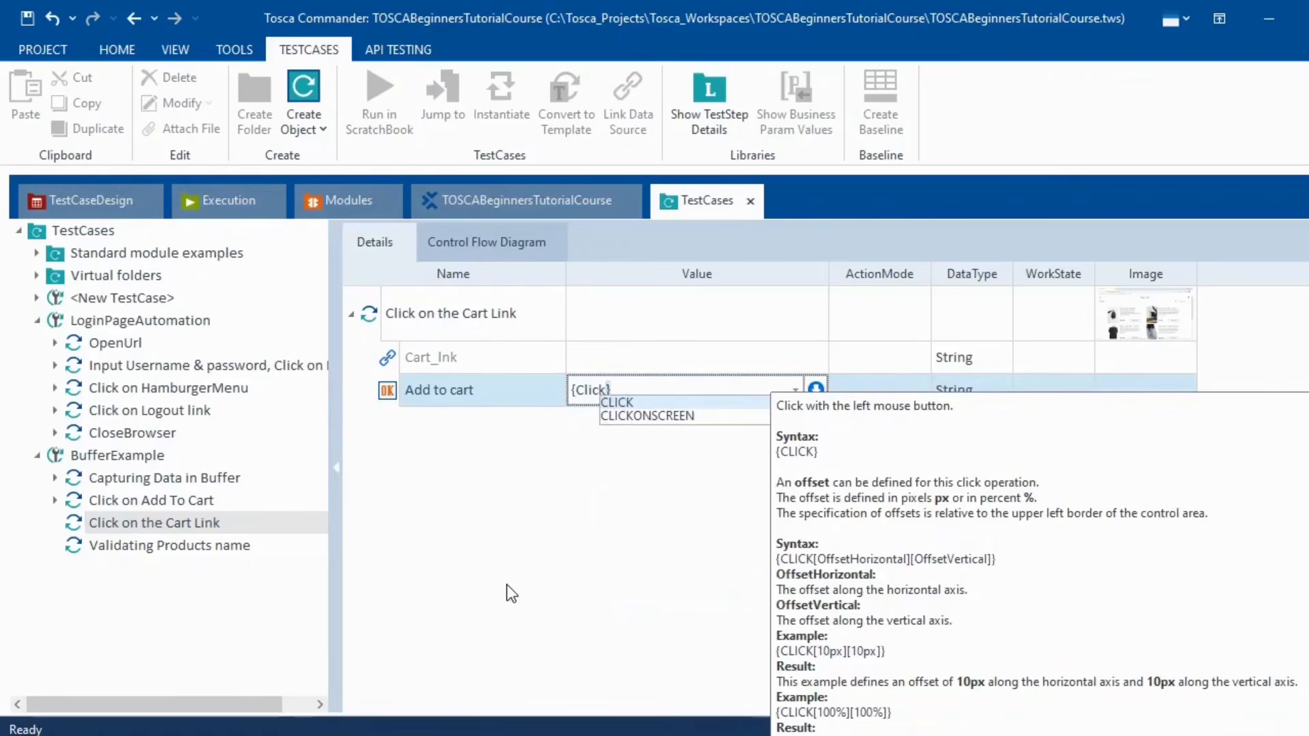
click(165, 611)
click(157, 549)
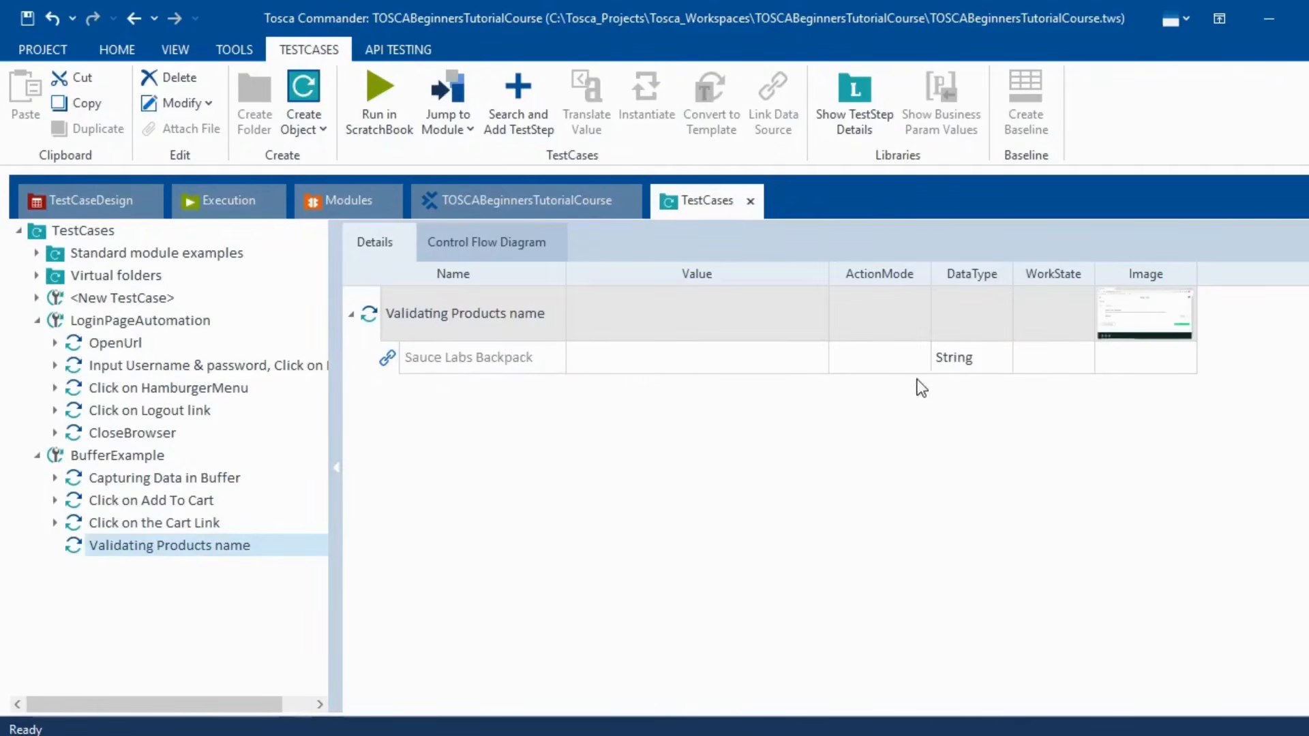
- Set the Sauce Labs Backpack ActionMode to Verify and start a buffer expression in its value
click(923, 362)
click(924, 357)
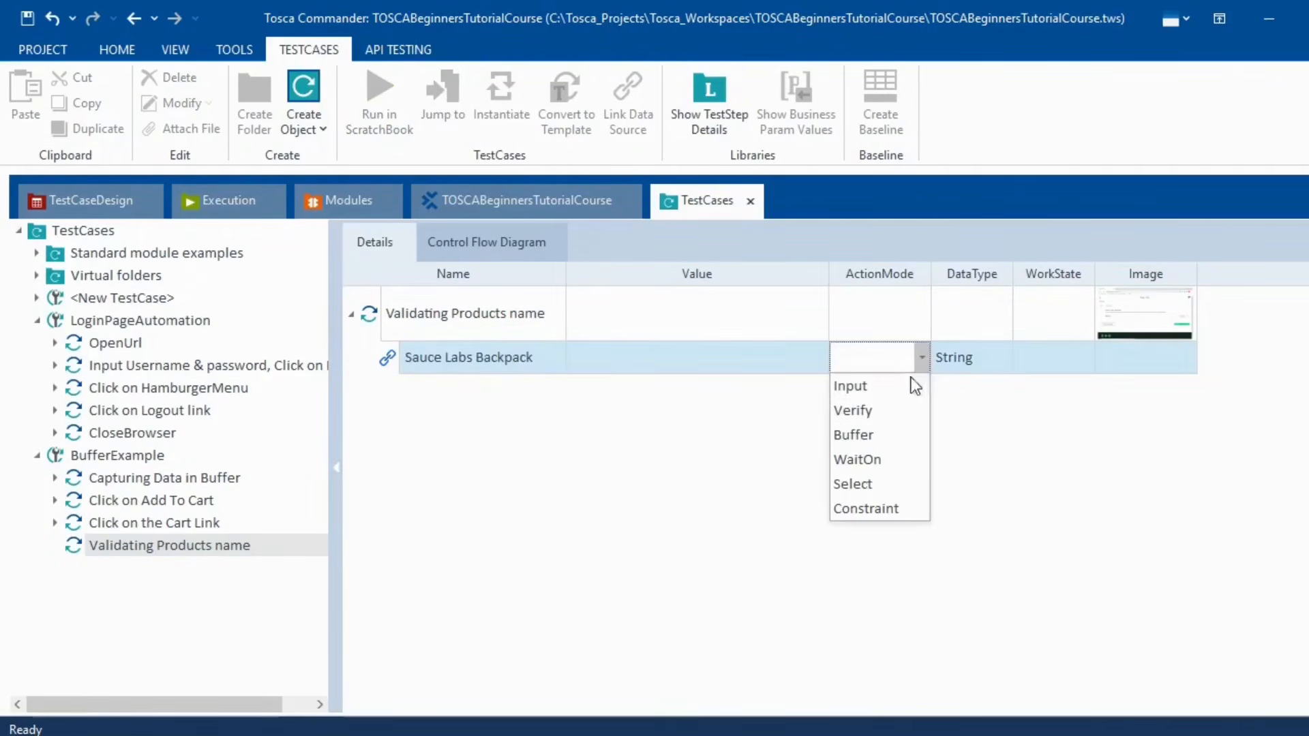
click(874, 410)
click(698, 361)
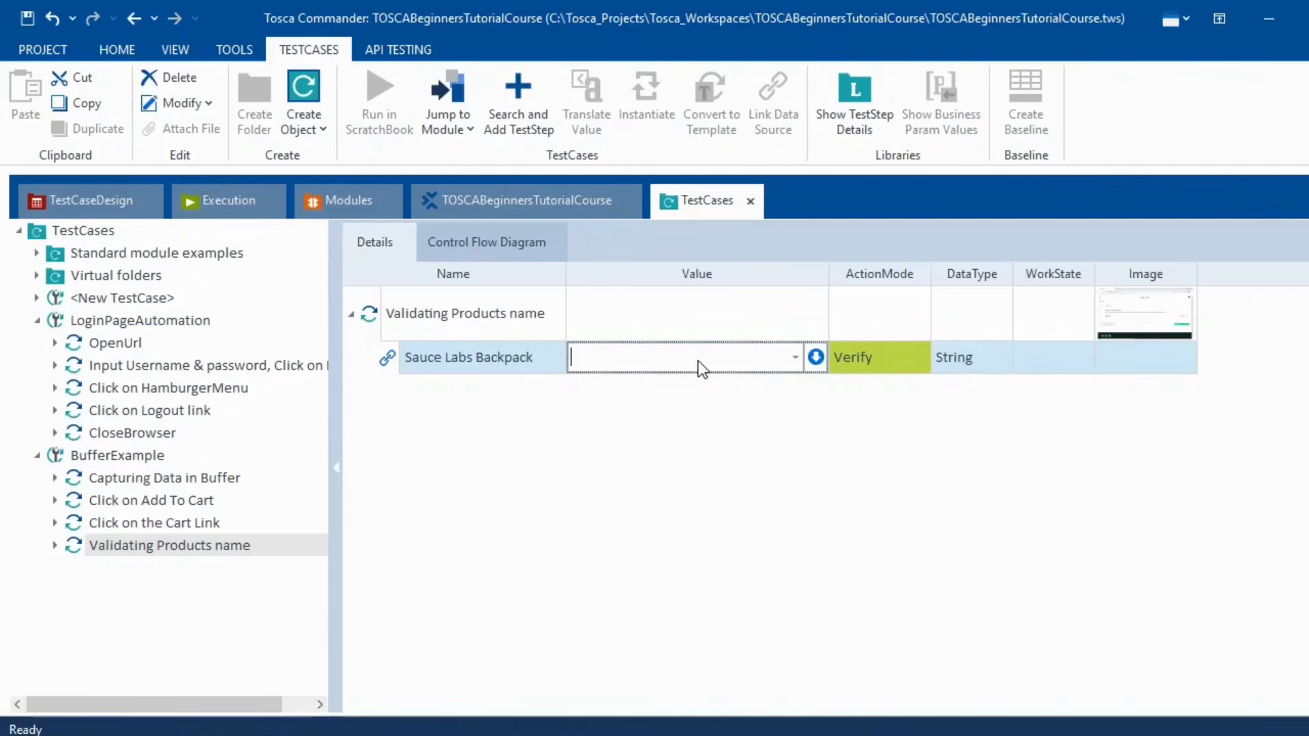
text({Click})
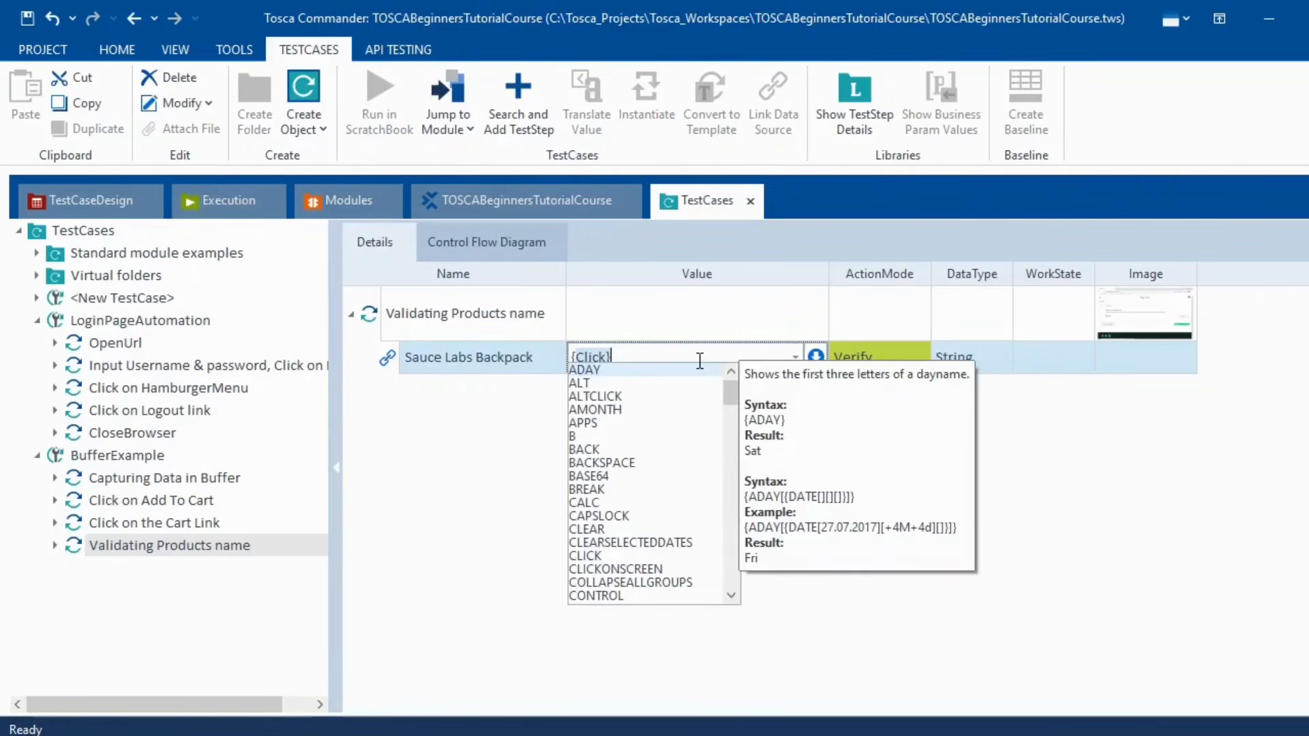
text(B)
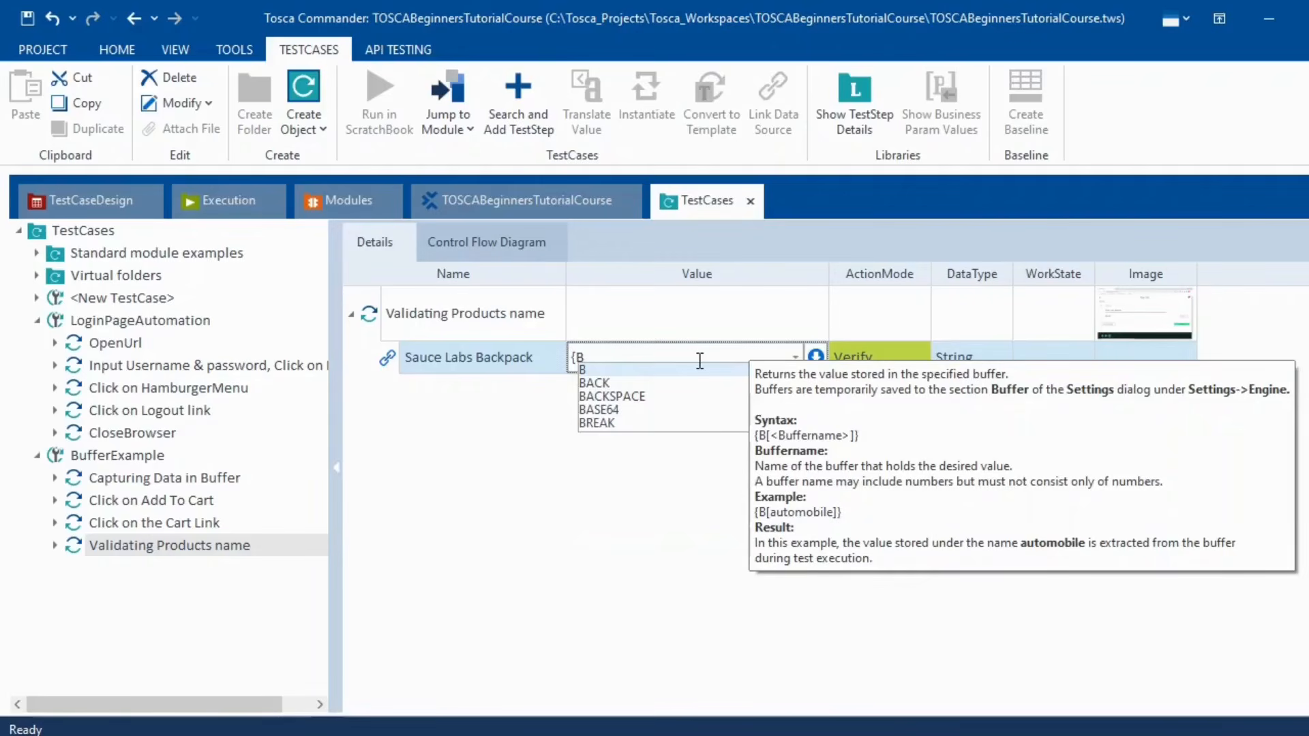
text([])
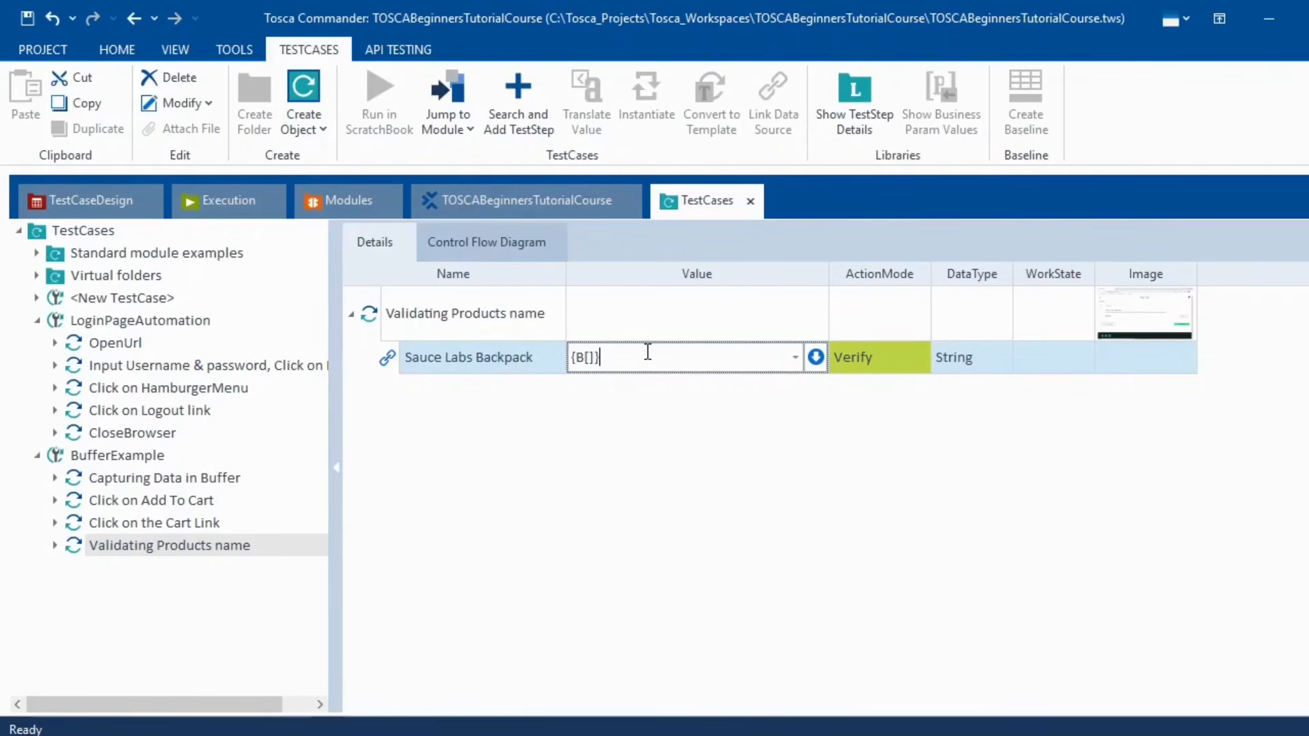
text(})
key(BackSpace)
key(BackSpace)
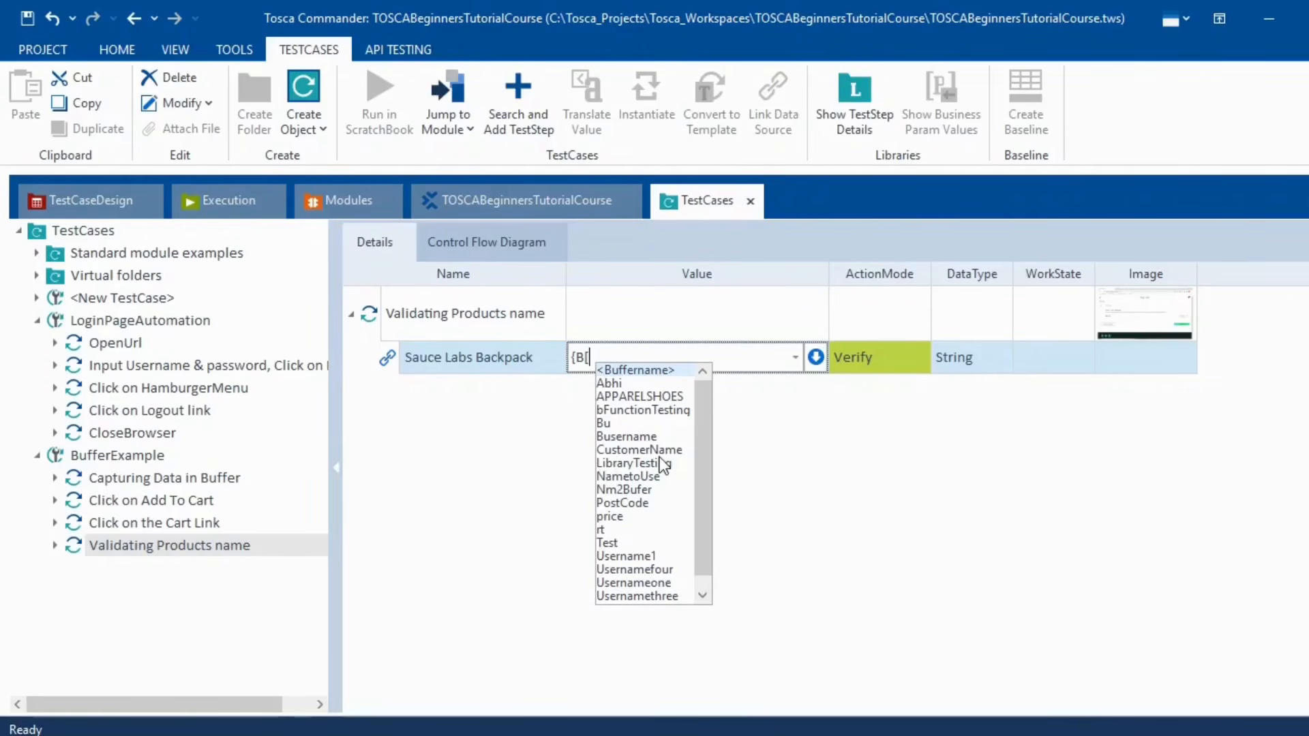
scroll(660, 457, down, 1)
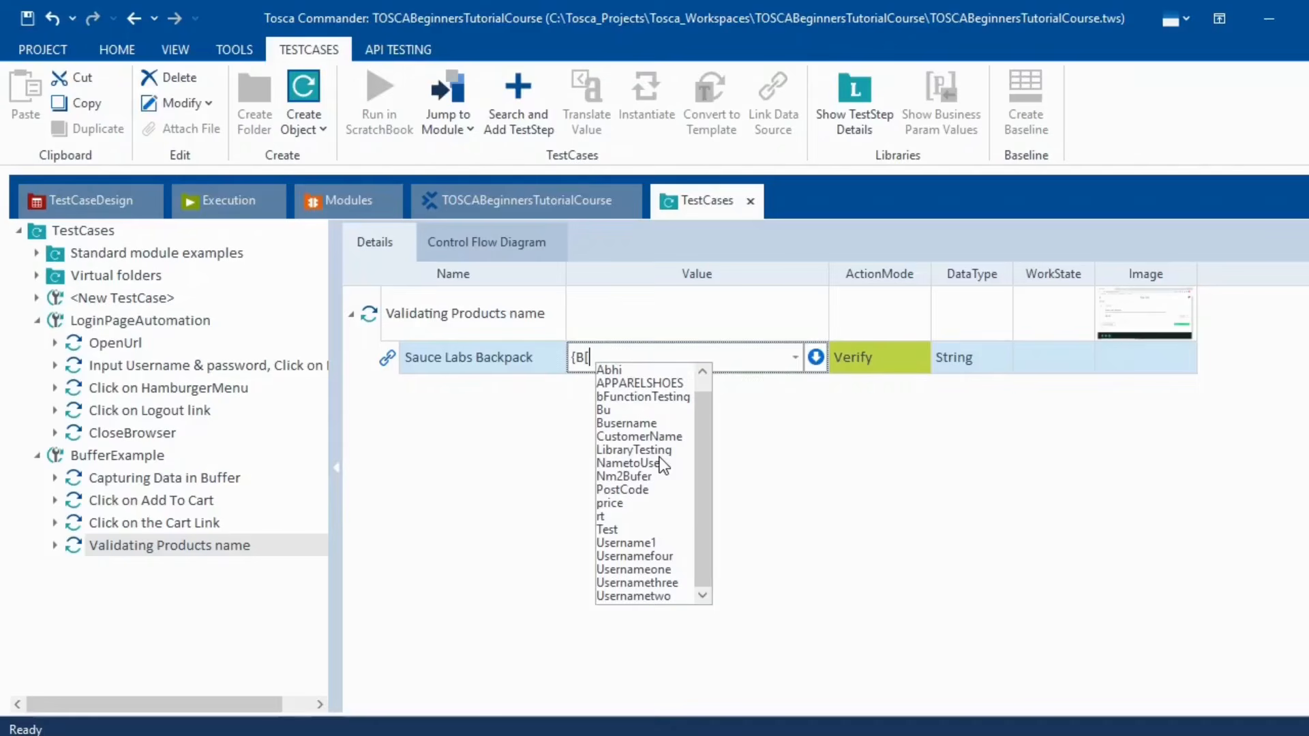
scroll(660, 463, up, 1)
click(458, 508)
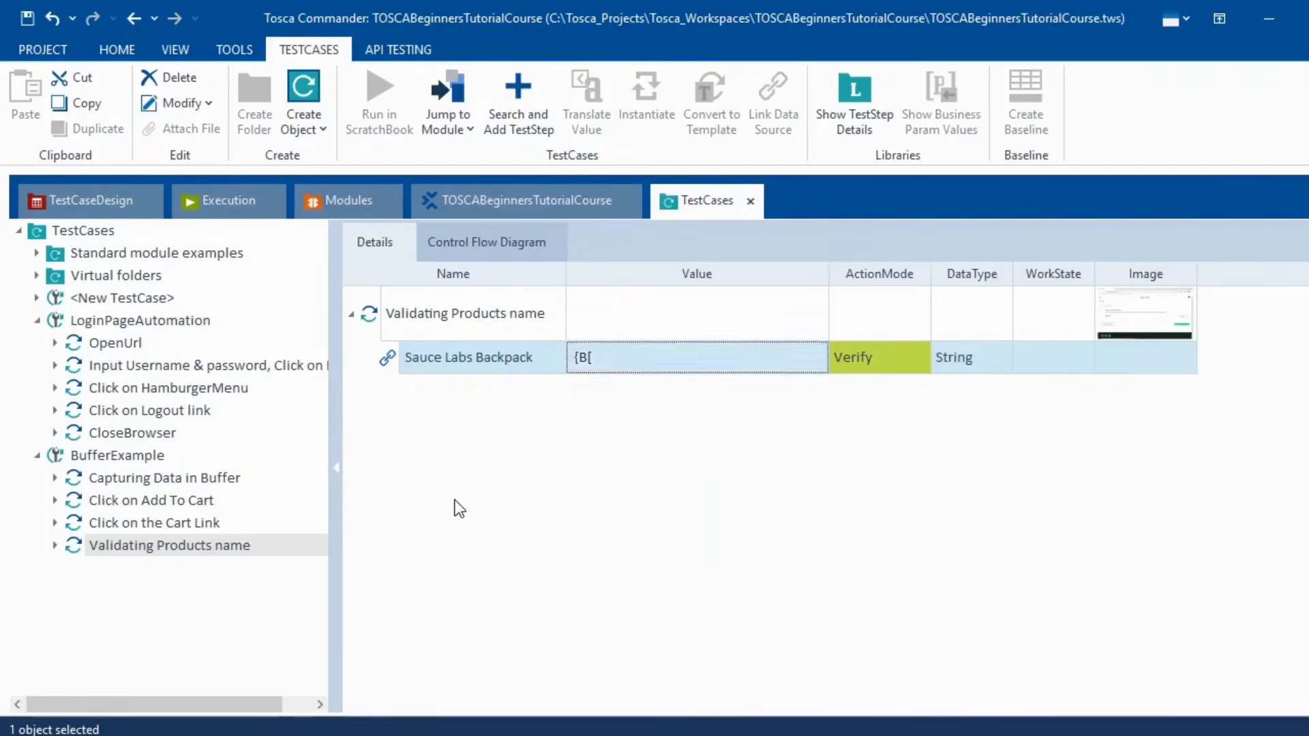
click(604, 358)
click(607, 357)
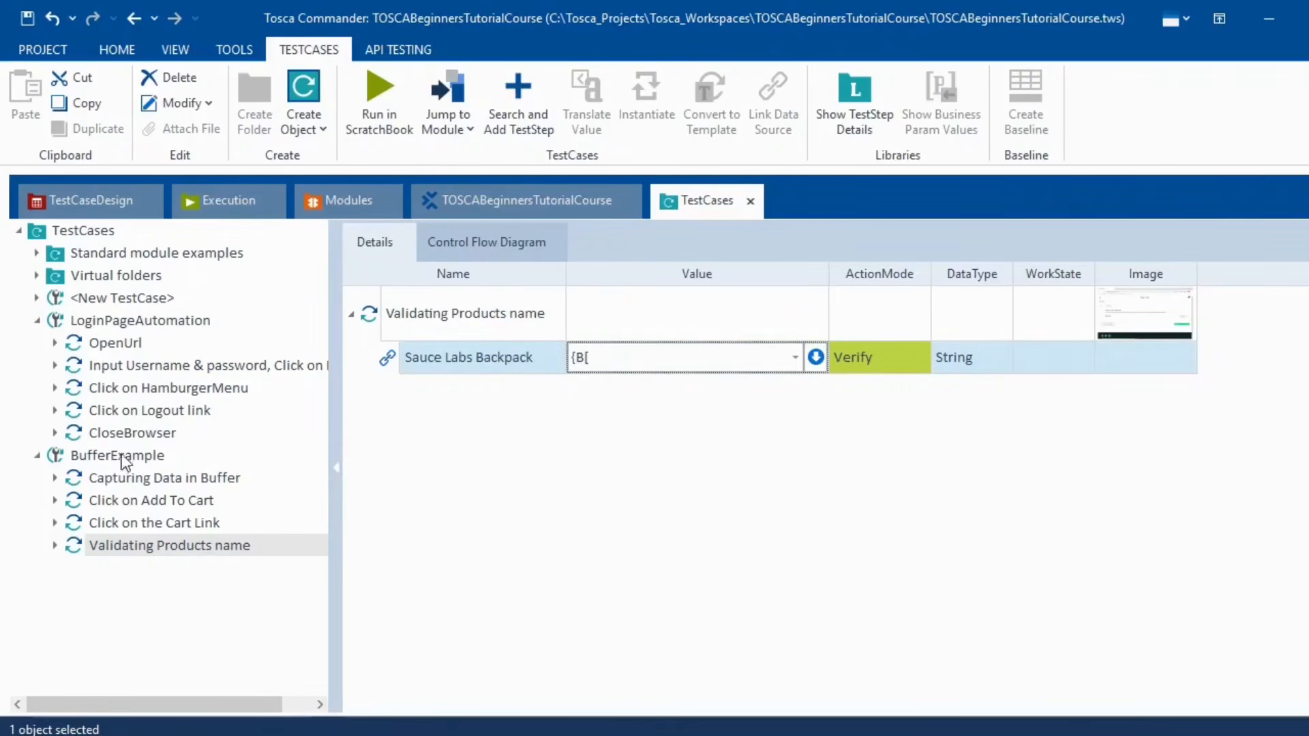
- Copy the buffer name BufferNameValidation from the Capturing Data in Buffer step
click(146, 480)
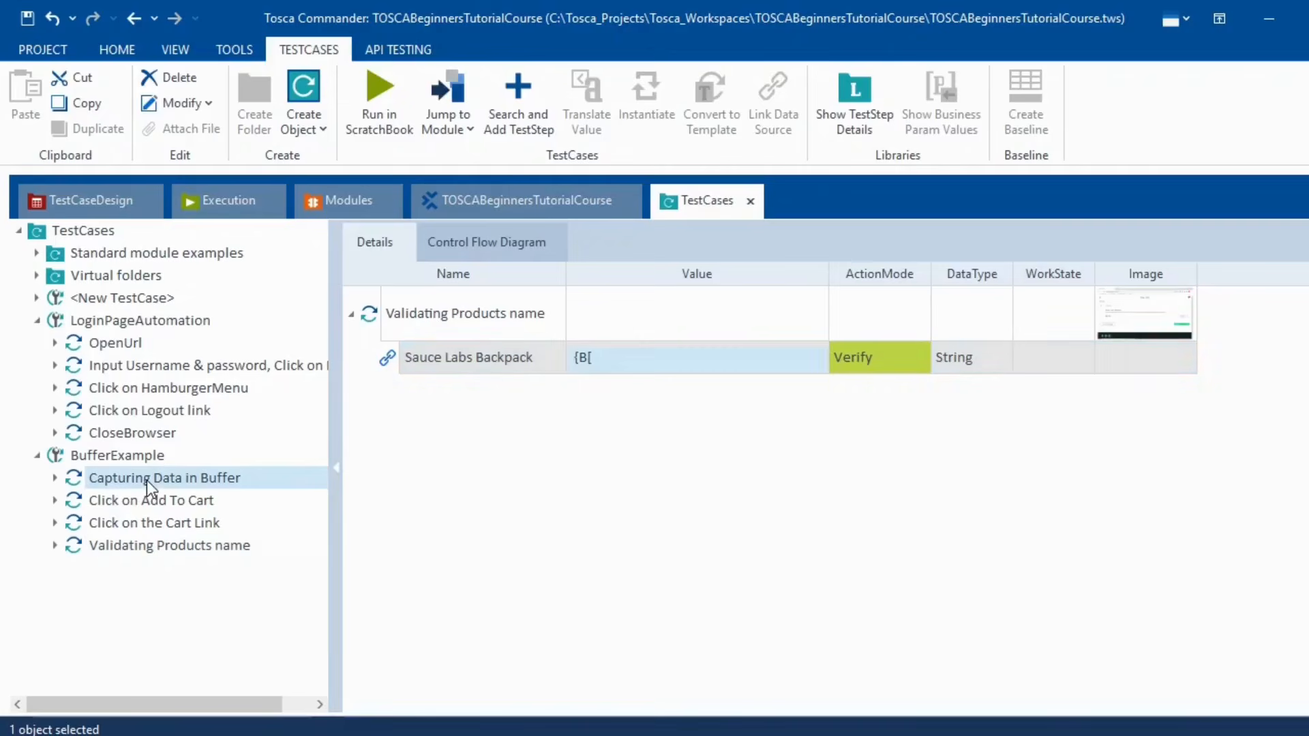
click(142, 545)
click(617, 358)
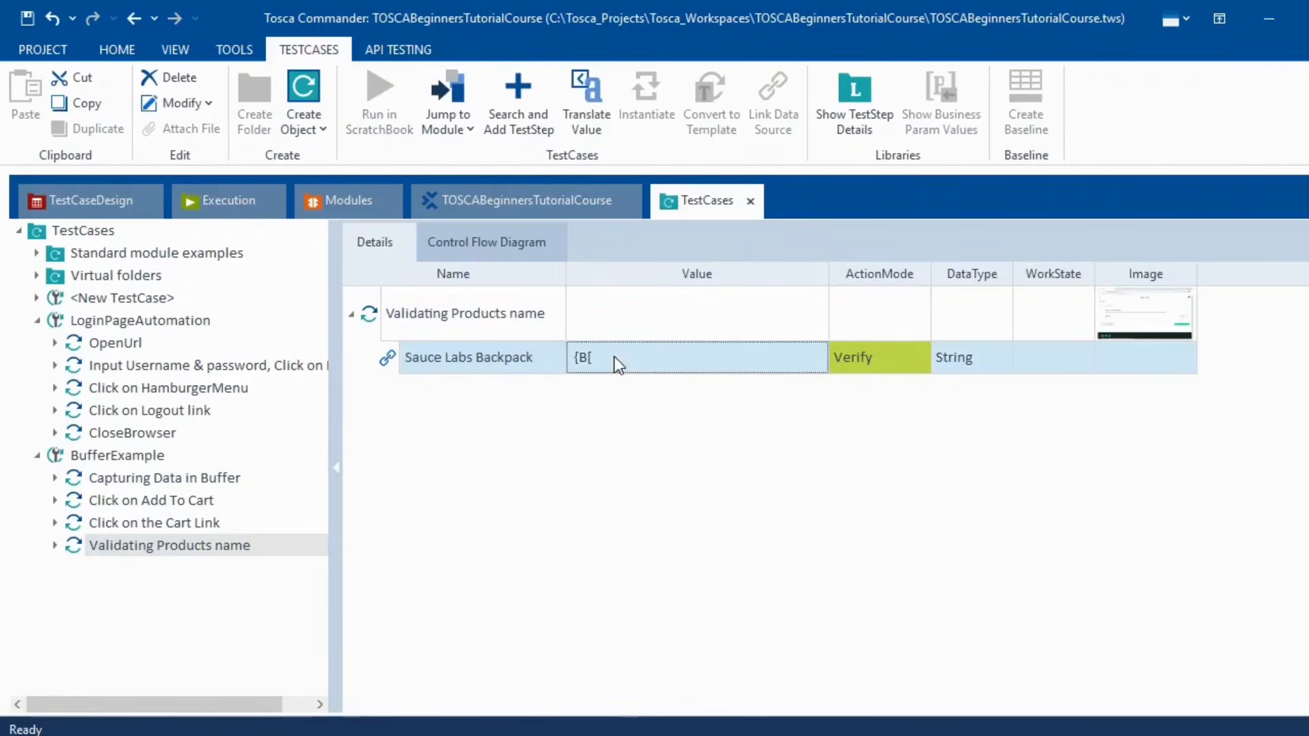
click(615, 357)
text(Buffer)
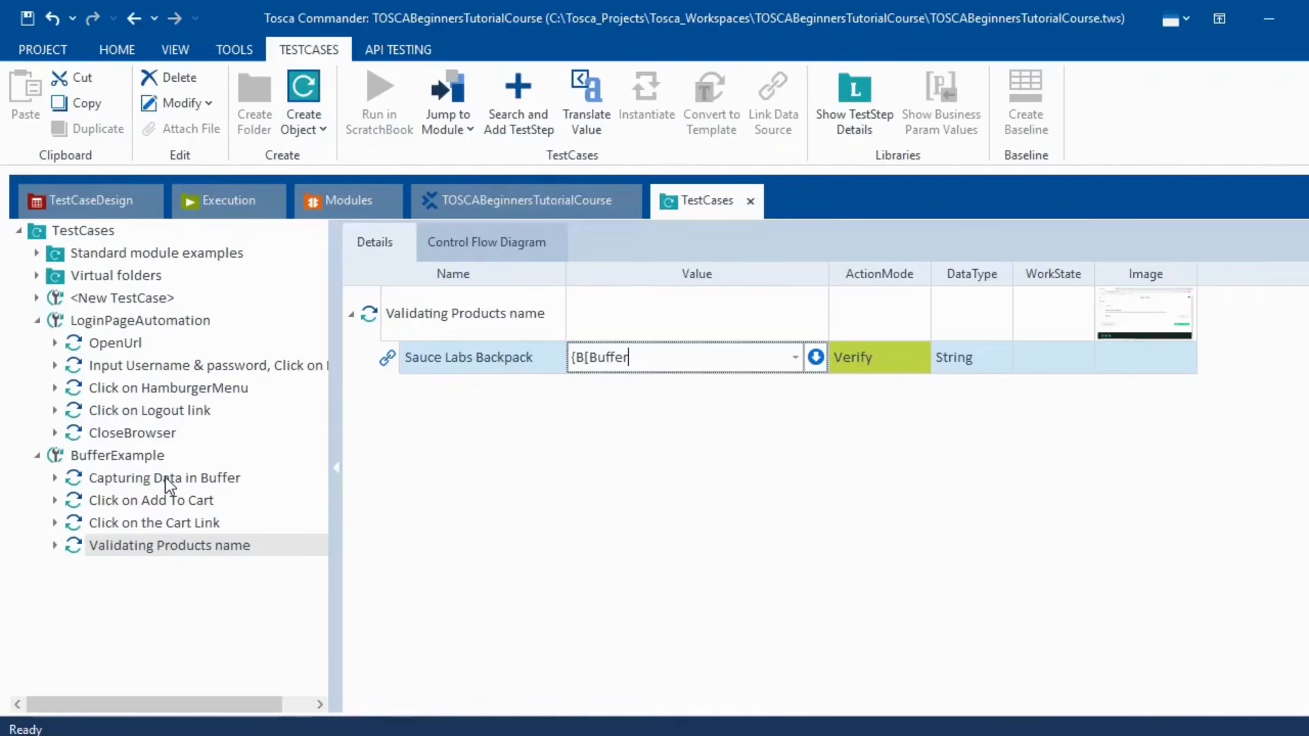
click(225, 478)
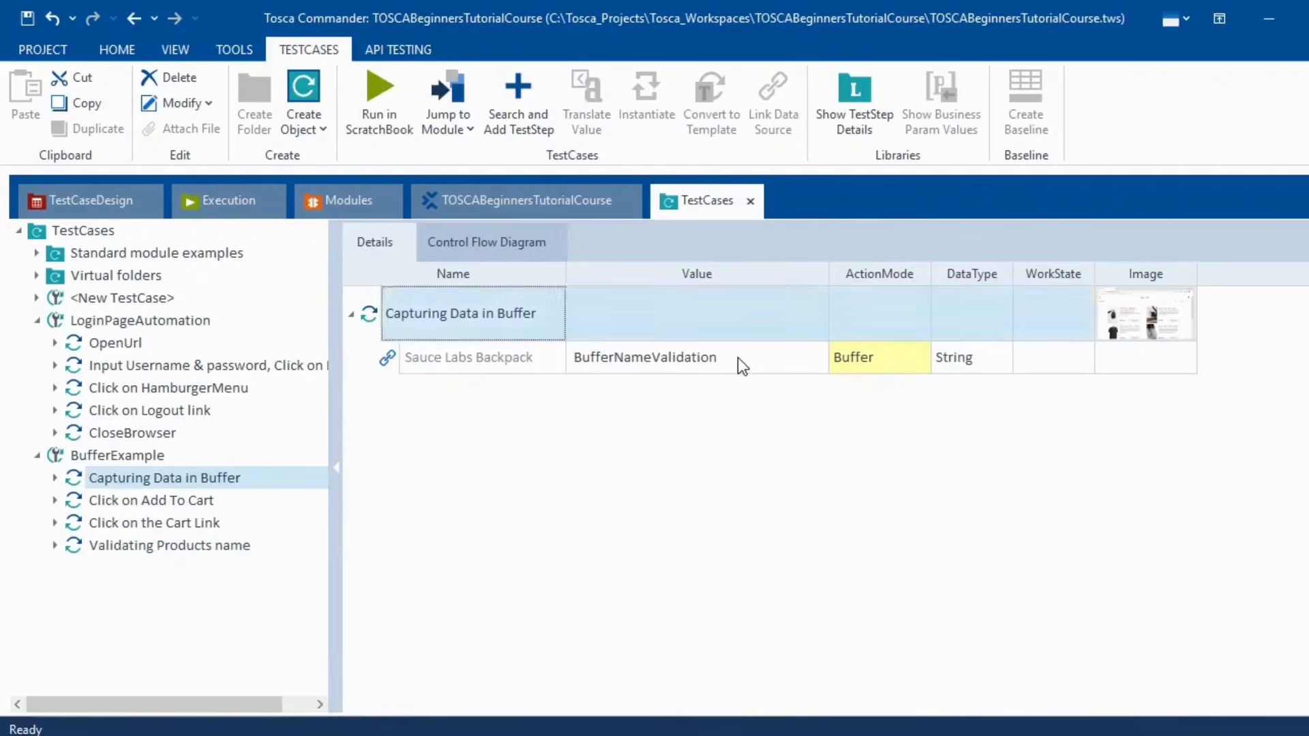
click(737, 357)
click(738, 357)
key(ctrl+c)
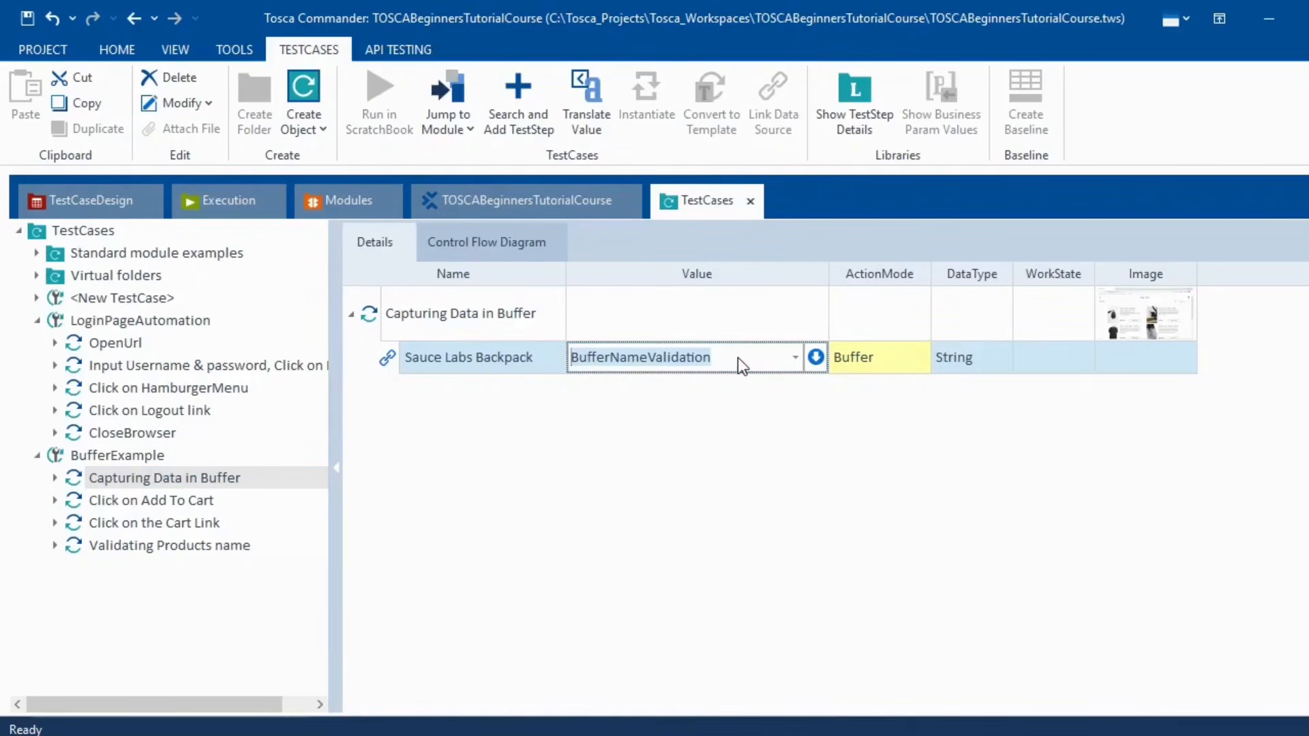
- Complete the Sauce Labs Backpack verify value as {B[BufferNameValidation]}
click(162, 546)
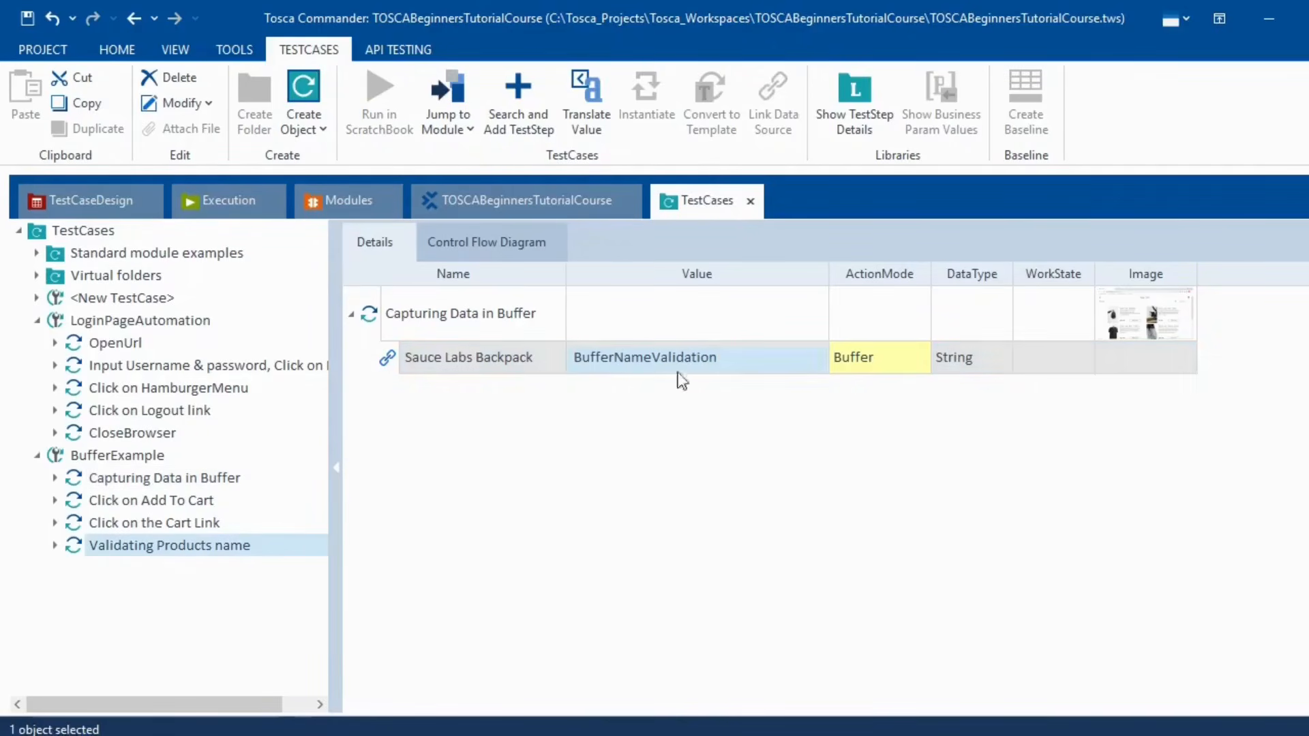
click(689, 352)
click(684, 357)
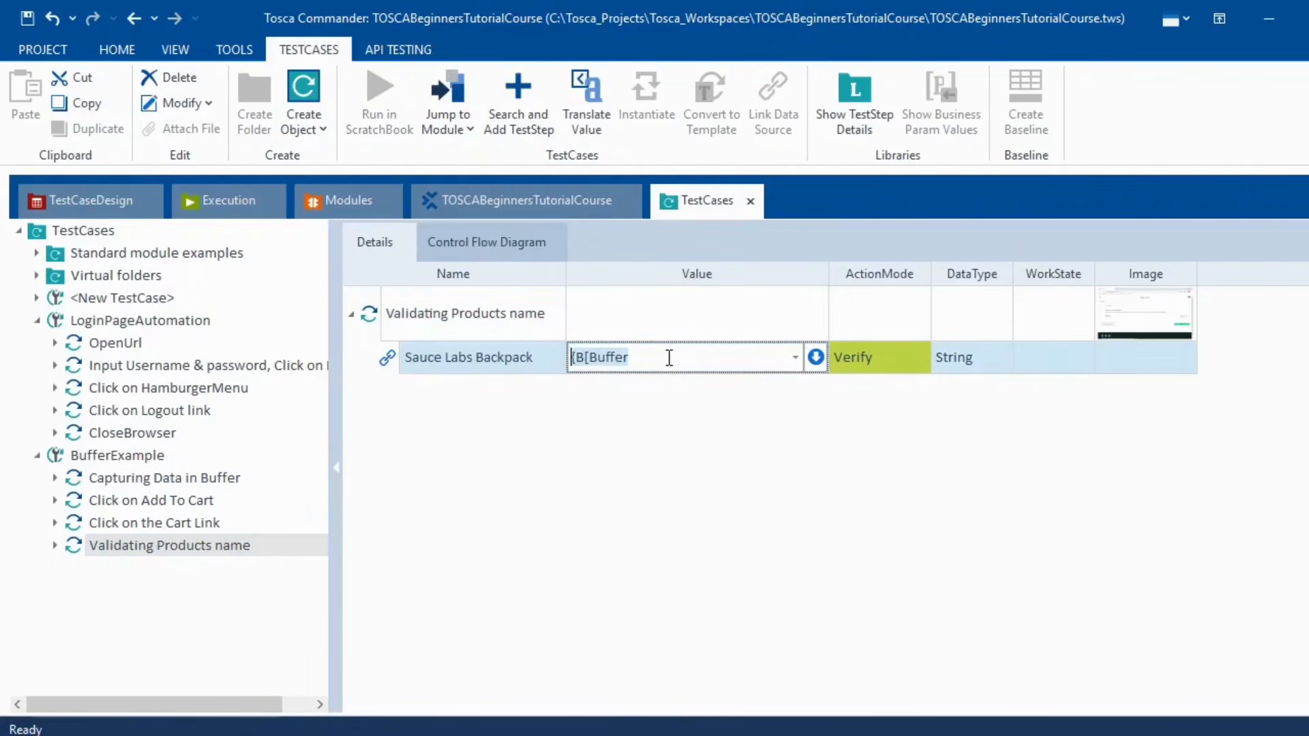
drag(669, 356, 592, 354)
key(ctrl+v)
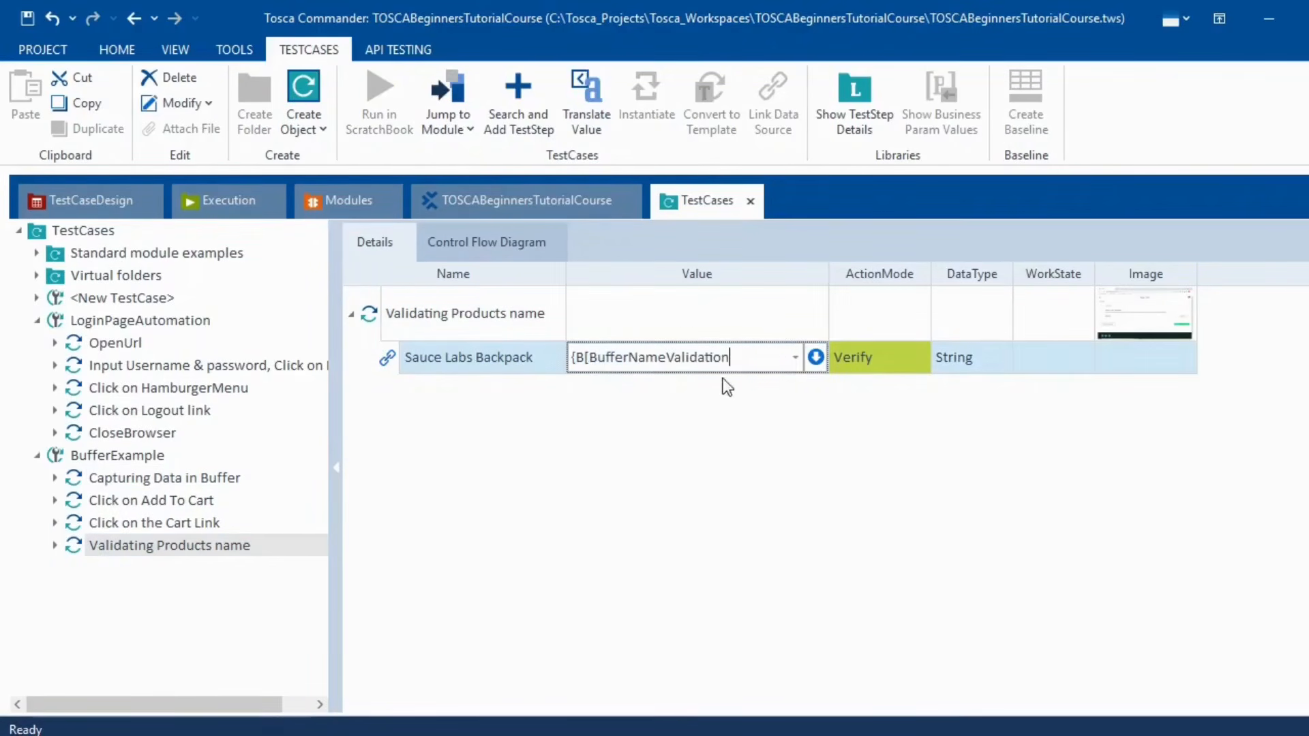
text(])
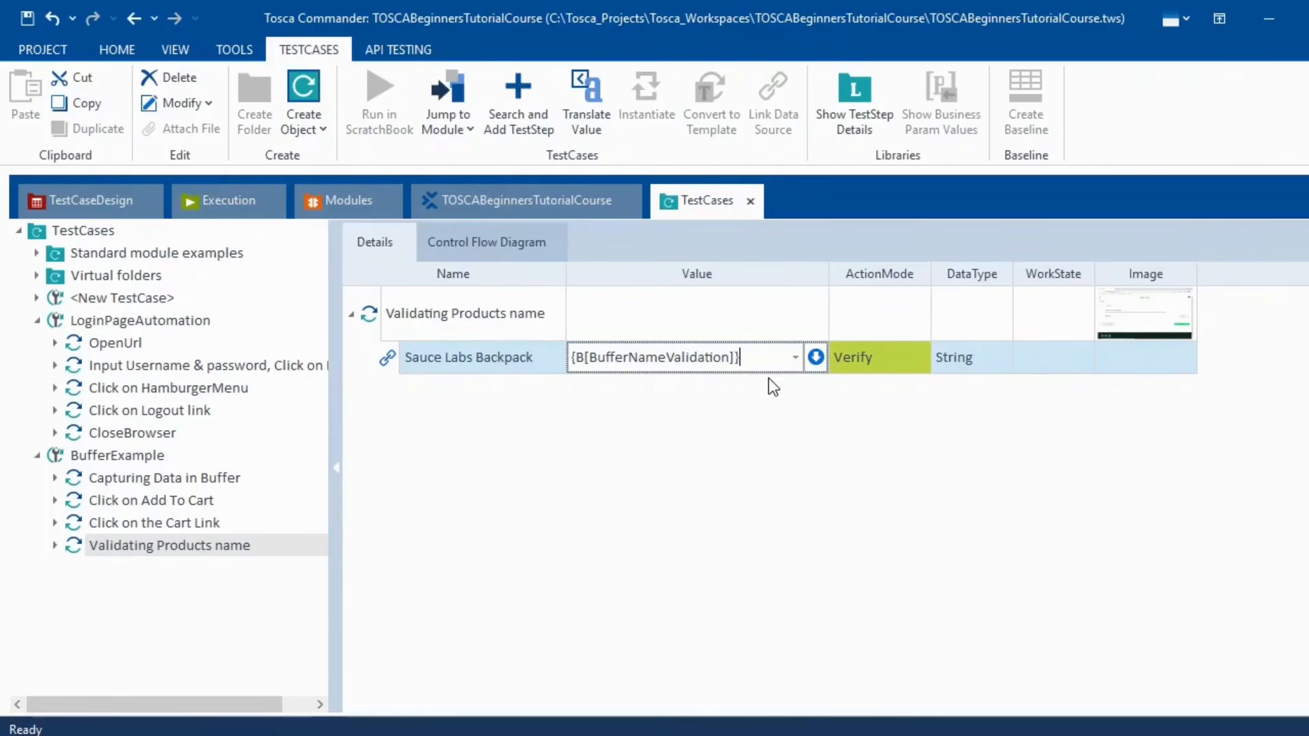
click(756, 516)
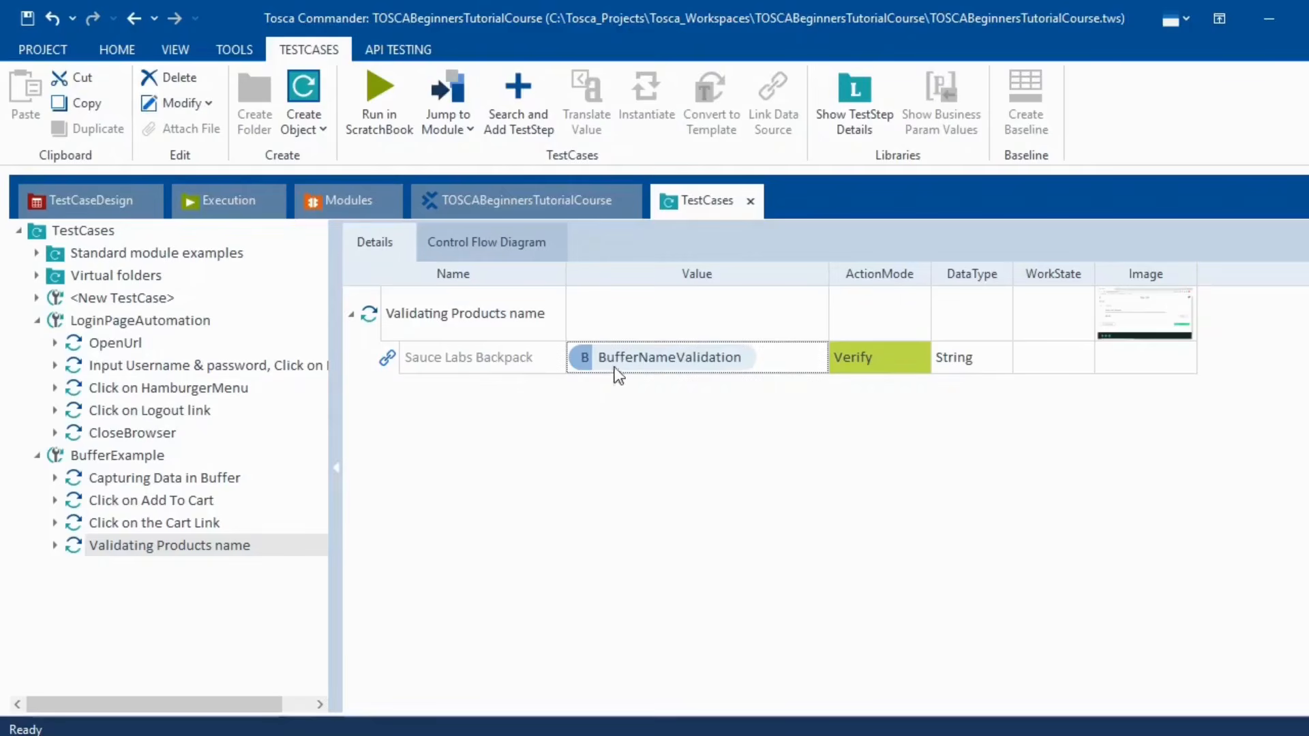
click(199, 480)
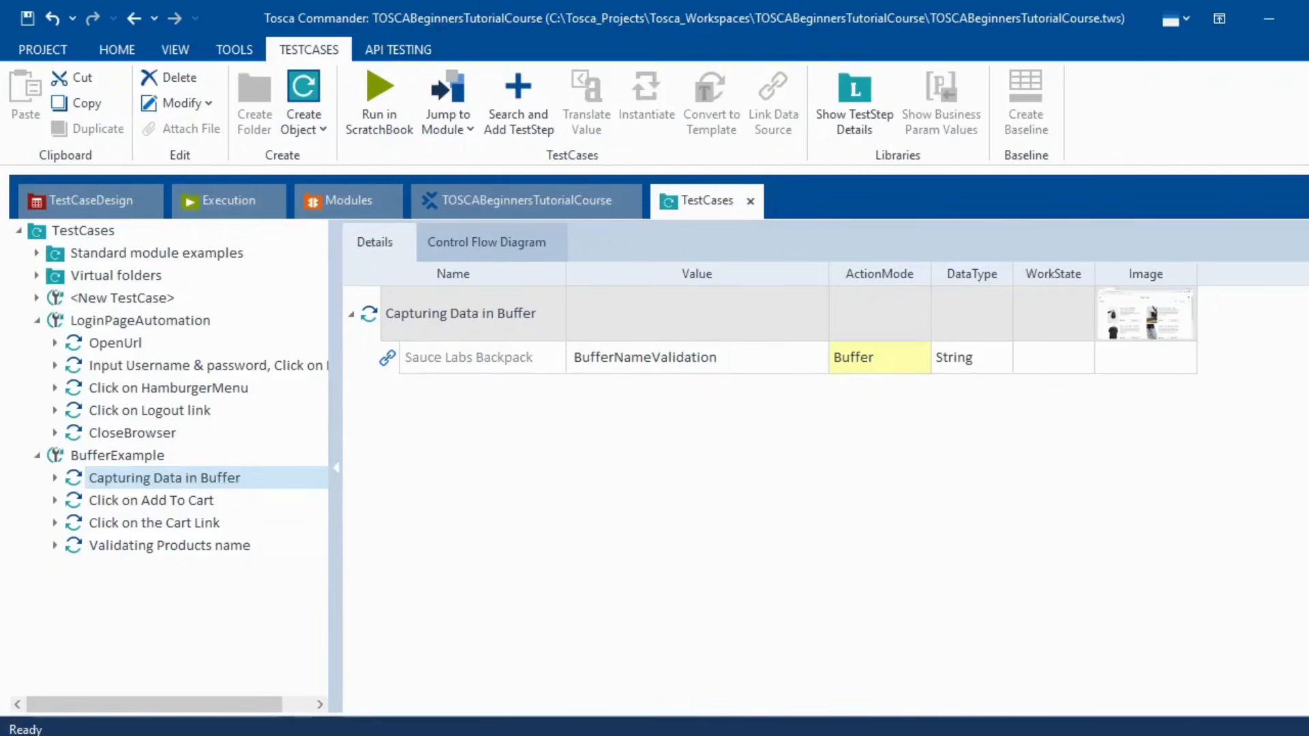
- Run the Capturing Data in Buffer step in ScratchBook
key(alt+Tab)
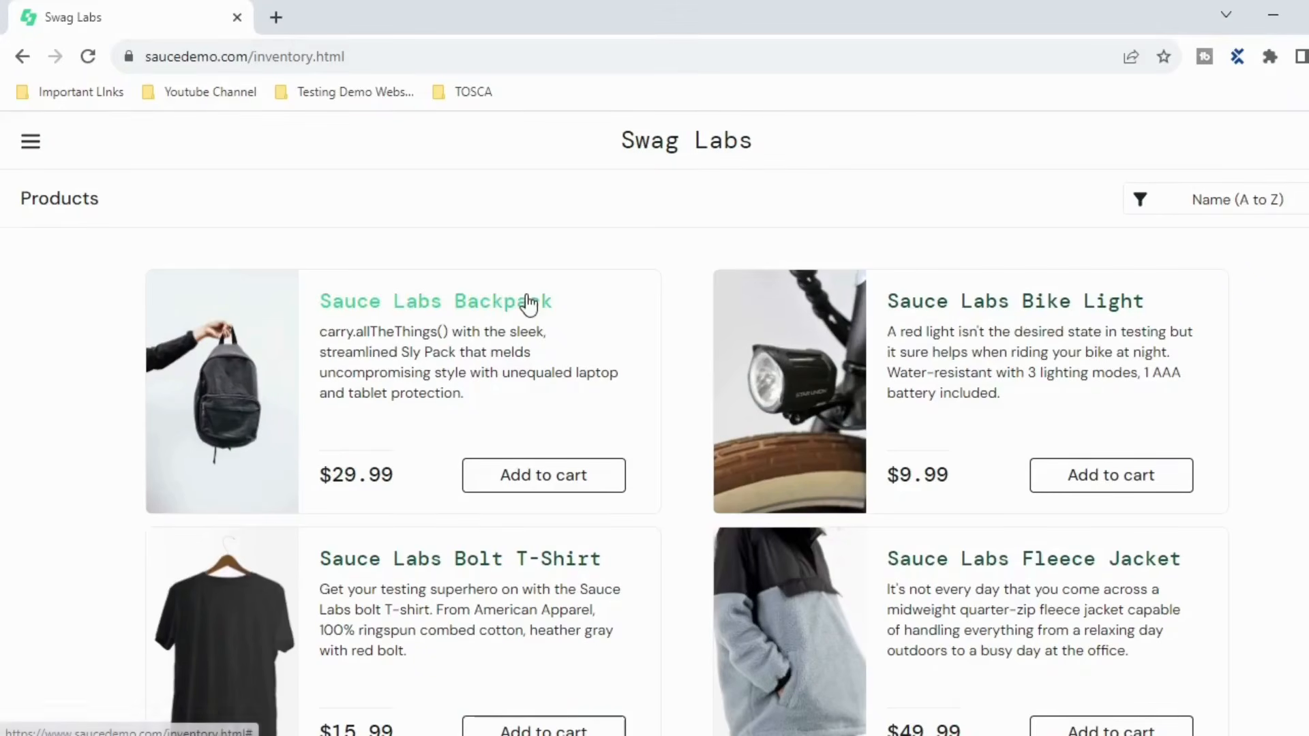
key(alt+Tab)
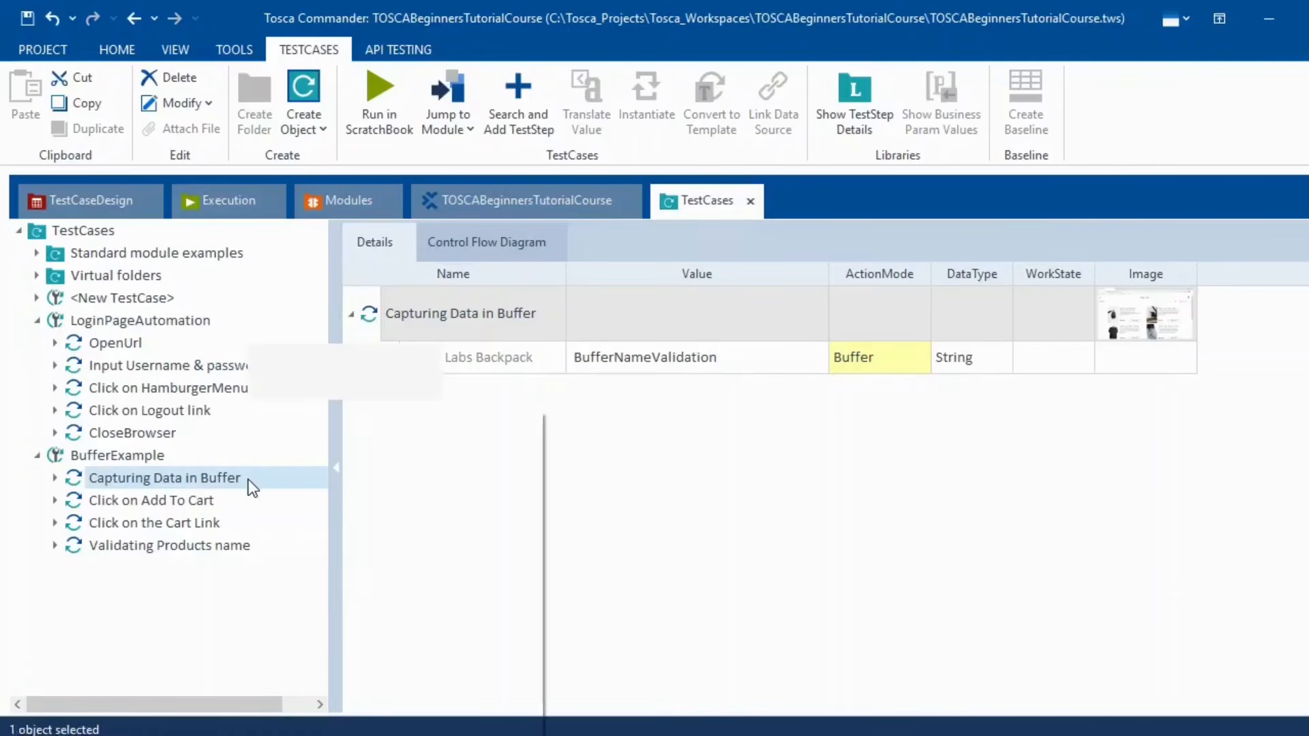
right_click(249, 480)
click(374, 533)
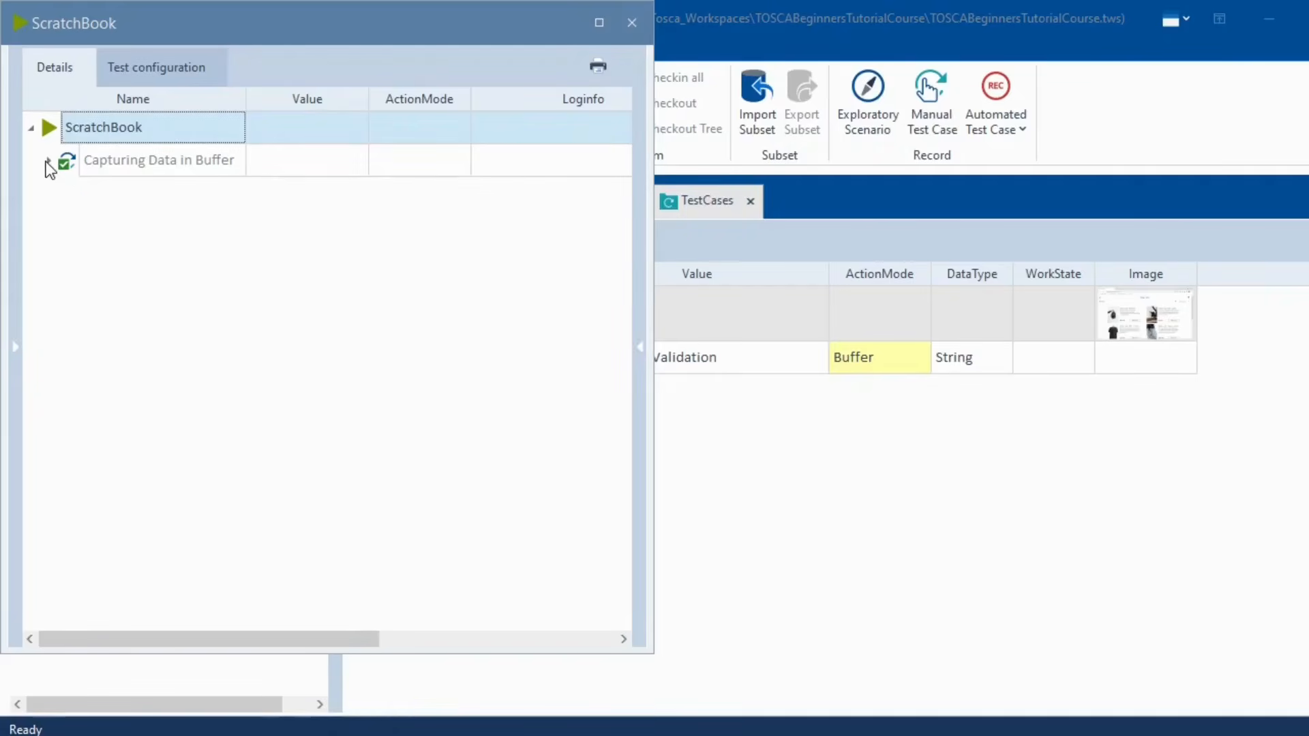
- Confirm the log shows BufferNameValidation set to Sauce Labs Backpack, then close ScratchBook
click(49, 162)
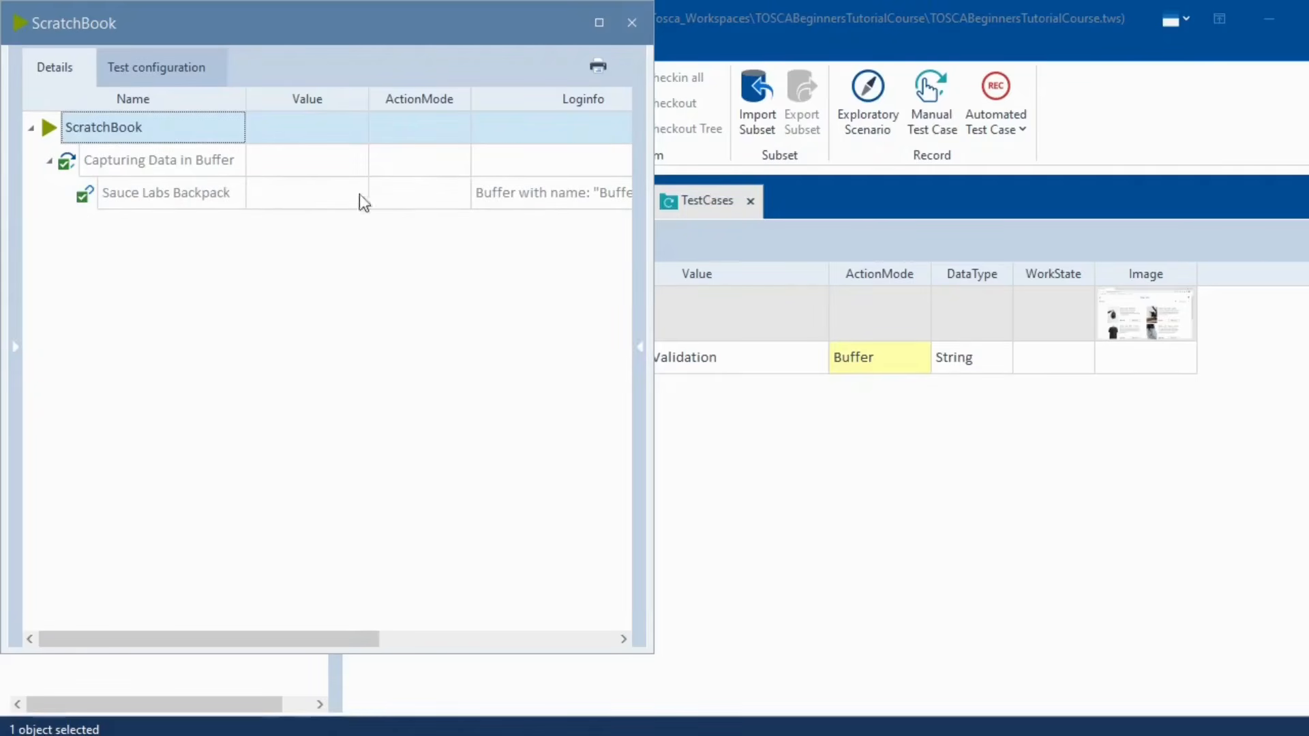
click(529, 199)
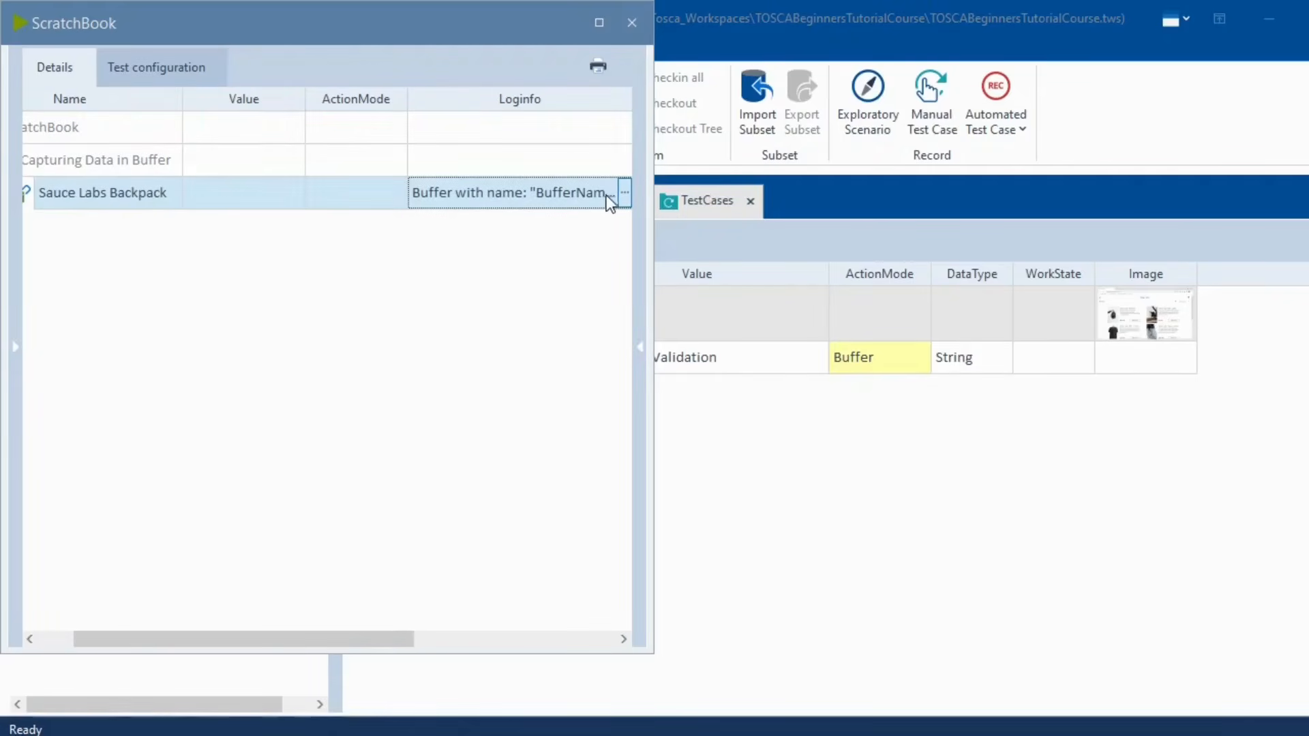
click(624, 195)
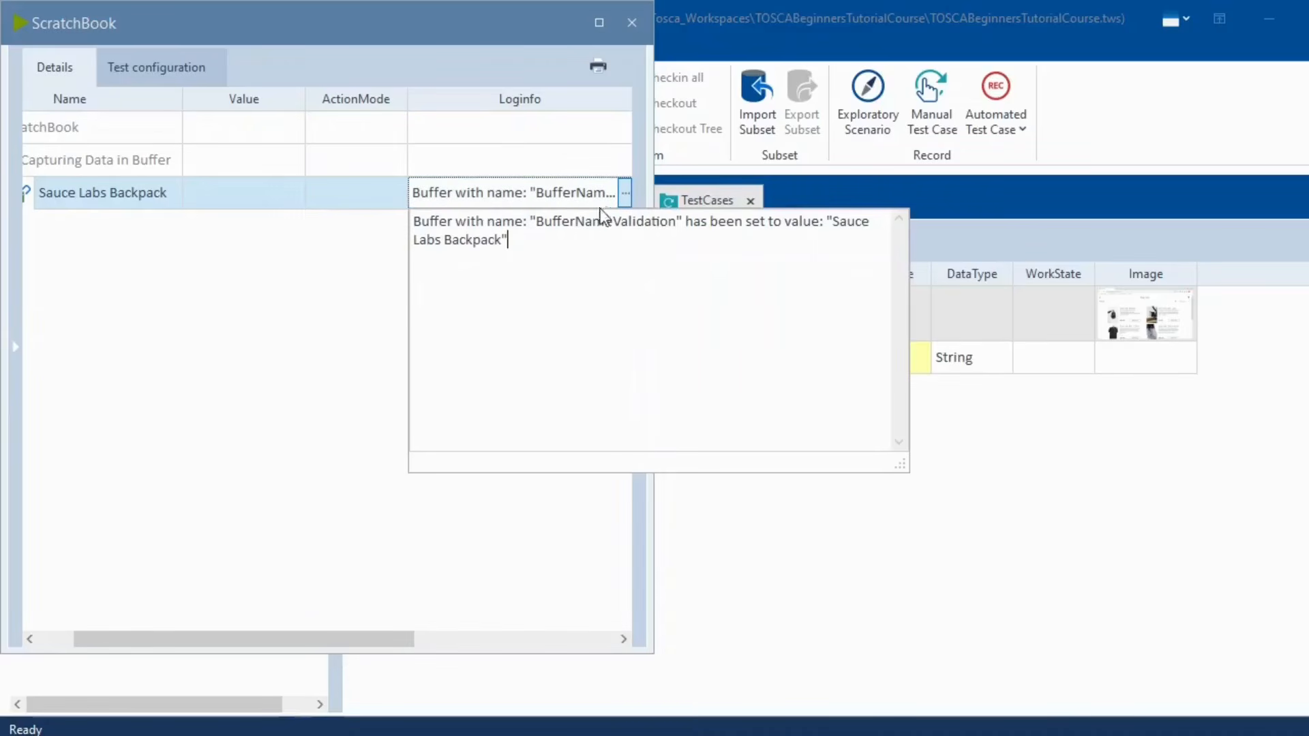
drag(536, 222, 669, 223)
drag(833, 223, 844, 234)
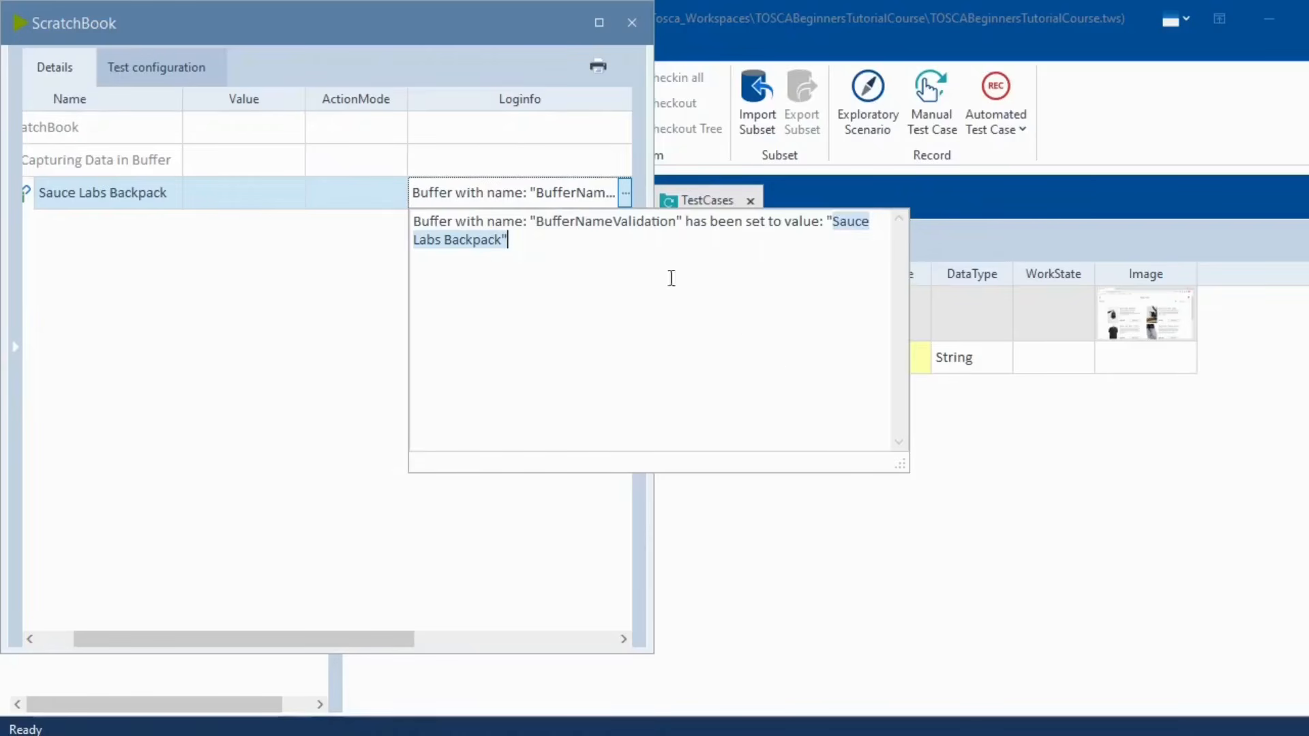
drag(538, 225, 668, 223)
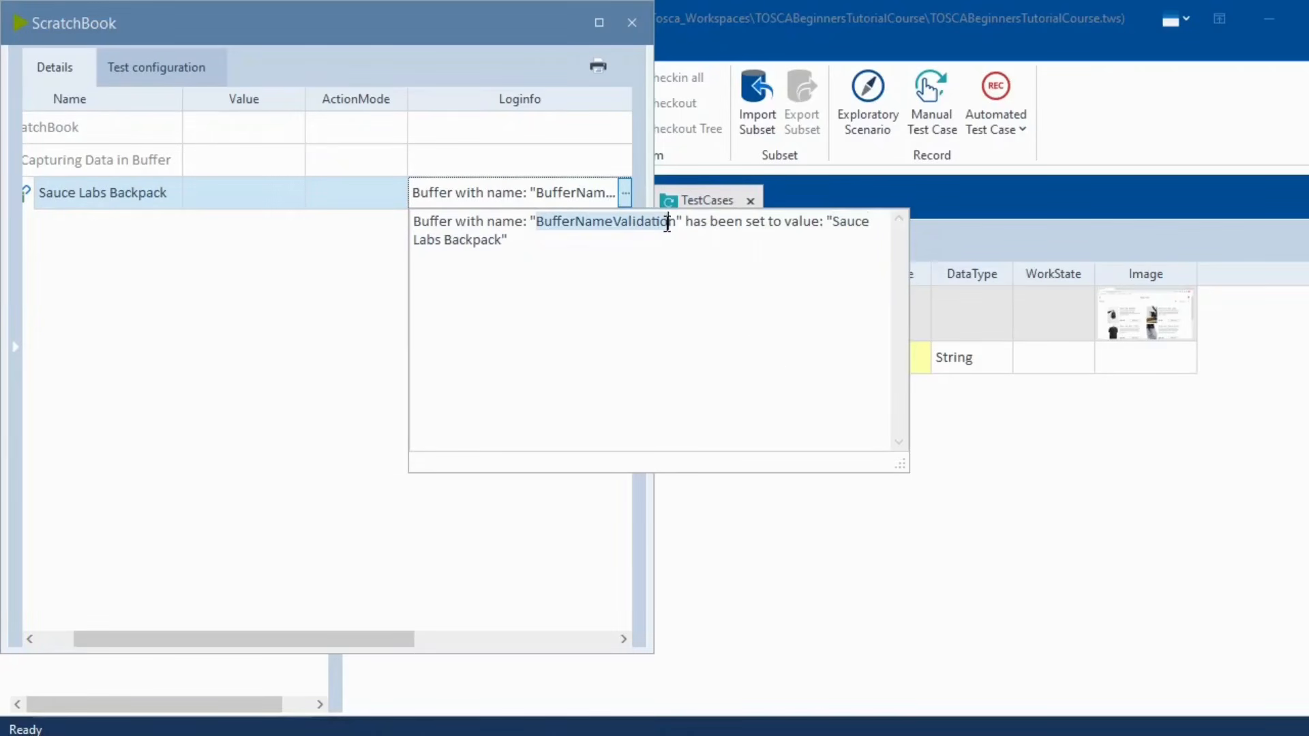
click(632, 23)
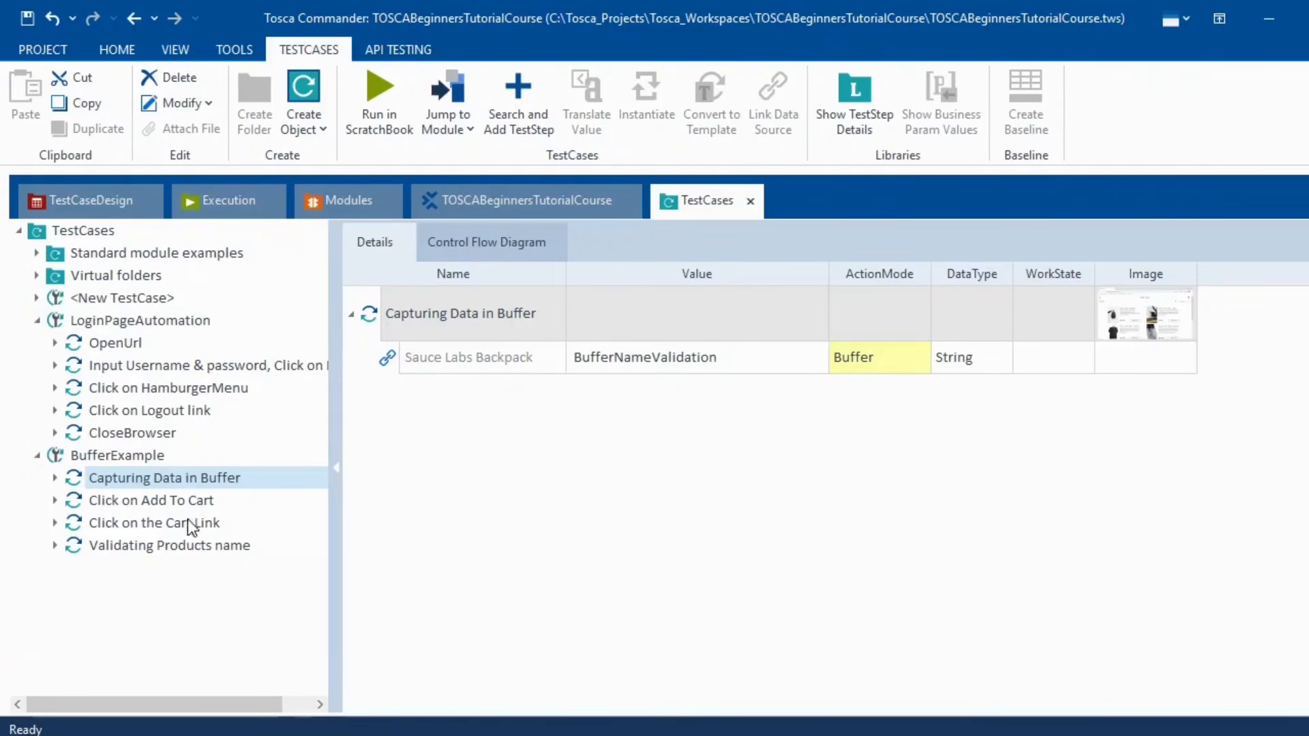
- Run all four BufferExample test steps in ScratchBook
click(174, 498)
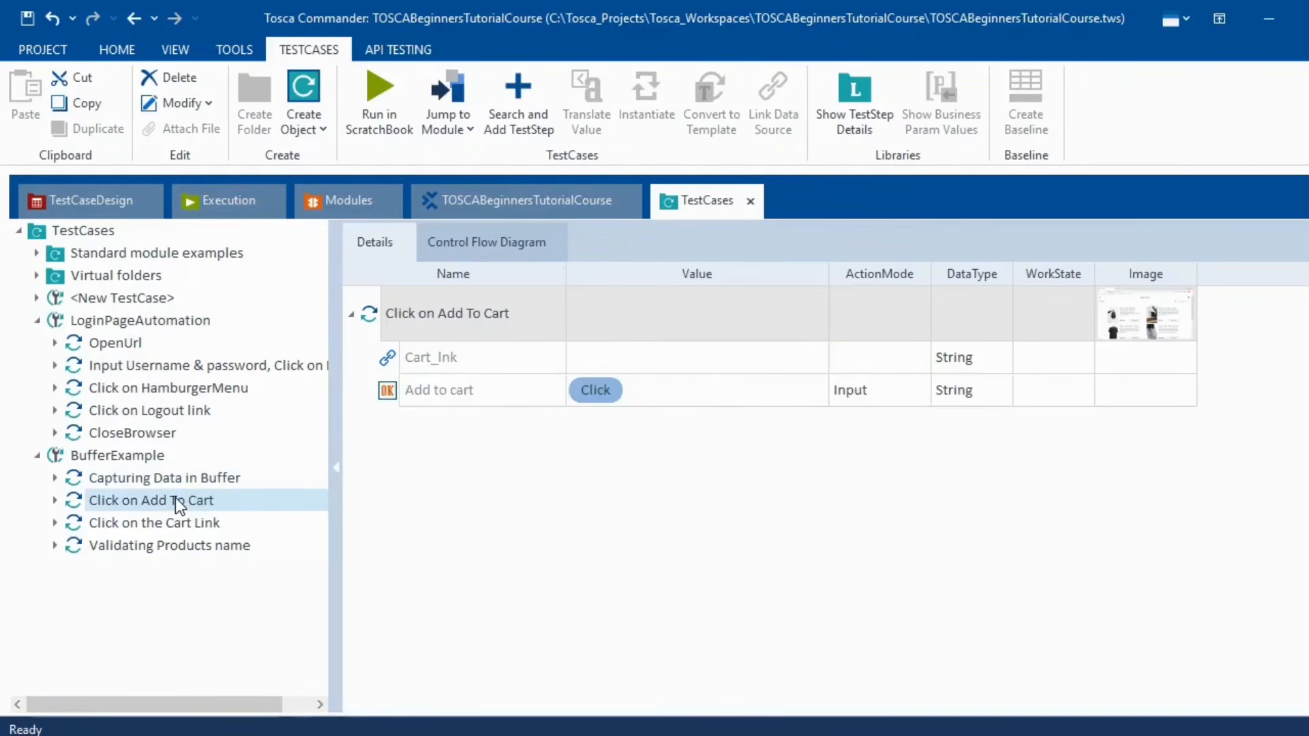
click(166, 480)
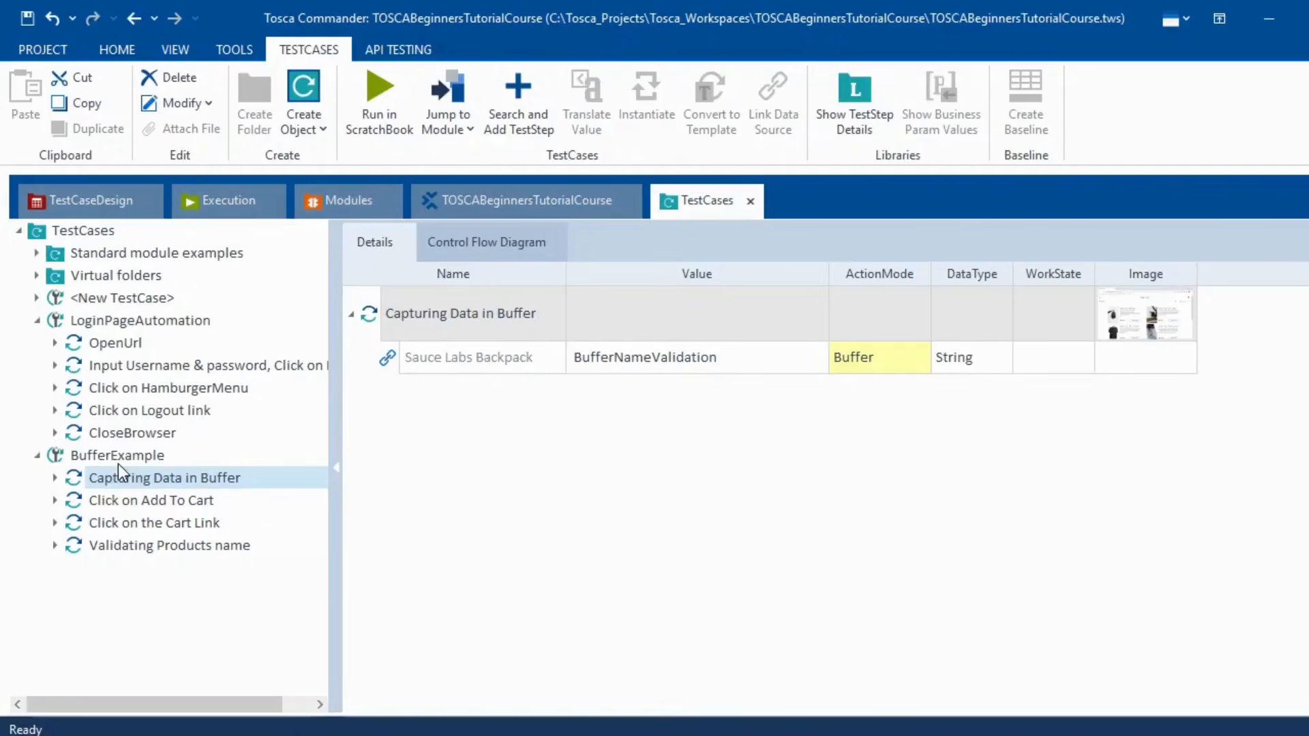
key(shift+Down)
key(shift+Down)
key(shift+Down)
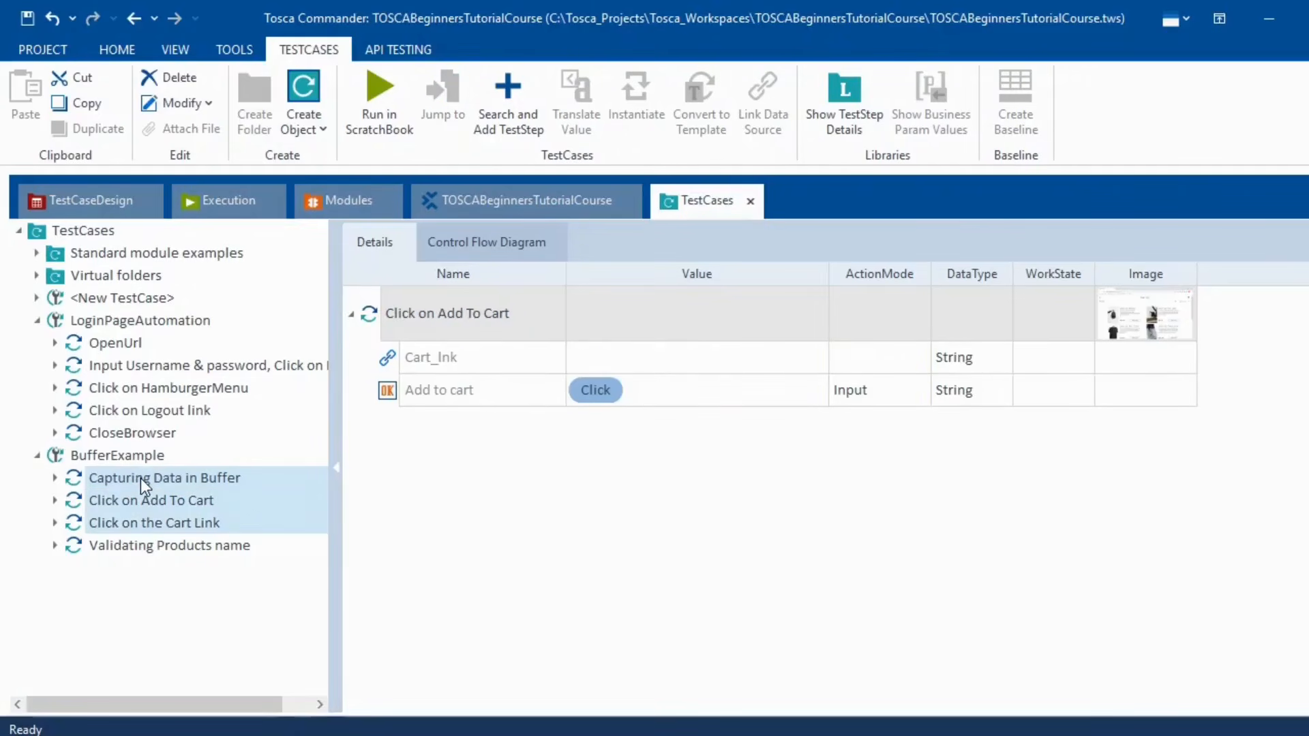
right_click(141, 478)
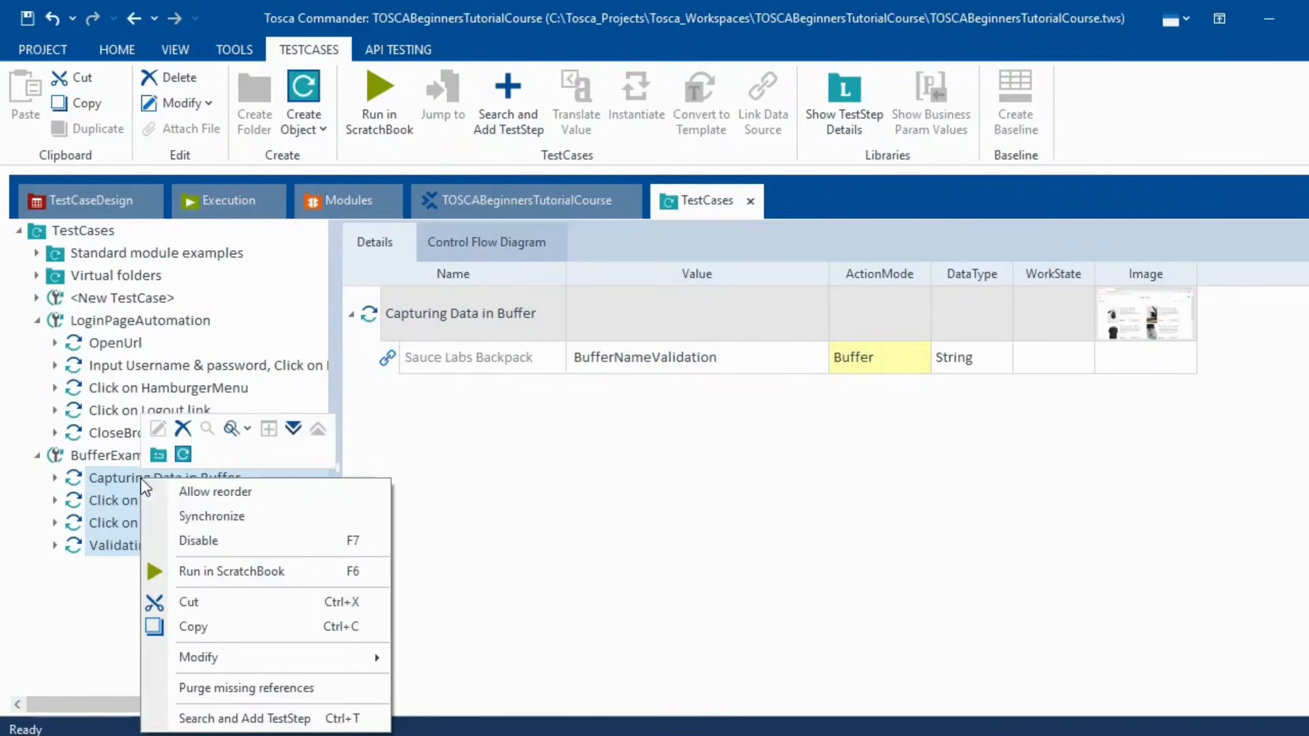
click(270, 572)
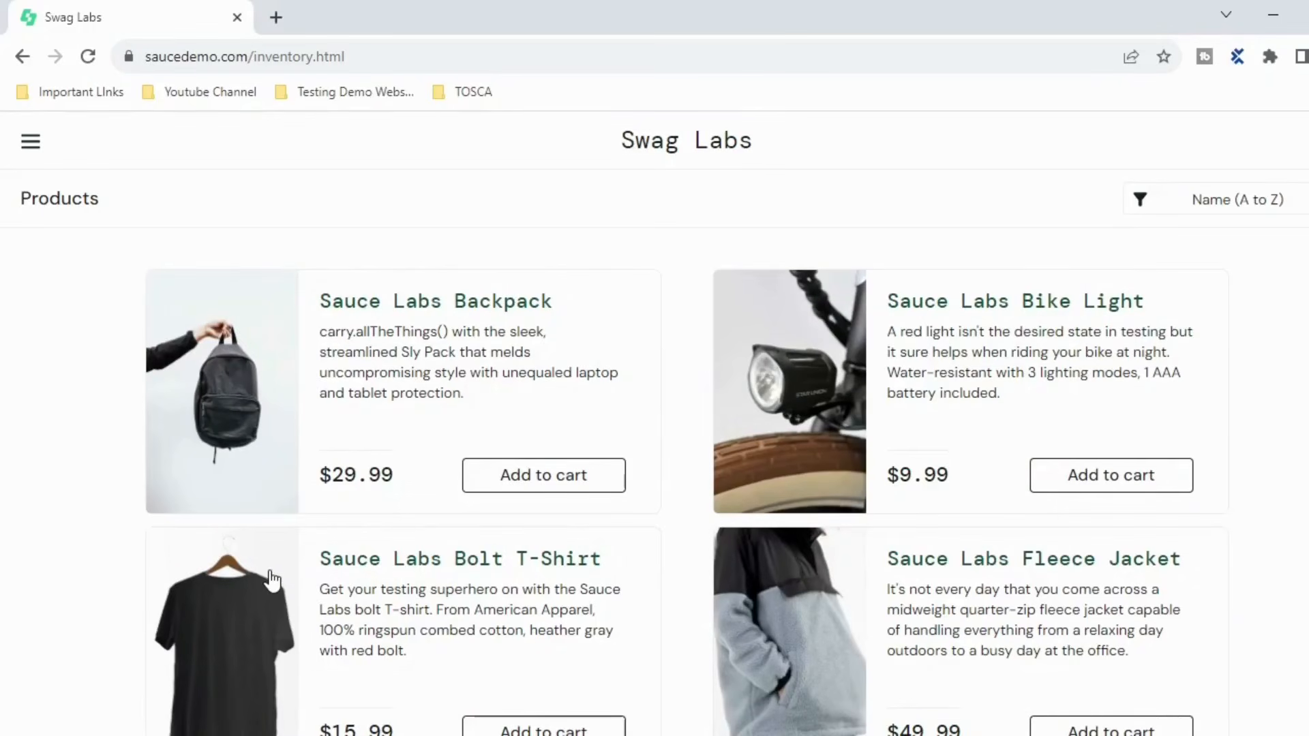
- Remove the Sauce Labs Backpack from the Swag Labs cart and close the run results
scroll(271, 580, down, 1)
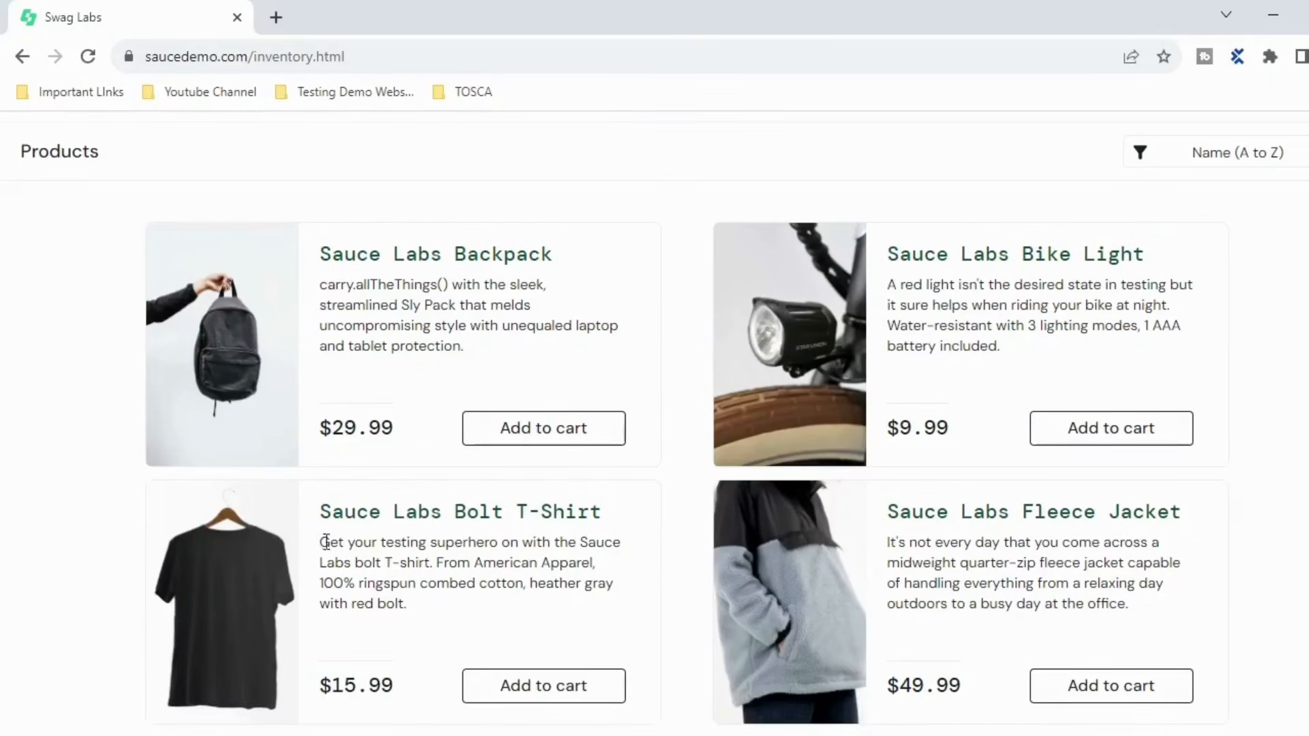
click(546, 437)
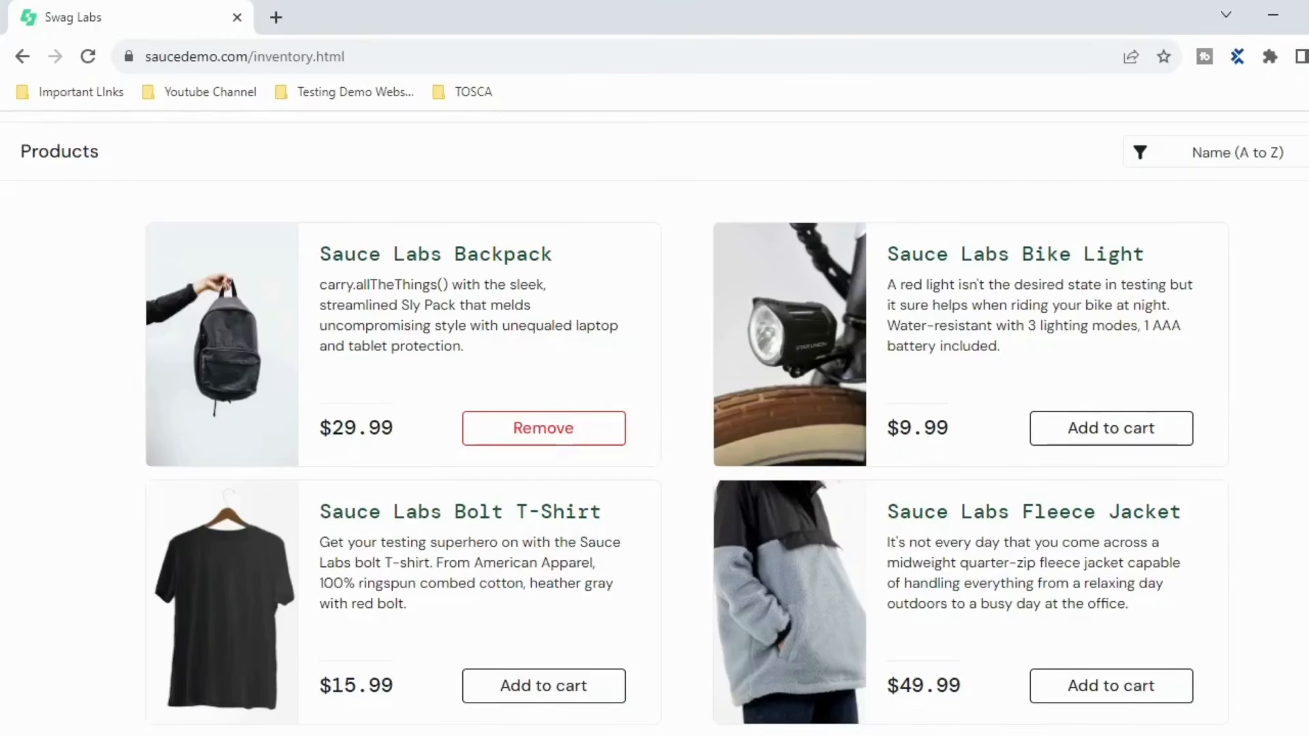
scroll(655, 429, up, 1)
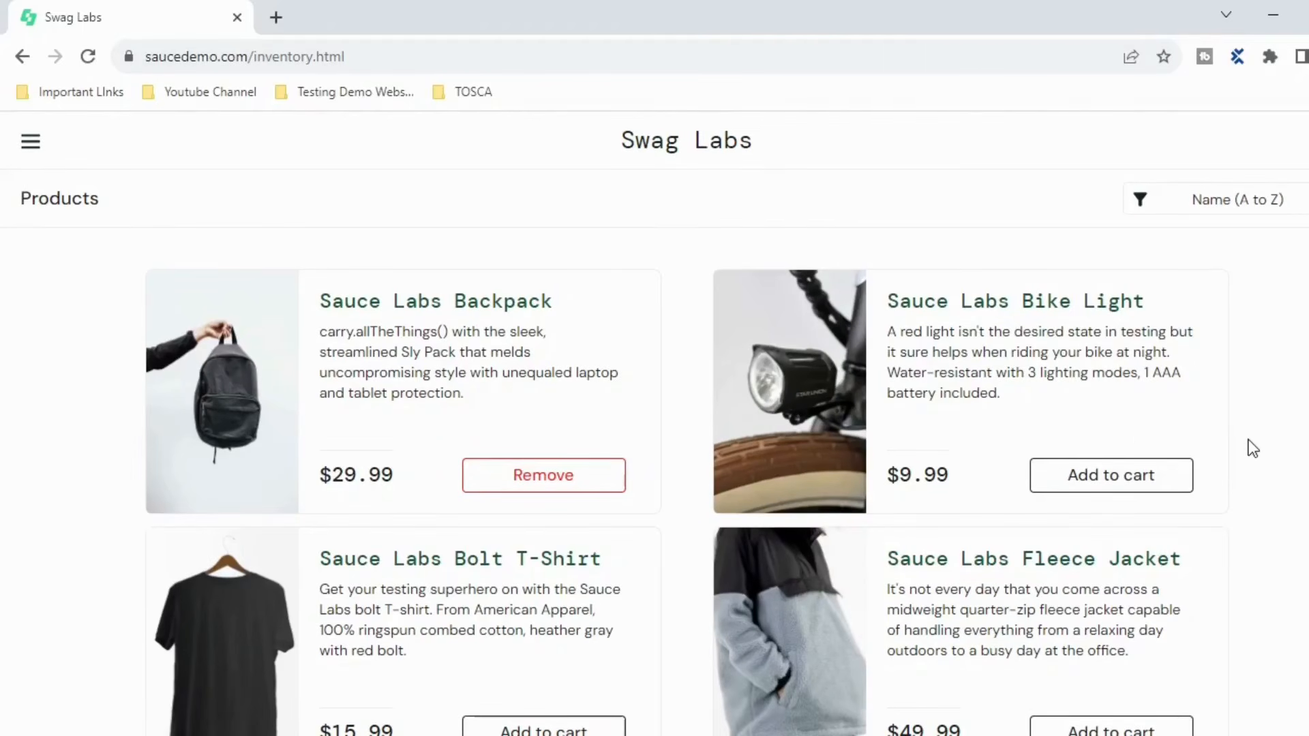
scroll(1253, 448, down, 3)
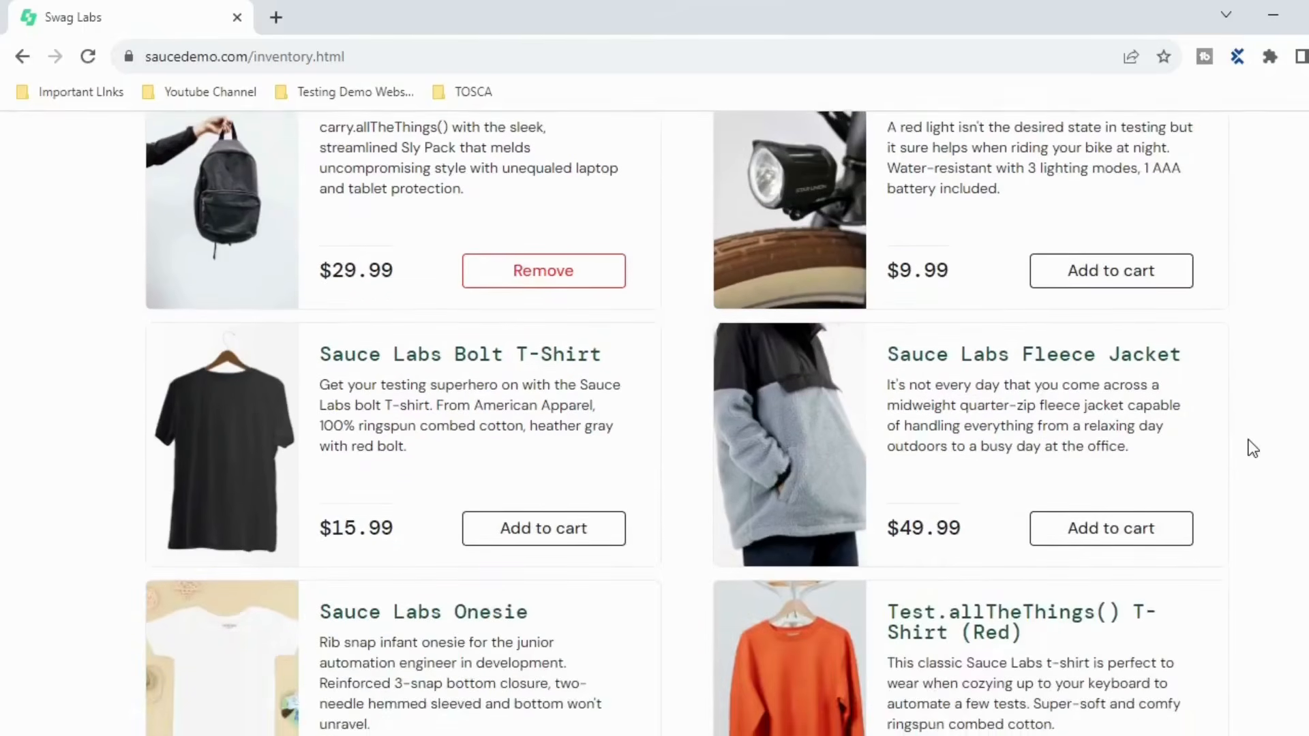
scroll(1253, 448, up, 3)
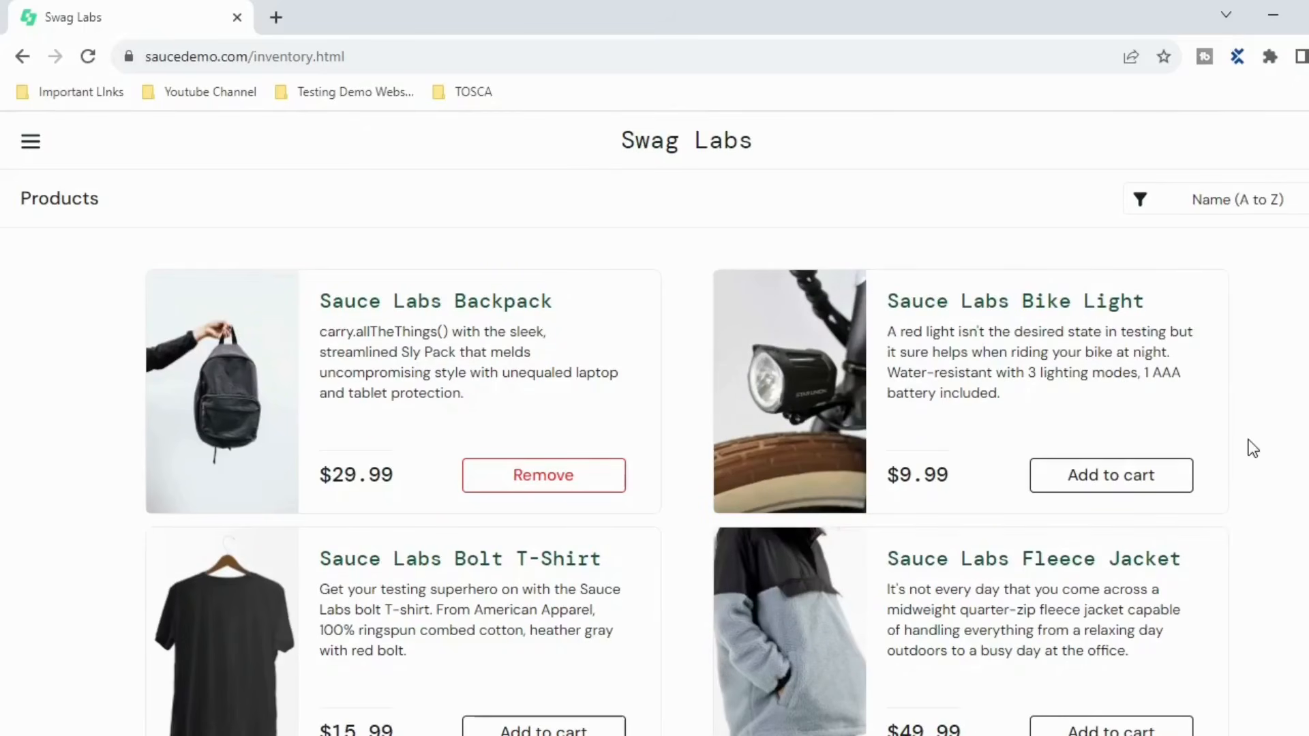
click(590, 483)
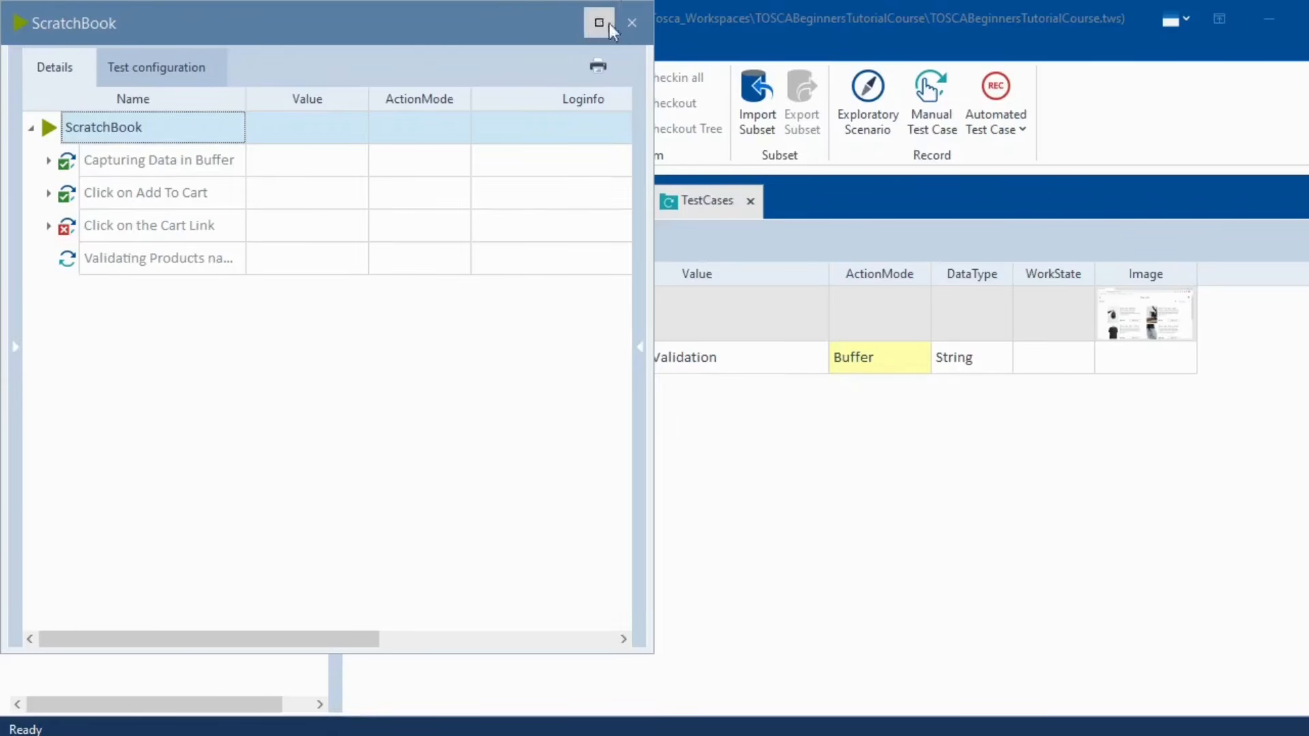
click(603, 22)
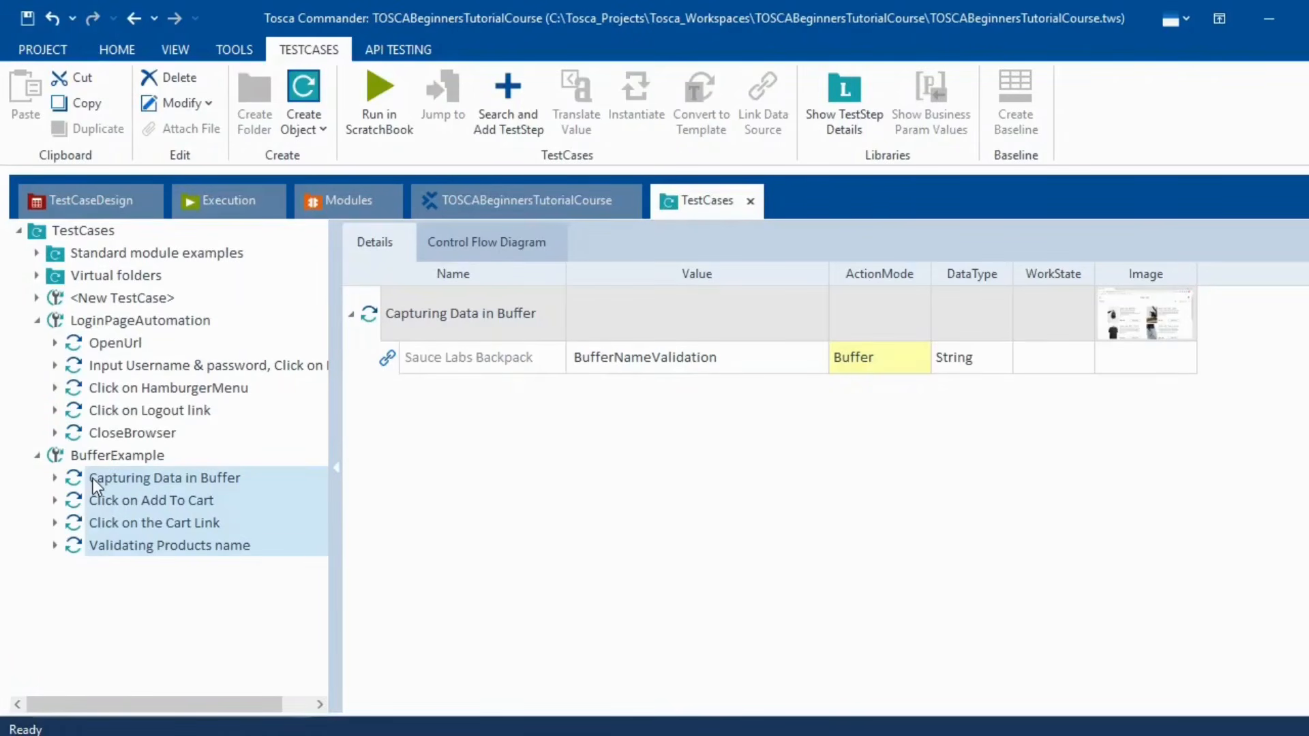
- Rerun the four BufferExample steps in ScratchBook, check which passed, and close the results
right_click(93, 479)
click(201, 569)
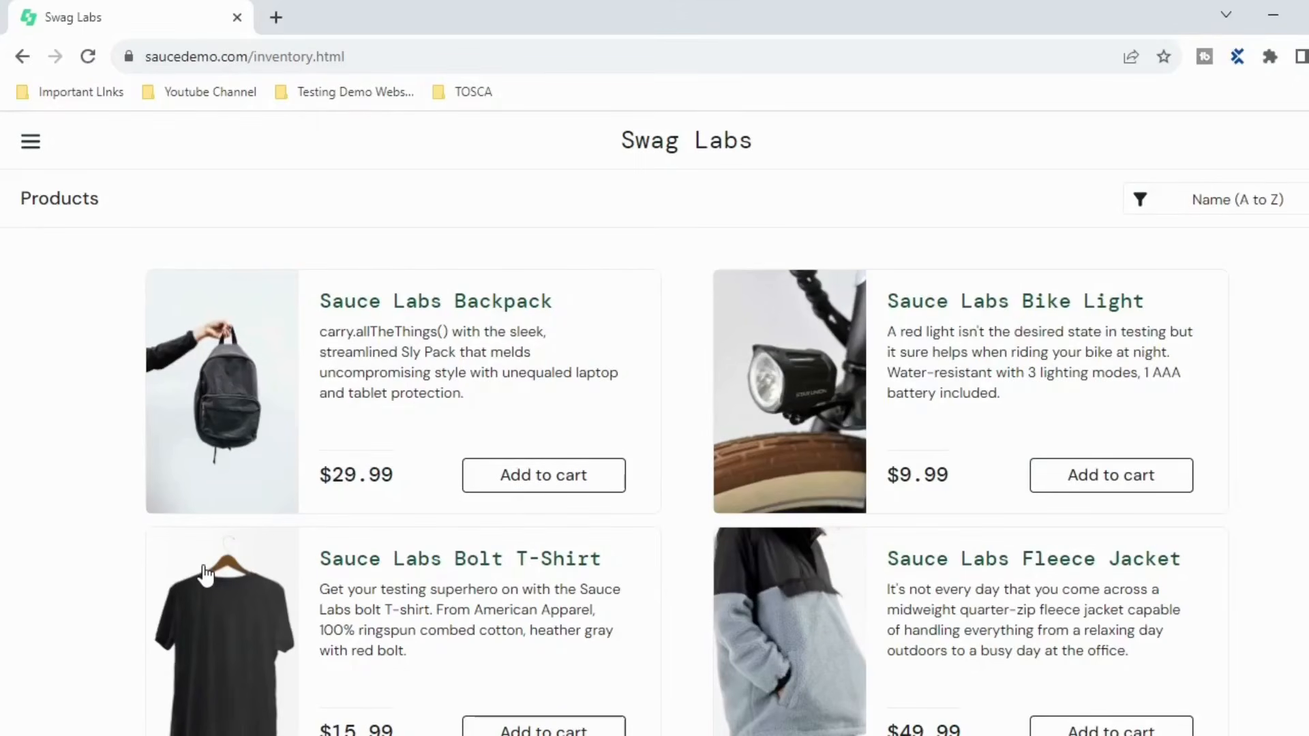
click(543, 437)
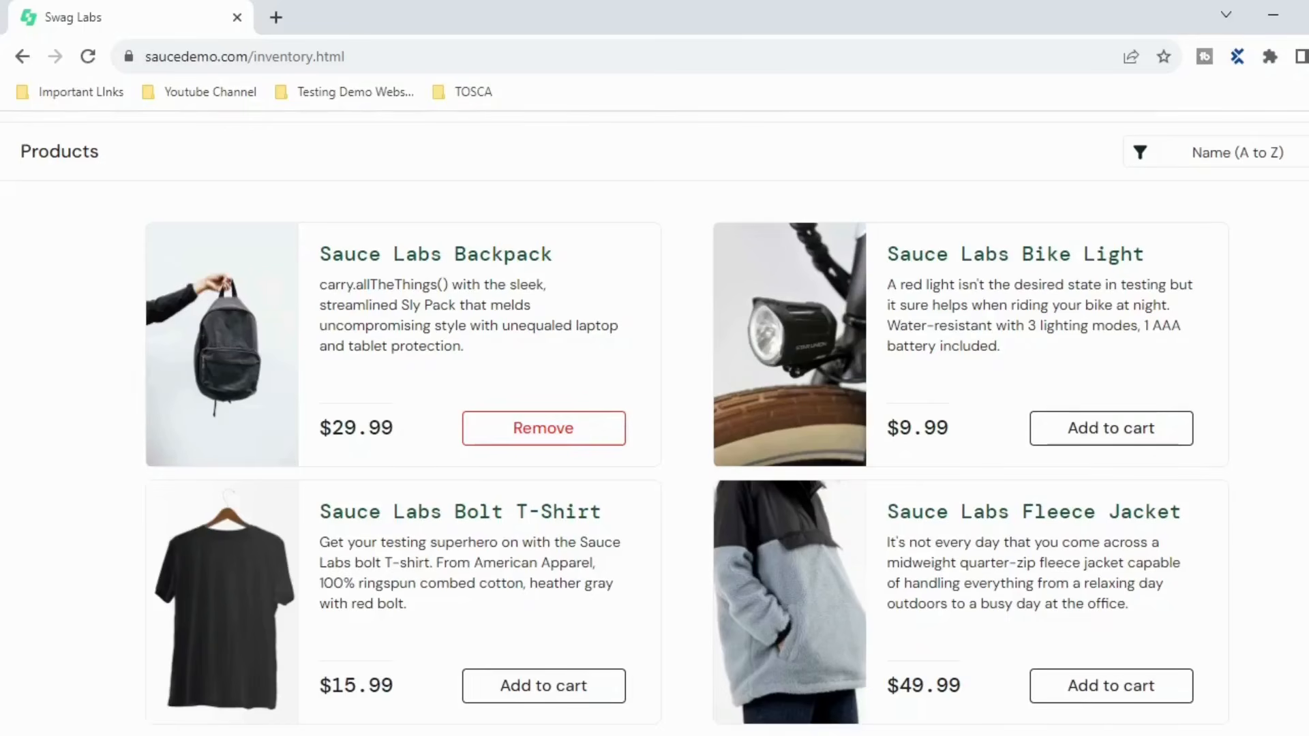
click(539, 735)
click(1308, 57)
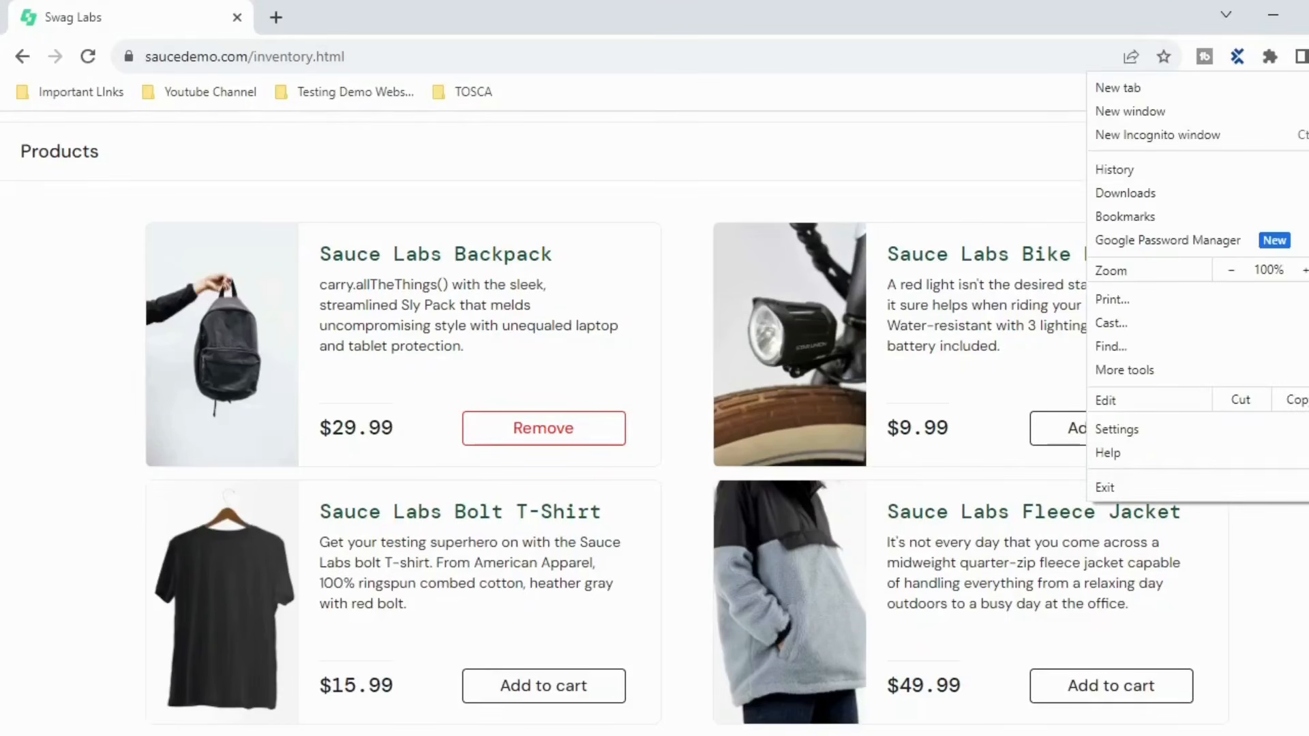
click(1308, 57)
scroll(1169, 444, up, 1)
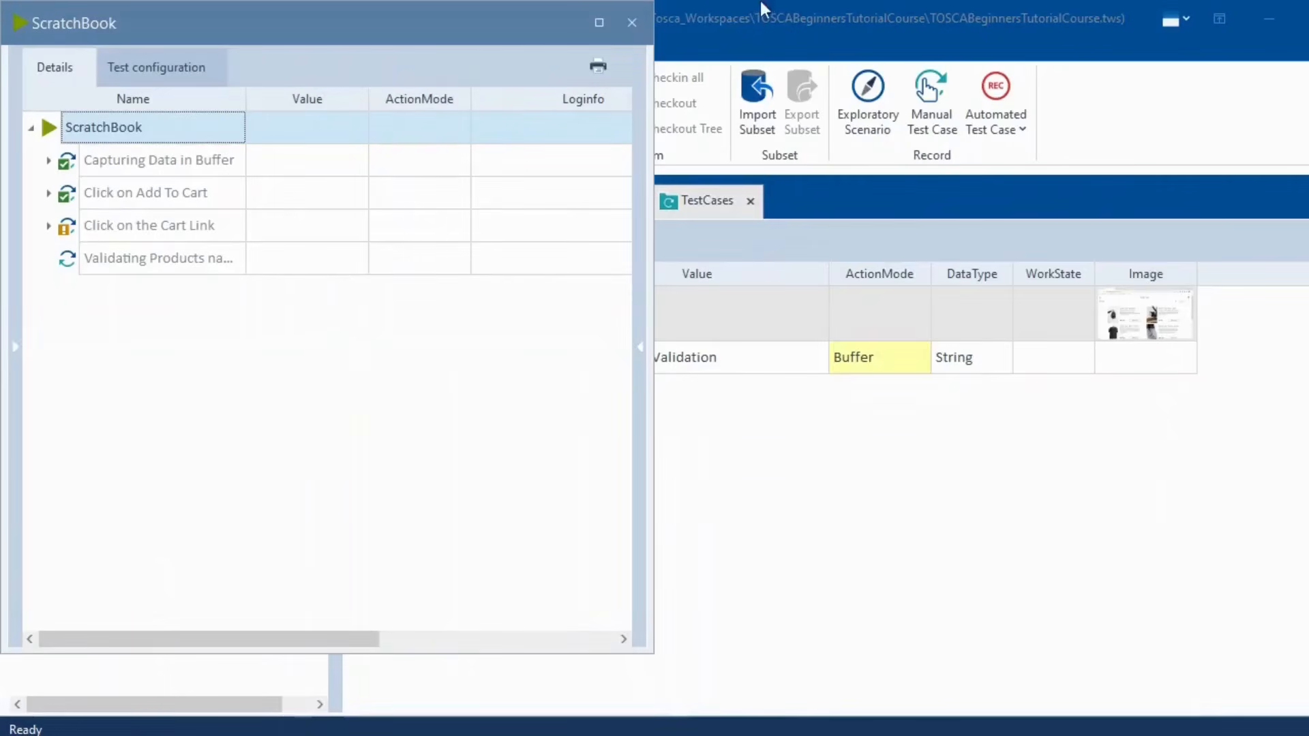
click(631, 23)
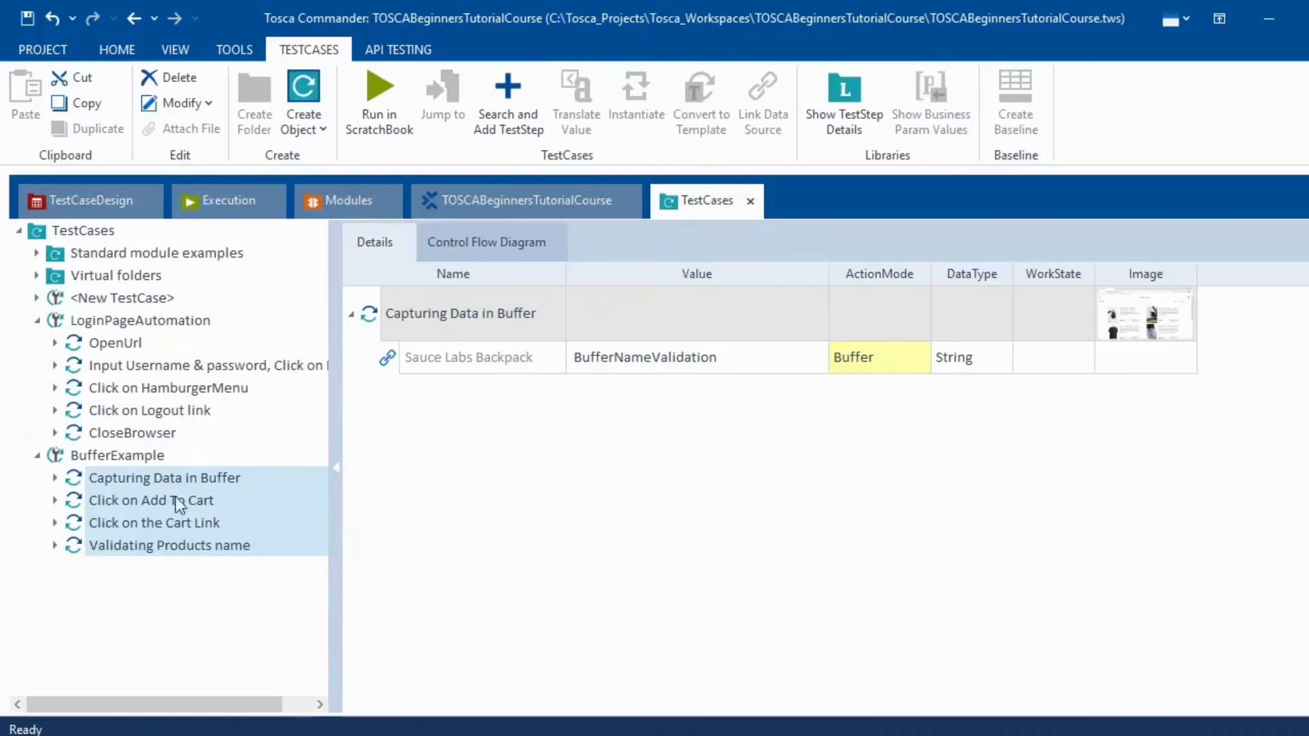
- Clear the {Click} value from Add to cart in the Click on the Cart Link step
click(408, 511)
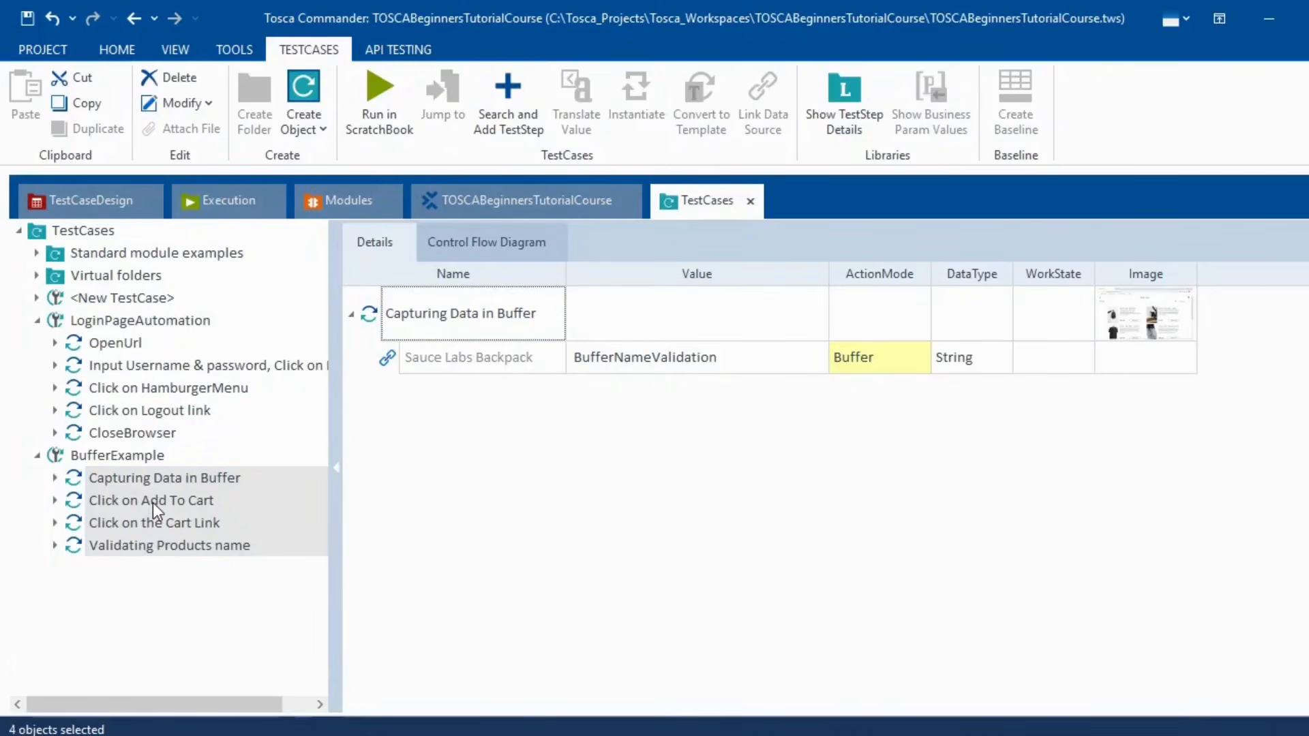
click(153, 502)
click(165, 523)
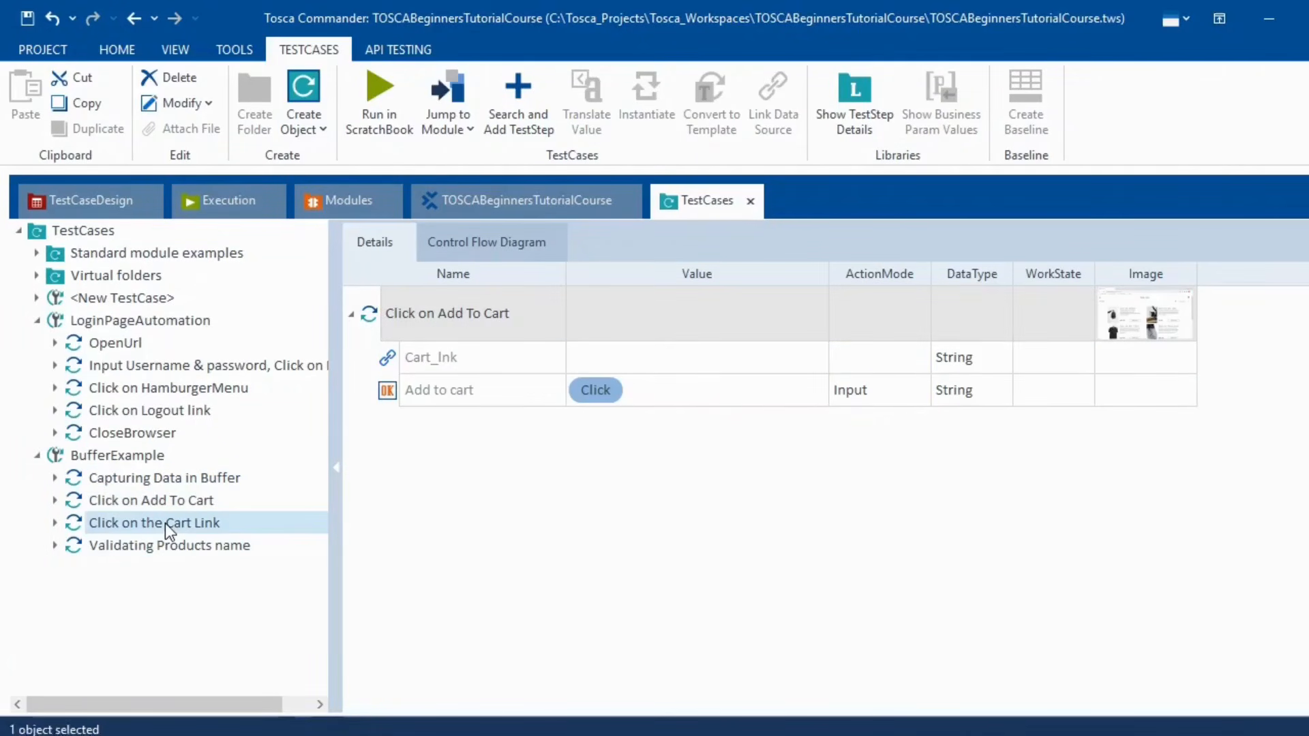
right_click(165, 523)
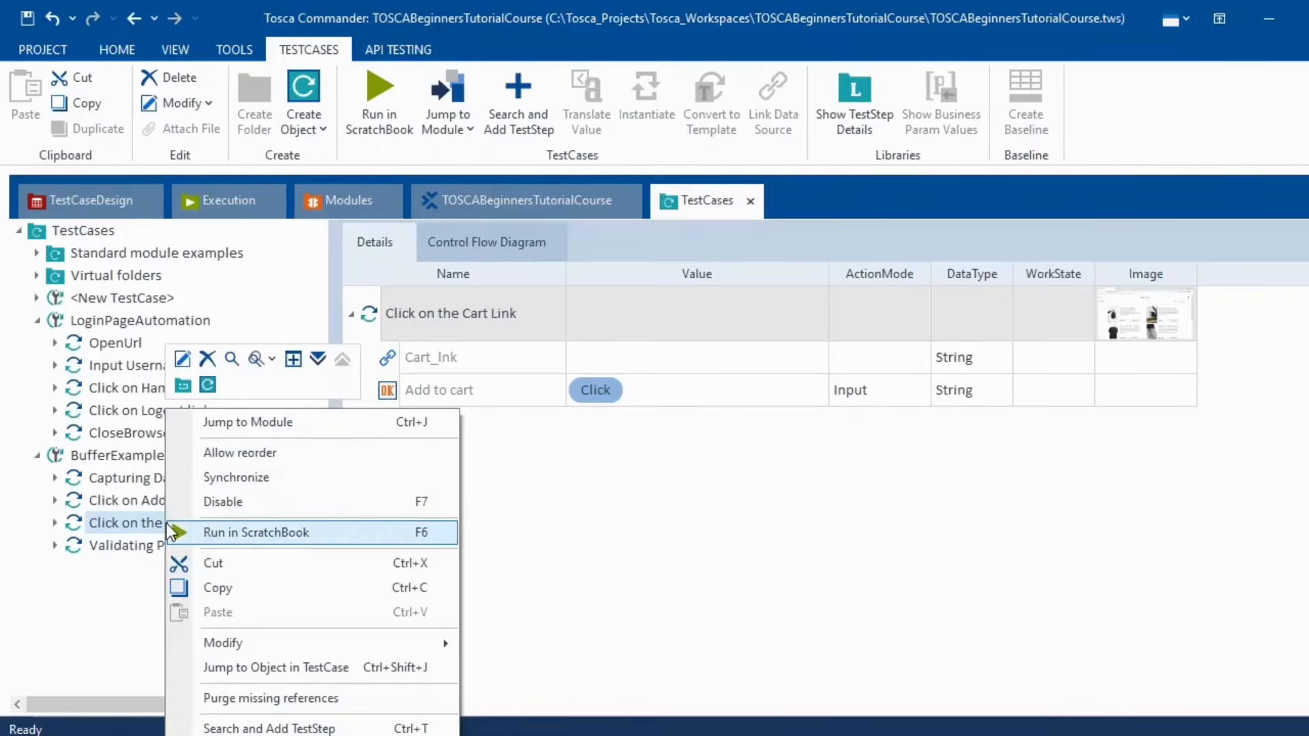
click(484, 450)
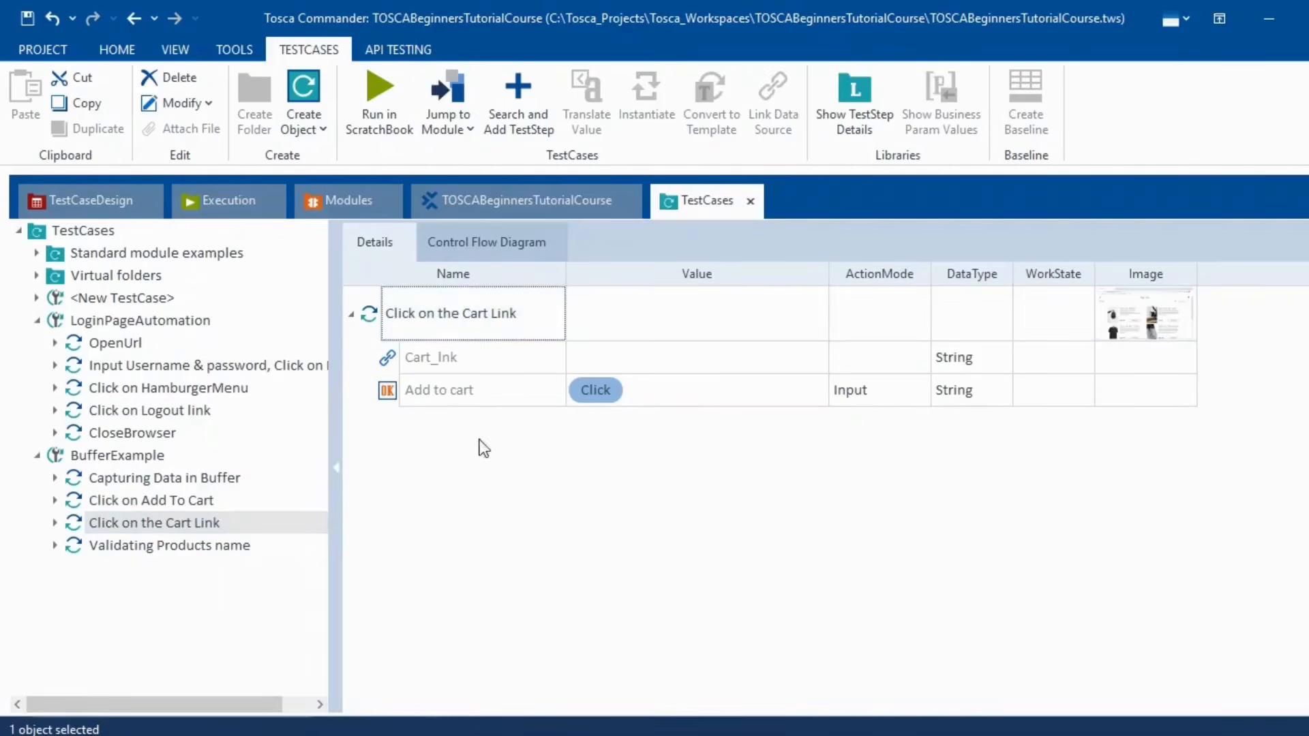
right_click(389, 395)
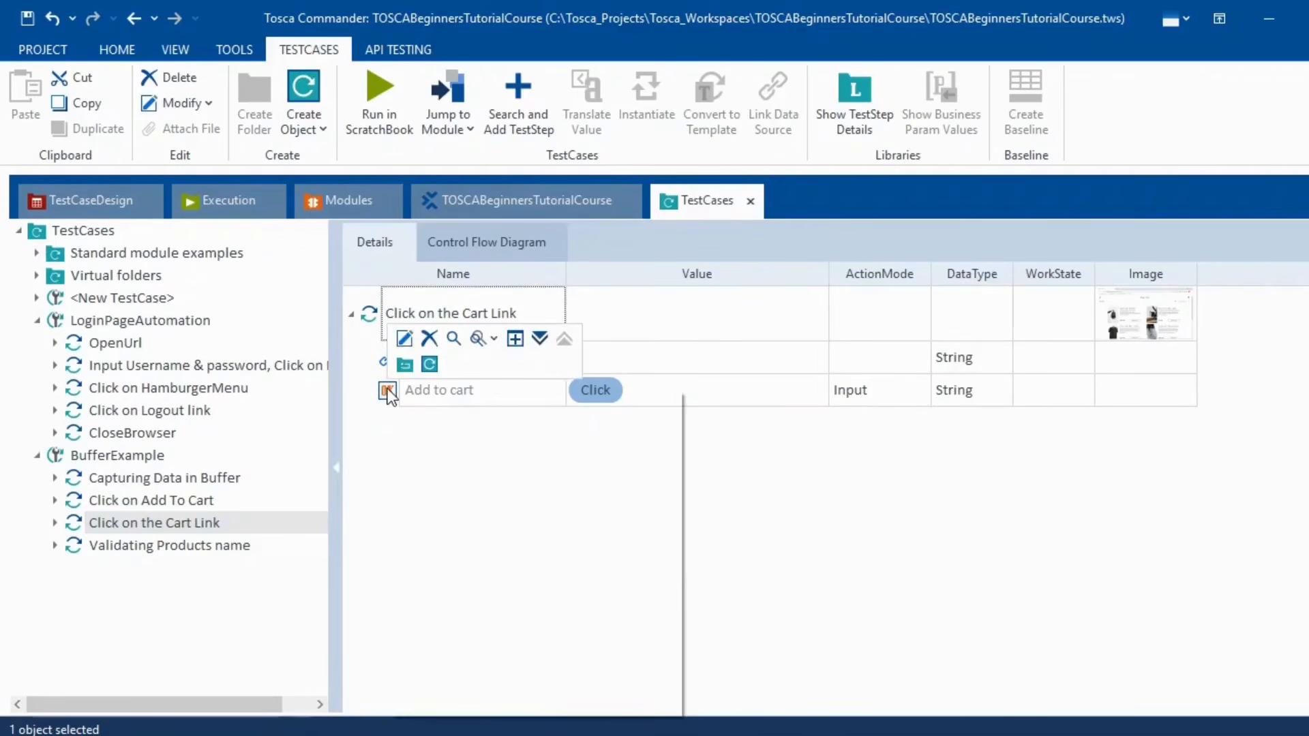
click(179, 500)
click(197, 523)
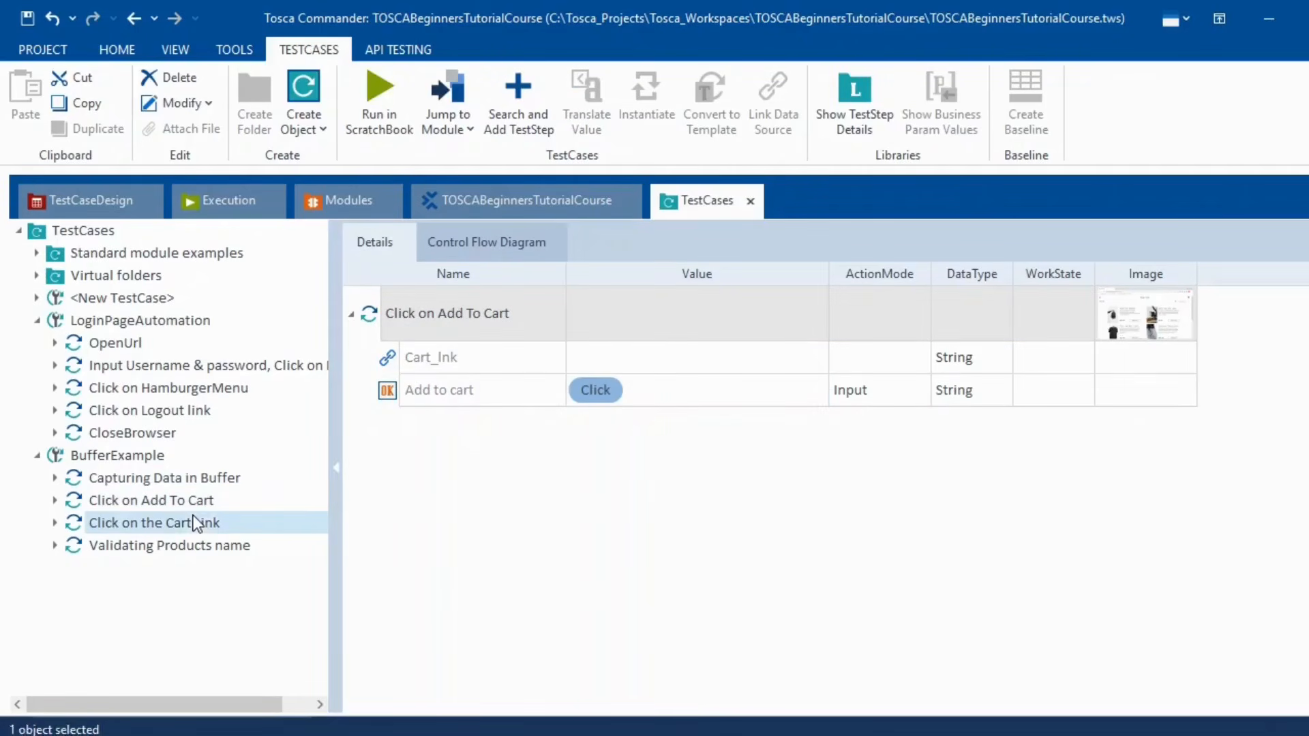
click(408, 399)
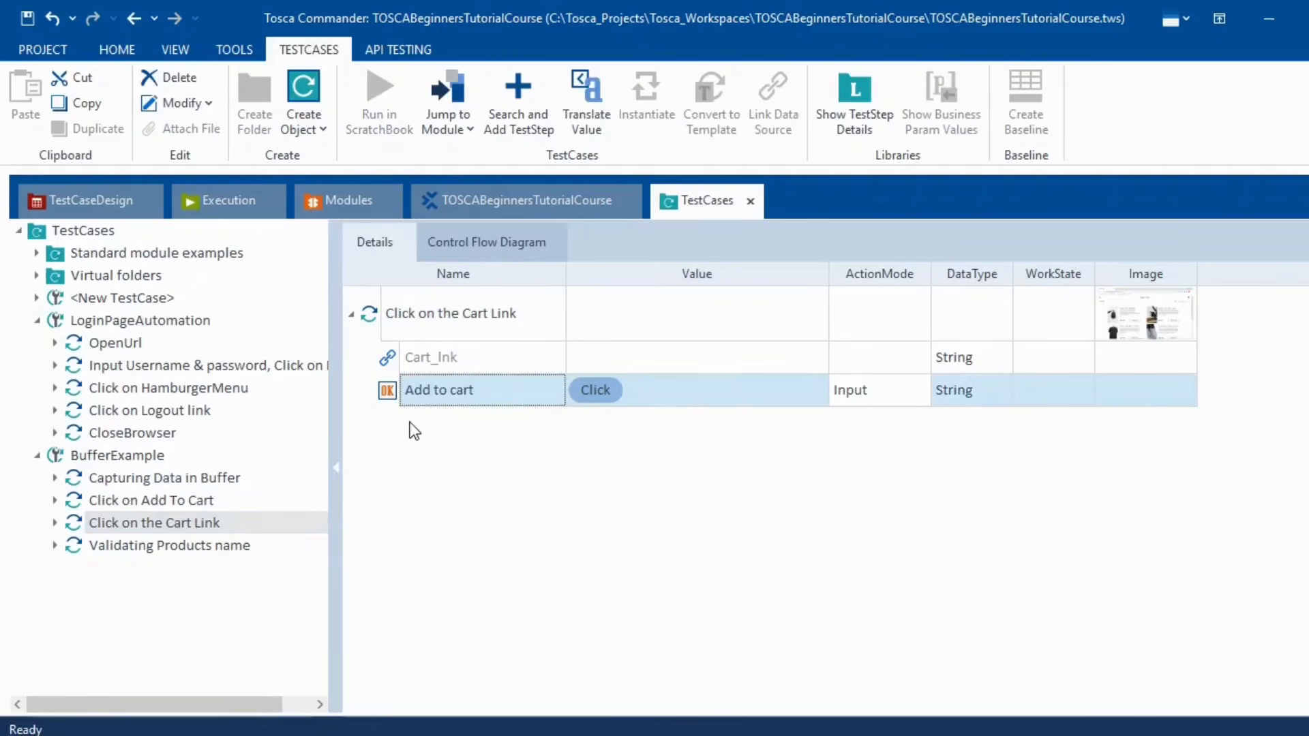
key(ctrl+z)
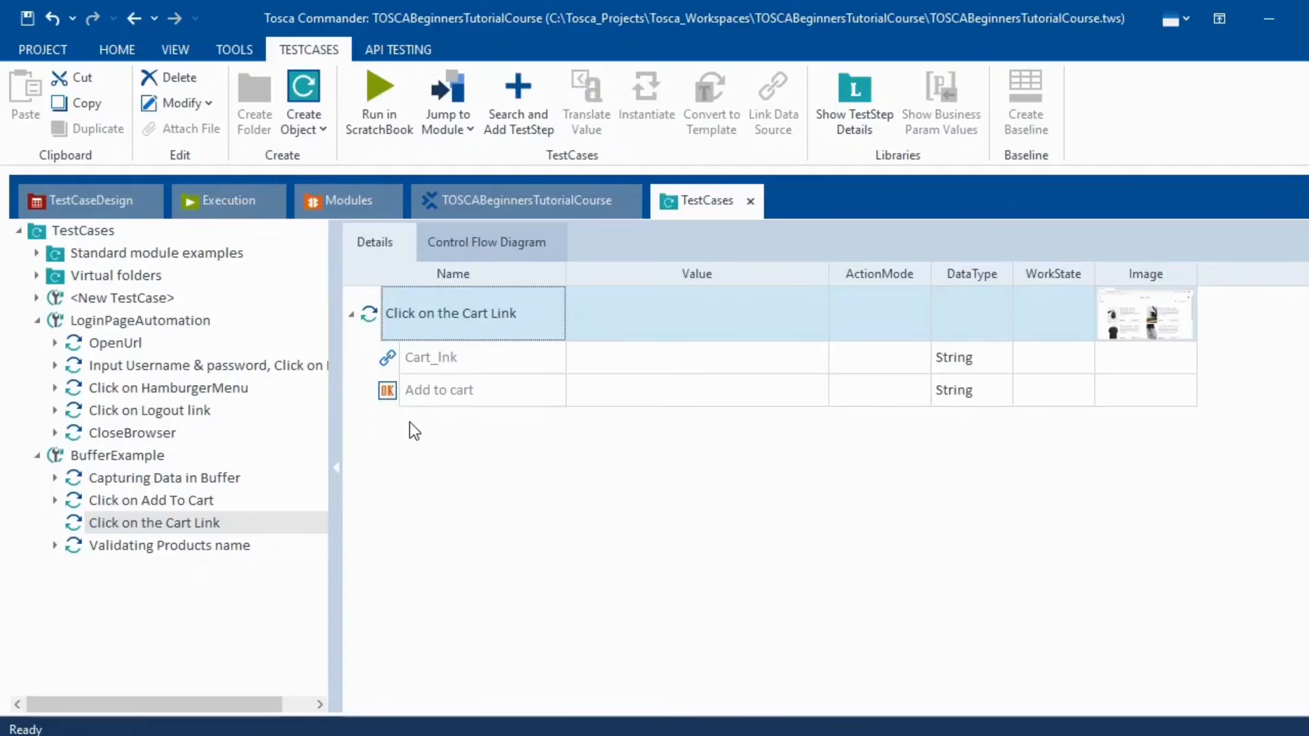
- Set the Cart_Ink value to {Click}
click(647, 356)
click(645, 356)
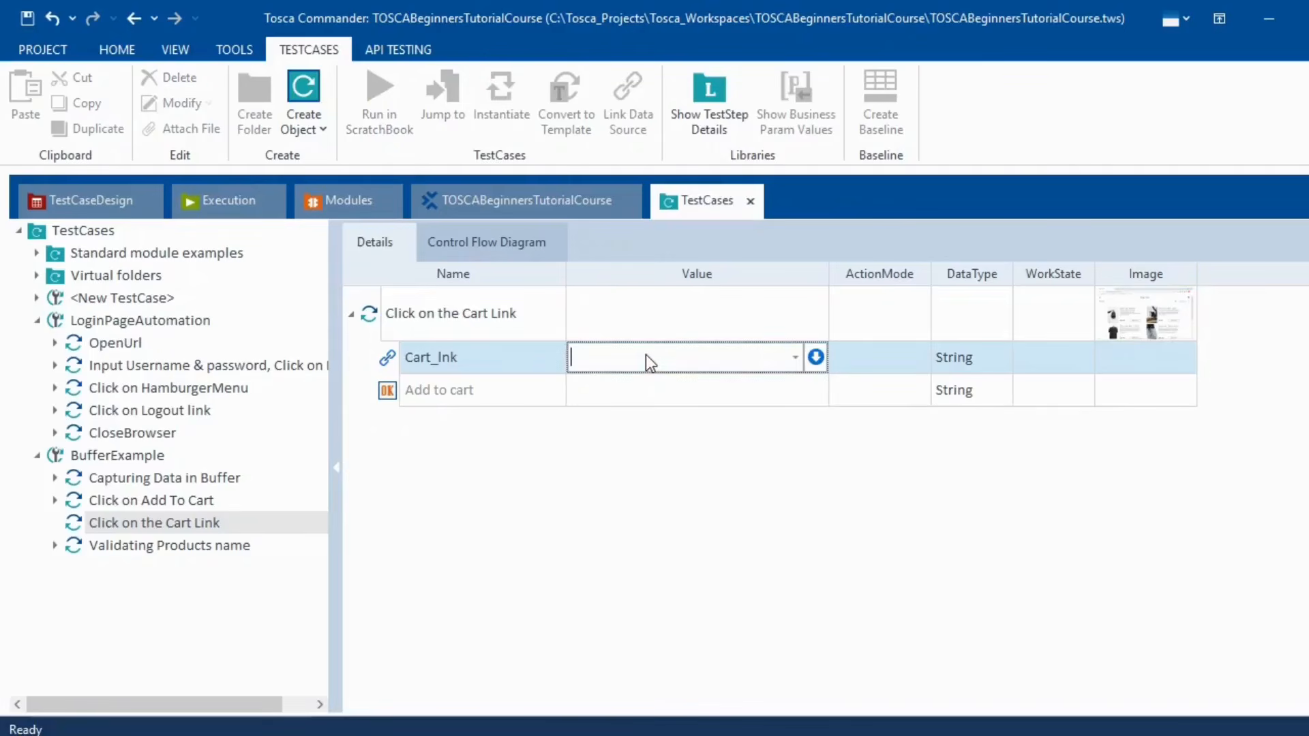
text({Click})
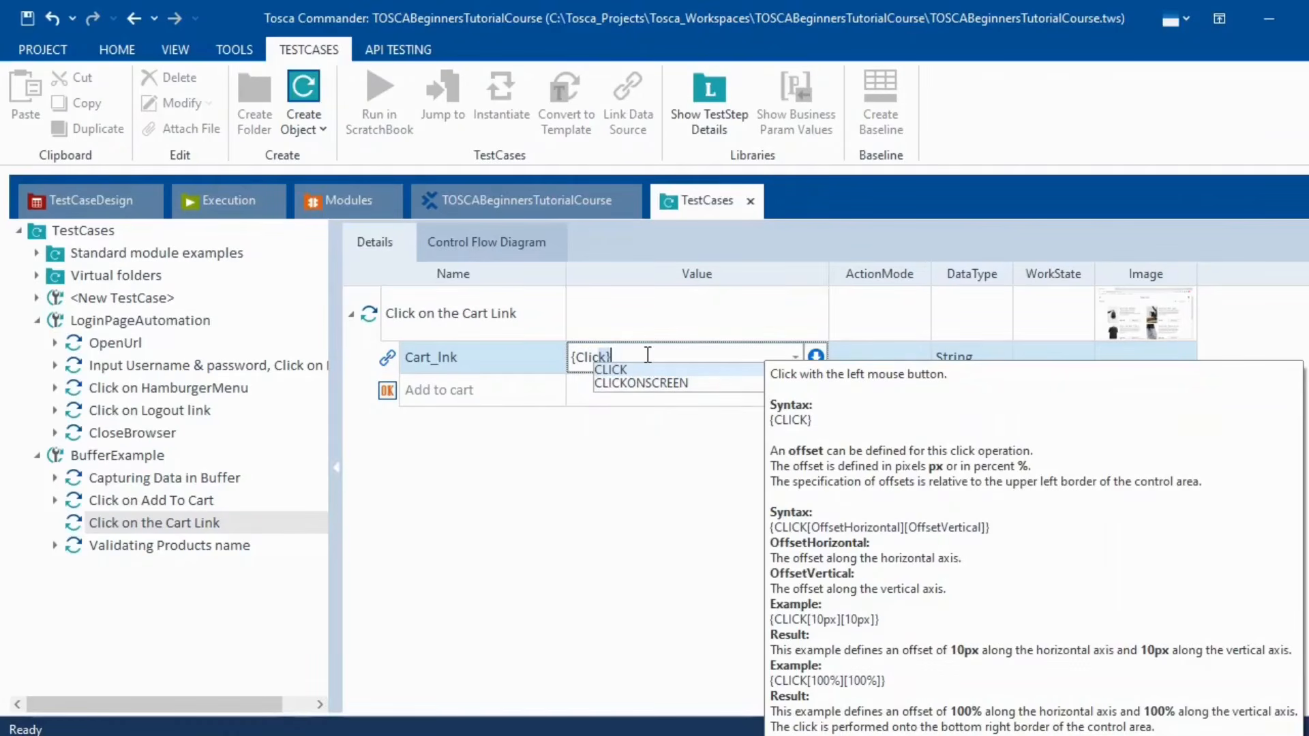
key(Return)
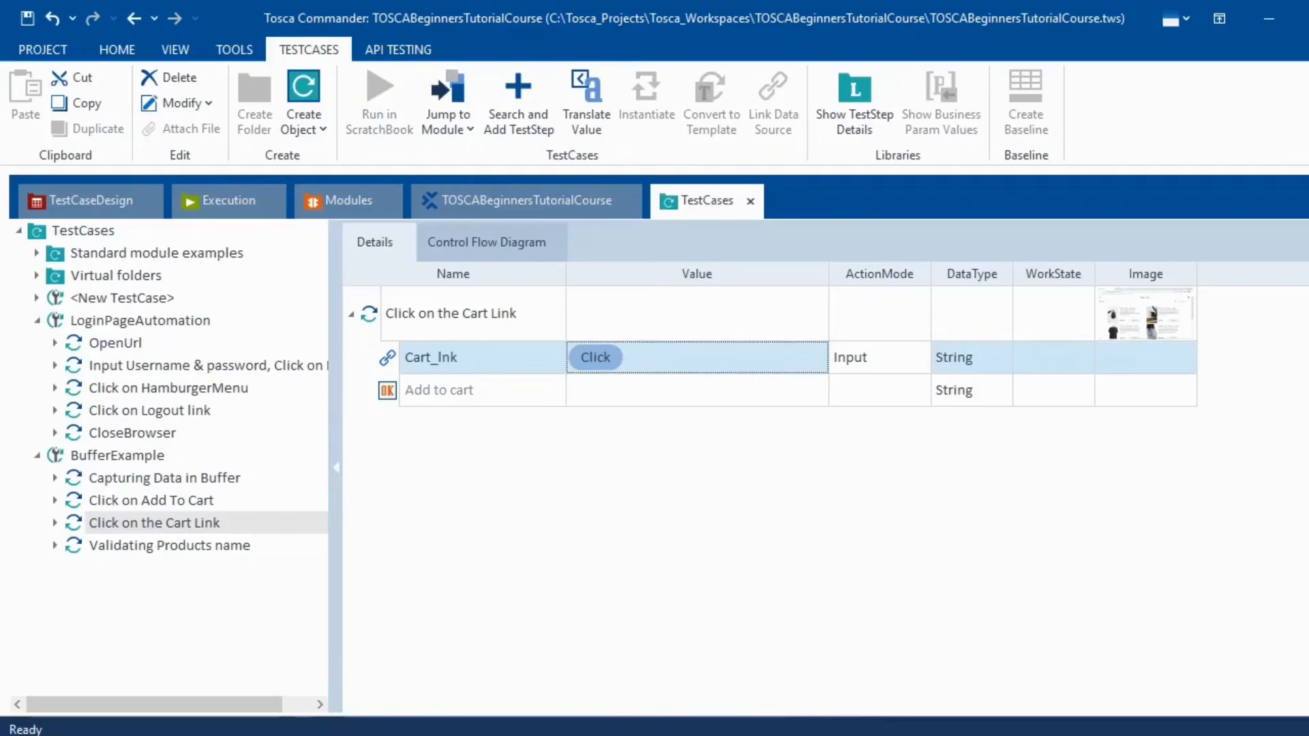
- Jump to the Cart_Ink ModuleAttribute, inspect its properties, and show the TOSCABeginnersTutorialCourse project tab
click(794, 735)
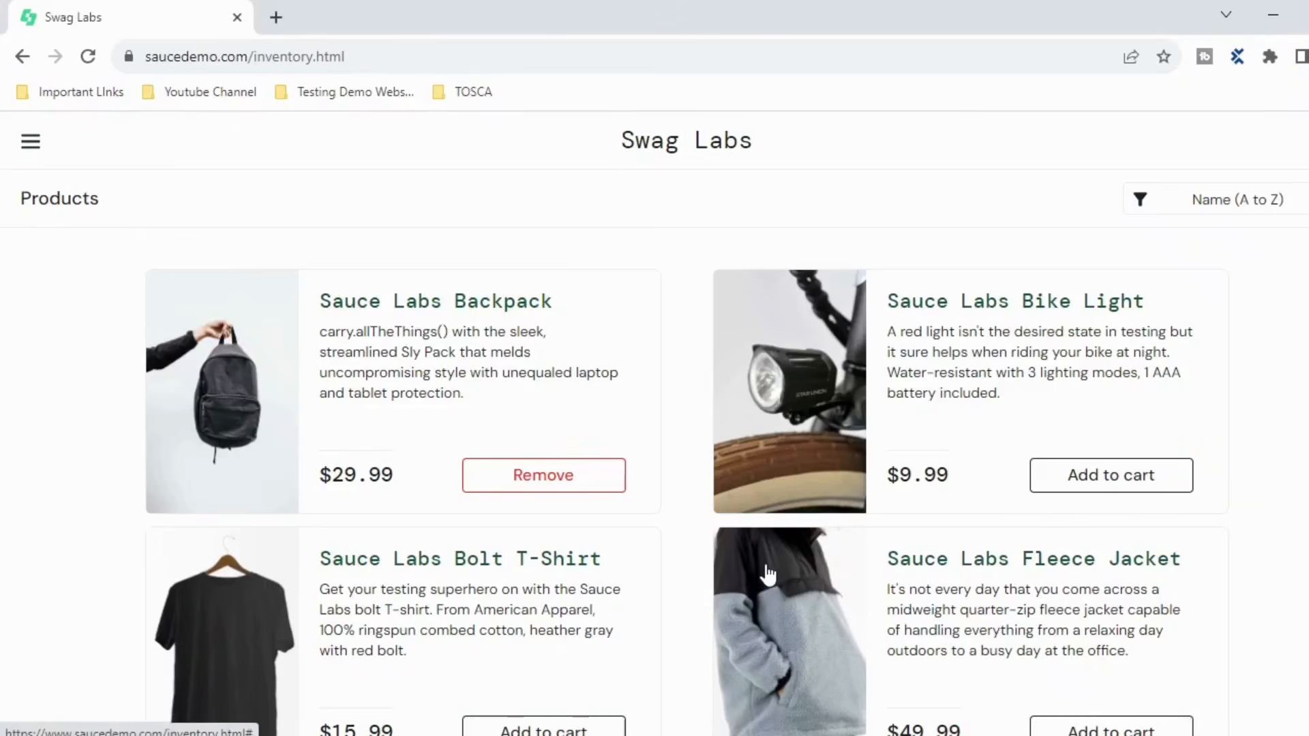
scroll(768, 575, down, 1)
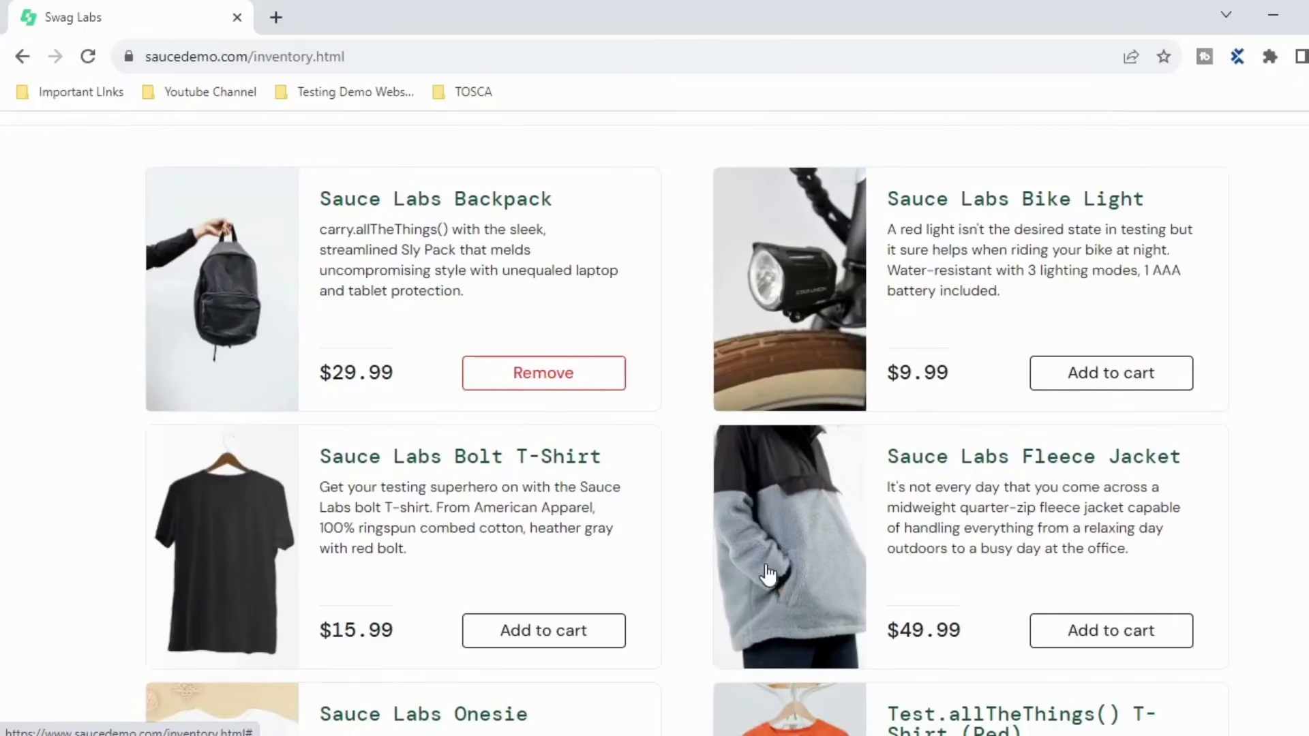
scroll(768, 574, up, 1)
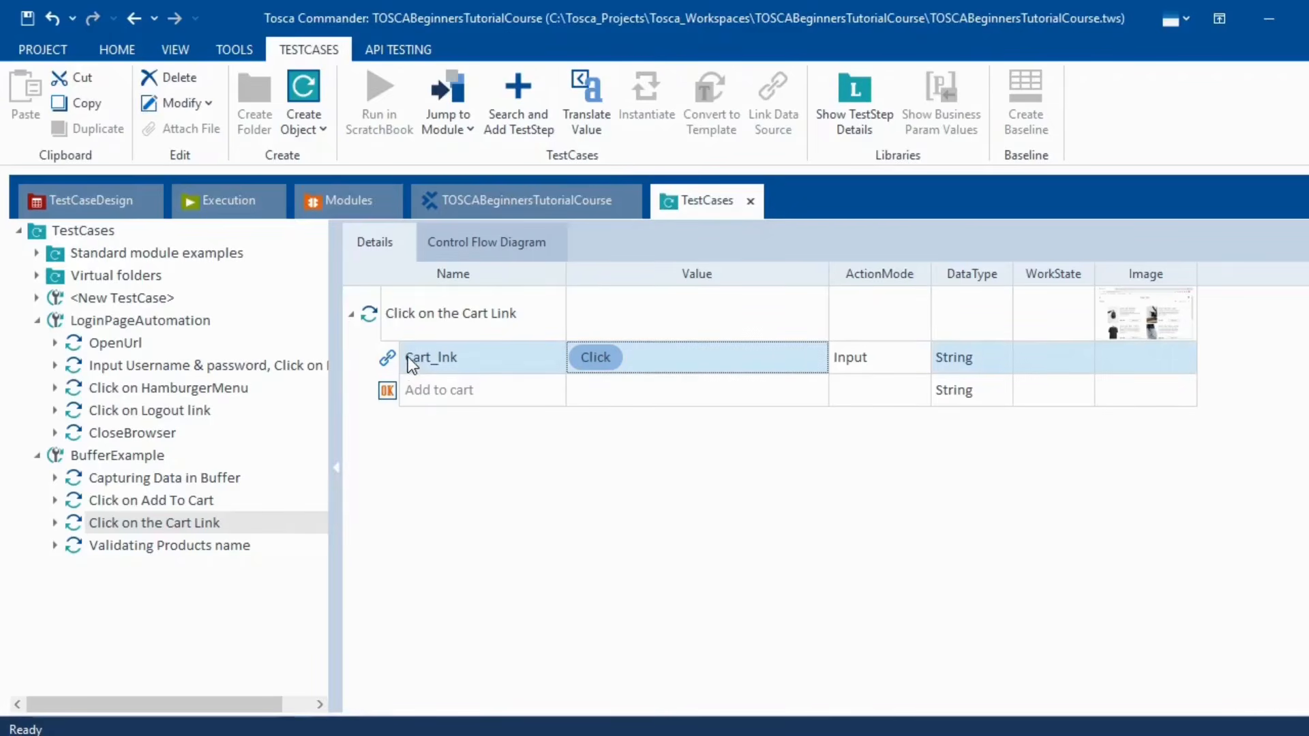
right_click(408, 357)
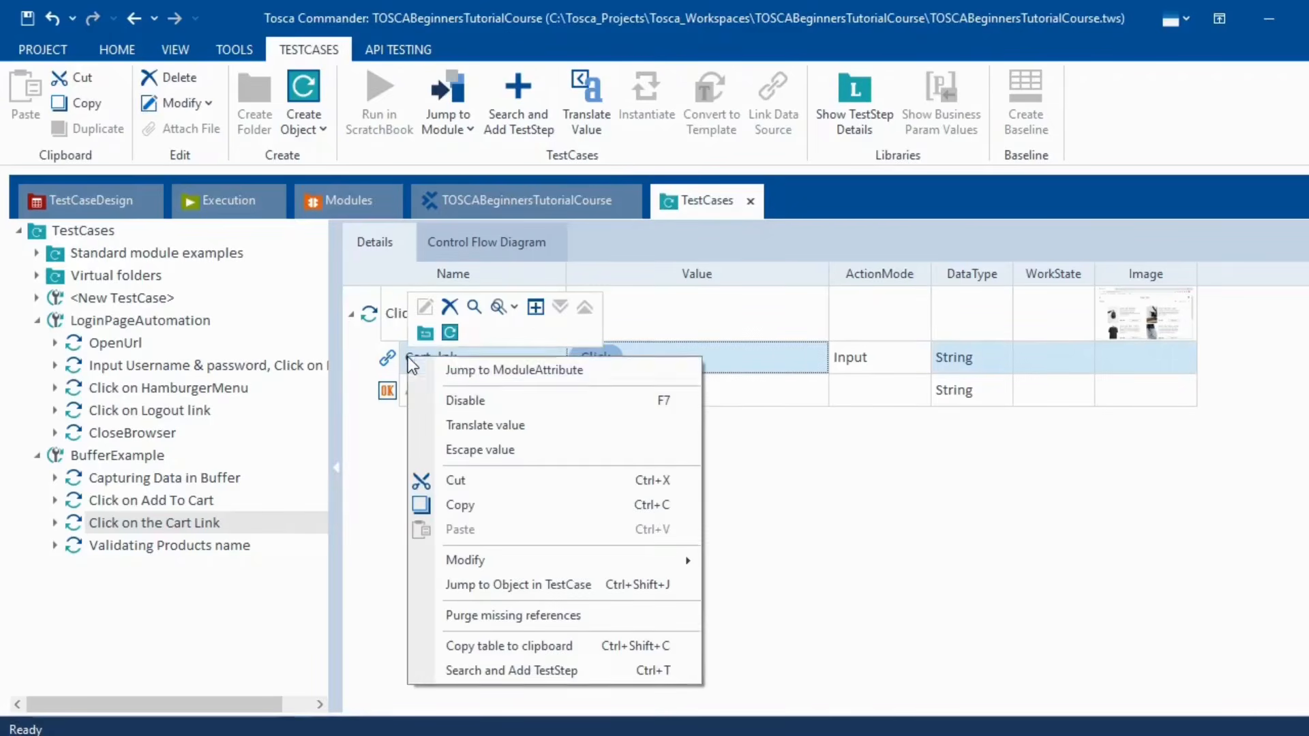
click(461, 365)
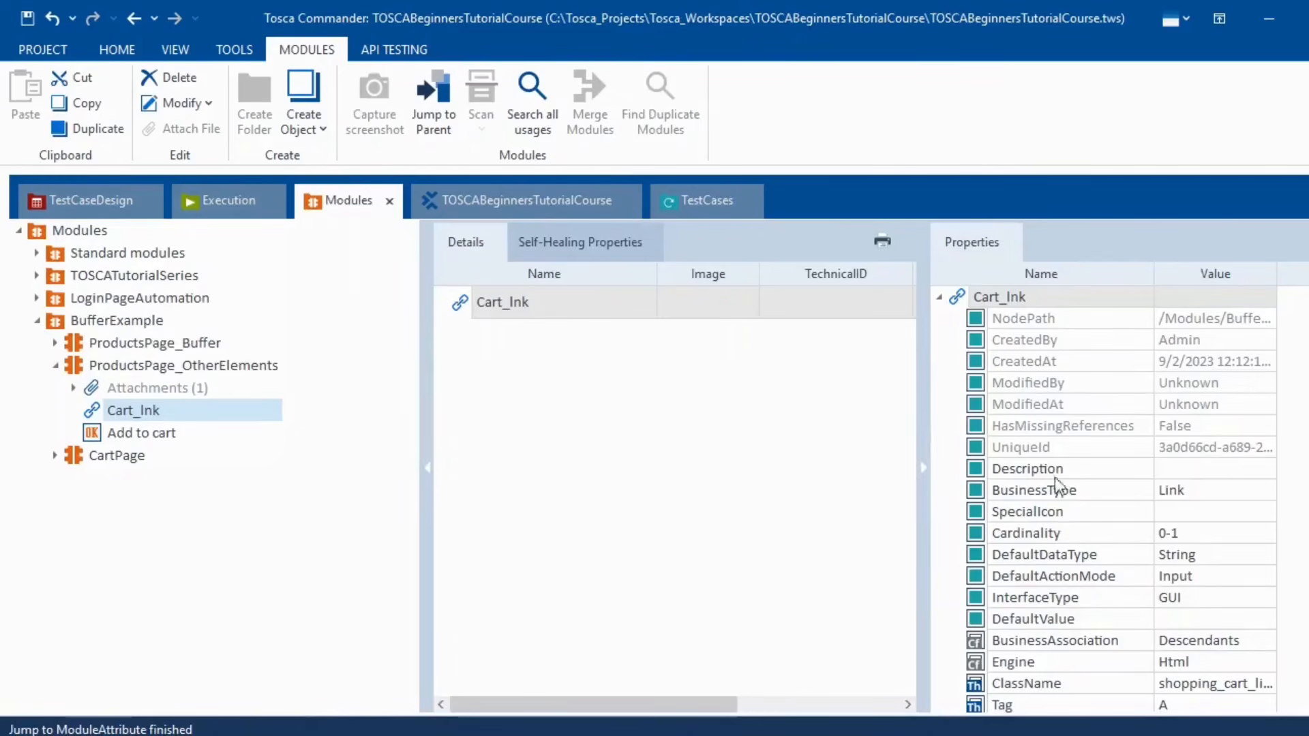
scroll(1088, 501, down, 1)
scroll(1088, 501, up, 1)
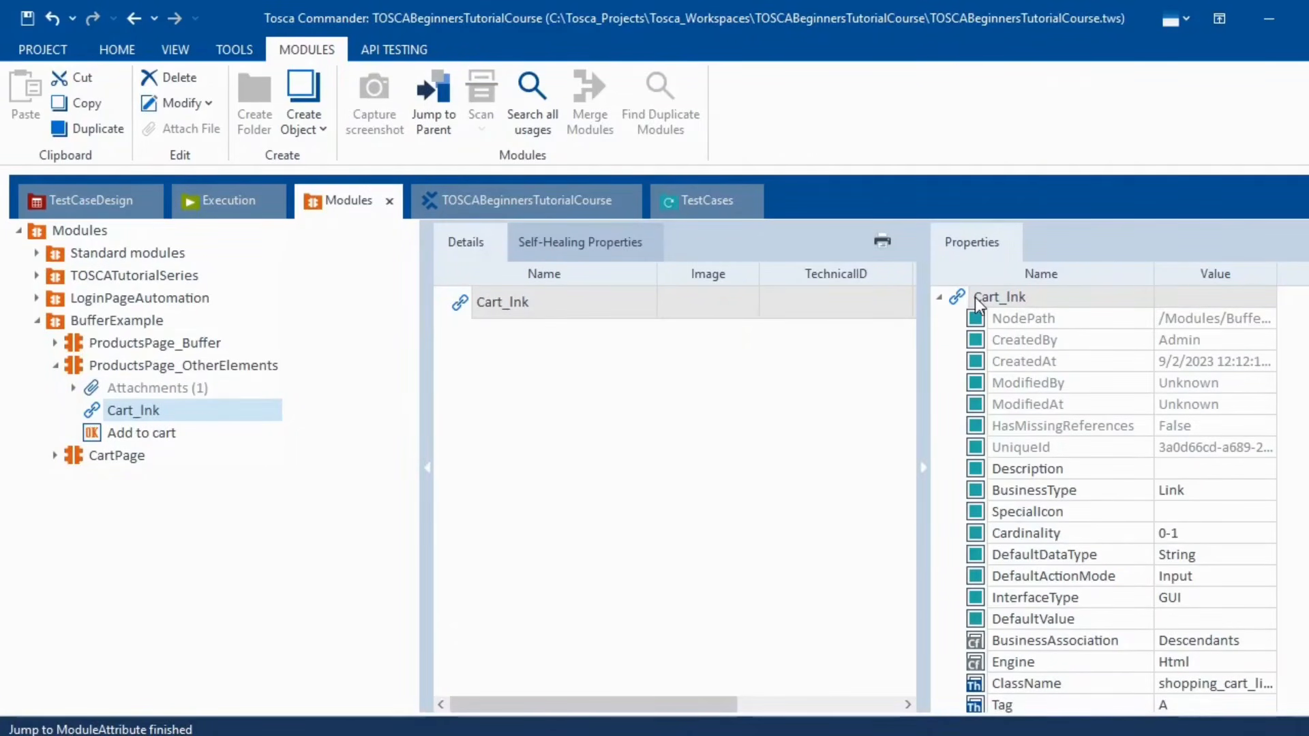
right_click(976, 297)
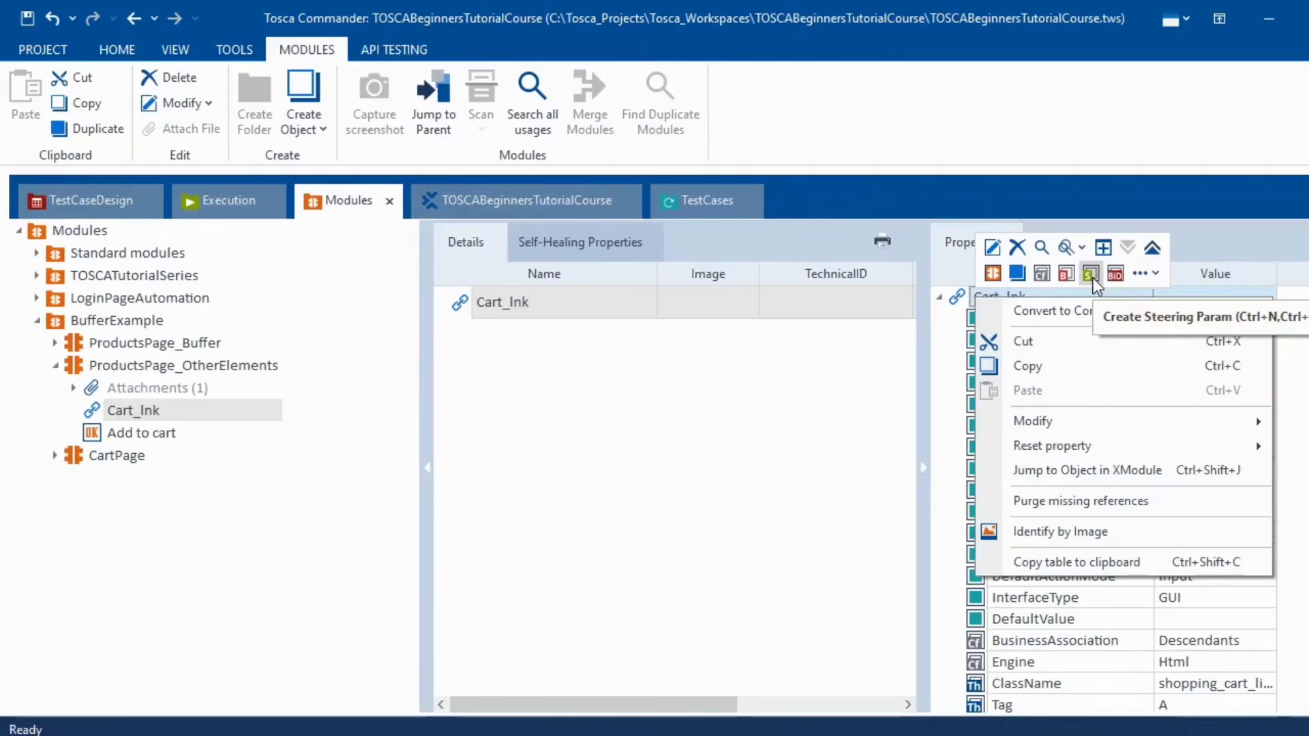
click(799, 484)
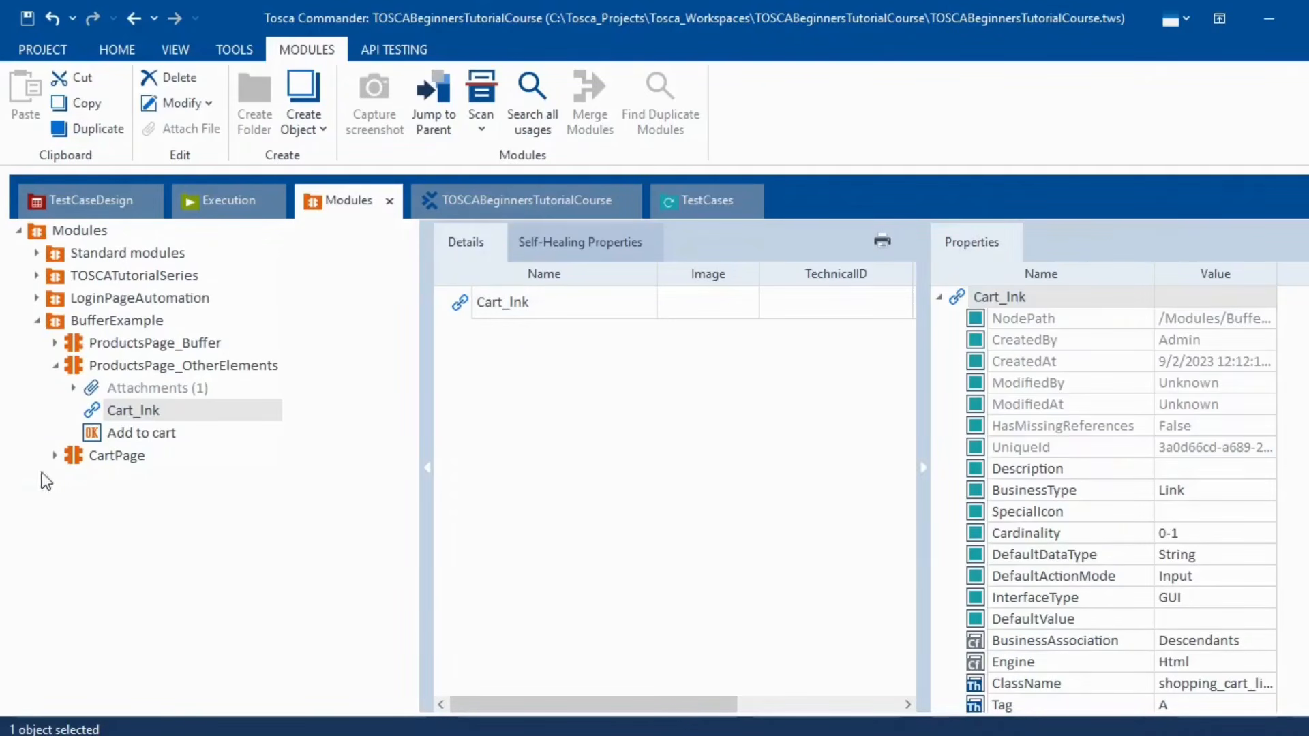
click(514, 201)
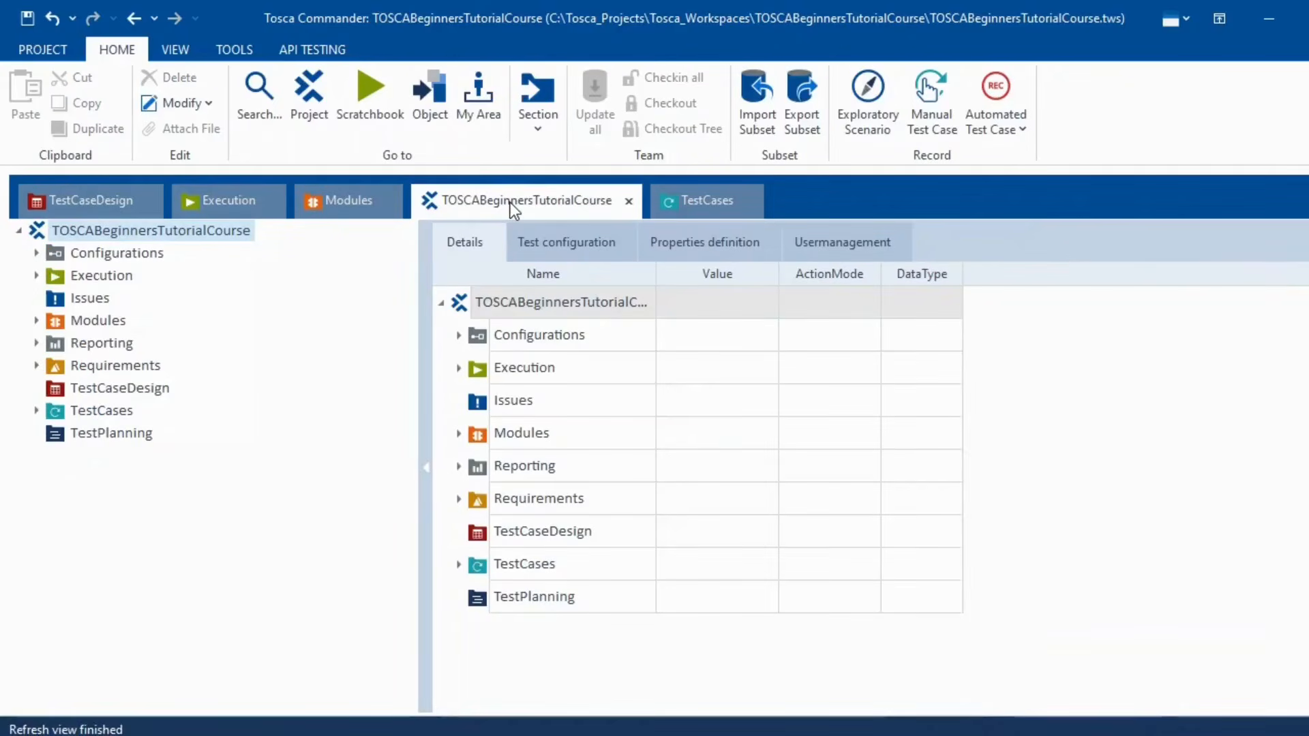
- Remove the backpack from the Swag Labs cart and select all four BufferExample steps
click(709, 201)
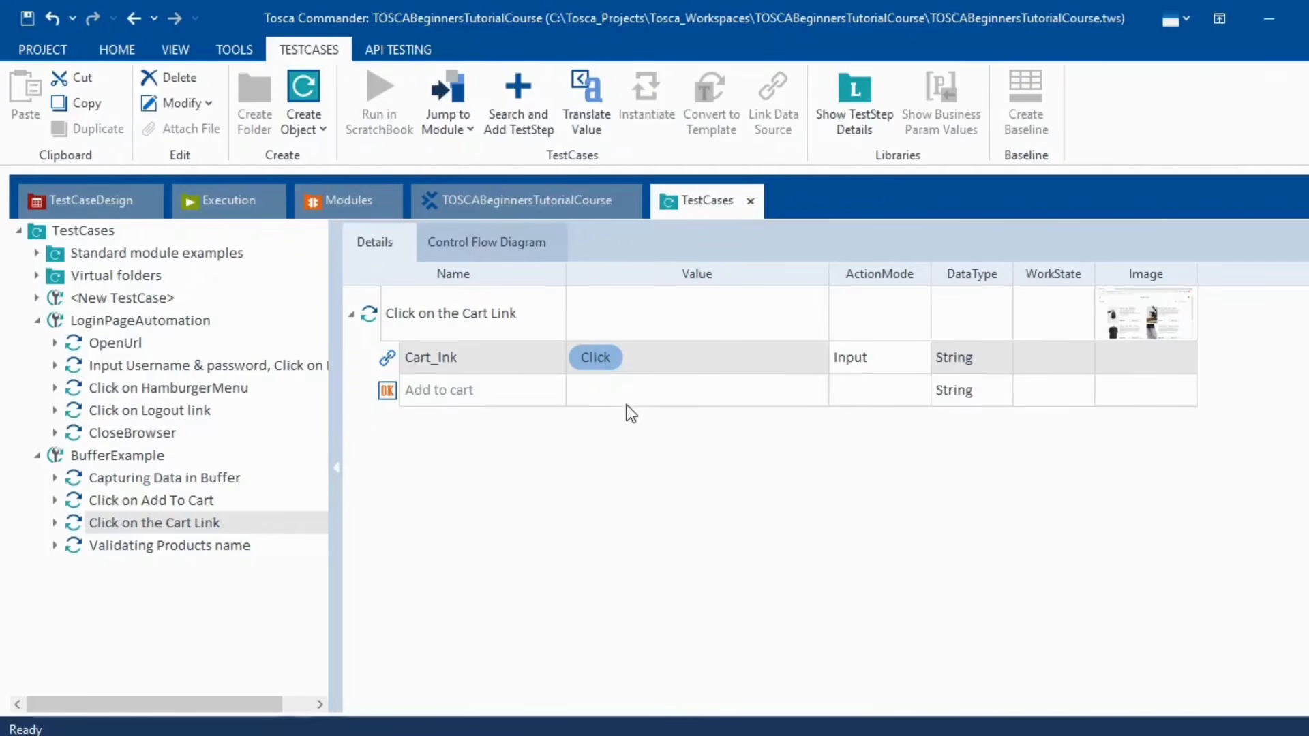
click(150, 505)
click(154, 482)
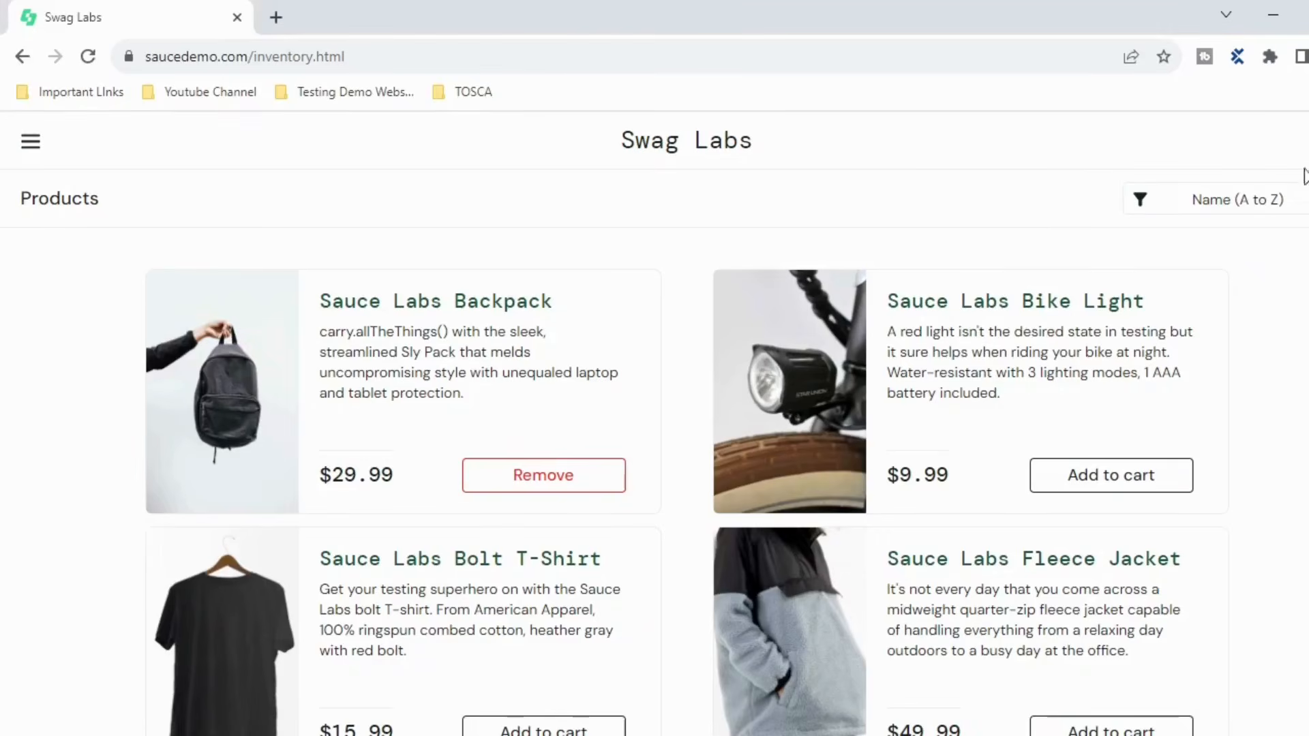
click(592, 486)
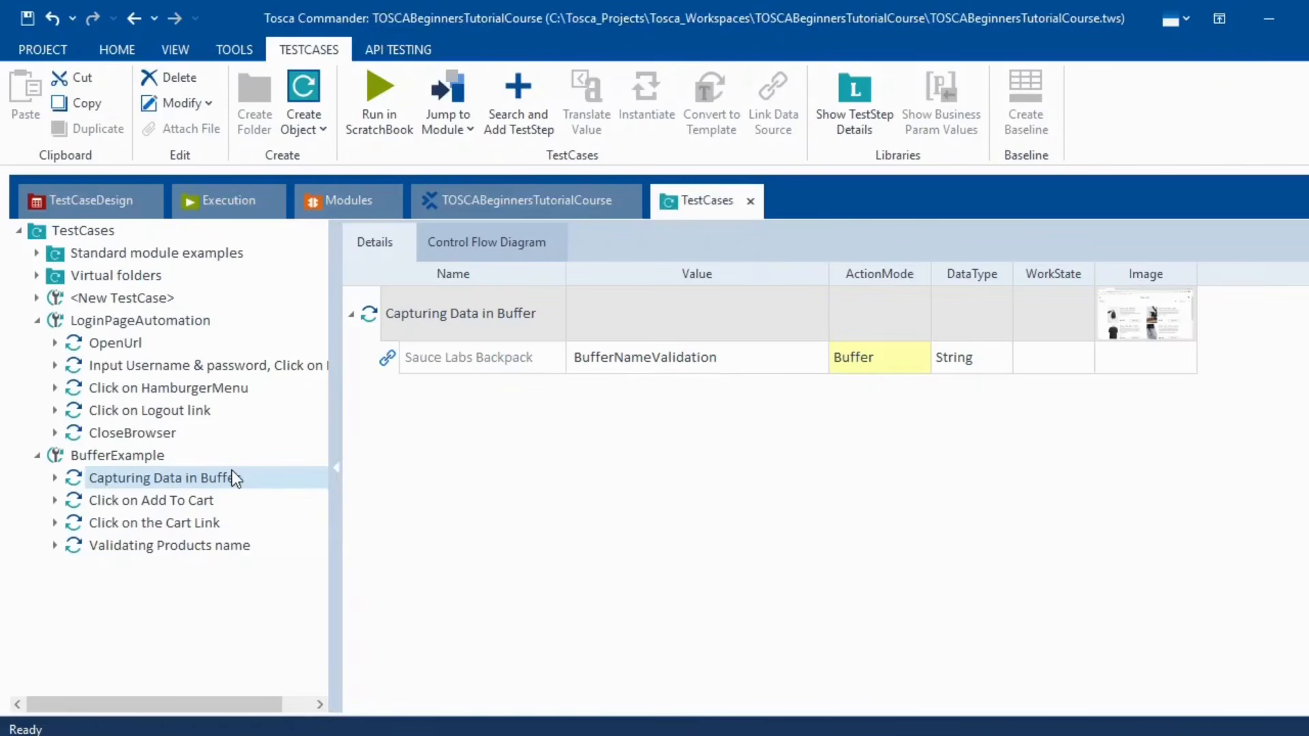
key(shift+Down)
key(shift+Down)
key(shift+Down)
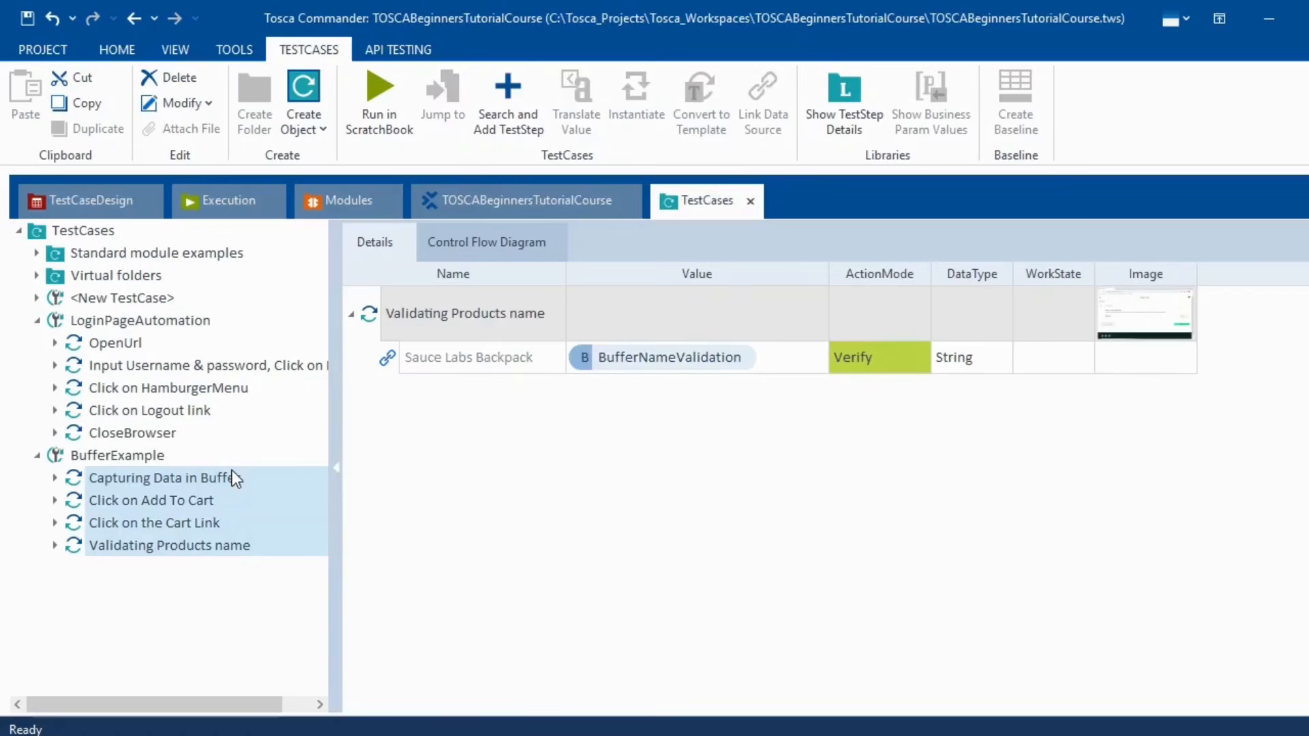
- Run the selected BufferExample steps in ScratchBook
right_click(235, 477)
click(399, 564)
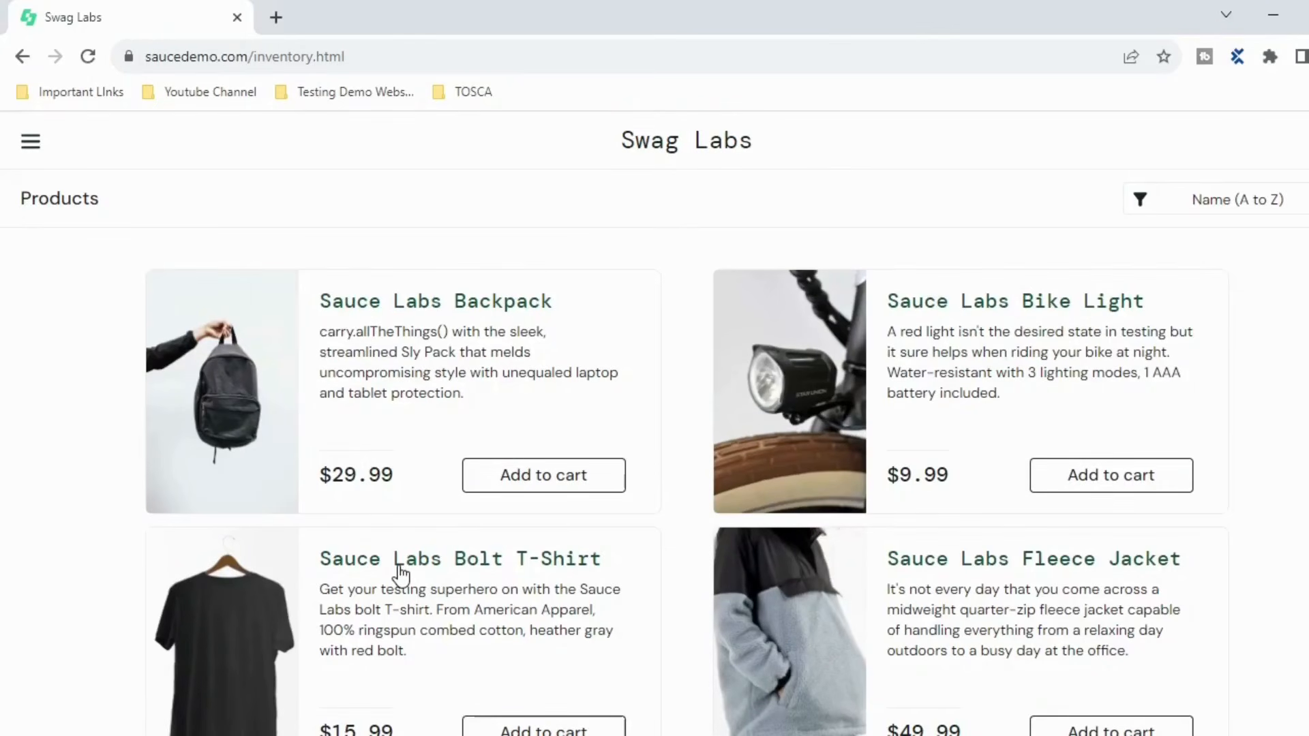
click(546, 439)
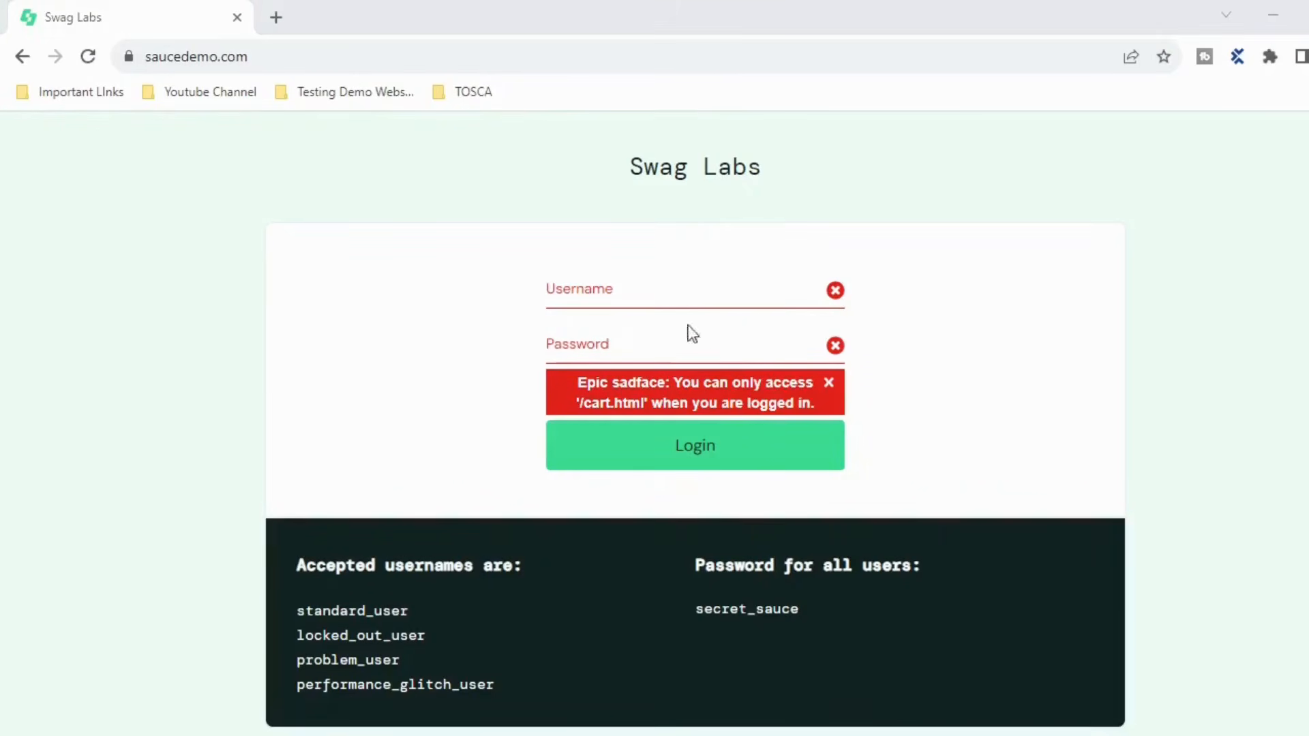
- Log back into the Swag Labs shop with the test username and password
click(833, 294)
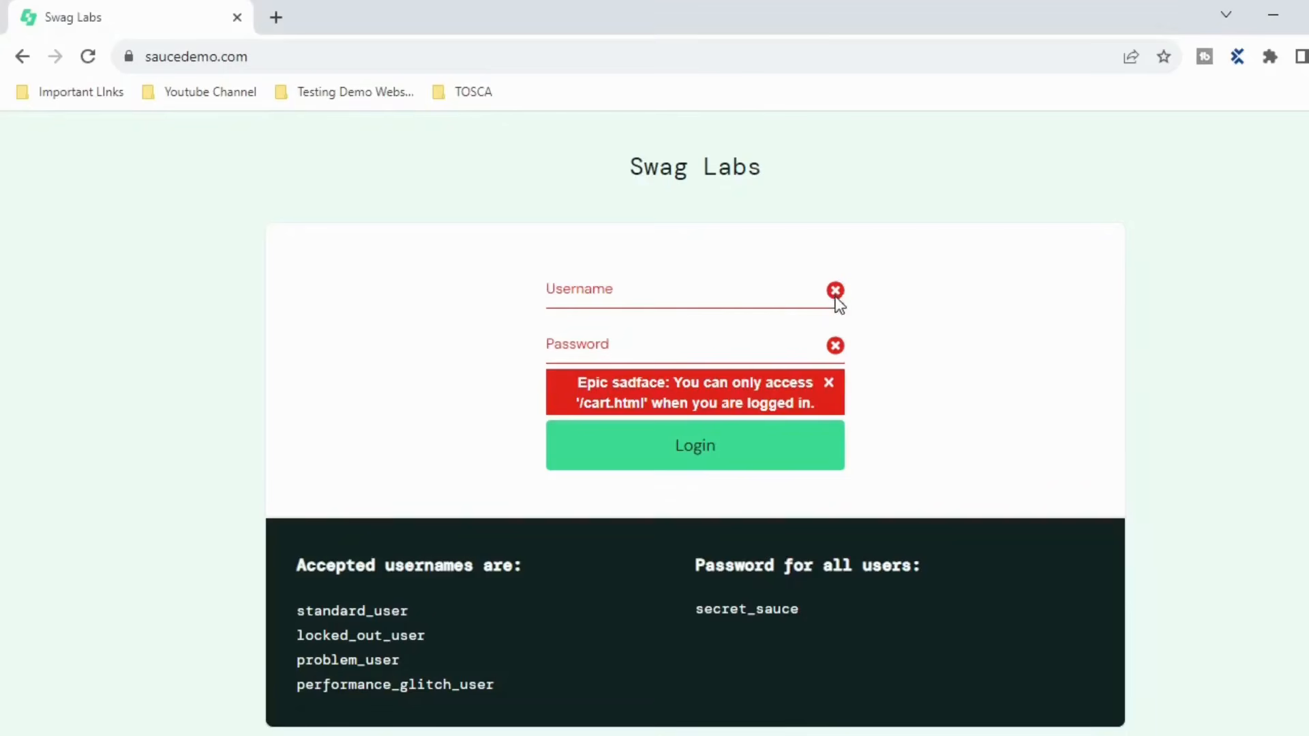
click(667, 282)
text(standard_user)
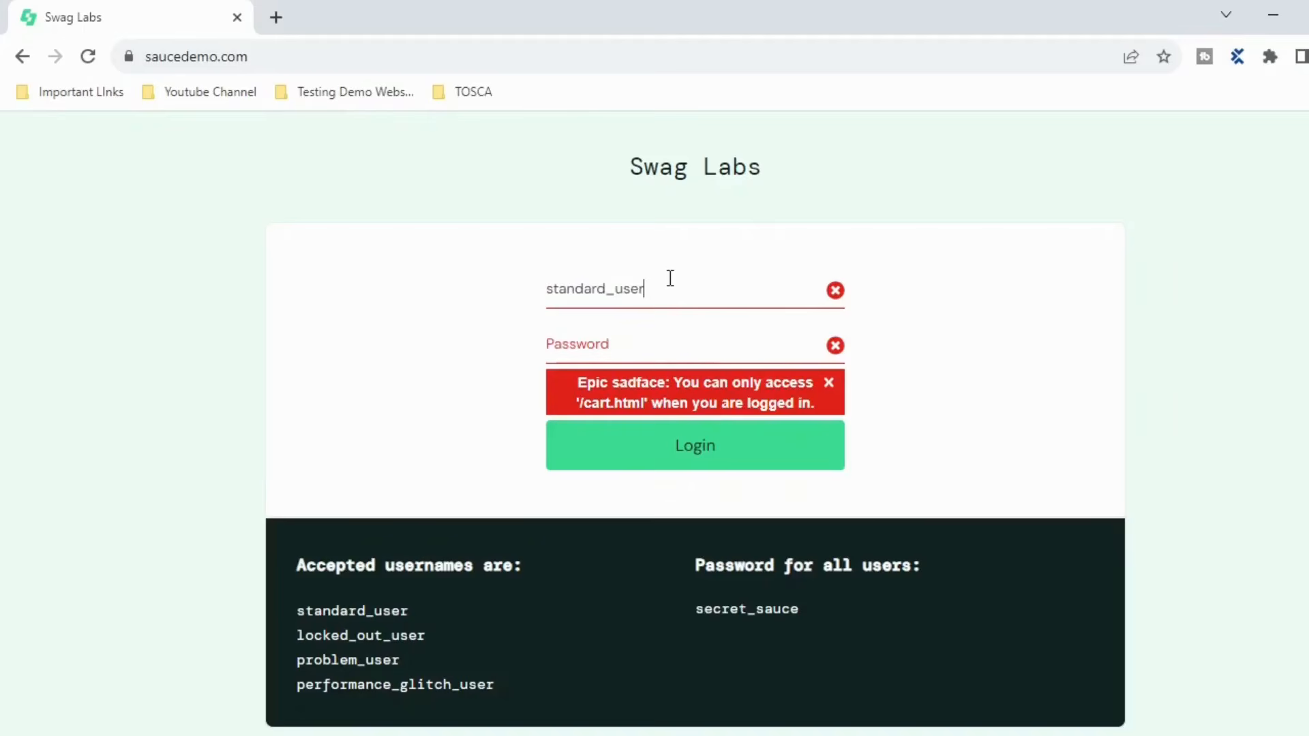
key(Tab)
text(secret_sauce)
click(696, 456)
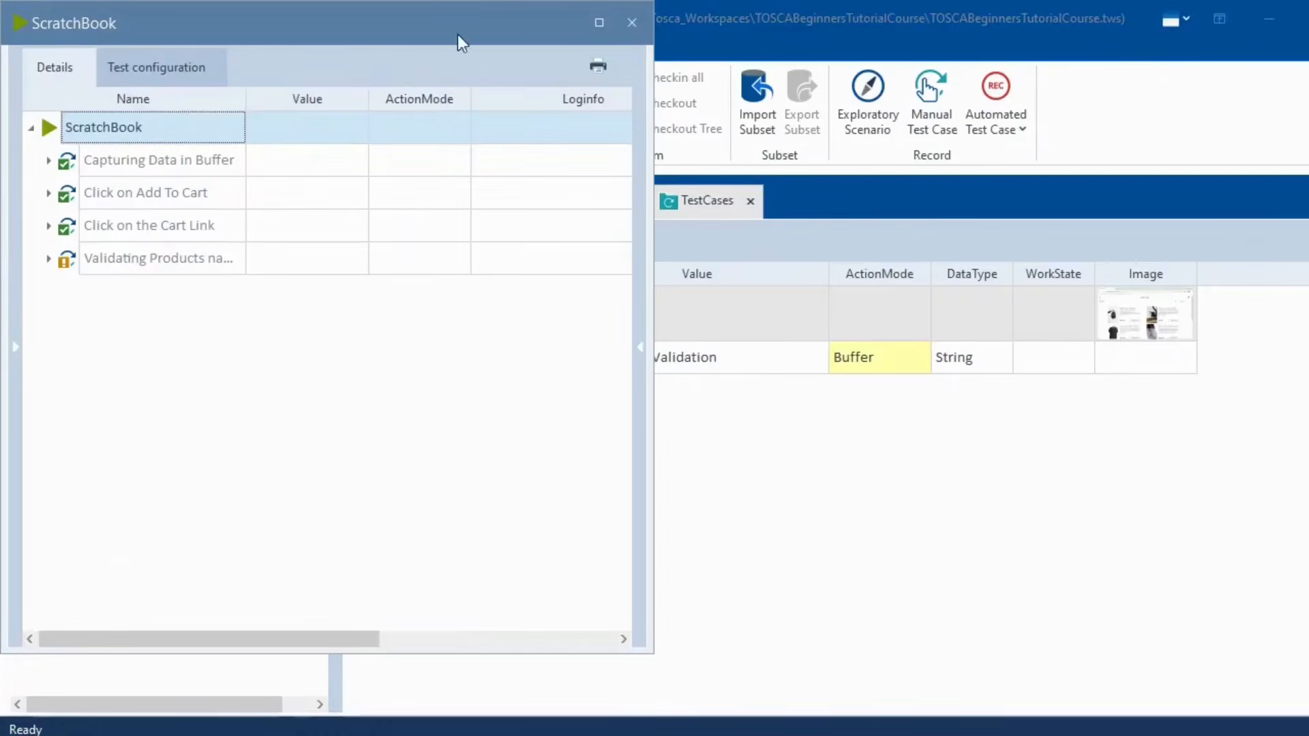
- Close the ScratchBook results and remove the backpack from the cart again
click(623, 30)
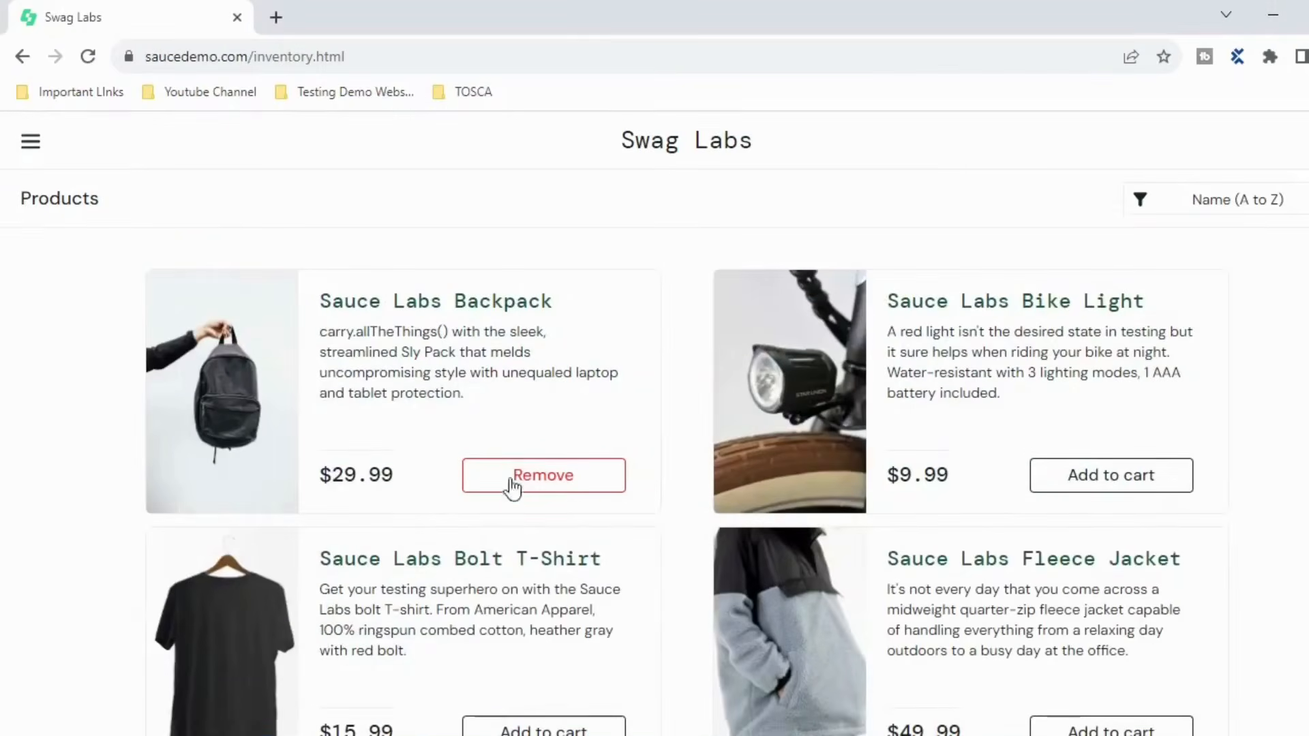
click(539, 488)
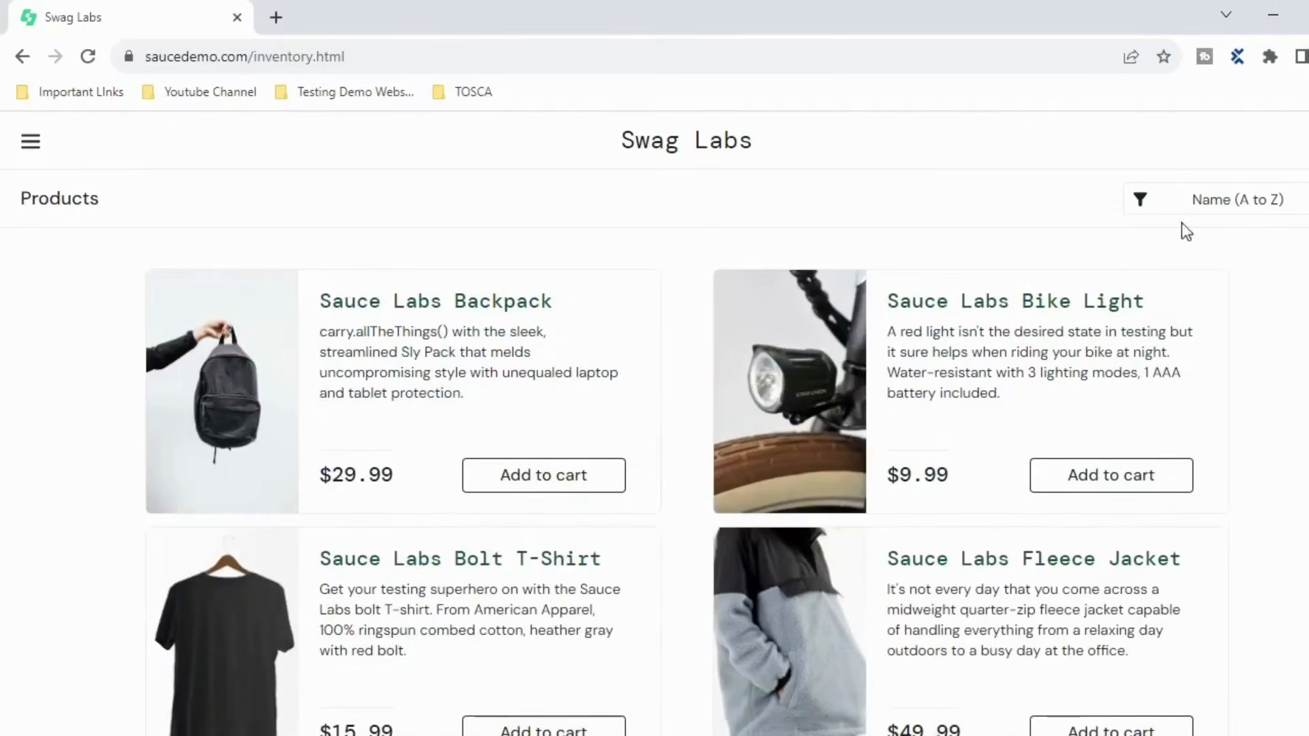
key(alt+Tab)
key(alt+Tab)
key(alt+Tab)
key(alt+Tab)
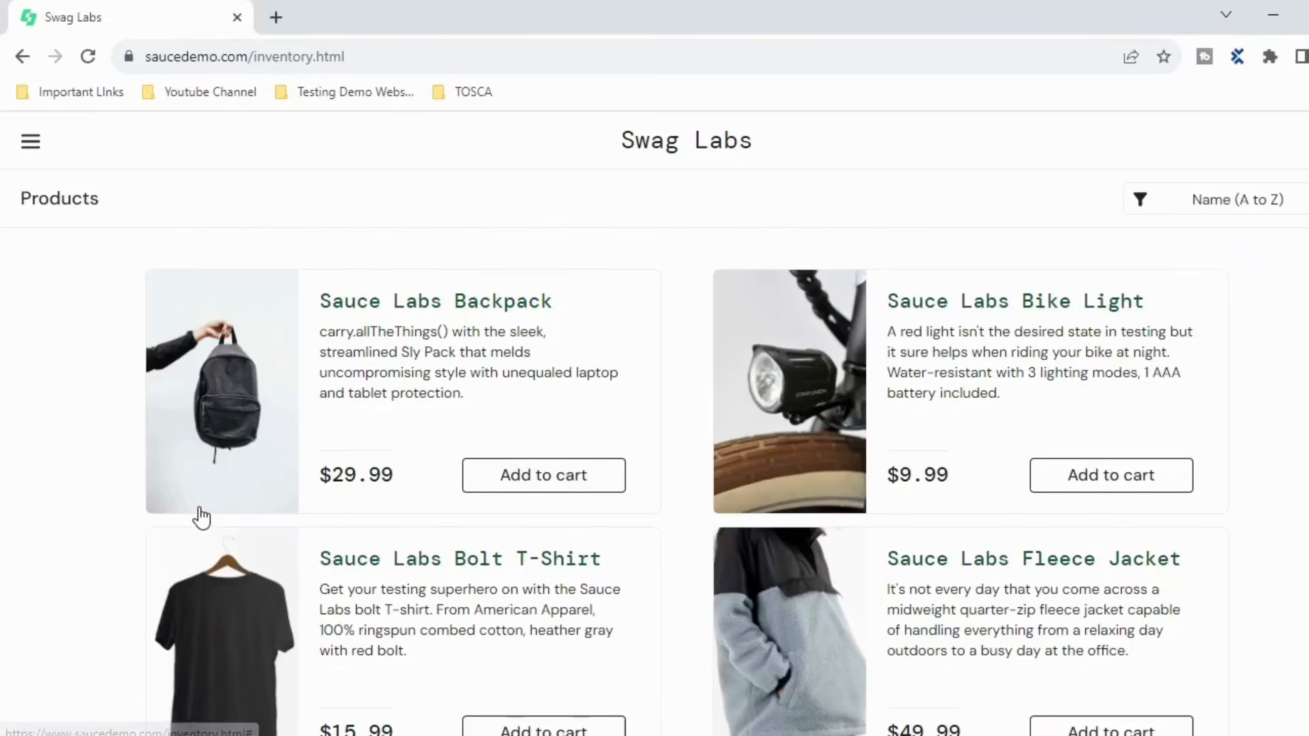
key(alt+Tab)
right_click(178, 480)
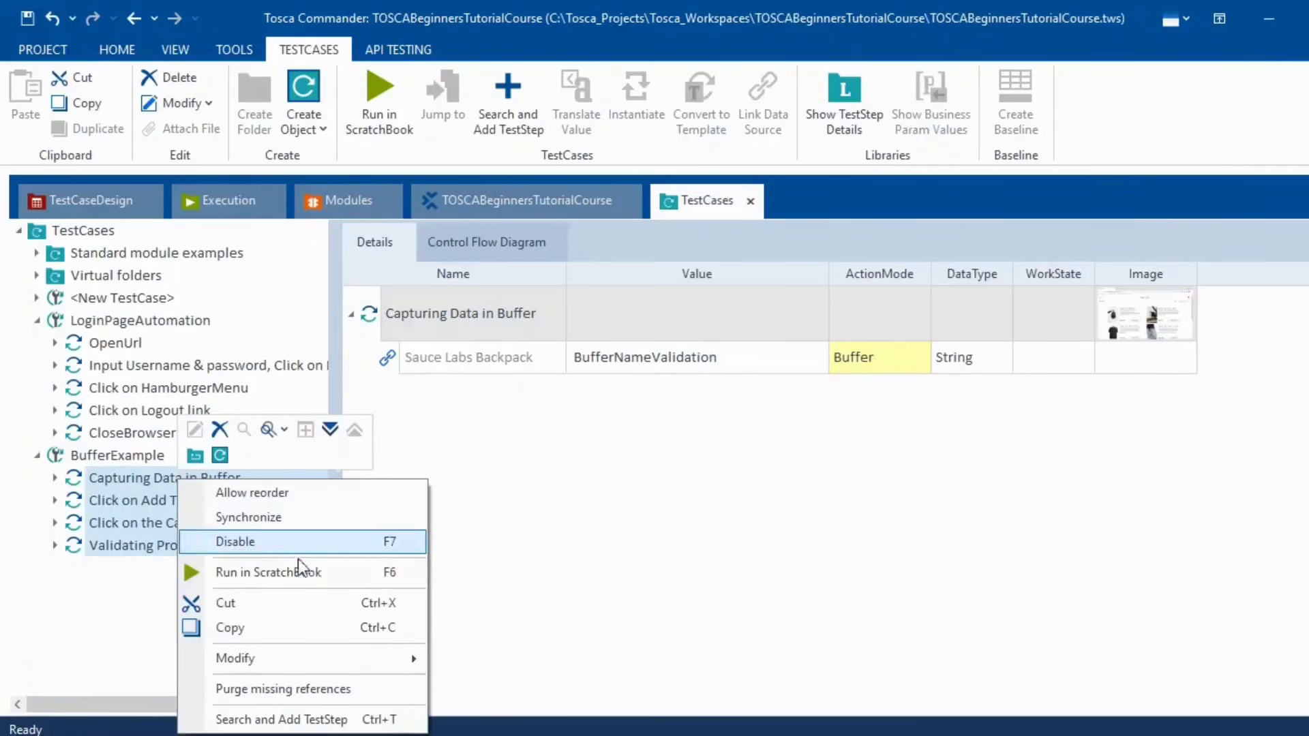
- Rerun the steps in ScratchBook and check the buffer log shows Sauce Labs Backpack stored in BufferNameValidation
click(308, 571)
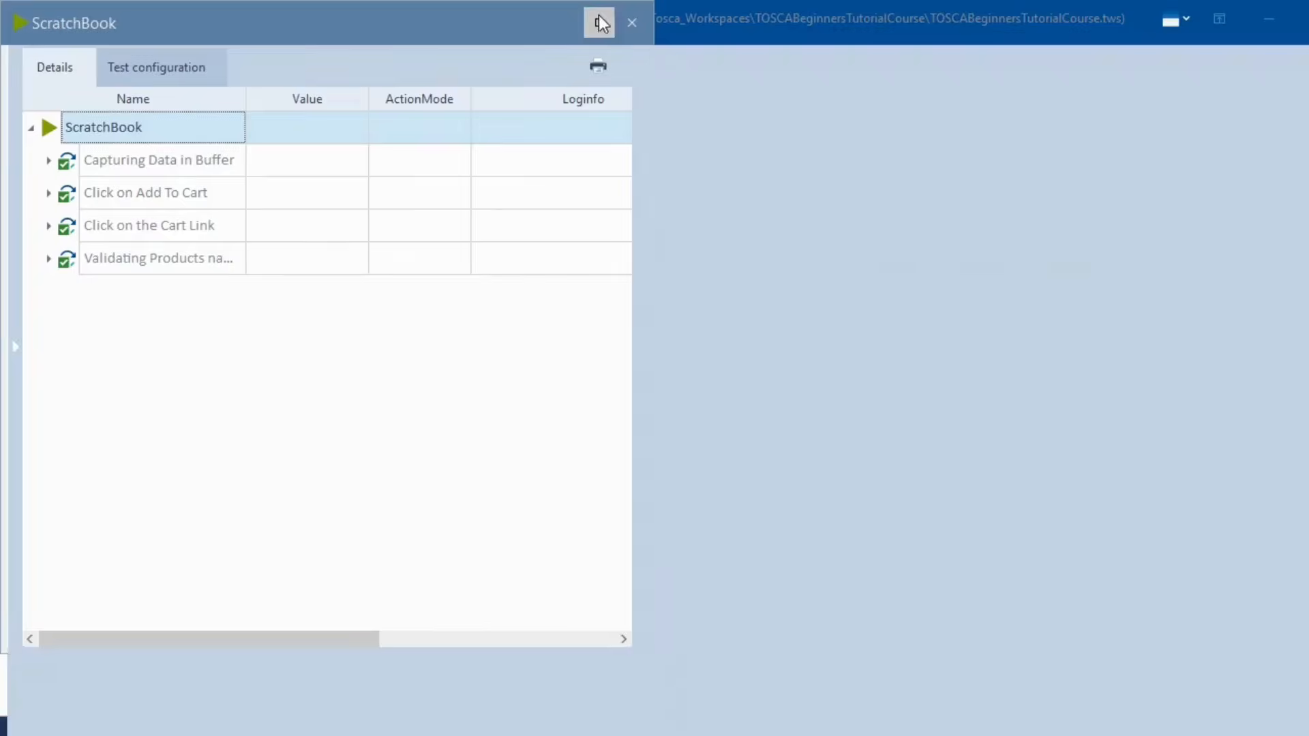
click(599, 22)
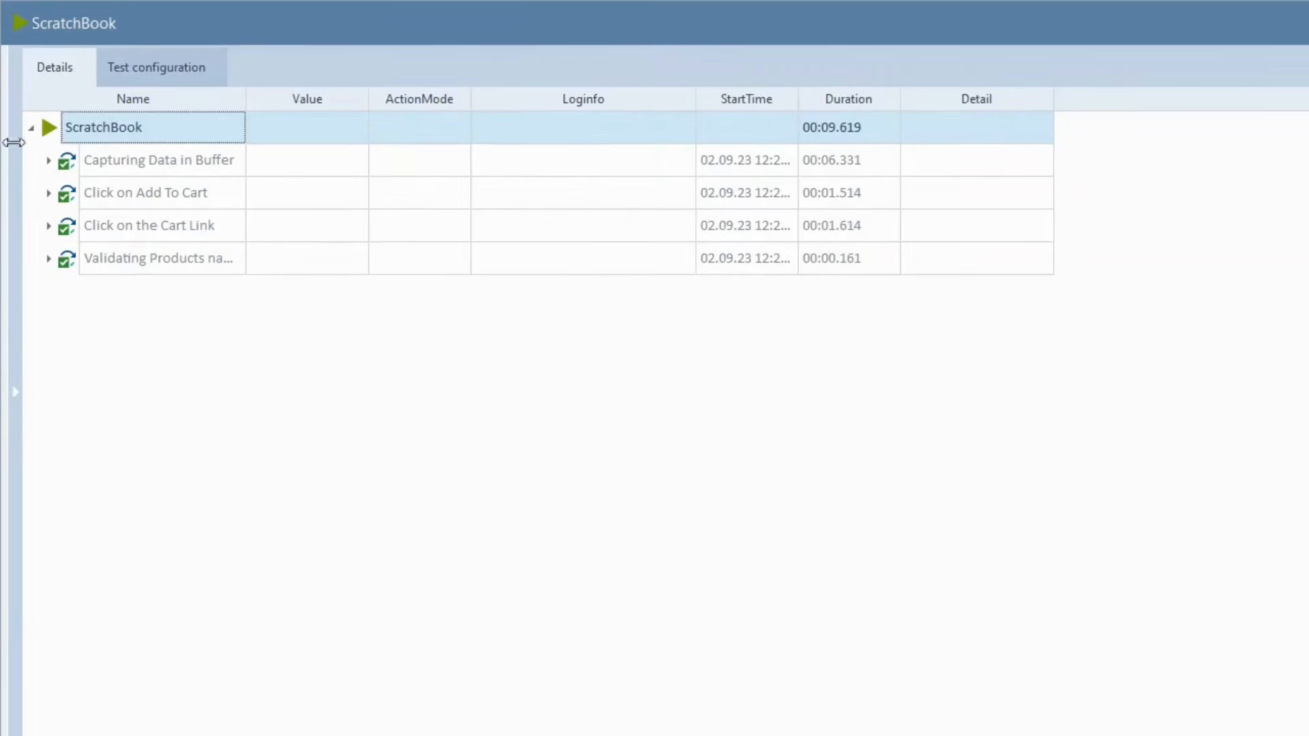
click(49, 160)
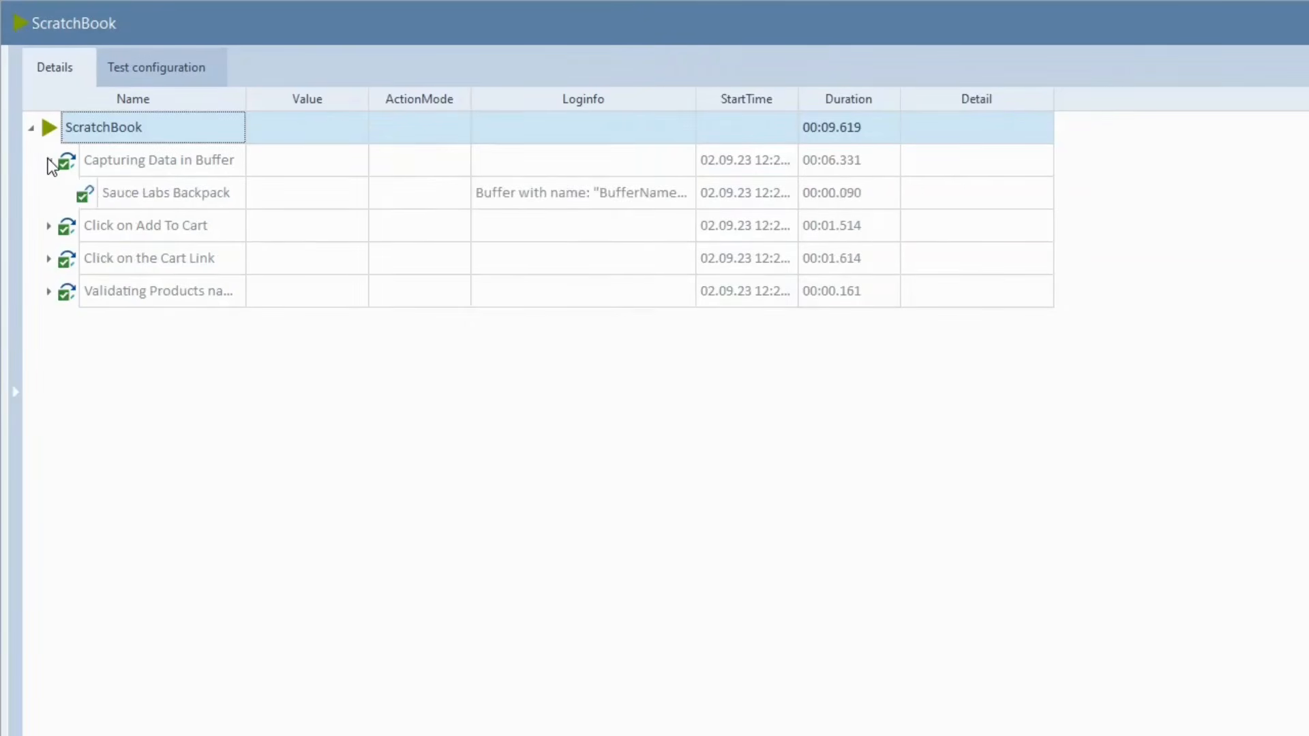
click(588, 201)
click(687, 193)
drag(599, 221, 731, 221)
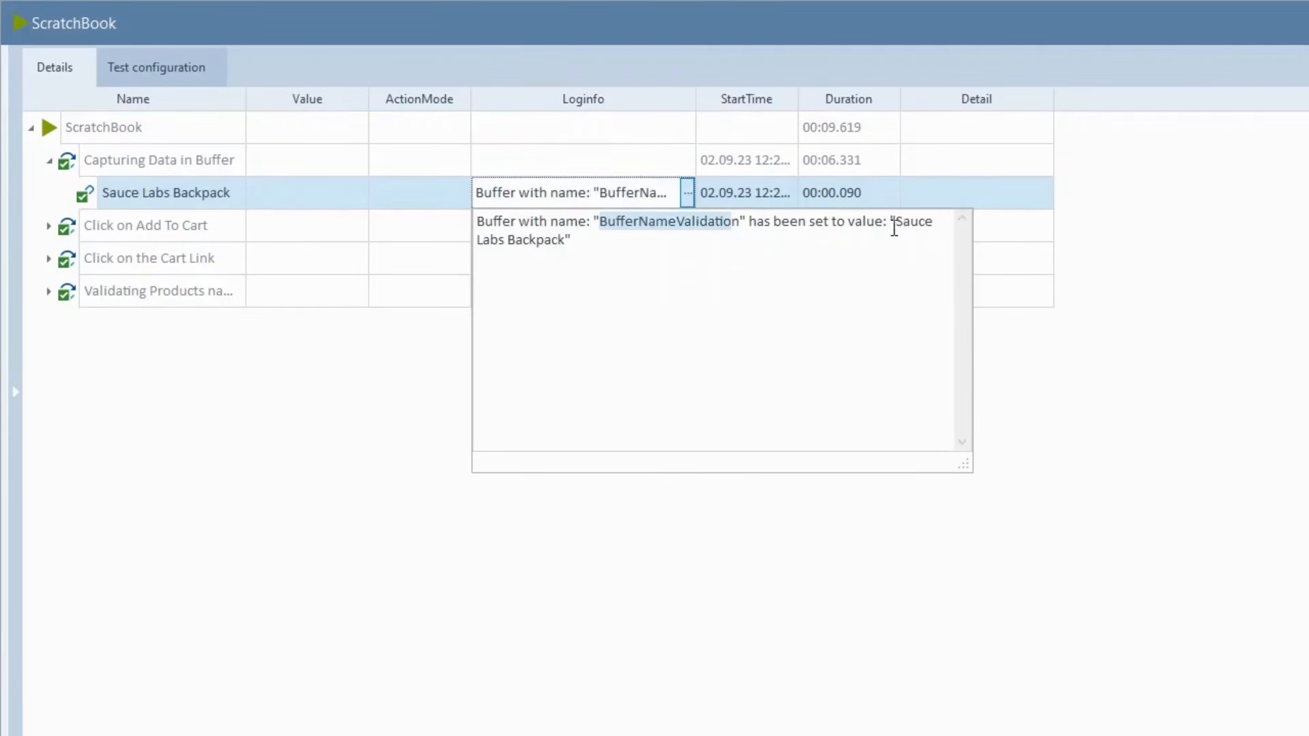
drag(894, 223, 856, 246)
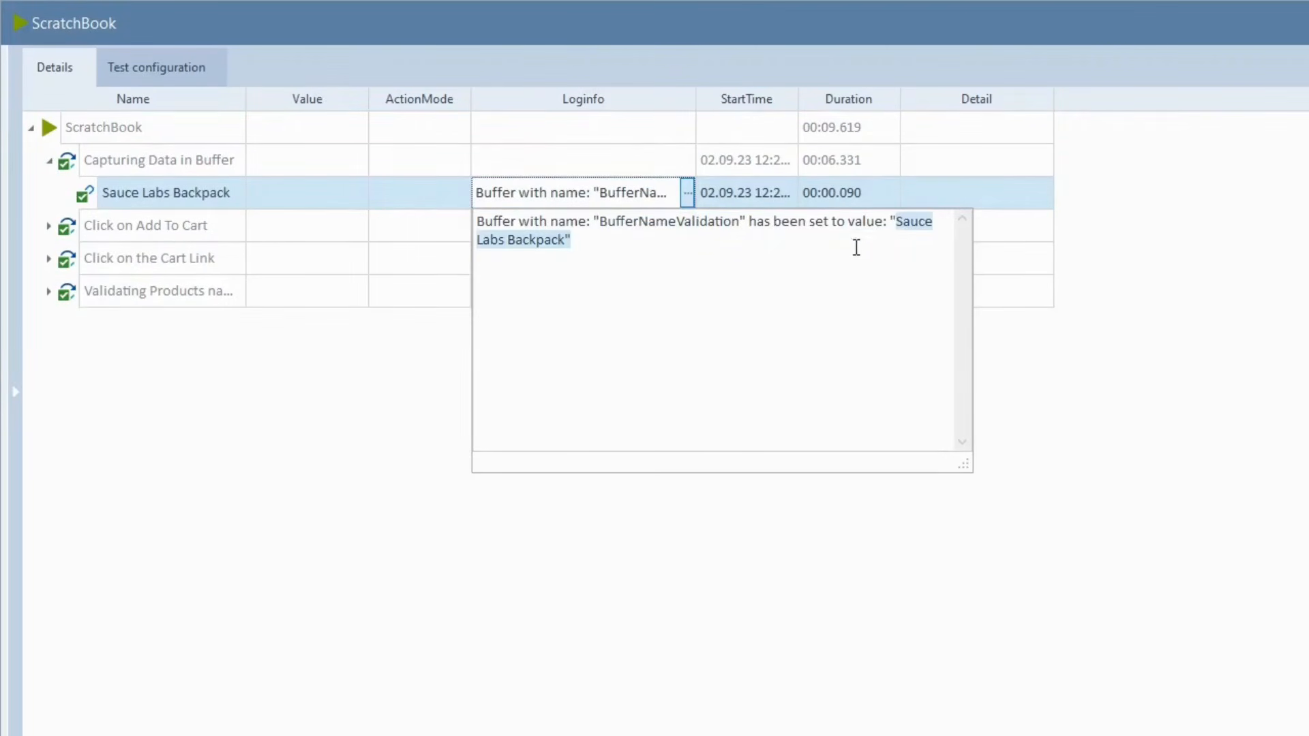
- Expand the remaining step results and check the verification log's expected and actual values match
click(48, 225)
click(49, 292)
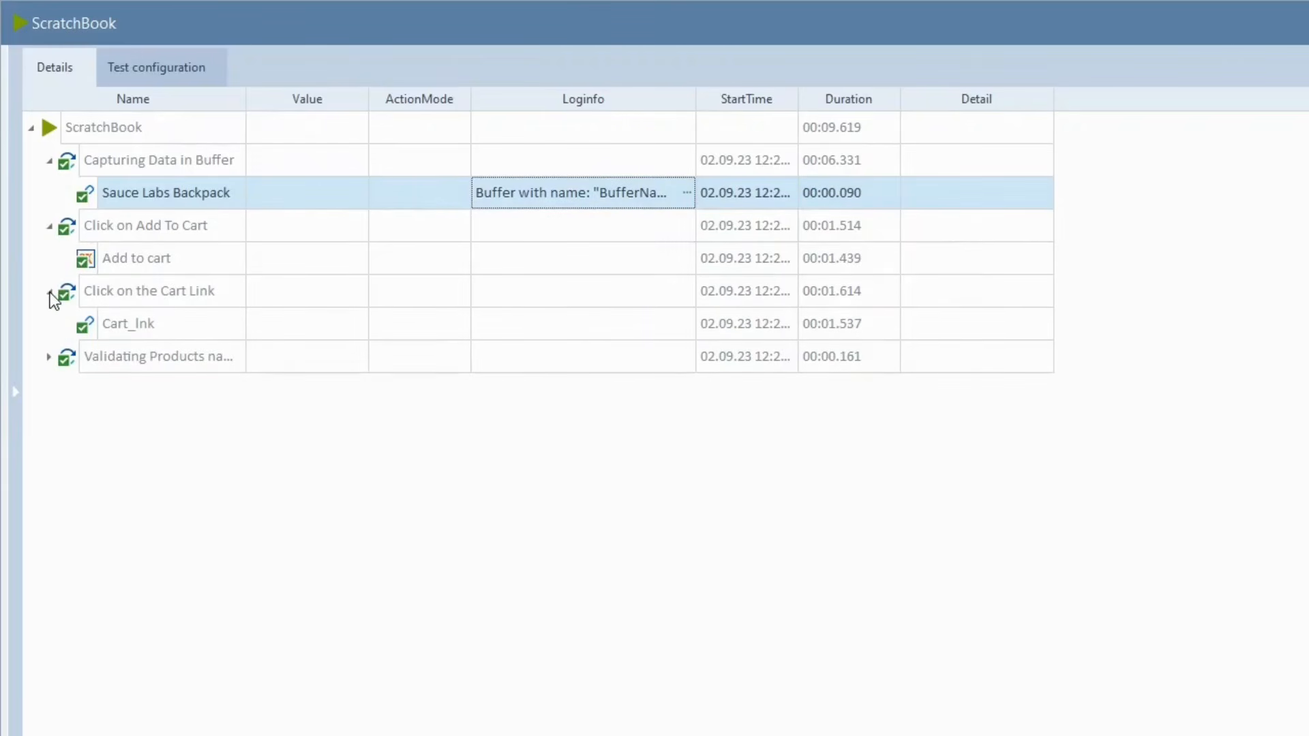
click(48, 357)
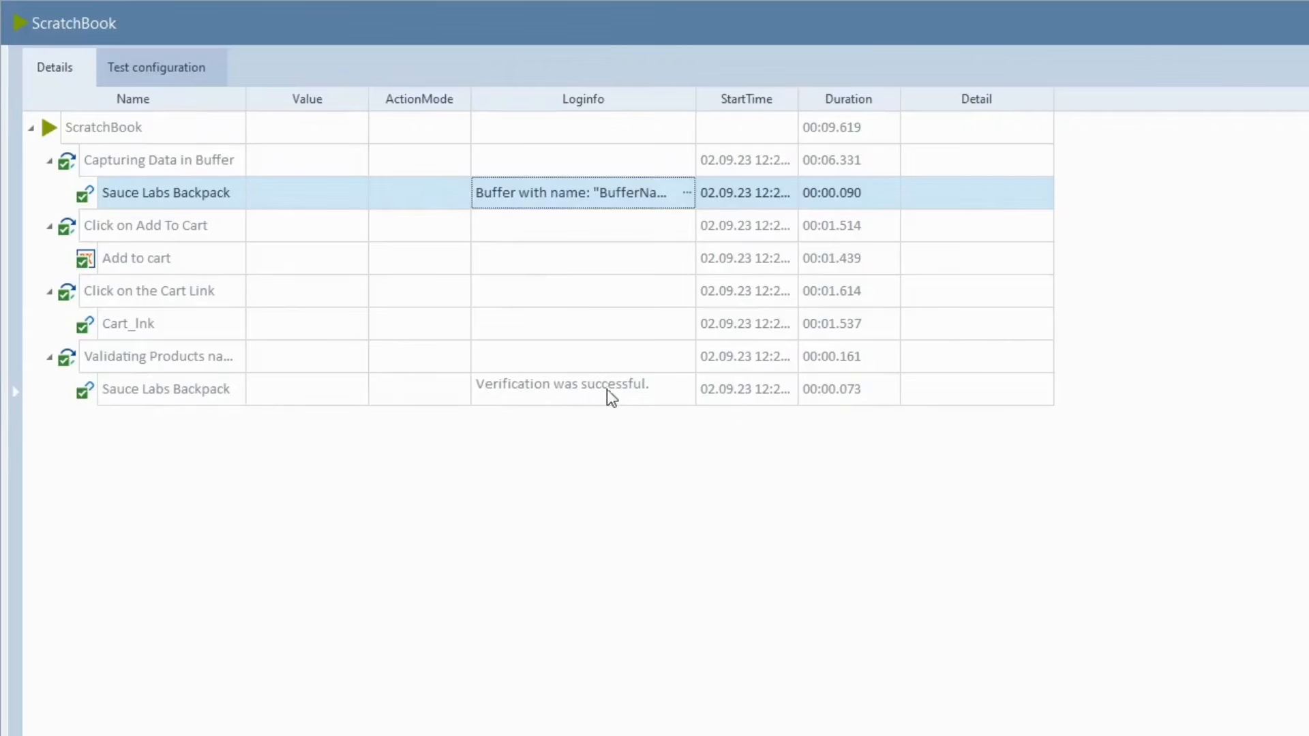
click(687, 392)
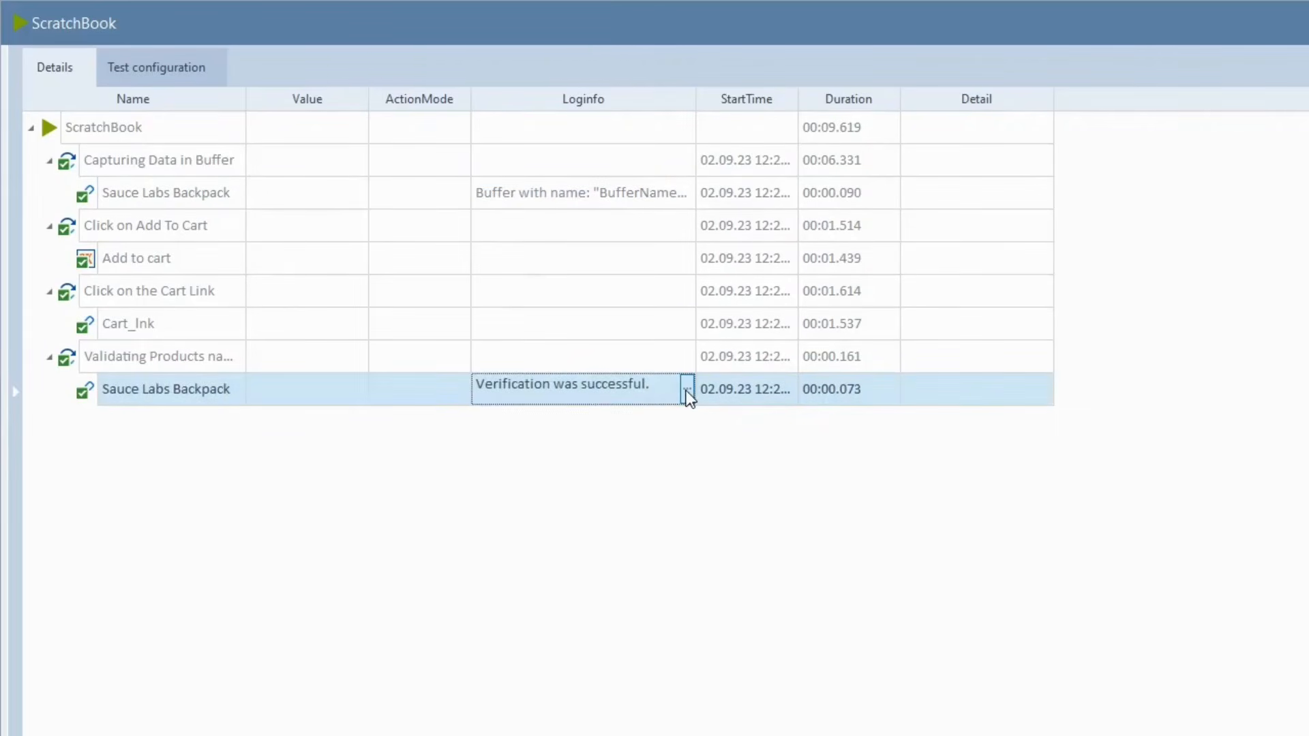
click(687, 392)
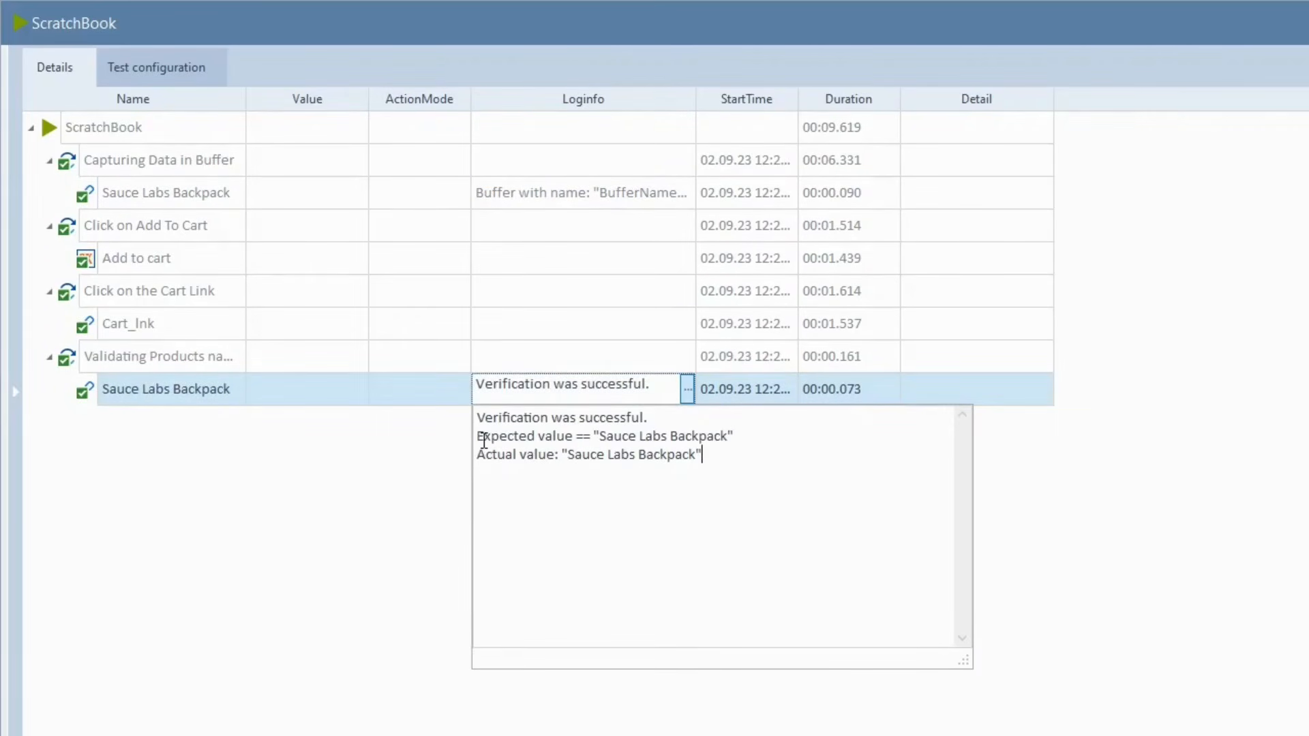
drag(479, 438, 585, 440)
drag(479, 456, 554, 464)
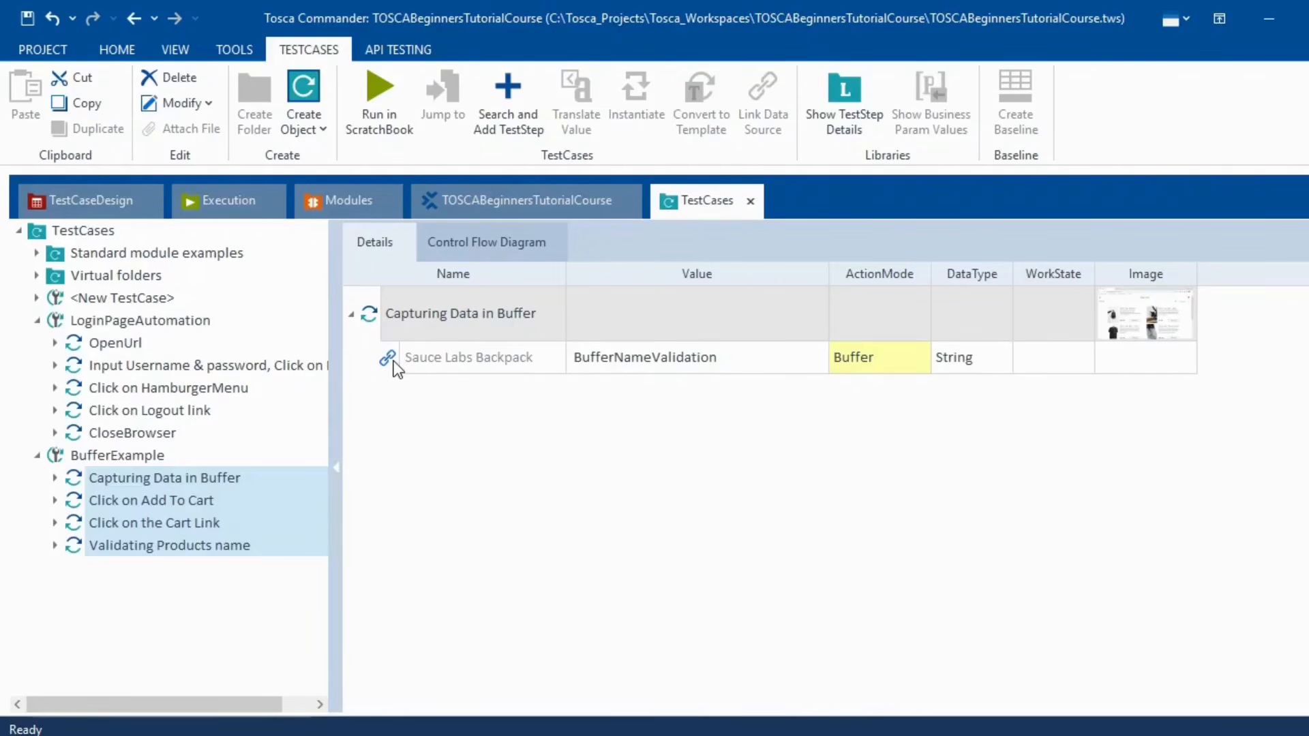
- Jump from the Sauce Labs Backpack step to its ModuleAttribute, review Id and InnerText, then return to TestCases
click(770, 358)
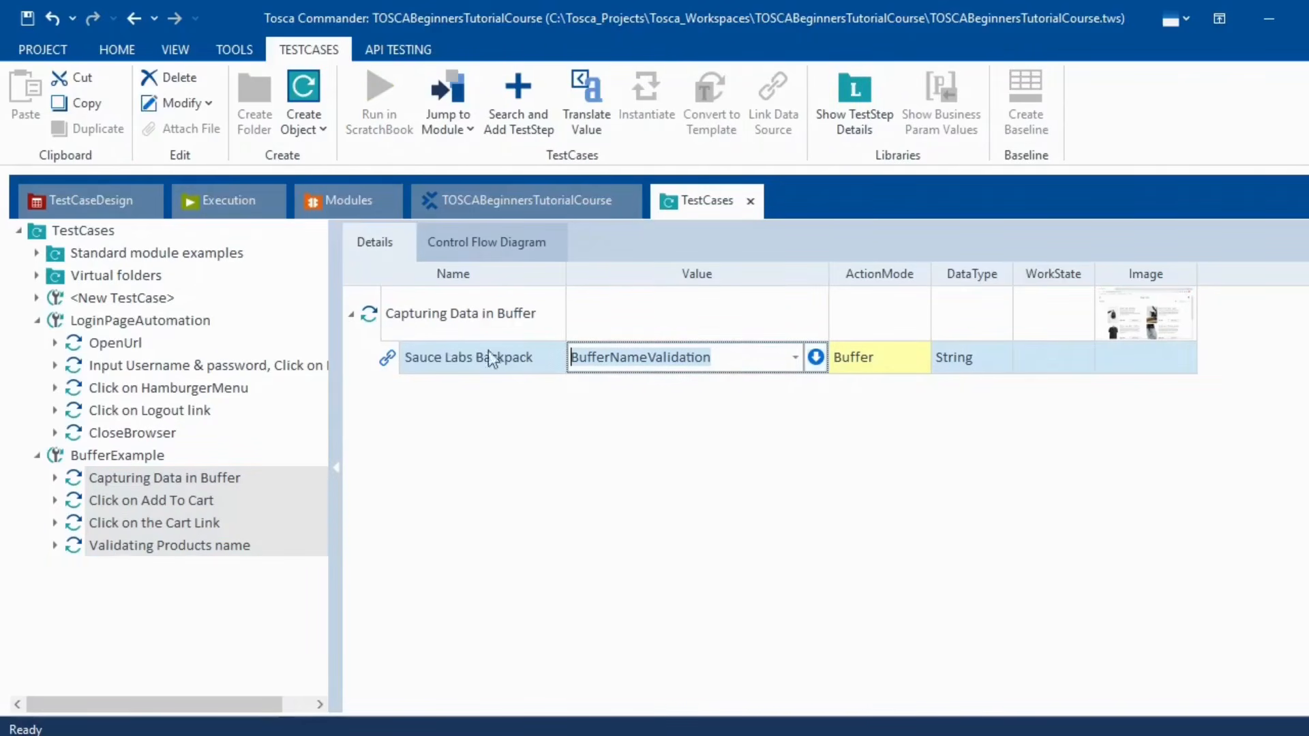
right_click(411, 372)
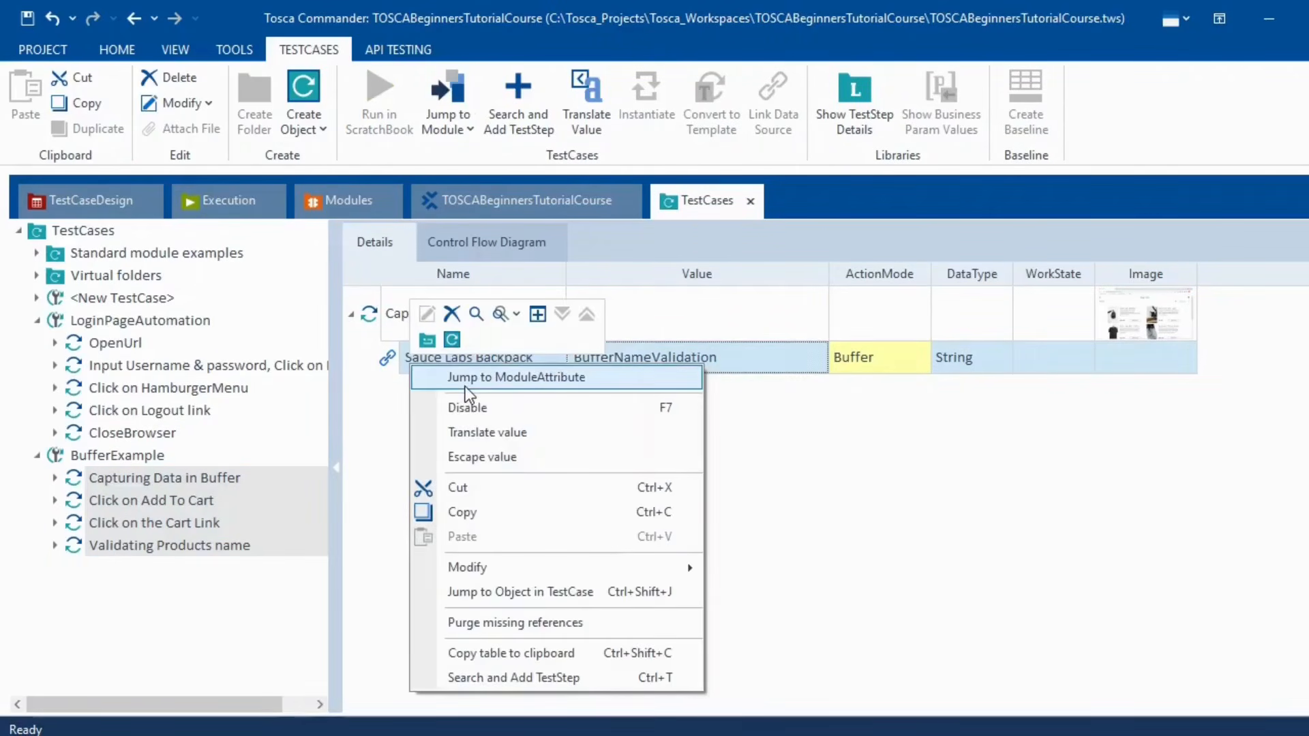
click(465, 382)
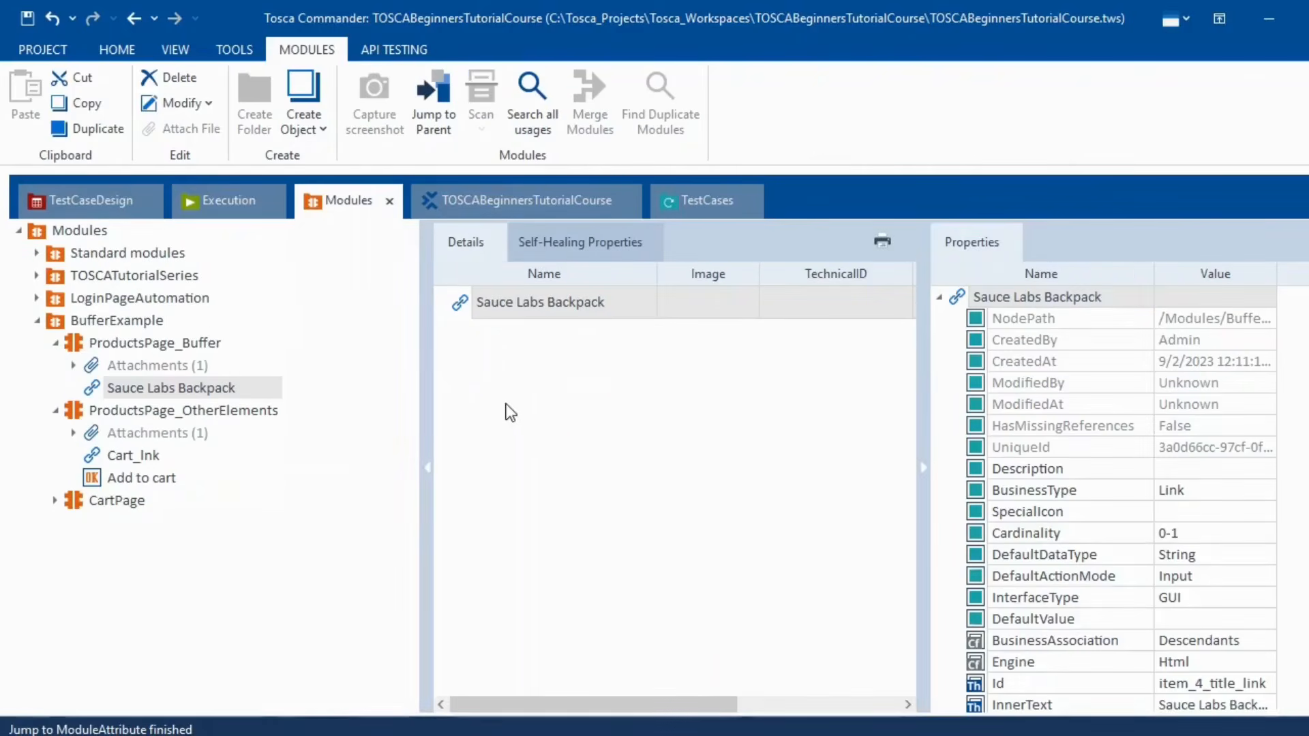
scroll(1243, 574, down, 1)
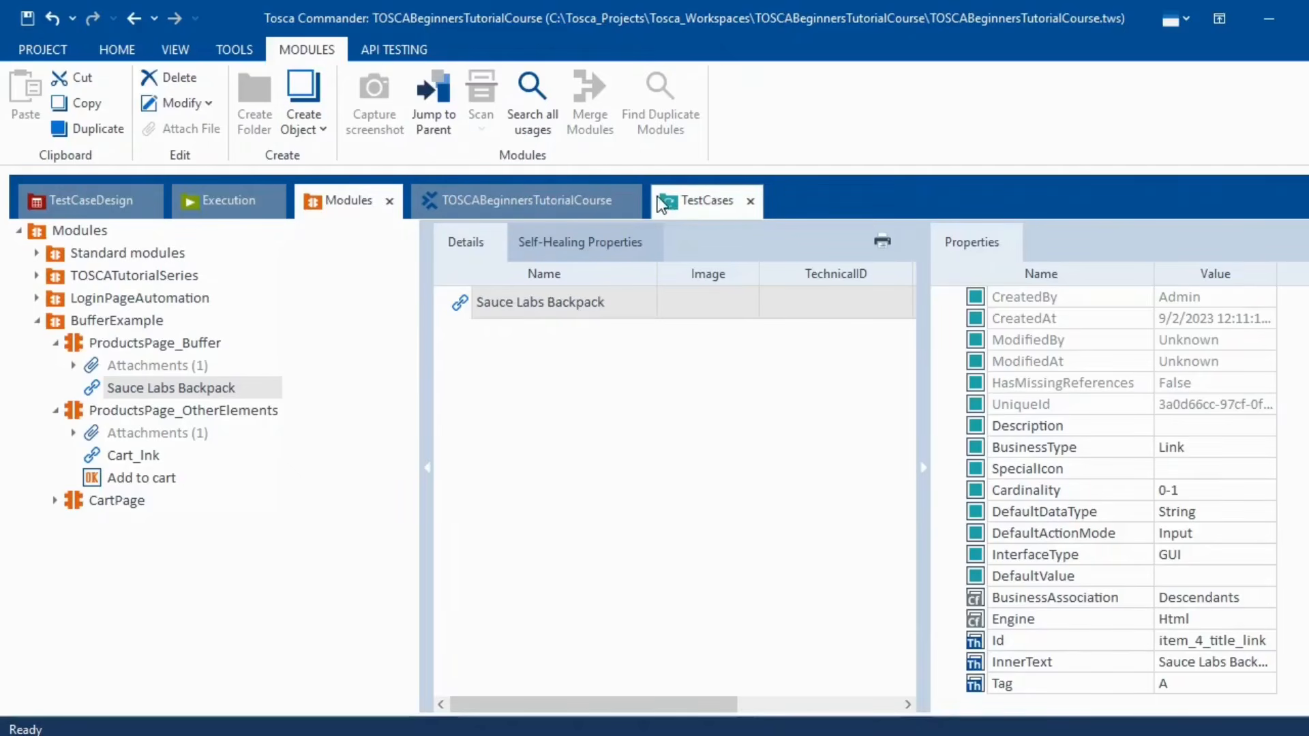
click(701, 207)
- Make the Sauce Labs Backpack step buffer its Id property instead of the text
click(761, 360)
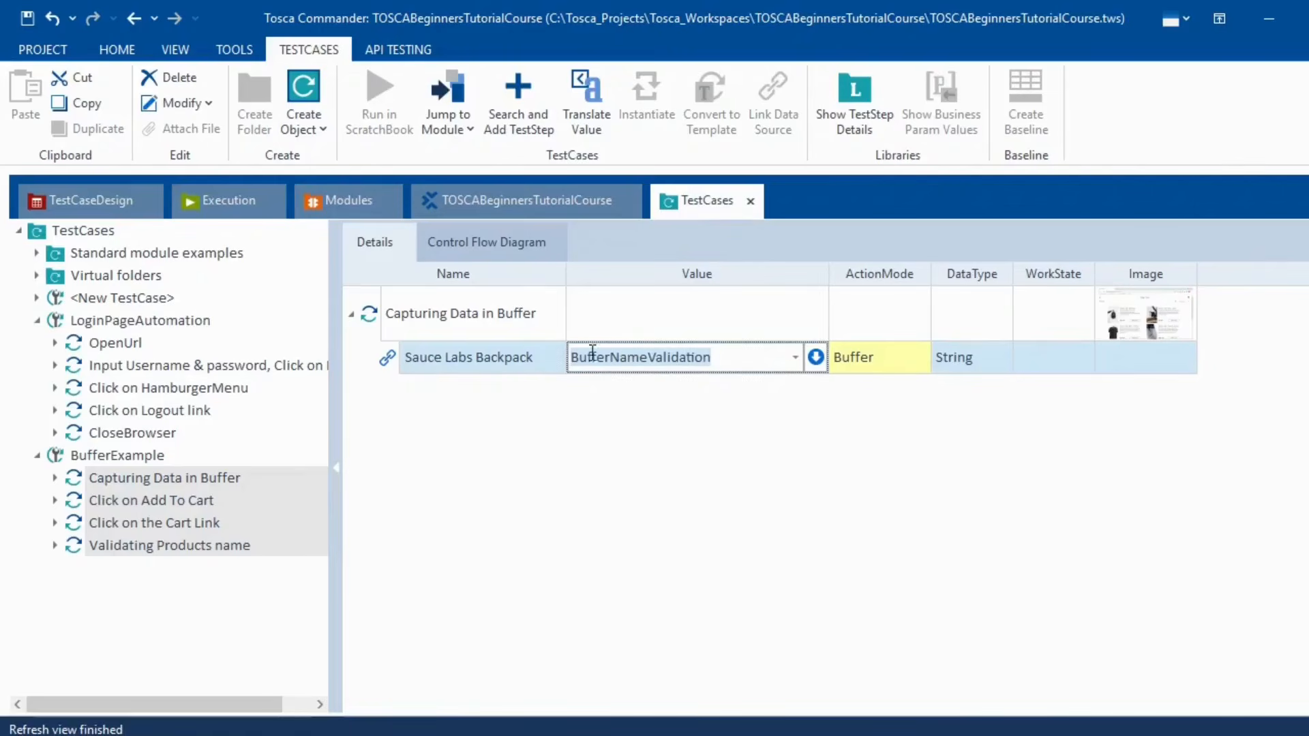
click(818, 360)
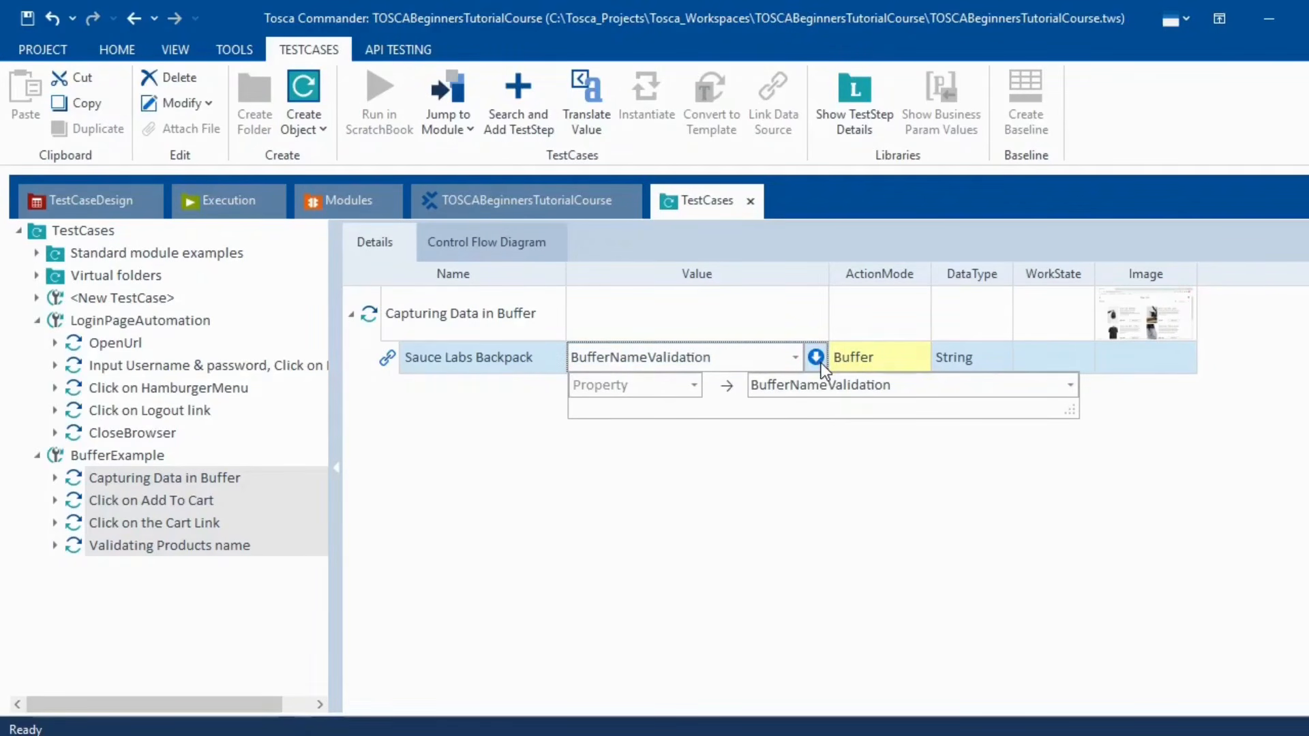
text(Id)
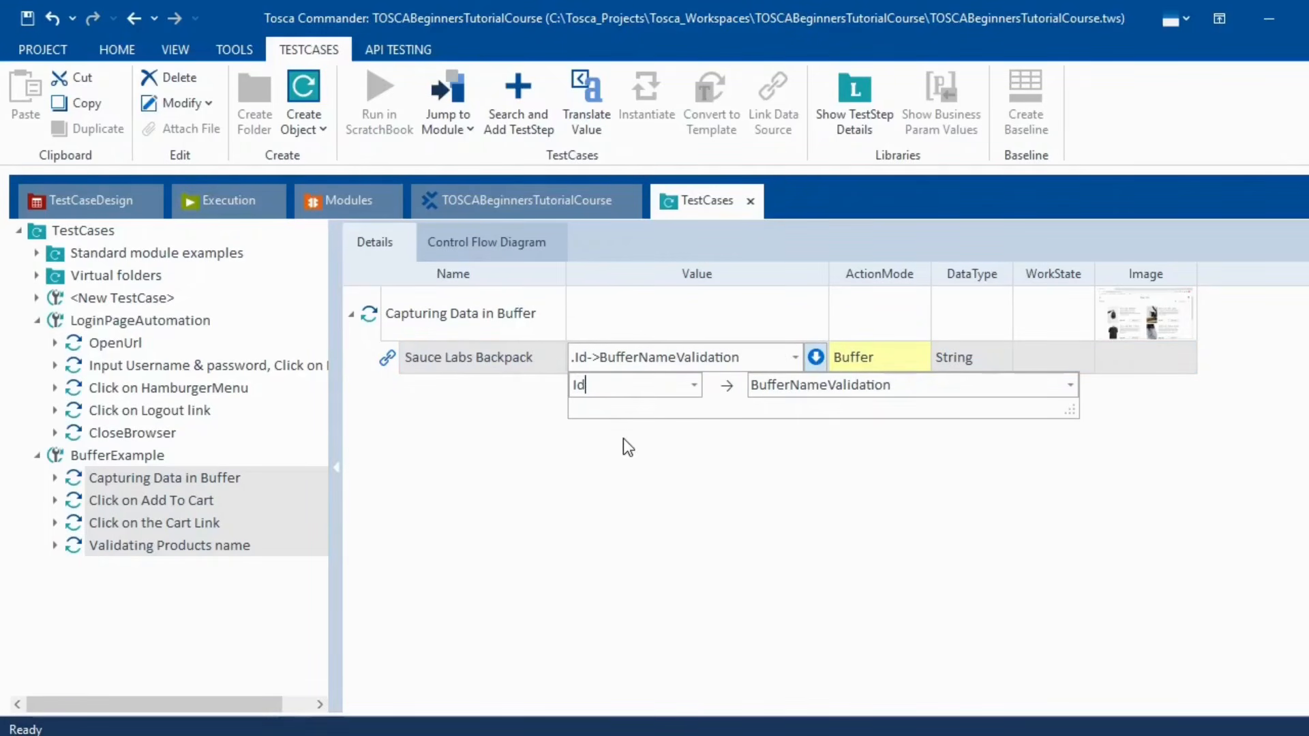
click(647, 517)
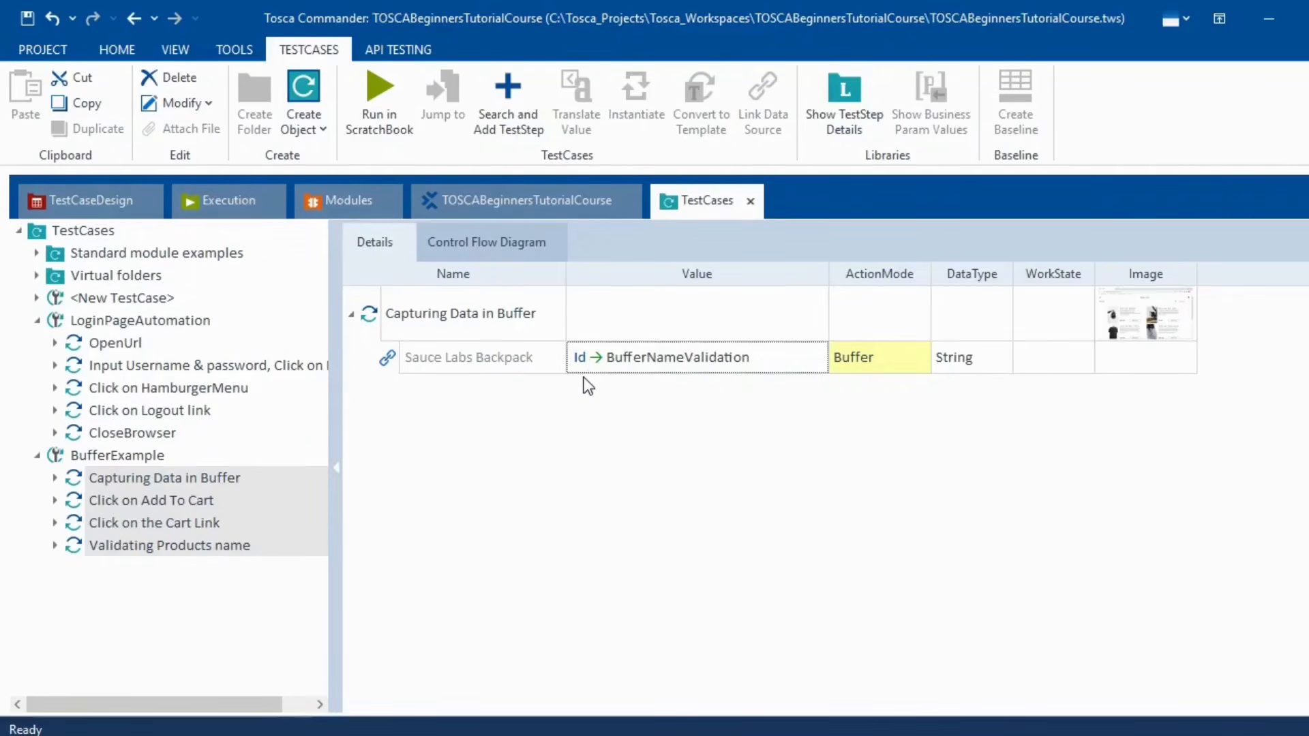
- Remove the Sauce Labs Backpack from the Swag Labs cart and return to Capturing Data in Buffer
click(182, 501)
key(Down)
key(Down)
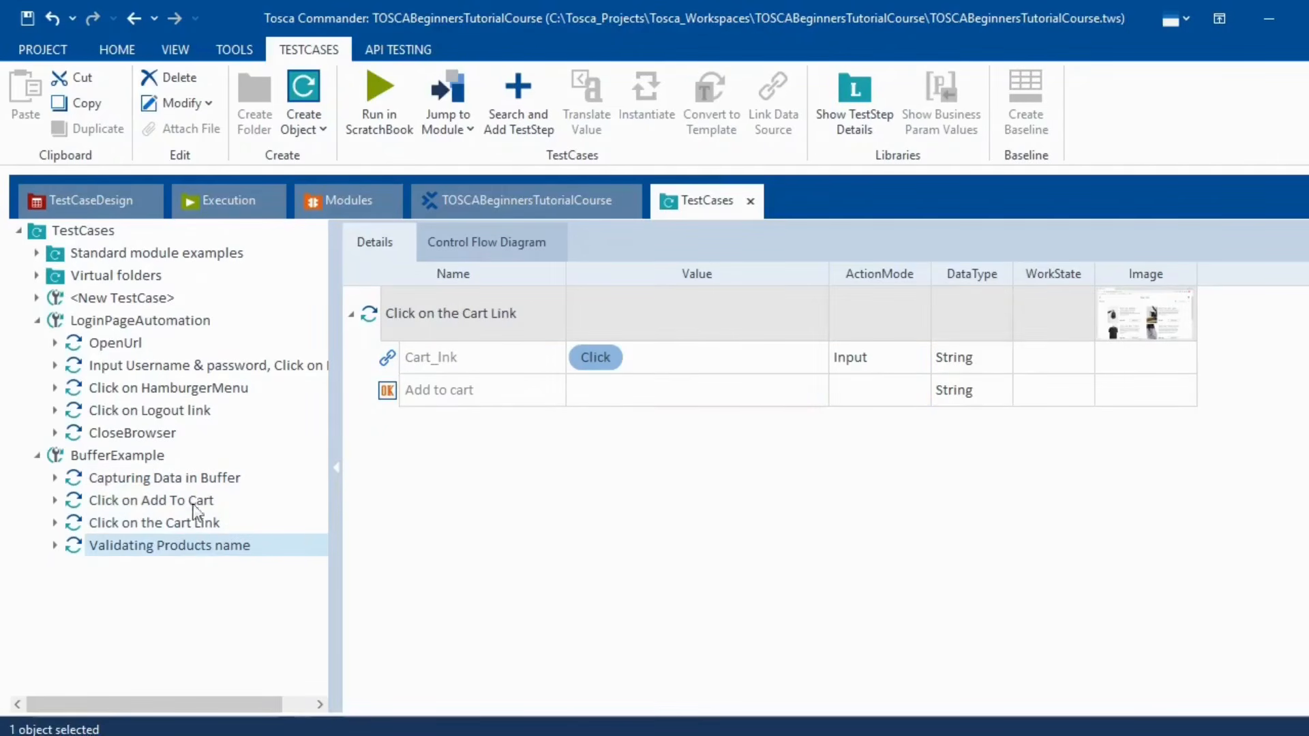
click(181, 480)
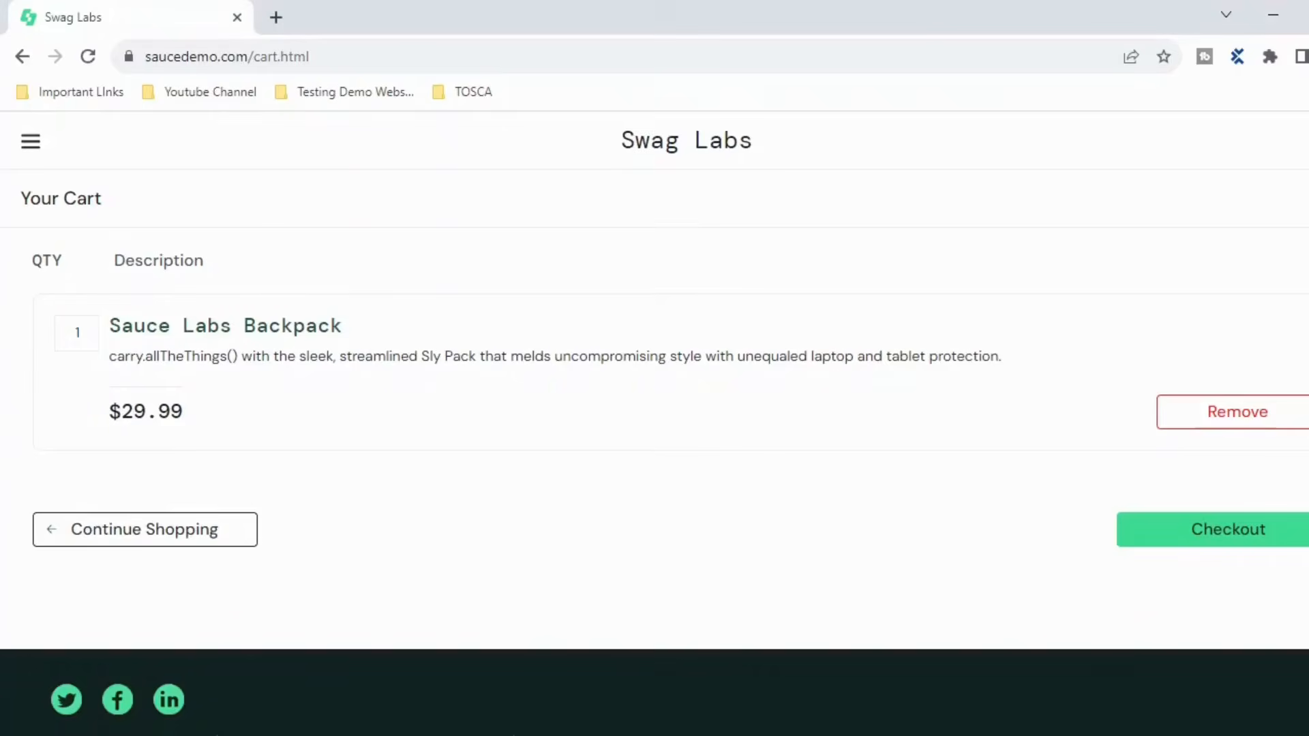
click(1225, 417)
click(202, 360)
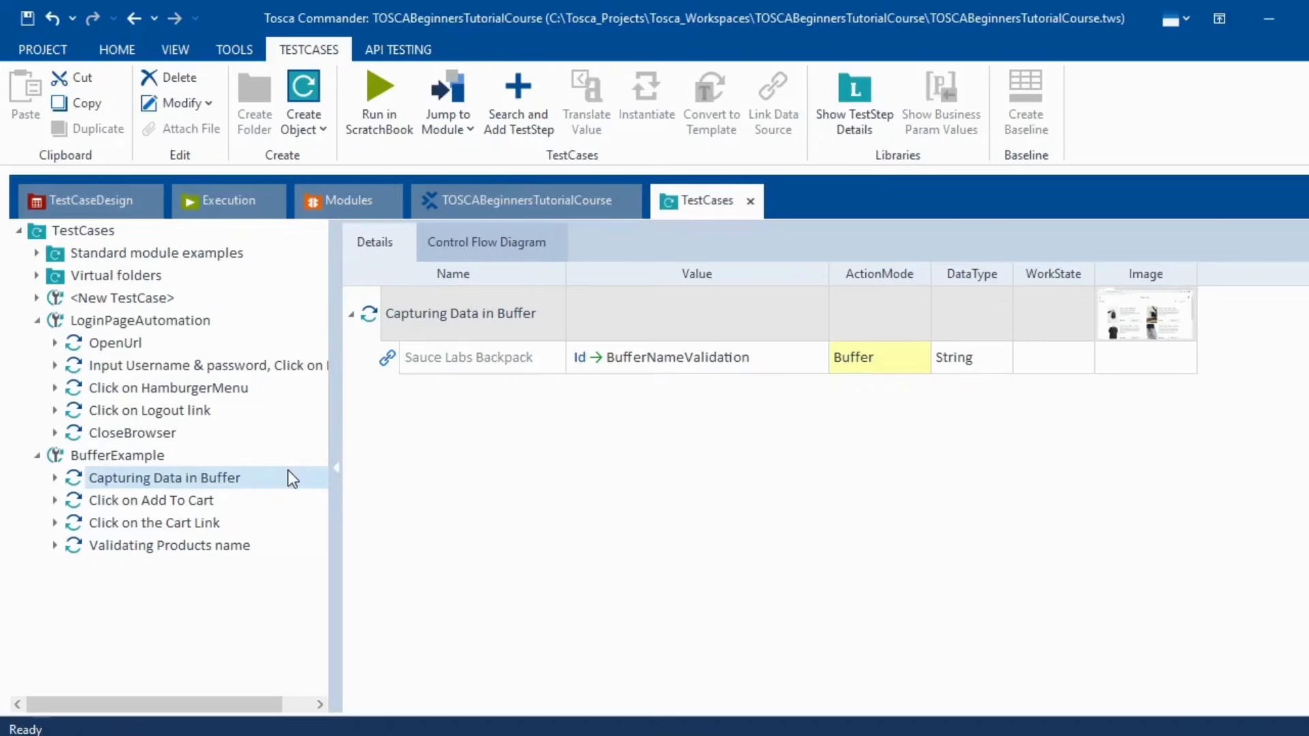
- Run Capturing Data in Buffer in ScratchBook and confirm the log stores item_4_title_link in BufferNameValidation
right_click(287, 471)
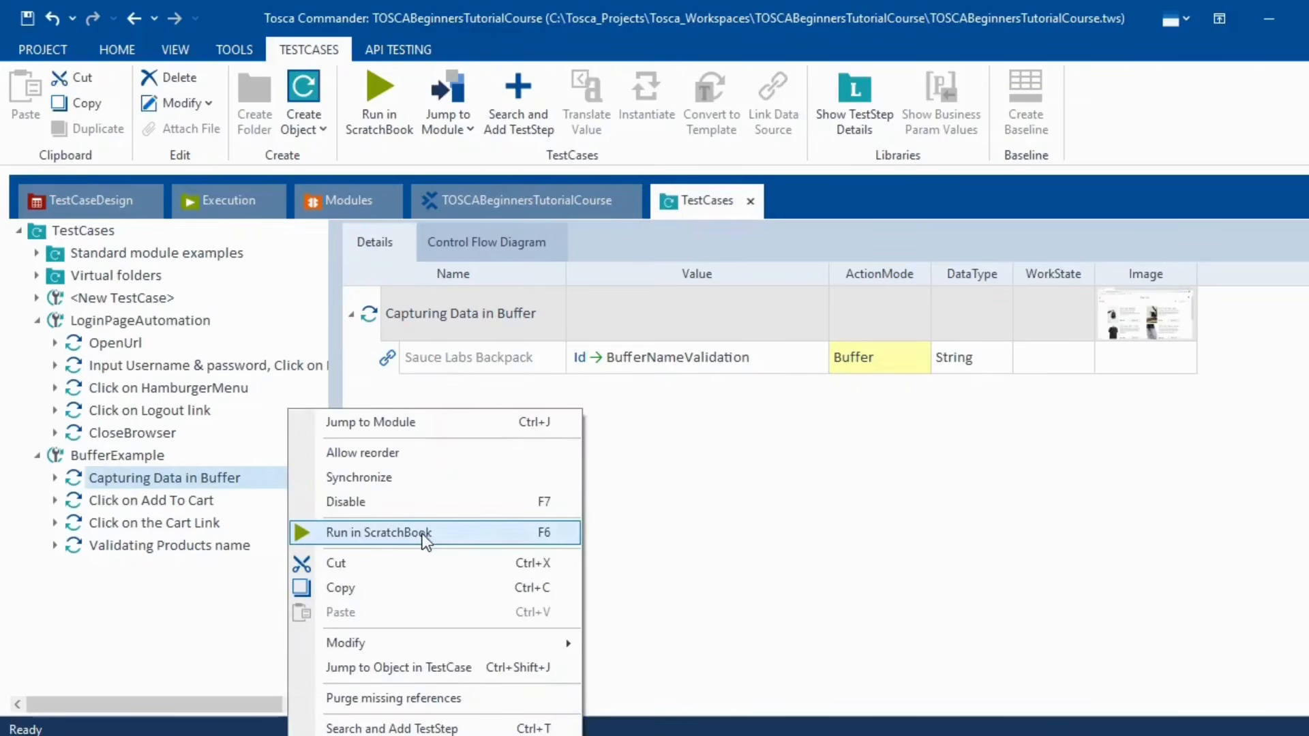
click(378, 532)
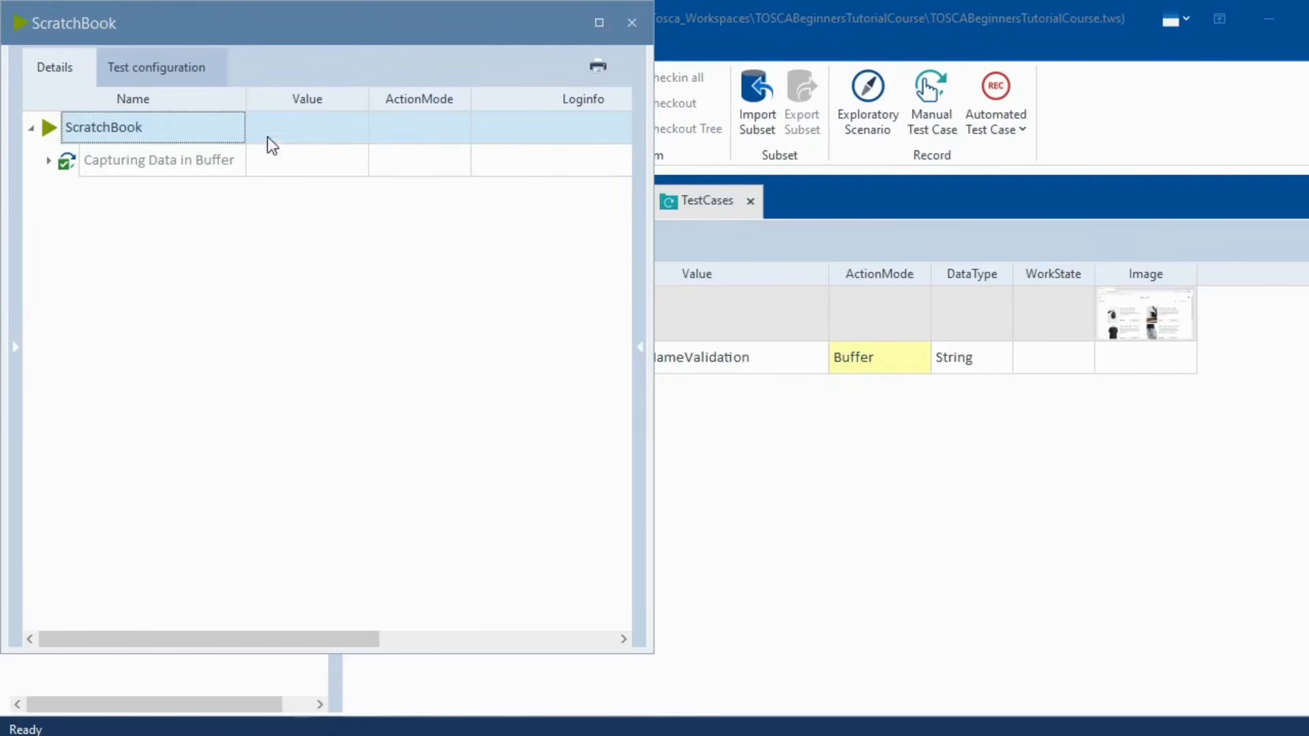
click(49, 161)
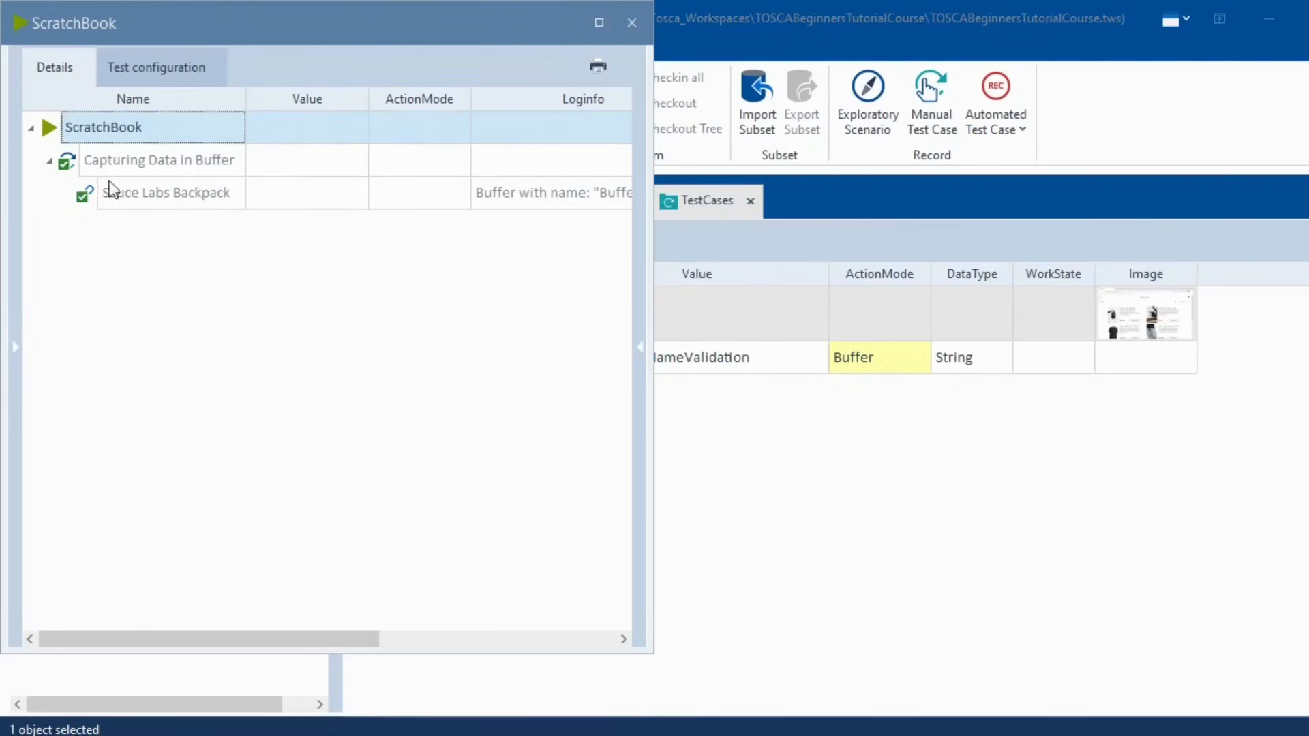
click(559, 184)
click(623, 202)
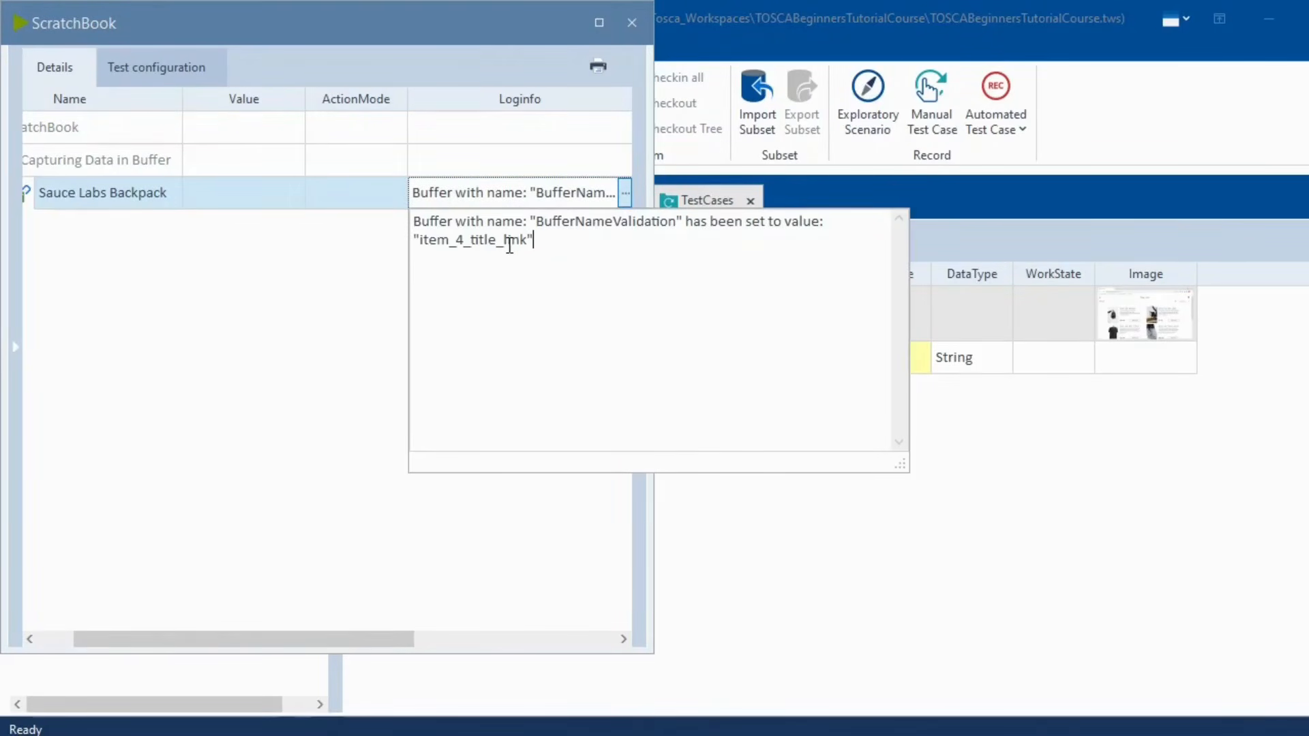
drag(419, 241, 521, 241)
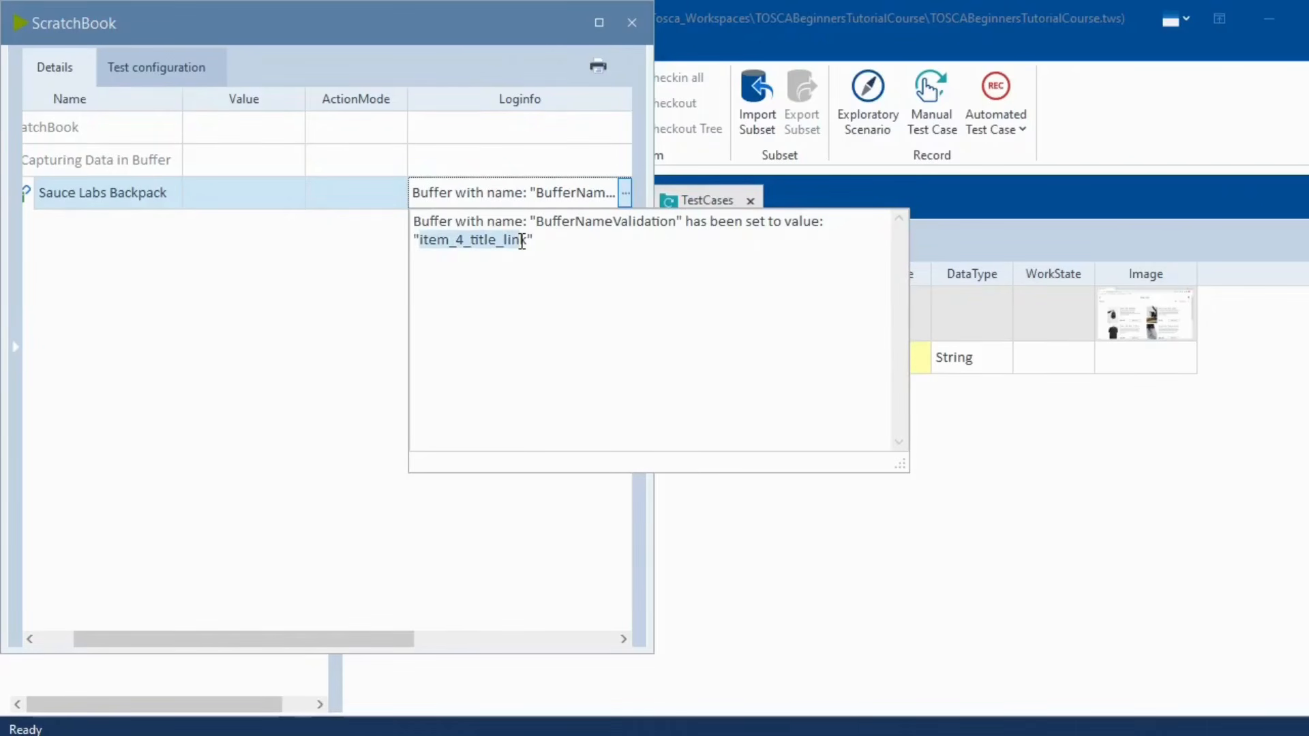
click(629, 23)
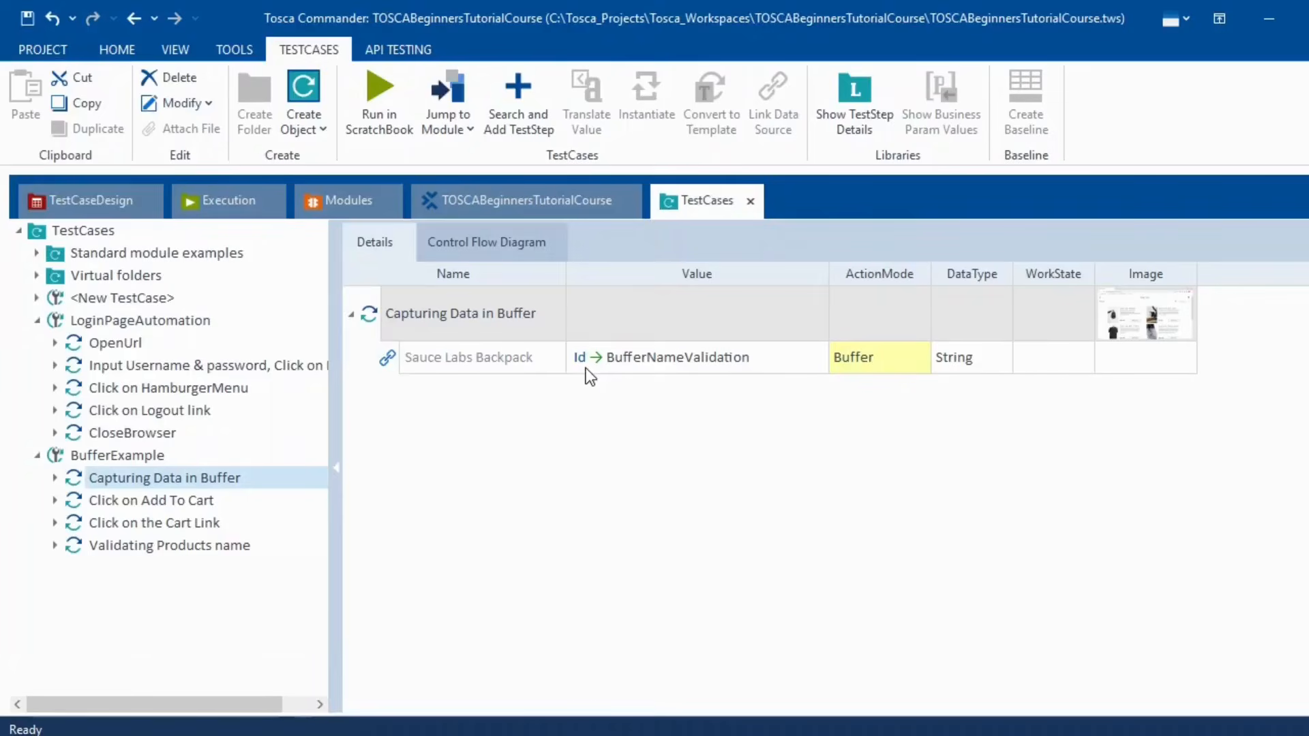
click(793, 363)
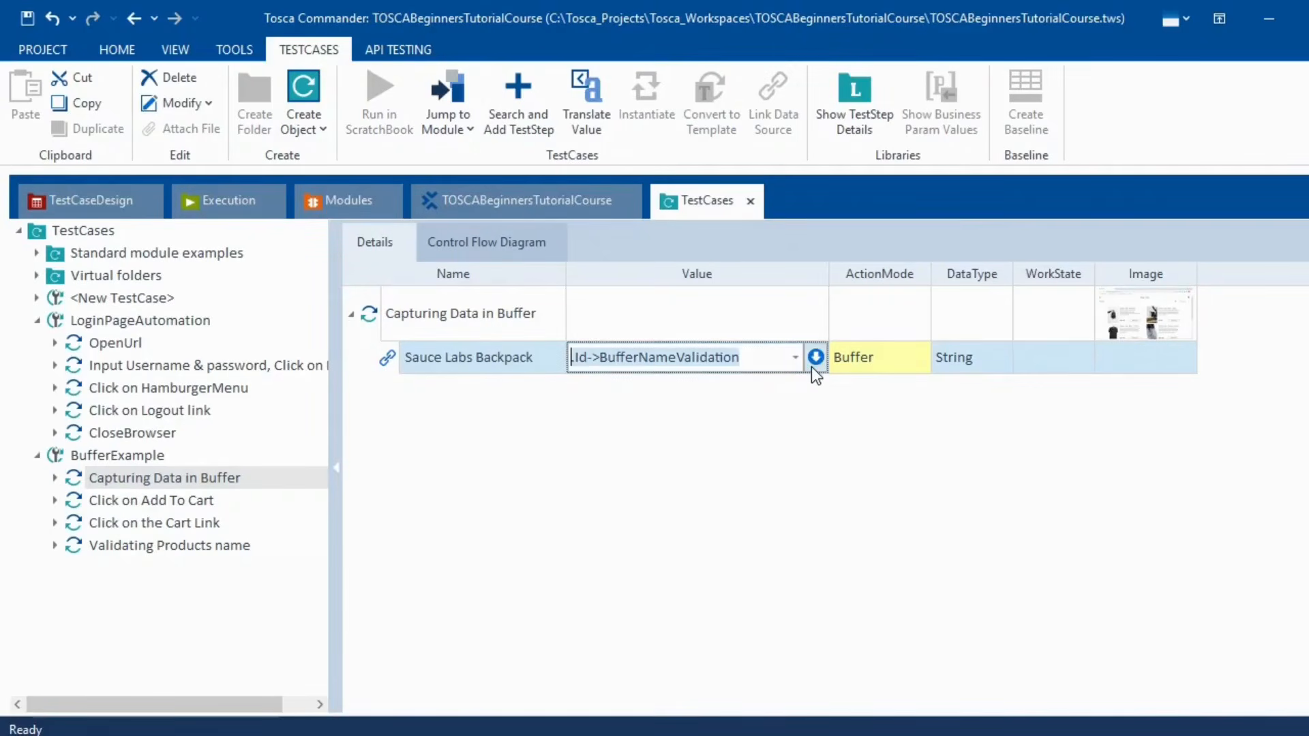
click(815, 360)
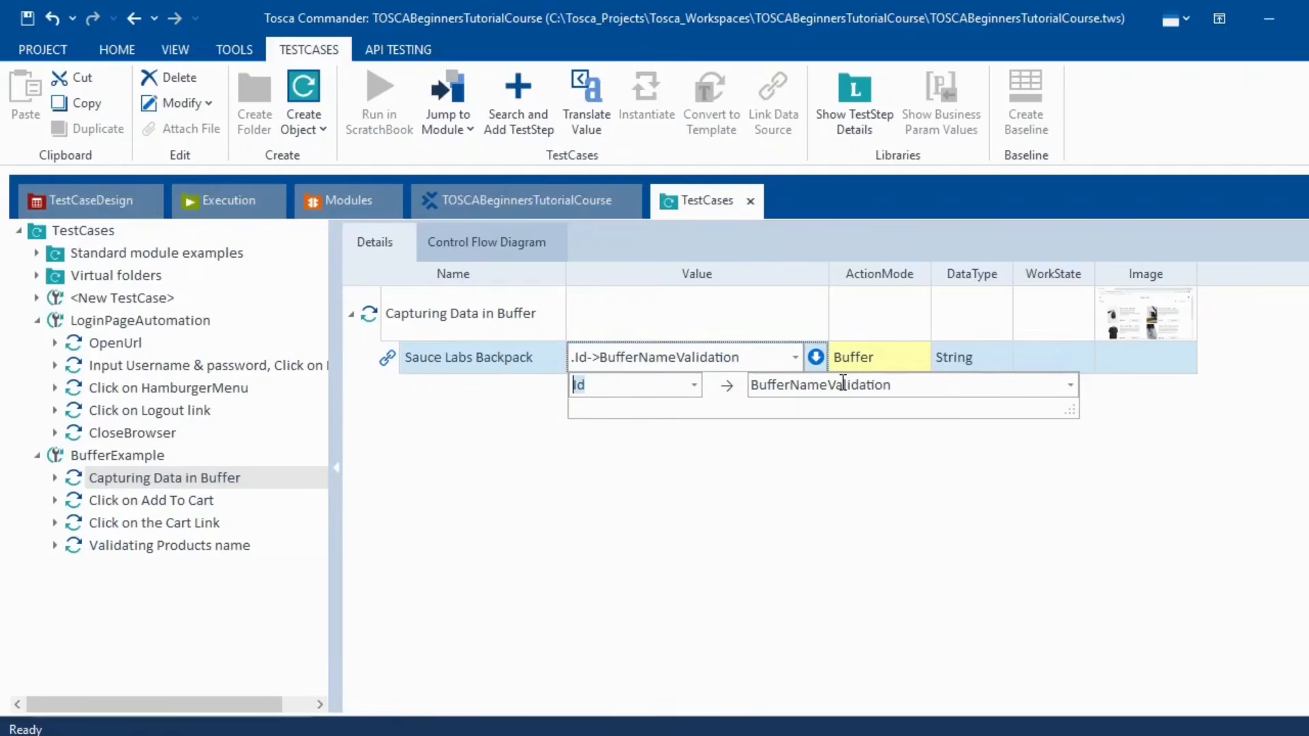
click(720, 468)
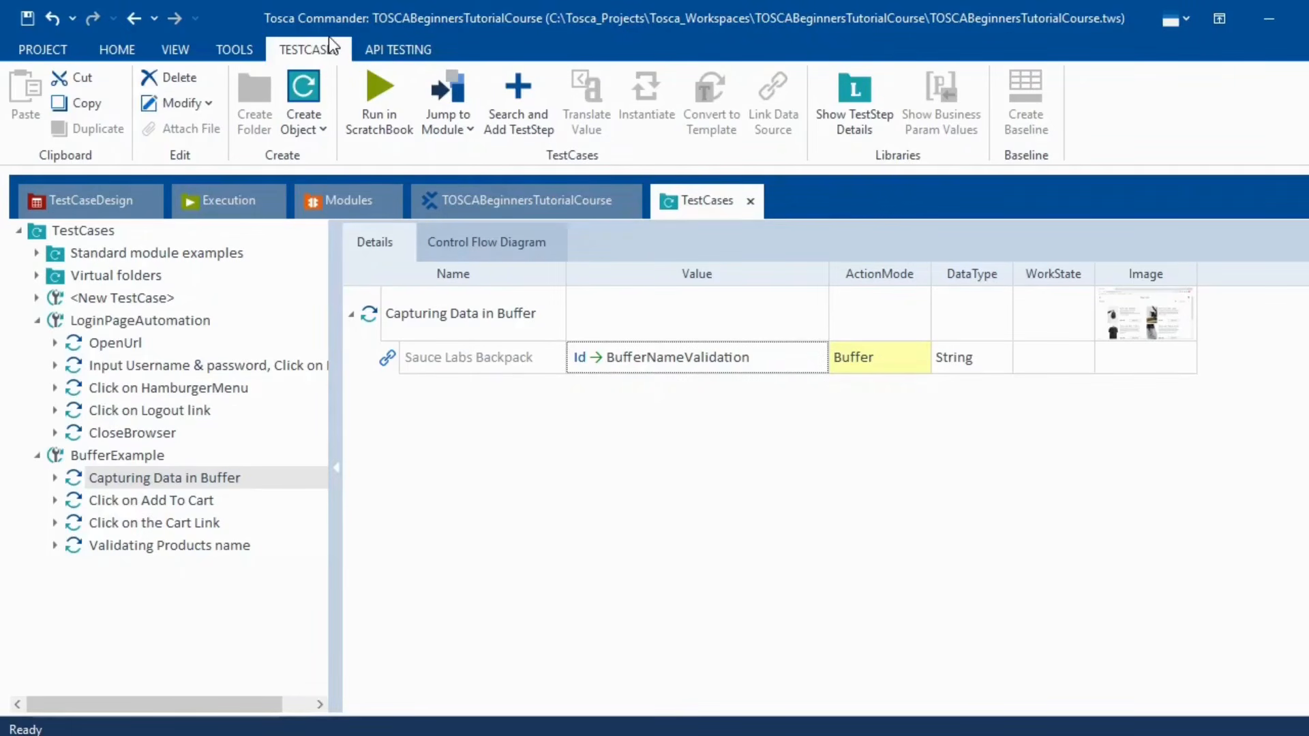
- Open the Buffer Viewer and inspect BufferNameValidation's stored value item_4_title_link
click(173, 52)
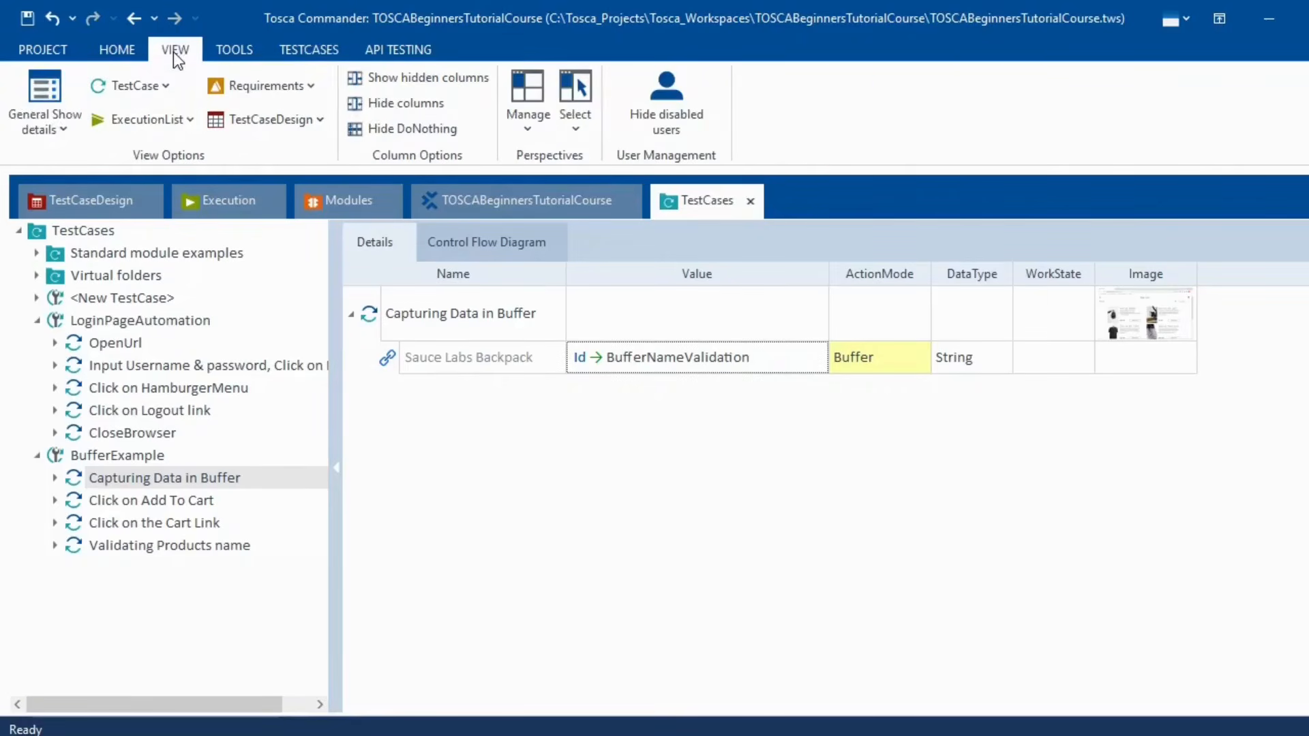
click(140, 52)
click(172, 53)
click(234, 52)
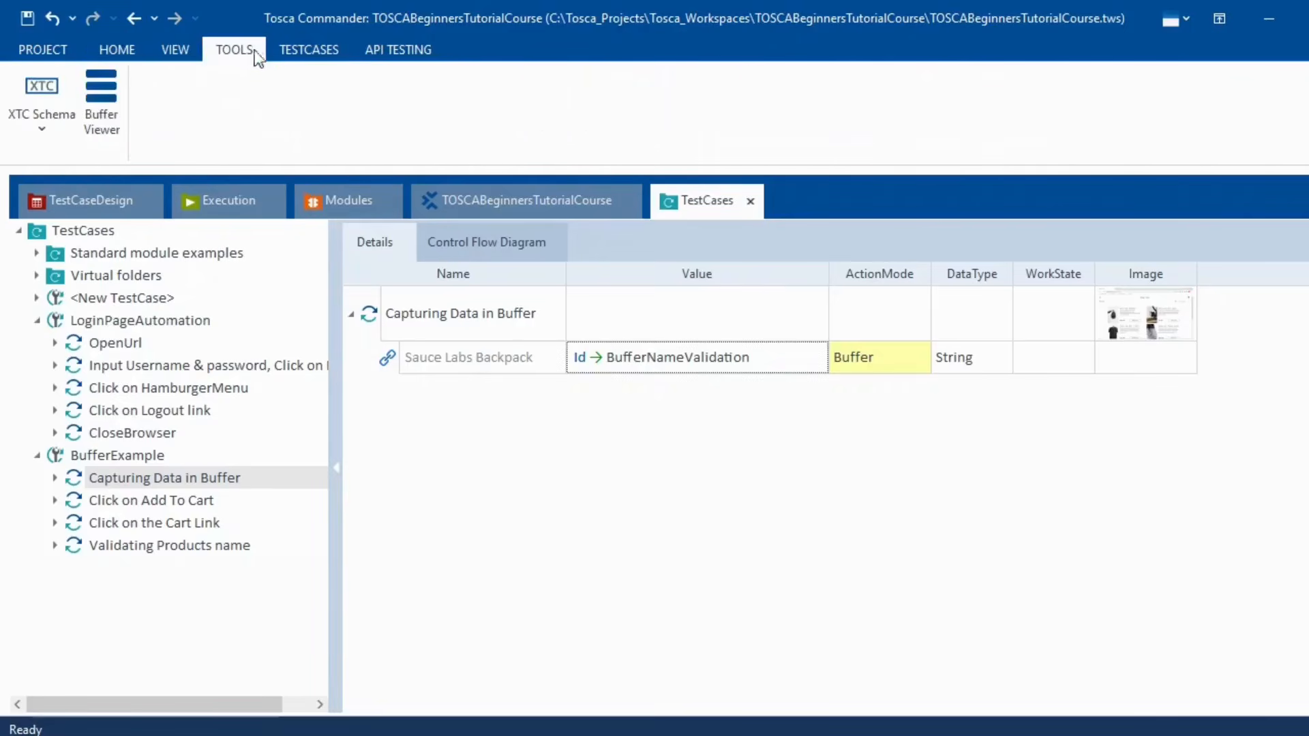
click(111, 136)
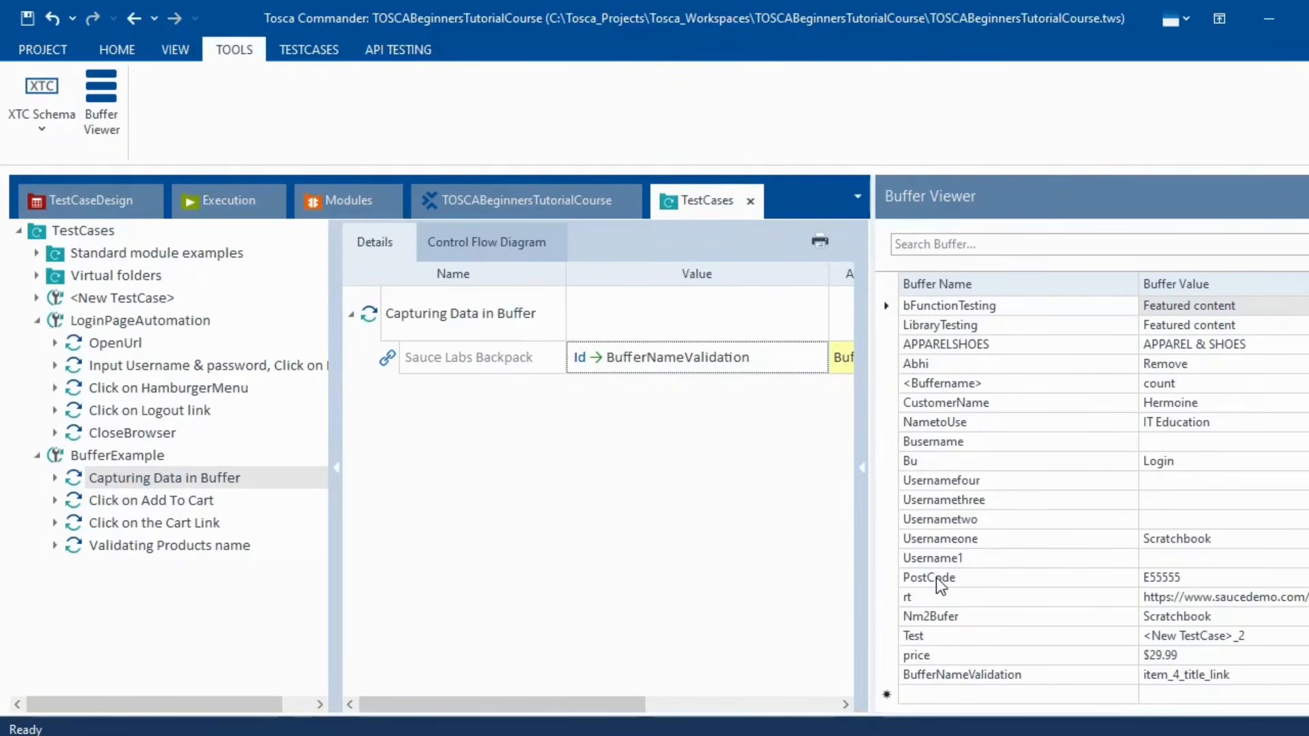
click(1249, 678)
click(1251, 678)
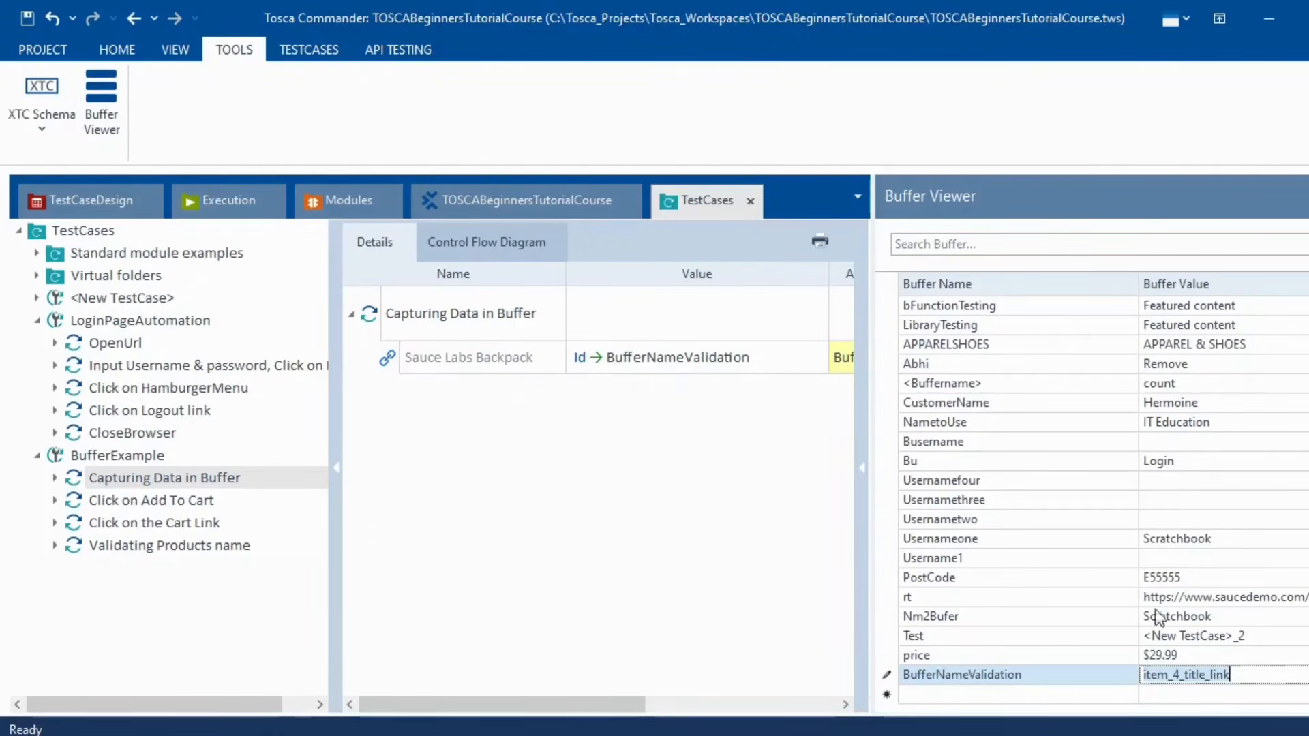
- Delete the Id-> prefix so the Backpack value reads BufferNameValidation, then close the Buffer Viewer
click(604, 358)
click(604, 357)
key(BackSpace)
key(BackSpace)
key(BackSpace)
key(BackSpace)
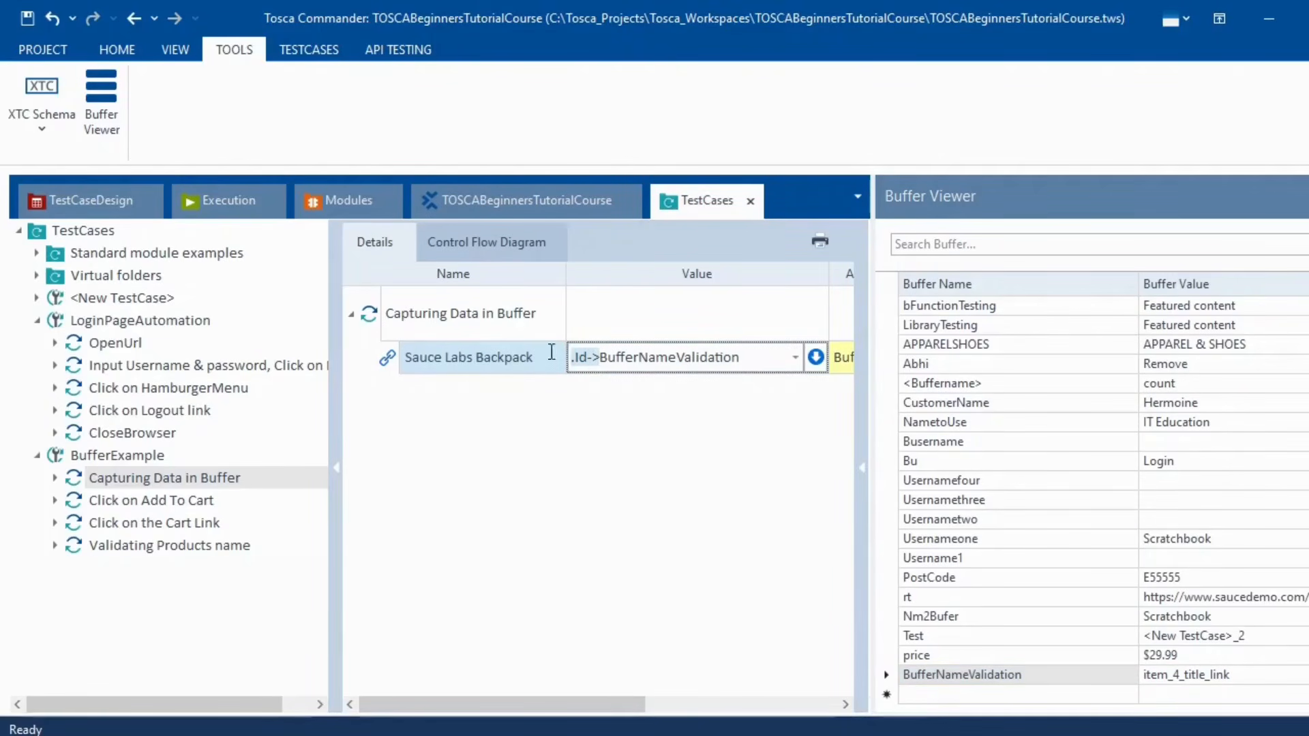
click(603, 473)
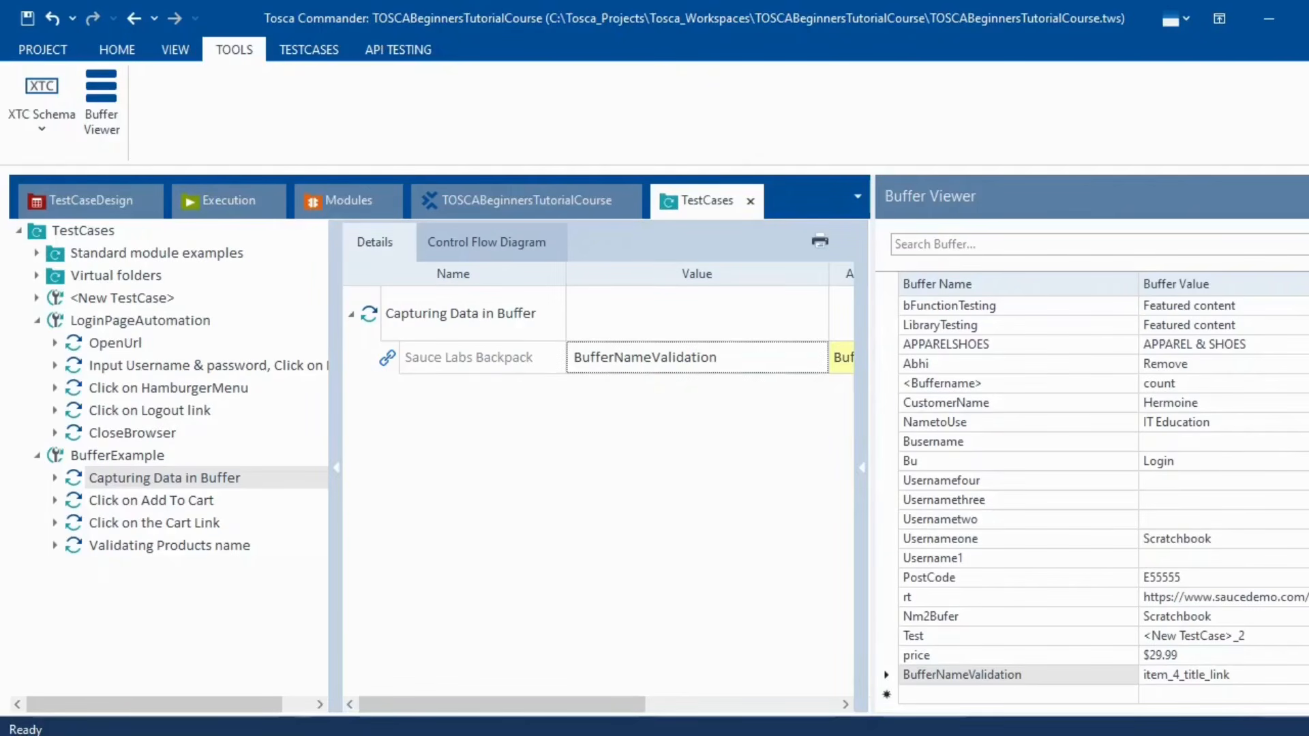
click(1307, 196)
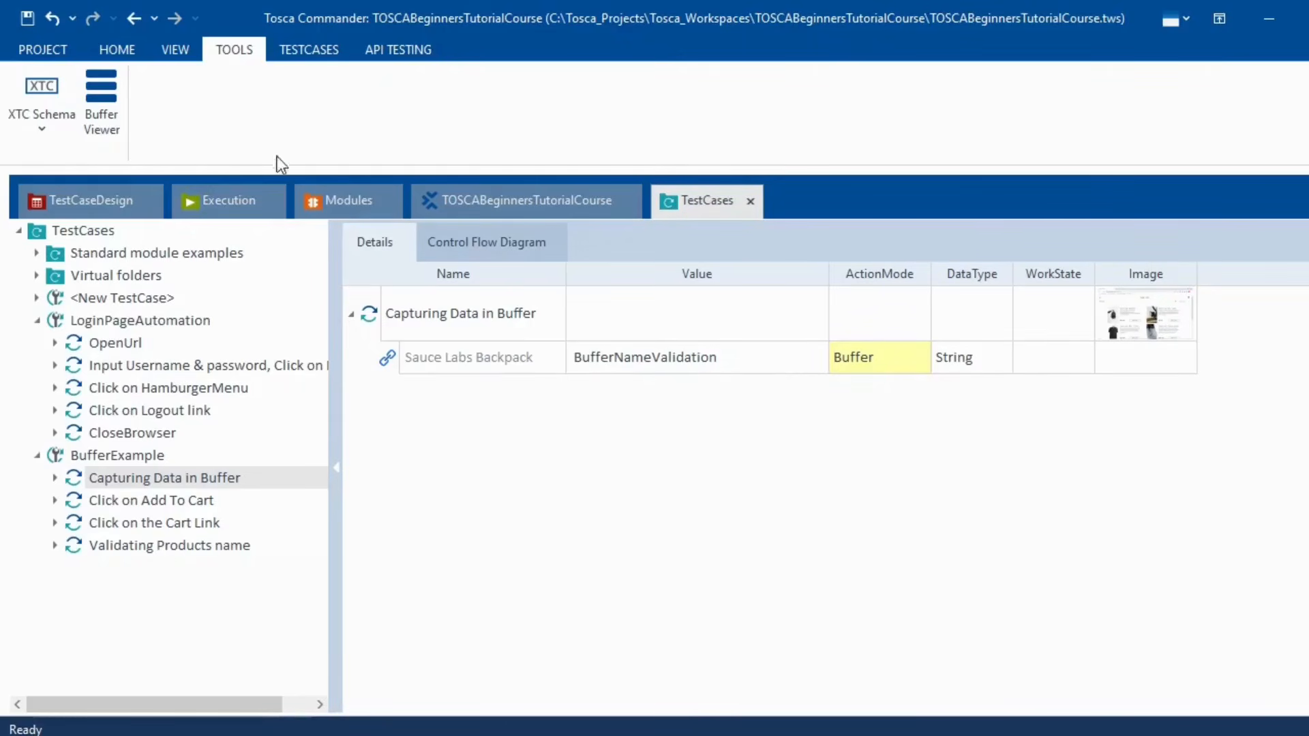
- In Modules, expand Standard modules > TBox Automation Tools > Buffer Operations
click(338, 198)
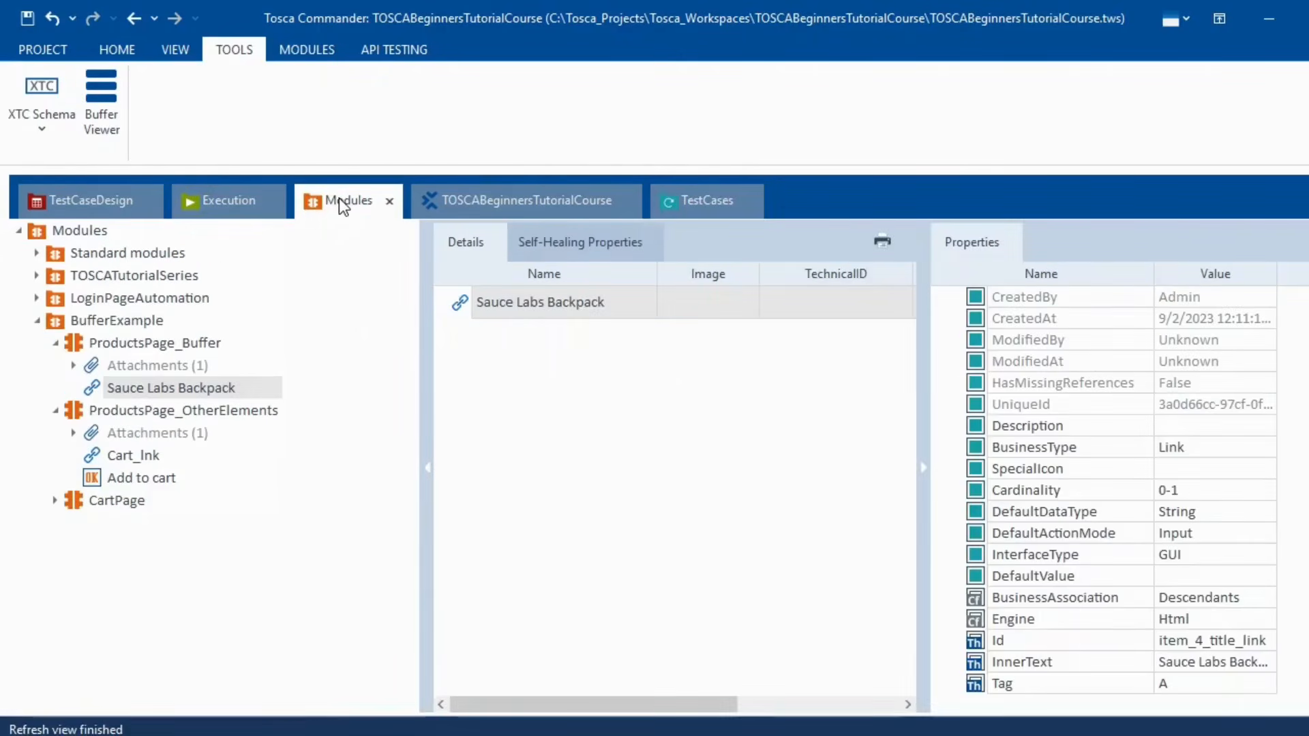
click(35, 319)
click(35, 253)
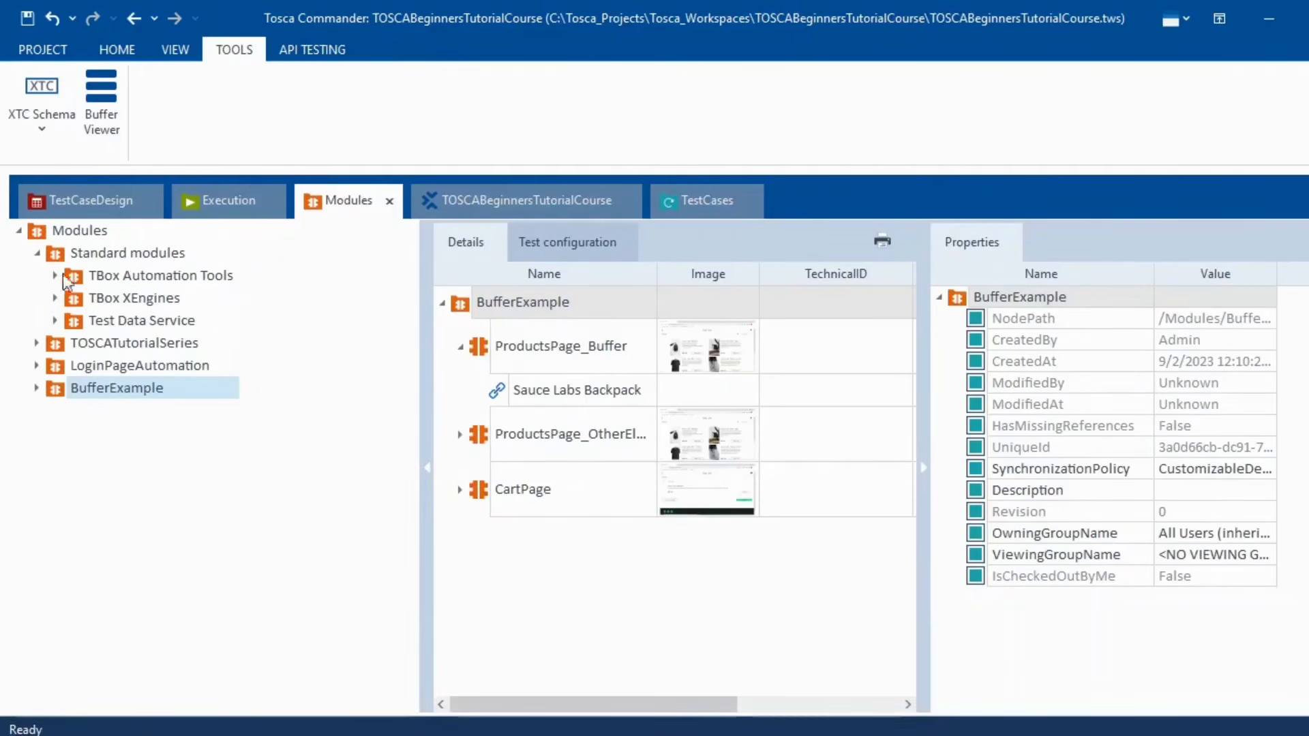
click(55, 298)
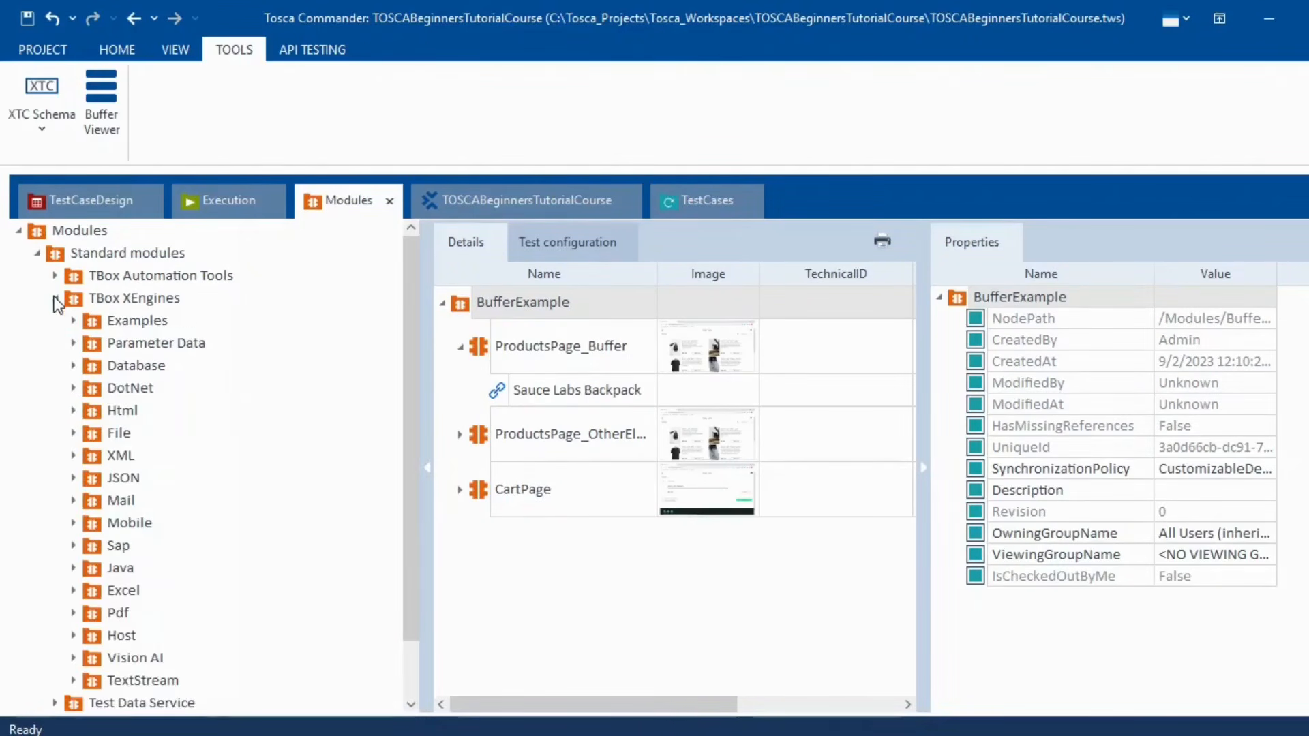
click(54, 298)
click(53, 274)
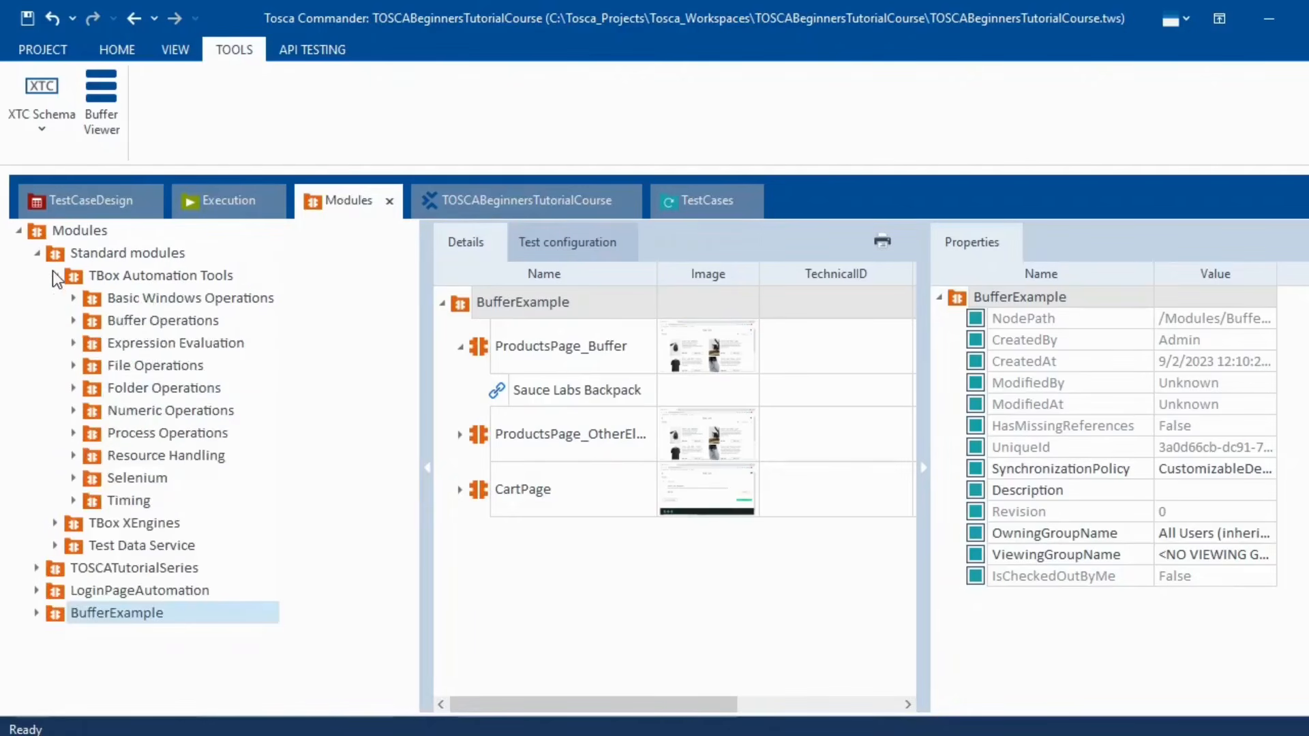
click(73, 320)
- Drag TBox Name To Buffer, Delete Buffer, Set Buffer and Partial Buffer into BufferExample
click(151, 348)
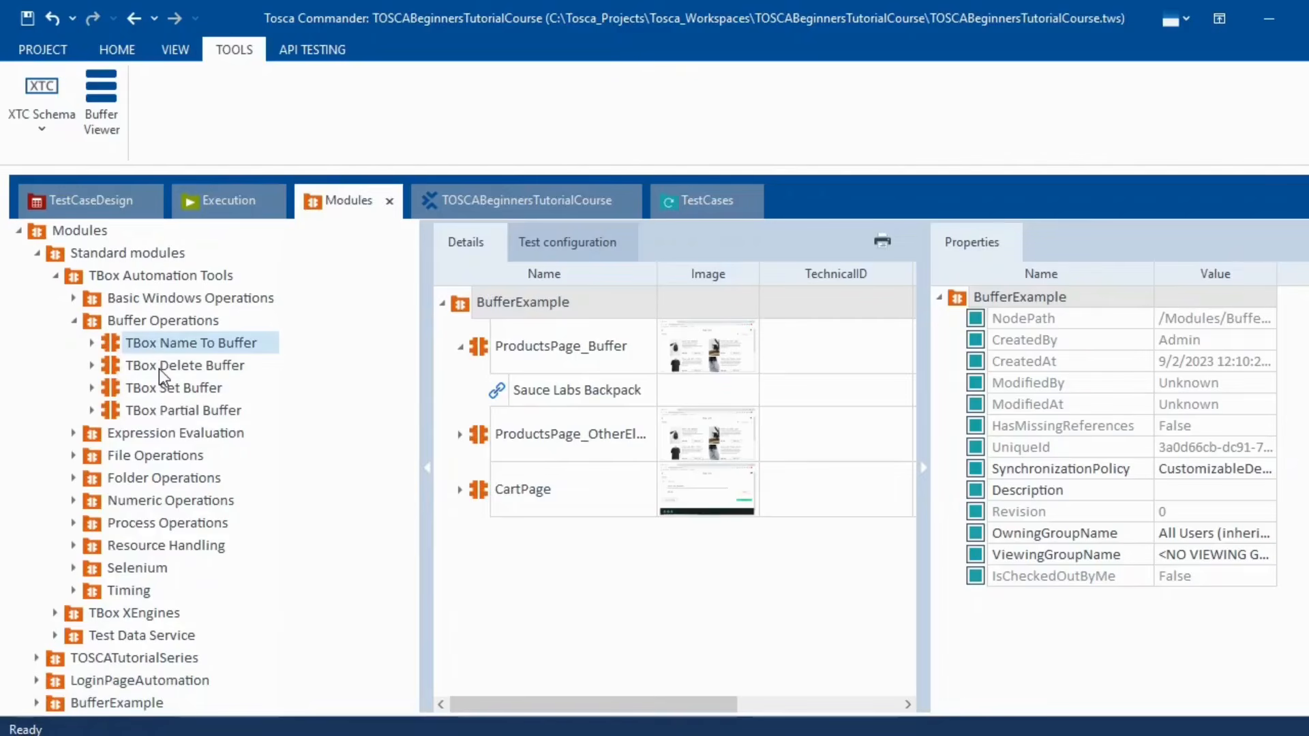
ctrl+click(158, 369)
ctrl+click(163, 390)
ctrl+click(169, 411)
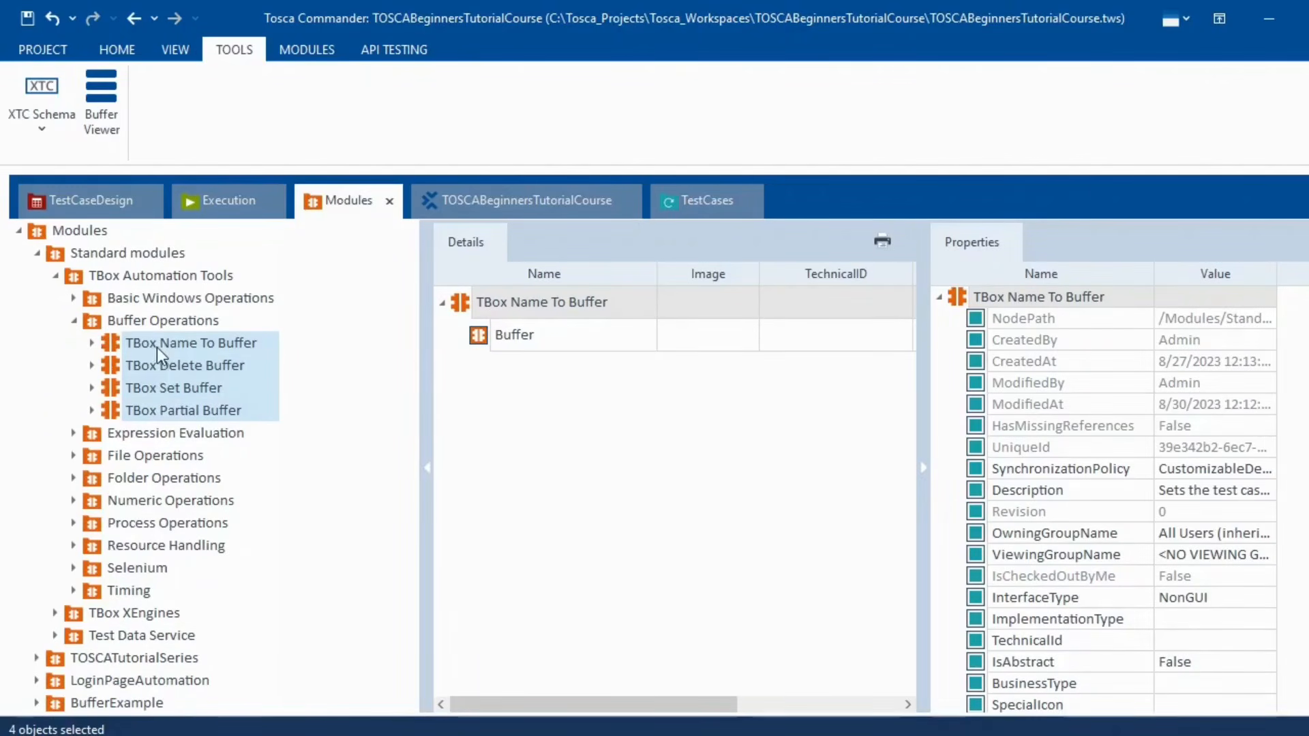
drag(145, 346, 96, 466)
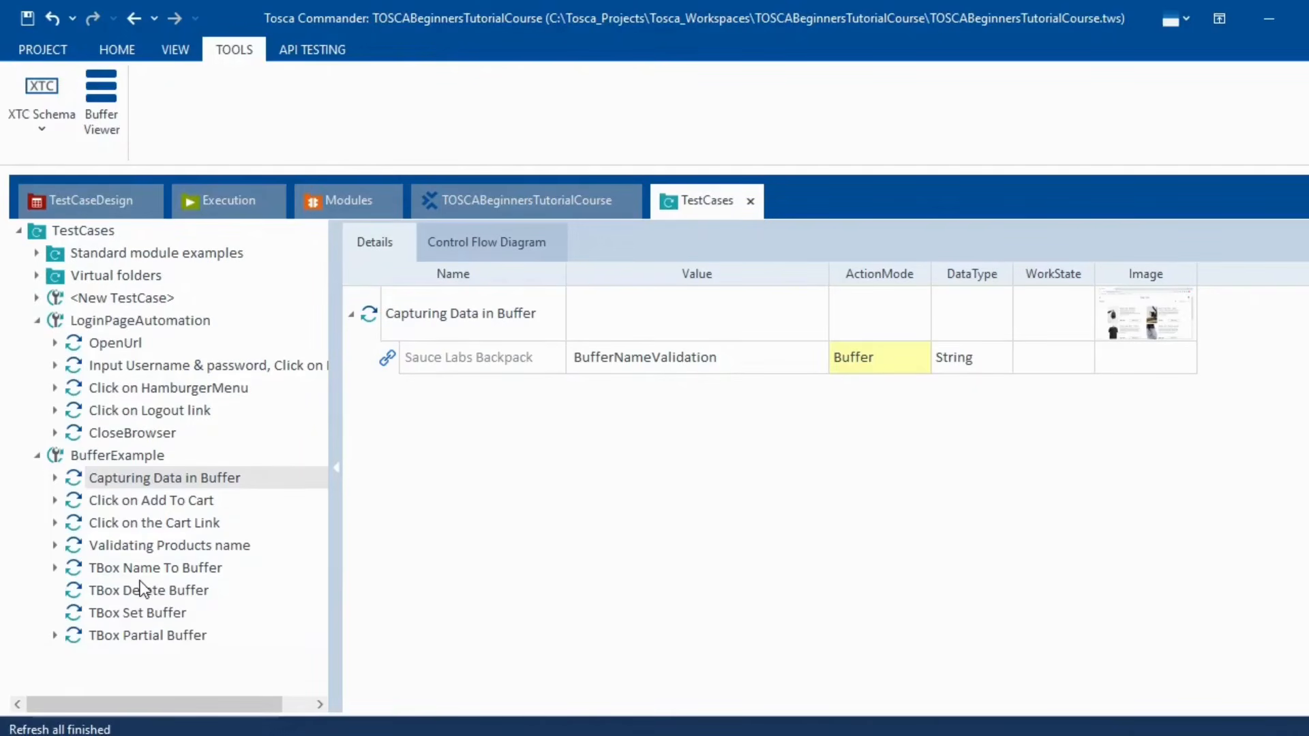
click(125, 570)
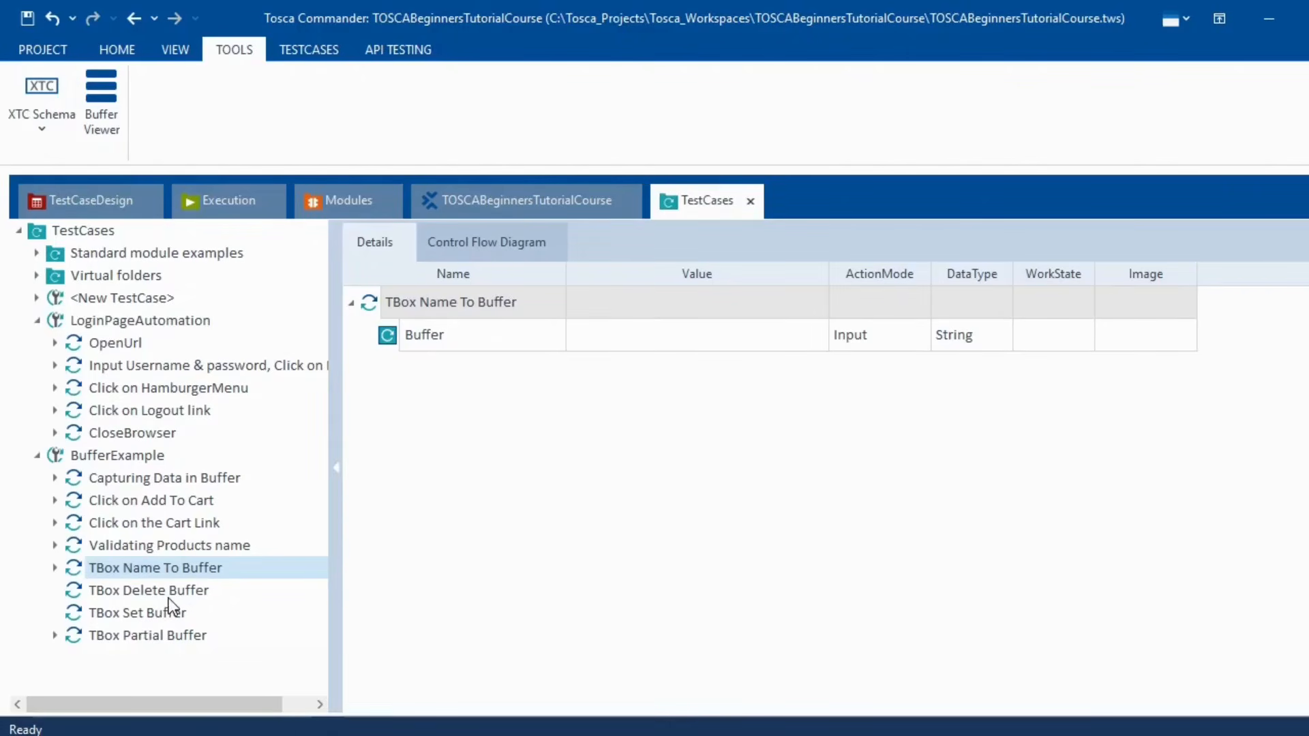
- Set the TBox Delete Buffer step's Buffer value to BufferNameValidation
click(80, 595)
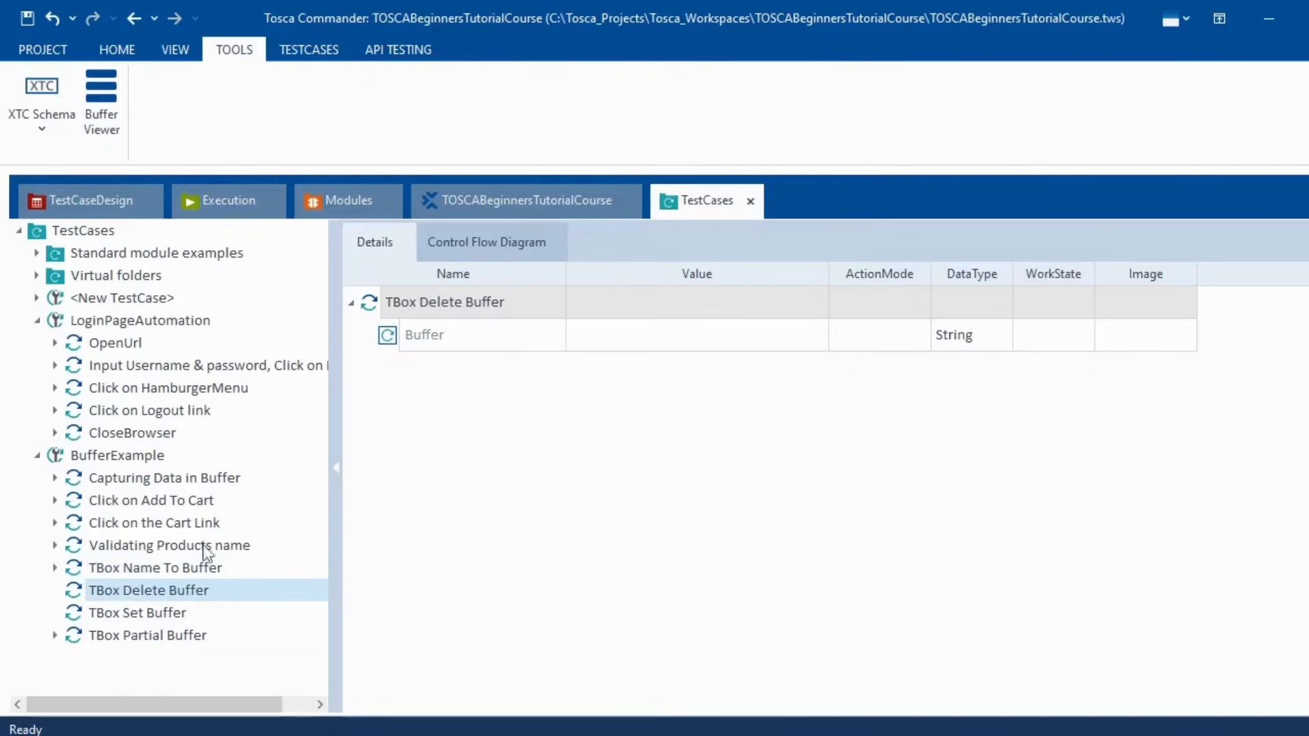
click(500, 337)
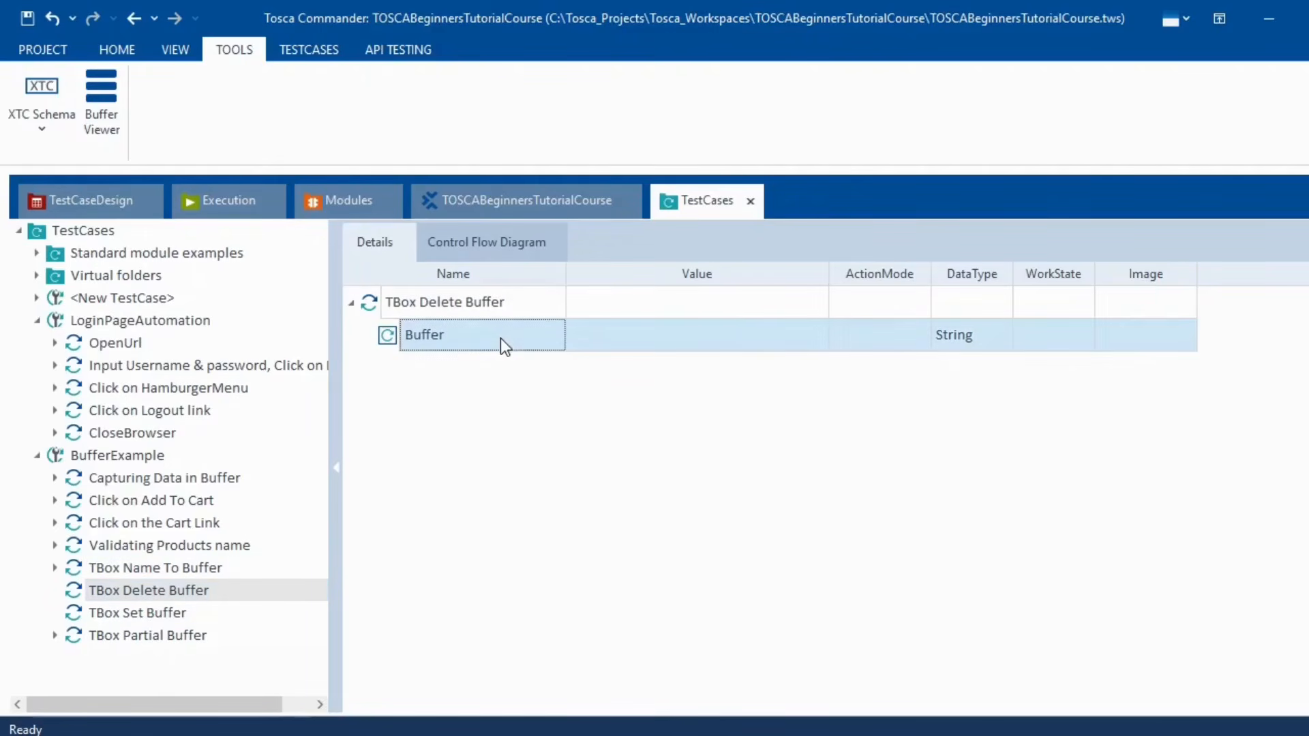
click(500, 338)
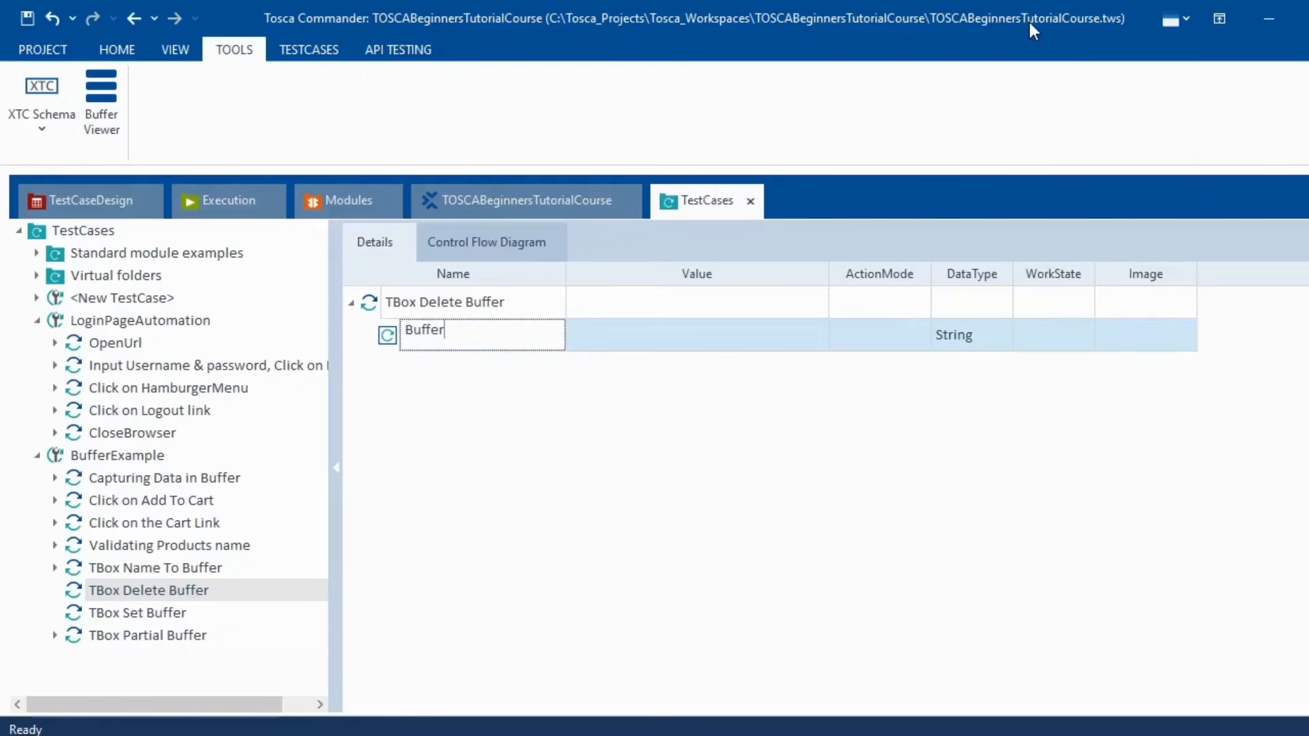
click(176, 481)
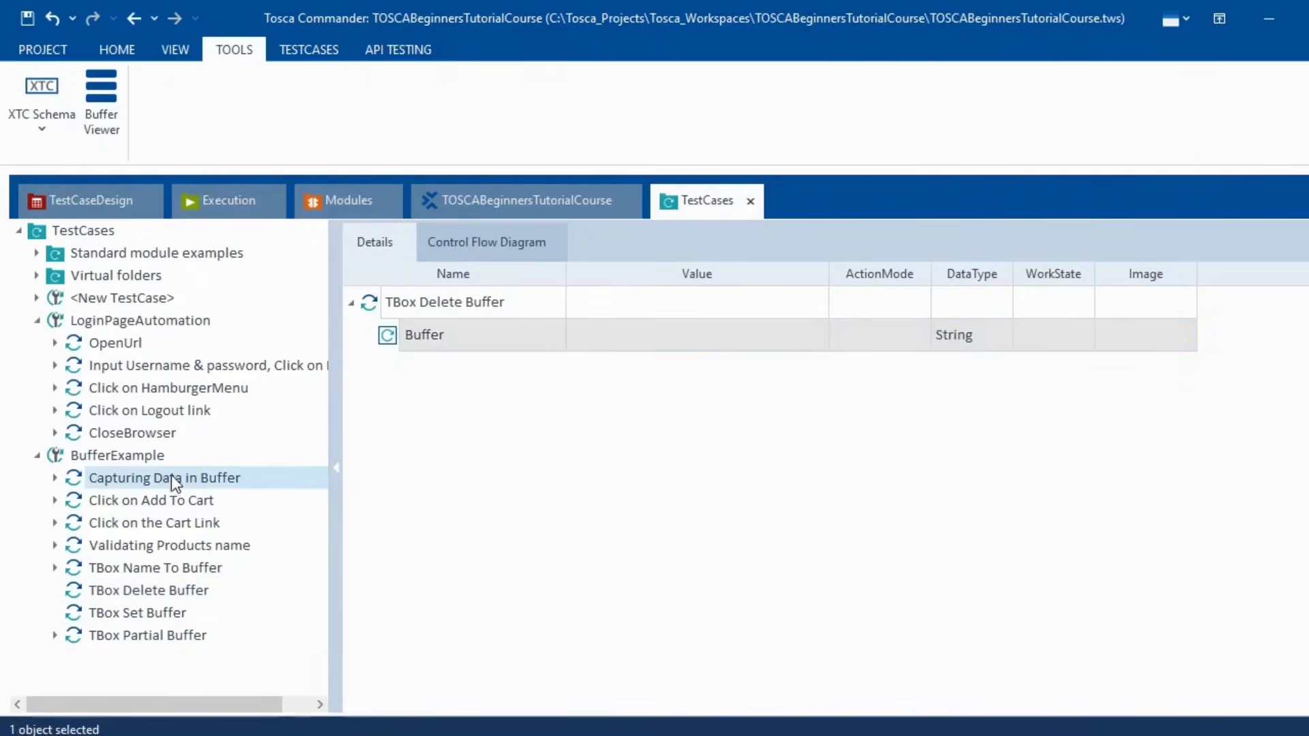
click(722, 357)
click(730, 356)
key(ctrl+c)
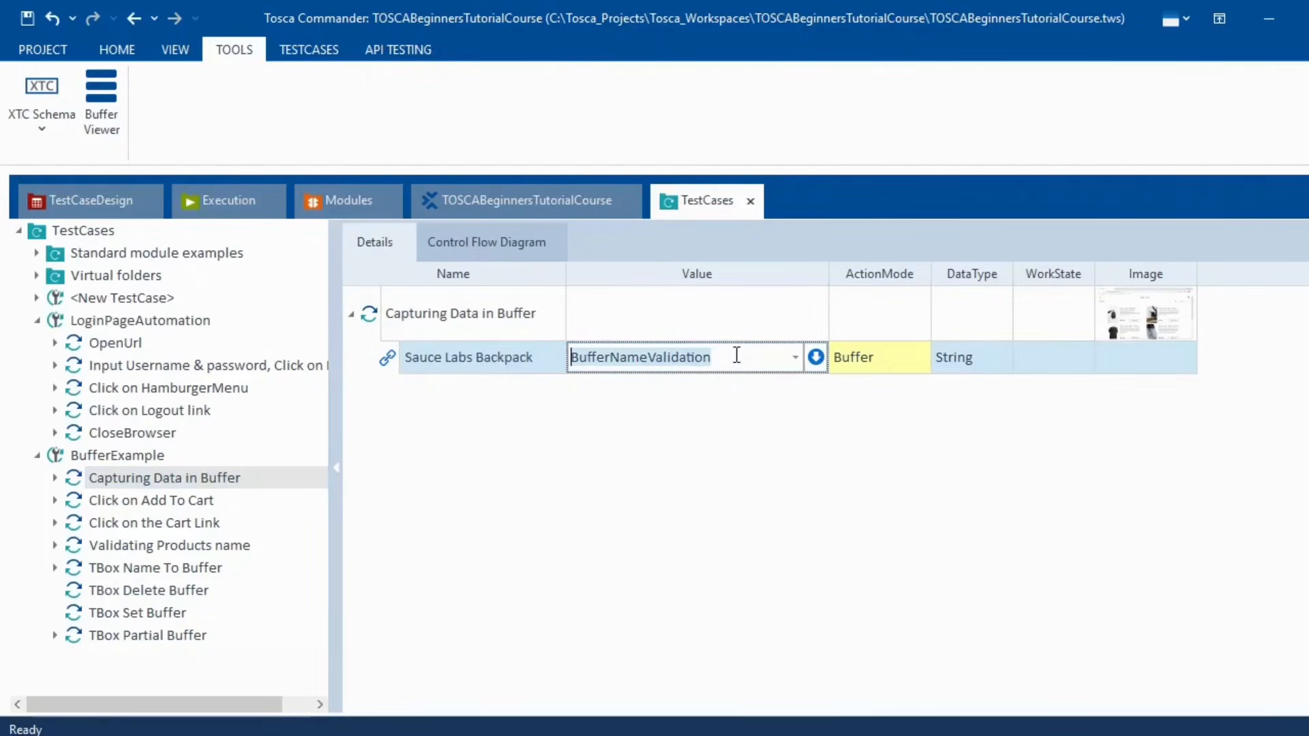
click(158, 589)
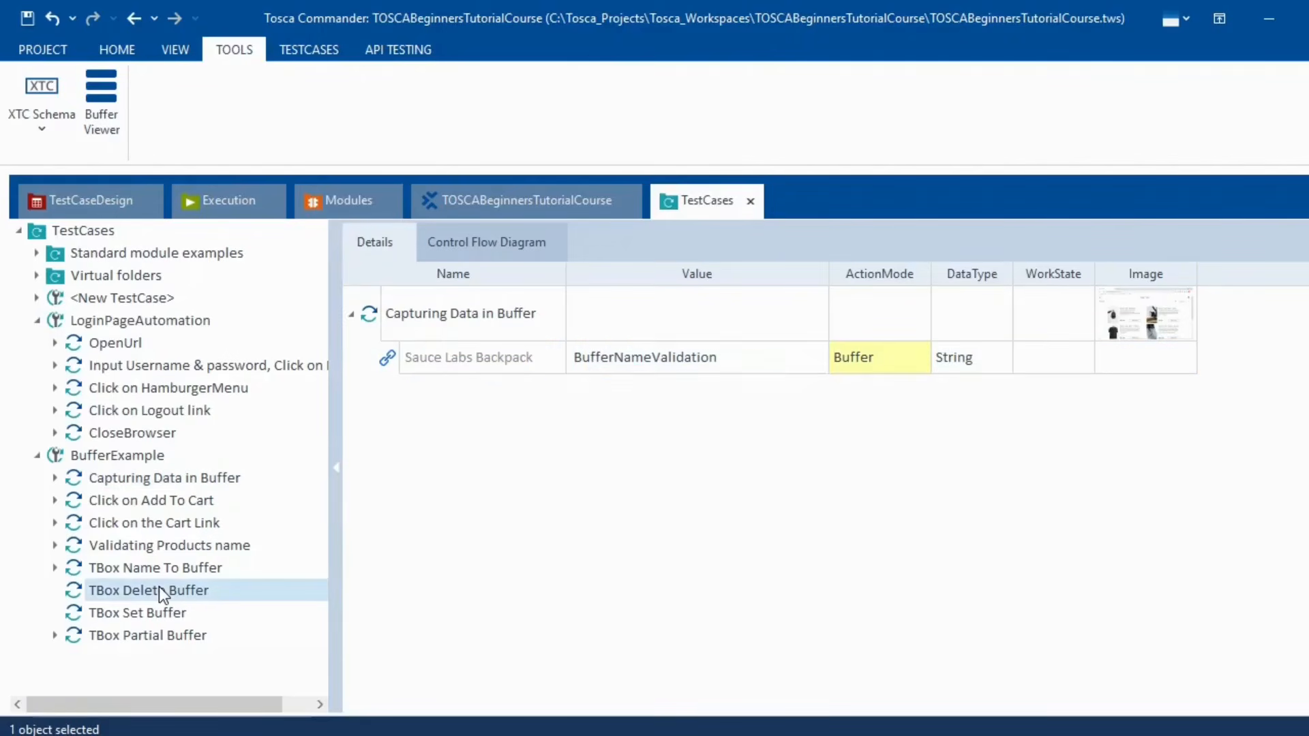
click(475, 337)
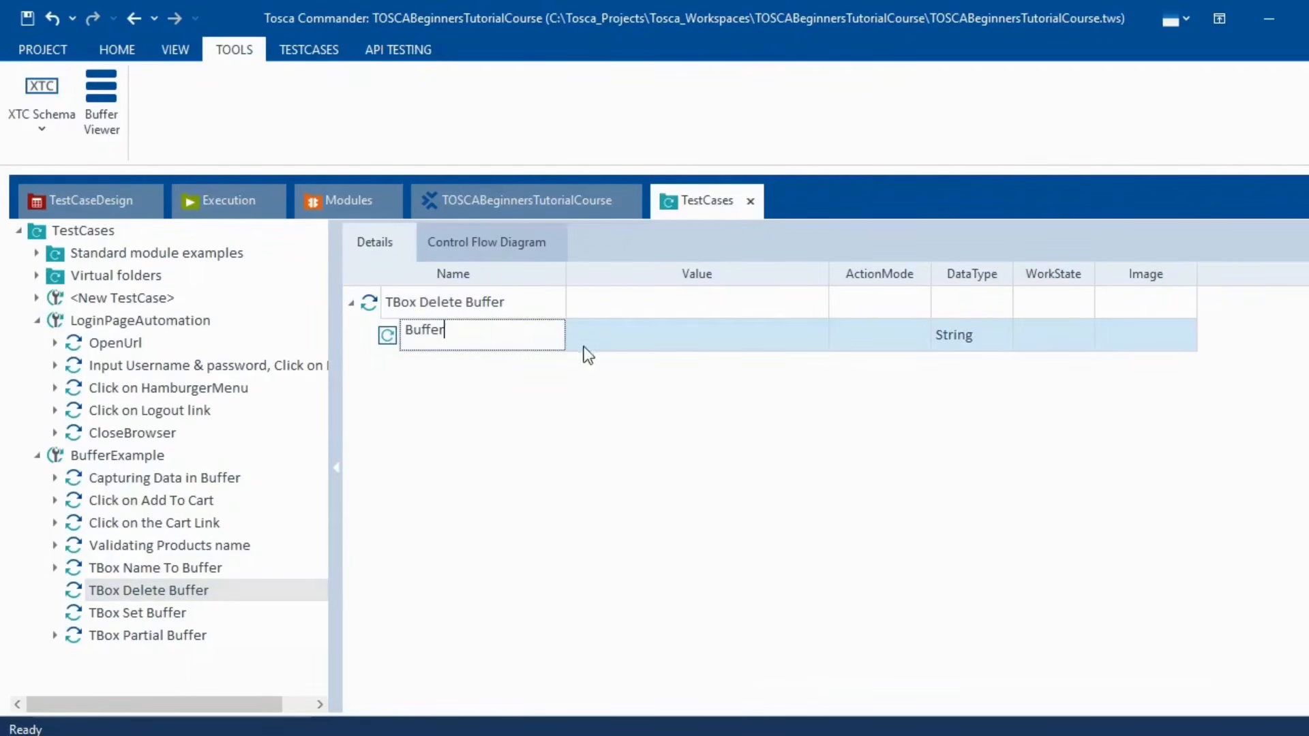
click(615, 333)
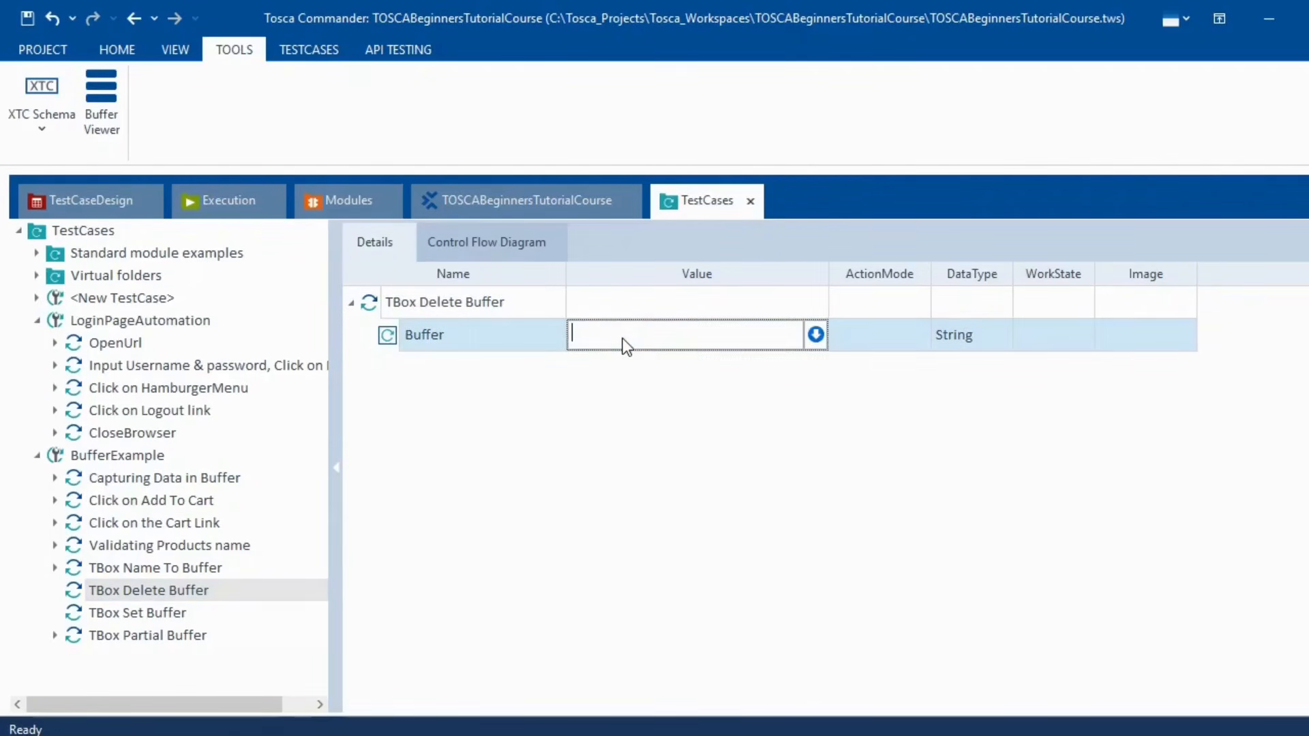
key(ctrl+v)
key(Return)
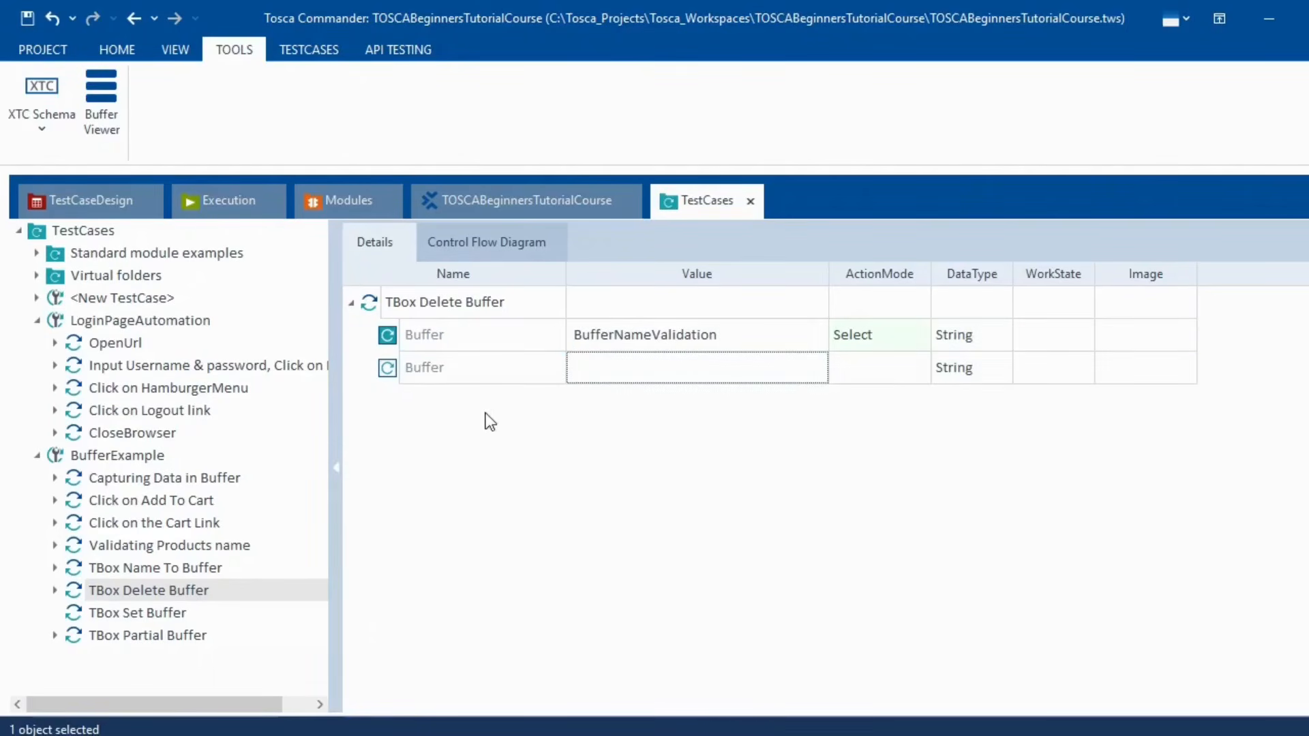
- Run TBox Delete Buffer in ScratchBook and confirm in the log and Buffer Viewer the buffer was deleted
click(377, 304)
right_click(377, 304)
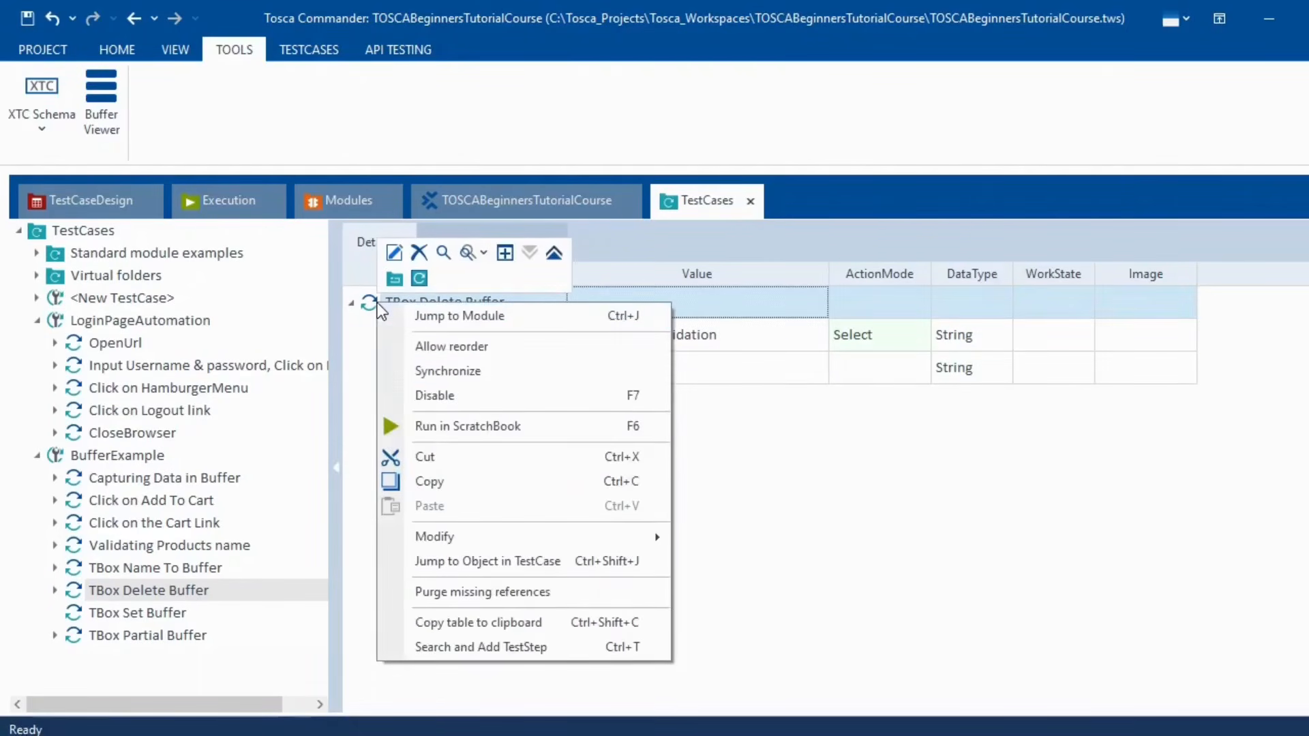
click(478, 428)
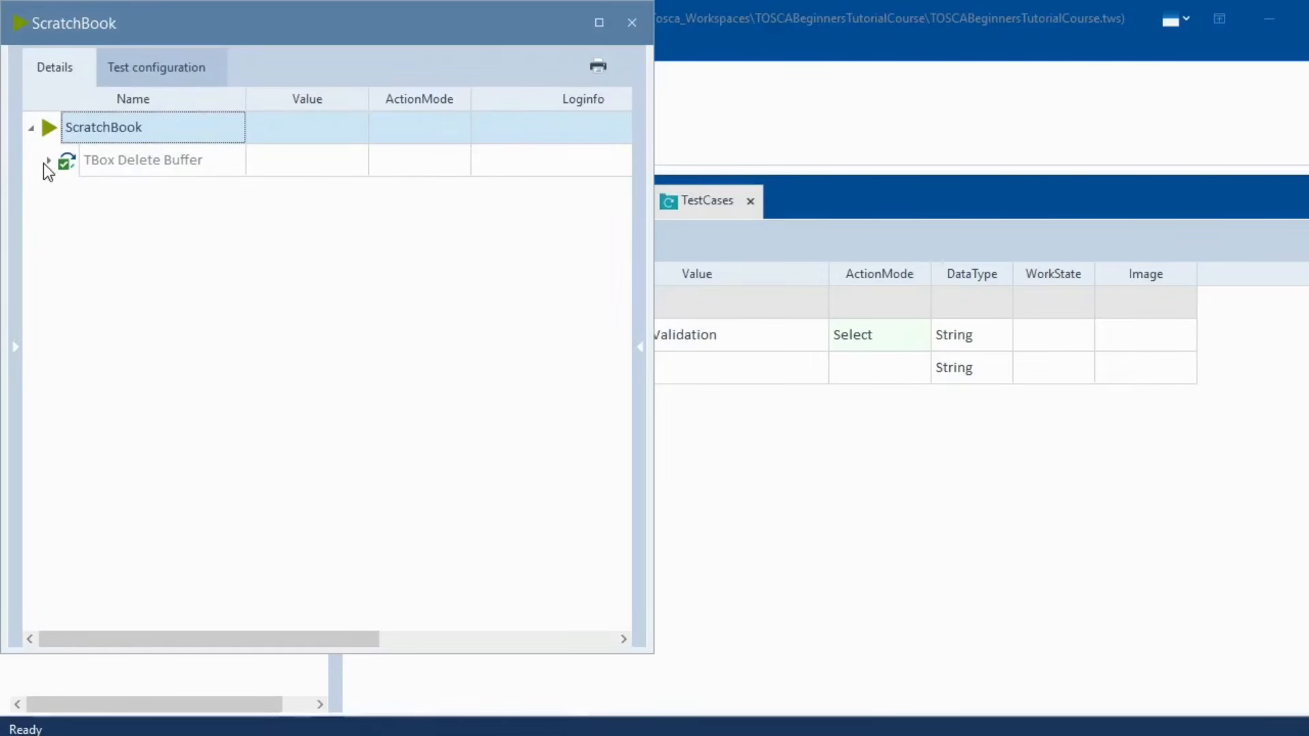
click(48, 160)
click(584, 195)
click(621, 197)
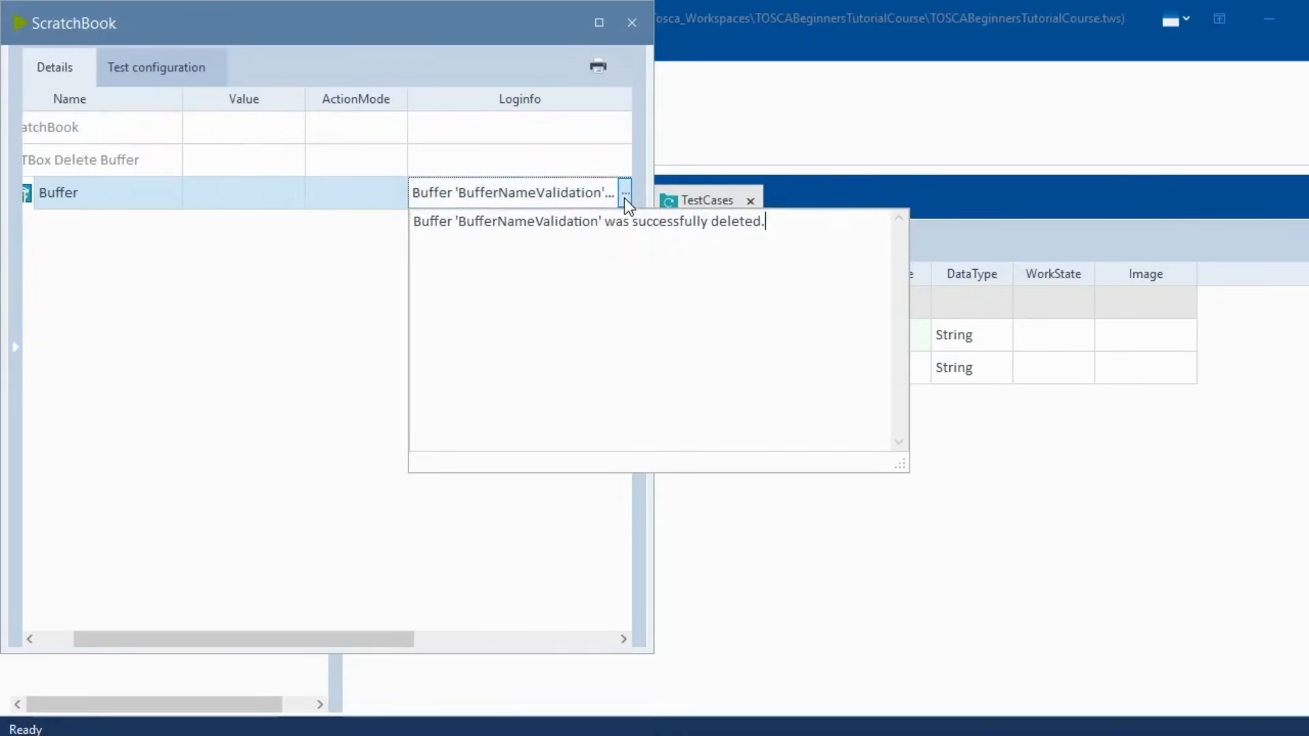
click(630, 19)
click(96, 113)
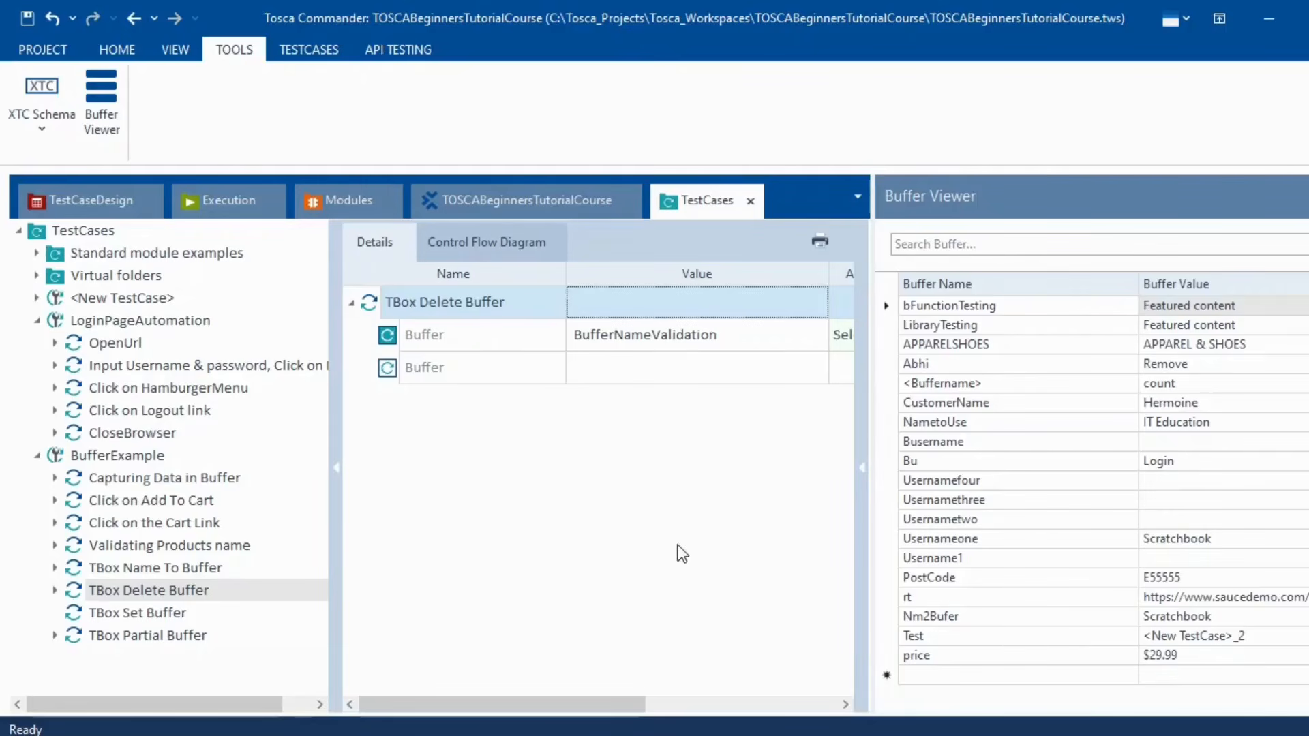
click(1308, 196)
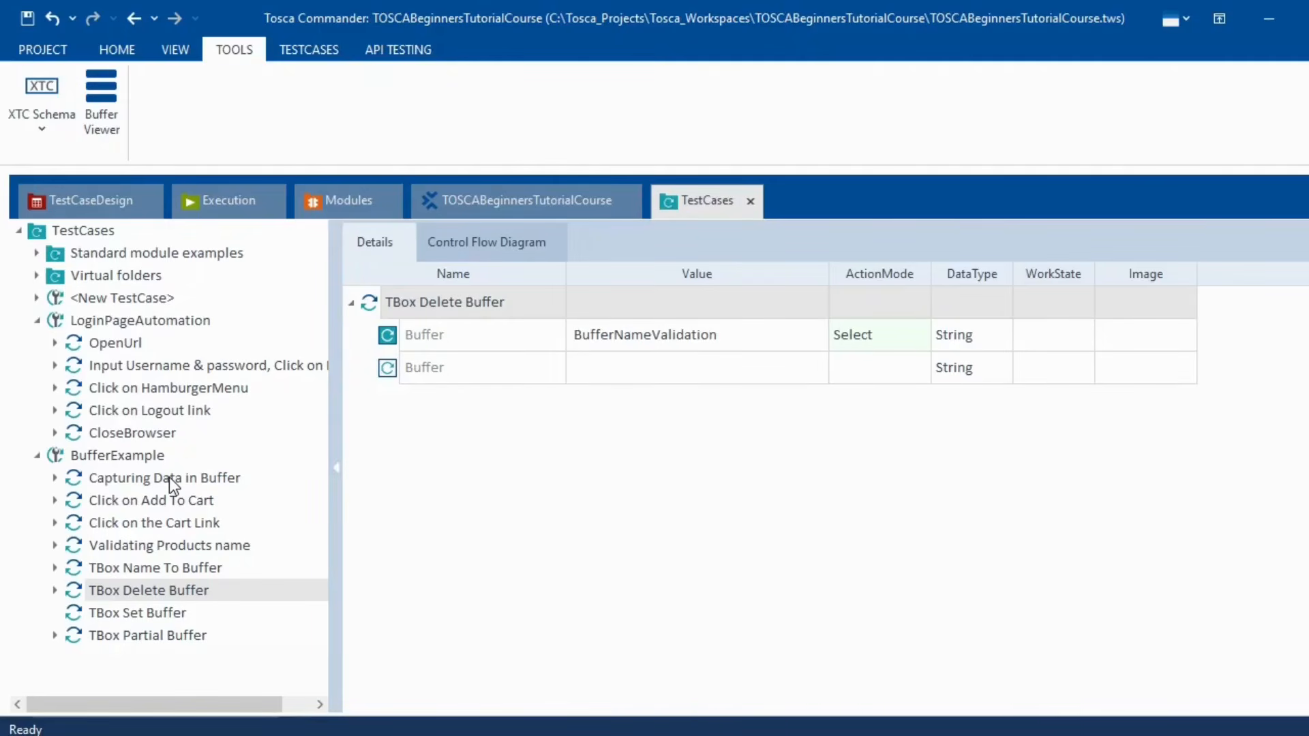
- Rename the TBox Set Buffer step's <Buffername> placeholder to BufferNameValidation
click(141, 477)
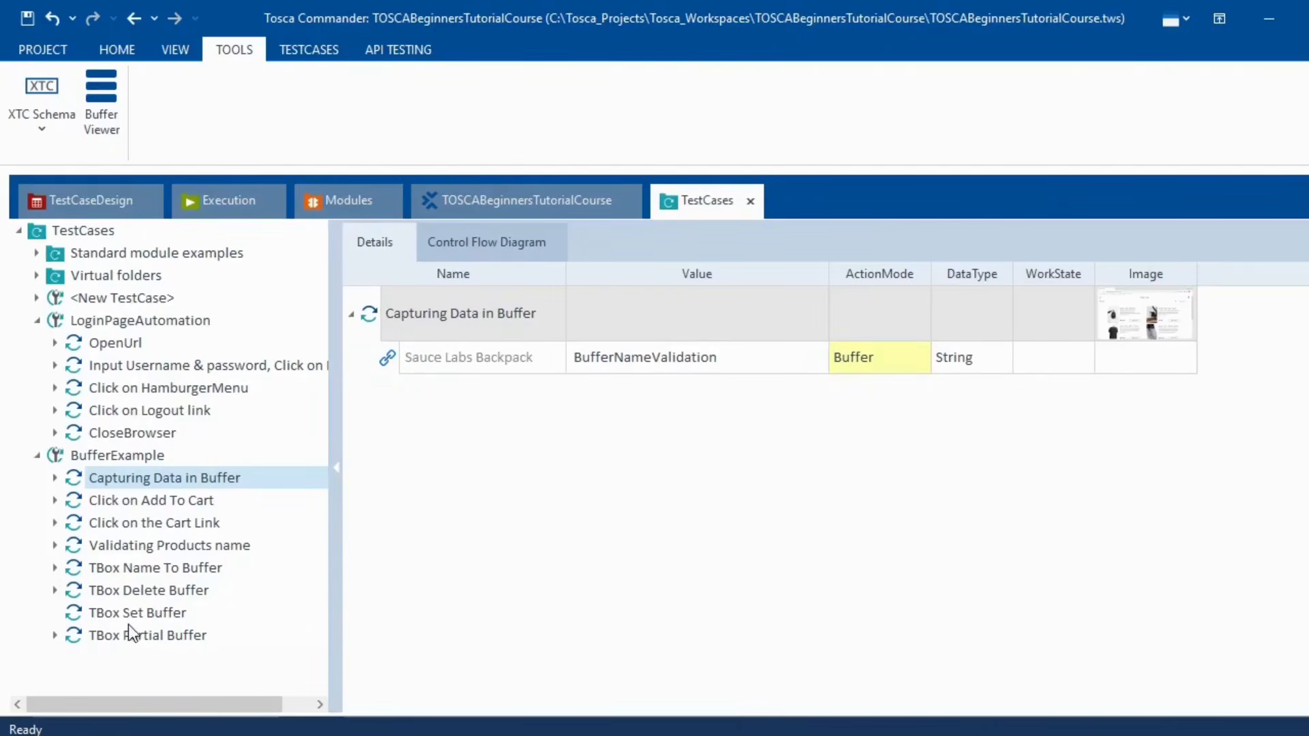
click(159, 610)
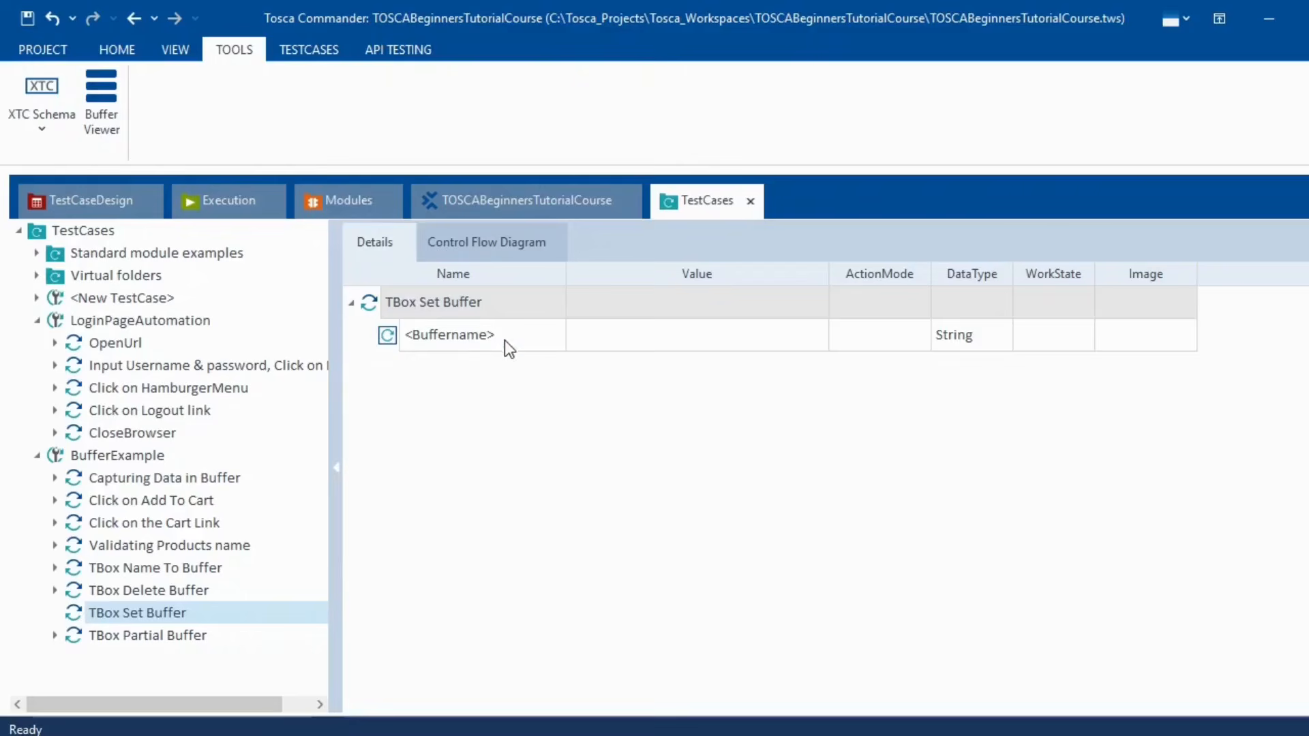
click(508, 346)
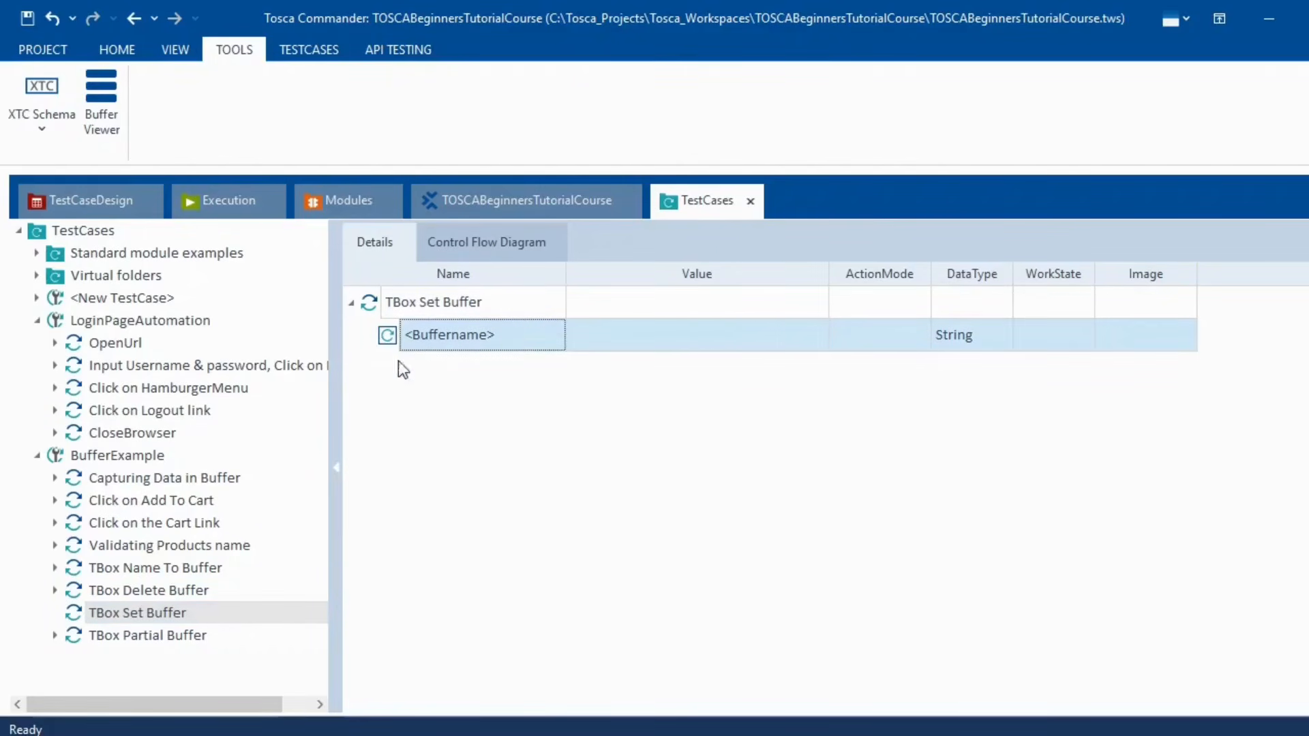
click(185, 588)
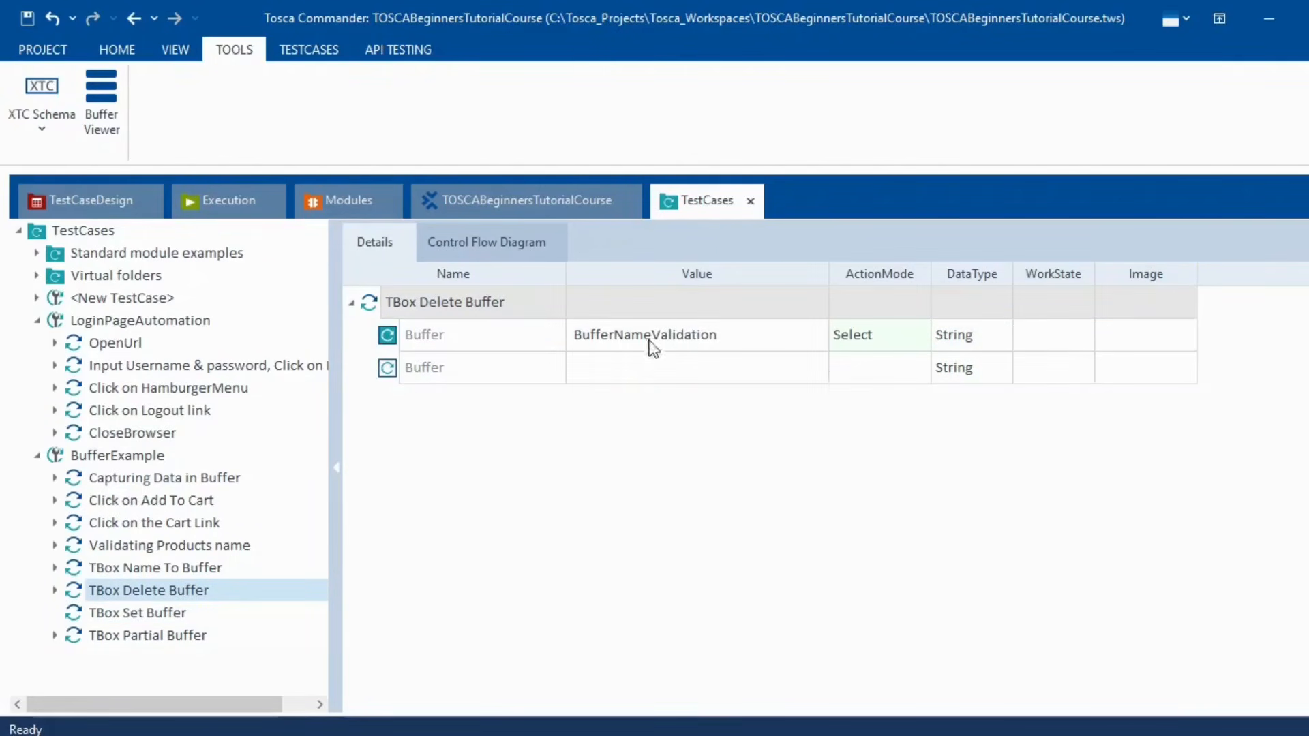
click(173, 614)
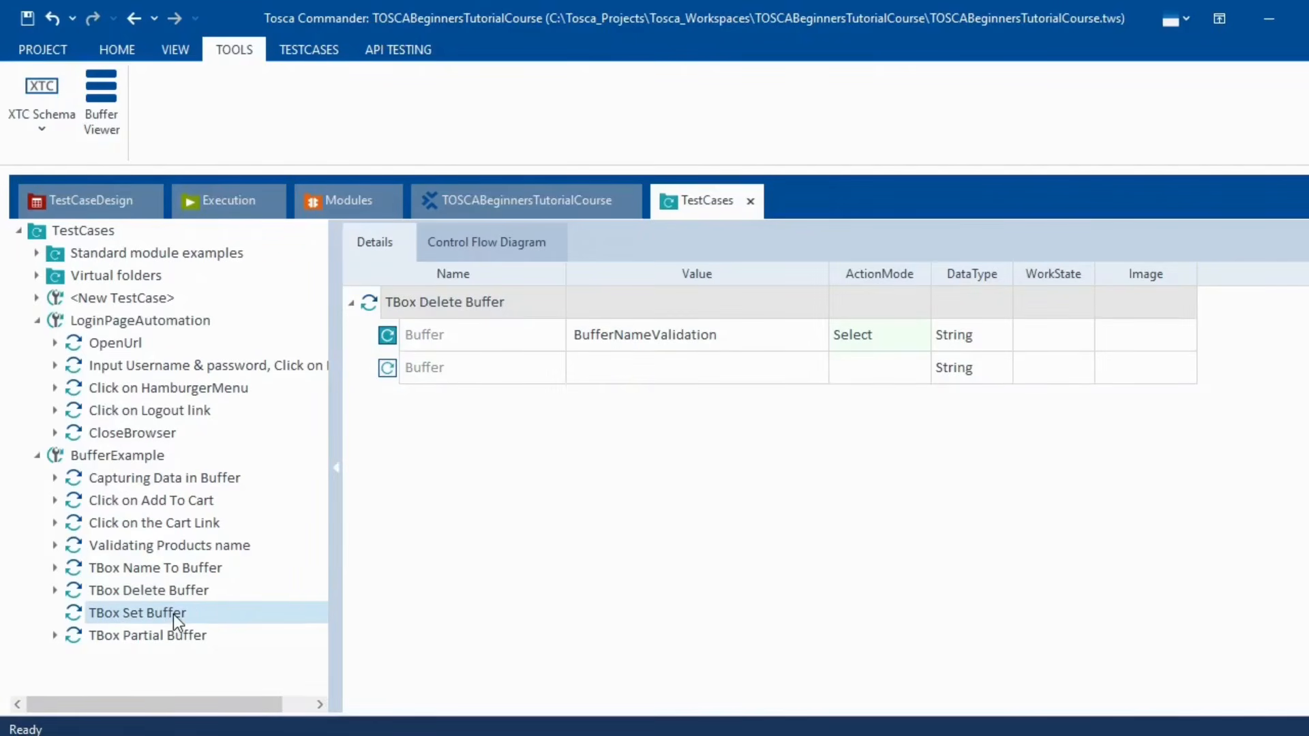
click(496, 342)
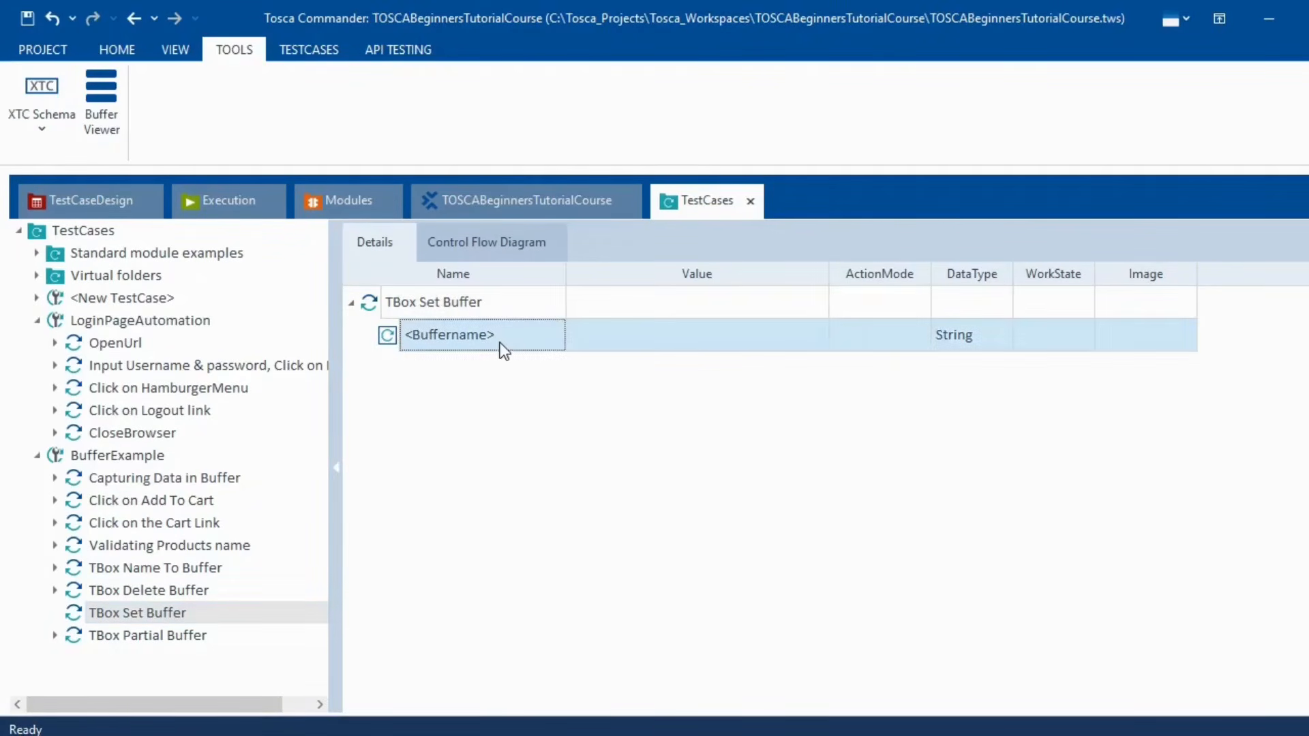
click(508, 337)
key(shift+Home)
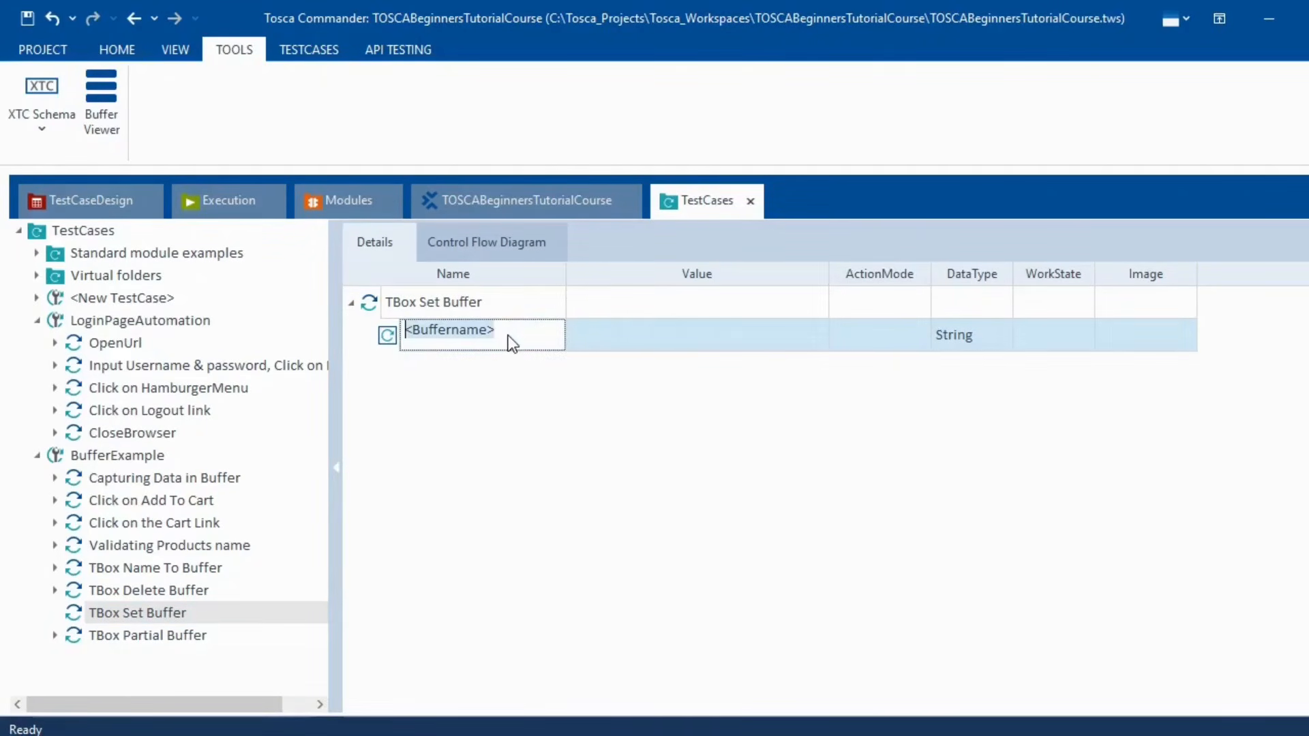
text(BufferNameValidation)
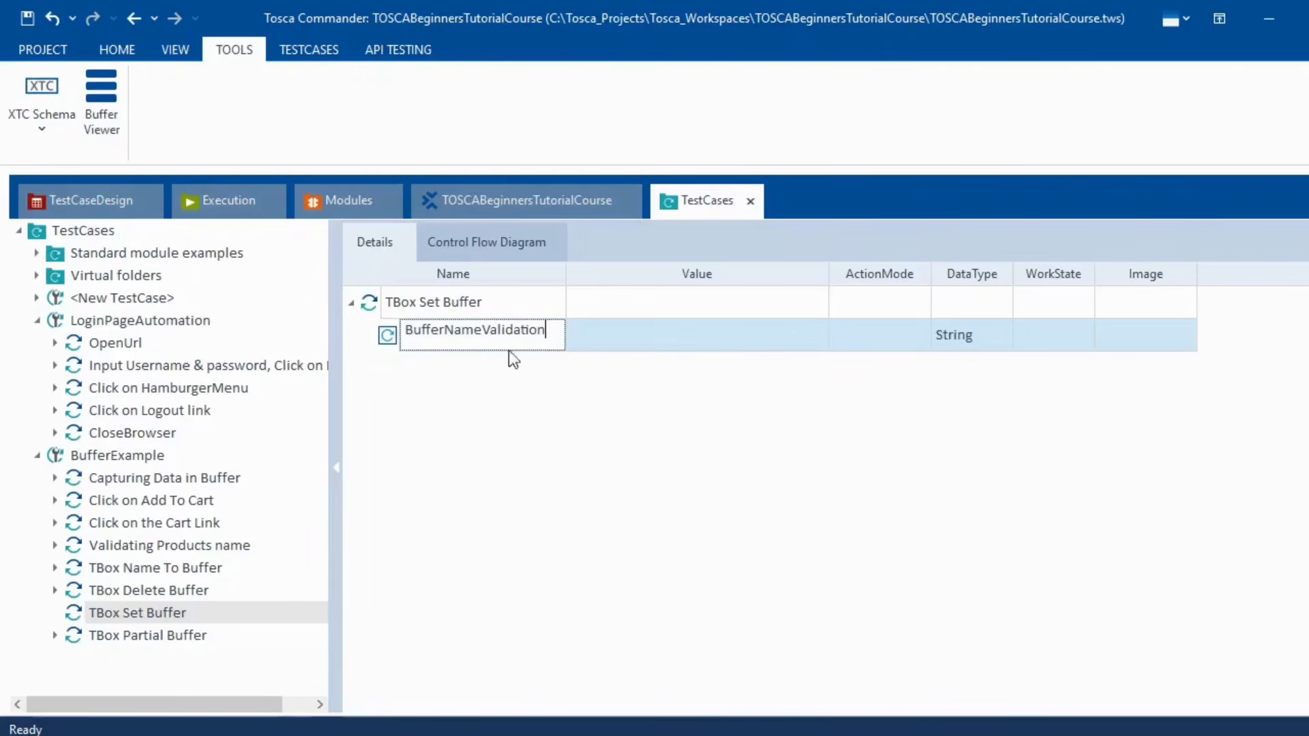
key(Return)
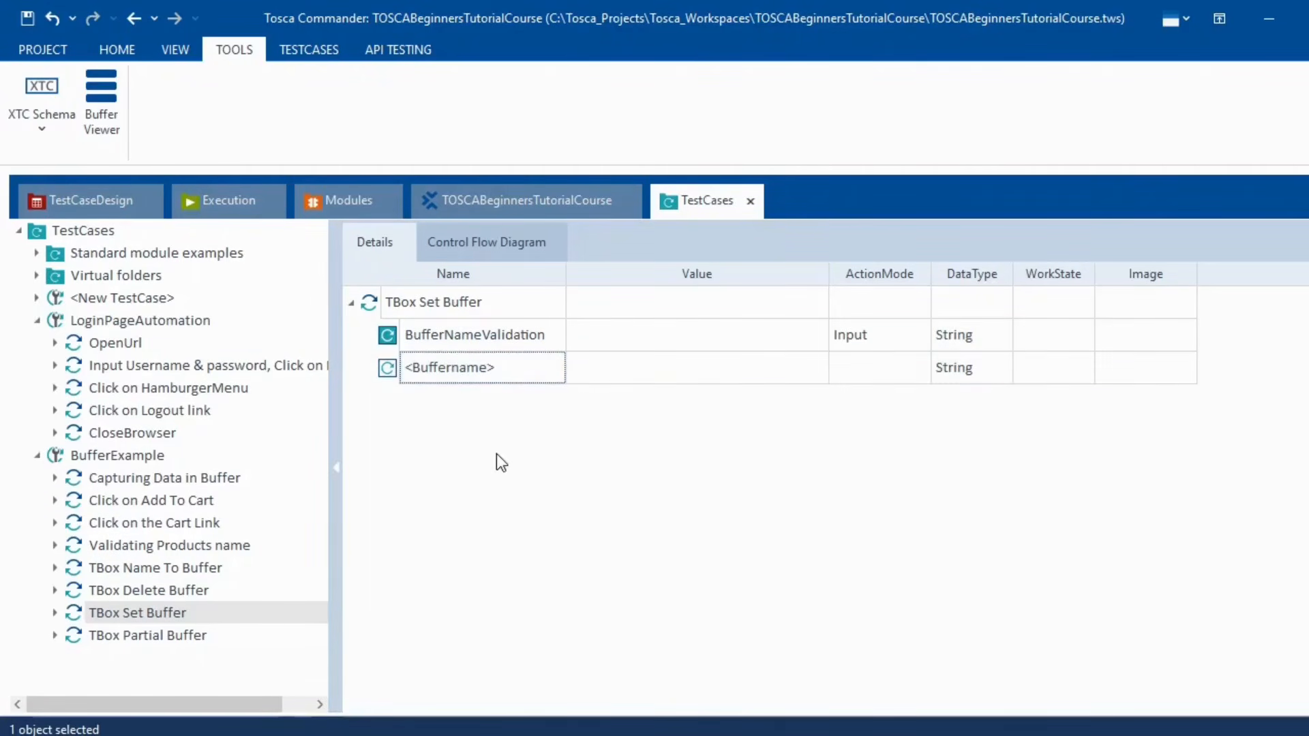
- Set the BufferNameValidation buffer value to Test
click(608, 338)
click(616, 338)
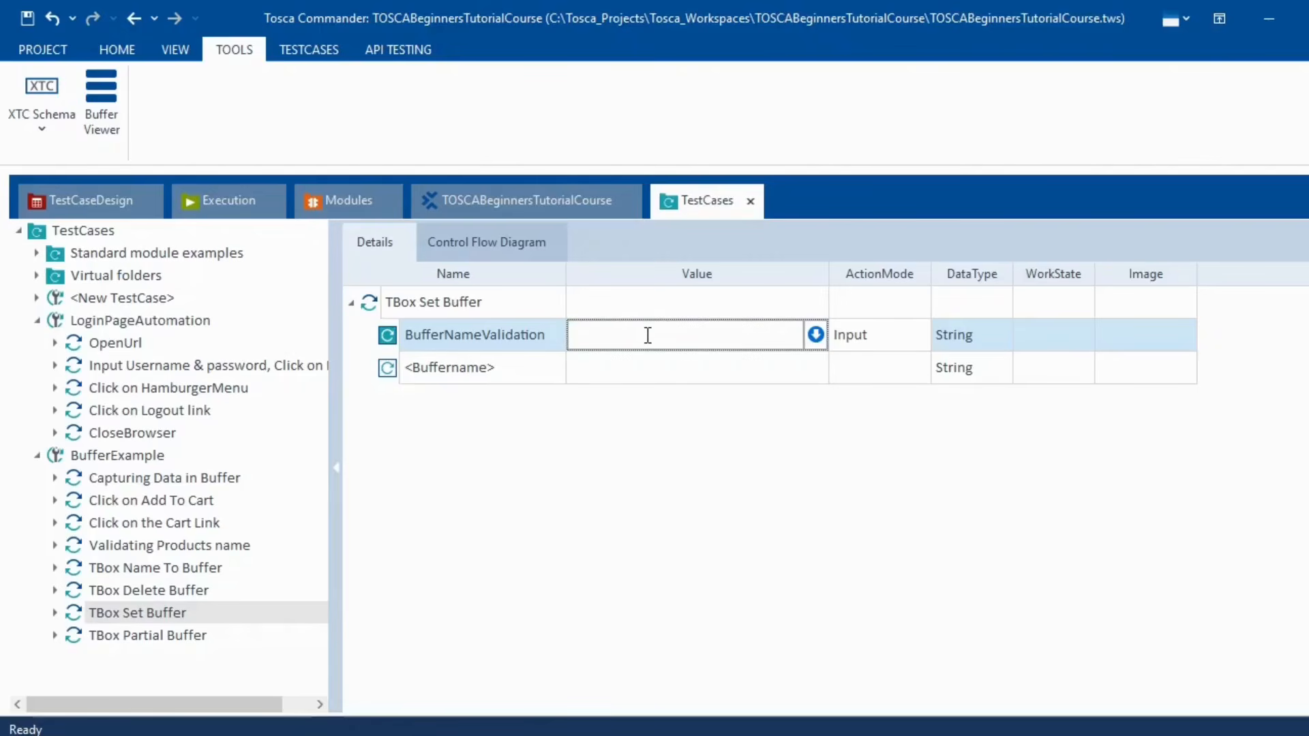
text(Test)
key(BackSpace)
text(t)
click(423, 394)
- Run TBox Set Buffer in ScratchBook and confirm via log and Buffer Viewer that BufferNameValidation holds Test
right_click(387, 306)
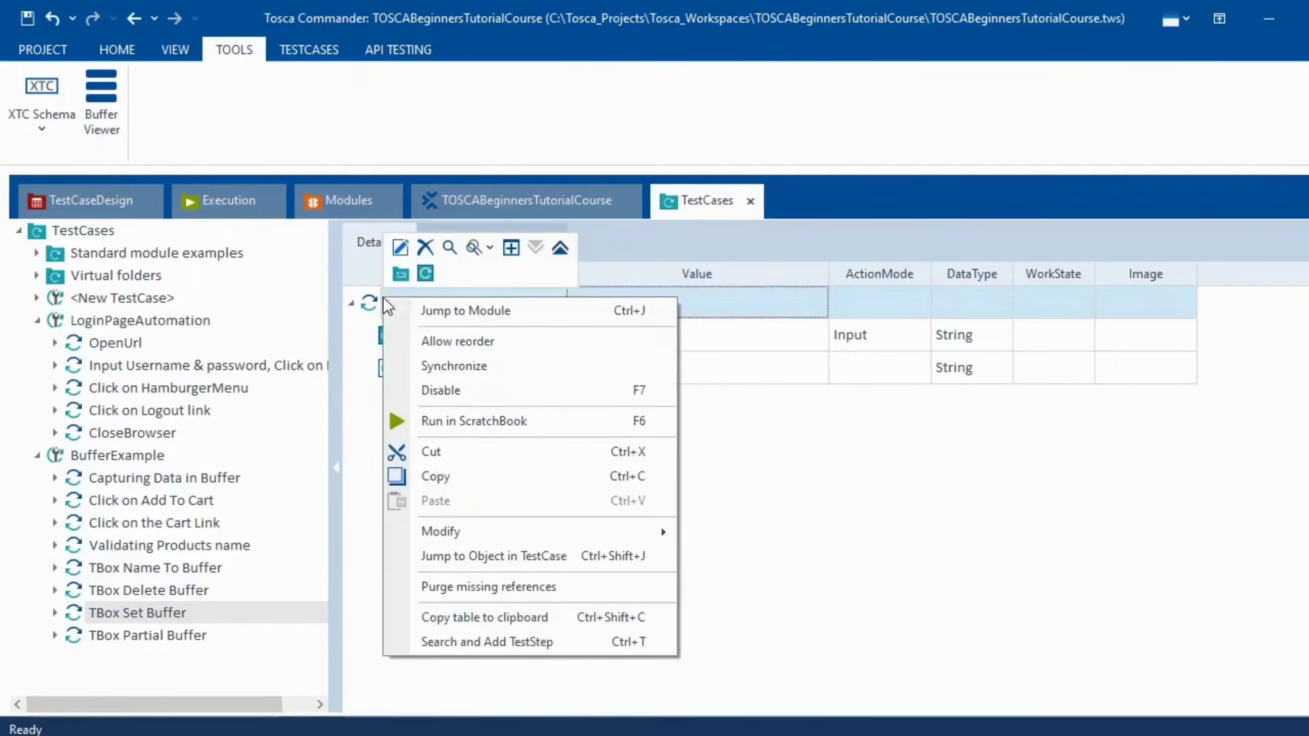
click(482, 420)
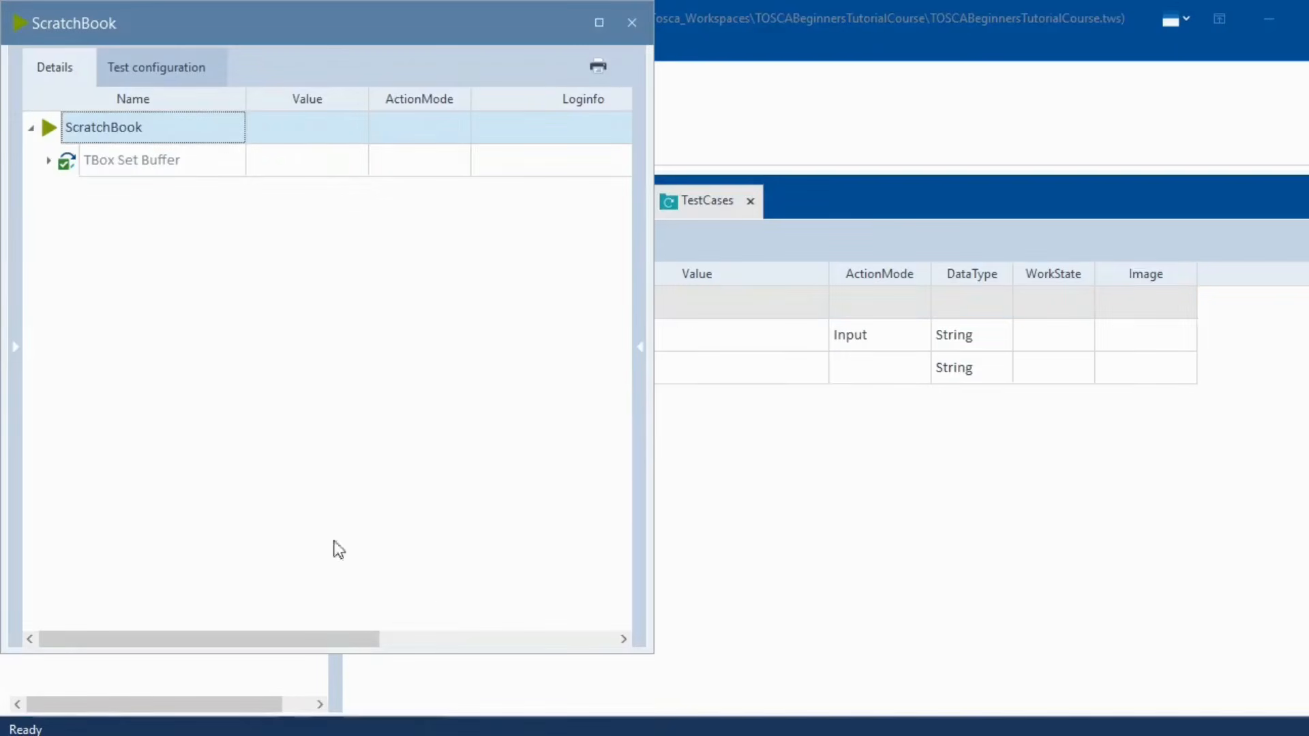
click(49, 161)
click(618, 196)
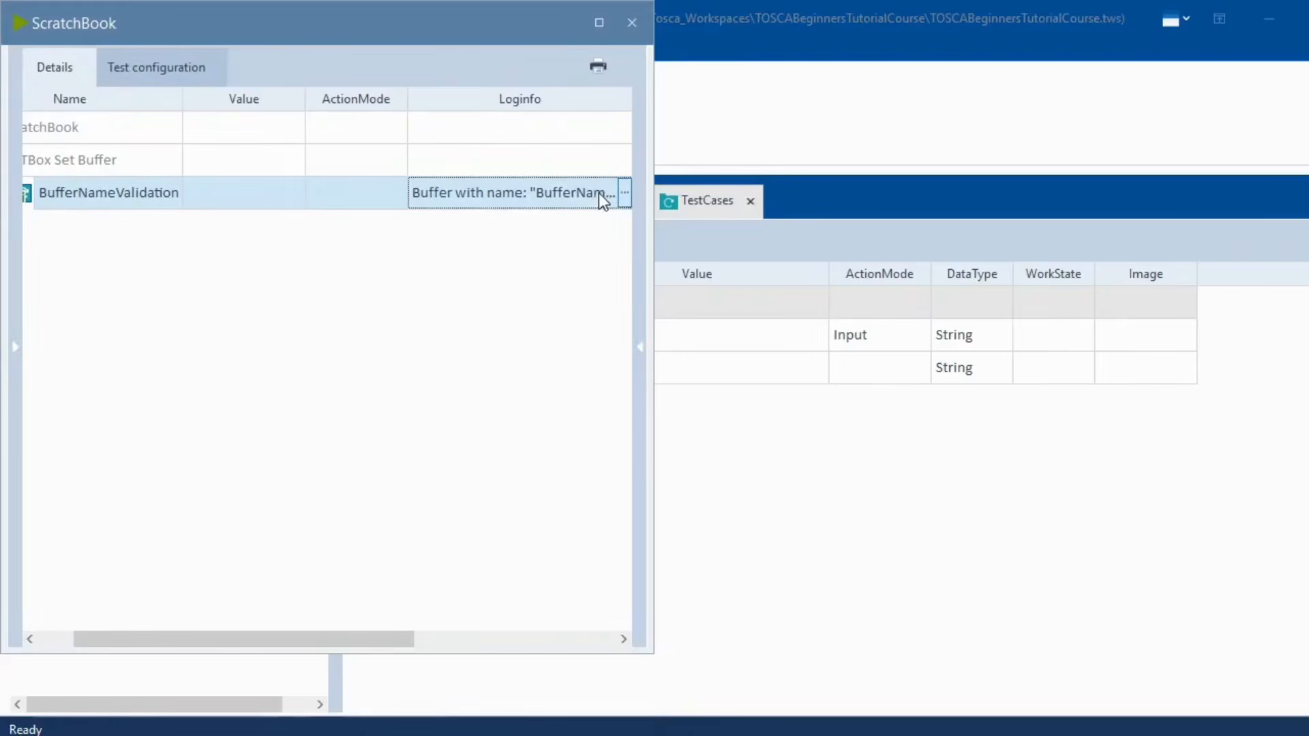
click(624, 194)
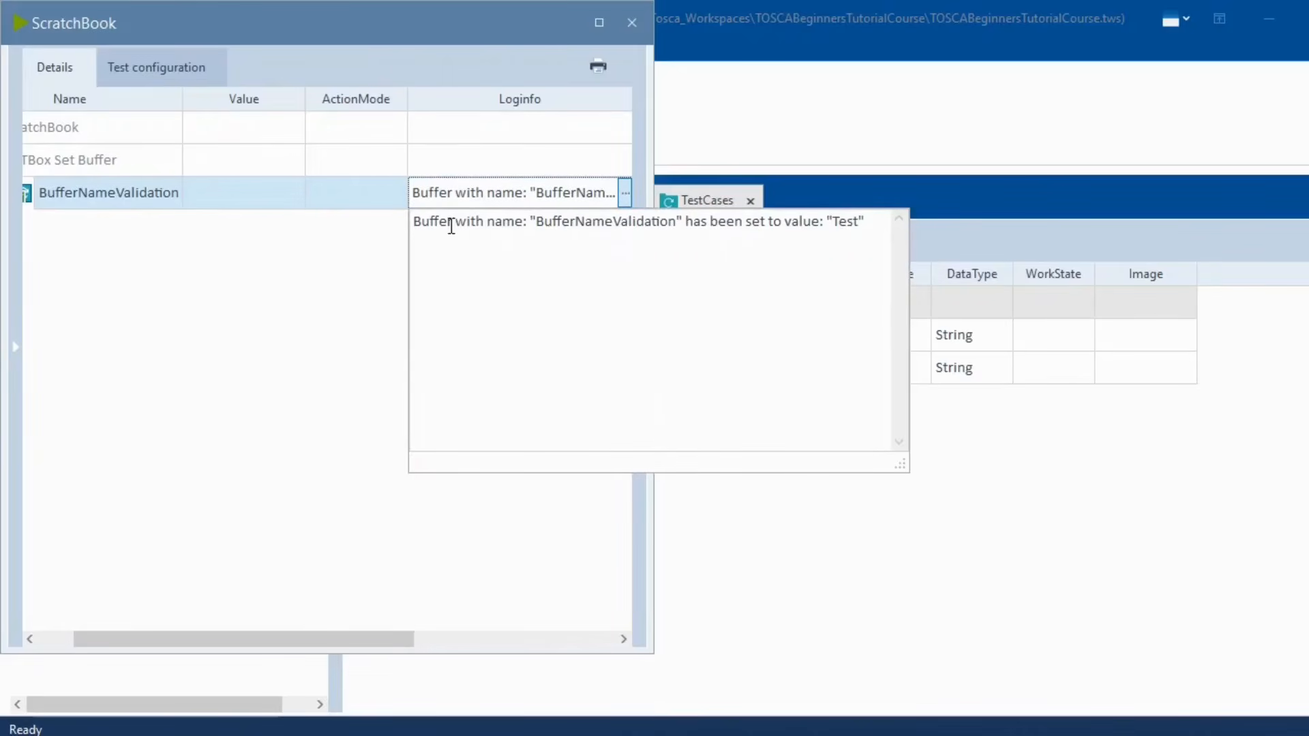
double_click(541, 222)
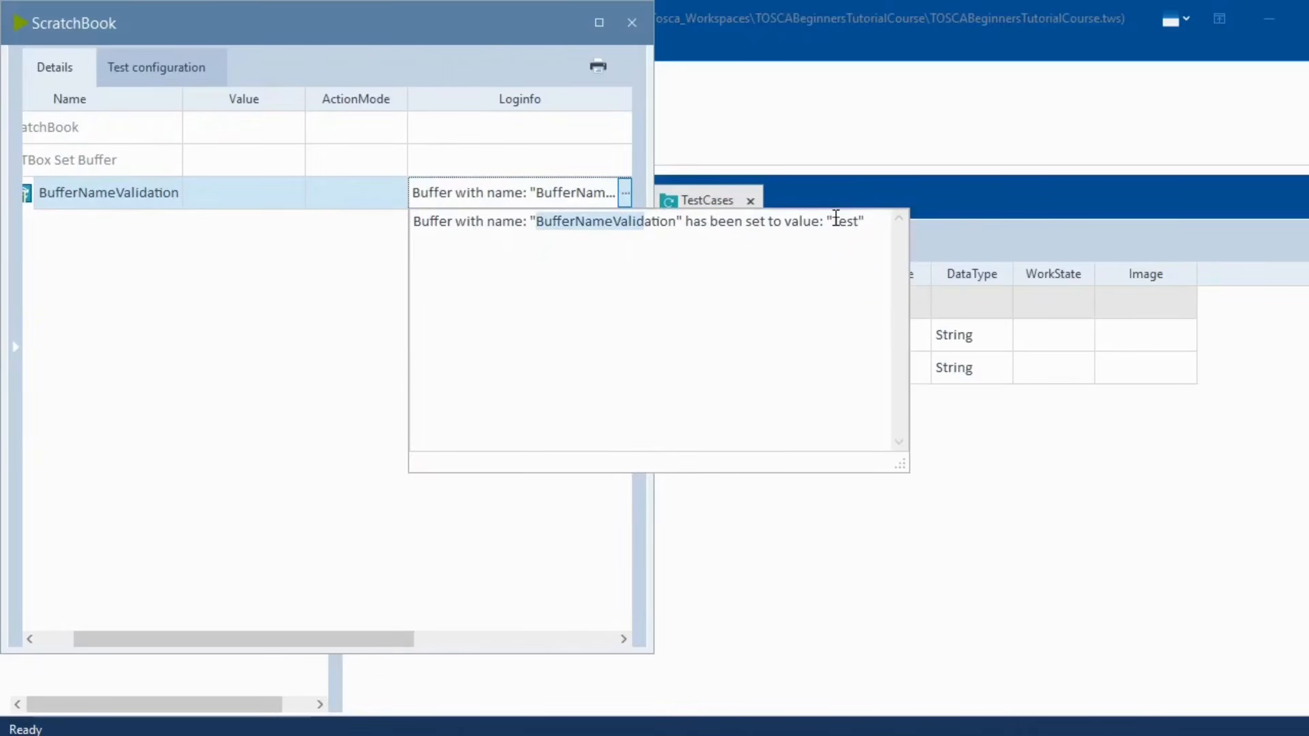
drag(833, 221, 865, 221)
click(632, 22)
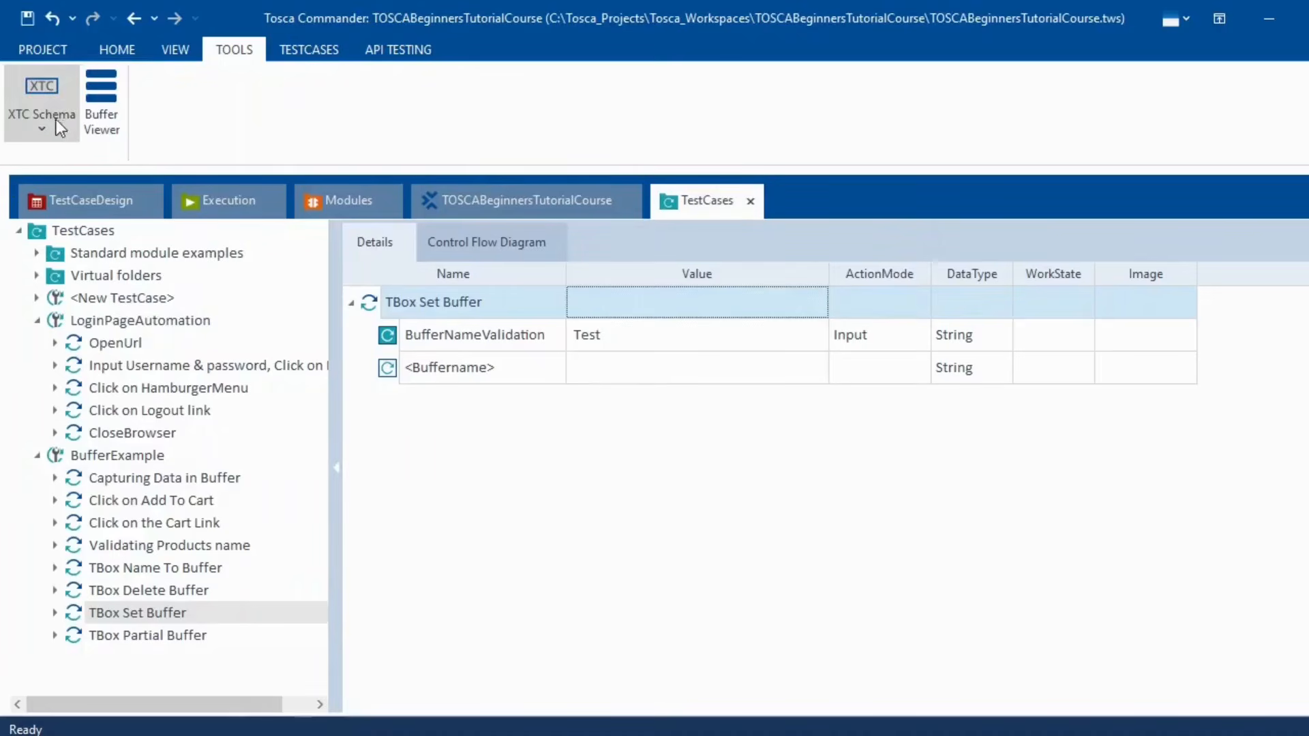
click(93, 109)
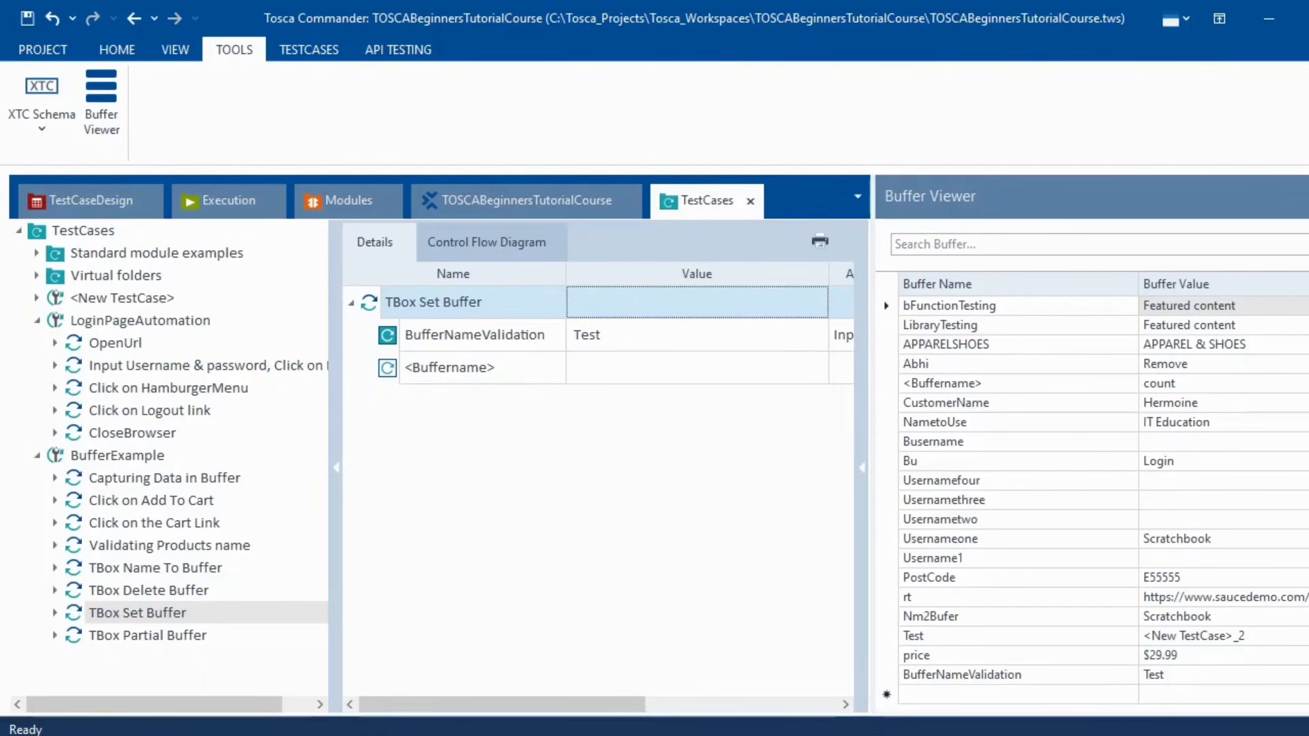
click(1305, 196)
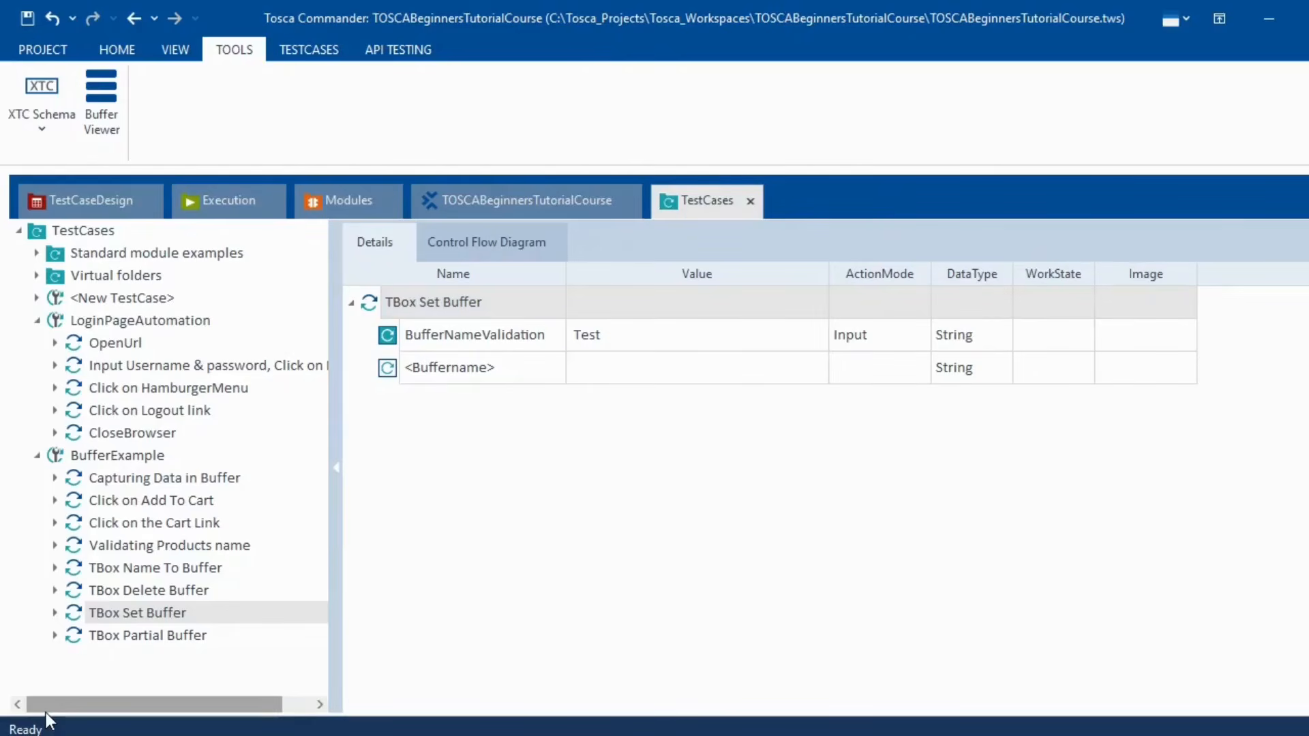
click(181, 638)
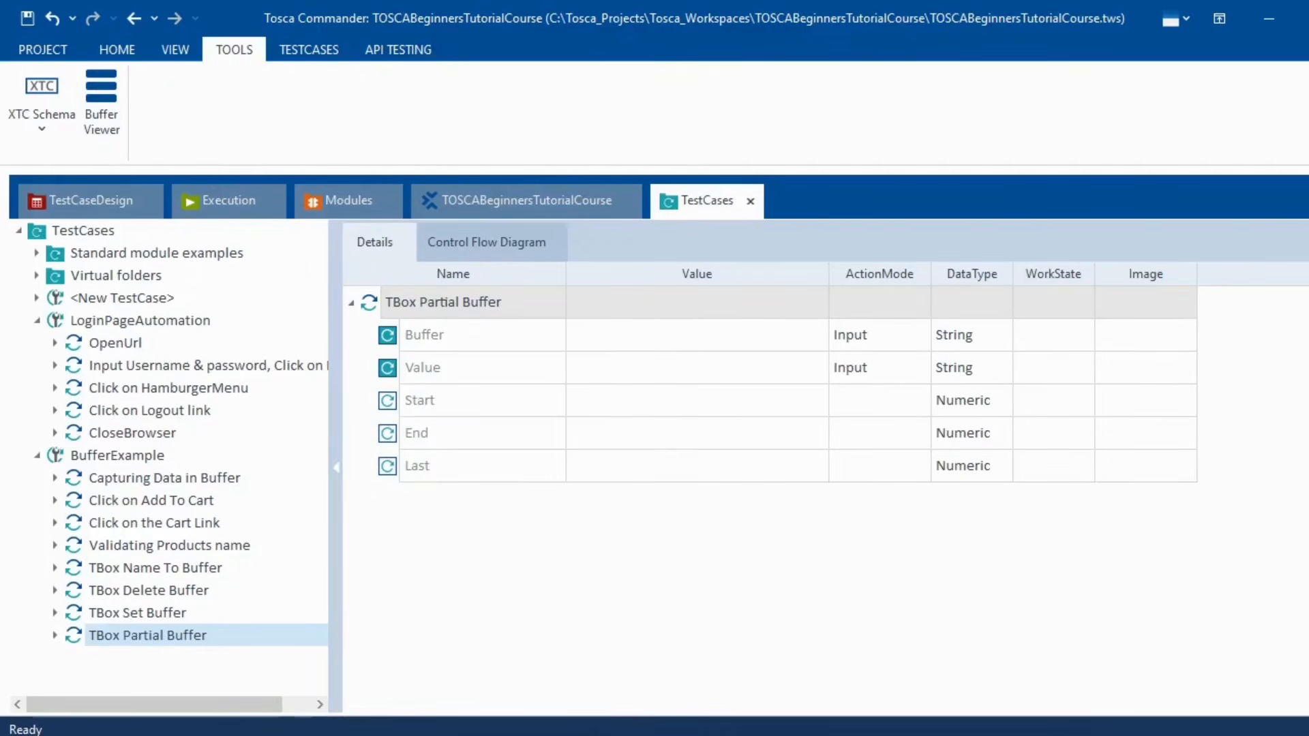
key(alt+Tab)
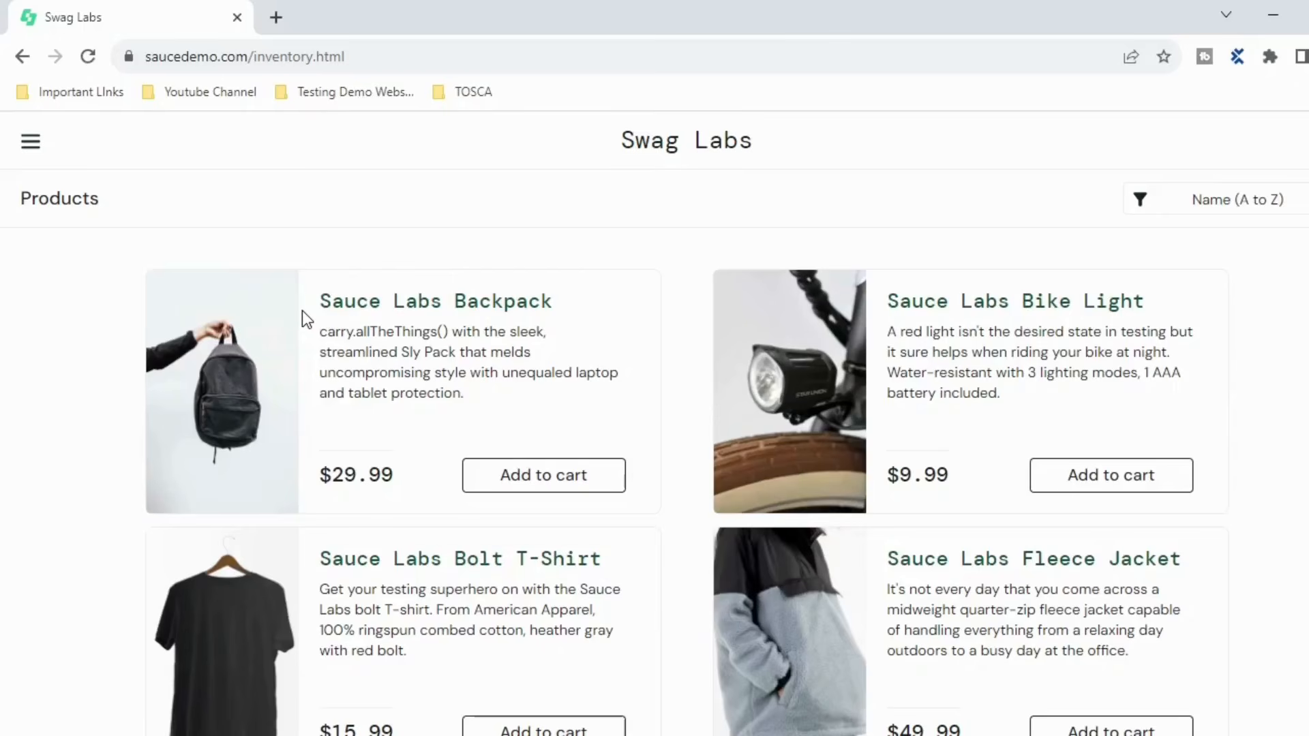
key(alt+Tab)
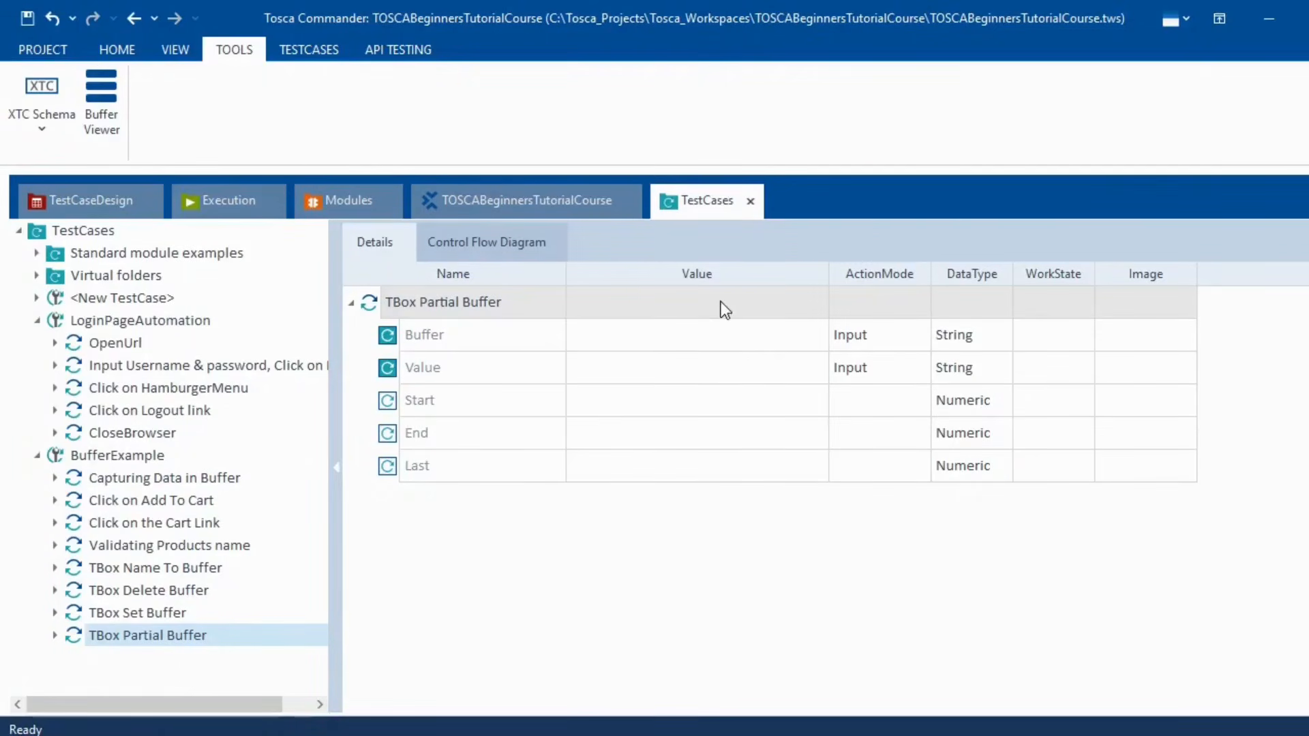
click(669, 337)
click(670, 337)
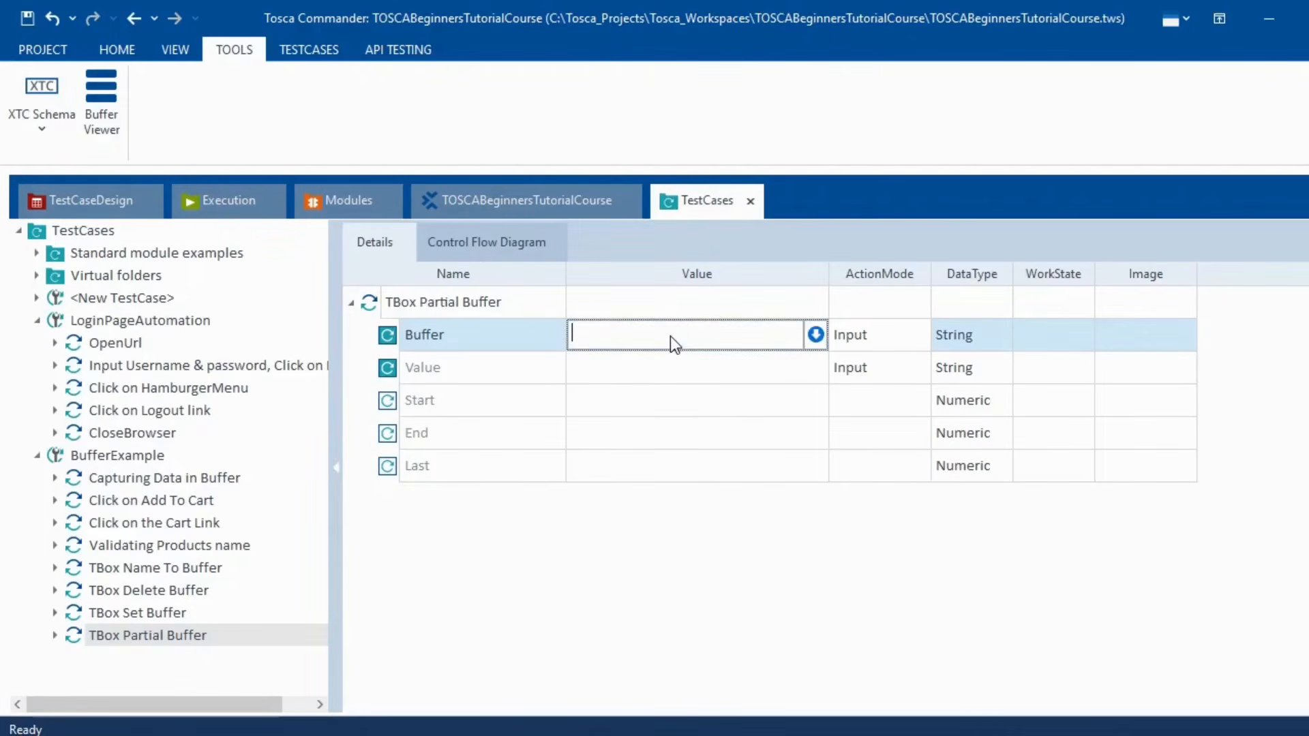
click(625, 380)
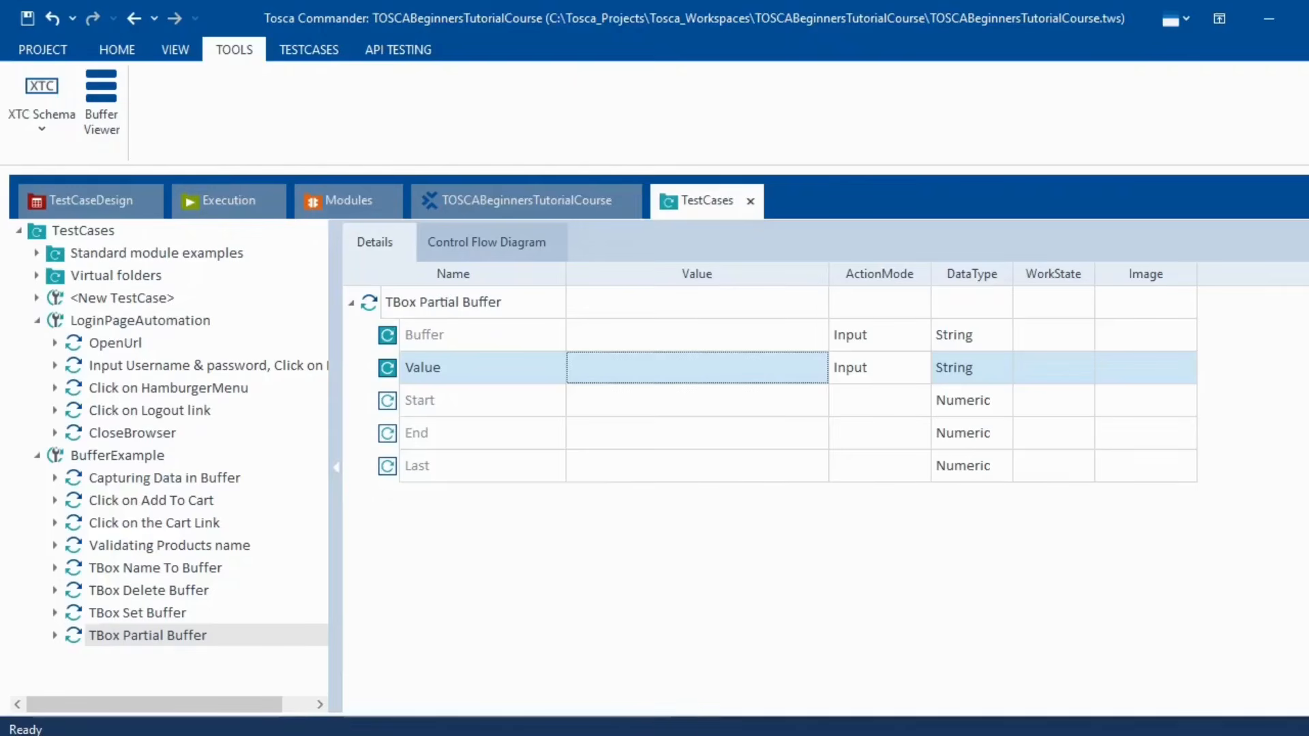
click(779, 735)
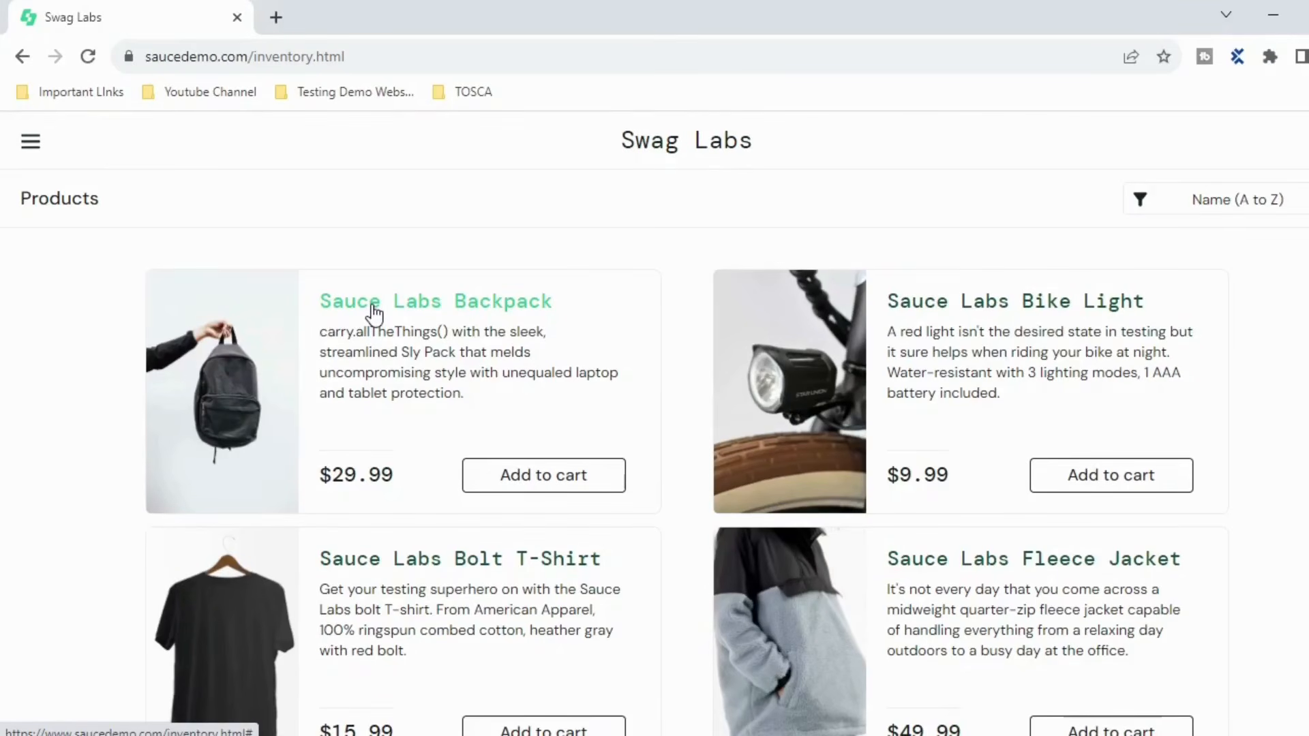
key(alt+Tab)
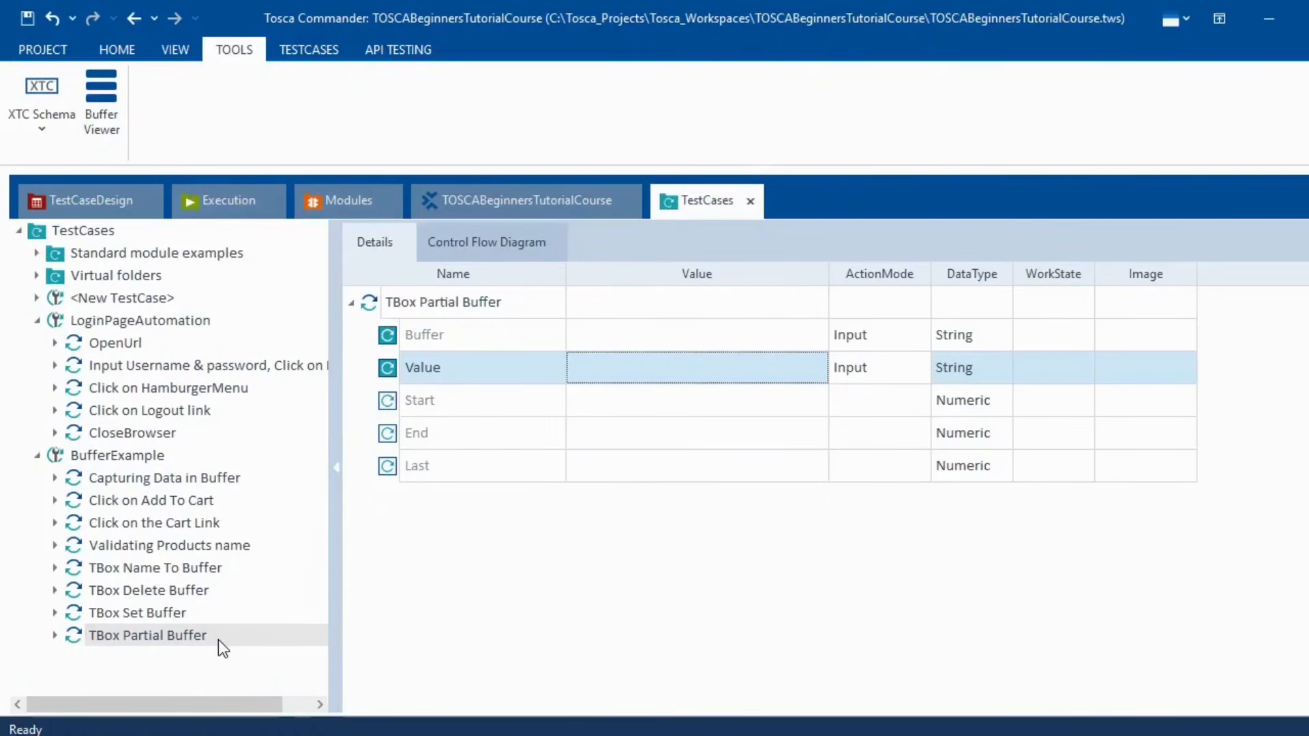
- Collapse all eight BufferExample steps, from Capturing Data in Buffer through TBox Partial Buffer
mouse_move(218, 641)
click(100, 455)
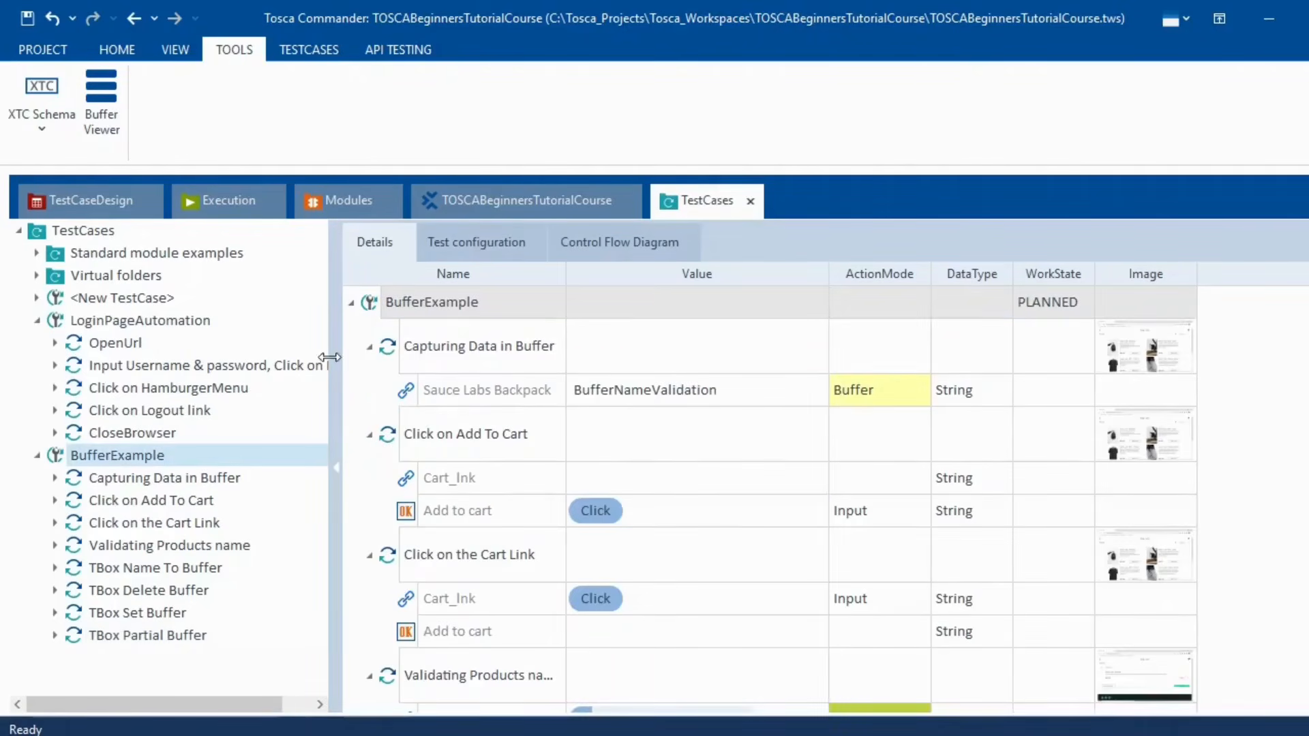
click(369, 346)
click(369, 402)
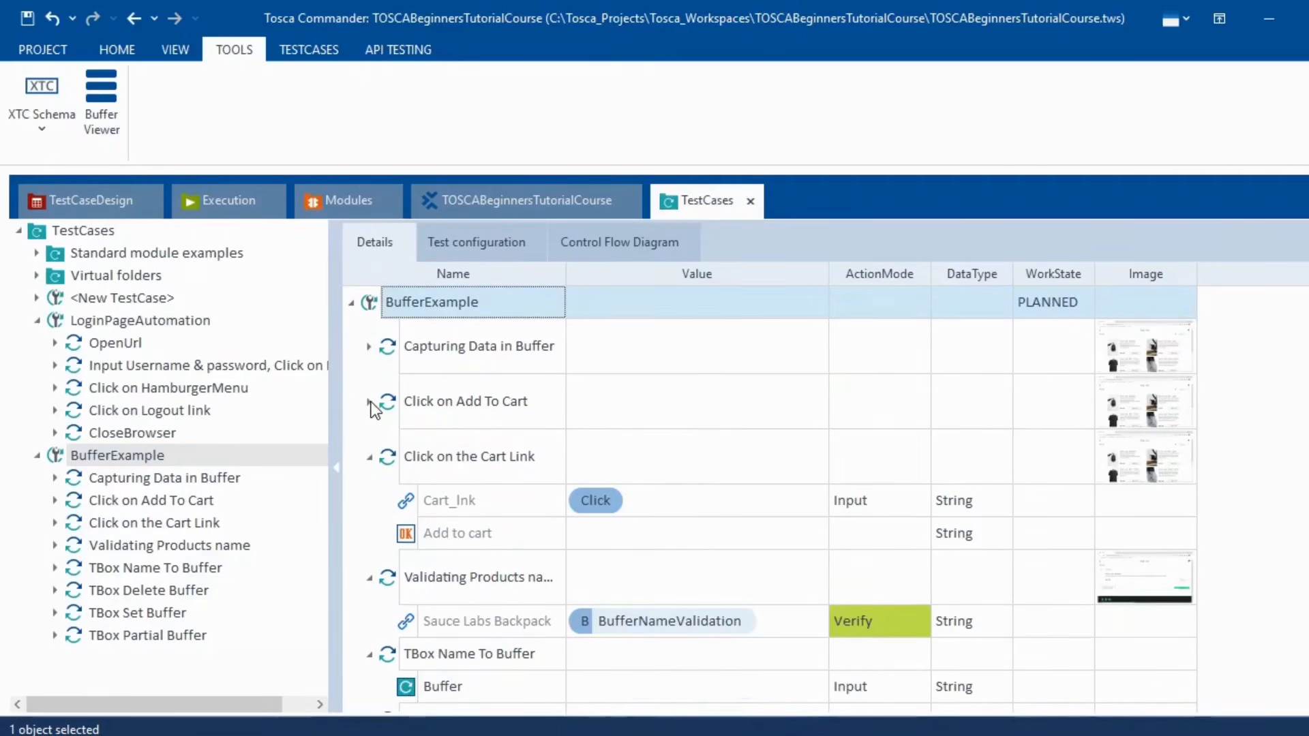
click(369, 457)
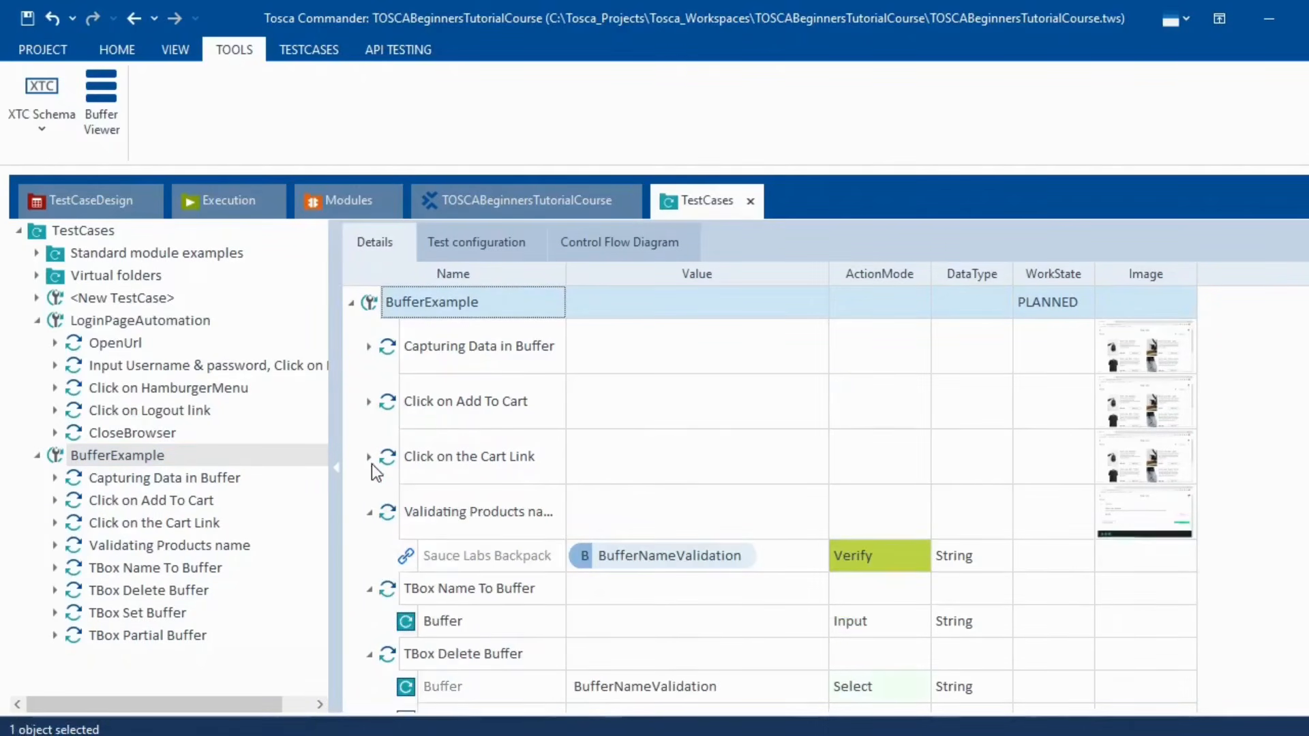
click(369, 512)
click(369, 556)
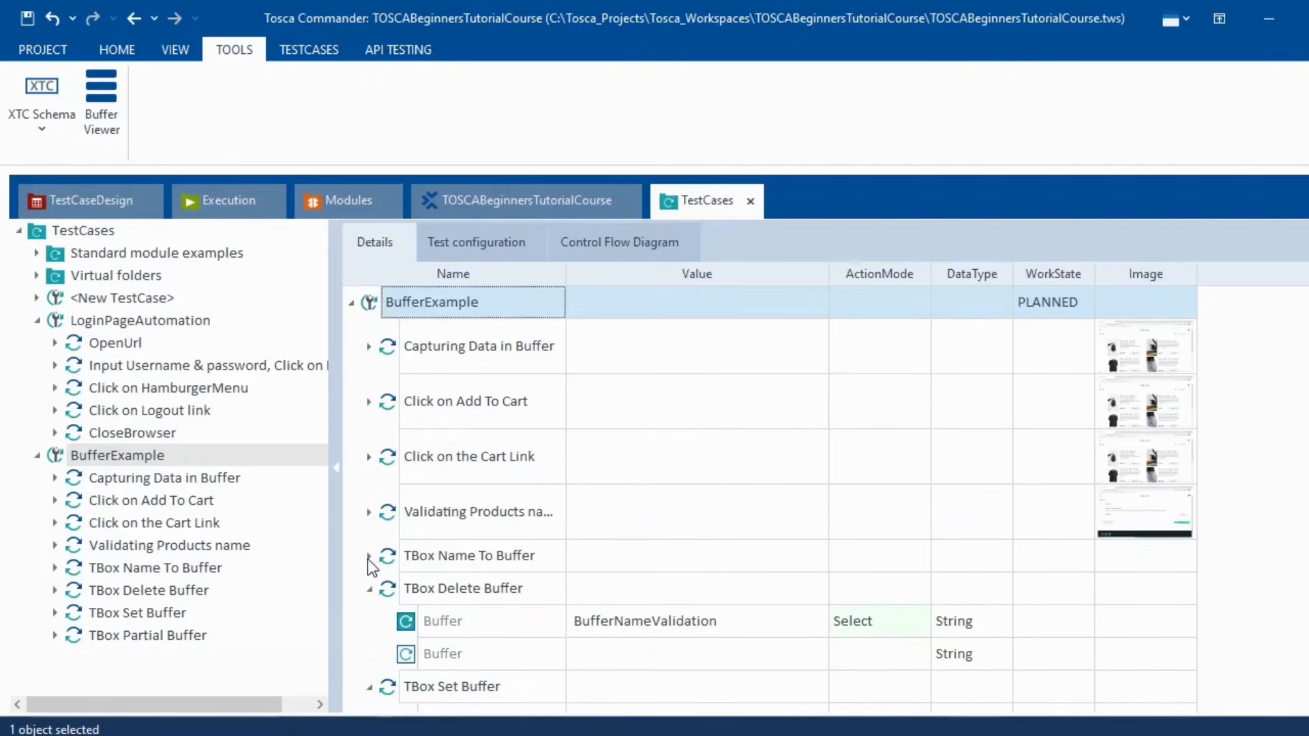
click(369, 589)
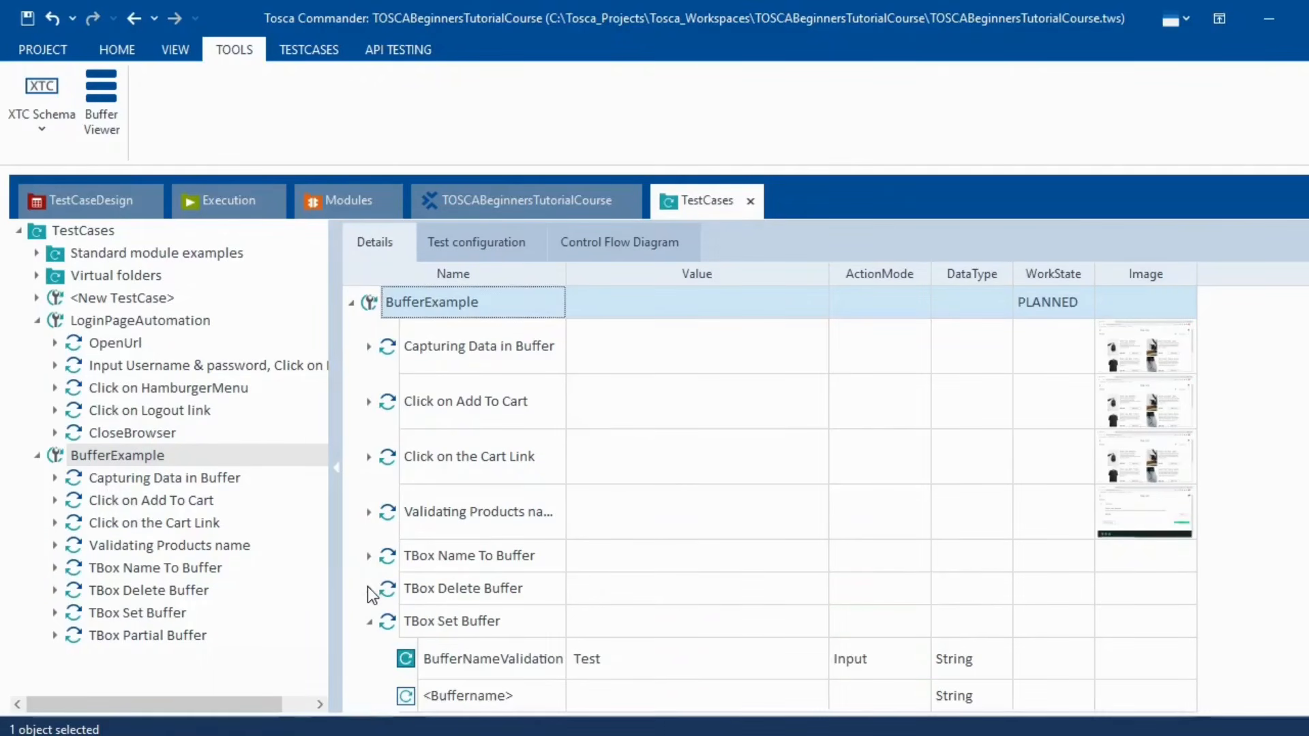
click(369, 620)
click(369, 654)
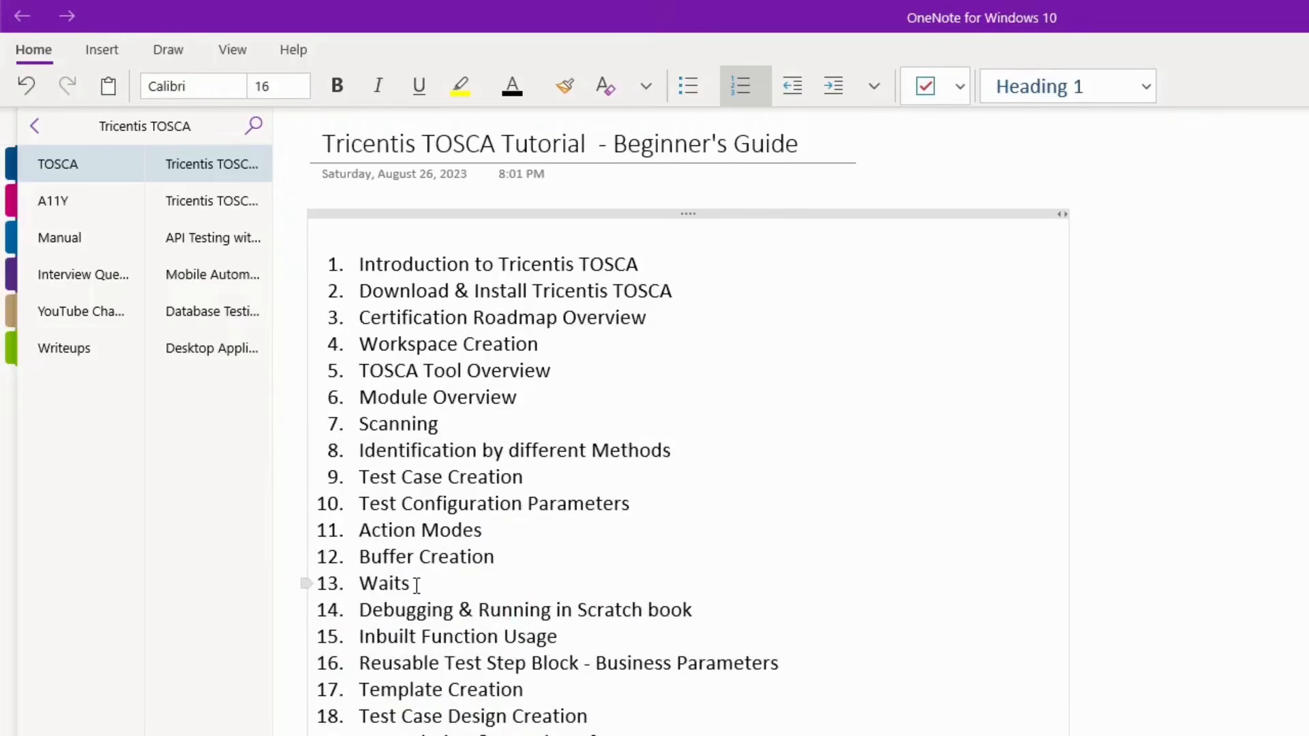
drag(418, 584, 363, 584)
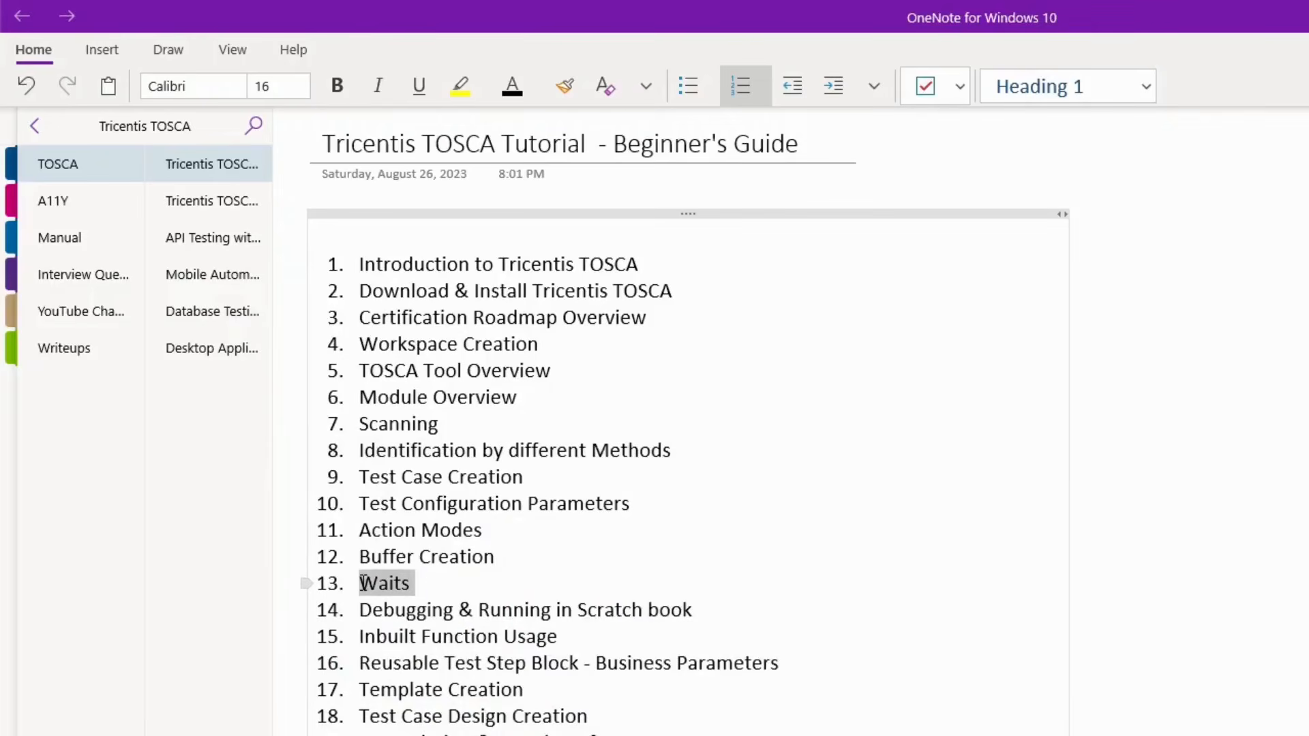
click(418, 585)
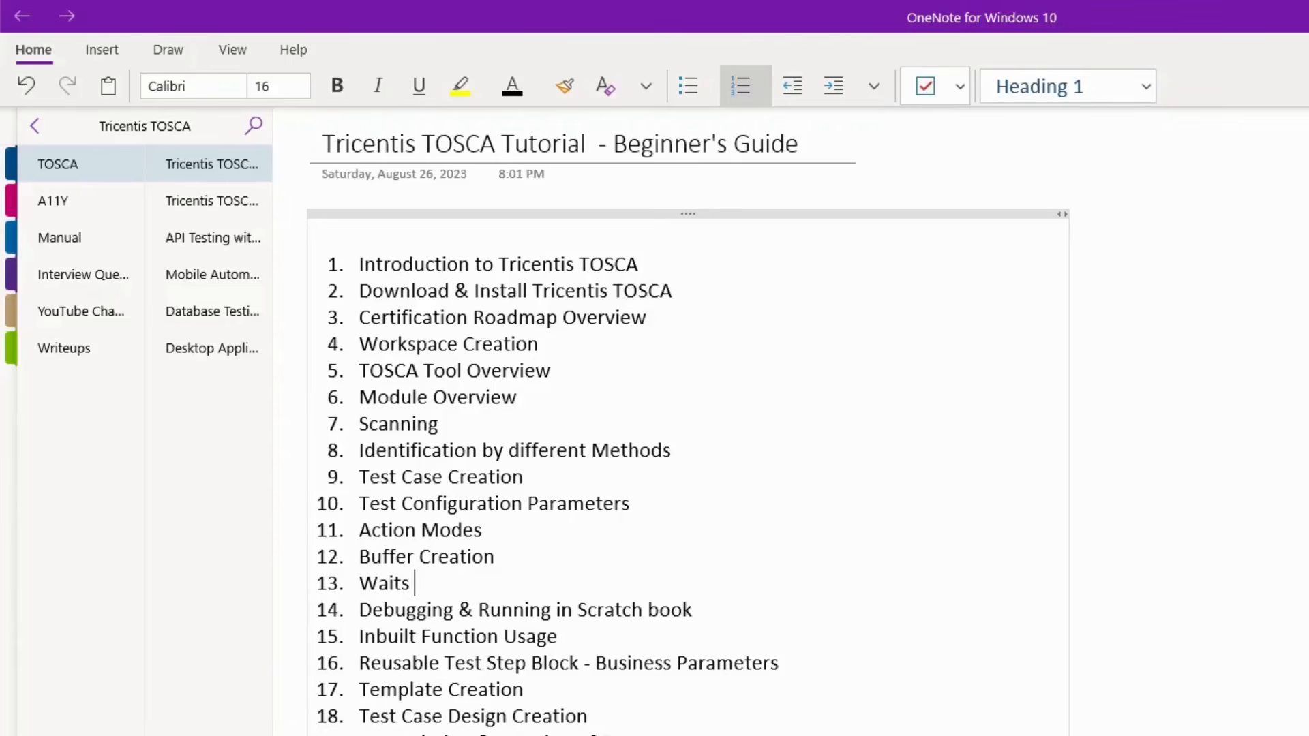
- Load uitestingplayground.com/home in a new Chrome window from the ui address suggestion
key(super+1)
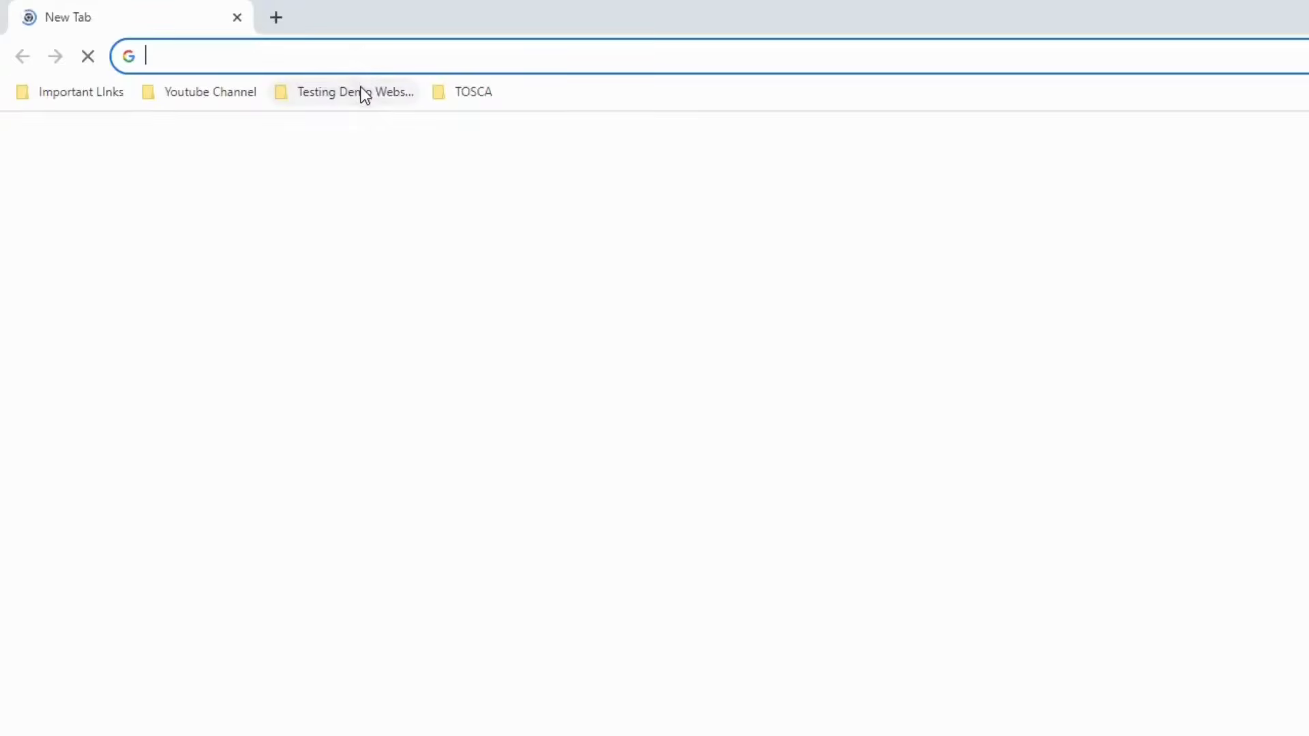
text(uitestingplayground.com/home)
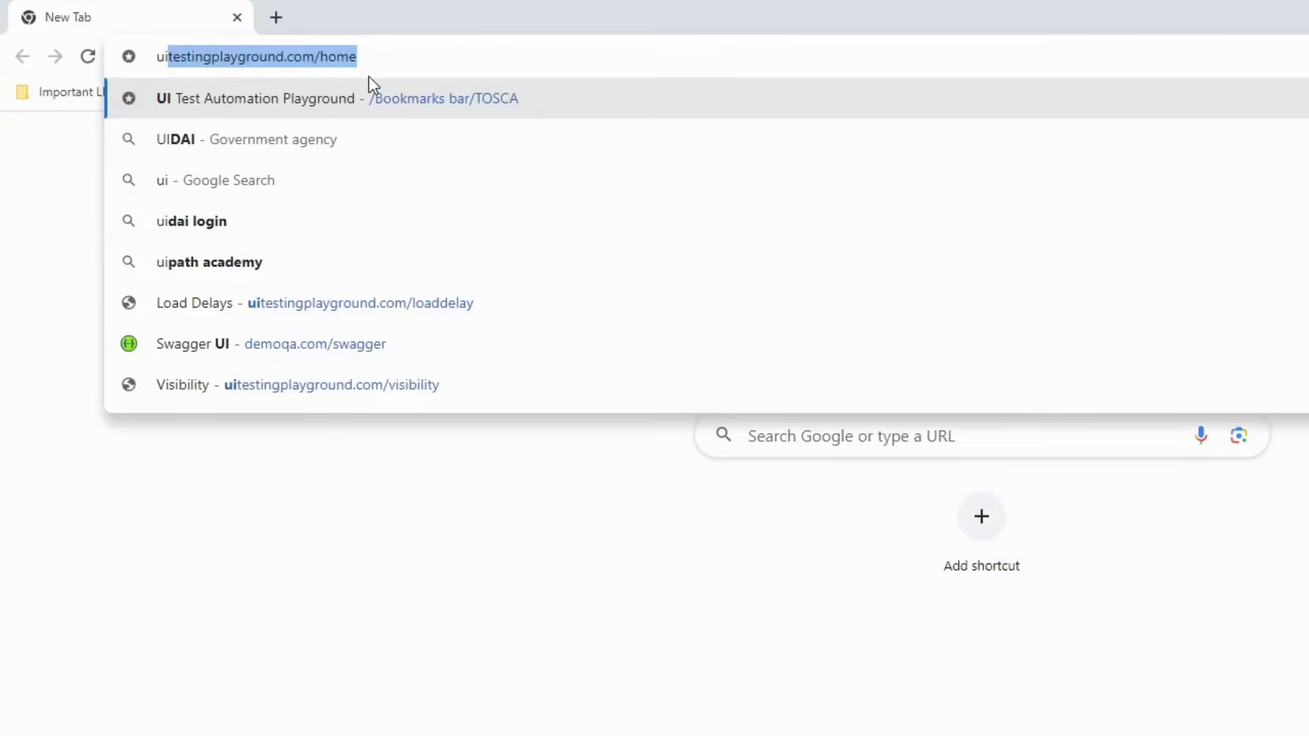
key(Right)
key(Return)
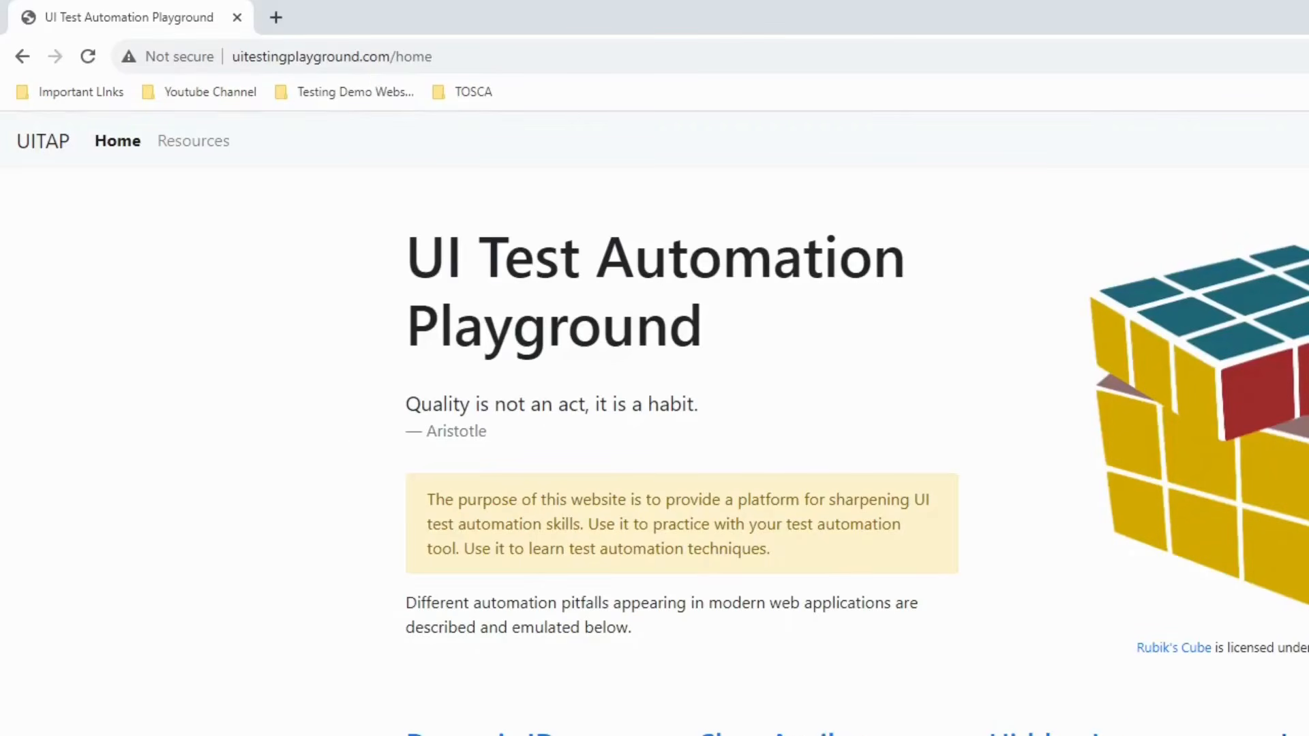
key(F5)
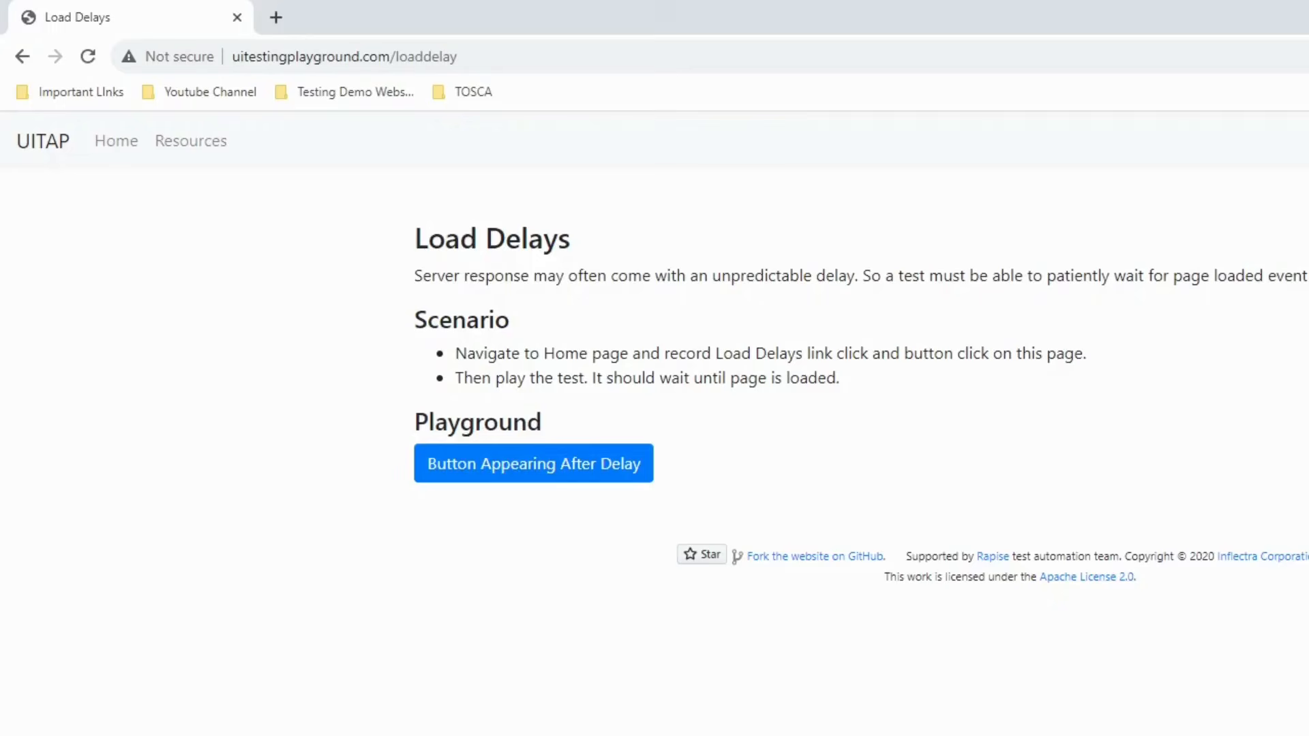
key(alt+Tab)
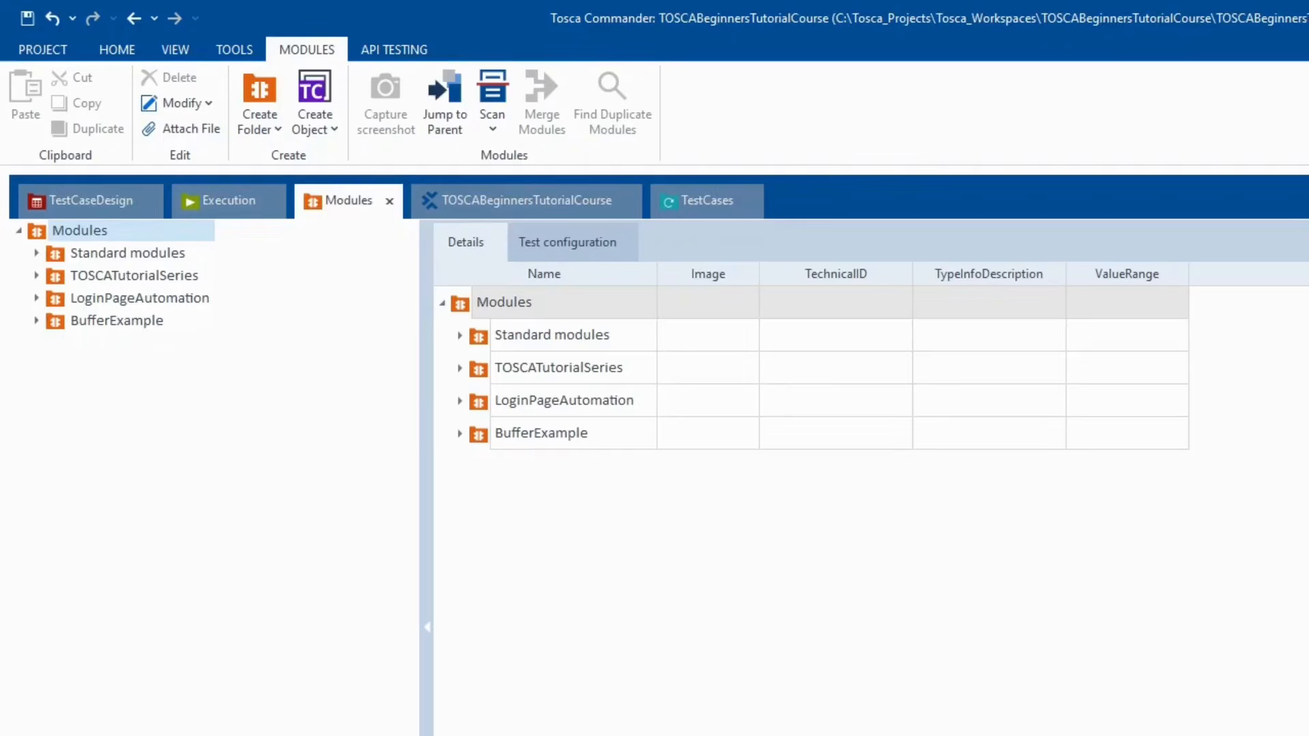
- Select TBox Wait under Standard modules > TBox Automation Tools > Timing to view its Duration attribute
click(36, 253)
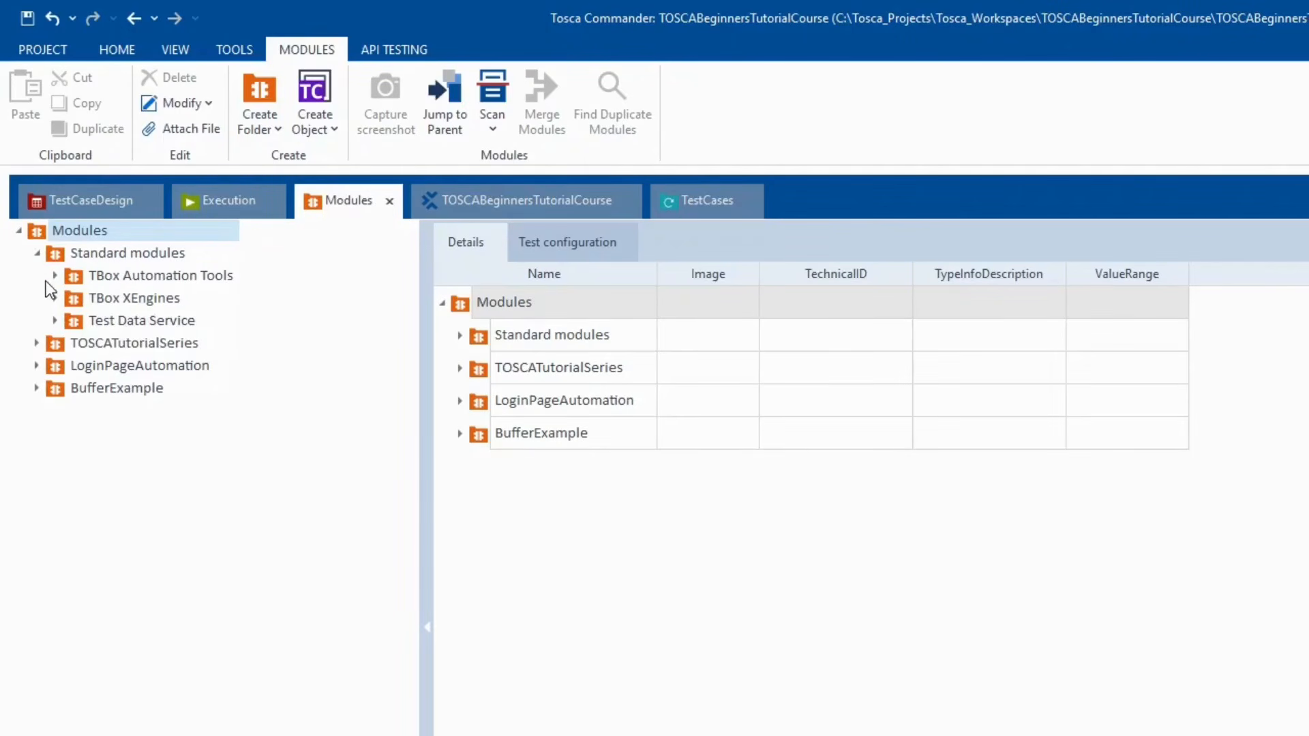
click(55, 276)
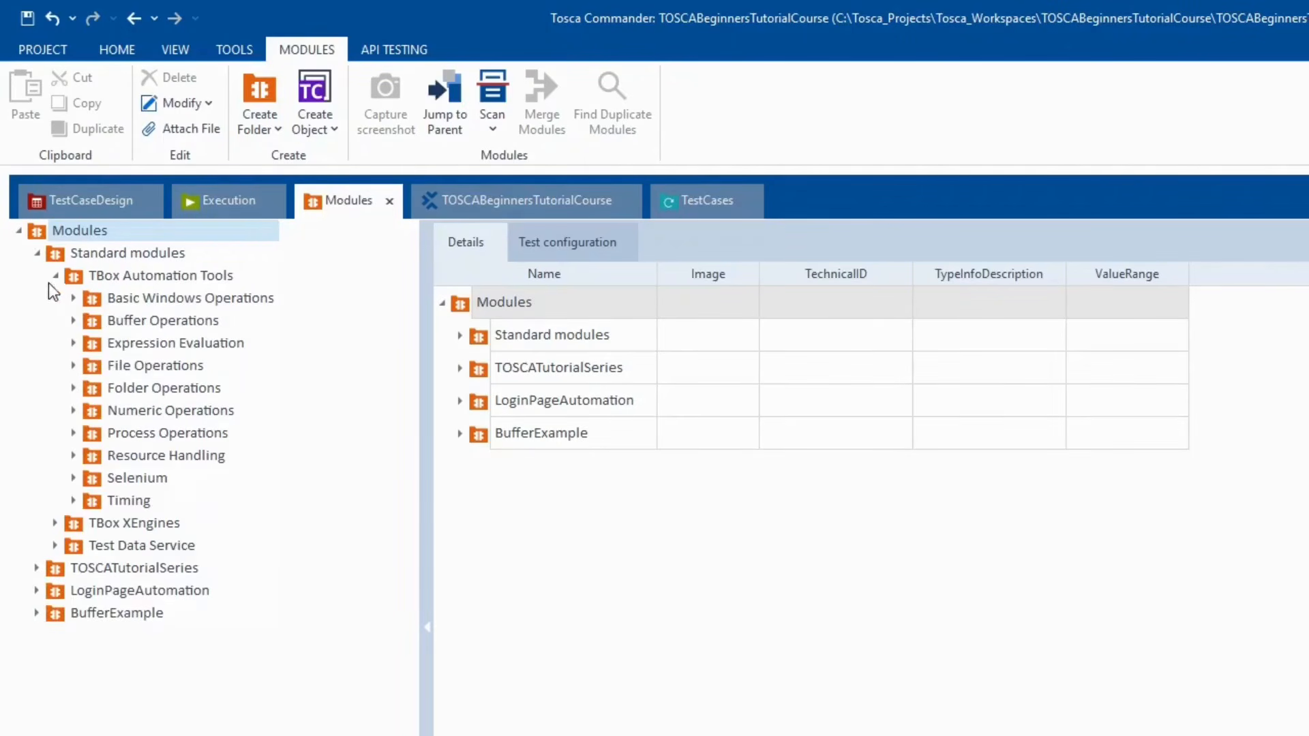
click(73, 501)
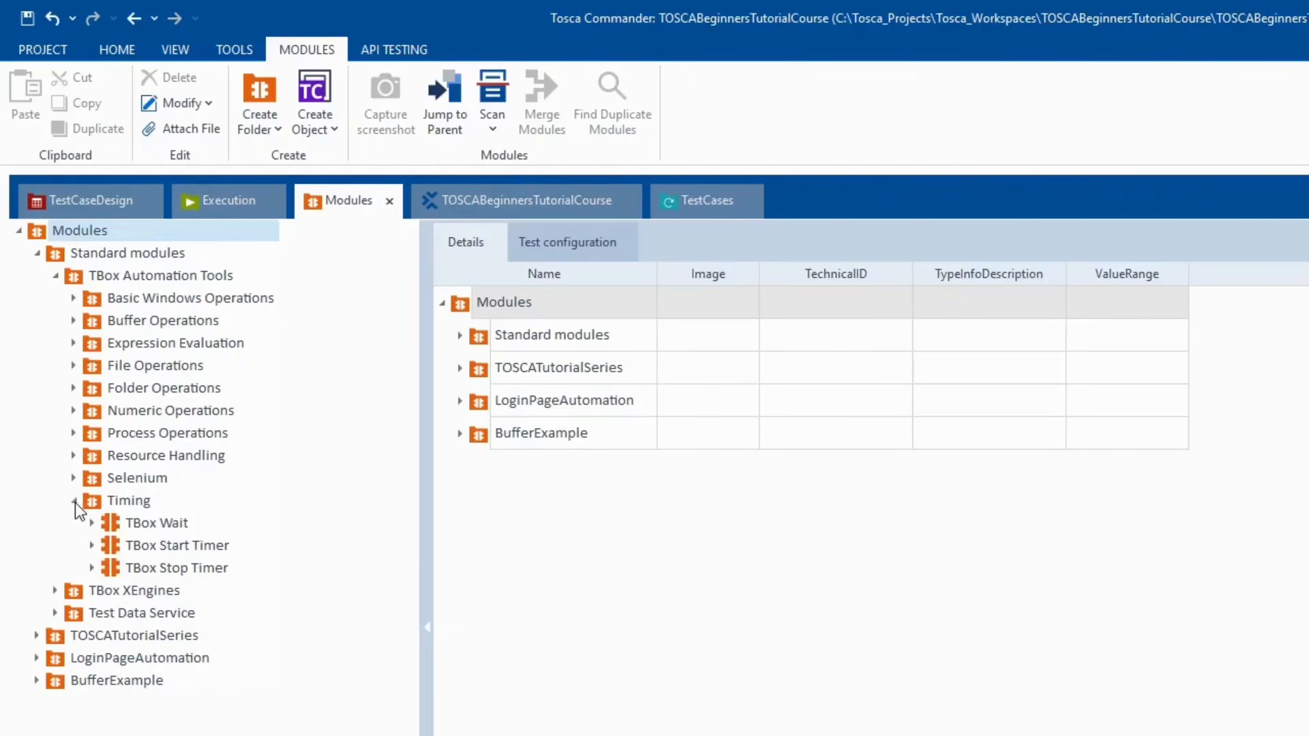
click(154, 525)
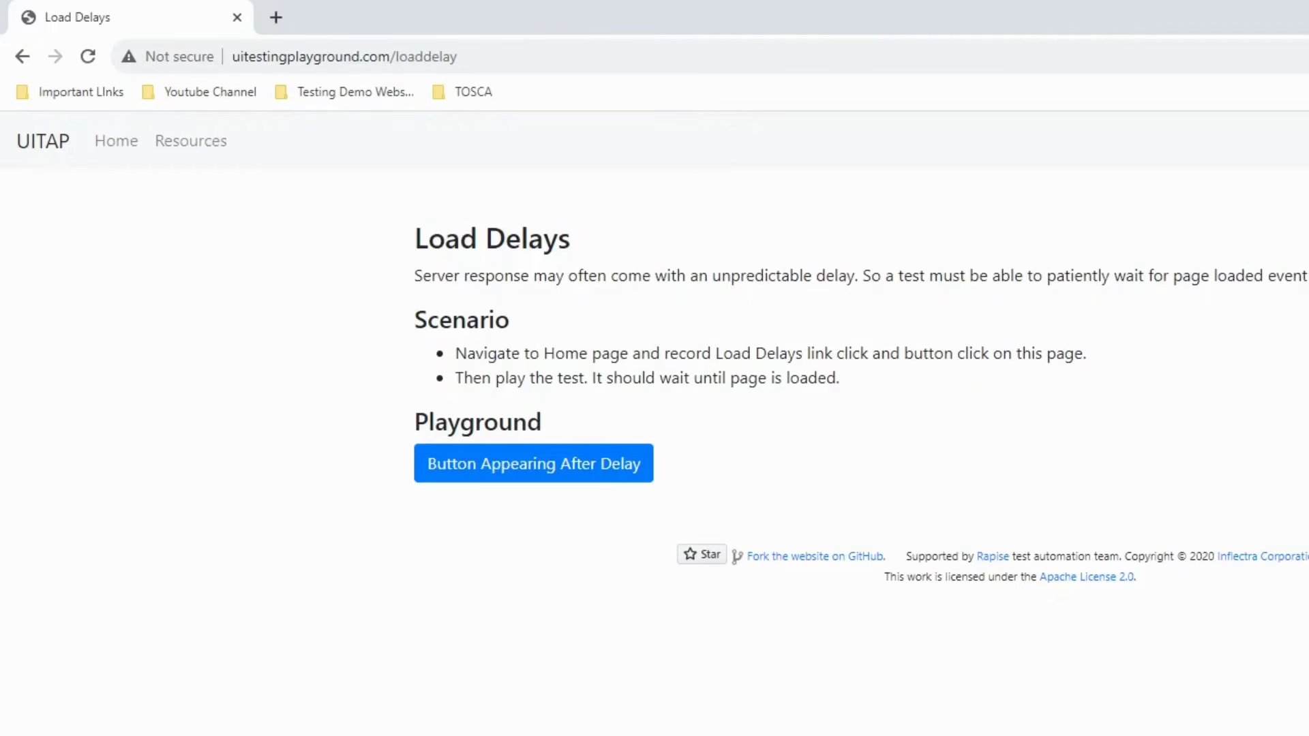
- On the Load Delays page, press Button Appearing After Delay, then return to the playground Home page
key(alt+Tab)
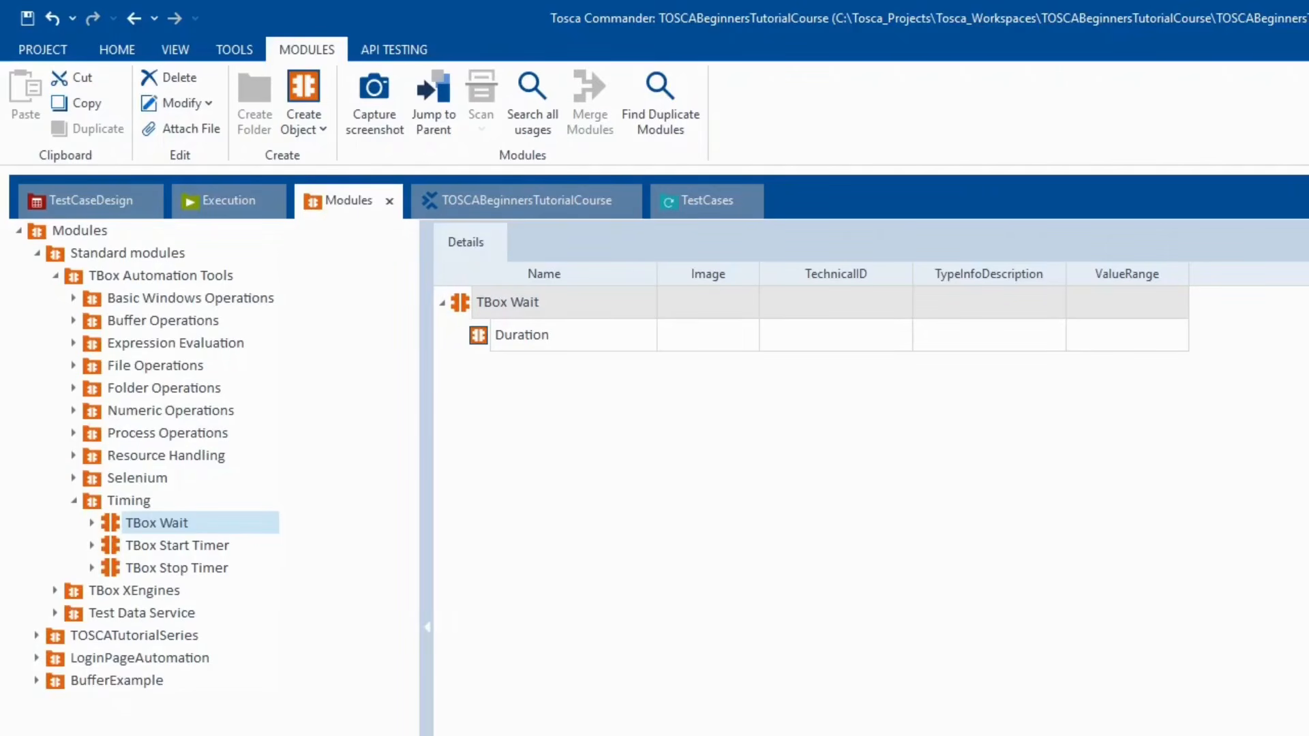
key(alt+Tab)
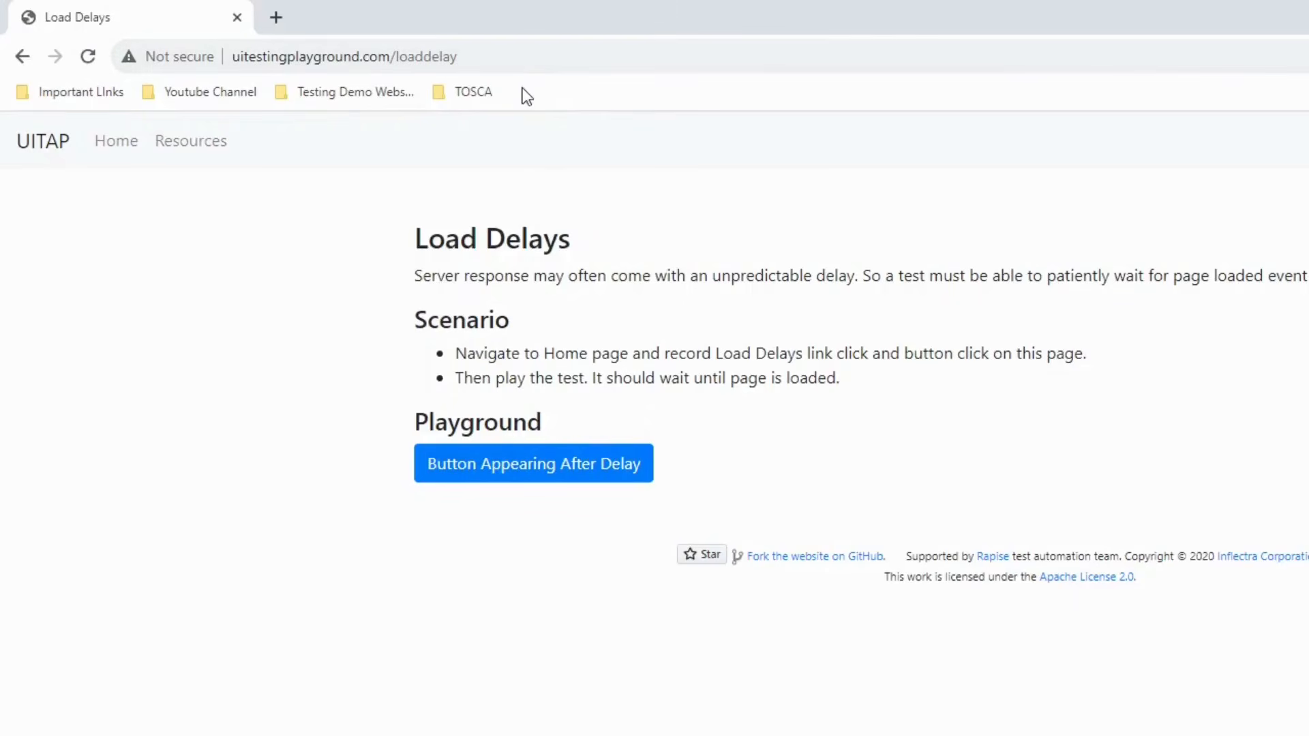
click(535, 478)
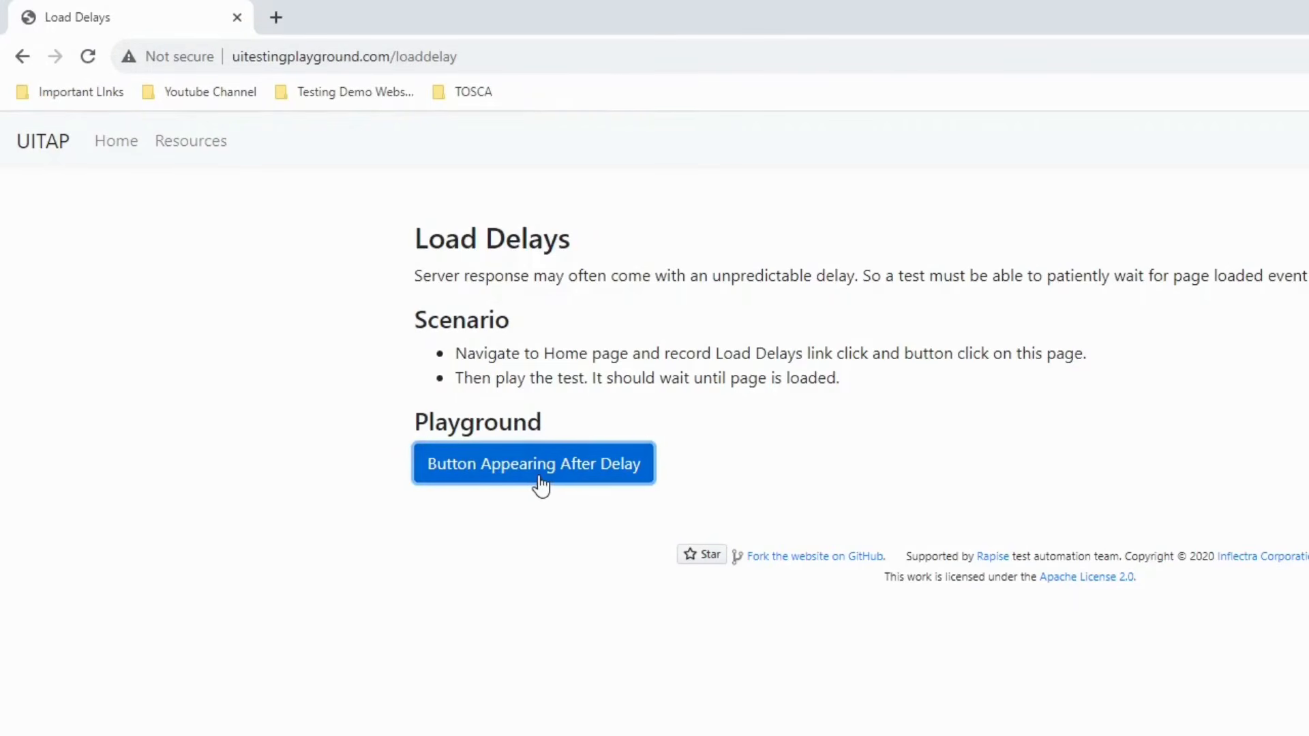
click(118, 146)
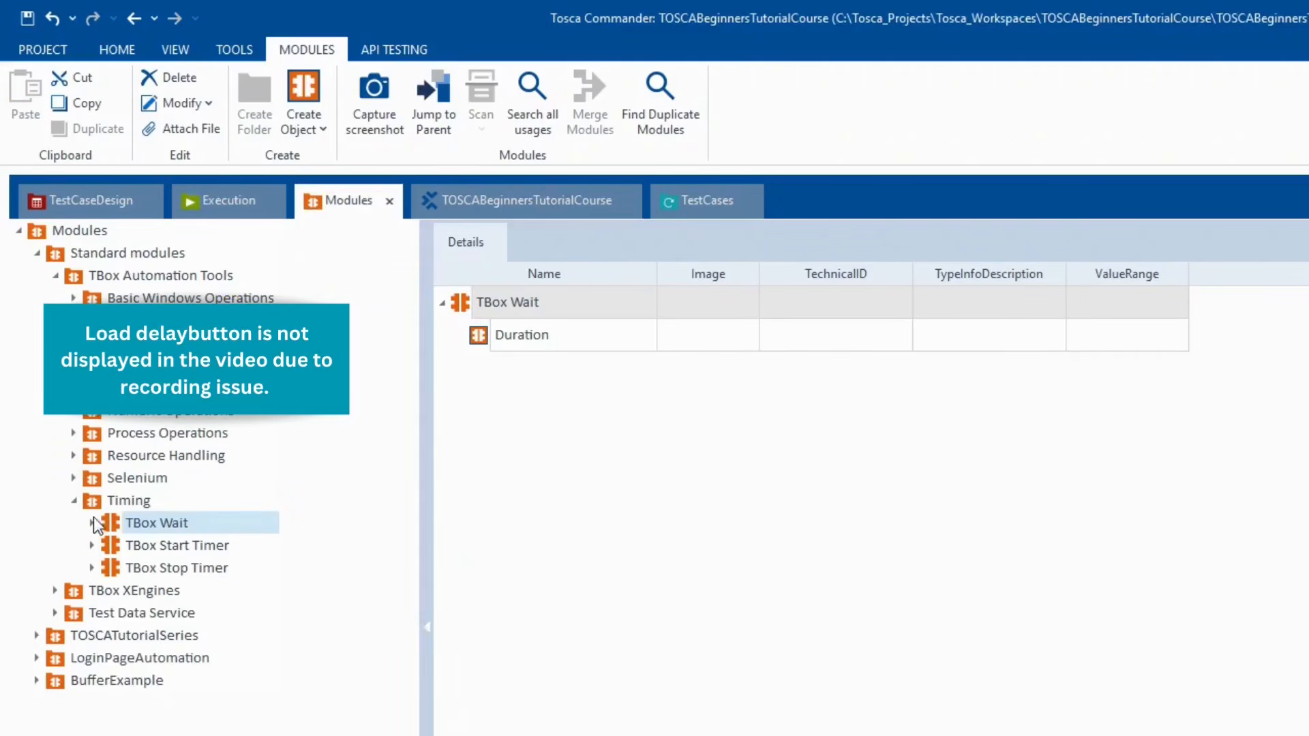
- Collapse the Standard modules tree and create a new folder named 'Waits' under Modules
click(72, 502)
click(38, 254)
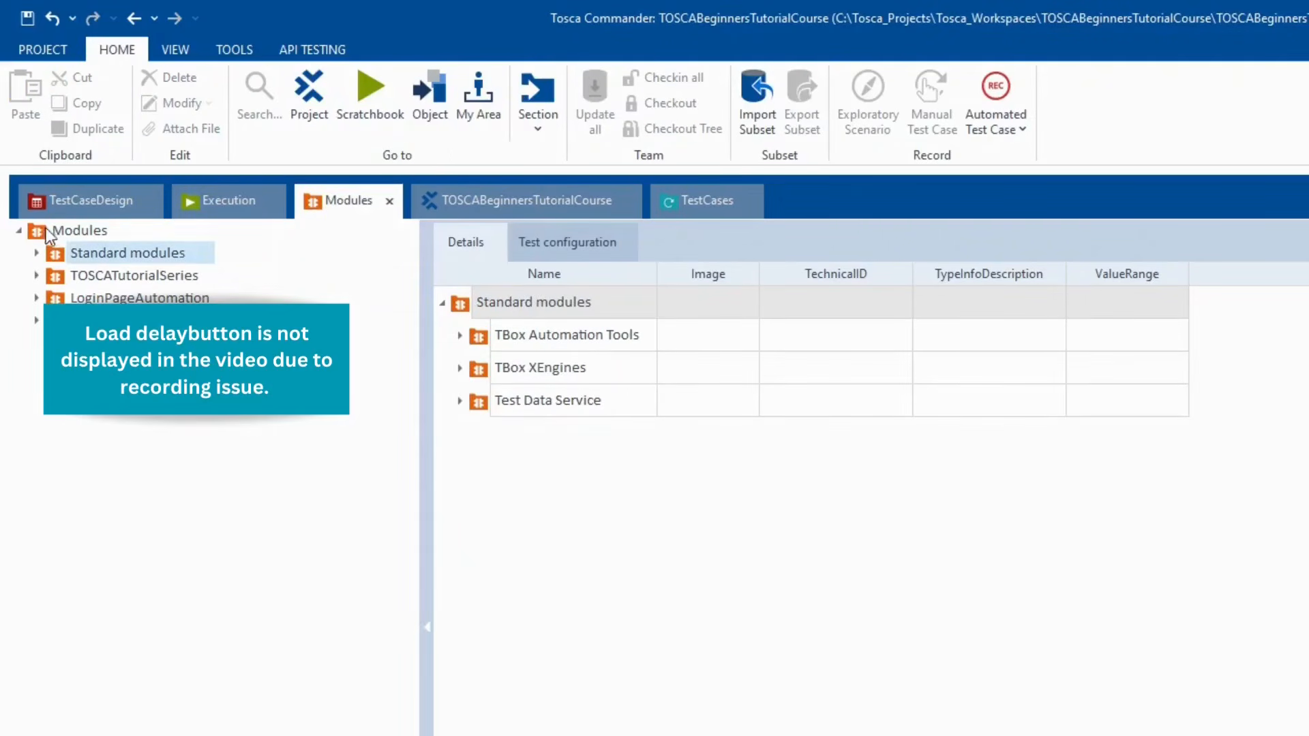
right_click(64, 227)
click(86, 200)
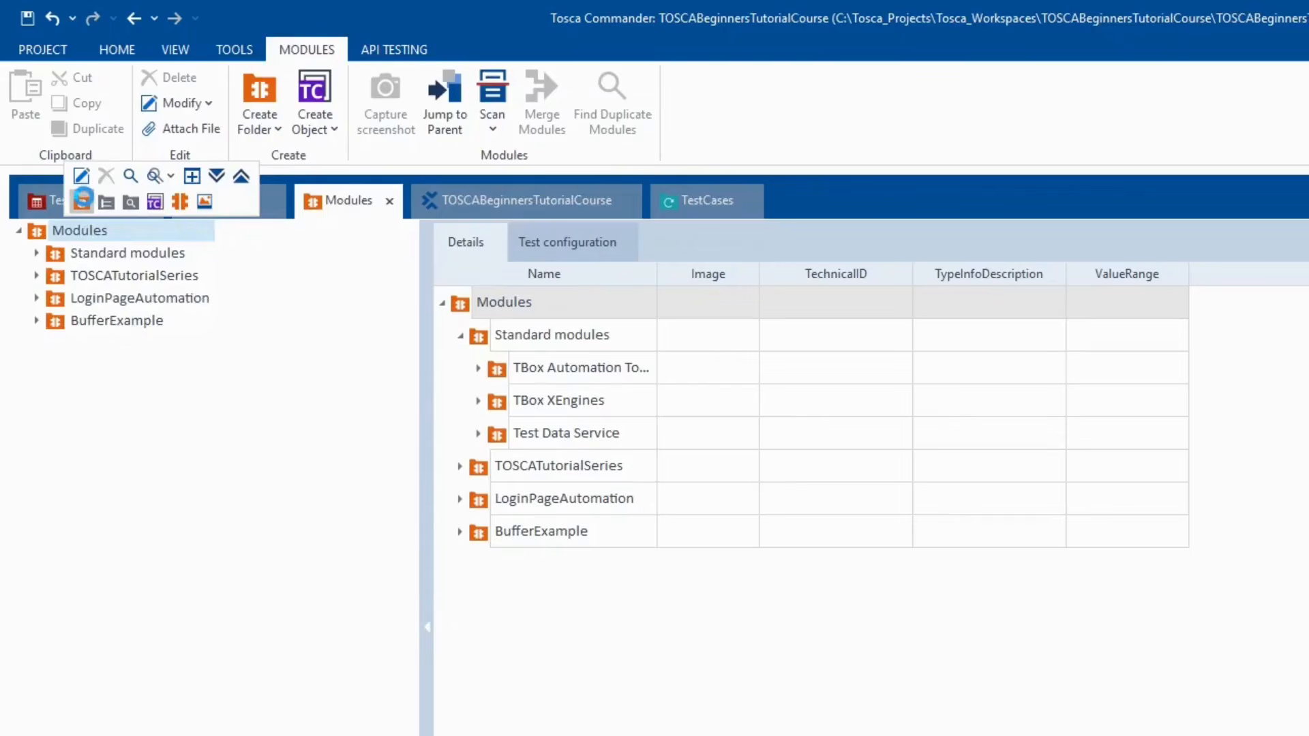
text(Waits)
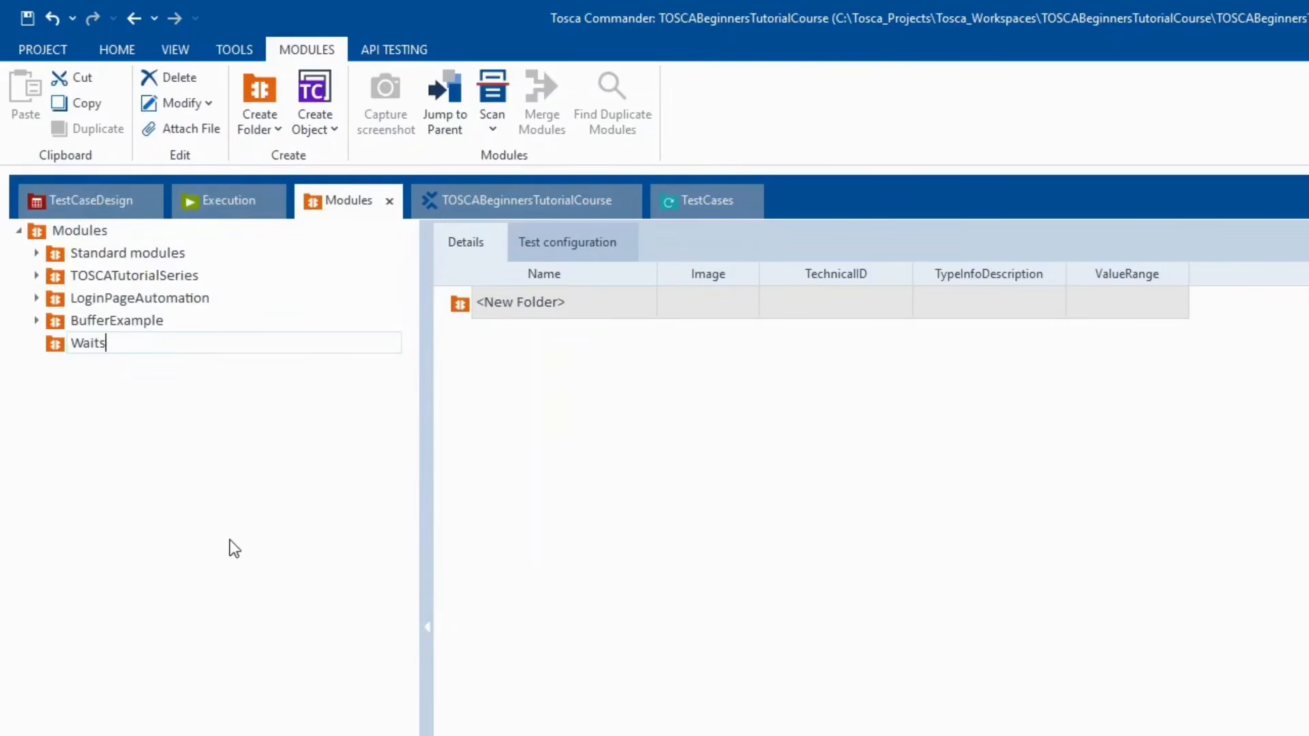
key(Return)
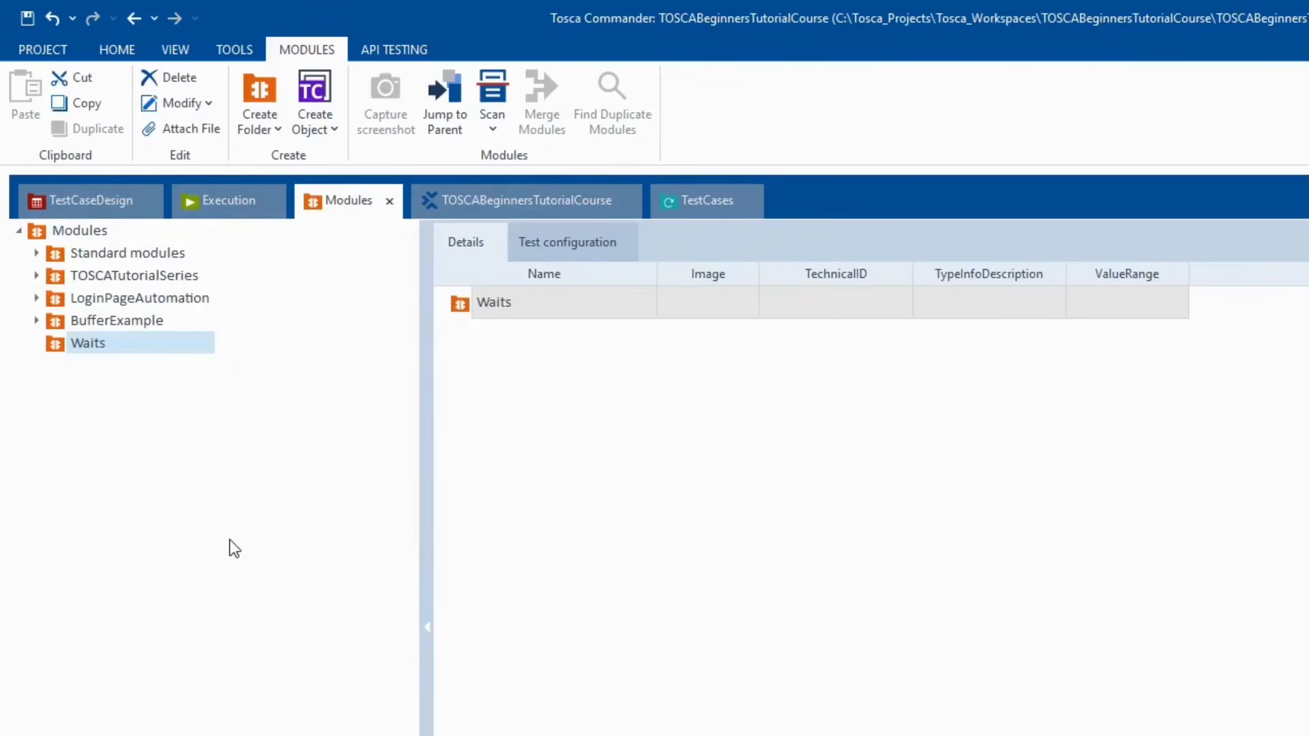
- Launch an XScan application scan into the Waits folder
right_click(131, 343)
mouse_move(316, 414)
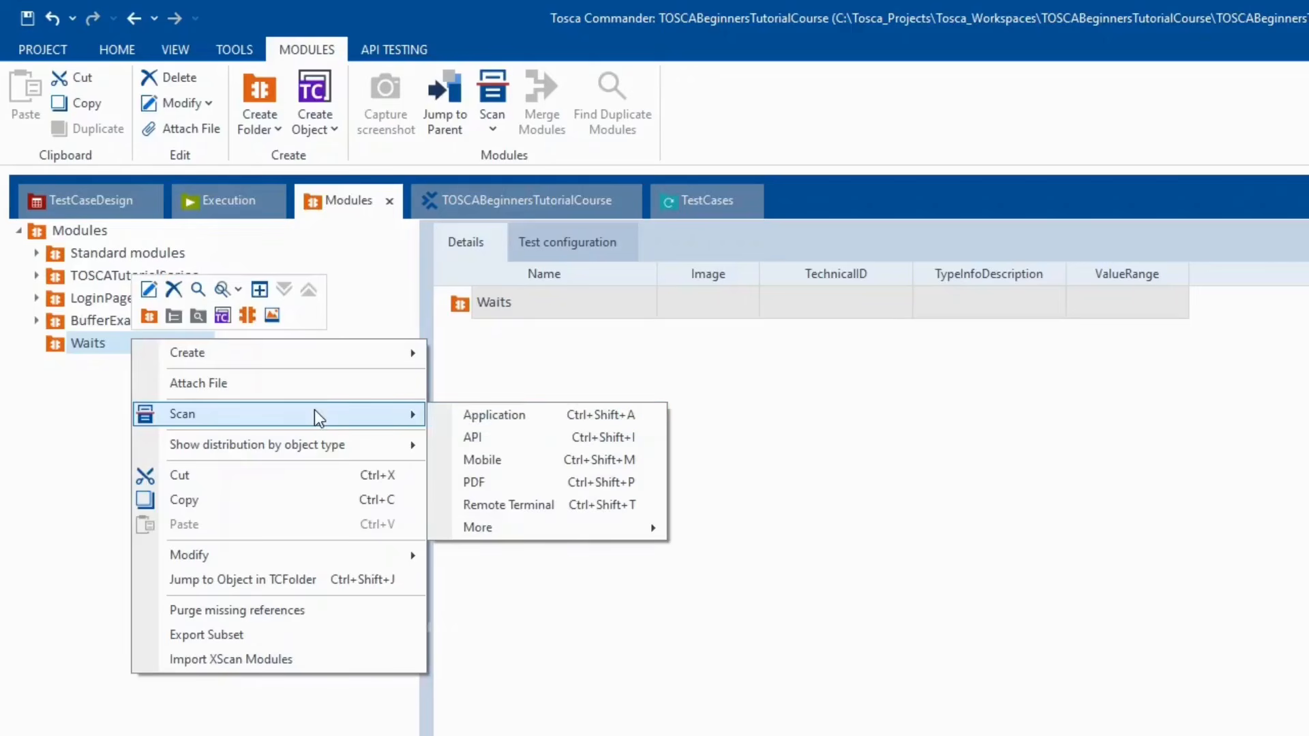
click(497, 418)
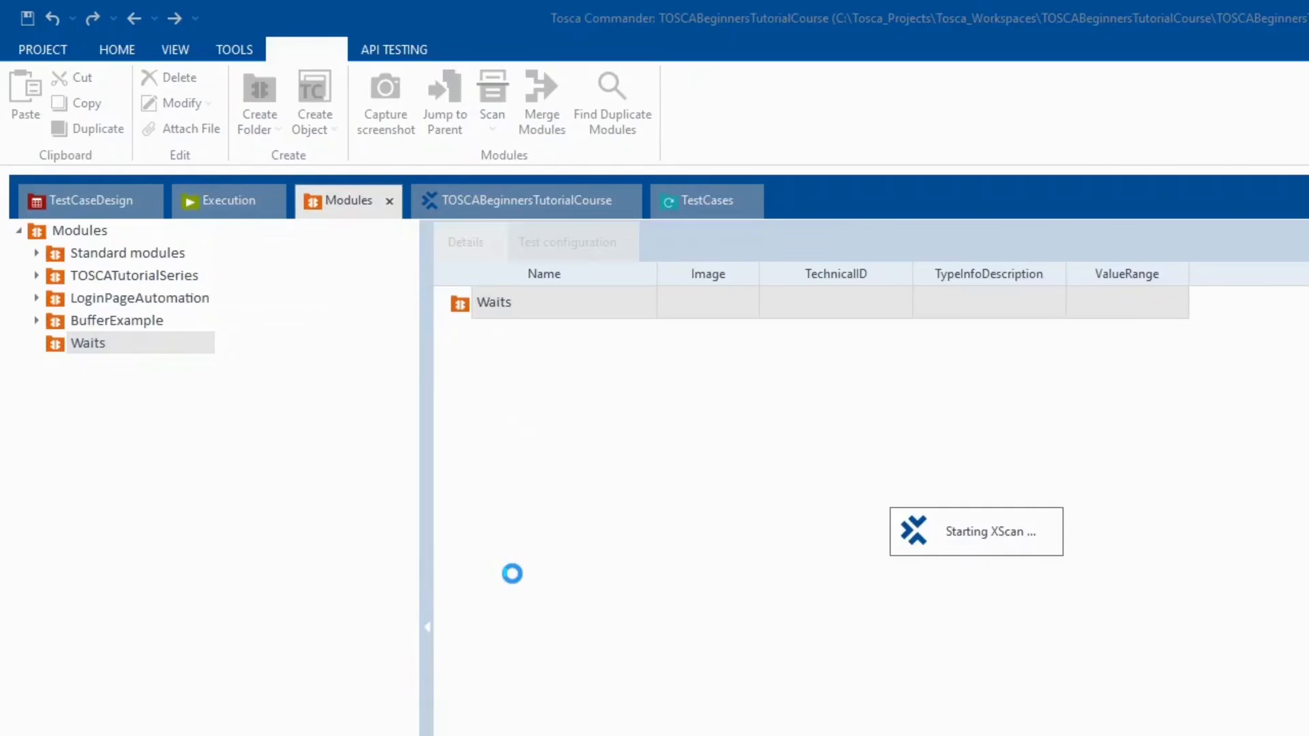
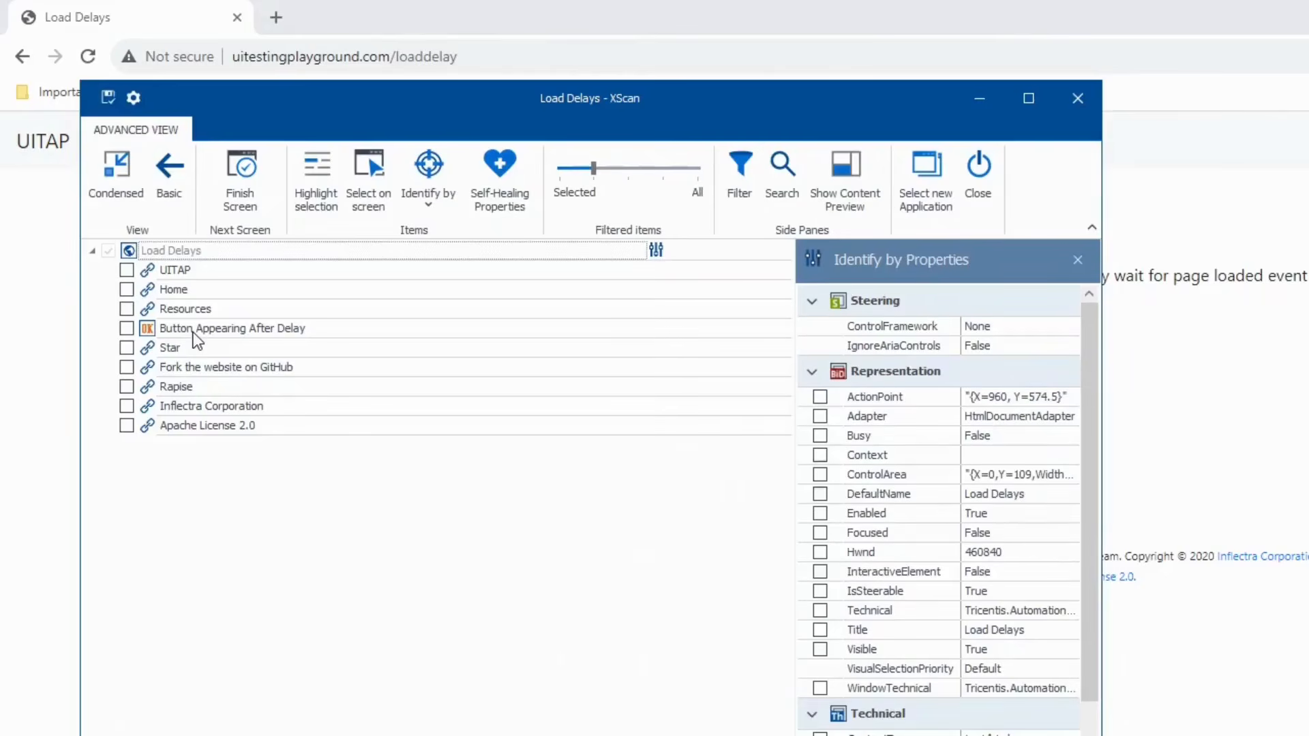
- In XScan, tick Home and Button Appearing After Delay, filter to selected items, save the Load Delays module, and close
click(126, 289)
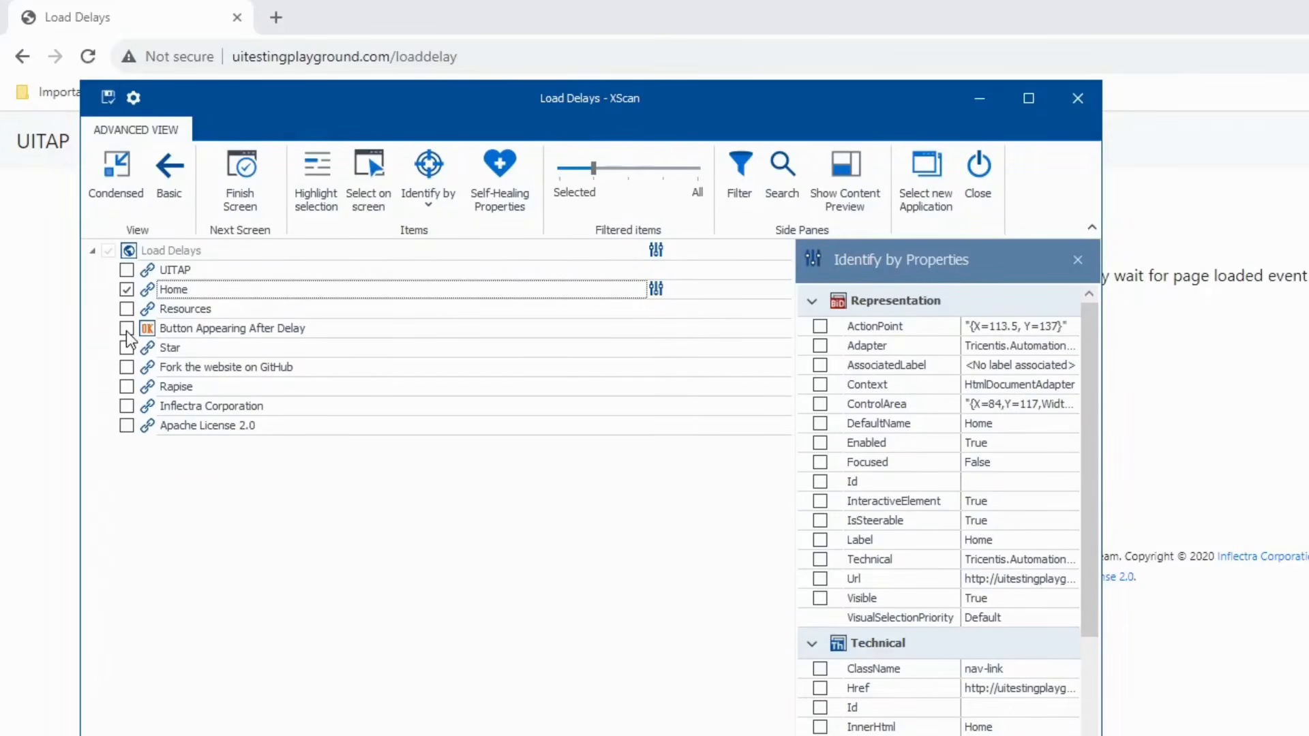
click(126, 329)
drag(306, 94, 820, 202)
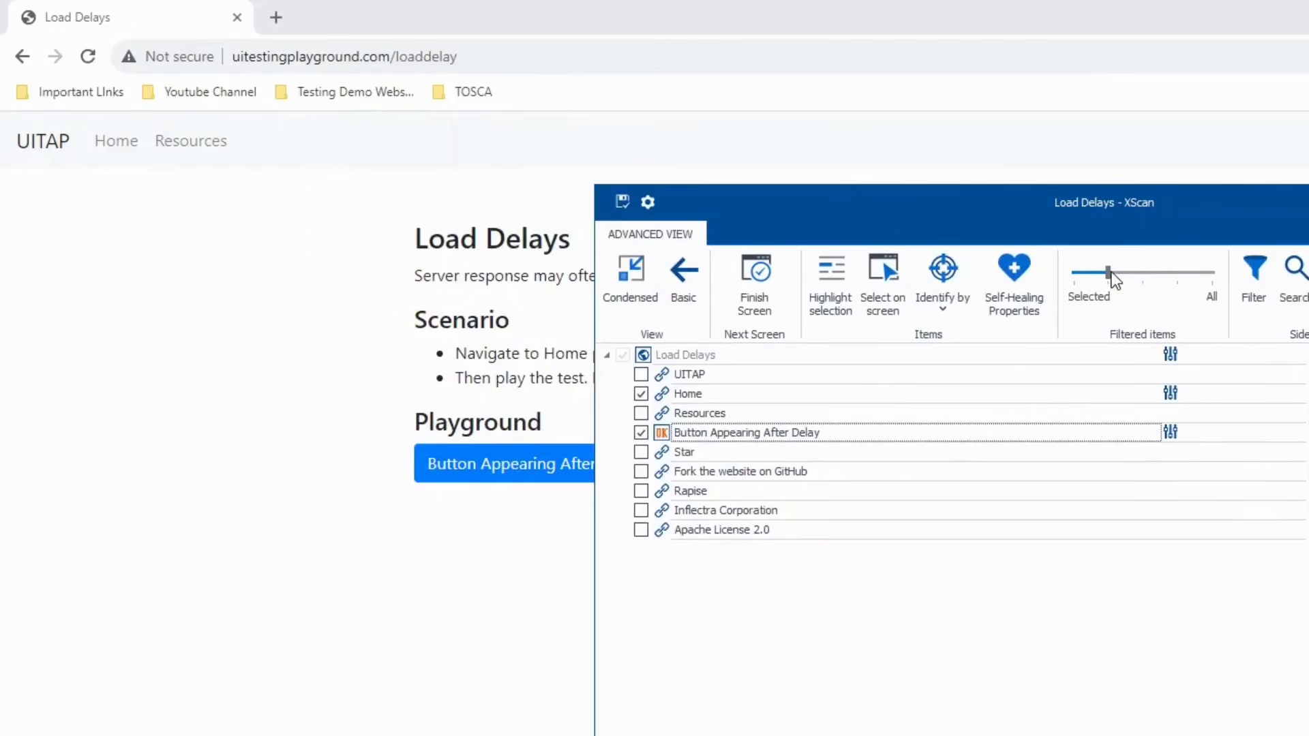
drag(1110, 273, 1087, 275)
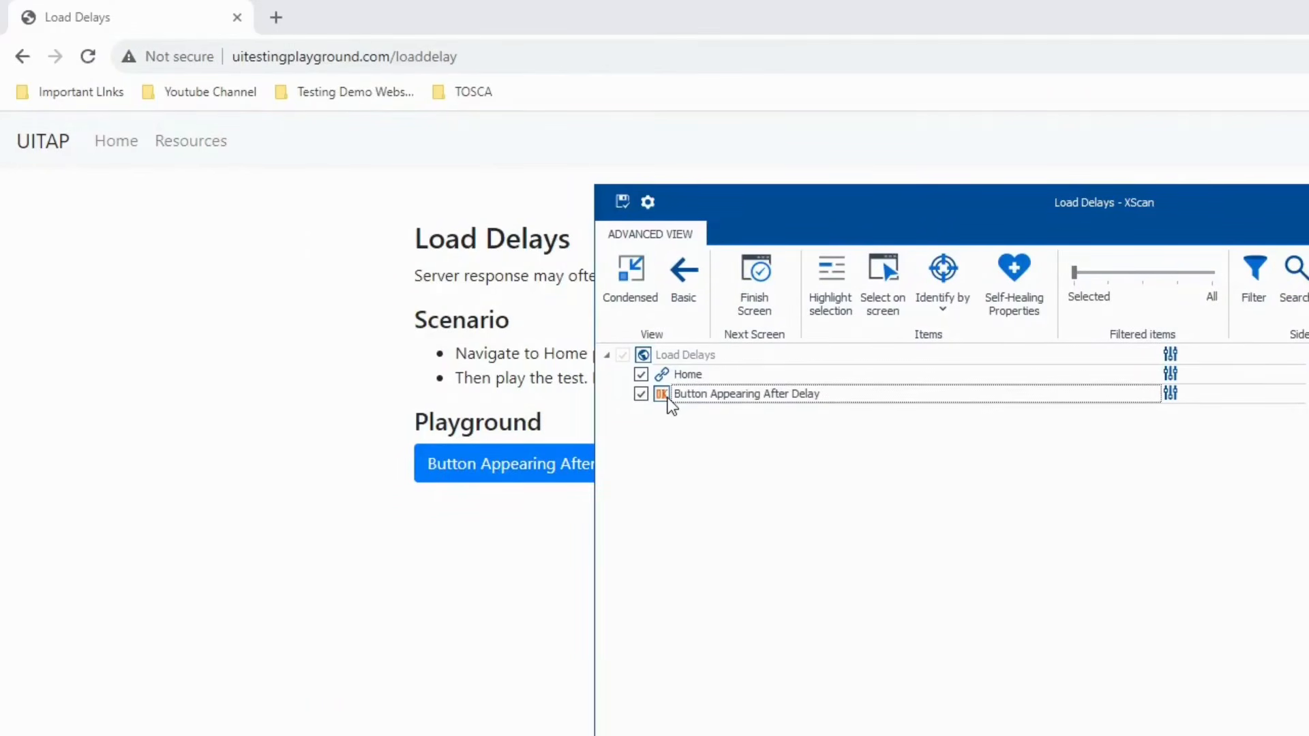
click(623, 203)
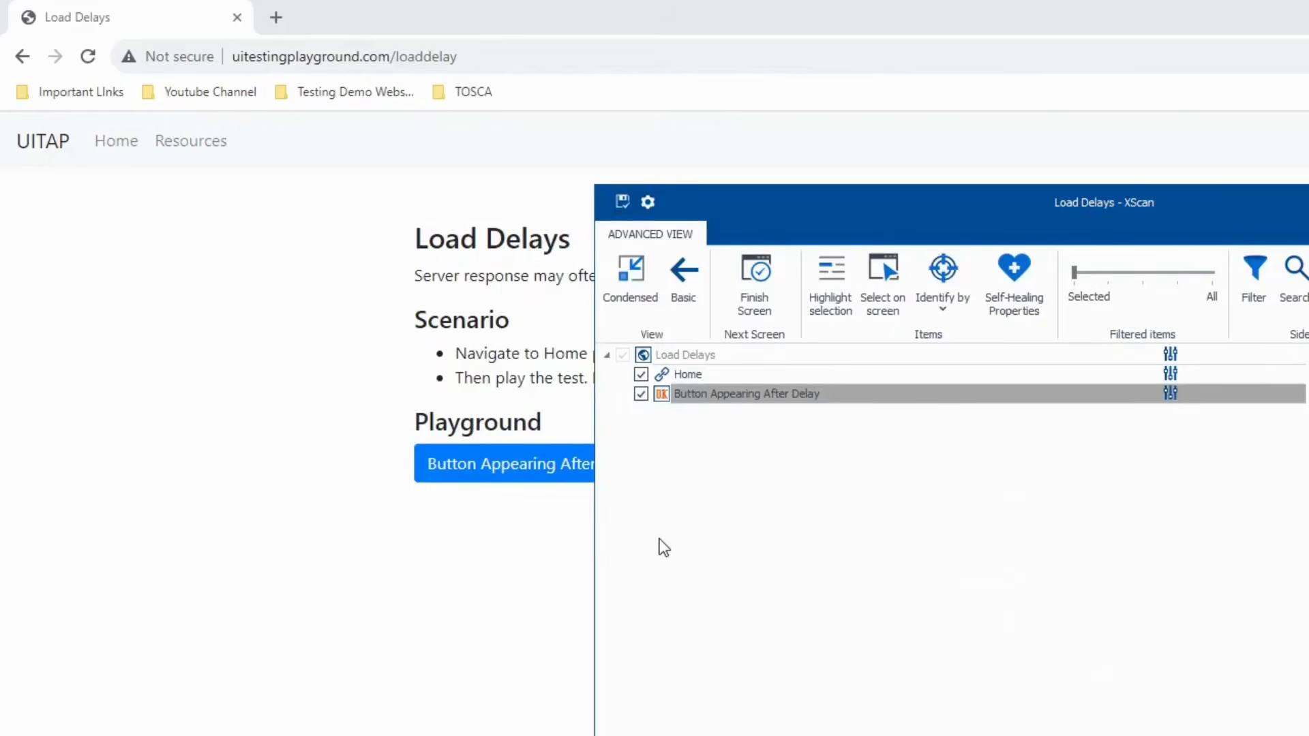
key(alt+Tab)
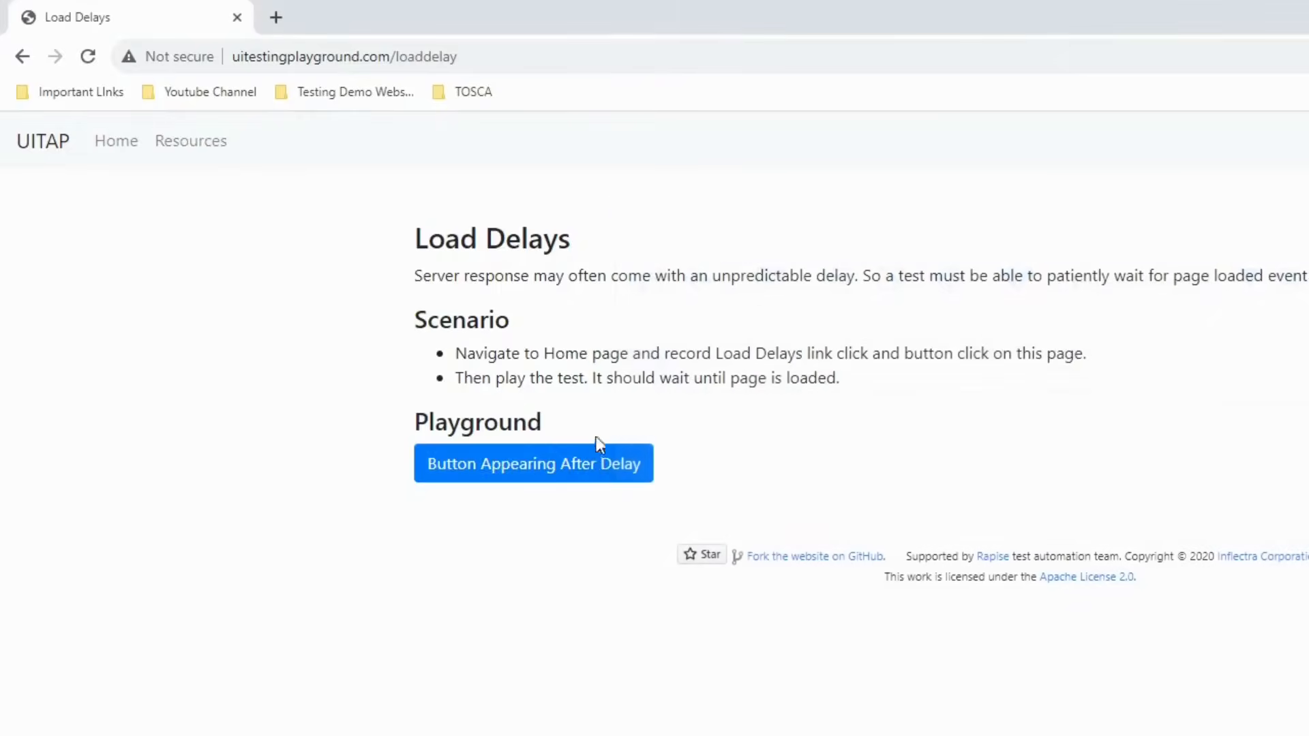
- Press the delayed button, go back to the playground Home page, then return to Commander
click(533, 470)
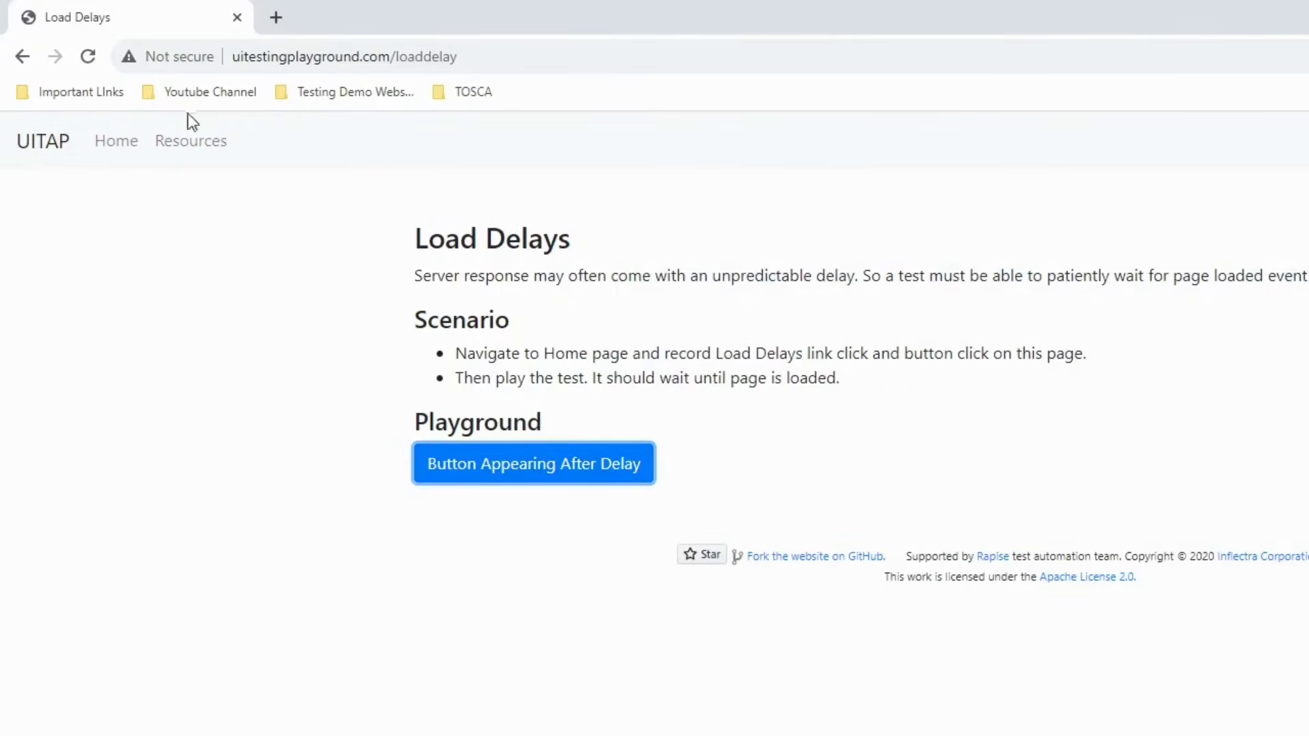
click(121, 147)
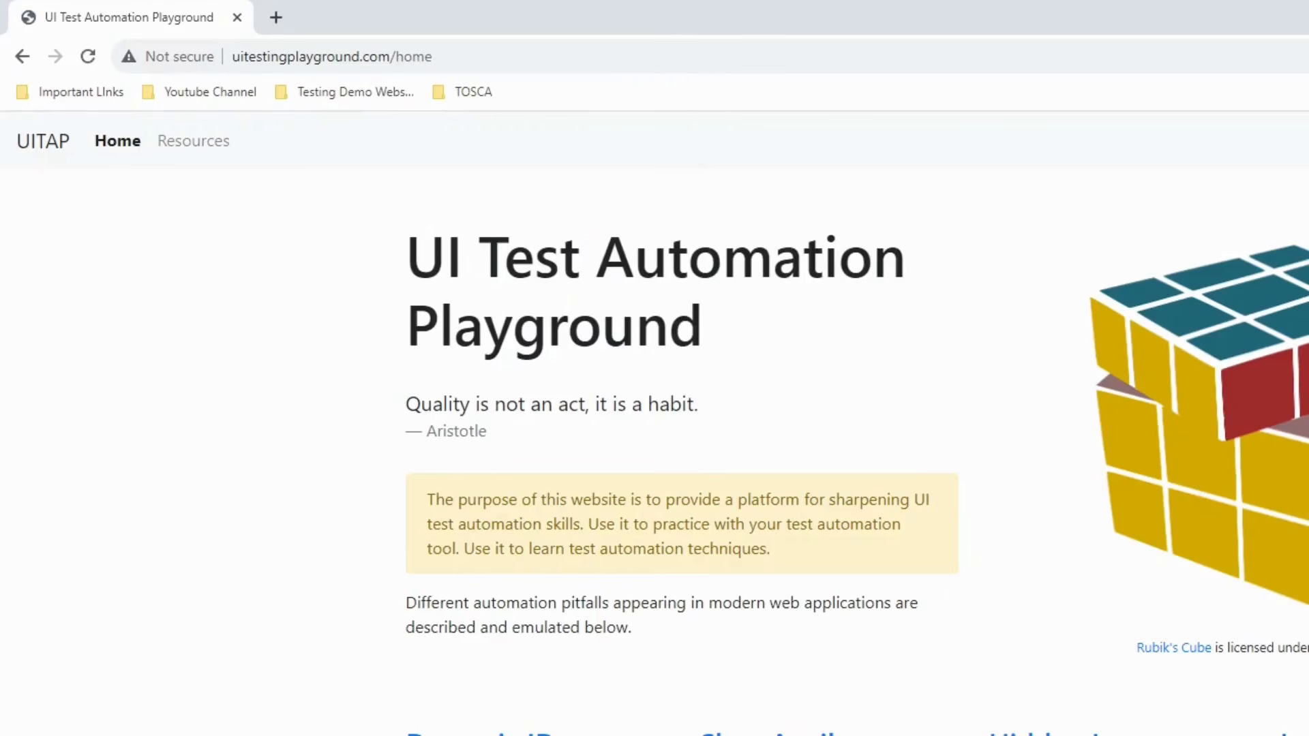
key(alt+Tab)
- Scan the playground Home page into Waits, capturing only the Load Delay link, and save the module
click(38, 343)
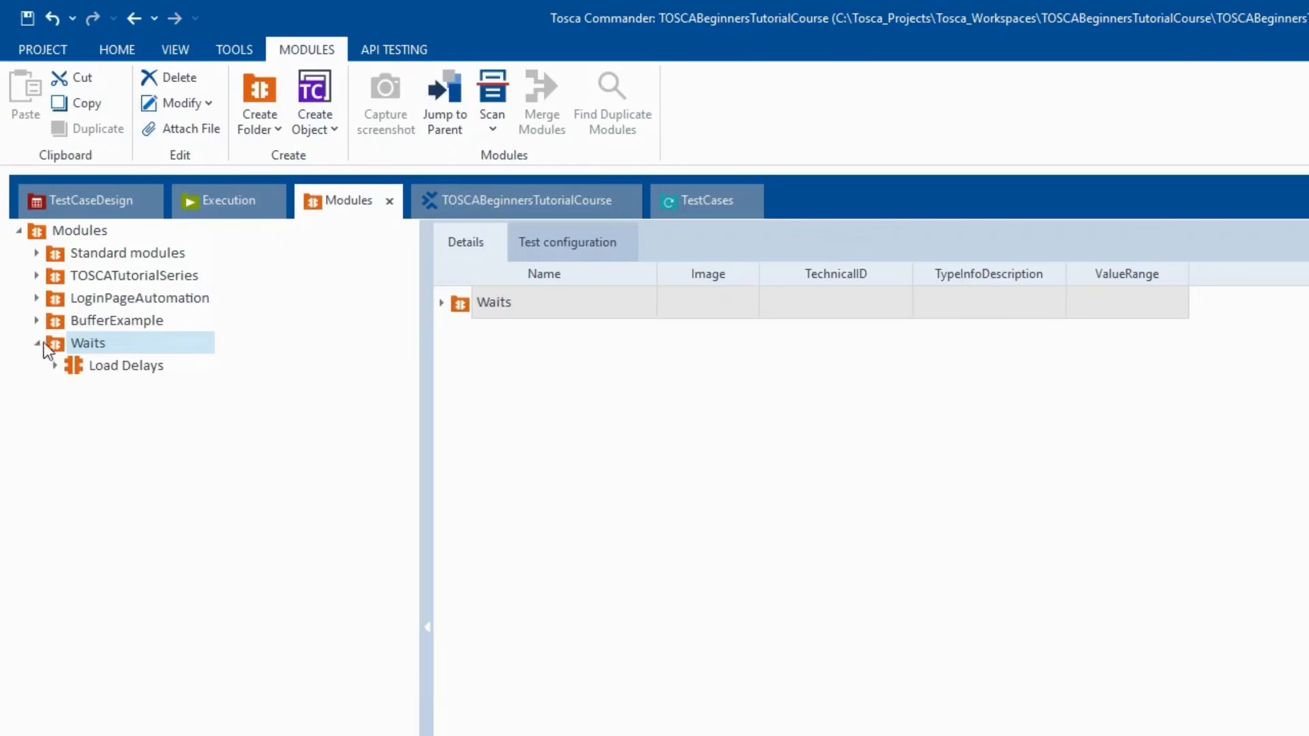
right_click(50, 342)
mouse_move(259, 419)
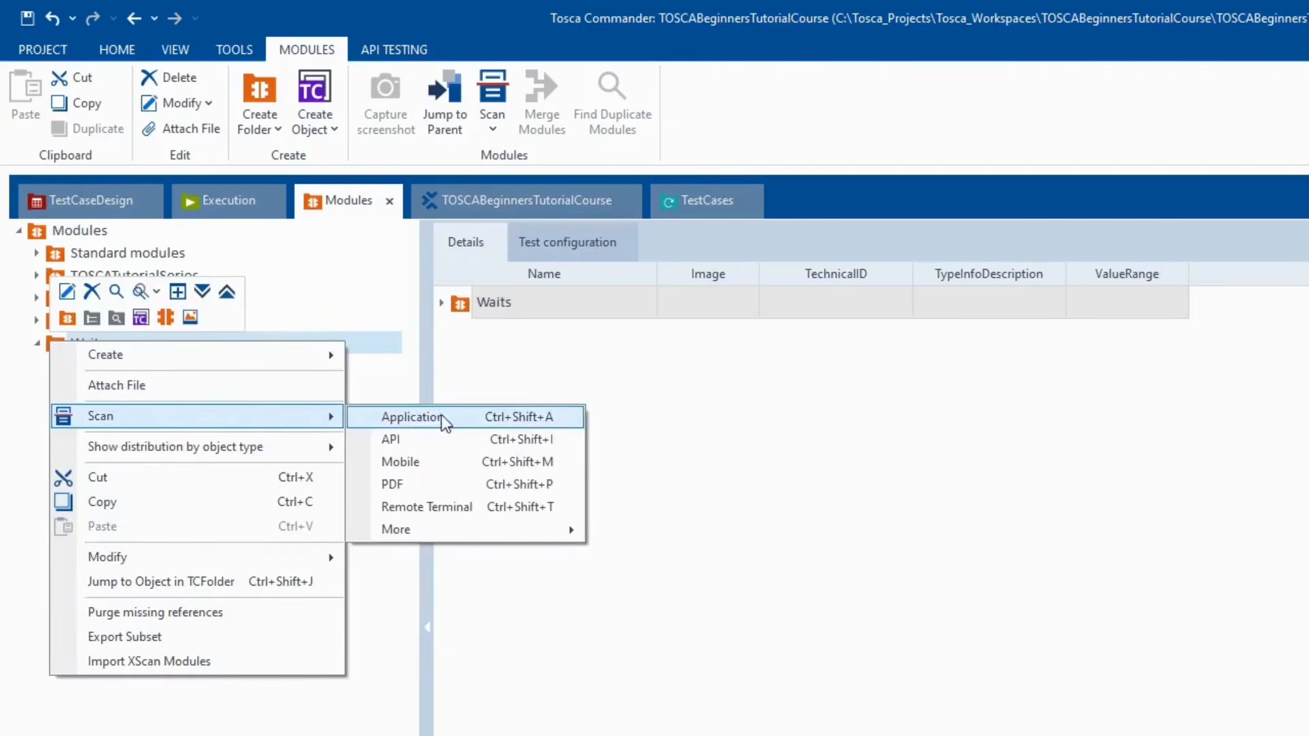
click(445, 415)
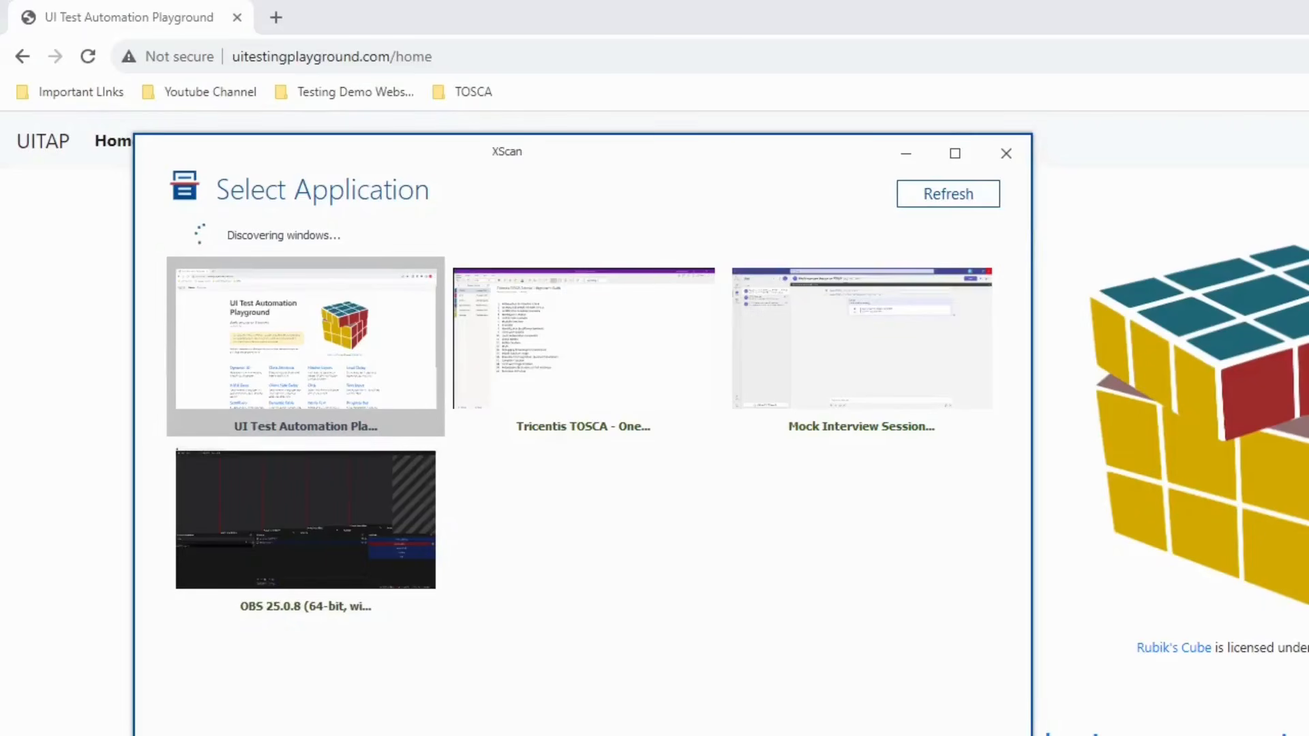
click(526, 734)
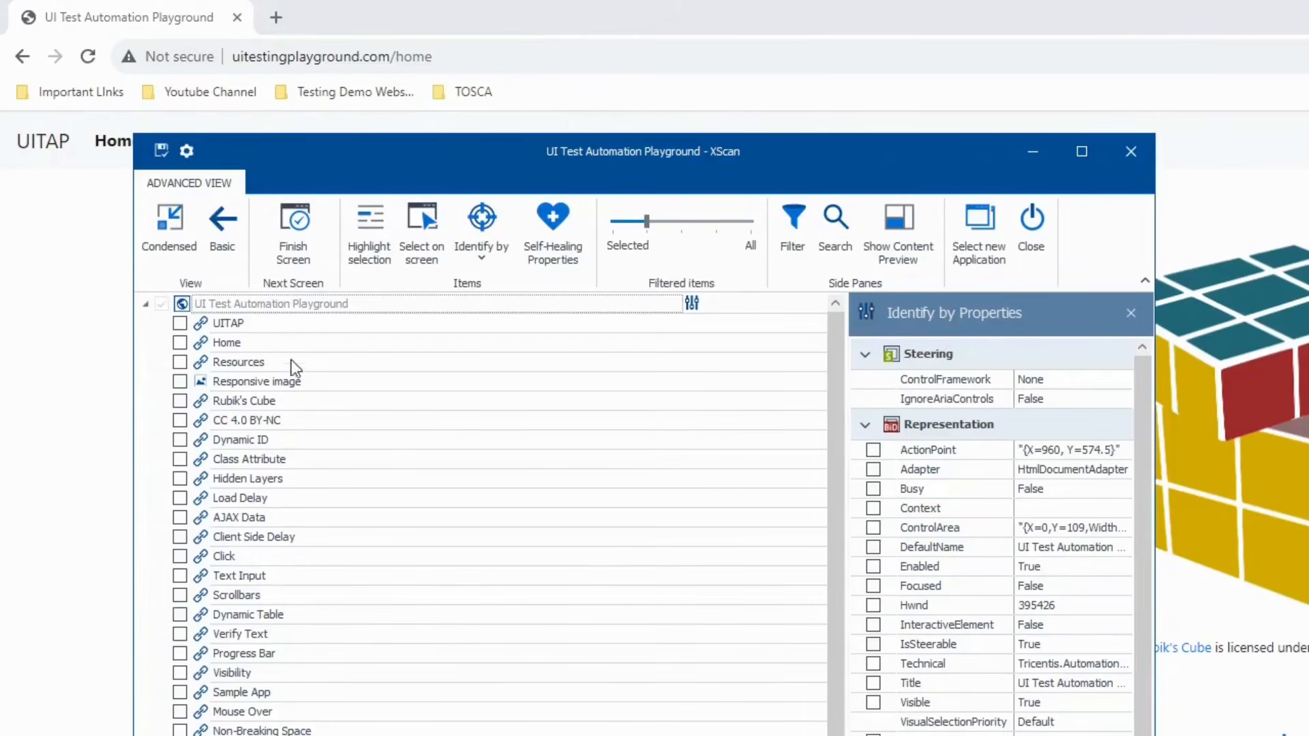
click(424, 236)
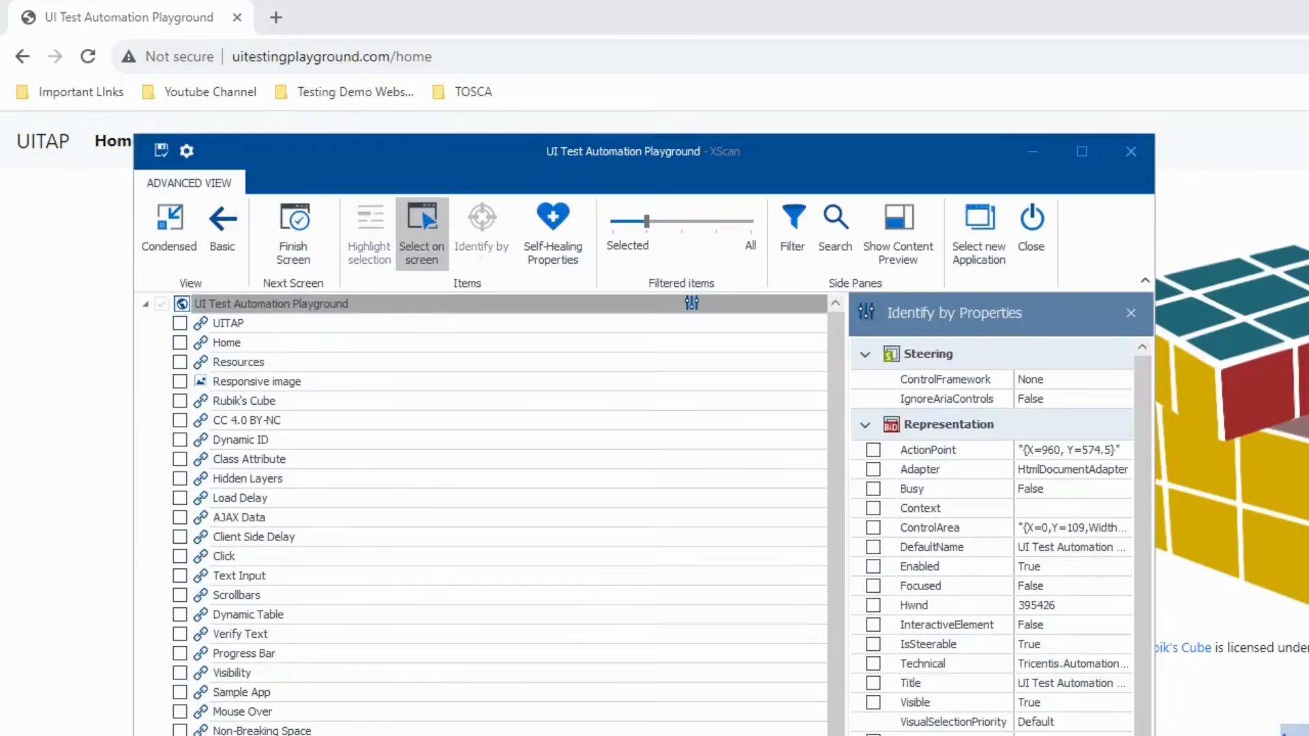
click(1297, 731)
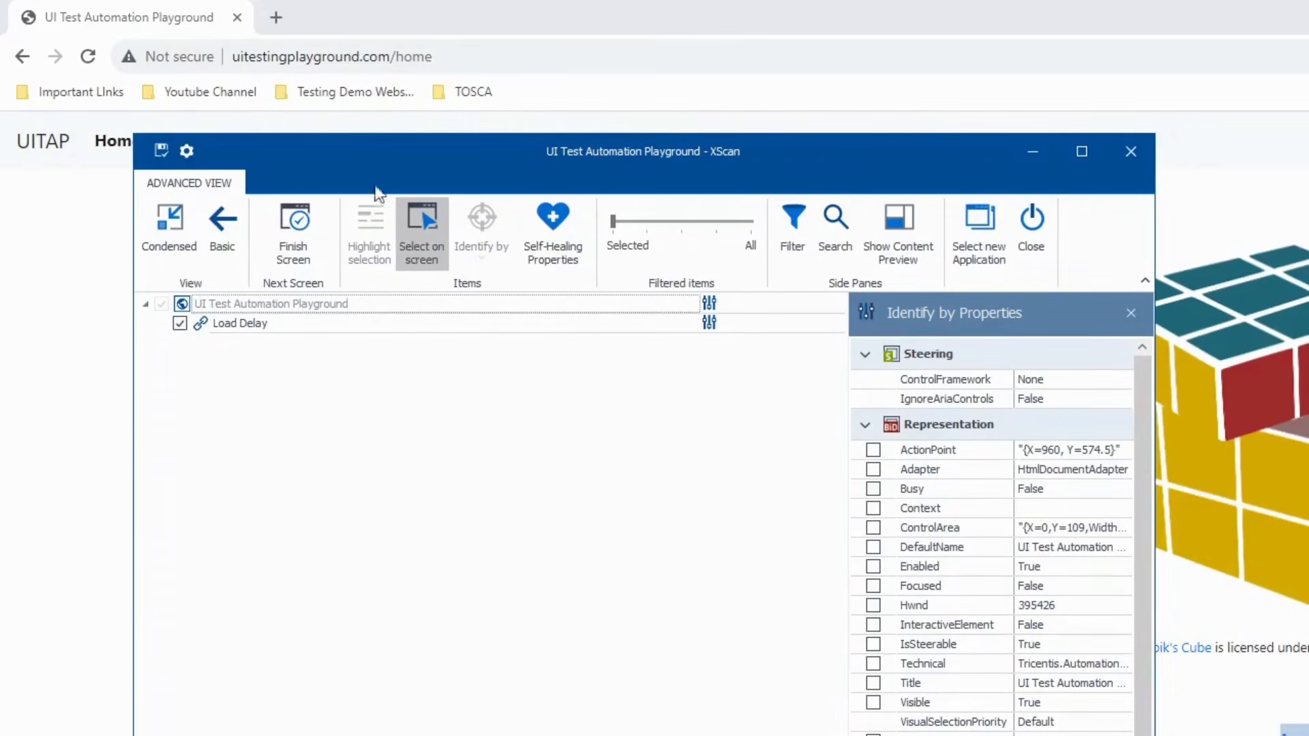
click(161, 153)
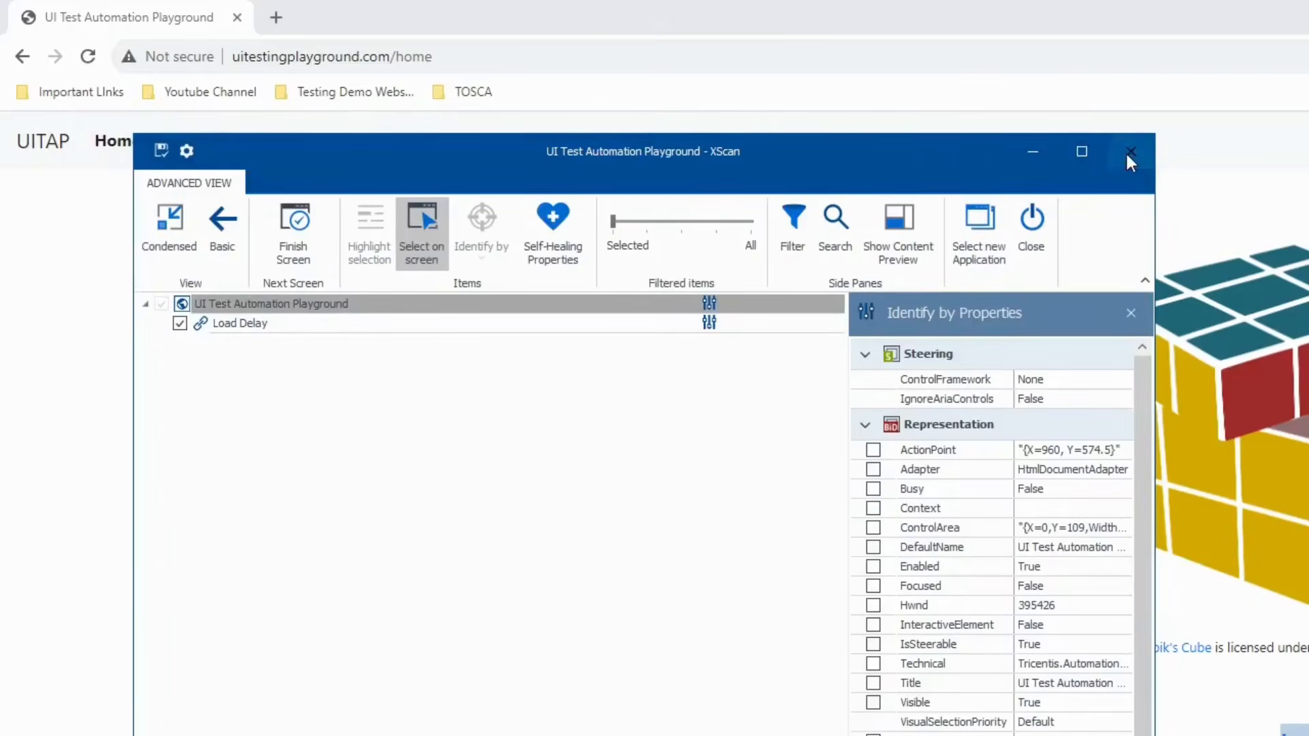
click(1129, 151)
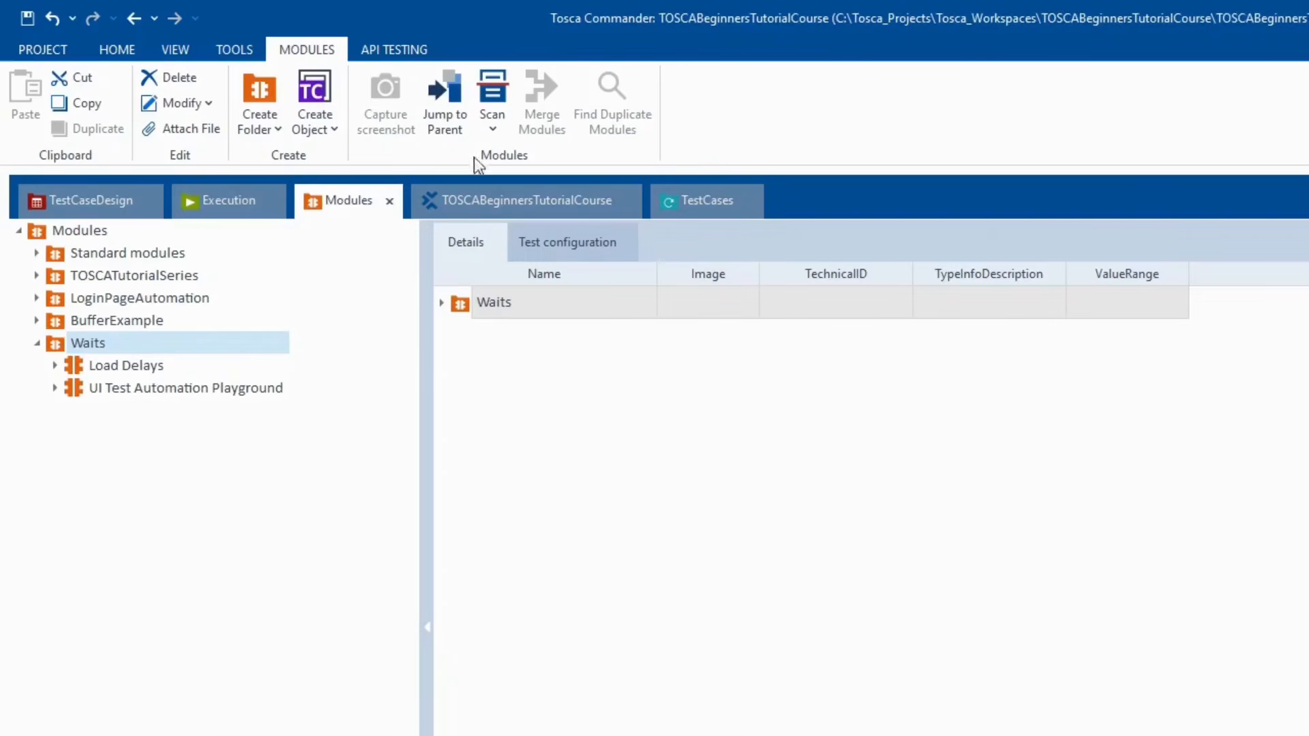
- Create a new test case named 'Waits' under TestCases
click(682, 205)
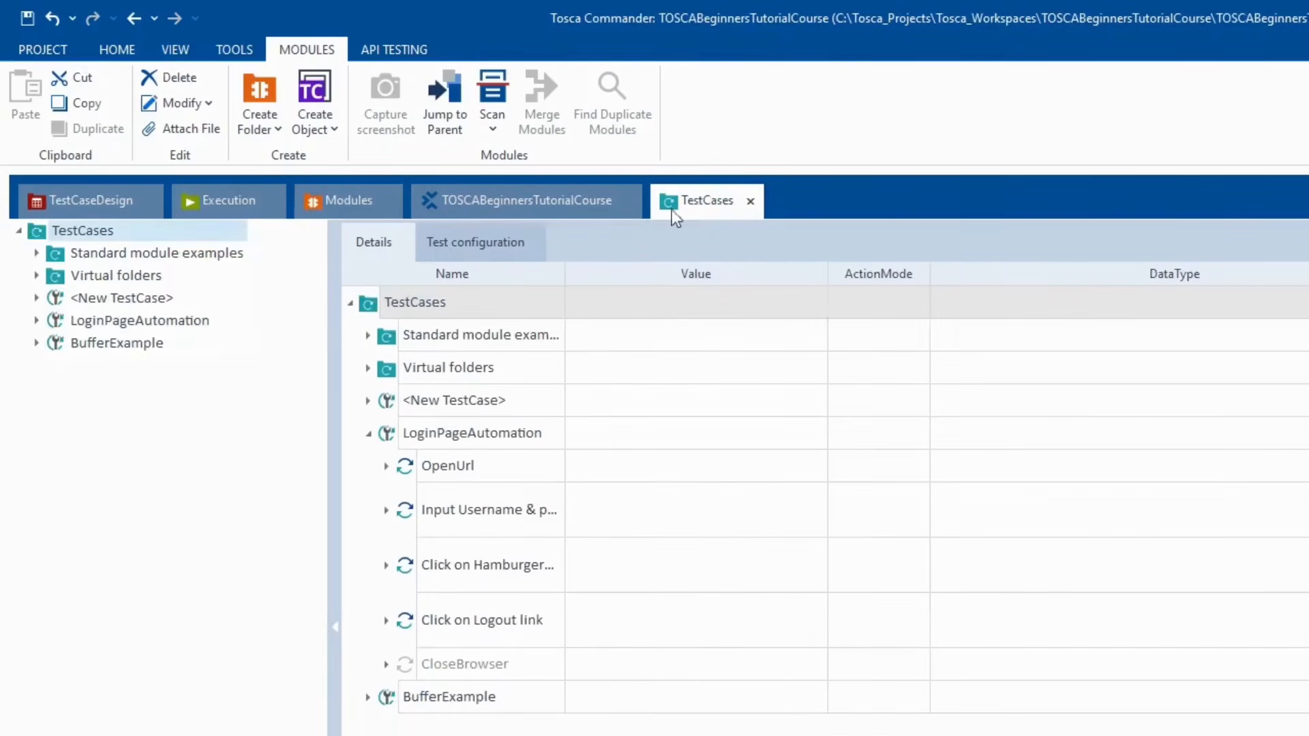
right_click(87, 231)
click(253, 493)
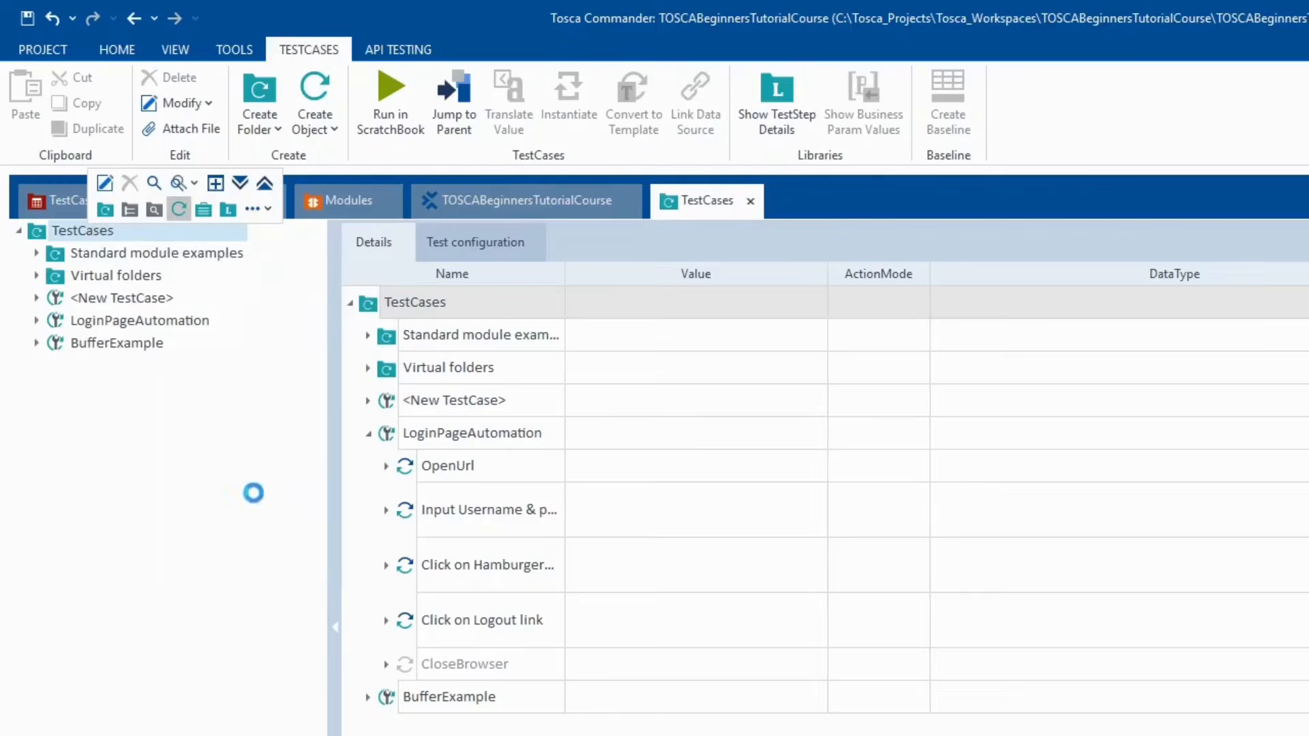
text(Waits)
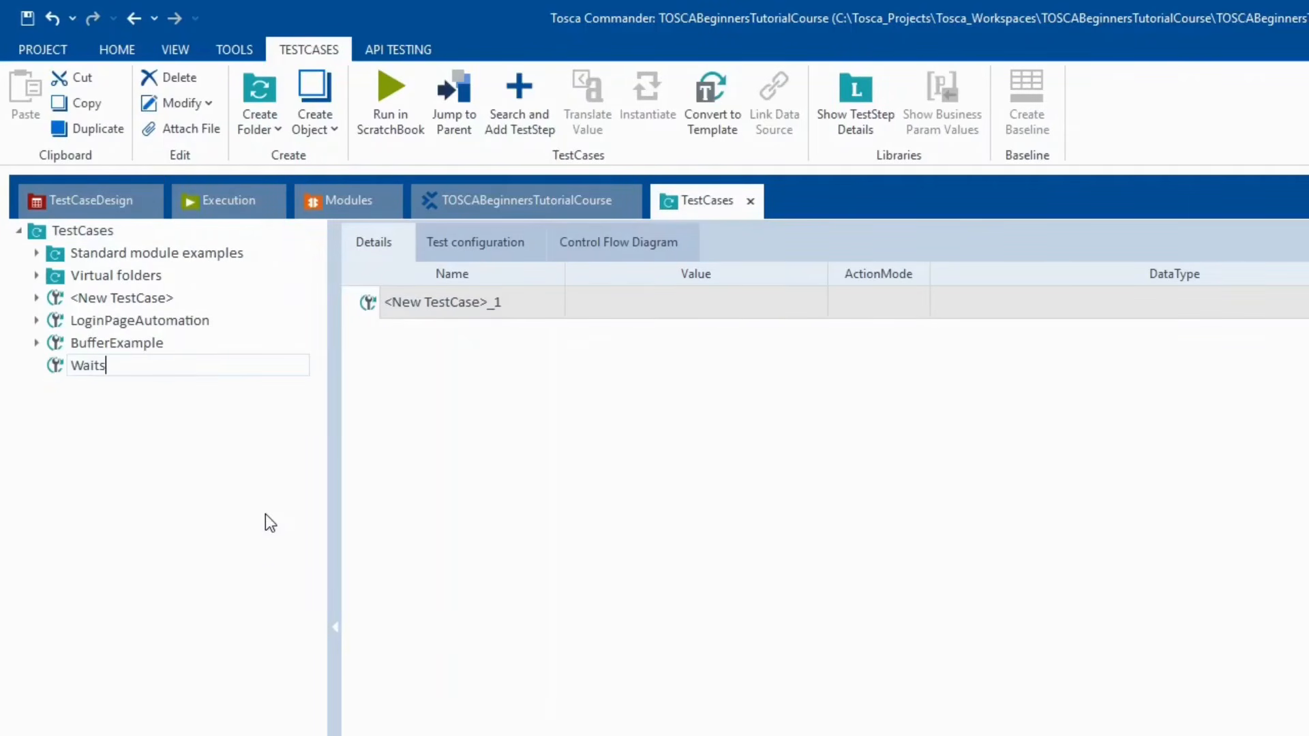
key(Return)
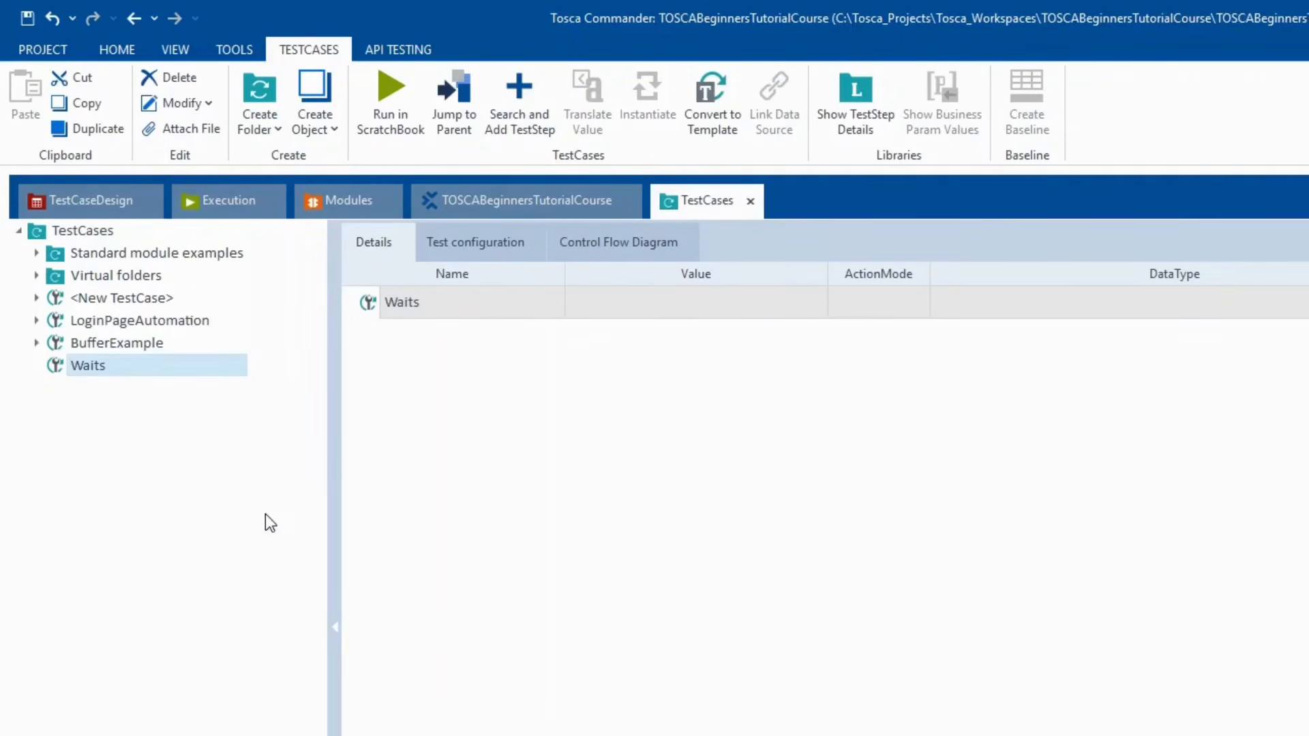
- Add the Load Delays and UI Test Automation Playground modules as steps of Waits
click(348, 200)
click(145, 368)
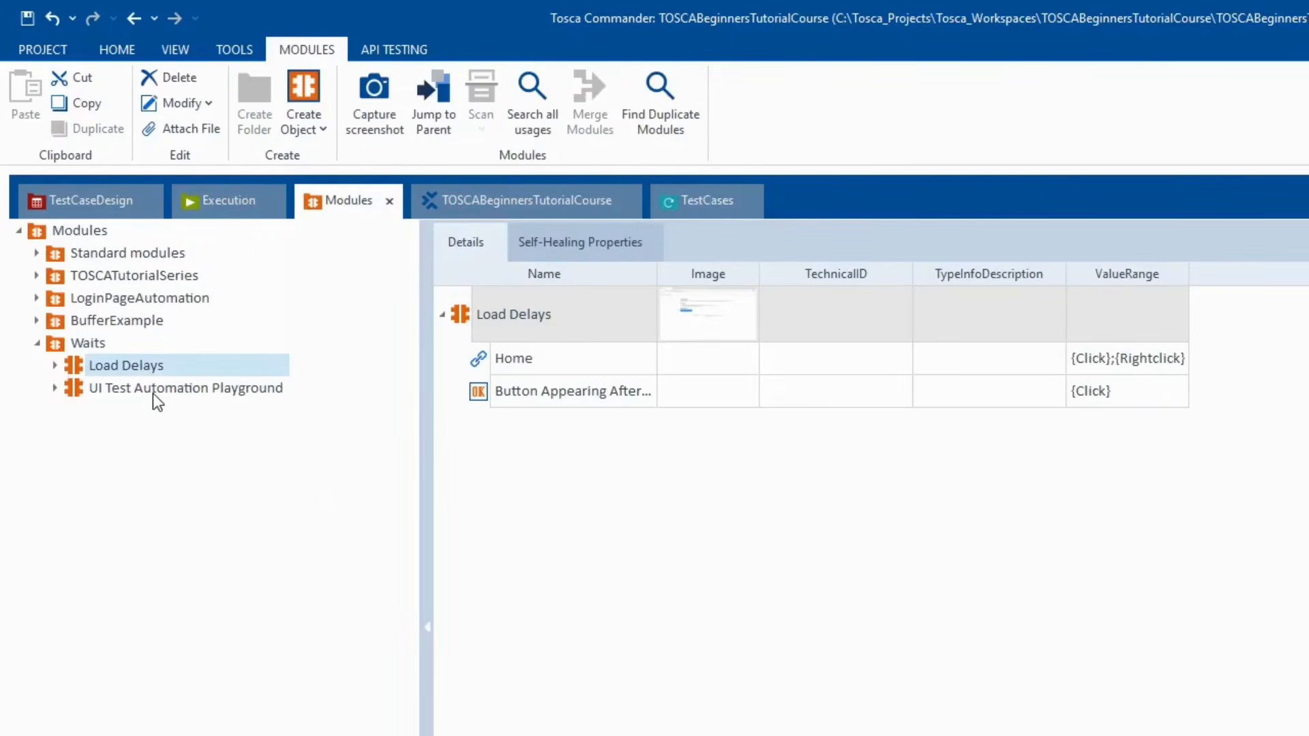
shift+click(153, 394)
drag(129, 371, 169, 372)
- Set the Button Appearing After Delay value to {Click} in the Load Delays step
click(143, 387)
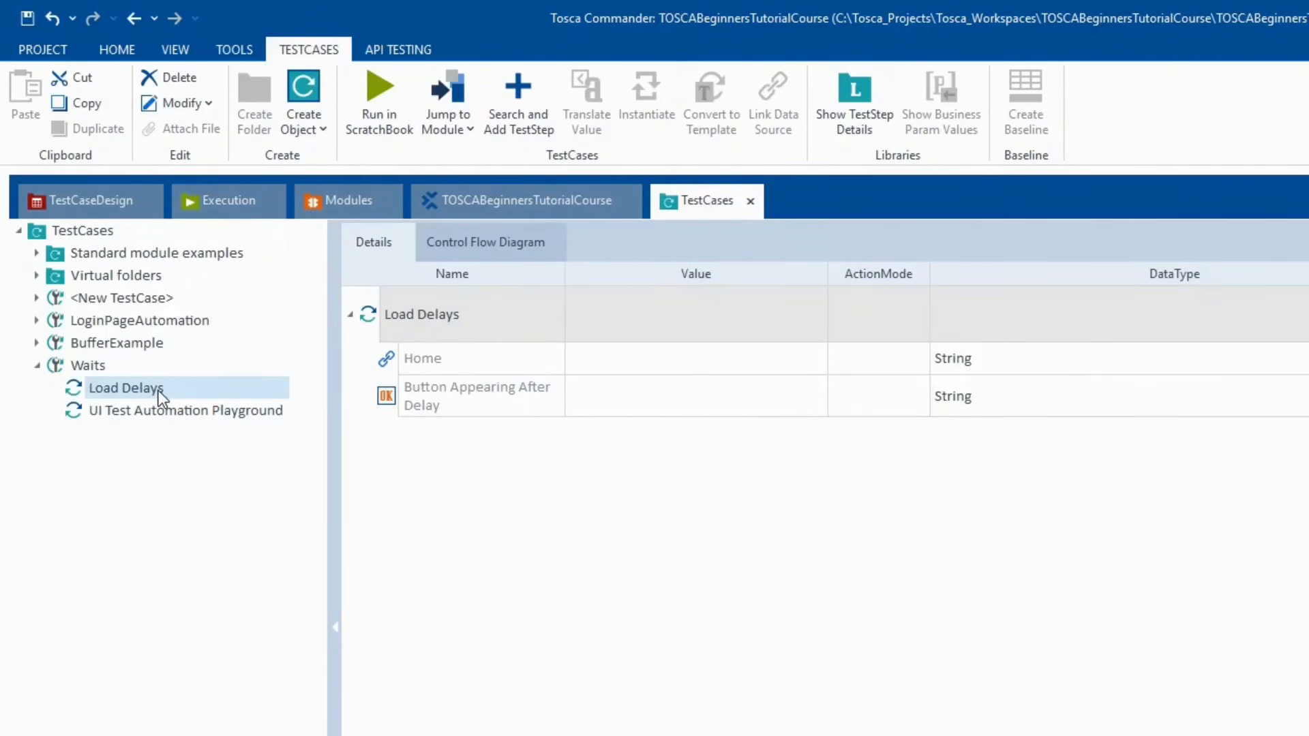
click(615, 404)
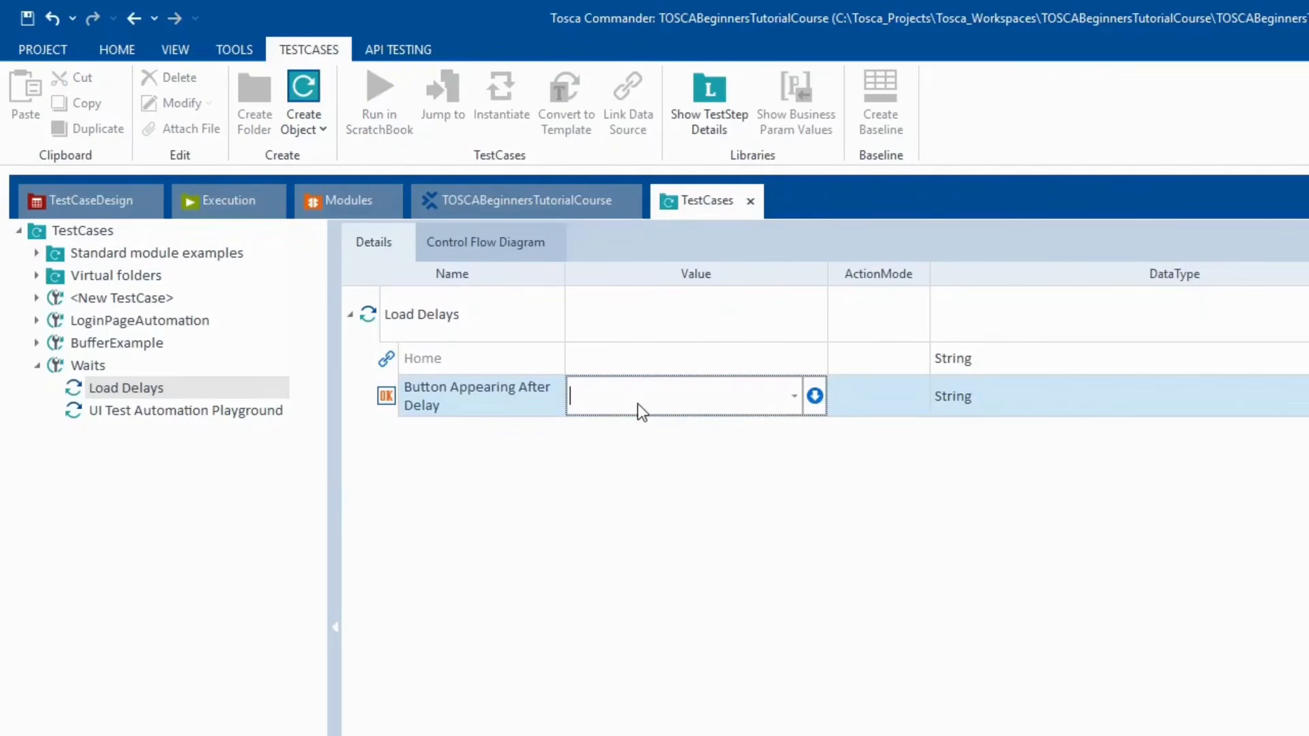
text({Click)
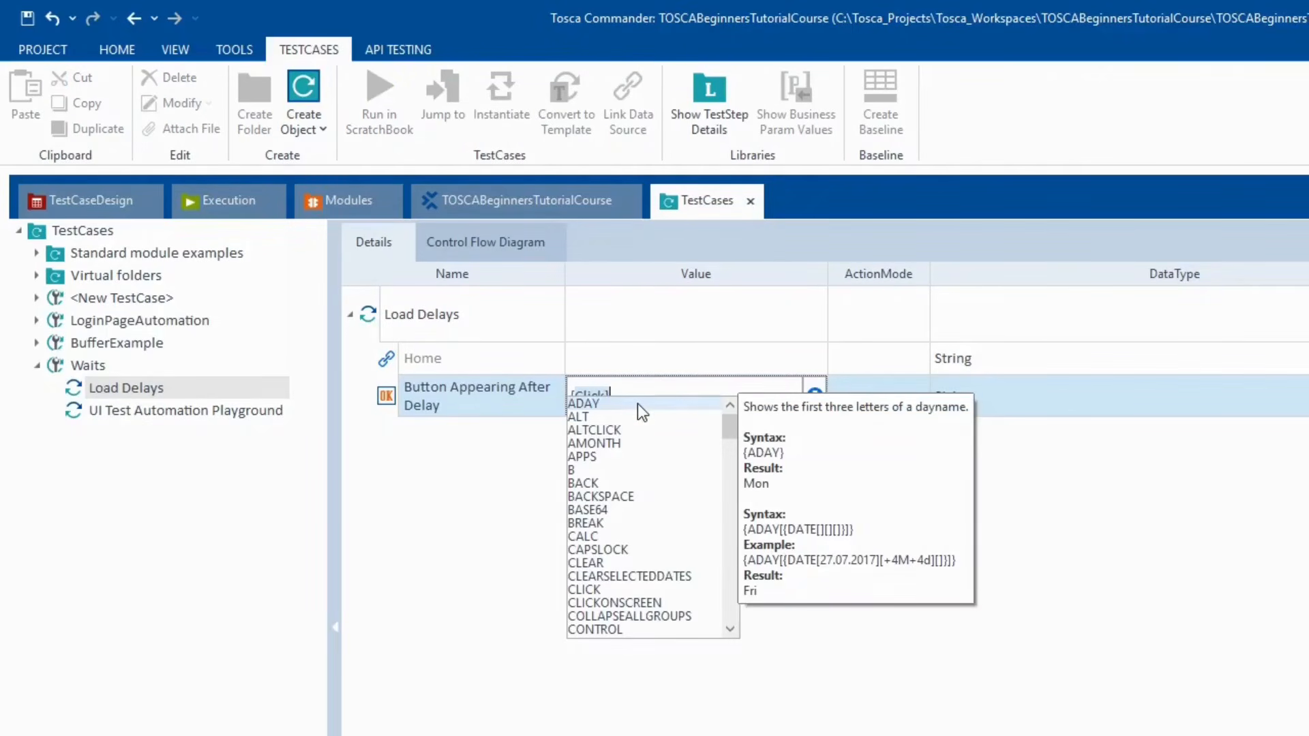
key(Return)
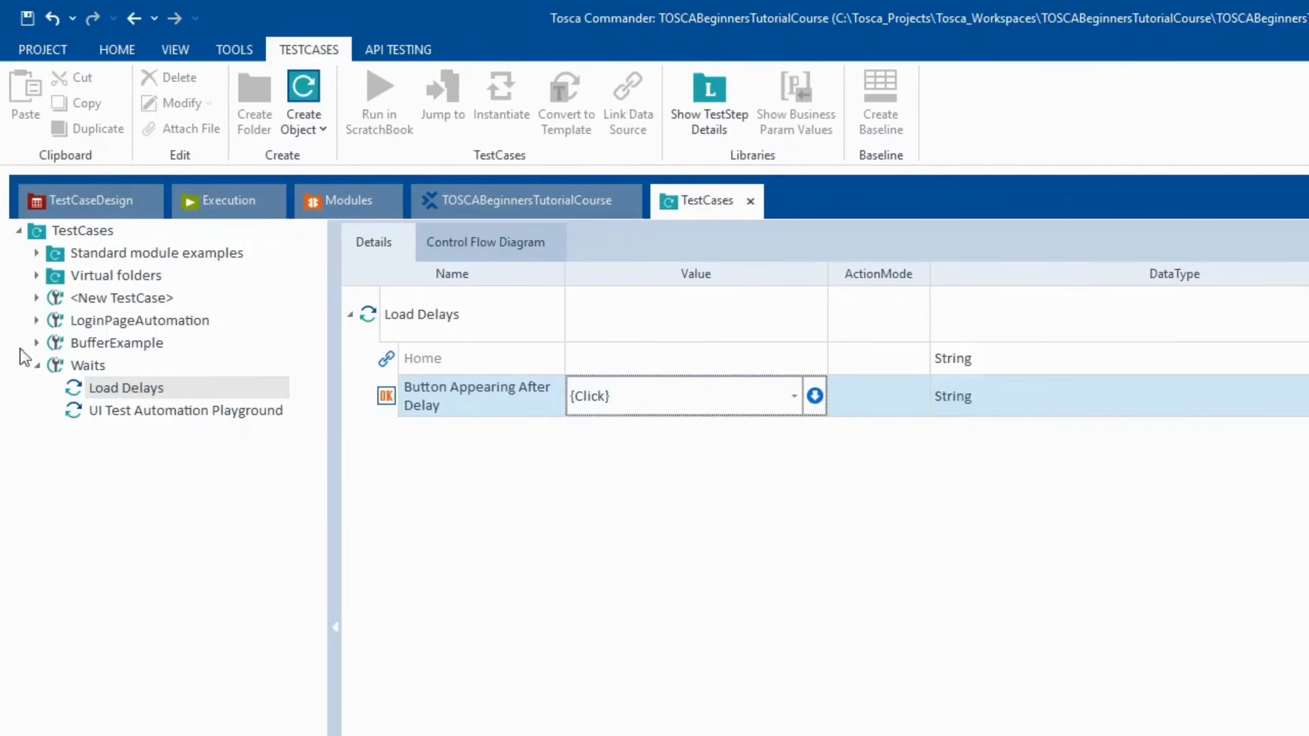
click(169, 390)
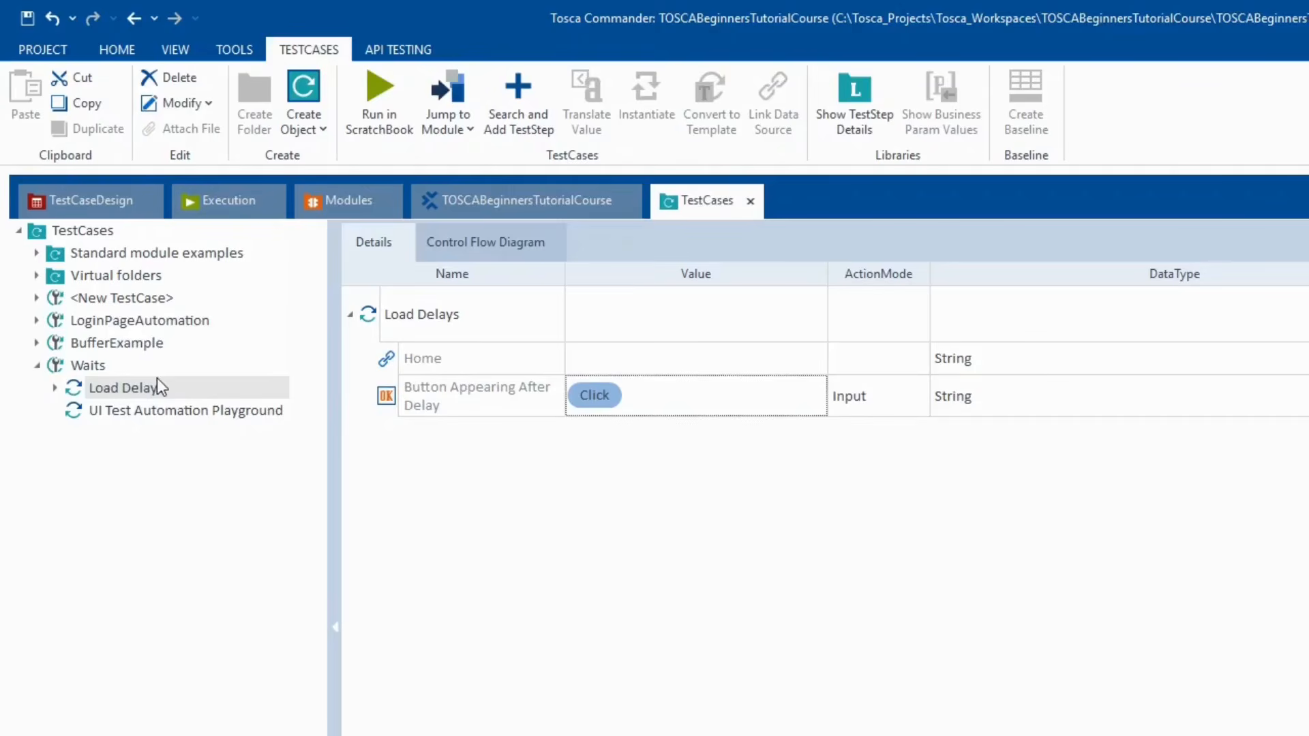
- Rename the Load Delays step to 'Click on Button' and paste a copy into Waits
right_click(162, 382)
click(179, 356)
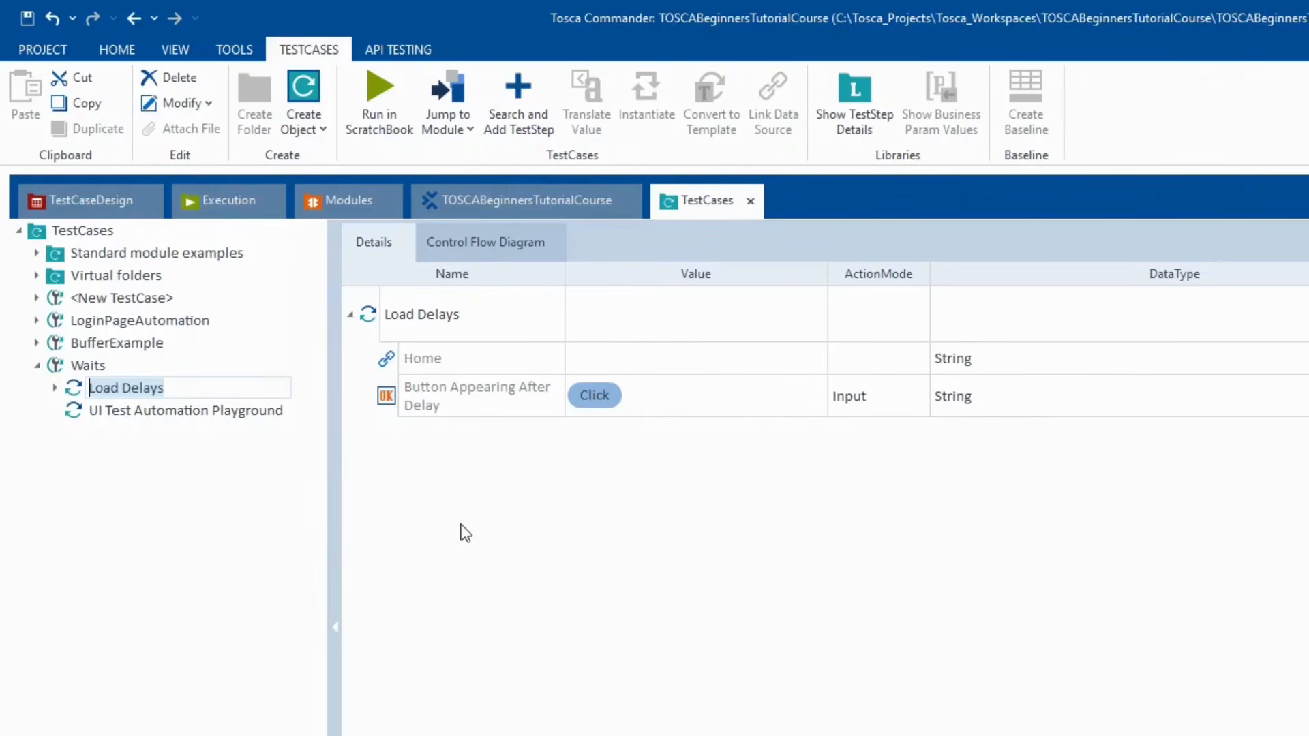
text(Click on )
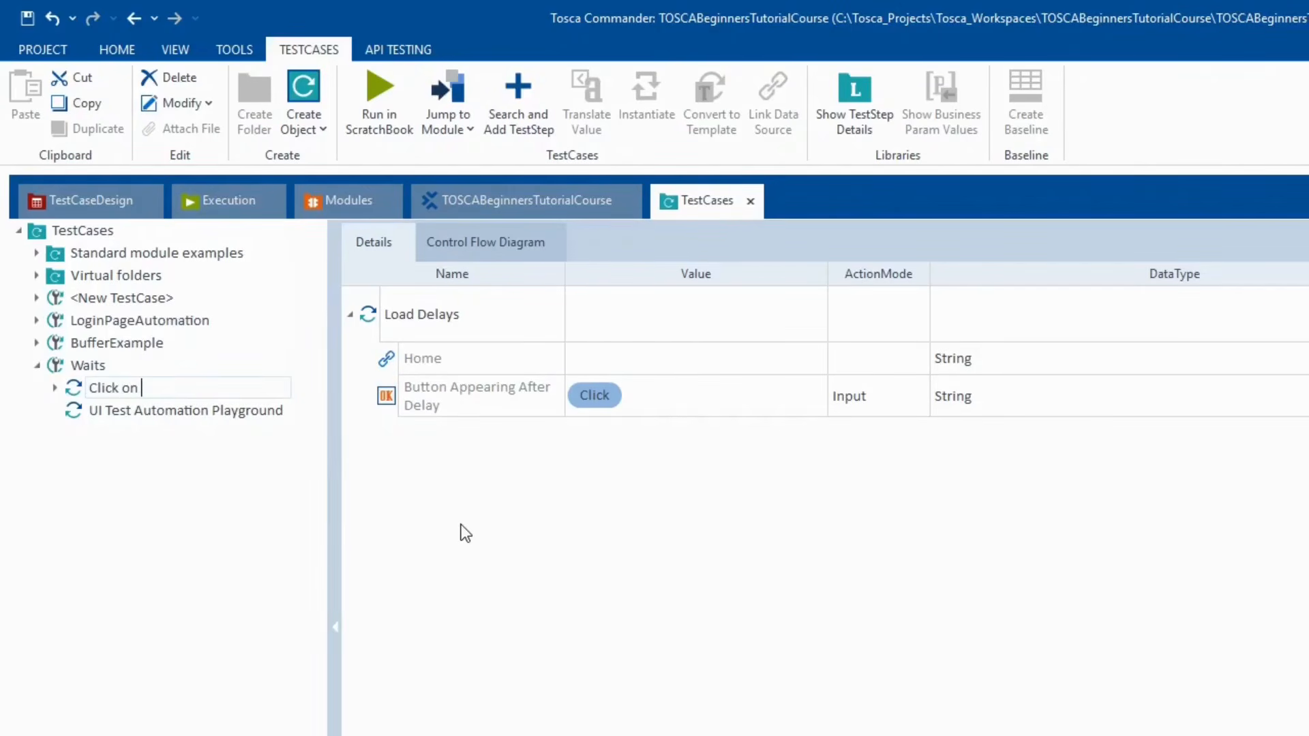
text(Button)
key(Return)
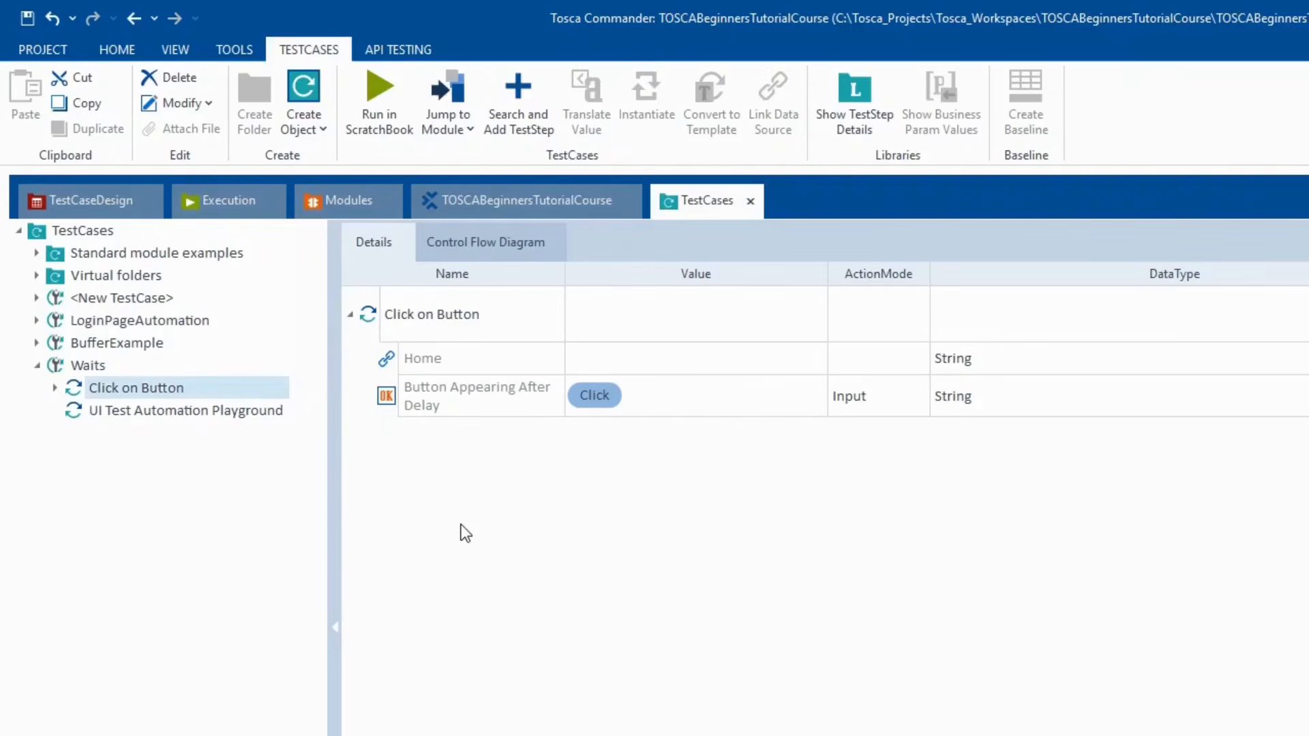
click(102, 368)
key(ctrl+v)
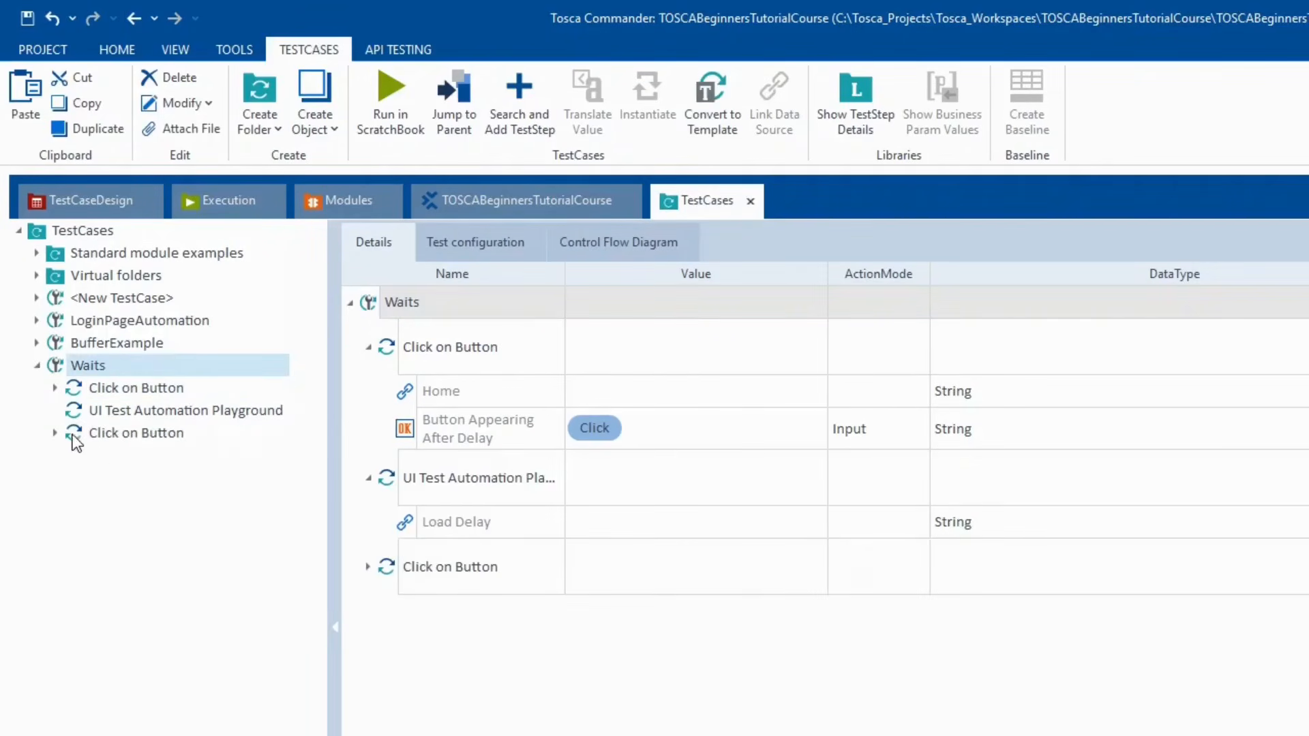
- Move the copied step above UI Test Automation Playground and rename it 'Click on Home'
drag(72, 435, 78, 404)
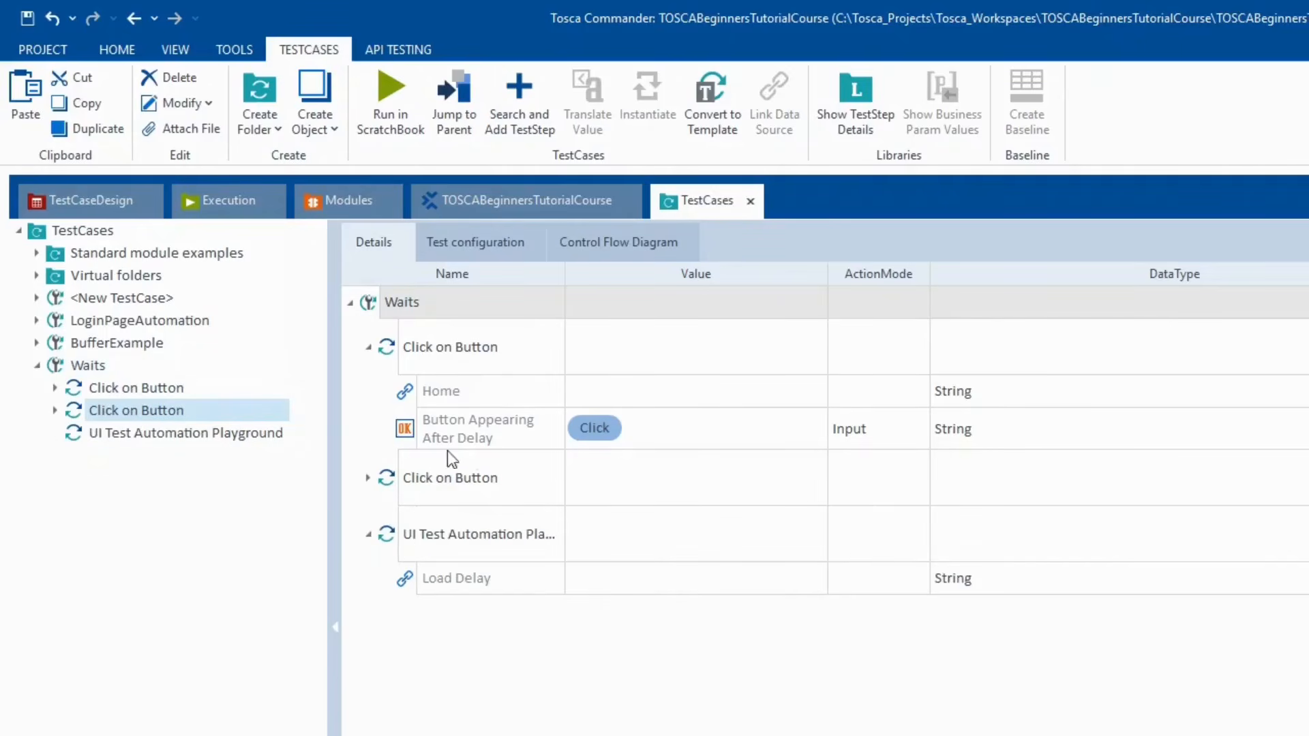
key(F2)
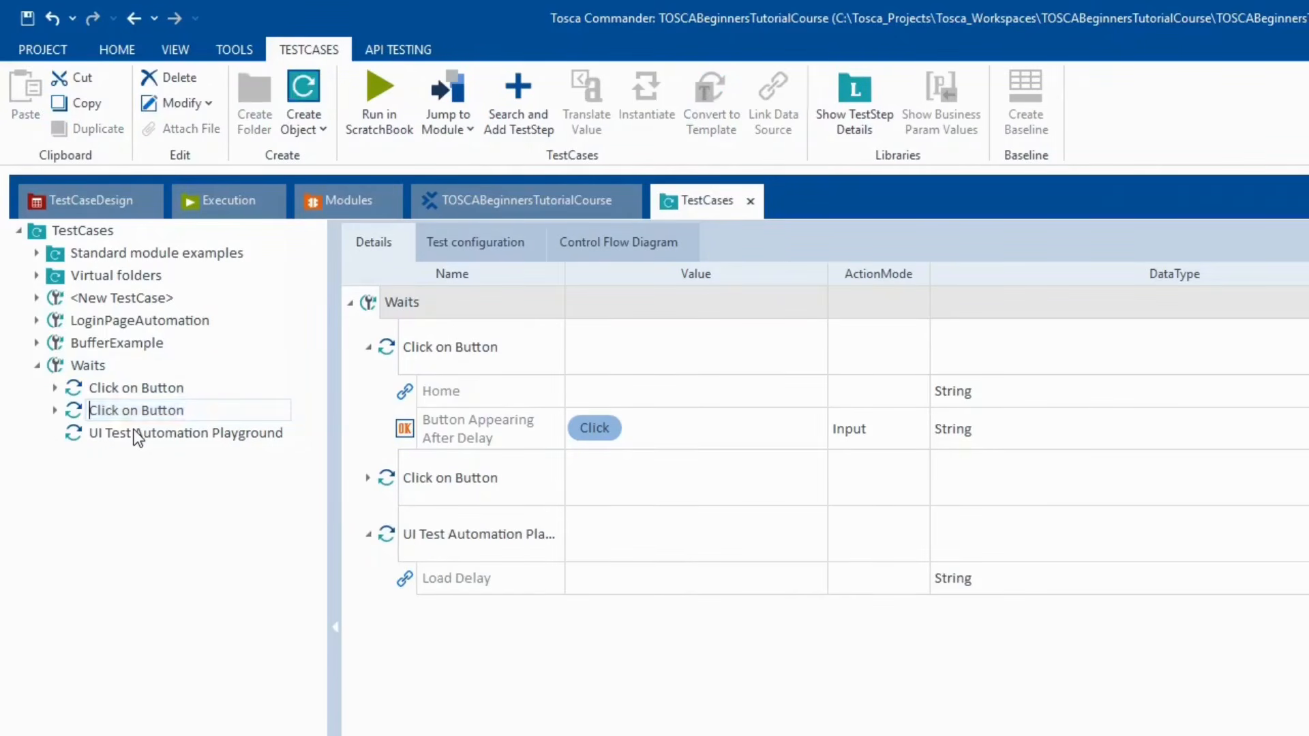
text(Click on Home)
key(Return)
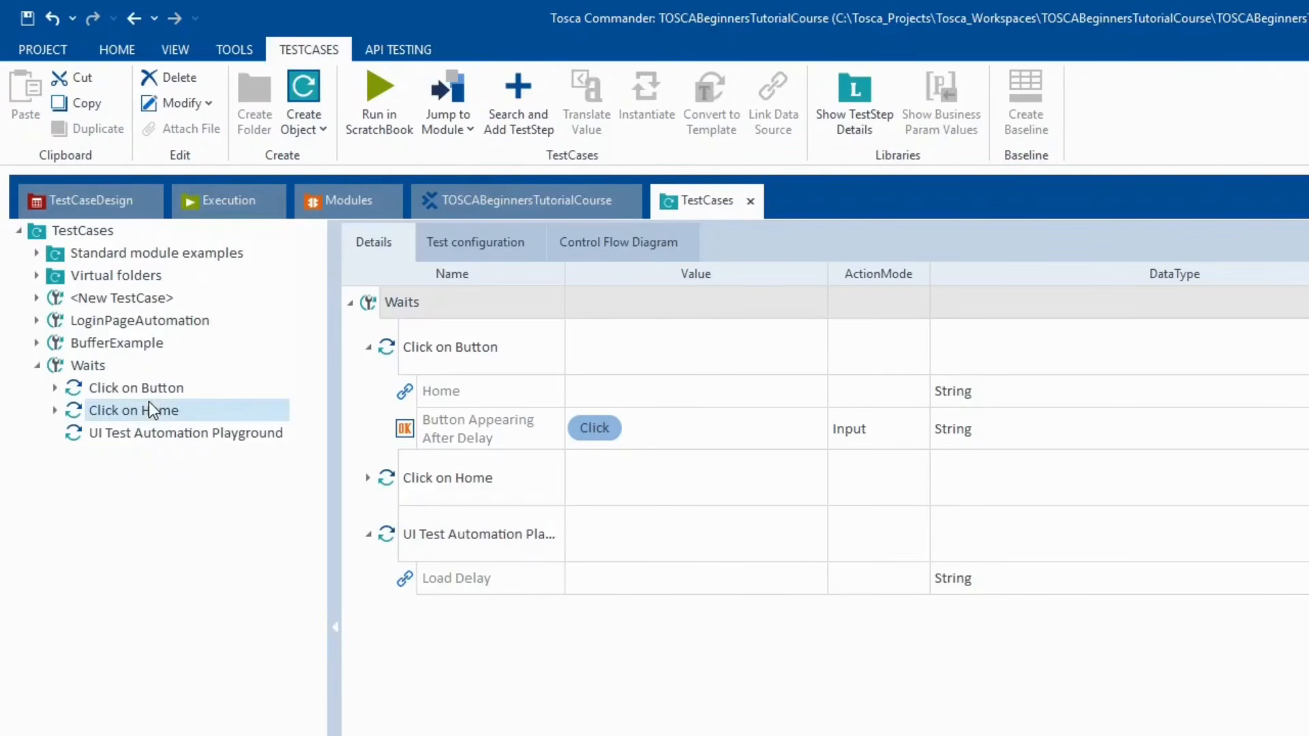
- Restore the accidentally cleared {Click} value on Click on Button's delayed-button row
click(405, 429)
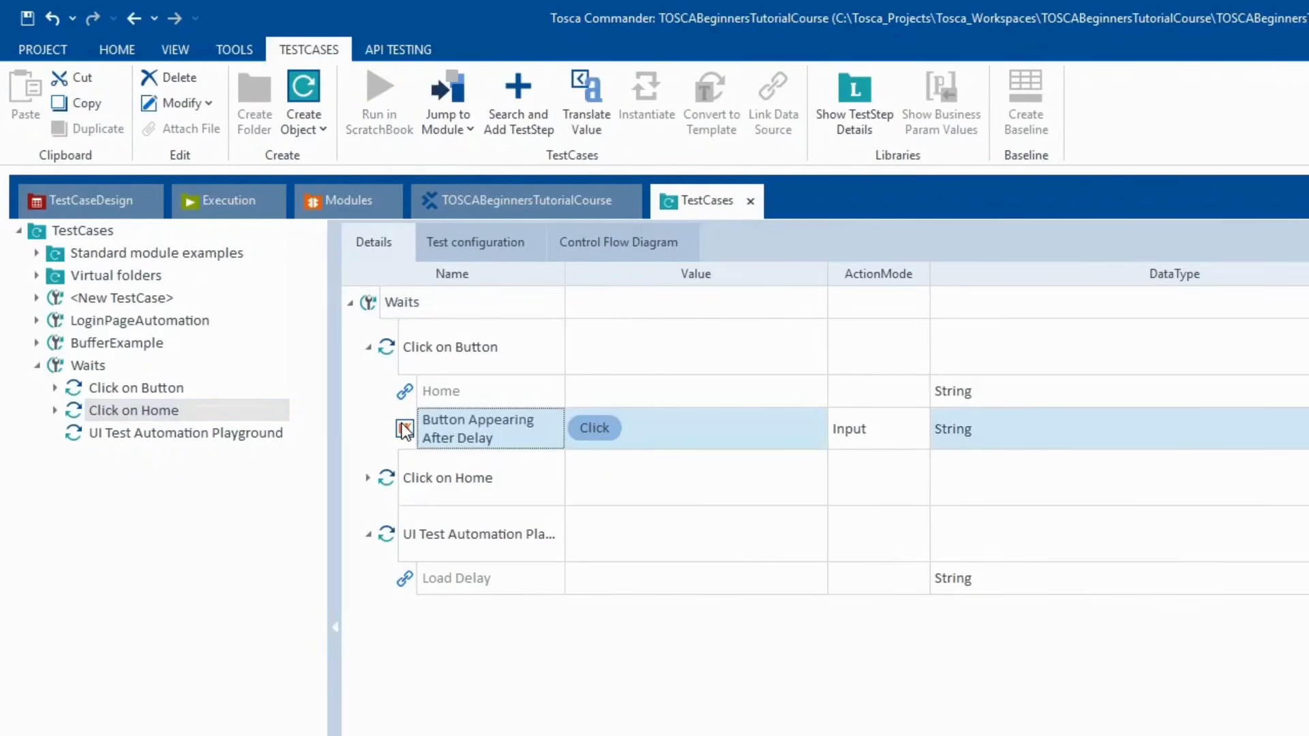
key(Delete)
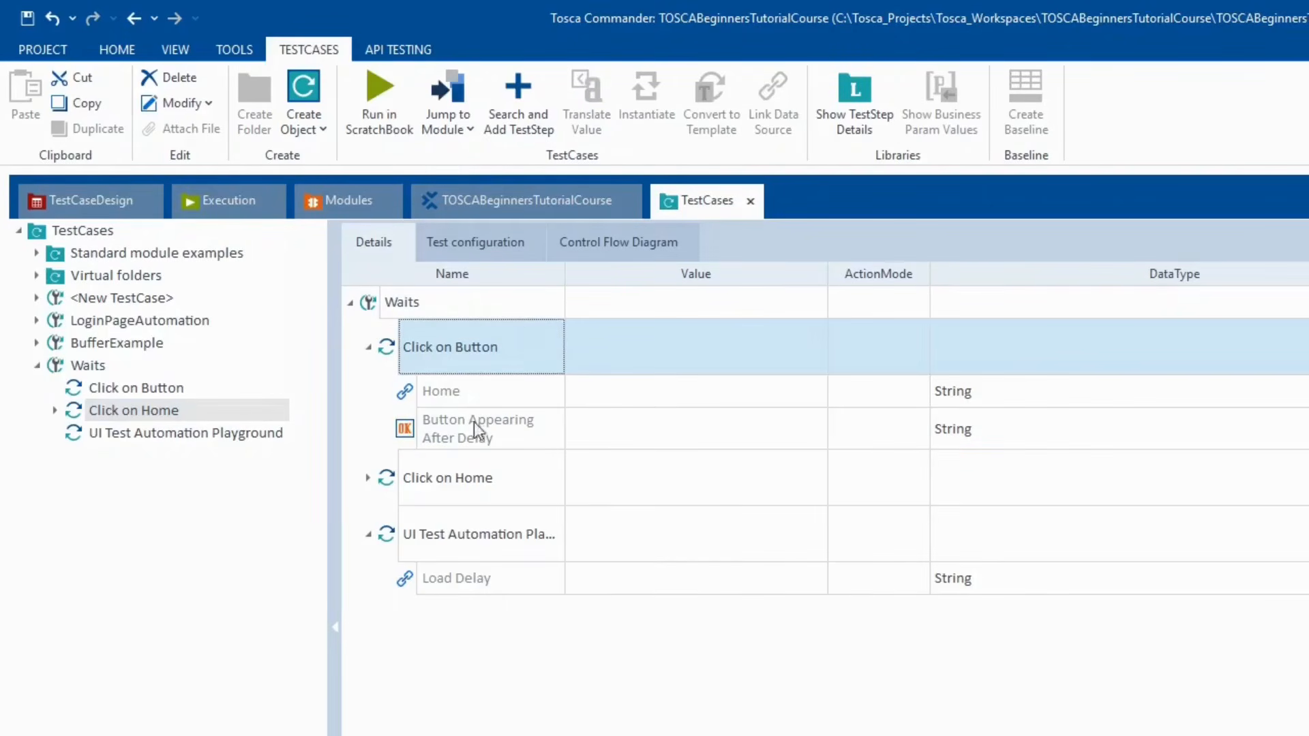
click(668, 396)
click(668, 396)
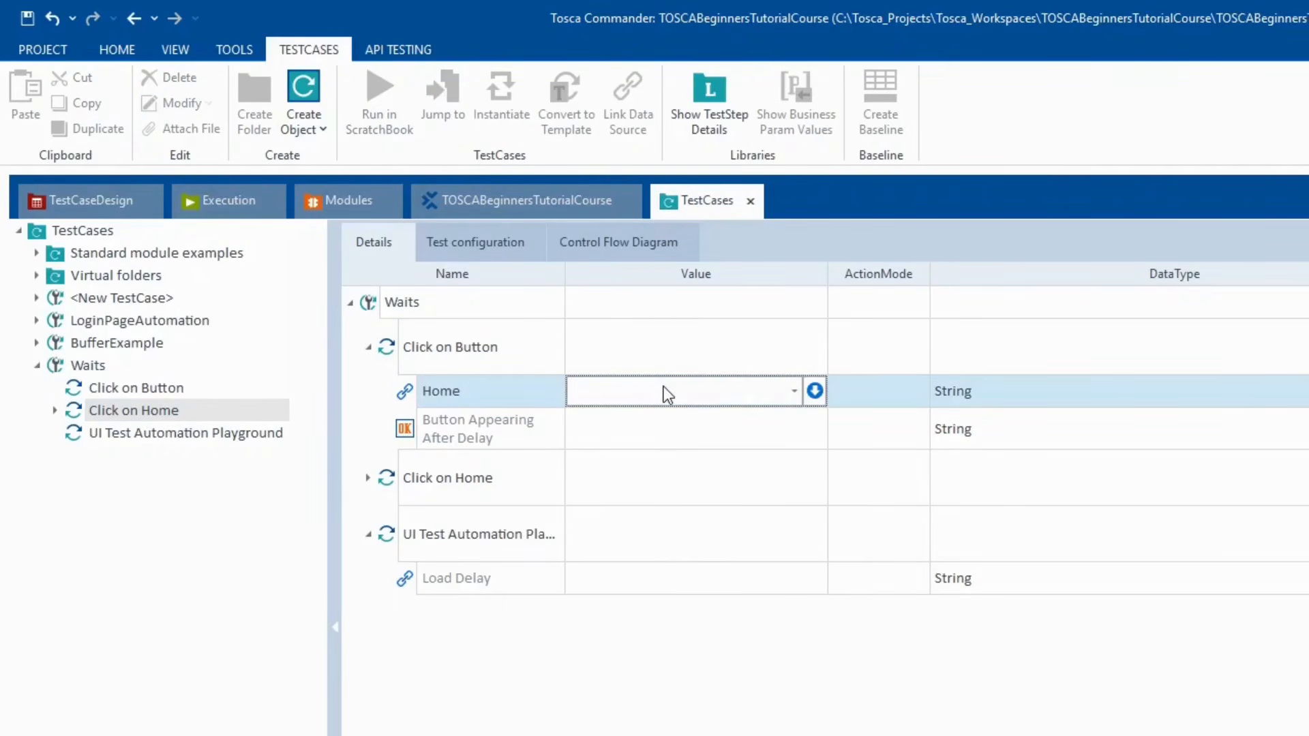
click(368, 478)
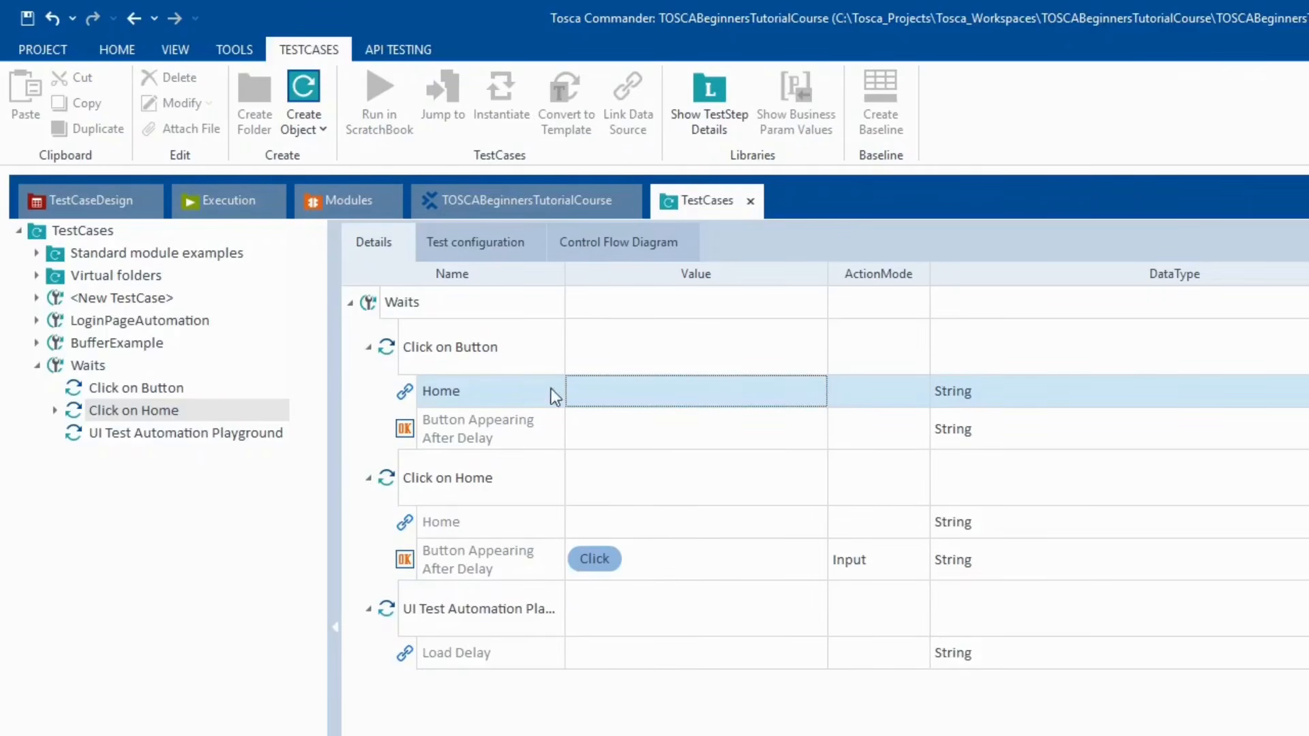
click(612, 428)
click(625, 428)
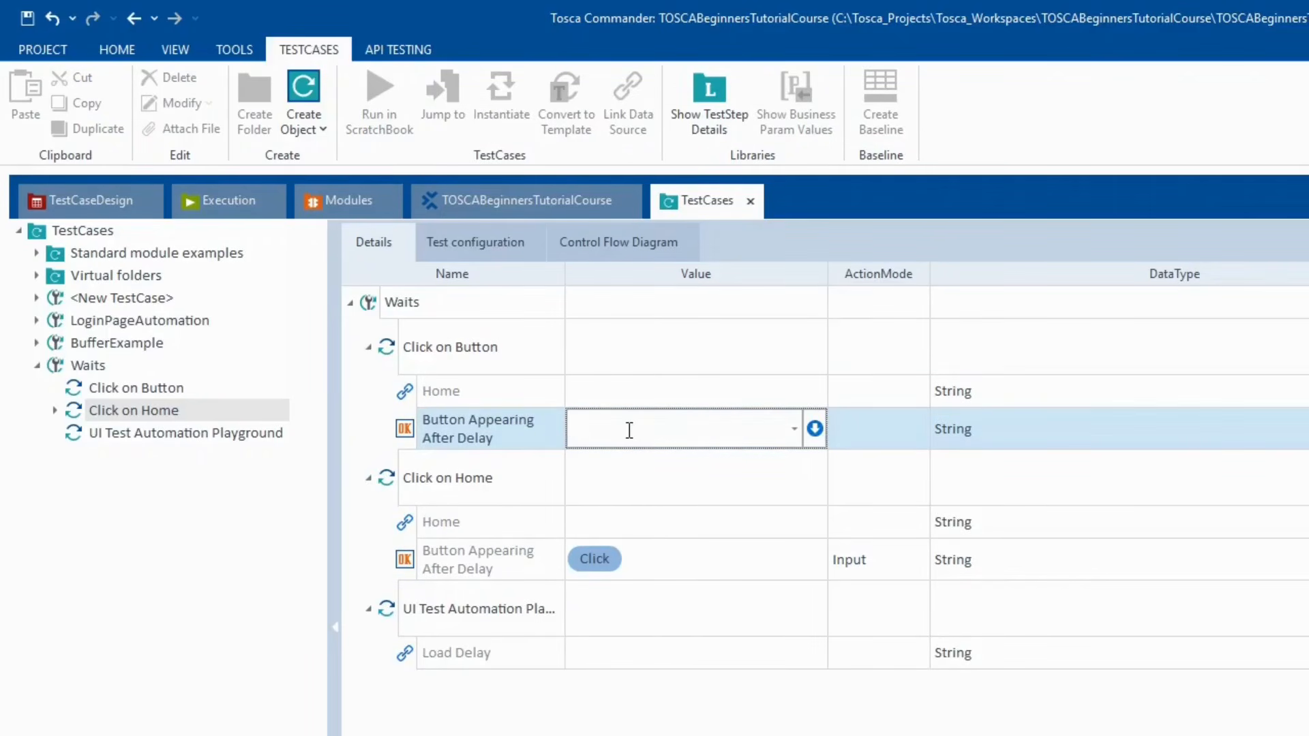
text({Click})
key(Return)
- In Click on Home, clear the delayed button's value and set Home to {Click}
click(424, 558)
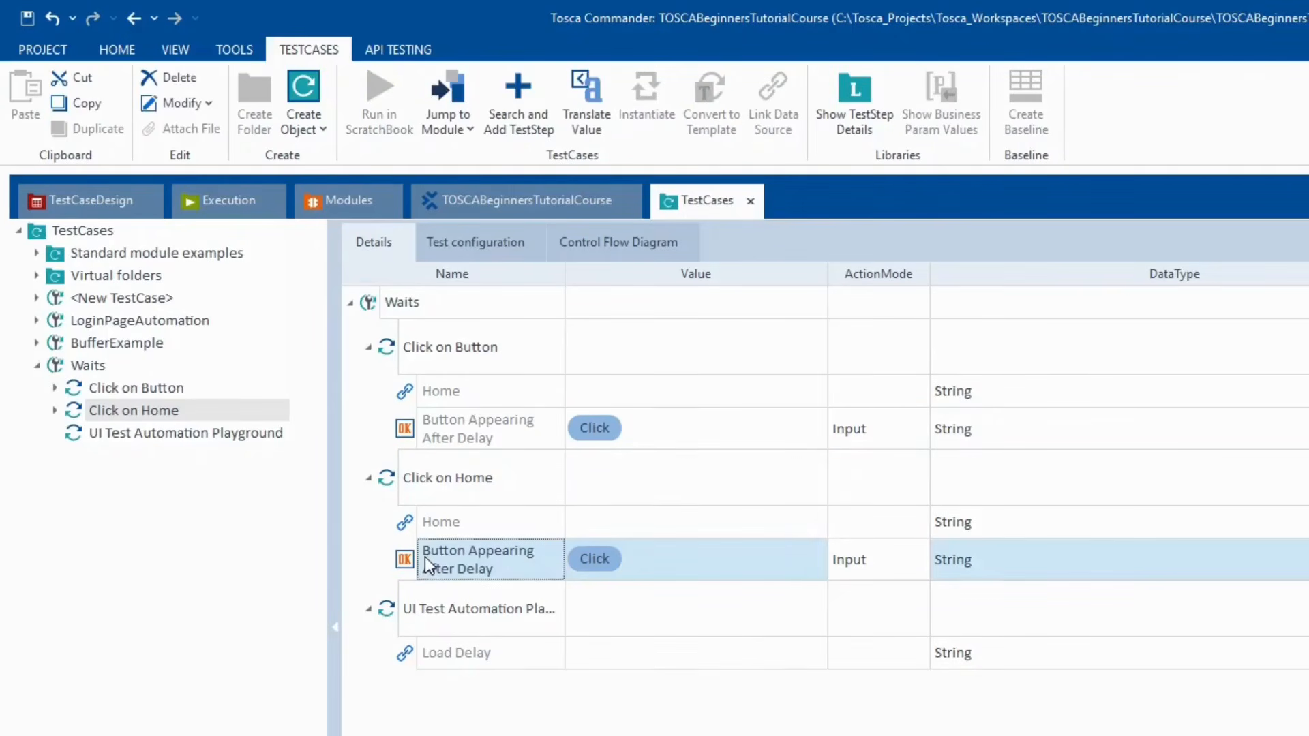
key(Delete)
click(629, 529)
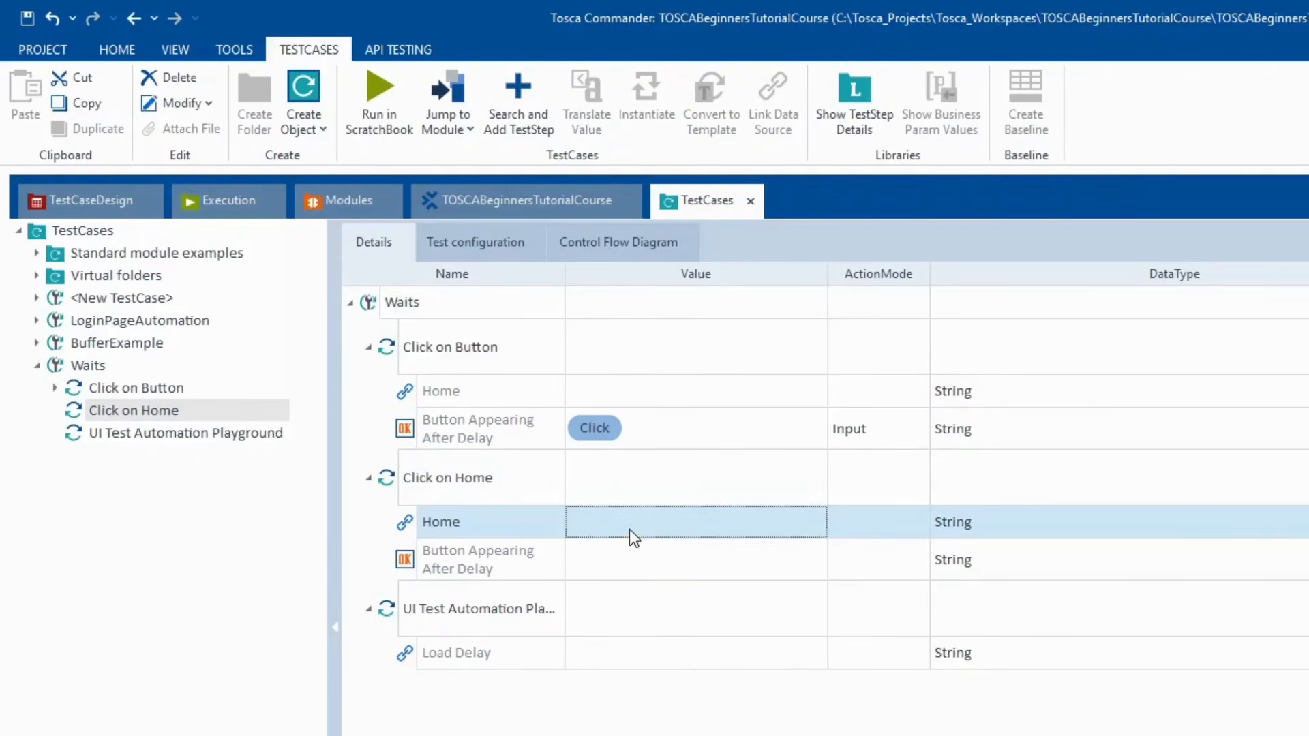
click(629, 525)
text({Click})
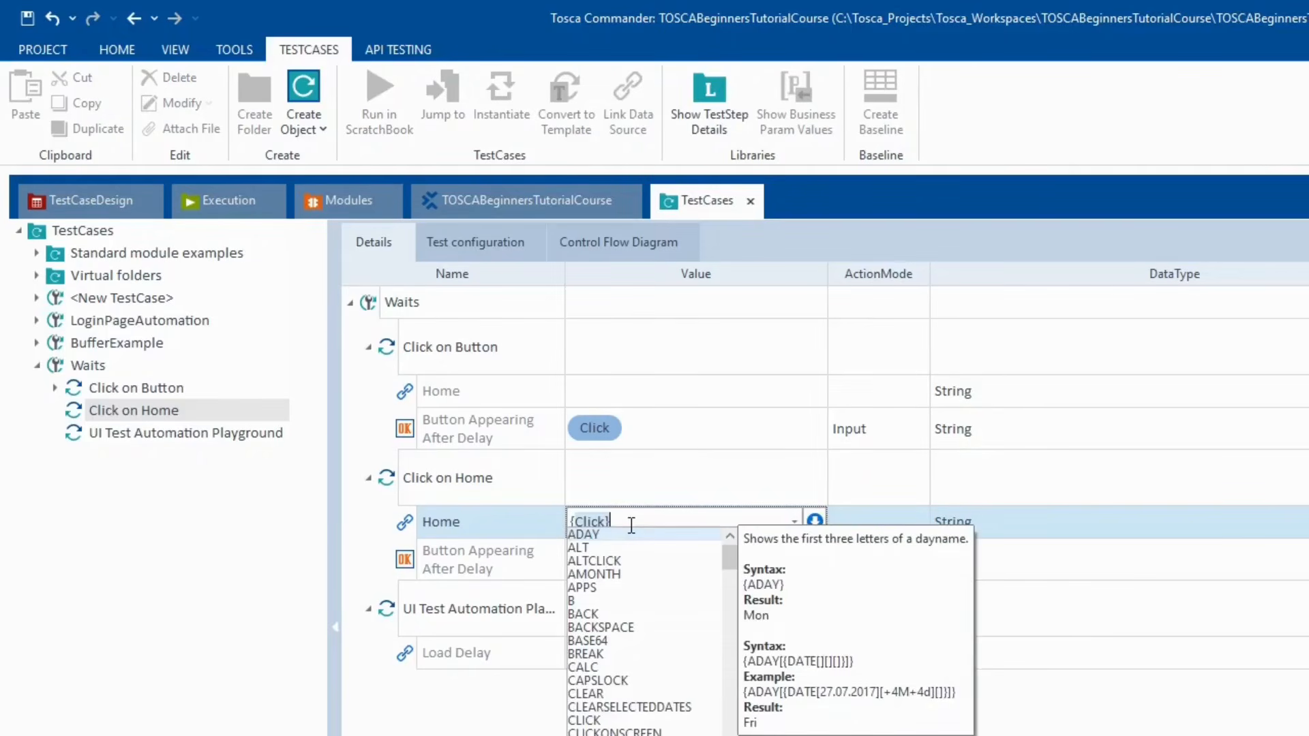
key(Return)
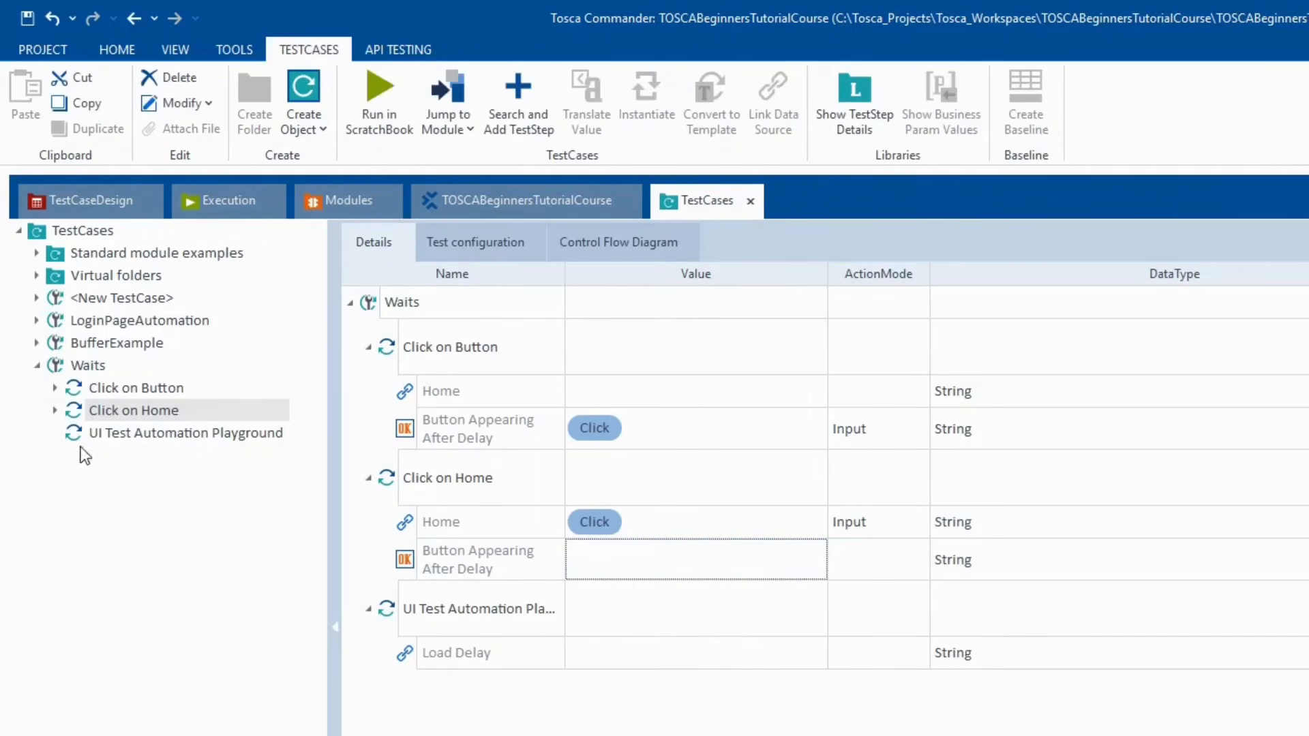
- Rename the UI Test Automation Playground step to 'Click on Load Delay'
click(118, 386)
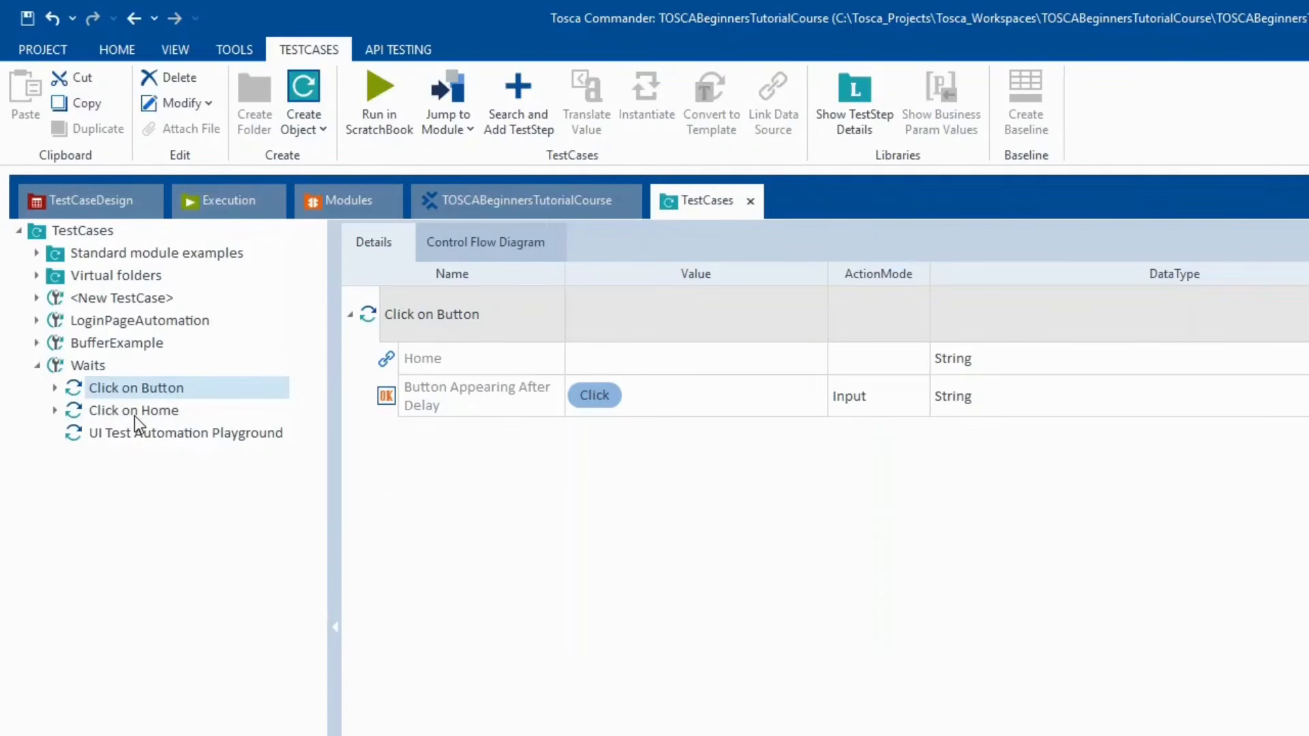
click(134, 416)
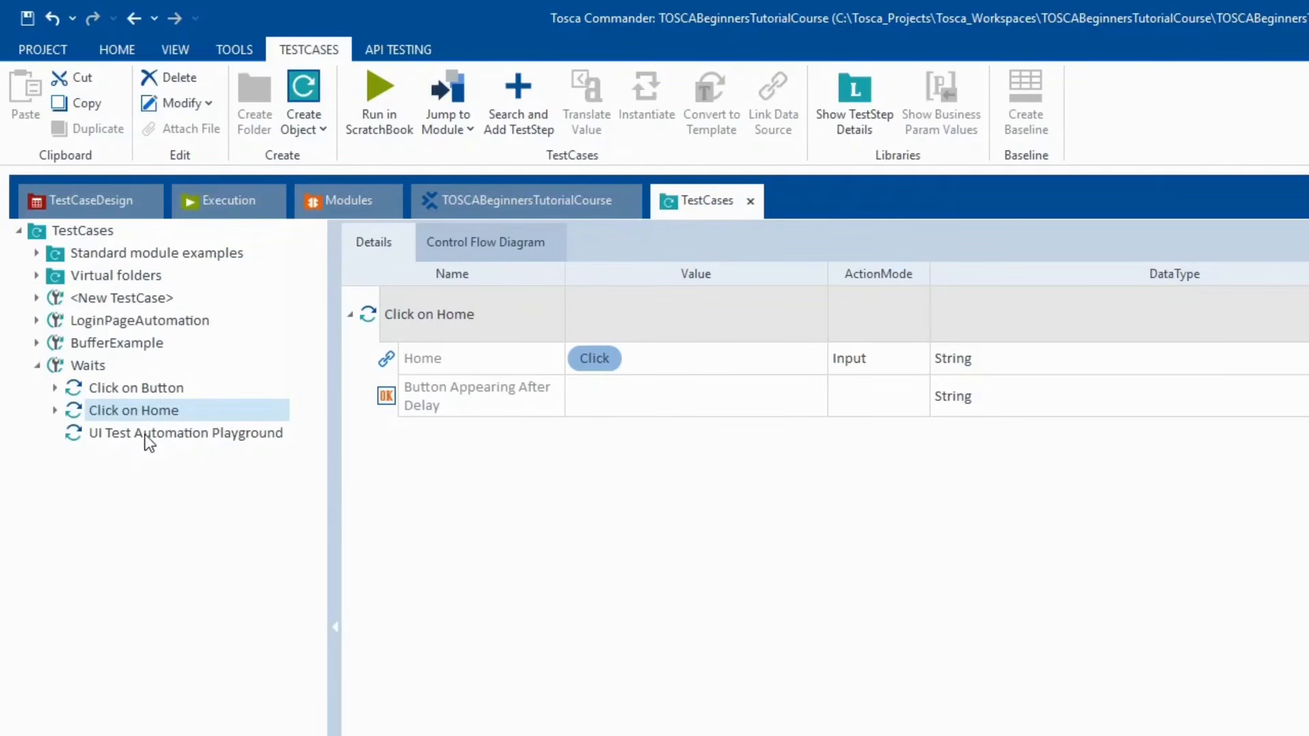
click(144, 435)
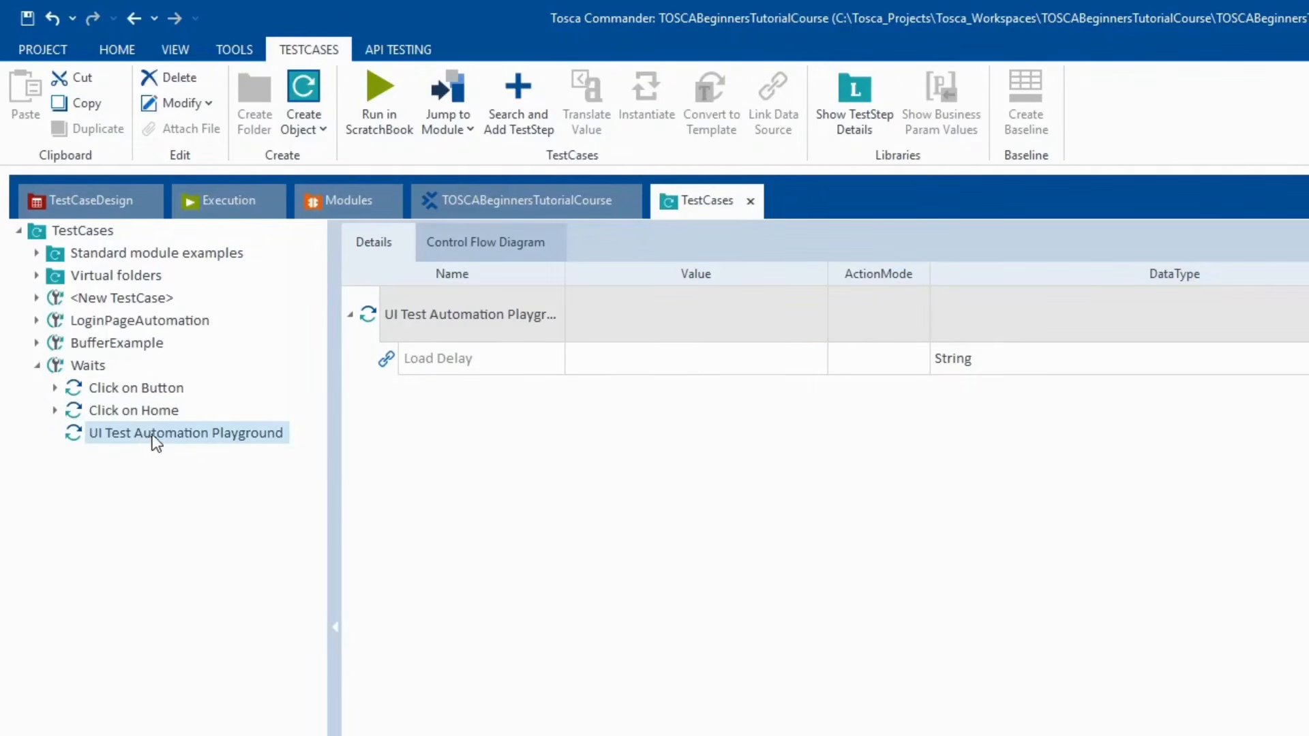
click(228, 429)
text(Click on)
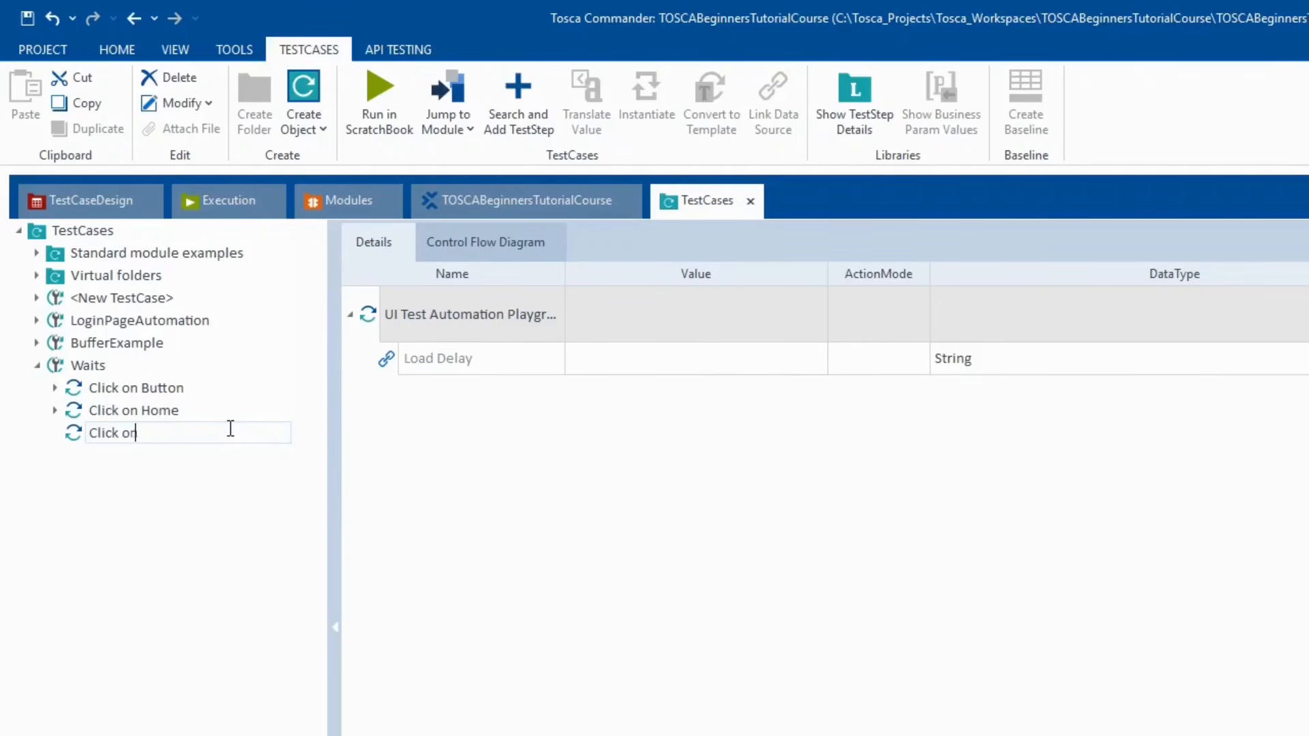
text( Load Delay)
key(Return)
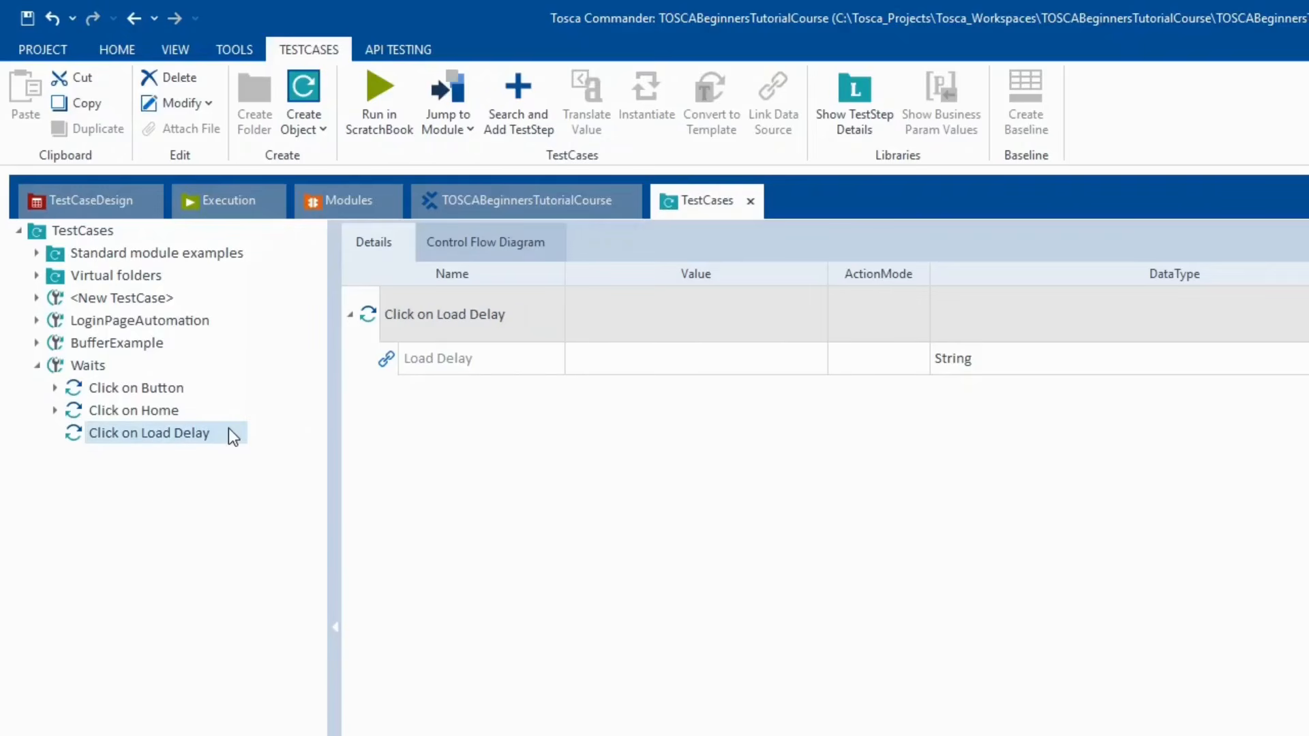
- Set the Load Delay link's value to {Click}
click(778, 356)
click(772, 357)
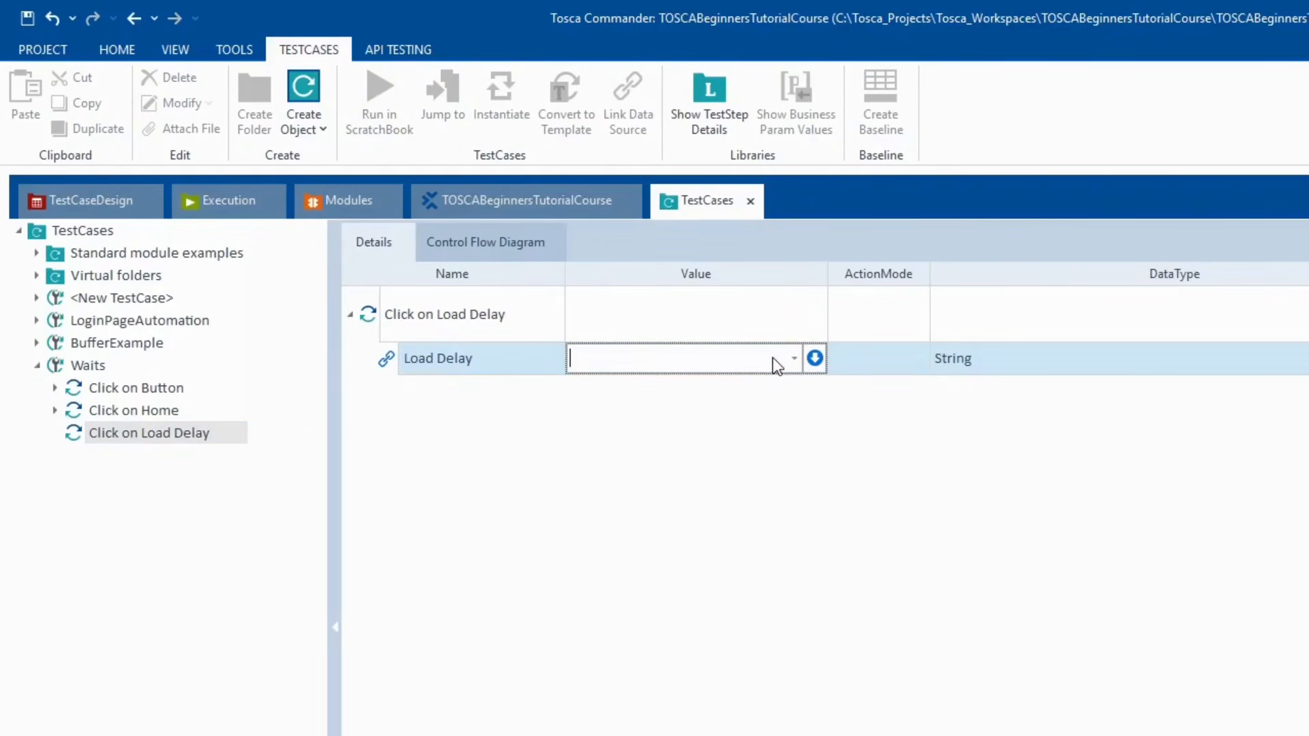
text({Click})
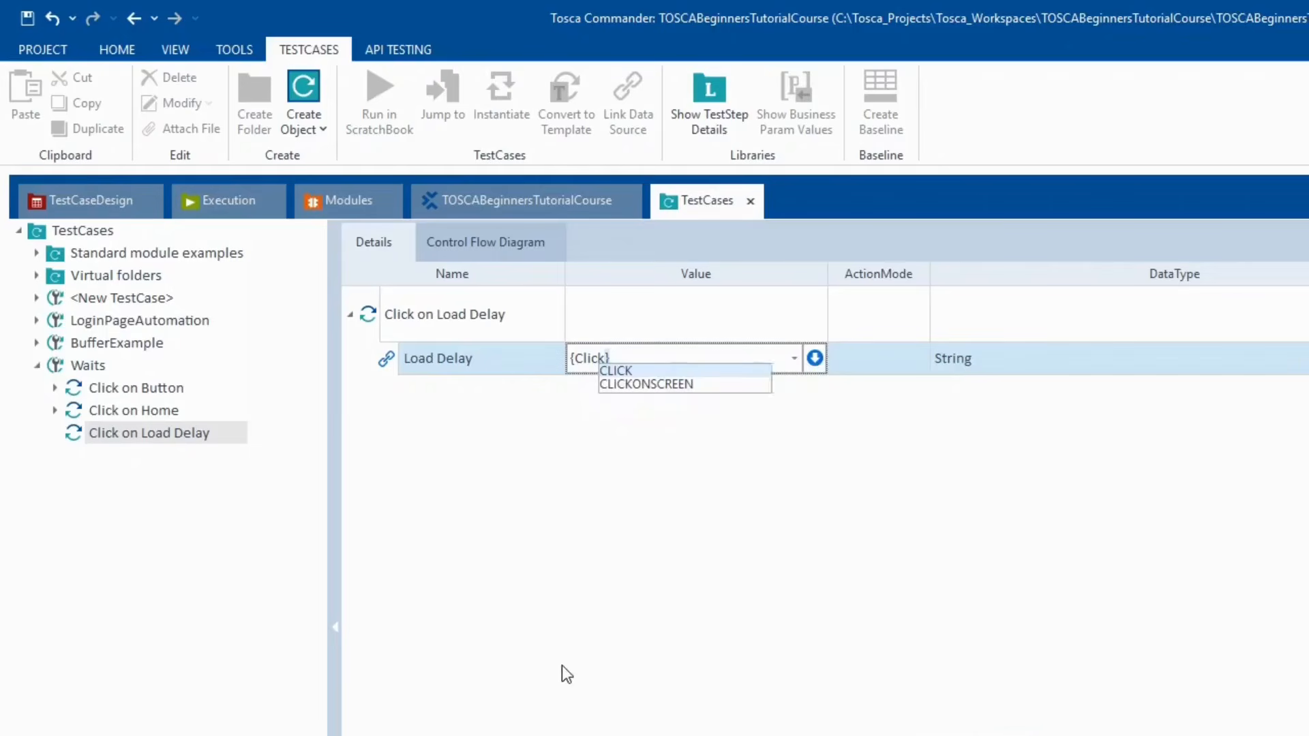
click(532, 597)
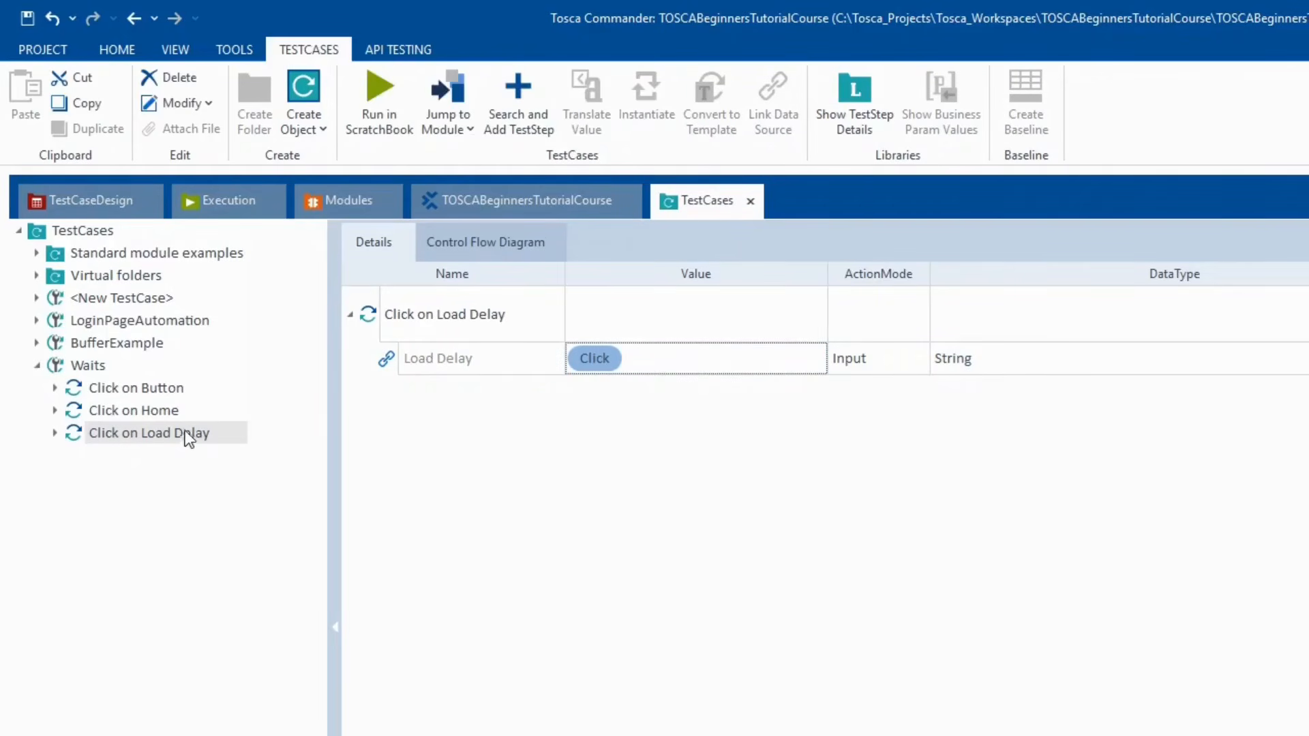
click(150, 390)
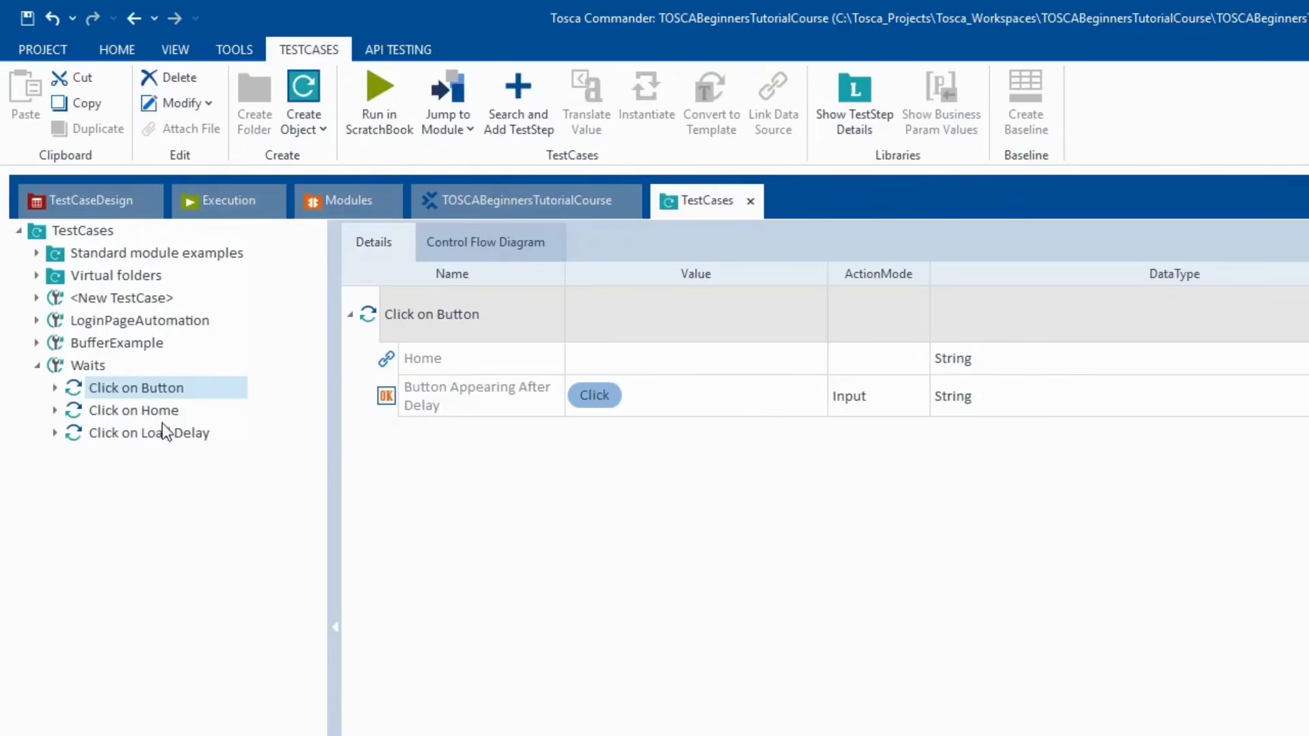
- Paste another copy of Click on Button into Waits and rename it 'Validating Button Presence'
click(73, 365)
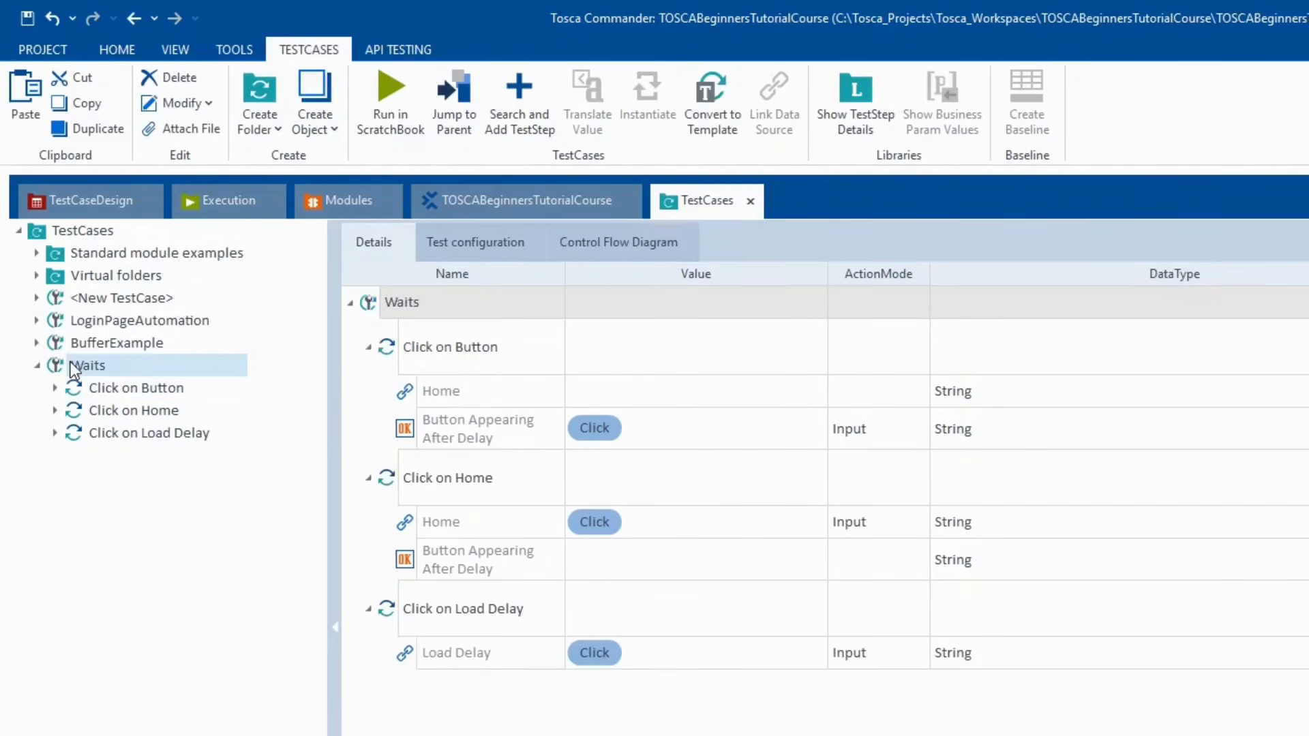
key(ctrl+v)
click(128, 461)
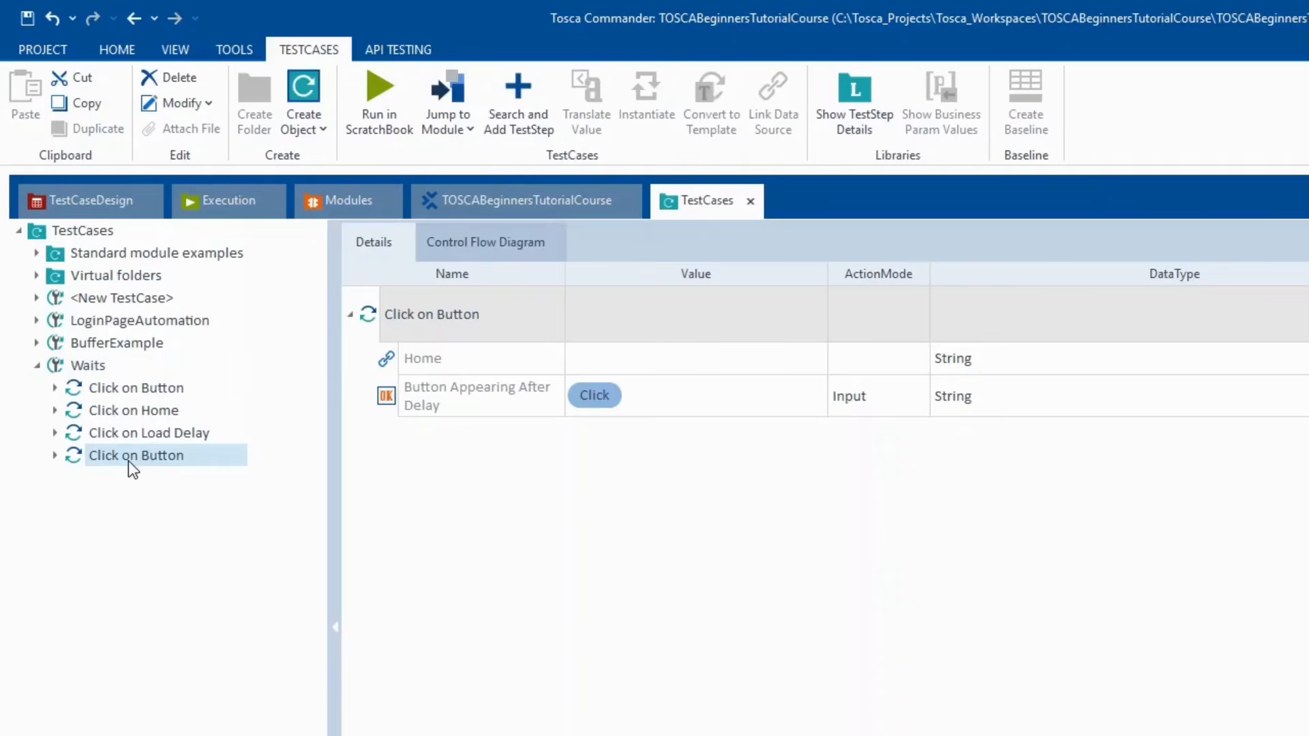
key(F2)
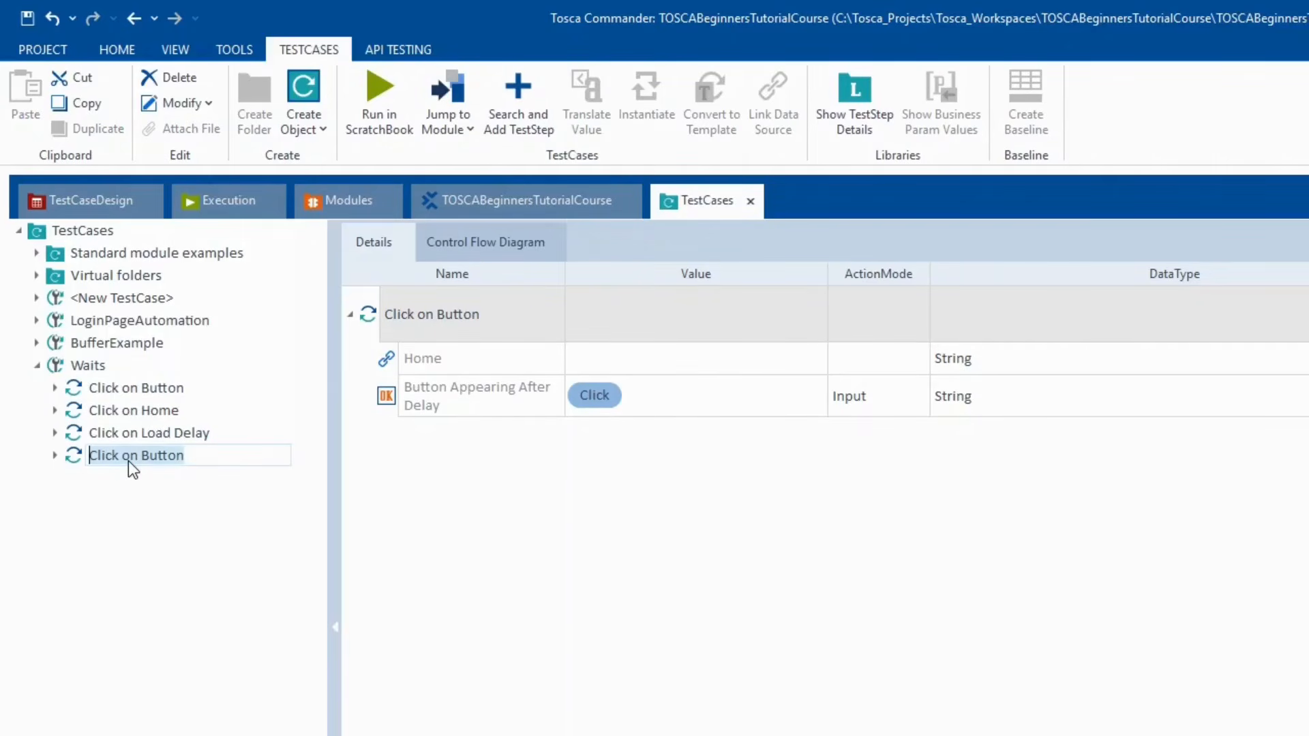
text(Validating )
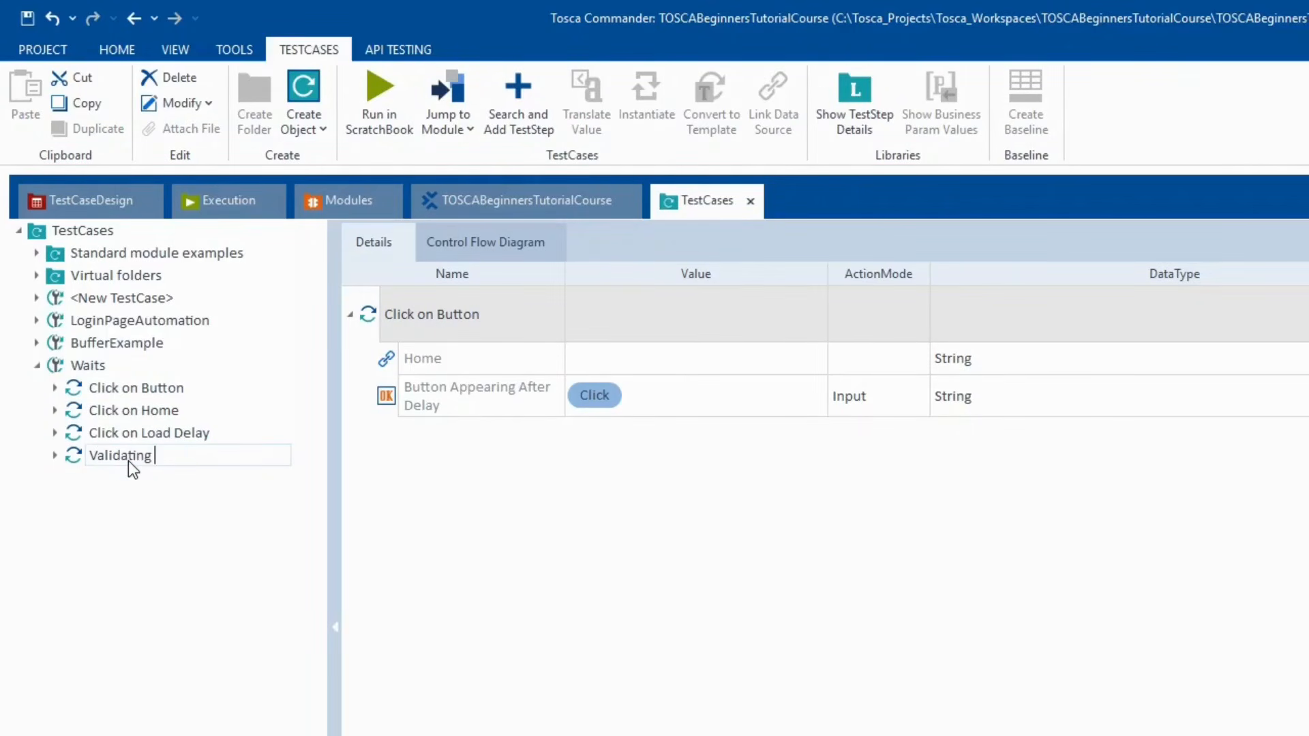
text(Button Presence)
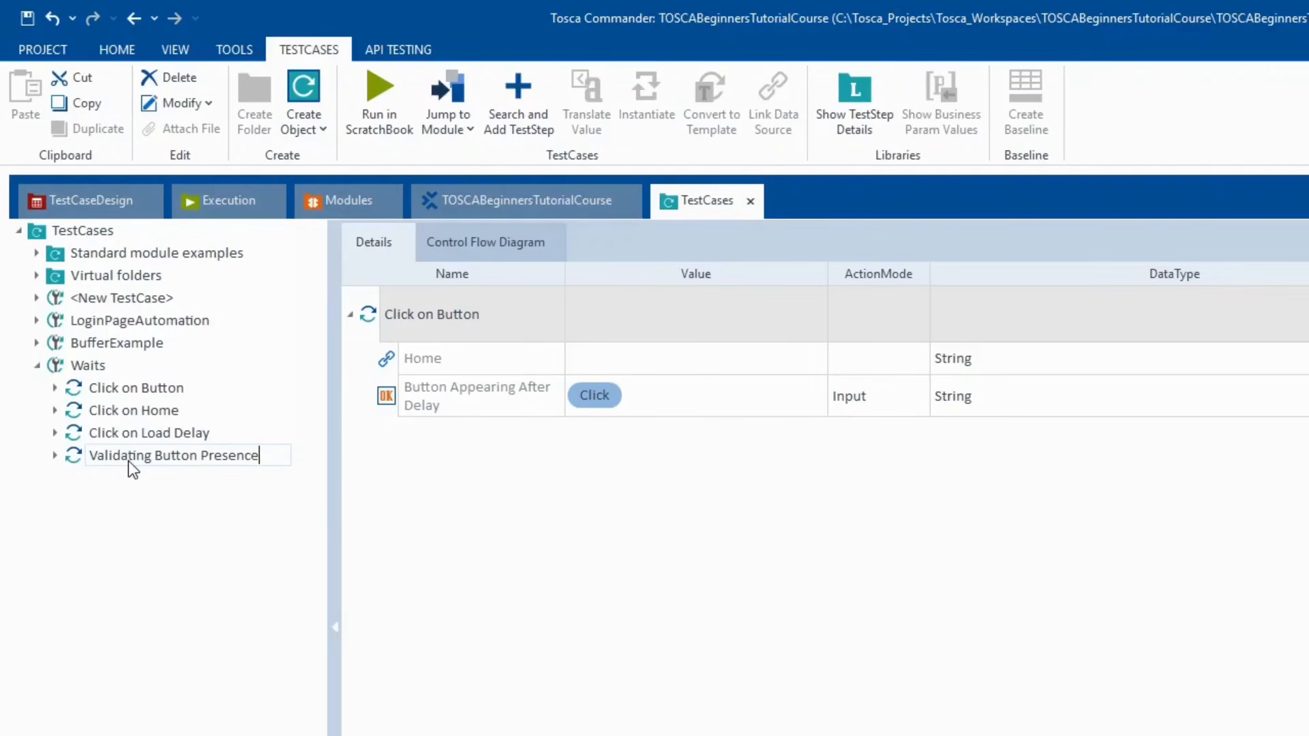
key(Return)
- Switch Button Appearing After Delay's action mode to Verify
click(774, 398)
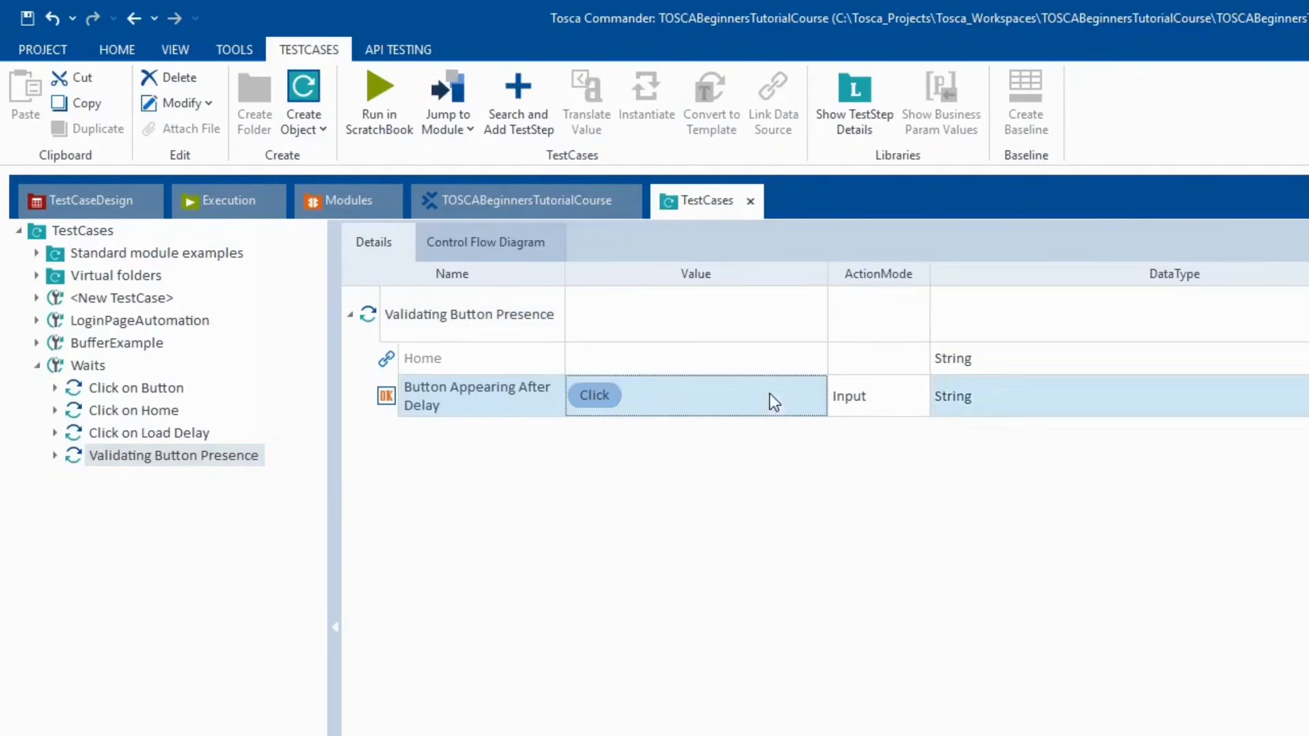
click(869, 398)
click(913, 401)
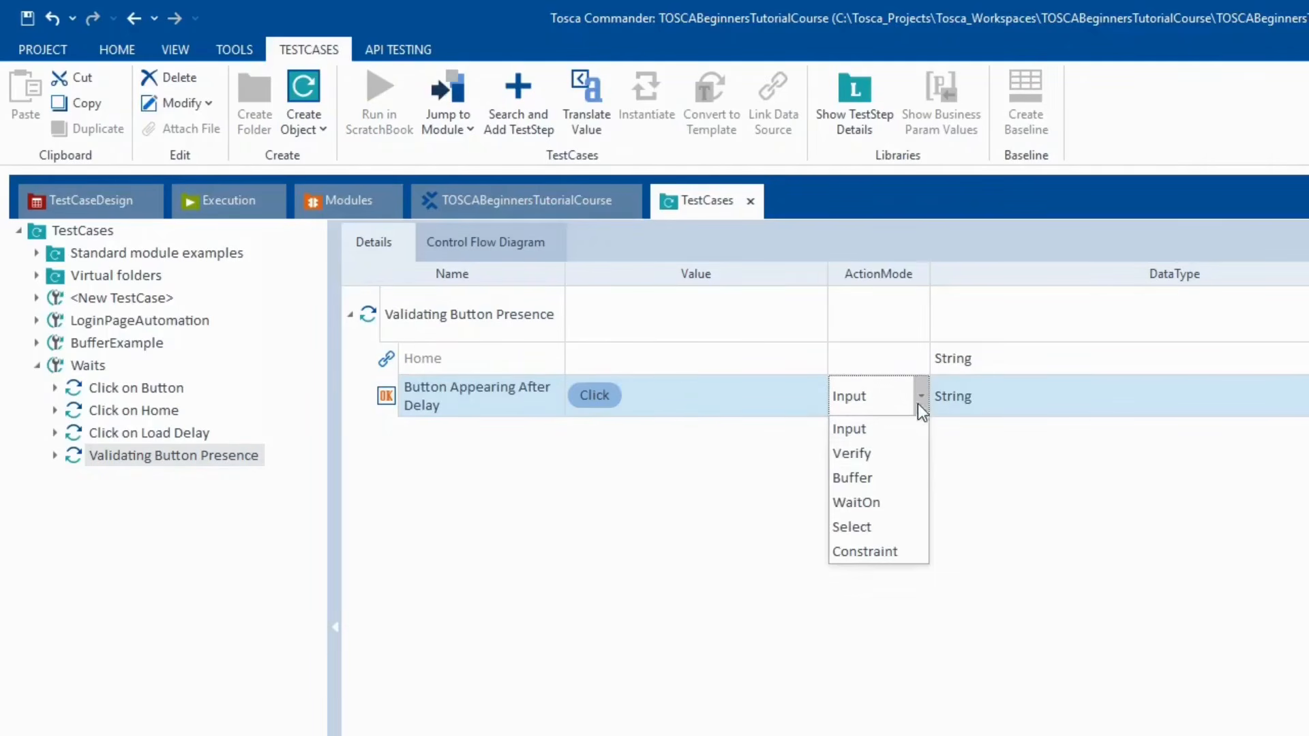
click(856, 452)
click(806, 397)
click(815, 397)
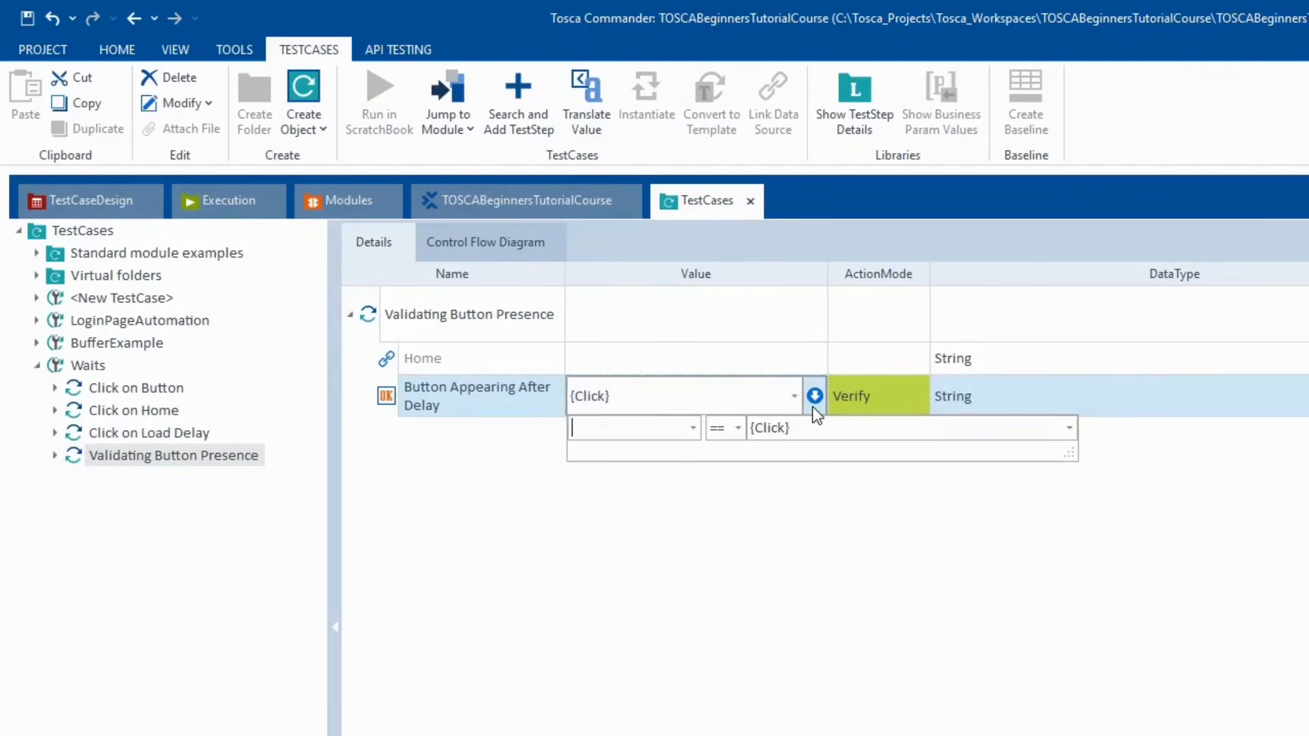
- Set the verification condition to Visible == True for the delayed button
click(693, 428)
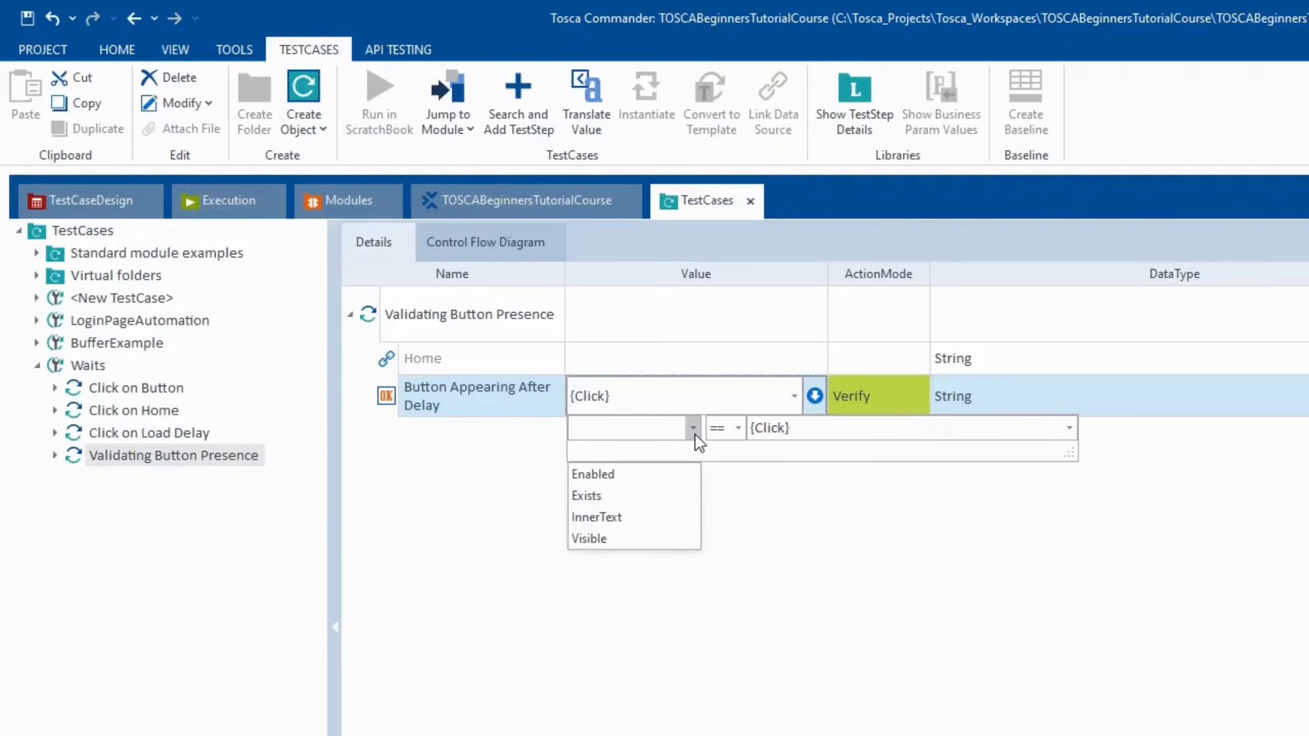
click(608, 540)
click(830, 428)
text(true)
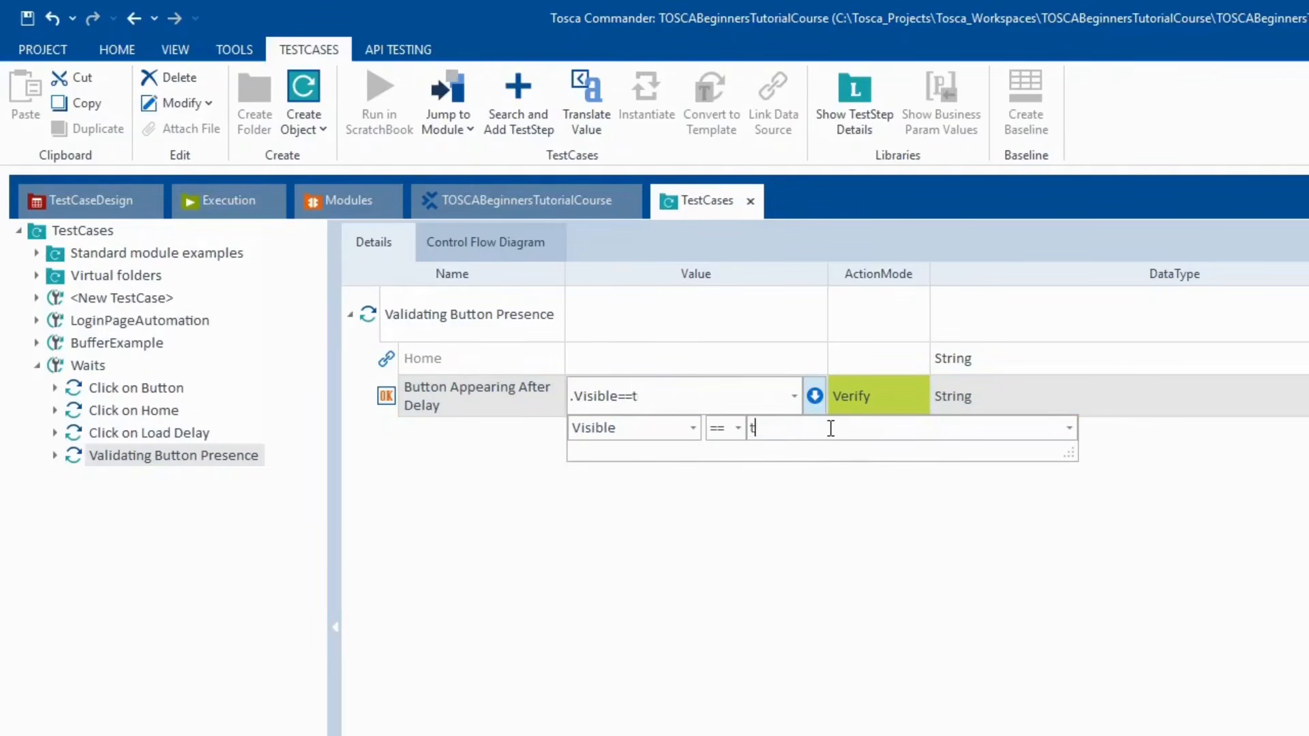
key(BackSpace)
key(BackSpace)
key(BackSpace)
key(BackSpace)
text(True)
click(729, 579)
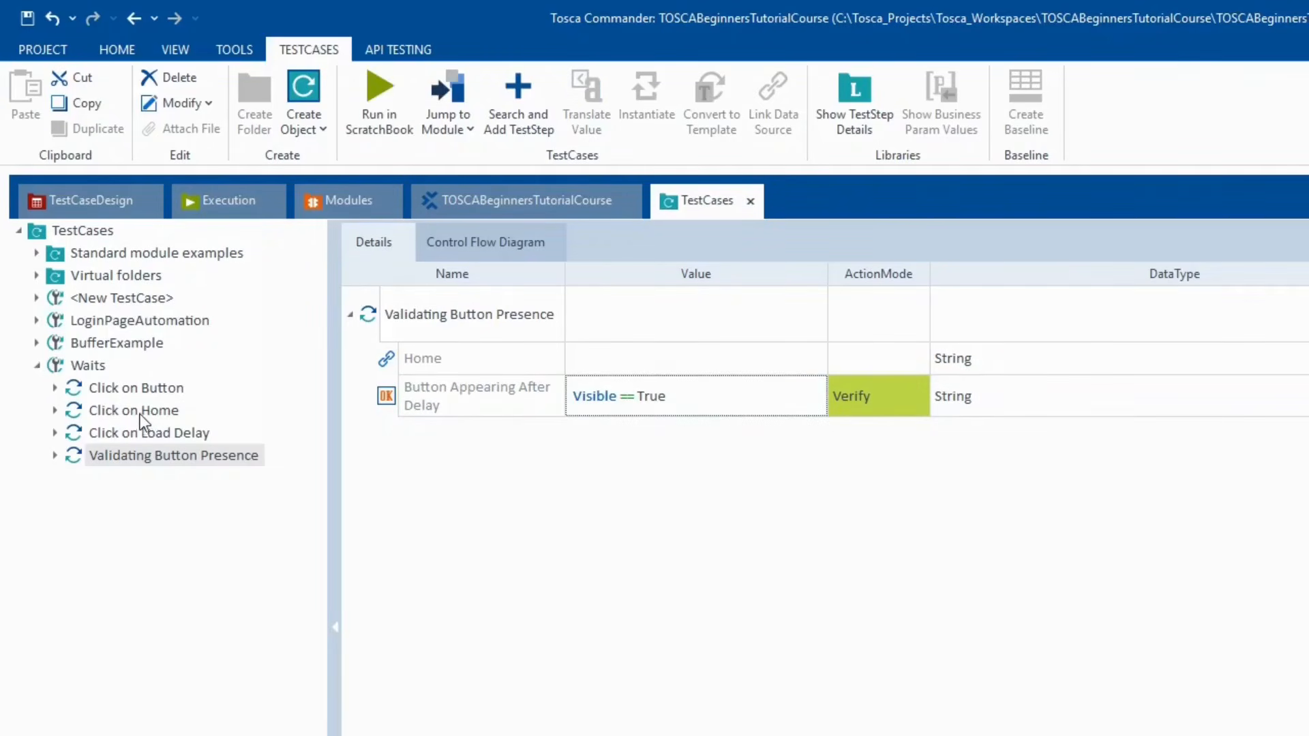
click(165, 432)
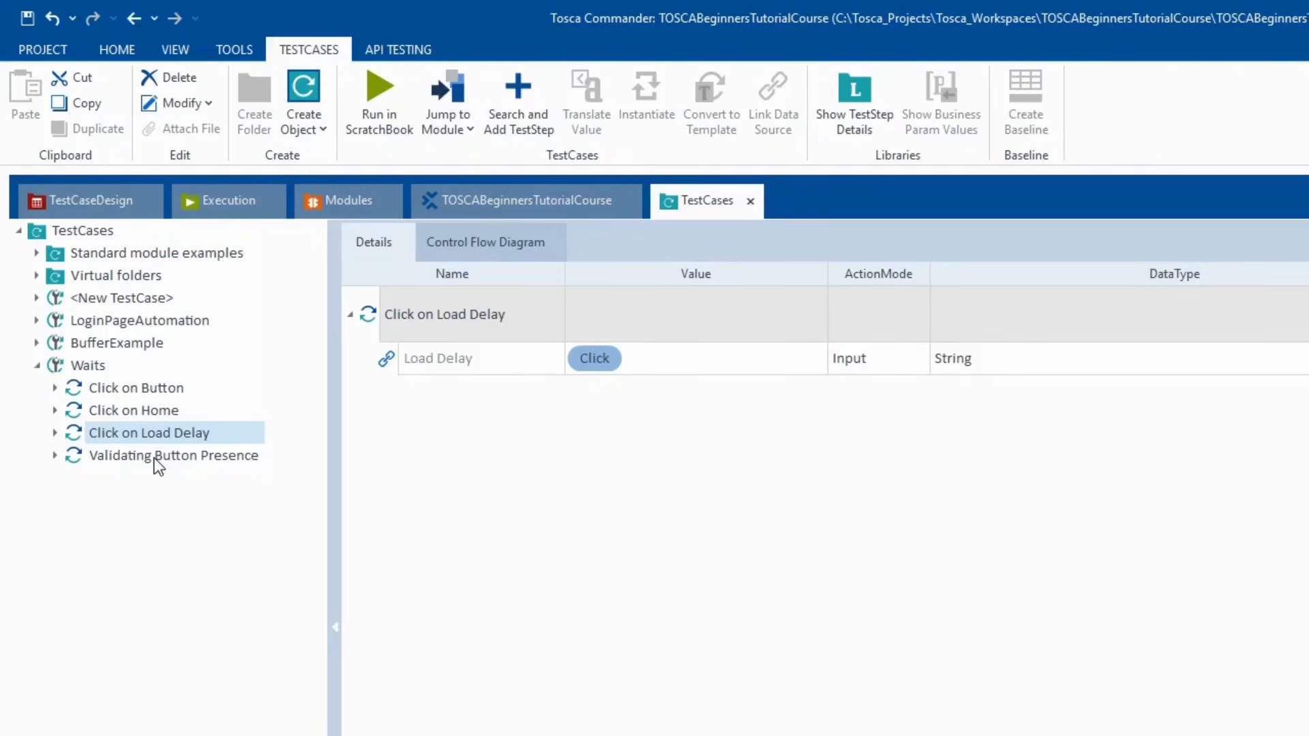
click(155, 458)
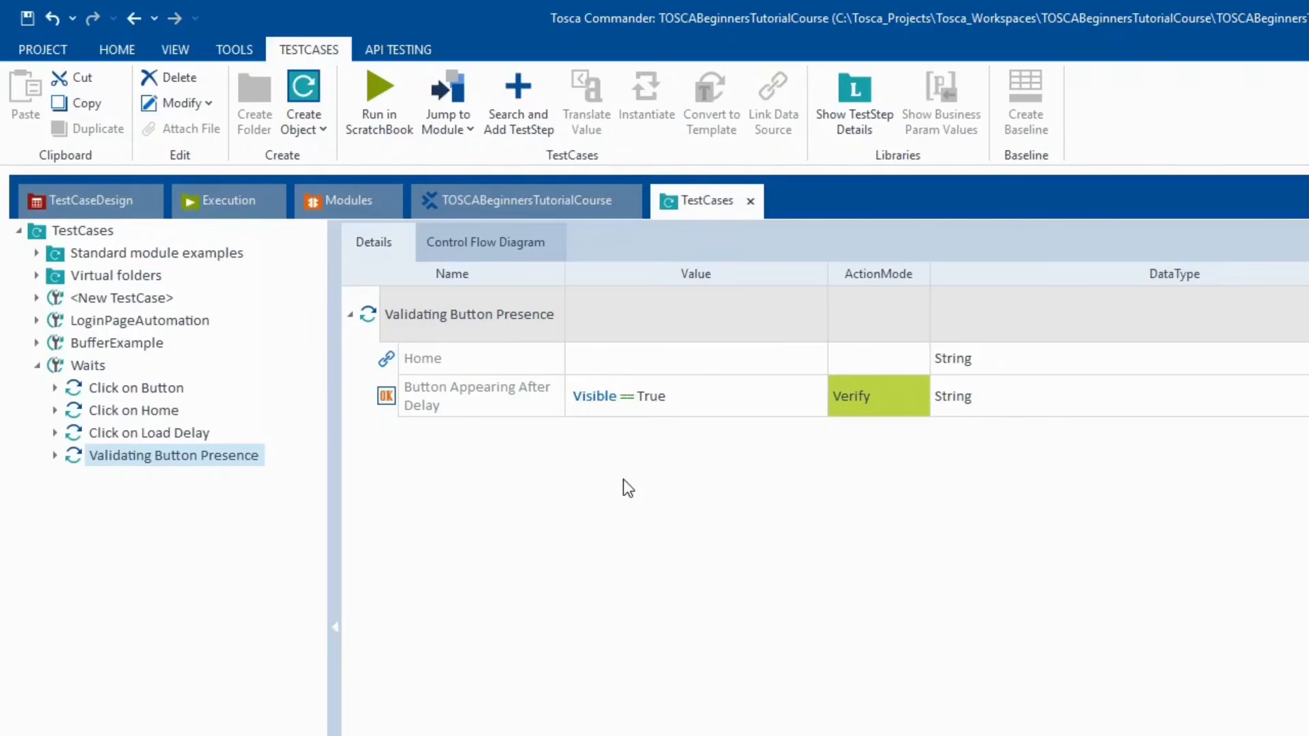
- Add a TBox Wait step to Waits and place it above Validating Button Presence
click(89, 368)
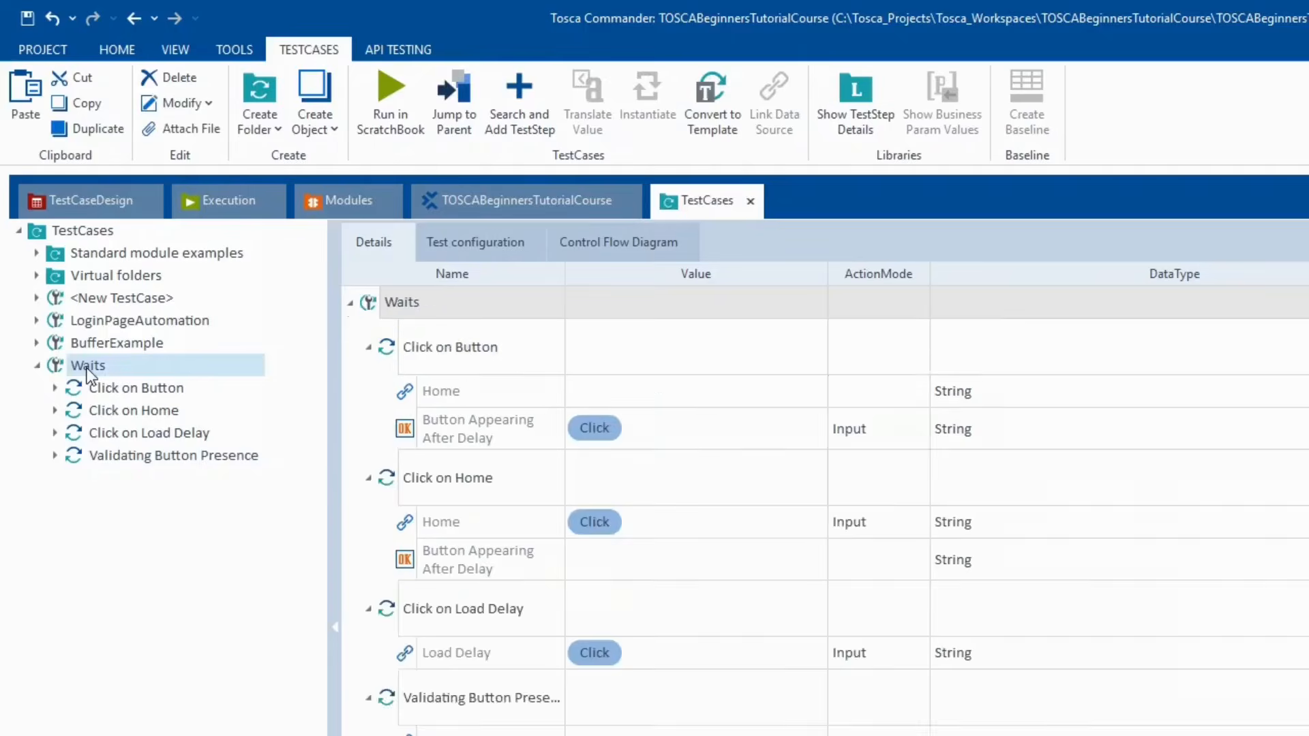
right_click(89, 371)
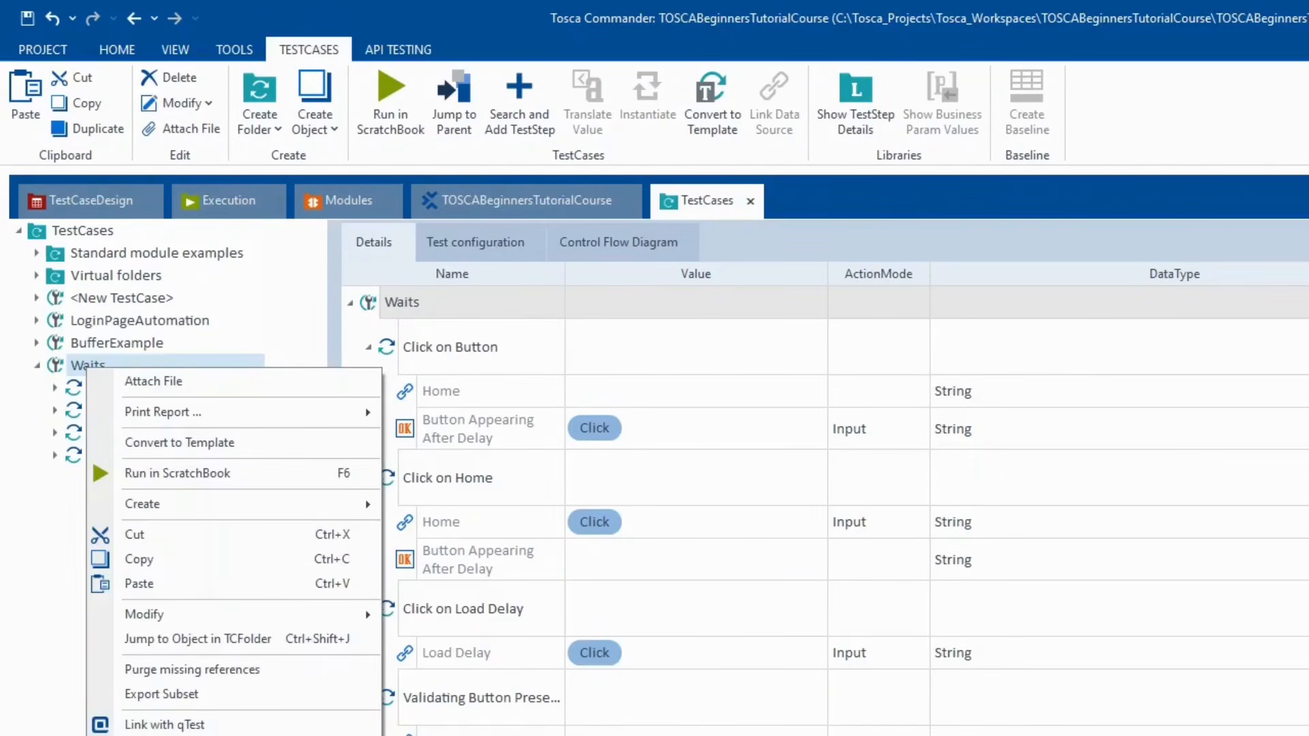
click(164, 735)
text(Wait)
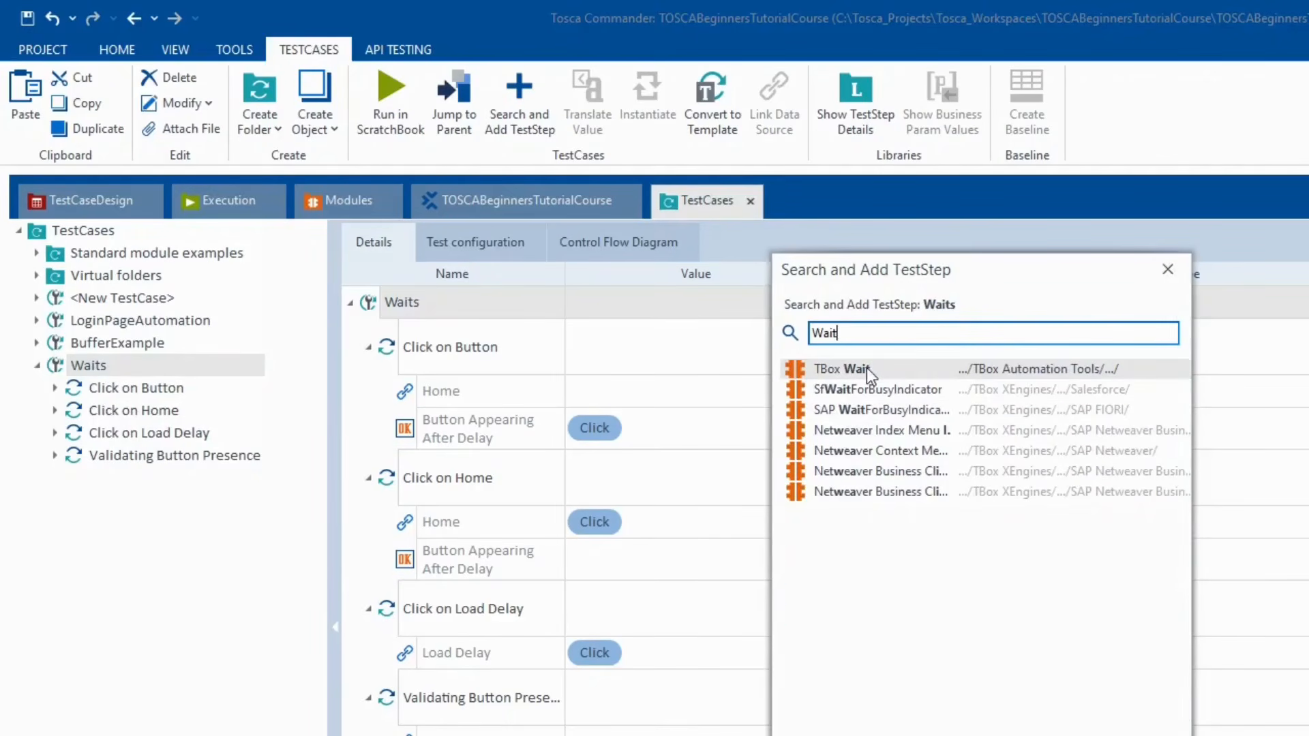
double_click(866, 366)
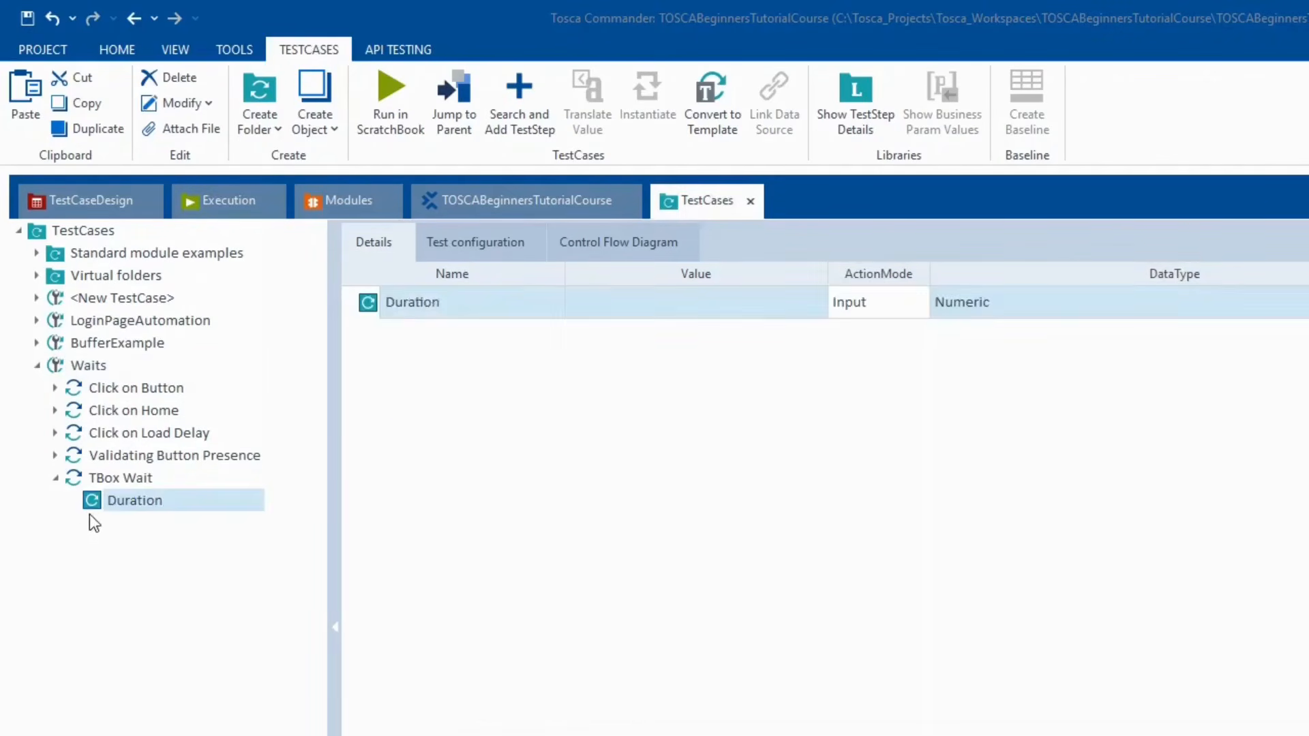
drag(68, 476, 87, 452)
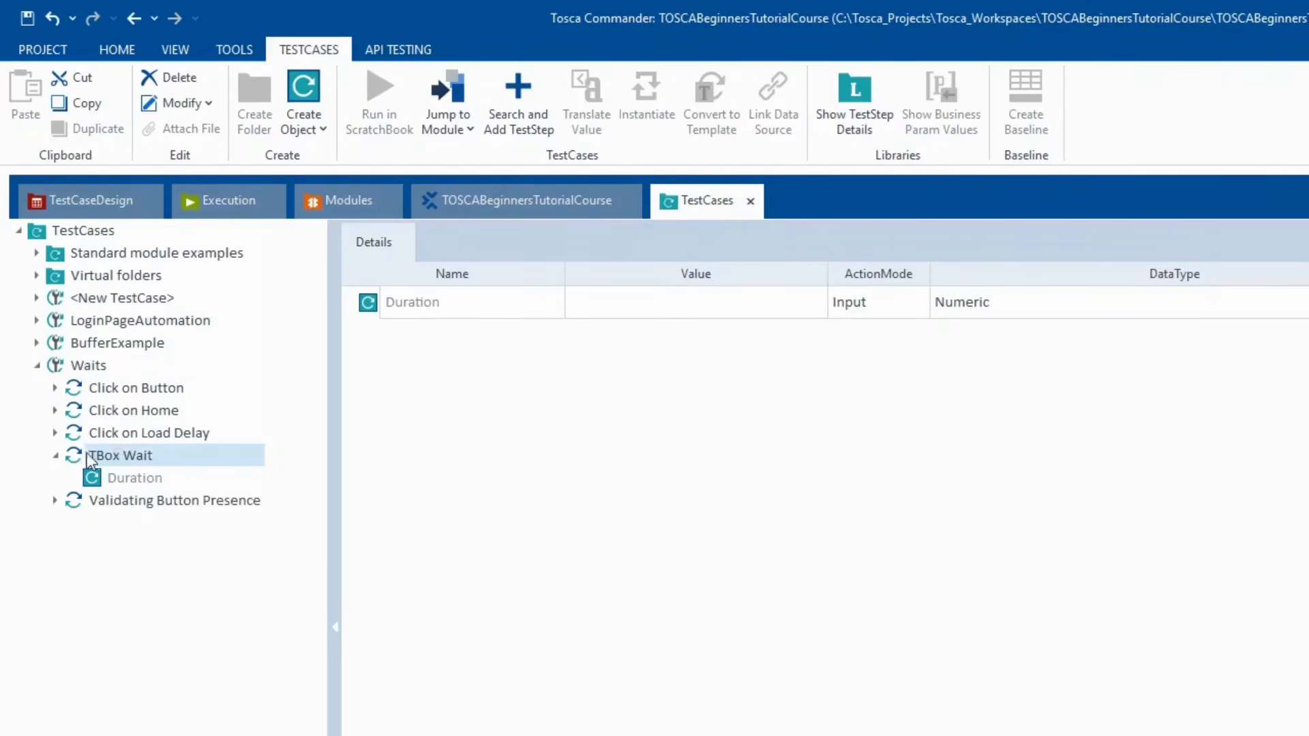
- Set the TBox Wait Duration to 12000
click(673, 309)
click(672, 308)
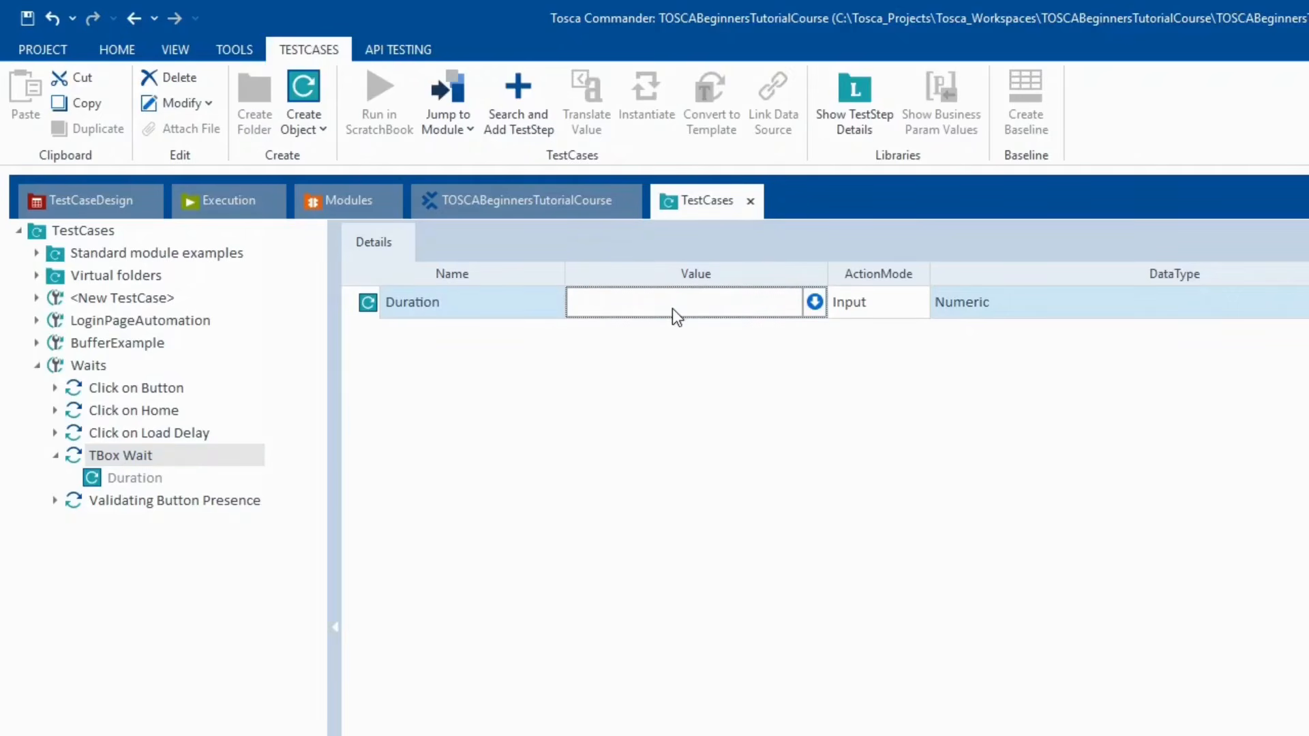
text(12000)
click(592, 426)
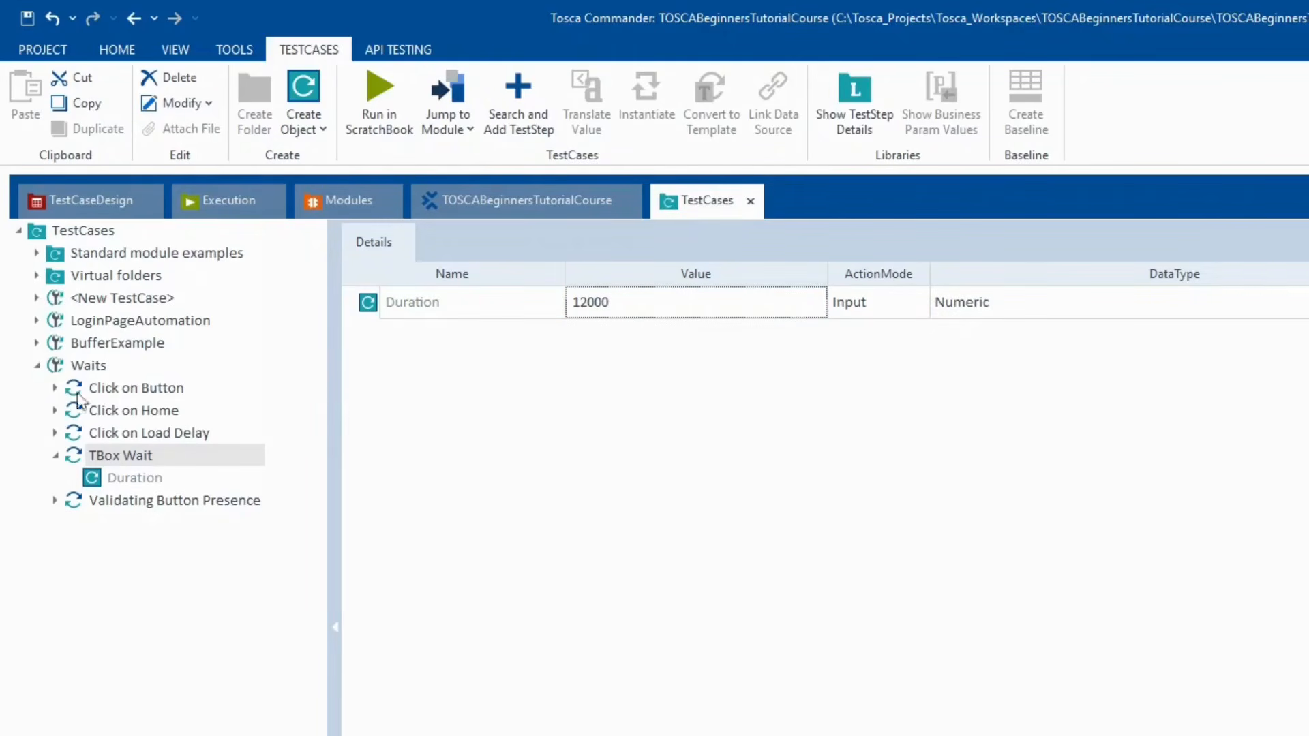
click(72, 366)
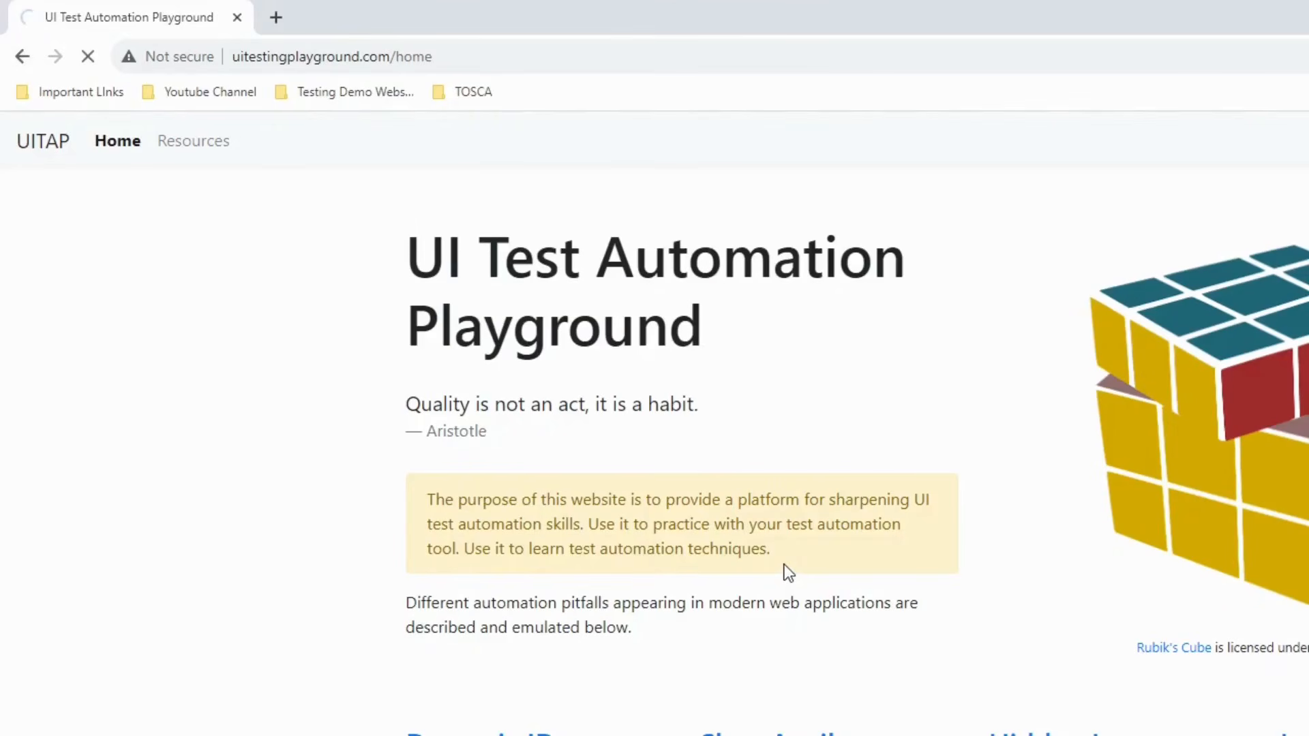
- Scroll over the Load Delays page in Chrome, then return to Tosca Commander
scroll(784, 565, down, 2)
scroll(784, 565, up, 2)
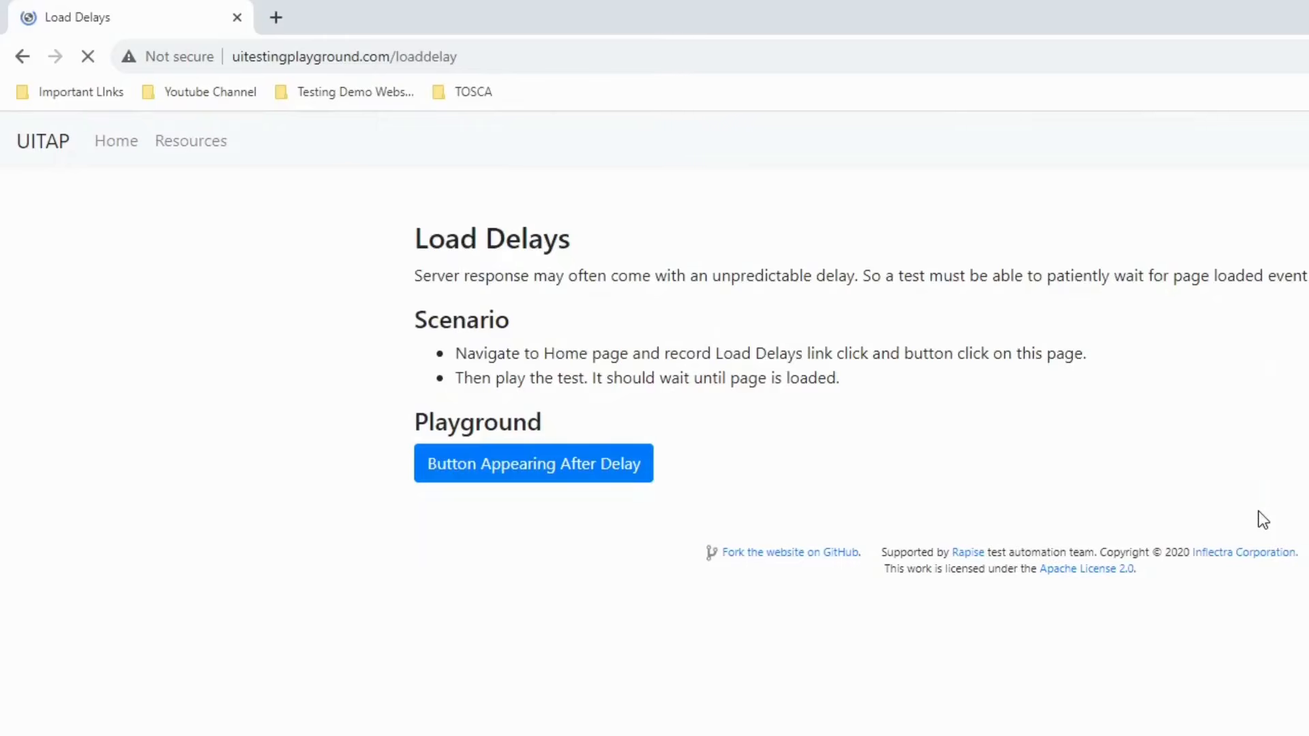
key(alt+Tab)
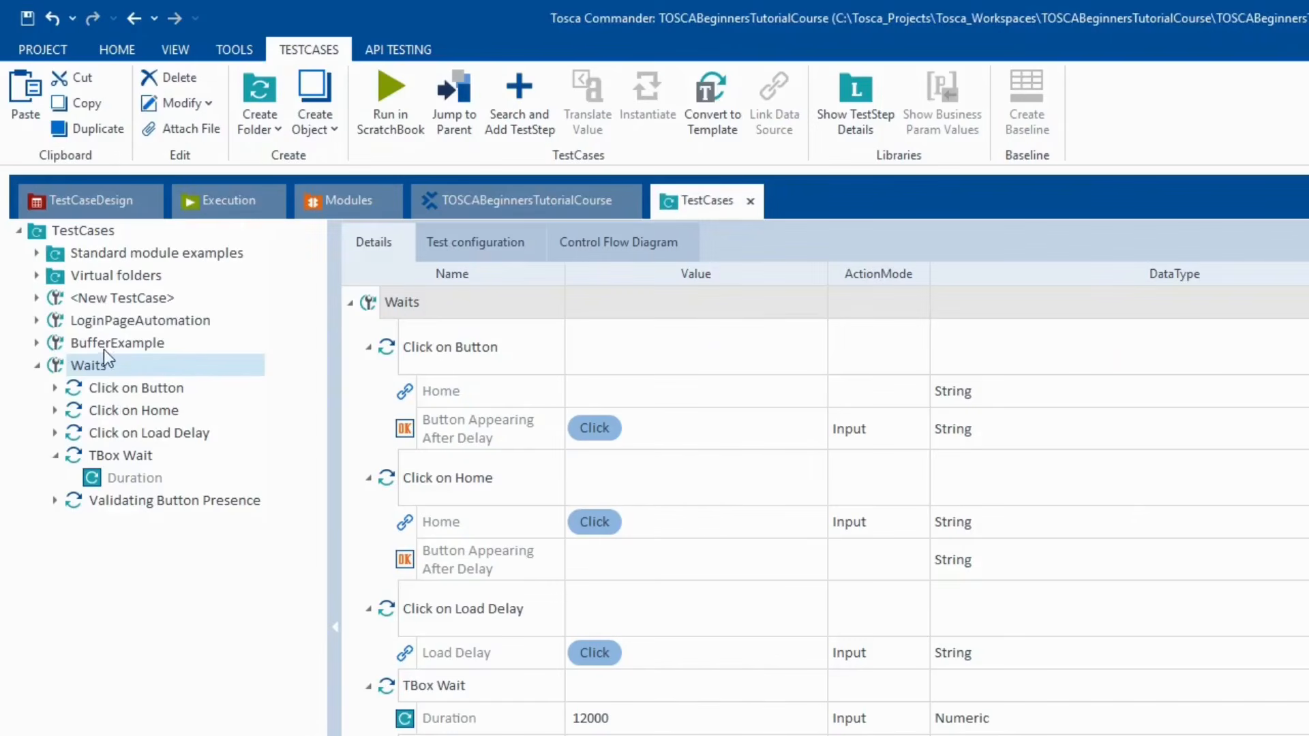
- Run Waits in ScratchBook and maximize the results window
right_click(116, 370)
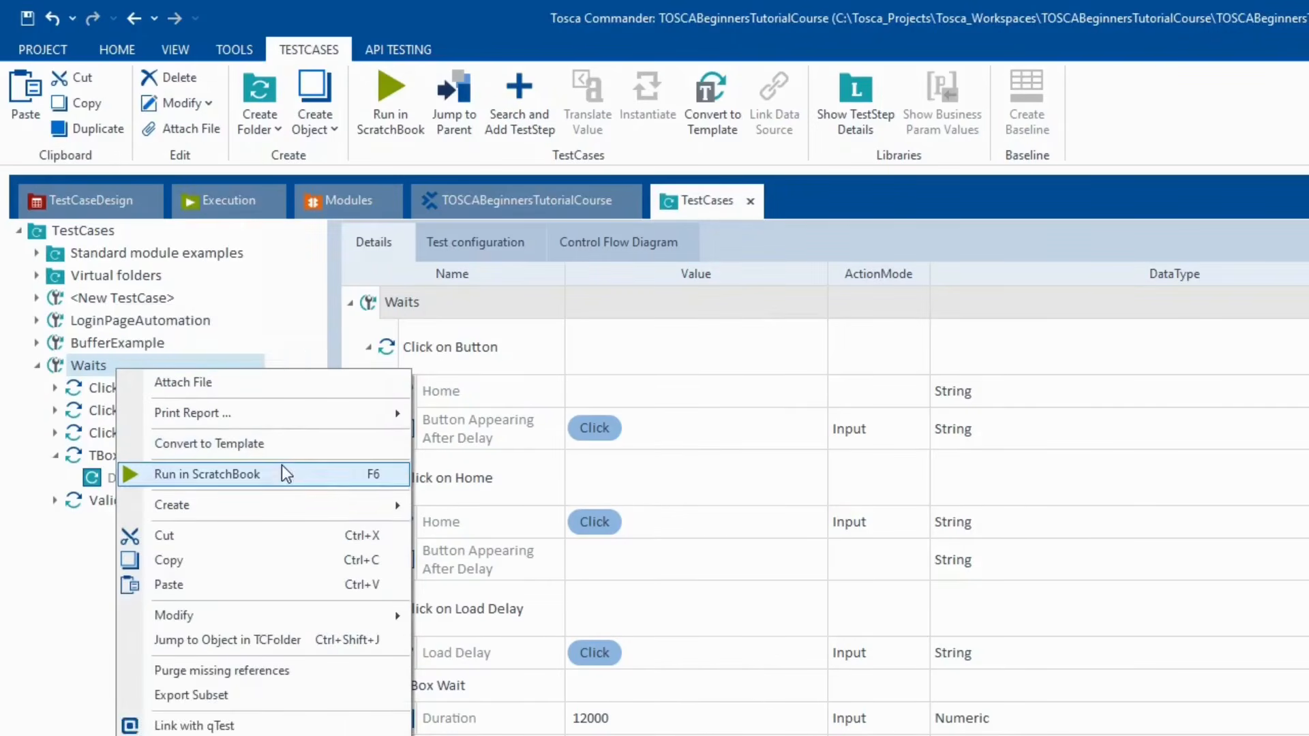
click(281, 465)
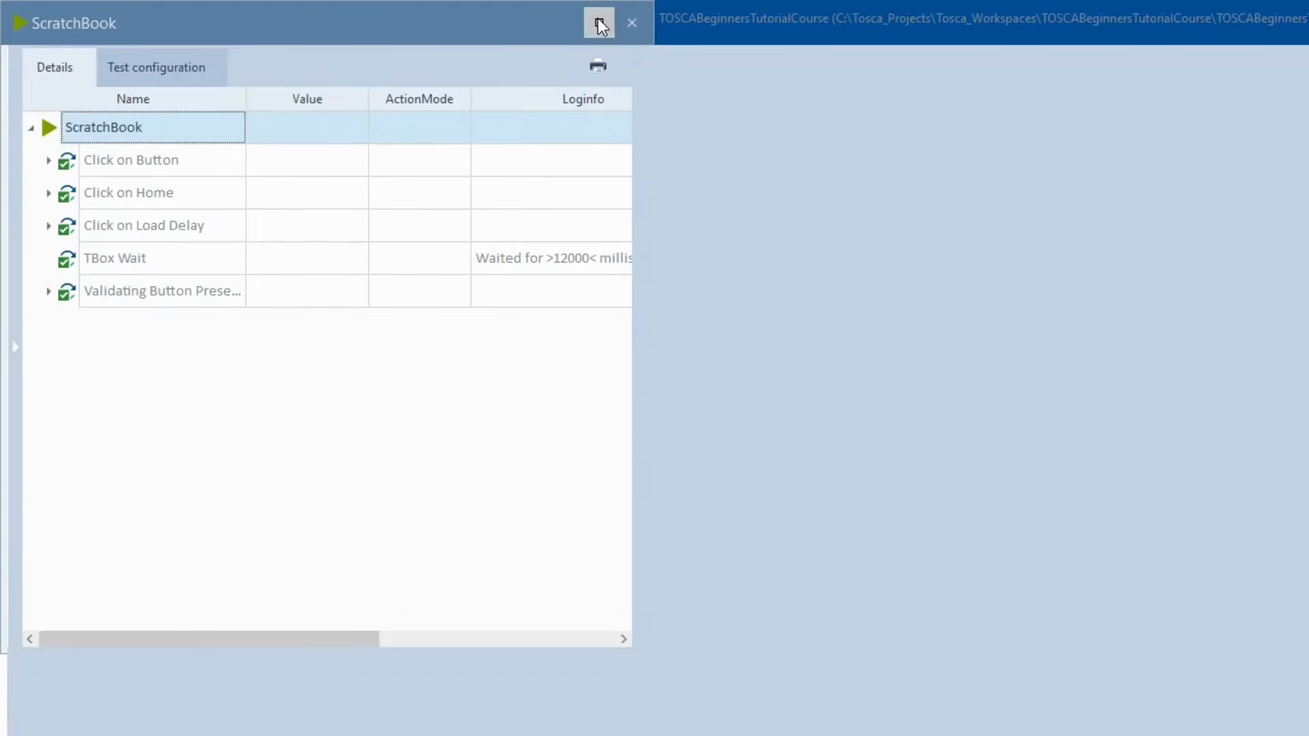
click(597, 22)
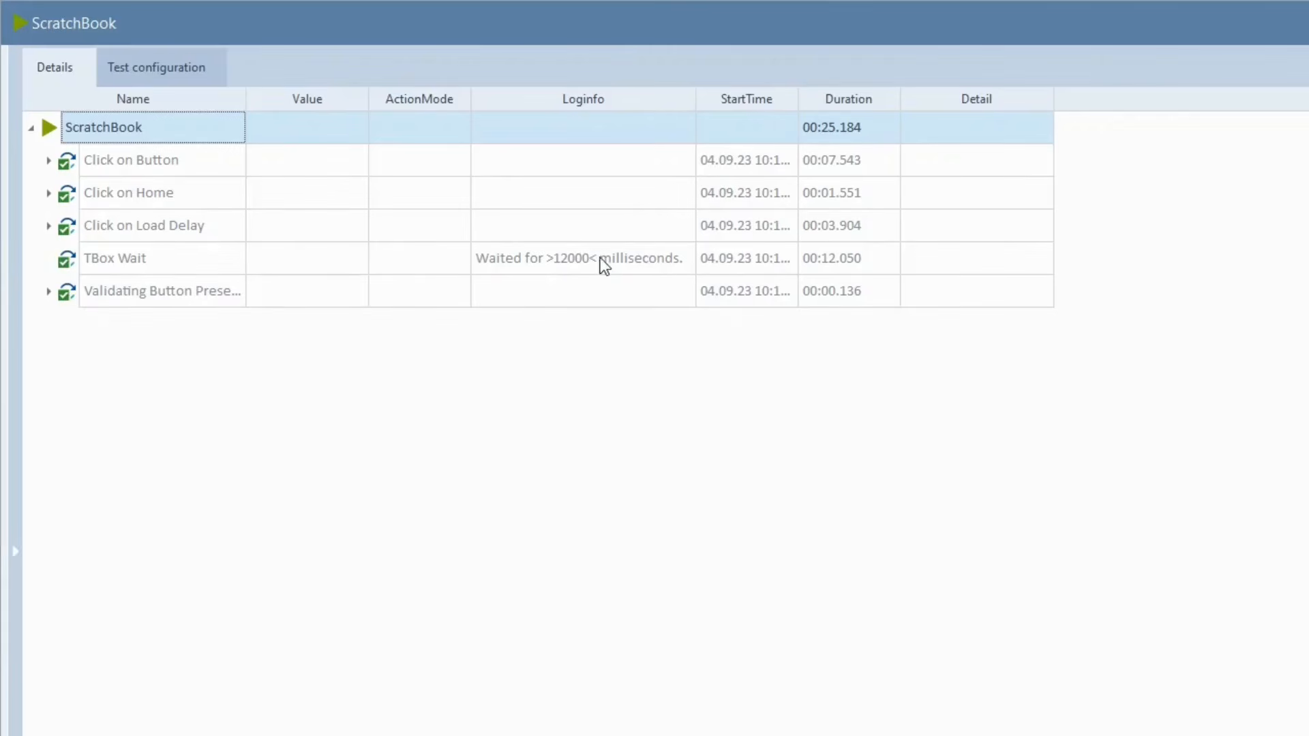
- Confirm TBox Wait logged 12000 ms and Validating Button Presence passed, then close ScratchBook
click(641, 264)
click(688, 259)
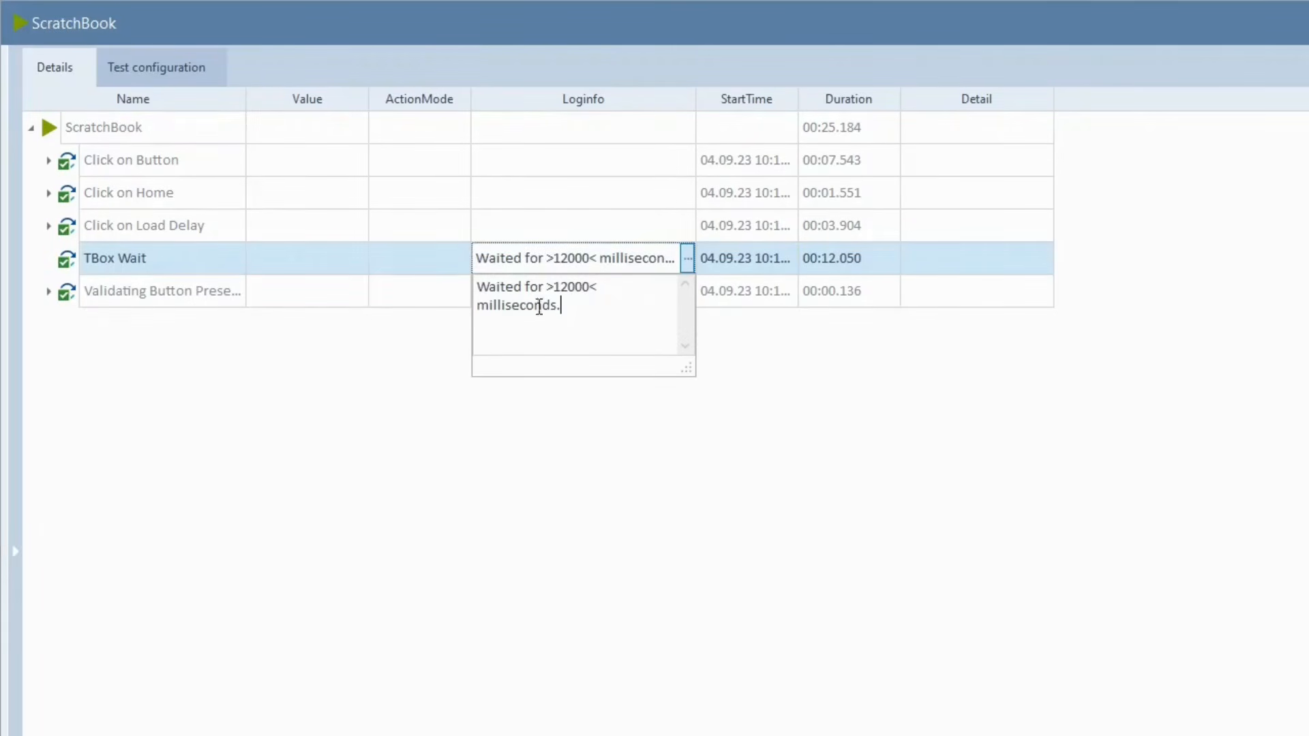
key(ctrl+a)
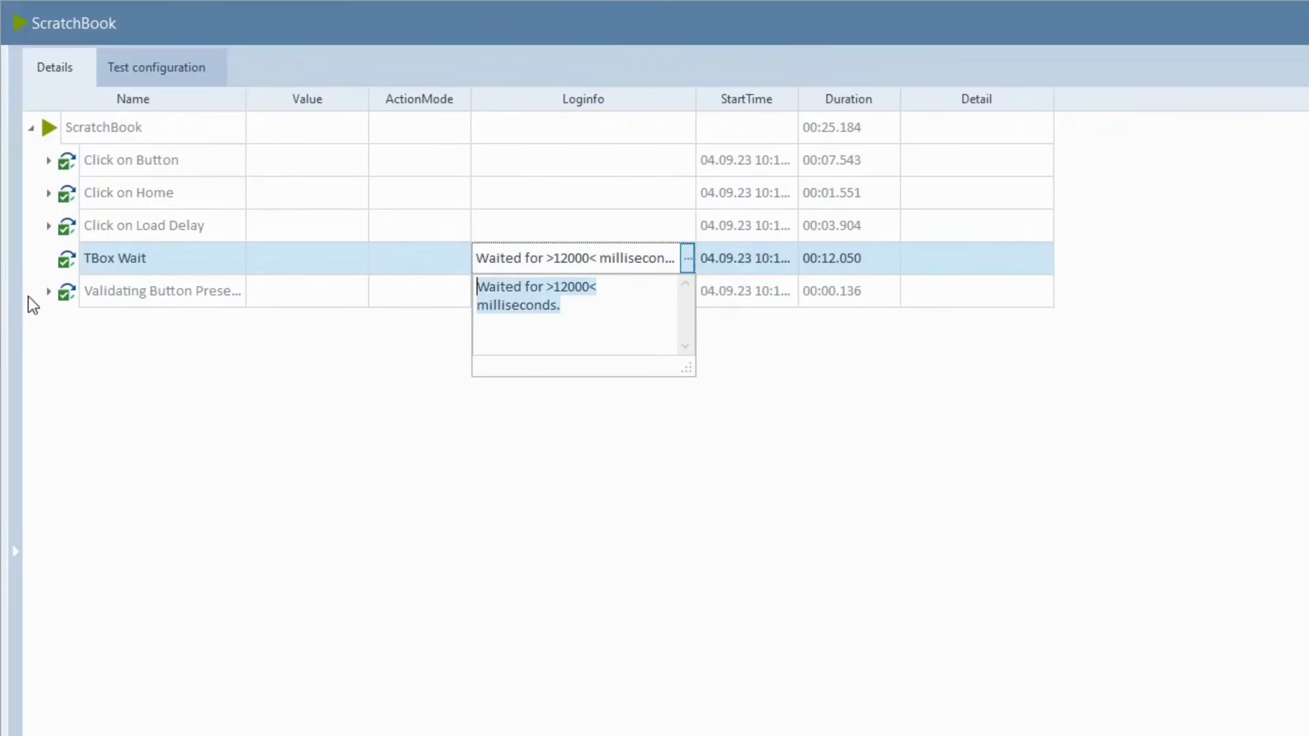
click(48, 292)
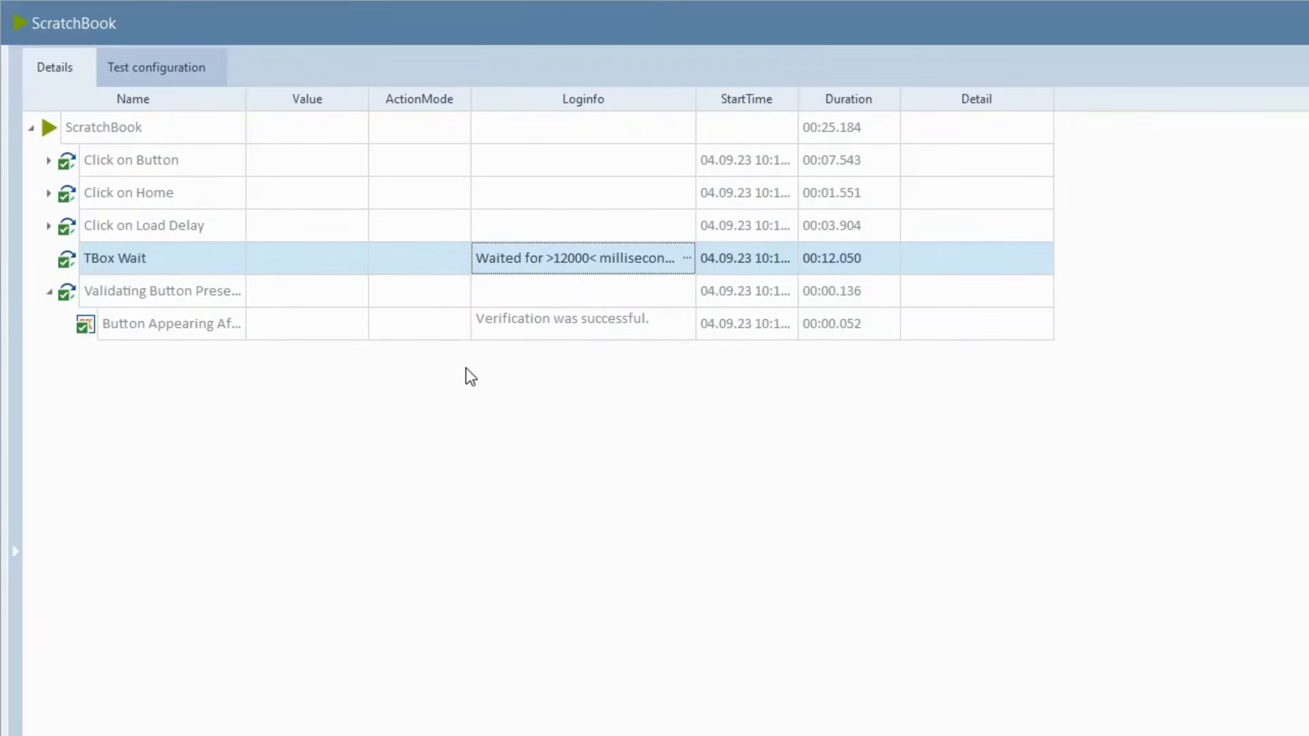
key(alt+F4)
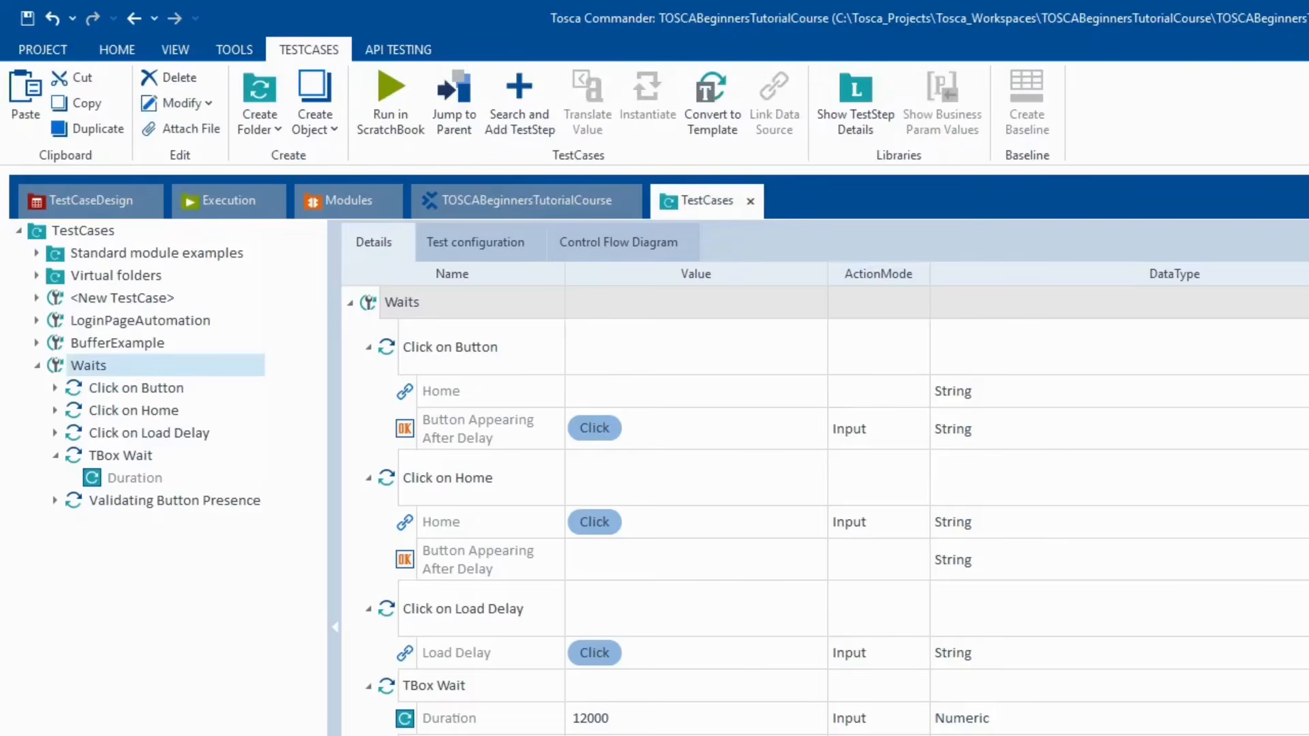
click(112, 457)
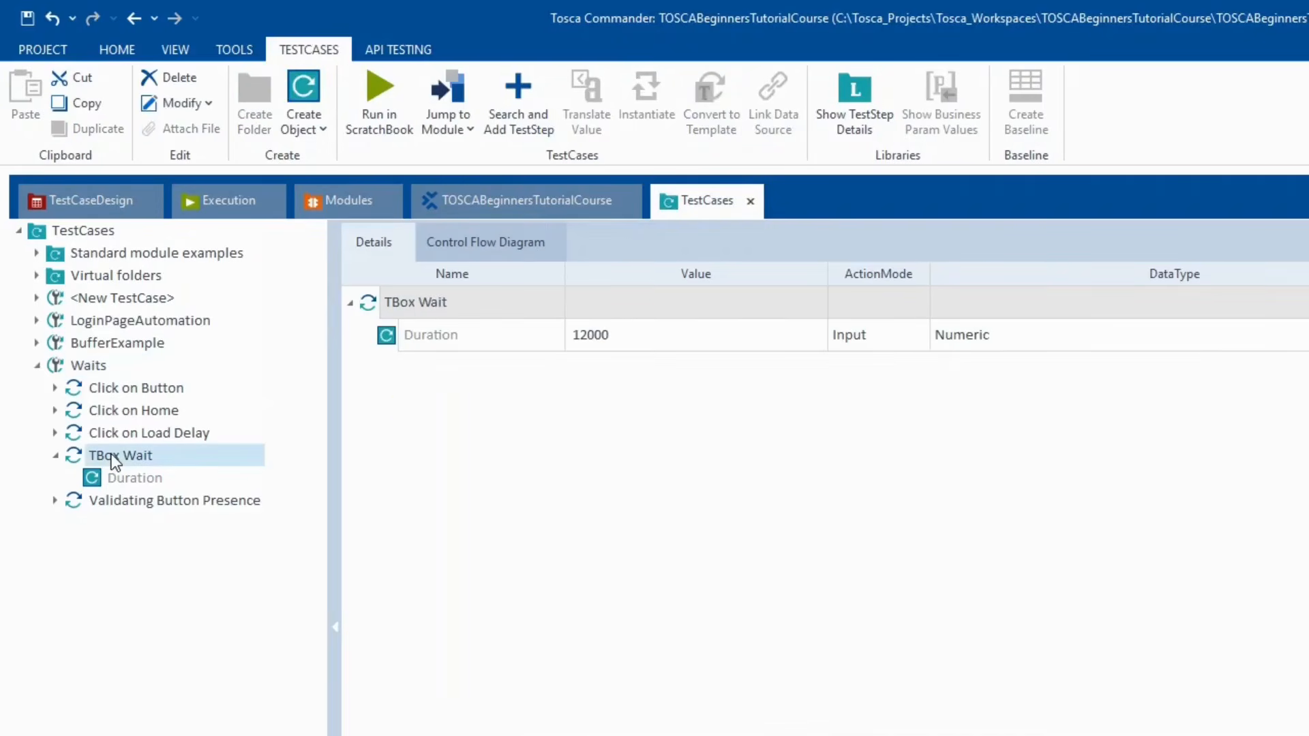
click(128, 502)
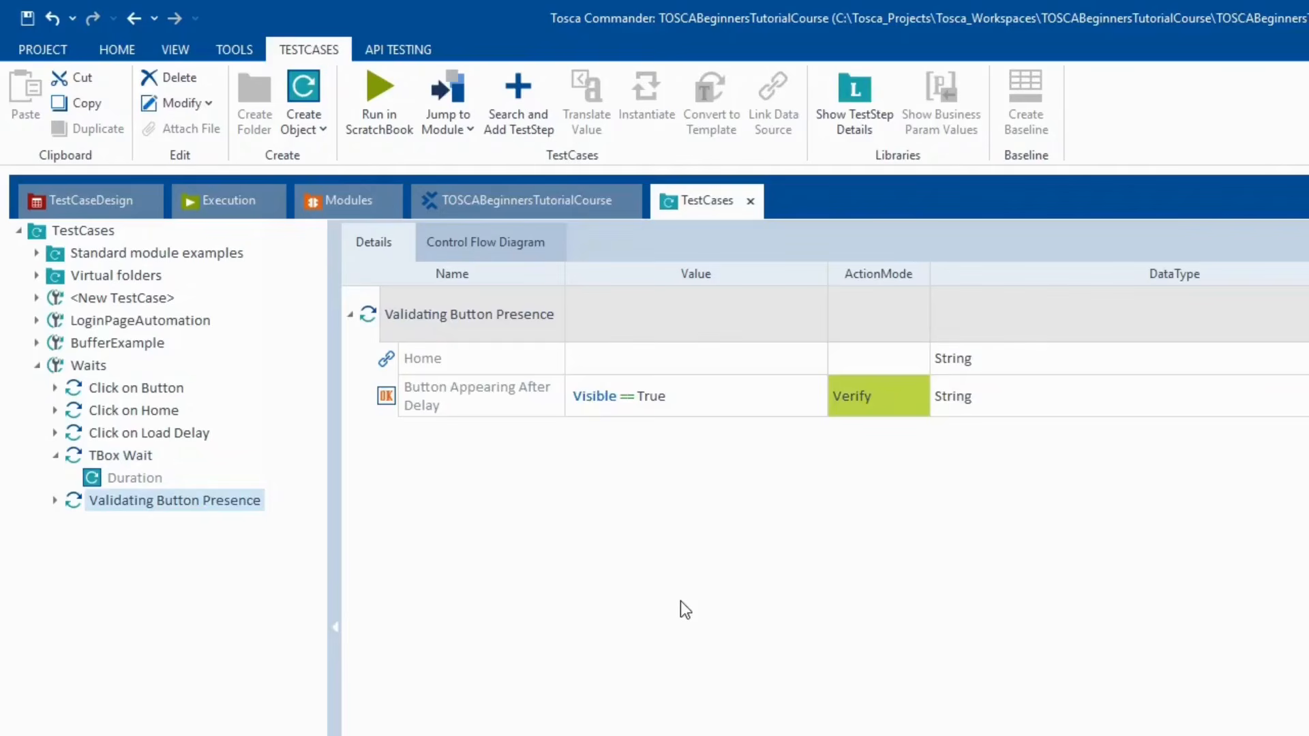
- Widen the ActionMode column and change Button Appearing After Delay's mode to WaitOn
drag(929, 271, 1045, 270)
click(1004, 412)
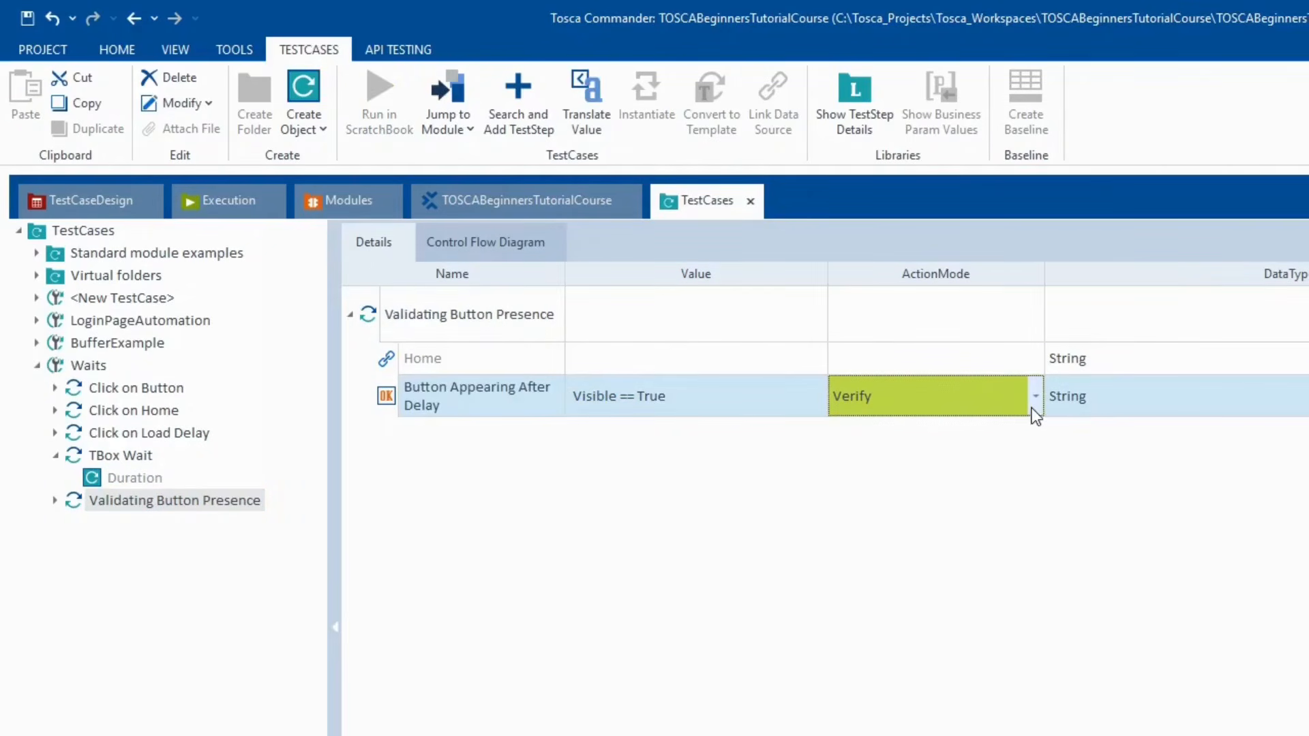
click(1034, 407)
click(915, 501)
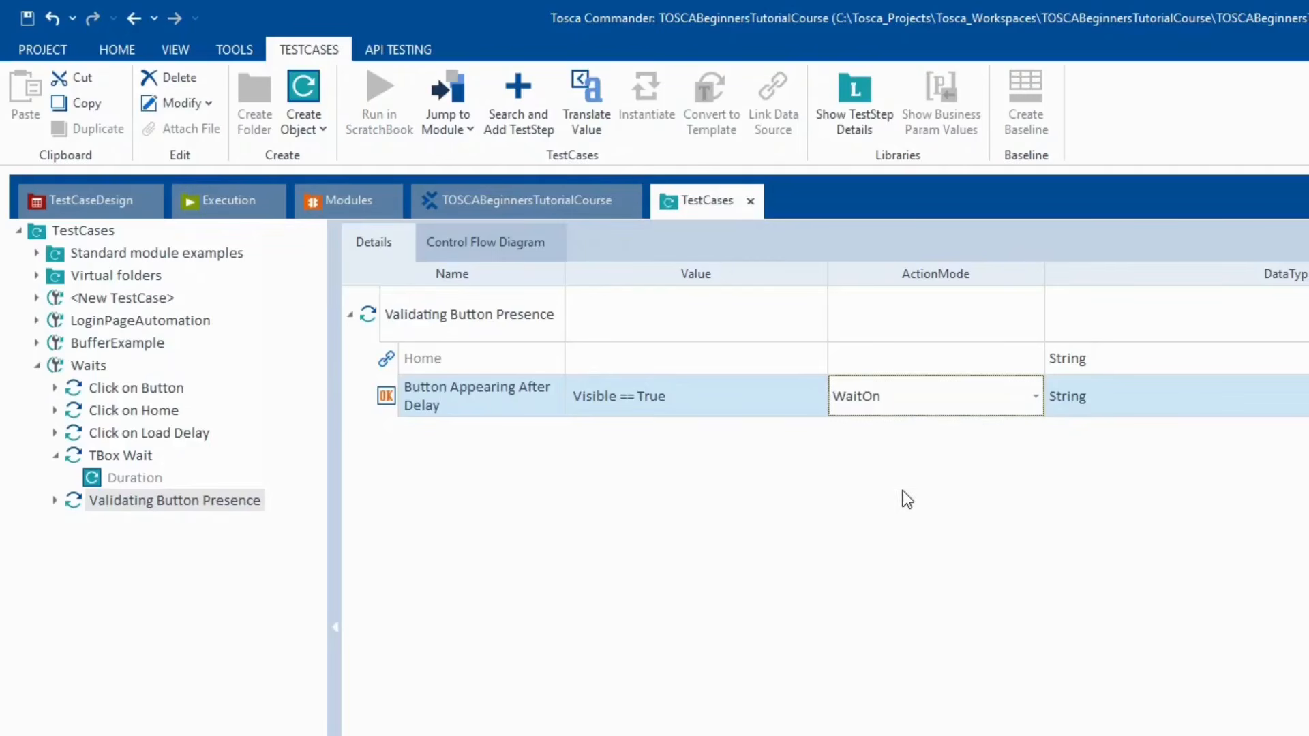
click(805, 478)
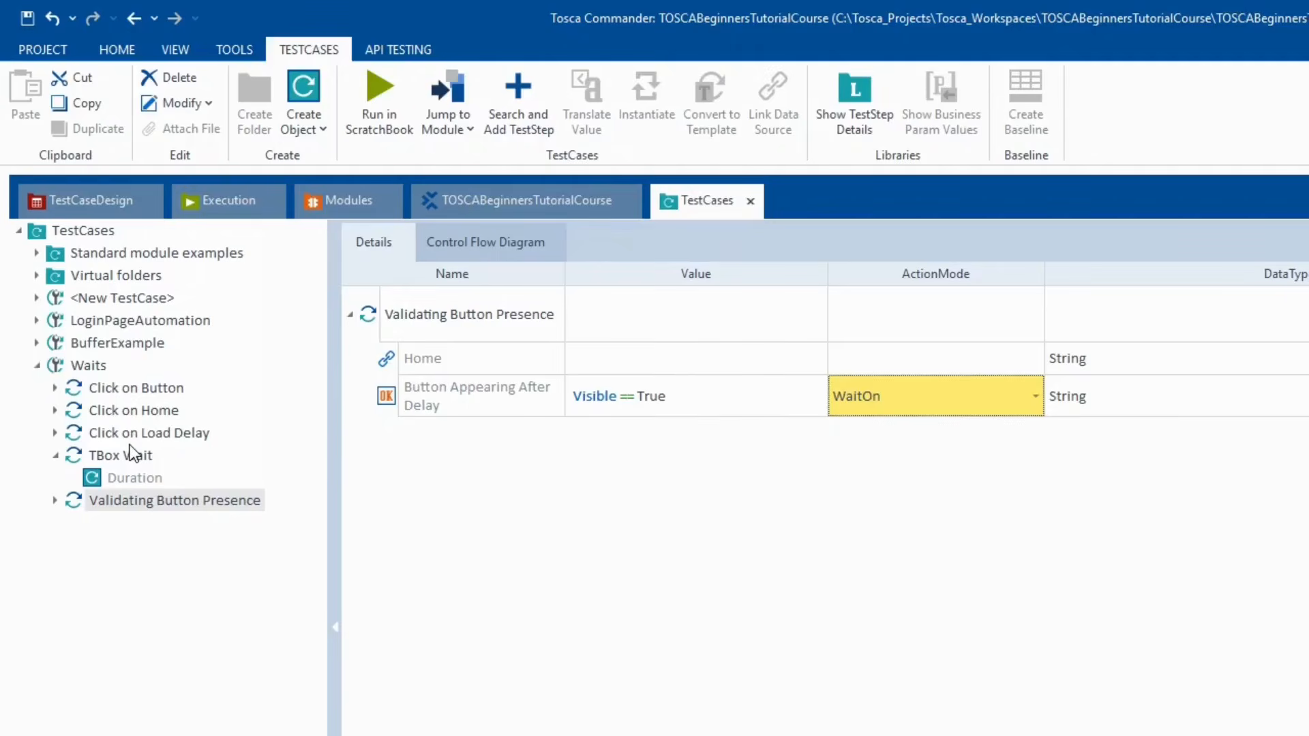
click(121, 459)
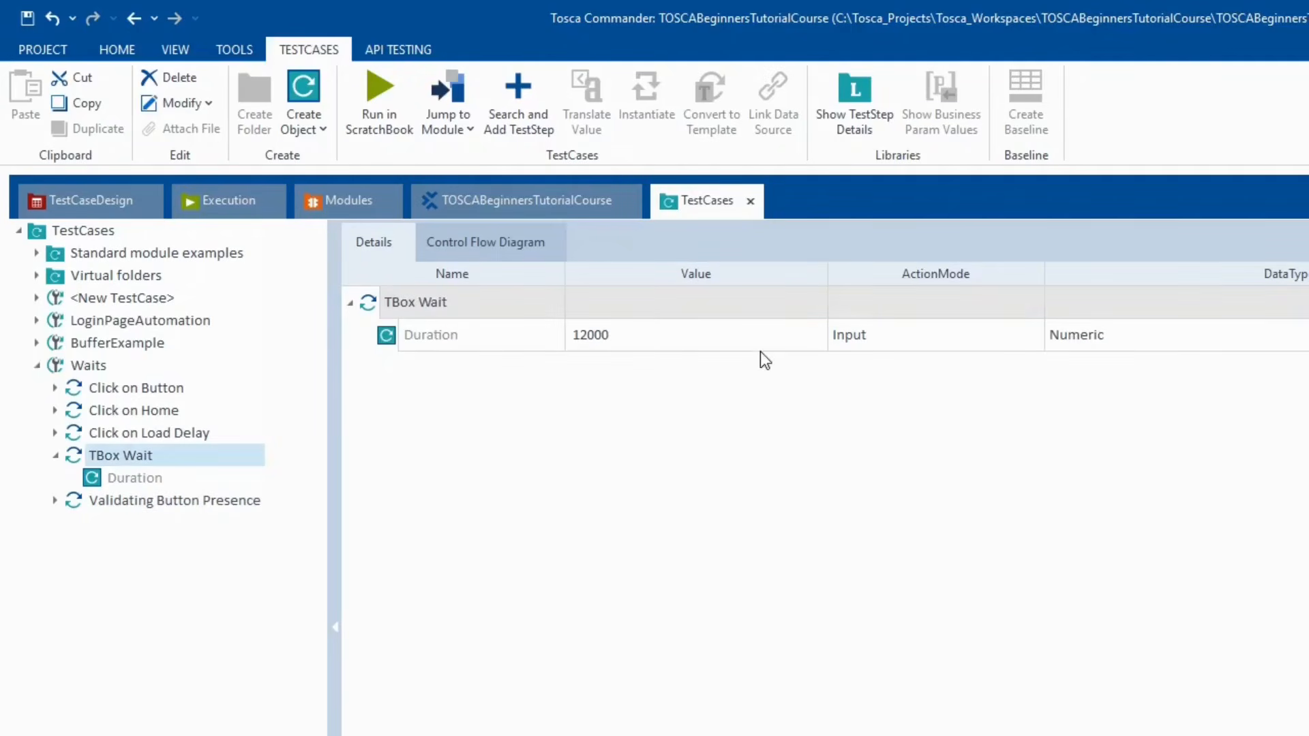
- Delete the TBox Wait step from the Waits test case
click(157, 501)
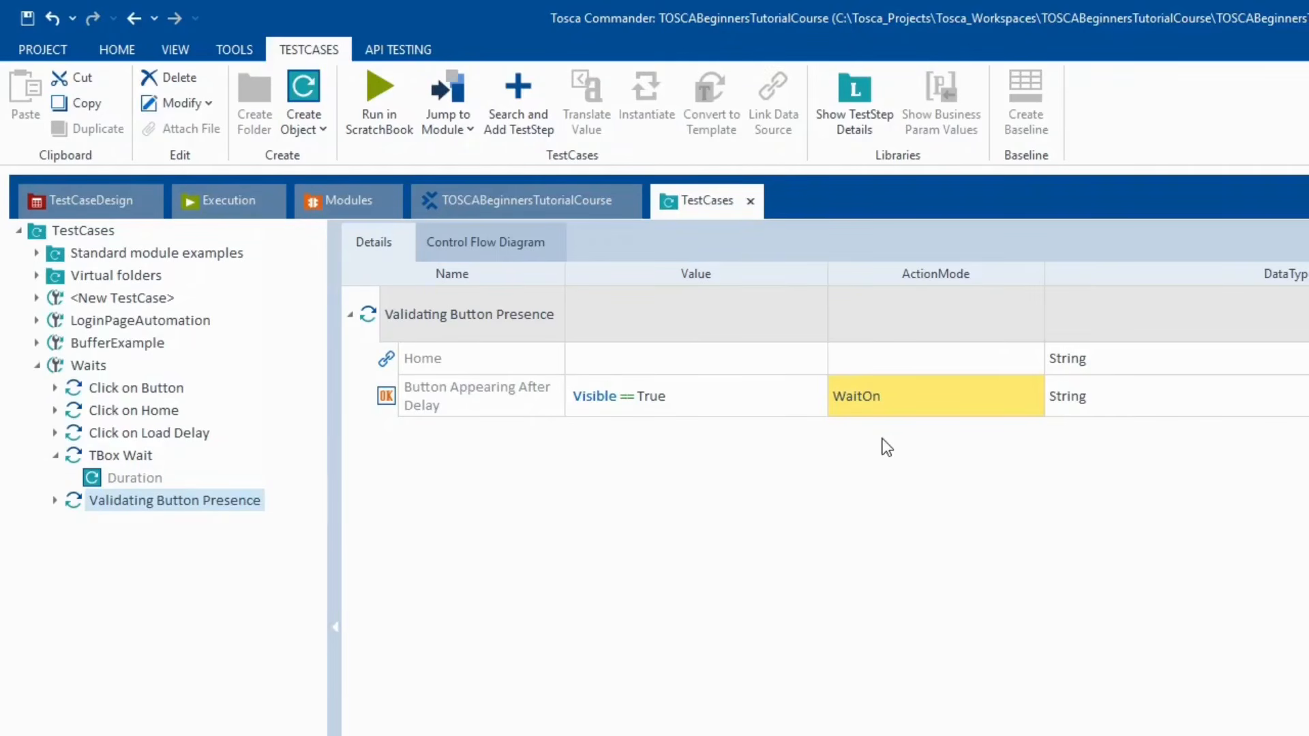
click(133, 456)
right_click(133, 456)
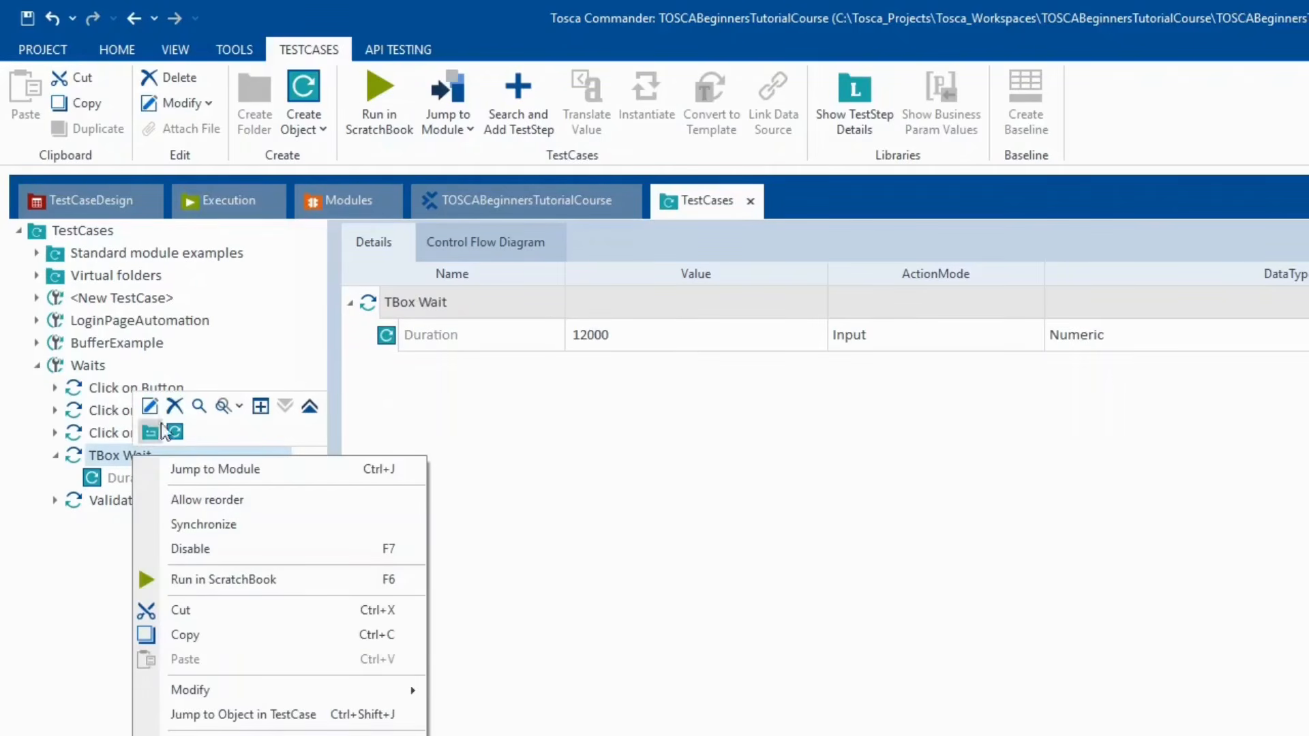
click(174, 406)
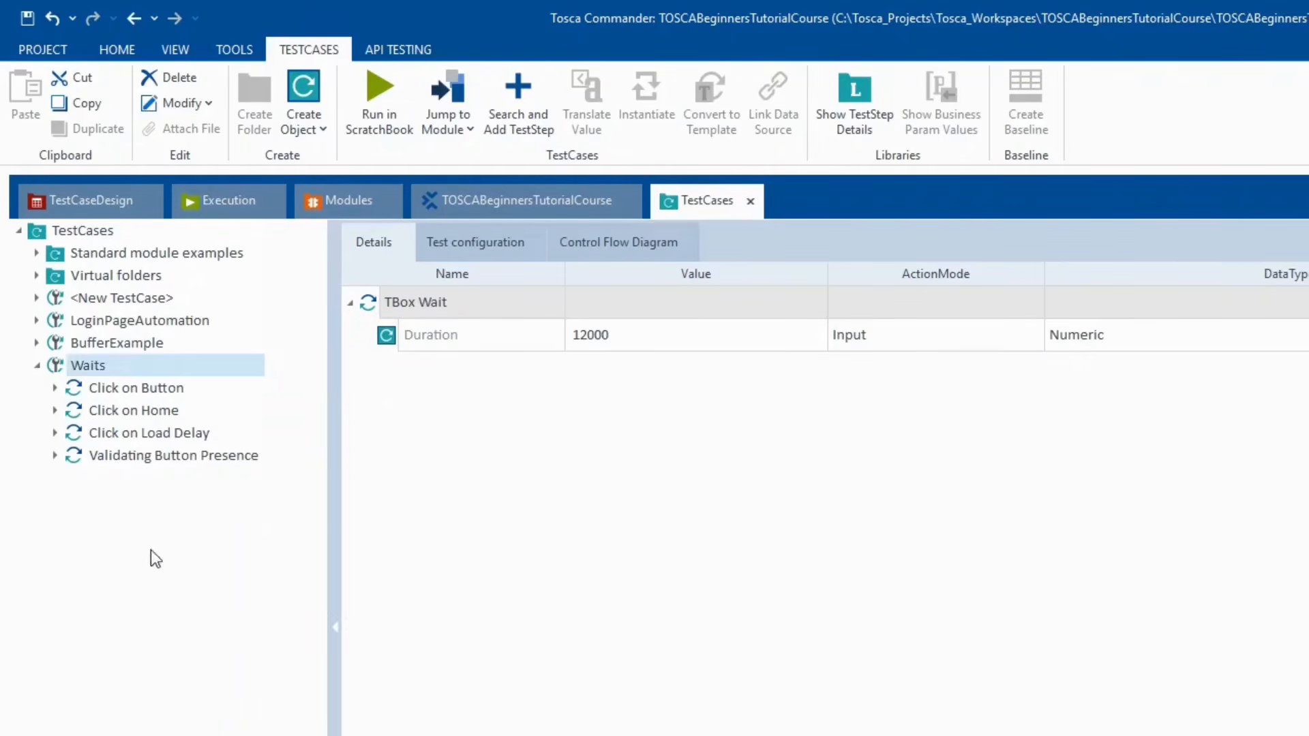
- Run the Waits test case in ScratchBook, now ending with Validating Button Presence
click(143, 456)
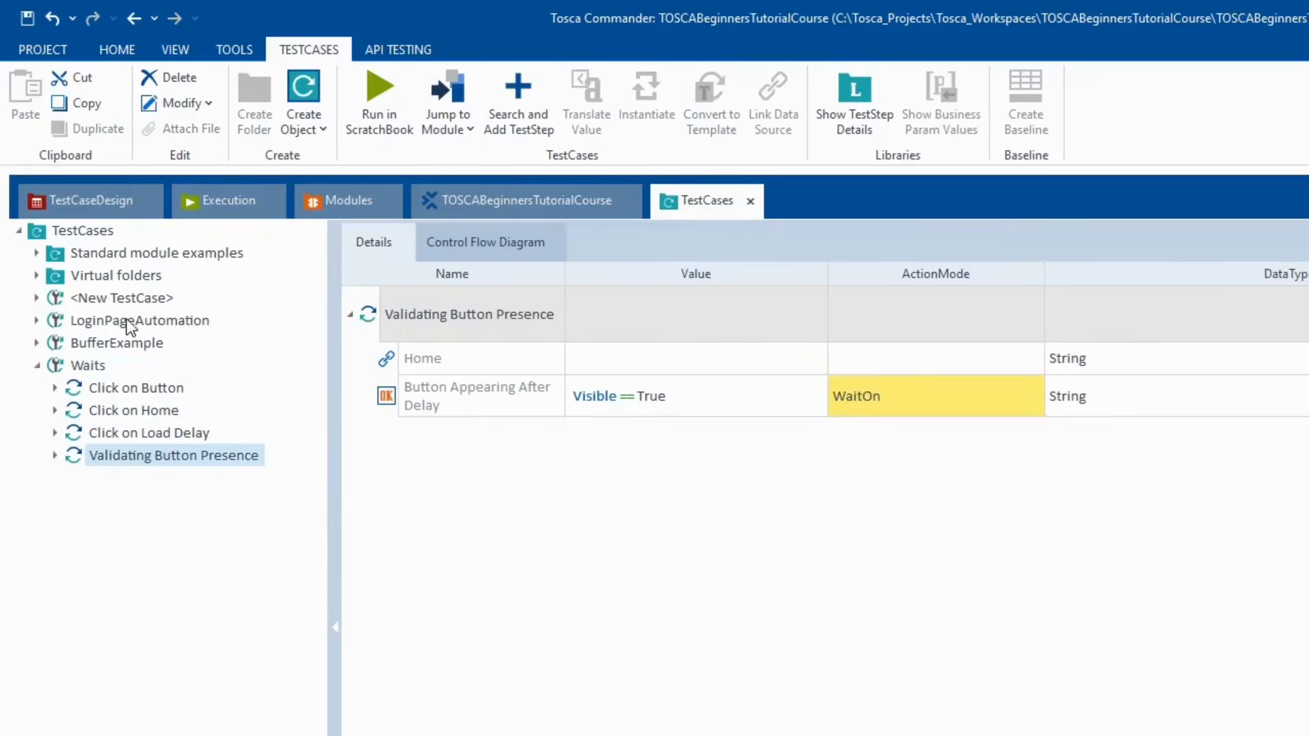
click(86, 366)
right_click(87, 366)
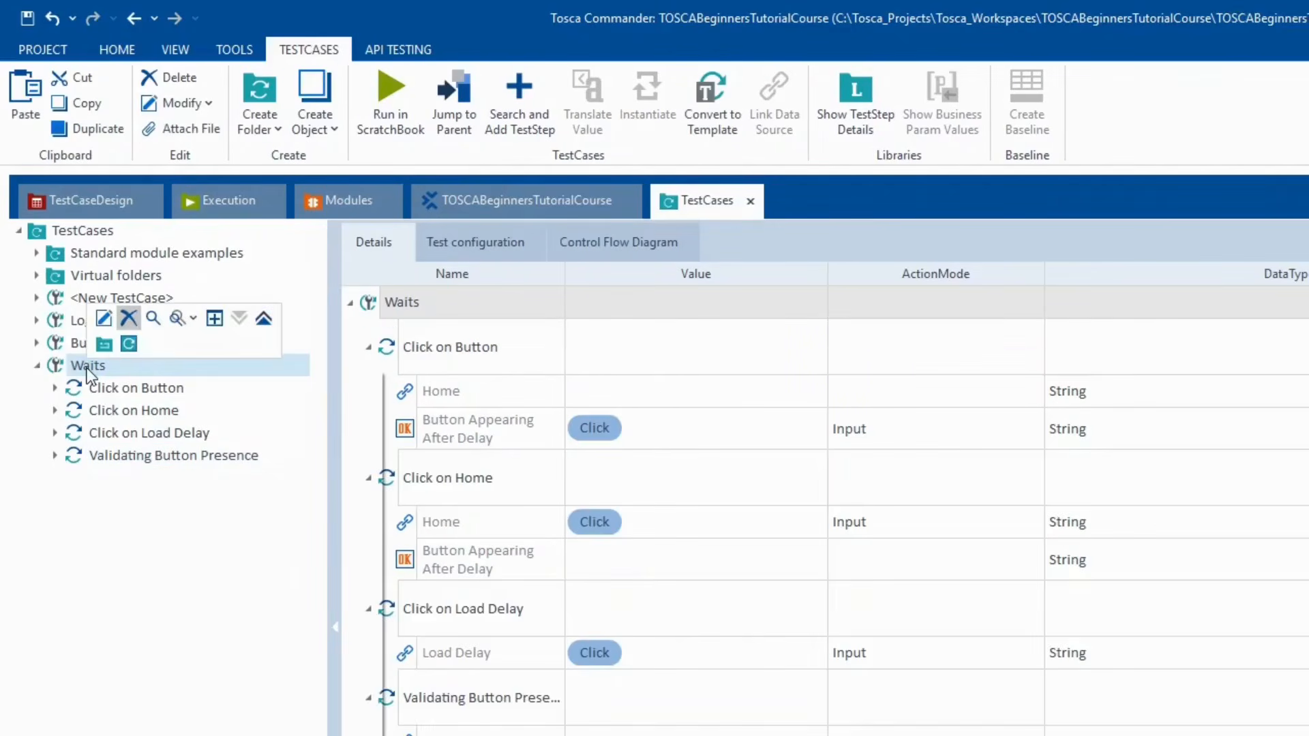
click(166, 477)
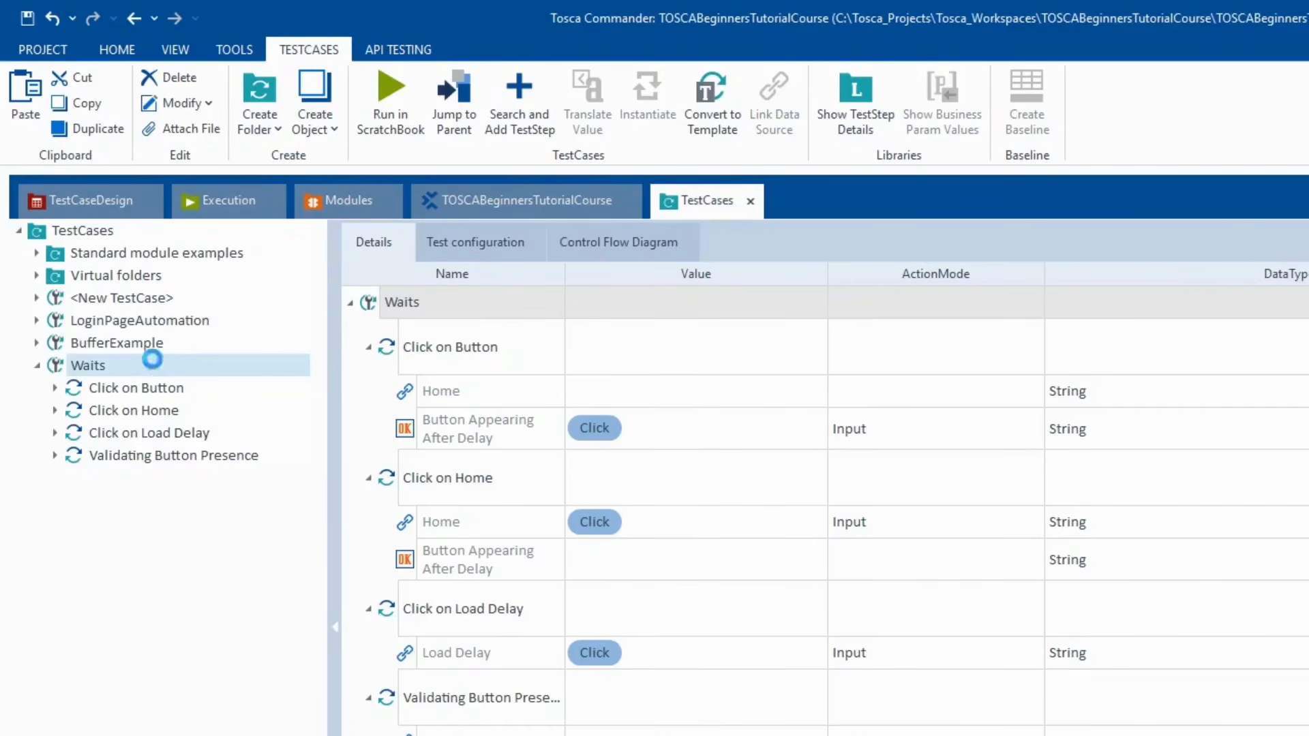
right_click(154, 362)
- Rerun Waits in ScratchBook and close the results once all four steps pass
click(212, 461)
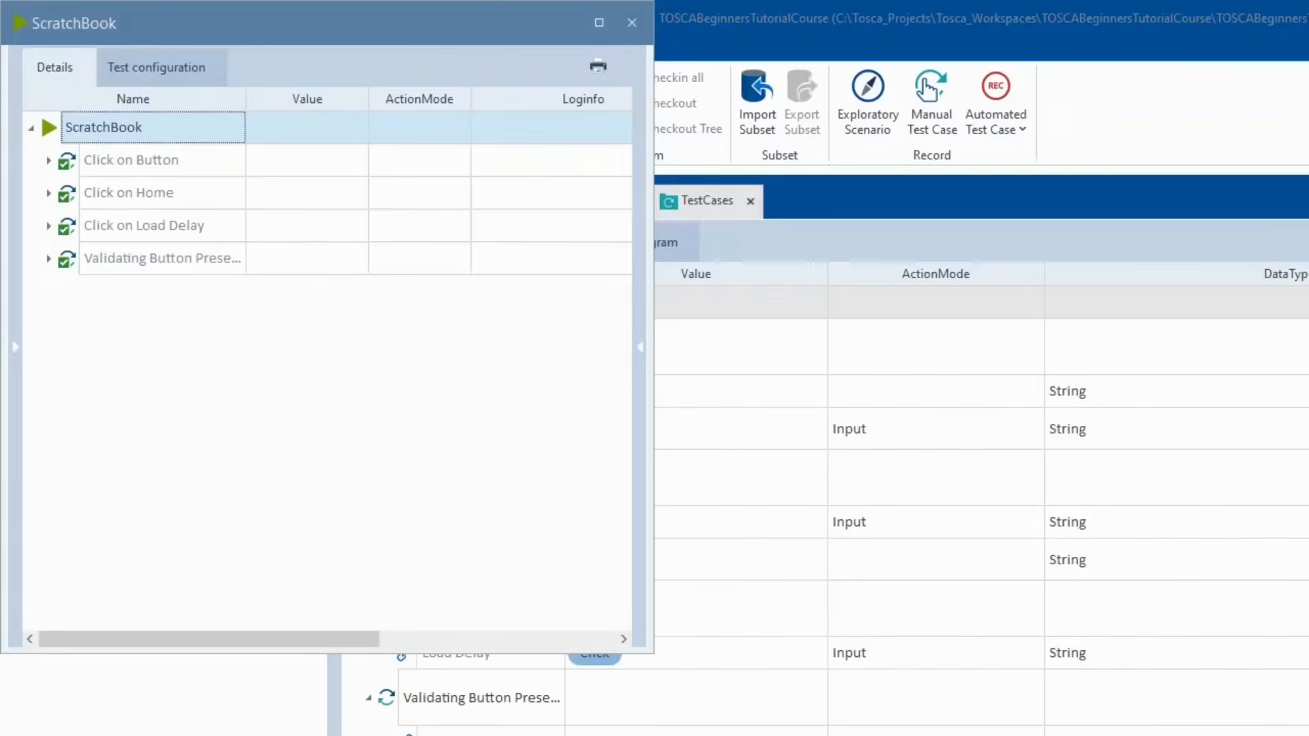
click(603, 20)
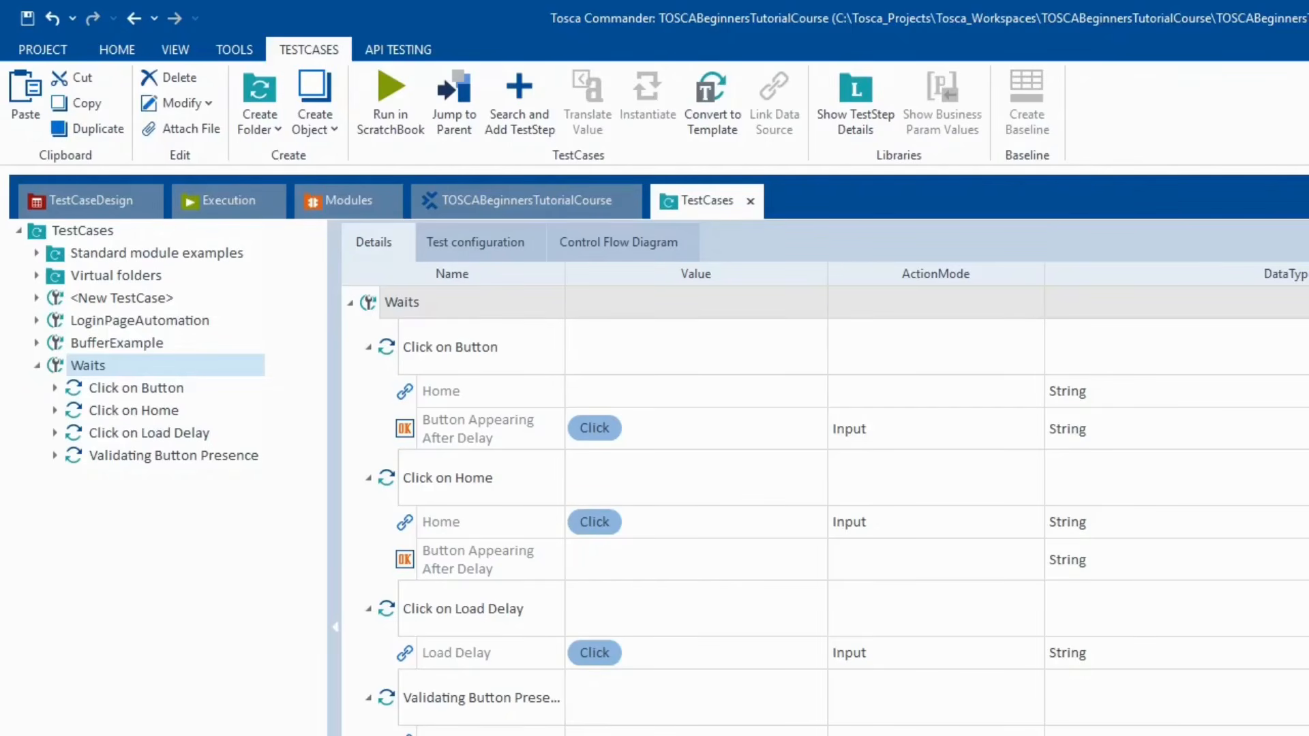
- In the OneNote course outline, highlight item 14, 'Debugging & Running in Scratch book'
key(alt+Tab)
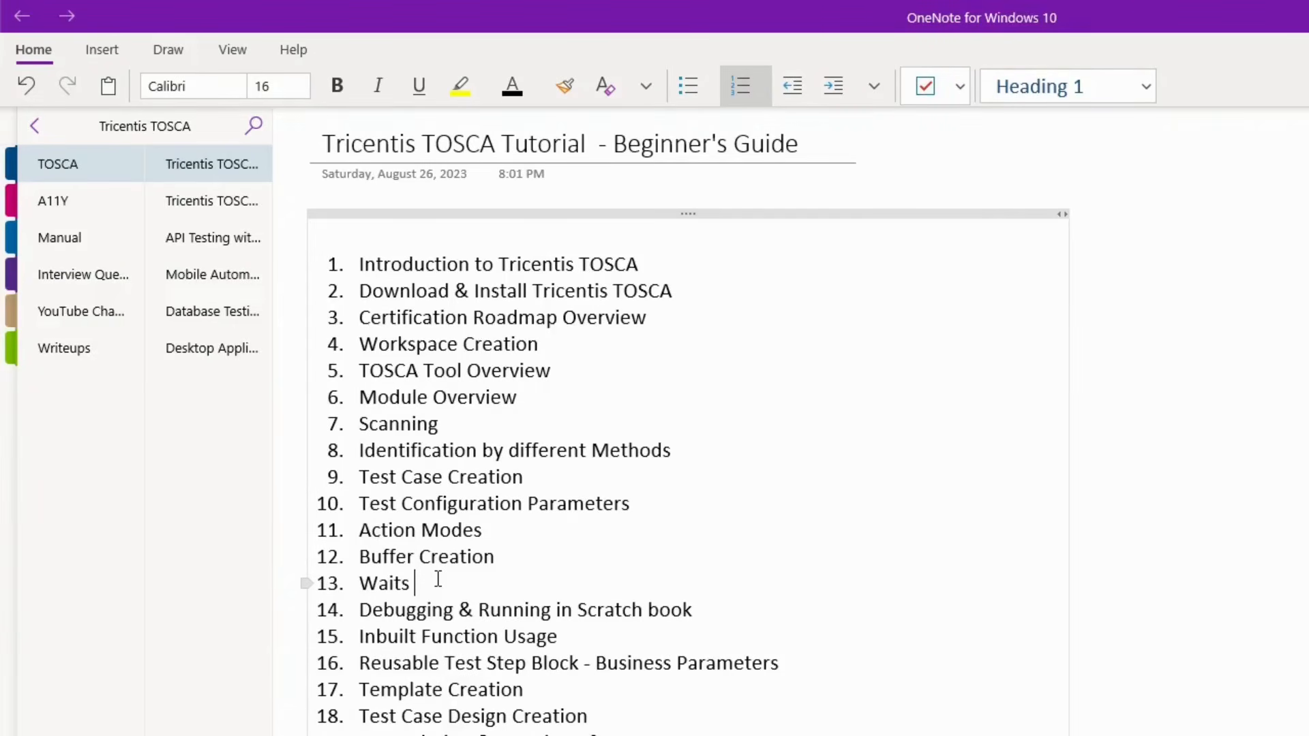
key(alt+Tab)
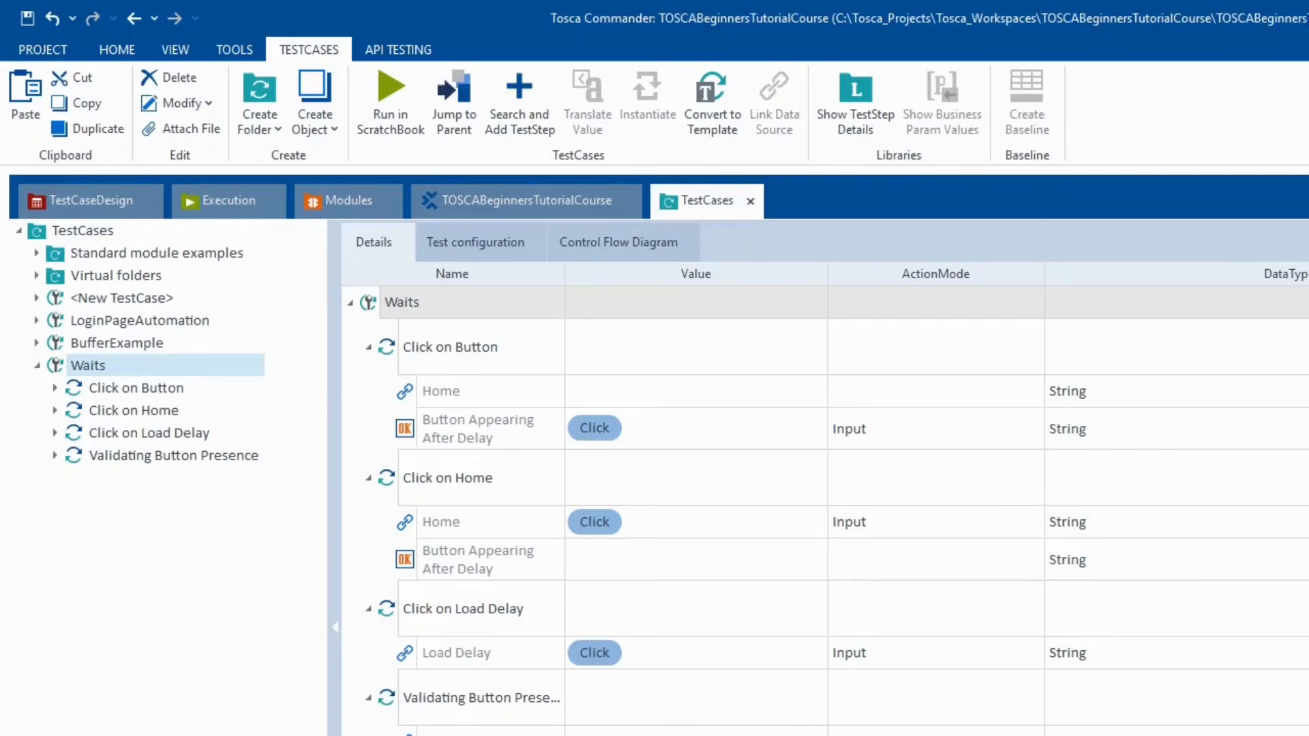
click(954, 734)
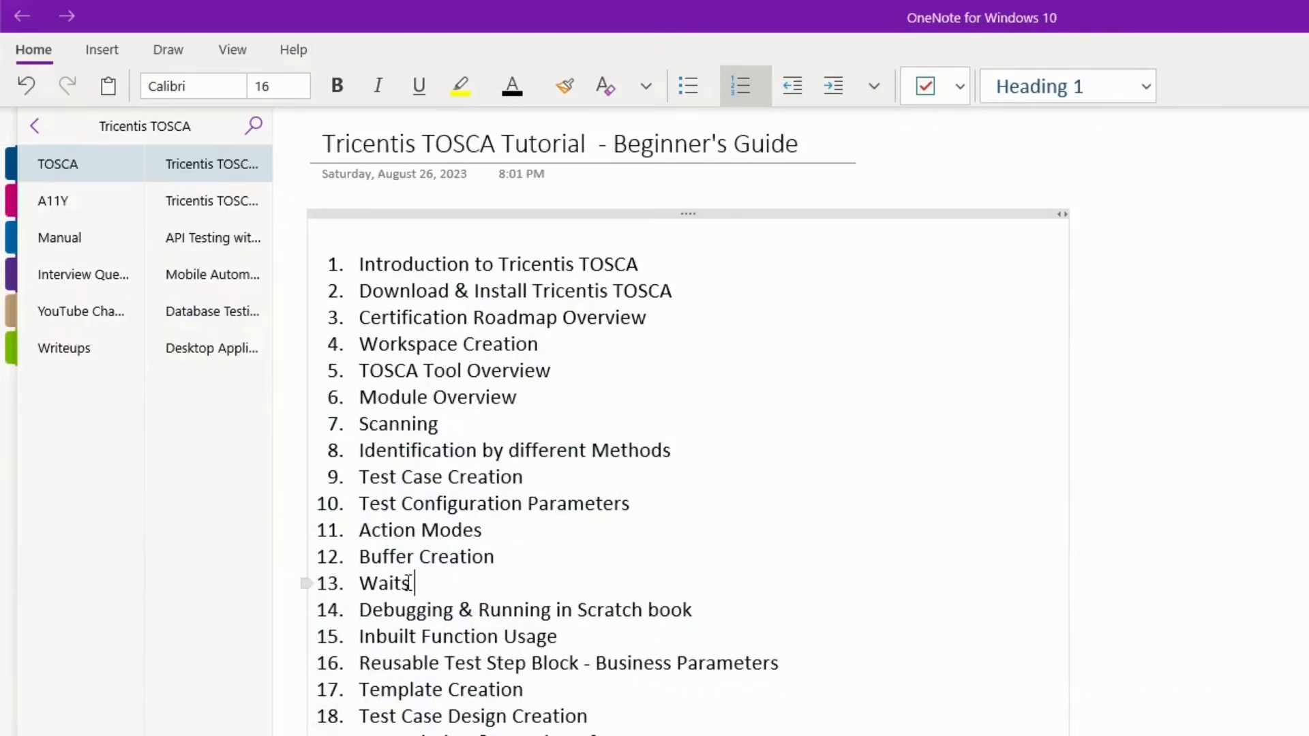
drag(359, 610, 705, 611)
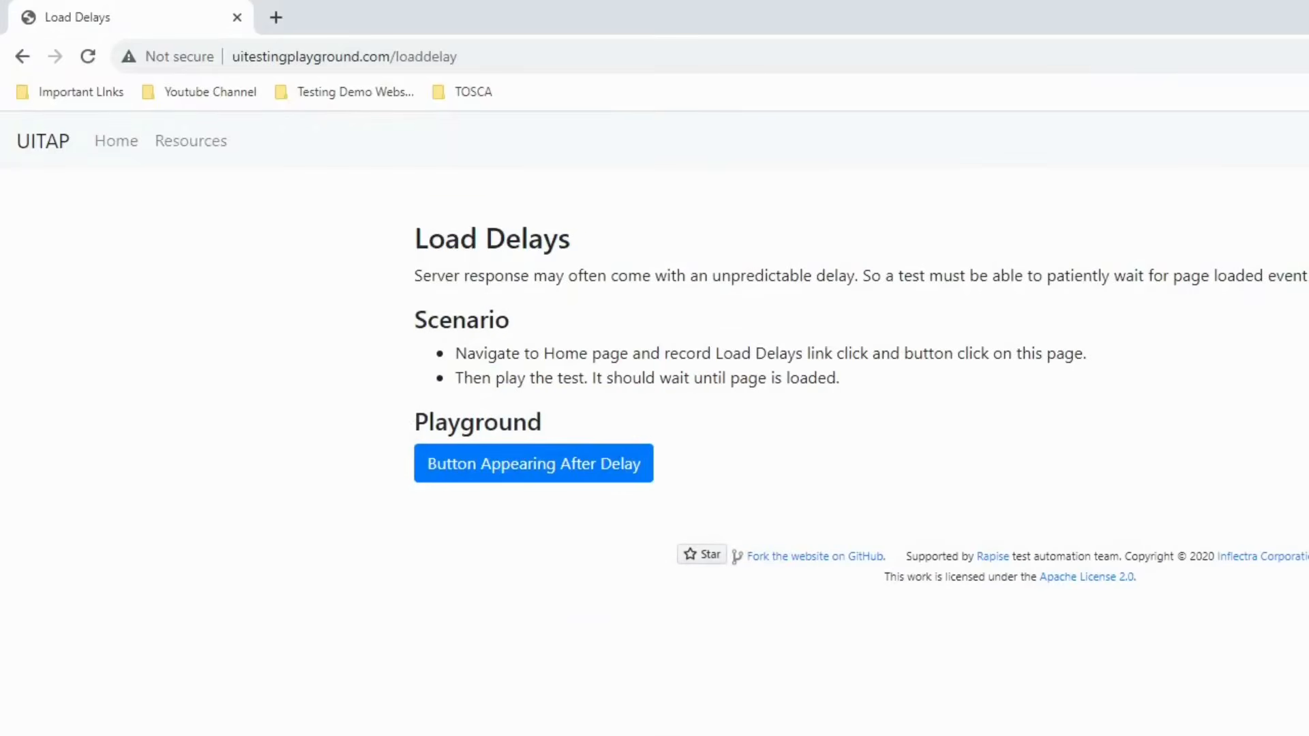
- Swap the Load Delays tab for a new tab loading saucedemo
click(277, 17)
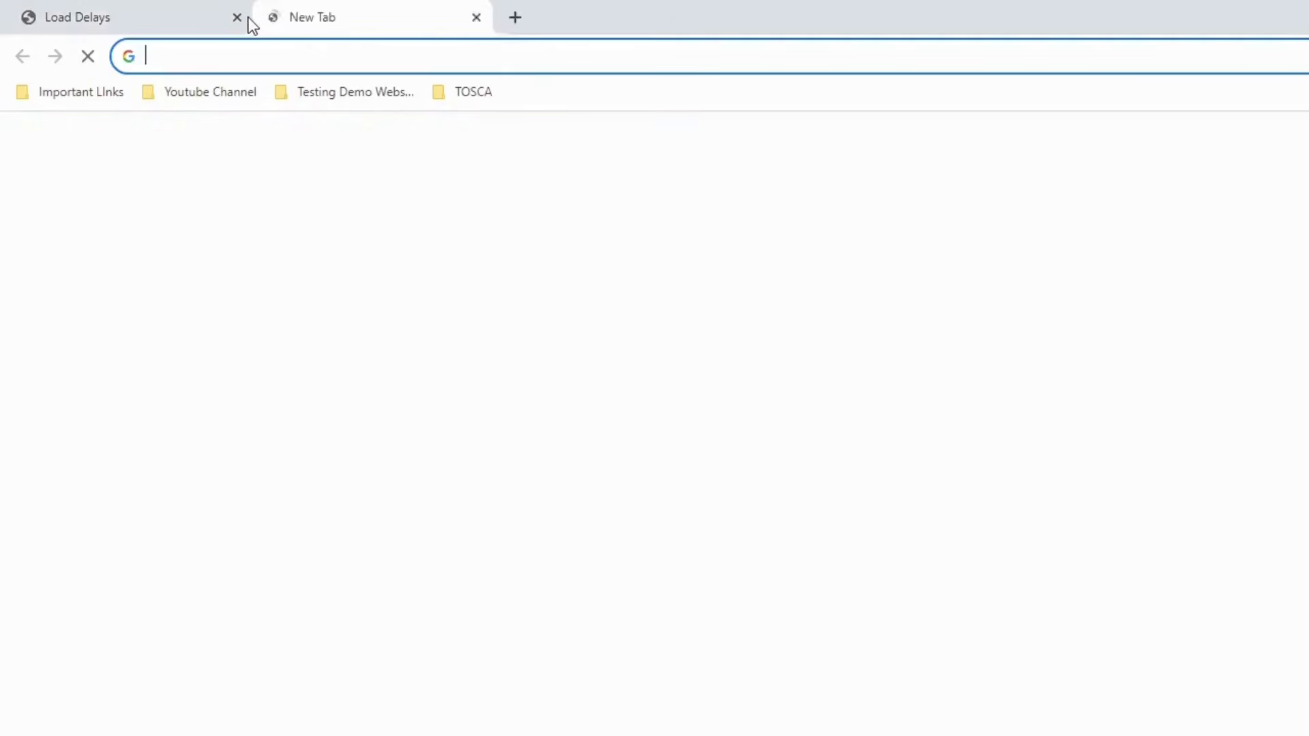
click(237, 17)
text(sauced)
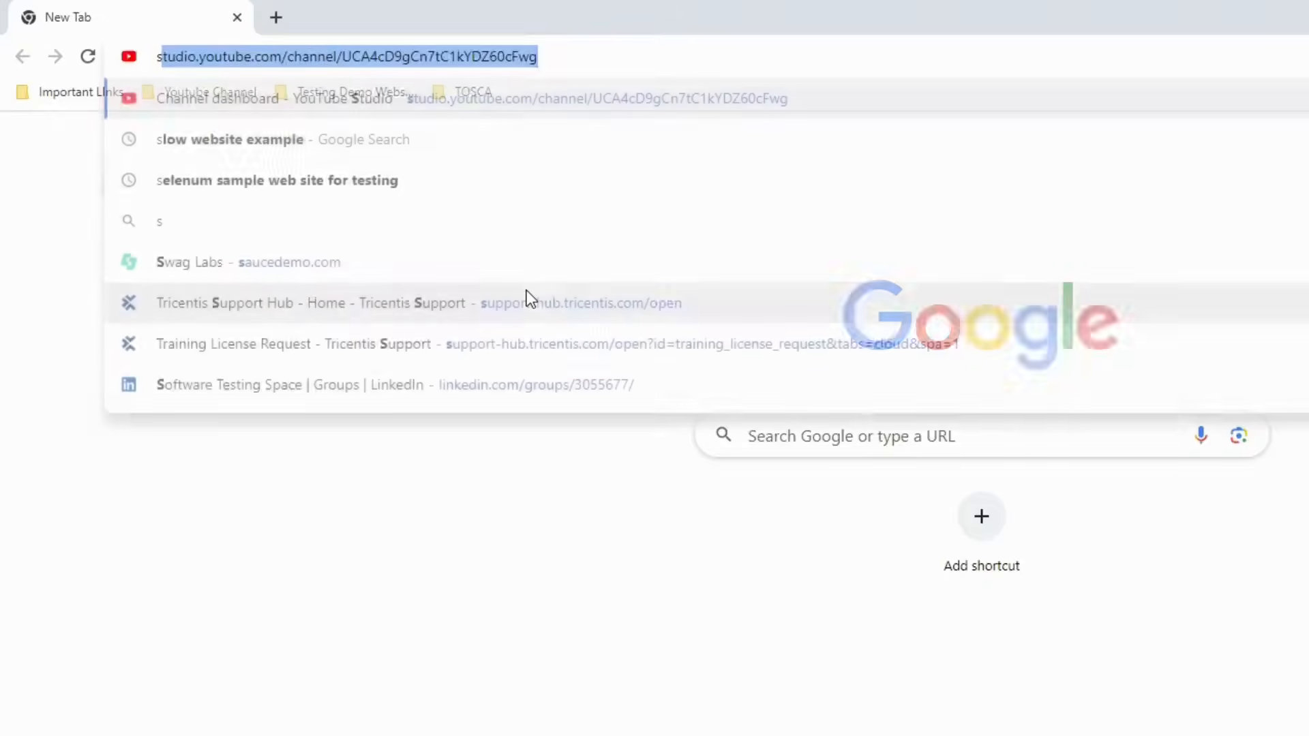
text(emo.com)
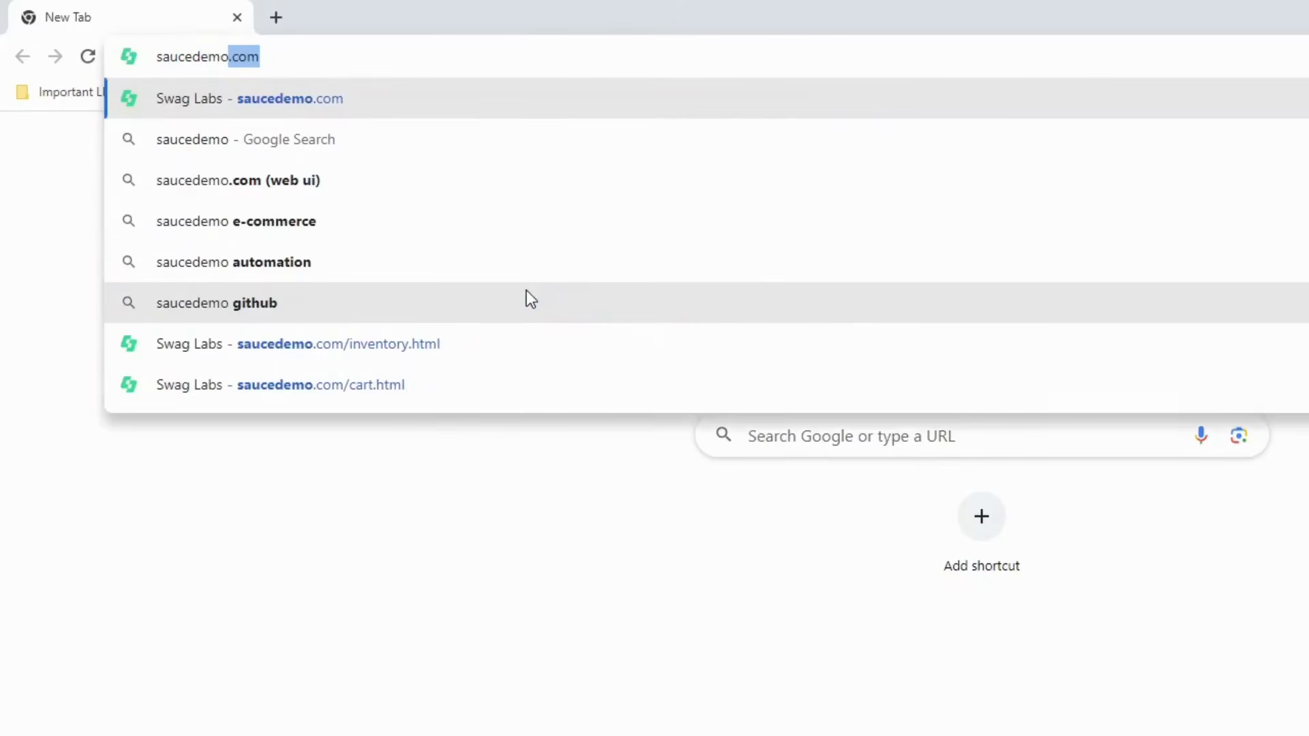
key(Return)
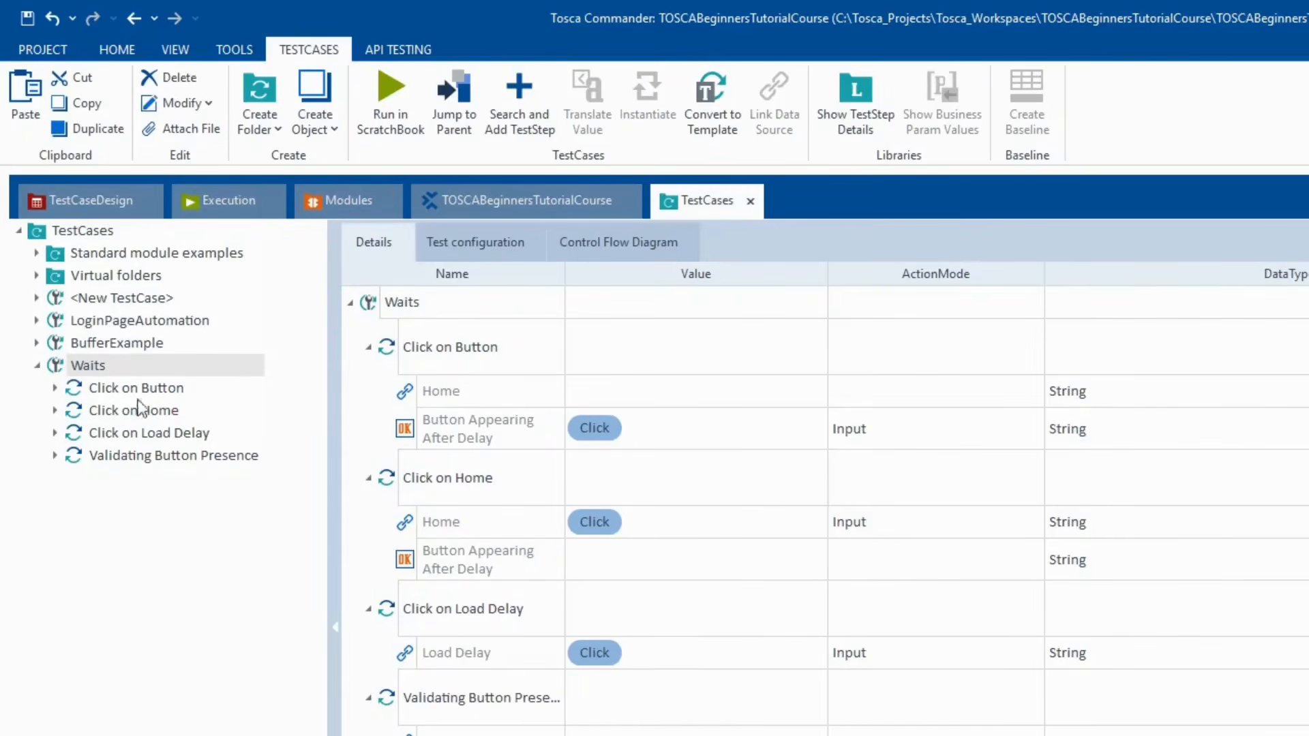
- Collapse Waits and review LoginPageAutomation's OpenUrl, login input, HamburgerMenu and Logout link steps
click(37, 365)
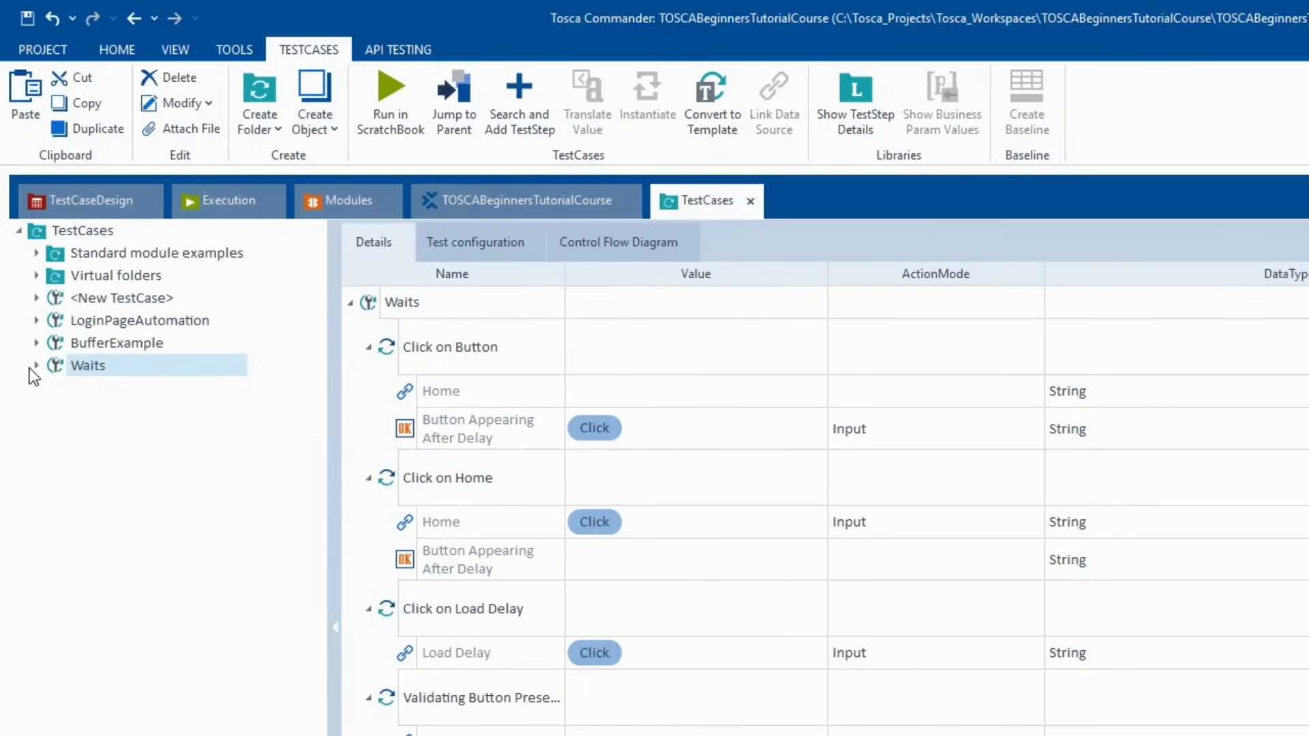
click(37, 320)
click(114, 321)
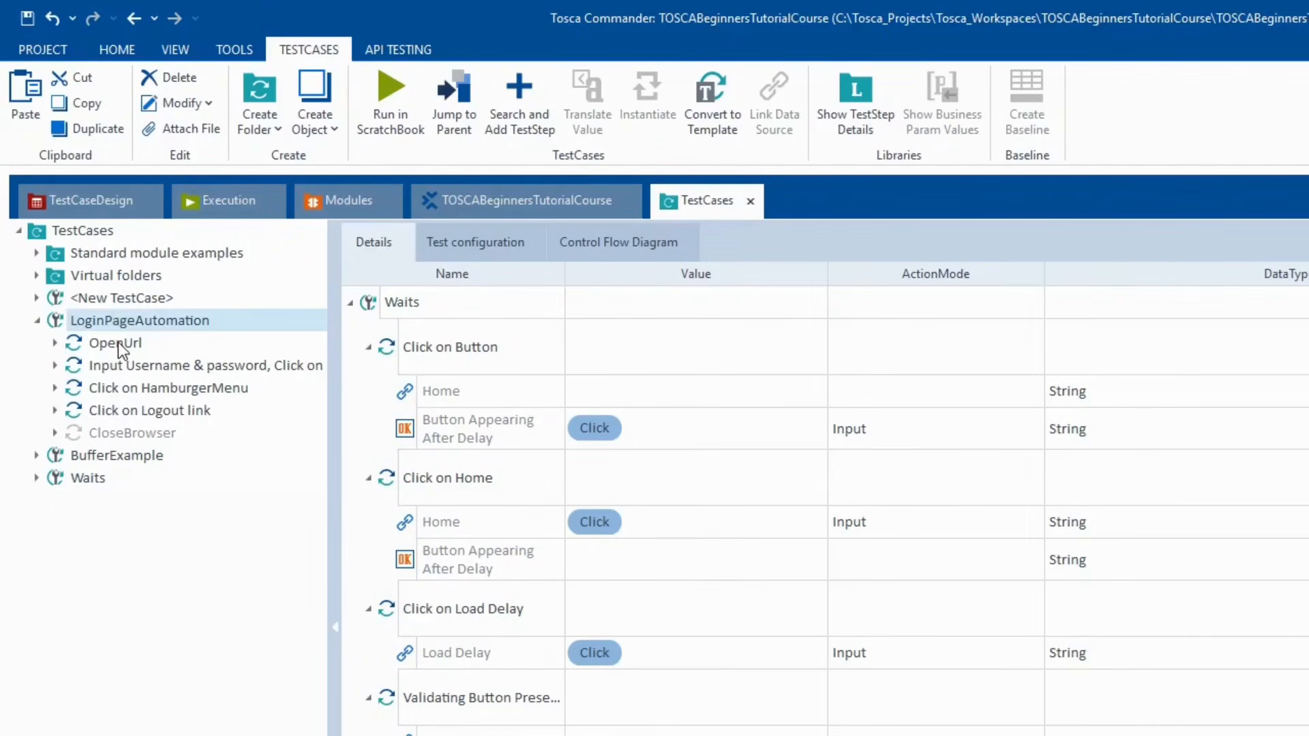
click(118, 342)
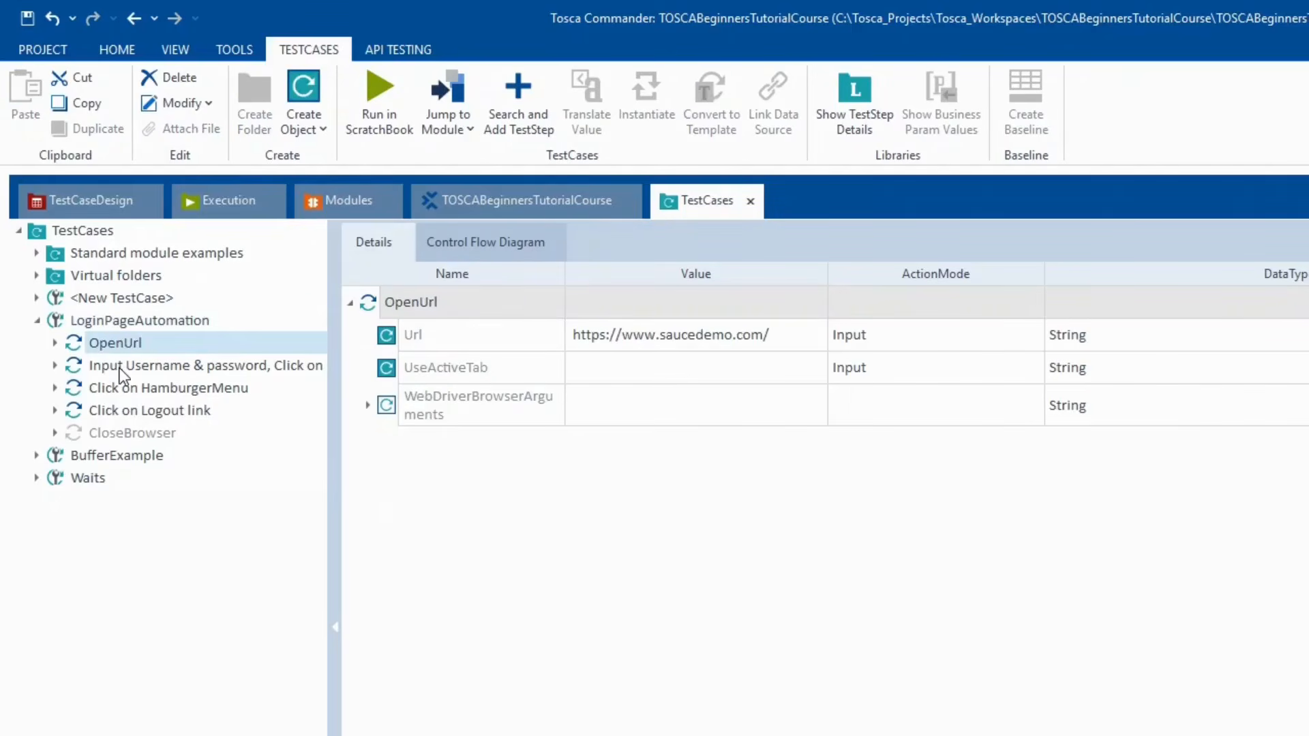
click(120, 368)
click(130, 393)
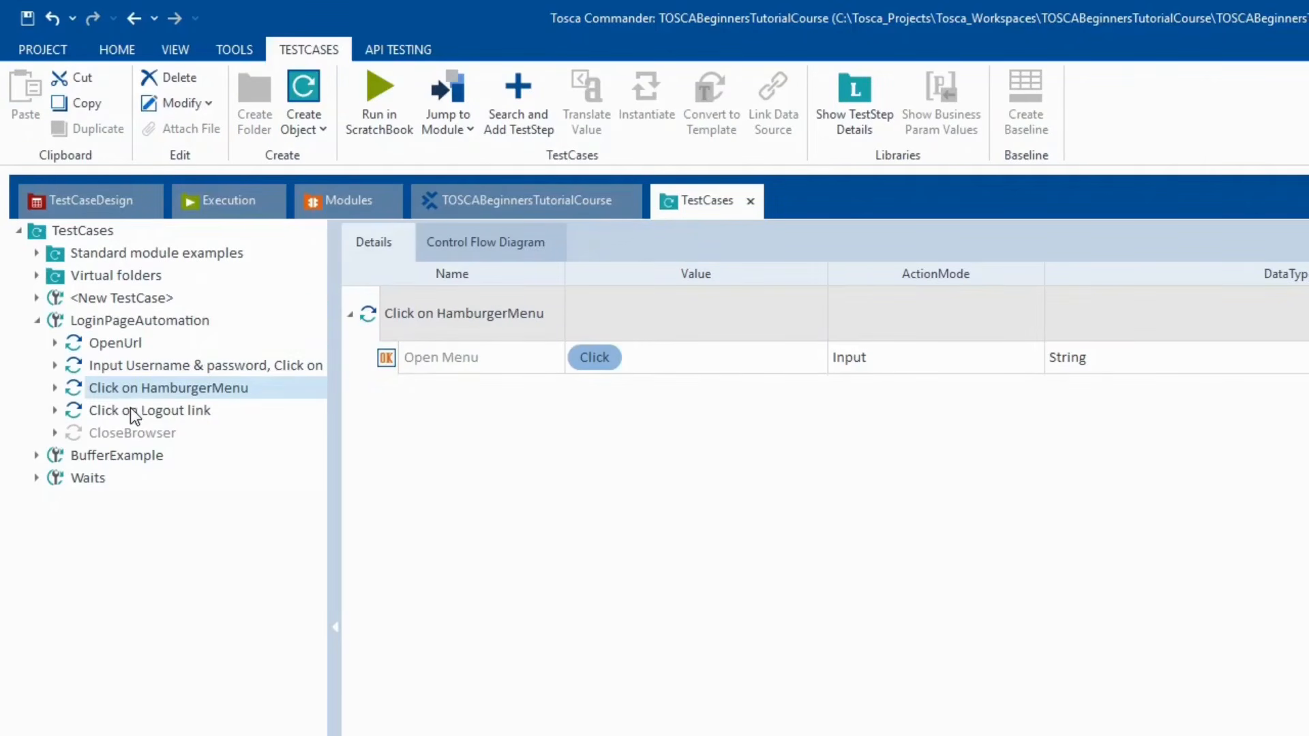
click(130, 408)
click(129, 394)
key(alt+Tab)
- Sign in to Swag Labs with the demo username and password
click(868, 286)
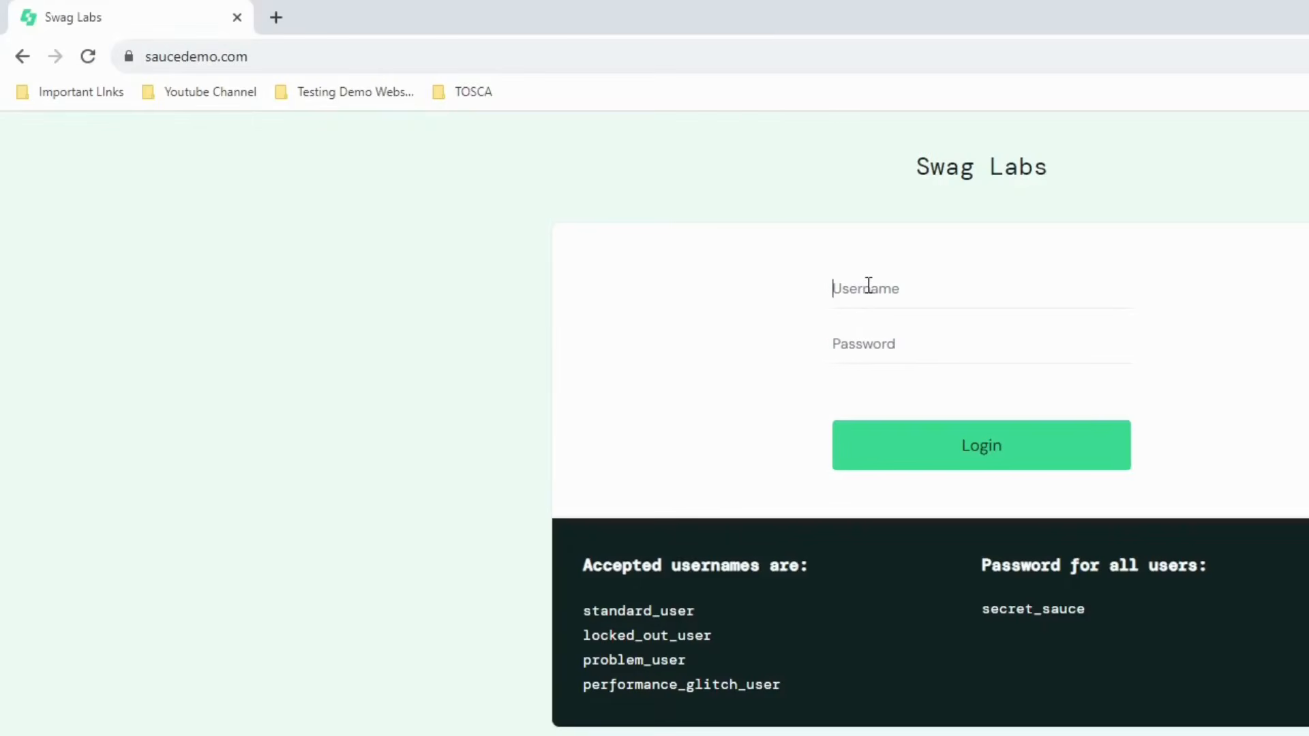
text(standard_user)
key(Tab)
text(secret_sauc)
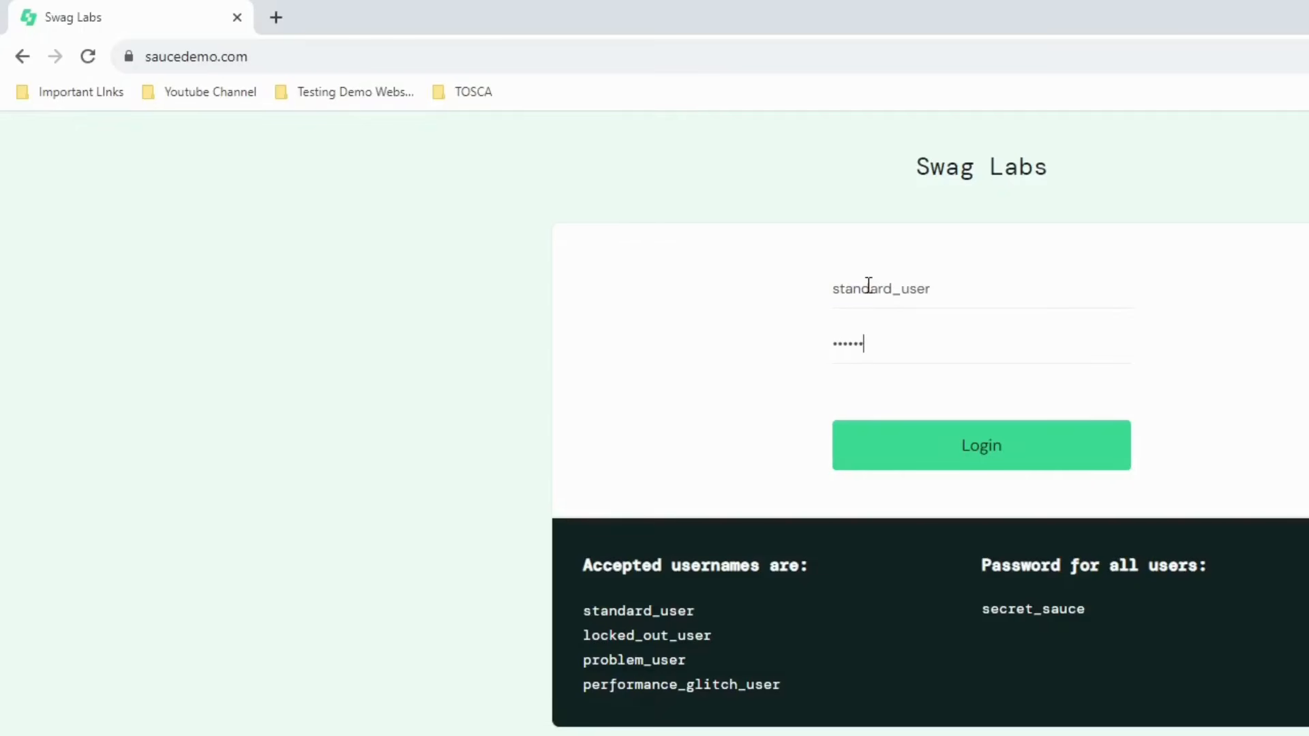
text(e)
key(Return)
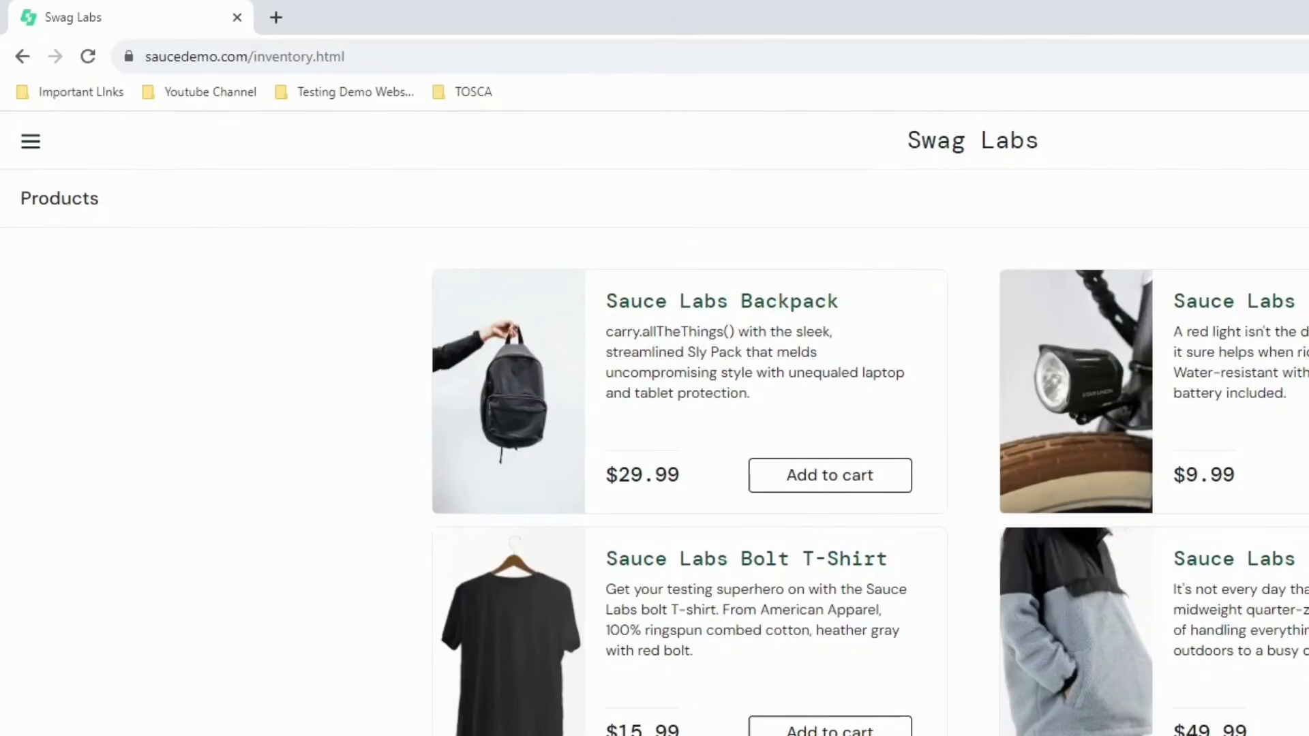
key(alt+Tab)
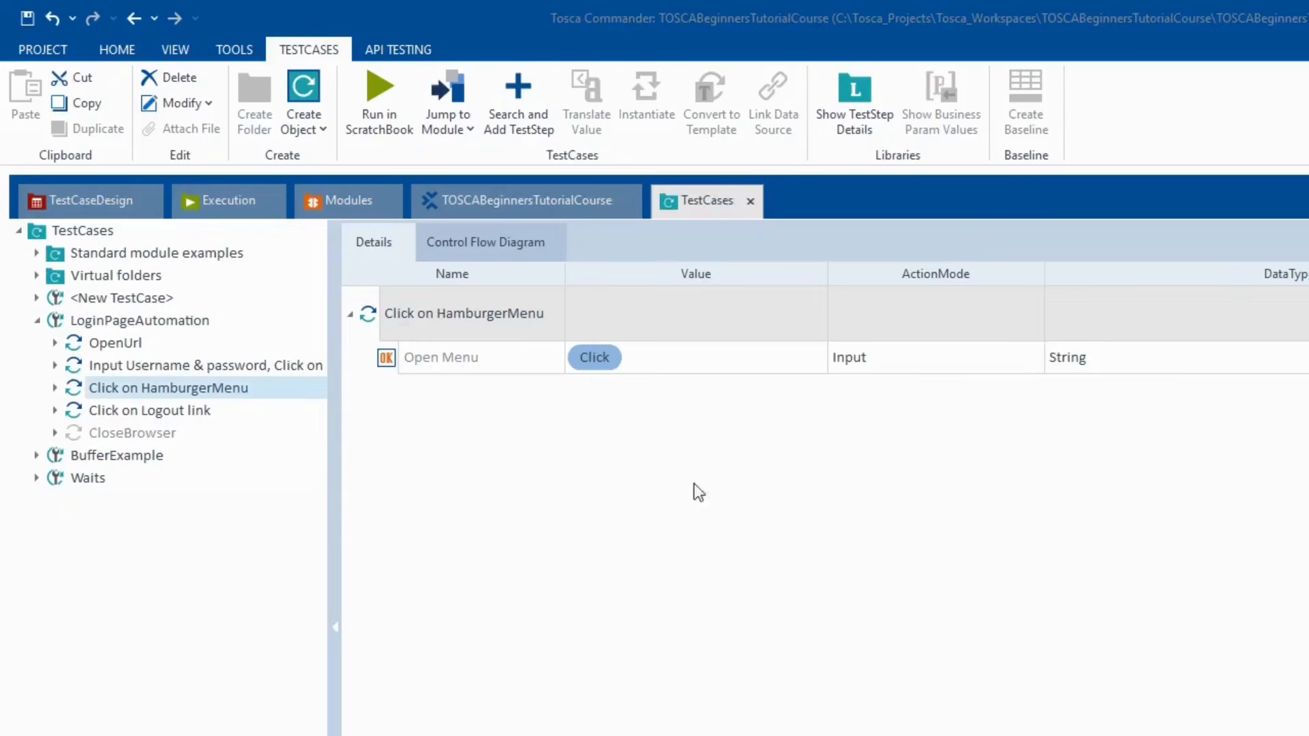
- Create <New Folder> under the root Modules folder and launch Scan > Application on it
click(330, 197)
click(38, 343)
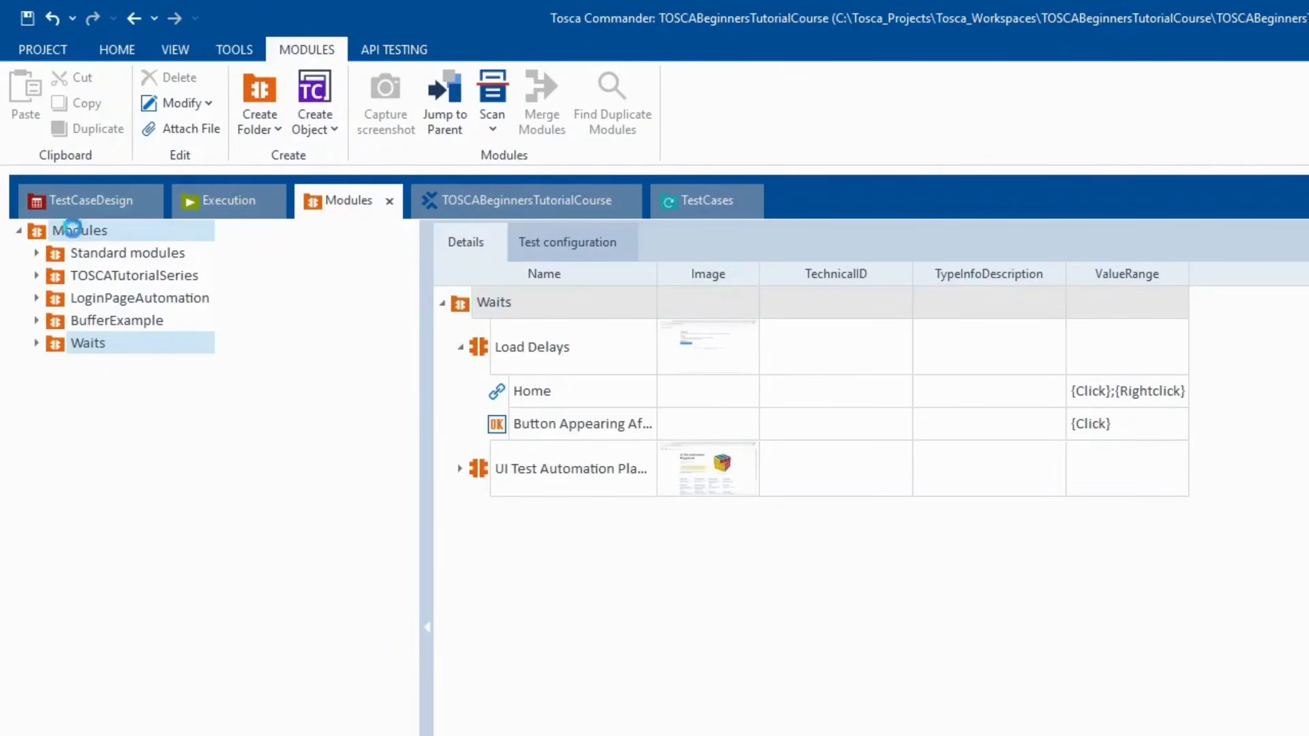
right_click(75, 232)
click(89, 206)
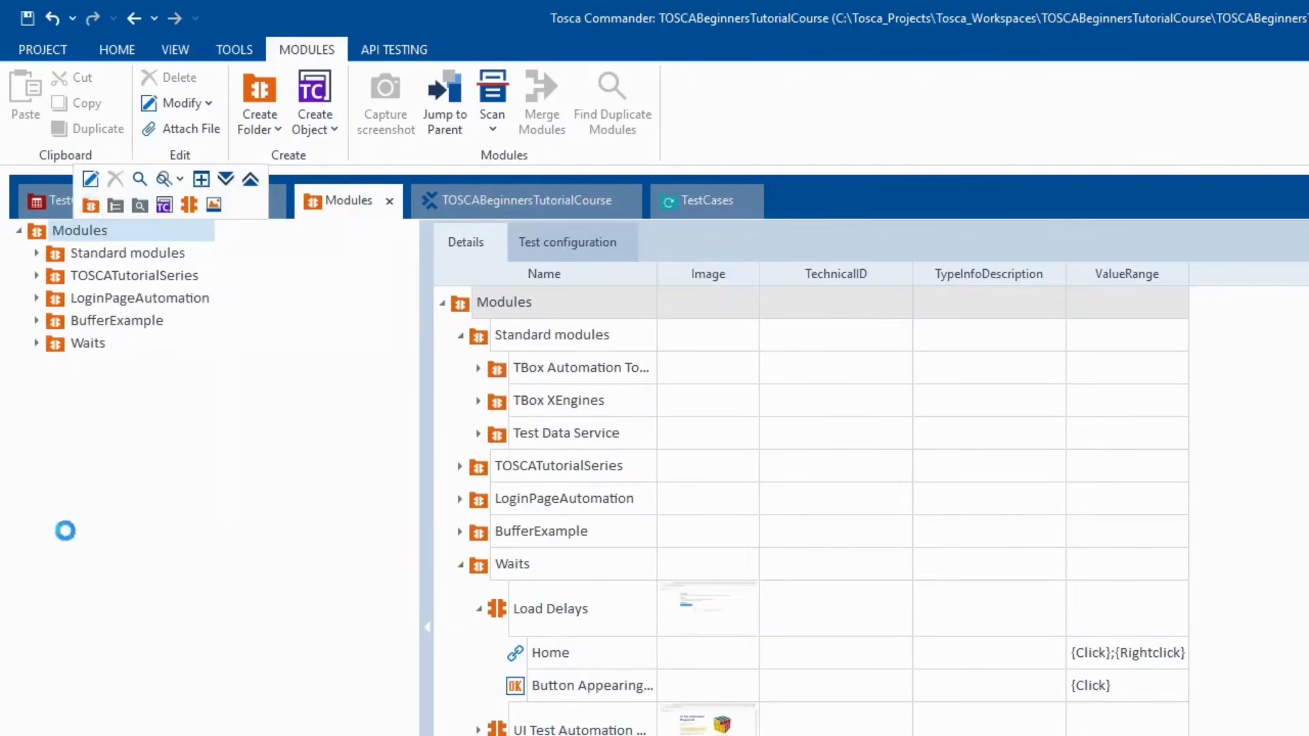
right_click(60, 368)
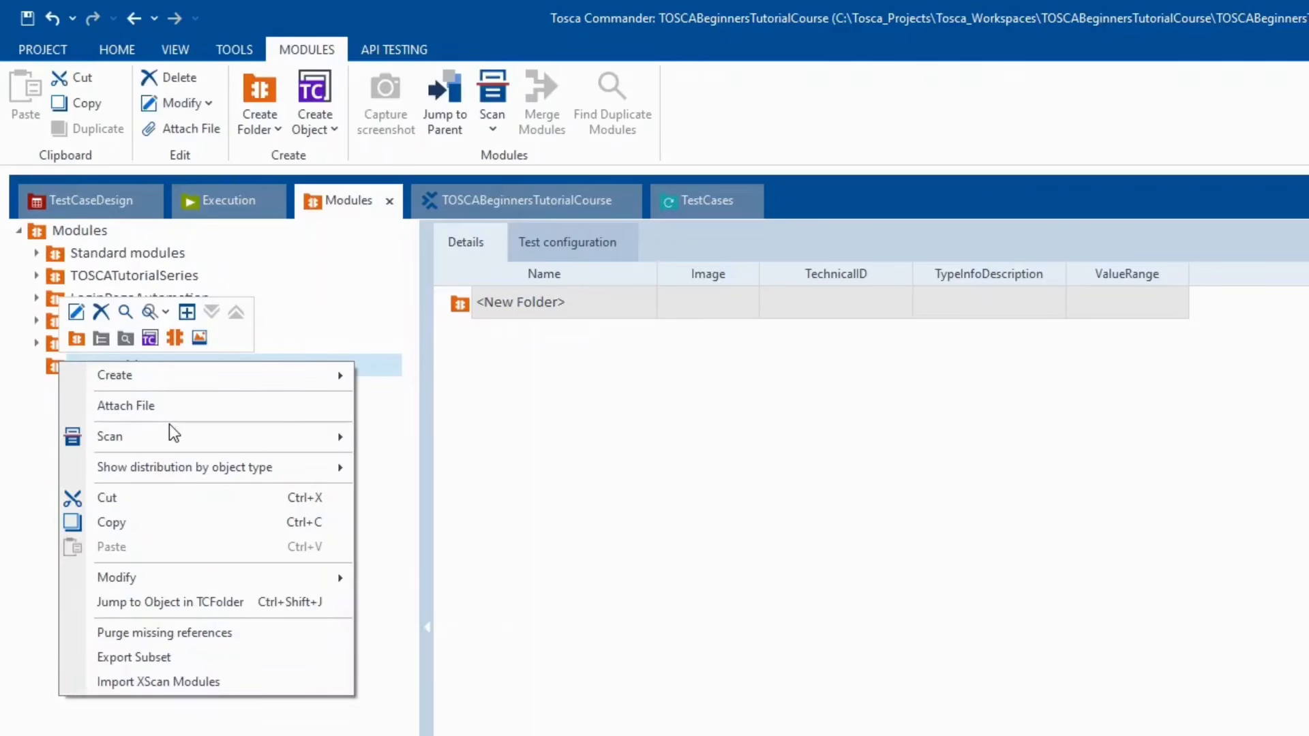
mouse_move(210, 442)
click(366, 440)
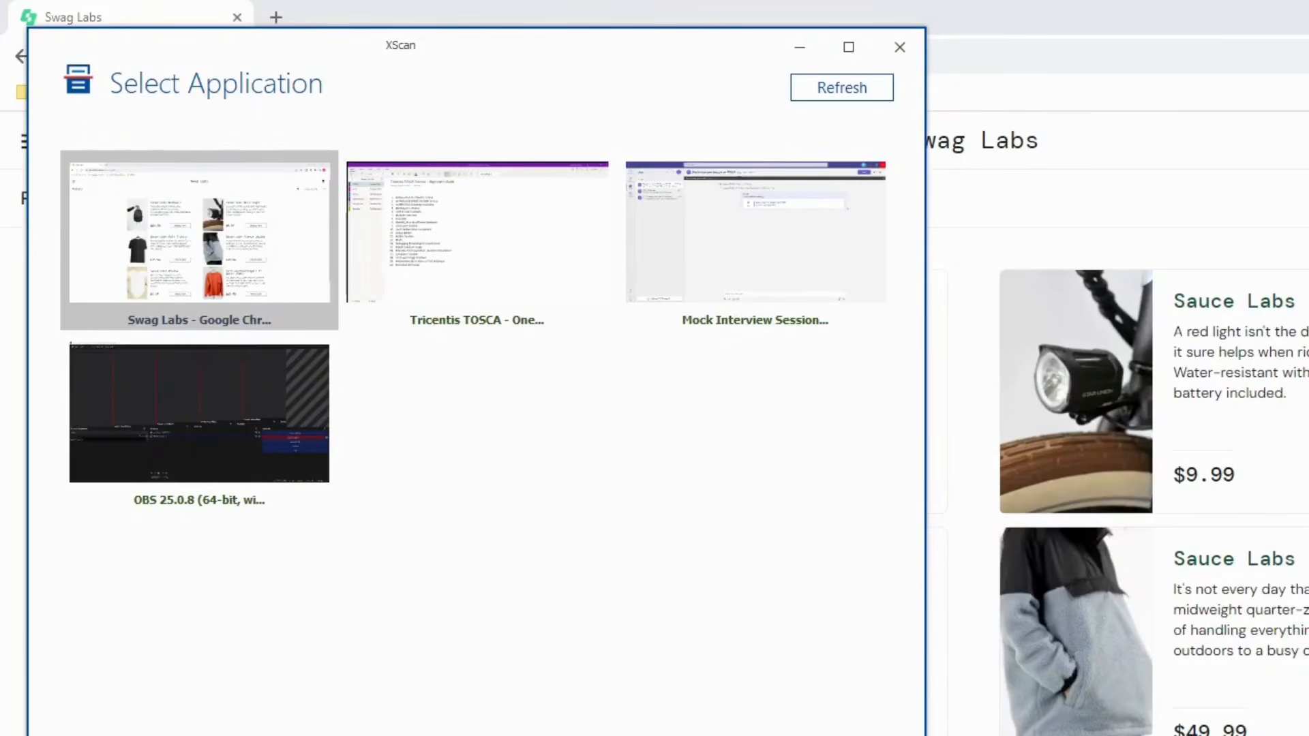
- Scan the Swag Labs window, picking page elements such as the backpack's Add to cart button
click(199, 240)
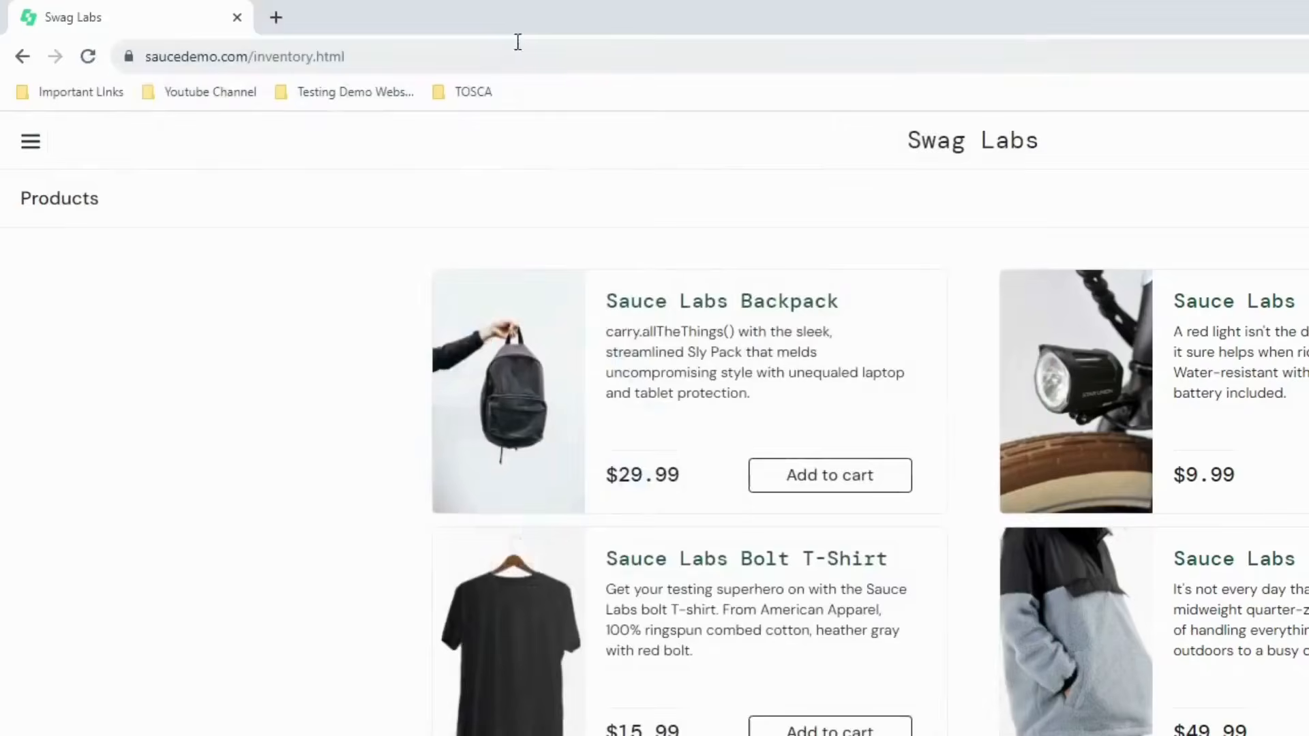
drag(441, 43, 1305, 401)
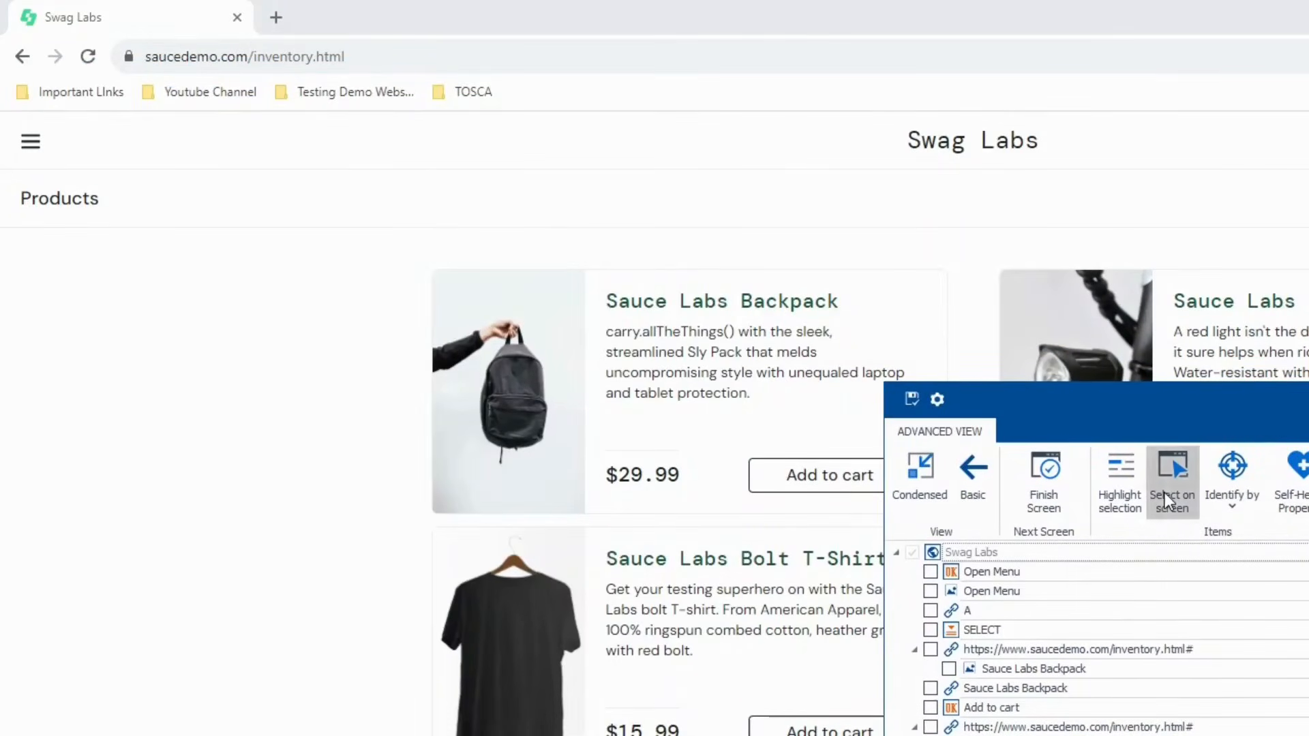
click(1168, 493)
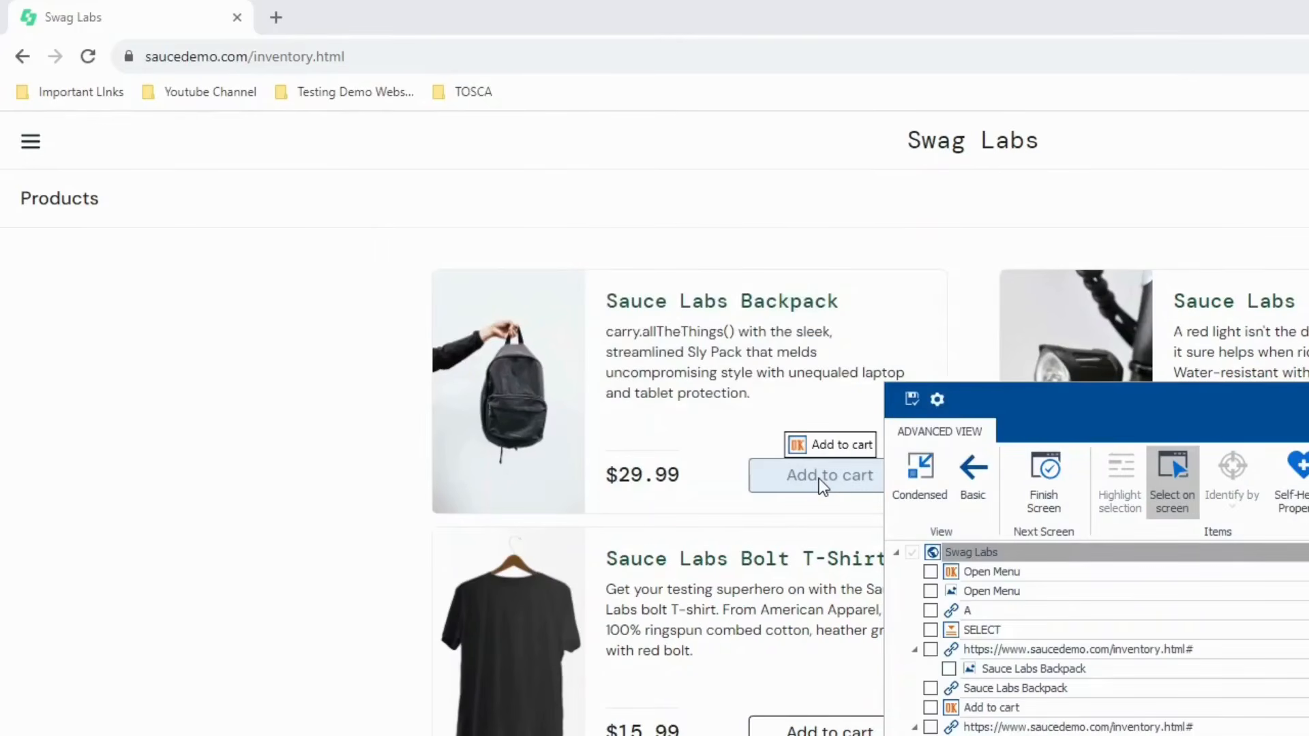
click(824, 486)
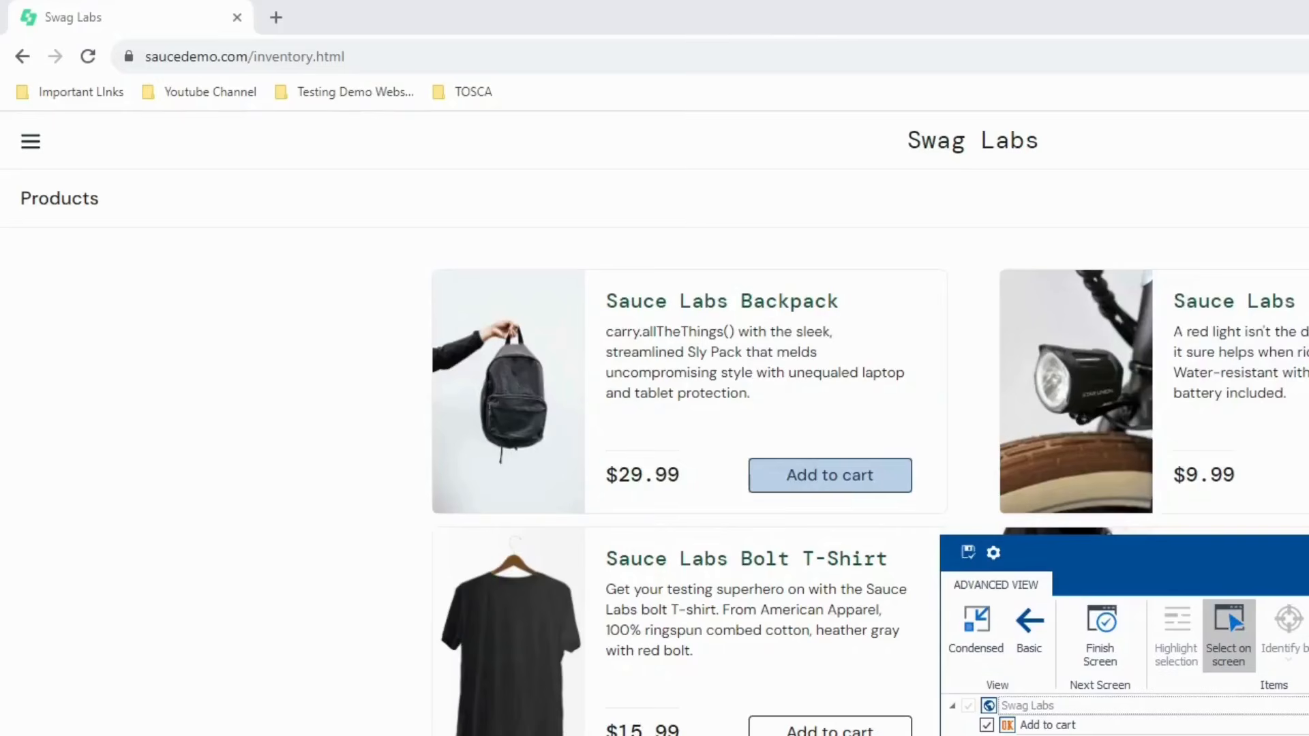
drag(1308, 557, 792, 236)
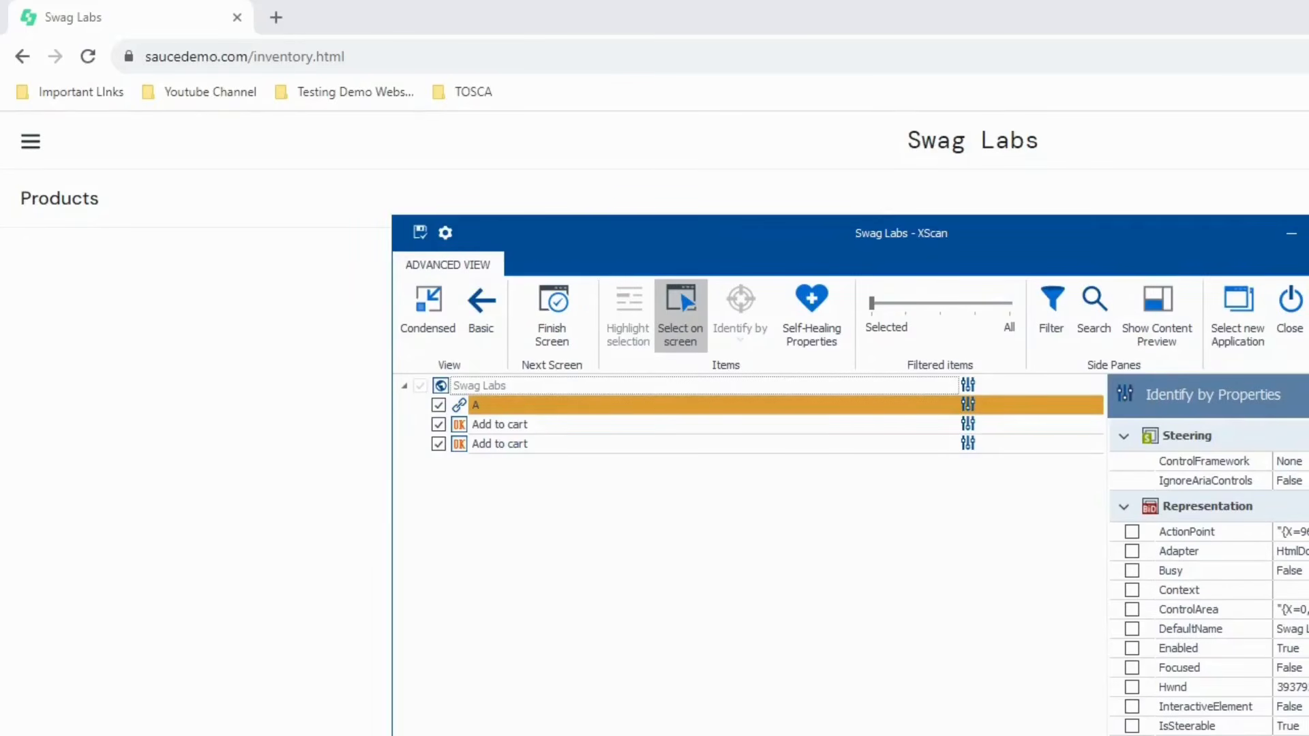
click(1308, 234)
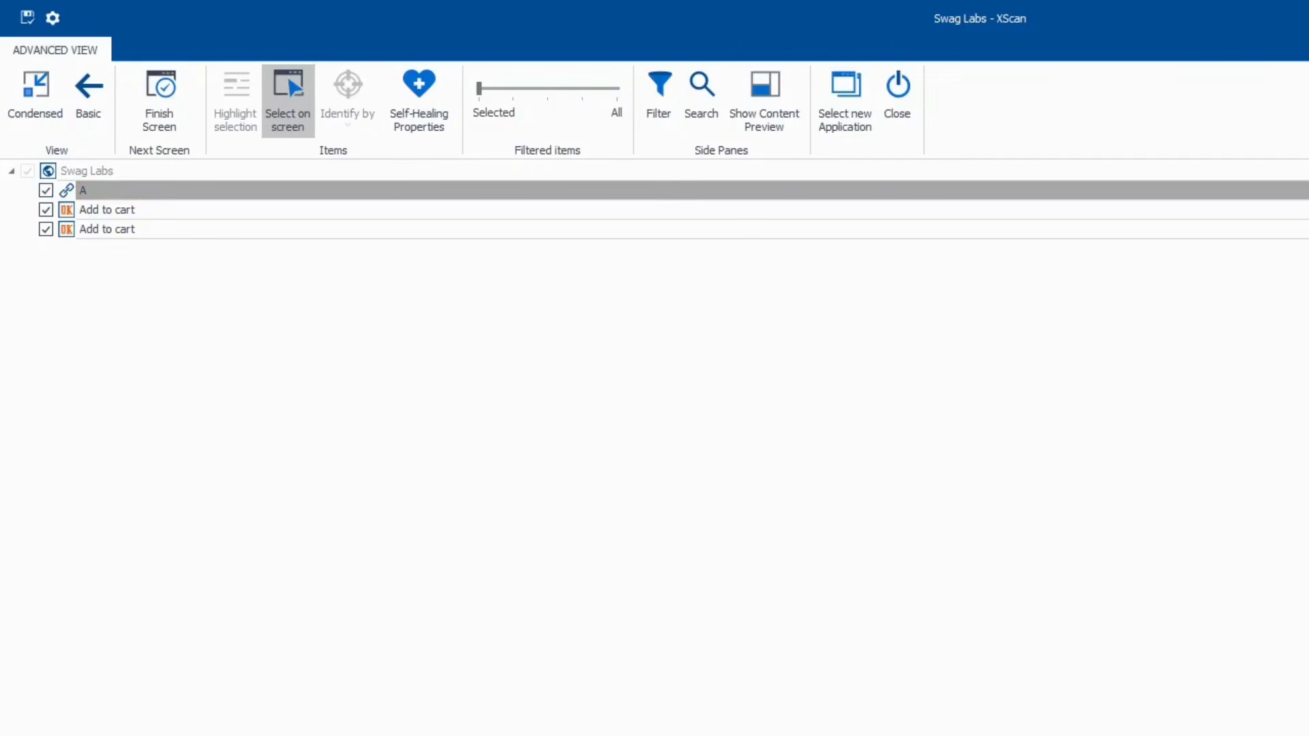
- Name item A 'Cartlnk' and the page 'ProductsPage_AddtoCart_Cartlnk', then save the module
click(116, 193)
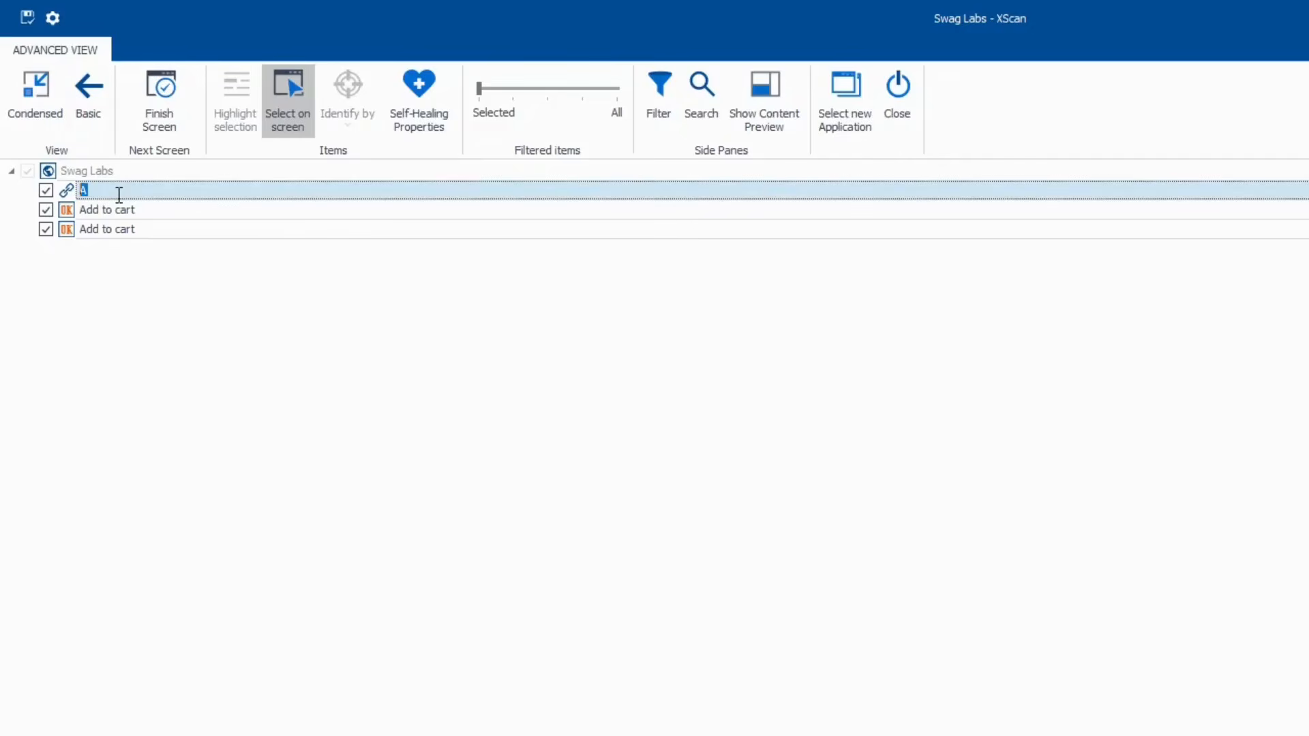
text(Cartlnk)
click(129, 176)
click(131, 171)
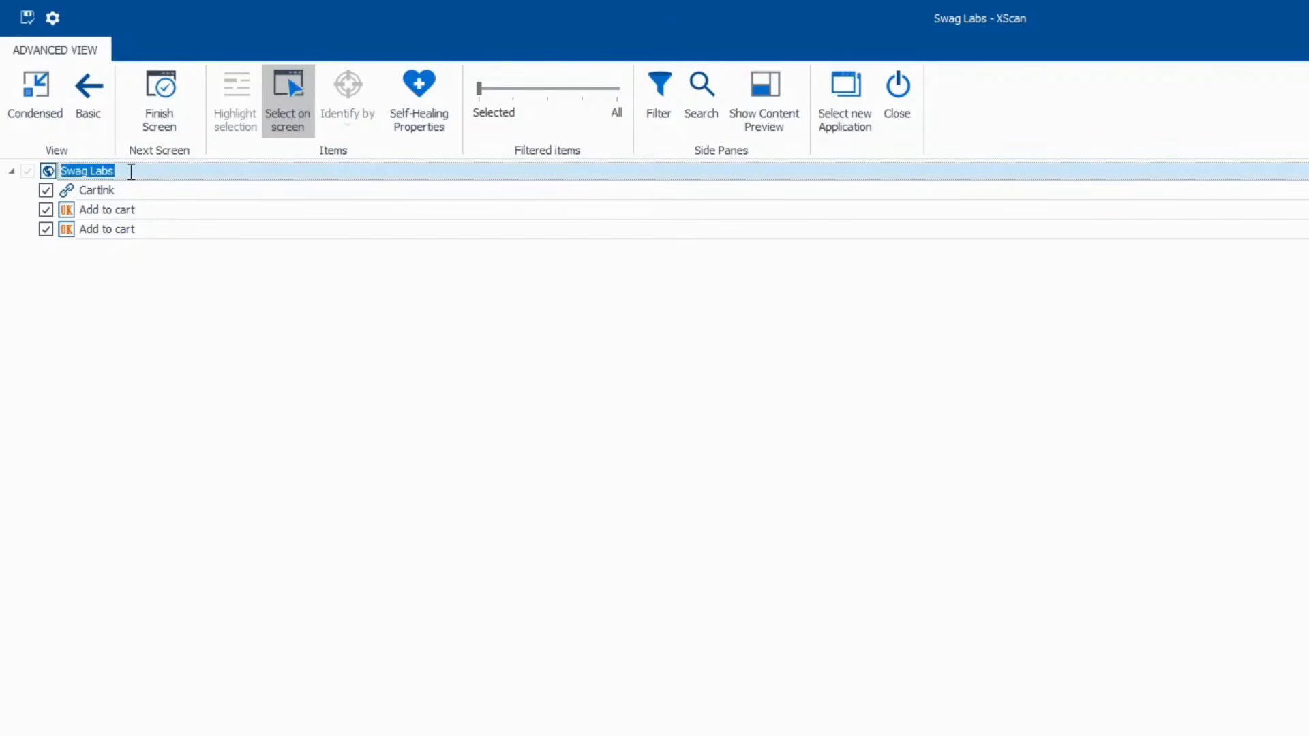
text(ProductsPage_A)
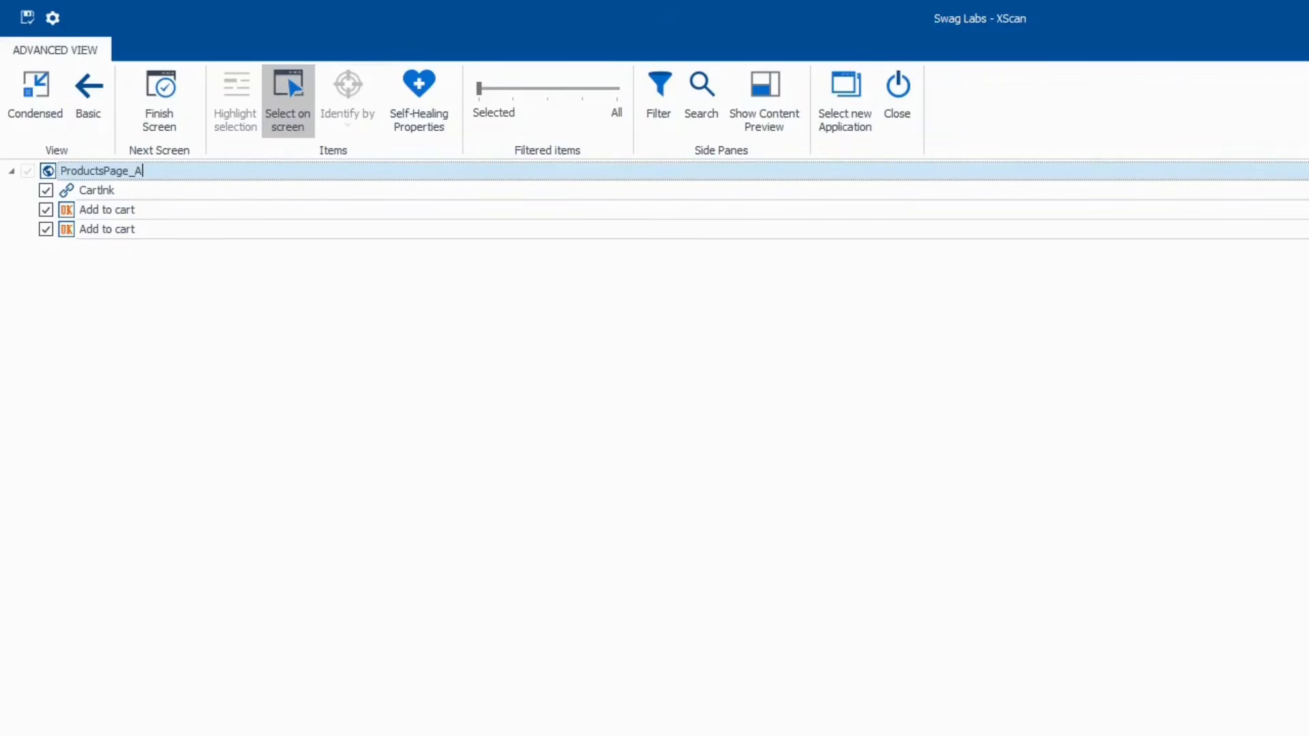
text(ddtoCart_Cartlnk)
click(27, 17)
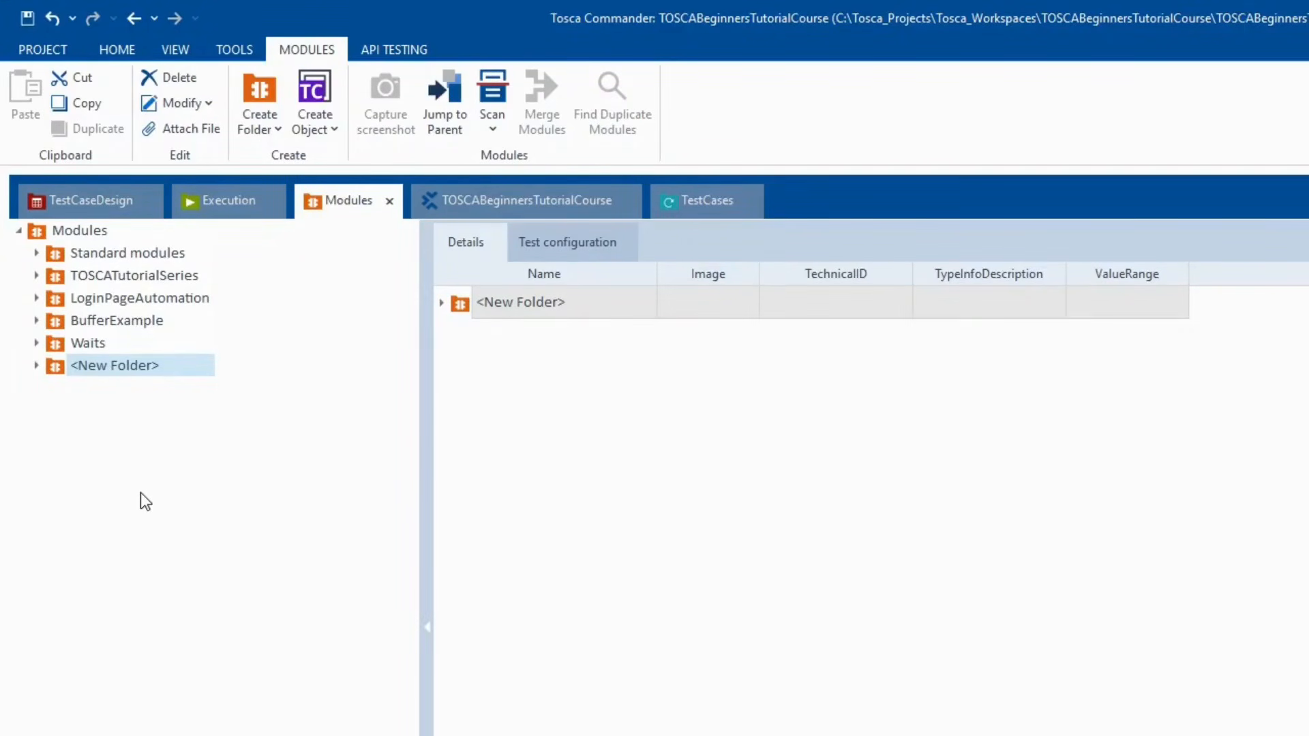
- Drag the ProductsPage_AddtoCart_Cartlnk module from <New Folder> into <New TestCase>_1
click(34, 366)
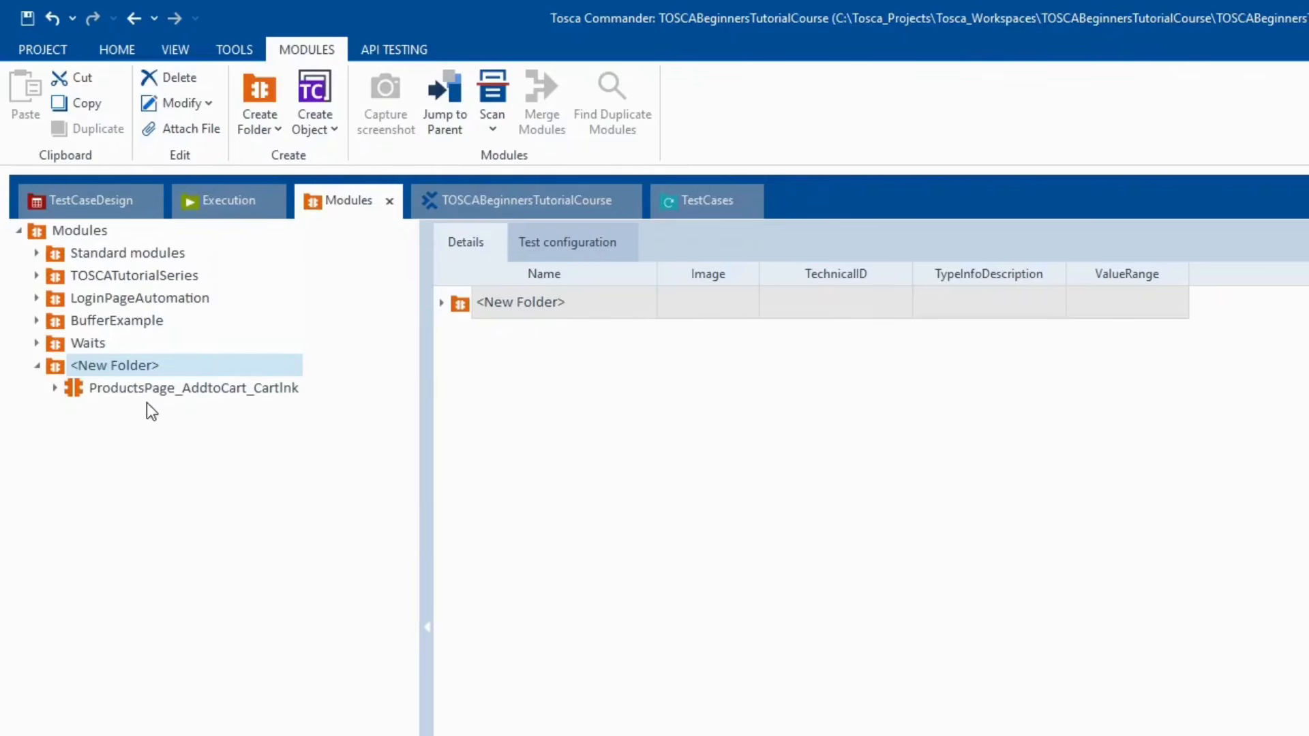
drag(127, 398, 87, 241)
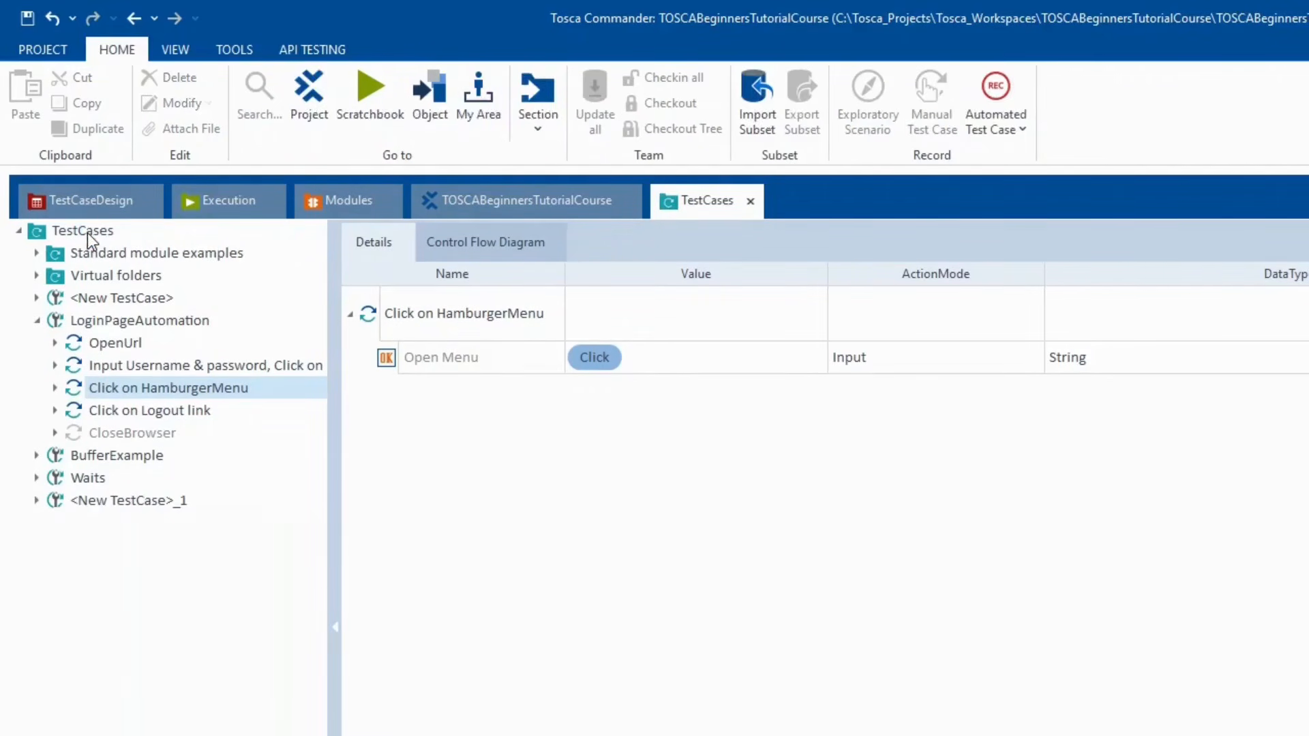
click(31, 498)
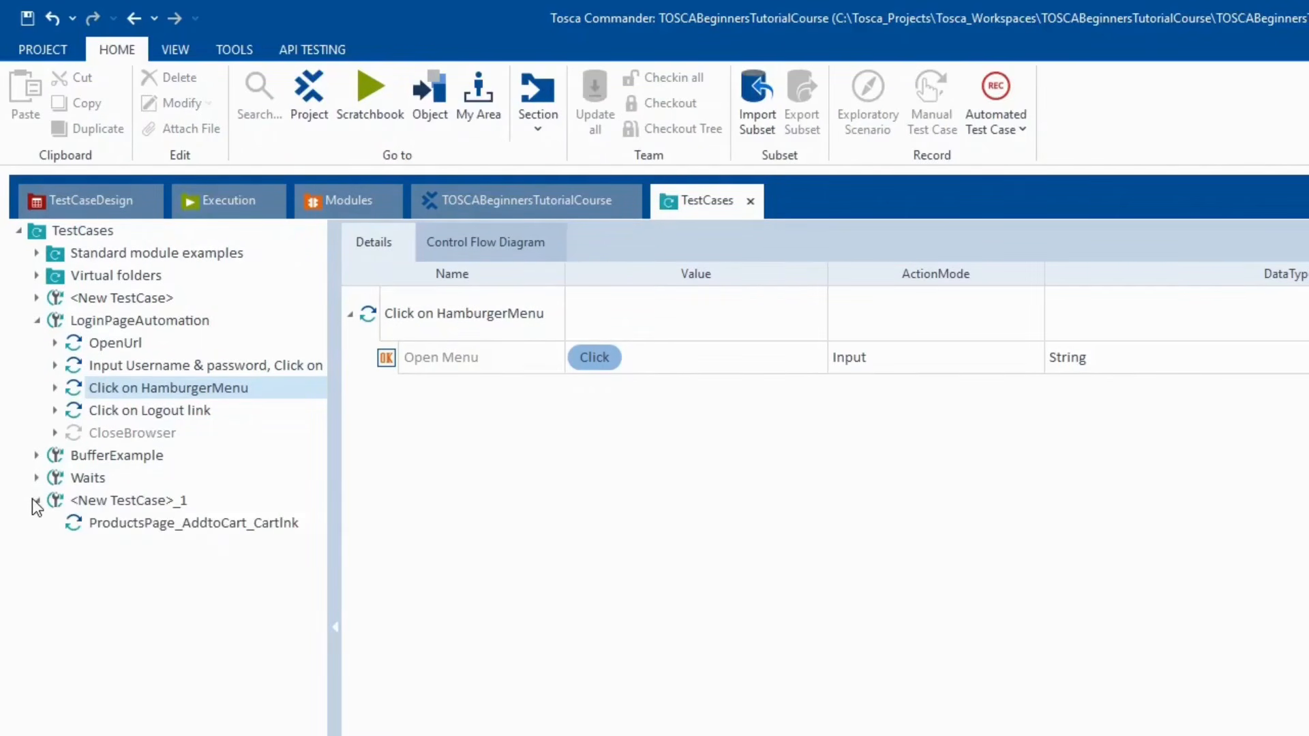
- Open the new ProductsPage_AddtoCart_Cartlnk step and begin editing its Add to cart value
click(121, 345)
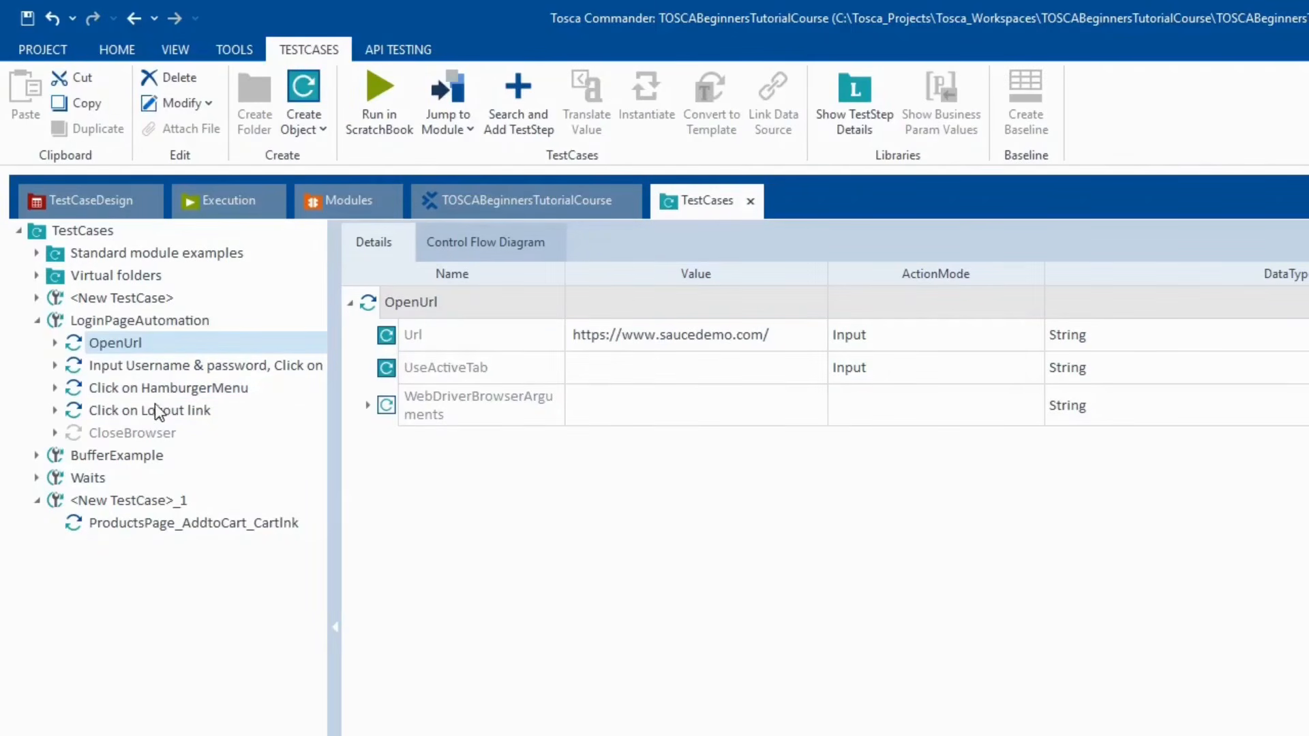
click(125, 525)
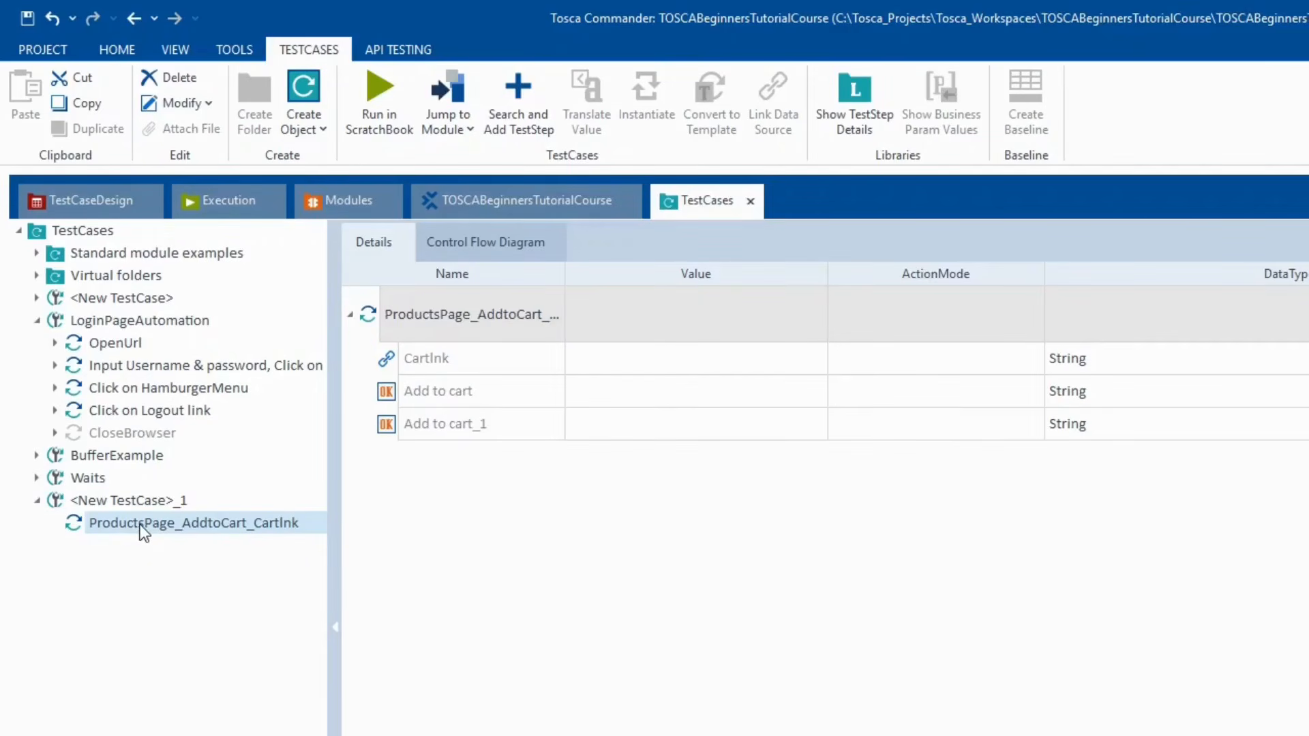
click(585, 387)
click(591, 387)
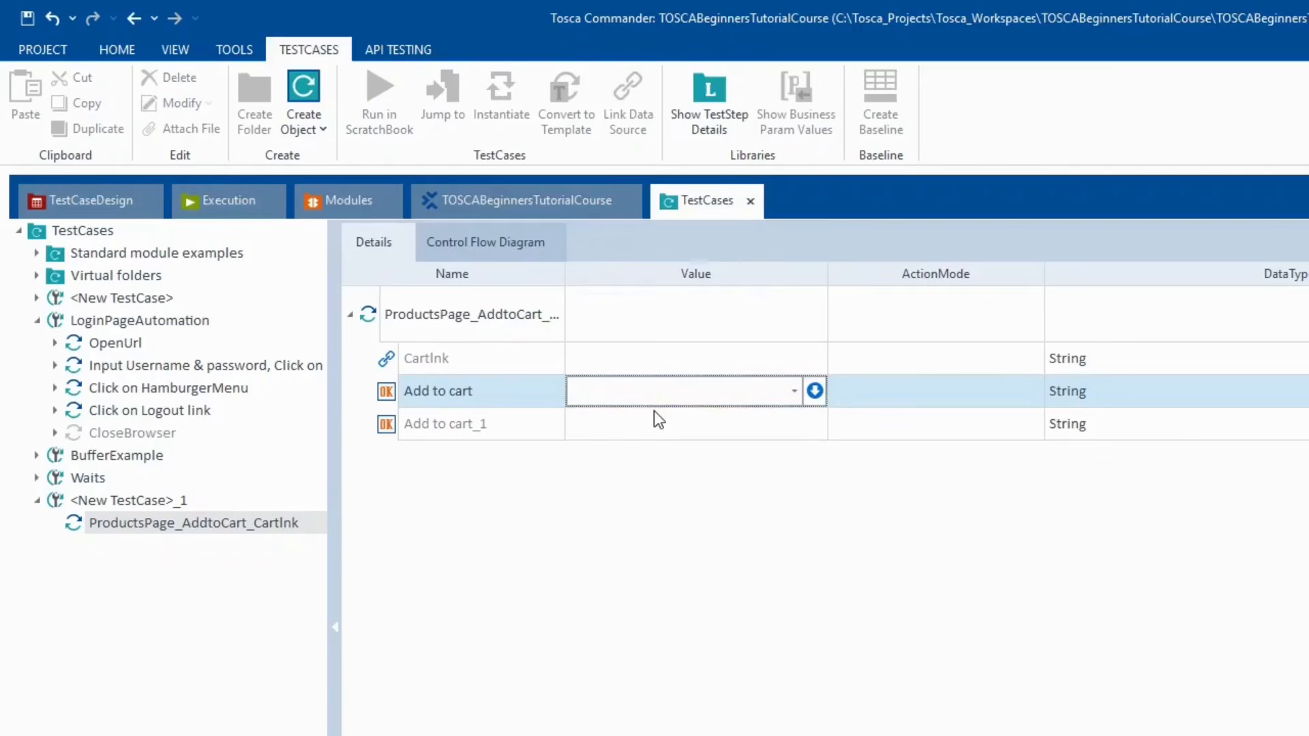
- Set the Add to cart value to {Click} and rename the step 'Click on first Add to cart'
text({Click})
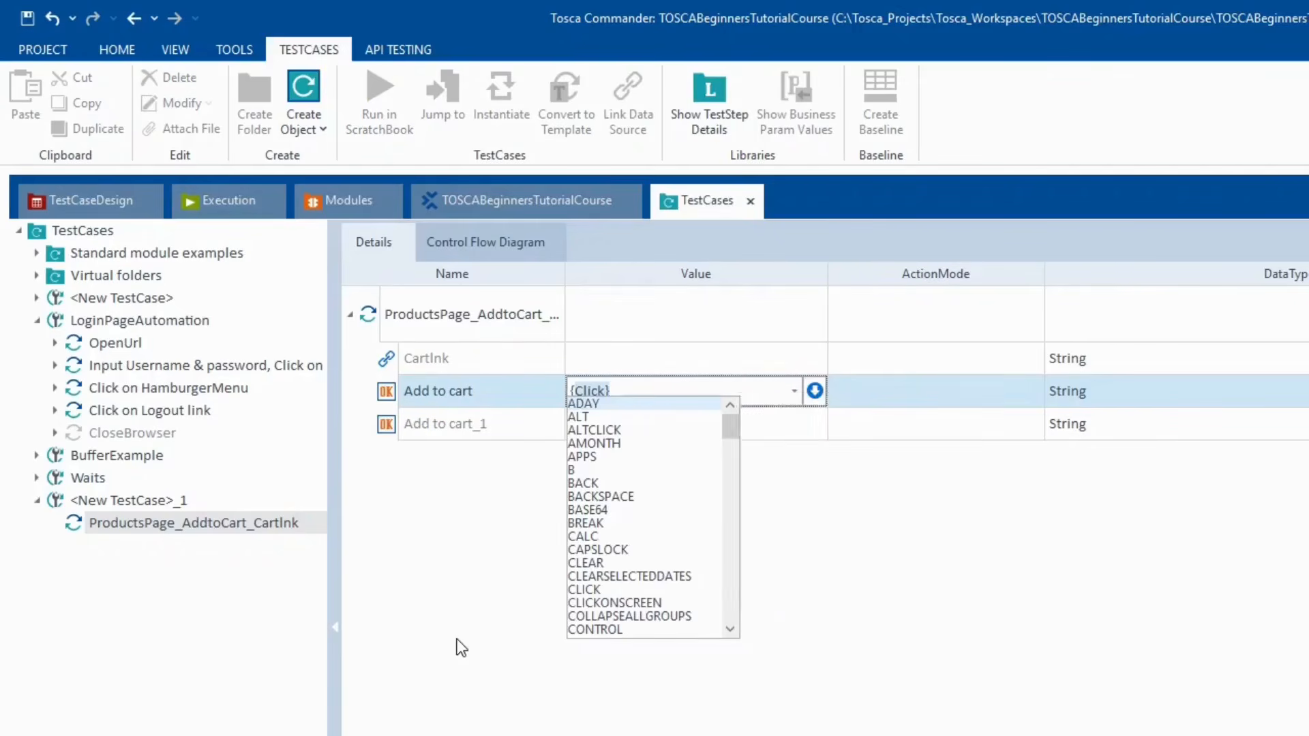
key(Return)
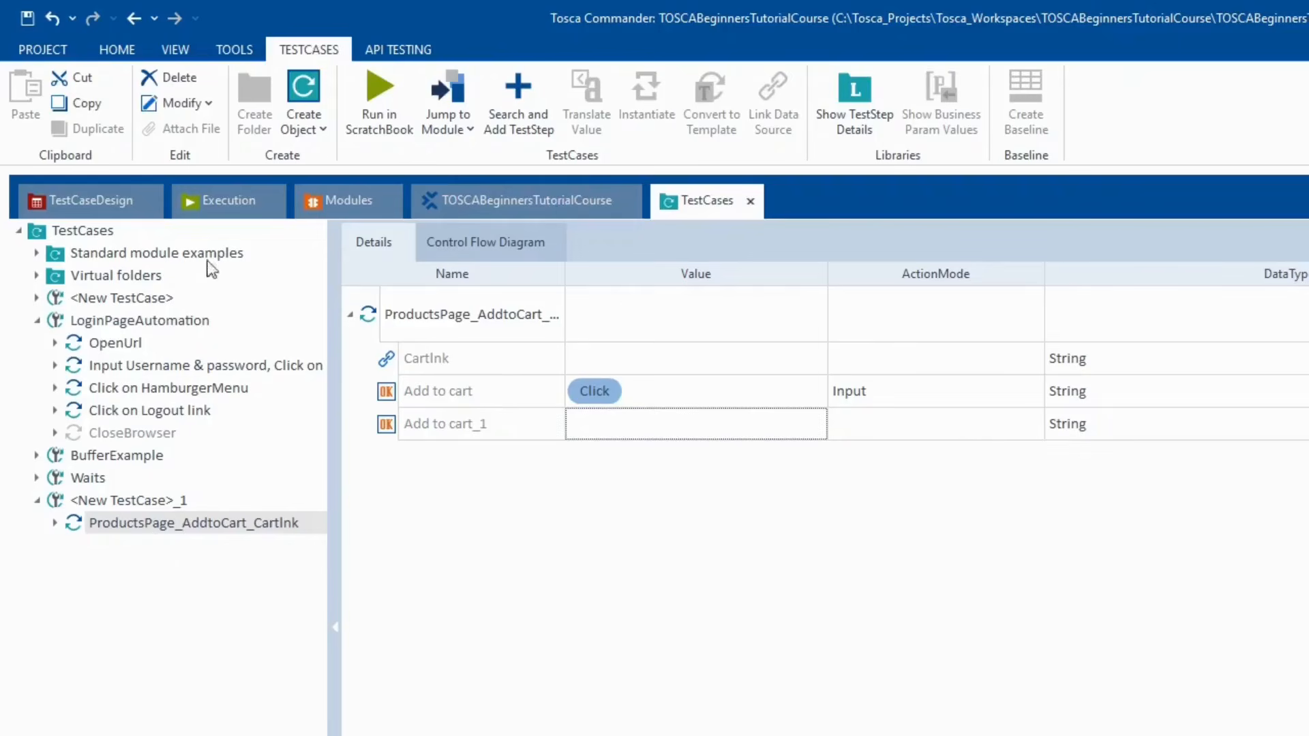
click(166, 500)
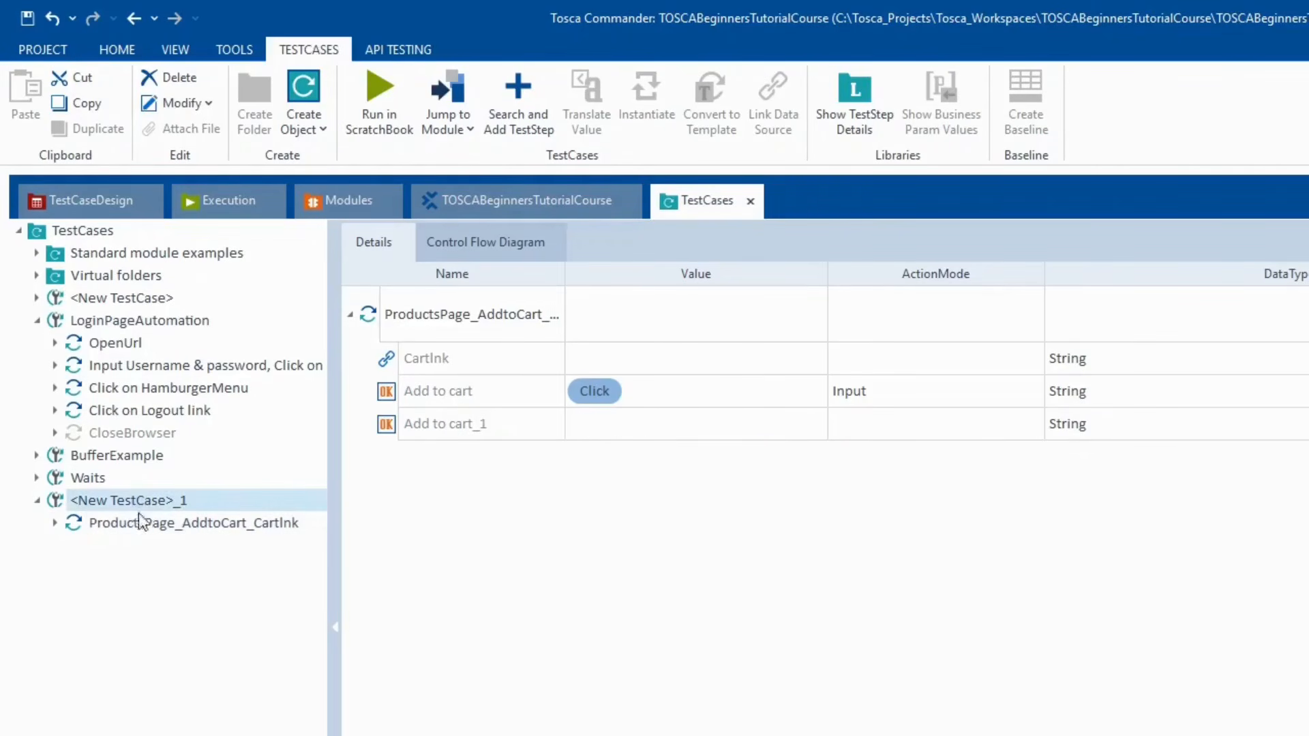
click(141, 523)
click(141, 523)
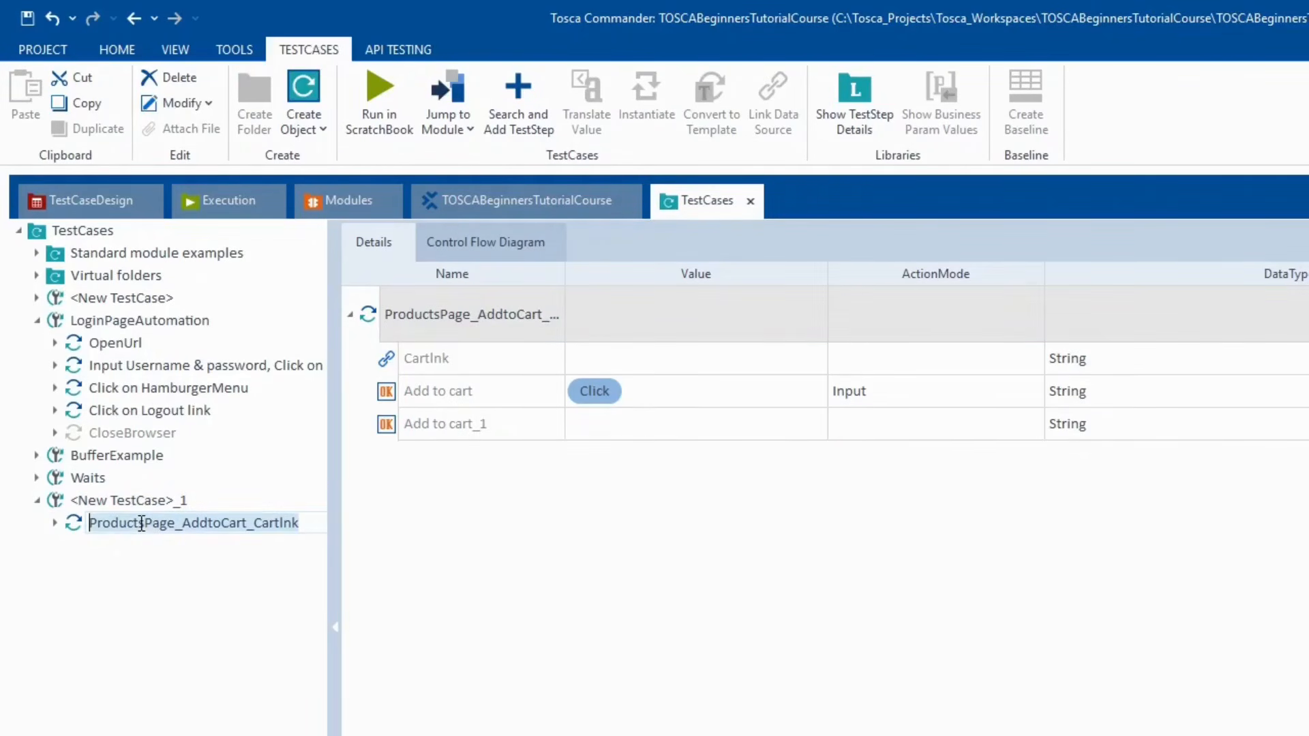
text(Click on fir)
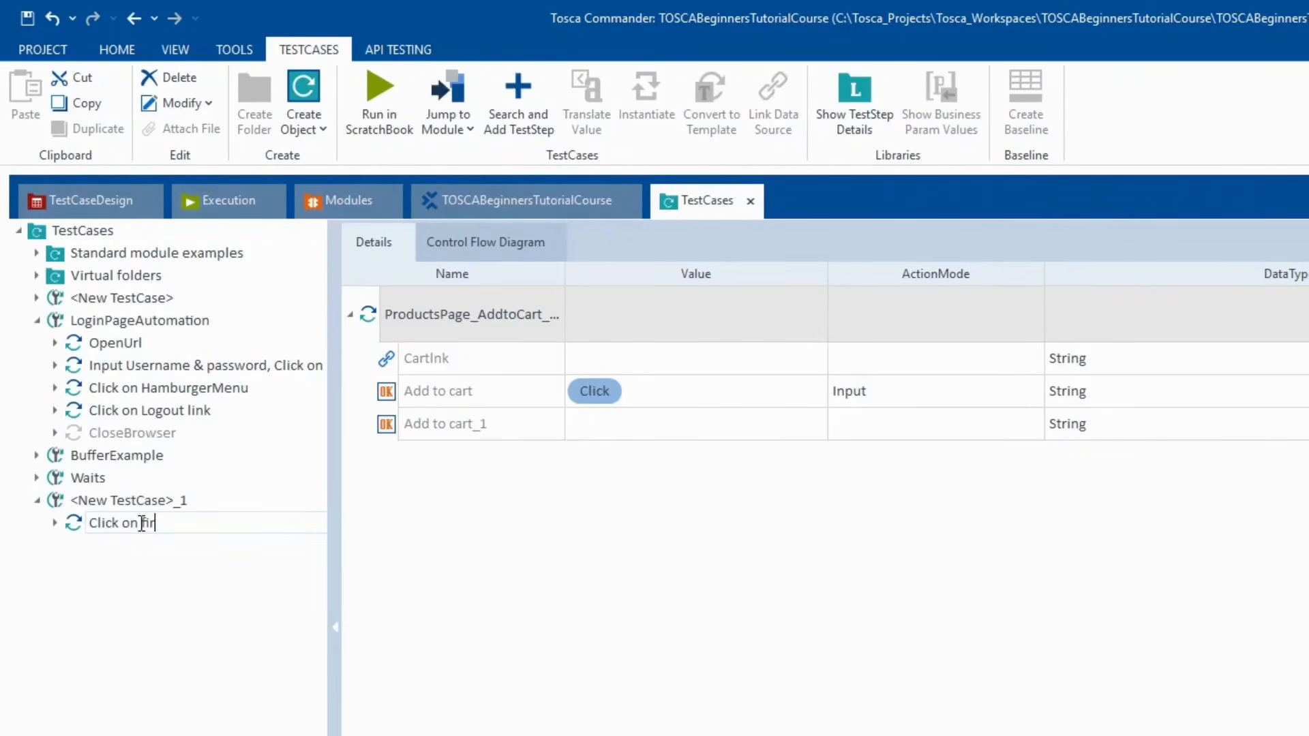
text(st Add to cart)
key(Return)
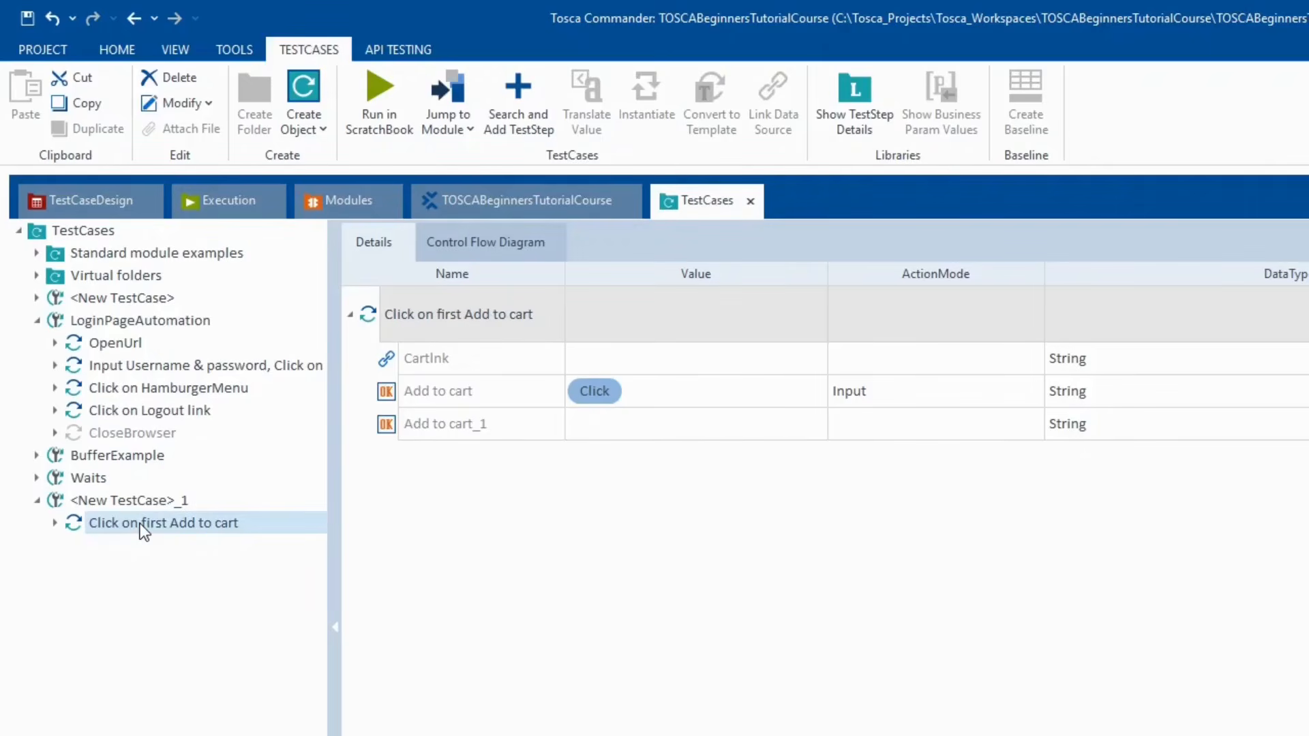
- Paste a copy of the step and rename it 'Click on second Add to cart'
click(144, 502)
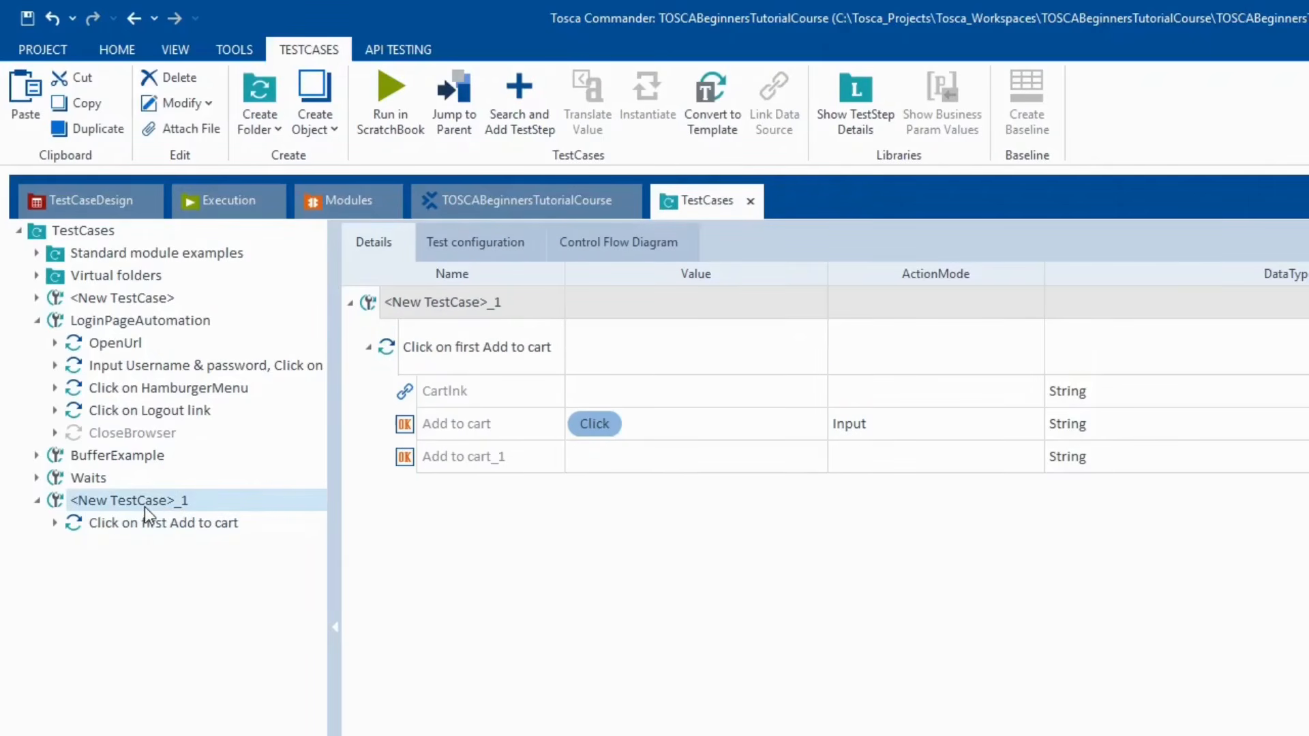
key(ctrl+v)
click(154, 548)
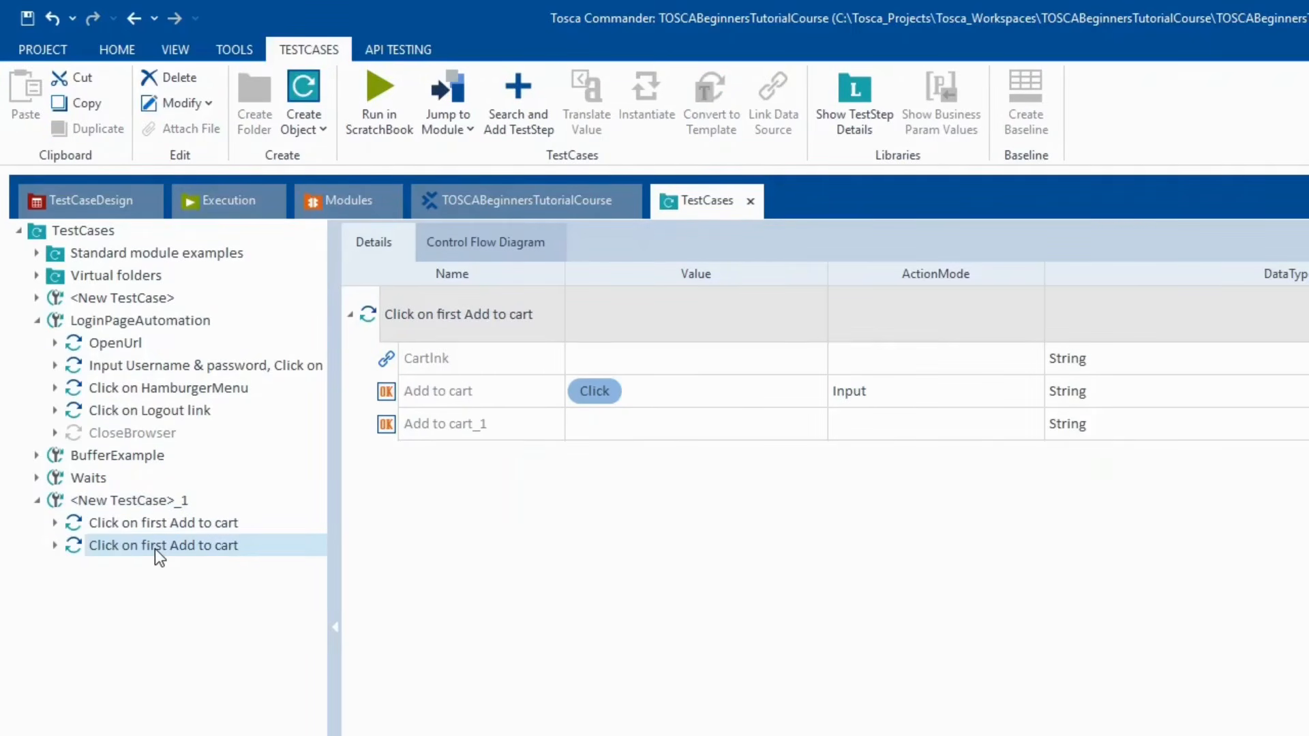
click(155, 549)
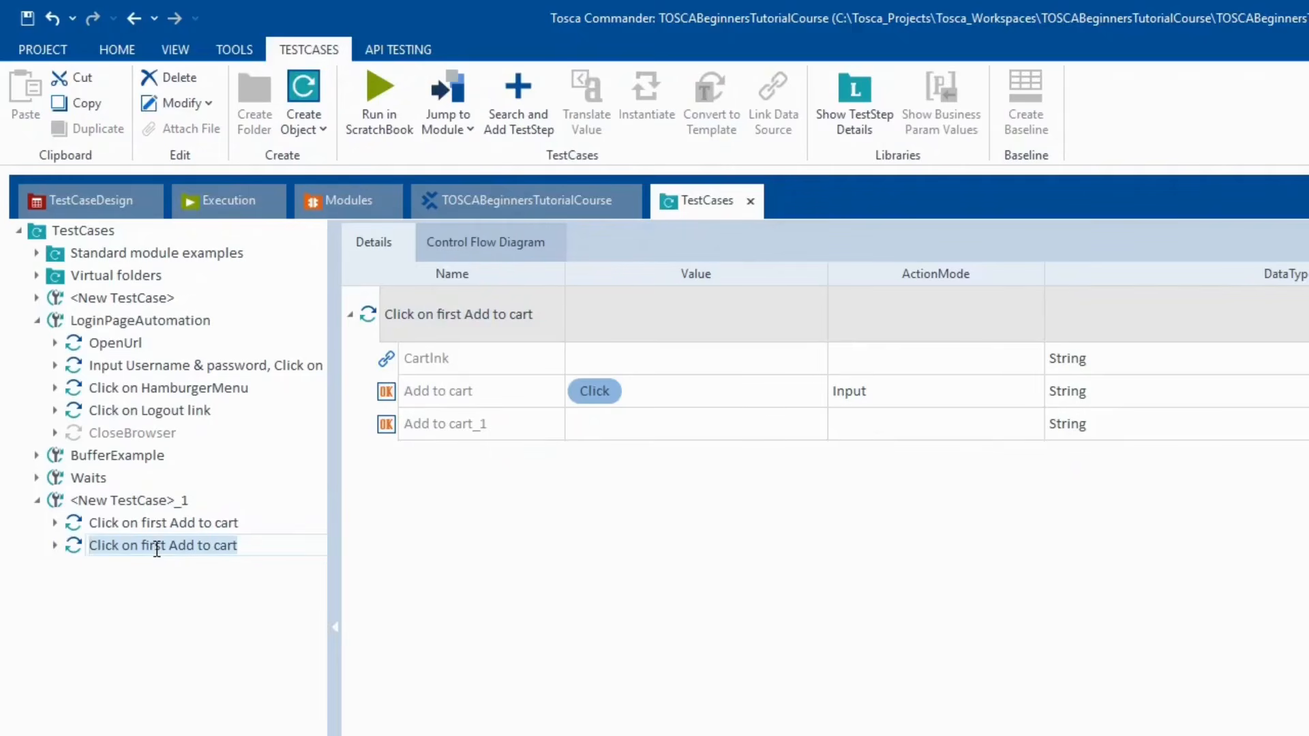
click(169, 545)
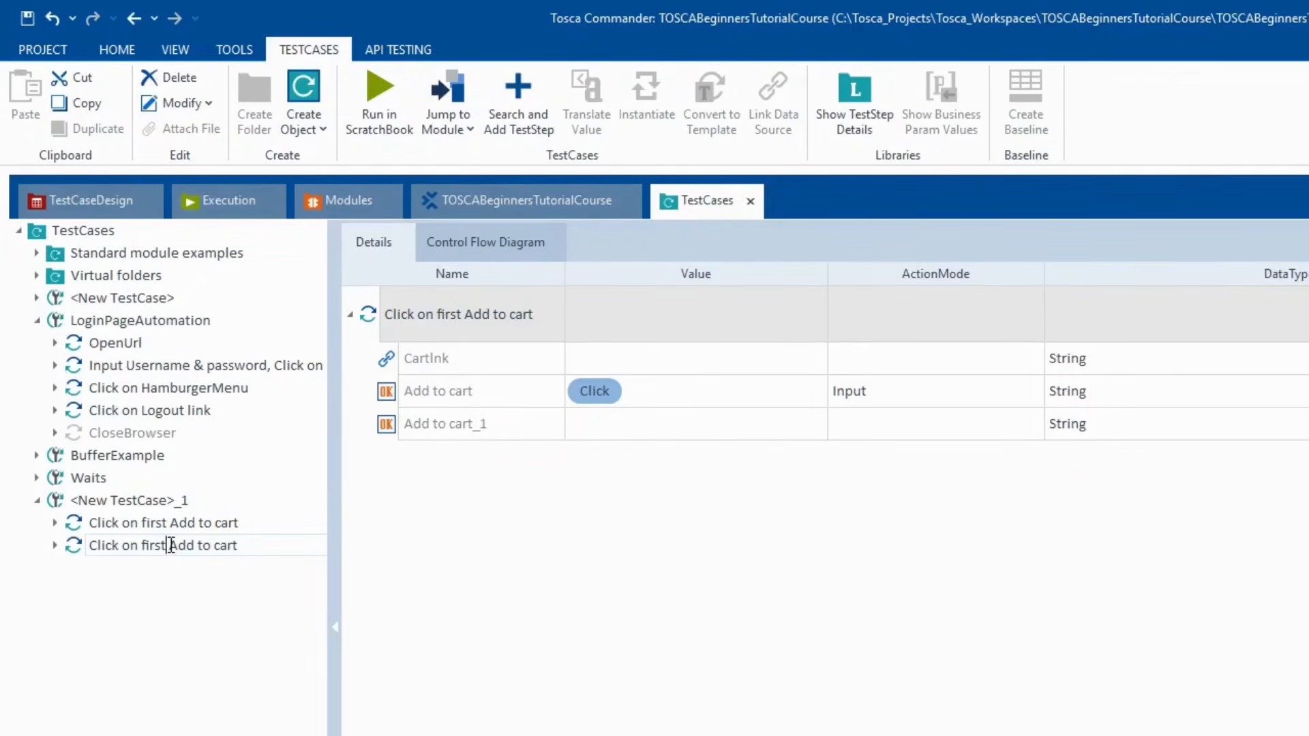
key(BackSpace)
key(BackSpace)
key(BackSpace)
key(BackSpace)
key(BackSpace)
text(second)
key(Return)
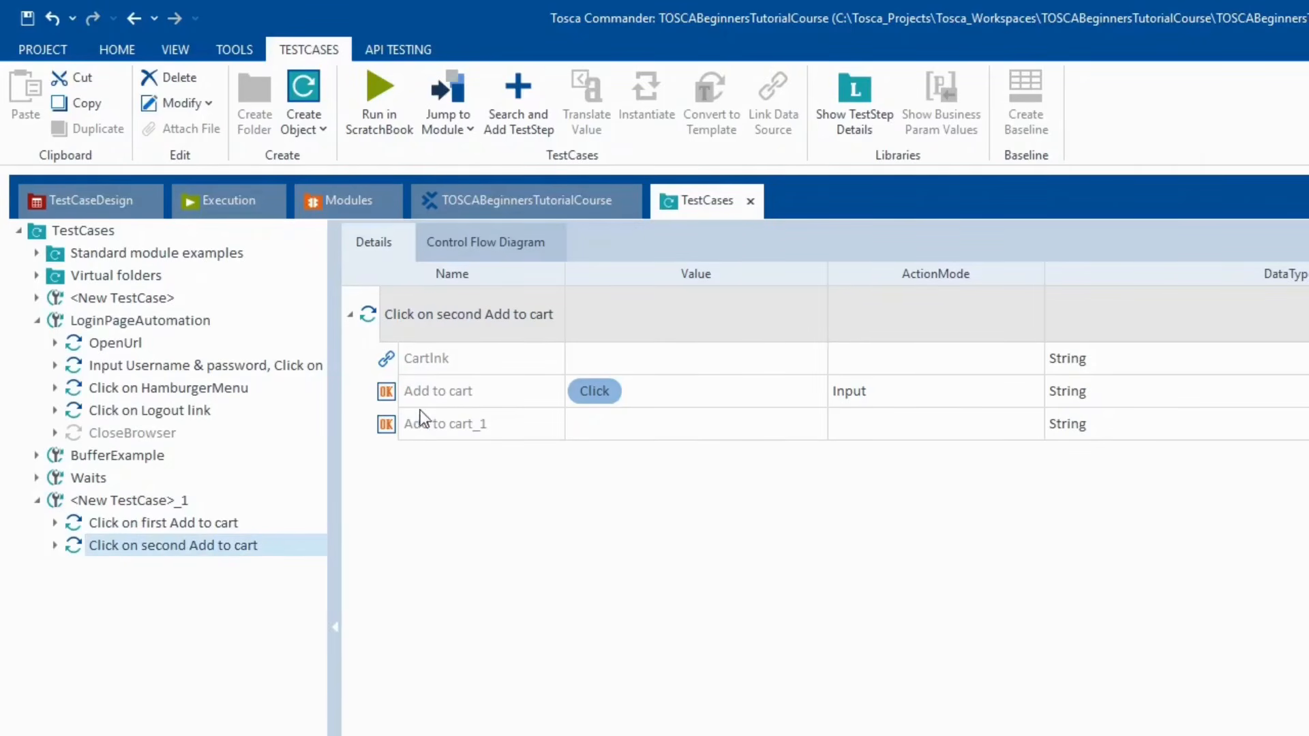
- In the copy, clear the Add to cart value and set Add to cart_1 to {Click}
click(387, 402)
key(Delete)
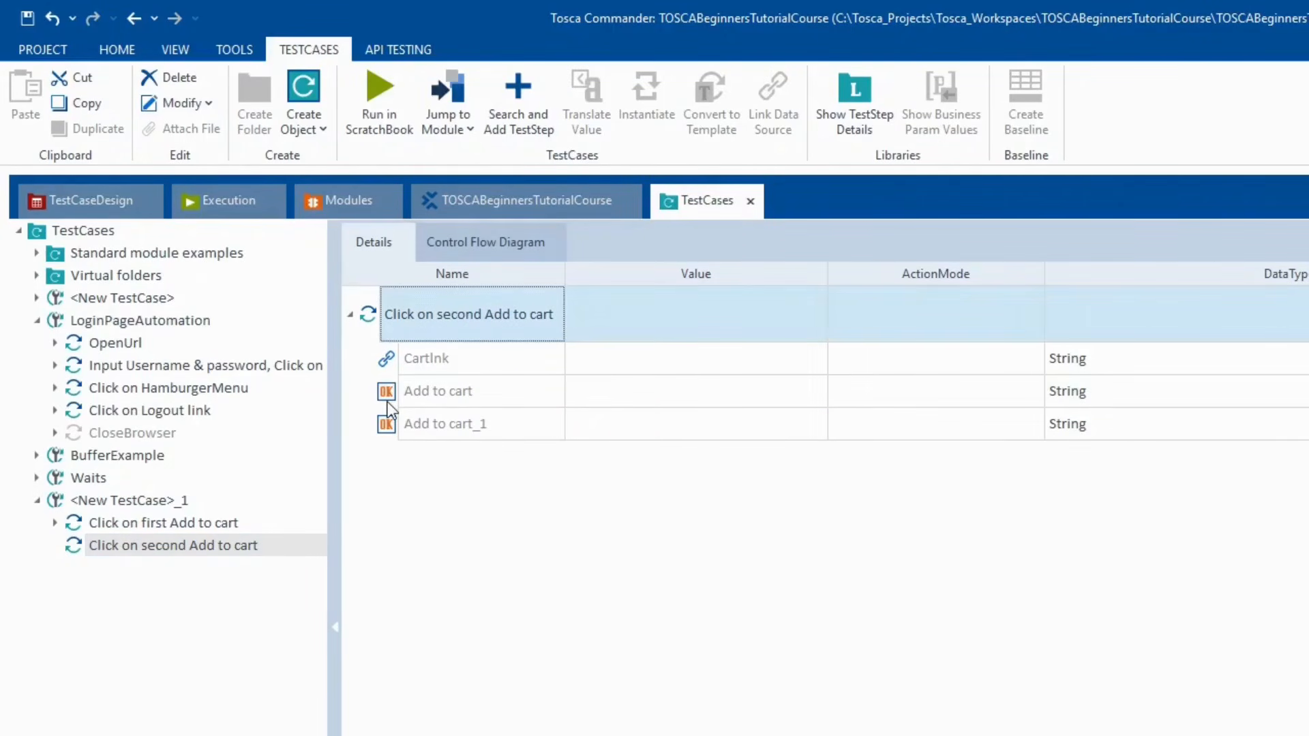
click(620, 425)
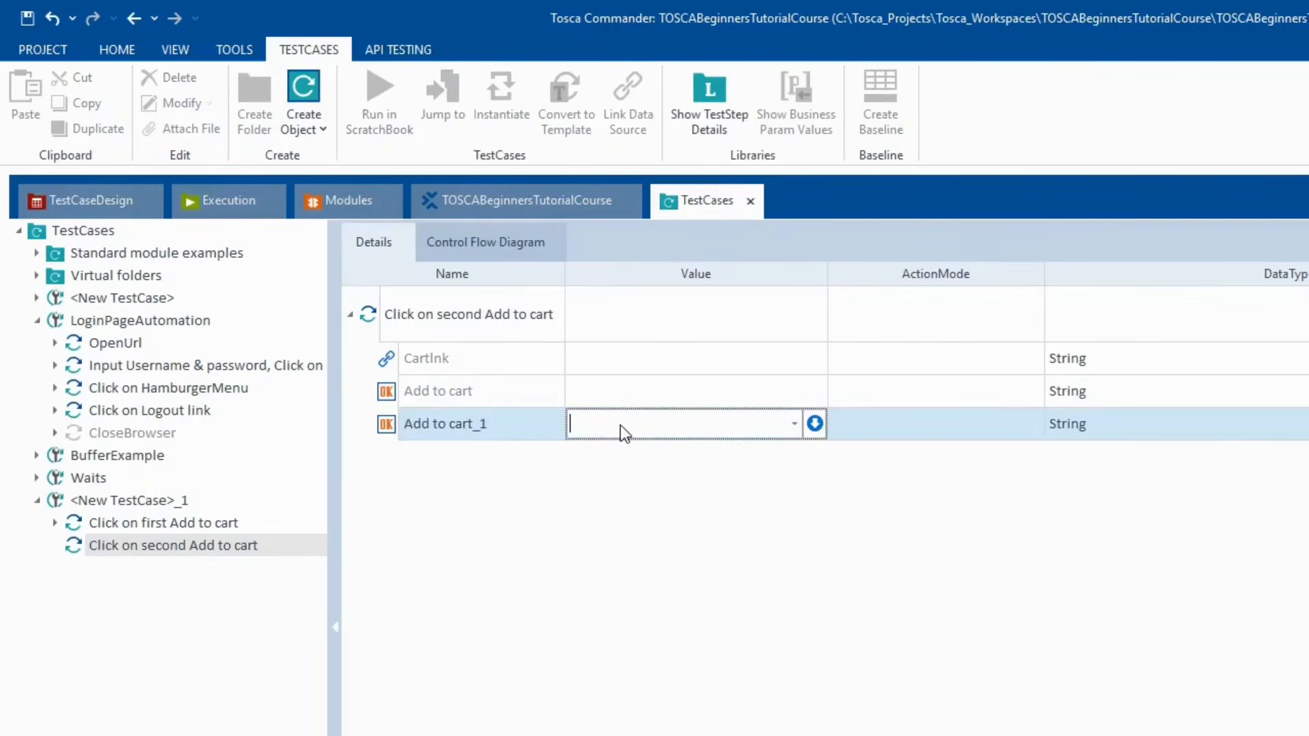
text({Click})
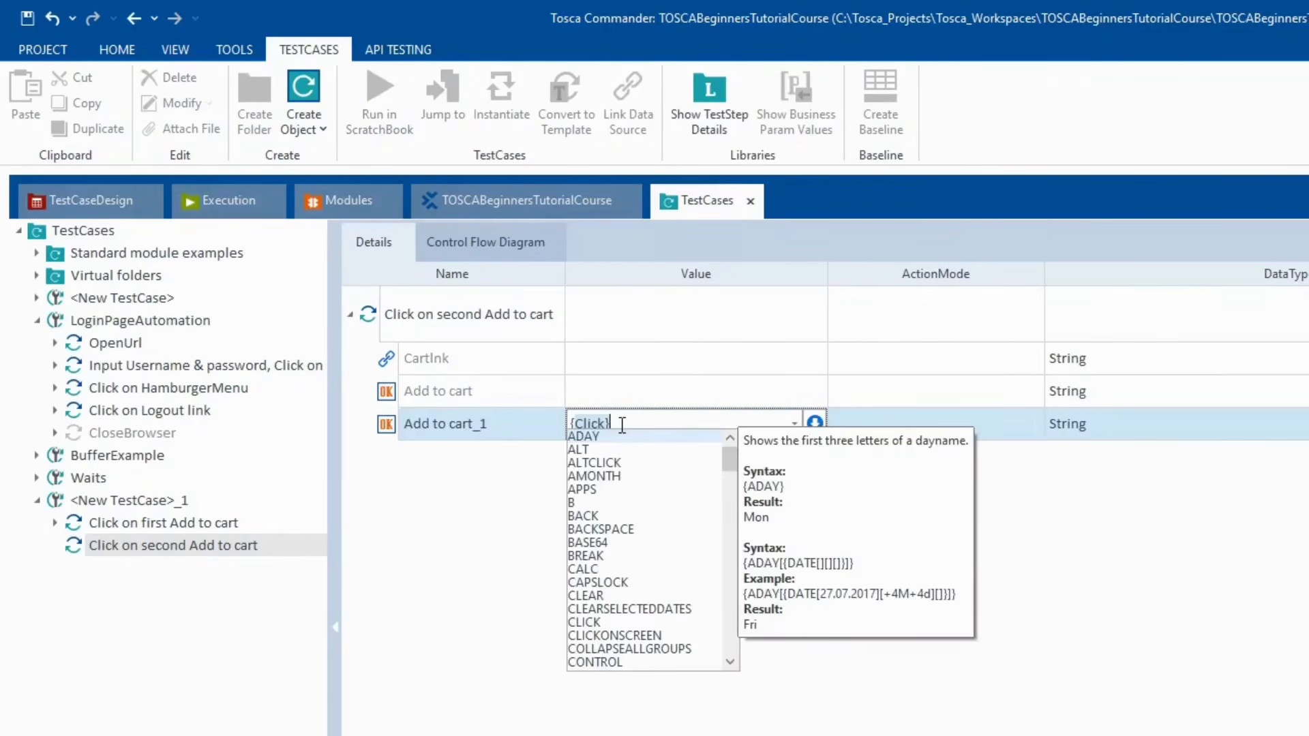
click(411, 616)
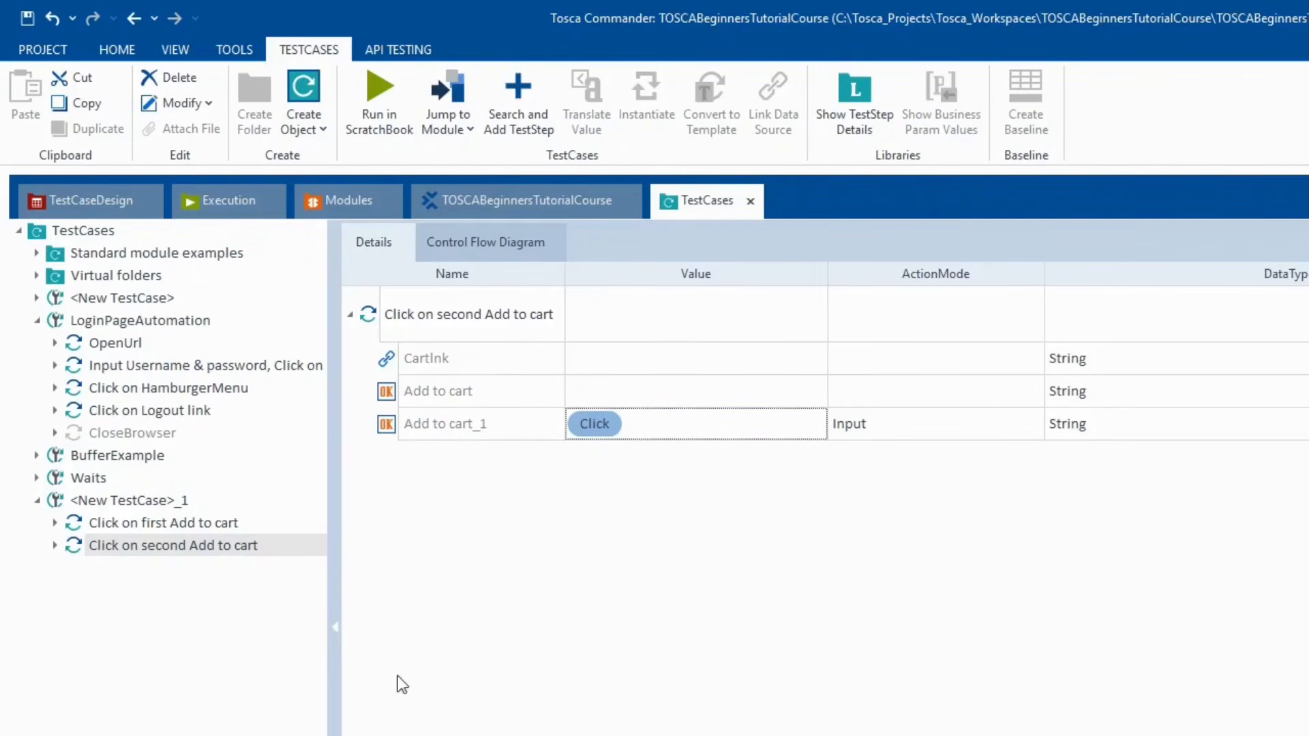
- Paste a third copy of the step and rename it 'Click on Cart Link'
click(131, 502)
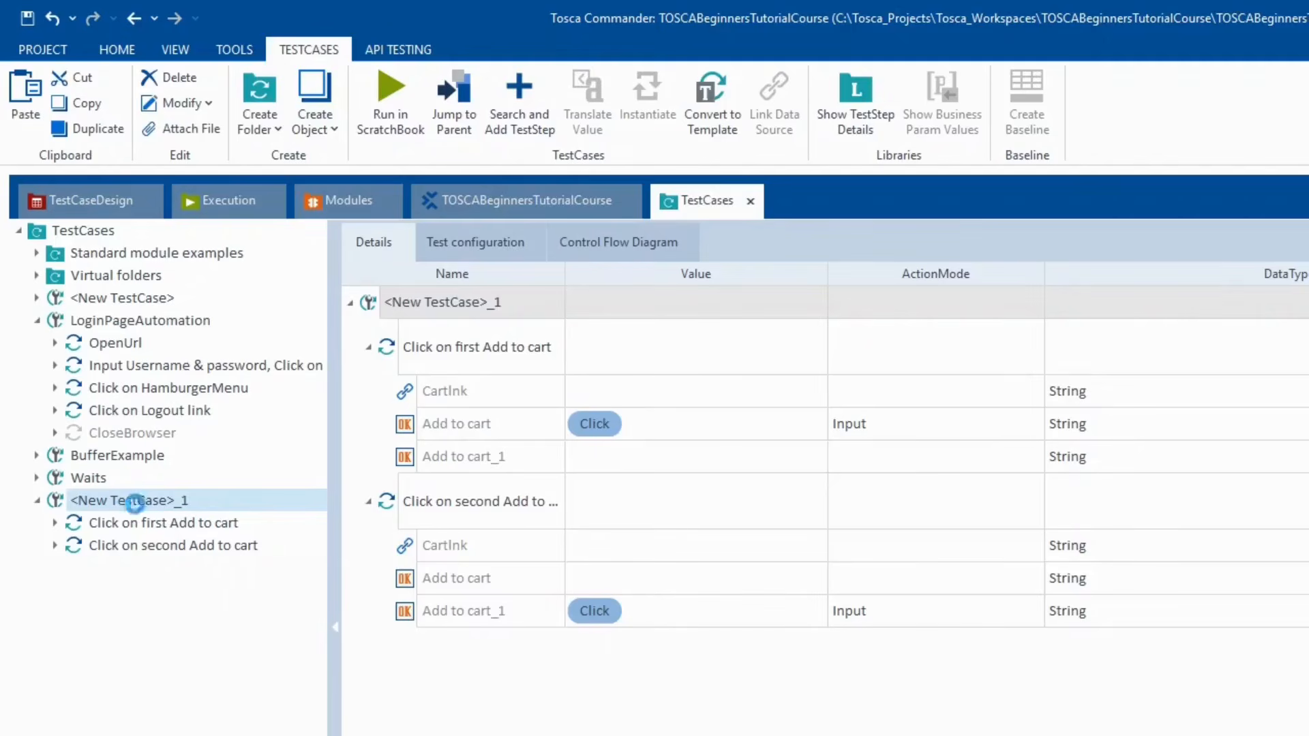
key(ctrl+v)
click(154, 572)
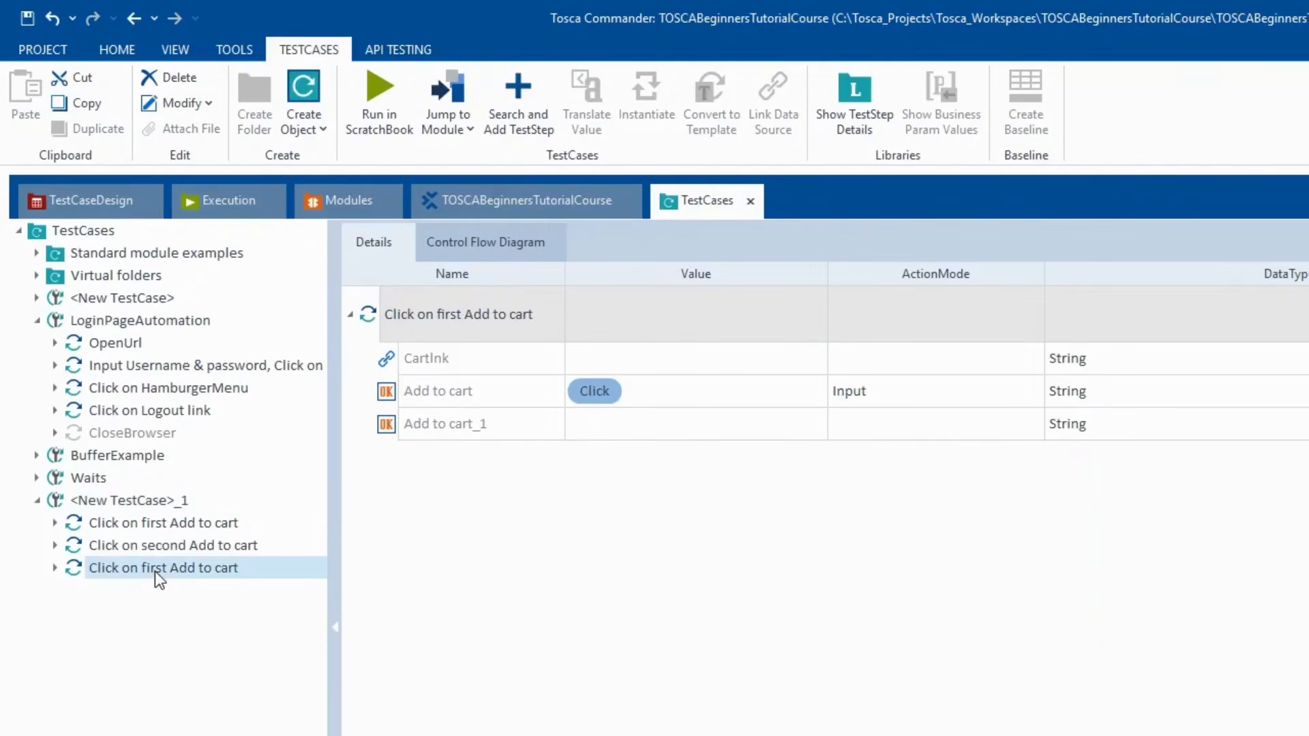
click(156, 570)
text(Click o)
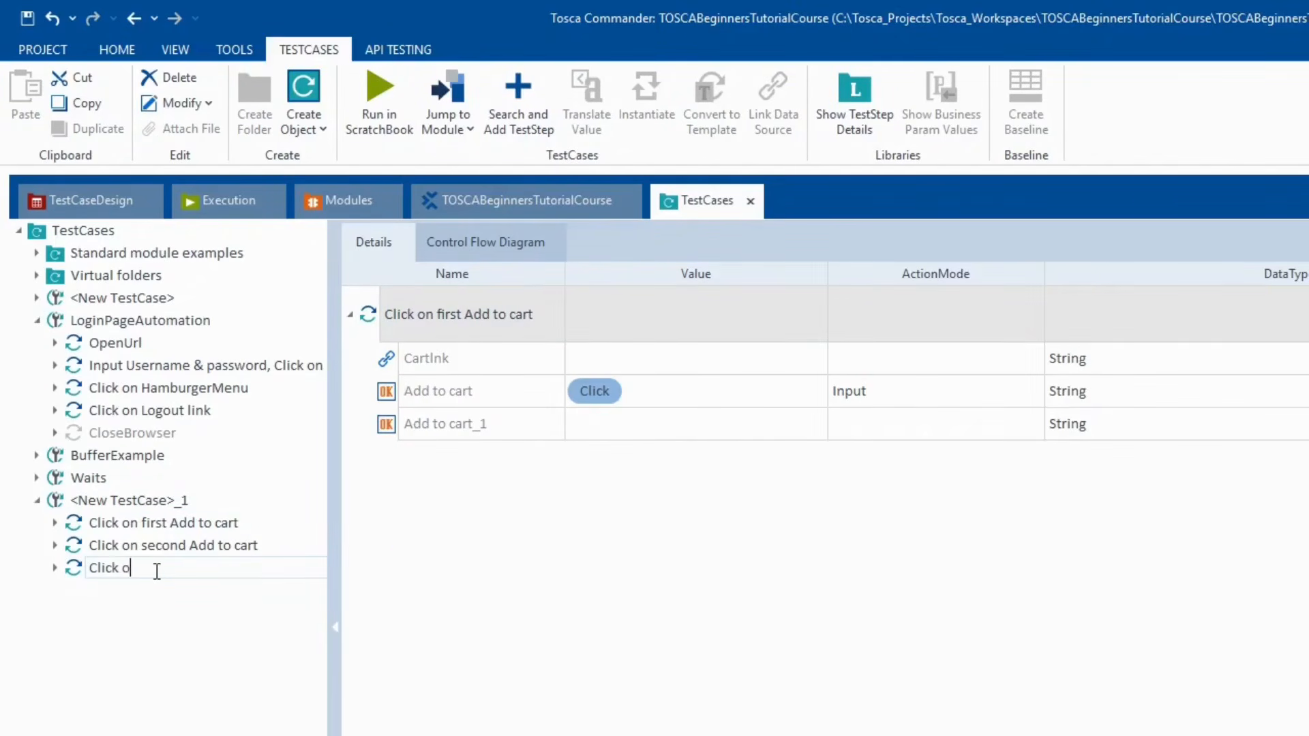
text(n Cart Link)
key(Return)
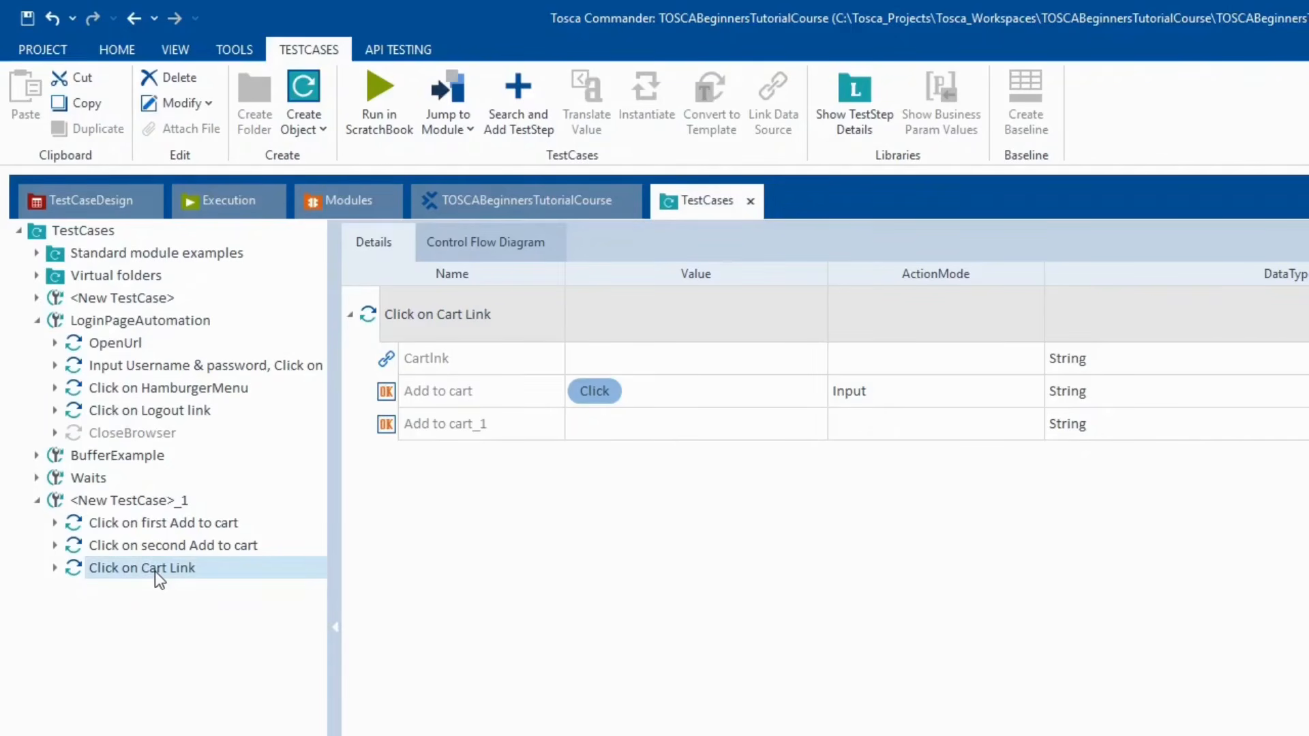
- Review each step of <New TestCase>_1, then select all three add-to-cart steps
key(alt+Tab)
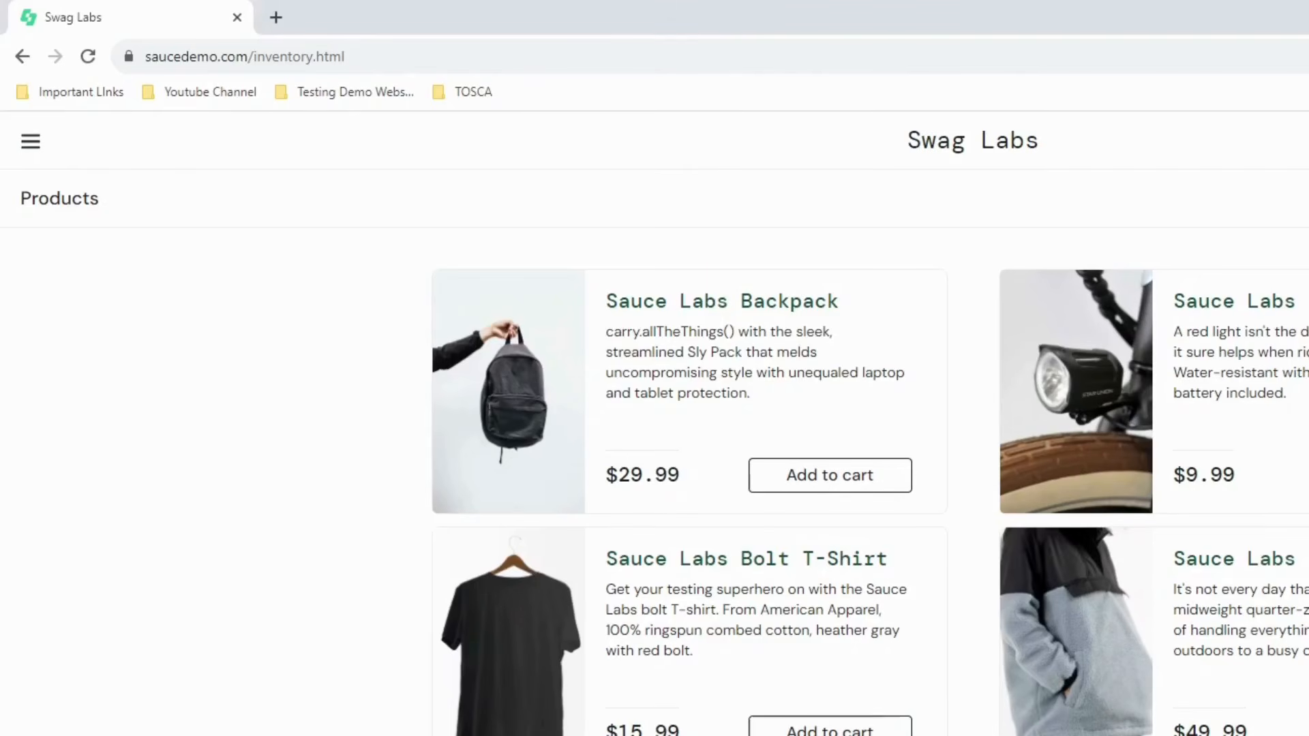
key(alt+Tab)
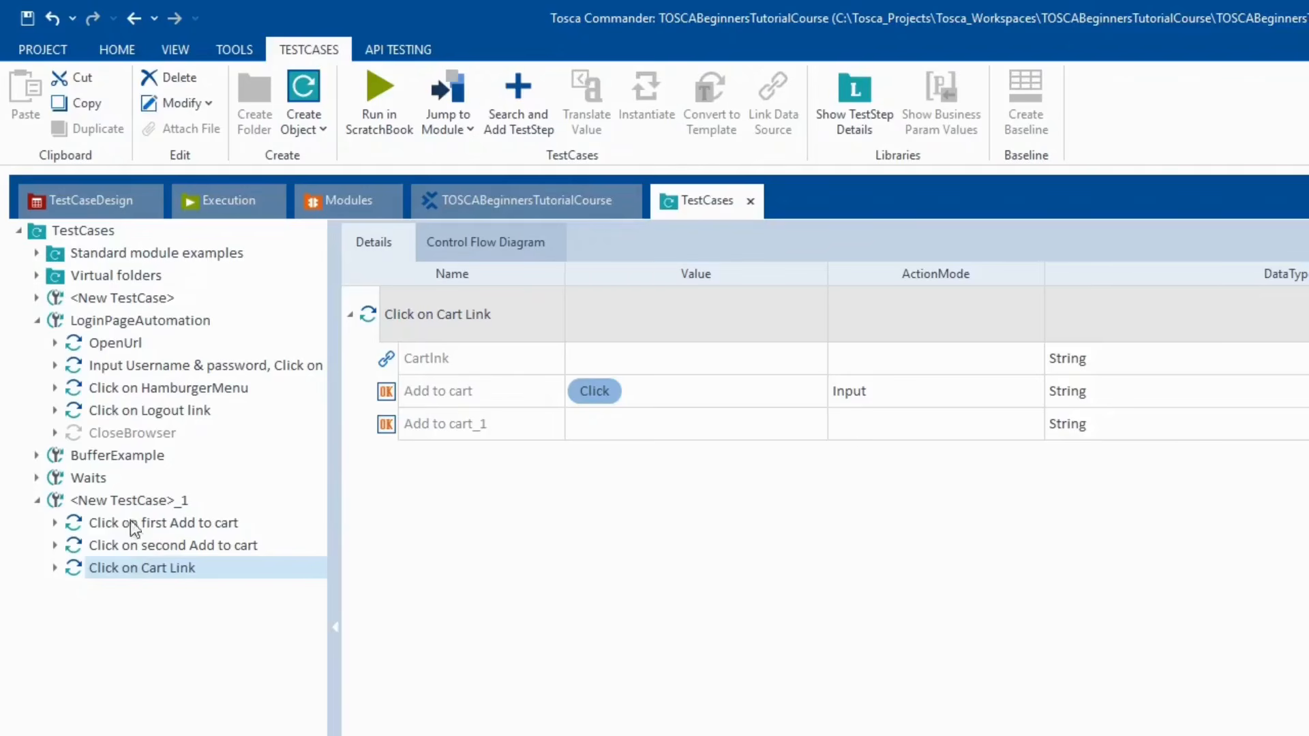
click(150, 550)
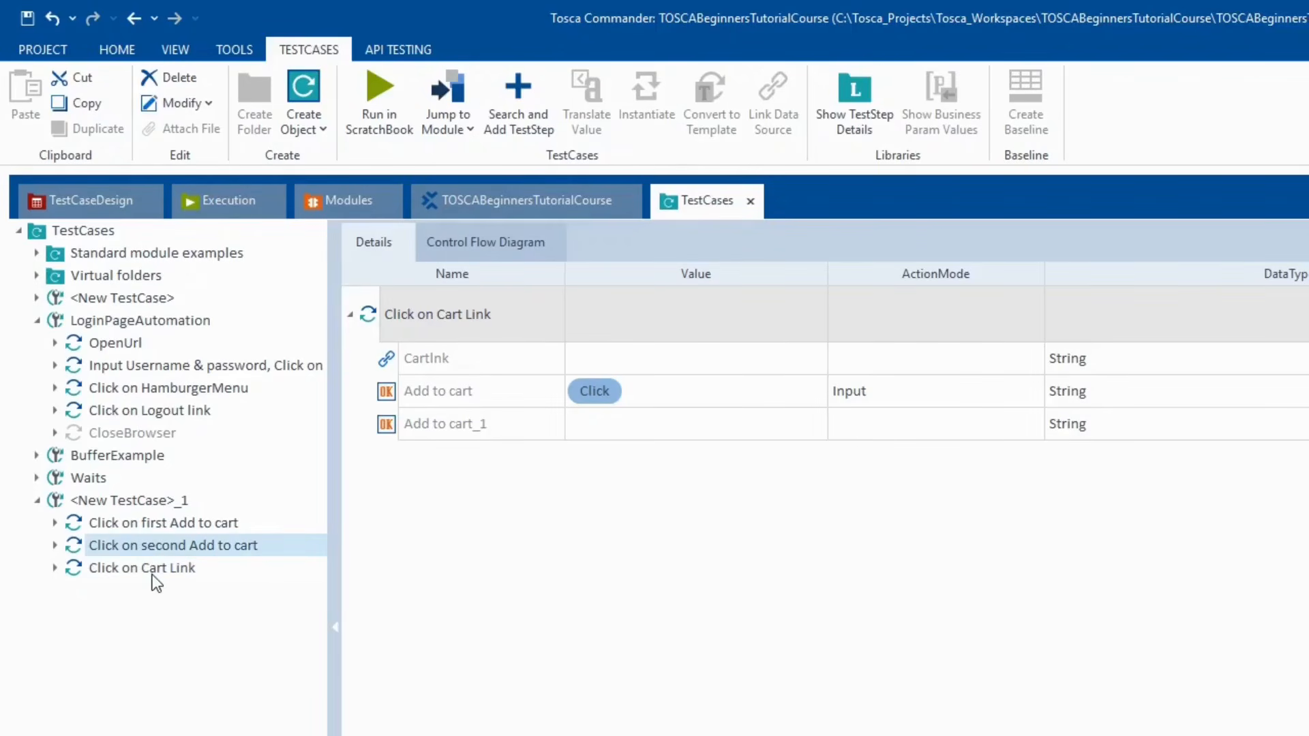
click(150, 573)
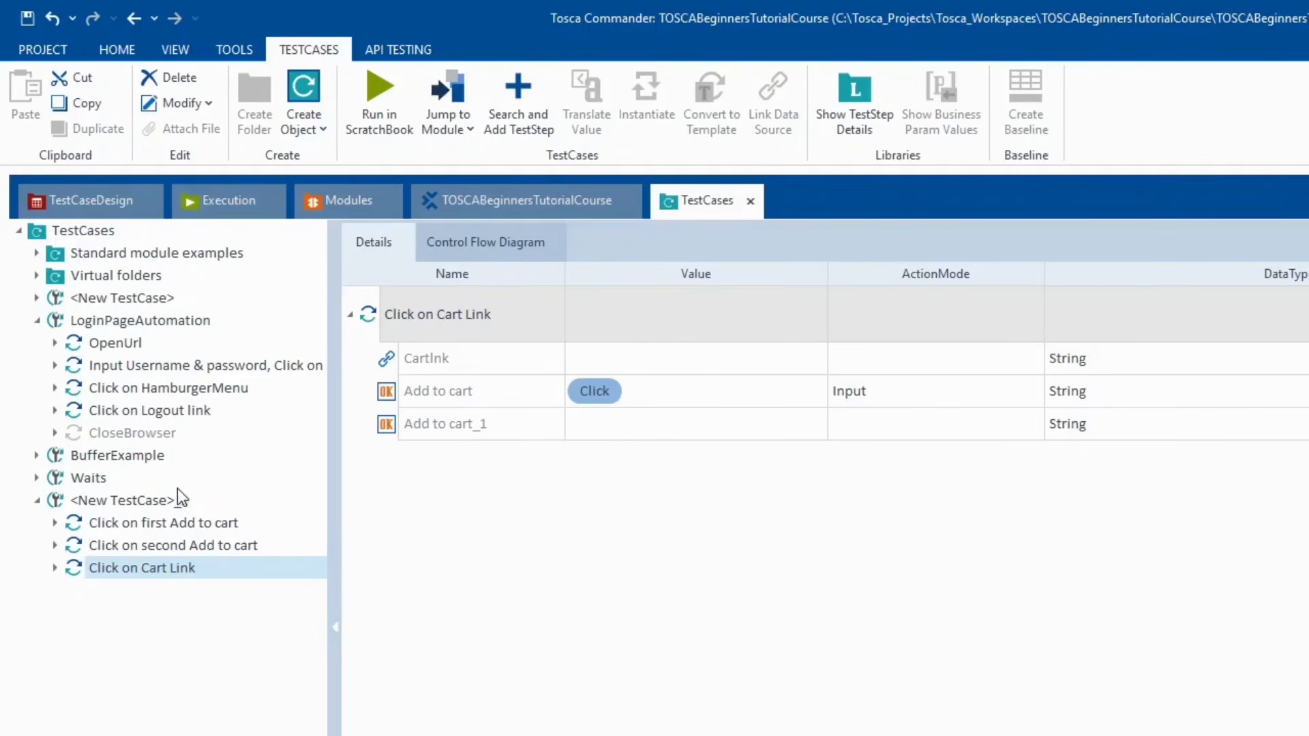
click(153, 522)
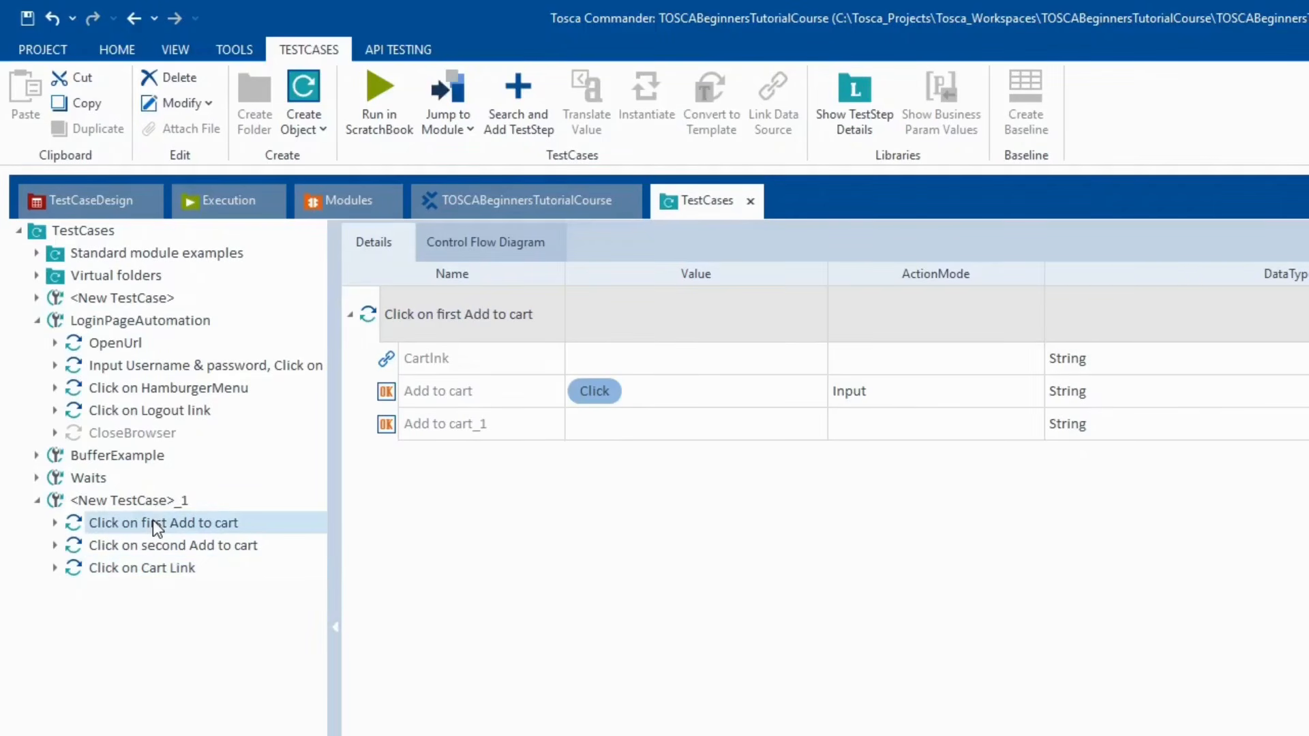
click(132, 502)
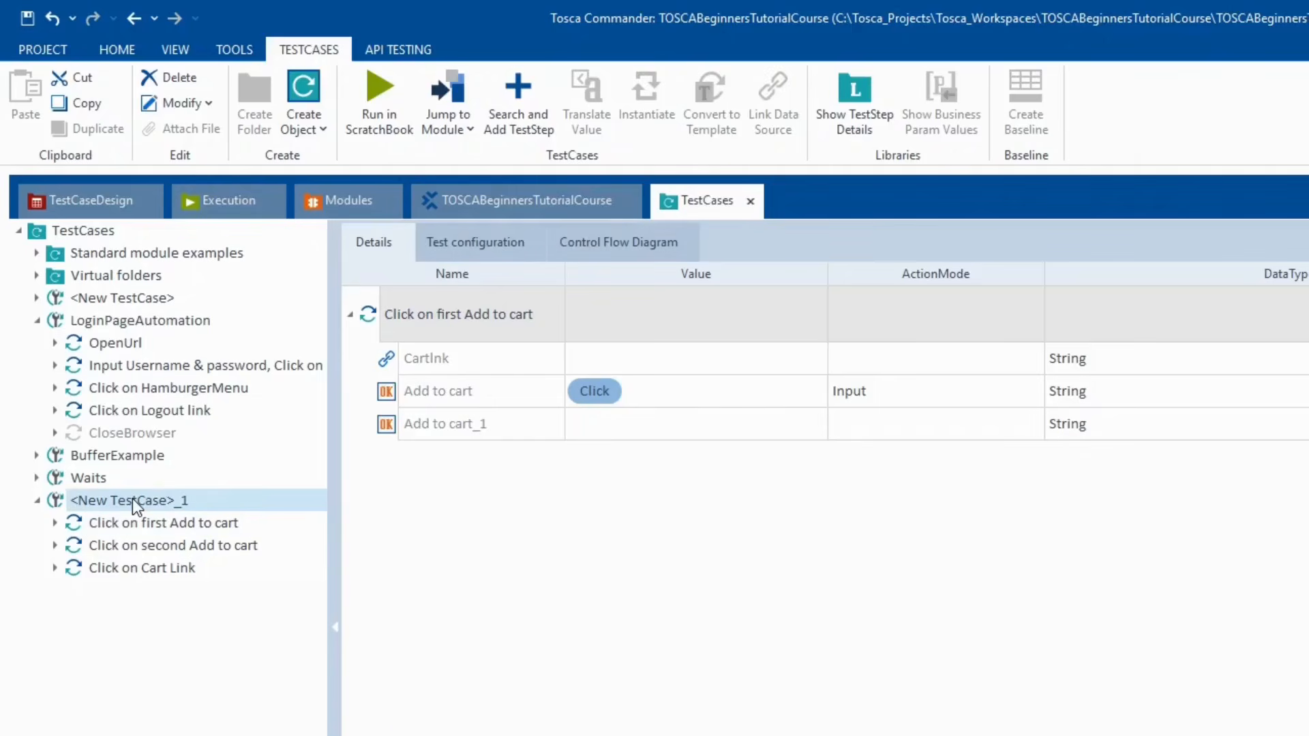
click(133, 525)
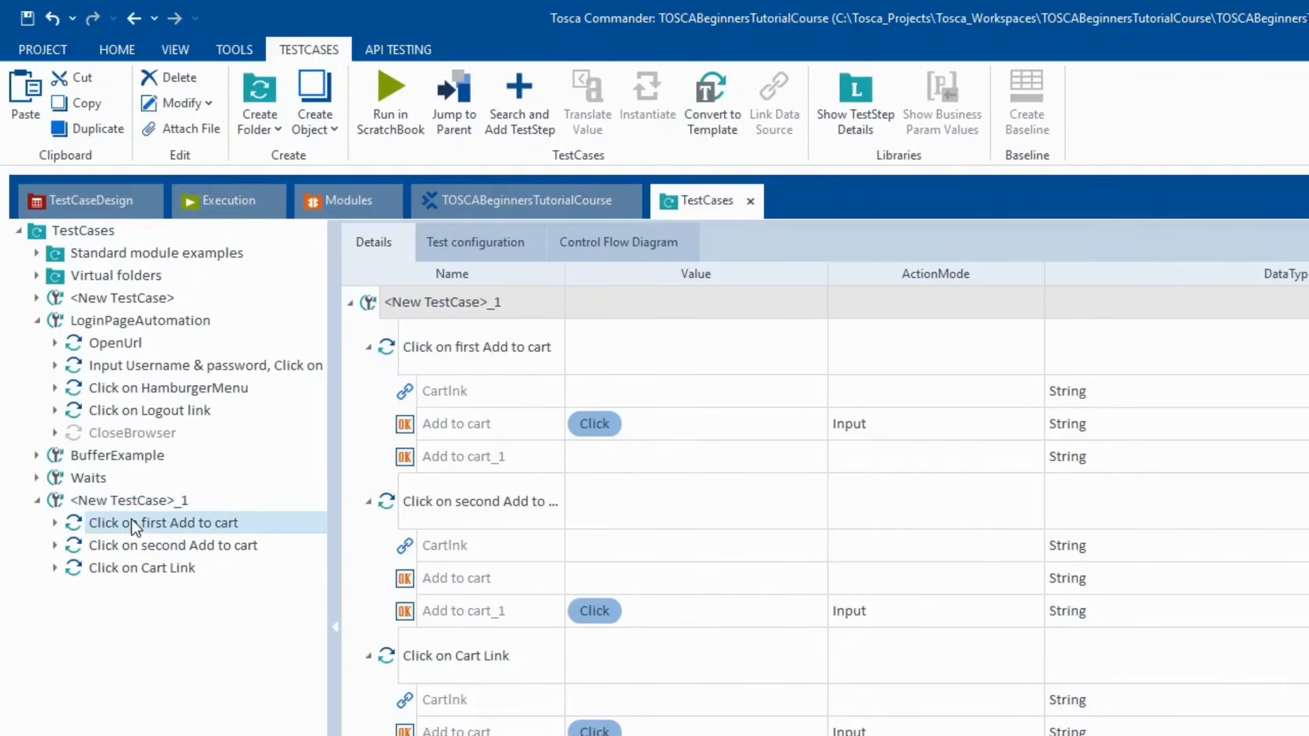
key(shift+Down)
key(shift+Down)
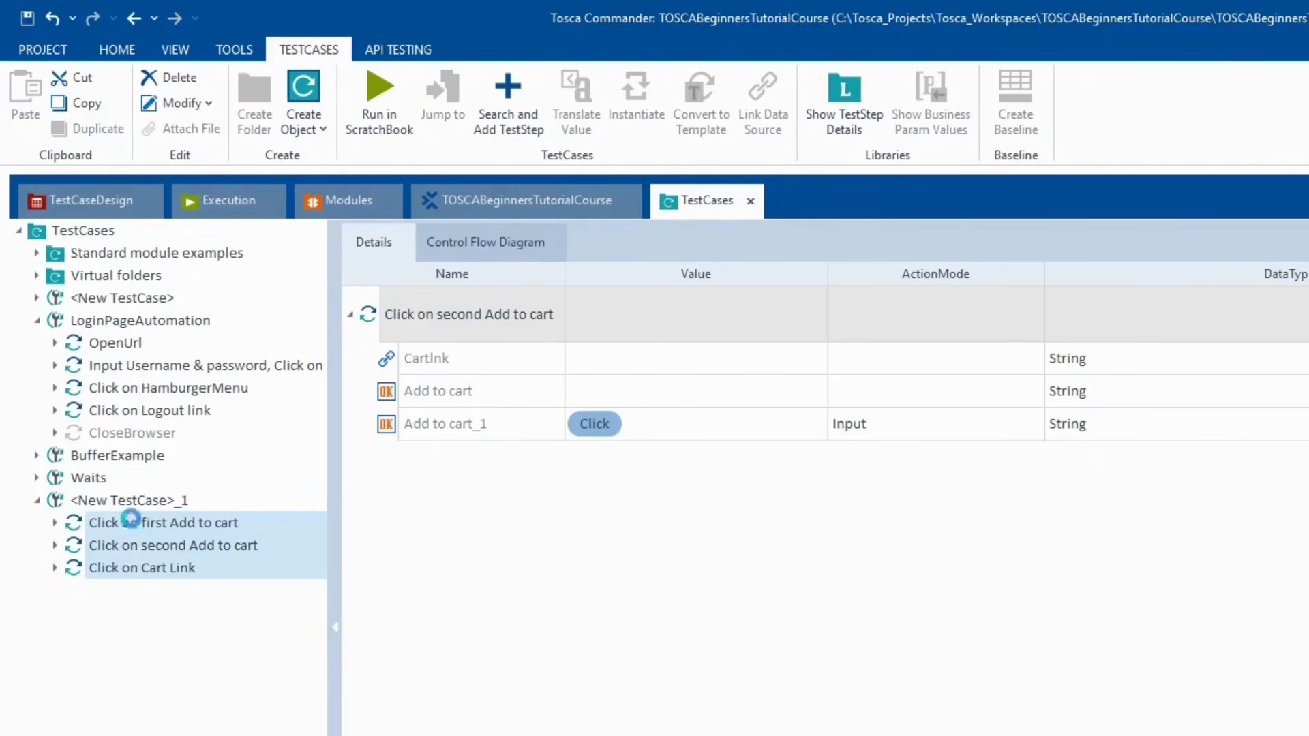
- Run the three selected steps in ScratchBook
right_click(133, 521)
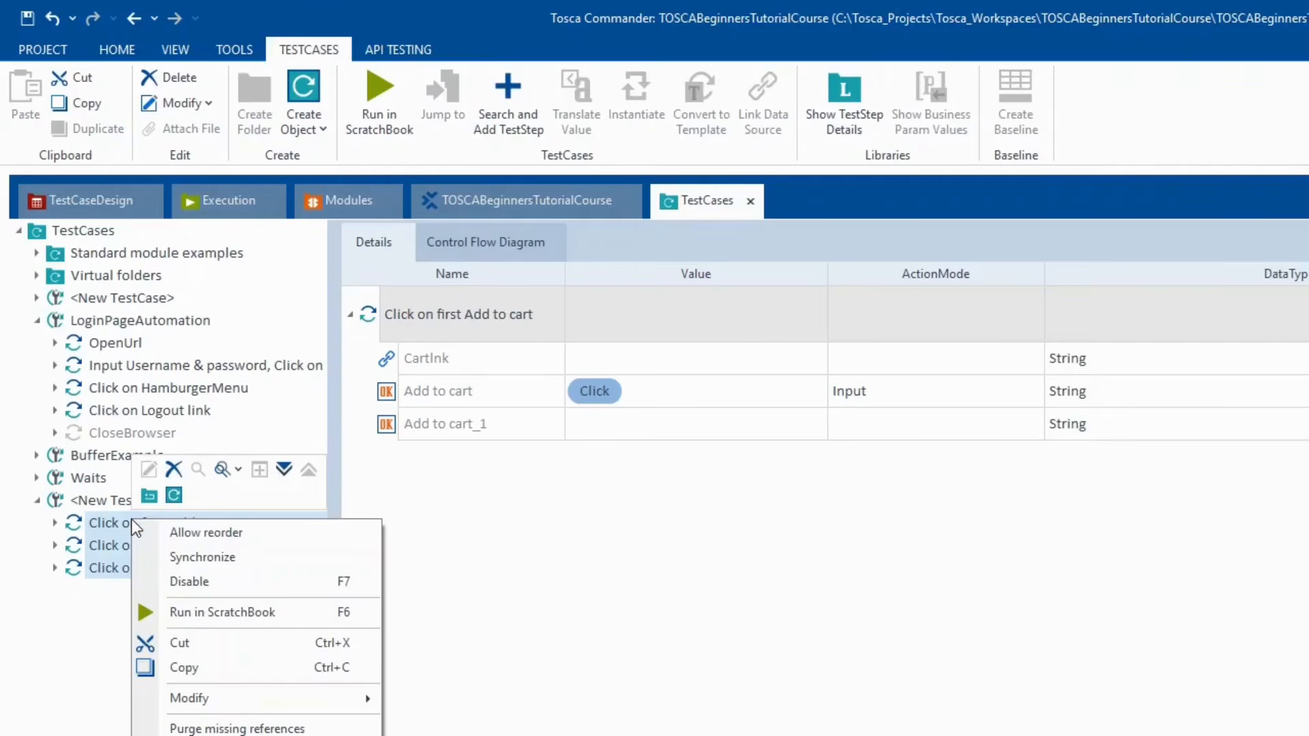
click(236, 611)
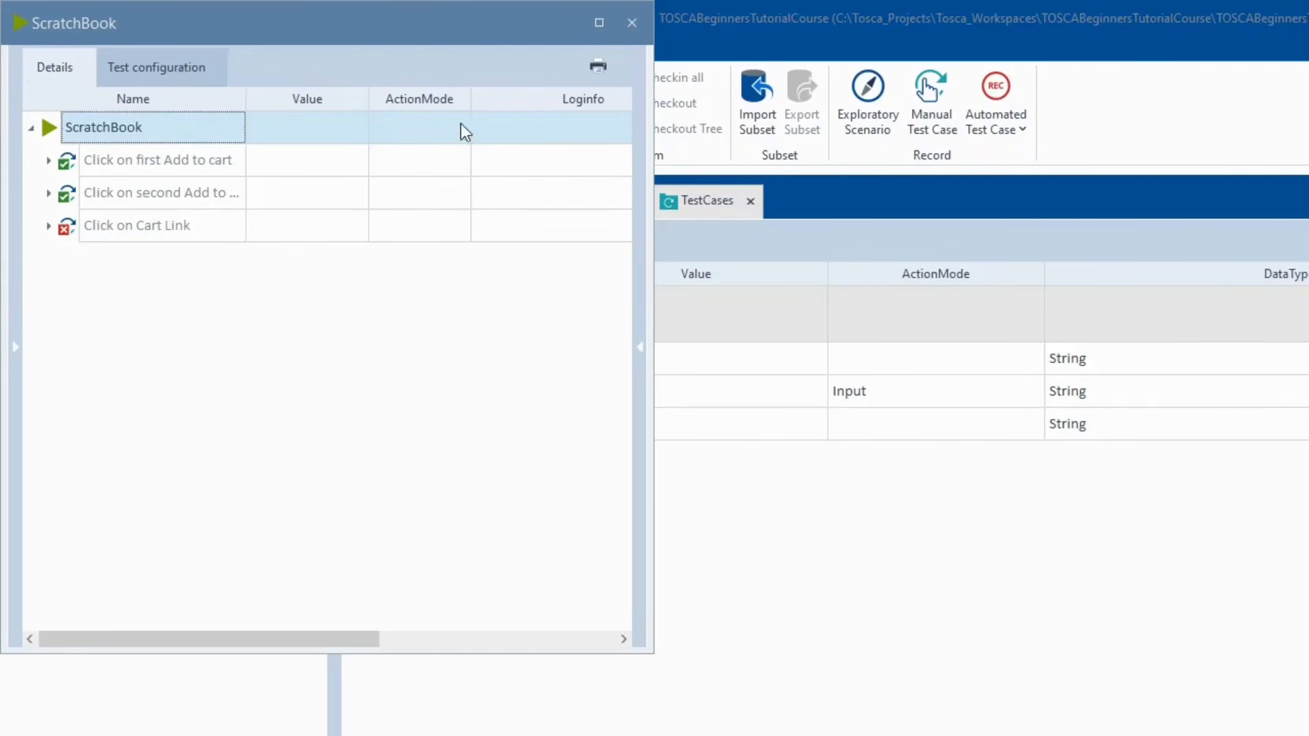
- Open the Click on Cart Link failure log and select the missing Id add-to-cart-sauce-labs-backpack
click(598, 23)
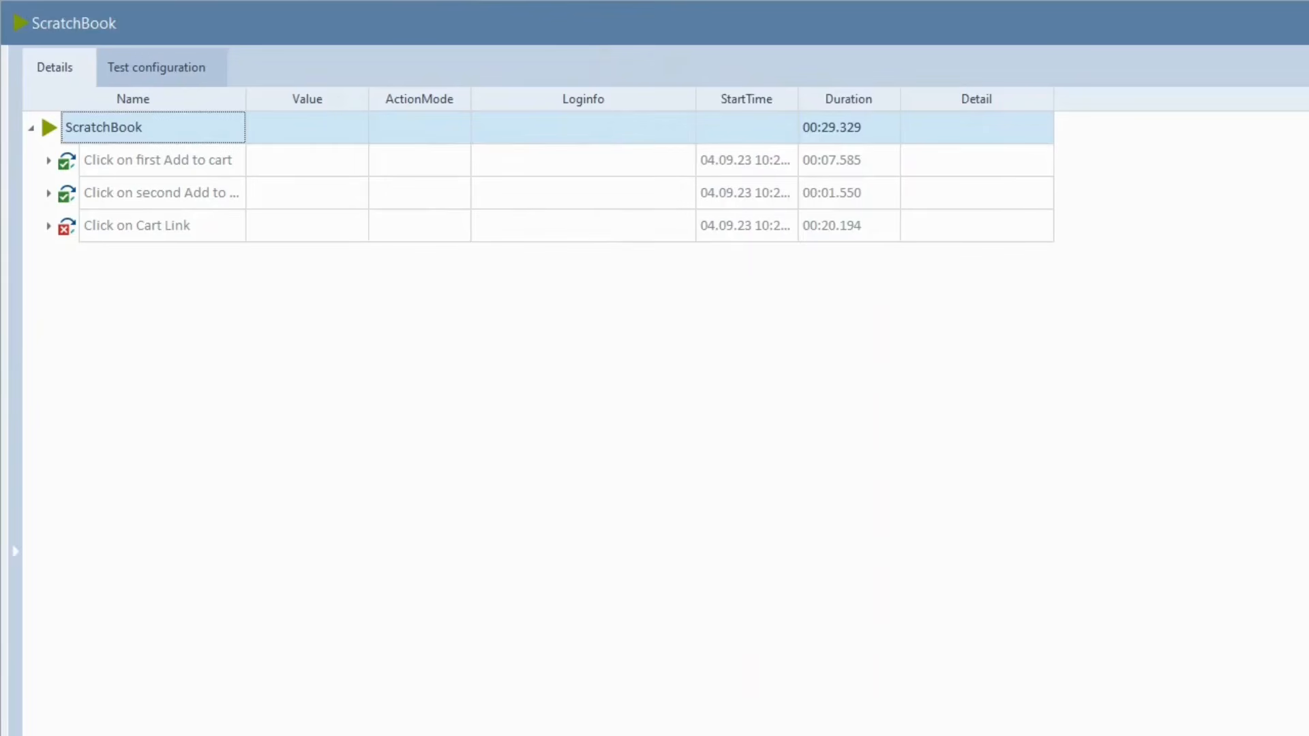
click(48, 226)
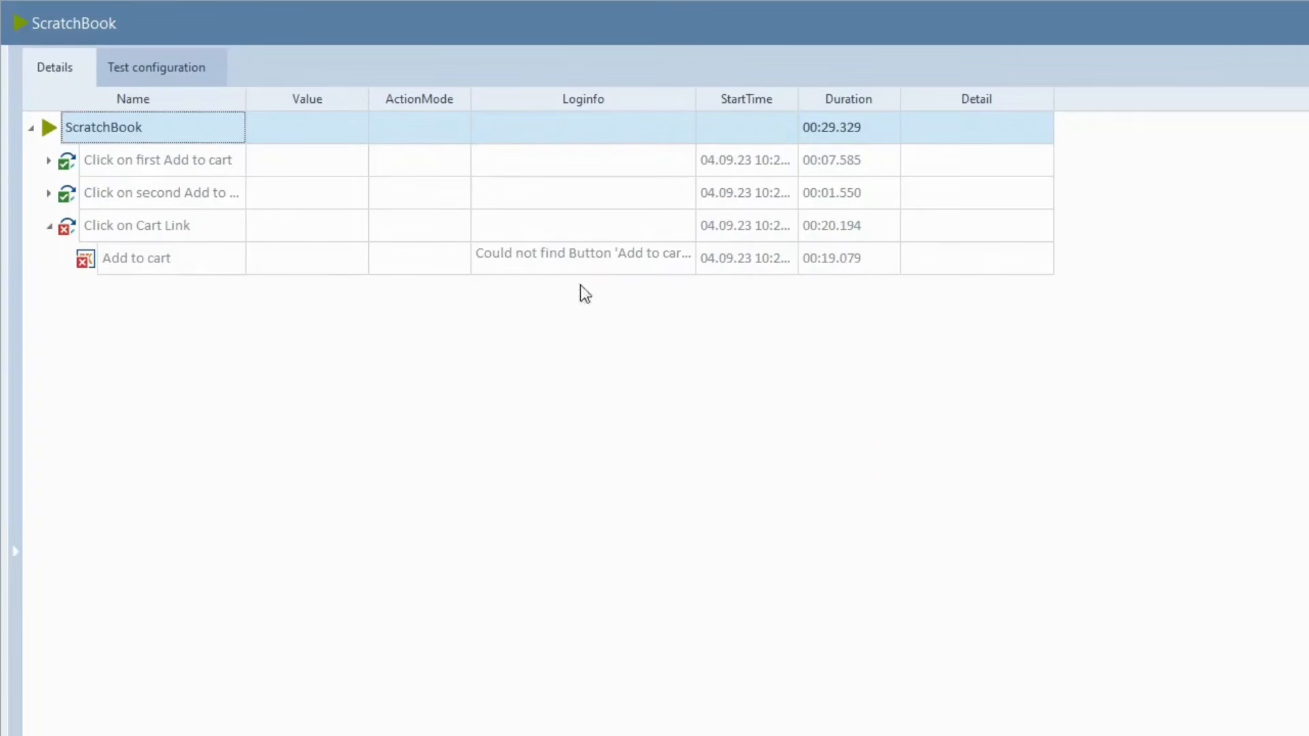
click(607, 259)
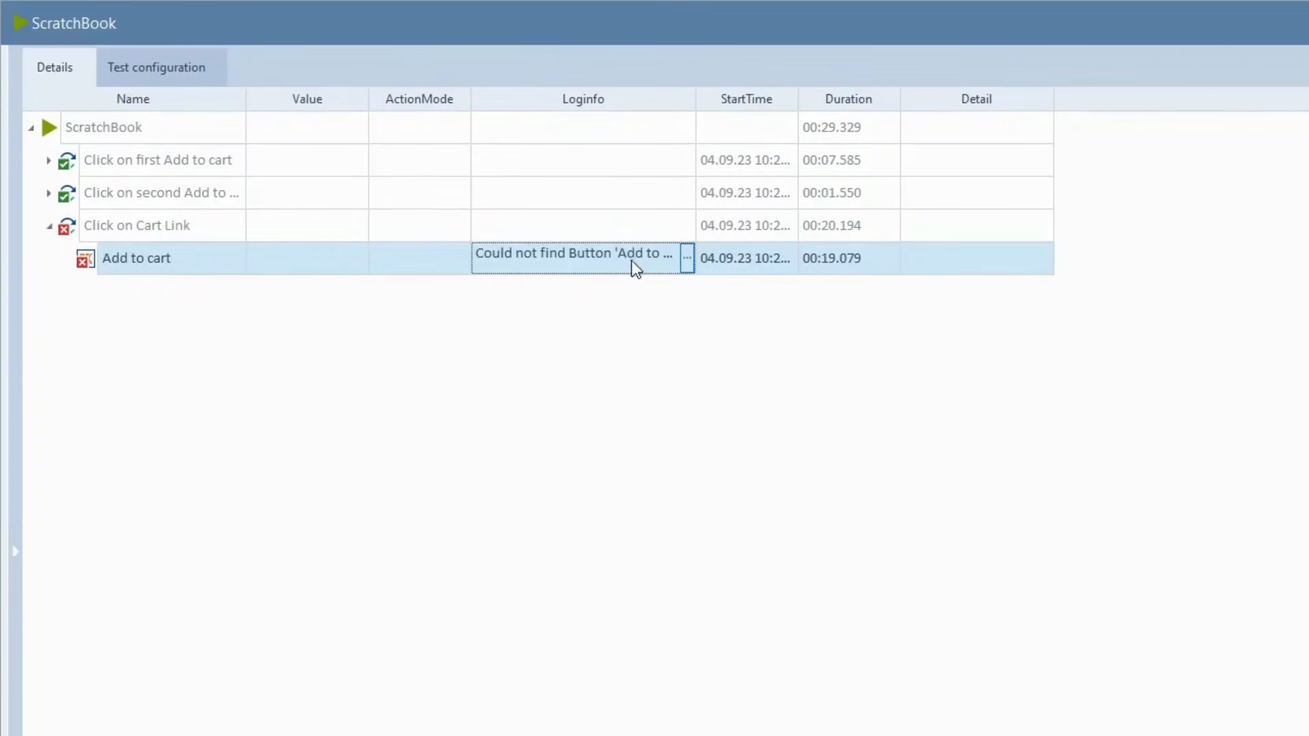
click(688, 258)
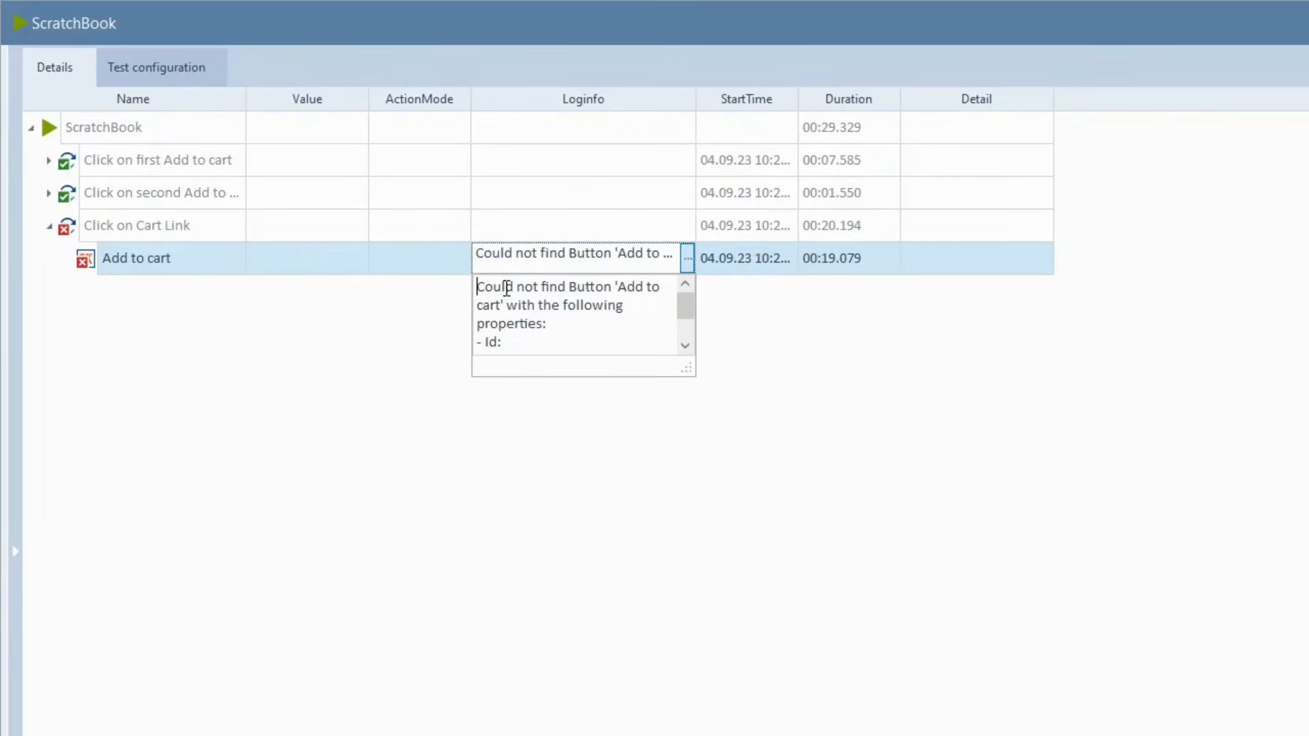
scroll(554, 321, down, 1)
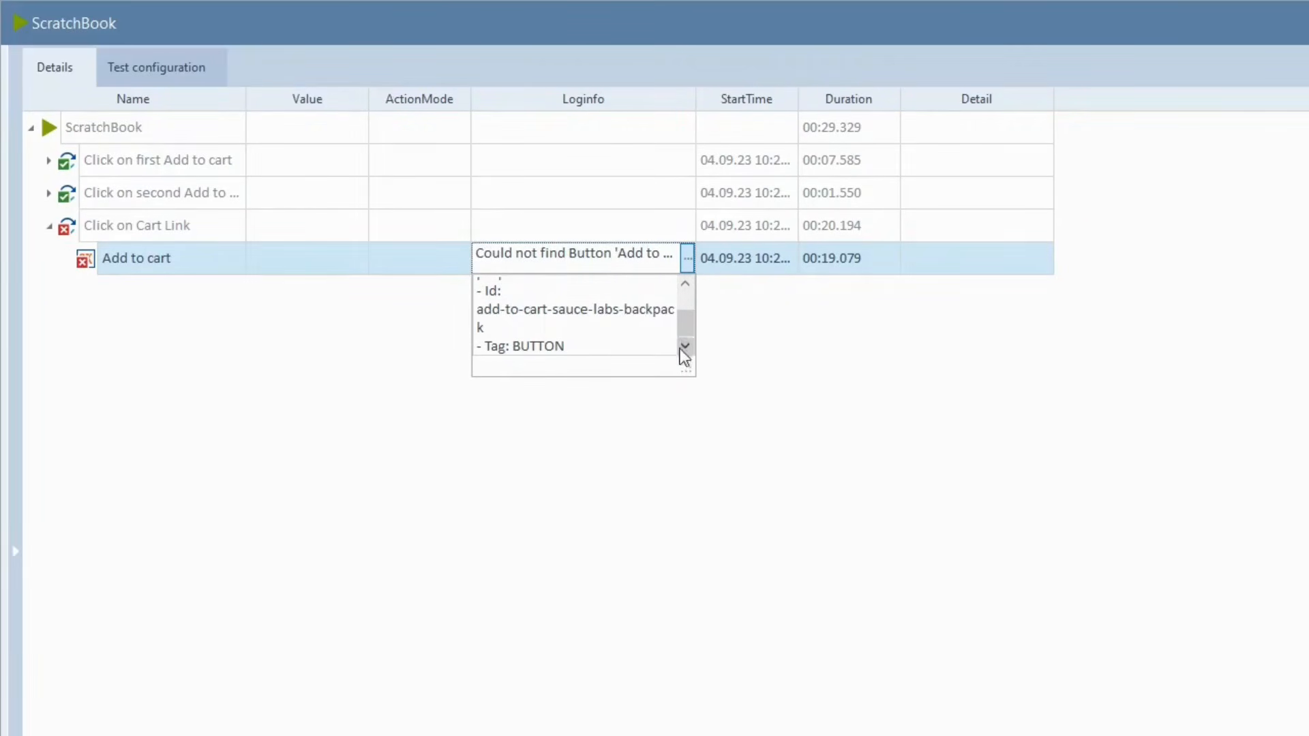
drag(686, 374, 1008, 554)
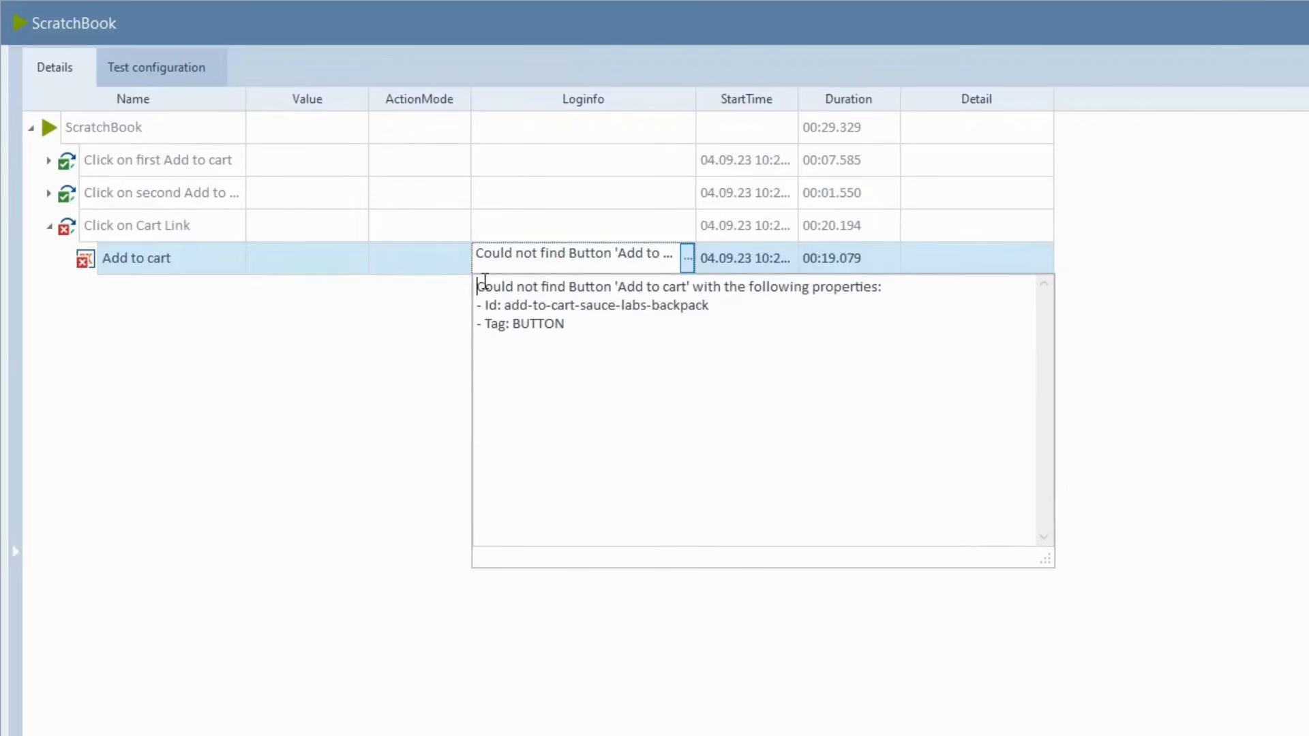
drag(503, 306, 576, 327)
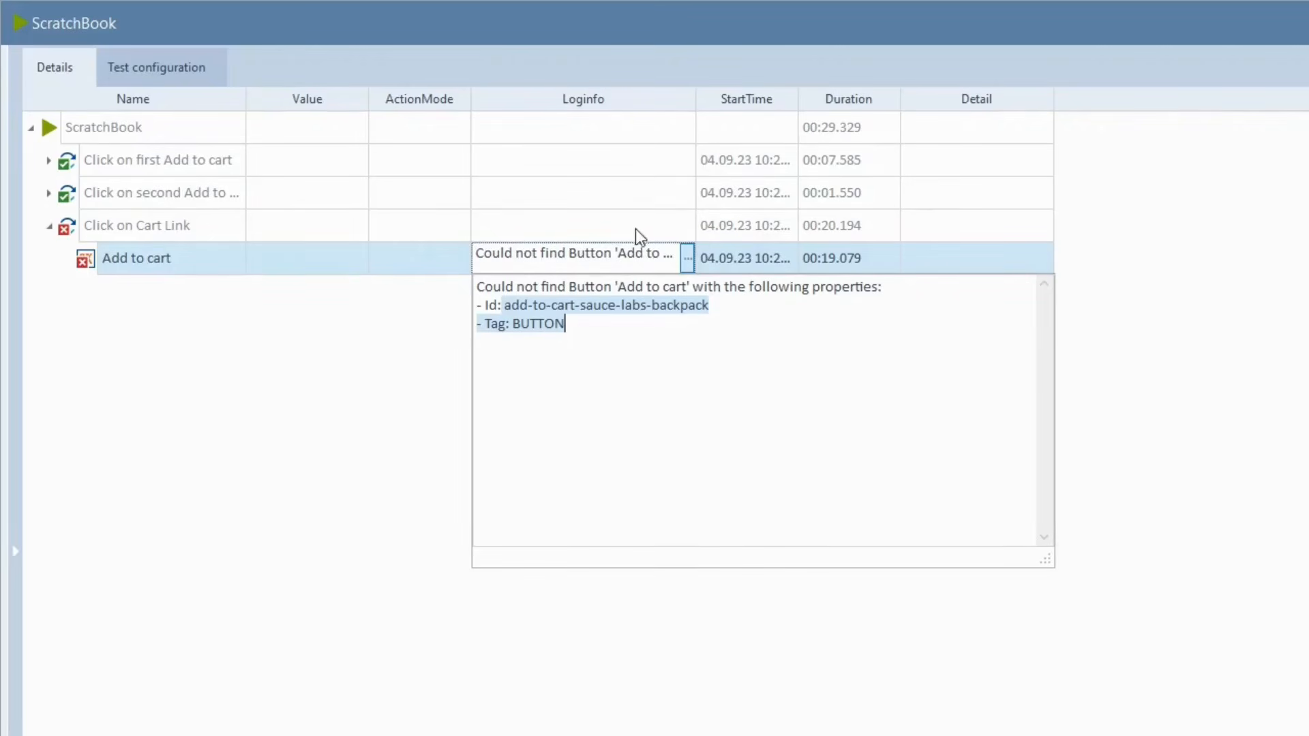
drag(504, 305, 716, 305)
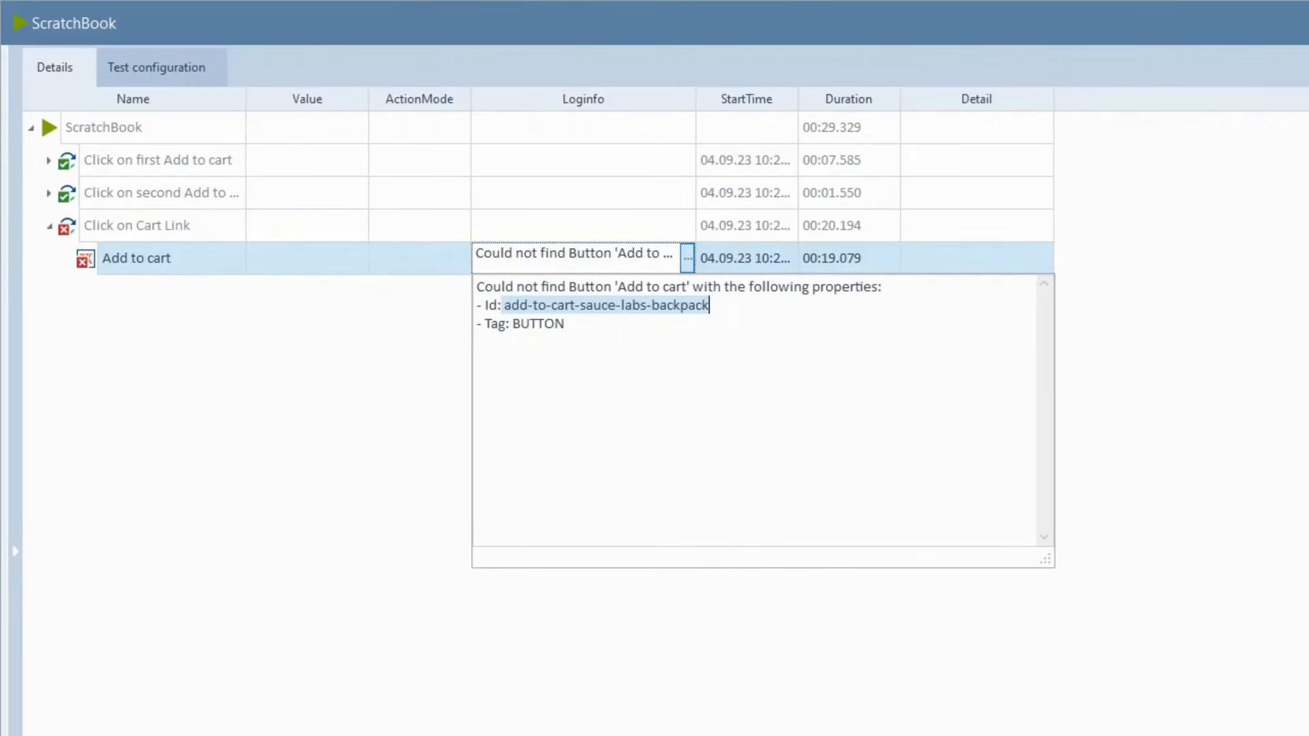
key(alt+Tab)
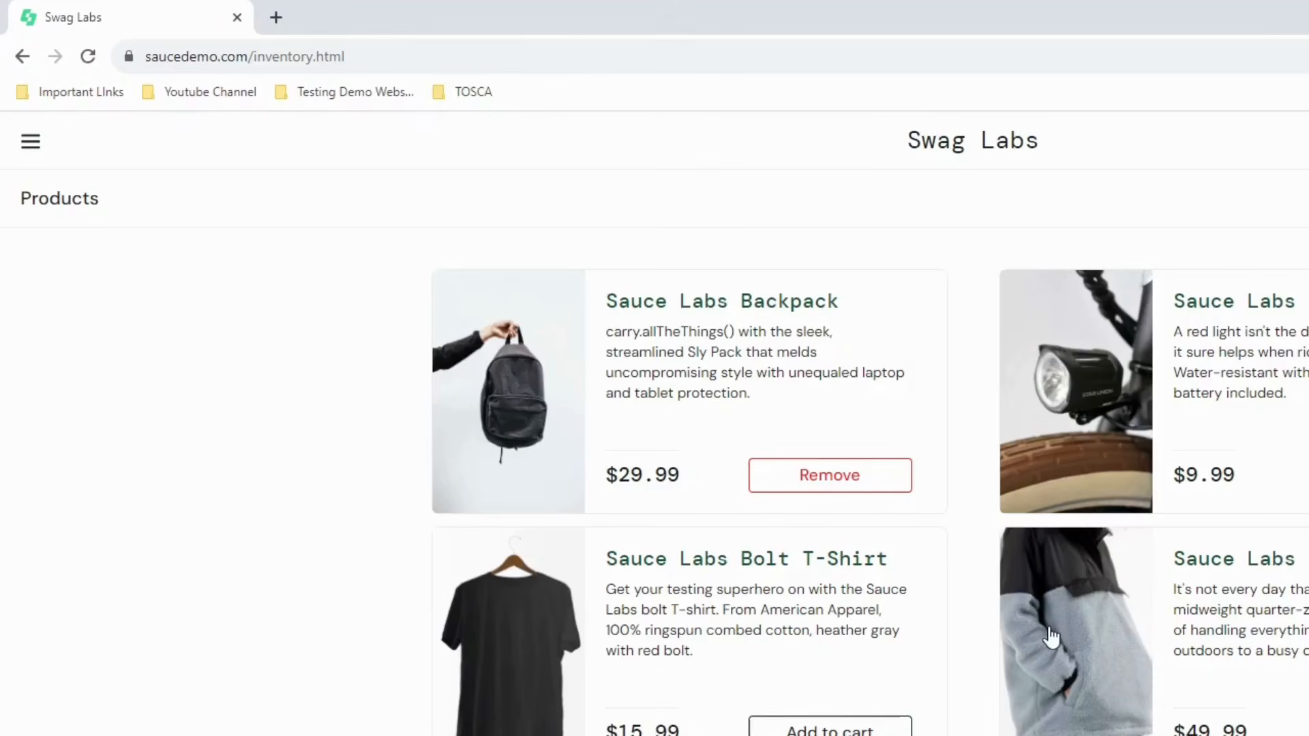
- Remove the Sauce Labs Backpack from the cart, add it back, and reopen the failure log
click(818, 482)
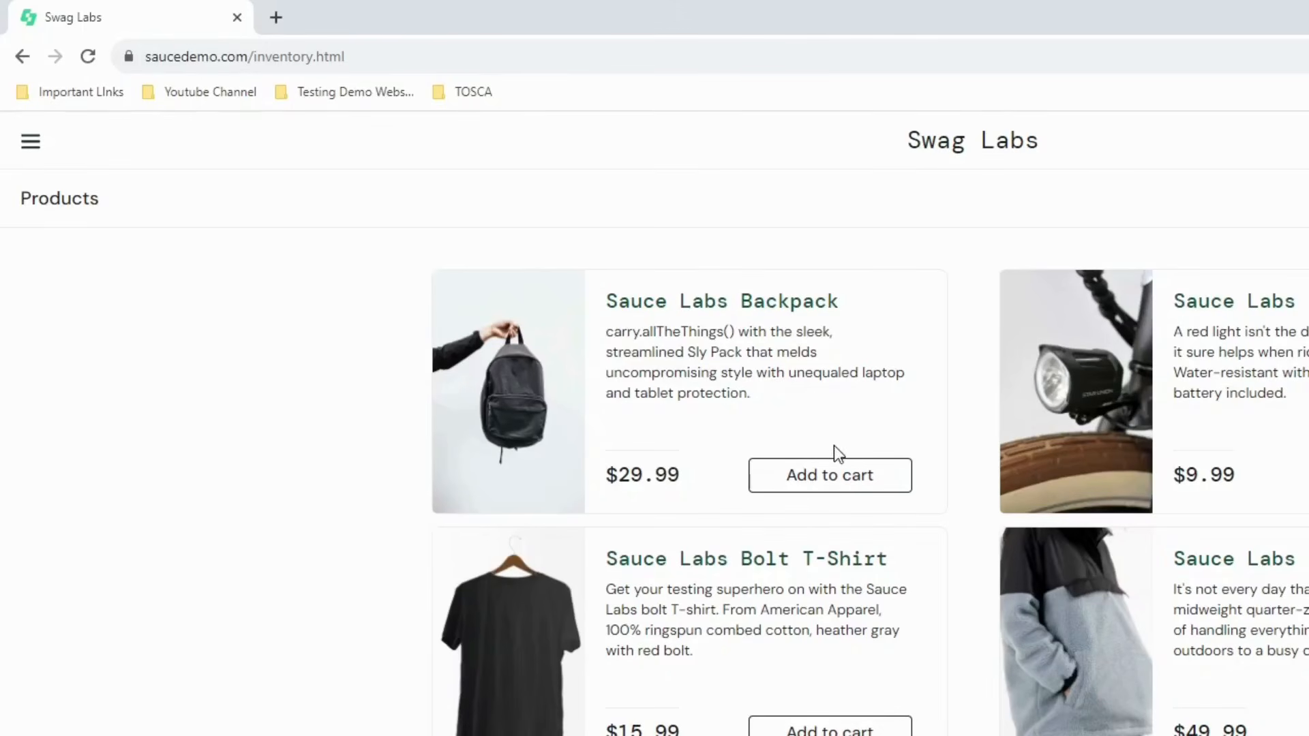
click(843, 479)
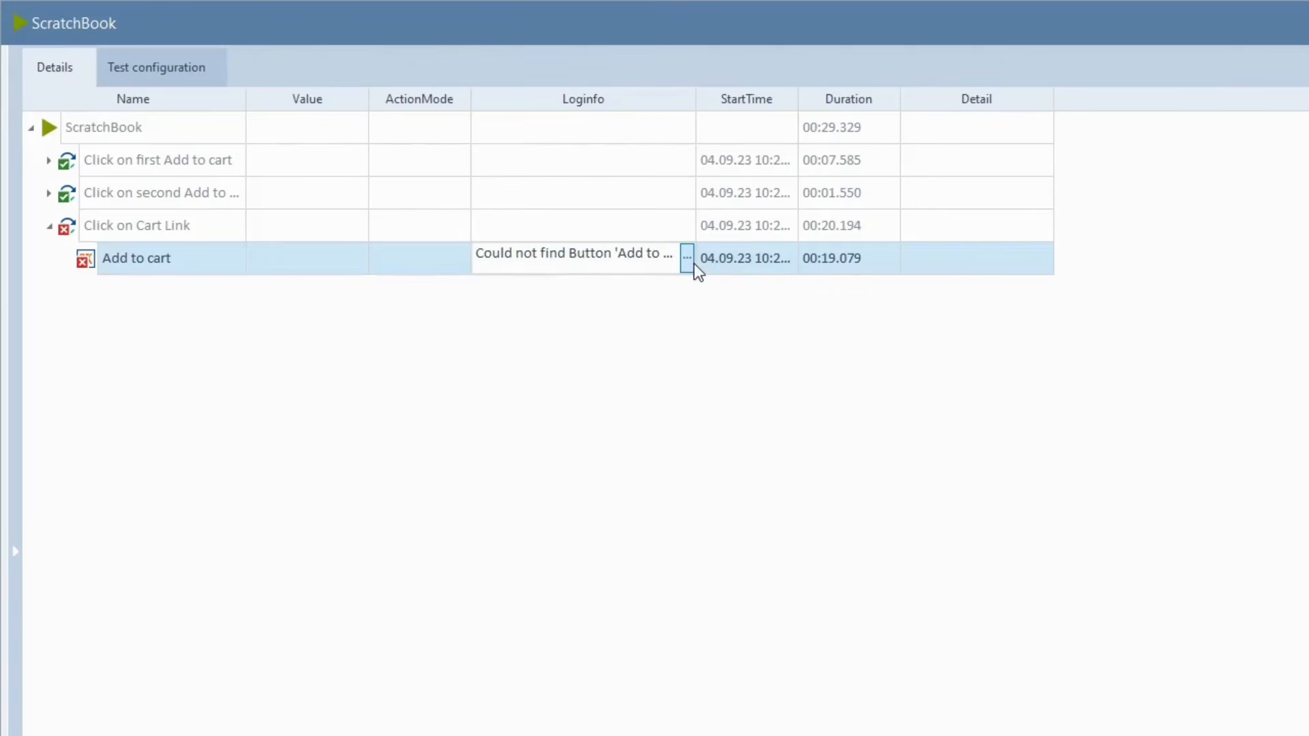
click(687, 259)
double_click(612, 305)
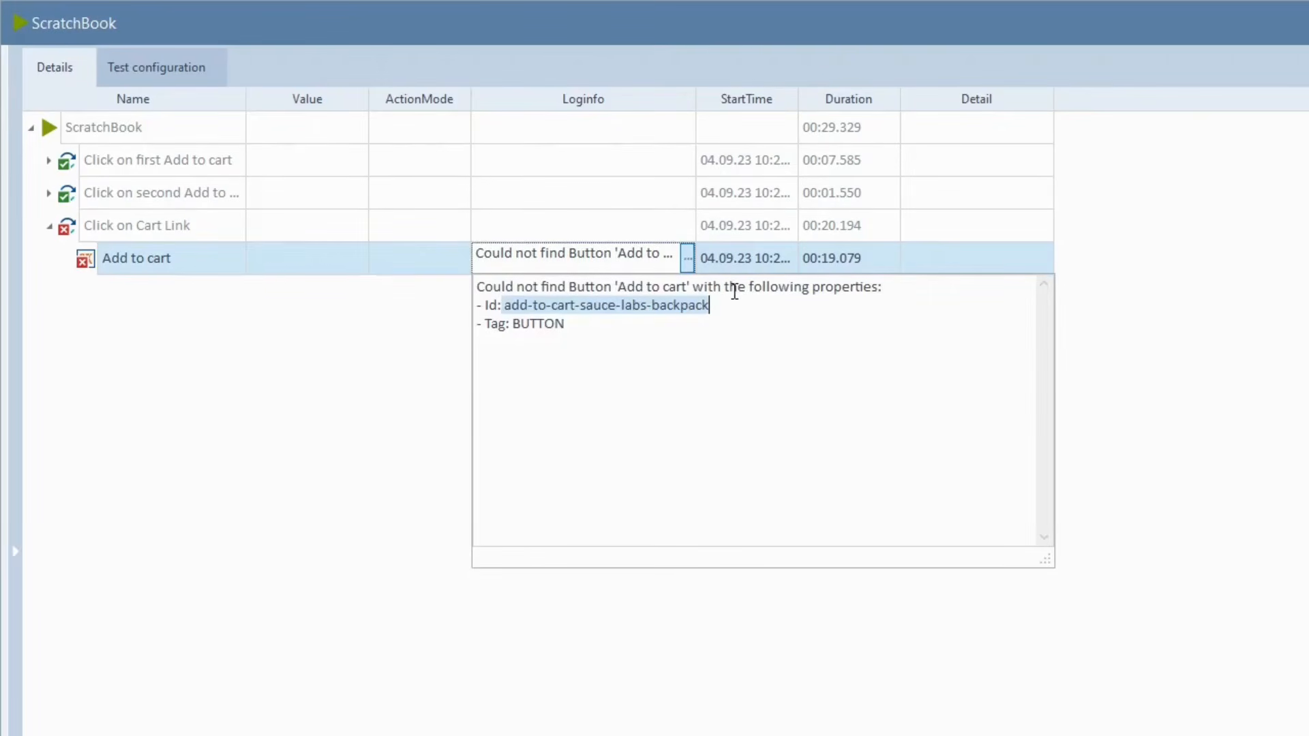
- Go from the Click on Cart Link result to its test step and open its module
drag(503, 304, 707, 307)
click(67, 234)
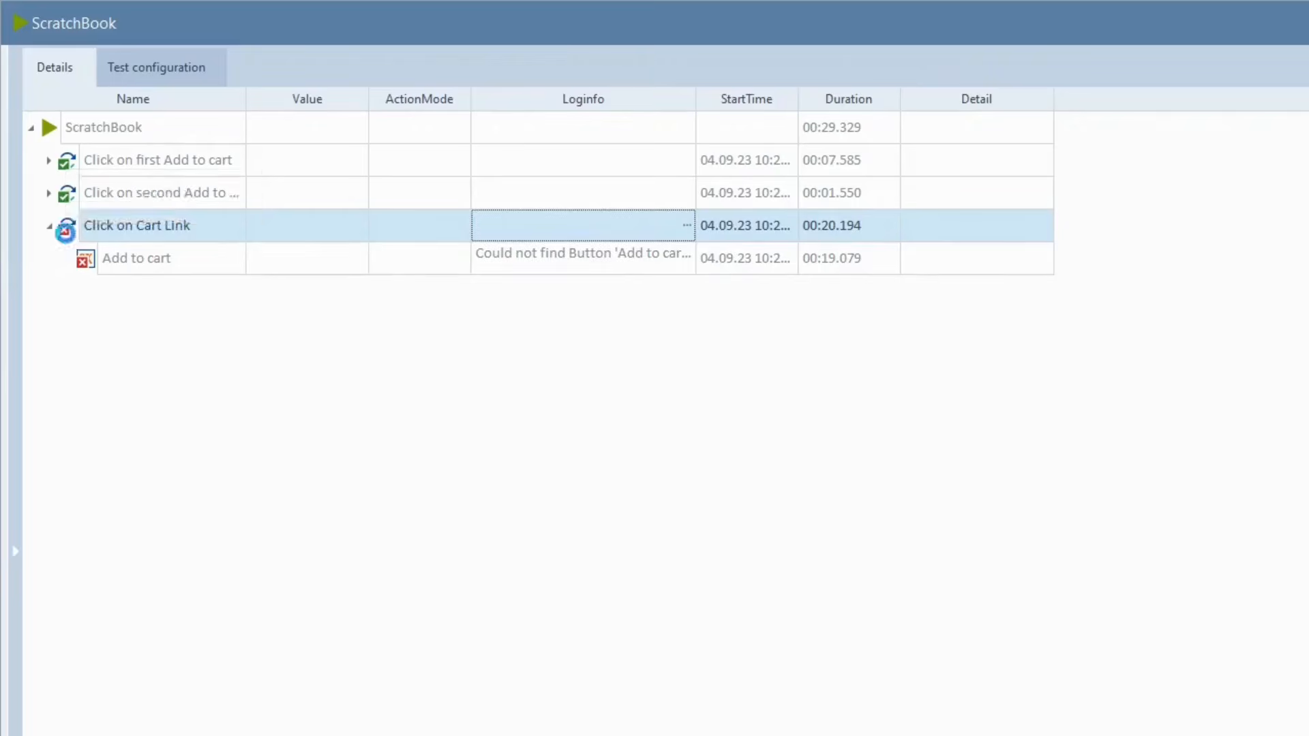
right_click(67, 235)
click(102, 247)
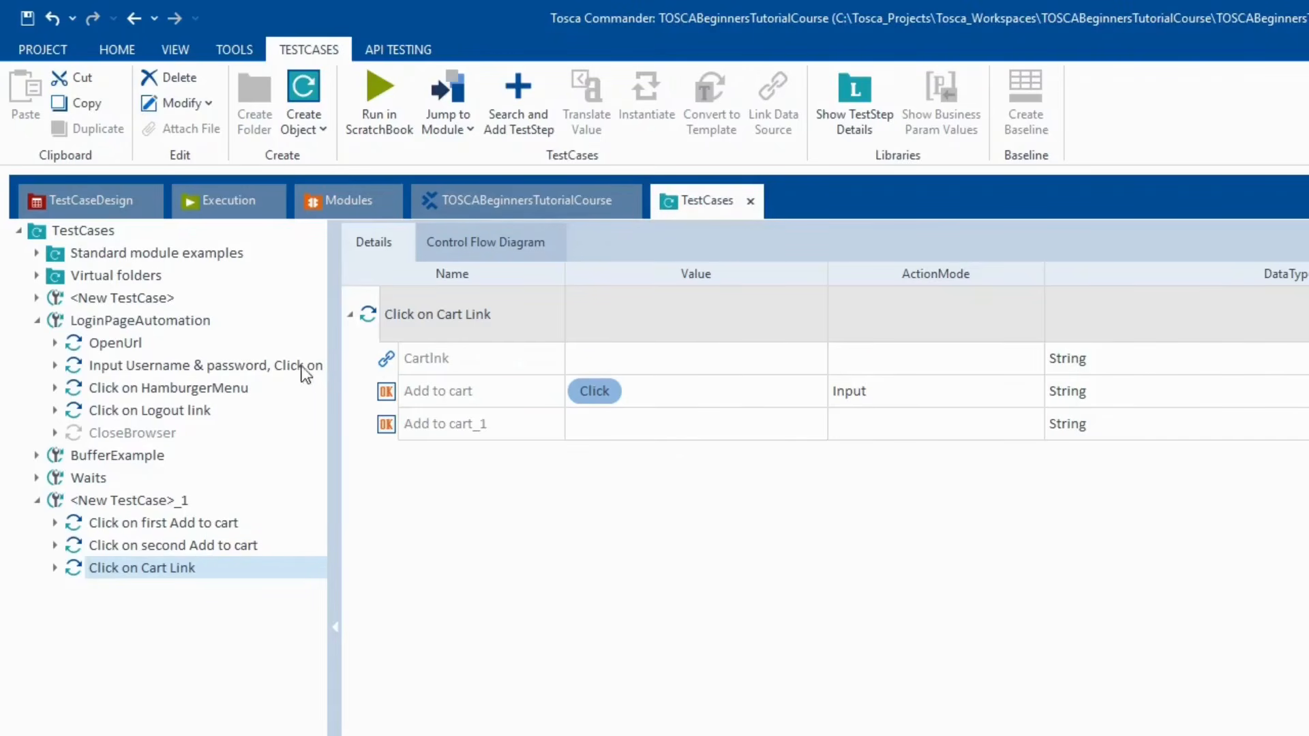
right_click(374, 314)
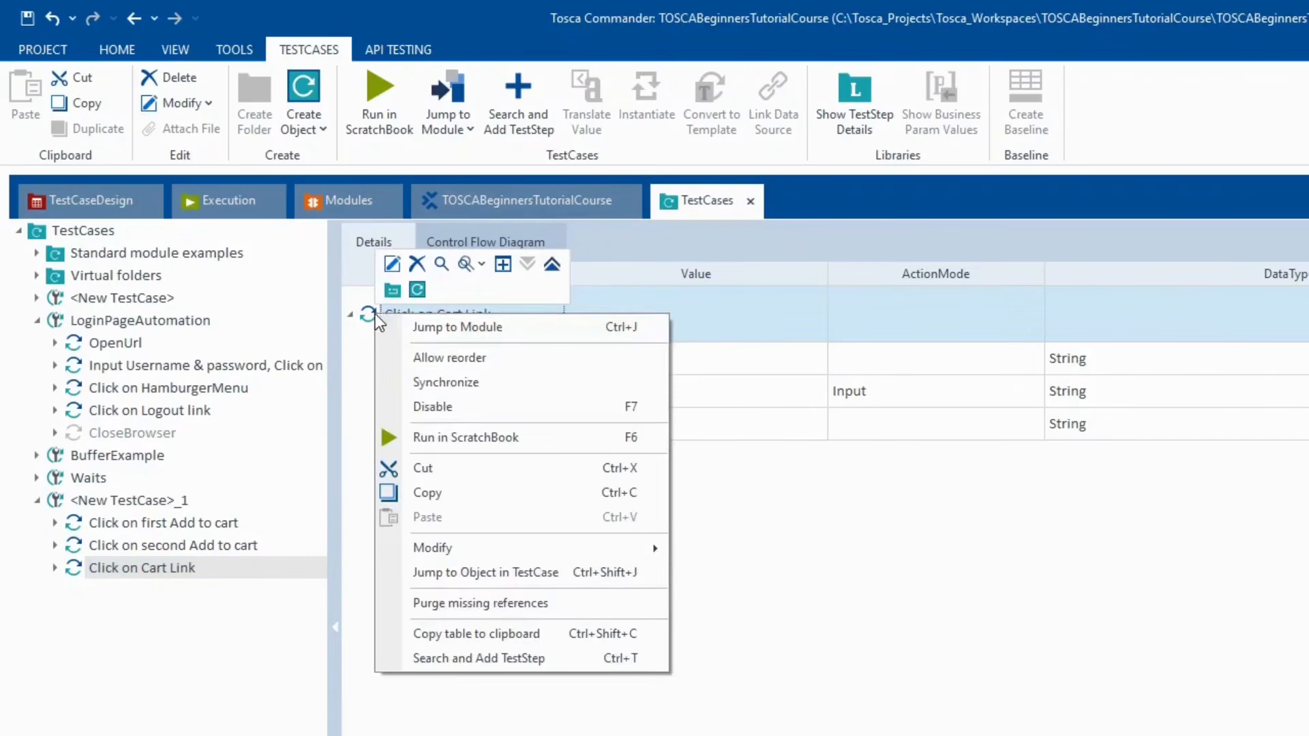
click(408, 324)
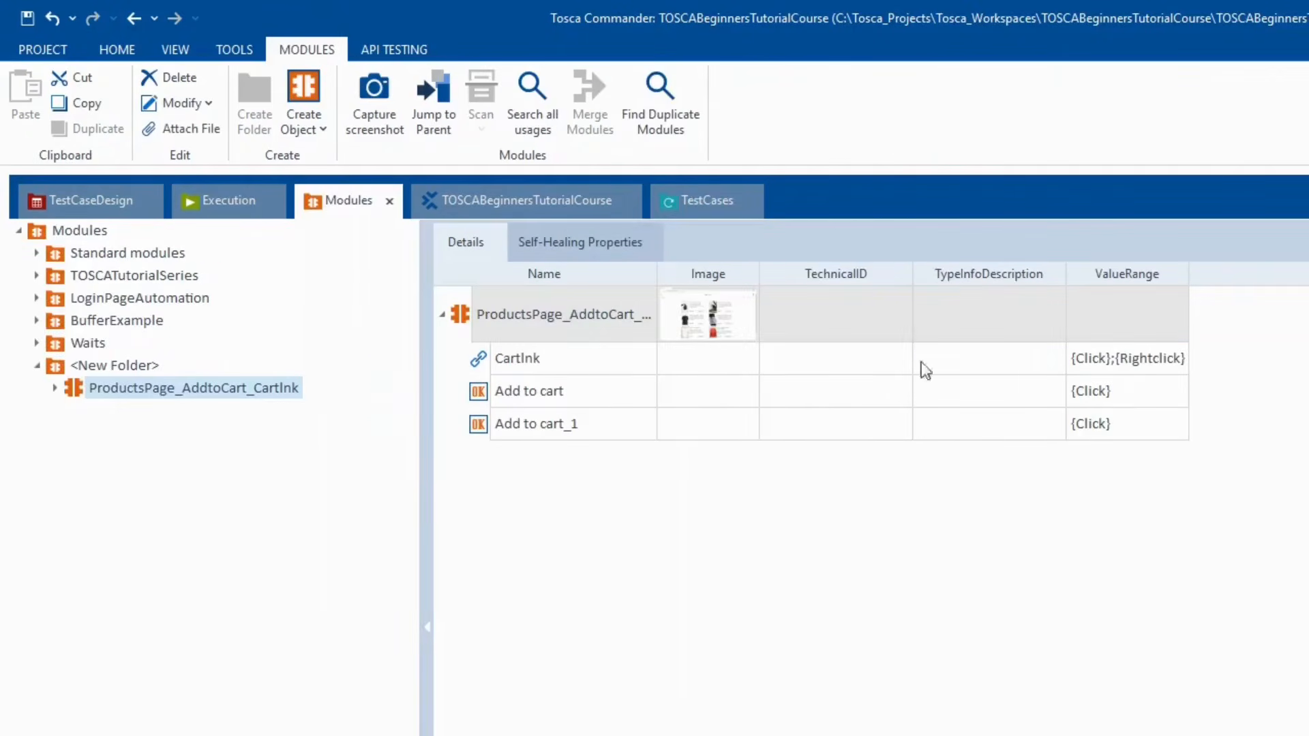
- Inspect the CartInk element and actions of the ProductsPage_AddtoCart_CartInk module
click(478, 363)
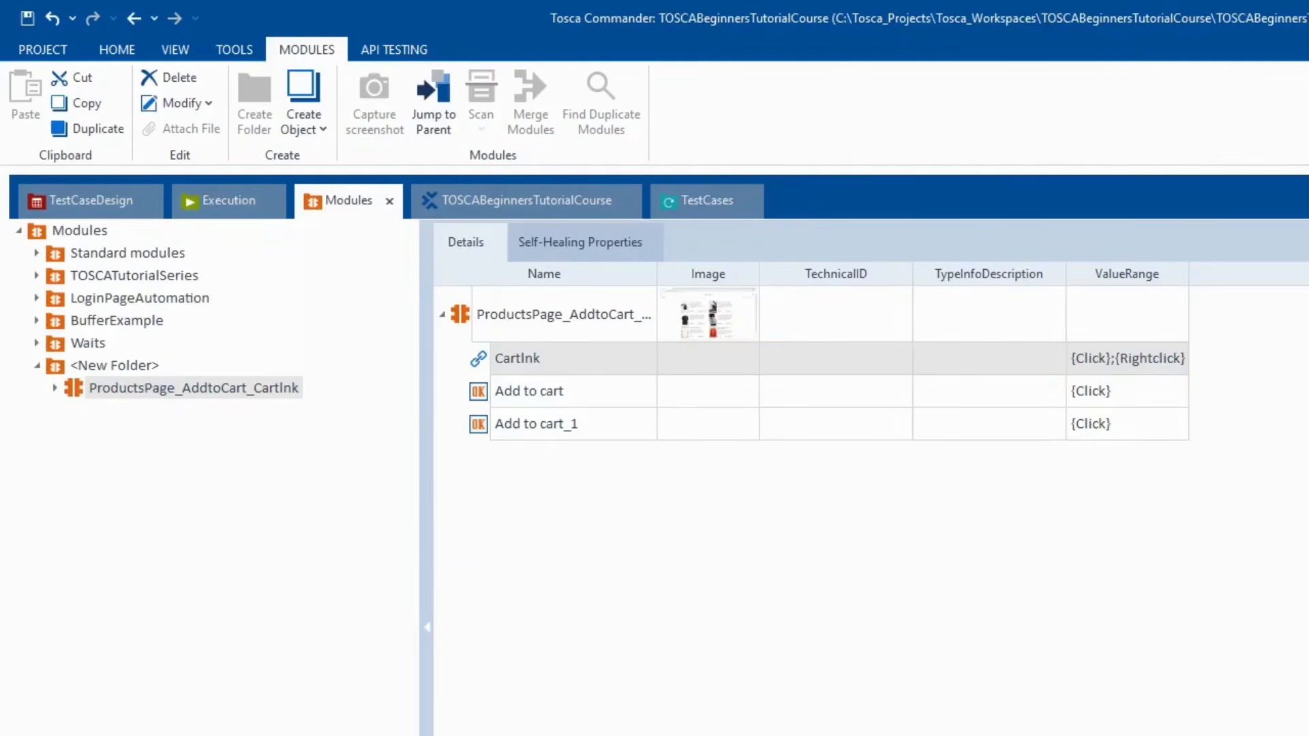
click(463, 317)
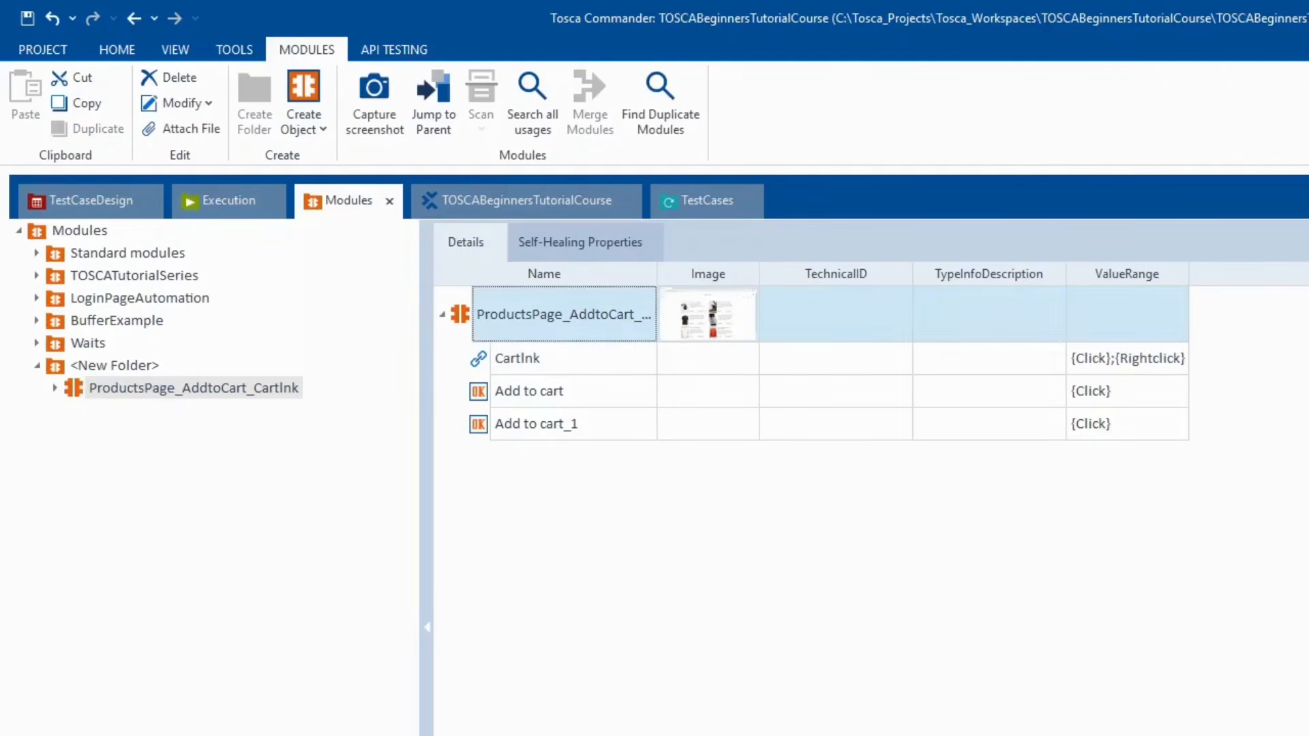
click(495, 360)
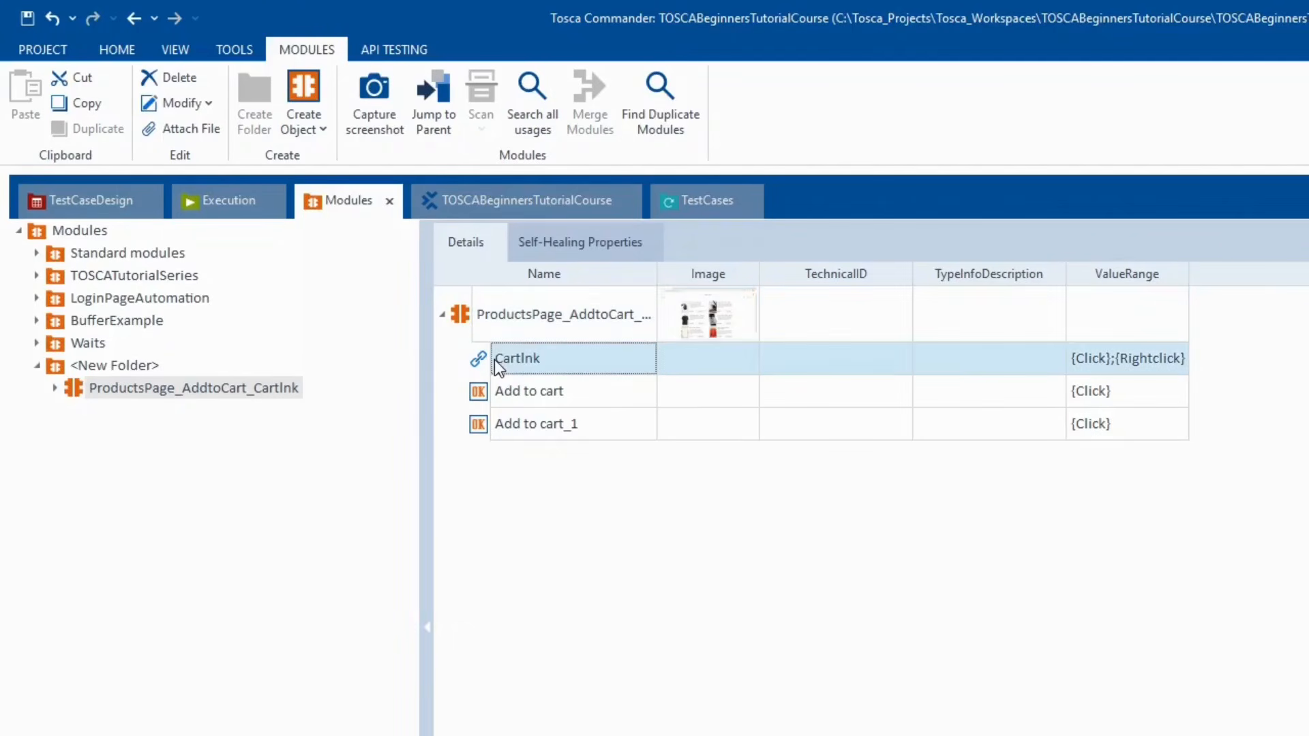
right_click(493, 359)
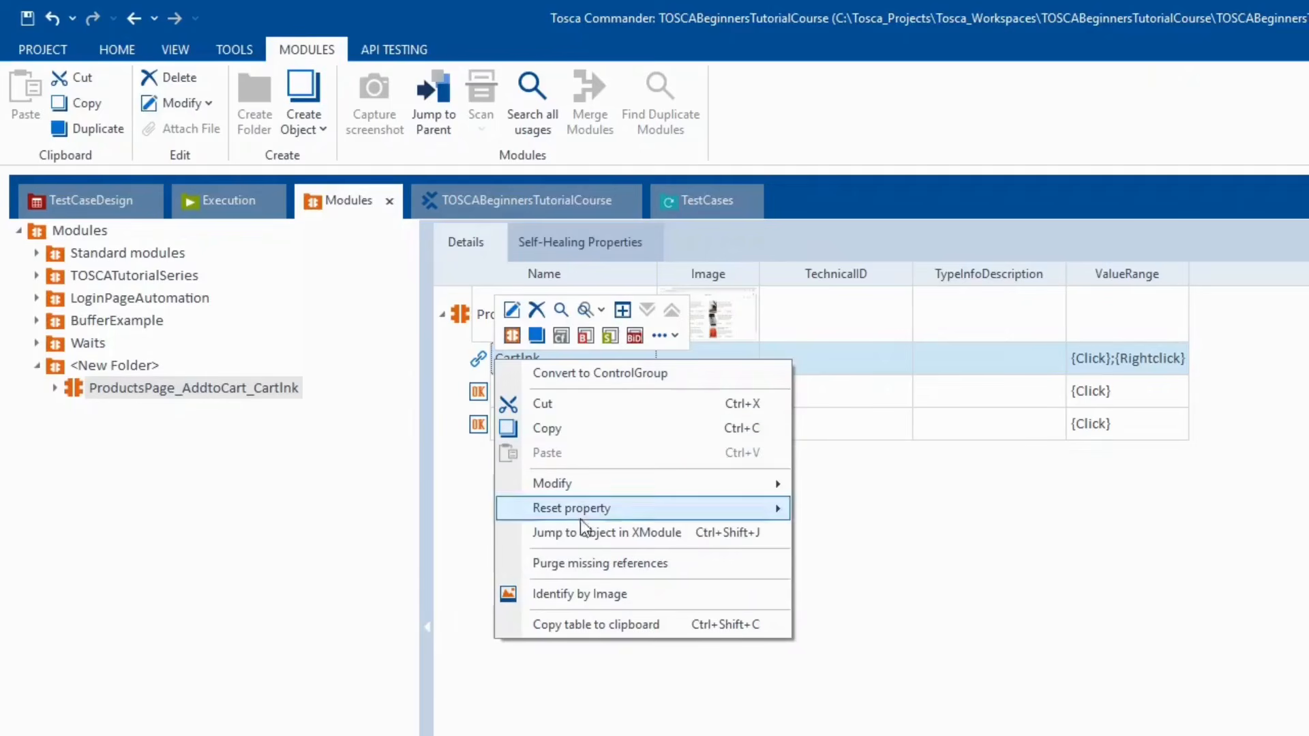
right_click(207, 386)
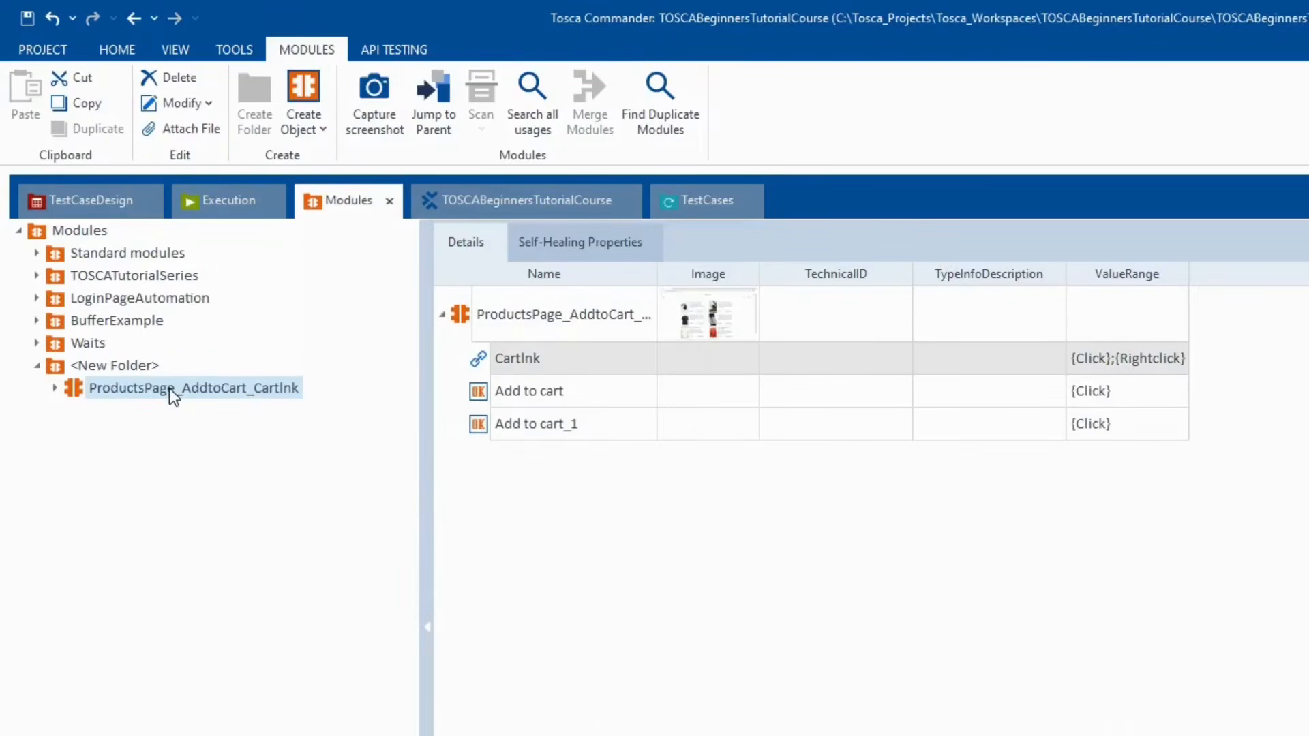
right_click(169, 387)
click(289, 455)
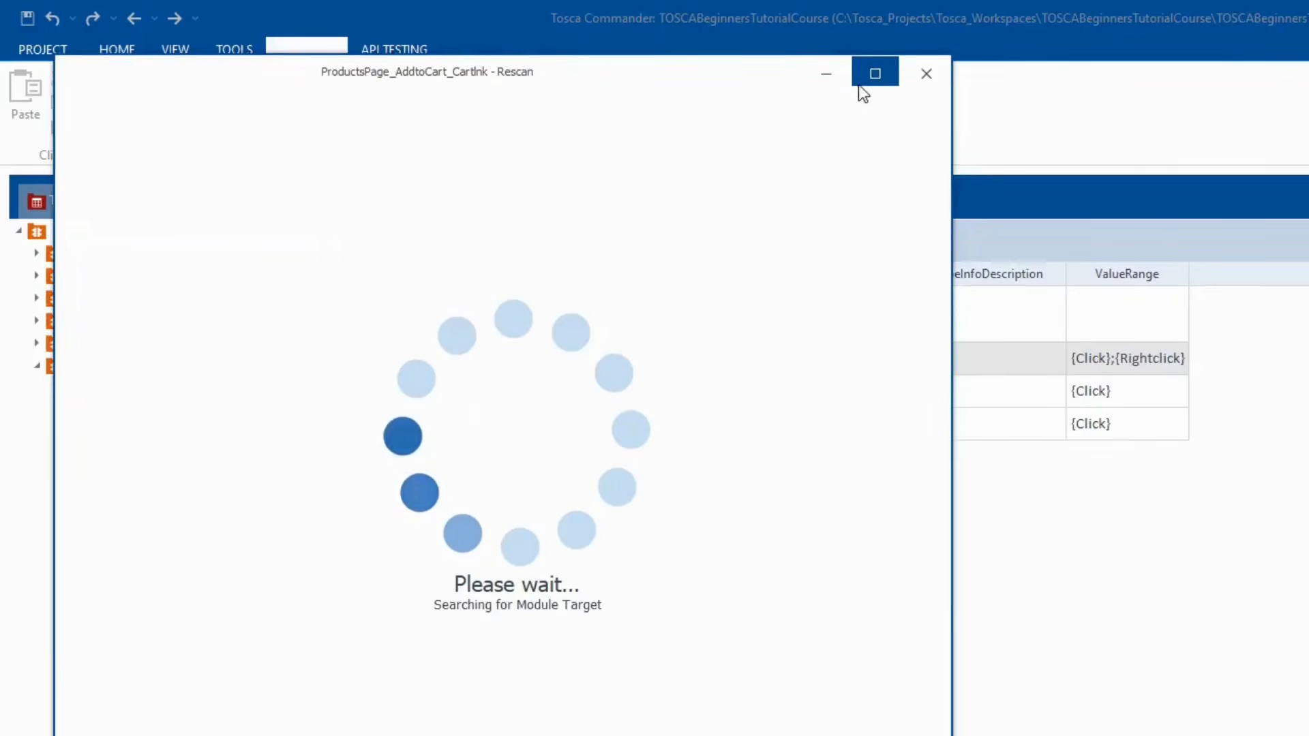
click(875, 73)
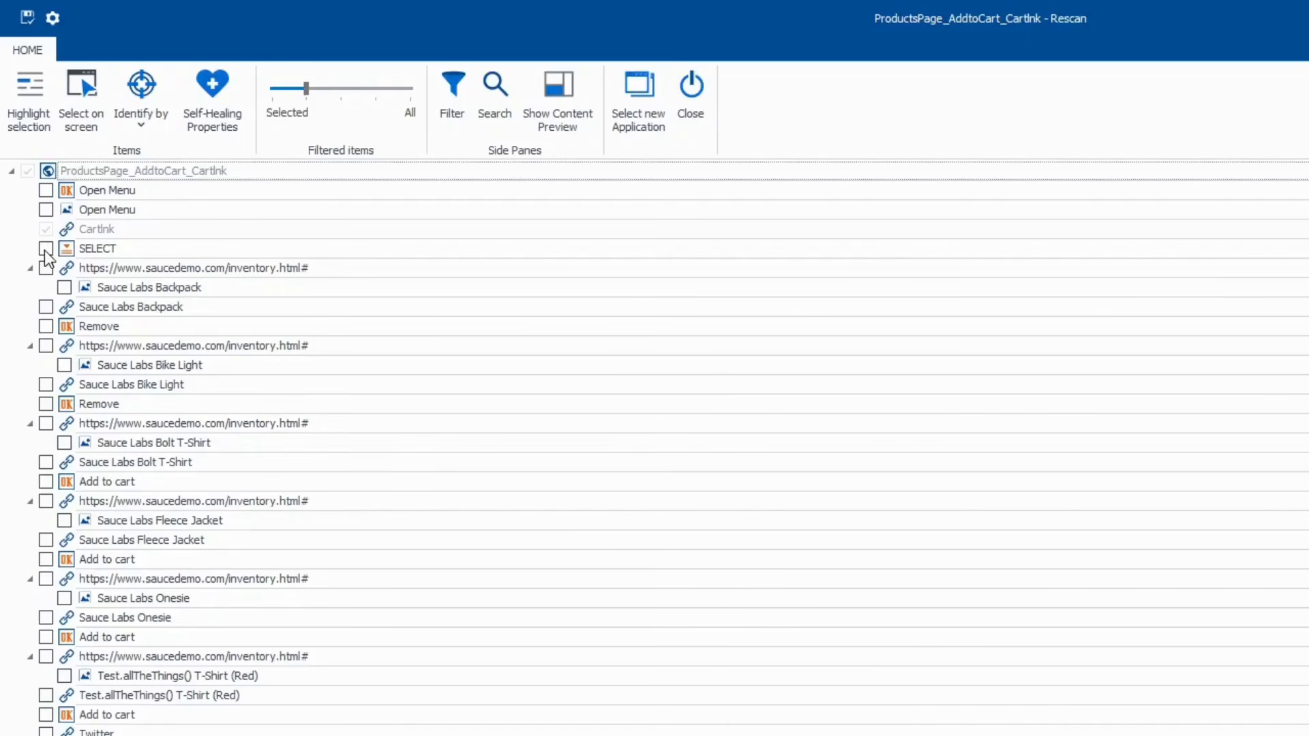
click(67, 233)
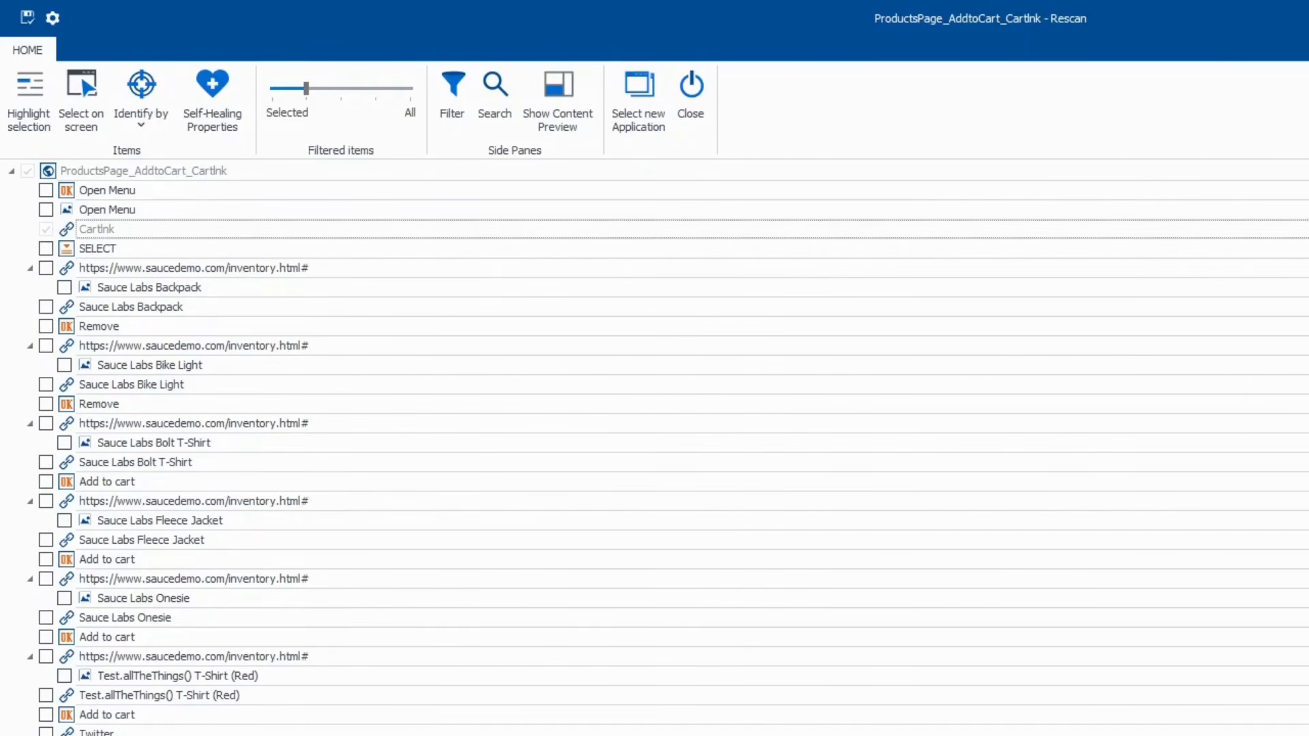
click(1308, 19)
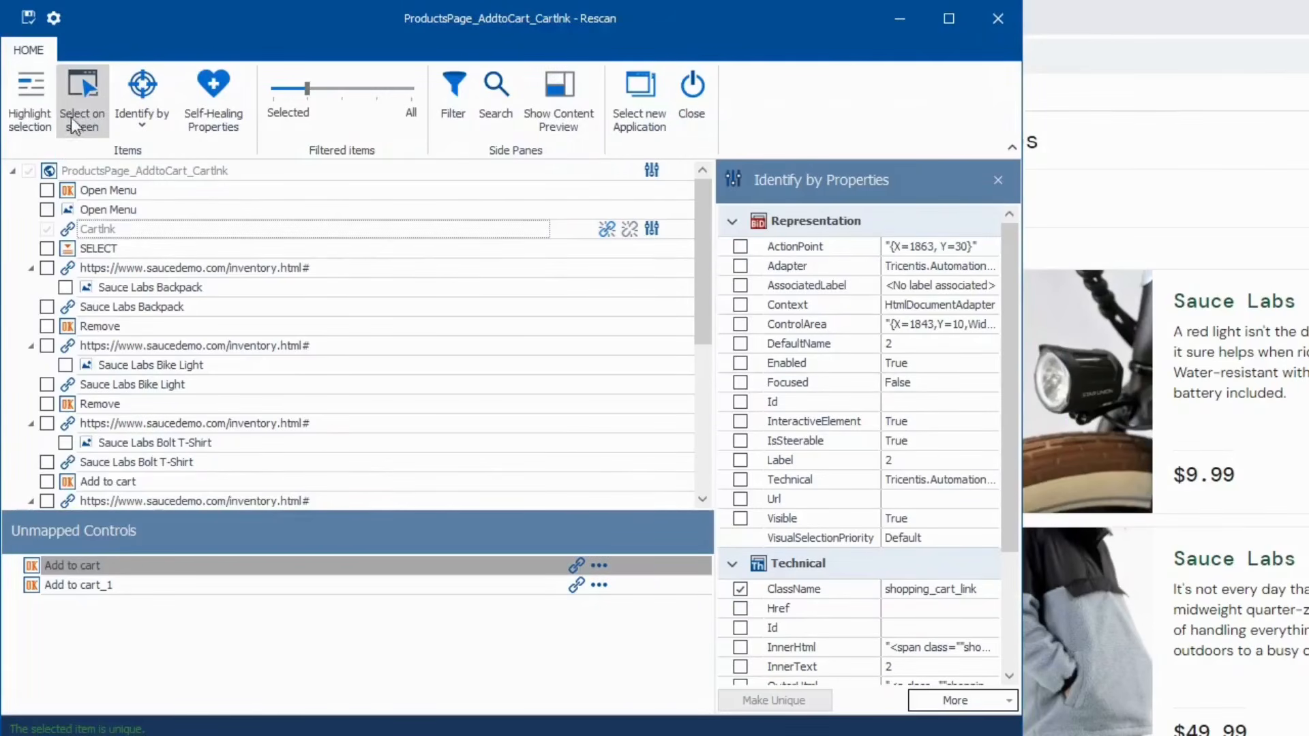
click(30, 121)
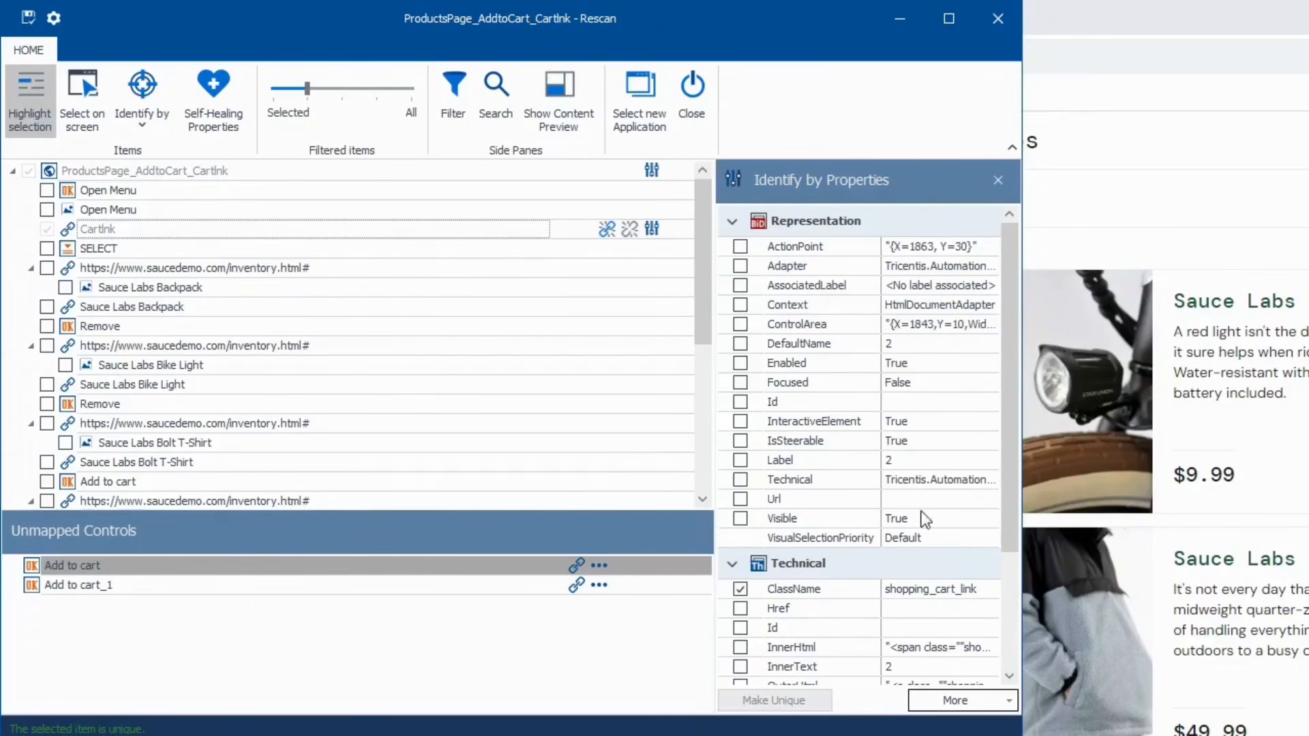
scroll(923, 538, down, 3)
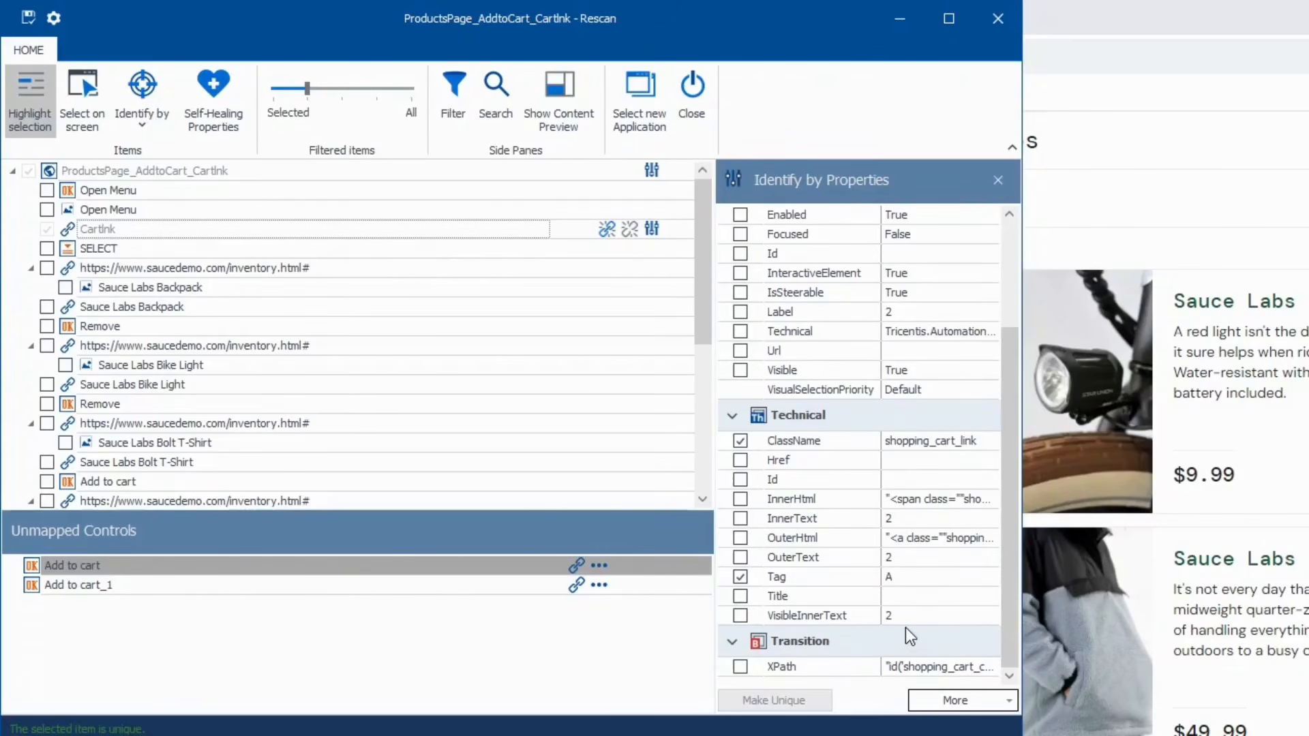
click(995, 19)
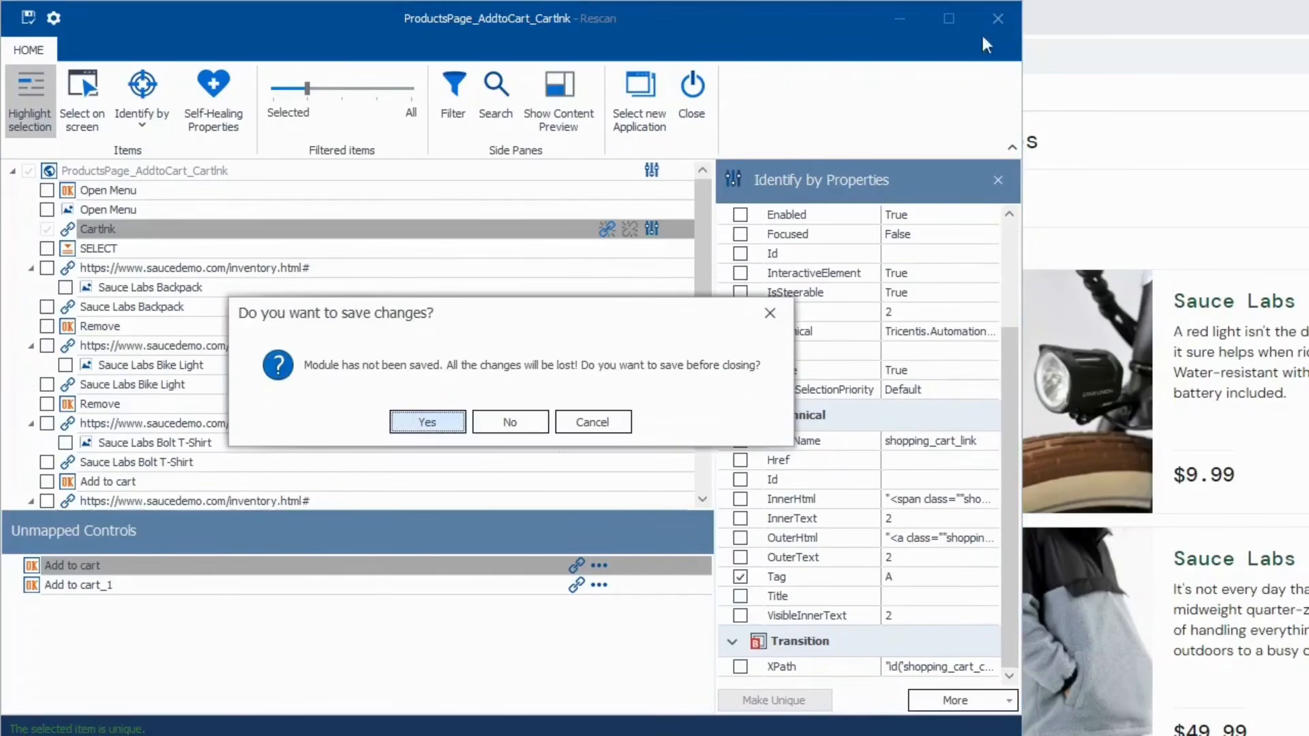
click(506, 424)
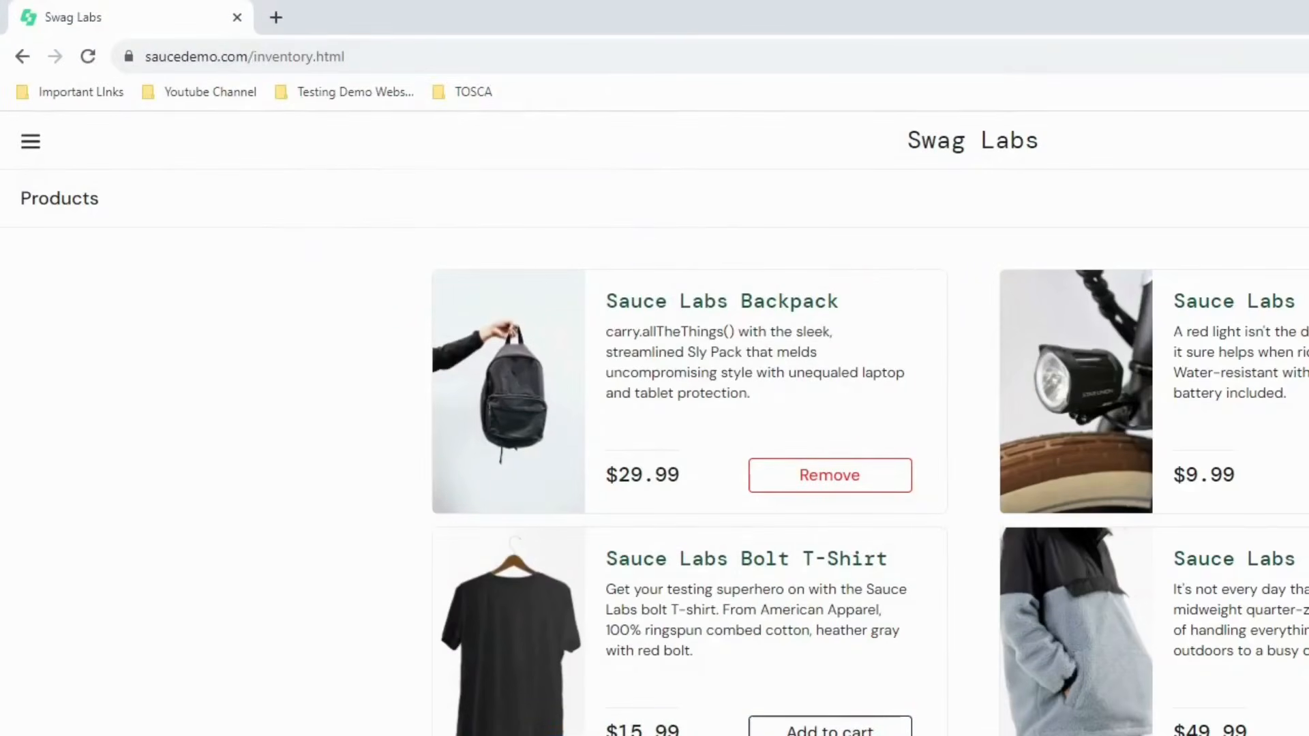
key(alt+Tab)
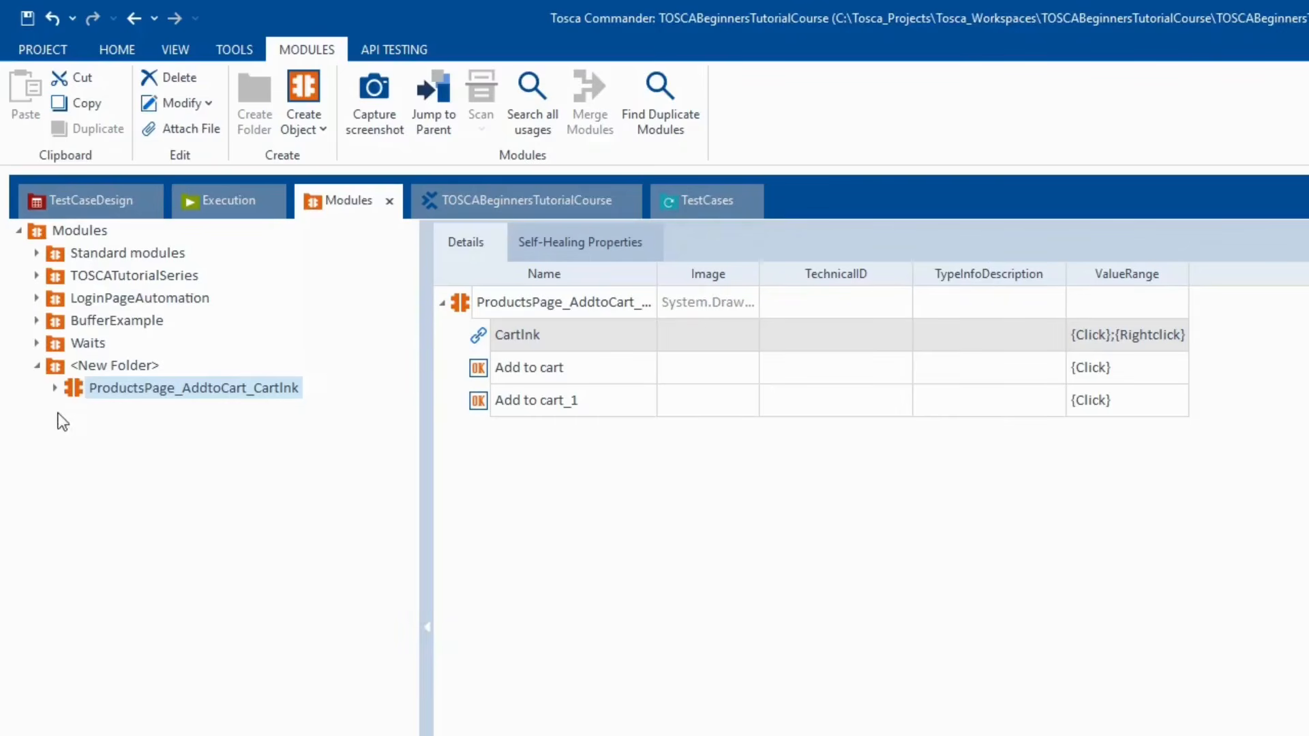
- In the Click on Cart Link step, delete the {Click} value from Add to cart
click(697, 204)
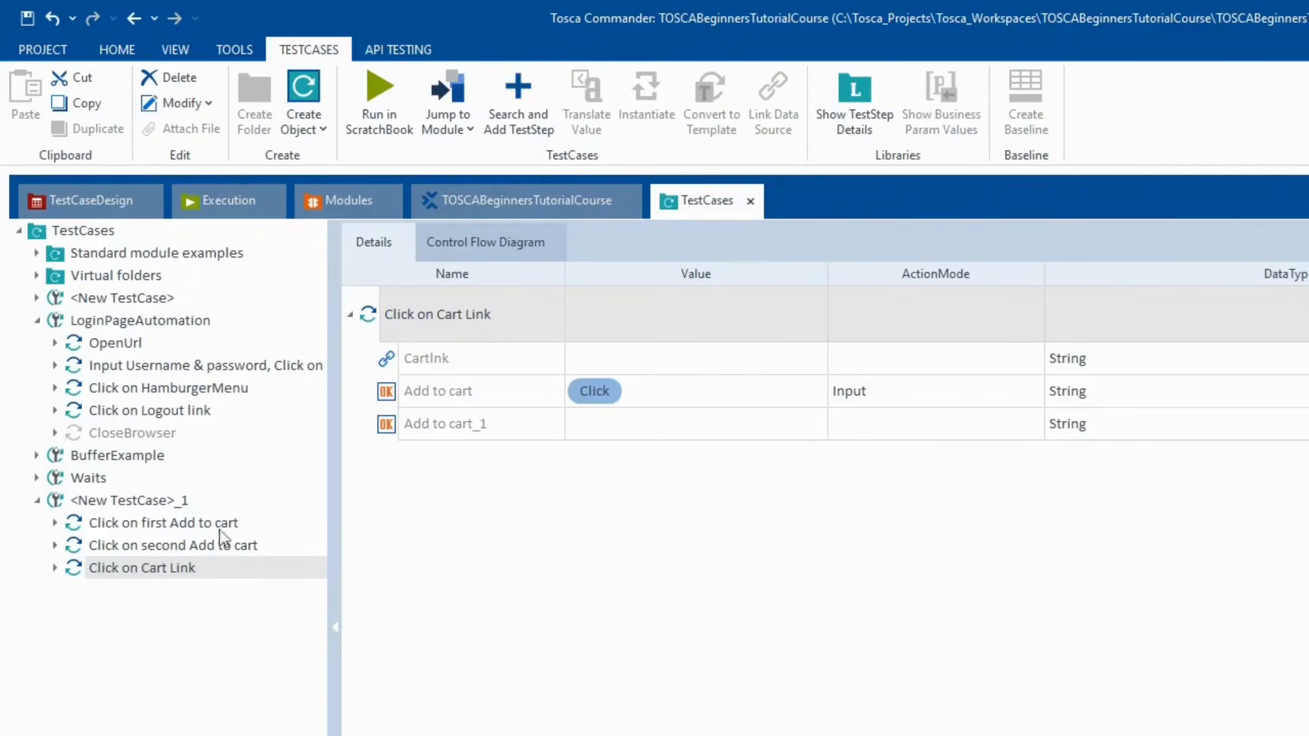
click(108, 549)
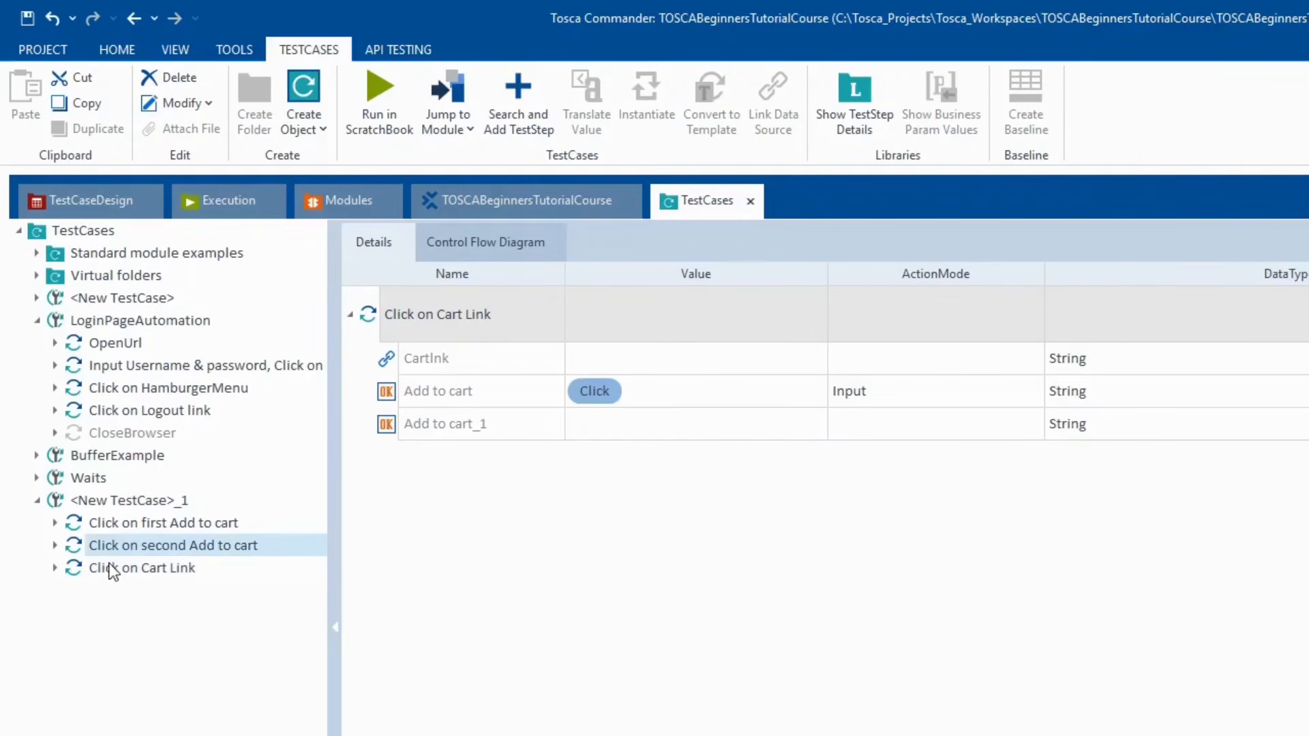
click(111, 568)
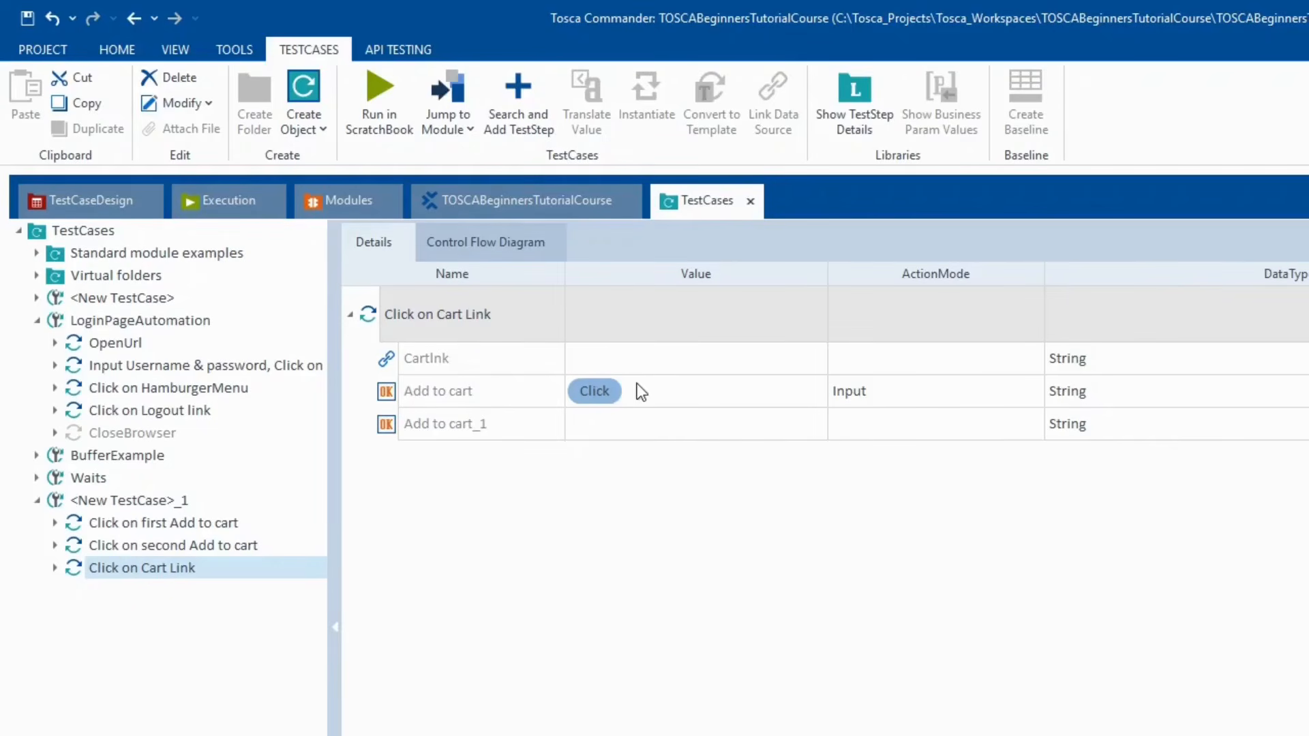
click(652, 390)
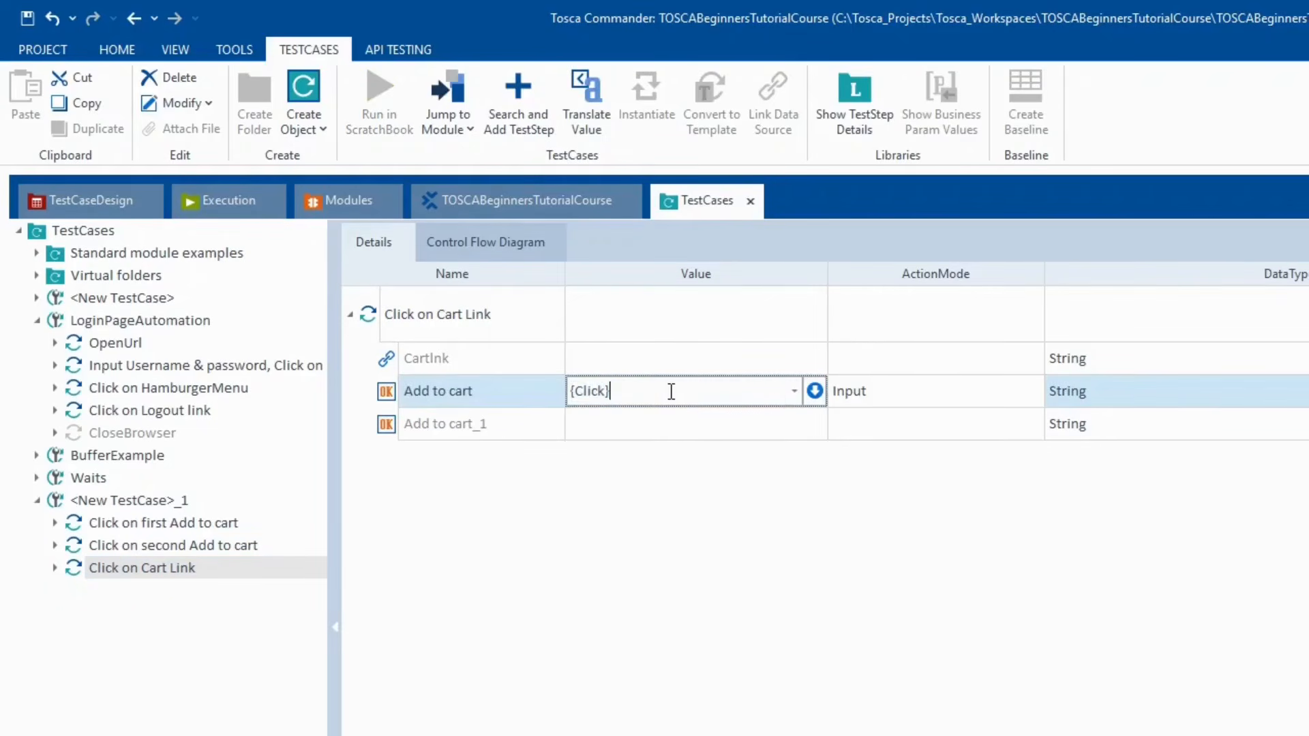
drag(671, 391, 503, 370)
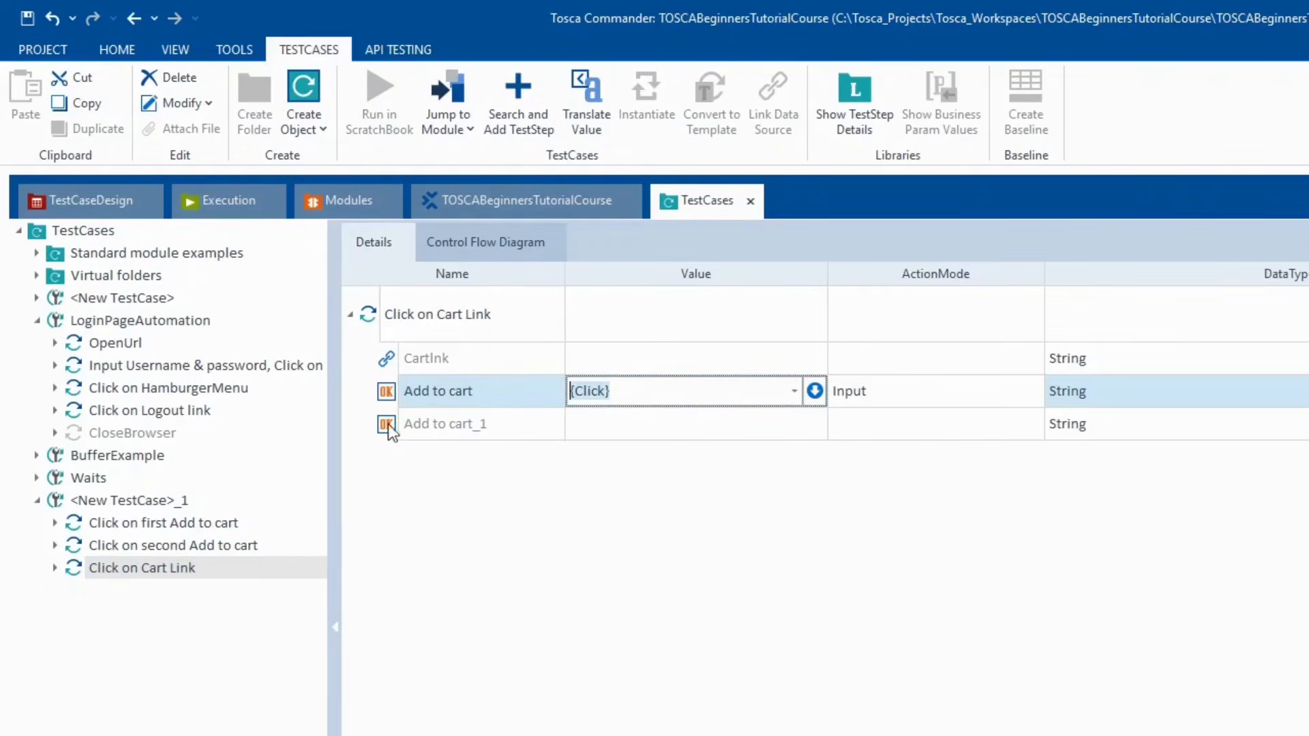
click(387, 392)
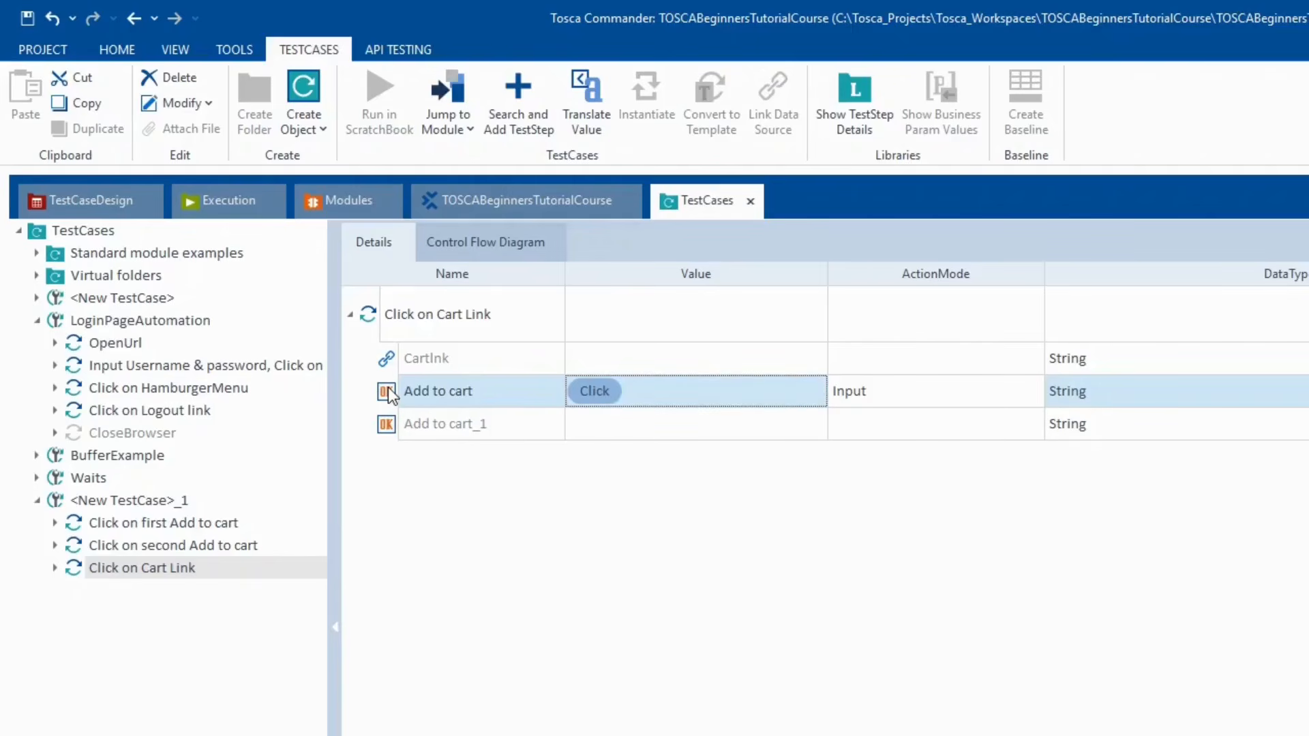
key(Delete)
- Set the CartInk value to {Click} in the Click on Cart Link step
click(604, 359)
click(615, 358)
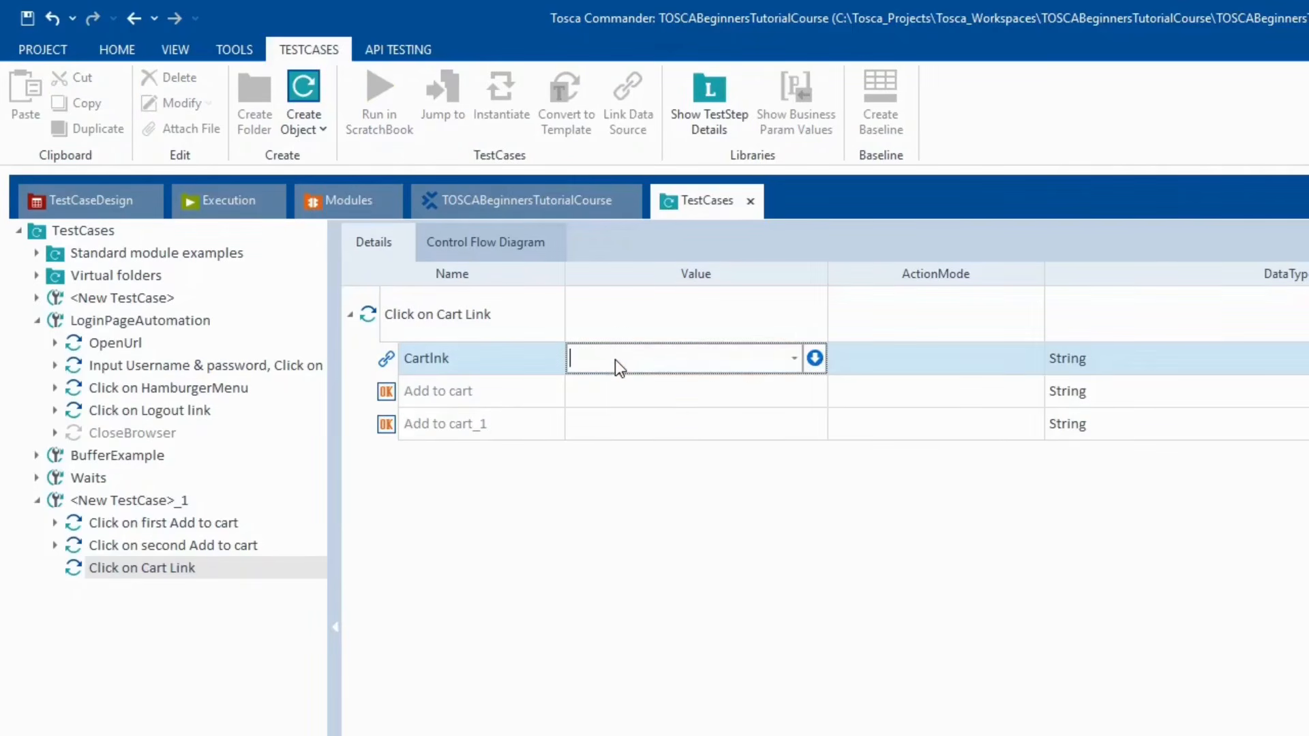
text({Click)
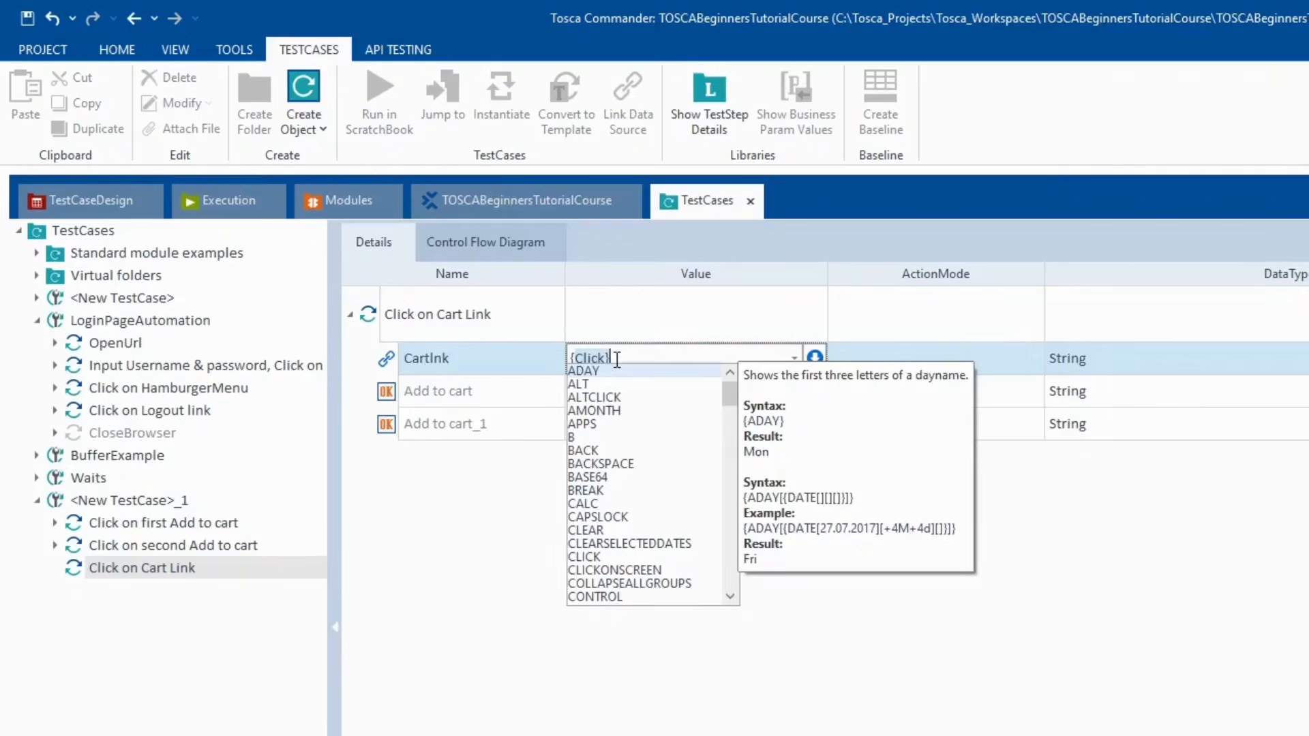
key(Return)
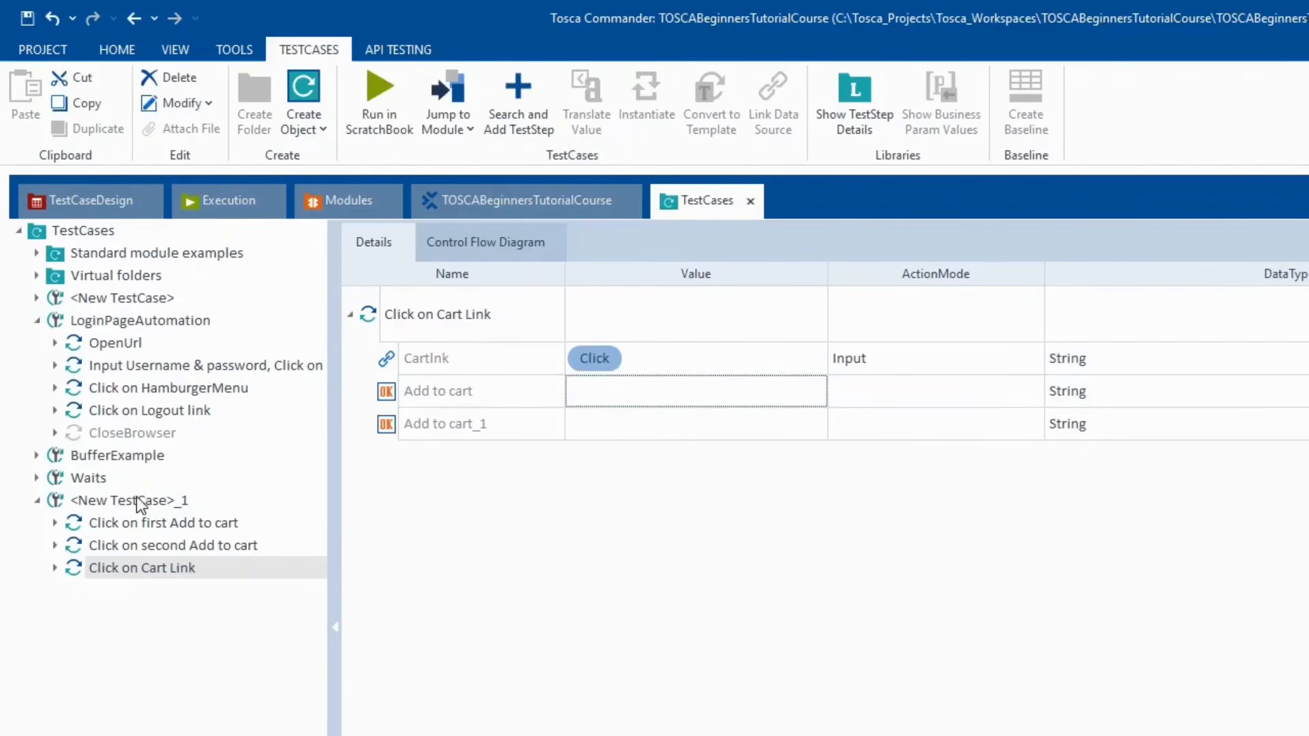
click(136, 497)
- Remove the Backpack from the Swag Labs cart in Chrome
key(alt+Tab)
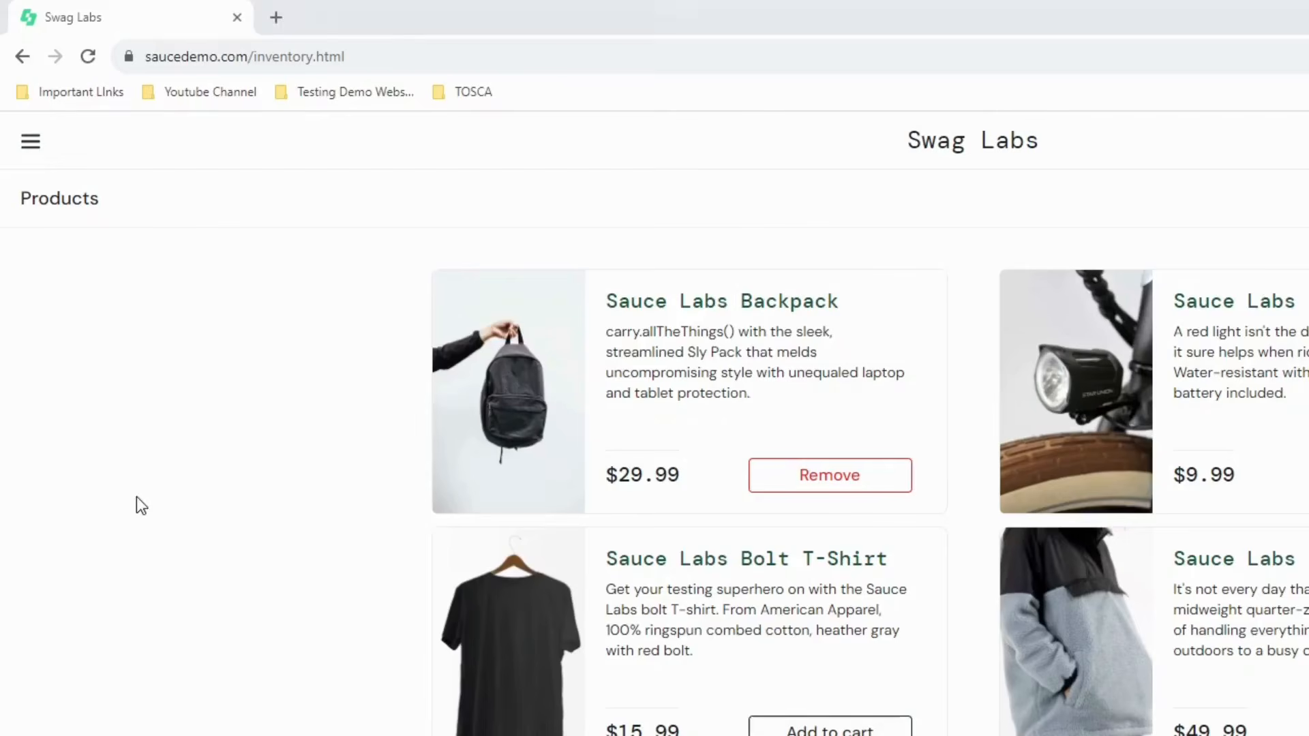
click(798, 480)
key(alt+Tab)
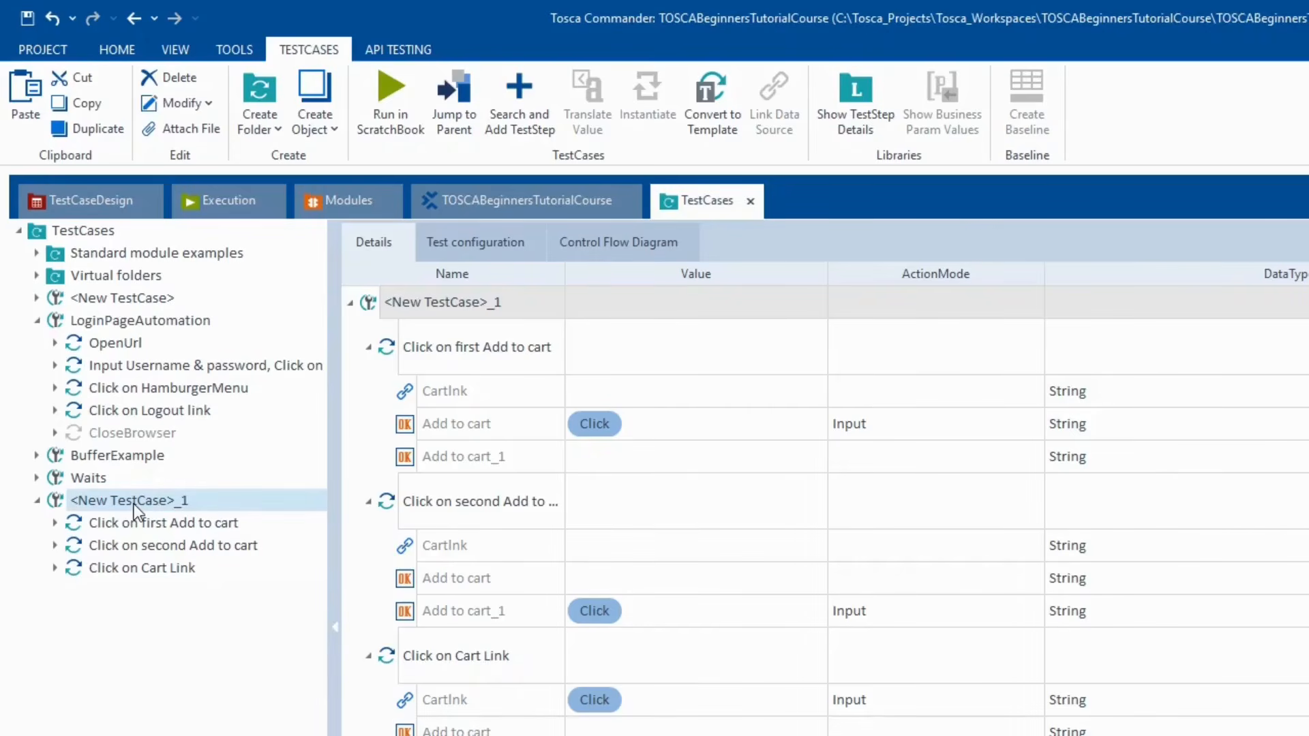
- Rerun <New TestCase>_1 in ScratchBook through to the Swag Labs cart, then close the results
right_click(133, 505)
click(222, 606)
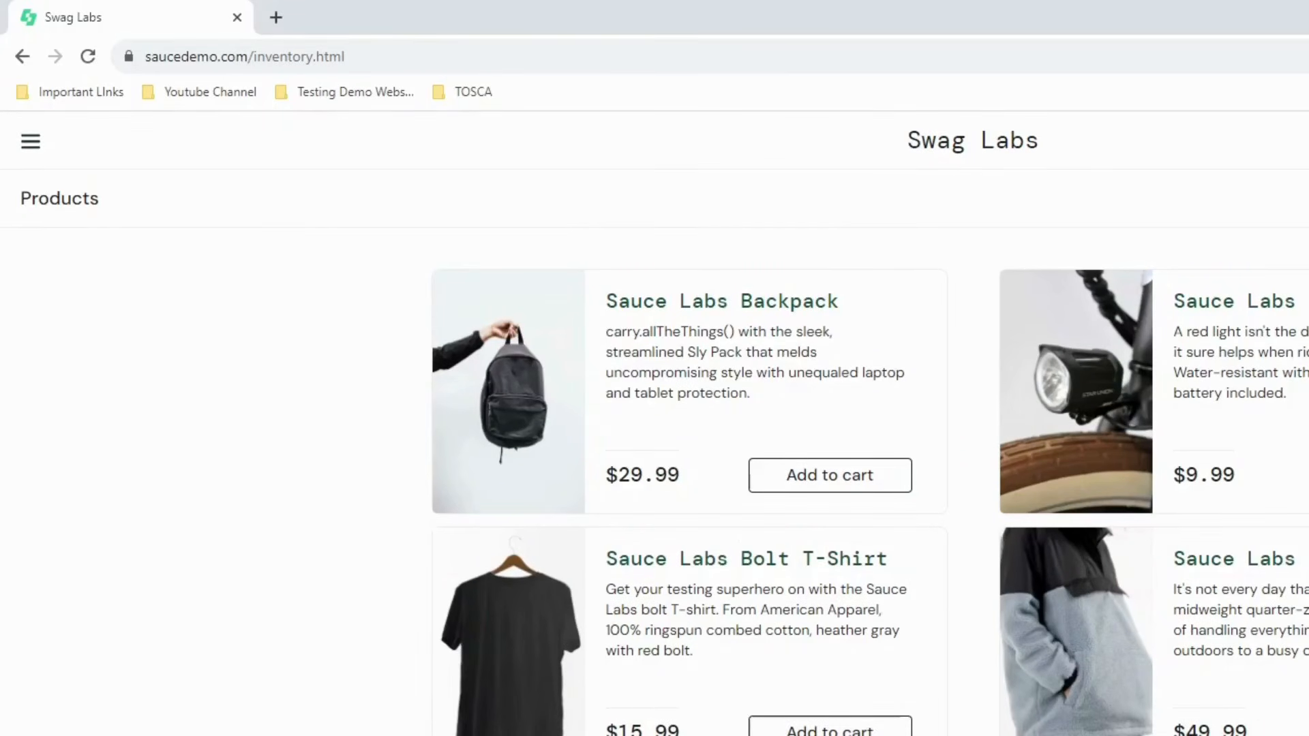
click(831, 478)
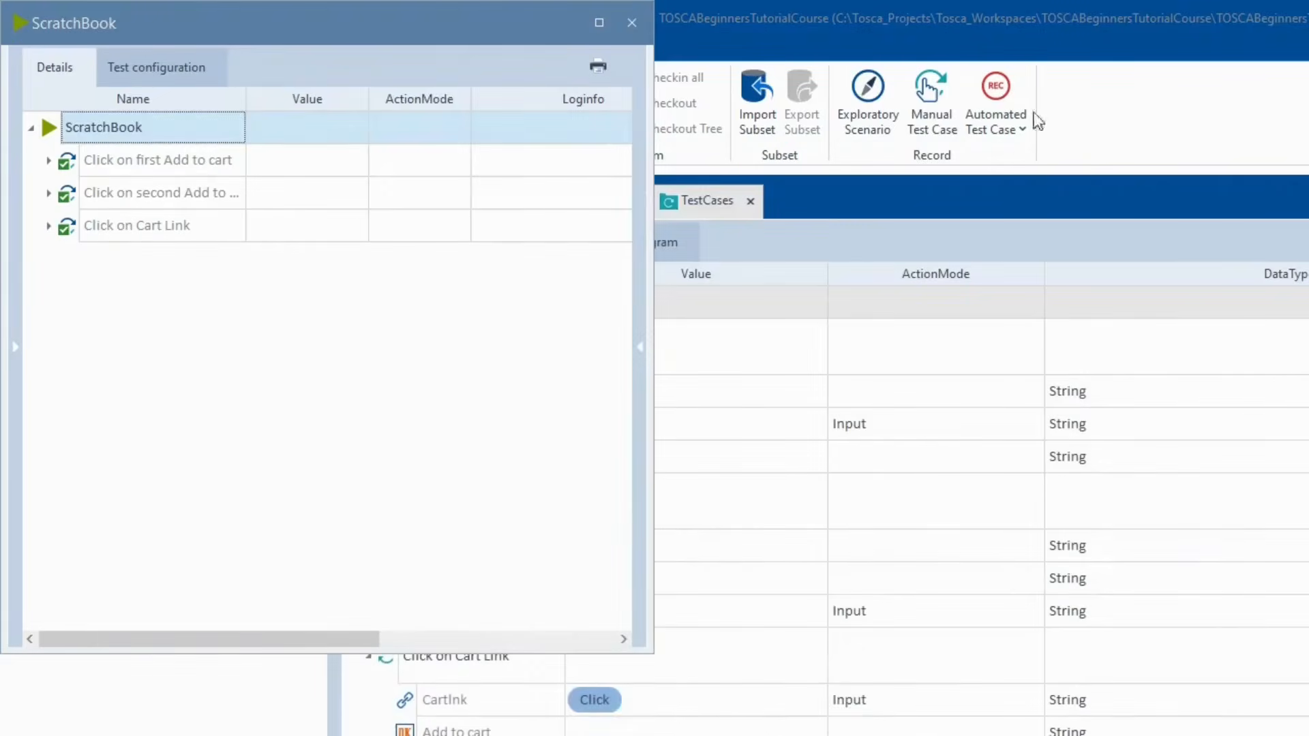
click(630, 23)
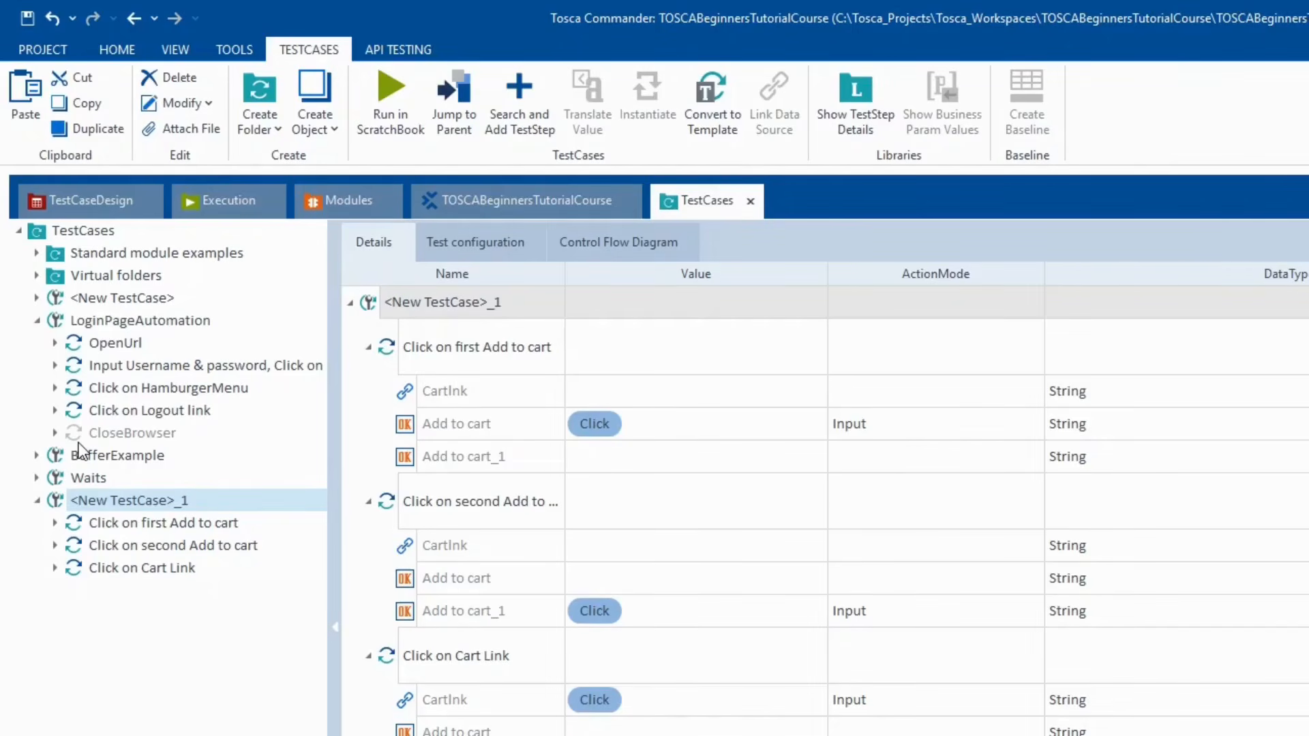
mouse_move(80, 450)
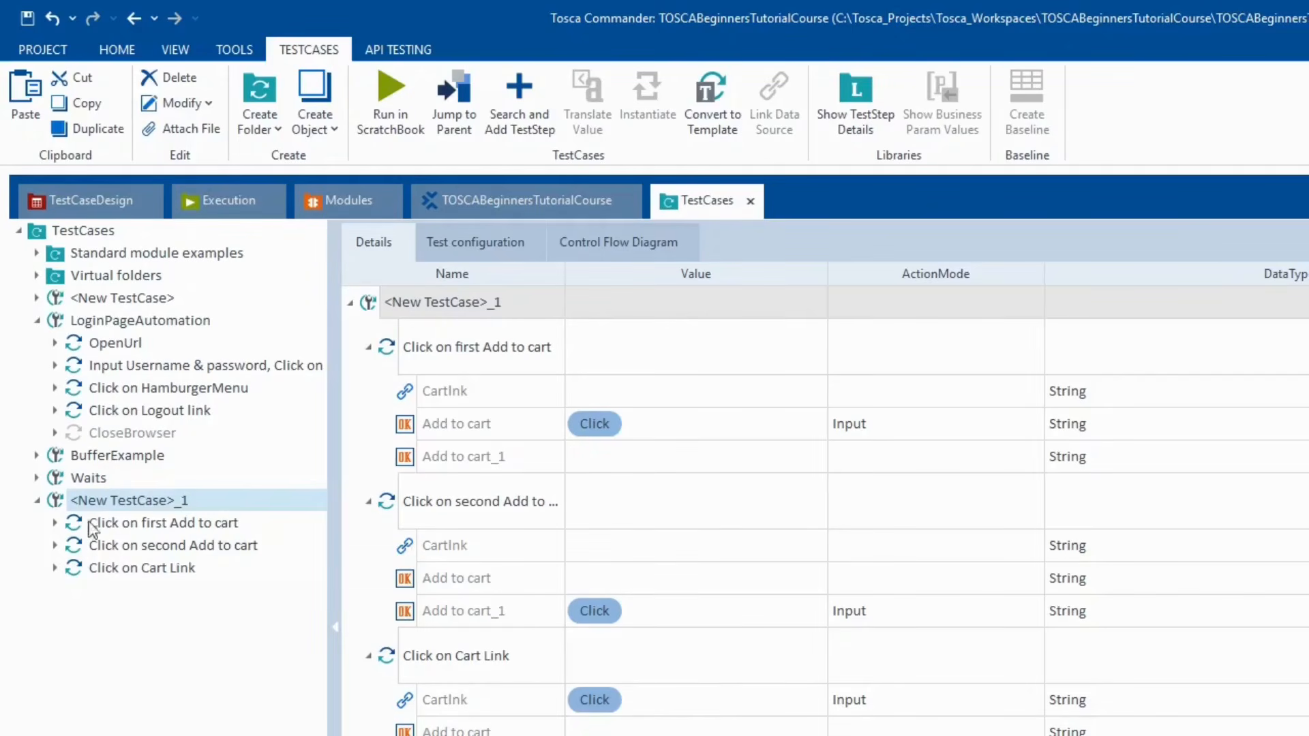
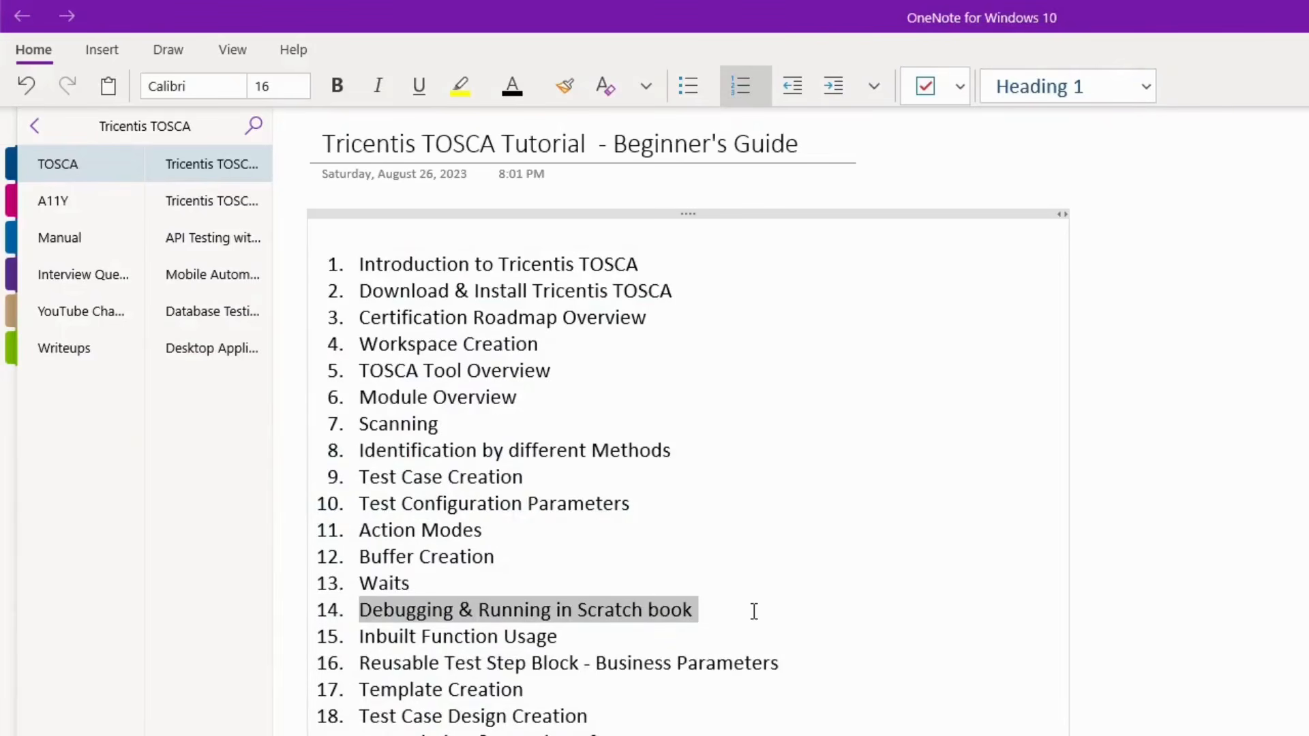
- Highlight the Scratch book and Inbuilt Function Usage topics in the OneNote outline, then deselect
drag(754, 611, 354, 611)
drag(569, 631, 359, 638)
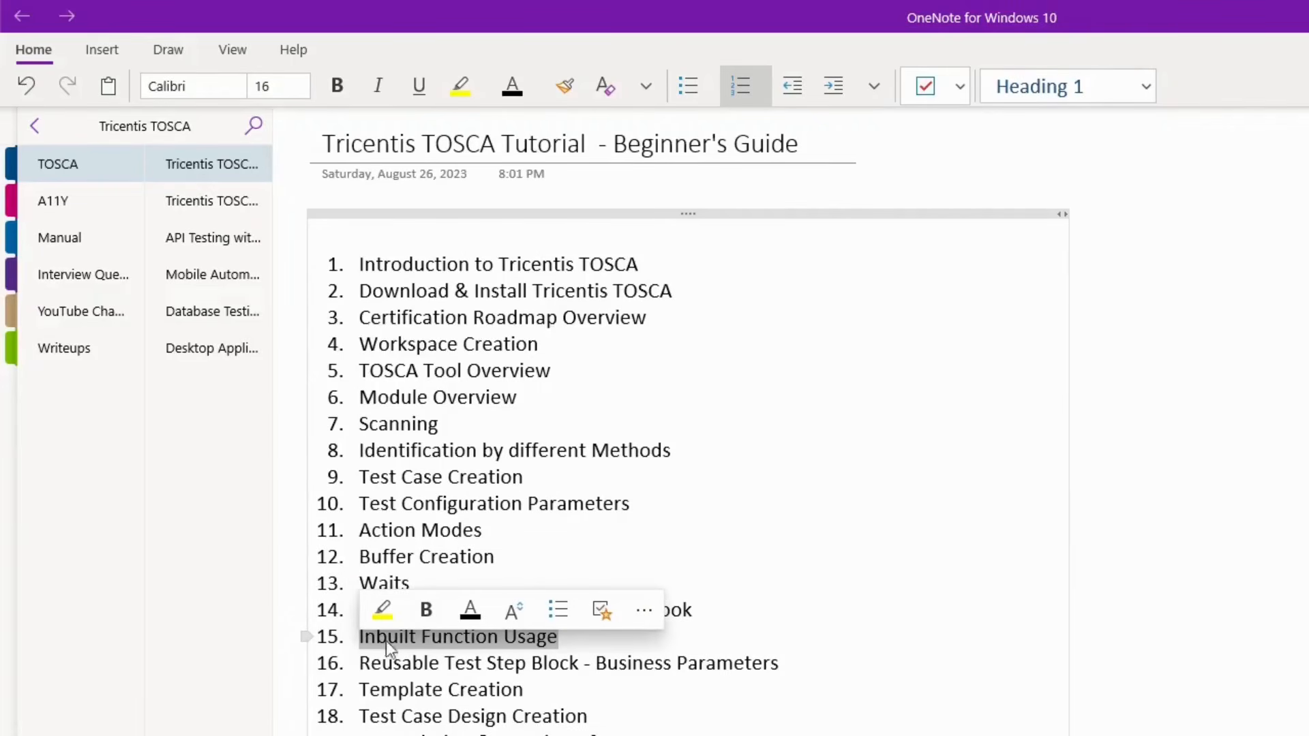
click(873, 604)
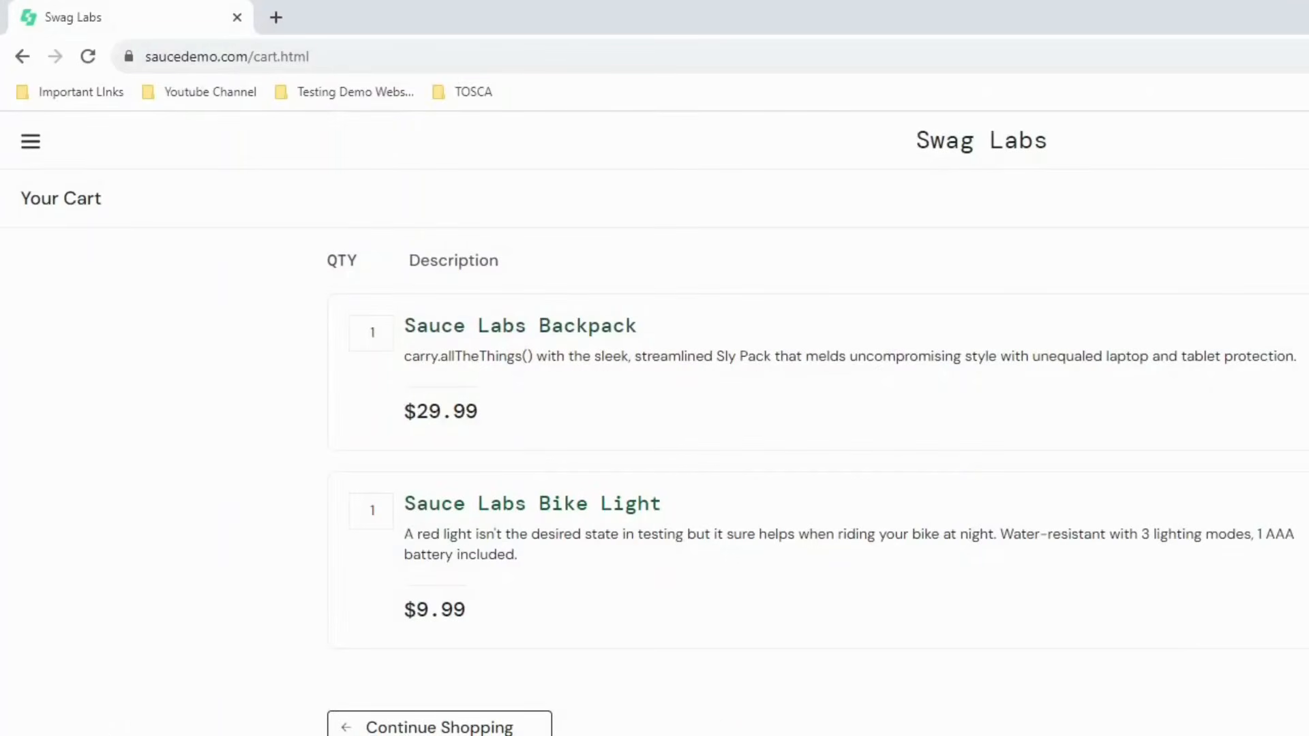
- Back in Tosca Commander, start an application scan into the Modules <New Folder> folder
key(alt+Tab)
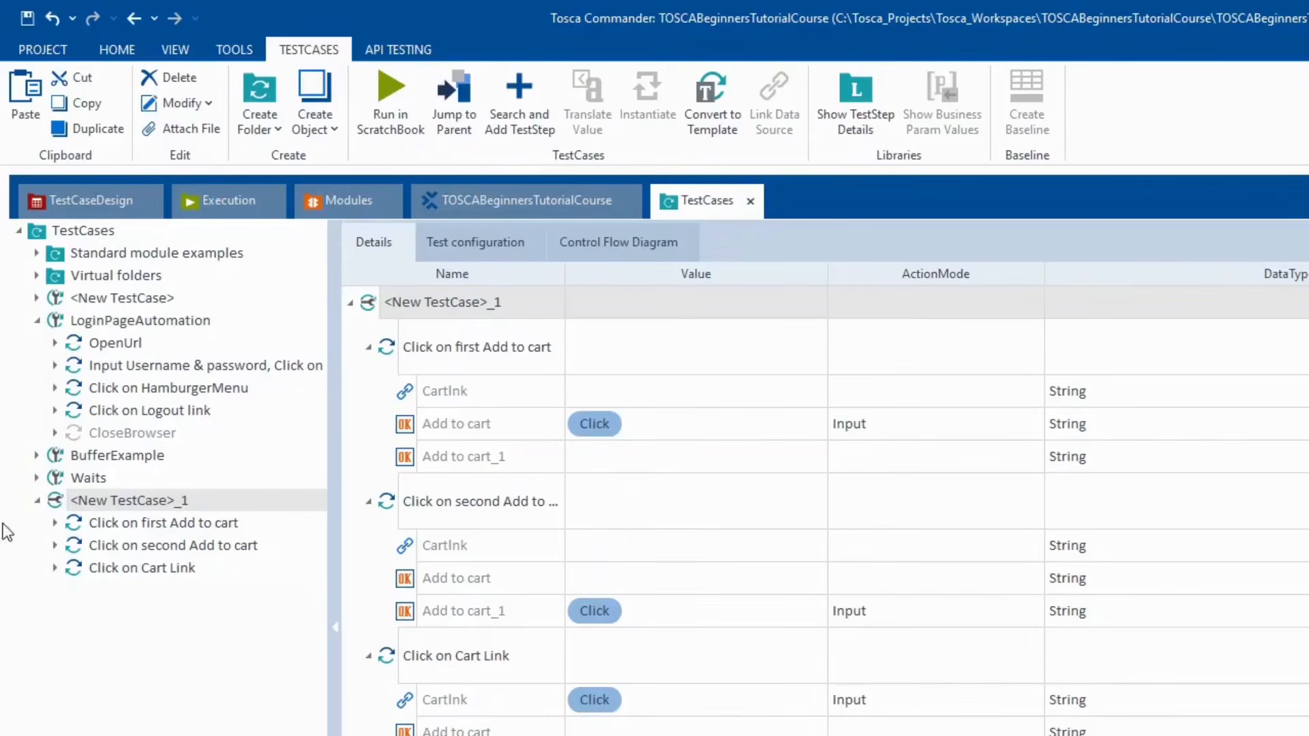
click(331, 203)
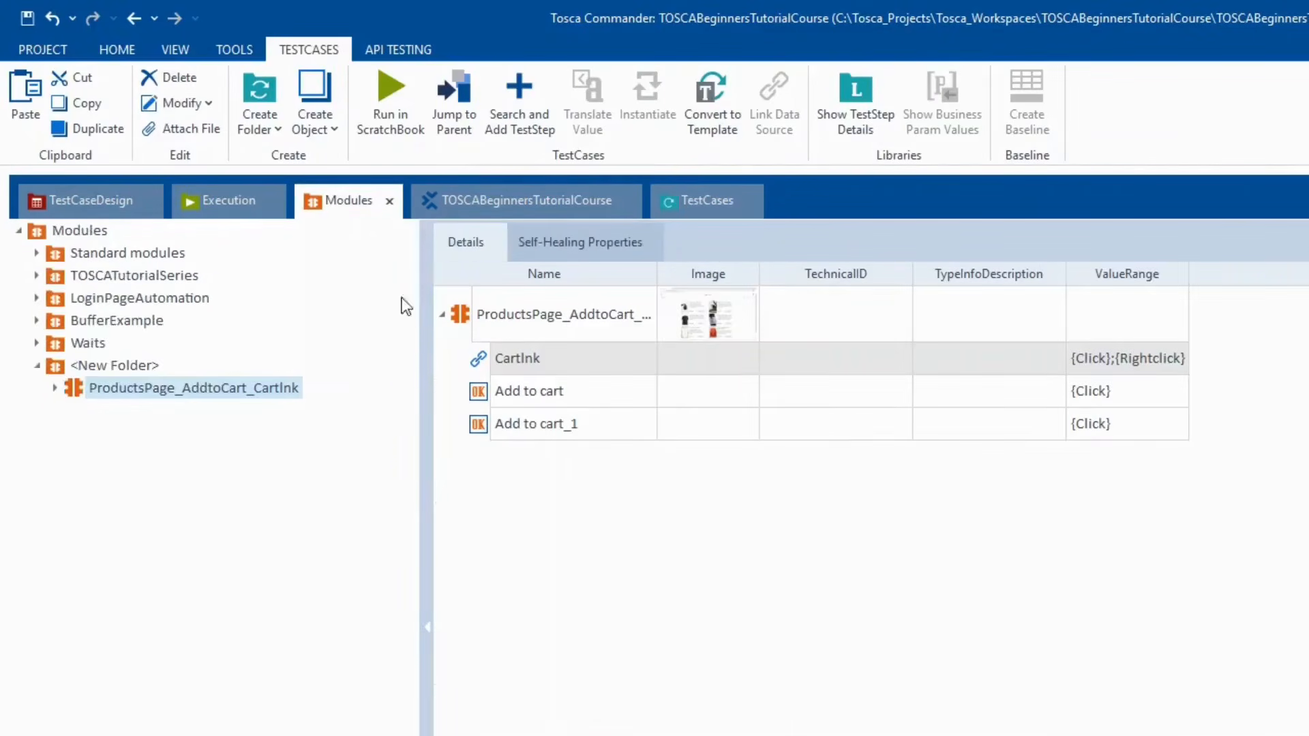
click(116, 363)
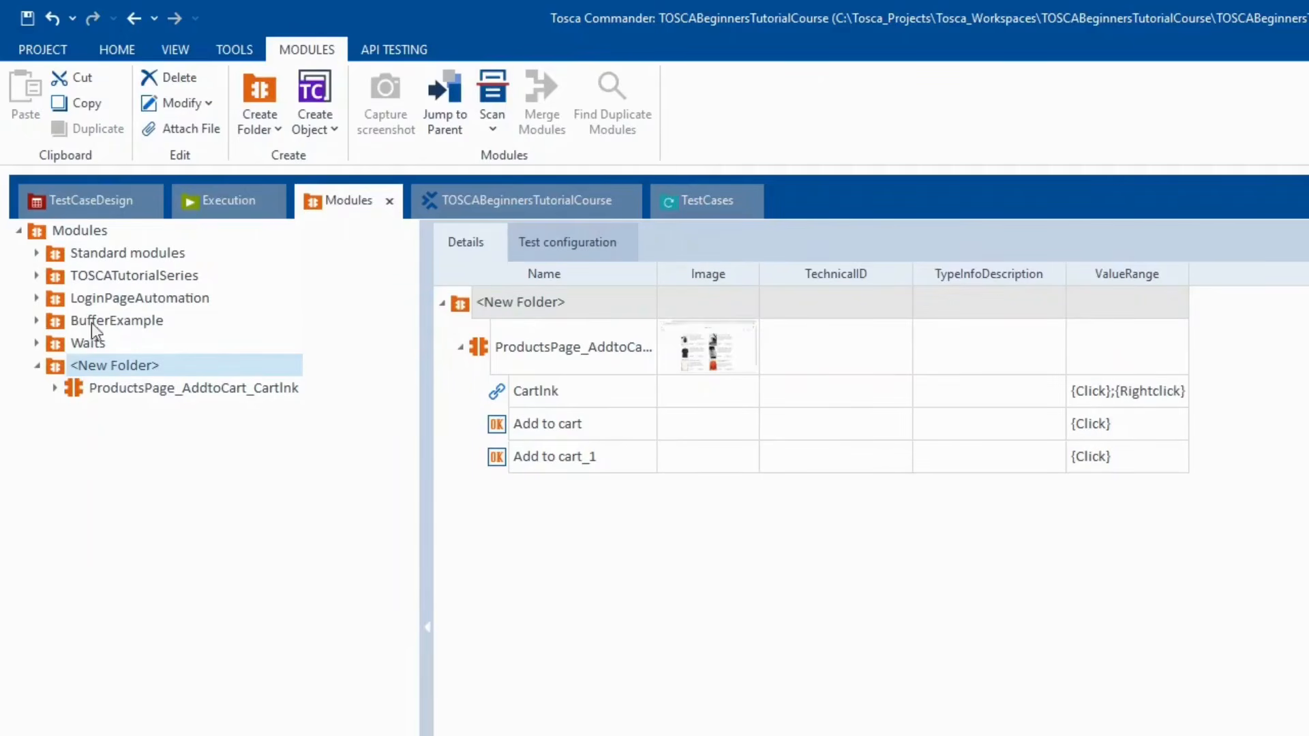
right_click(123, 368)
mouse_move(265, 440)
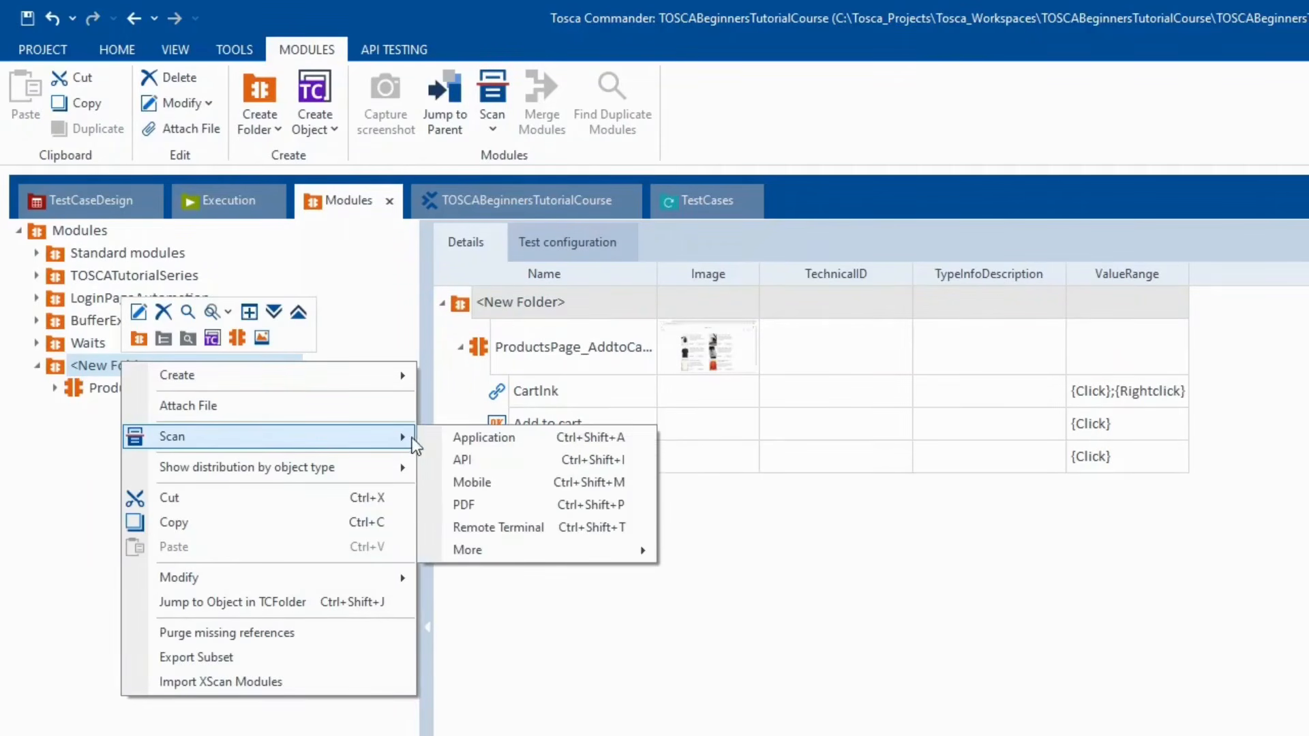
click(431, 437)
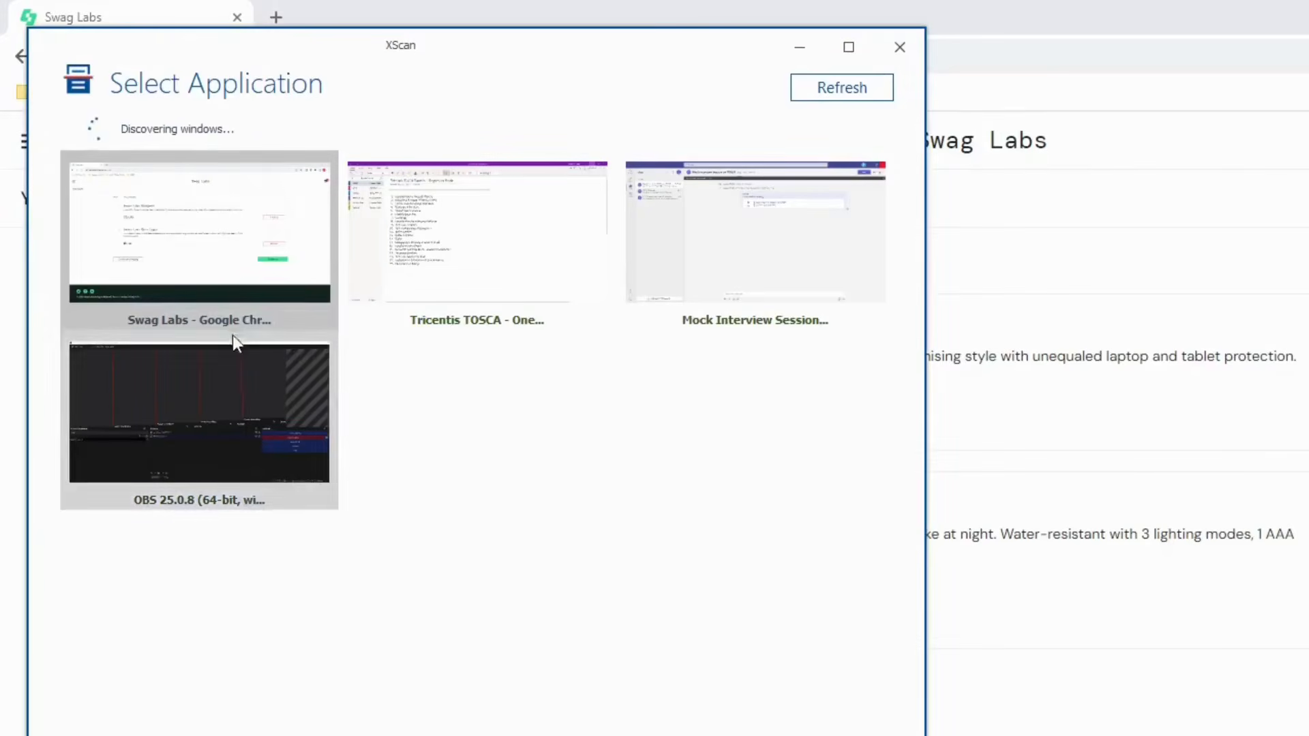
- Scan the Swag Labs cart window and filter it to only the selected Checkout button
click(843, 735)
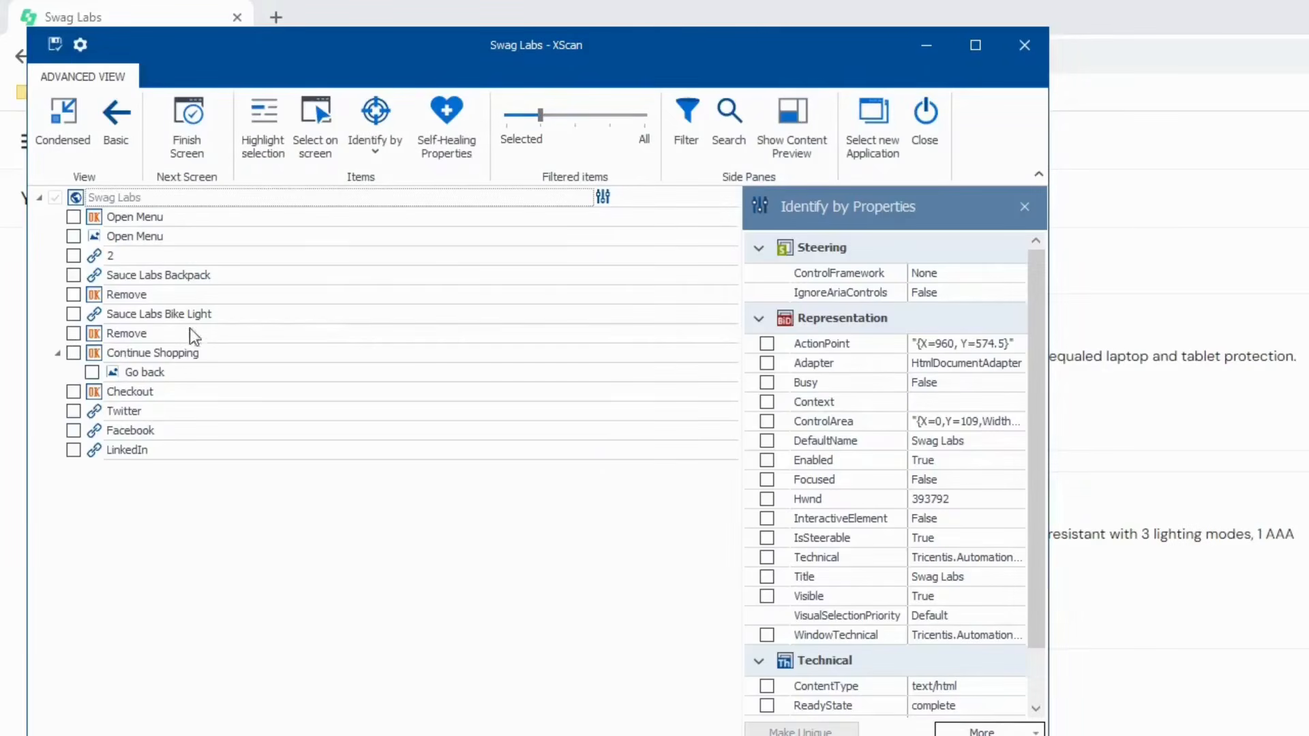
click(73, 392)
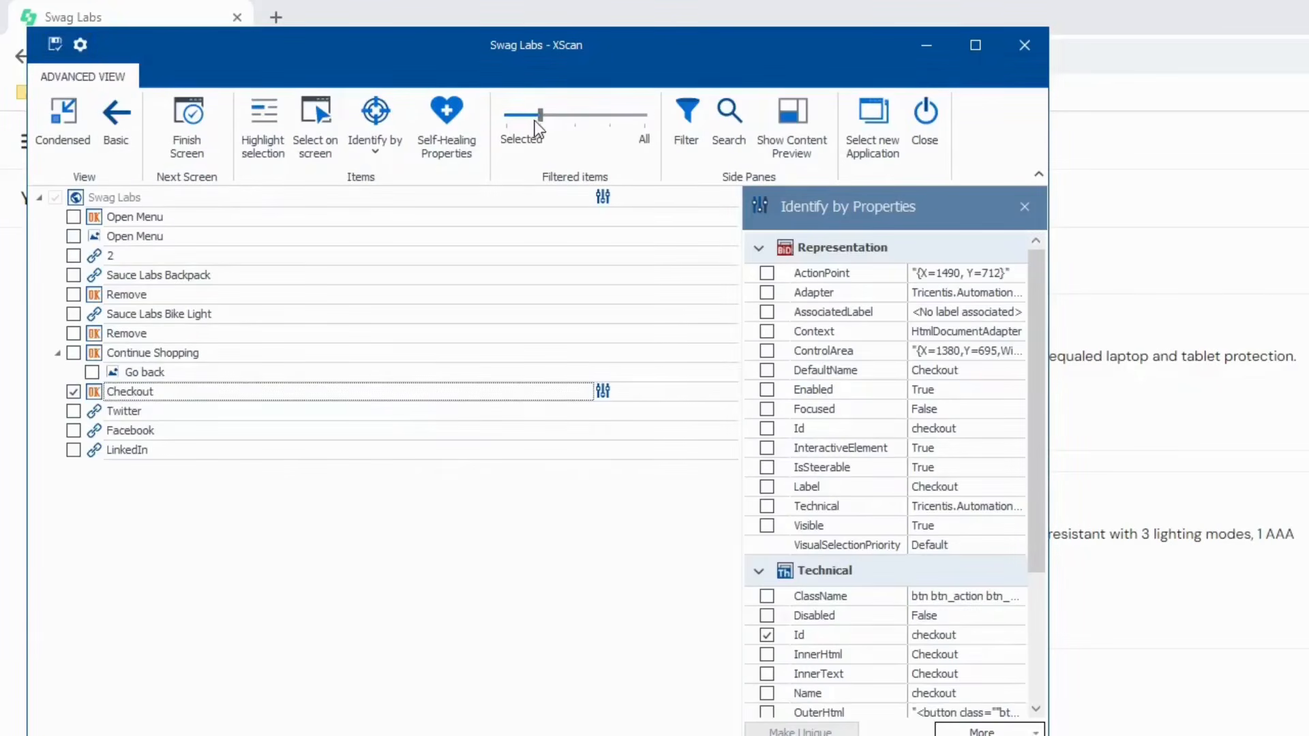
drag(542, 117, 509, 120)
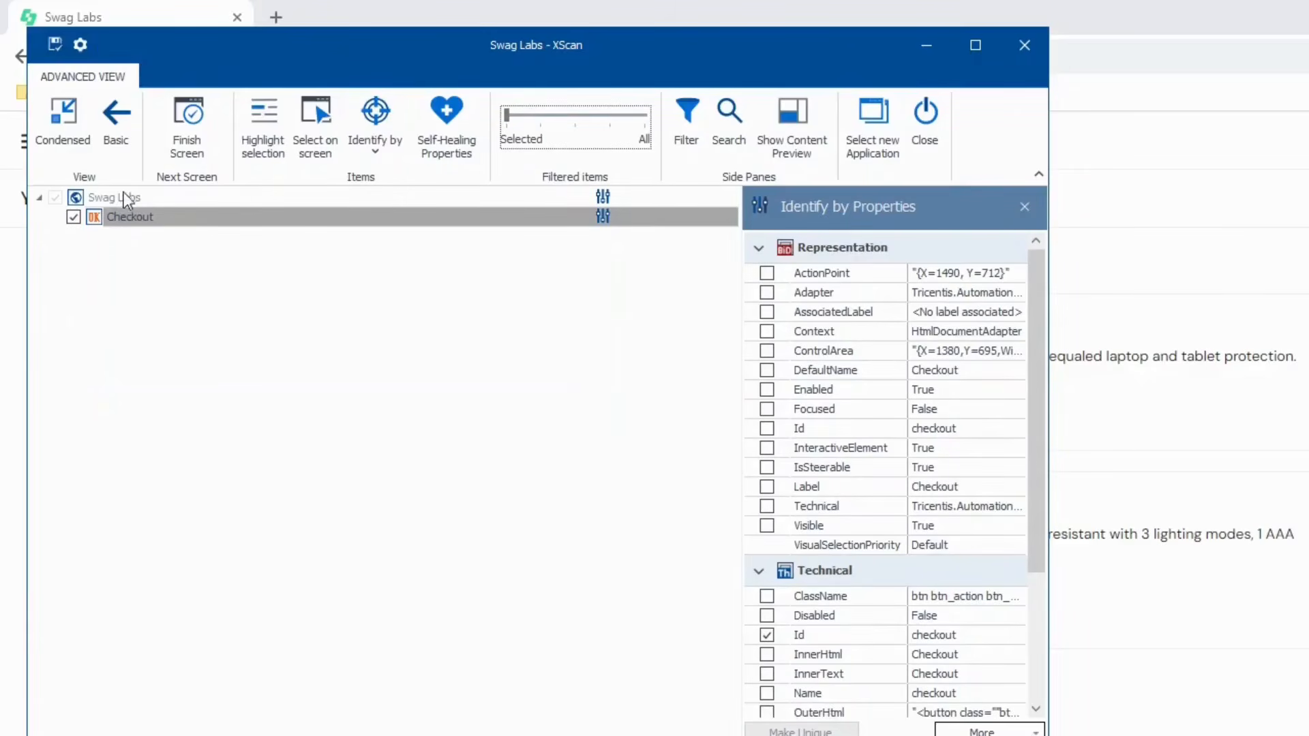
- Rename the scanned module to CheckoutPage, save it and close XScan
click(142, 199)
drag(383, 37, 747, 227)
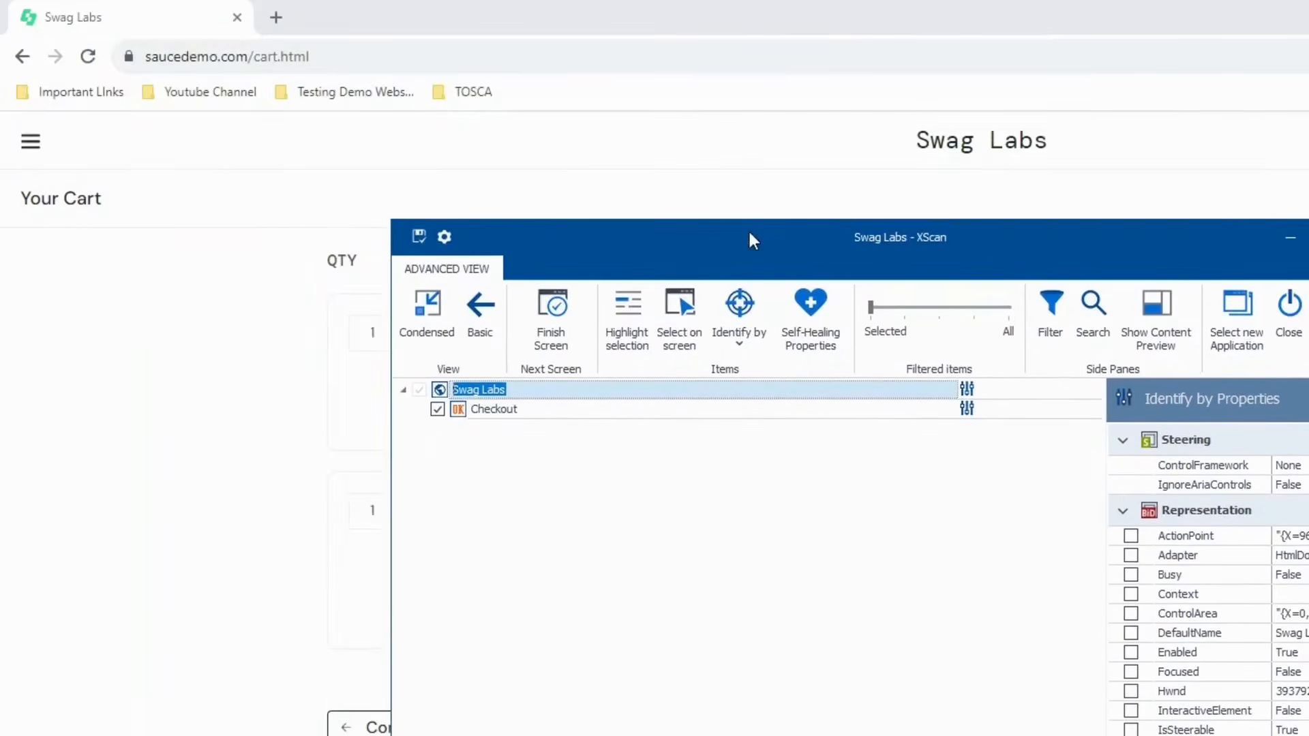
text(Check)
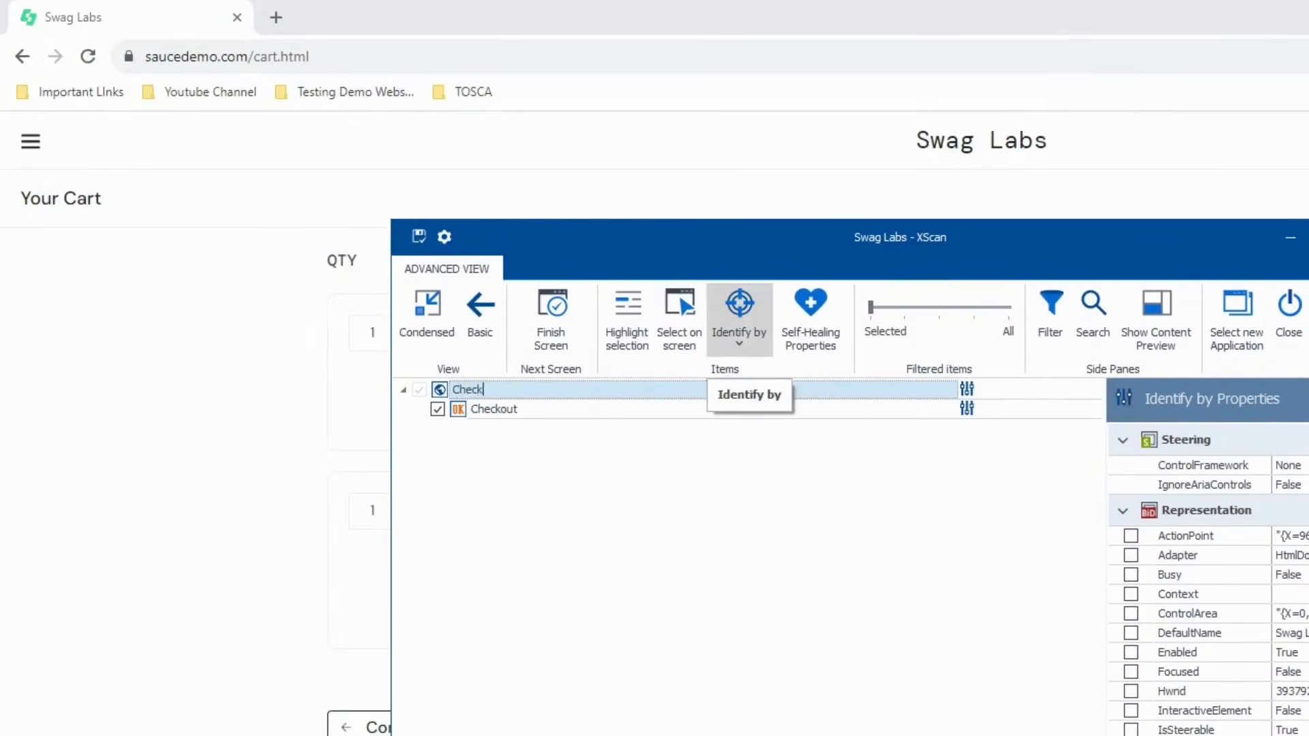
text(outPage)
click(419, 236)
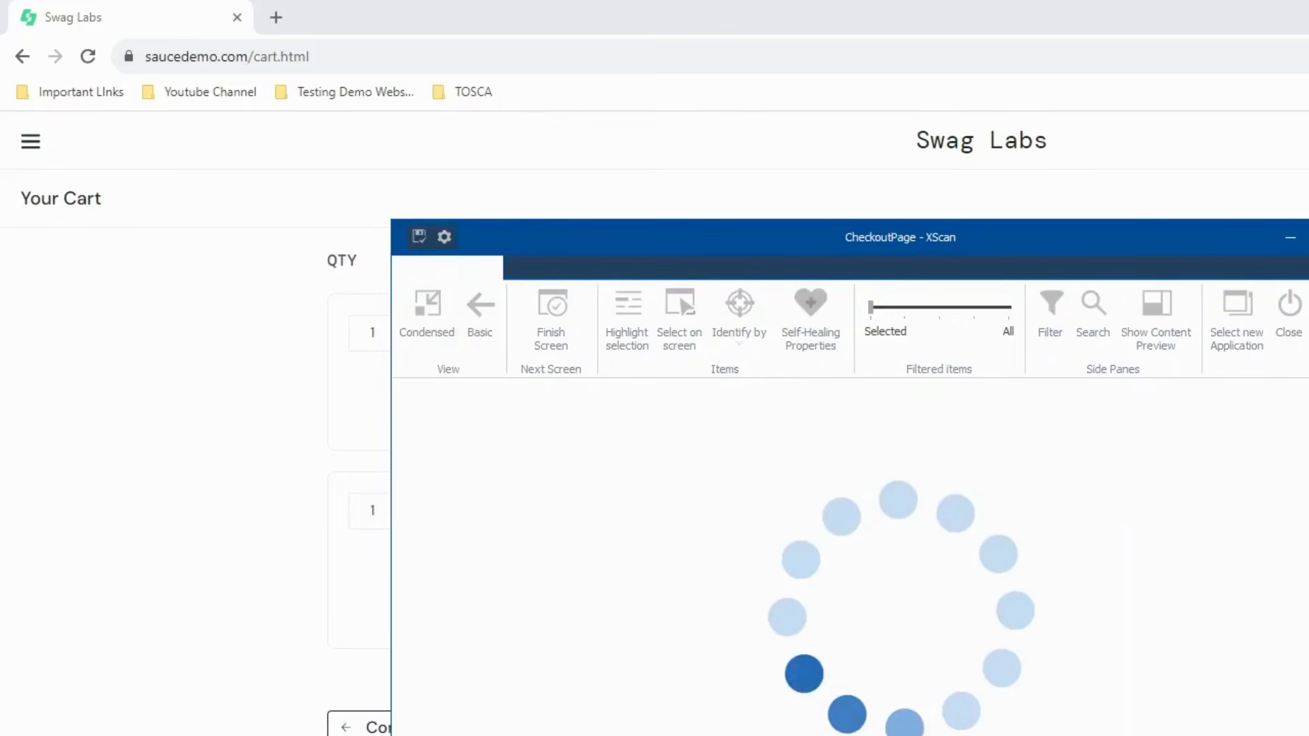
key(alt+F4)
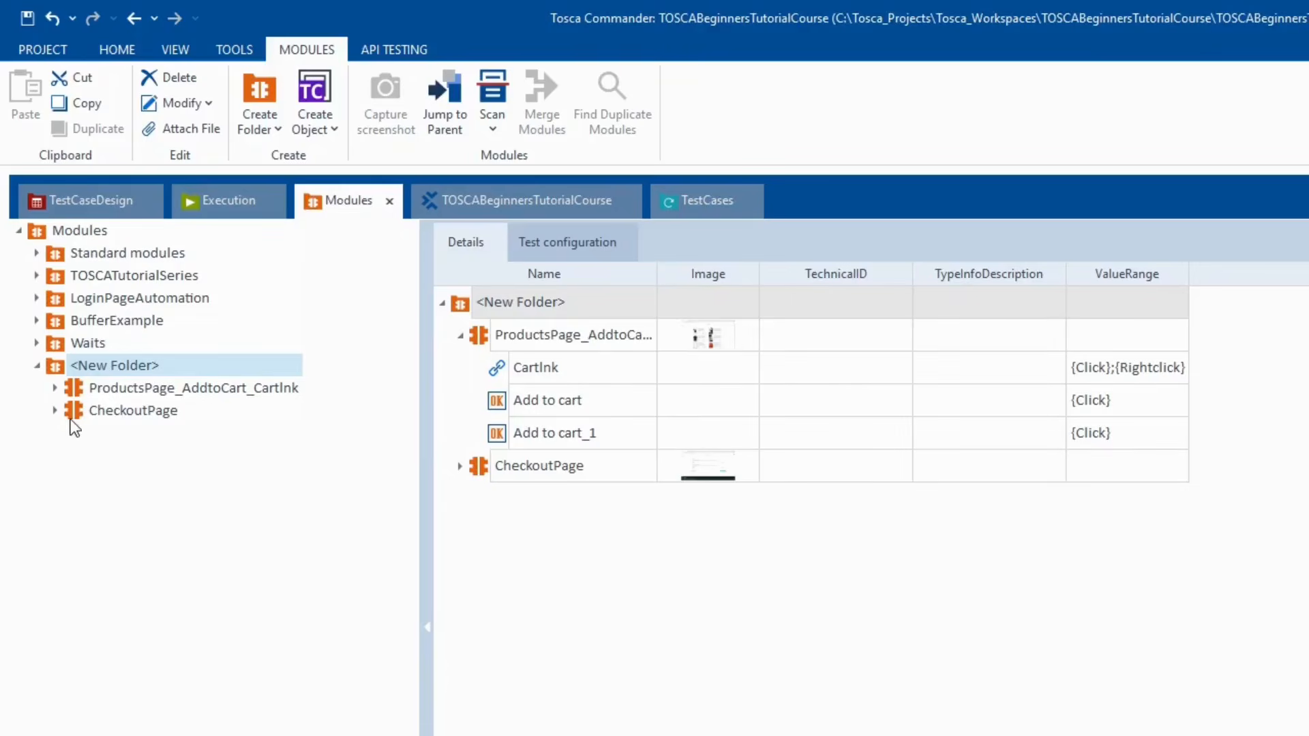
- Add CheckoutPage to <New TestCase>_1 after Click on Cart Link as step 'Click on Checkout'
click(90, 413)
click(57, 411)
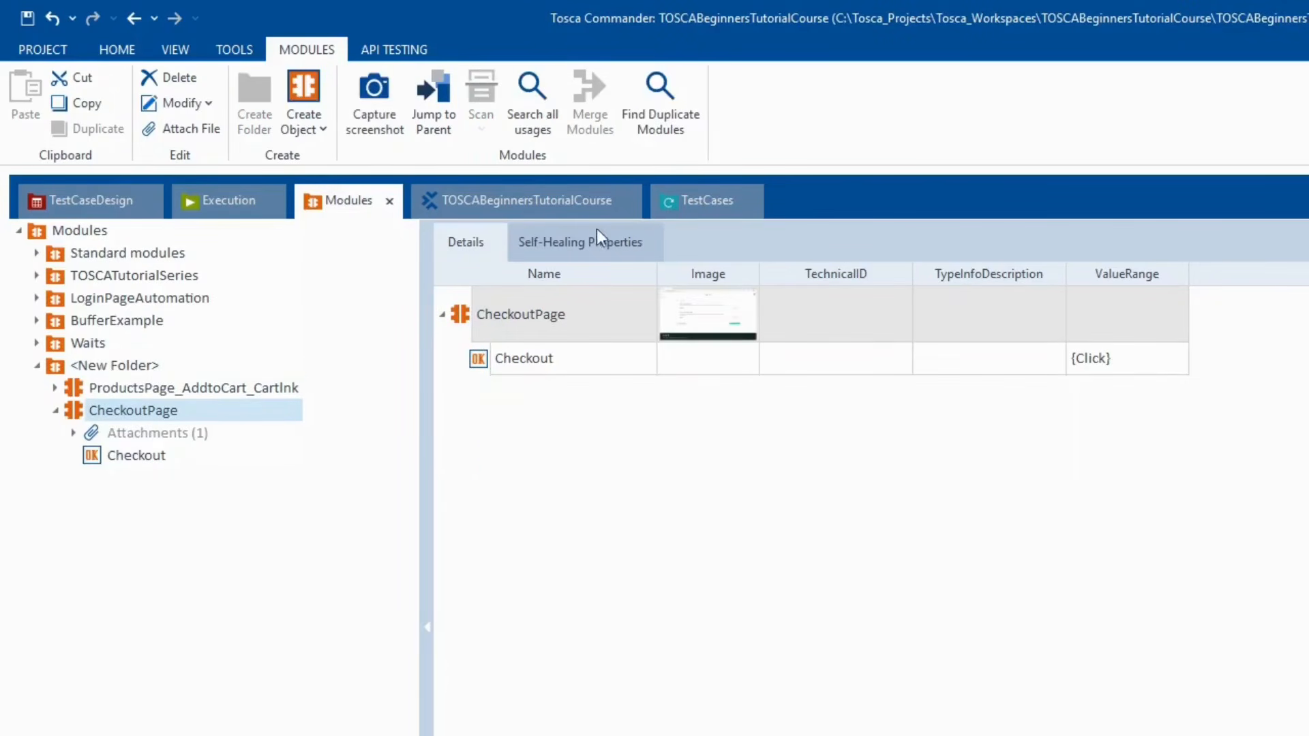
drag(83, 412, 119, 508)
drag(146, 624, 146, 588)
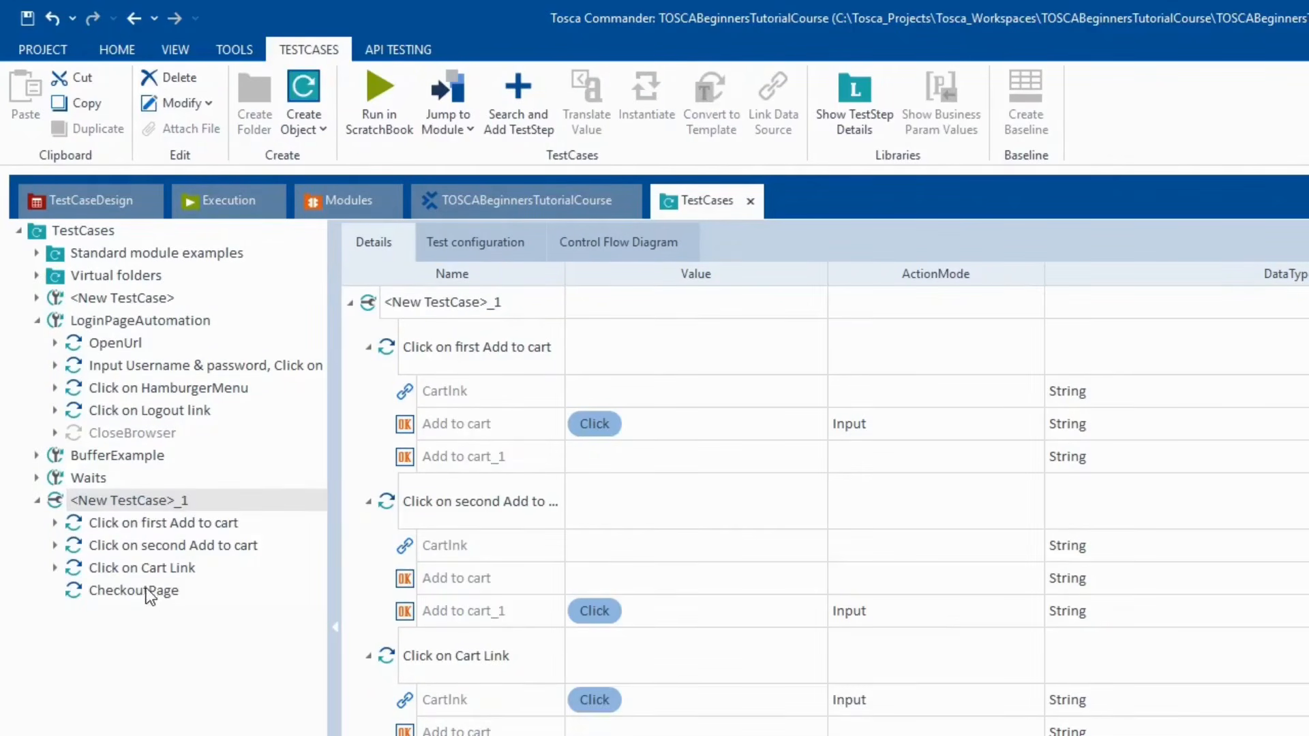
click(104, 599)
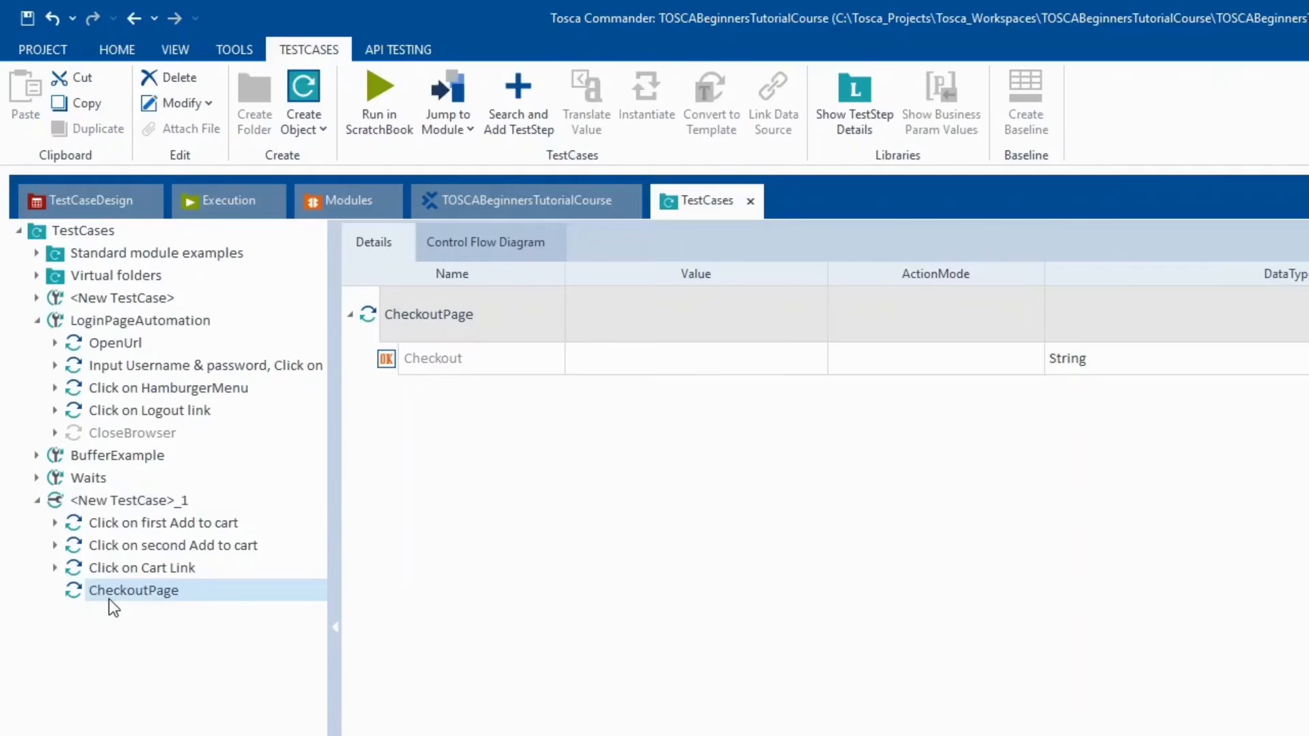
click(109, 594)
text(C)
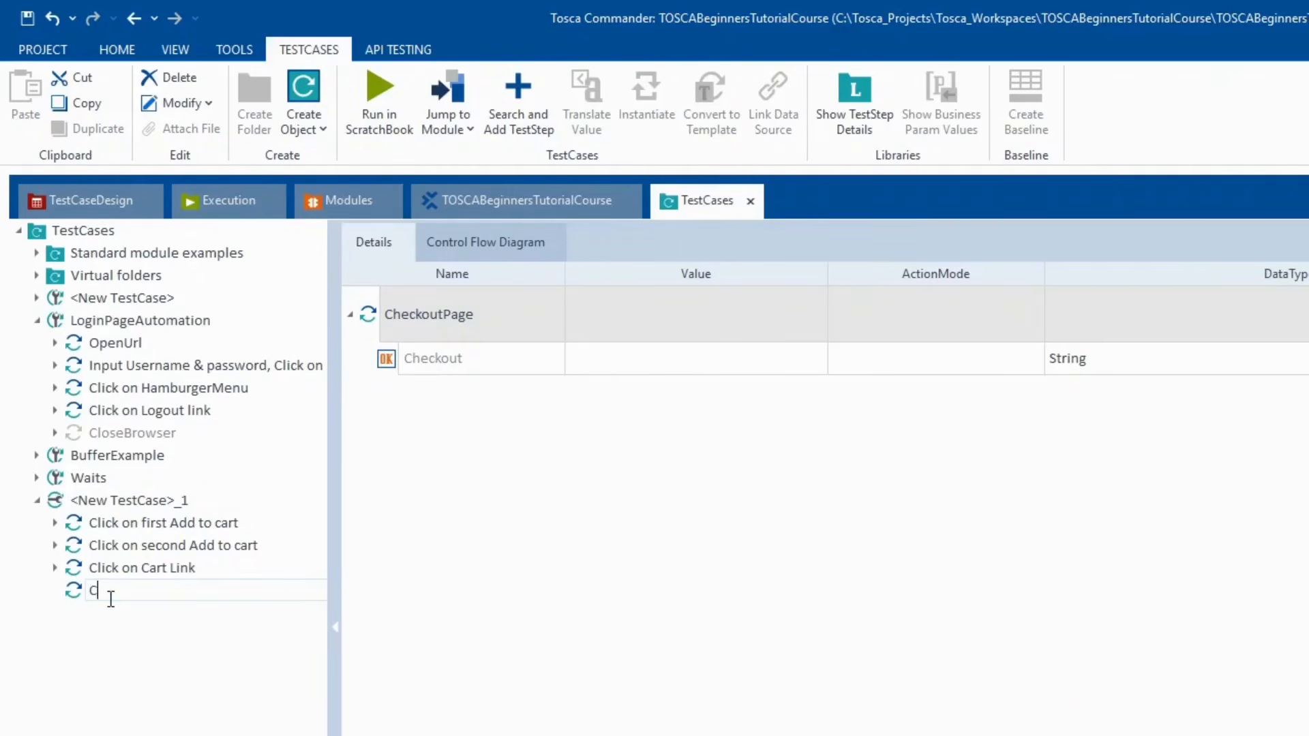
text(lick on Checkout)
key(Return)
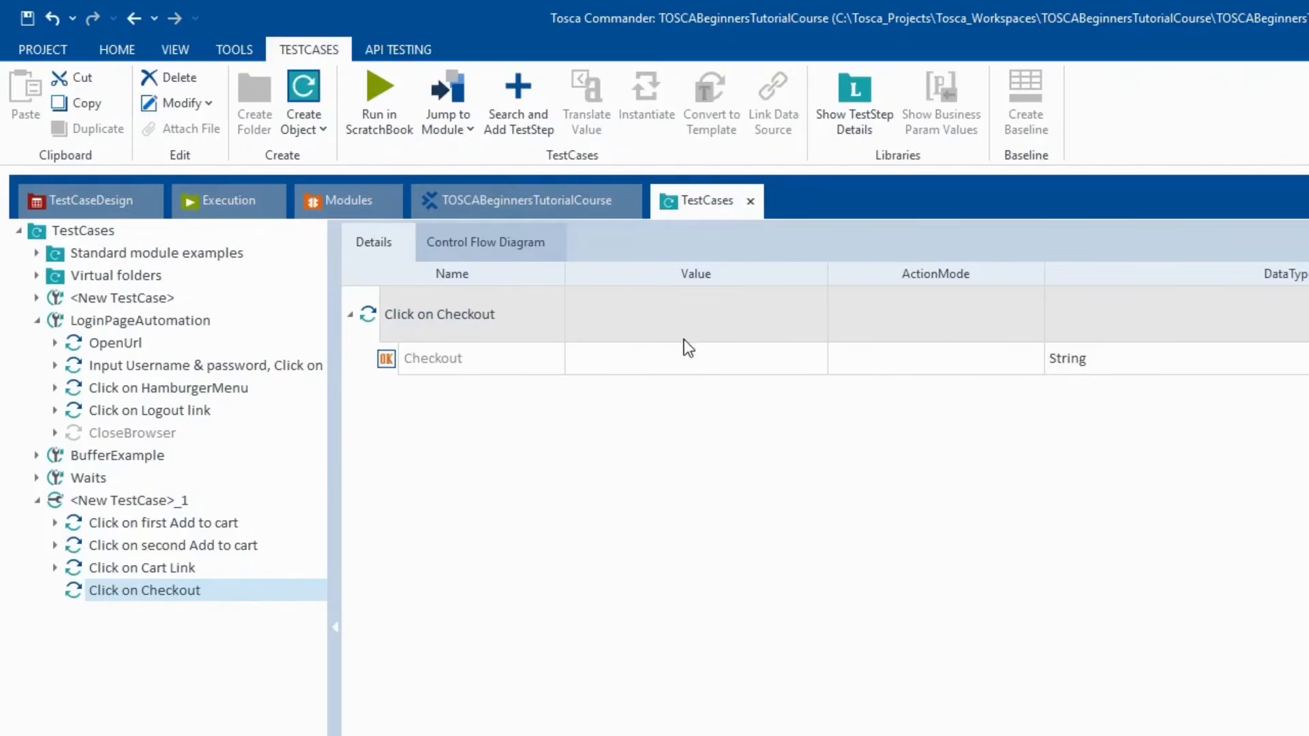
- Set the Checkout value to {CLICK} and run the step in ScratchBook
click(692, 358)
click(693, 357)
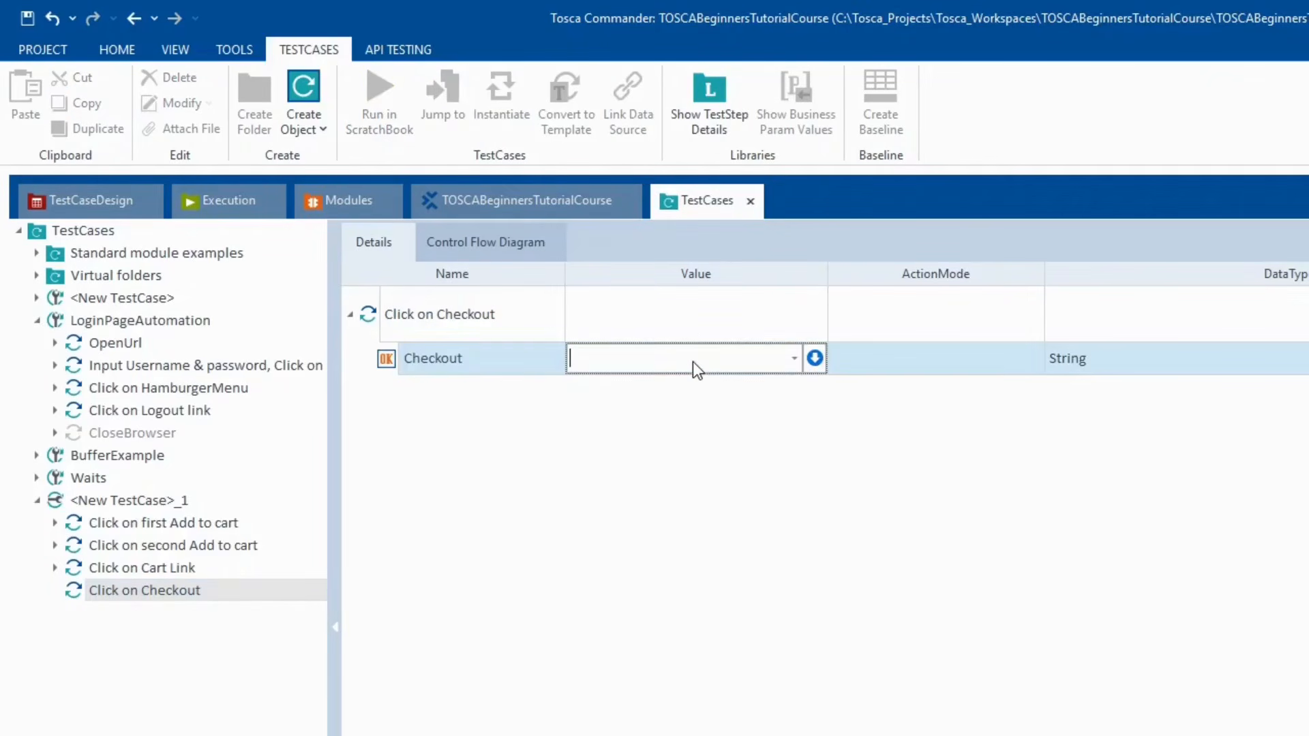
text({CLICK})
click(527, 542)
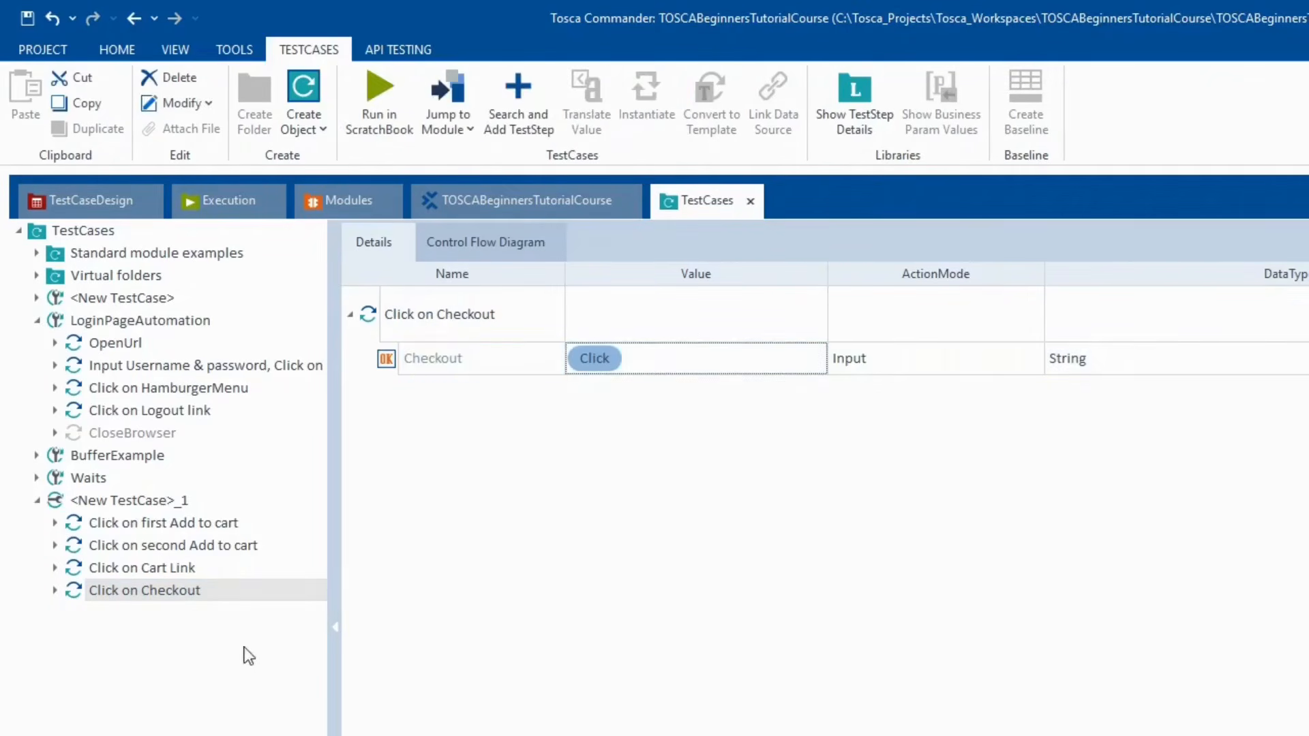
right_click(194, 599)
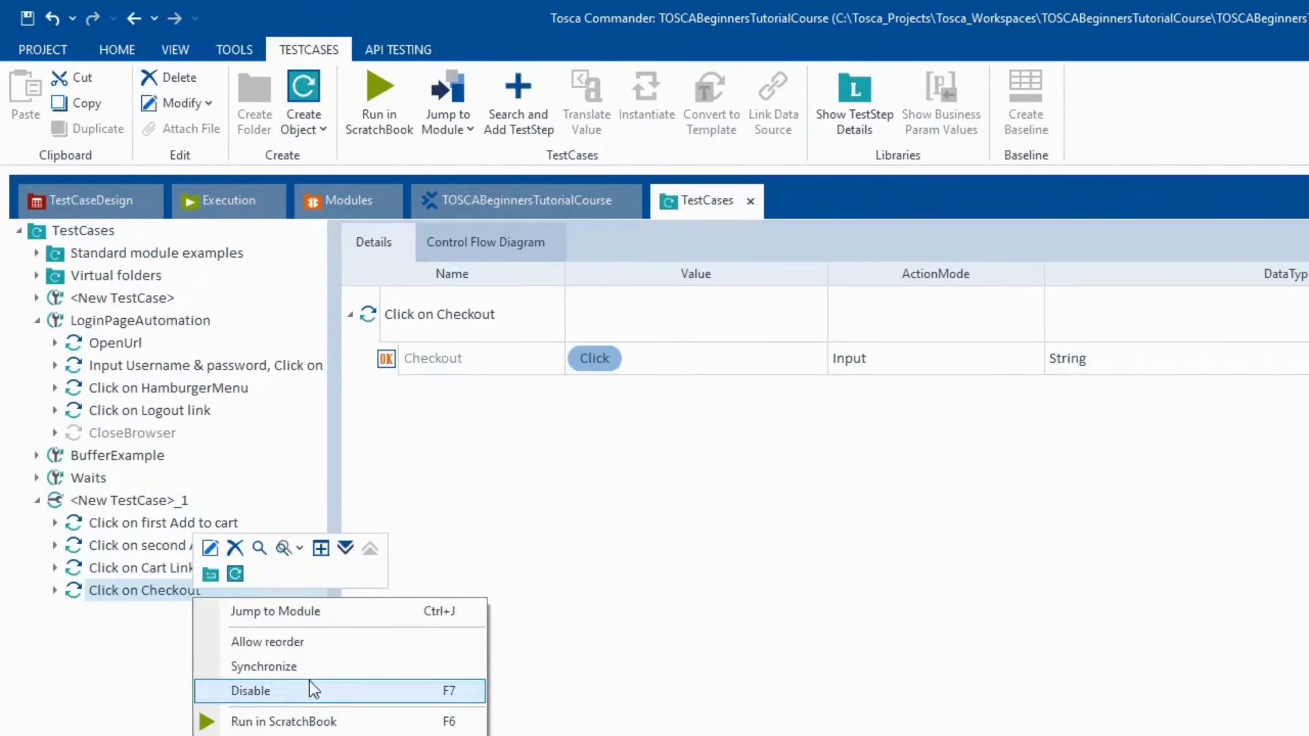
click(326, 723)
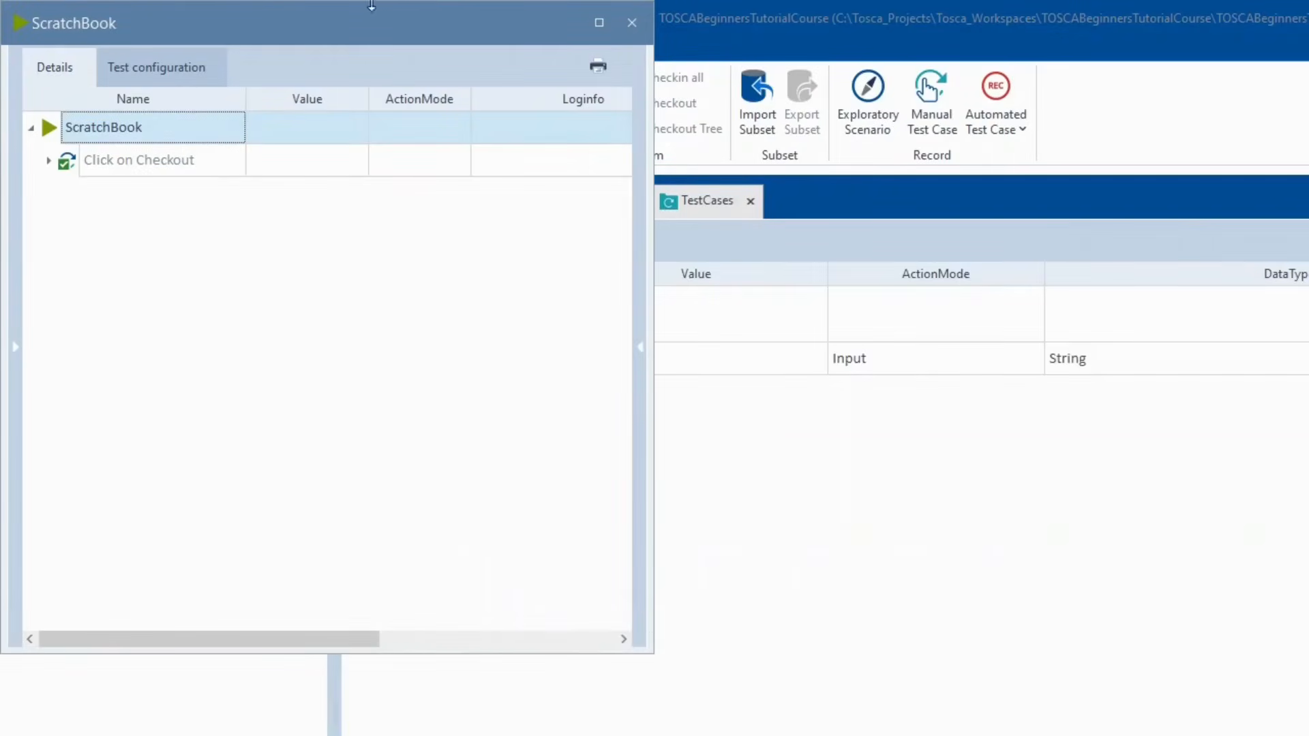
- Close the ScratchBook results once the Click on Checkout run has passed
click(632, 23)
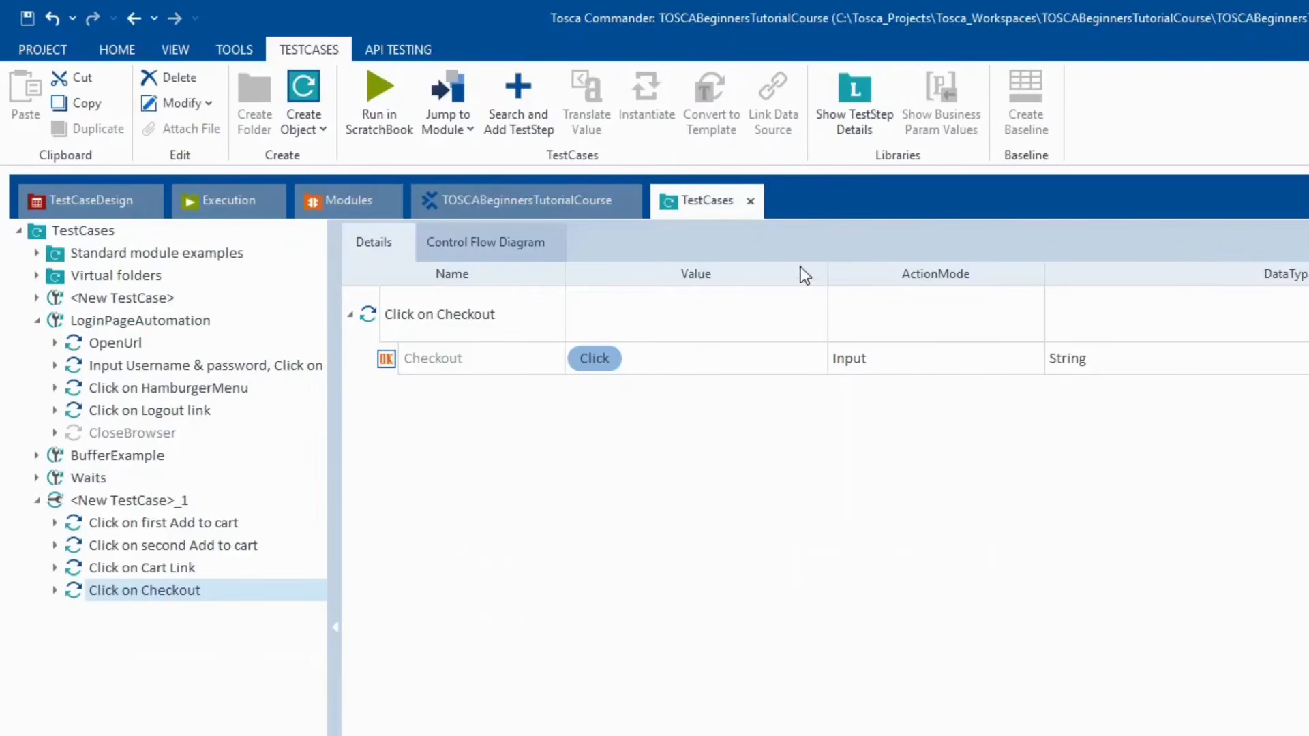
click(722, 359)
click(723, 356)
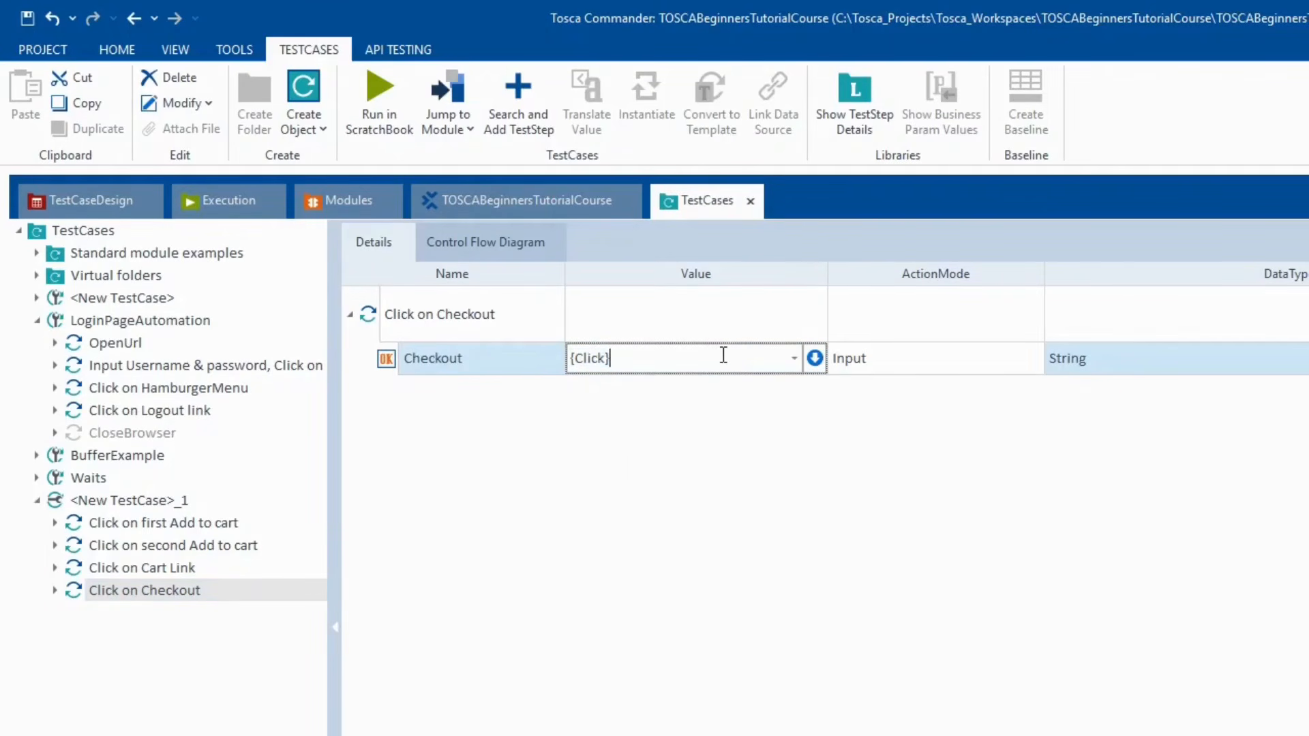
key(BackSpace)
key(BackSpace)
key(BackSpace)
key(BackSpace)
key(BackSpace)
key(BackSpace)
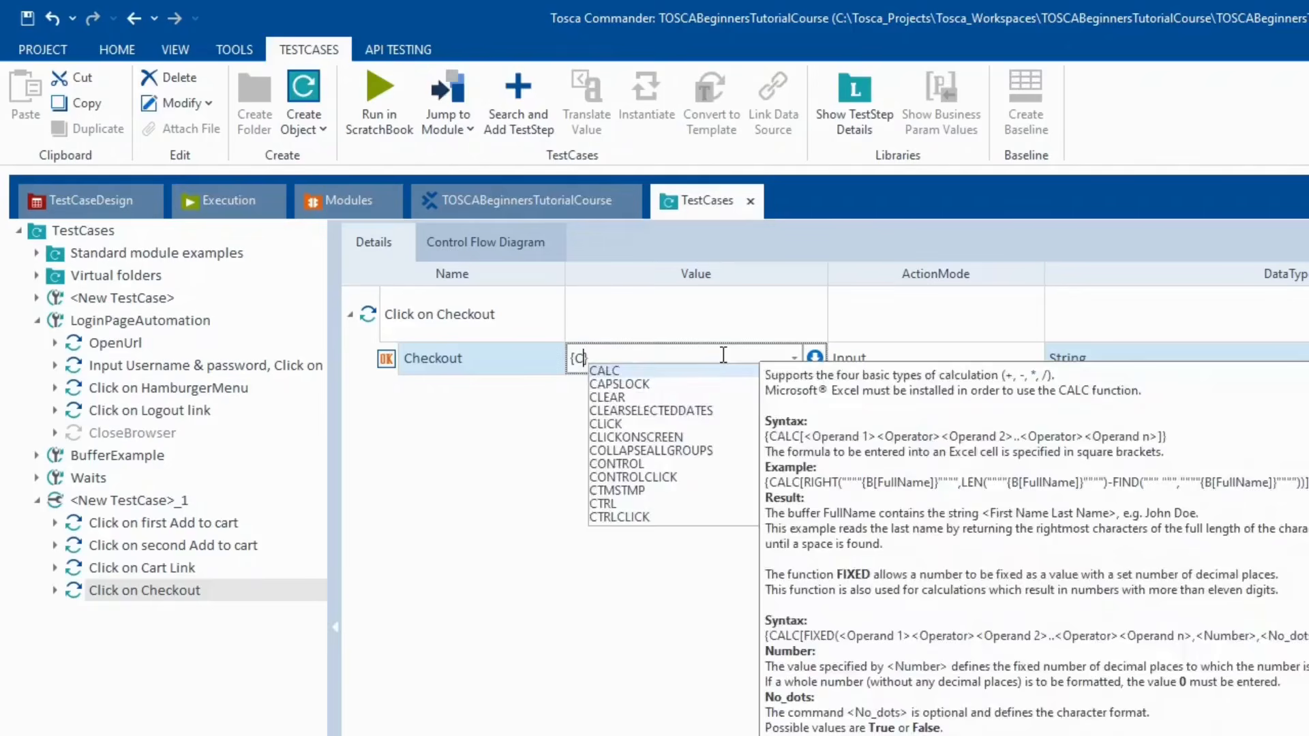
key(BackSpace)
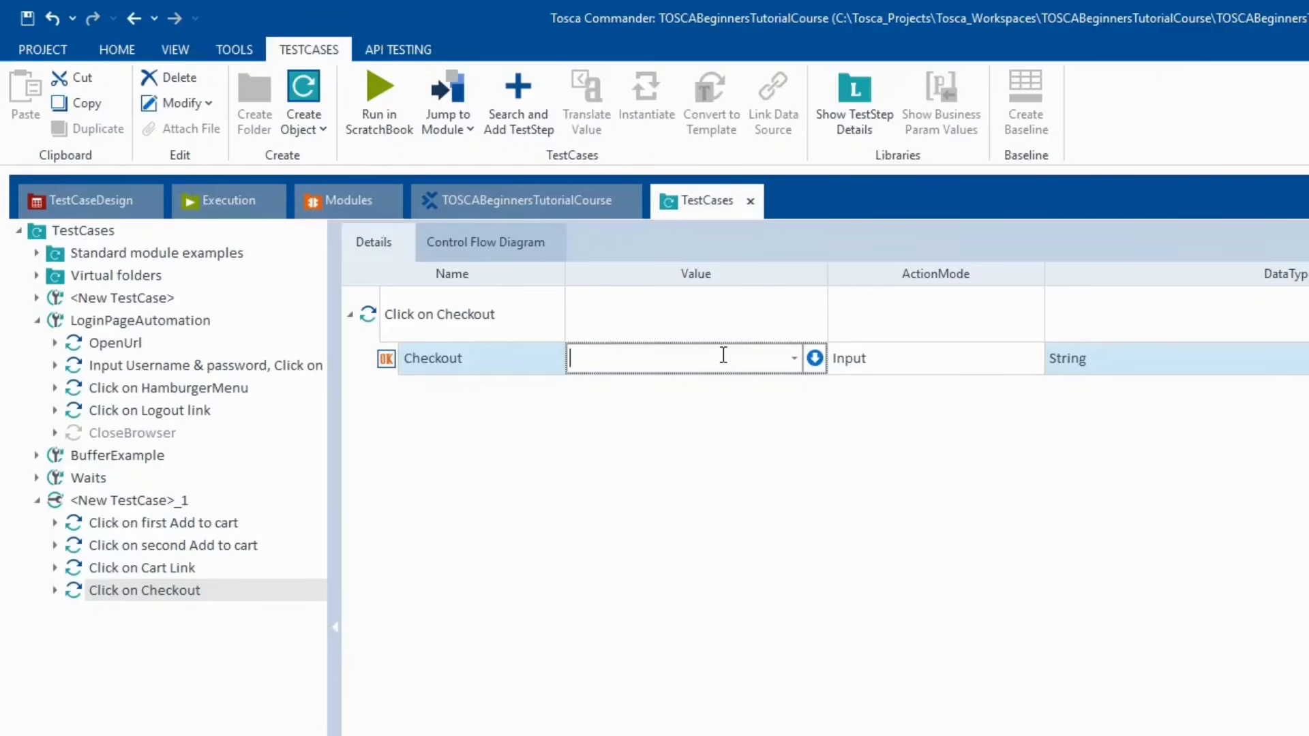
text({Click})
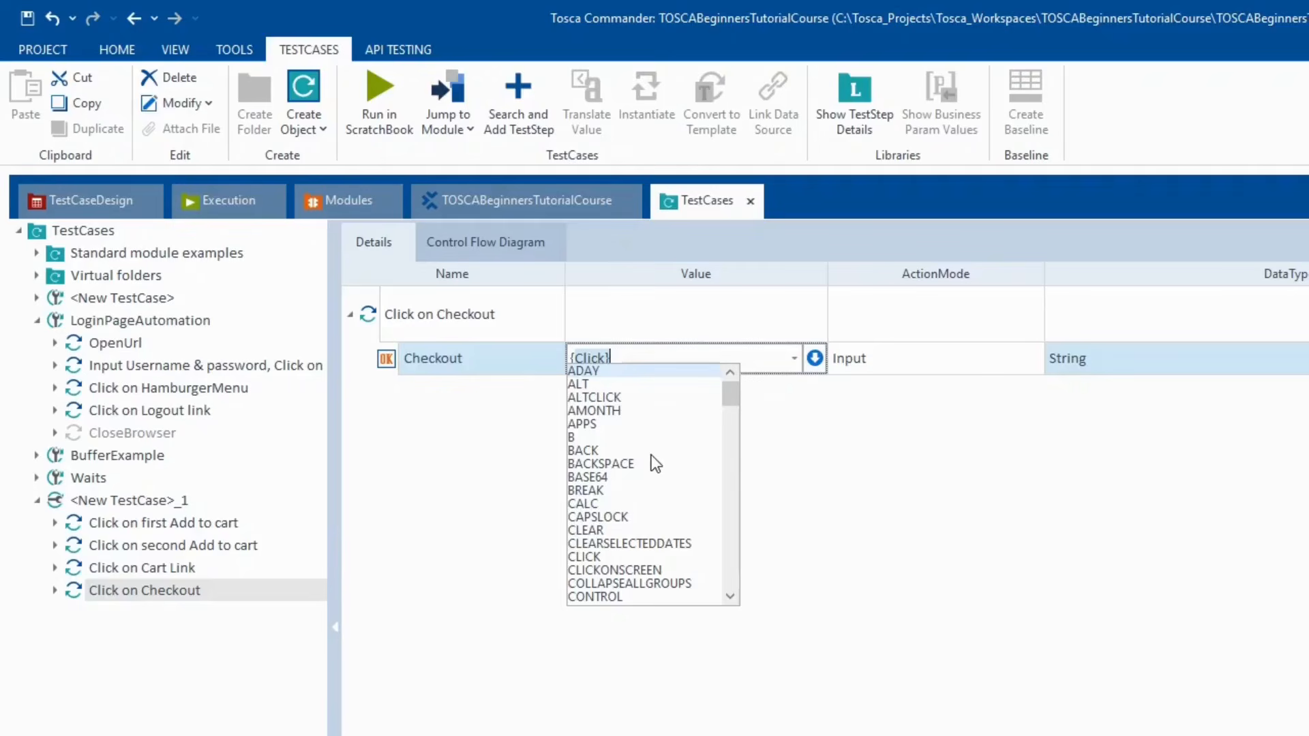
scroll(651, 455, down, 8)
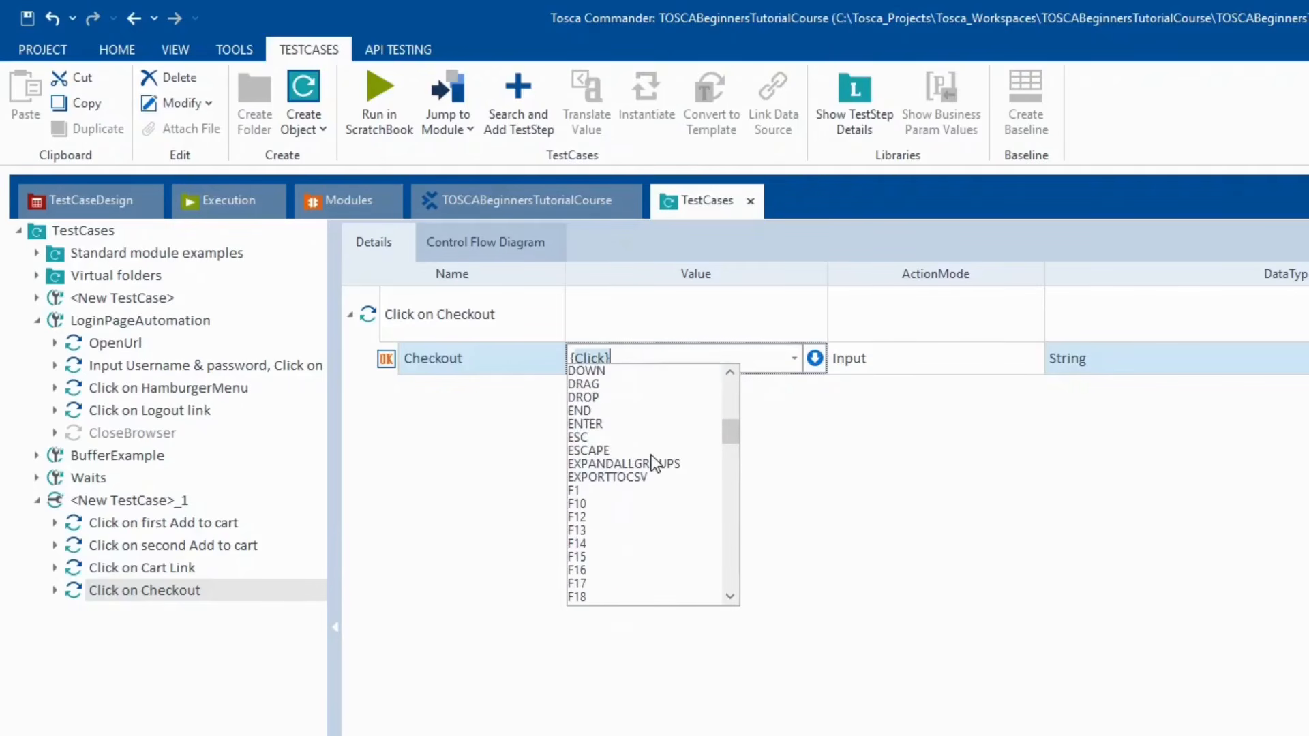
scroll(652, 456, down, 12)
scroll(652, 456, up, 12)
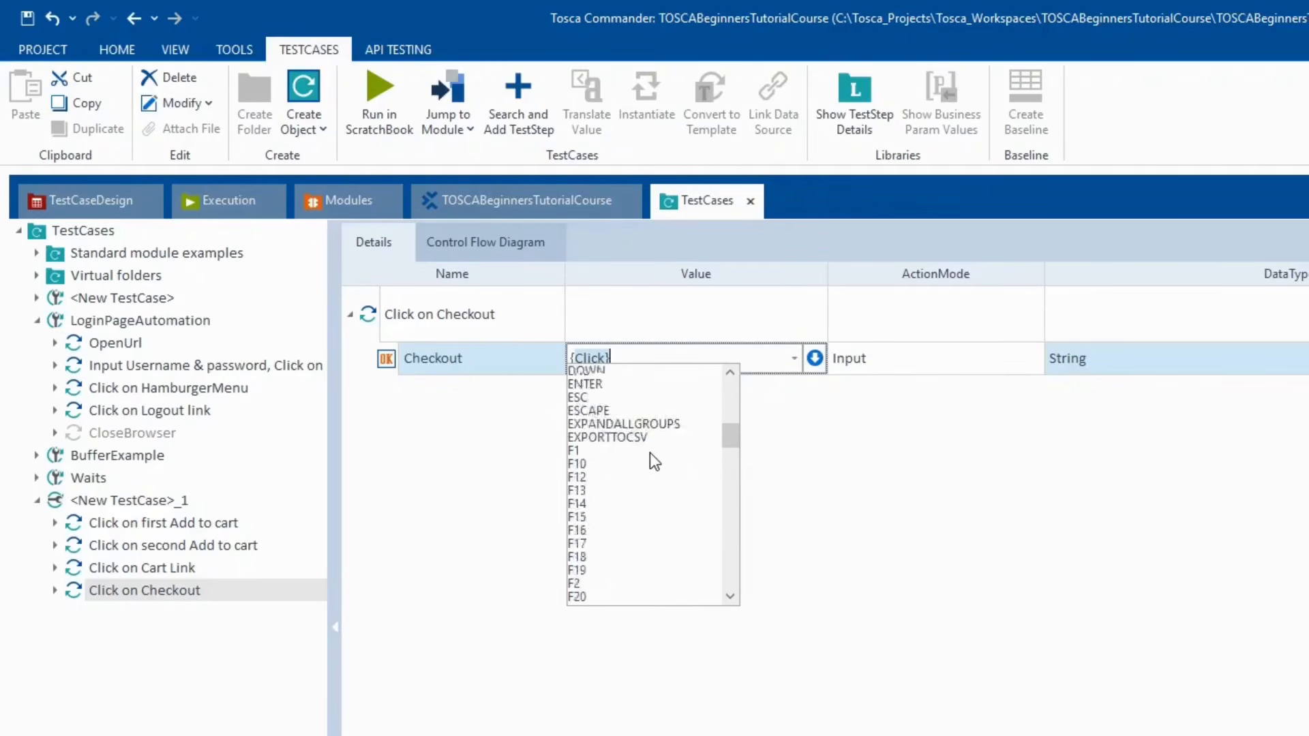
scroll(649, 450, up, 9)
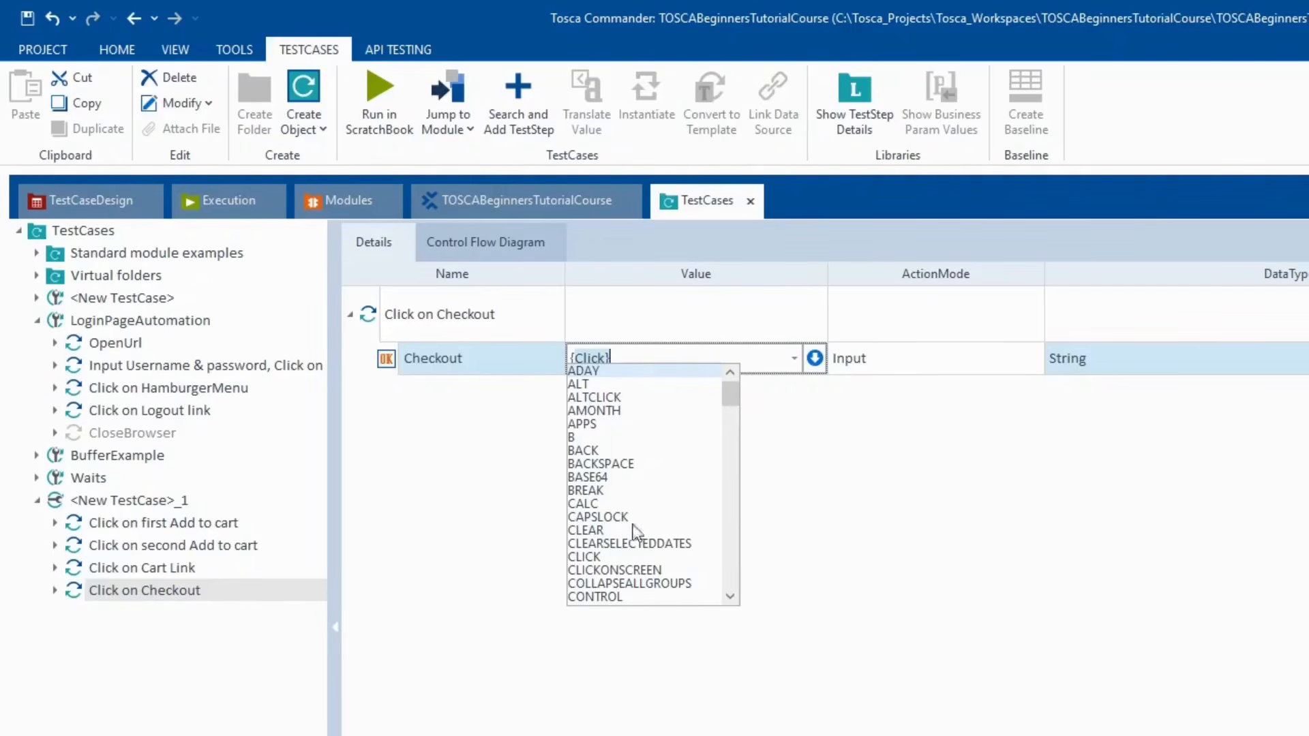
- Clear the existing {Click} text from the Checkout Value cell
click(669, 351)
key(BackSpace)
key(BackSpace)
key(BackSpace)
key(BackSpace)
key(BackSpace)
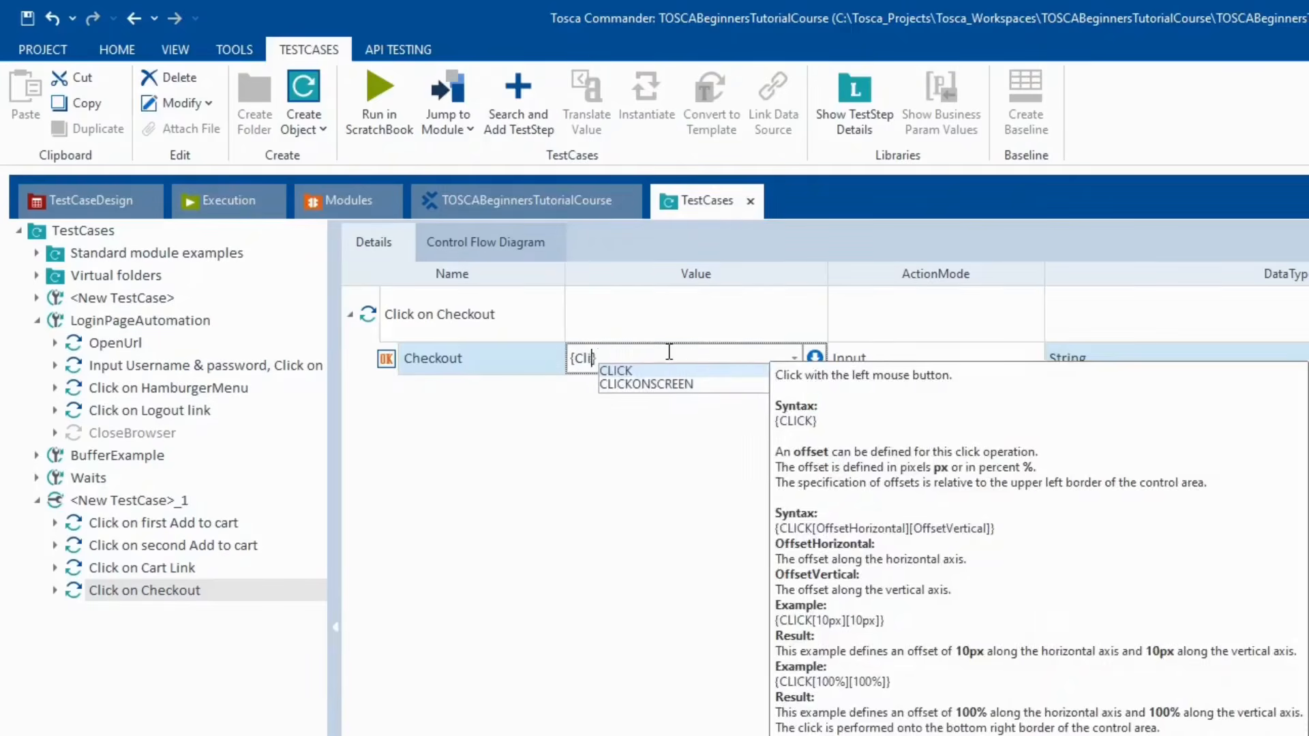
key(ctrl+z)
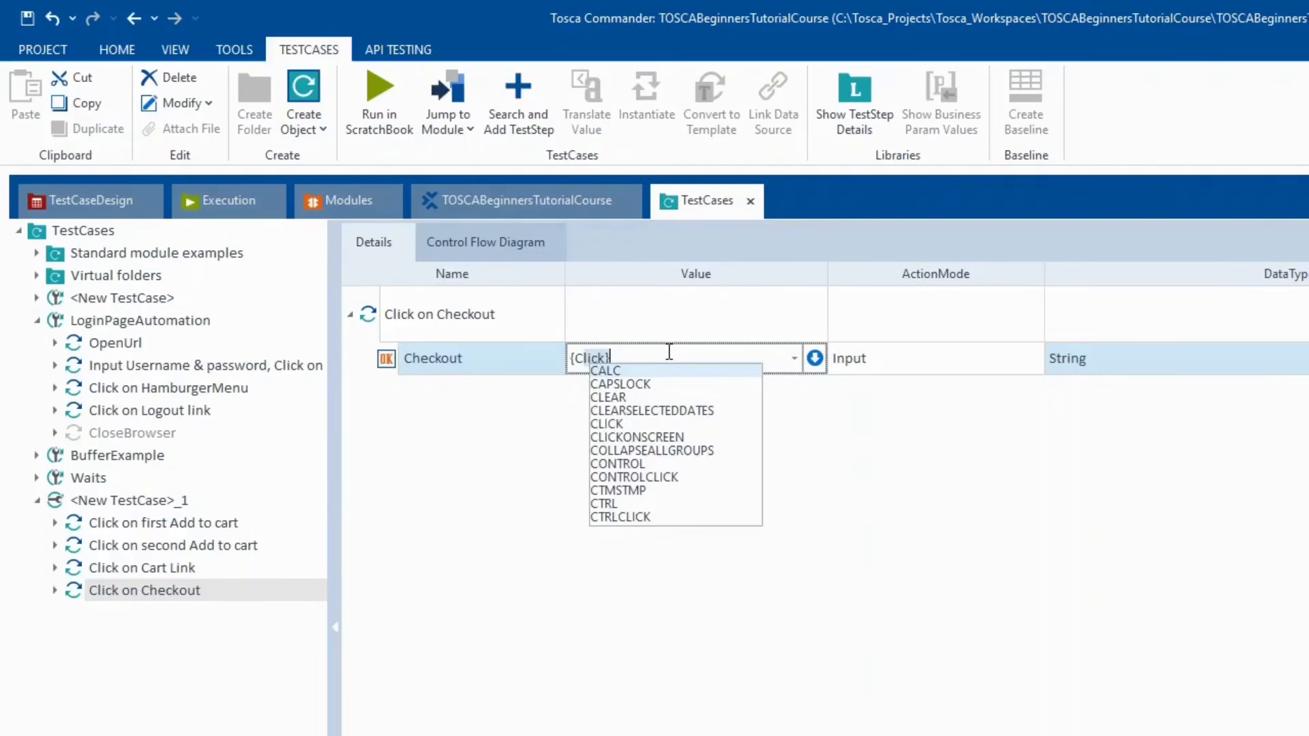
key(BackSpace)
key(BackSpace)
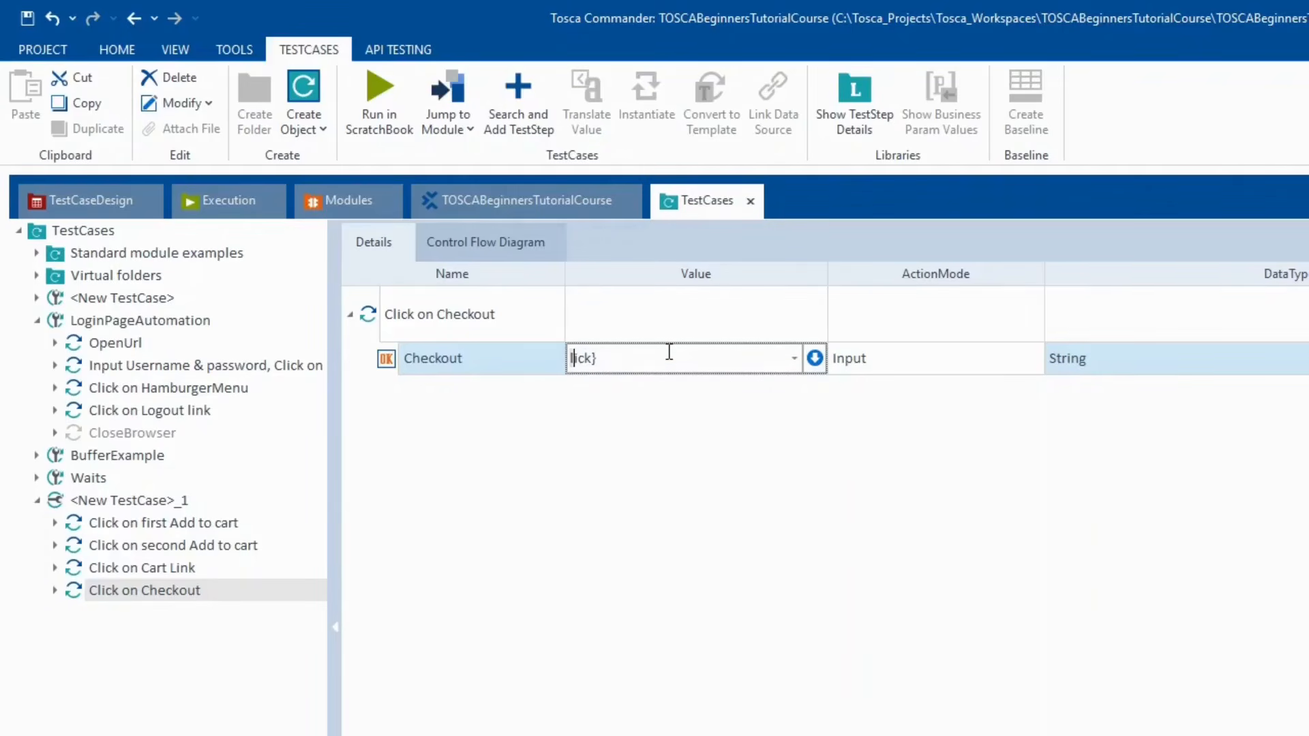
key(shift+End)
key(Delete)
- Preview the dynamic keywords starting with {A, then browse the full keyword list
text({)
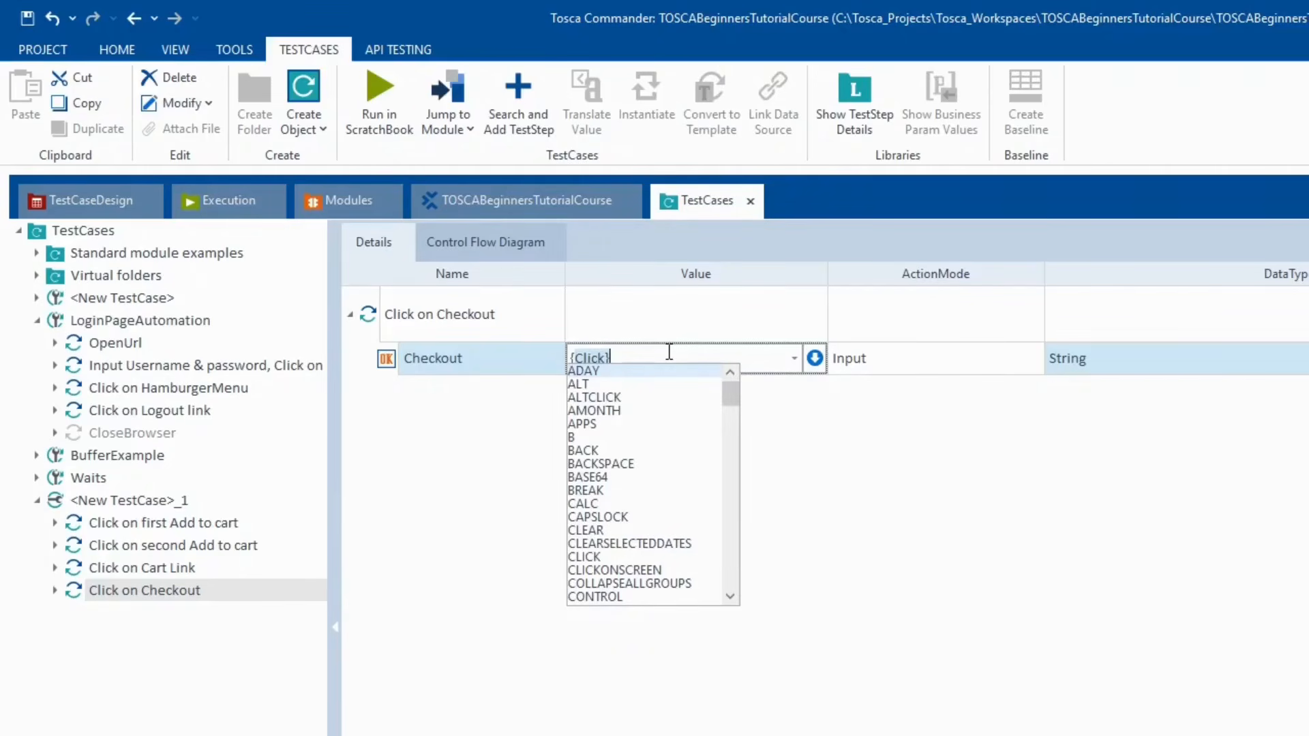
text(A)
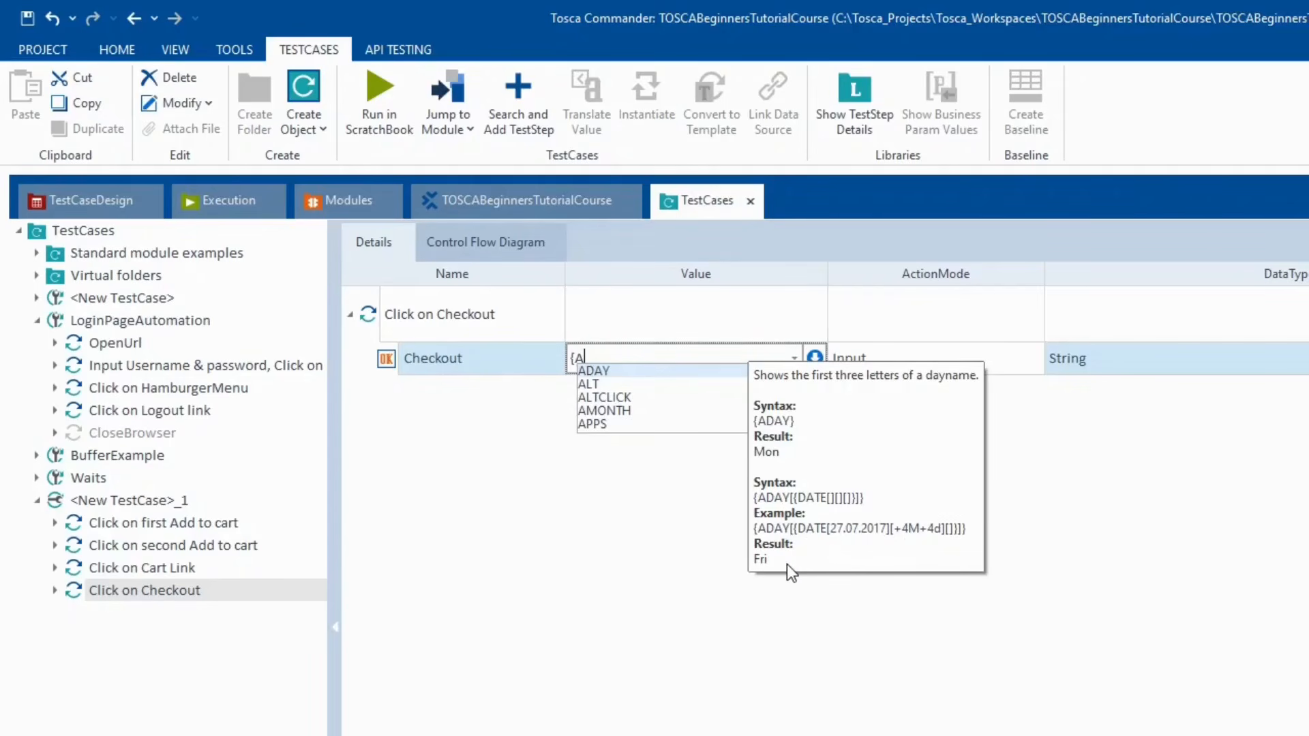
key(BackSpace)
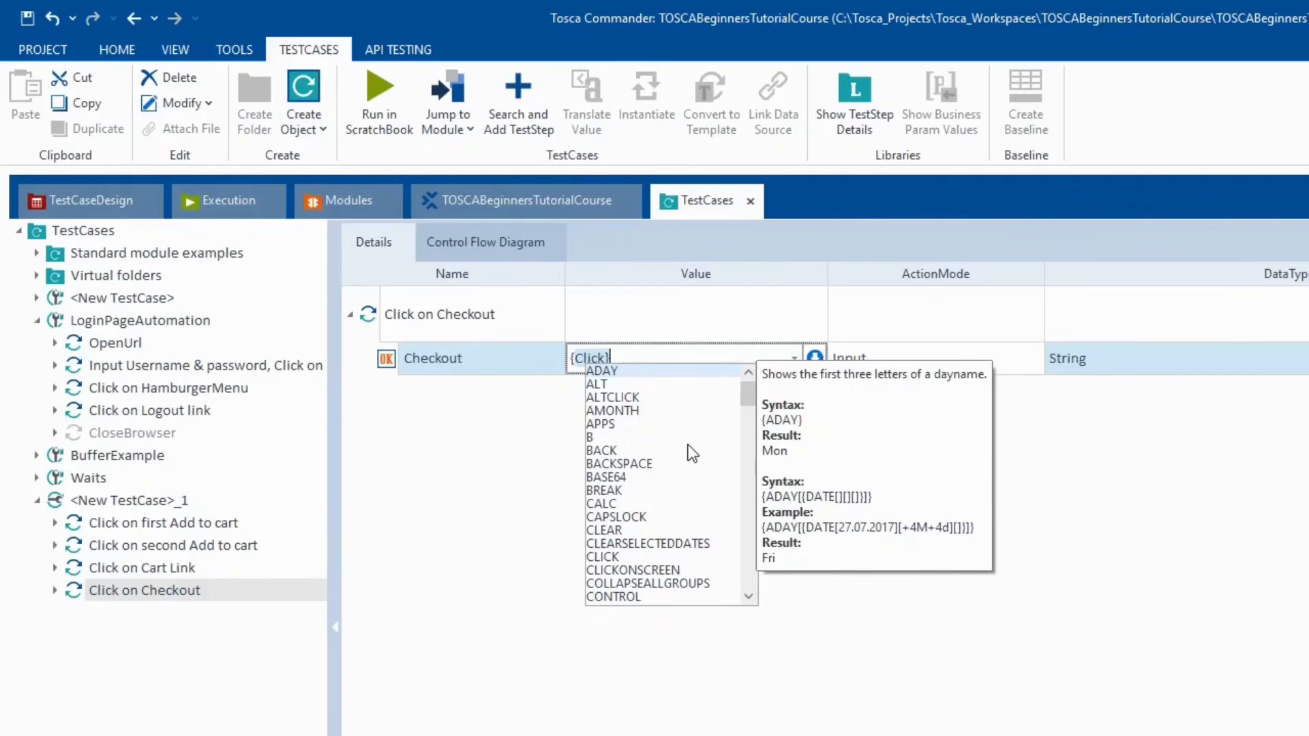
scroll(693, 450, down, 10)
scroll(688, 445, down, 20)
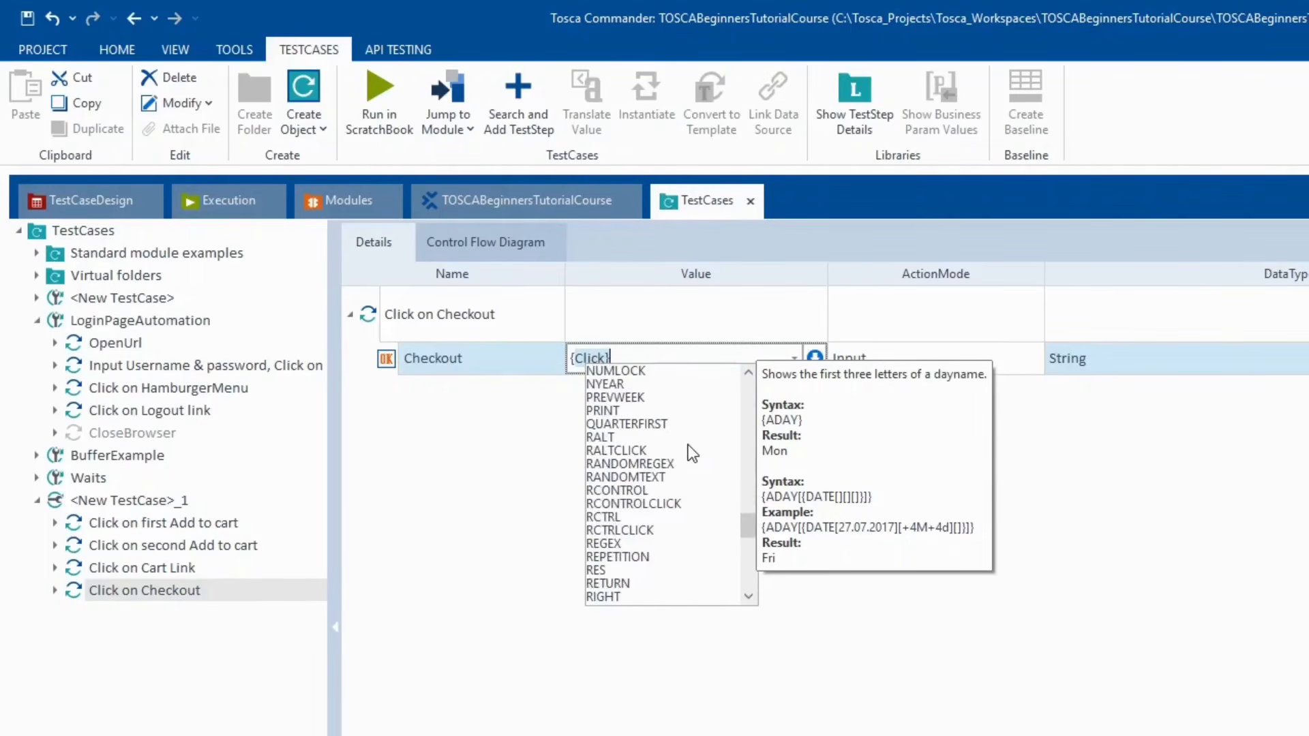
scroll(690, 452, up, 20)
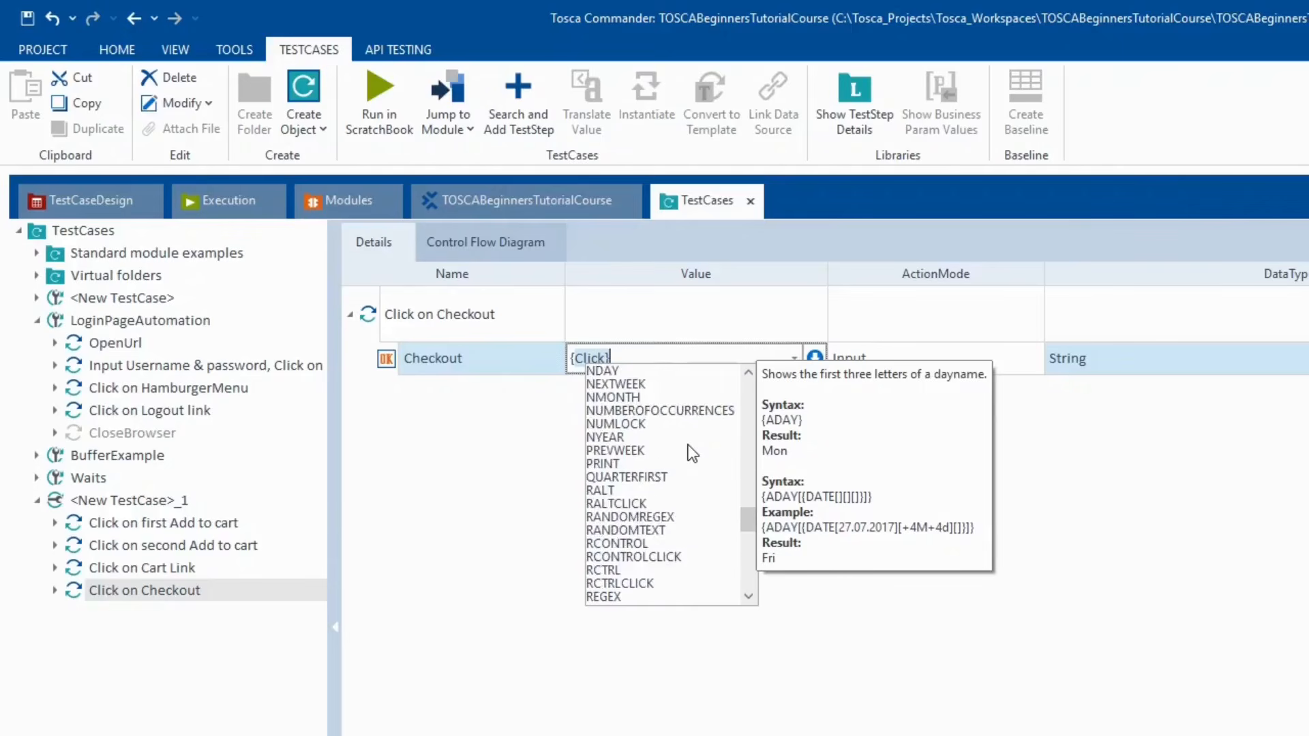
scroll(690, 450, up, 10)
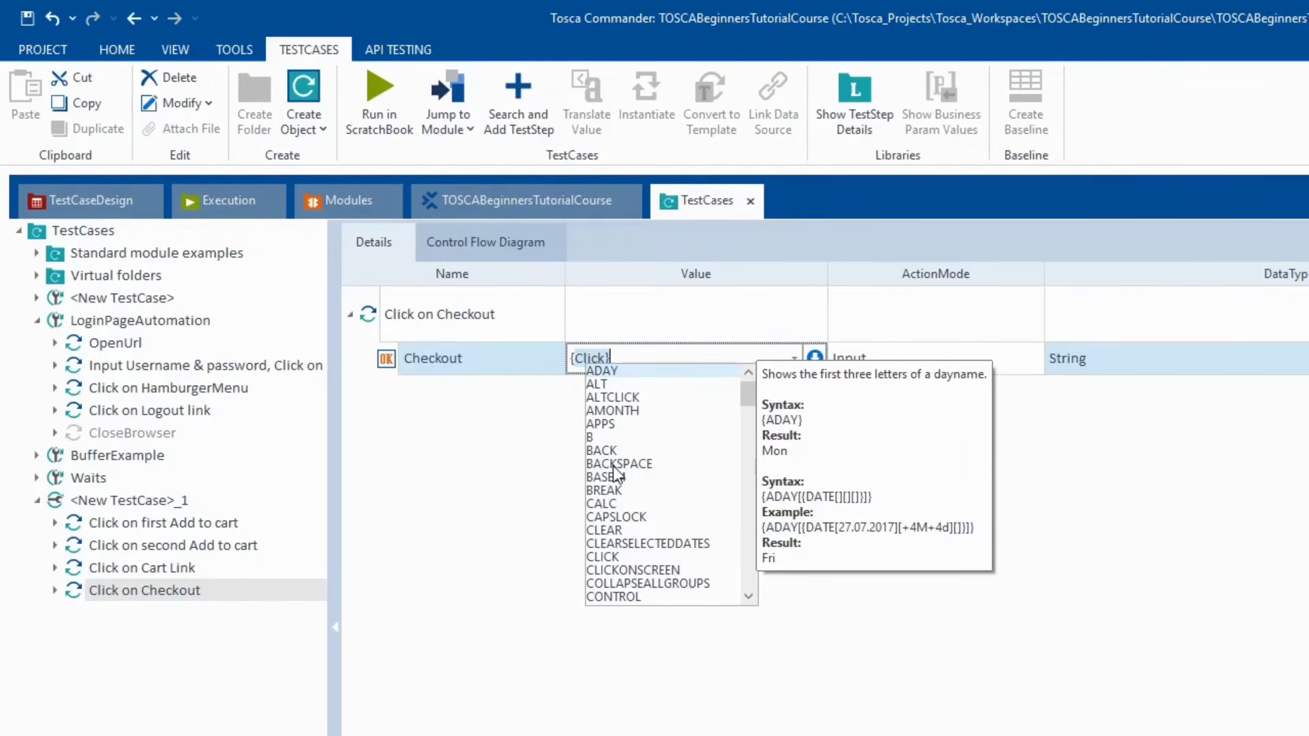
scroll(613, 465, down, 1)
scroll(689, 514, down, 2)
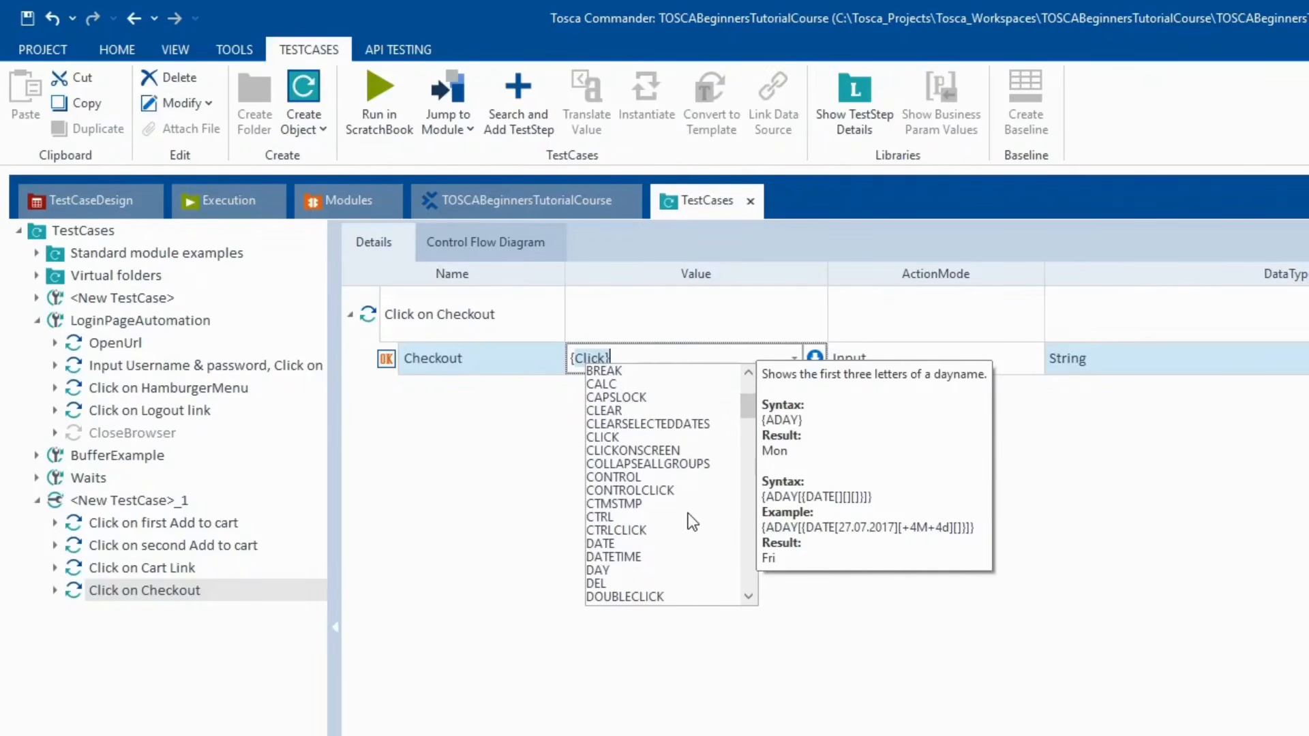
scroll(693, 522, down, 4)
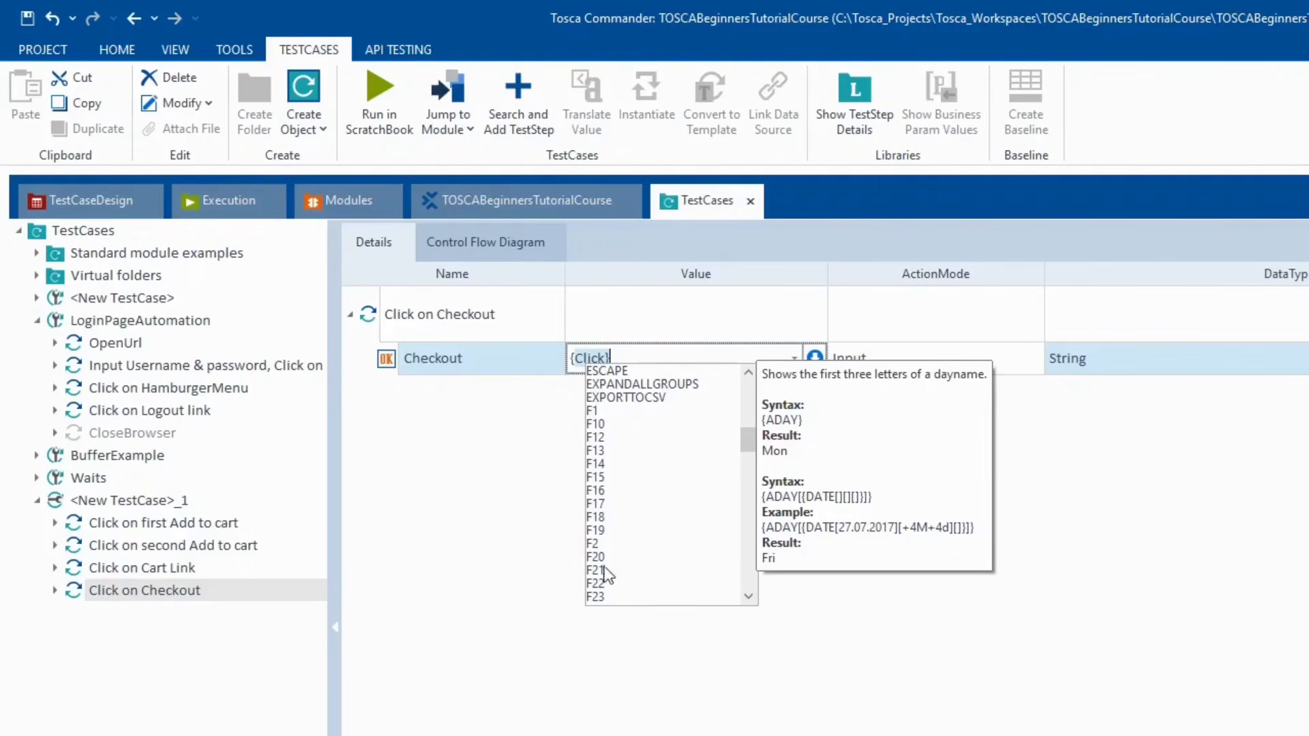
scroll(665, 583, down, 2)
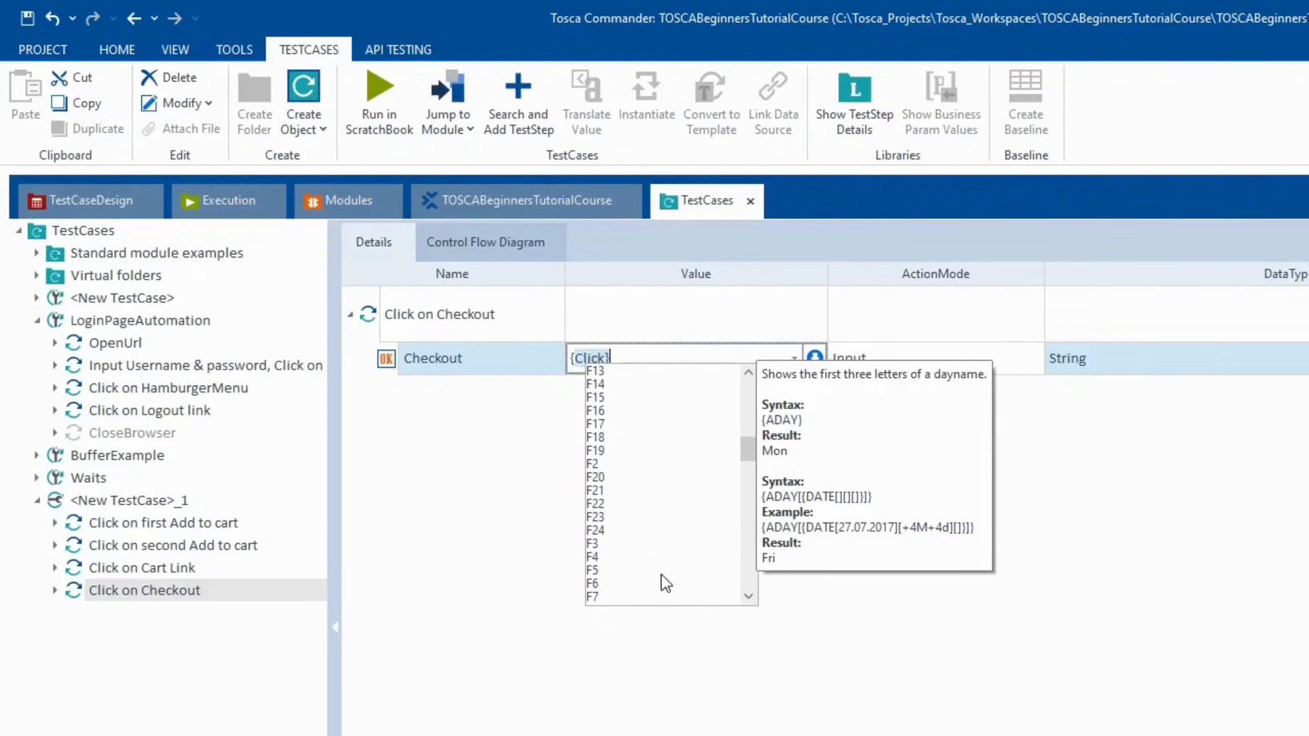
scroll(665, 583, down, 3)
scroll(665, 583, down, 2)
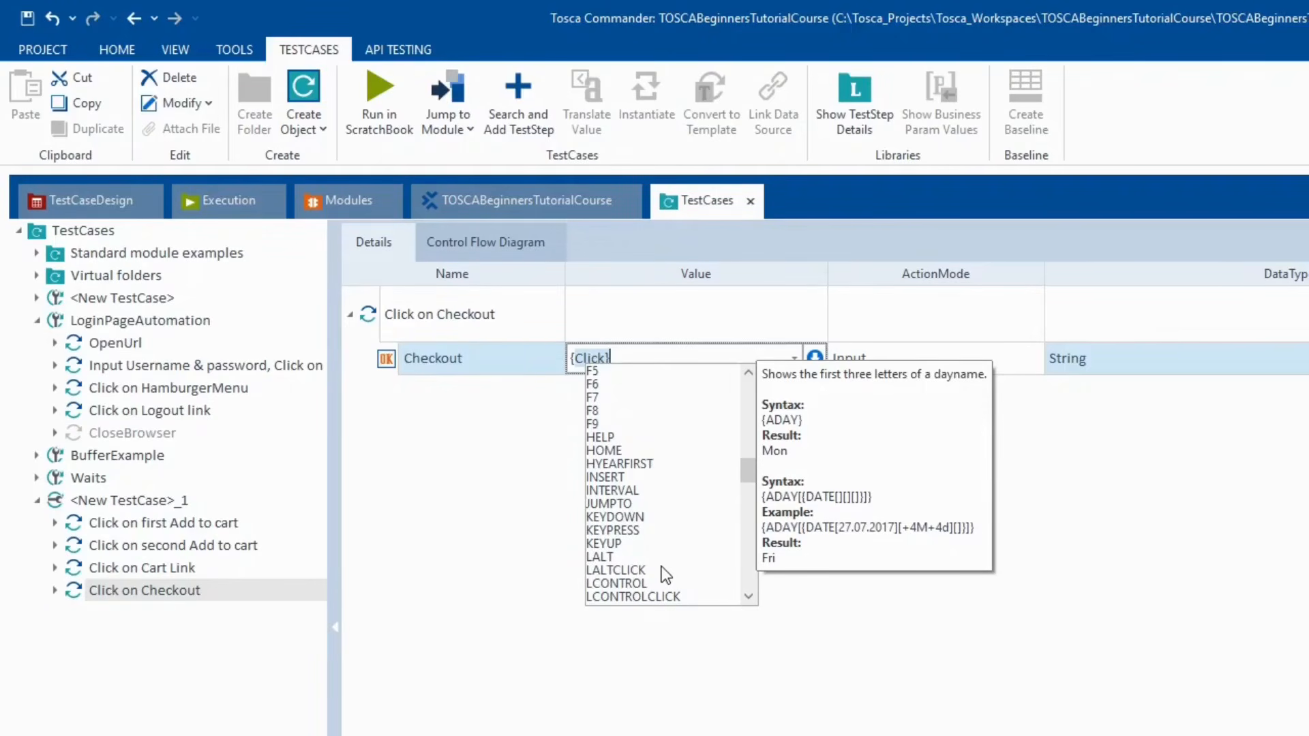
- Read the SENDKEYS keyword help, browse all keywords, then commit {Click} as the Checkout value
text(SE)
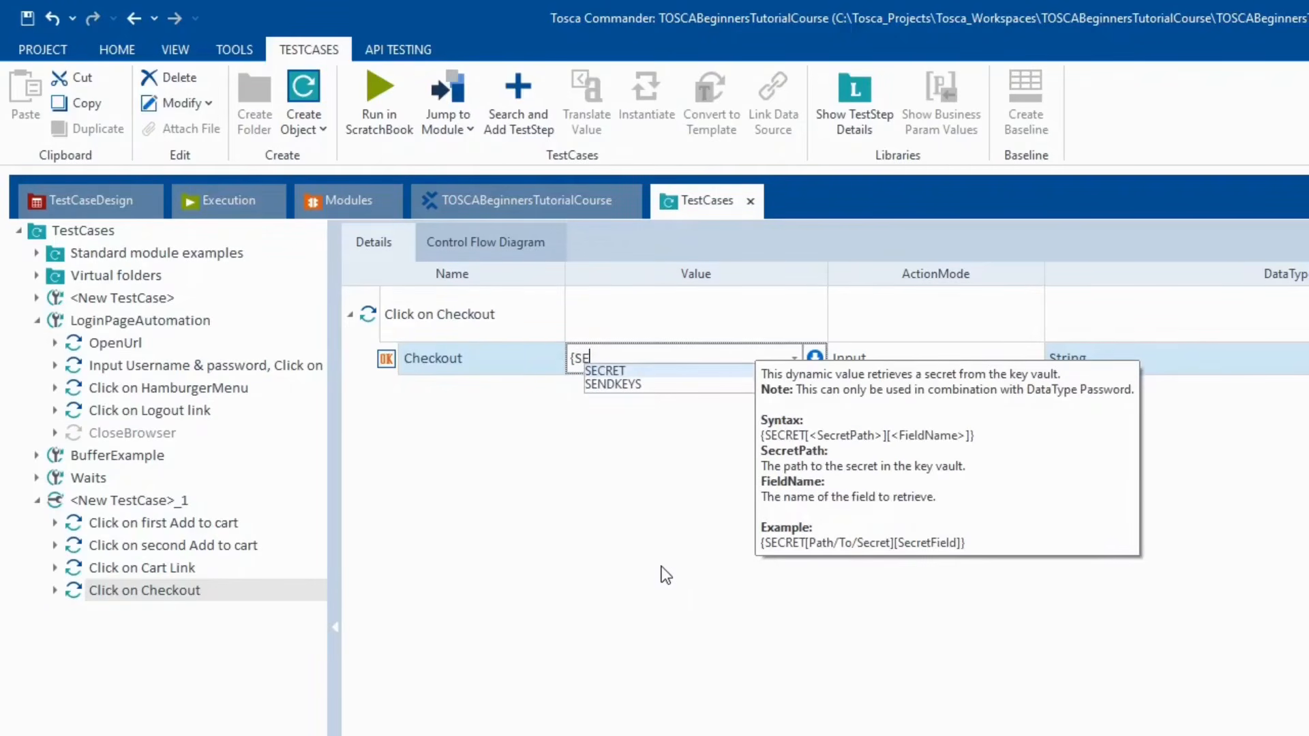
key(Down)
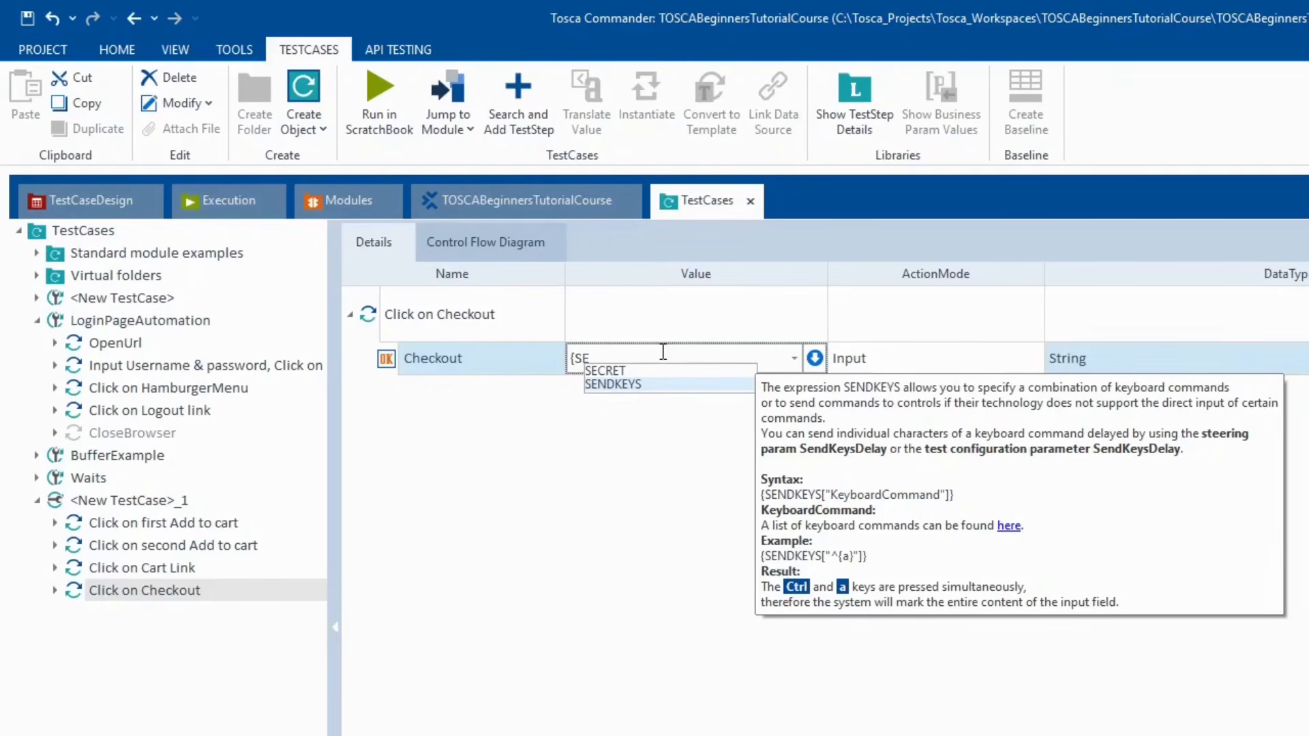
key(BackSpace)
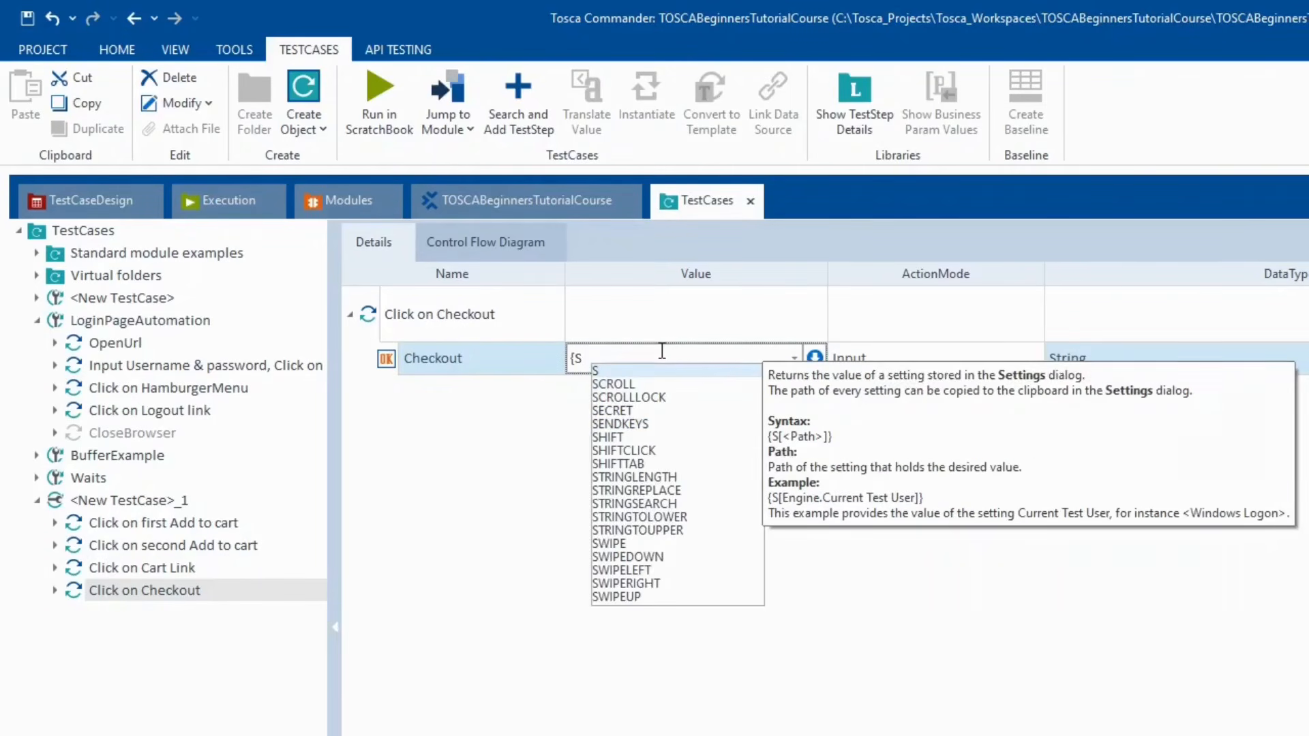
key(BackSpace)
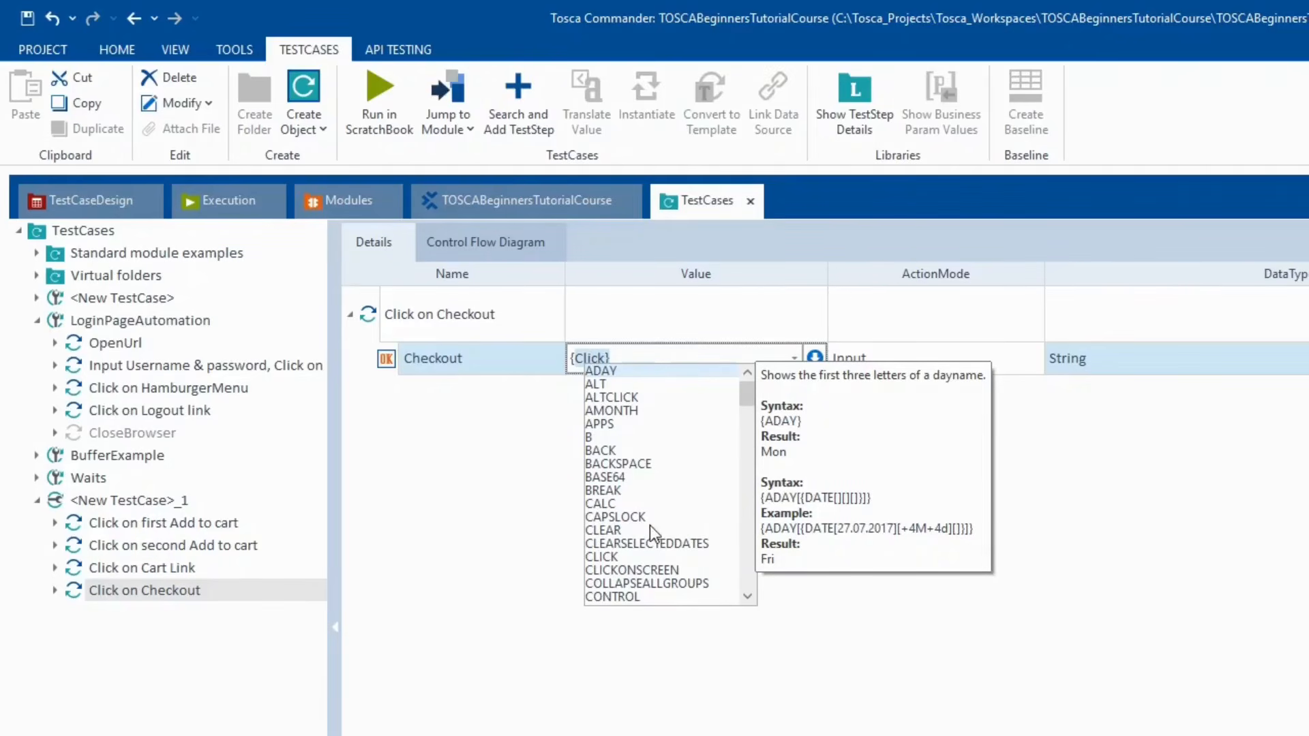
scroll(649, 525, down, 3)
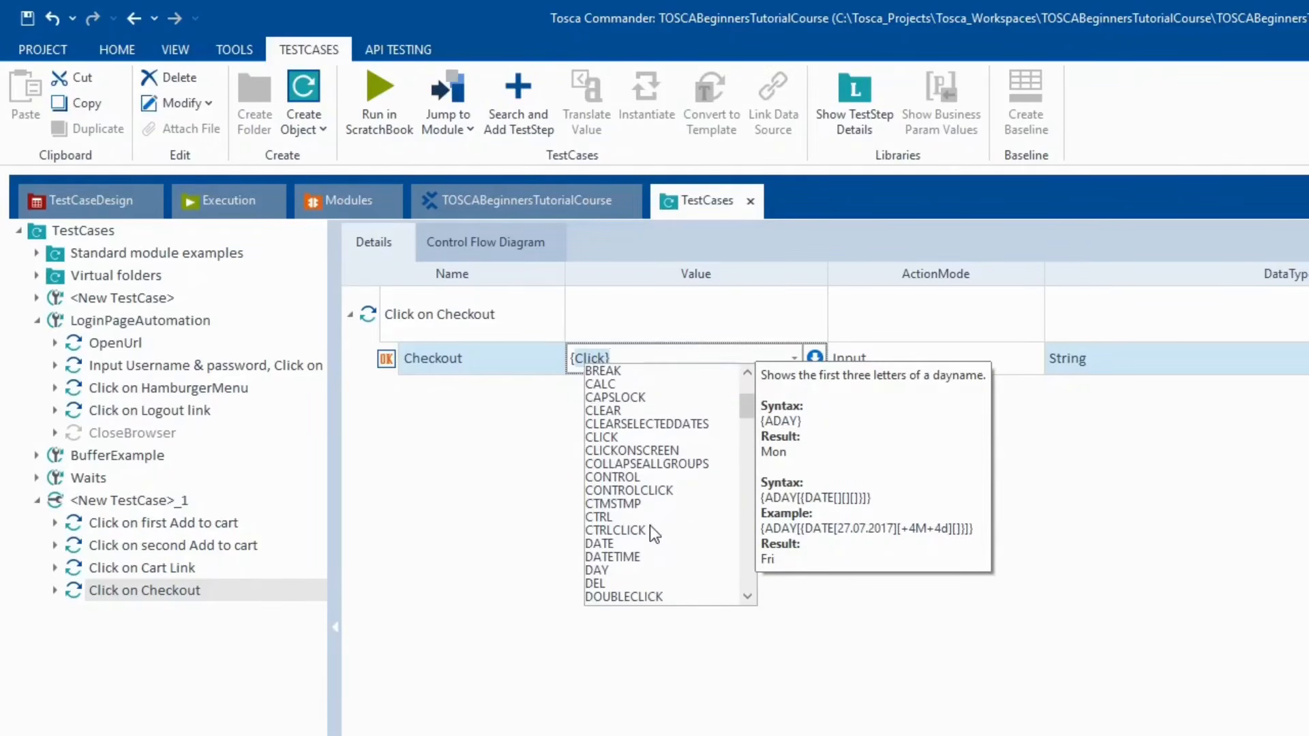
scroll(649, 532, down, 1)
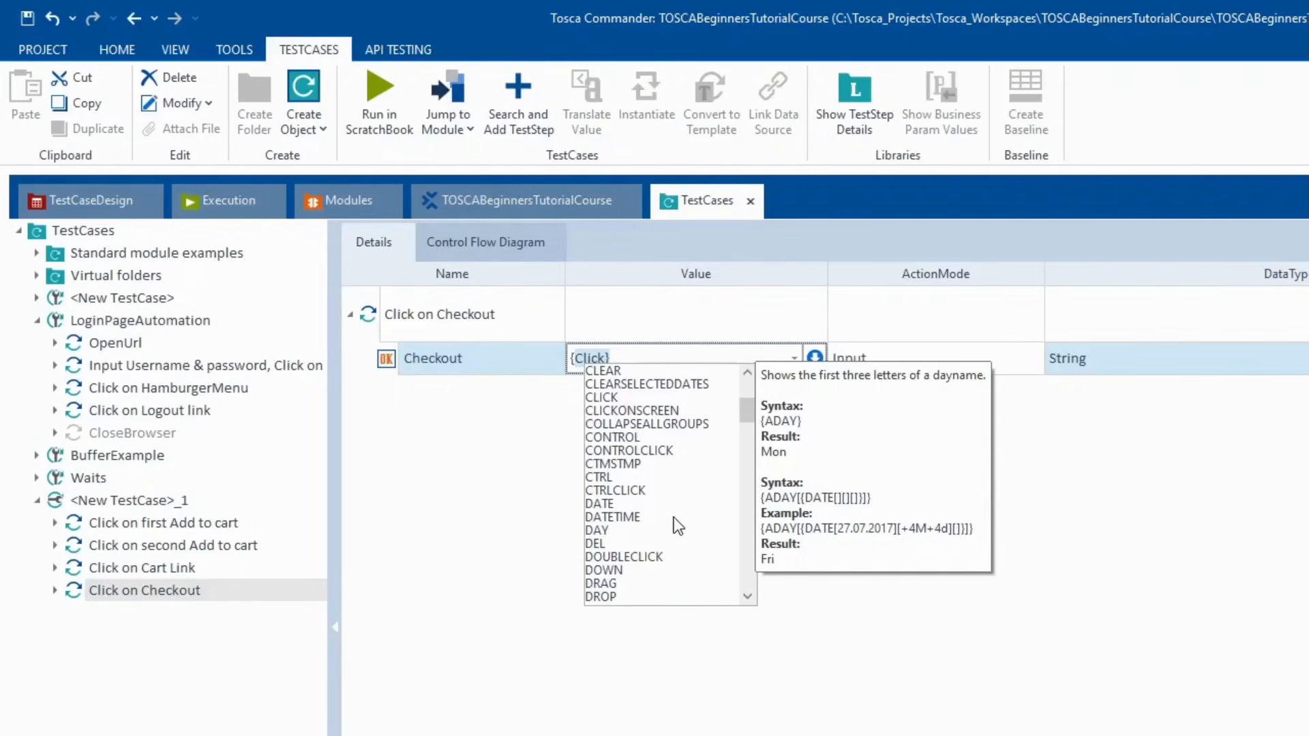
scroll(678, 526, down, 2)
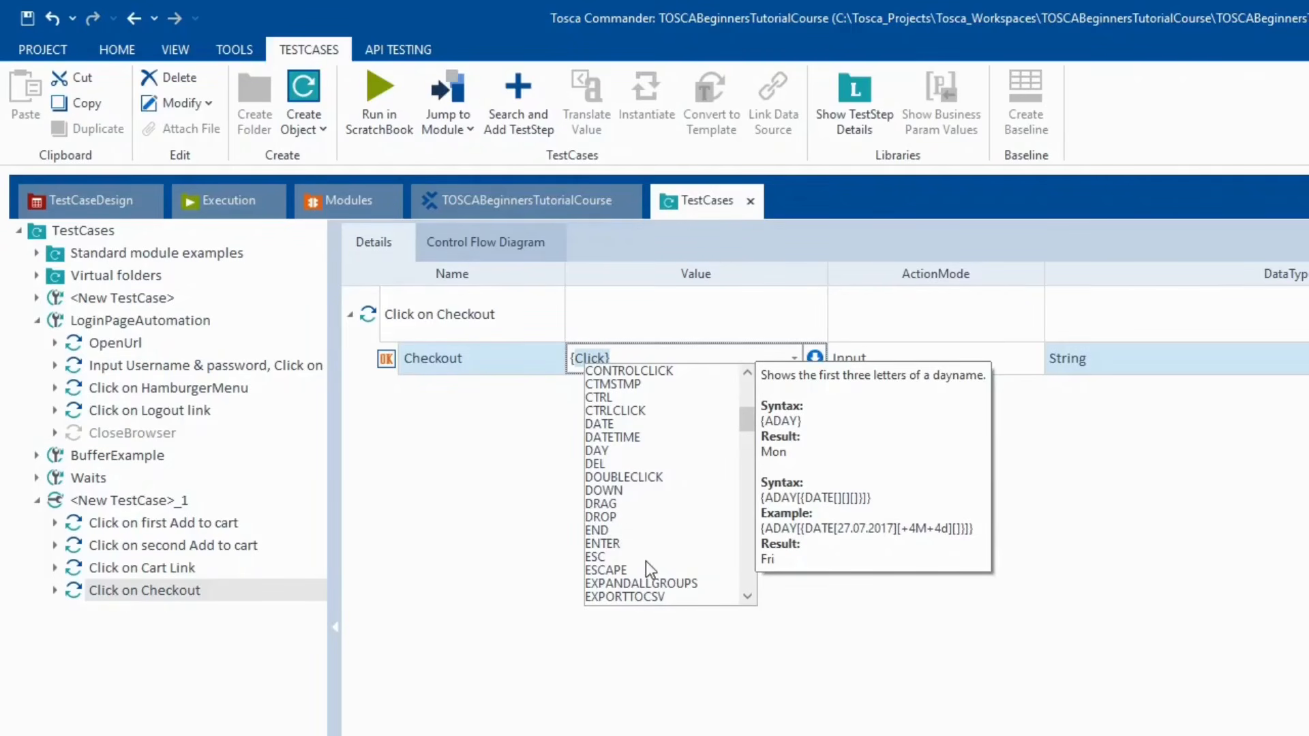
scroll(645, 561, down, 4)
scroll(645, 562, down, 11)
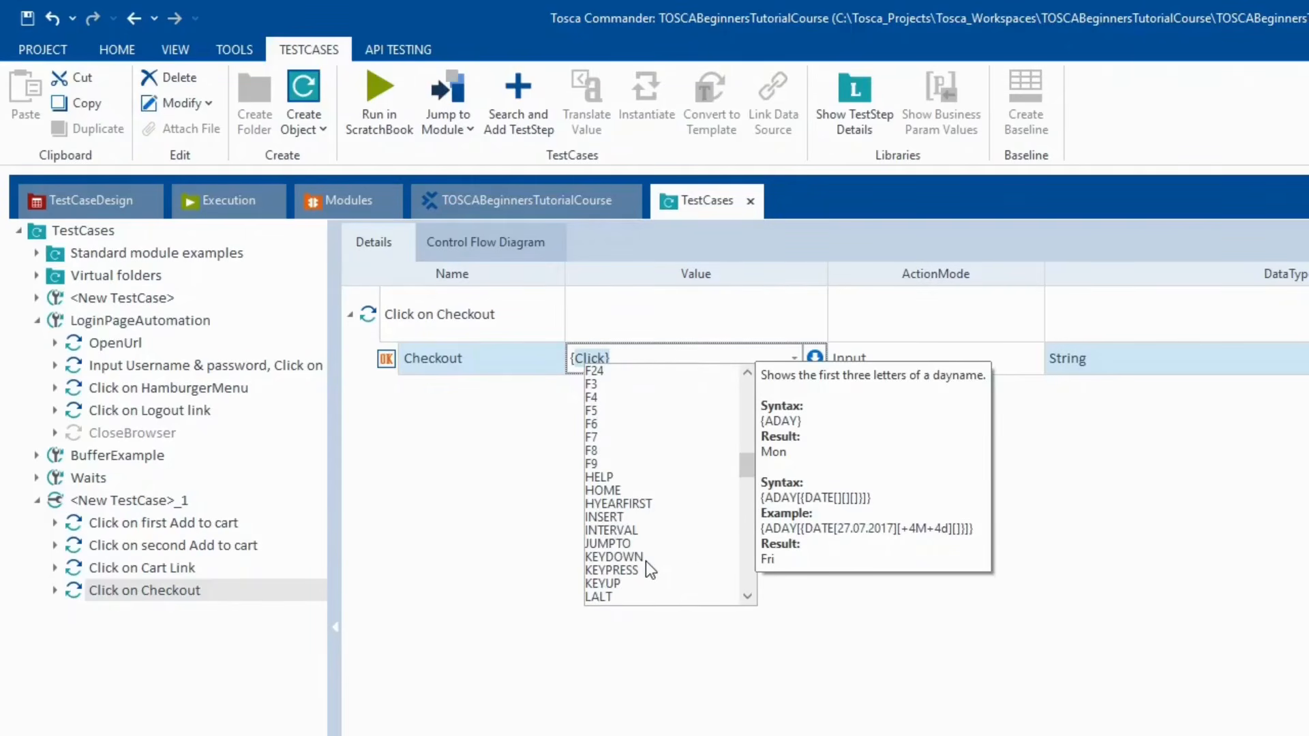
scroll(645, 562, down, 4)
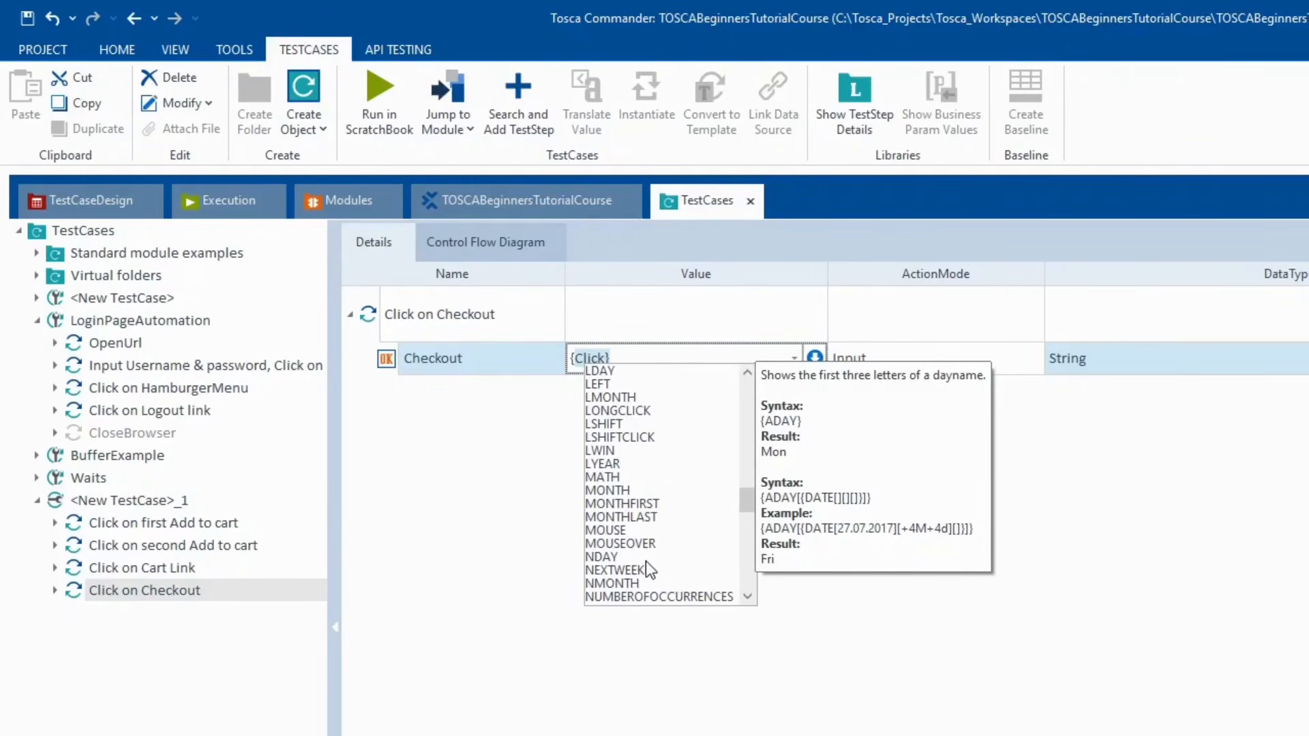
scroll(637, 546, down, 3)
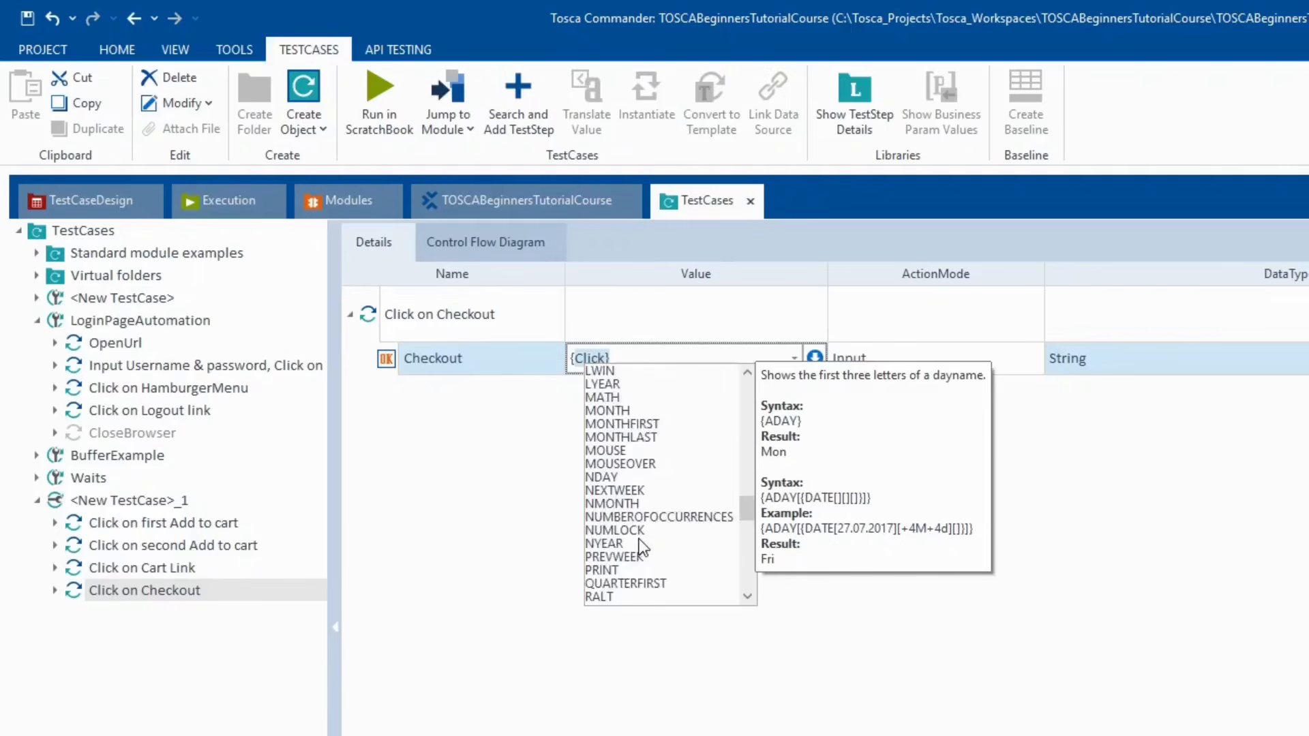
scroll(644, 573, down, 1)
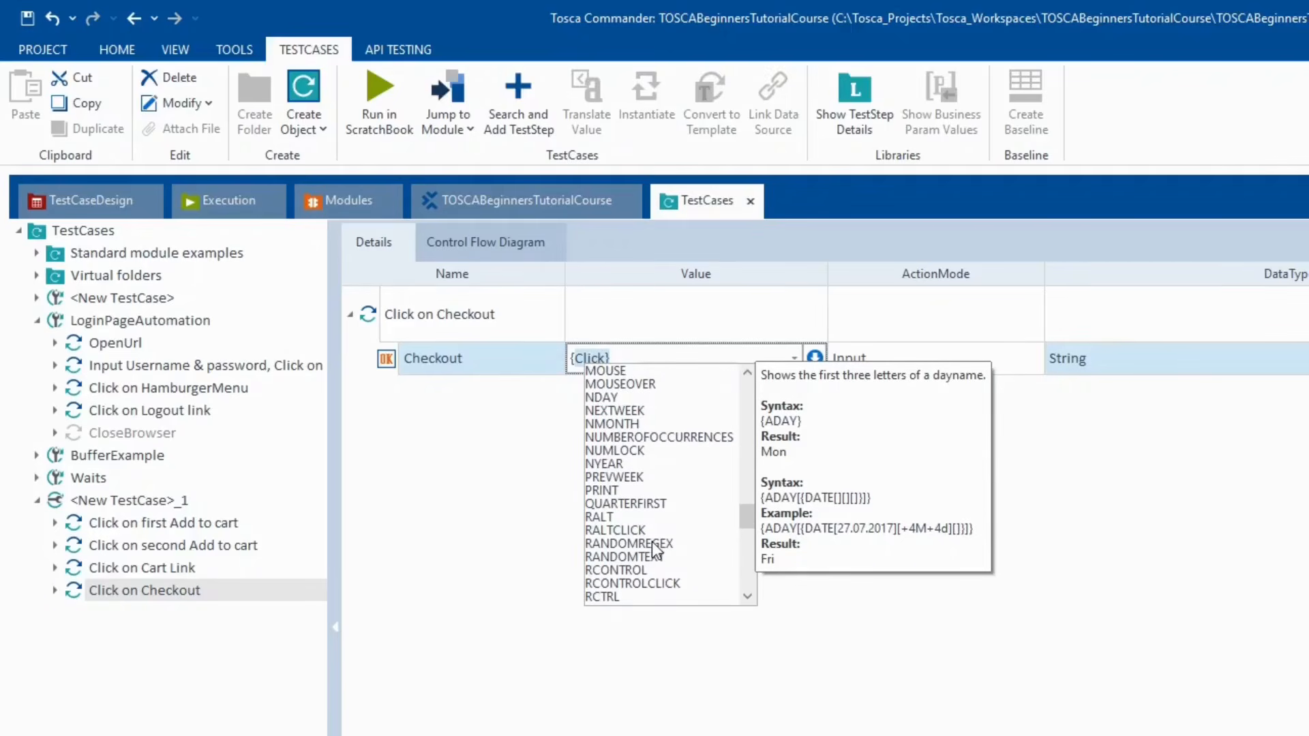
scroll(654, 561, down, 1)
scroll(654, 565, down, 1)
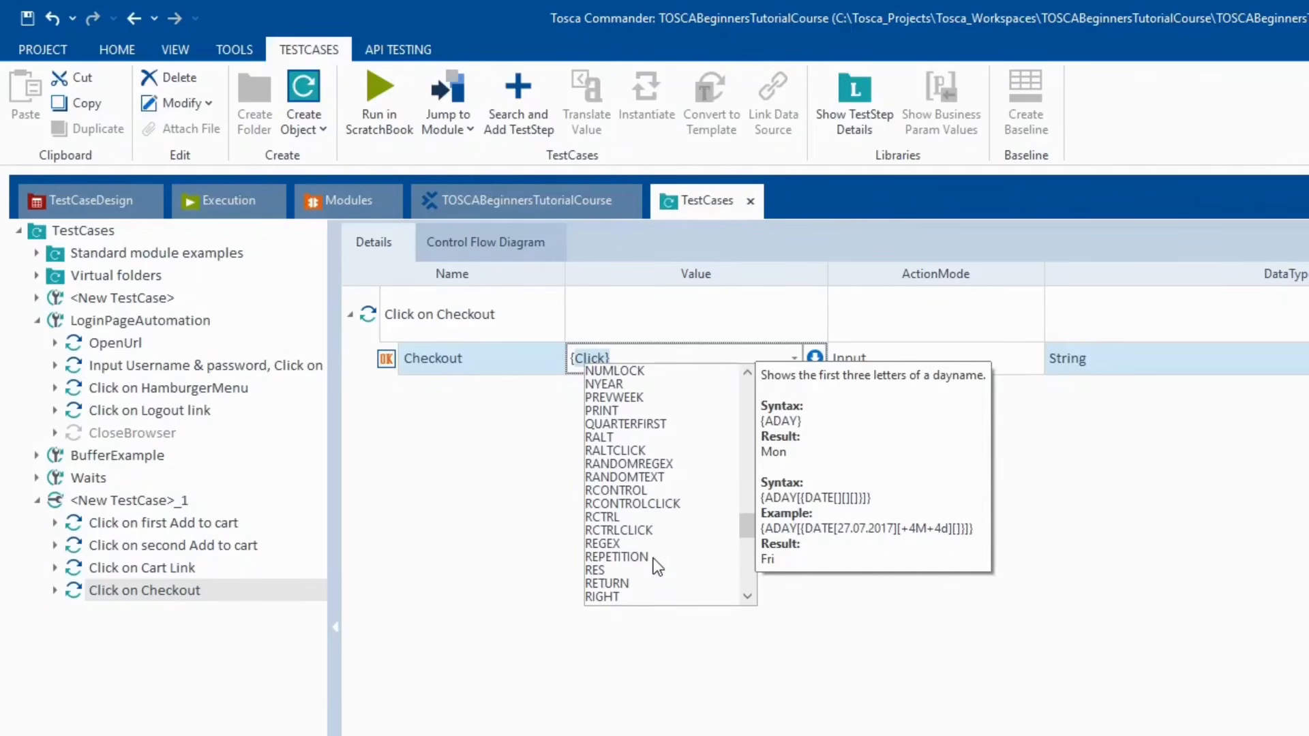
scroll(690, 579, down, 4)
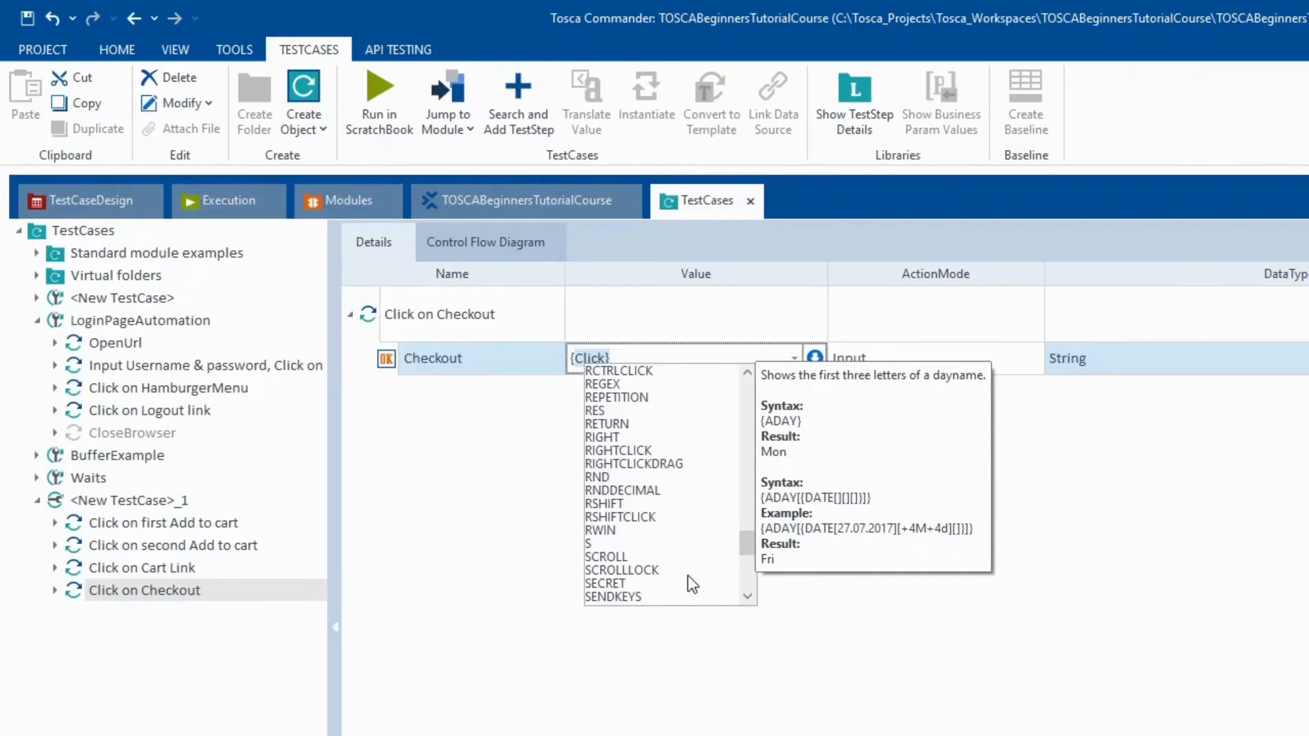
scroll(690, 580, down, 6)
scroll(692, 582, down, 2)
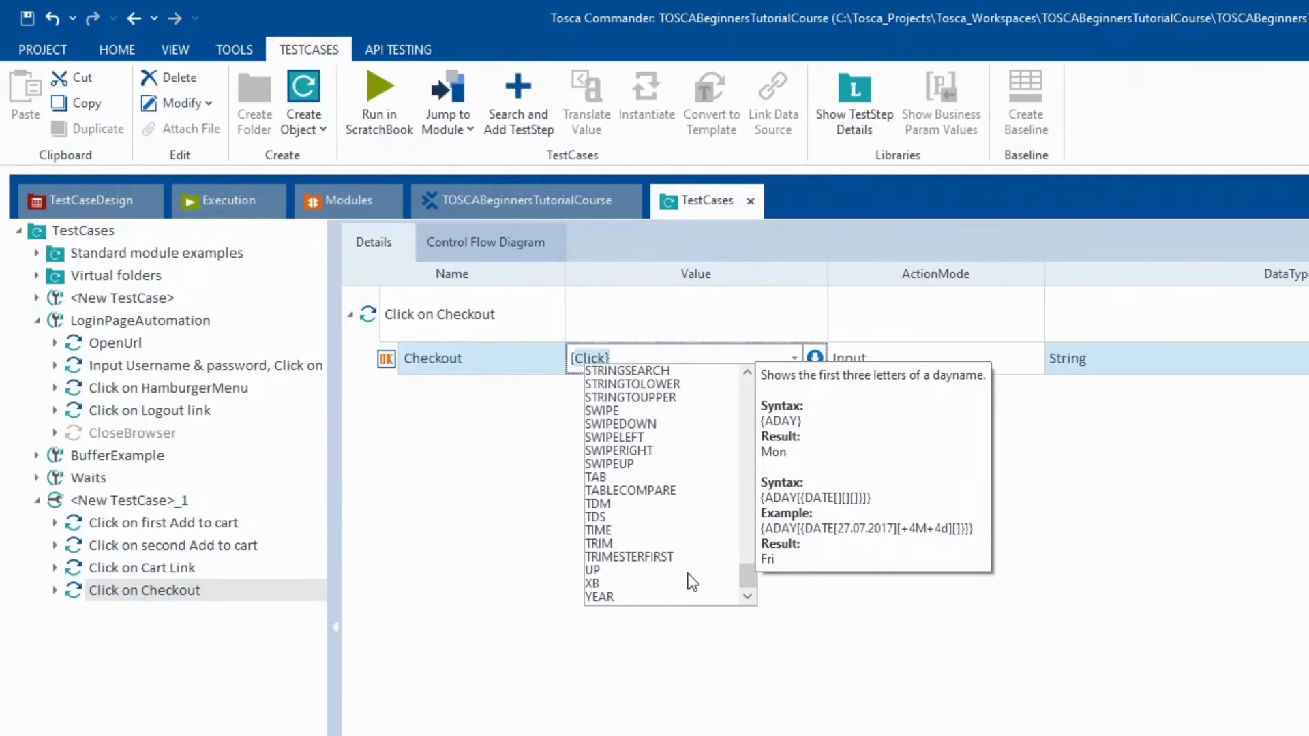
click(481, 523)
click(482, 523)
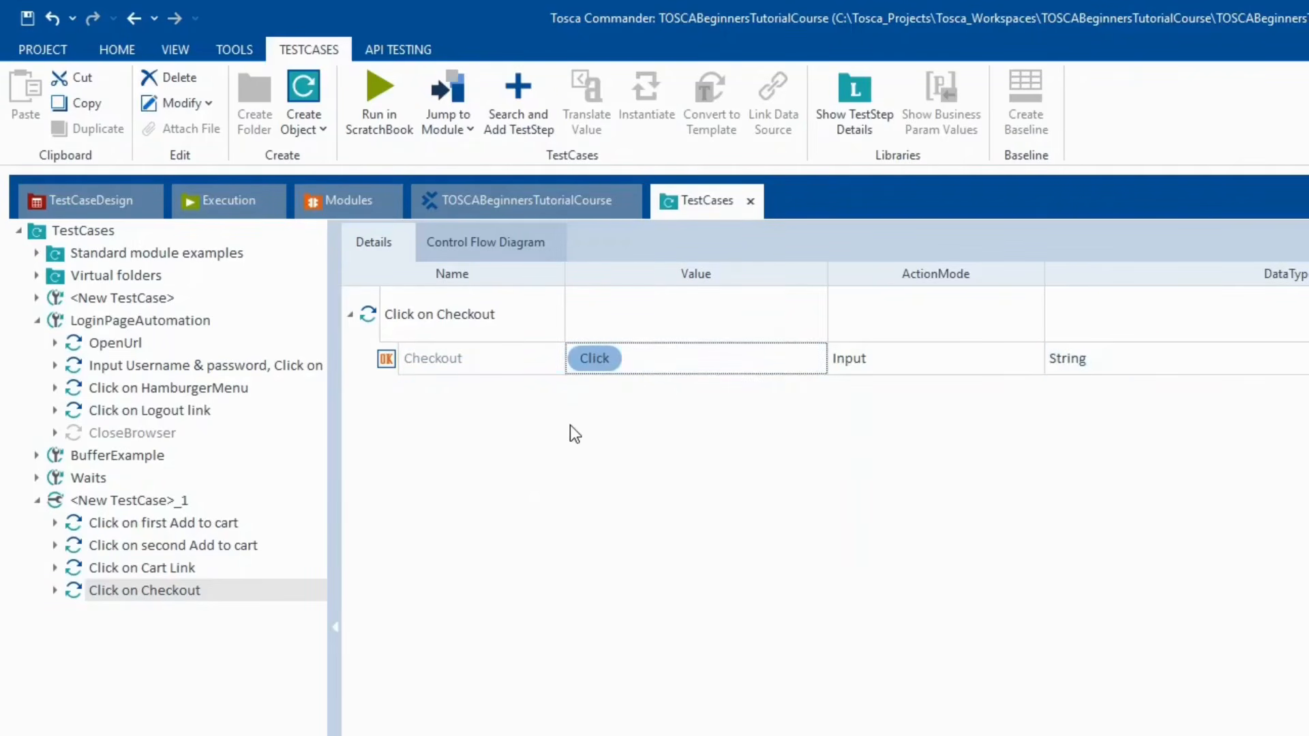
key(alt+Tab)
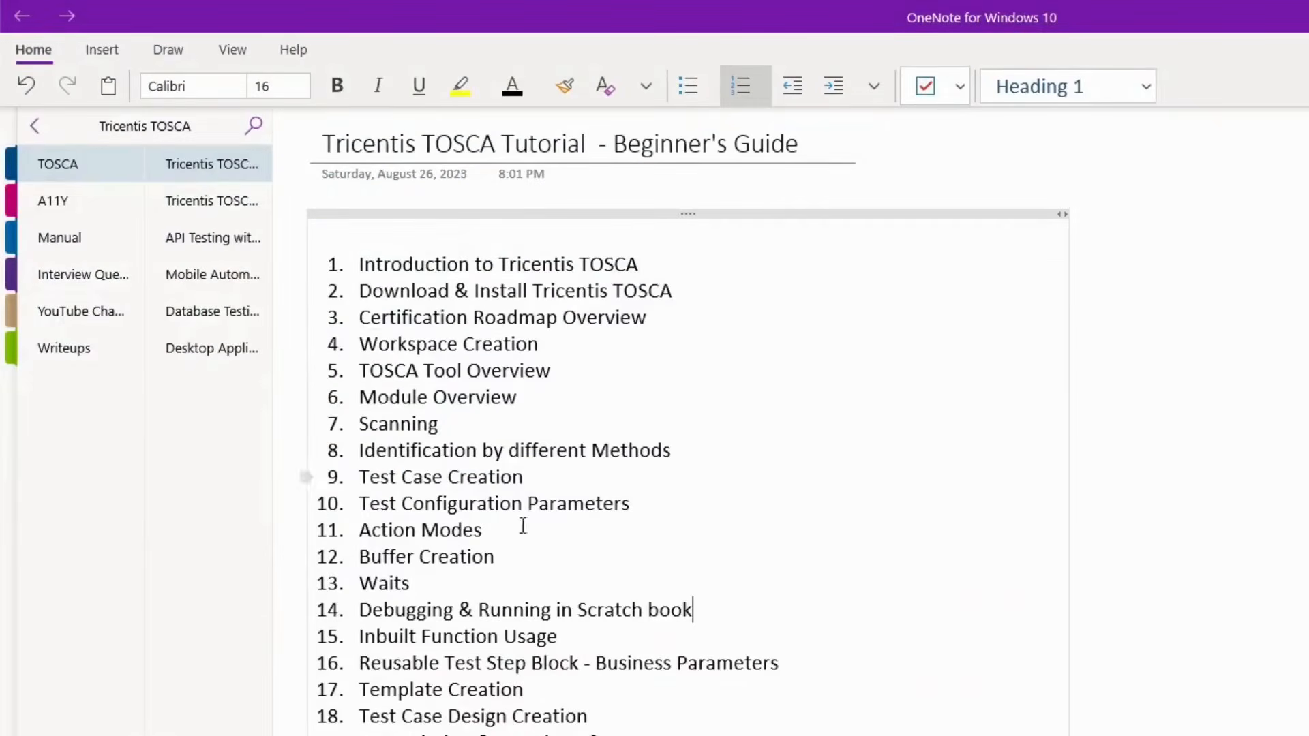
key(alt+Tab)
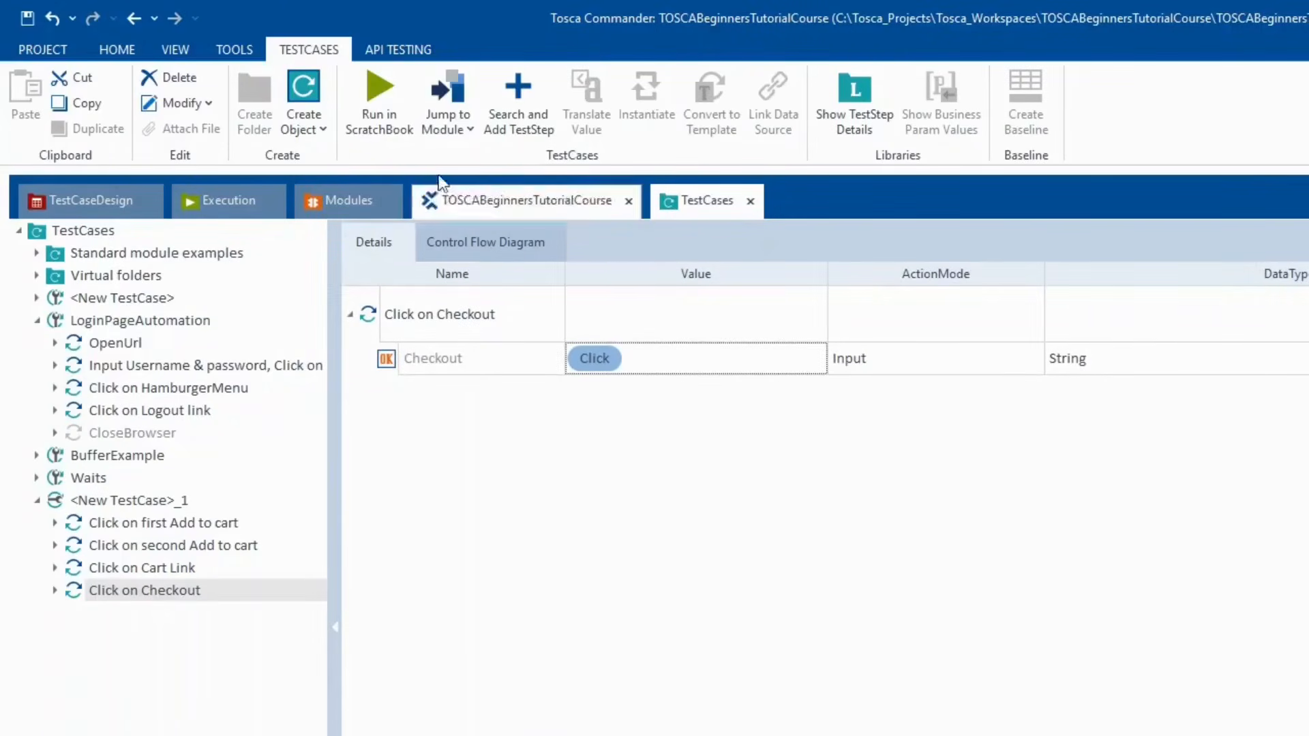
- Scan the Swag Labs Checkout: Your Information page into the <New Folder> modules folder
click(359, 197)
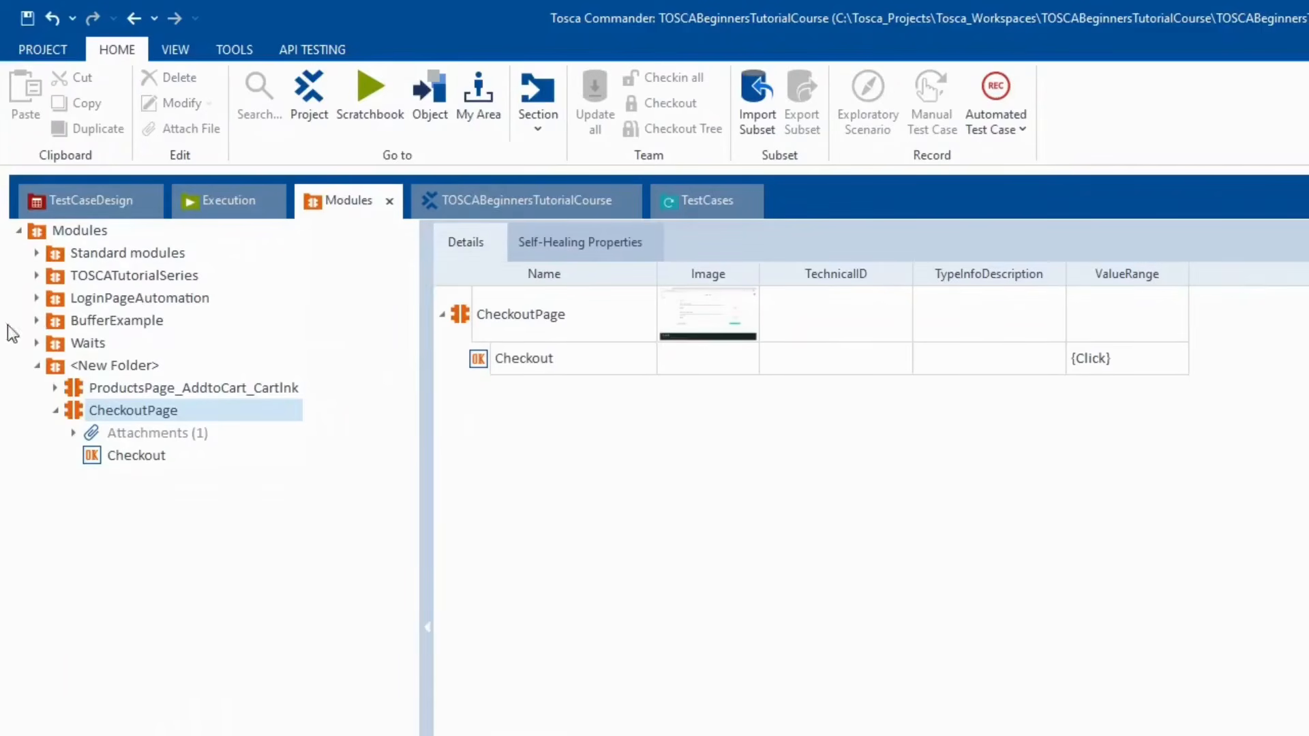
right_click(112, 372)
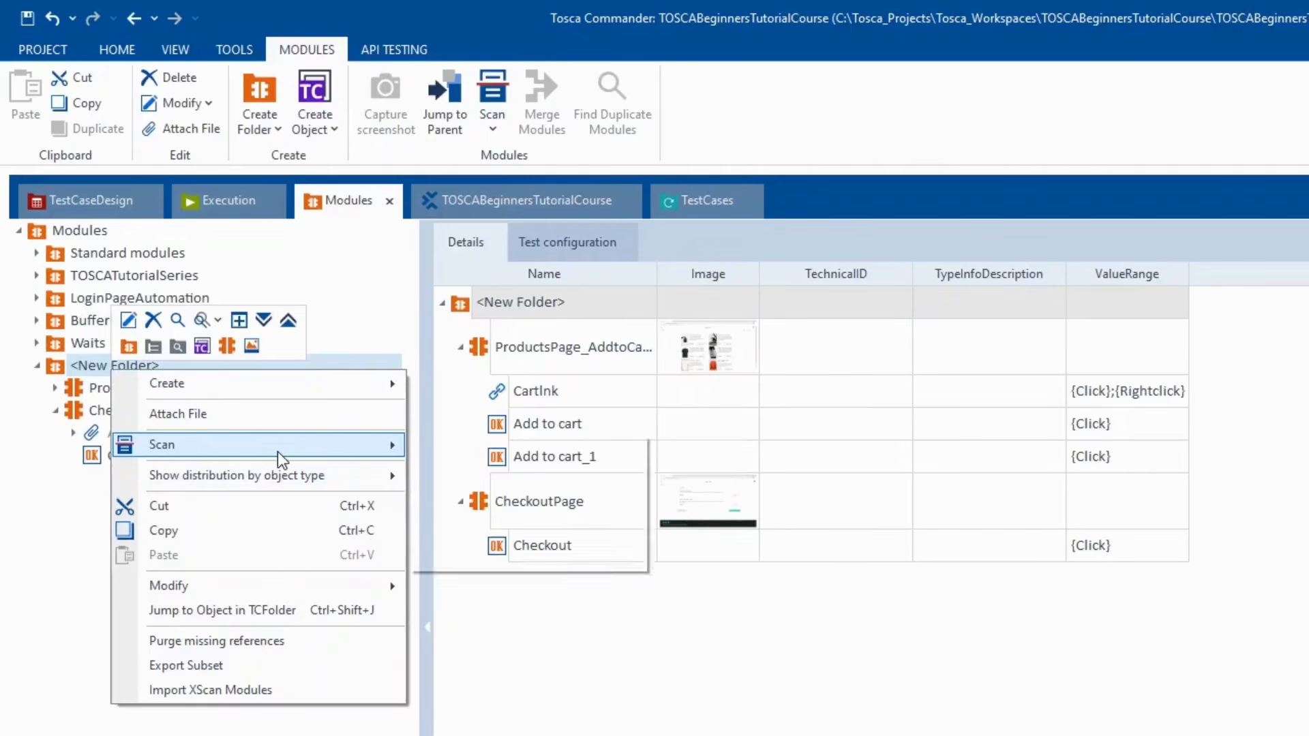
mouse_move(280, 459)
click(444, 446)
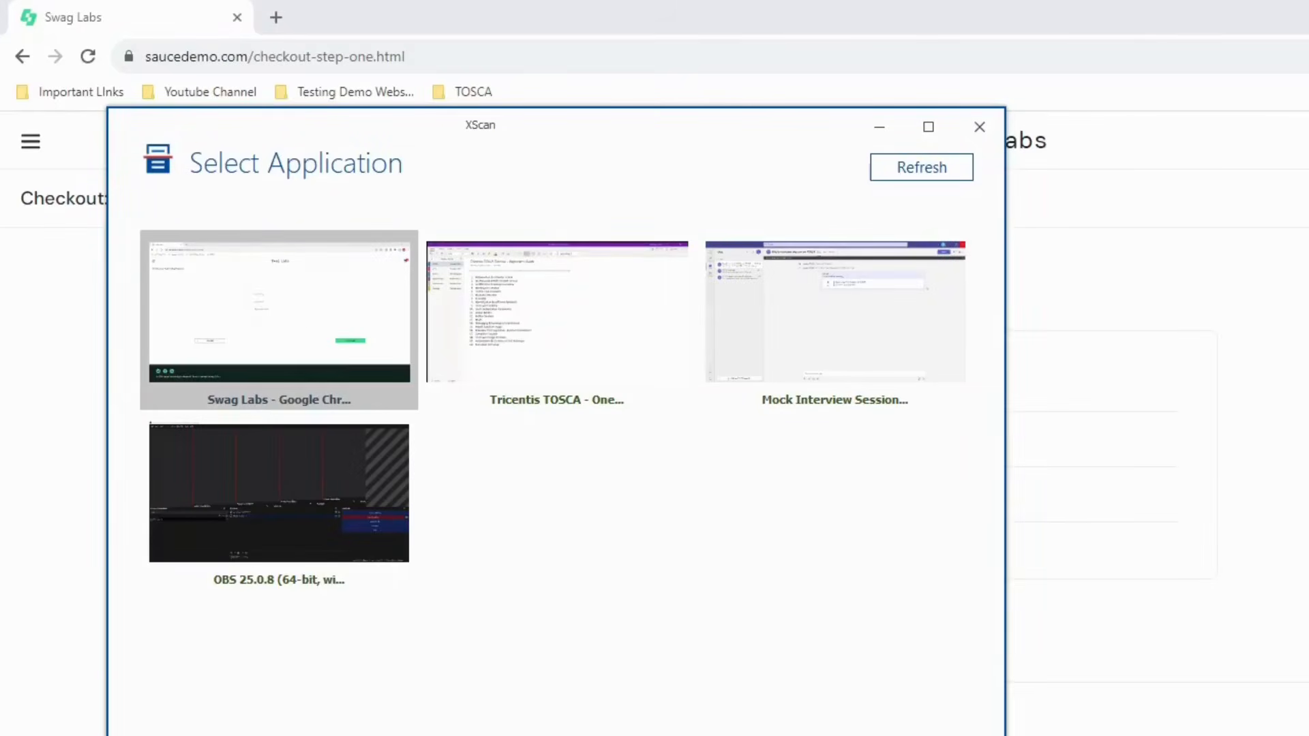
click(279, 314)
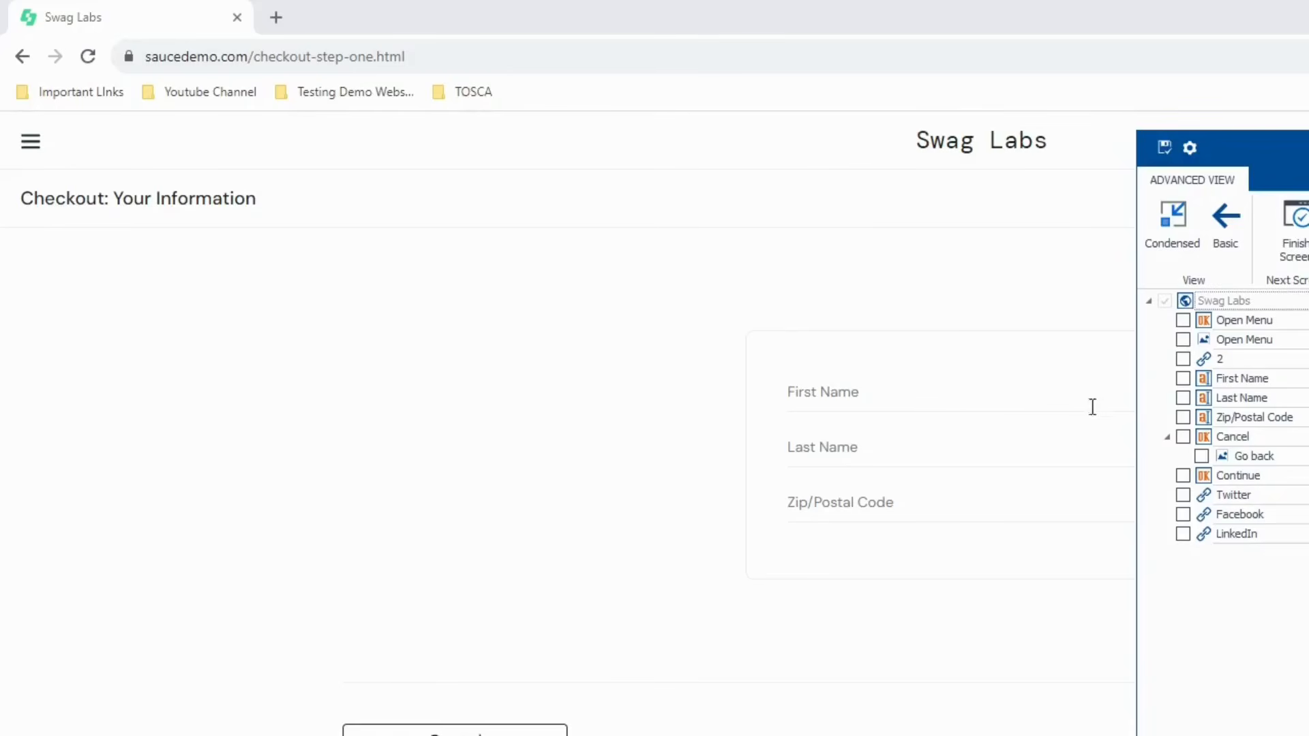
- Include Last Name, Zip/Postal Code and Continue in the scanned controls
click(1184, 399)
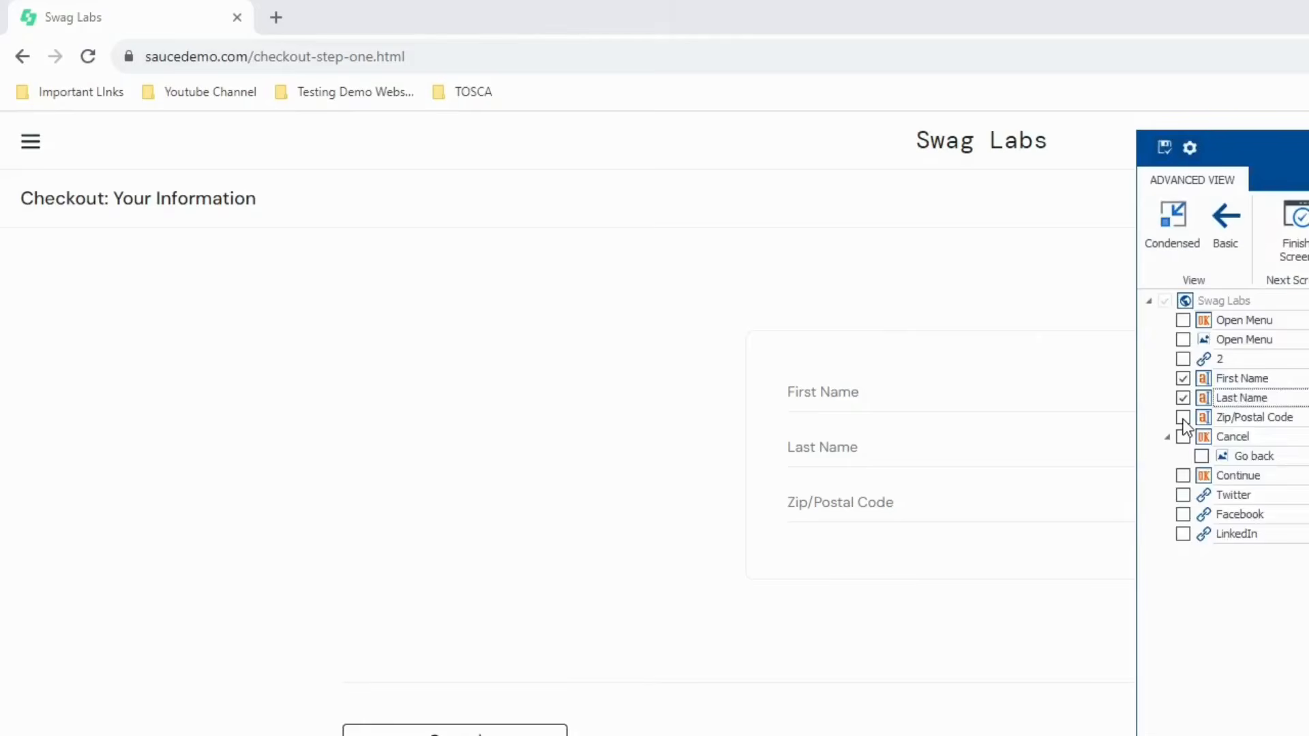
click(1184, 418)
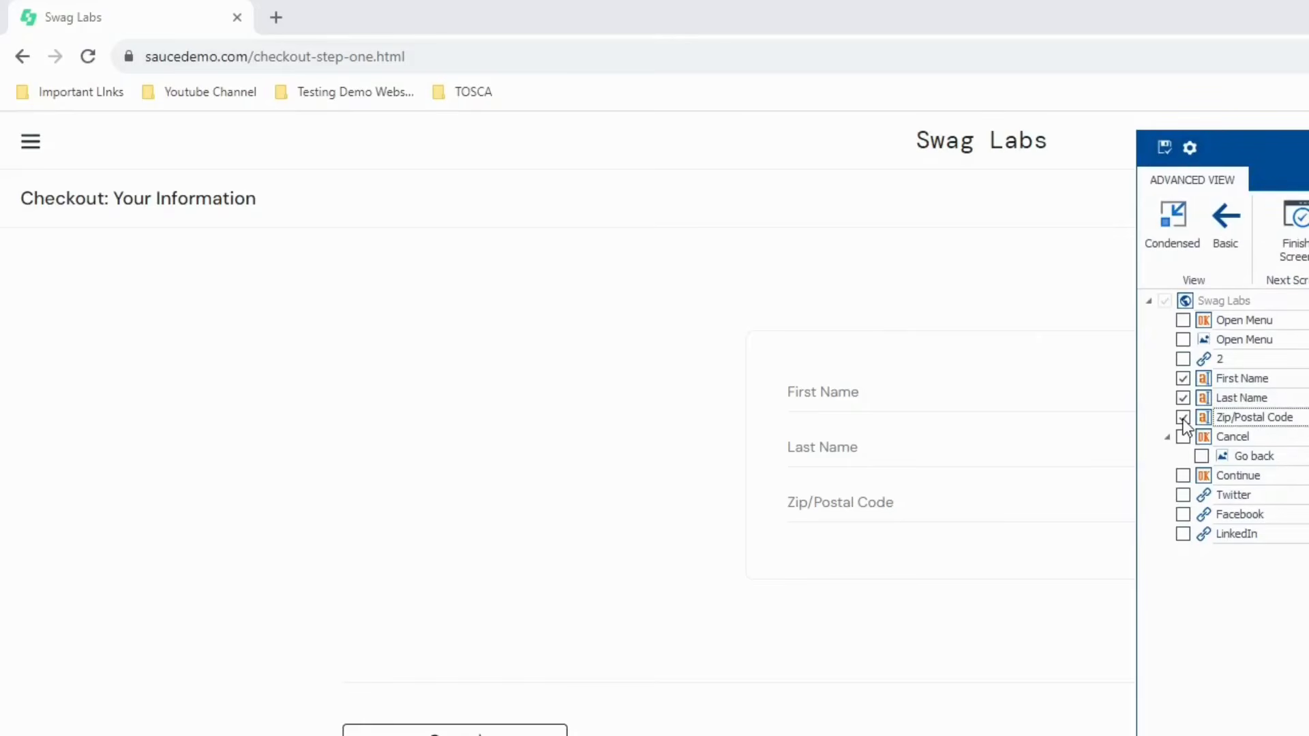
click(1183, 476)
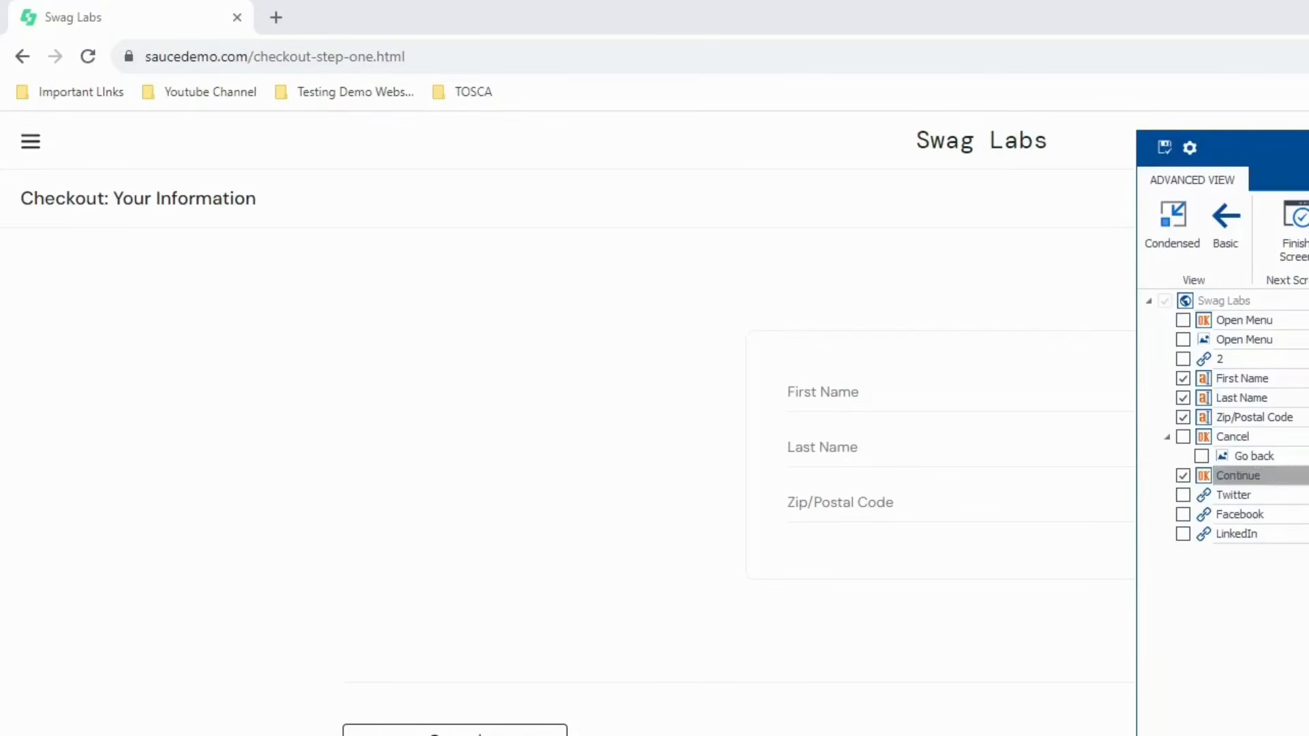
drag(1295, 148, 1308, 178)
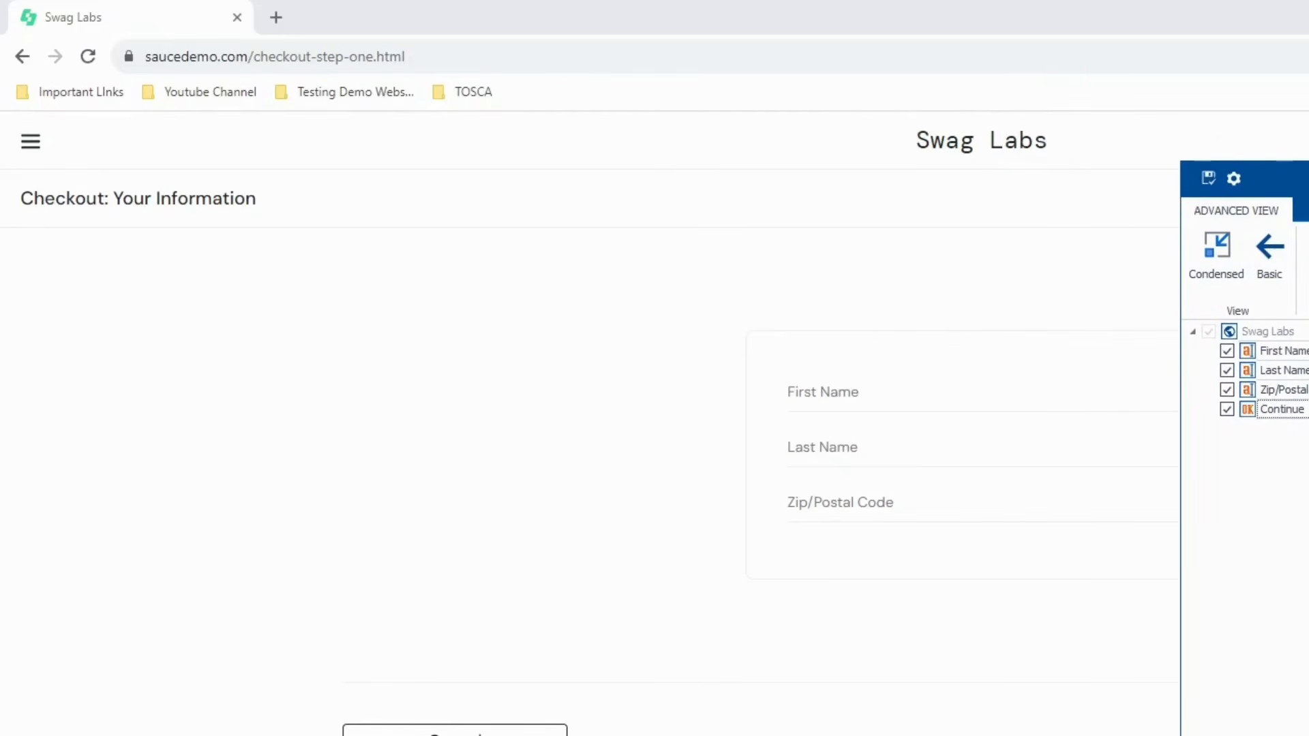
- Name the module CheckoutInfoPage, save it and close XScan
click(1269, 331)
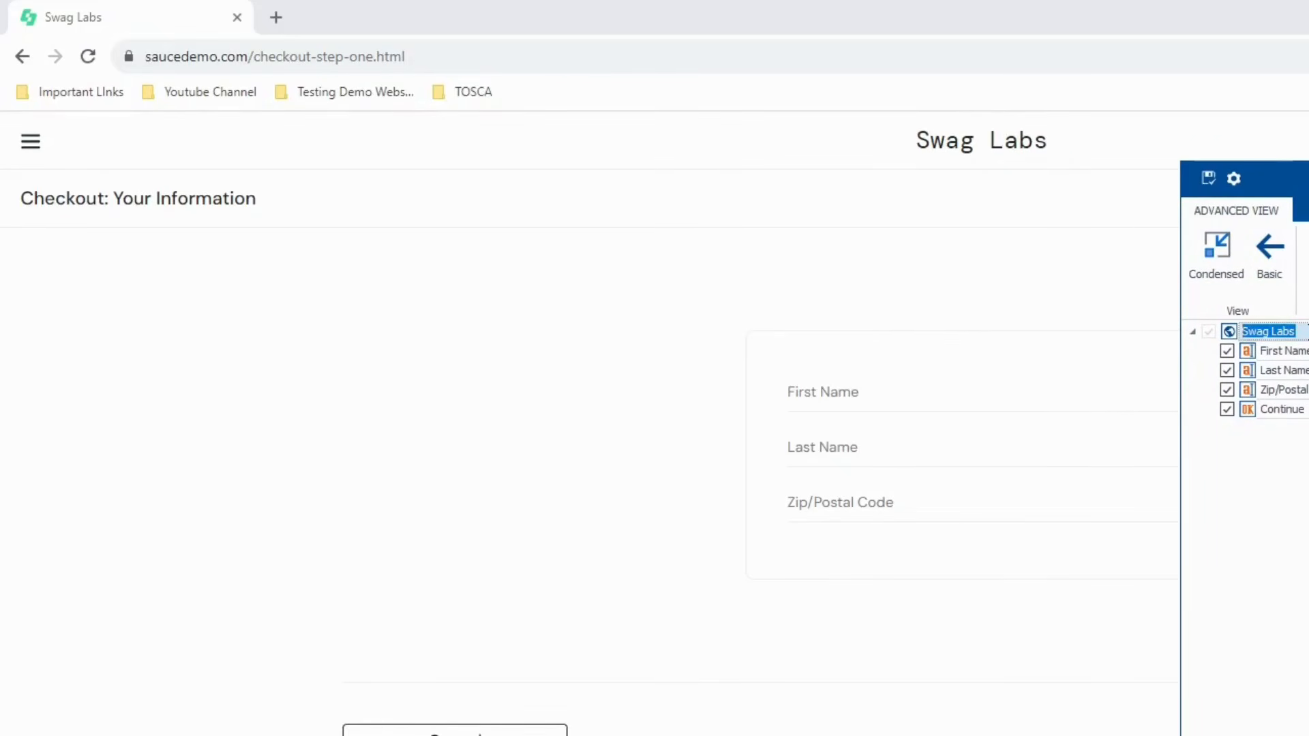
text(CheckoutInfo)
click(1208, 177)
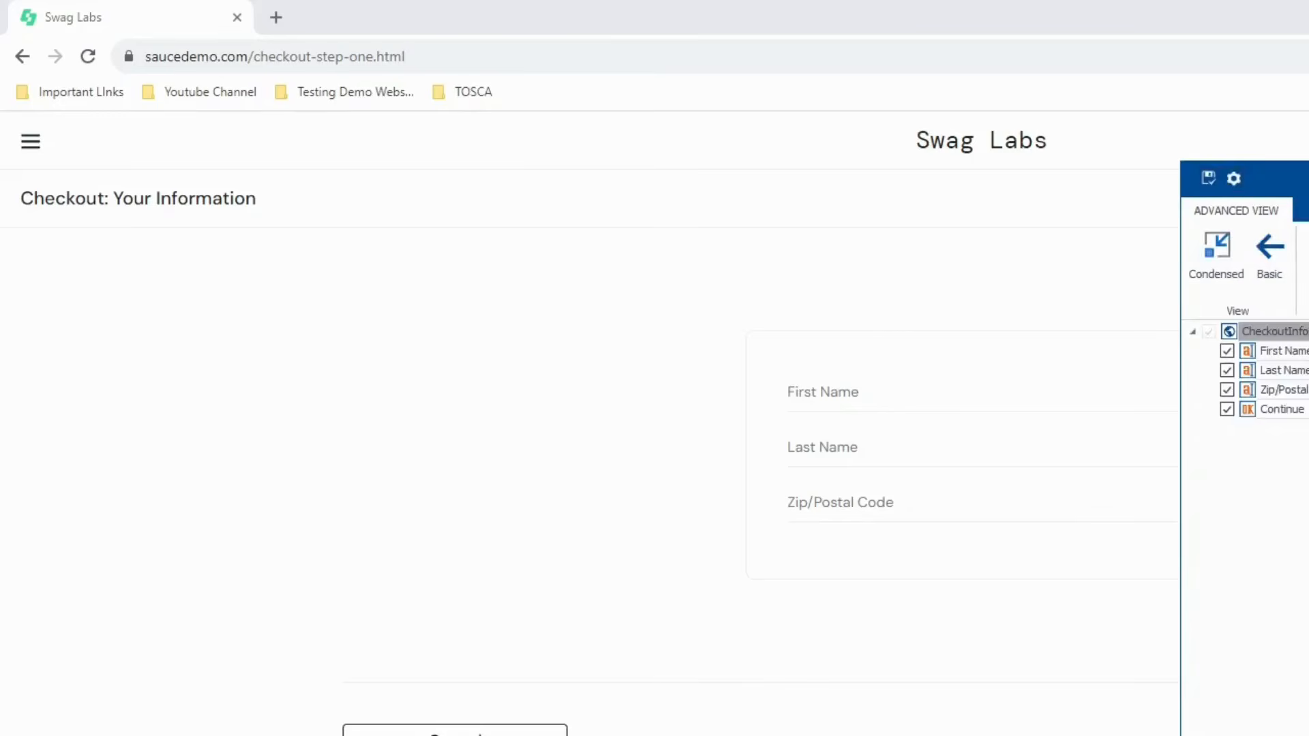
drag(1308, 179, 1230, 160)
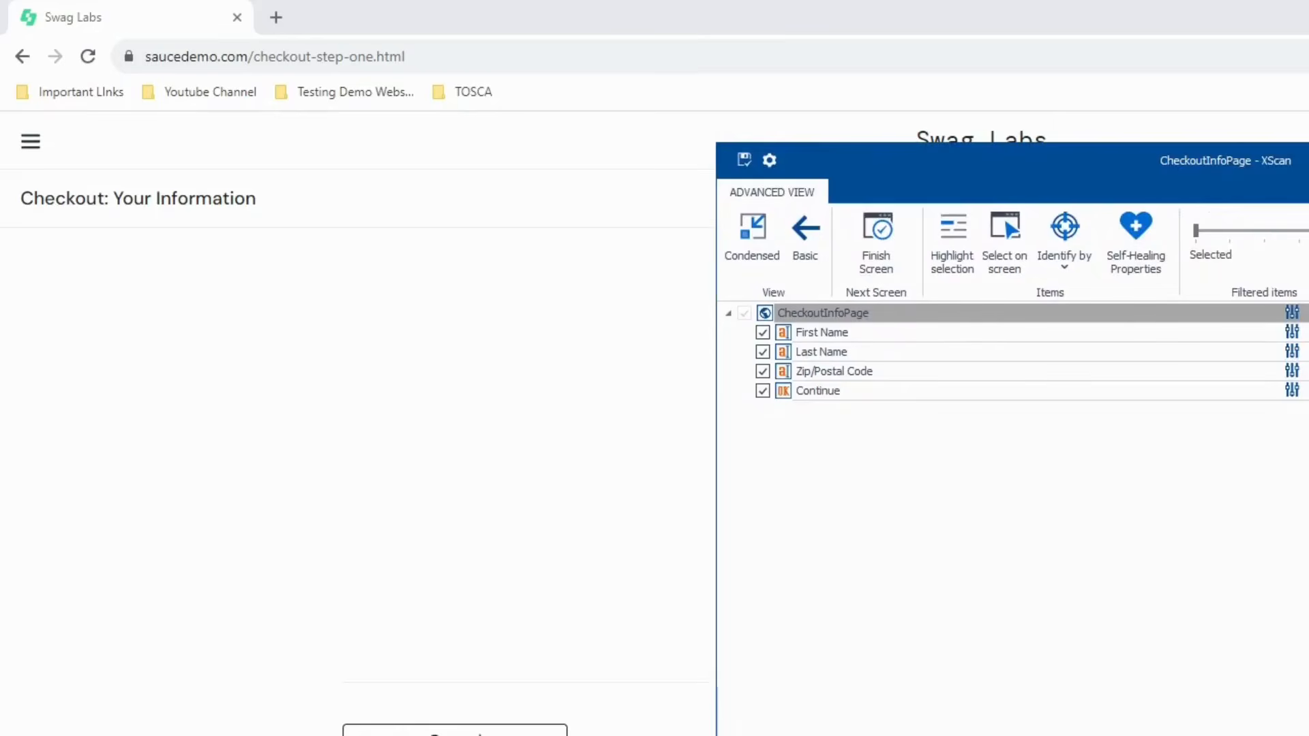
key(alt+F4)
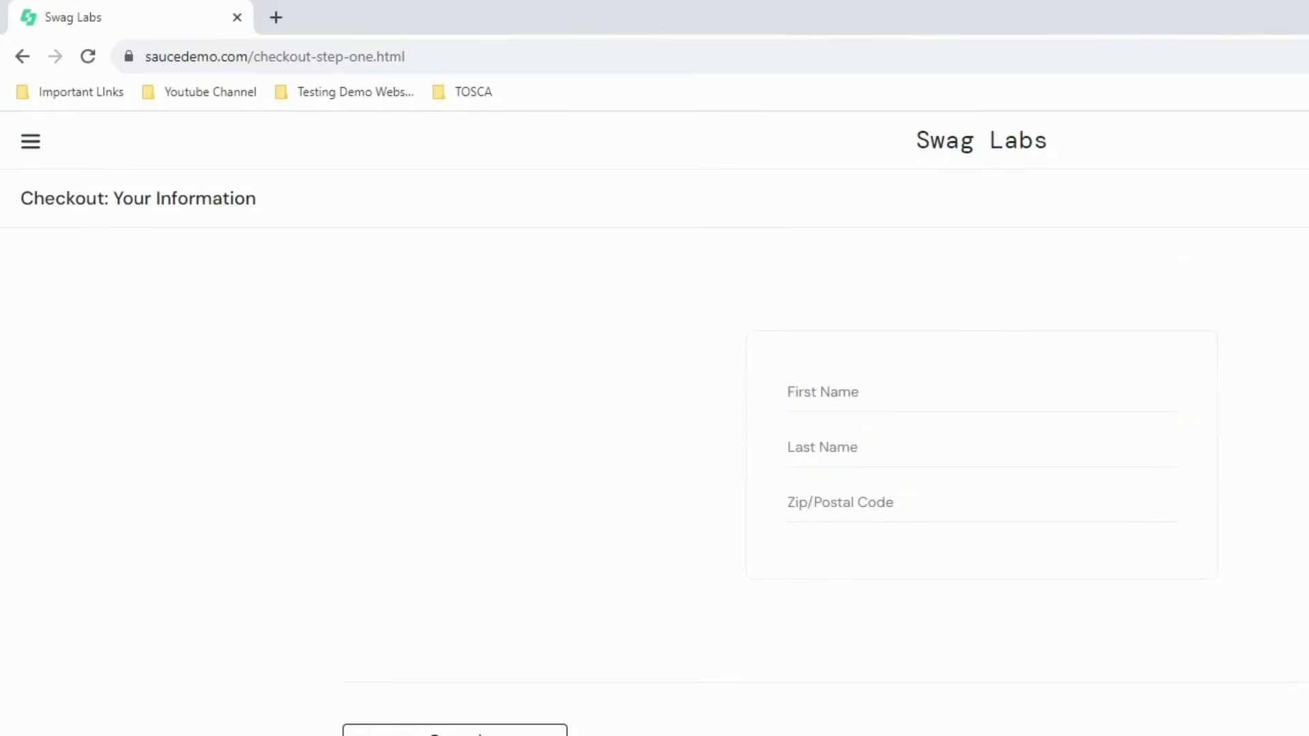
key(alt+Tab)
- Drop CheckoutInfoPage under <New TestCase>_1 after Click on Checkout and select its First Name value
click(128, 478)
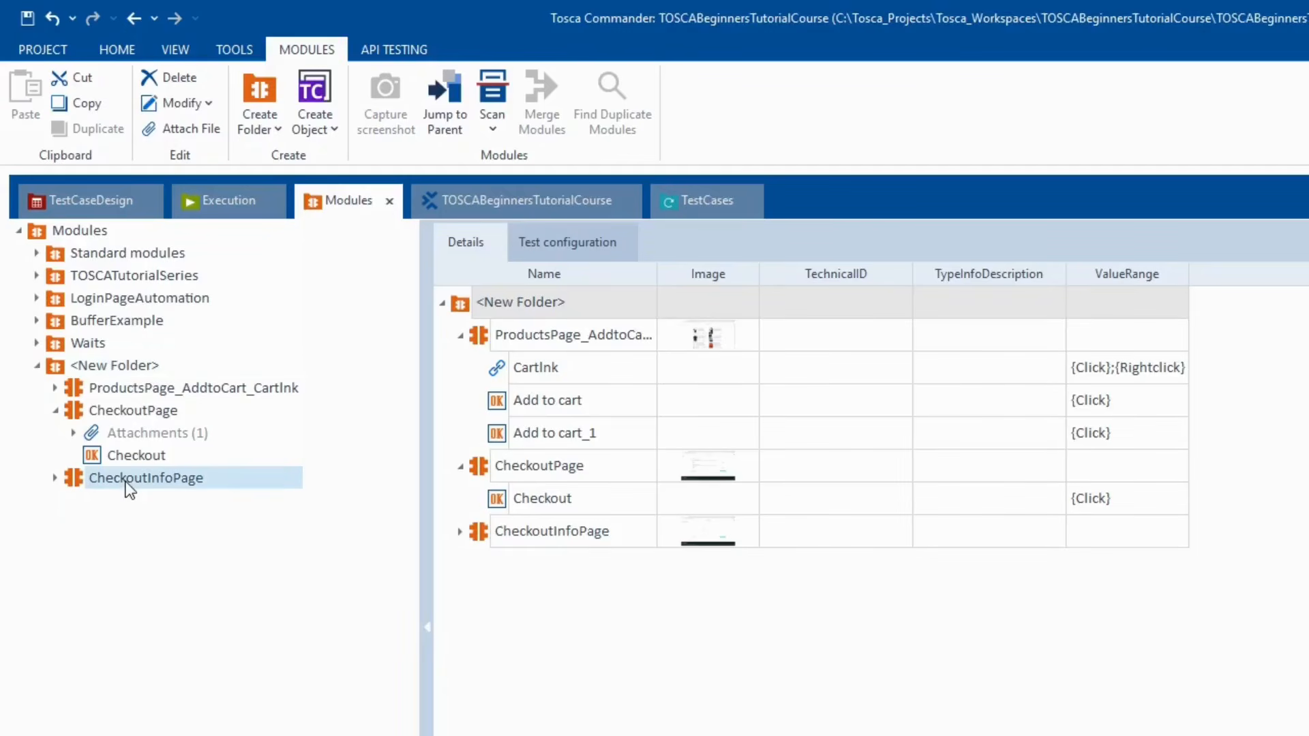
drag(126, 483, 591, 301)
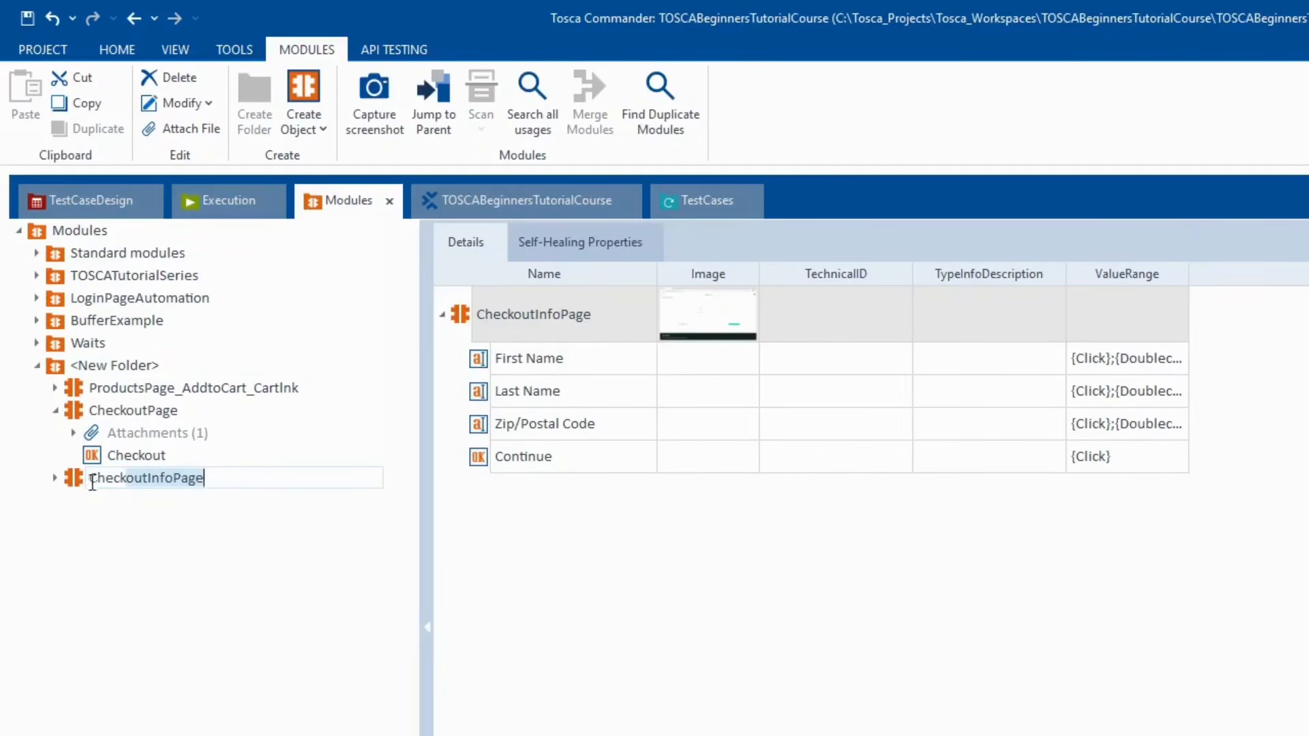
drag(72, 486, 112, 546)
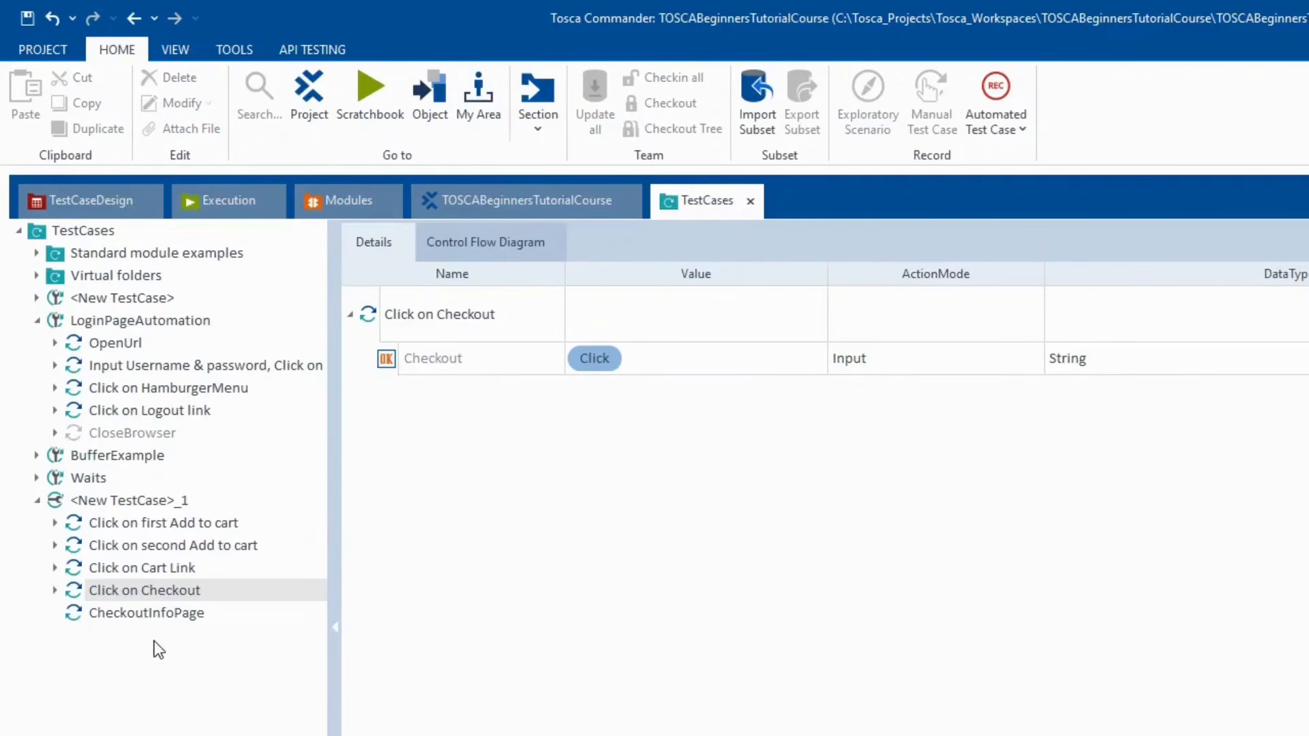
click(141, 613)
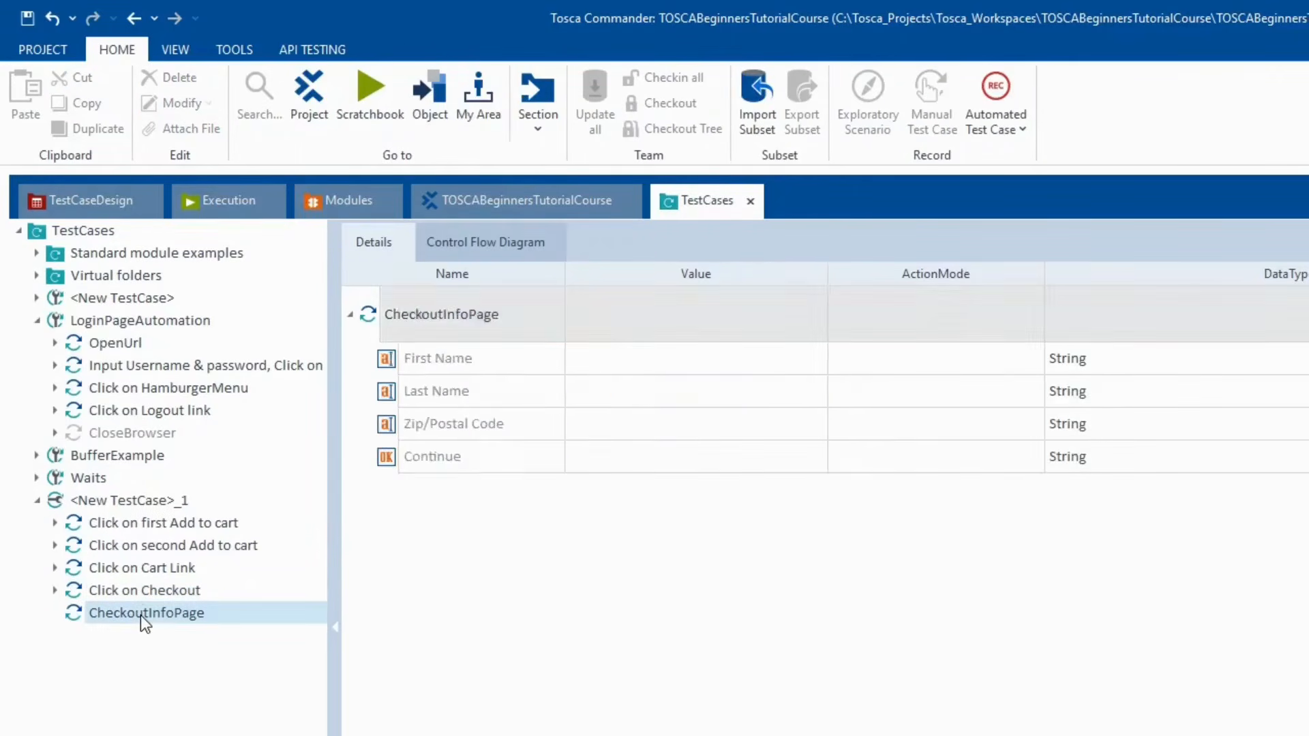
click(628, 370)
key(alt+Tab)
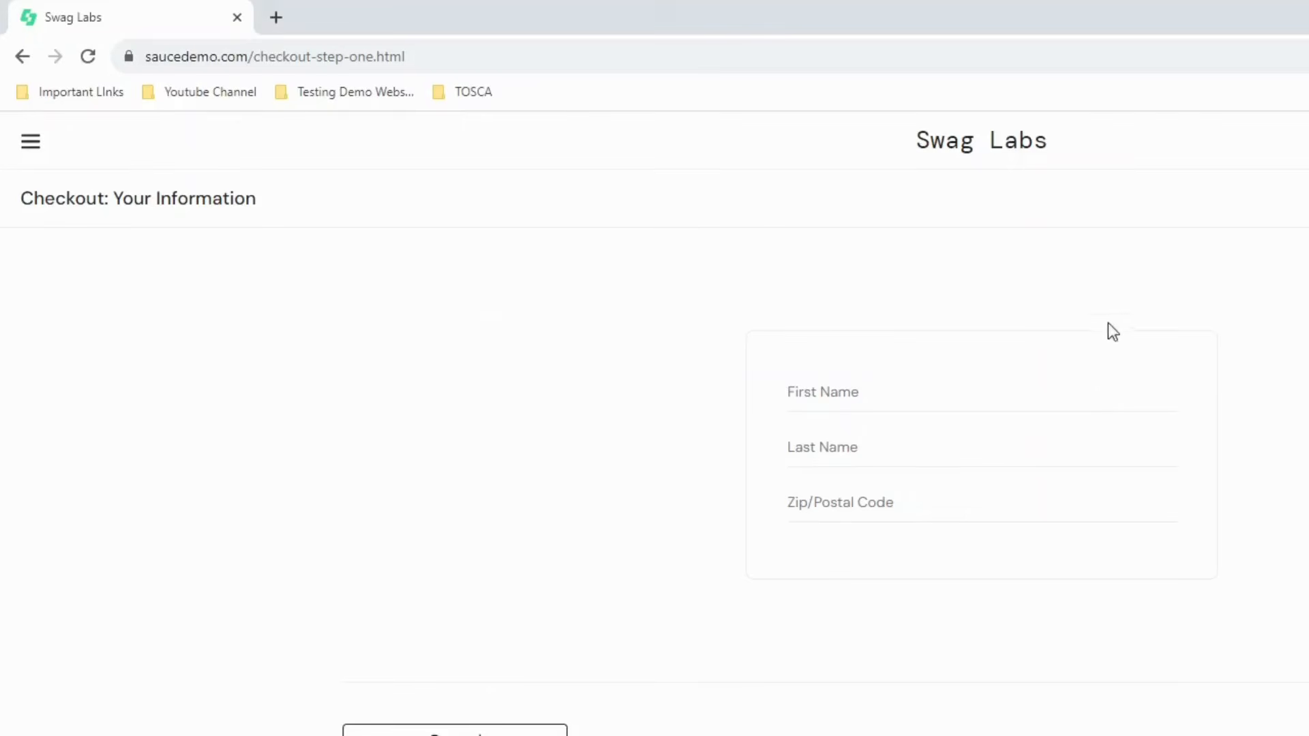
click(857, 382)
text(fghfgh353454/787)
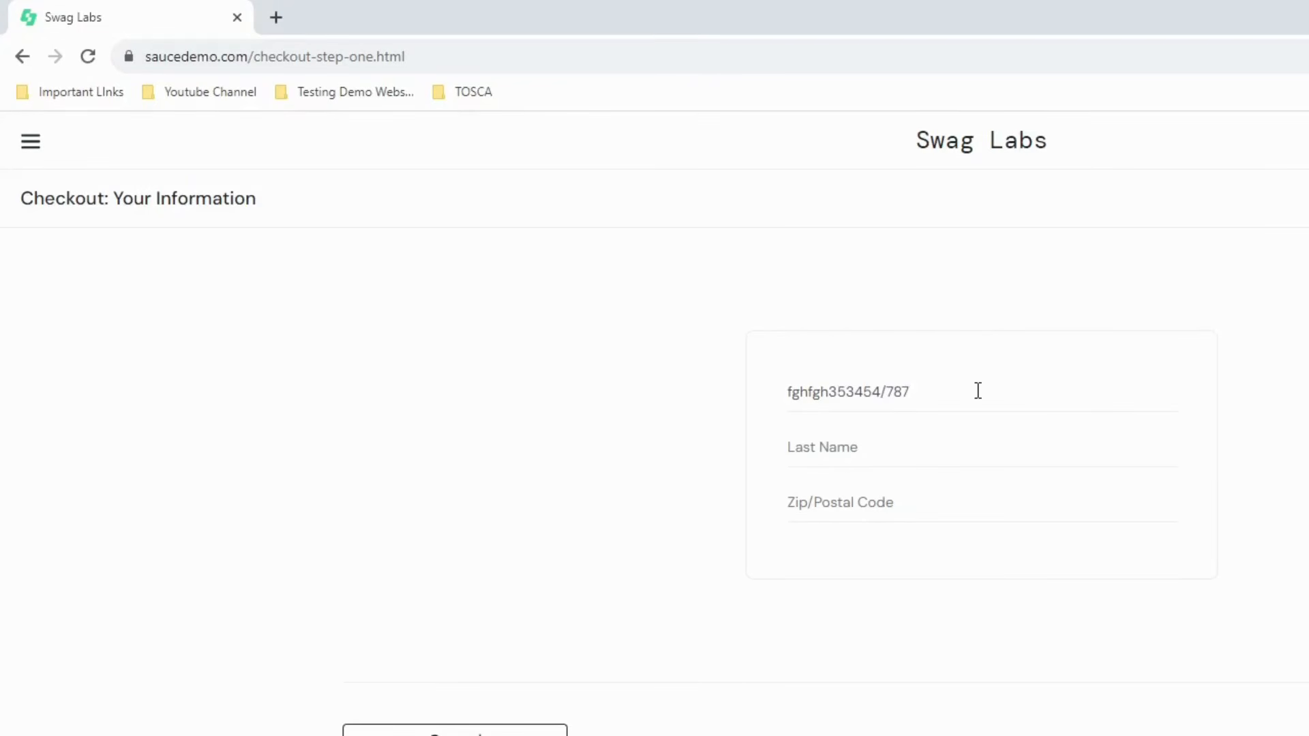
drag(978, 389, 701, 400)
key(BackSpace)
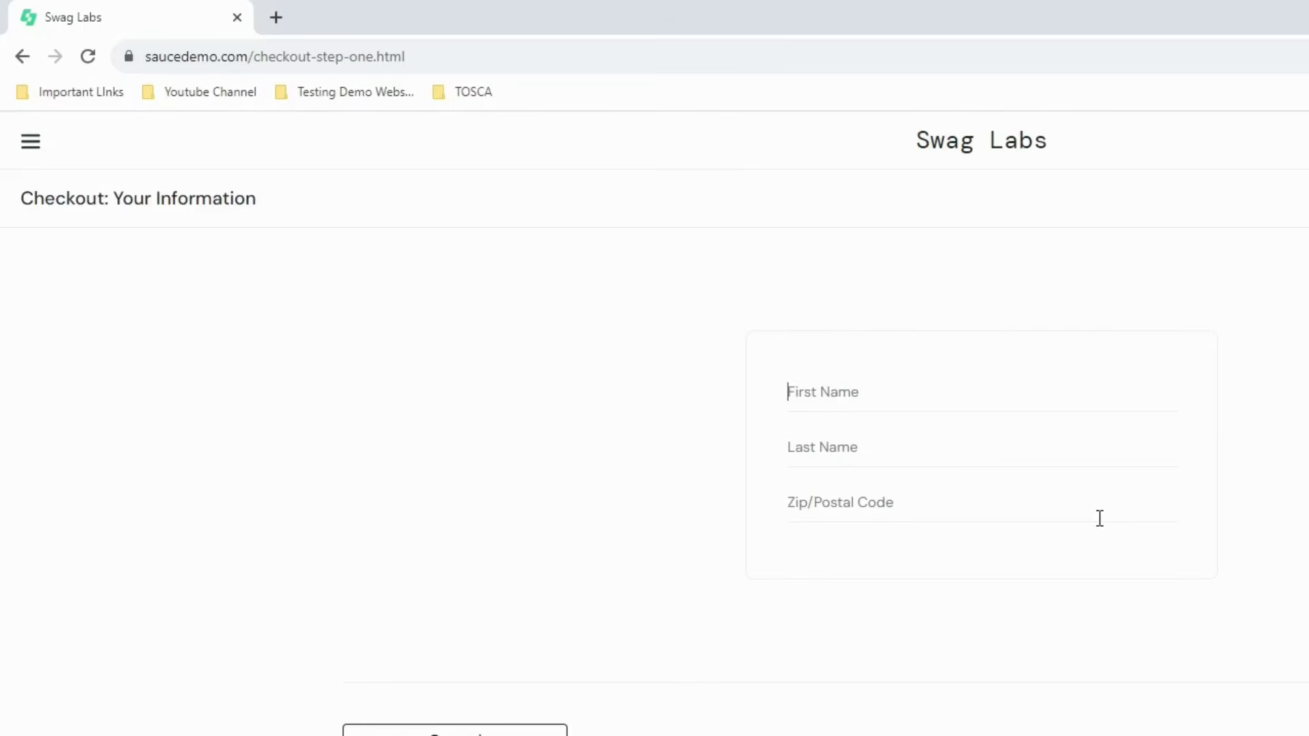
- Enter {RANDOMTEXT[6]} as the First Name value using the keyword autocomplete list
key(alt+Tab)
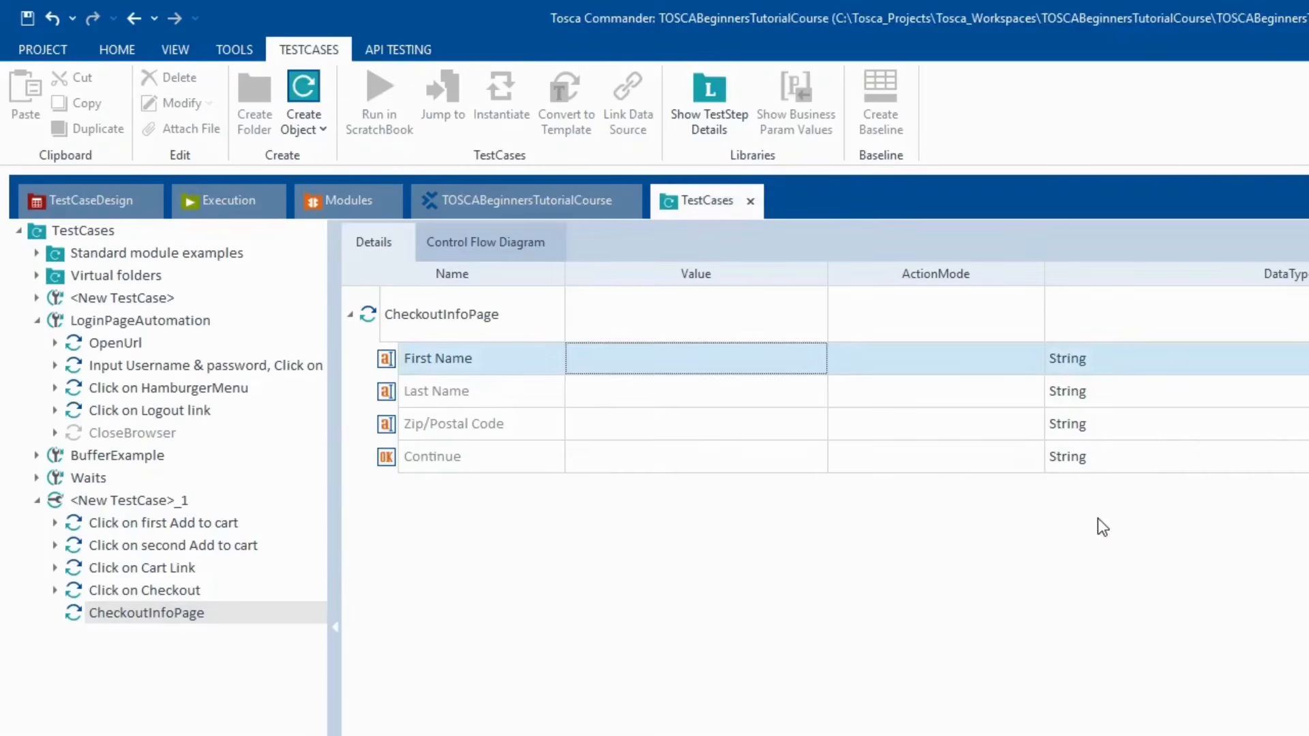
click(619, 359)
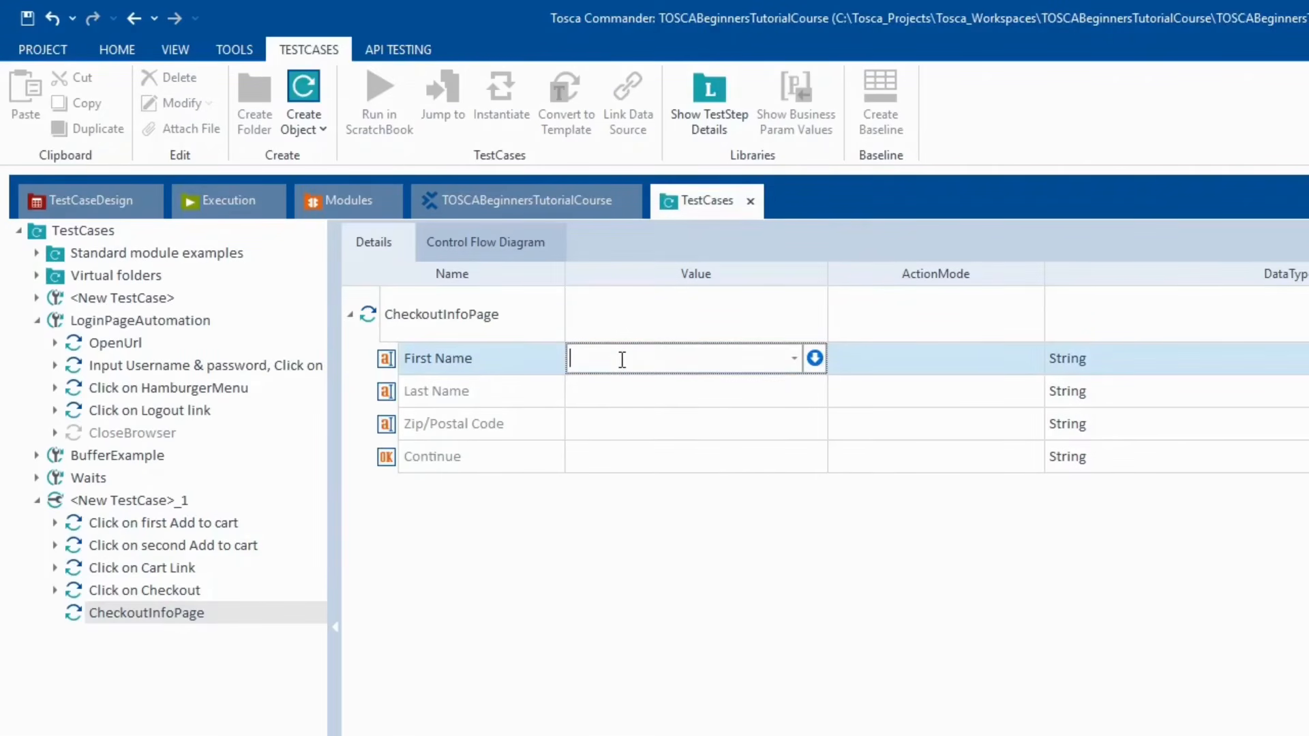
text({Click})
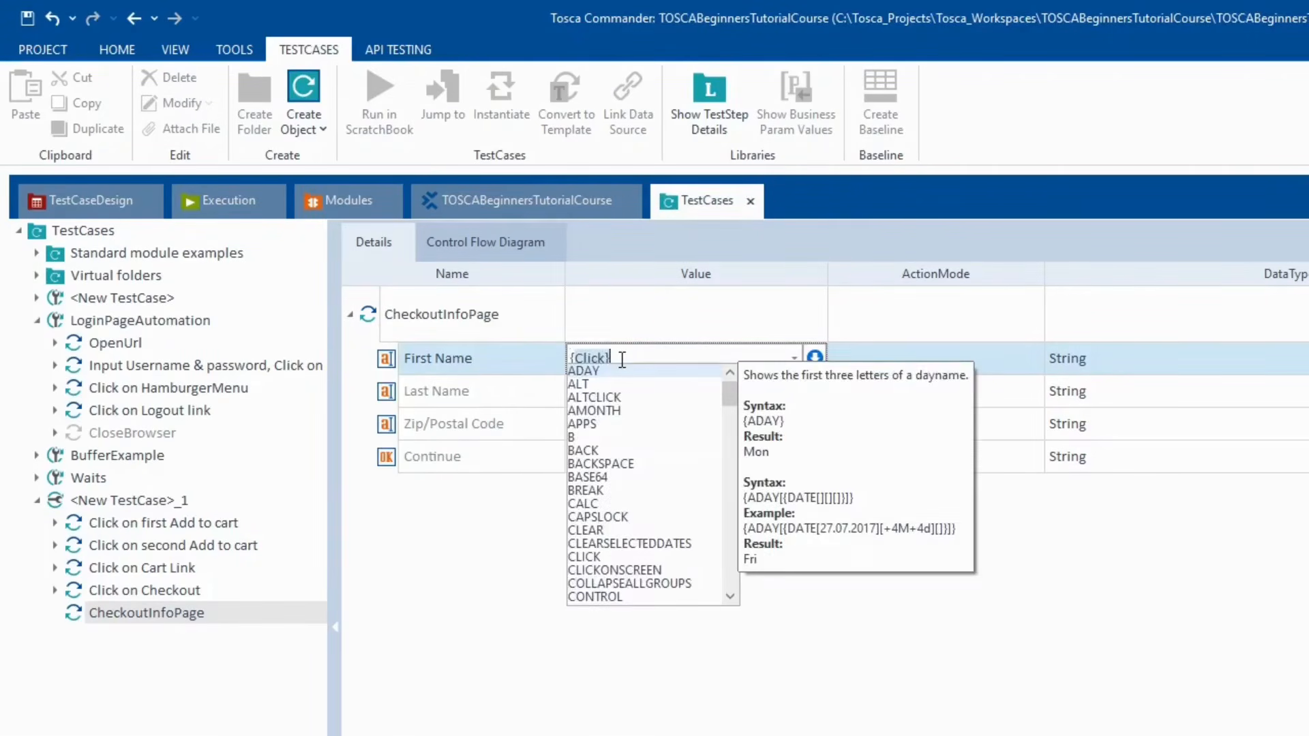
text({RA)
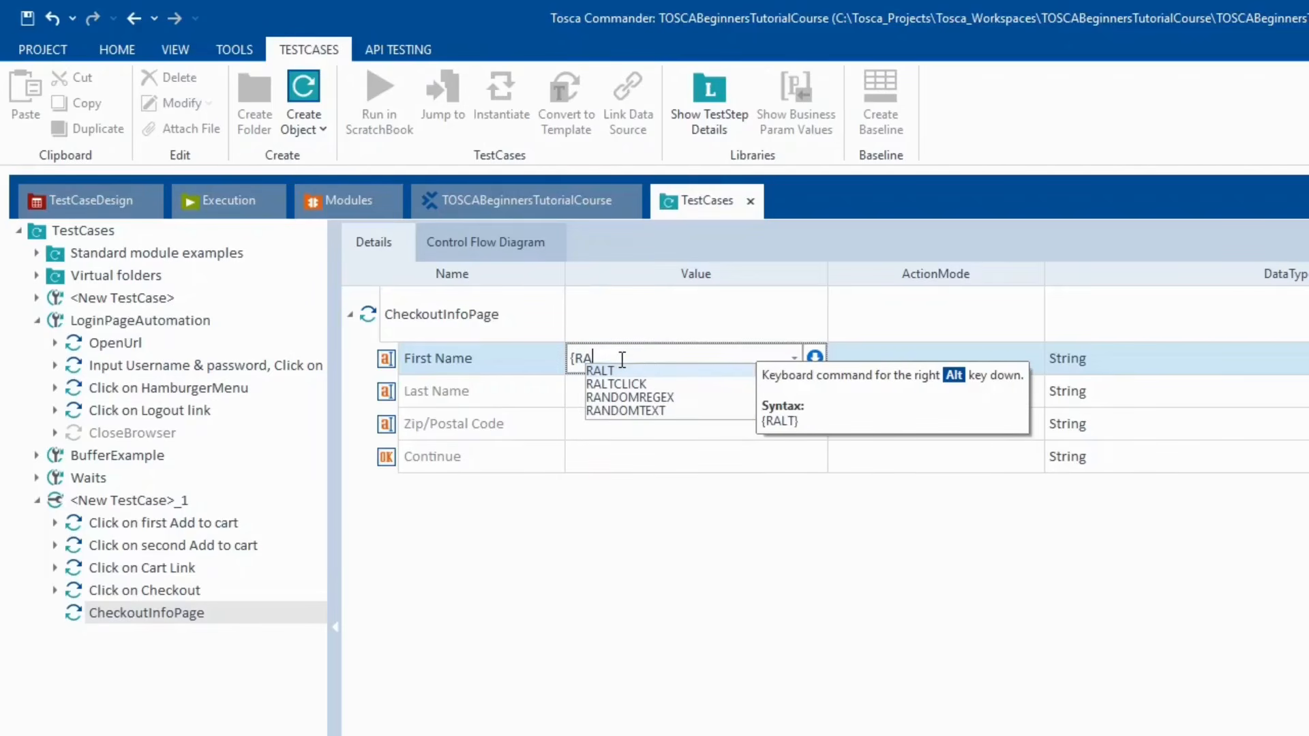
key(Down)
key(Down)
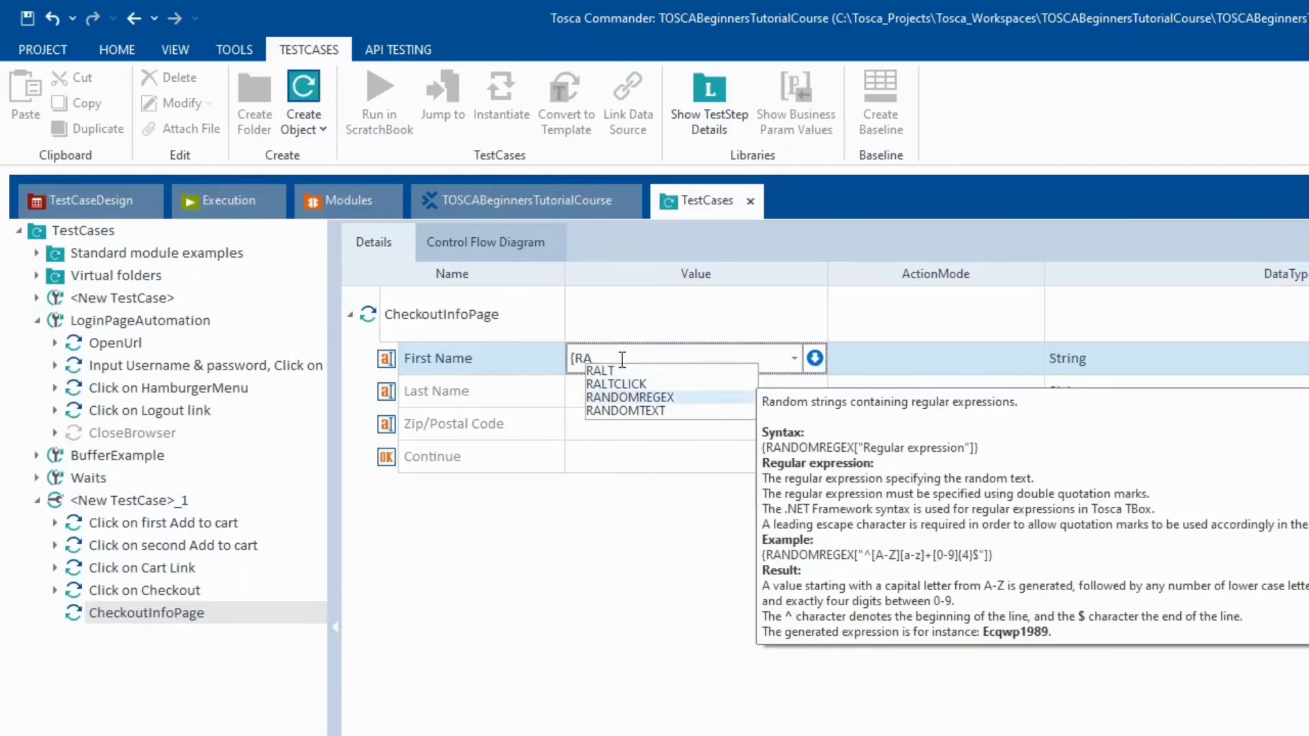
key(Down)
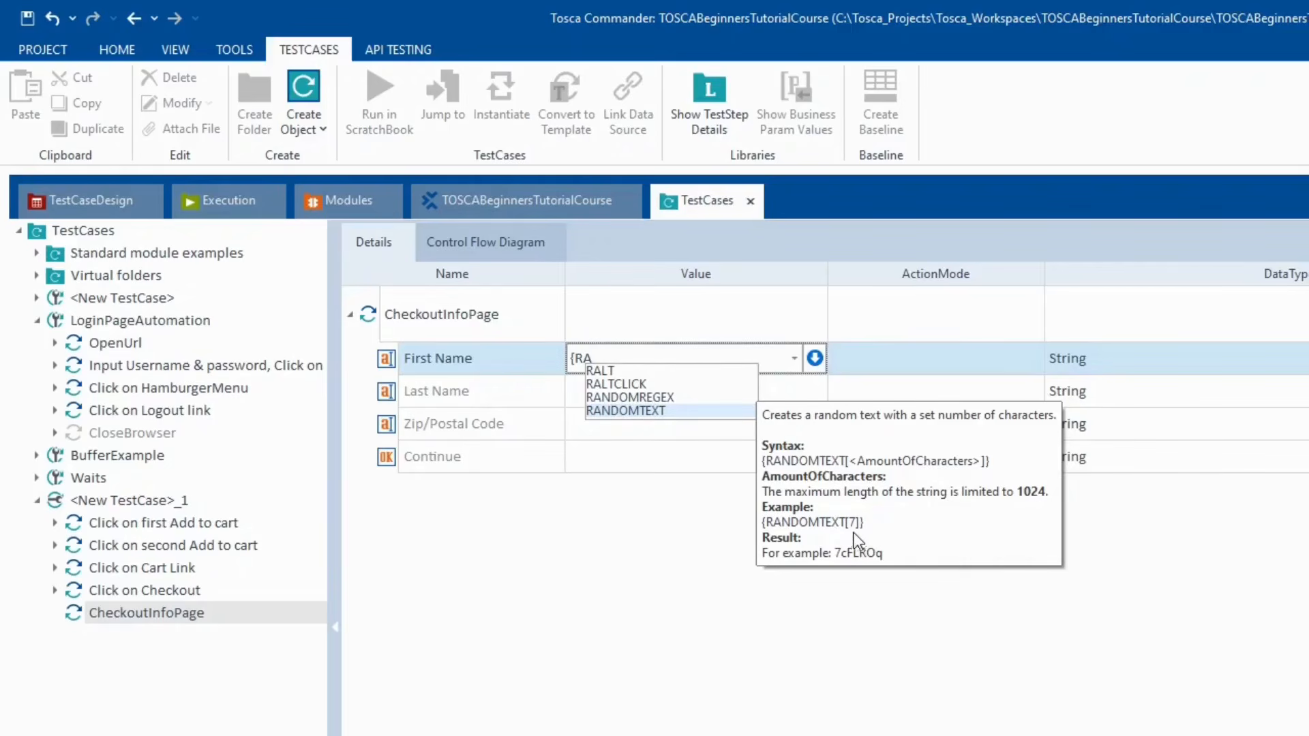
click(654, 410)
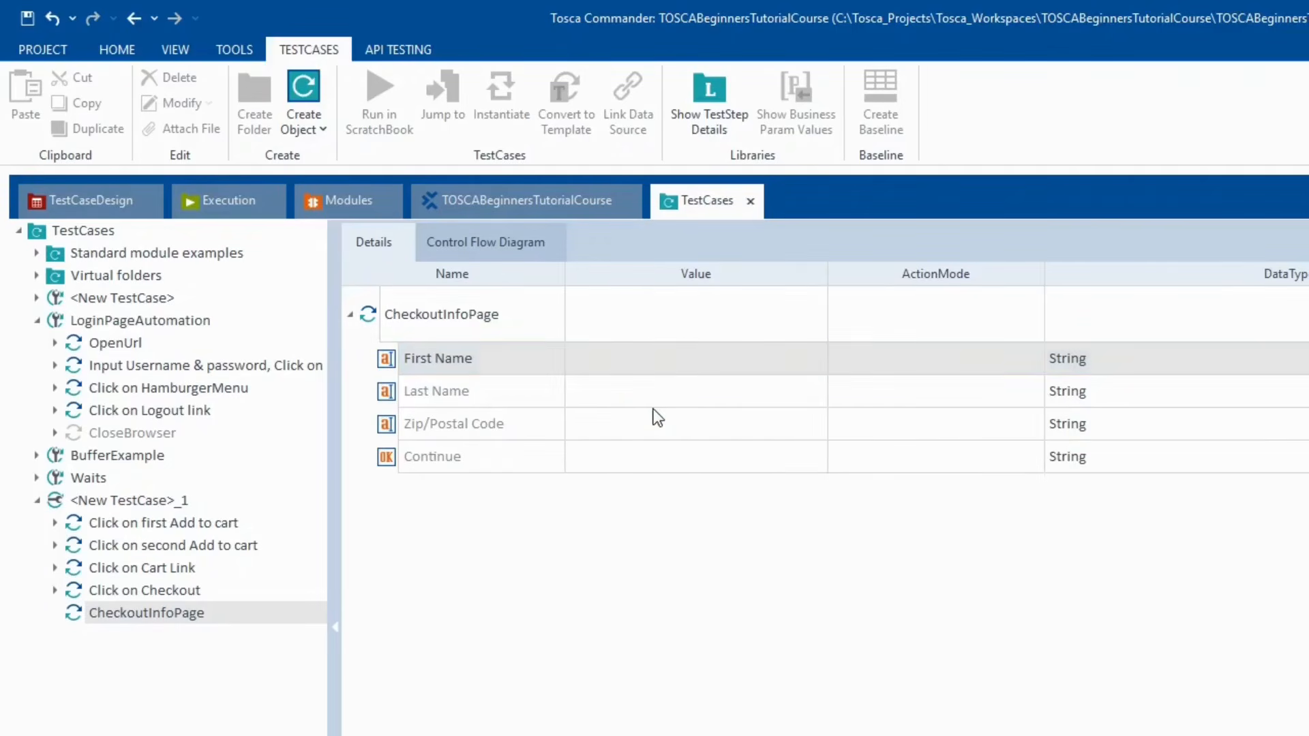
click(655, 365)
click(703, 360)
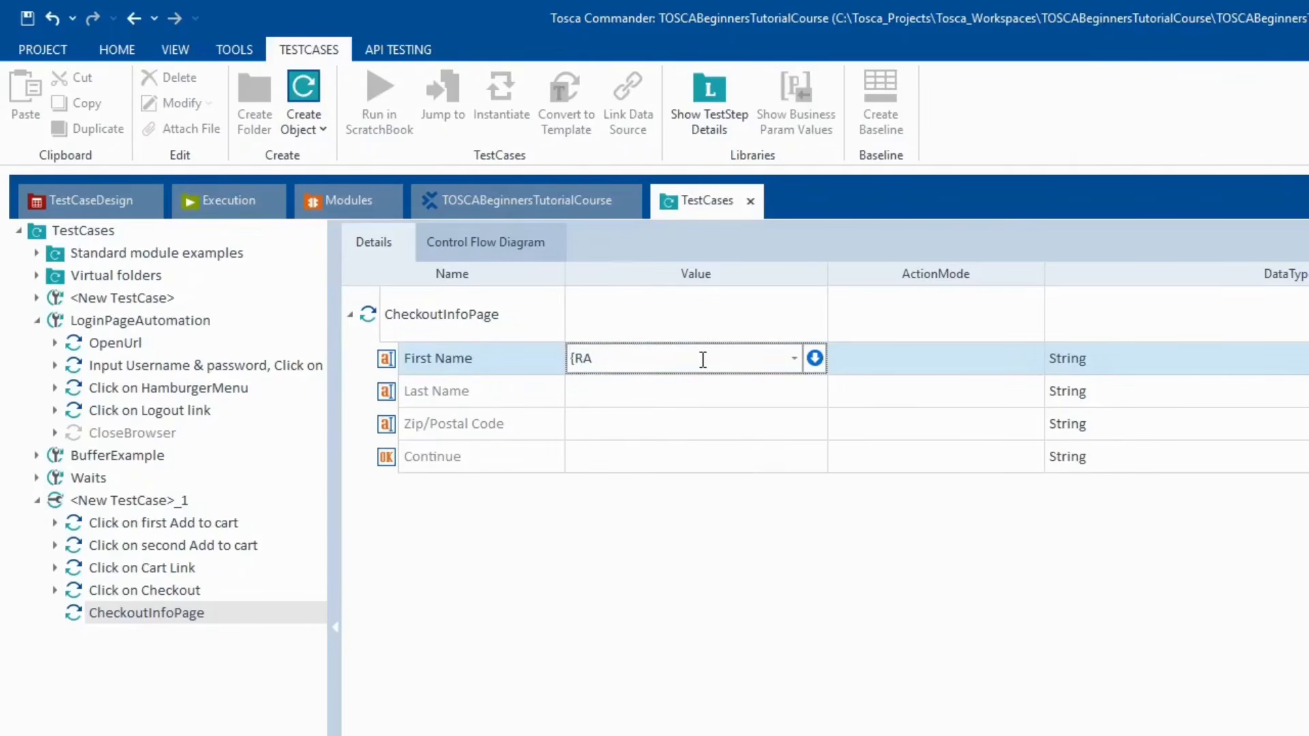
text(NDOMTEXT[6]})
key(Return)
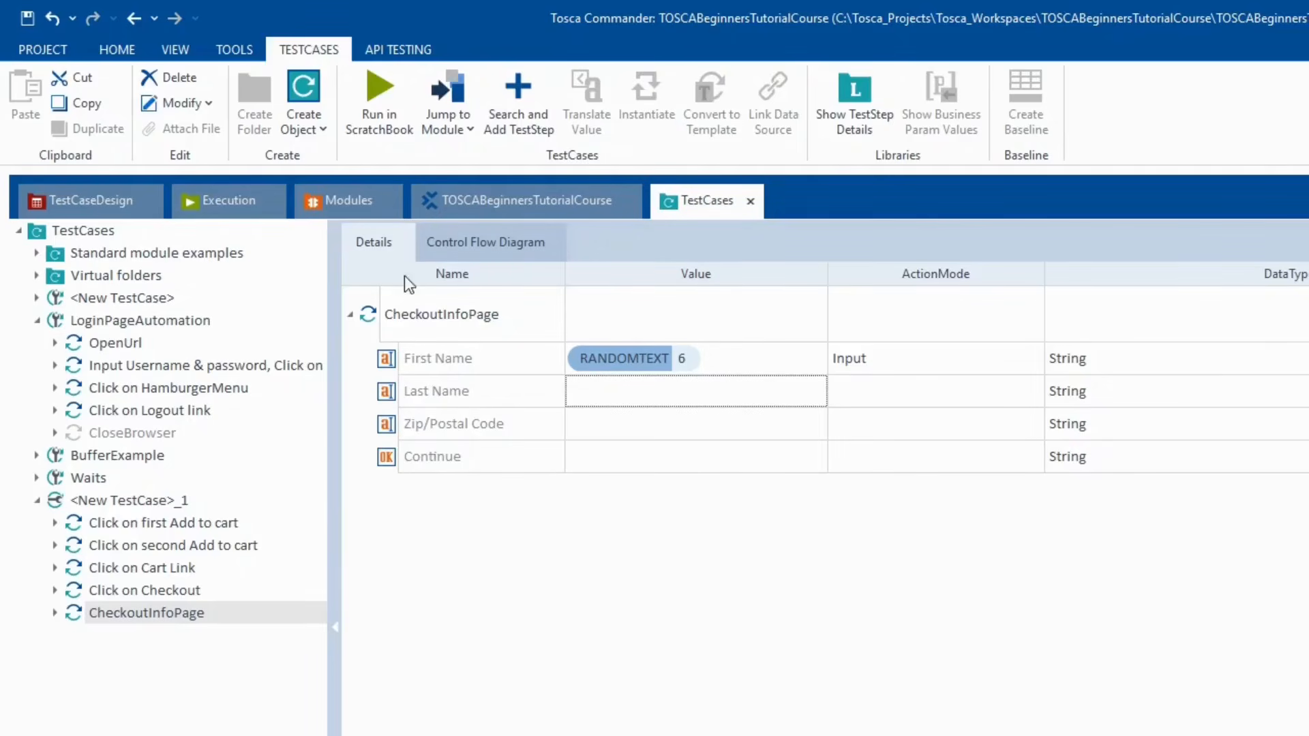
- Run CheckoutInfoPage in ScratchBook so First Name gets random text r6zm2X, then close the results
click(371, 314)
right_click(371, 312)
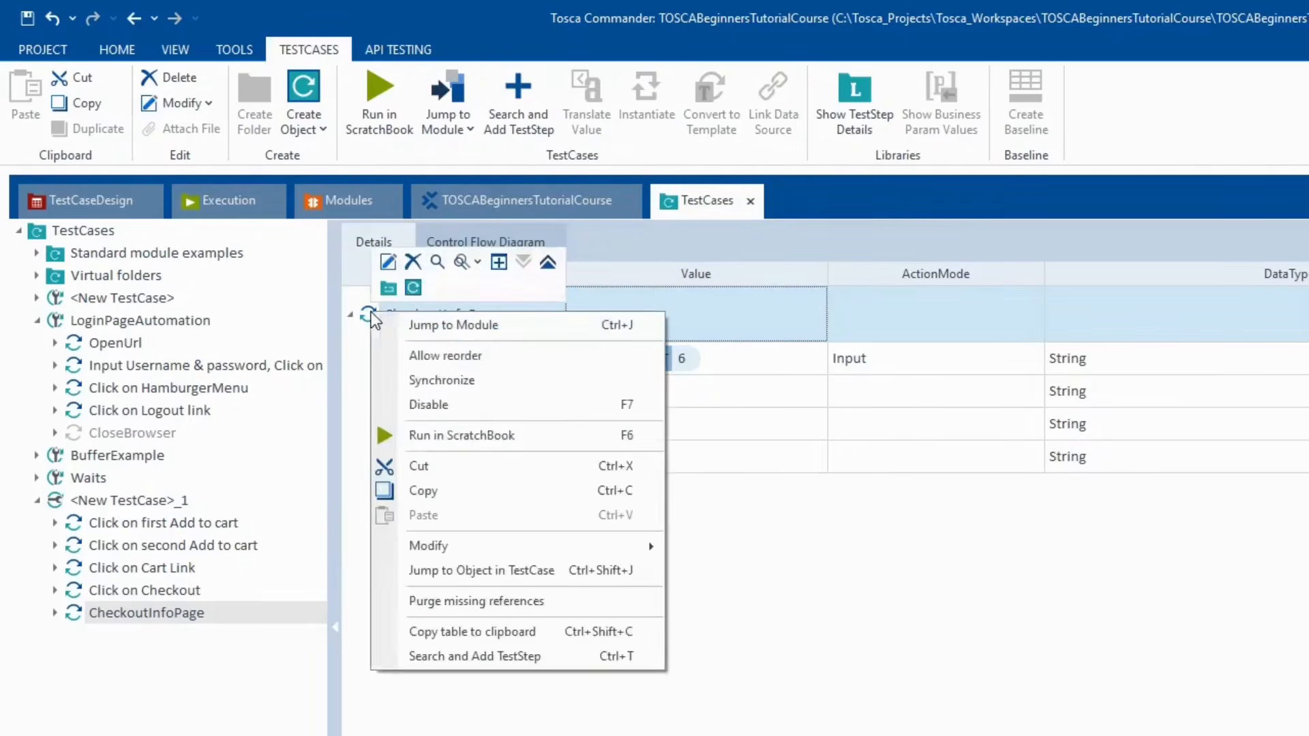
click(535, 431)
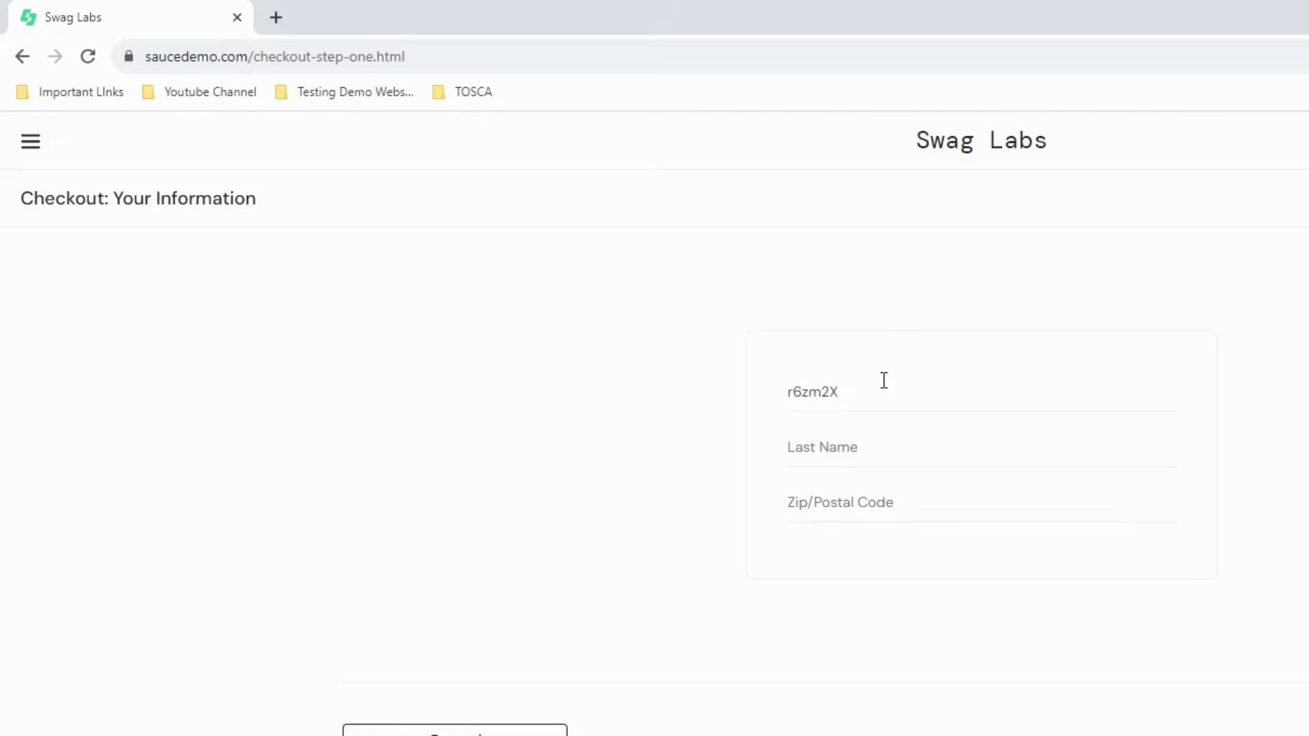
key(alt+Tab)
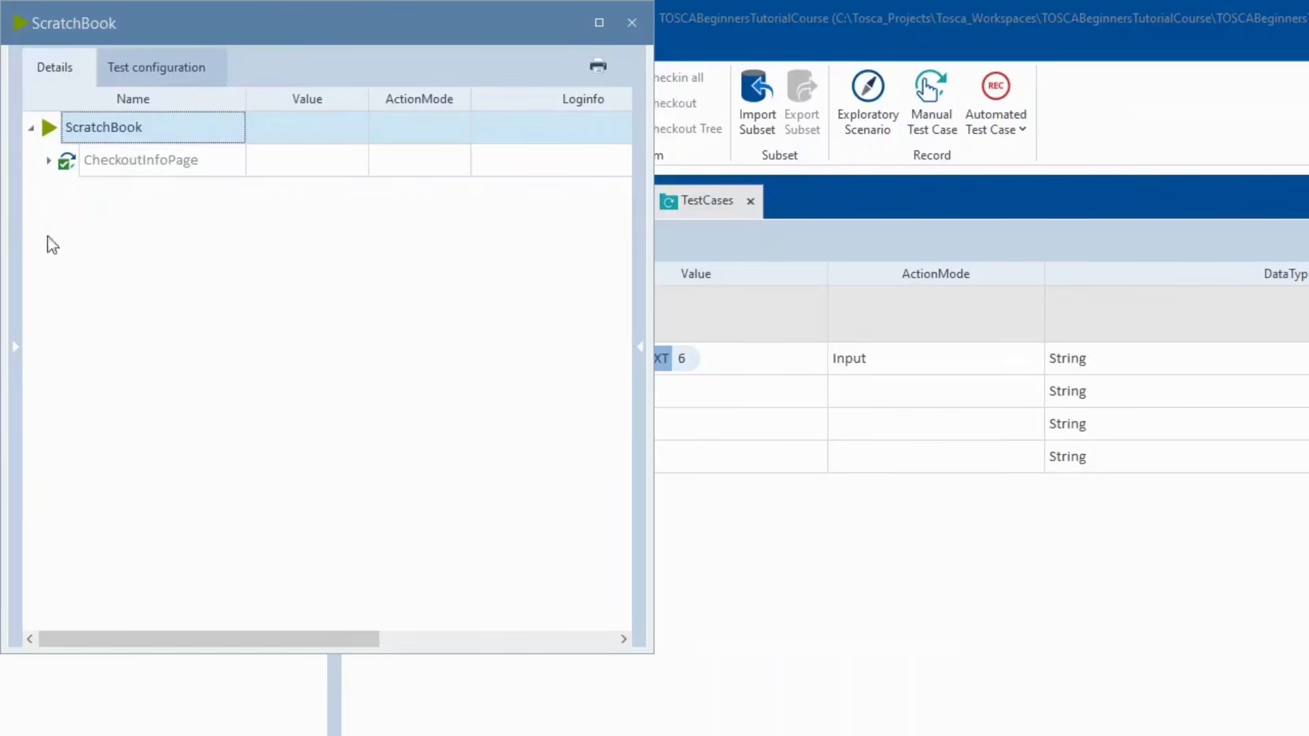
click(631, 24)
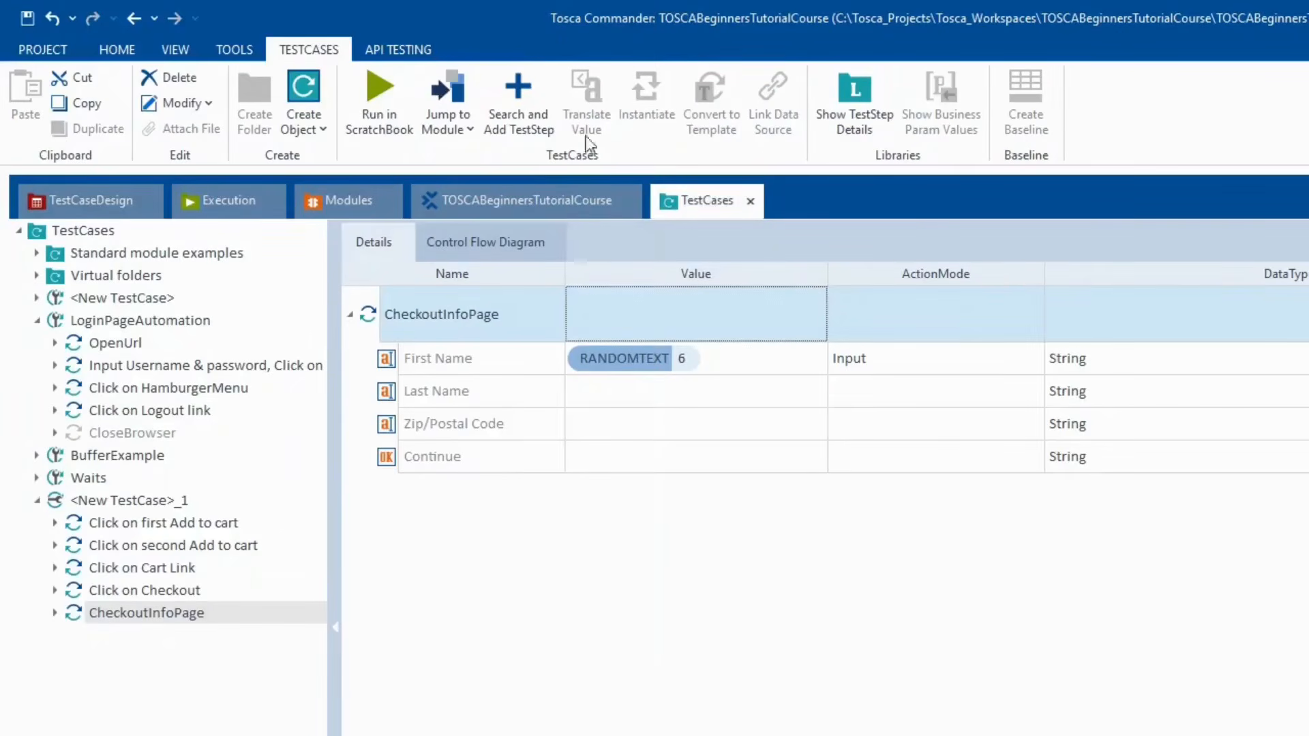
- Change CheckoutInfoPage's First Name value from {RANDOMTEXT[6]} to {DATE}
click(737, 375)
click(741, 374)
key(BackSpace)
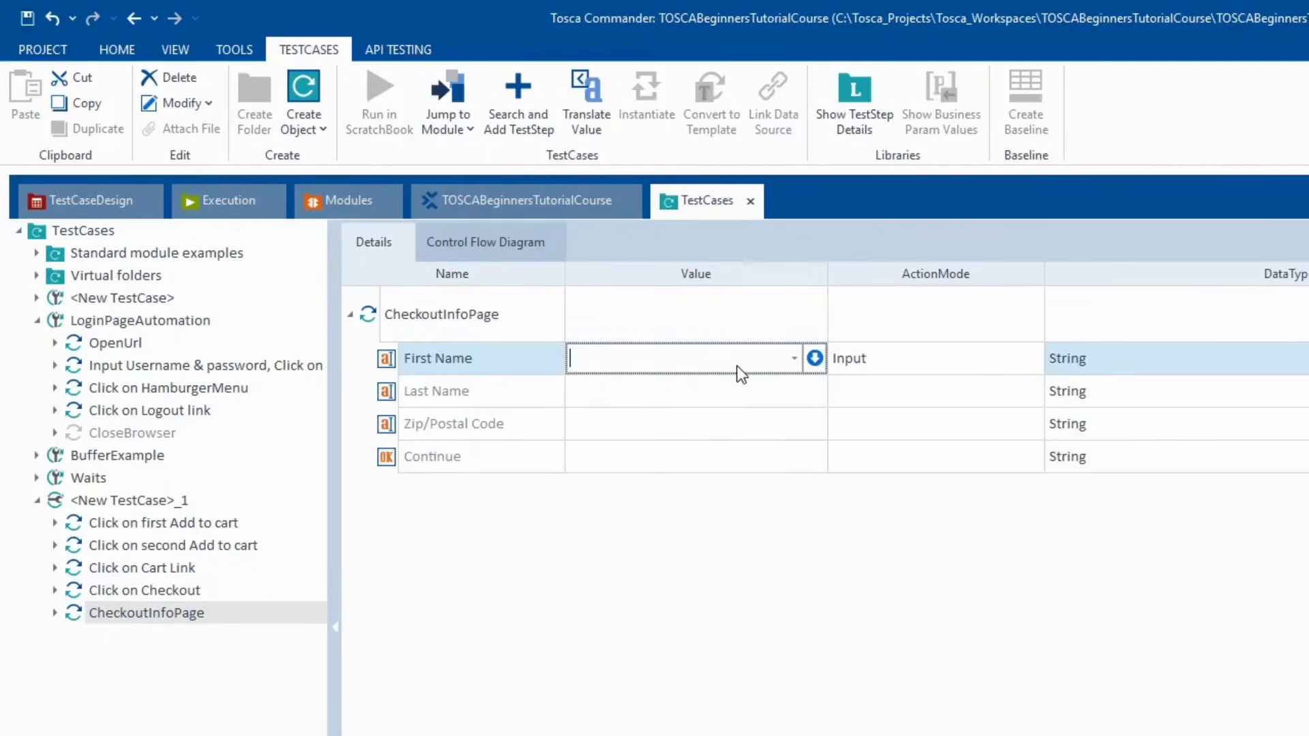
text({Click})
text(DATE)
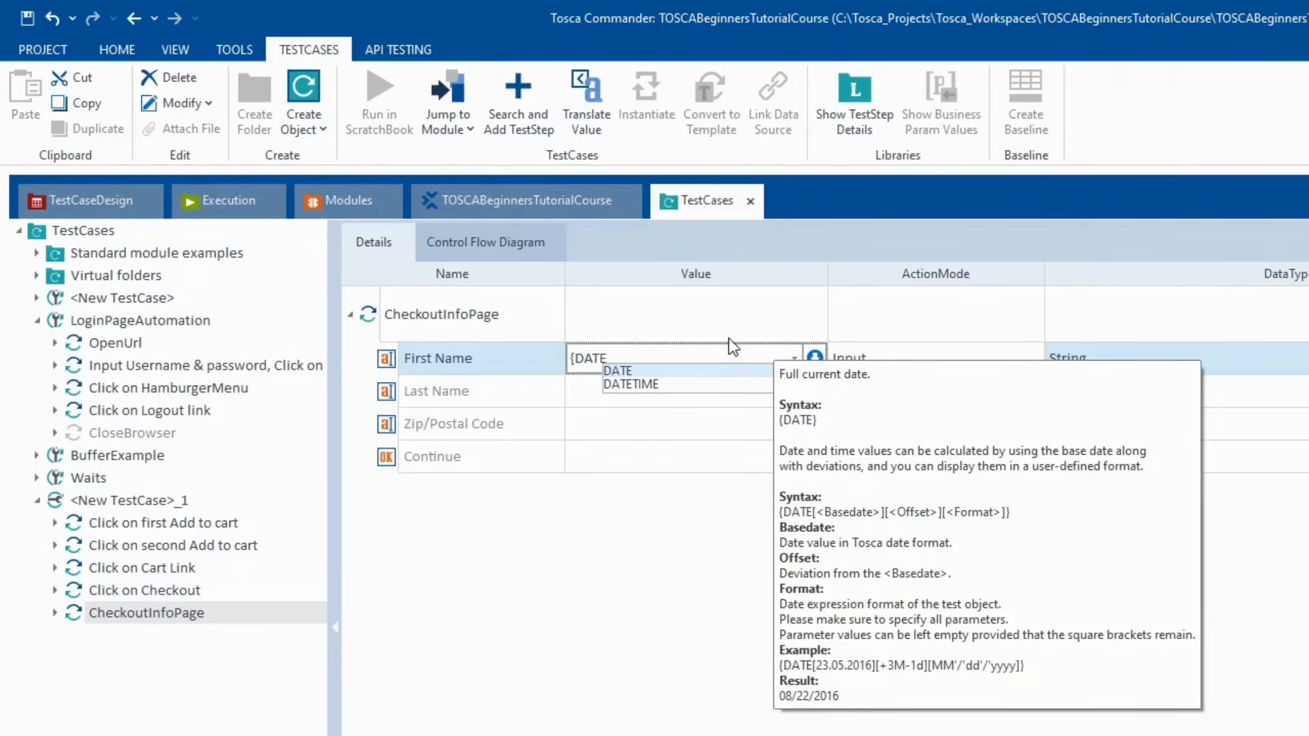
text(})
click(539, 675)
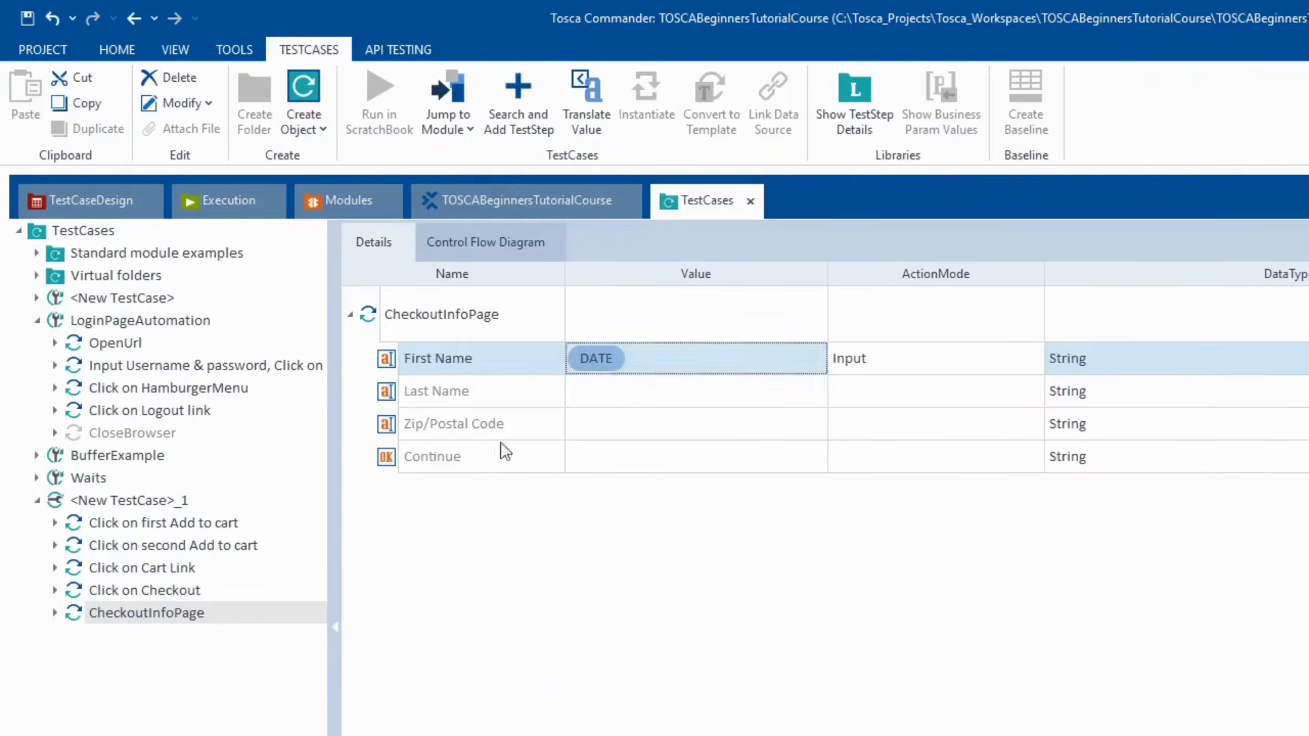
- Rerun CheckoutInfoPage in ScratchBook so First Name receives 04.09.2023
right_click(365, 318)
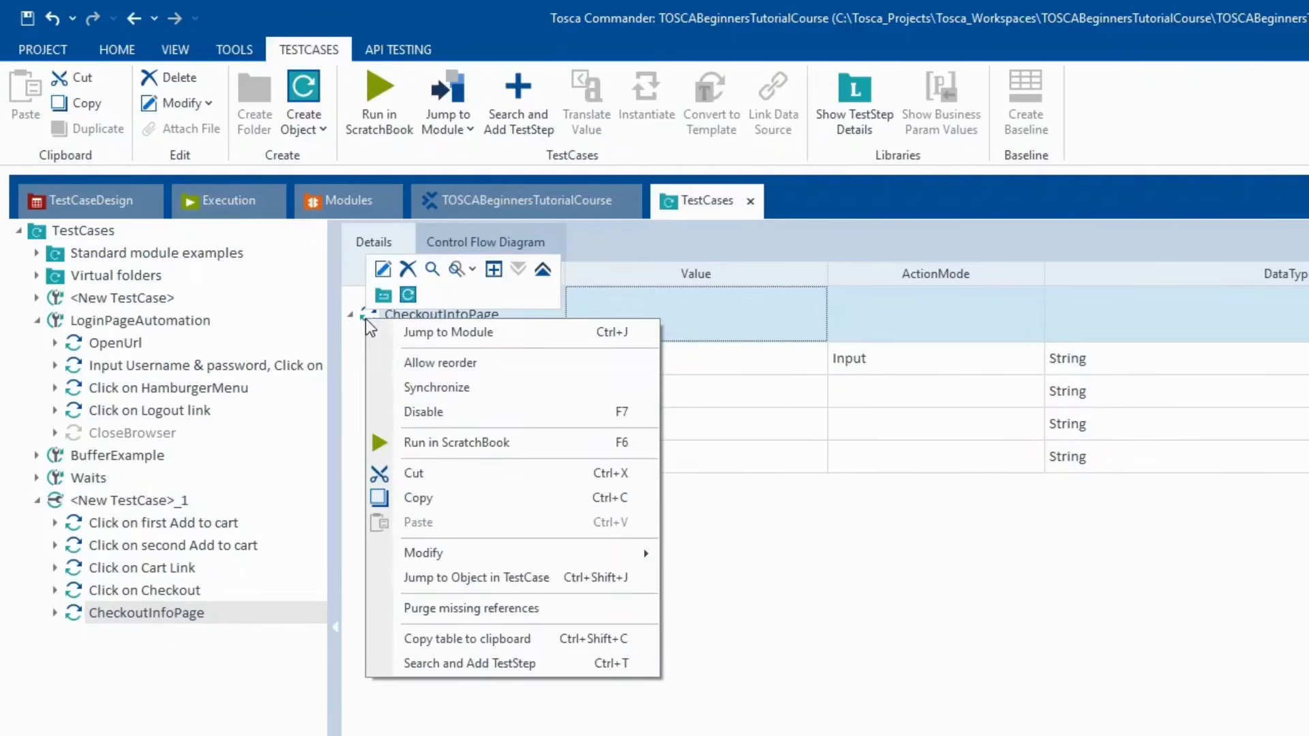
click(513, 397)
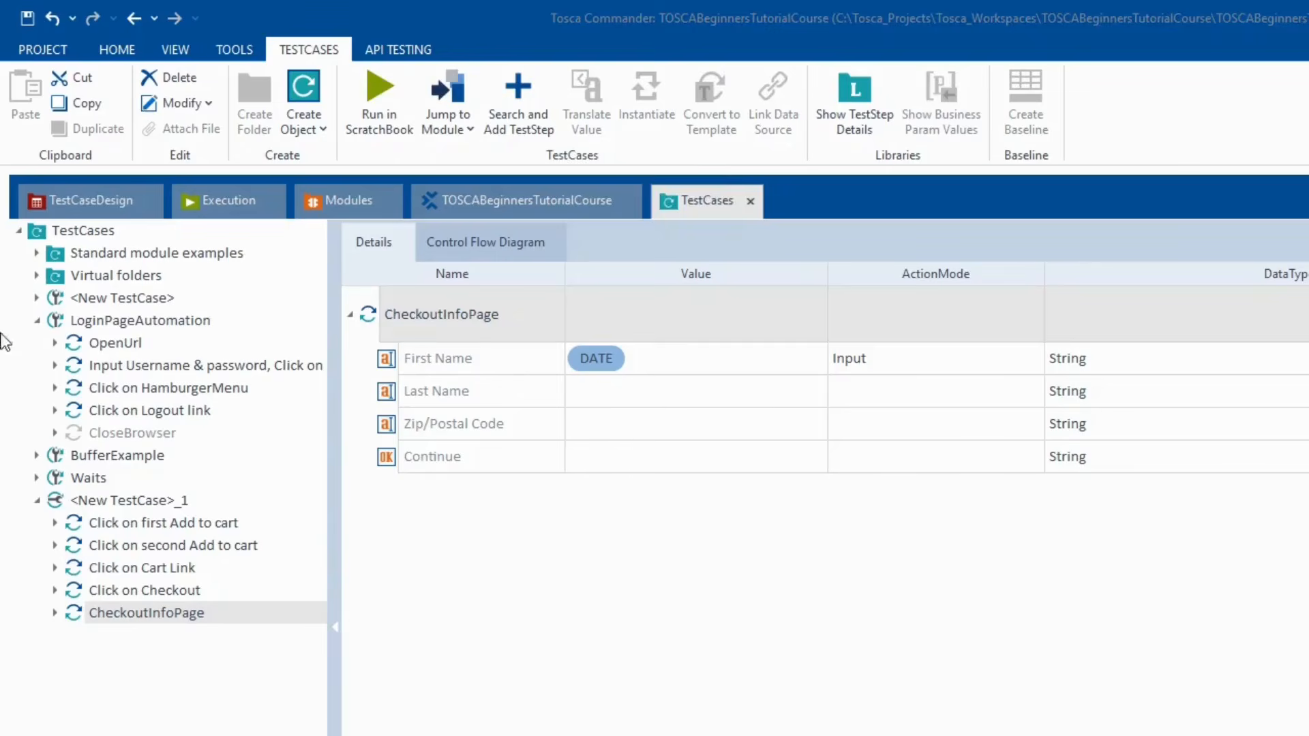
right_click(367, 318)
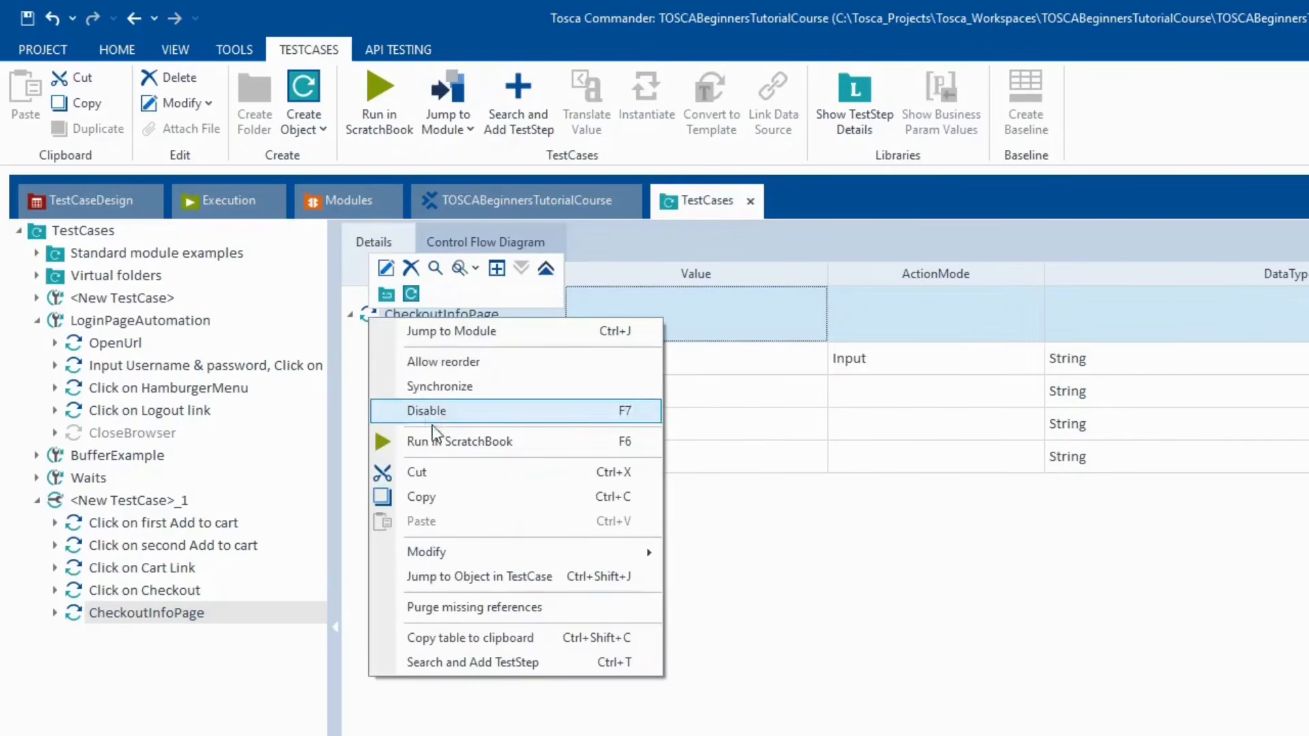
click(433, 412)
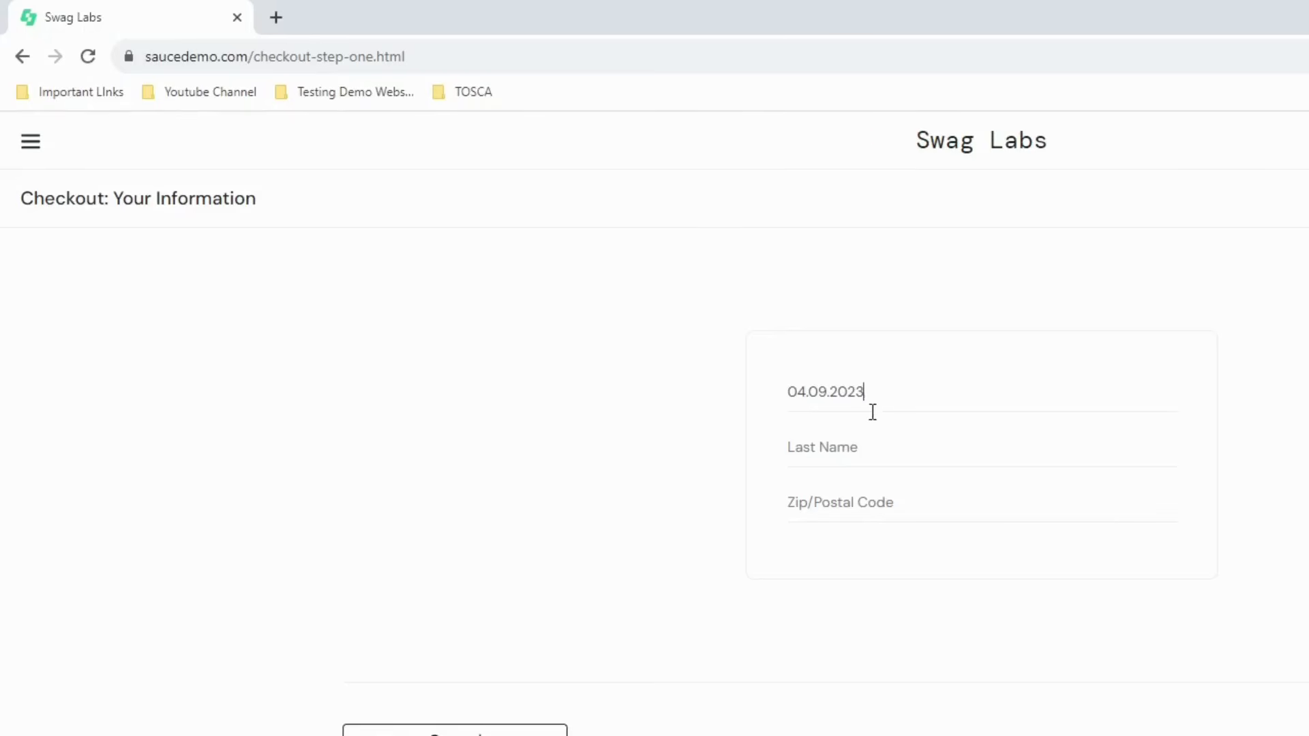
- Delete the entered date from the browser's First Name field
drag(879, 388, 754, 392)
key(BackSpace)
key(alt+Tab)
- Close the ScratchBook results and, after reviewing the OneNote outline, return to Tosca Commander
click(633, 23)
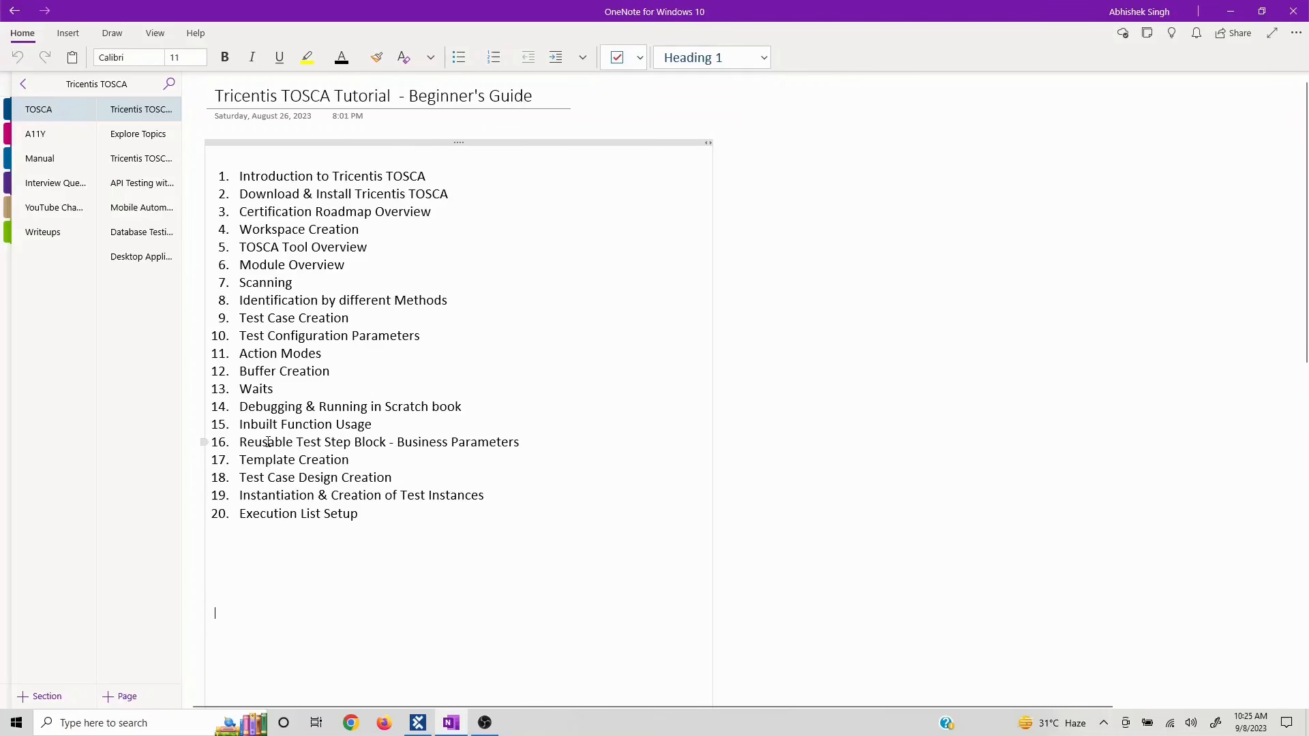
click(418, 724)
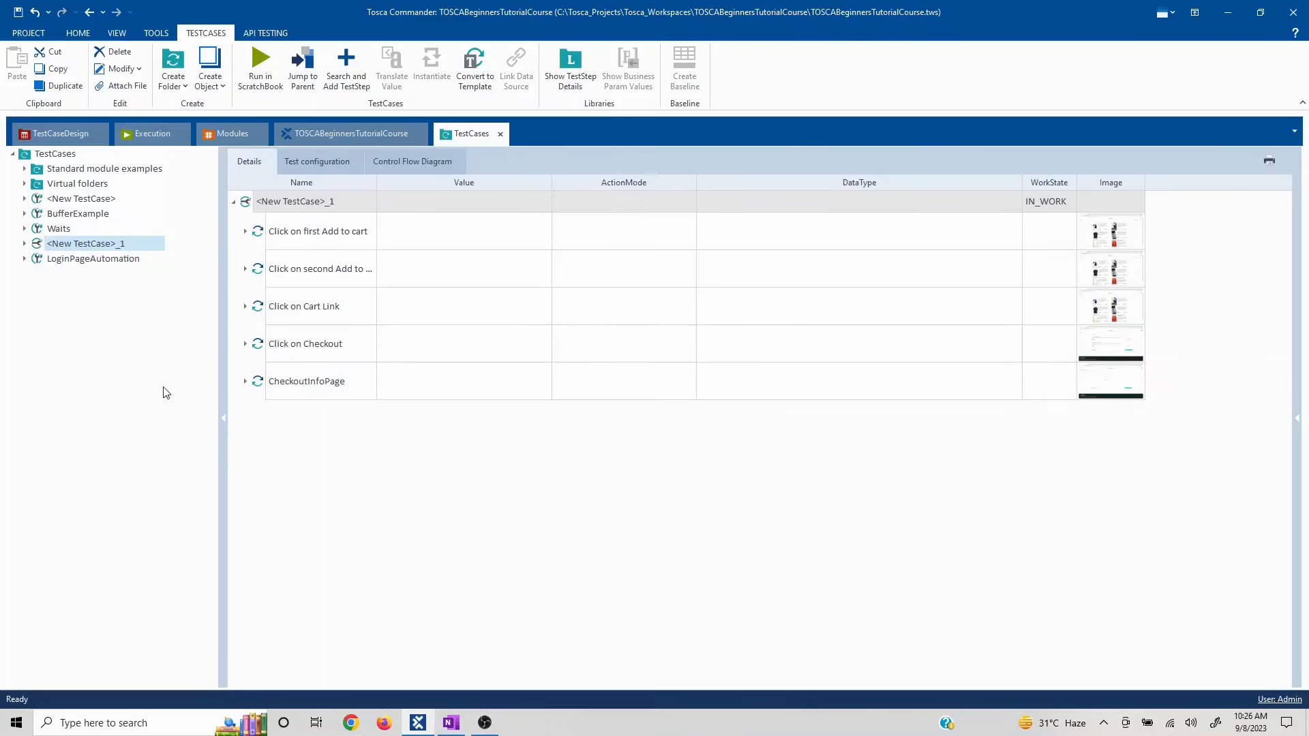
- Load the Swag Labs site at saucedemo.com in a new Chrome window, then return to Tosca
click(351, 723)
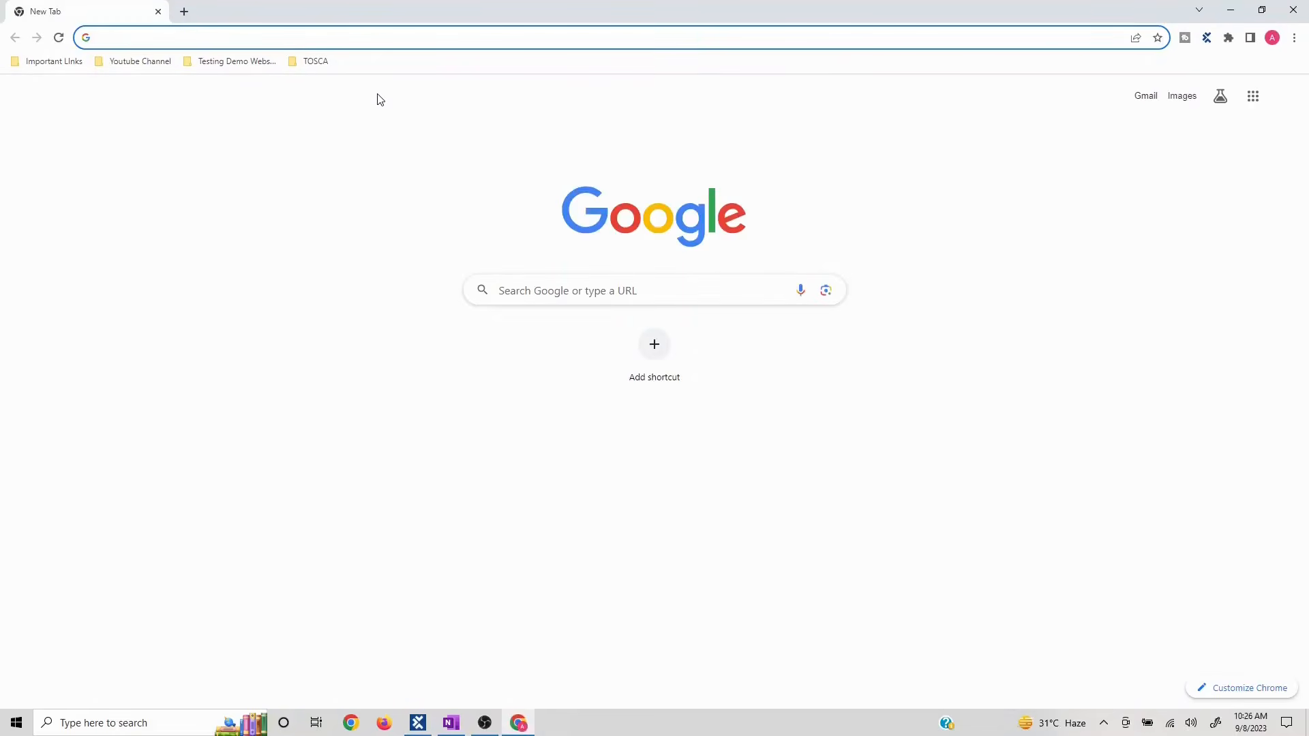
text(saucedemo.com)
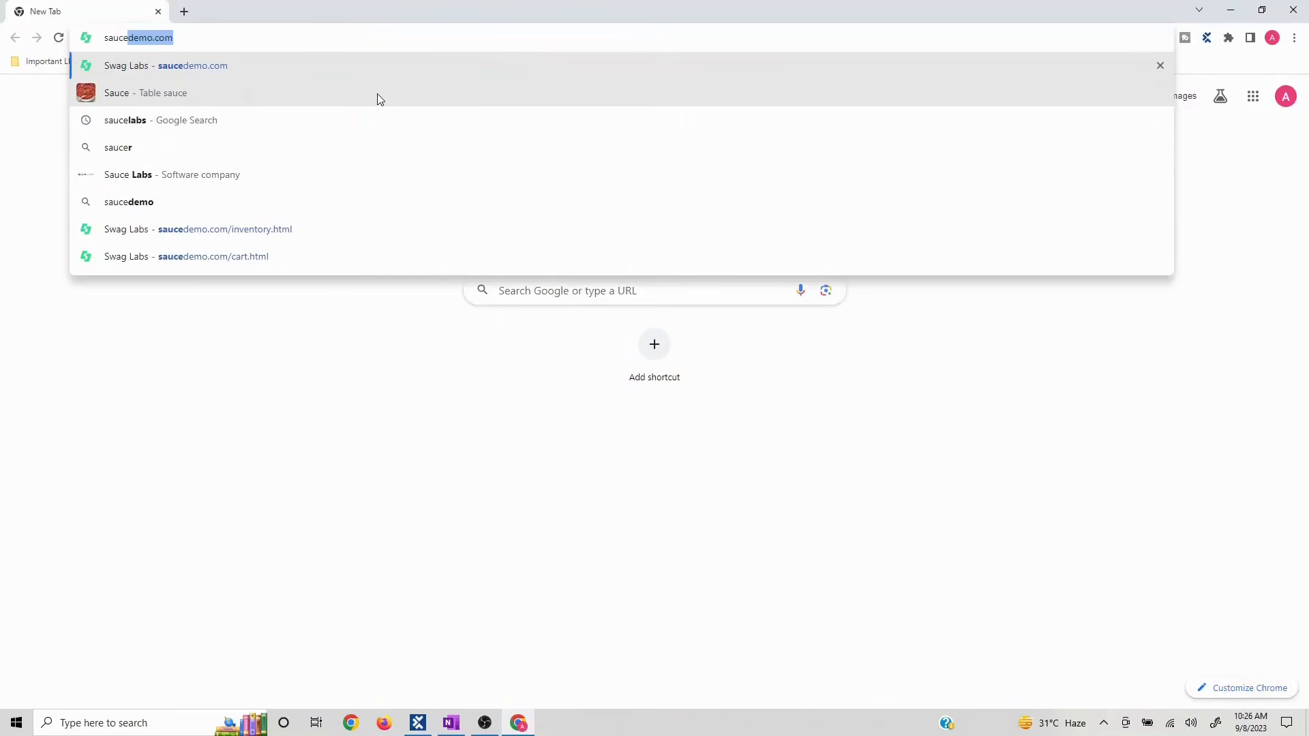
key(Right)
key(Return)
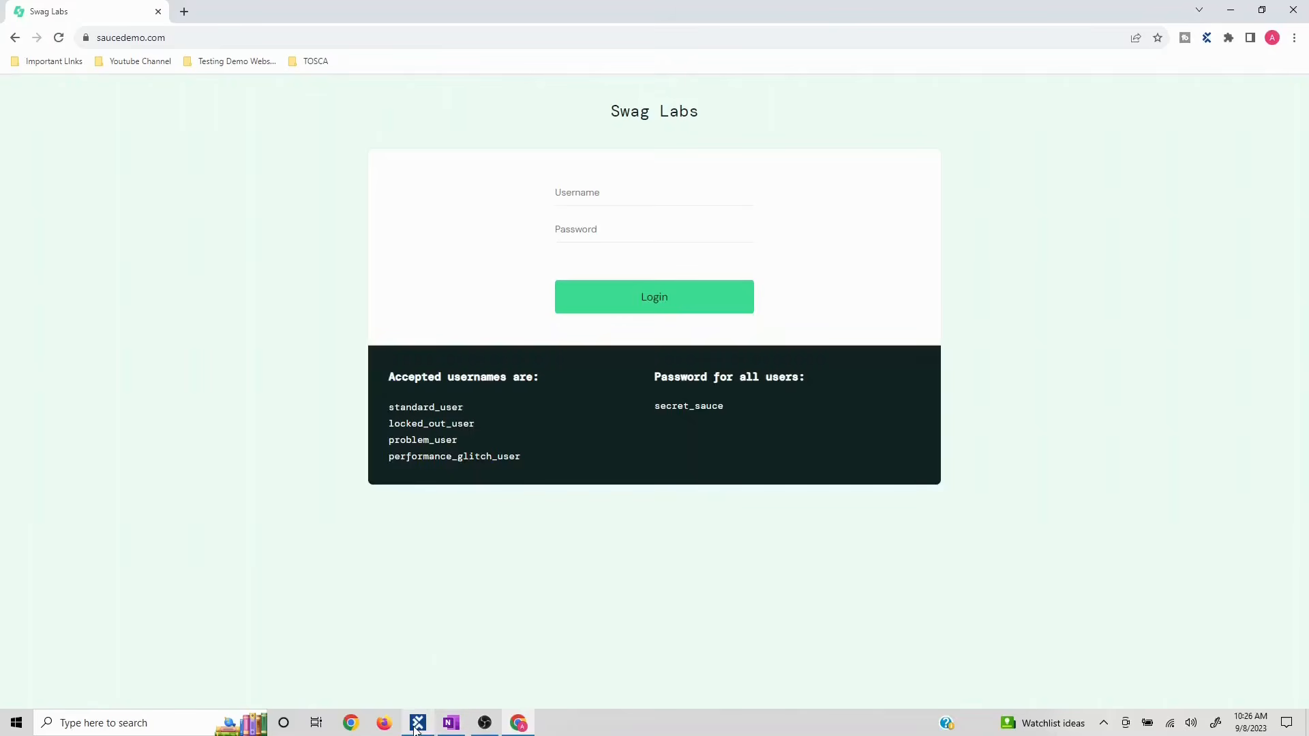
mouse_move(416, 730)
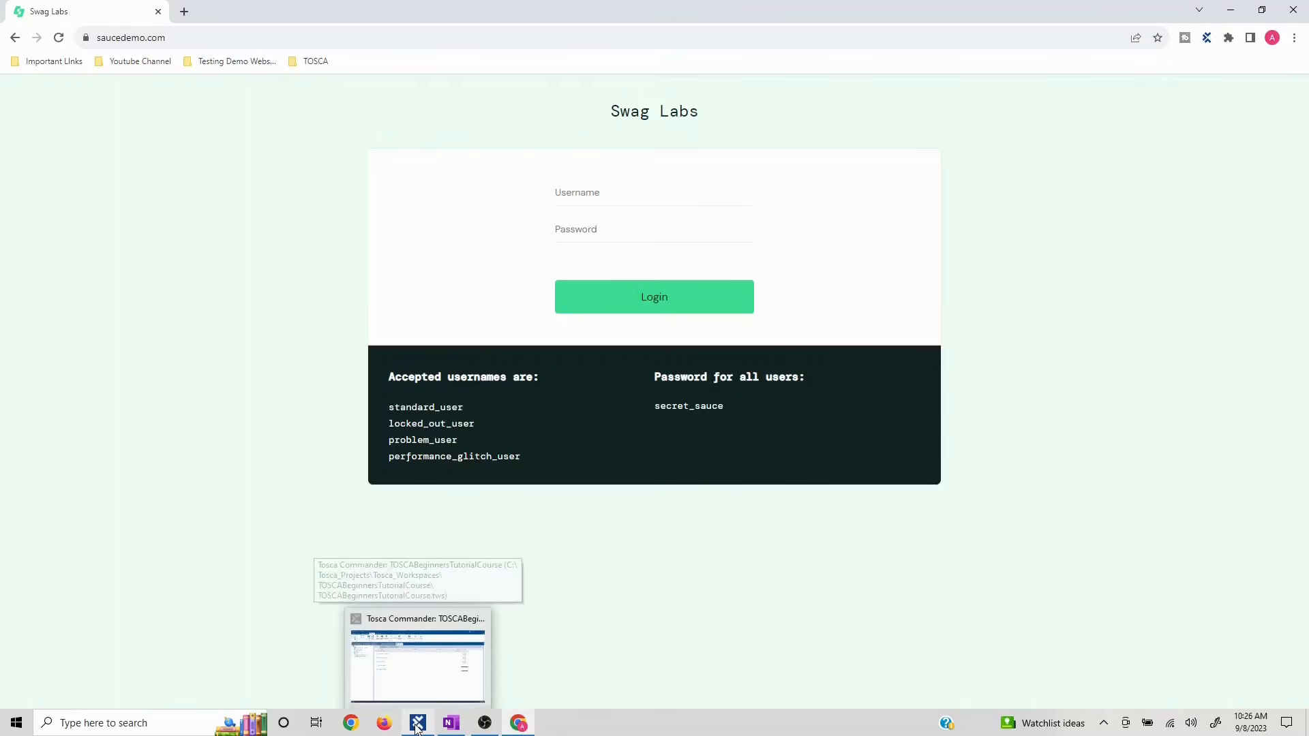
click(417, 665)
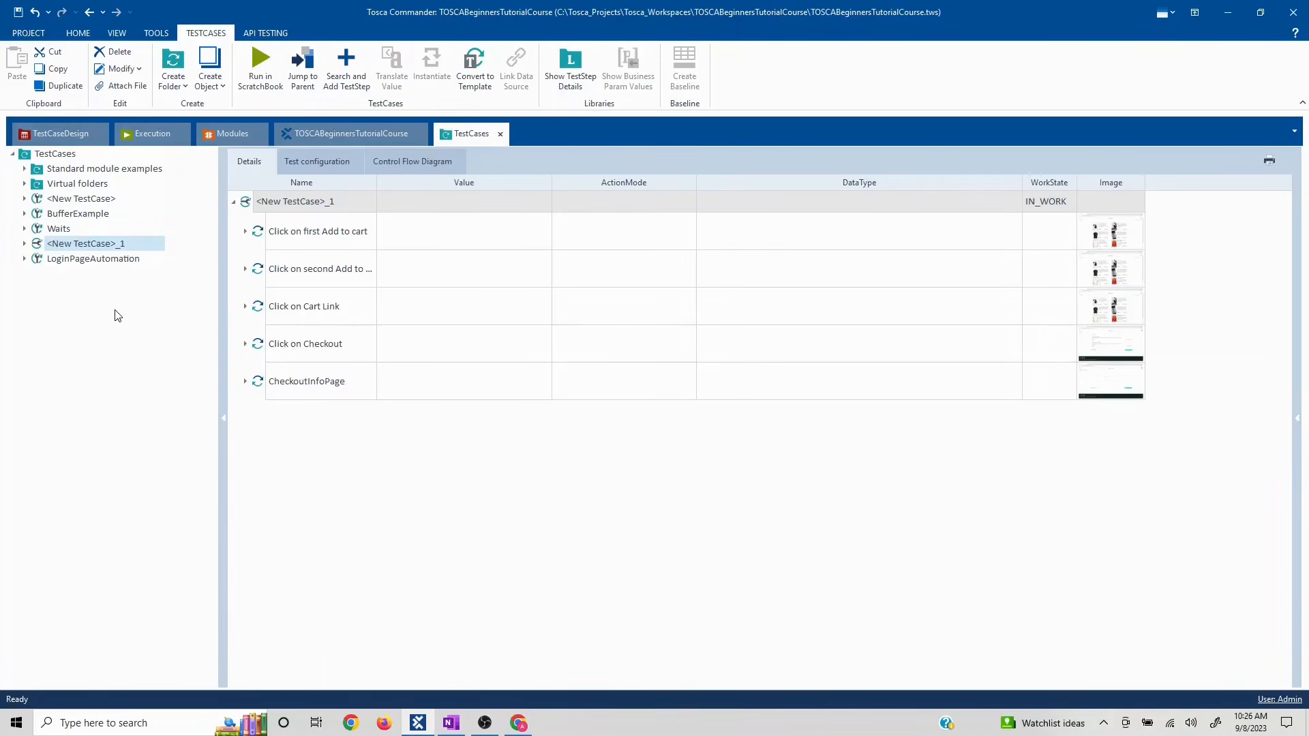
click(1231, 15)
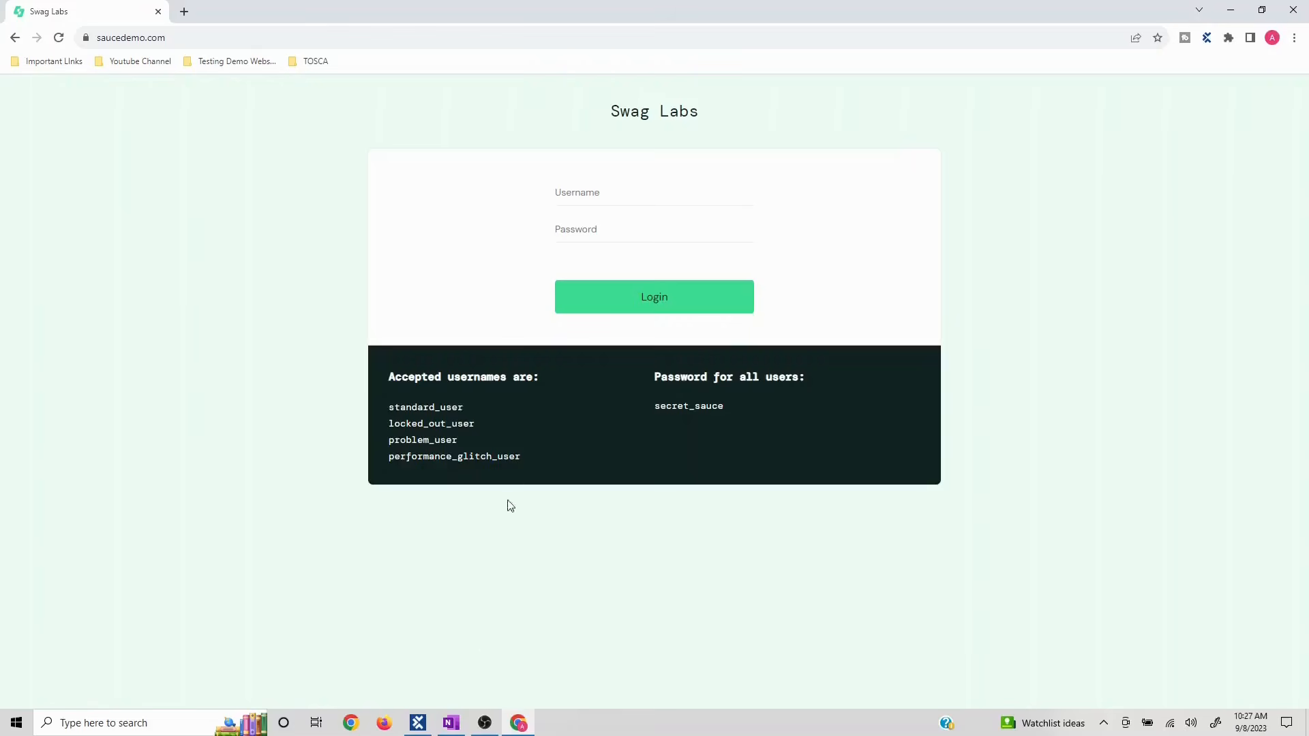
click(417, 682)
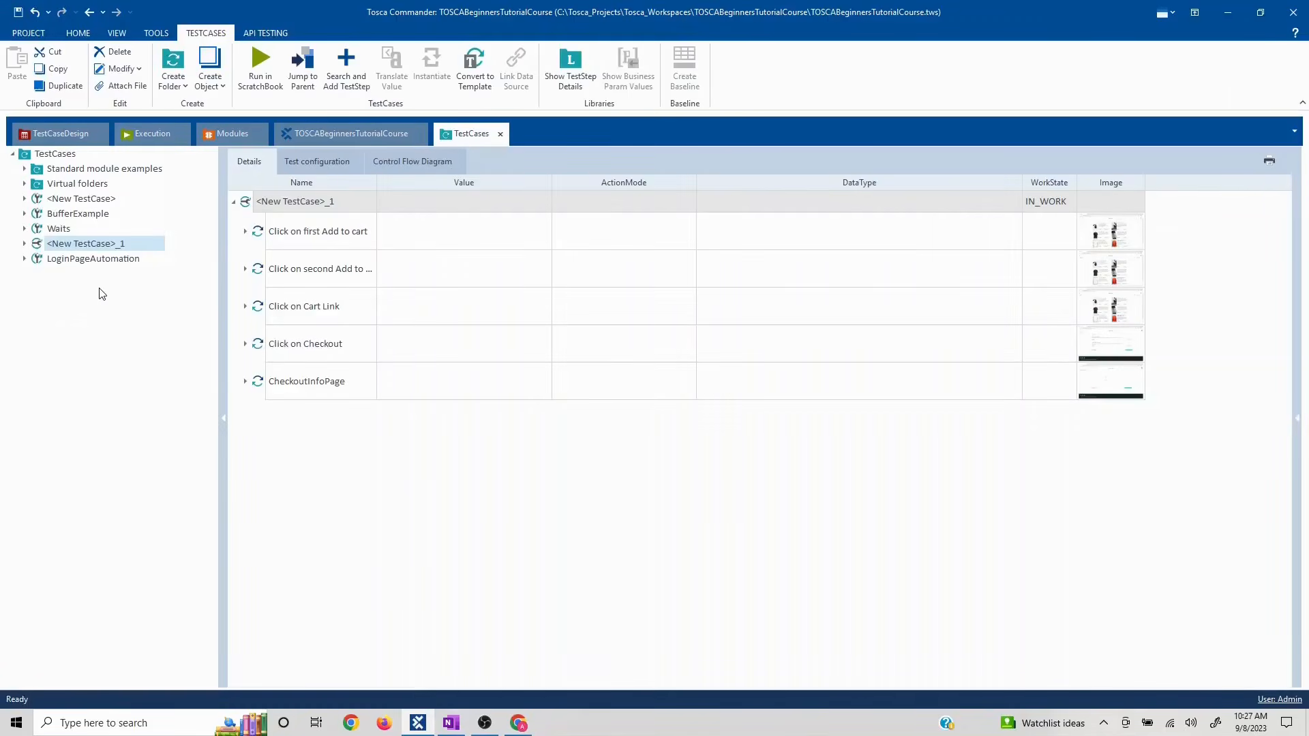
- Create a new test case named 'Library - RTB' under TestCases
click(67, 154)
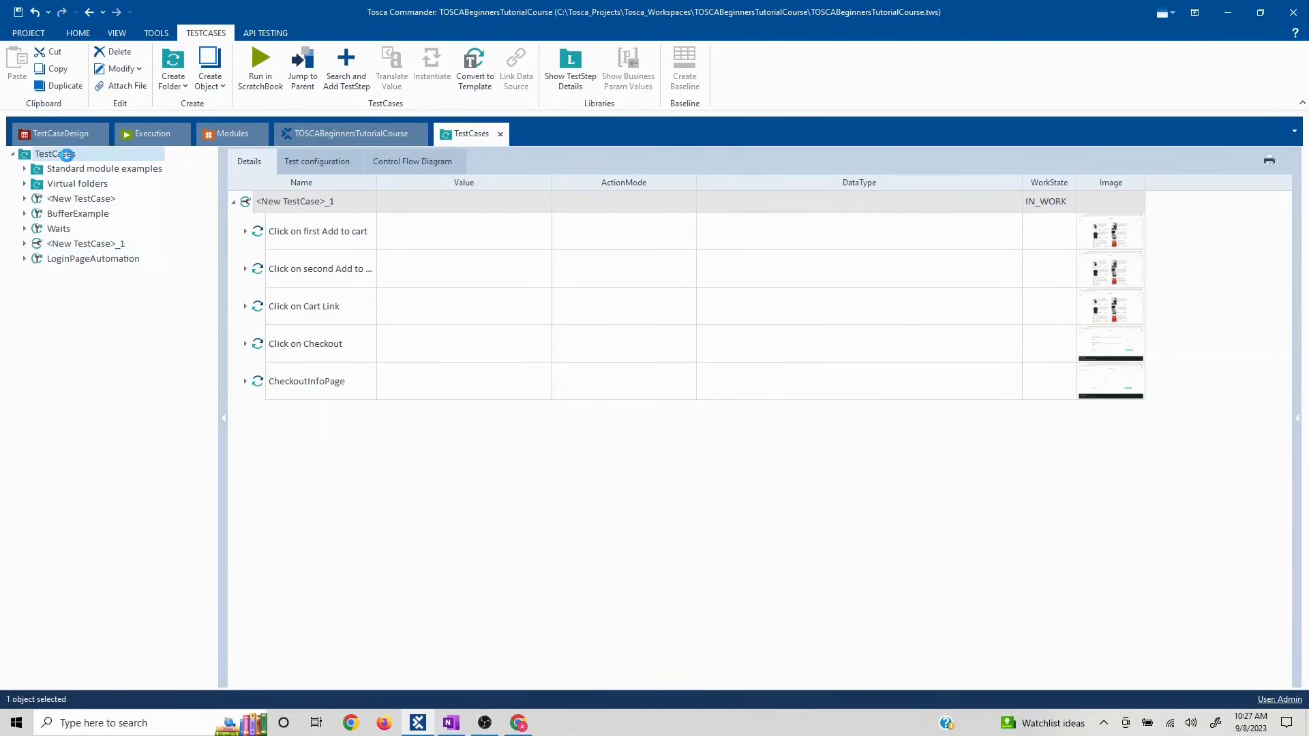
right_click(67, 155)
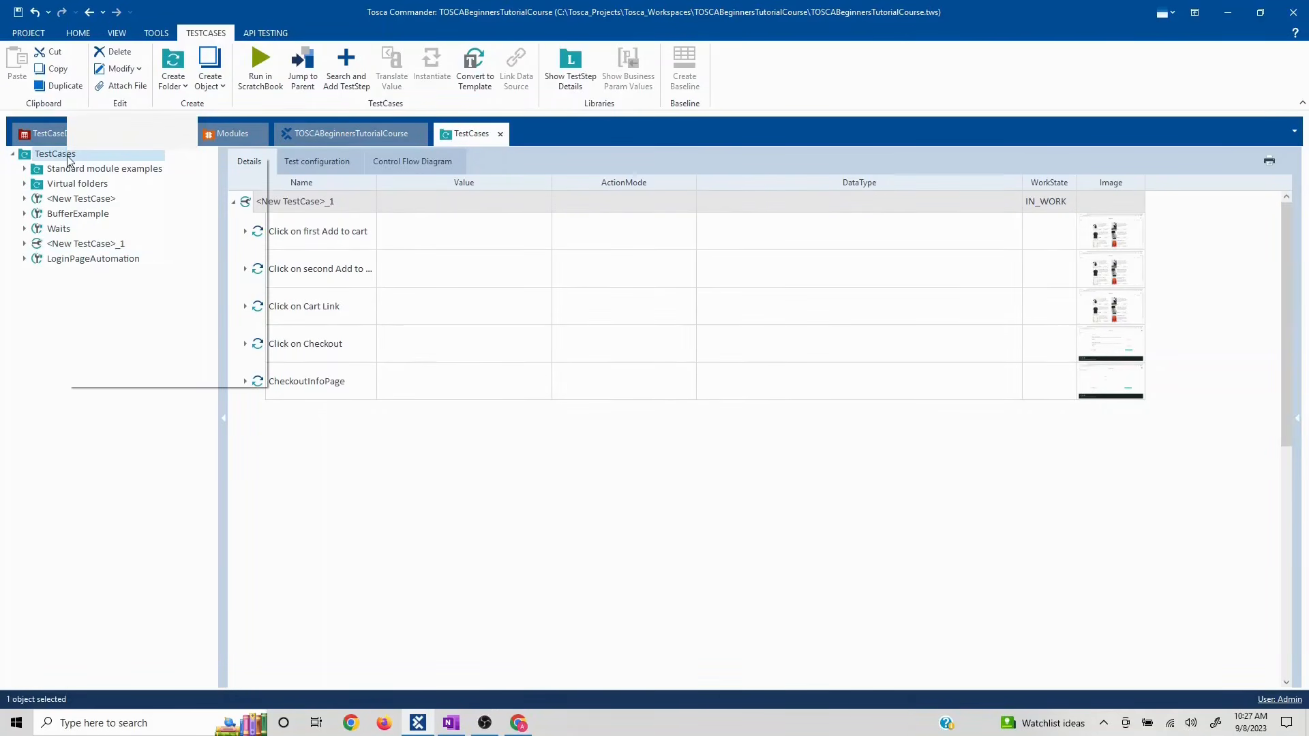
click(128, 140)
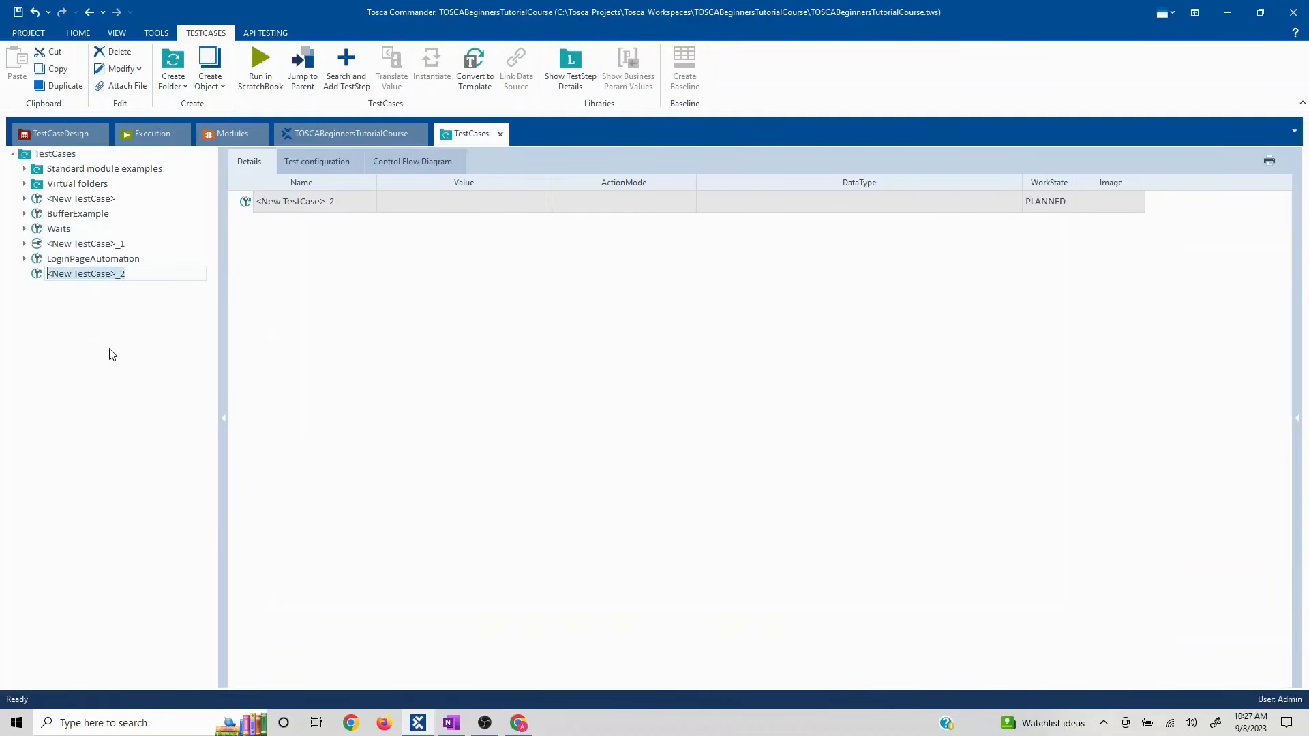
text(L)
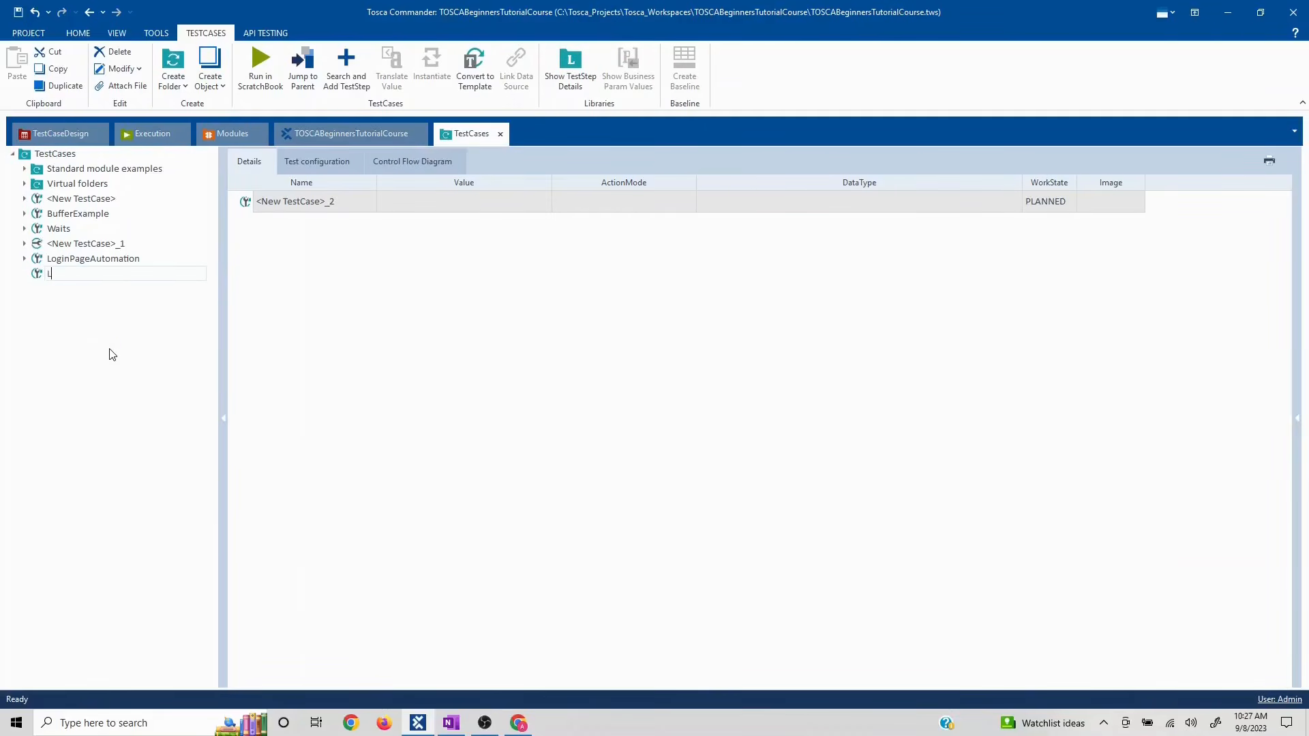
text(ibrary - RTB)
key(Return)
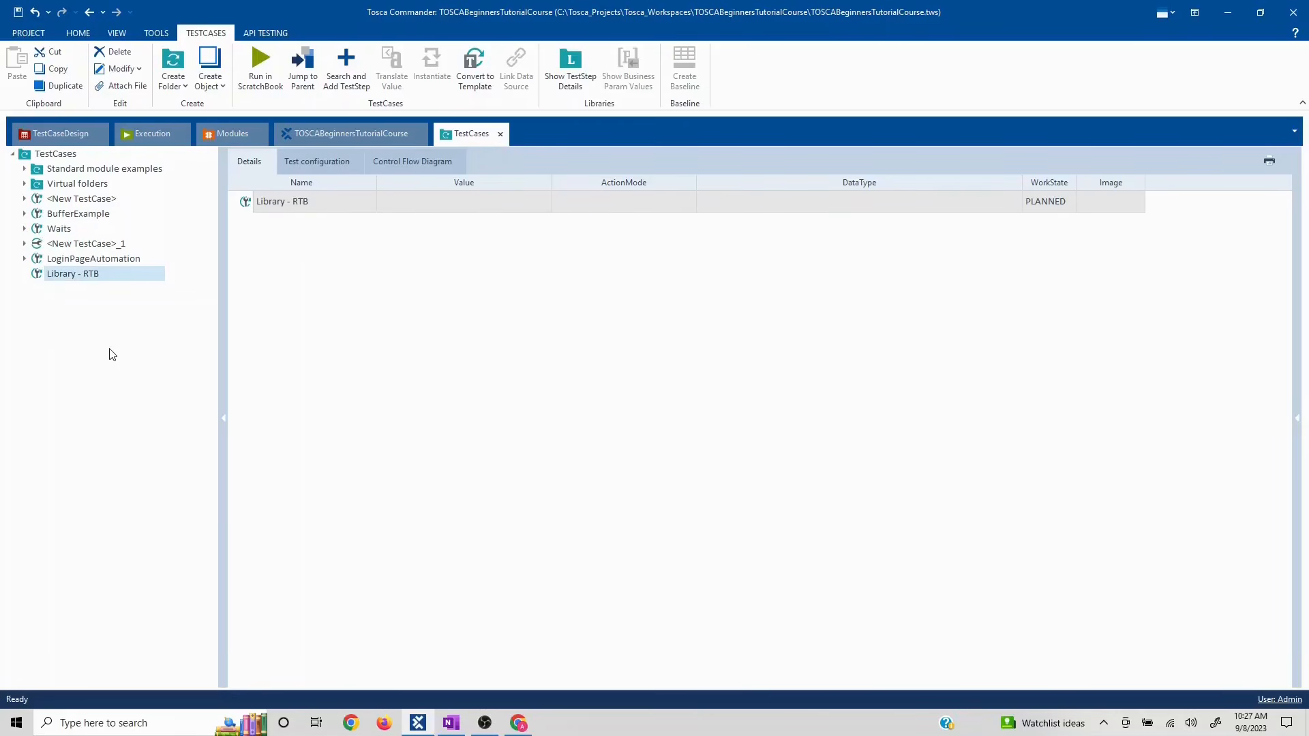
- Add the OpenUrl step to Library - RTB by searching for URL
right_click(106, 278)
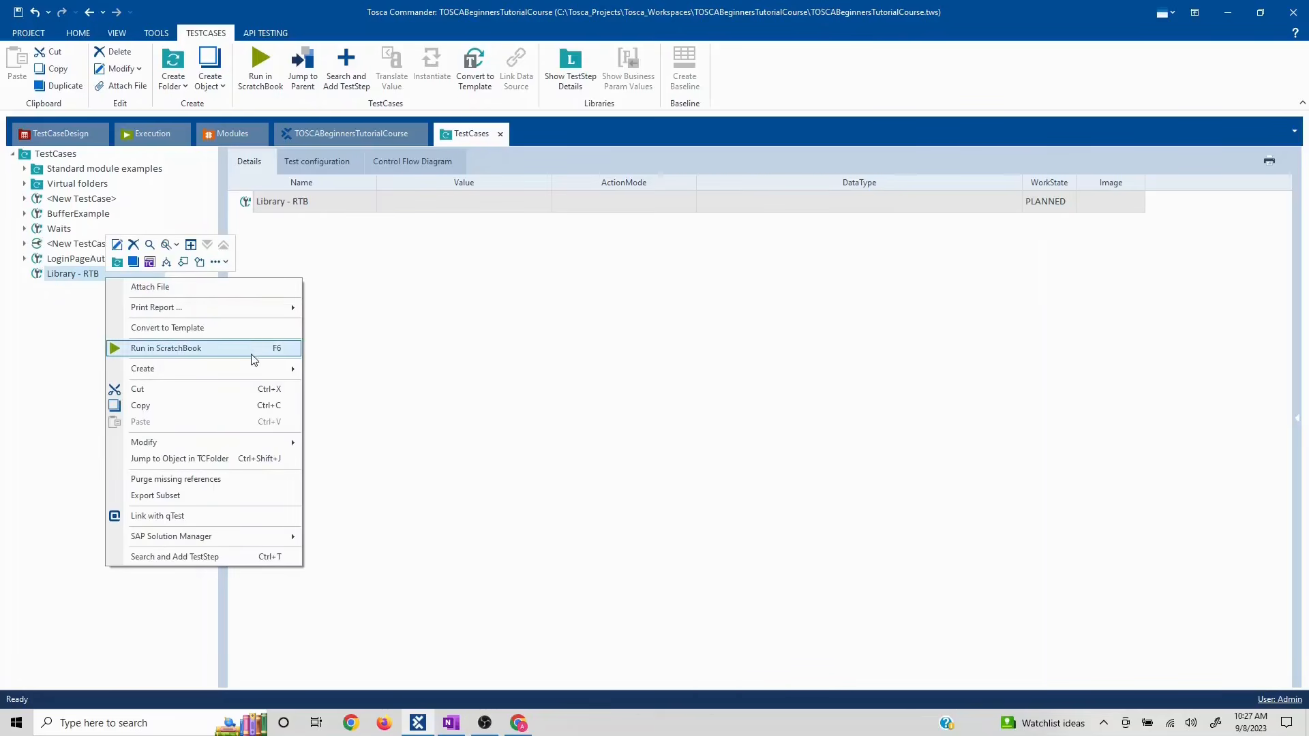
click(211, 557)
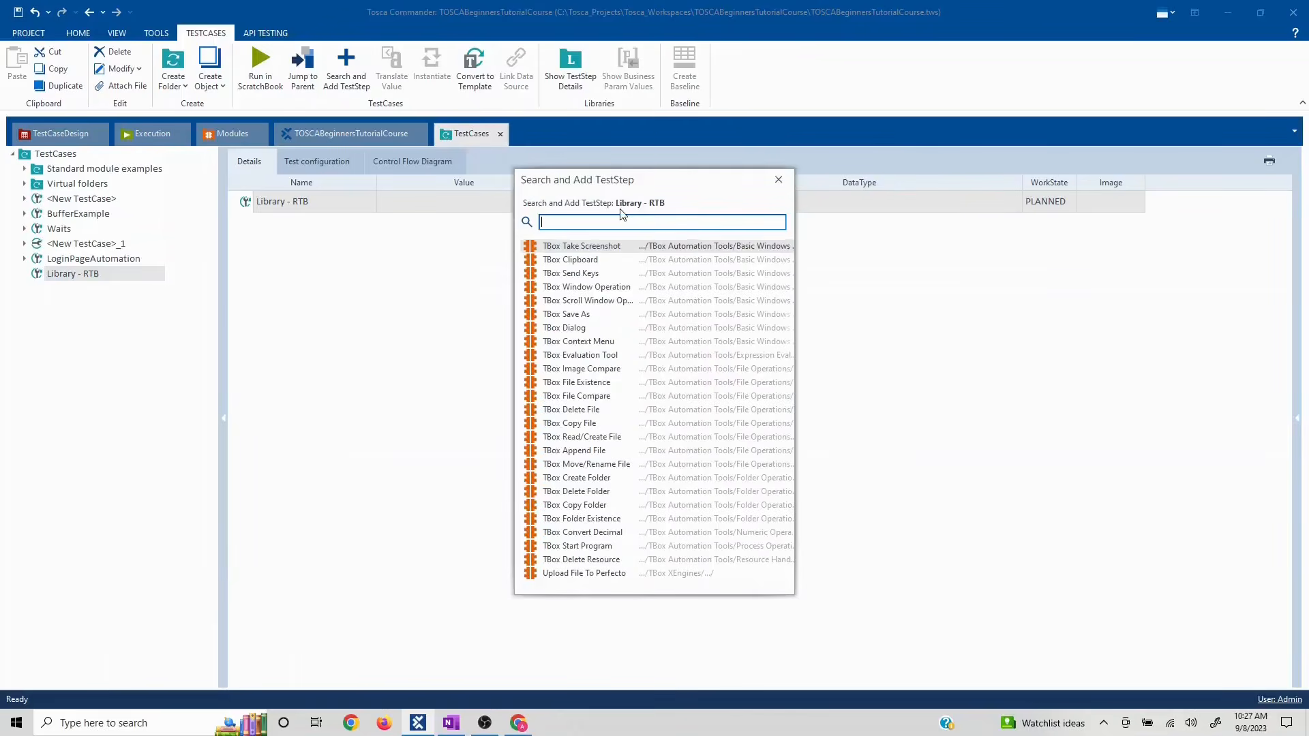
text(URL)
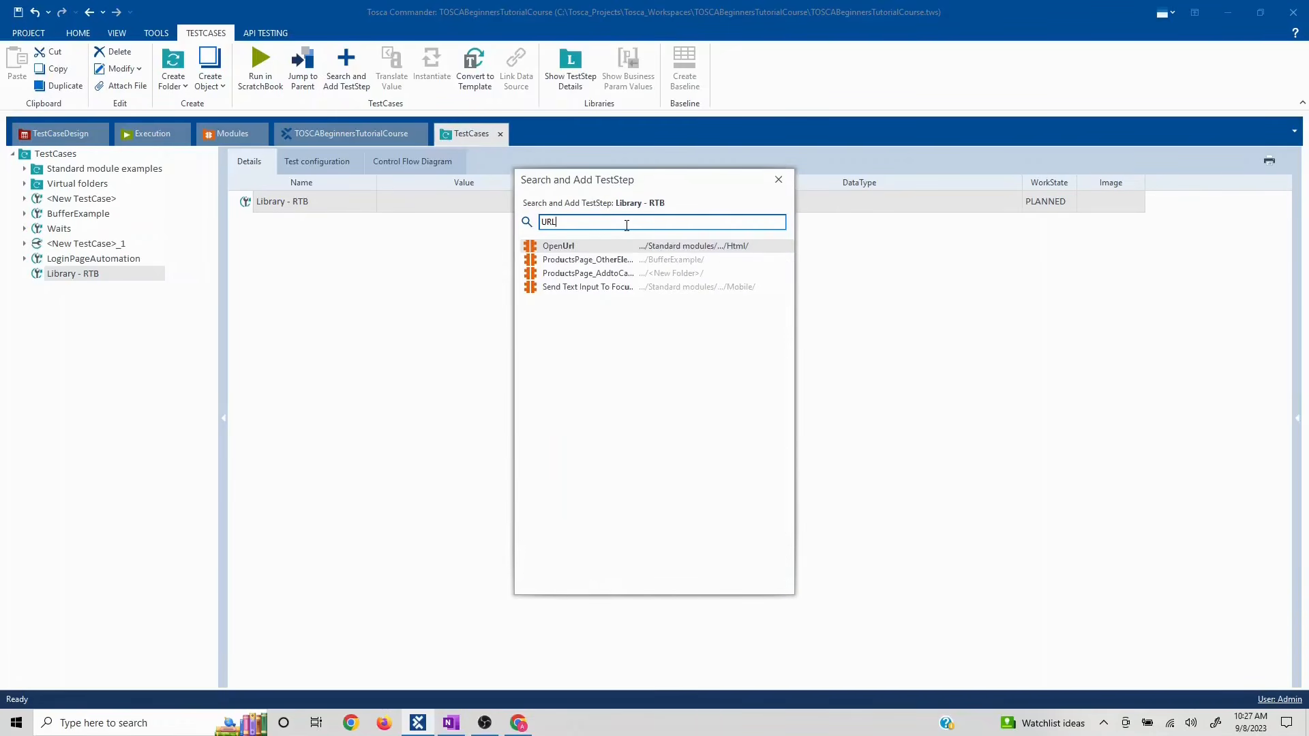
key(Return)
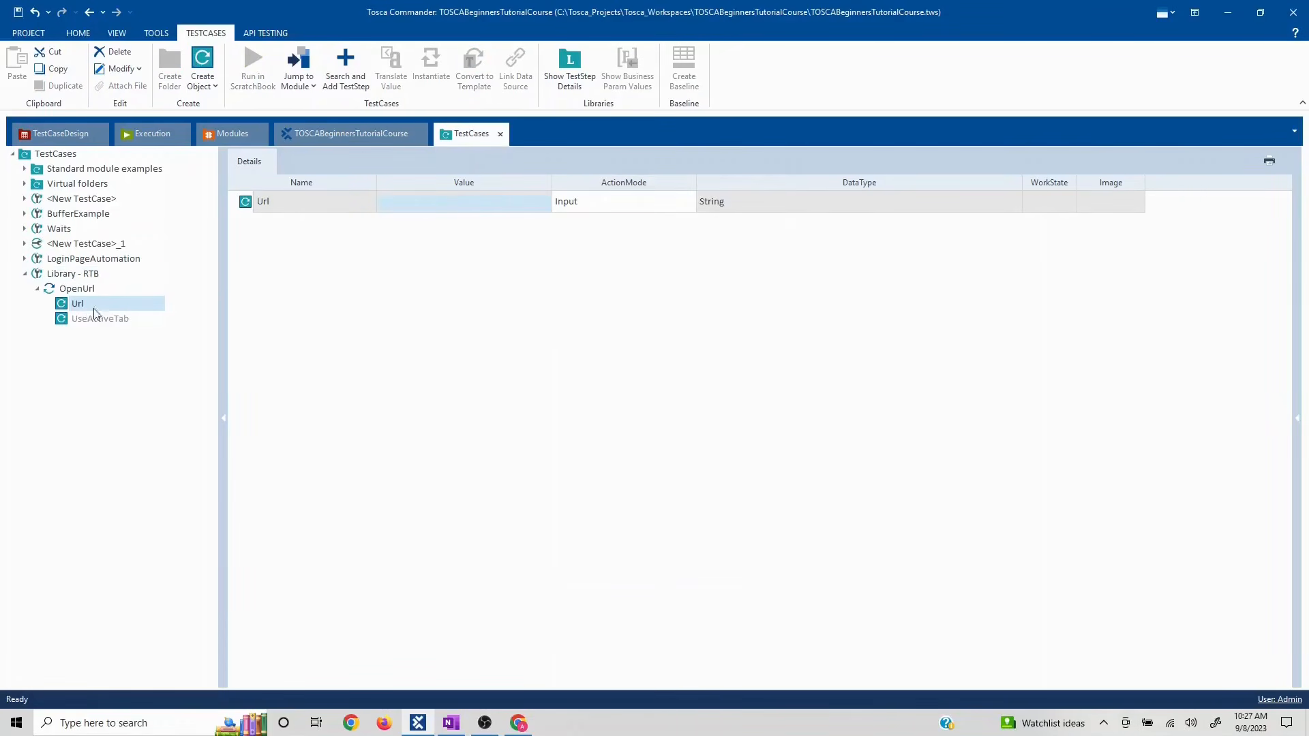
- Add the LoginPage module from LoginPageAutomation as the next step
click(90, 275)
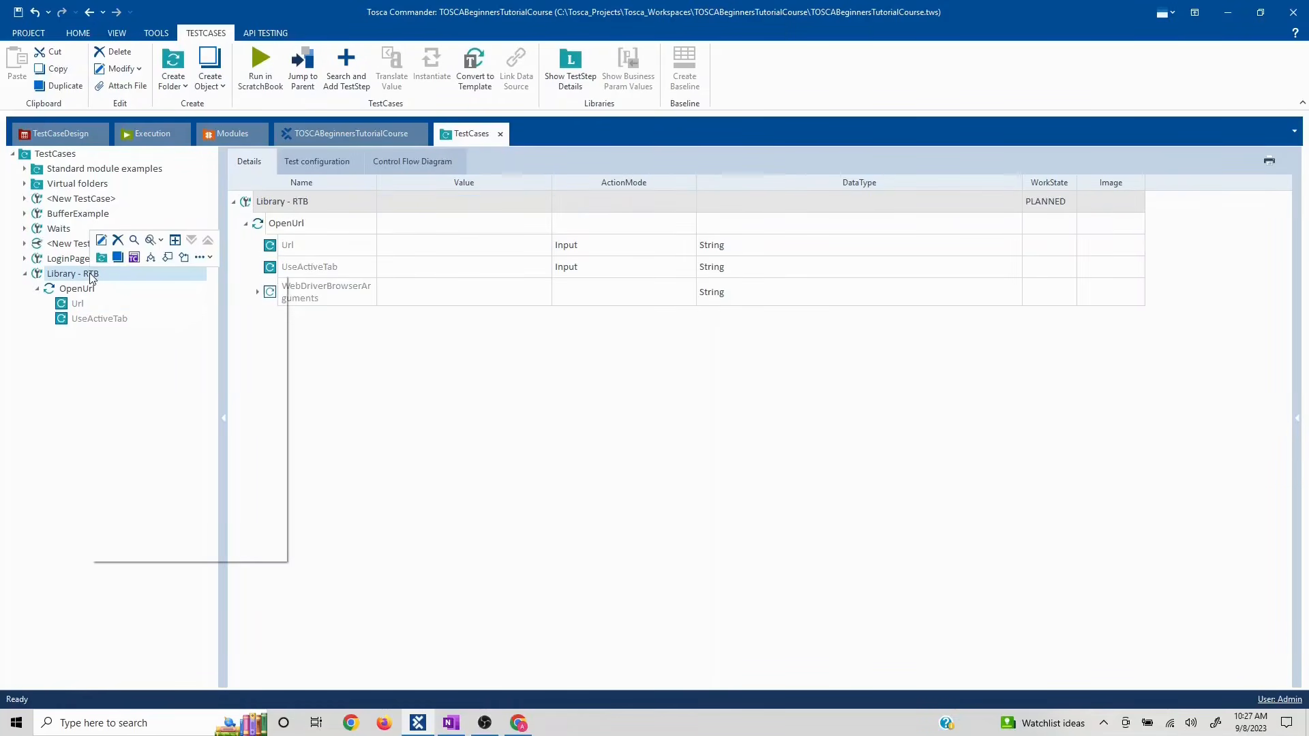
right_click(88, 272)
click(225, 550)
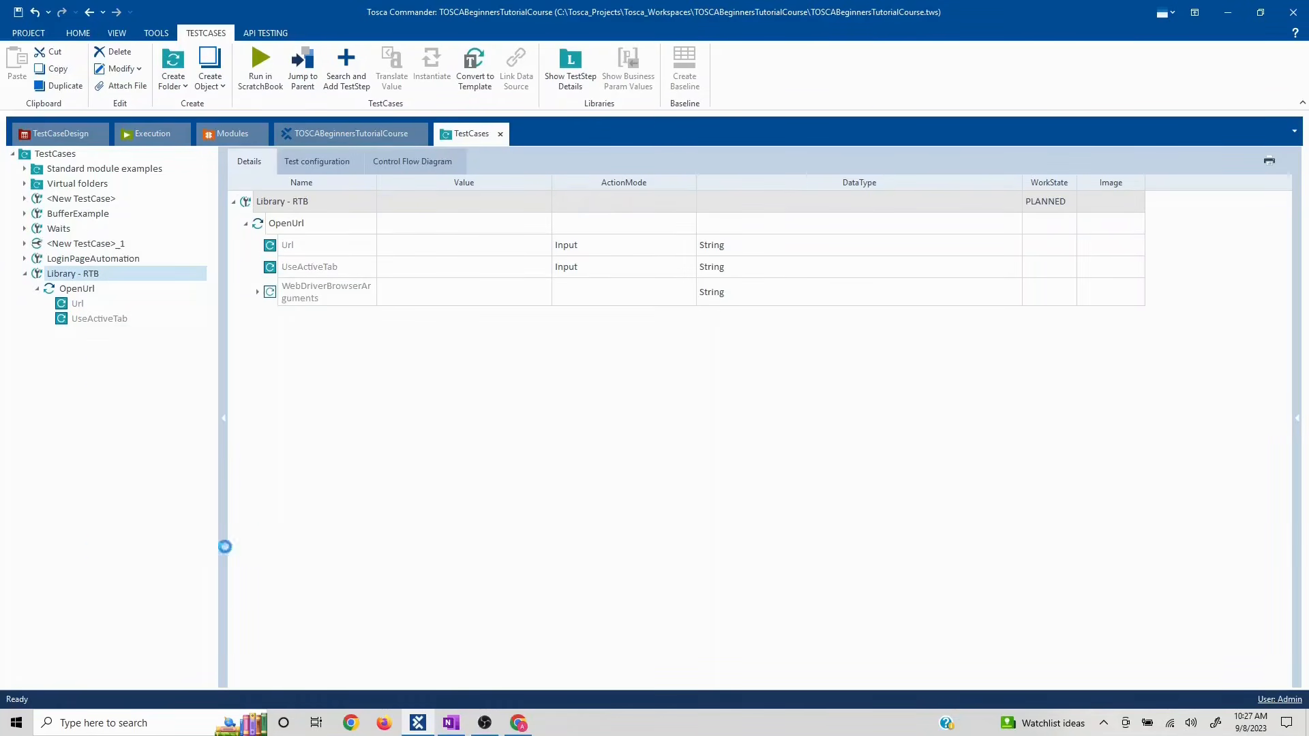
text(Lo)
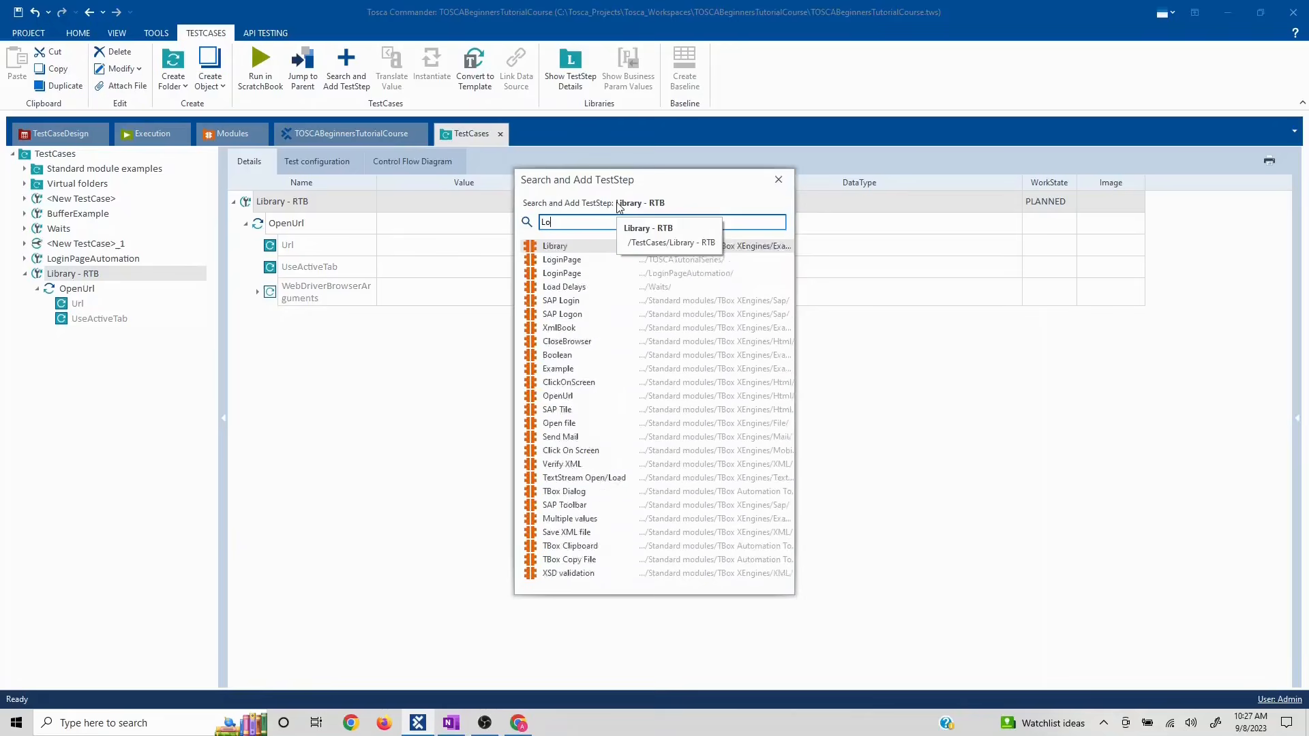
text(gin)
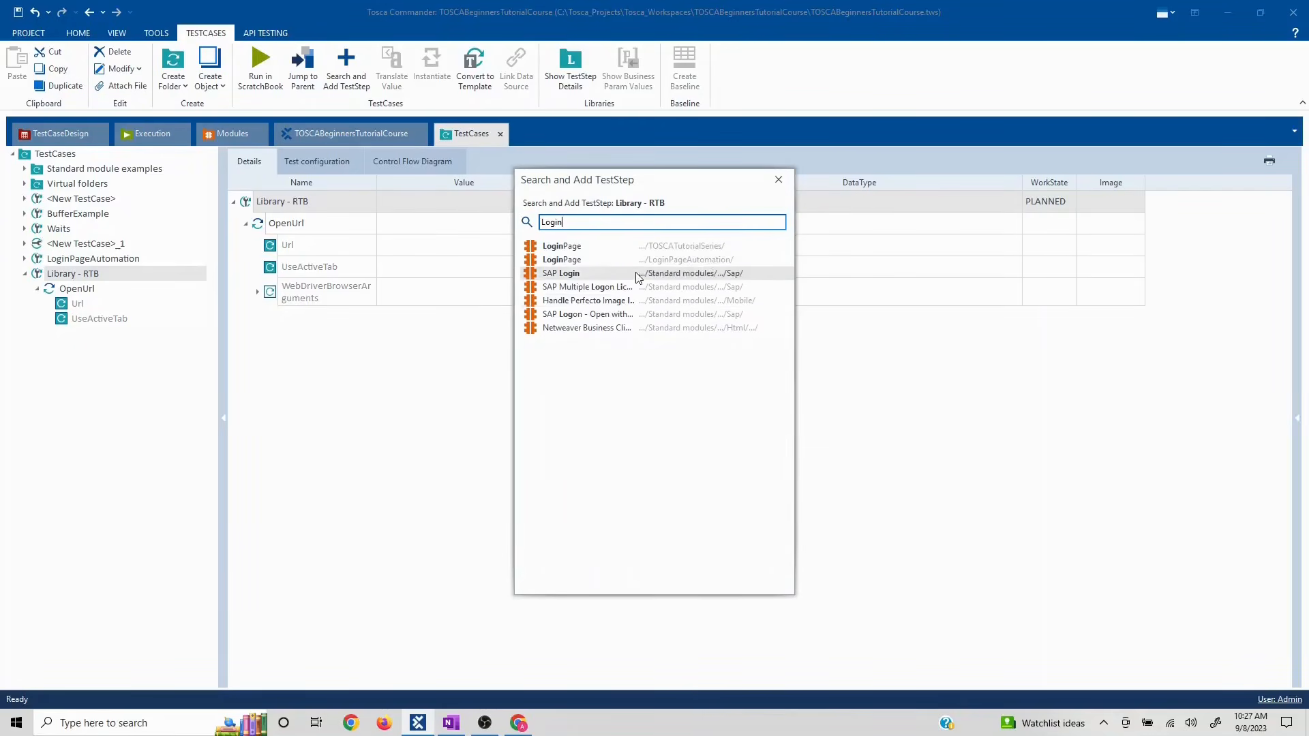
double_click(611, 260)
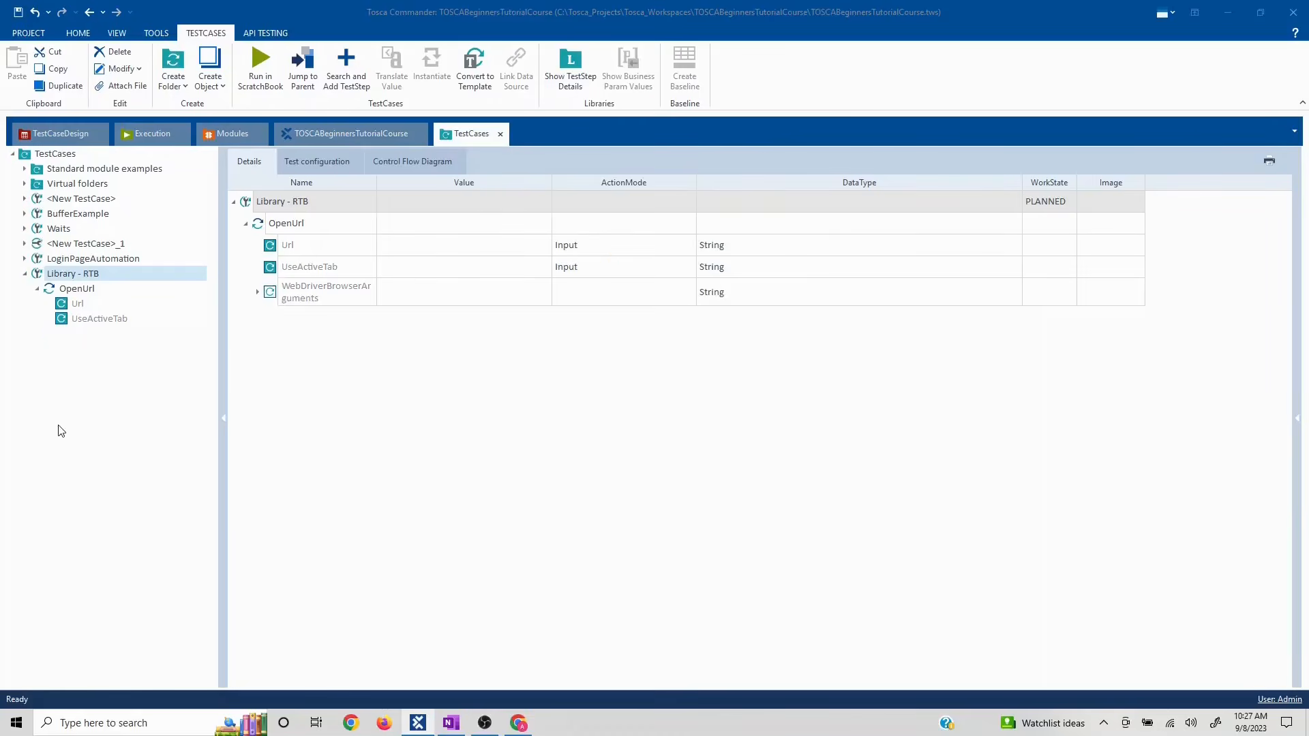
click(37, 289)
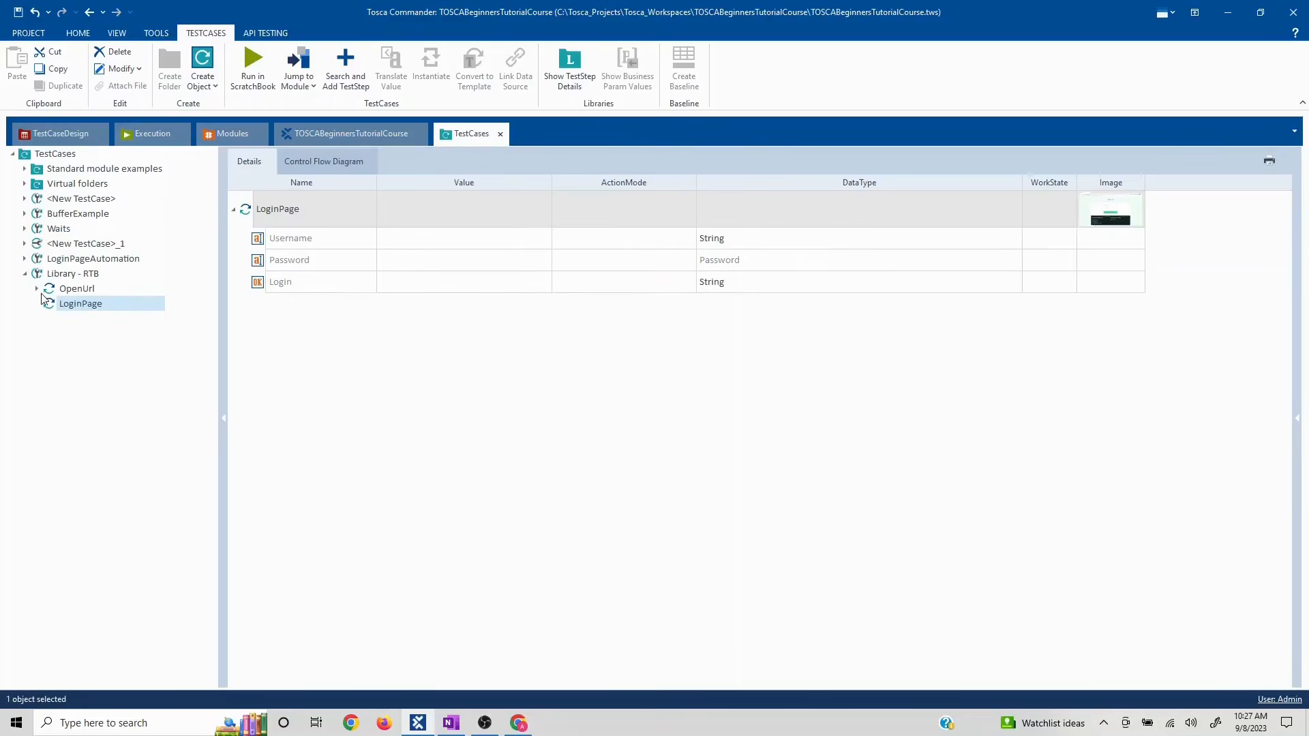
click(79, 290)
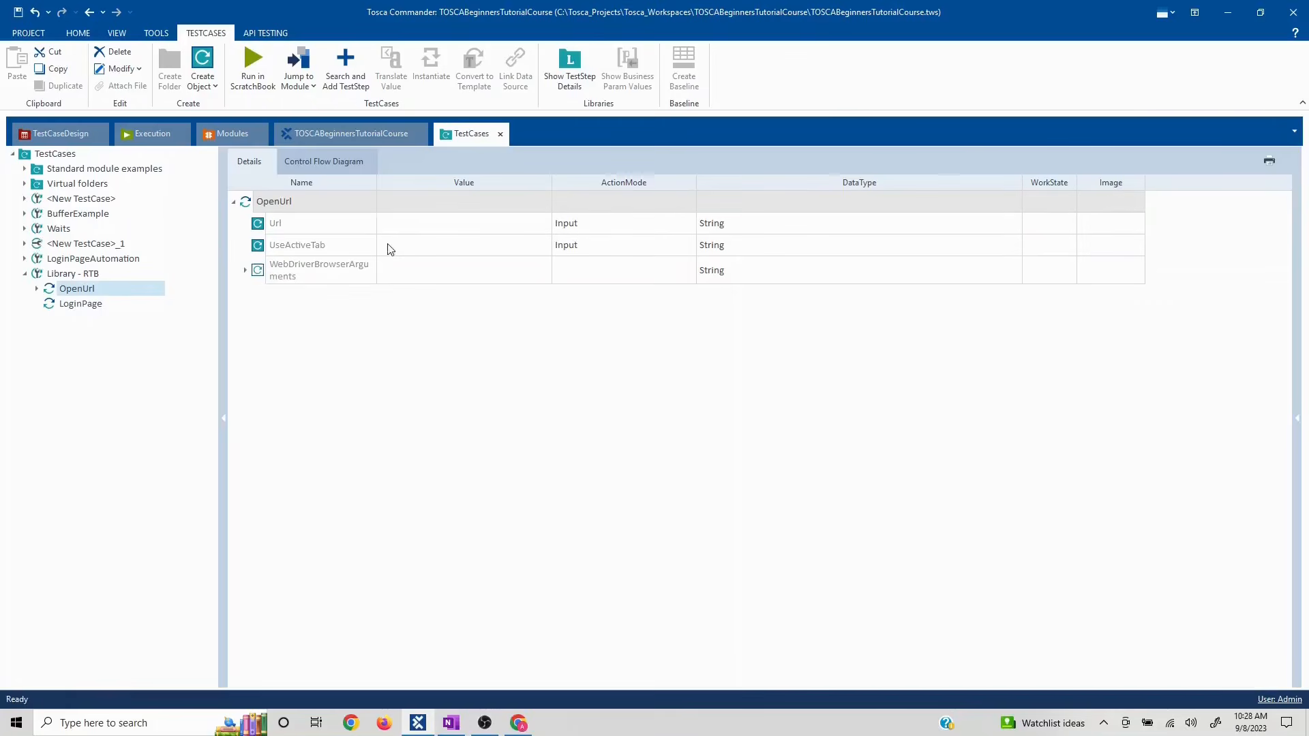
click(78, 306)
click(80, 292)
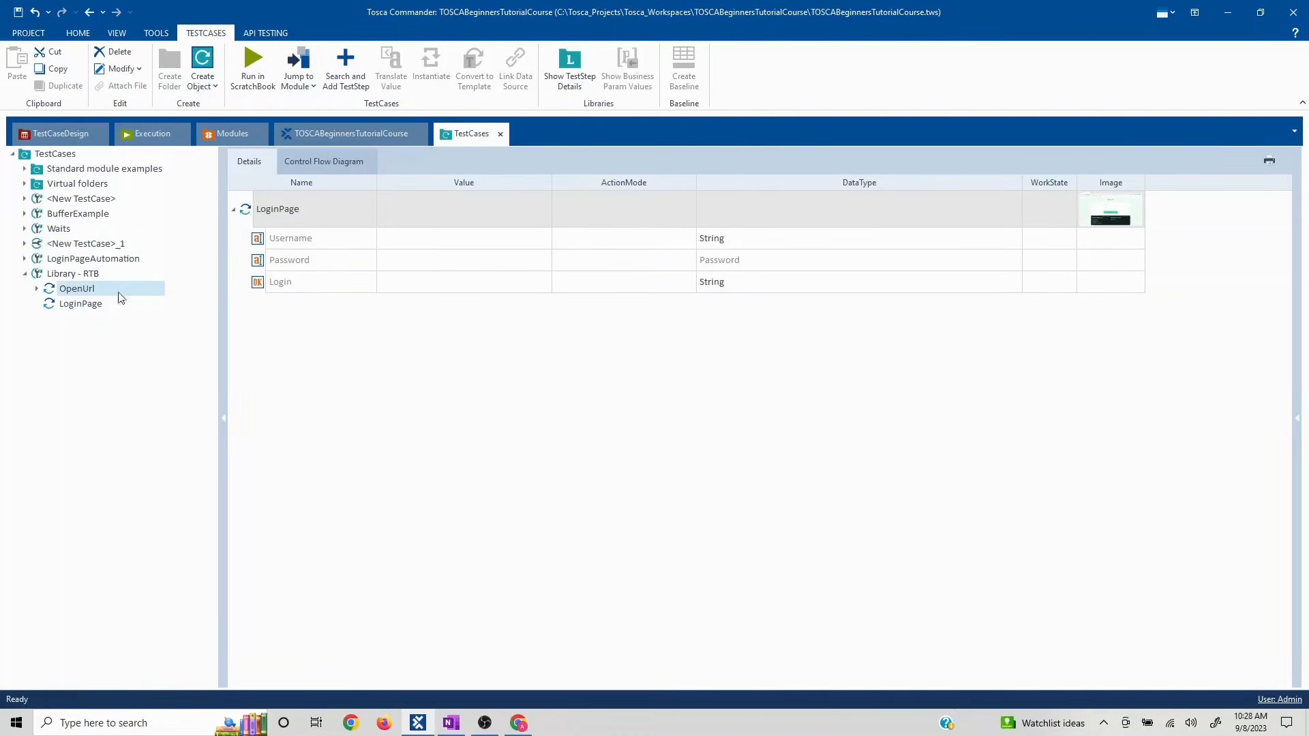
click(462, 227)
click(462, 227)
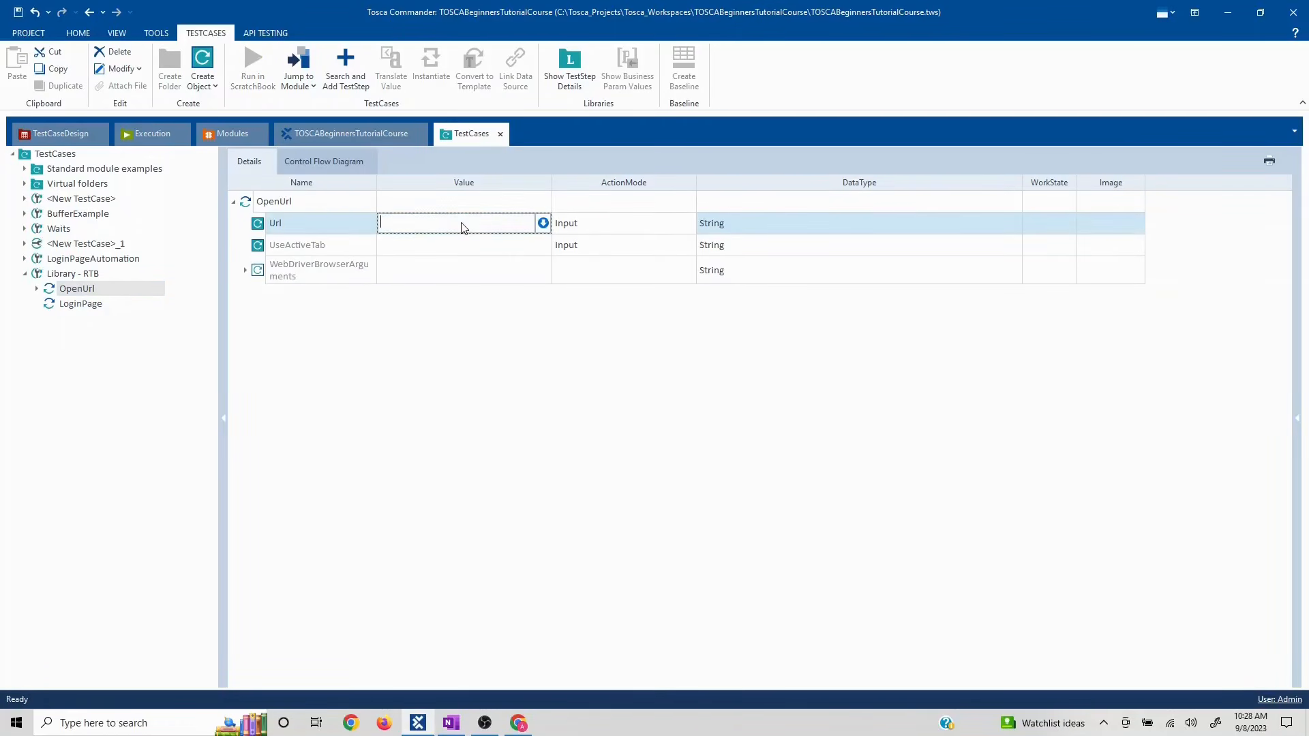
key(alt+Tab)
click(274, 36)
key(ctrl+c)
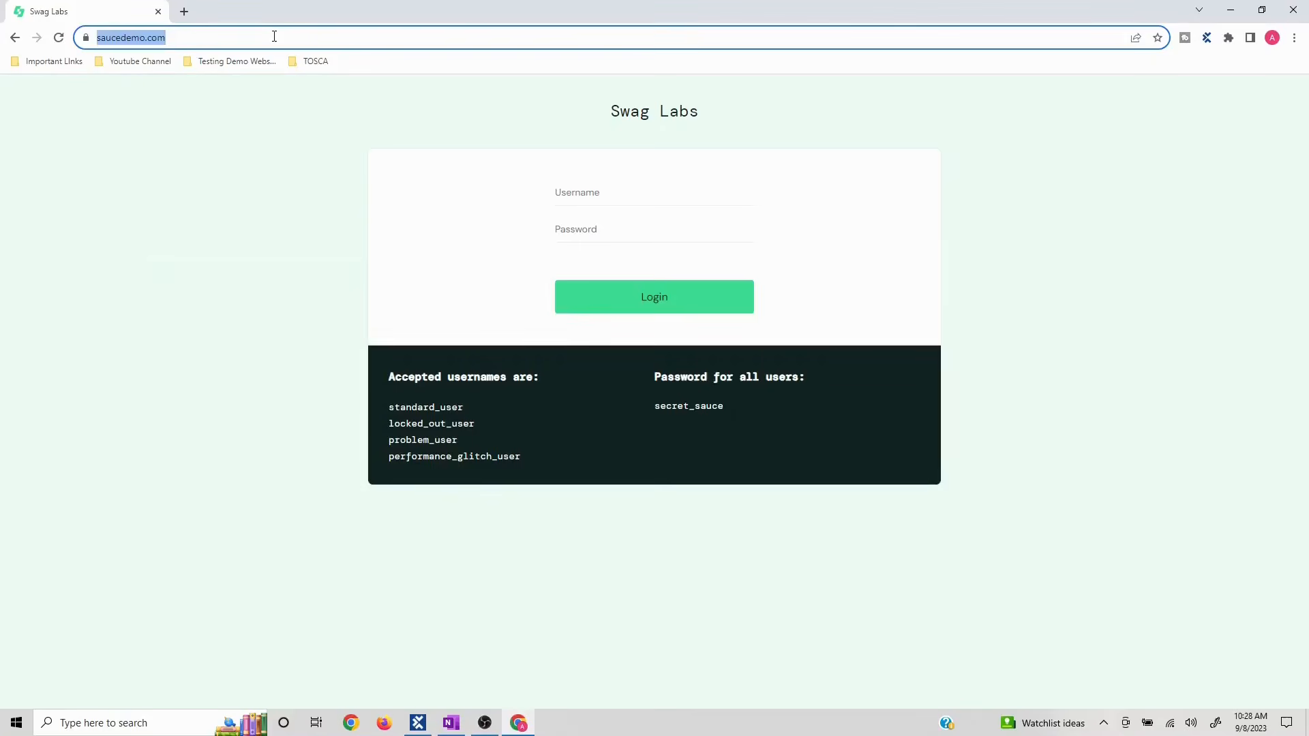
key(alt+Tab)
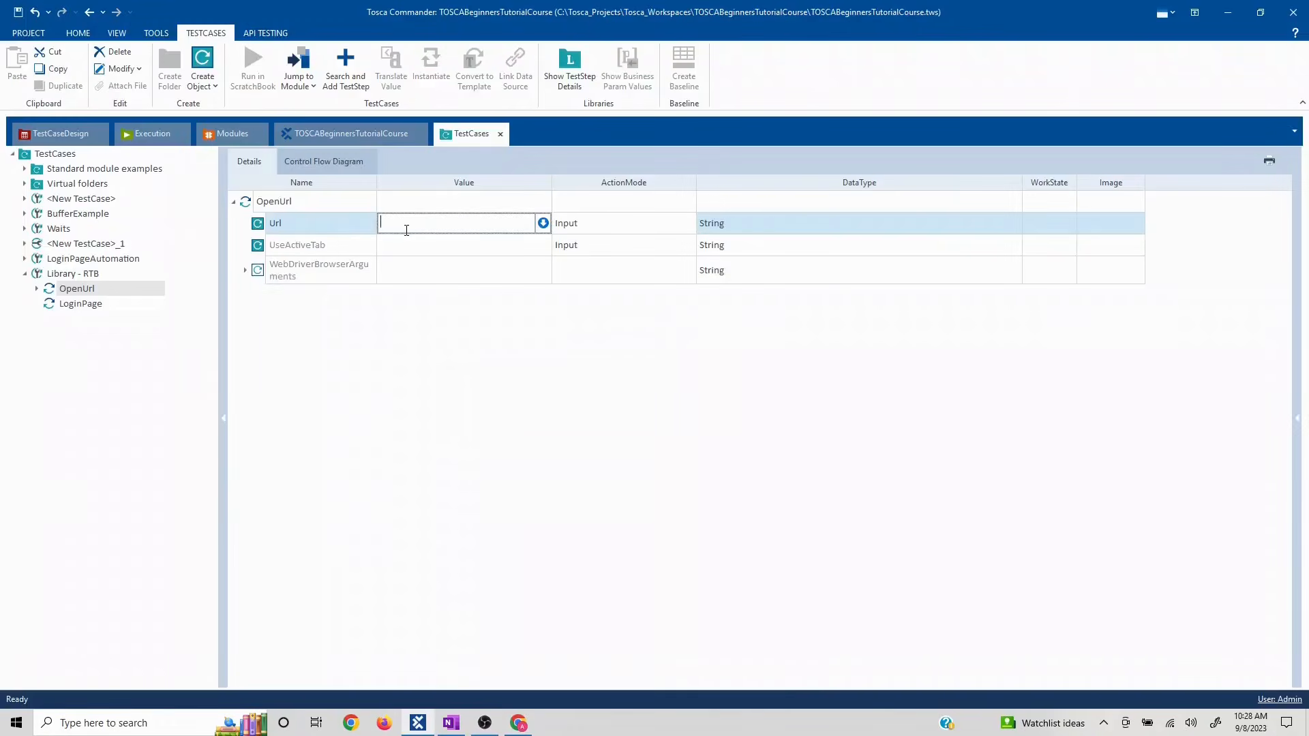
key(ctrl+v)
- Fill LoginPage with username standard_user, the account password, and Login value X
click(80, 303)
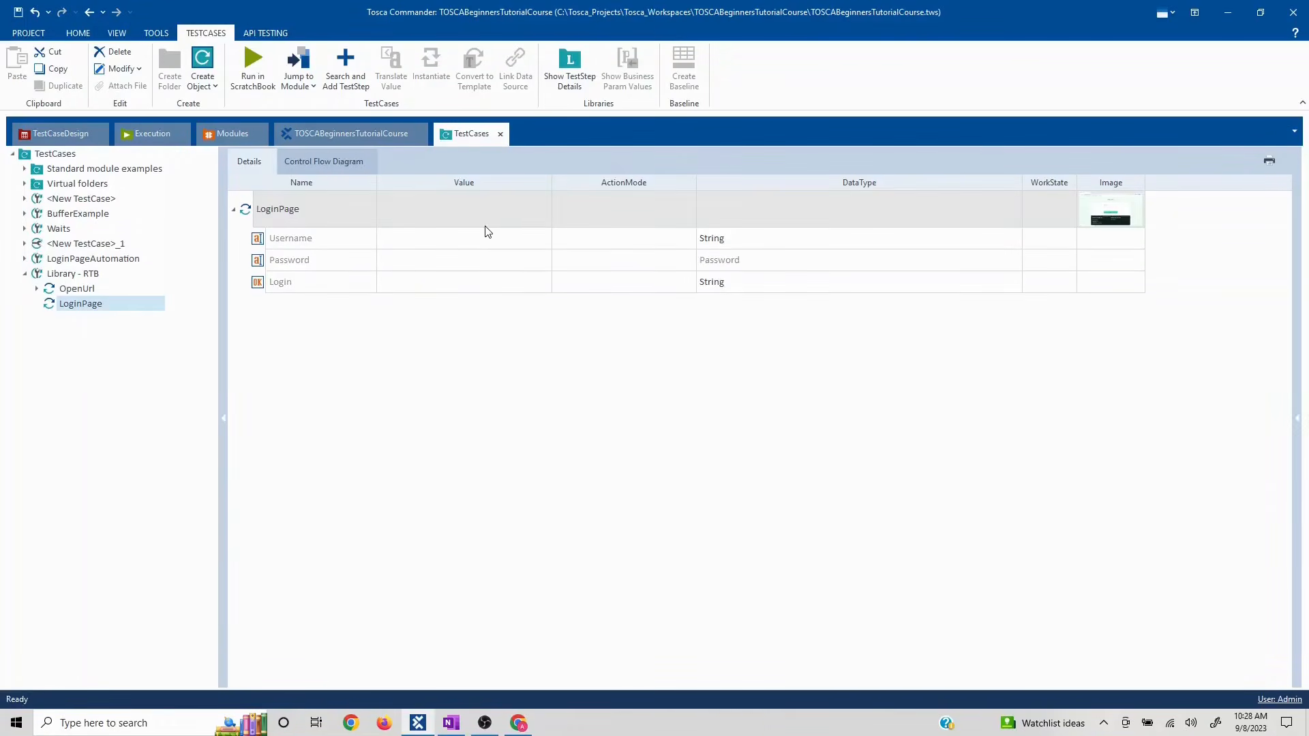
click(481, 243)
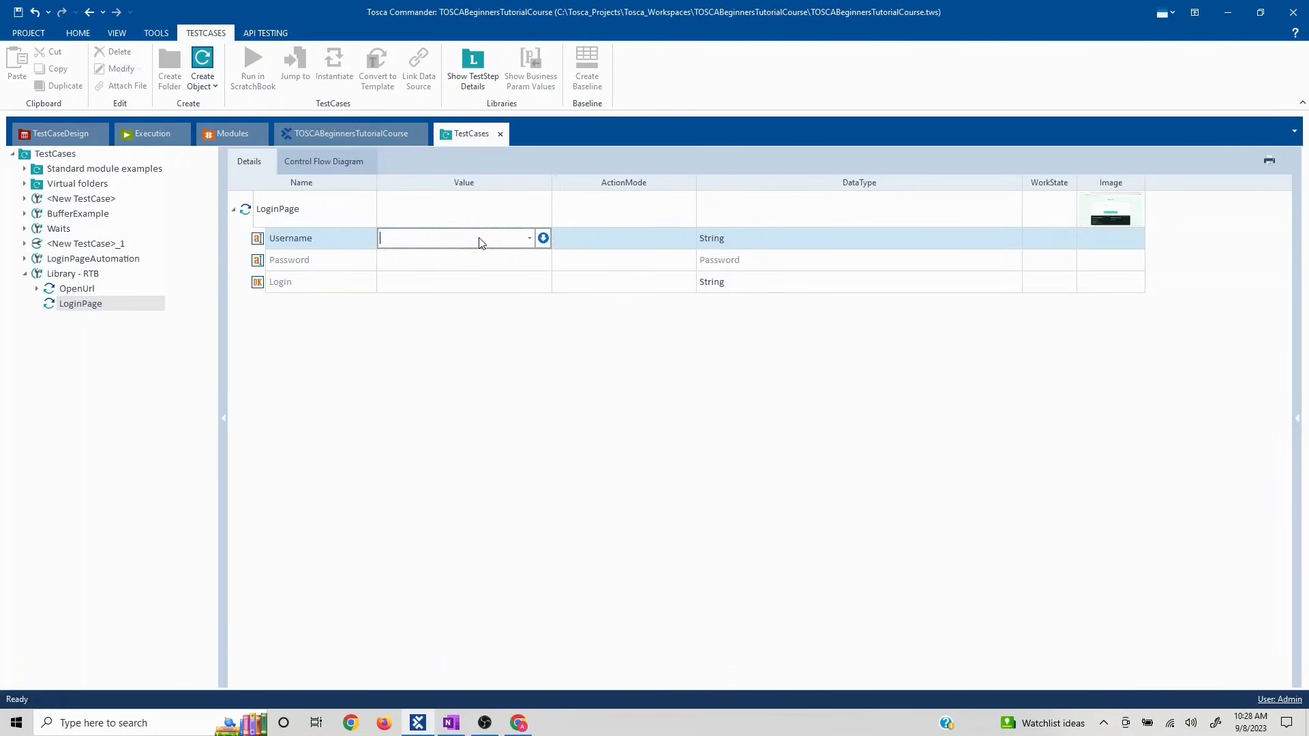
text(standard_user)
click(488, 264)
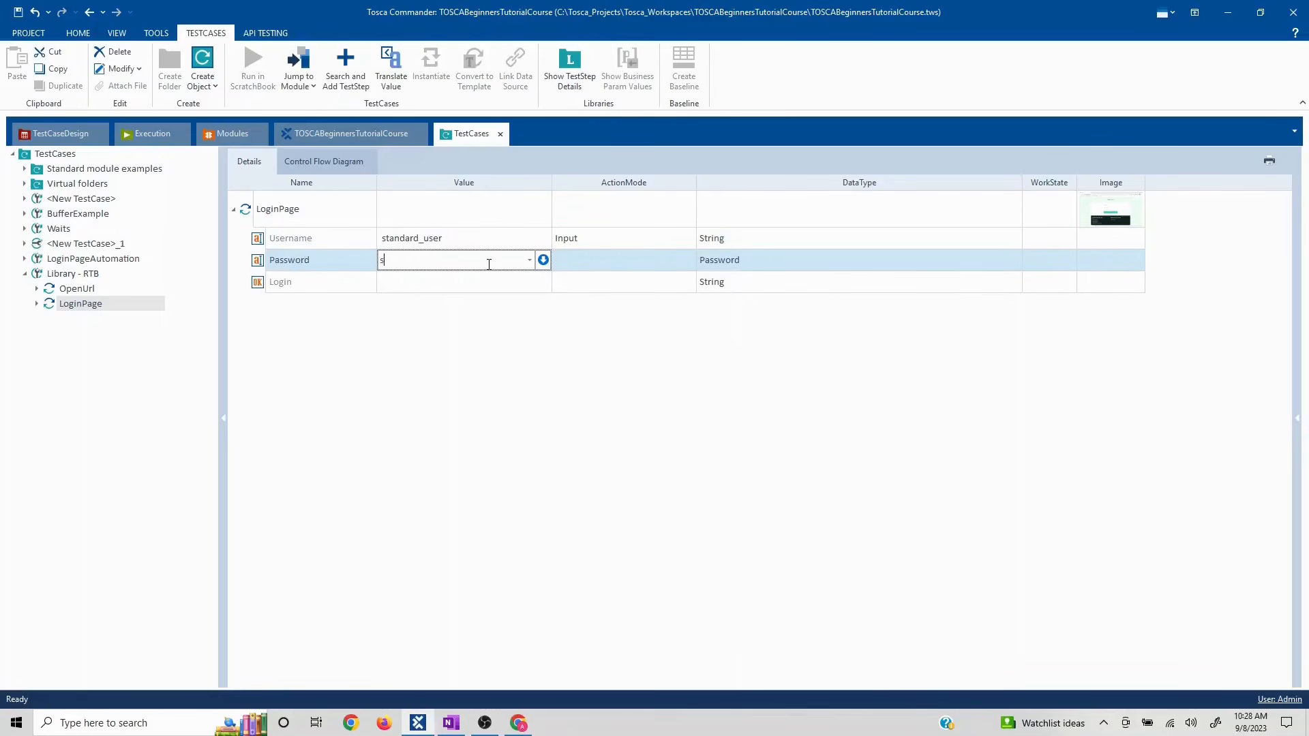
text(secret_sauce)
click(438, 283)
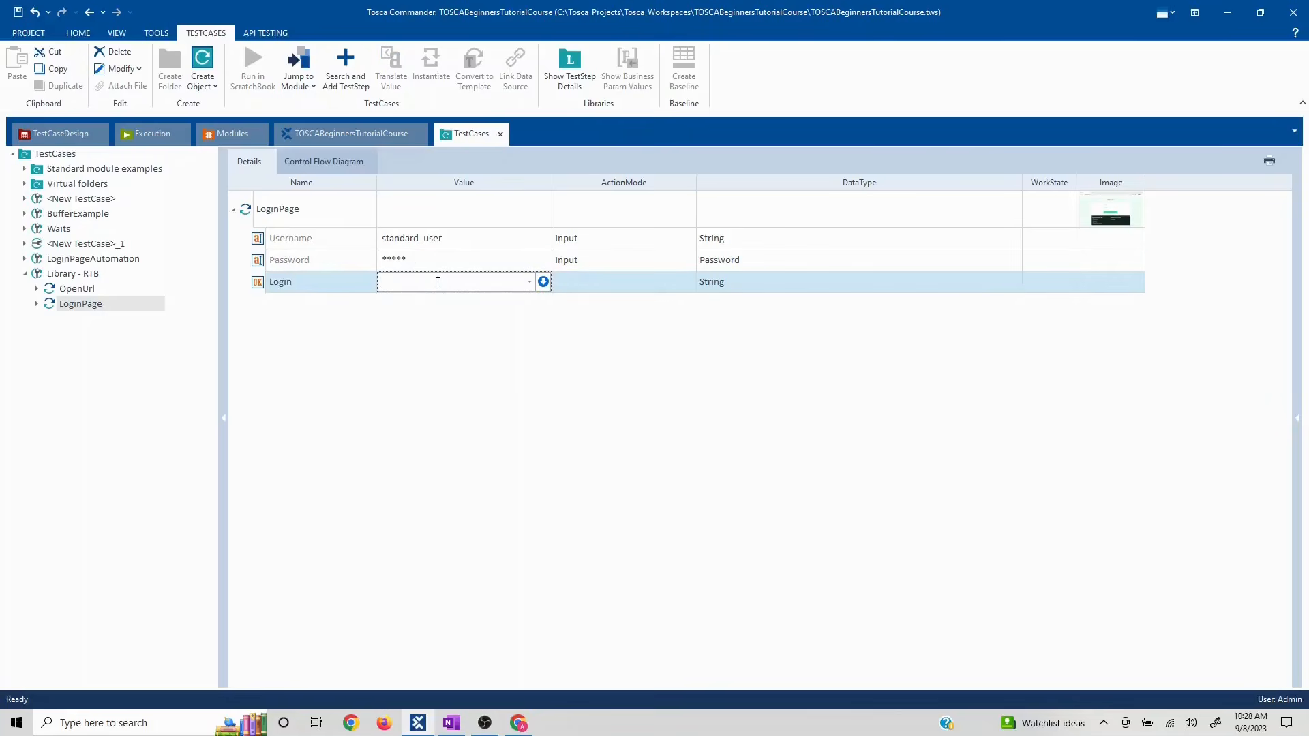
text(X)
click(482, 425)
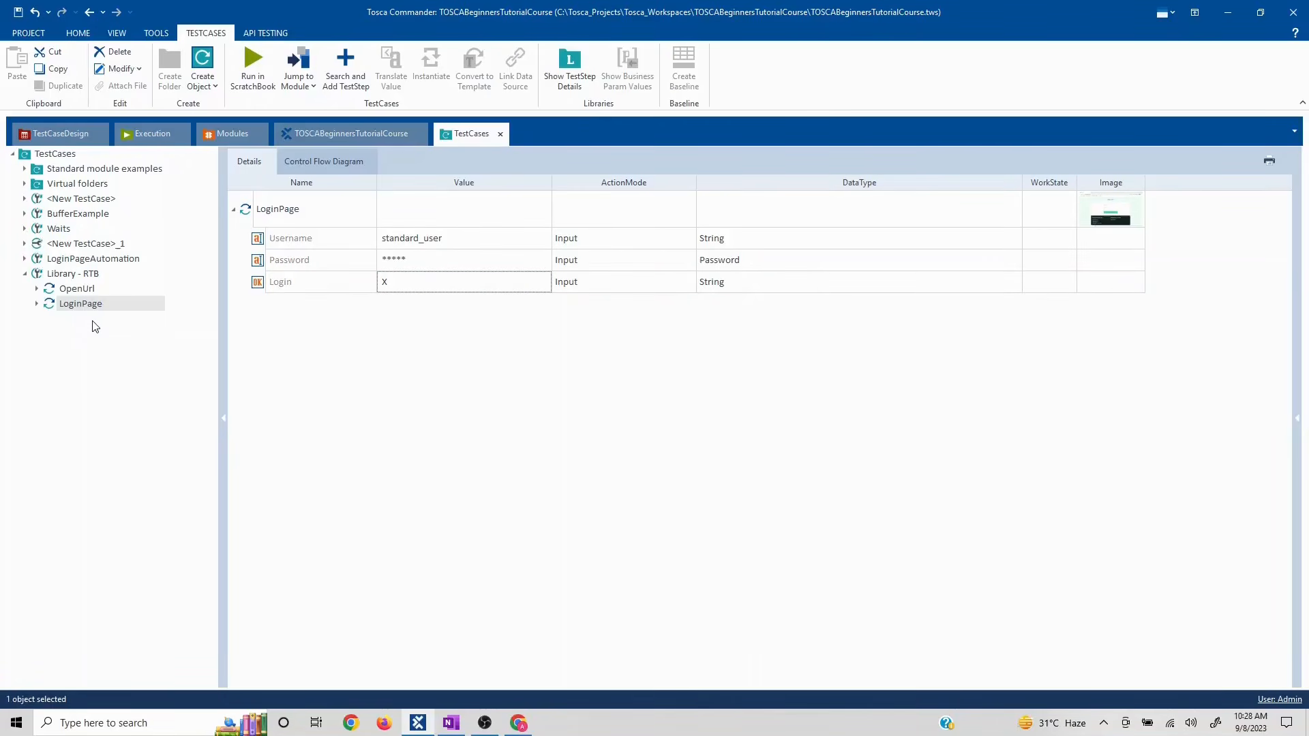
- Select both the OpenUrl and LoginPage steps together
click(79, 289)
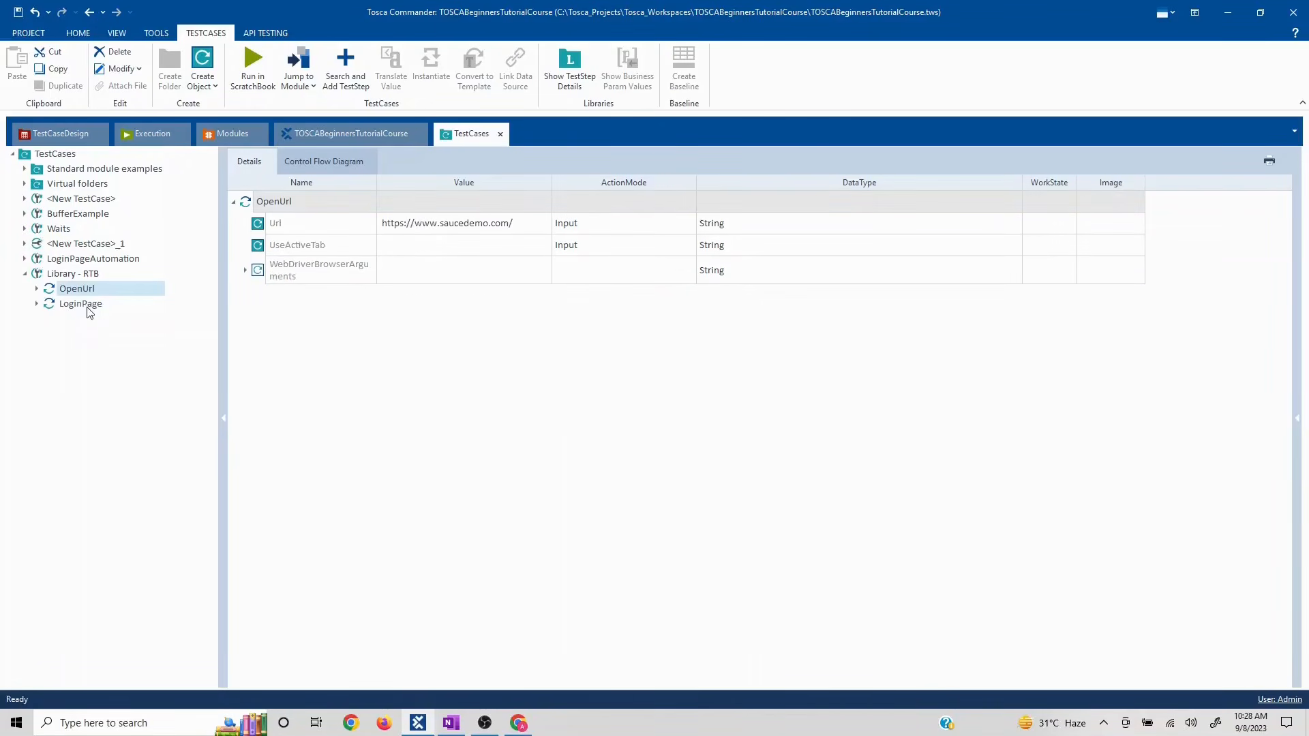
click(86, 306)
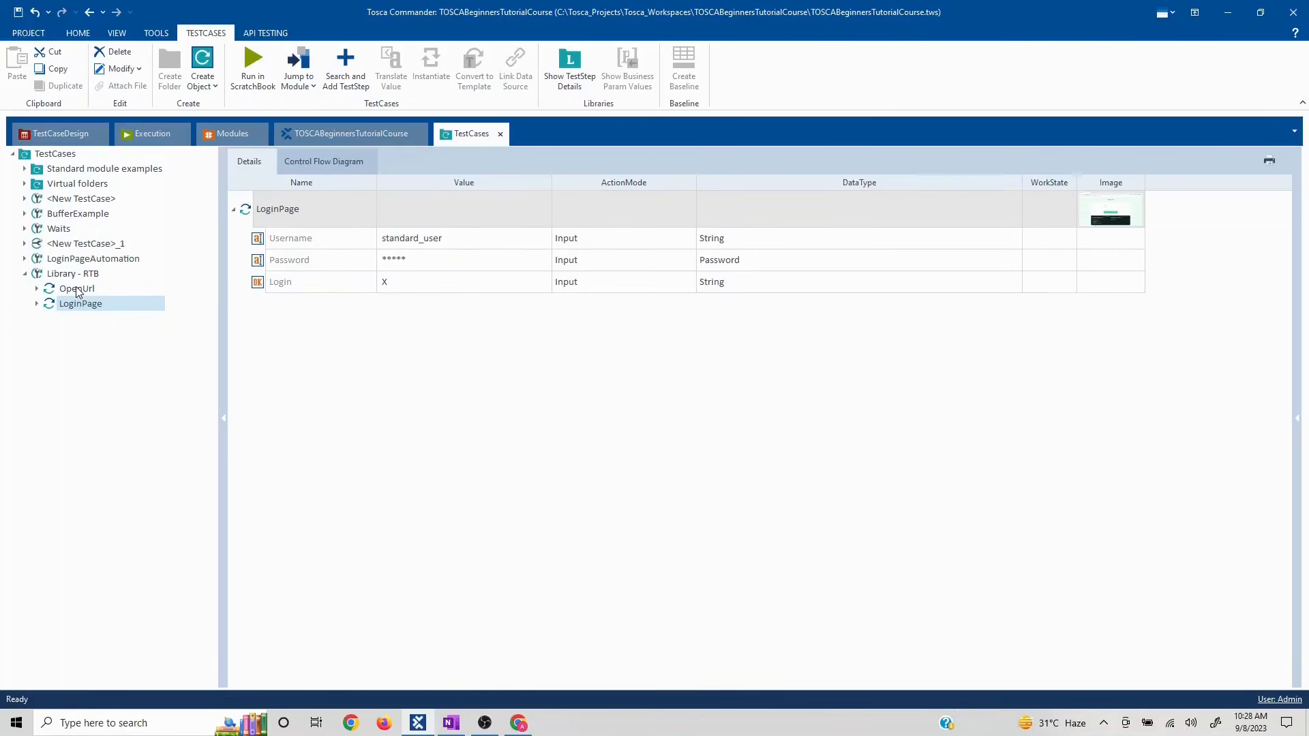
click(77, 290)
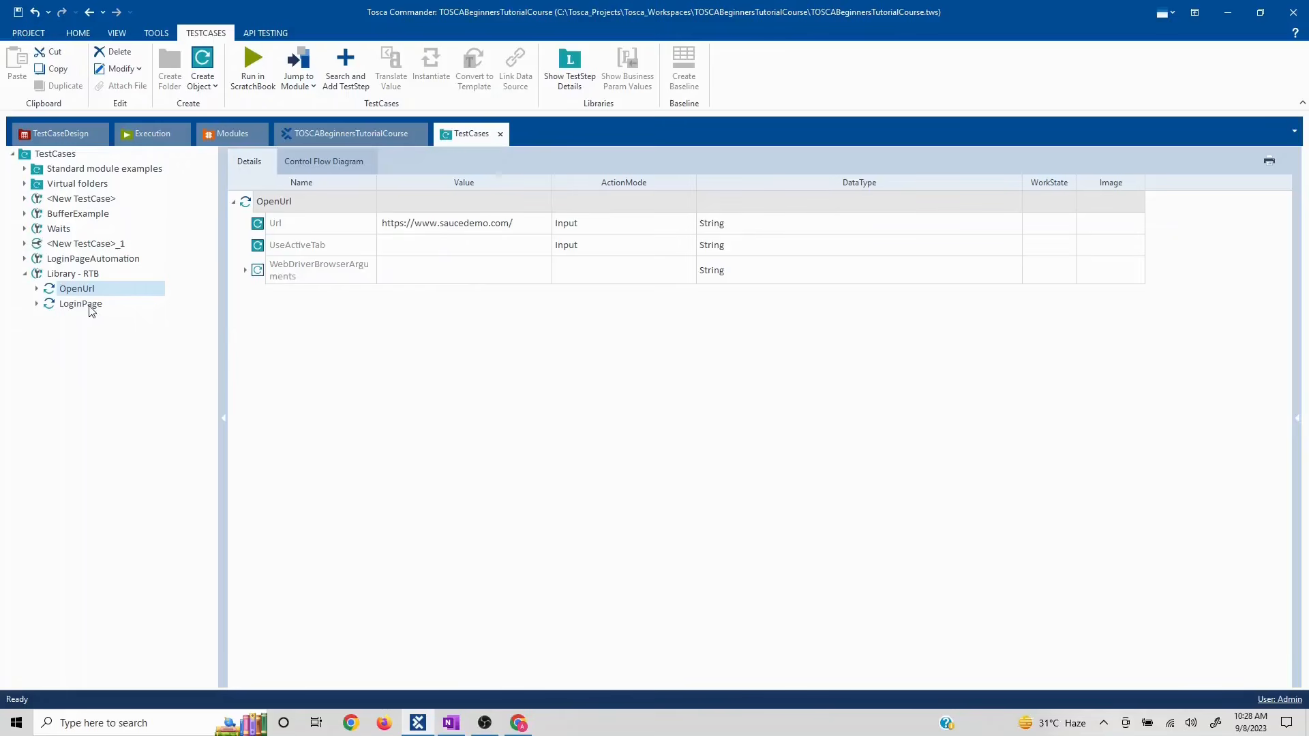
ctrl+click(80, 304)
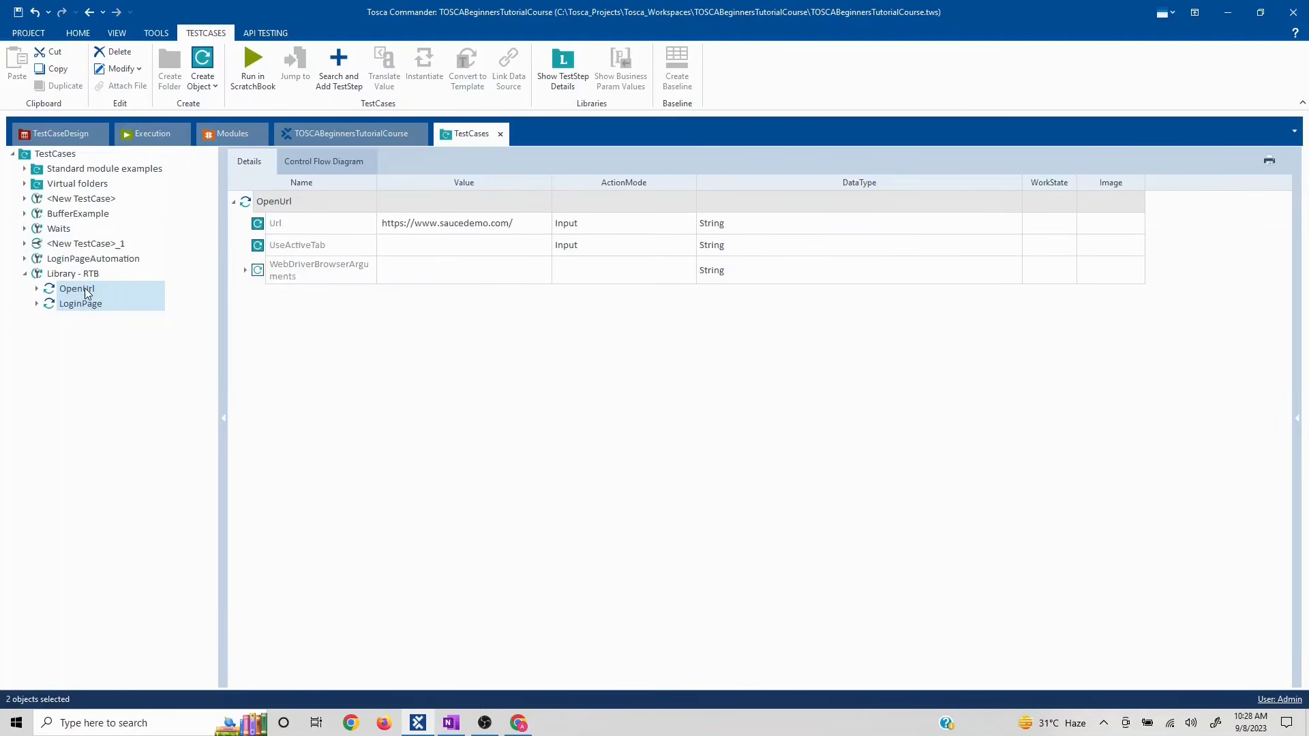
- Convert OpenUrl and LoginPage into a reusable Library - RTB block with business parameters
right_click(86, 293)
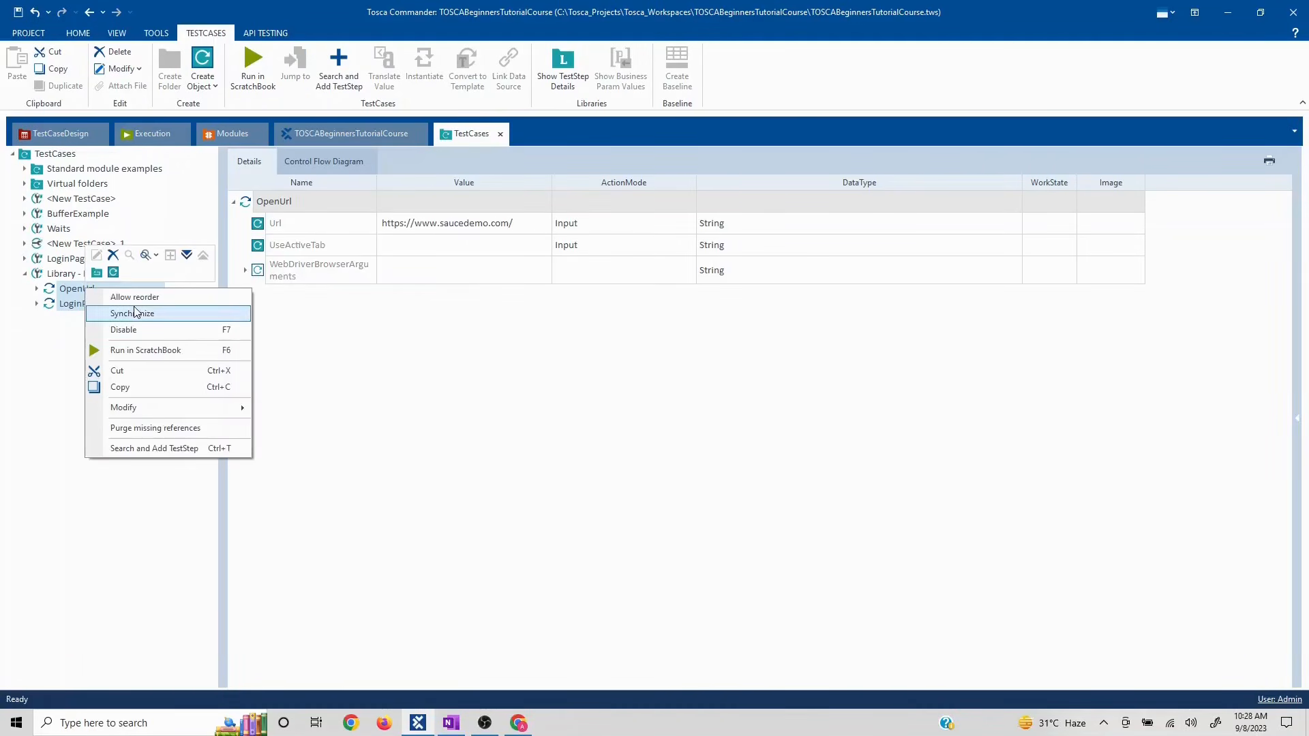
click(95, 275)
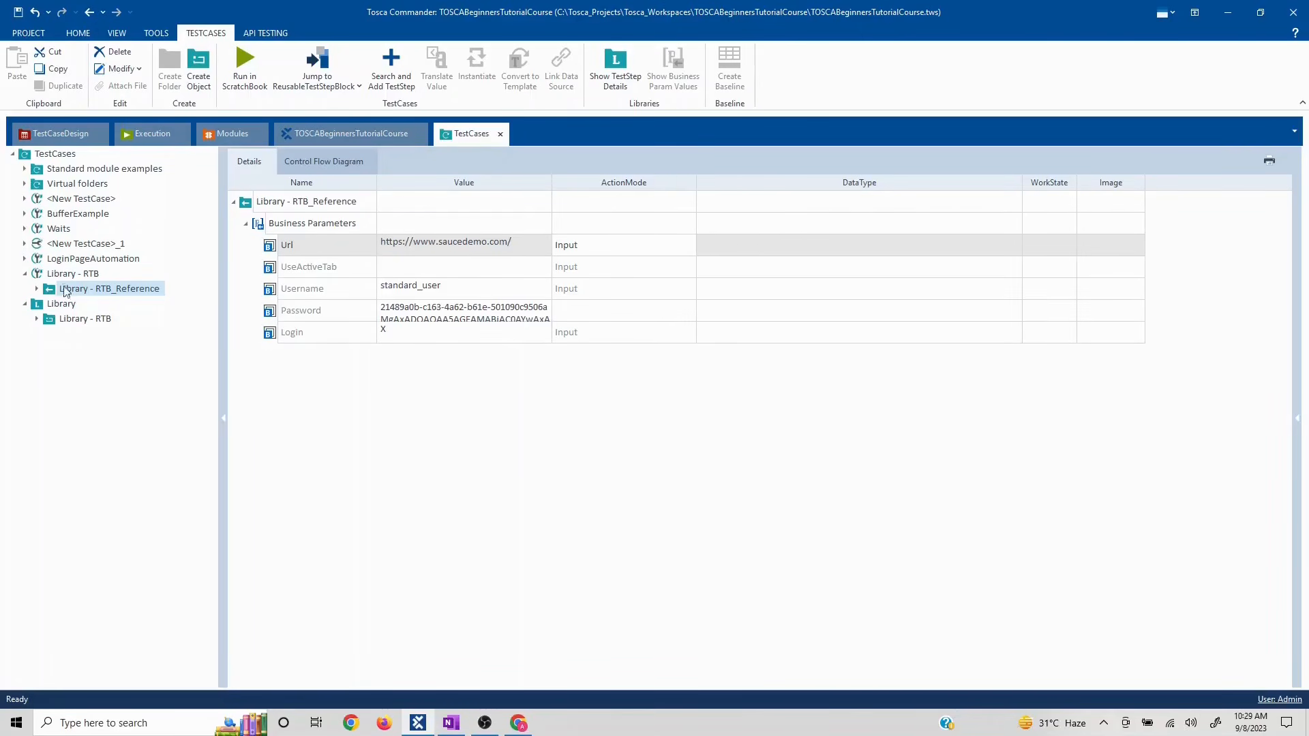
click(74, 274)
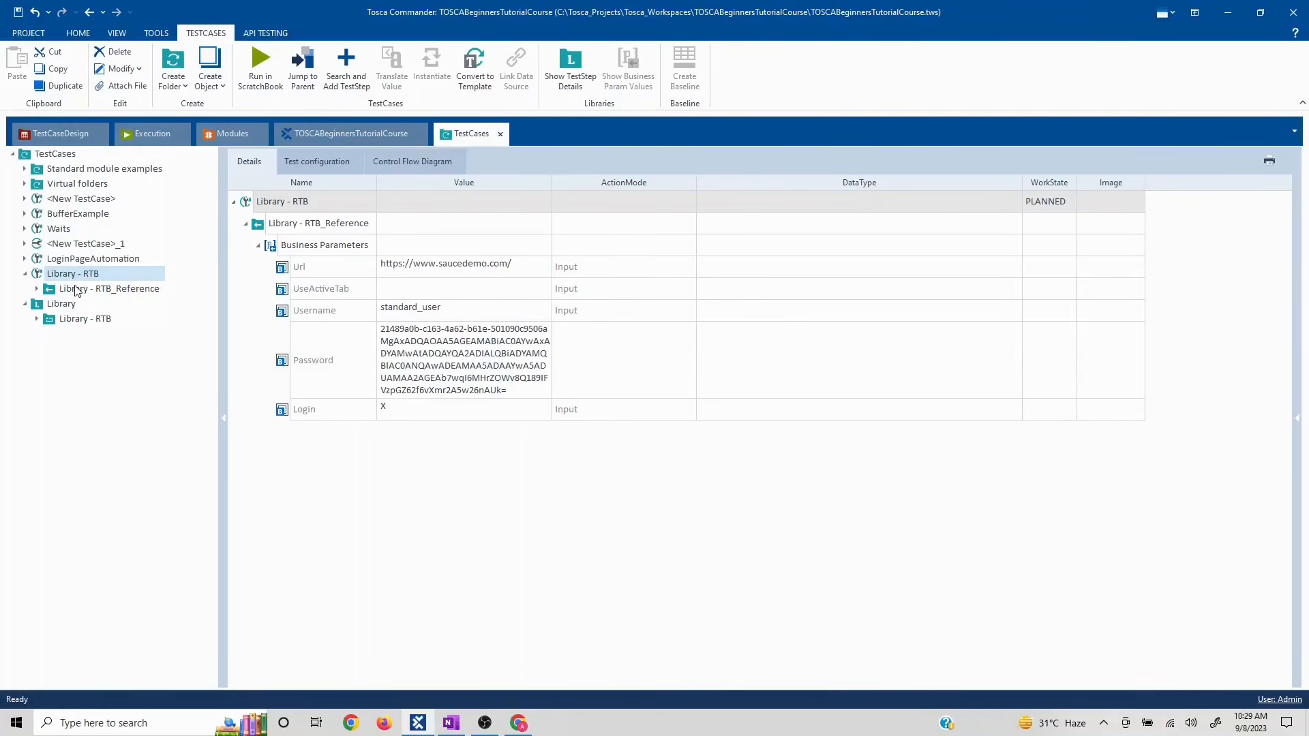
click(38, 289)
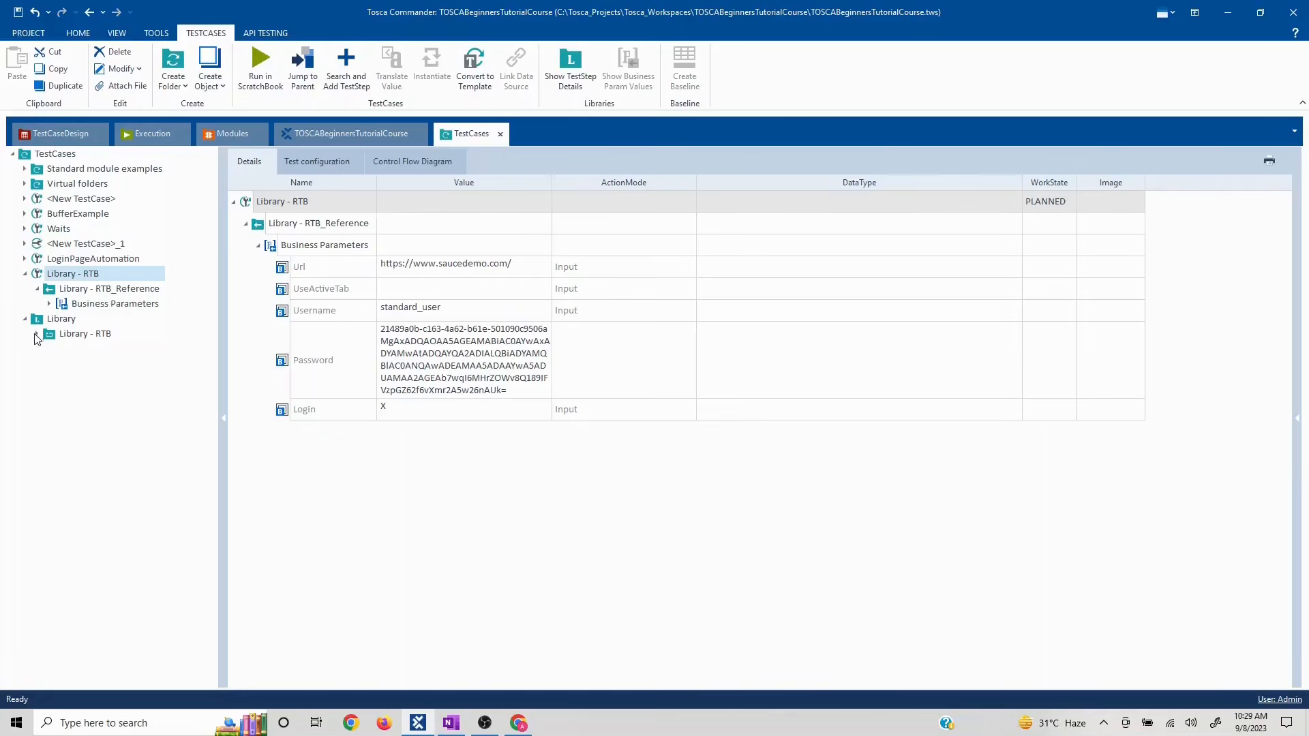
click(37, 288)
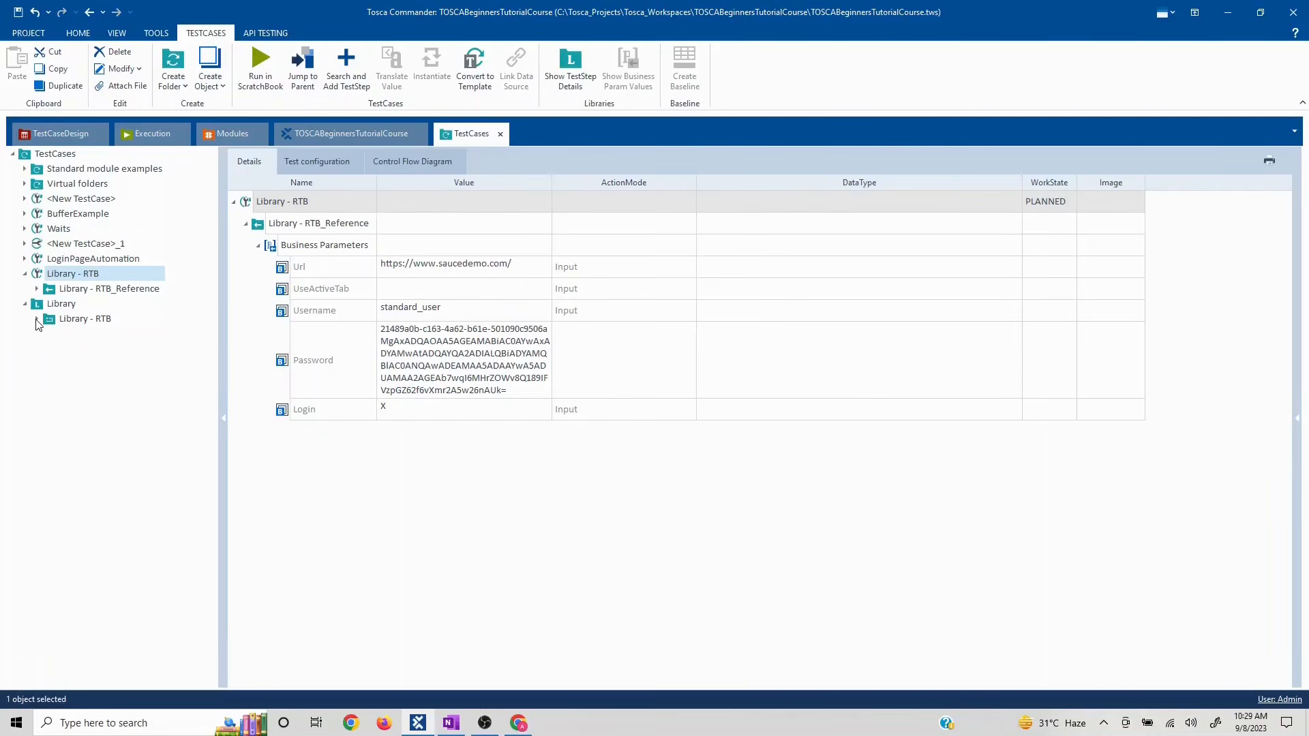
click(36, 318)
- View the Library - RTB block's Business Parameters, then bring up the Swag Labs login page
click(82, 334)
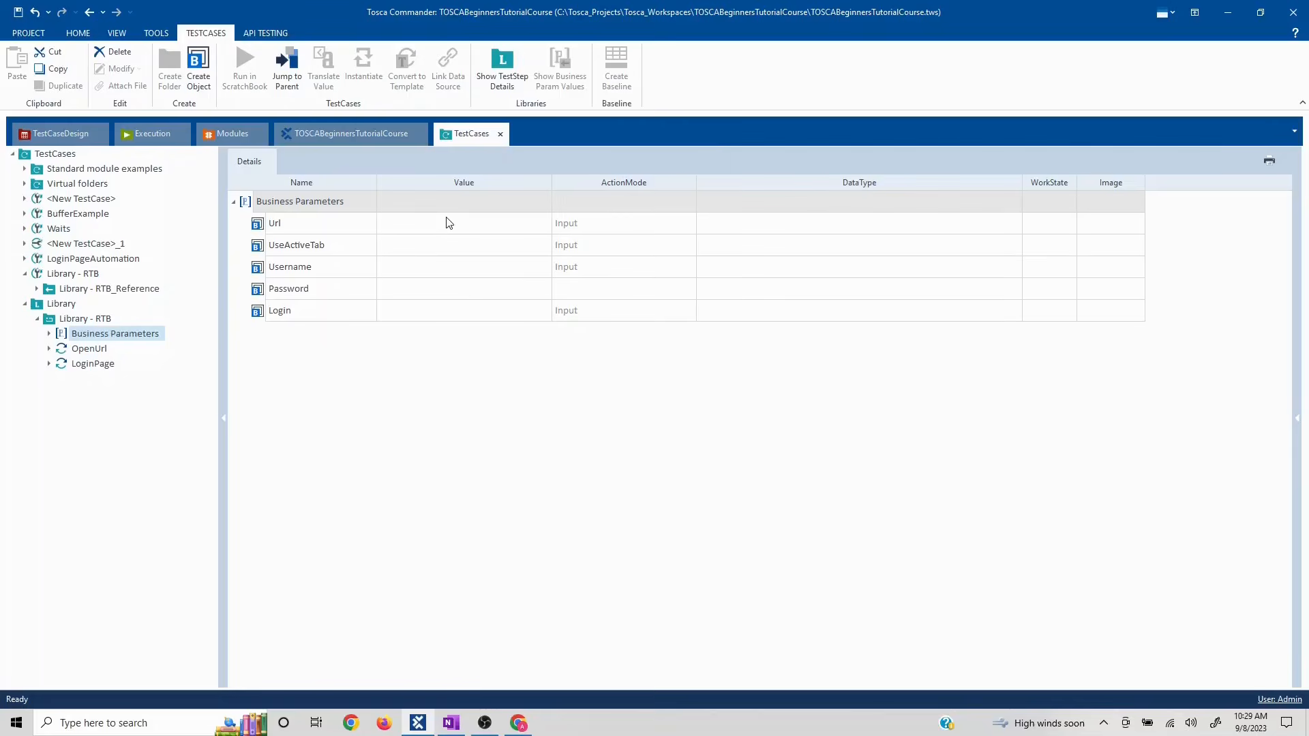
click(518, 724)
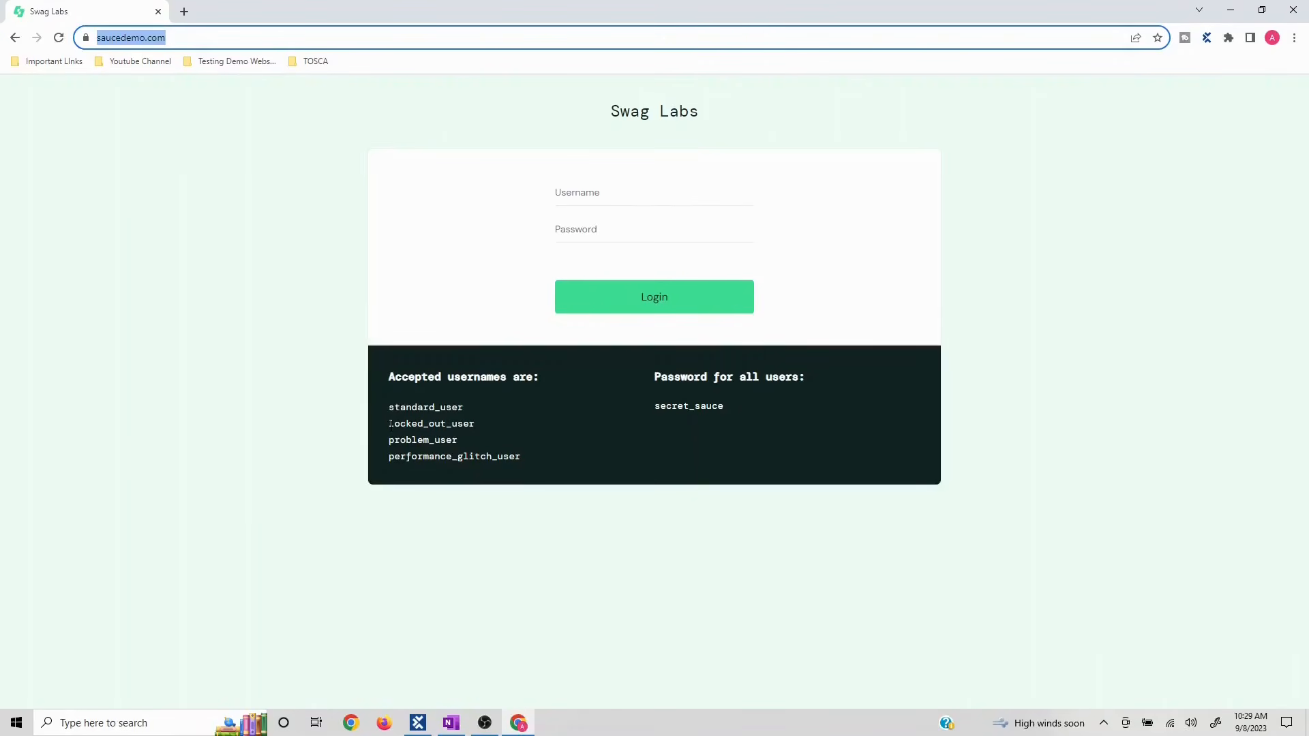
drag(390, 423, 529, 465)
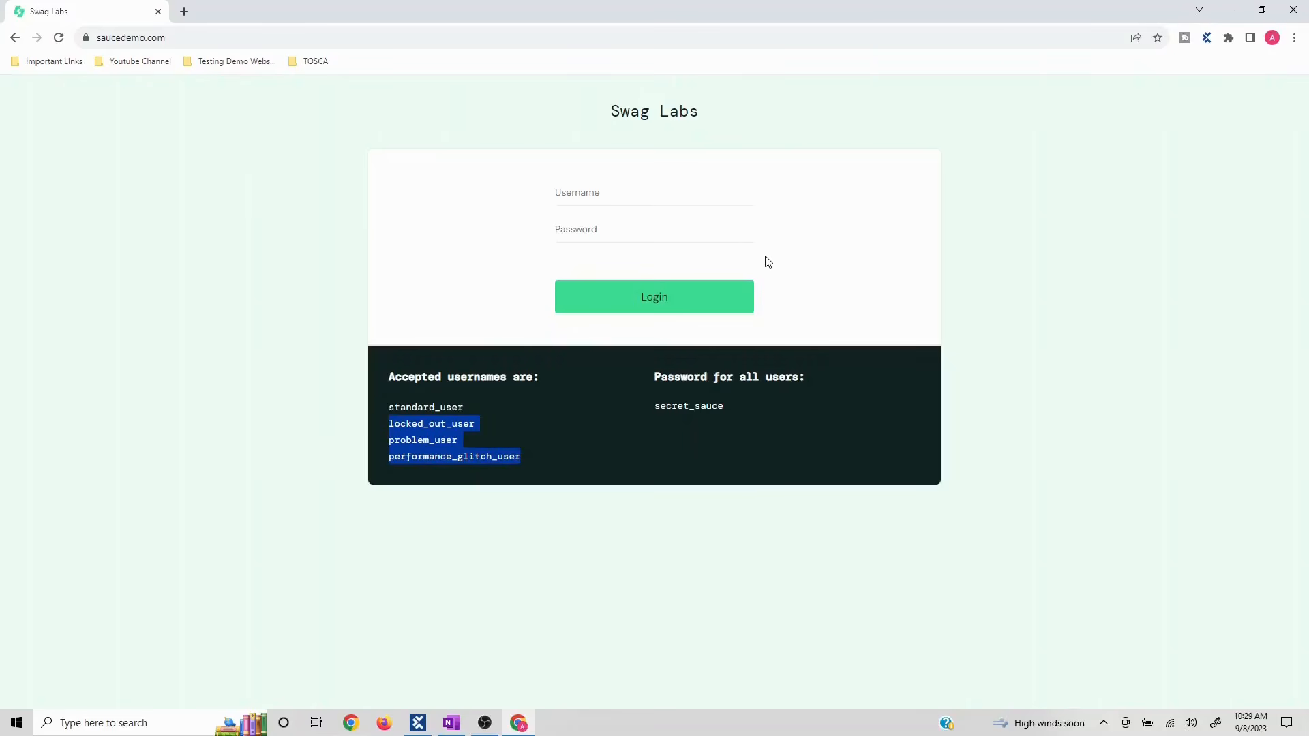
click(807, 265)
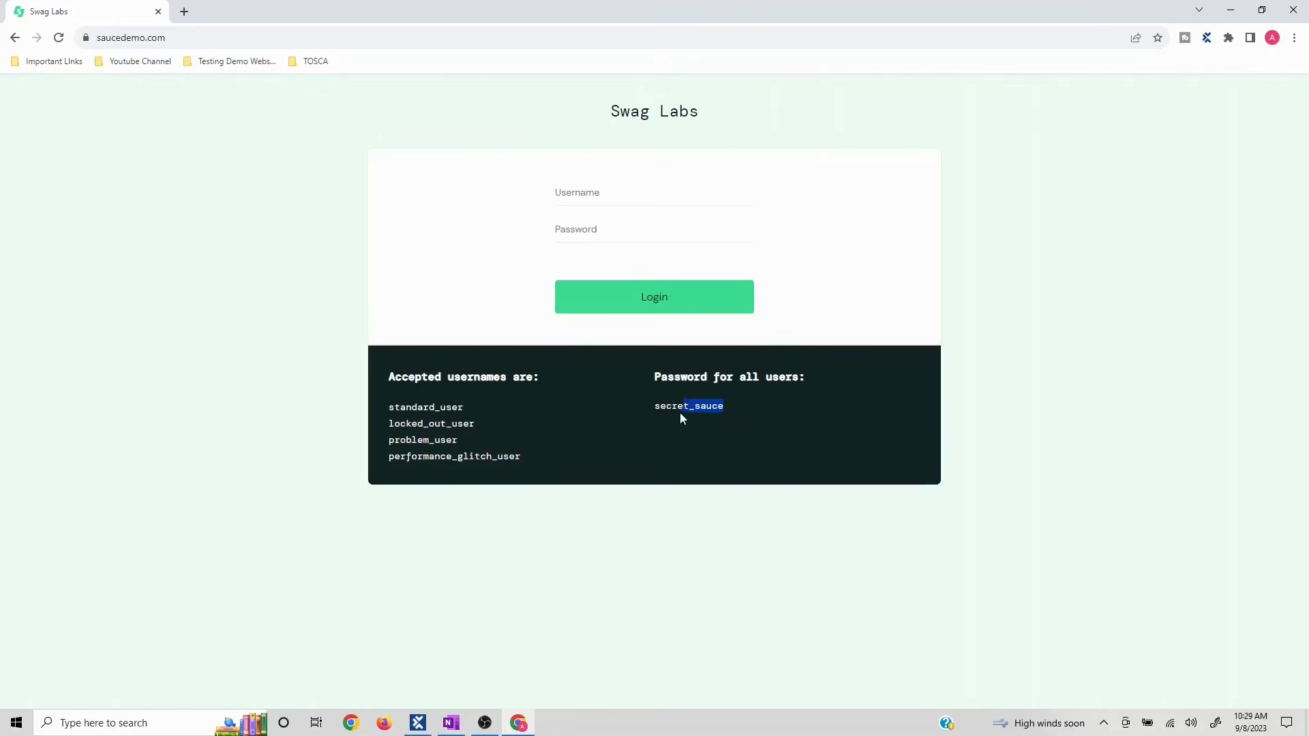
drag(384, 407, 523, 480)
key(alt+Tab)
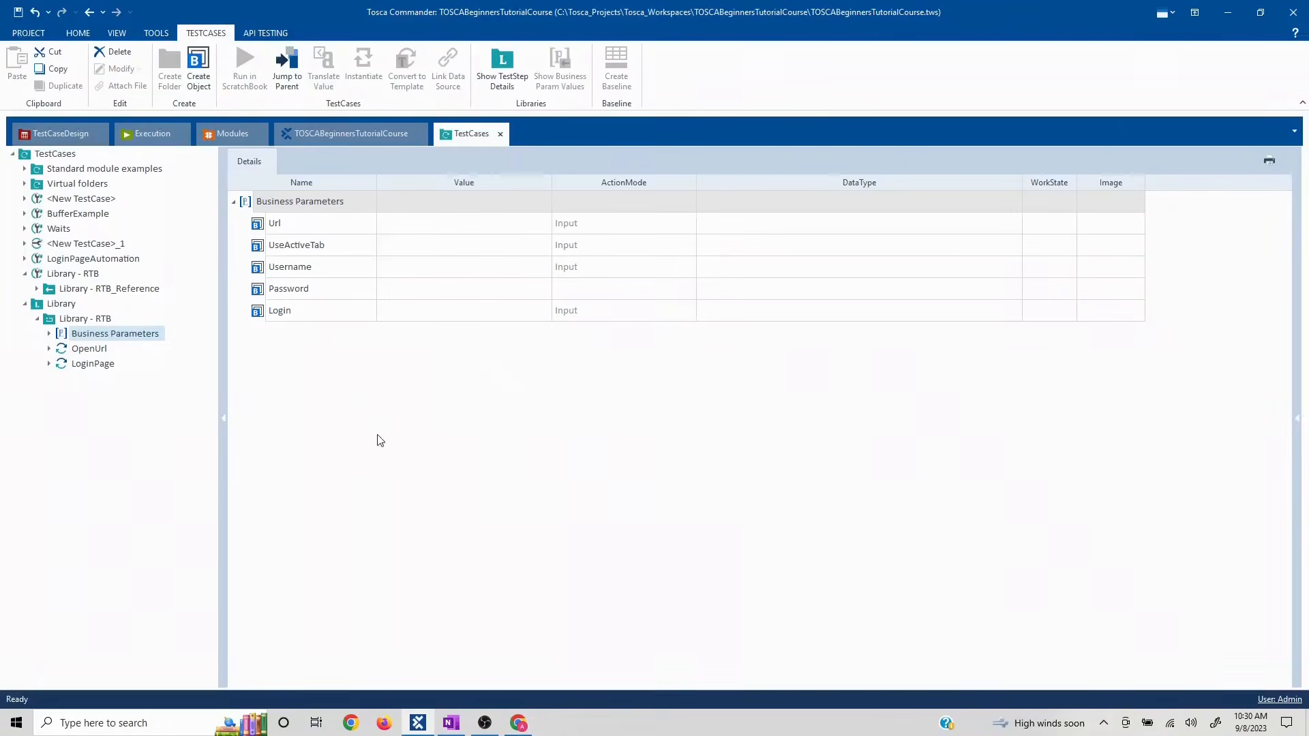
key(alt+Tab)
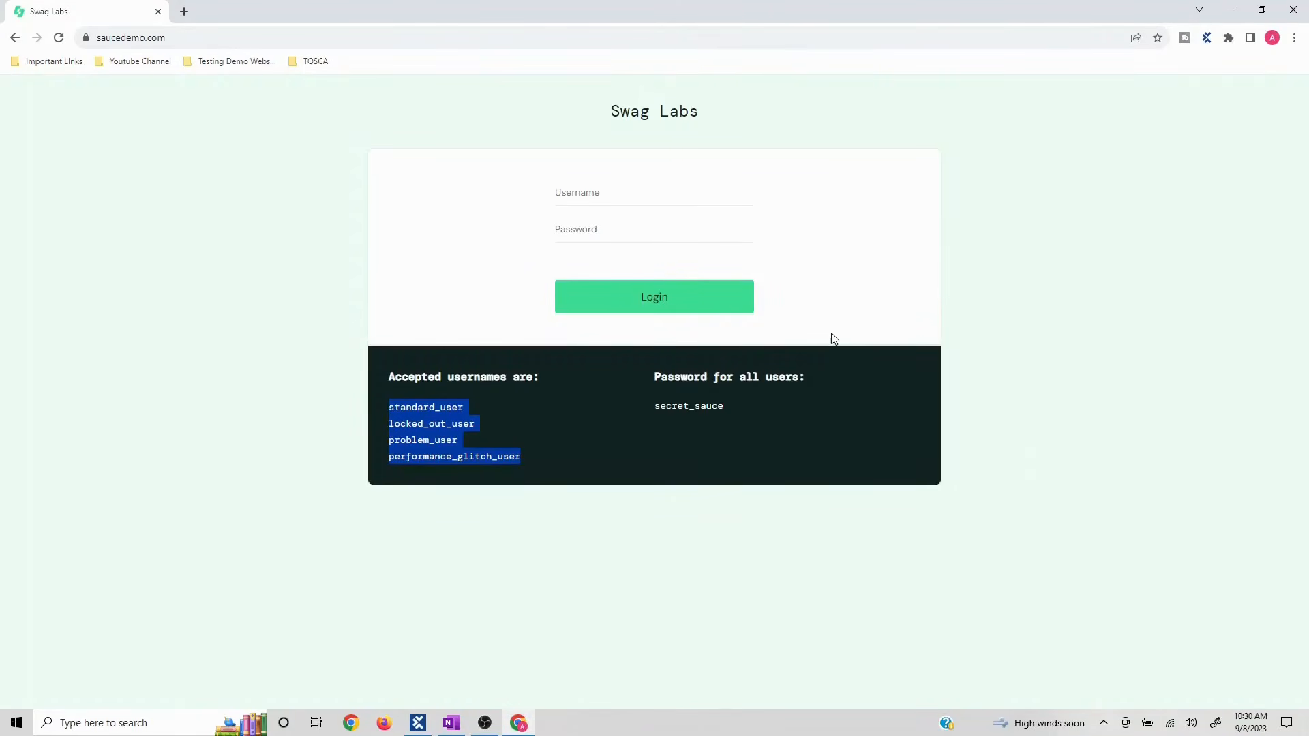
key(alt+Tab)
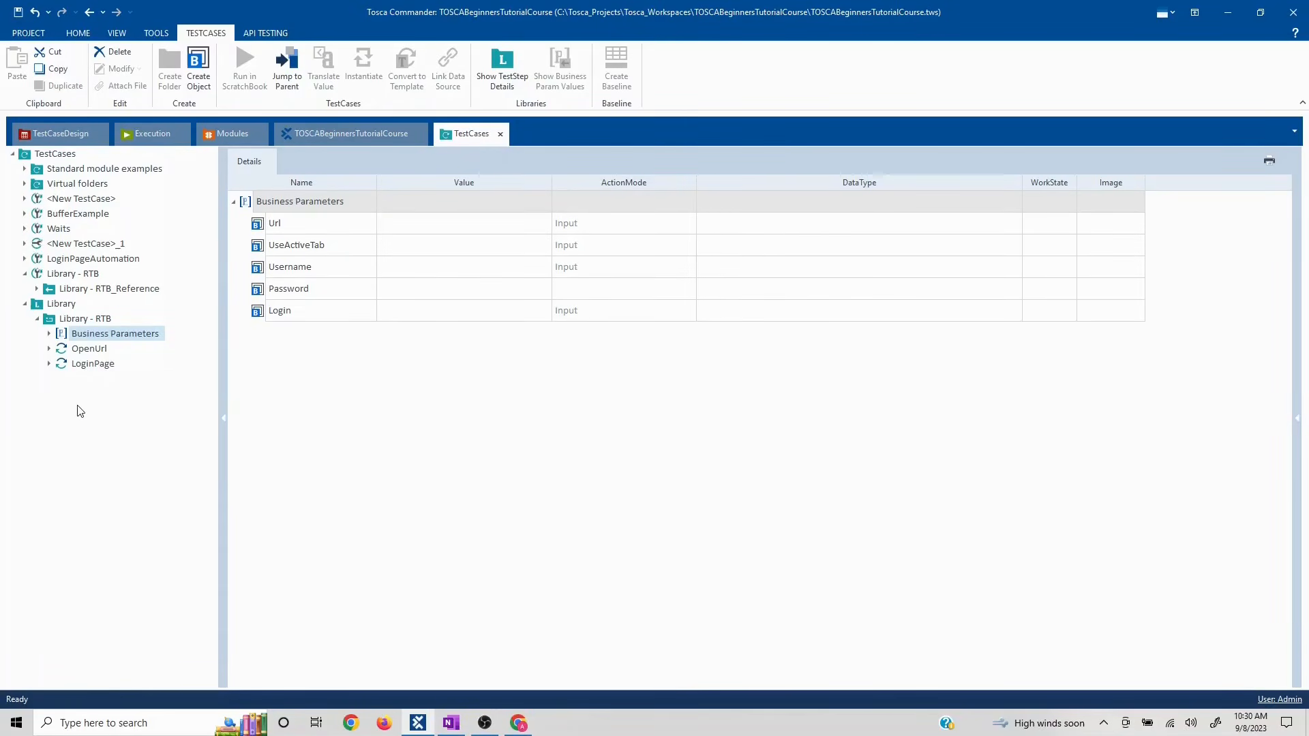
key(alt+Tab)
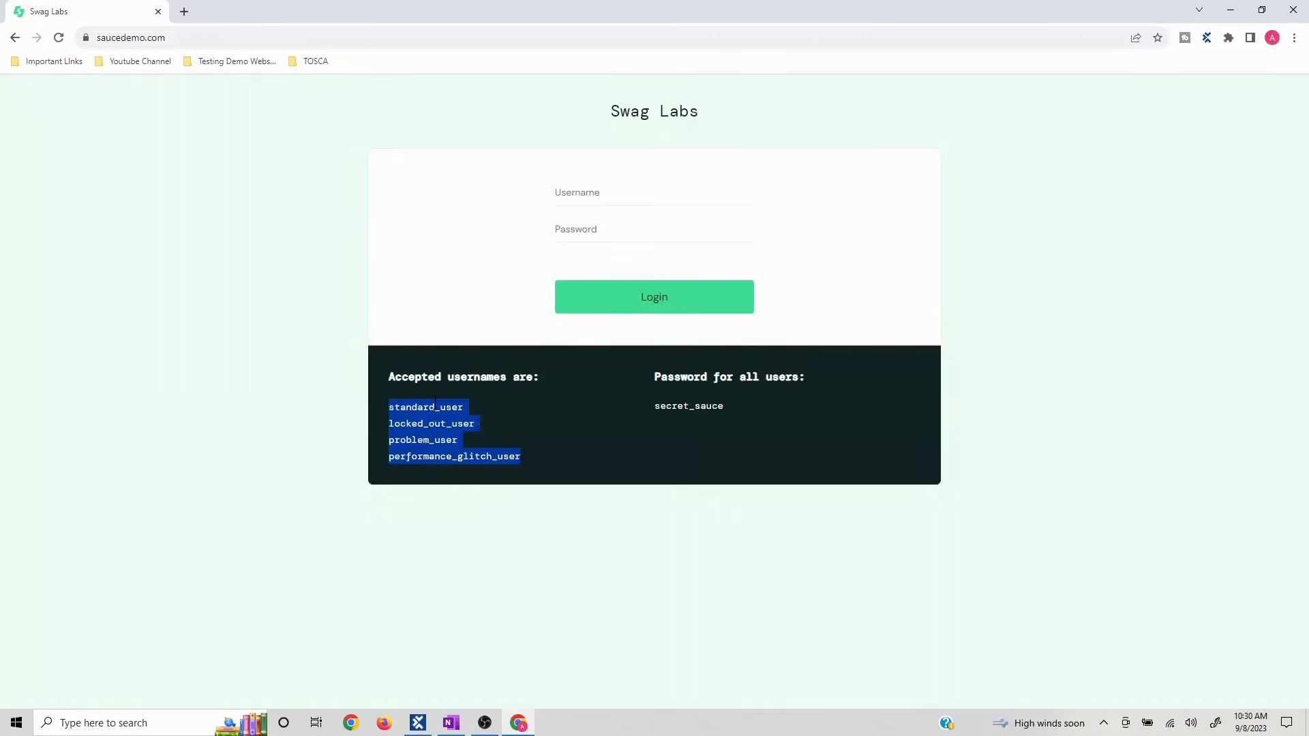
key(alt+Tab)
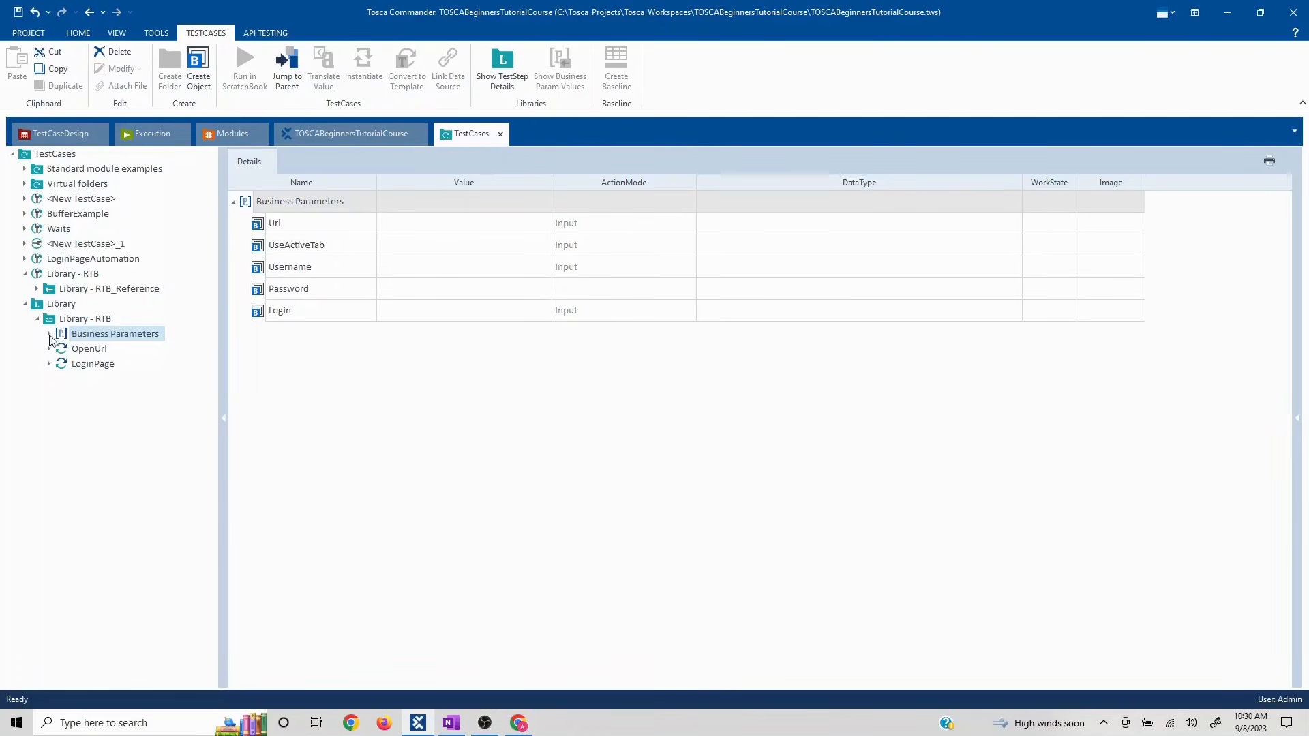
- Refresh TestCases and drag Library - RTB into <New TestCase>_2 as a reference with parameters shown
click(65, 156)
right_click(64, 162)
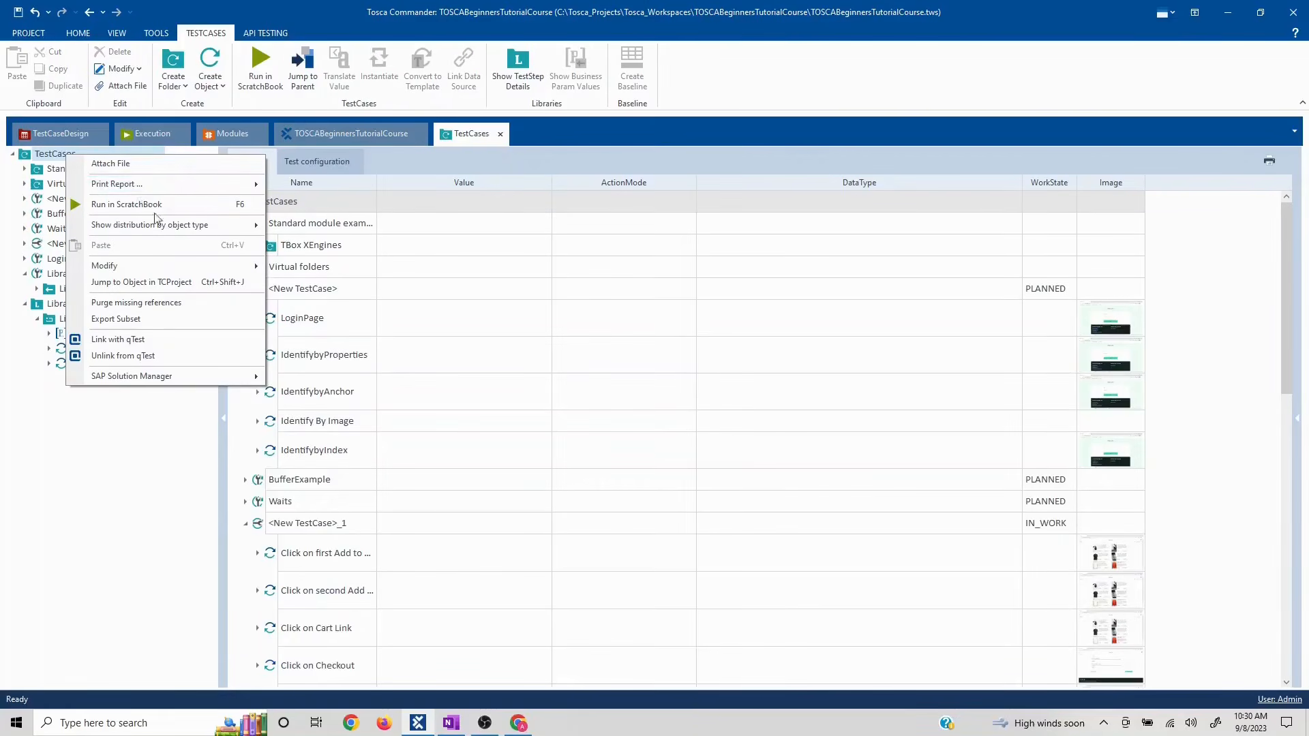
right_click(51, 152)
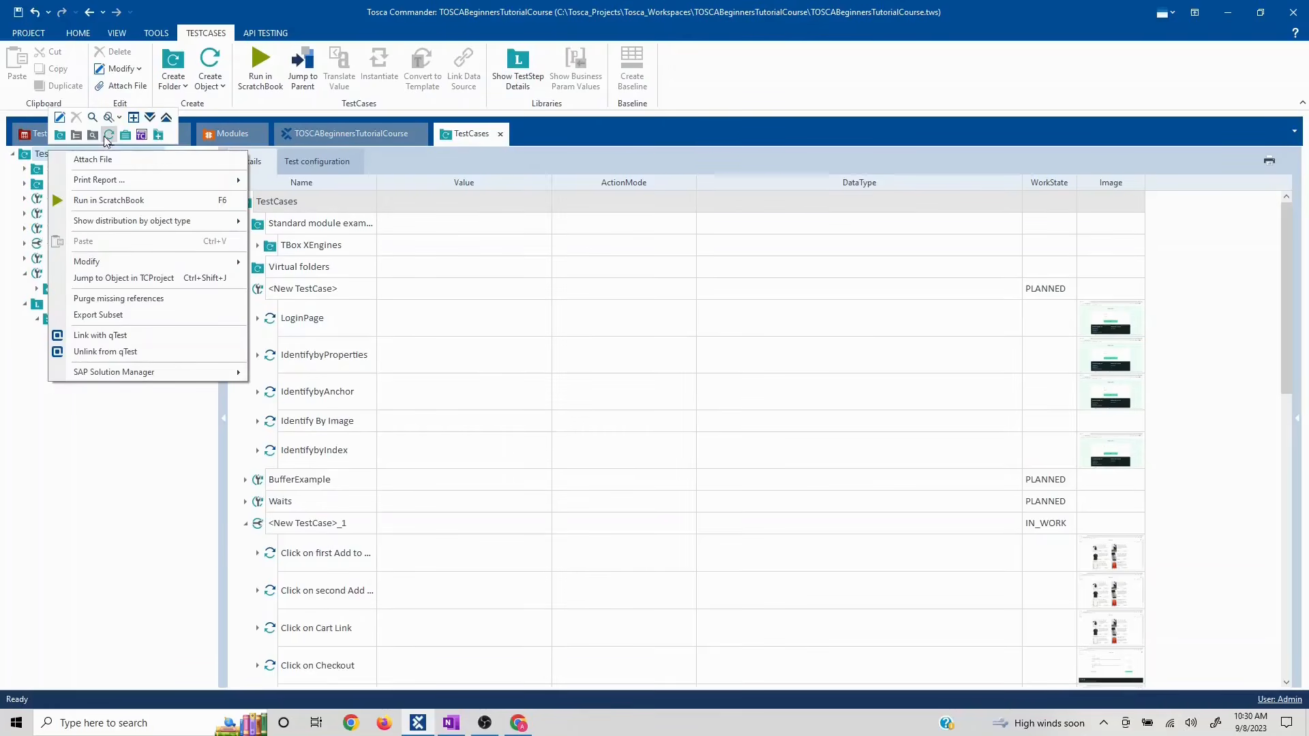
click(110, 134)
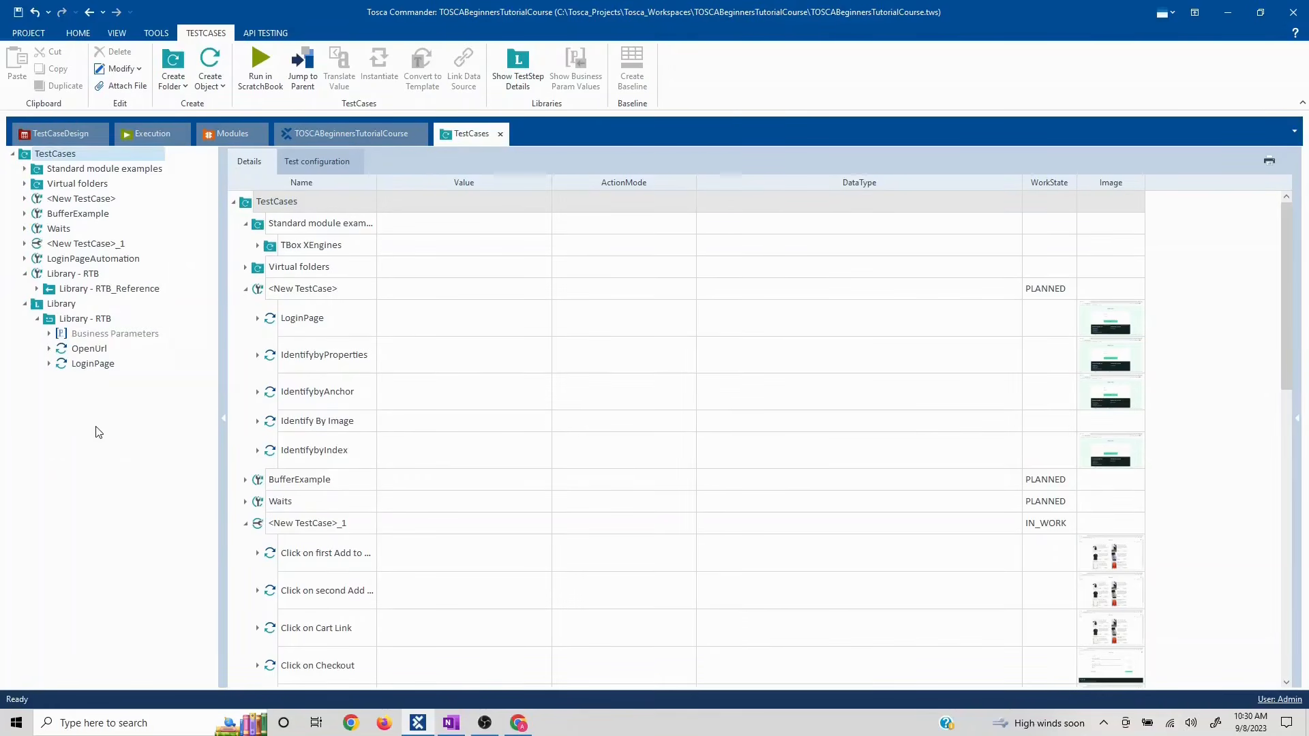
drag(39, 319, 75, 384)
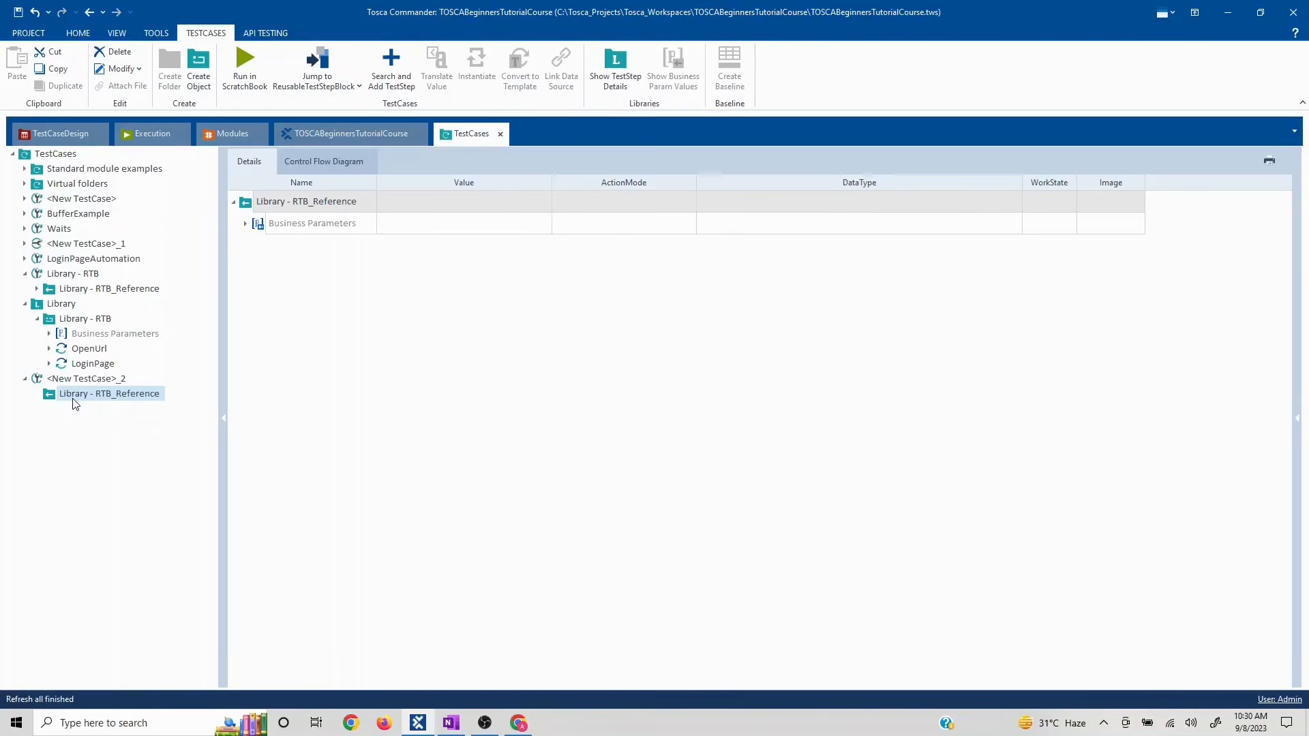
click(247, 224)
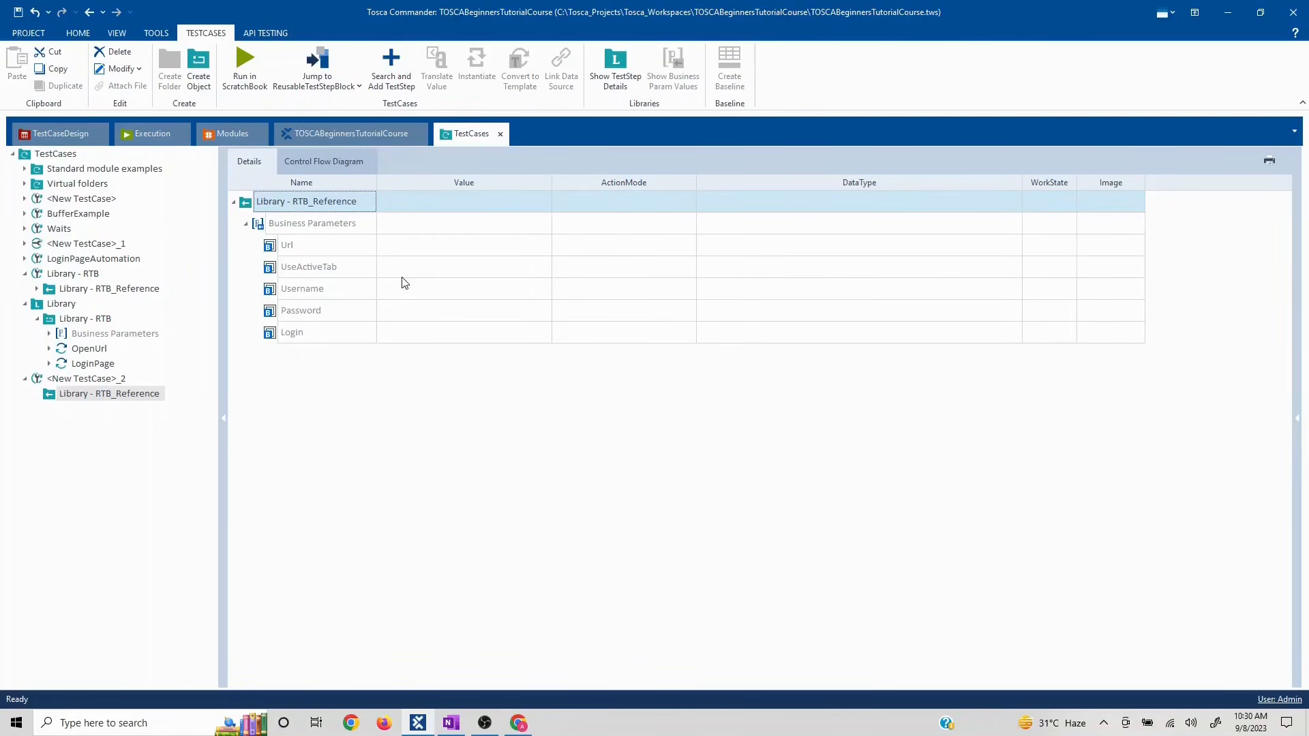
- Paste locked_out_user from the Swag Labs page into the reference's Username value, then show the library's Business Parameters
click(392, 296)
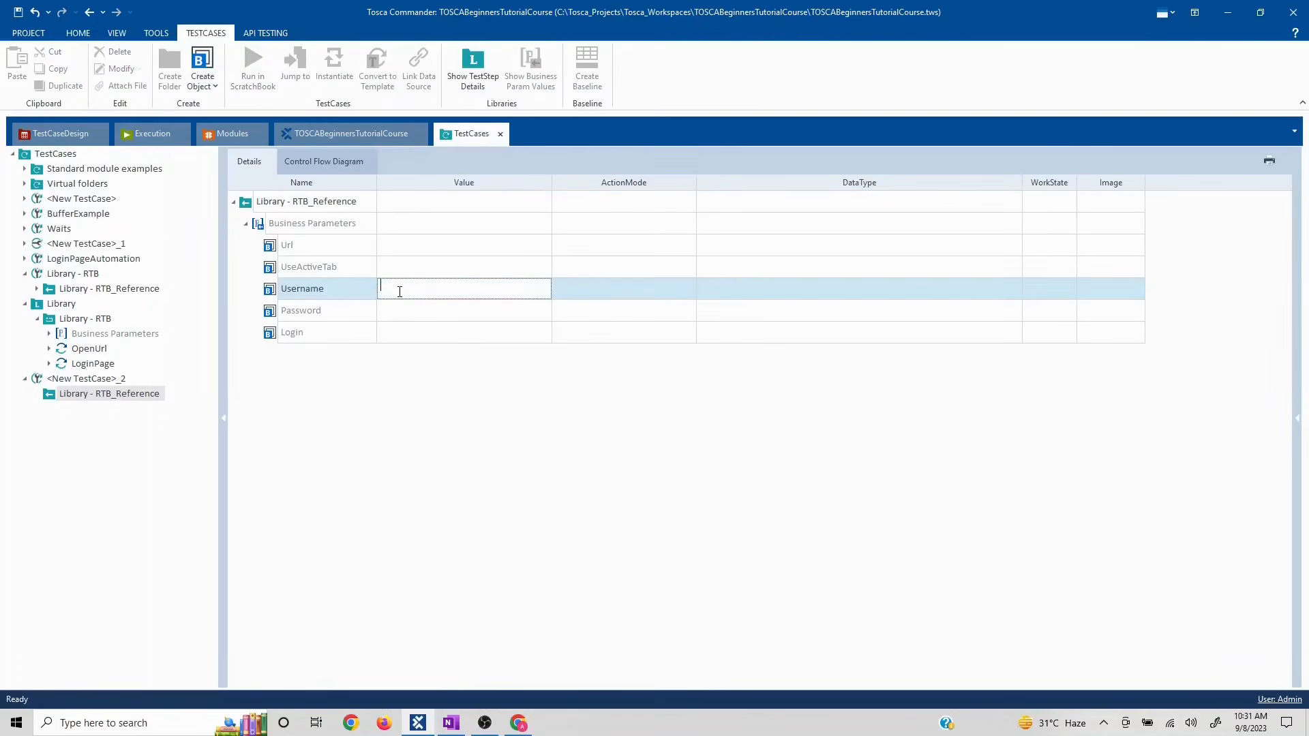
key(alt+Tab)
drag(479, 421, 390, 423)
key(ctrl+c)
key(alt+Tab)
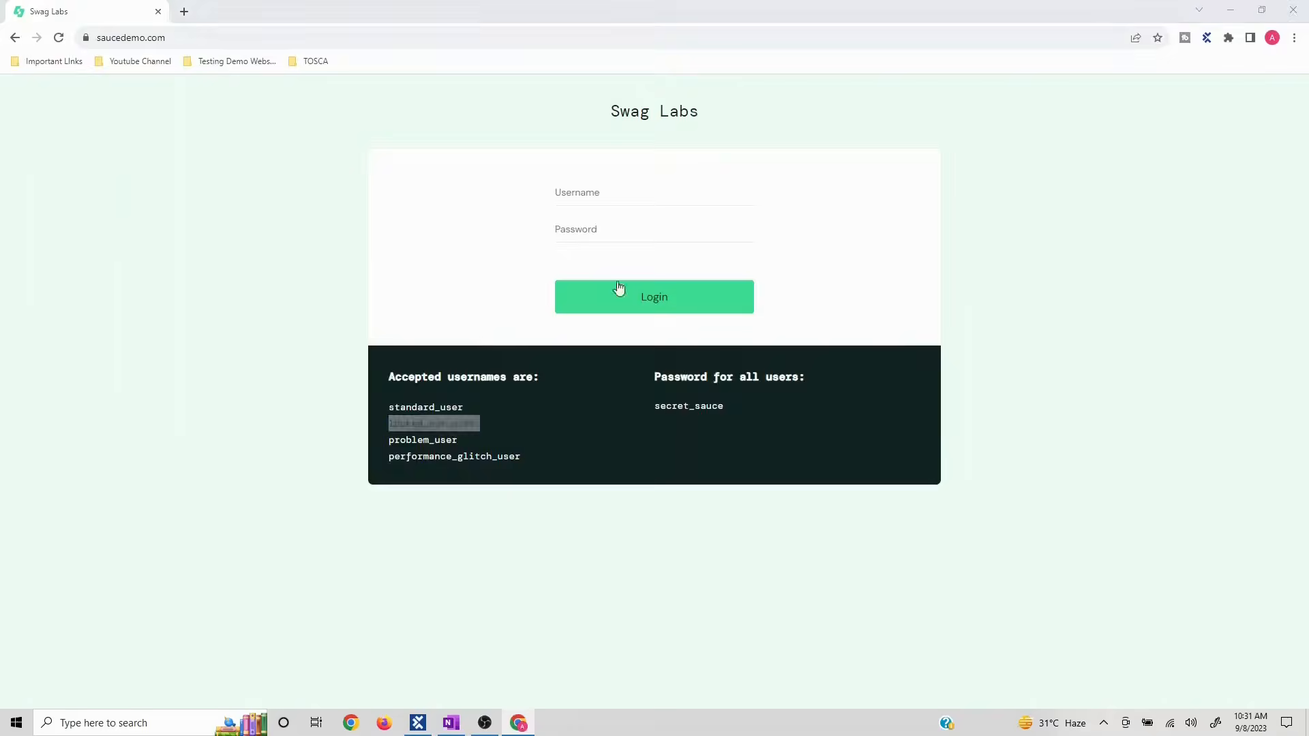
click(426, 288)
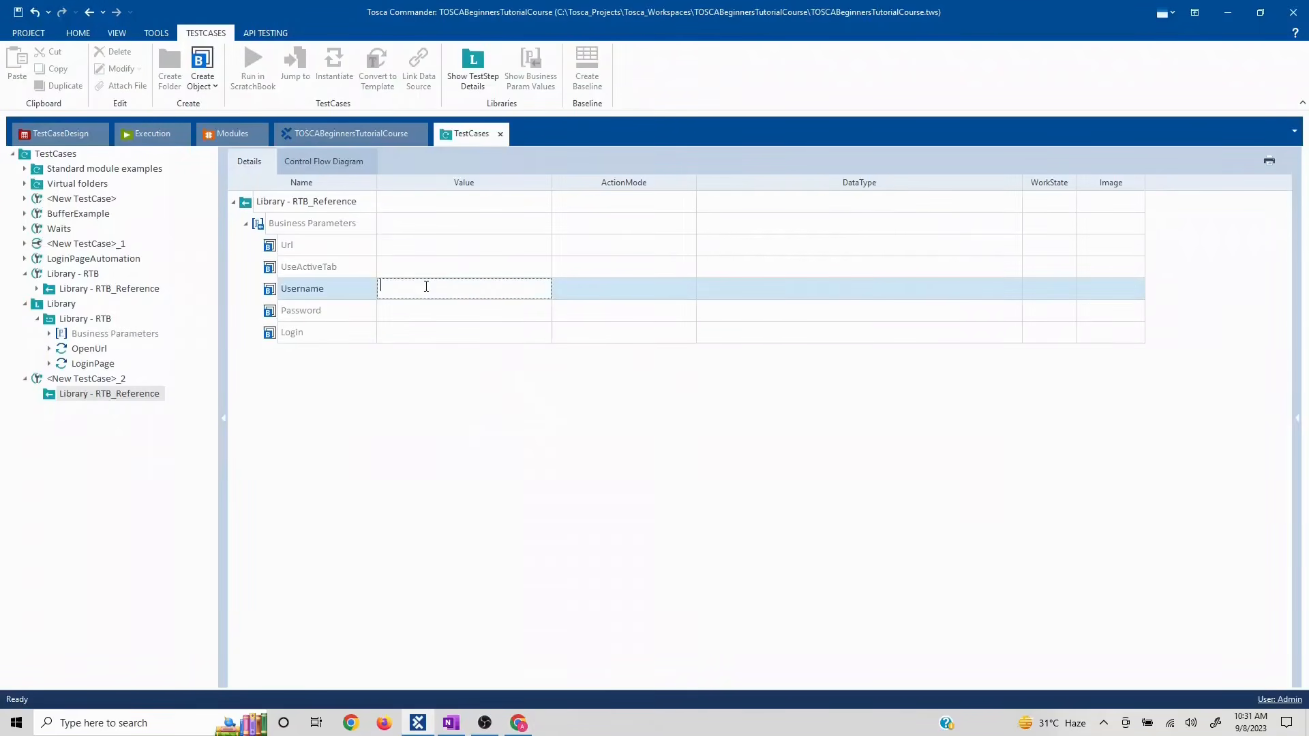
key(ctrl+v)
key(Return)
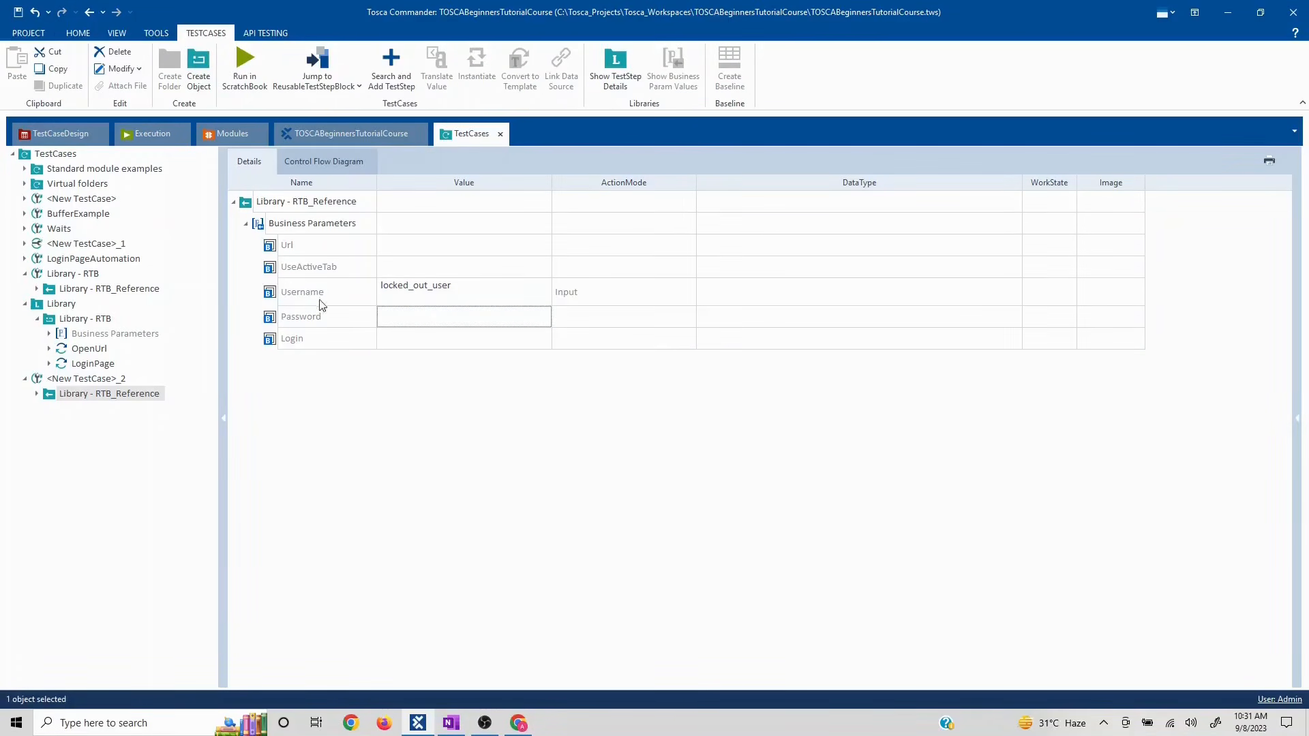
click(89, 335)
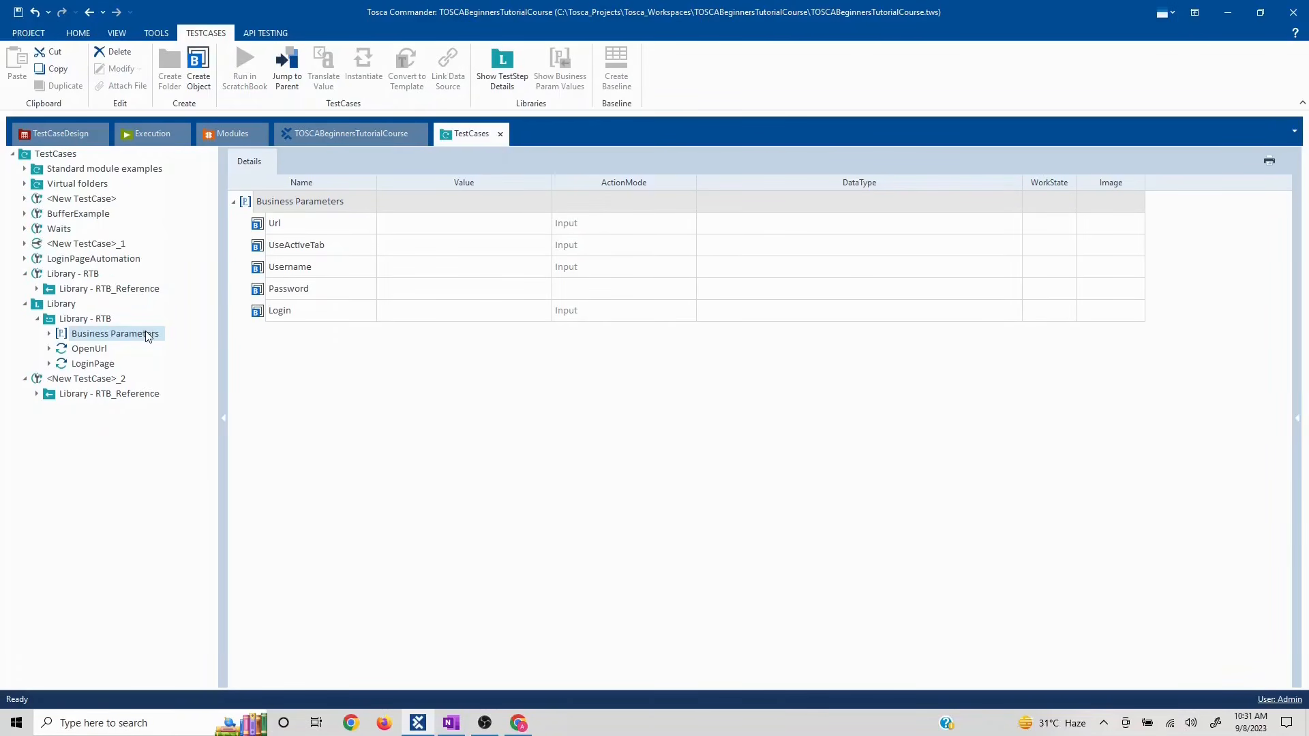
click(91, 350)
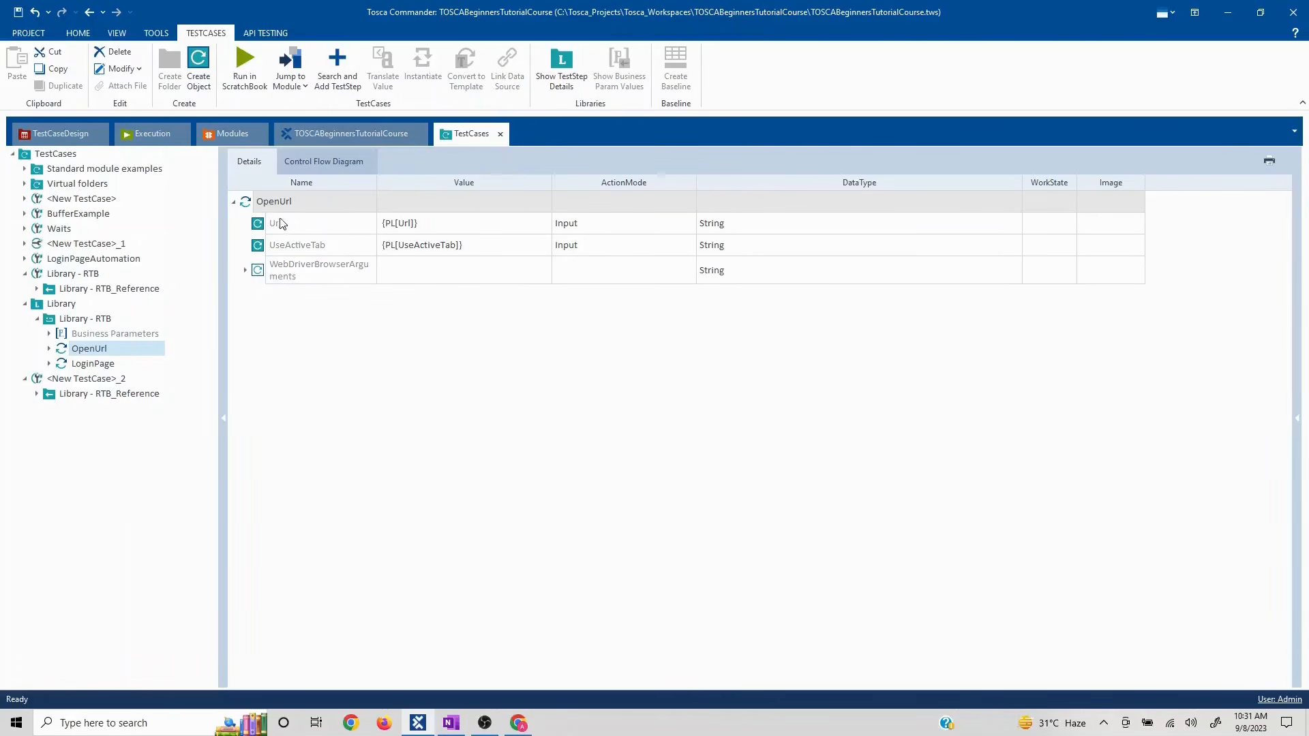
click(100, 364)
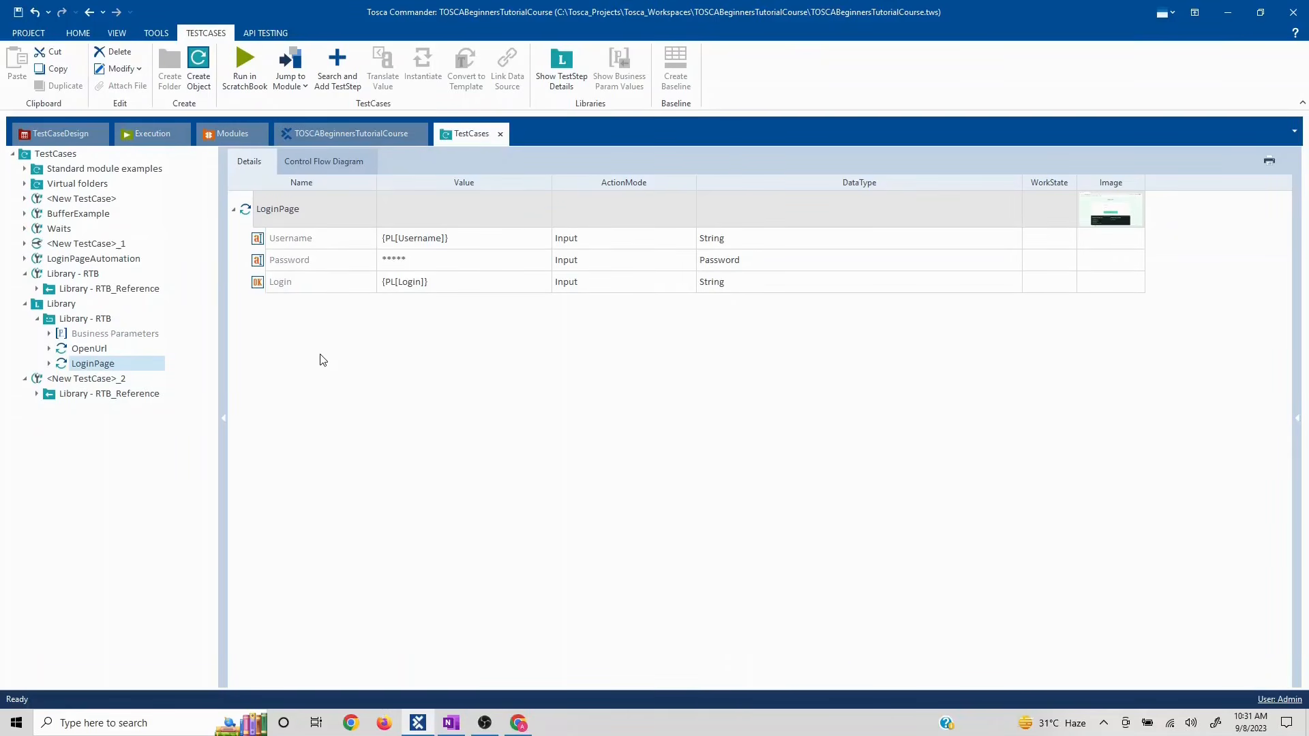
click(89, 336)
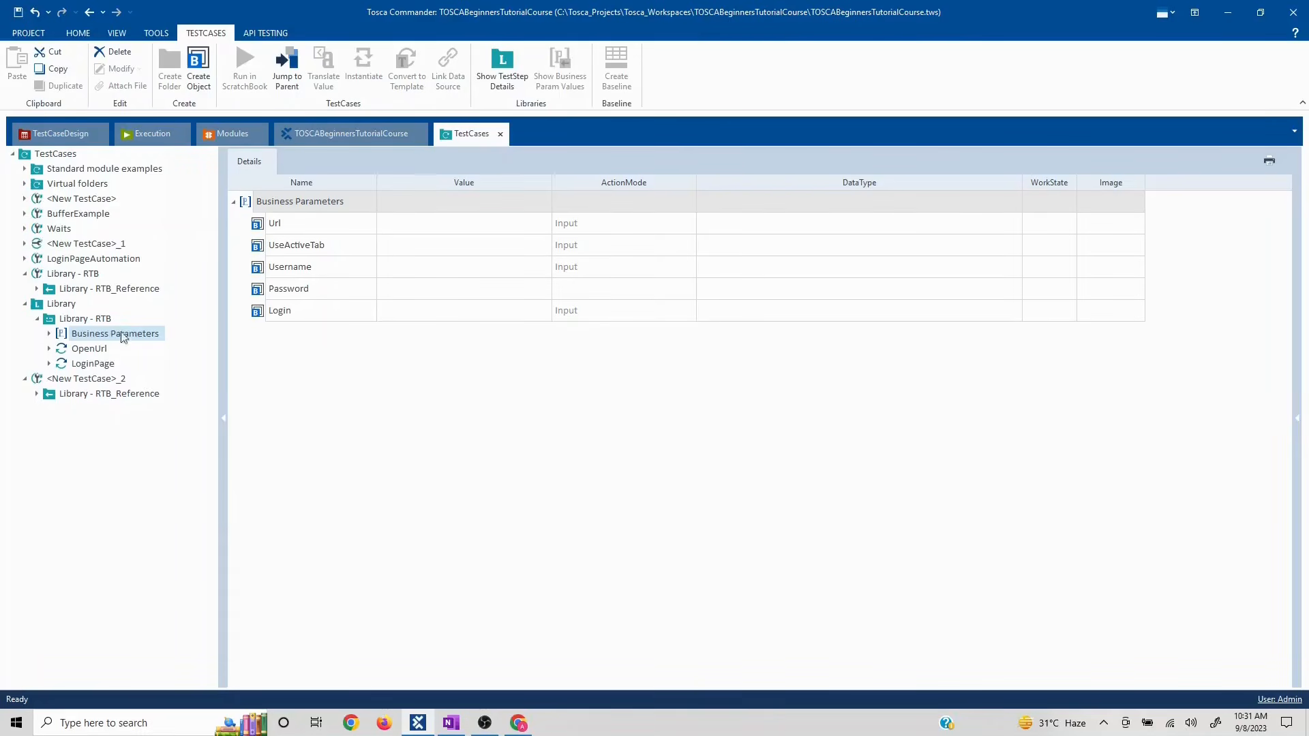
- Cut the Url, UseActiveTab, Password and Login parameters out of the library's Business Parameters
click(520, 724)
key(alt+Tab)
click(265, 227)
right_click(266, 226)
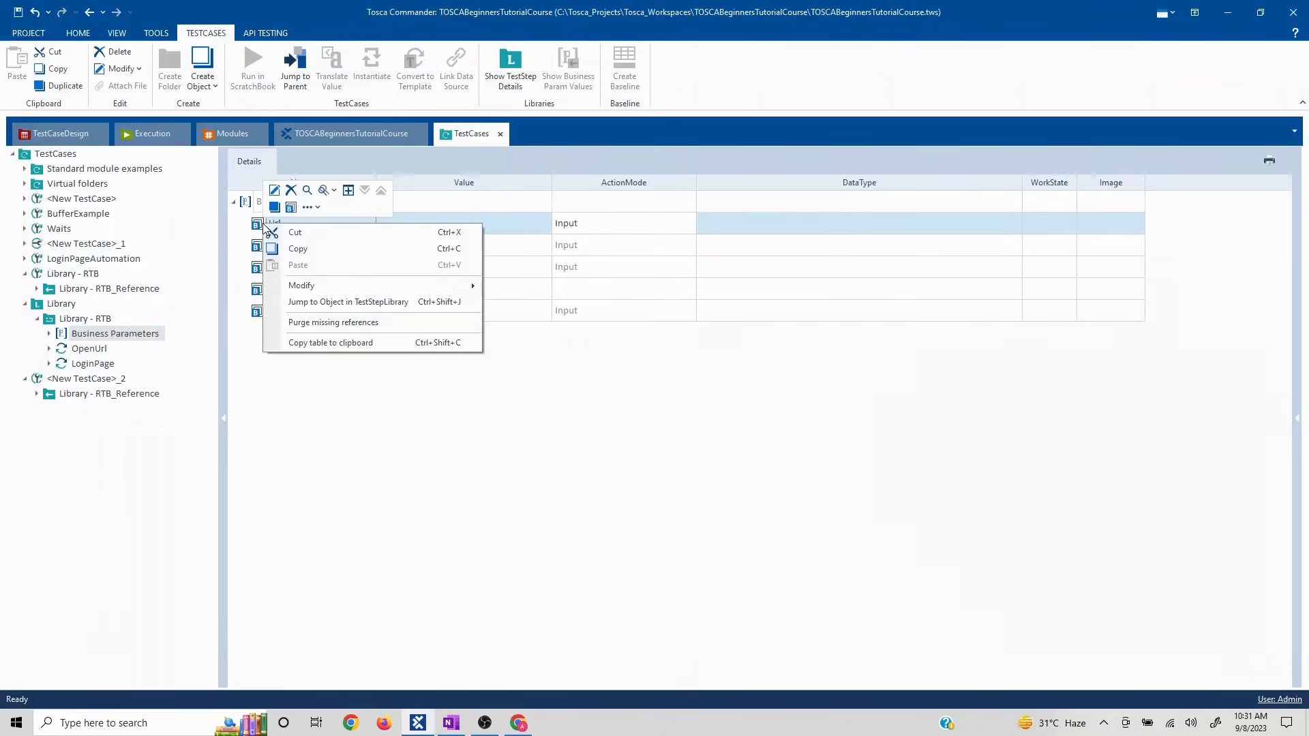
click(290, 191)
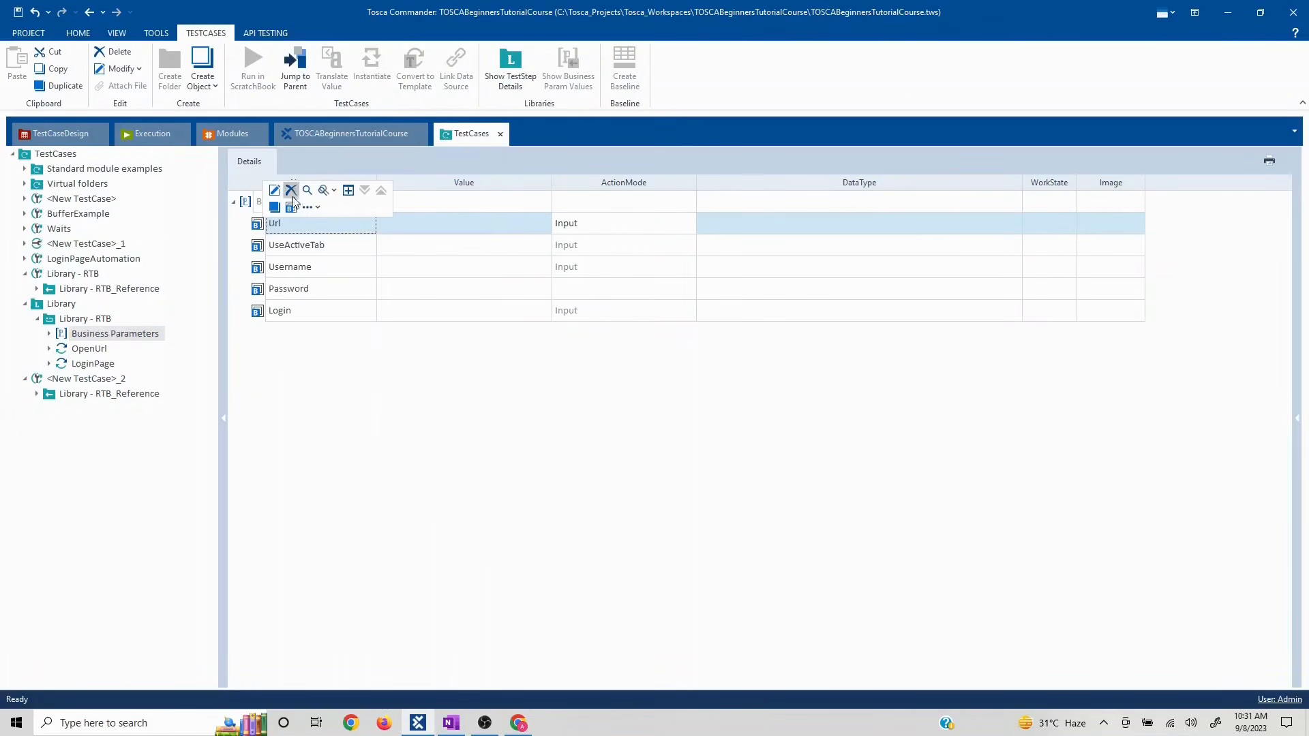
click(257, 227)
right_click(257, 227)
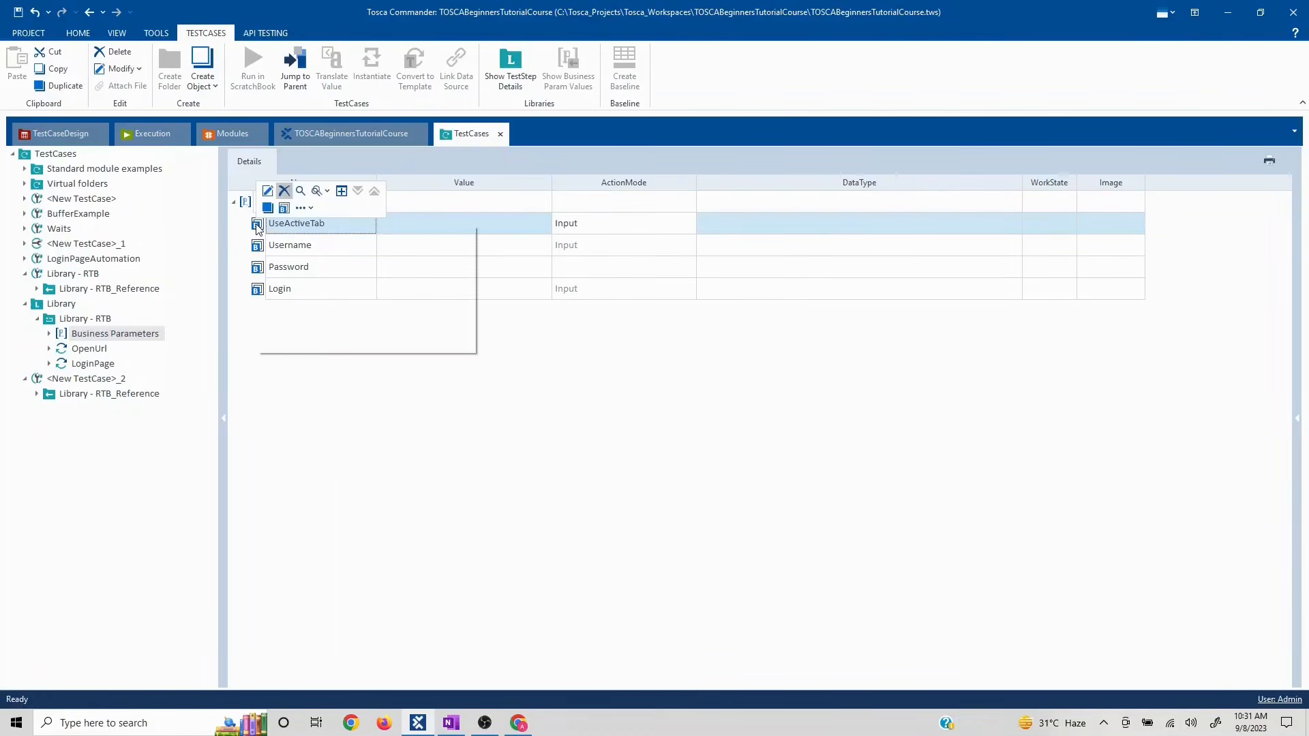
click(284, 191)
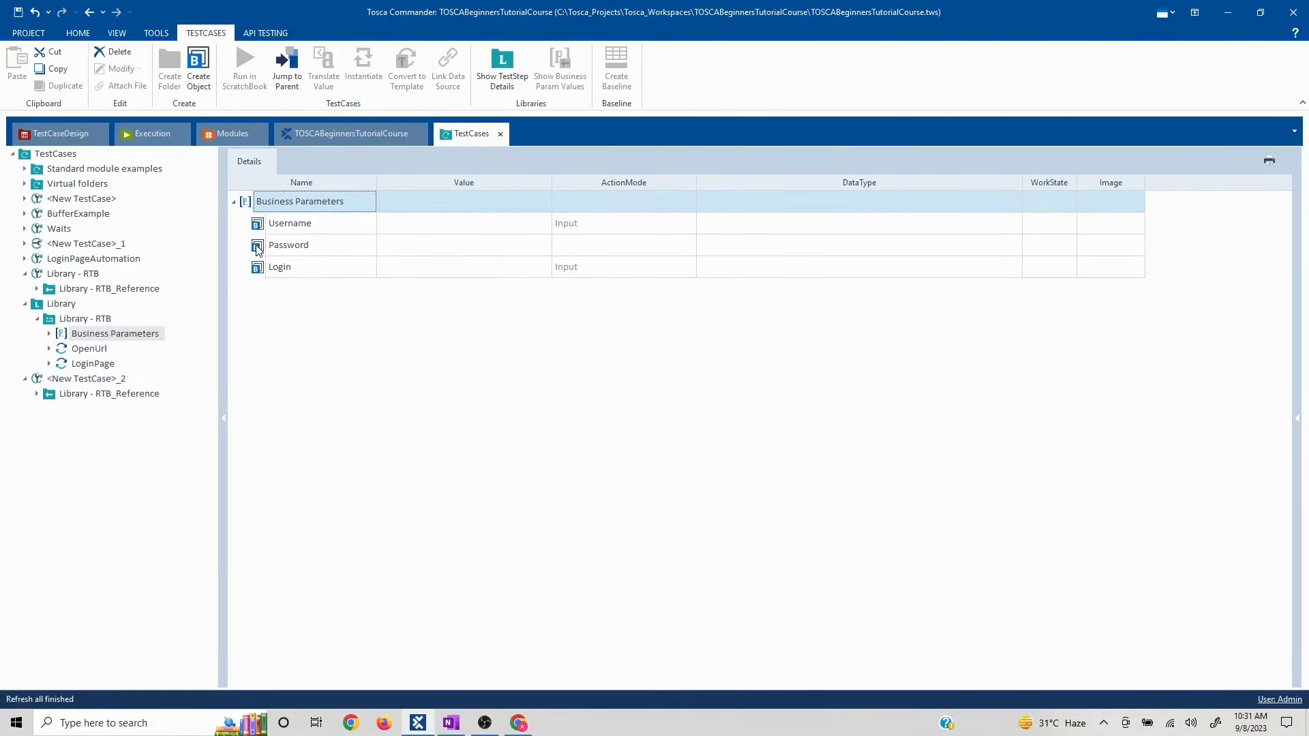
right_click(258, 250)
click(280, 212)
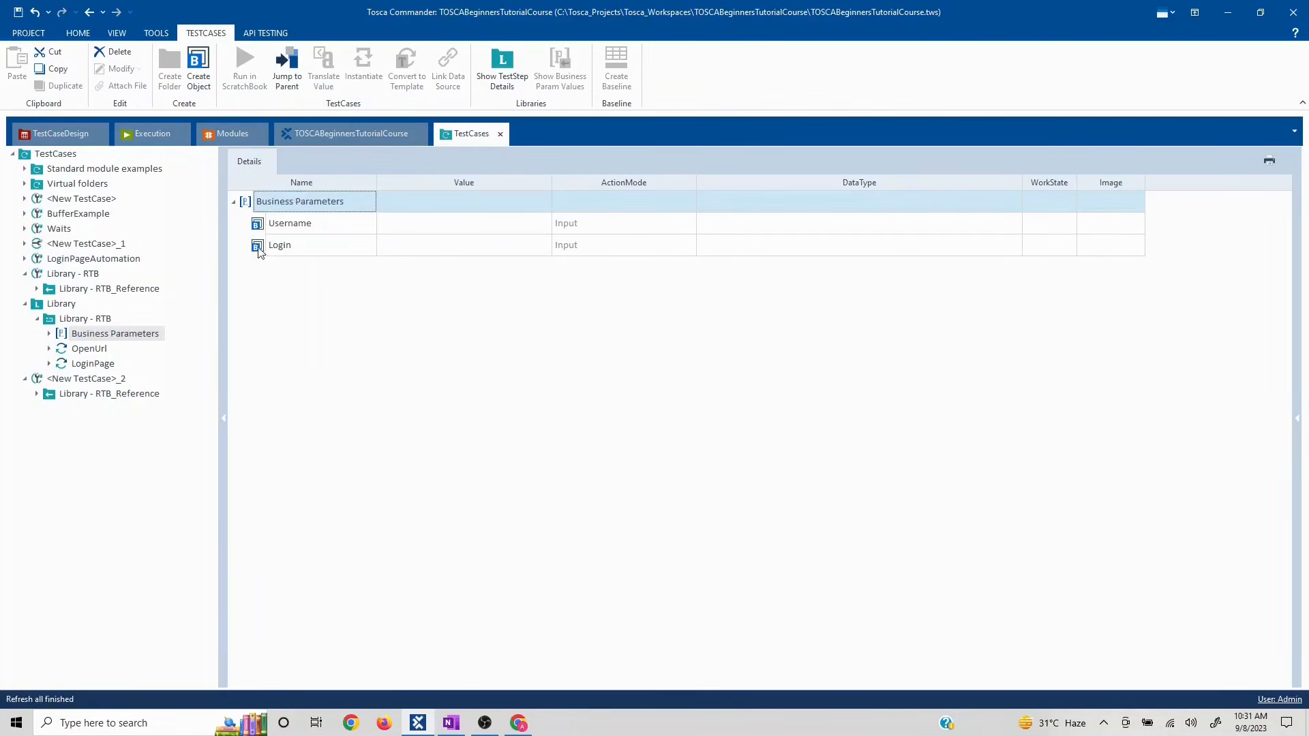
right_click(259, 250)
click(280, 212)
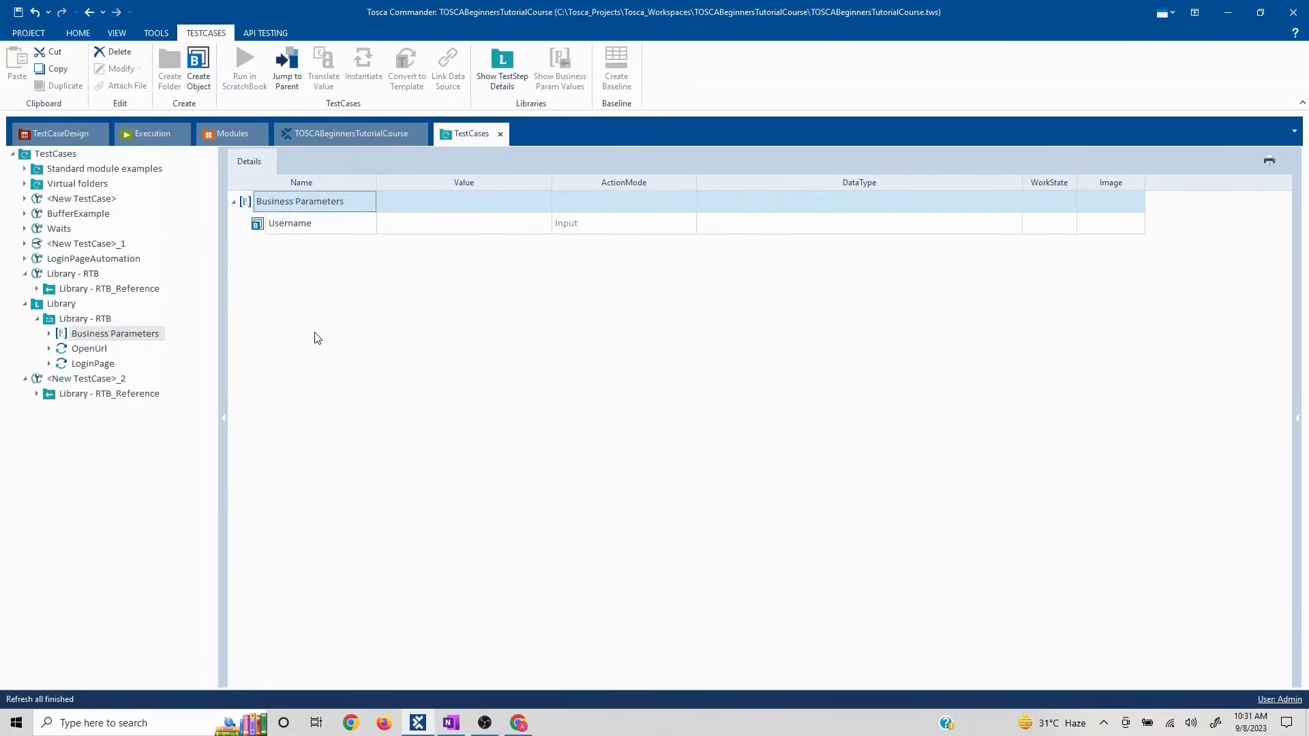
- Create a new parameter under the Library - RTB block's Business Parameters
click(87, 348)
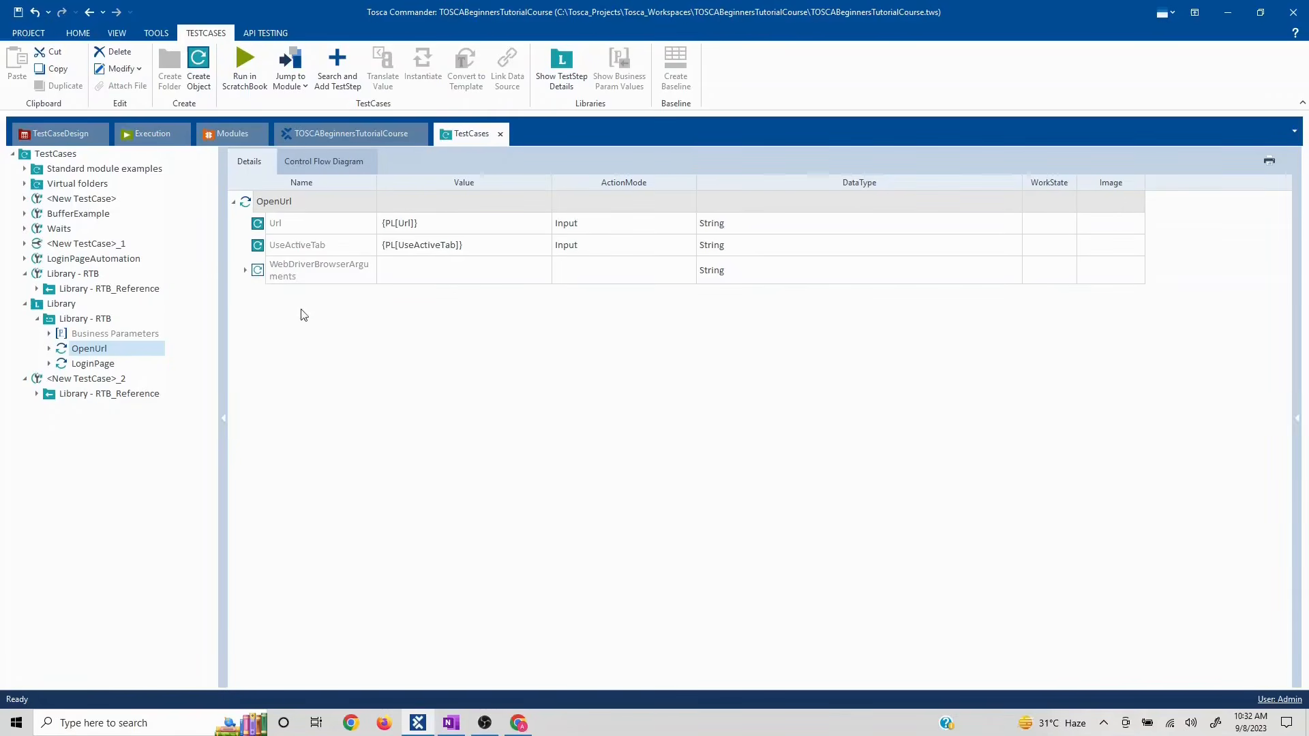
click(49, 334)
click(125, 339)
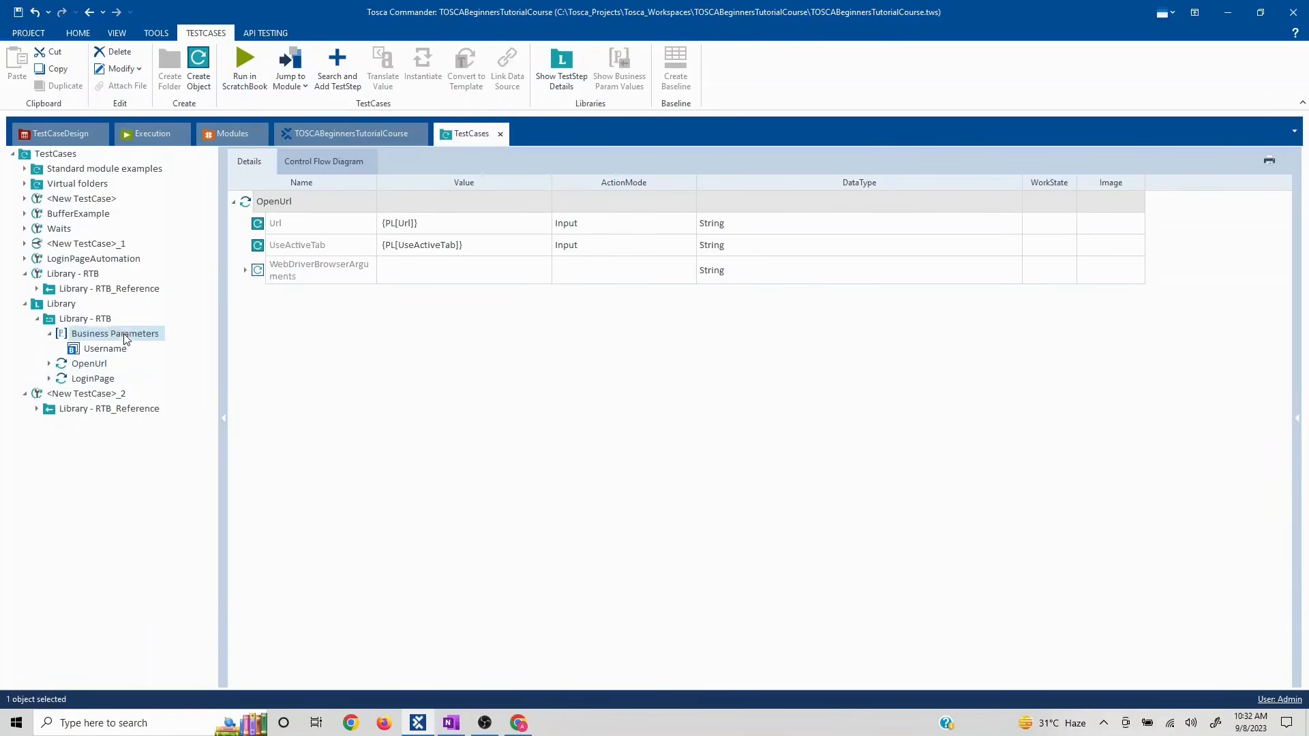
right_click(267, 208)
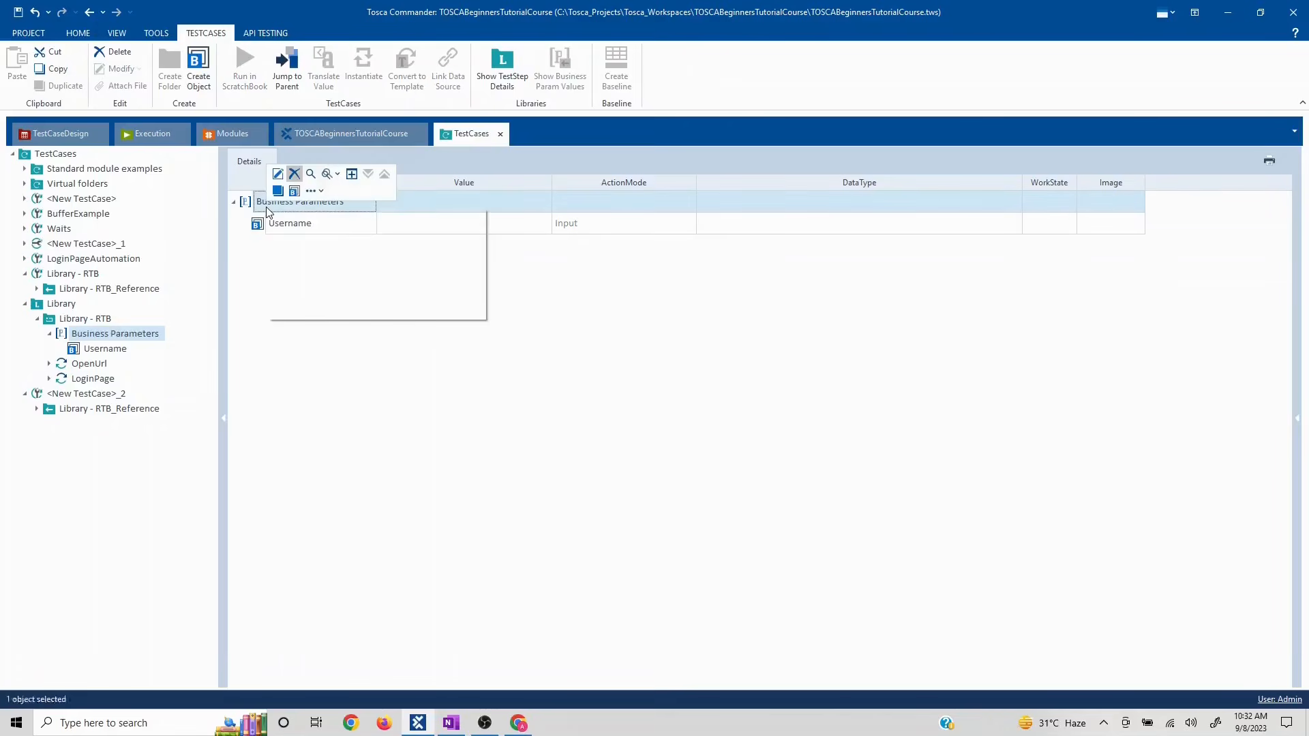
click(277, 193)
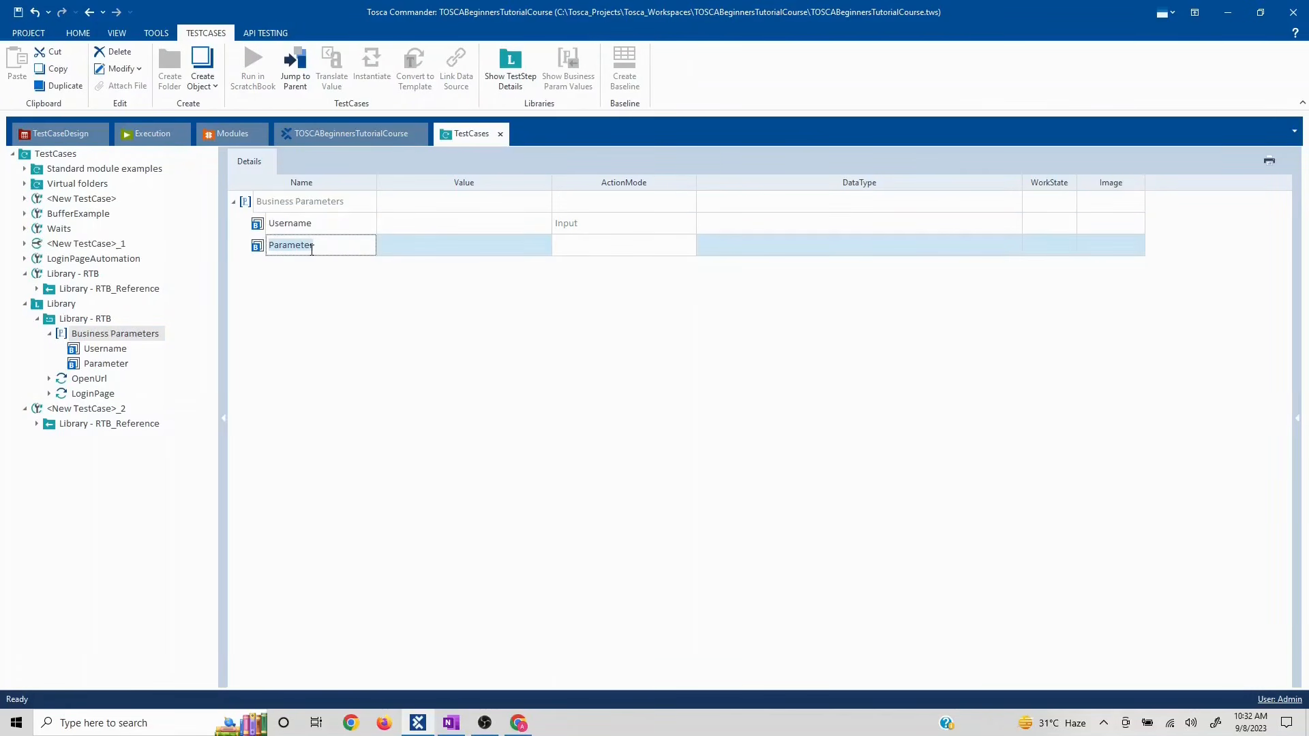
- Name the new parameter Test and set OpenUrl's Url value to {PL[Test]}
text(Test)
key(Return)
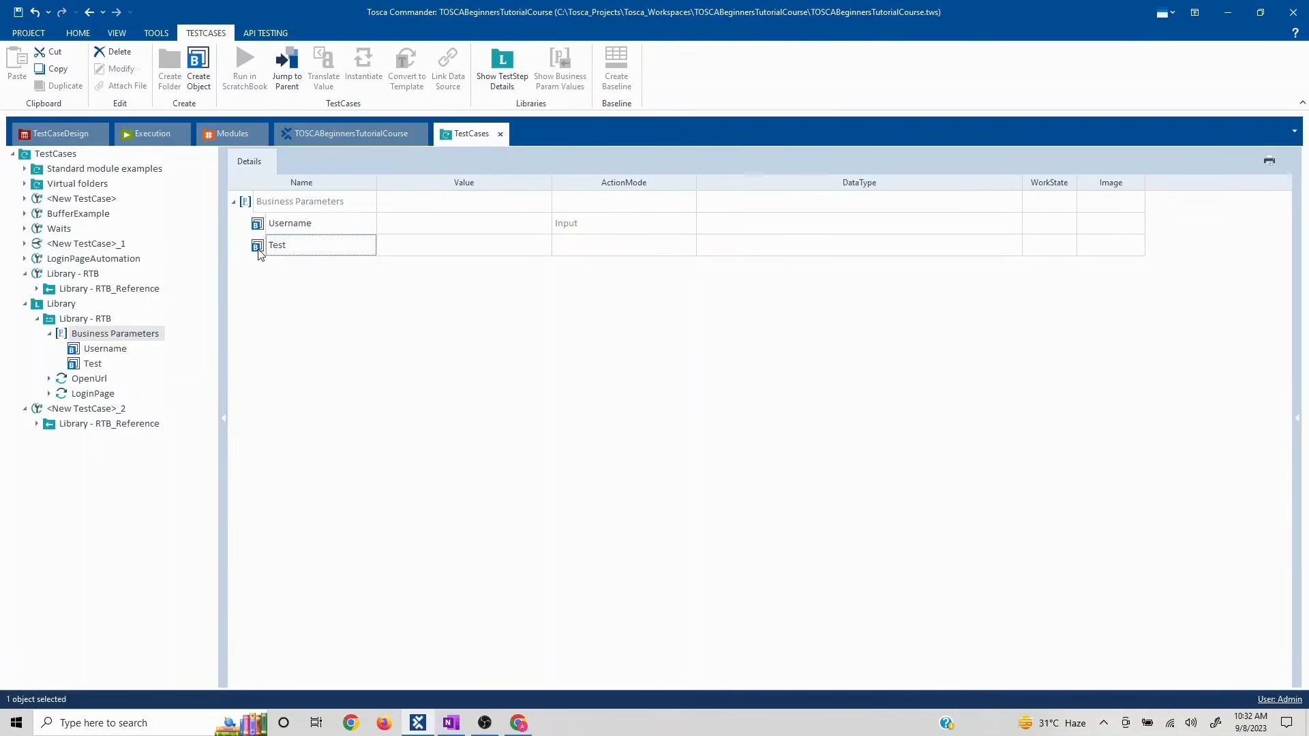
click(87, 381)
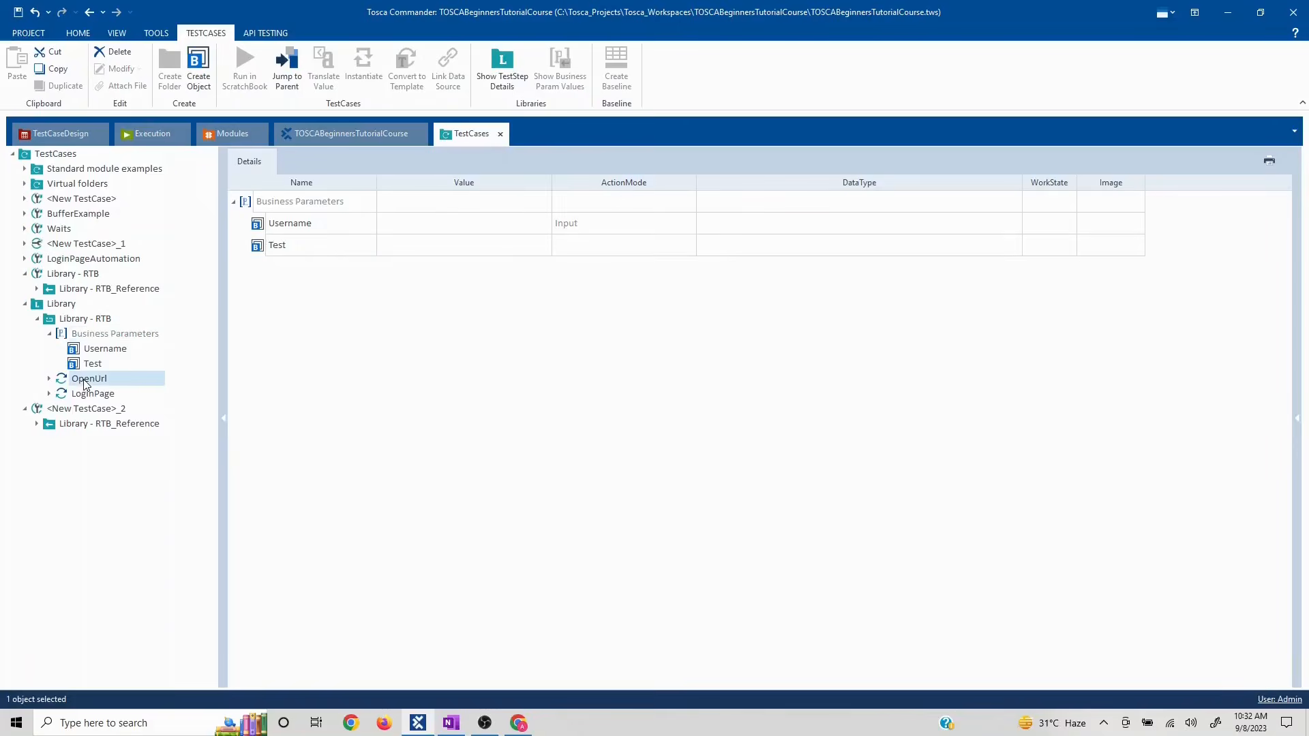
click(469, 229)
click(468, 229)
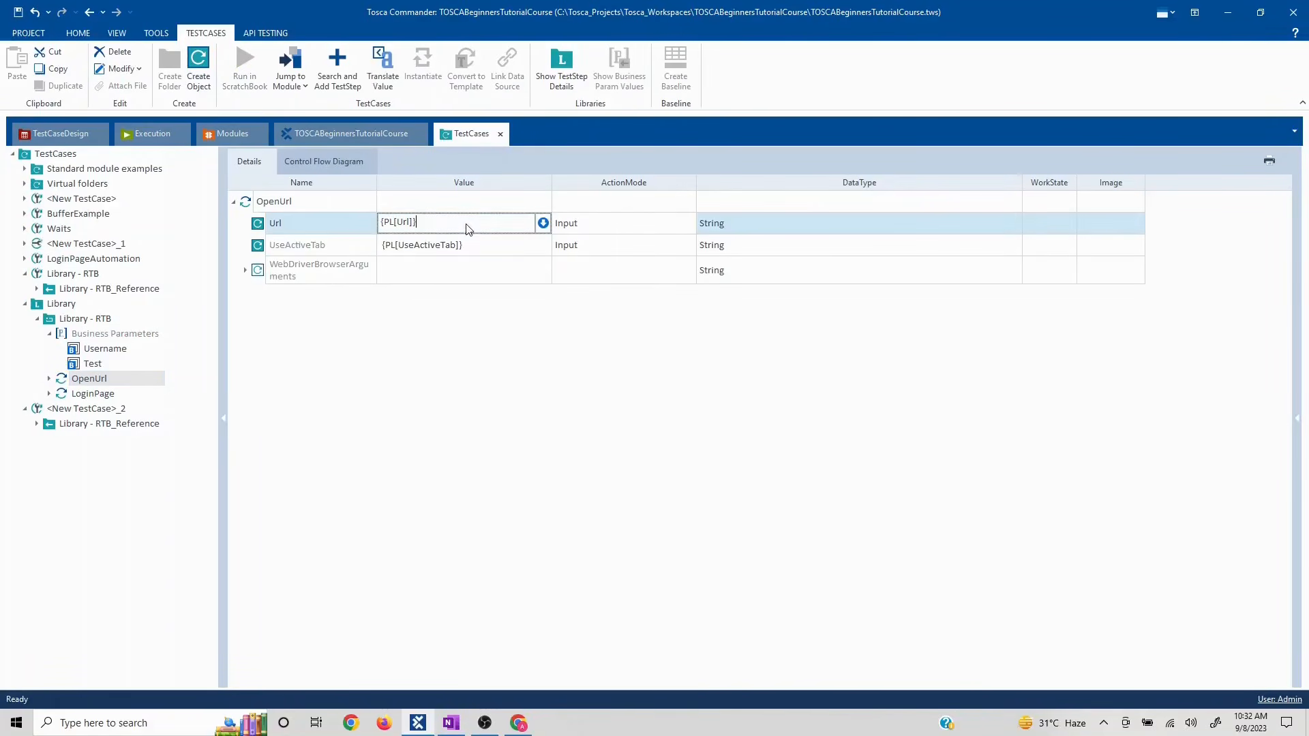
key(BackSpace)
key(BackSpace)
key(BackSpace)
key(BackSpace)
key(BackSpace)
key(BackSpace)
text({)
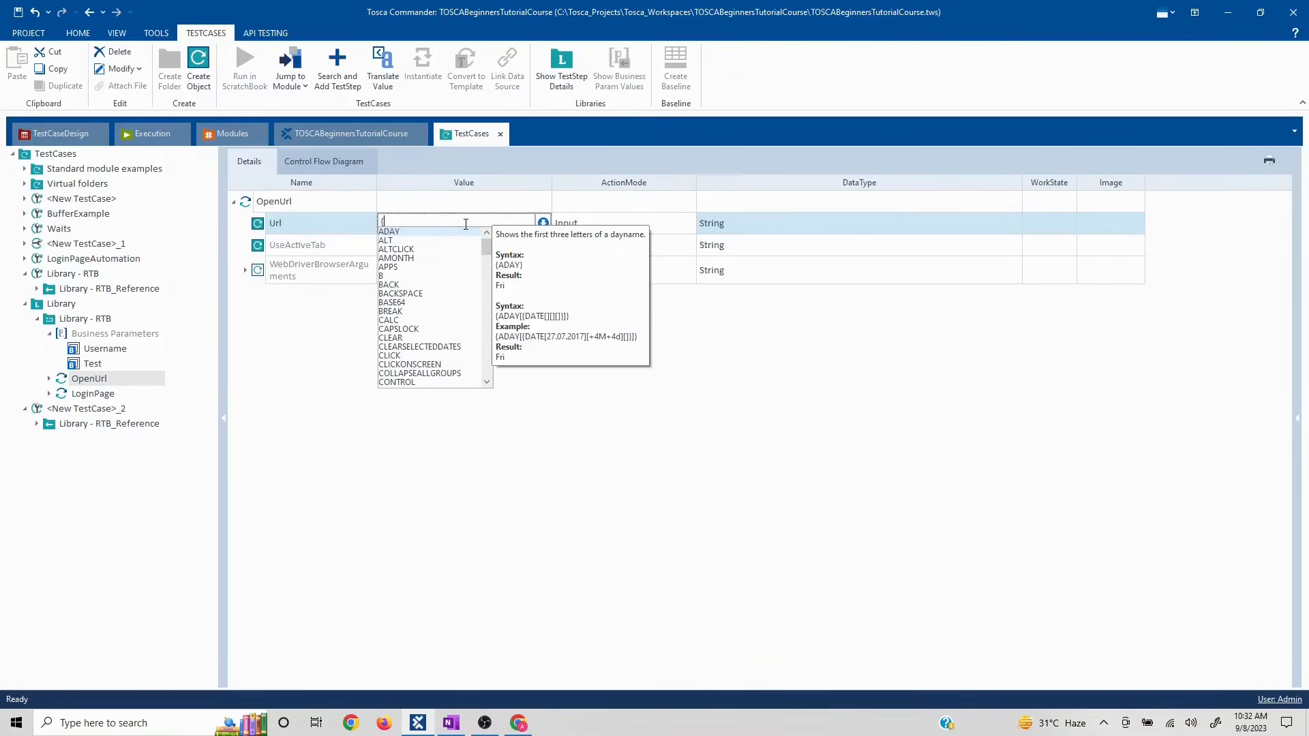
text(PL[Test)
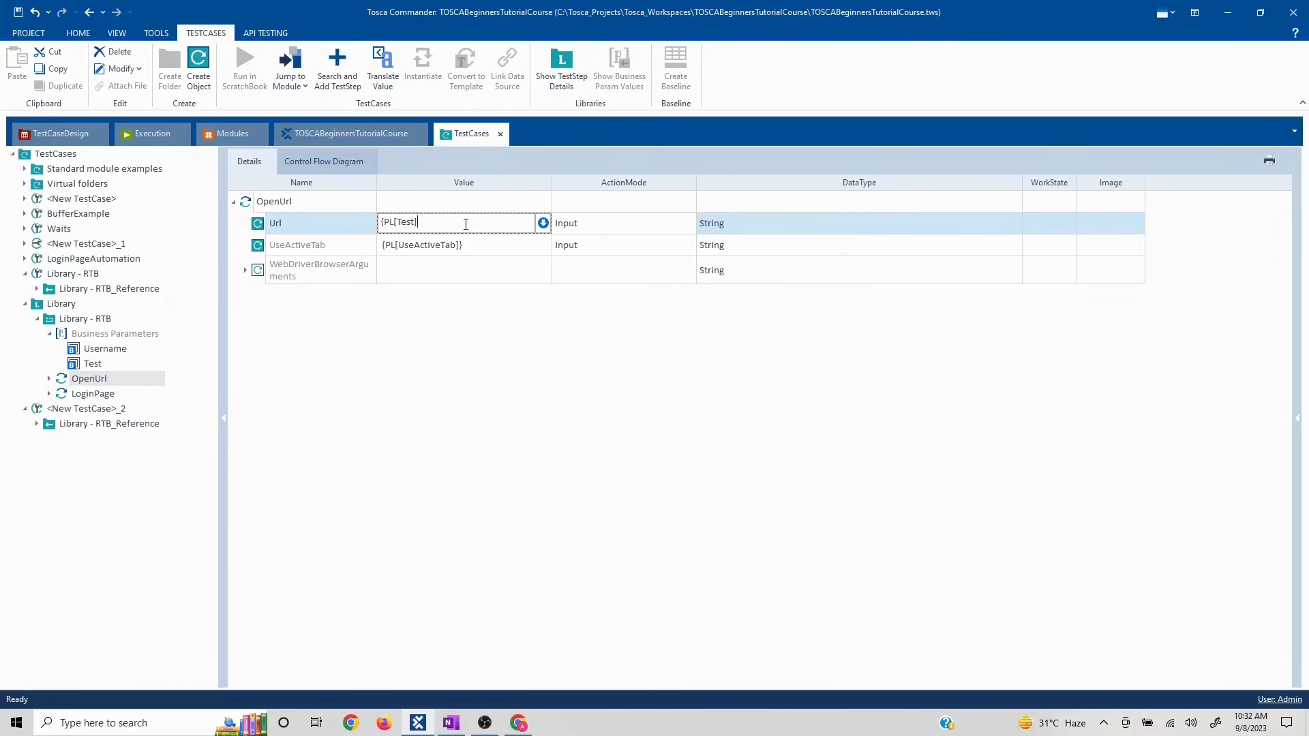
click(478, 355)
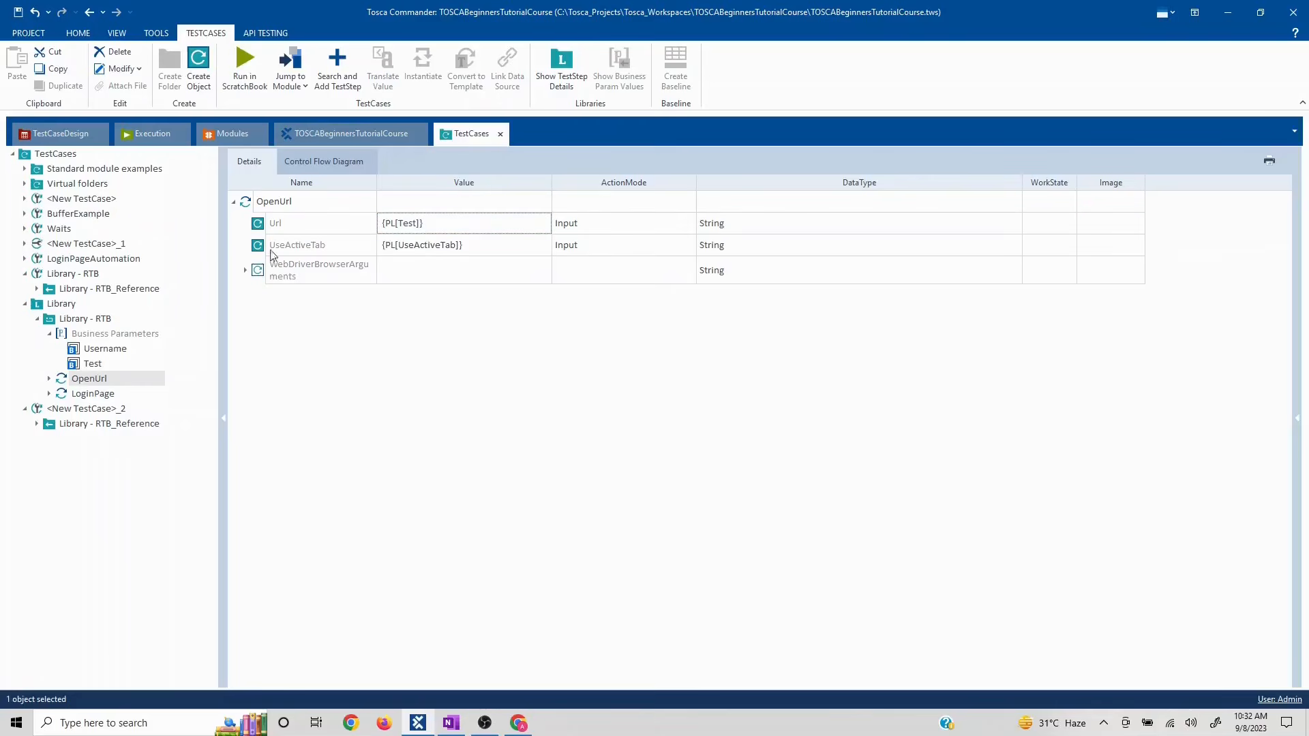
- Review the library's Business Parameters against the OpenUrl step's values
click(104, 334)
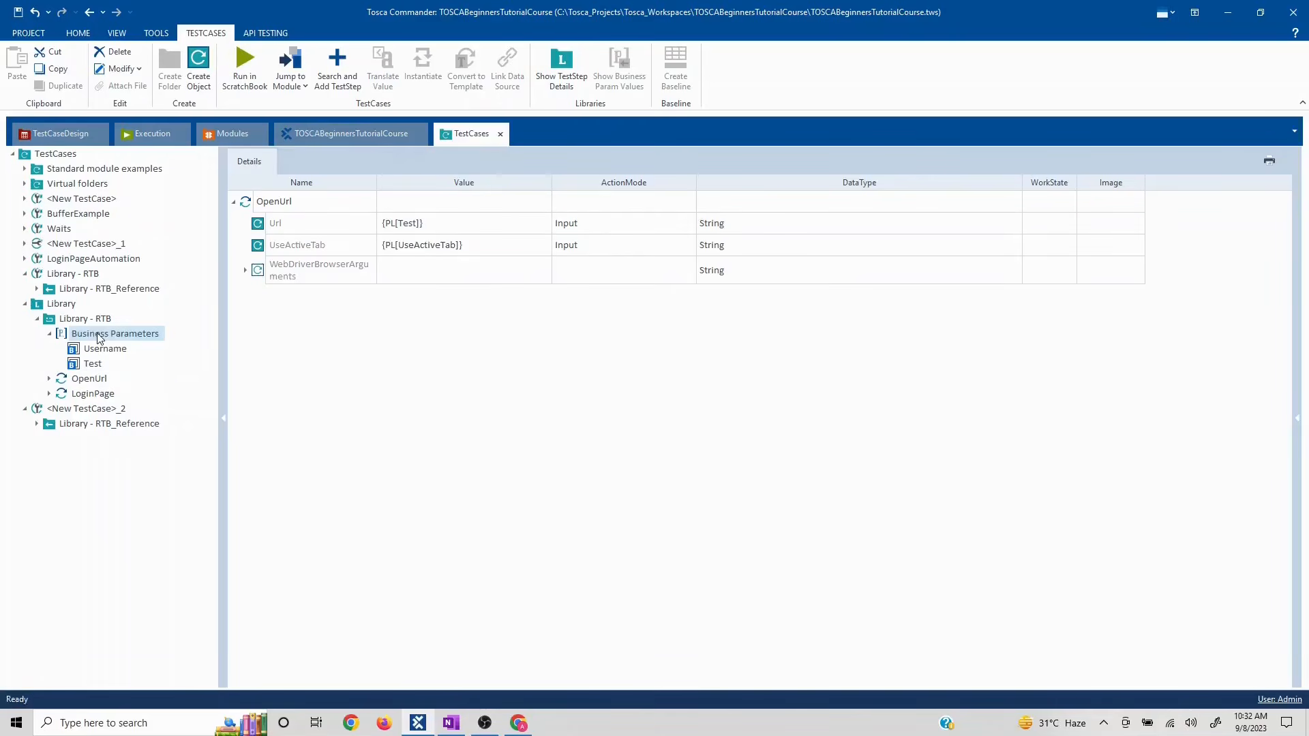
click(97, 380)
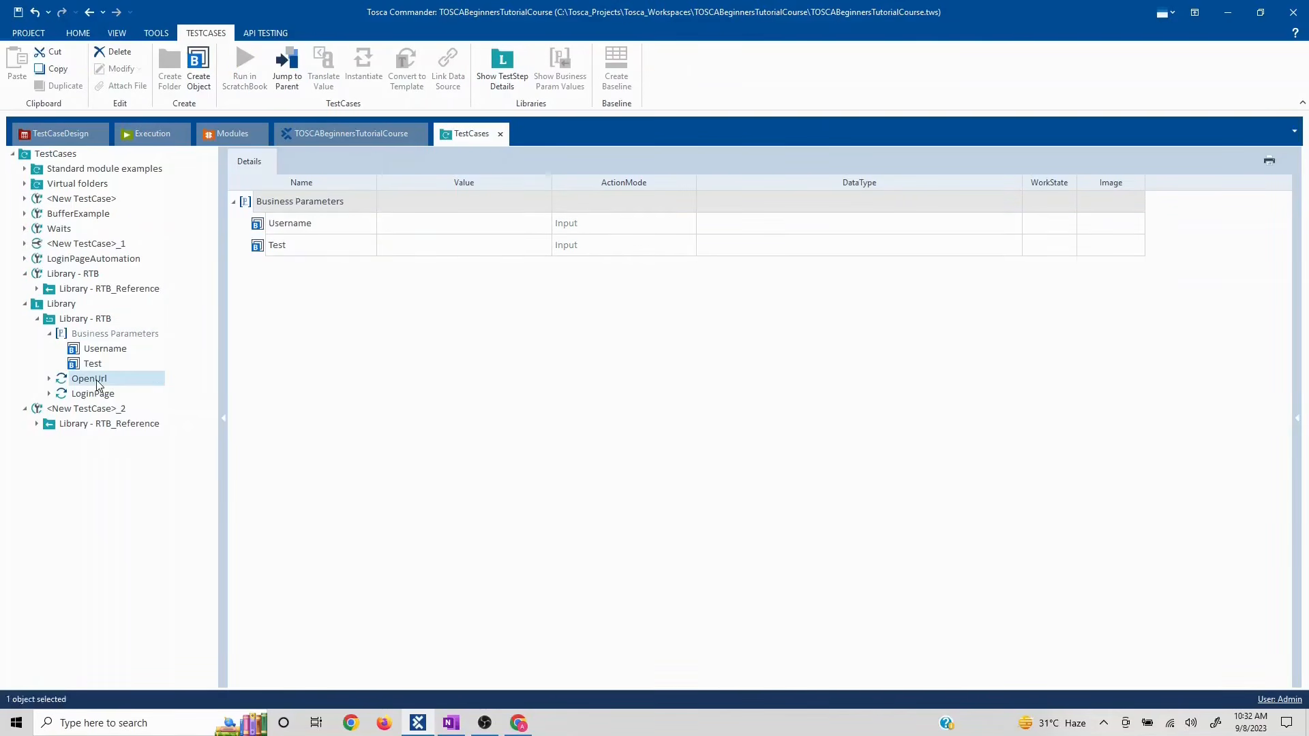
click(96, 335)
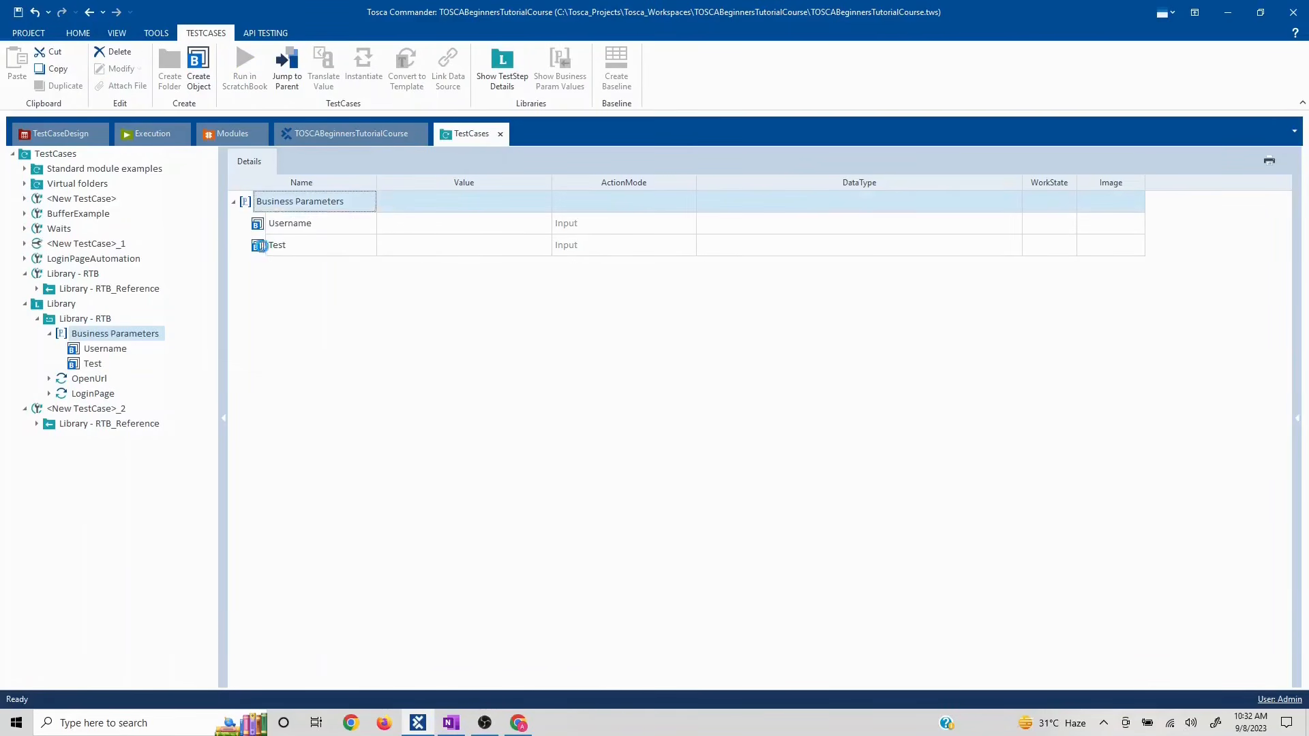
right_click(270, 252)
click(291, 214)
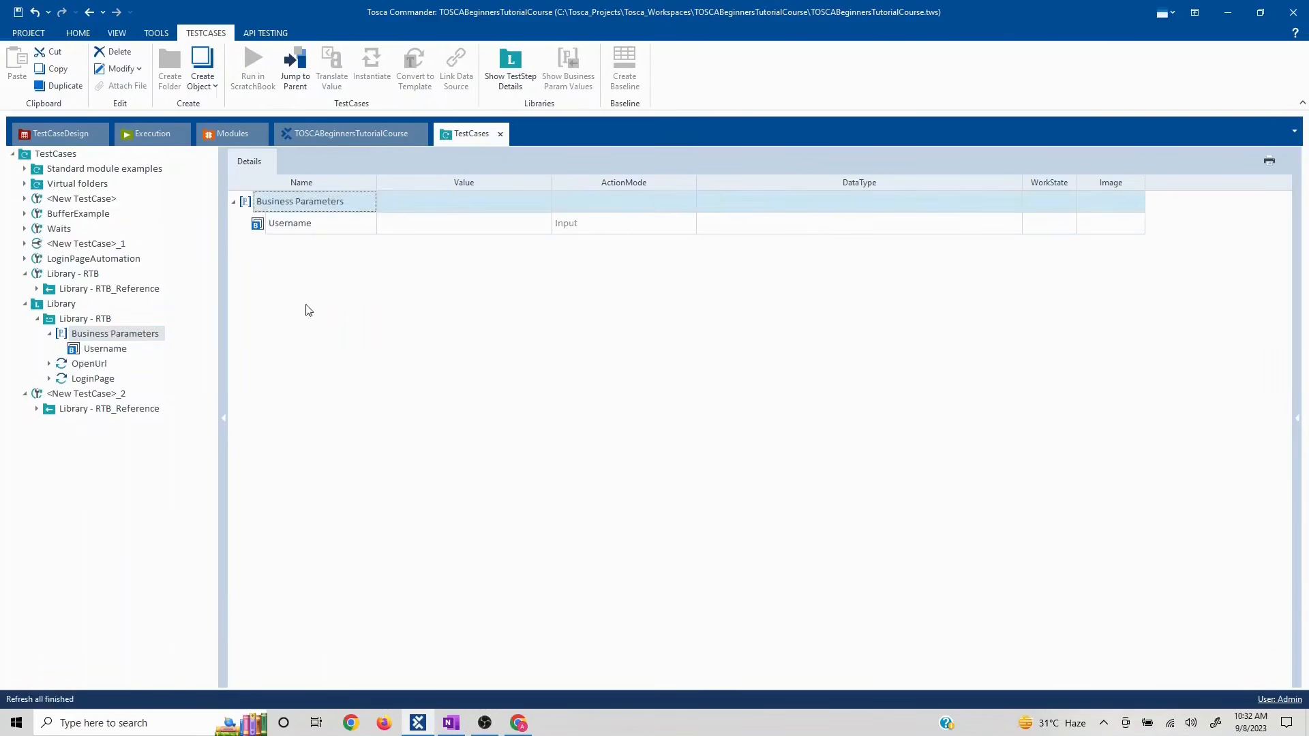
click(87, 367)
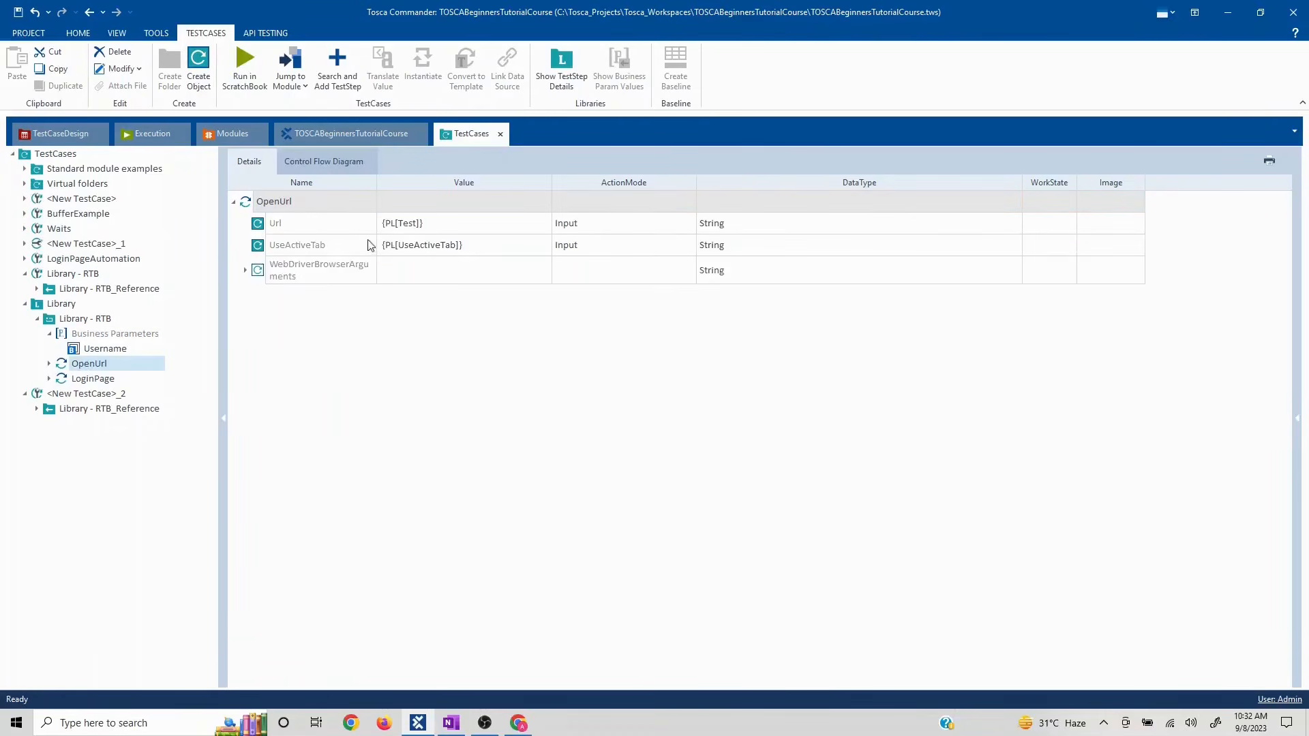
key(alt+Tab)
click(292, 39)
key(ctrl+c)
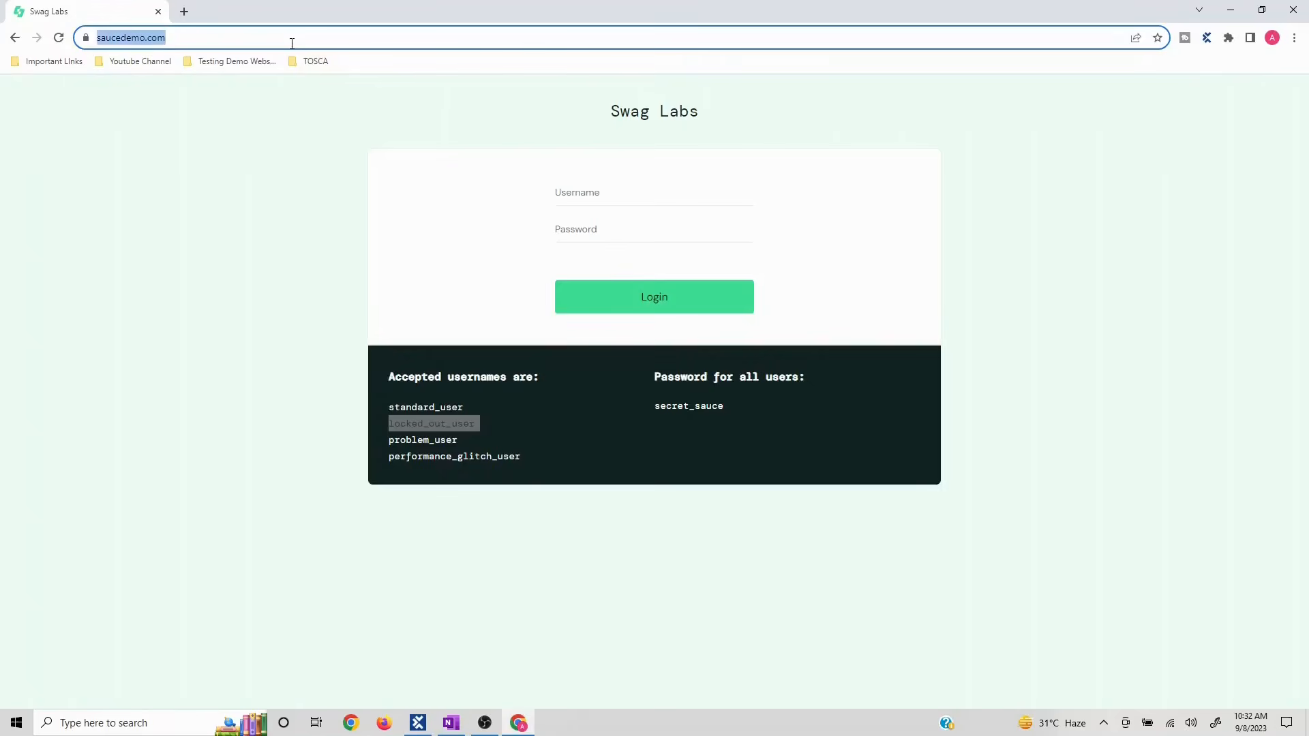
key(alt+Tab)
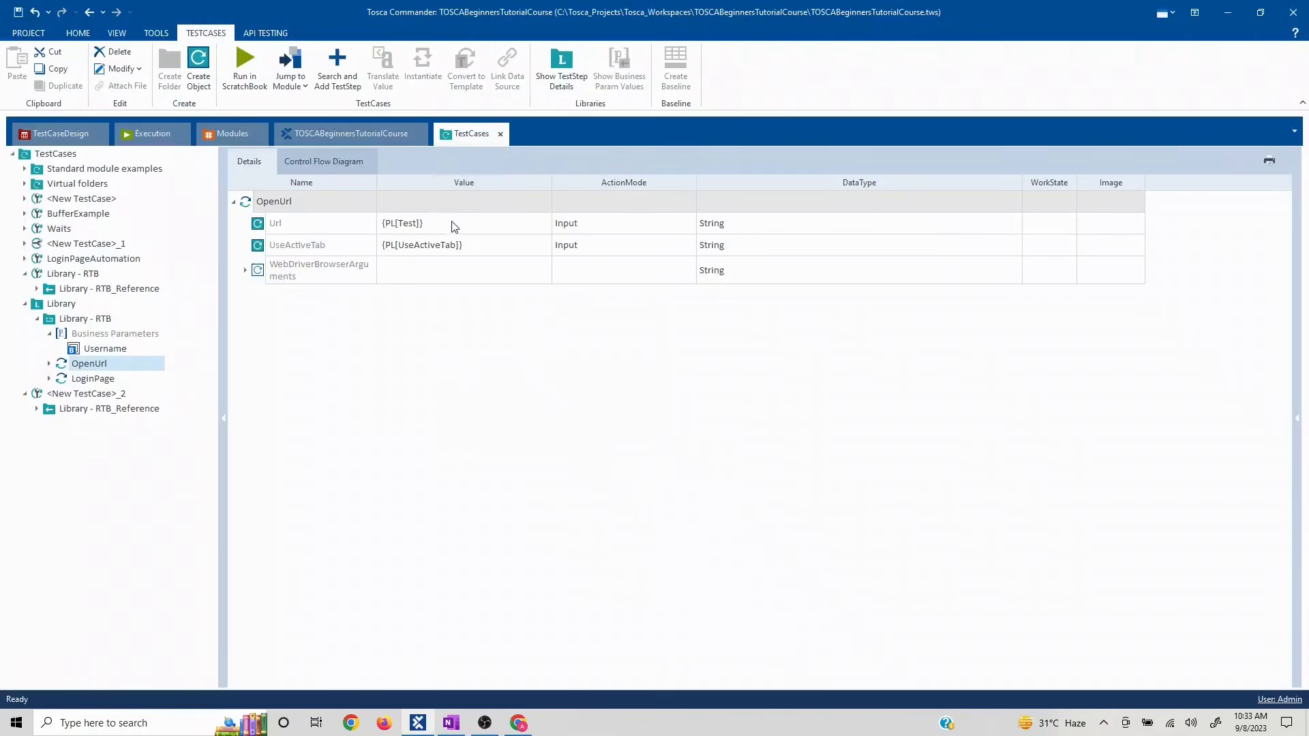
click(454, 228)
click(455, 229)
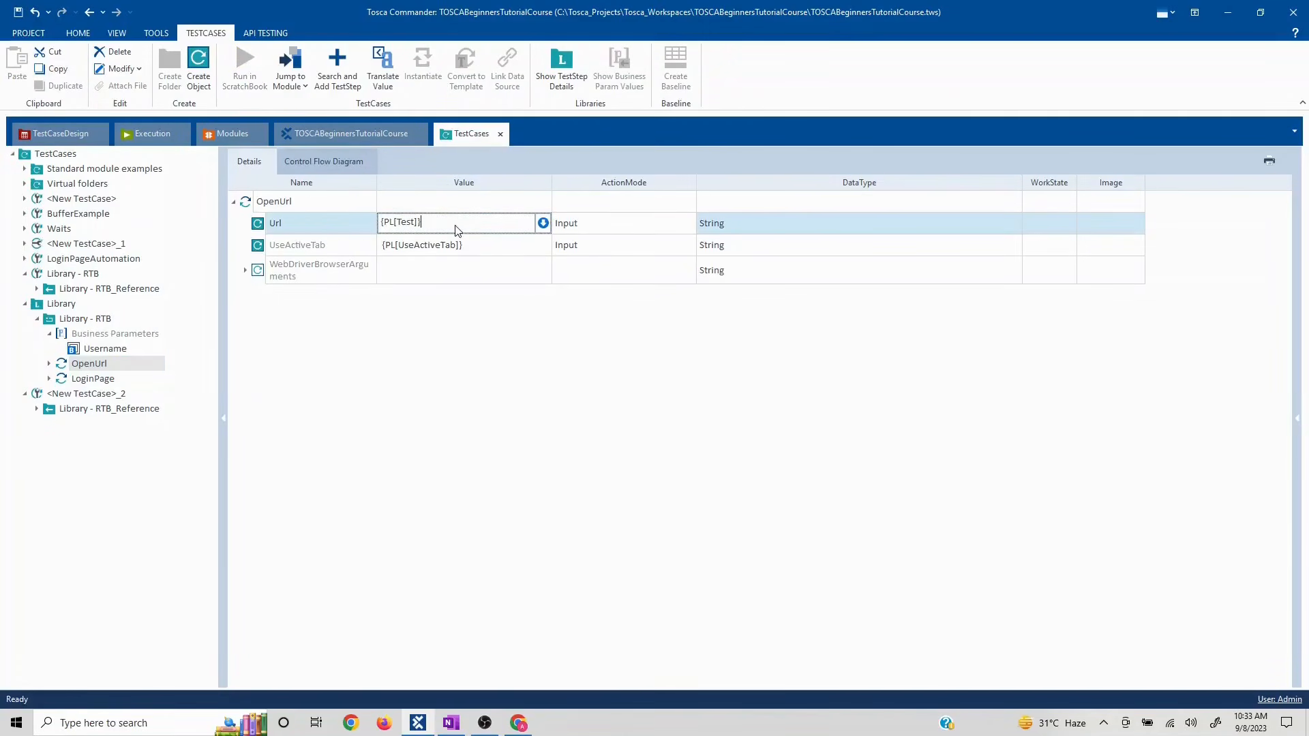
key(ctrl+a)
key(ctrl+v)
- Clear OpenUrl's UseActiveTab value
click(429, 338)
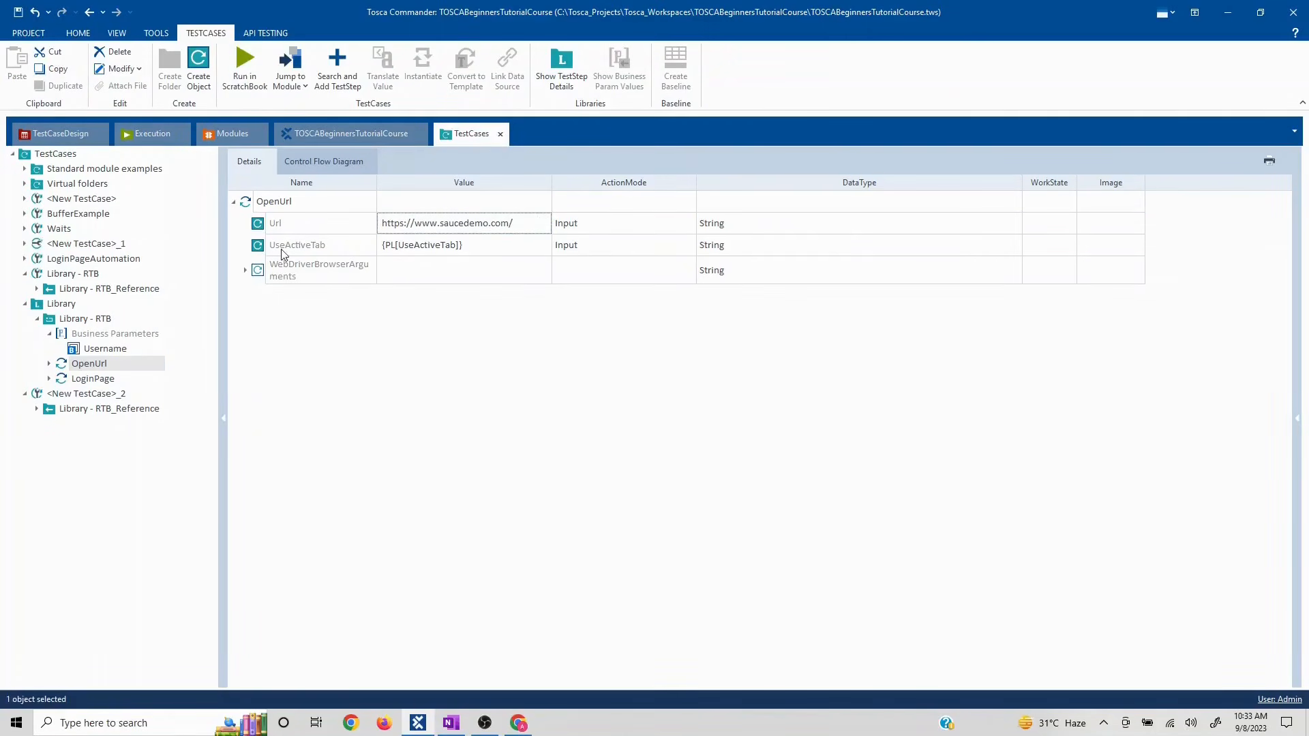
click(260, 245)
key(Delete)
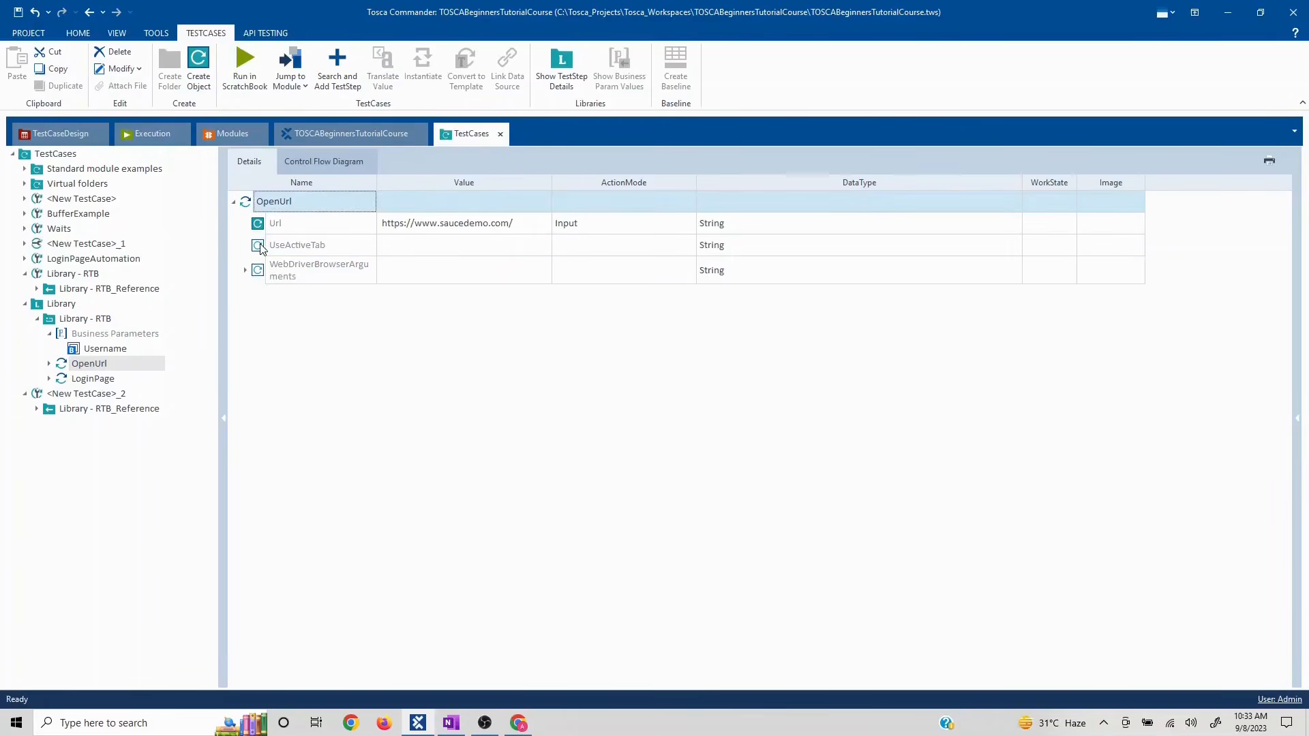
- Give the LoginPage step a fixed password value and set its Login value to X
click(91, 380)
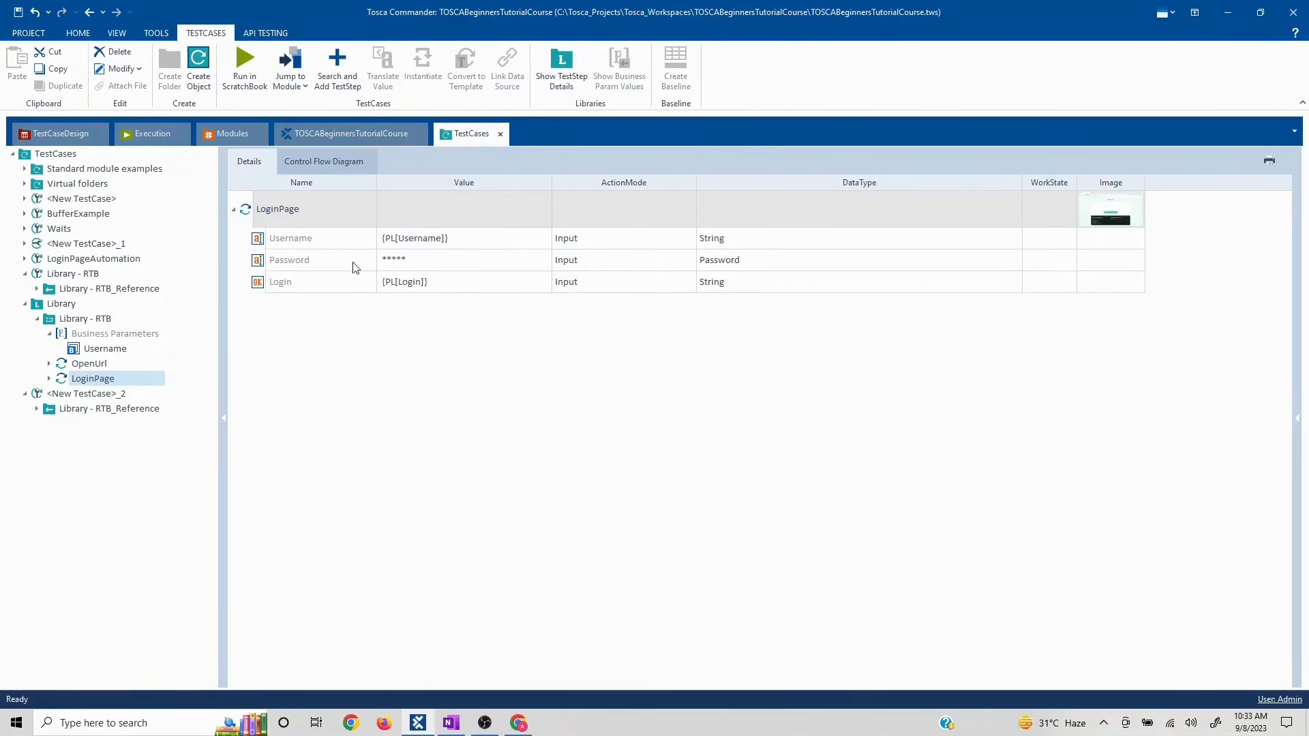
click(257, 263)
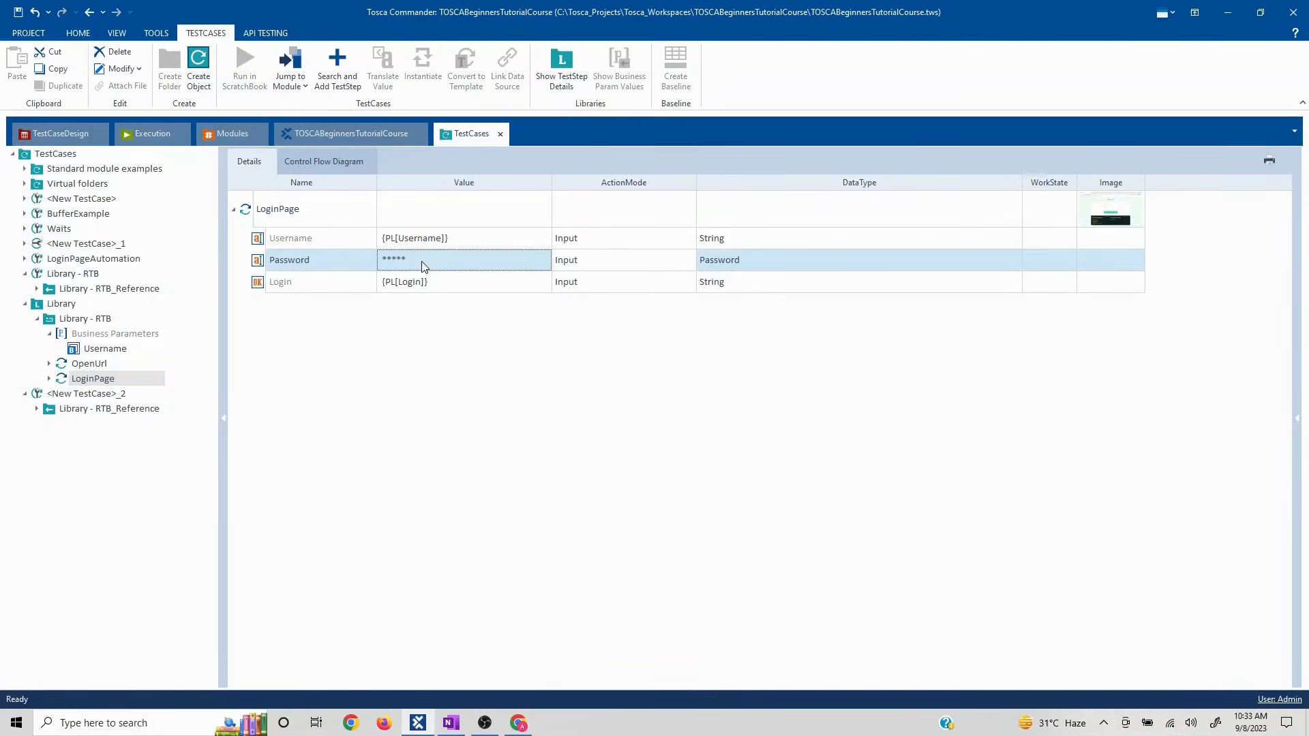
click(424, 266)
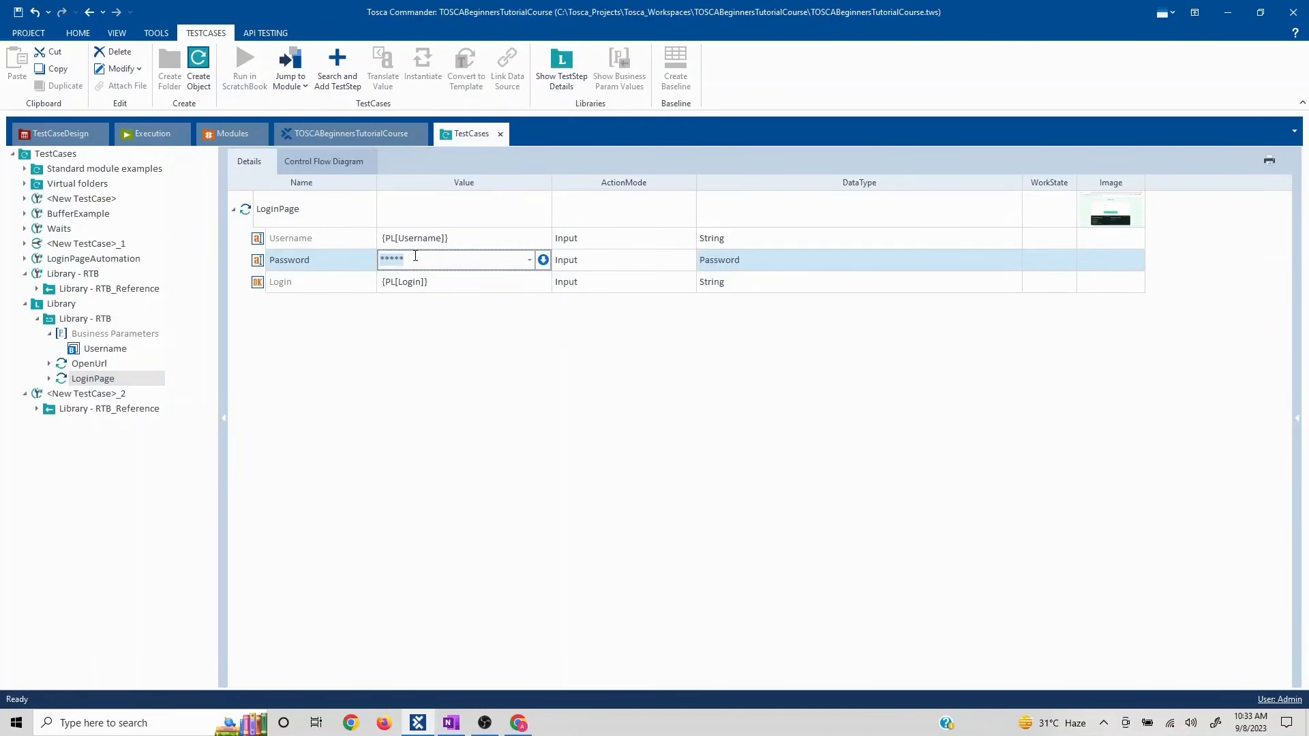
text(secret_sauce)
click(445, 327)
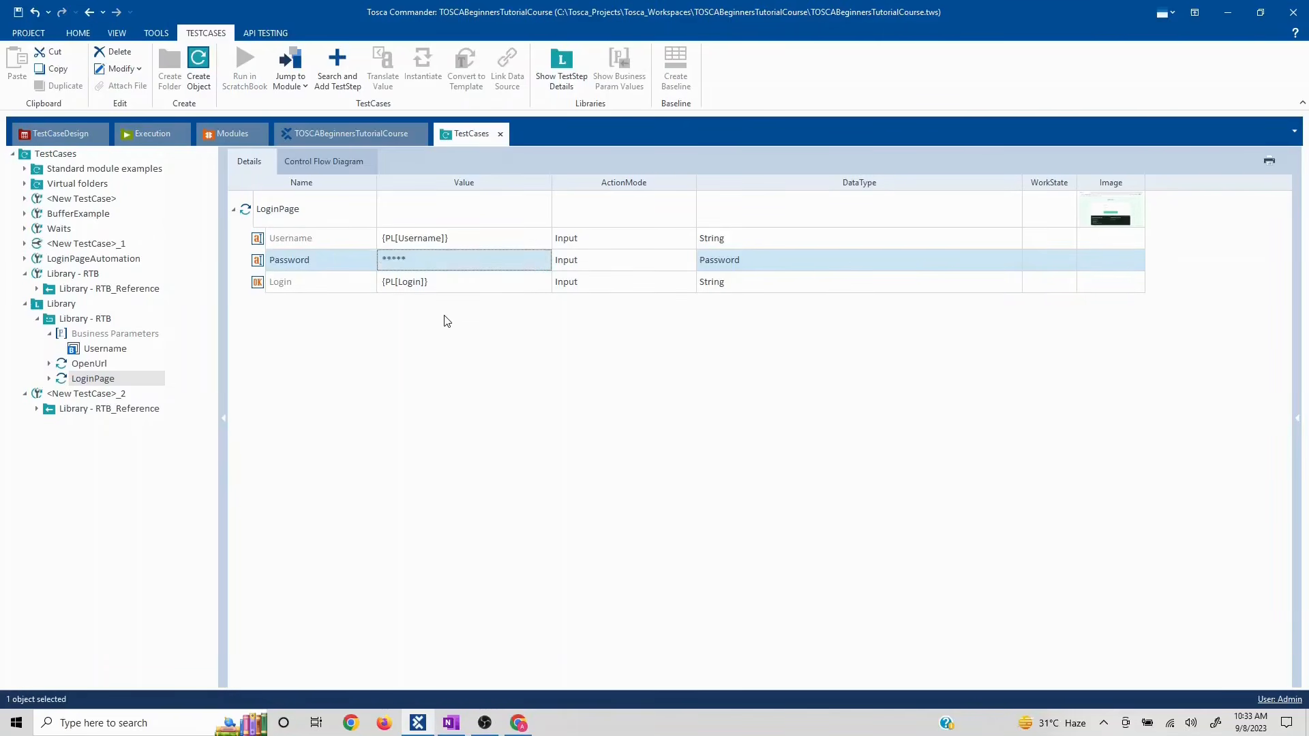
click(443, 287)
click(518, 281)
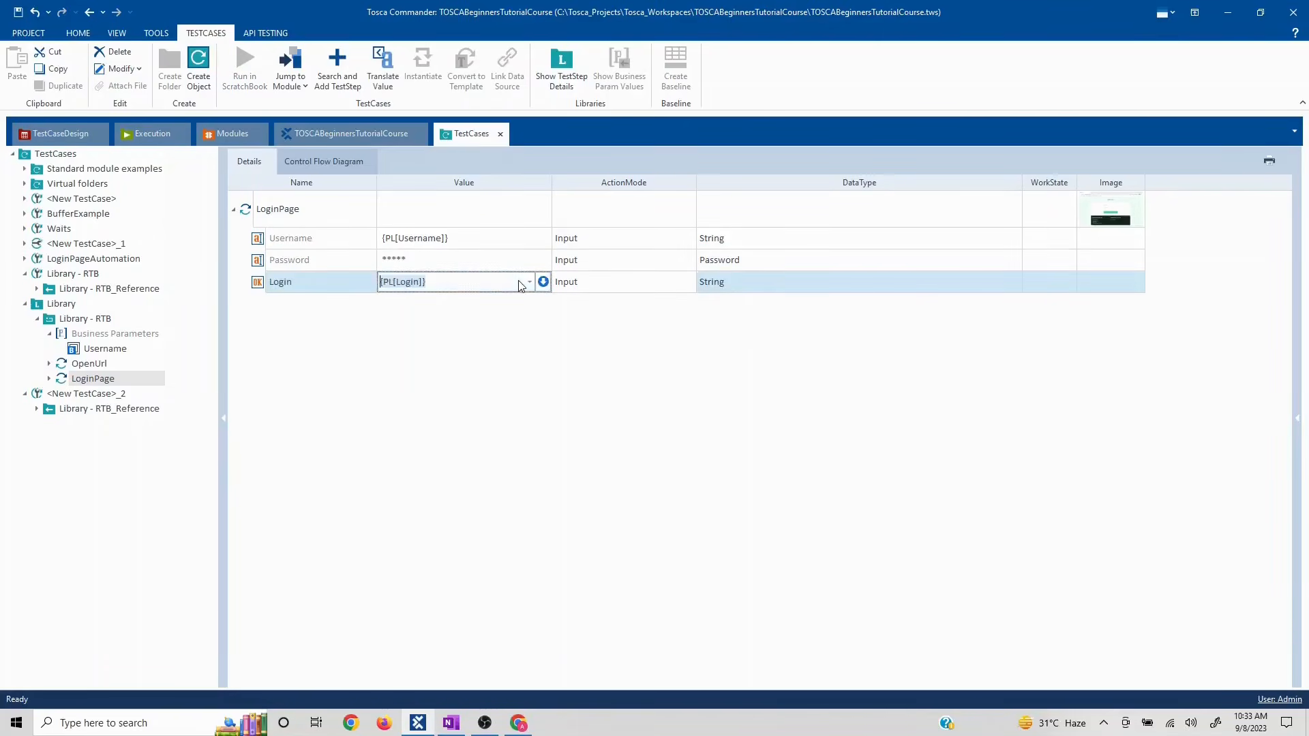
text(X)
click(468, 401)
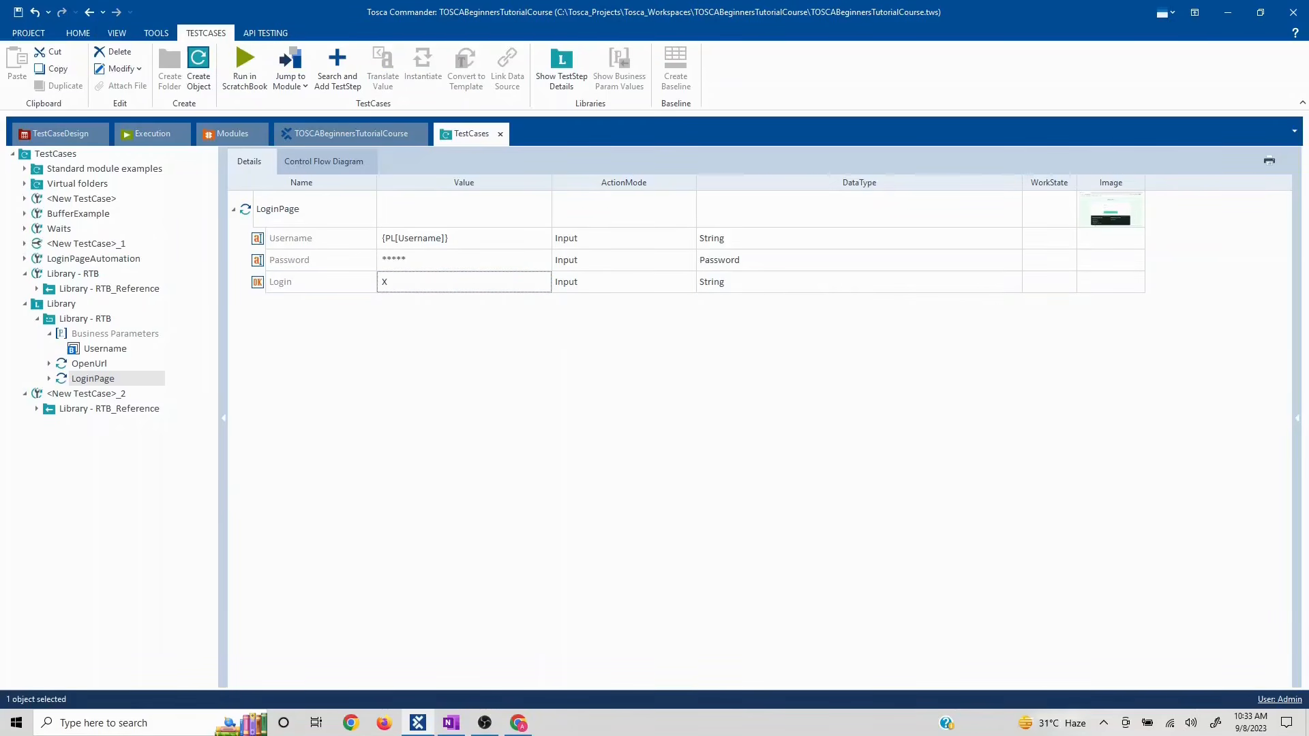
click(104, 334)
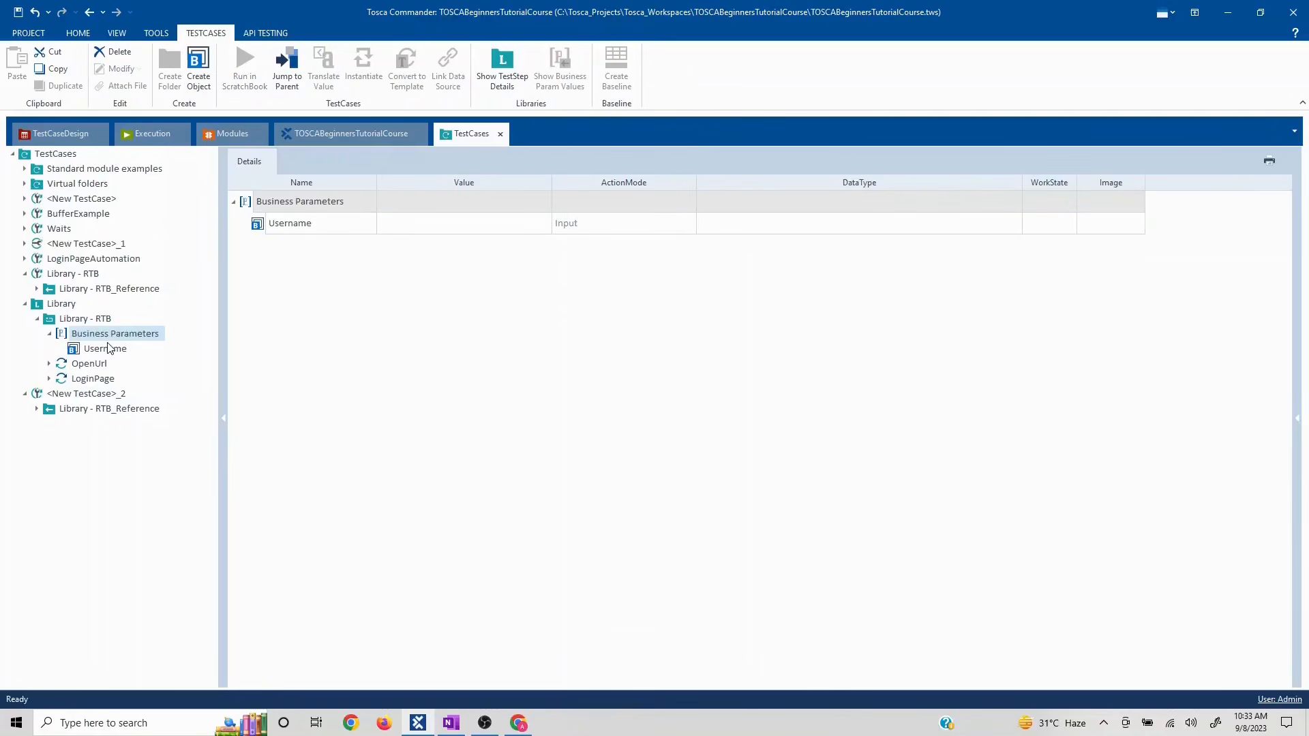
- Create a new test case, <New TestCase>_3, under the TestCases folder
click(54, 413)
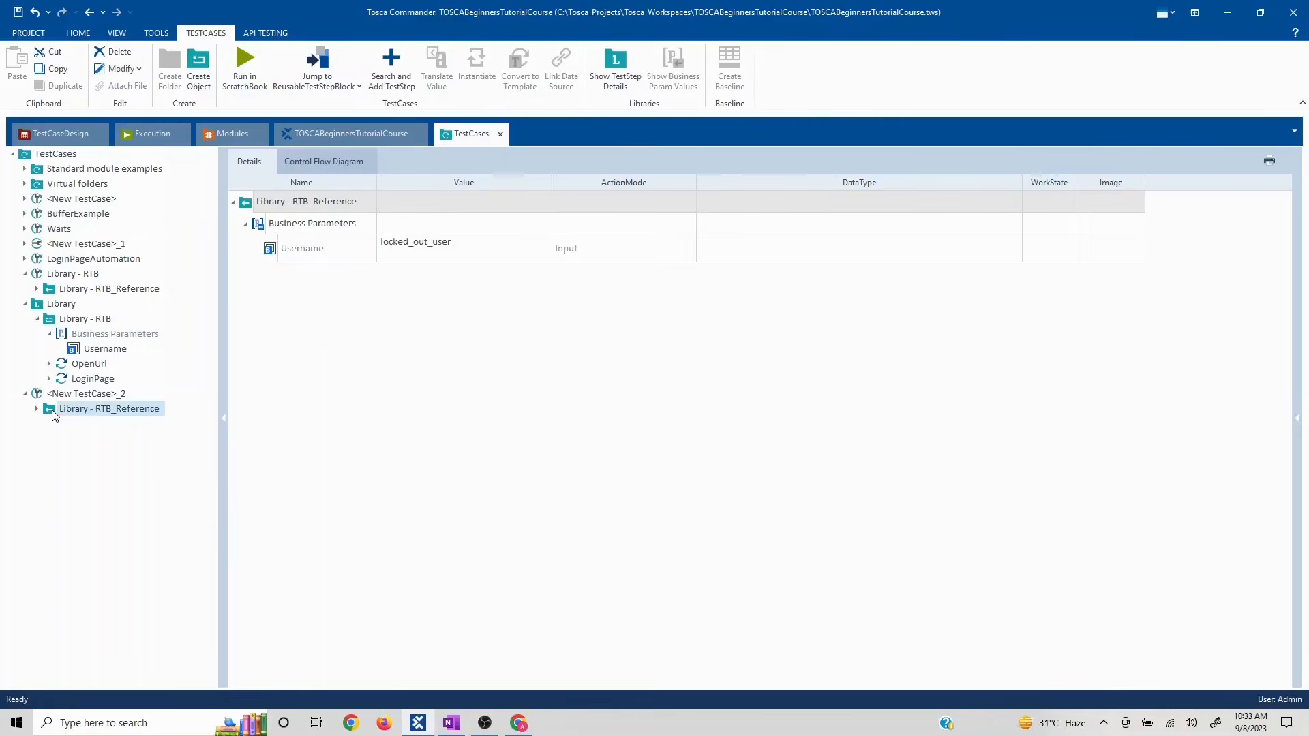
click(36, 410)
click(25, 394)
drag(60, 160, 57, 158)
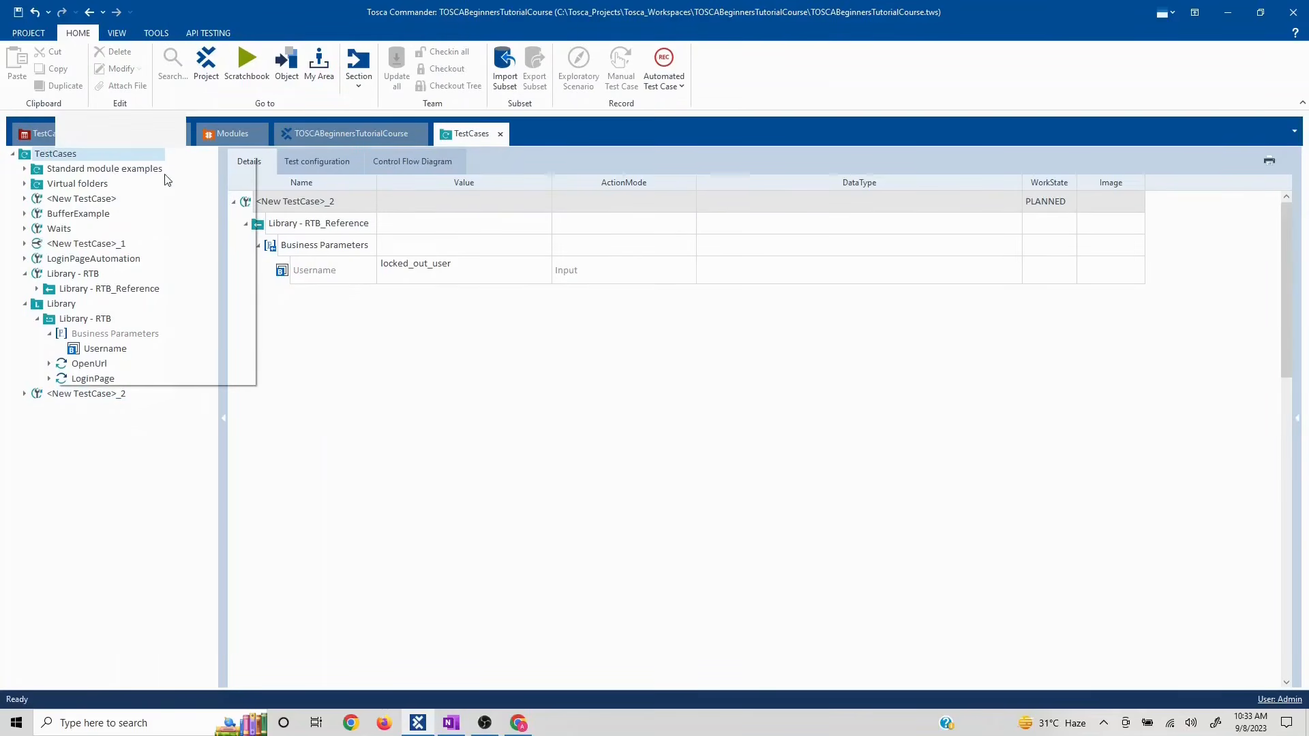
click(118, 140)
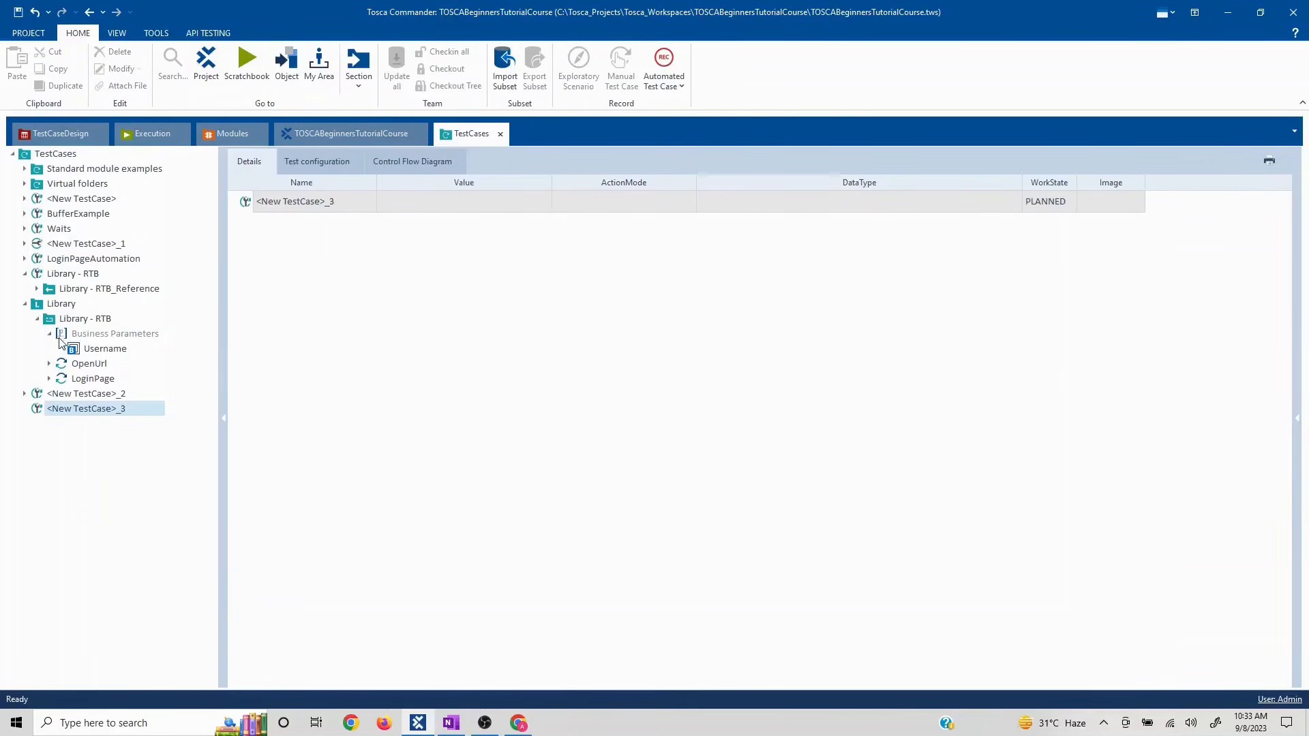
- Add the Library - RTB block to <New TestCase>_3 and set its Username to standard_user
drag(48, 319, 68, 416)
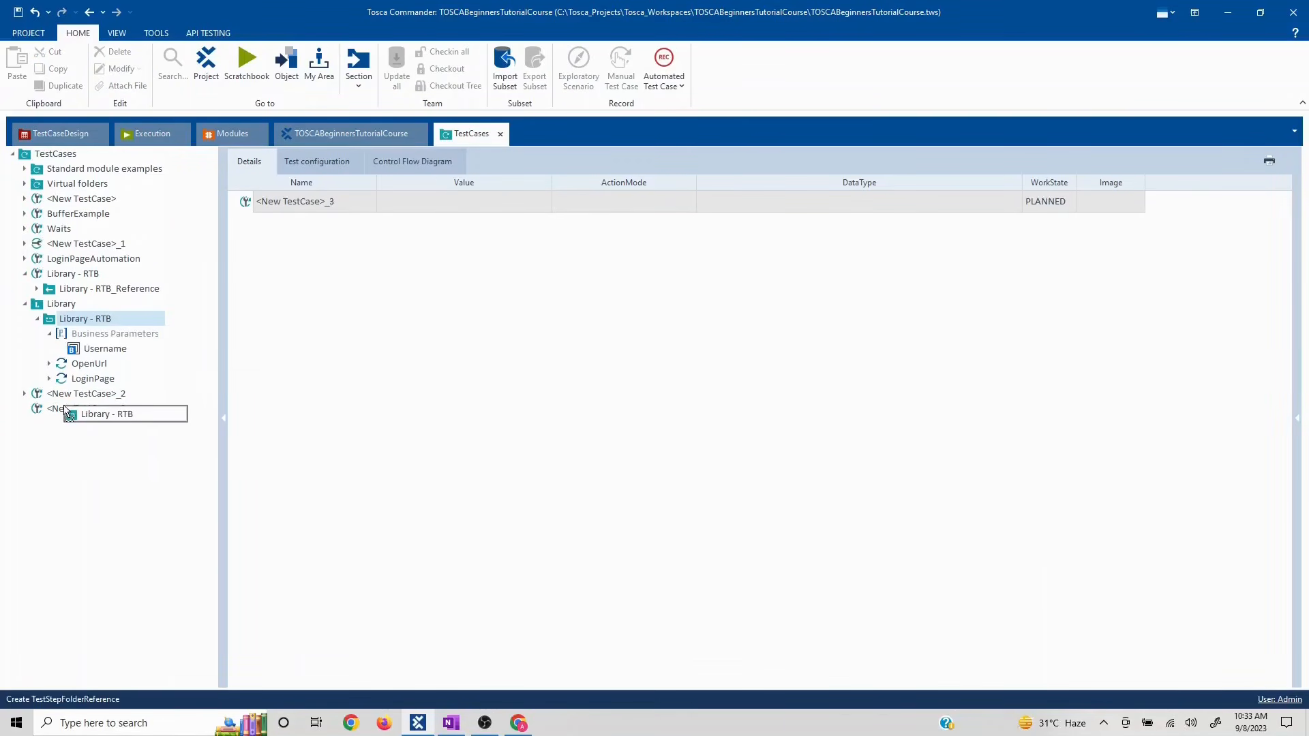
click(408, 254)
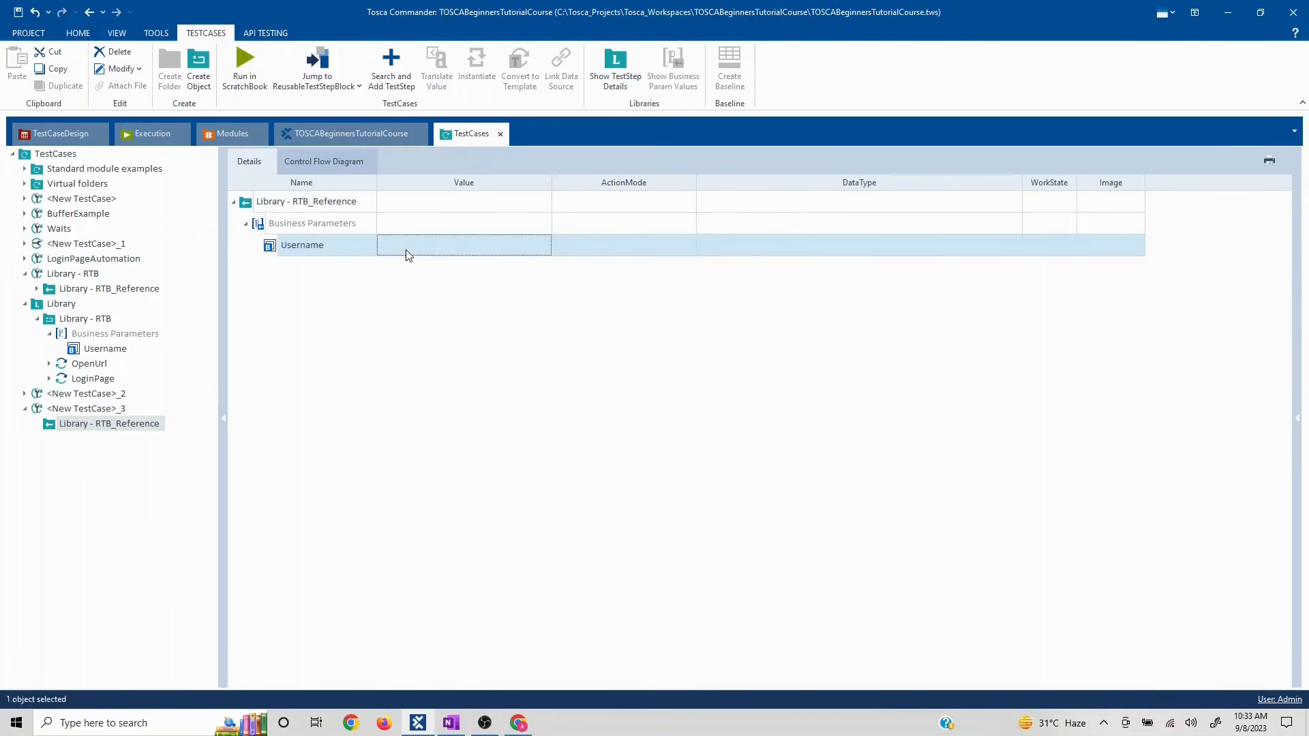
click(413, 247)
key(alt+Tab)
key(alt+Tab)
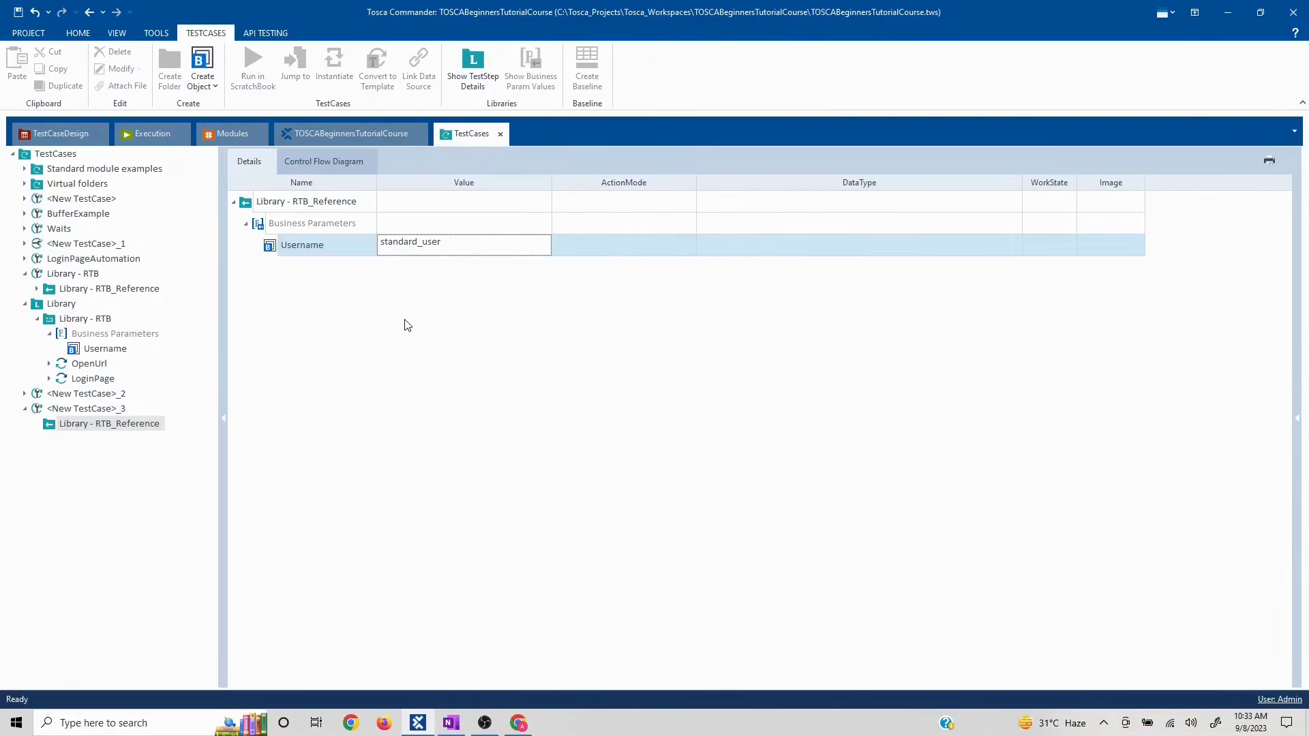
click(292, 223)
click(249, 203)
key(alt+Tab)
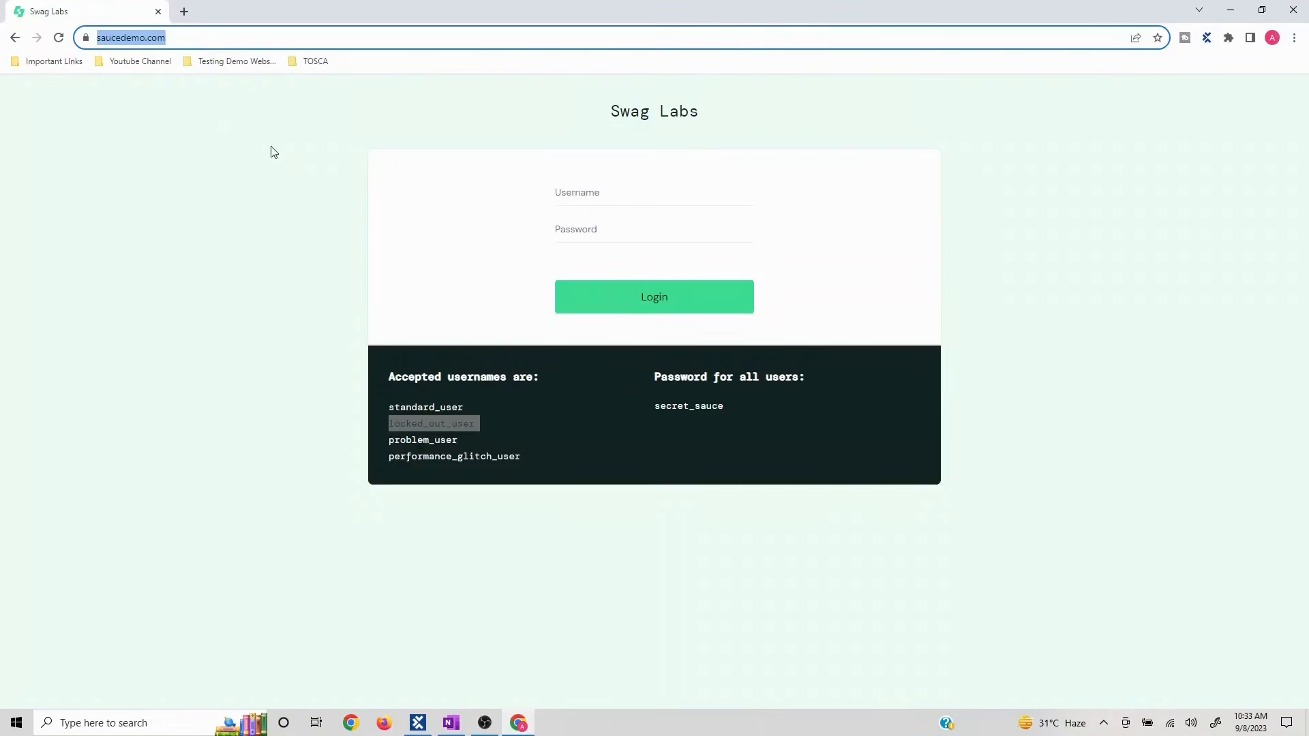
- Open a blank Chrome tab and close the Swag Labs tab
click(185, 11)
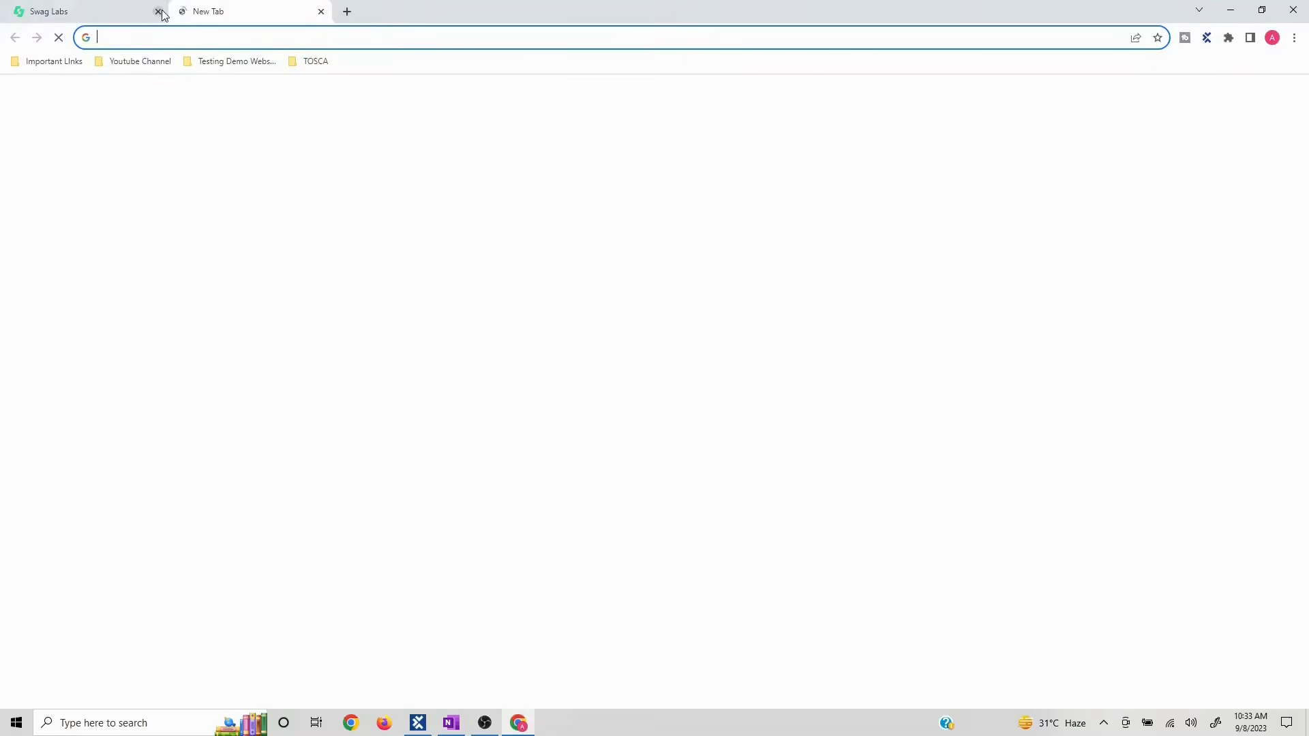
click(159, 12)
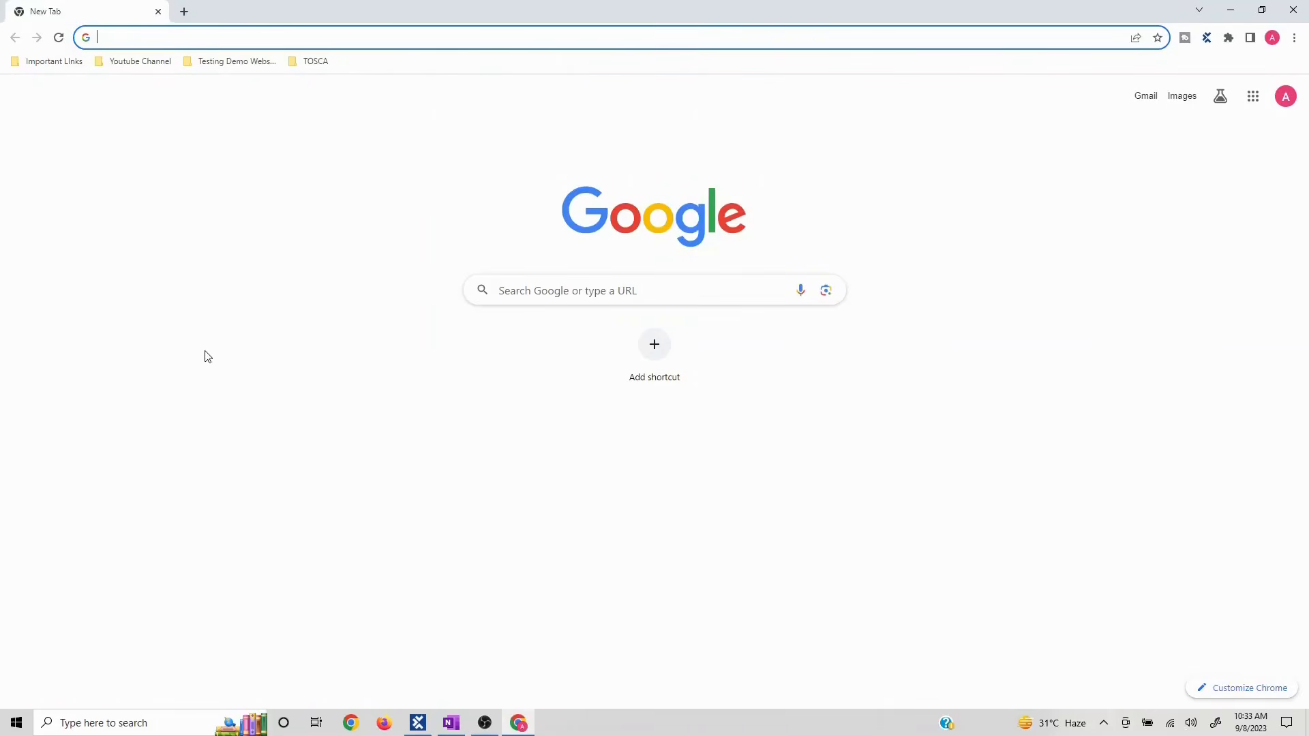
key(alt+Tab)
key(alt+Tab)
key(alt+Tab)
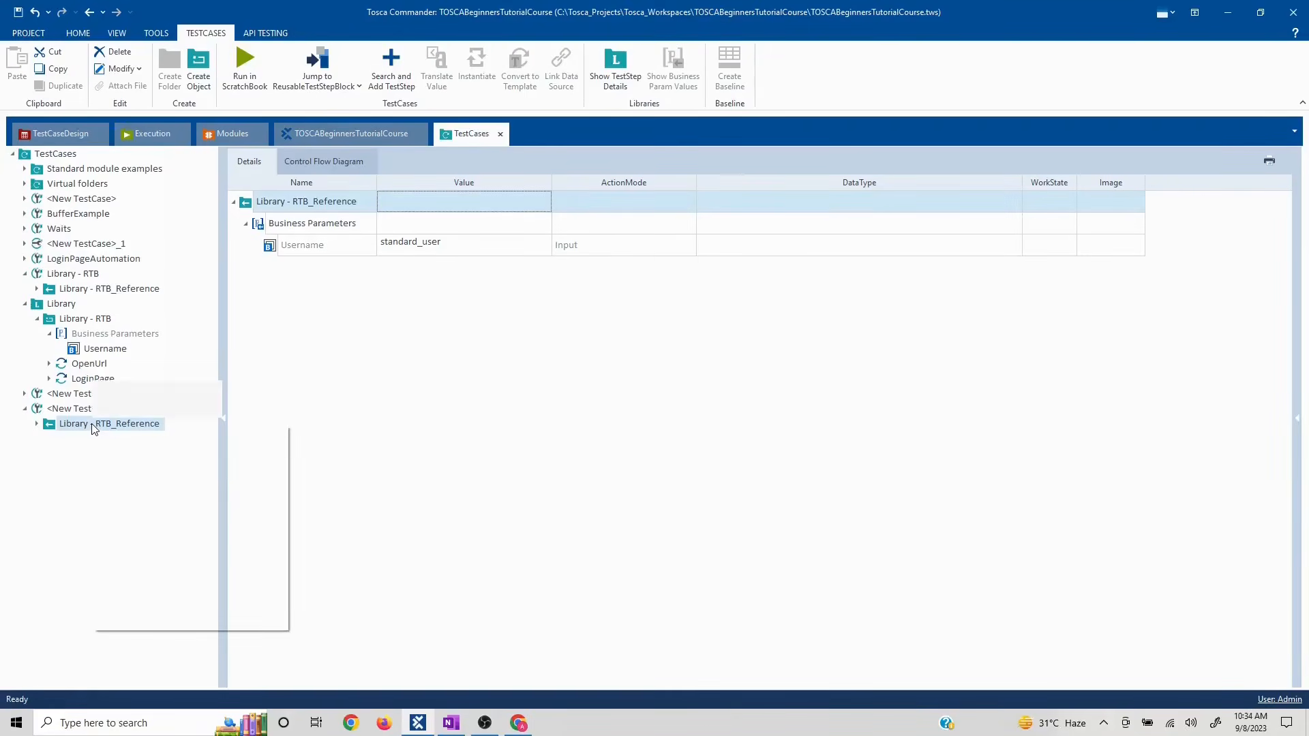
- Run the Library - RTB reference in the ScratchBook, then collapse the Library and Library - RTB branches
right_click(94, 427)
click(151, 493)
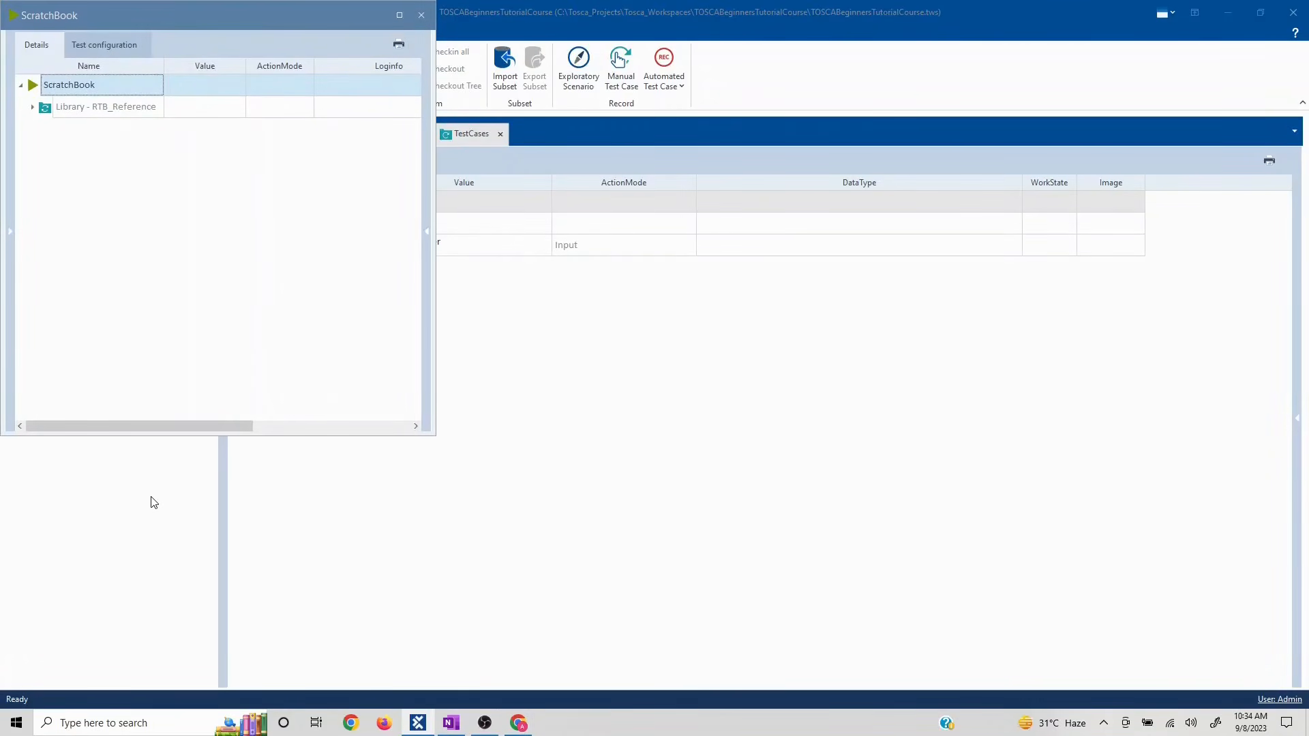
click(421, 15)
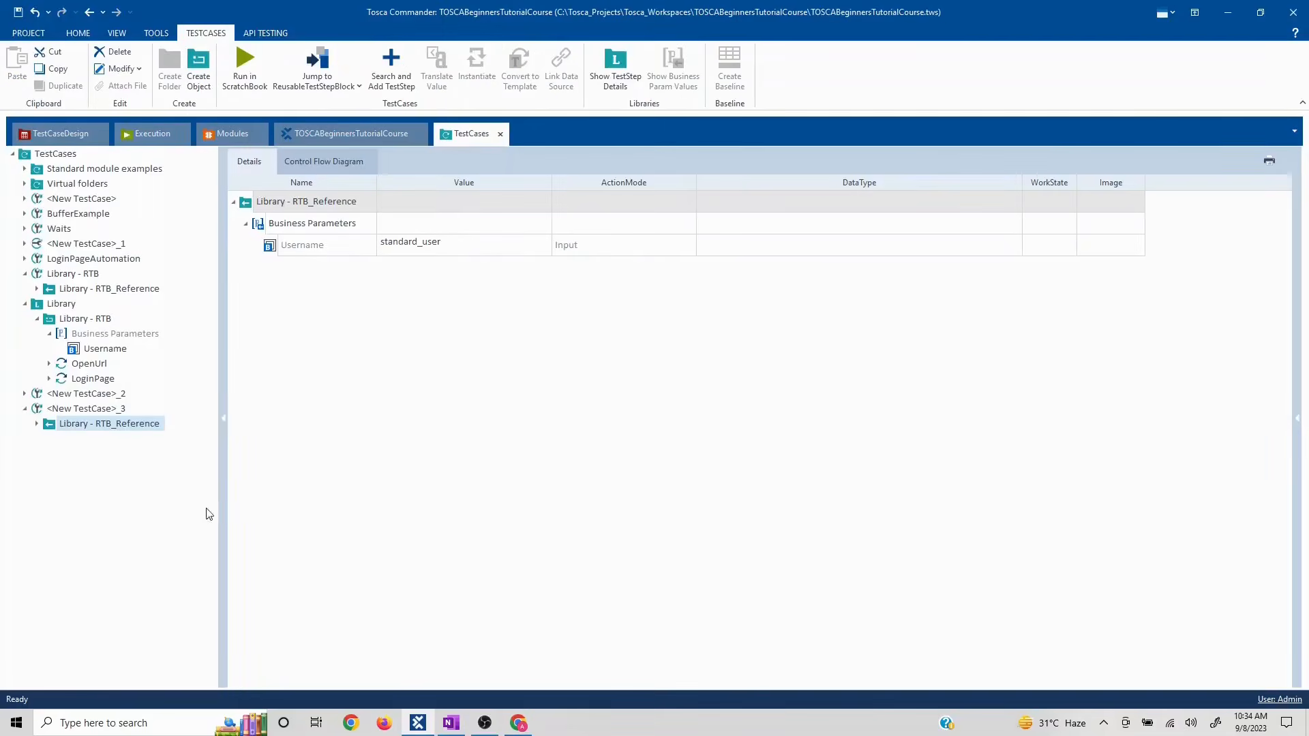
click(24, 303)
click(25, 274)
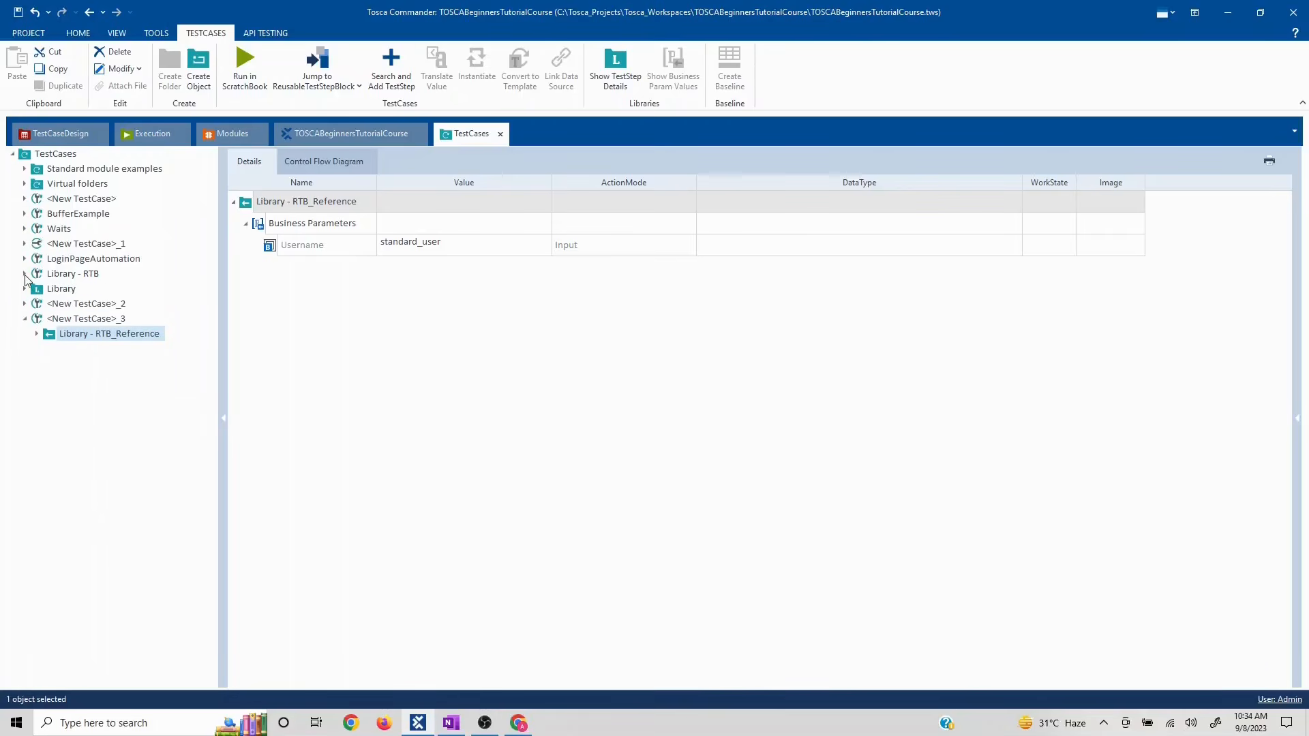
- Add a folder under TestCases, keeping the default name <New Folder>
click(24, 318)
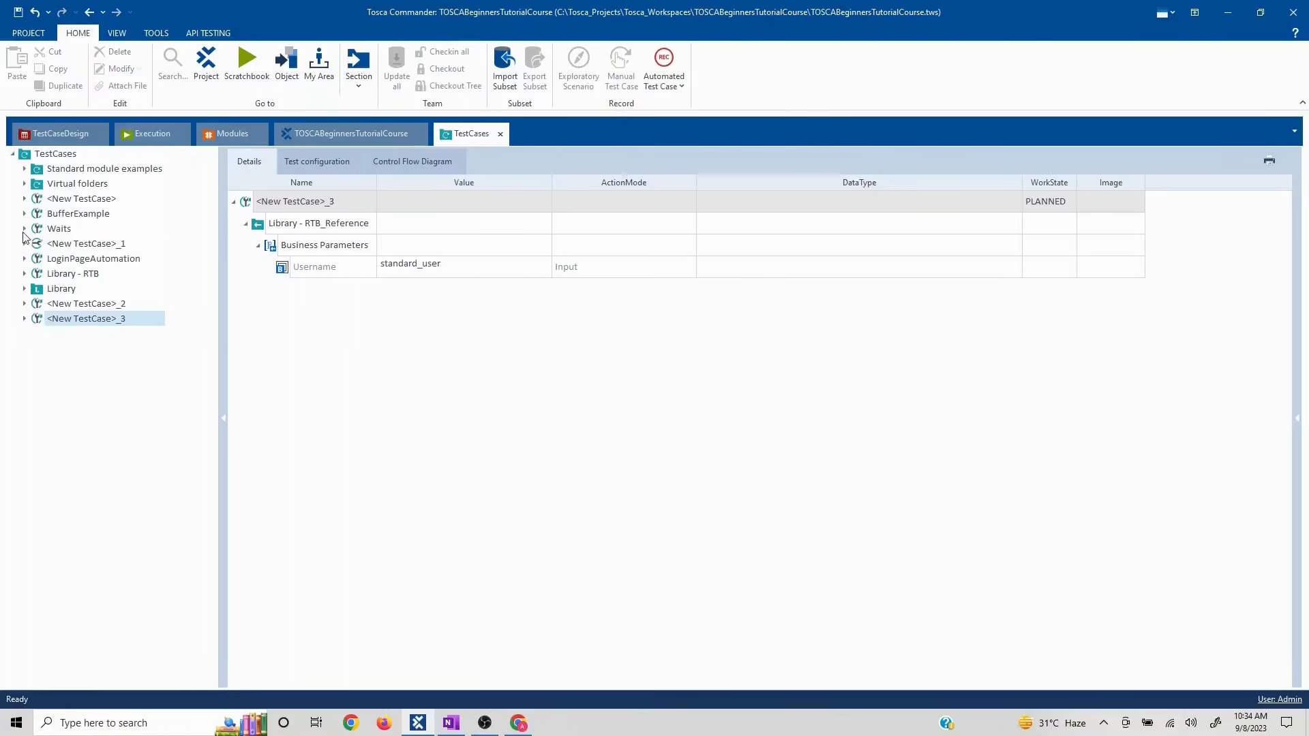
click(56, 155)
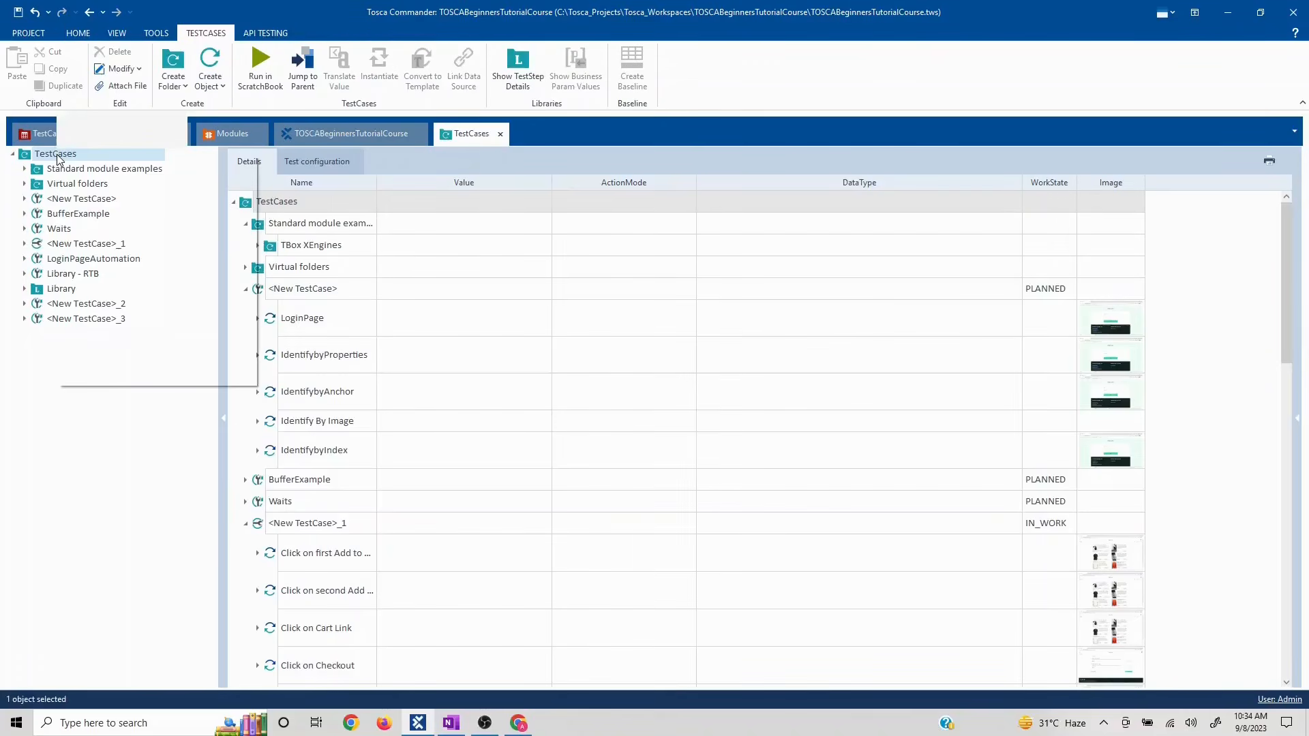
right_click(57, 158)
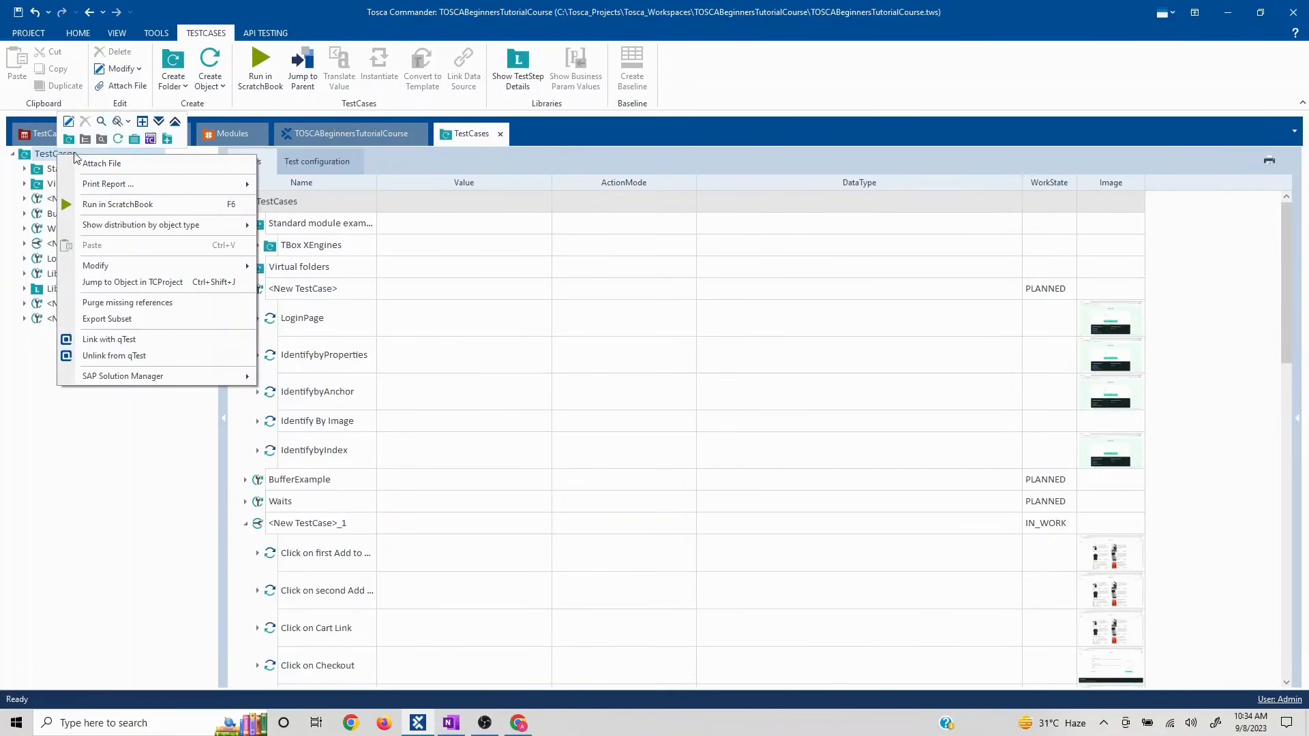
click(69, 140)
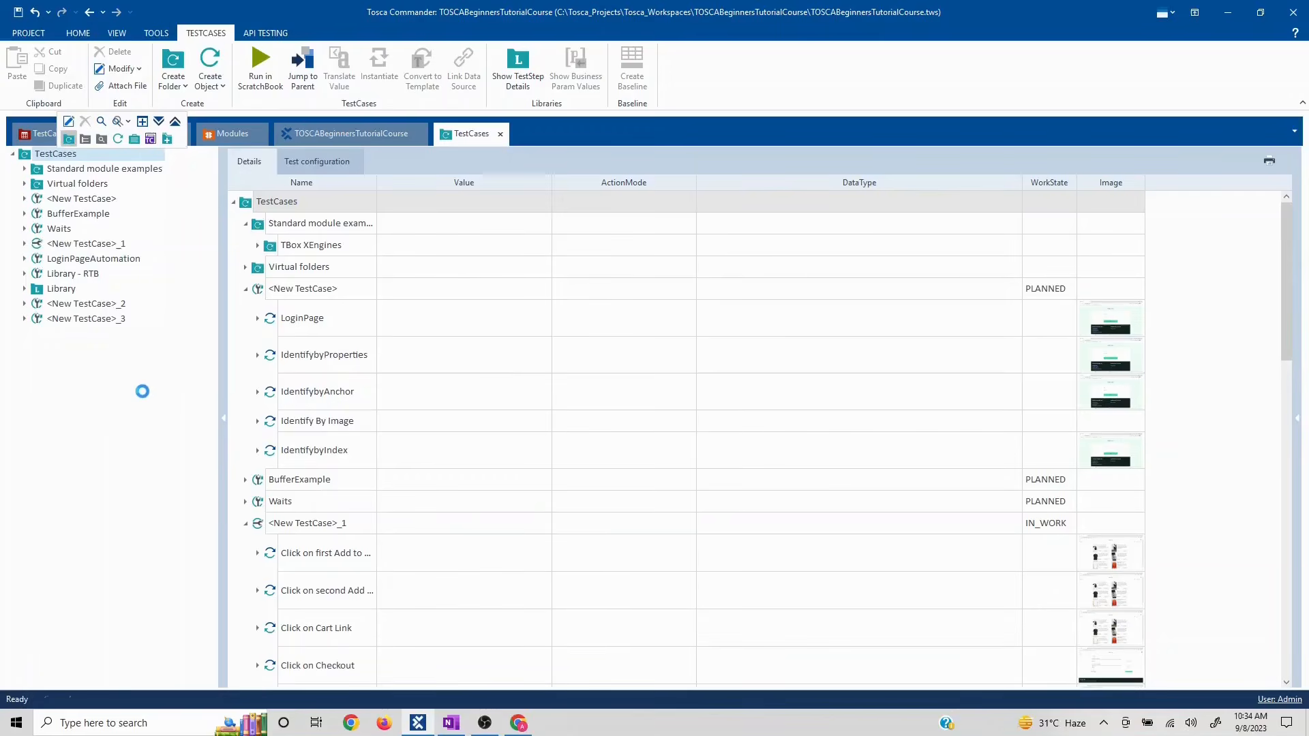
key(Return)
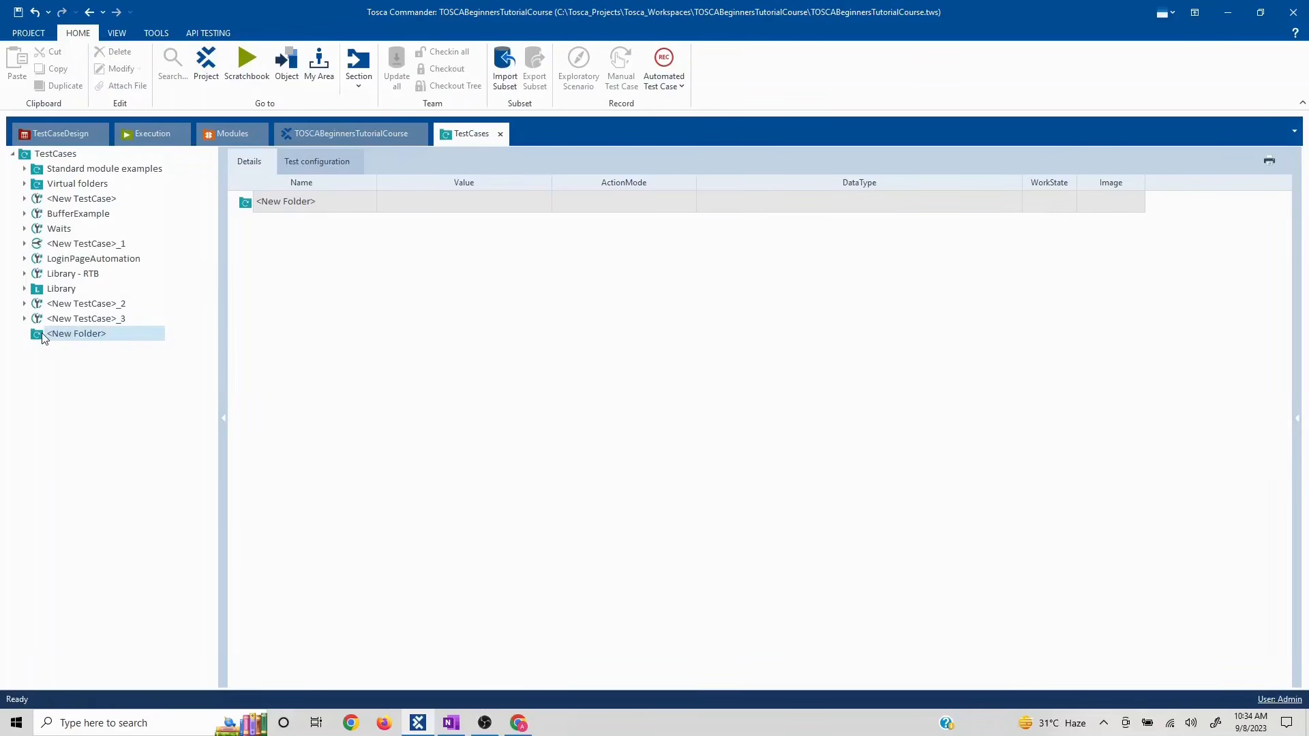
- Create a TestStepLibrary named Library inside <New Folder>
right_click(43, 338)
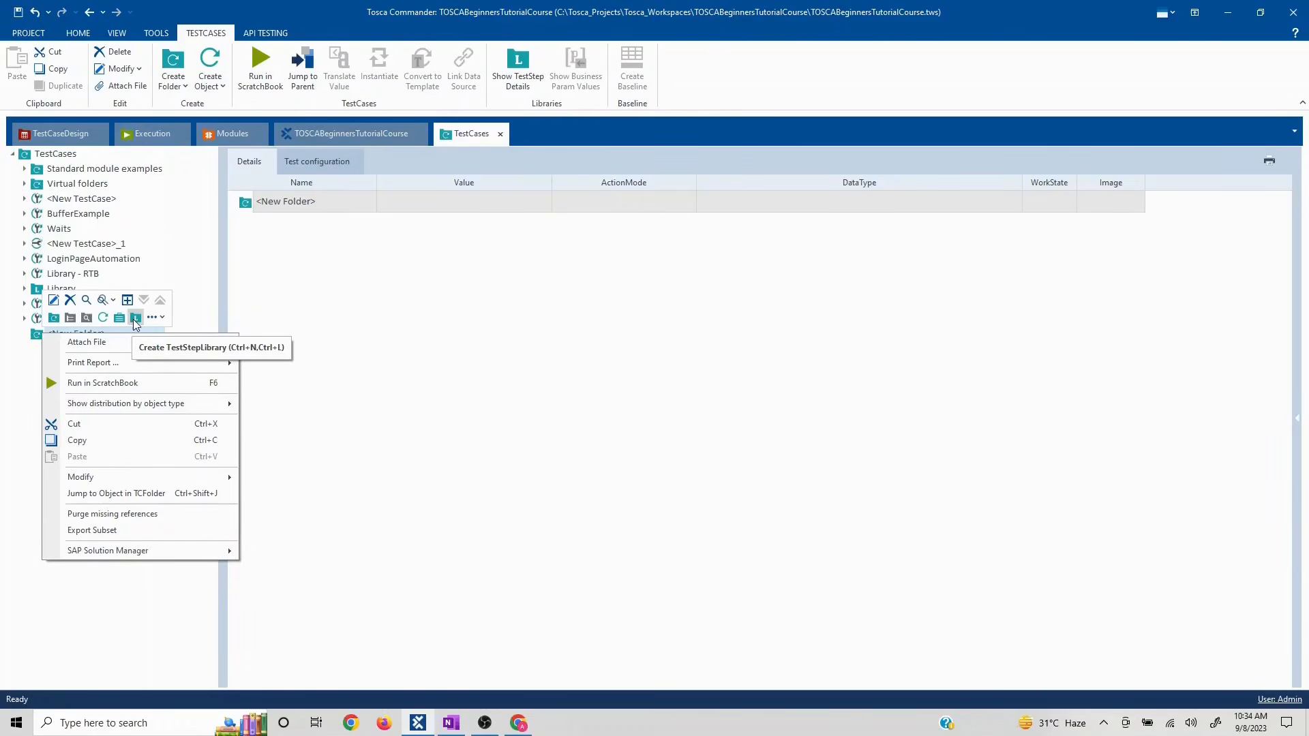
click(135, 318)
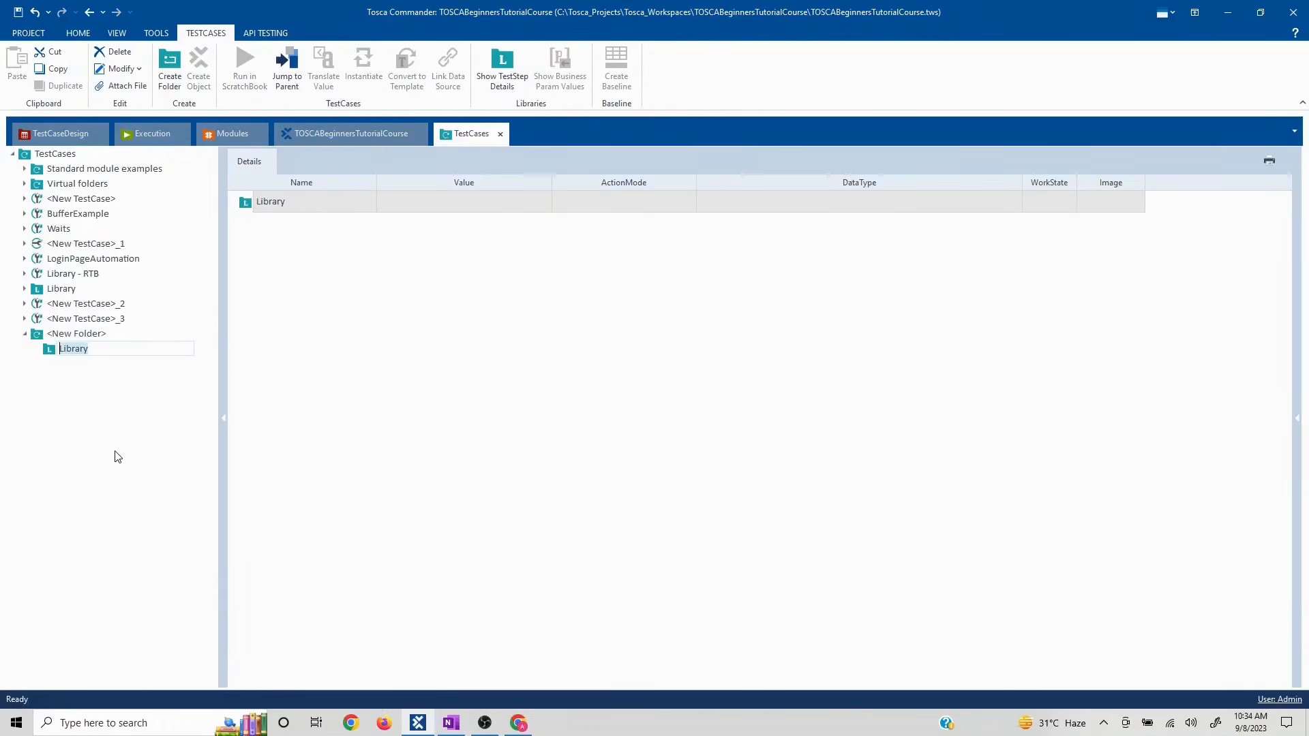
key(Return)
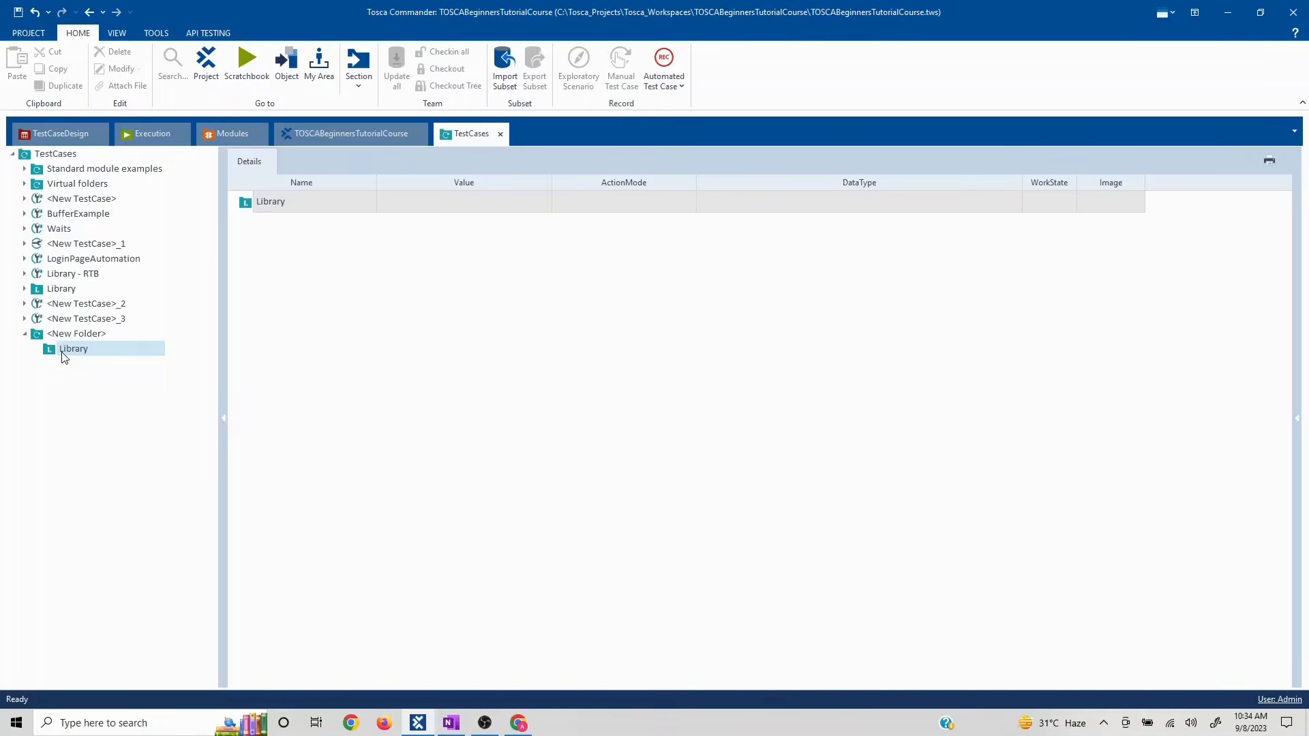
click(25, 258)
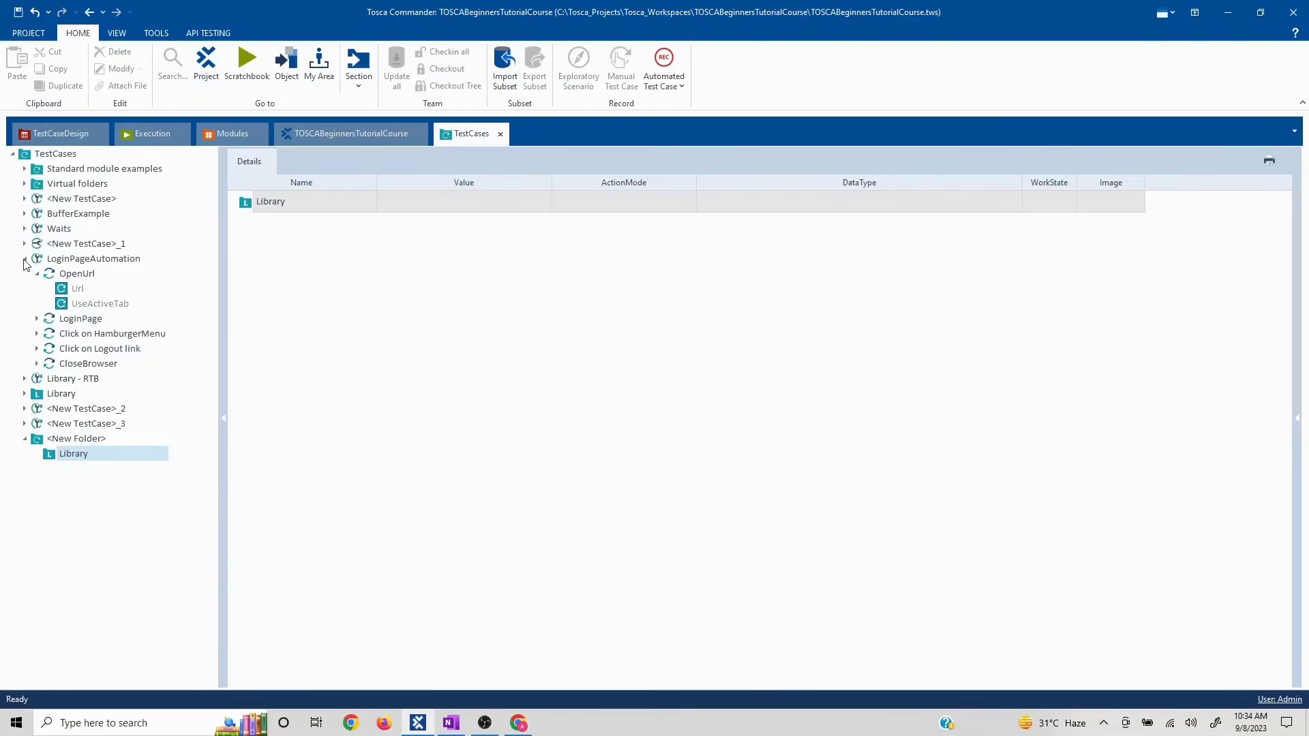
- Drag LoginPageAutomation's LoginPage step into Library, turning it into a reusable block
click(89, 335)
click(74, 322)
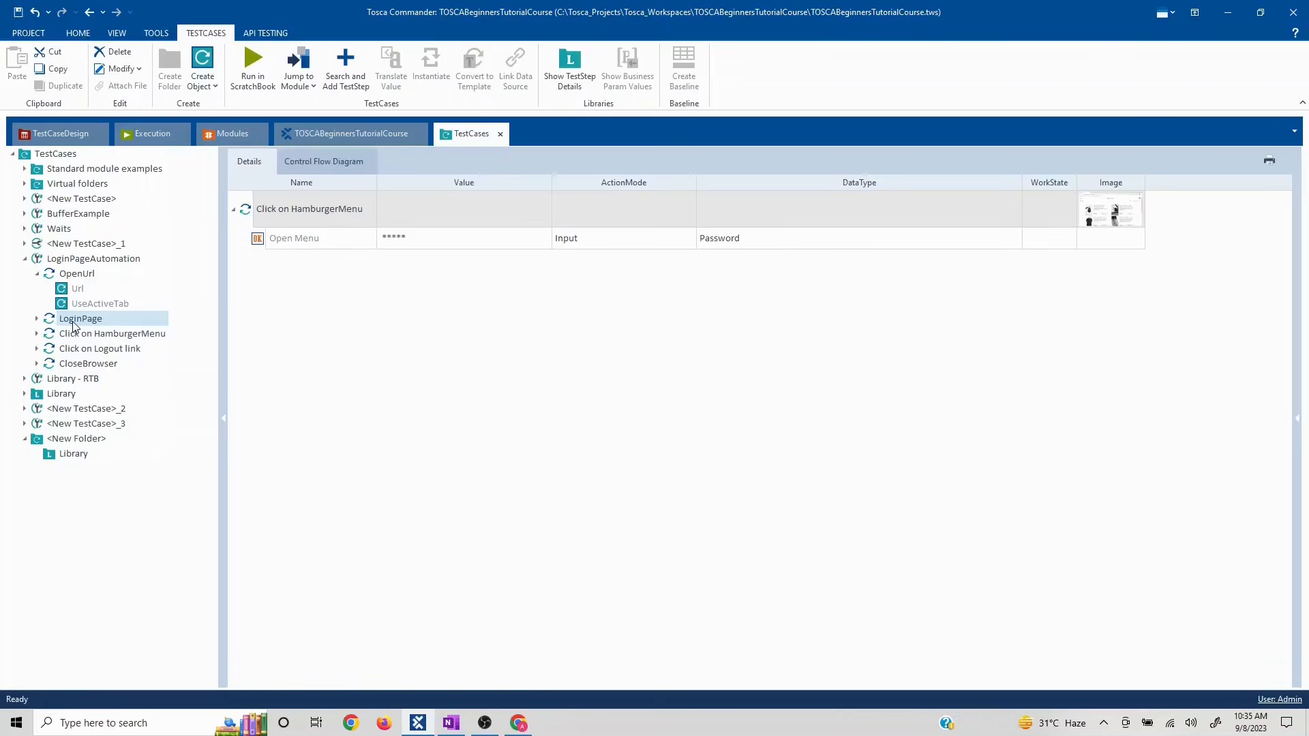
key(ctrl+c)
click(52, 459)
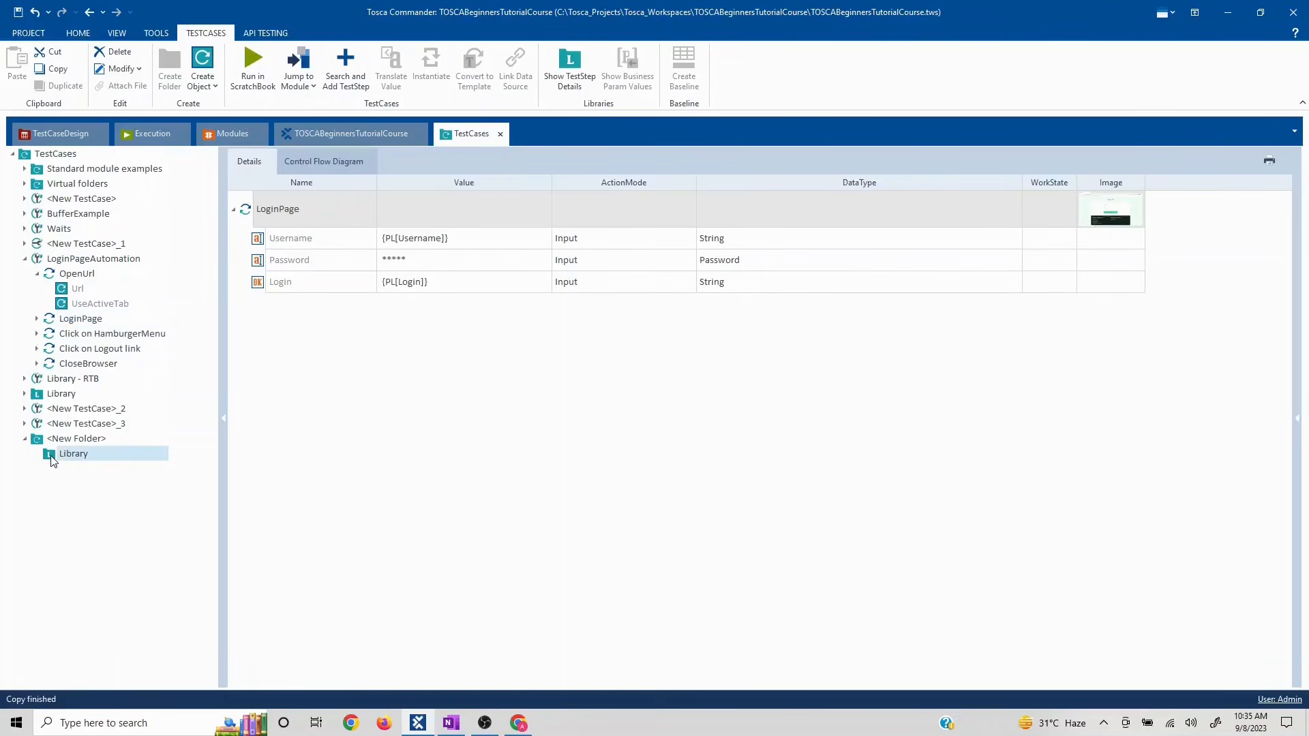
key(ctrl+v)
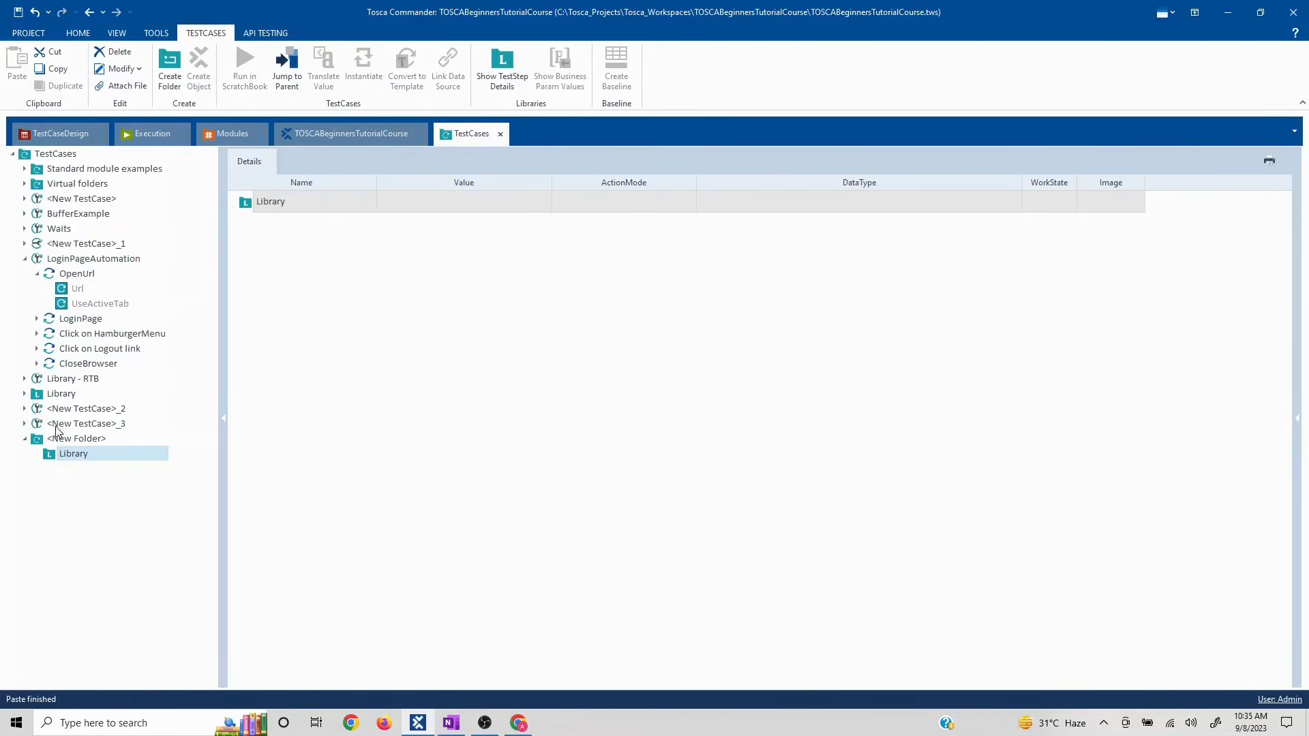
click(57, 439)
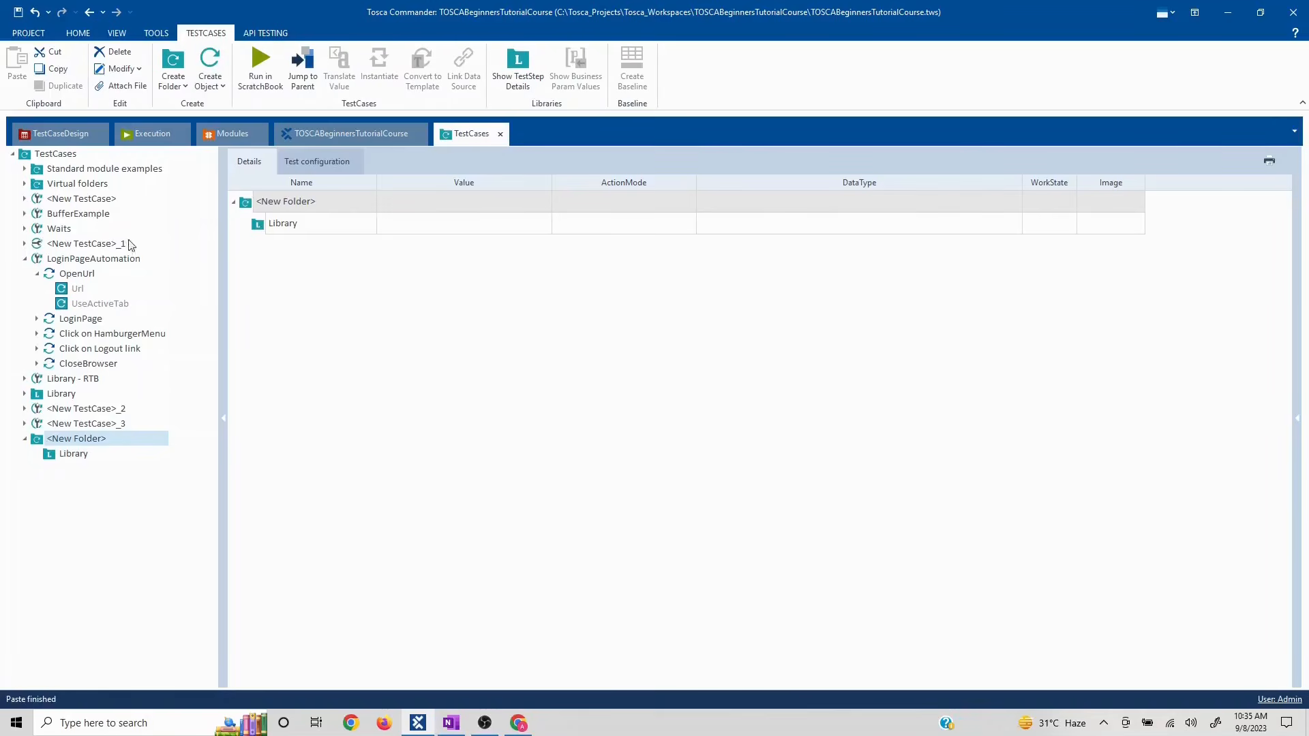
click(77, 320)
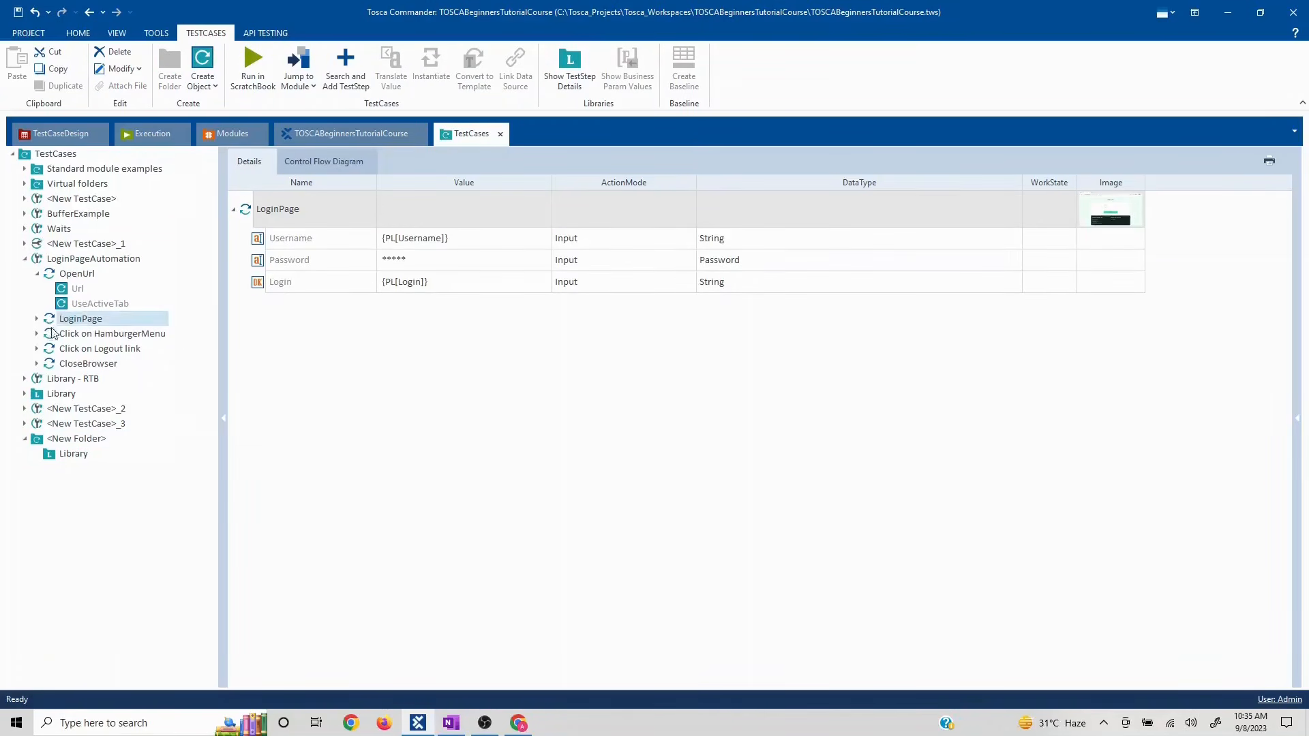
drag(52, 326, 51, 455)
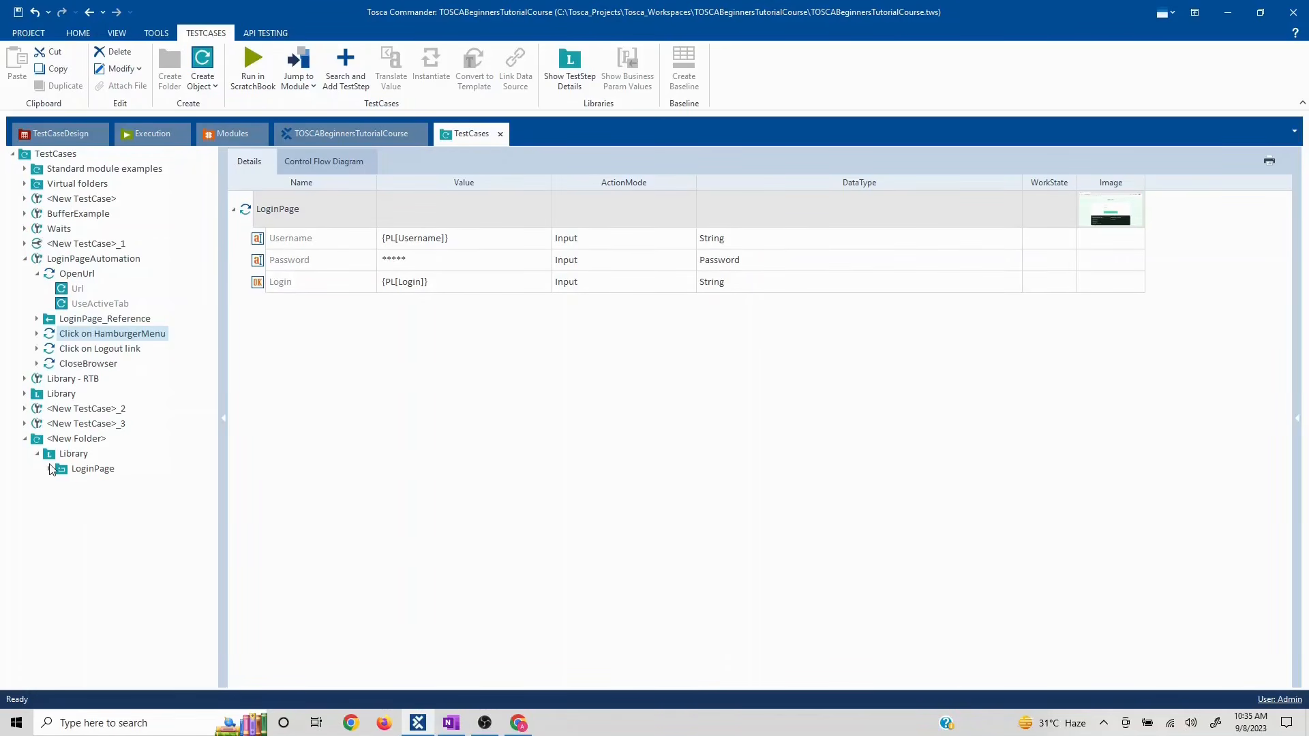
click(50, 469)
click(65, 457)
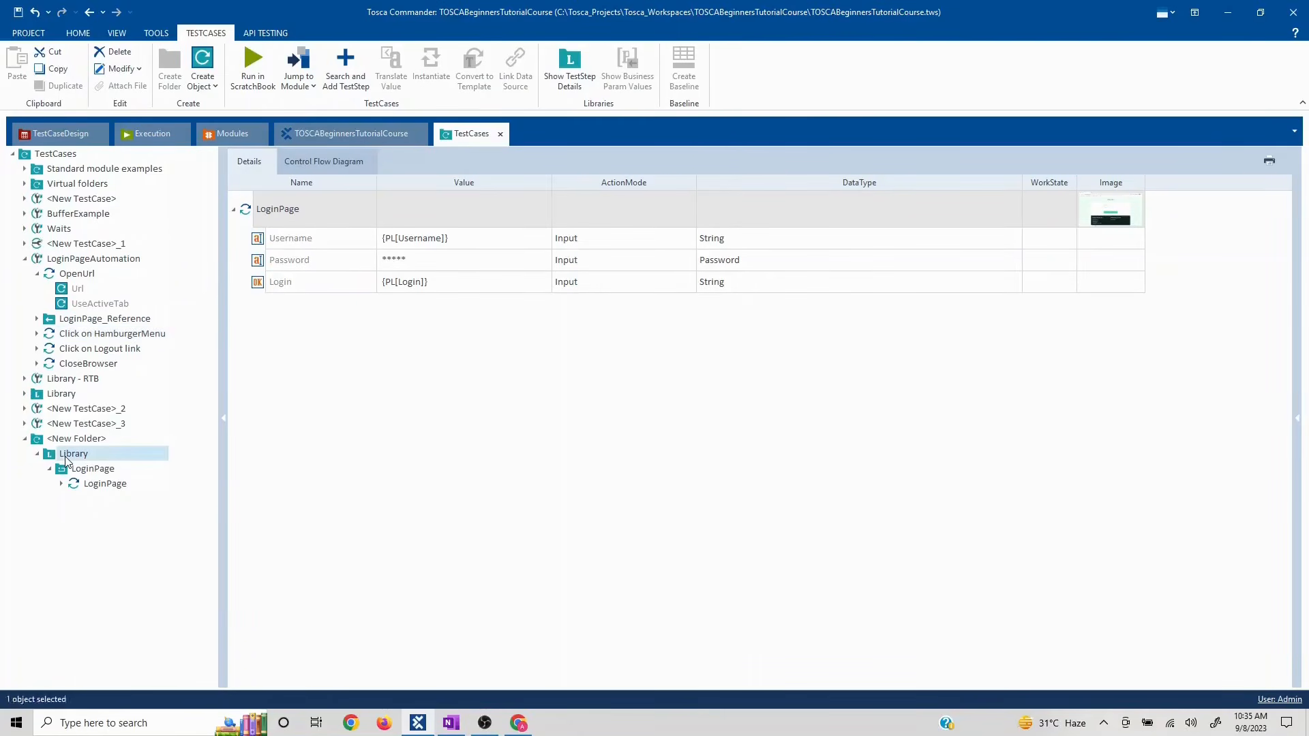
- Add a Business Parameters container to the LoginPage block with two new parameters
right_click(100, 459)
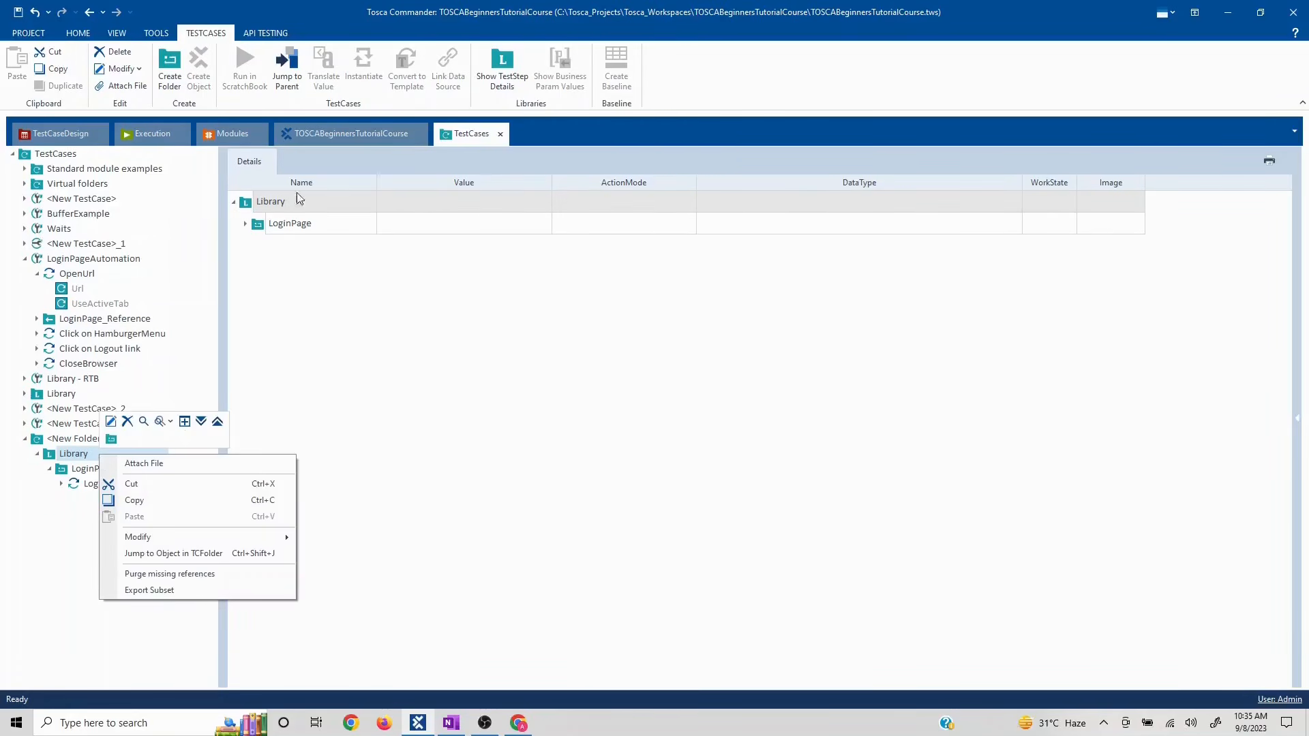
click(259, 227)
right_click(249, 208)
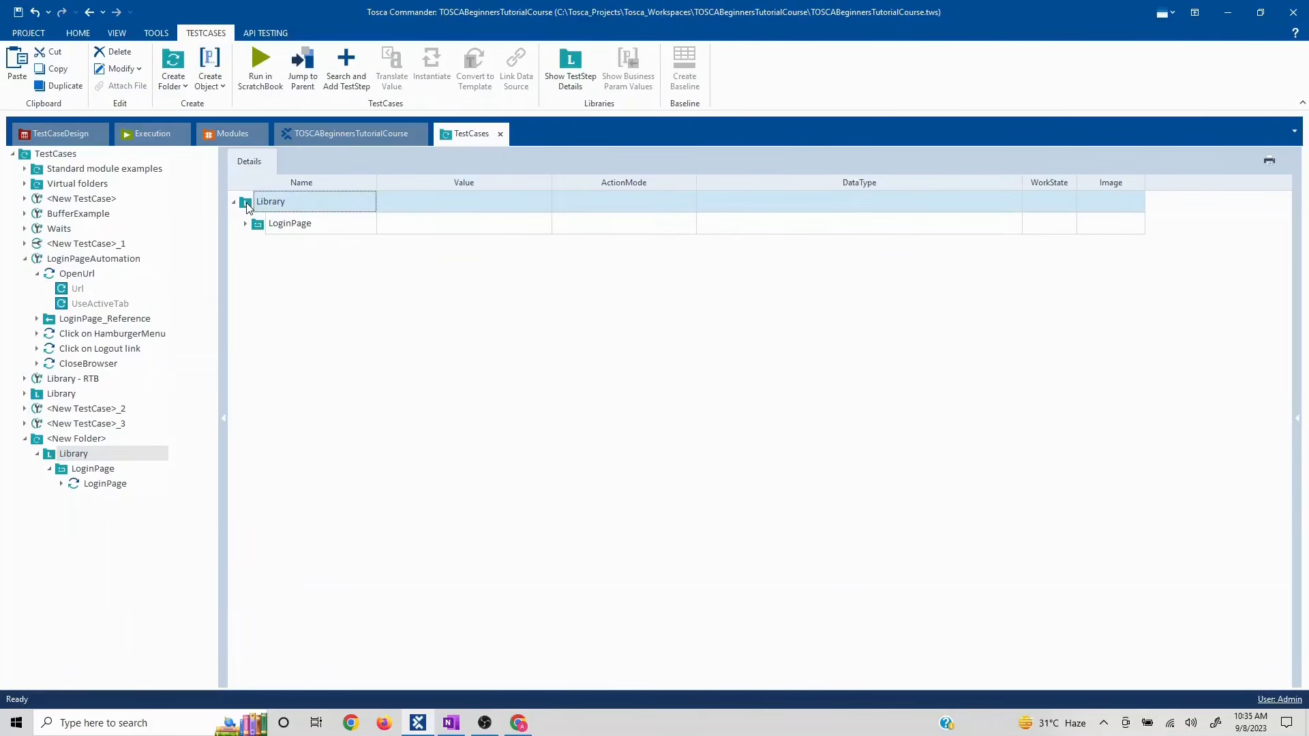
click(573, 263)
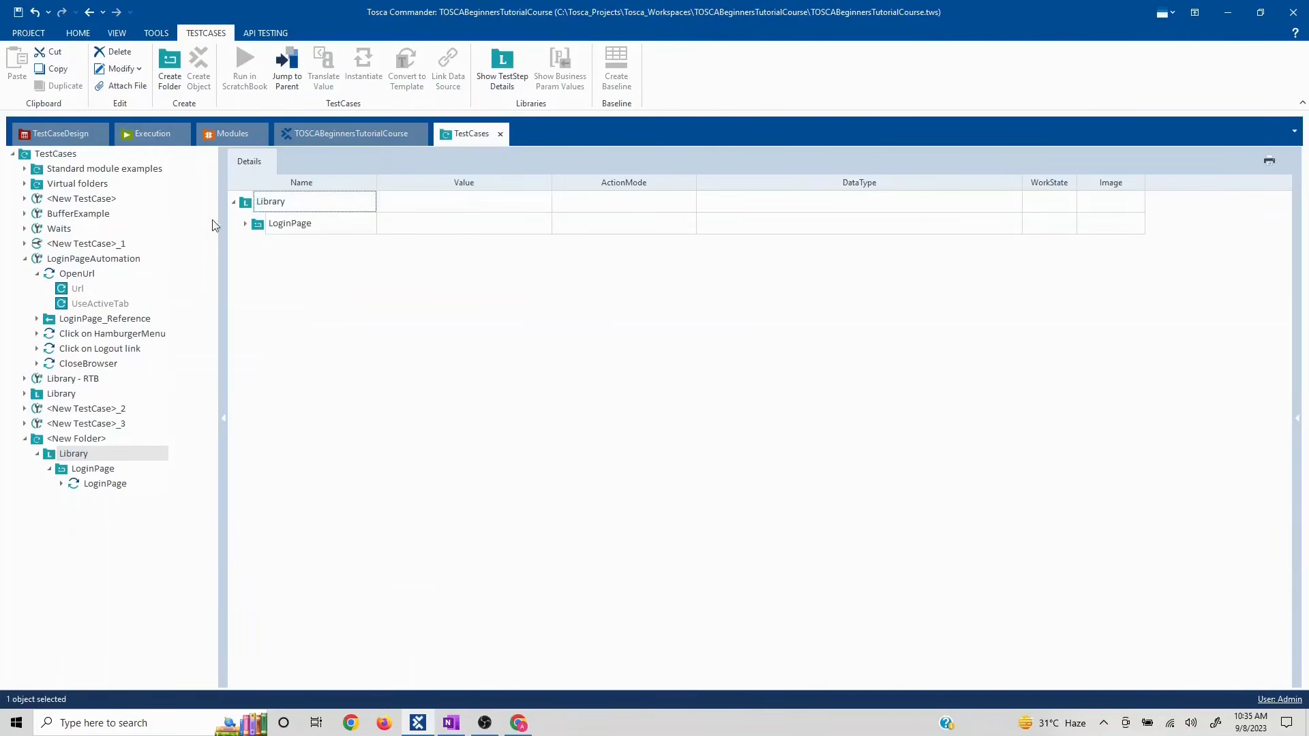
click(257, 229)
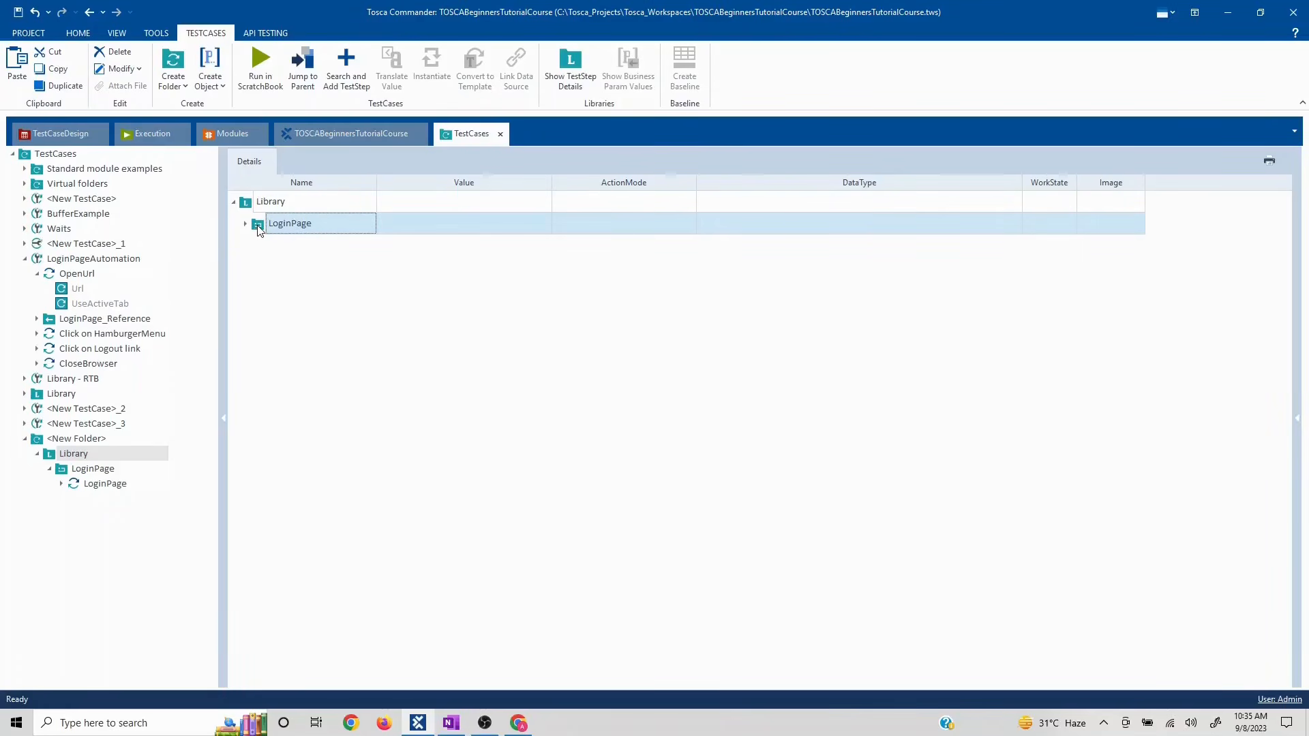
right_click(258, 229)
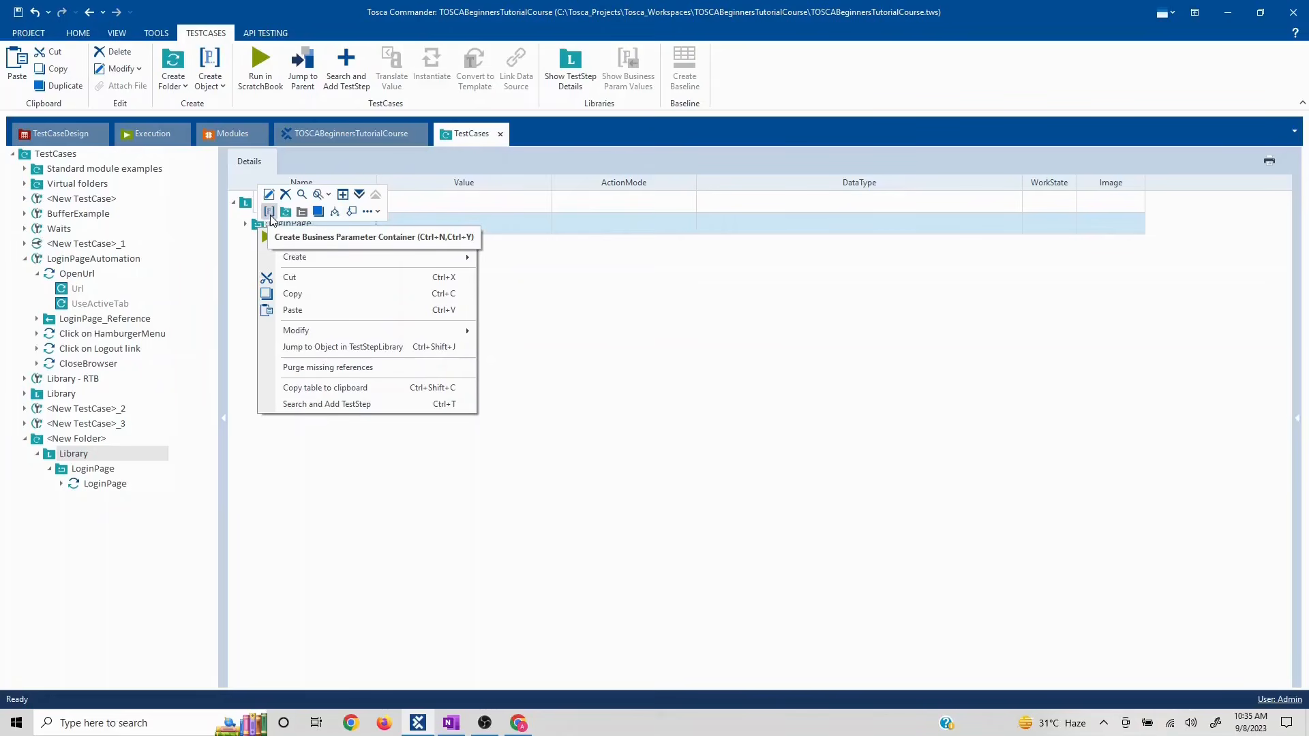
click(271, 218)
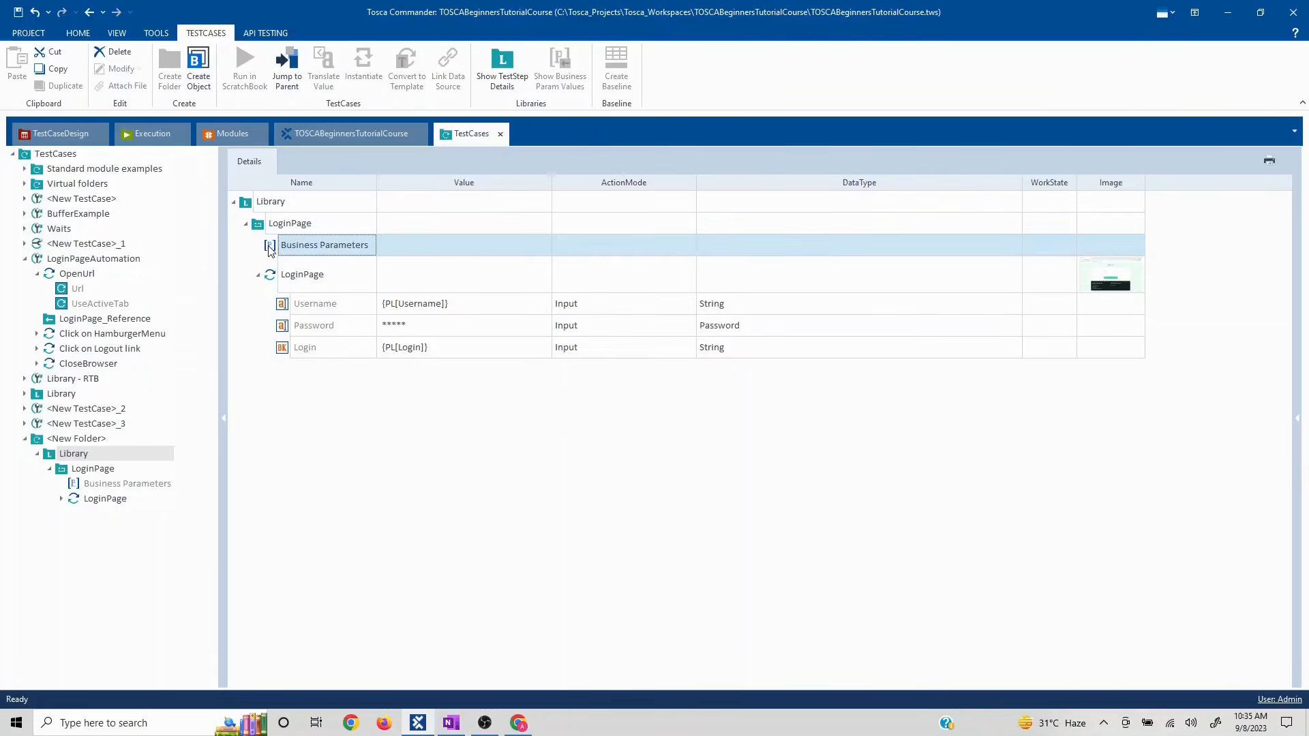
right_click(271, 251)
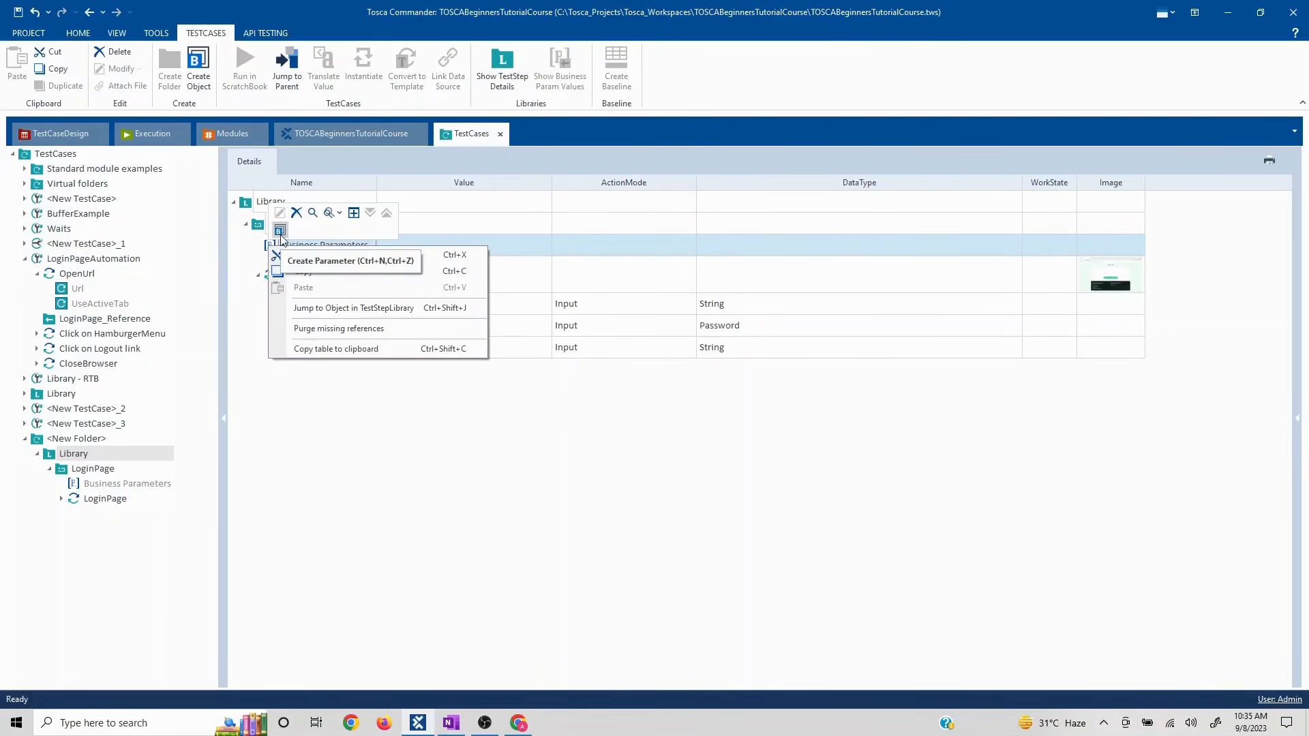
click(280, 232)
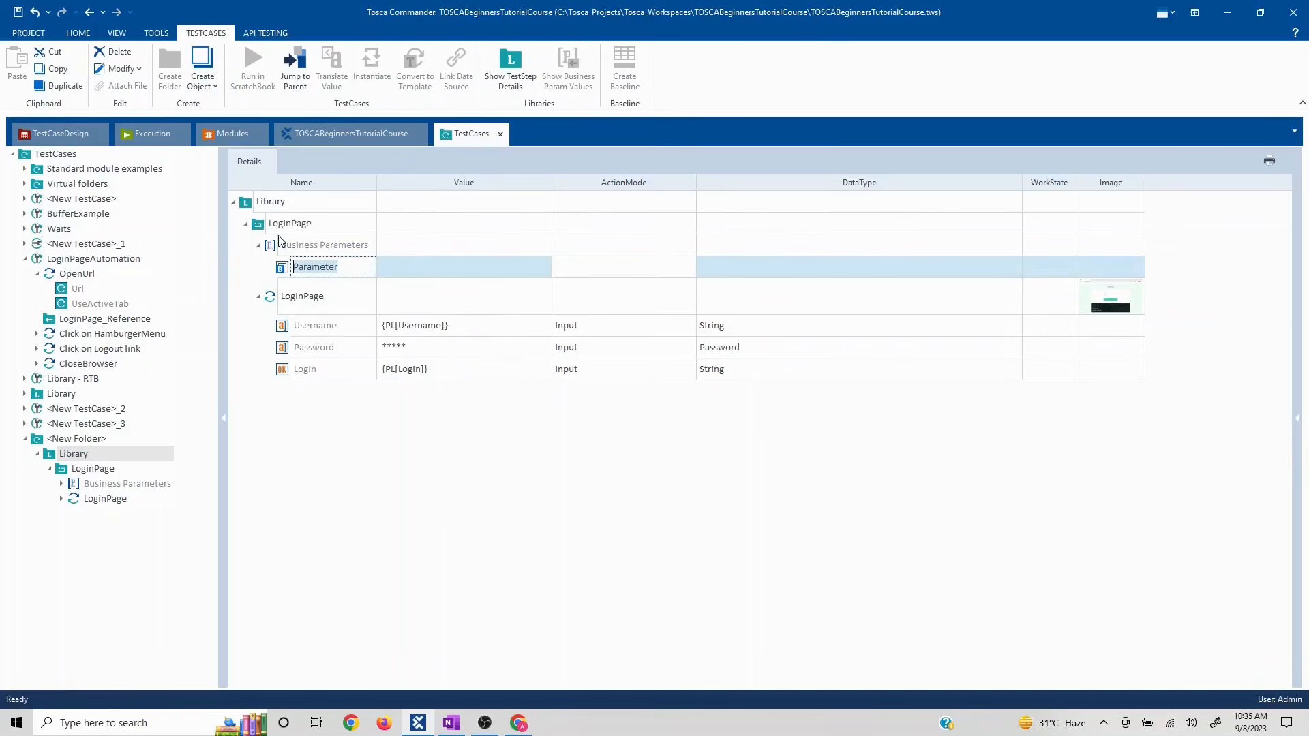
right_click(281, 247)
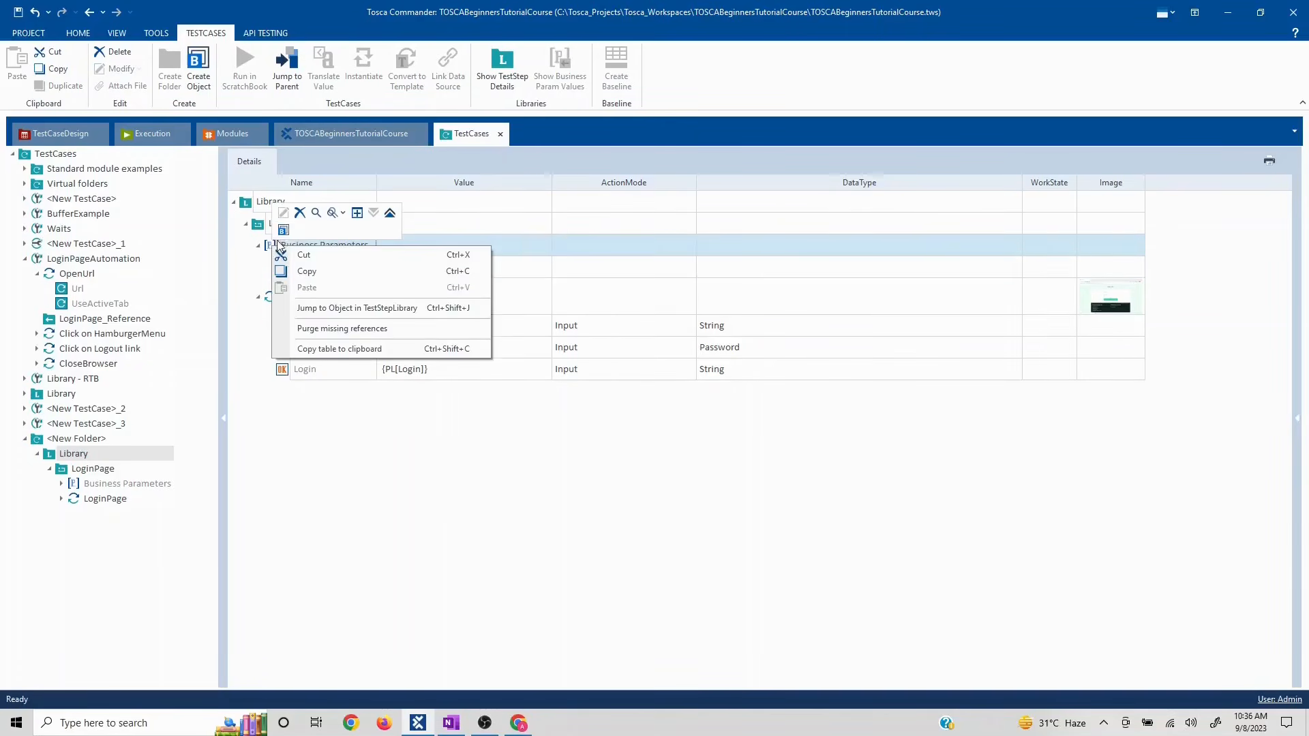
click(283, 232)
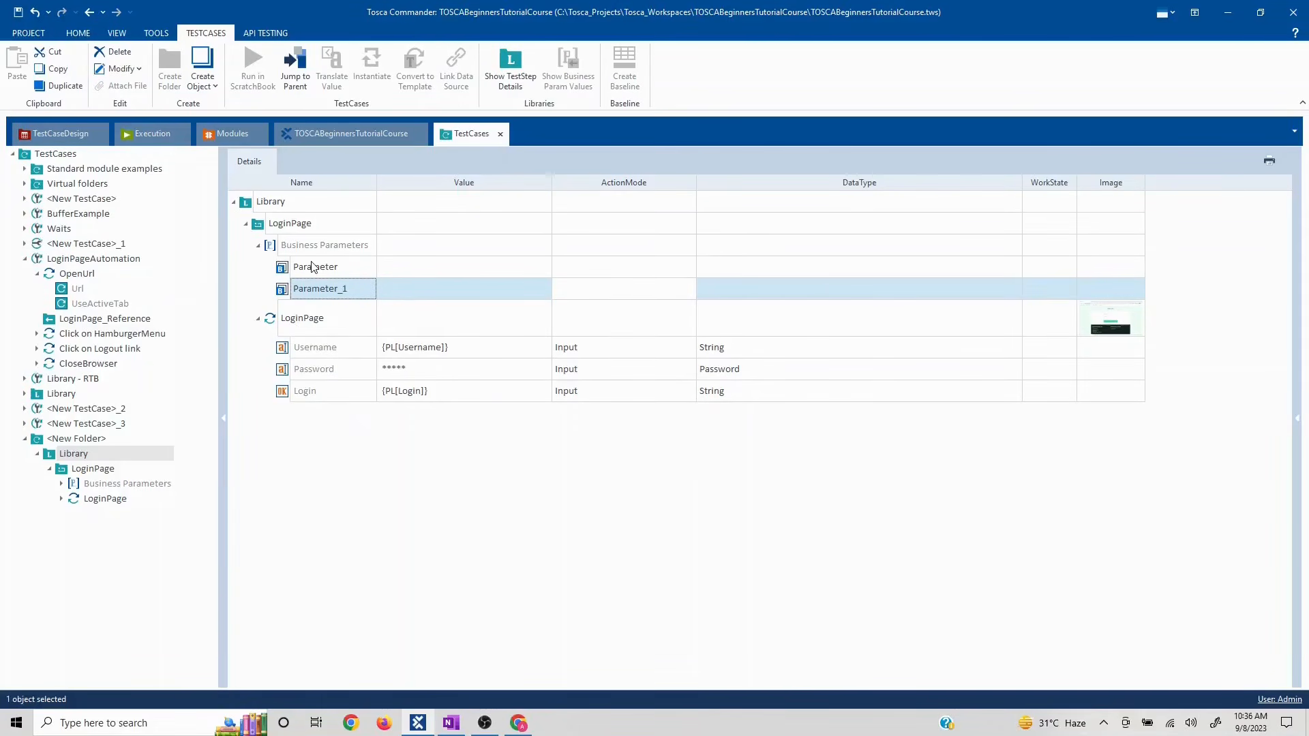
- Link Username to {PL[Parameter]} and turn the Password value into a business parameter
drag(280, 268, 400, 360)
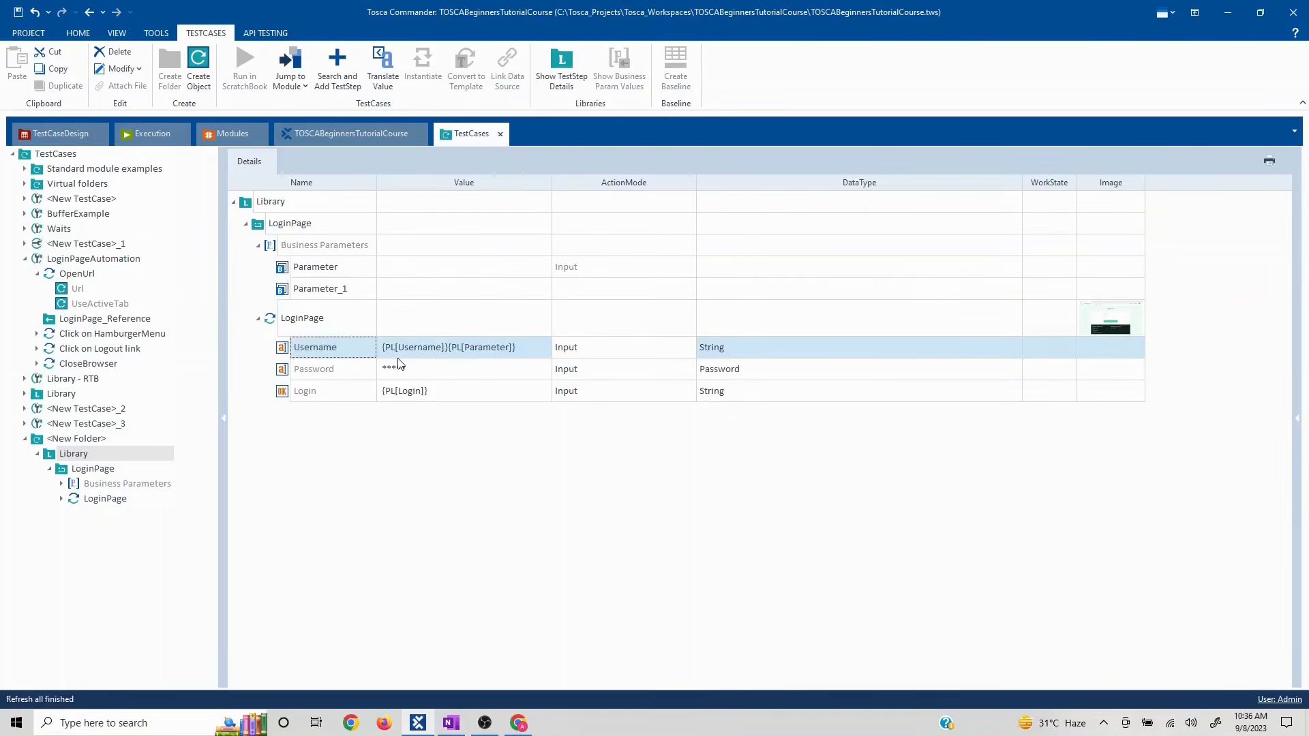
click(534, 349)
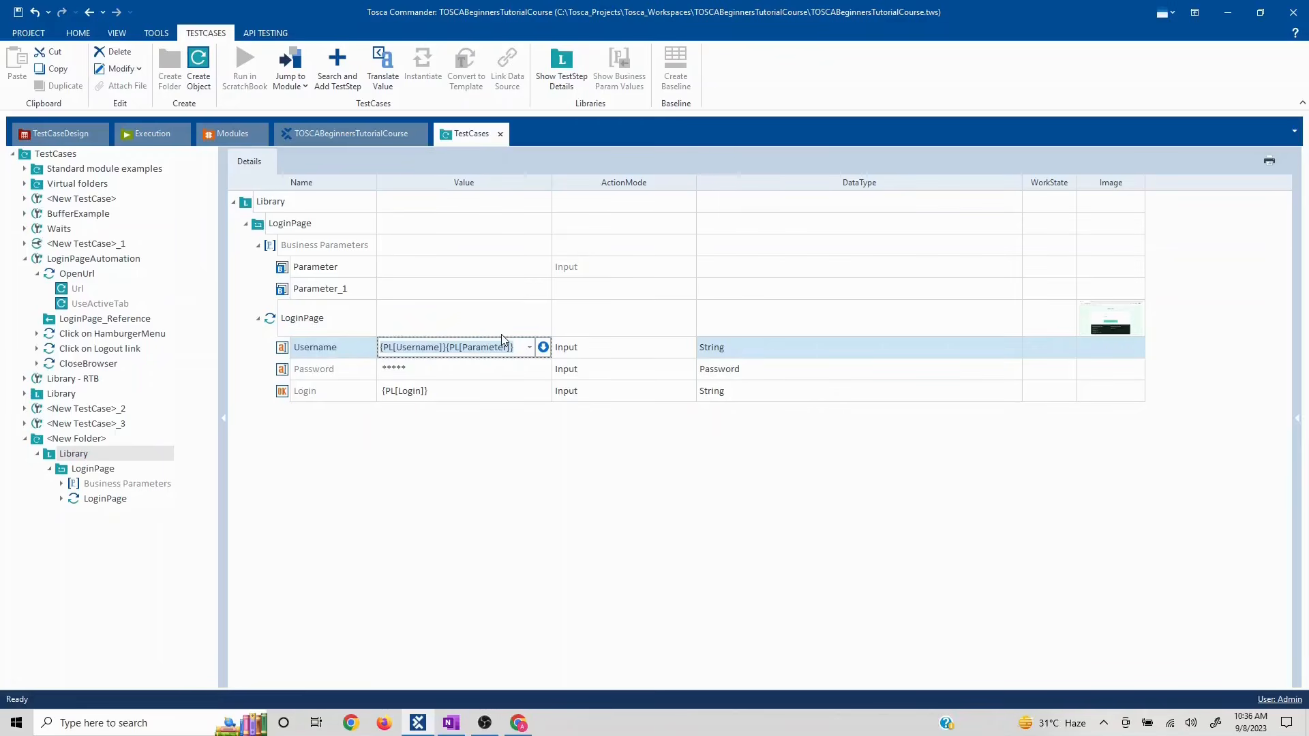
key(BackSpace)
click(307, 517)
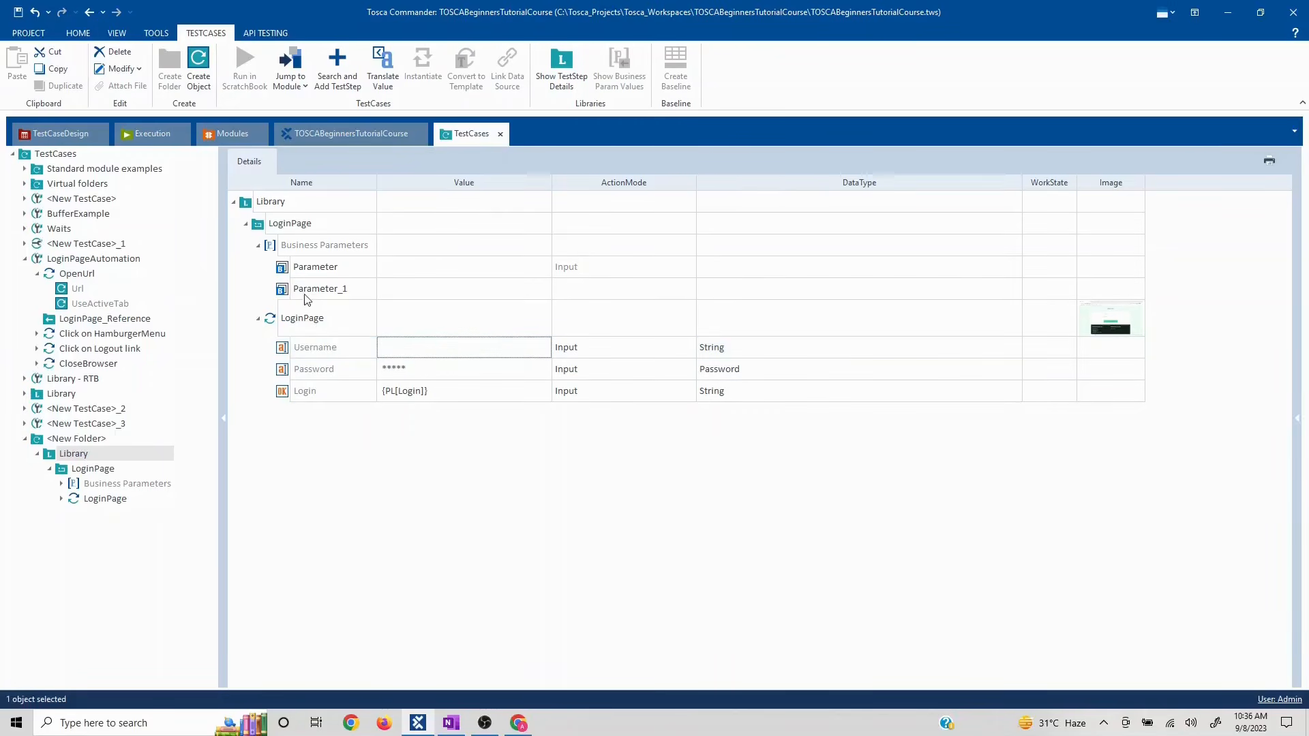
drag(304, 269, 382, 412)
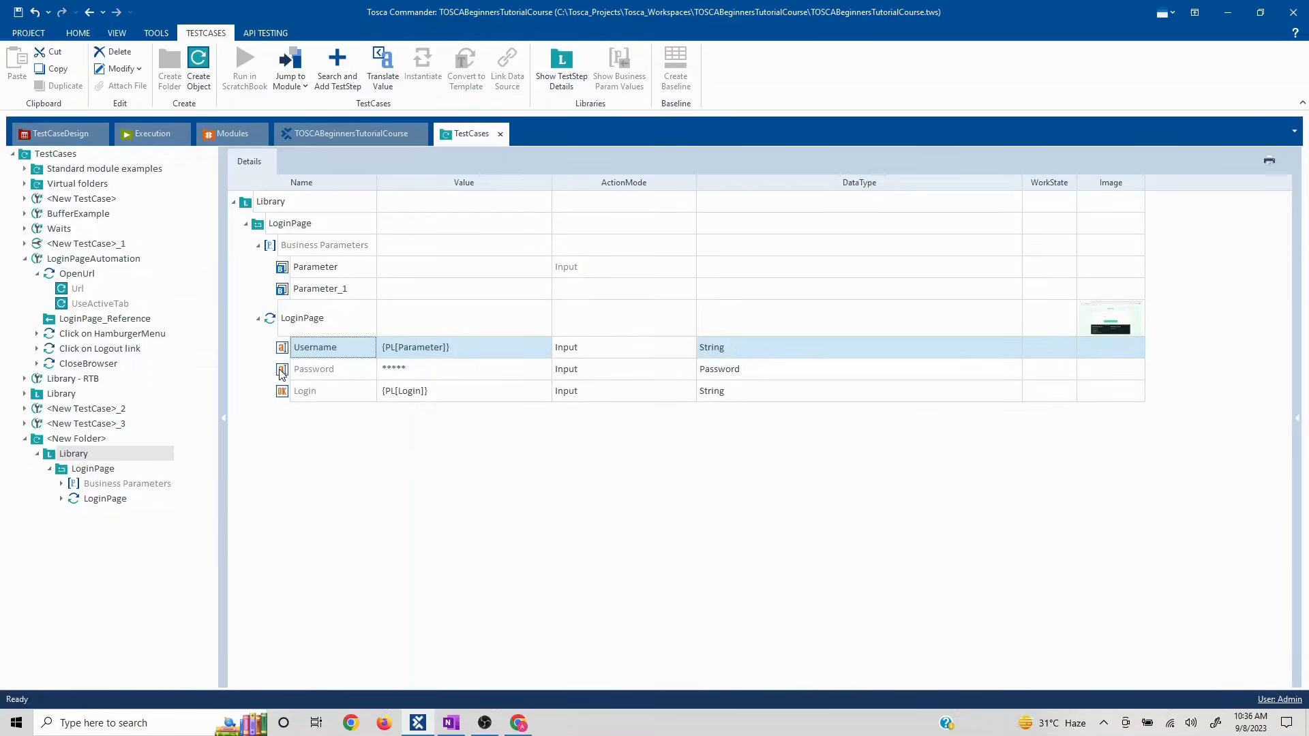
drag(280, 379, 279, 249)
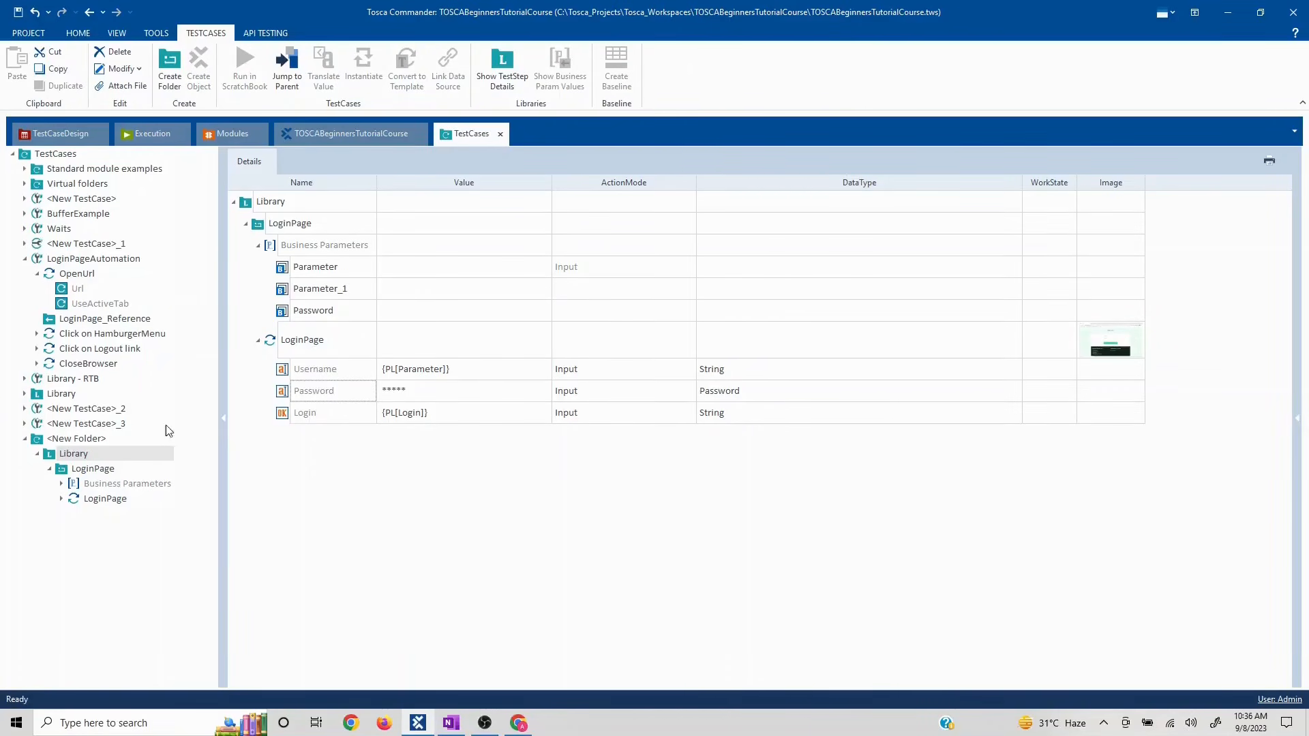
click(26, 439)
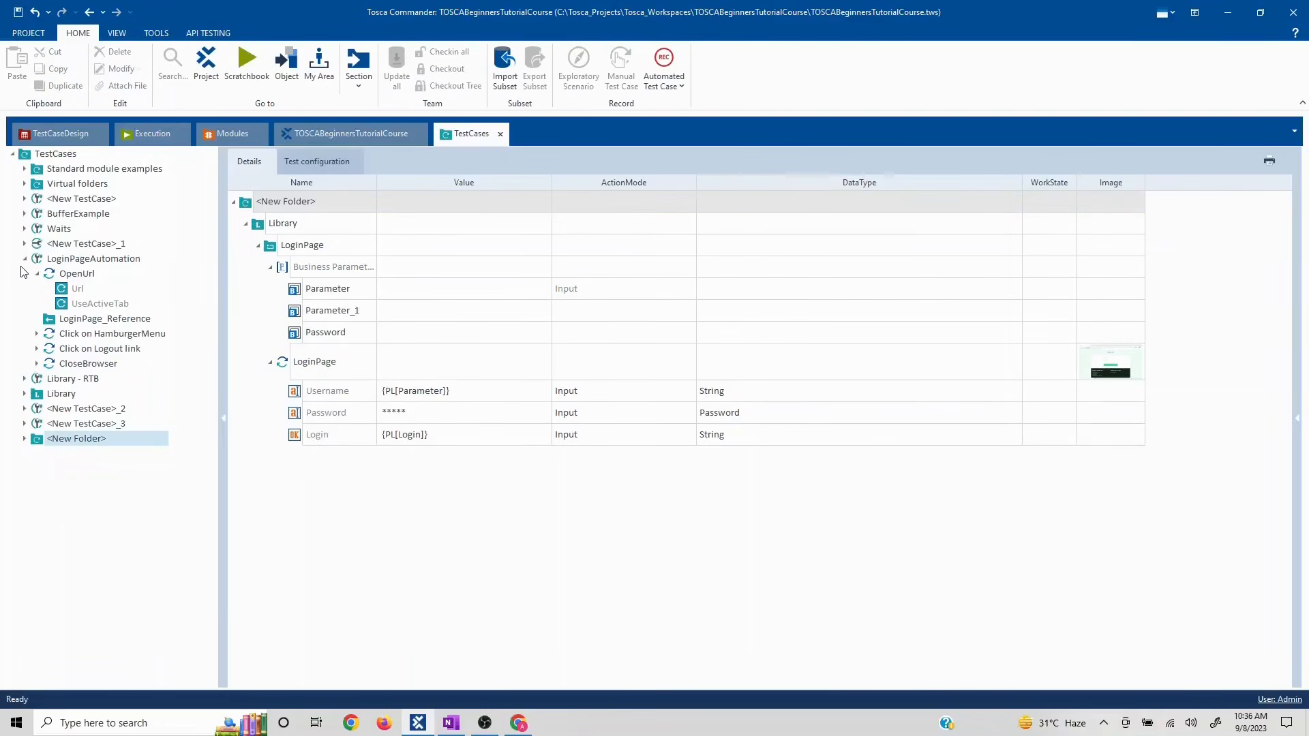
- Expand <New Folder> in the TestCases tree to reveal its Library and LoginPage block
click(24, 440)
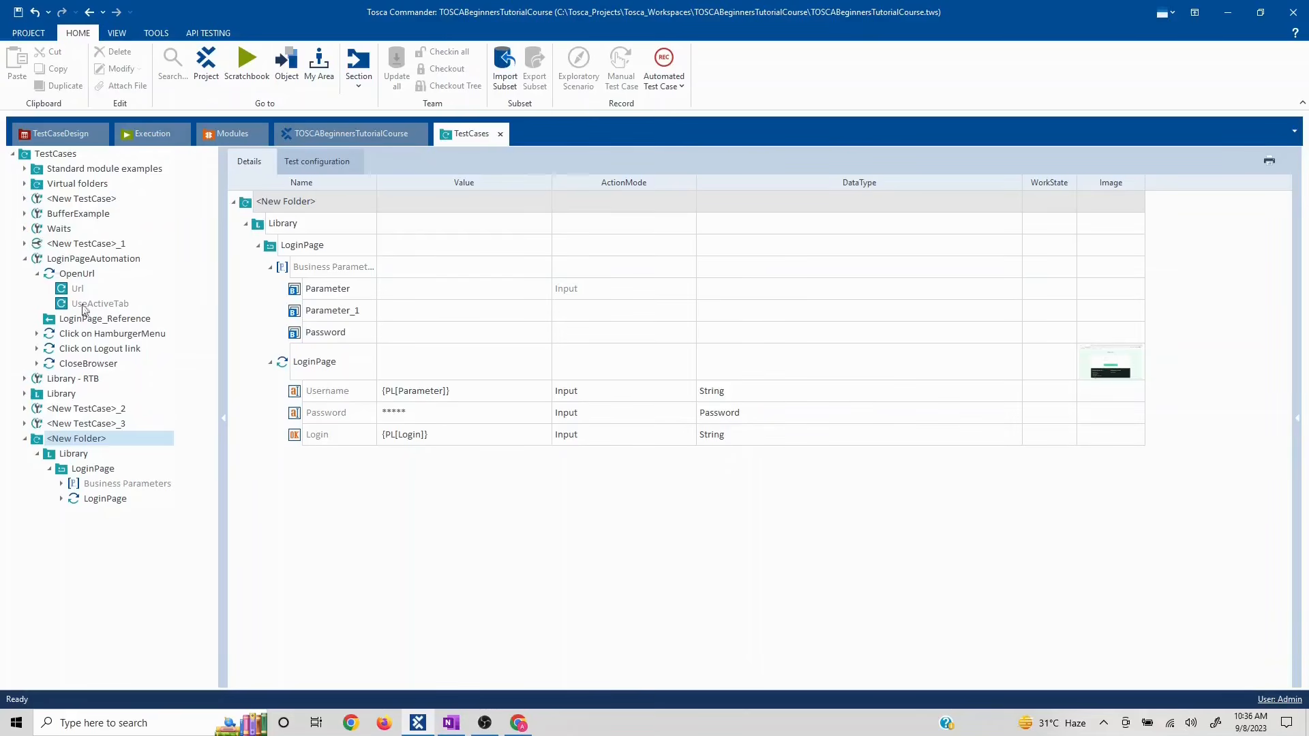
click(25, 260)
click(450, 723)
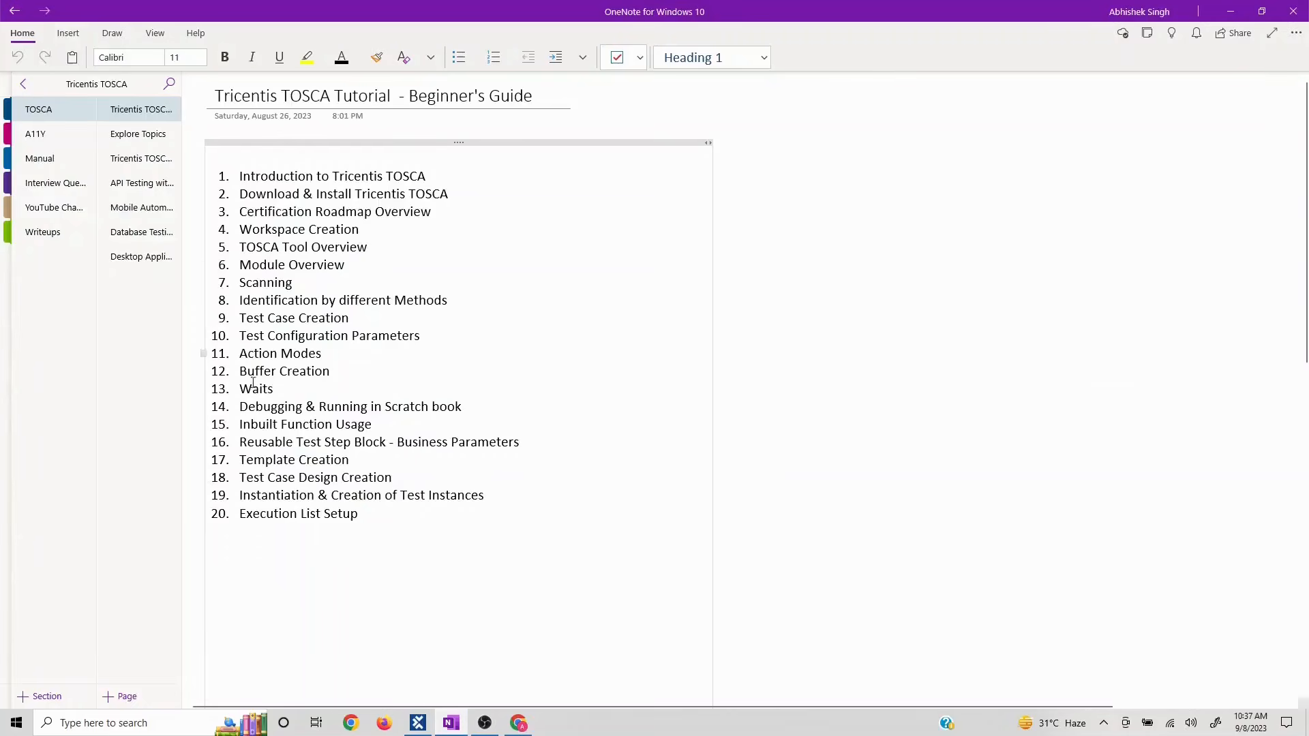
click(345, 461)
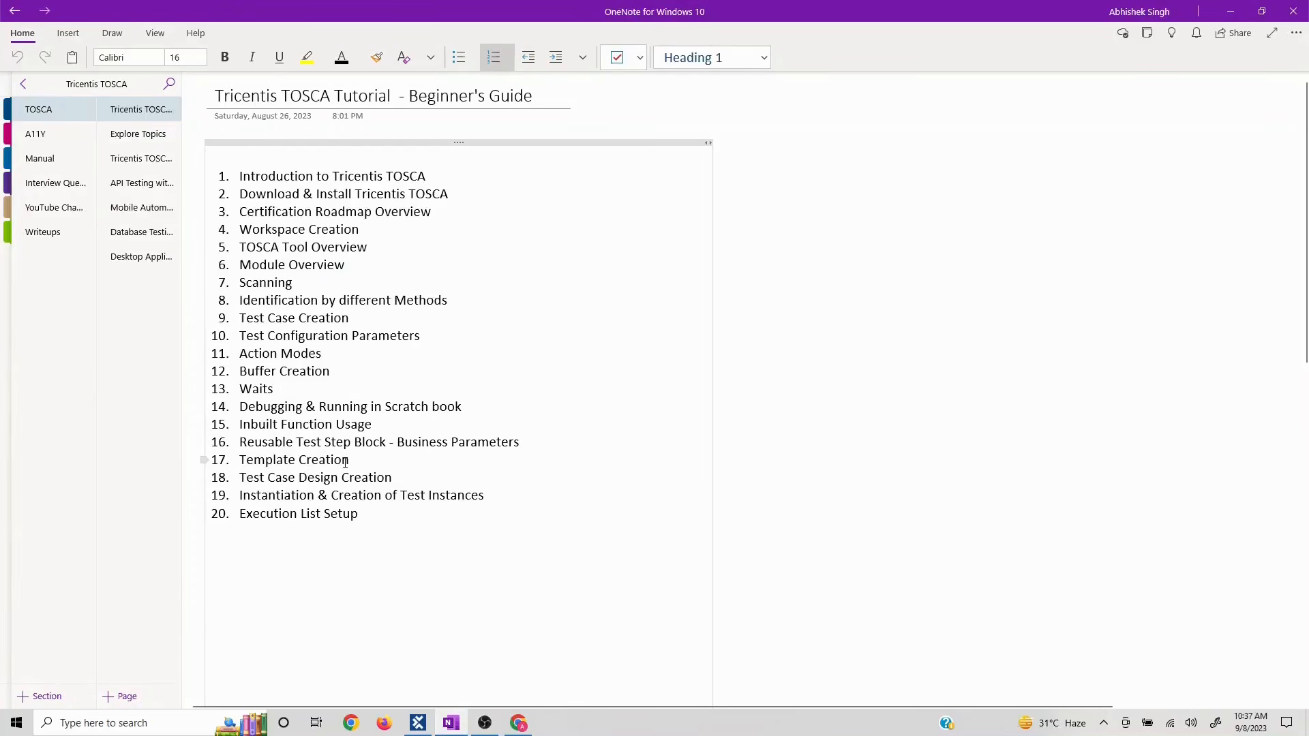
drag(241, 460, 393, 478)
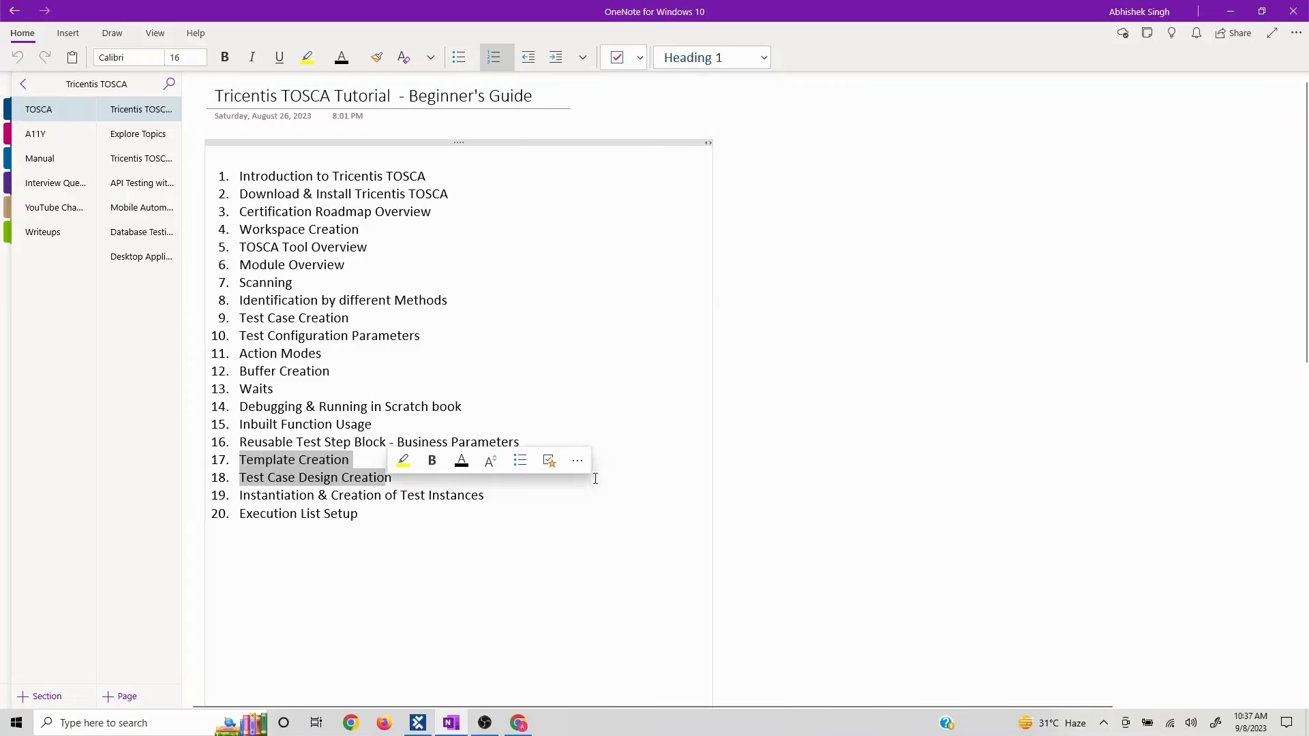
click(497, 497)
drag(466, 487, 242, 460)
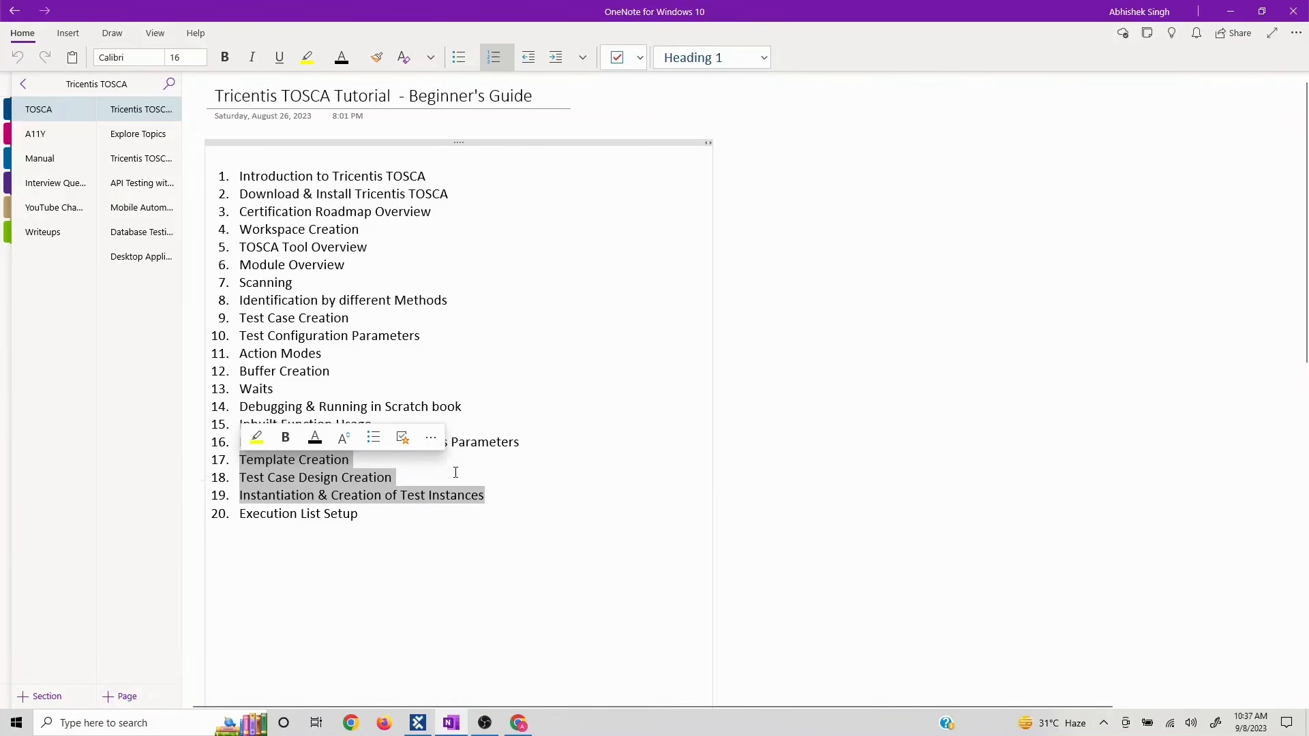
key(alt+Tab)
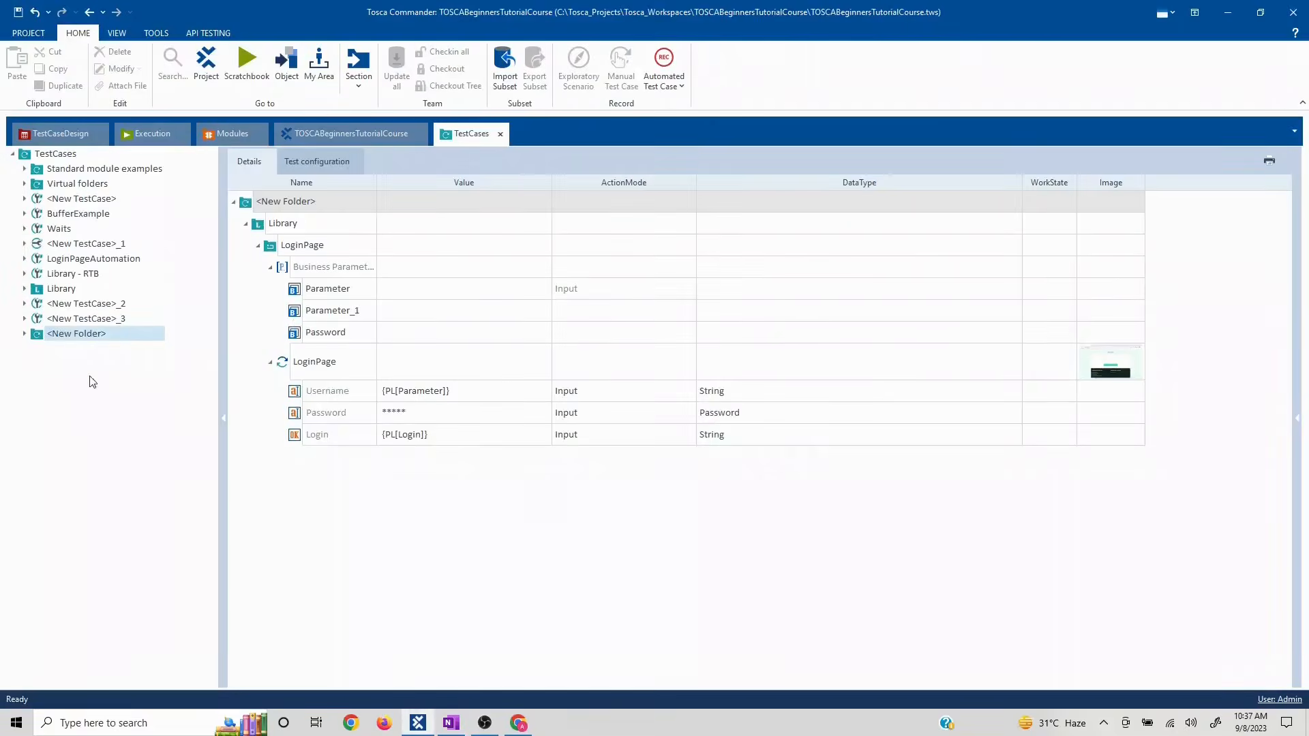
- Create a new test case under the TestCases root folder
click(55, 154)
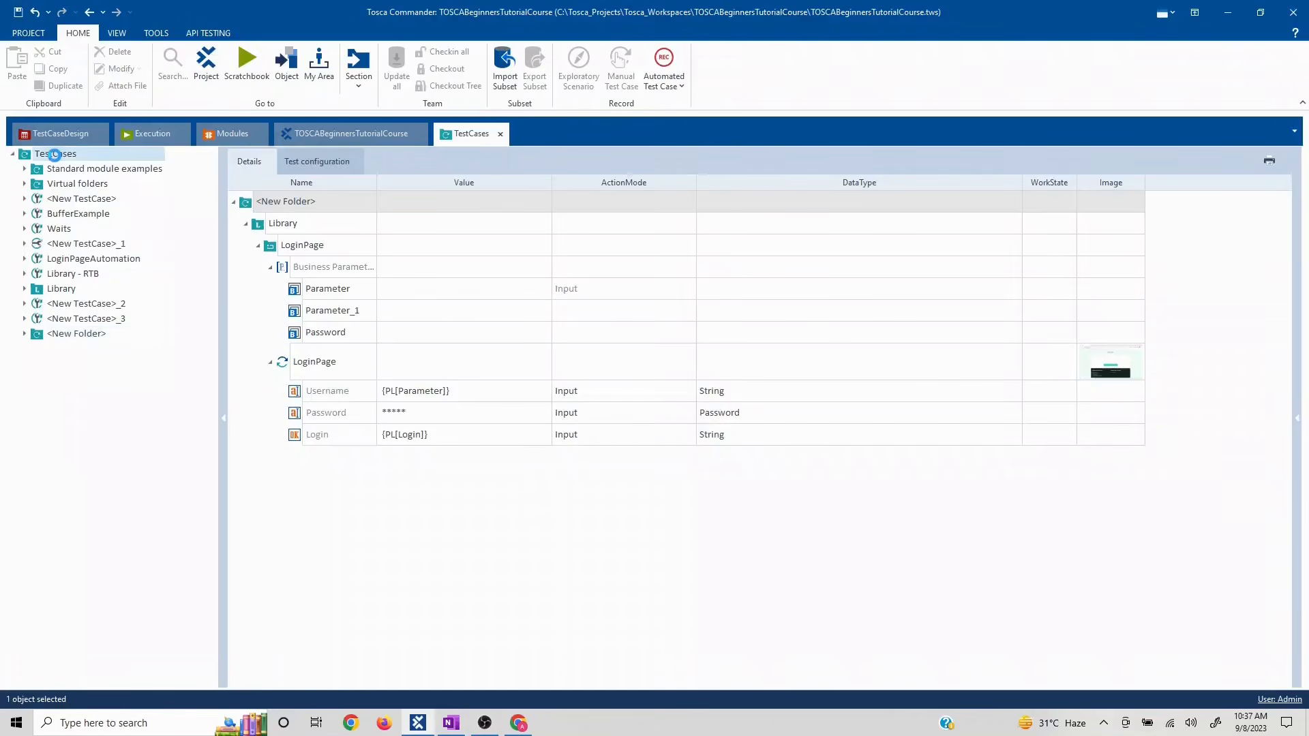
right_click(55, 154)
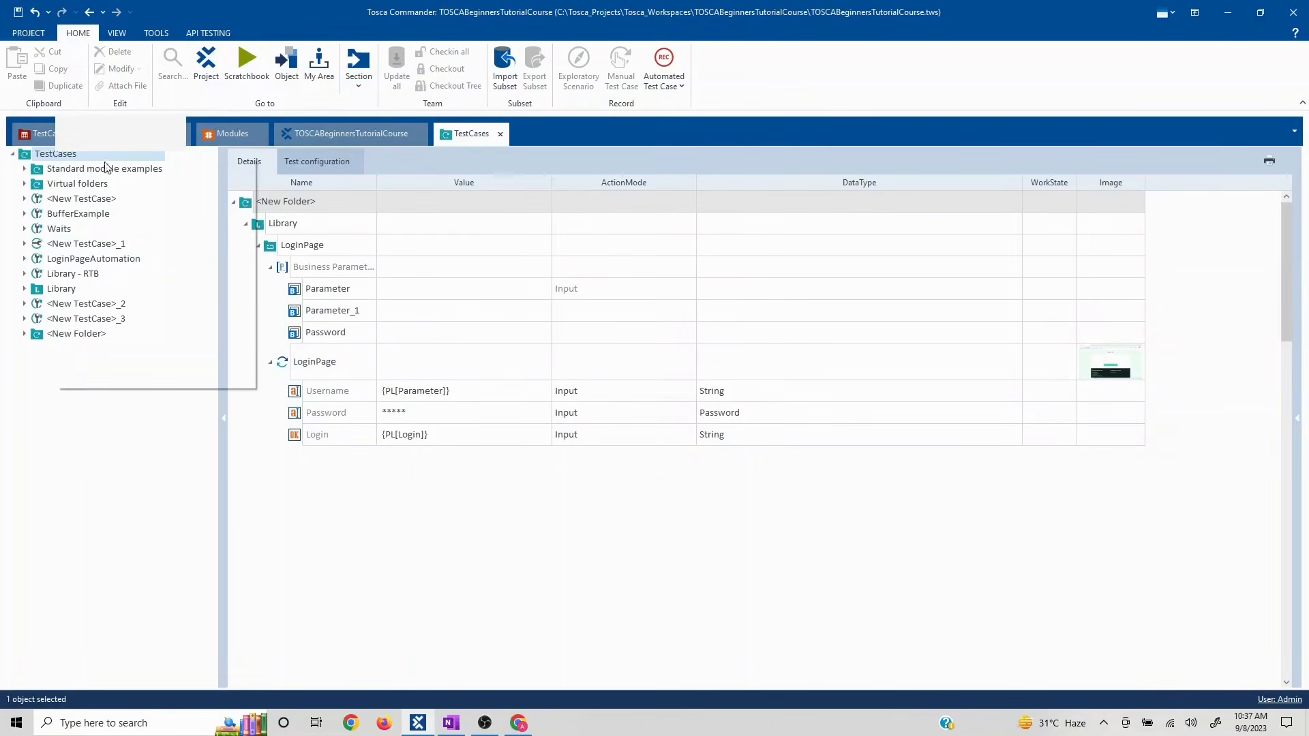
click(117, 142)
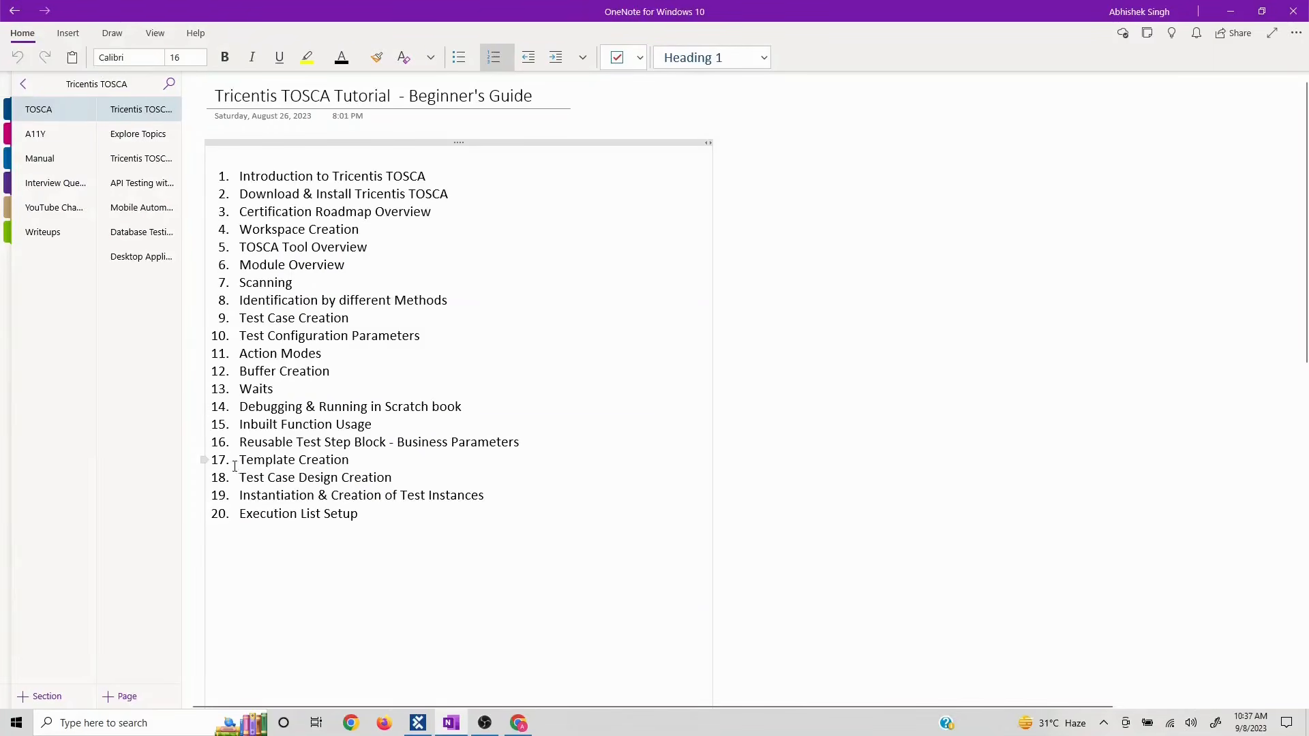
key(alt+Tab)
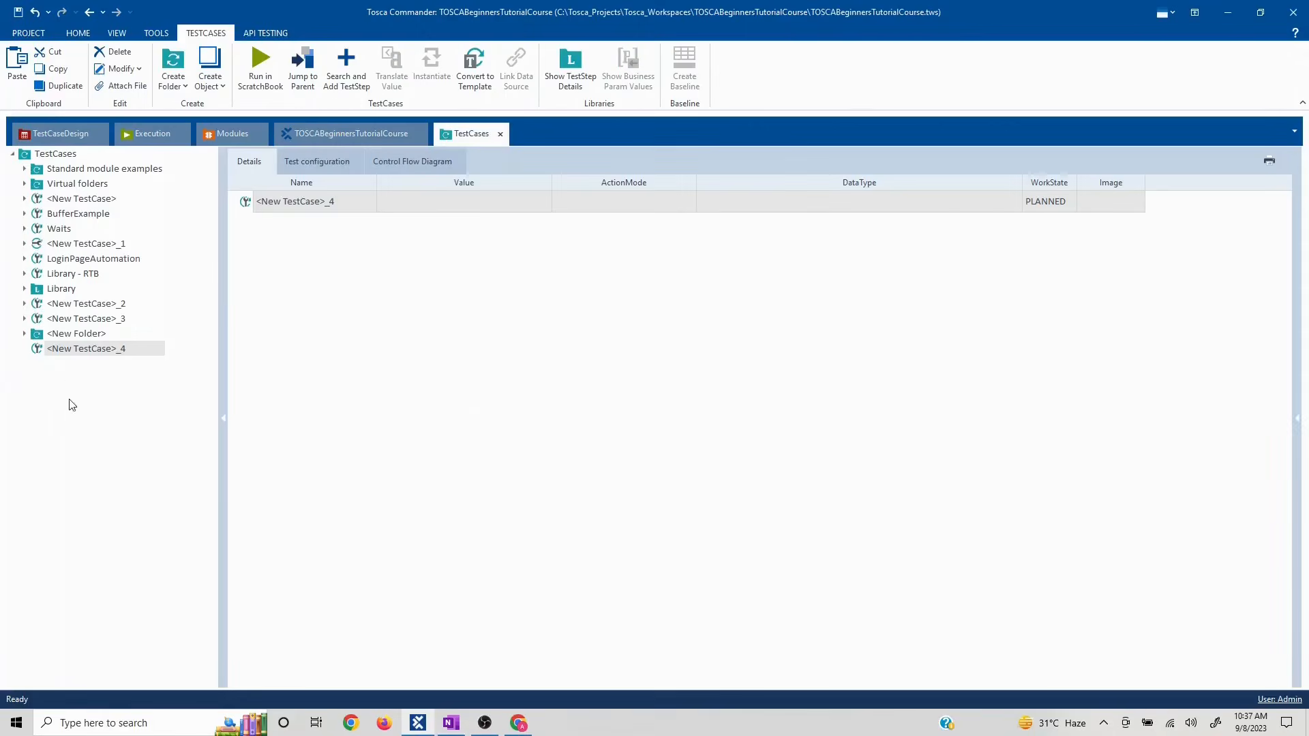
- Rename the new test case to 'Template'
right_click(107, 348)
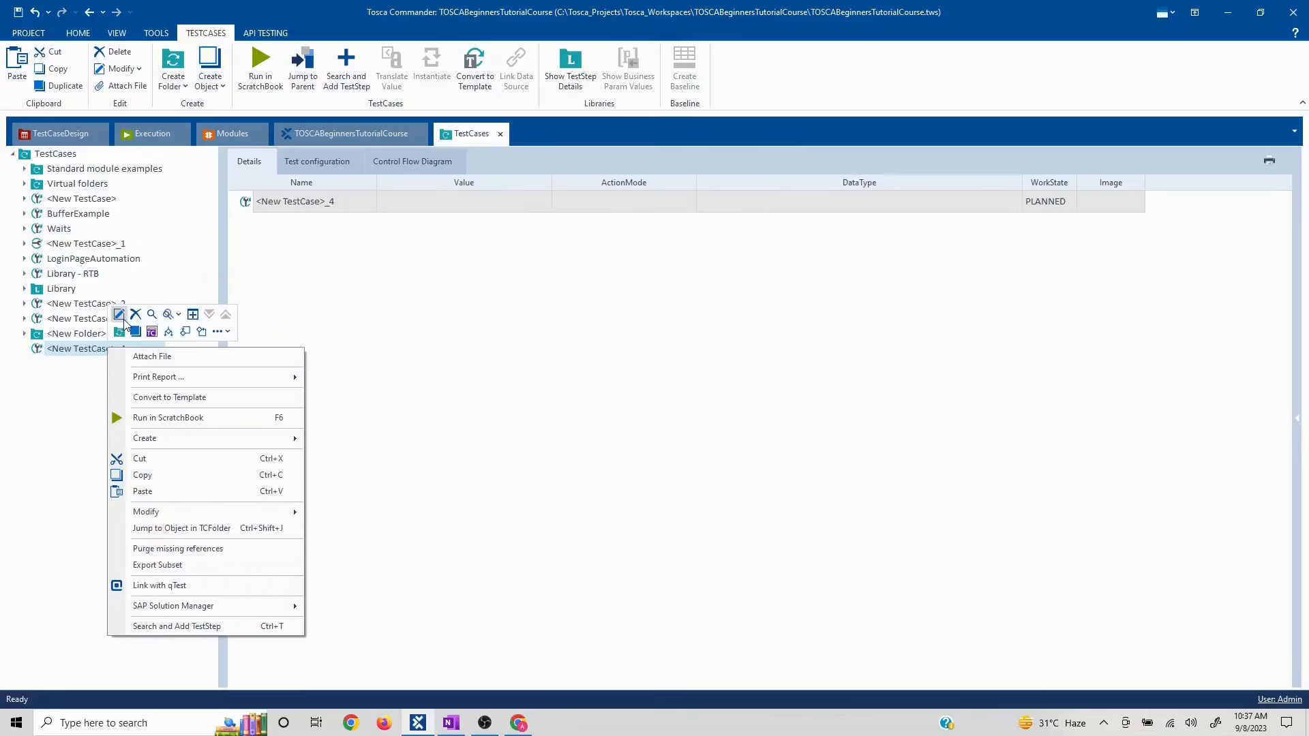
click(120, 316)
text(Te)
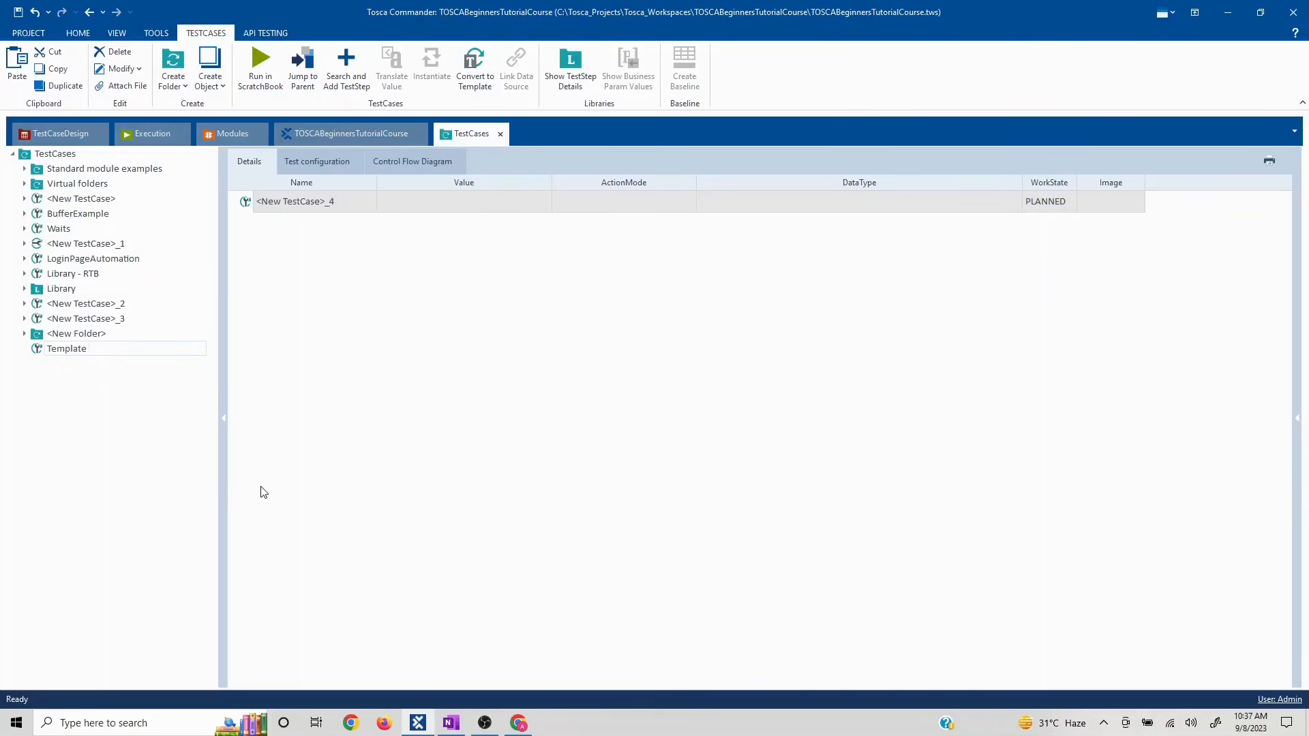
text(mplate)
key(Return)
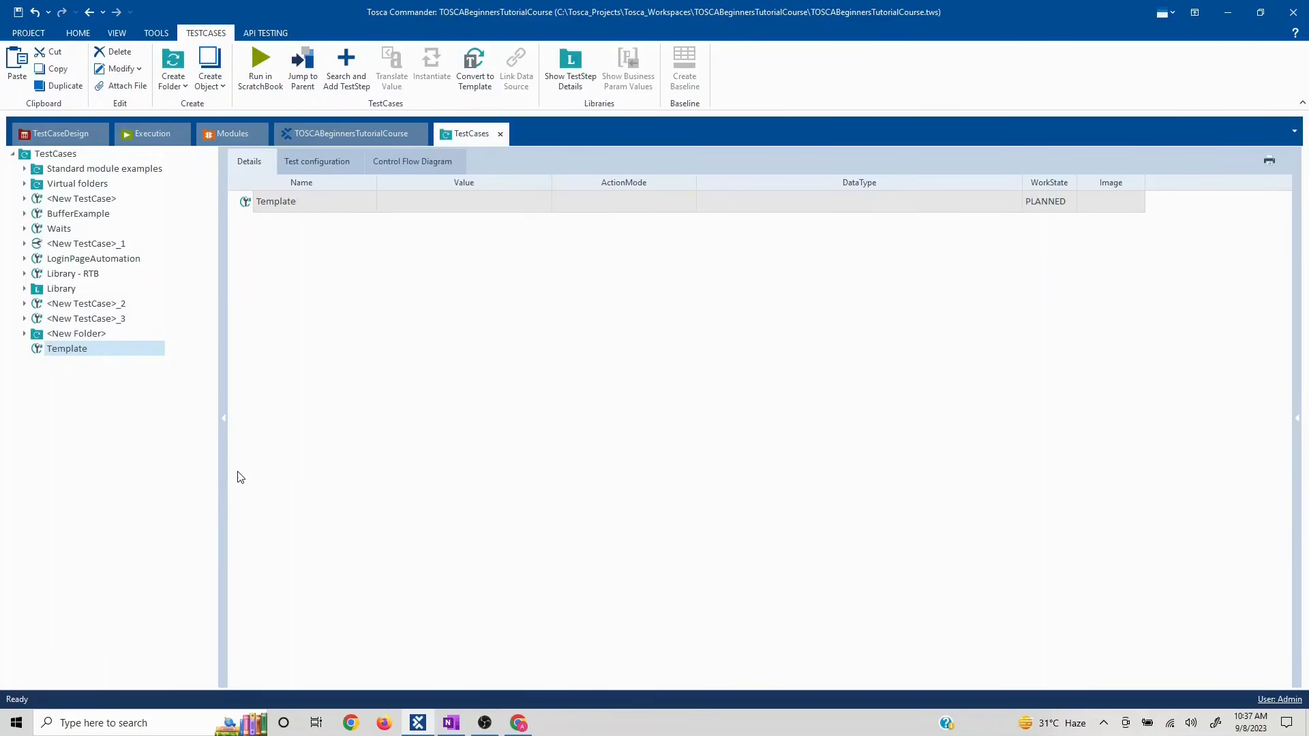
- In Chrome, close the empty tab, add the Sauce Labs Backpack to the cart, and start Checkout
mouse_move(521, 727)
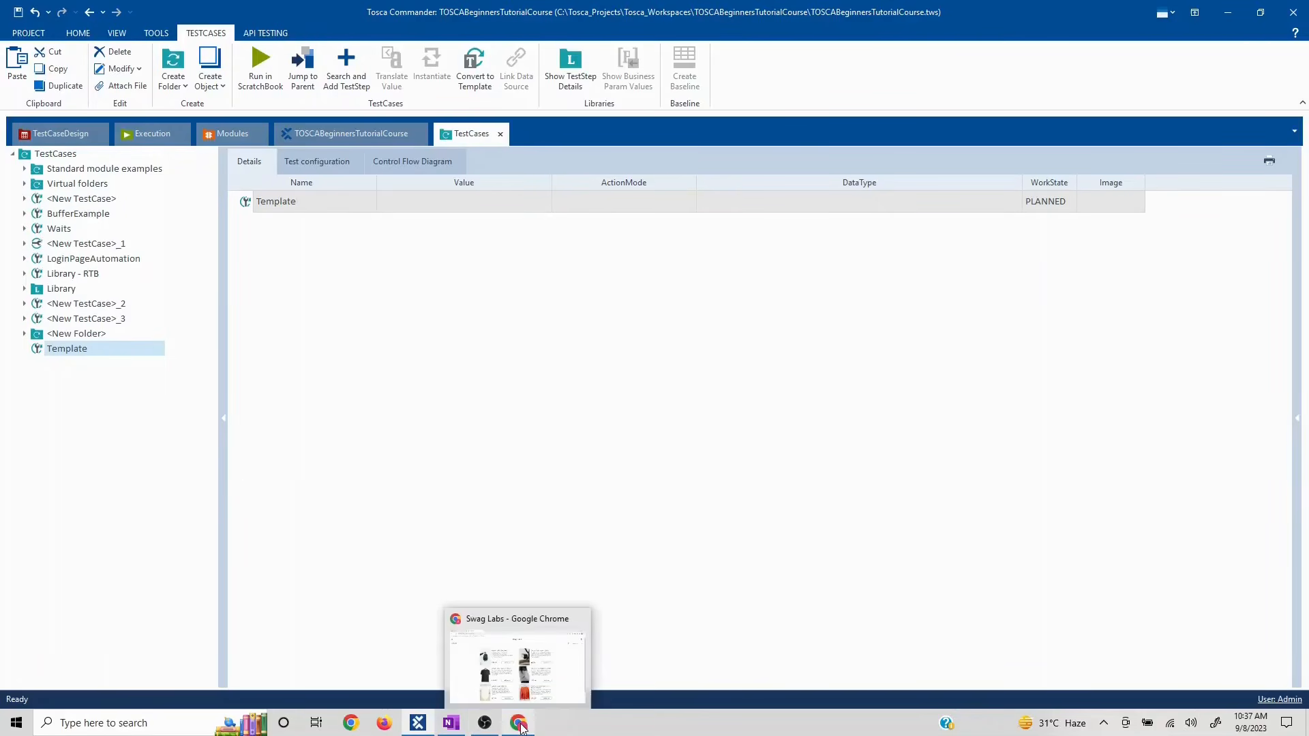
click(520, 727)
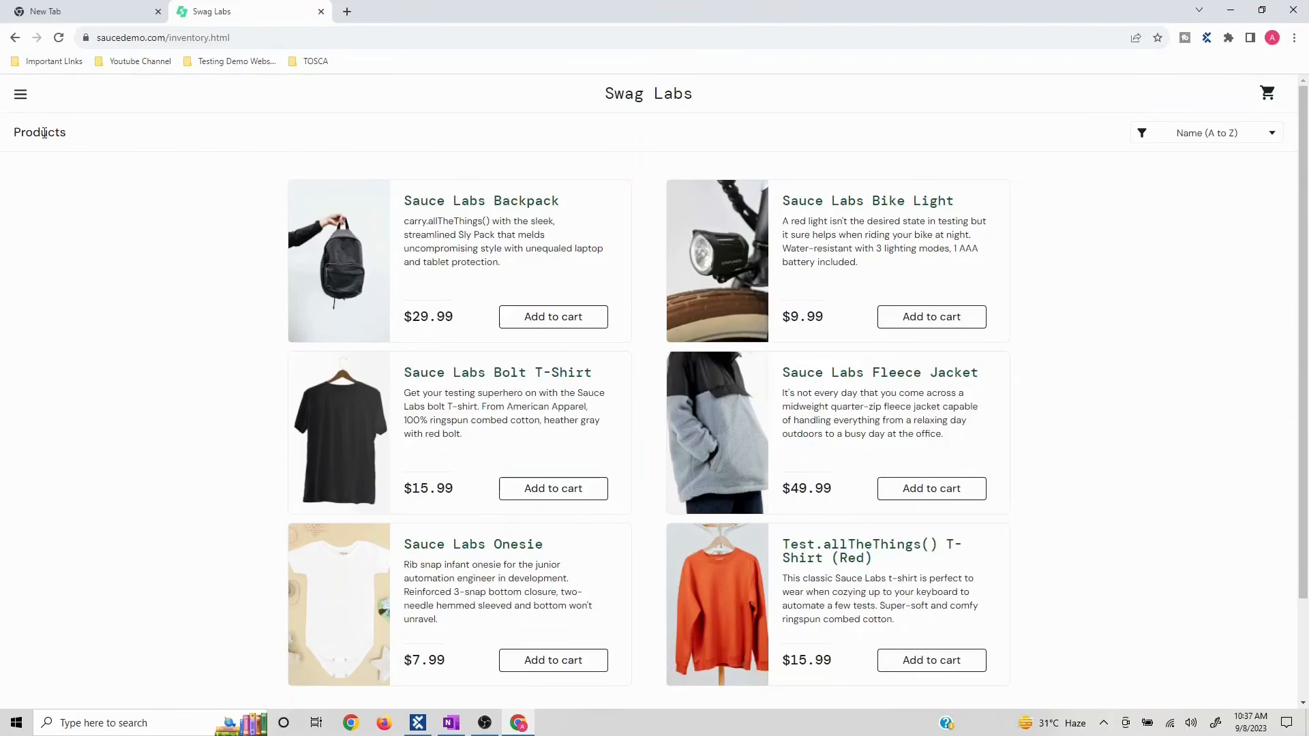
click(159, 11)
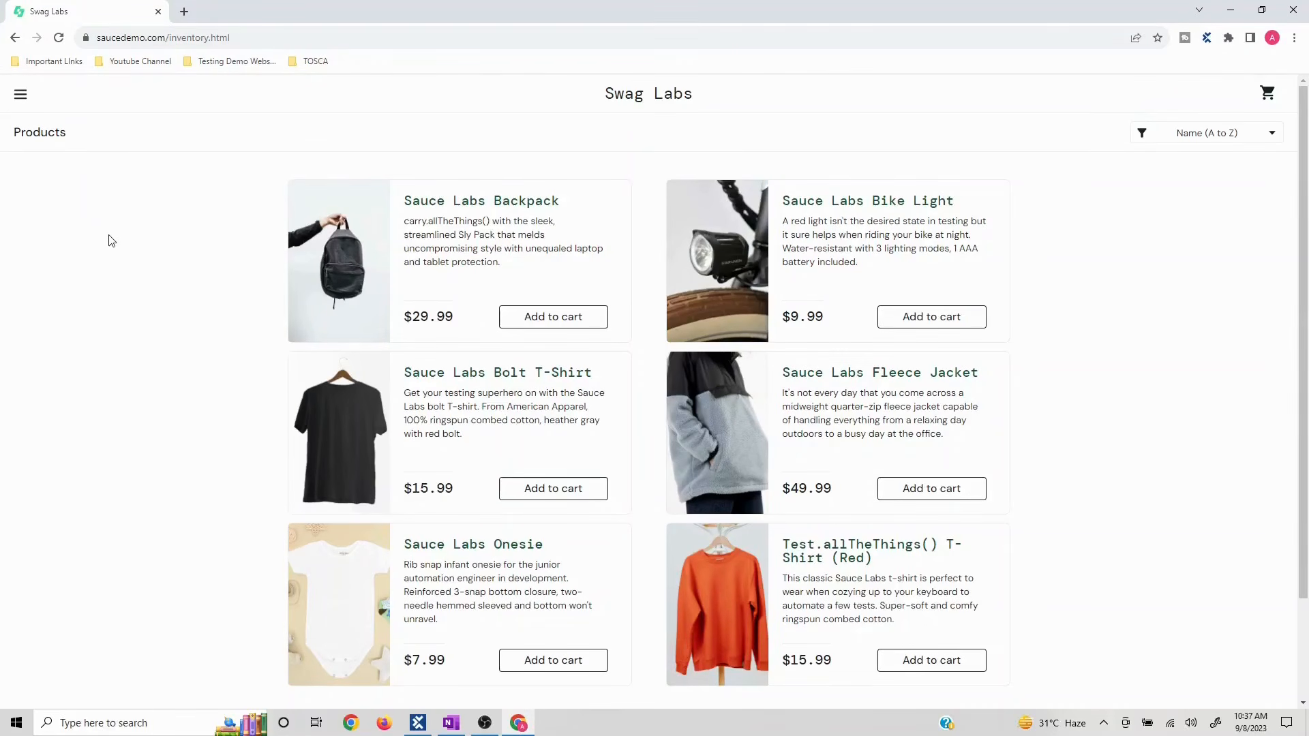
click(554, 322)
click(1269, 95)
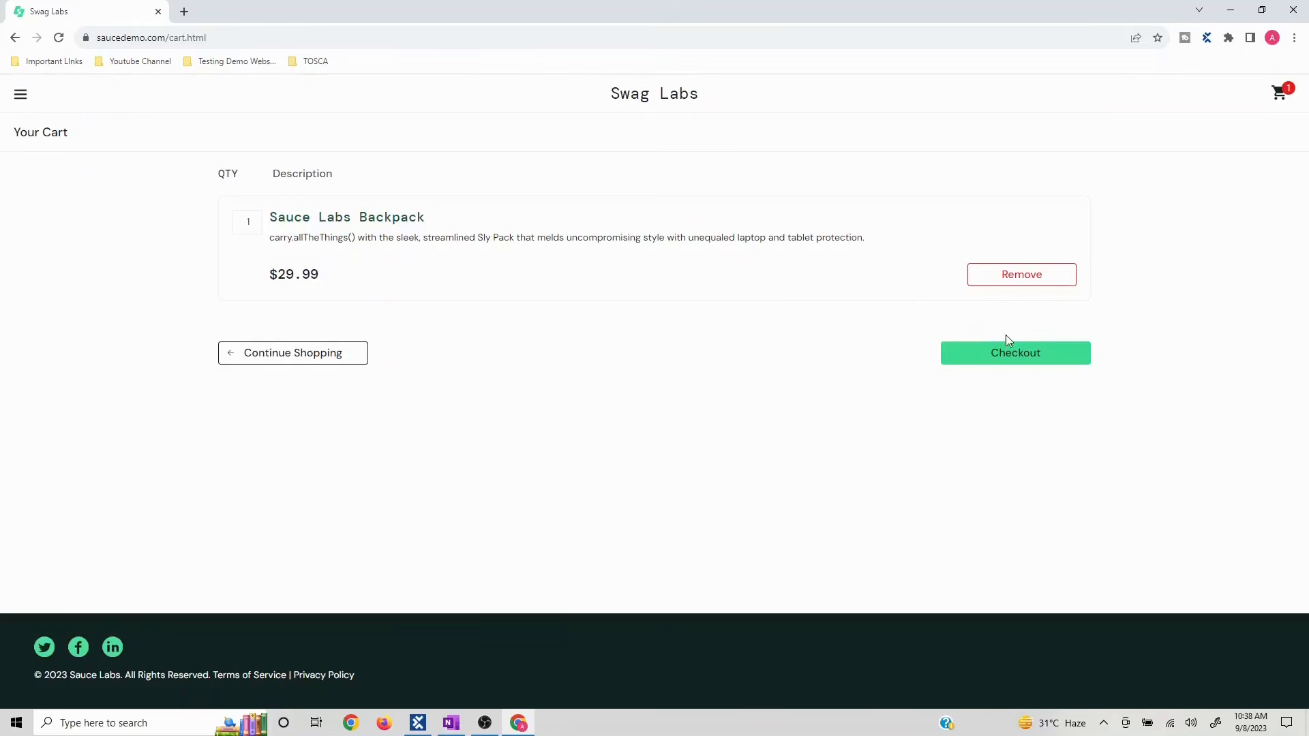
click(1001, 359)
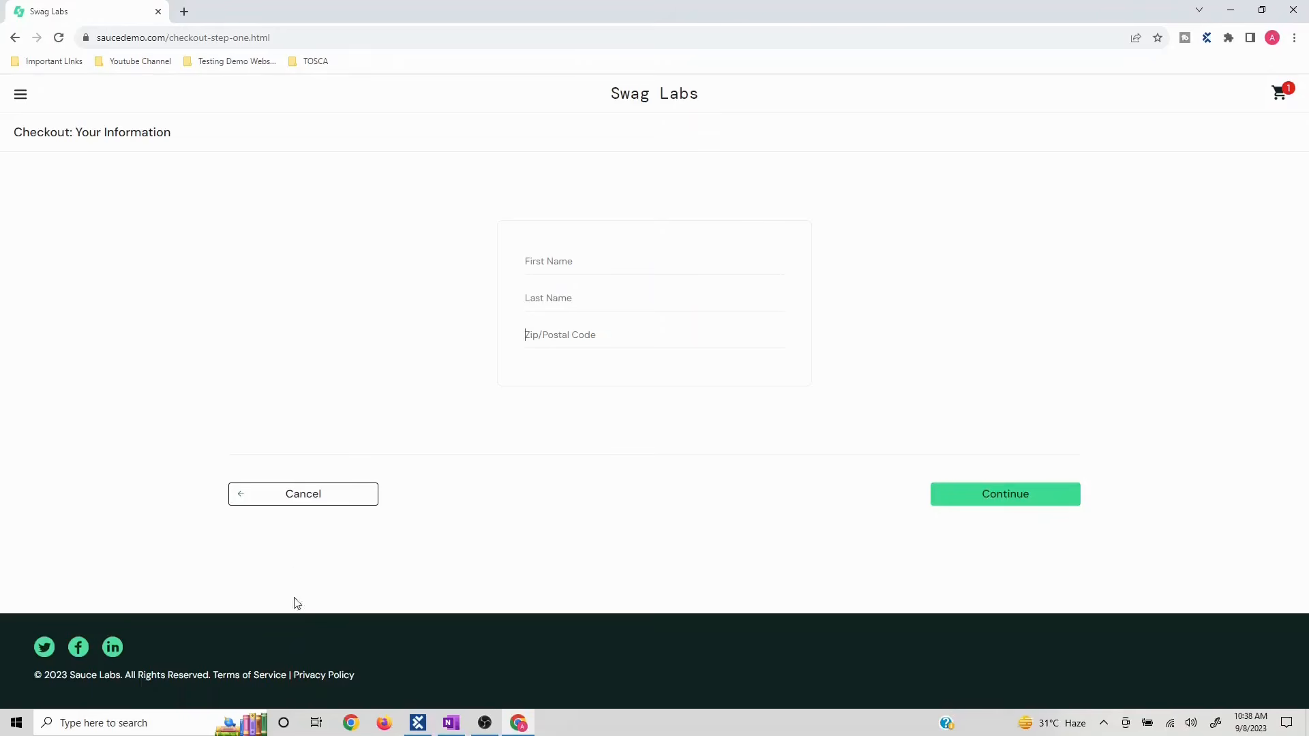
- Note the checkout test data A, S and 123456 on separate lines in Notepad, then minimize it
click(156, 723)
text(notepad)
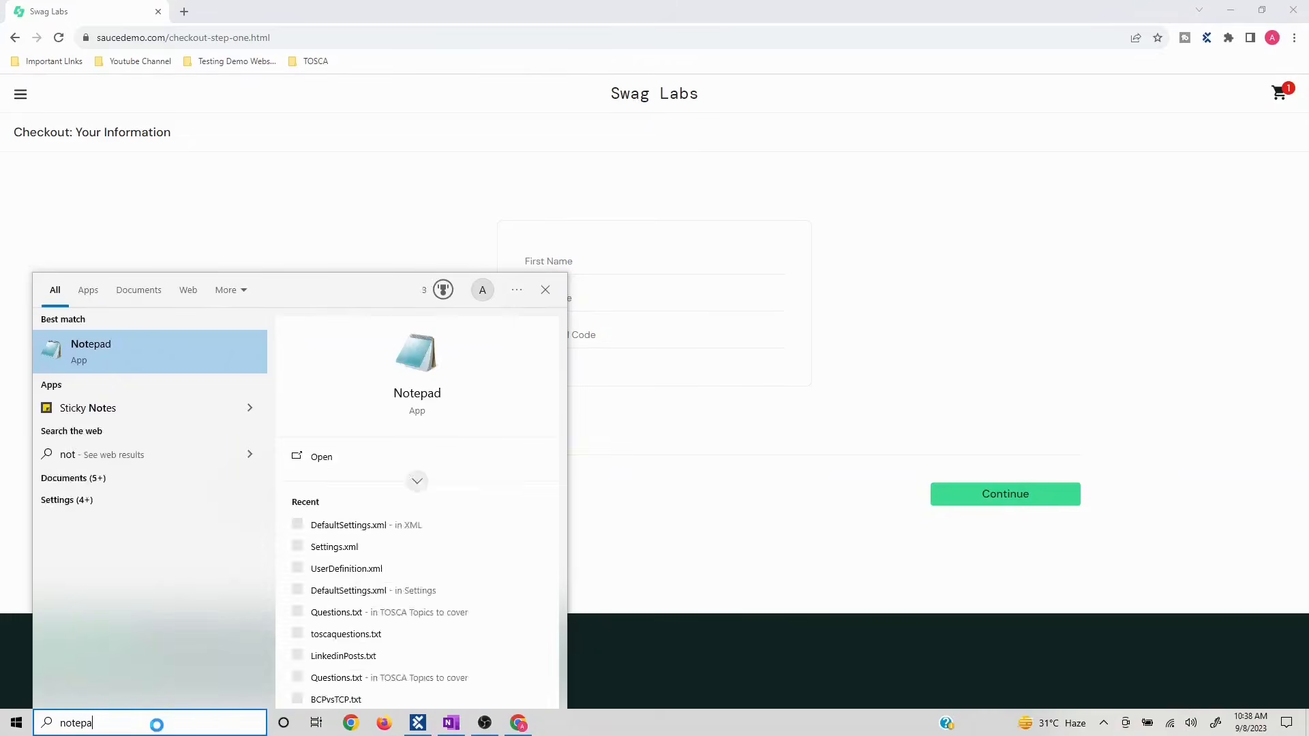
key(Return)
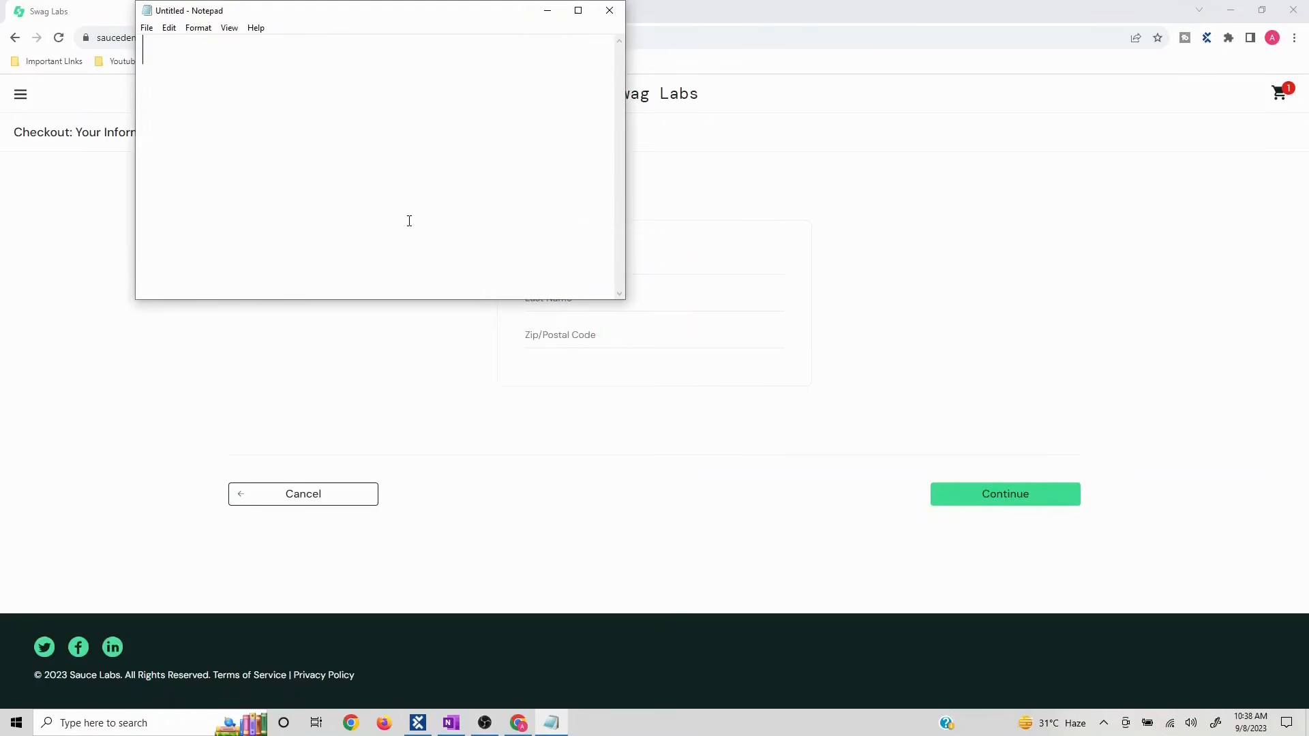
text(A)
key(Return)
text(S )
text(123456)
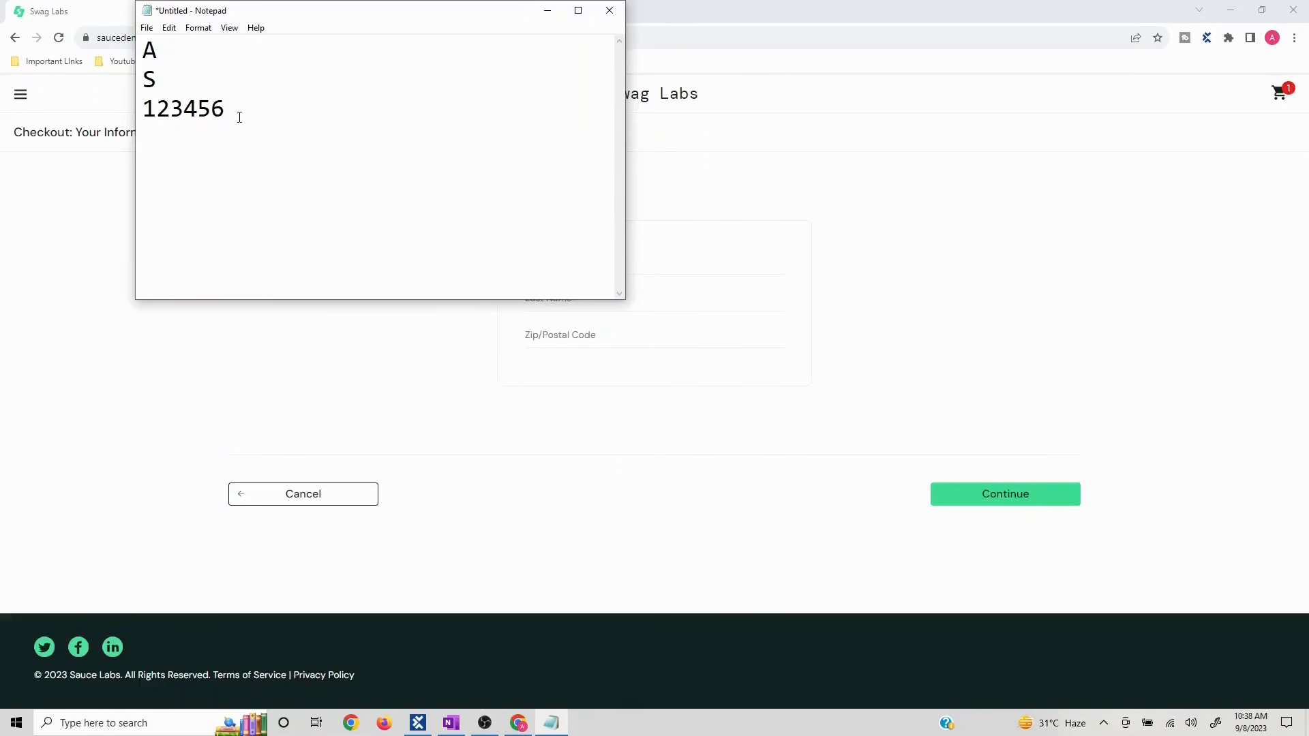
drag(239, 118, 139, 38)
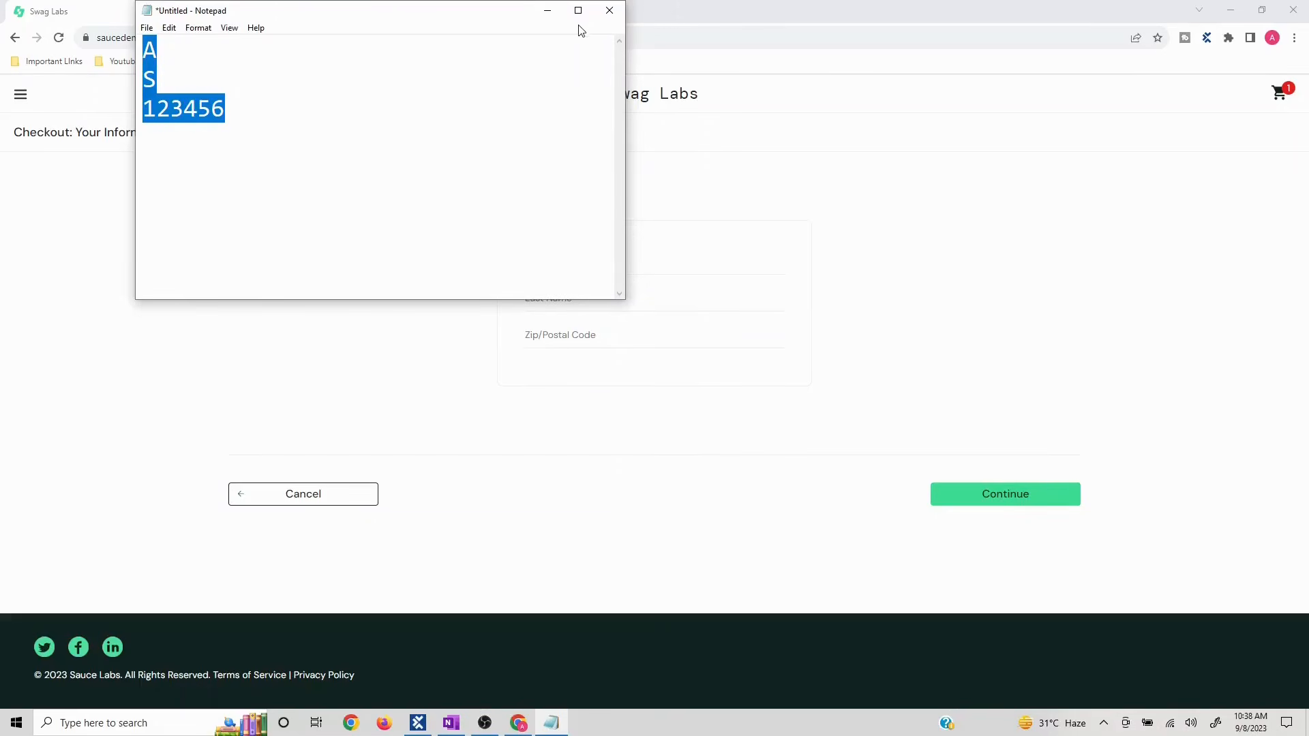
click(547, 10)
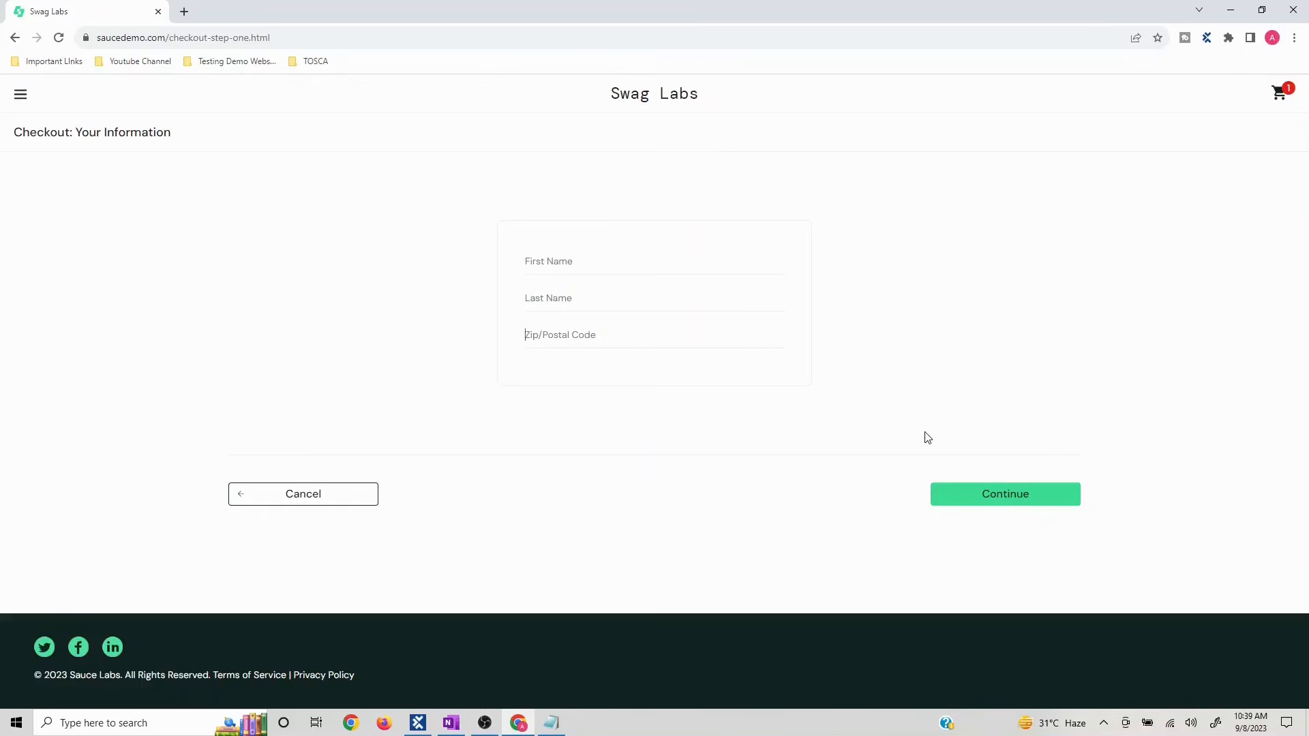
- Fill in the checkout information with the noted test data and finish the Backpack order
text(A)
click(570, 293)
text(S3)
click(993, 500)
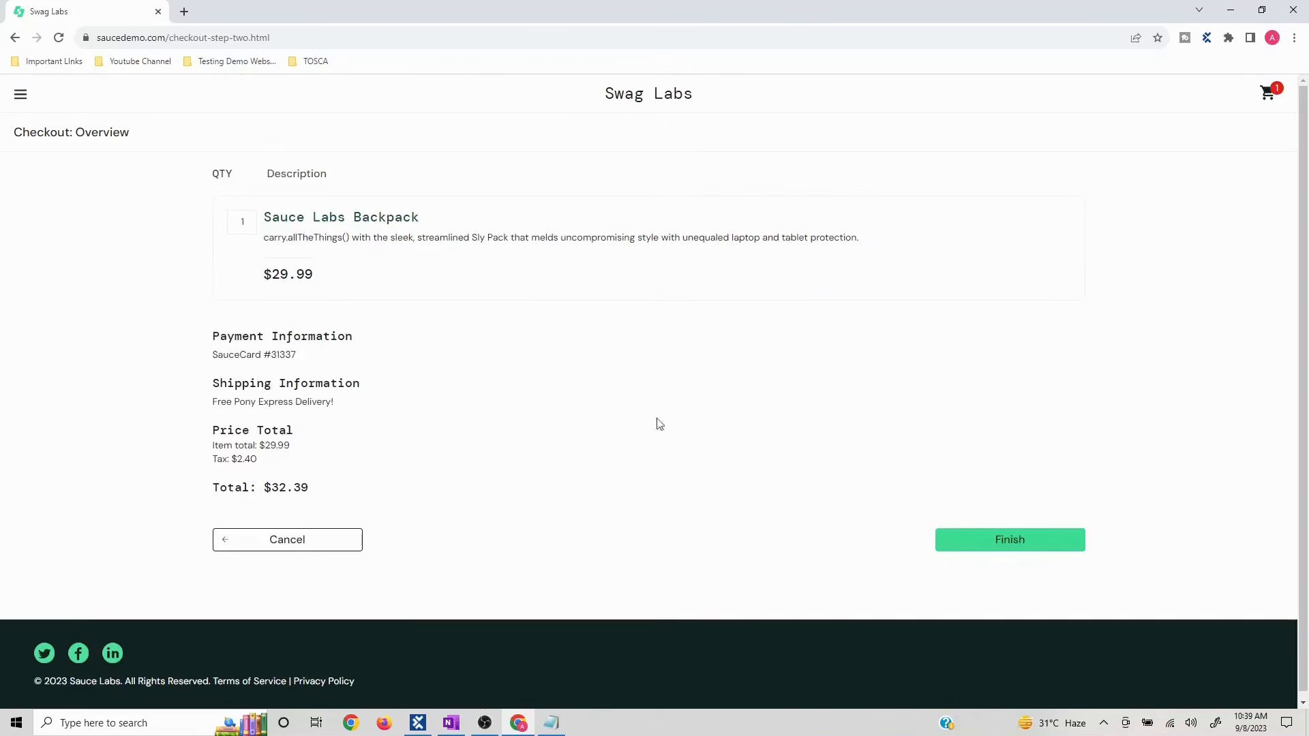
click(989, 542)
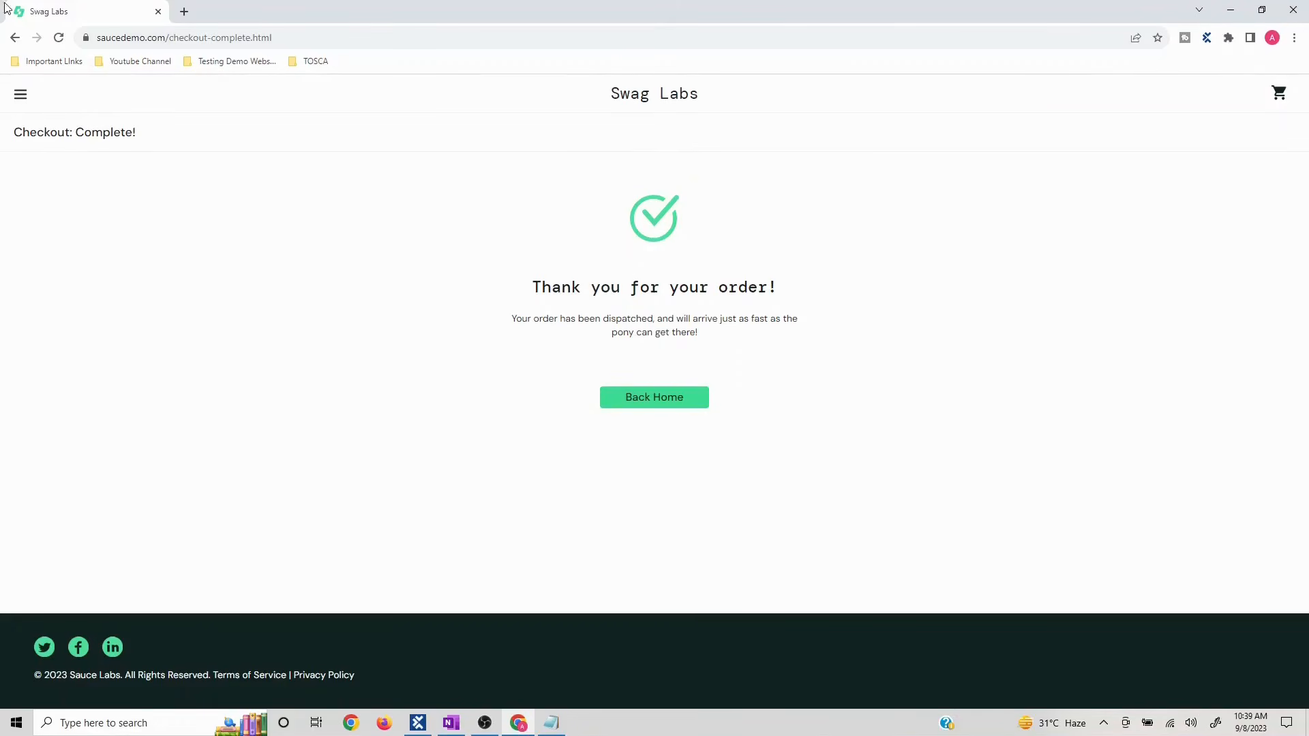
- Return to the products page and minimize Chrome
click(640, 399)
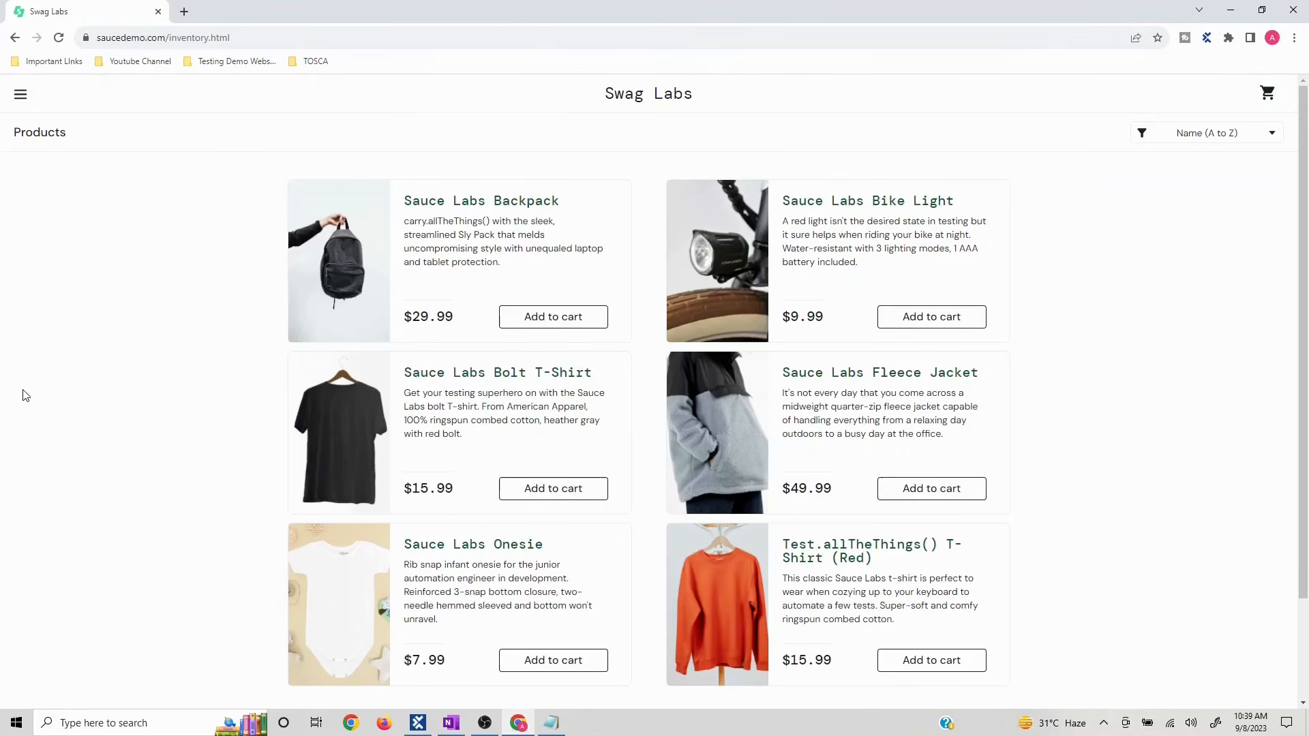
key(alt+Tab)
key(alt+Tab)
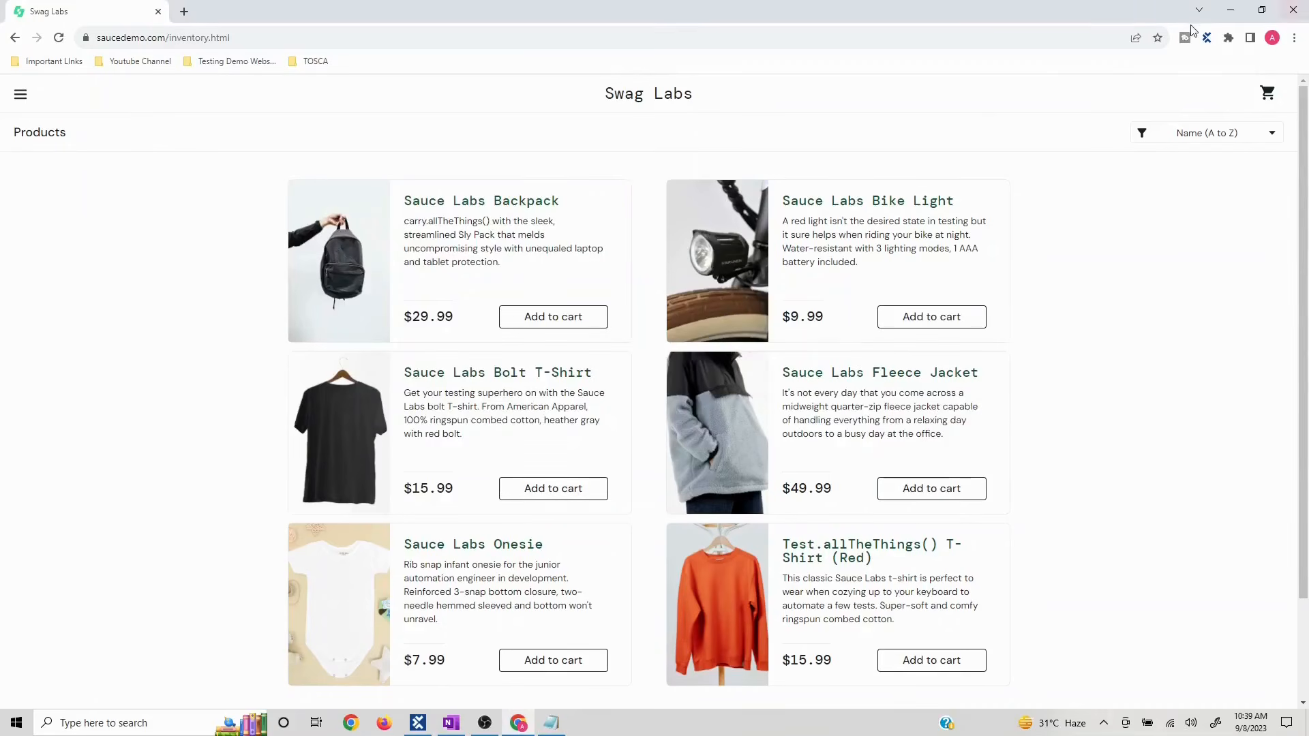
click(1235, 12)
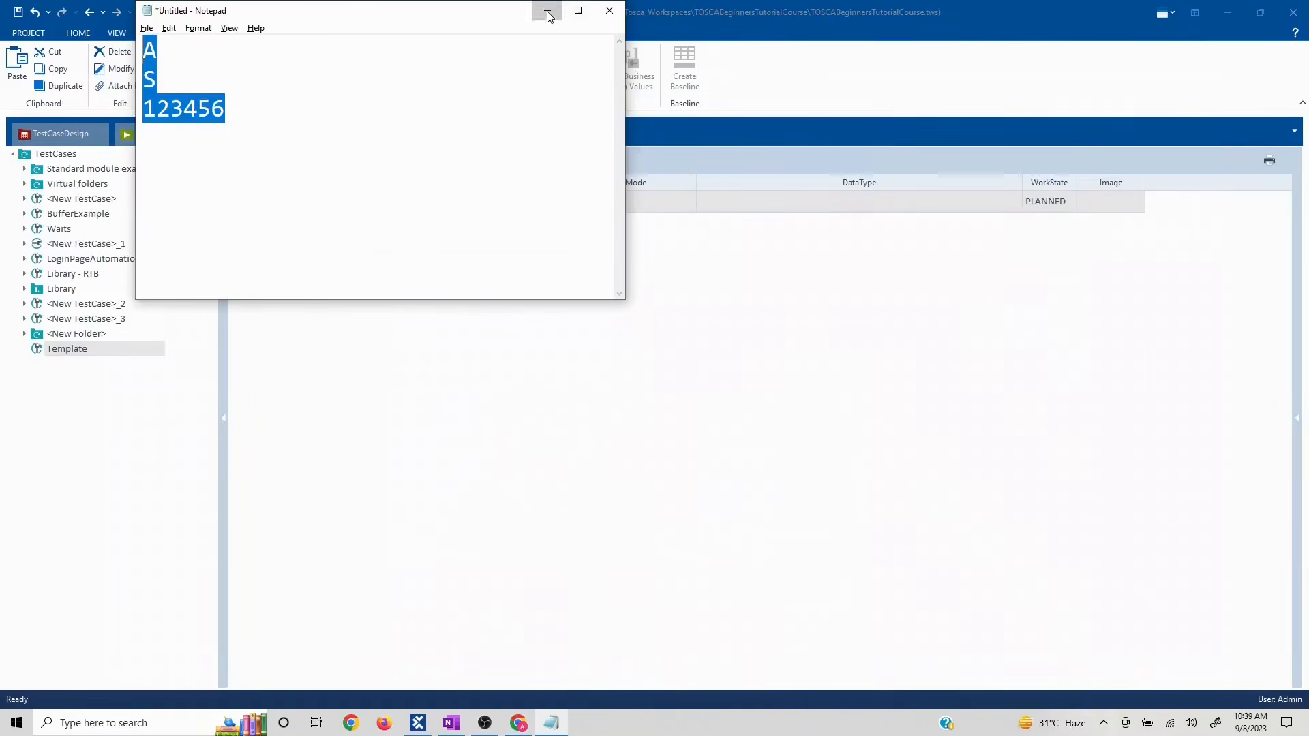
- Minimize Notepad and review the steps of <New TestCase>_2 and LoginPageAutomation
click(549, 12)
click(75, 304)
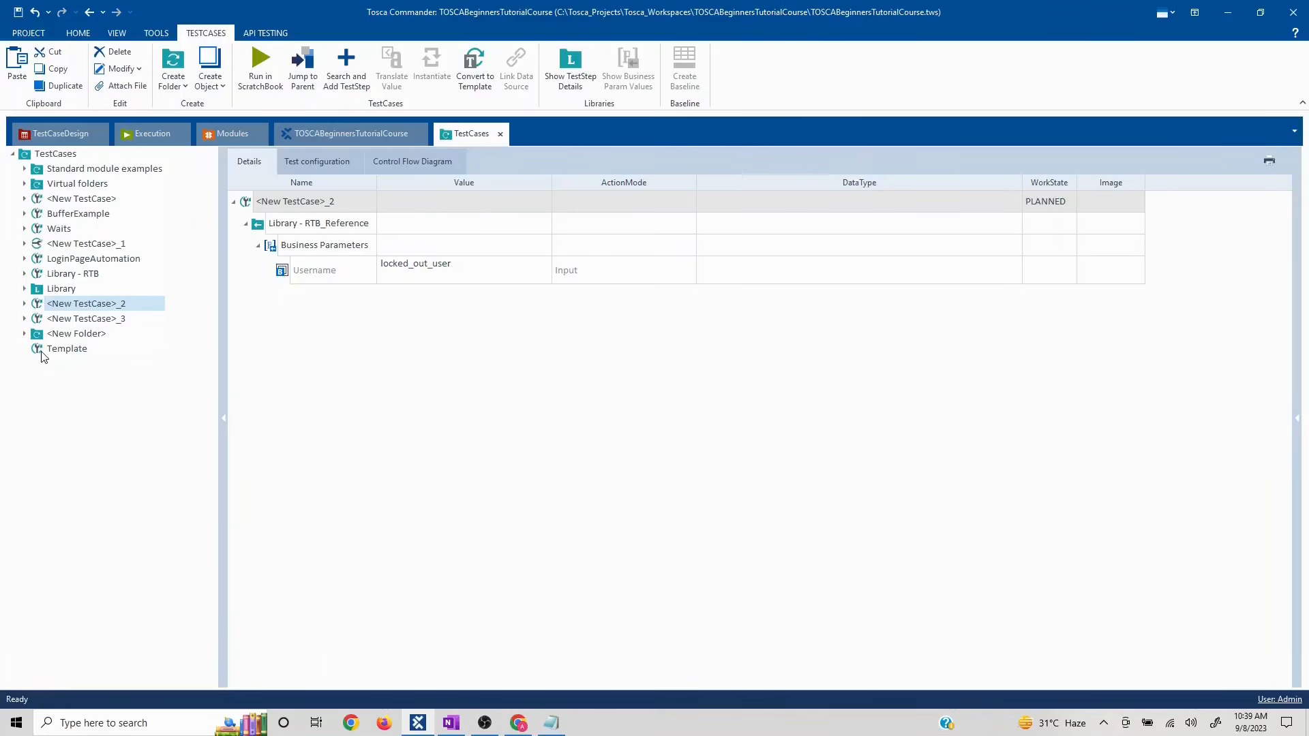
click(25, 304)
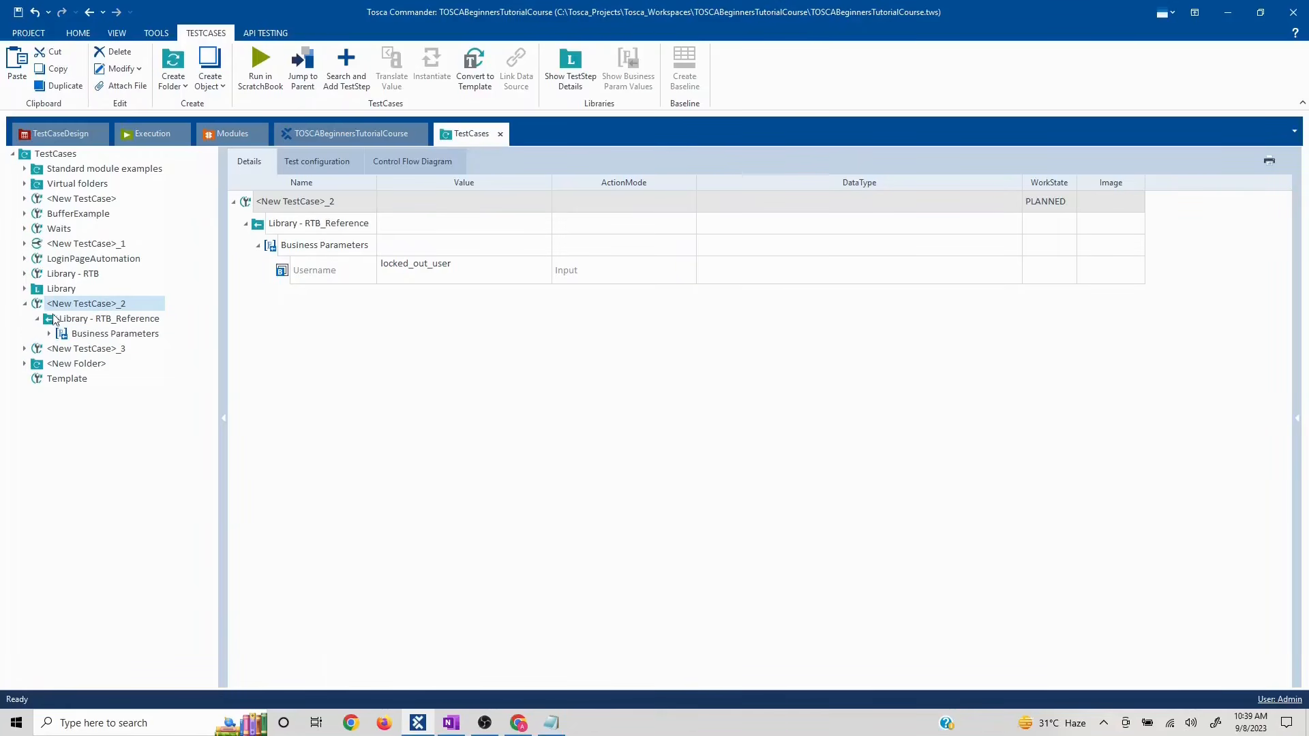
click(25, 259)
click(24, 259)
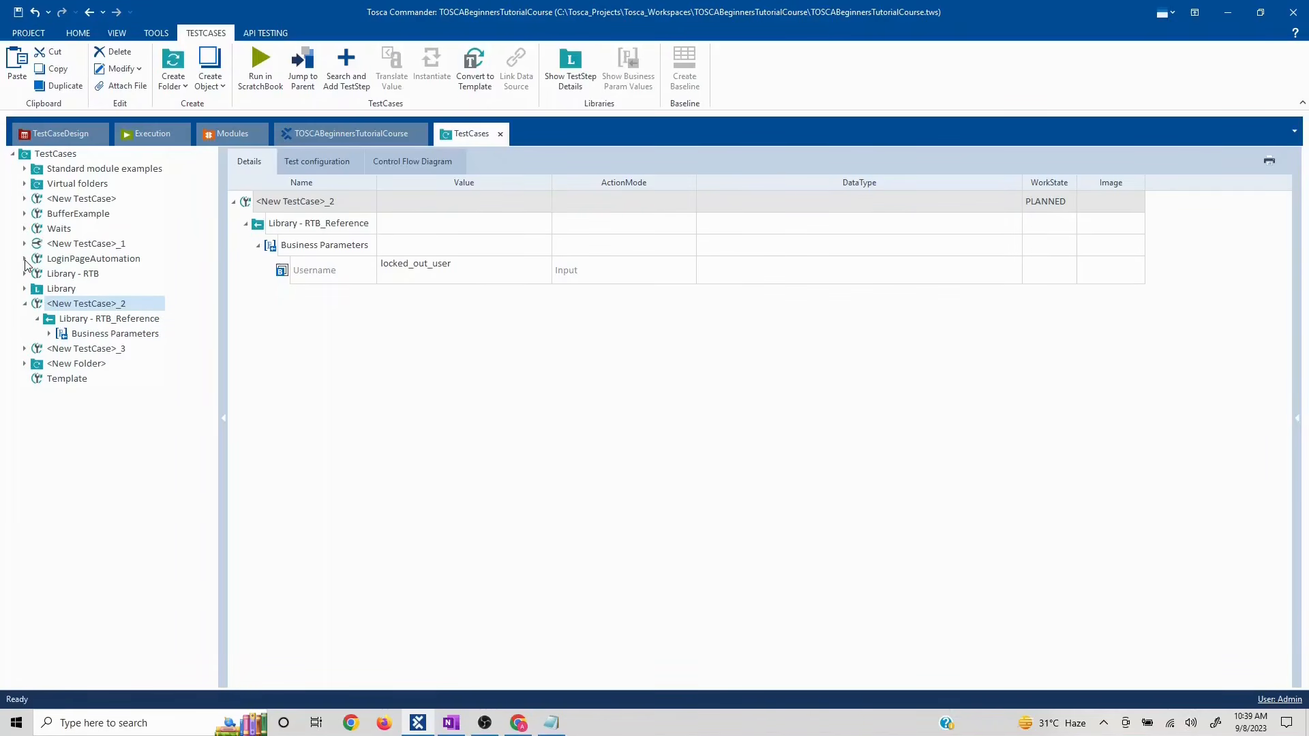
click(23, 304)
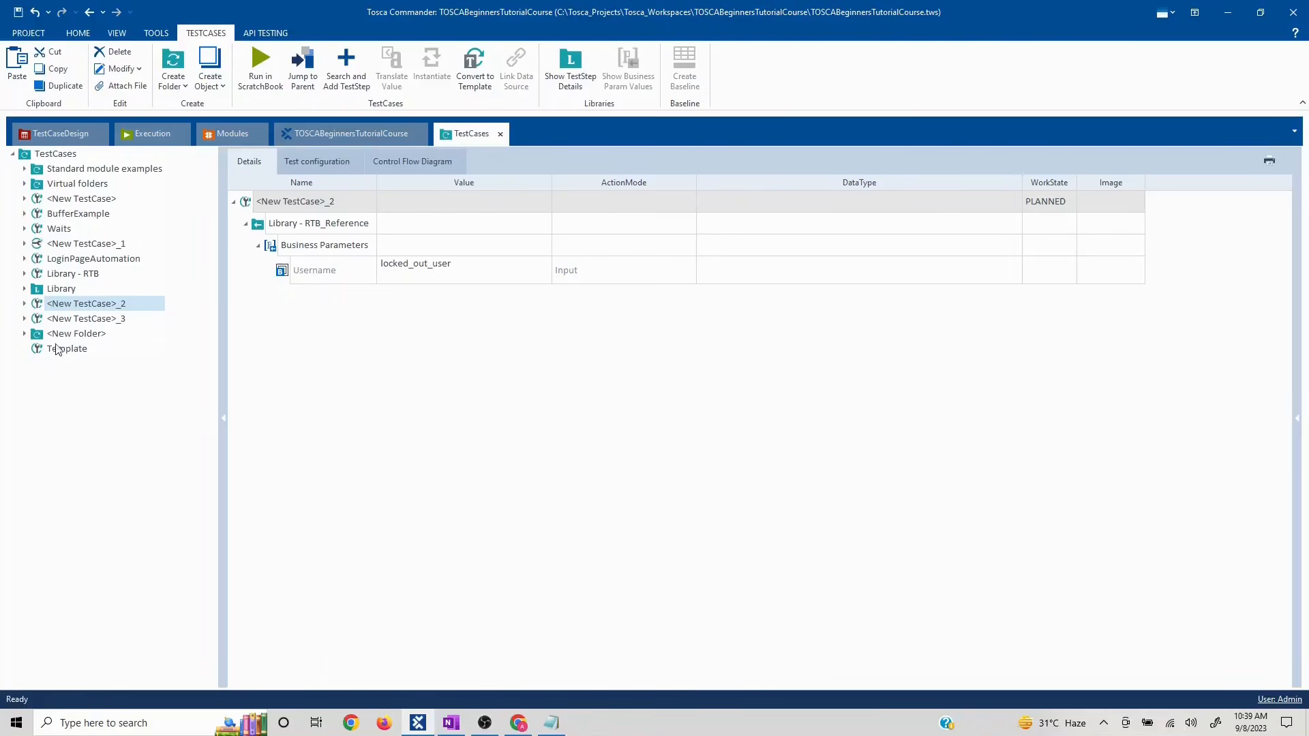
- Add an OpenUrl test step to Template by searching for 'URL'
right_click(57, 350)
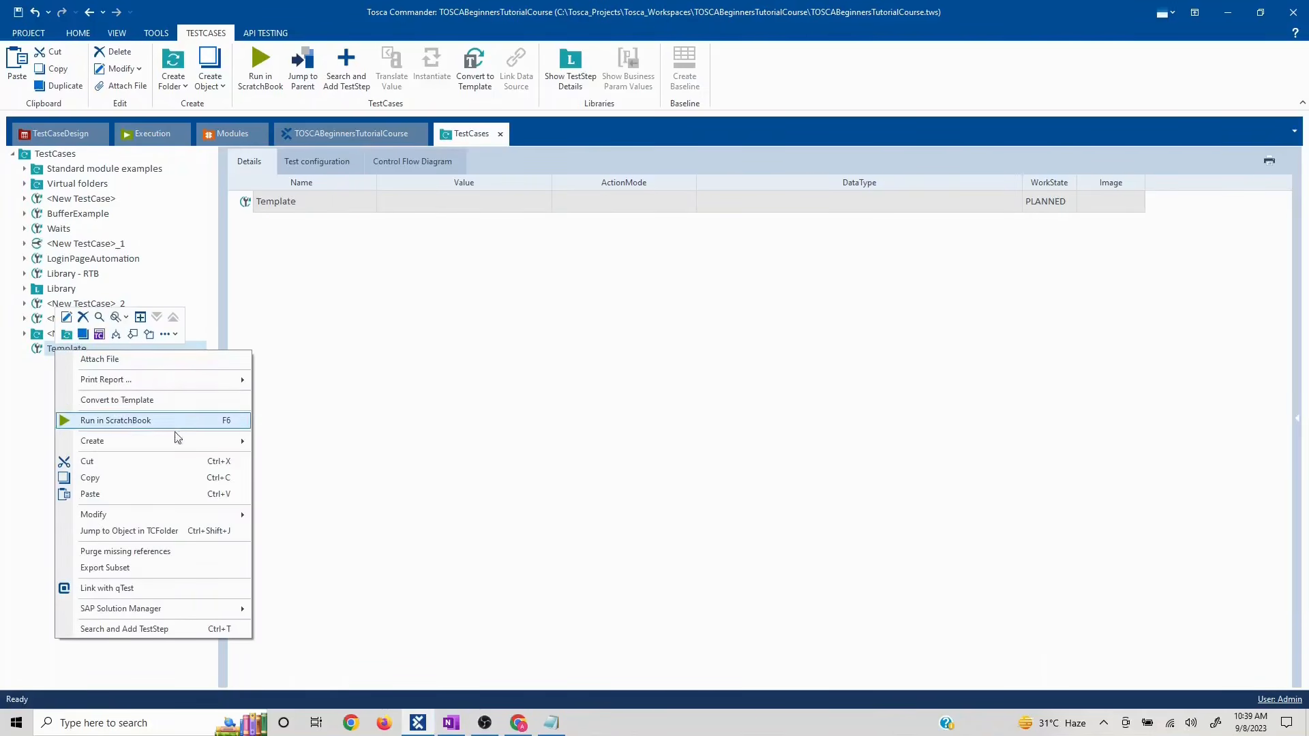
click(163, 628)
text(U)
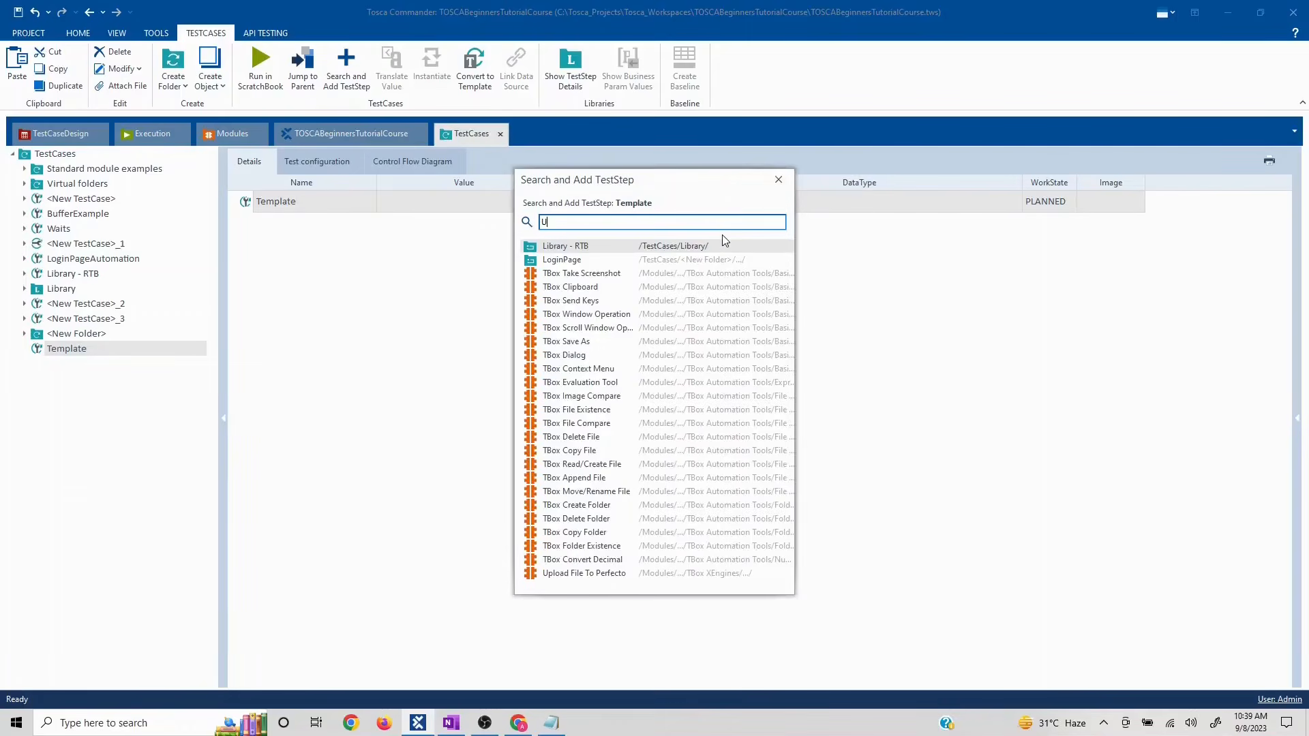
text(RL)
key(Return)
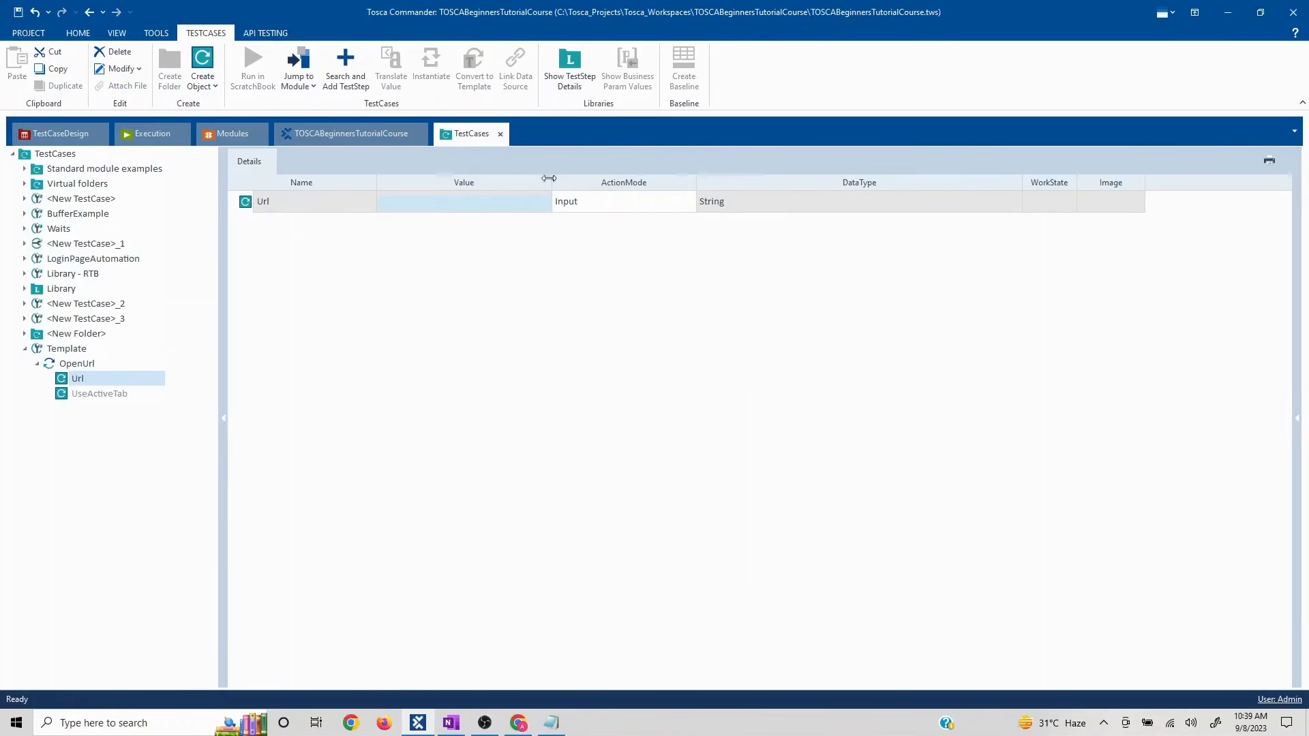
- Start editing the OpenUrl Url value and close Notepad without saving
click(487, 208)
click(485, 206)
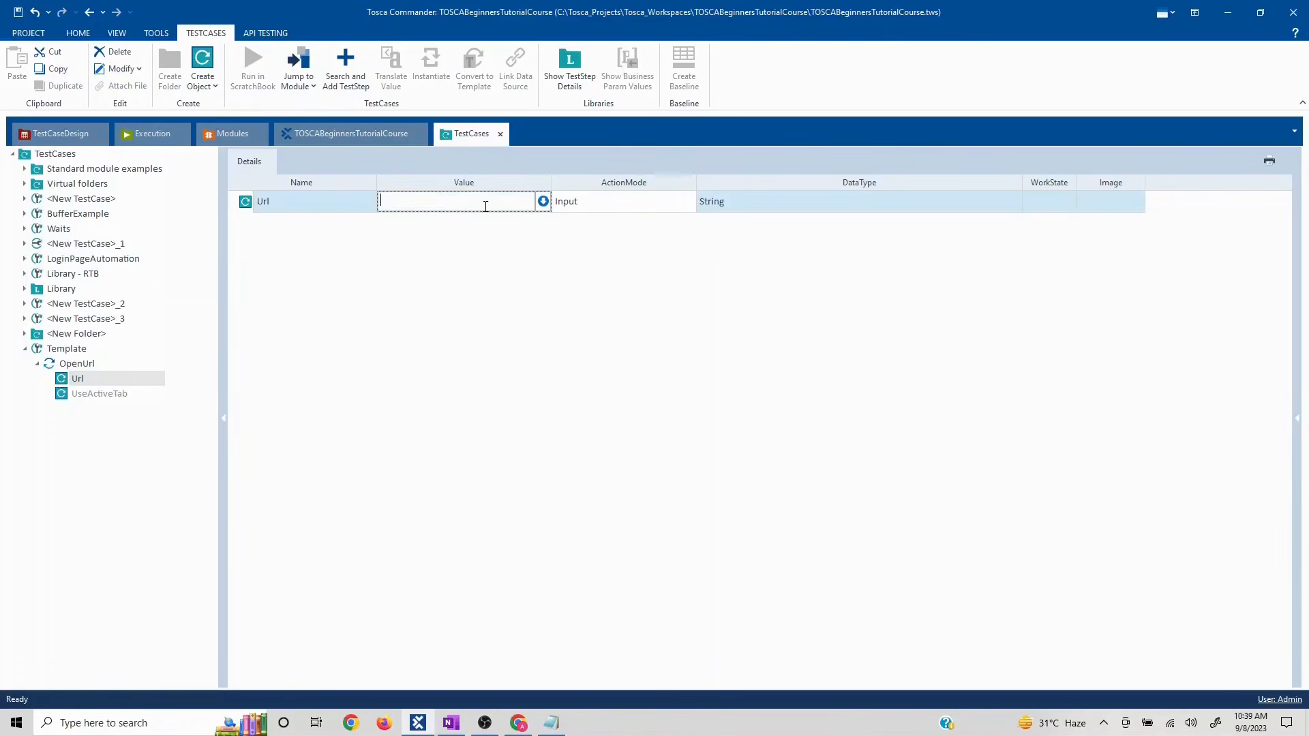
key(alt+Tab)
key(alt+Tab)
key(alt+Tab)
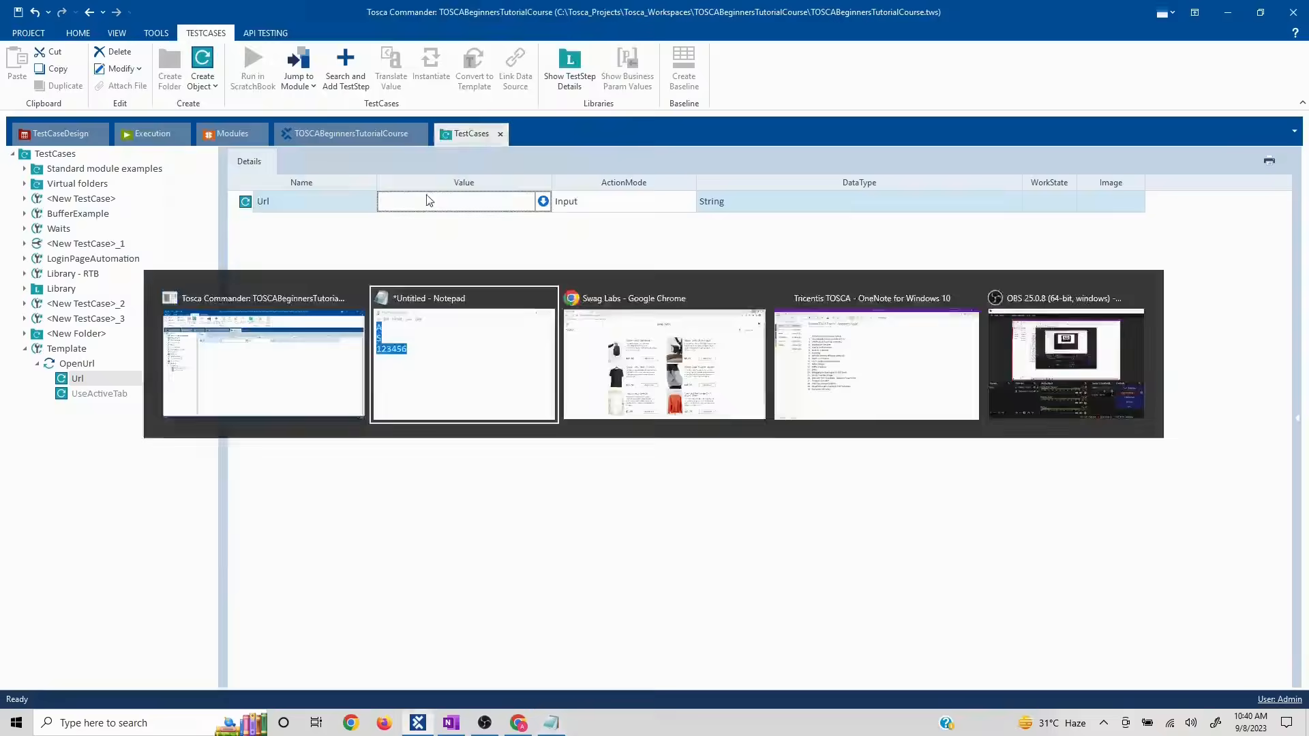
click(609, 10)
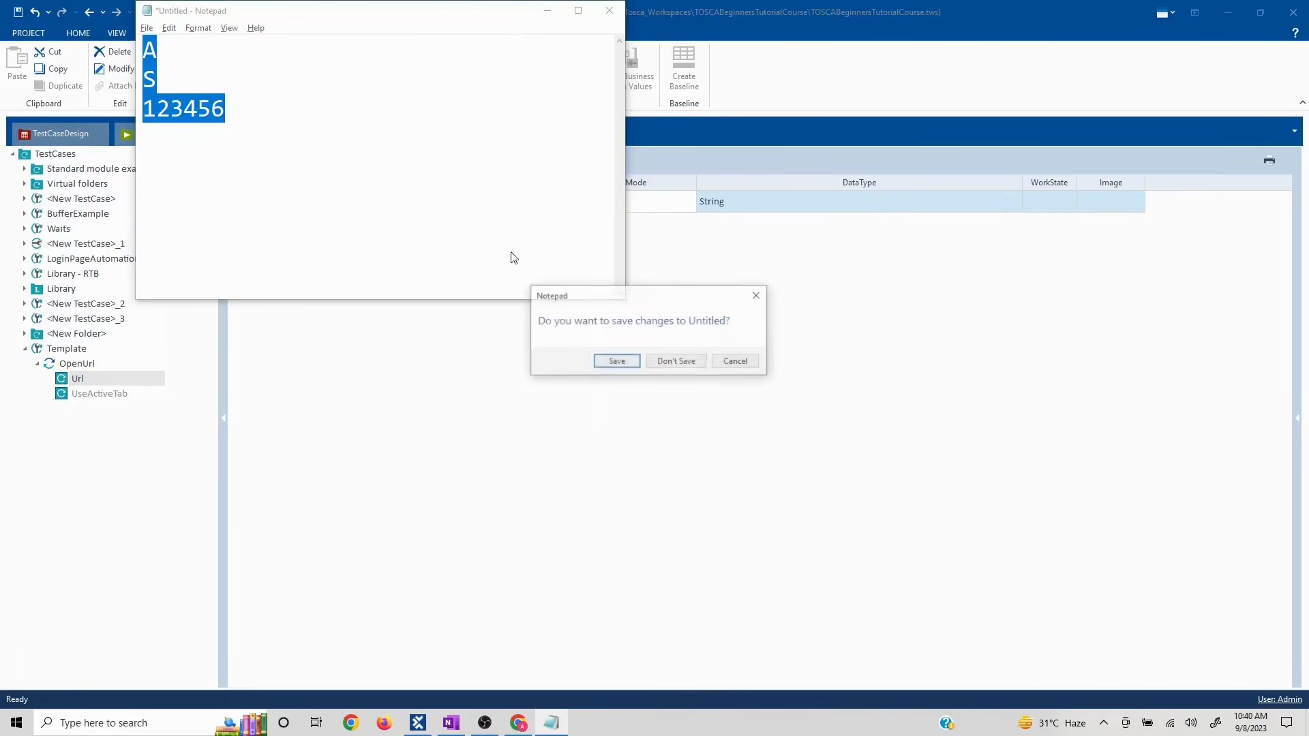
click(675, 361)
click(518, 723)
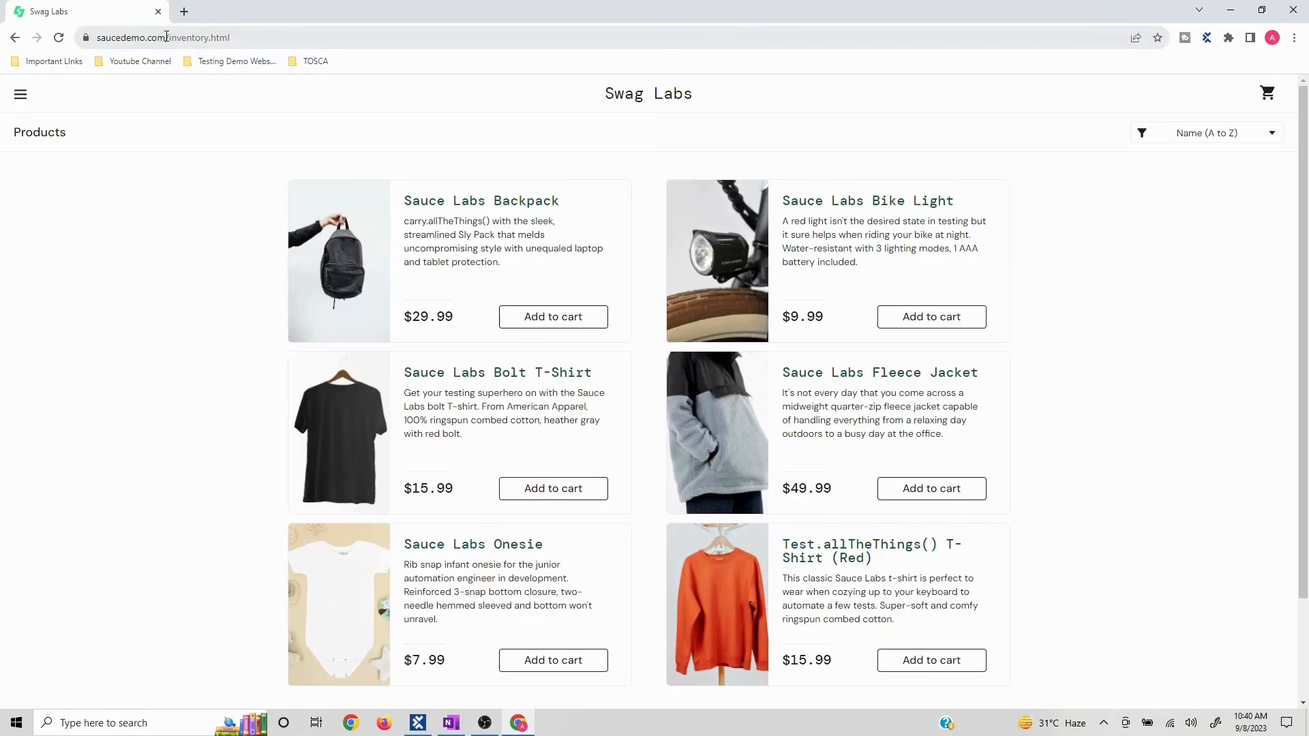
click(165, 37)
click(166, 36)
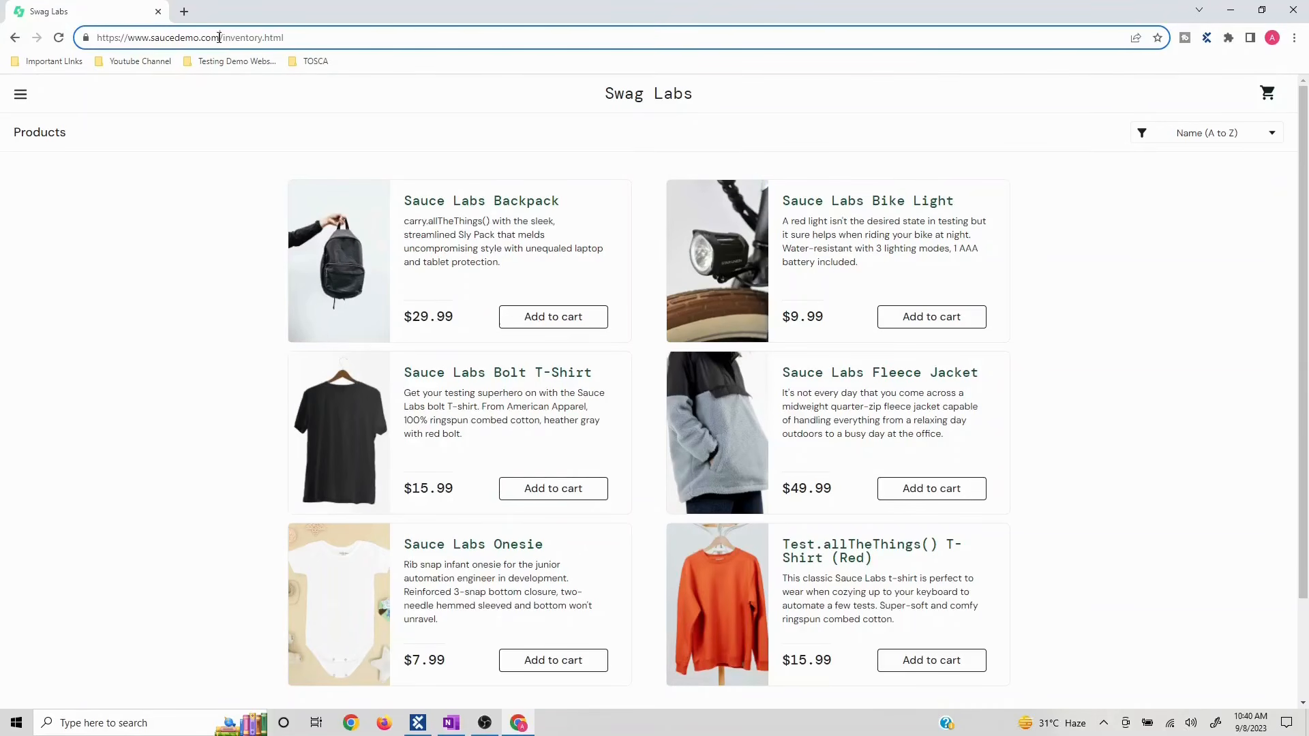
drag(220, 38, 13, 29)
key(ctrl+c)
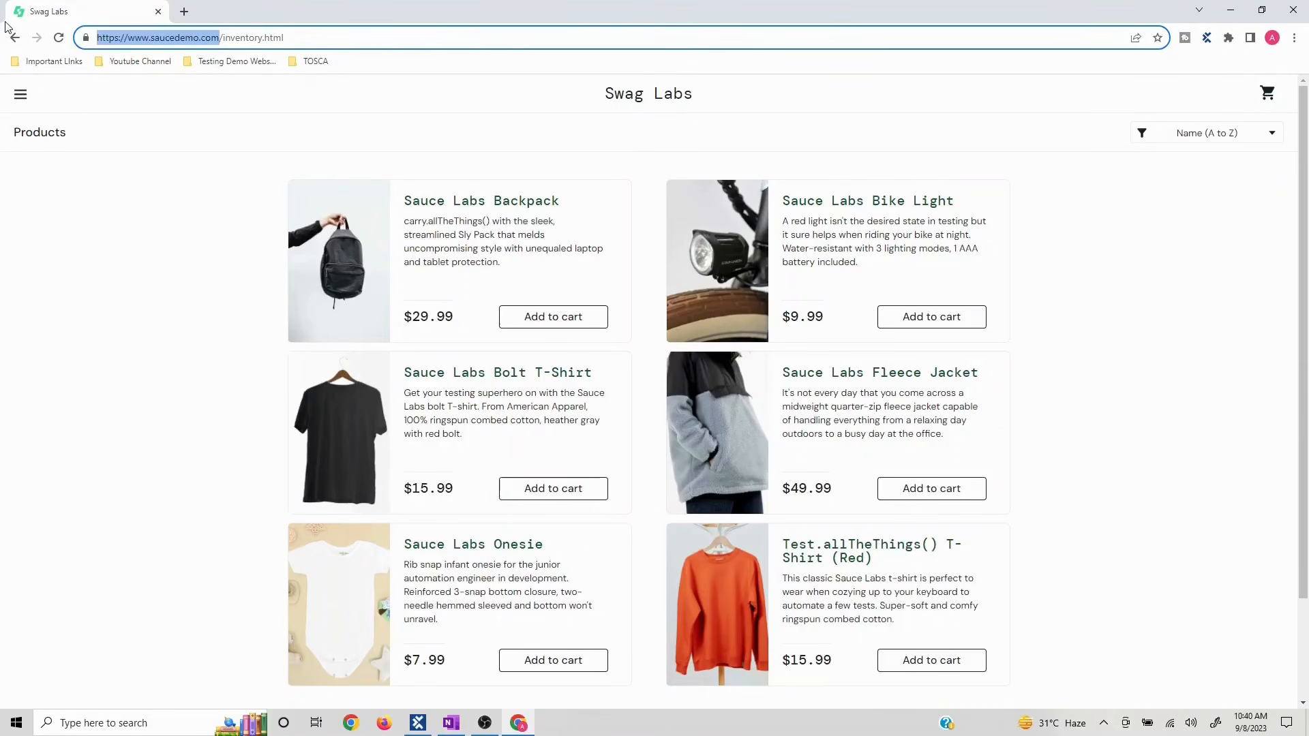
key(alt+Tab)
key(ctrl+v)
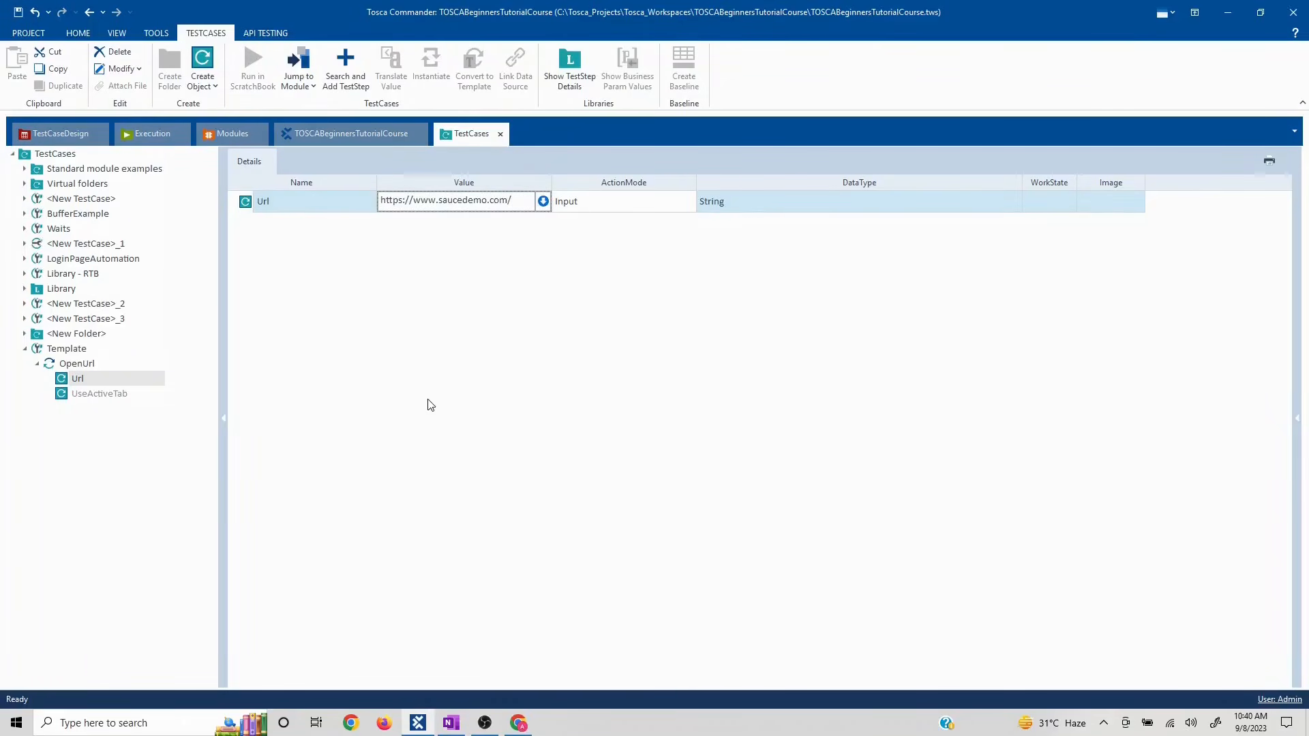
click(432, 406)
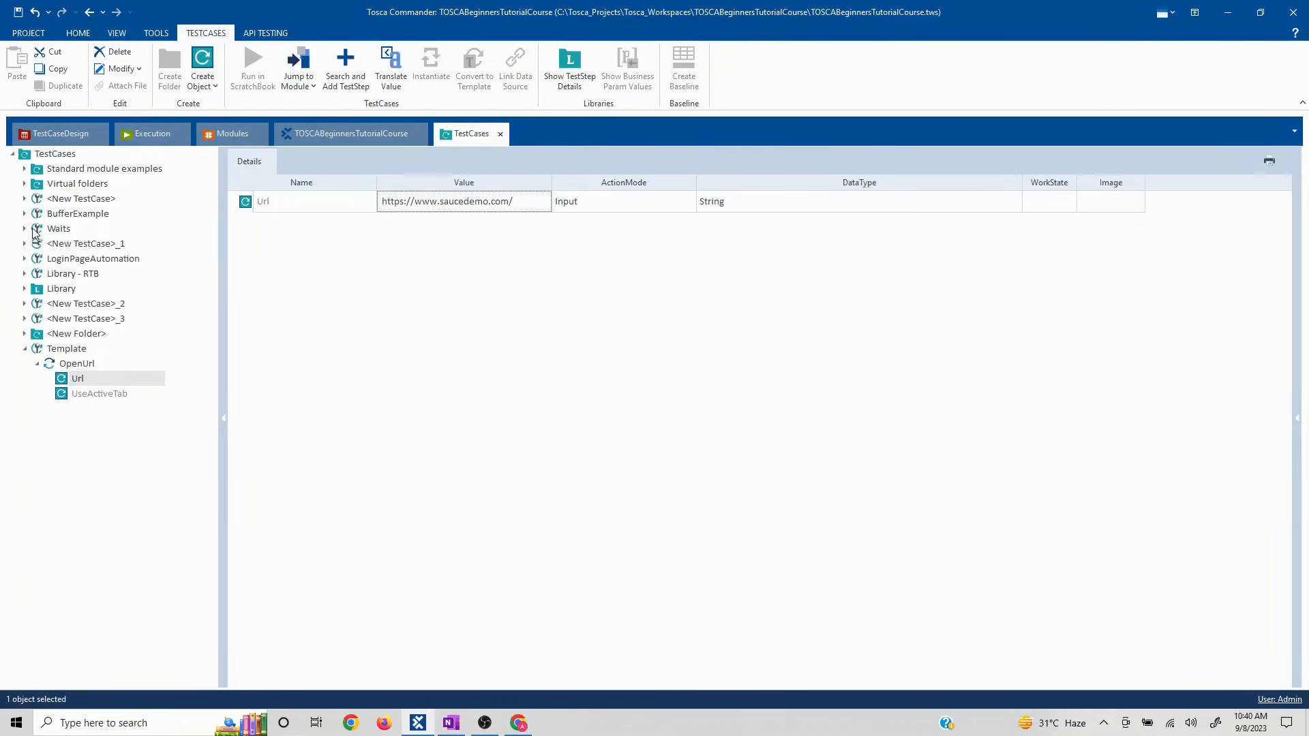
- Browse Library - RTB and the Library folder and select the library's LoginPage step
click(78, 259)
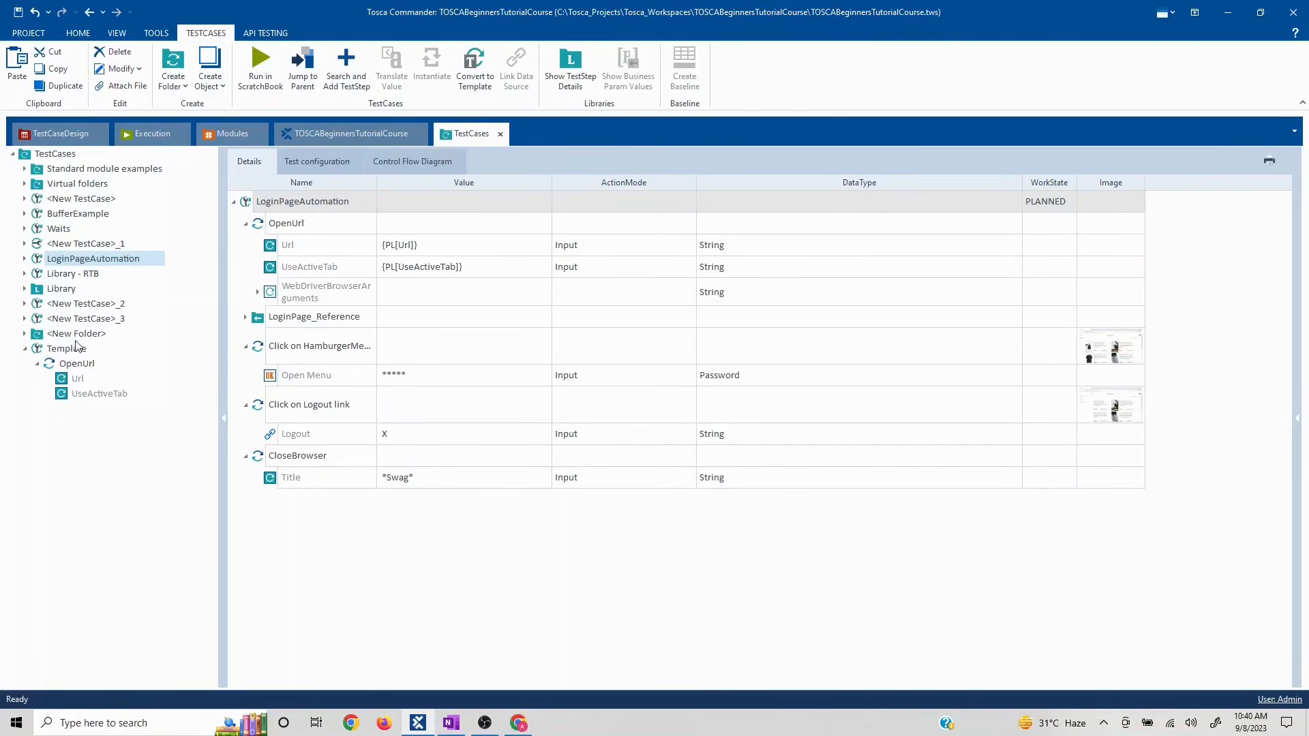
click(25, 274)
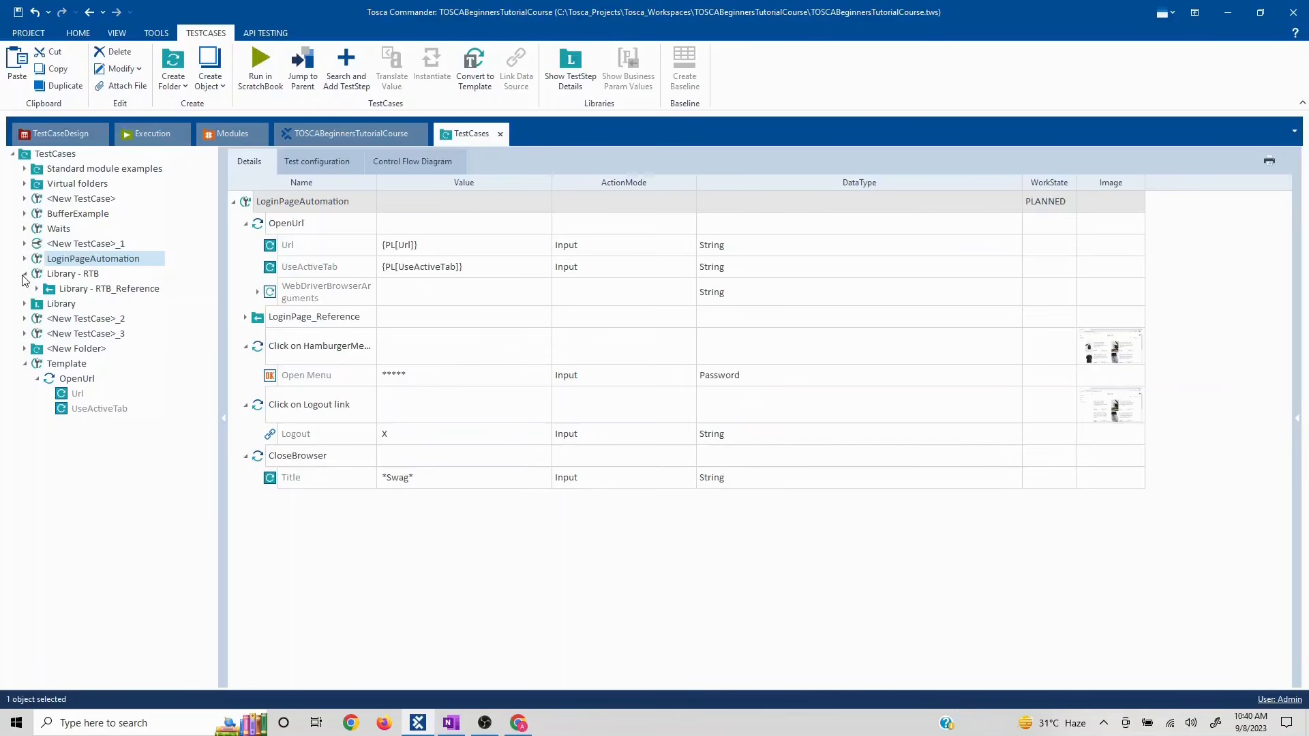
click(25, 260)
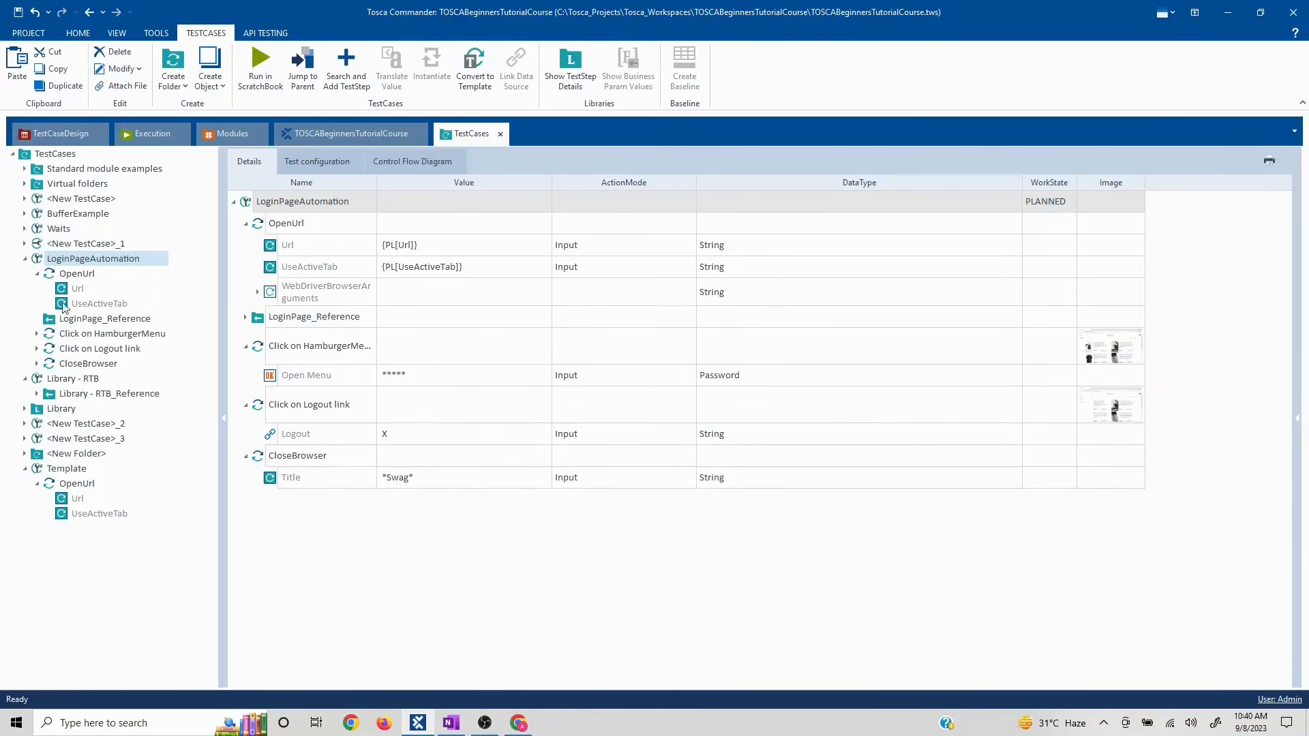
click(73, 319)
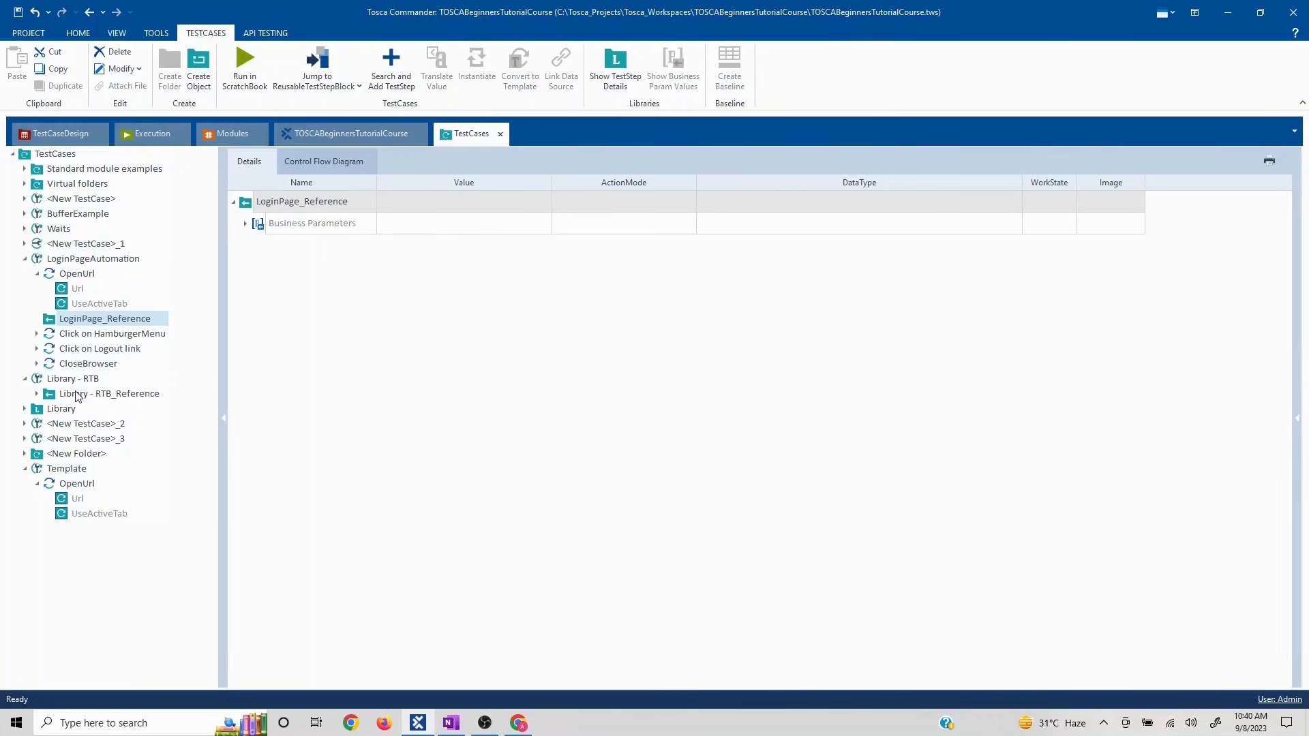
click(38, 395)
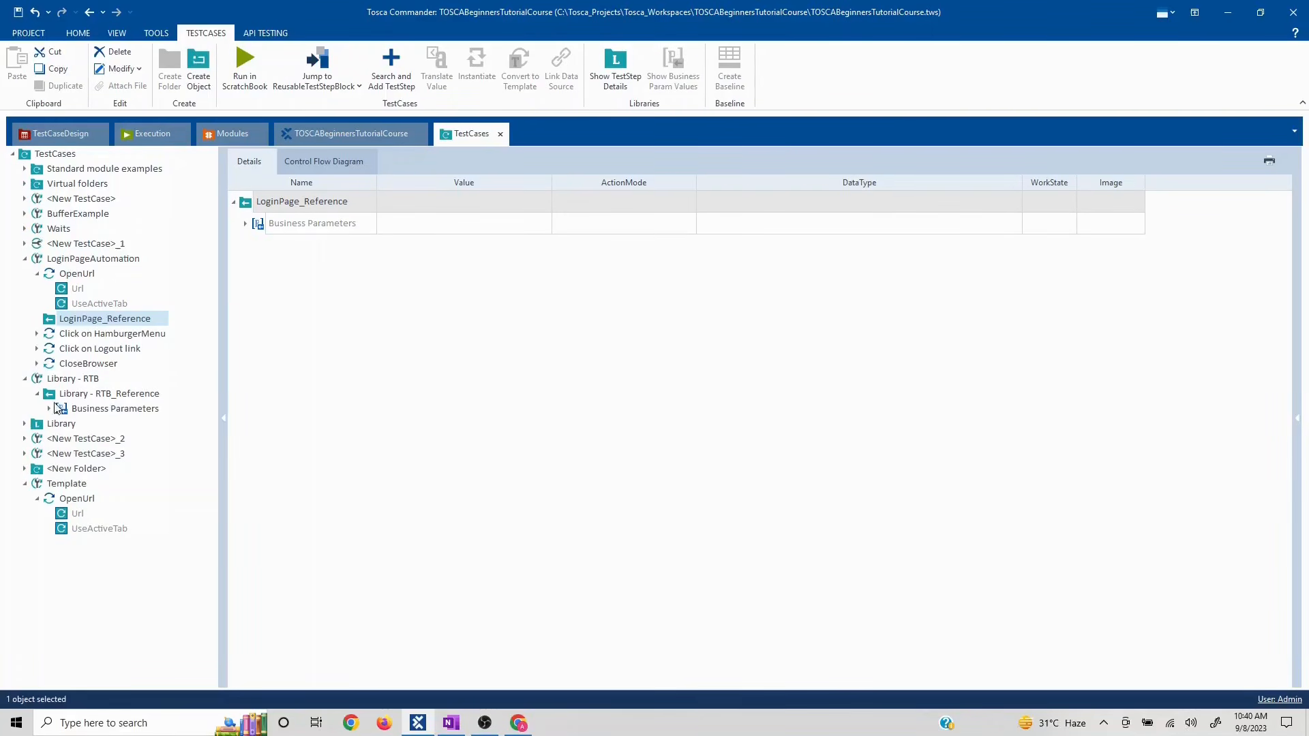
click(25, 423)
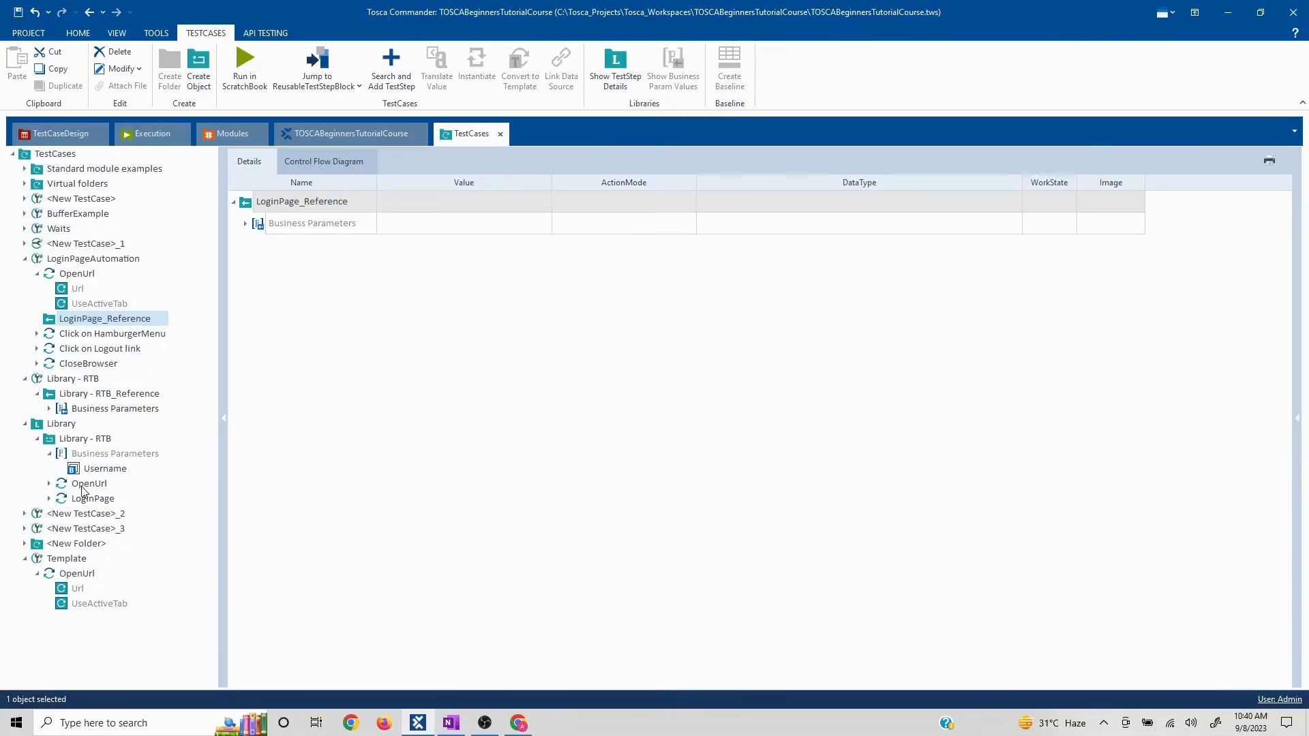
click(83, 485)
click(92, 501)
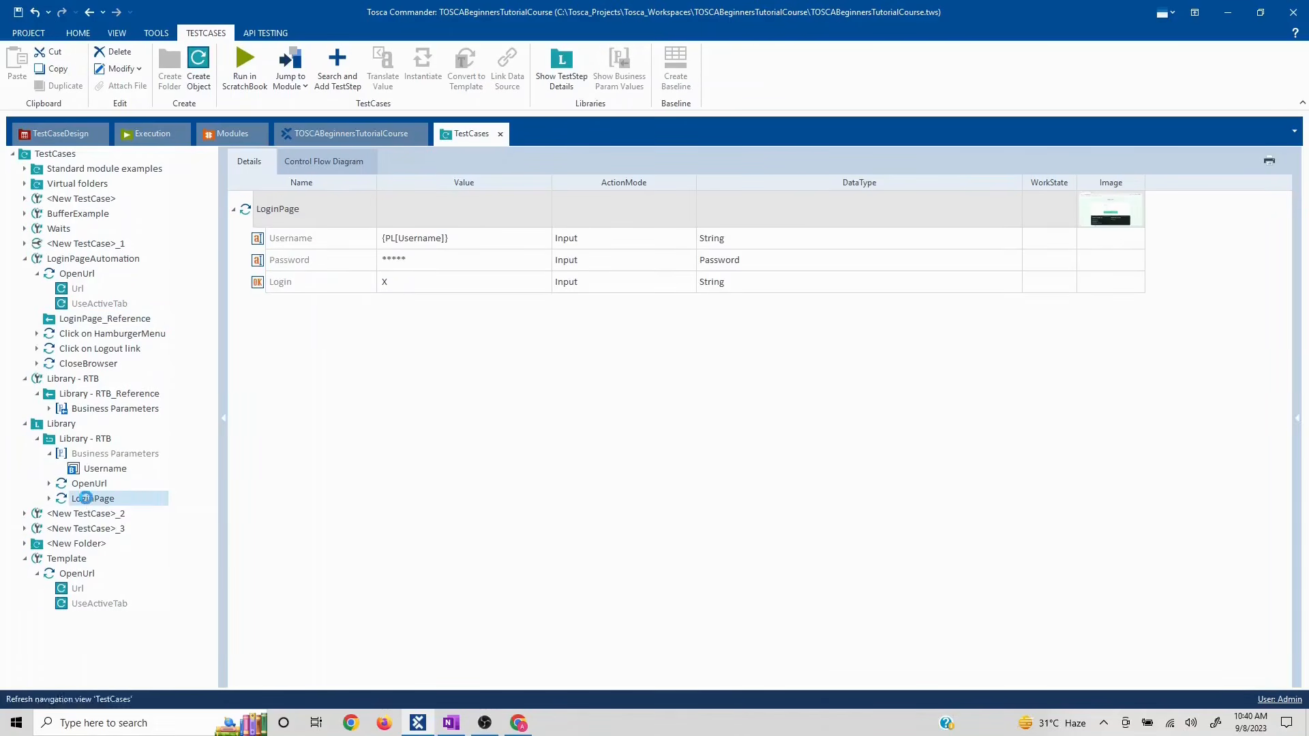
- Paste LoginPage into Template after OpenUrl and collapse the library folders
click(65, 561)
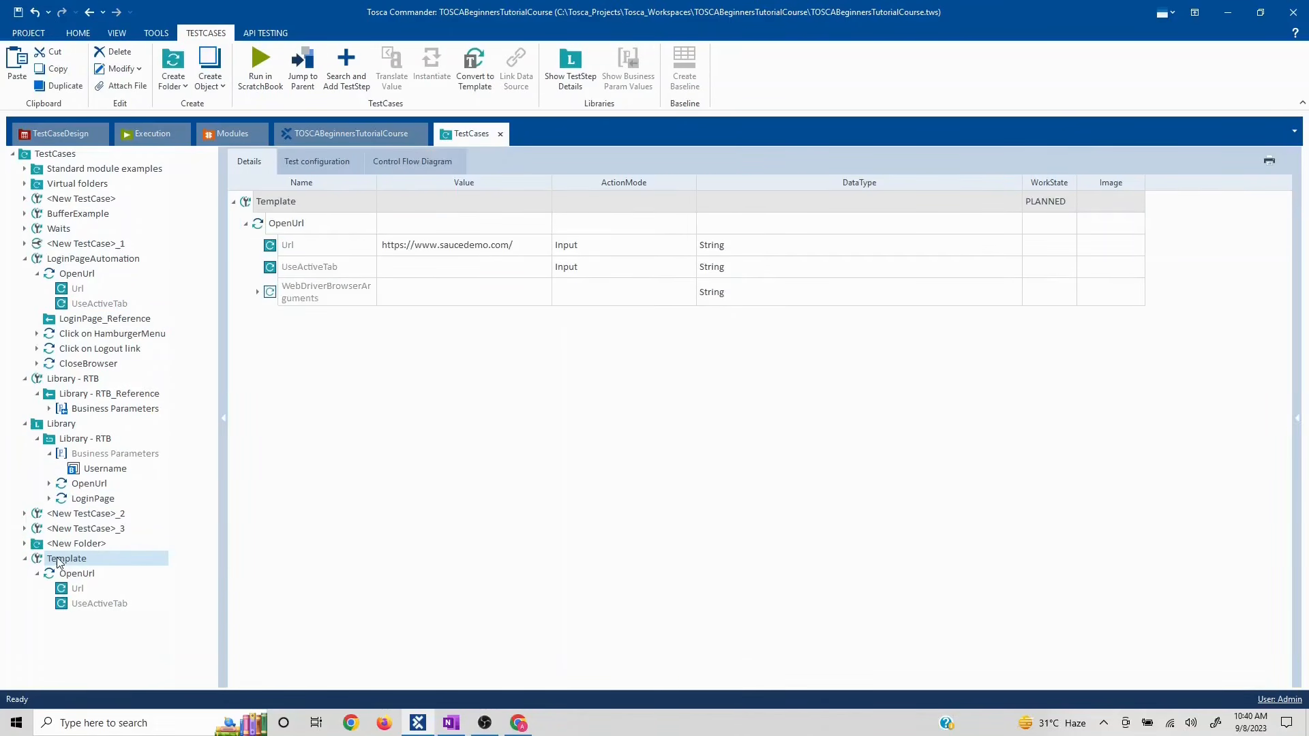
key(ctrl+v)
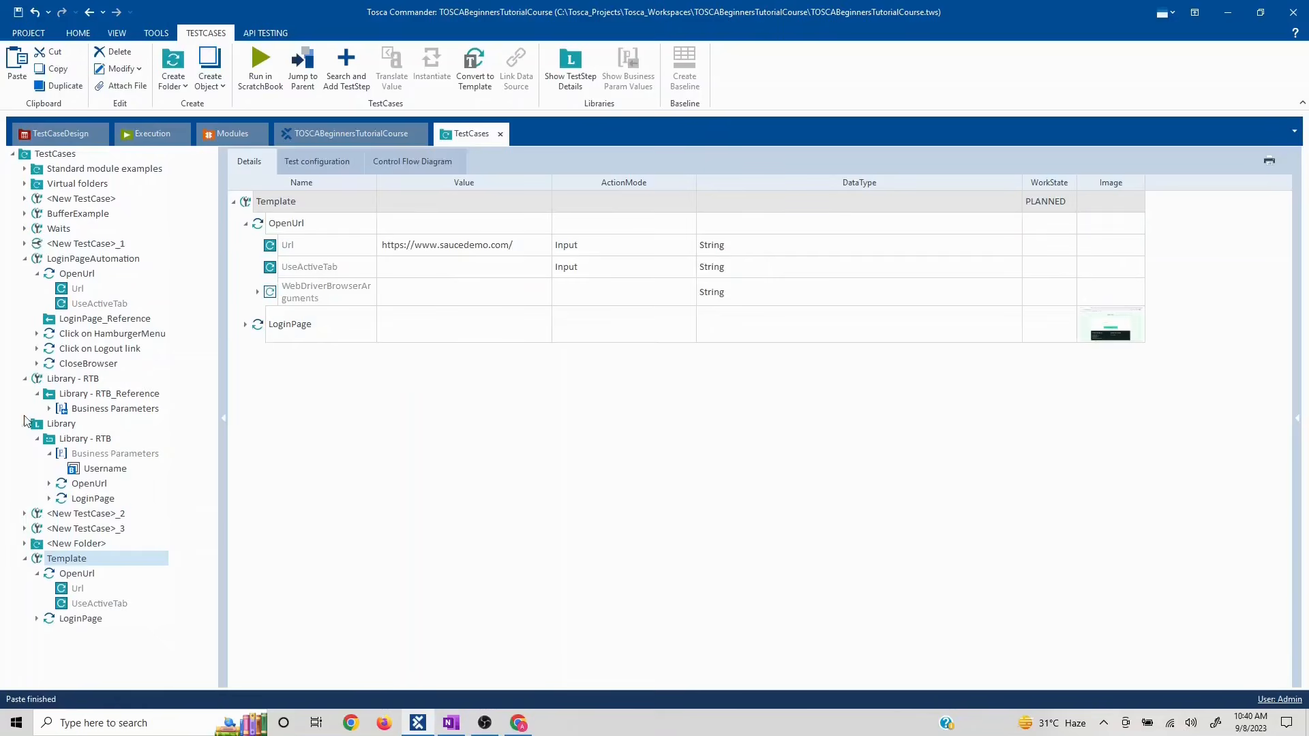
click(25, 259)
click(26, 274)
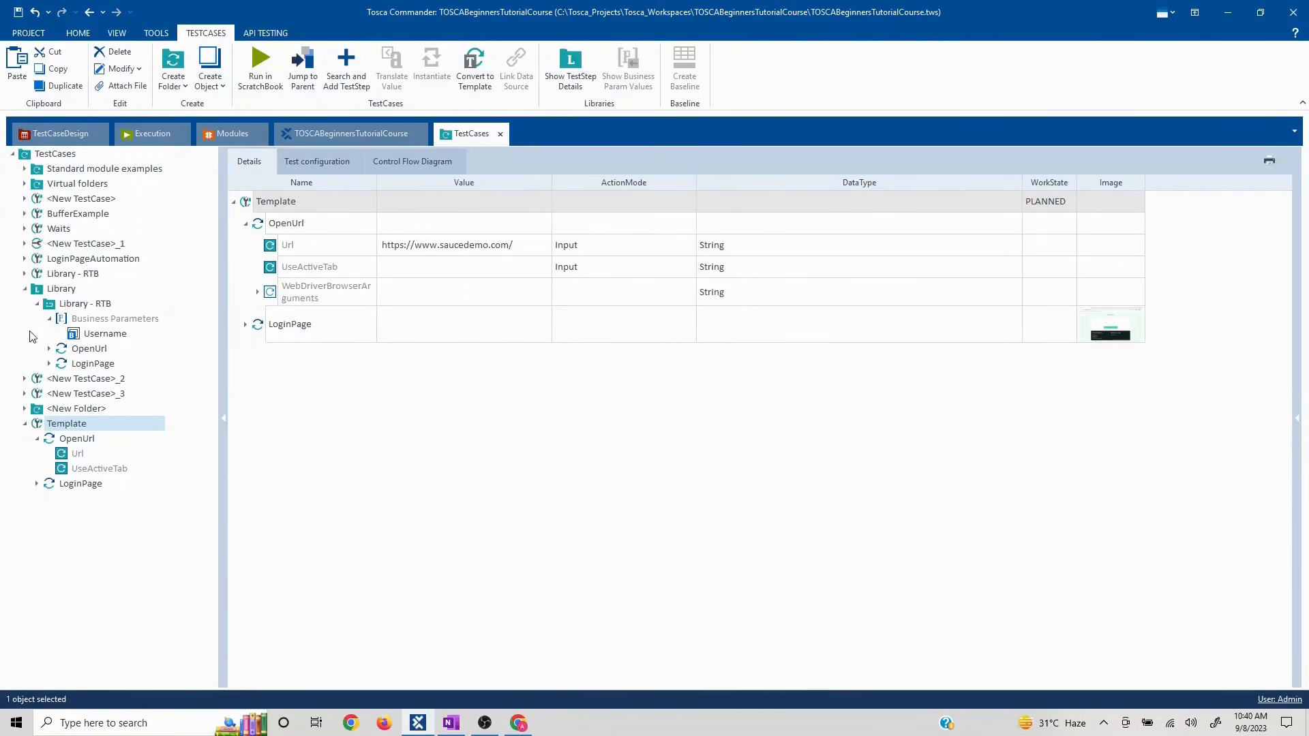
click(26, 288)
click(62, 410)
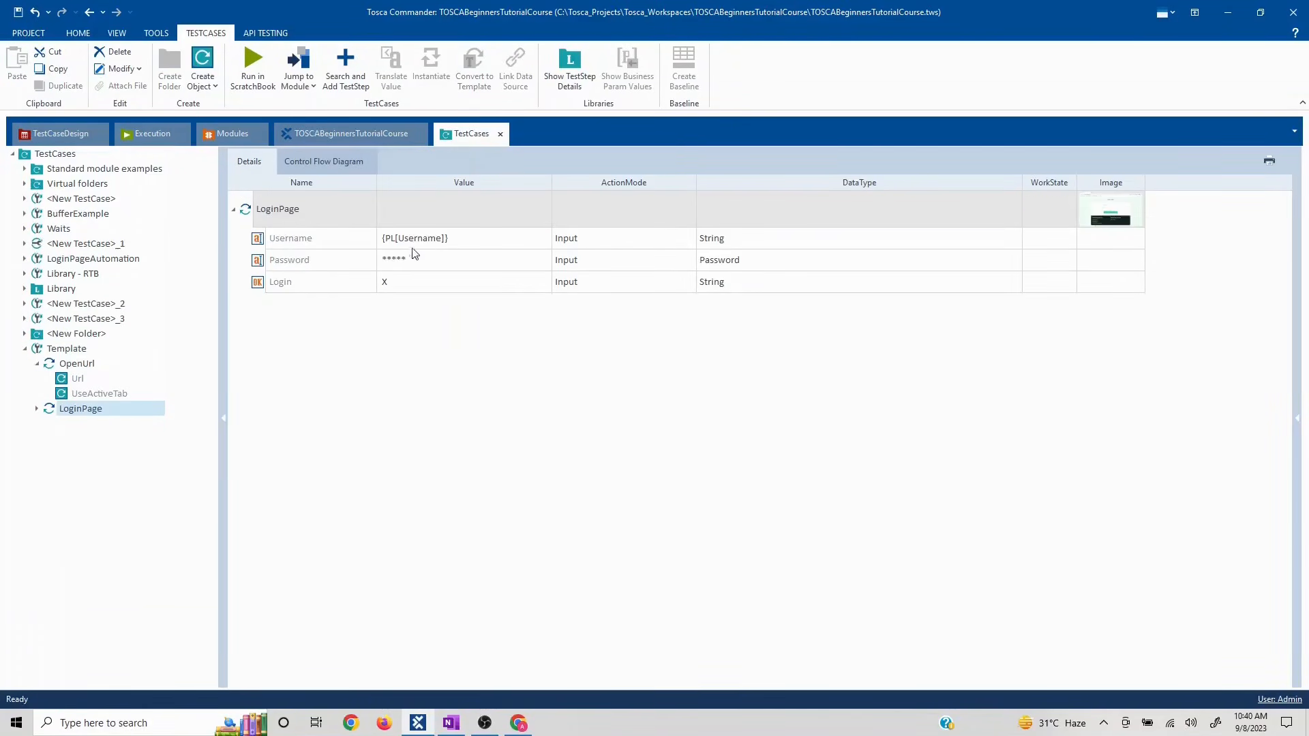
- Set LoginPage's Username to standard_user and Password to the demo account password
click(462, 244)
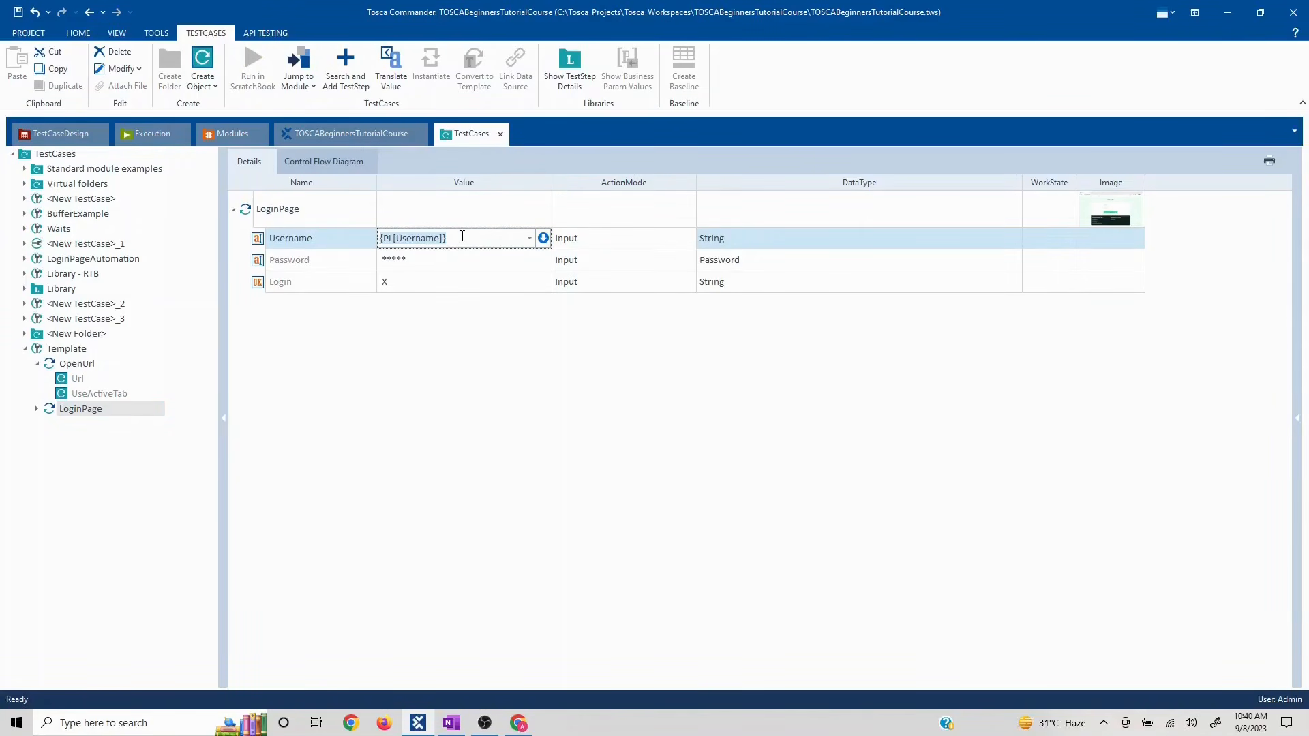
text(standard_user)
click(435, 265)
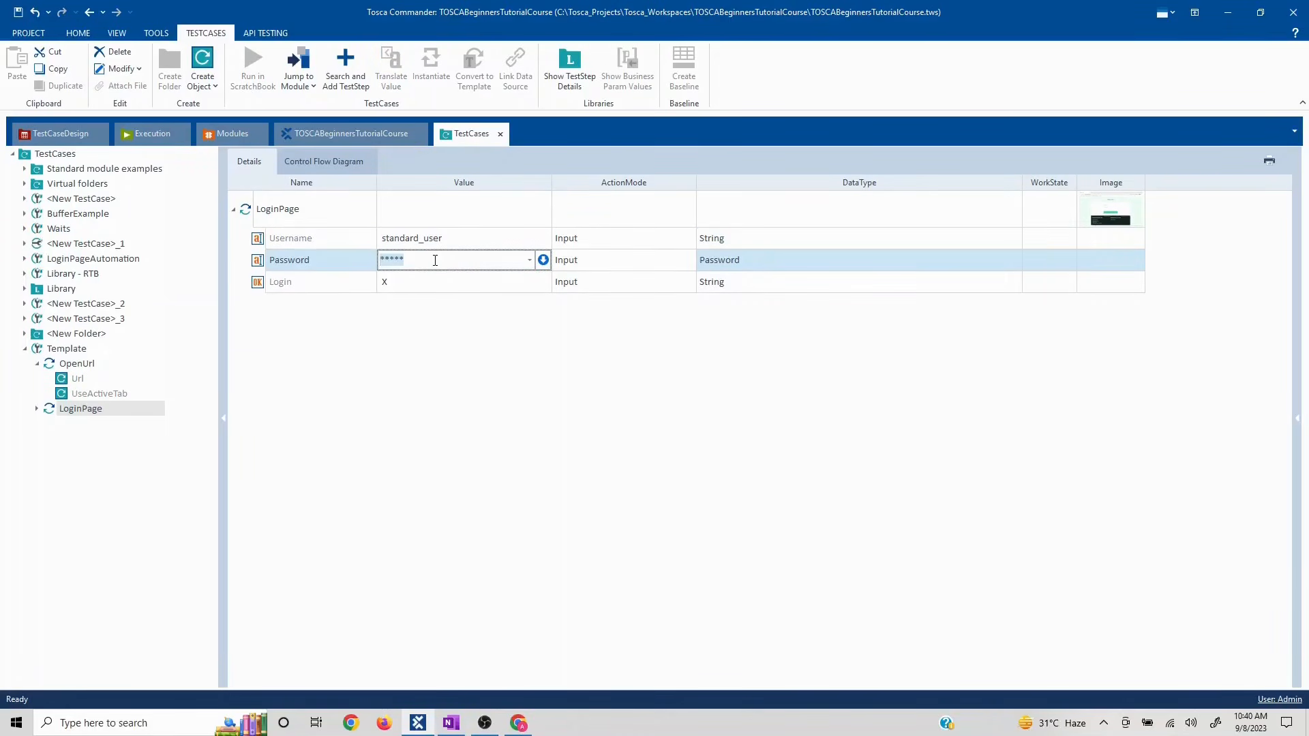
text(se)
key(Down)
text(secret_sauce)
click(552, 374)
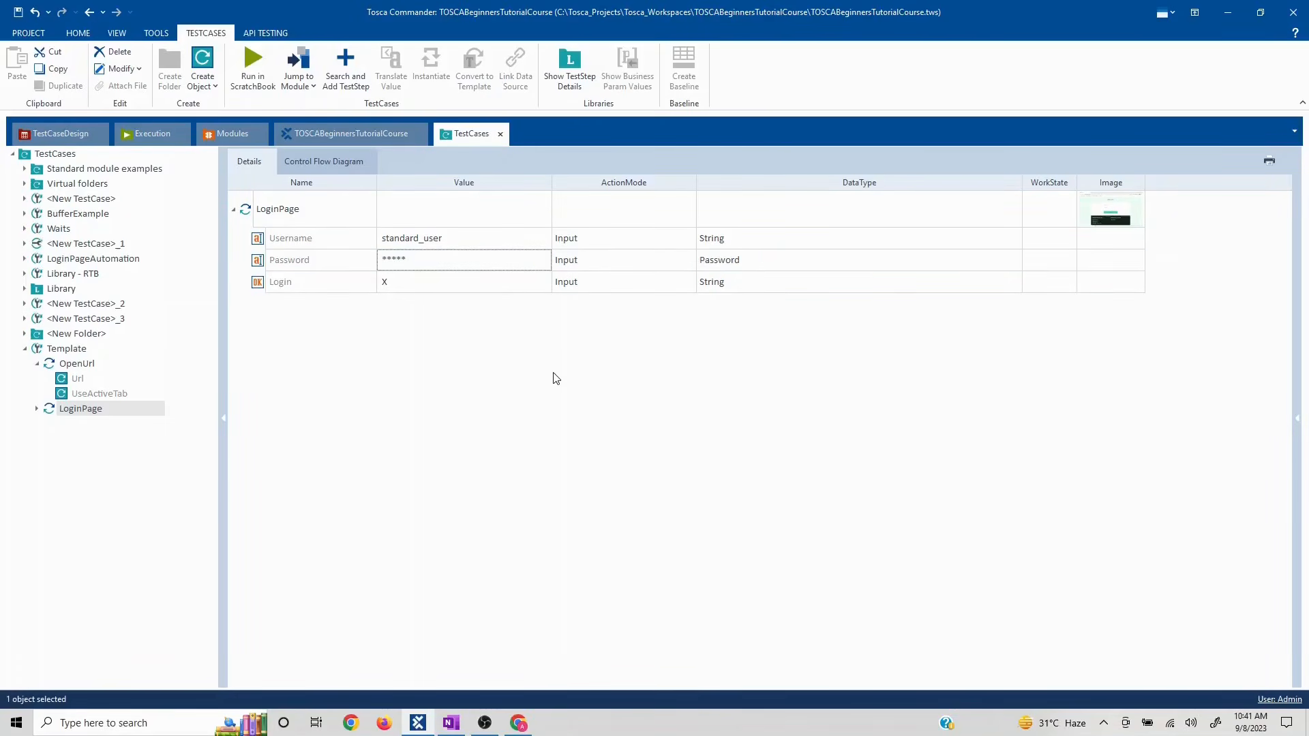
click(36, 364)
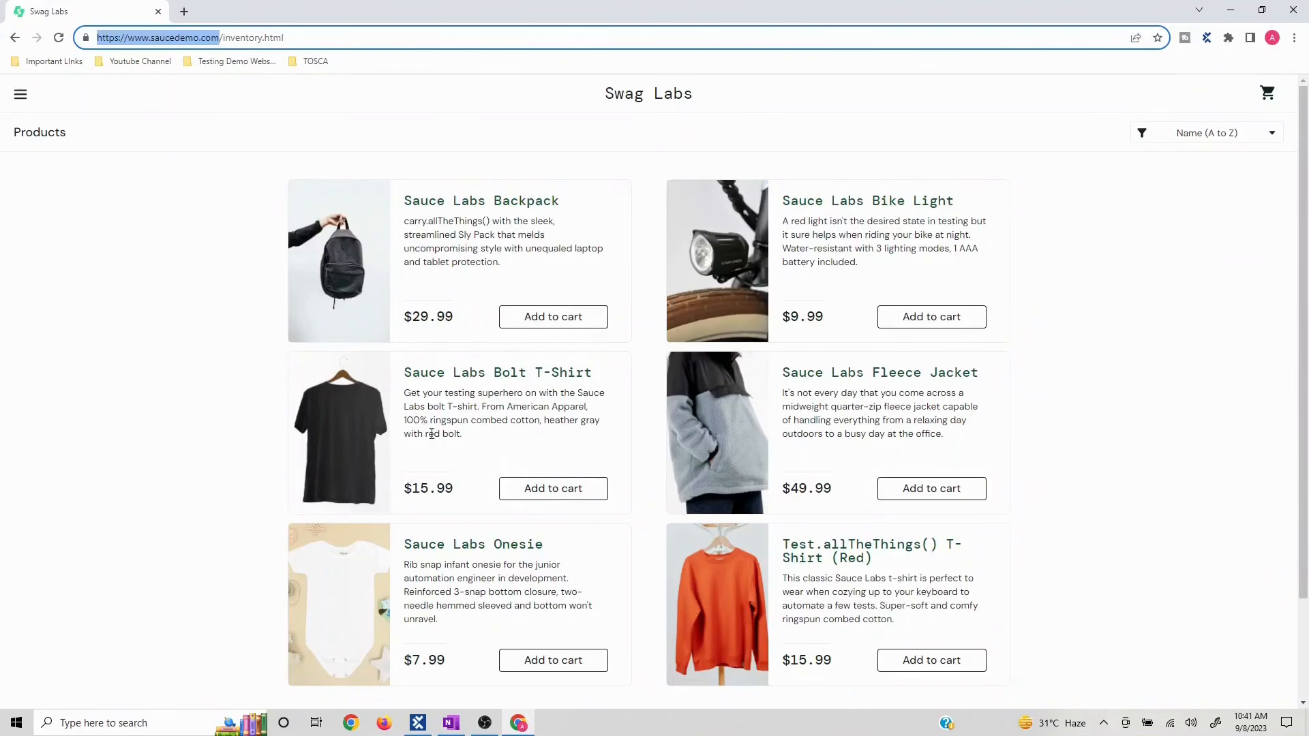
click(412, 727)
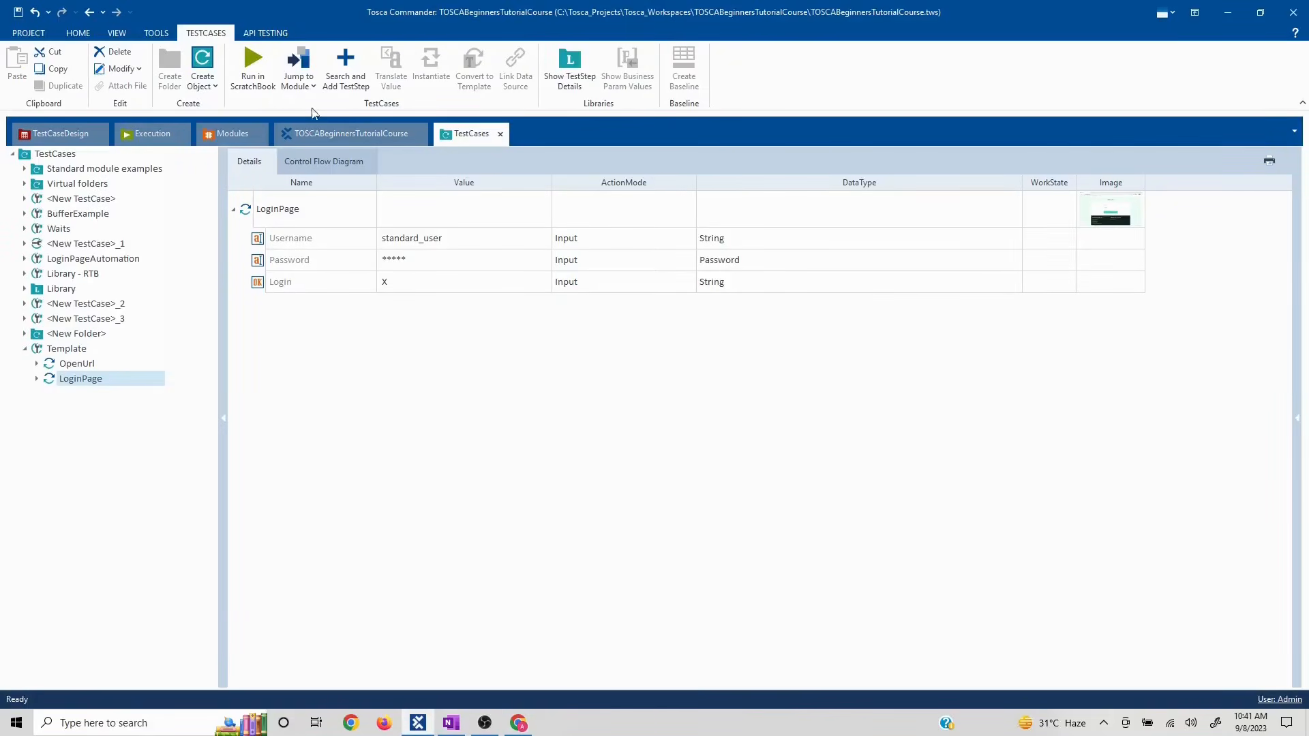
- Under Modules, create a new folder named Template
click(233, 134)
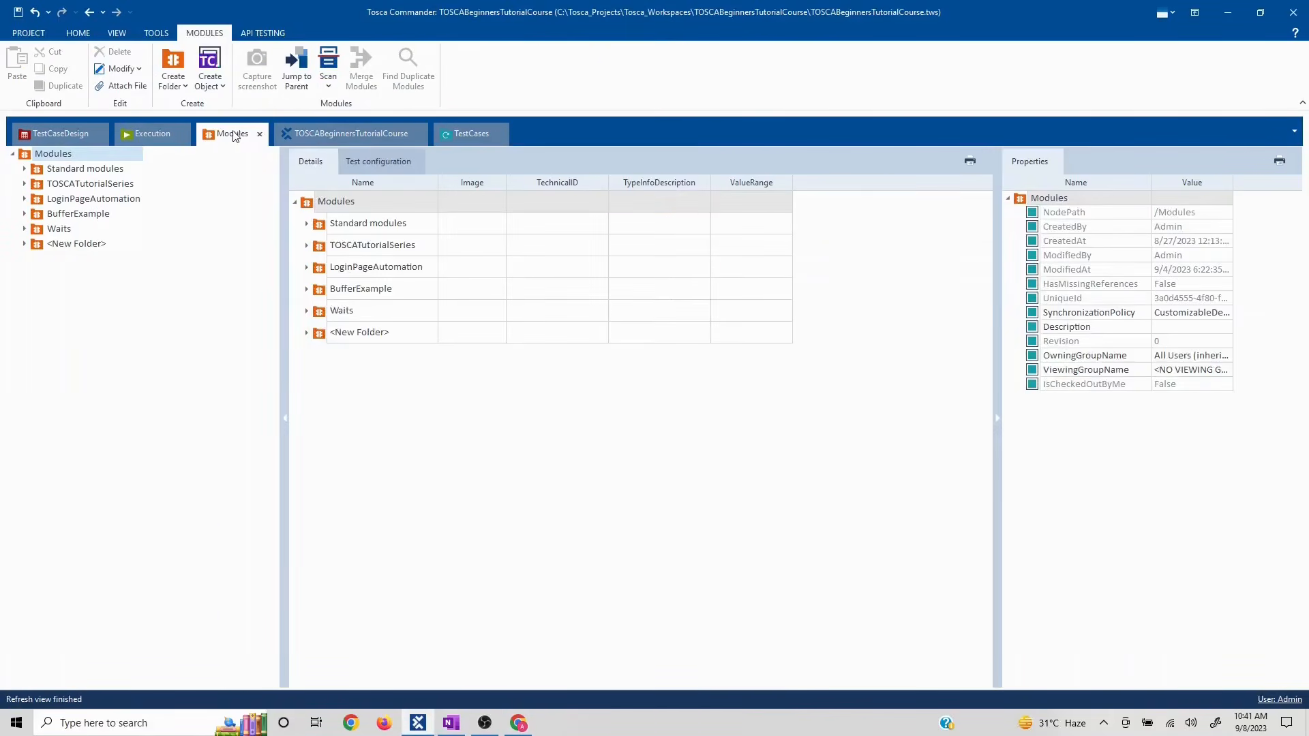
right_click(53, 156)
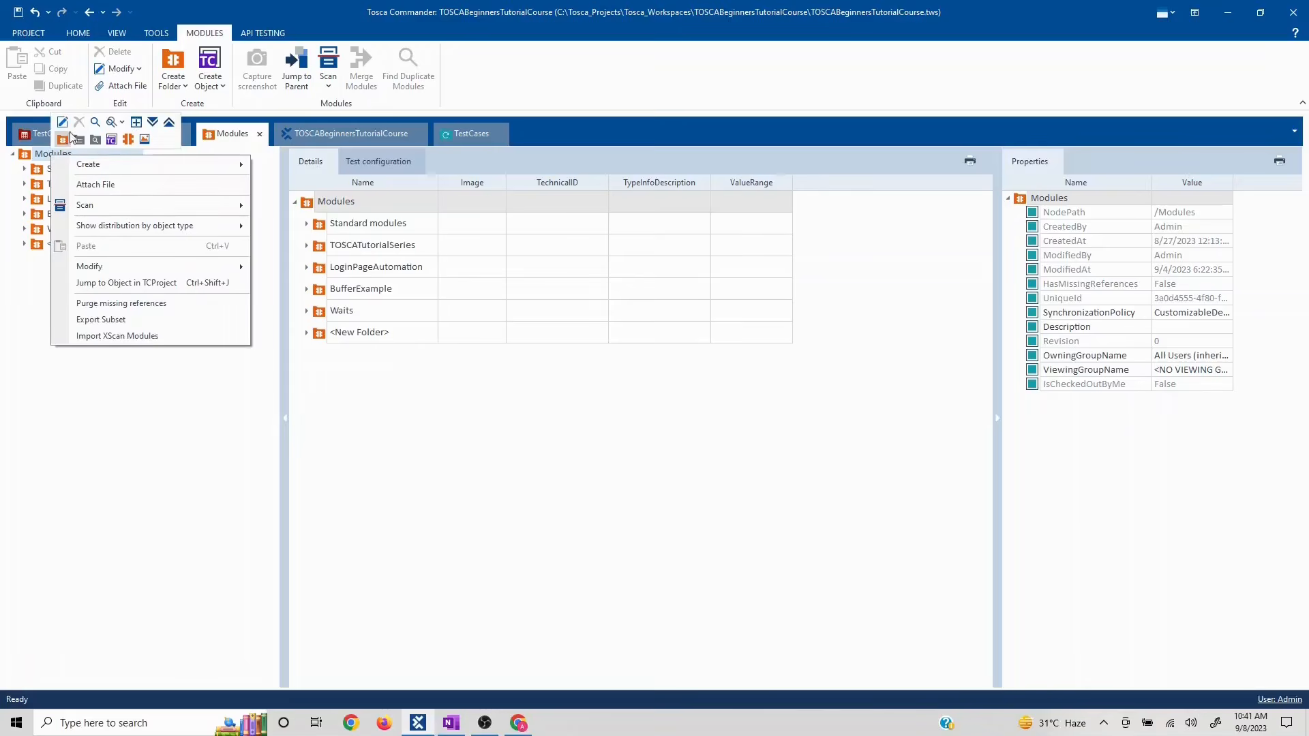
click(225, 356)
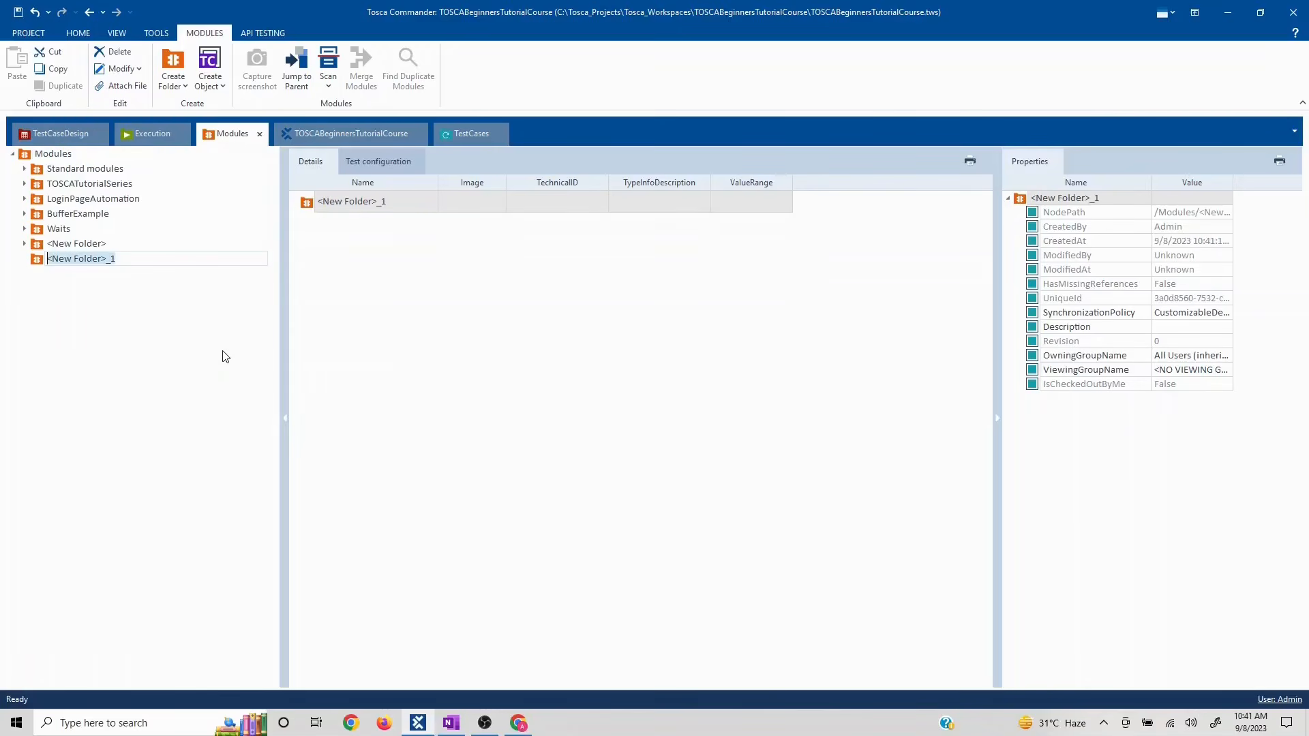
text(Template)
key(Return)
right_click(68, 259)
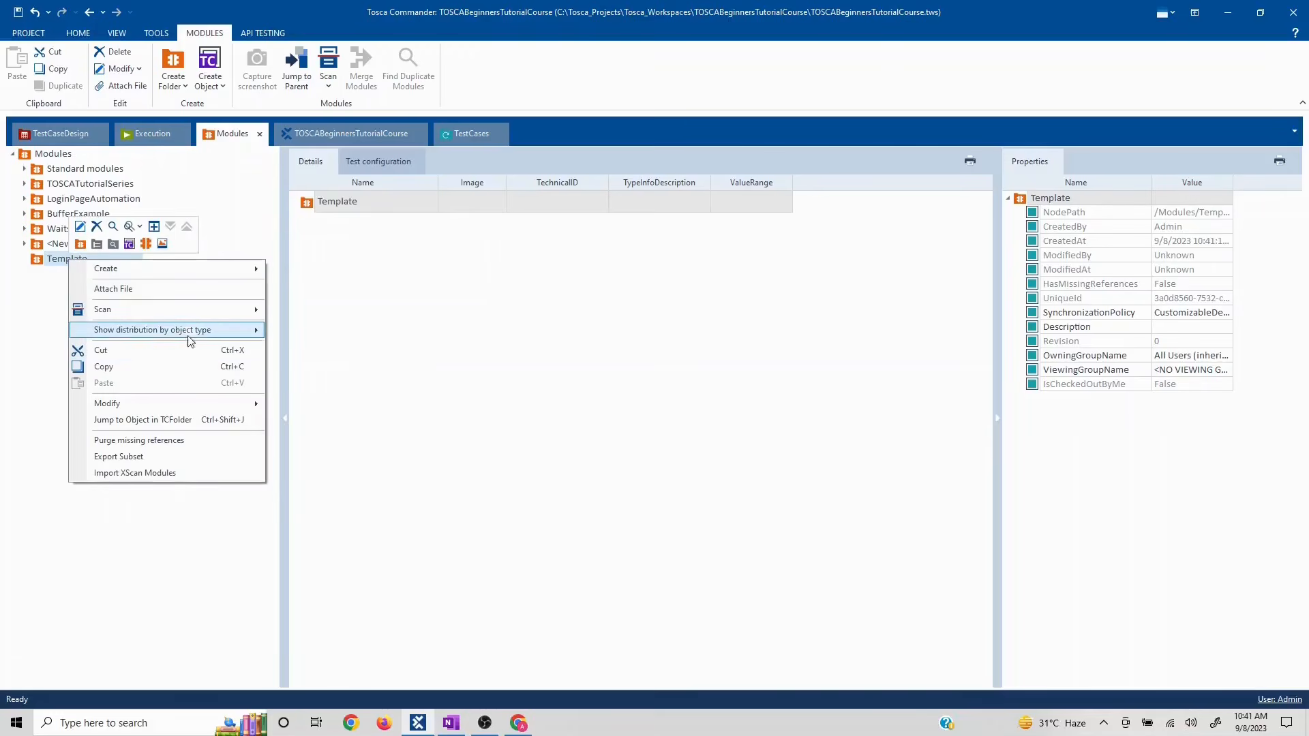
- Scan the Swag Labs window in XScan and capture the Backpack's Add to cart button
mouse_move(211, 308)
click(310, 310)
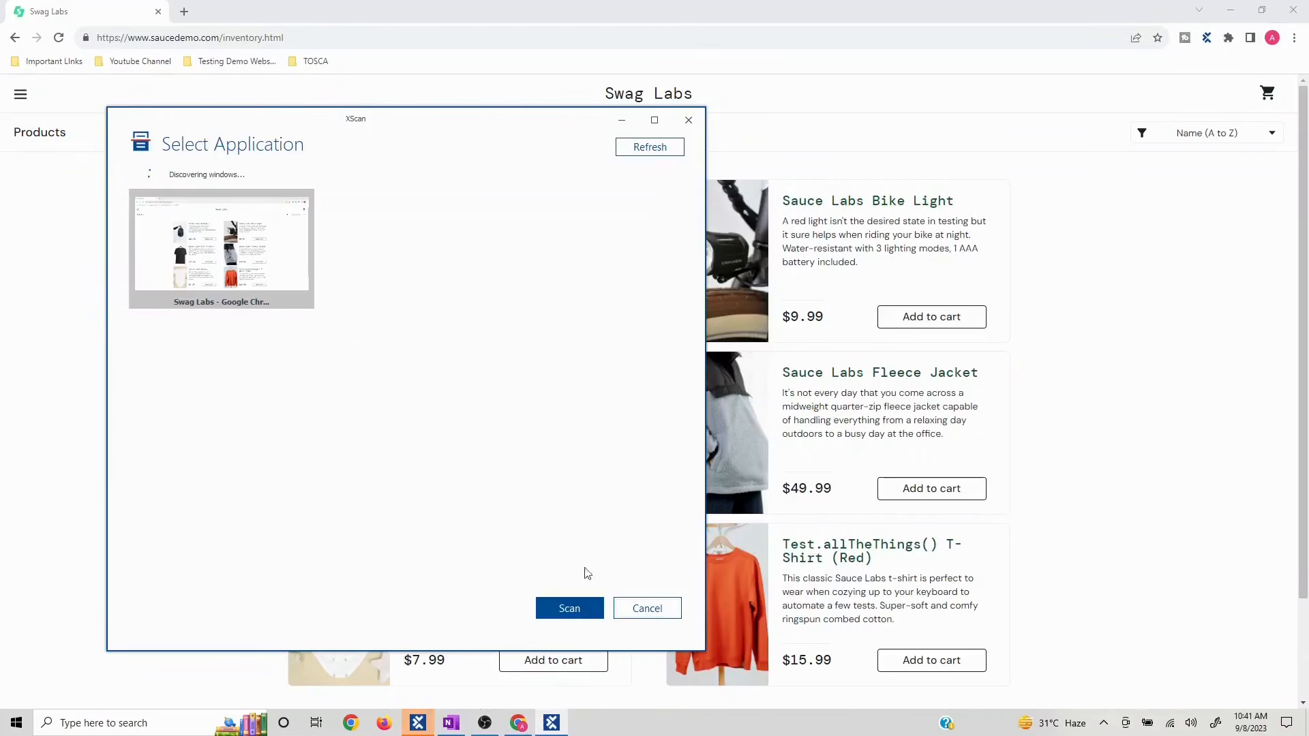
click(572, 609)
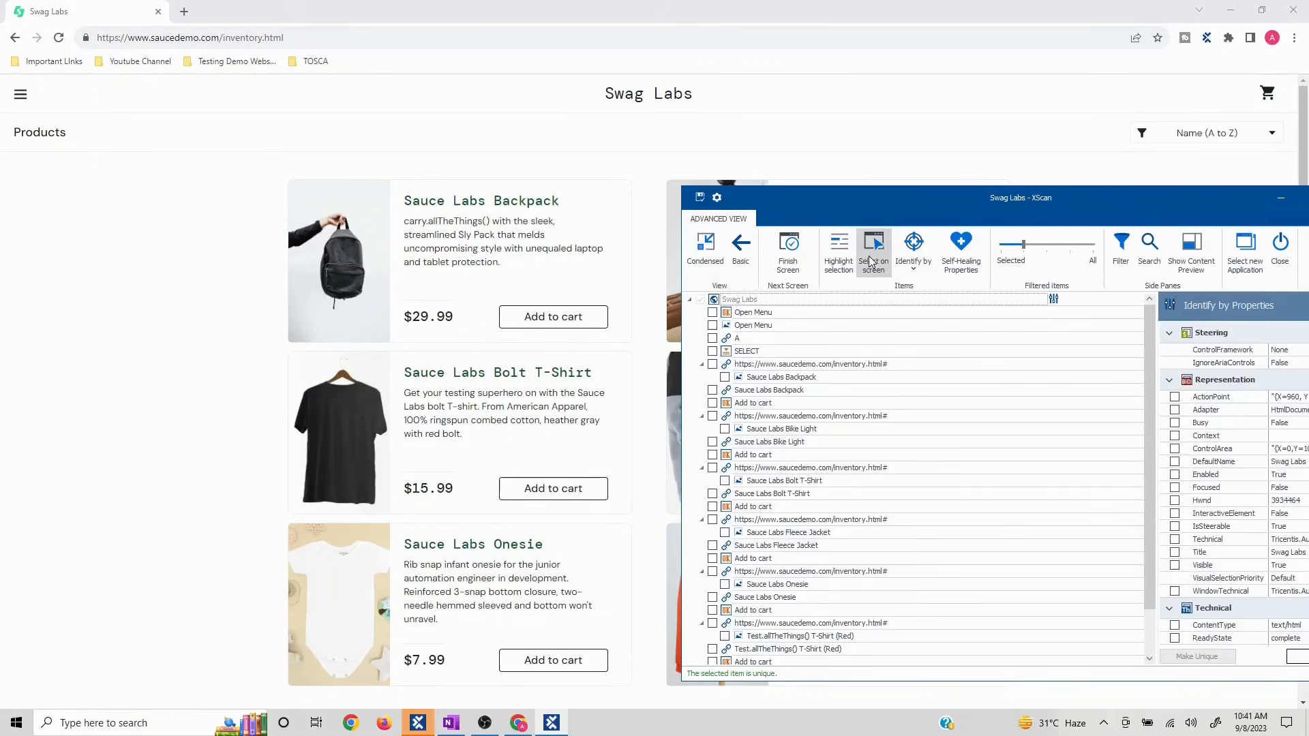
click(873, 253)
click(553, 319)
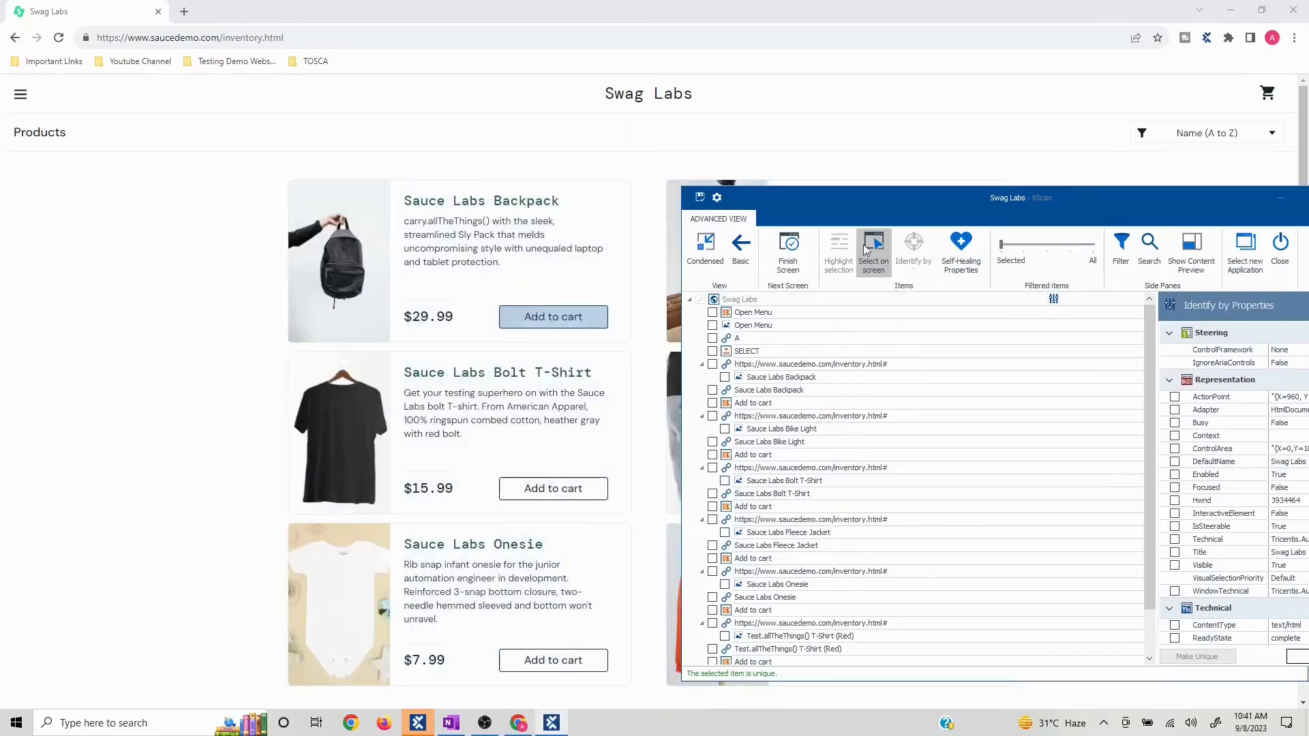
click(877, 260)
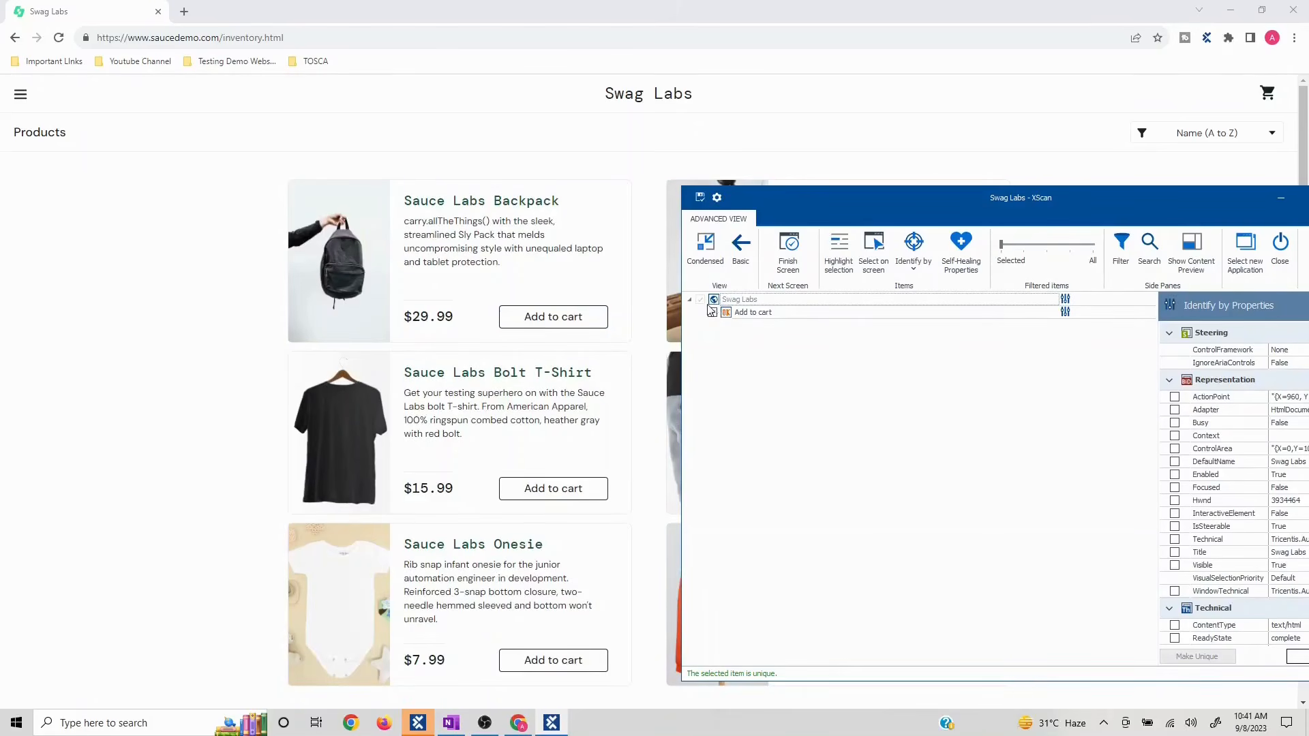
- Maximize XScan, inspect Add to cart's properties, and rename the page module ProductsPage
drag(865, 207, 611, 189)
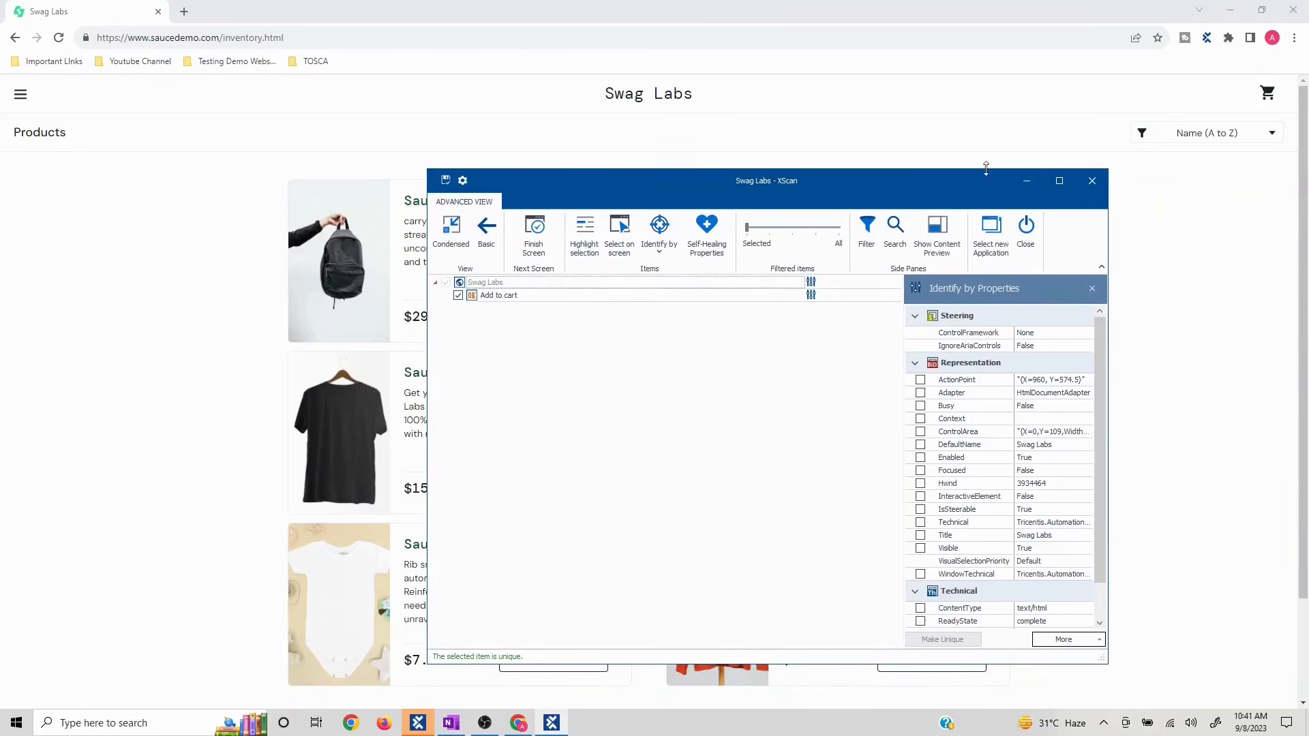
click(1066, 179)
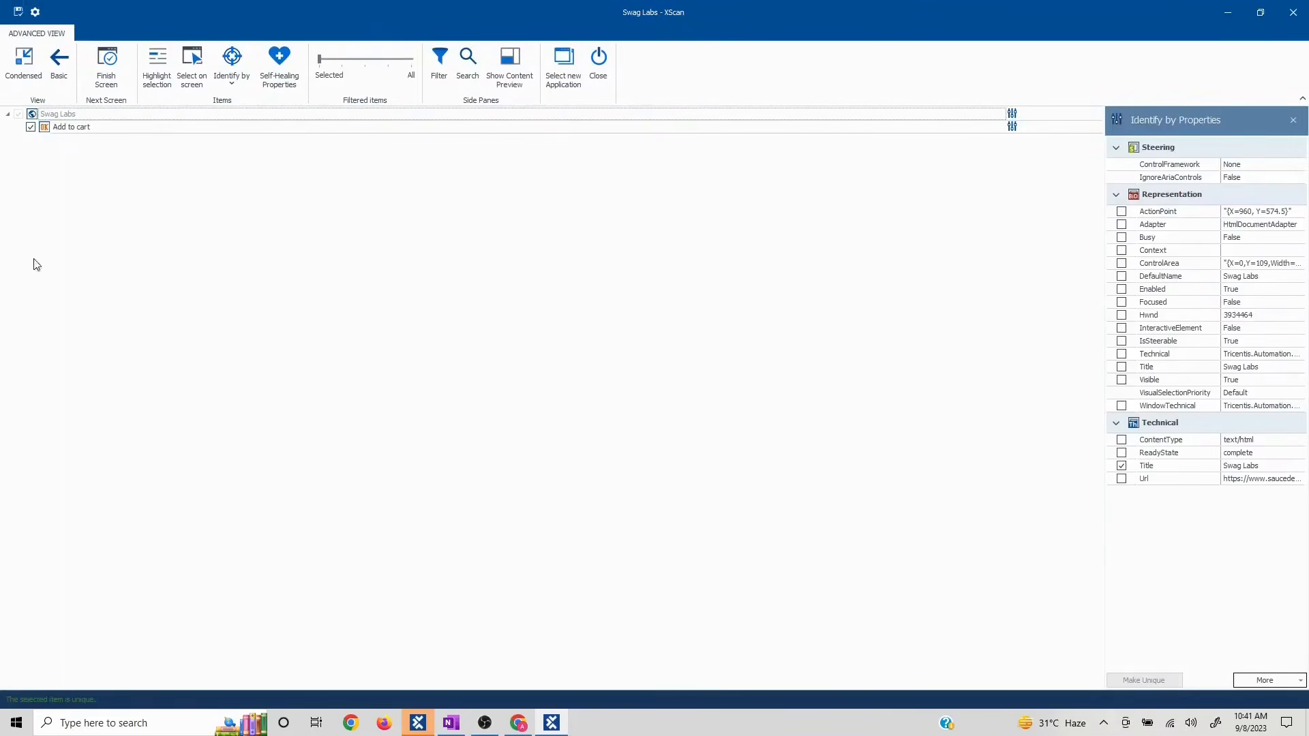
click(45, 129)
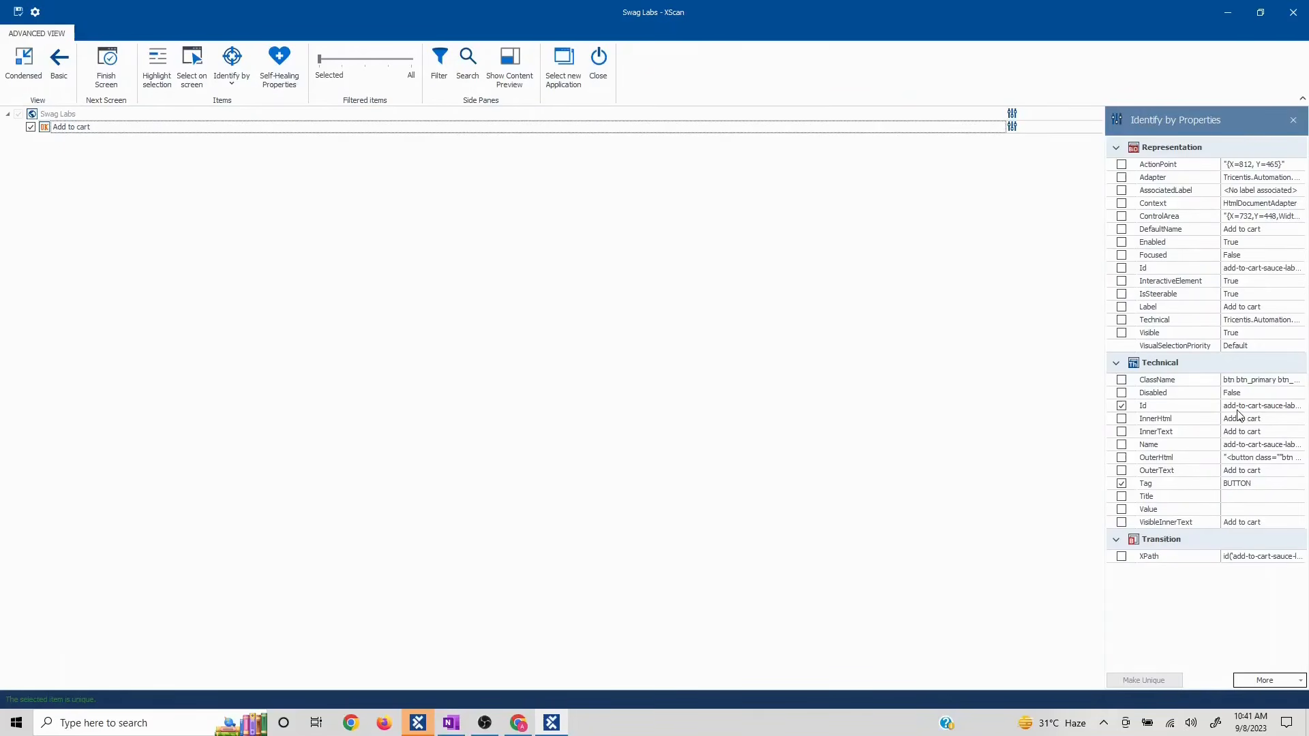
double_click(68, 115)
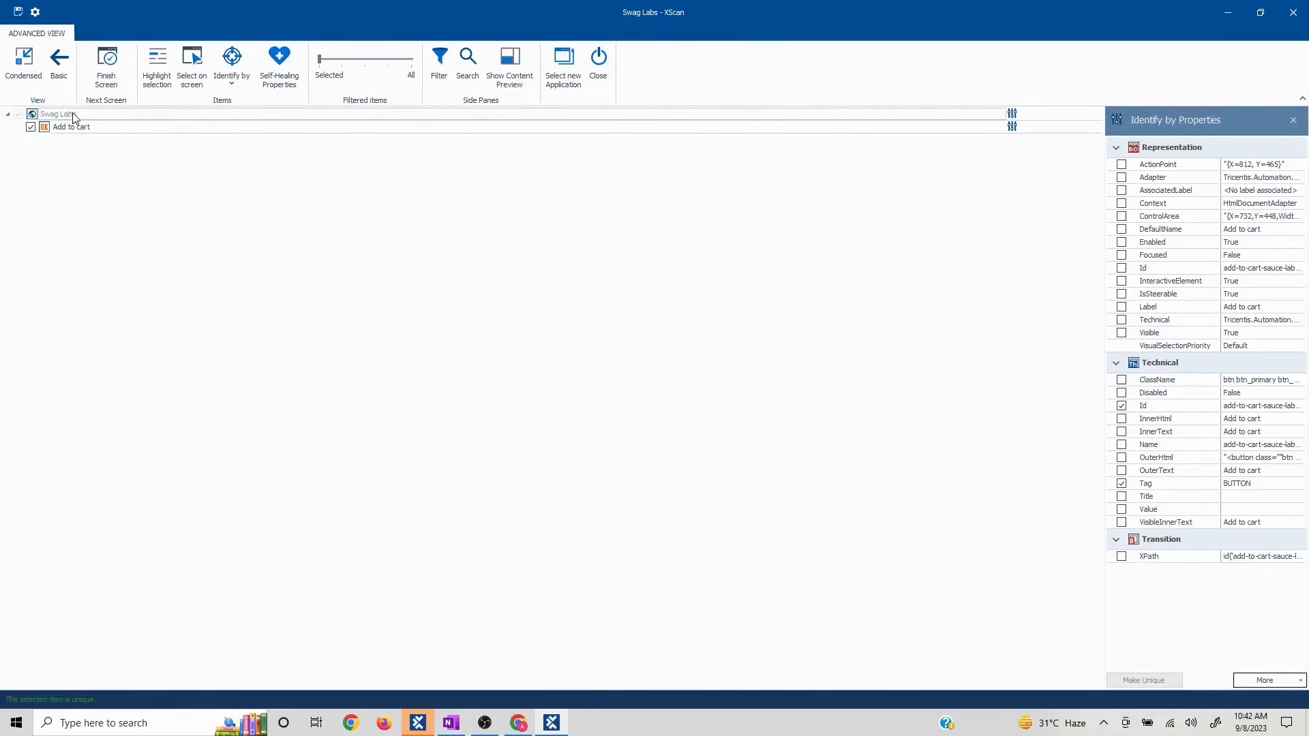
text(ProductsPage)
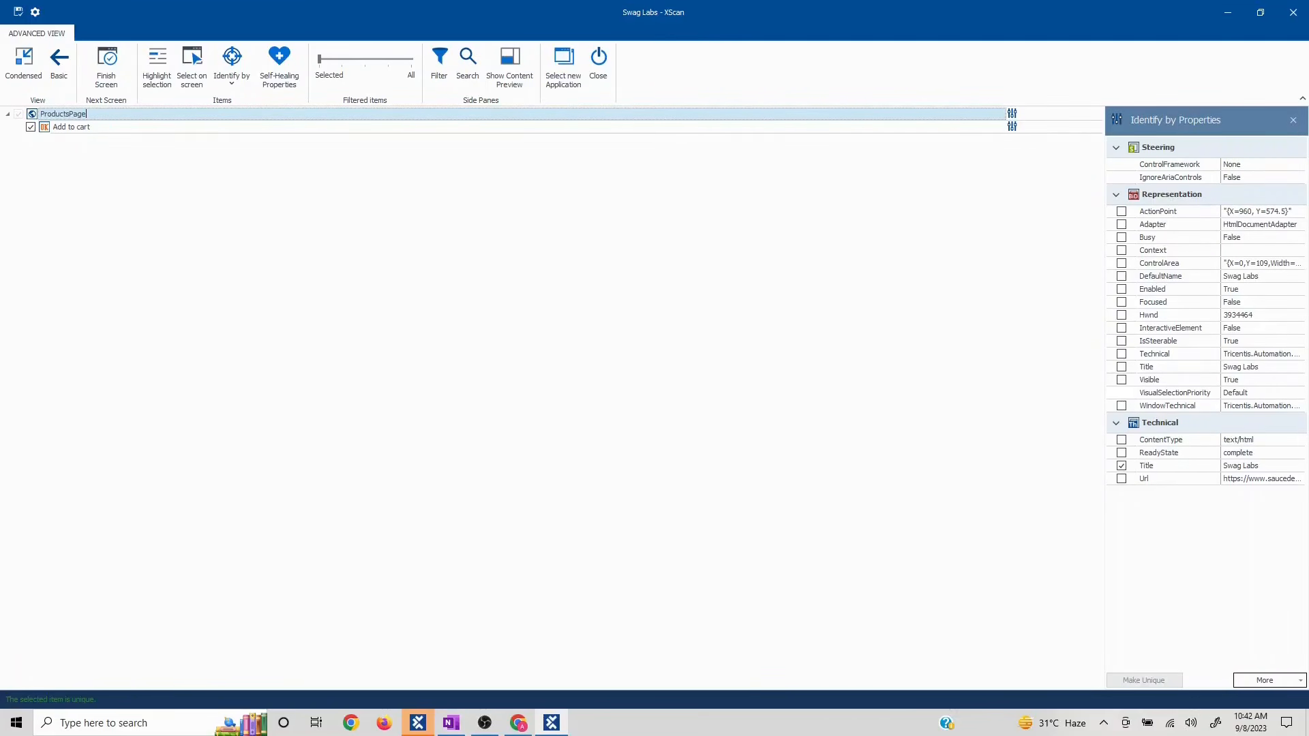
- Capture the shopping cart link and add ClassName to its identifying properties
click(1260, 12)
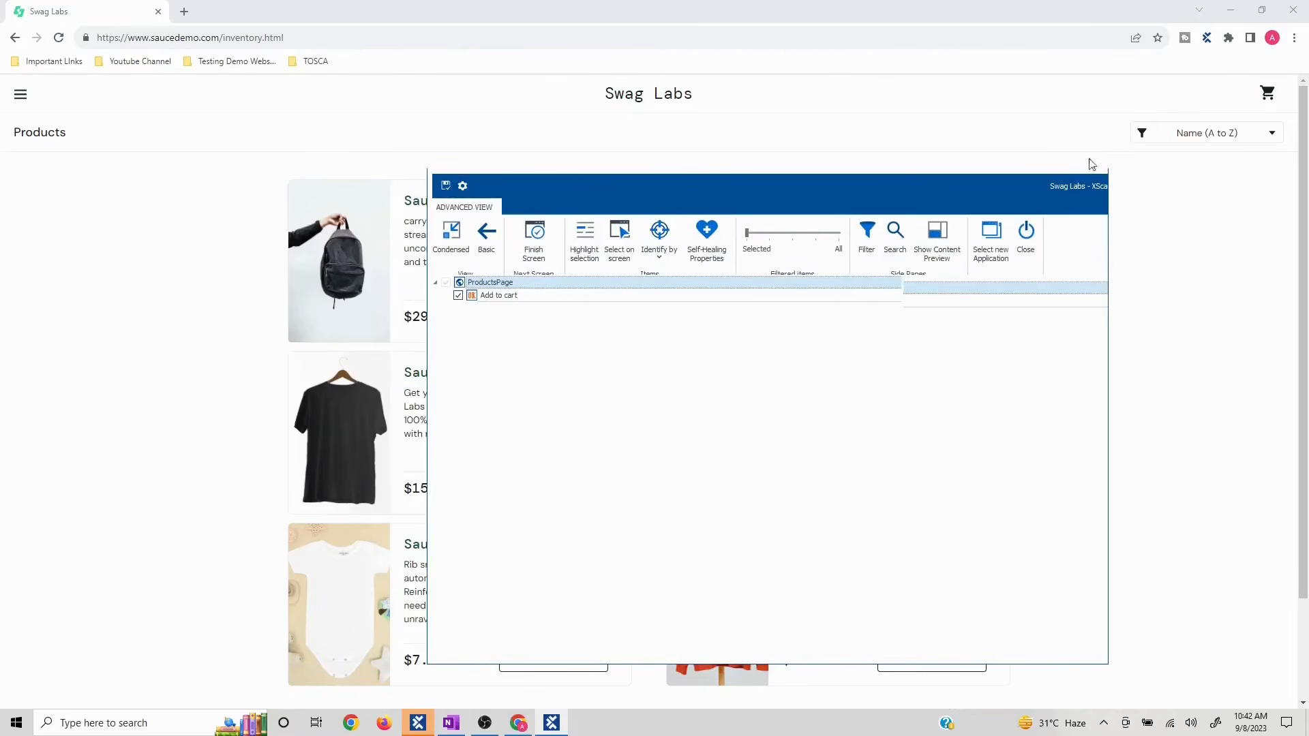
drag(895, 197, 875, 148)
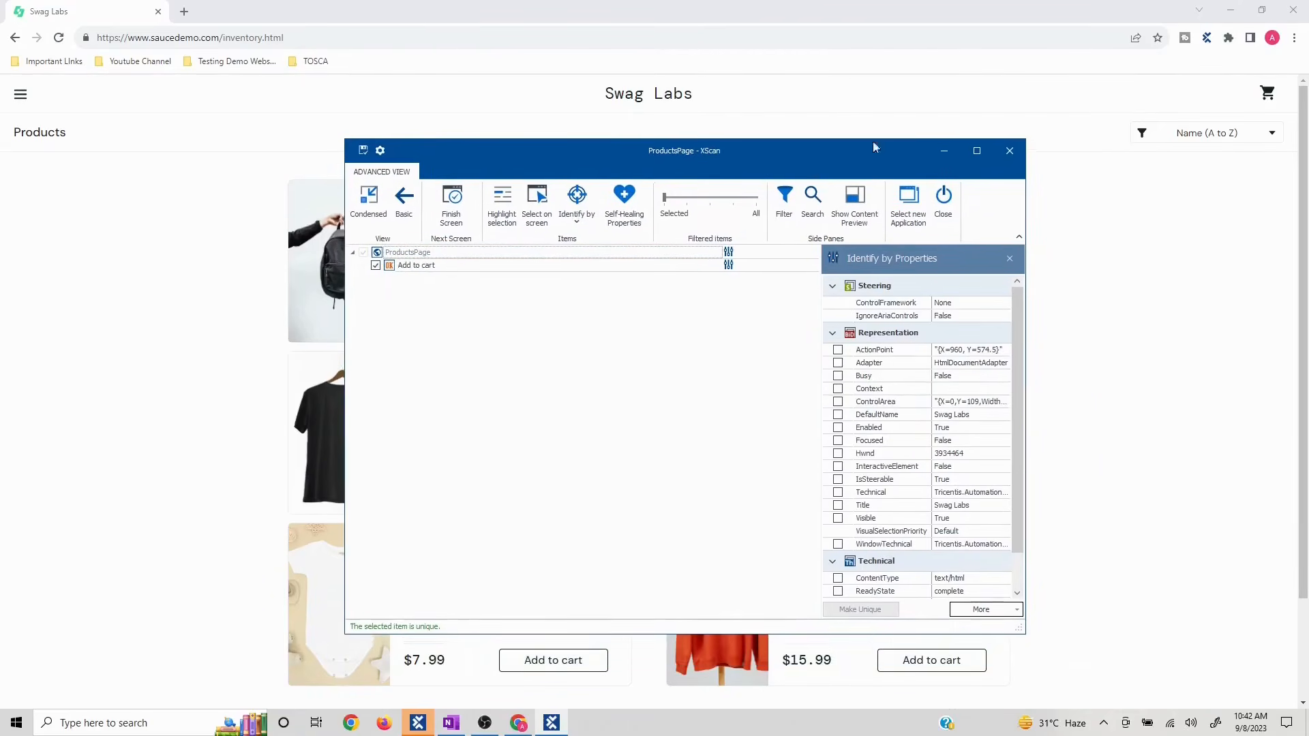
click(535, 218)
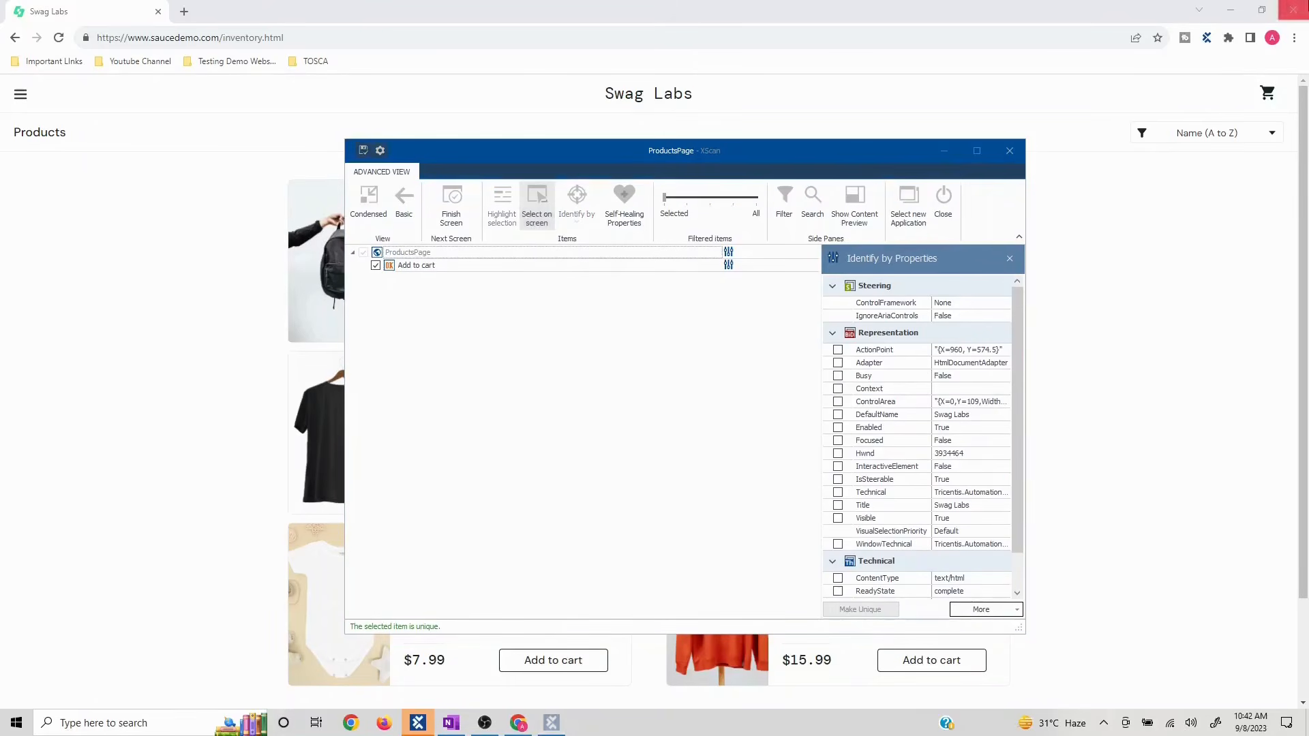
click(1270, 99)
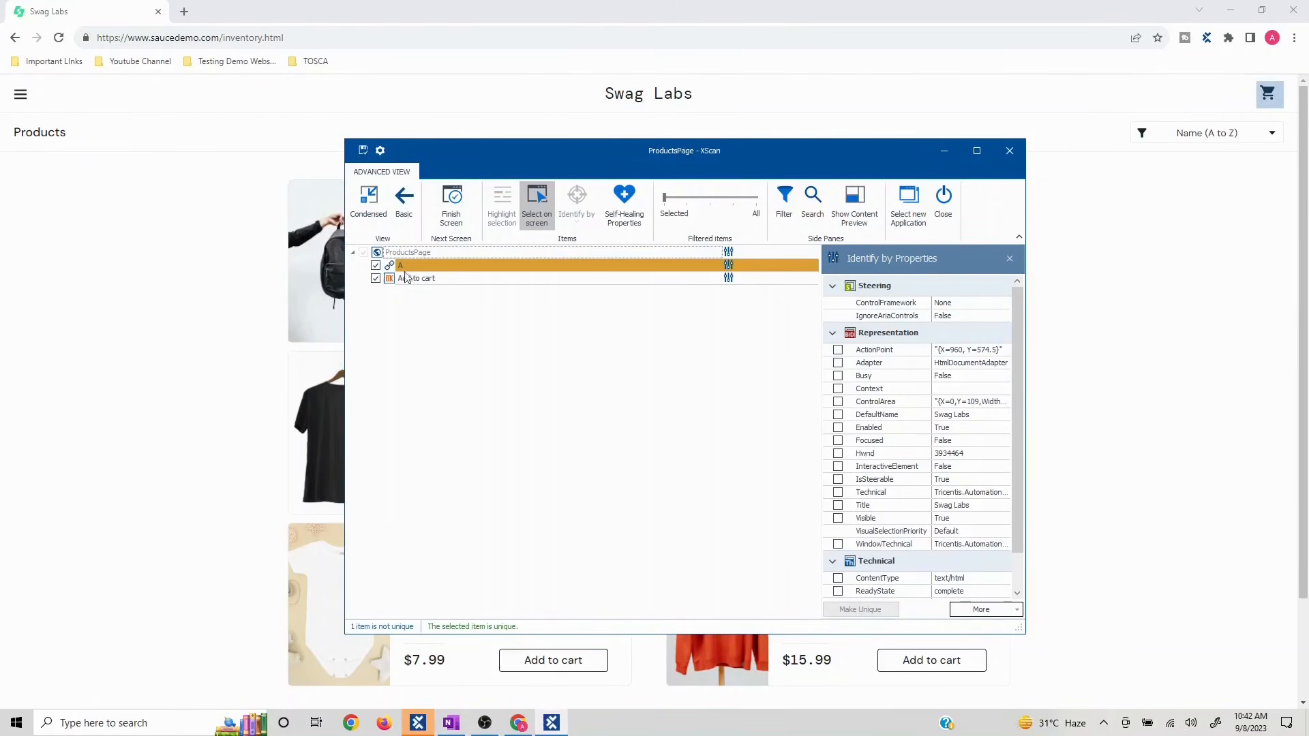
click(976, 150)
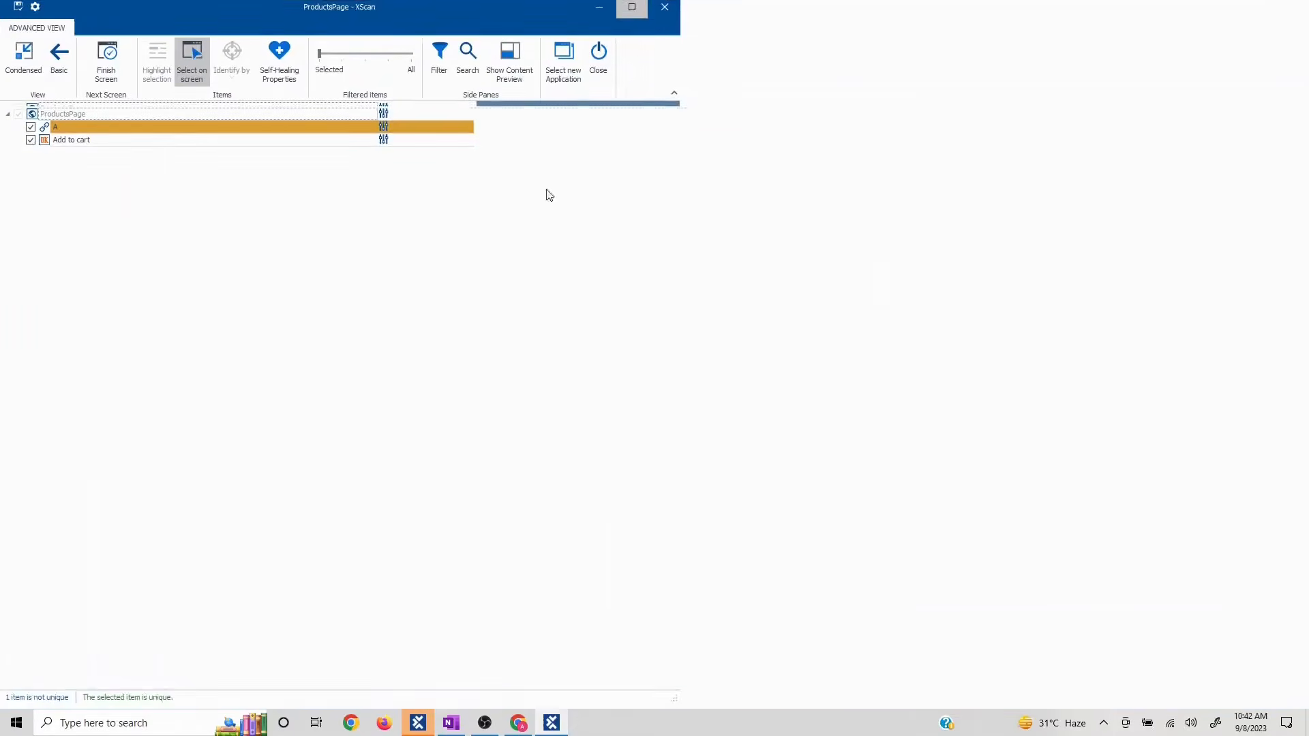
click(47, 130)
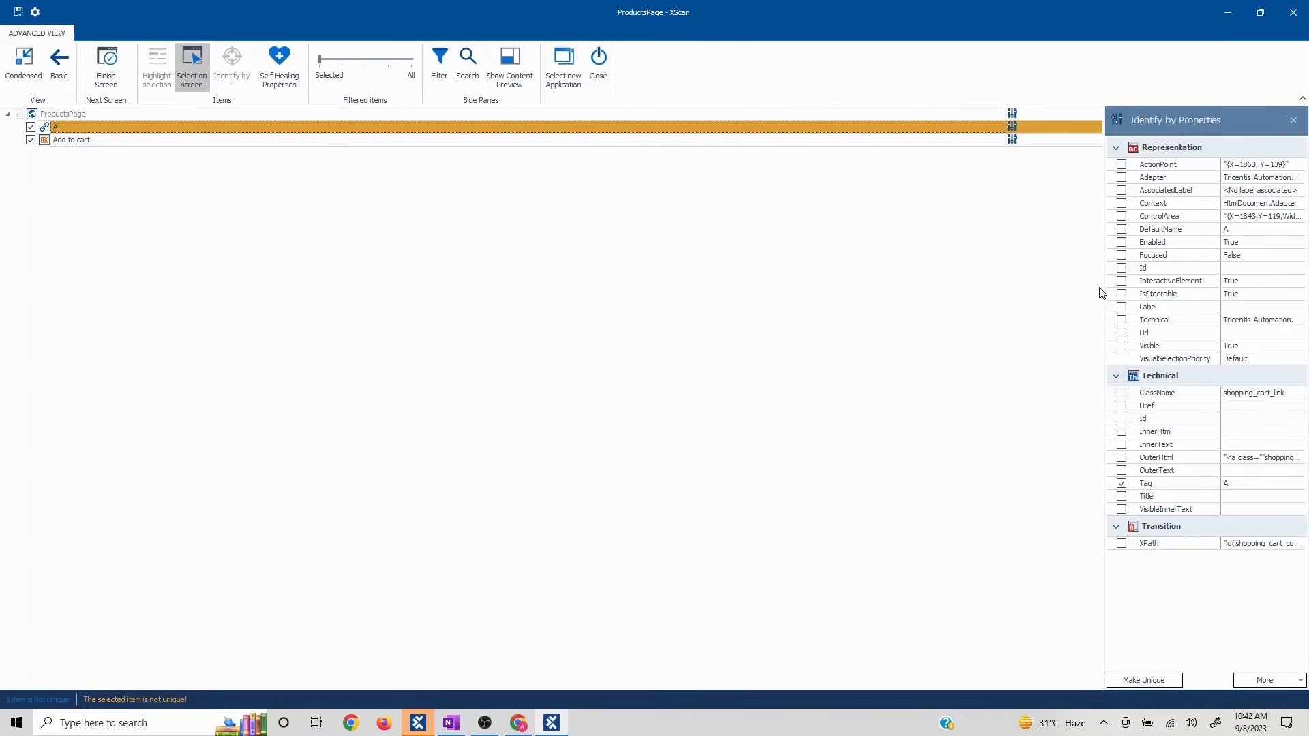
click(1121, 393)
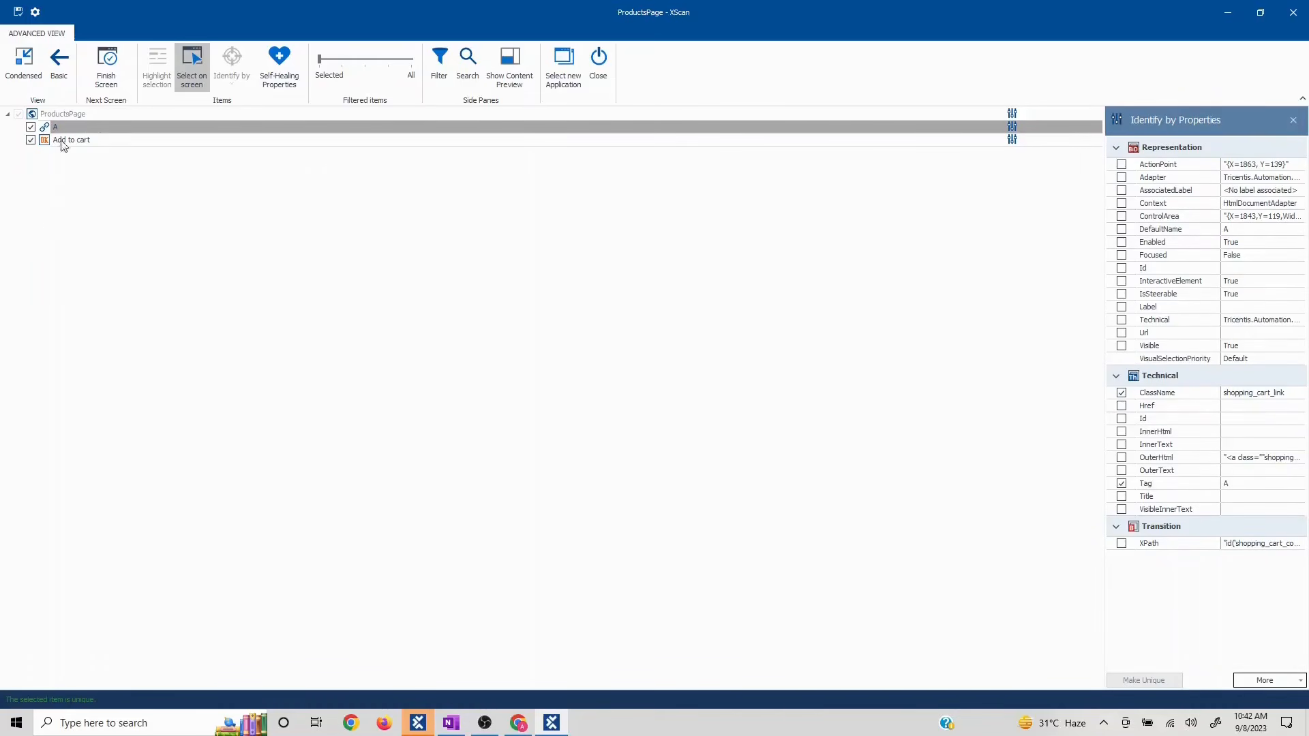
- Rename the link Cartlink and save ProductsPage, then add the Backpack and open the cart
click(75, 128)
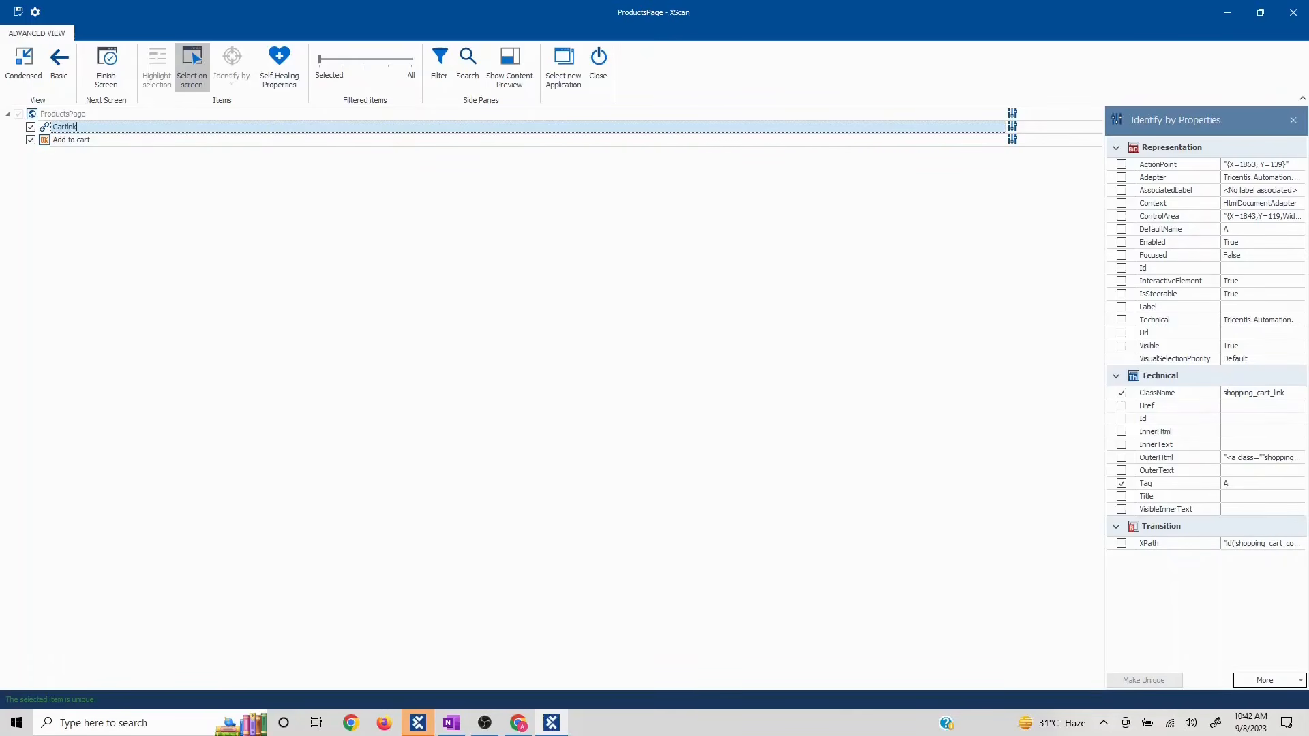
click(18, 14)
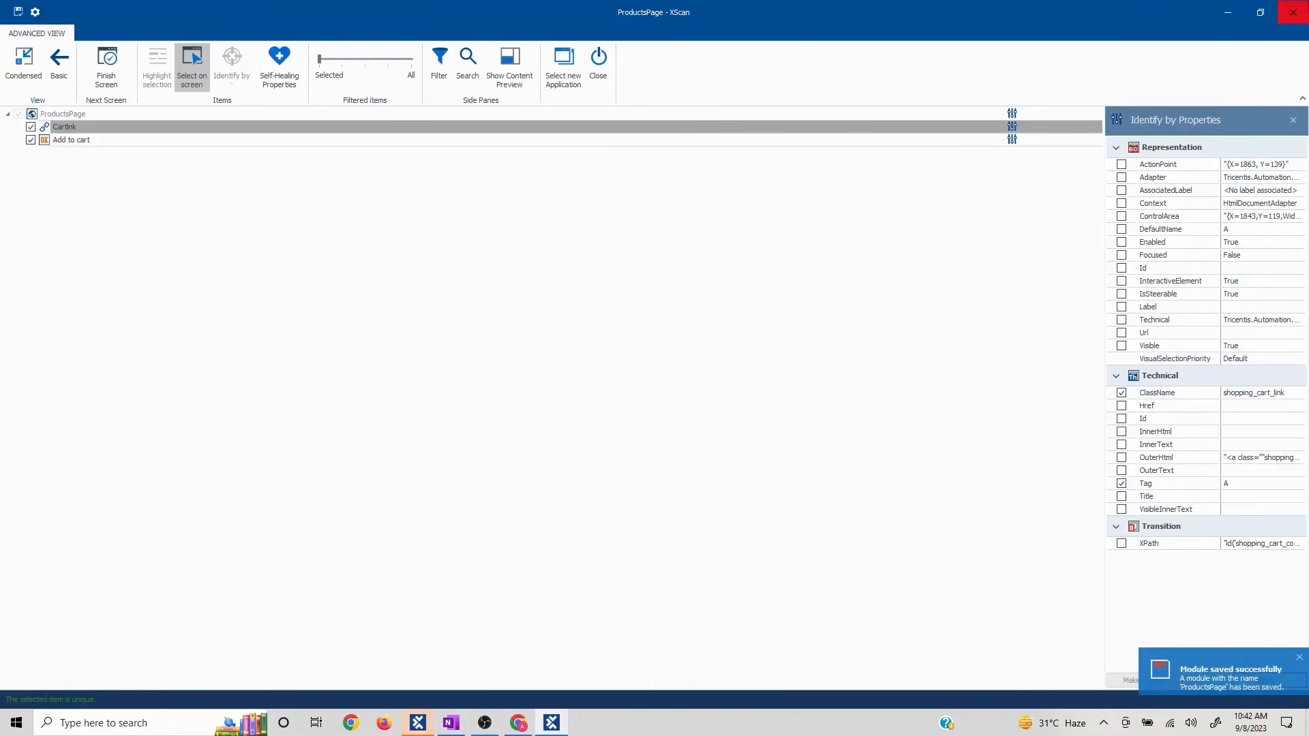
click(1295, 17)
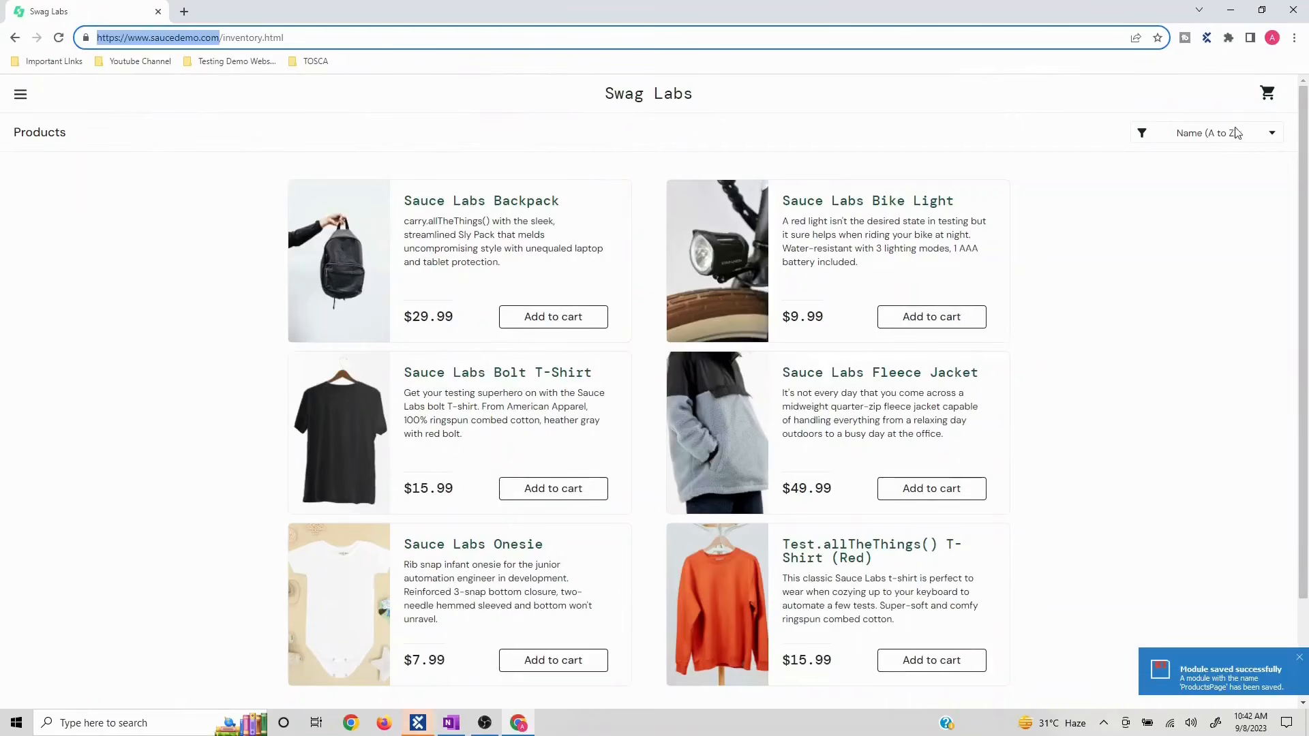
click(572, 326)
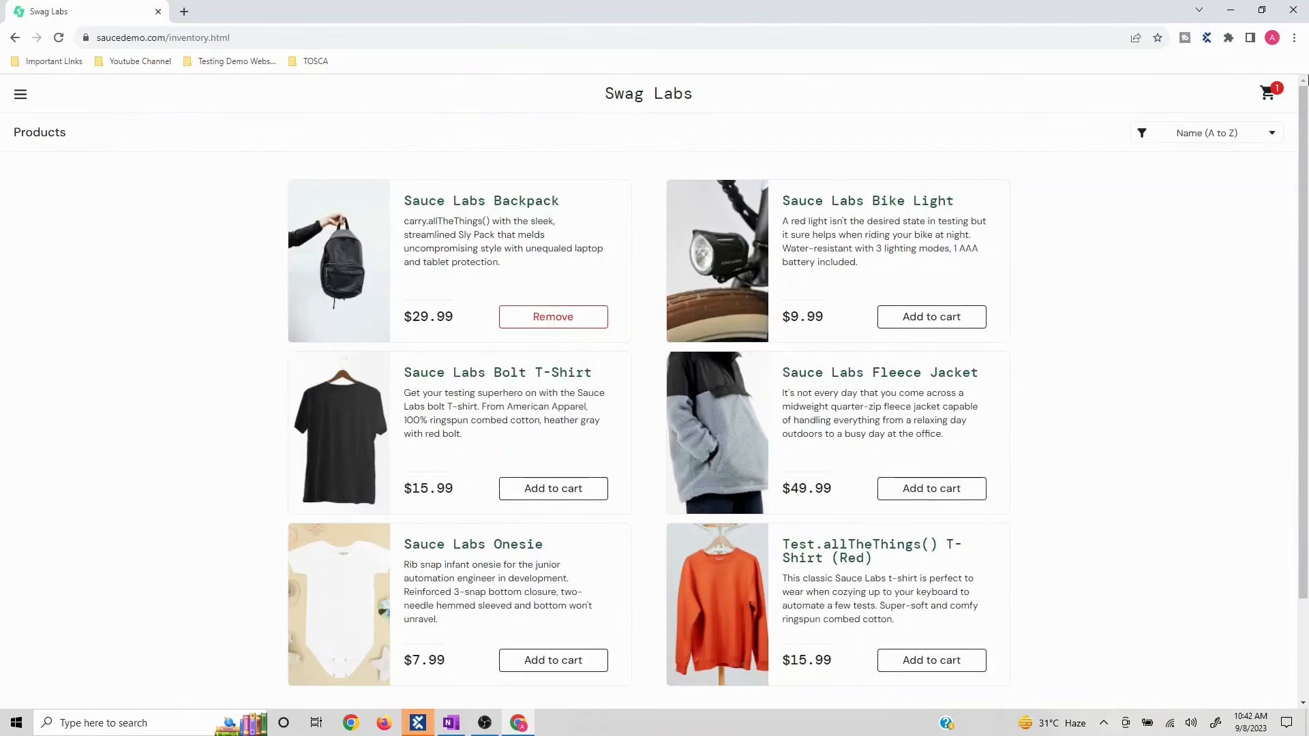
click(1269, 94)
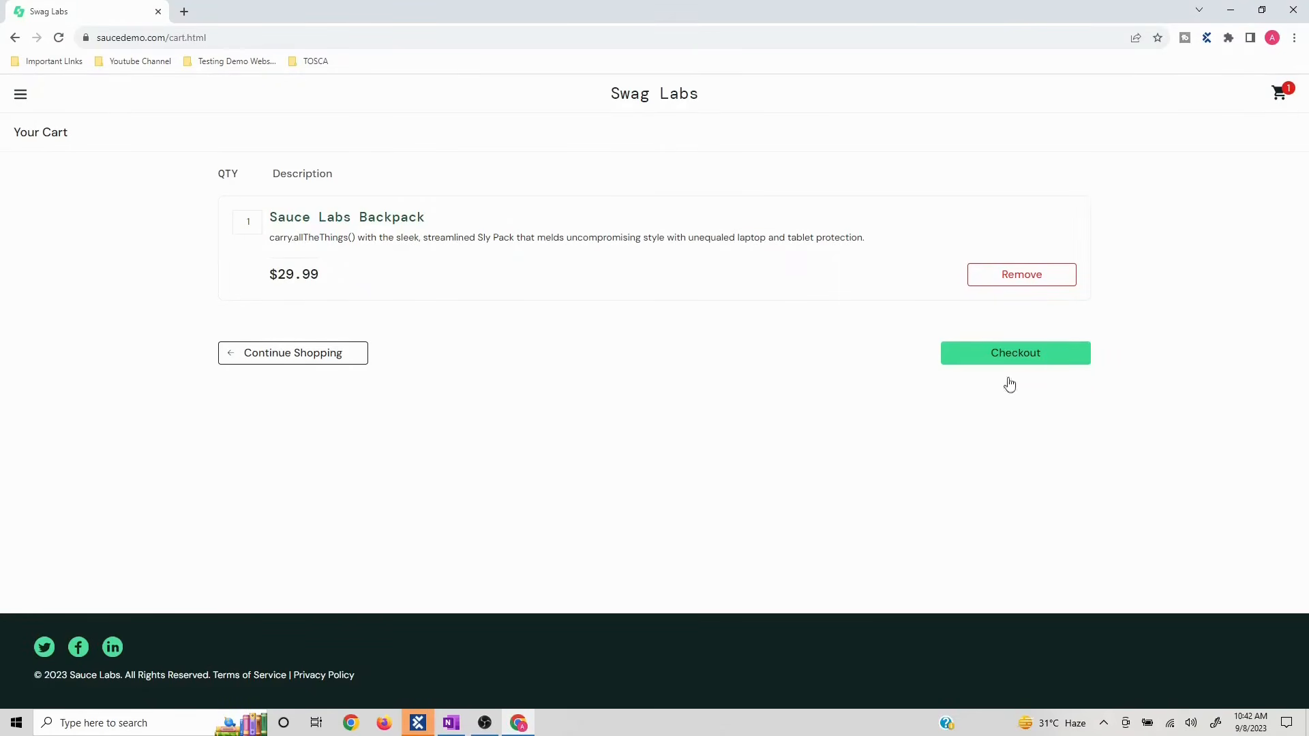
key(alt+Tab)
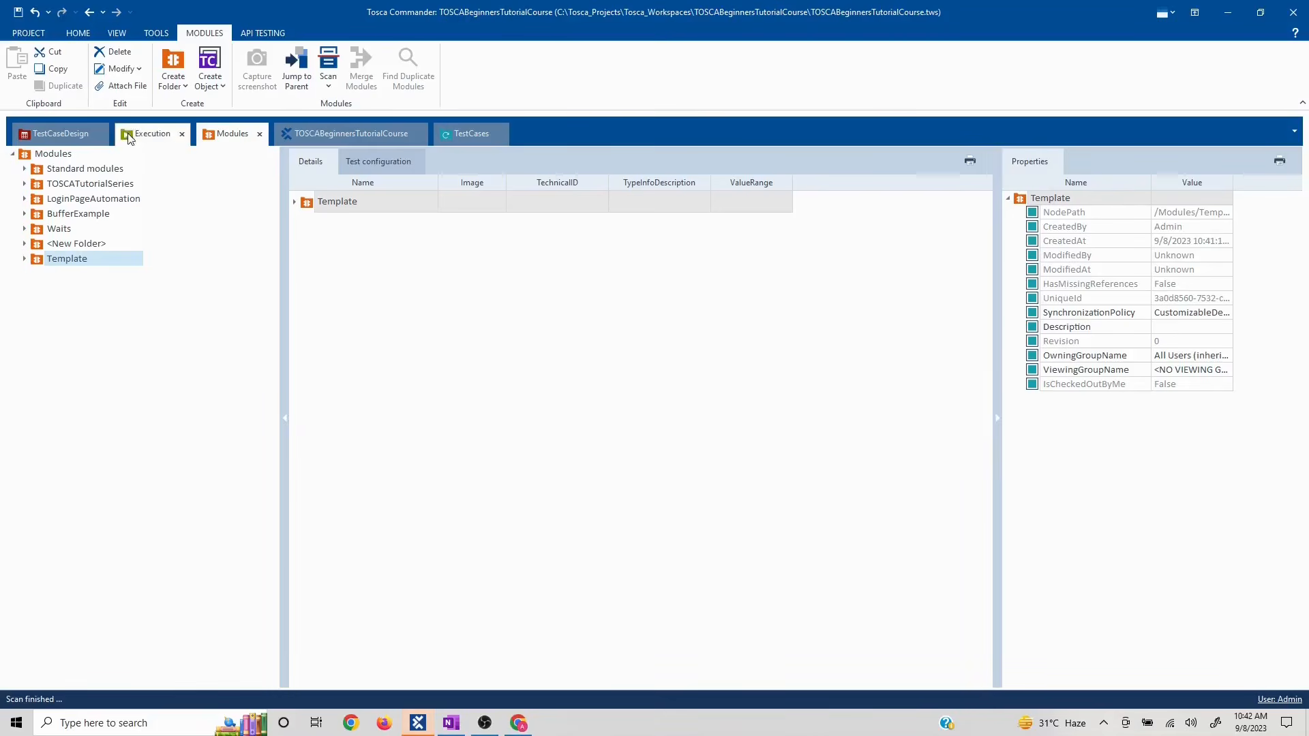
- Scan the Swag Labs cart page into Template and capture the Checkout button
right_click(81, 265)
mouse_move(196, 312)
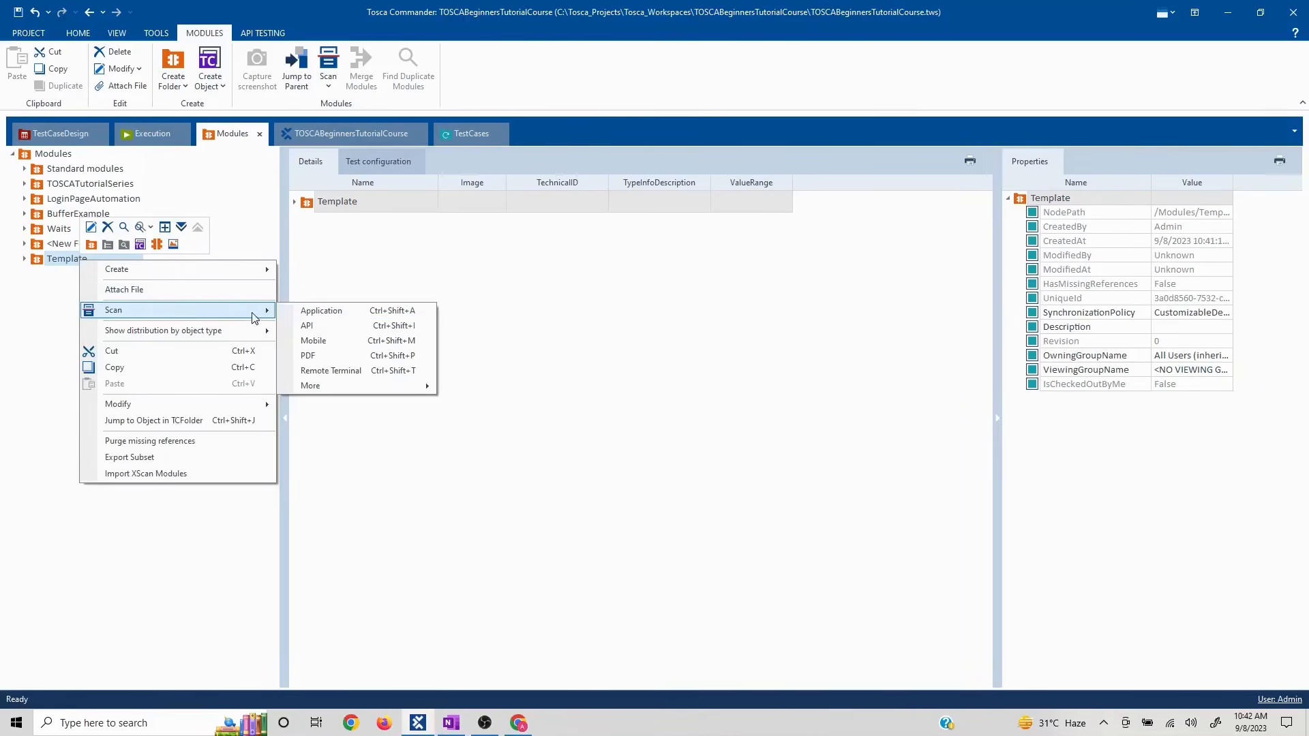
click(328, 315)
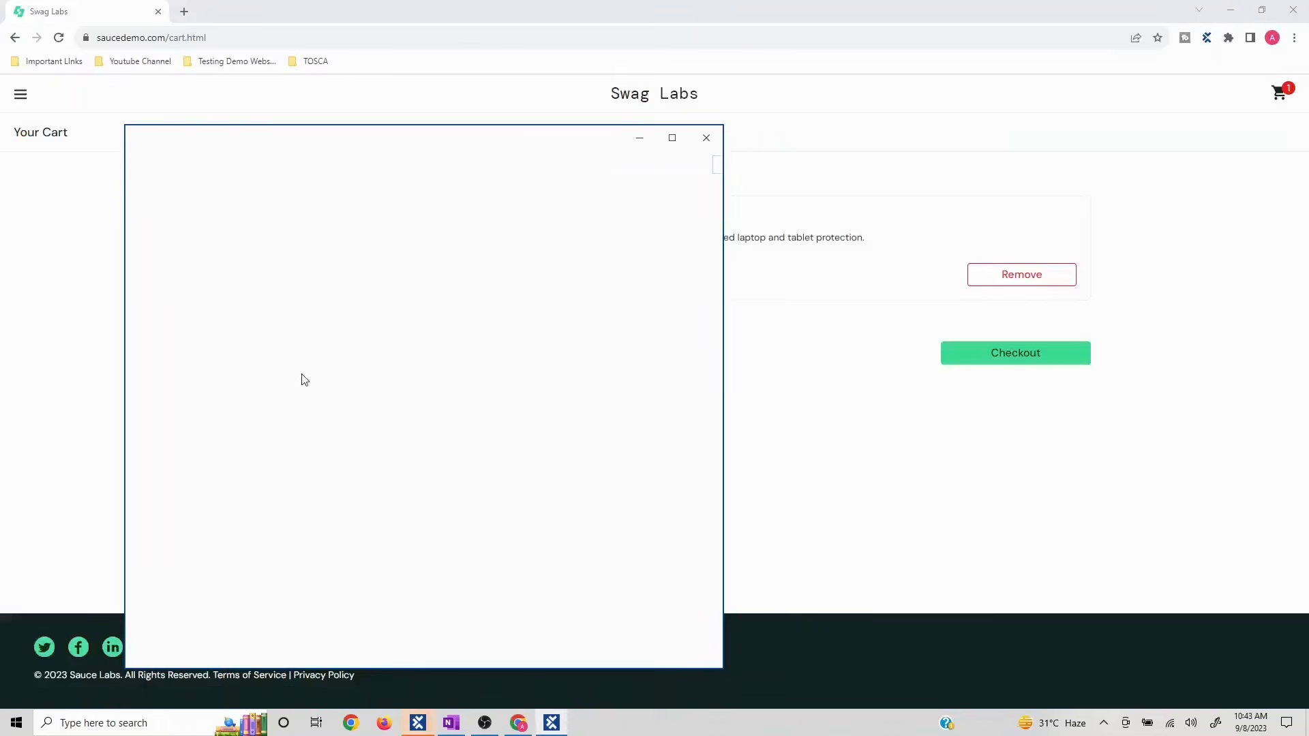
click(585, 624)
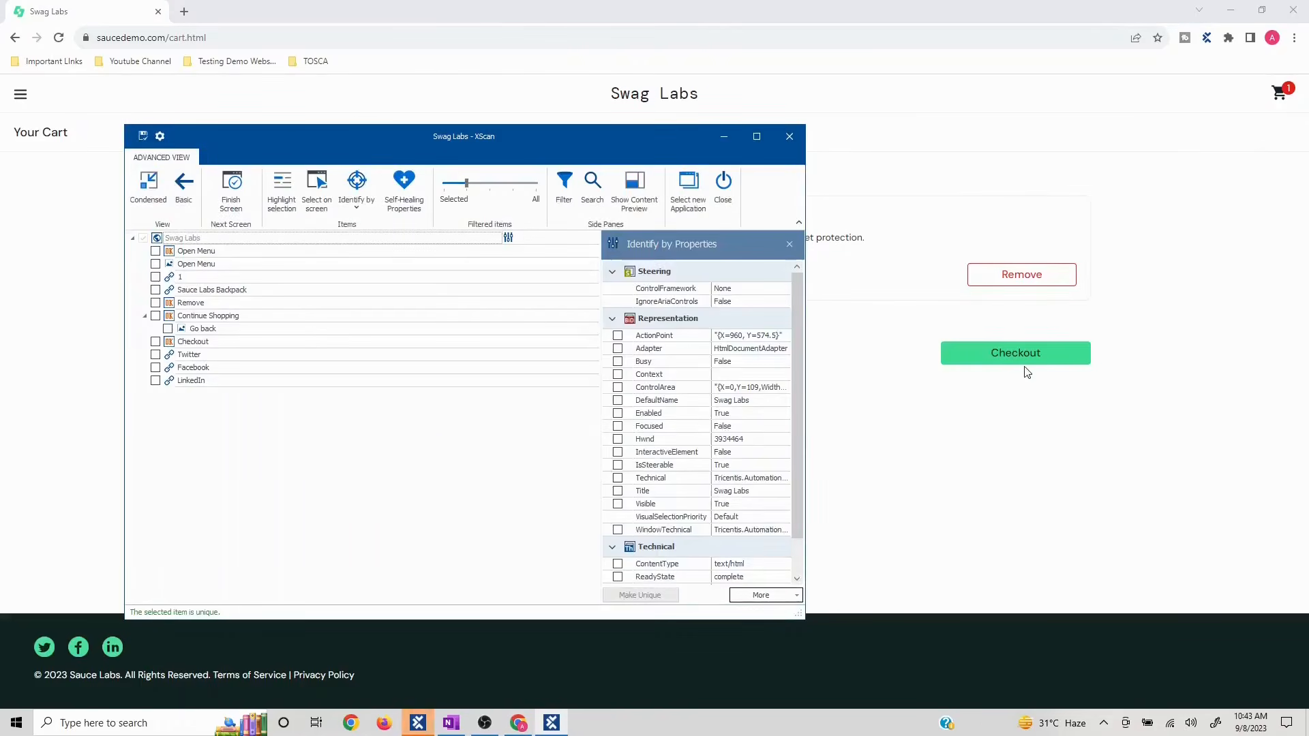
click(317, 191)
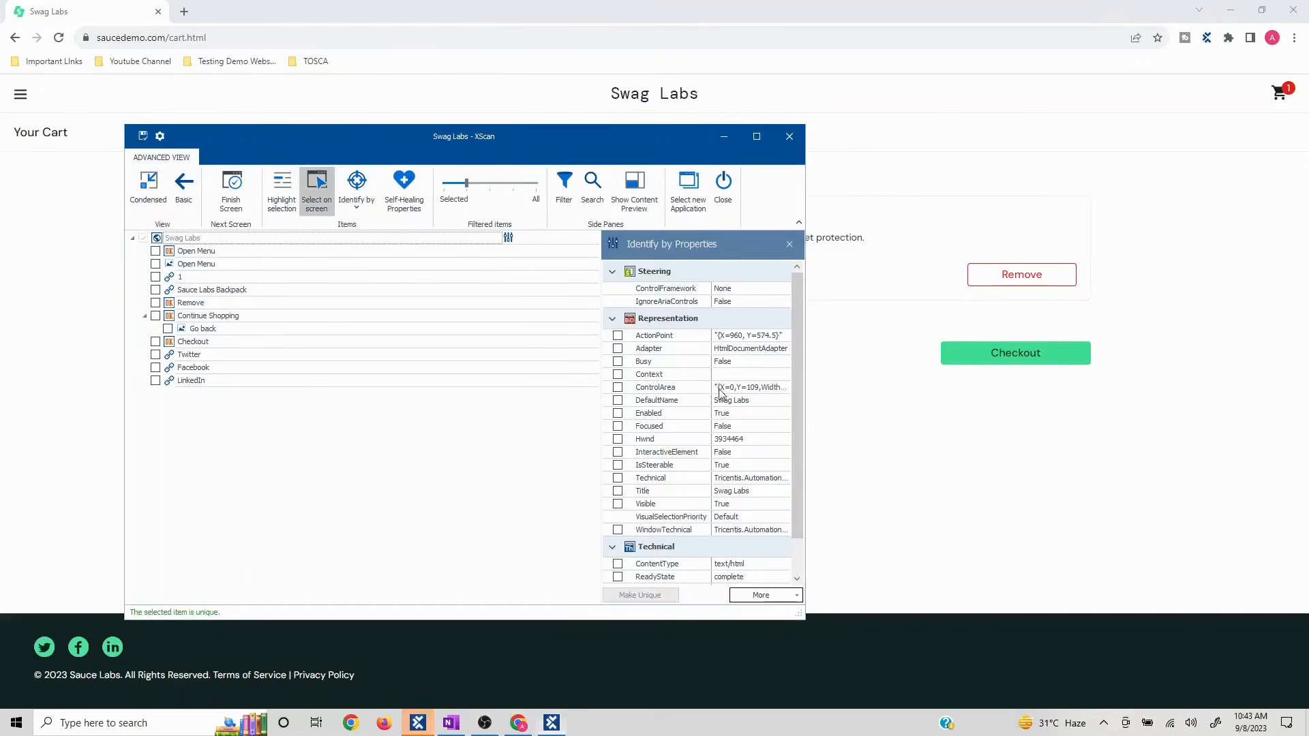
click(1024, 357)
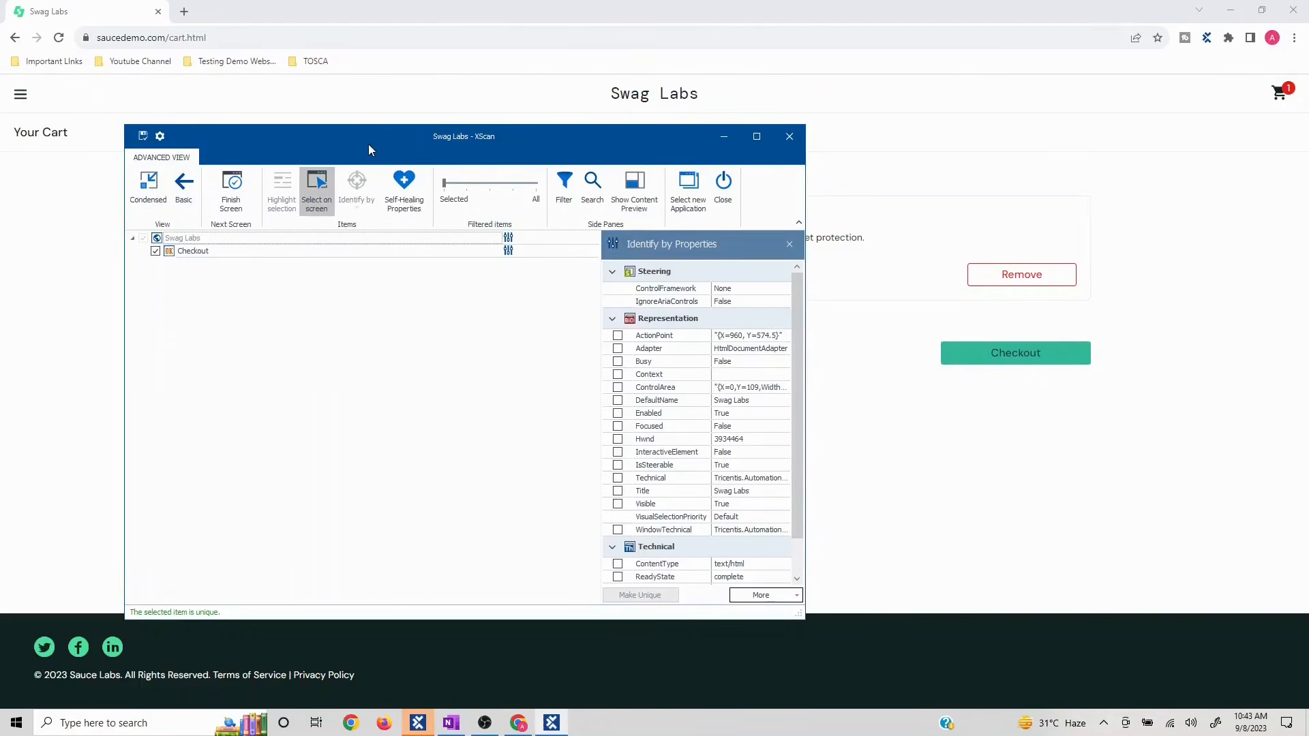
- Rename the scanned page module CheckoutCartPage
drag(368, 145, 442, 206)
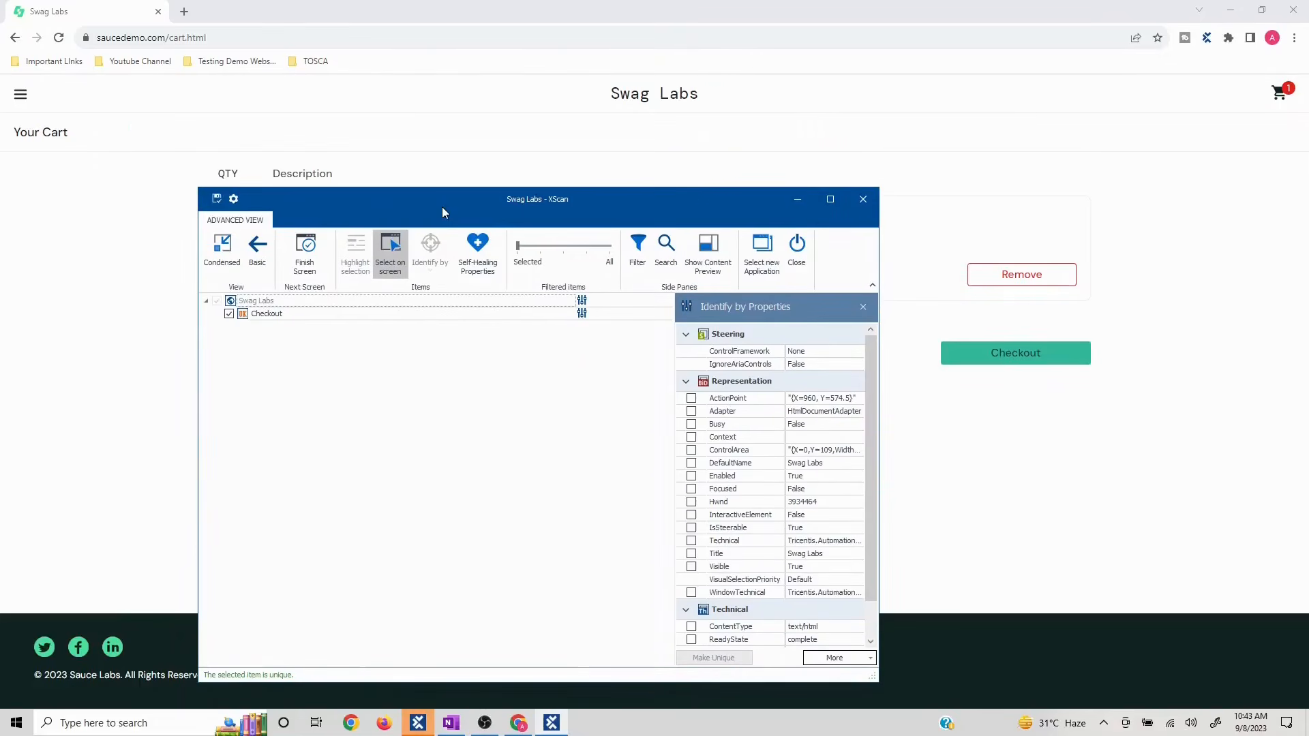
click(301, 301)
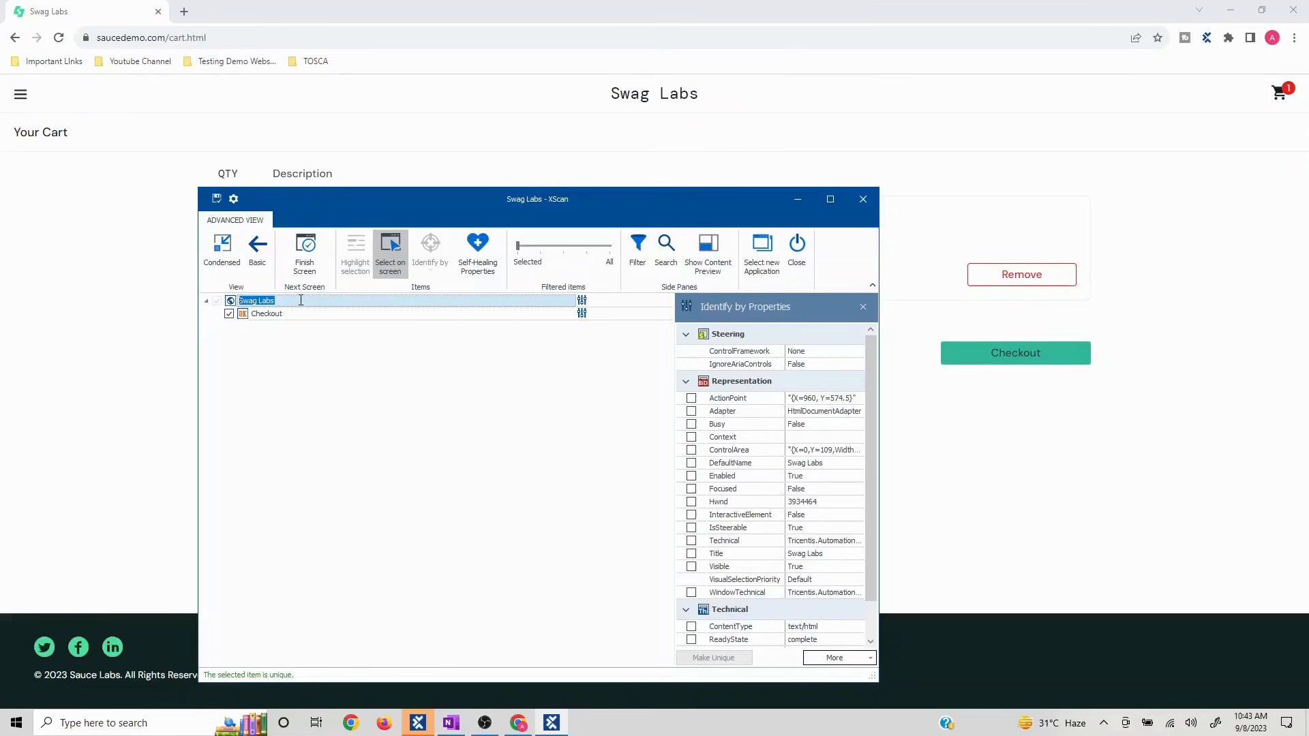
text(Chec)
drag(436, 198, 515, 210)
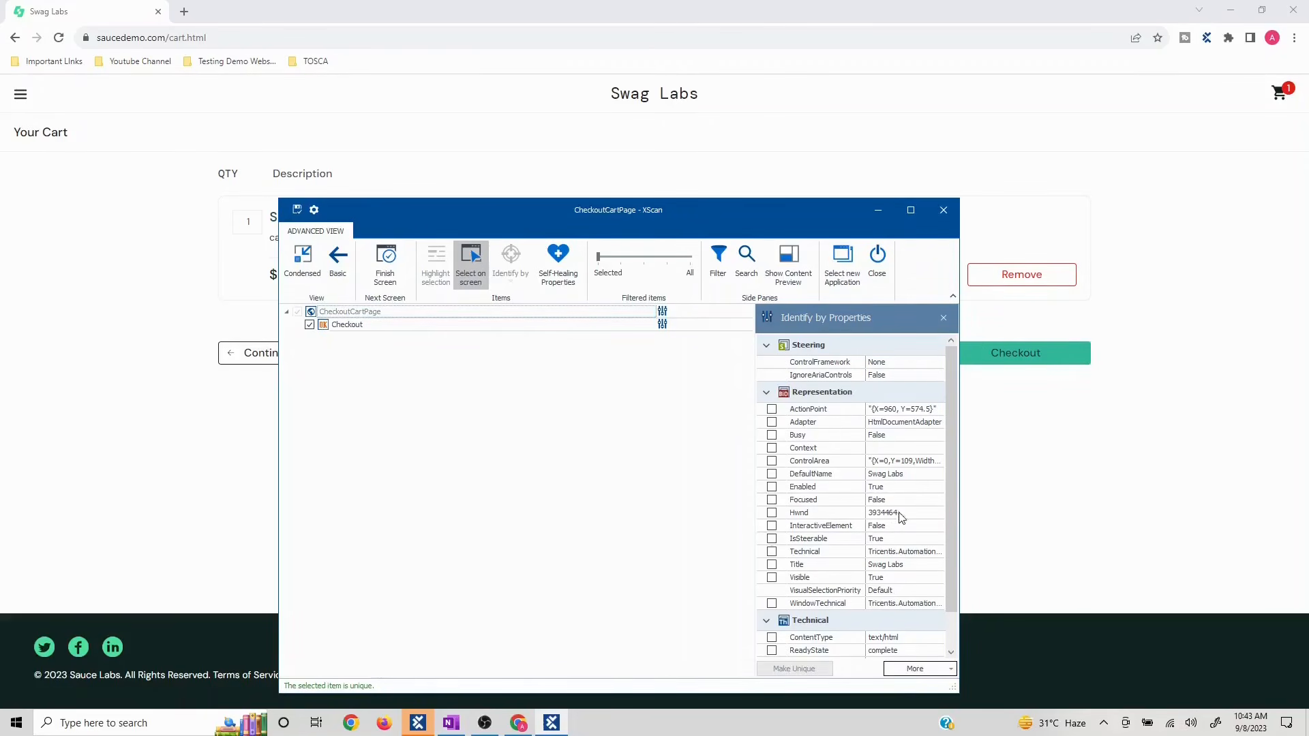
scroll(888, 531, down, 1)
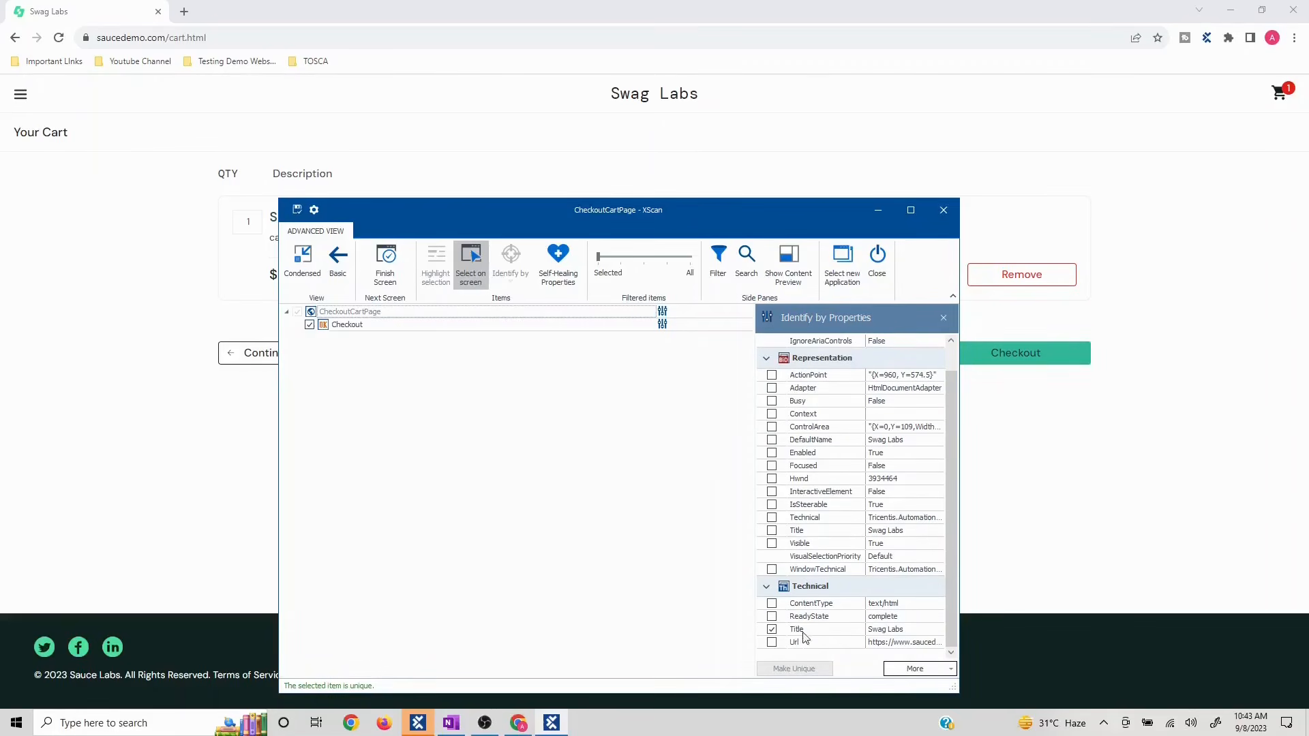
- Review the Checkout button's properties, save CheckoutCartPage, and proceed to the checkout form
click(907, 209)
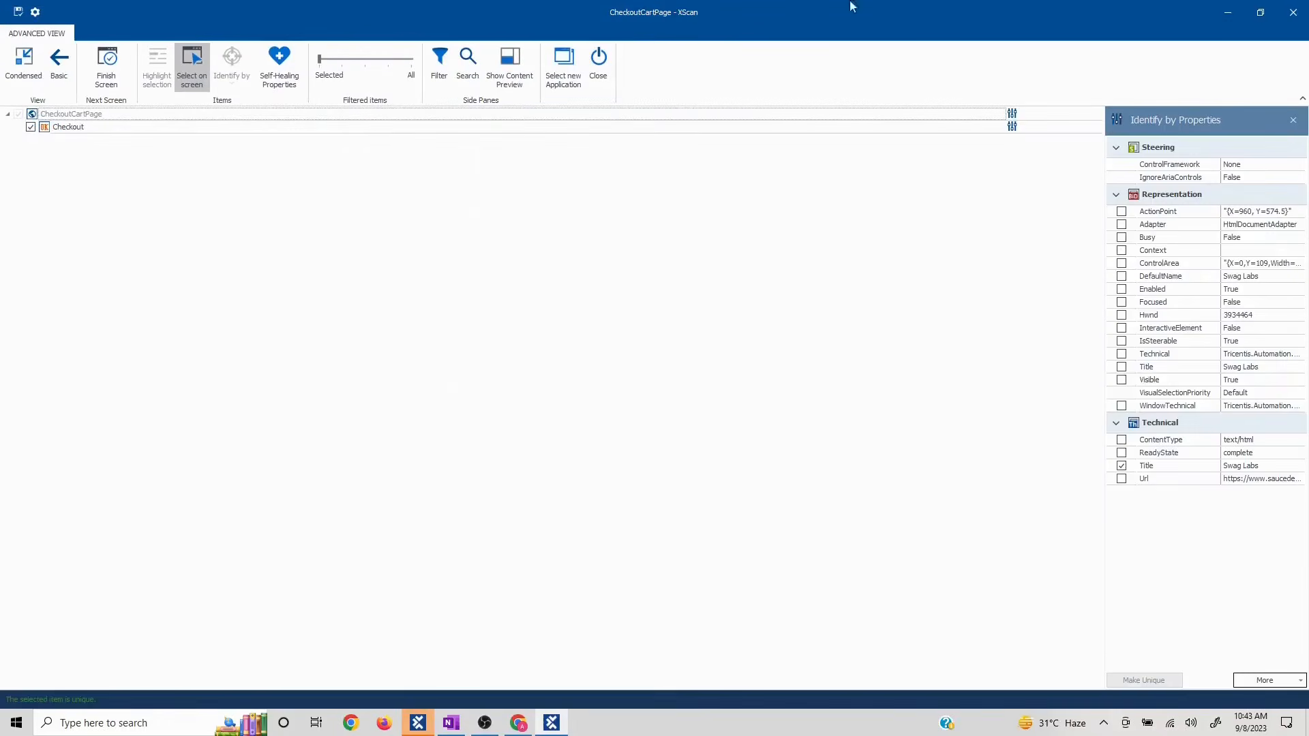
click(47, 130)
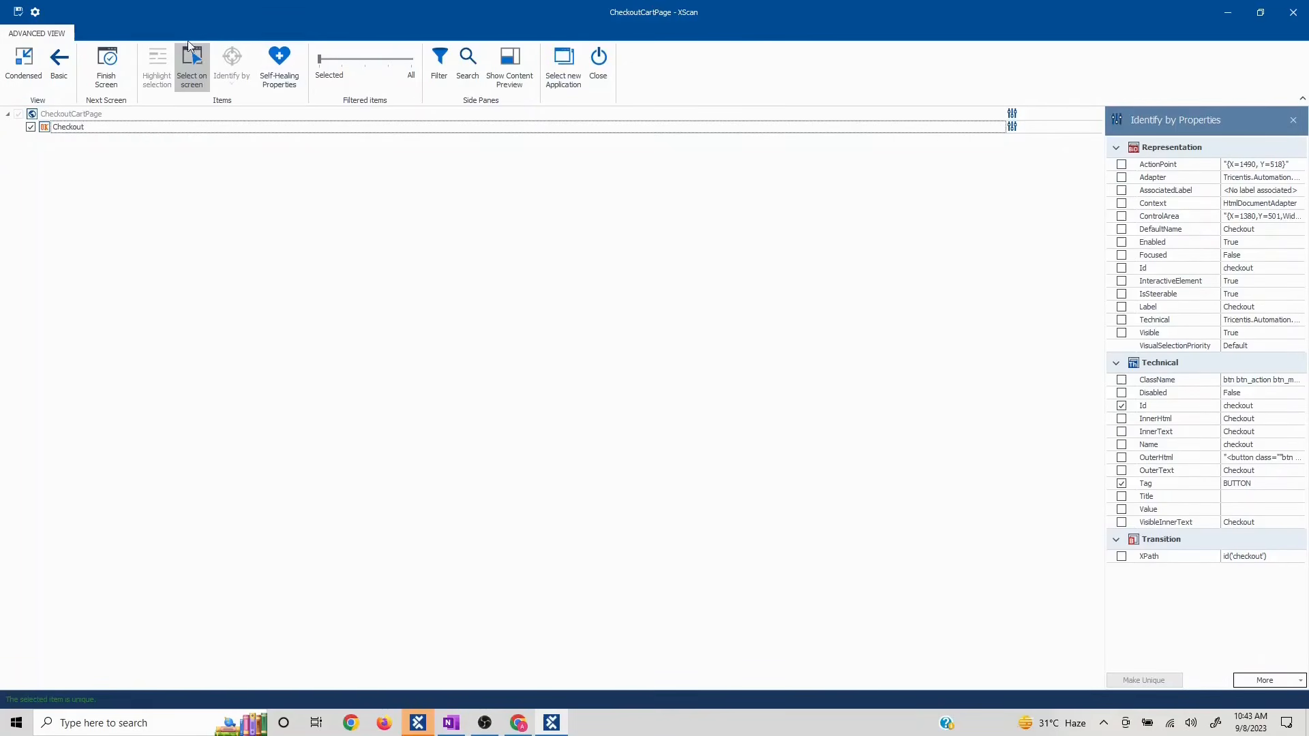
click(19, 12)
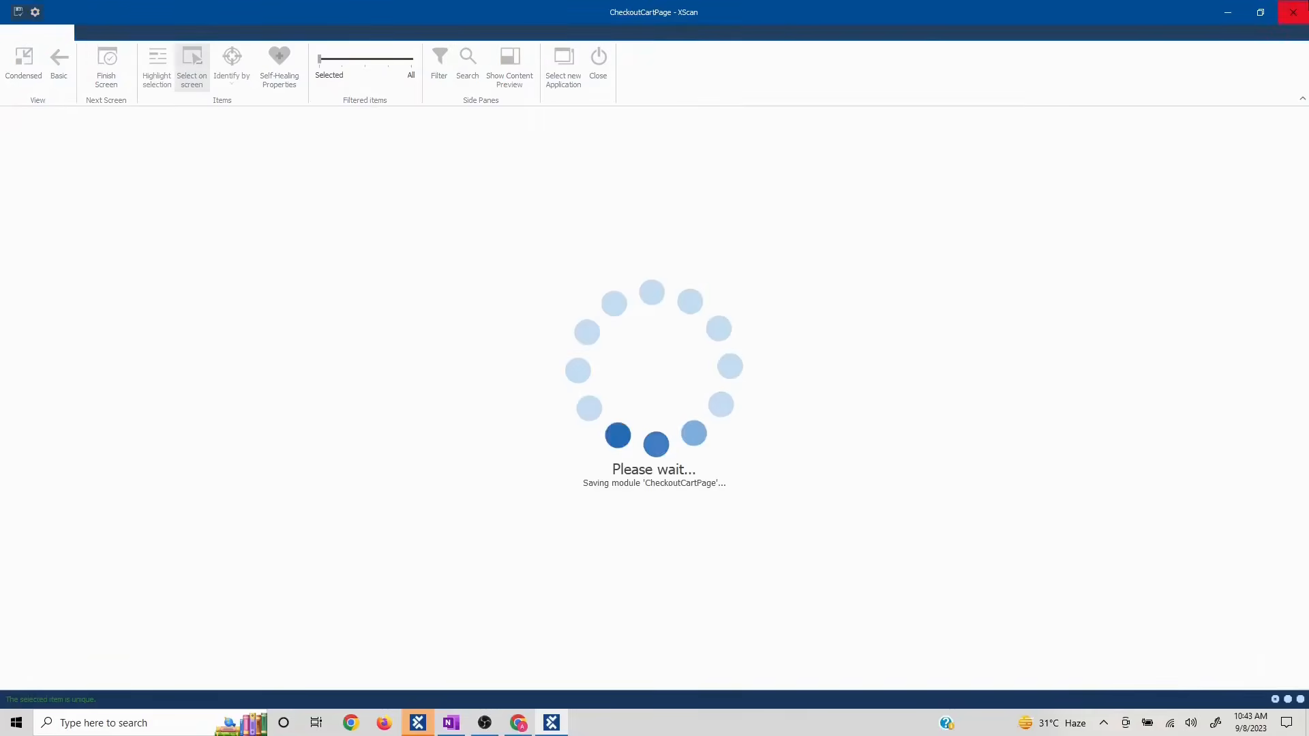
click(1296, 7)
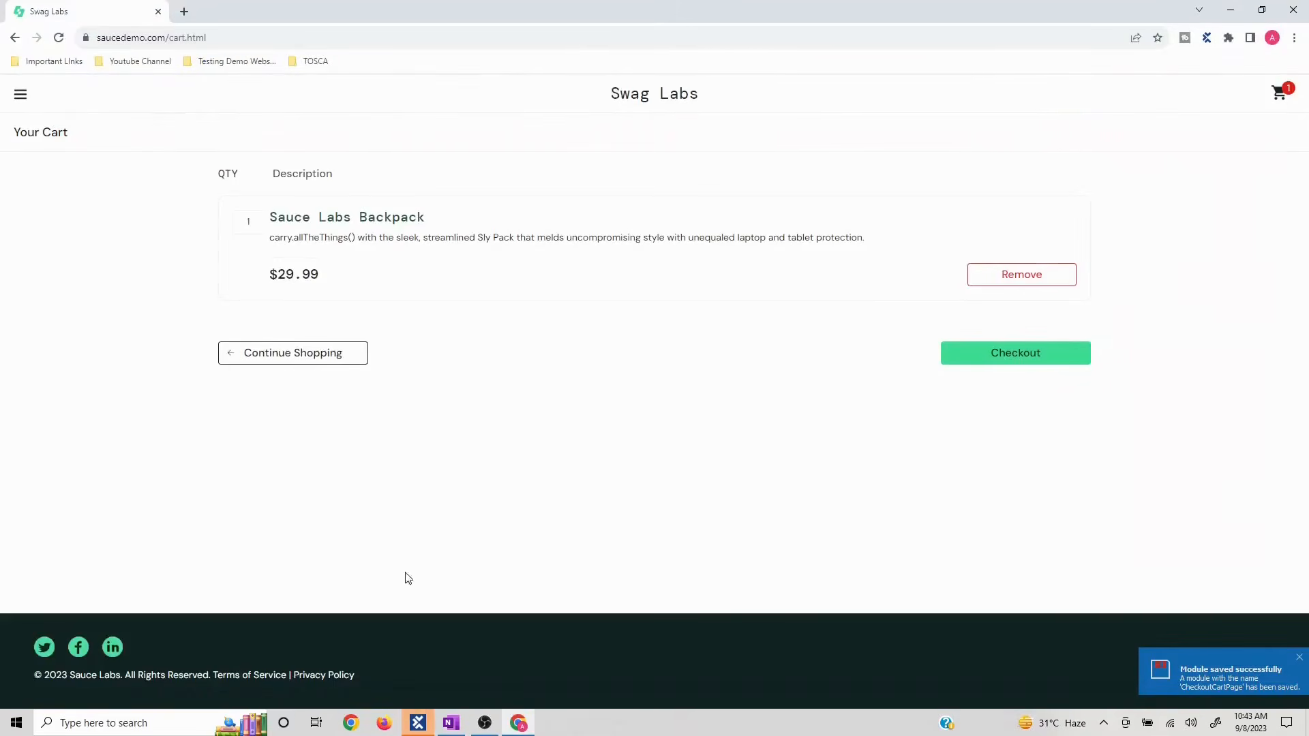
click(991, 354)
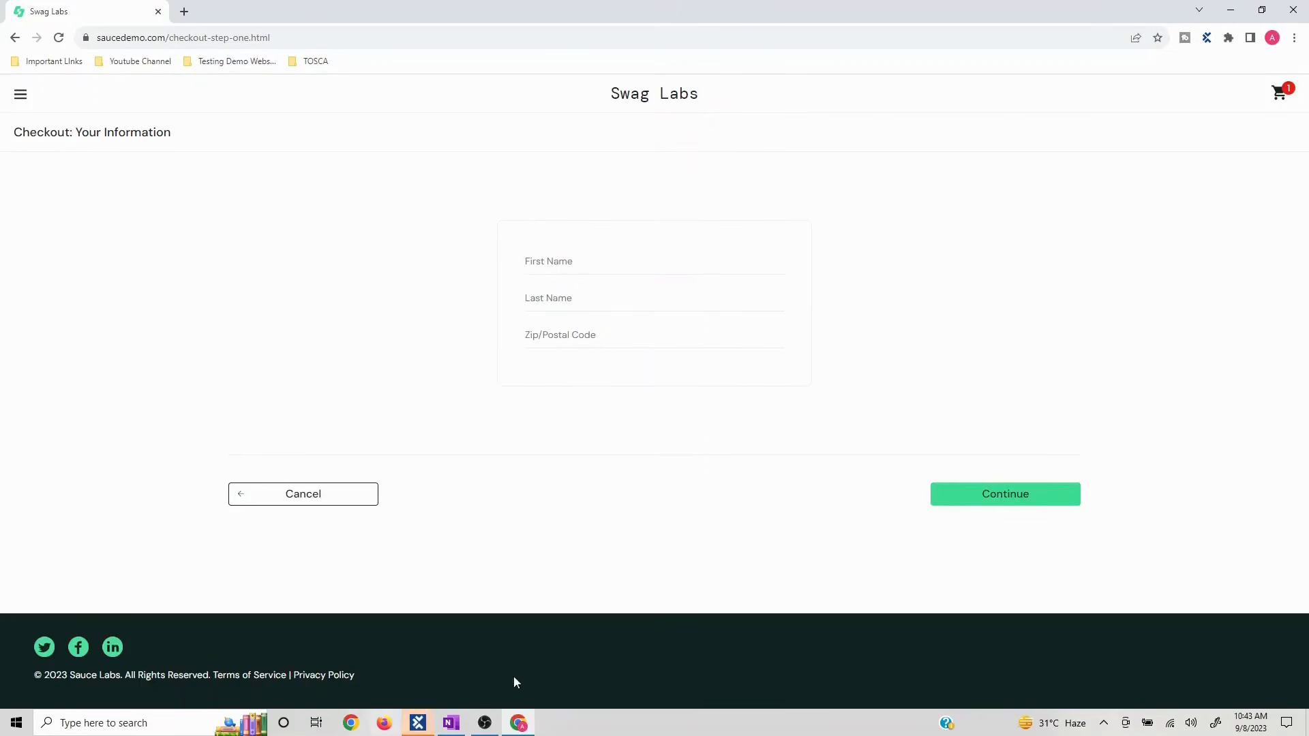
- Back in Tosca Commander, start an XScan of the Swag Labs checkout page into Template
click(418, 723)
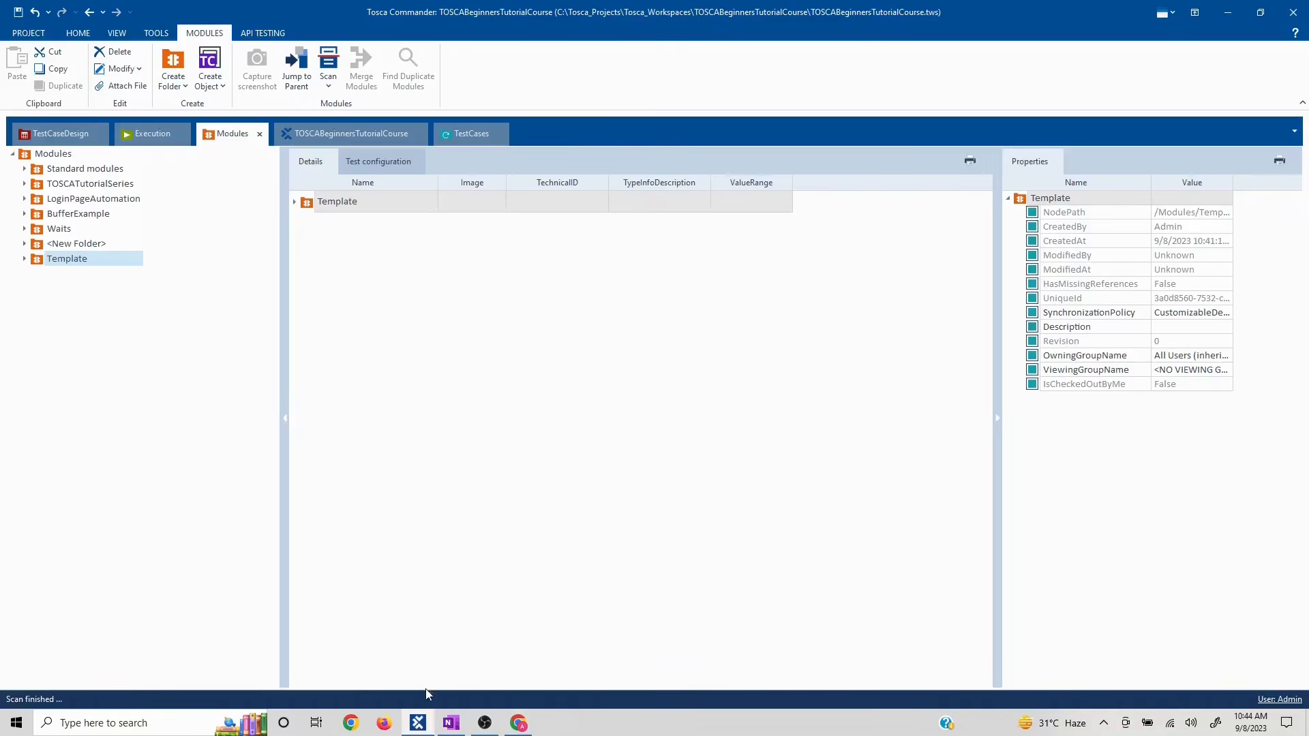
right_click(65, 264)
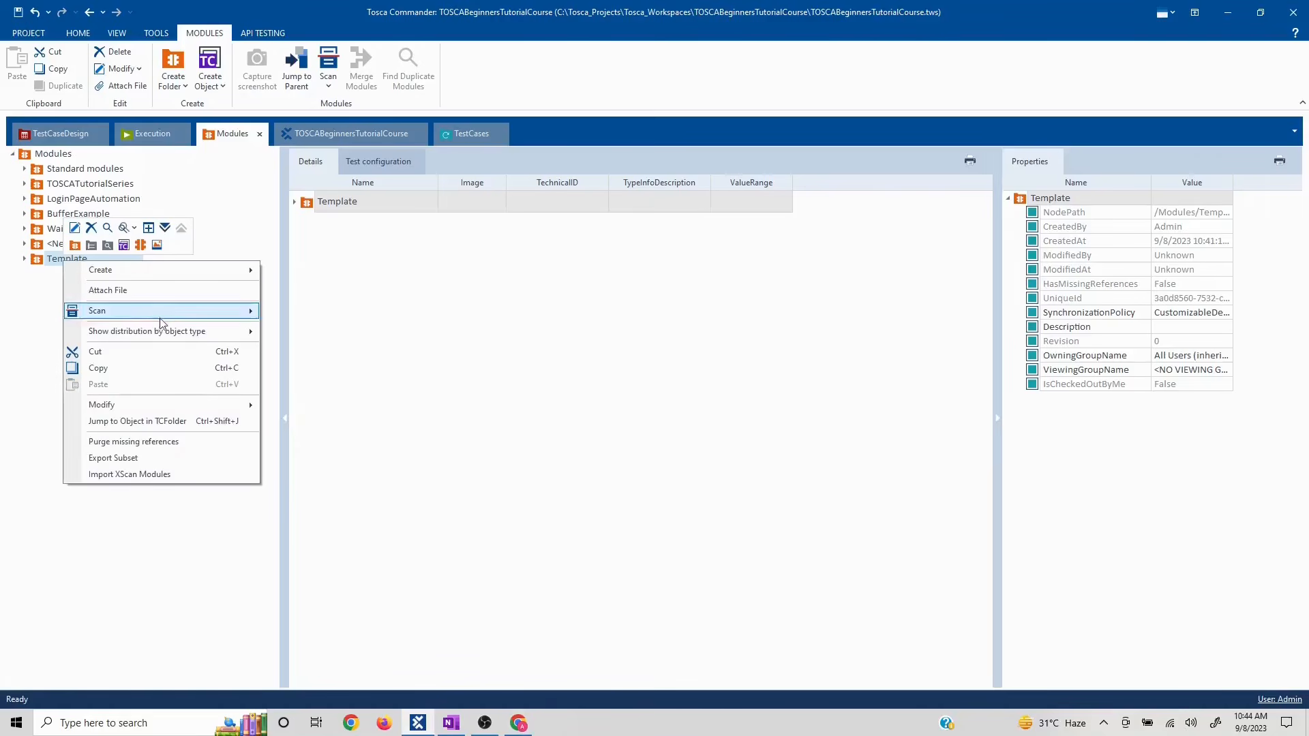
mouse_move(199, 311)
click(305, 312)
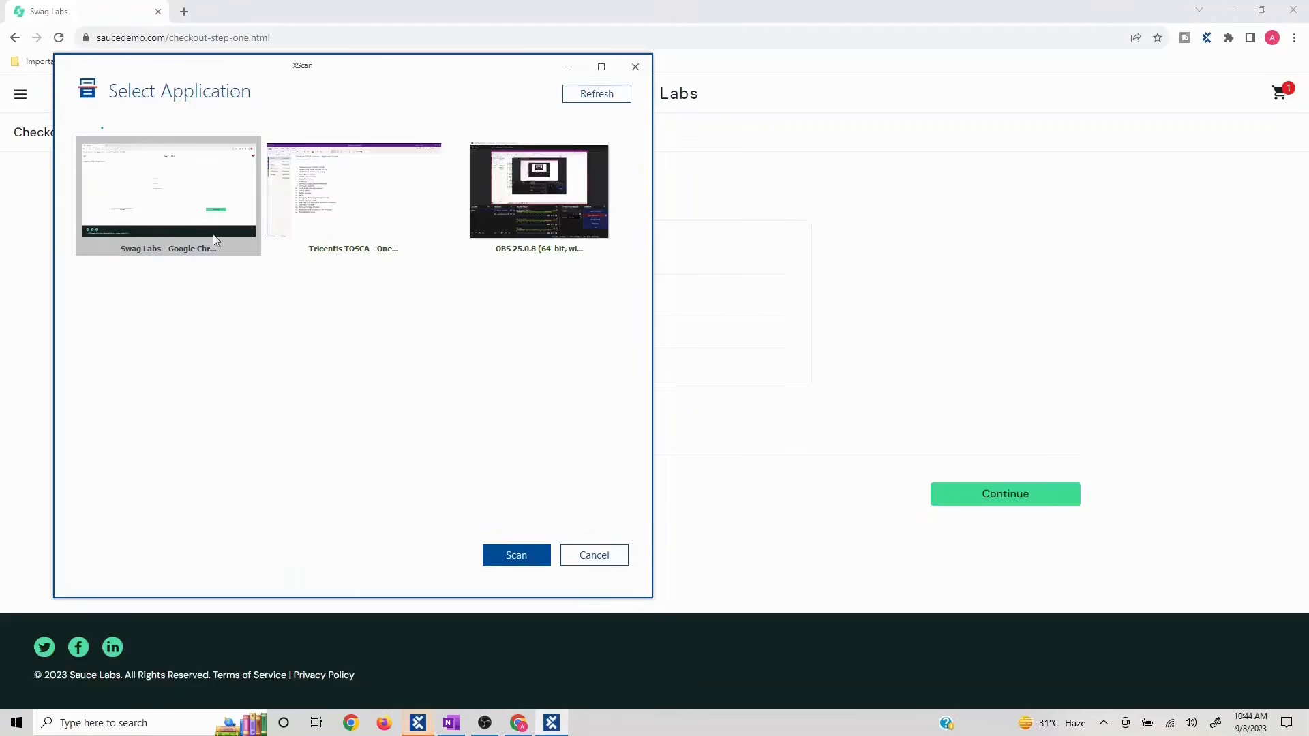
click(513, 553)
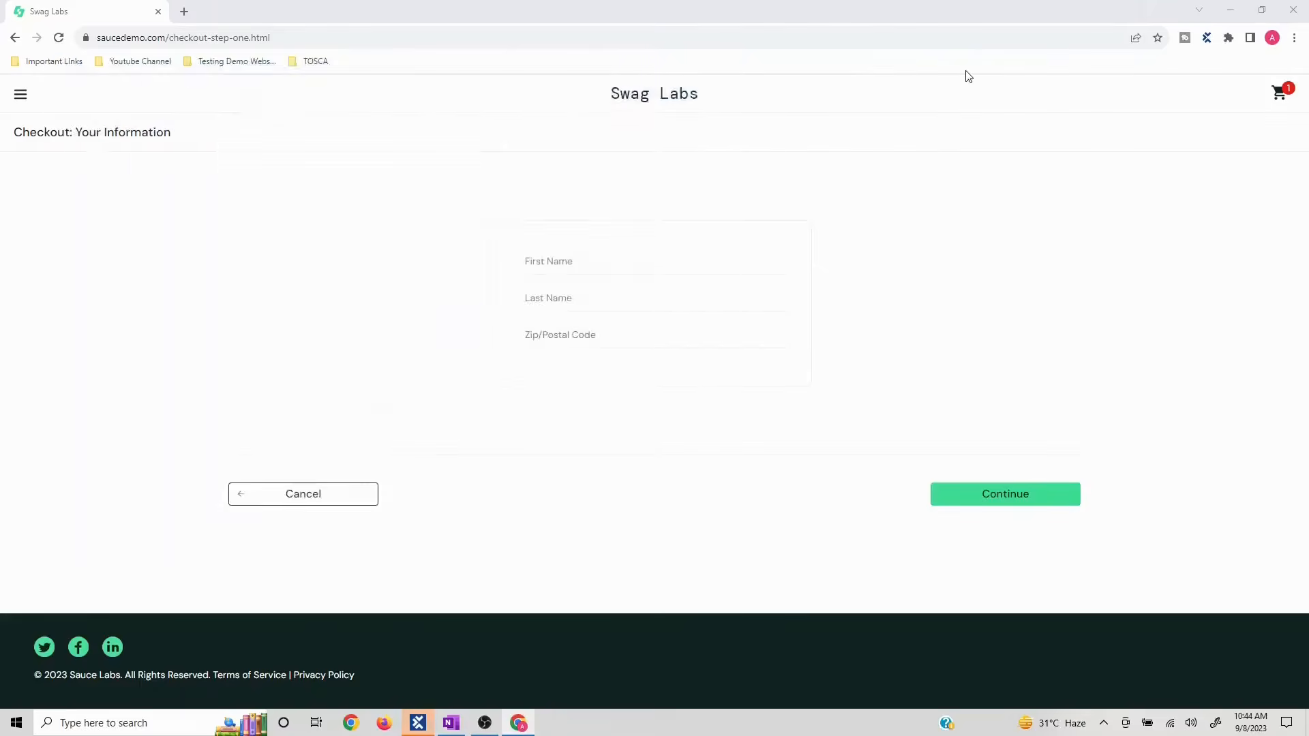
- Pick the Last Name, Zip/Postal Code and Continue controls directly on the page
drag(404, 67, 1028, 52)
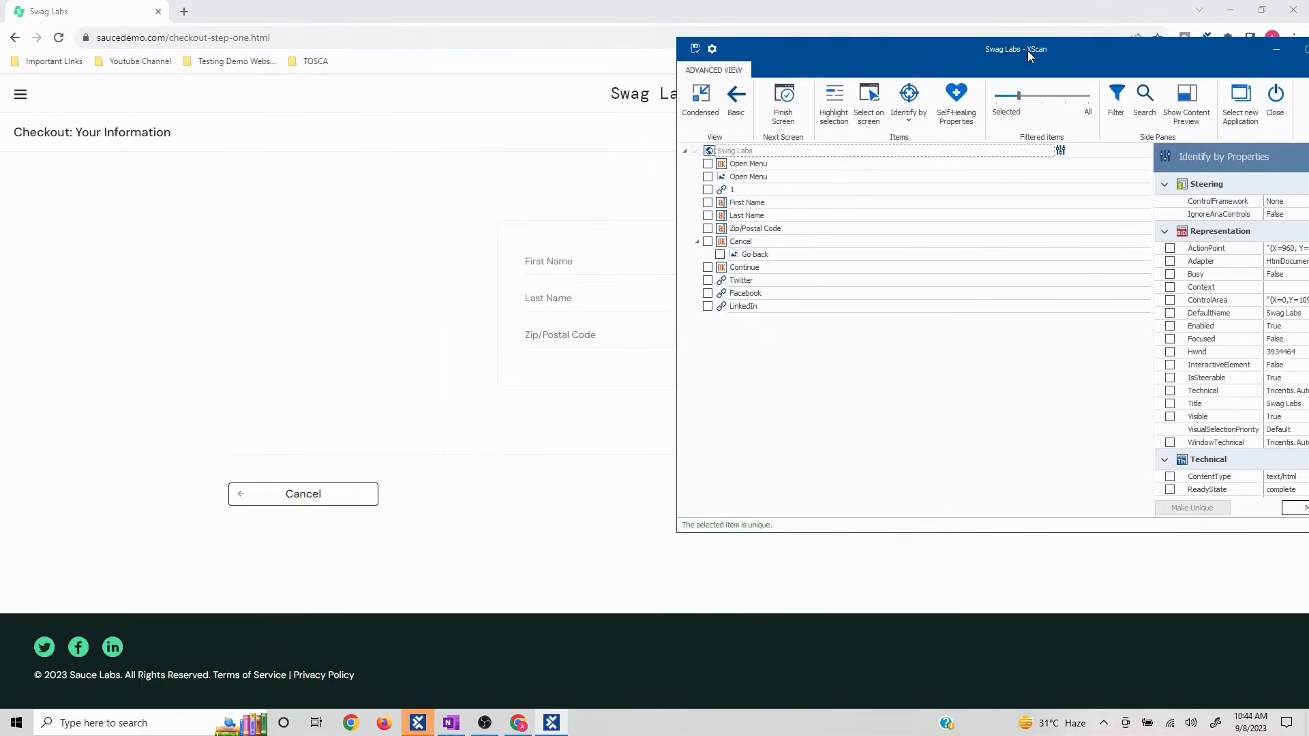
click(865, 121)
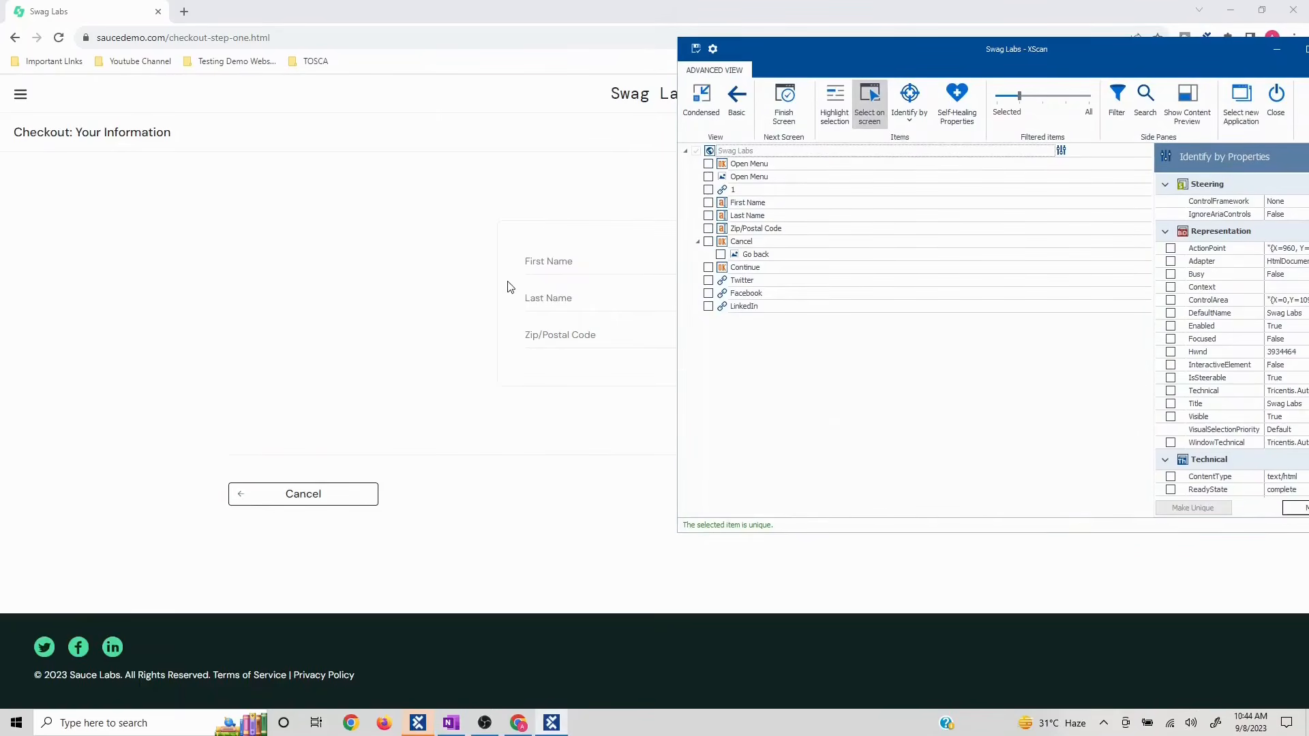
click(546, 300)
click(567, 336)
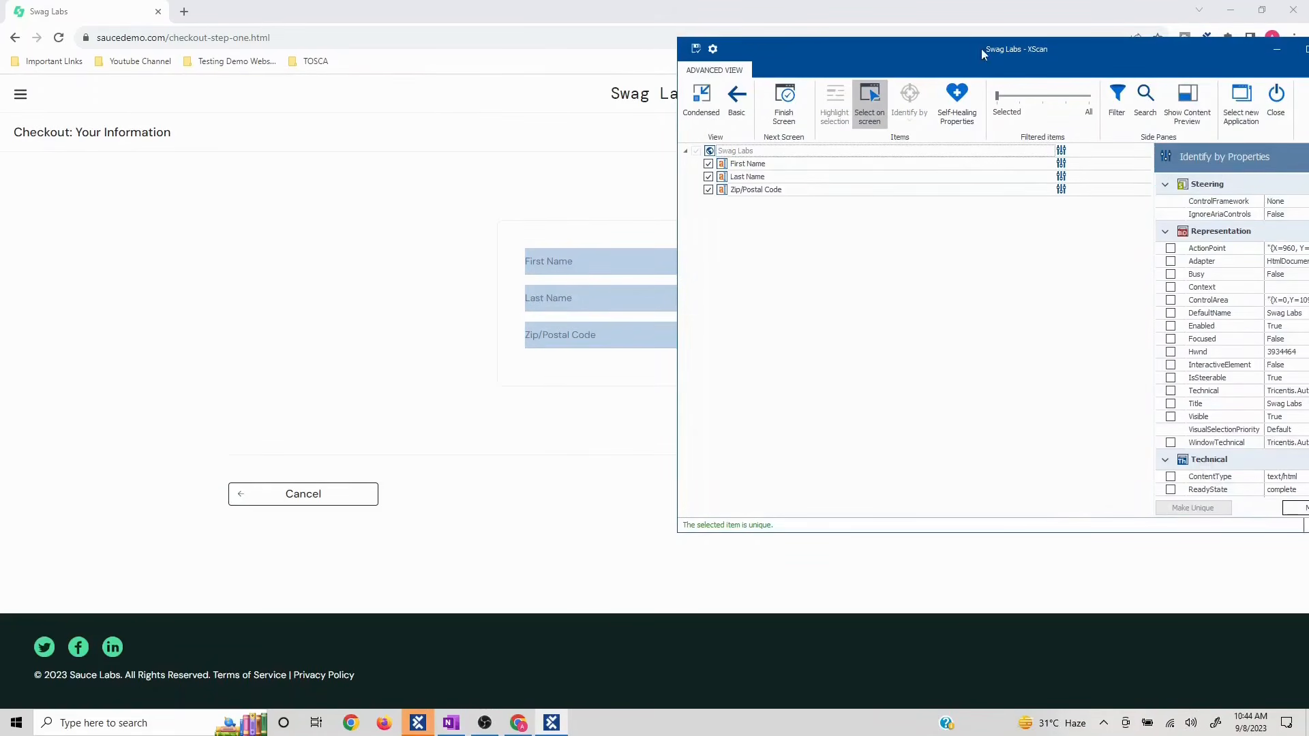
drag(963, 55, 538, 94)
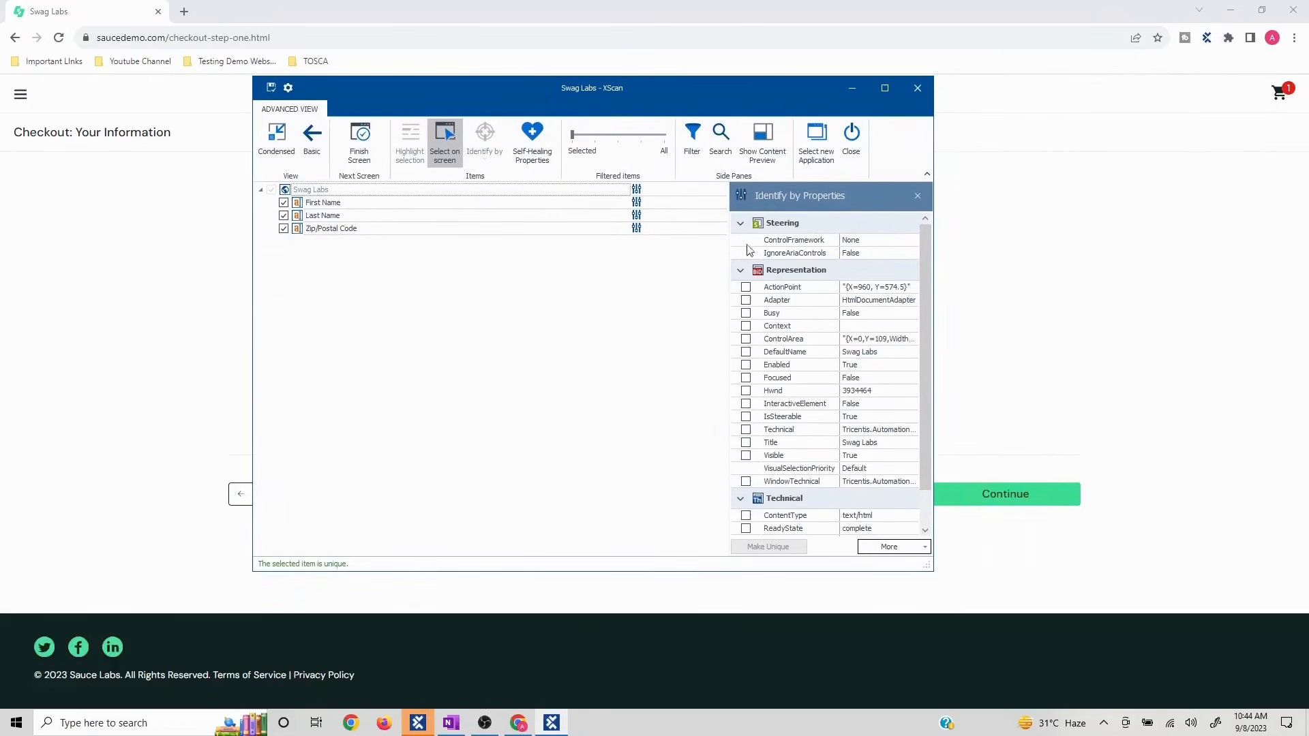
click(1035, 490)
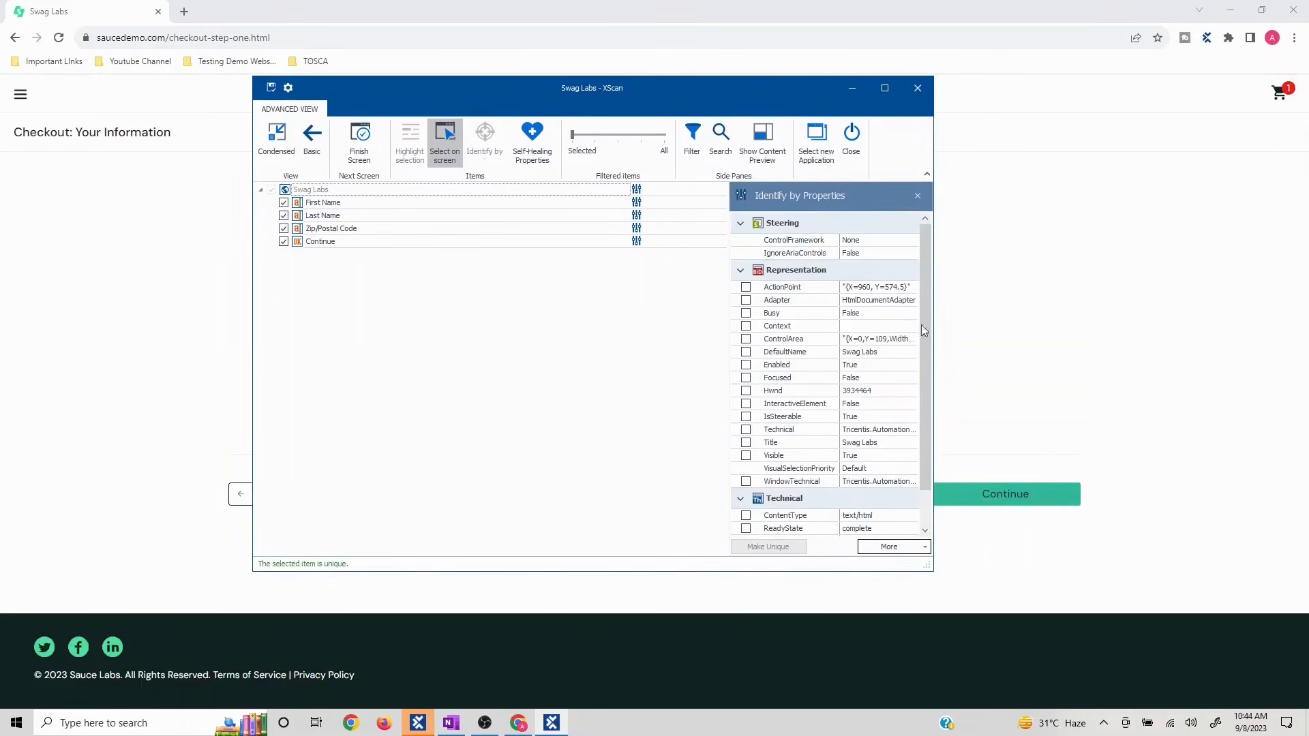
click(445, 140)
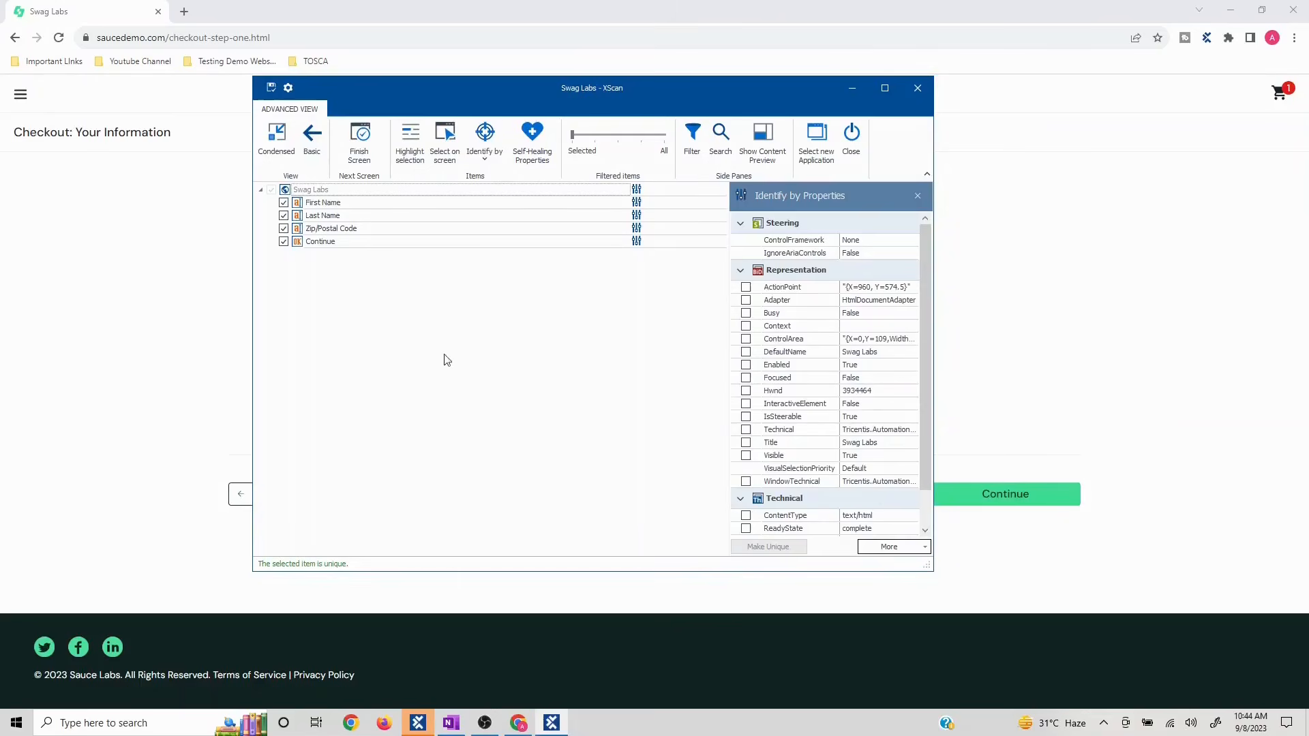
- Rename the scanned root to CheckoutInfoPage, save the module and close XScan
click(350, 190)
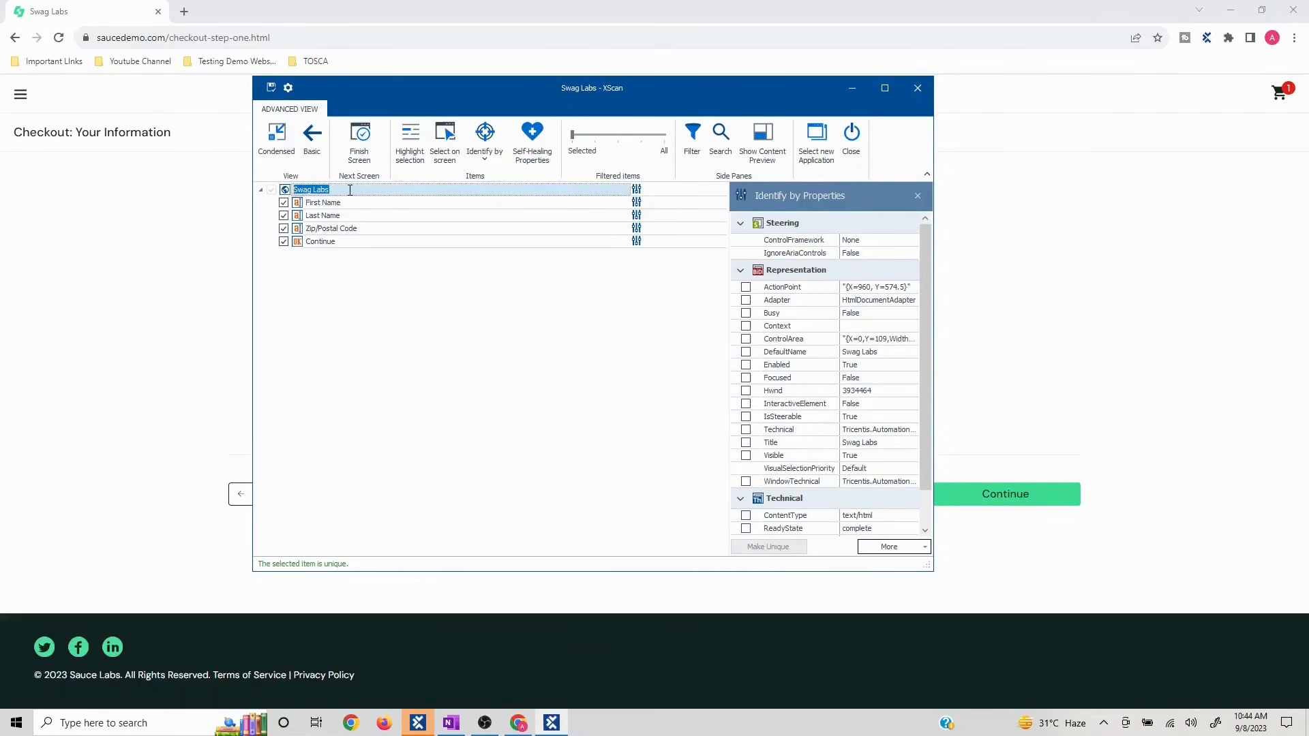
text(CheckoutInfoPage)
click(272, 90)
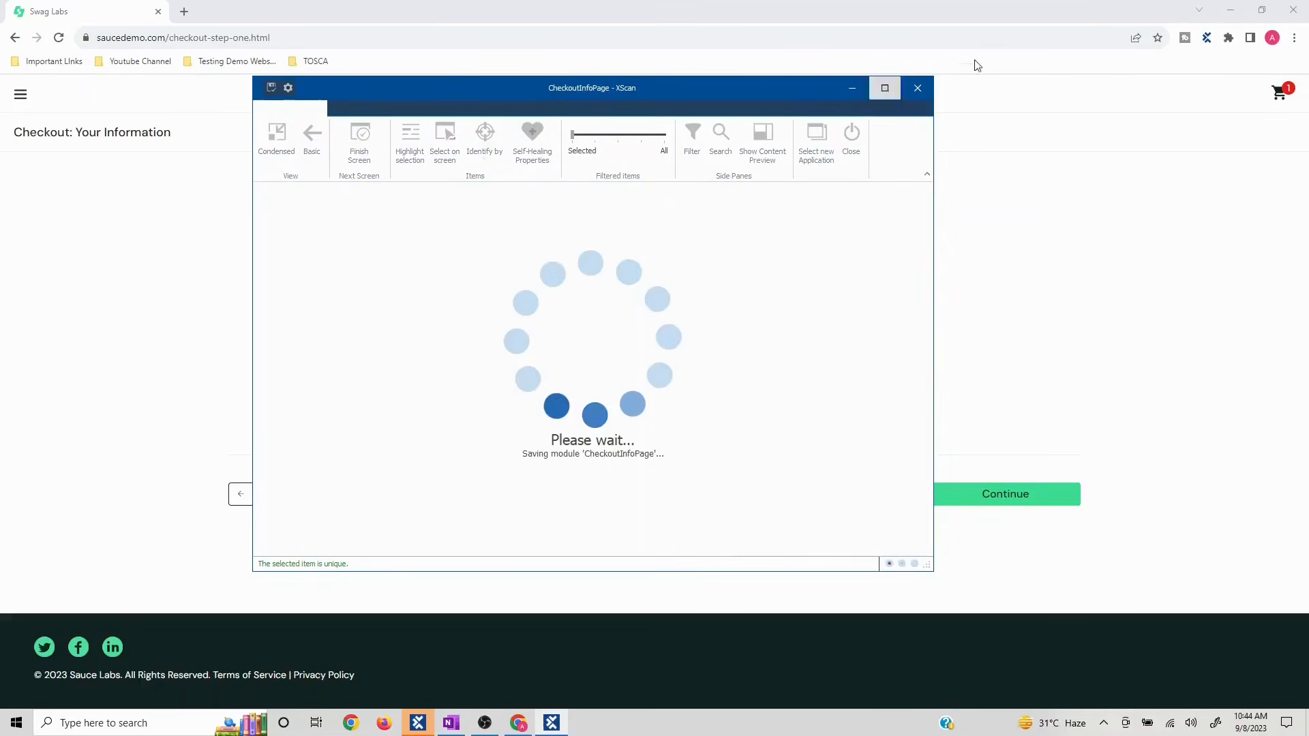
click(919, 89)
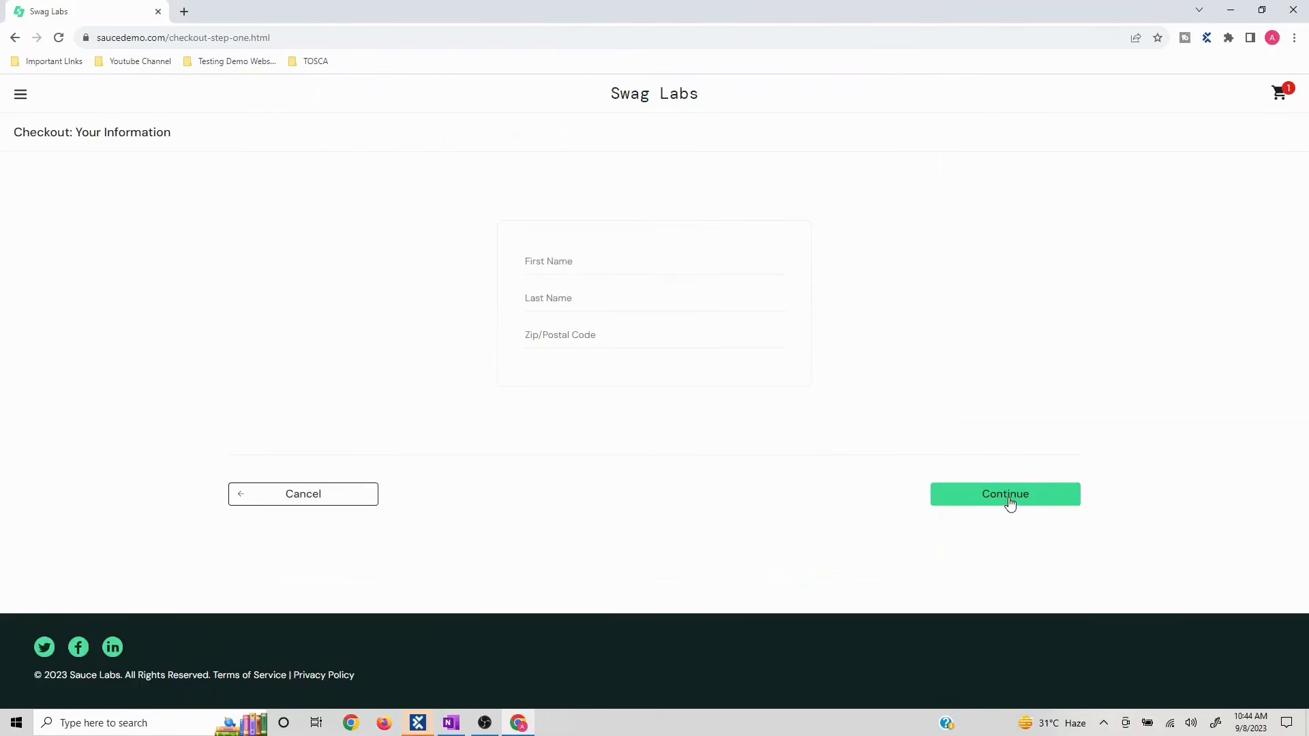
- Fill checkout information with First Name A, Last Name A, Zip 12 and continue
click(611, 266)
text(A)
click(588, 289)
text(A)
click(554, 334)
text(121)
click(1019, 494)
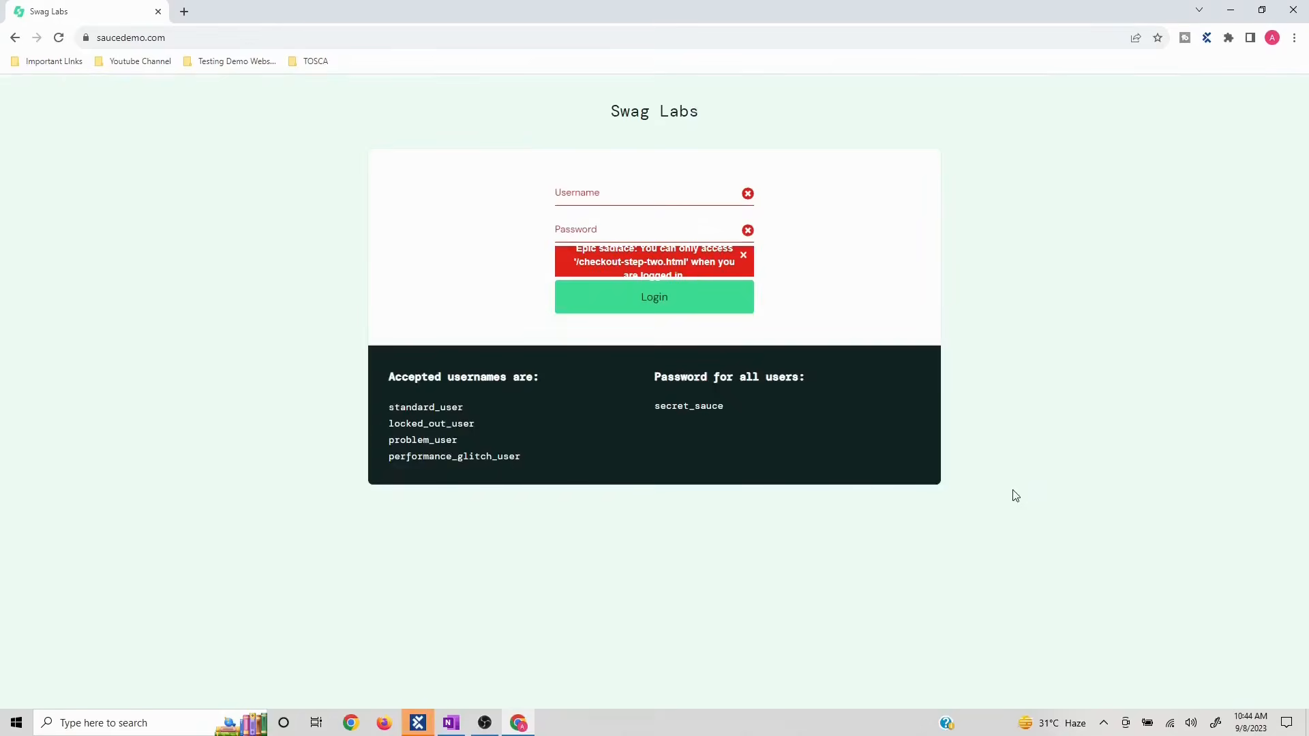
- Log back into Swag Labs with the standard demo username and its password
click(608, 191)
text(st)
key(BackSpace)
key(BackSpace)
key(BackSpace)
key(BackSpace)
key(BackSpace)
key(BackSpace)
key(BackSpace)
key(BackSpace)
text(secret_s)
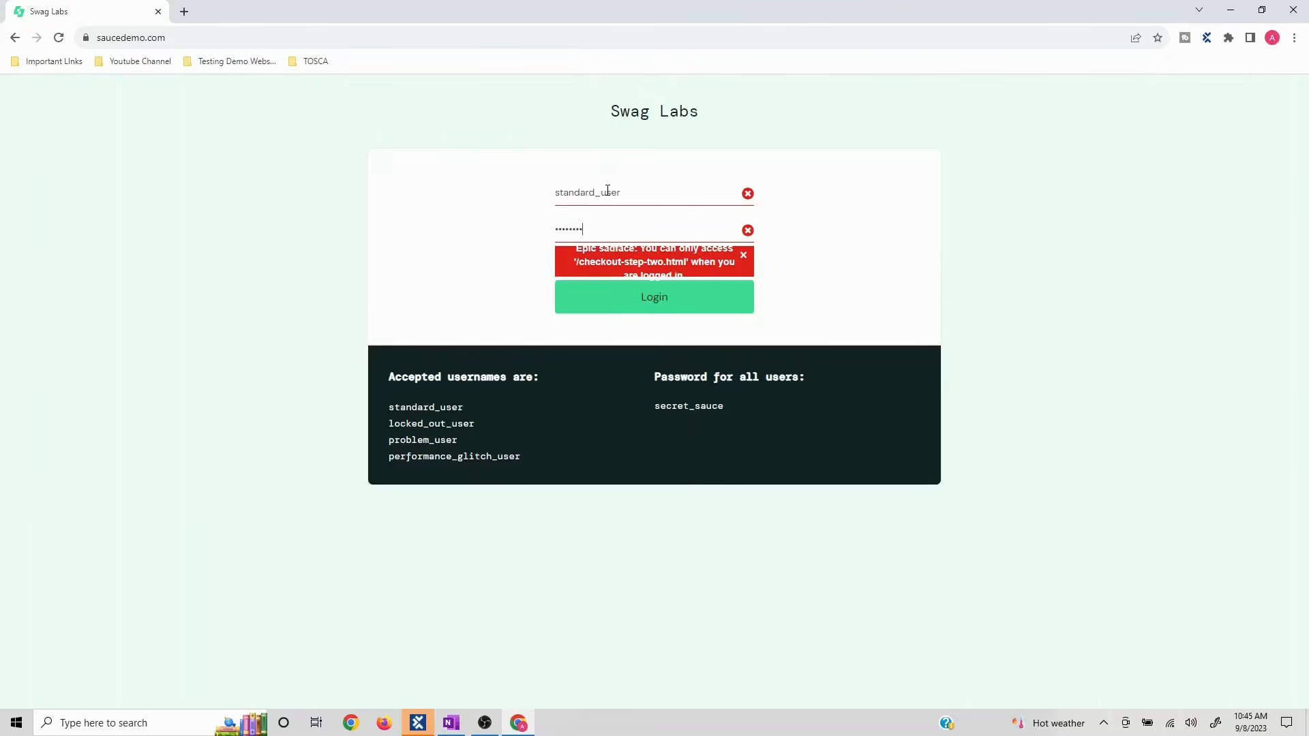
key(Return)
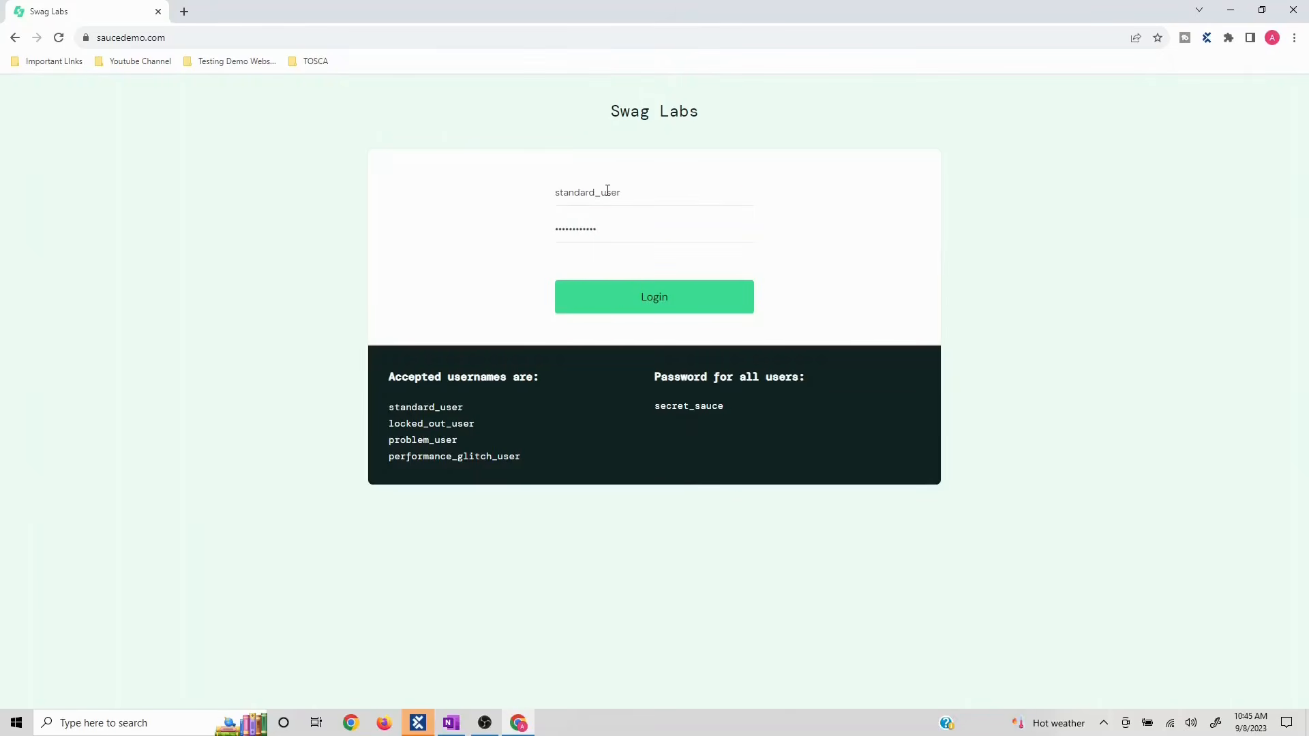
click(662, 314)
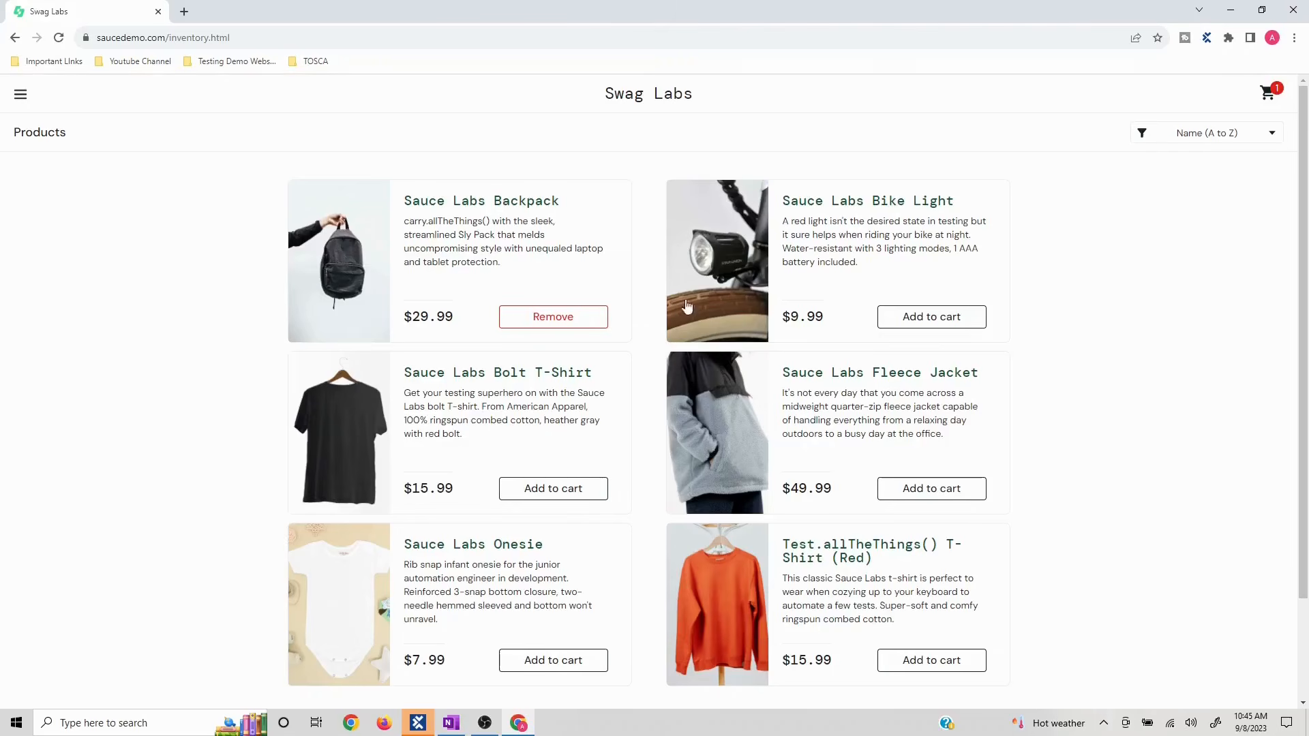
- From the cart, check out, fill the information to reach Checkout: Overview, then return to Tosca
click(1268, 92)
click(1002, 365)
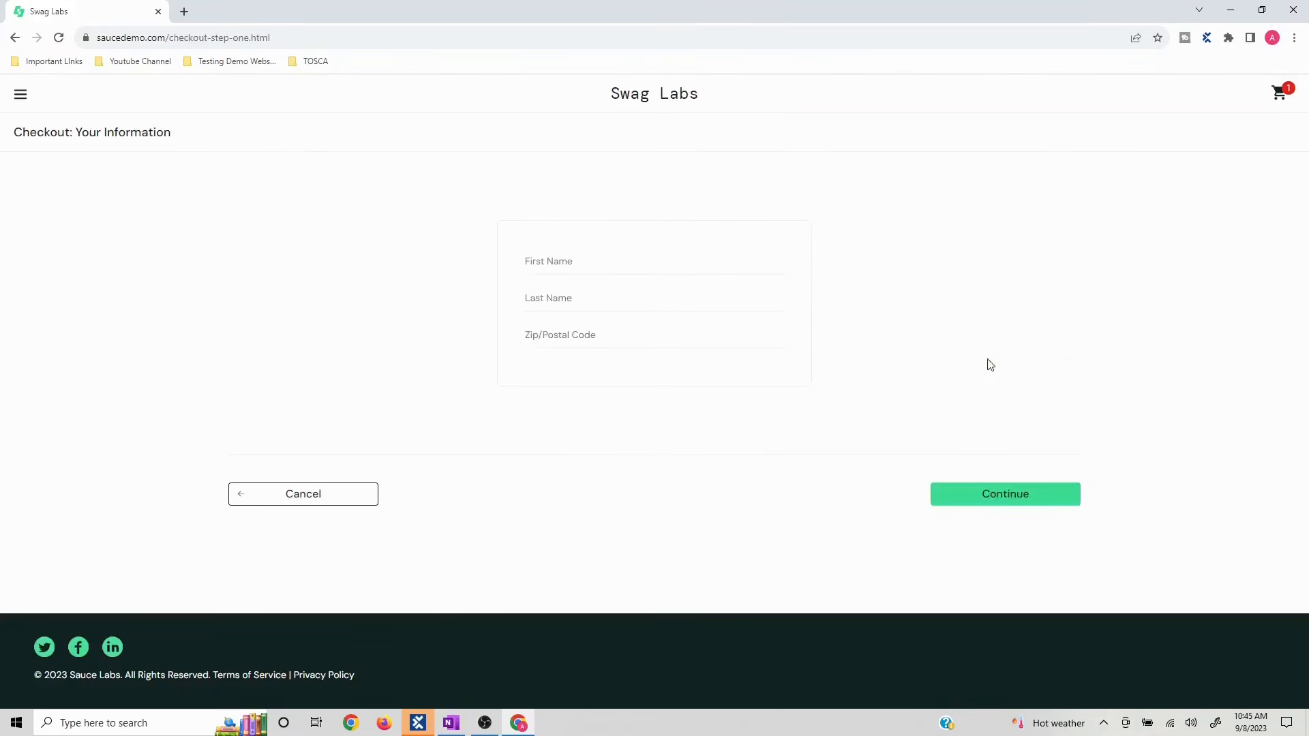
text(s)
click(551, 304)
text(sssssss)
click(1005, 495)
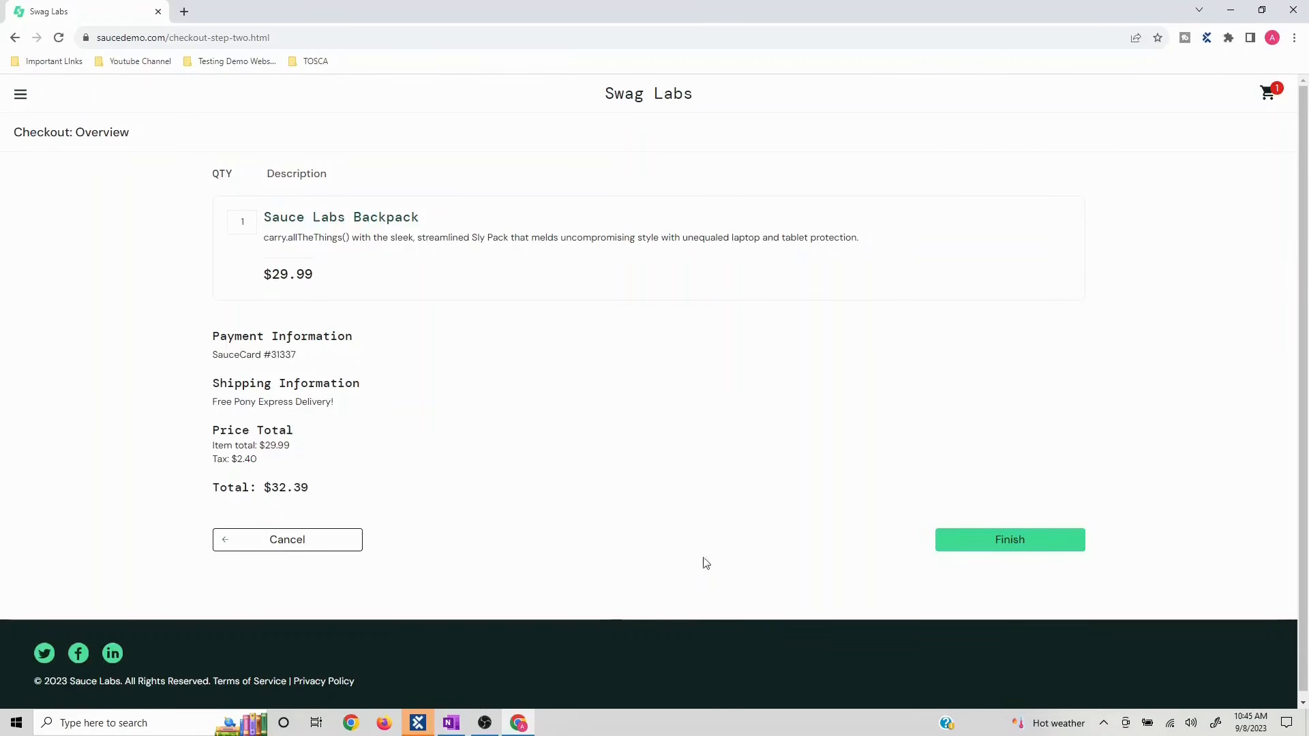
mouse_move(483, 726)
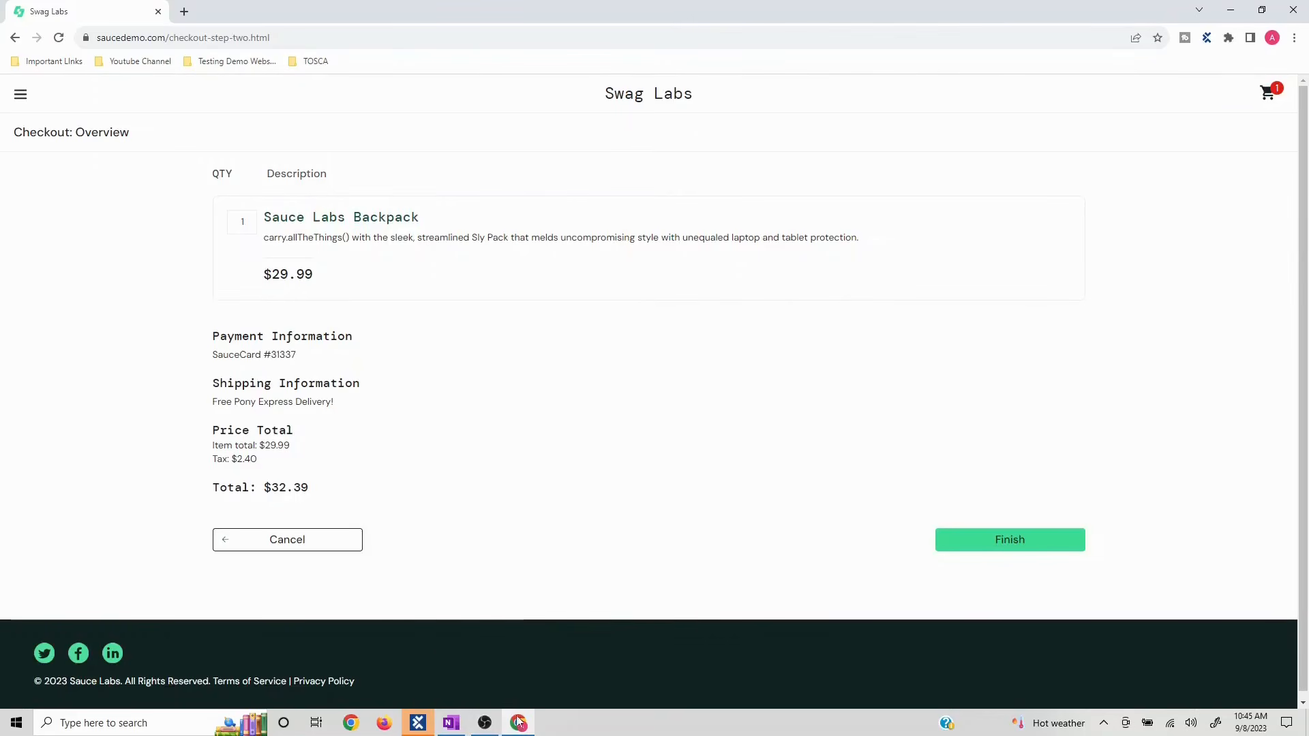
click(418, 723)
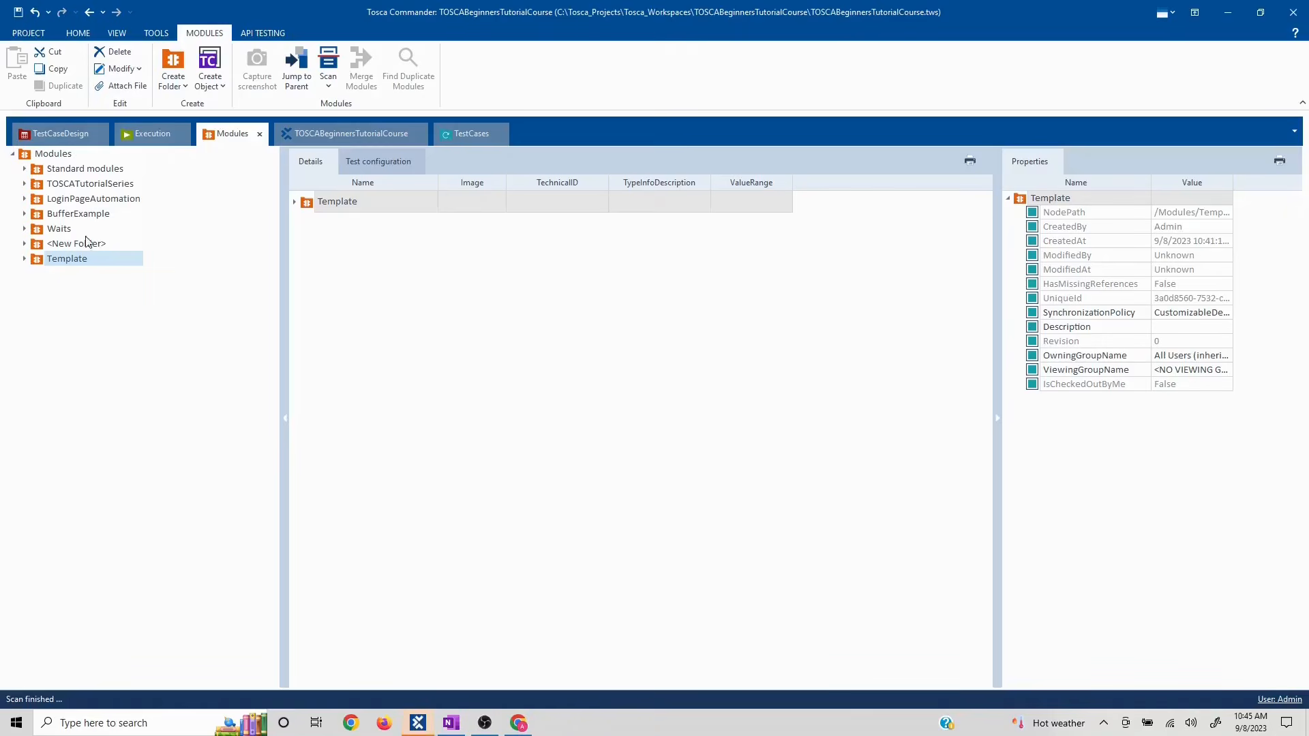
- Scan the Chrome window into Template and pick the Finish button on the page
right_click(84, 263)
mouse_move(193, 311)
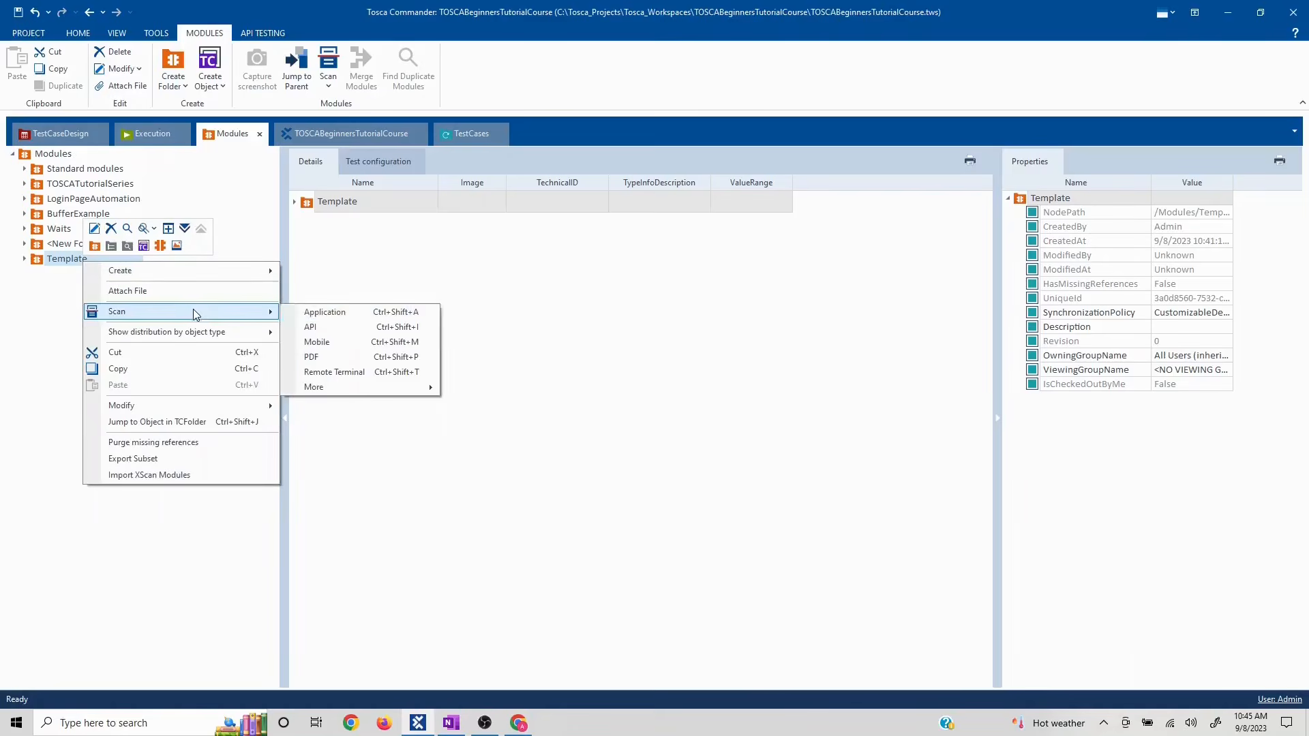
click(342, 312)
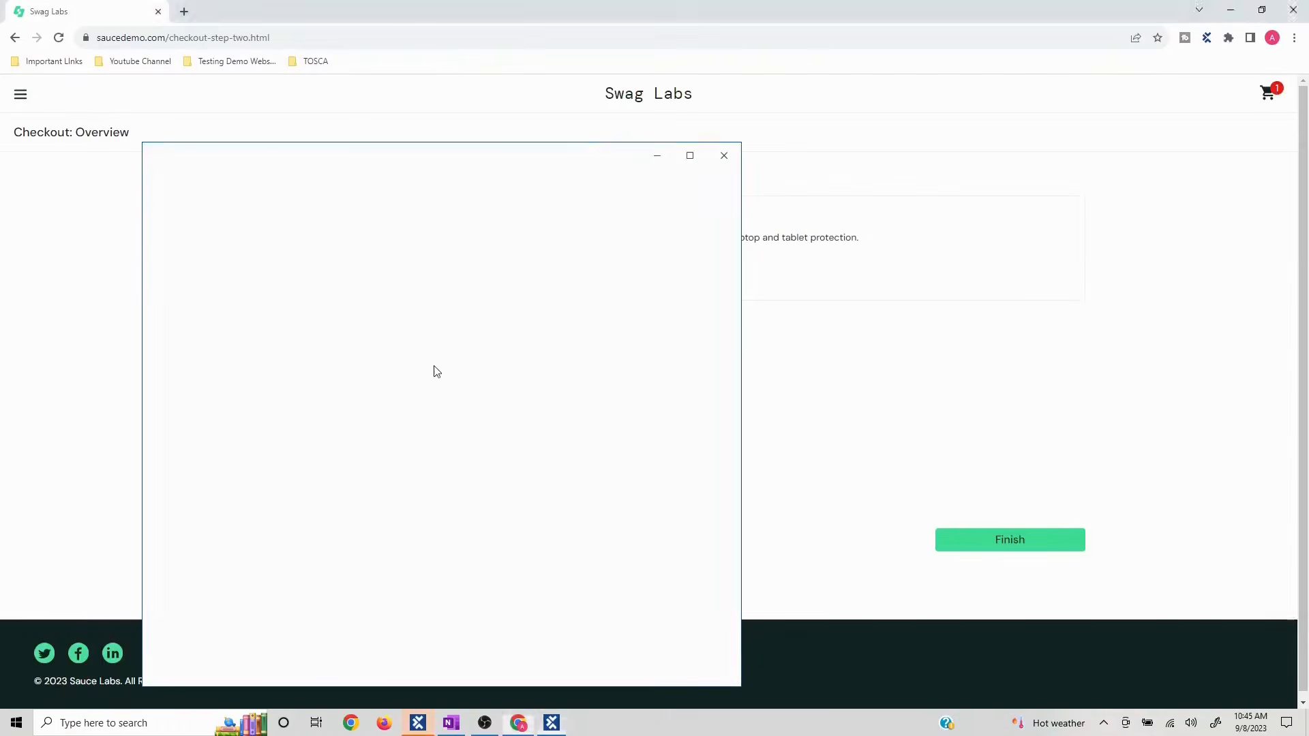
click(604, 644)
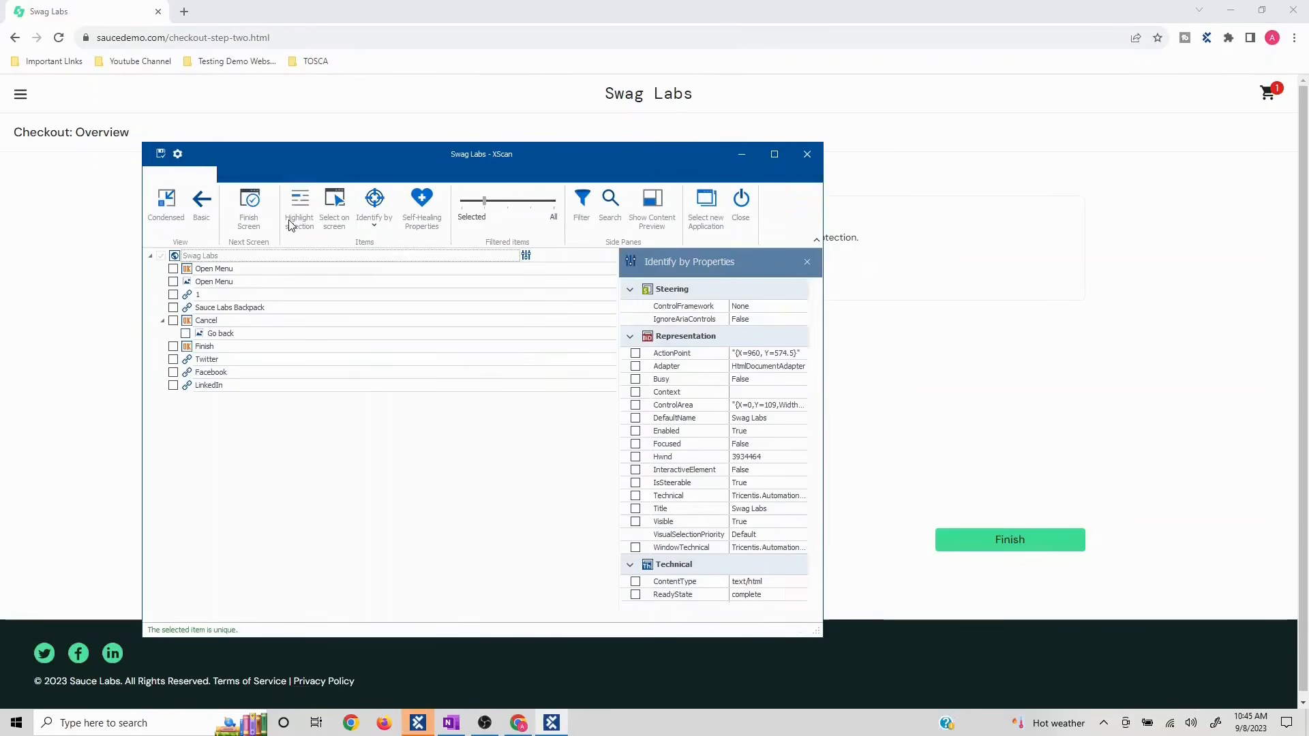
click(334, 205)
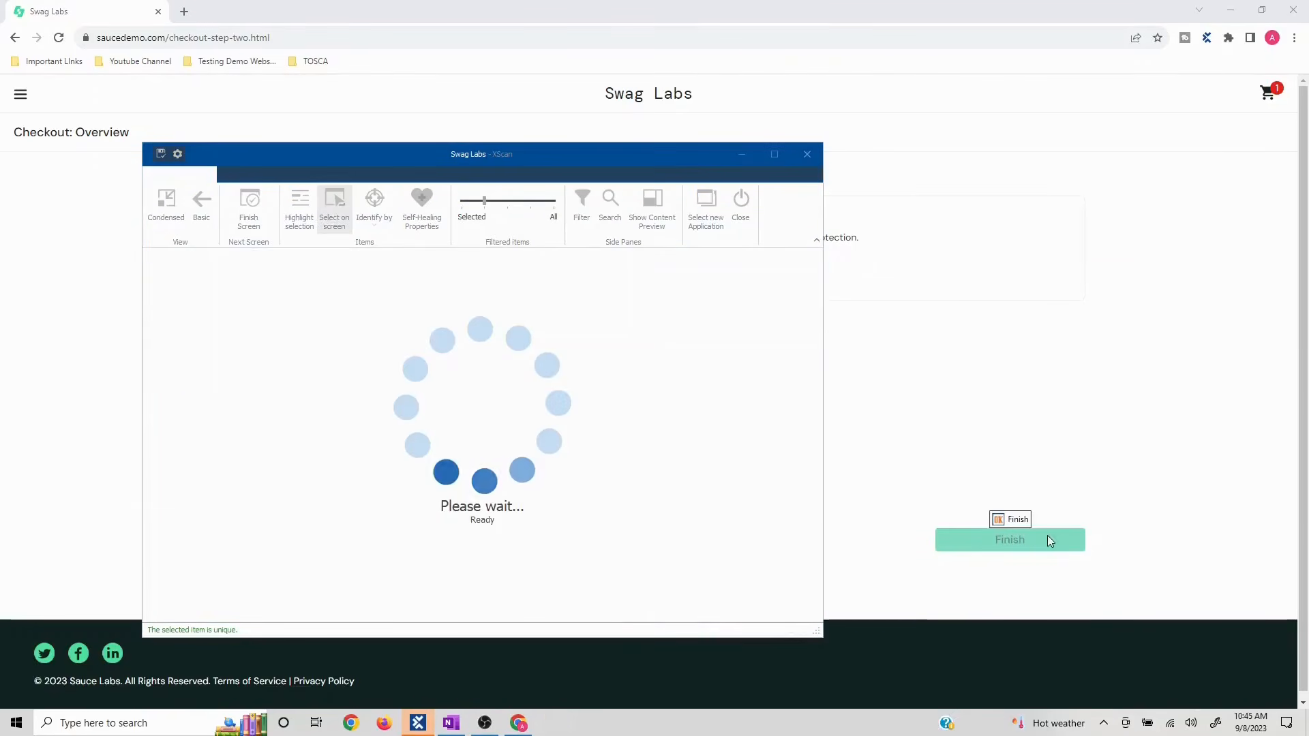
click(999, 546)
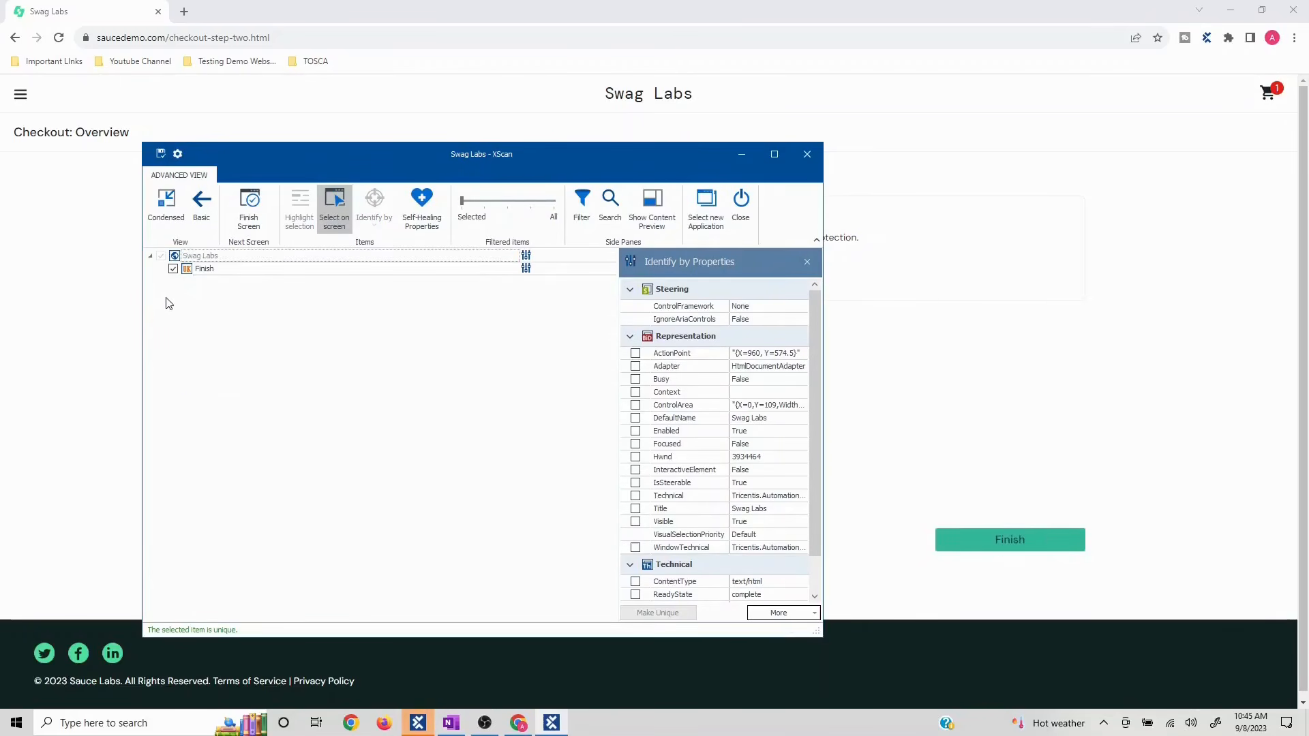
- Name the root OverviewPage and save it, then finish the order and close Chrome
click(200, 258)
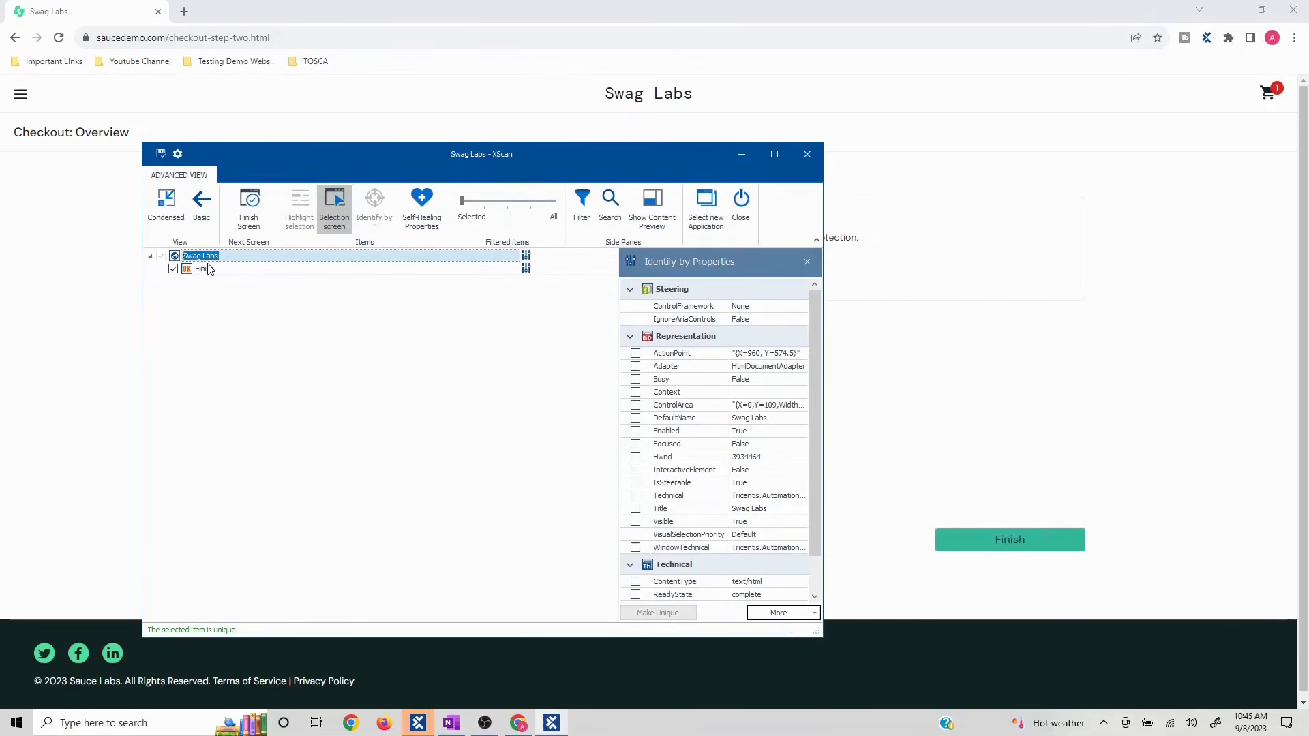
text(OverviewPage)
key(Return)
click(161, 156)
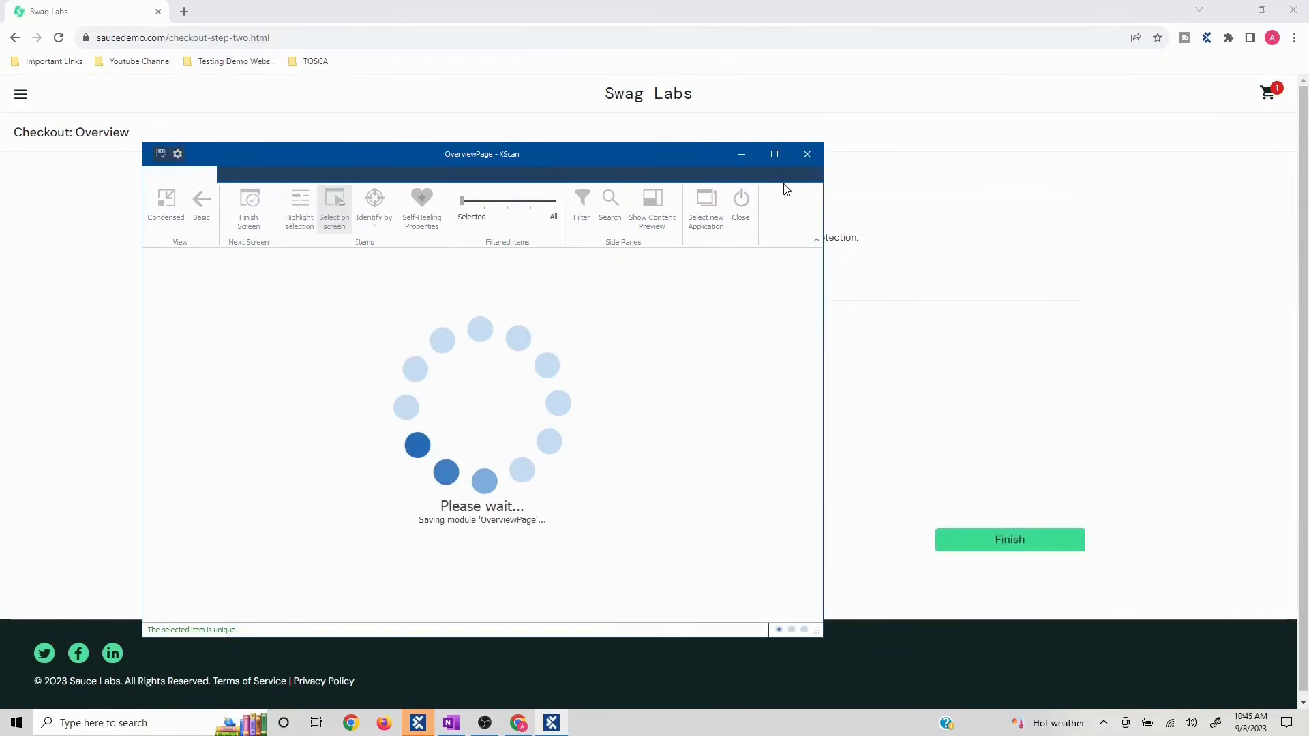
click(807, 155)
click(1008, 545)
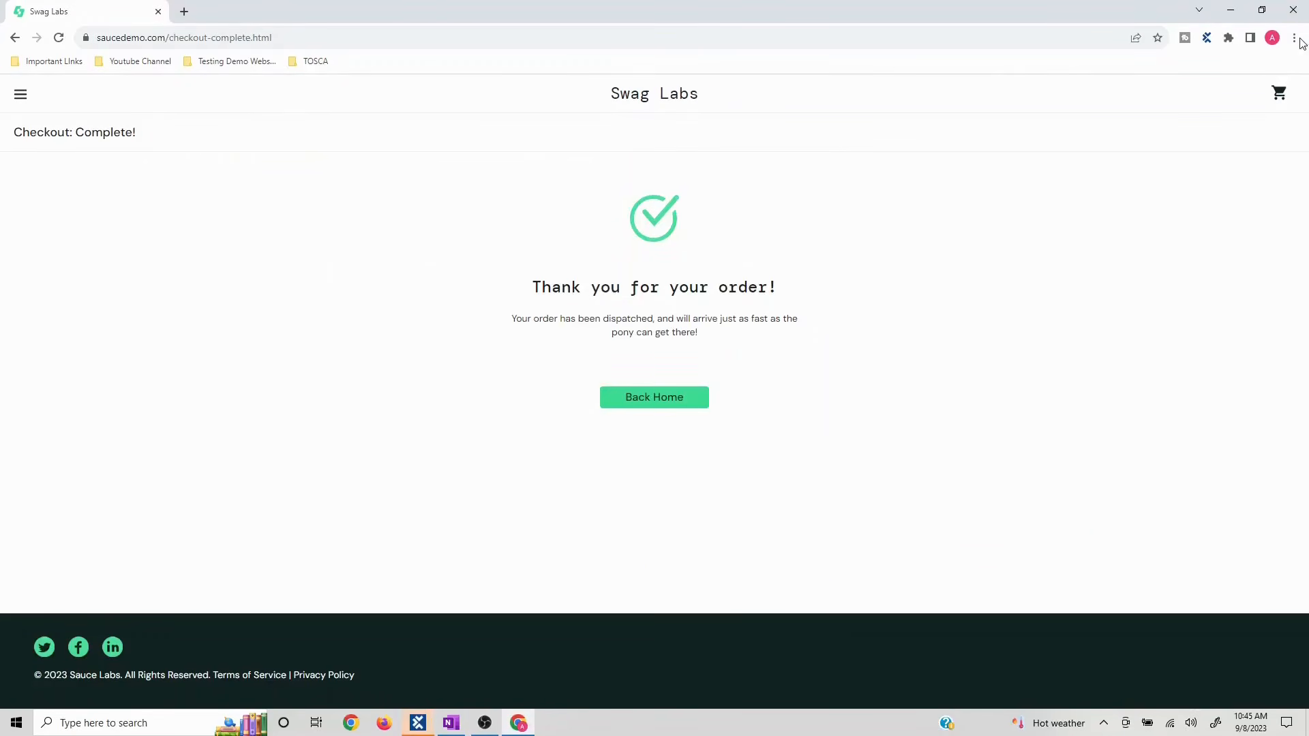
click(1295, 11)
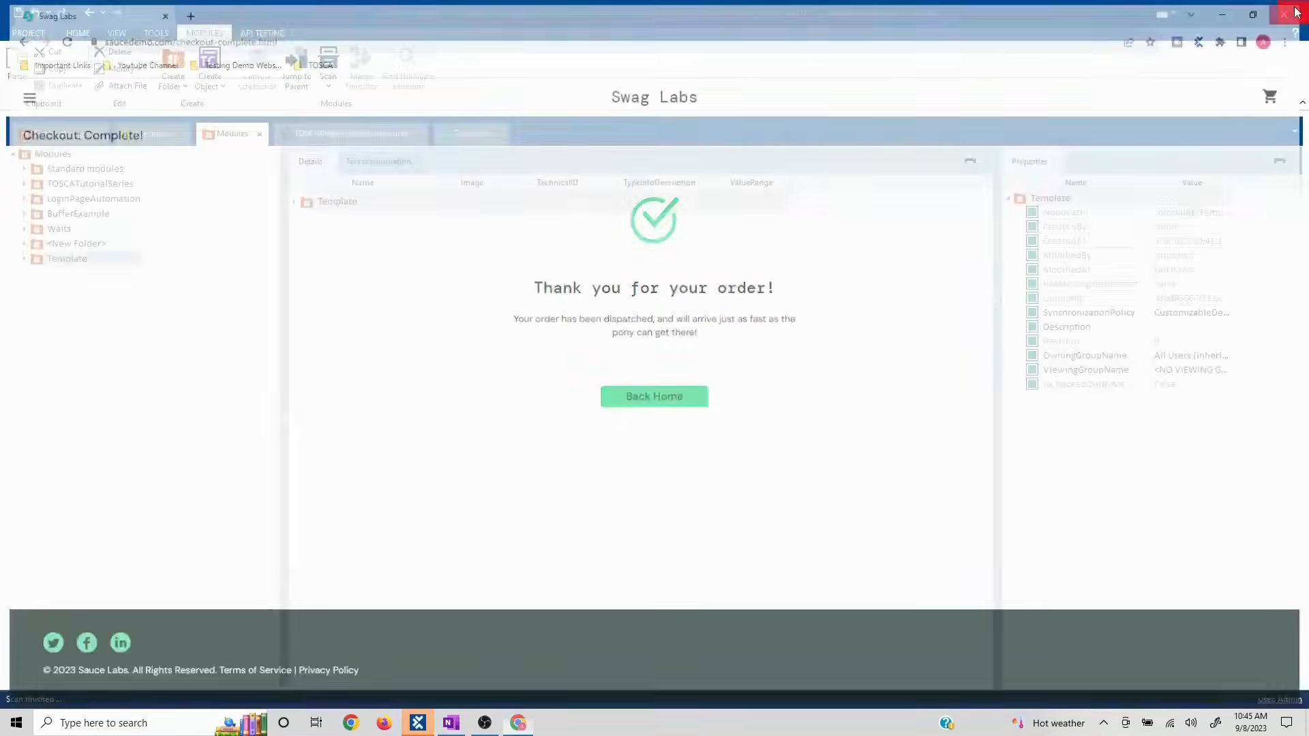
click(351, 725)
text(sau)
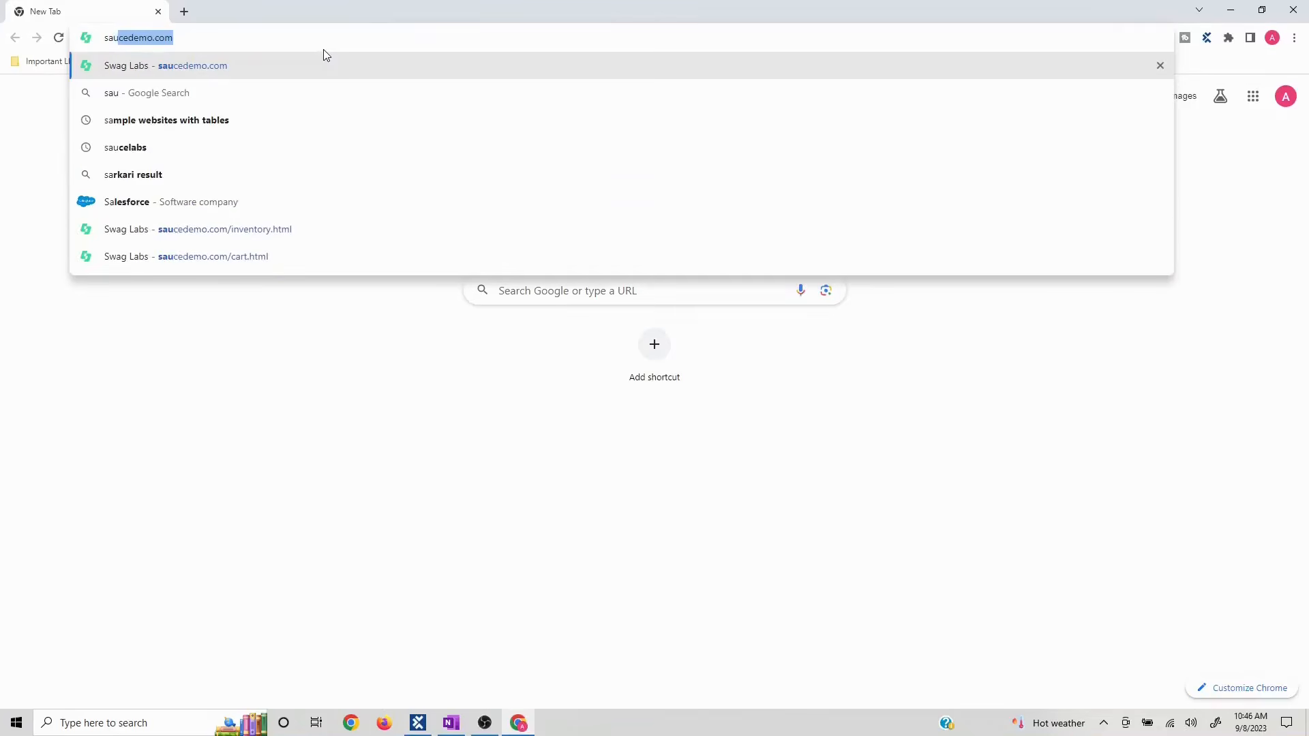
text(cedemo.com)
key(Return)
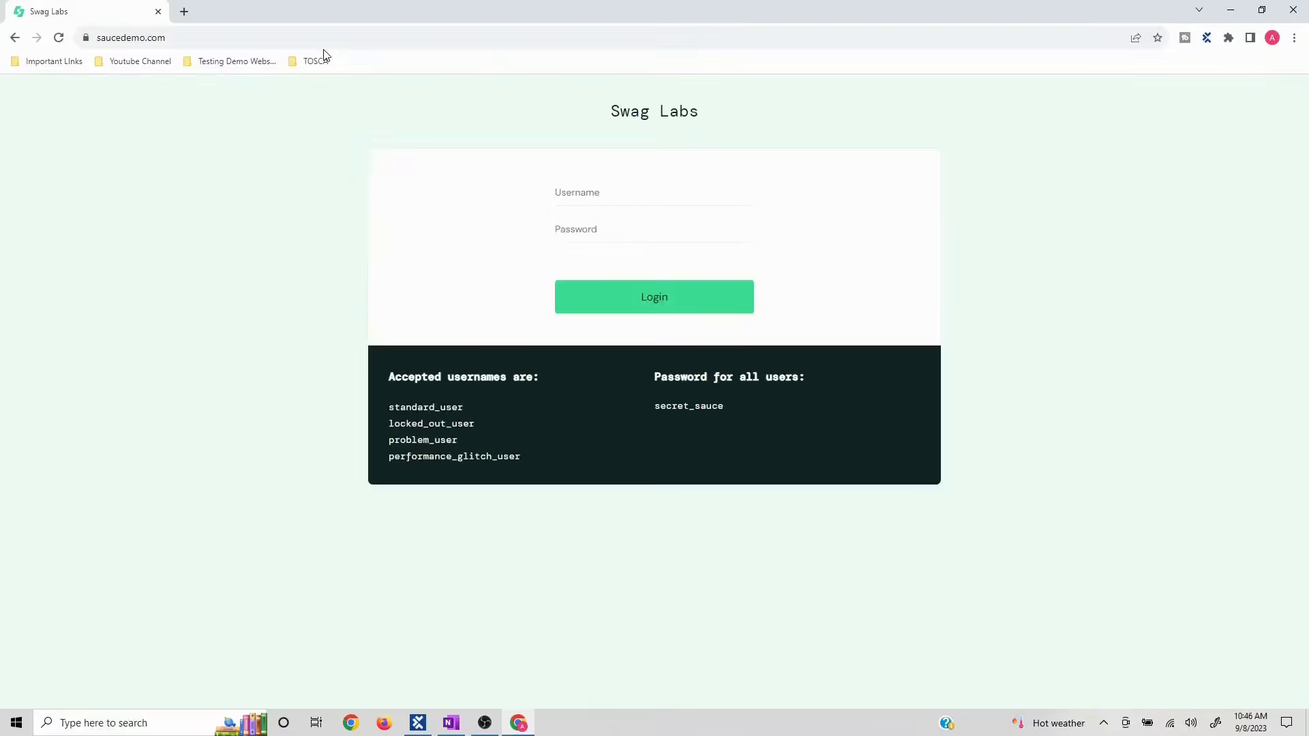
text(s)
text(ser)
key(Return)
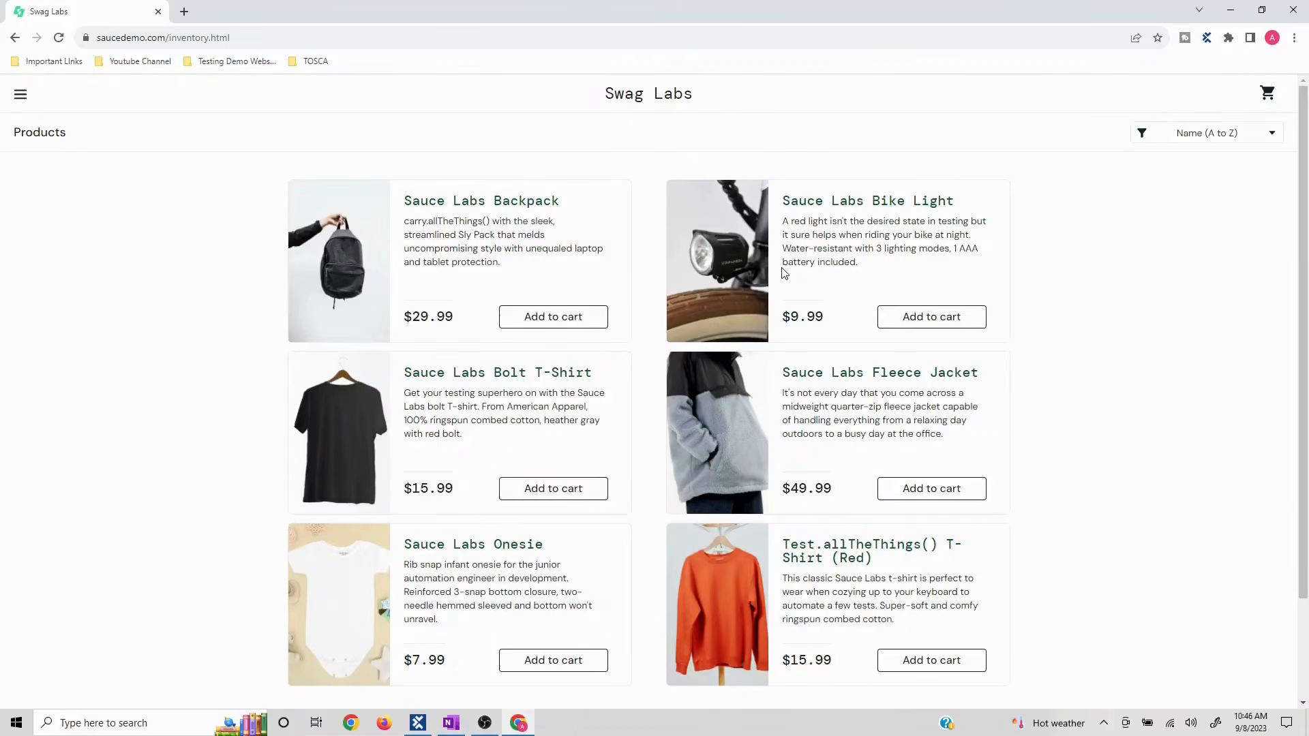
click(1296, 10)
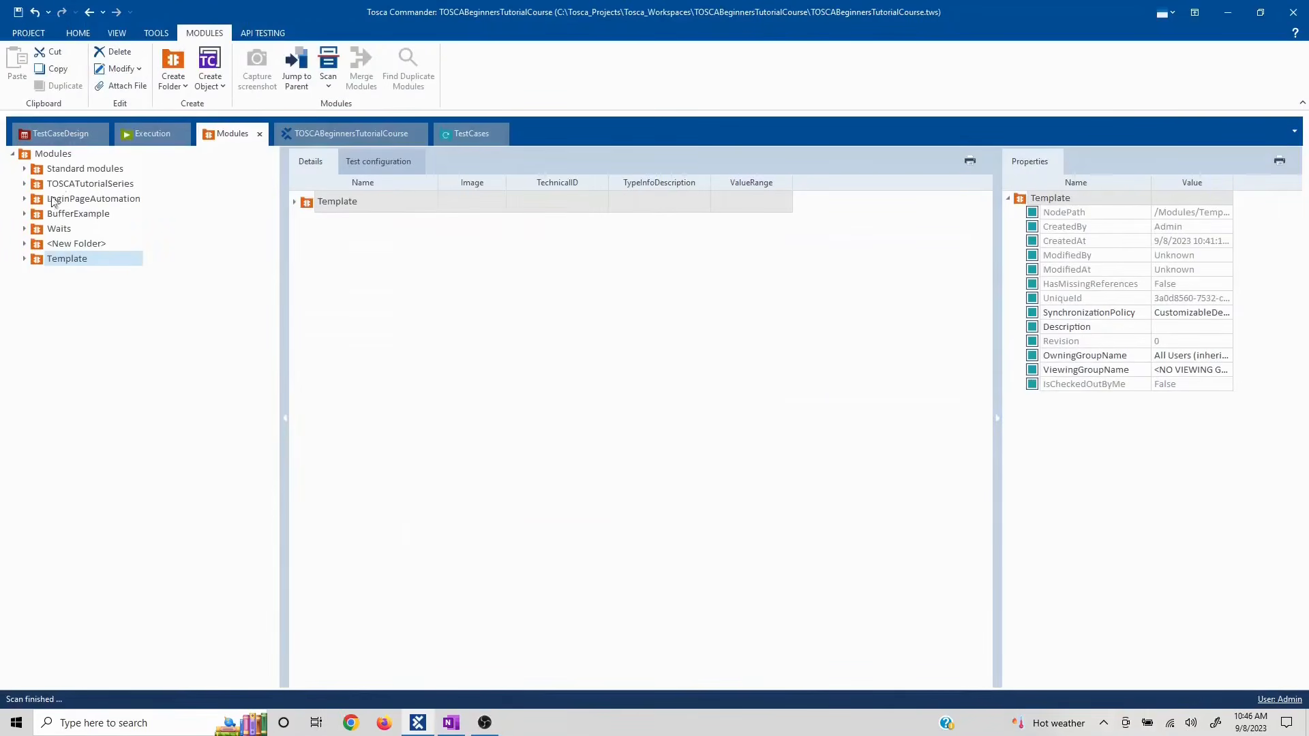
- Multi-select ProductsPage, CheckoutCartPage, CheckoutInfoPage and OverviewPage modules and drag them onto the Template test case
click(449, 136)
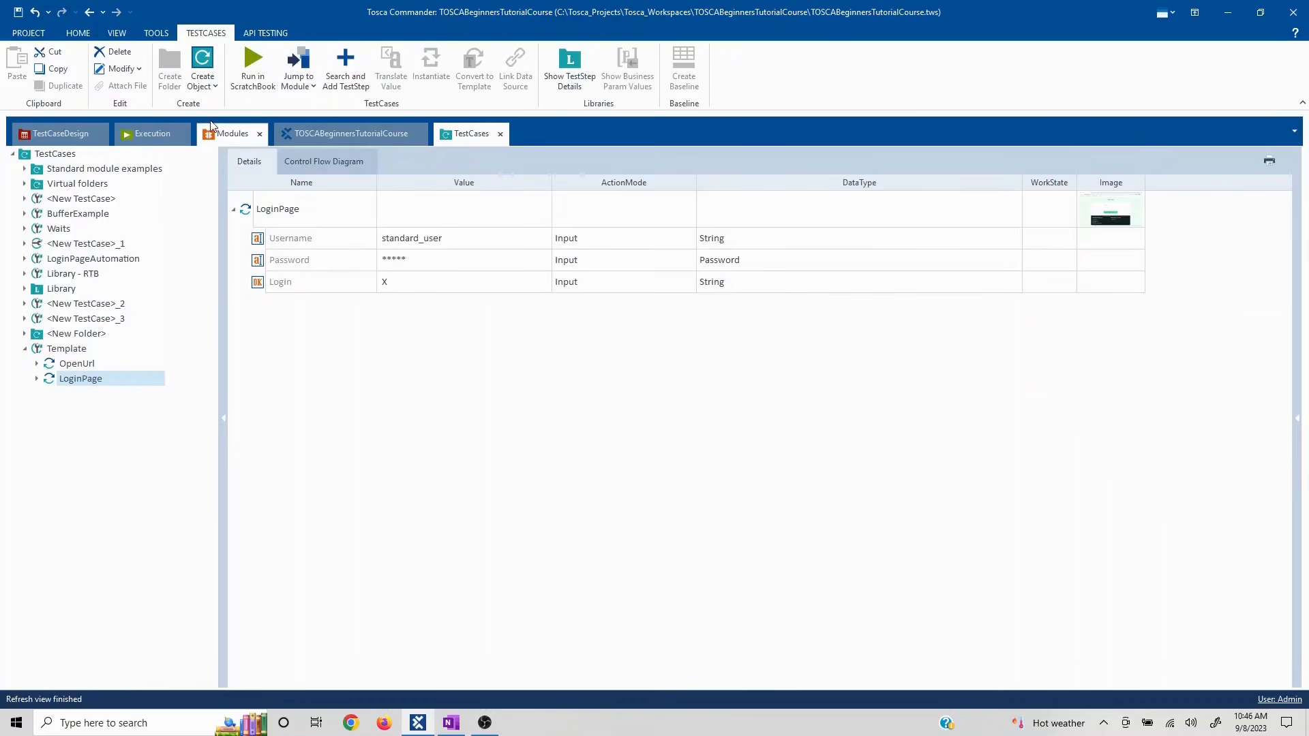
click(228, 135)
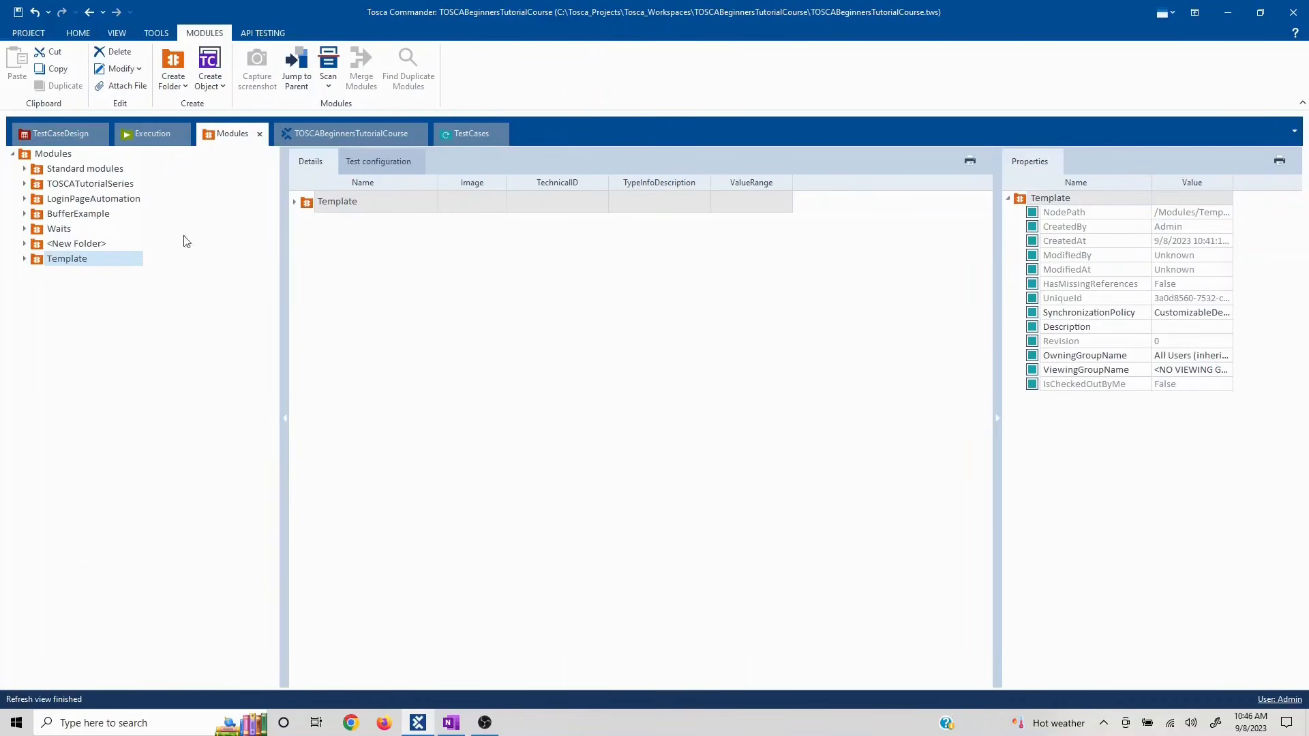
click(24, 259)
click(69, 274)
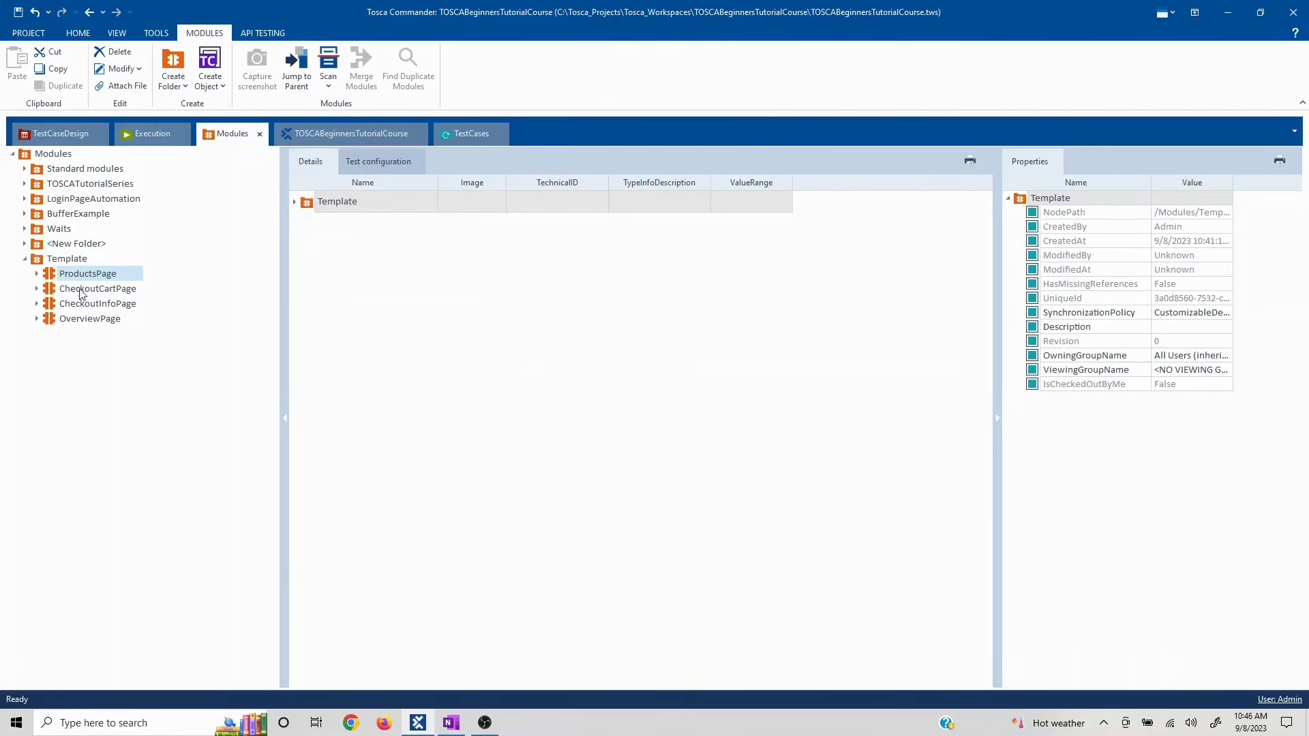
ctrl+click(79, 292)
ctrl+click(81, 304)
ctrl+click(84, 319)
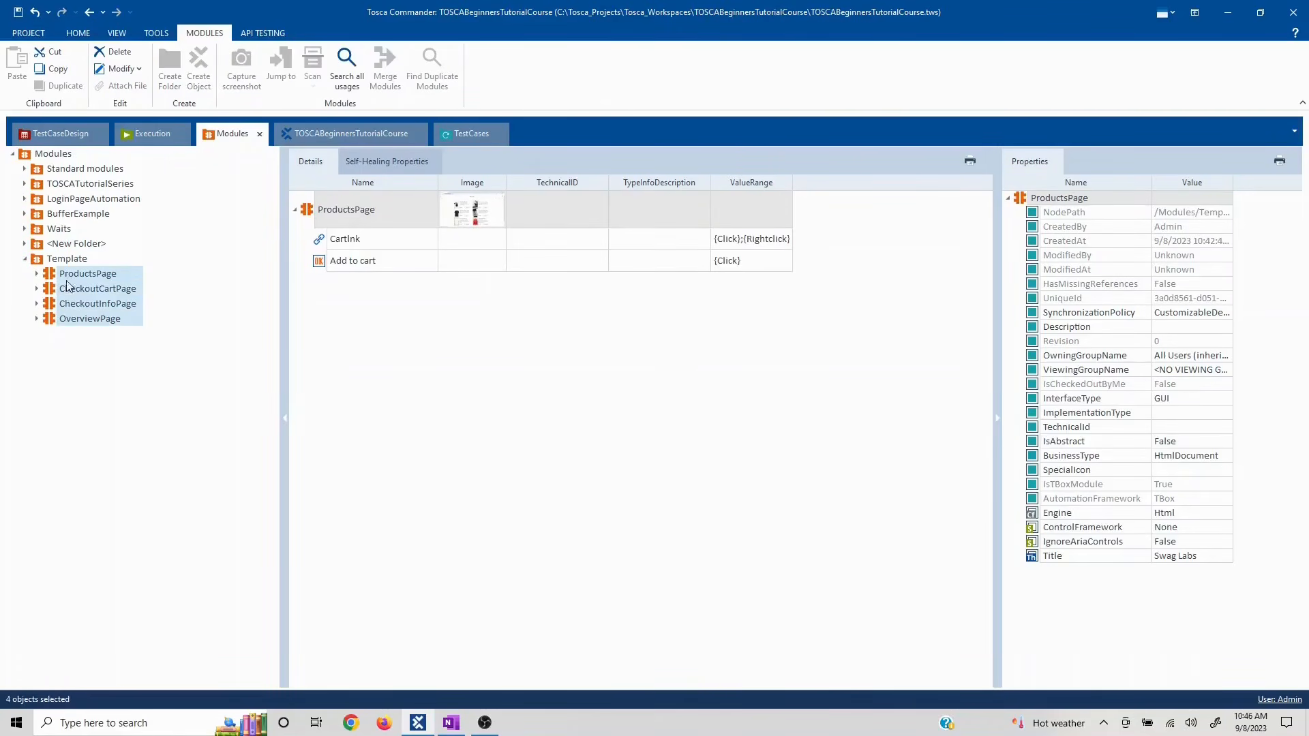
drag(64, 280, 67, 349)
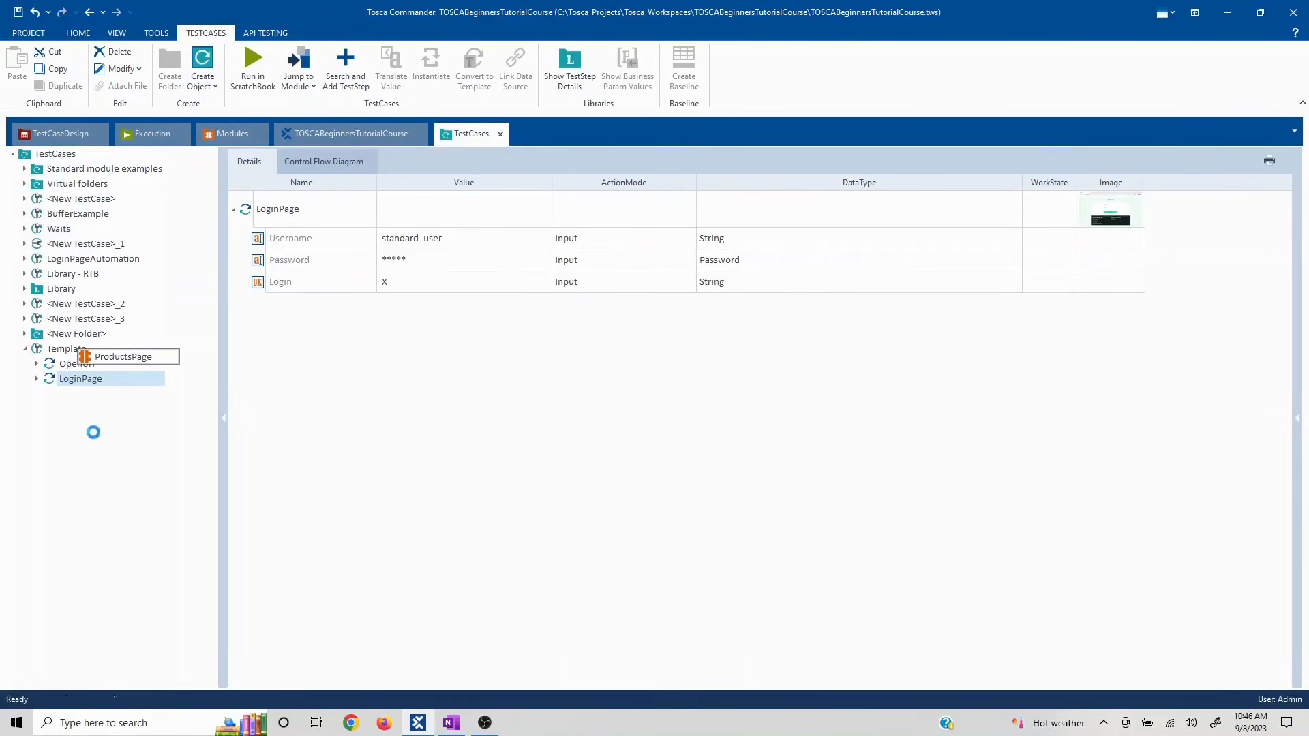
- Set the ProductsPage step's Add to cart value to {Click}
click(87, 365)
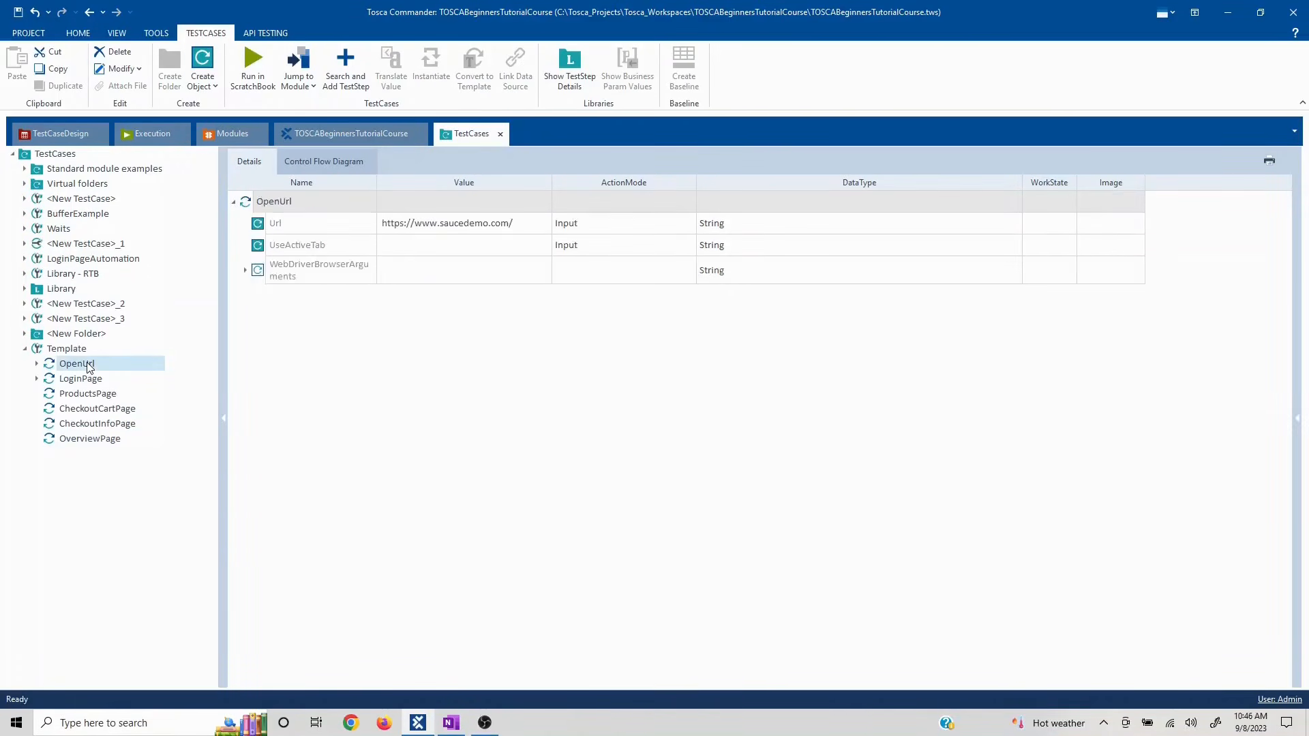
click(88, 381)
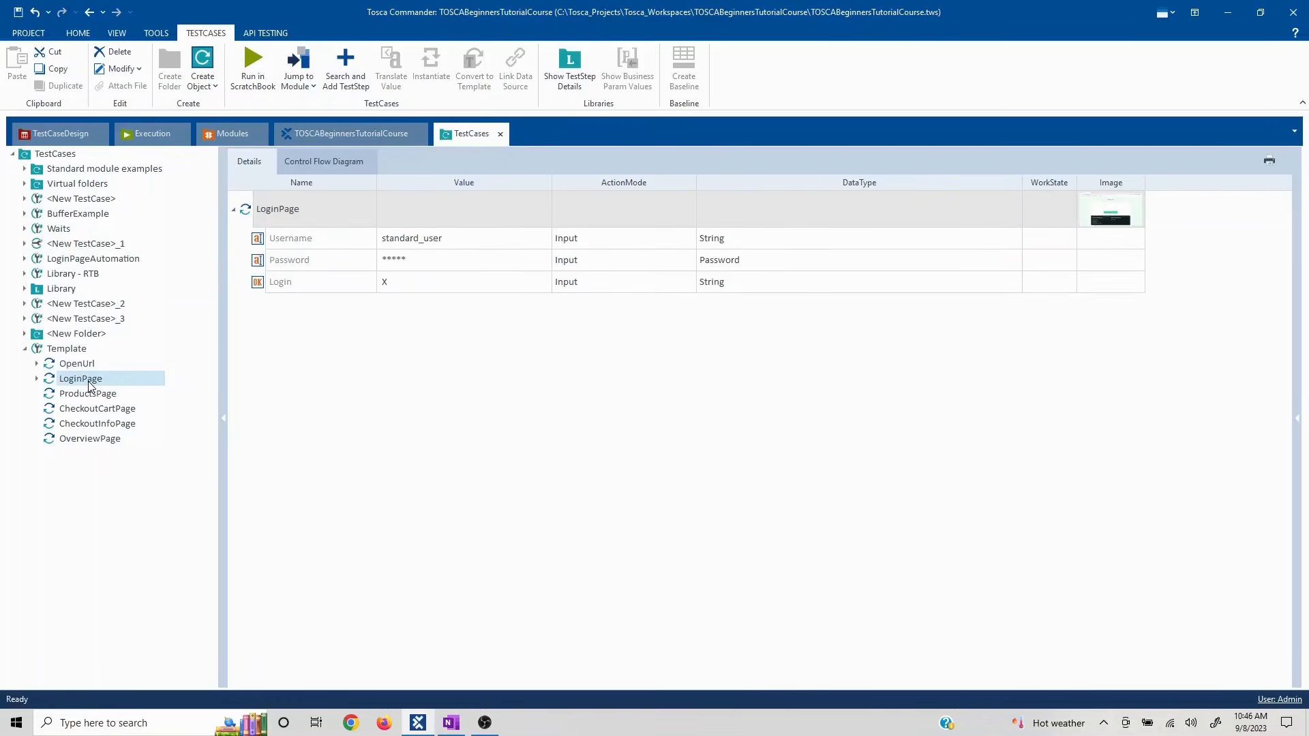
click(100, 396)
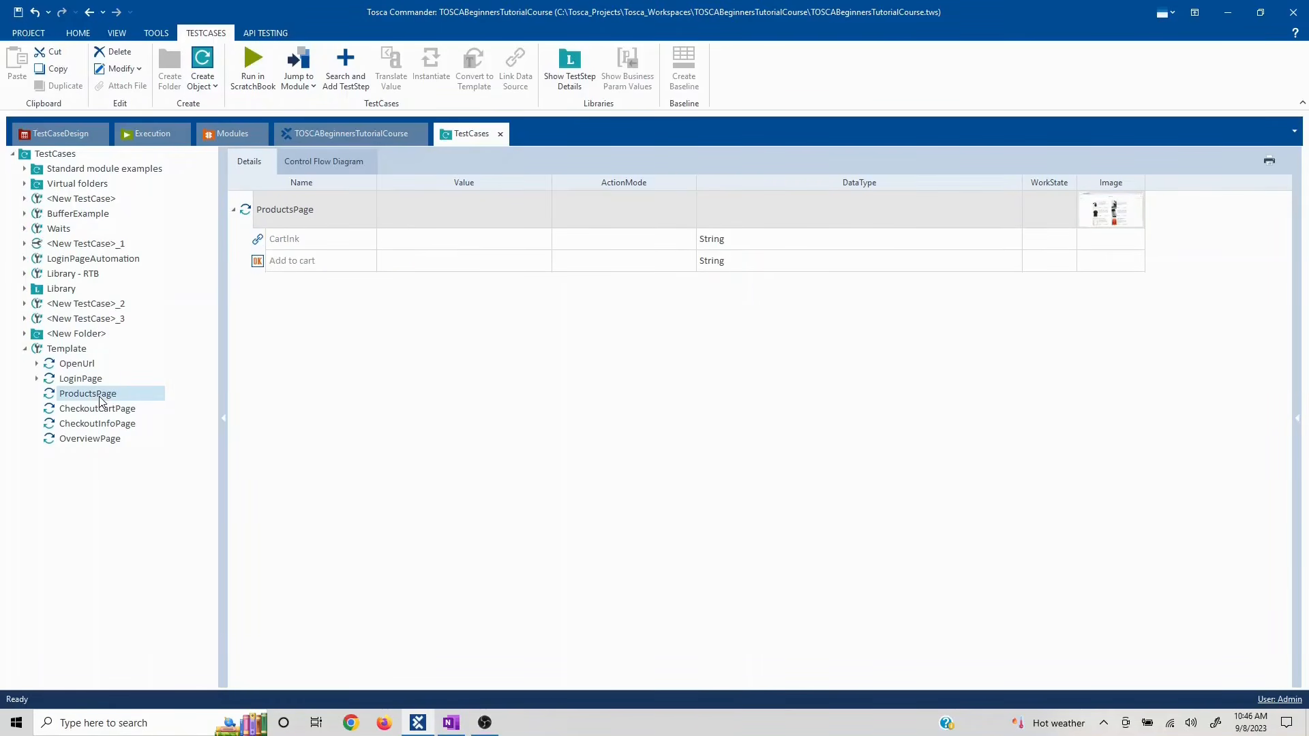
click(423, 264)
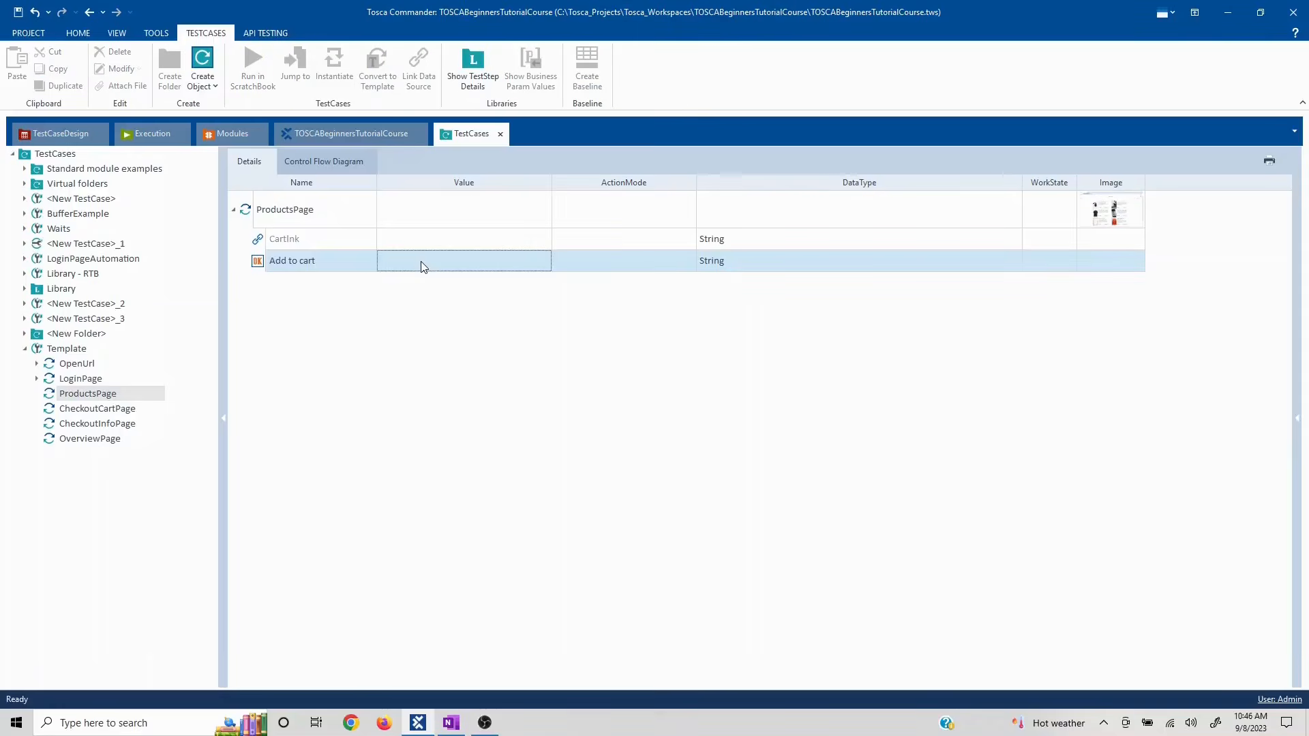
click(423, 266)
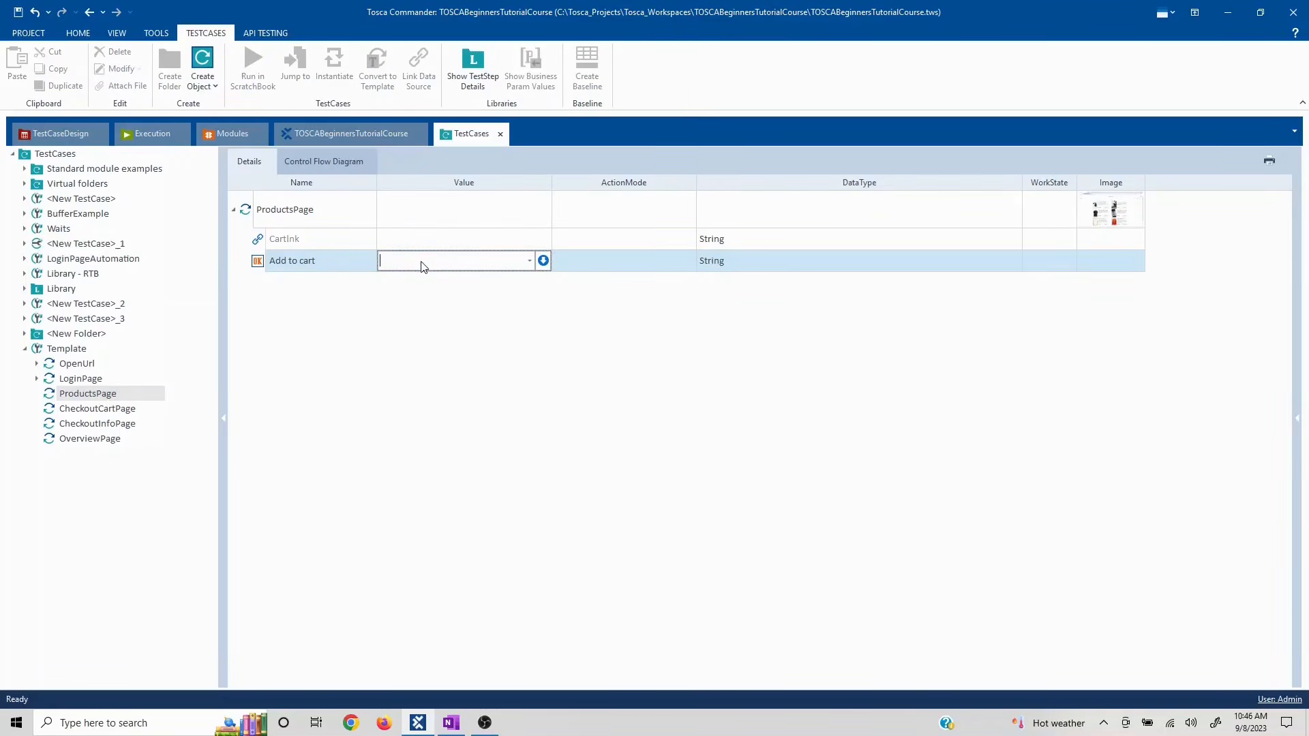
text({Click})
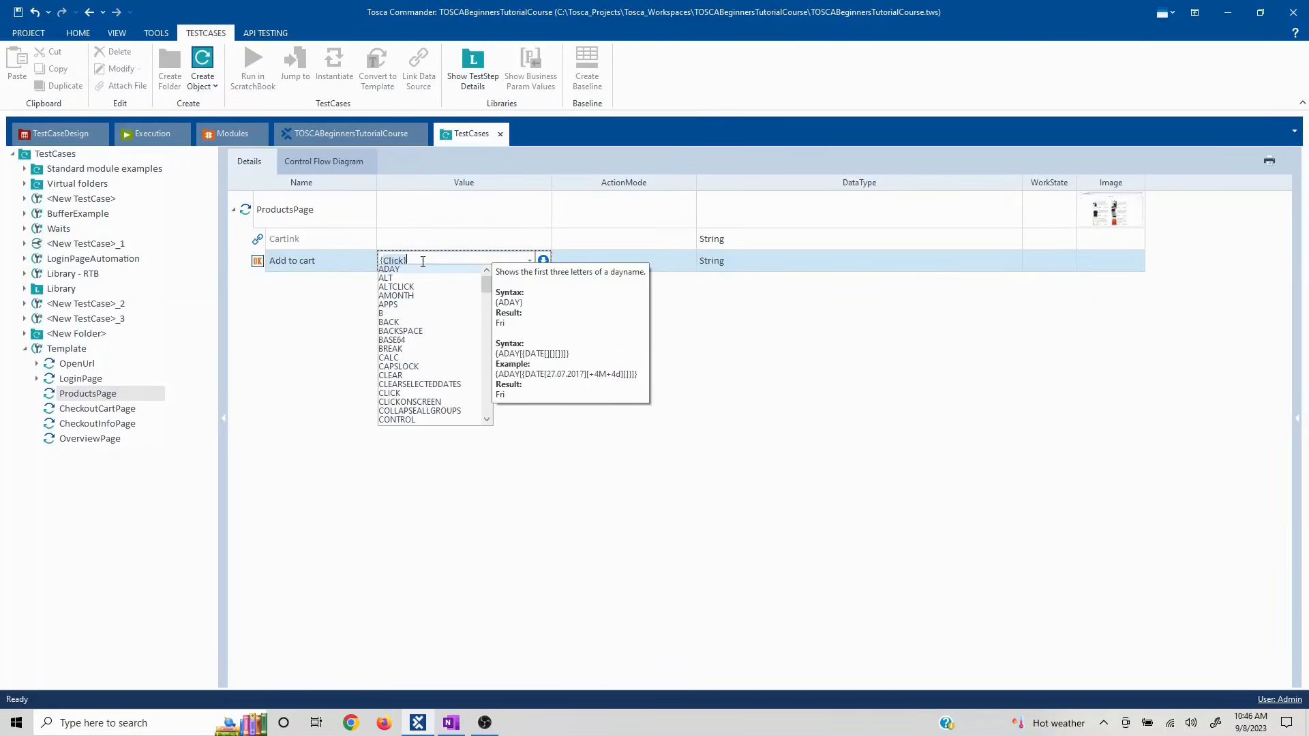
click(734, 521)
click(733, 522)
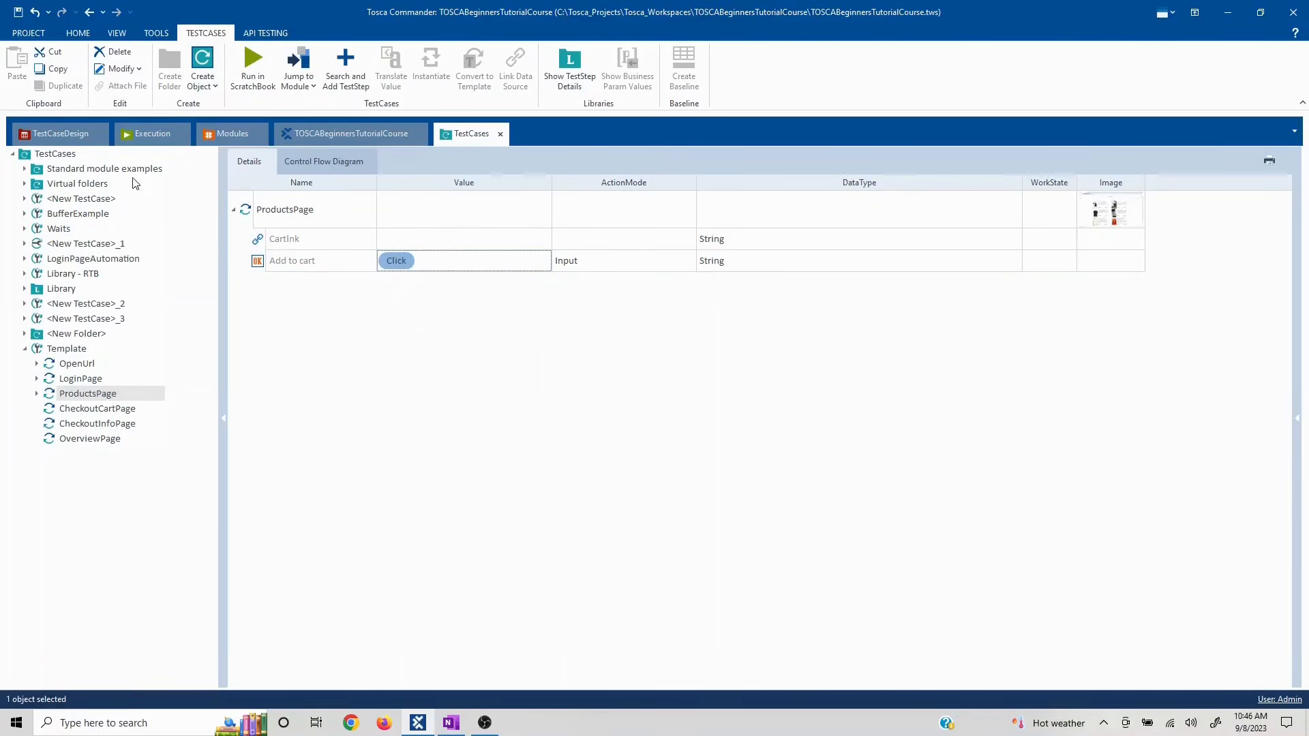
right_click(73, 398)
key(Escape)
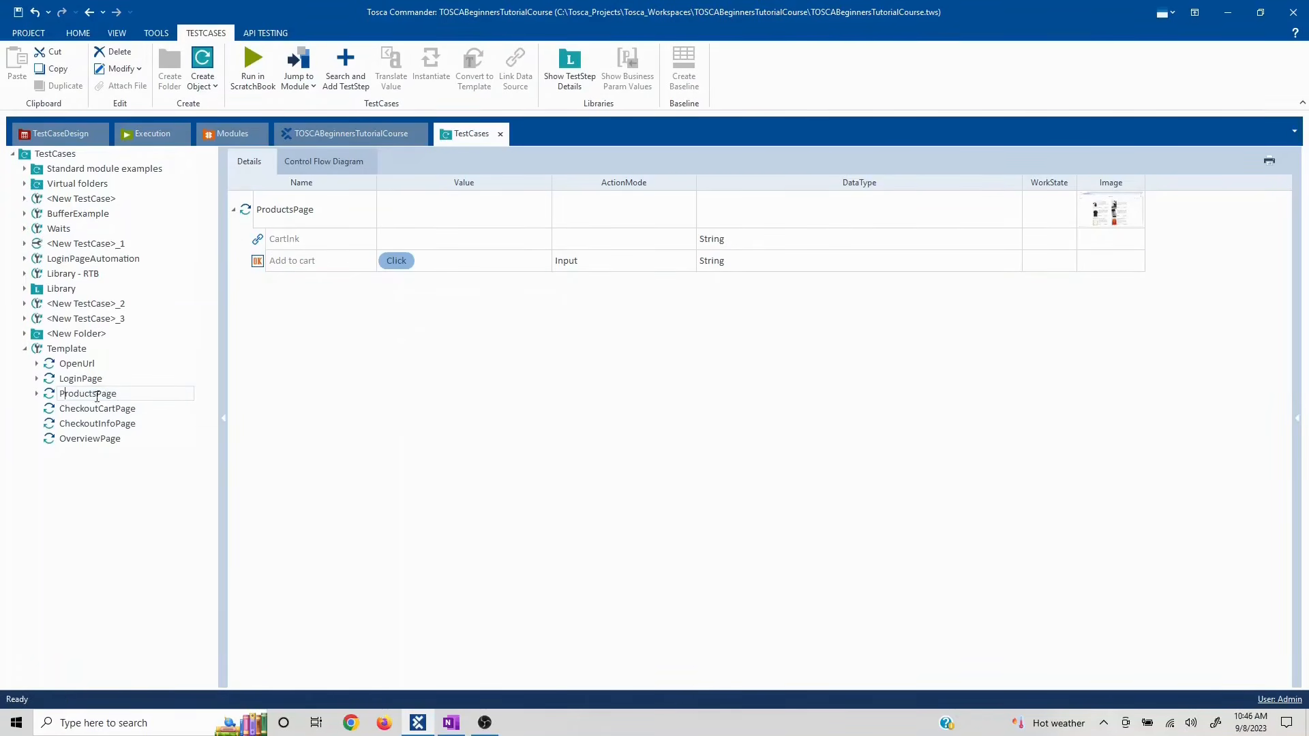
- Rename ProductsPage to 'Add the item to the cart' and place a copy right after it
drag(145, 392, 2, 396)
text(C)
key(Return)
key(ctrl+c)
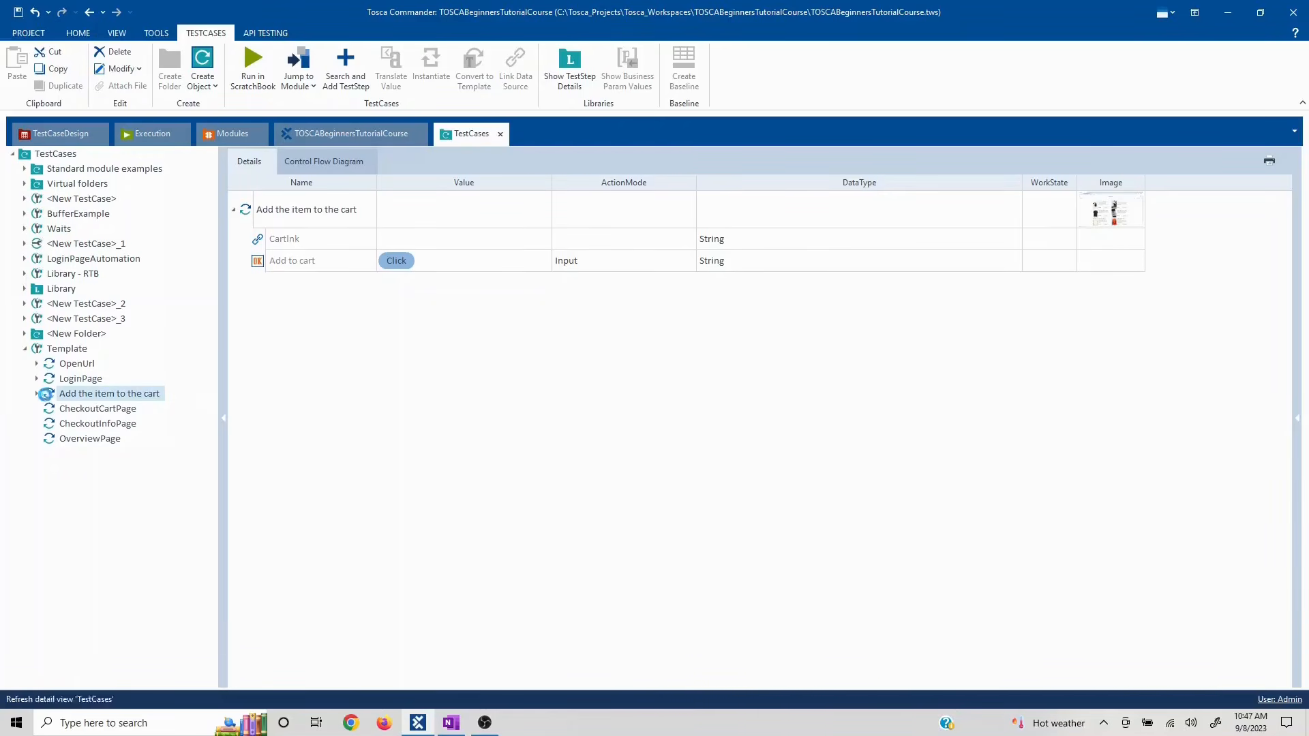
click(55, 350)
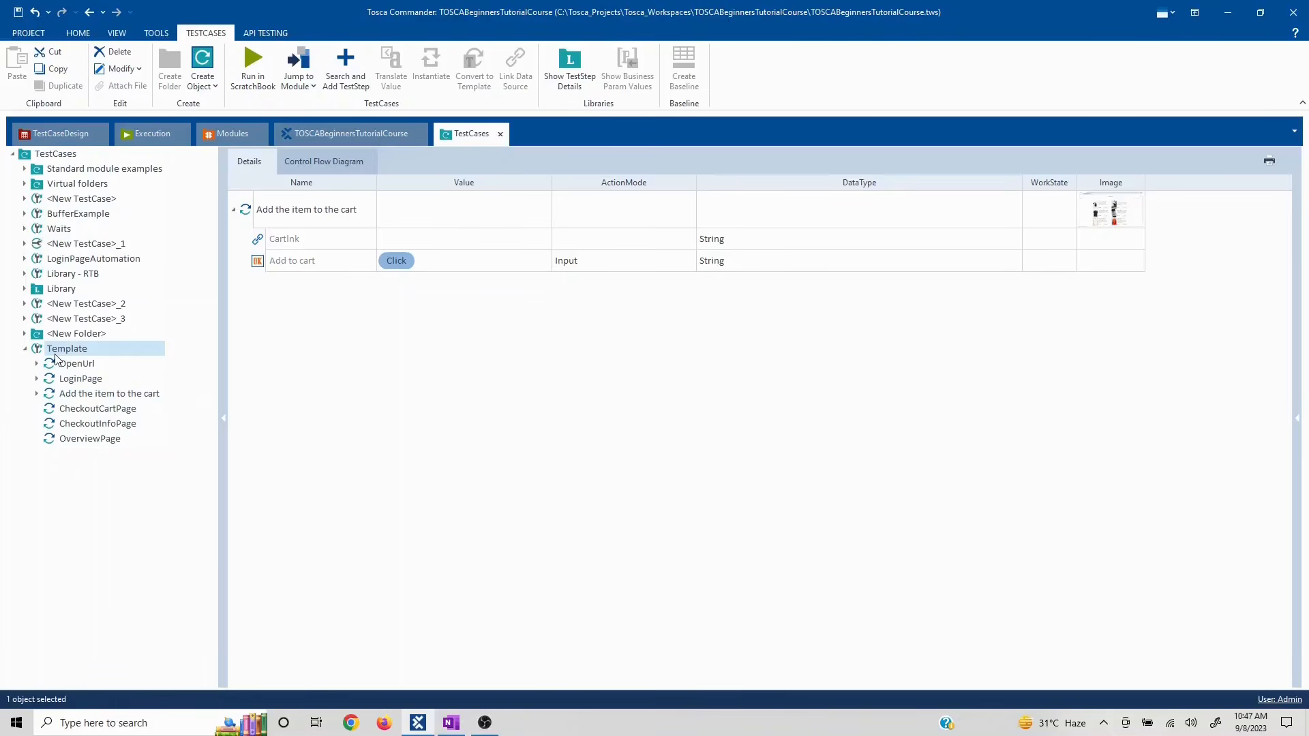
key(ctrl+v)
drag(58, 455, 66, 414)
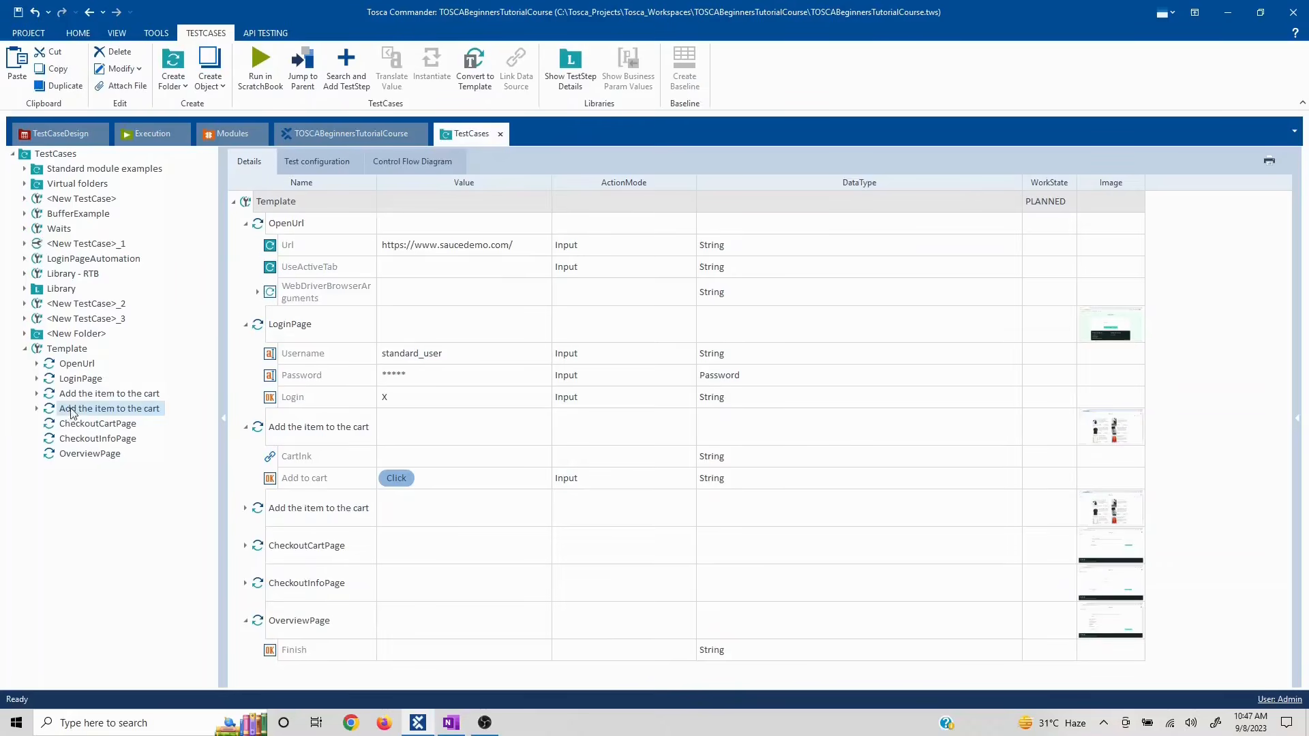
- In the copied step, clear Add to cart and set CartInk to {Click}
click(37, 409)
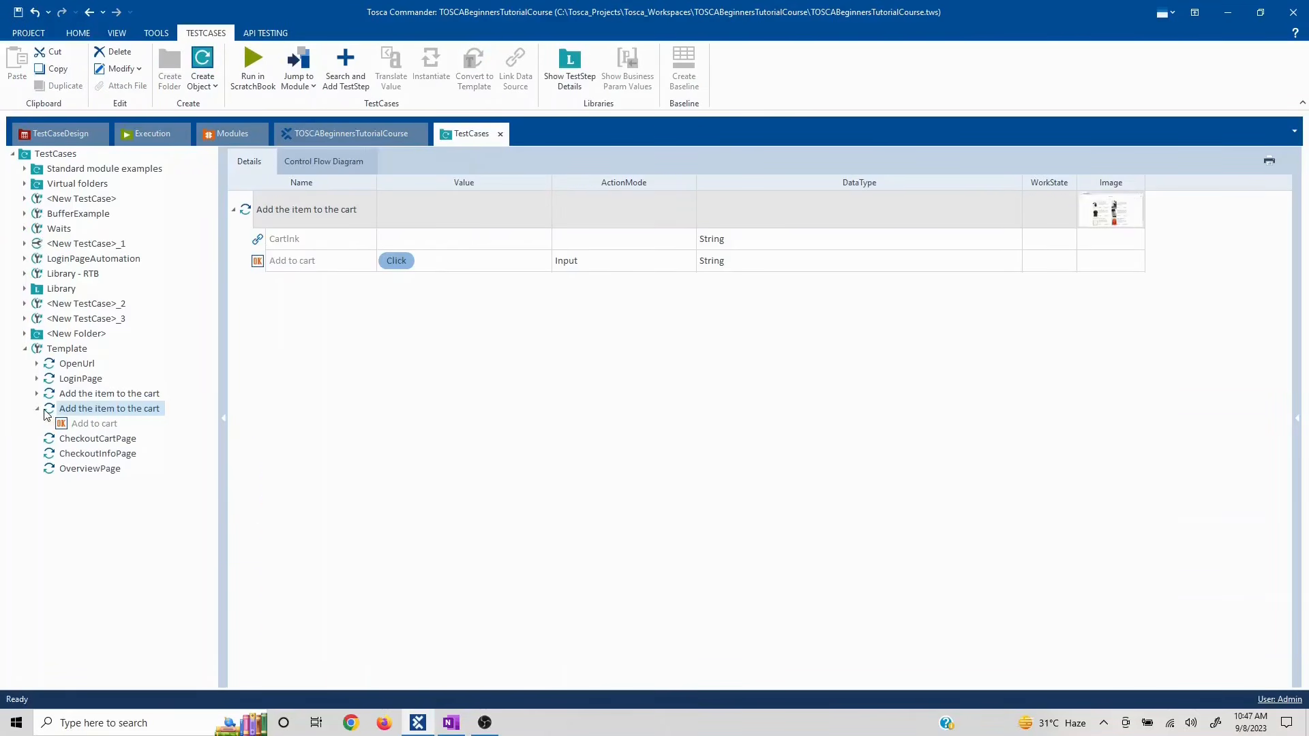
click(89, 424)
click(88, 411)
click(275, 270)
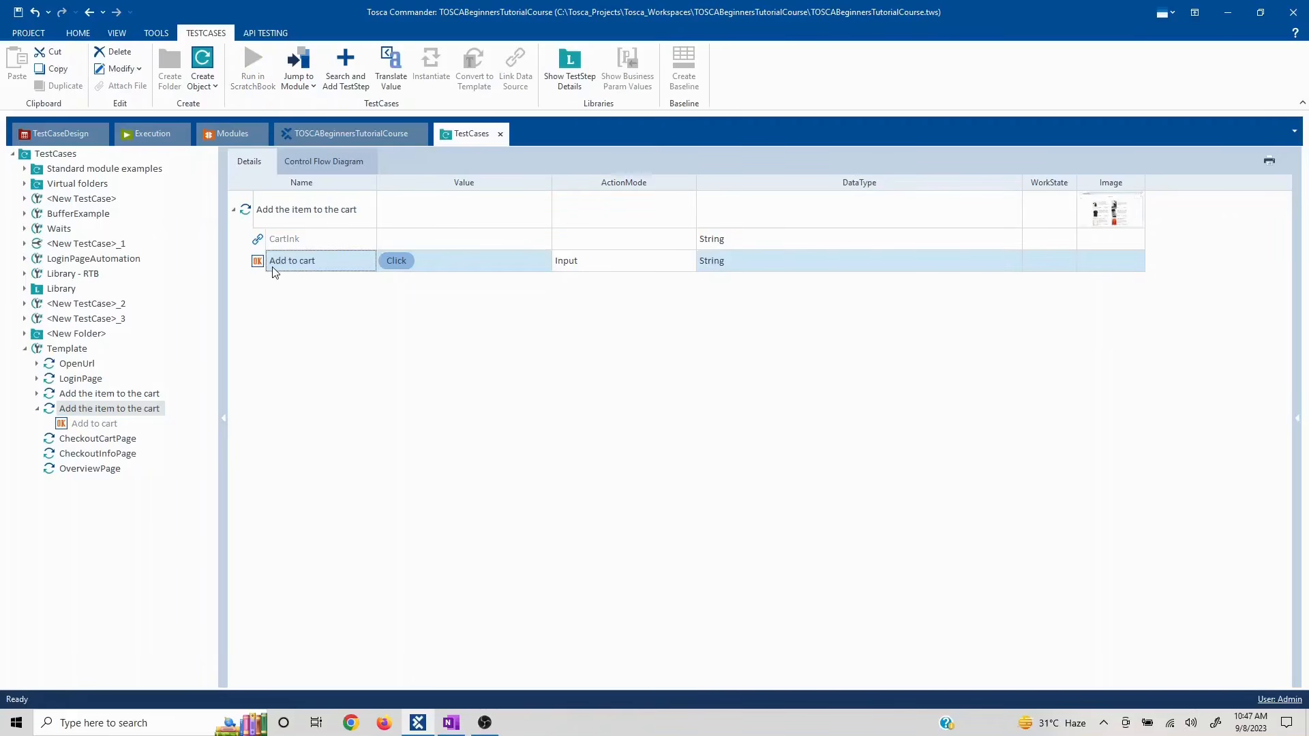
click(371, 200)
click(421, 248)
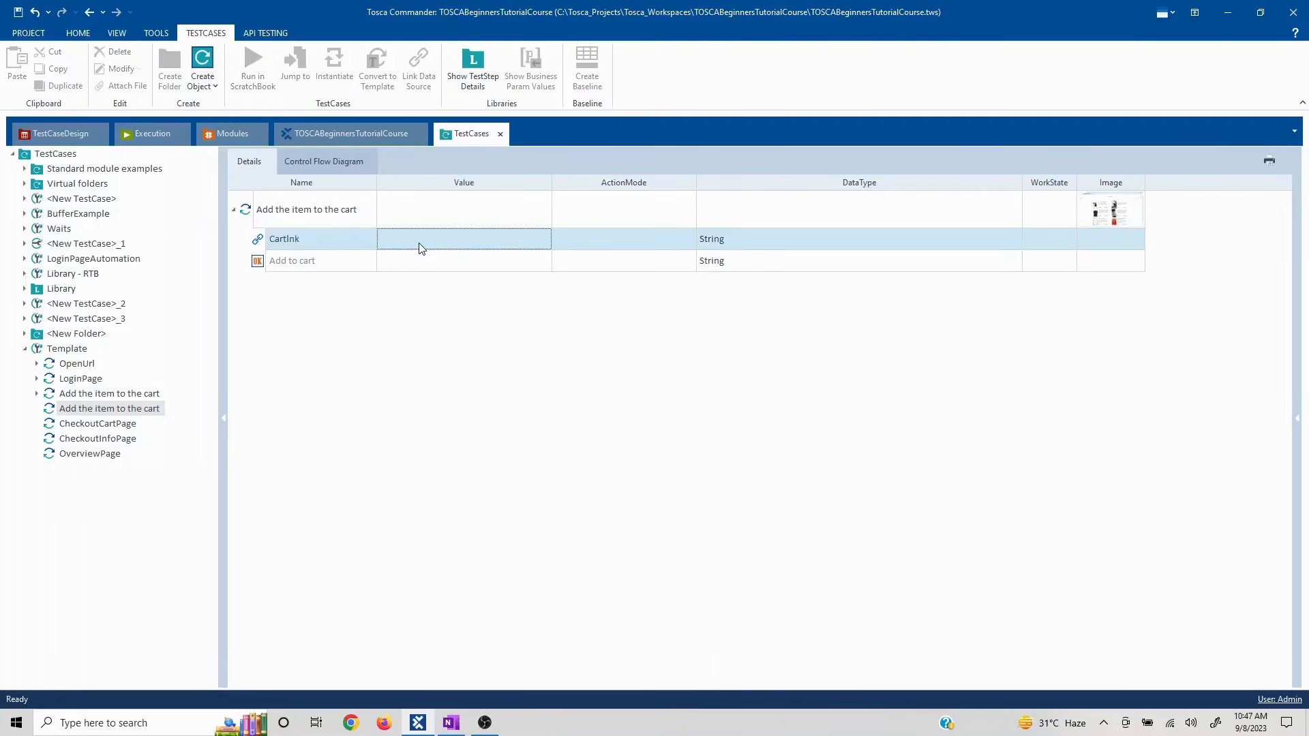
click(421, 248)
text({Click)
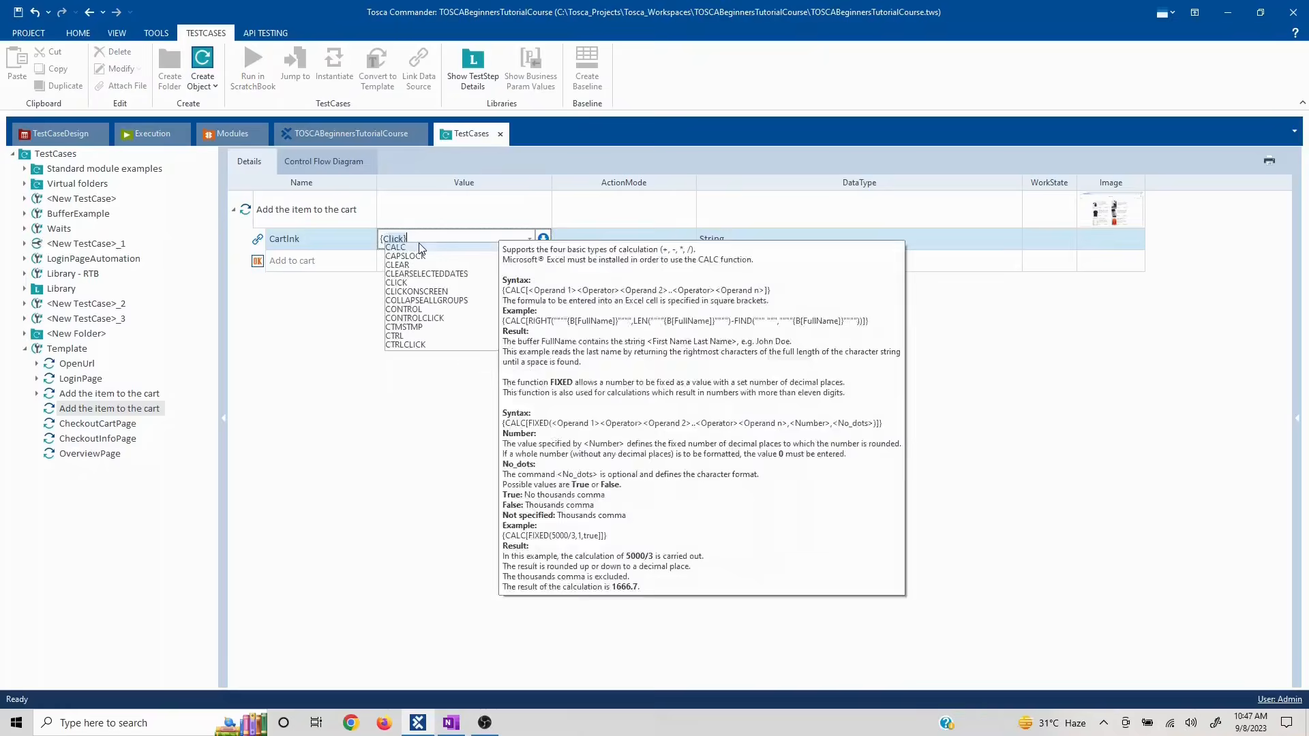
key(Return)
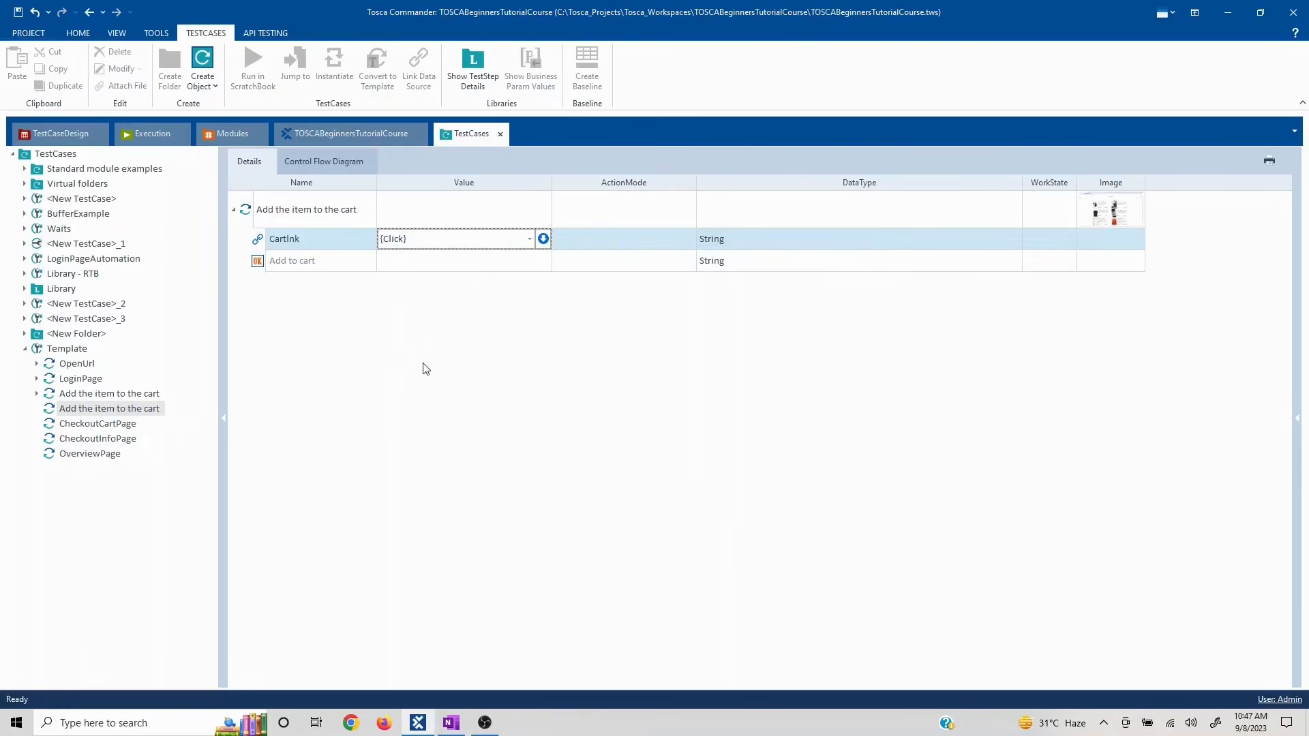
click(95, 440)
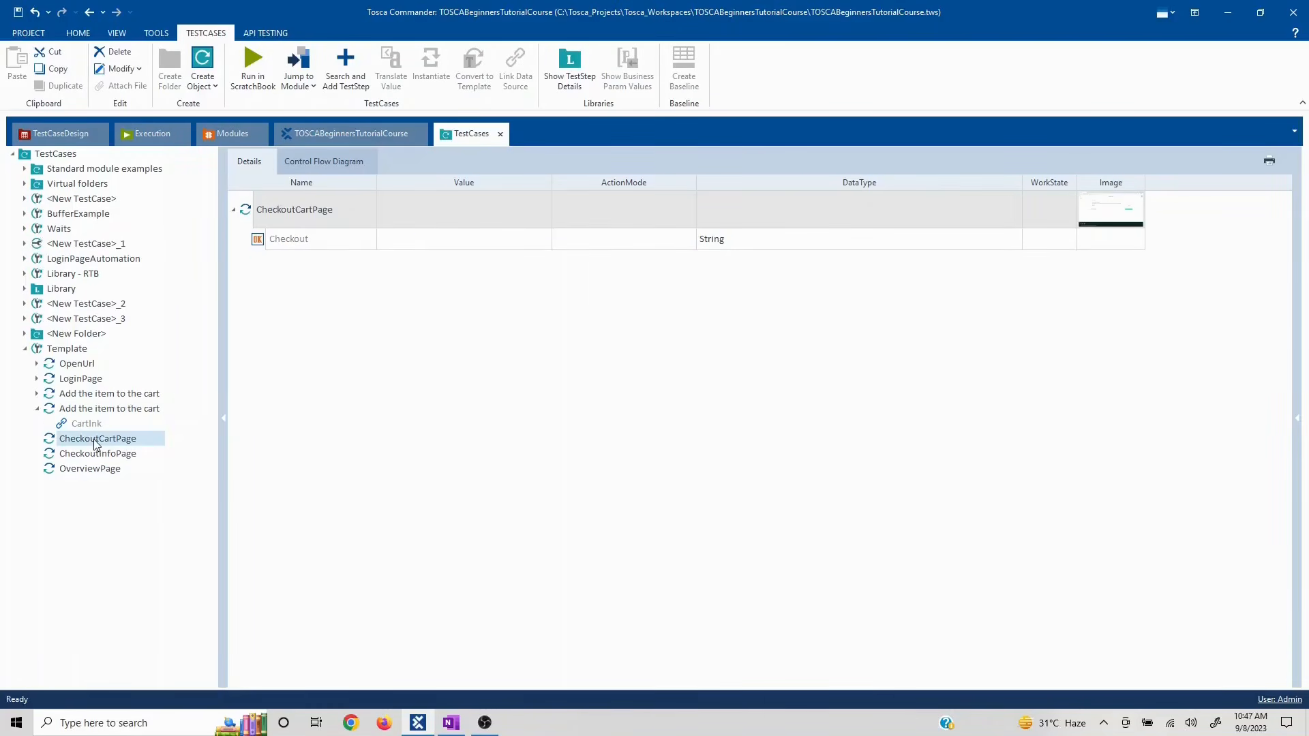
- Set the CheckoutCartPage step's Checkout value to {Click}
click(410, 238)
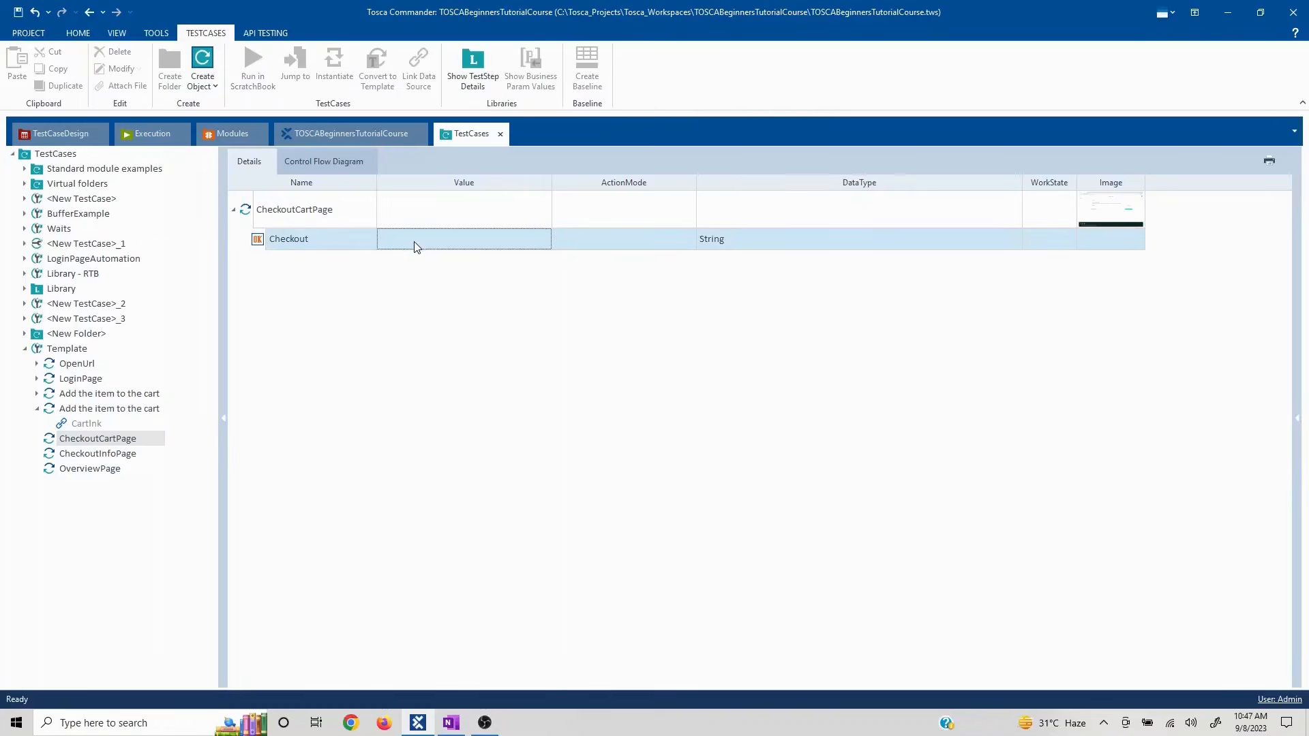
click(416, 242)
text({Click})
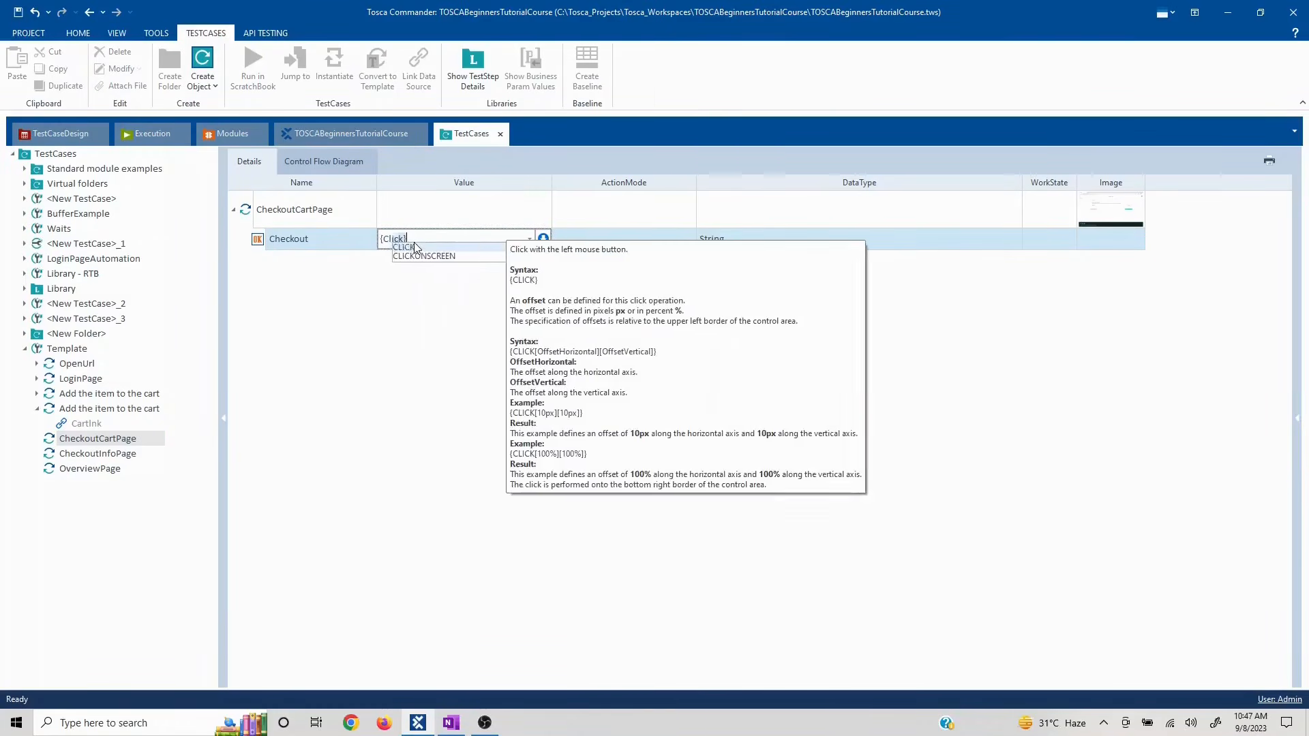
click(453, 407)
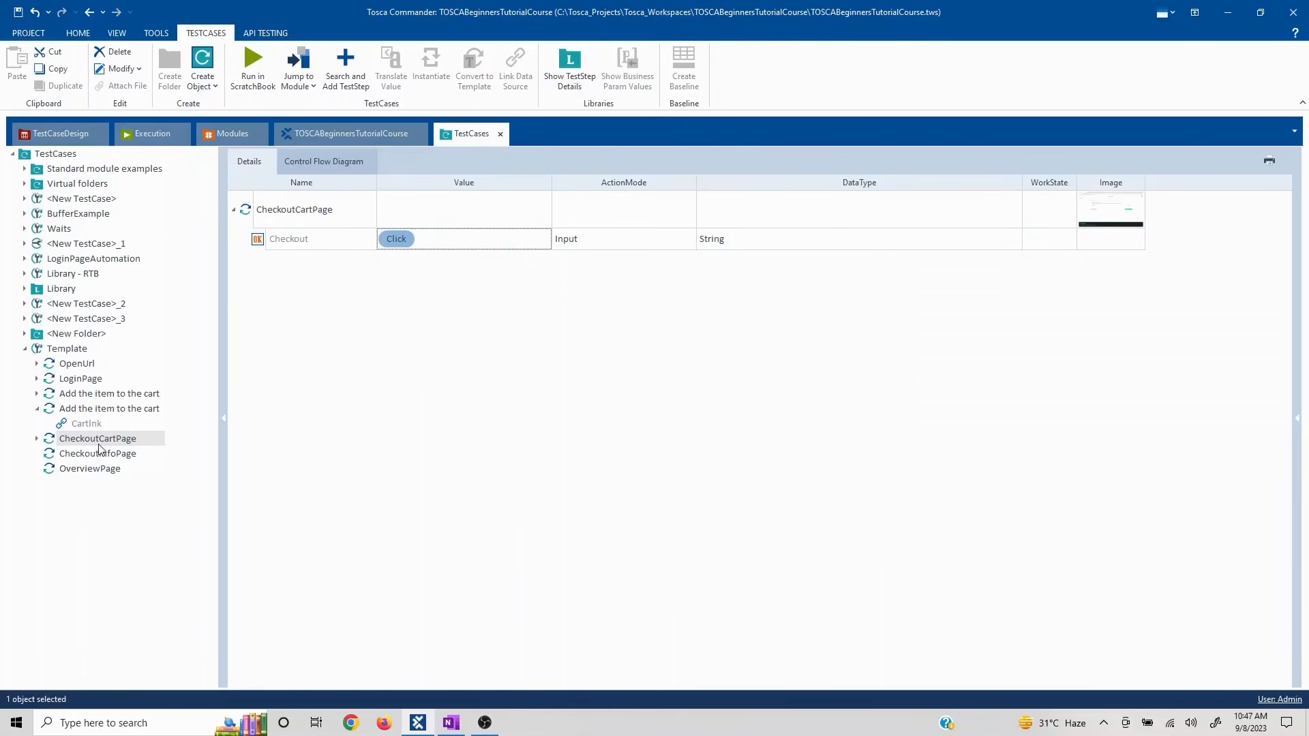
click(140, 439)
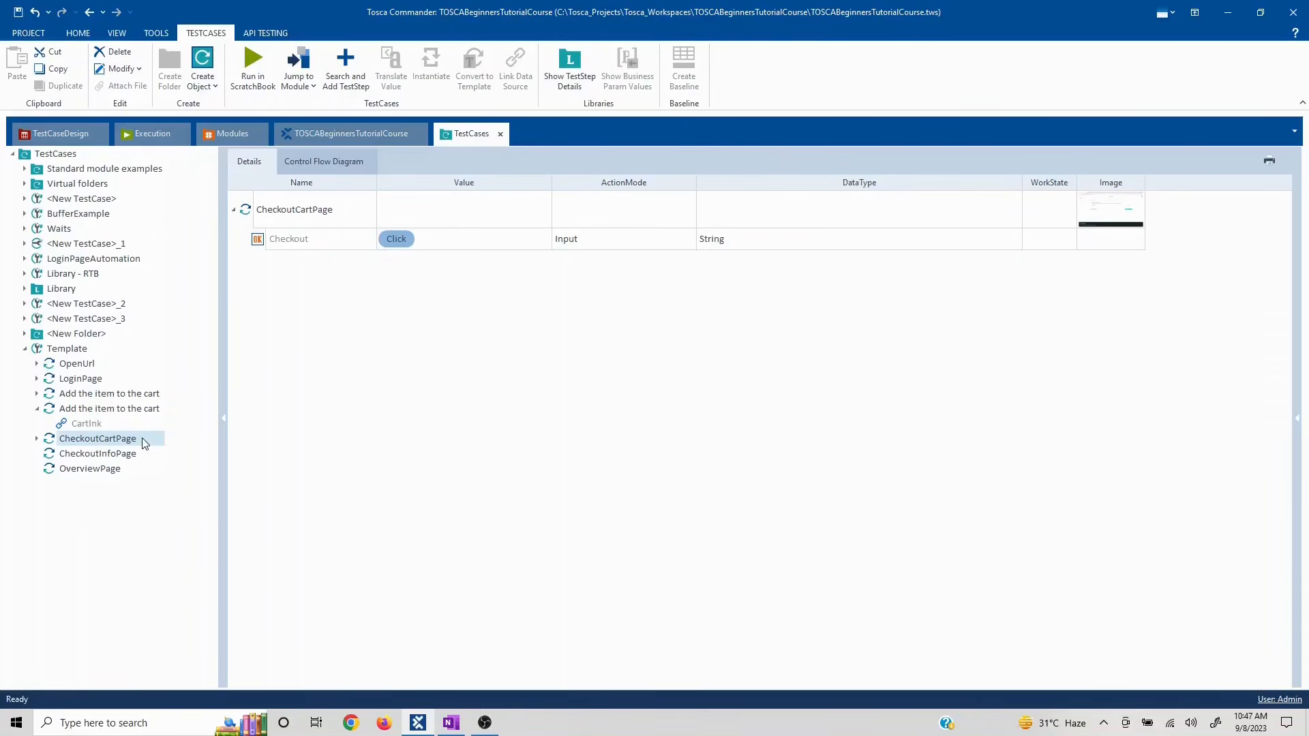
click(143, 438)
- Set the CheckoutInfoPage step's Continue value to Click
click(105, 455)
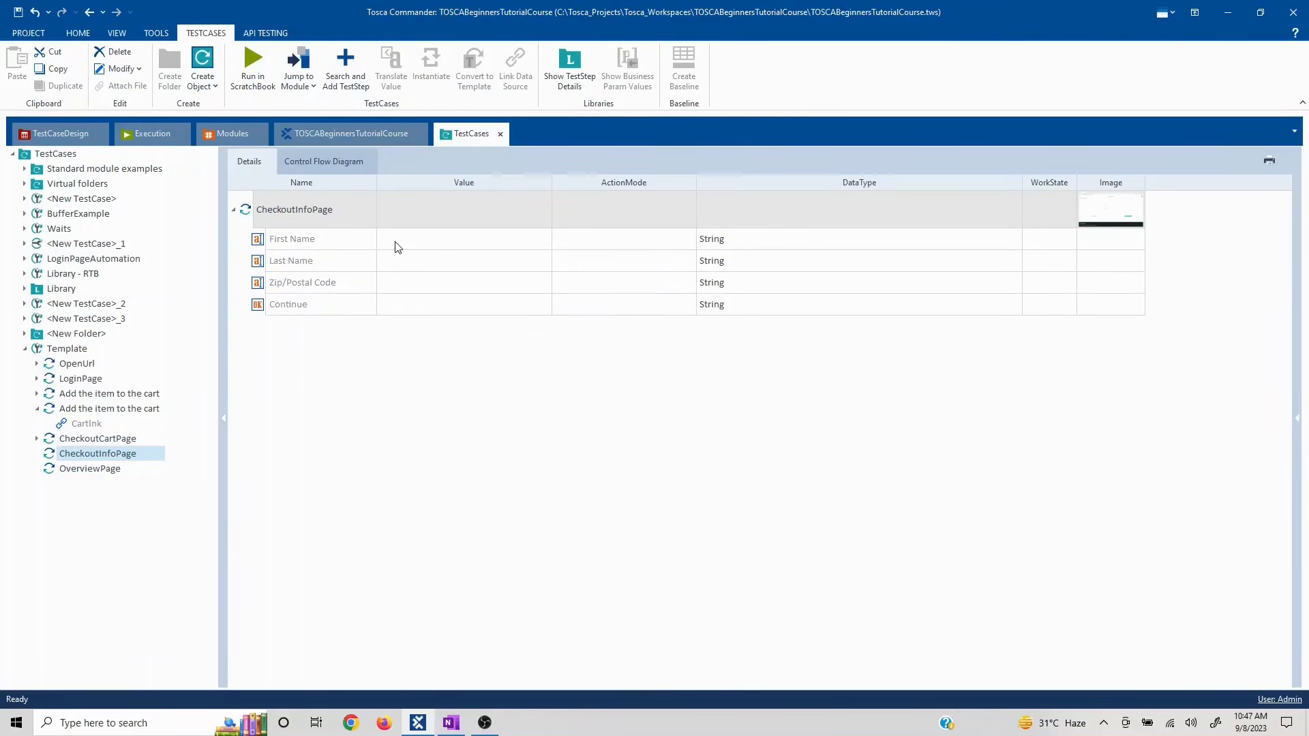
click(399, 313)
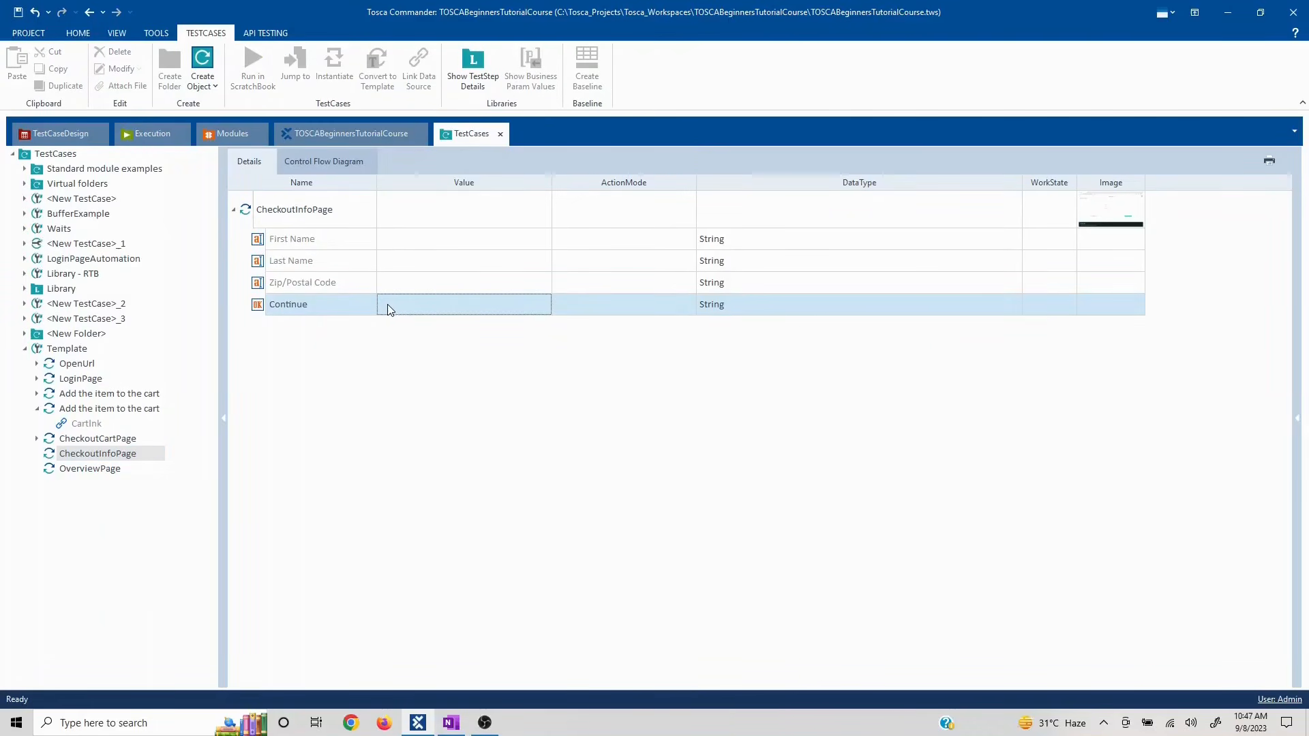
click(393, 308)
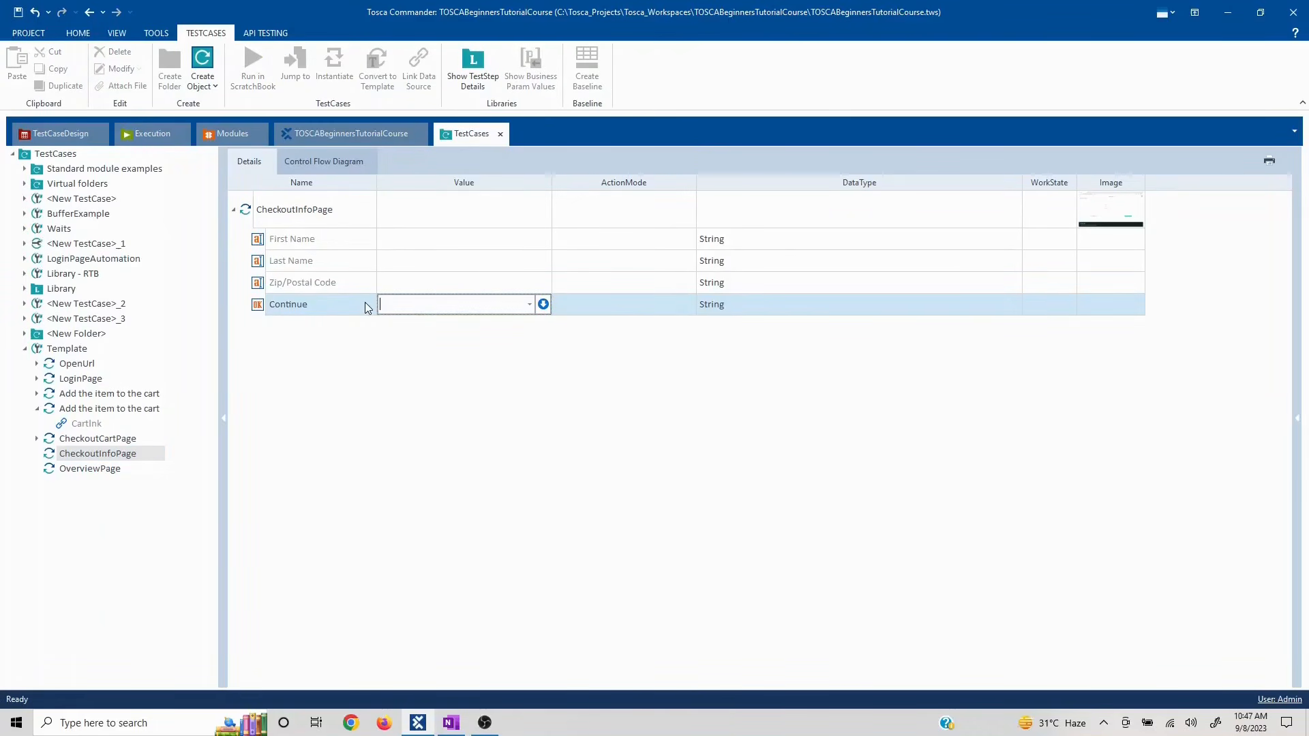
text({Click})
click(309, 415)
click(345, 410)
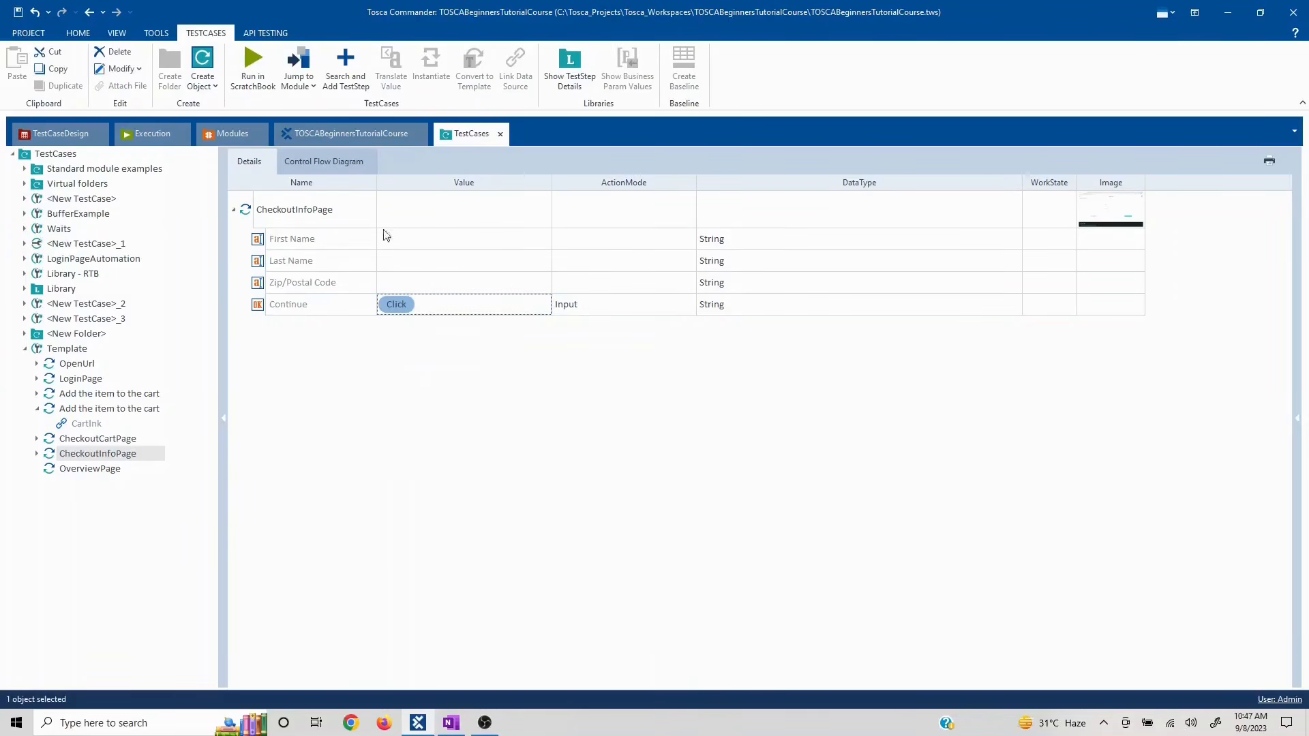
- Set the OverviewPage step's Finish value to {Click} and select the Template test case
click(112, 473)
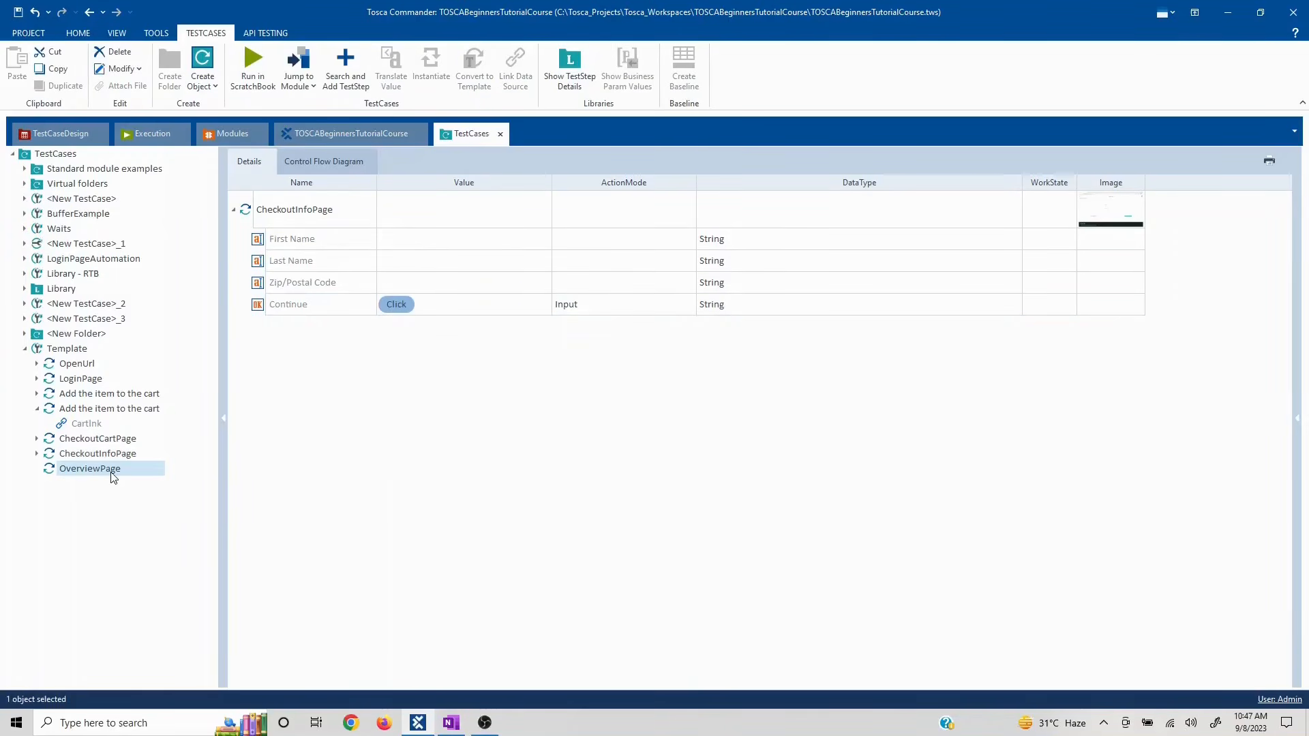
click(436, 244)
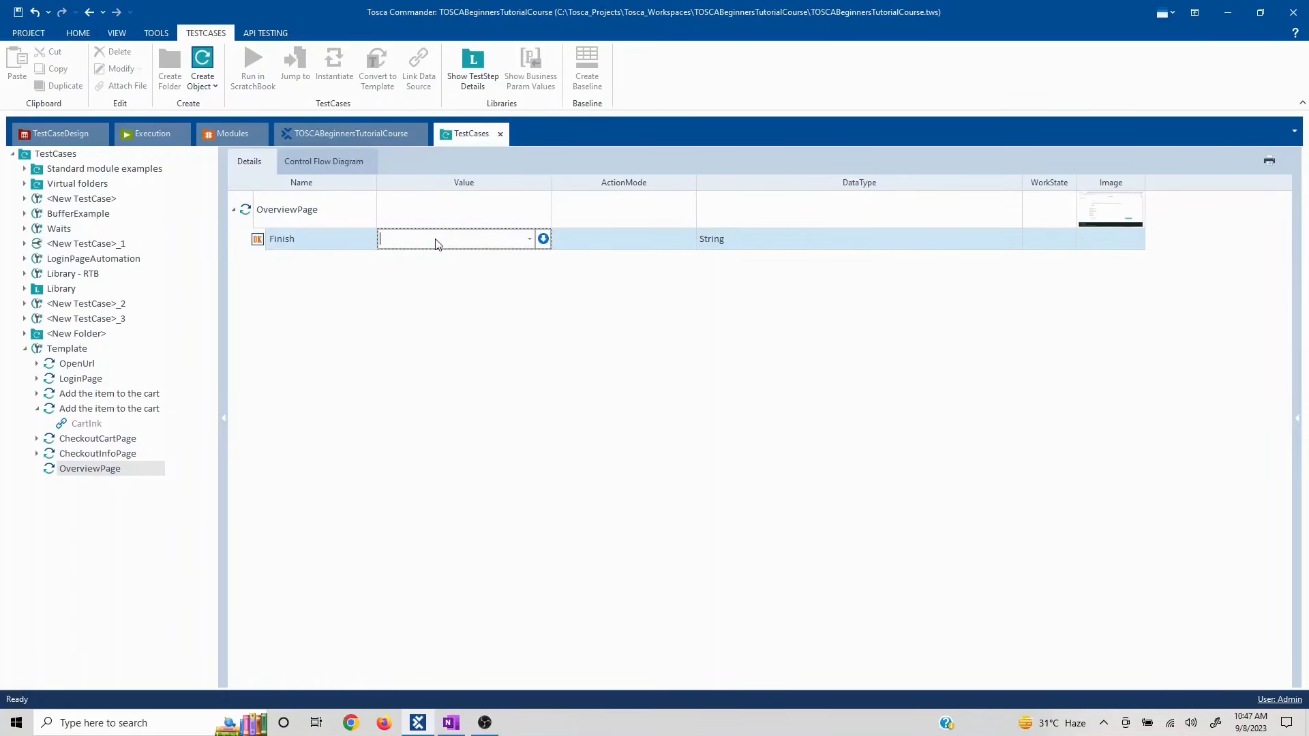
text({Click})
click(310, 497)
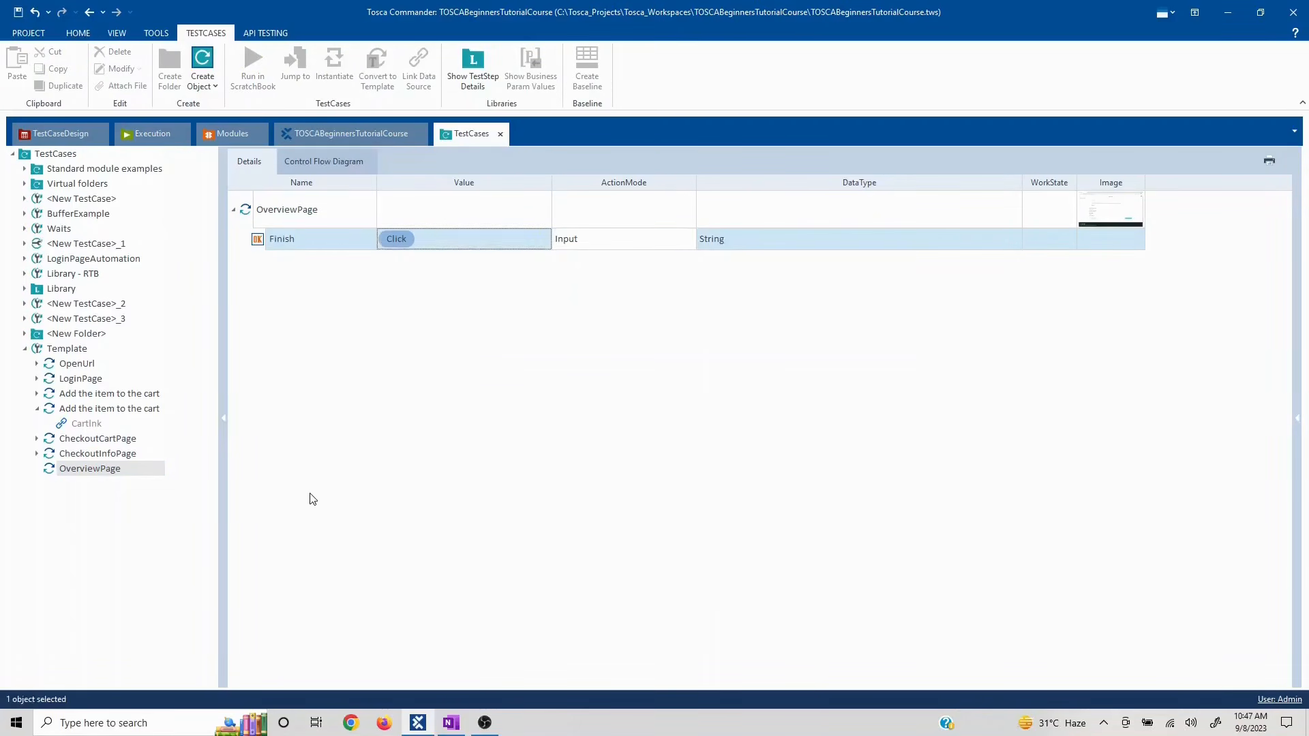
click(66, 349)
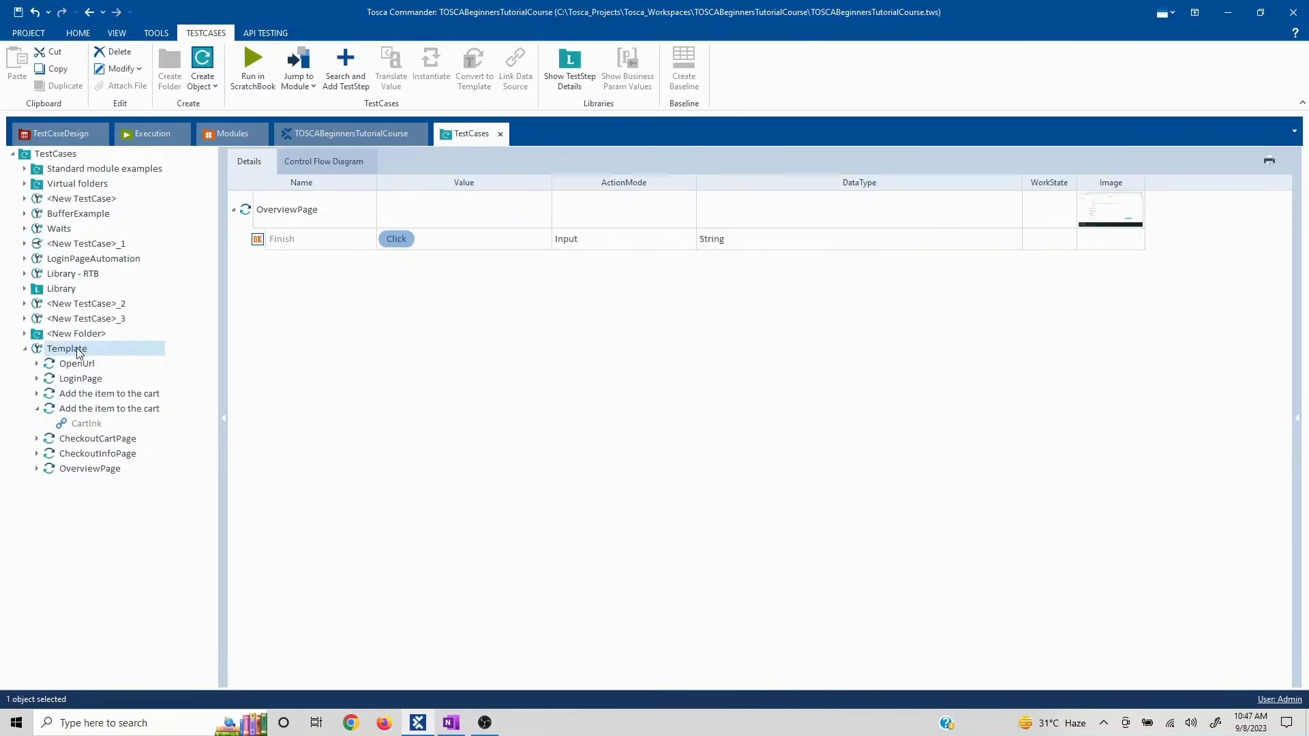
- Search 'close', add CloseBrowser to Template, and give its Title value *Swag
right_click(79, 352)
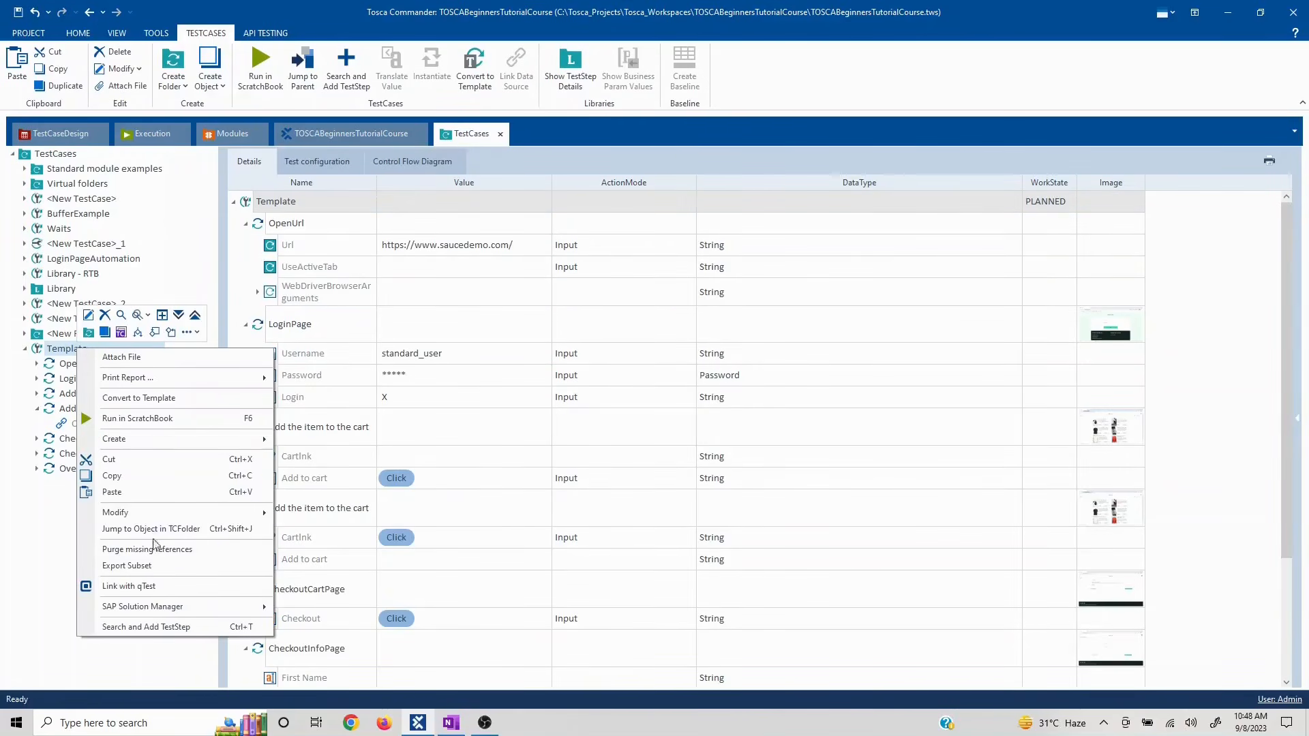
click(161, 625)
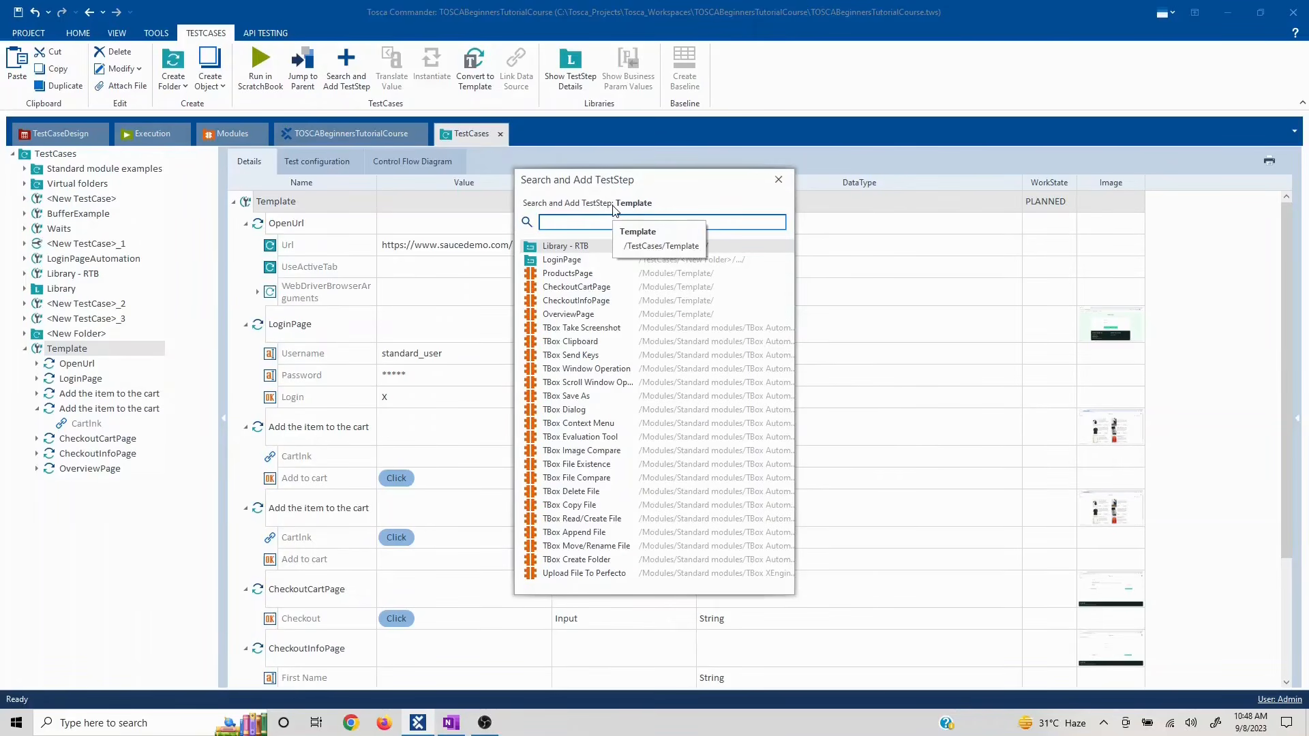
text(close)
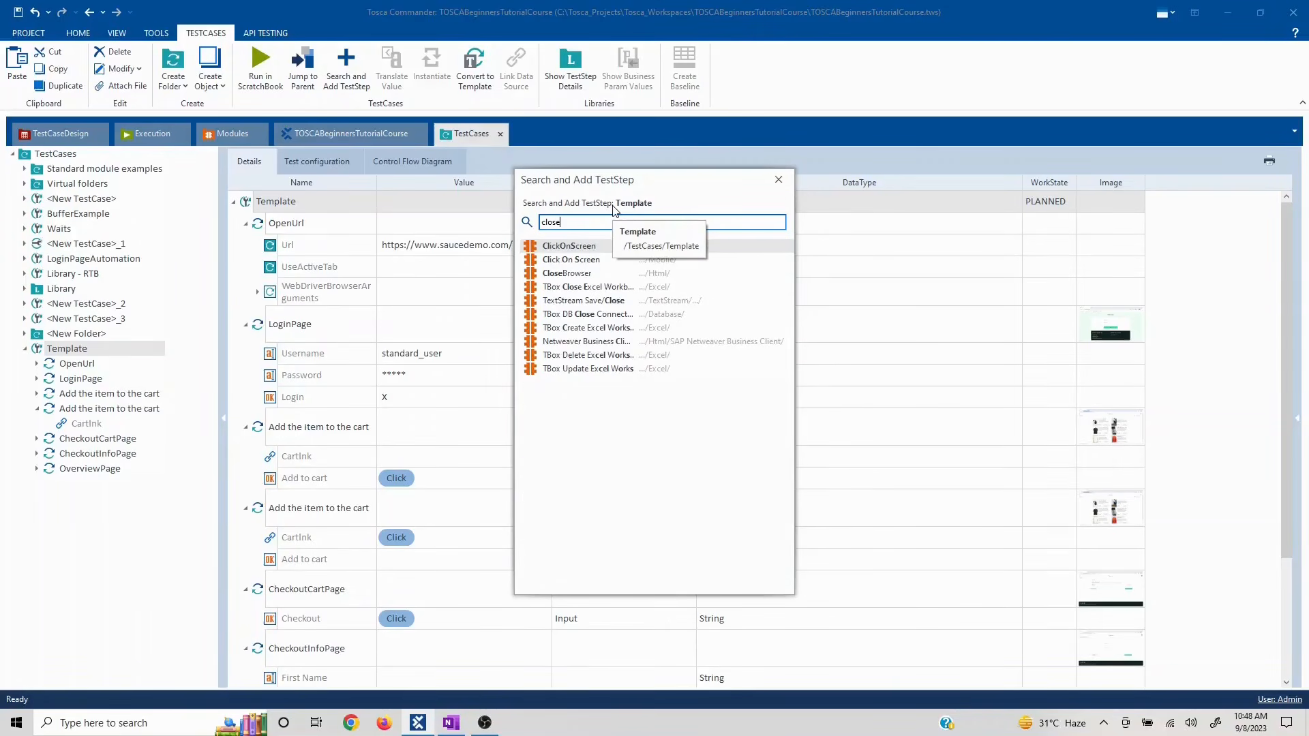
double_click(566, 273)
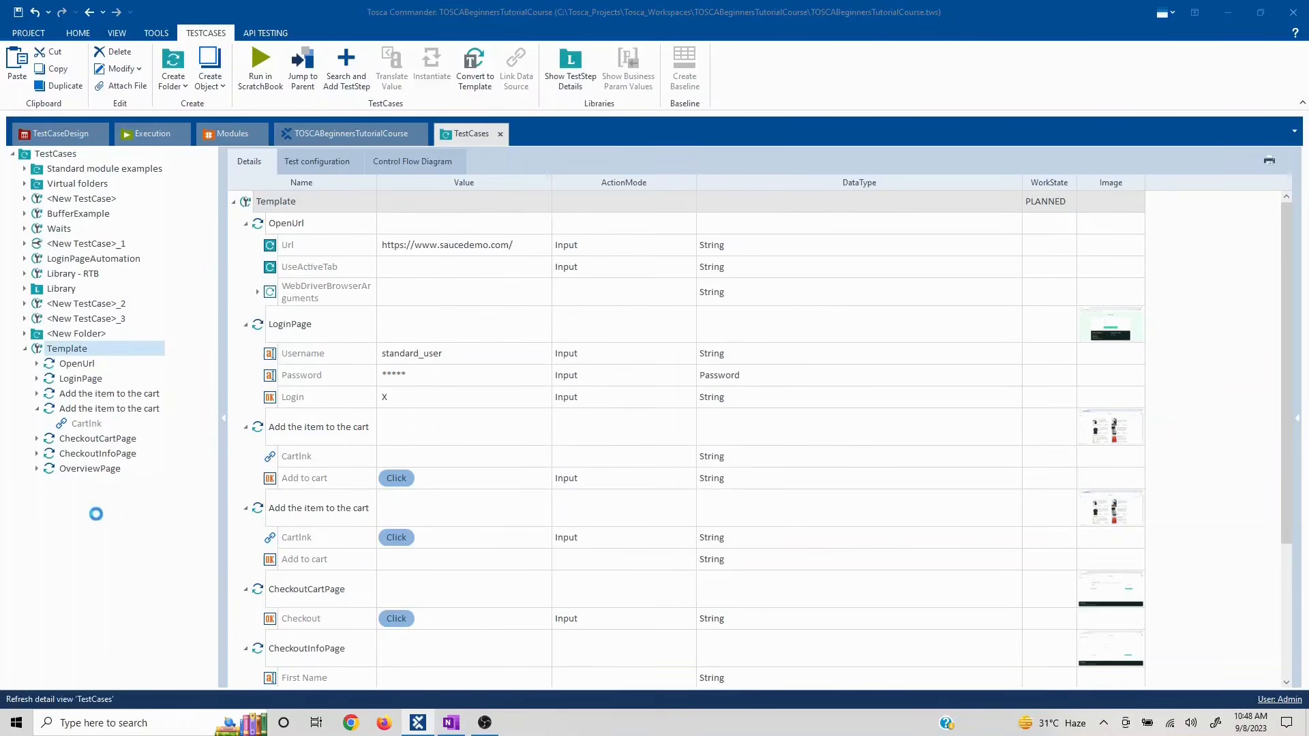
click(66, 492)
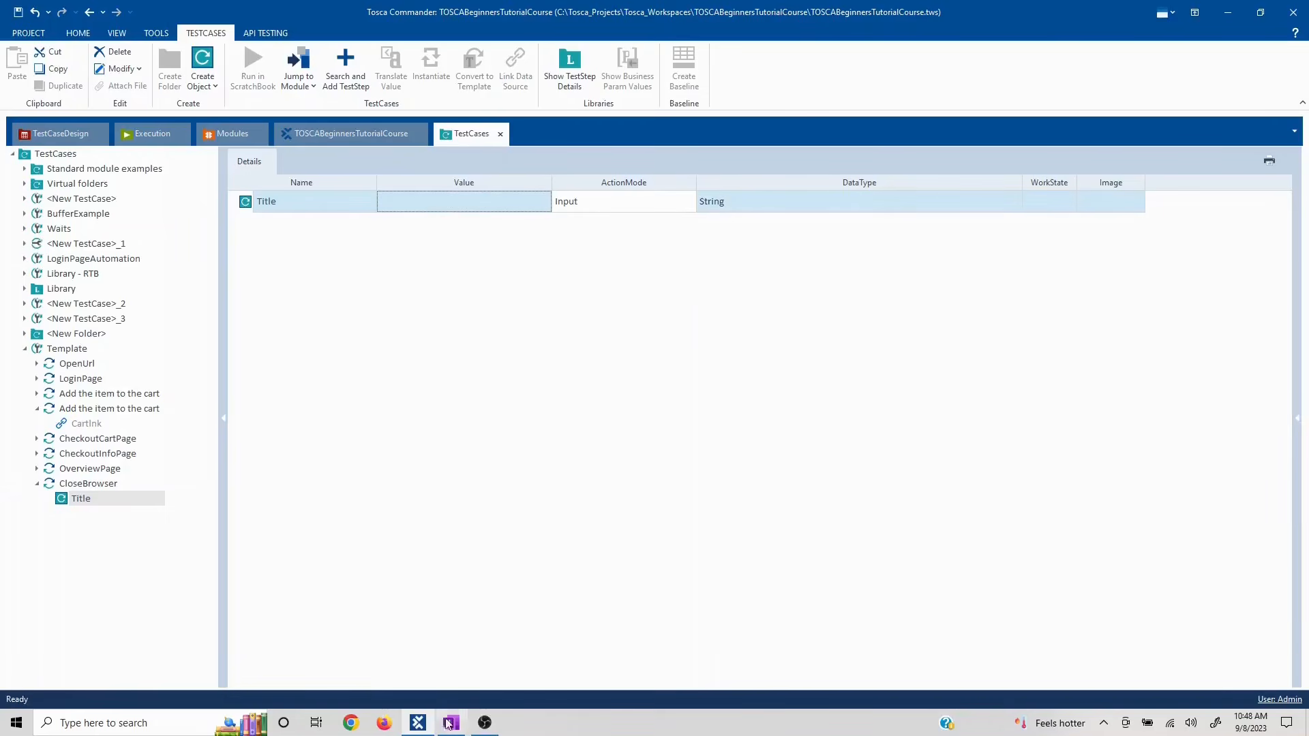
click(422, 211)
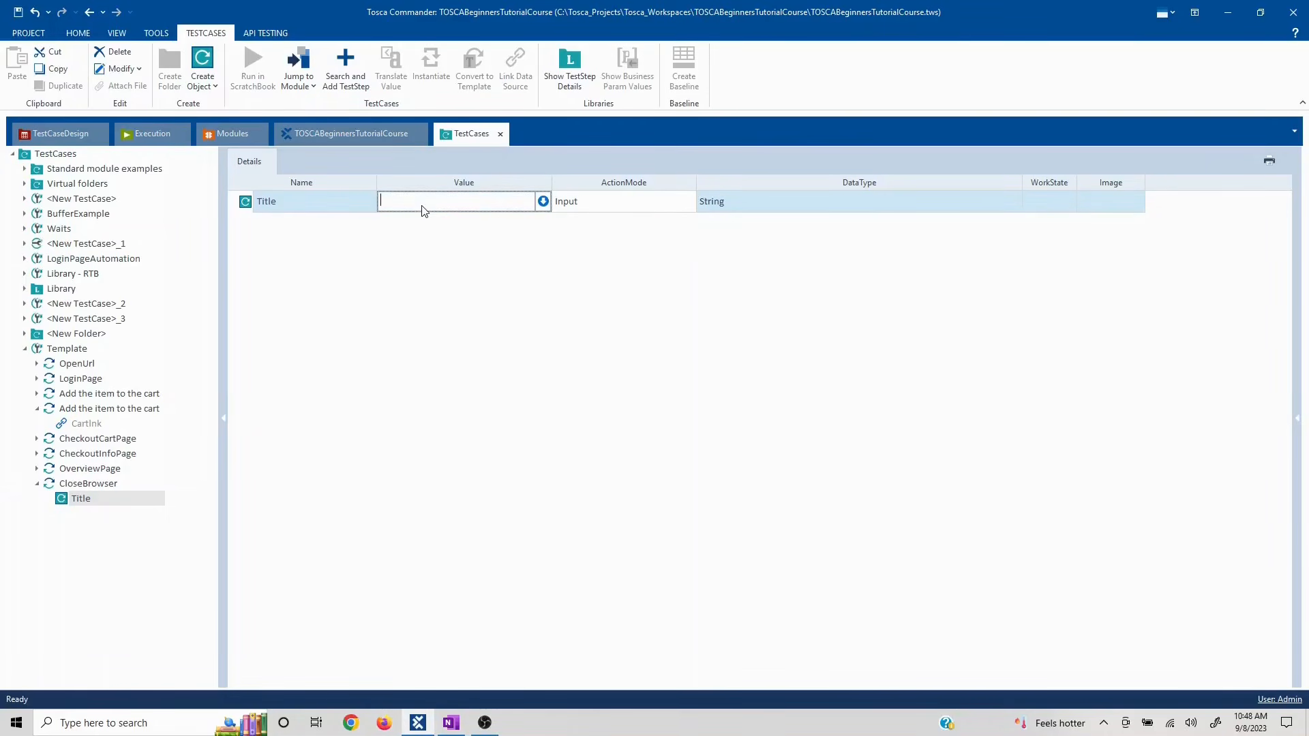
text(*Swag)
click(67, 504)
click(37, 484)
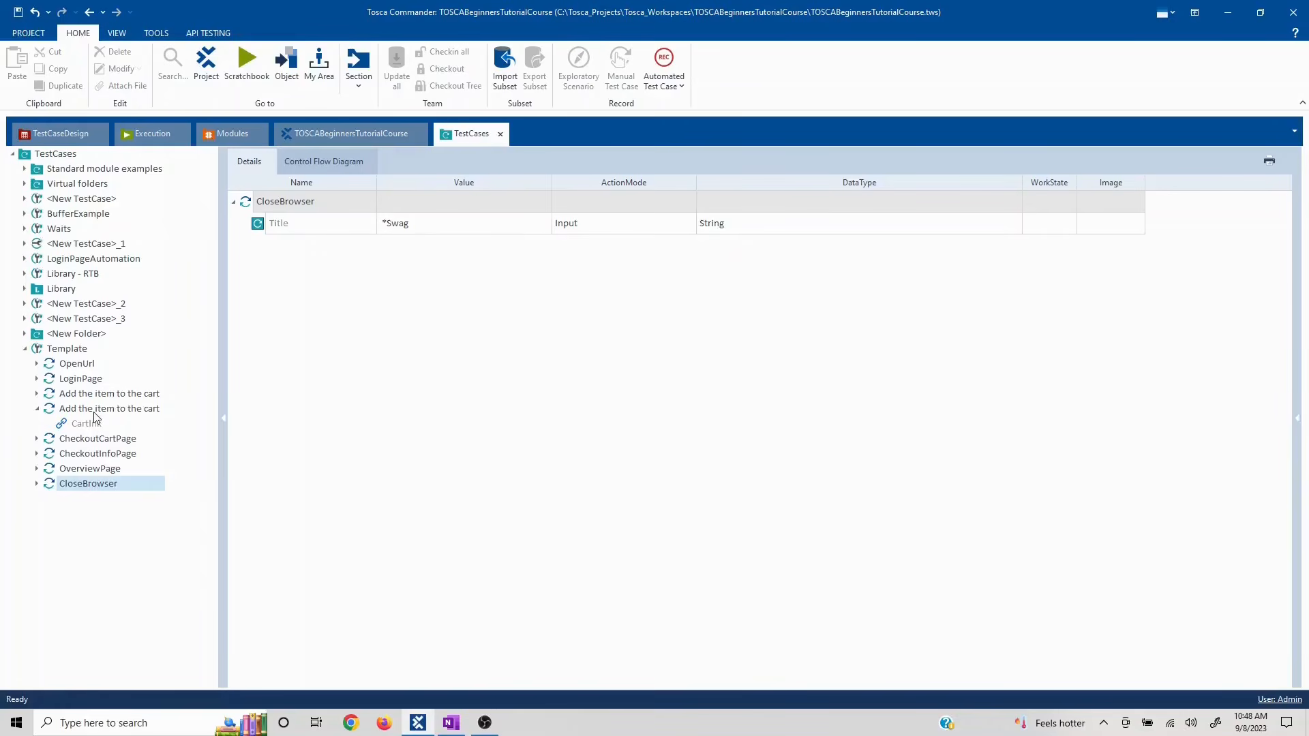
- Check the second add-to-cart, CheckoutCartPage and CheckoutInfoPage steps, then collapse and select Template
click(94, 412)
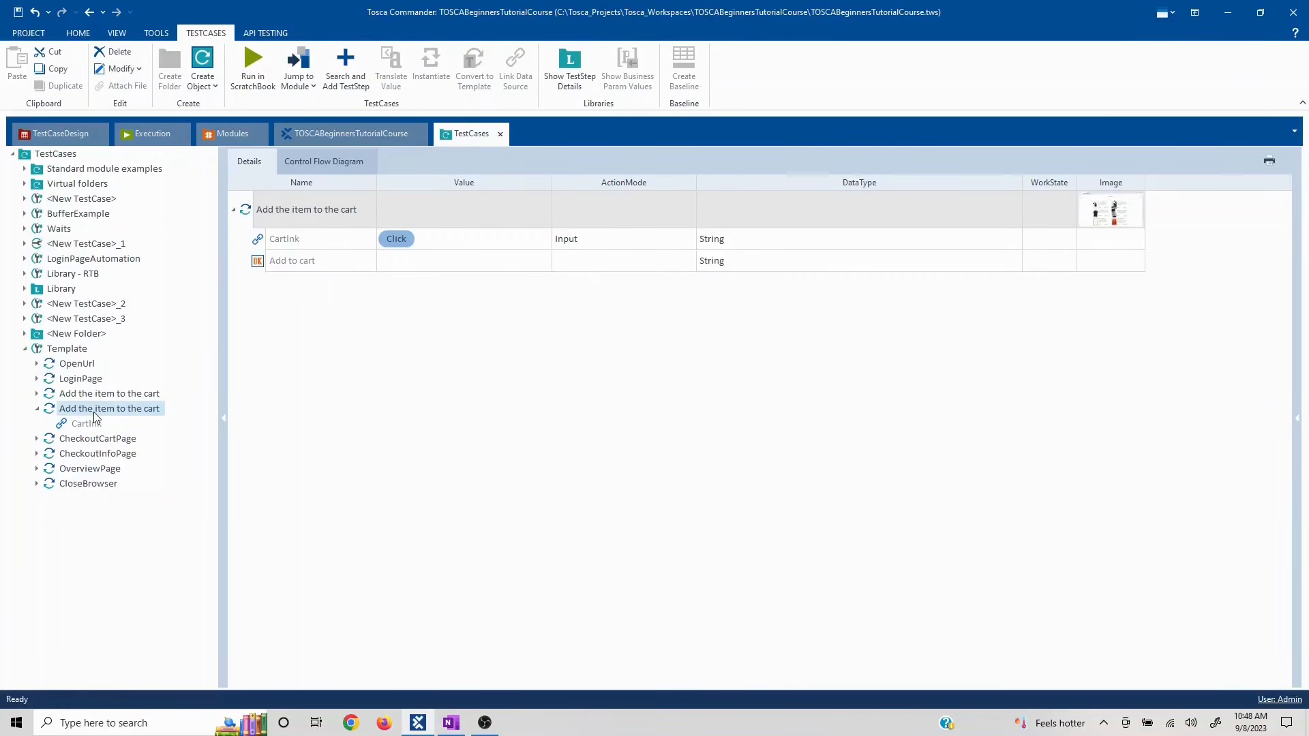
click(96, 440)
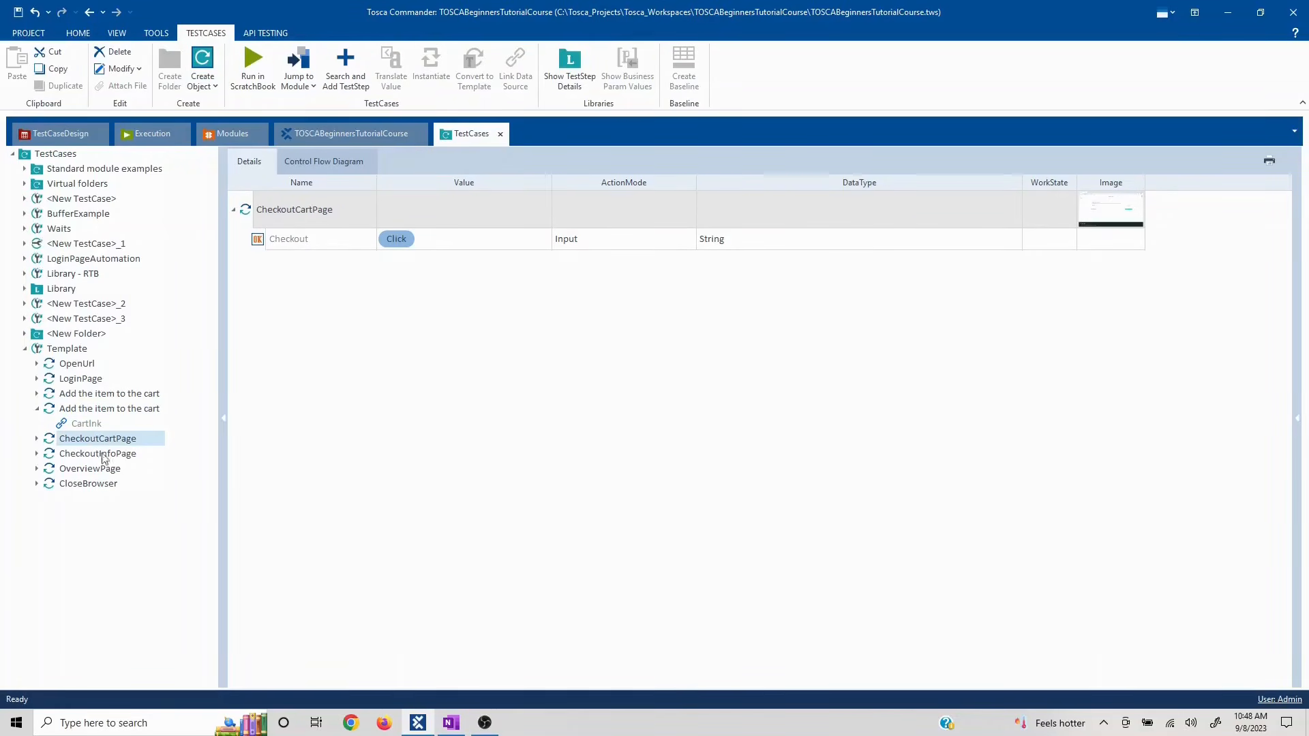
click(96, 456)
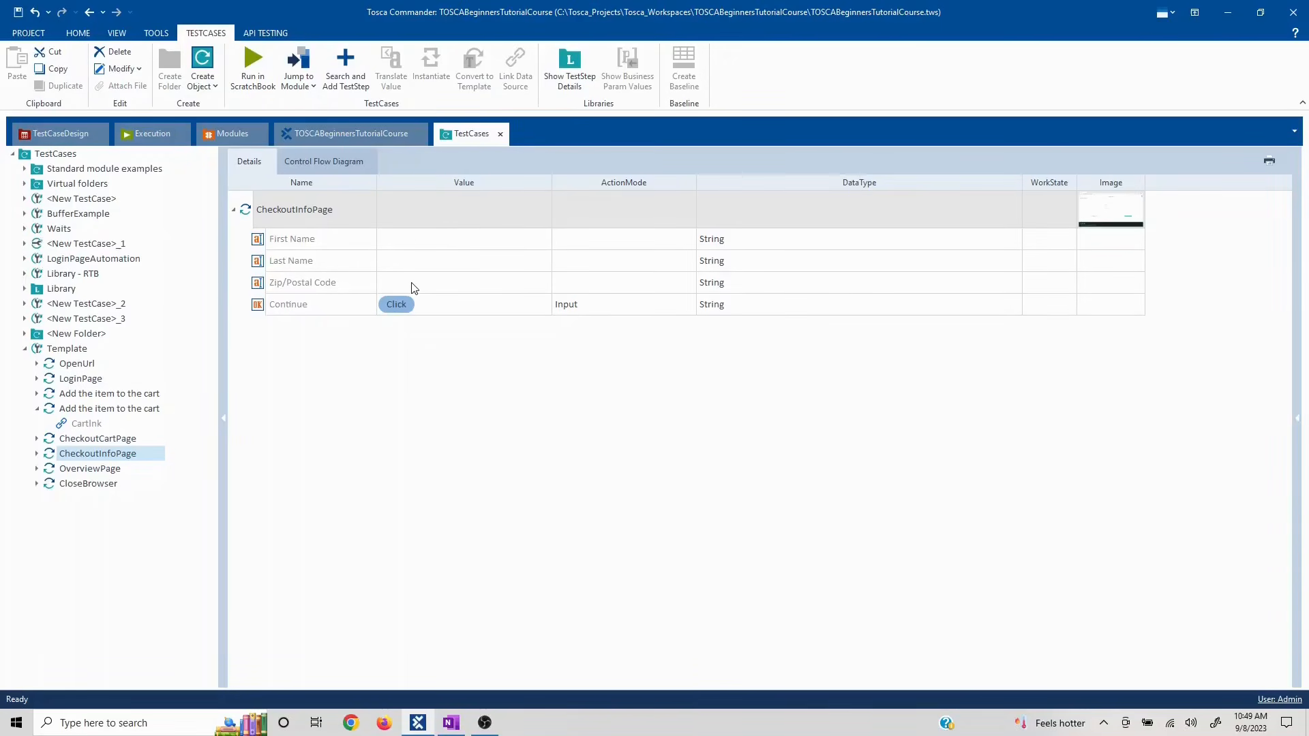
click(39, 410)
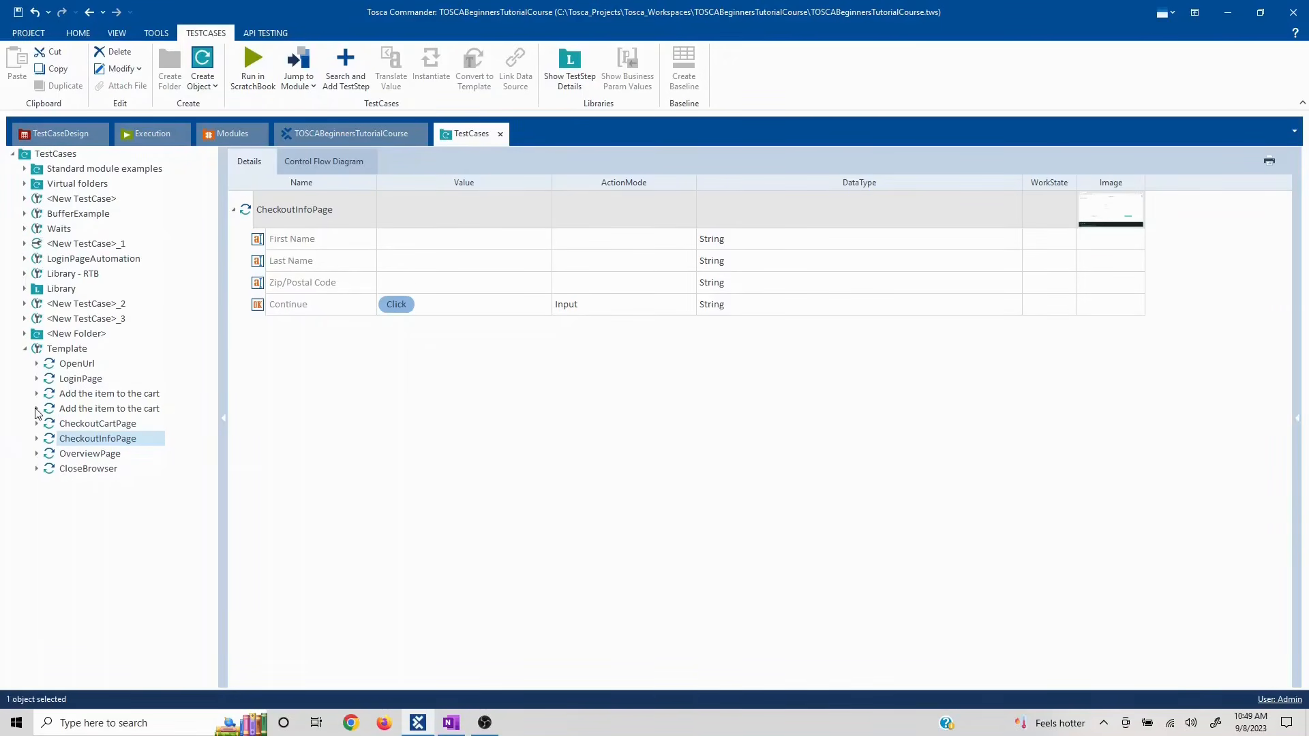
click(67, 350)
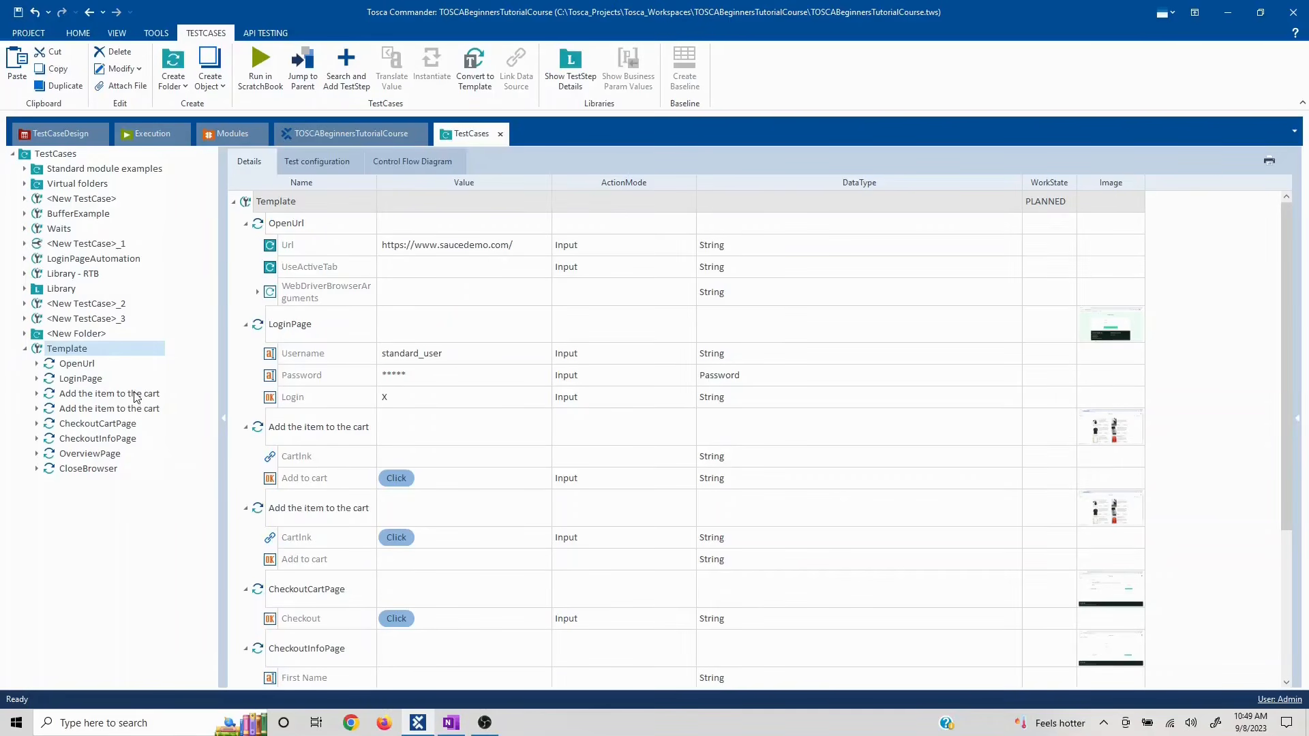
- Convert the Template test case to a template, then switch to the OneNote tutorial
right_click(100, 352)
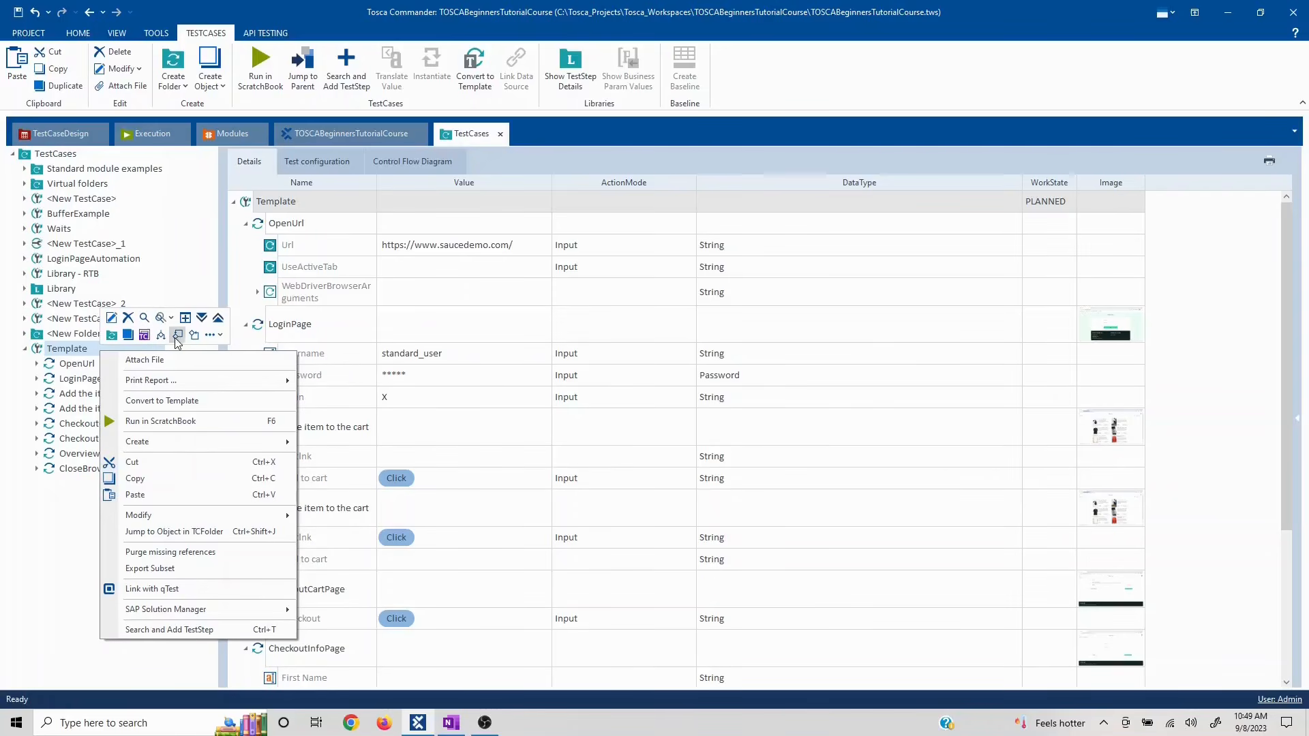
click(212, 335)
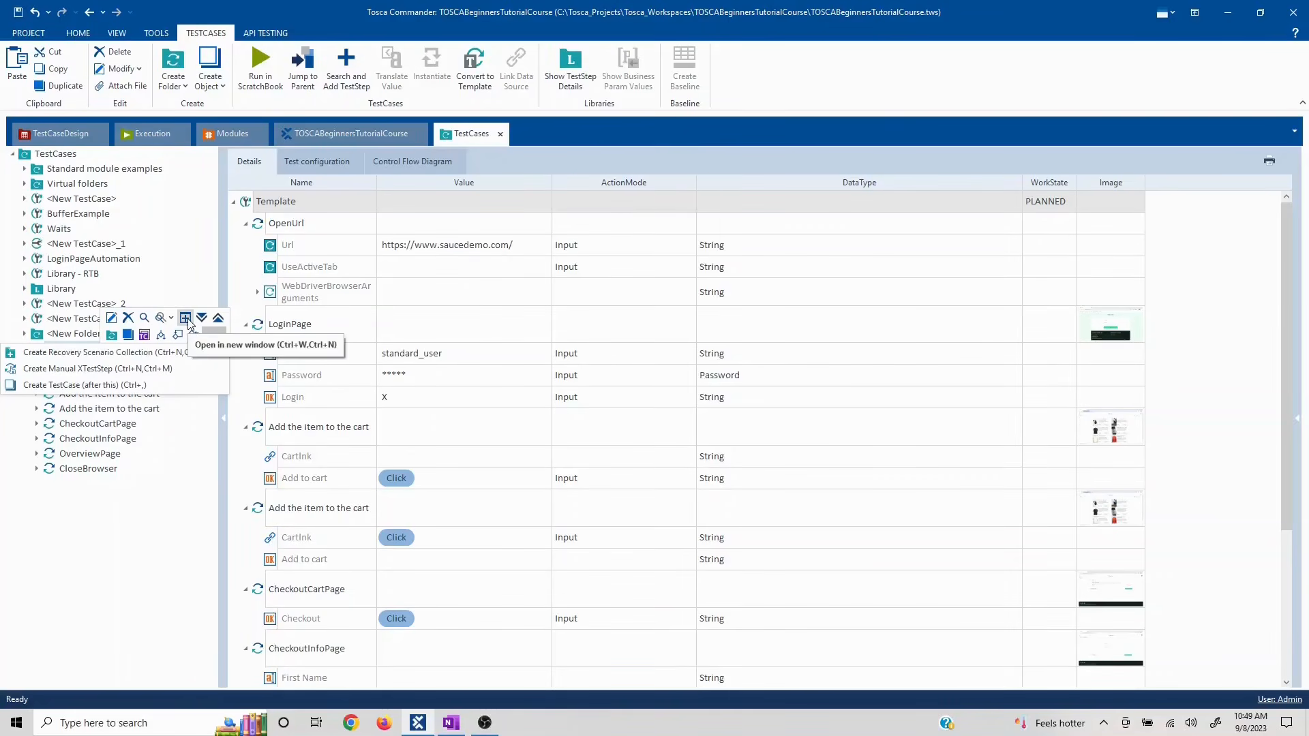
click(77, 363)
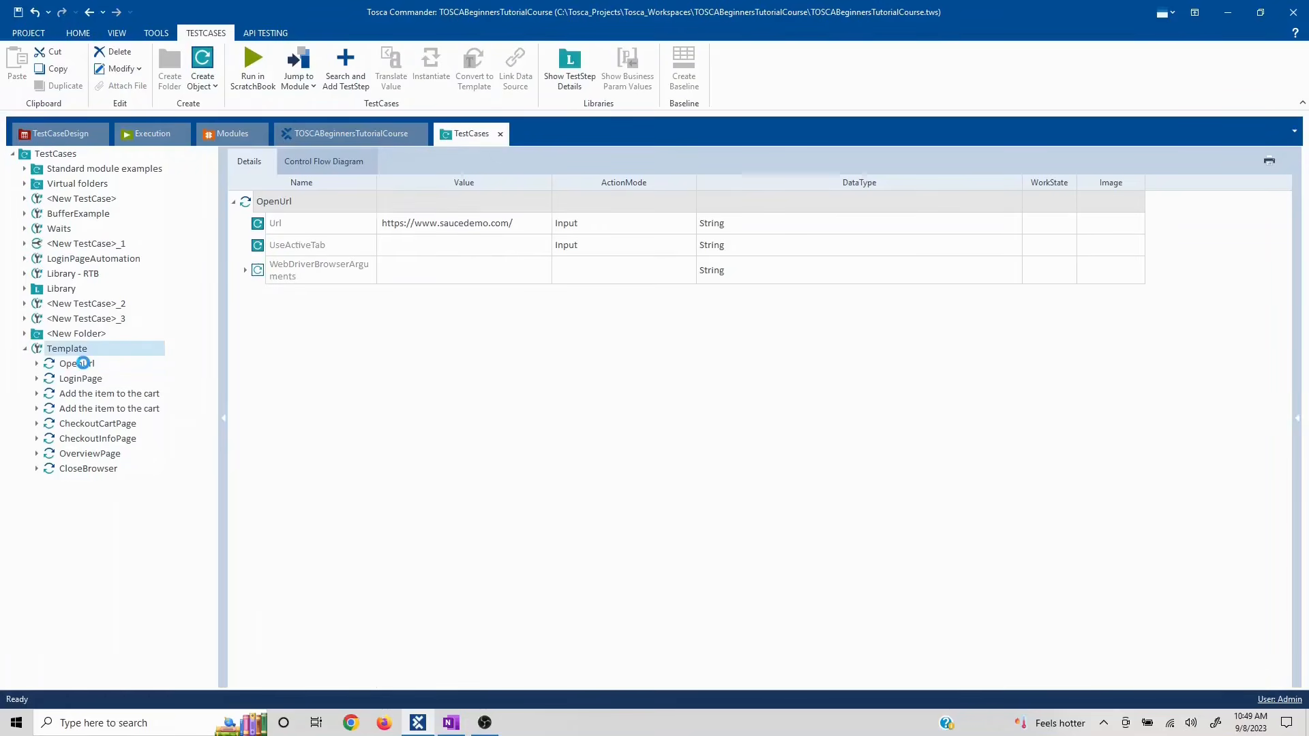
click(61, 350)
right_click(60, 349)
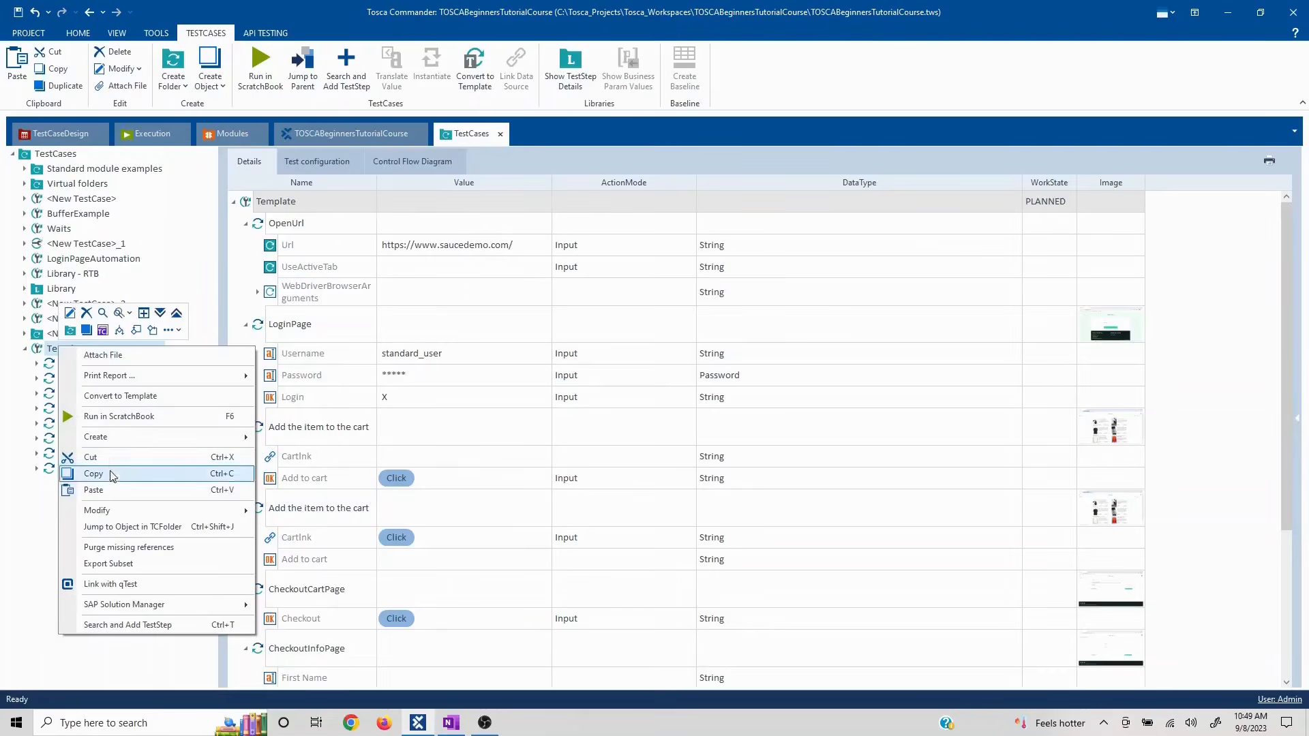
click(121, 397)
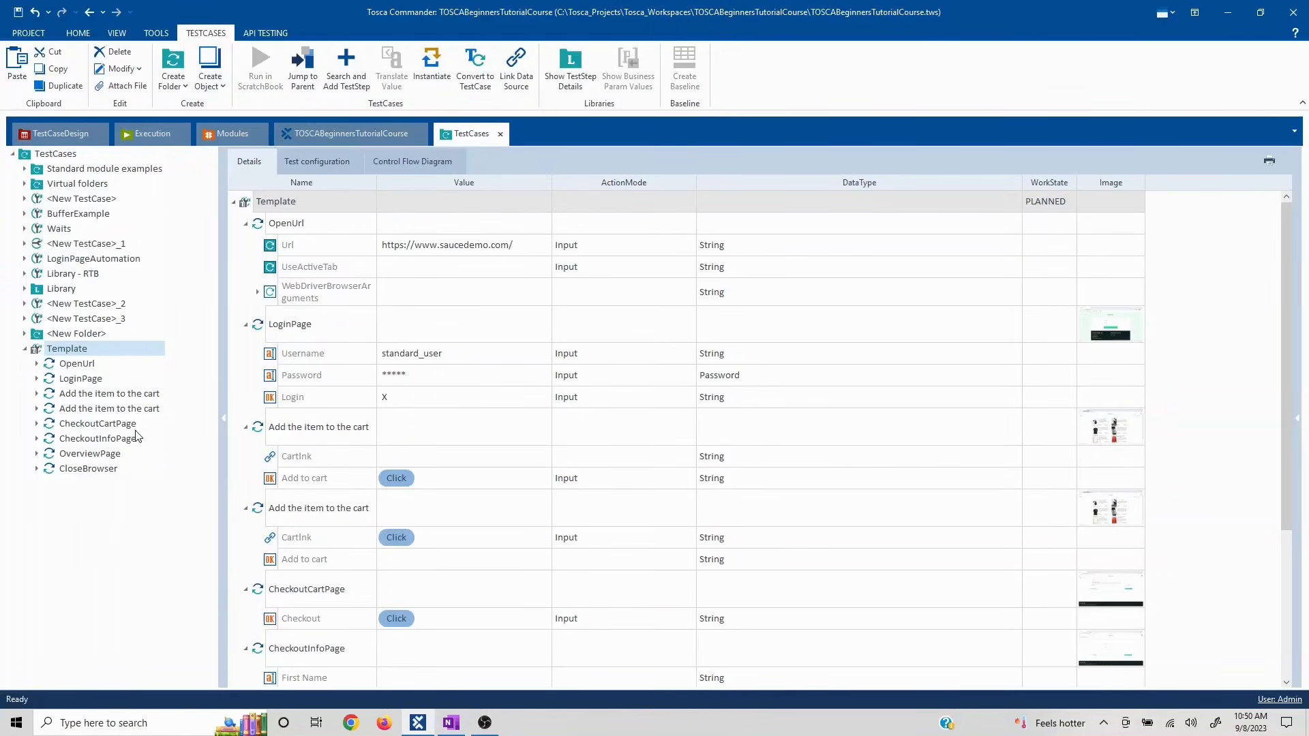
click(97, 422)
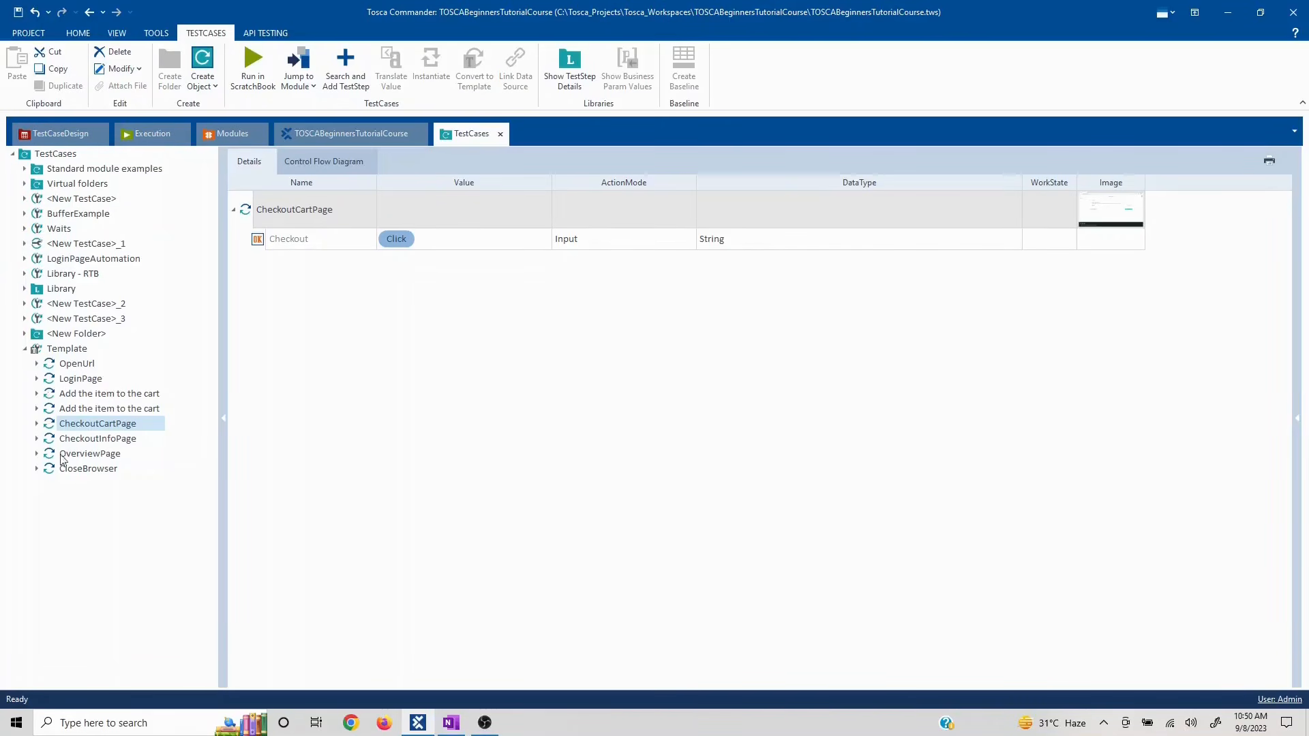
click(450, 723)
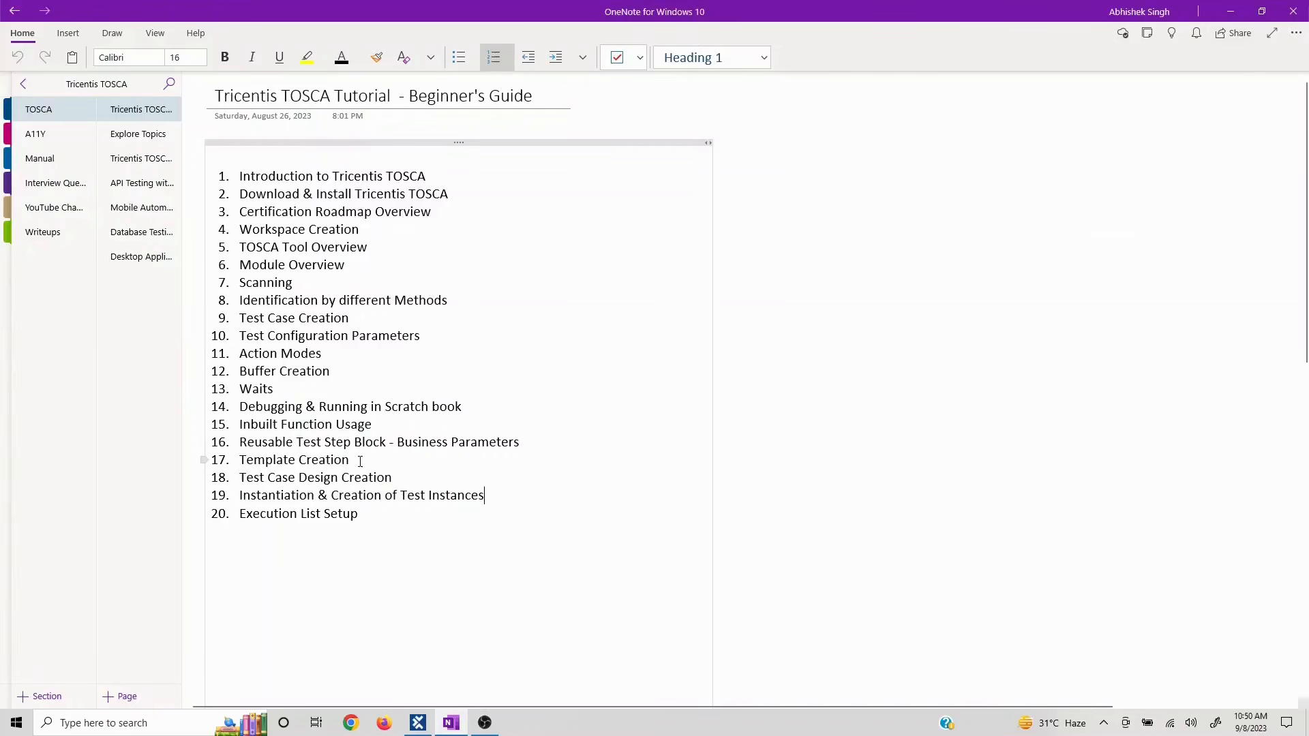
- Highlight the Template Creation, Instantiation and Test Case Design Creation topics in OneNote, then minimise it
drag(360, 461, 240, 462)
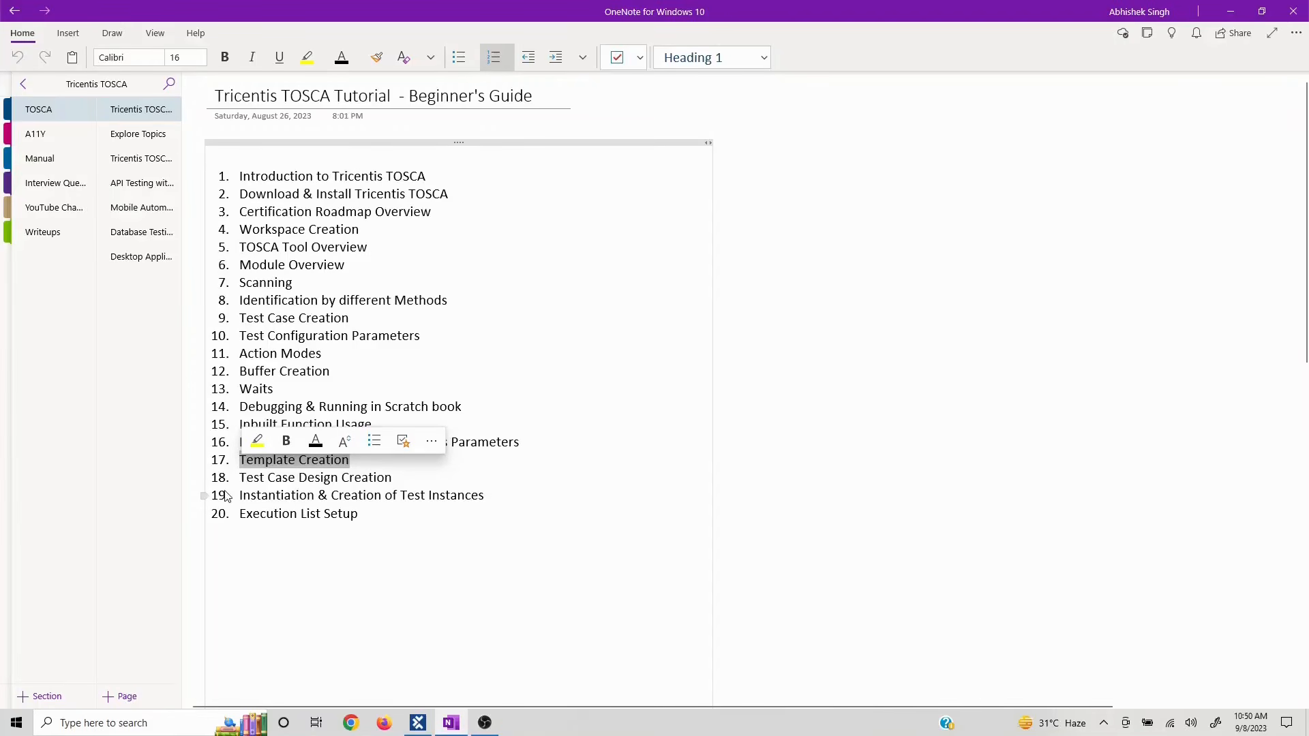
drag(240, 496, 524, 491)
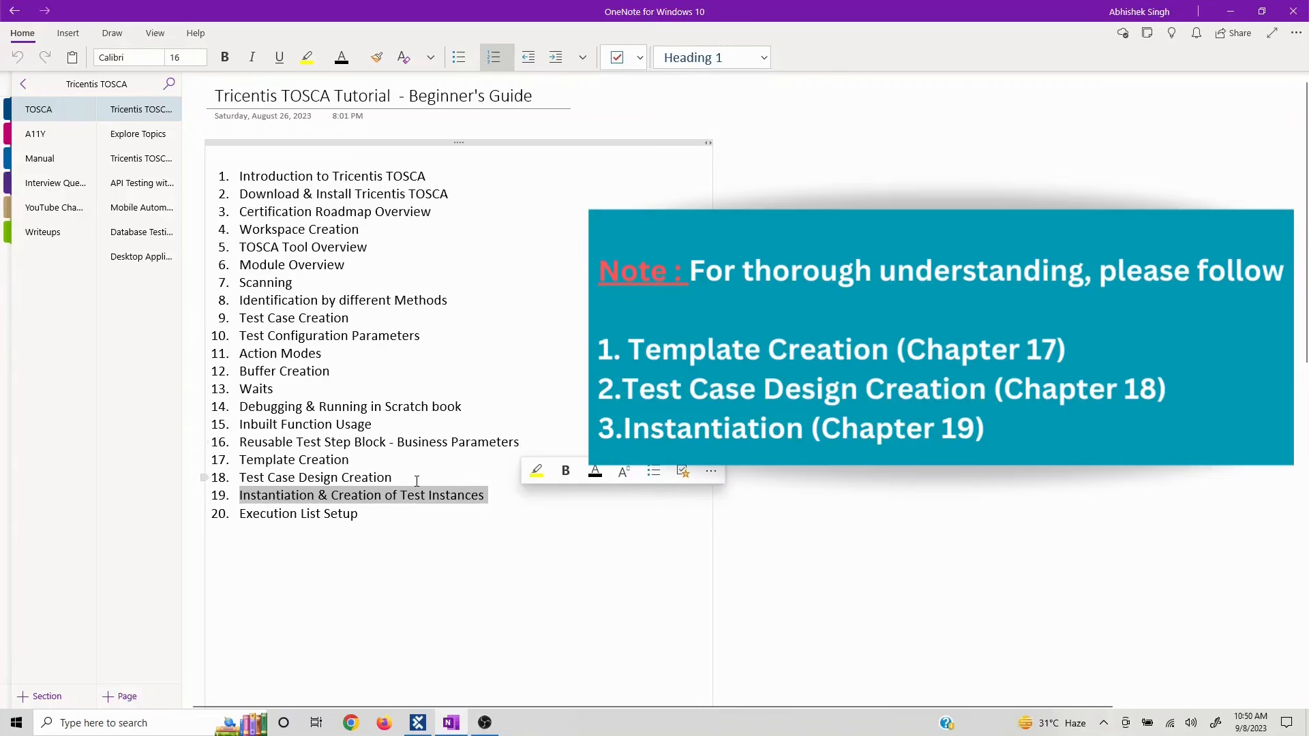
click(396, 478)
drag(395, 478, 239, 478)
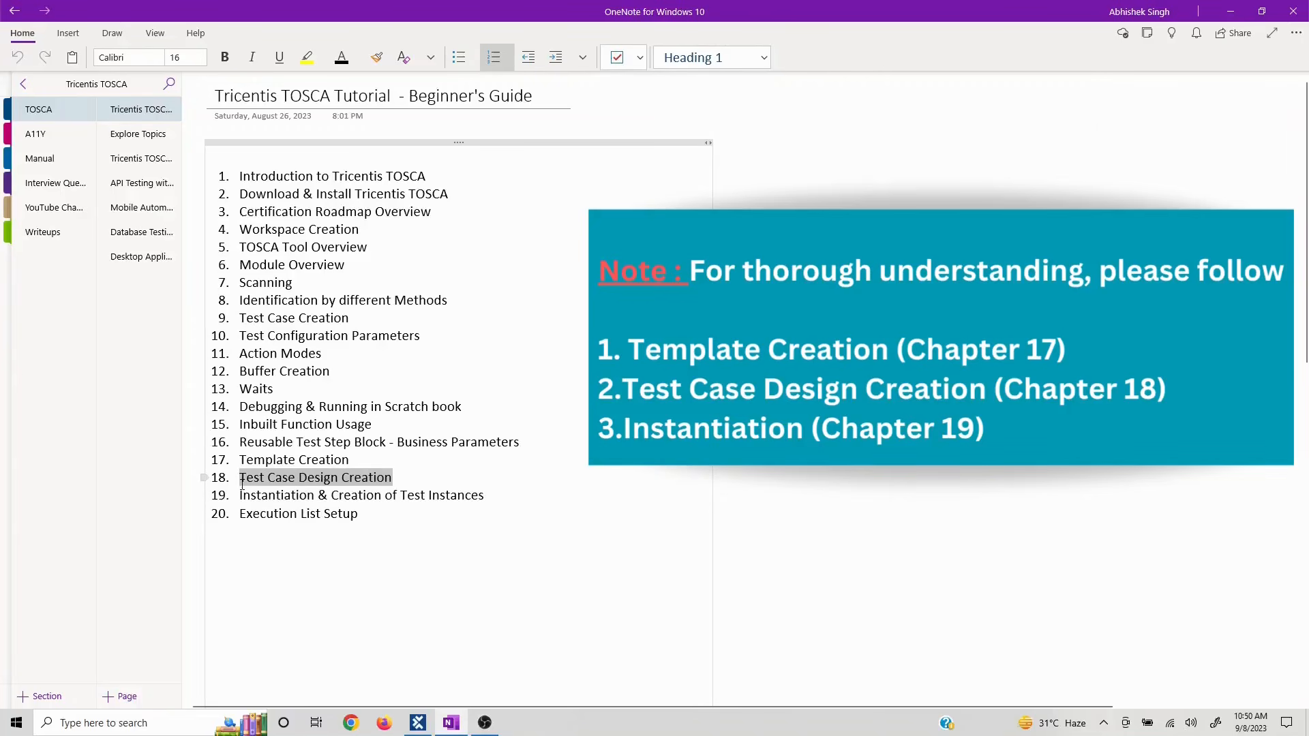
click(1230, 13)
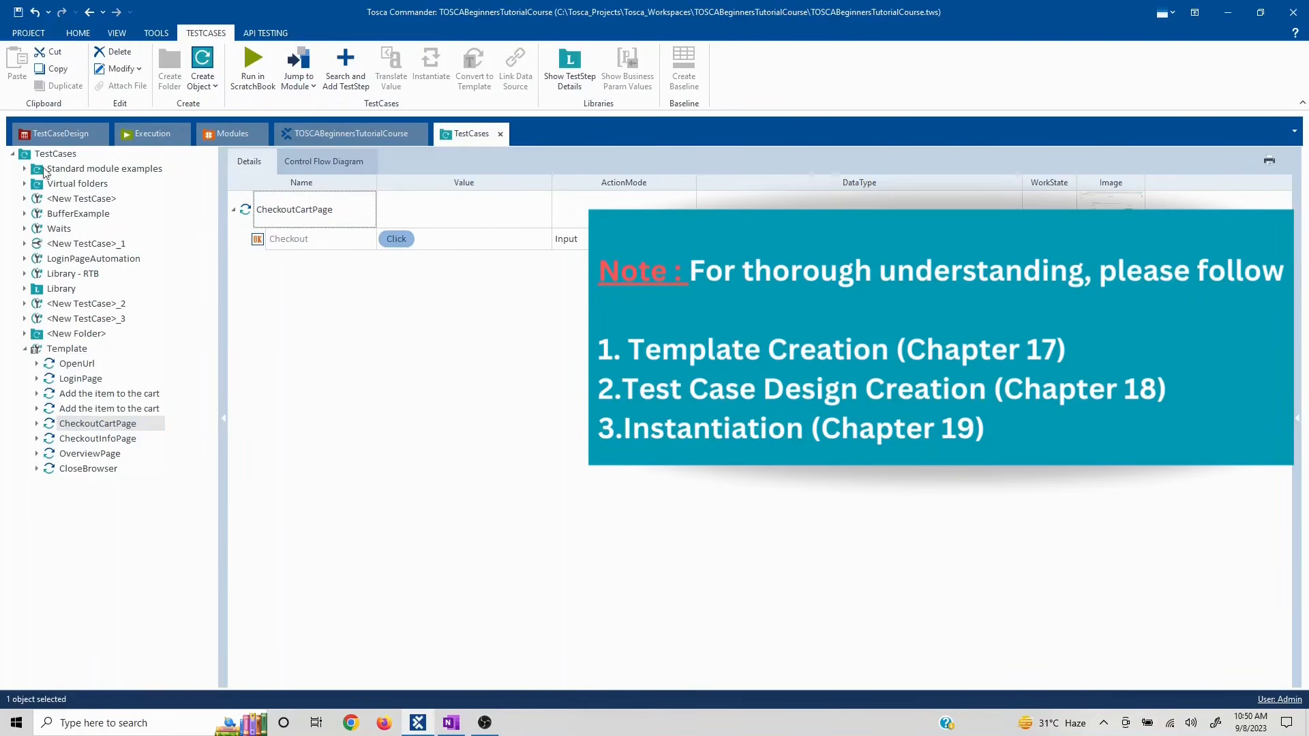
- Switch Tosca Commander to the TestCaseDesign section
click(56, 136)
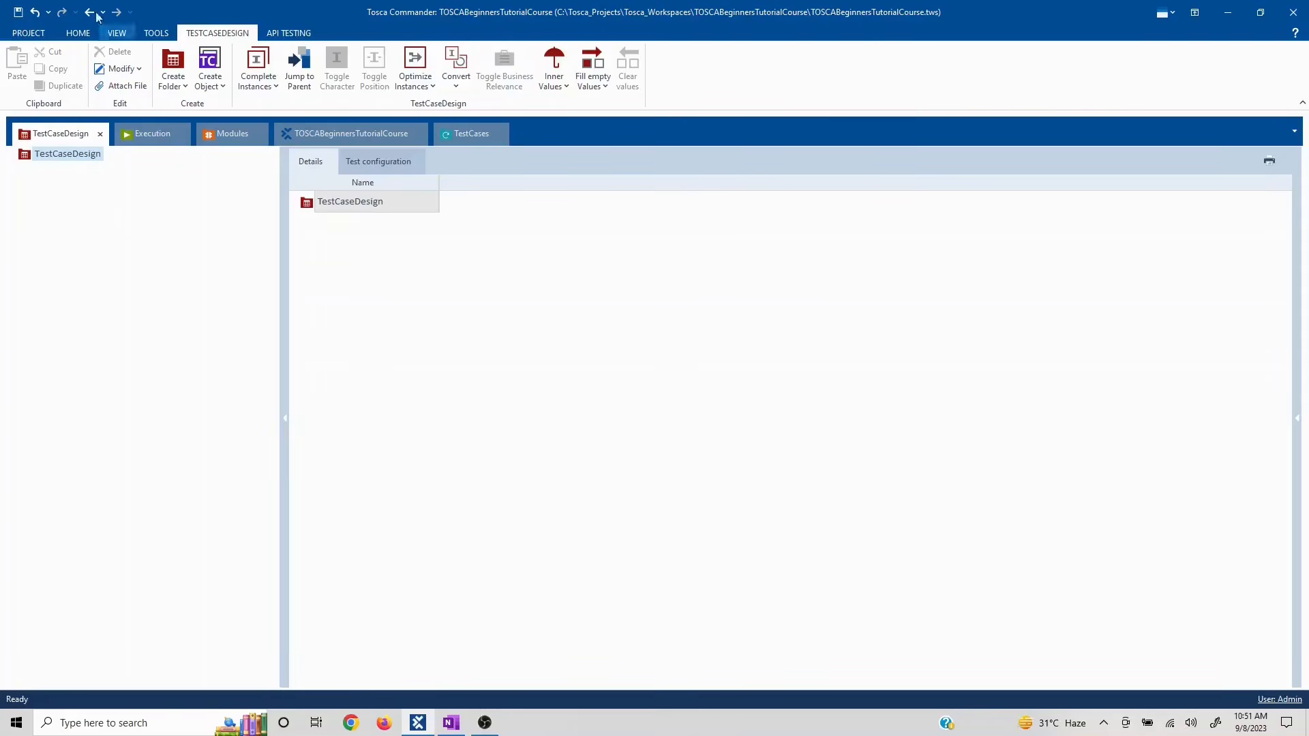
click(75, 34)
click(361, 88)
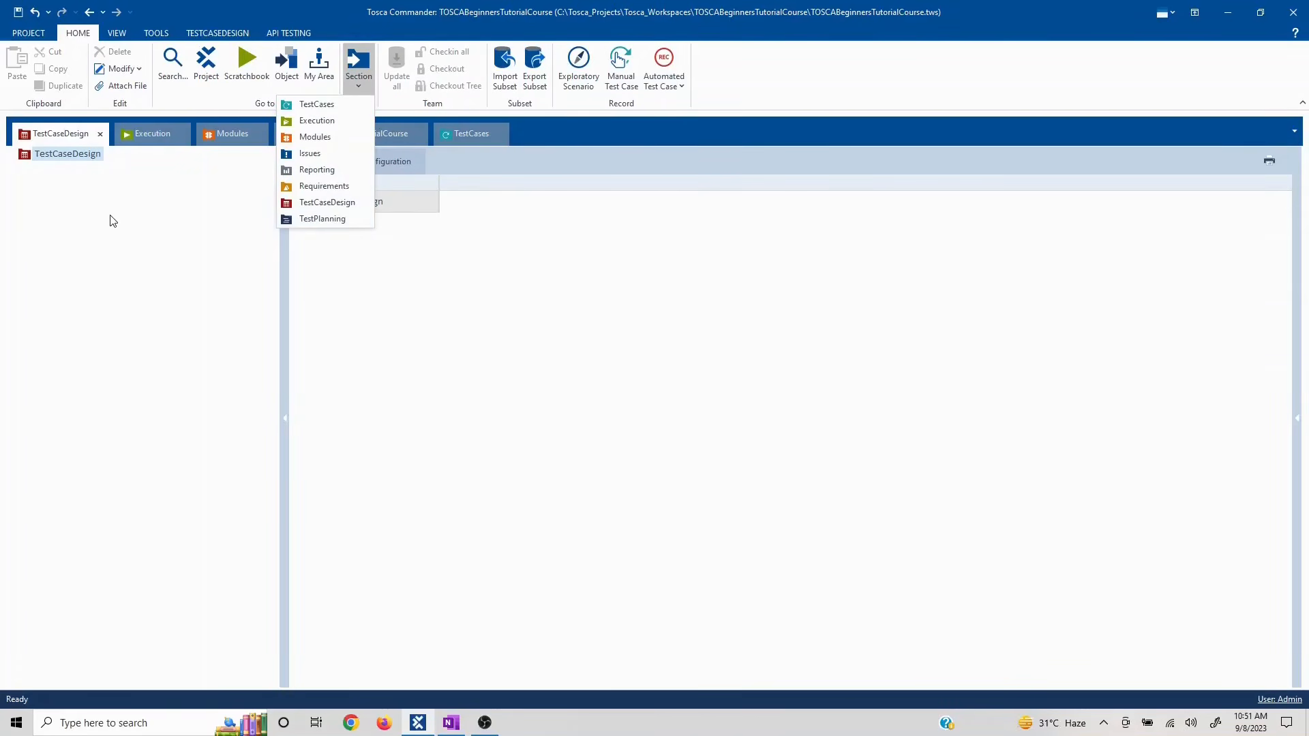
click(92, 213)
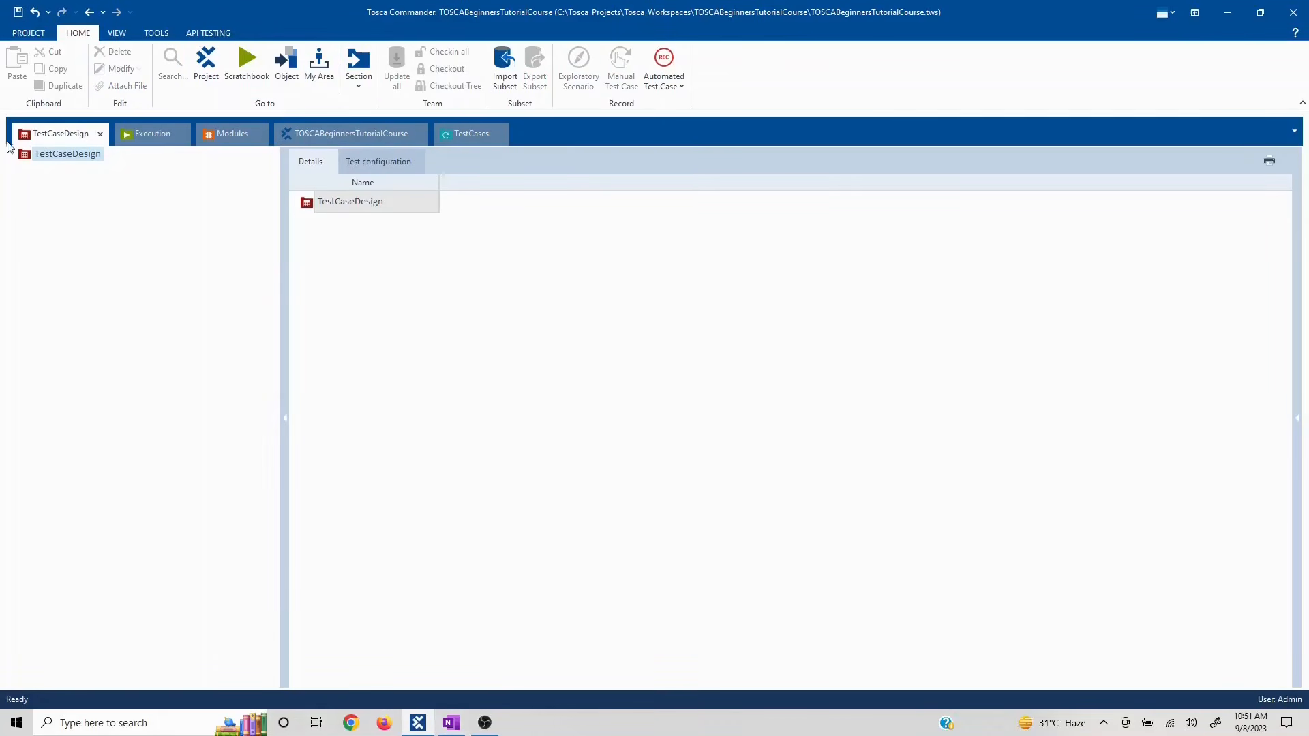
- Create a TestSheet in the TestCaseDesign folder, keeping the default name TestSheet
right_click(74, 160)
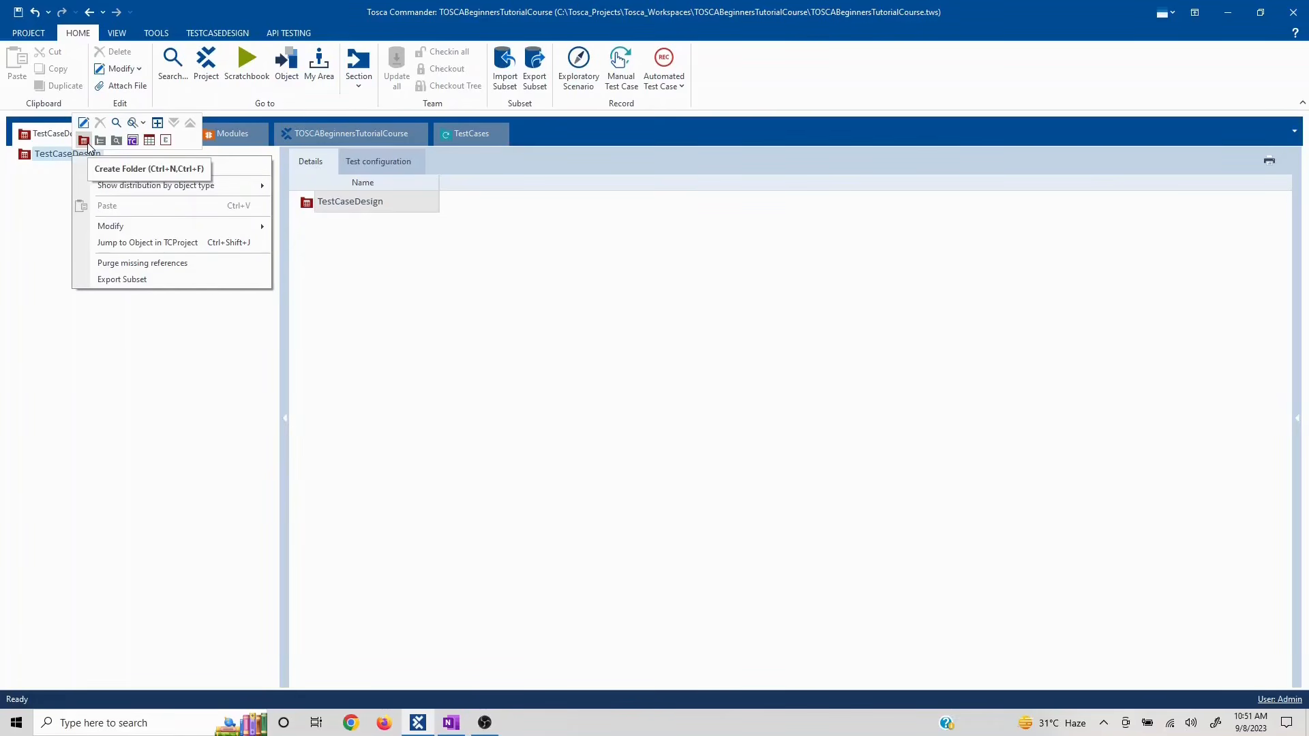
click(149, 144)
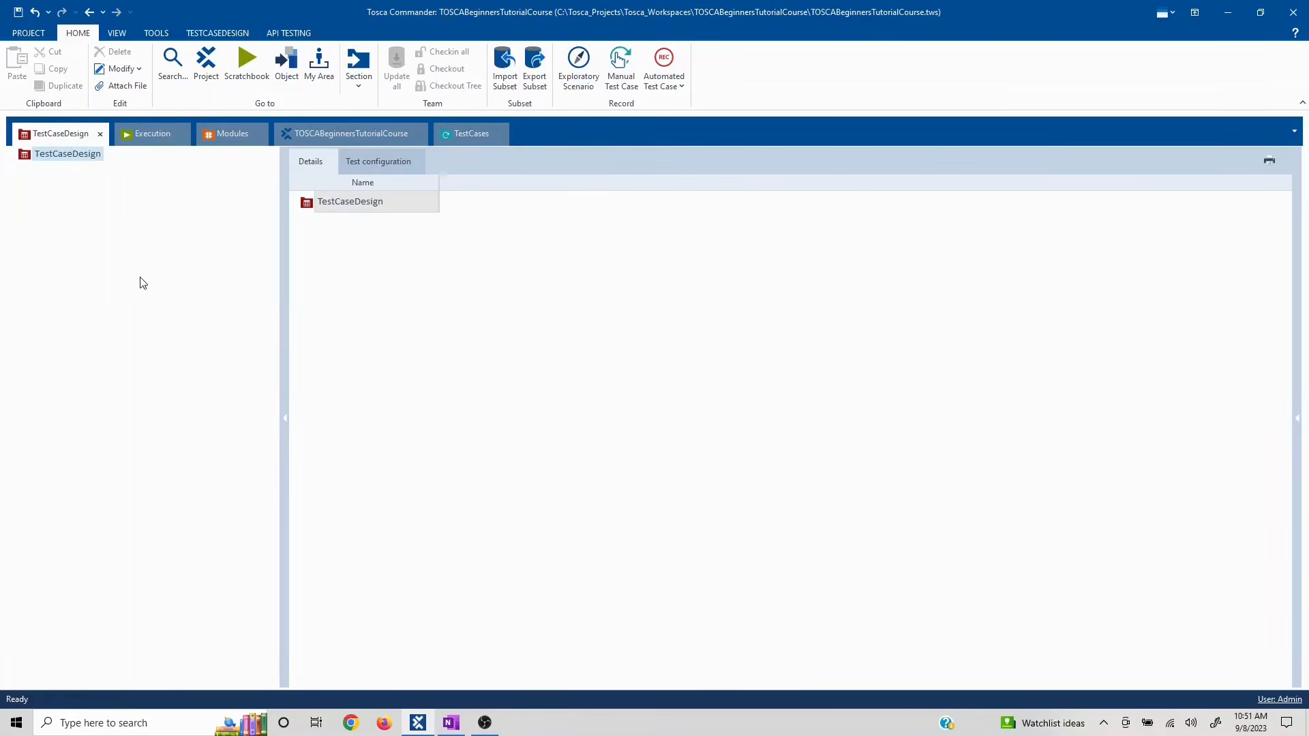
key(Return)
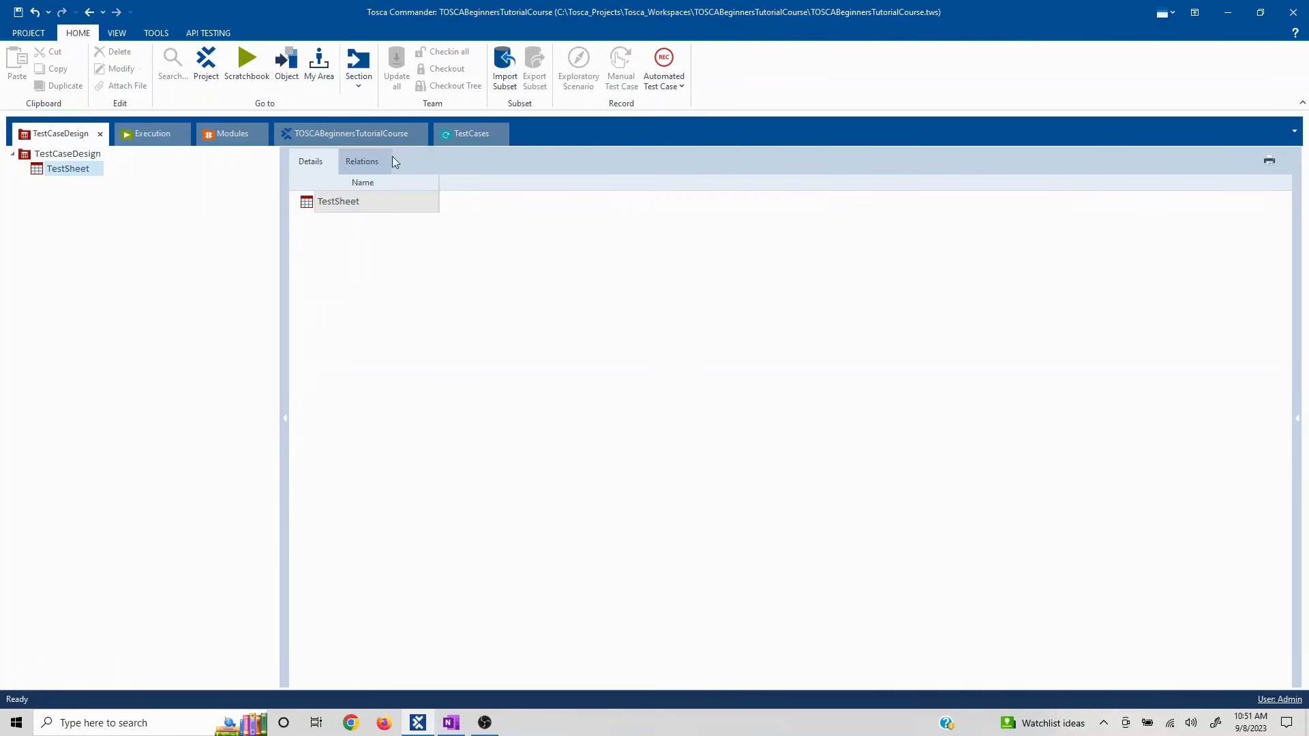
- Add three instances to the TestSheet: TestSheet, TestSheet_1 and TestSheet_2
right_click(314, 206)
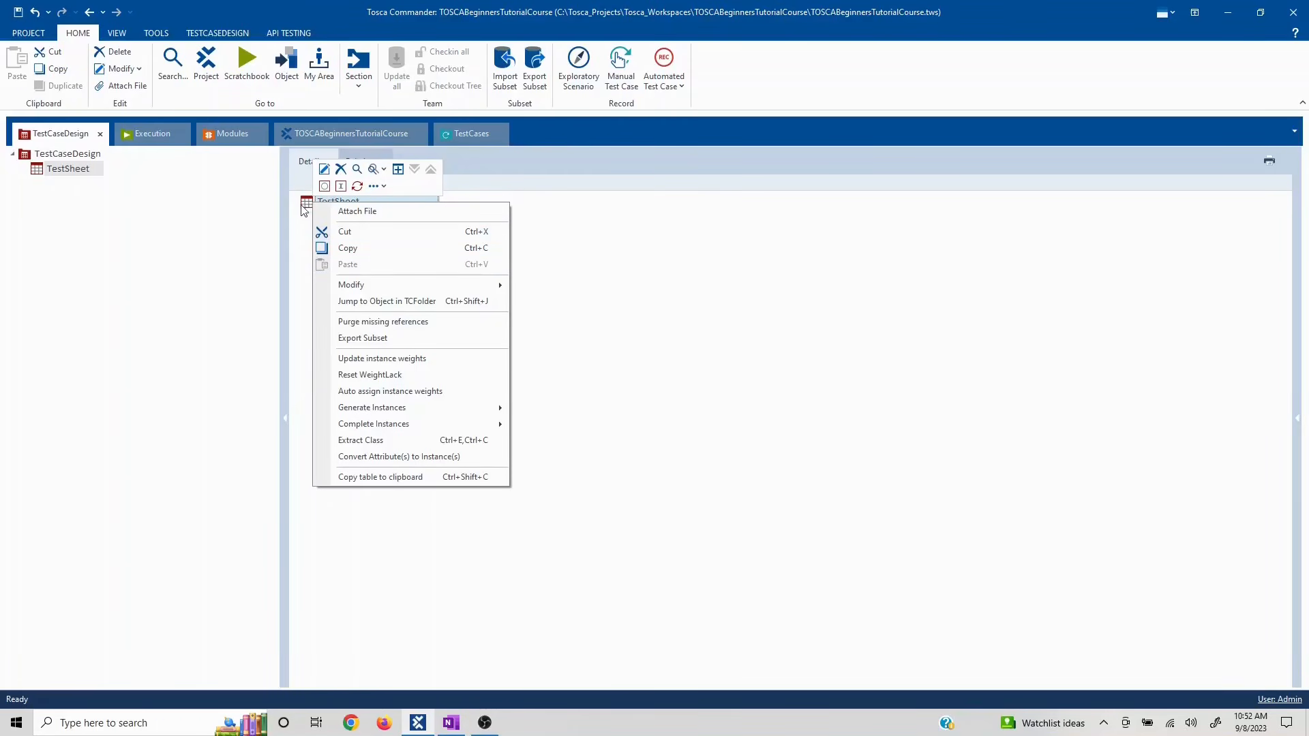
click(341, 186)
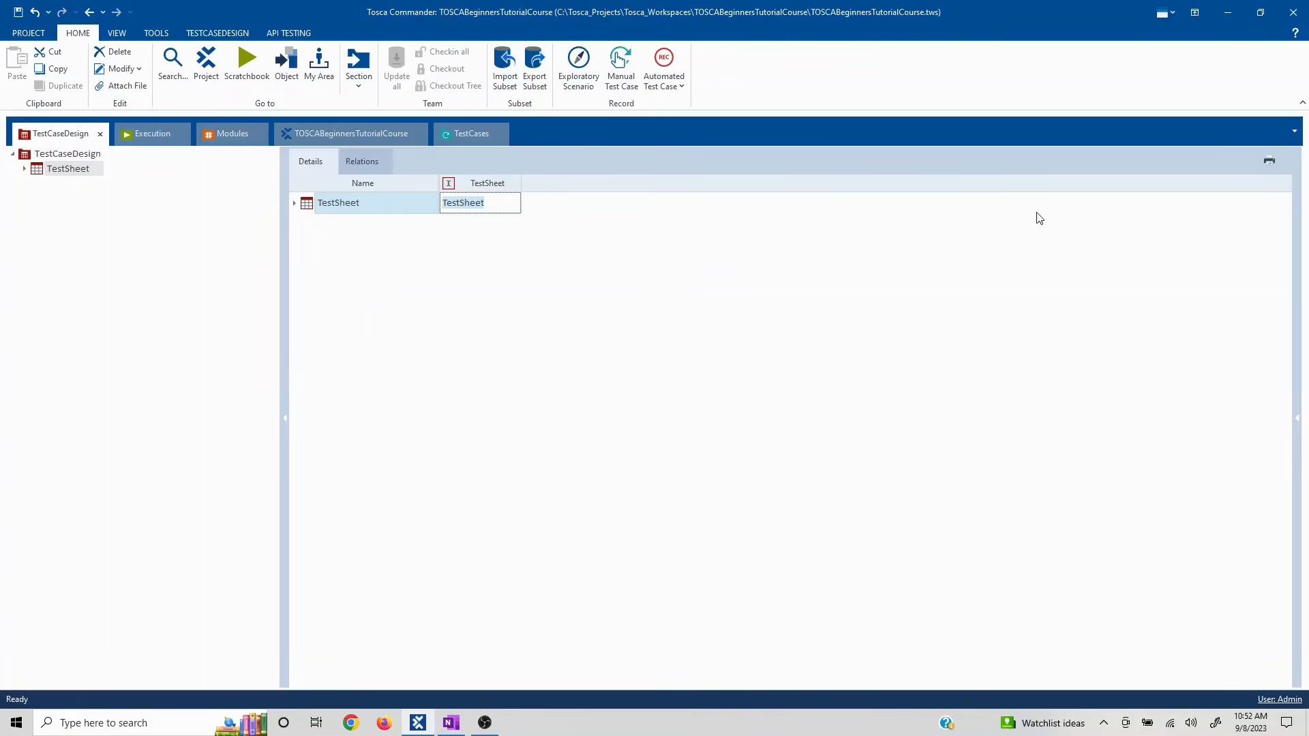
click(294, 203)
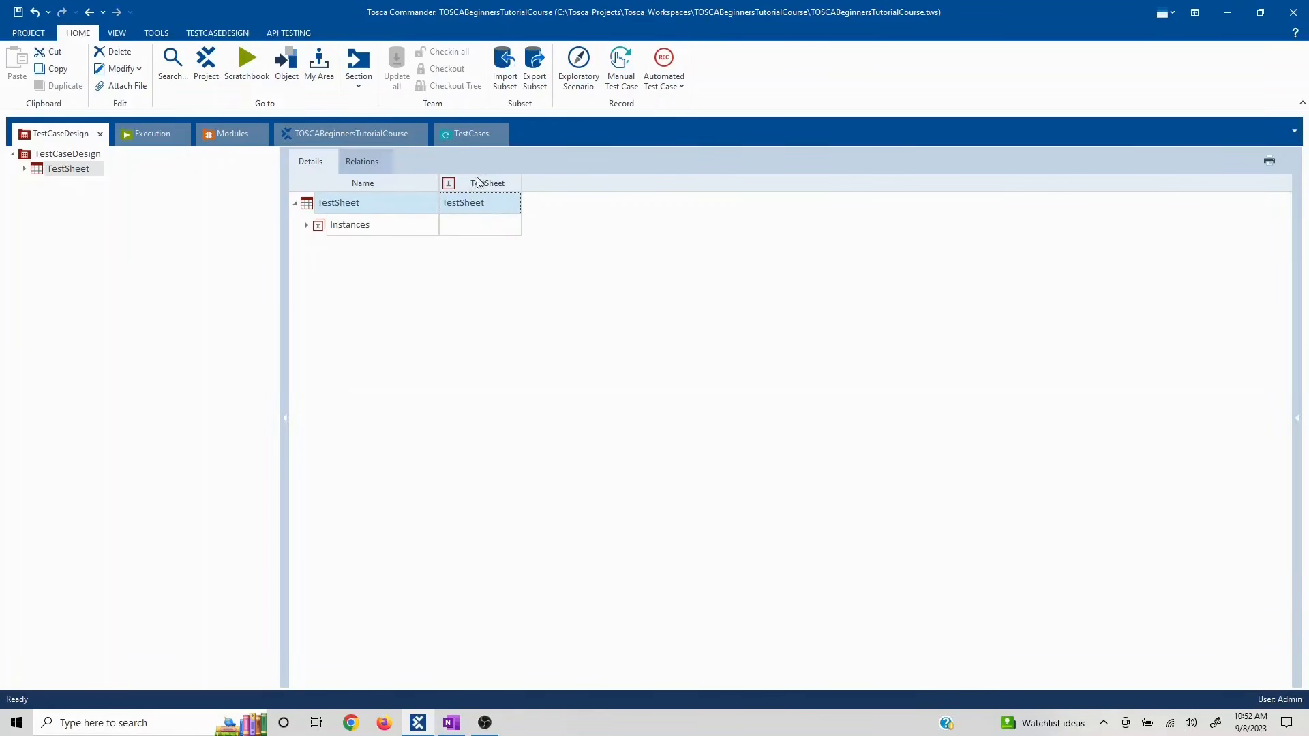
right_click(311, 204)
click(338, 186)
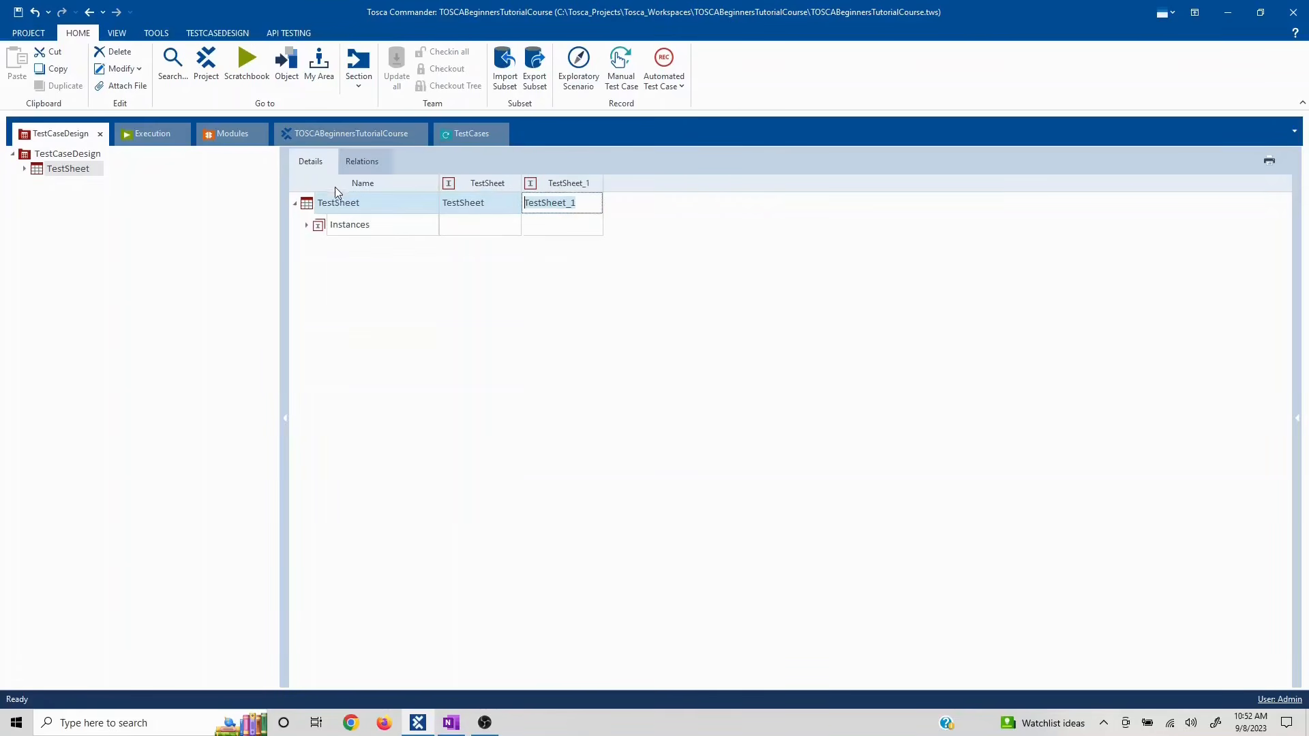
right_click(308, 205)
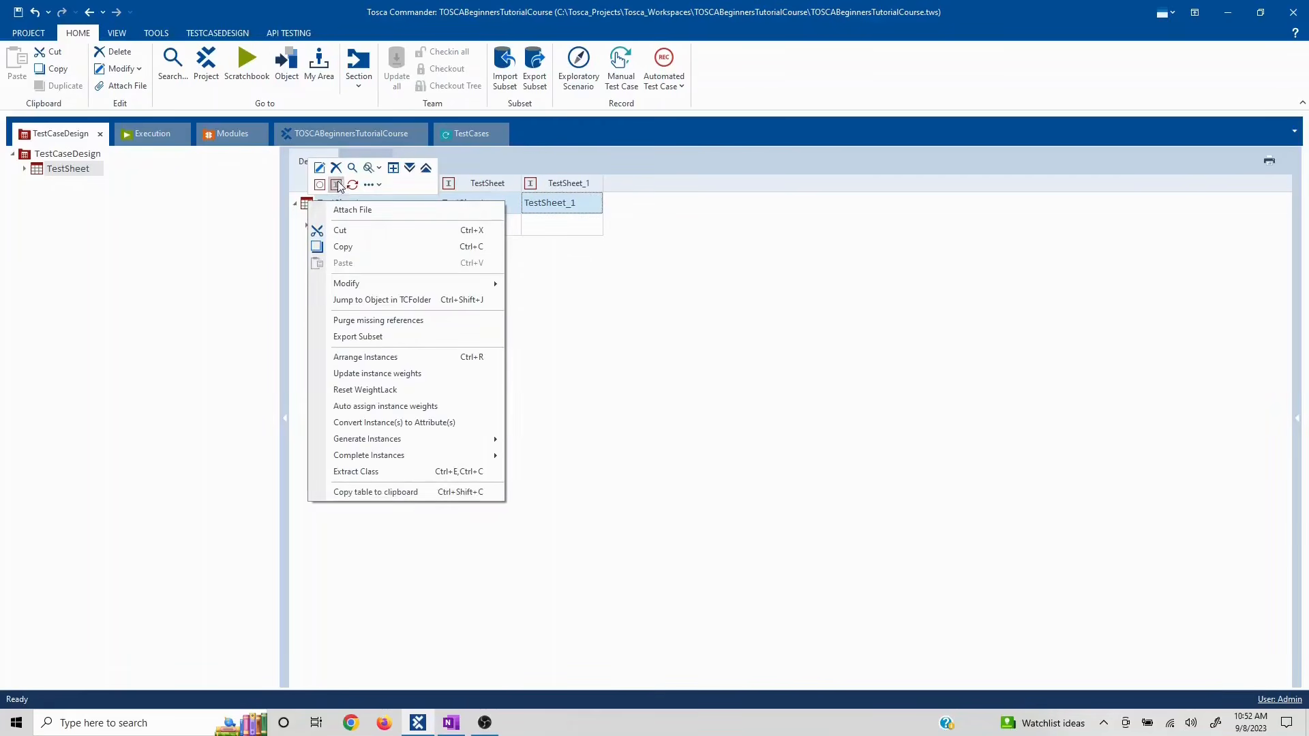
click(336, 185)
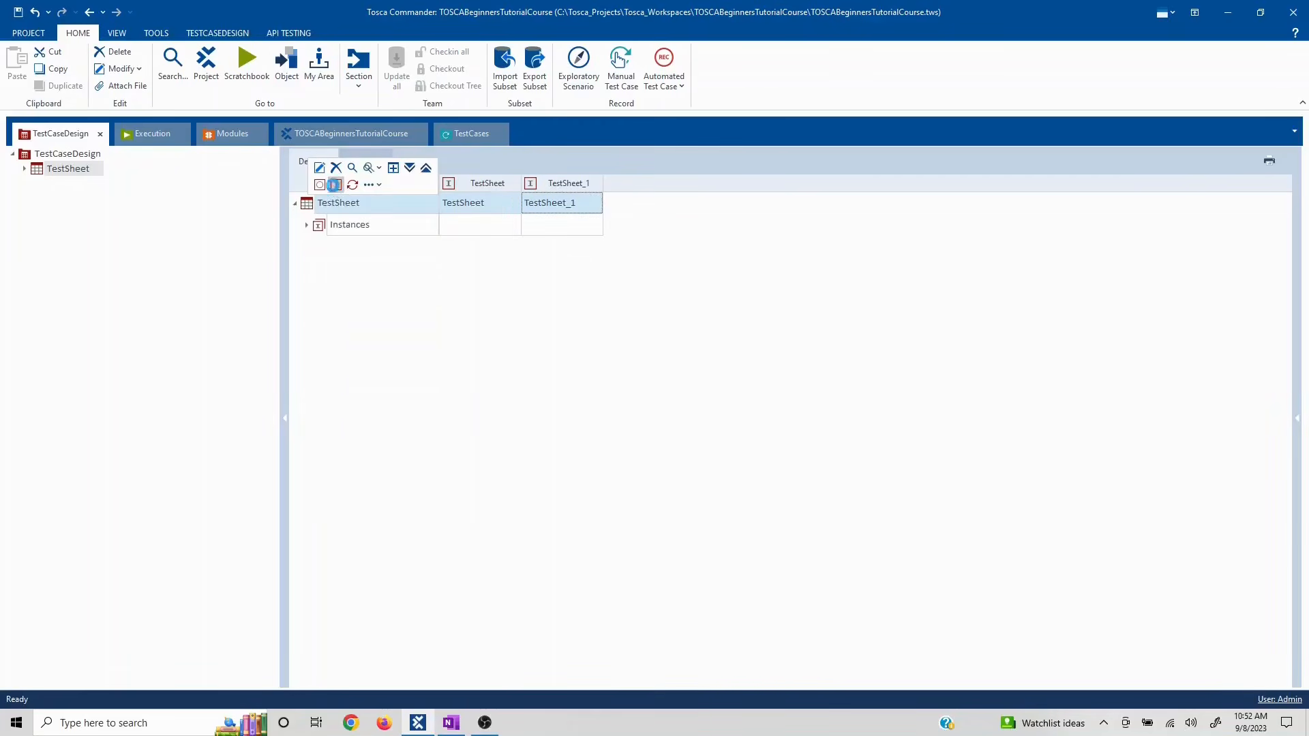
click(497, 277)
- Expand Instances, widen the Name column, and select the first instance
click(307, 226)
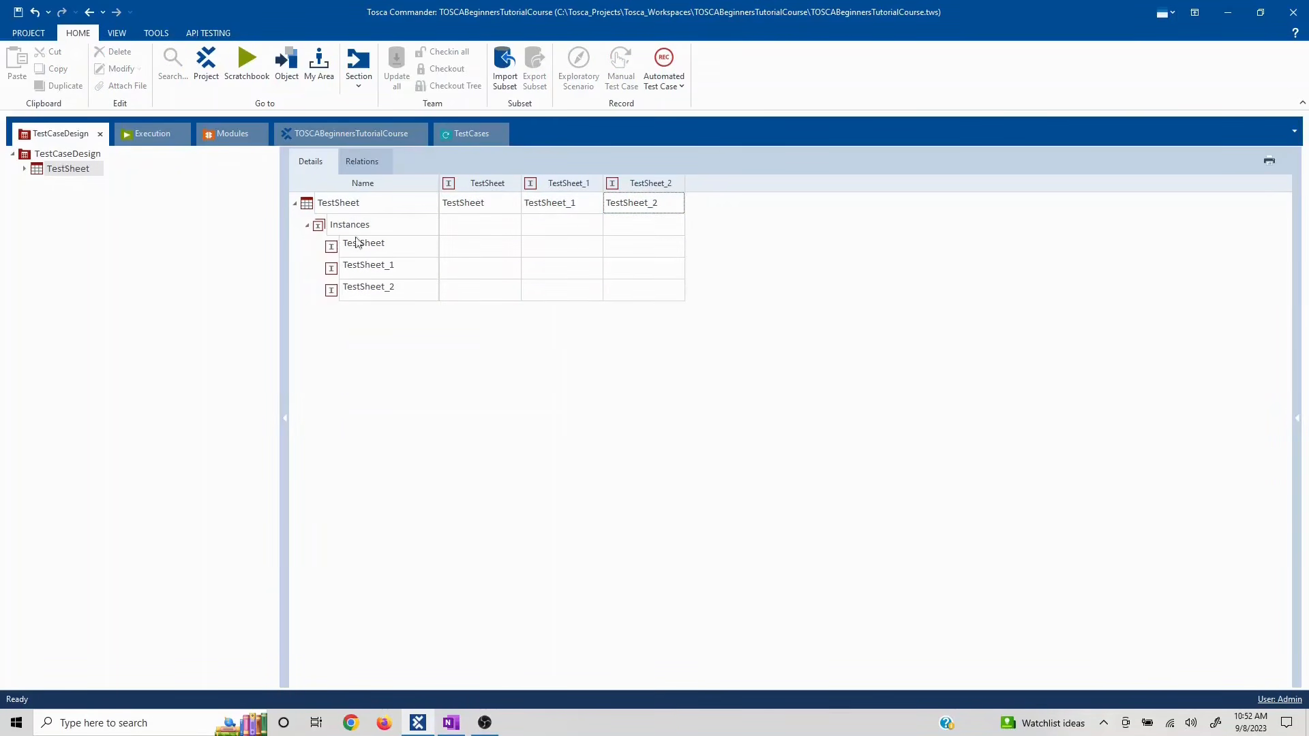
drag(638, 183, 639, 183)
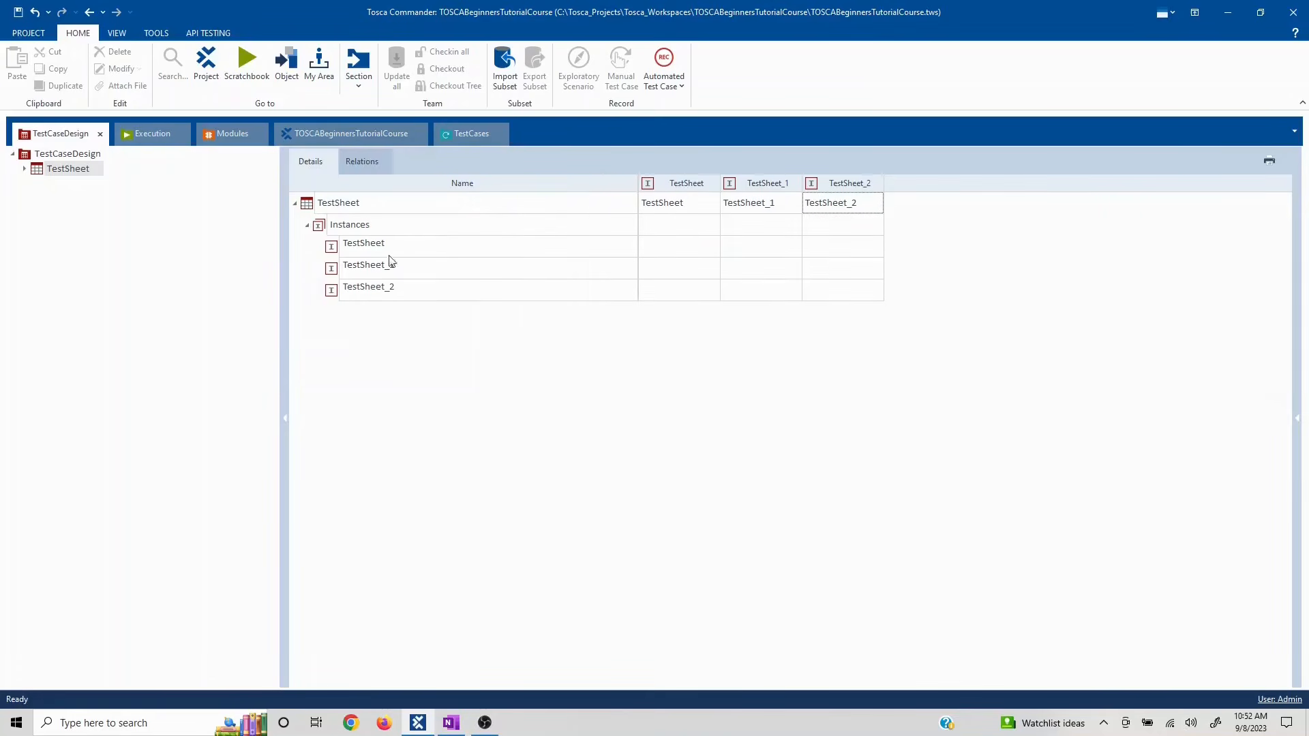
click(407, 245)
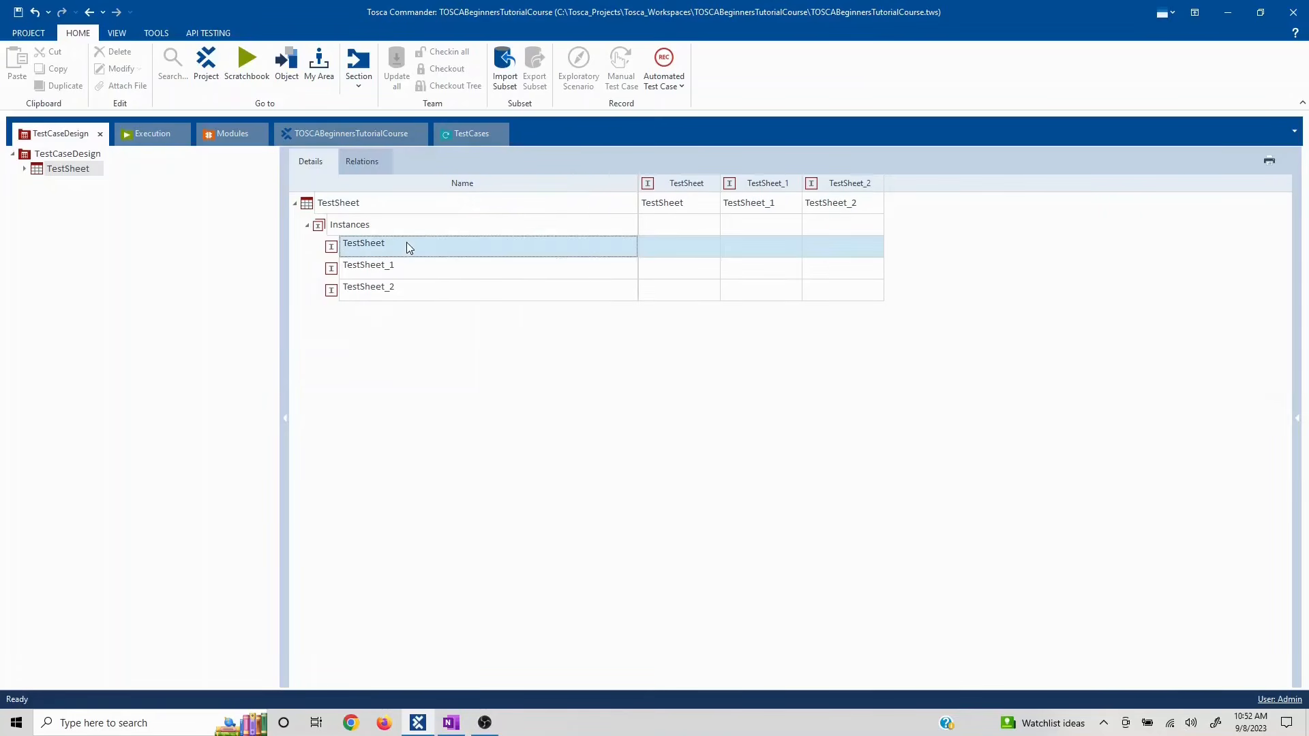
- Rename the first instance to TC001_Datadriven_AsiaRegion
click(415, 243)
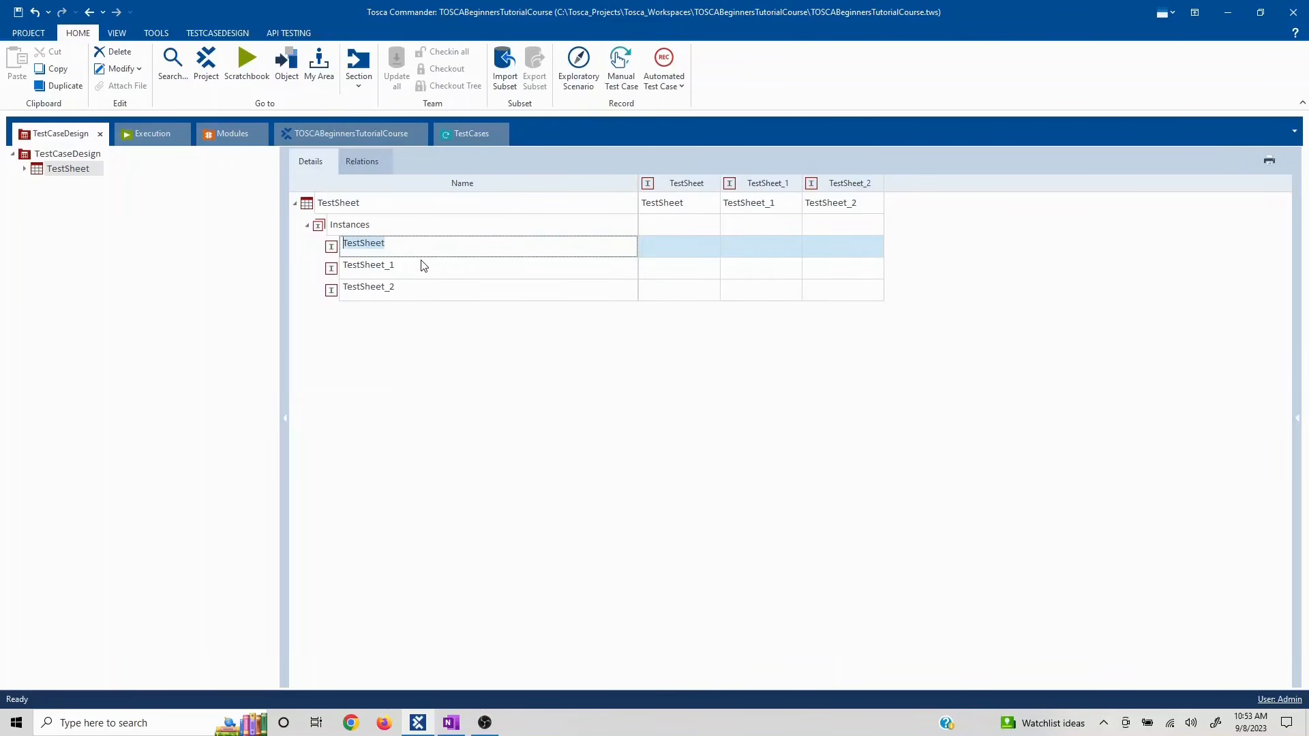
text(TC001_Datadriven_AsiaRegion)
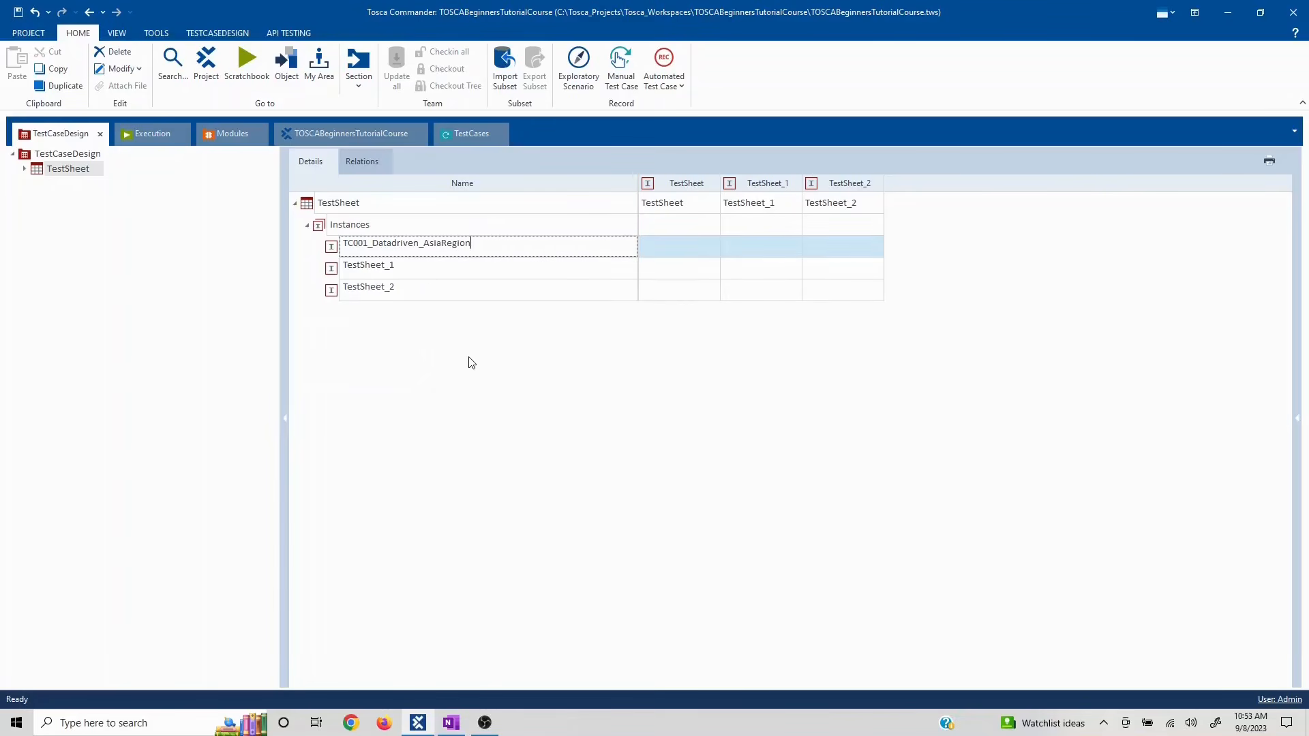
key(Return)
- Rename TestSheet_1 to TC002_Datadriven_America
click(420, 265)
click(430, 268)
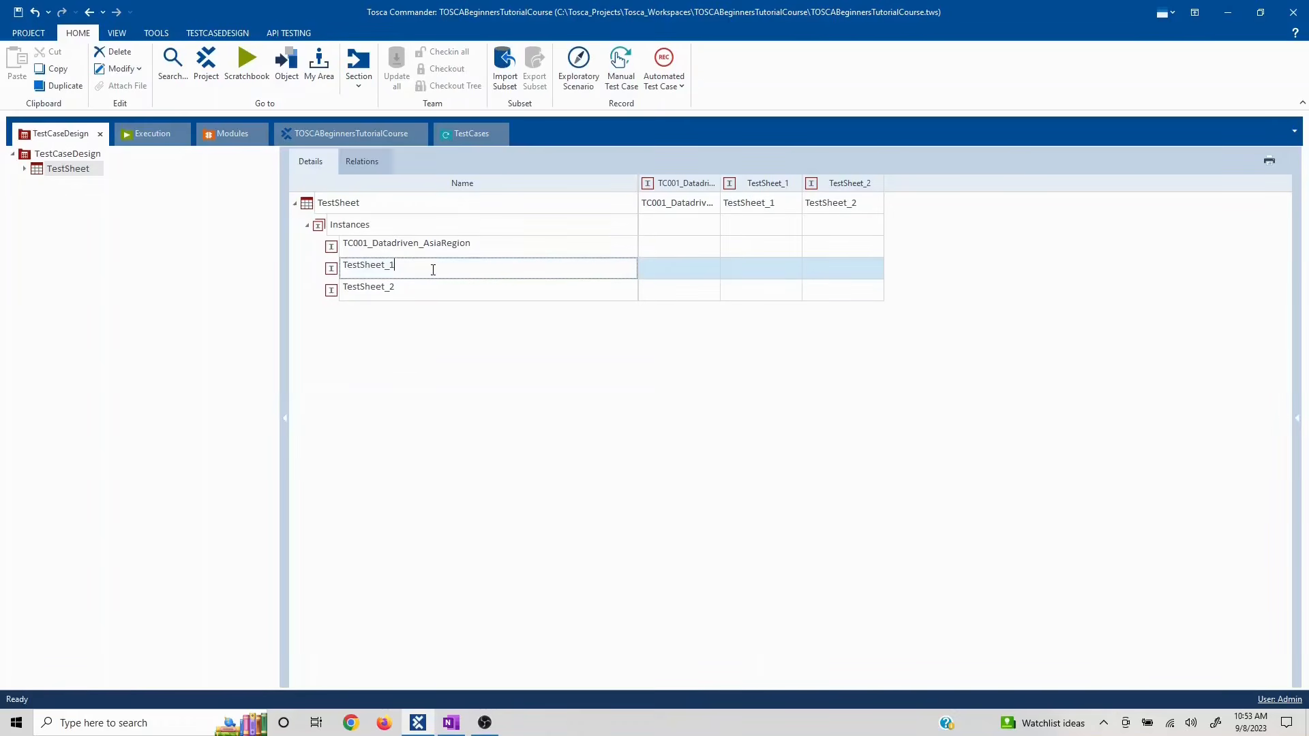
drag(417, 268, 334, 263)
text(TC002_Datadriven)
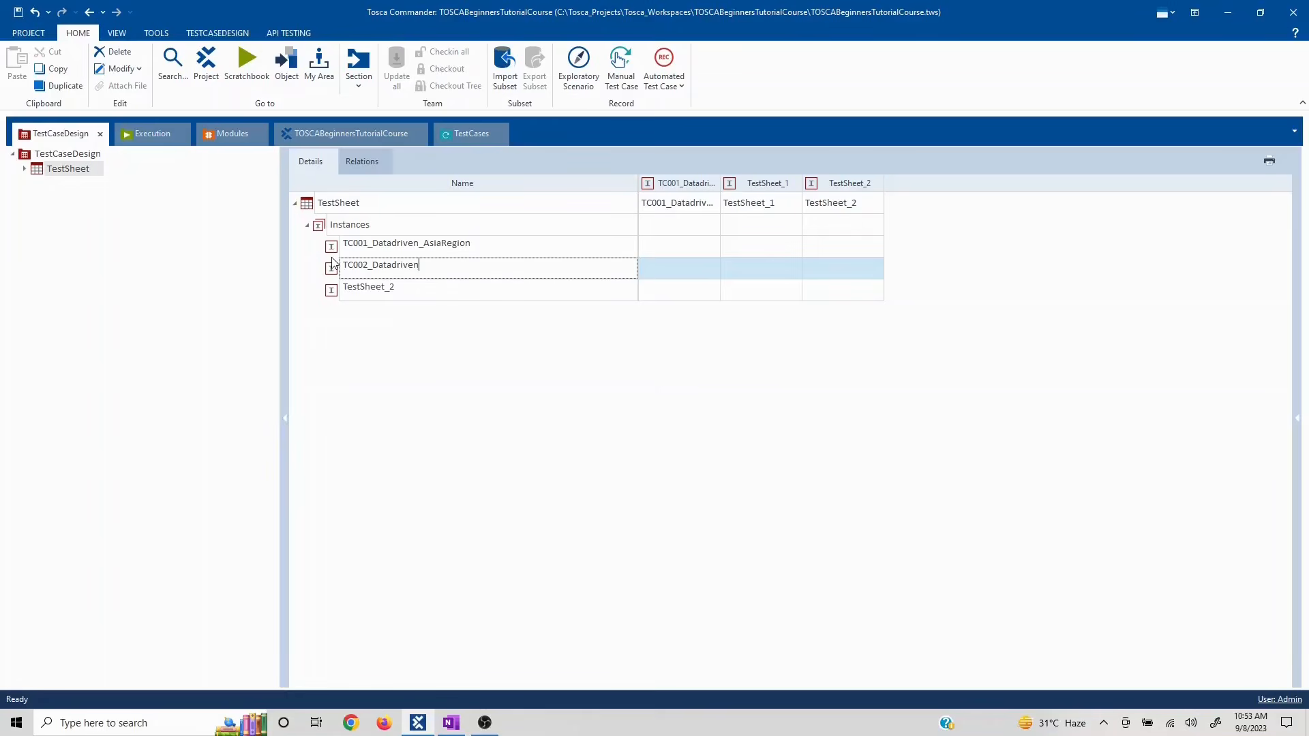
text(_)
text(Amrica)
key(BackSpace)
key(BackSpace)
key(BackSpace)
key(BackSpace)
text(erica)
- Rename TestSheet_2 to TC003_Datadriven_Europe
double_click(411, 296)
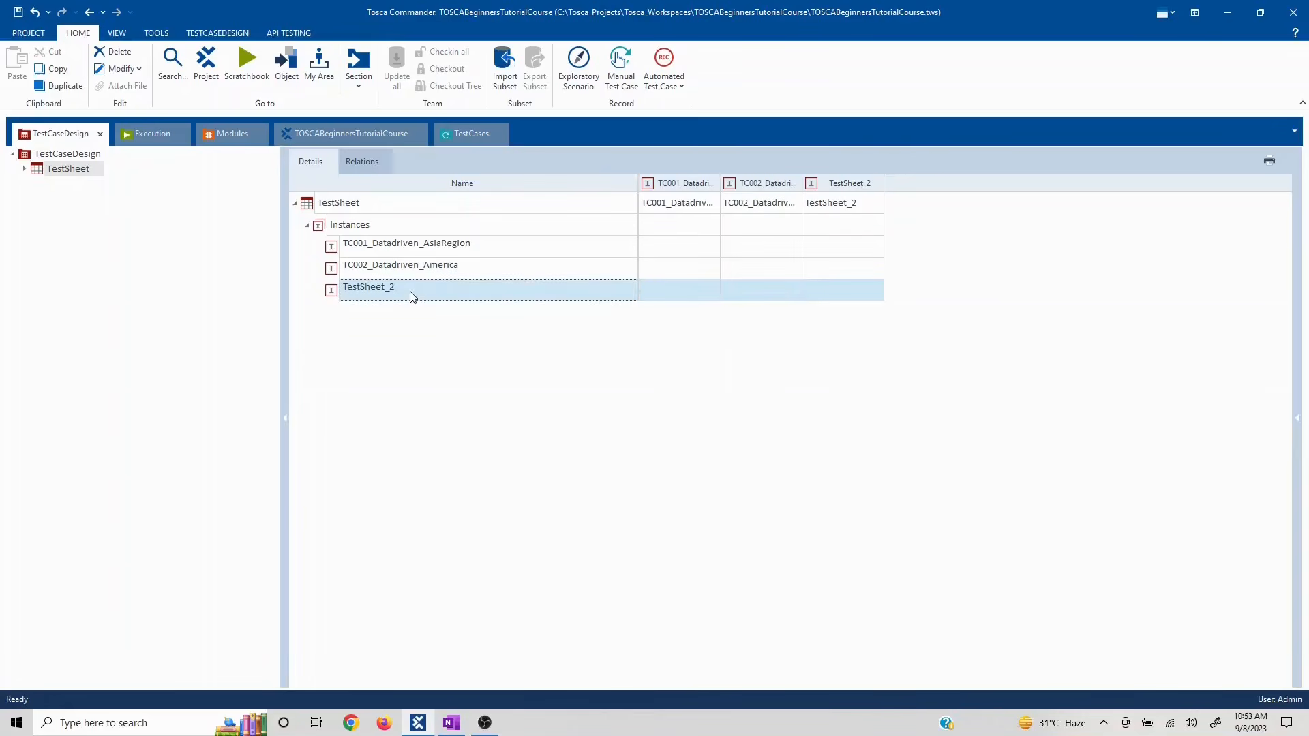
drag(410, 289, 346, 287)
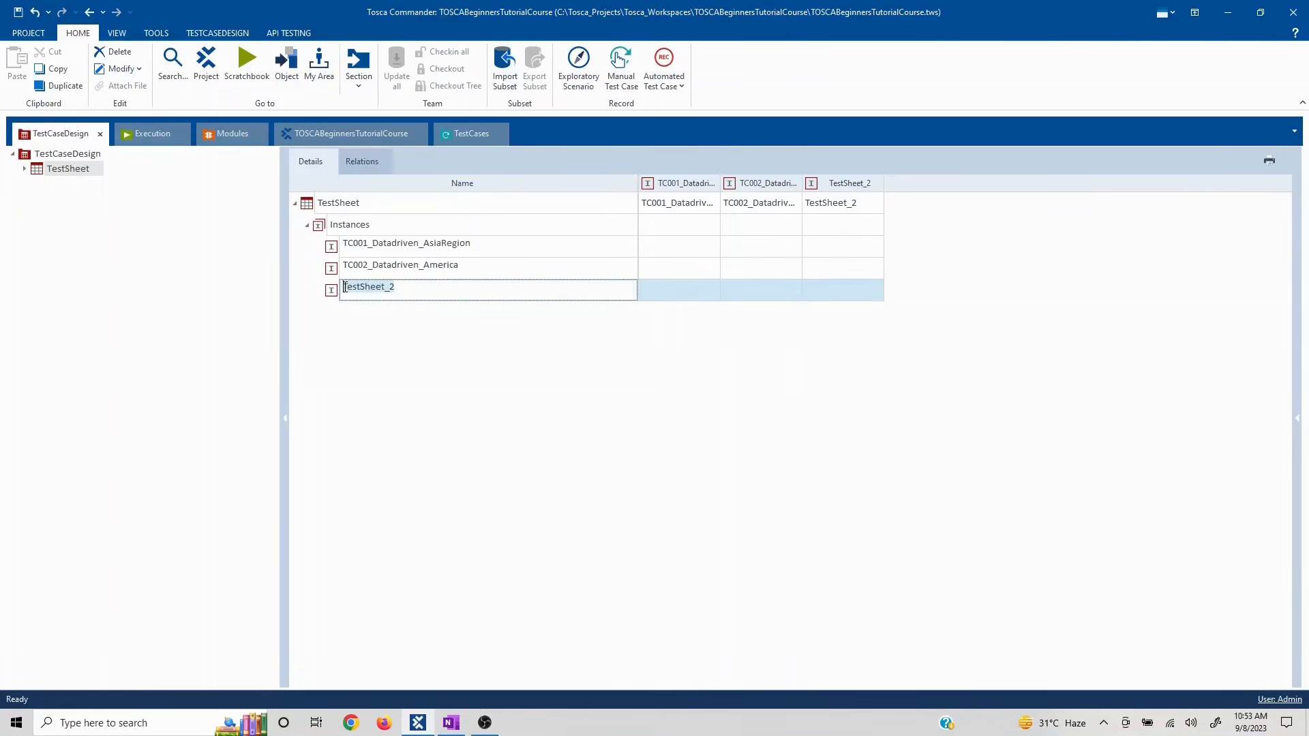
text(TC003_Datadriven_Europe)
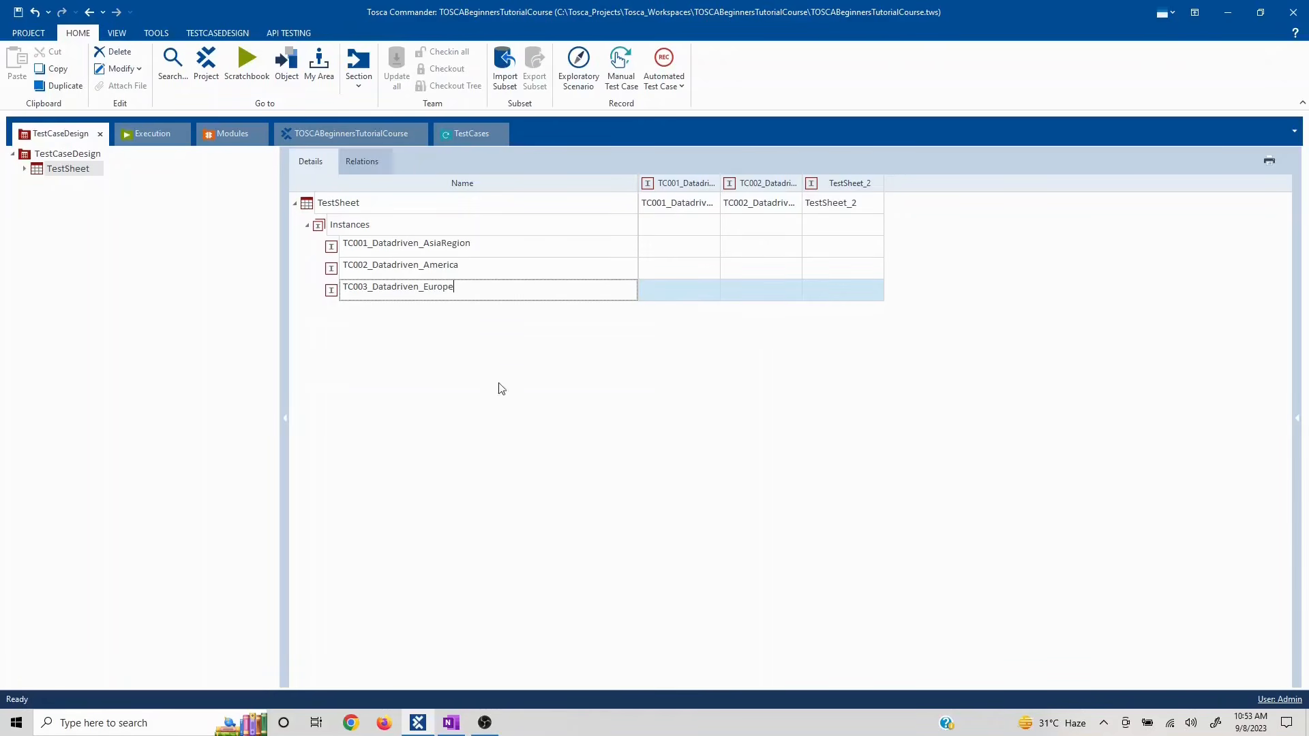
key(Return)
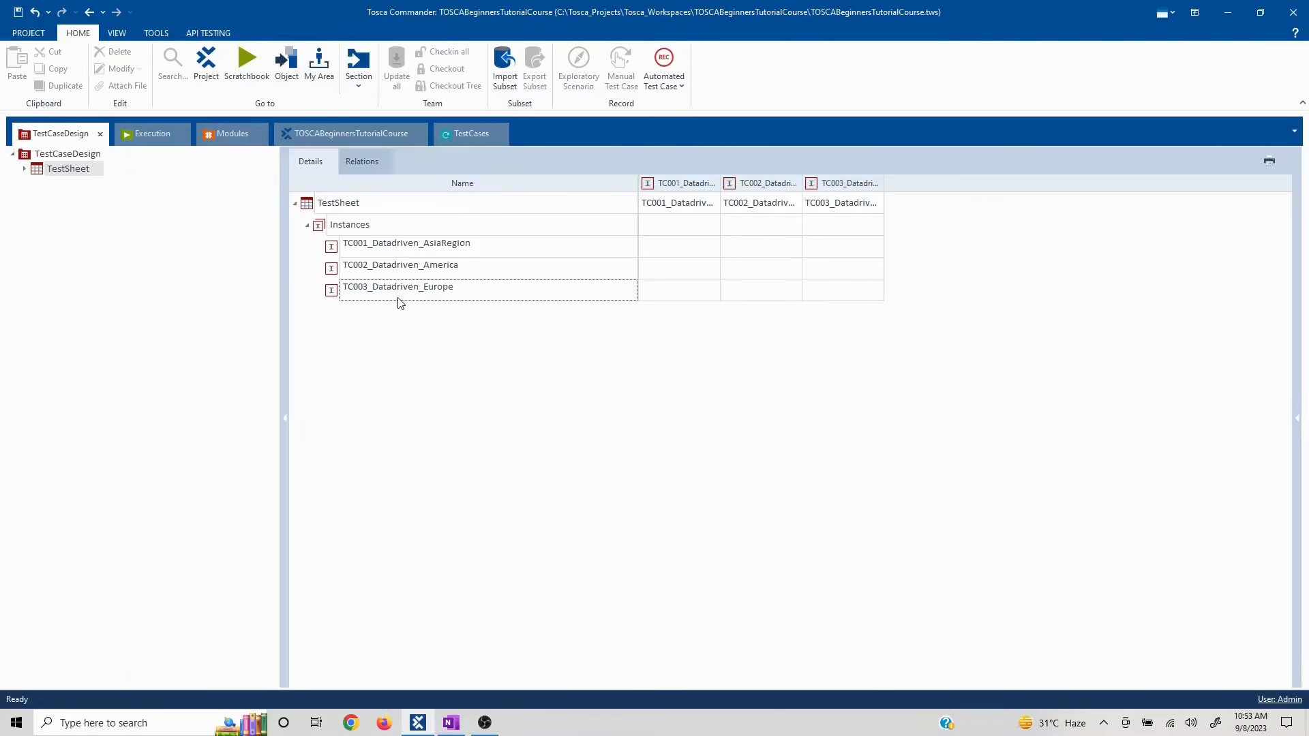
- Collapse Instances and create a TestSheet attribute, keeping the default name Attr
click(308, 226)
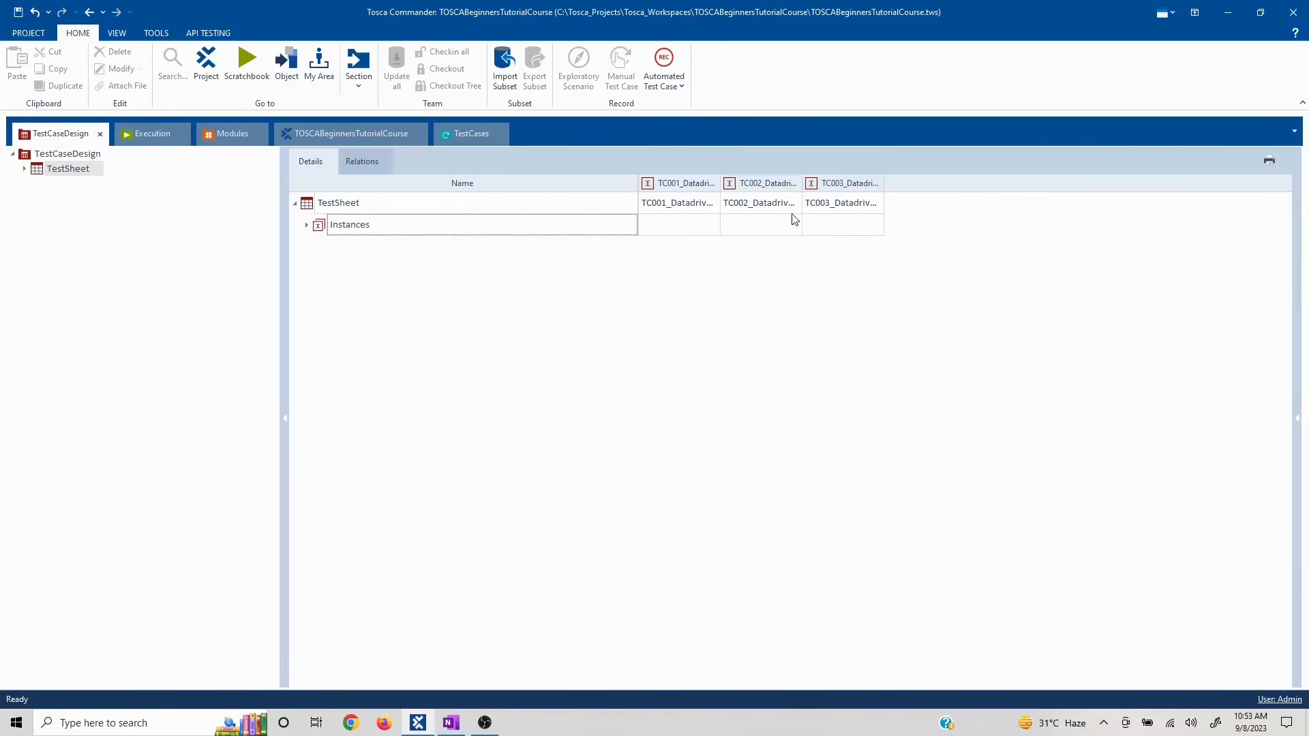
click(310, 205)
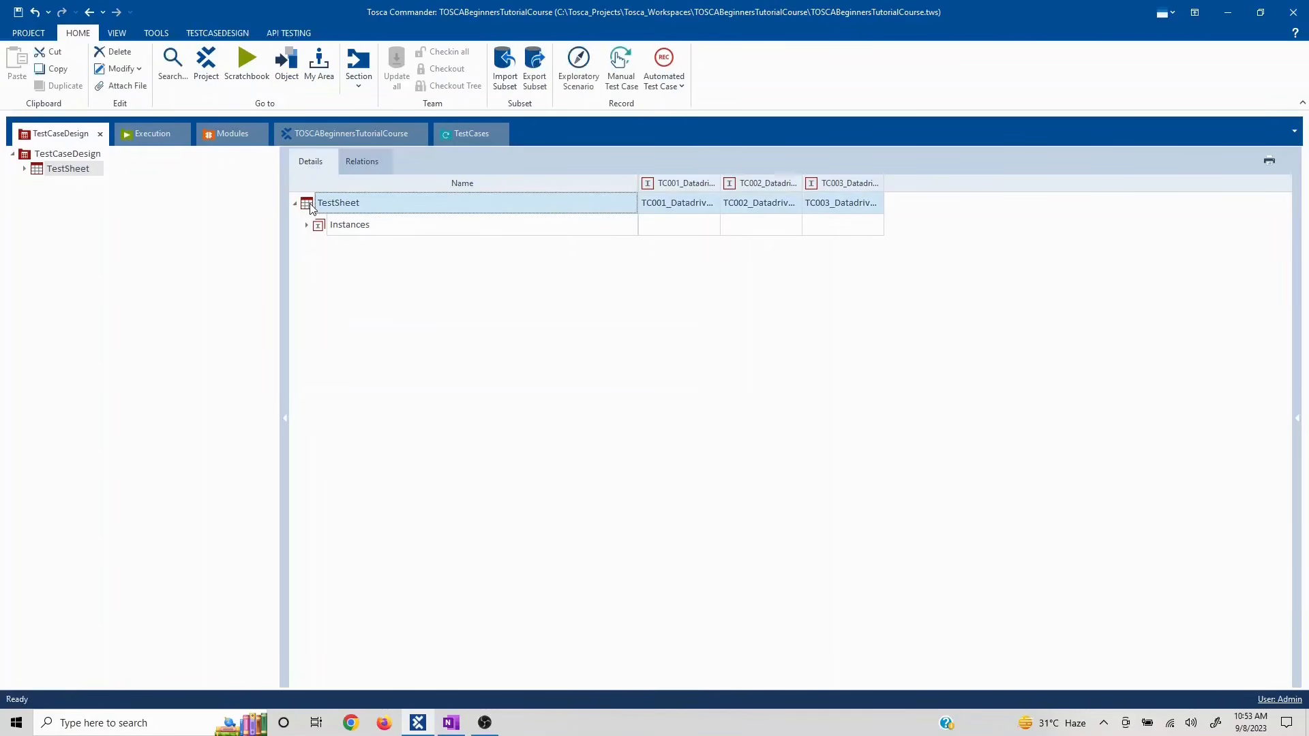
right_click(310, 207)
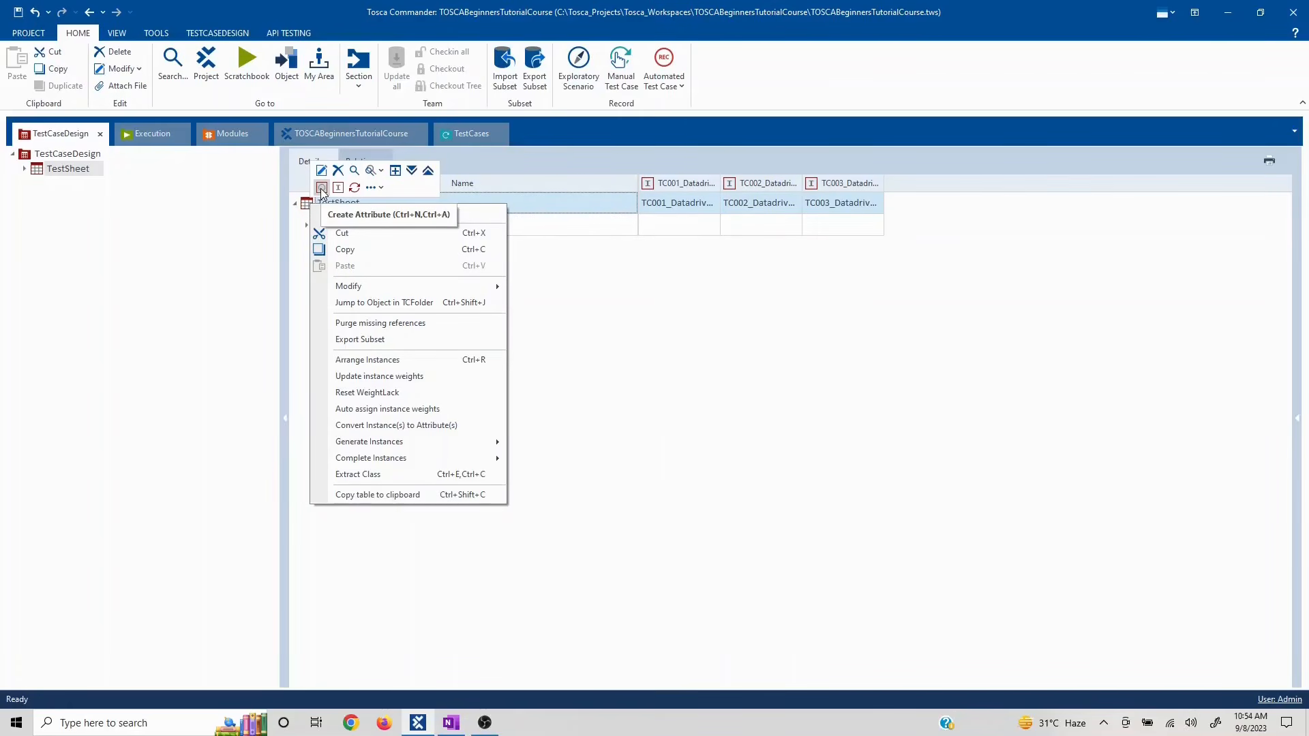
click(322, 188)
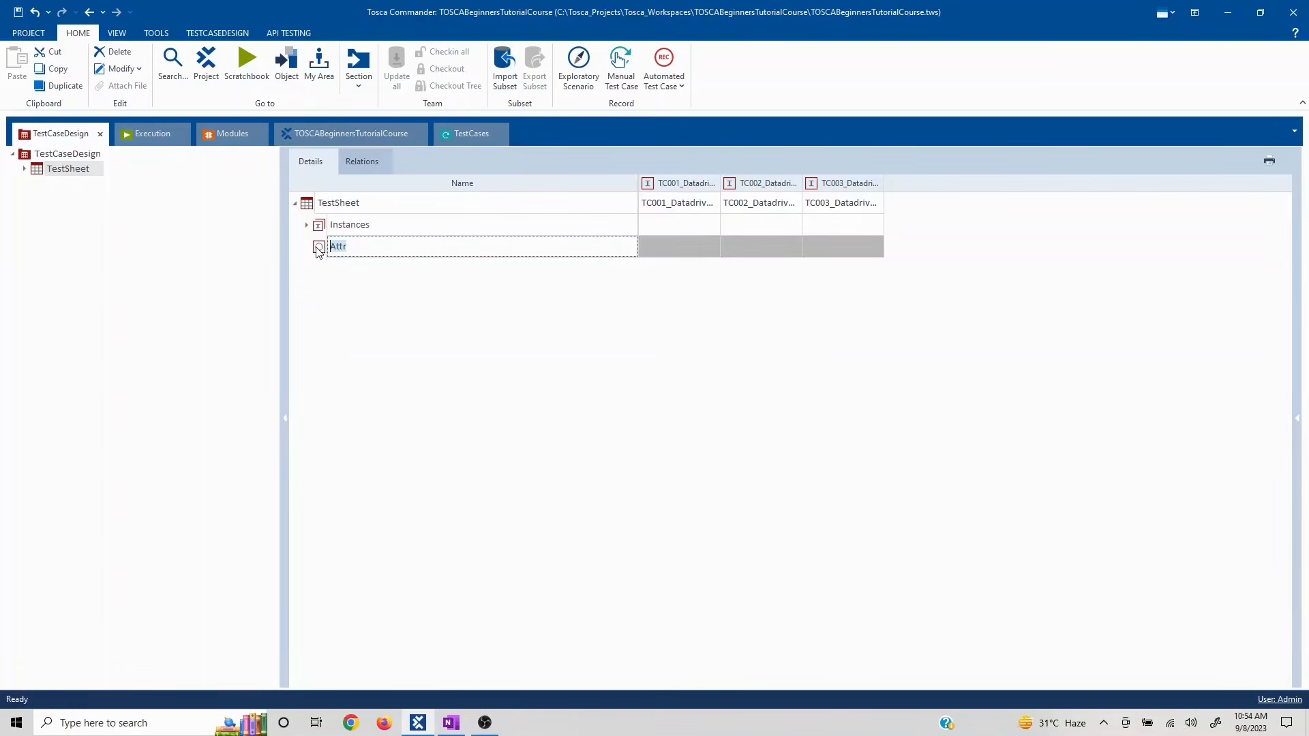
click(331, 284)
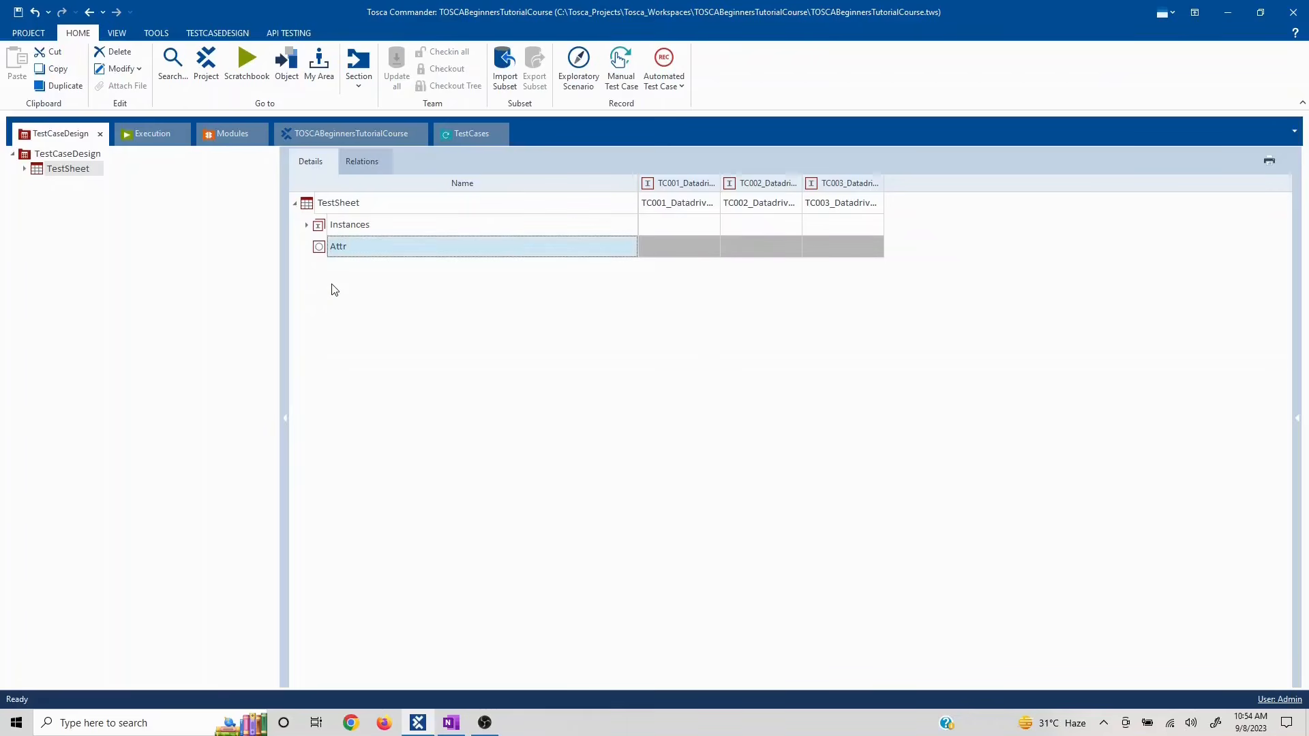
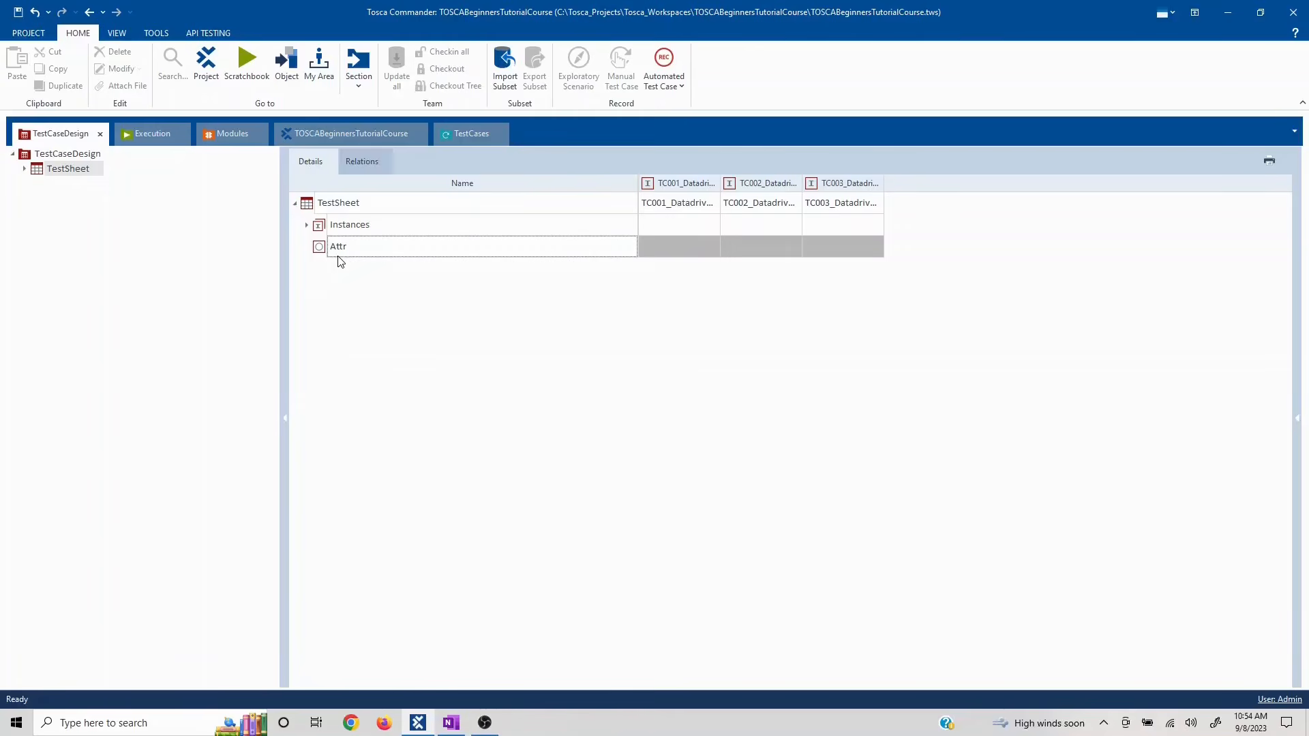
- Create a first instance under the Attr attribute and name it FN_Asia
right_click(302, 200)
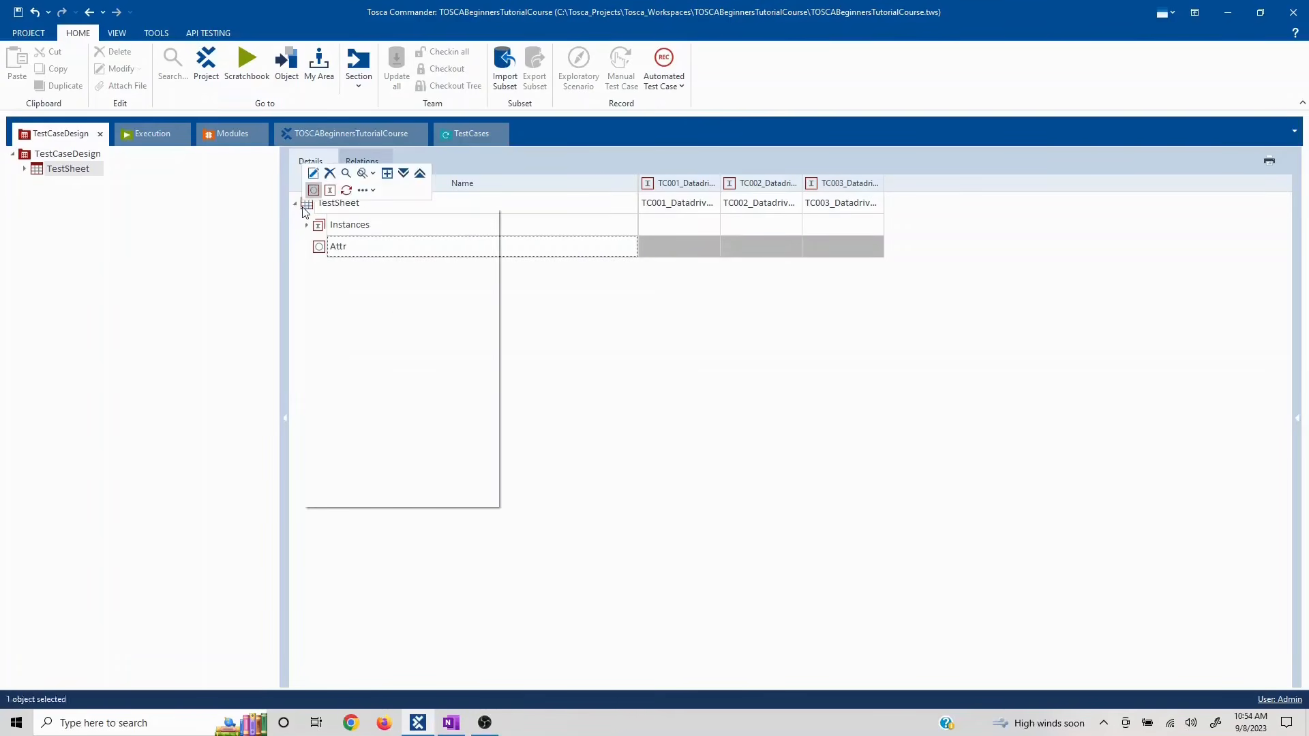
click(662, 313)
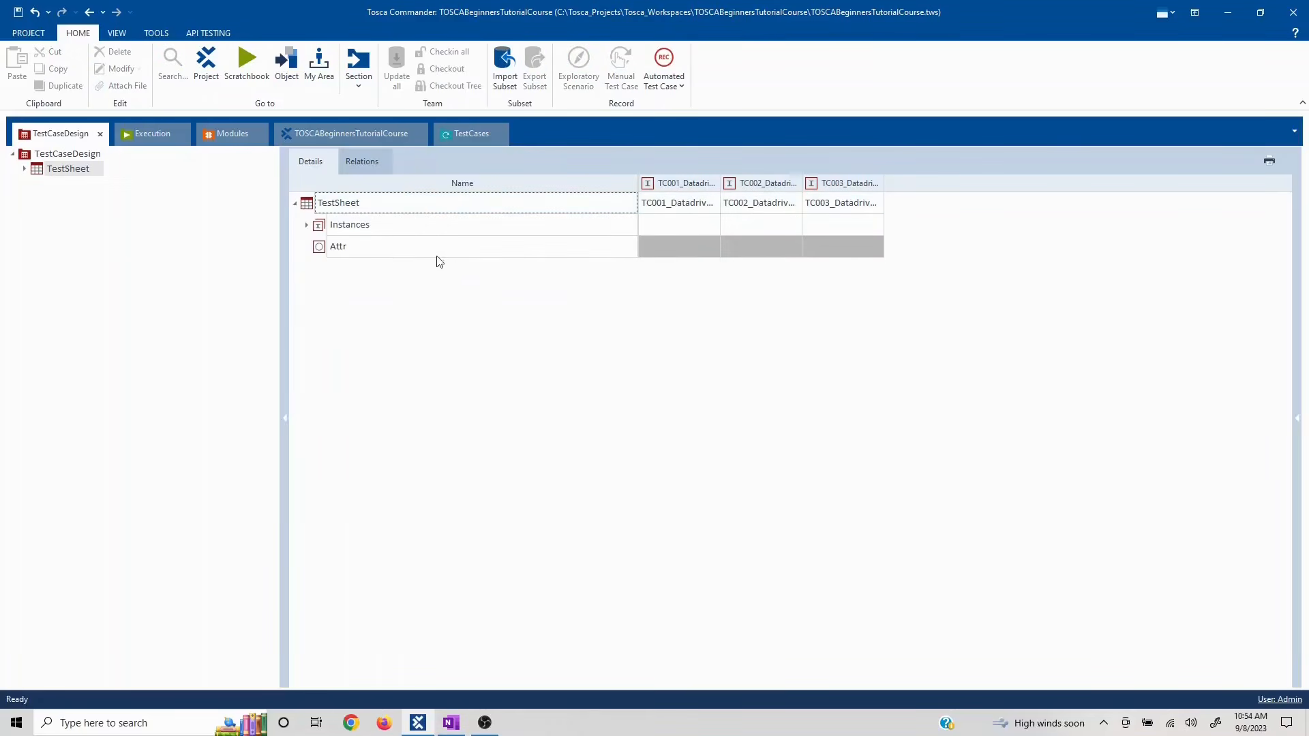
click(319, 252)
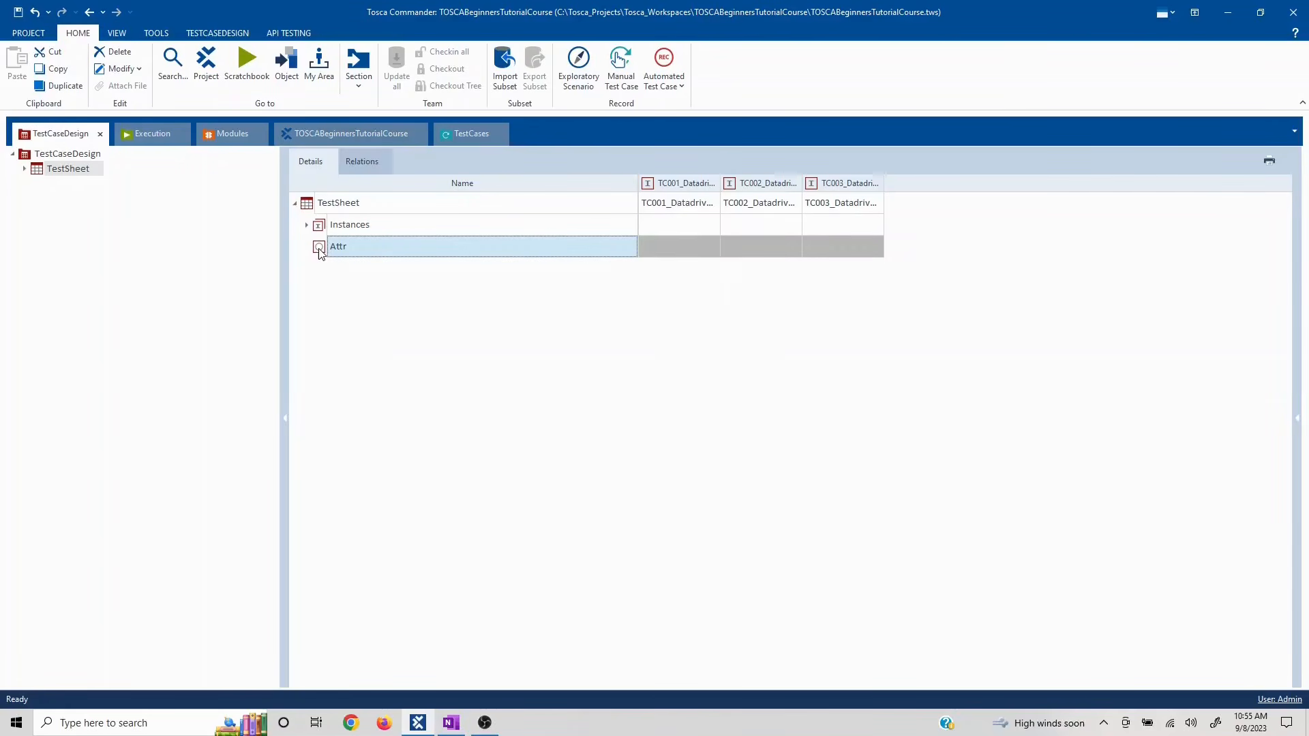
right_click(319, 250)
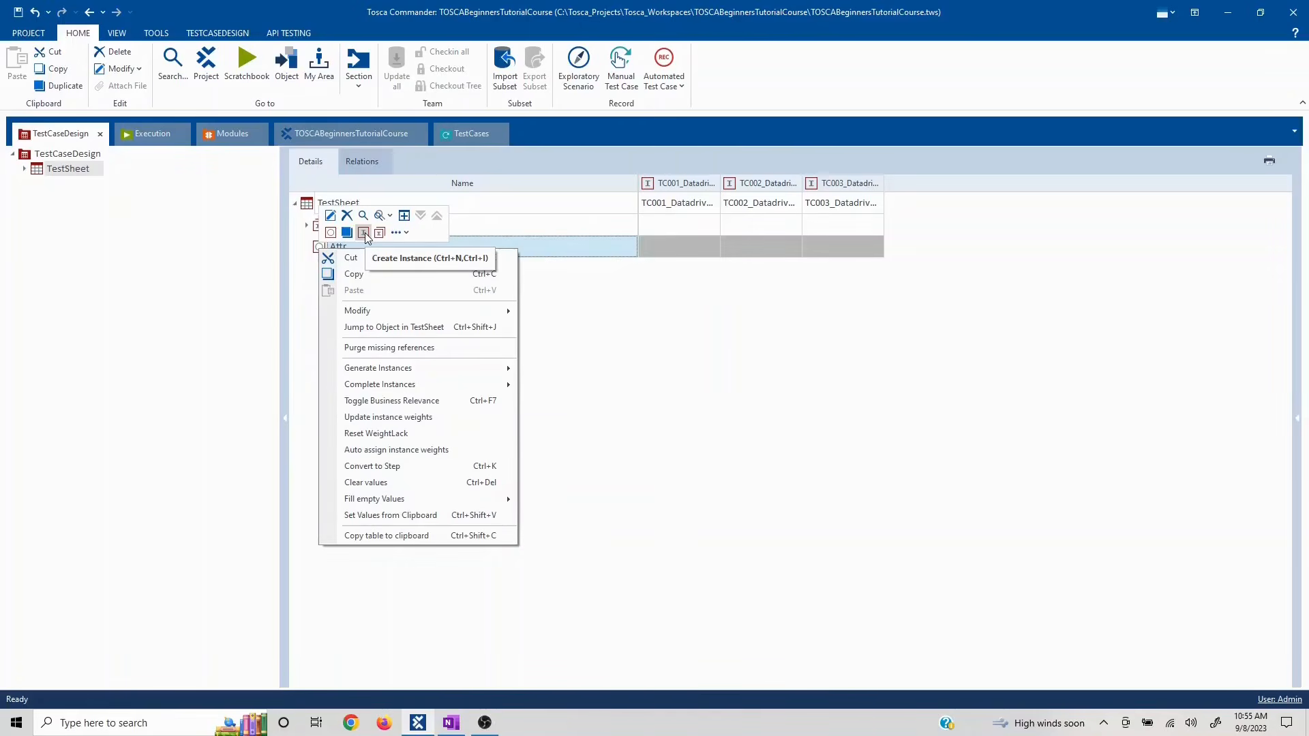
click(364, 233)
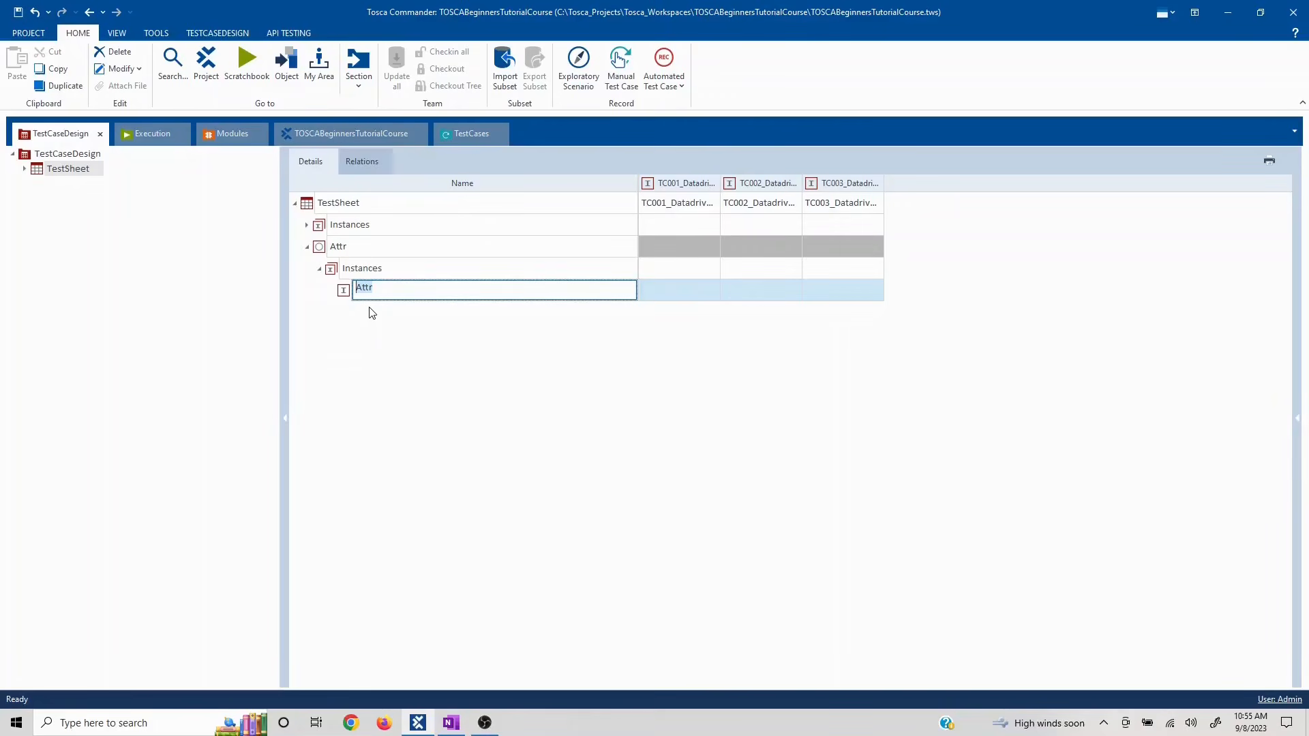
text(F)
click(408, 274)
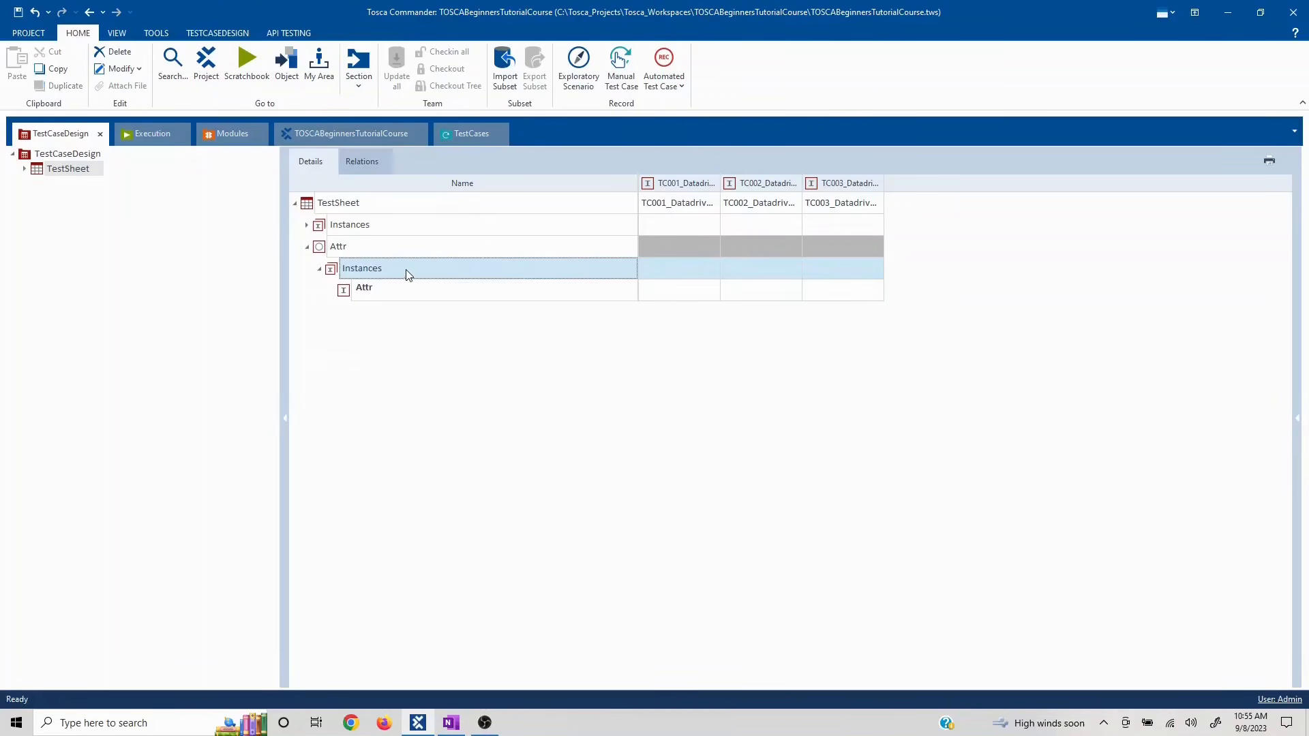
click(398, 288)
click(399, 288)
drag(396, 288, 349, 280)
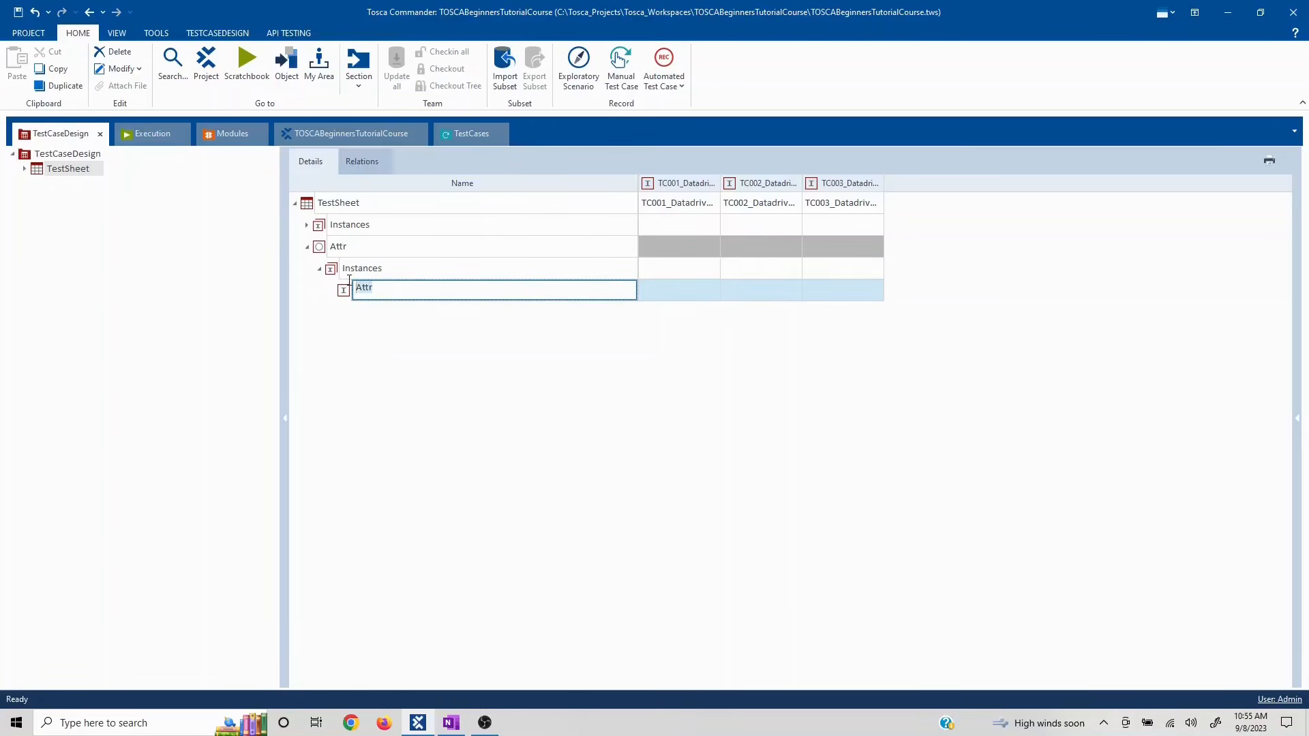
text(FN_Asia)
click(413, 337)
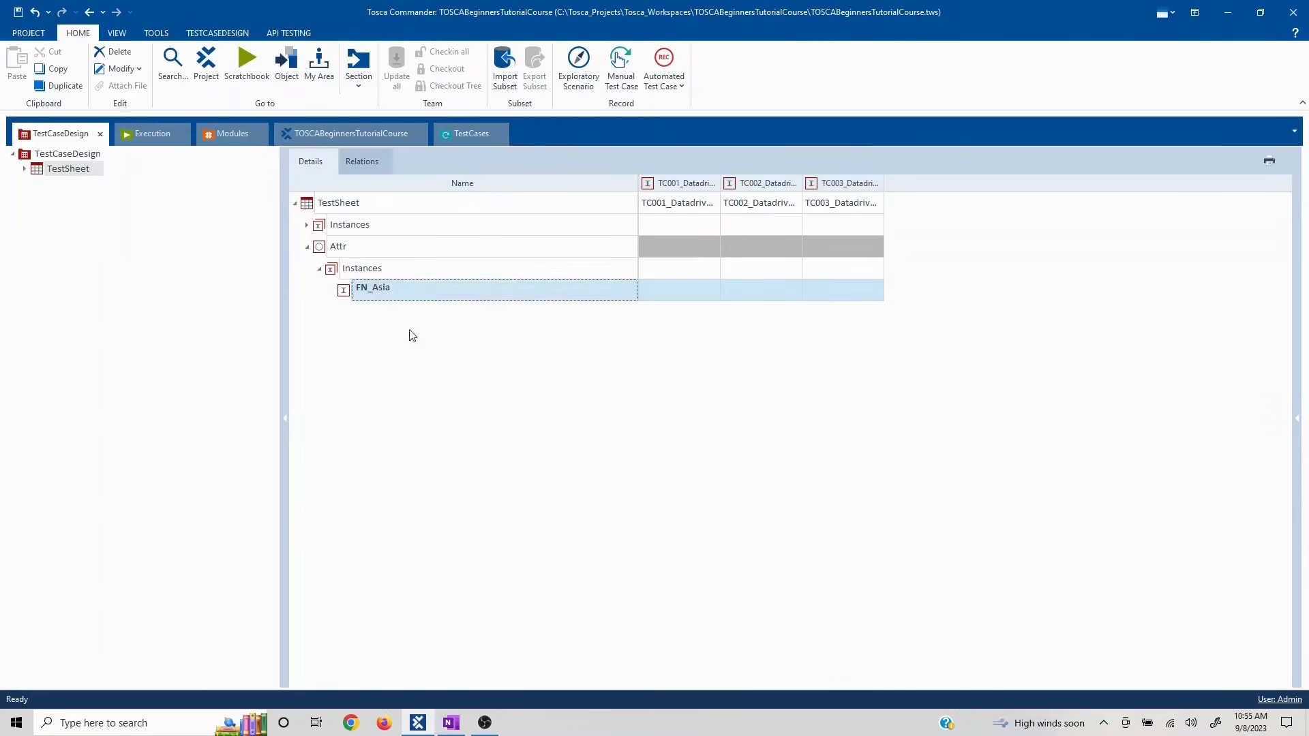
- Add two more Attr instances named FN_America and FN_Europe
right_click(339, 273)
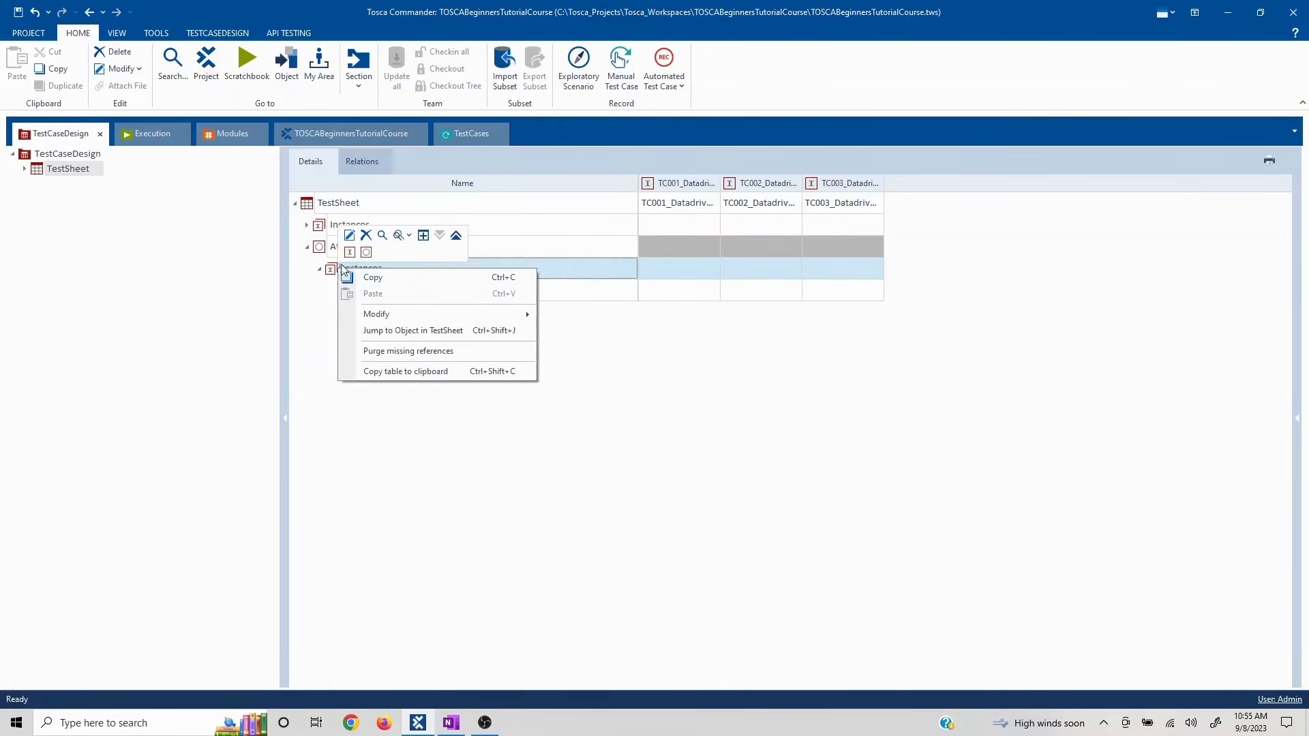
click(349, 253)
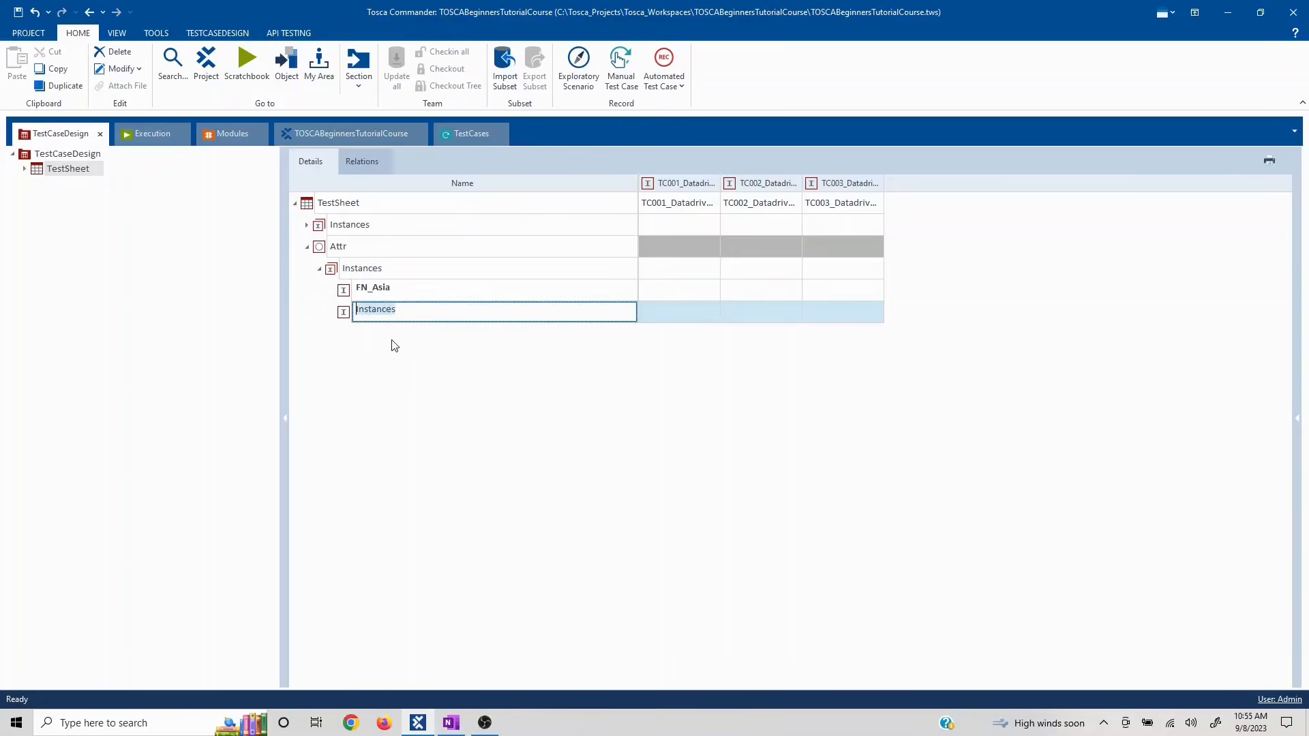
click(386, 312)
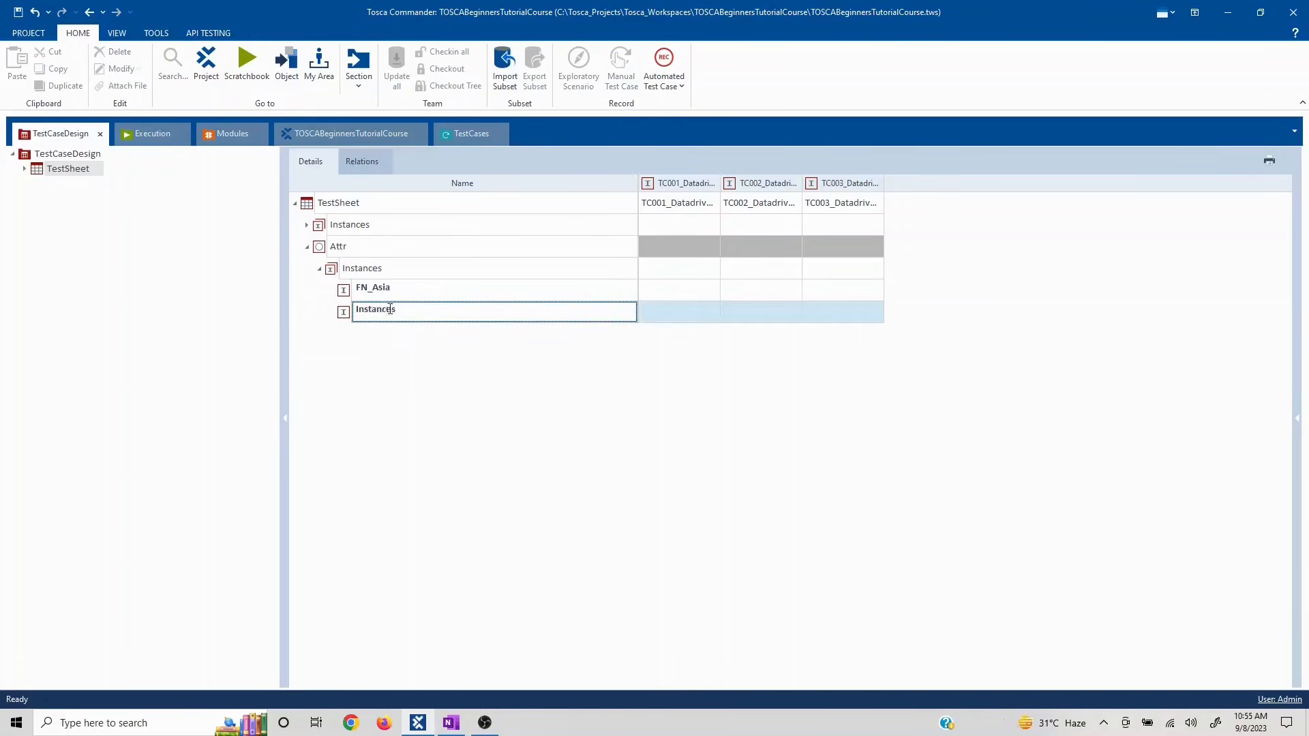
drag(408, 314, 338, 313)
text(FN_America)
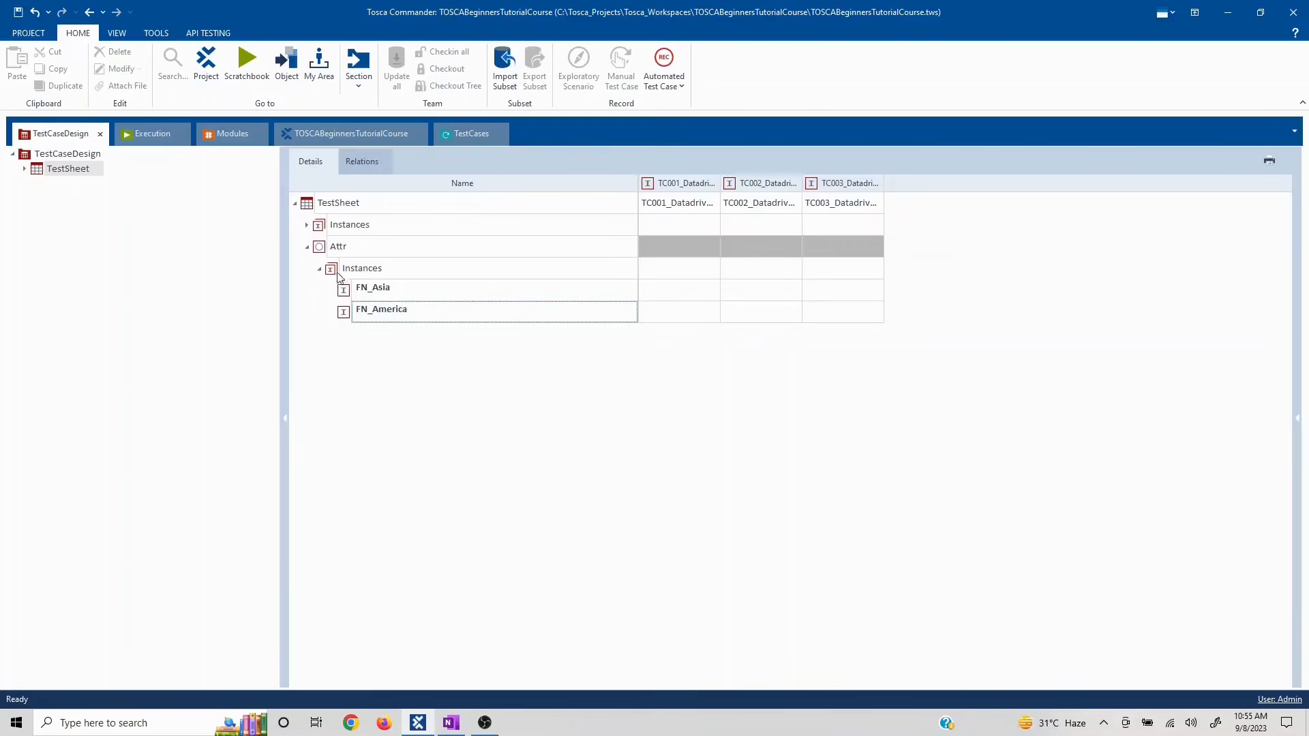
right_click(340, 272)
click(363, 253)
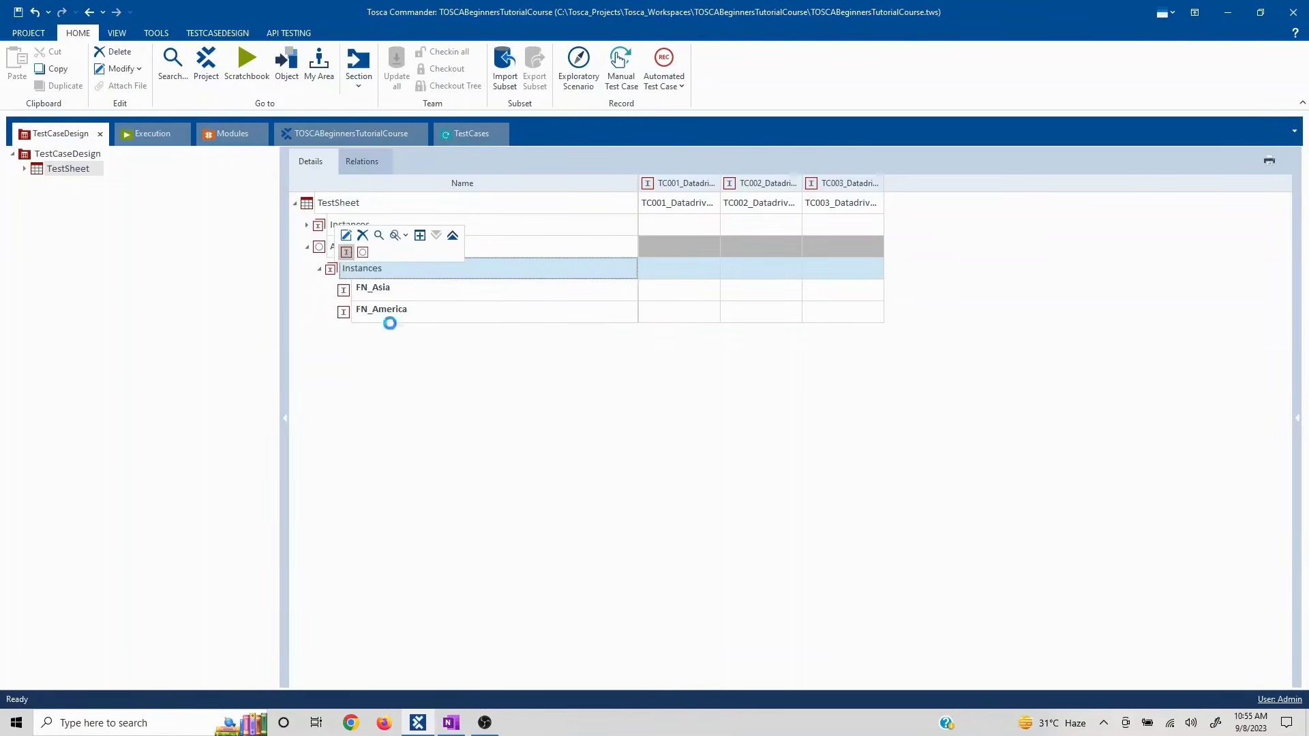
text(FN)
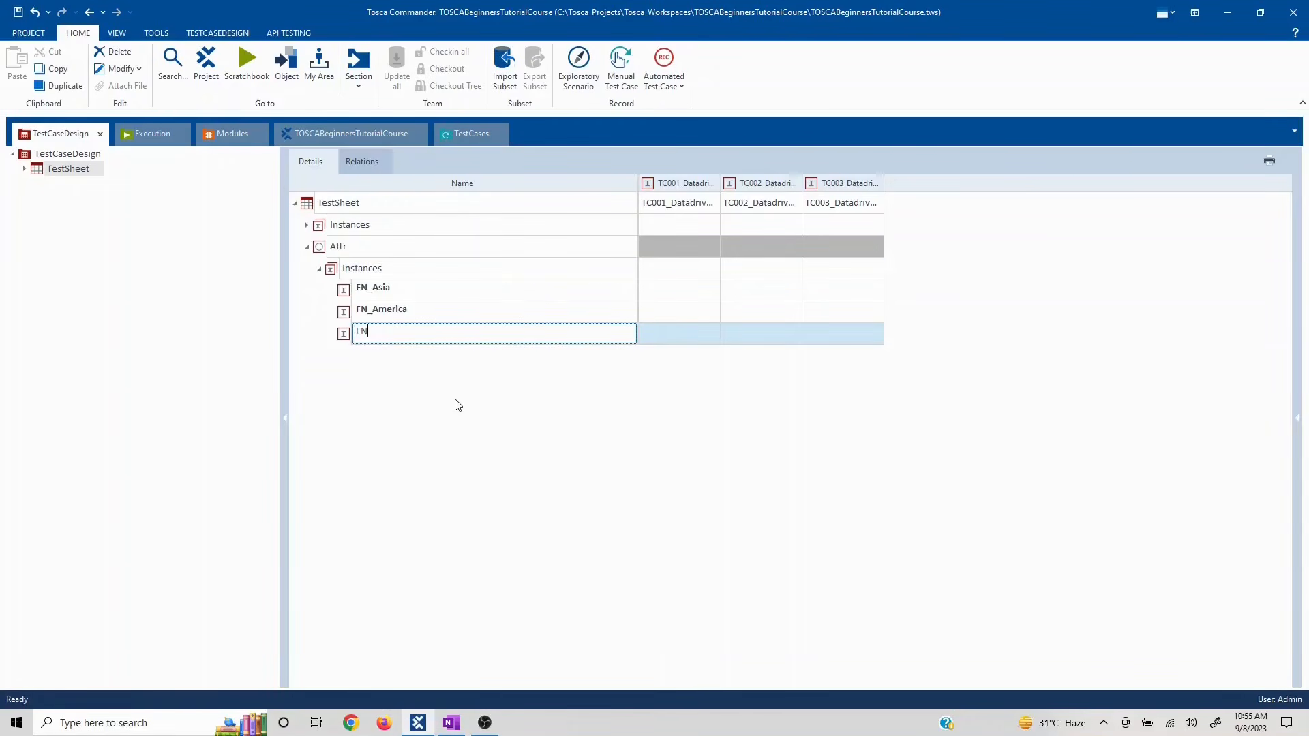
text(_Europe)
key(Return)
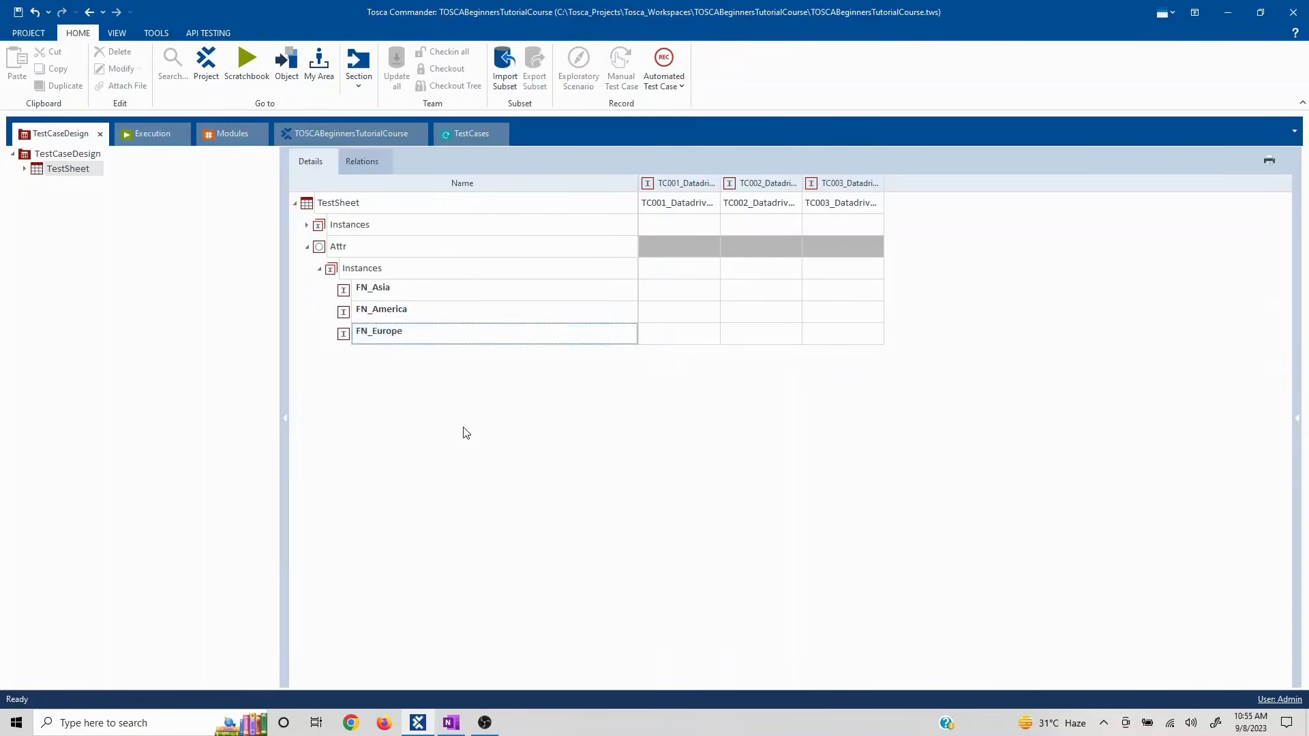
- Rename the Attr attribute to FirstName and collapse its instances
click(366, 257)
click(362, 254)
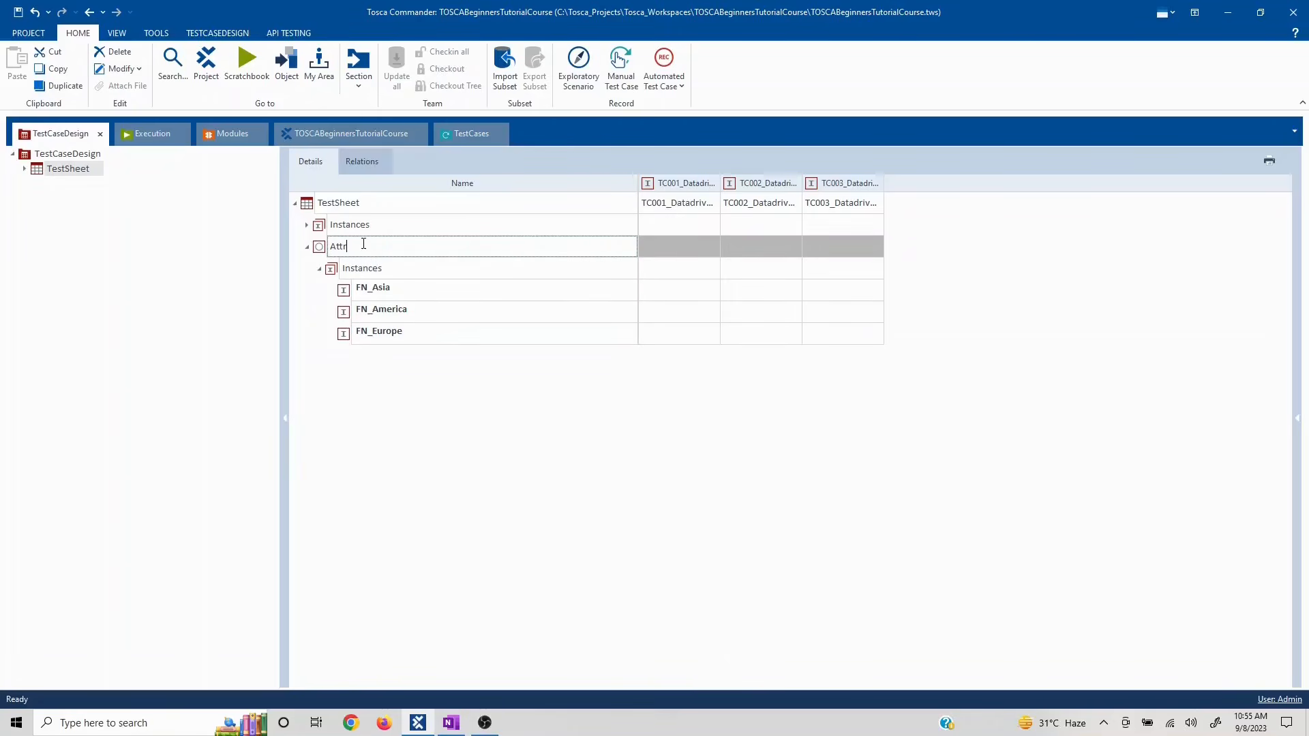
drag(364, 244, 329, 250)
text(FirstName)
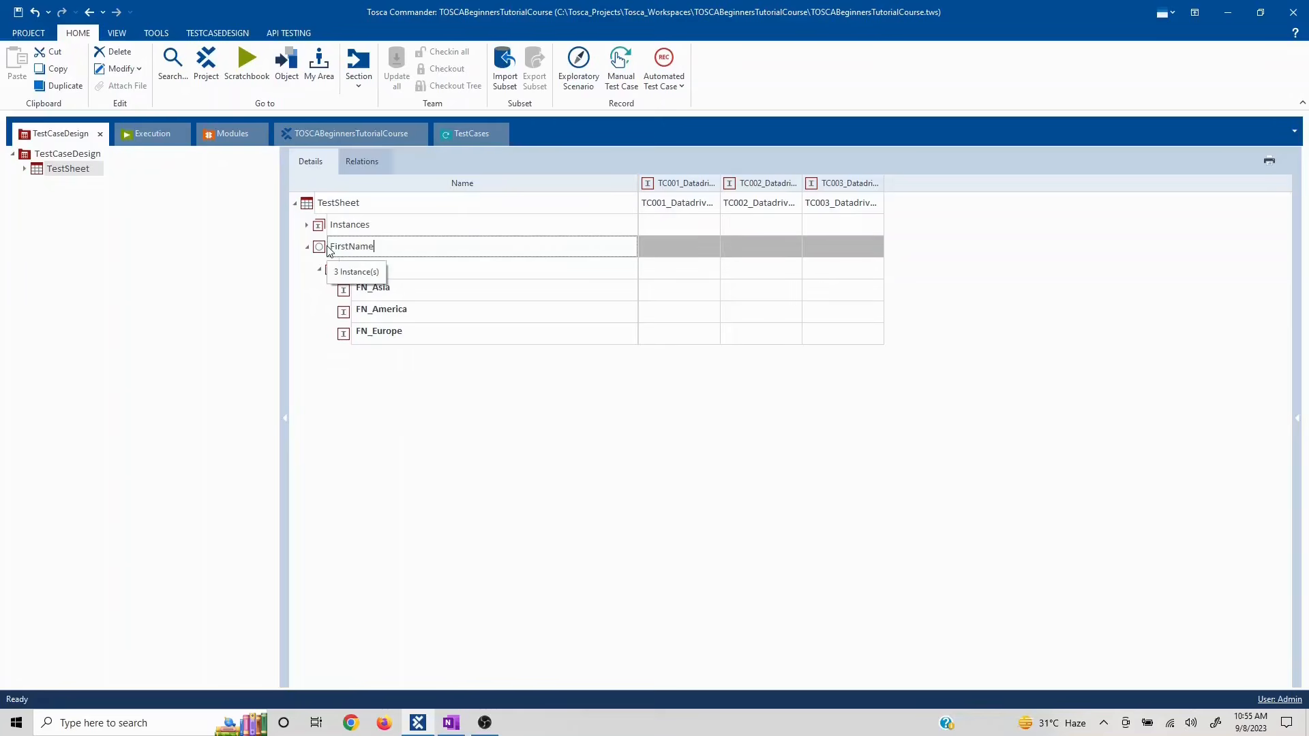
key(Return)
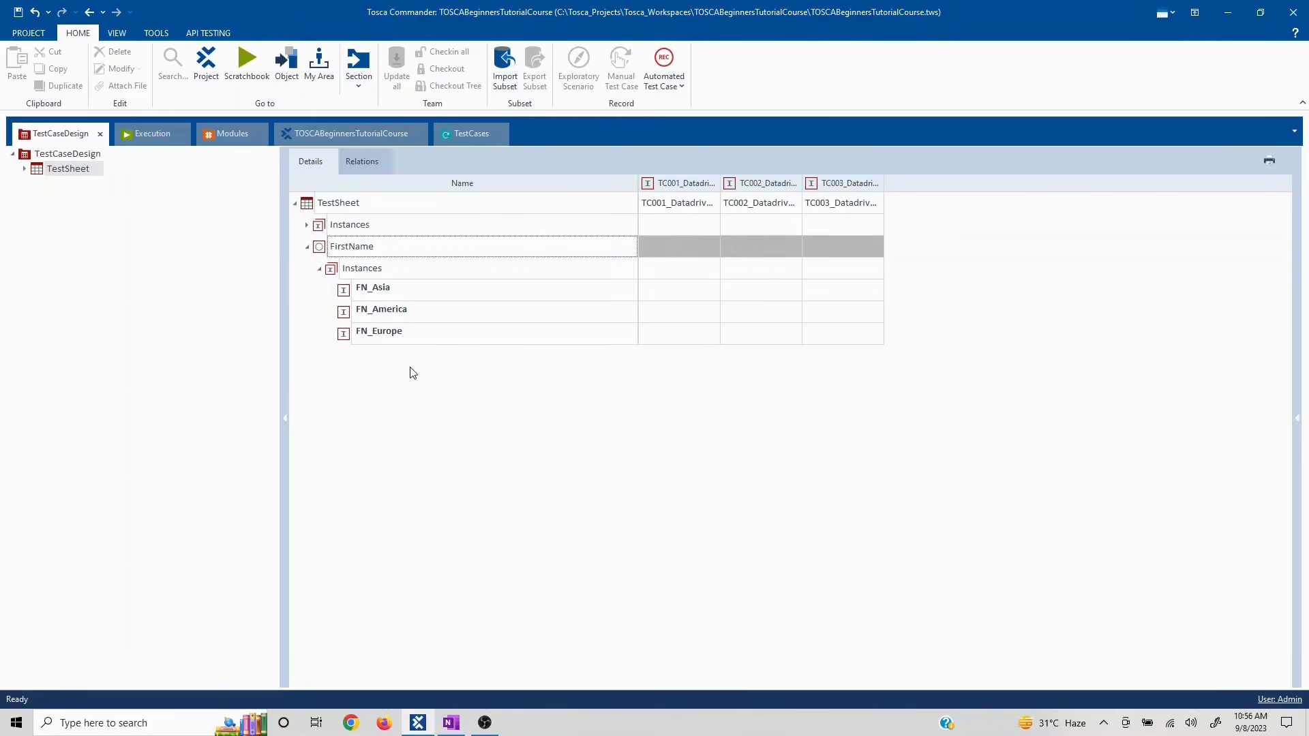
click(319, 270)
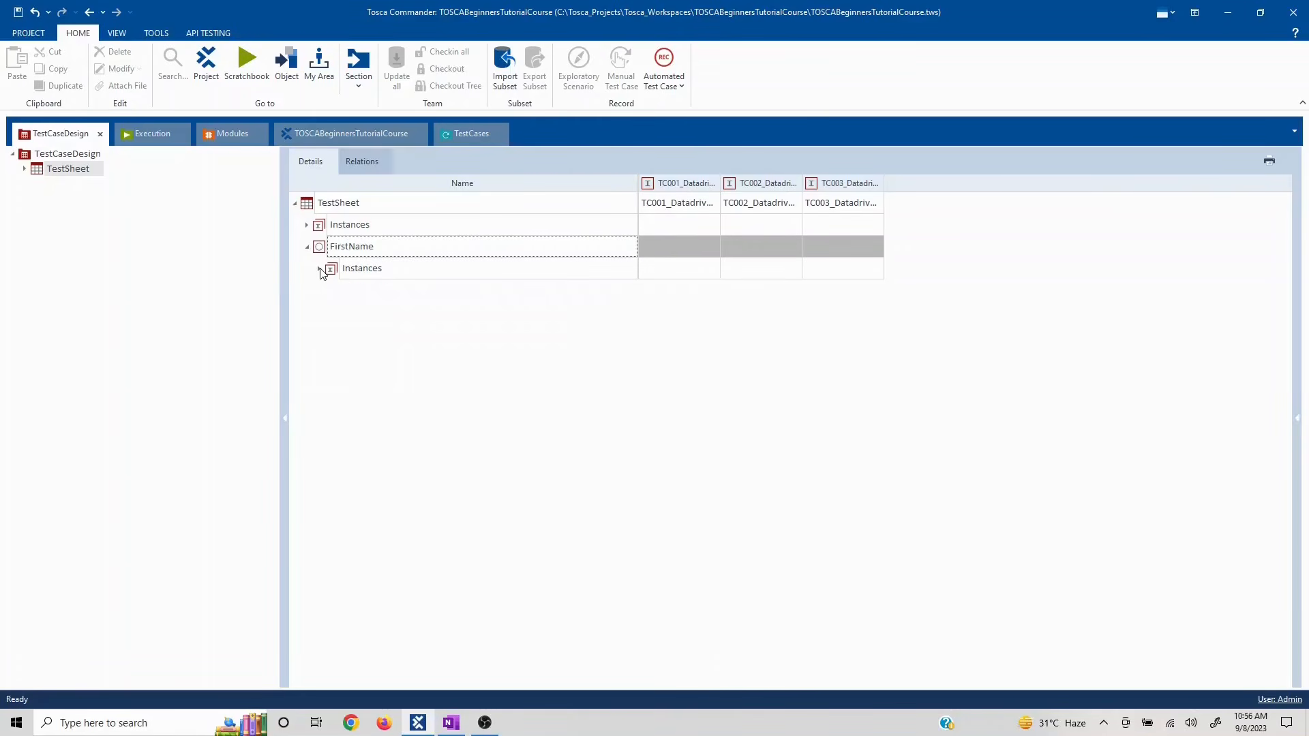
- Try out FirstName values in the instance cells, then reveal the three test case instances
click(680, 254)
click(677, 245)
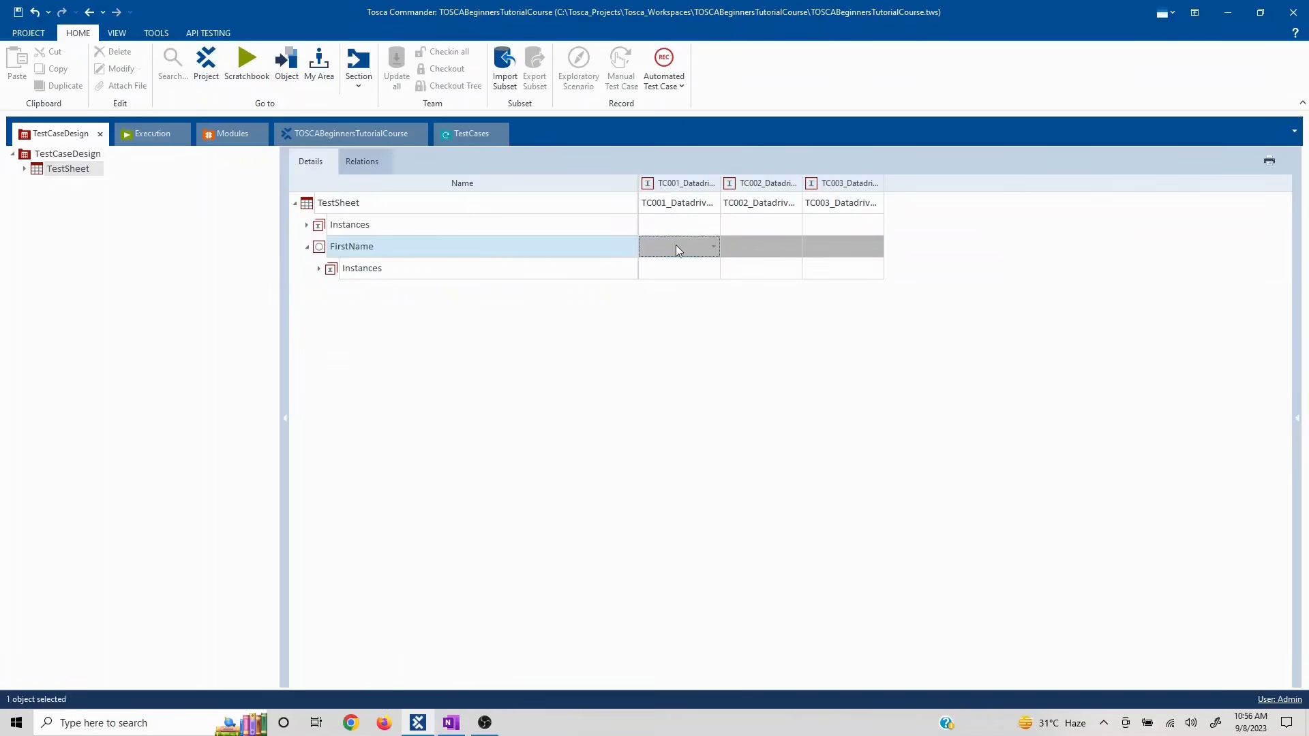
click(715, 248)
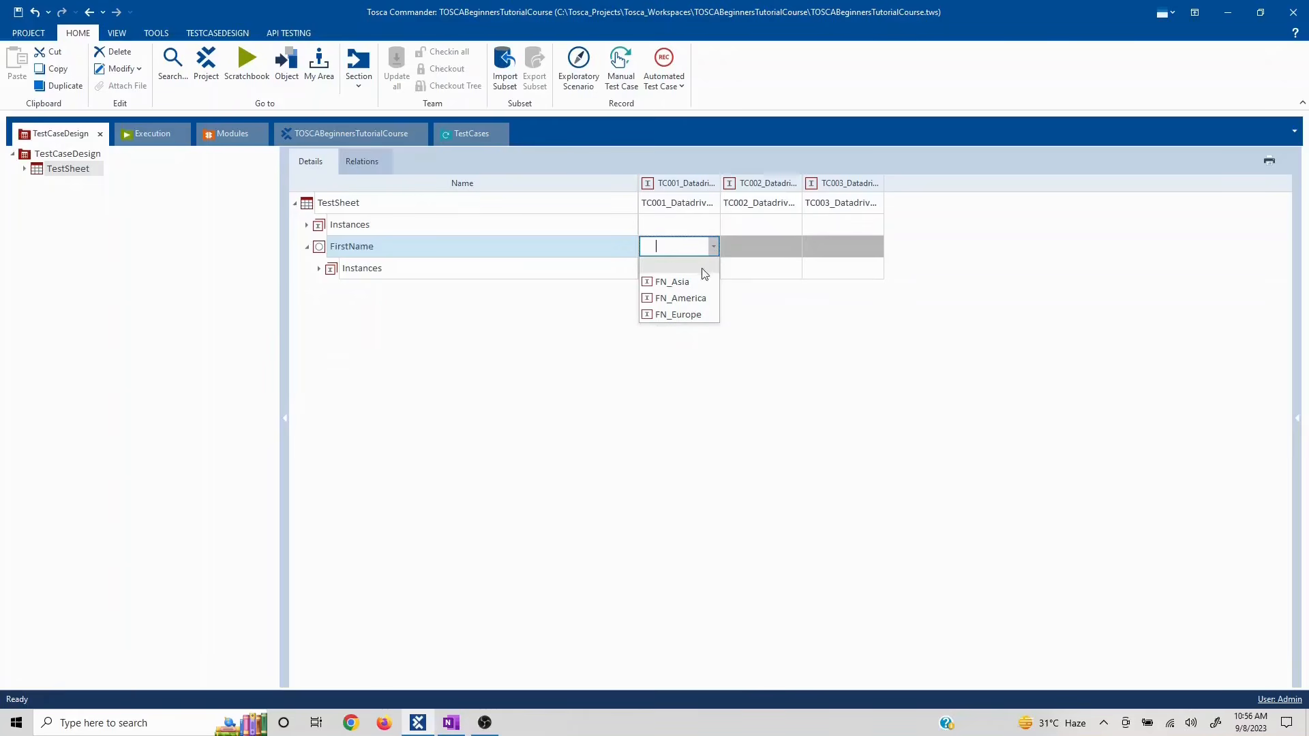
click(691, 282)
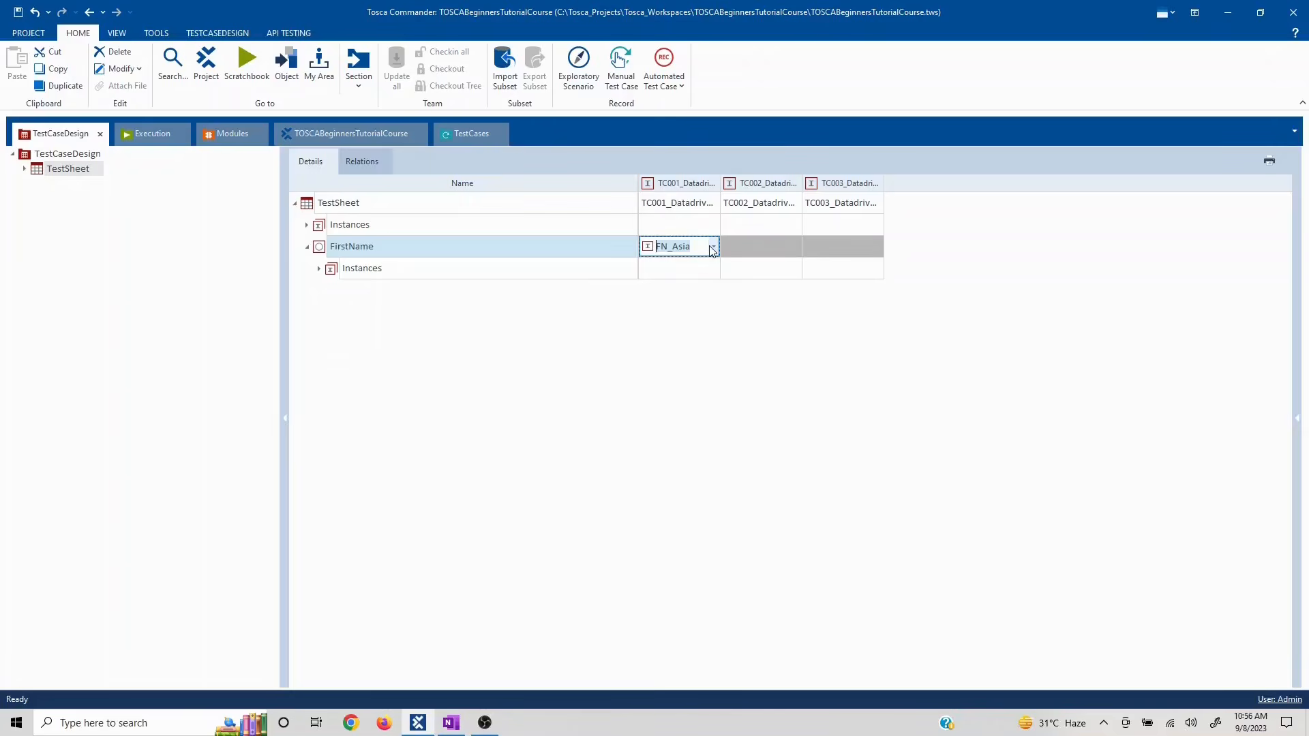
click(711, 248)
click(682, 298)
click(365, 292)
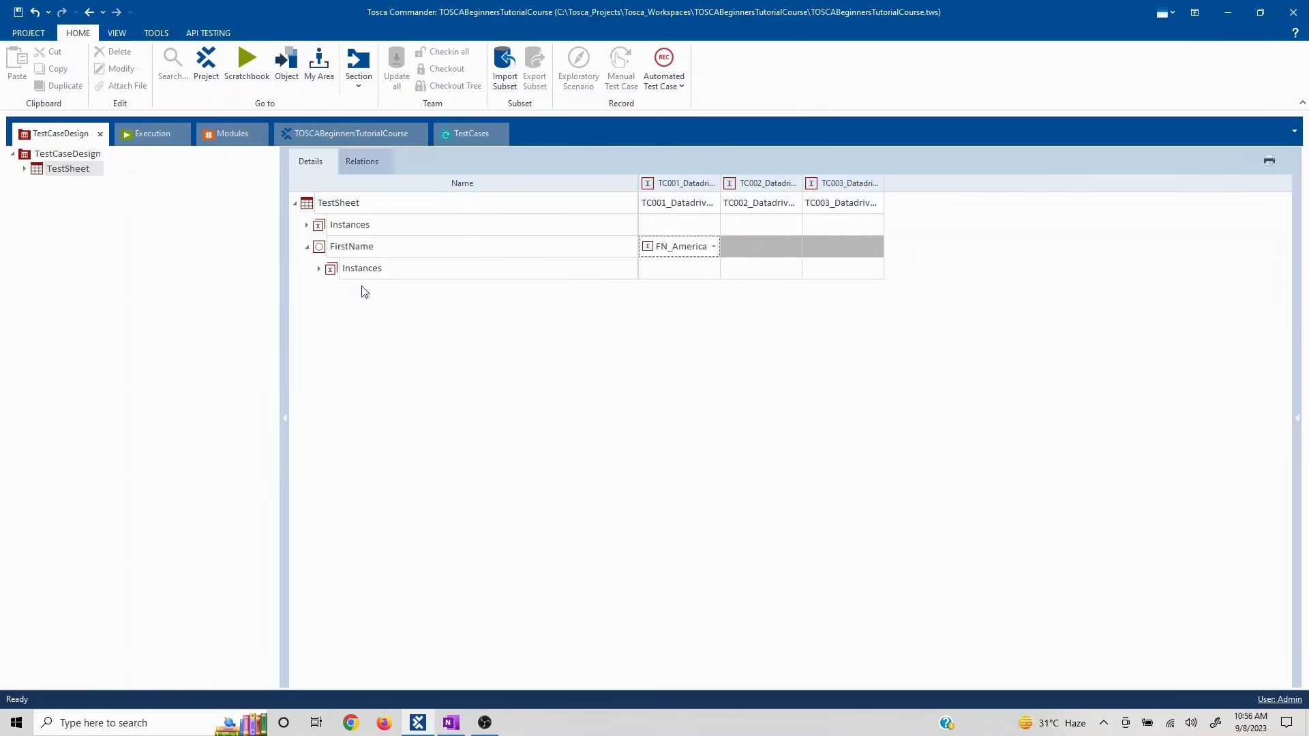
click(783, 249)
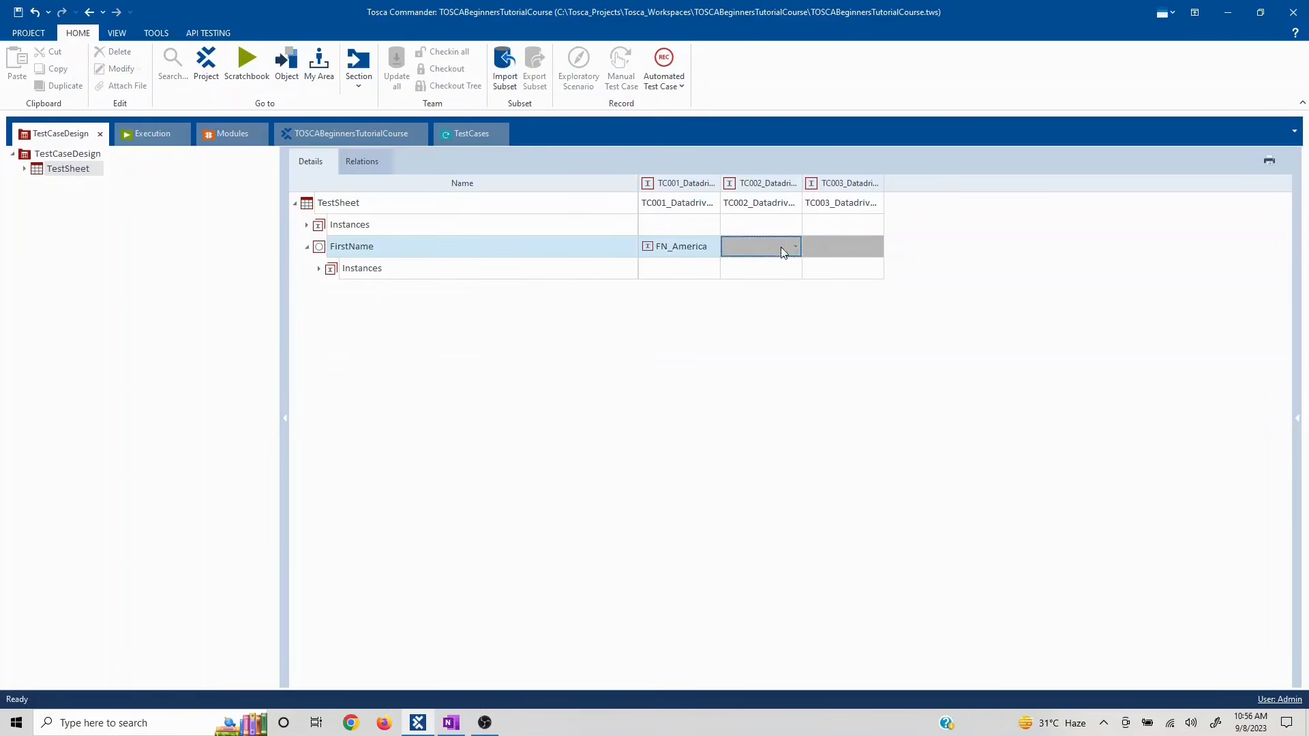
click(795, 246)
click(750, 284)
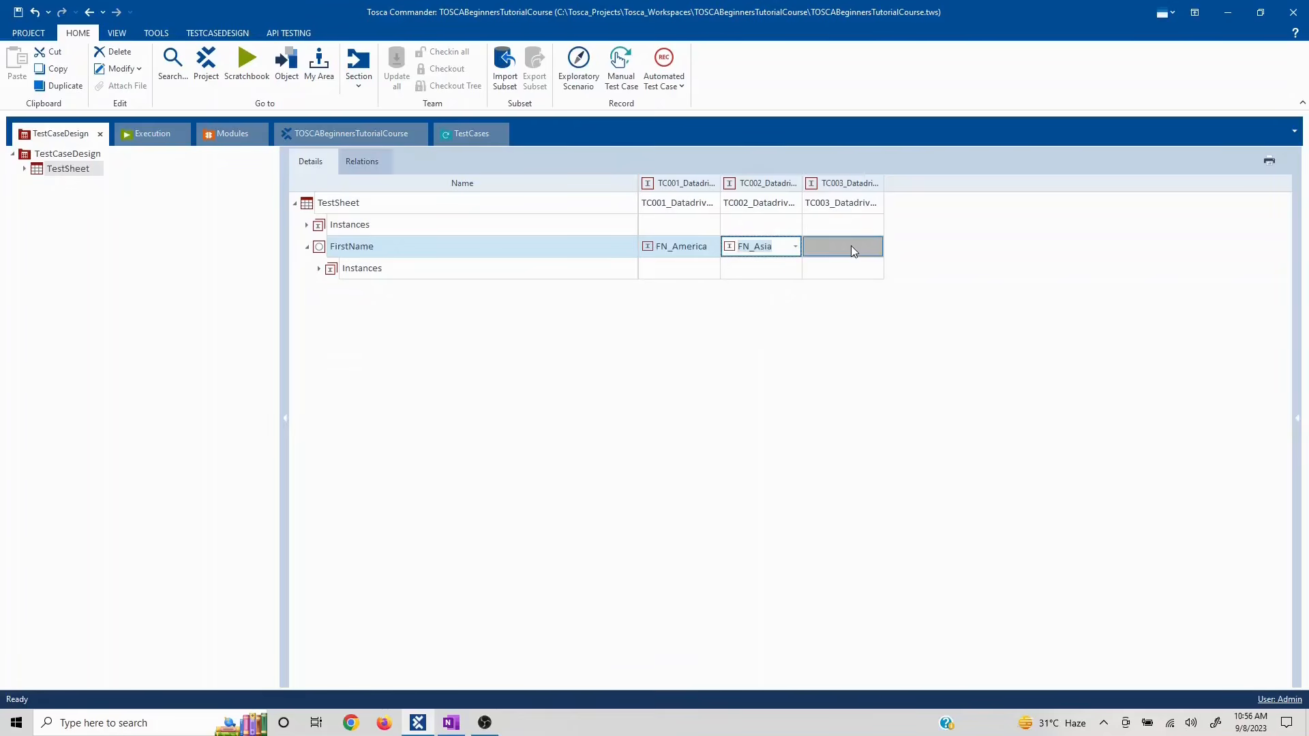
click(851, 245)
click(872, 247)
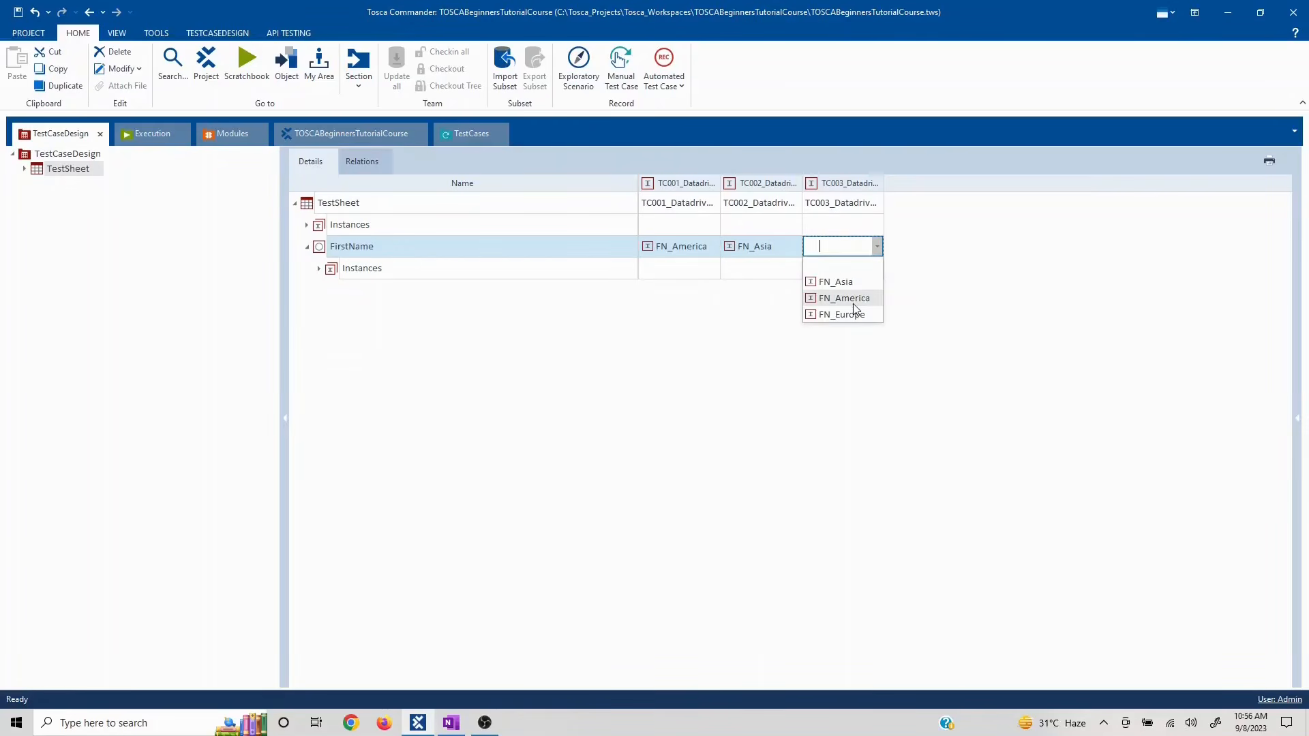
click(305, 224)
click(304, 224)
- Set FirstName to FN_Asia for TC001, FN_America for TC002 and FN_Europe for TC003
click(699, 313)
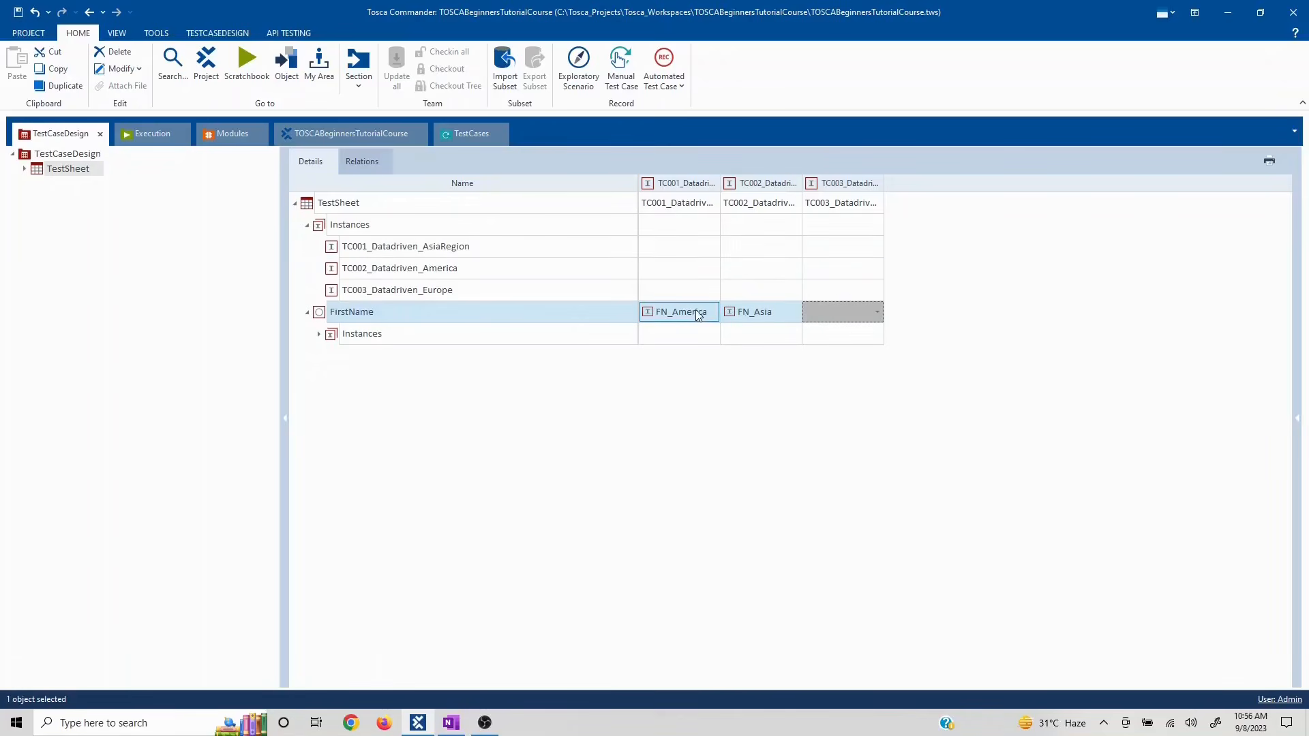
click(714, 312)
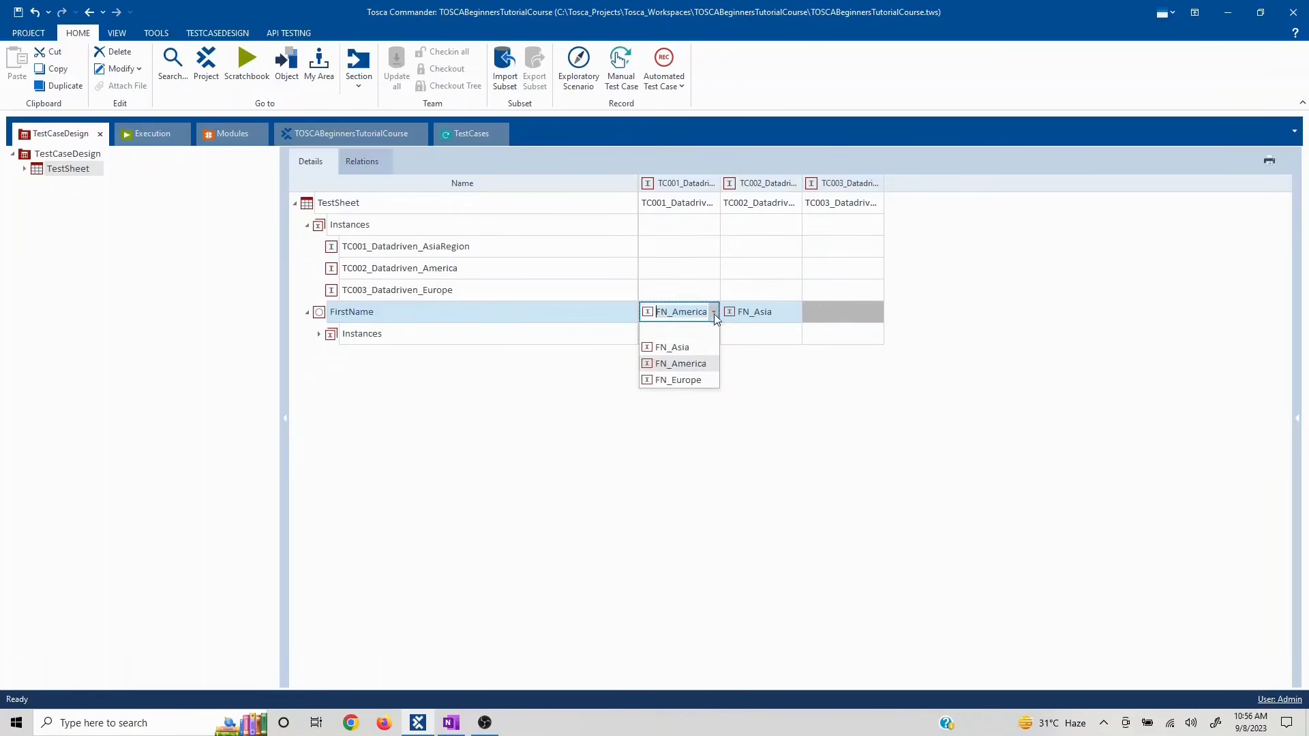
click(683, 348)
click(760, 312)
click(795, 312)
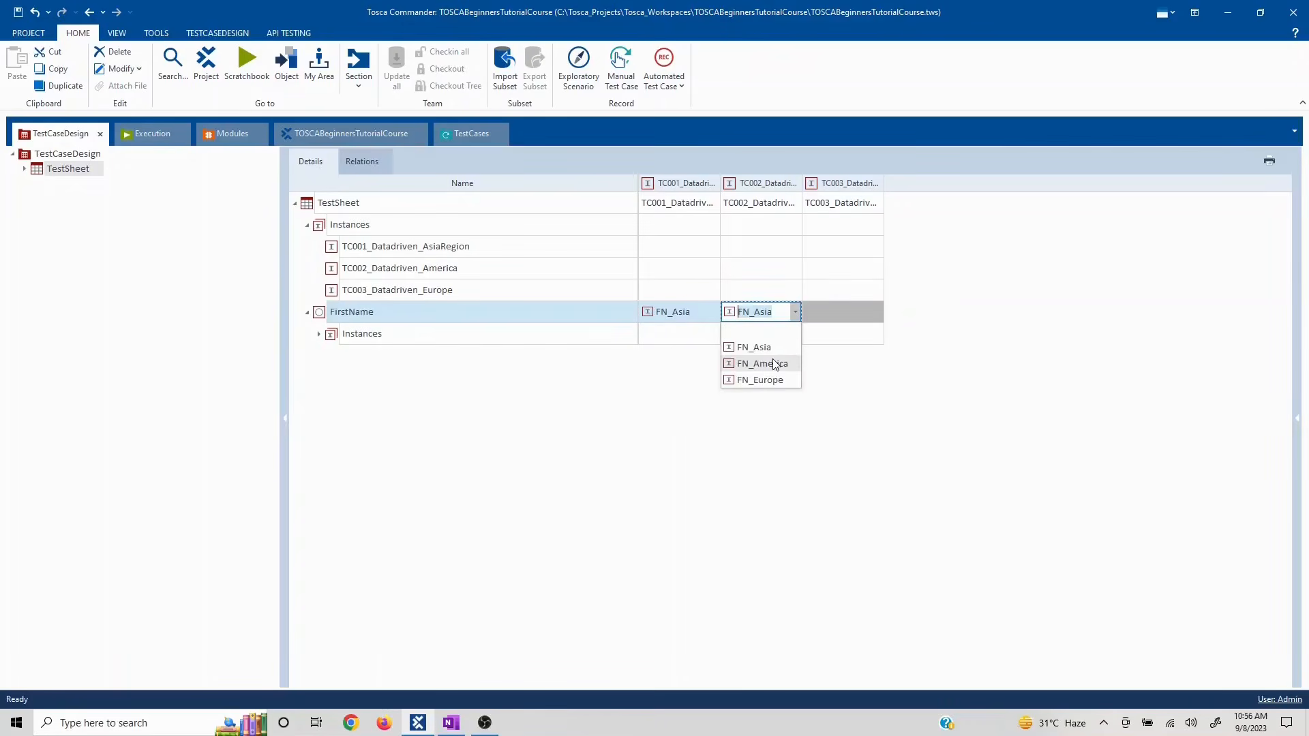
click(775, 363)
click(880, 311)
click(877, 312)
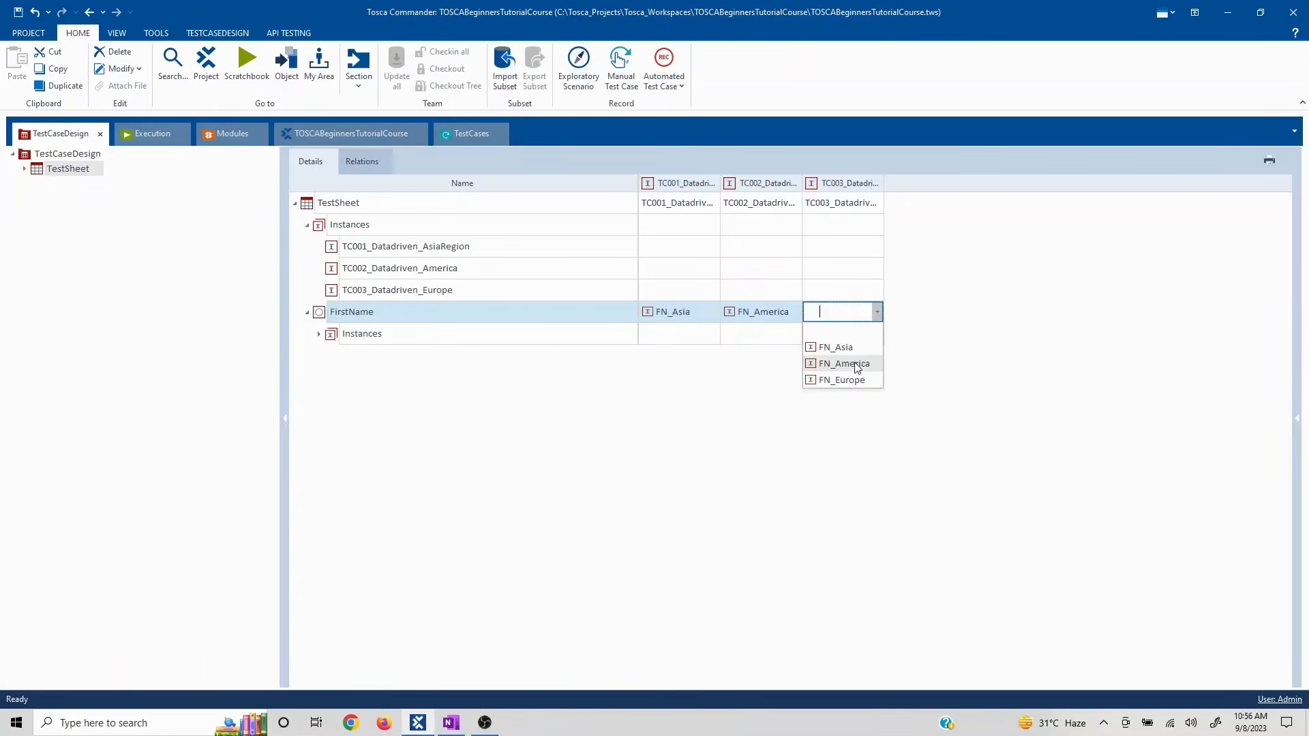
click(843, 380)
click(181, 316)
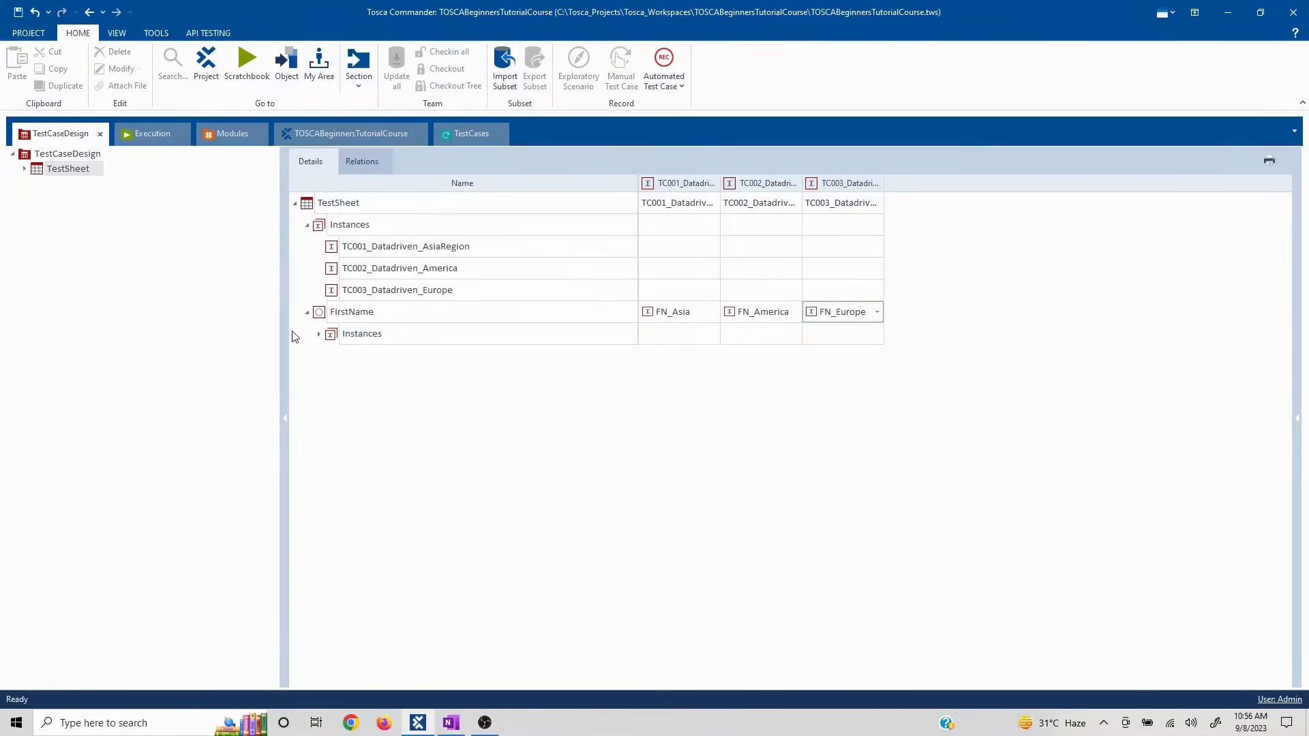
- Expand FirstName's Instances to list its values, then copy the TC003 instance
click(306, 314)
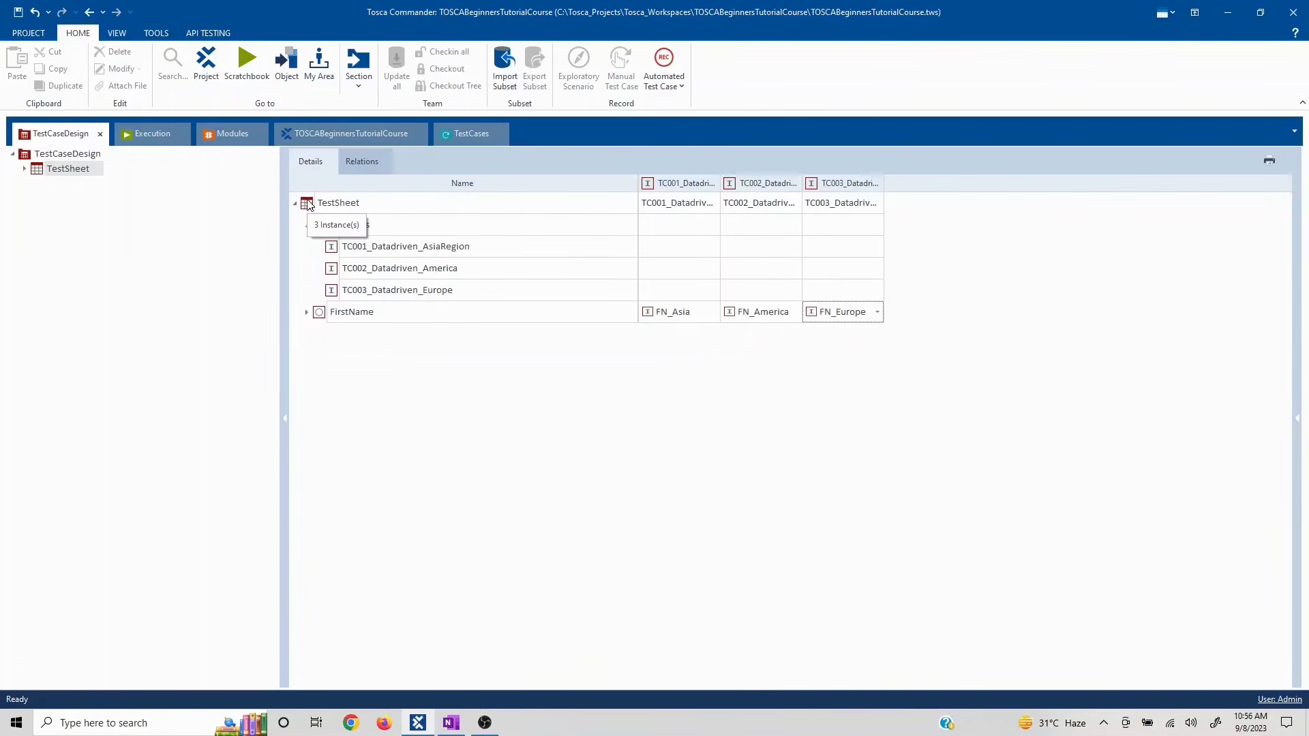
click(307, 312)
click(321, 335)
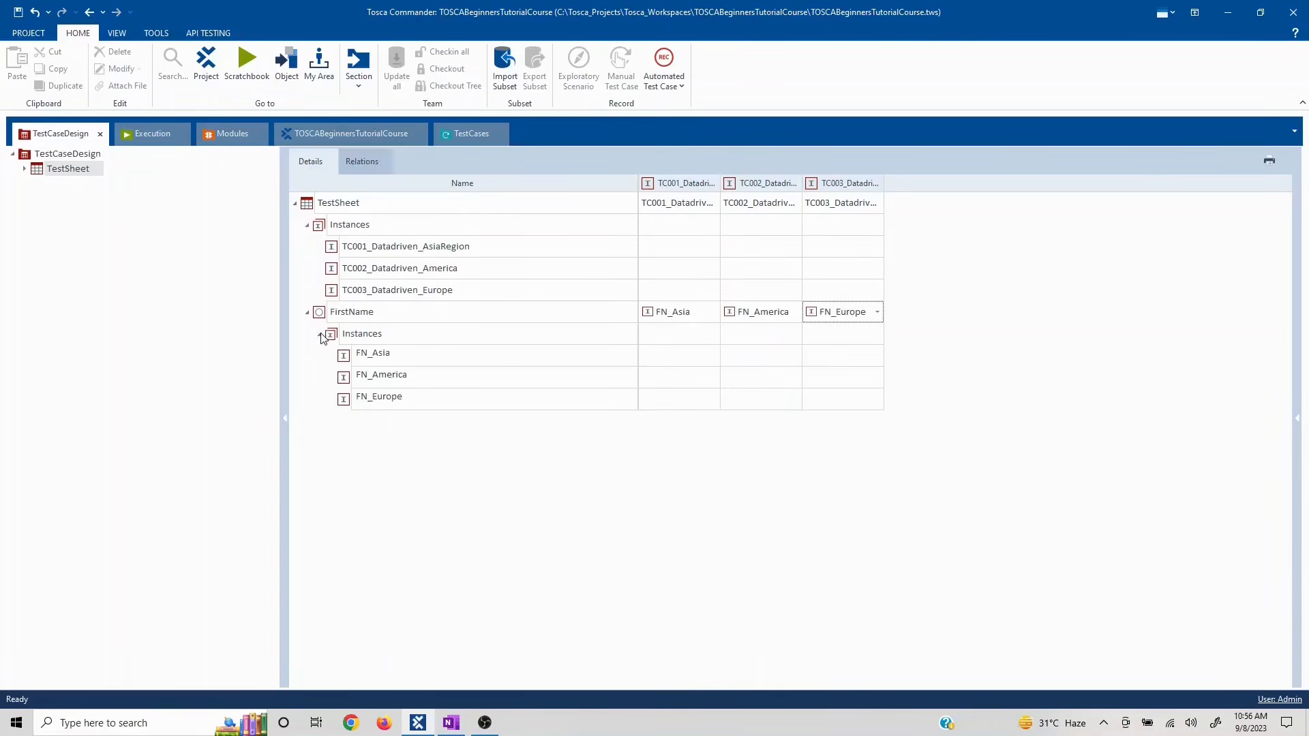
click(326, 321)
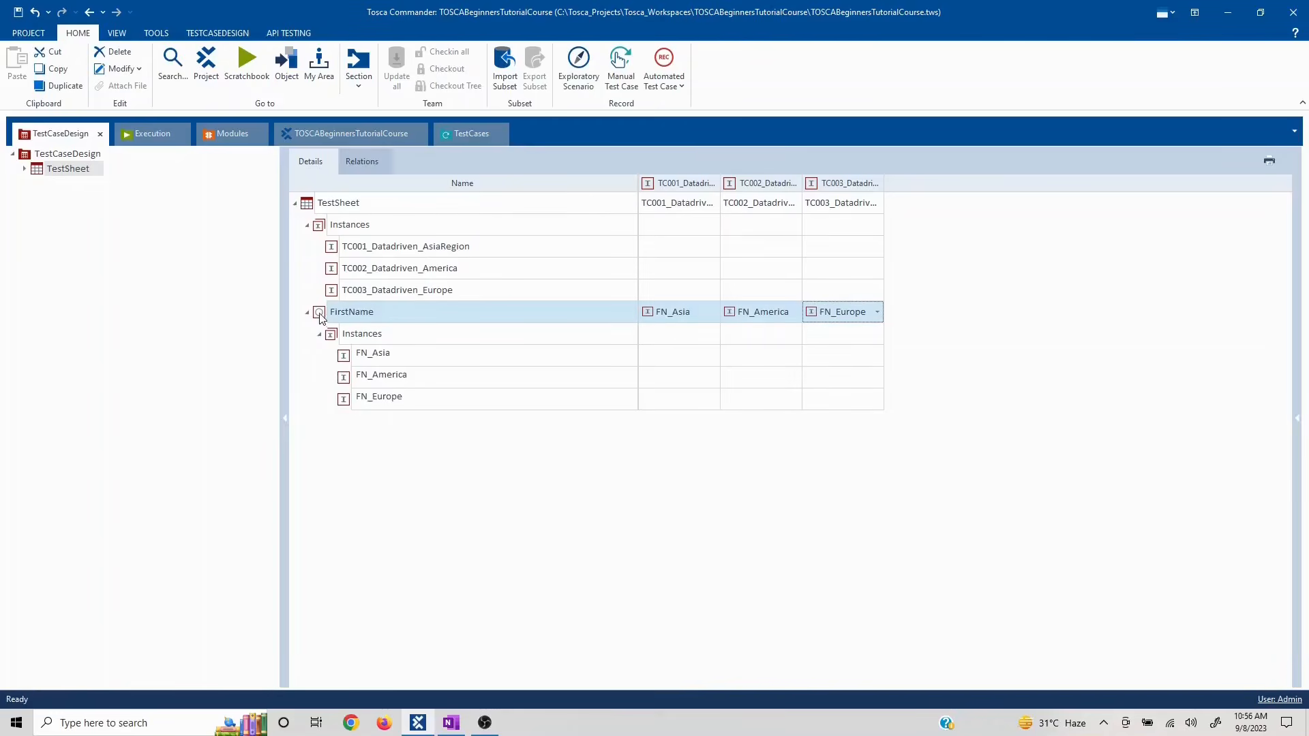
click(306, 210)
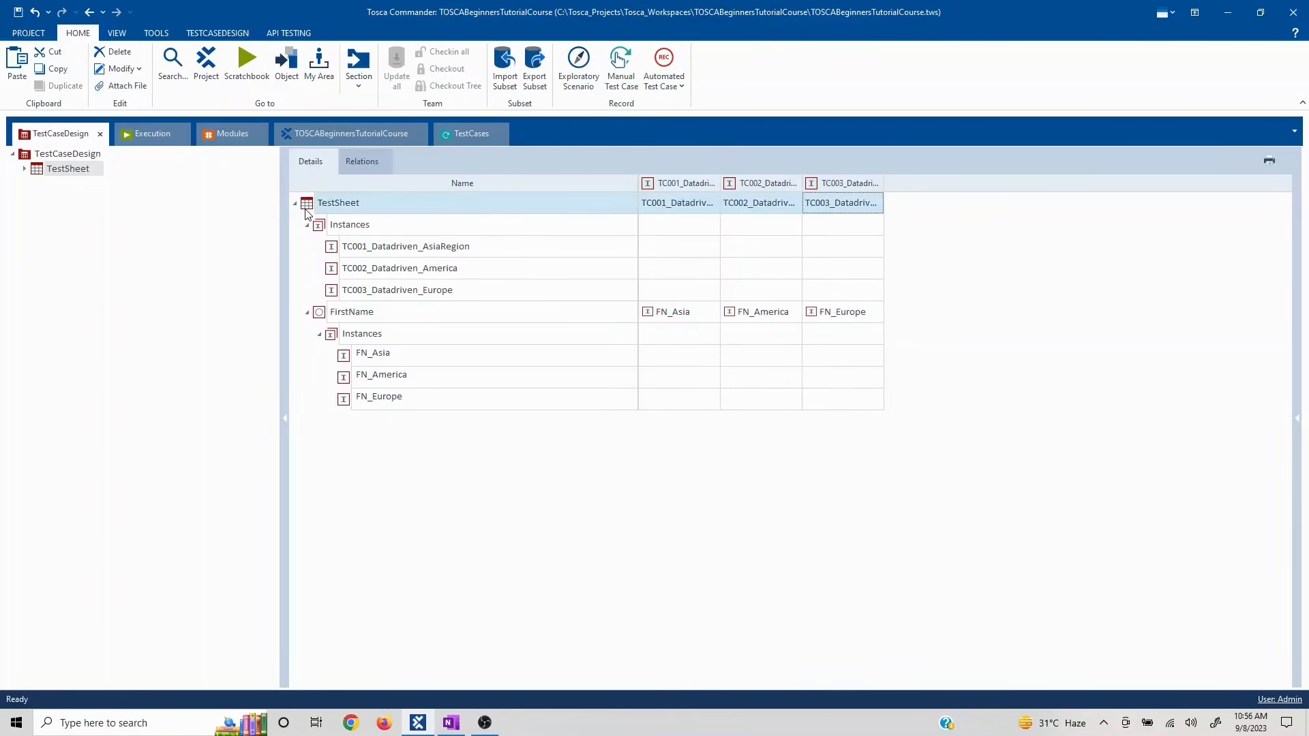
key(ctrl+v)
click(318, 335)
click(320, 335)
click(319, 315)
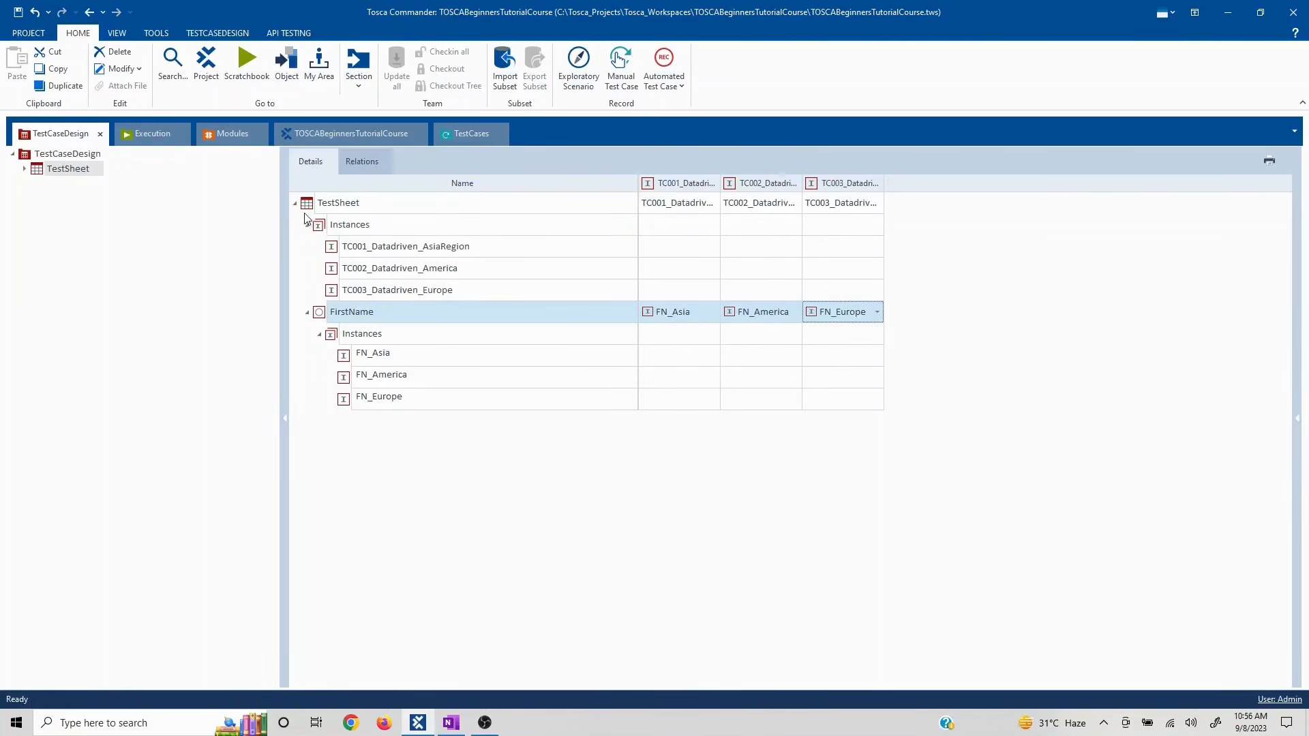
key(ctrl+c)
- Paste a copy of the TC003 instance into the TestSheet as TC003_Datadriven_Europe_1
right_click(310, 204)
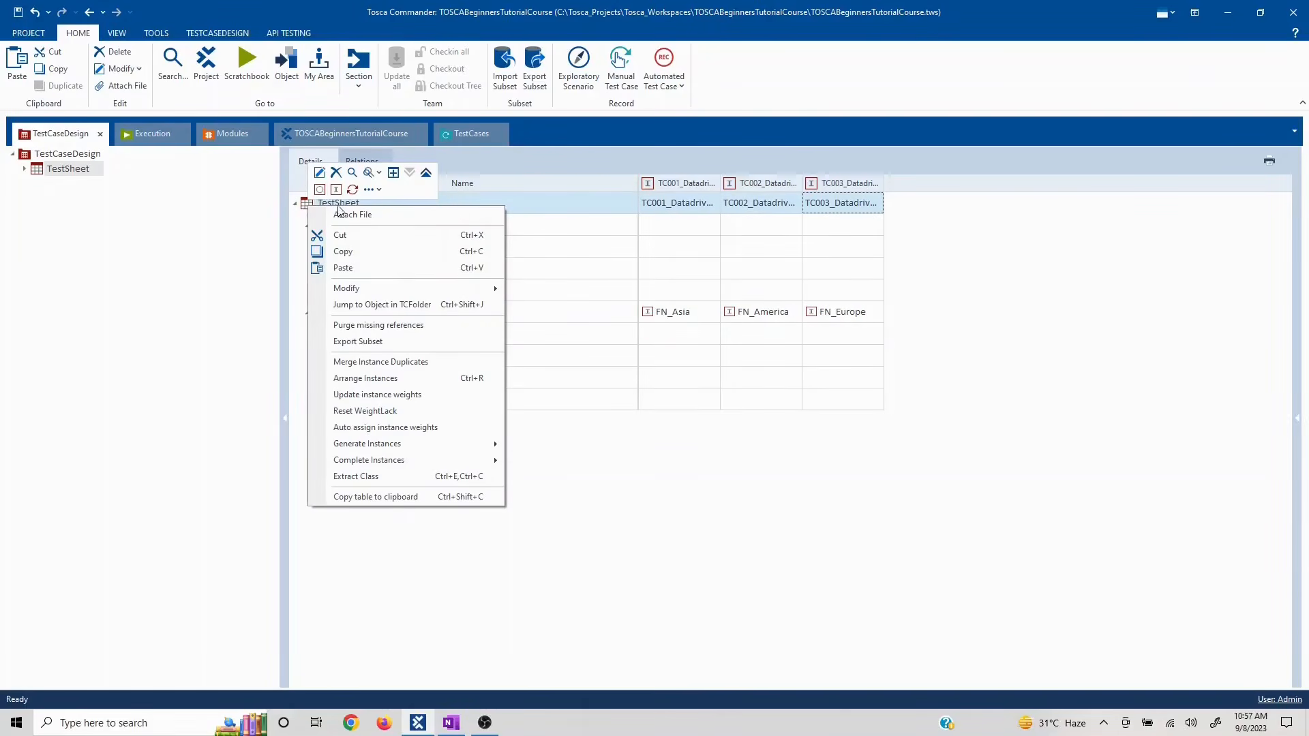
click(343, 267)
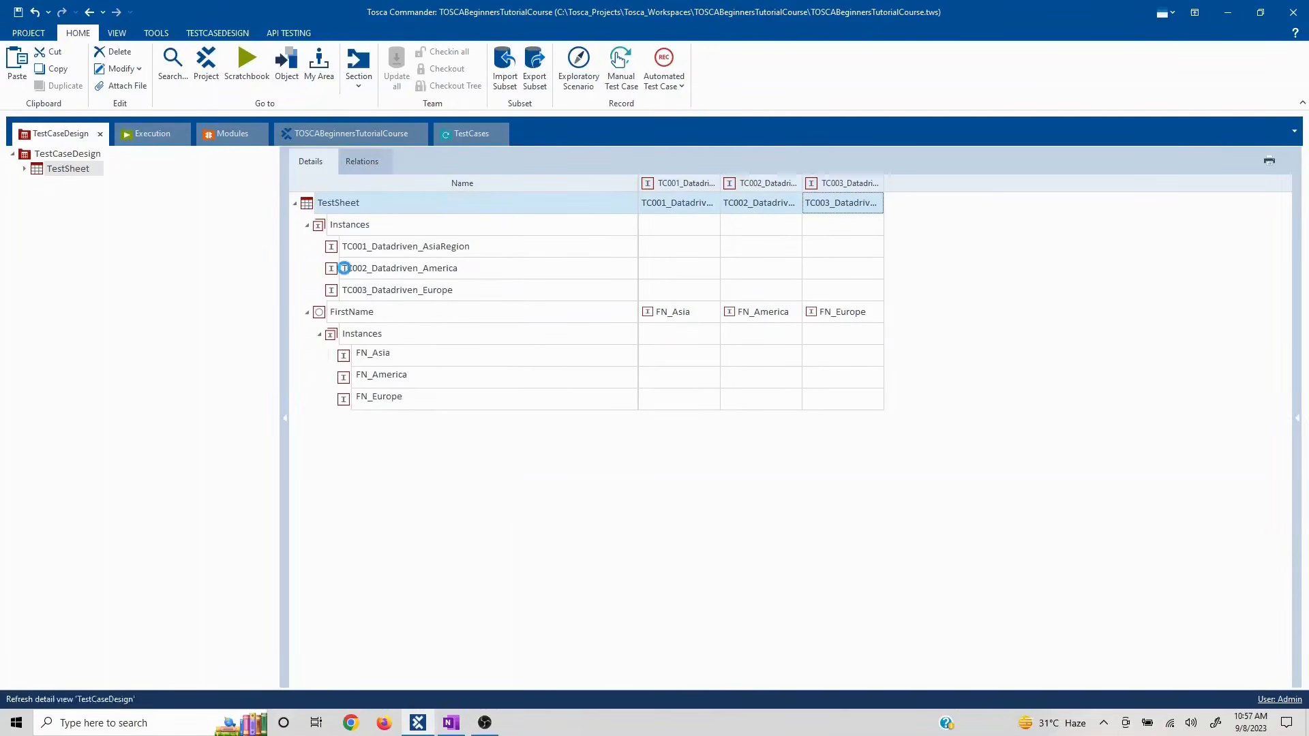
click(370, 484)
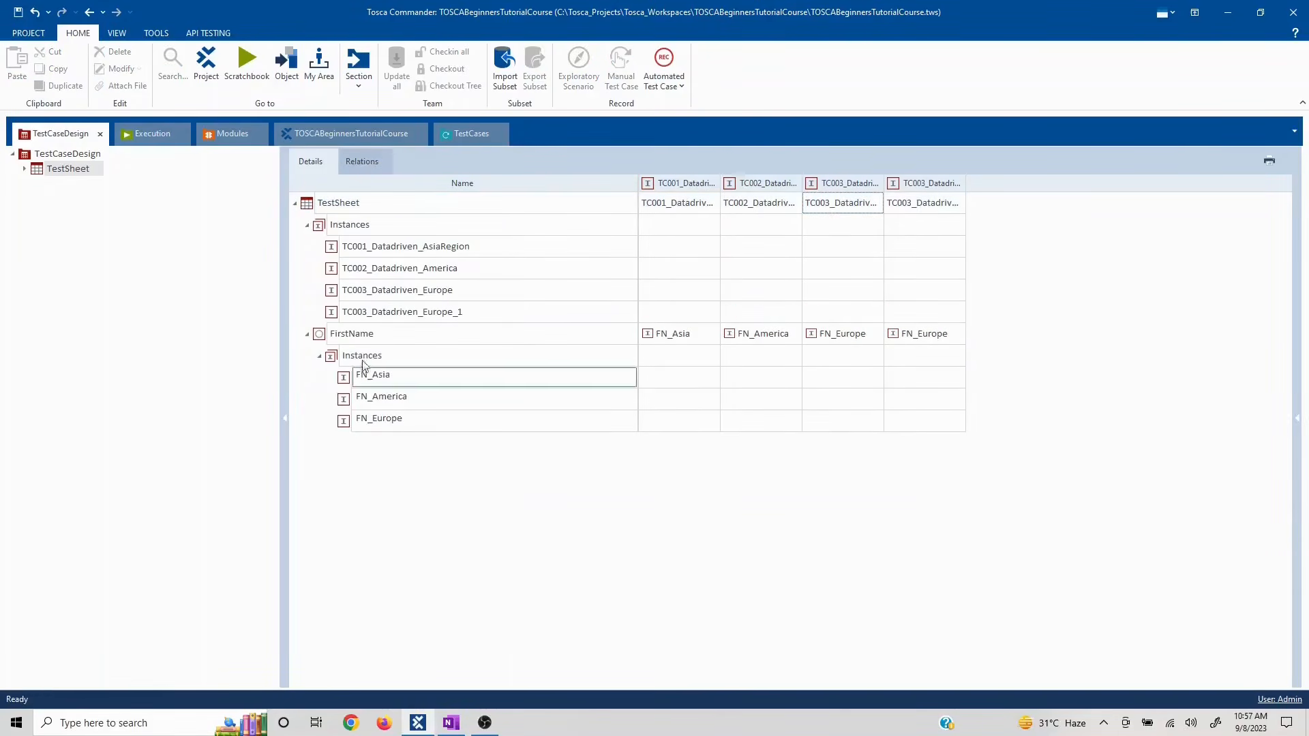
click(324, 337)
- Add a new TestSheet attribute named Lastname
right_click(313, 199)
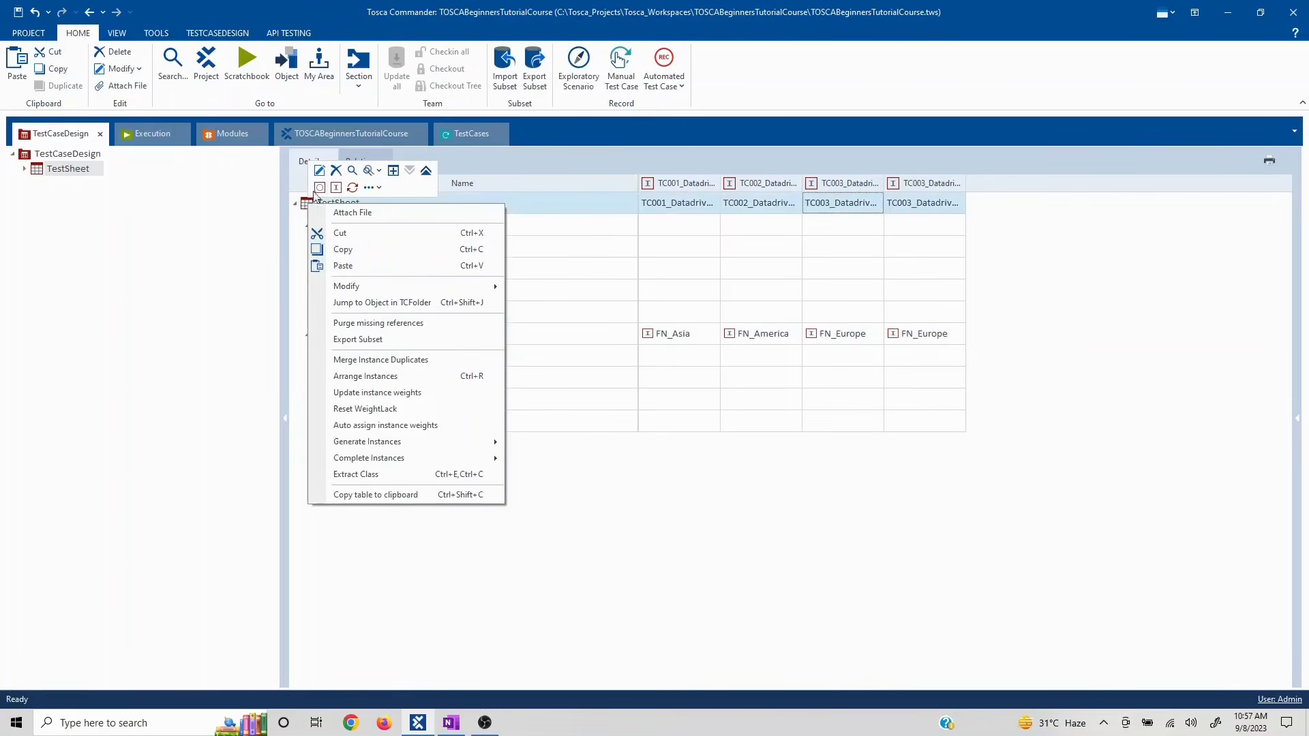
click(318, 188)
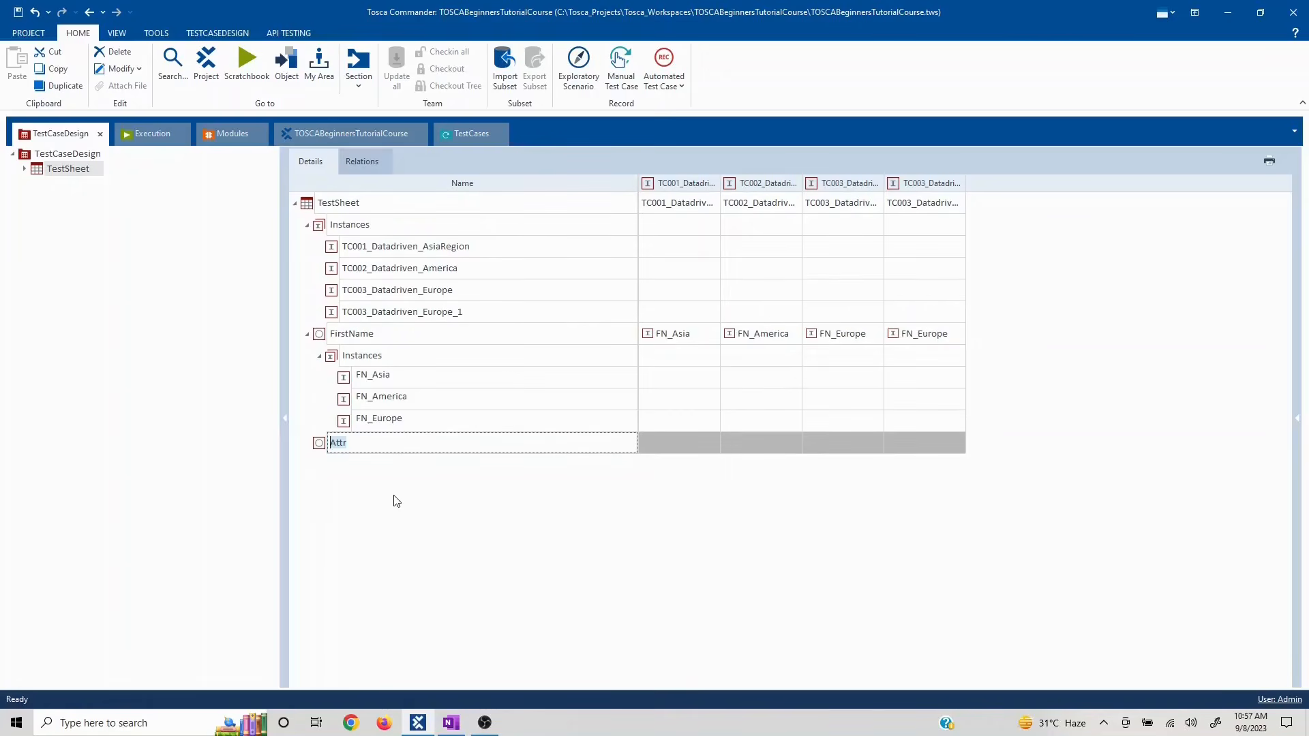
text(Lastname)
- Confirm the Lastname attribute and add another attribute named ZipCode
key(Return)
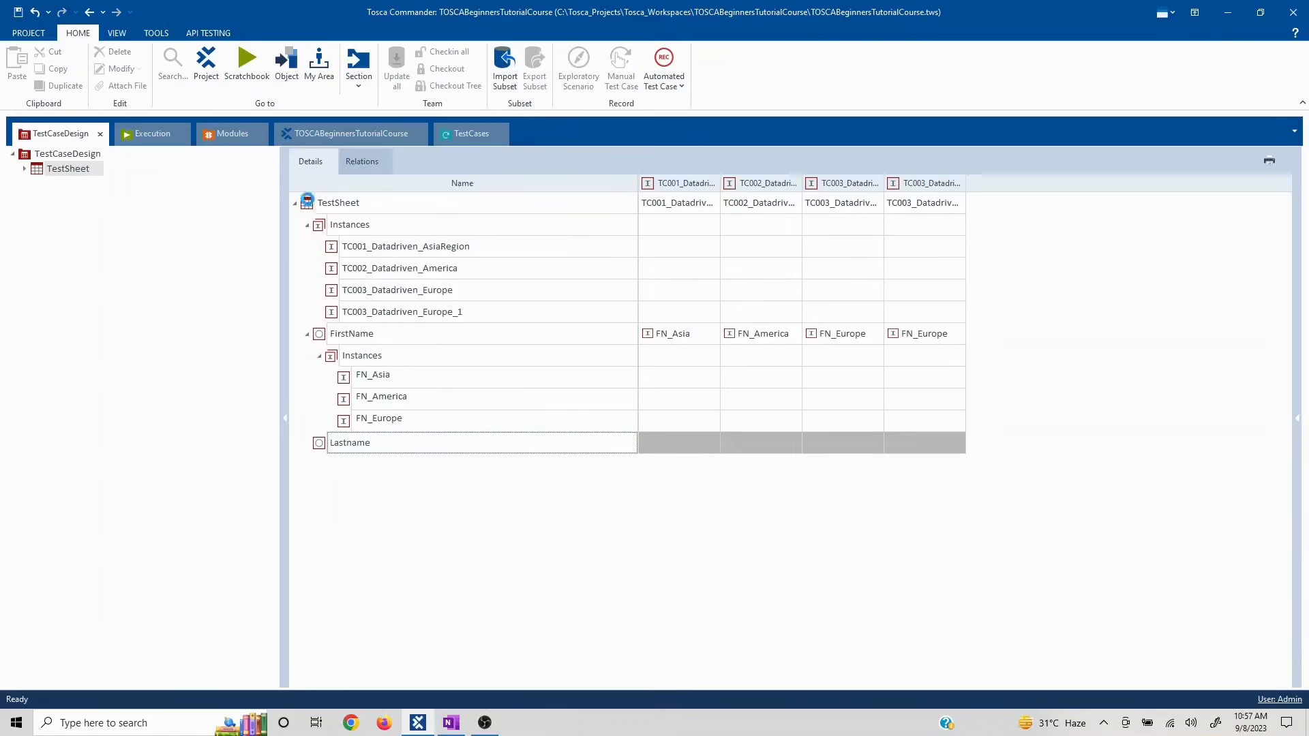
right_click(308, 204)
click(320, 184)
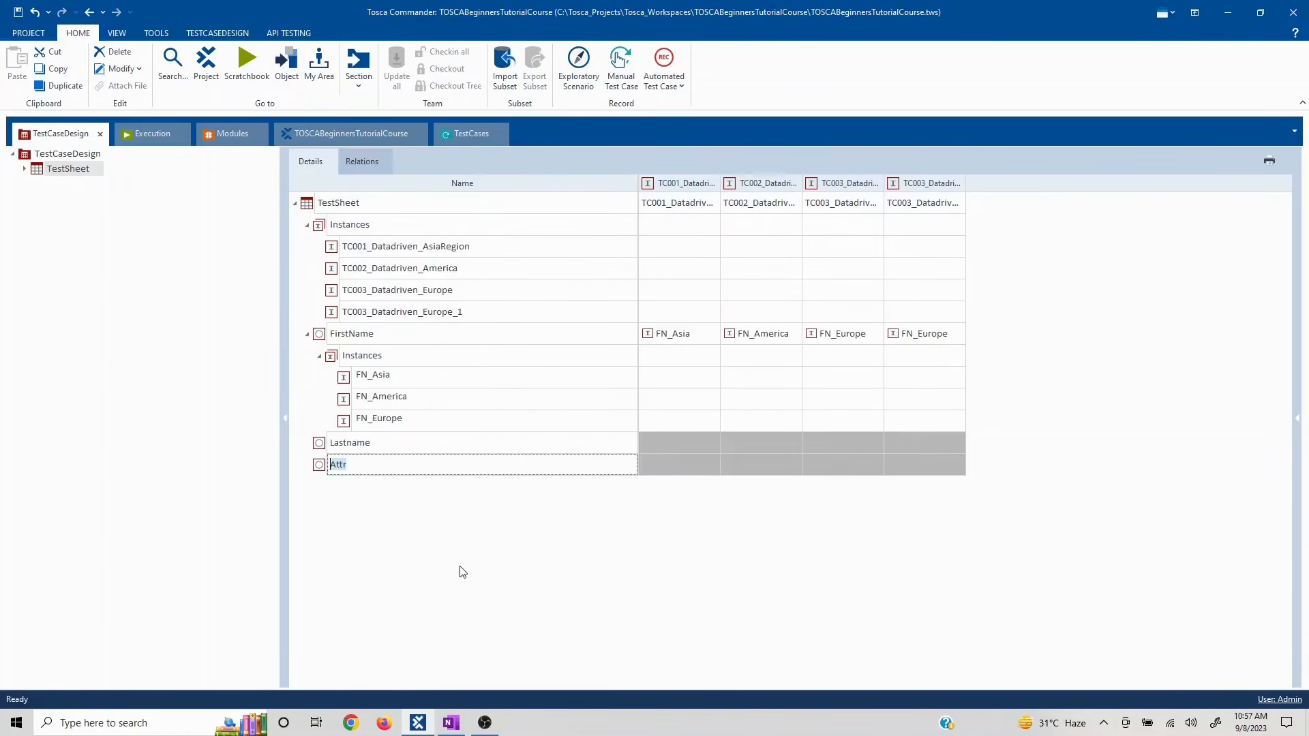
text(ZipCode)
- Enter 23123 as the ZipCode for TC001_Datadriven_AsiaRegion
click(686, 467)
text(ewrrwer)
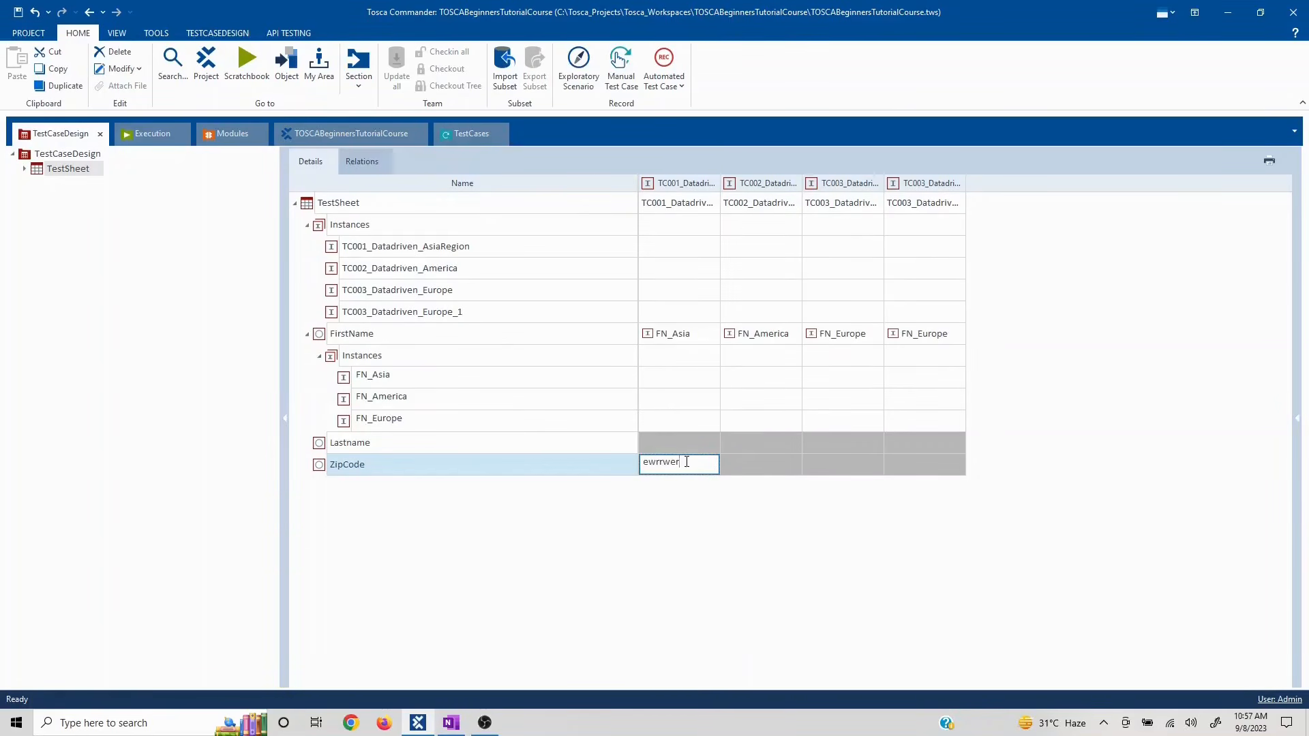
drag(687, 462, 635, 461)
text(23123)
click(602, 514)
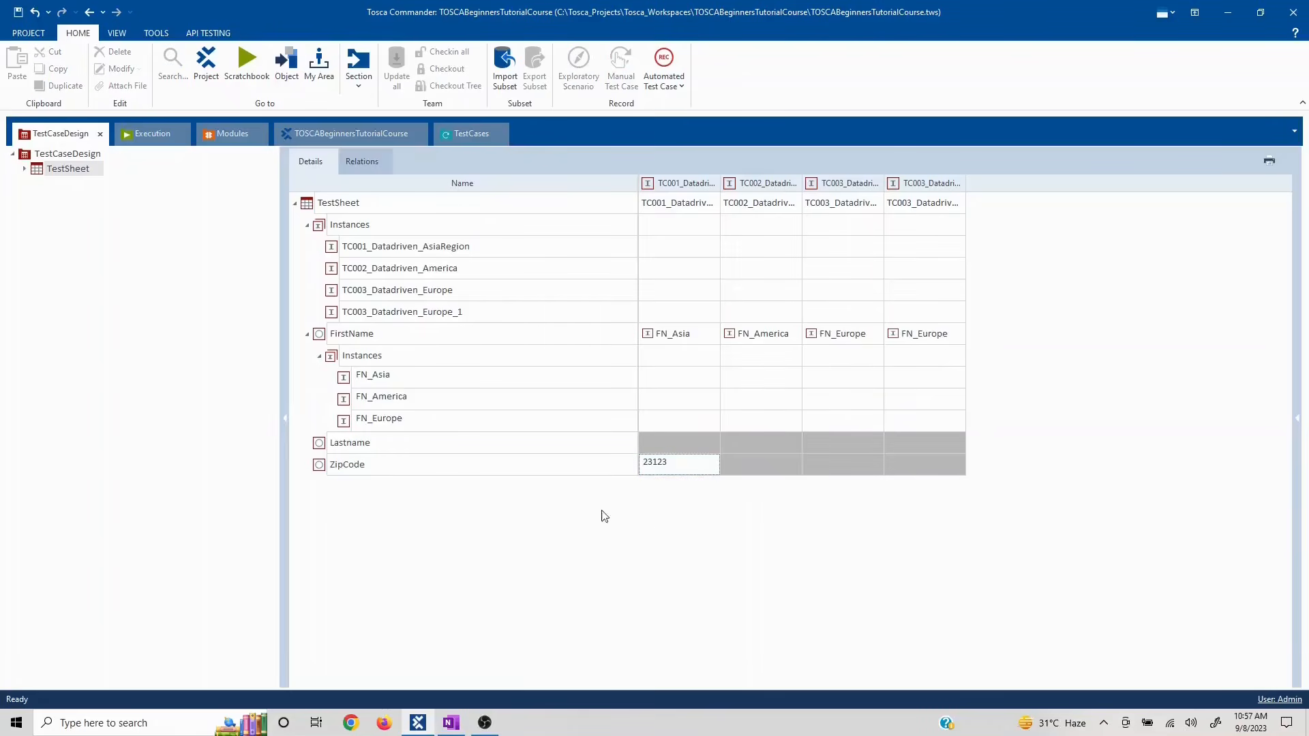
click(386, 376)
click(414, 428)
- Enter World as the Lastname for all four instances
click(670, 437)
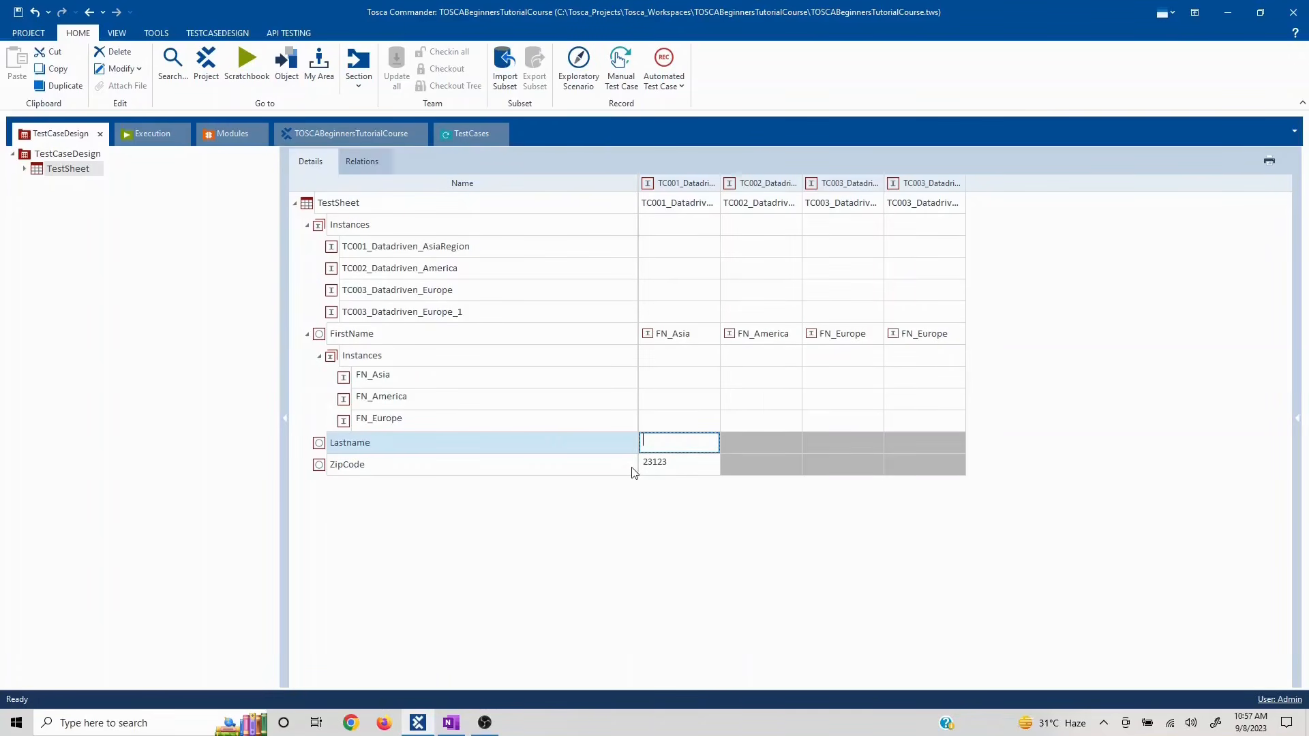
text(World)
double_click(674, 442)
key(ctrl+c)
click(760, 445)
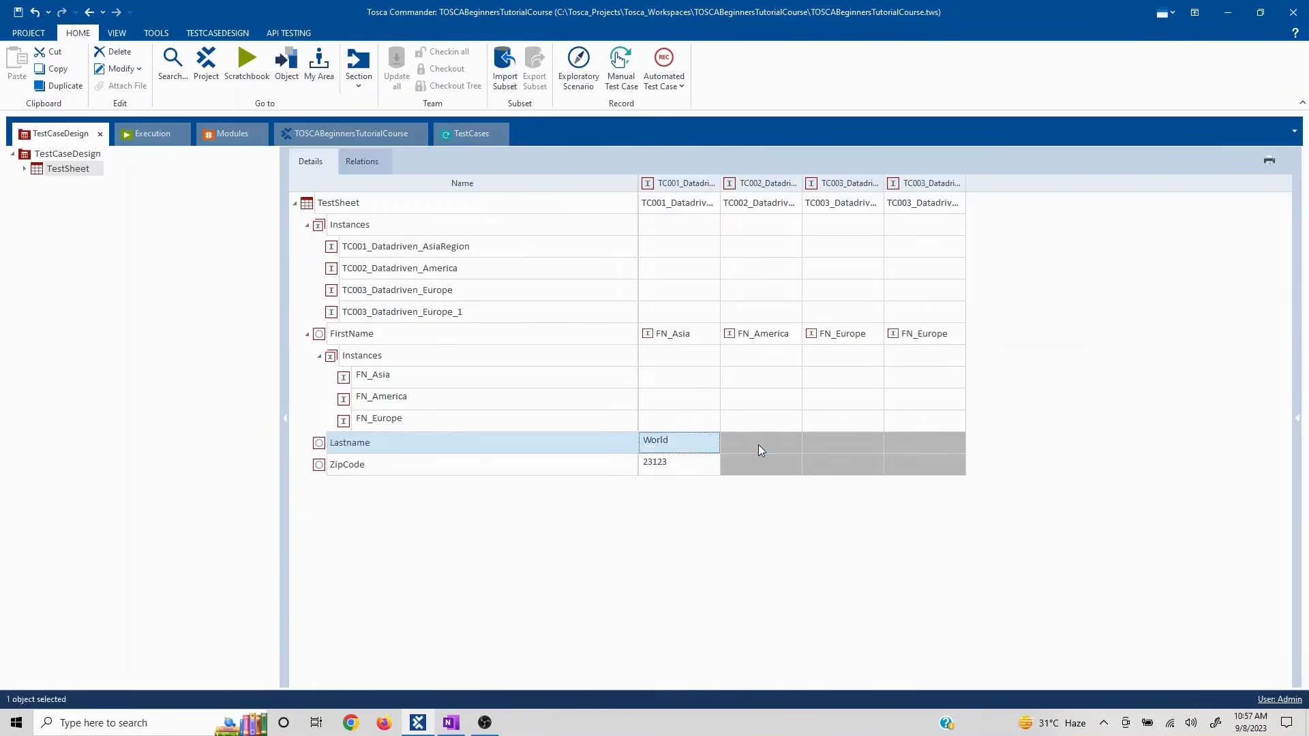
key(ctrl+v)
click(829, 440)
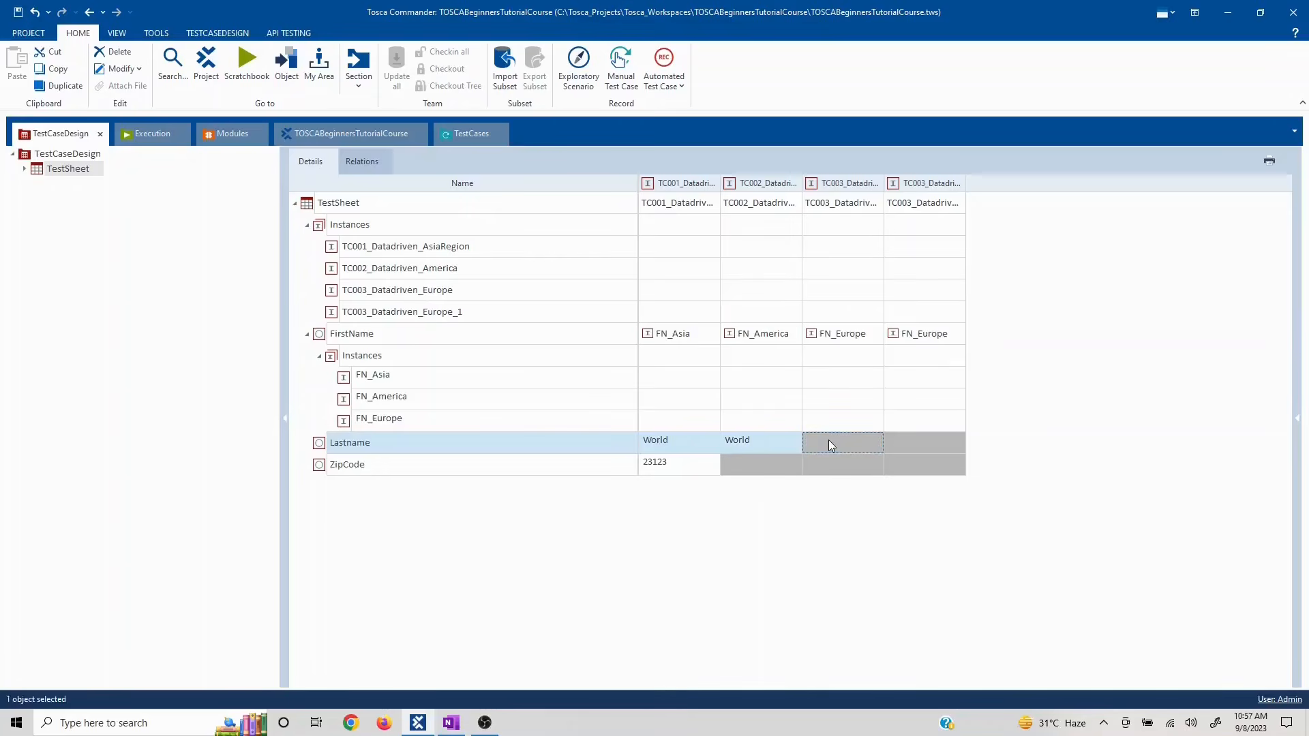
key(ctrl+v)
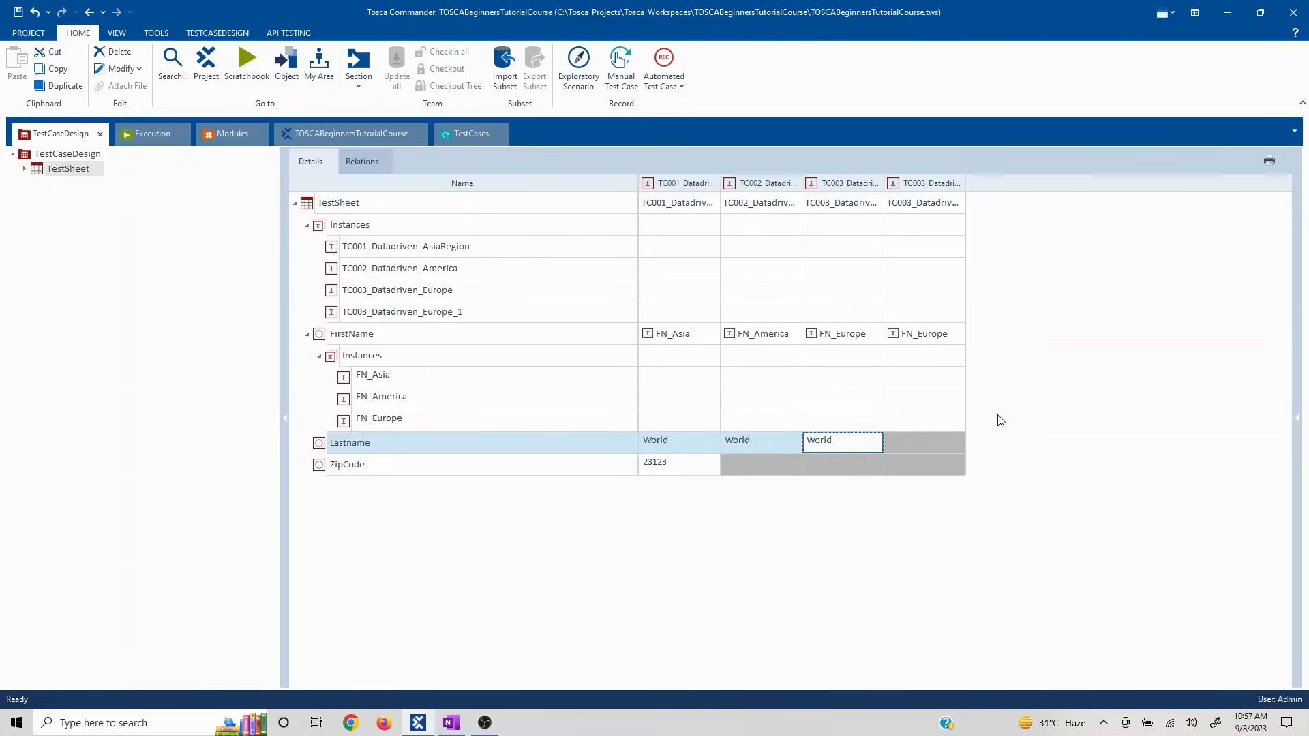
click(940, 446)
key(ctrl+v)
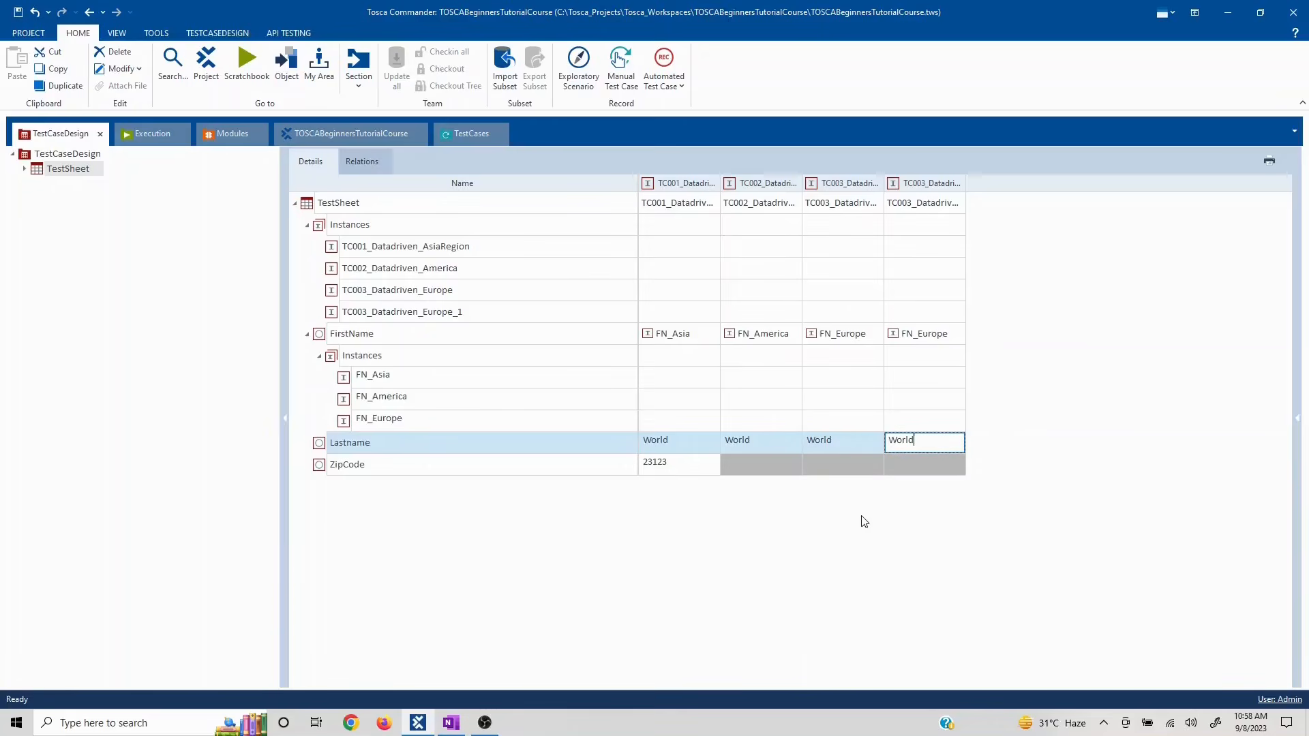
click(679, 467)
- Set the four ZipCodes to 123456, 789456, 456446 and 456466
click(679, 467)
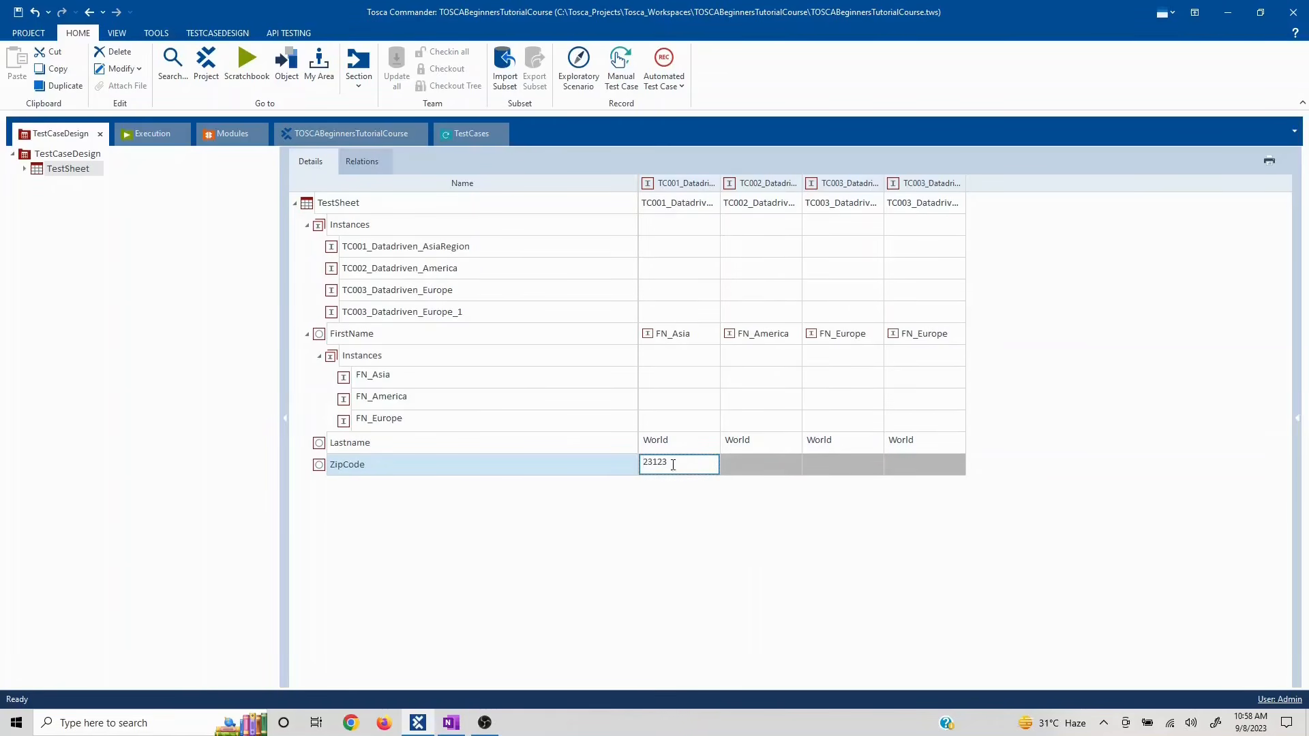
drag(673, 465, 640, 458)
text(123)
click(735, 465)
click(743, 465)
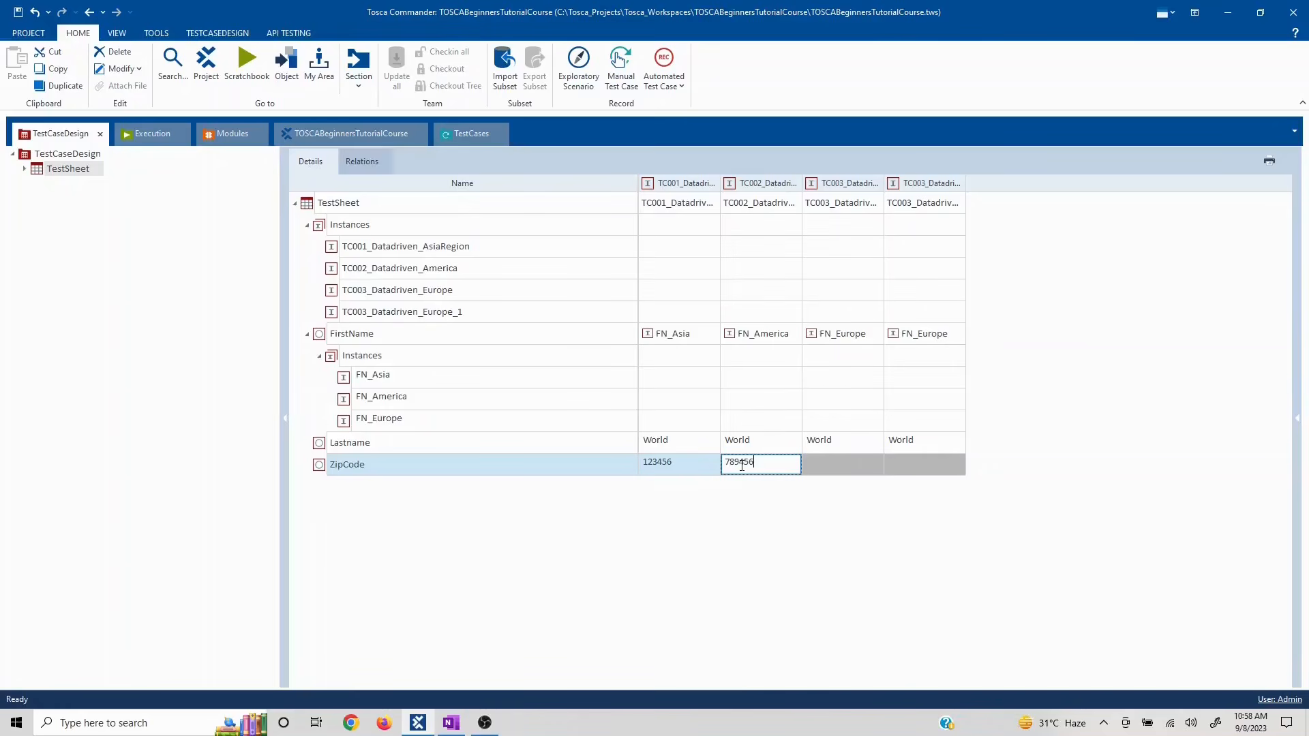
click(814, 465)
click(823, 469)
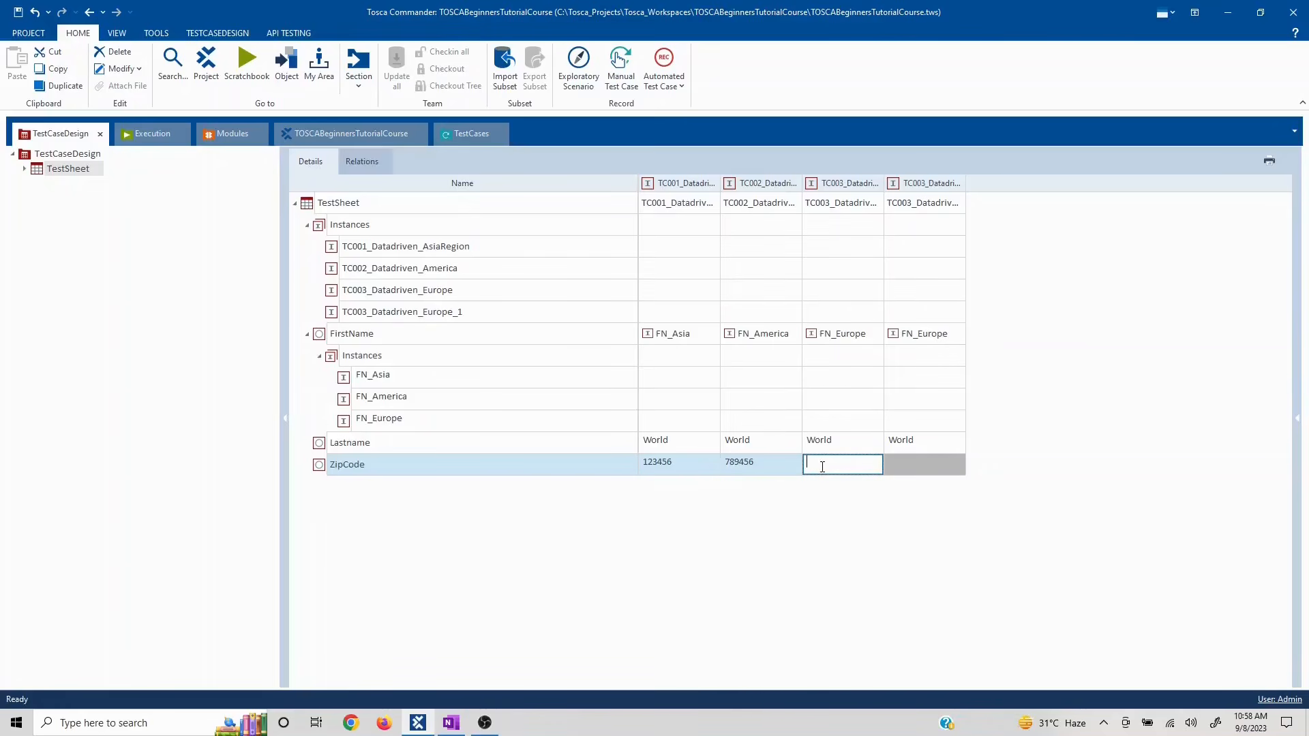
text(456446)
click(930, 467)
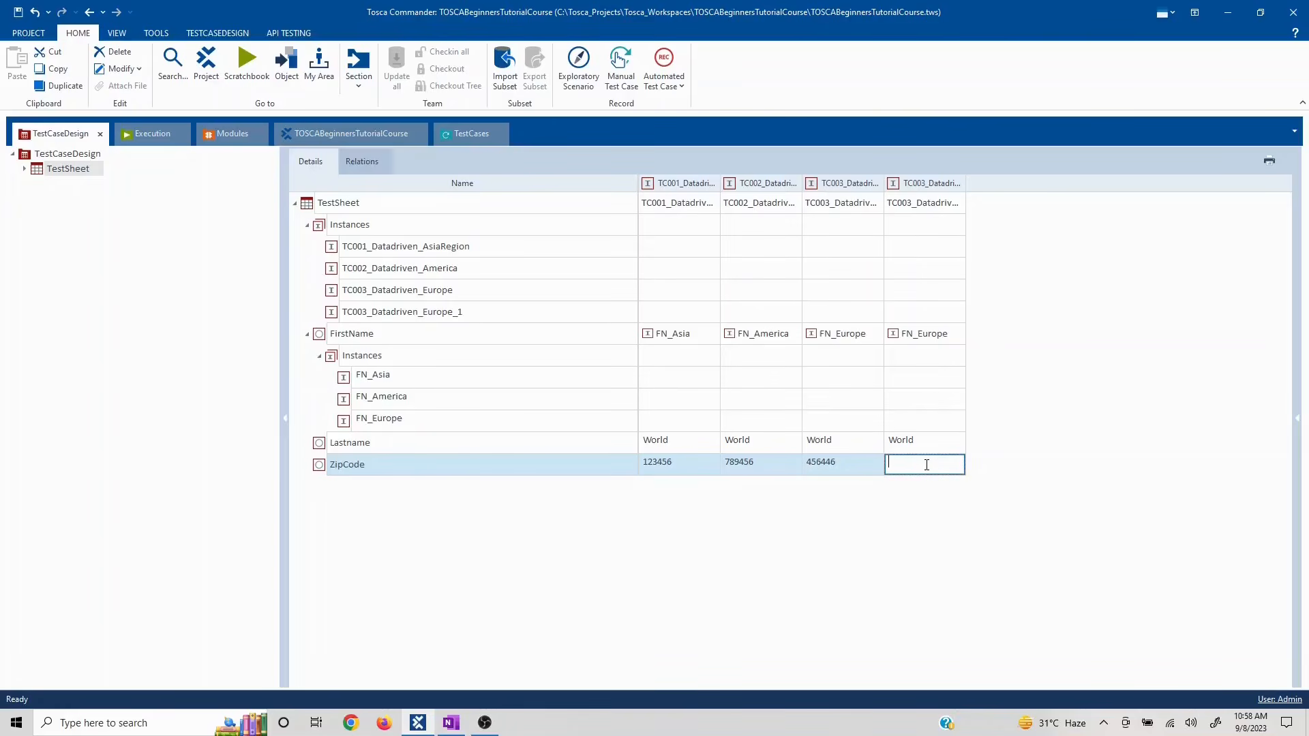
text(456466)
click(689, 588)
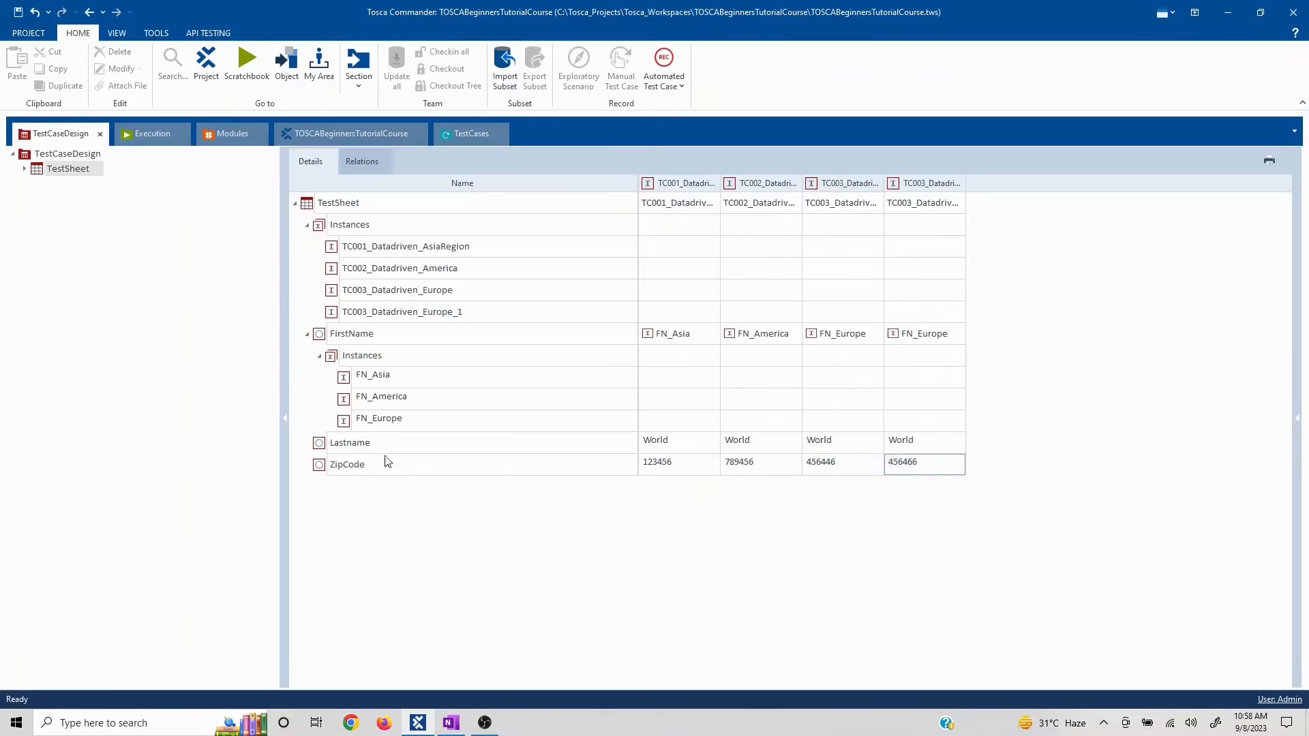
click(306, 334)
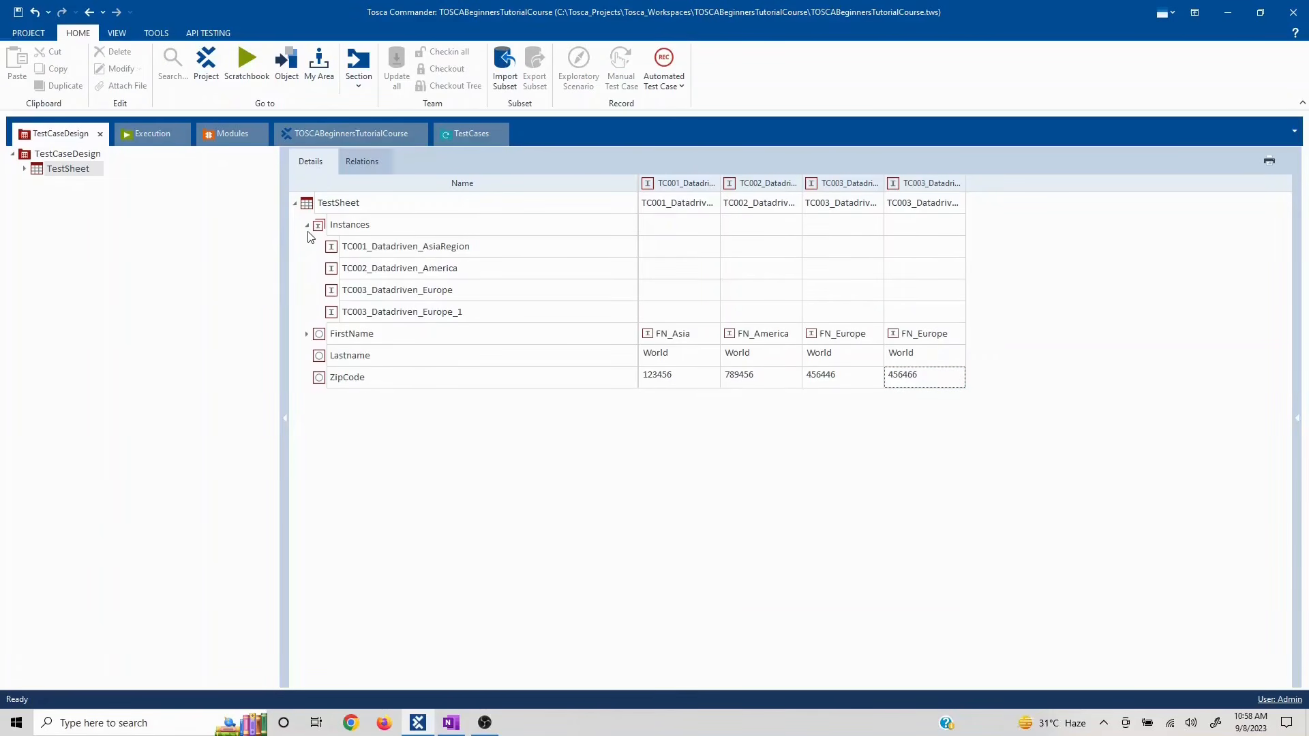
- Delete the TC003_Datadriven_Europe_1 instance, leaving ZipCodes 123456, 789456 and 456446
click(331, 316)
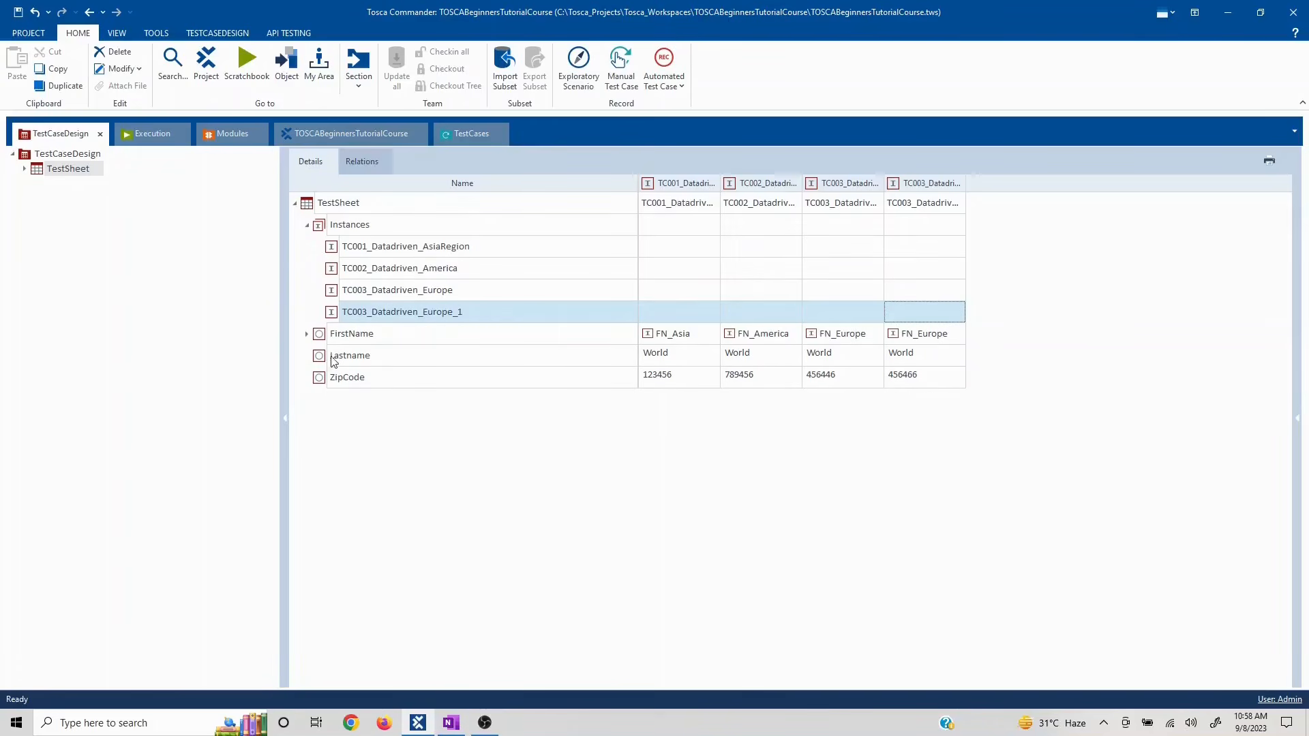
right_click(333, 312)
click(360, 279)
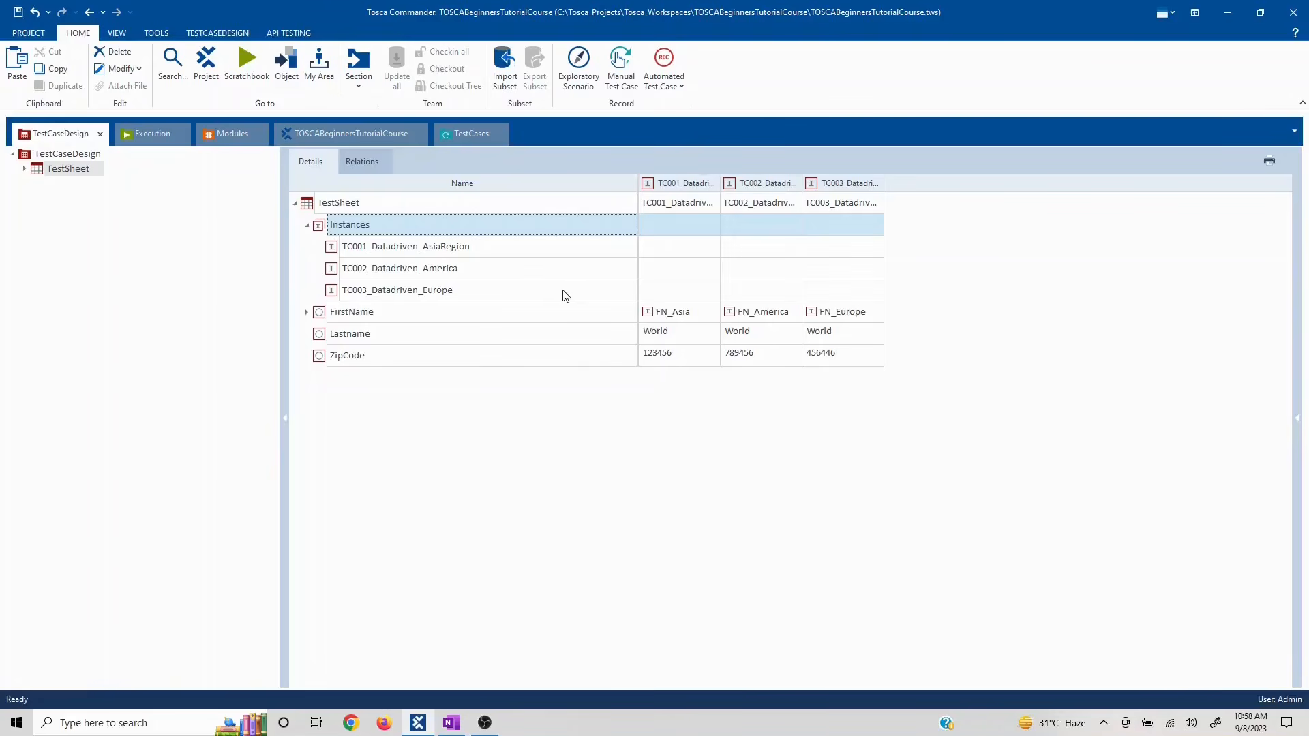
- Create a trial instance with FirstName FN_Asia, Lastname 'sdg' and ZipCode 'sdgsg'
right_click(317, 222)
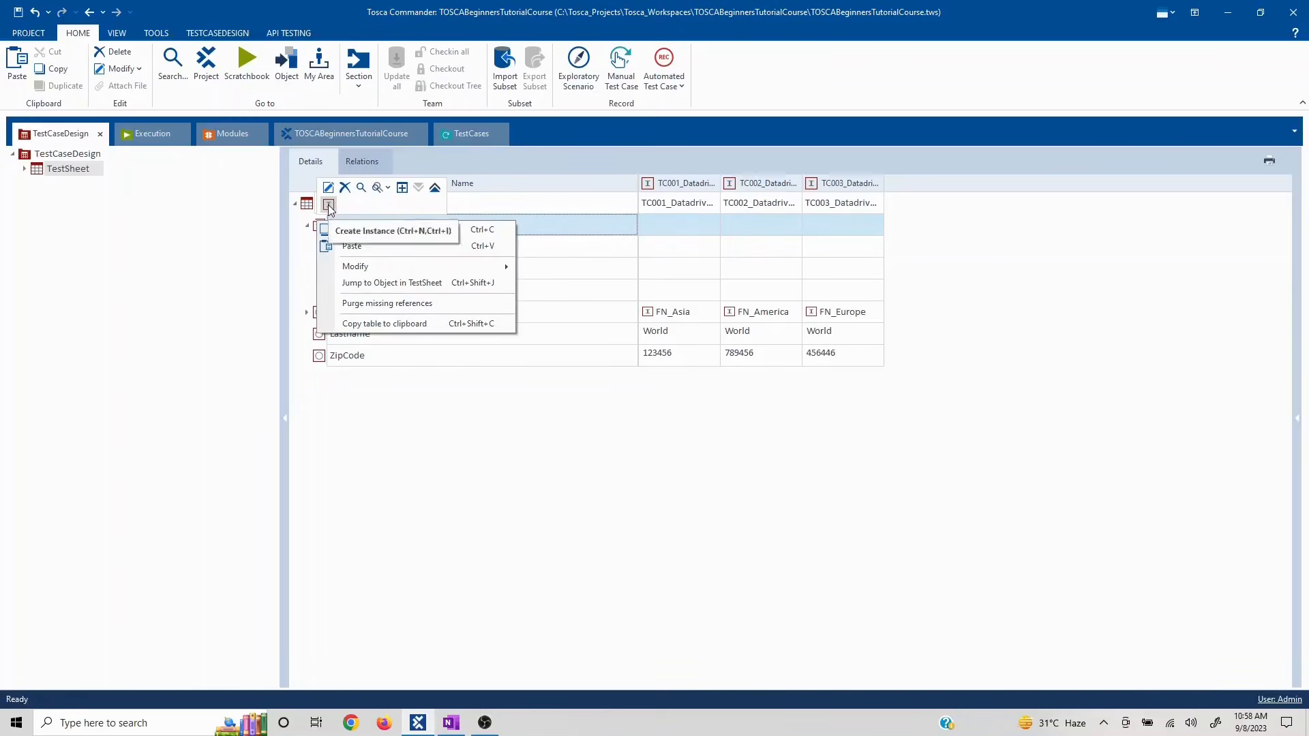
click(328, 206)
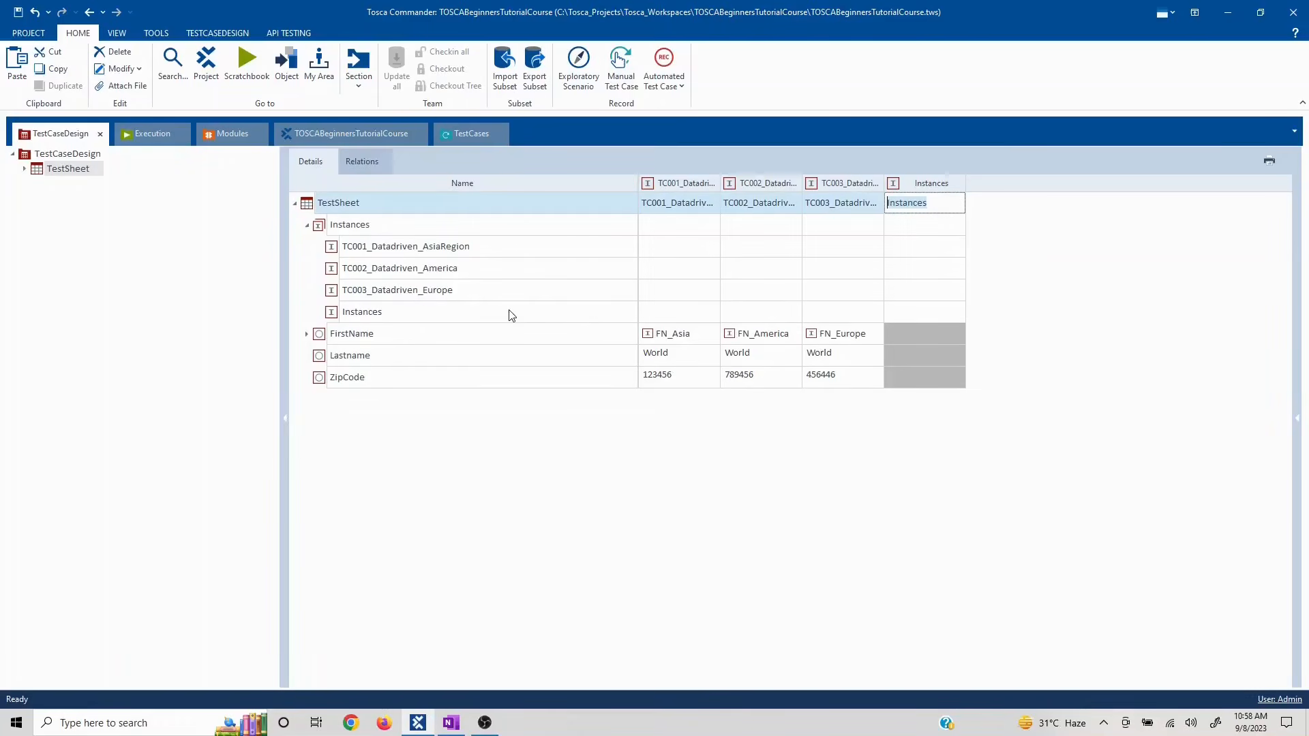
click(685, 311)
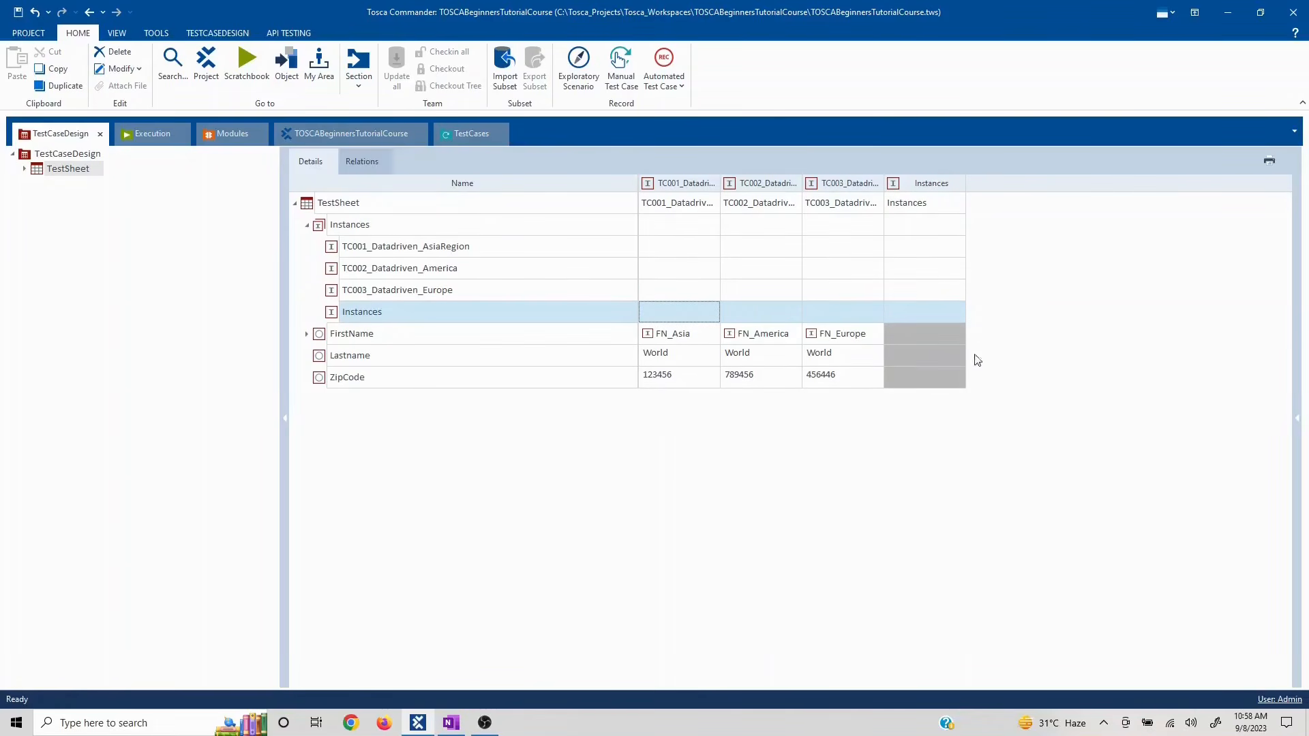
click(960, 334)
click(960, 334)
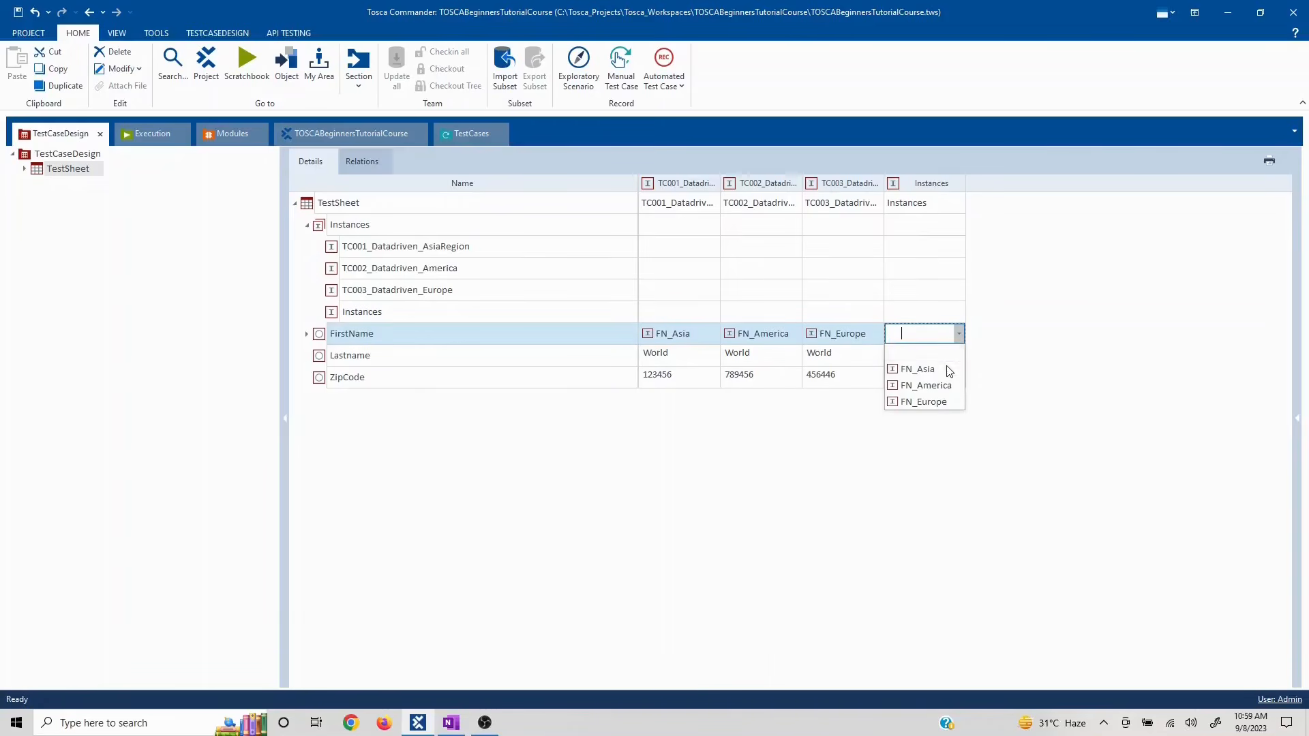
click(918, 369)
double_click(938, 357)
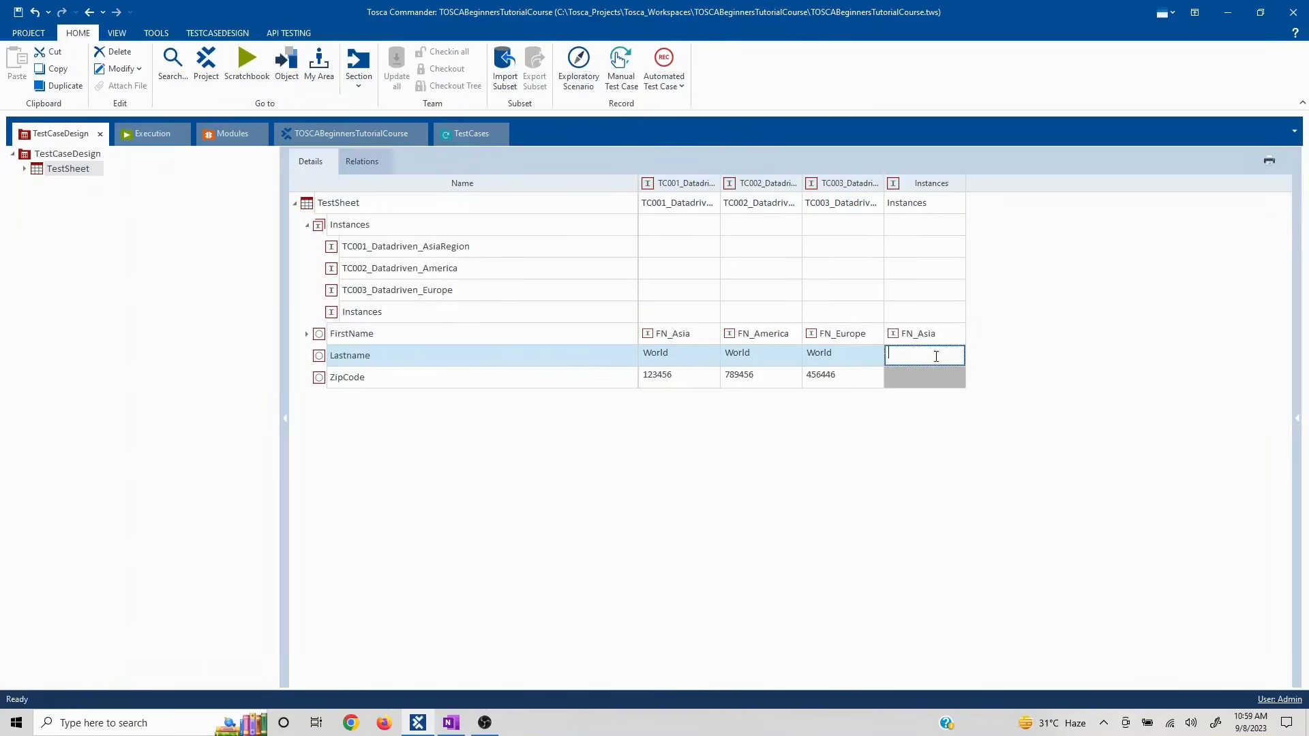
text(sdg)
double_click(907, 376)
text(sdgsg)
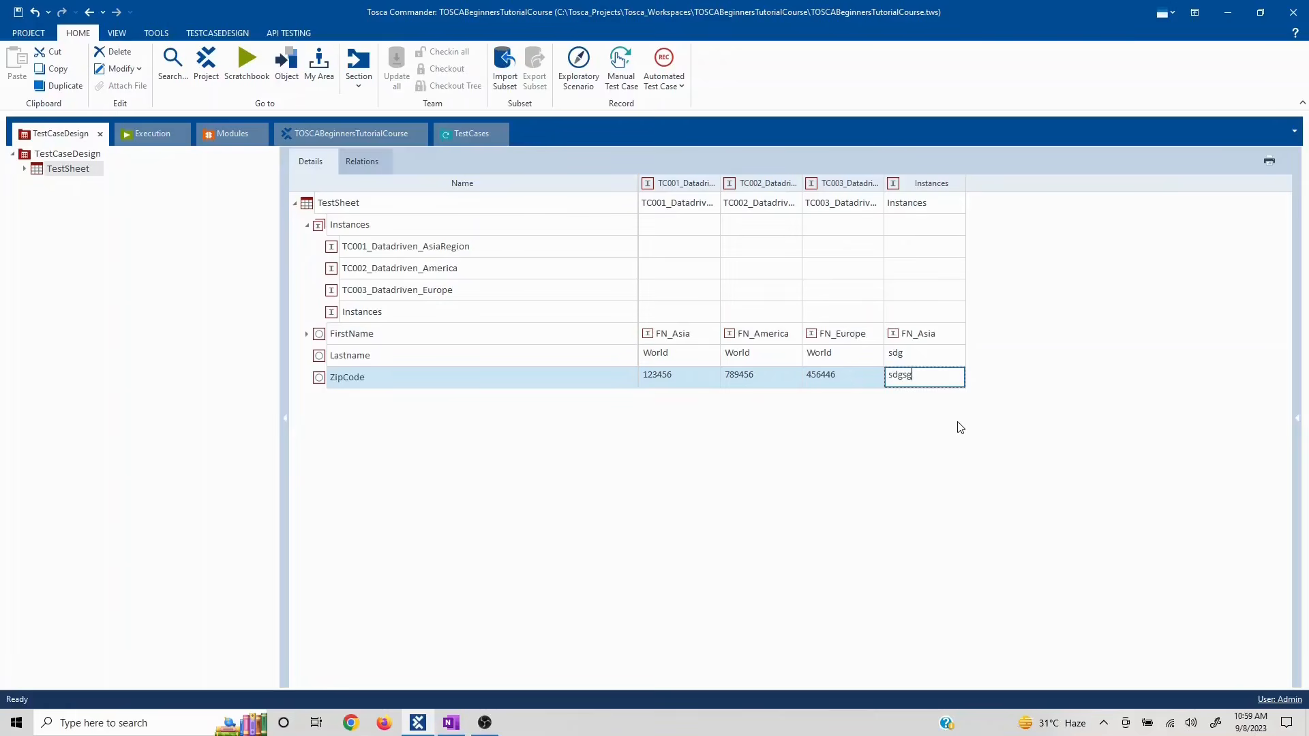
click(919, 418)
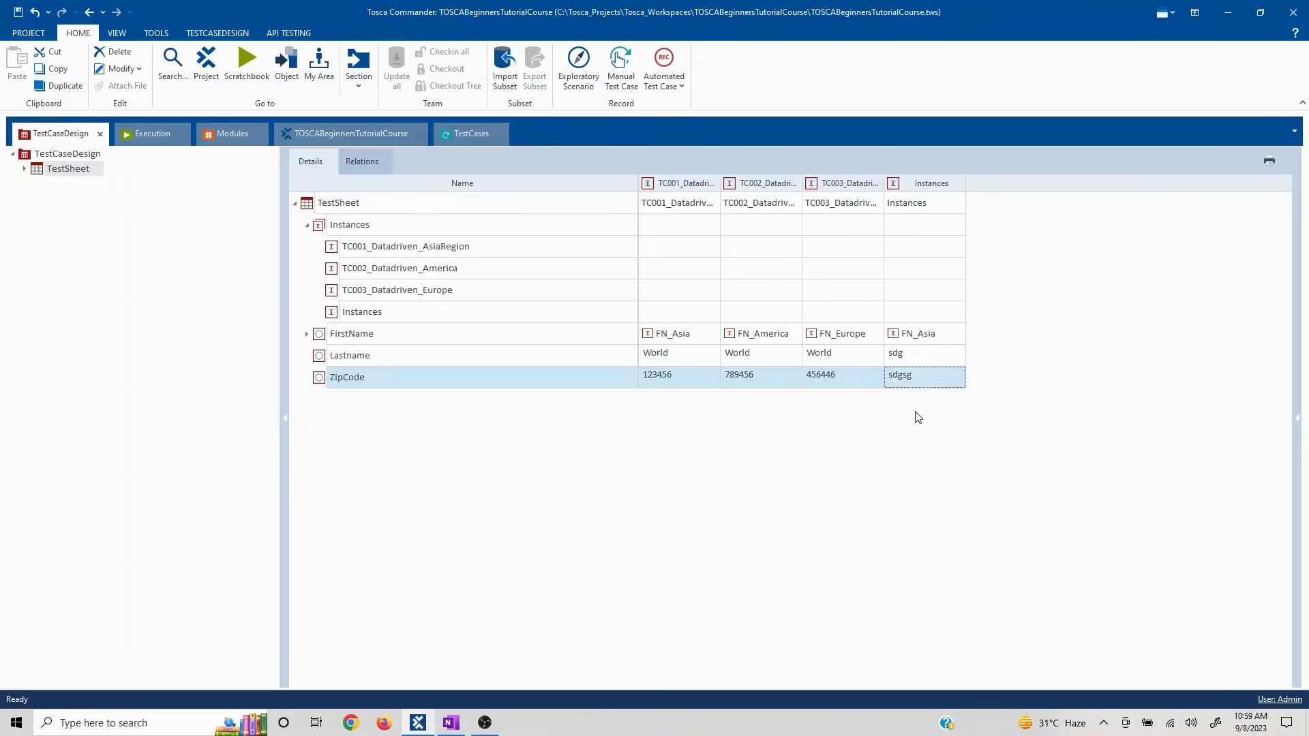
- Delete the trial fourth instance from the TestSheet
click(332, 315)
right_click(333, 315)
click(402, 456)
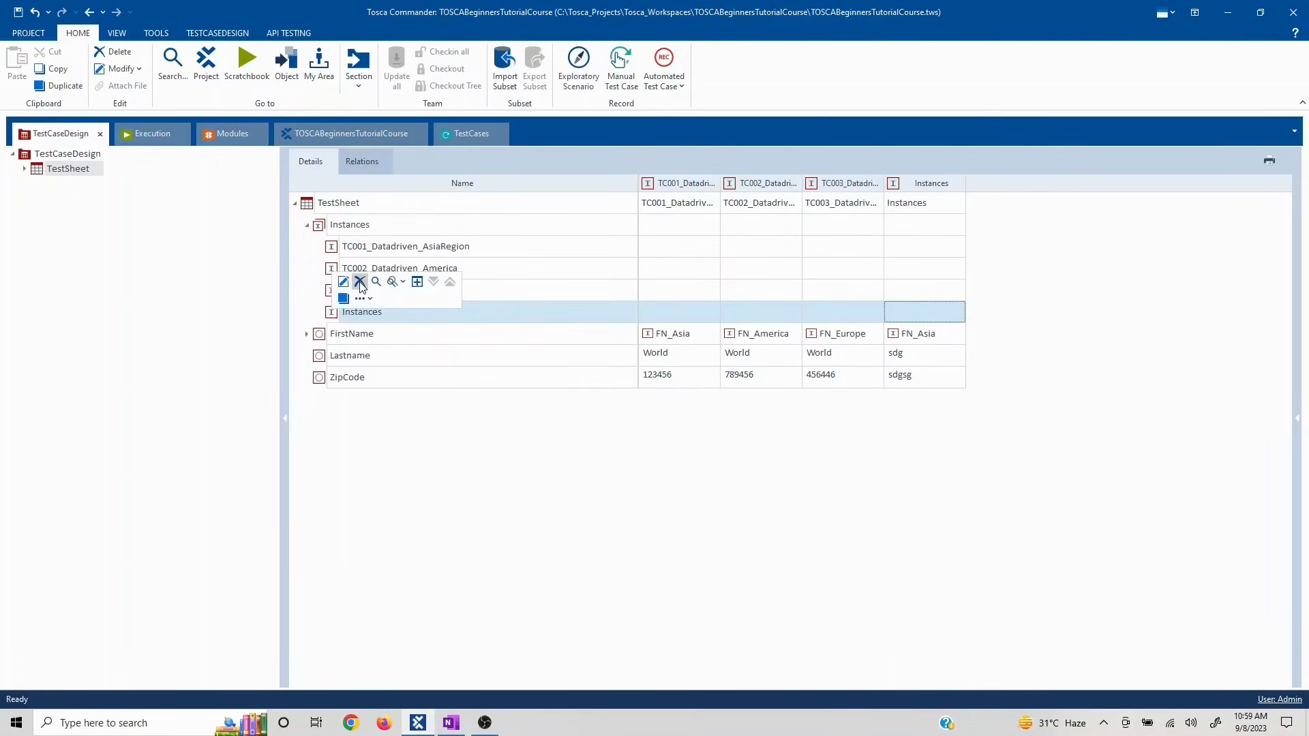
click(443, 466)
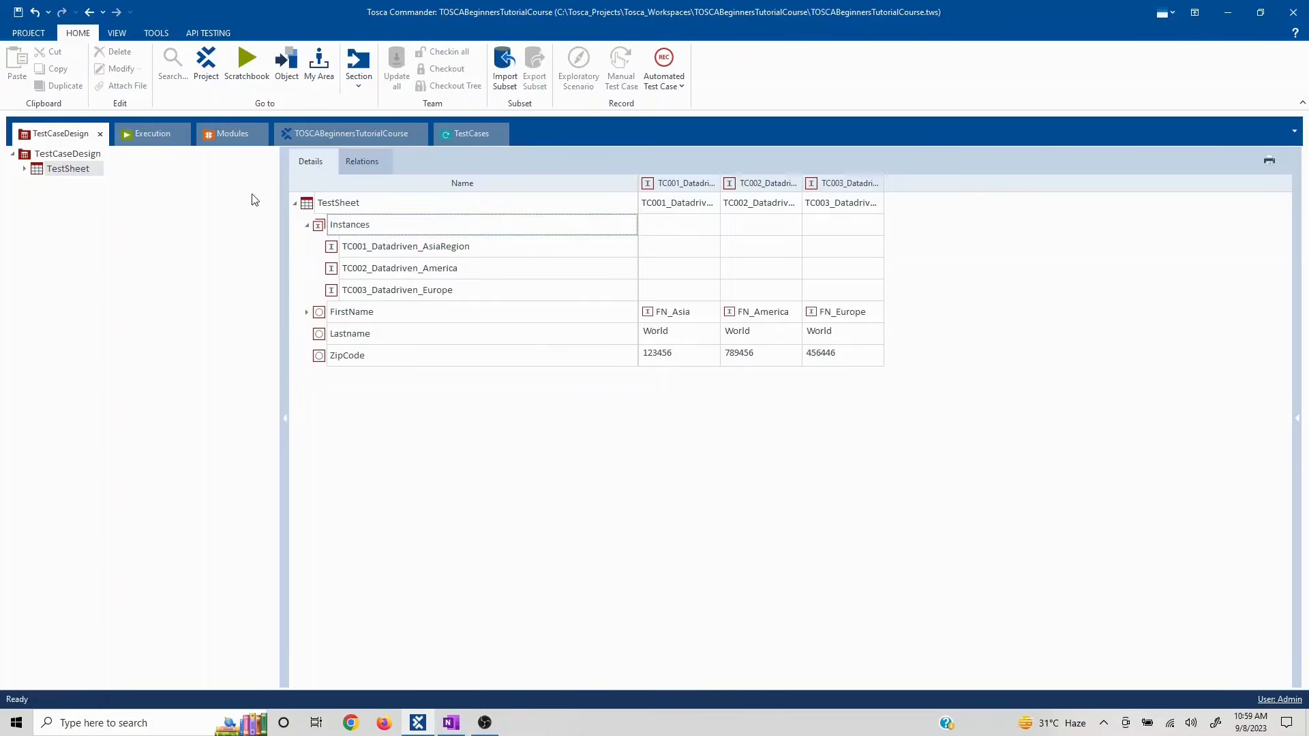
- Refresh the TestSheet instances list and expand FirstName to show FN_Asia, FN_America and FN_Europe
click(307, 228)
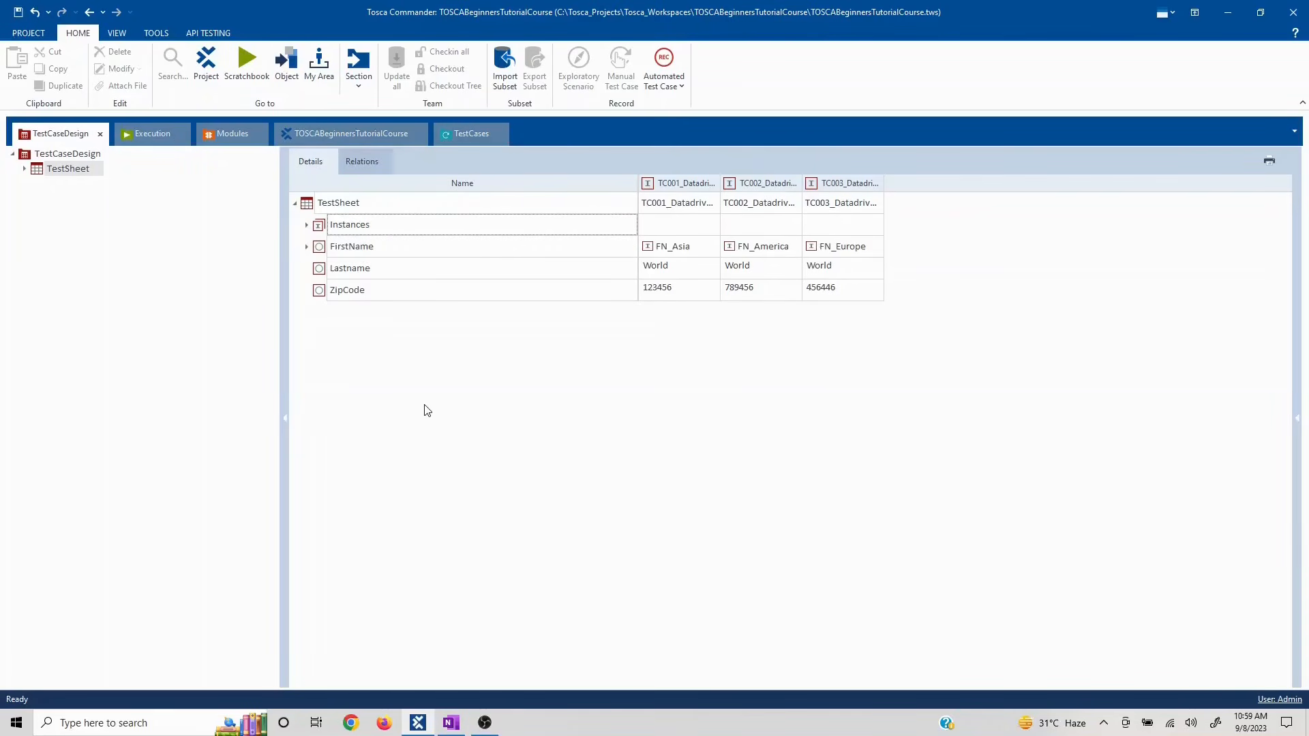
click(306, 225)
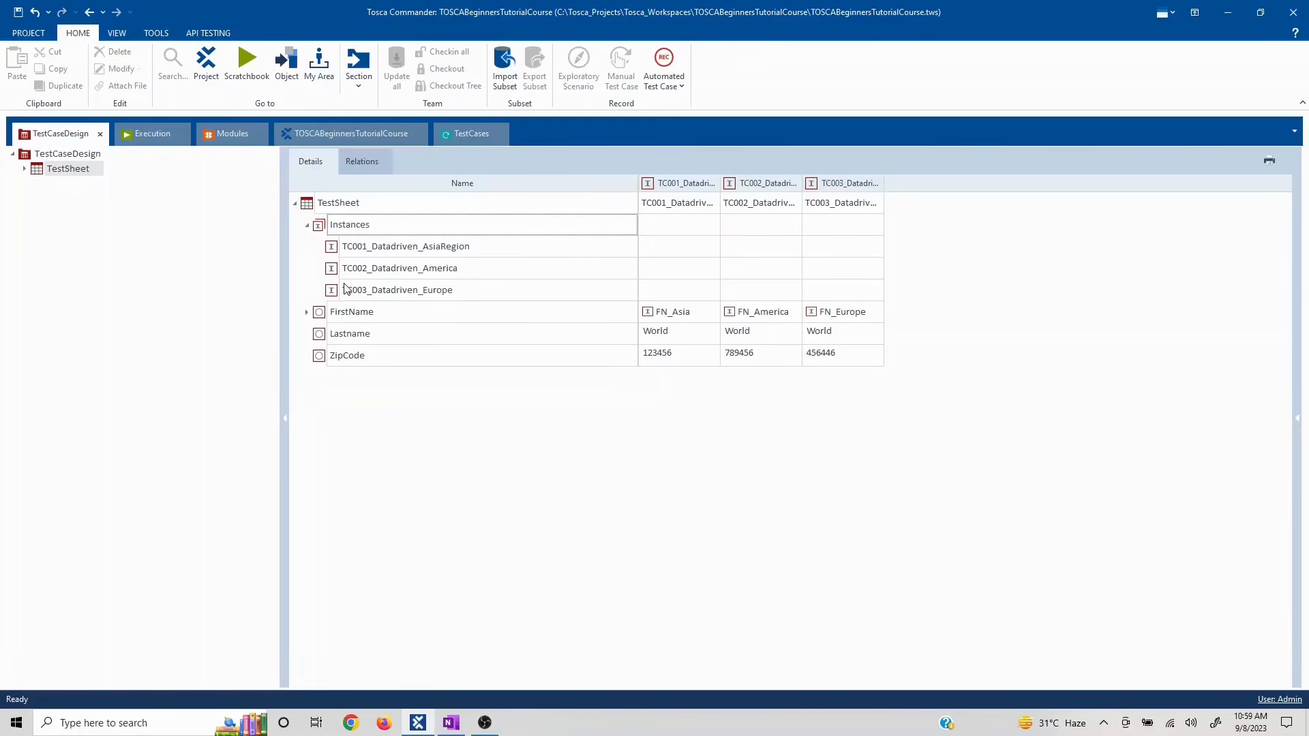
click(307, 313)
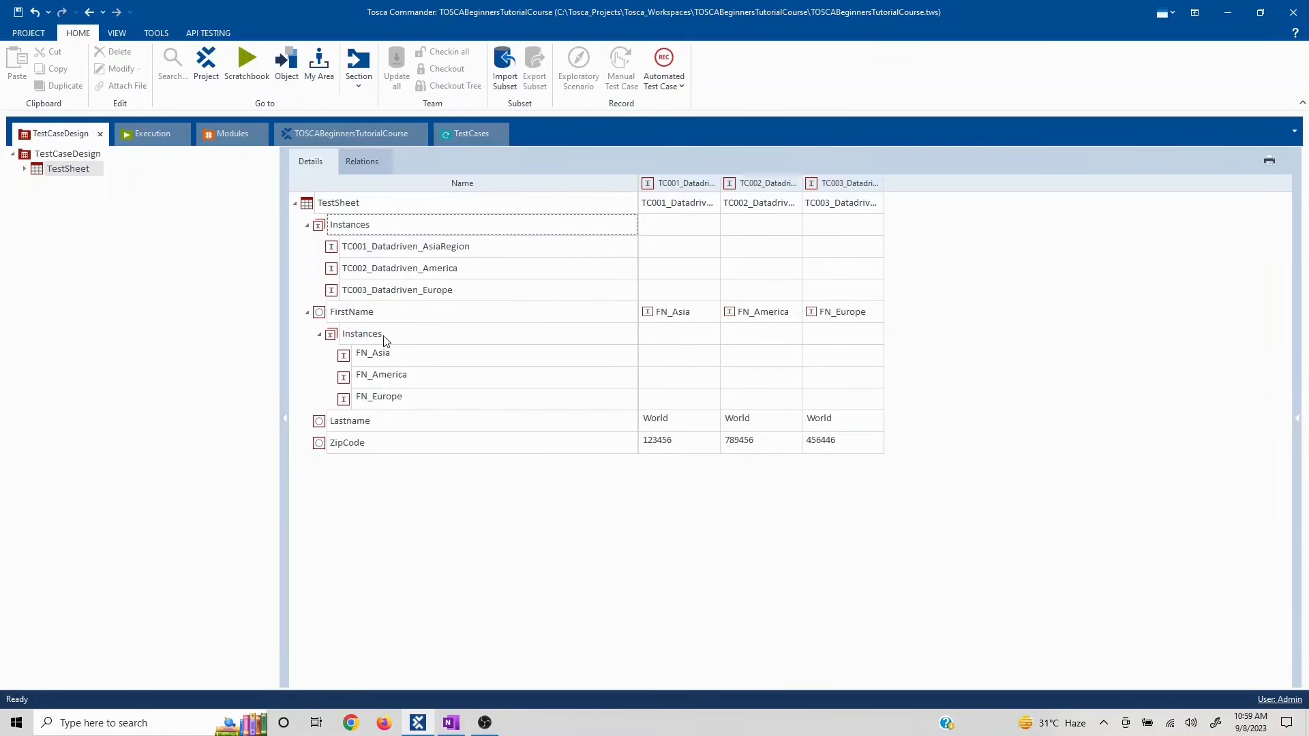
- Check the FirstName values FN_Asia, FN_America and FN_Europe across the three instances
click(668, 314)
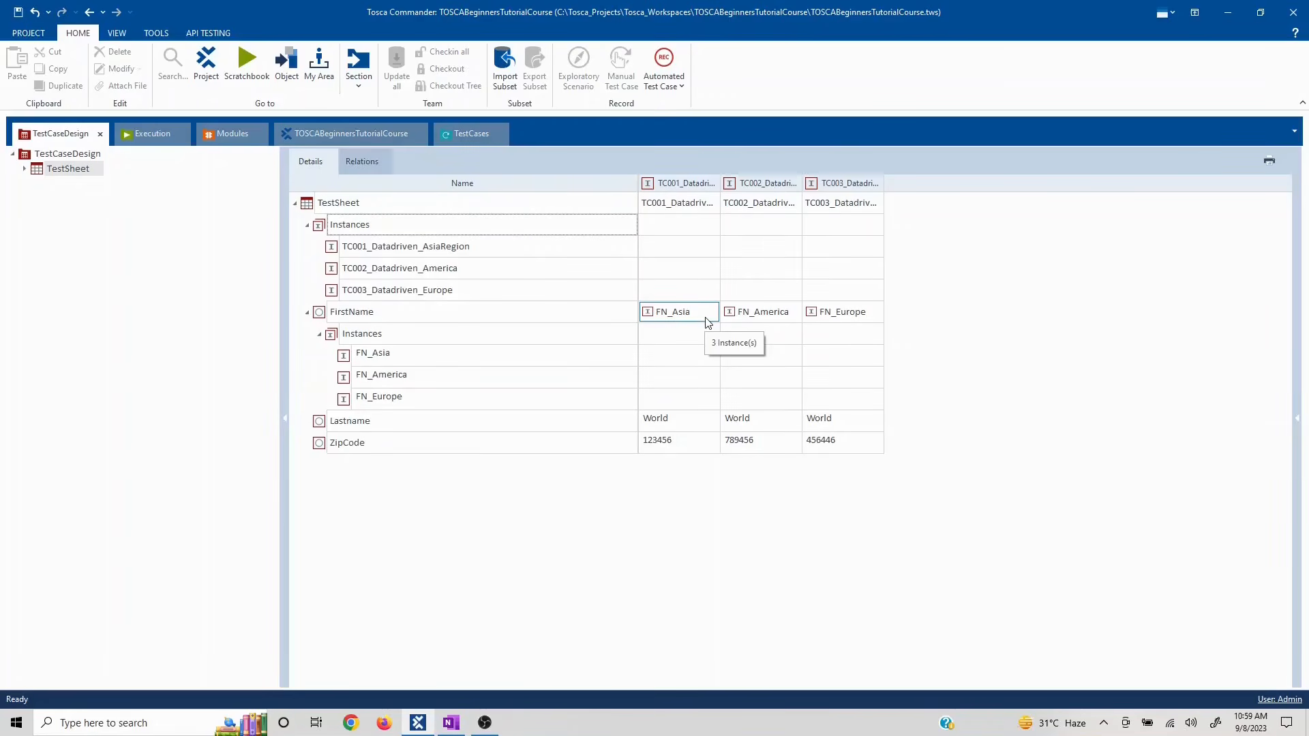
click(753, 321)
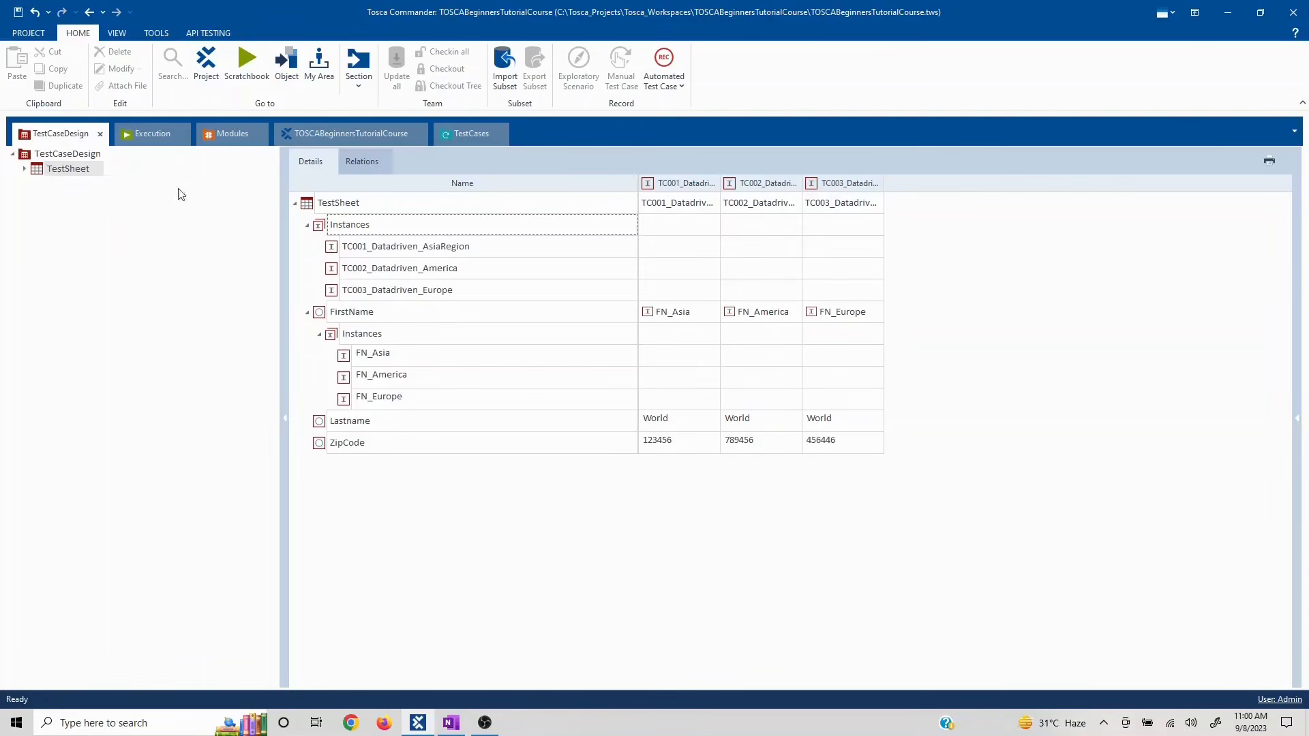
click(604, 404)
- In OneNote, highlight topic 19, Instantiation & Creation of Test Instances, then return to Tosca Commander
click(450, 723)
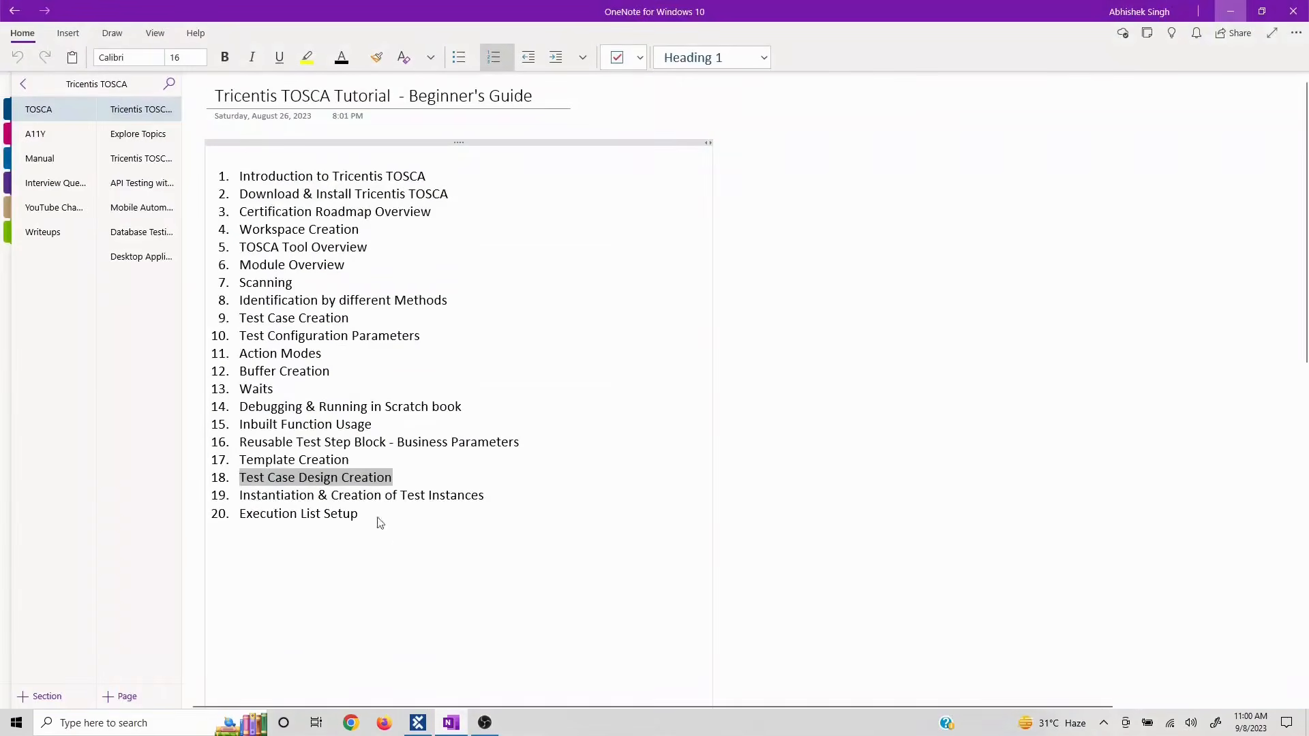
drag(408, 477, 238, 478)
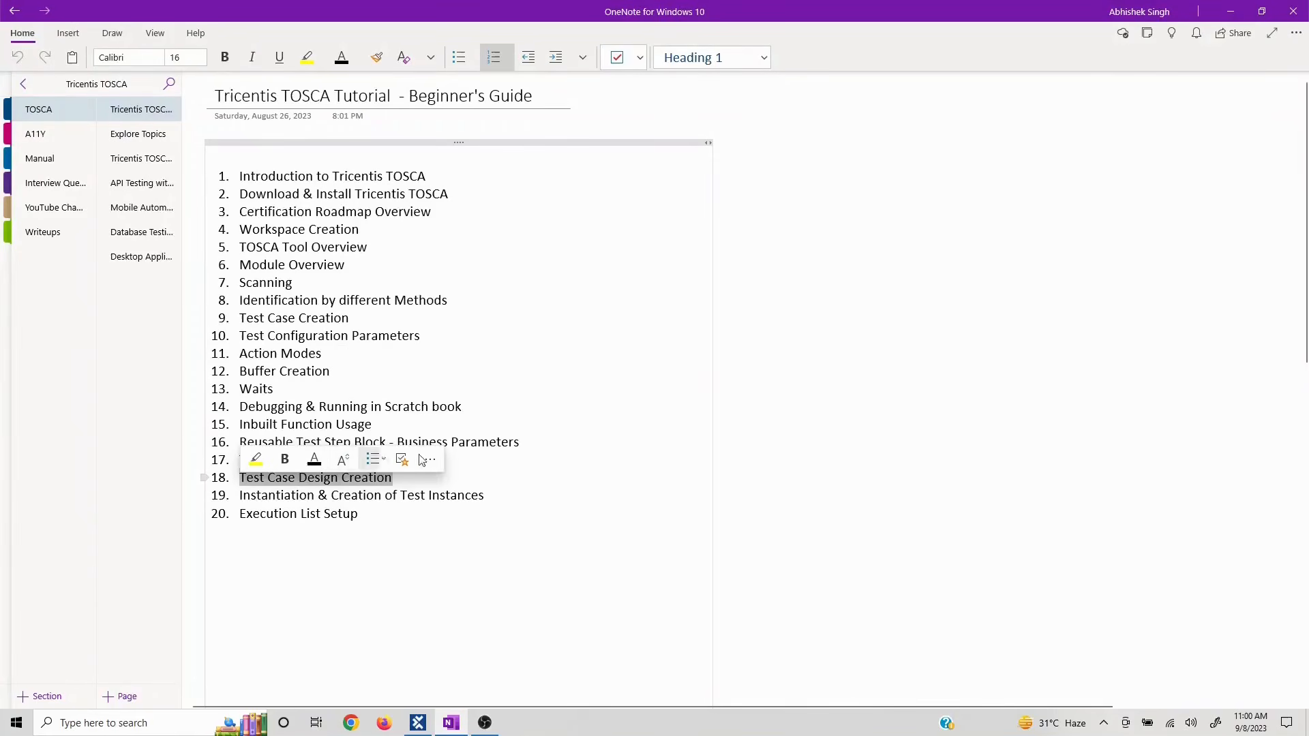
click(337, 460)
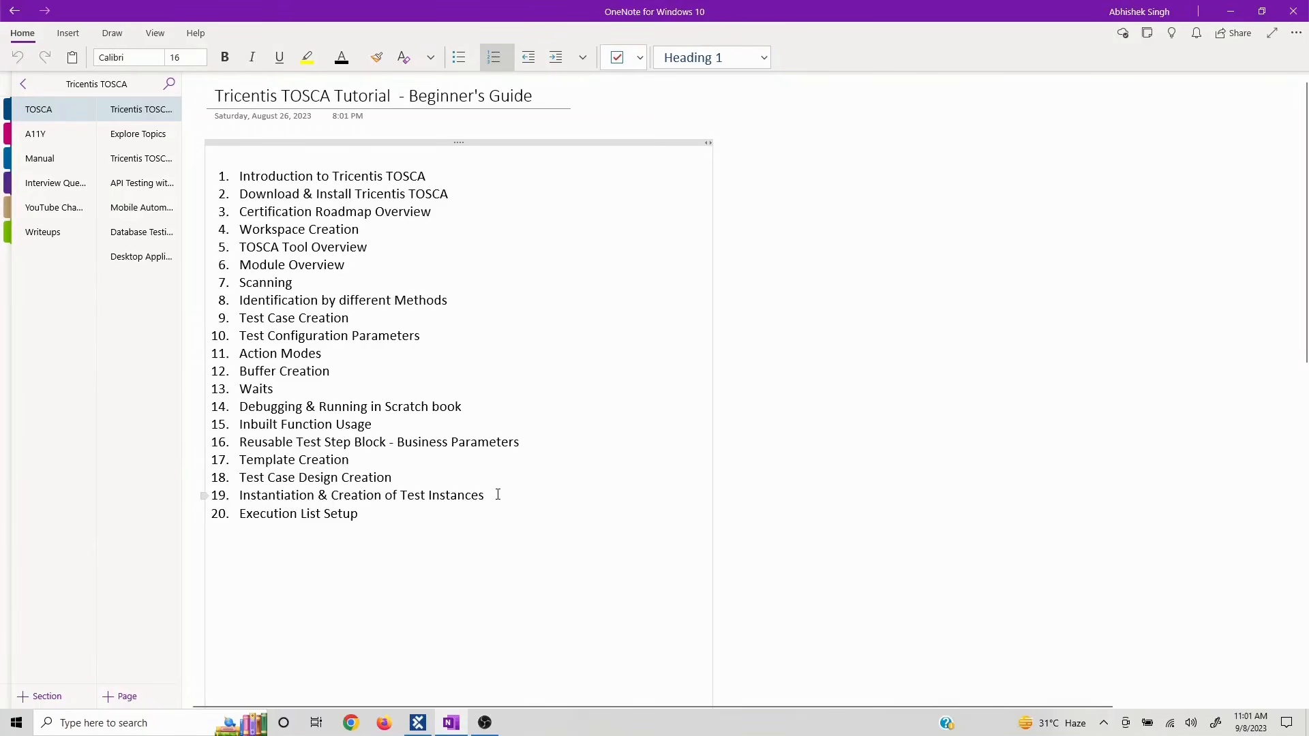
drag(498, 495, 275, 505)
key(alt+Tab)
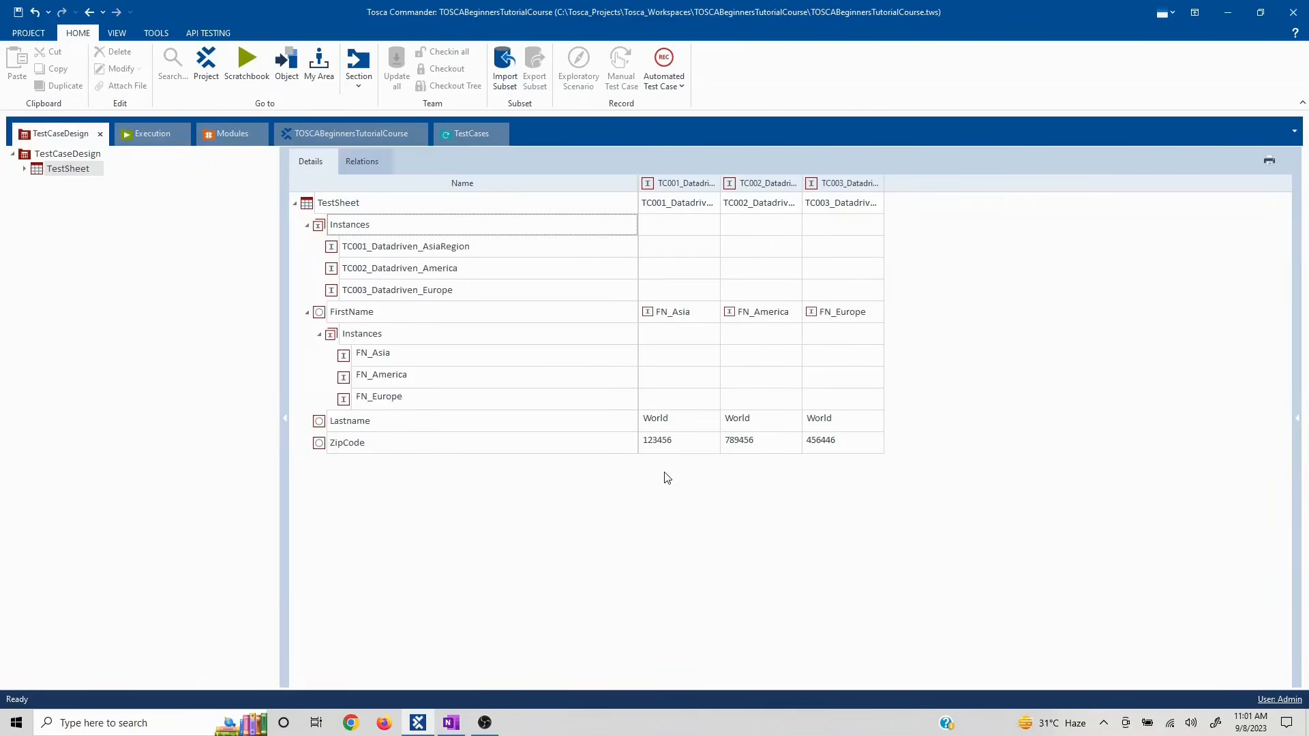
click(462, 134)
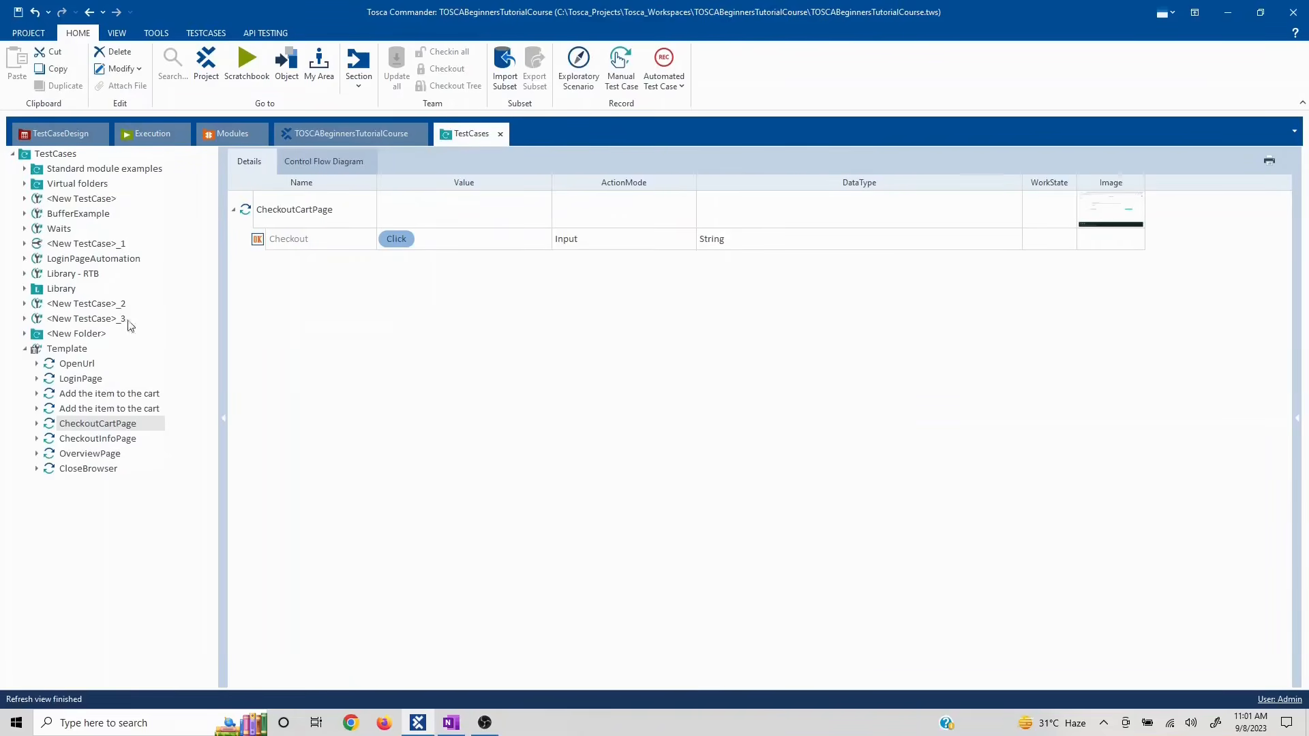
click(67, 352)
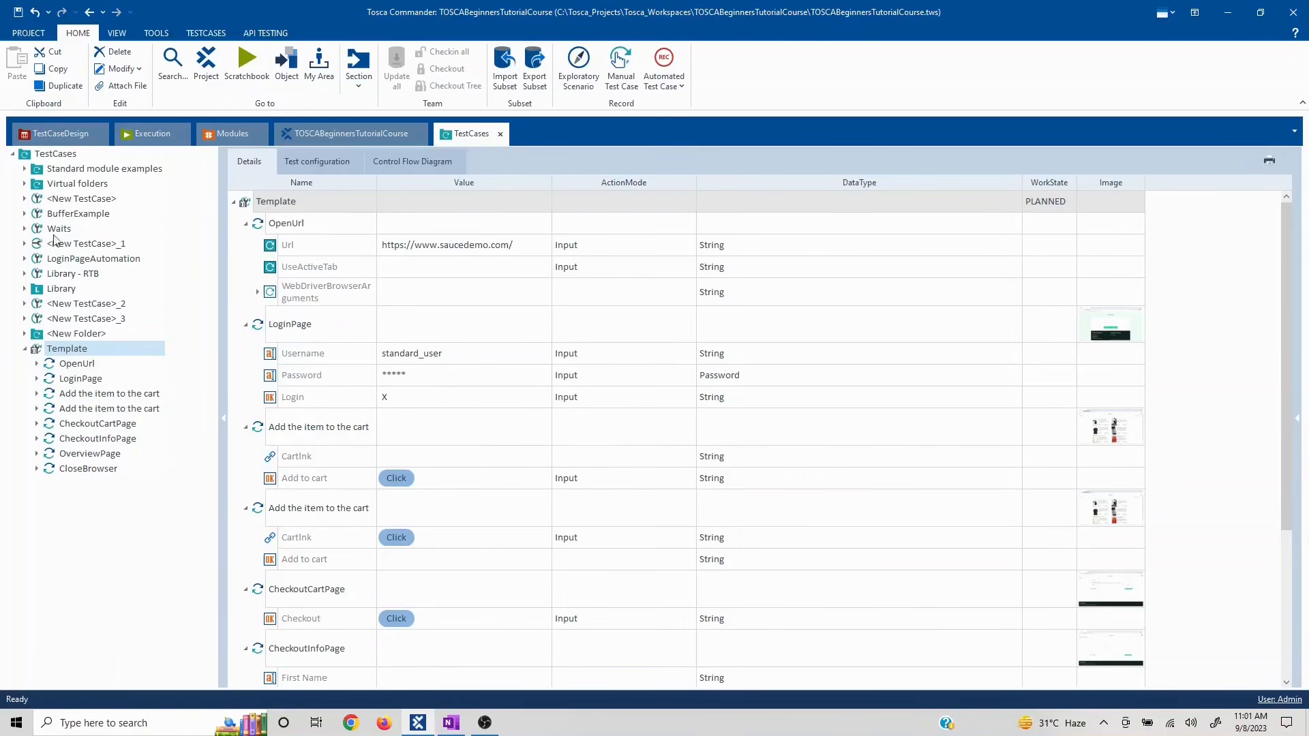
click(52, 136)
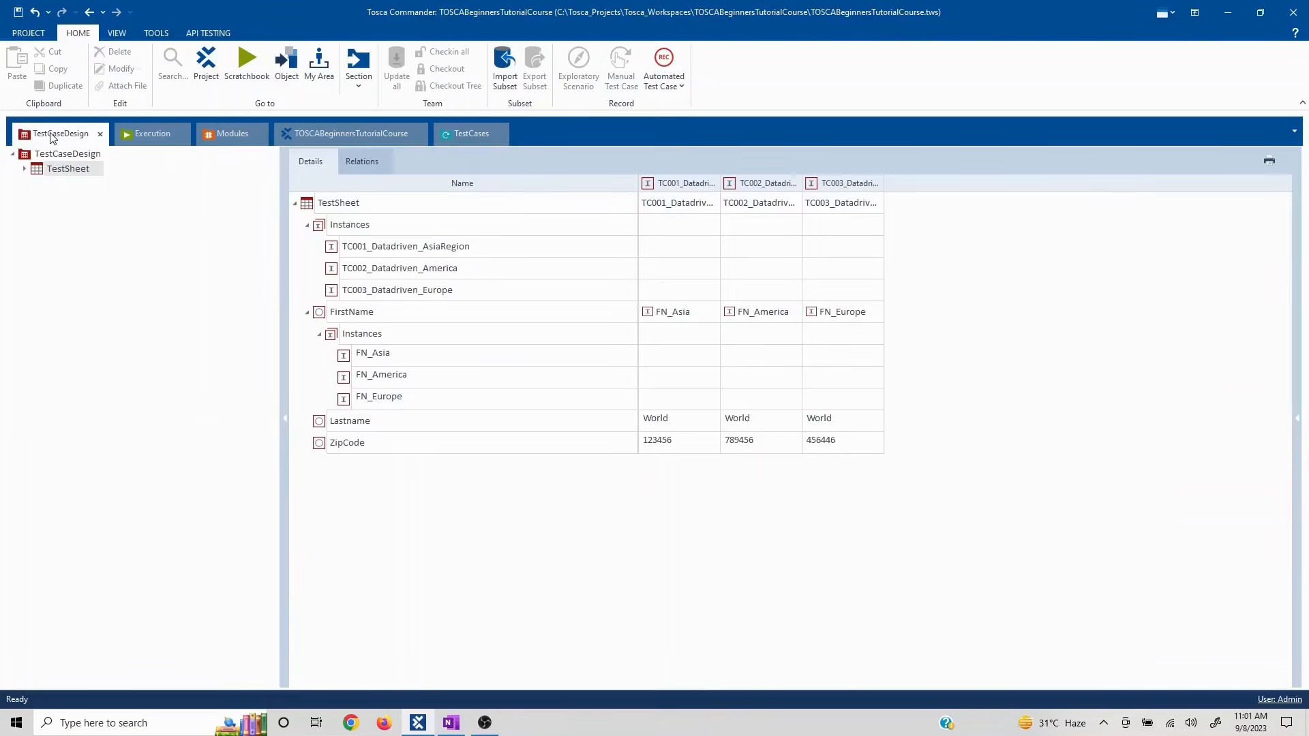
click(463, 136)
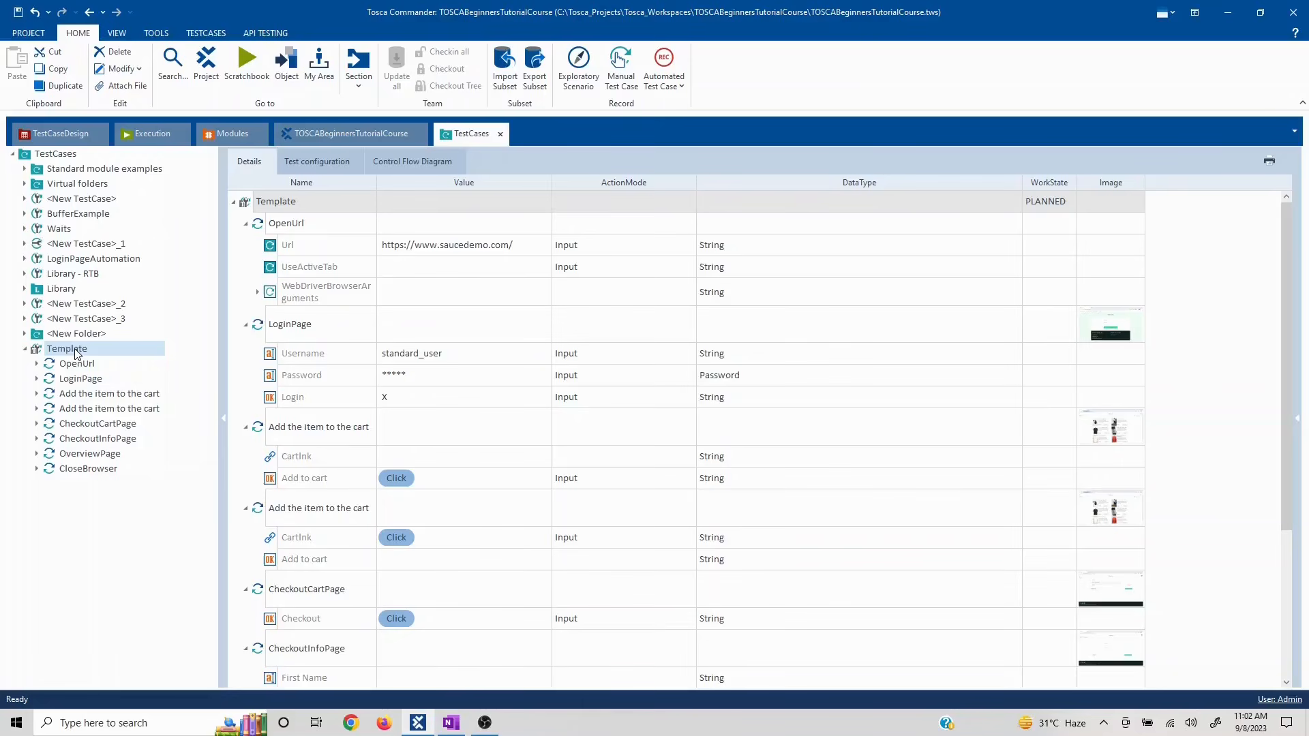
click(58, 136)
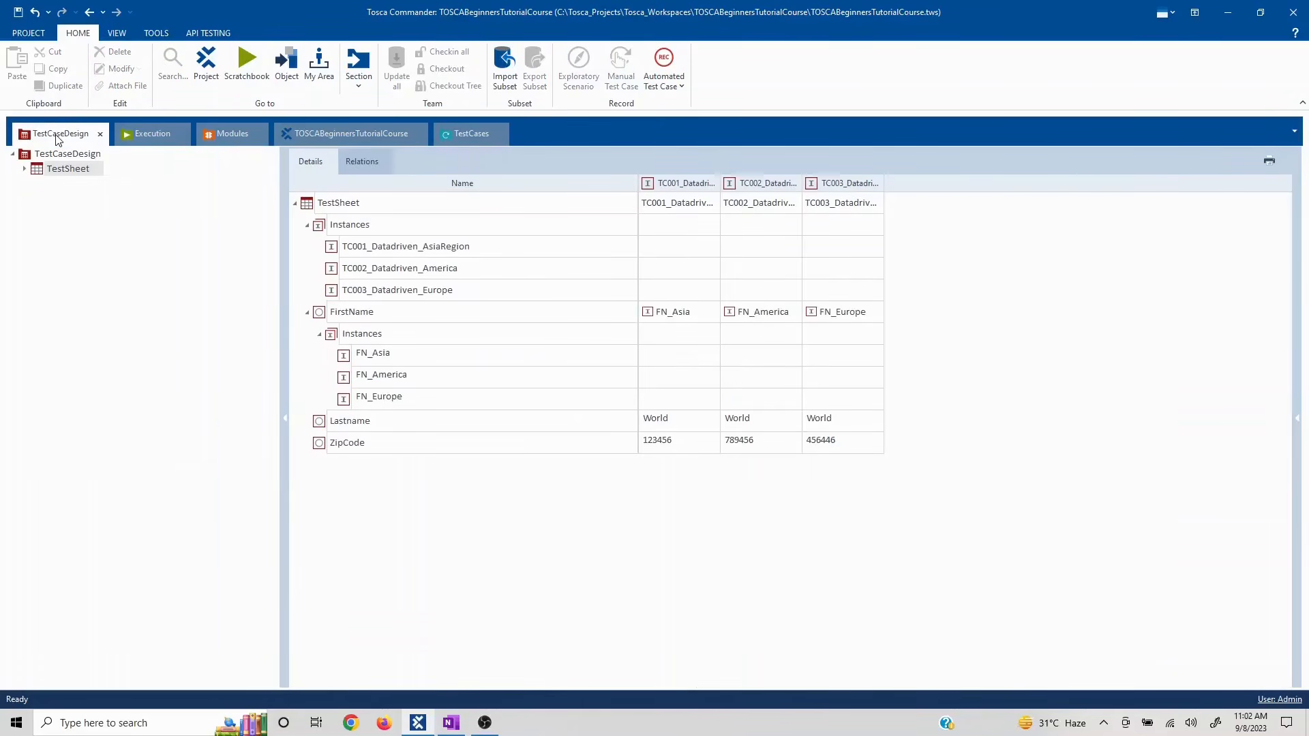
click(467, 136)
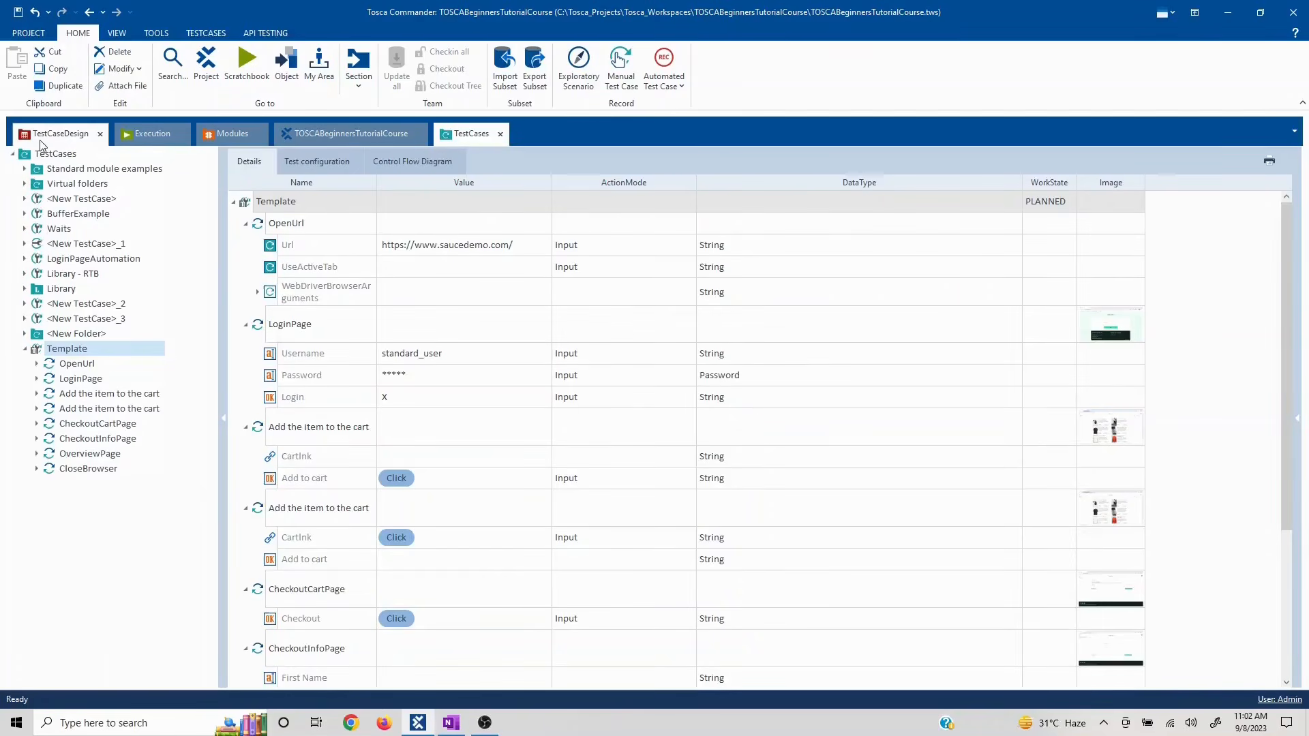
click(58, 136)
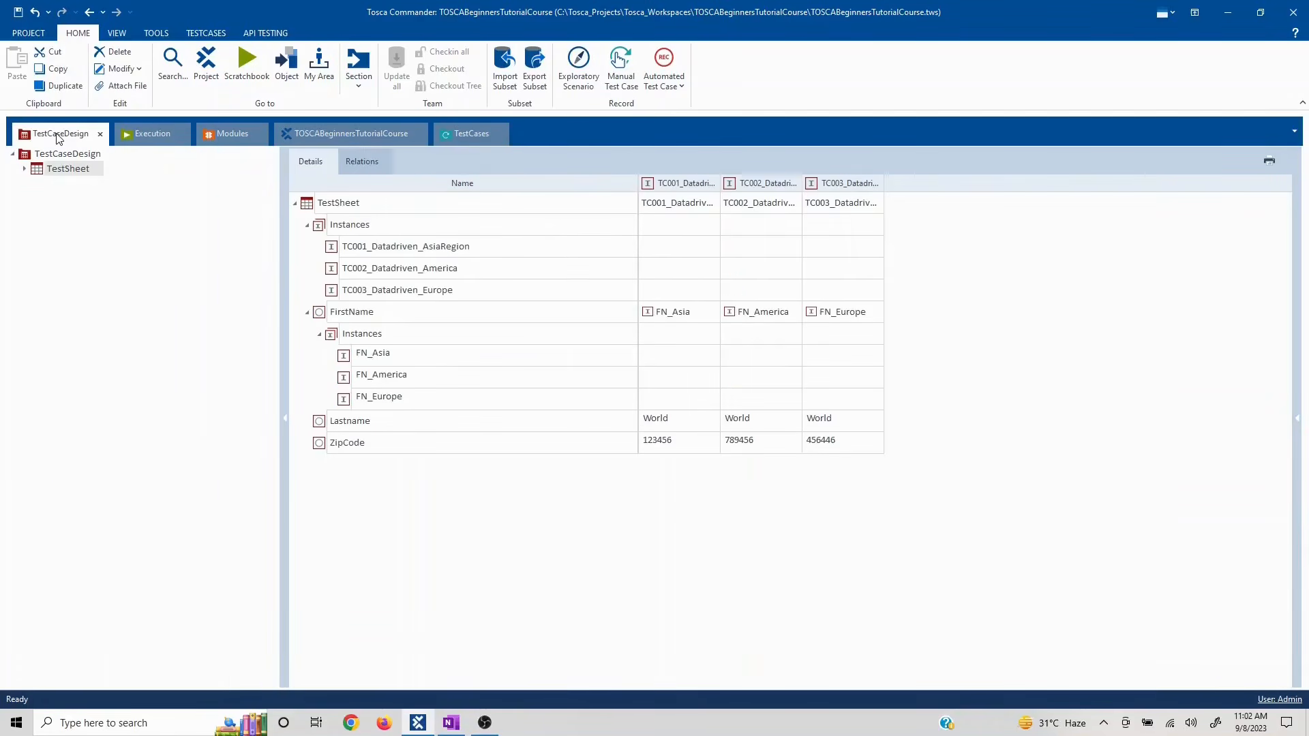
click(65, 172)
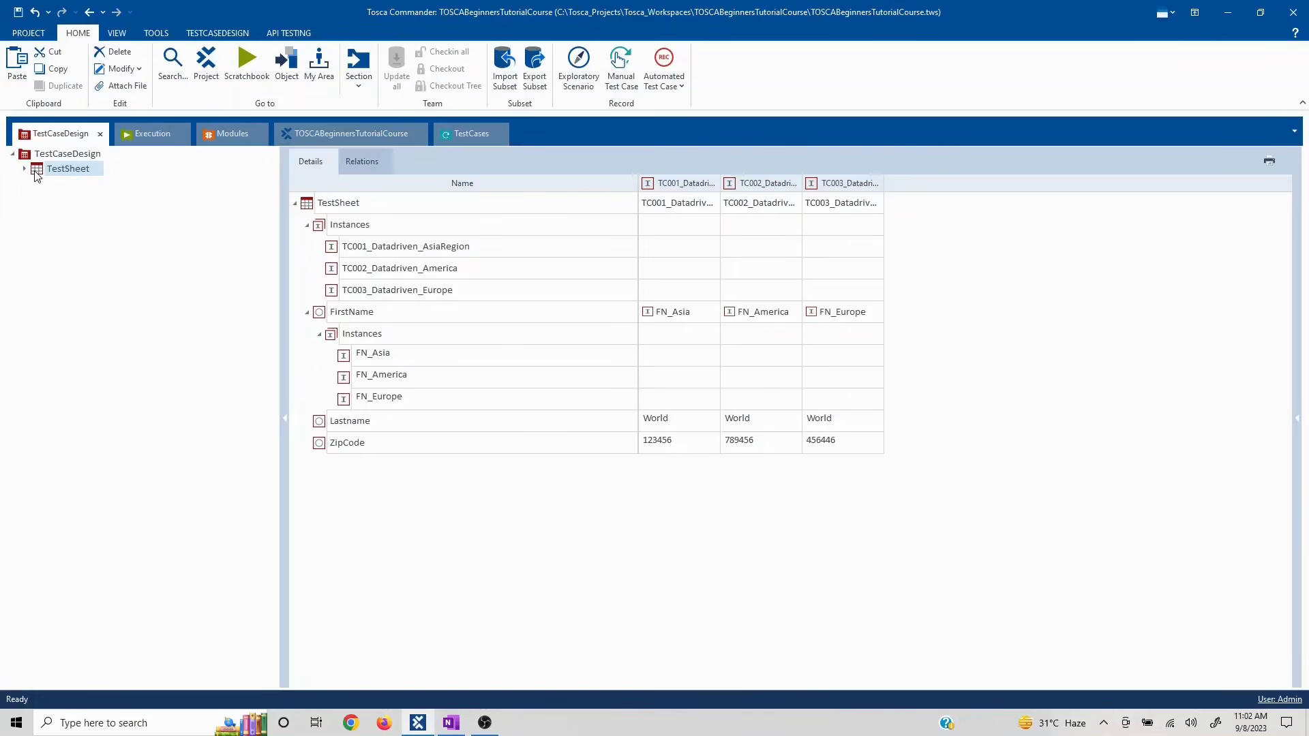
- Assign the TestSheet to the Template test case by dragging it onto Template
drag(37, 176, 66, 355)
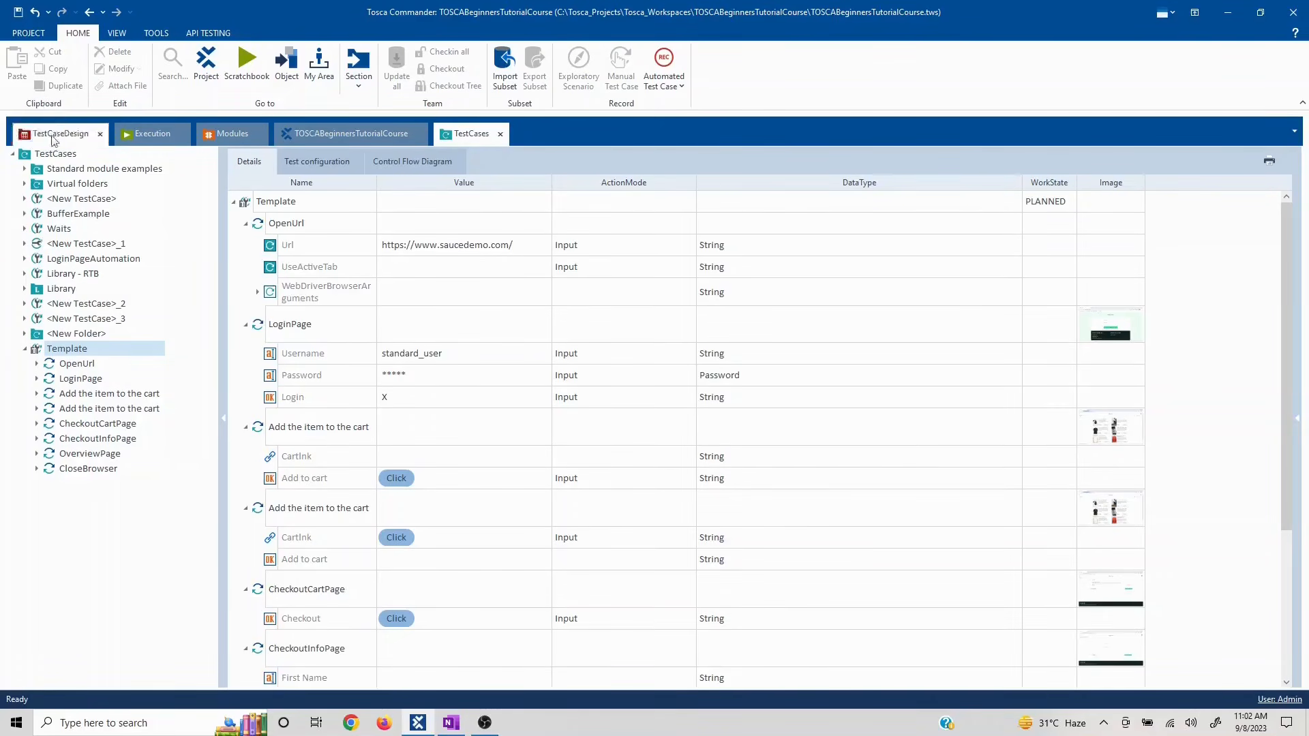
right_click(70, 354)
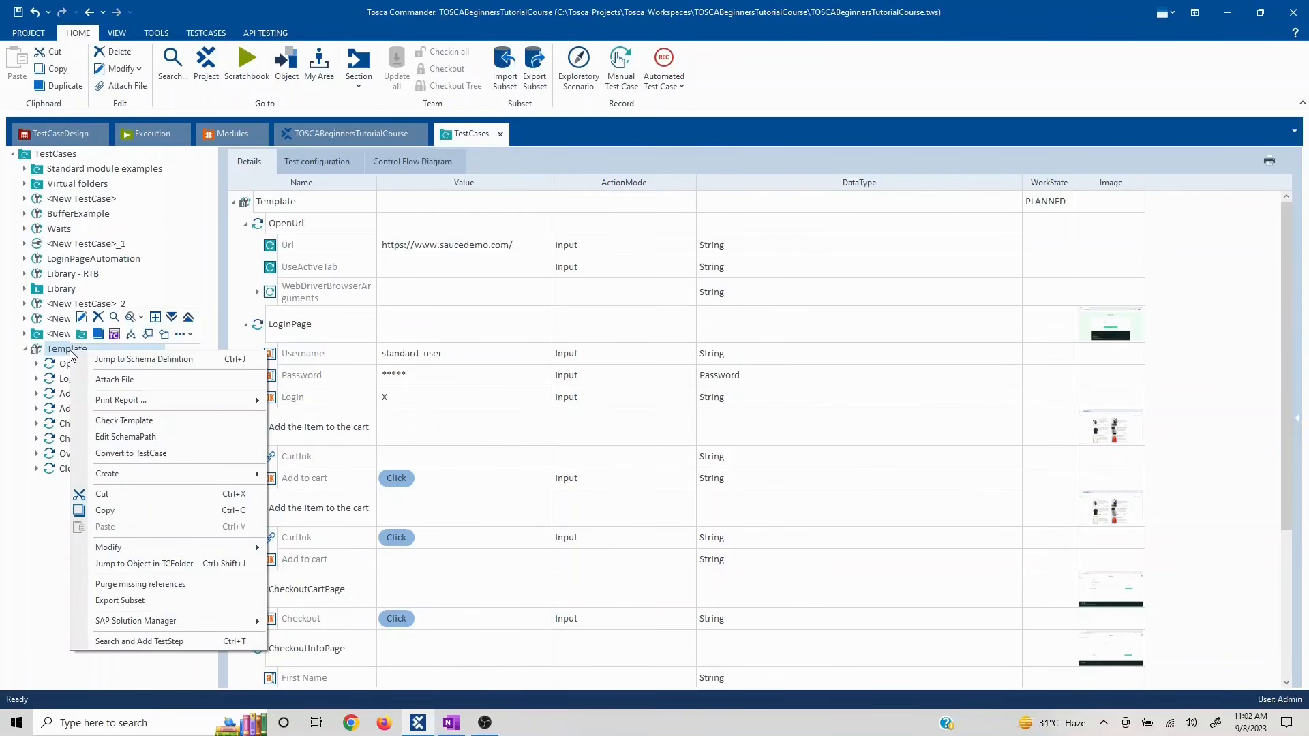
click(116, 379)
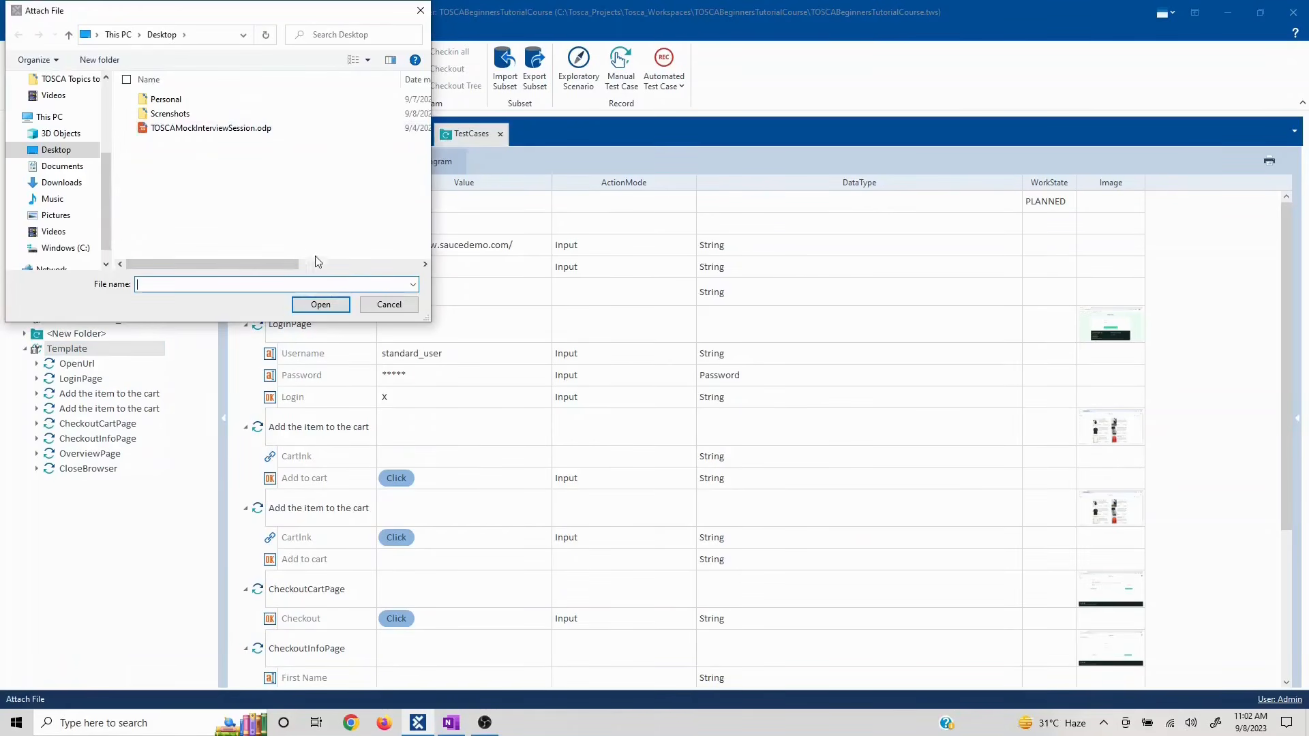
click(390, 304)
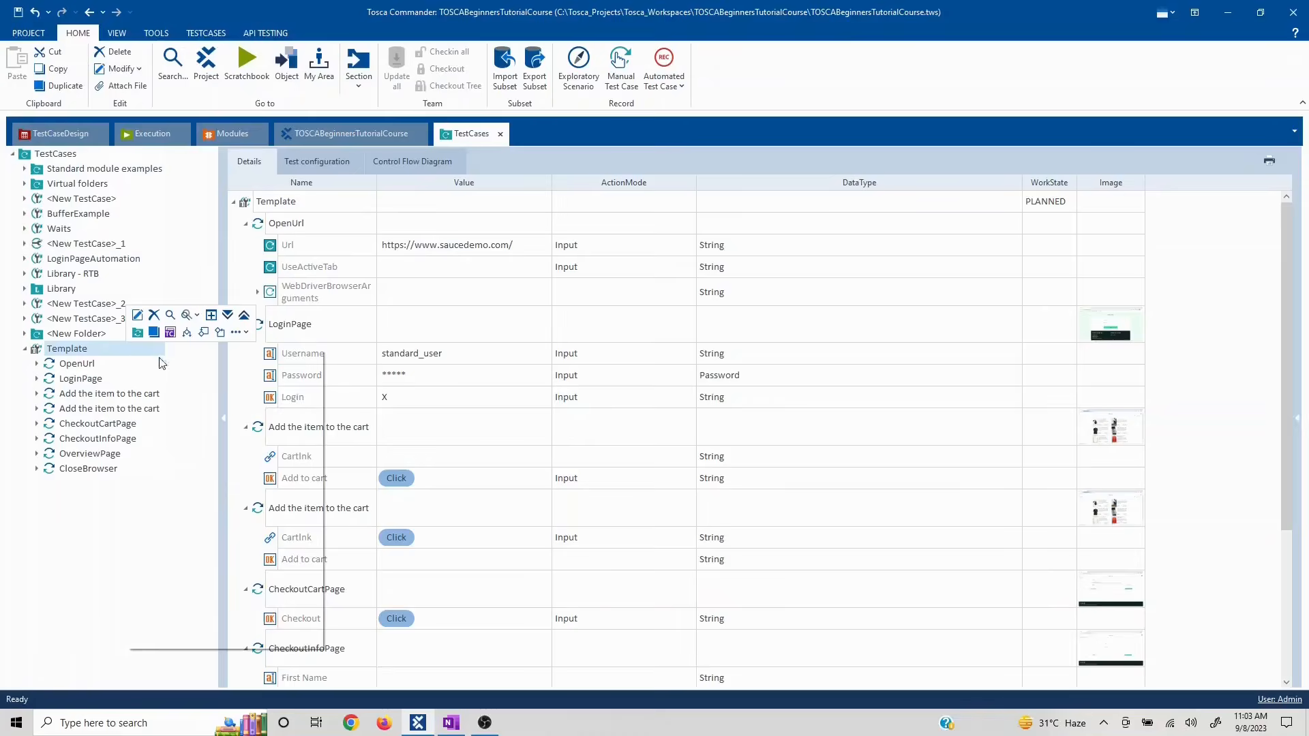
- Jump to the TestSheet linked to Template, then return to the Template test case view
right_click(128, 350)
click(173, 358)
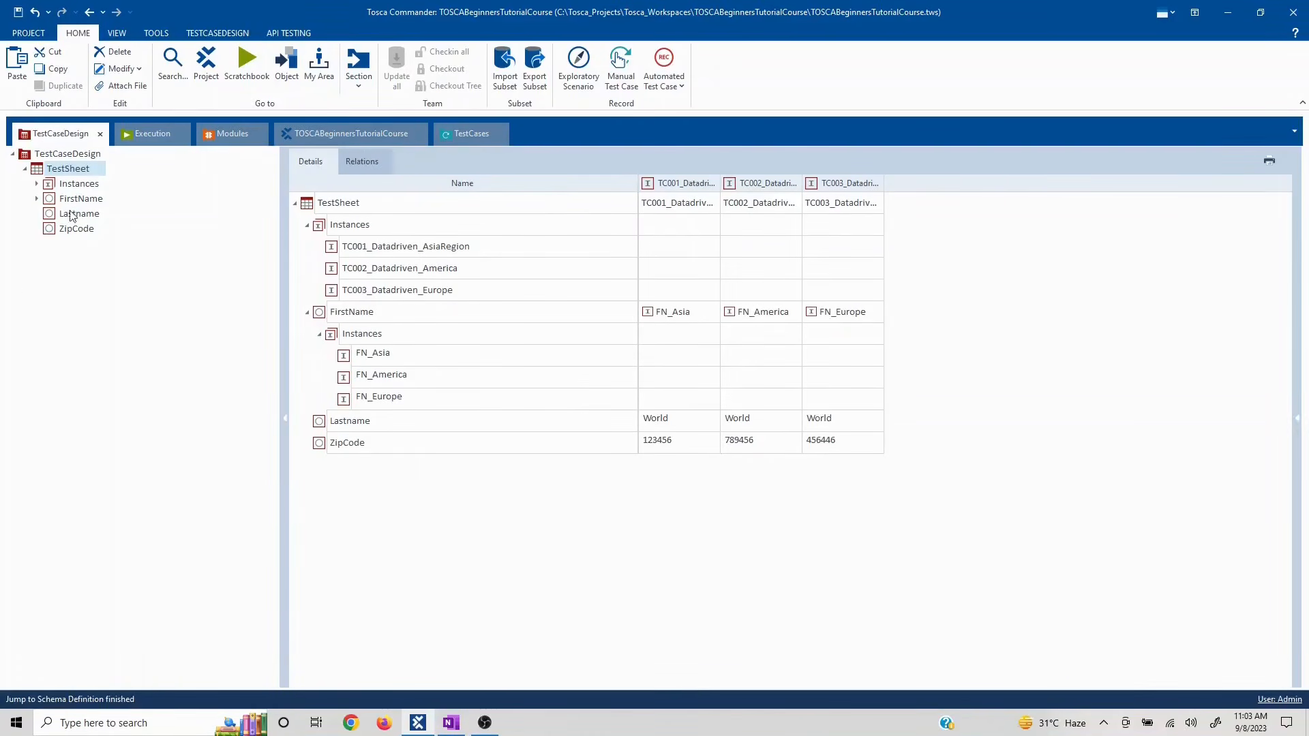
click(469, 140)
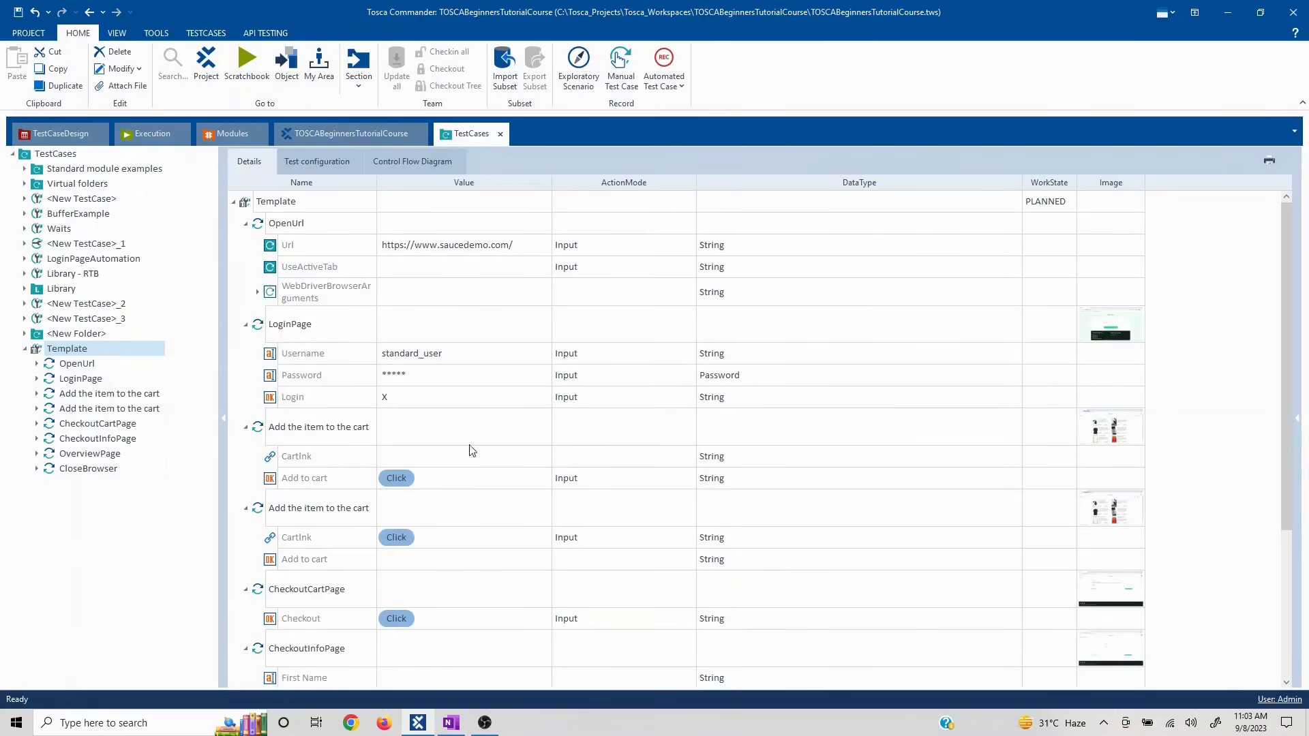
- Review the Template's add-to-cart, CheckoutCartPage and CheckoutInfoPage steps with OpenUrl collapsed
click(246, 224)
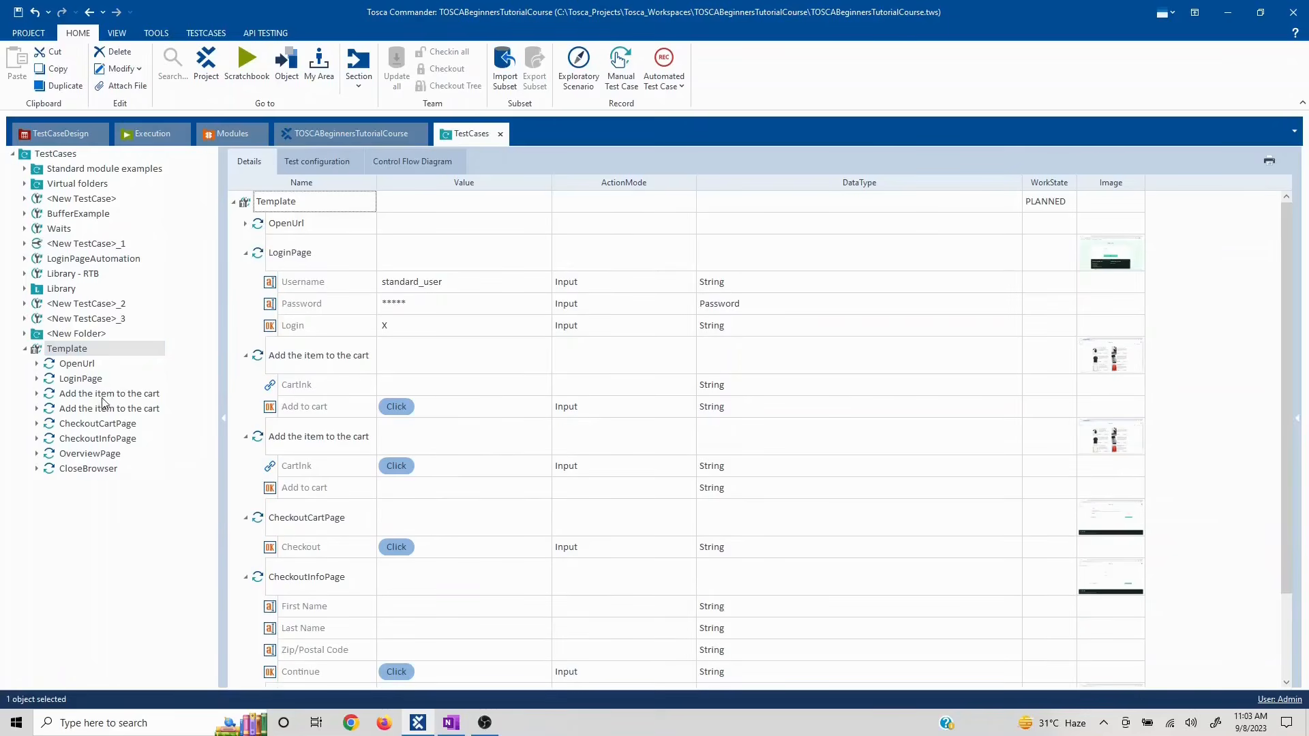
click(102, 396)
click(111, 409)
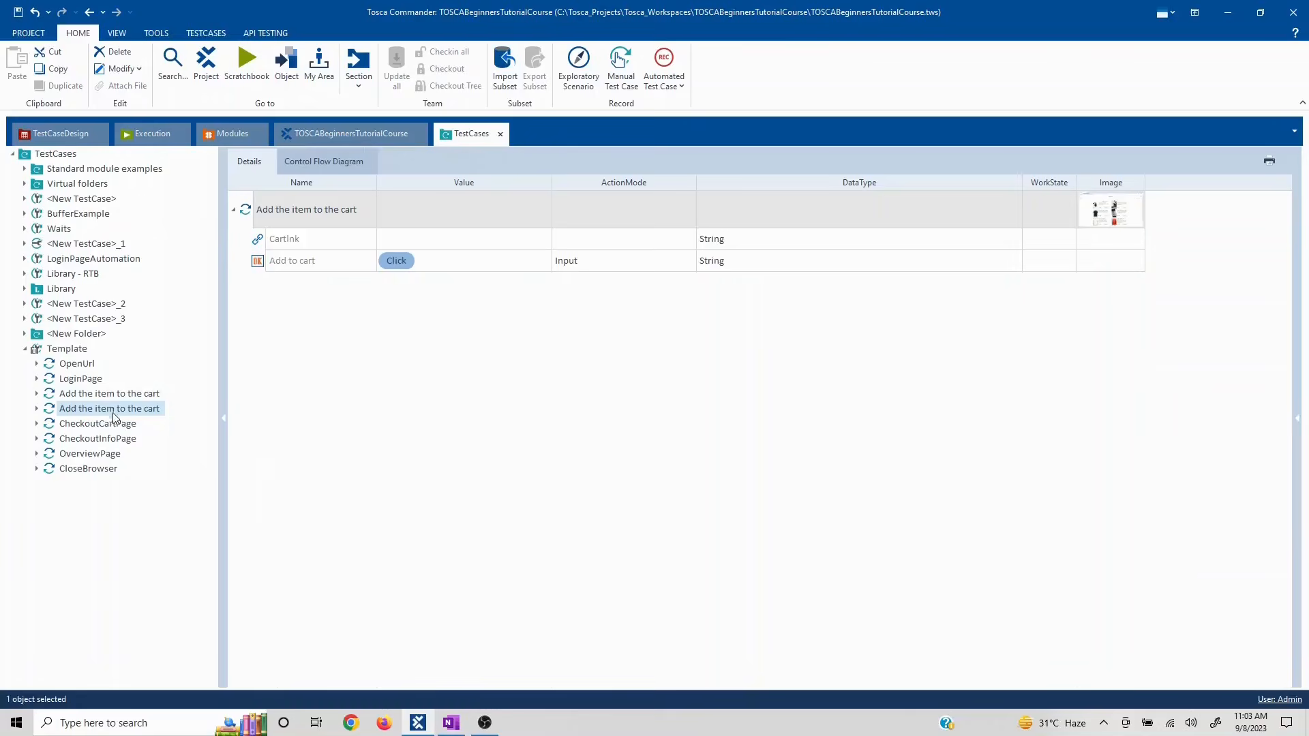
click(105, 425)
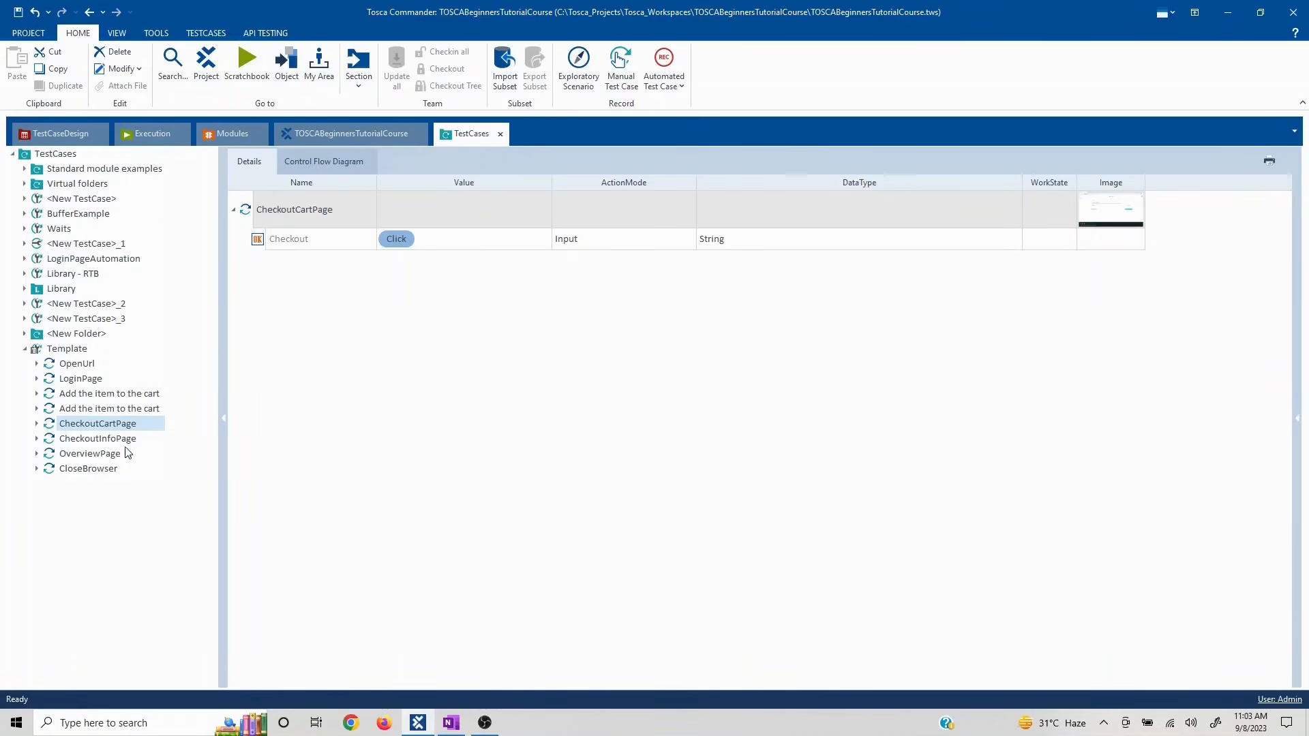
click(105, 440)
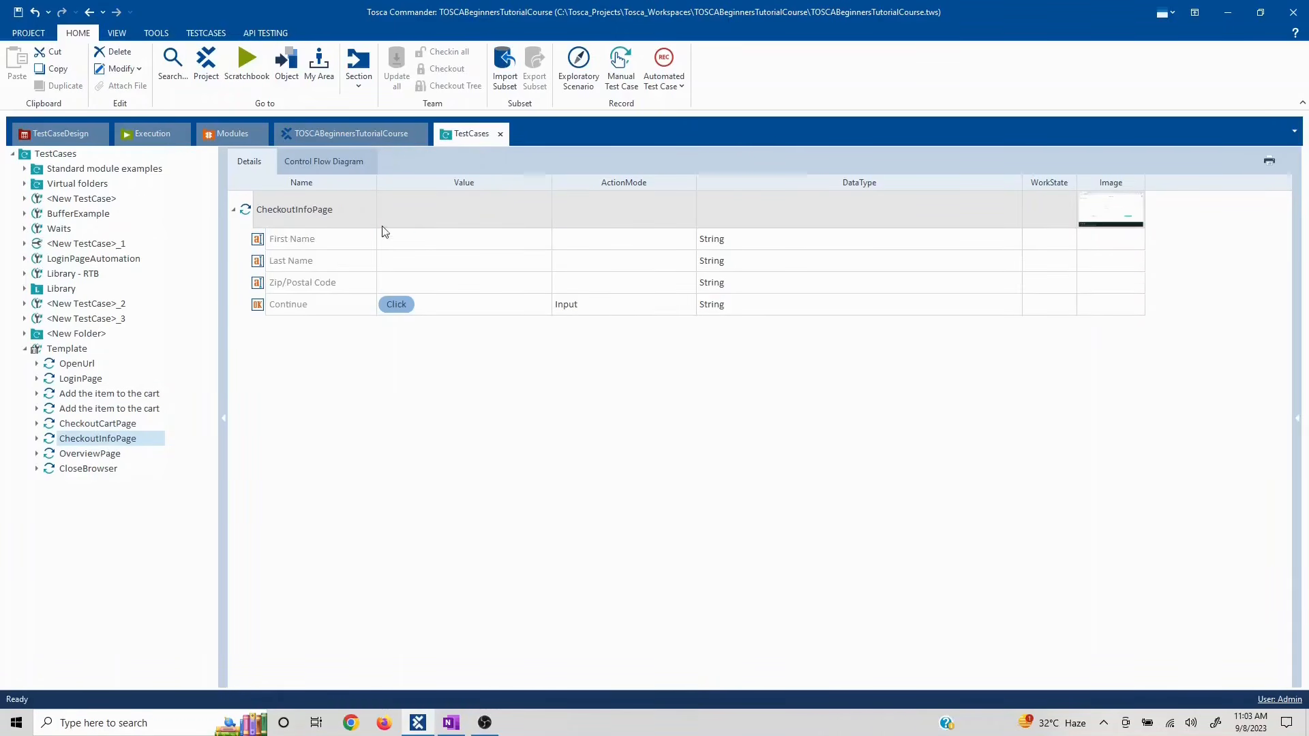
- Float the TestCaseDesign window and move it right beside the CheckoutInfoPage step
click(59, 137)
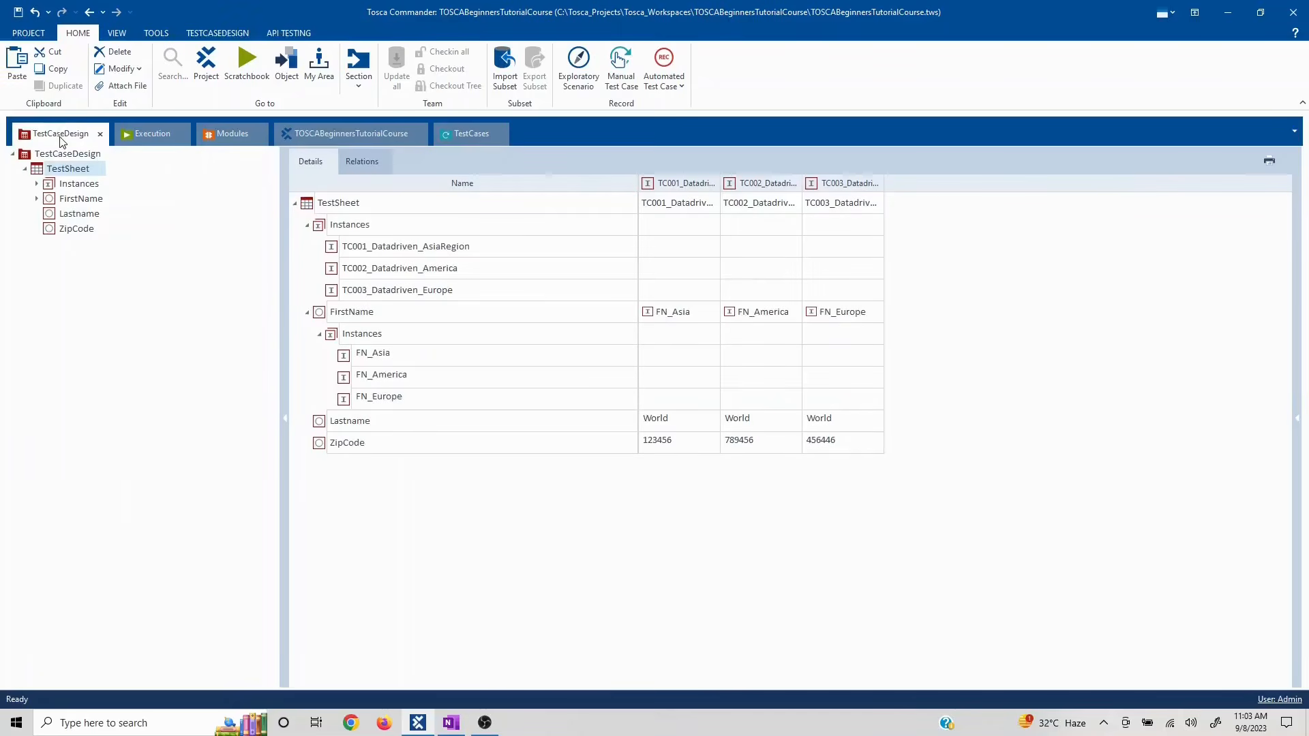
right_click(62, 139)
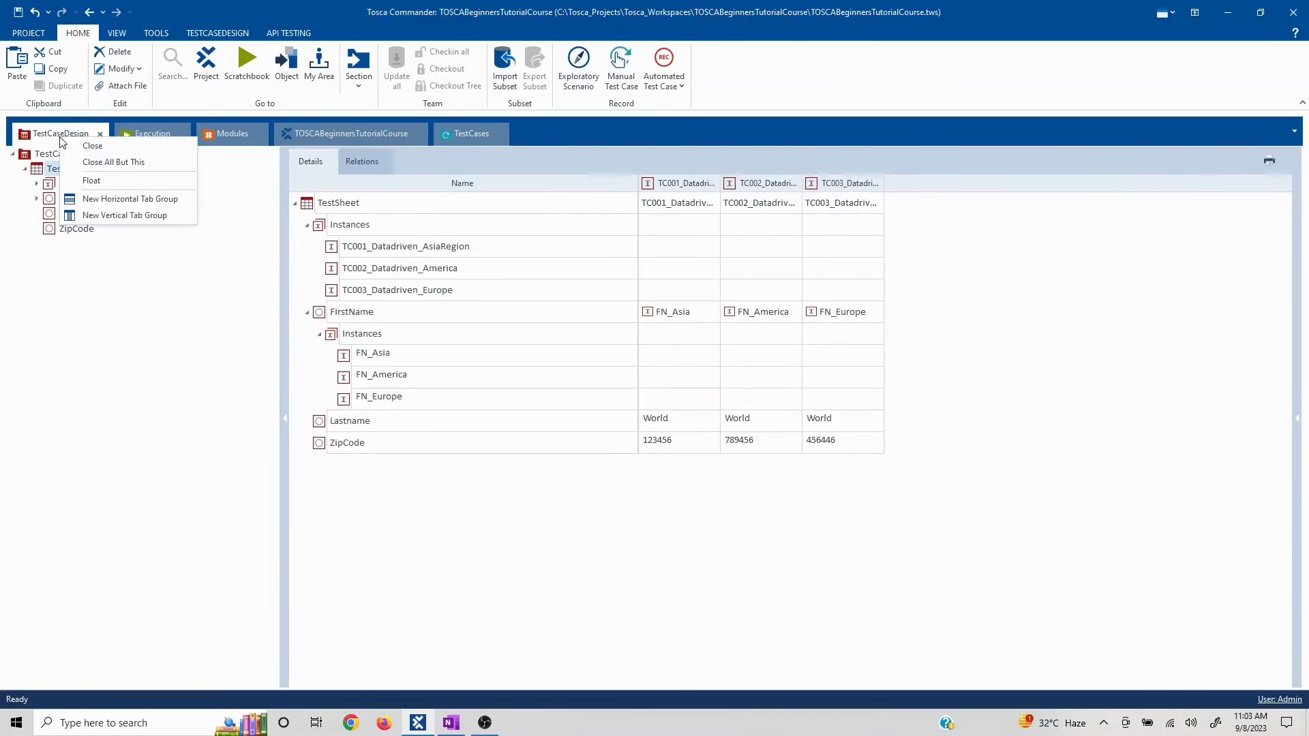
click(94, 183)
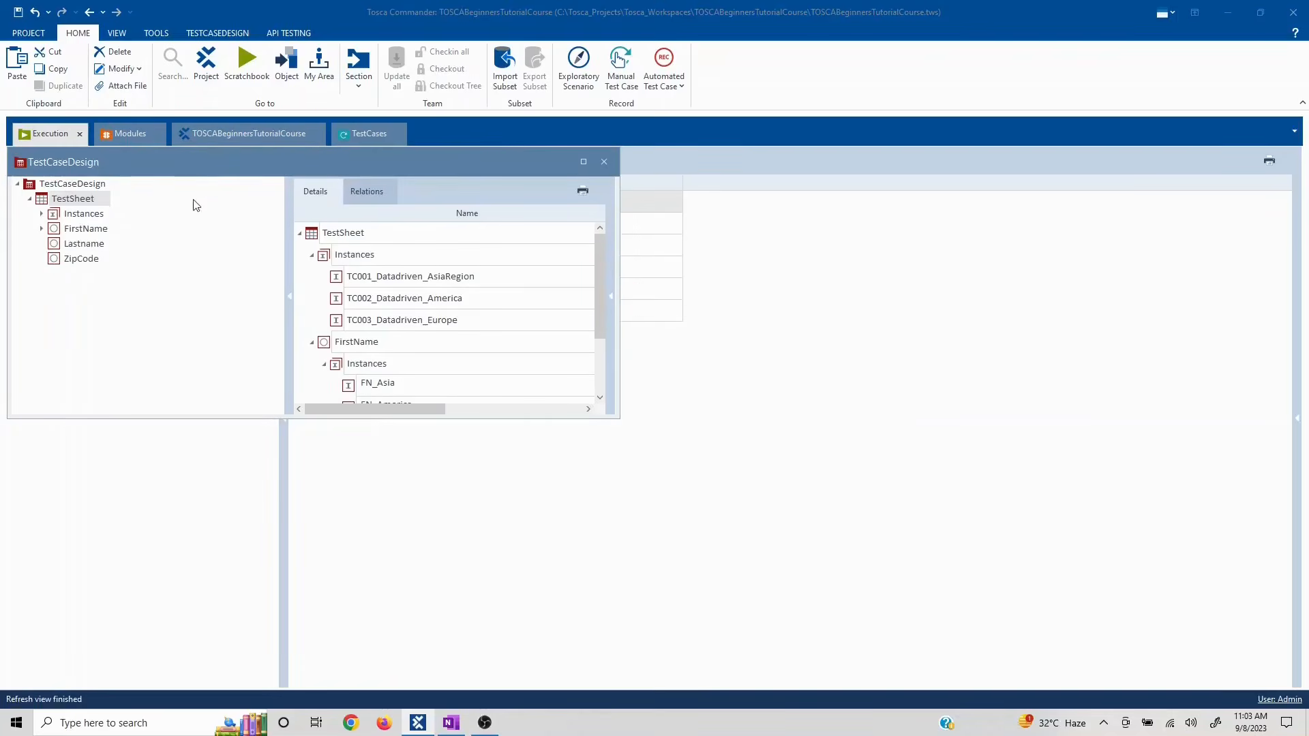
drag(174, 161, 846, 181)
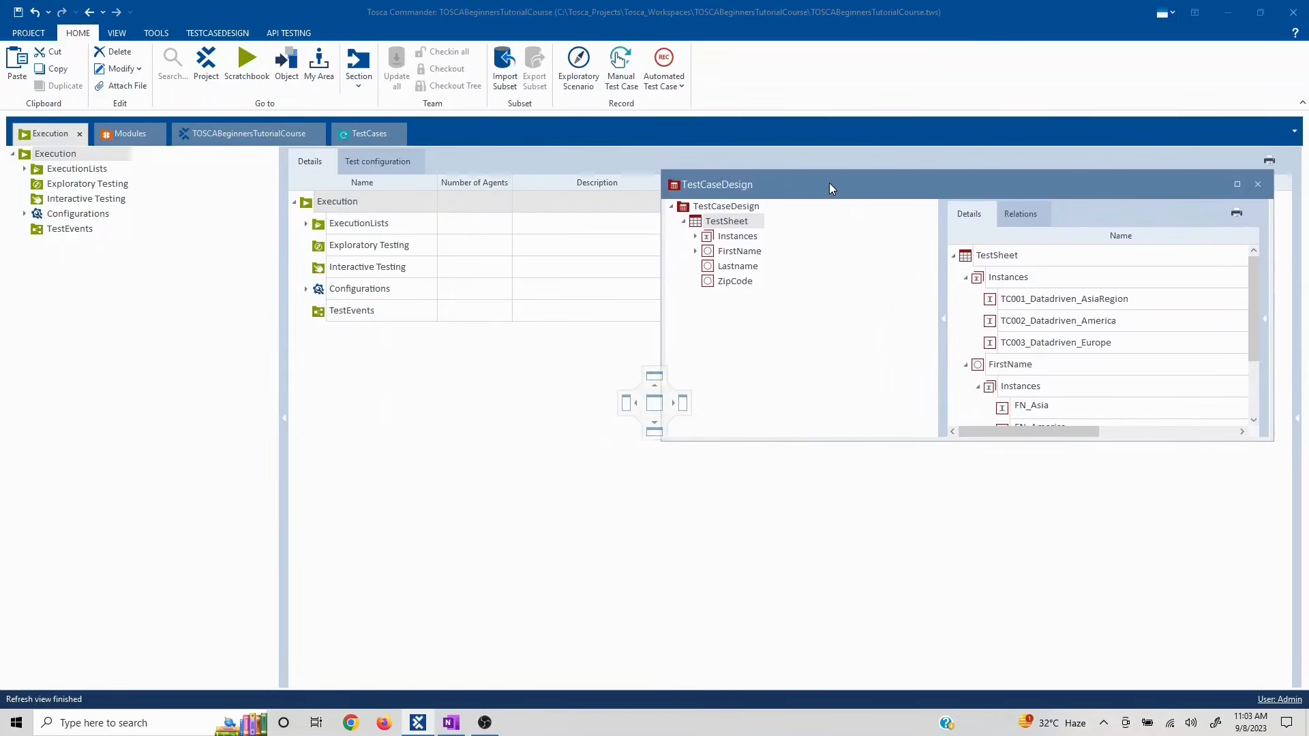
click(359, 136)
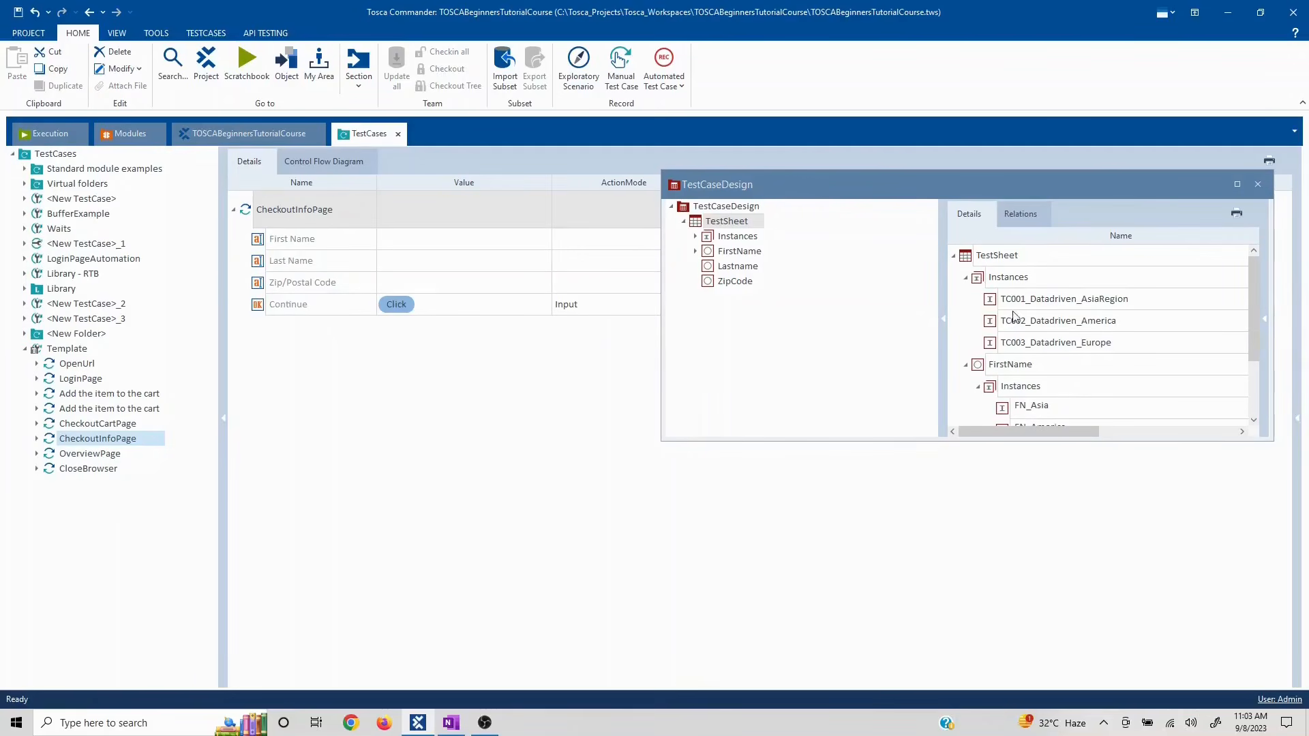
- Collapse the TestSheet's Instances and FirstName entries to show the attribute columns
click(967, 283)
click(966, 280)
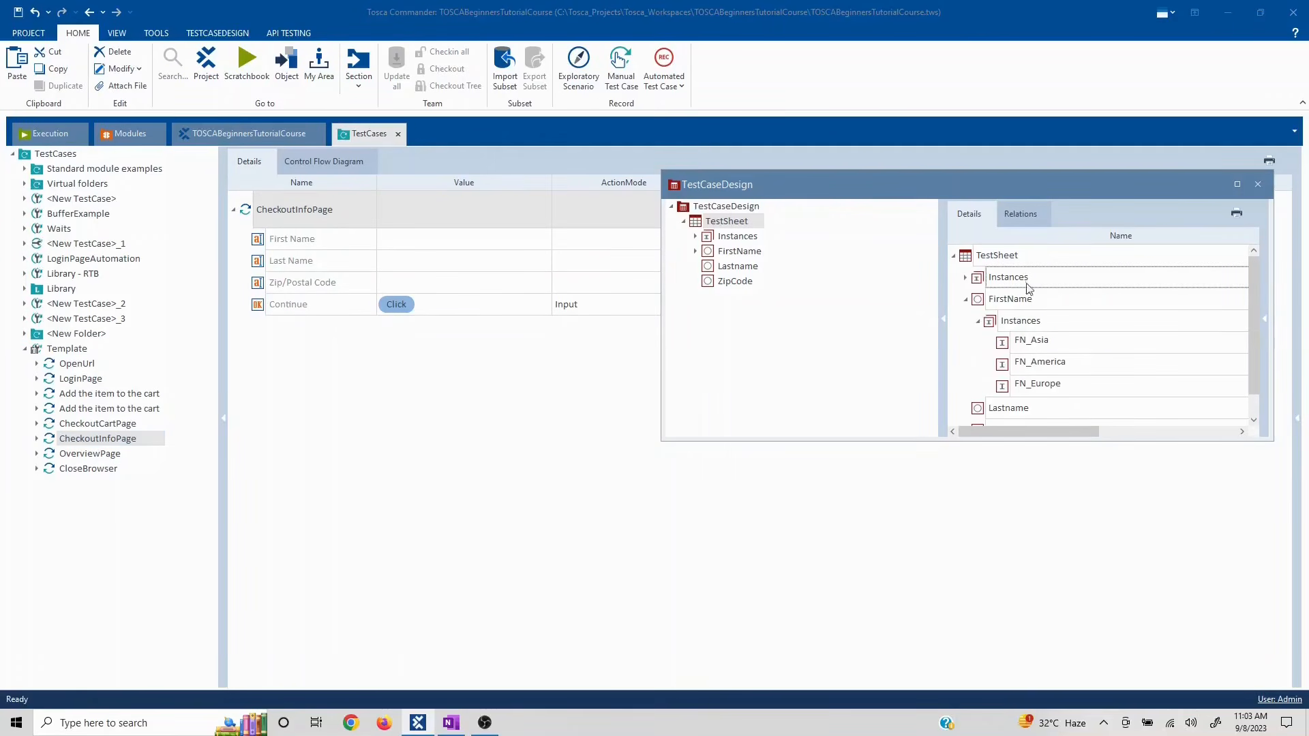
click(943, 320)
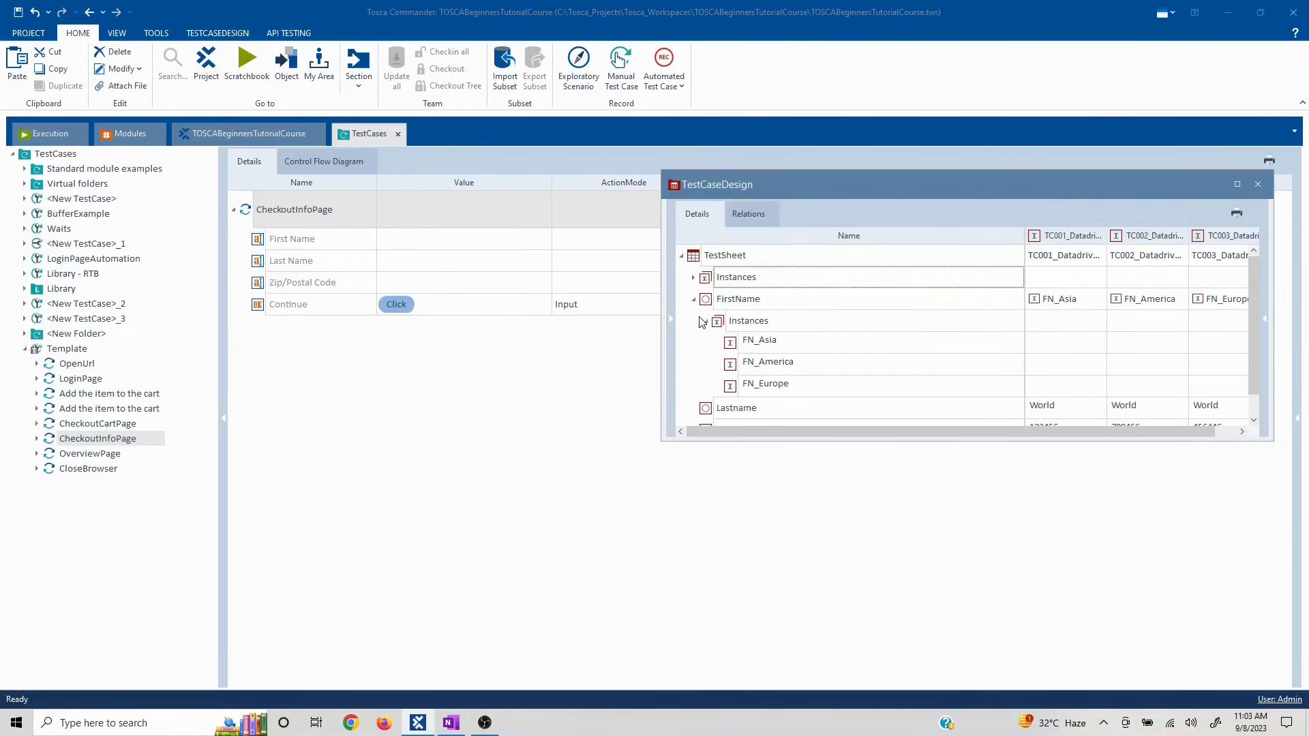
click(694, 300)
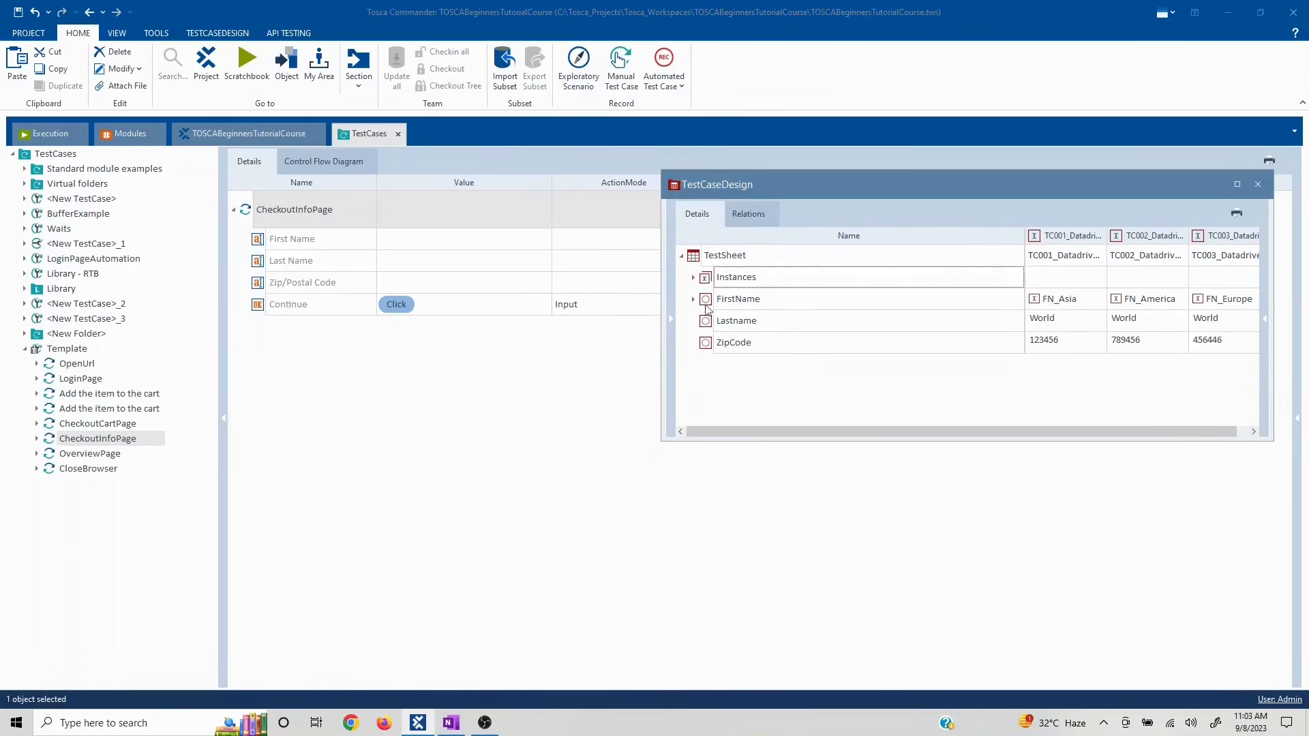
- Link First Name to the FirstName attribute and check the exact Lastname attribute name
drag(706, 304, 431, 236)
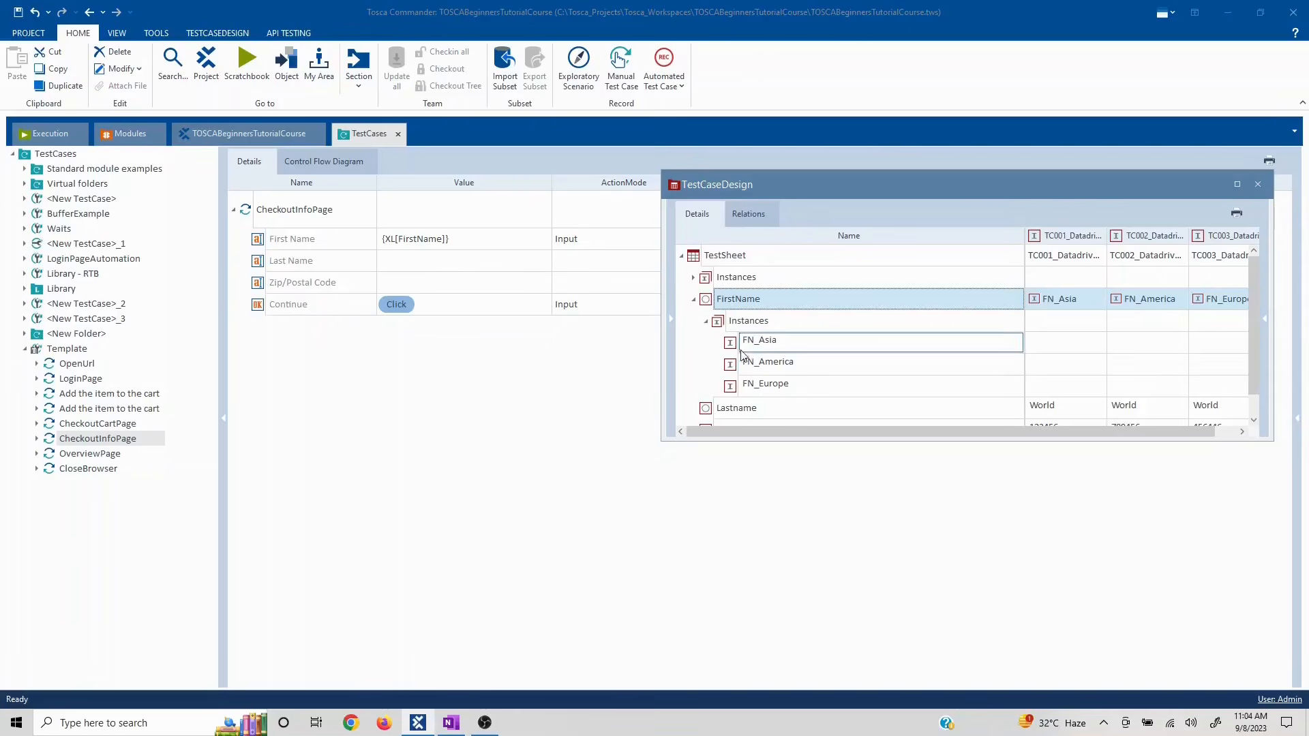
click(692, 300)
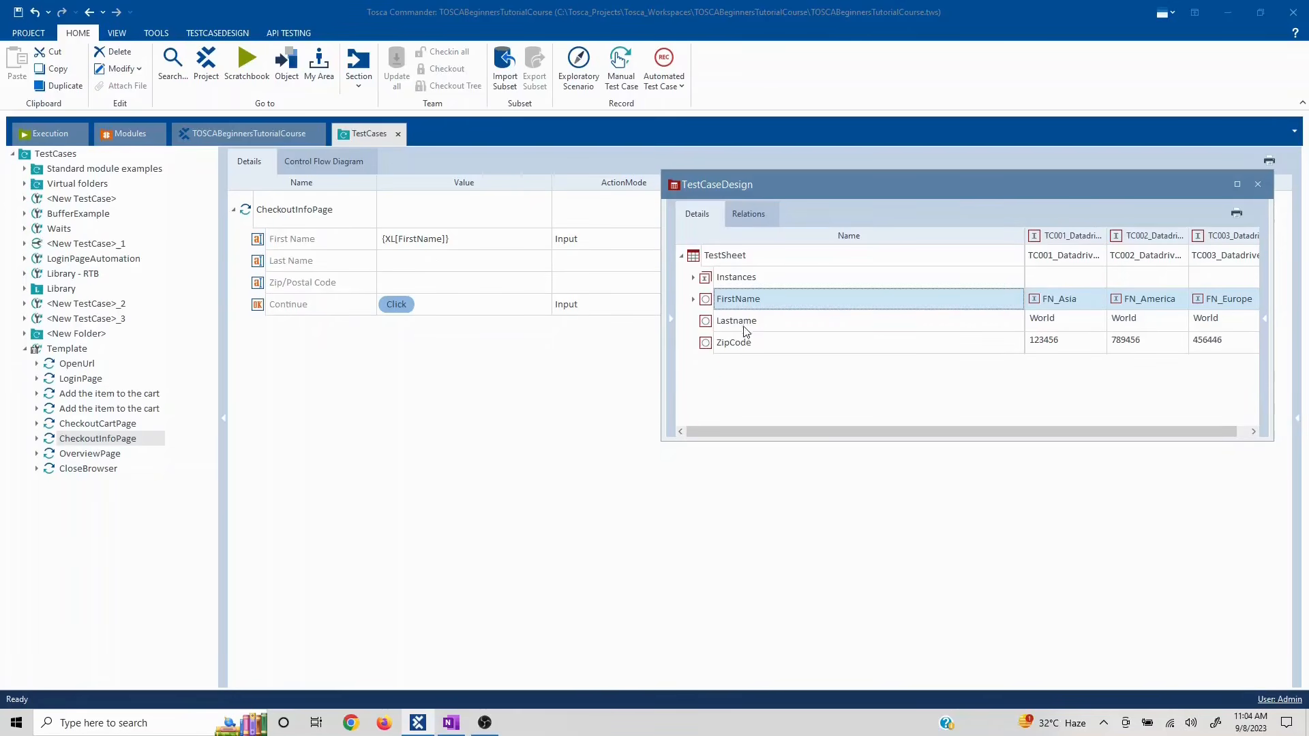
click(776, 324)
click(776, 325)
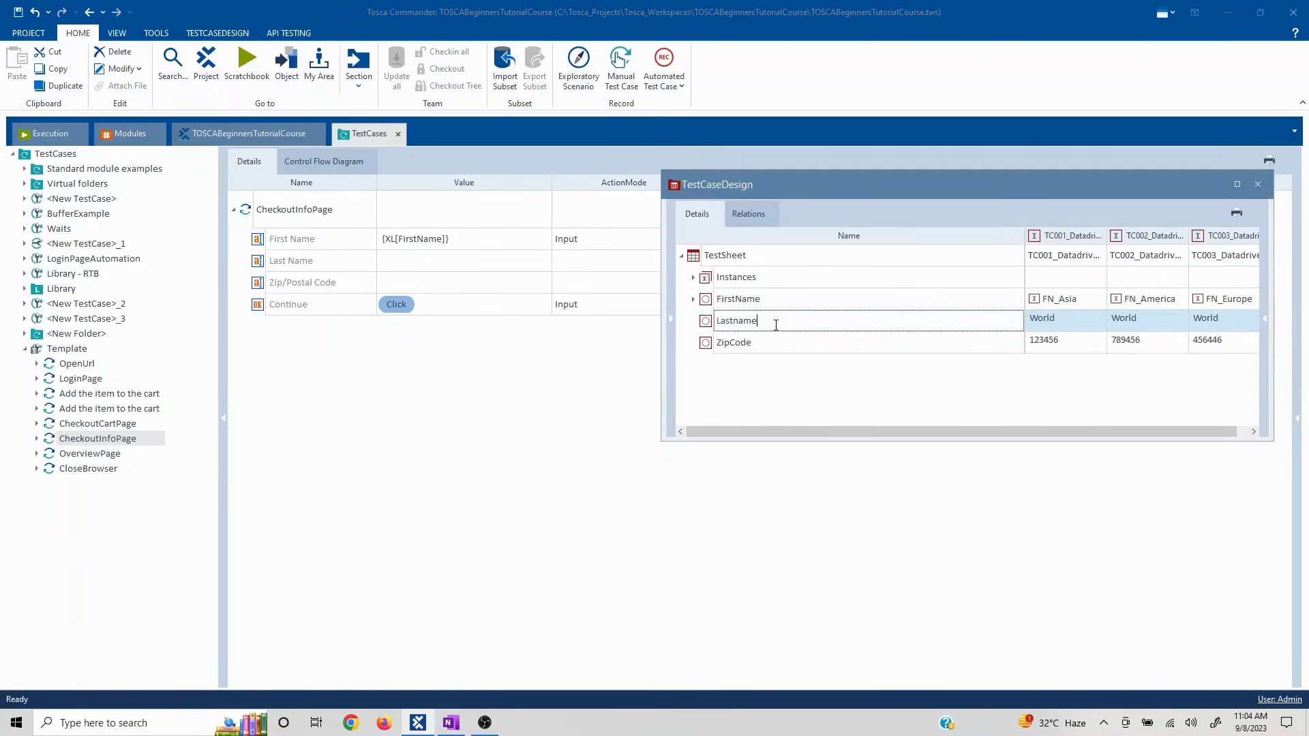
key(shift+Home)
click(557, 463)
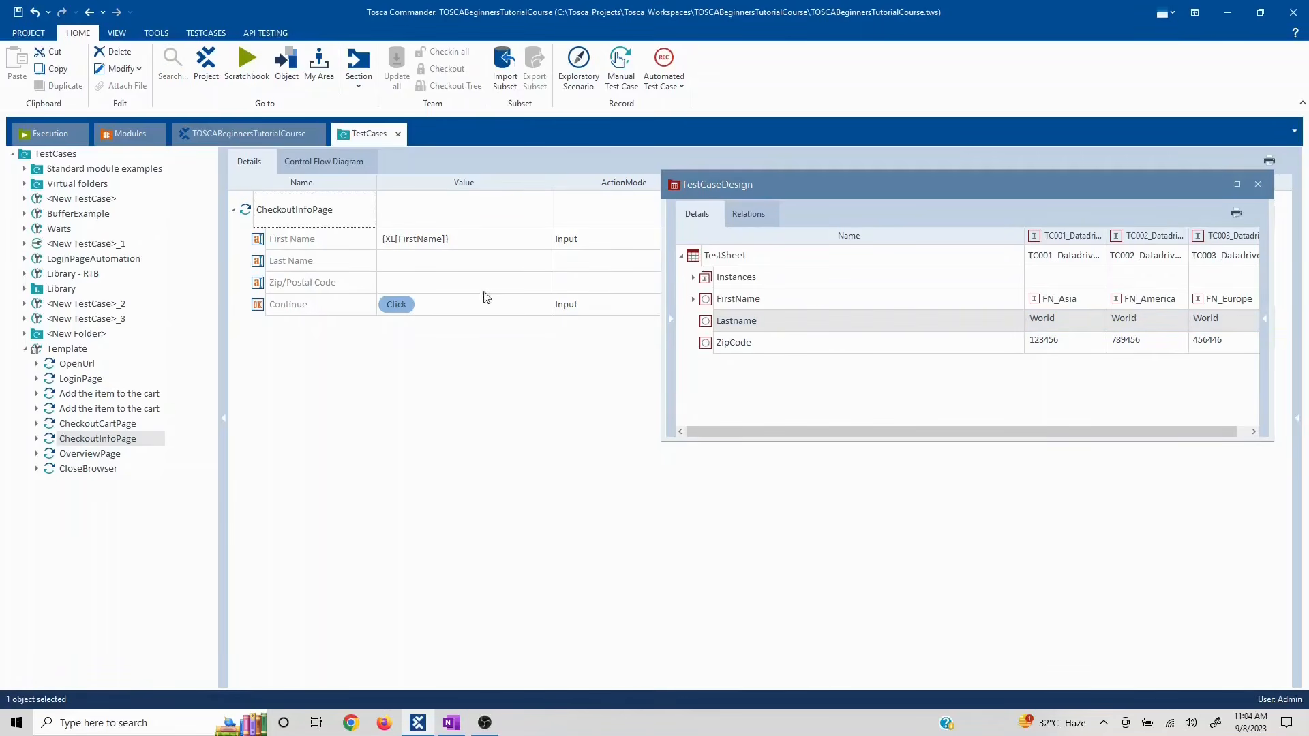
- Set Last Name to {XL[Lastname]}, link Zip/Postal Code to ZipCode, and close the floating window
click(435, 259)
click(435, 259)
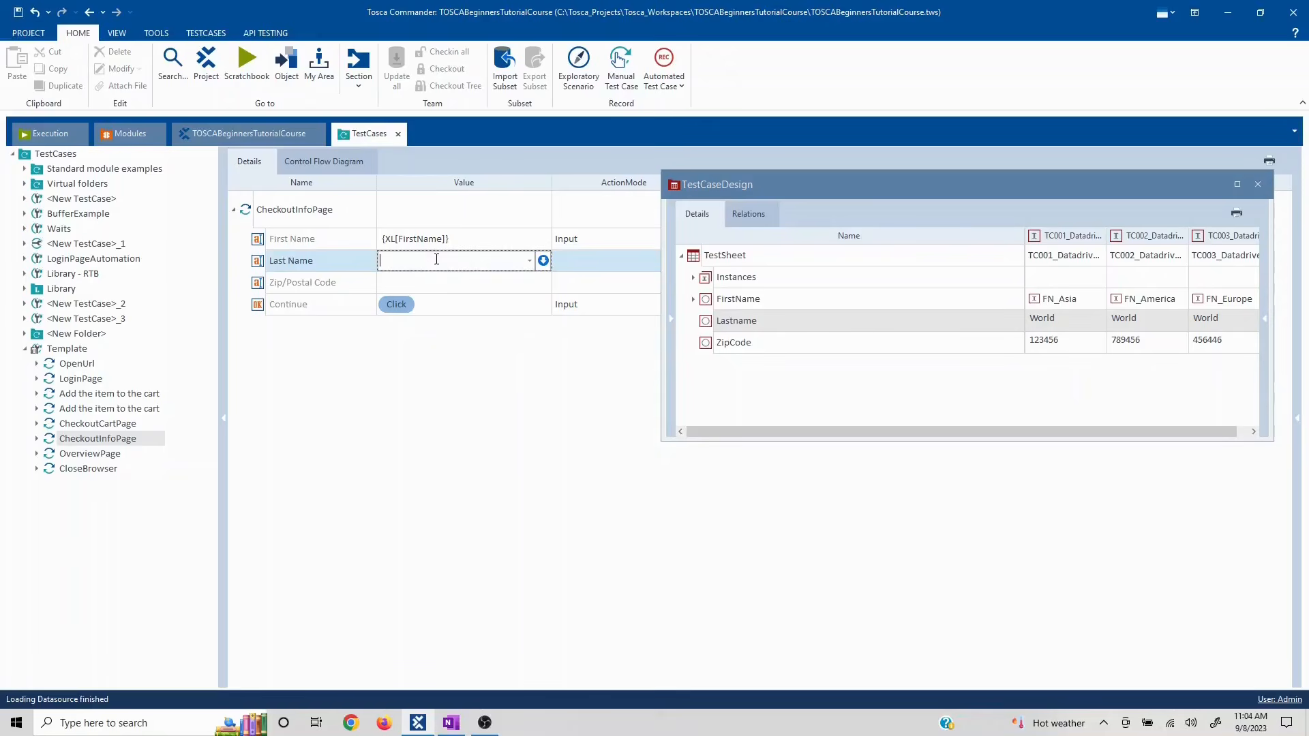
text({)
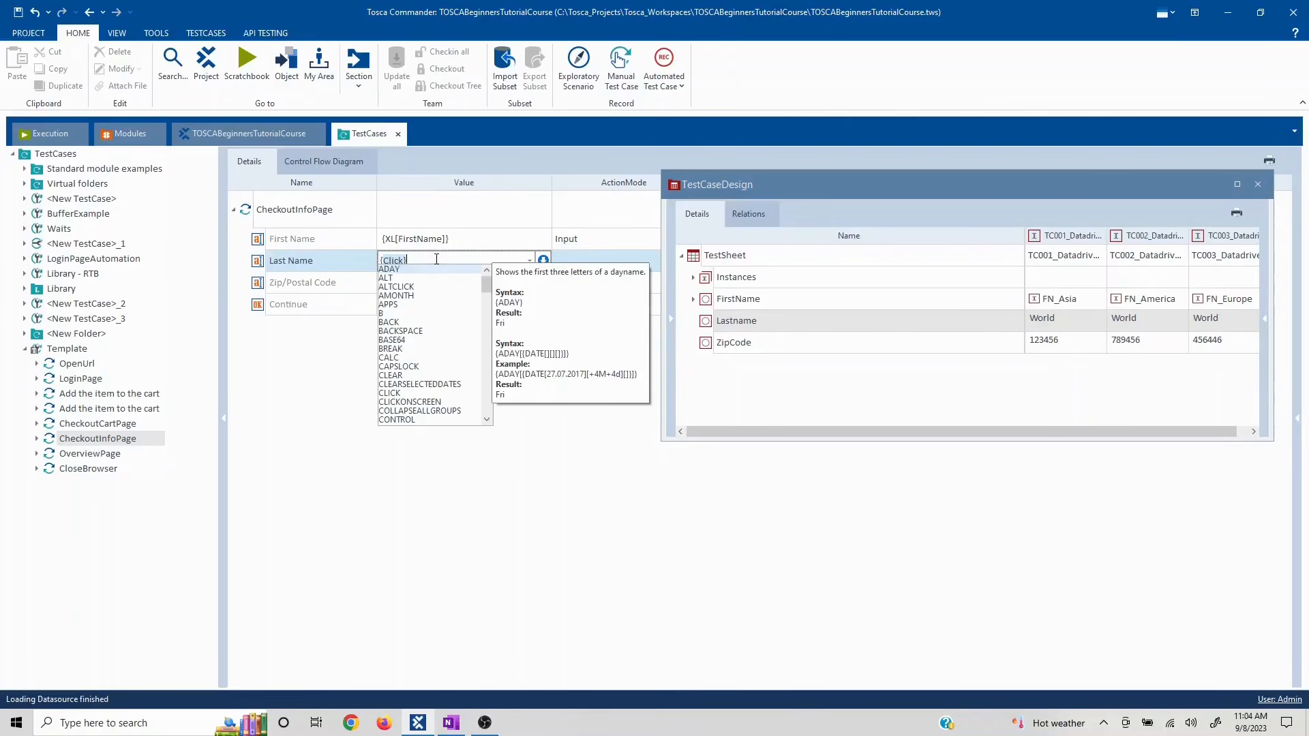
text(XL)
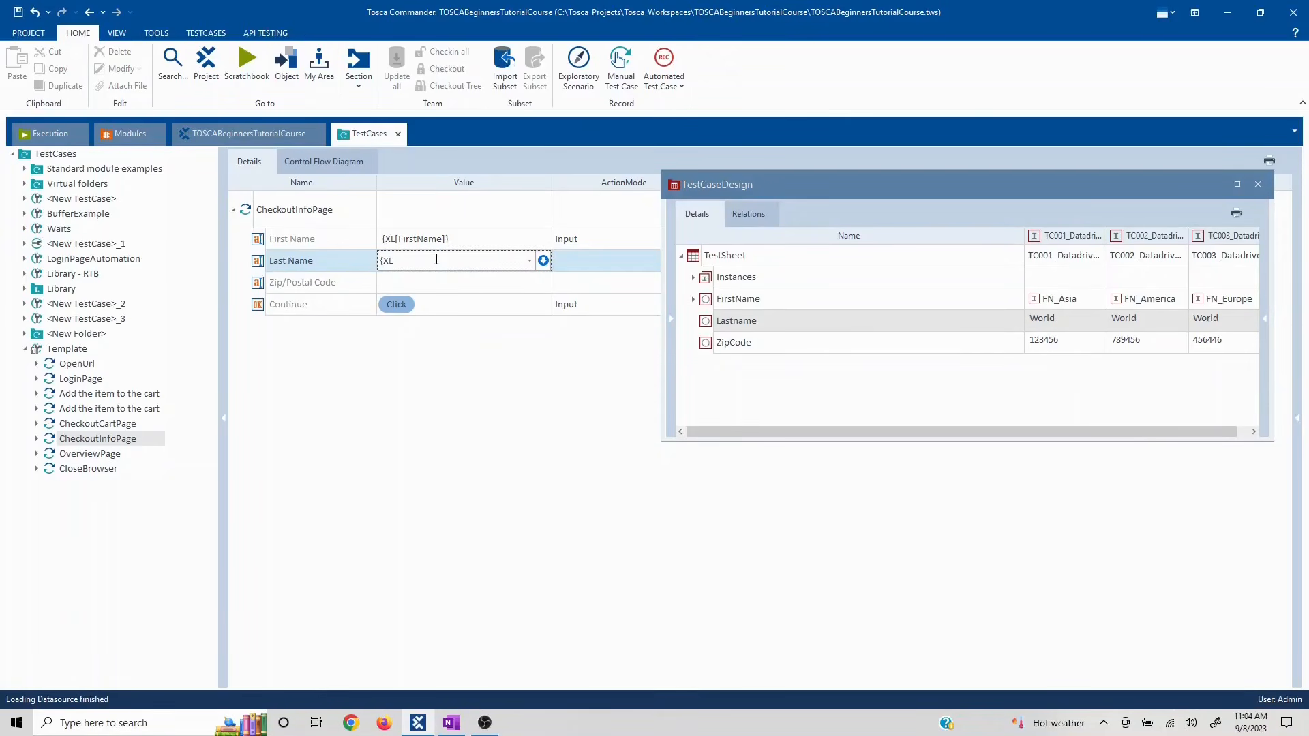
text([])
text(Lastname)
key(Return)
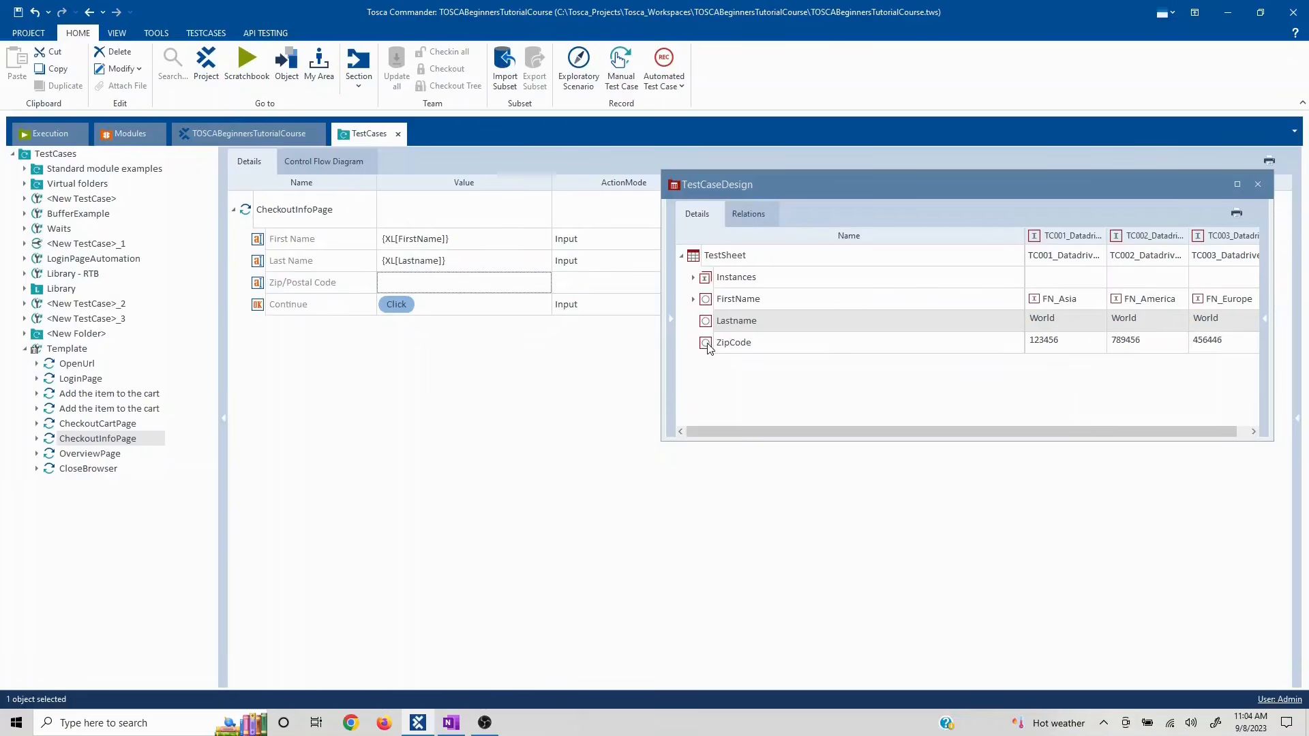
drag(708, 347, 447, 283)
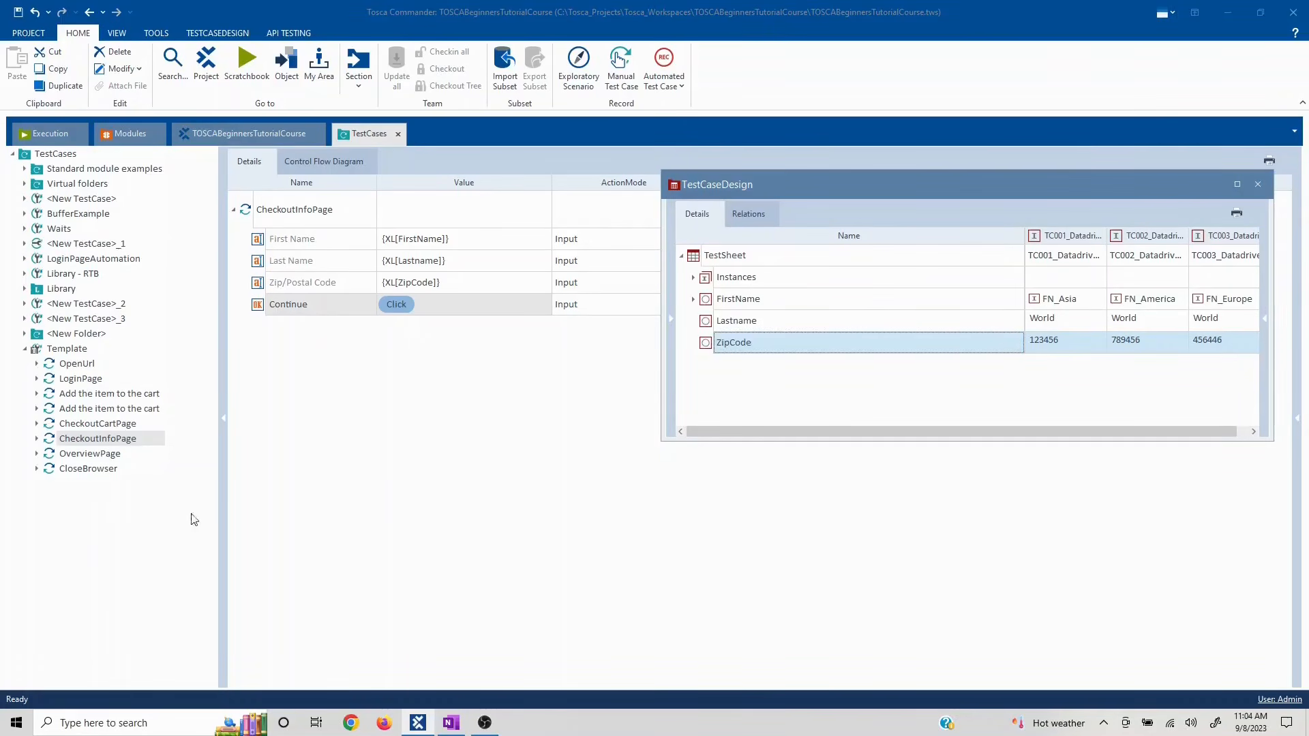
click(1257, 185)
click(422, 498)
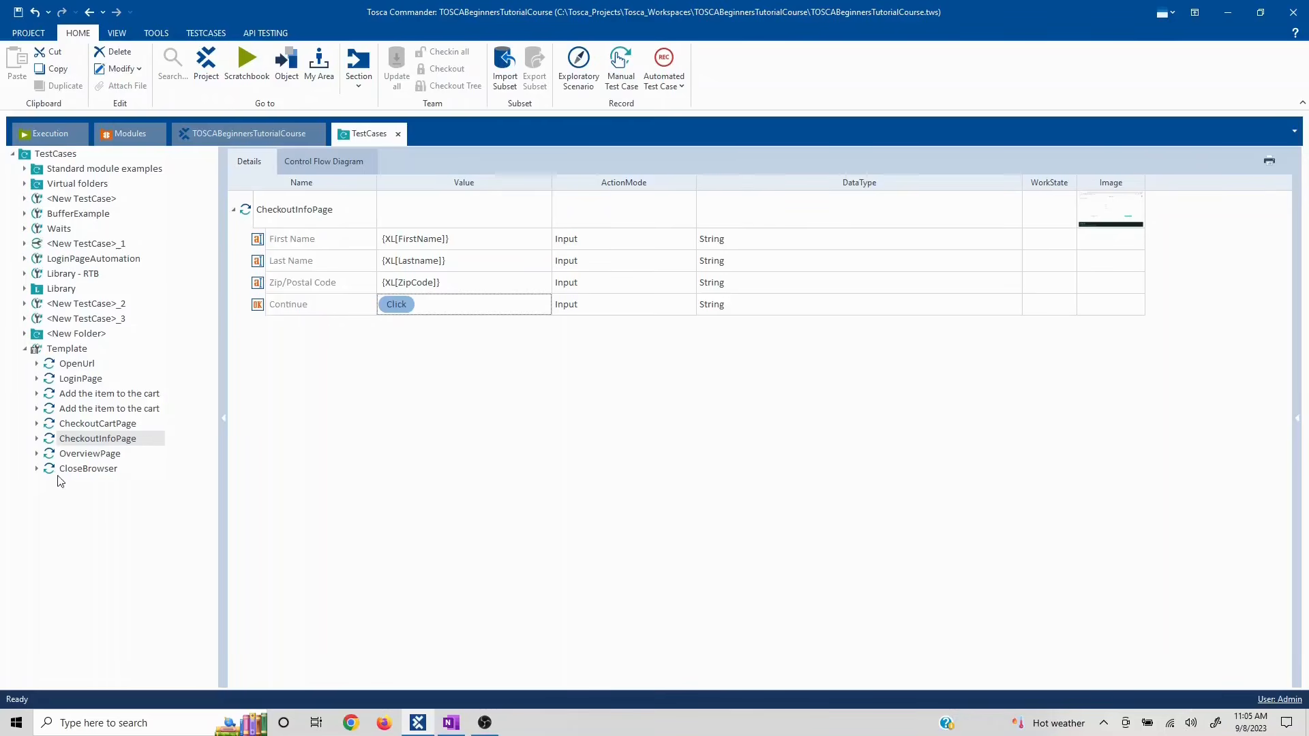
click(79, 457)
click(79, 438)
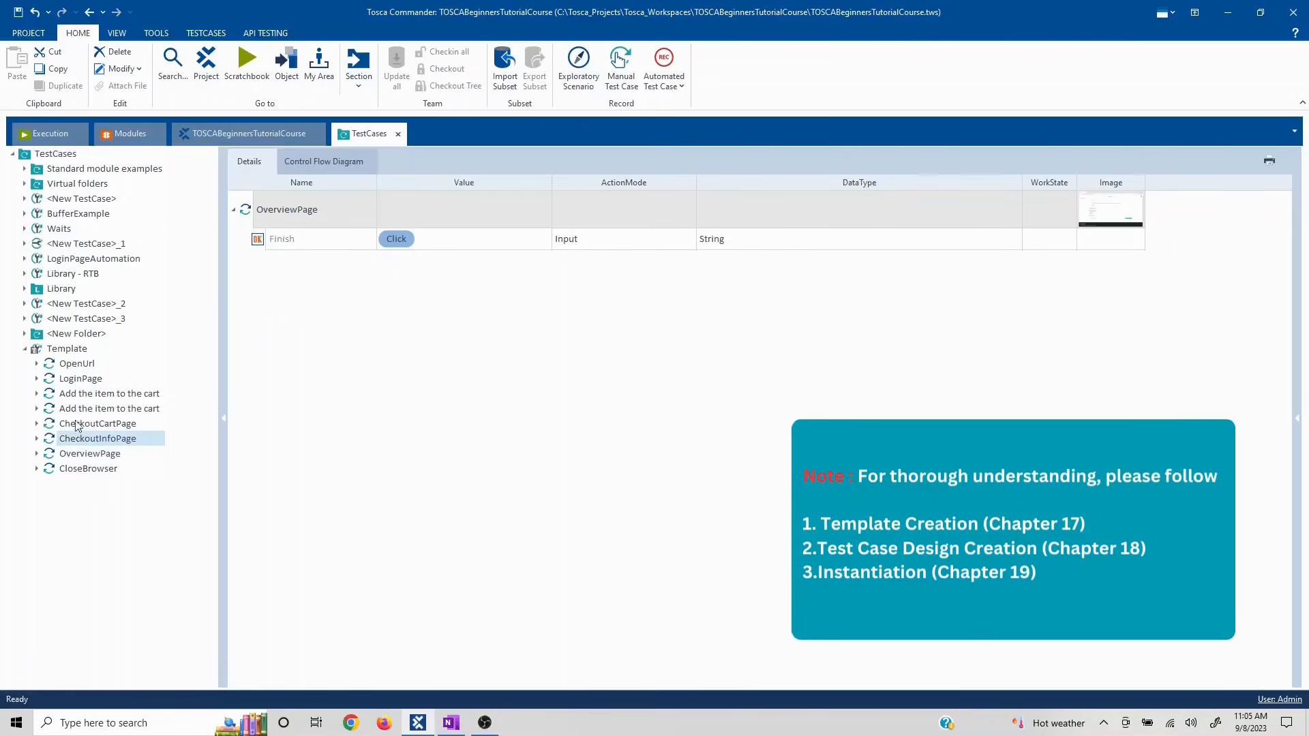
click(63, 350)
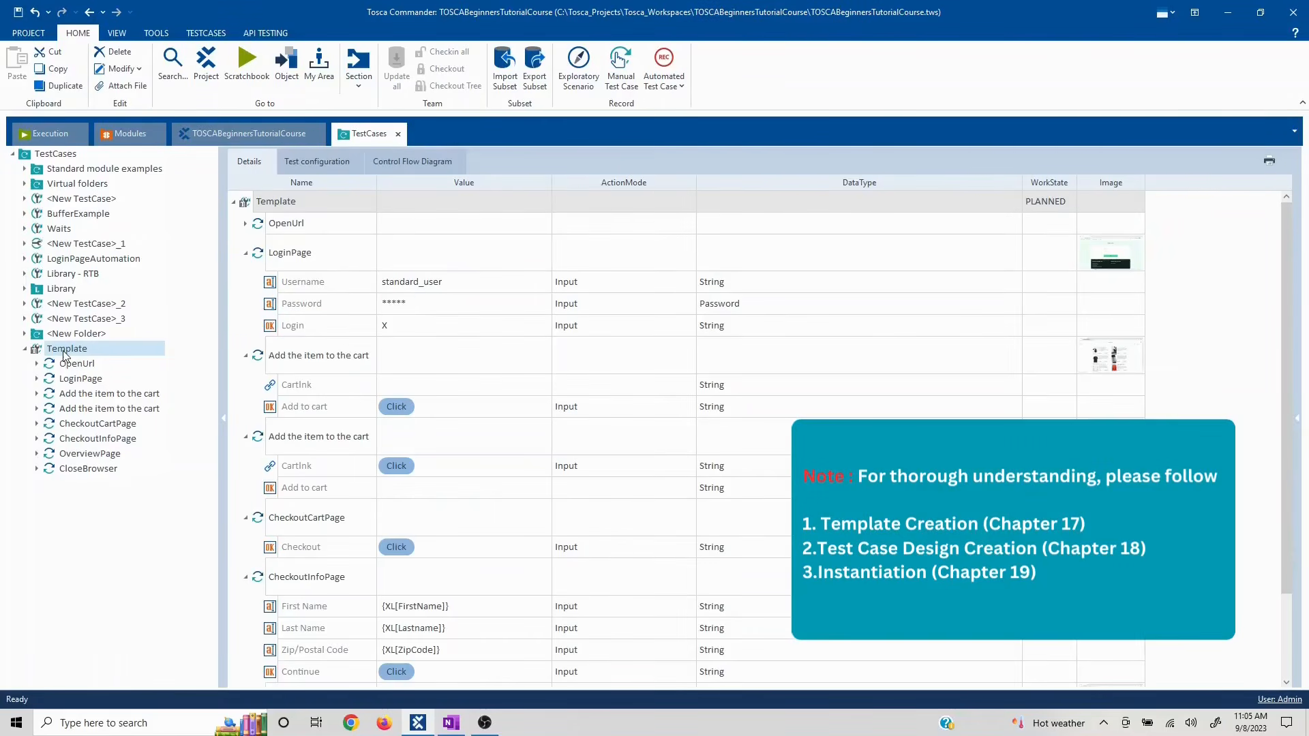
right_click(64, 354)
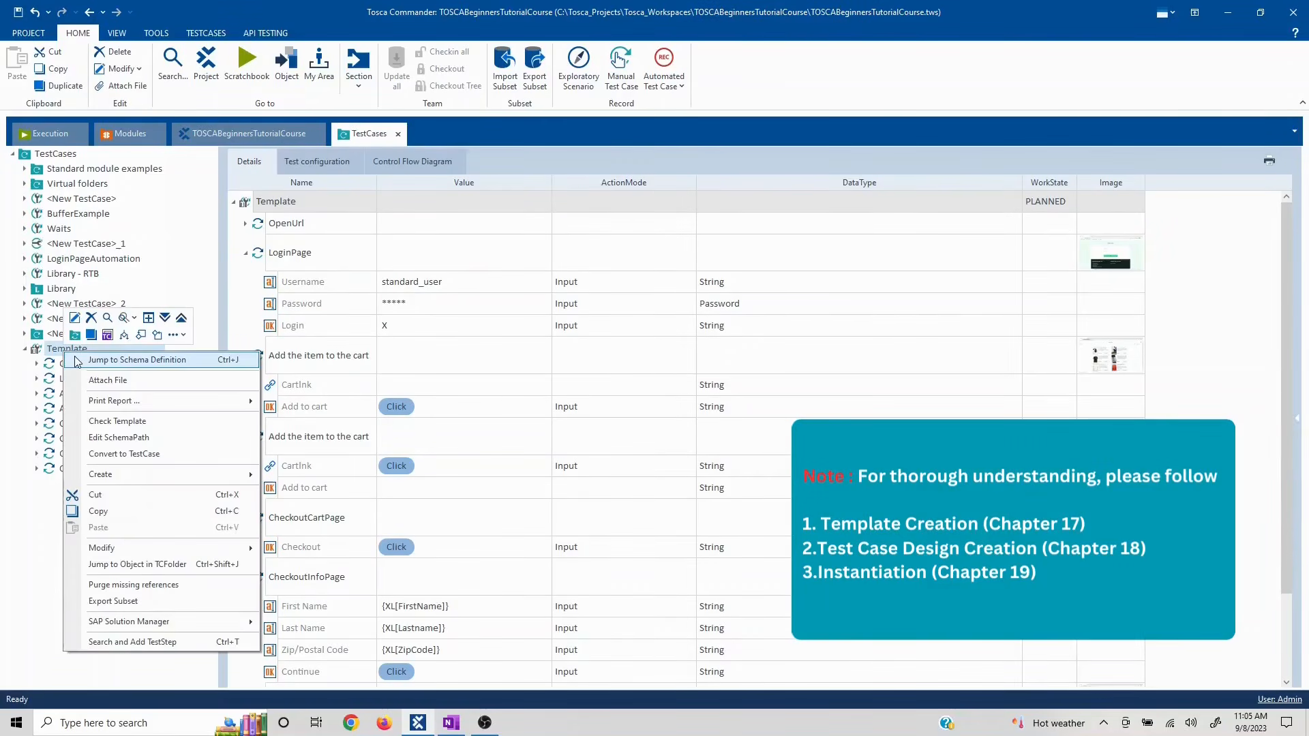
click(12, 593)
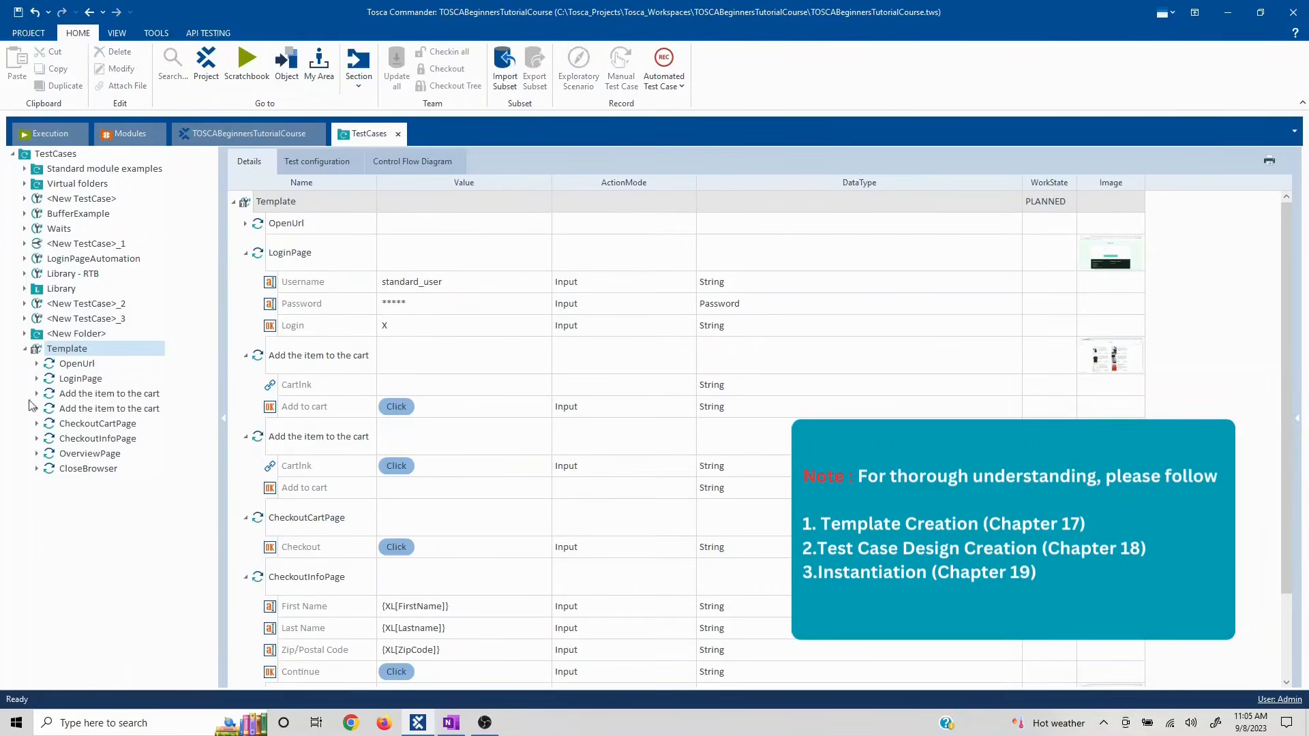
right_click(52, 351)
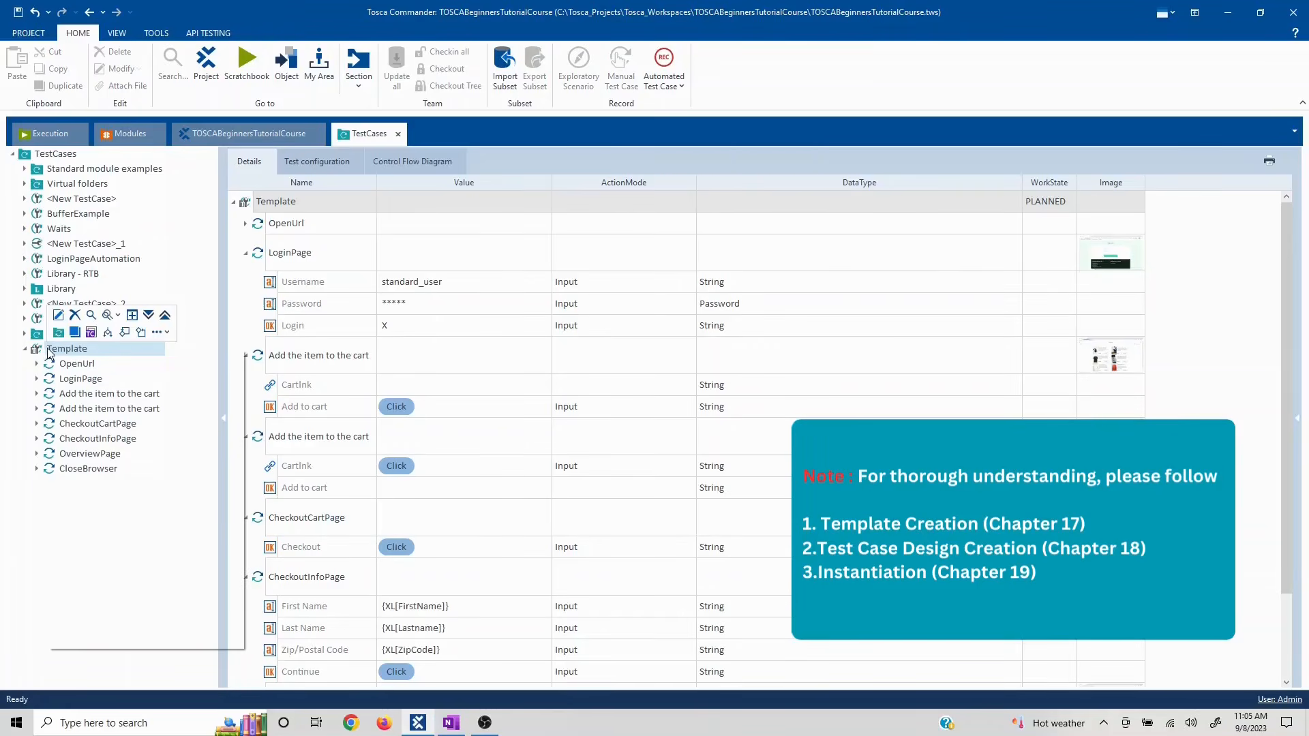
click(89, 358)
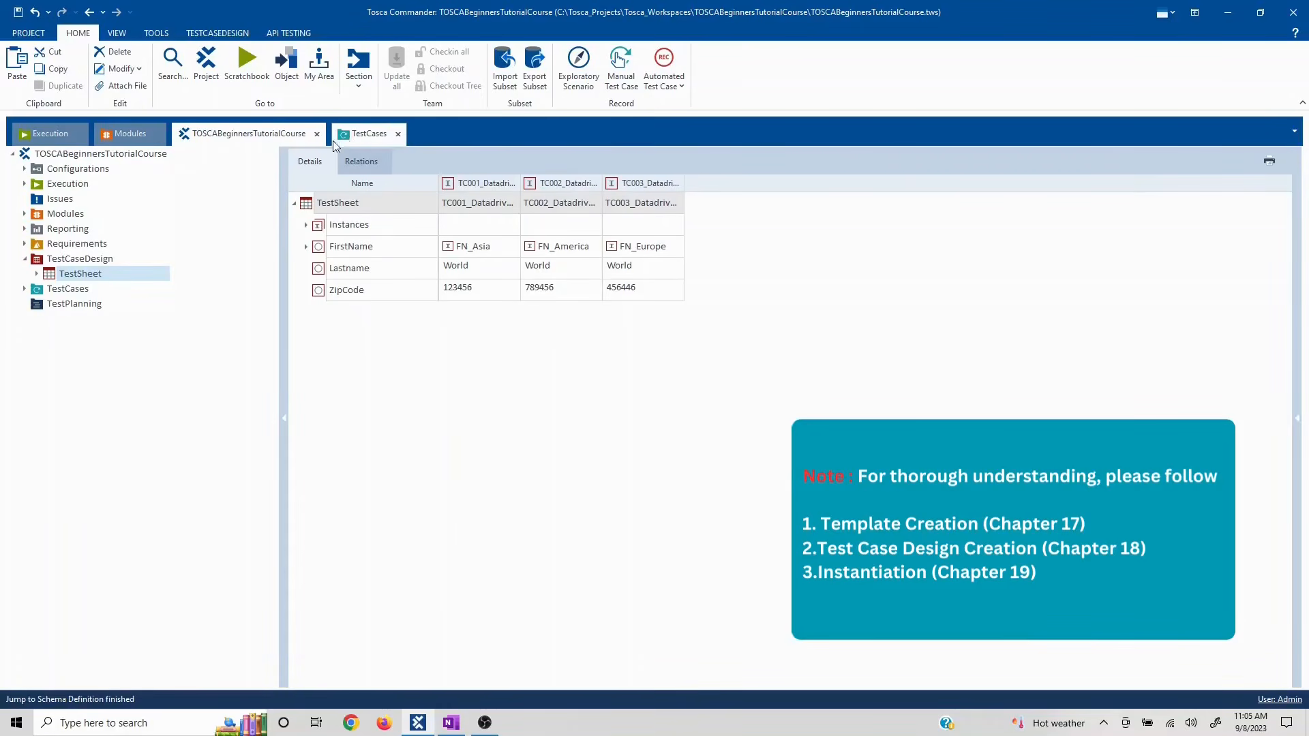
click(355, 136)
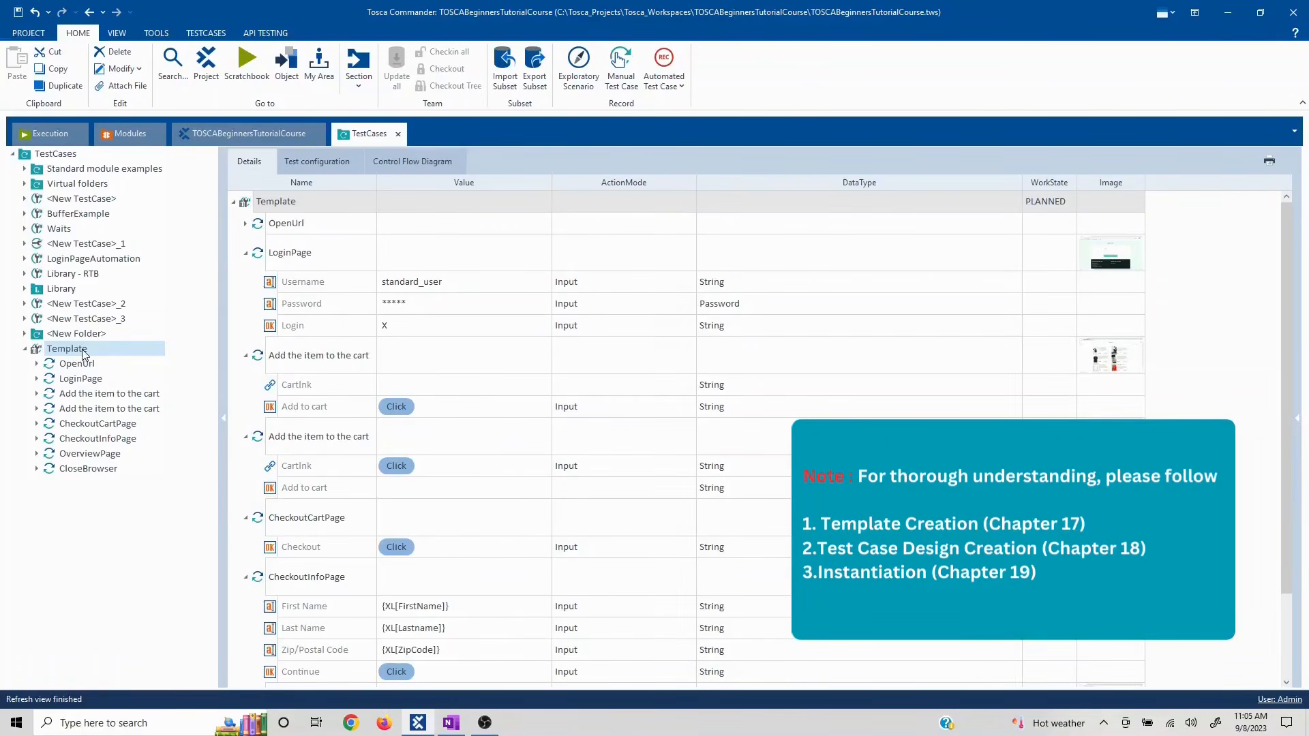
right_click(82, 353)
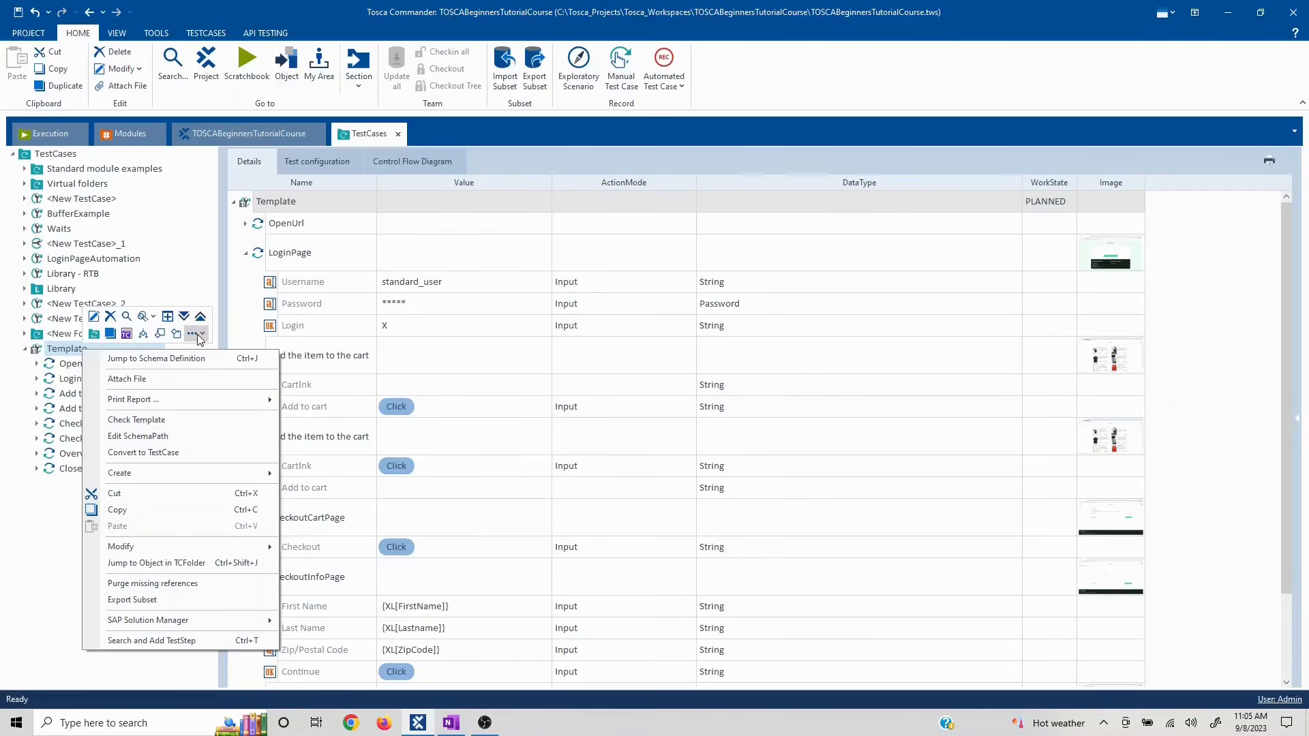
click(198, 335)
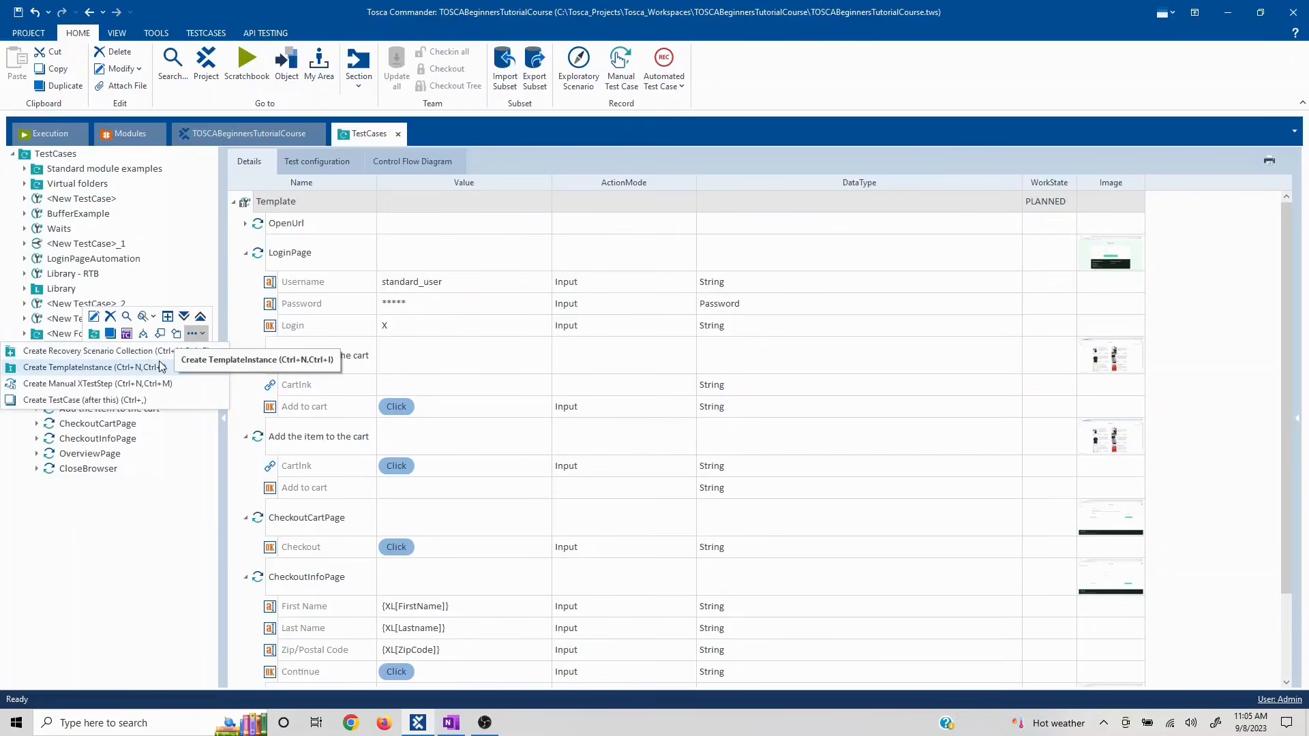
click(163, 542)
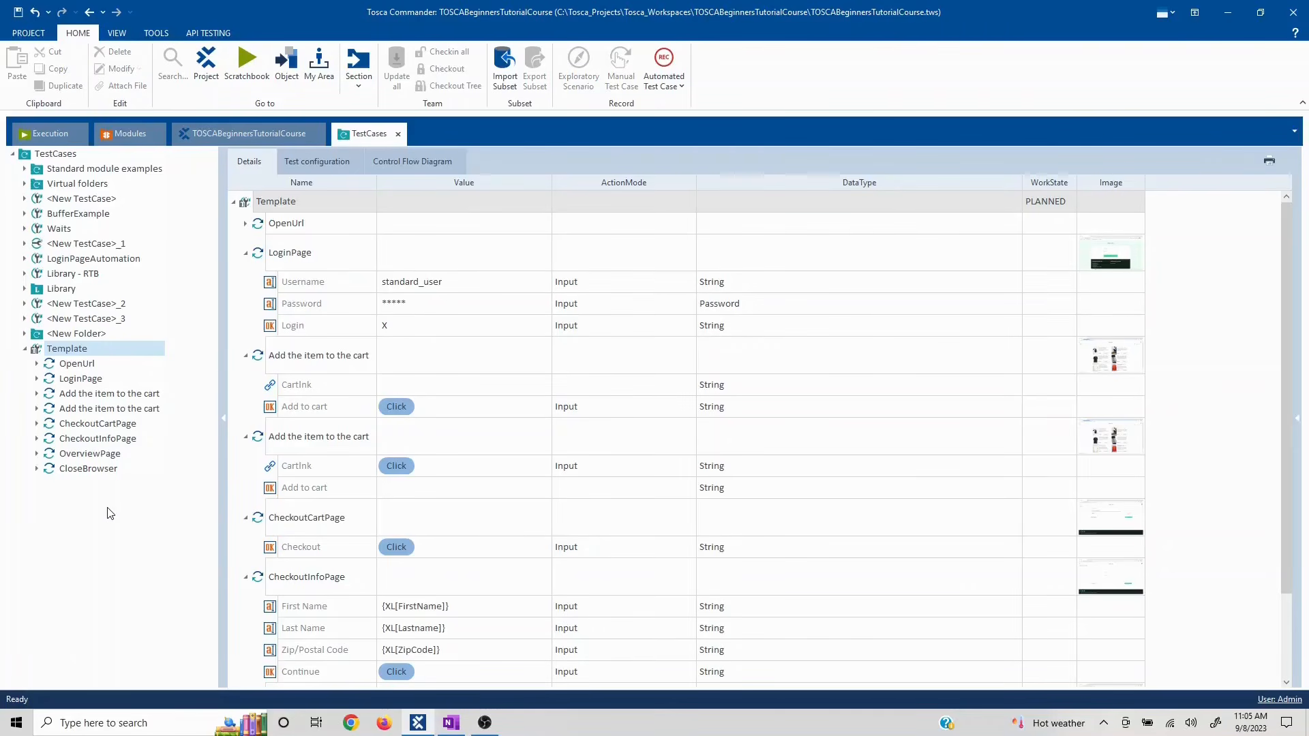
- Run Check Template on Template and acknowledge the 'No errors found' result
right_click(102, 354)
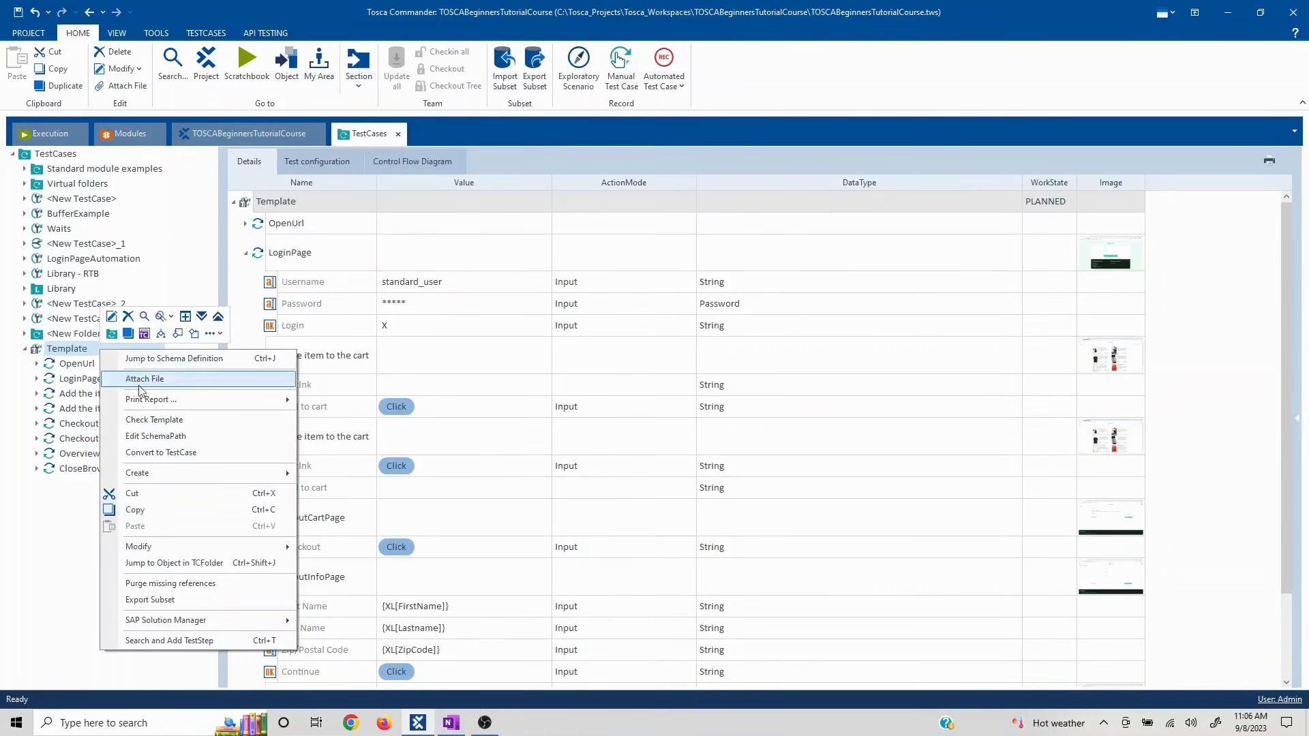
click(170, 421)
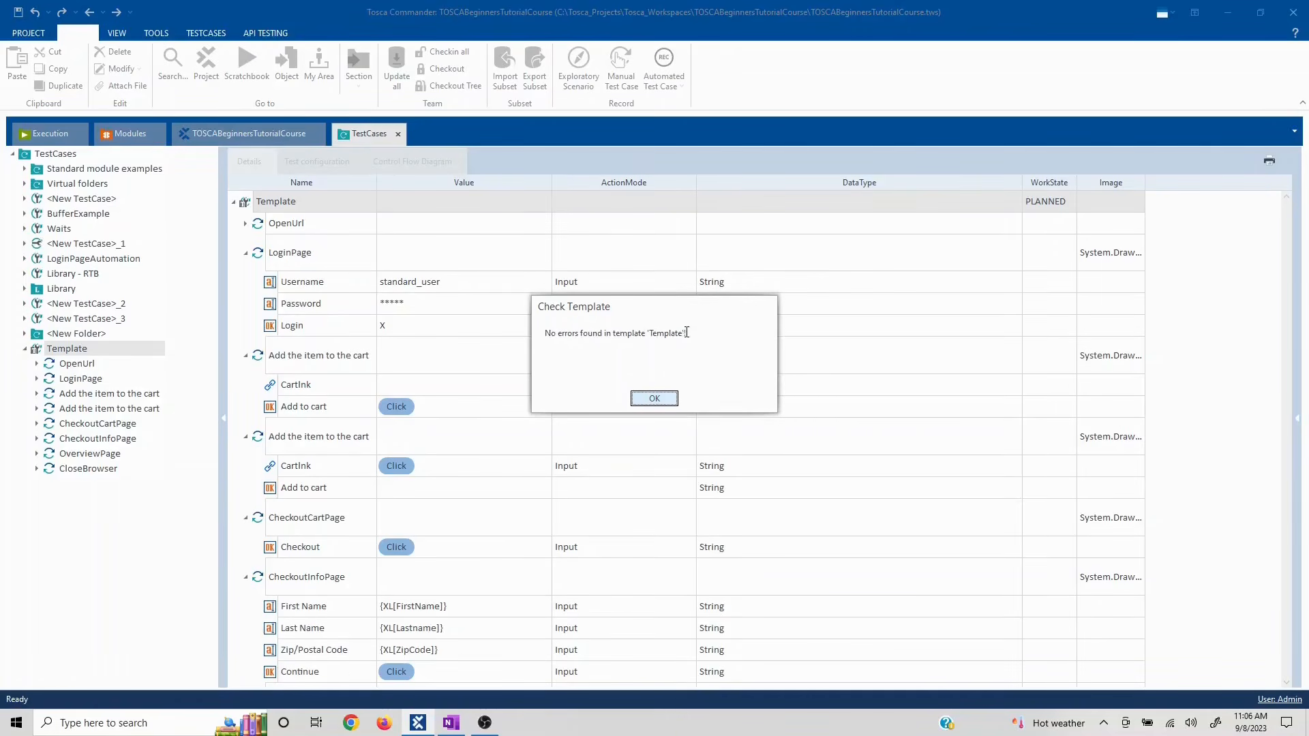
click(653, 401)
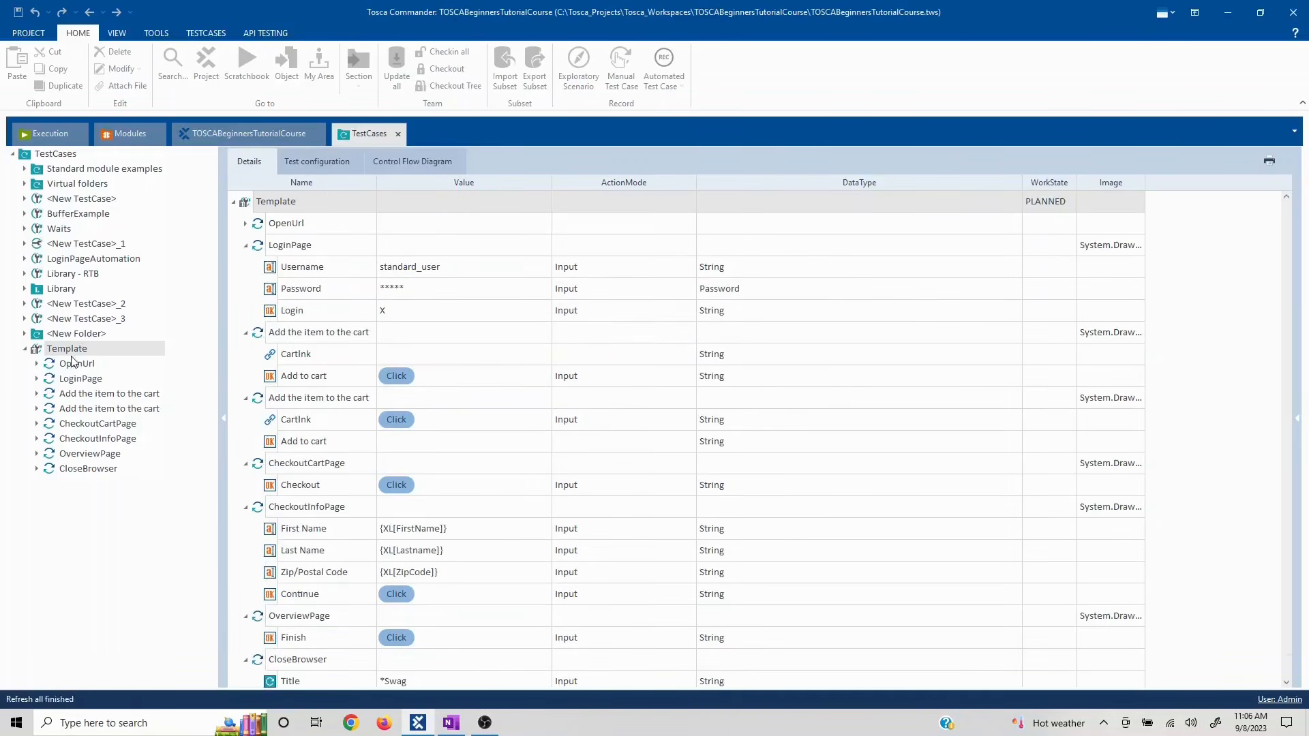
right_click(74, 354)
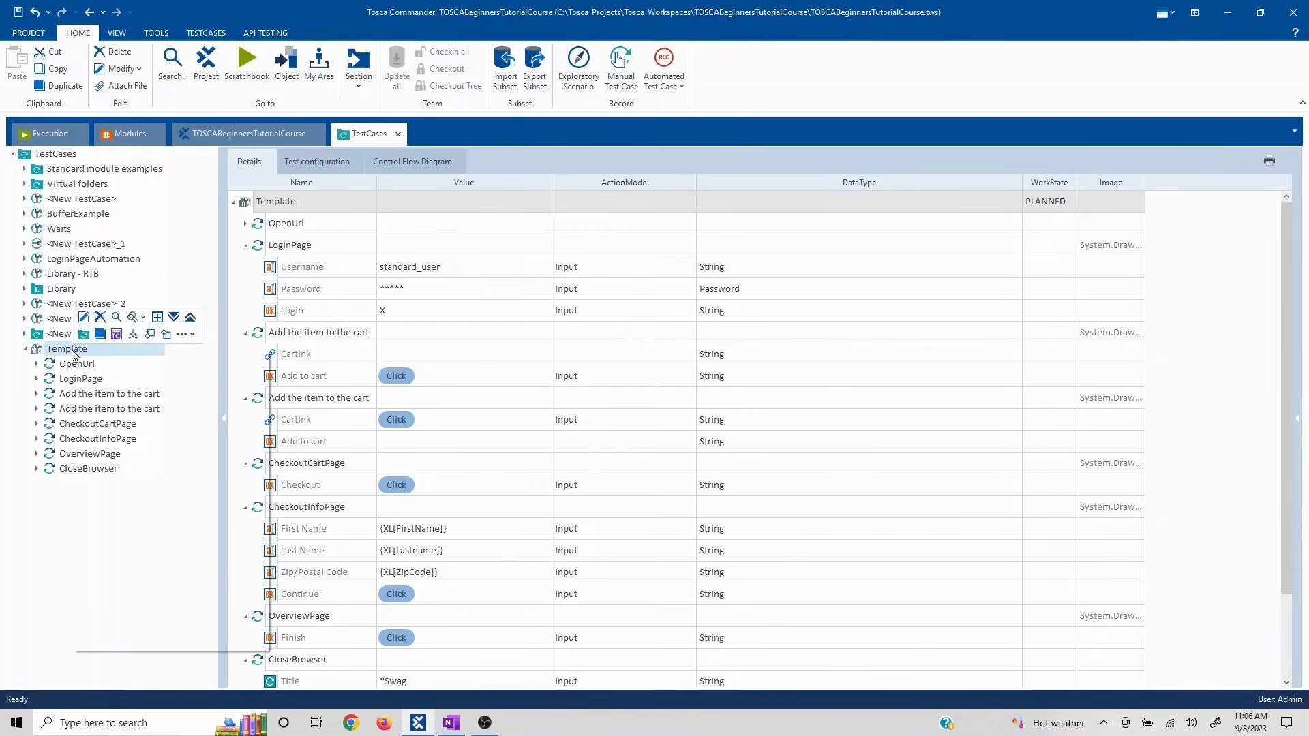
- Create a TemplateInstance from Template, producing TC001_Datadriven_AsiaRegion, TC002_Datadriven_America and TC003_Datadriven_Europe
click(181, 334)
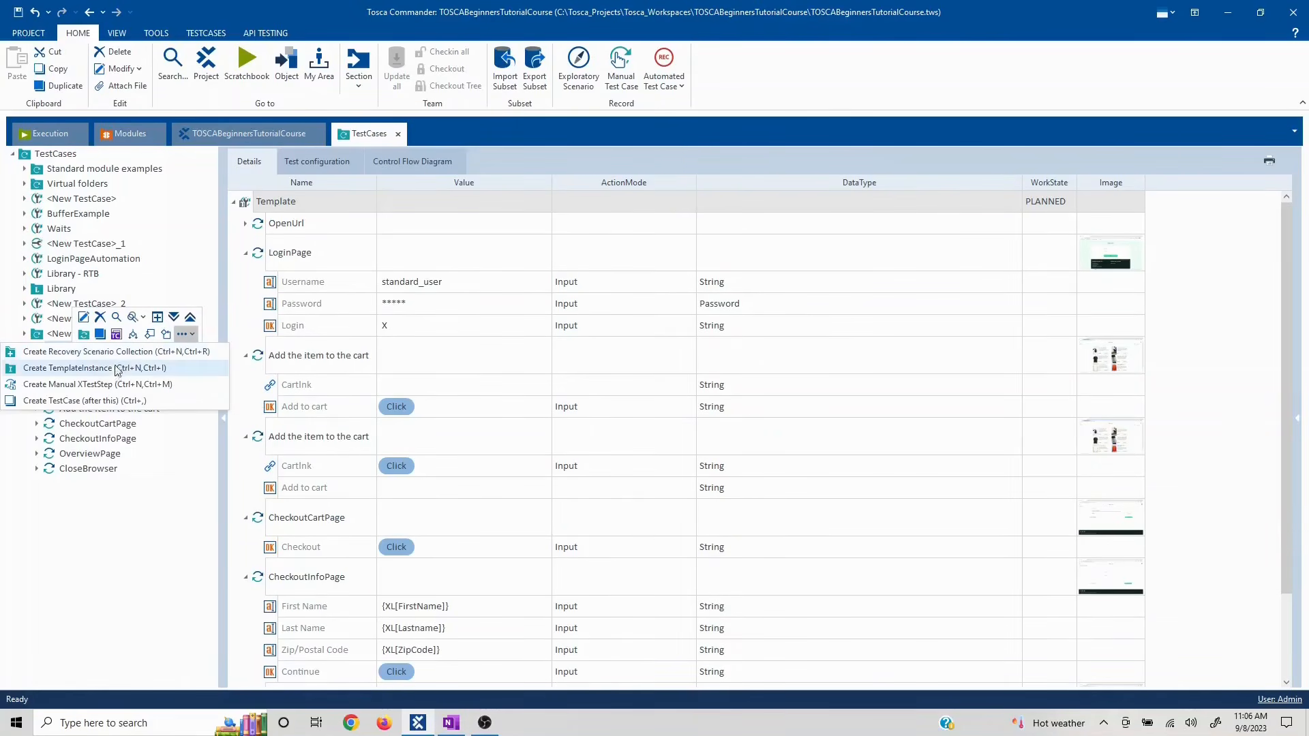
click(80, 374)
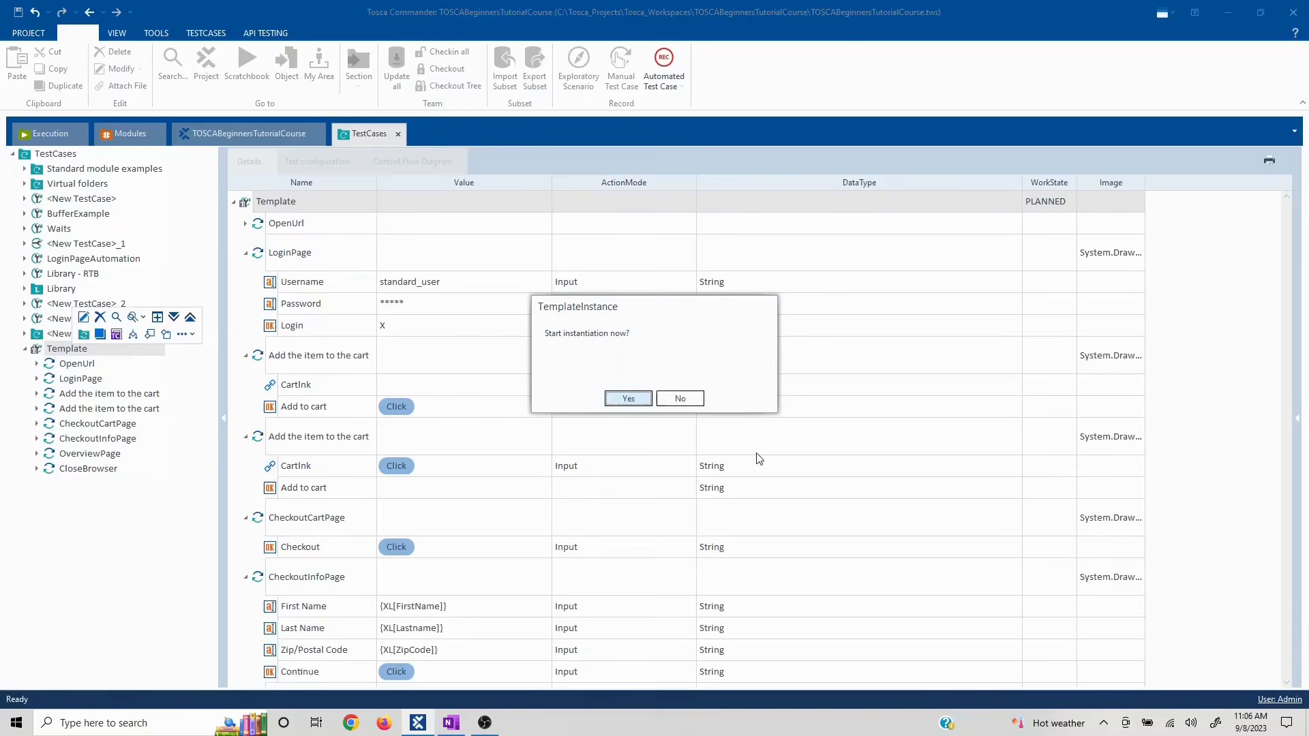
click(634, 399)
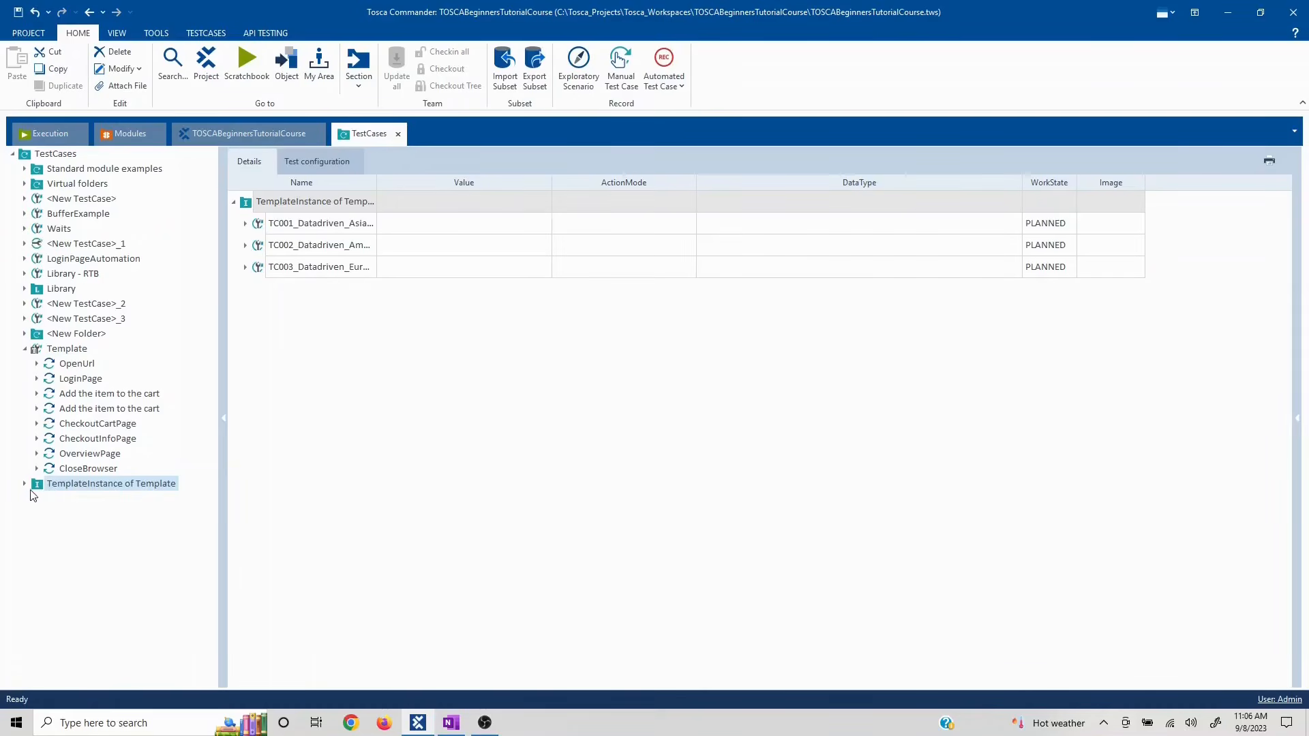
click(24, 484)
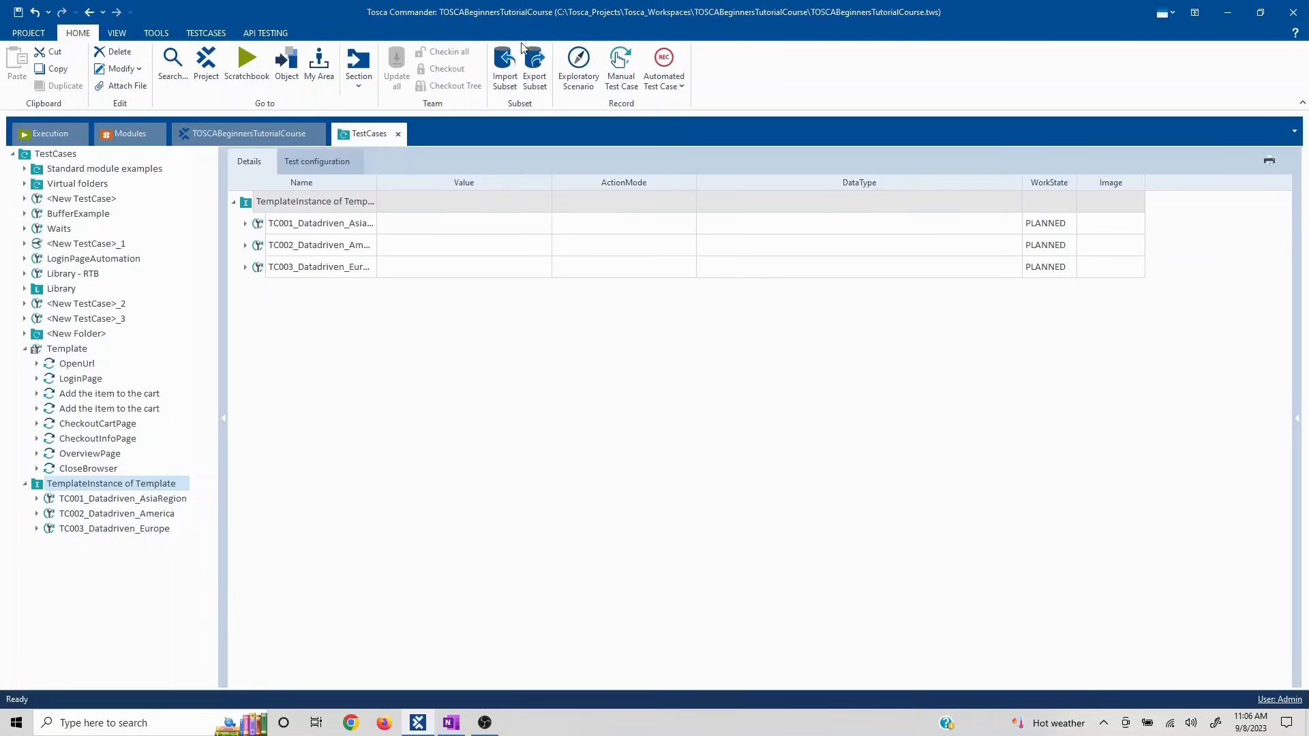
- Browse the ribbon tabs, then open the TestCaseDesign section from Home > Section
click(110, 34)
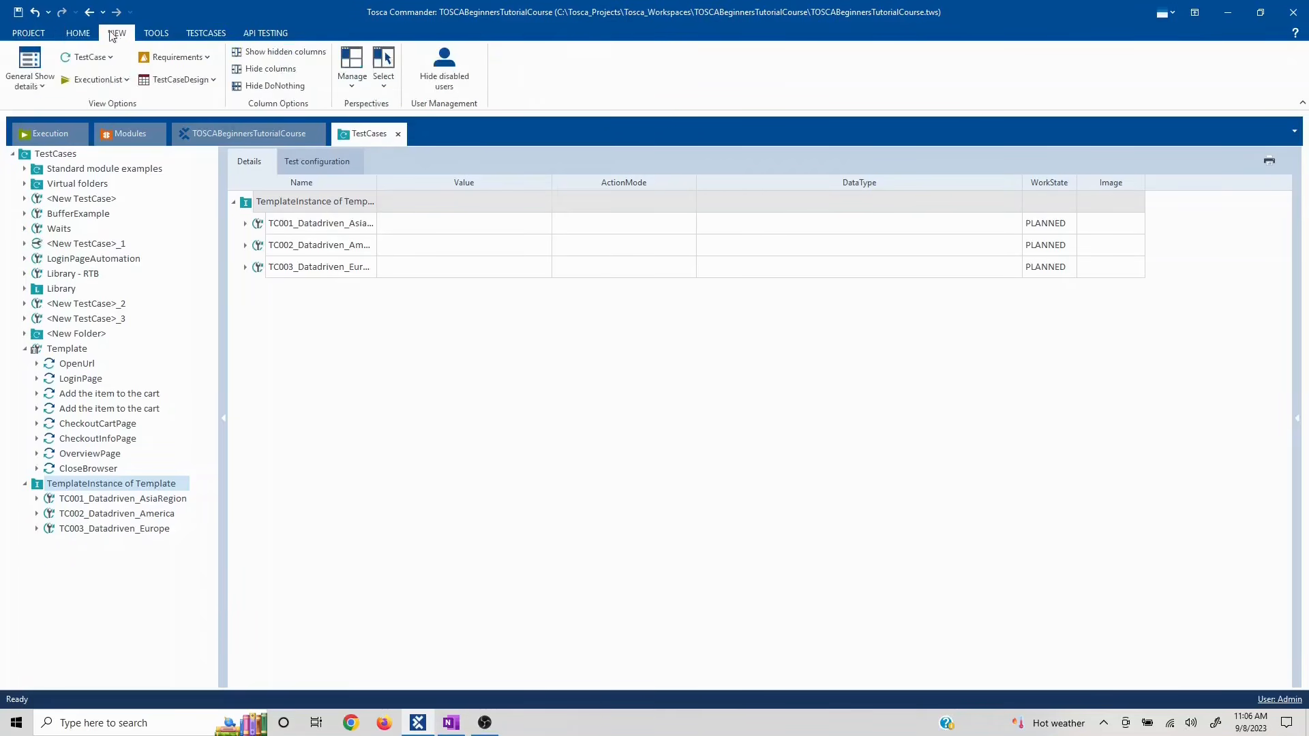
click(87, 35)
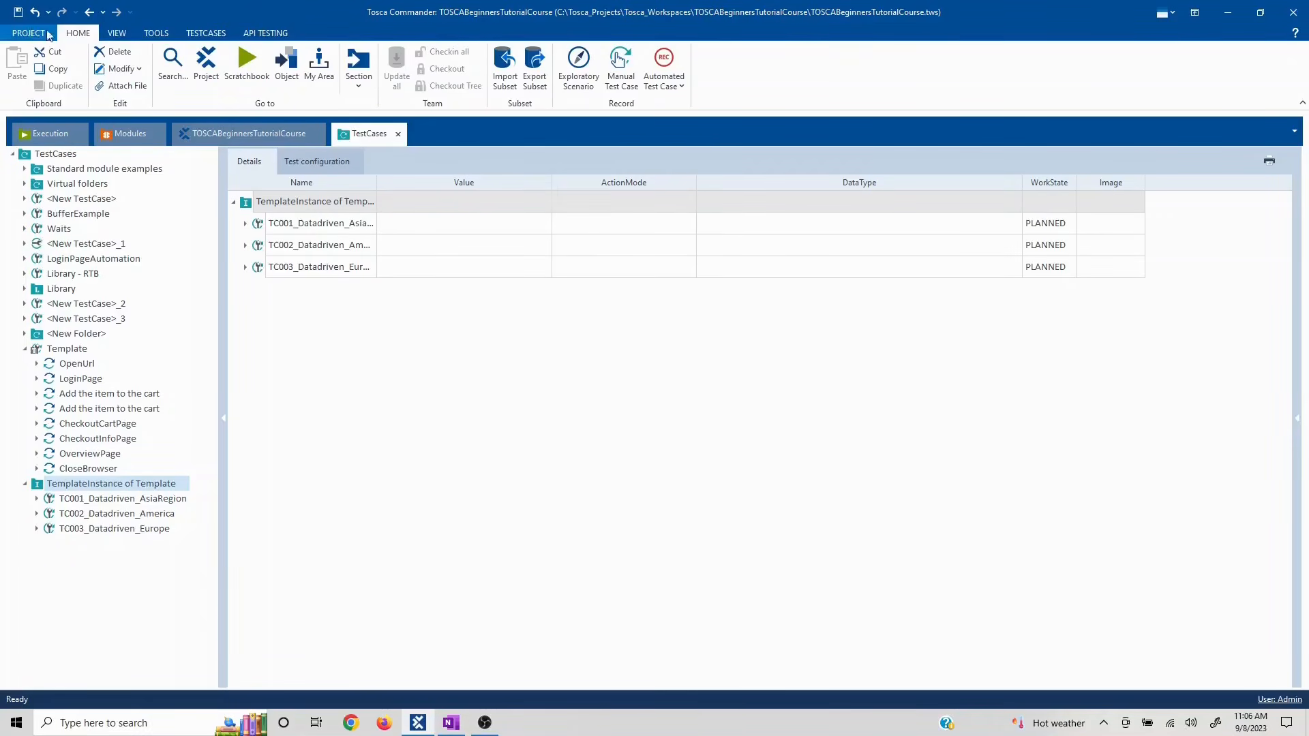
click(115, 34)
click(156, 33)
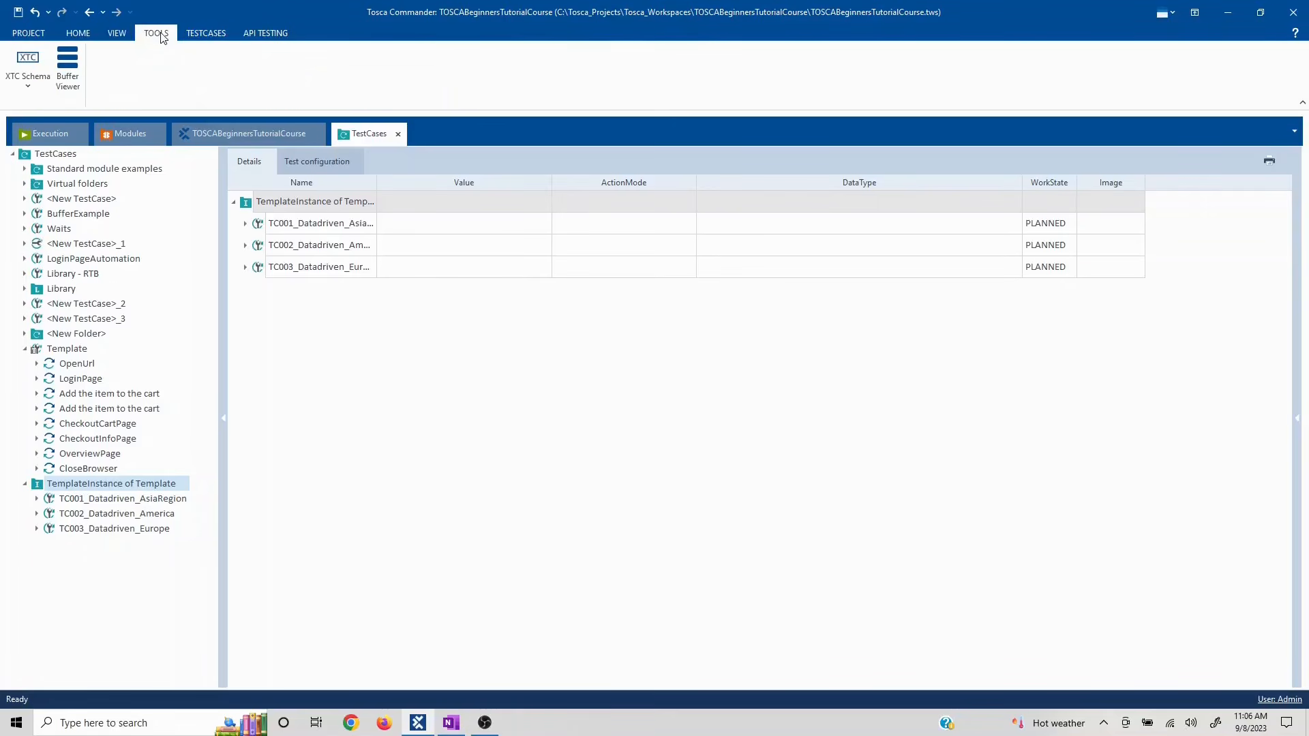
click(194, 34)
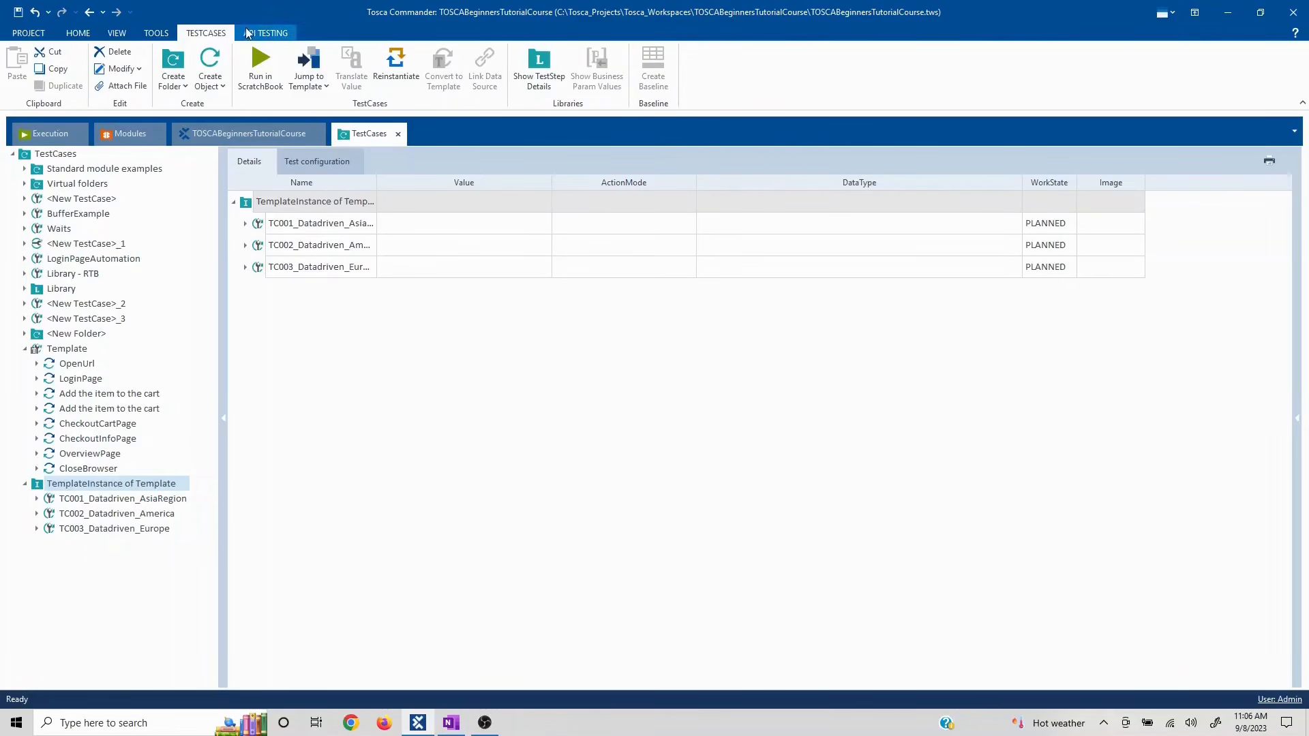
click(79, 34)
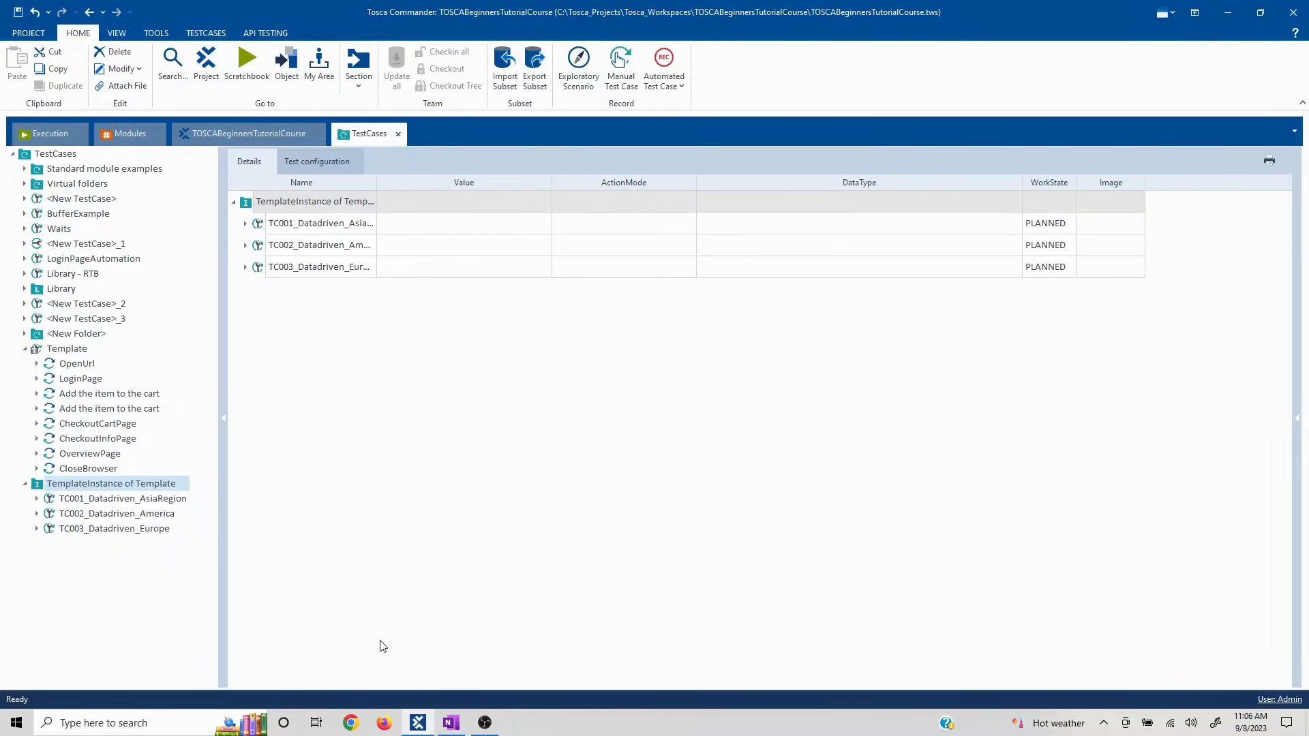
click(359, 80)
click(328, 203)
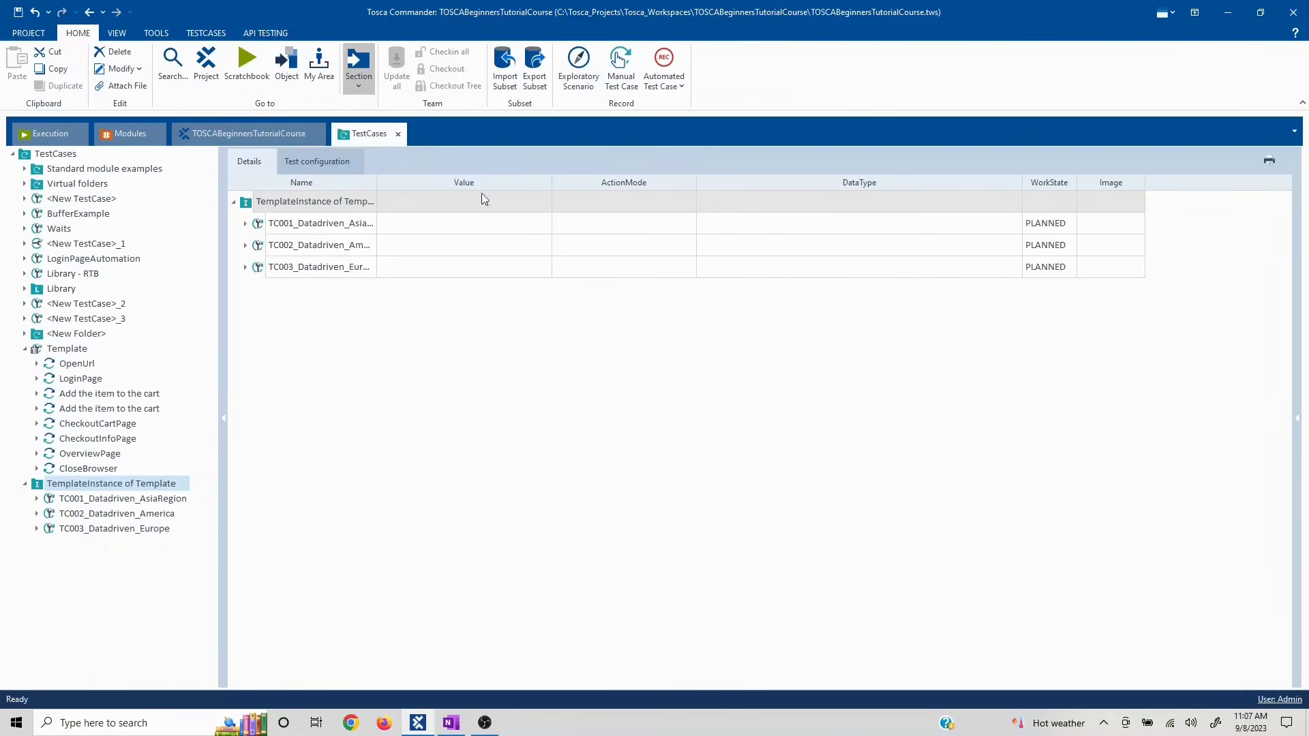
- Move TestCaseDesign aside and expand TestSheet > Instances to list the three instances
drag(269, 166, 905, 166)
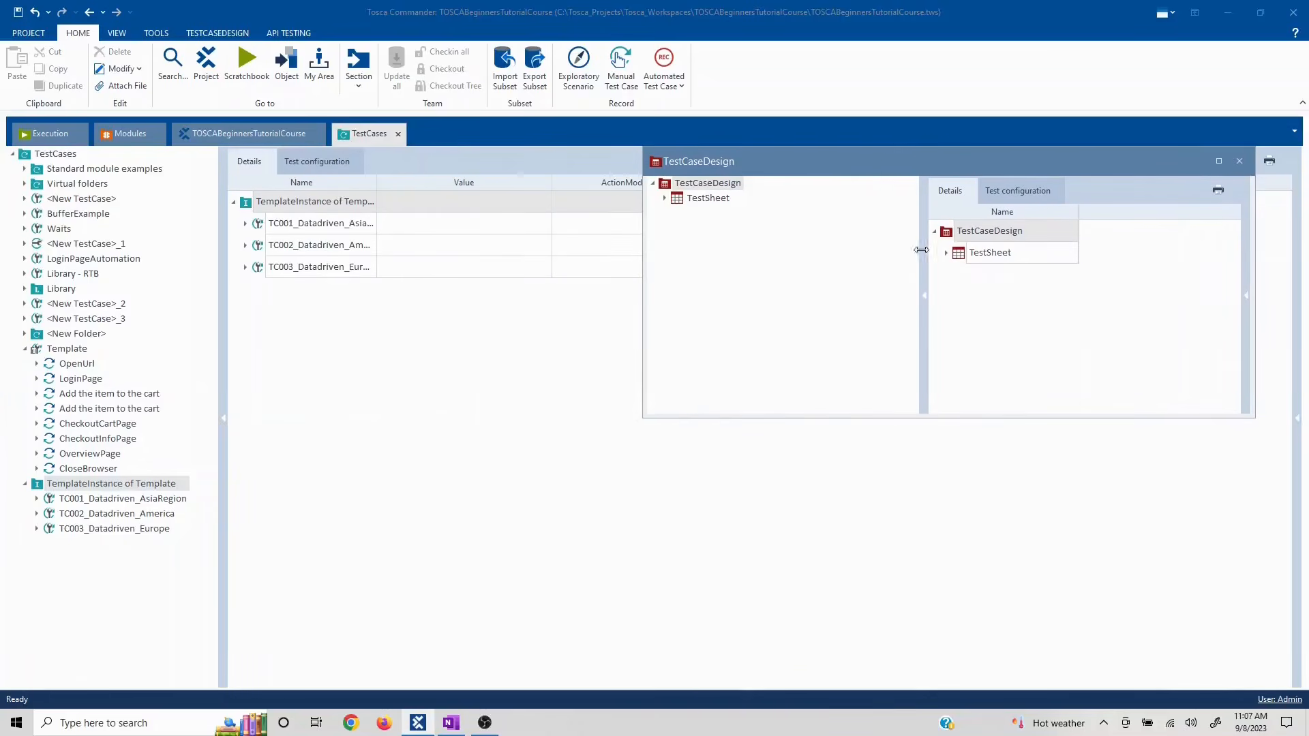
click(665, 198)
click(677, 213)
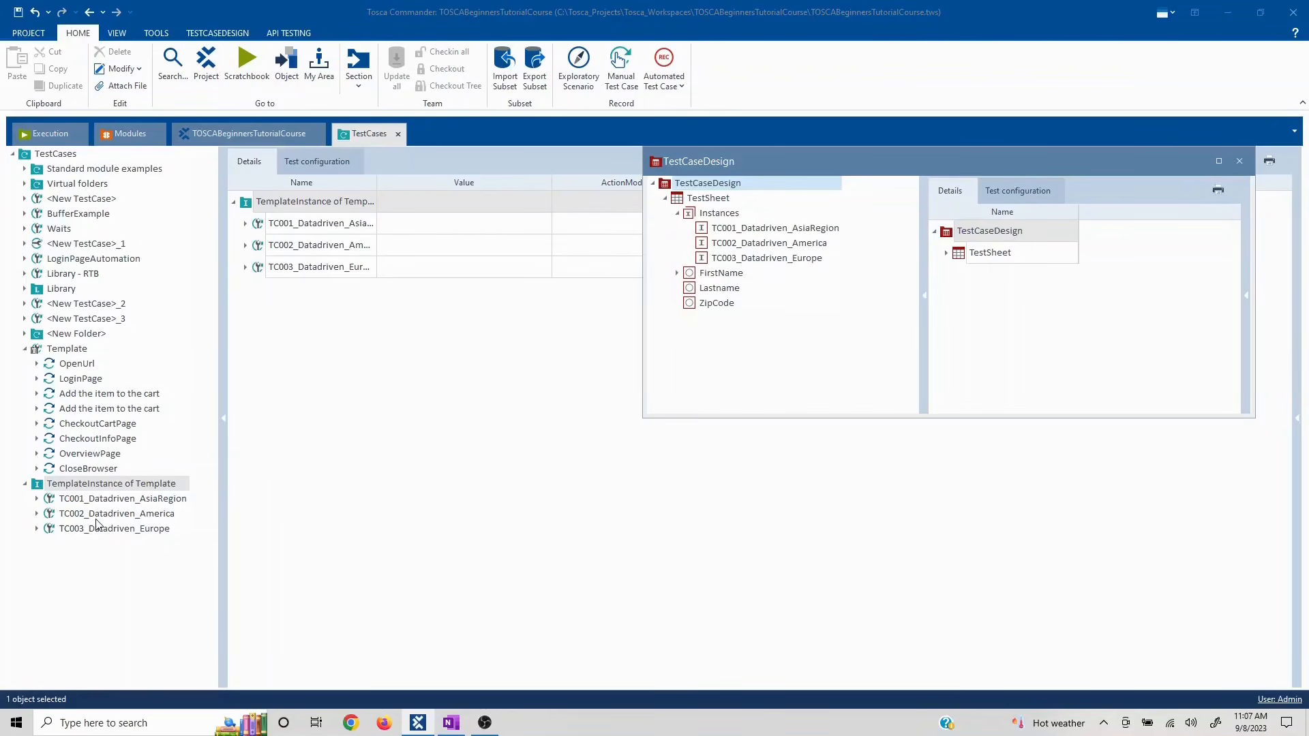
click(724, 232)
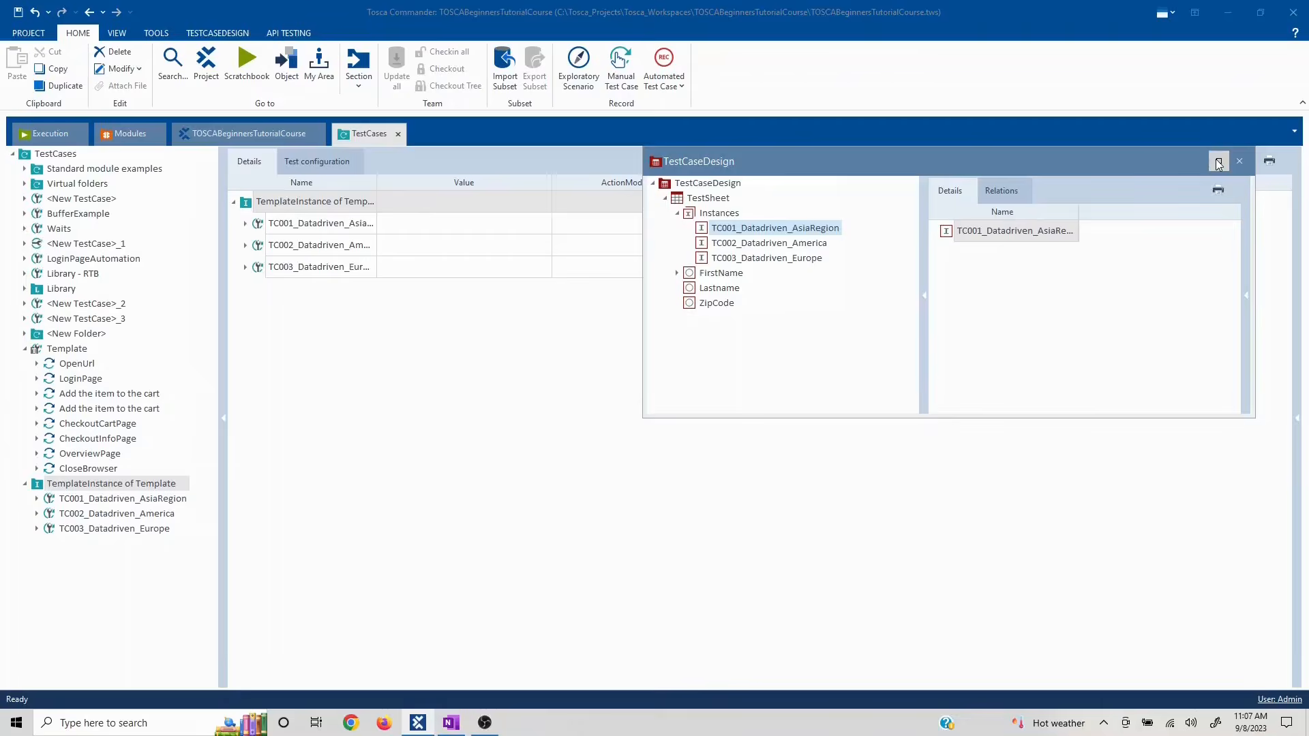
- Maximize the TestSheet grid to inspect FN_Asia, World and 123456, then restore and move it aside
click(1218, 162)
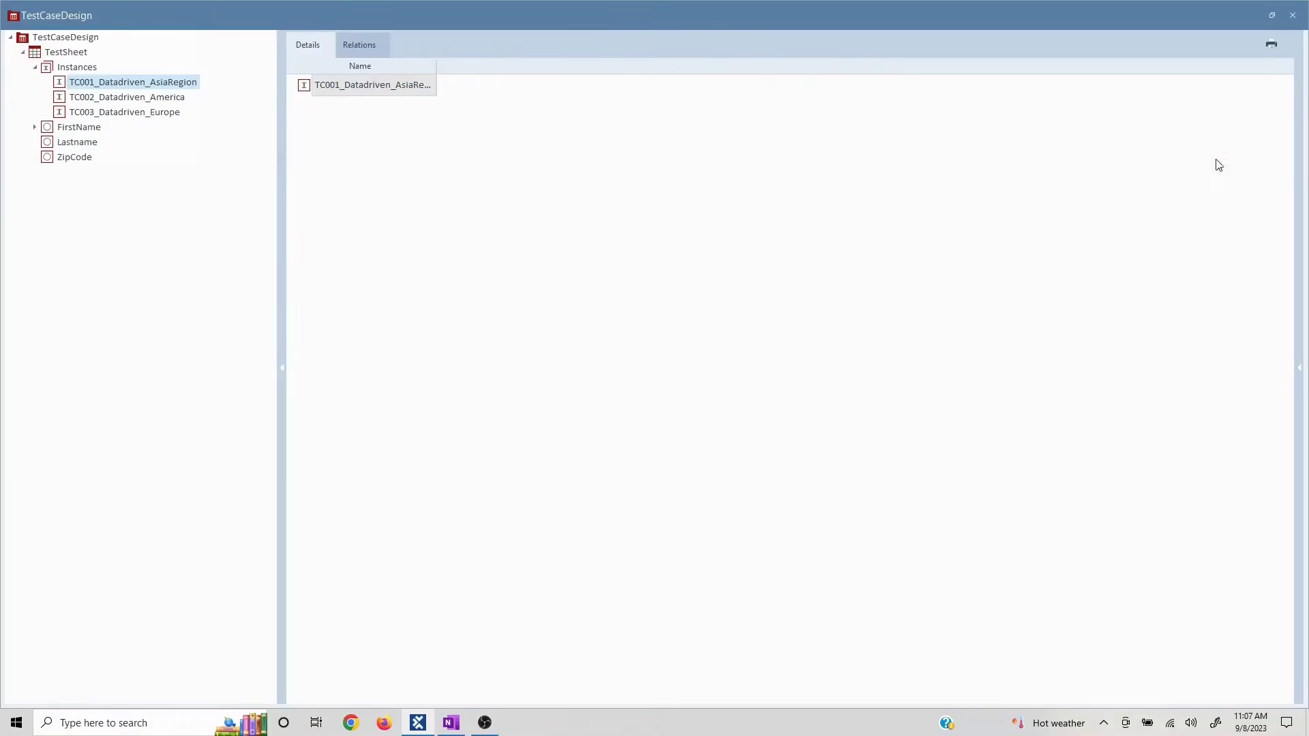
click(34, 53)
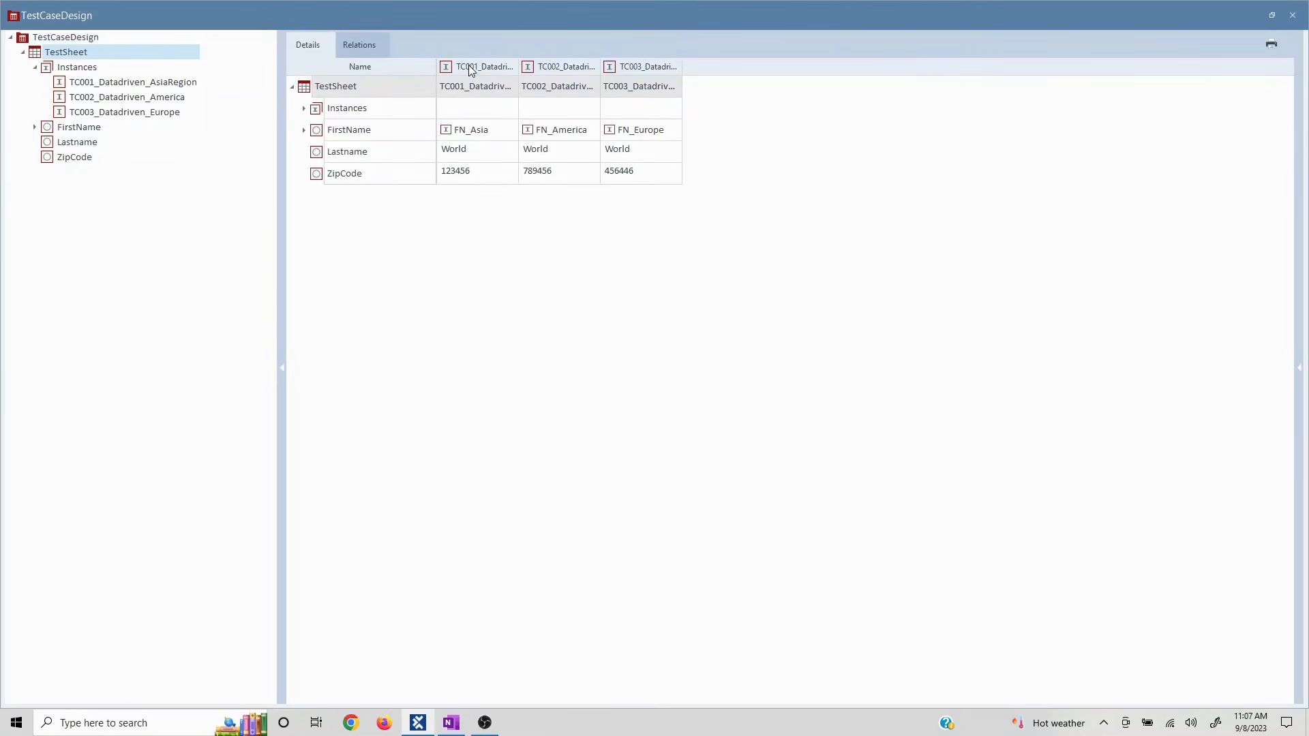
click(468, 133)
click(456, 156)
click(454, 178)
click(1271, 16)
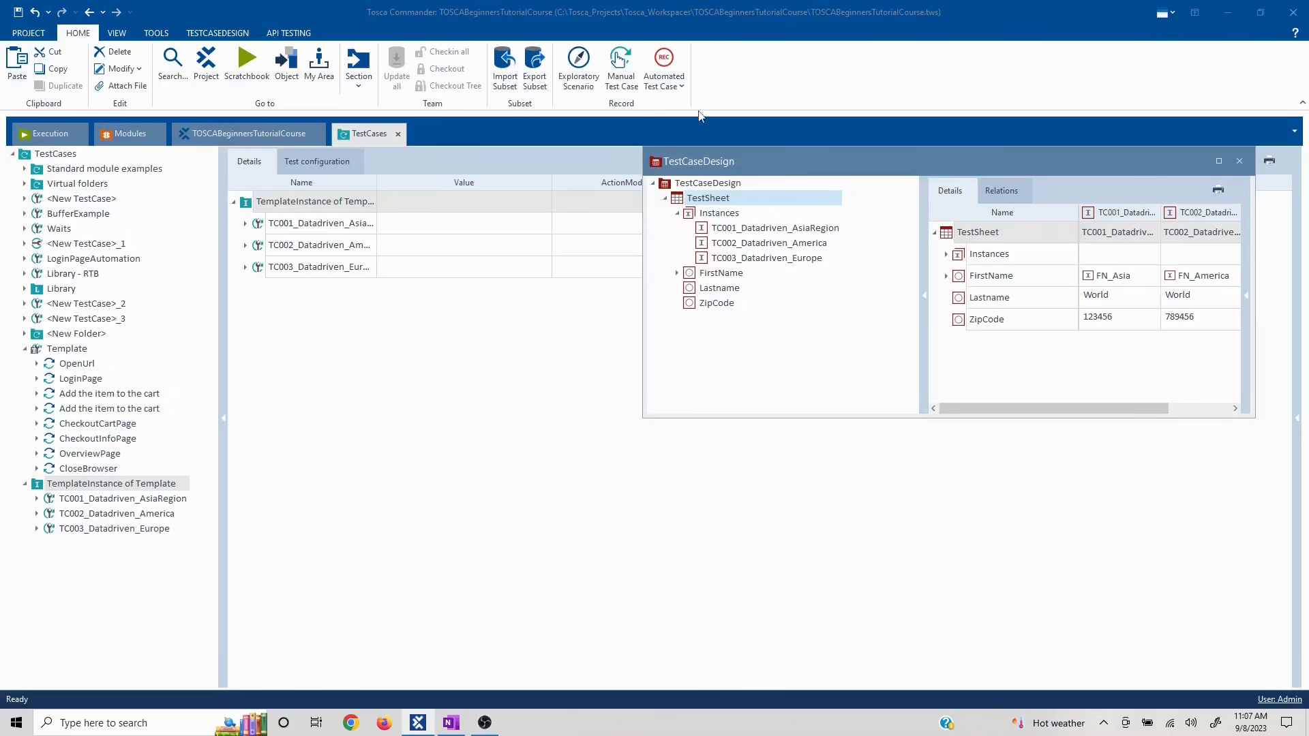
drag(734, 161, 921, 270)
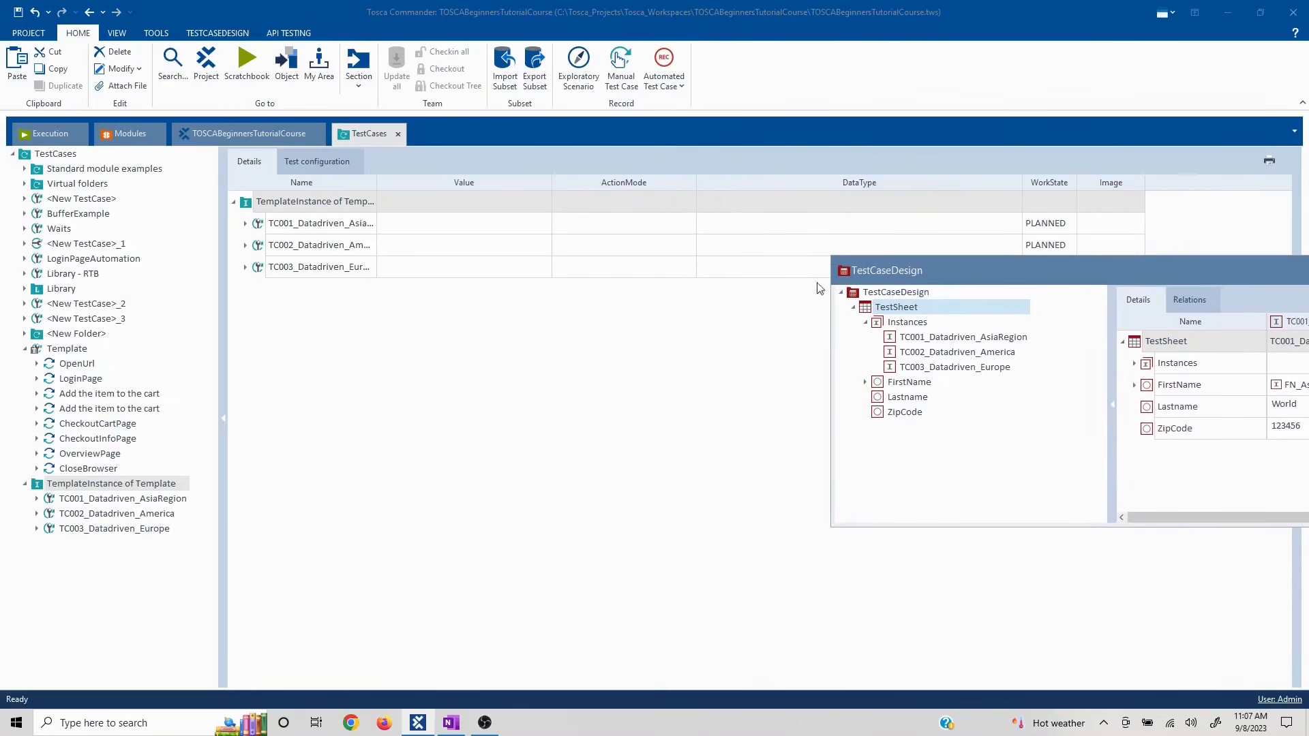
- Compare CheckoutInfoPage values in TC001_Datadriven_AsiaRegion and TC002_Datadriven_America
click(78, 503)
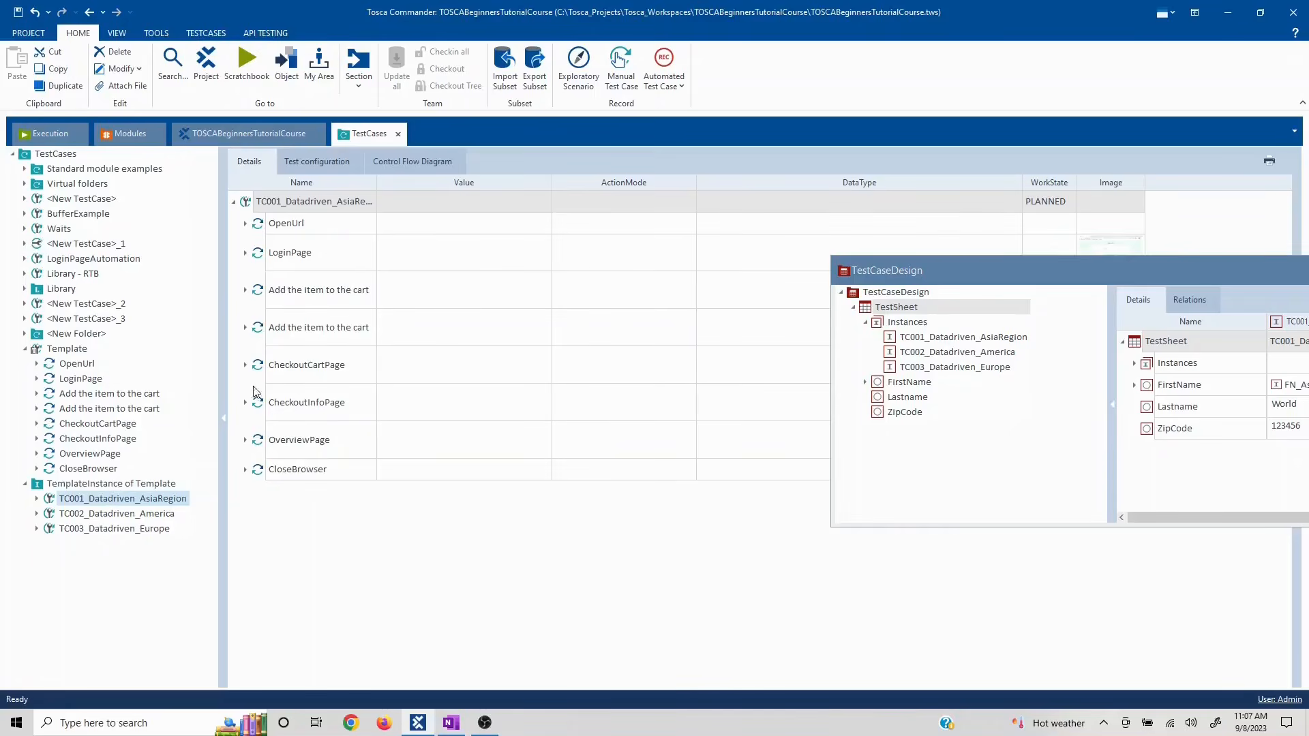
click(243, 404)
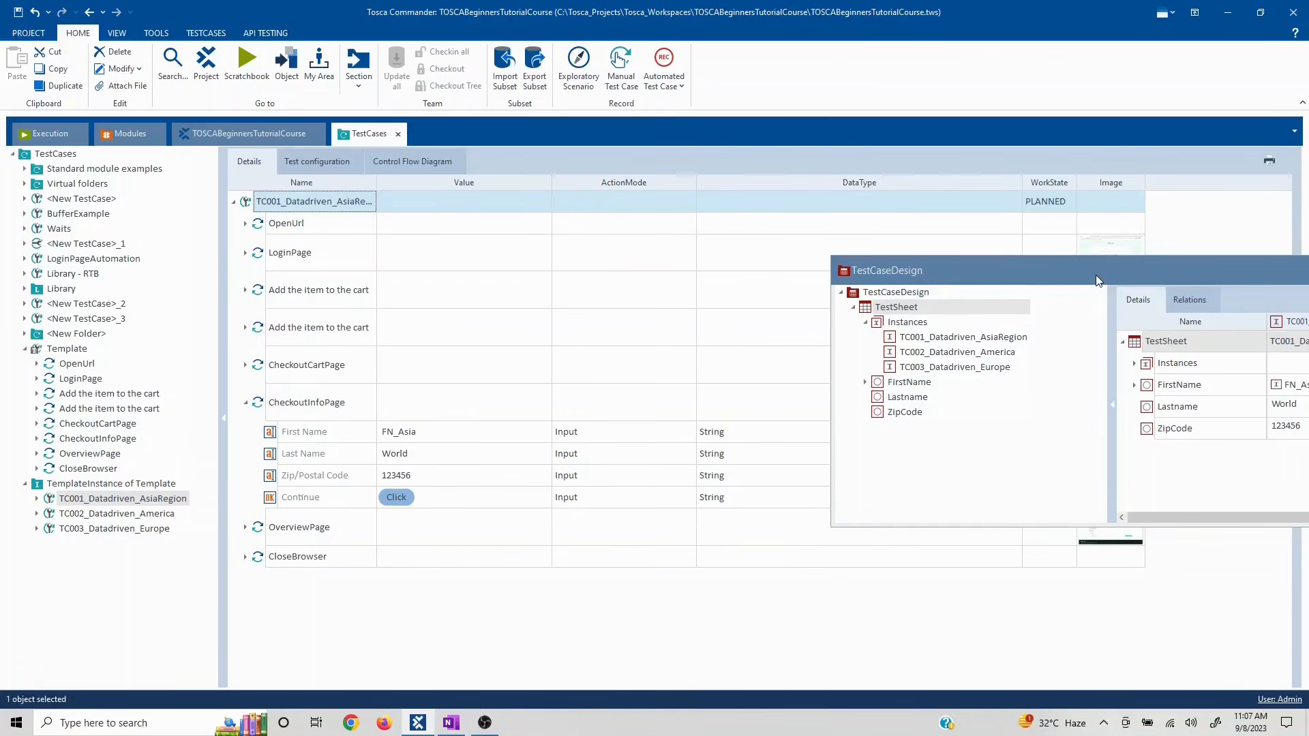
drag(1096, 279, 987, 234)
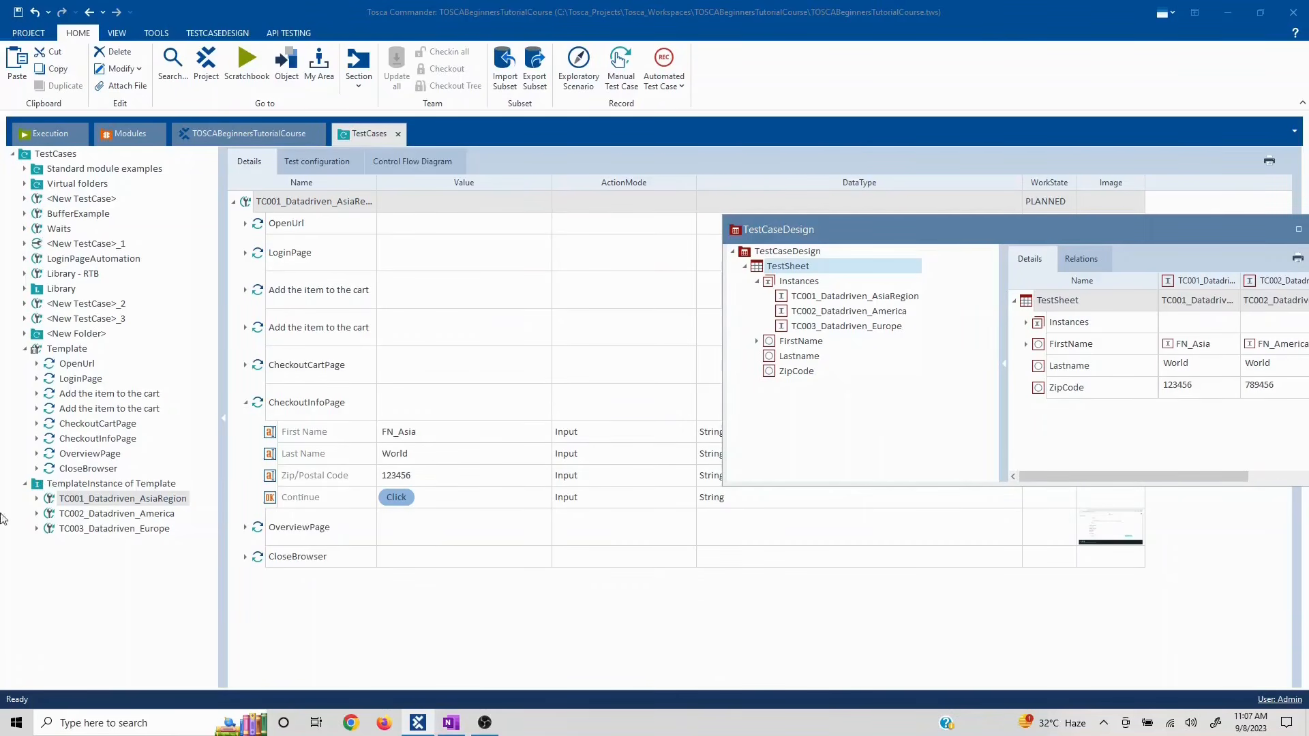
click(115, 517)
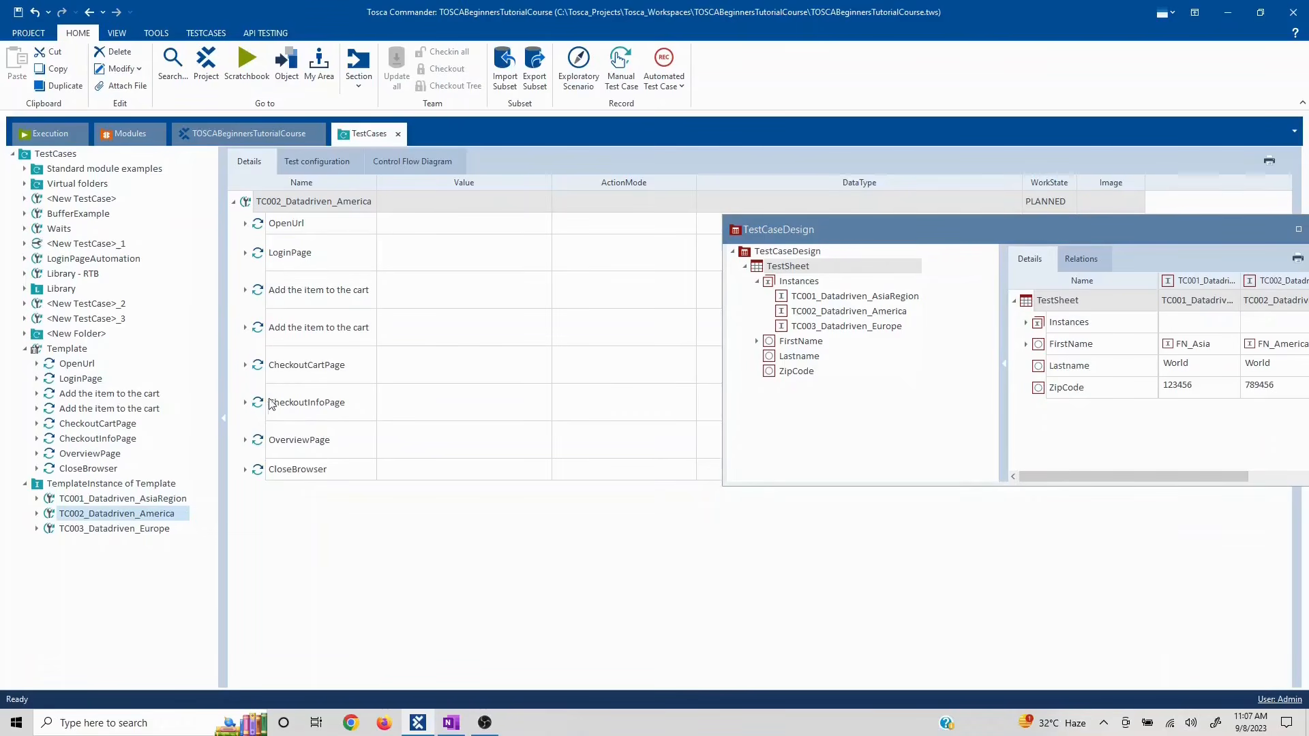
click(249, 404)
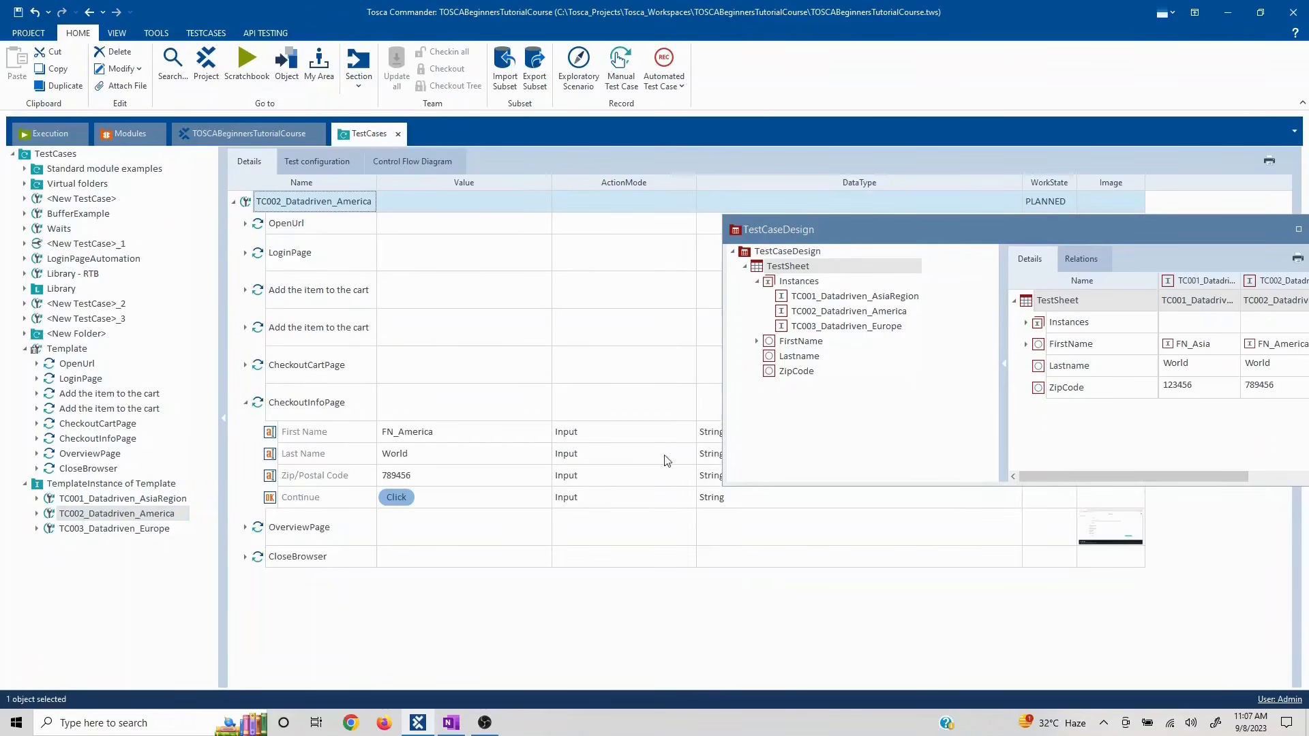
drag(1005, 228, 908, 187)
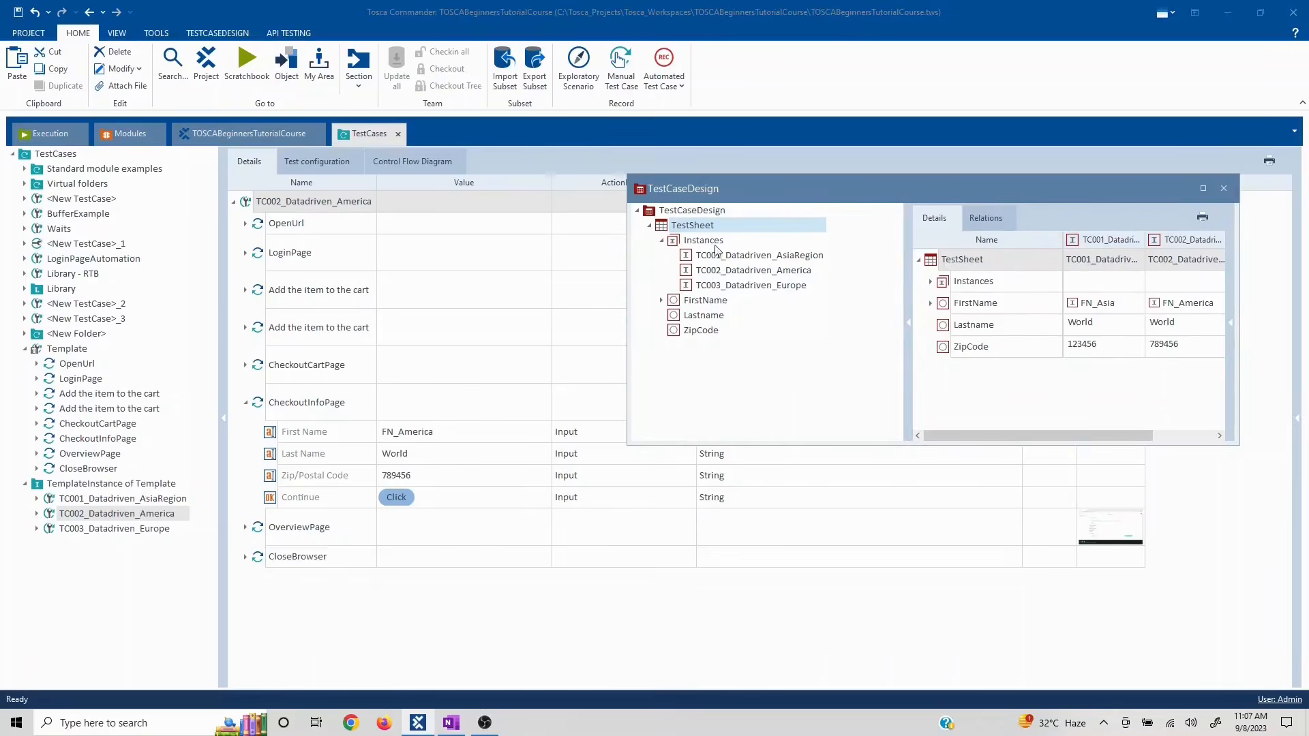
- Close the TestCaseDesign window, select TC001_Datadriven_AsiaRegion, and open a new Chrome window
click(1225, 189)
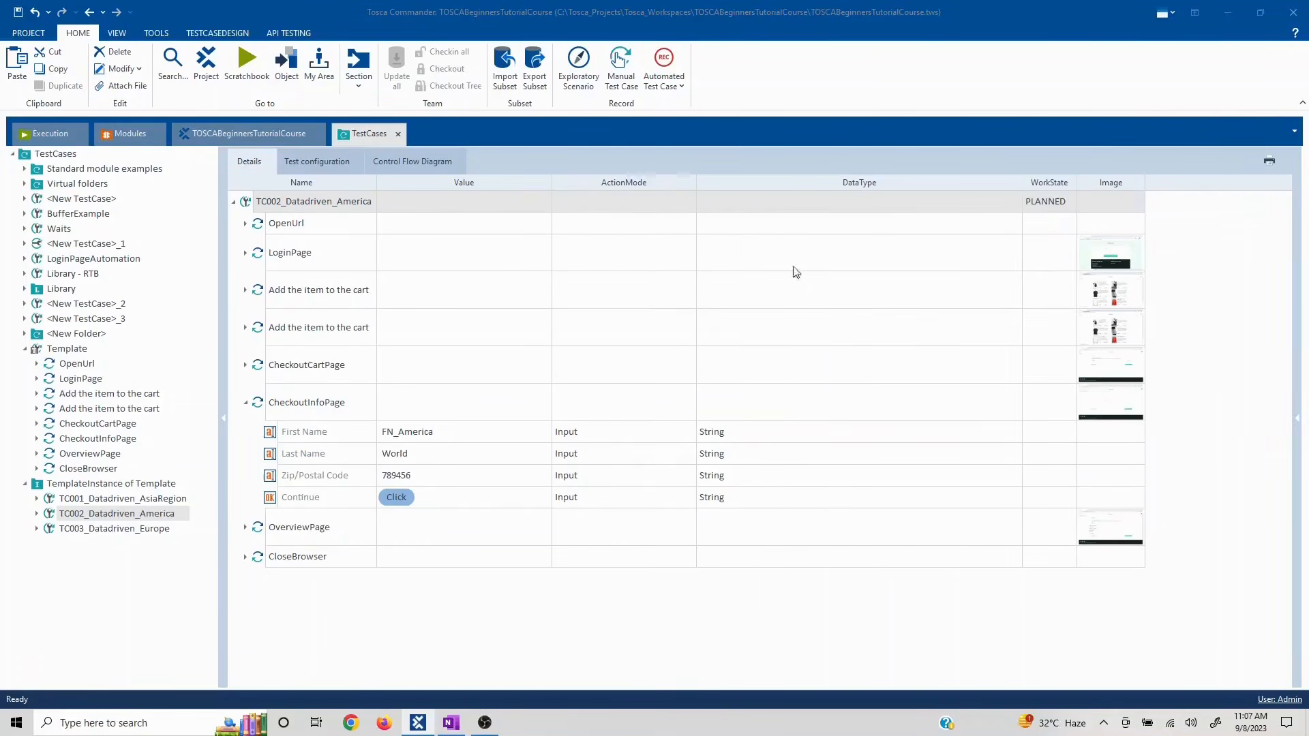
click(168, 587)
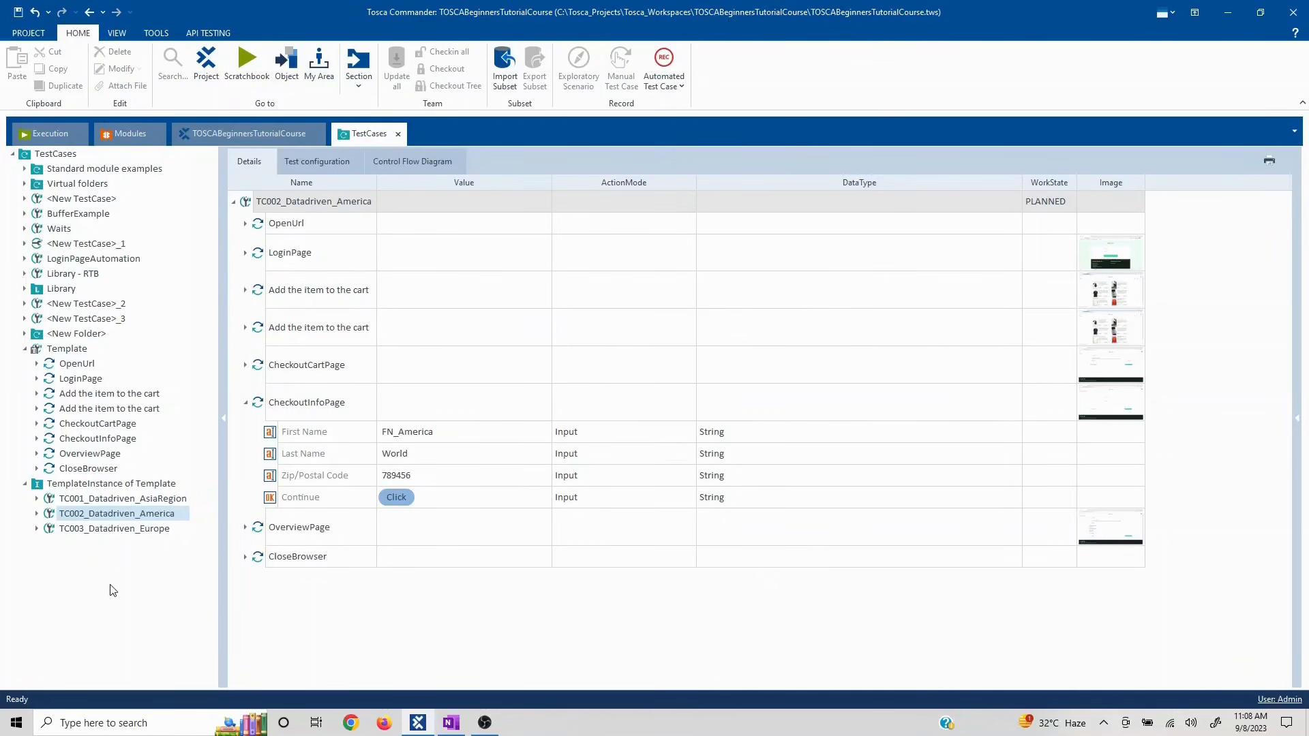
click(101, 501)
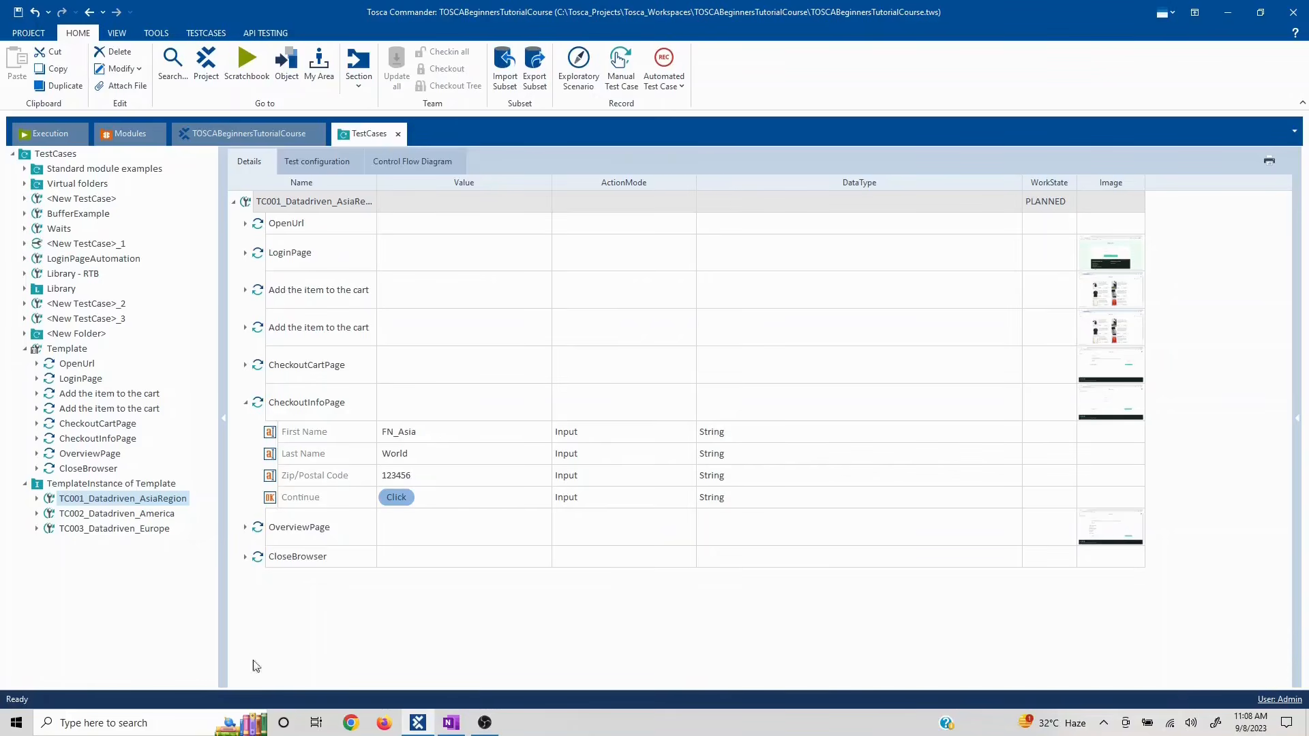
click(344, 723)
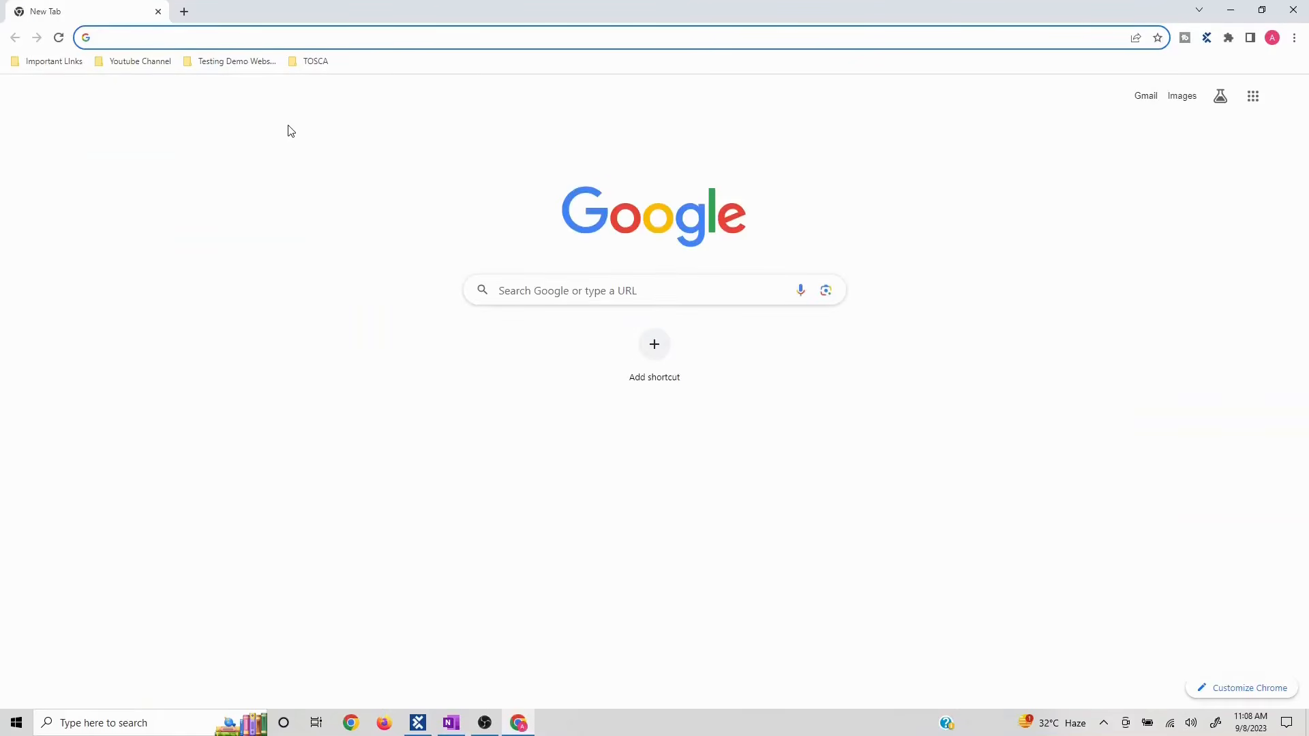
- Back in Tosca, view the 'Add the item to the cart' step details and select TC001_Datadriven_AsiaRegion
key(alt+Tab)
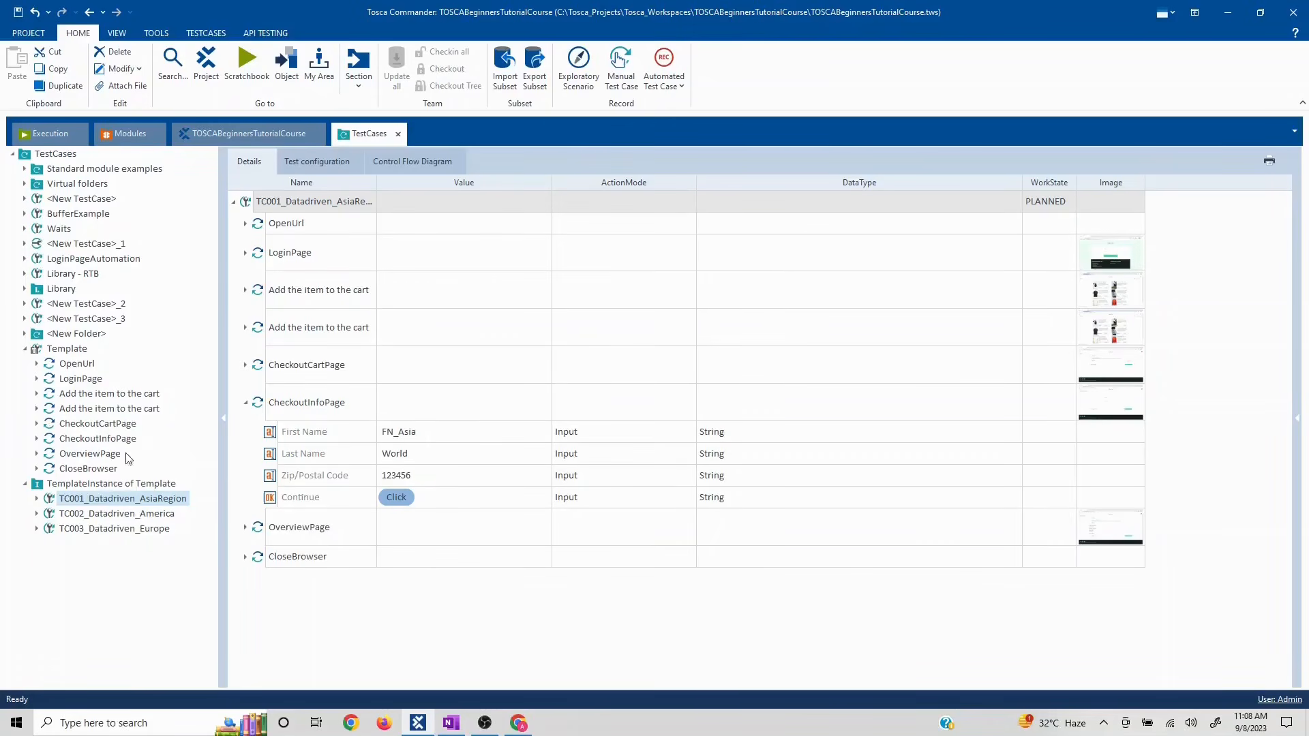
click(90, 395)
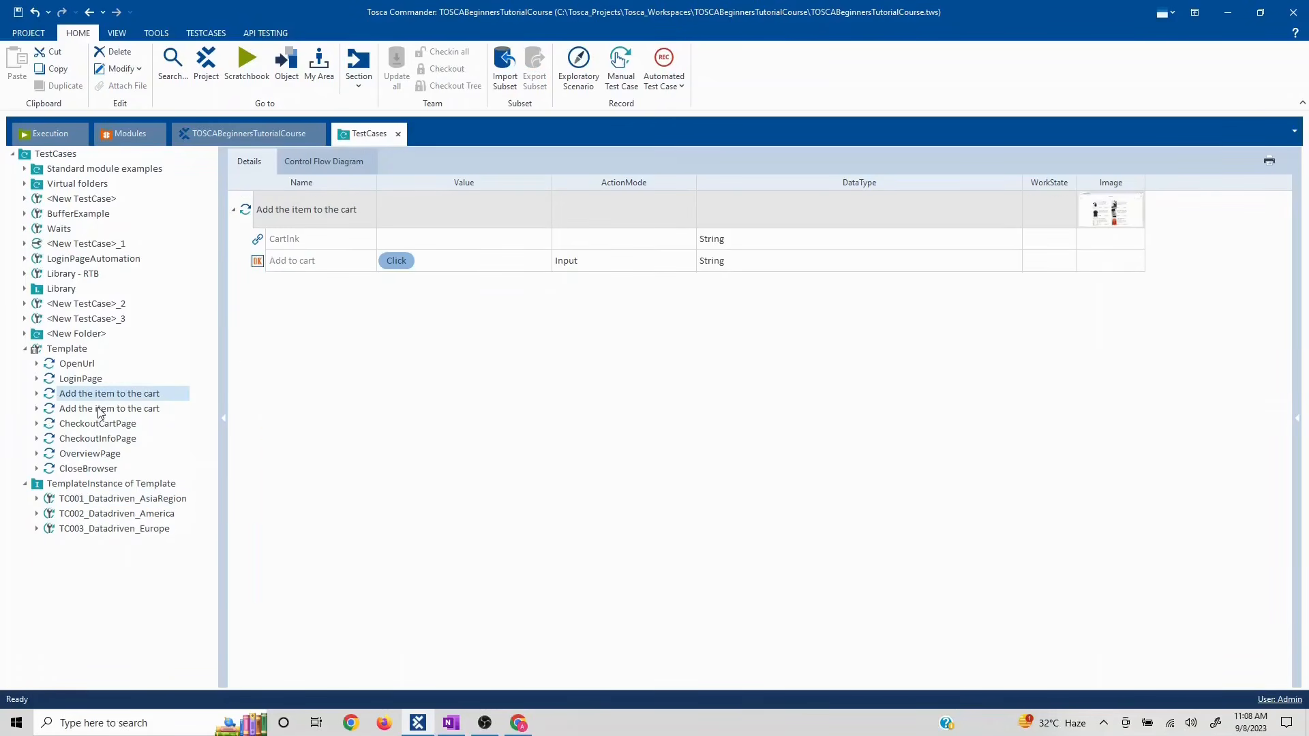
click(99, 411)
key(alt+Tab)
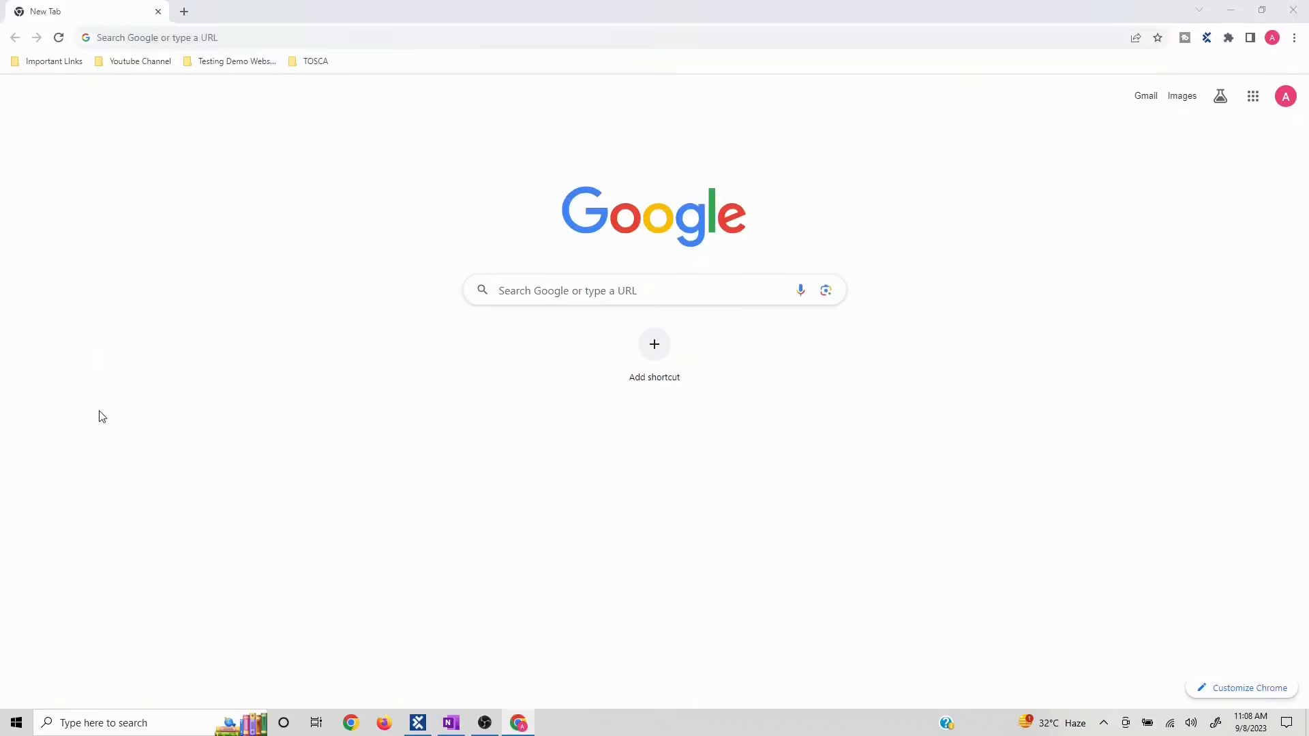
key(alt+Tab)
click(104, 499)
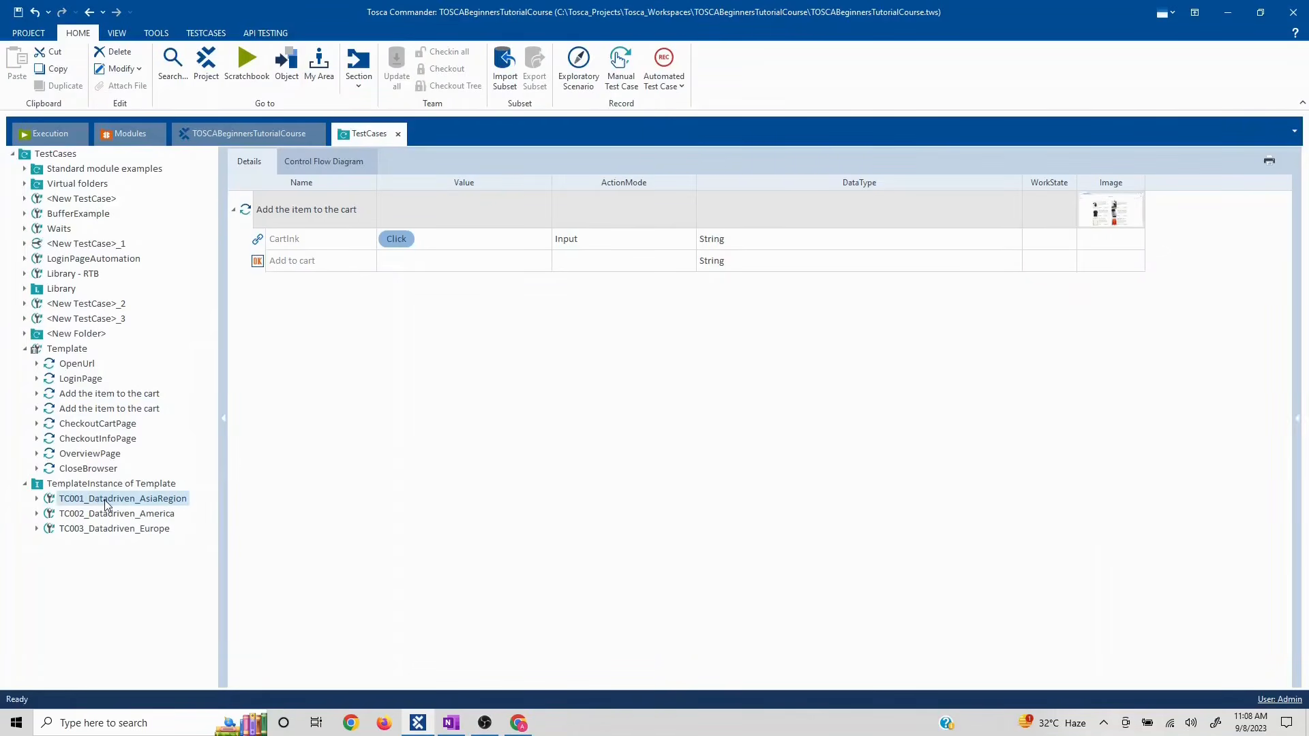
- Run TC001_Datadriven_AsiaRegion in the ScratchBook, buying the Sauce Labs Backpack through to 'Thank you for your order!'
right_click(104, 498)
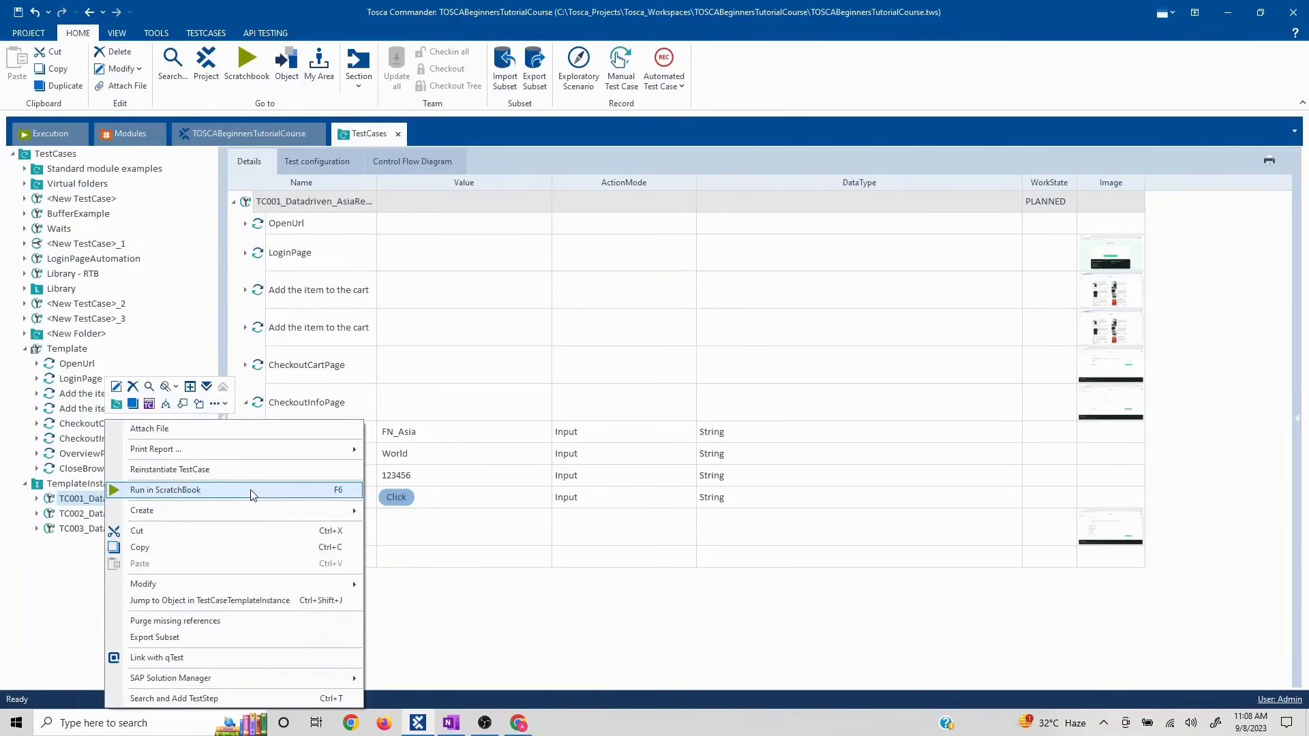
click(253, 491)
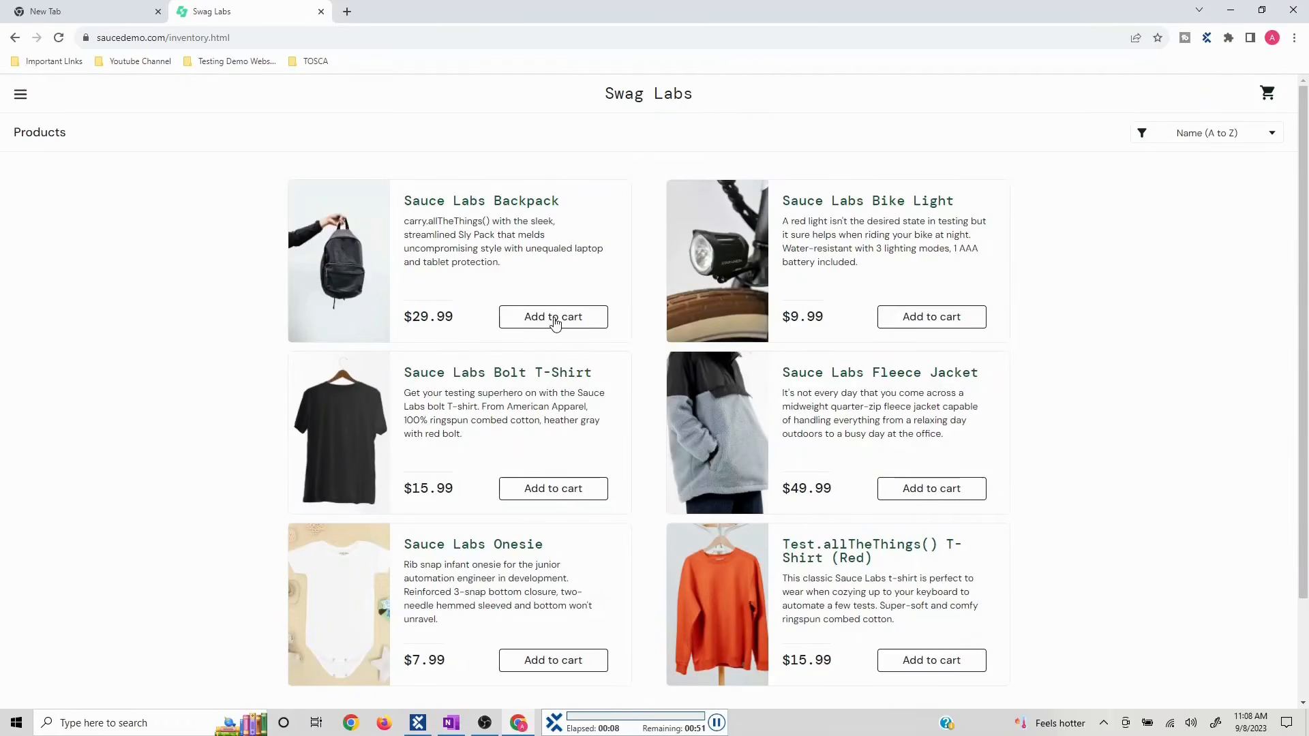
click(554, 320)
click(1268, 94)
click(1016, 353)
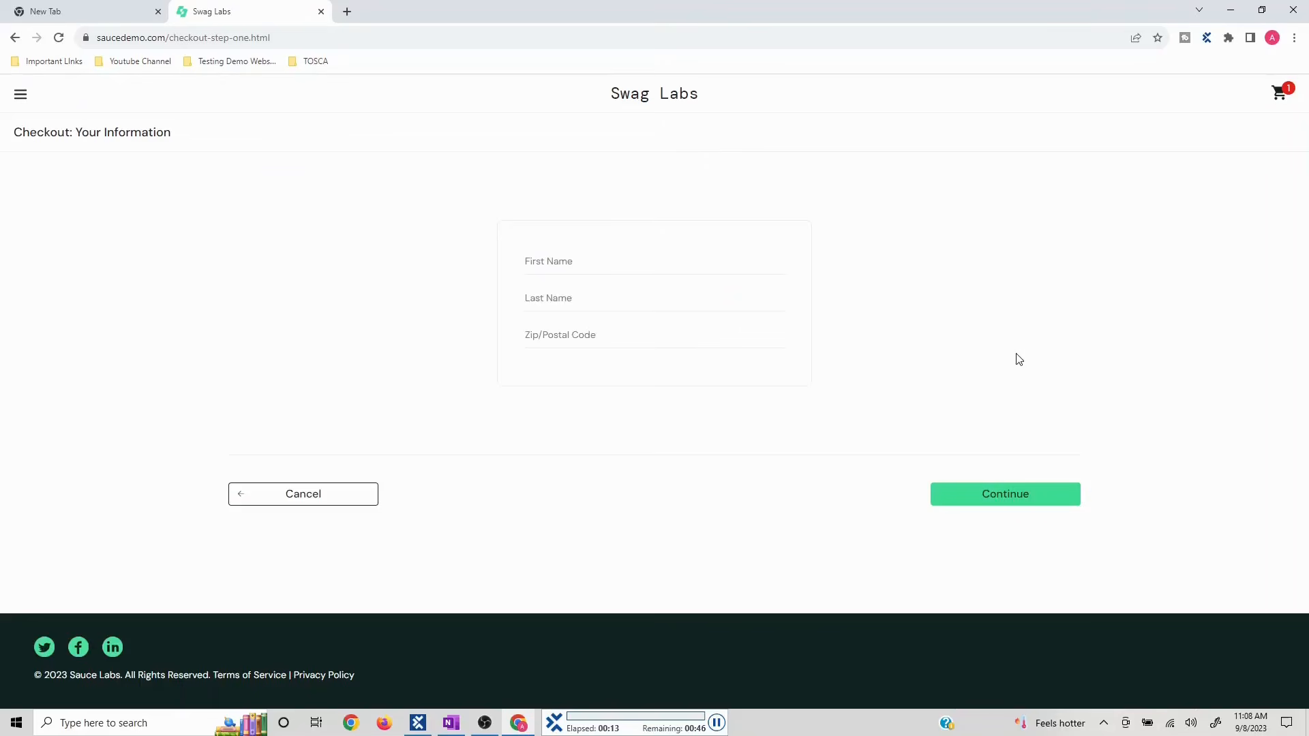
click(1008, 497)
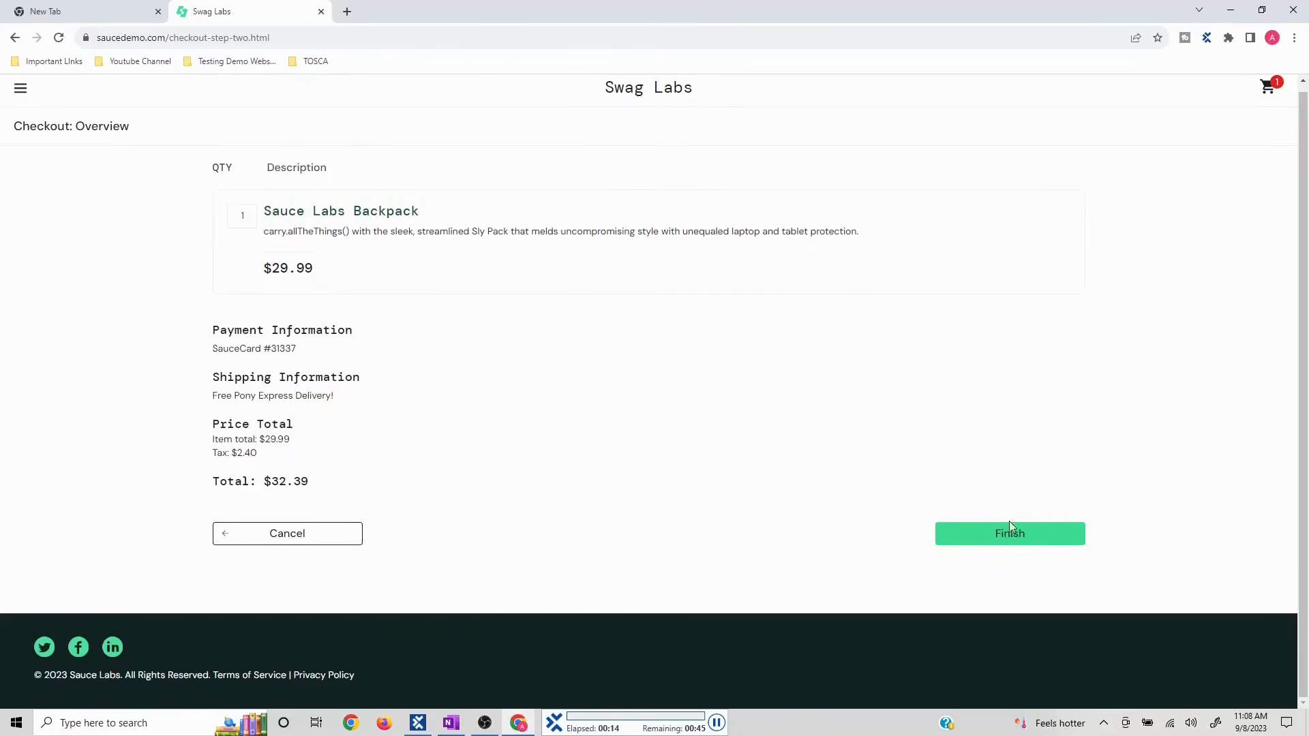
click(1011, 536)
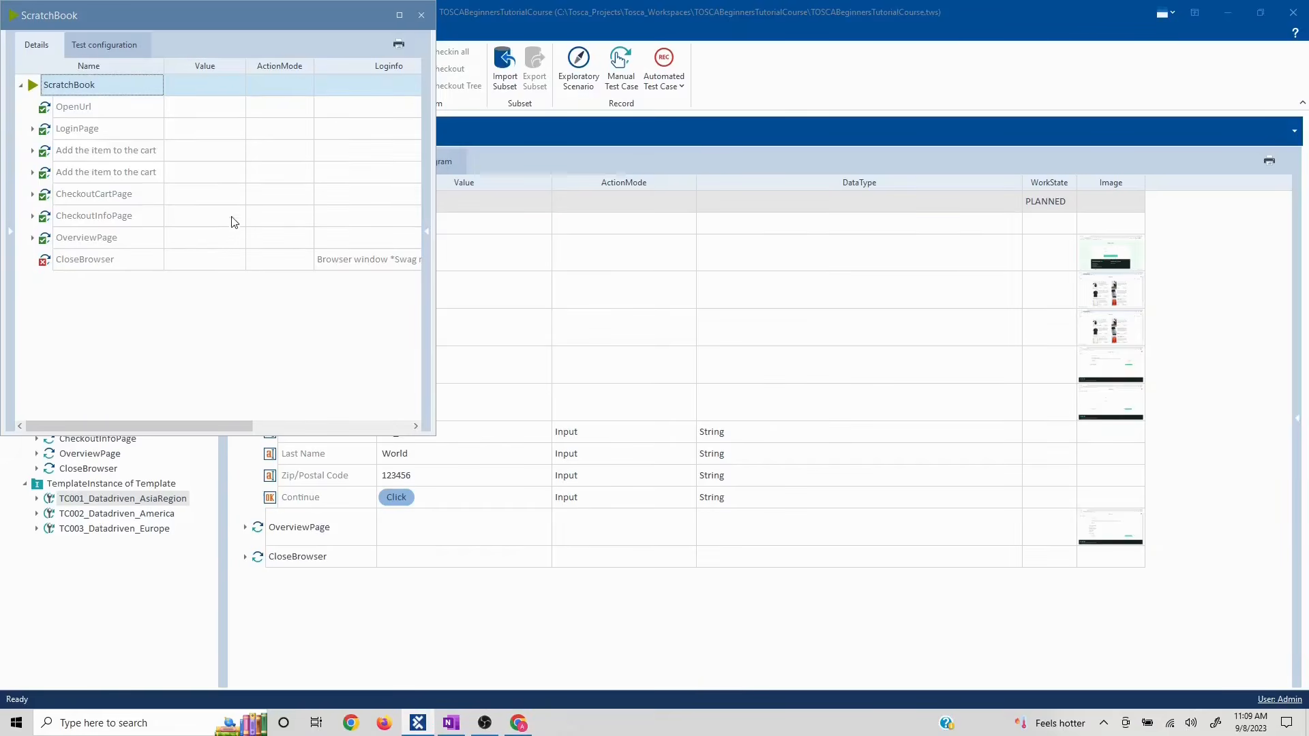
- Read the CloseBrowser log 'Browser window "Swag not found', check Chrome, then close the ScratchBook
click(389, 258)
click(415, 261)
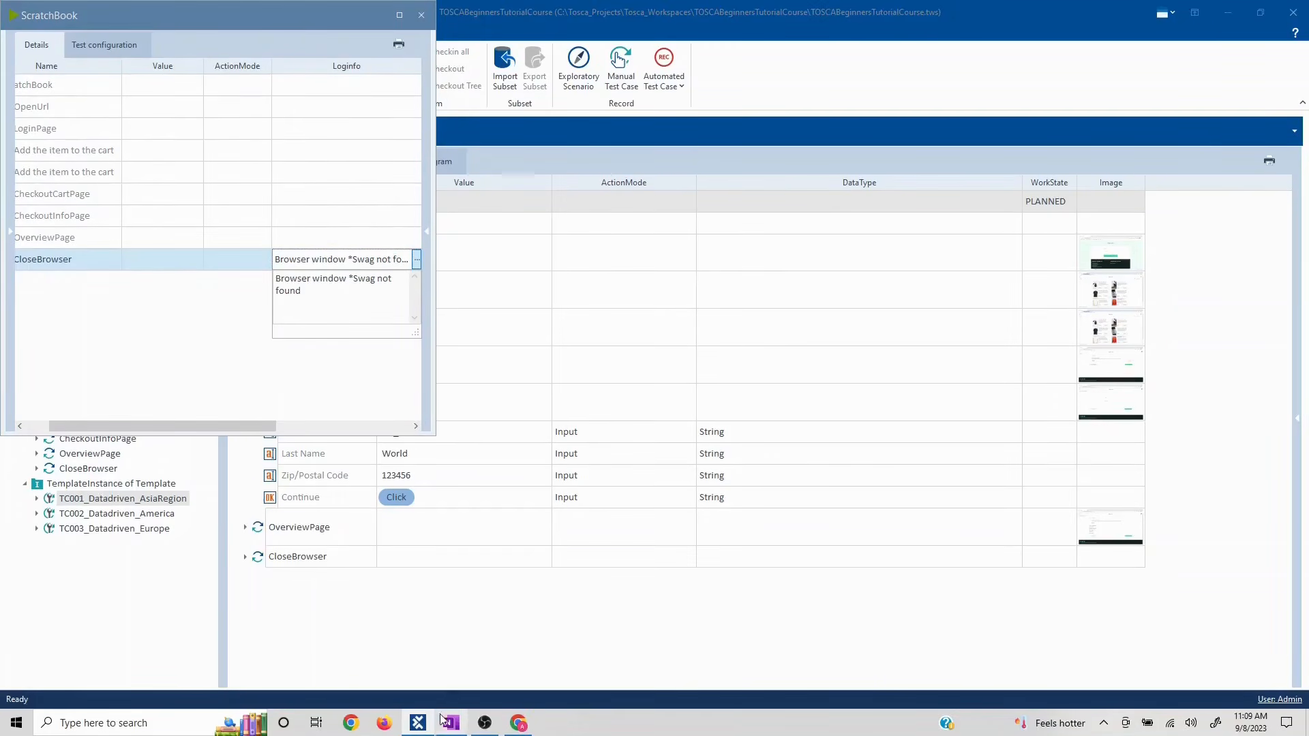
click(518, 723)
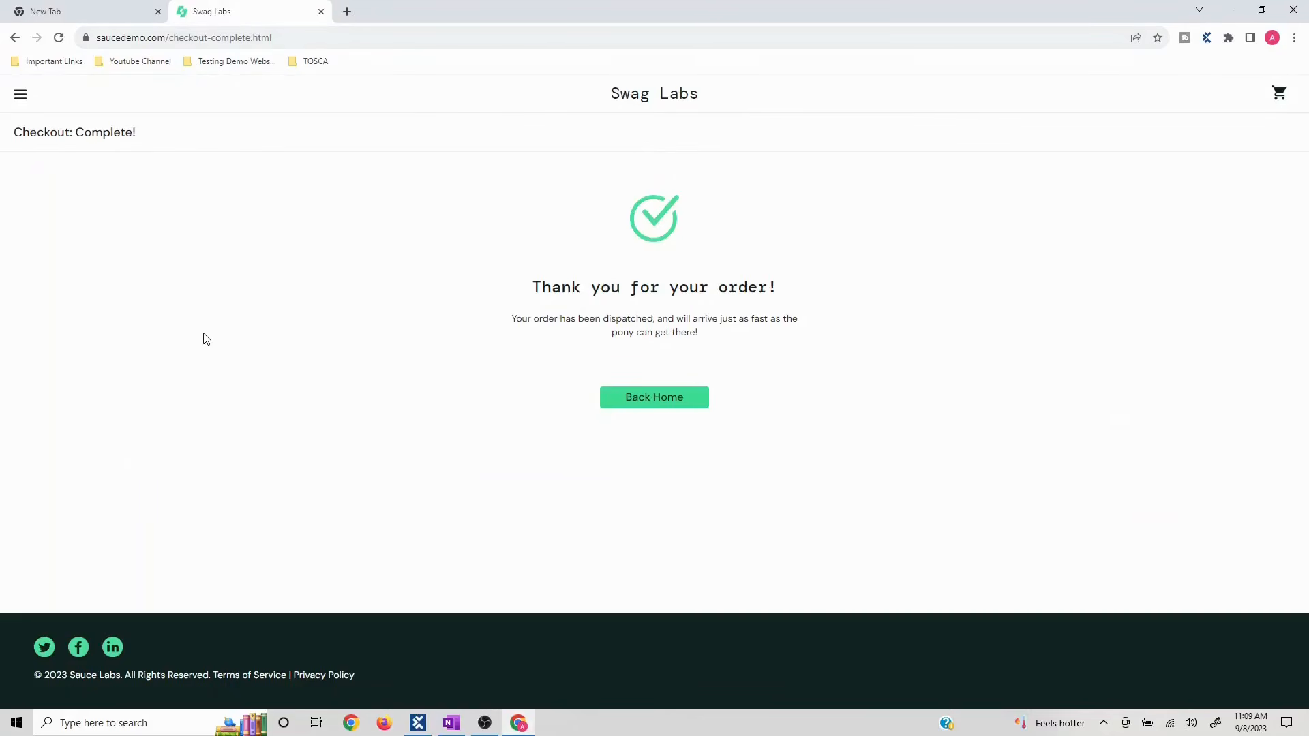
key(alt+Tab)
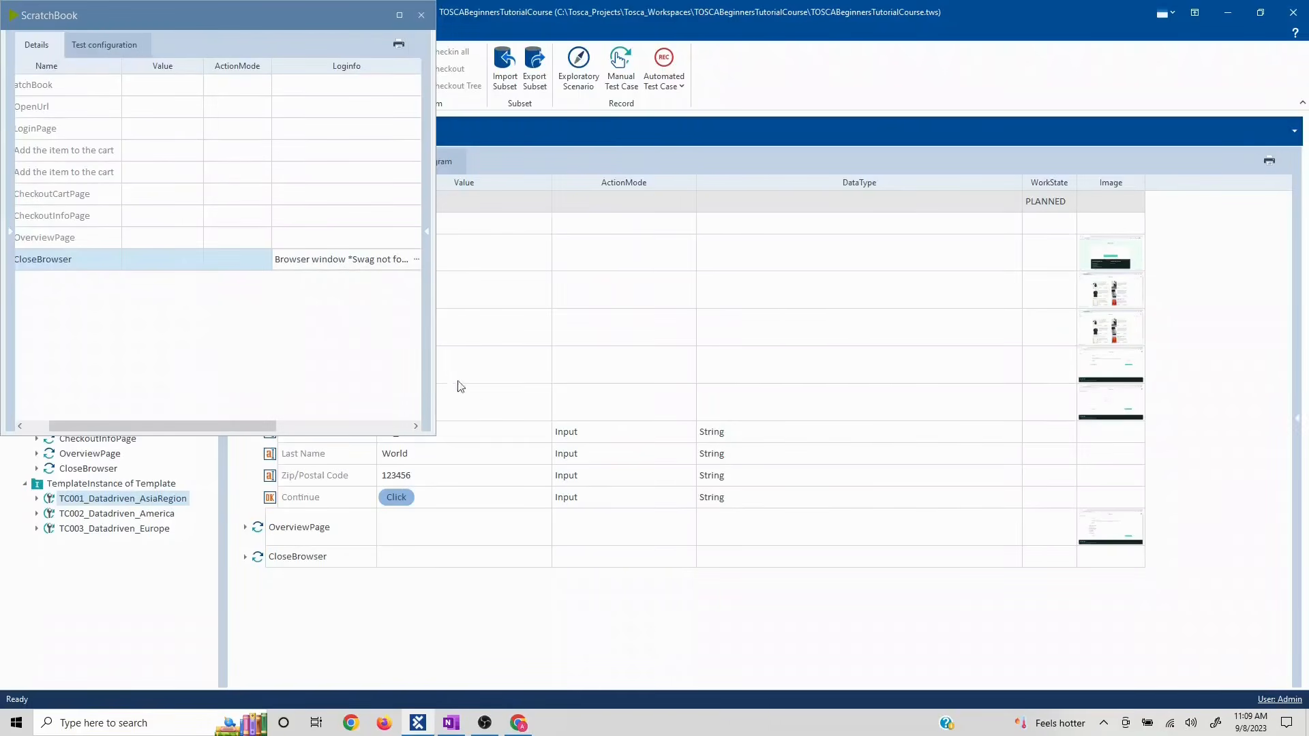
click(416, 261)
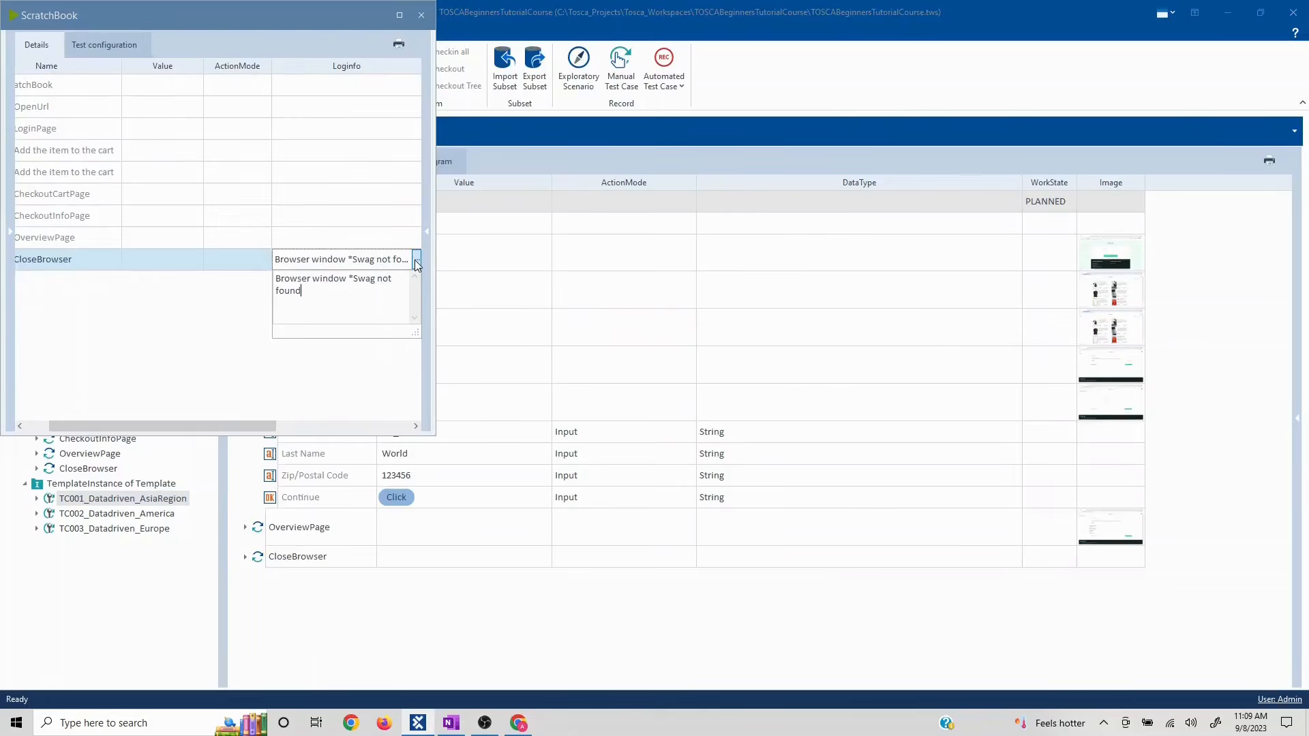
key(alt+Tab)
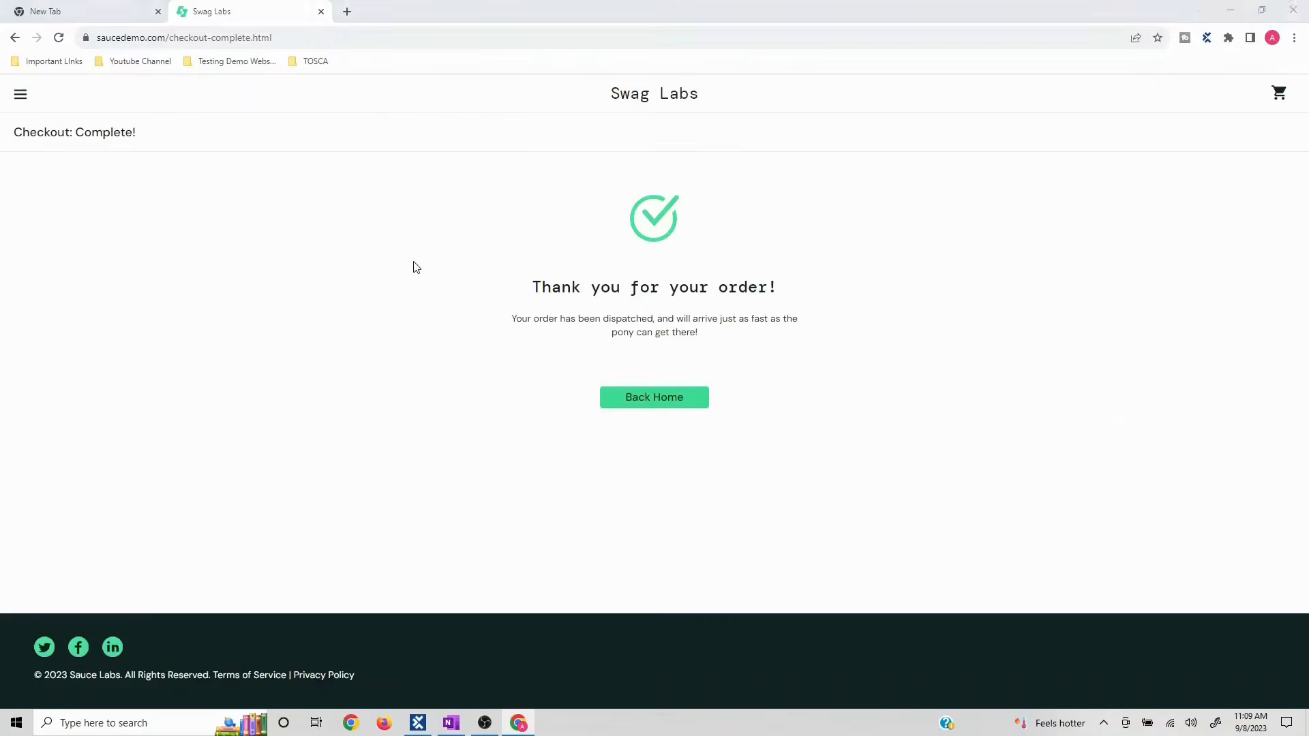
key(alt+Tab)
click(421, 13)
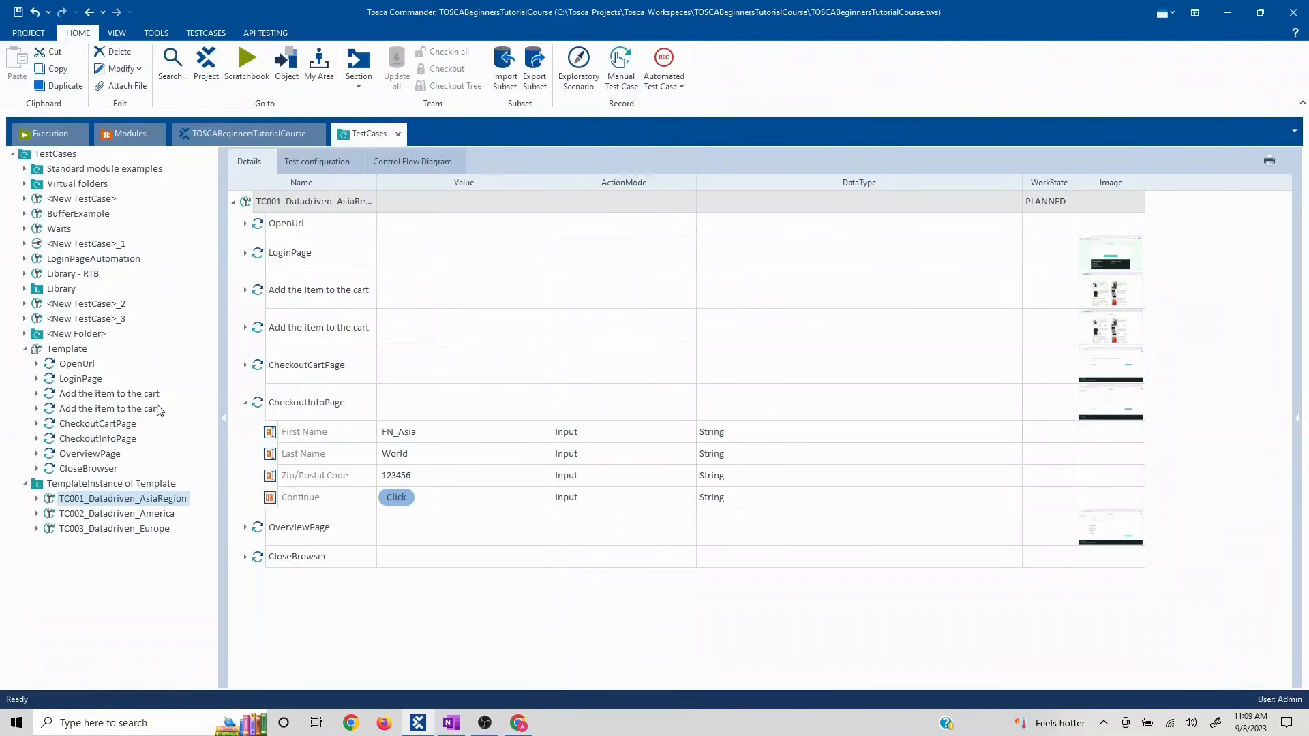
- Change the Template's CloseBrowser Title value to *Swag*
click(89, 468)
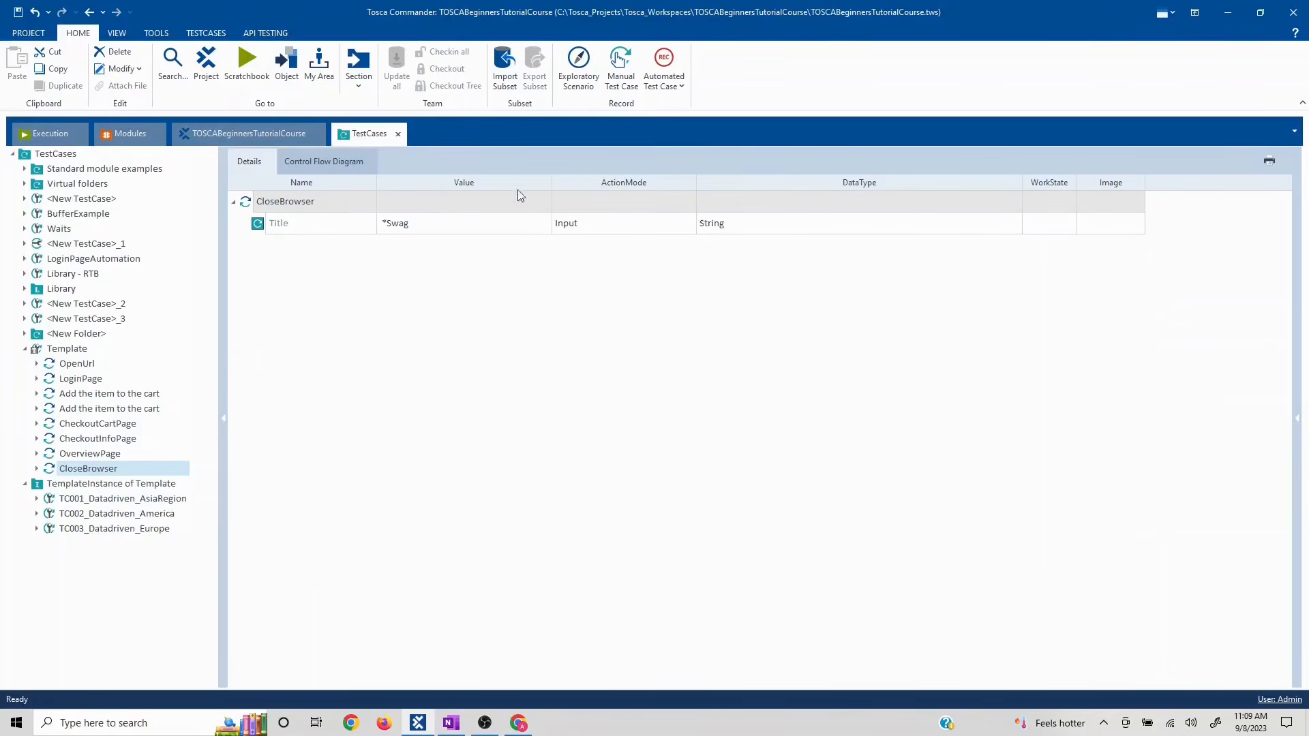
click(437, 229)
click(438, 227)
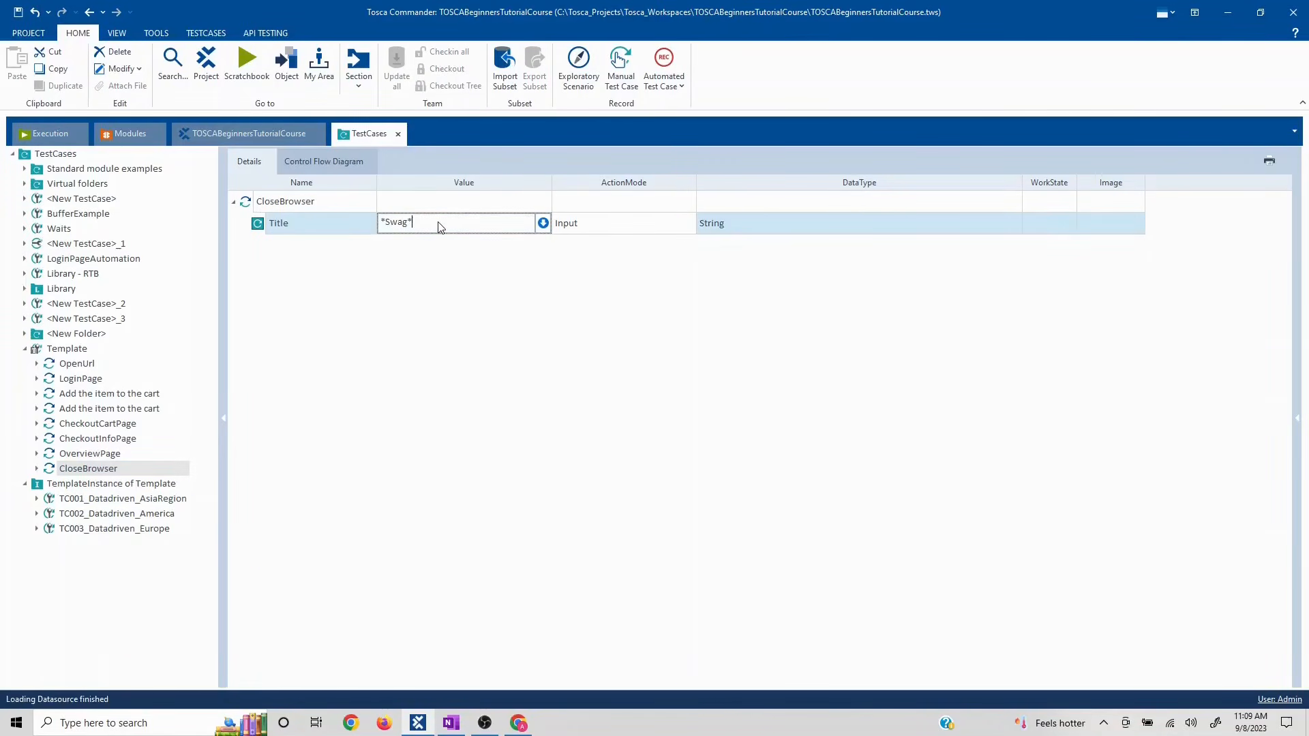
click(409, 496)
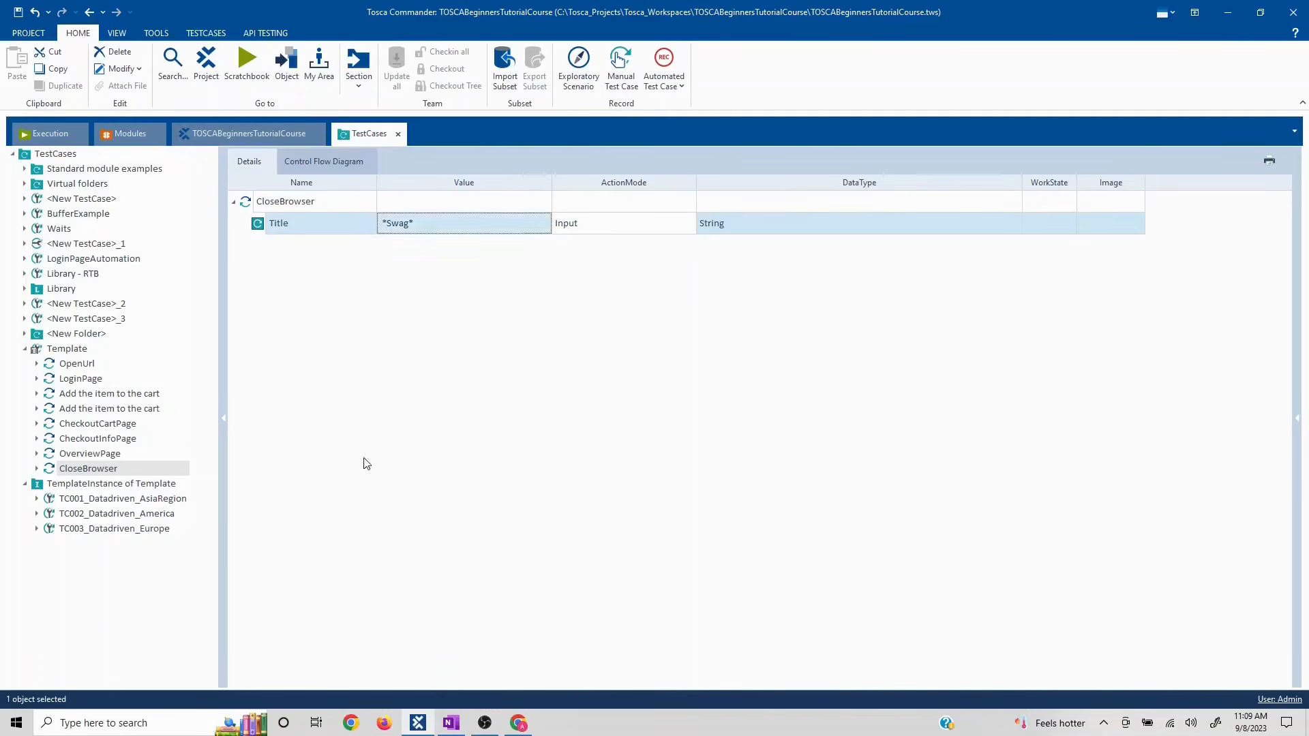
- Run only the CloseBrowser step in the ScratchBook, then close the results
right_click(105, 470)
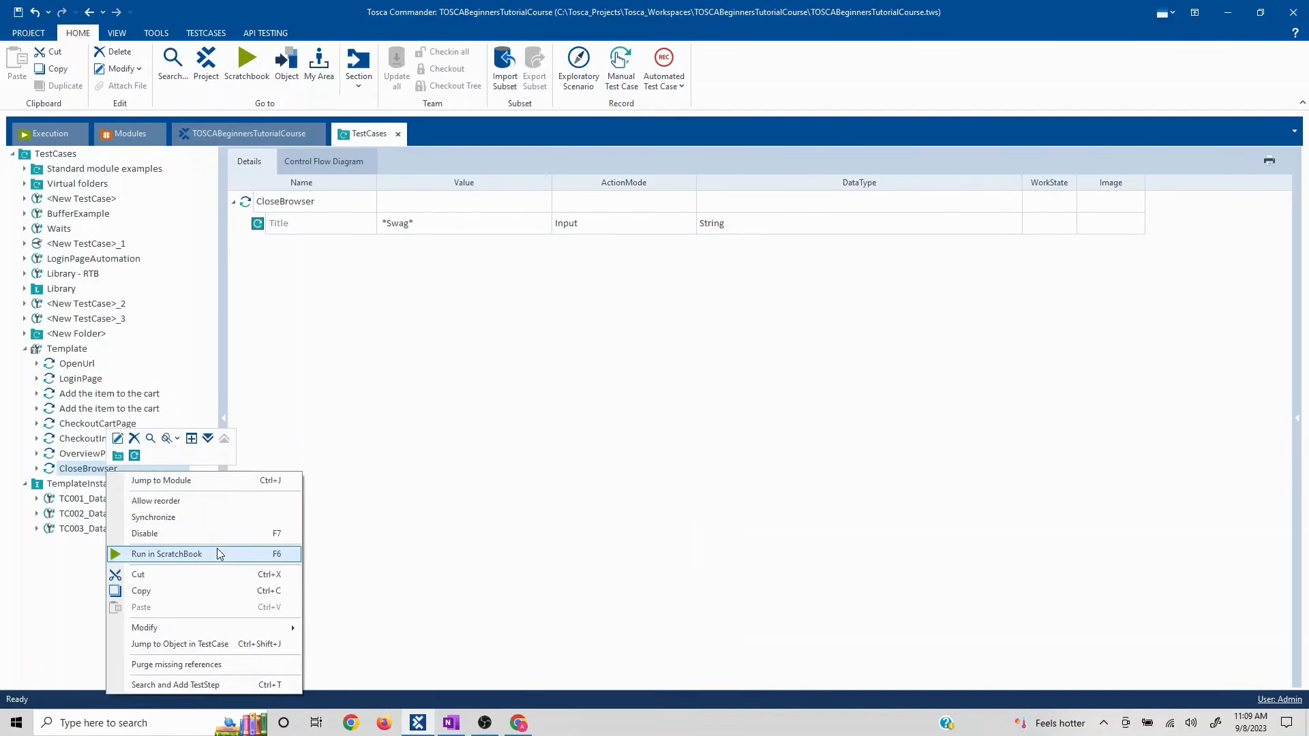
click(220, 554)
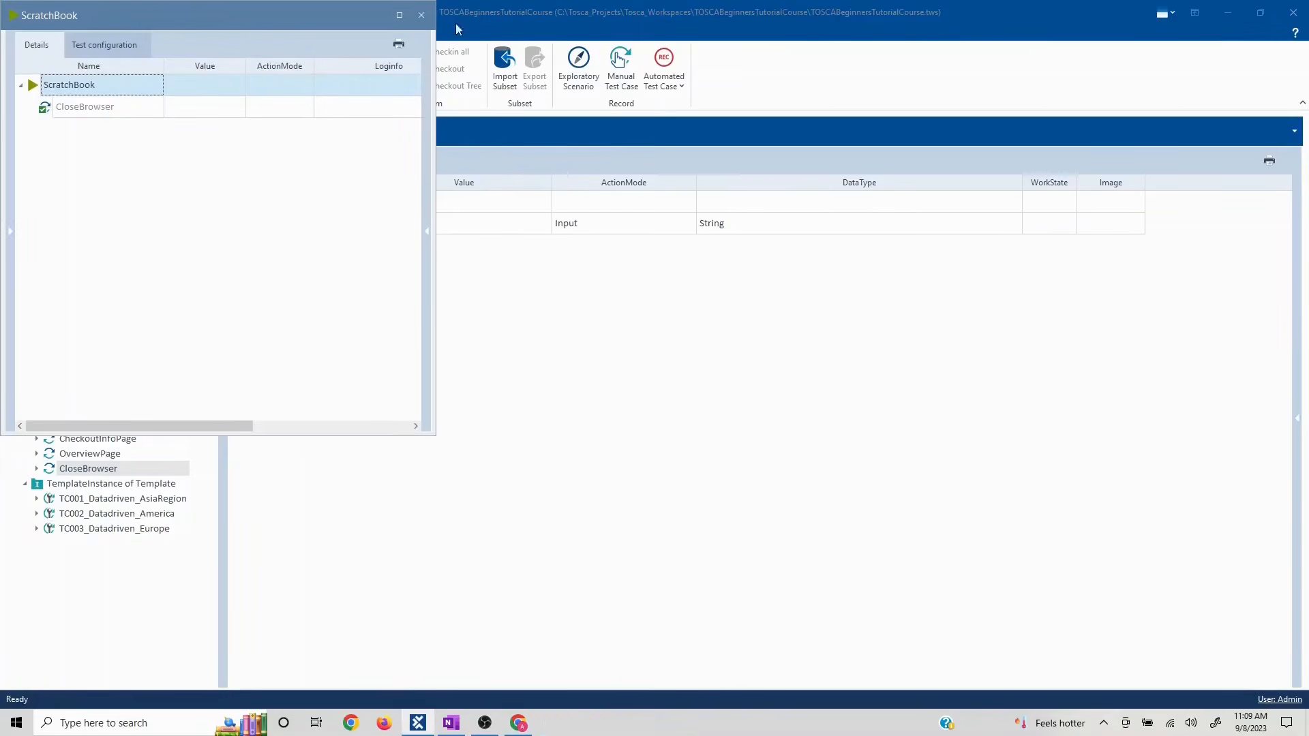
click(421, 15)
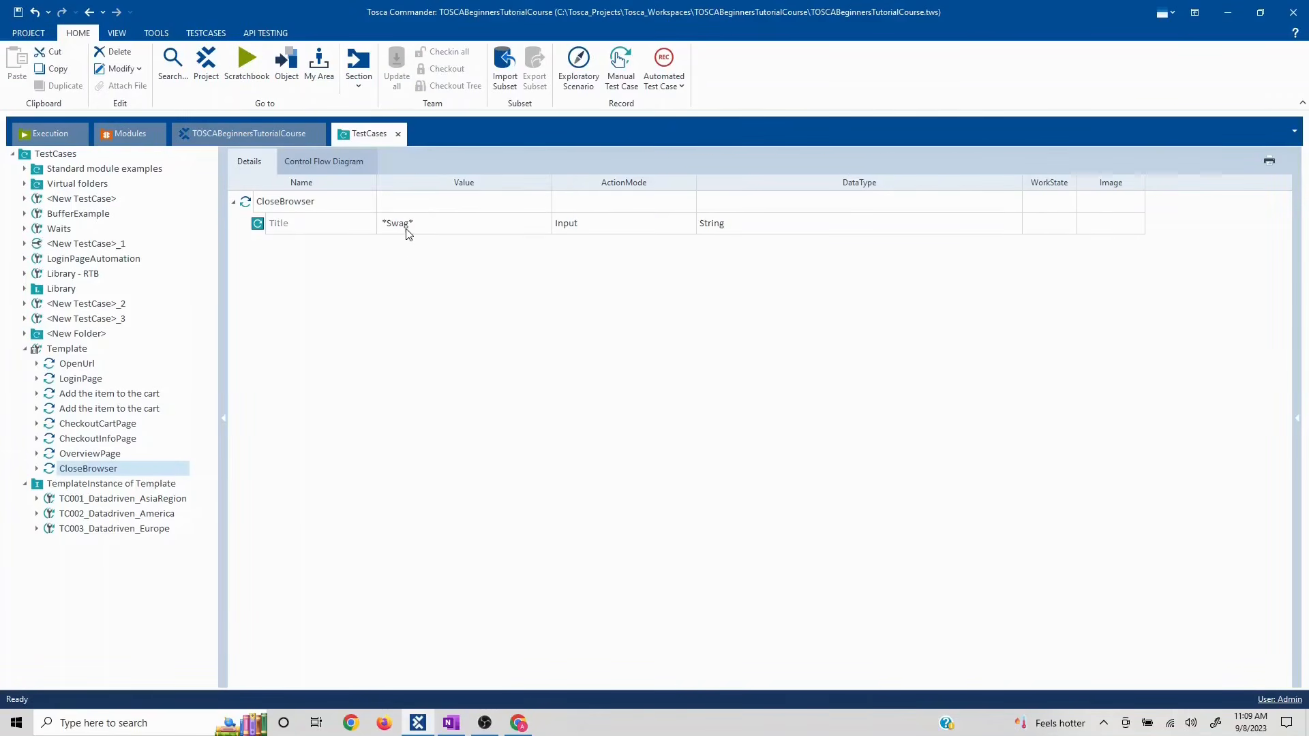
- Check the *Swag* Title value, then view the TC002_Datadriven_America and TC003_Datadriven_Europe instances
click(344, 473)
click(77, 517)
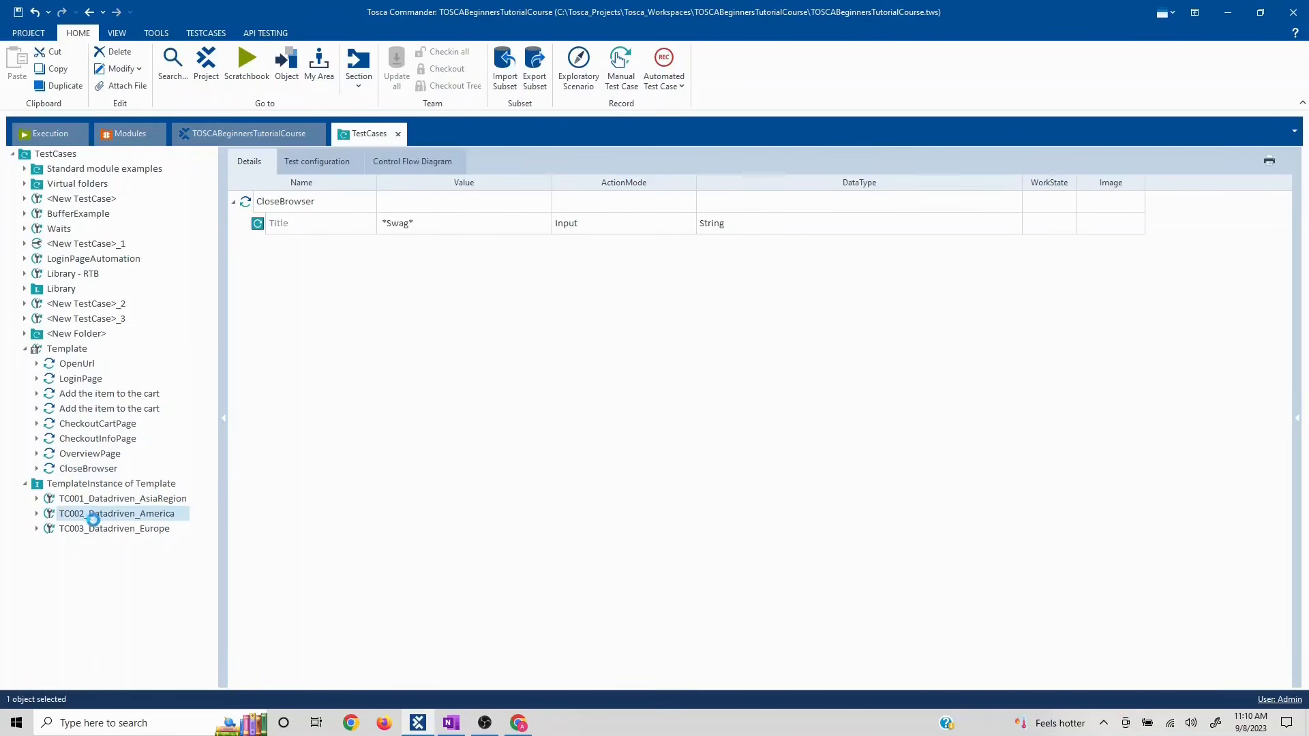
click(140, 530)
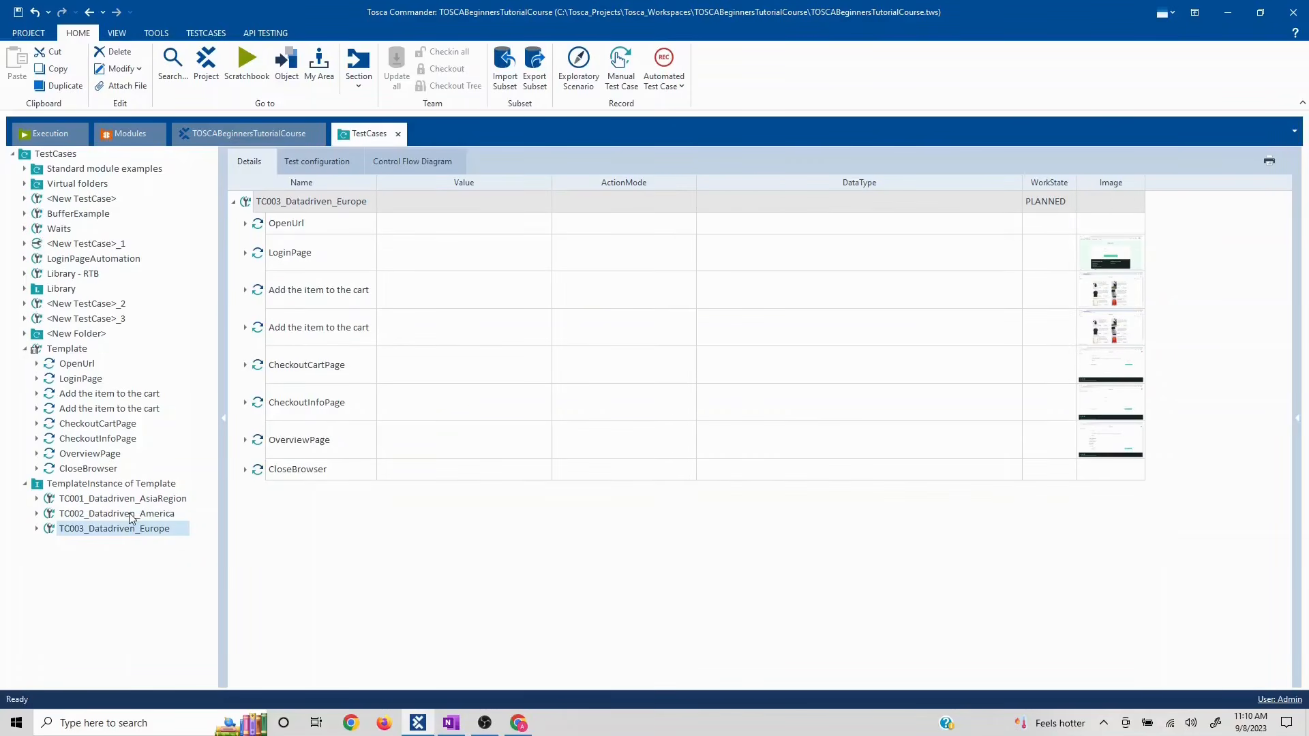
- Minimize and restore Tosca Commander, then bring up the OneNote course outline
click(418, 725)
click(418, 726)
click(450, 724)
- Clear the outline selection and minimize OneNote to return to Tosca Commander
click(399, 500)
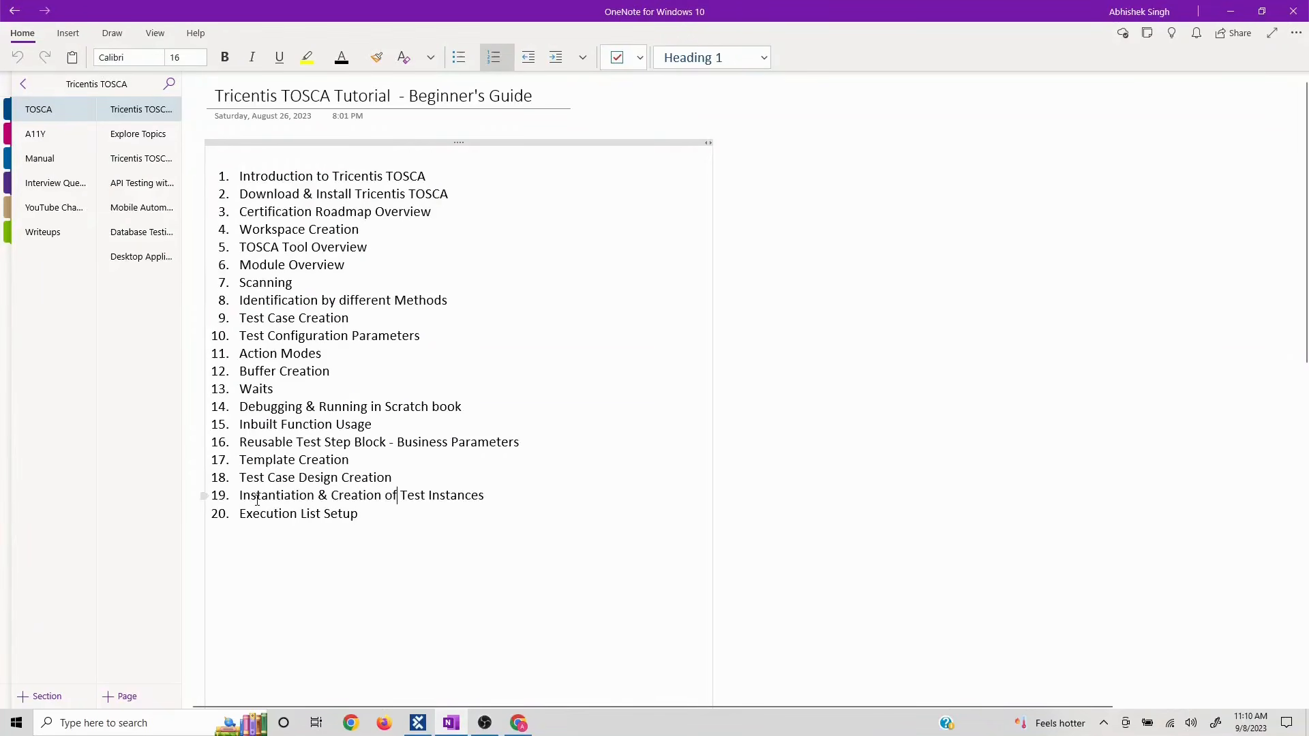
click(1231, 11)
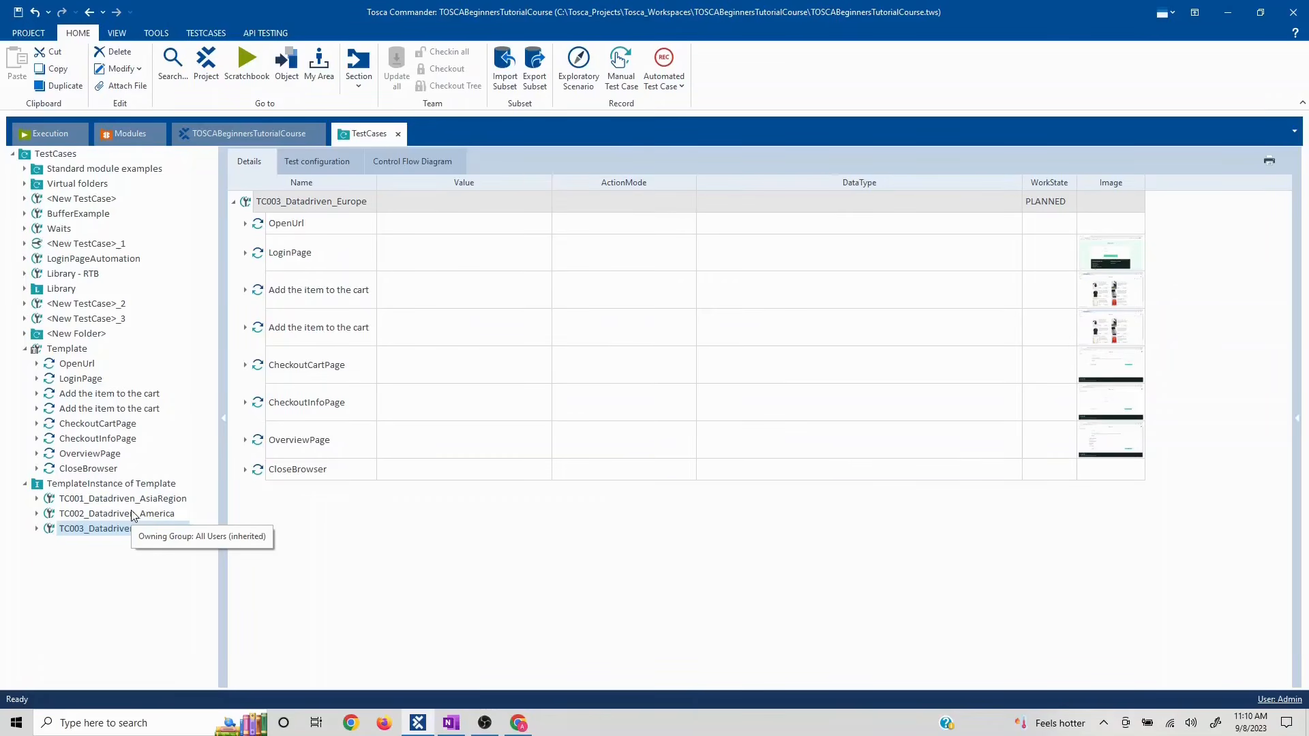
- Jump from the Template to its TestSheet schema and create a new instance under Instances
click(68, 349)
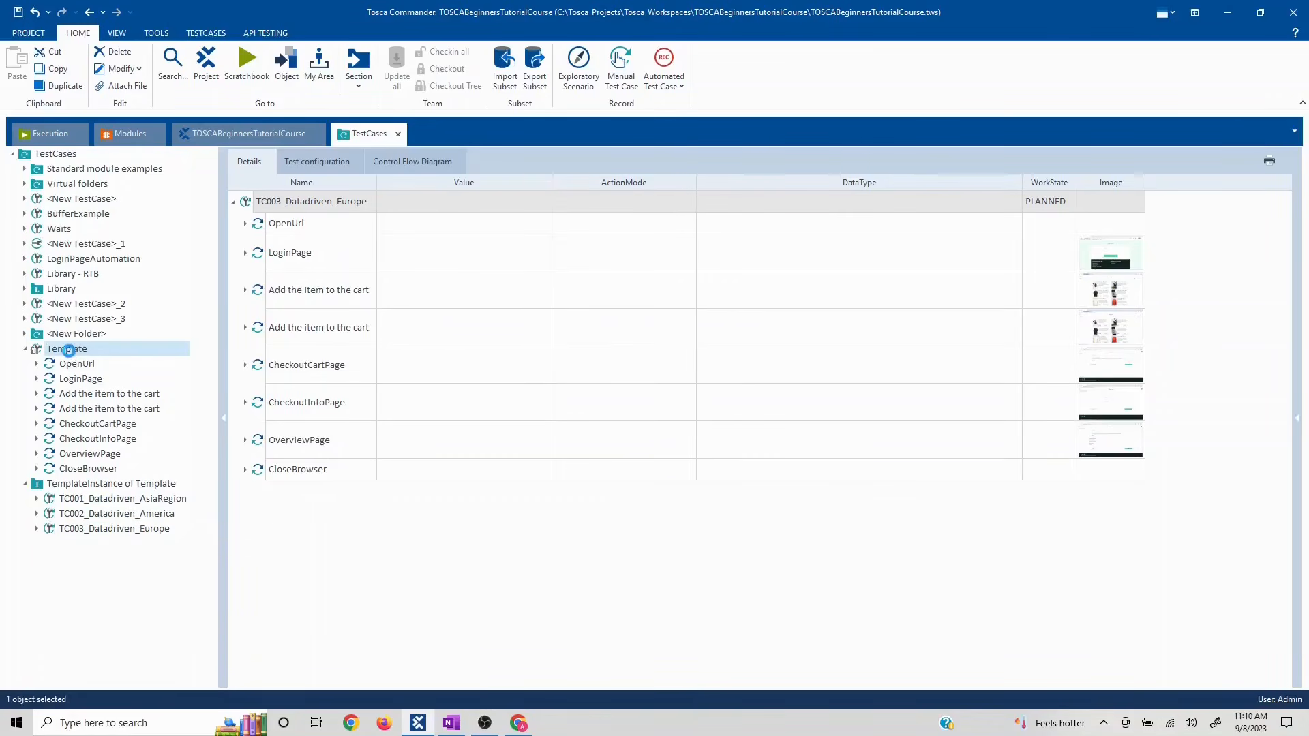
right_click(70, 352)
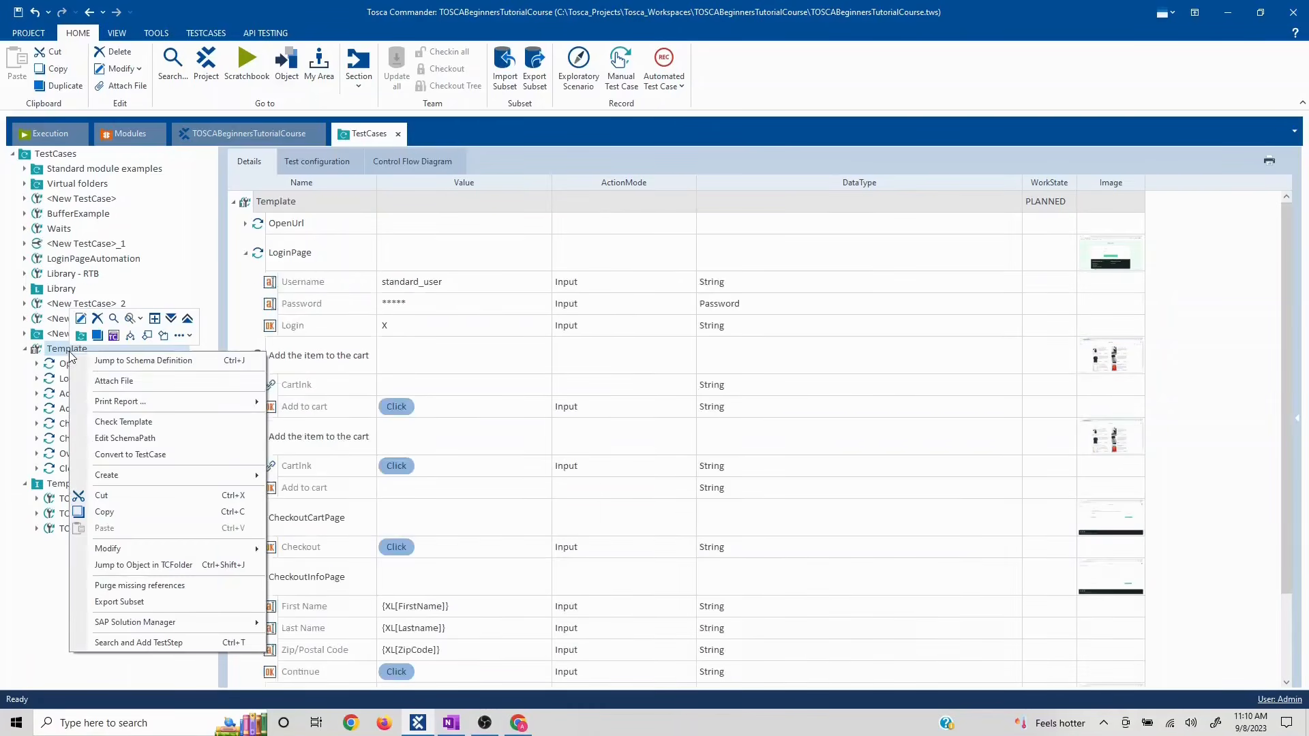
click(133, 360)
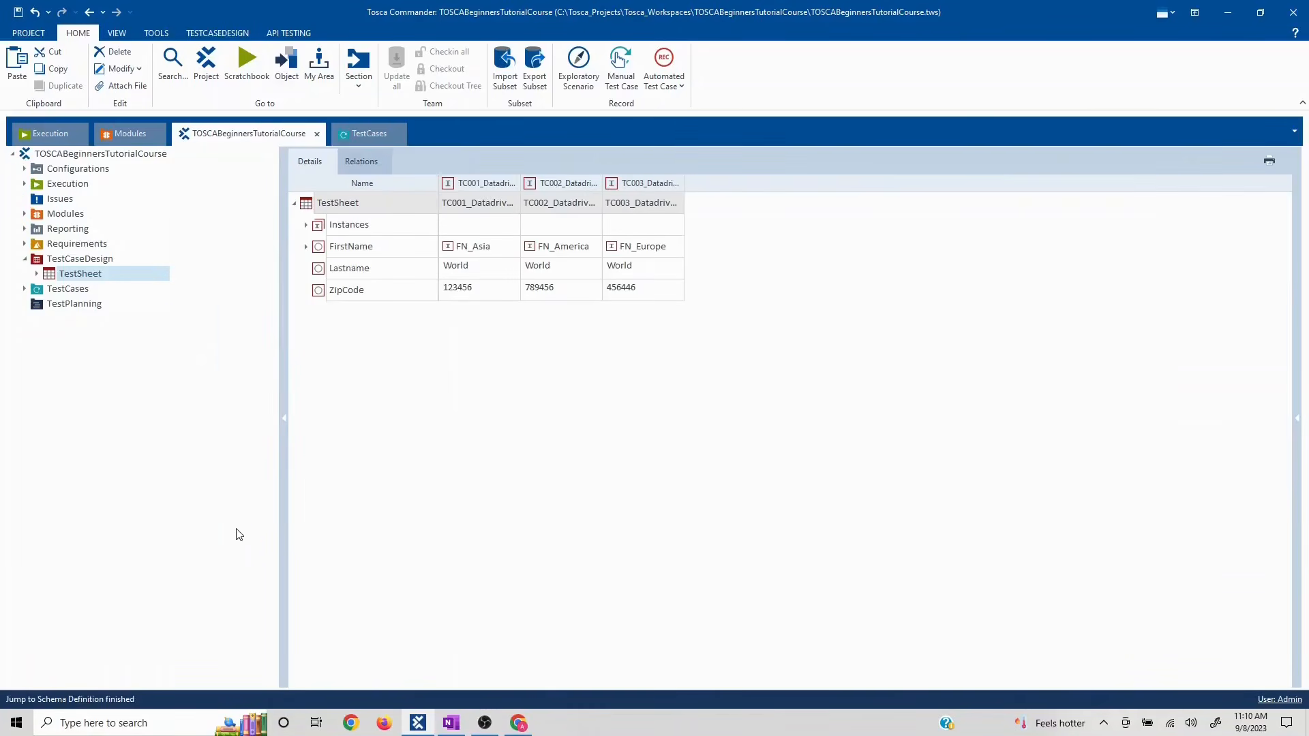
click(306, 225)
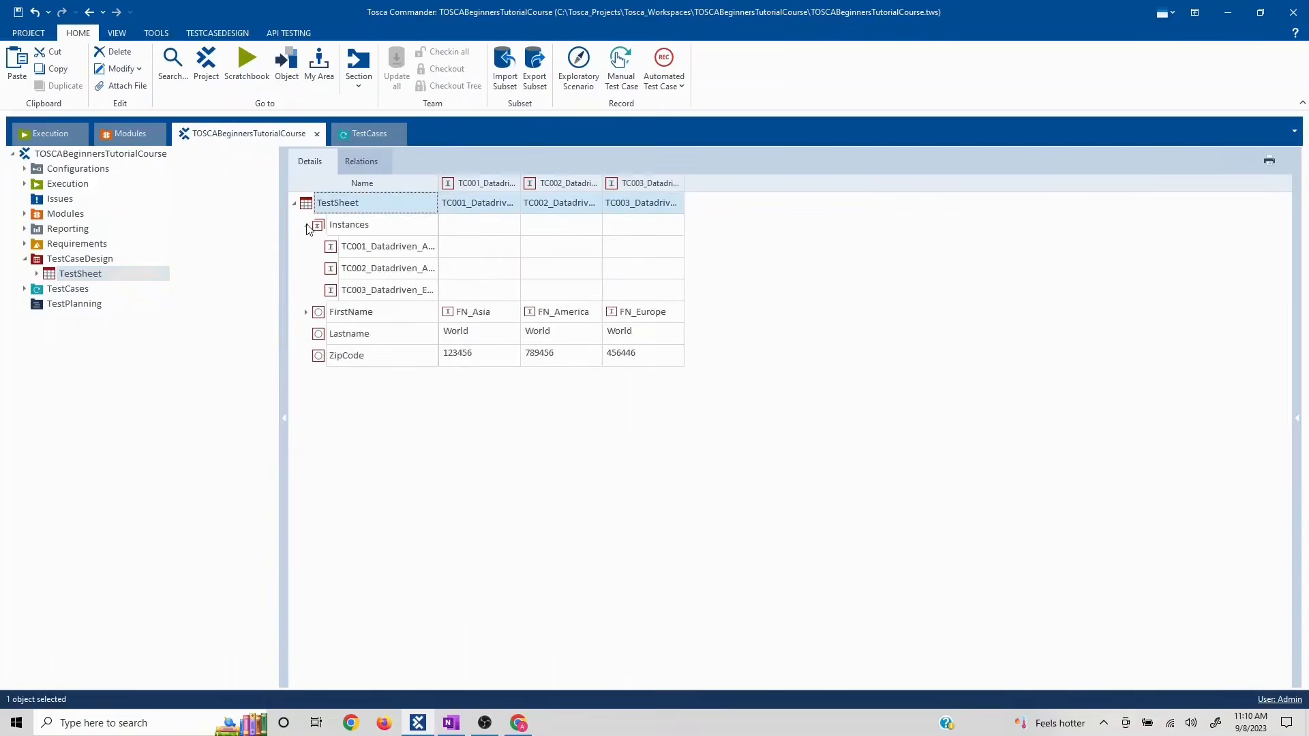
click(322, 228)
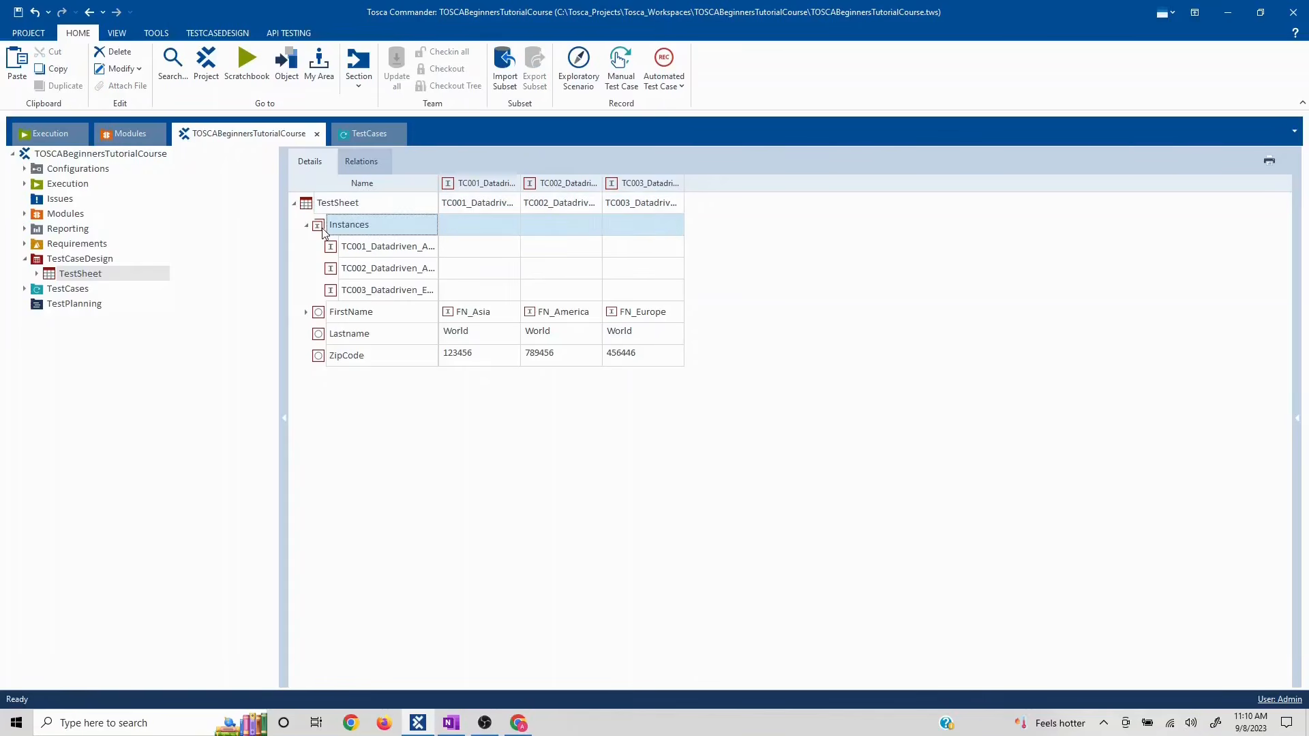
right_click(323, 232)
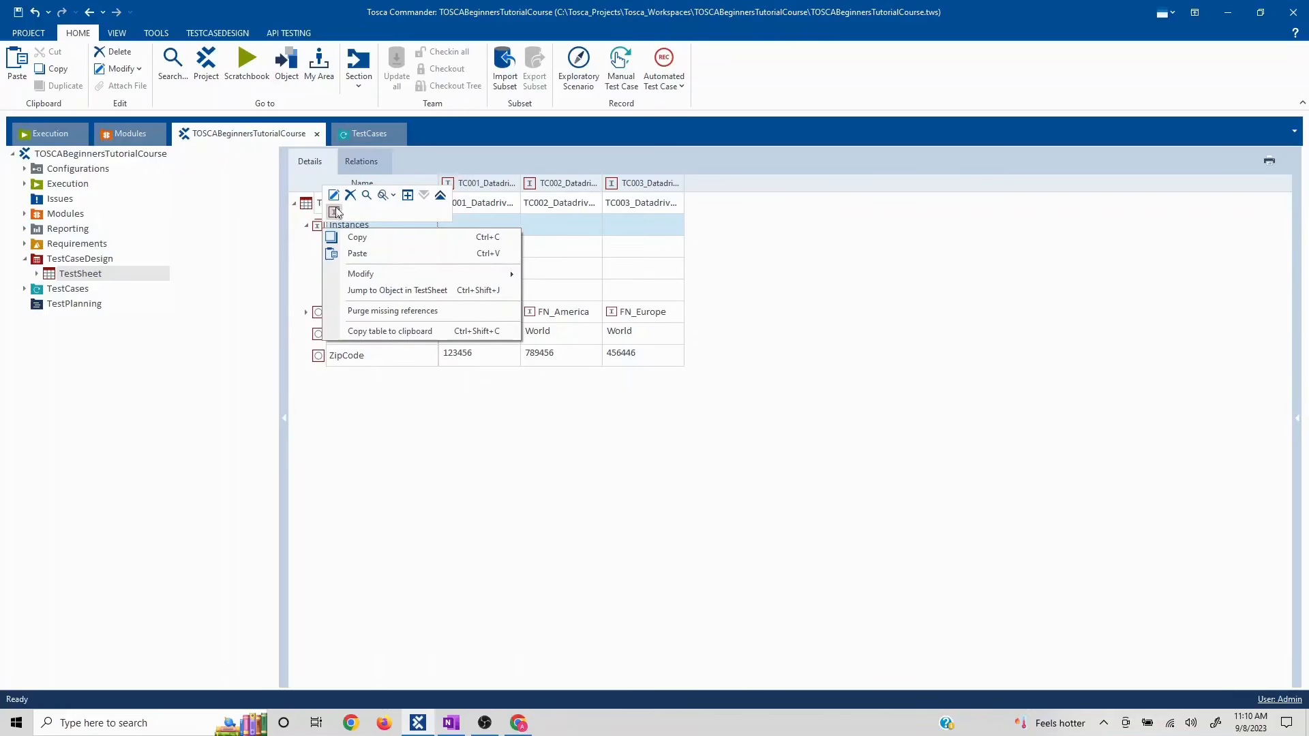
click(334, 212)
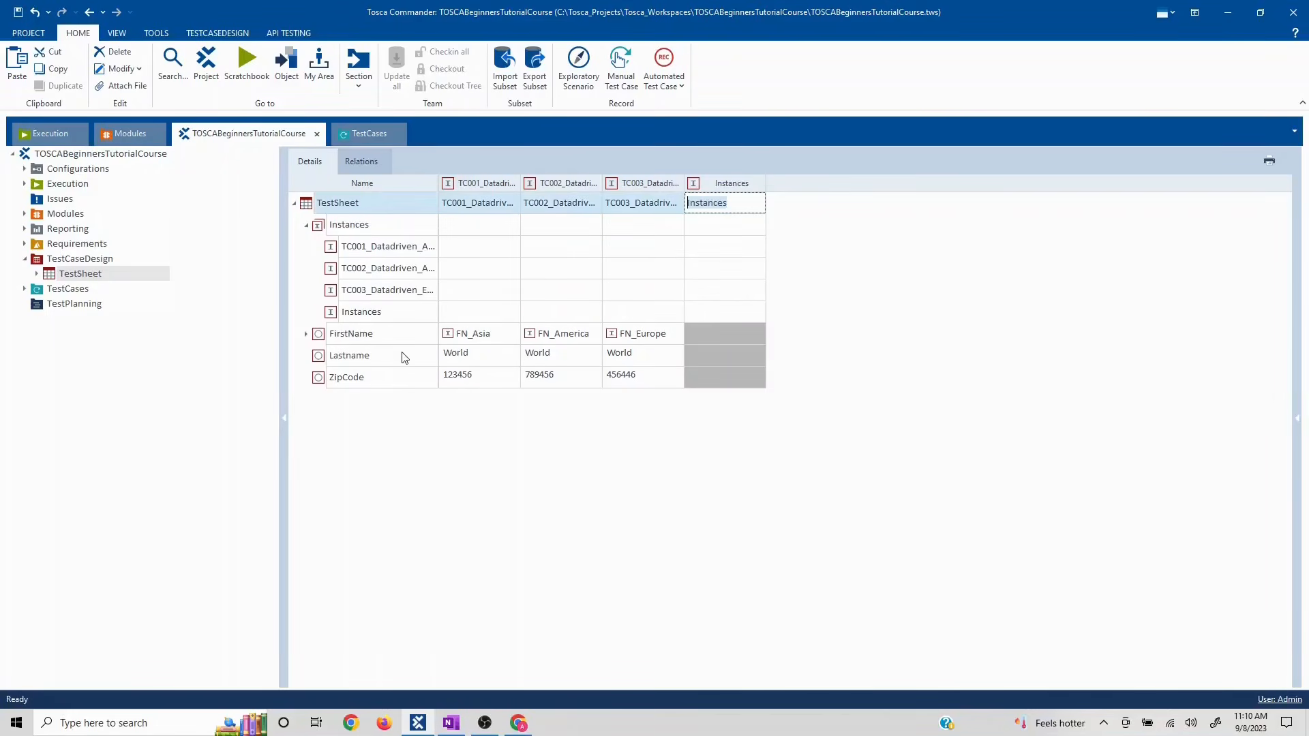
- Rename the new TestSheet instance to TC004
click(398, 317)
click(398, 312)
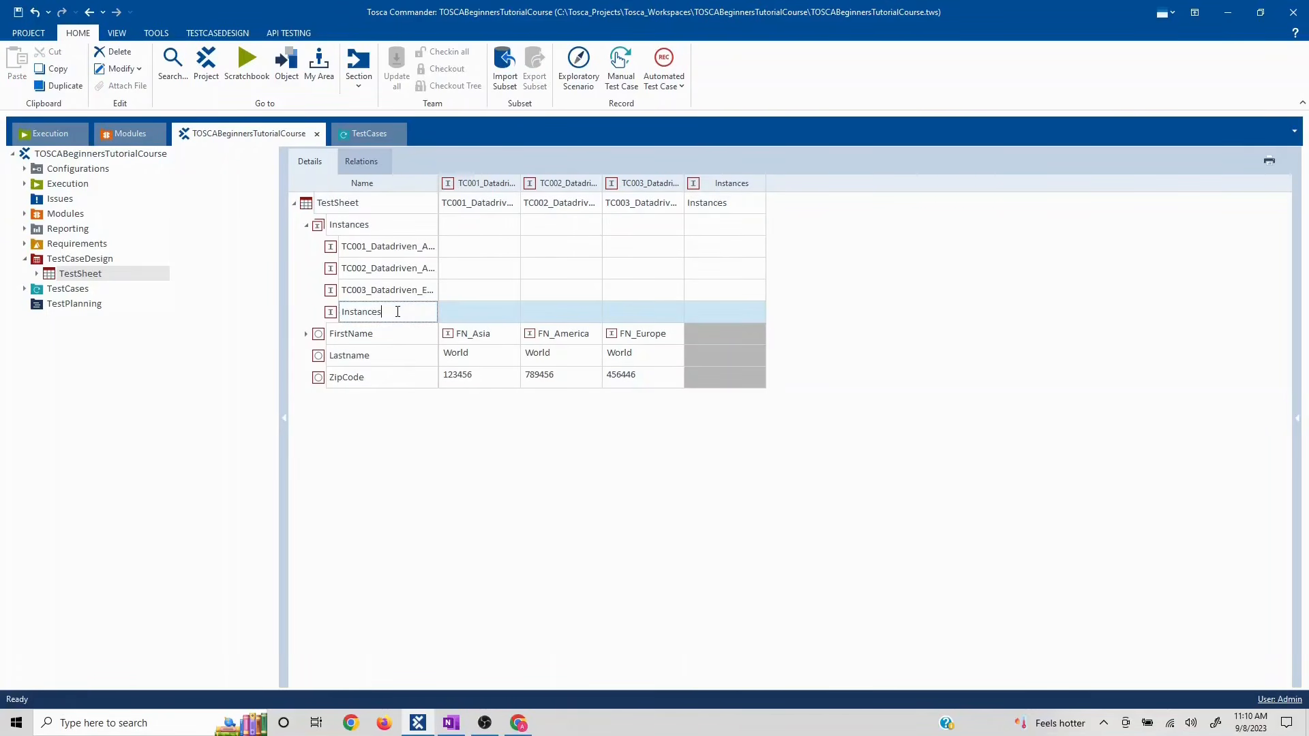
key(BackSpace)
key(BackSpace)
key(BackSpace)
key(BackSpace)
key(BackSpace)
key(BackSpace)
key(BackSpace)
key(BackSpace)
click(309, 316)
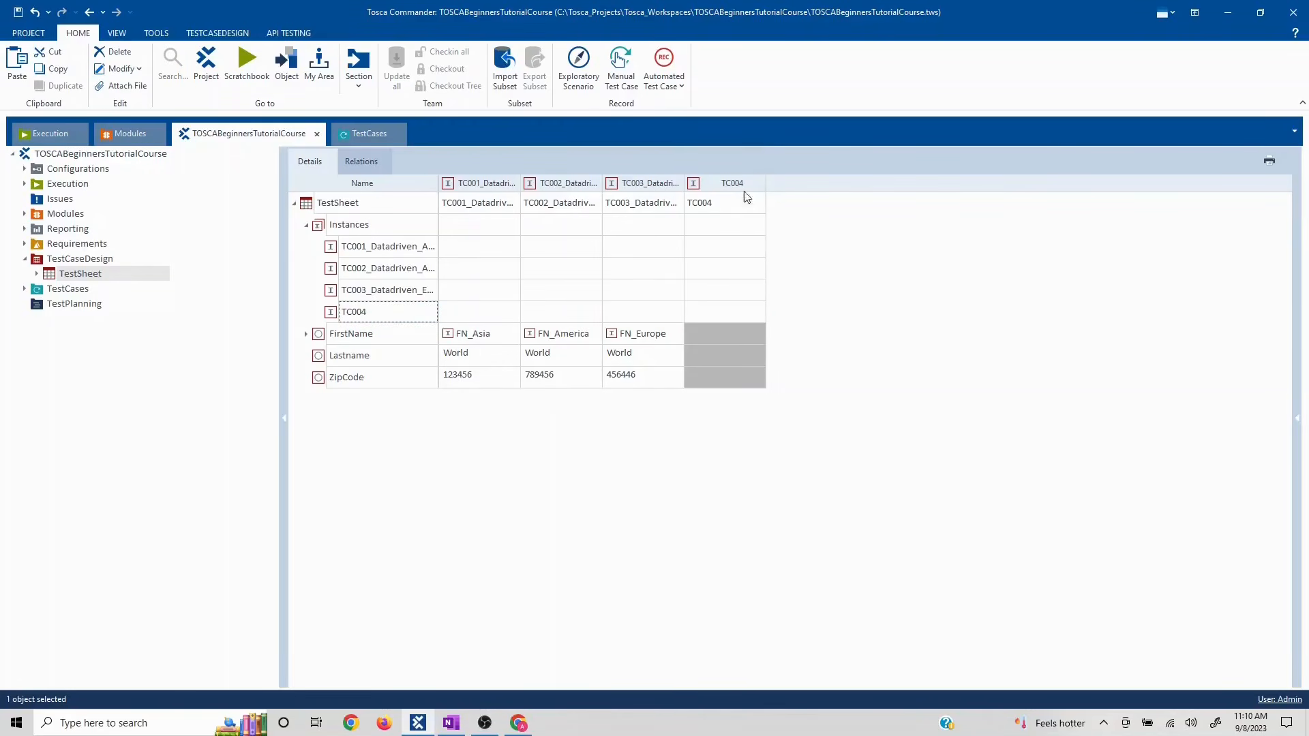
- Give TC004 FirstName FN_Asia, a placeholder last name and ZipCode 312312, then save the project
click(762, 335)
click(754, 334)
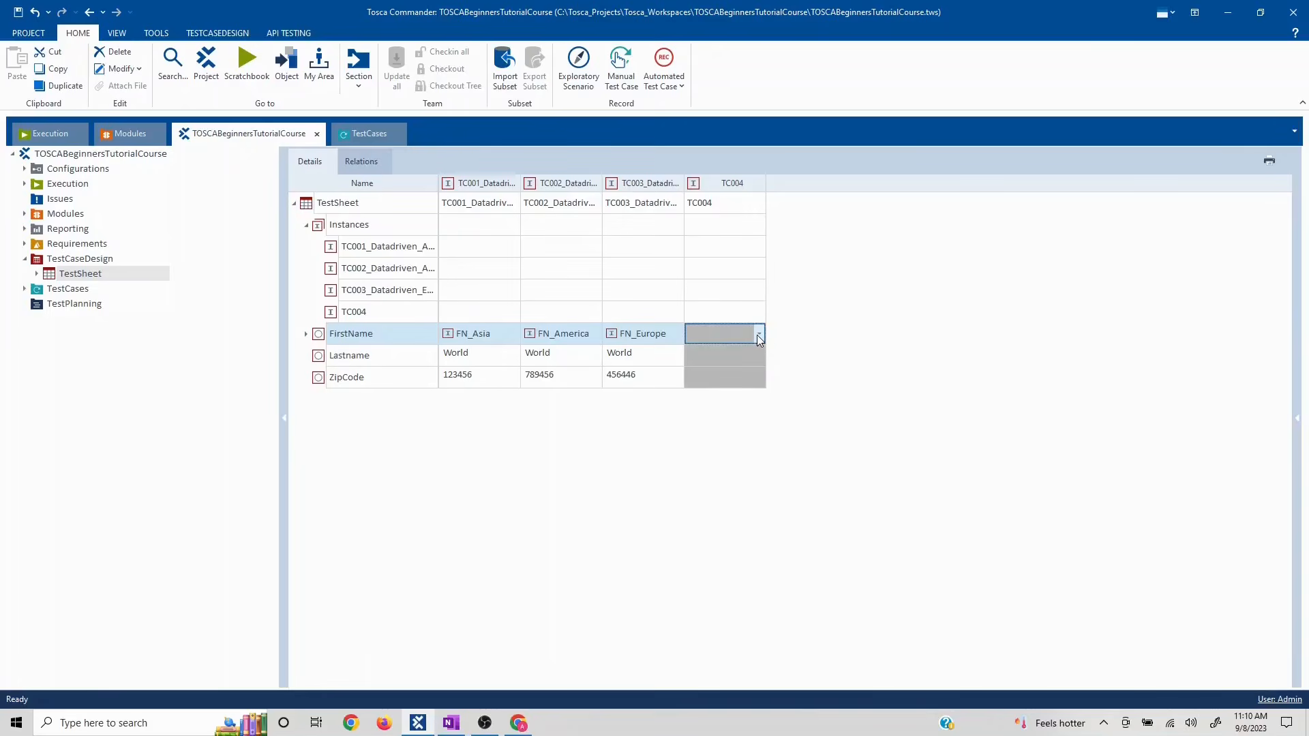
click(758, 335)
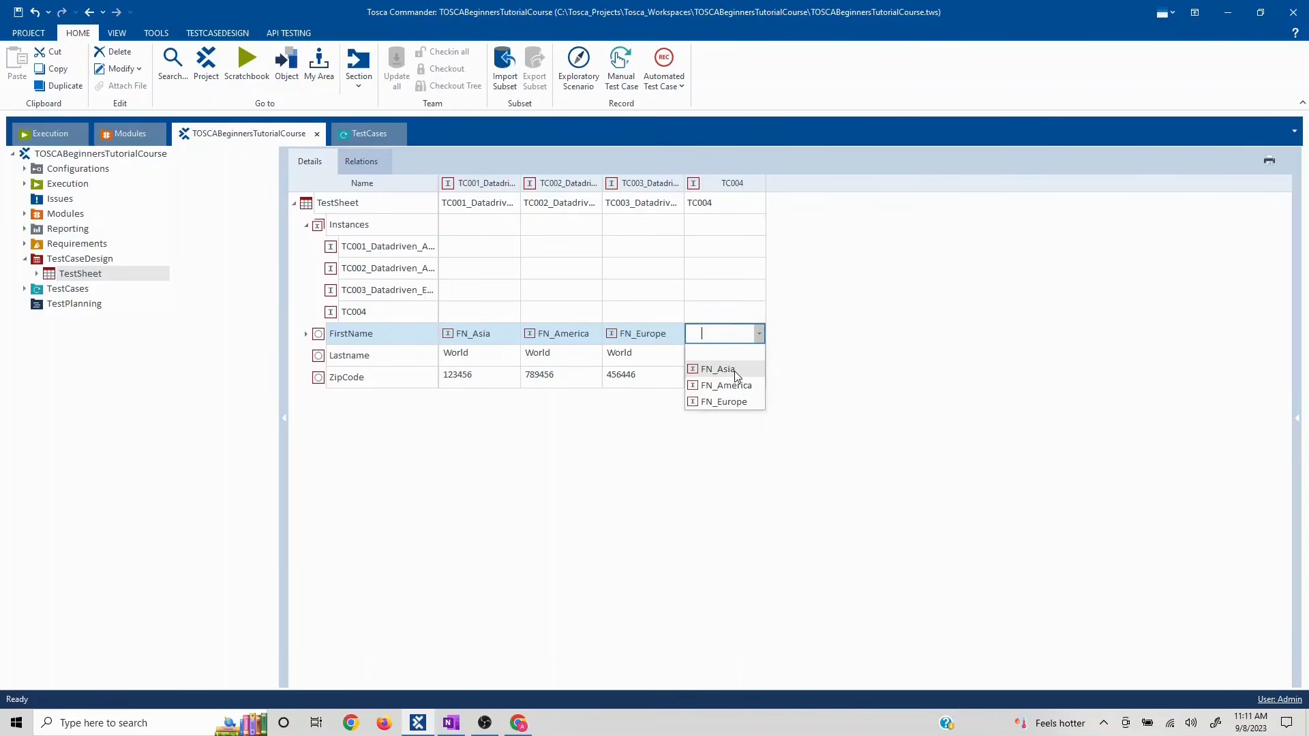
click(734, 370)
click(743, 357)
text(gf)
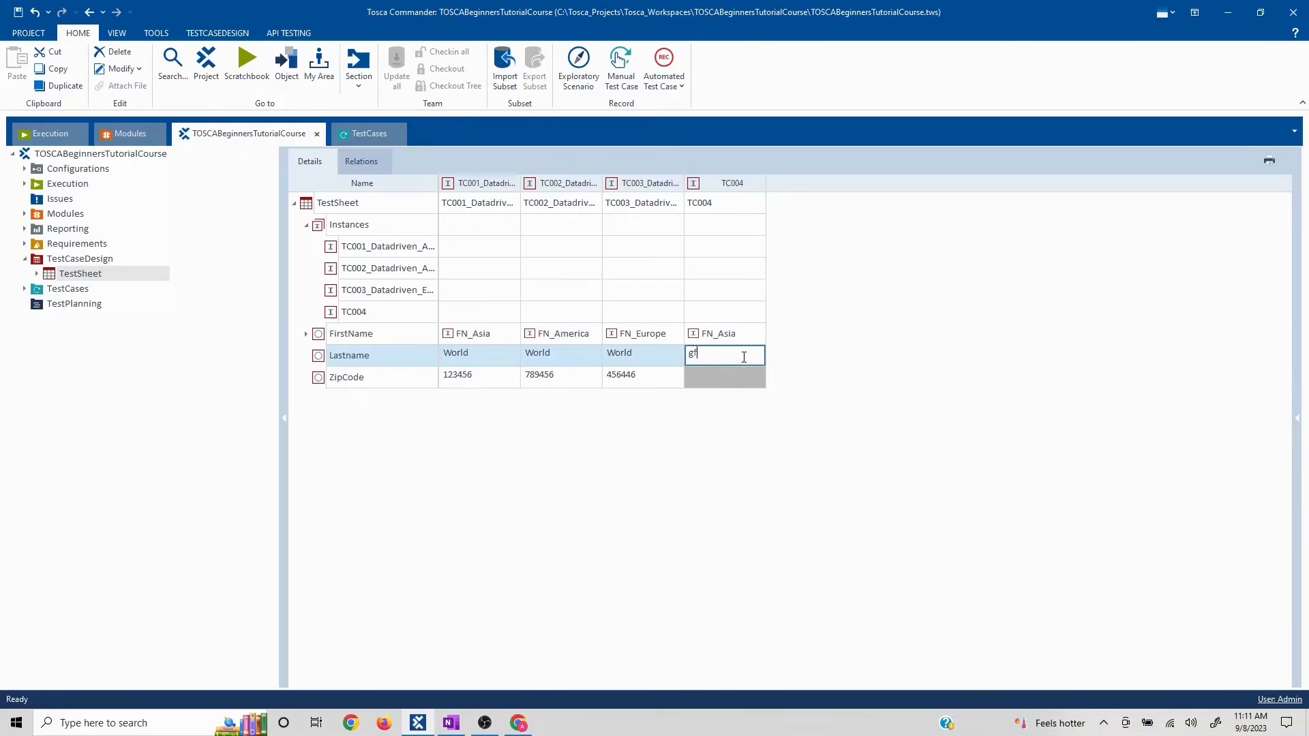
text(hh)
click(698, 380)
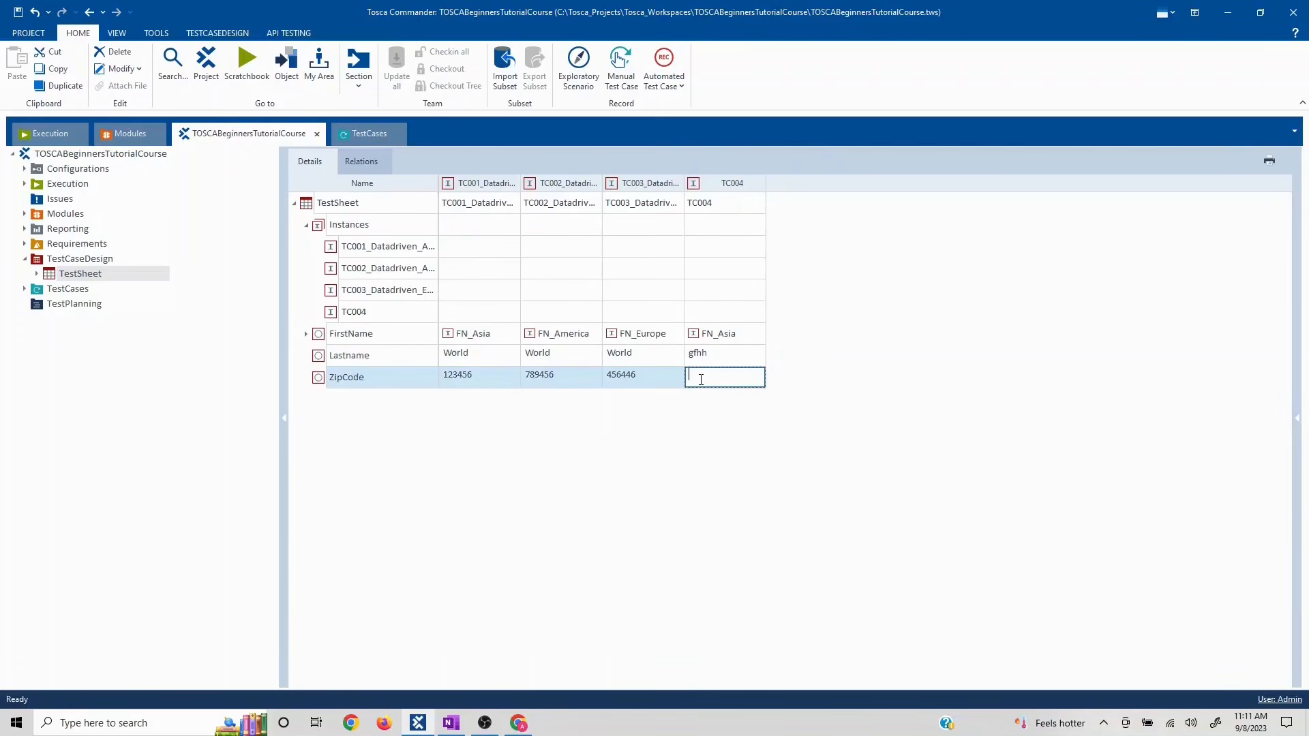
text(312312)
key(Return)
click(659, 459)
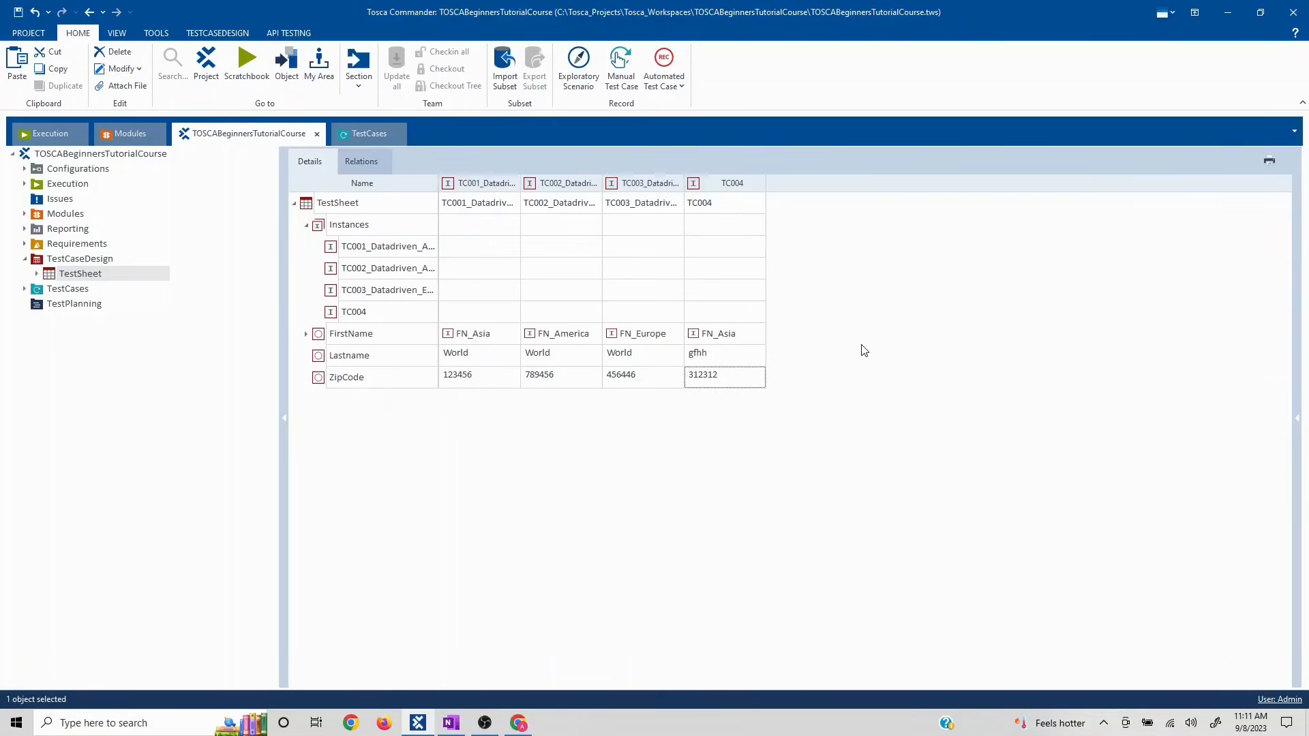
click(18, 11)
- Reinstantiate TemplateInstance of Template in TestCases and open the newly generated TC004 test case
click(364, 135)
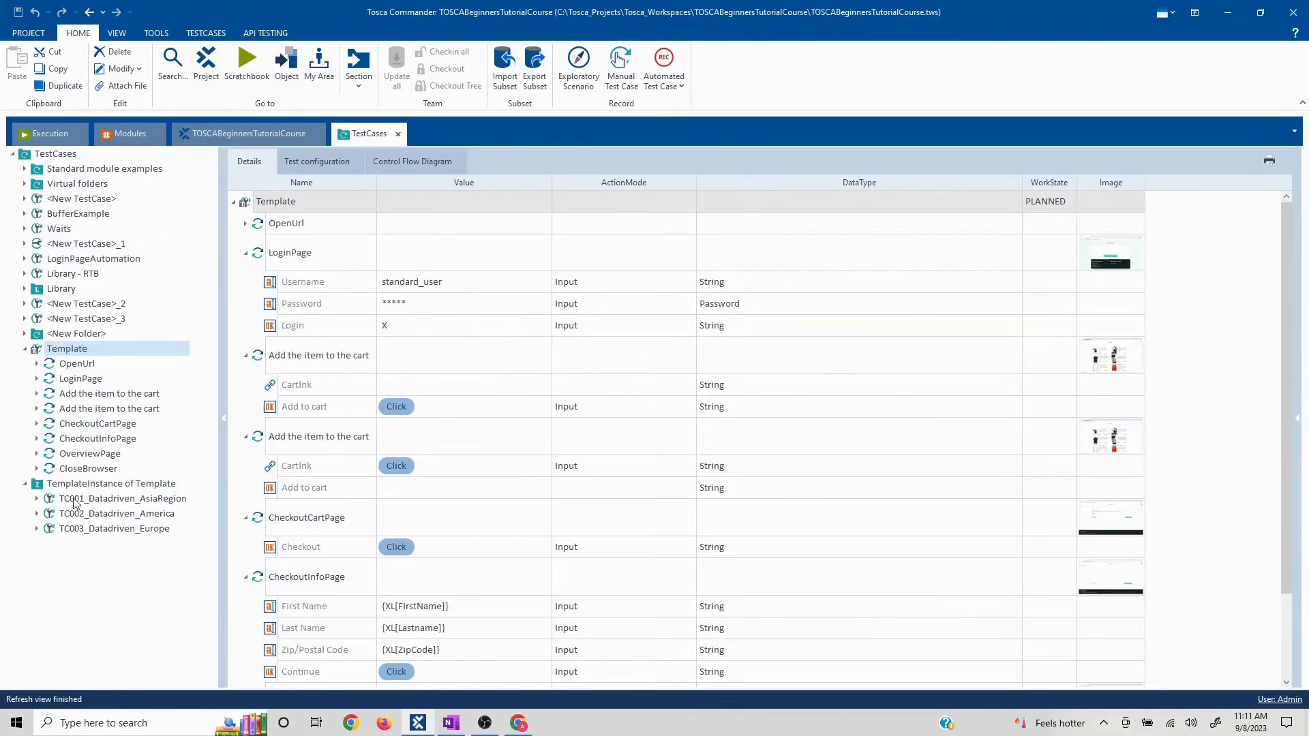
click(61, 485)
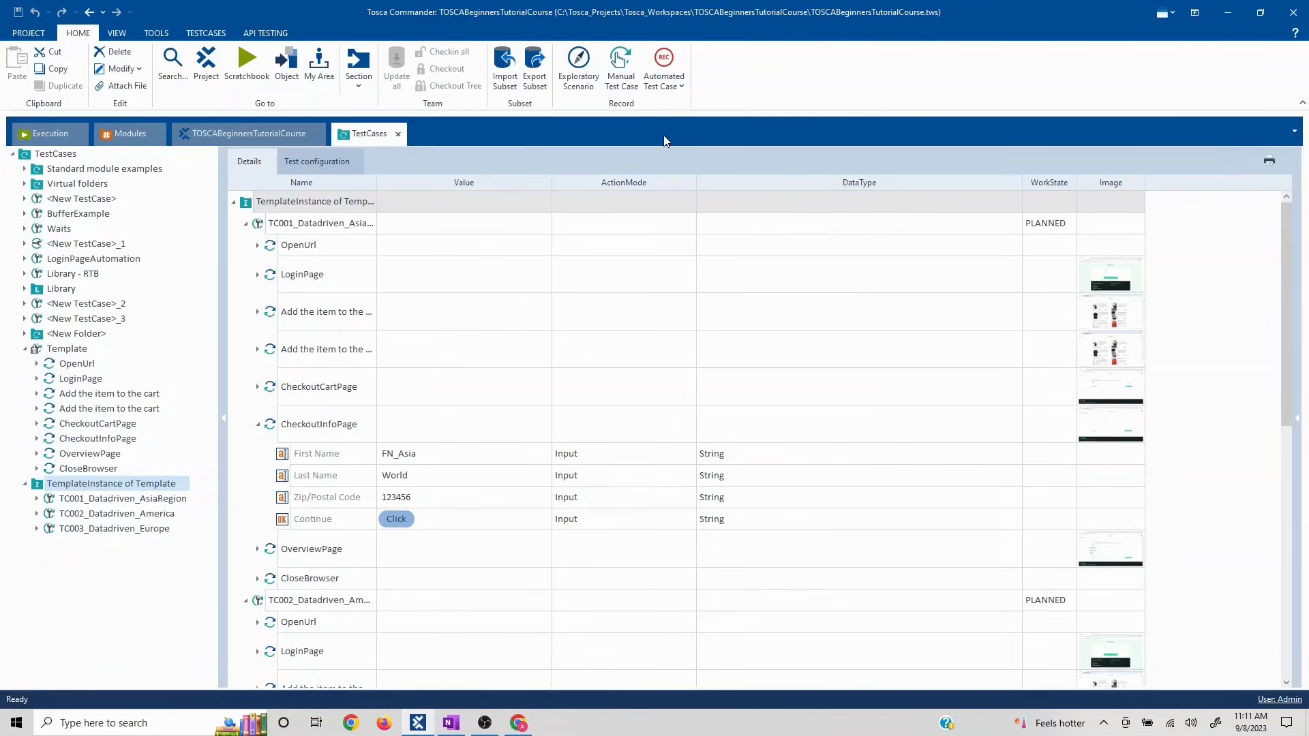
right_click(84, 487)
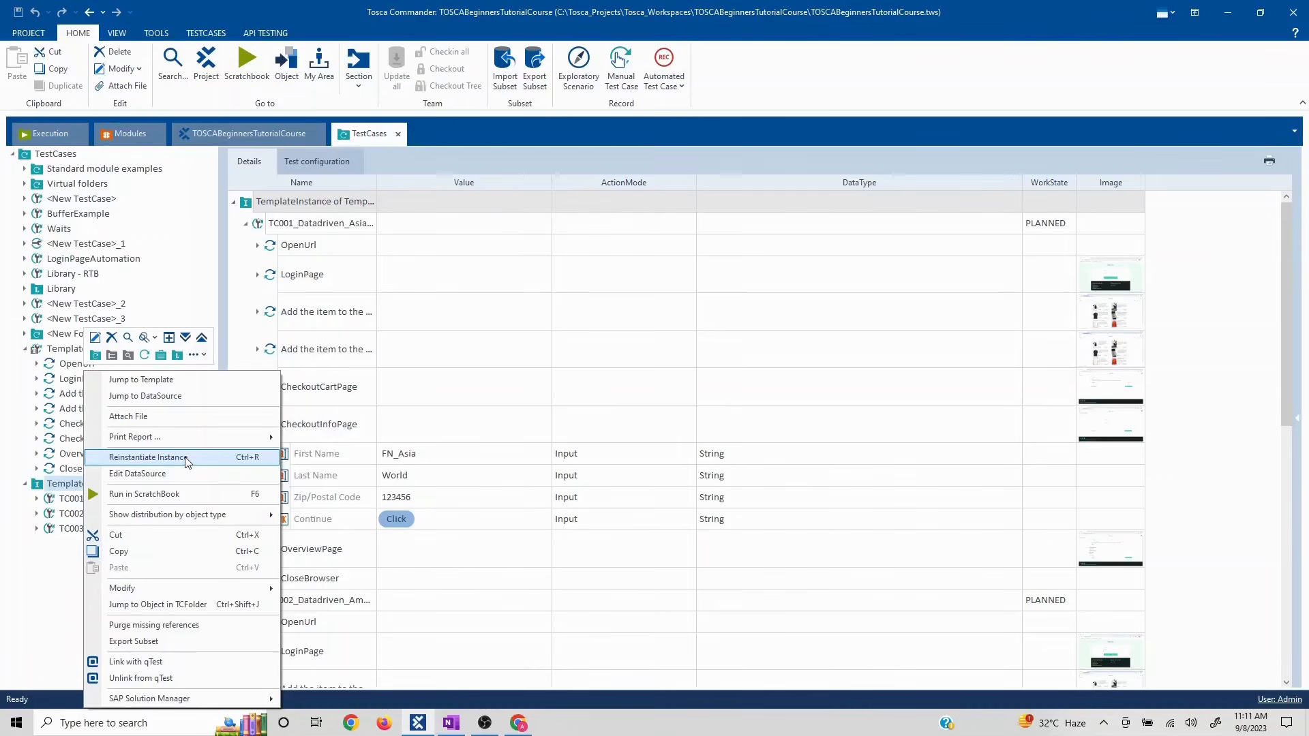
click(187, 458)
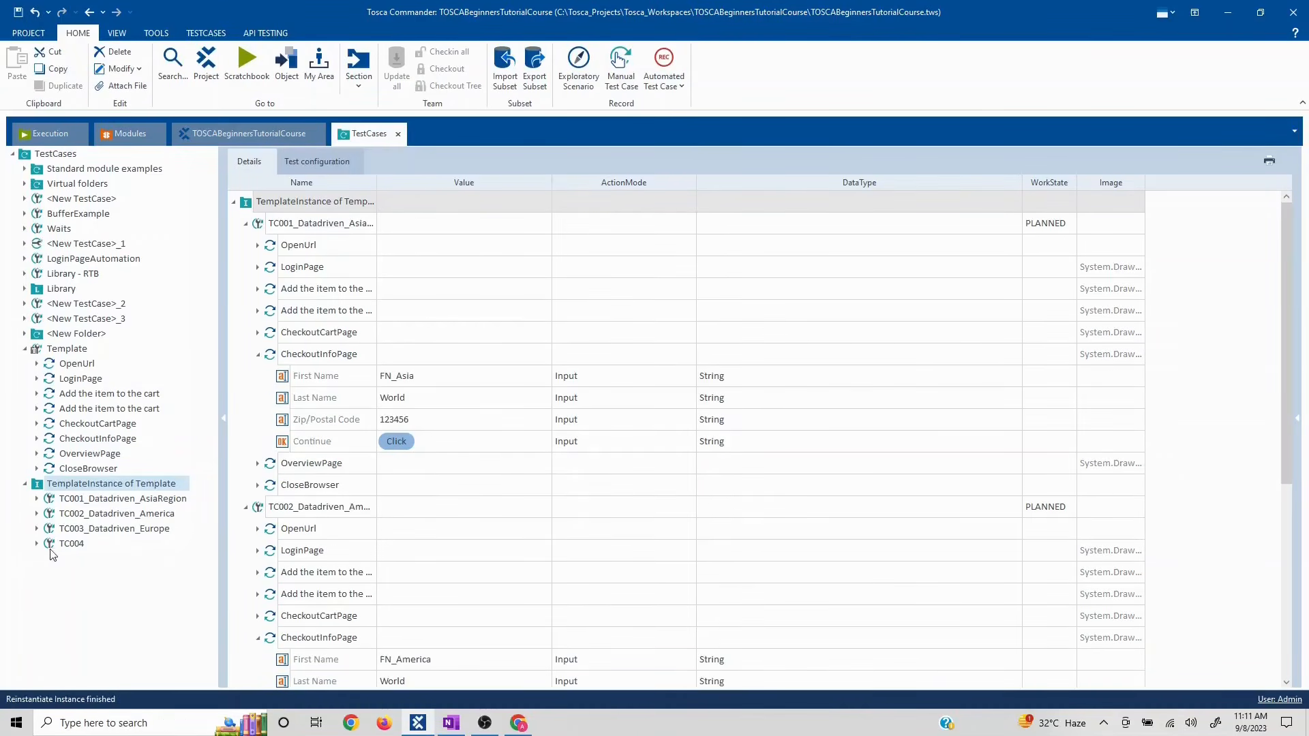
click(37, 543)
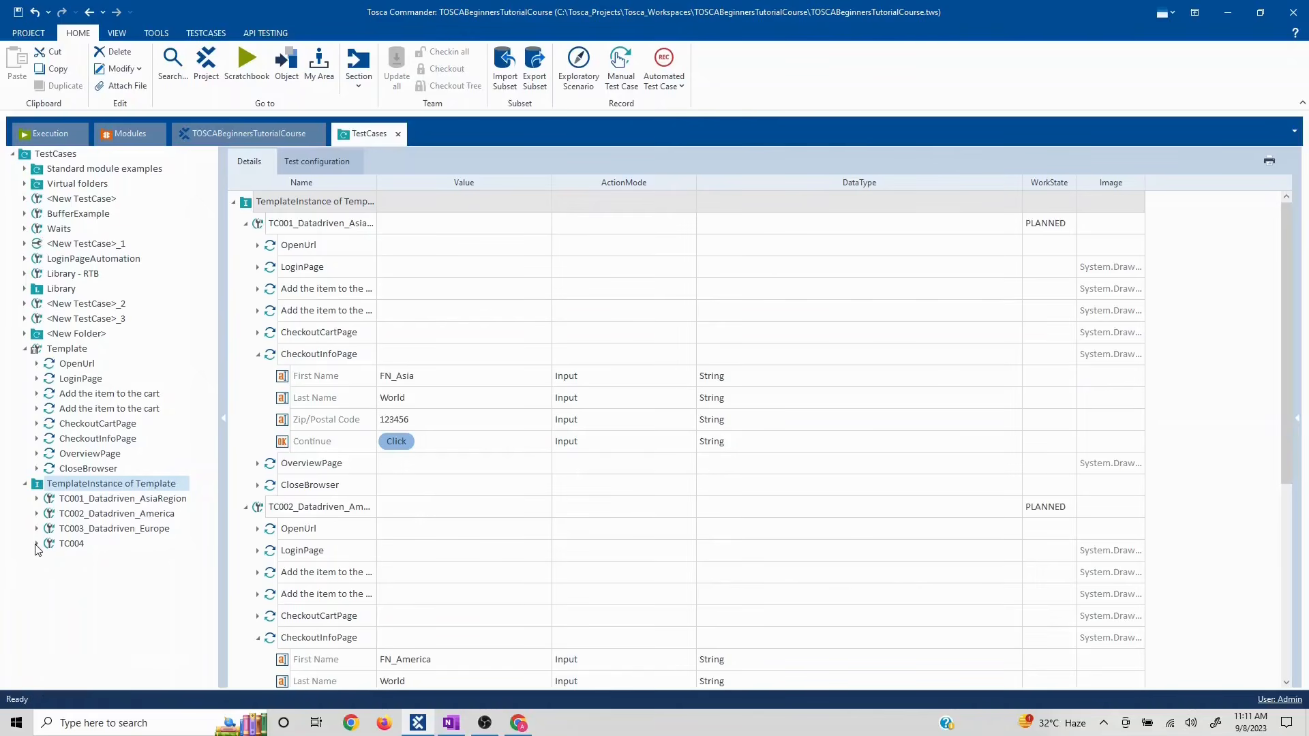
click(71, 545)
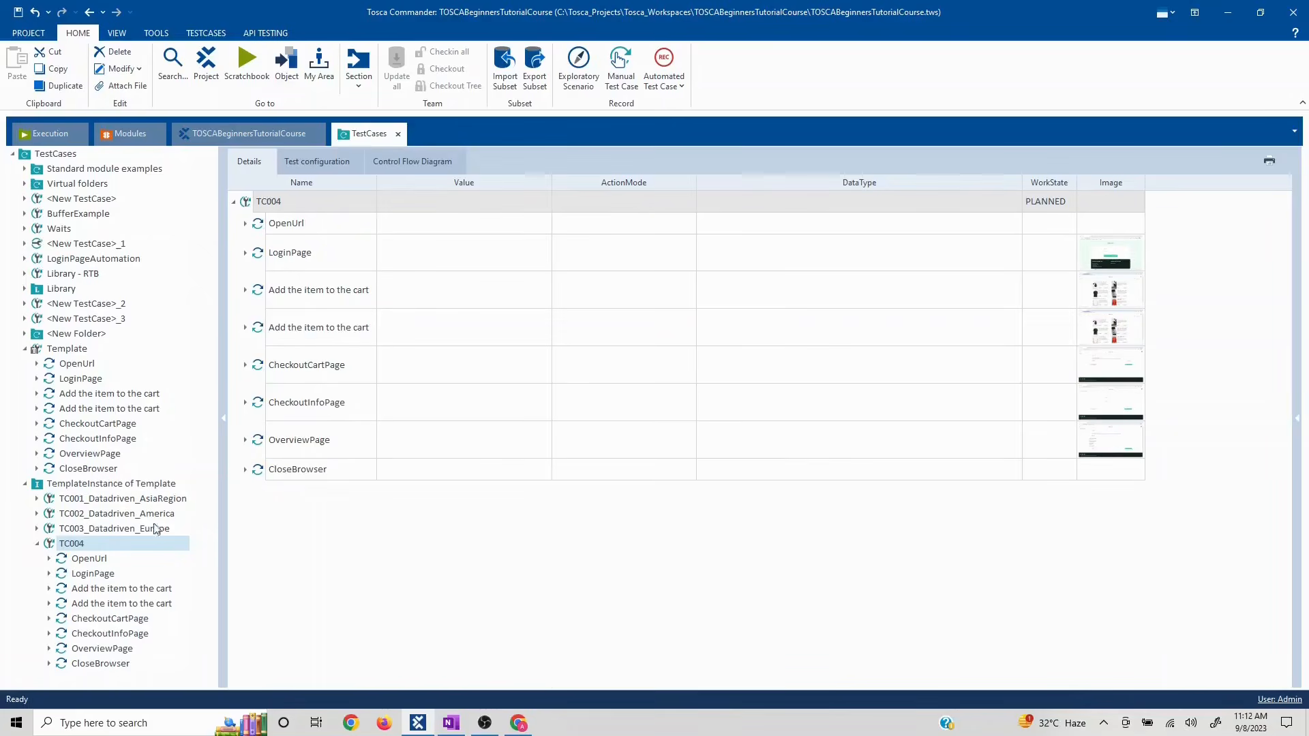
- Compare TC004 with TC002_Datadriven_America, collapse TC004, and switch to the OneNote tutorial notes
click(104, 519)
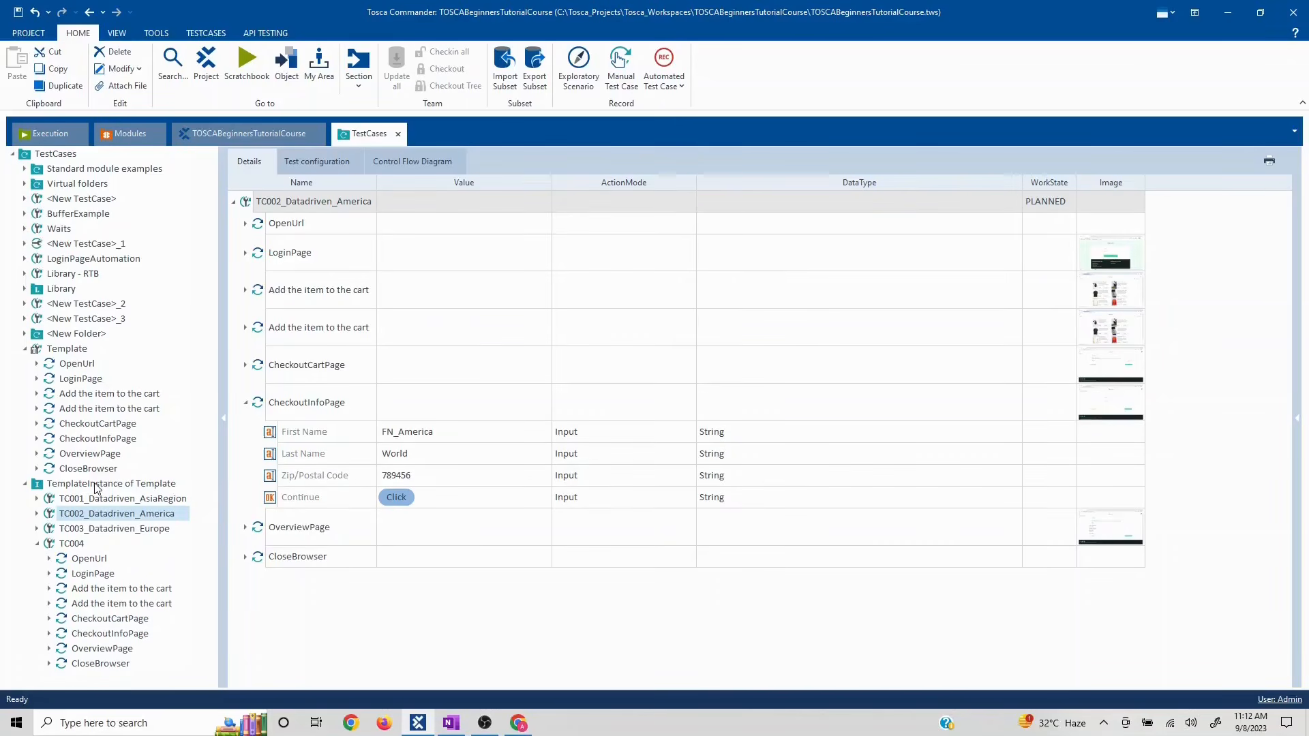
click(67, 546)
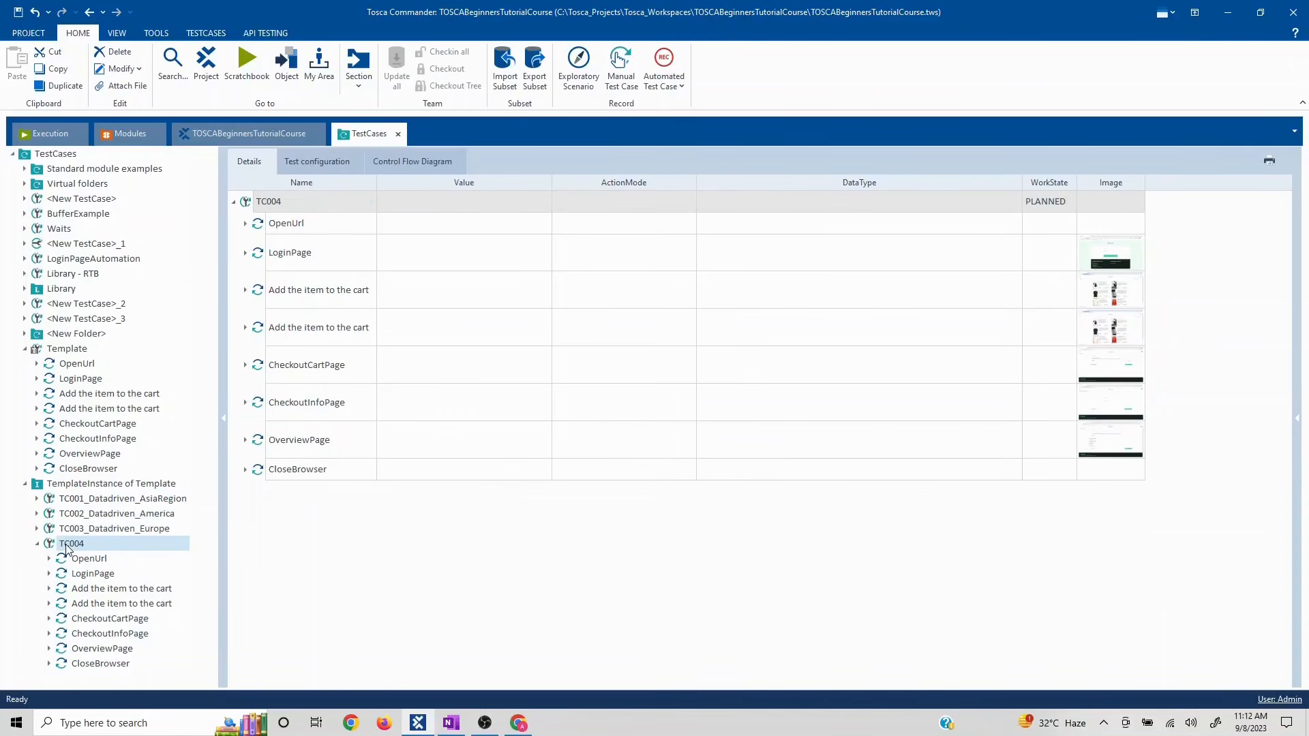
right_click(67, 548)
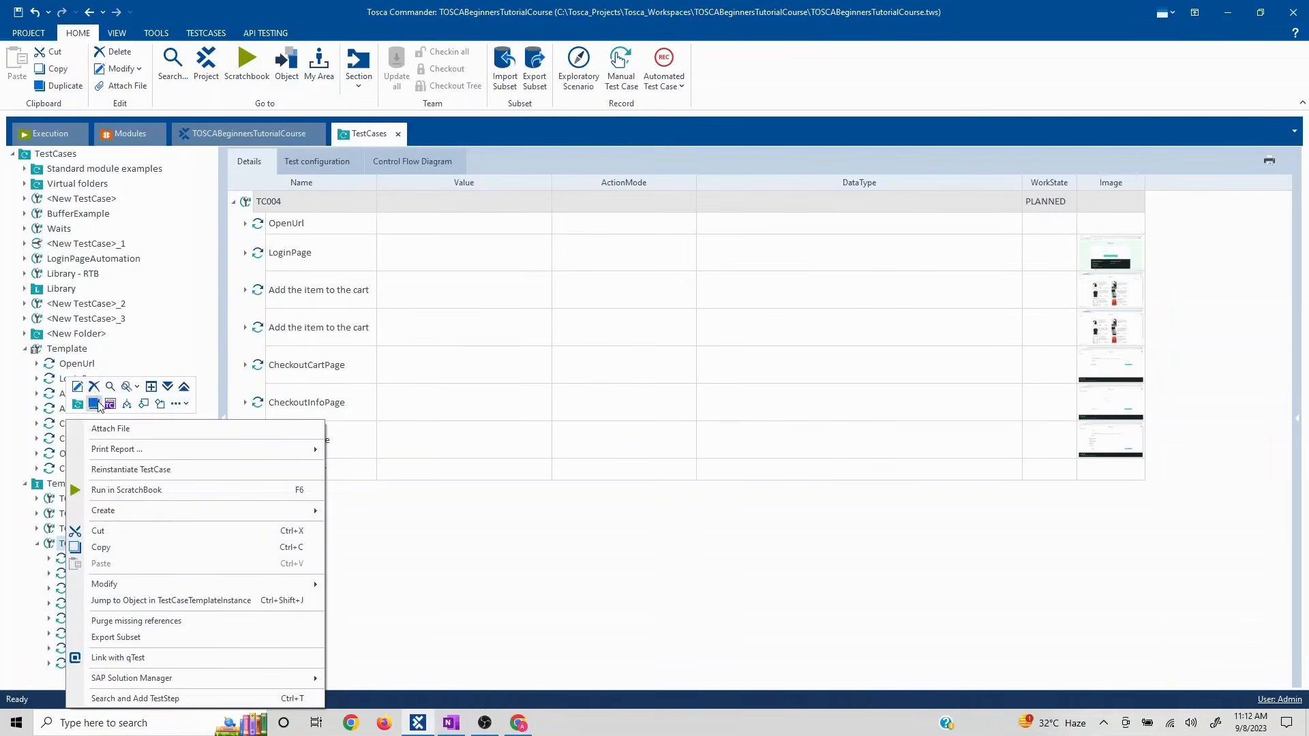
click(37, 545)
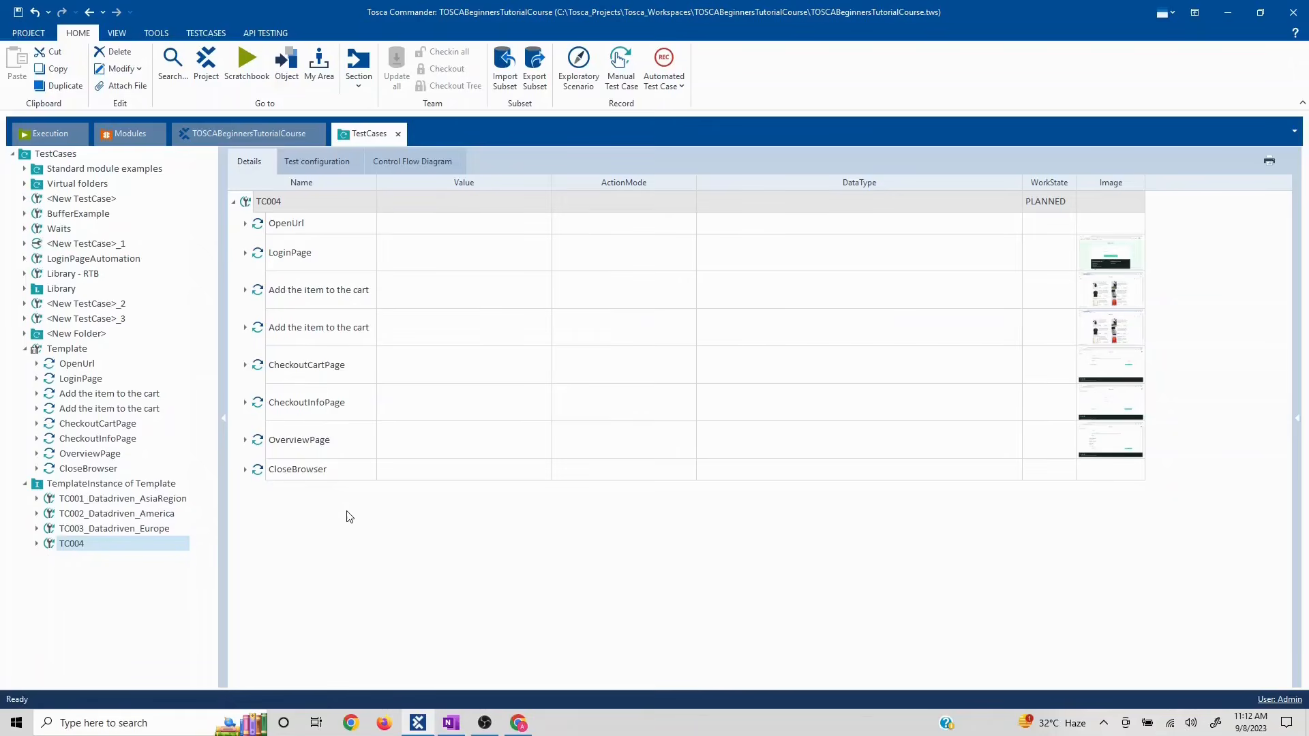
click(450, 723)
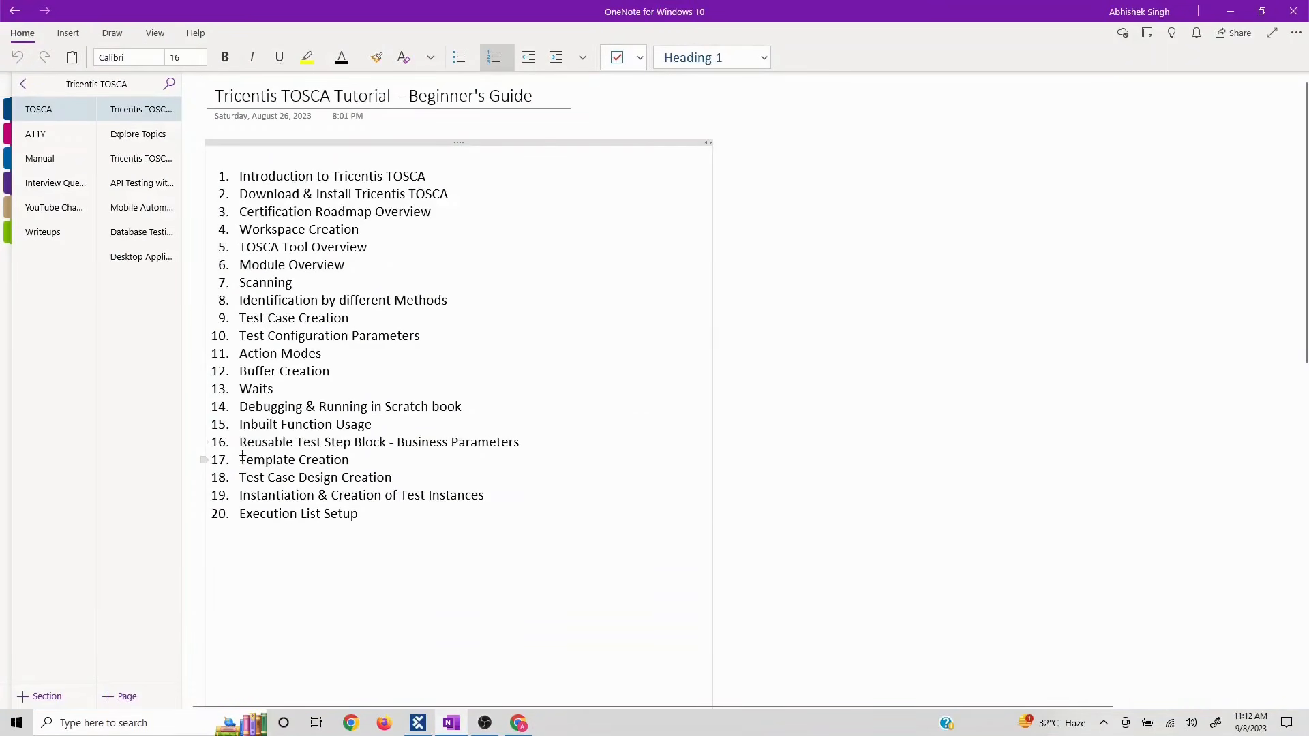
- Mark outline topics 17 to 19 in OneNote, then minimise it to return to Tosca
drag(242, 458, 493, 496)
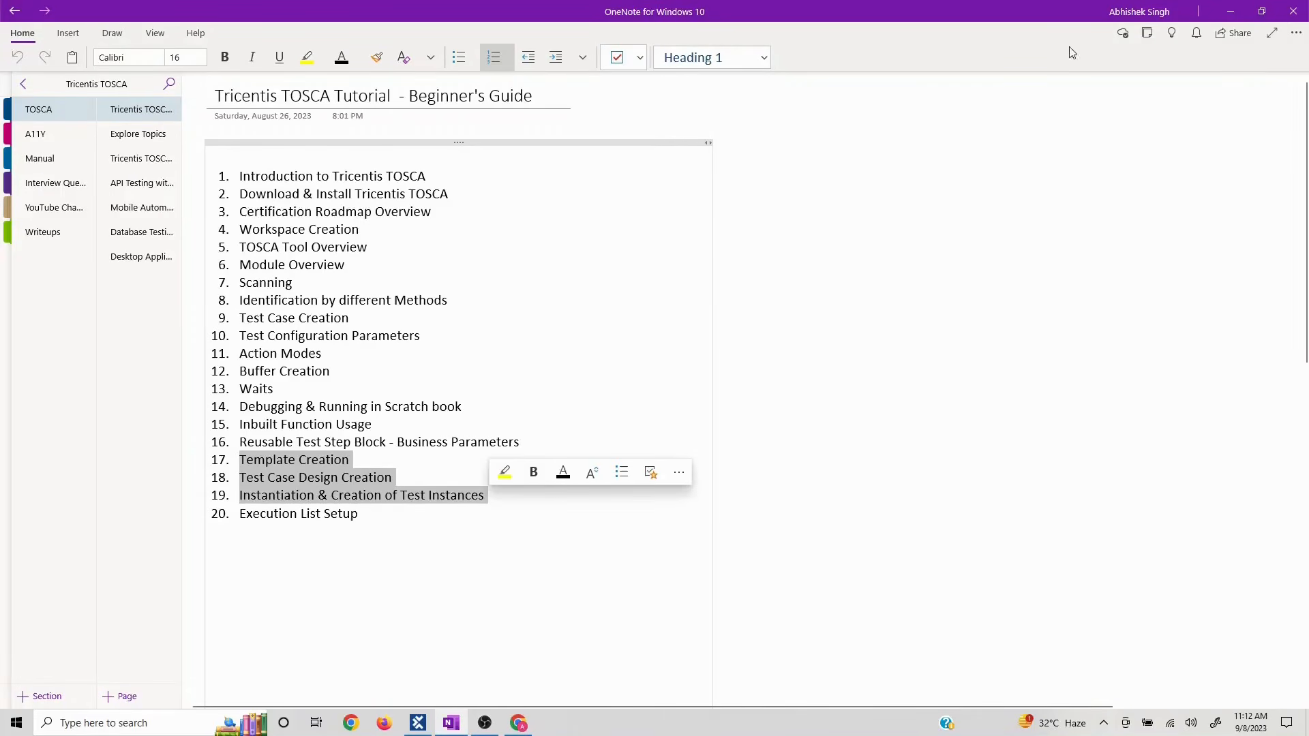
click(1232, 14)
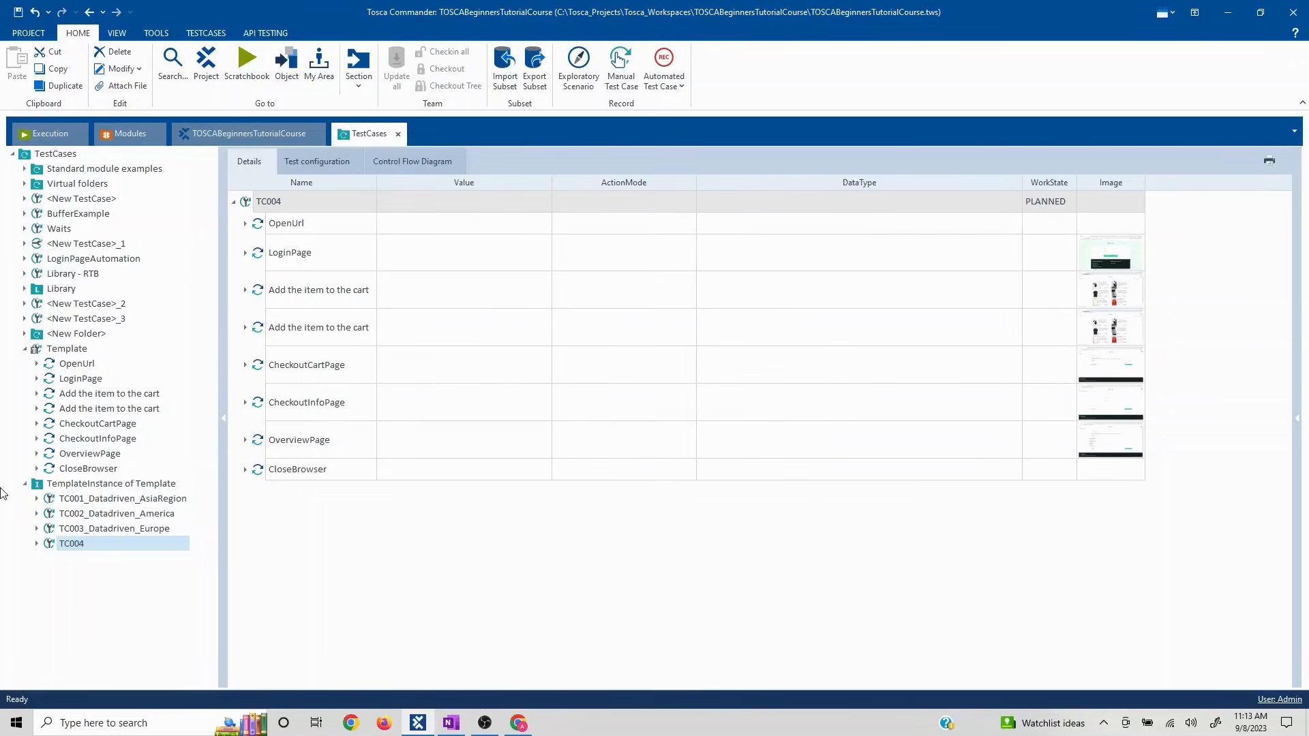
- Select the Template test case in the TestCases tree, then switch to the OneNote tutorial notes
click(73, 348)
right_click(72, 350)
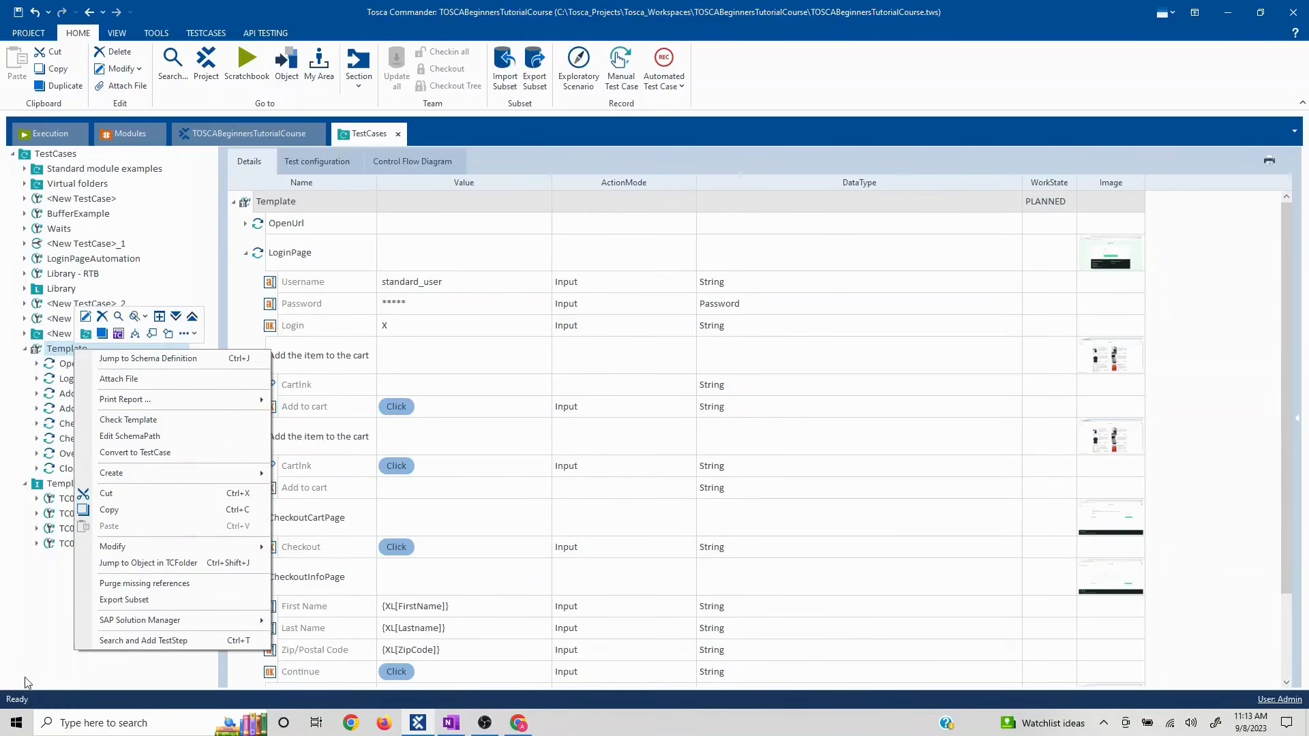
click(14, 623)
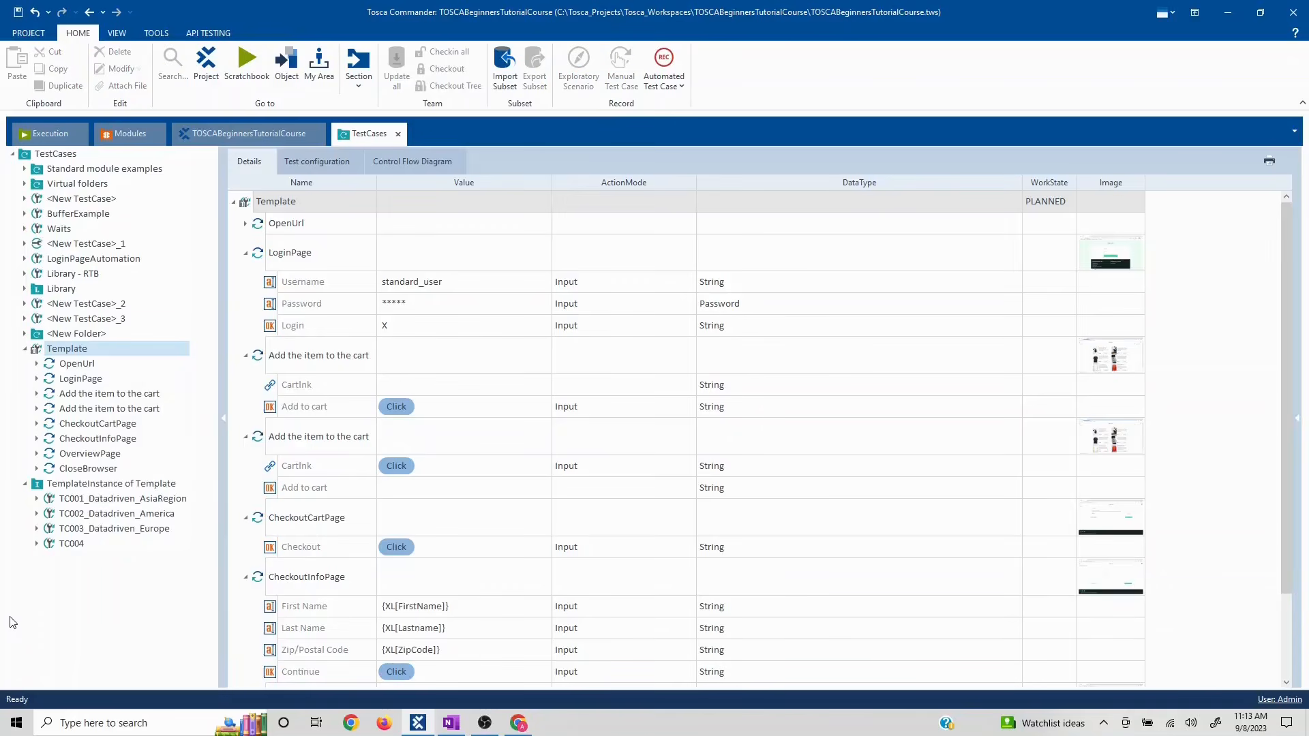
click(449, 724)
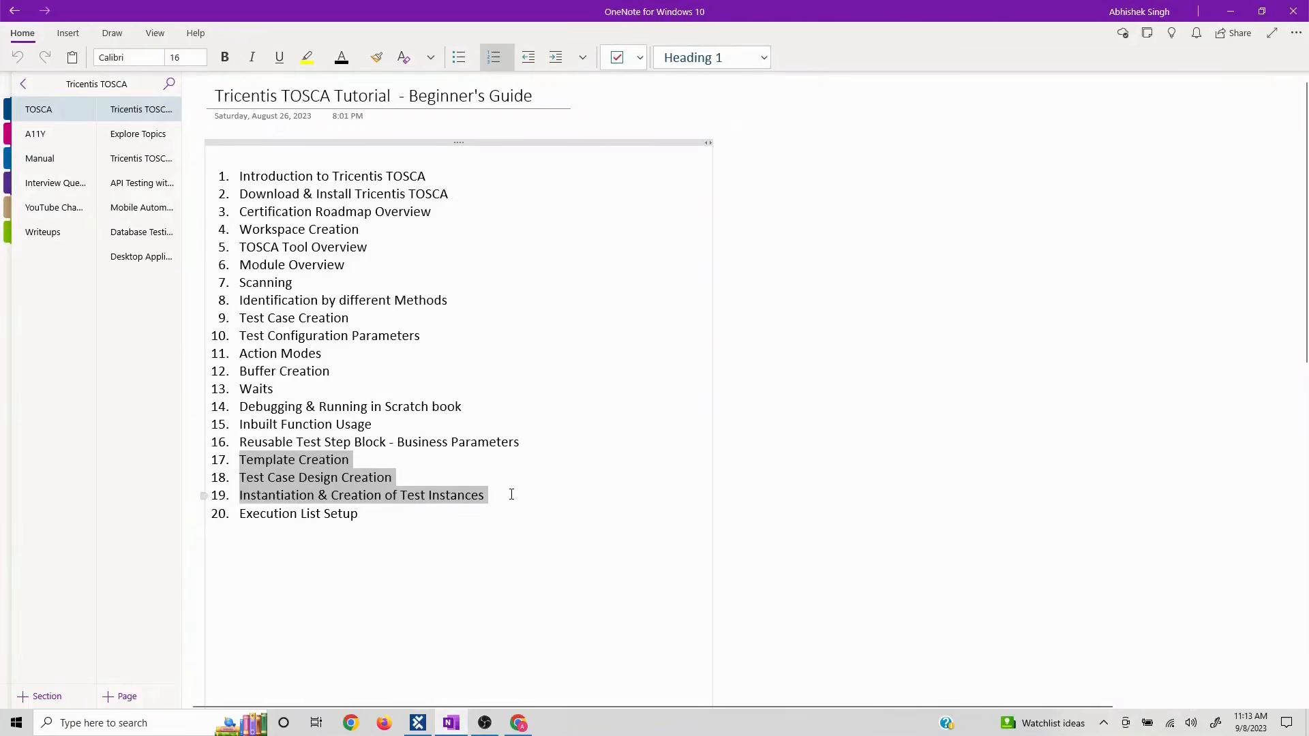
- Highlight OneNote outline items 17–19 and item 20, Execution List Setup, then minimise OneNote
drag(511, 495, 242, 463)
click(443, 544)
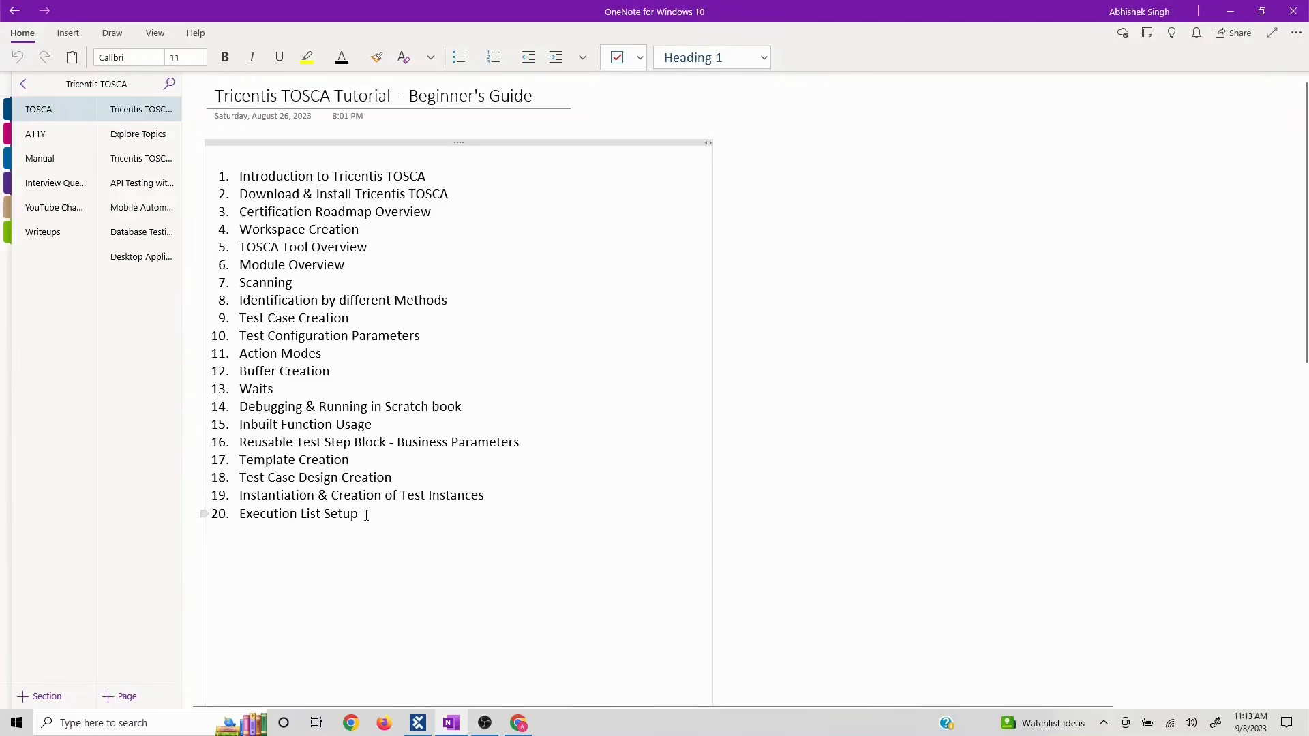
drag(366, 515, 240, 515)
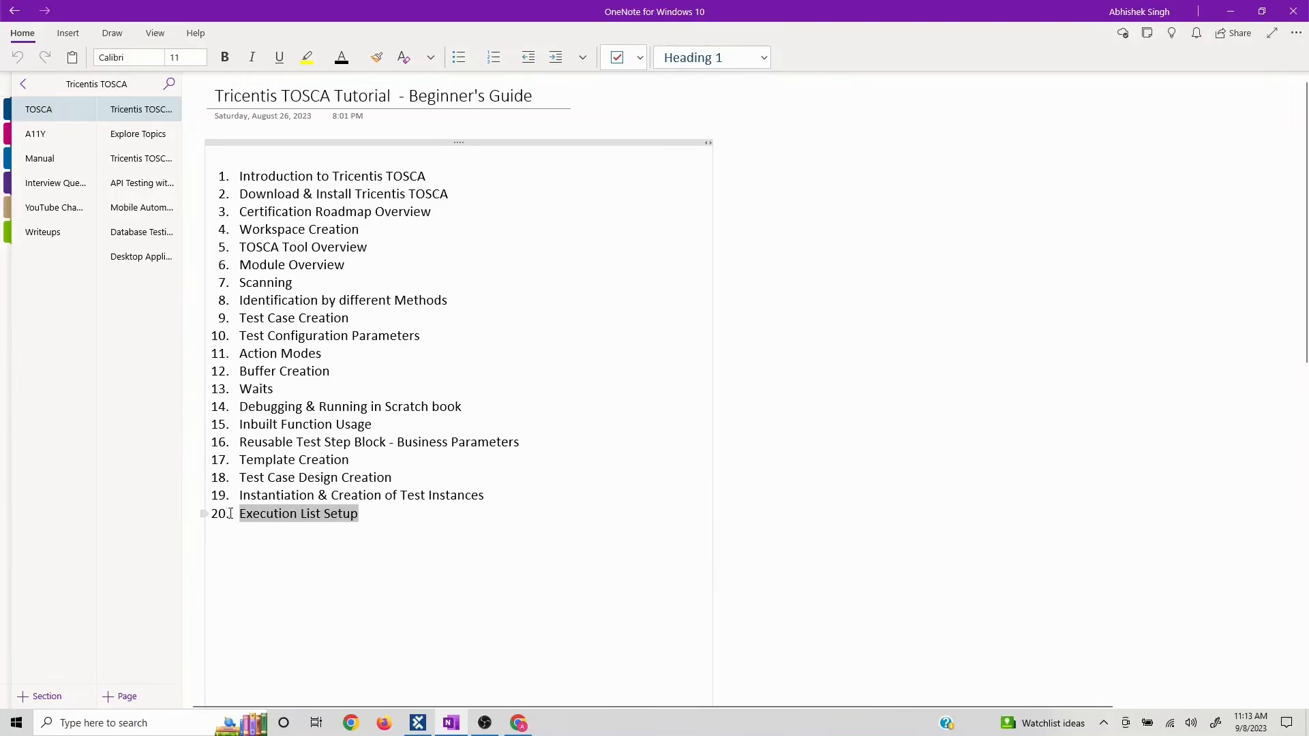
click(1229, 12)
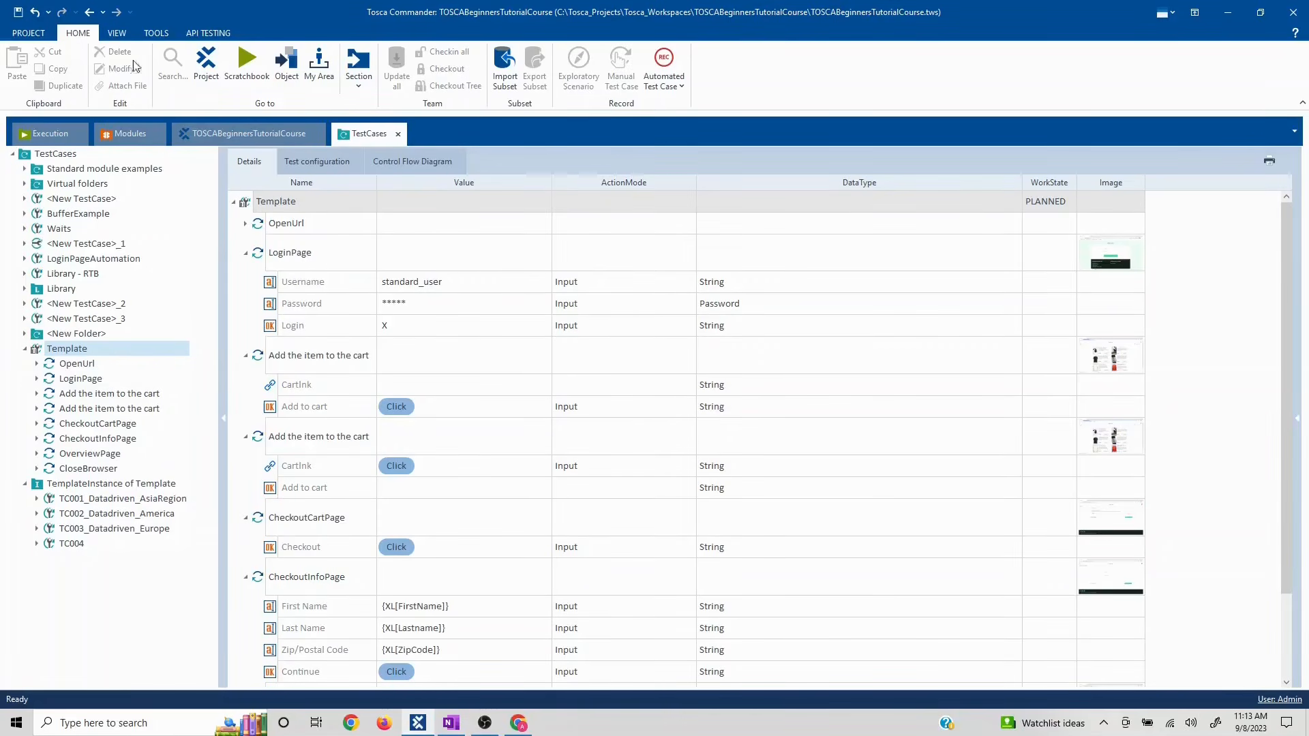
- Browse the View and Tools ribbon tabs, the Section list and the Scratchbook
click(55, 138)
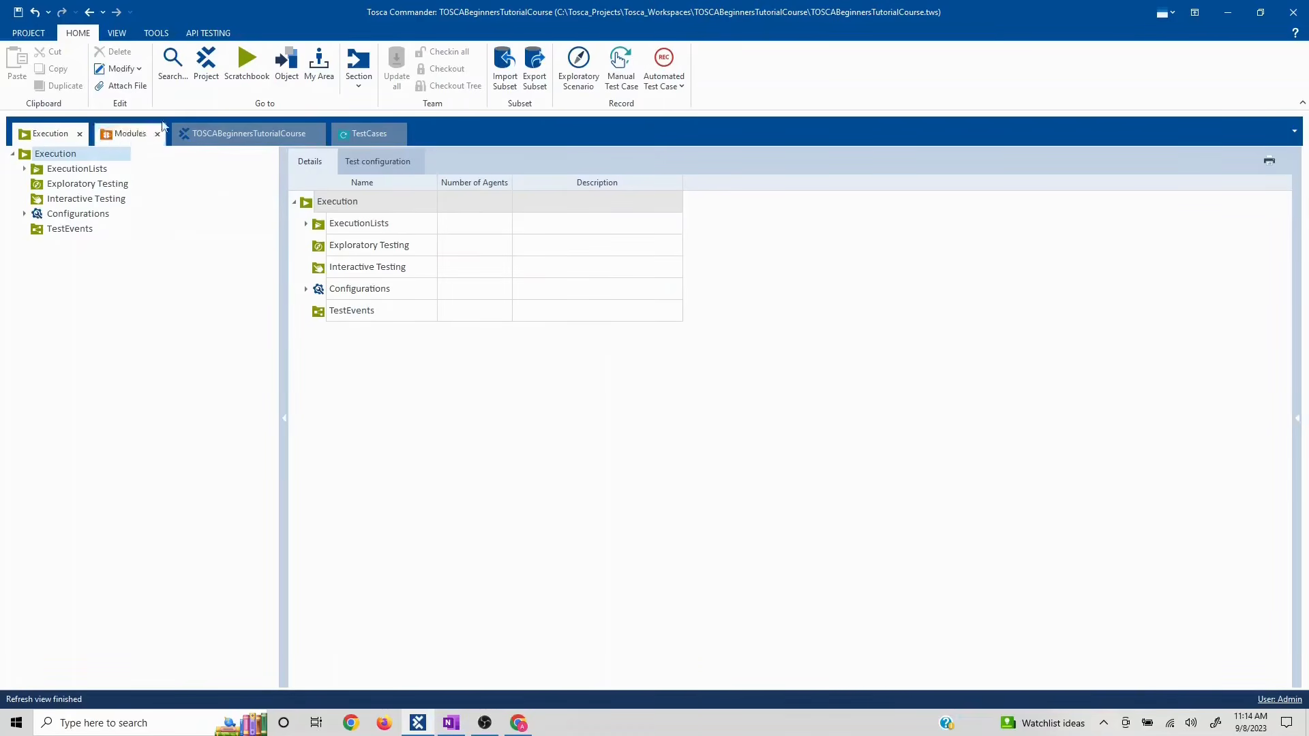
click(114, 34)
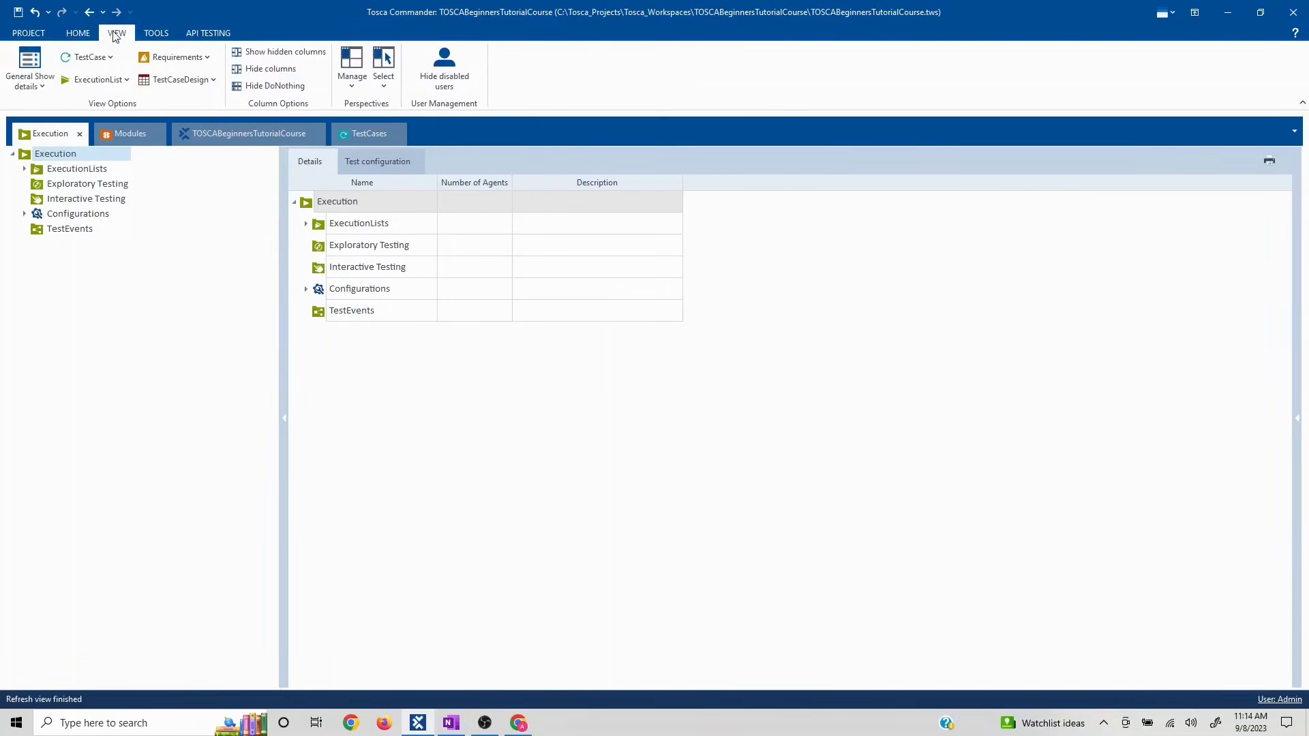
click(150, 31)
click(77, 33)
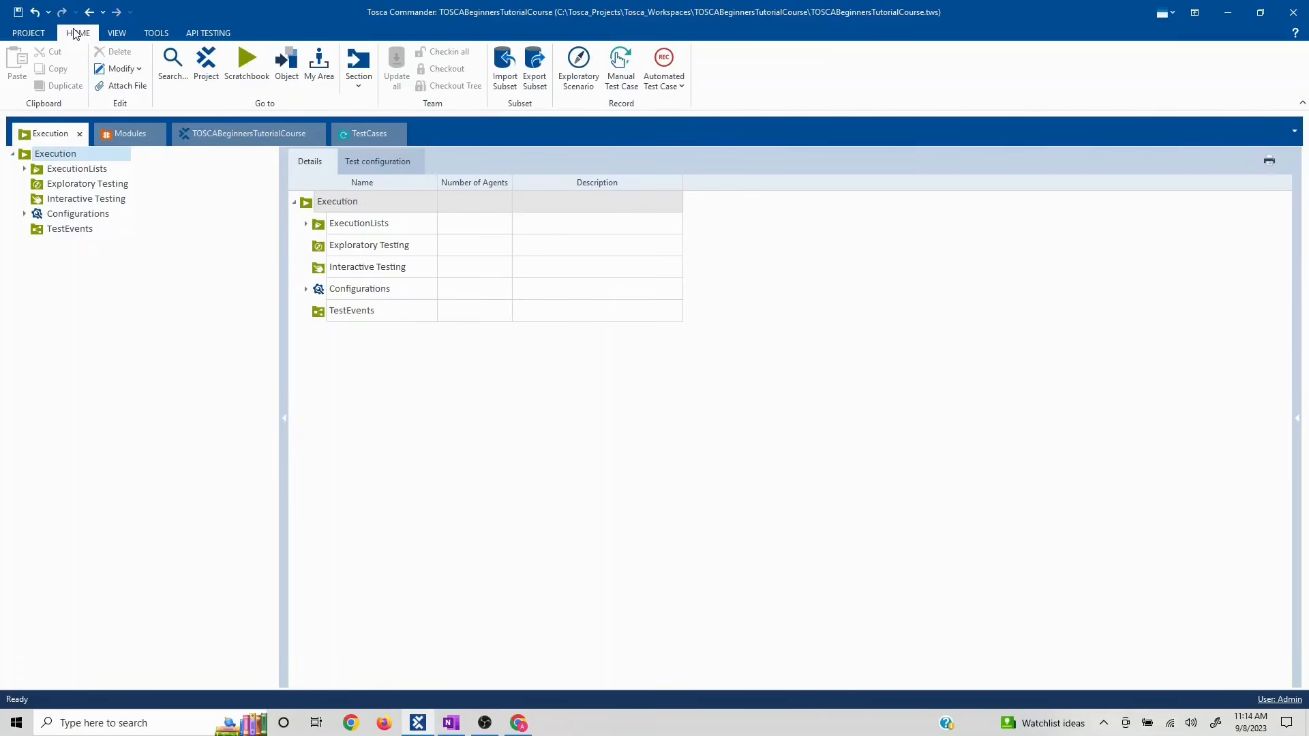
click(359, 86)
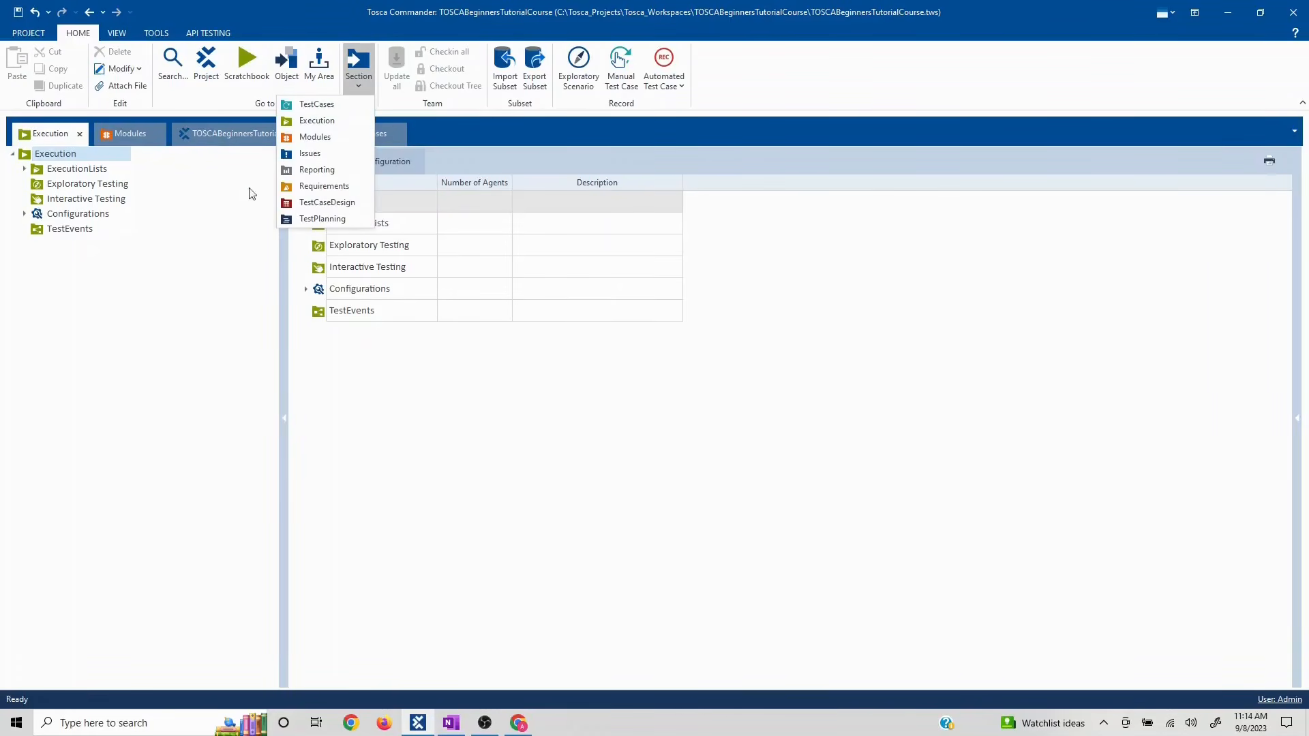
click(210, 264)
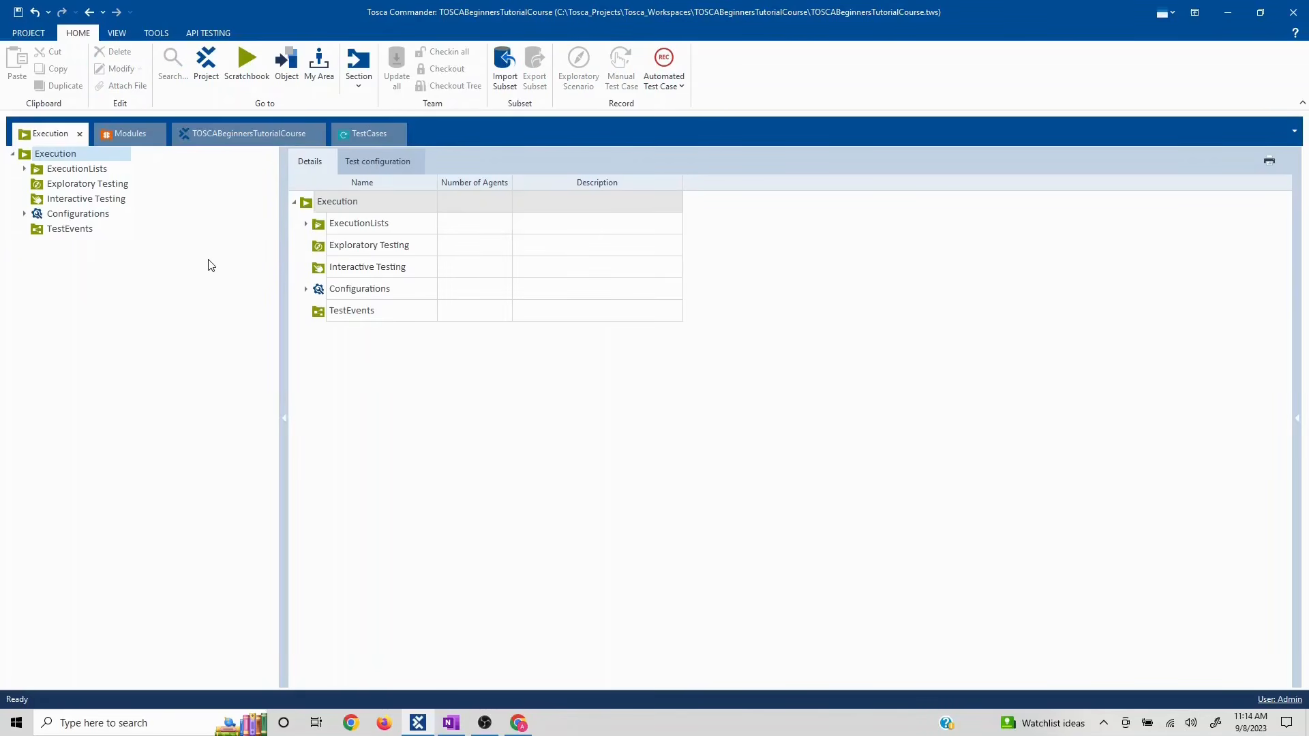
click(357, 135)
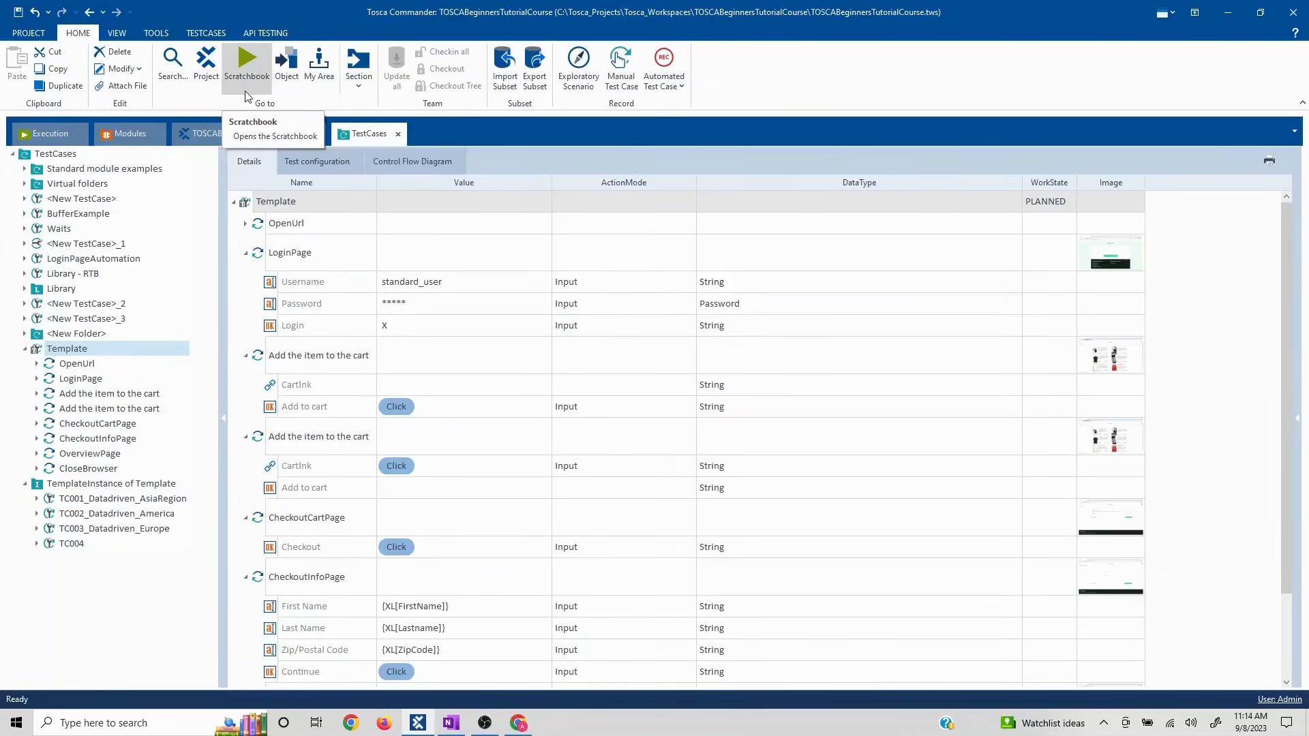
click(242, 67)
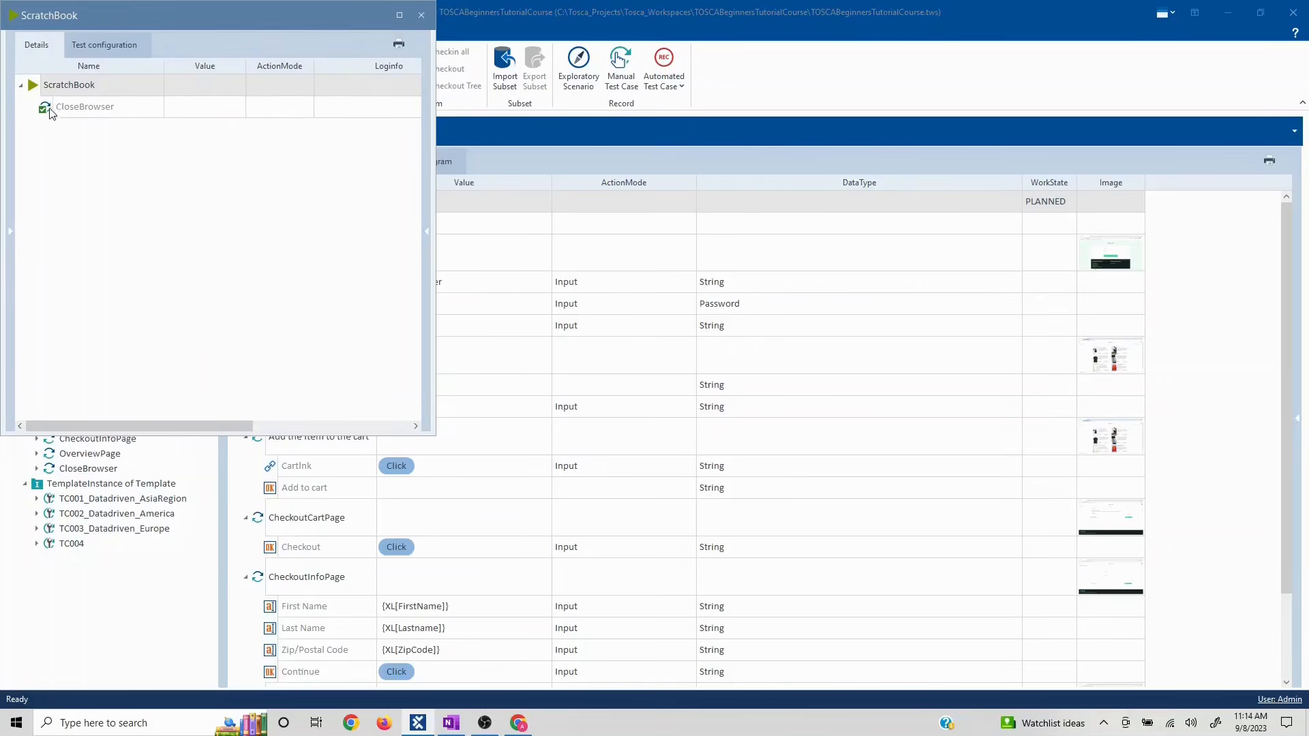
click(420, 17)
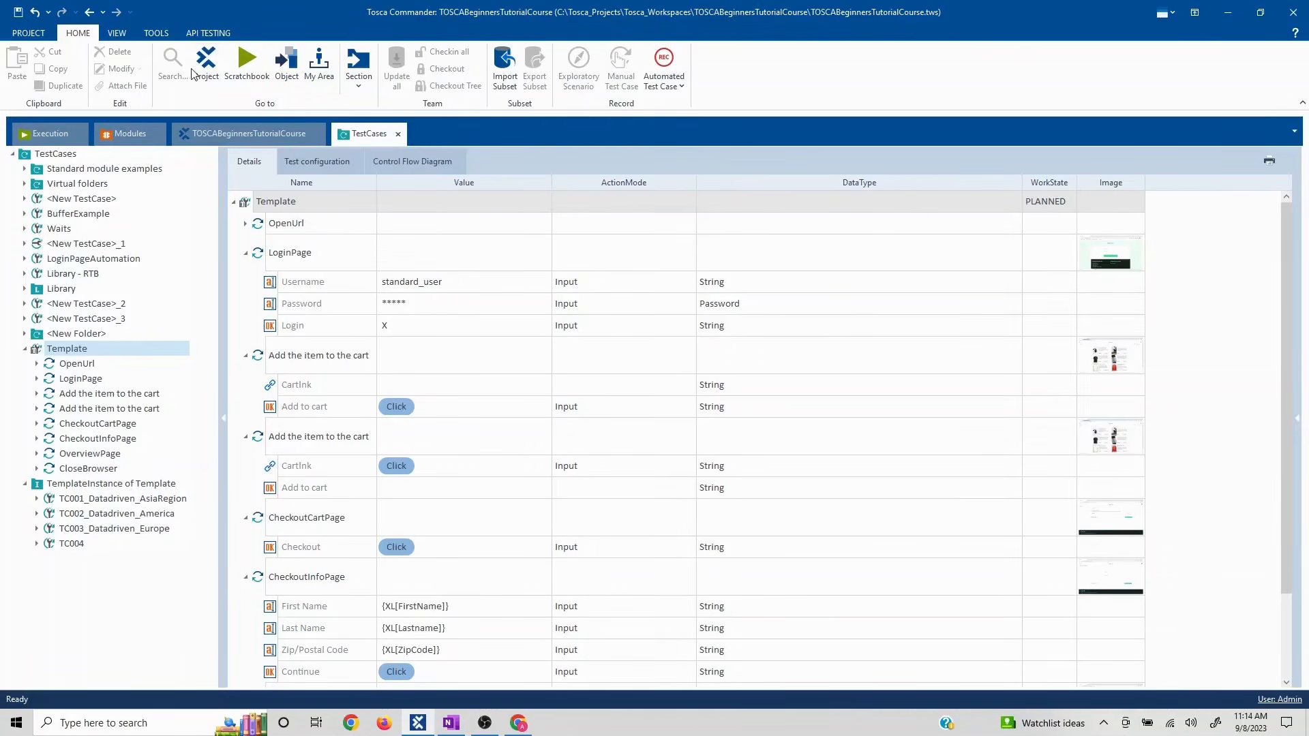
- Open the Execution section and widen its tree pane to show the ExecutionLists folder
click(36, 140)
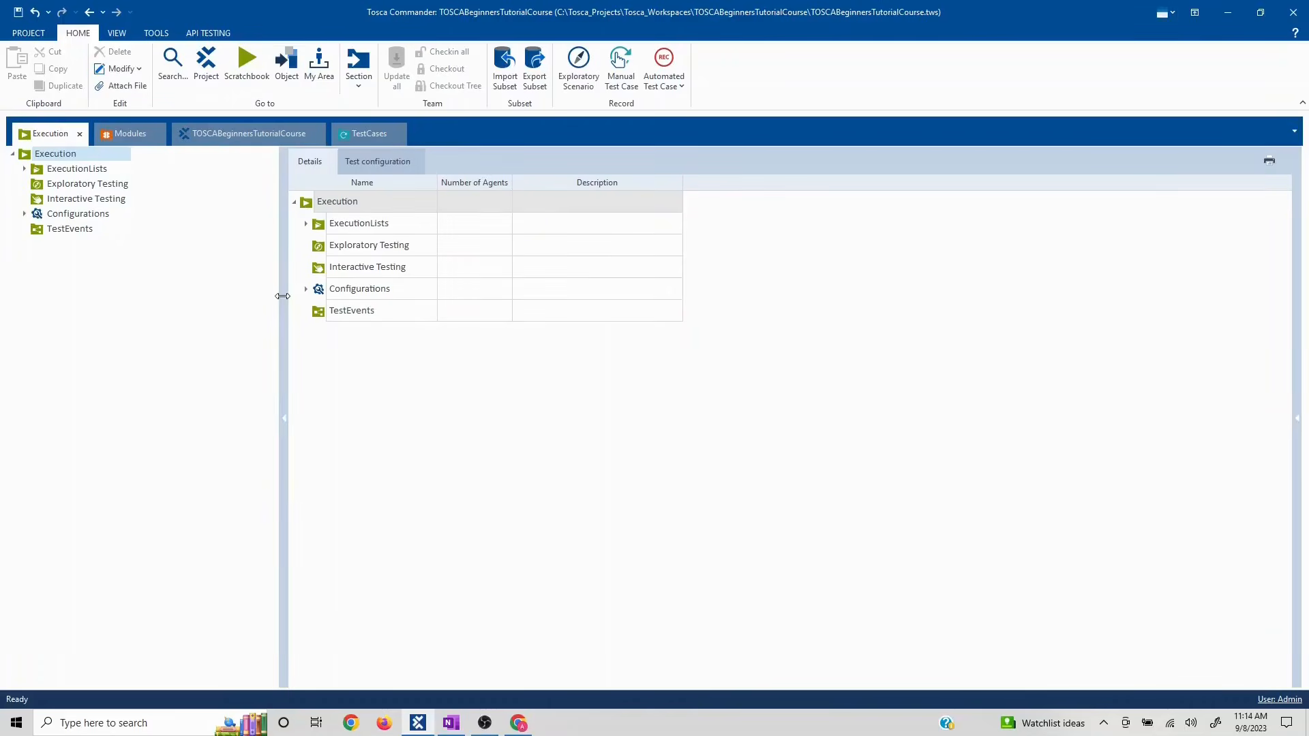
drag(283, 296, 530, 285)
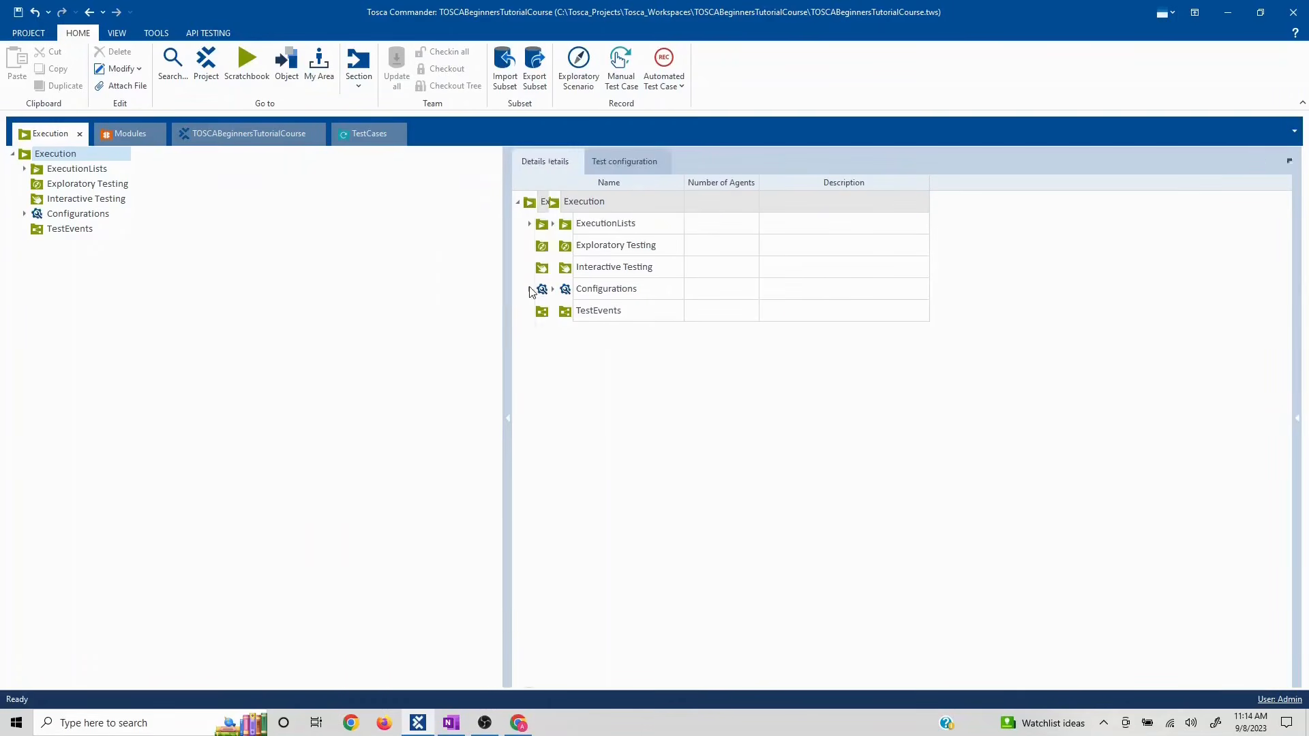
click(24, 169)
click(23, 169)
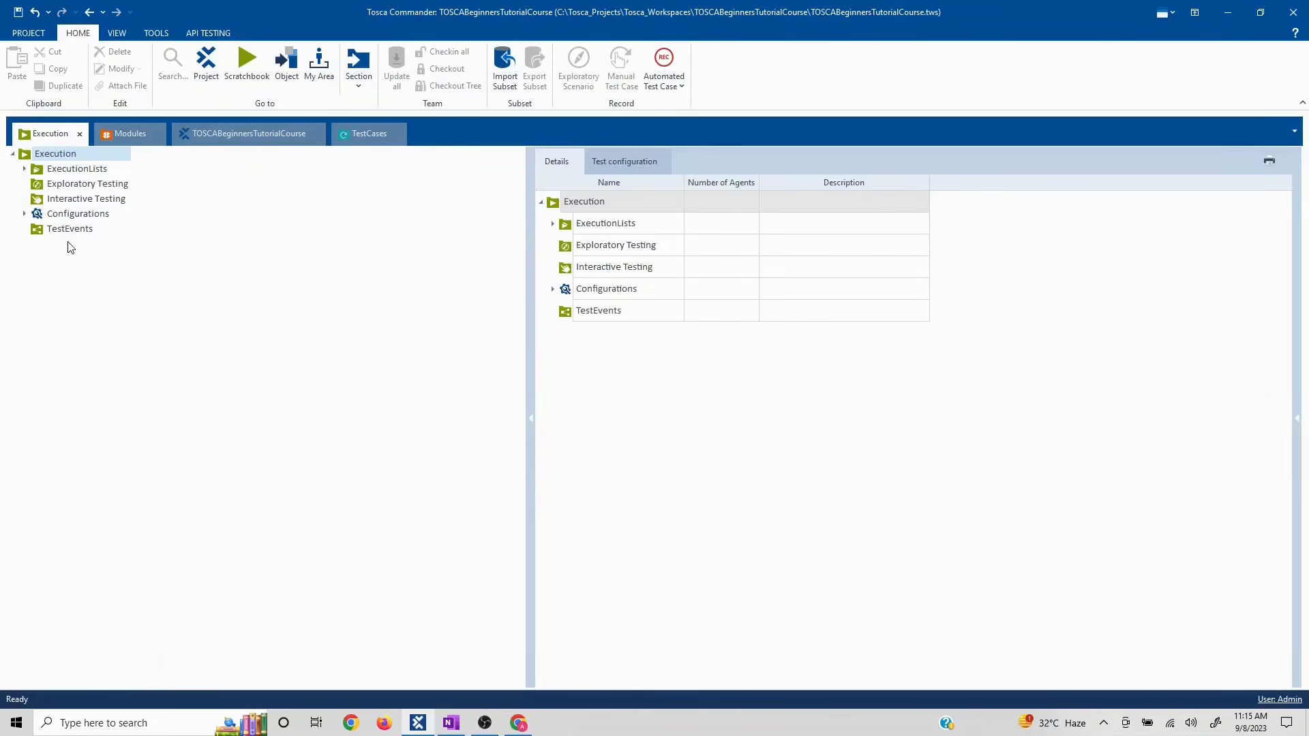
- Delete the old <New ExecutionList> and create a folder named Demo under ExecutionLists
click(25, 169)
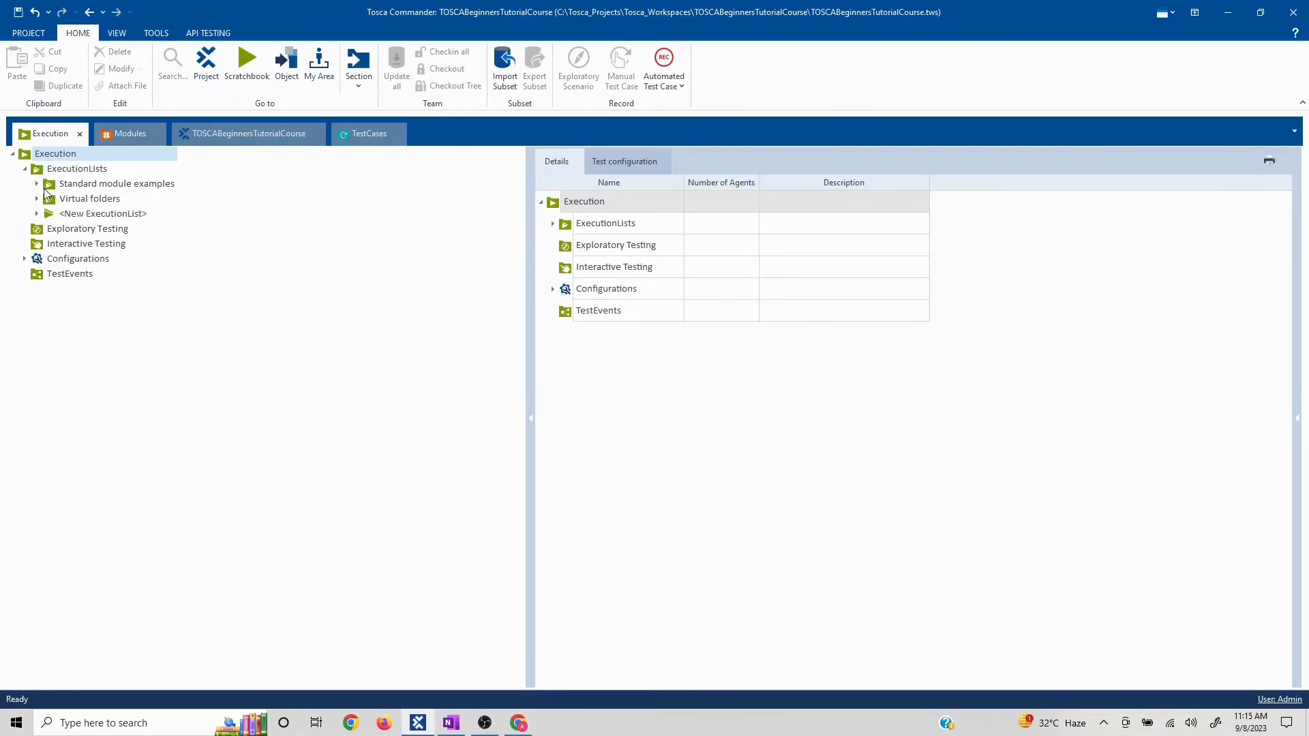
click(118, 213)
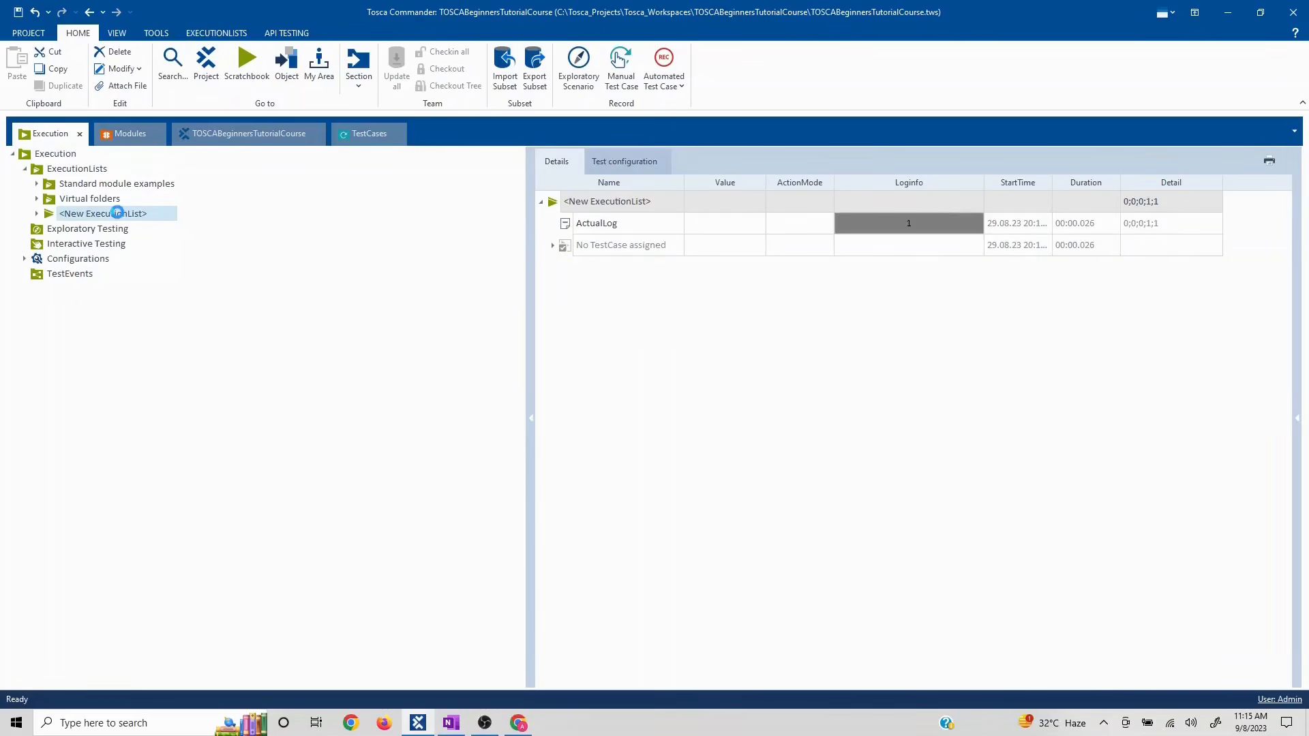
key(Delete)
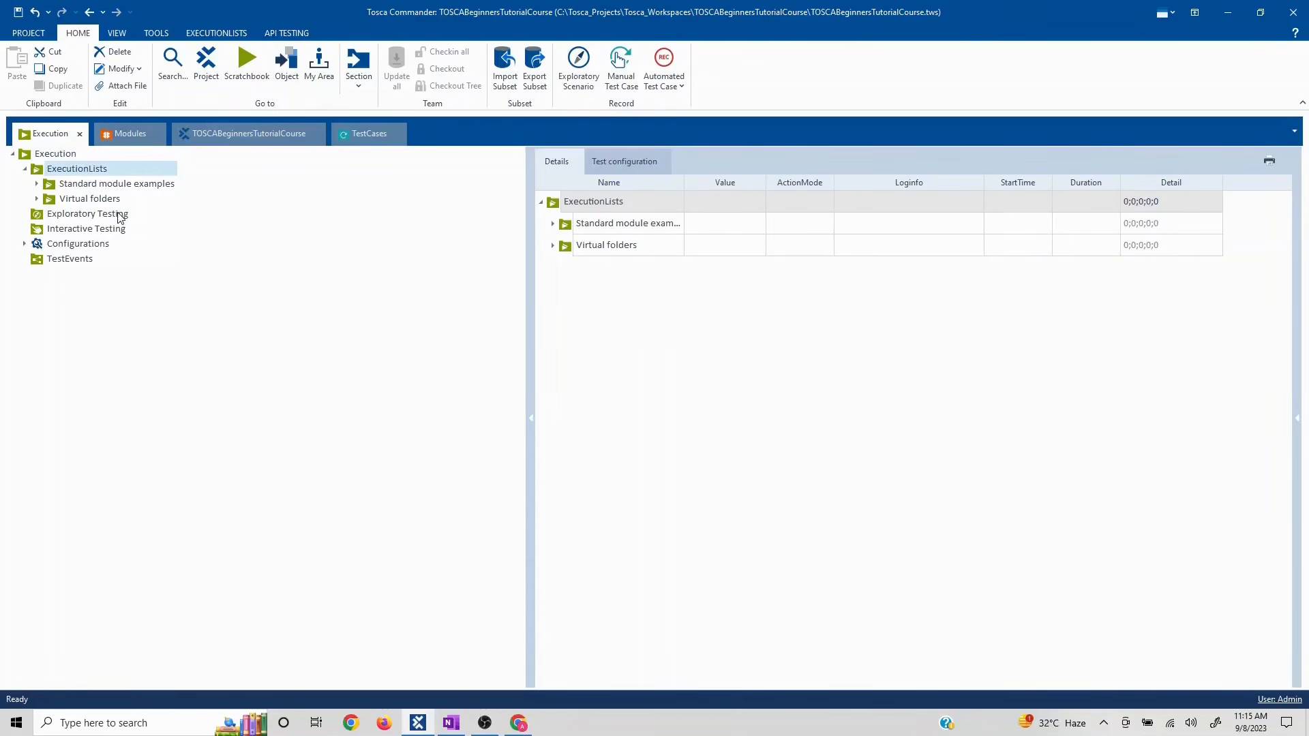
right_click(72, 173)
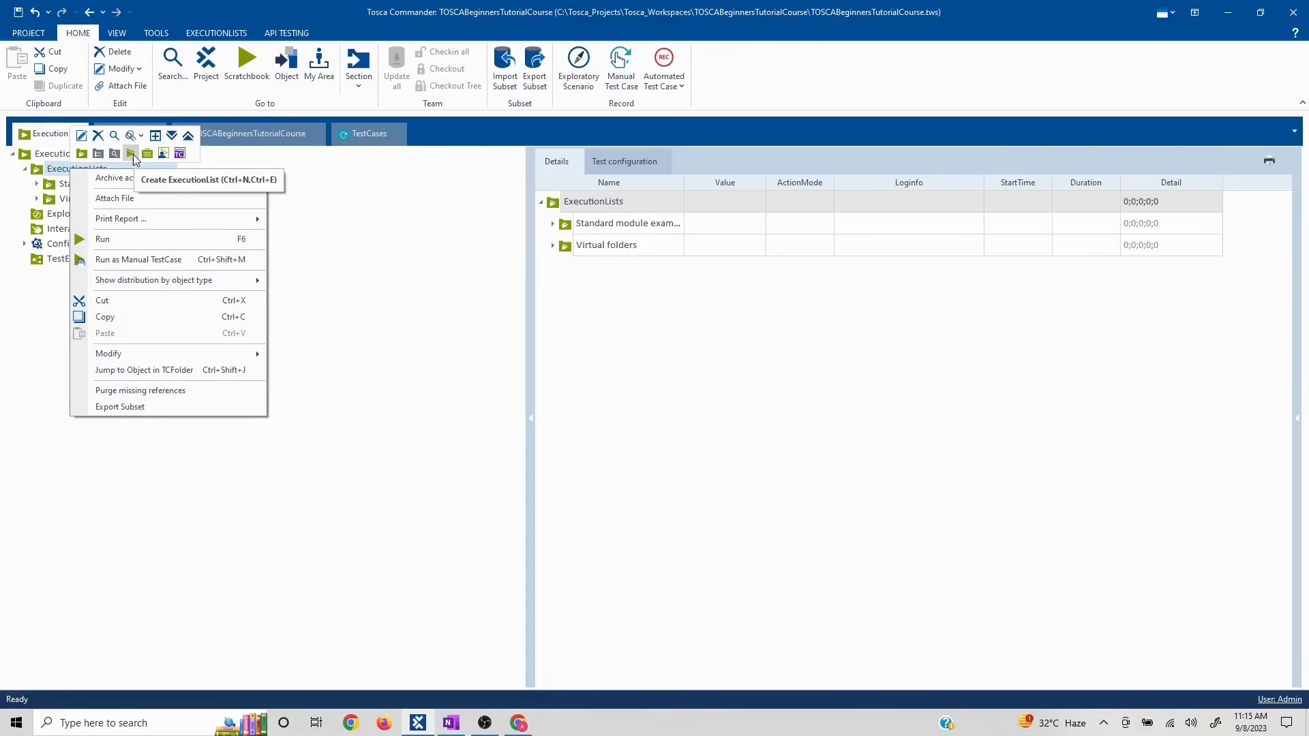
click(82, 154)
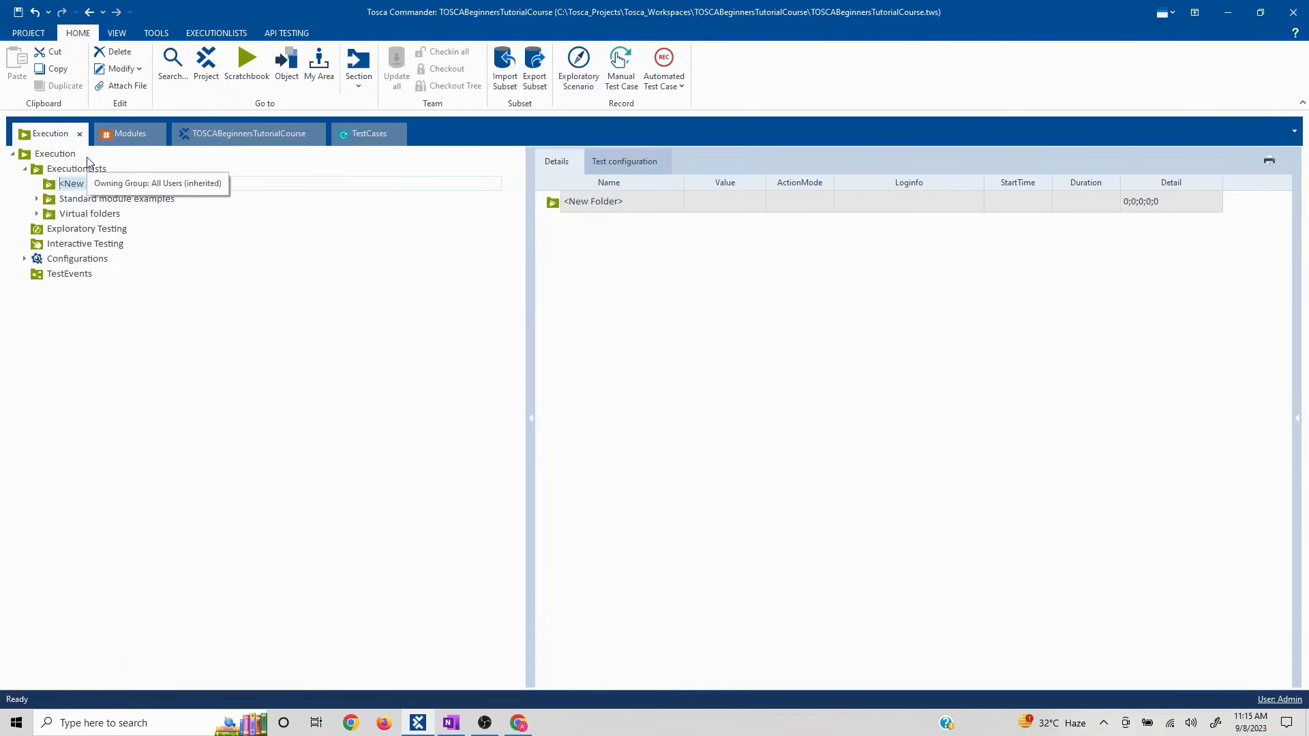
text(Demo)
key(Return)
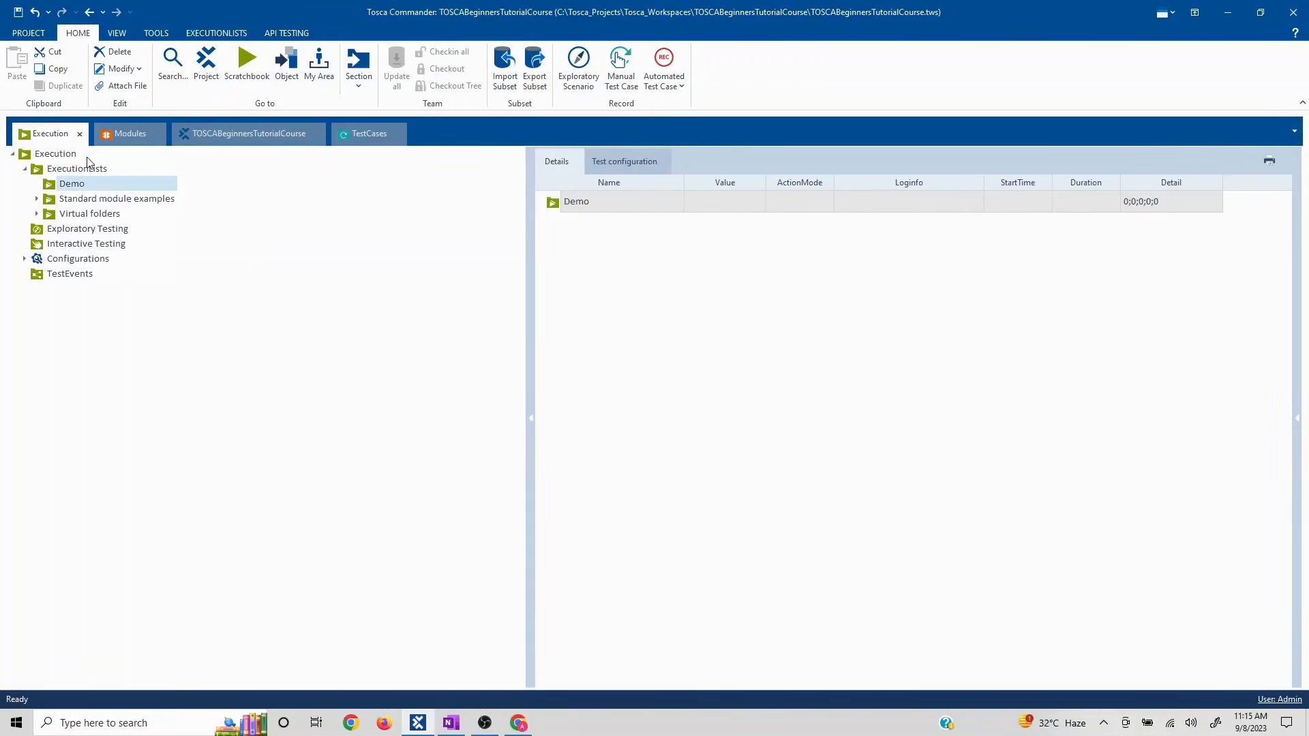
- Create an execution list in Demo named 'TOSCA beginners Course' and expand it to show ActualLog
right_click(57, 186)
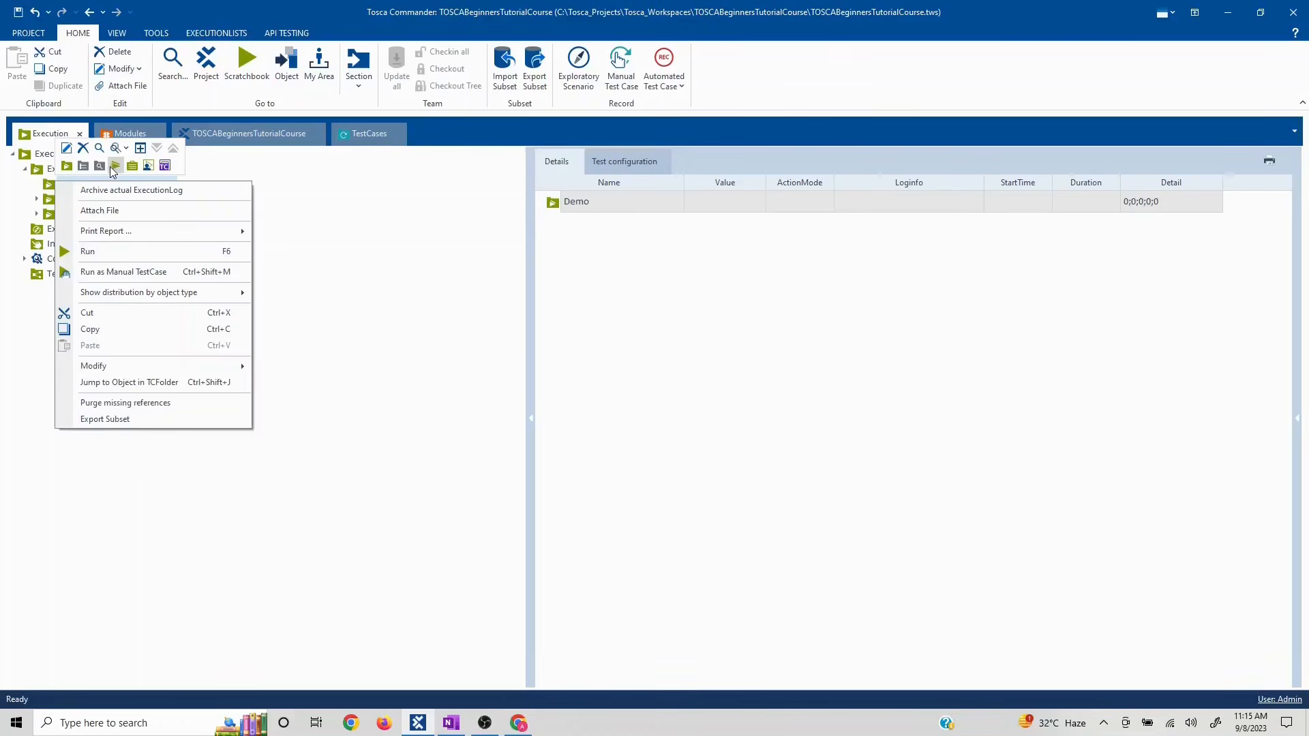
click(115, 165)
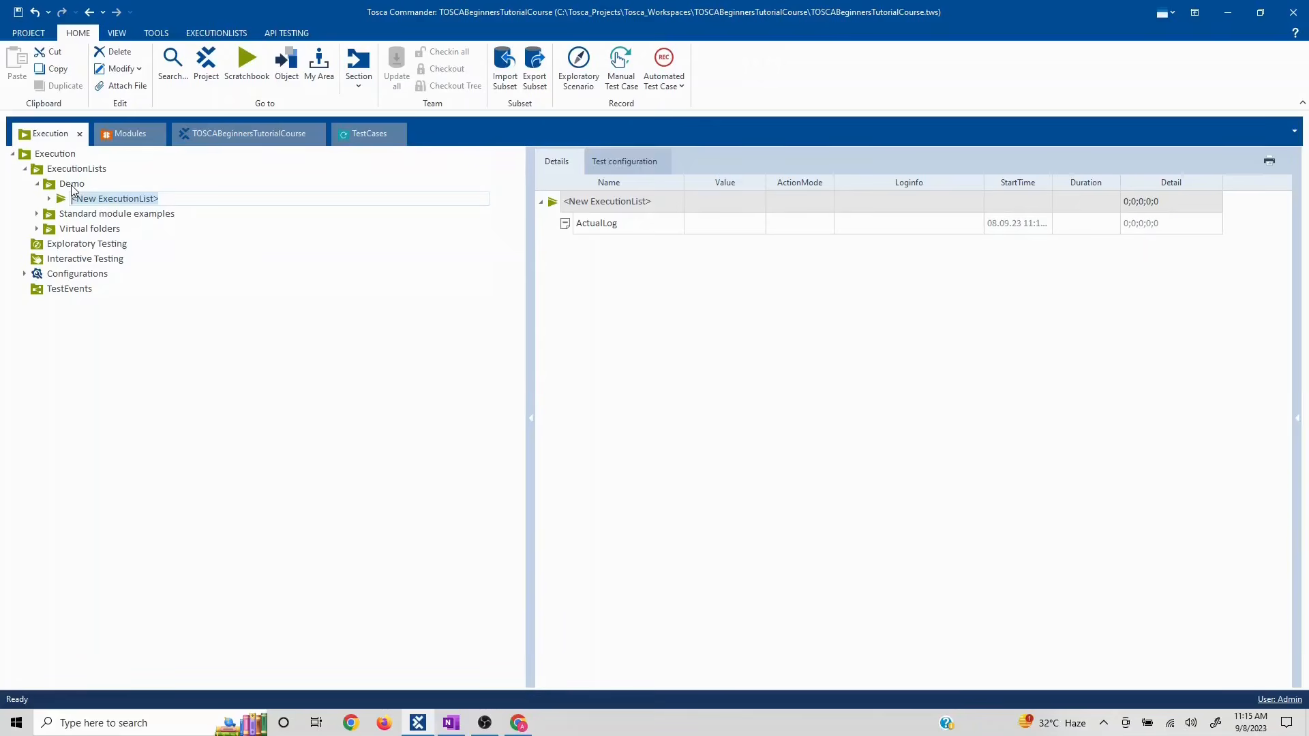
right_click(74, 189)
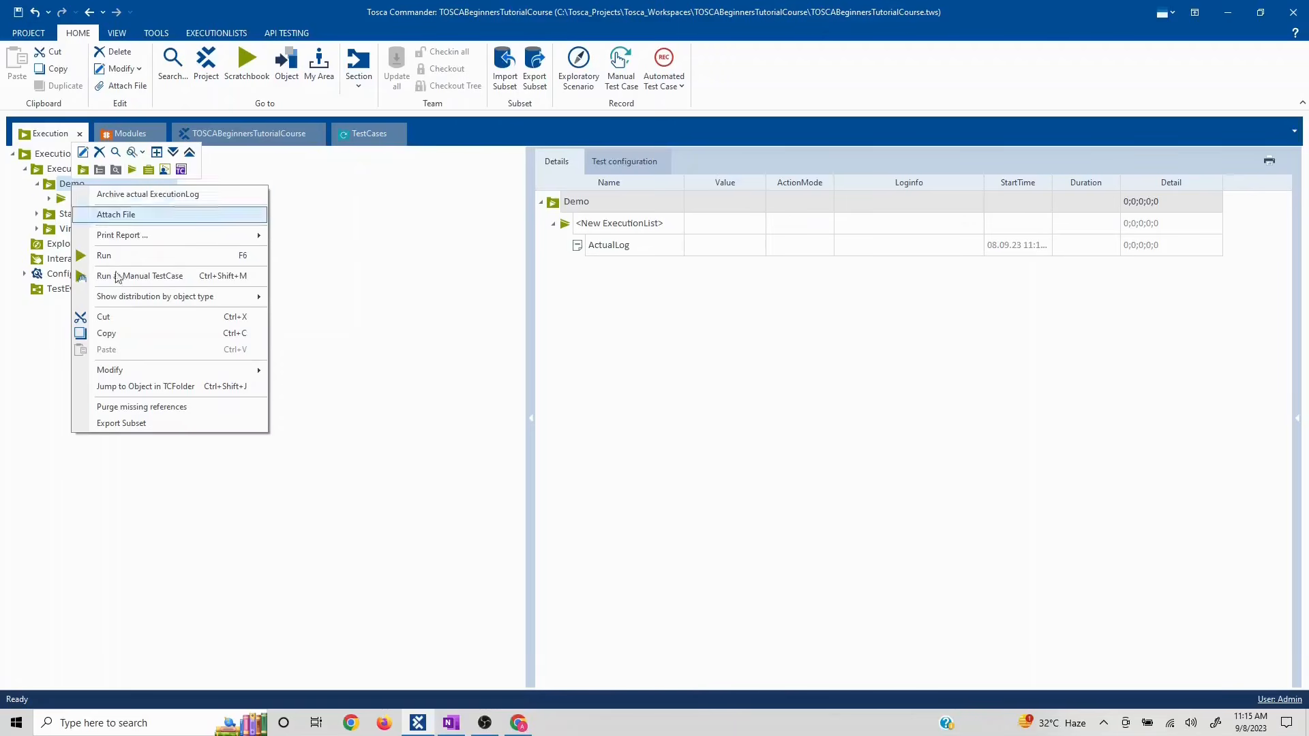
click(30, 396)
click(96, 200)
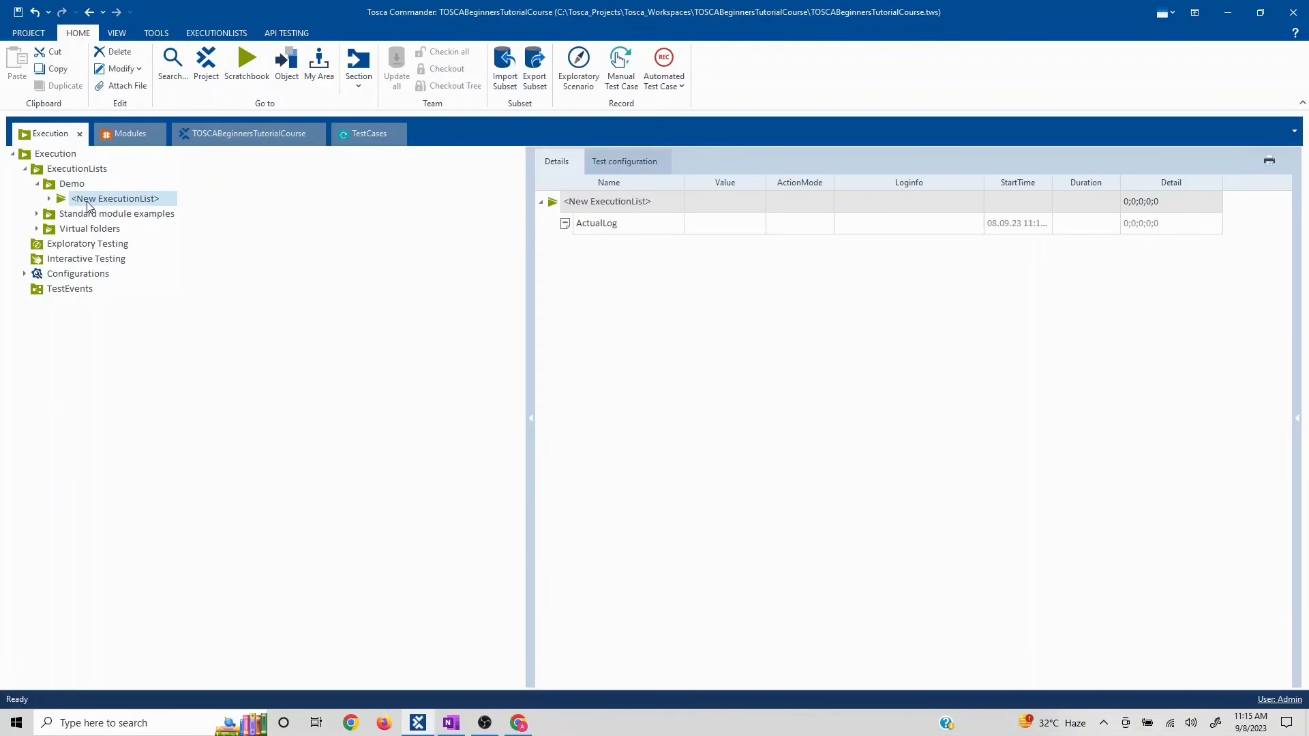
click(87, 202)
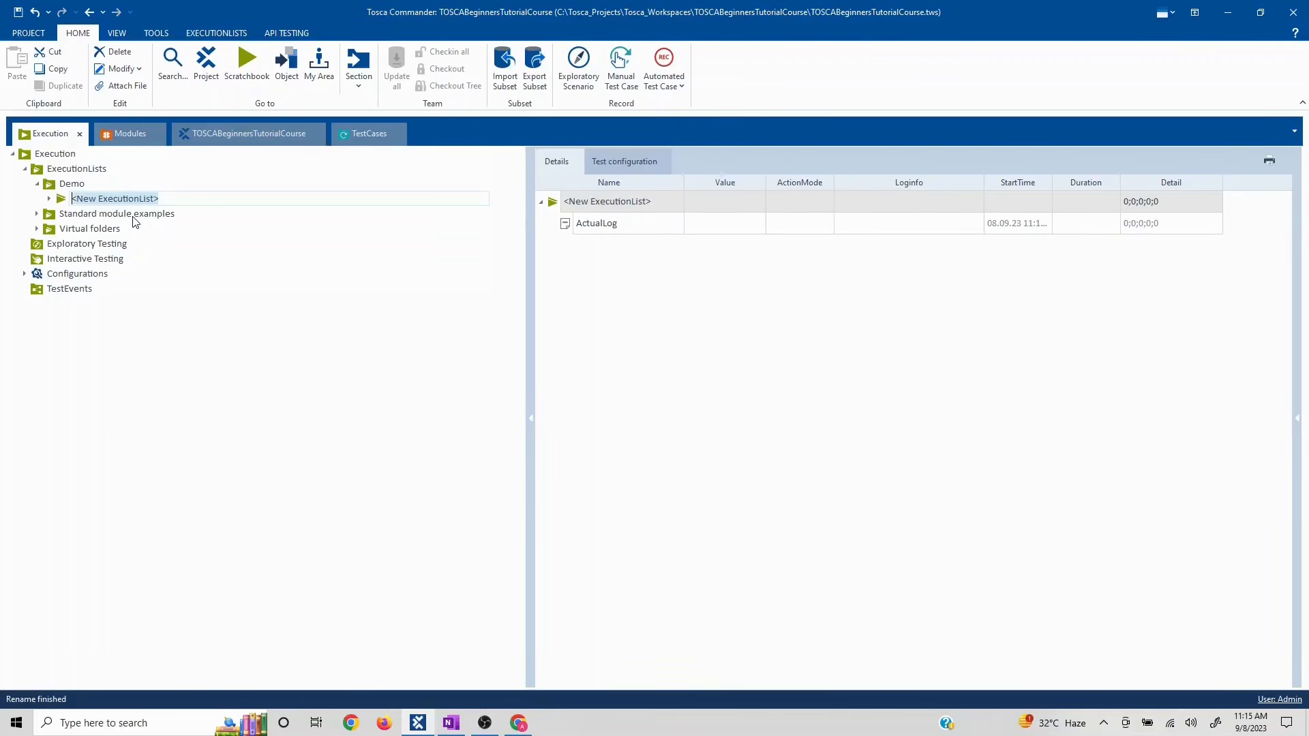
text(TOSCA be)
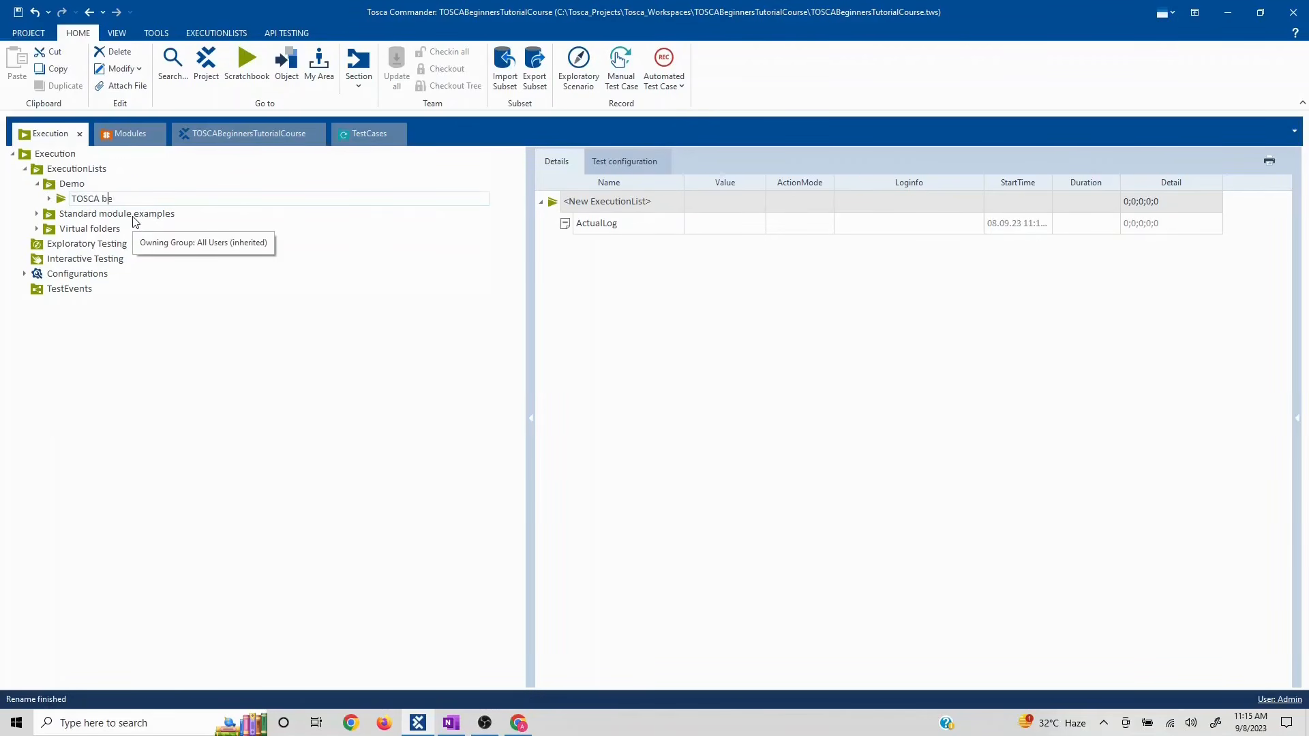
text(ginners Course)
key(Return)
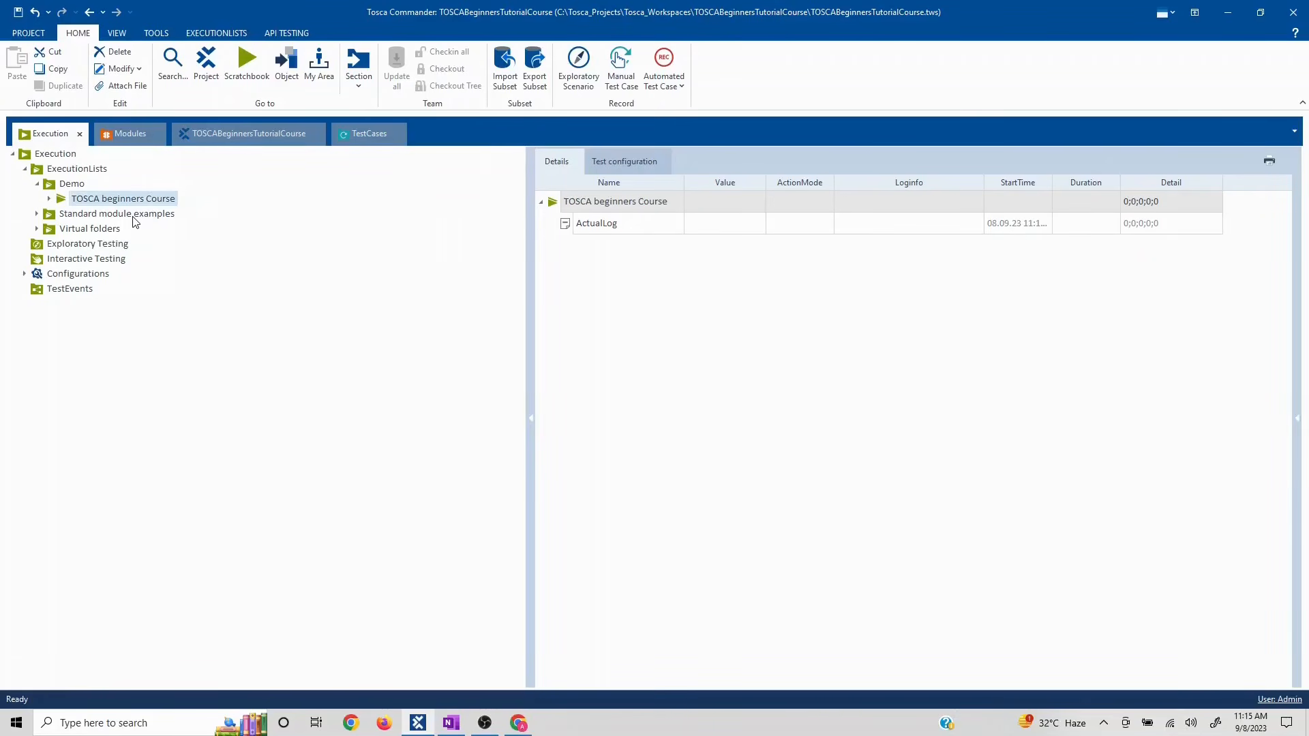
click(48, 199)
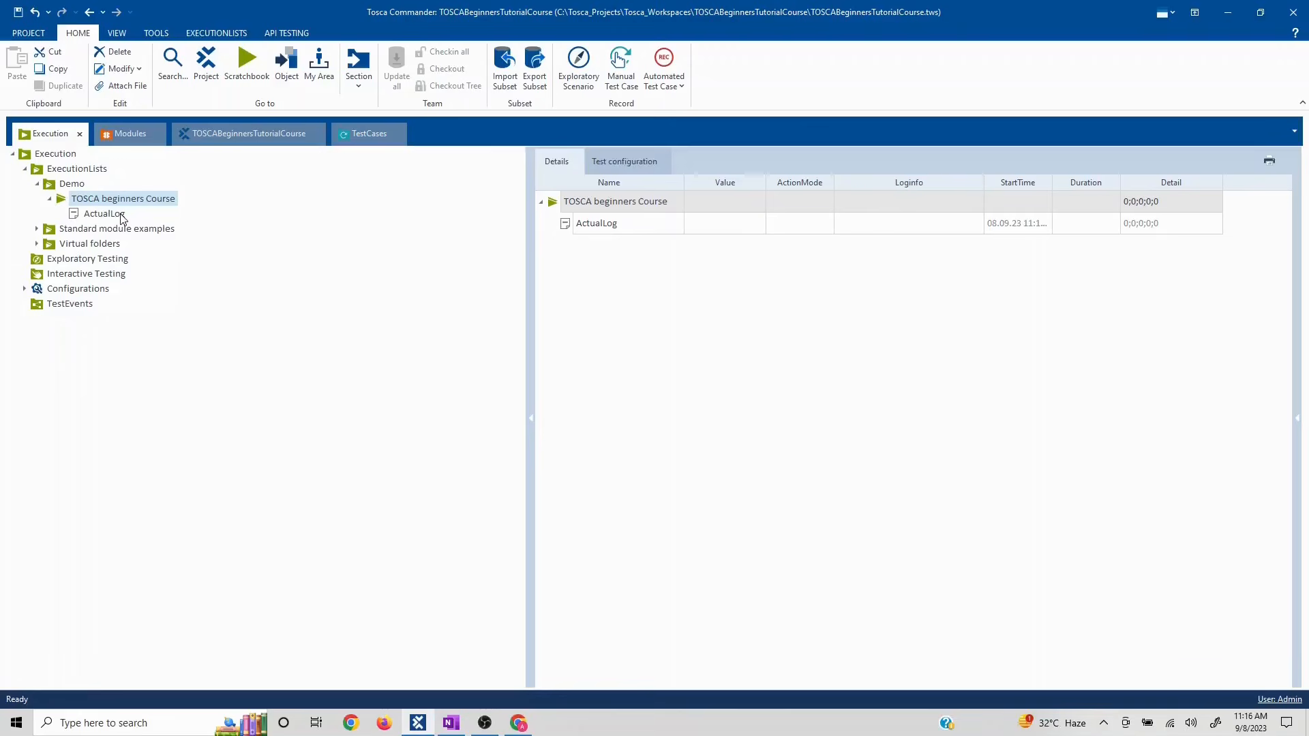
- Drag TemplateInstance of Template into TOSCA beginners Course and expand it to list TC001–TC004
click(368, 136)
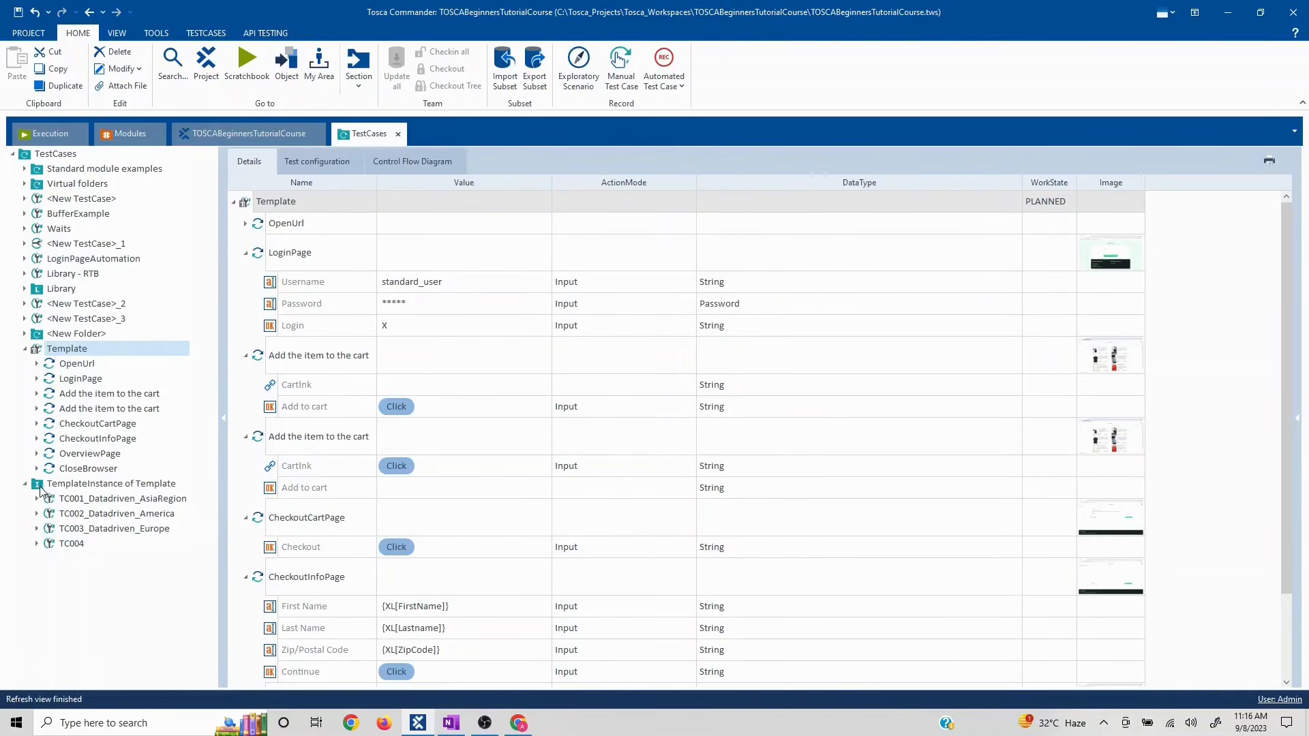
drag(41, 491, 93, 203)
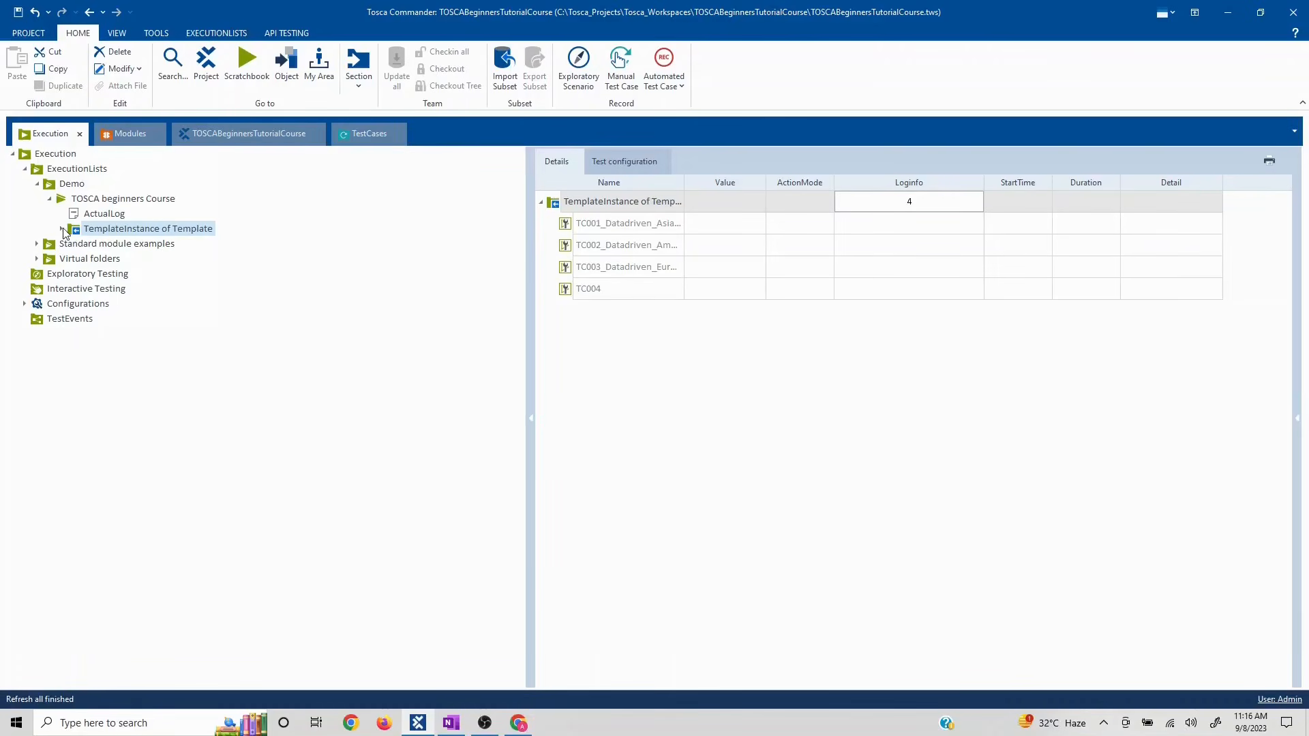
click(63, 229)
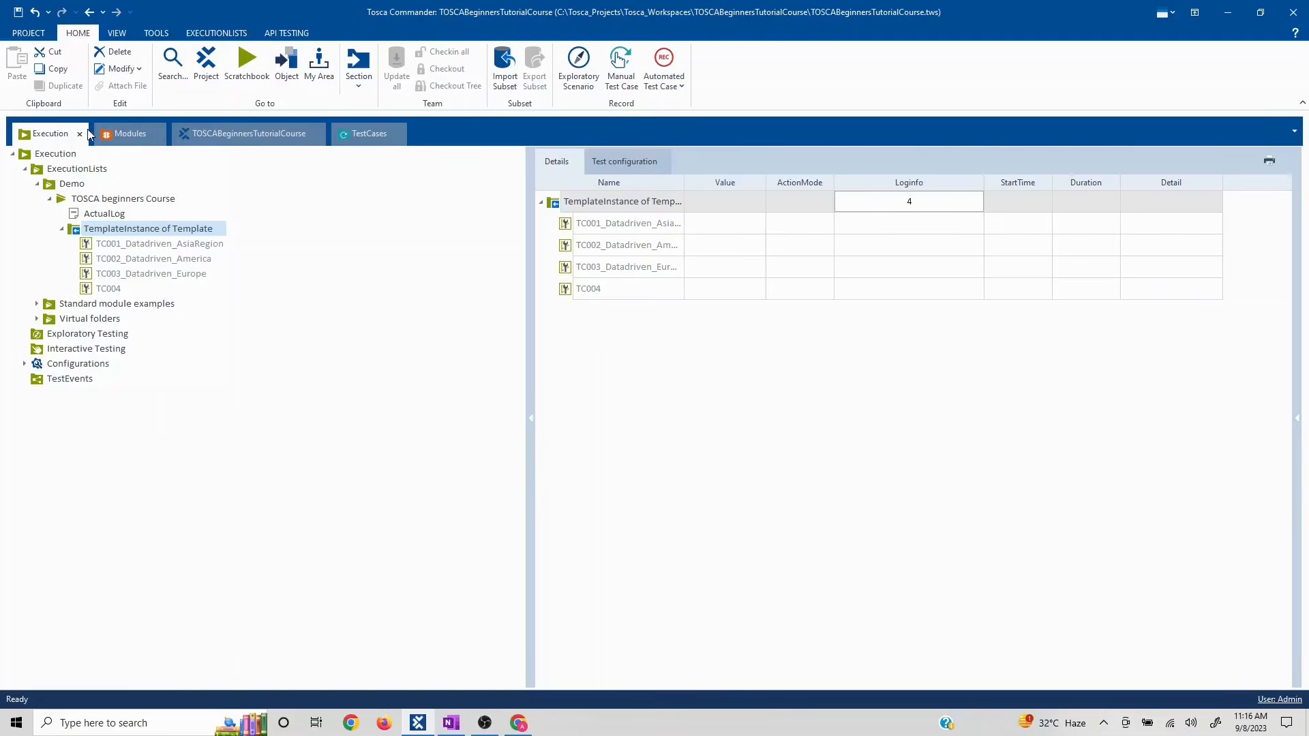
- Drop LoginPageAutomation into the leftover <New ExecutionList>, then delete that leftover list
click(369, 135)
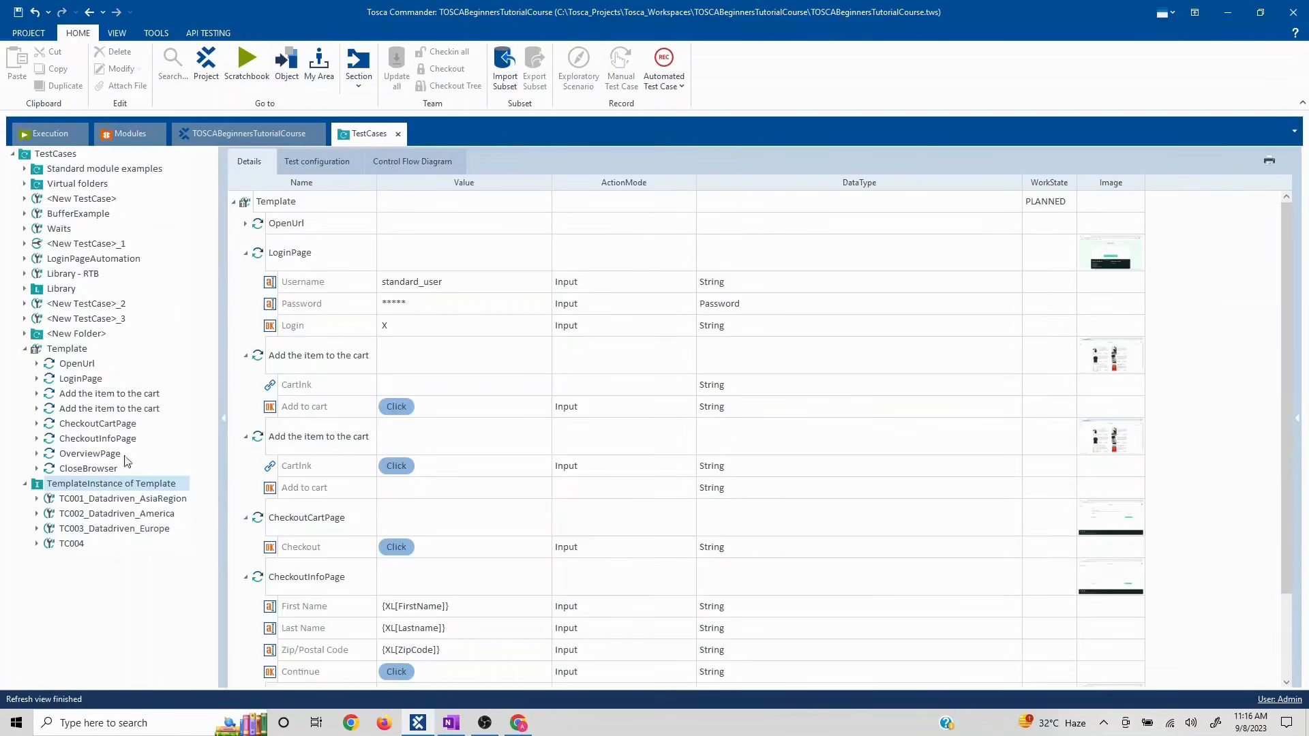
click(74, 261)
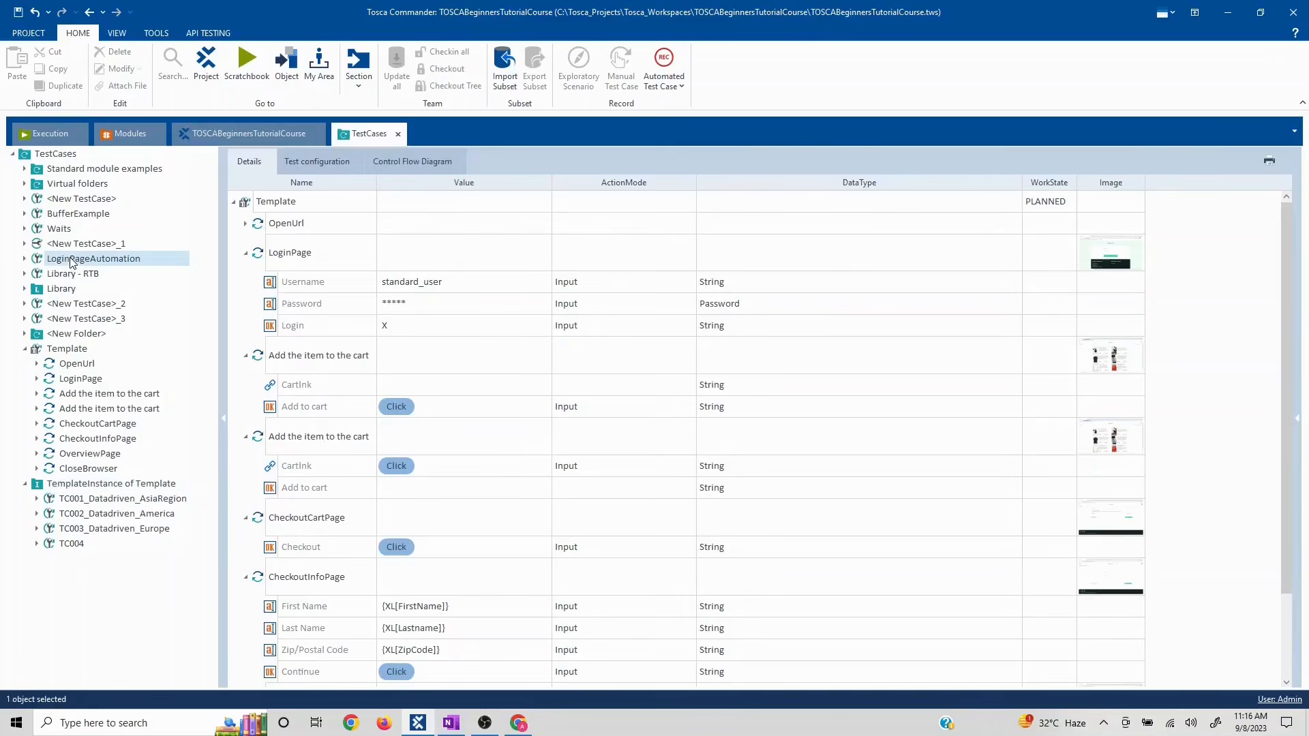
drag(72, 261, 72, 191)
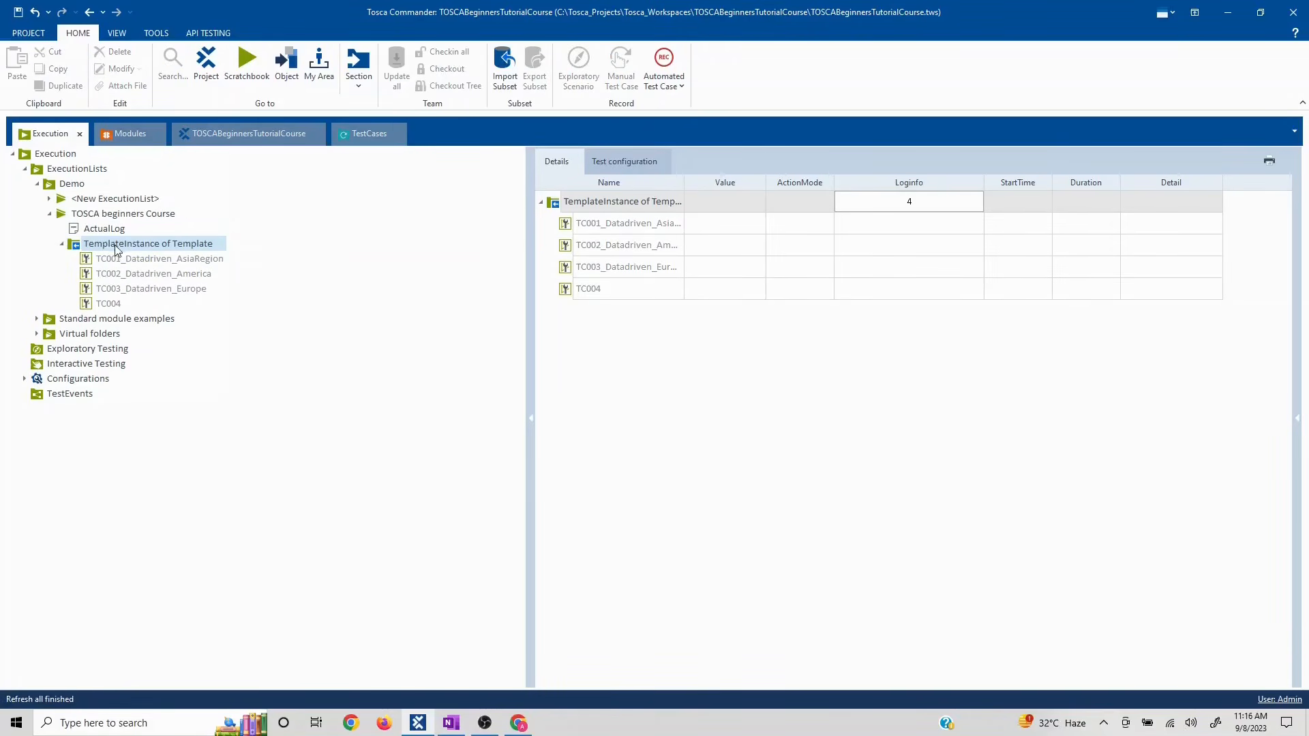
click(48, 199)
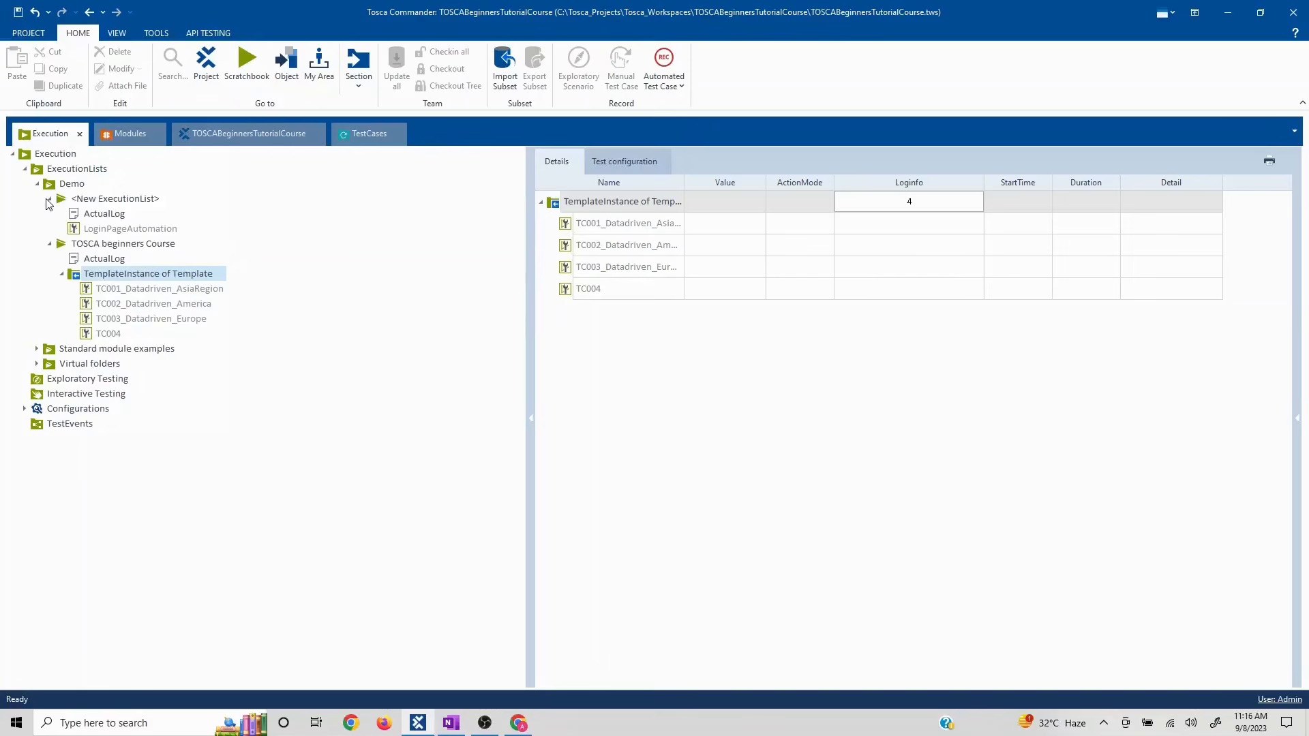
click(80, 199)
key(Delete)
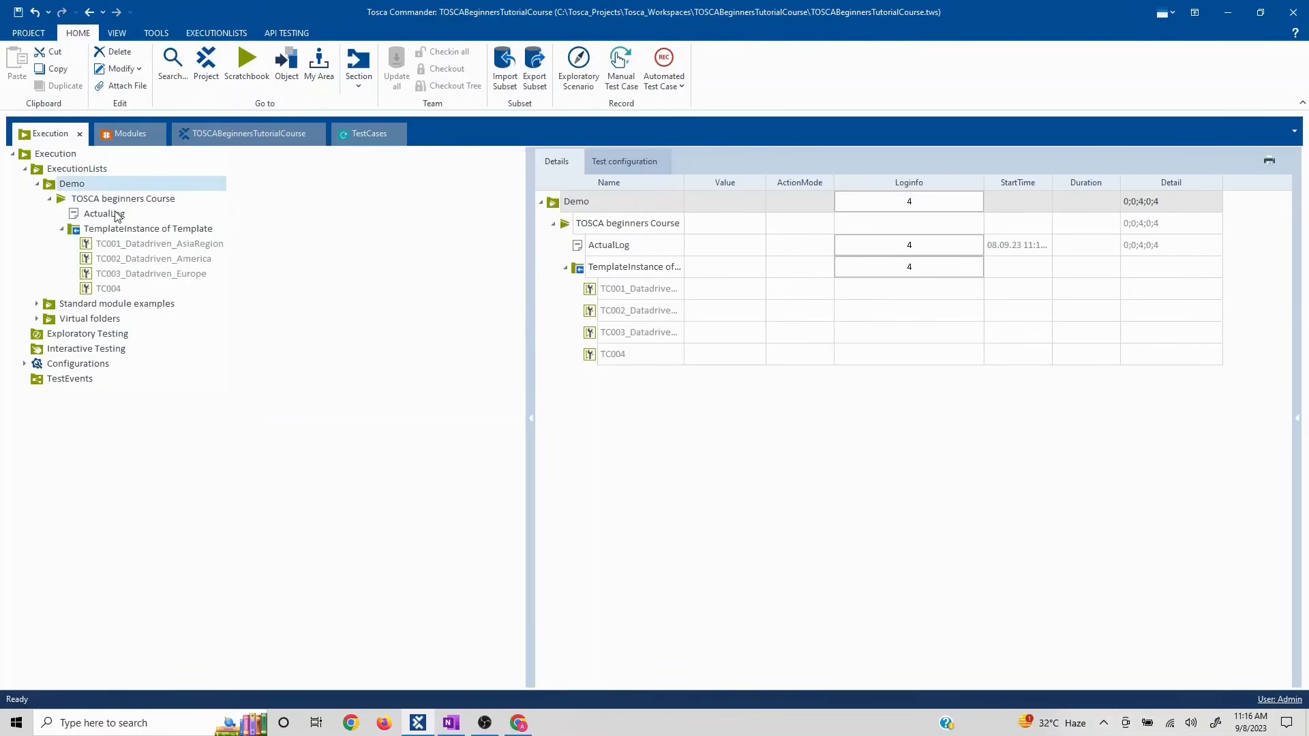
- Re-expand TOSCA beginners Course and open the context menu of TC001_Datadriven_AsiaRegion
click(48, 198)
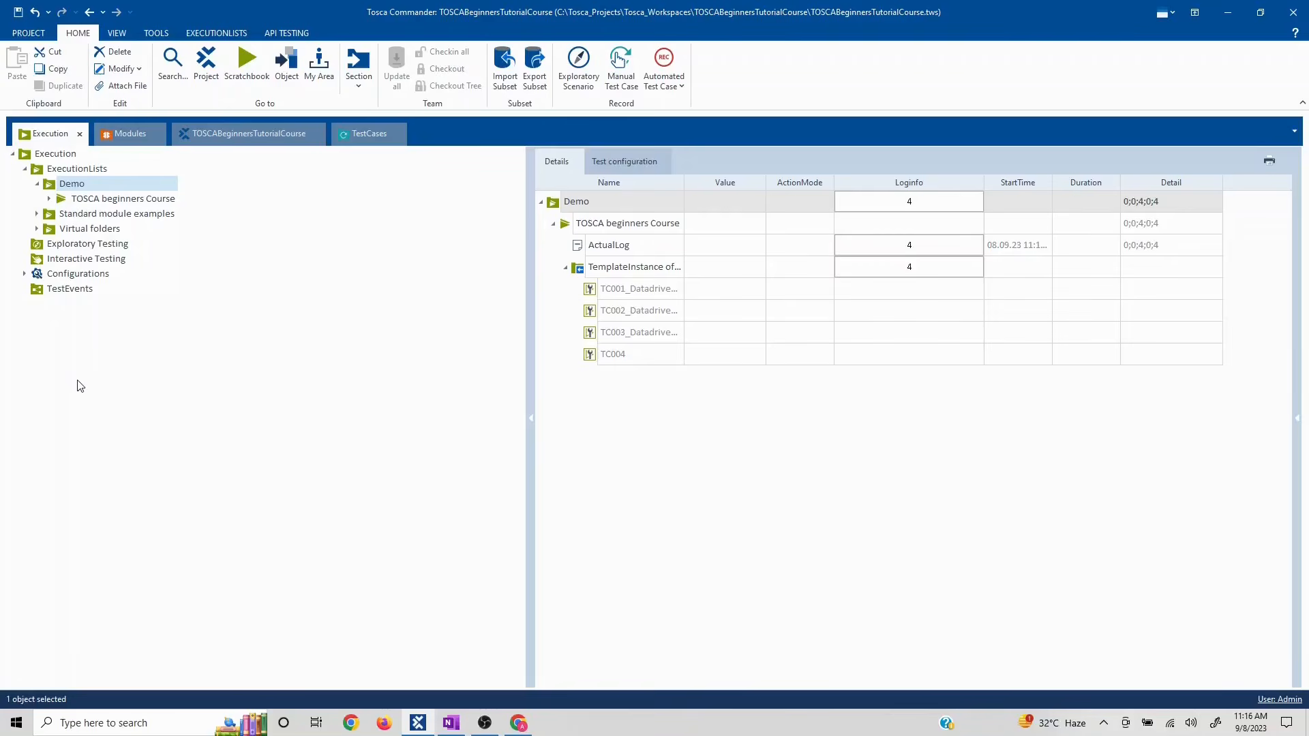
click(49, 199)
click(95, 245)
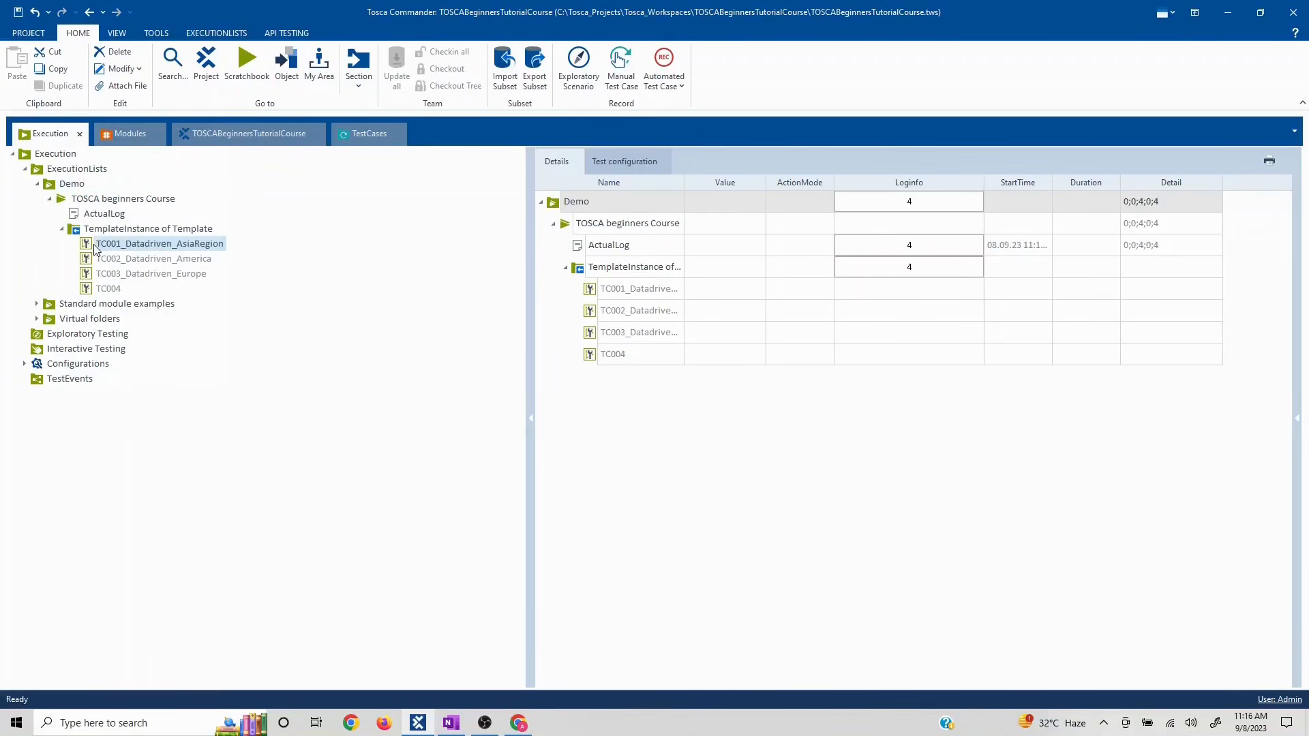
click(80, 199)
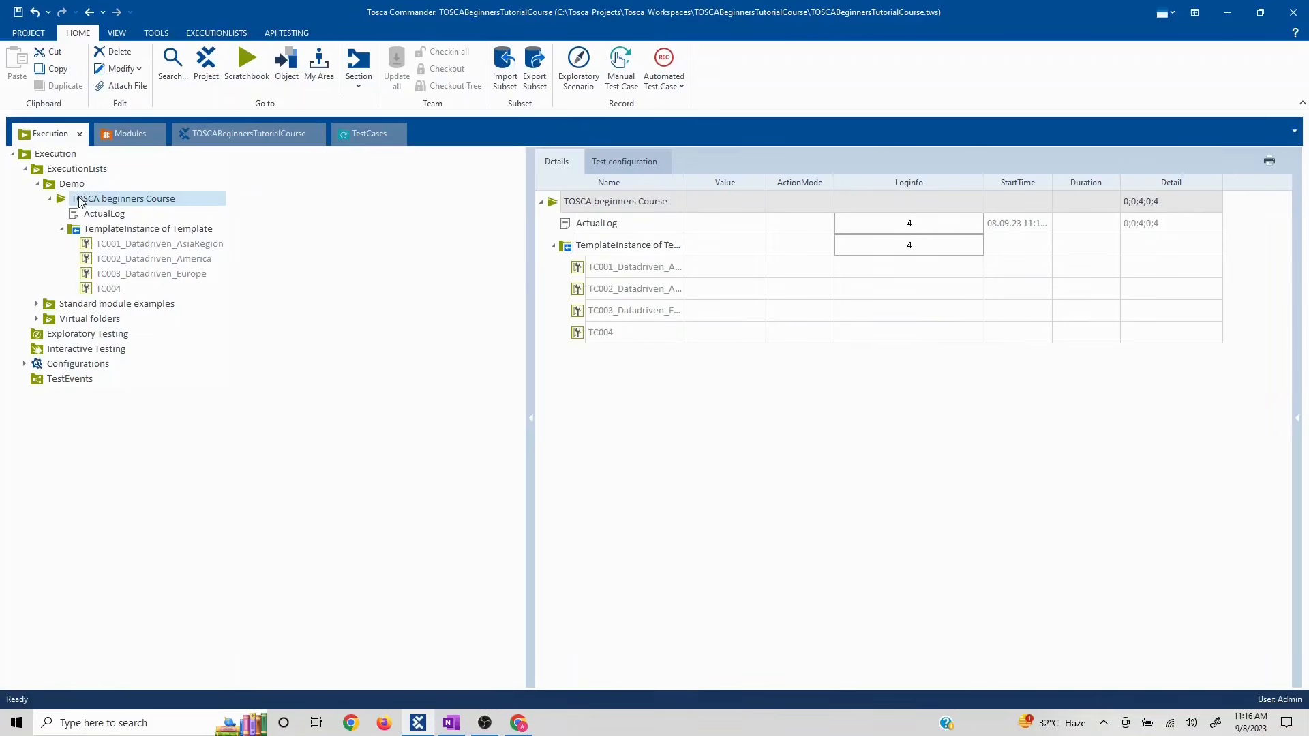
right_click(75, 200)
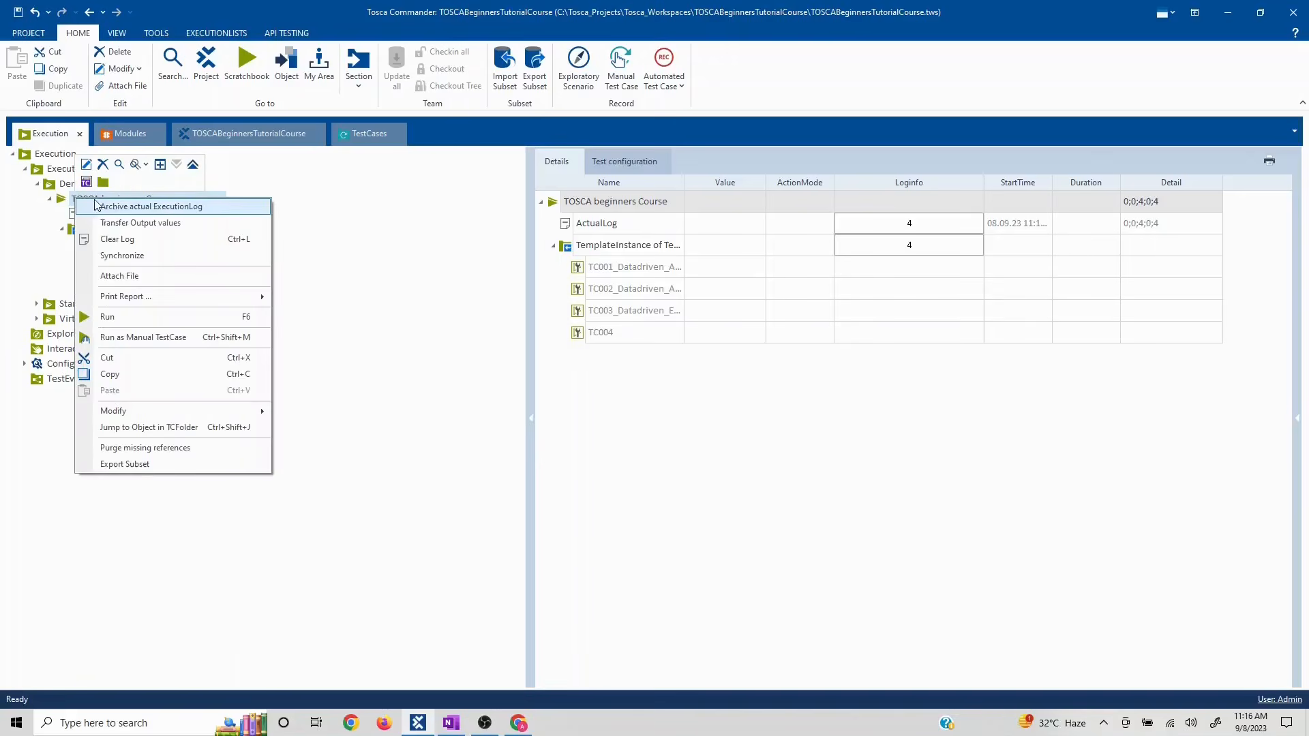
click(9, 280)
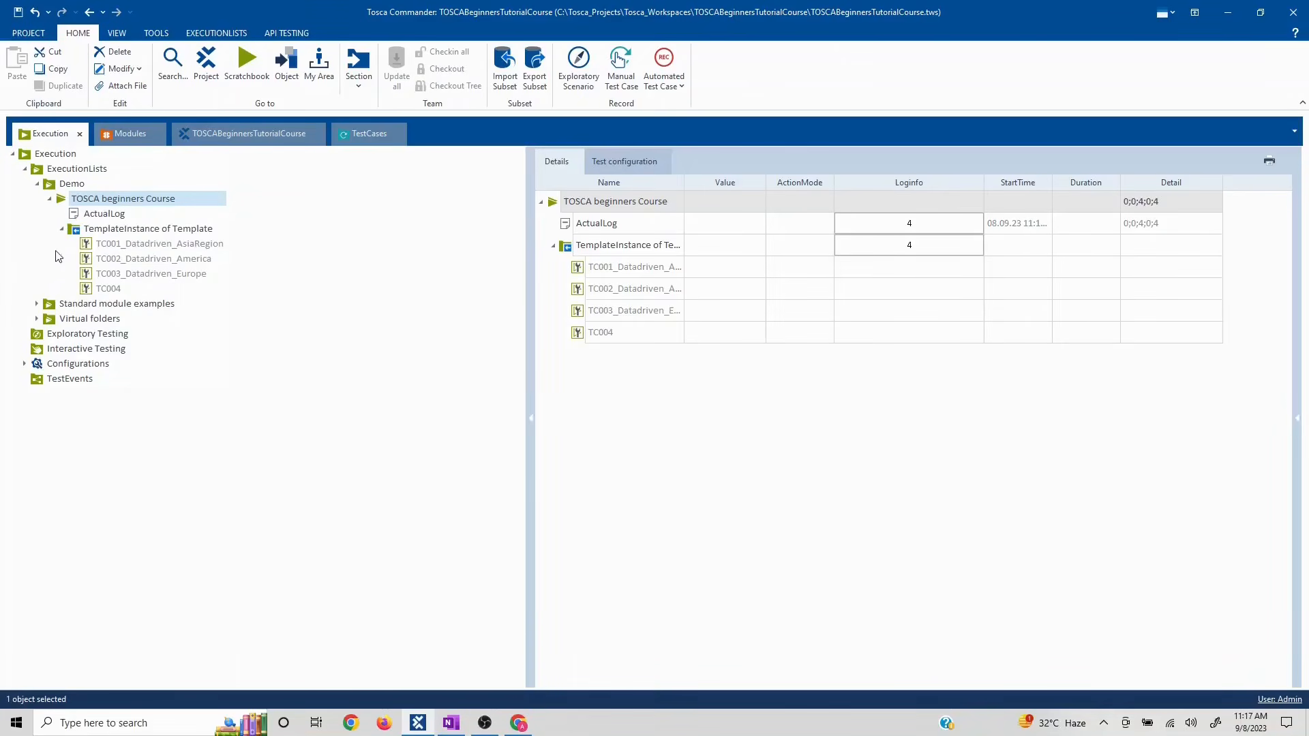
click(102, 247)
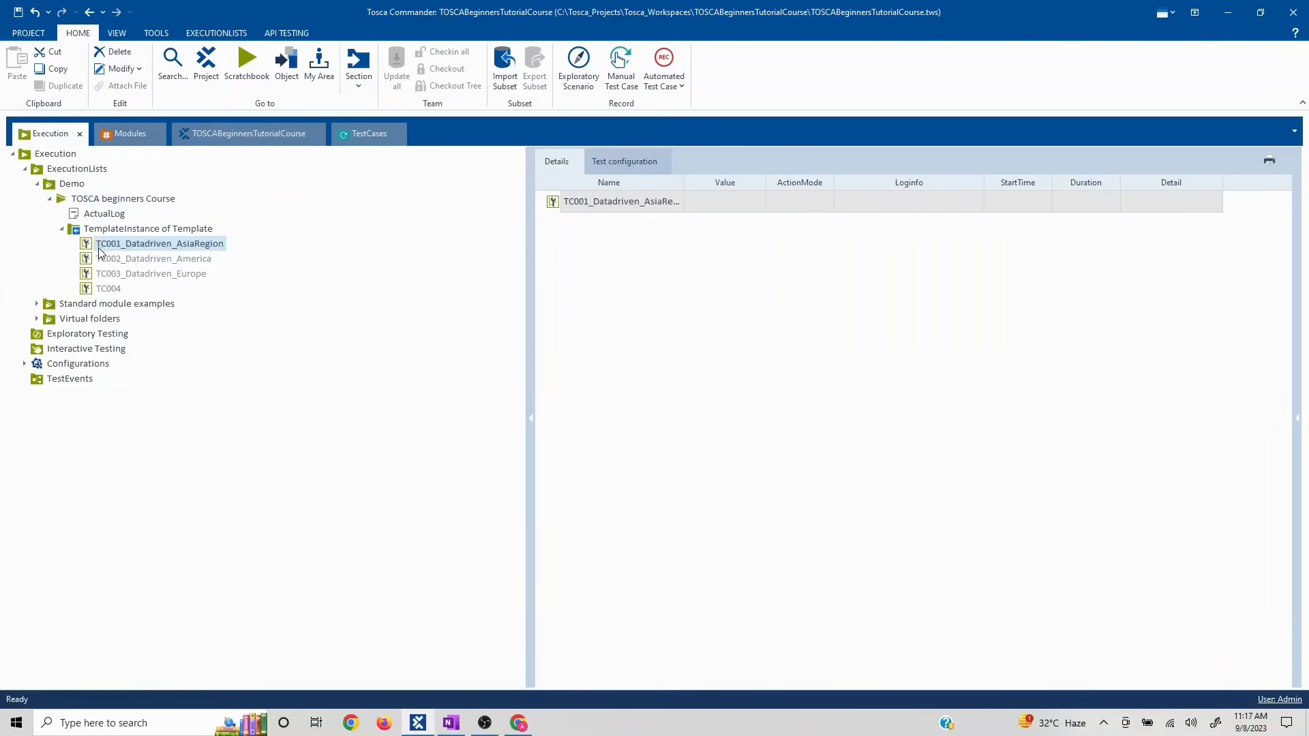
click(512, 727)
click(510, 727)
right_click(151, 247)
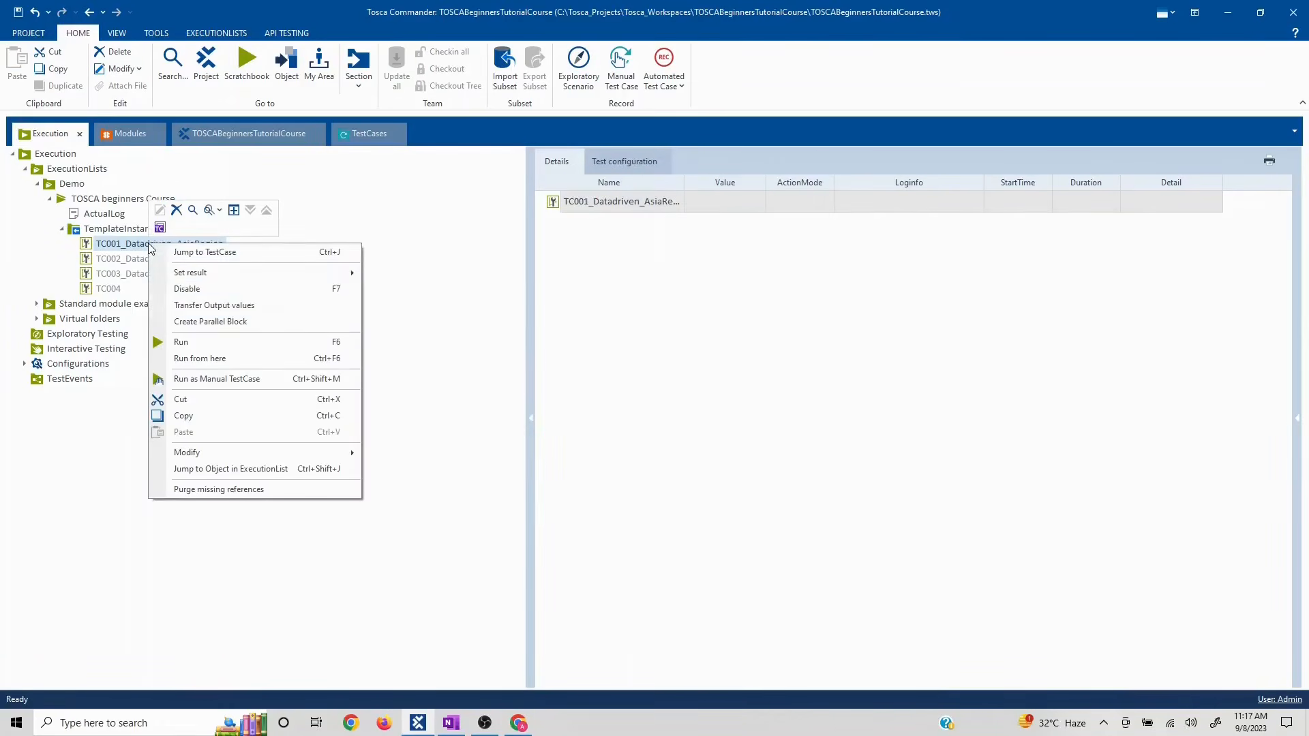
- Run TC001_Datadriven_AsiaRegion, completing a Sauce Labs Backpack checkout with FN_AsiaWorld test data
click(280, 343)
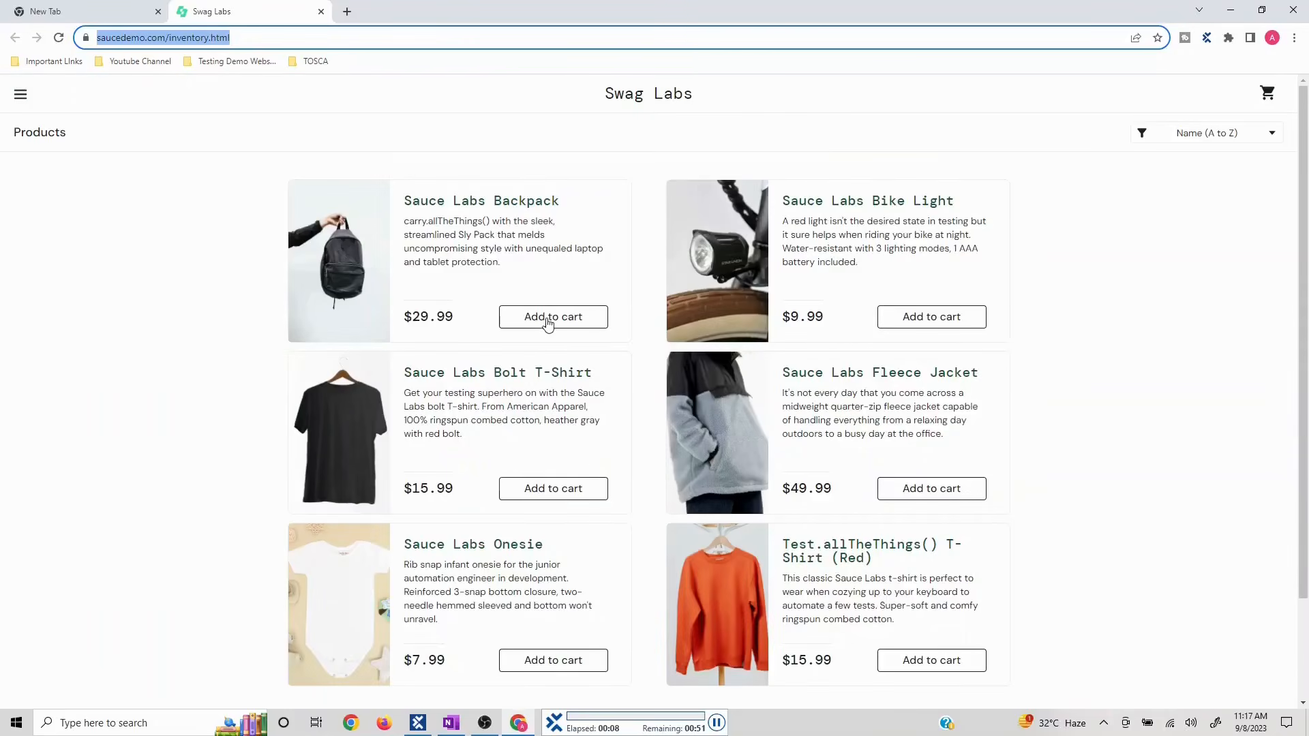
click(1272, 99)
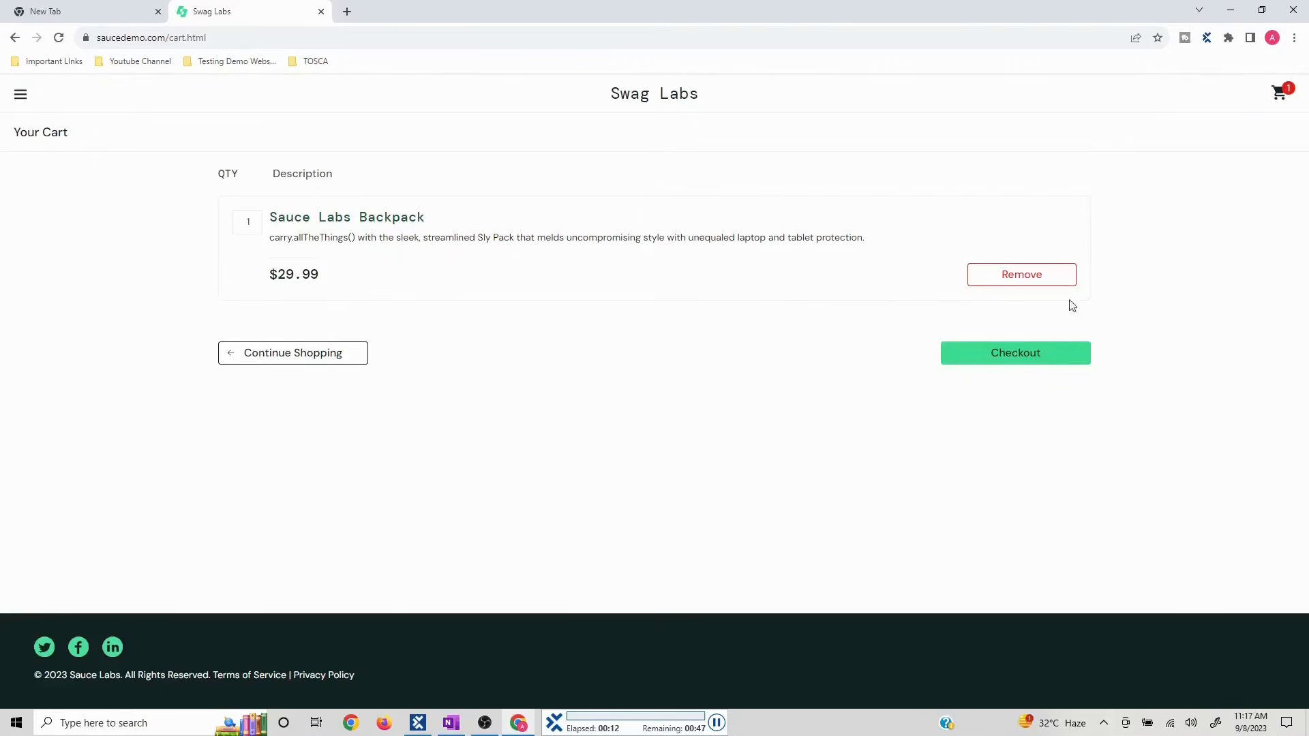
click(1018, 358)
text(FN_AsiaWorld)
key(Tab)
text(123456)
click(1007, 500)
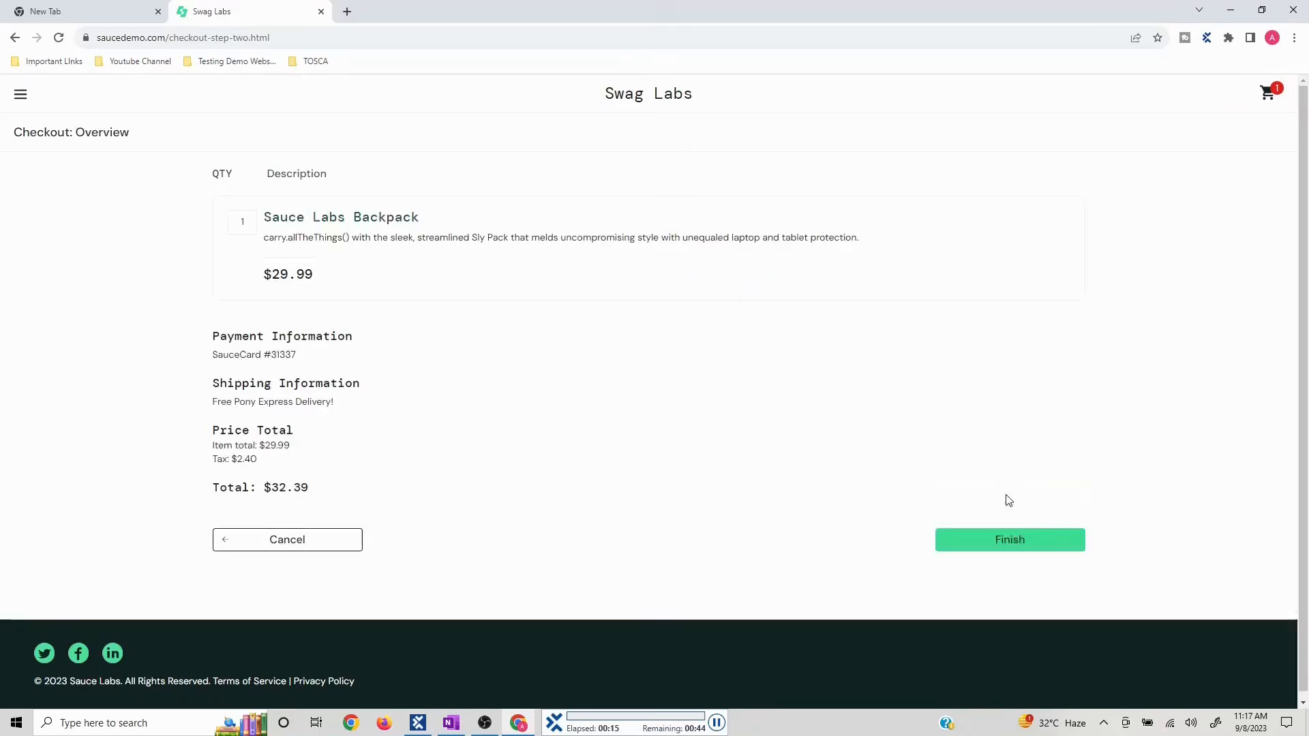
click(1014, 539)
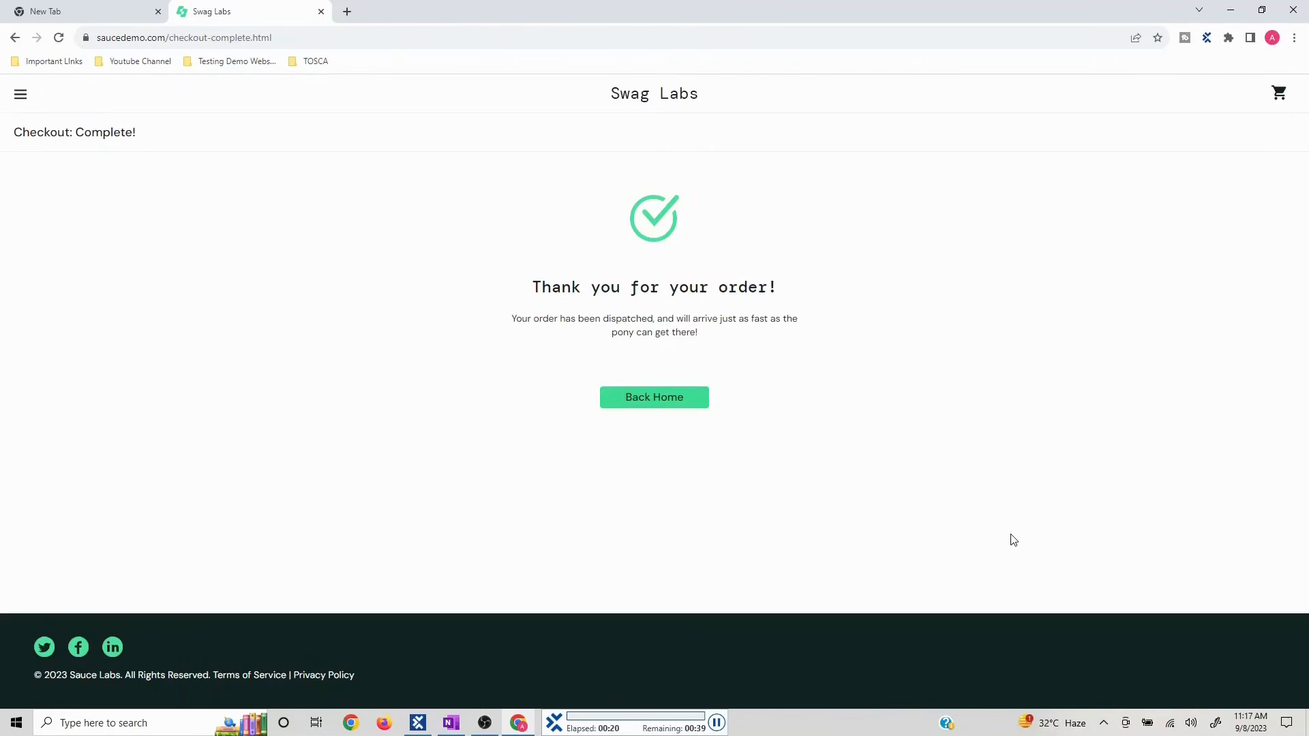
key(ctrl+w)
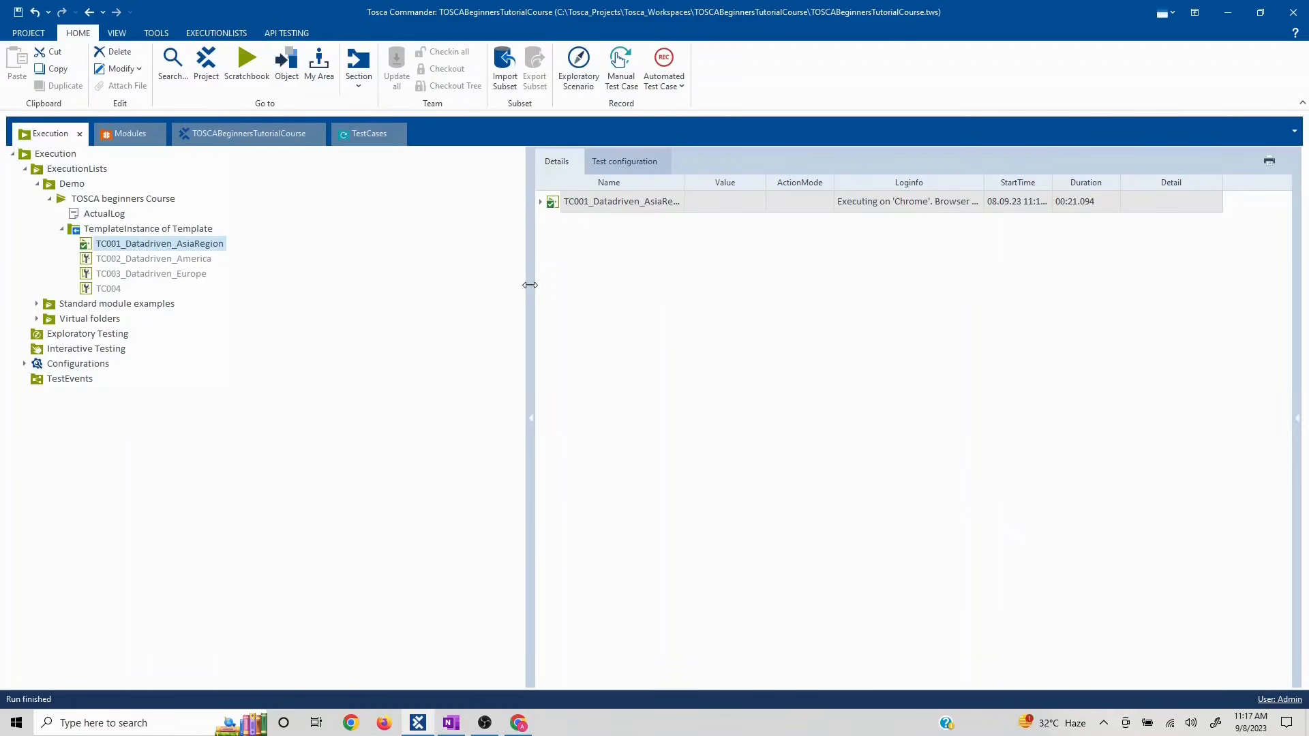
- Widen the details grid and read TC001's full log message before closing it
drag(528, 286, 304, 346)
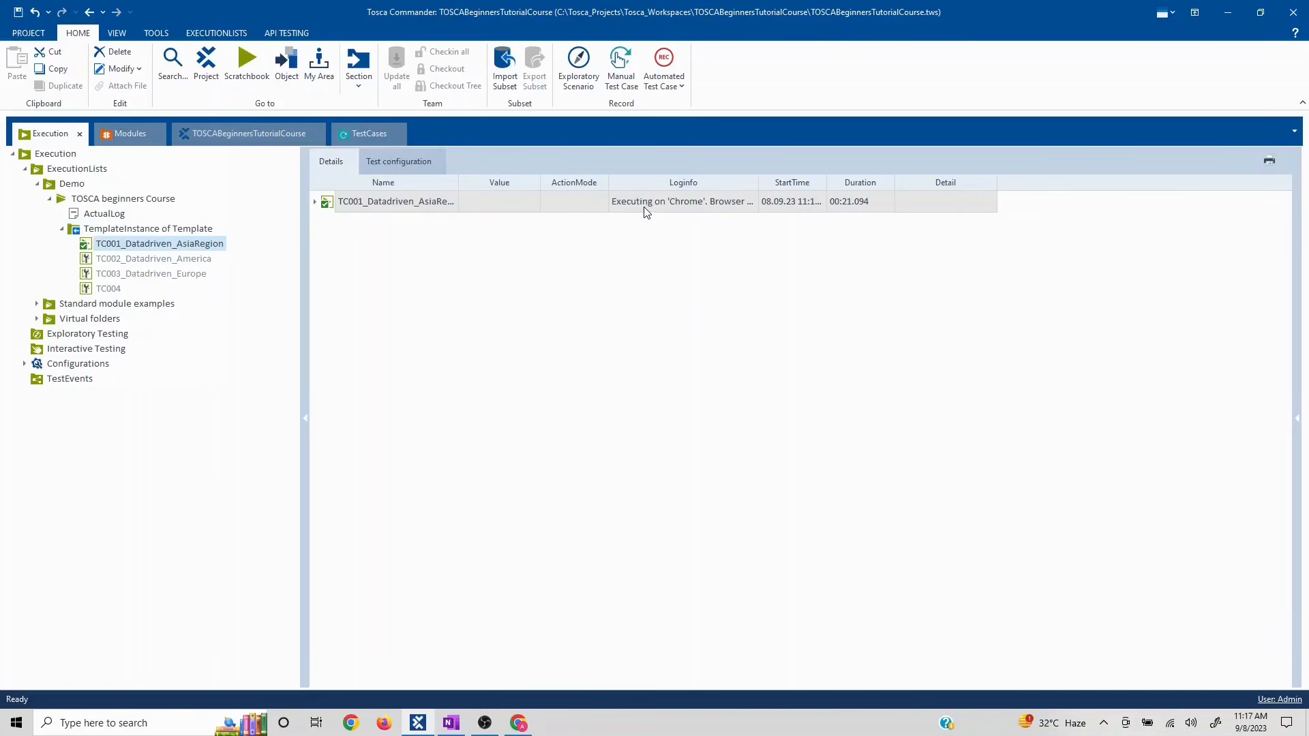
click(675, 206)
click(752, 203)
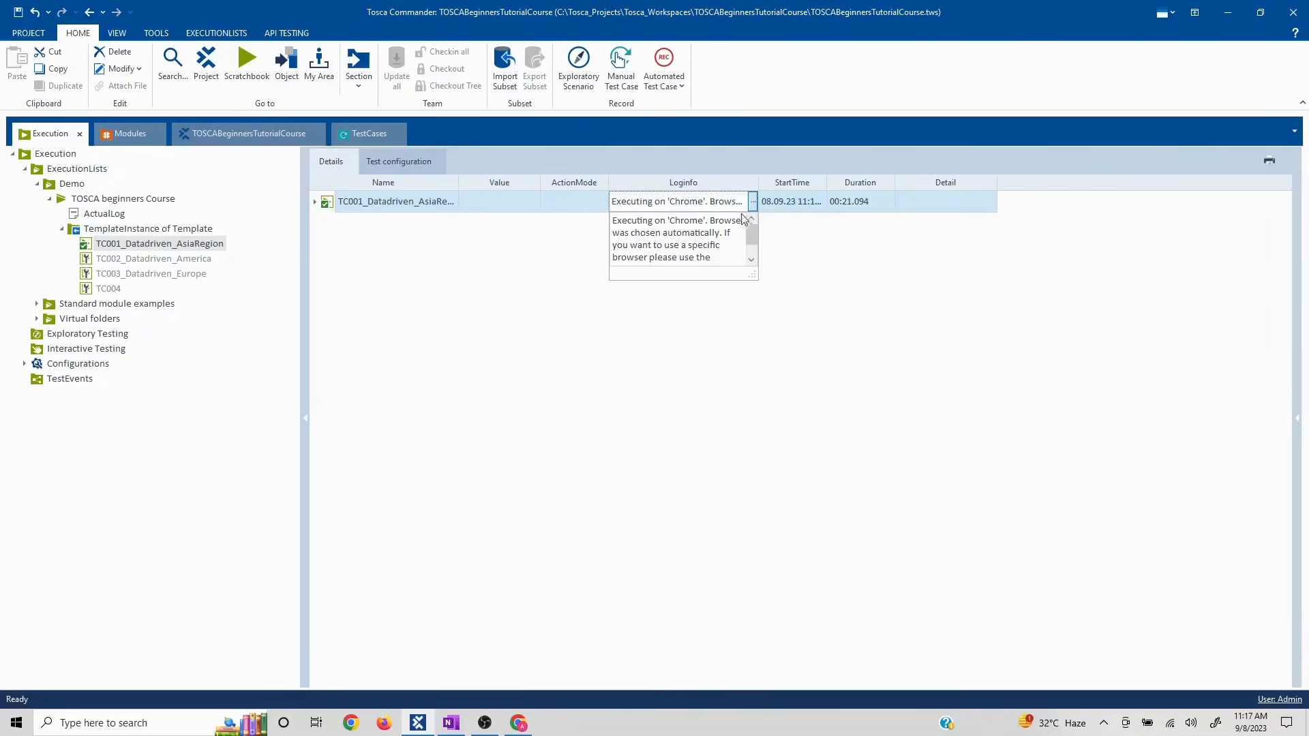
scroll(725, 241, down, 1)
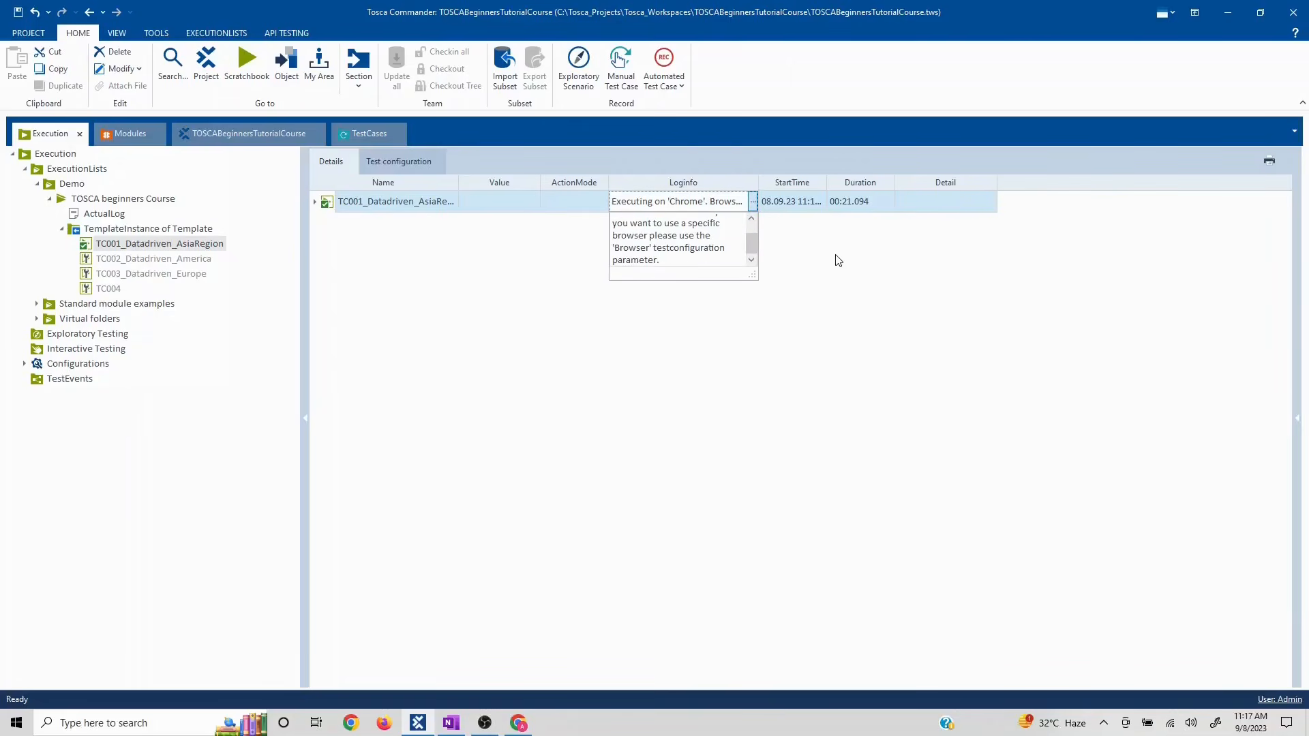
click(721, 263)
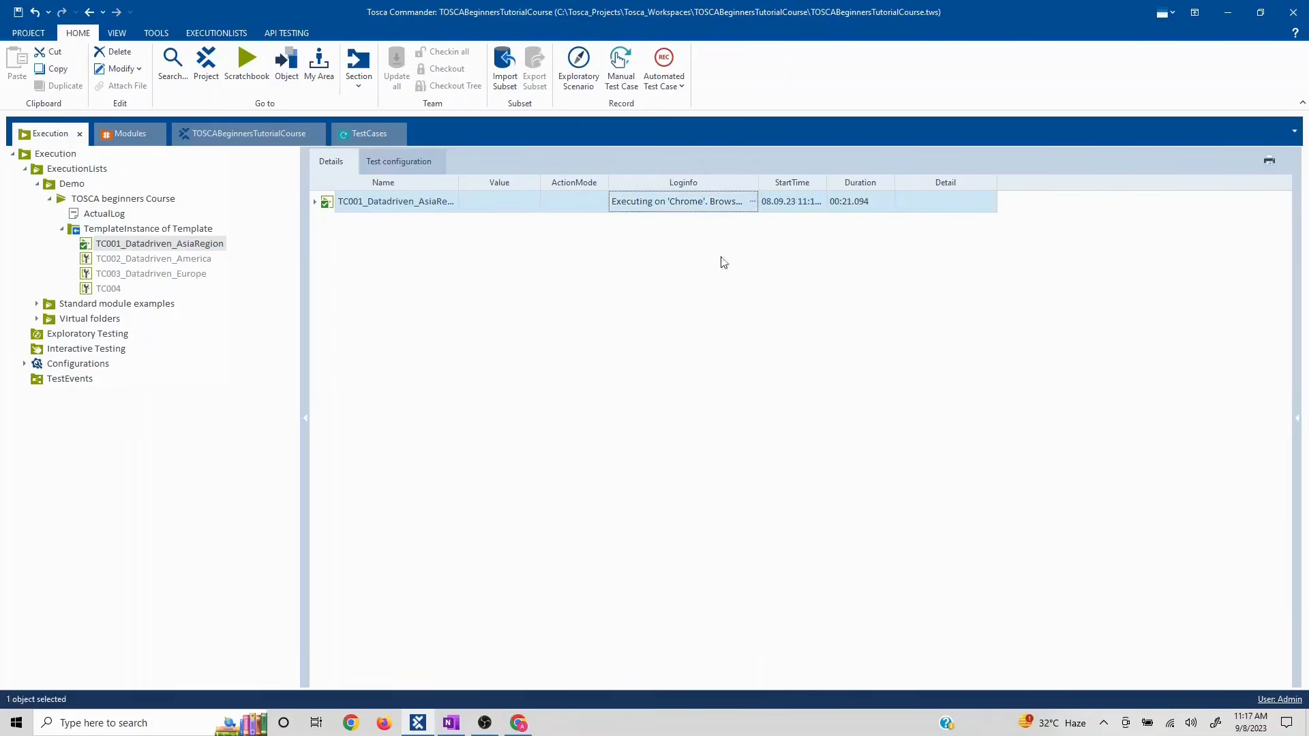
- Expand TC001's 11:17:15 run down to the LoginPage step's Username, Password and Login entries
click(315, 203)
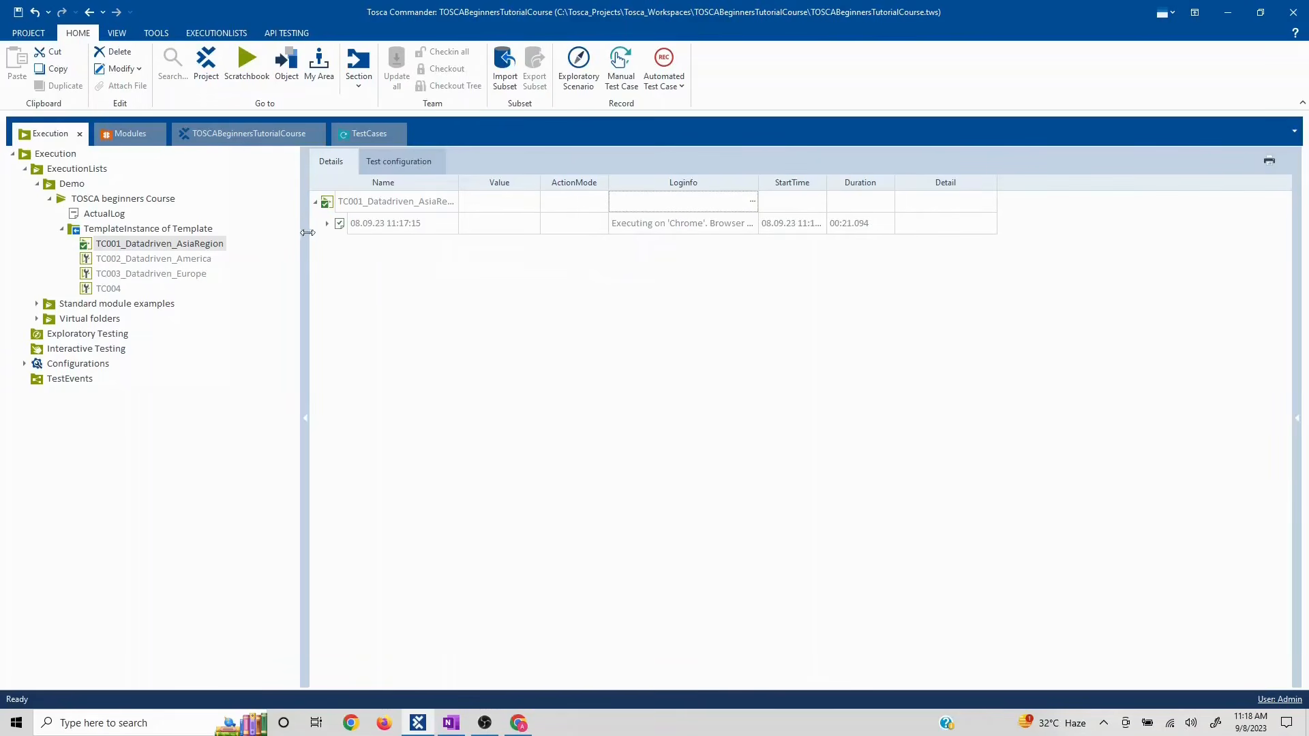
click(327, 225)
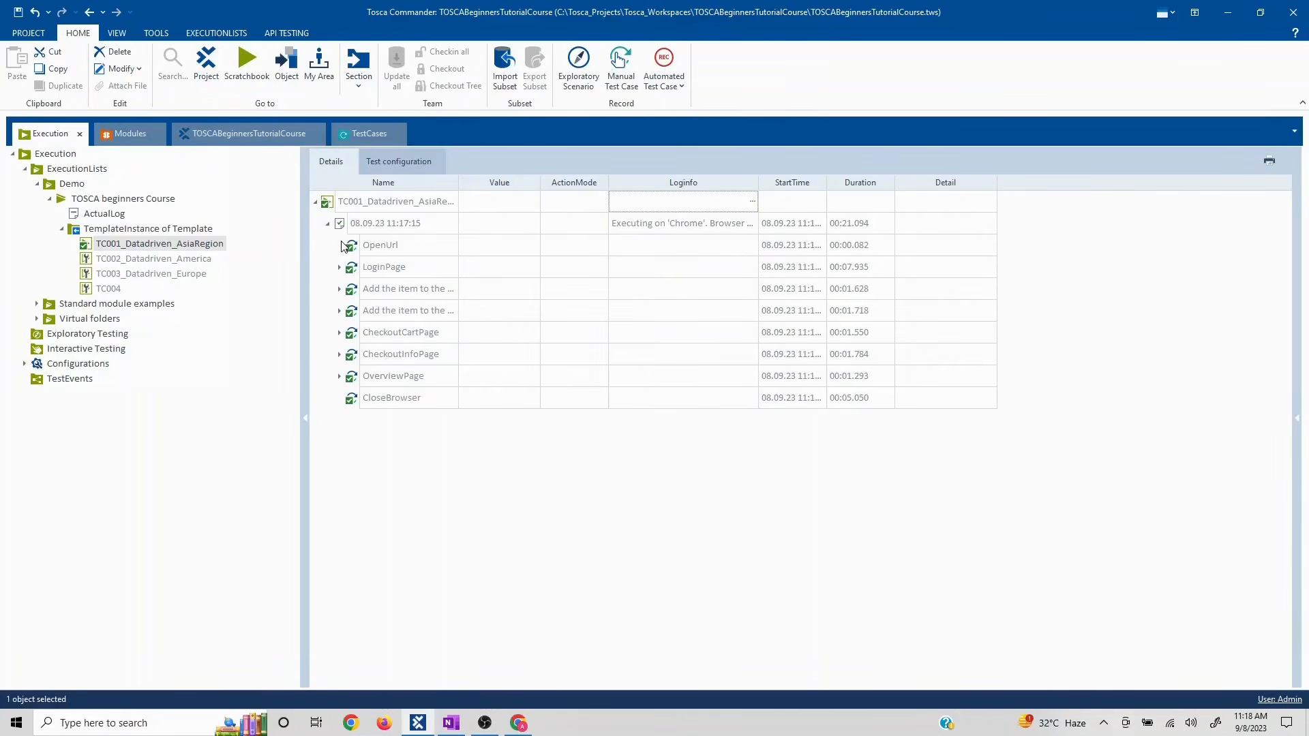
click(339, 267)
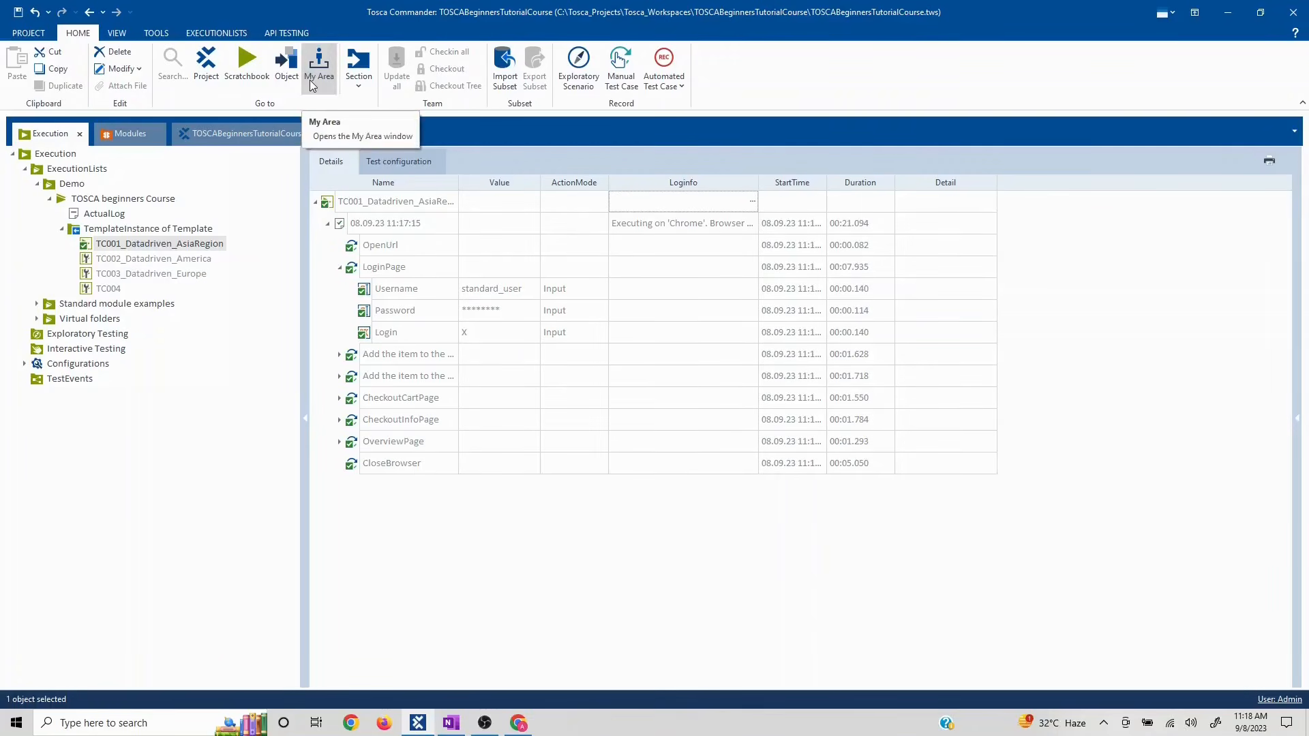
click(361, 134)
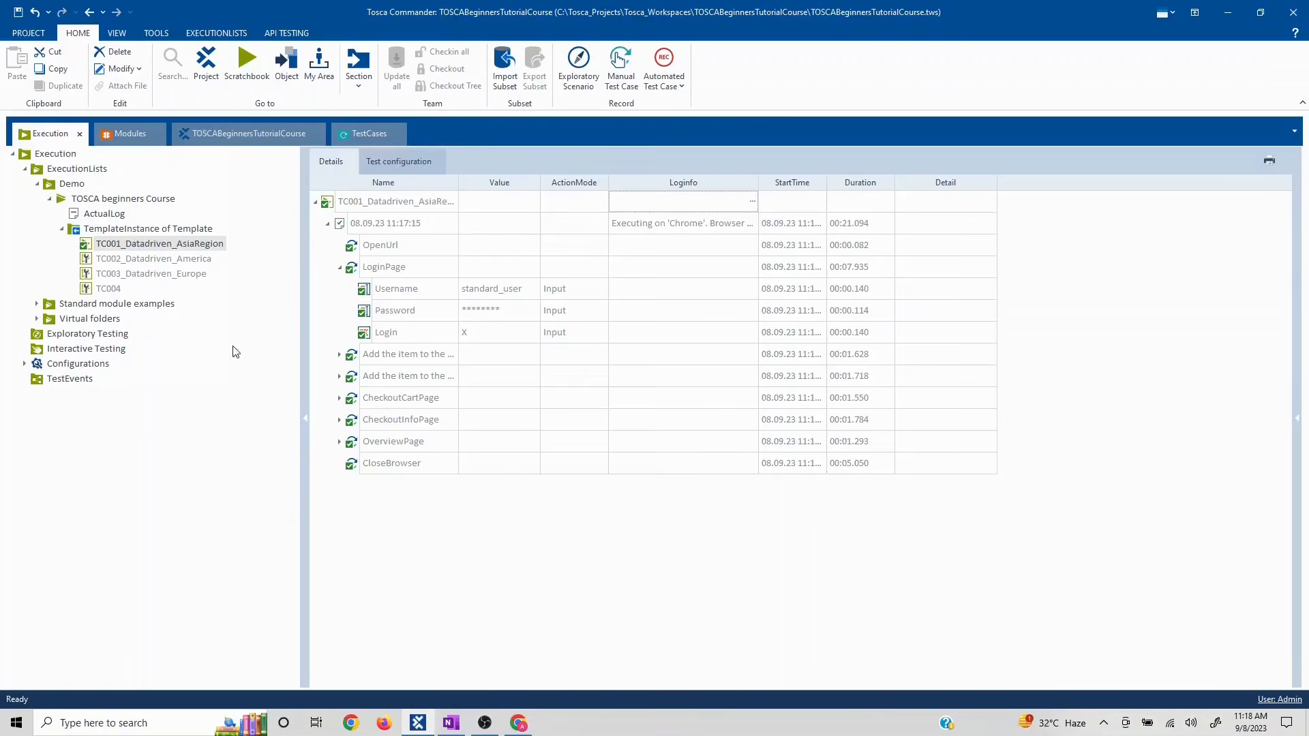
click(520, 724)
click(520, 724)
click(520, 725)
- Run TC002_Datadriven_America from its context menu and let it finish with a failed result
right_click(119, 247)
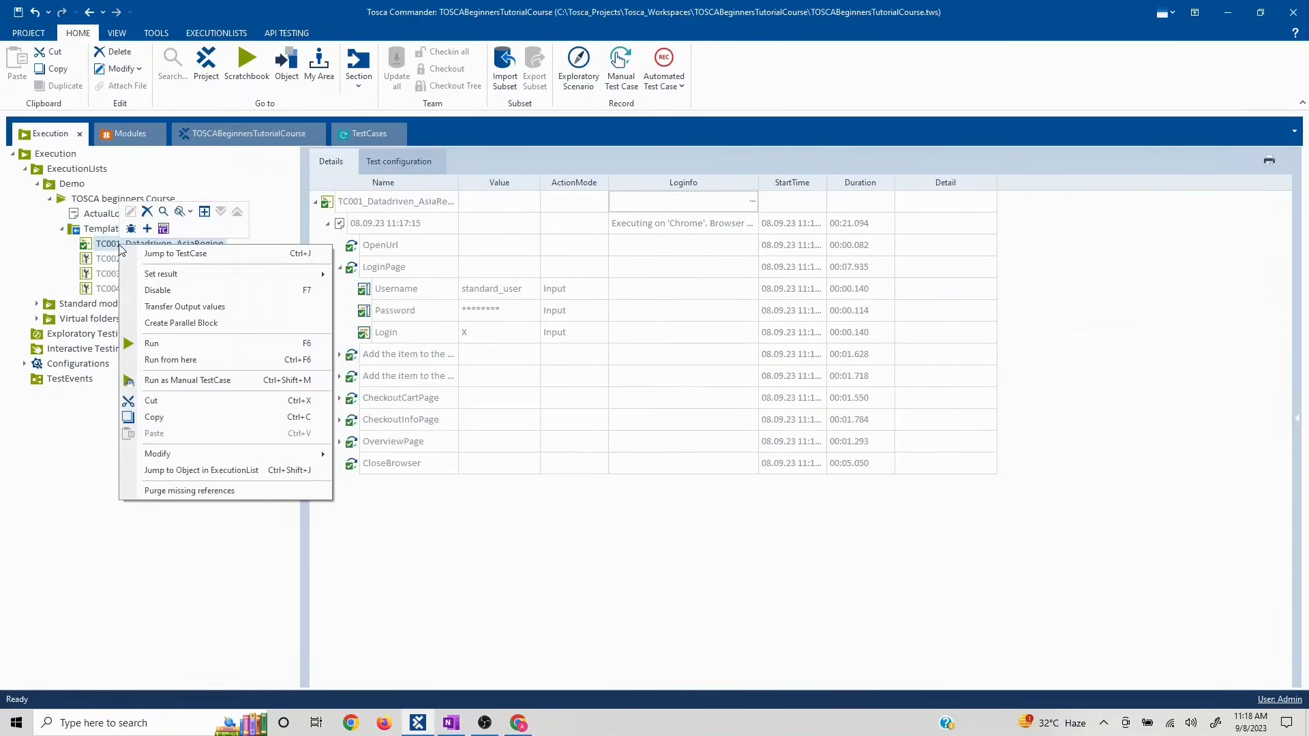
click(107, 261)
right_click(108, 261)
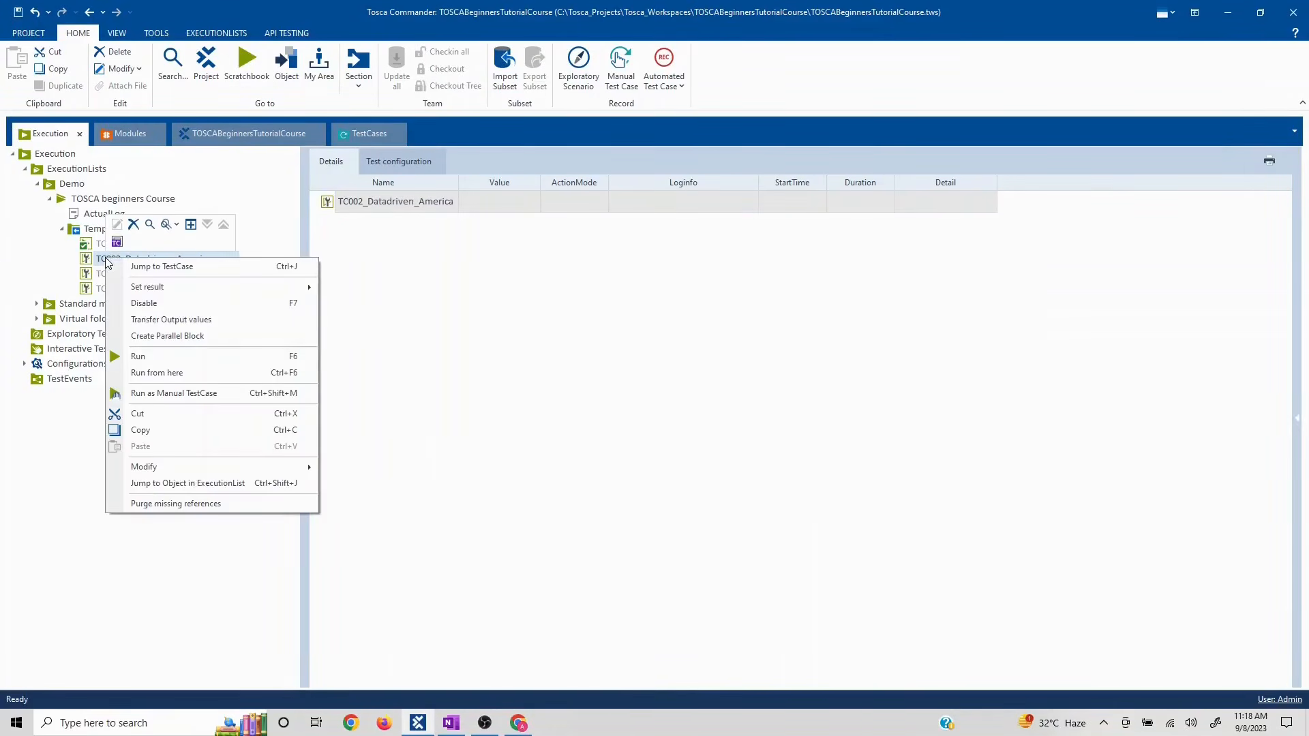
click(227, 358)
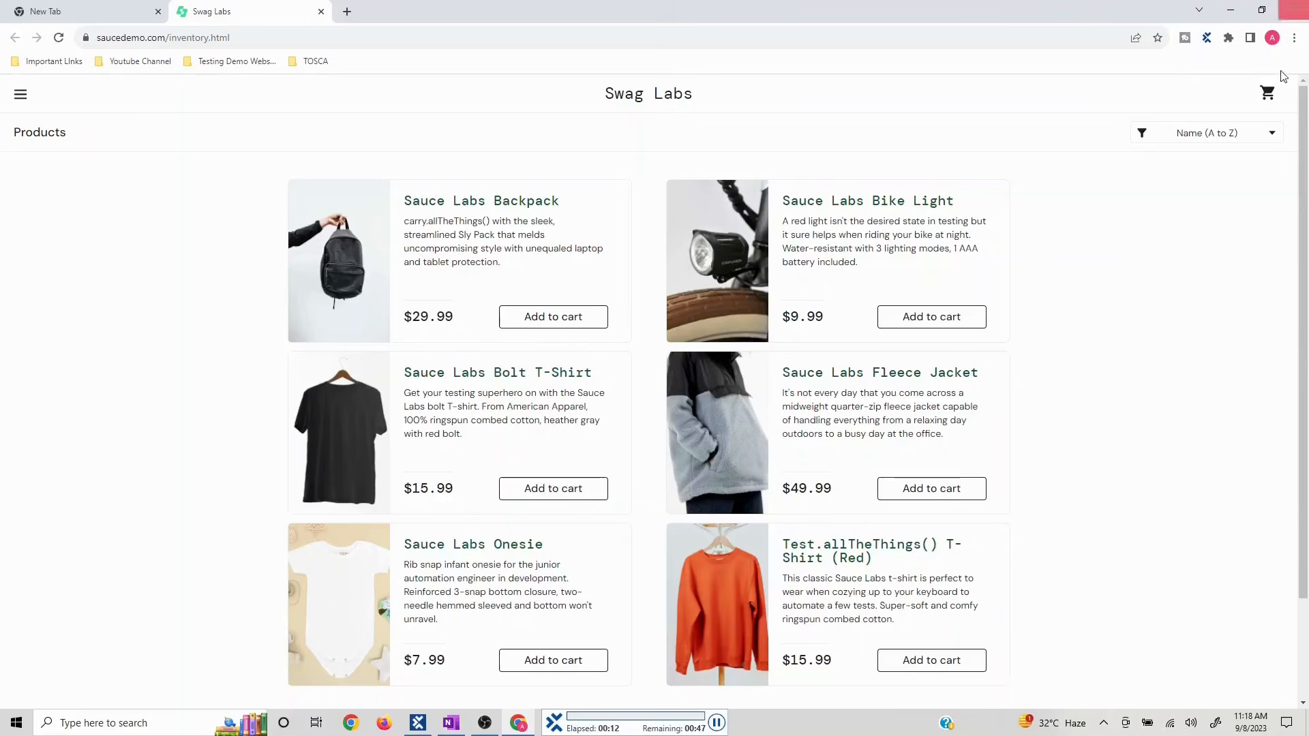
click(1270, 97)
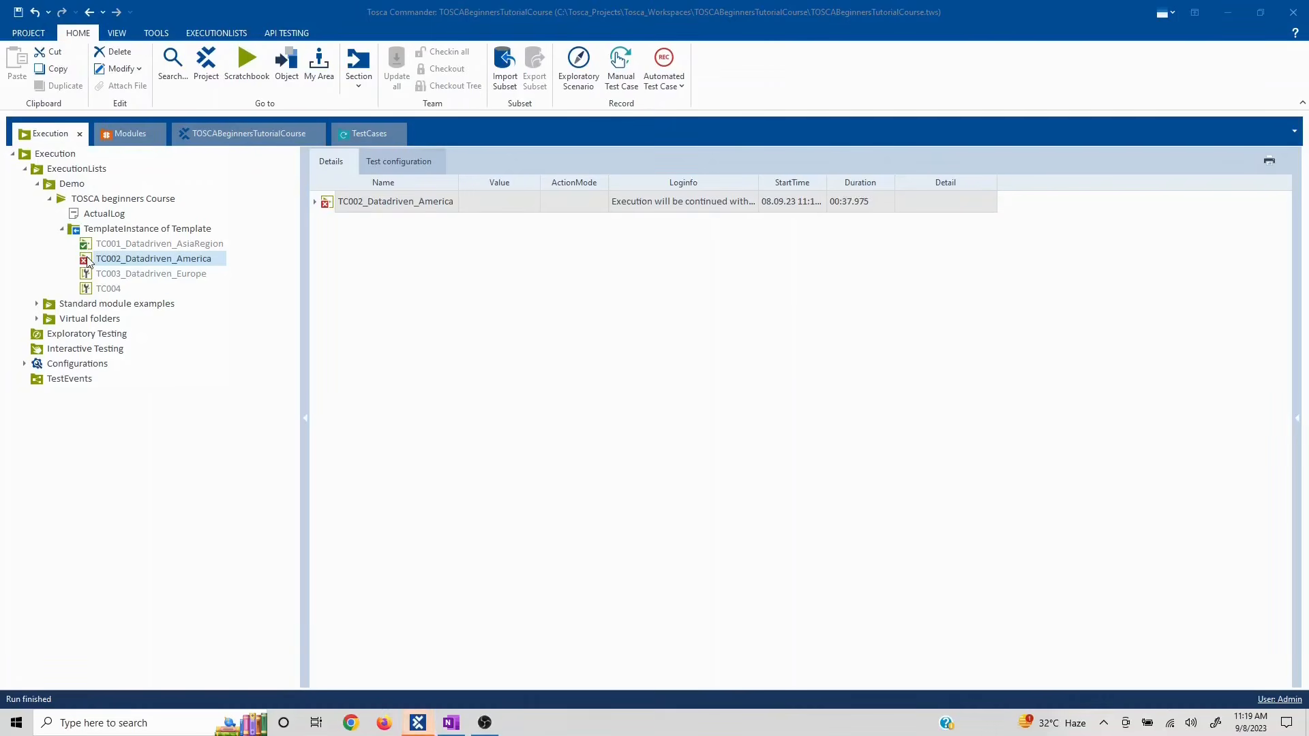
- Expand TC002's 11:18:27 run to inspect the failed OverviewPage step
click(316, 206)
click(316, 203)
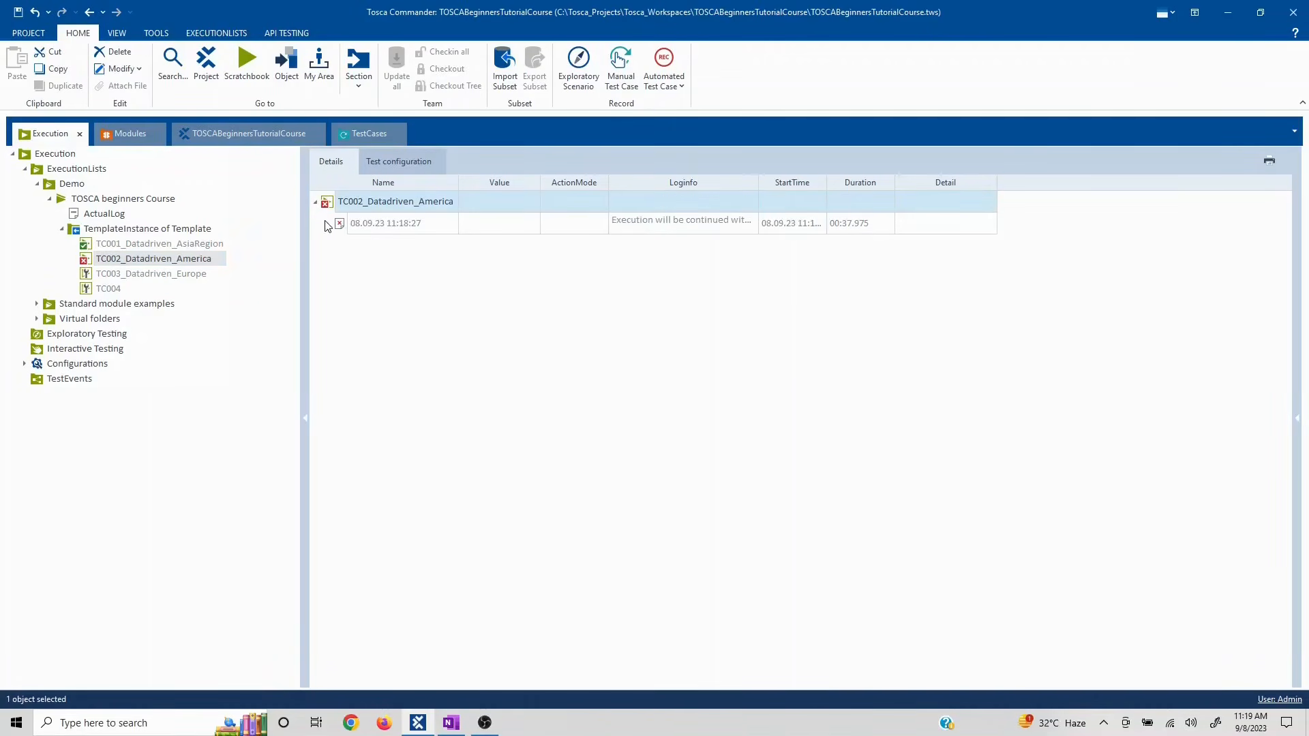
click(327, 224)
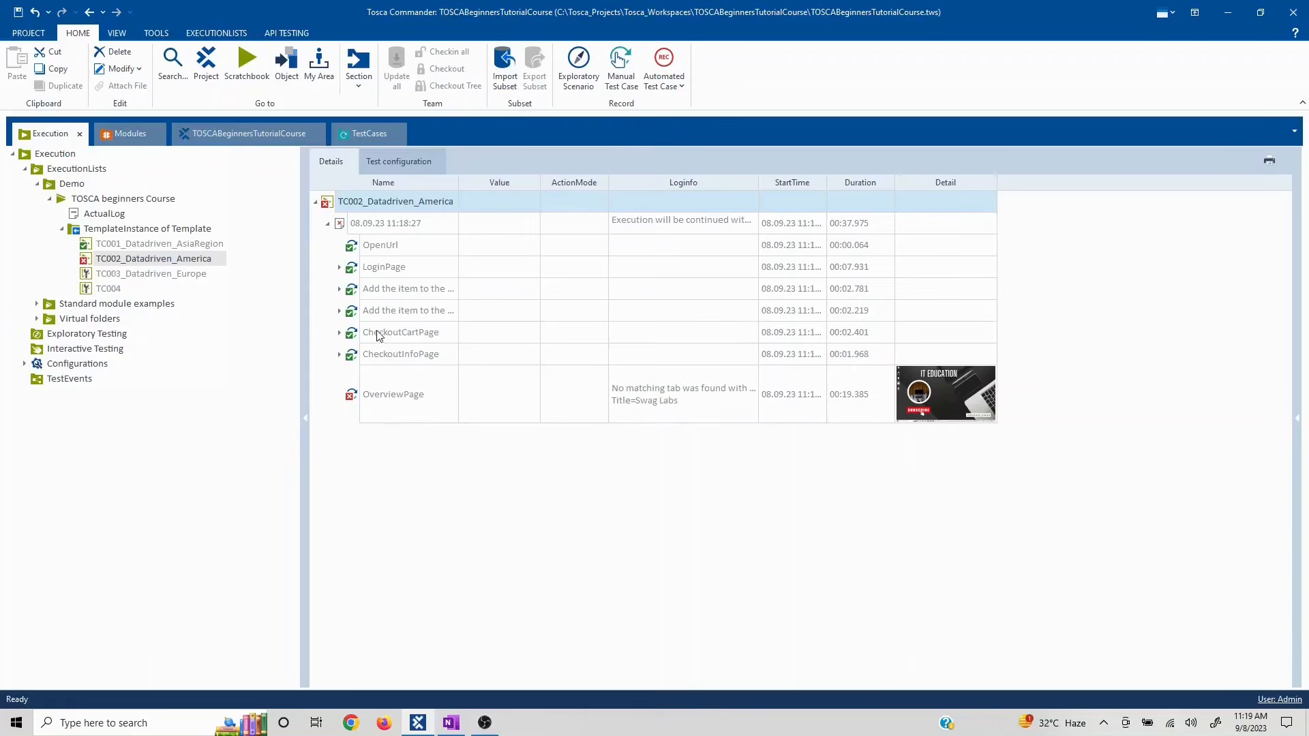
click(327, 224)
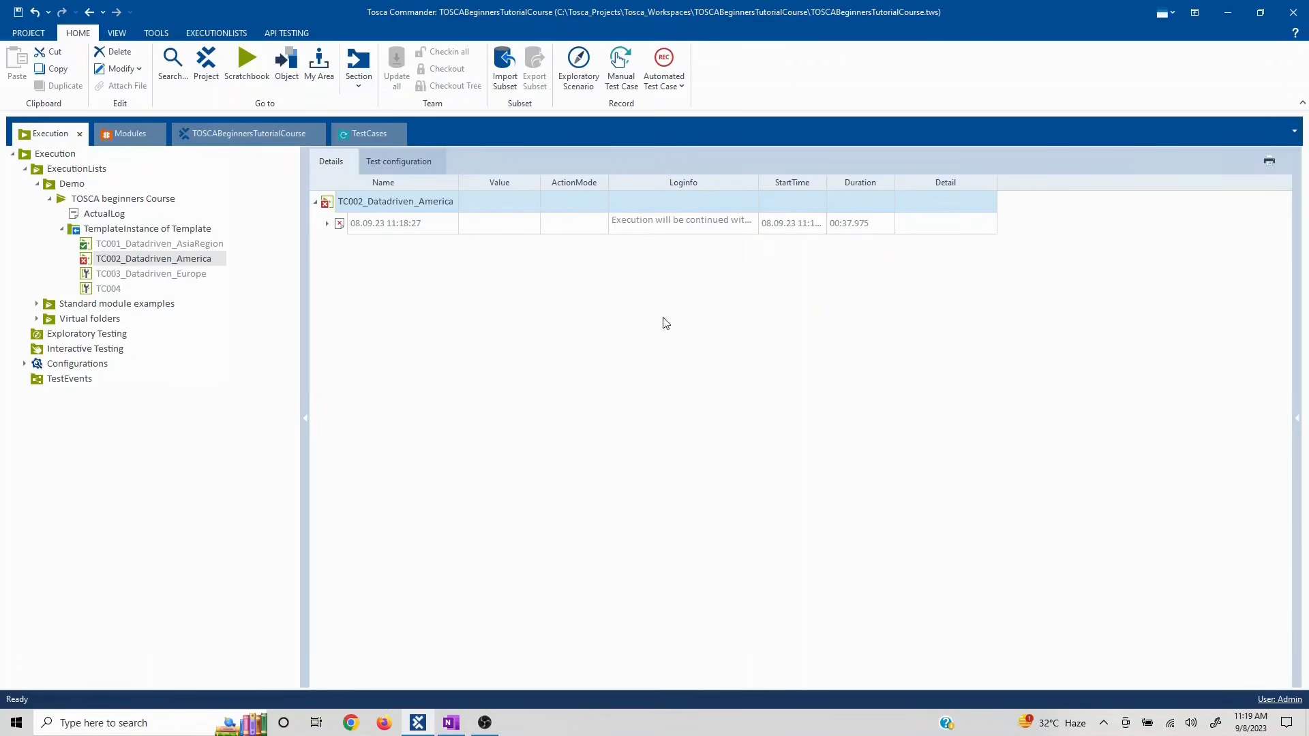
- Review results for TemplateInstance, TOSCA beginners Course and Demo, then show Demo's Test configuration
click(118, 229)
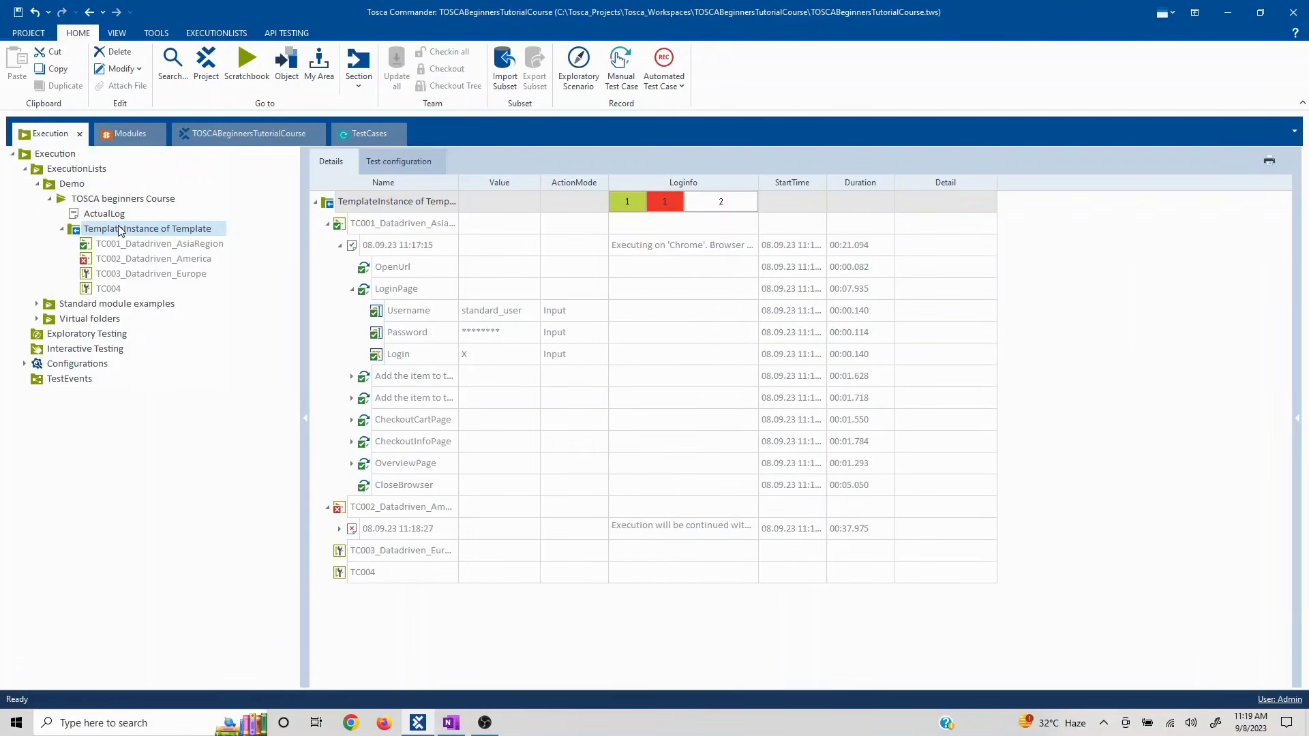
click(79, 205)
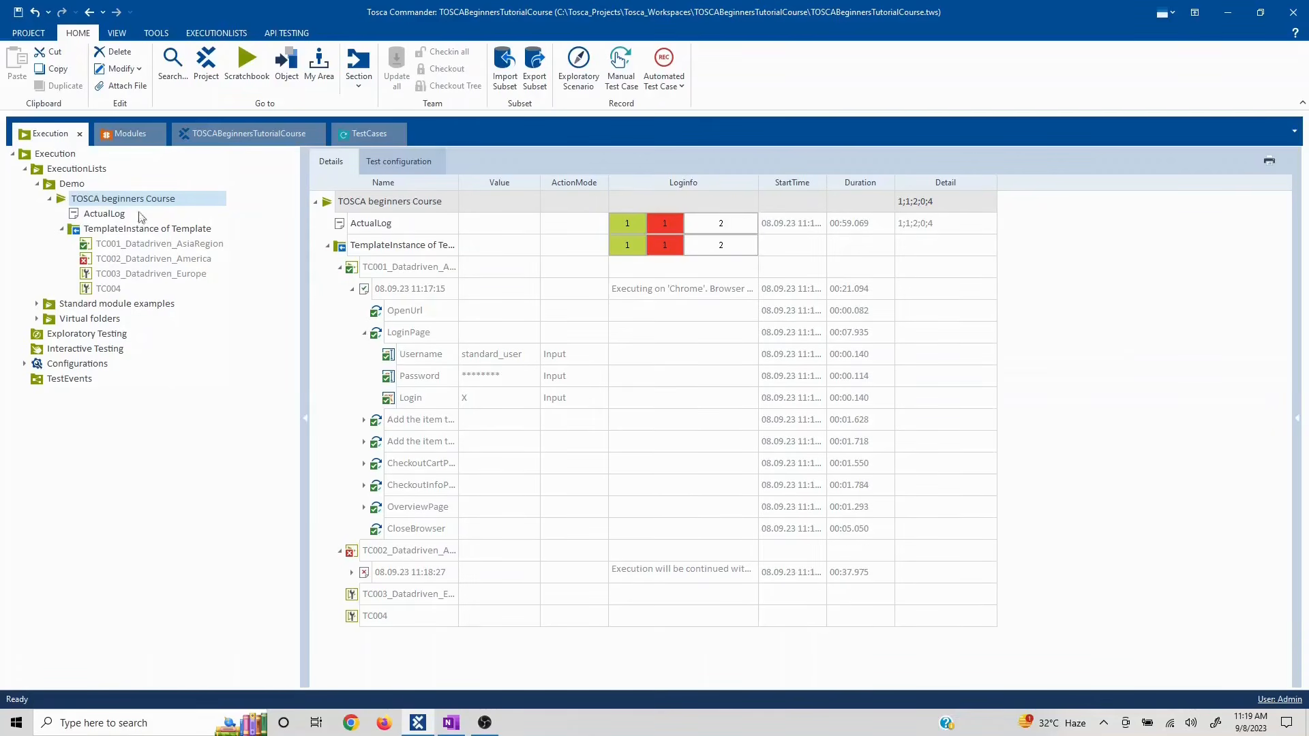
click(75, 184)
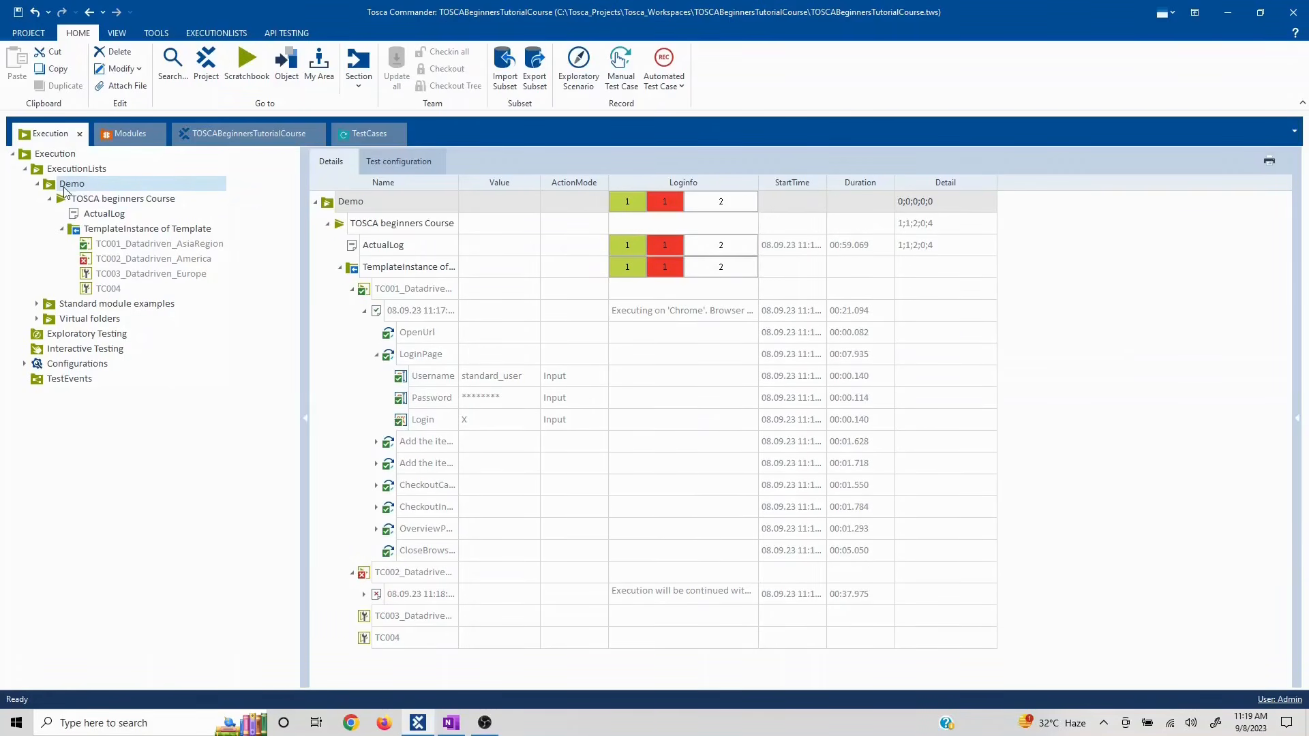
click(408, 164)
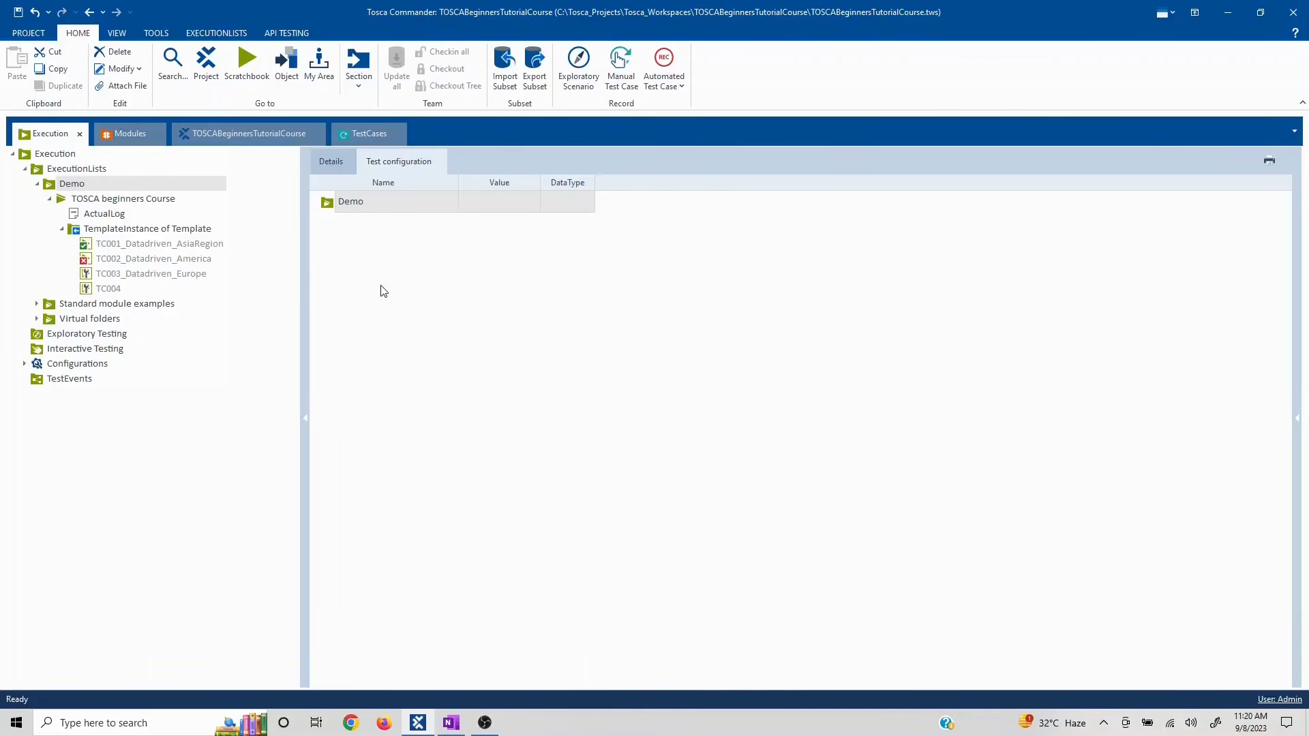
- Glance at TestCases, check Demo and TemplateInstance of Template options in Execution, then switch to OneNote
click(368, 133)
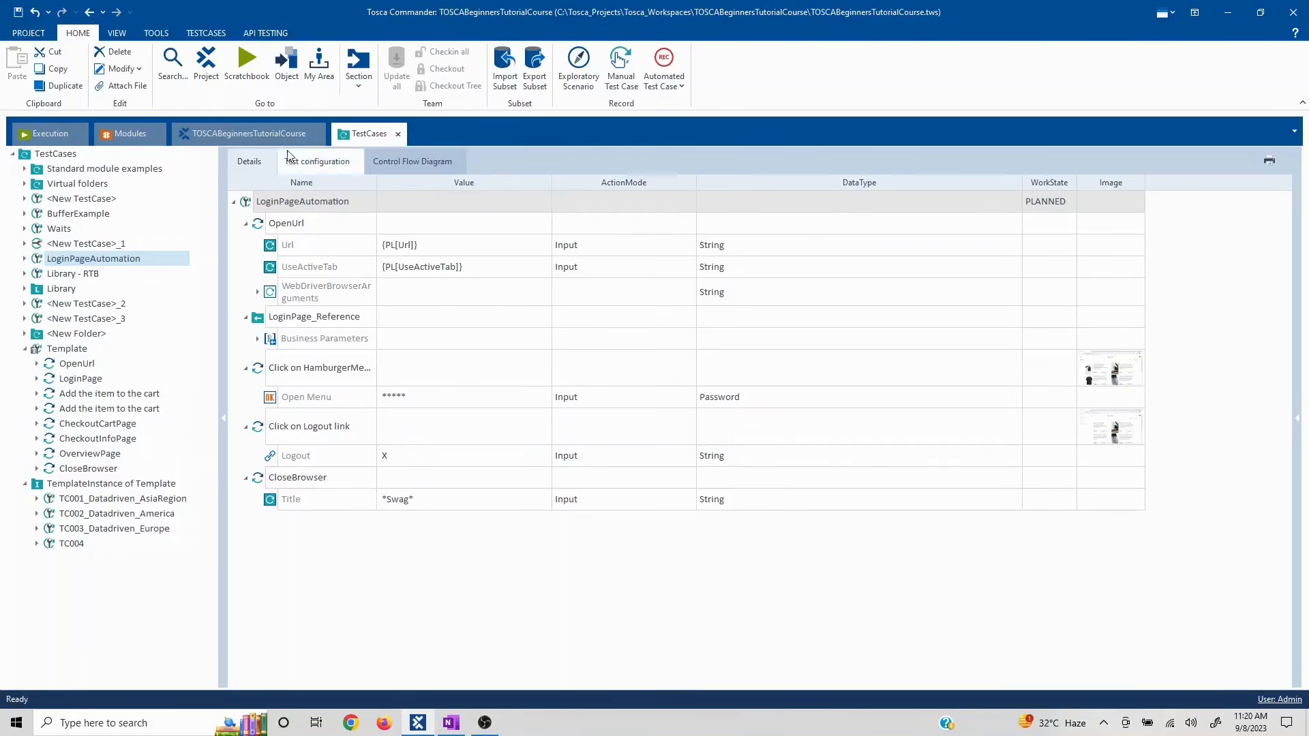
click(49, 134)
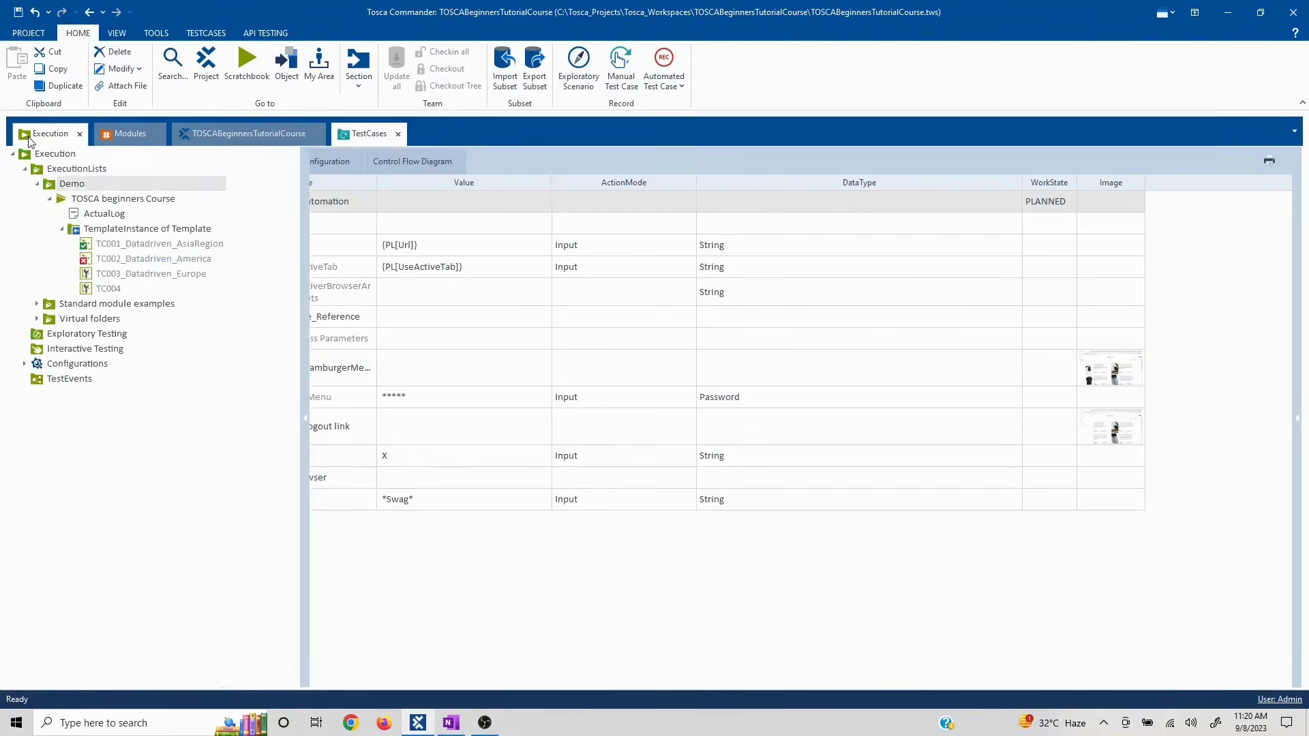
right_click(135, 183)
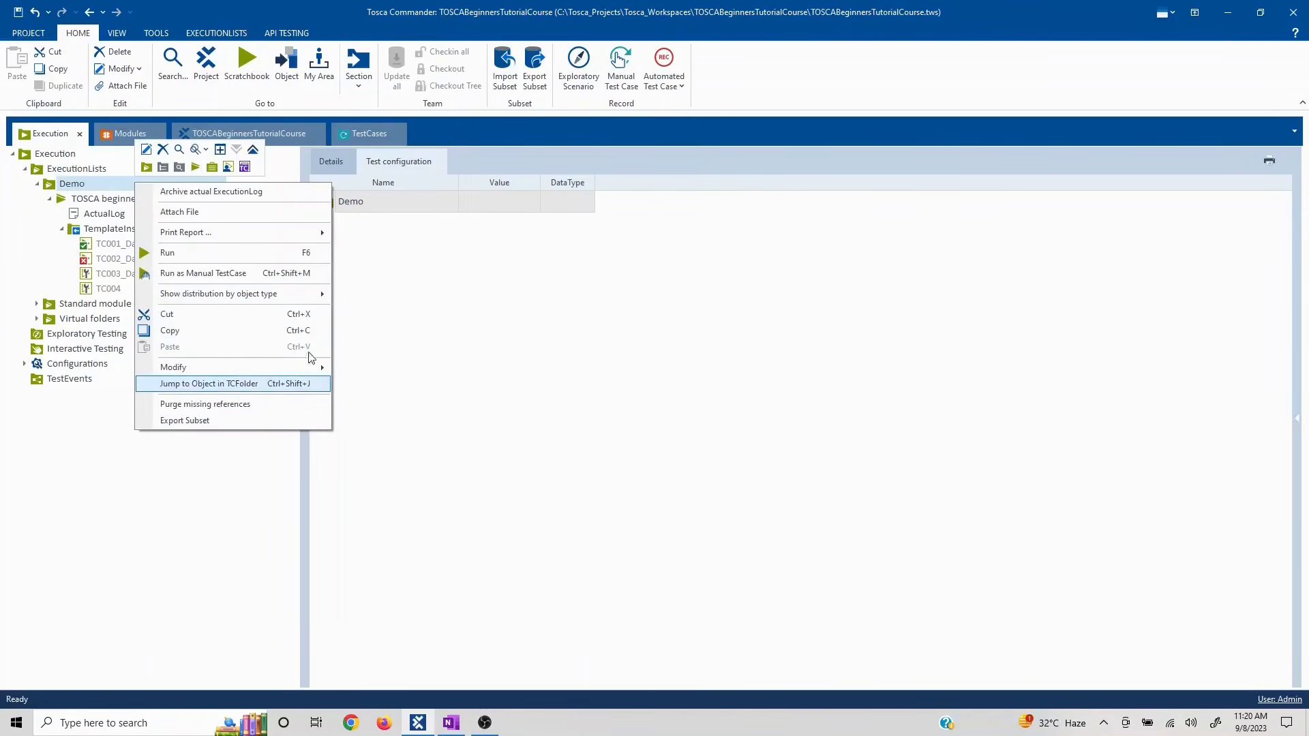
click(98, 232)
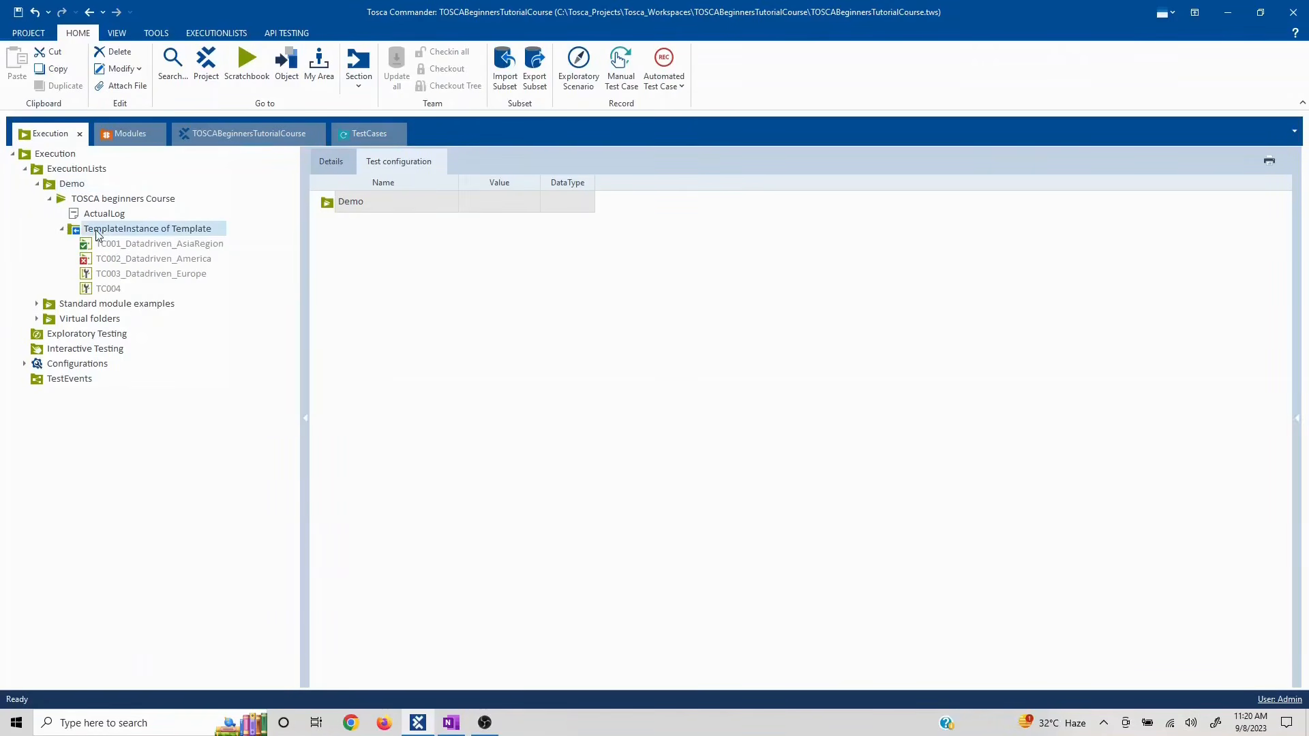
right_click(98, 232)
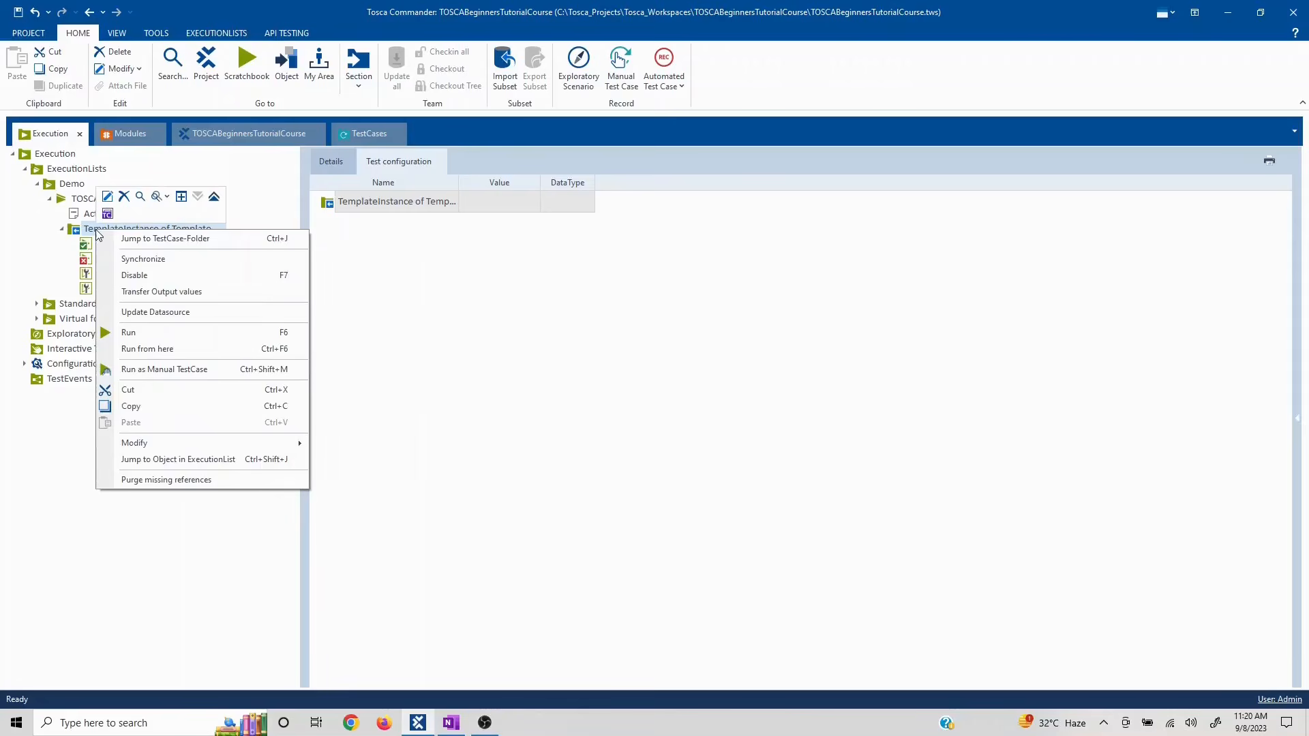
click(72, 476)
right_click(131, 228)
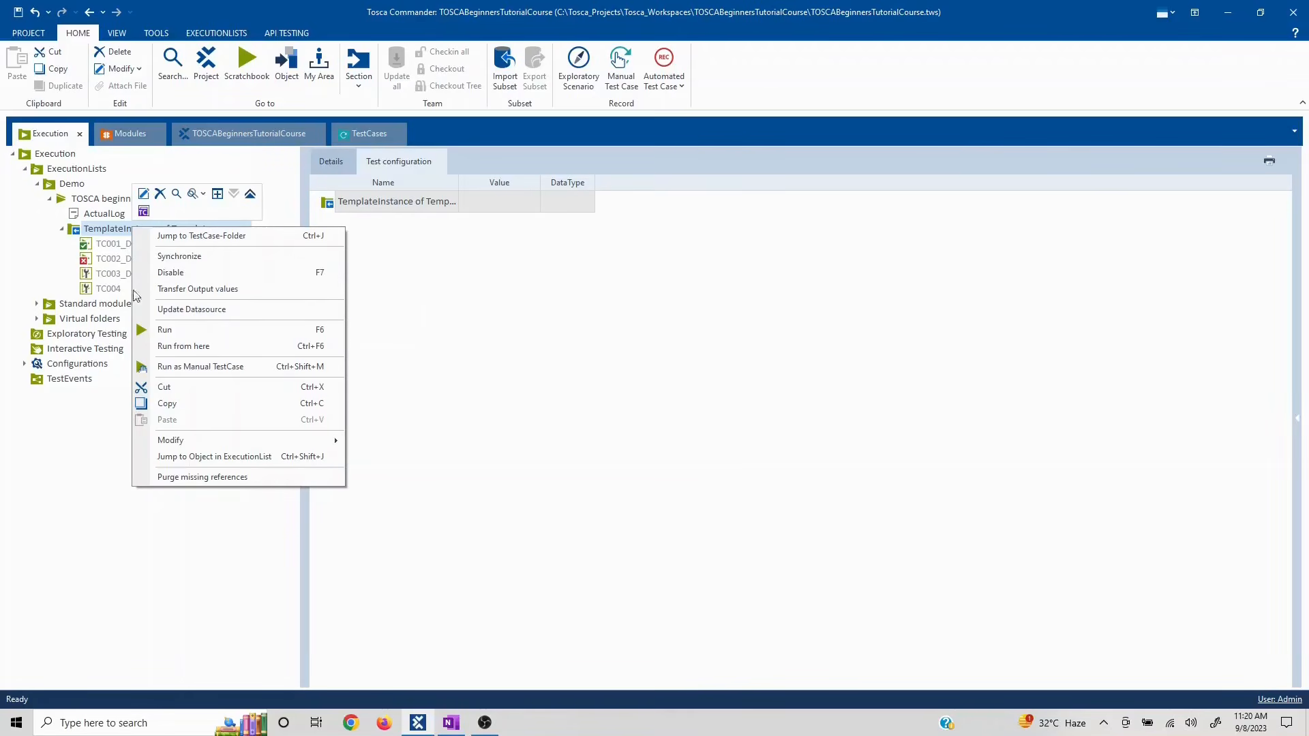
click(515, 340)
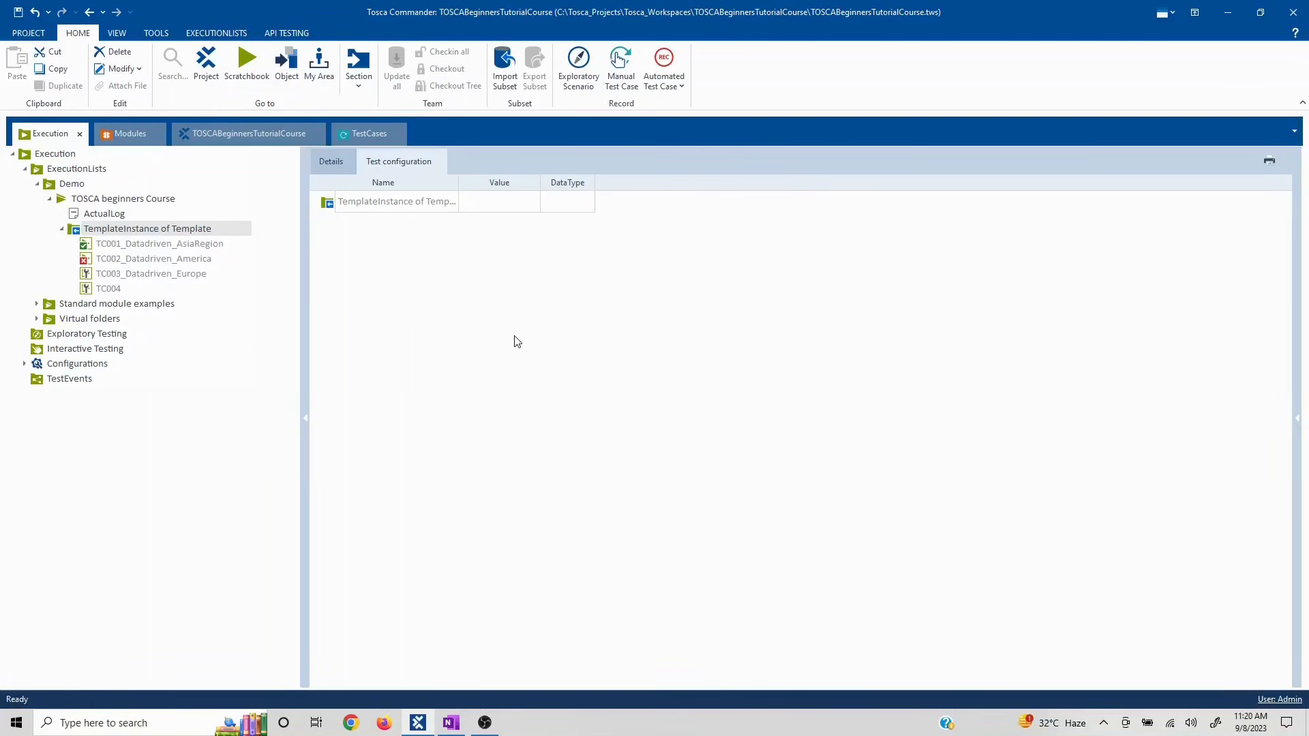
click(451, 723)
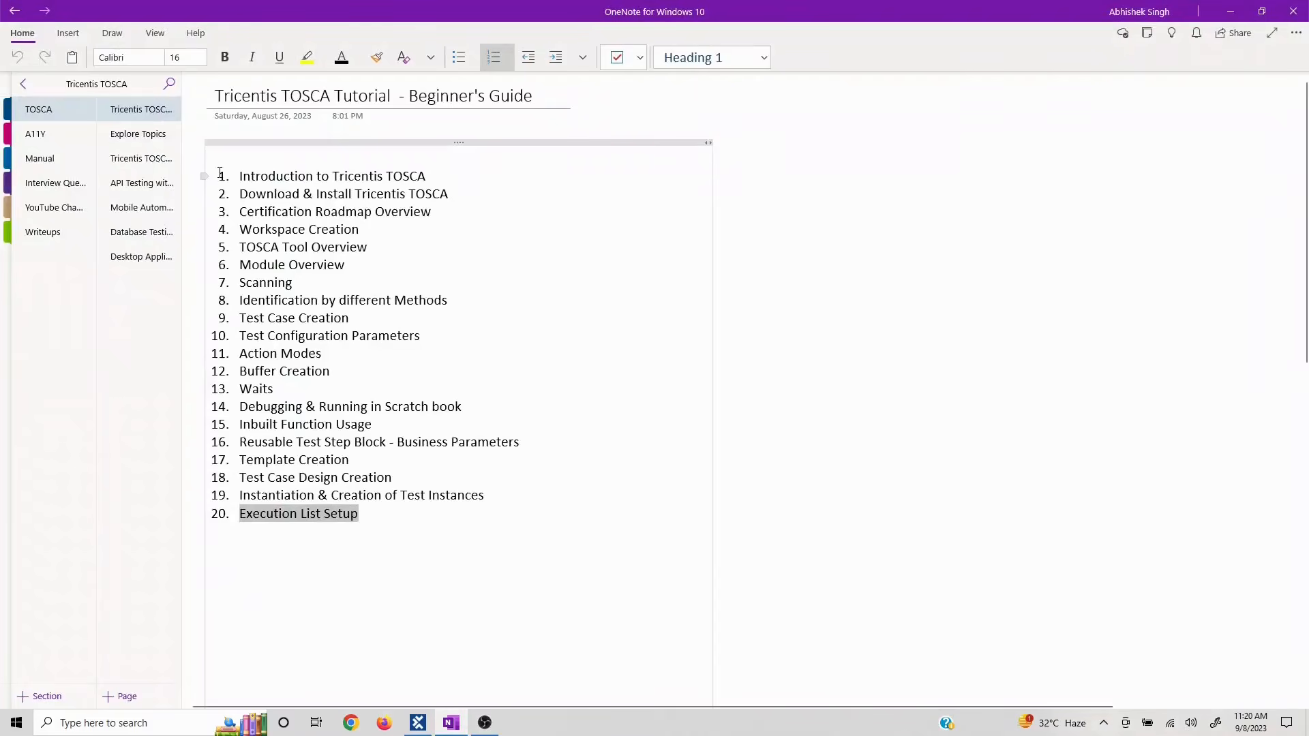
drag(220, 173, 395, 520)
click(367, 572)
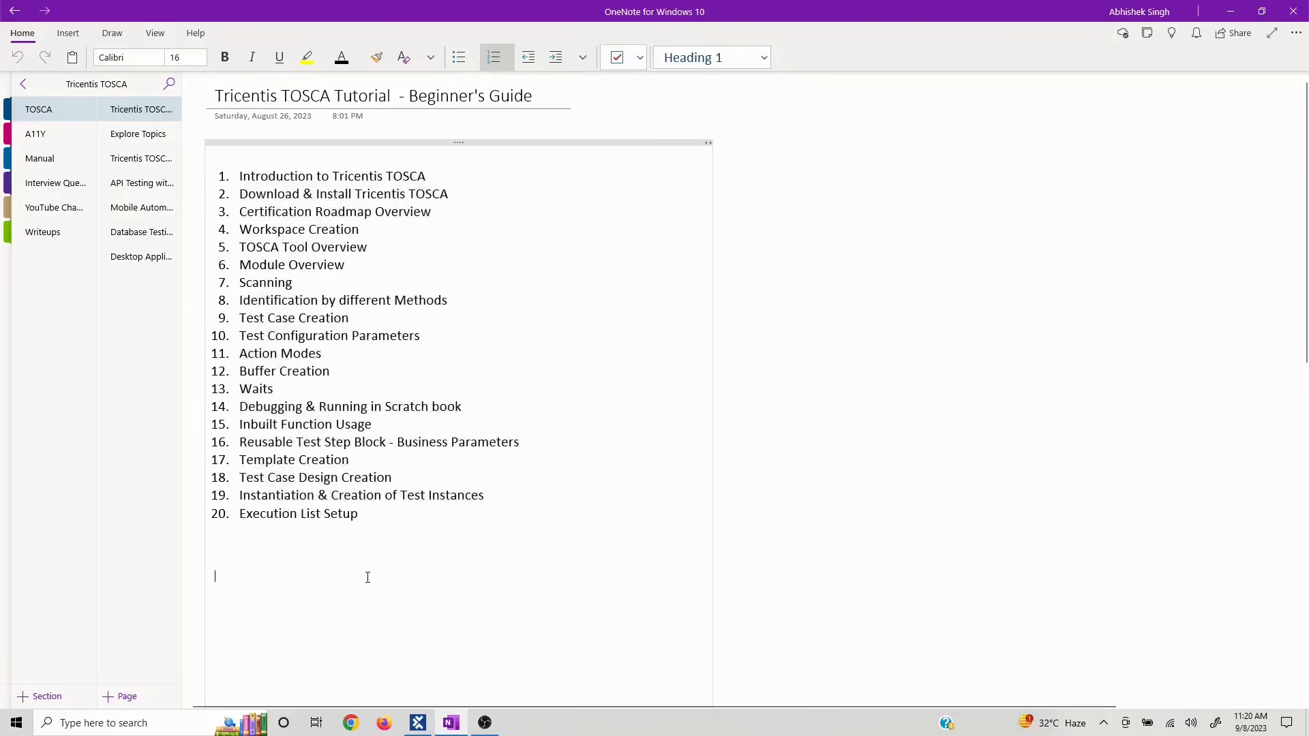